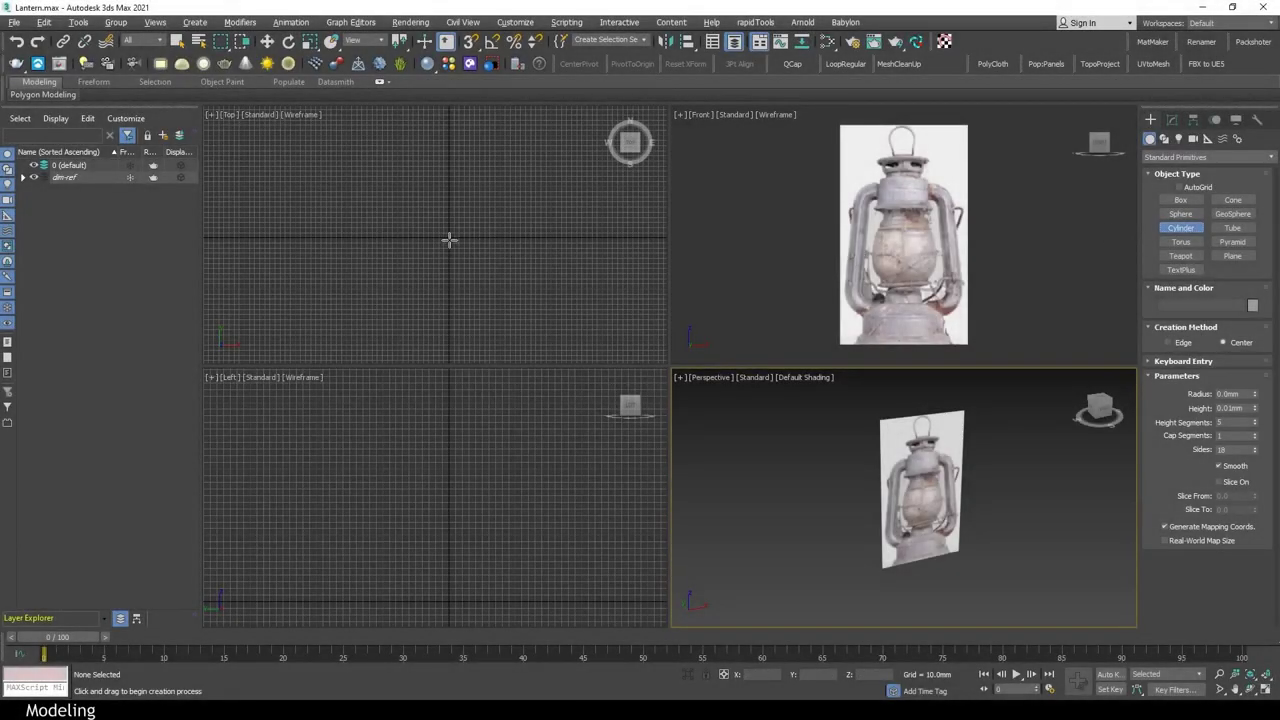
# Draw a cylinder at the lantern base, raise it into place, and size it to about 62 mm radius and 46.4 mm height
pyautogui.moveTo(446, 237); pyautogui.dragTo(453, 190)
pyautogui.press('w')
pyautogui.hotkey('alt', 'w')
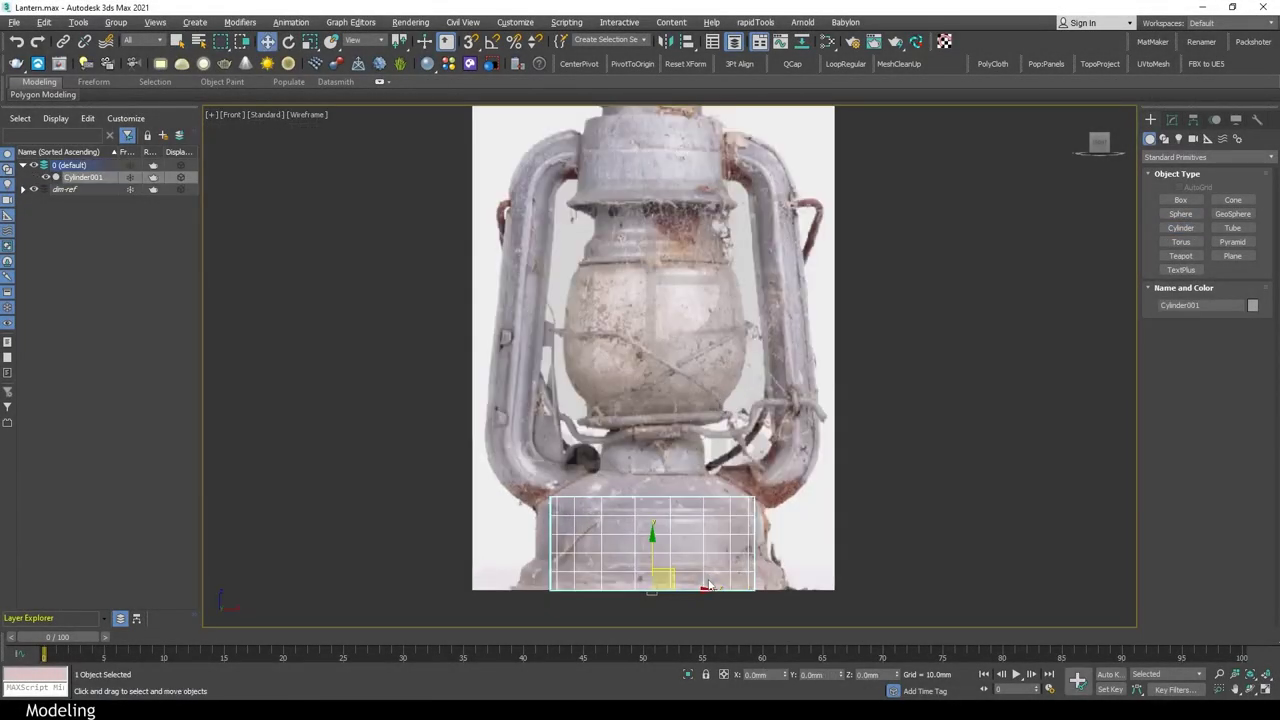
pyautogui.scroll(2, 710, 450)
pyautogui.moveTo(710, 450); pyautogui.dragTo(707, 409)
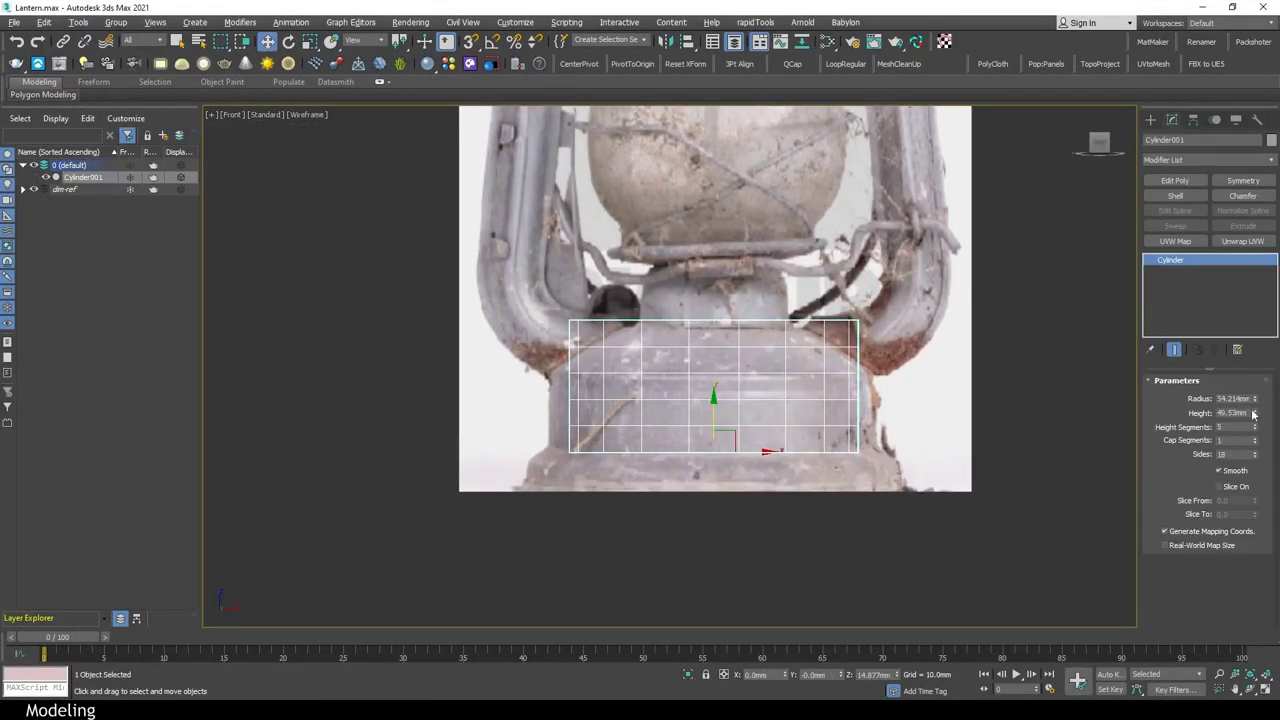
pyautogui.moveTo(1255, 413); pyautogui.dragTo(1257, 456)
pyautogui.moveTo(1255, 398); pyautogui.dragTo(1225, 312)
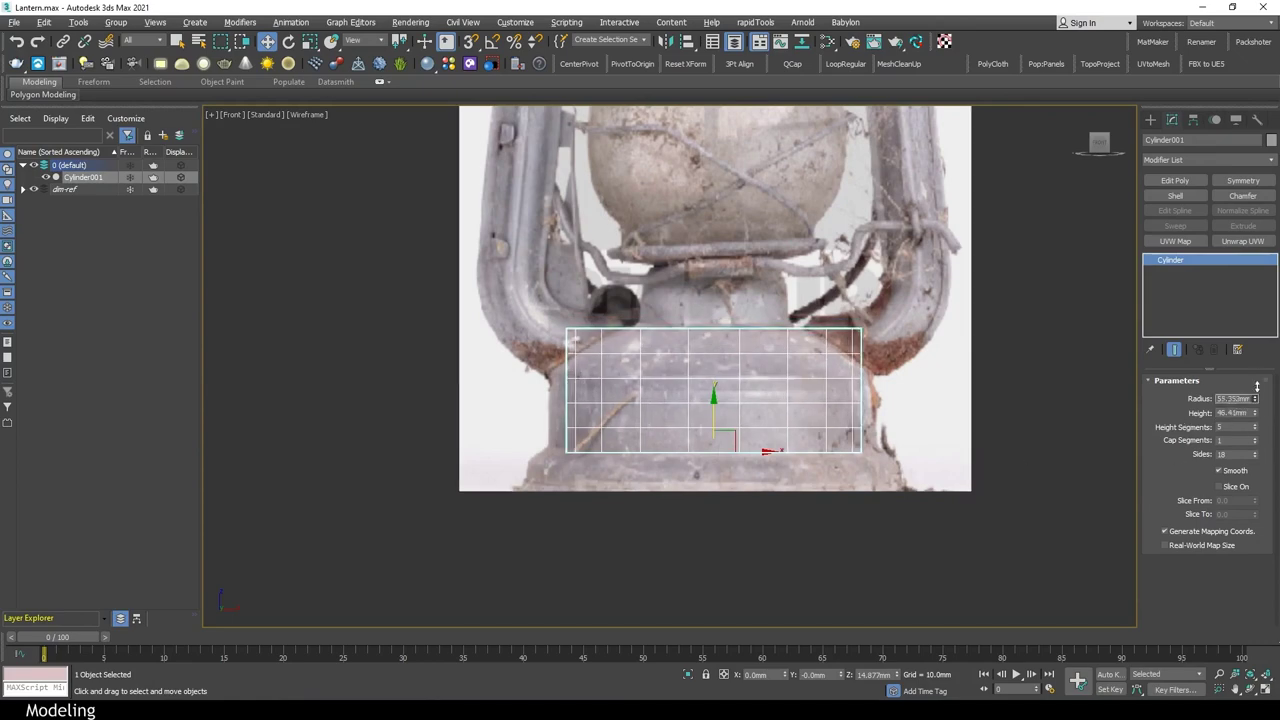
# Add an Edit Poly modifier to the cylinder and delete its cap polygons
pyautogui.press('t')
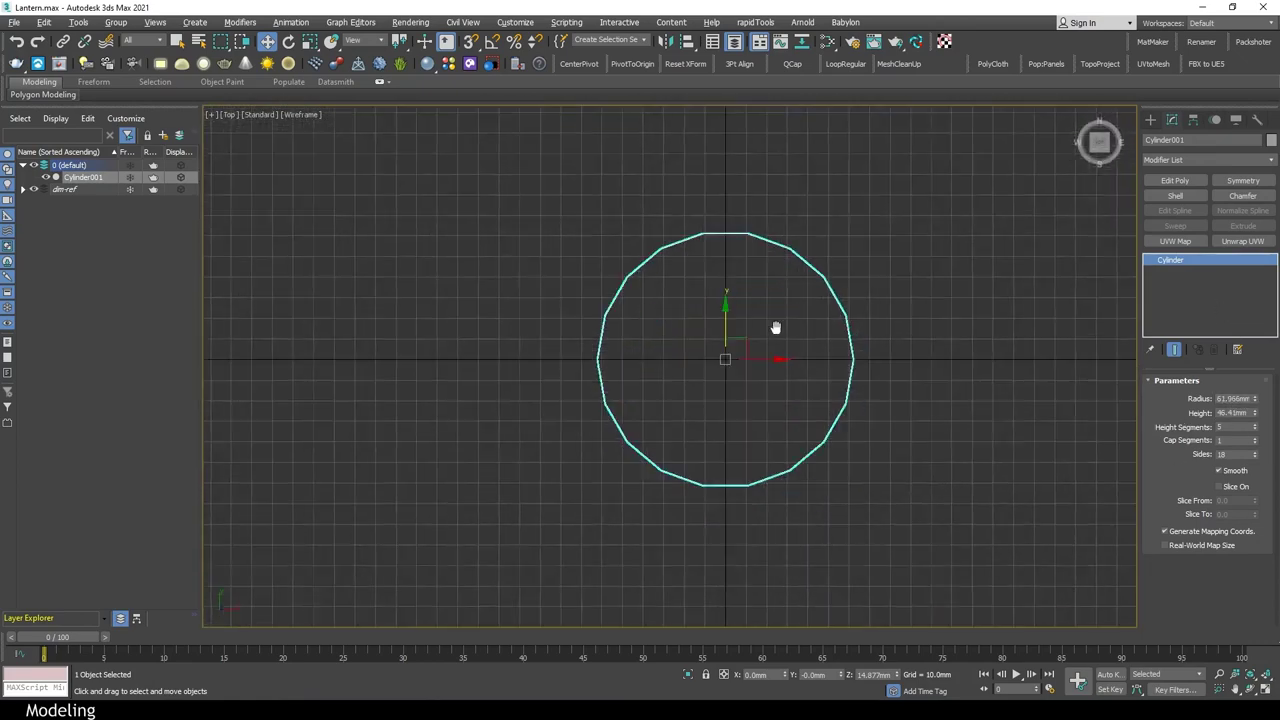
pyautogui.press('p')
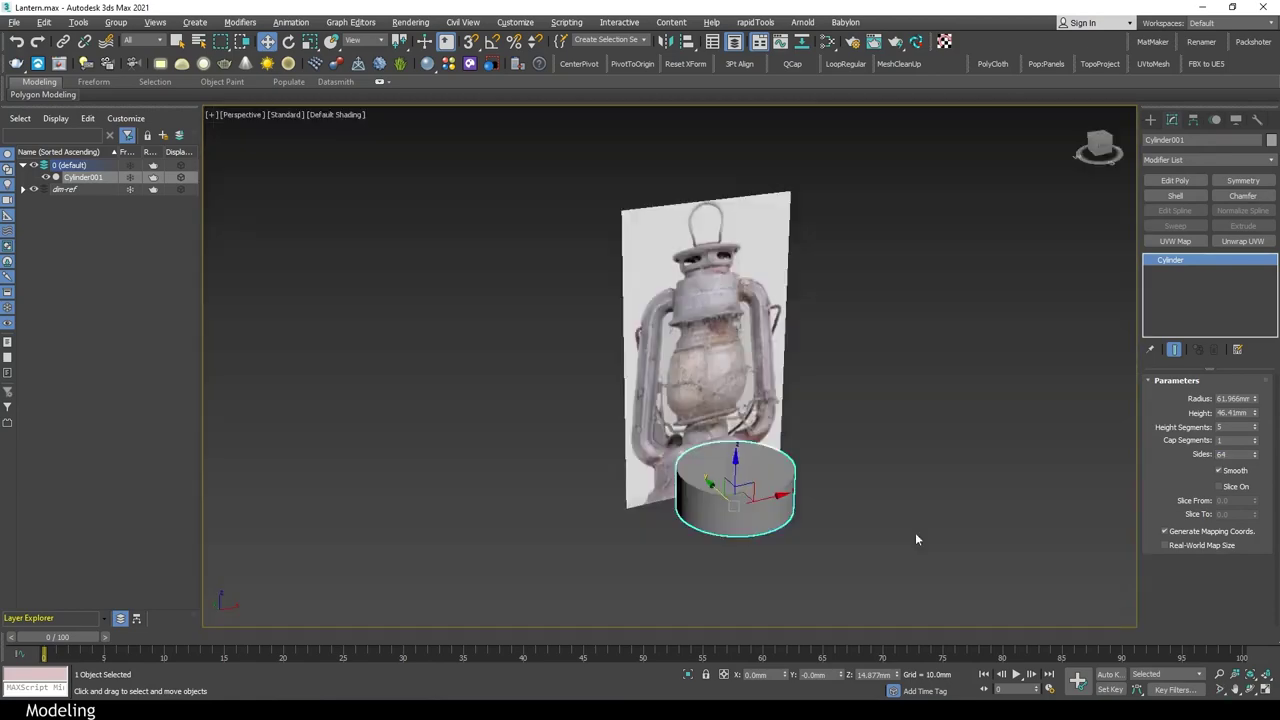
pyautogui.press('z')
pyautogui.click(1175, 180)
pyautogui.press('4')
pyautogui.moveTo(740, 380)
pyautogui.keyDown('alt'); pyautogui.mouseDown(button='middle')
pyautogui.moveTo(737, 481)
pyautogui.moveTo(852, 406)
pyautogui.mouseUp(button='middle'); pyautogui.keyUp('alt')
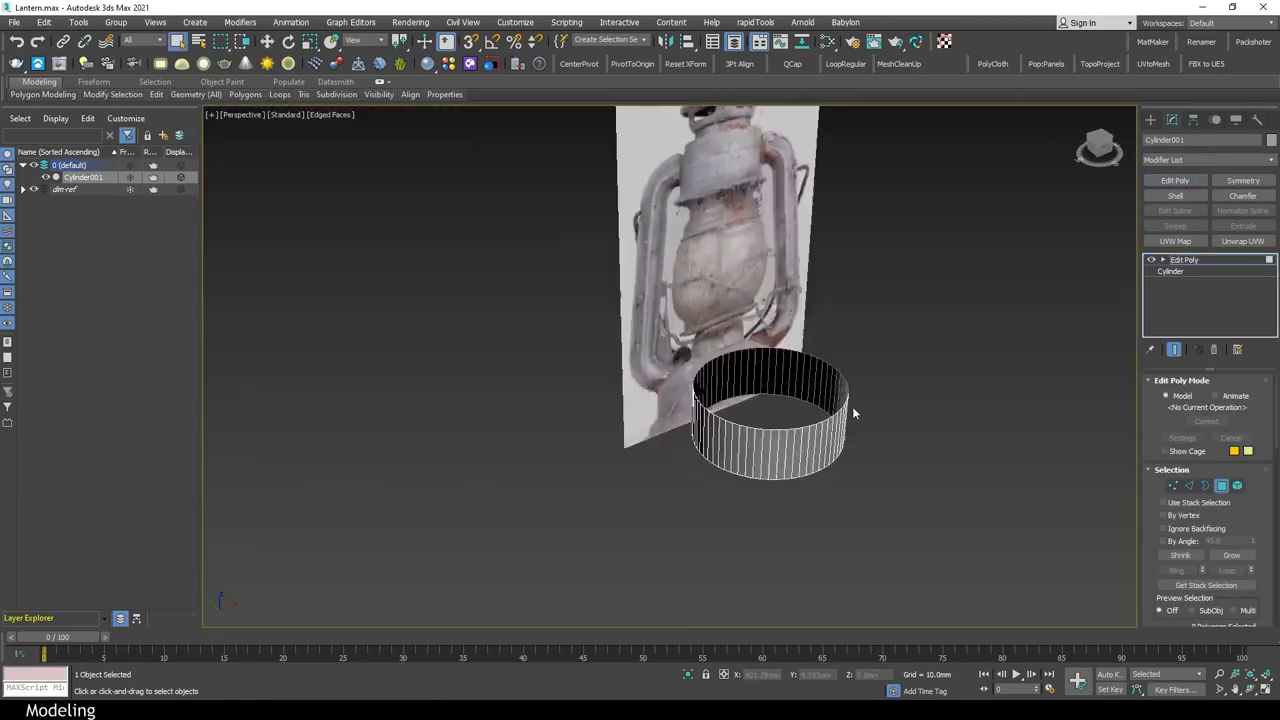
pyautogui.press('f')
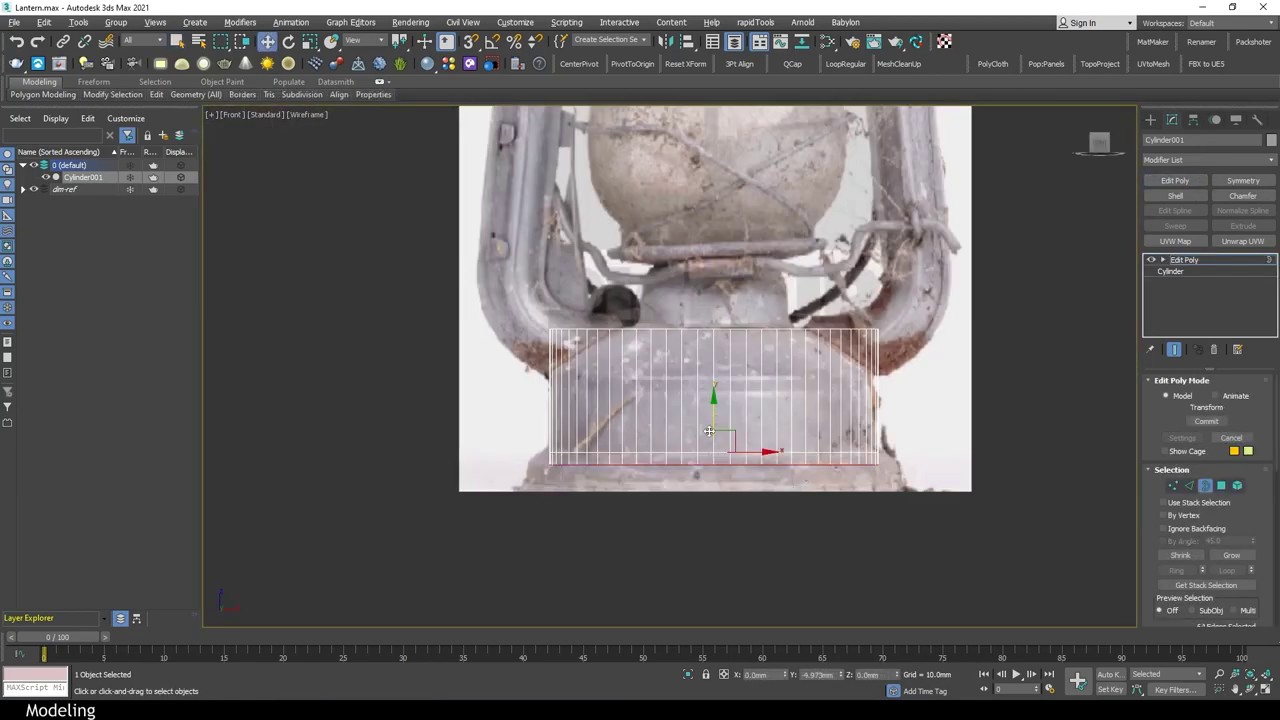
# Extrude the open bottom border outward and down into a flared lip
pyautogui.hotkey('alt', 'w')
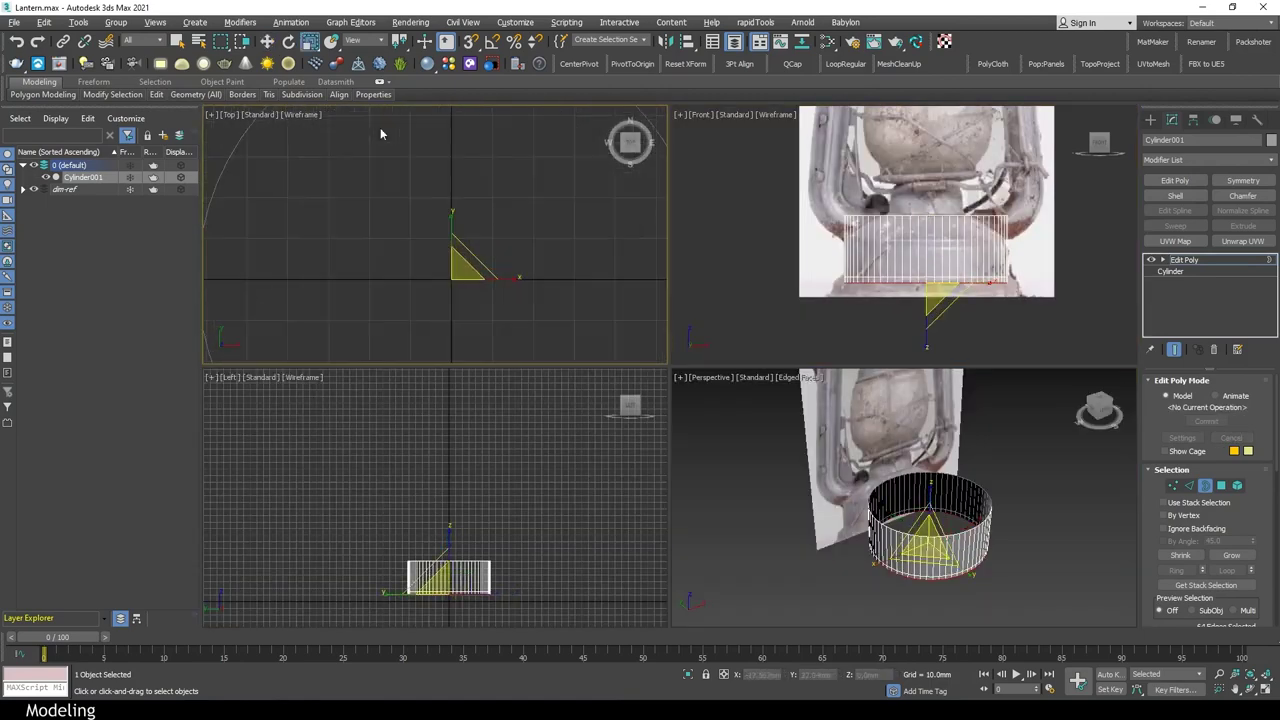
pyautogui.press('r')
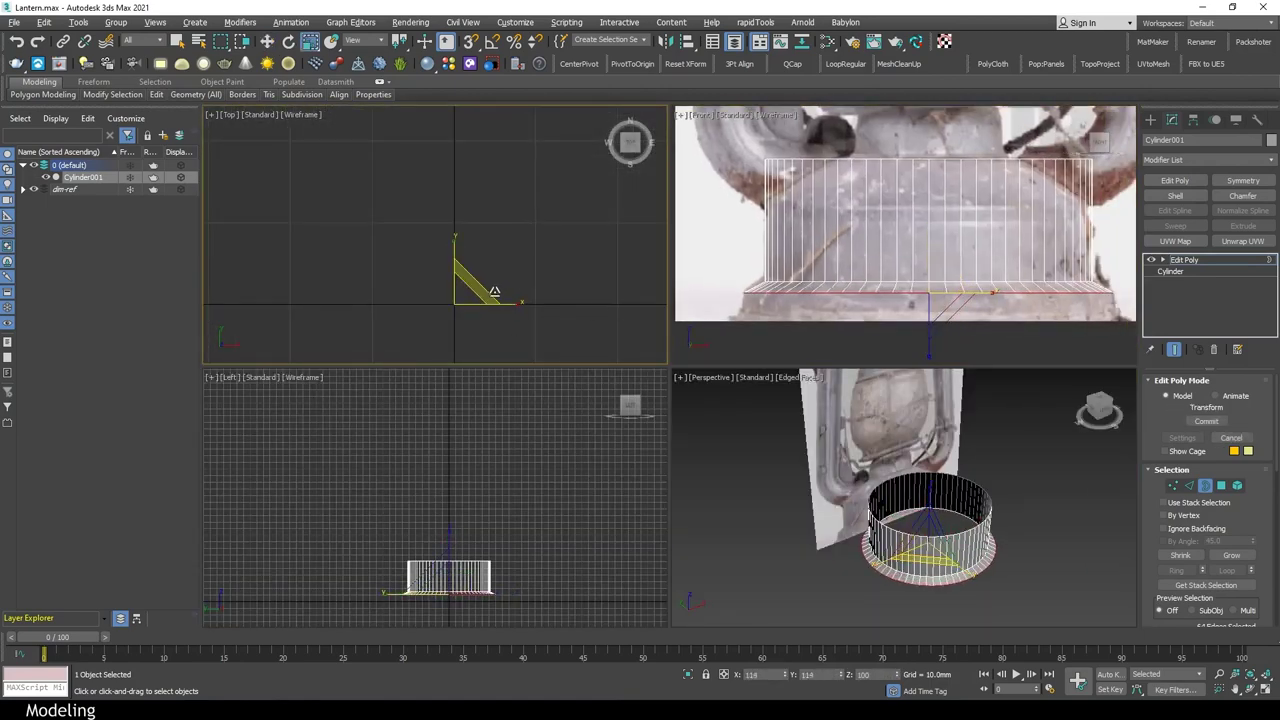
pyautogui.press('2')
pyautogui.rightClick(893, 289)
pyautogui.press('w')
pyautogui.press('3')
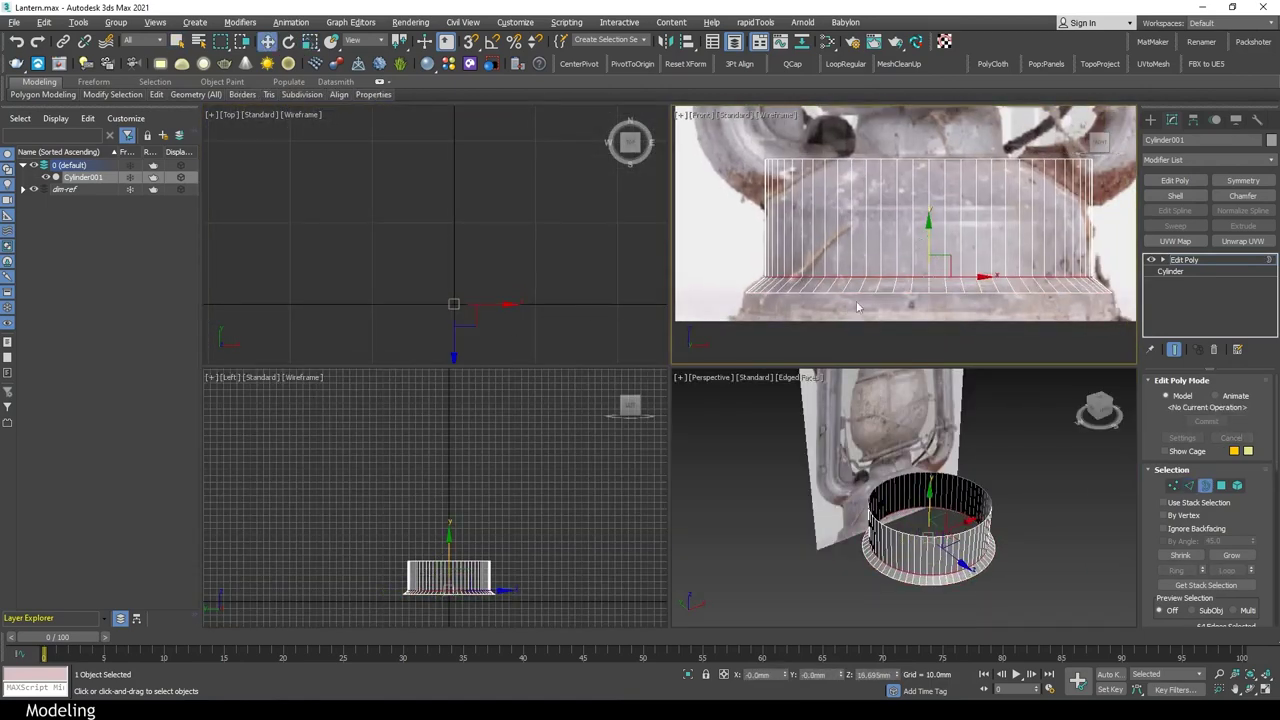
pyautogui.keyDown('shift'); pyautogui.moveTo(928, 256); pyautogui.dragTo(909, 276); pyautogui.keyUp('shift')
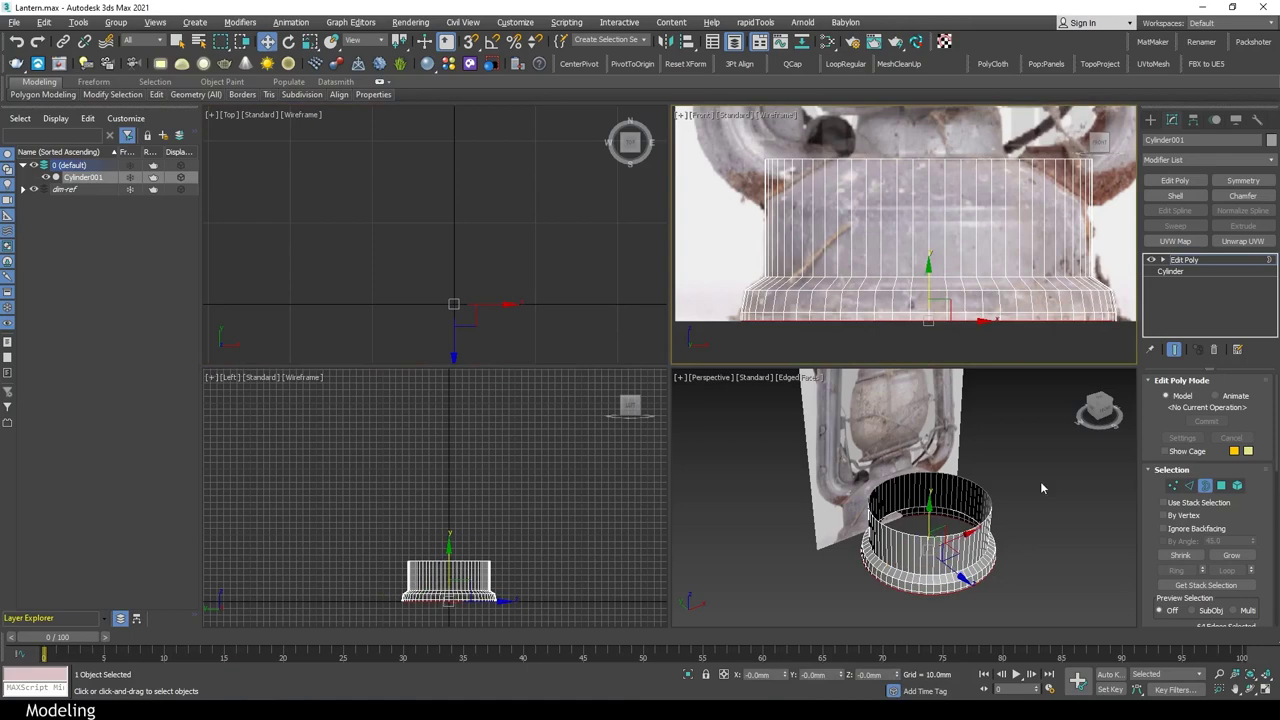
# Extrude the bottom strip of faces to thicken the lip
pyautogui.press('q')
pyautogui.press('4')
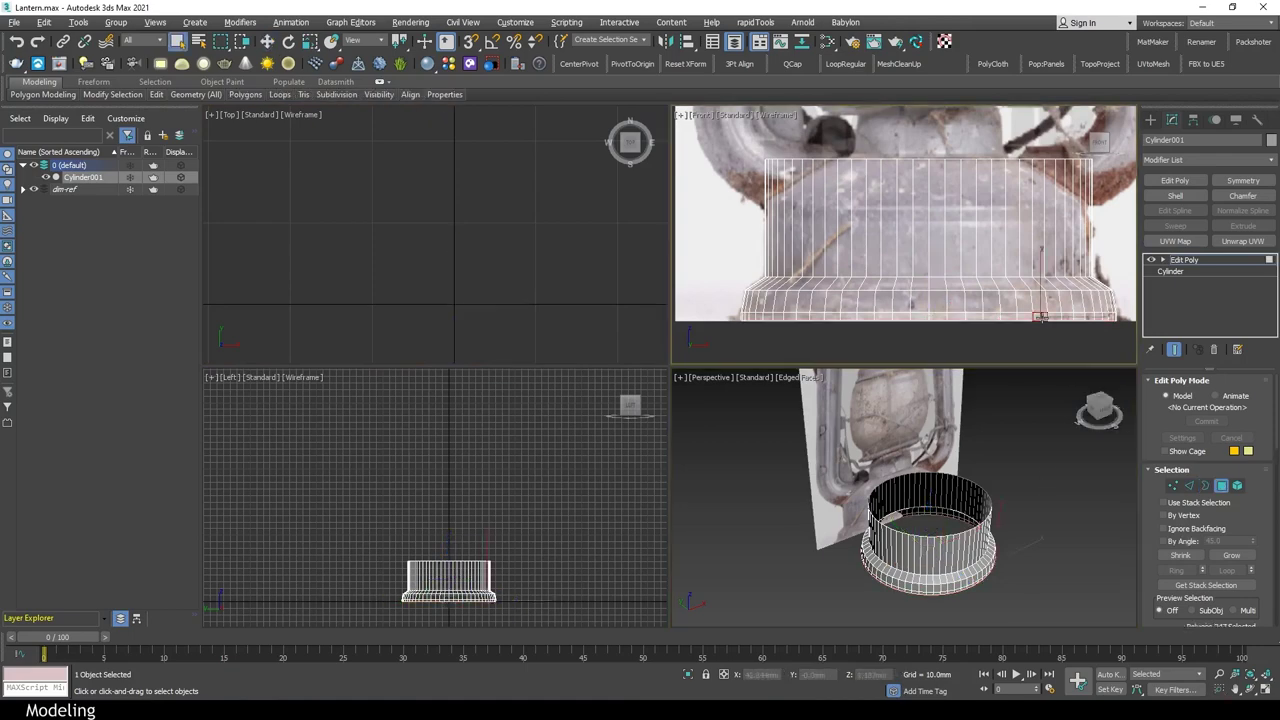
pyautogui.click(1050, 318)
pyautogui.moveTo(1050, 350); pyautogui.dragTo(1042, 327, button='middle')
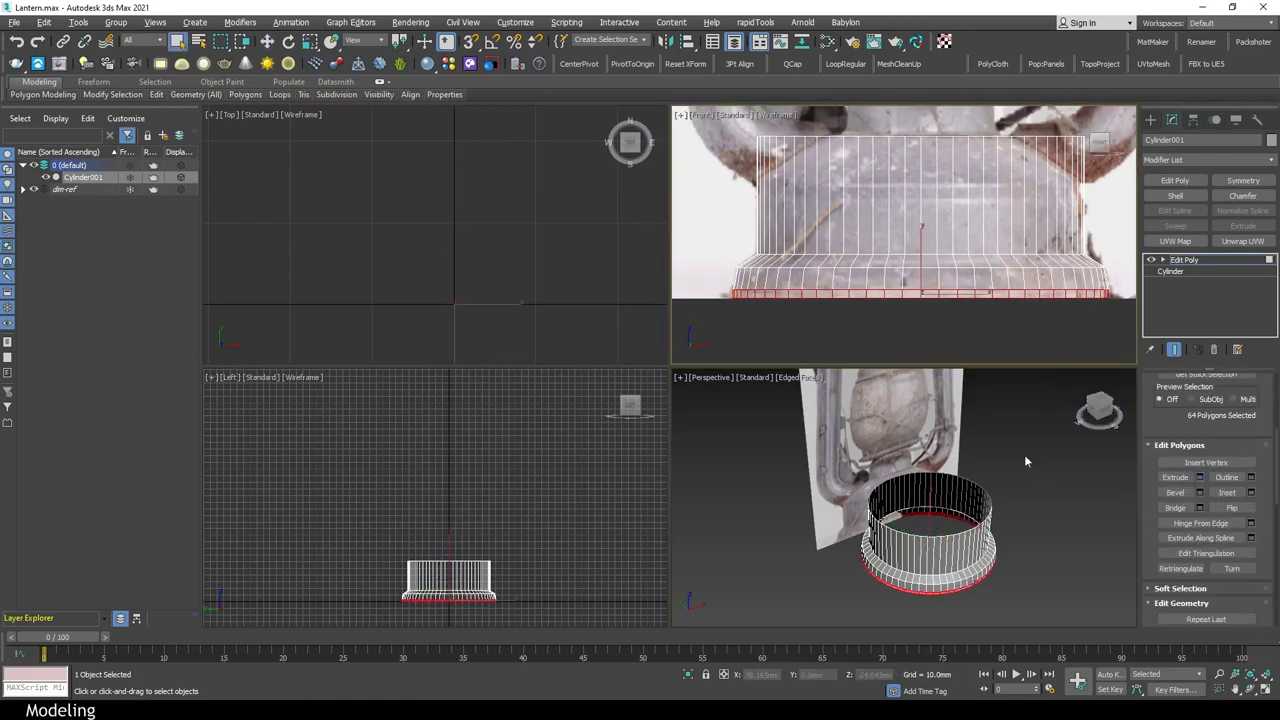
pyautogui.click(911, 300)
# Reposition the selected base edges with Move
pyautogui.press('2')
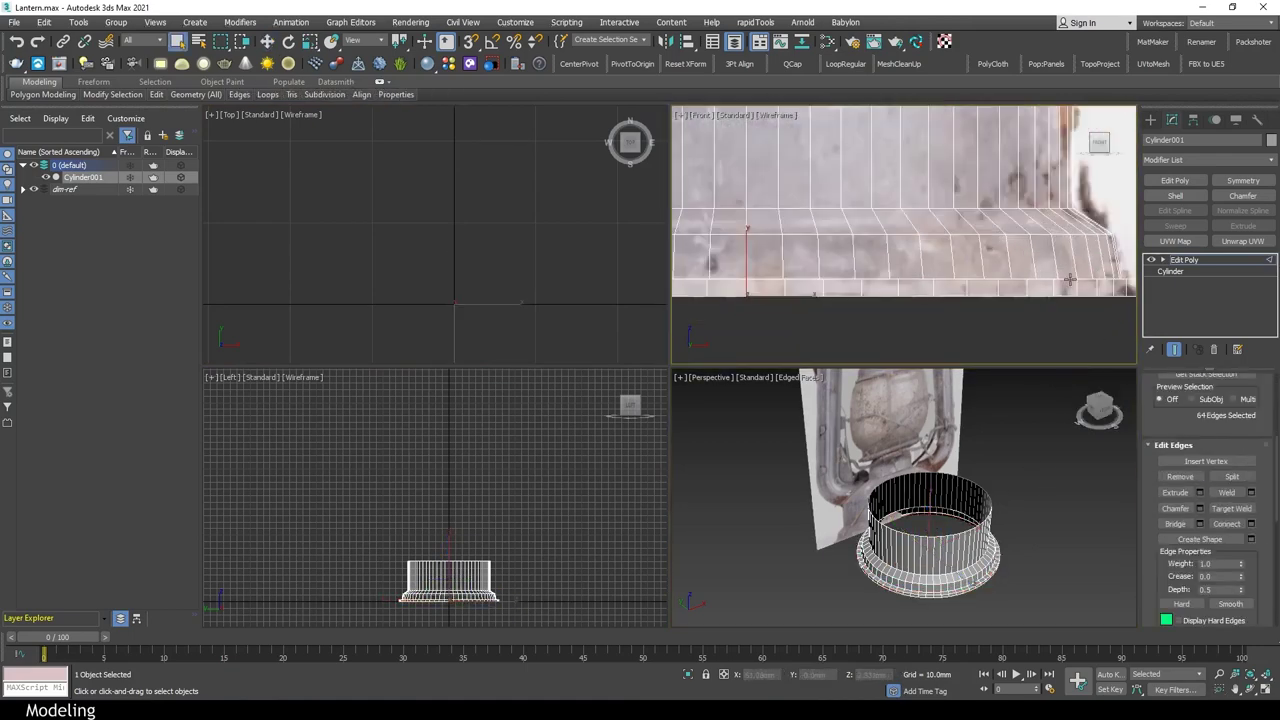
pyautogui.press('w')
pyautogui.moveTo(906, 242); pyautogui.dragTo(950, 238, button='middle')
pyautogui.scroll(3, 1010, 248)
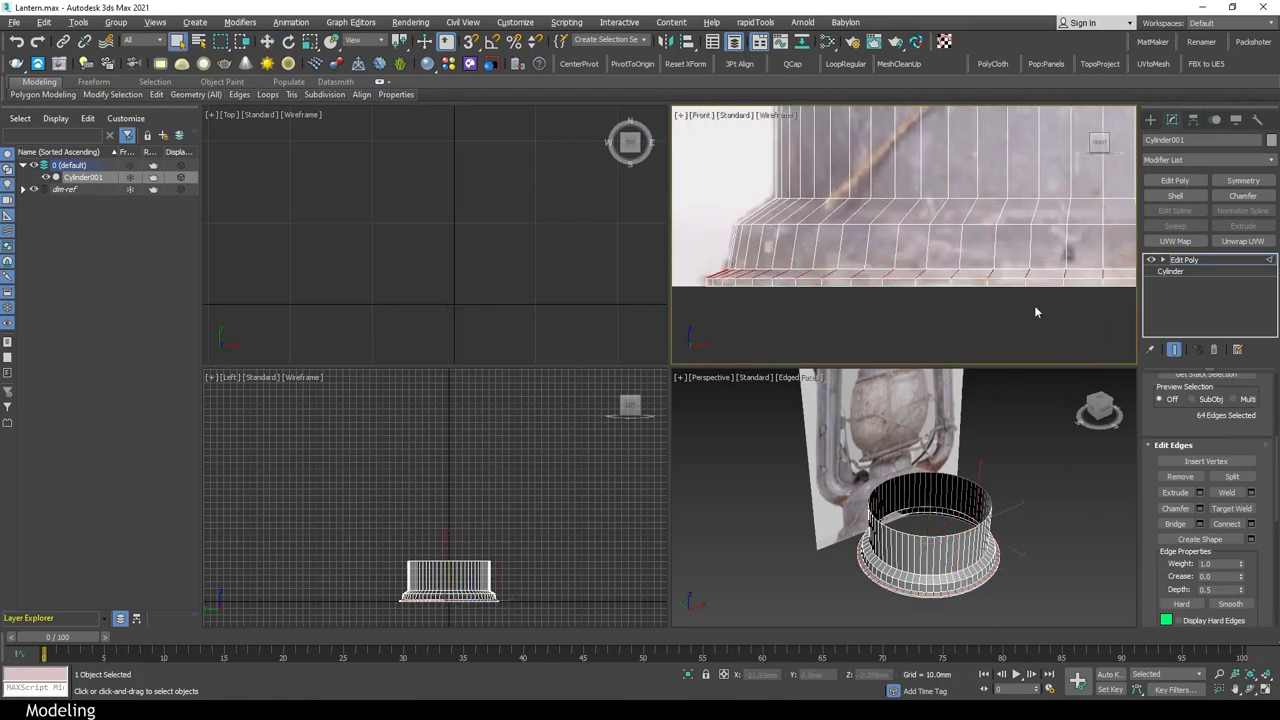
pyautogui.press('w')
pyautogui.hotkey('alt', 'w')
pyautogui.scroll(3, 860, 316)
# Grow the selection to the lower edge loop and adjust it with snapping on, then clear the selection
pyautogui.press('q')
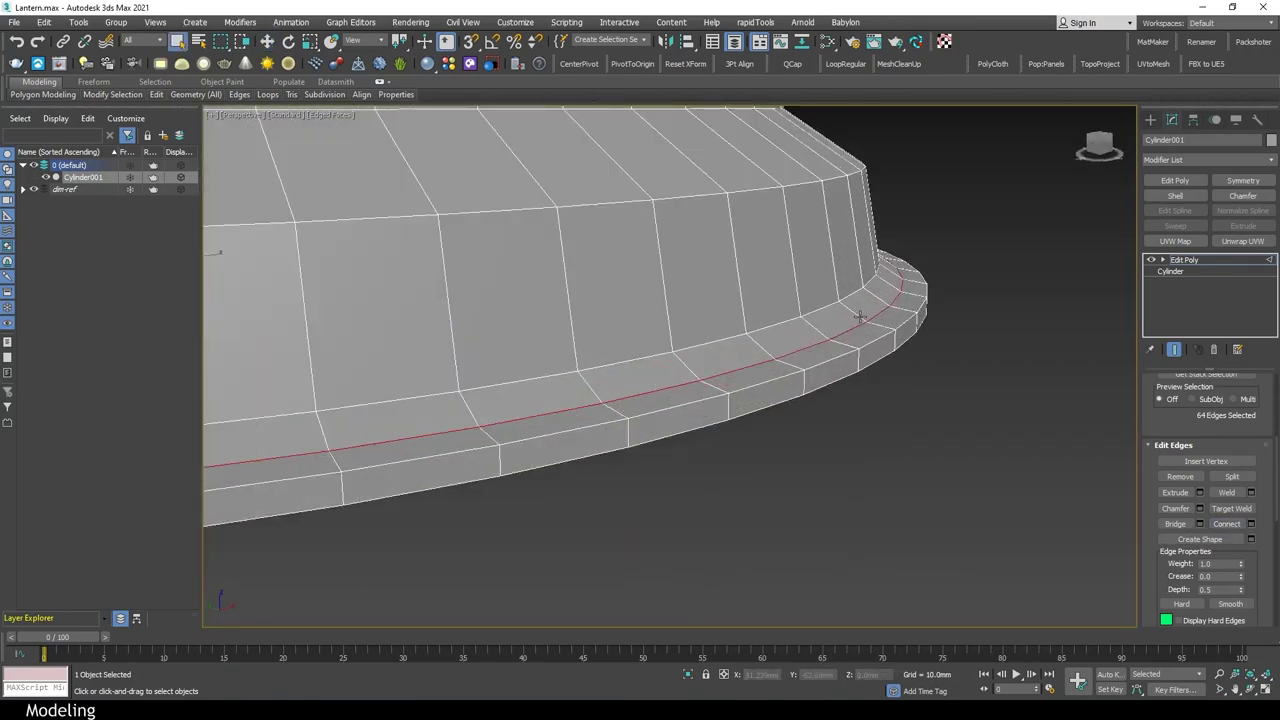
pyautogui.hotkey('alt', 'l')
pyautogui.keyDown('alt'); pyautogui.moveTo(891, 507); pyautogui.dragTo(951, 400, button='middle'); pyautogui.keyUp('alt')
pyautogui.press('f')
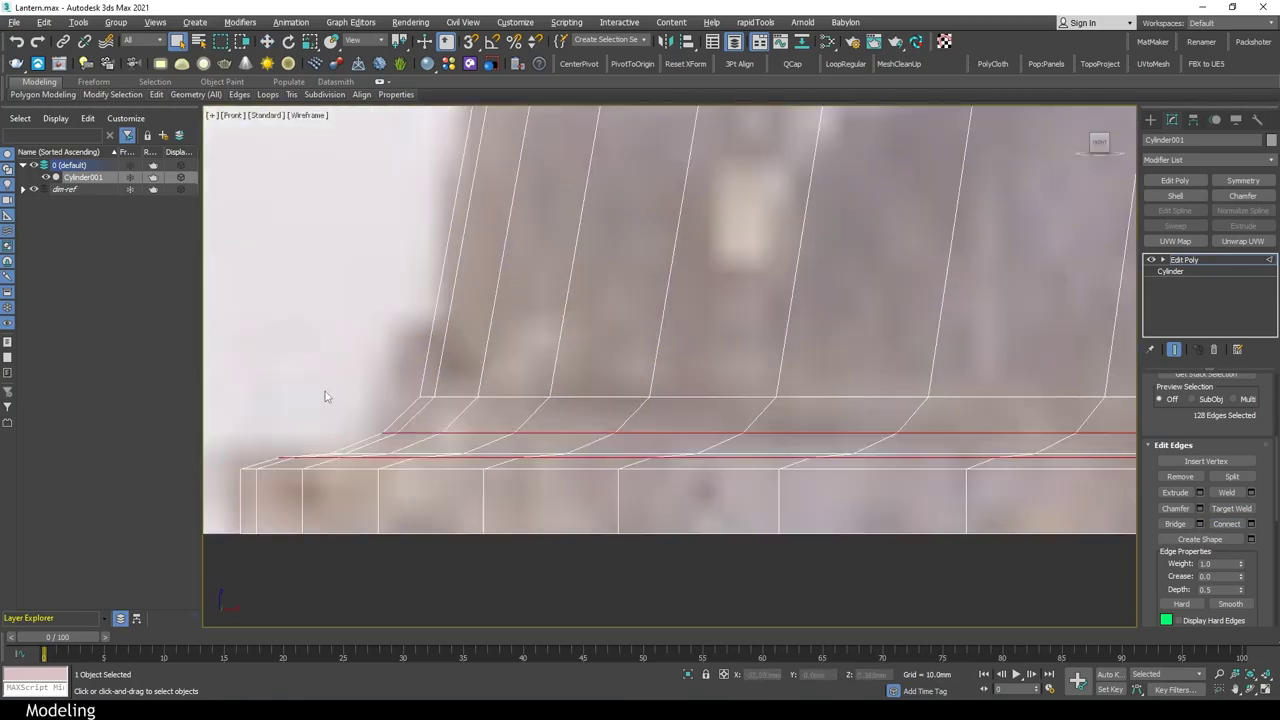
pyautogui.press('w')
pyautogui.scroll(2, 897, 428)
pyautogui.scroll(-2, 1100, 357)
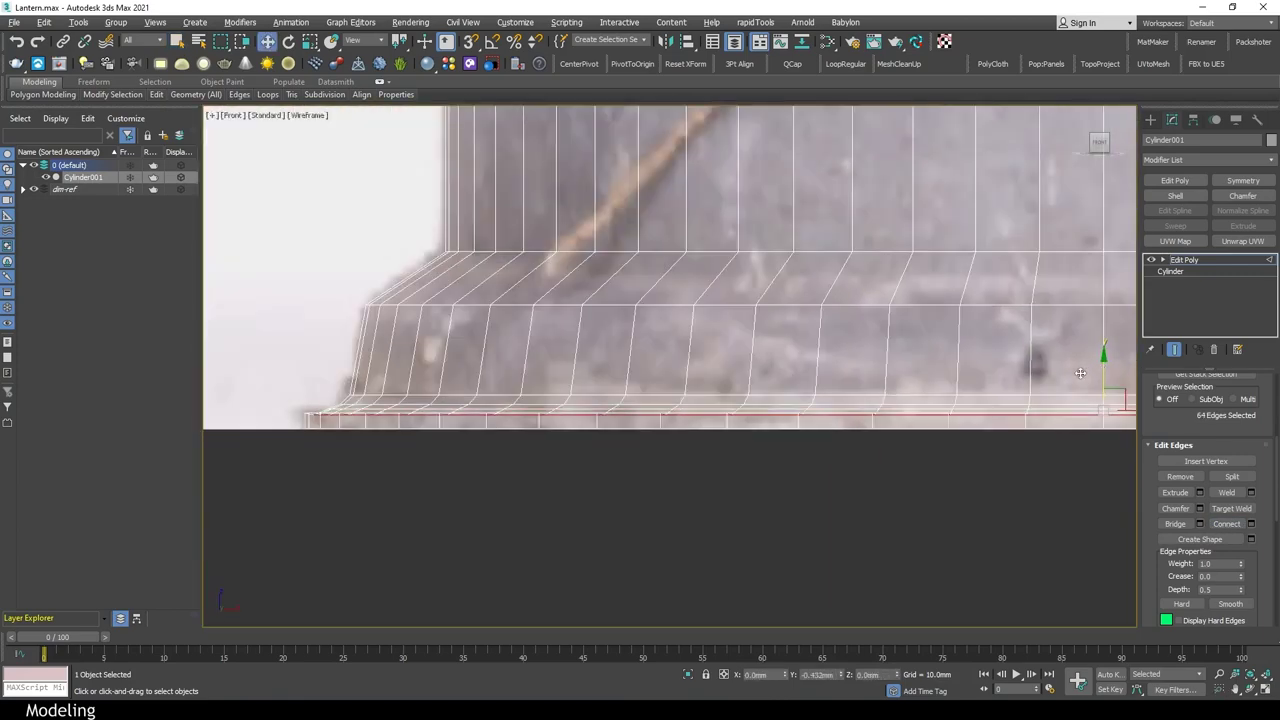
pyautogui.press('q')
pyautogui.scroll(2, 529, 399)
pyautogui.press('s')
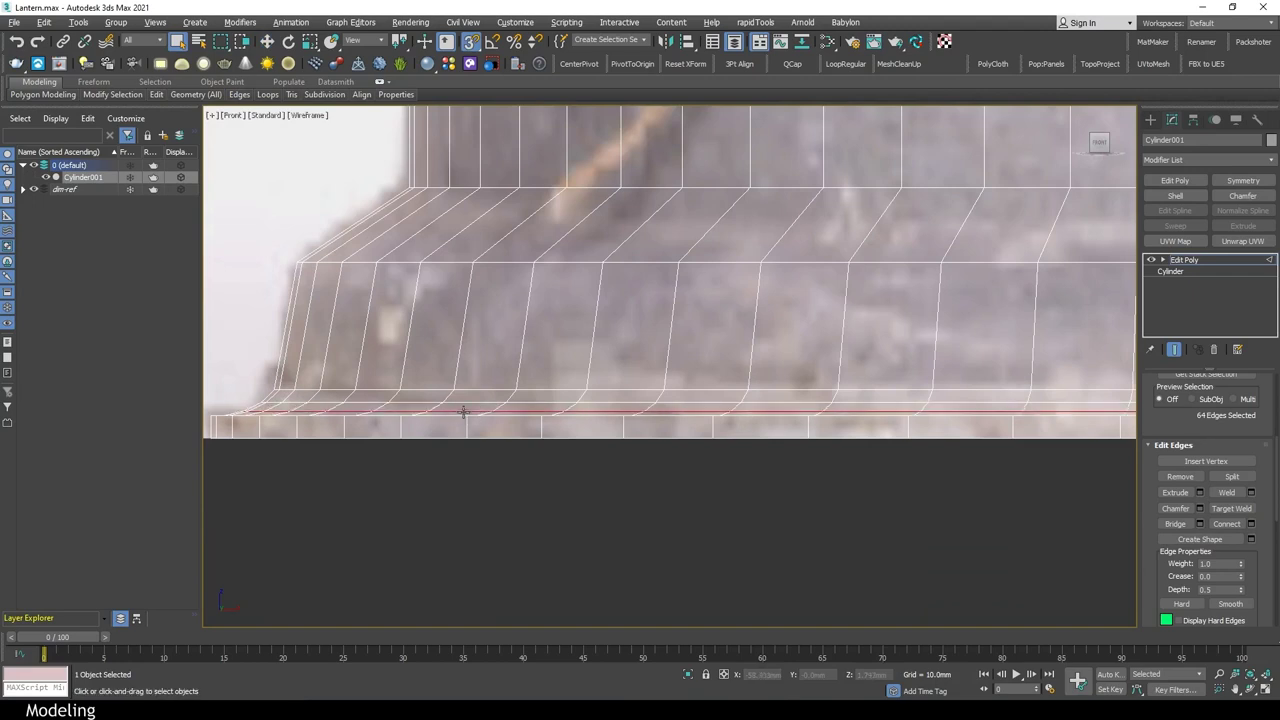
pyautogui.click(529, 399)
pyautogui.scroll(-3, 700, 380)
pyautogui.scroll(-1, 919, 360)
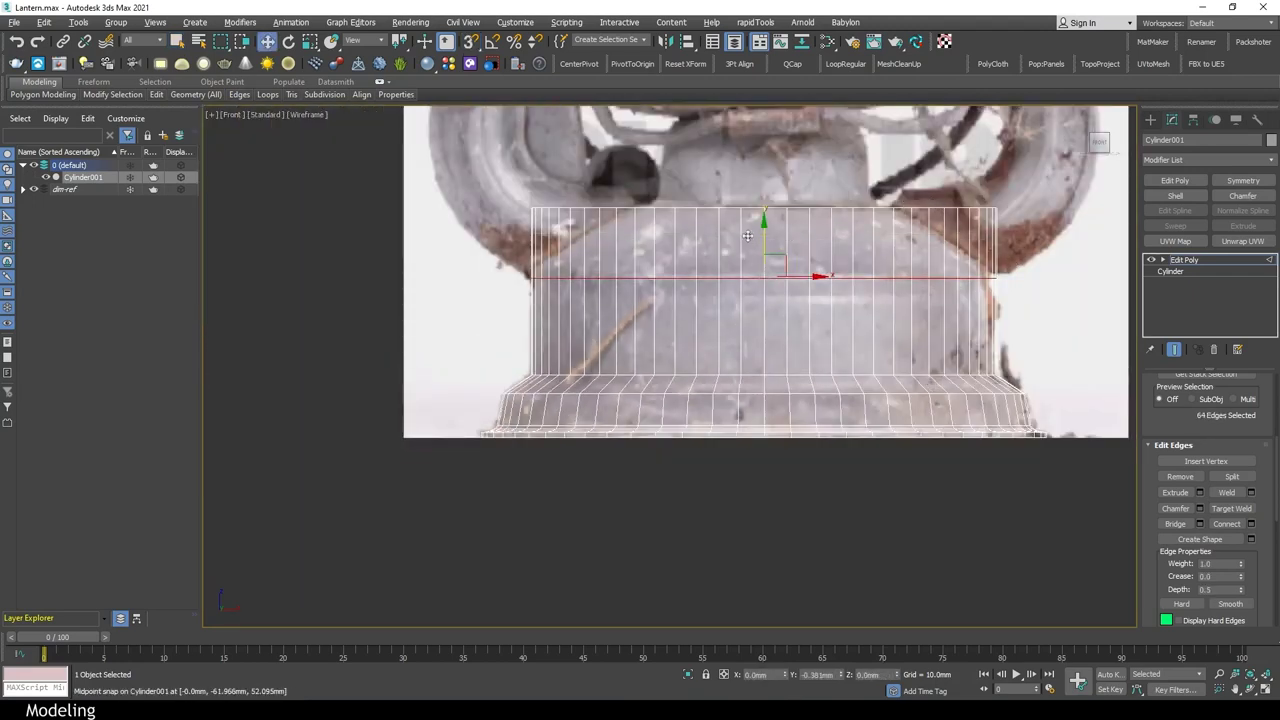
# Scale the open top border slightly inward
pyautogui.press('3')
pyautogui.hotkey('alt', 'w')
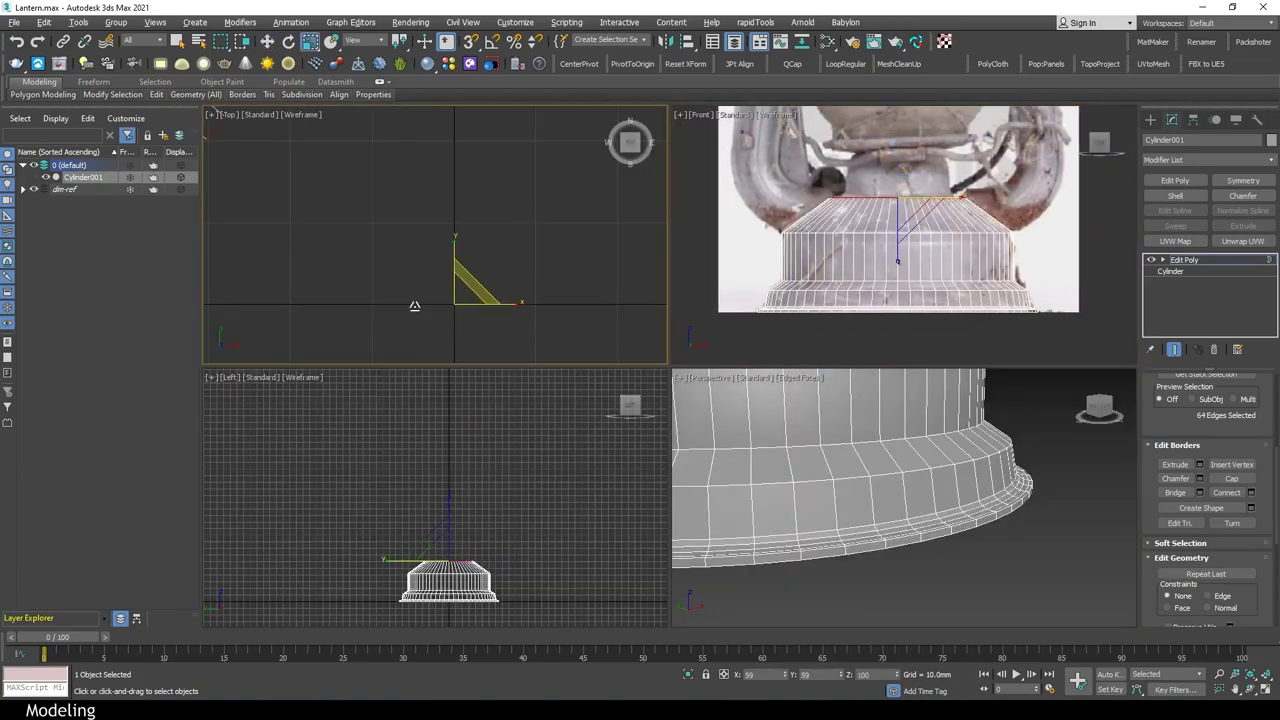
pyautogui.scroll(2, 913, 256)
pyautogui.scroll(2, 913, 256)
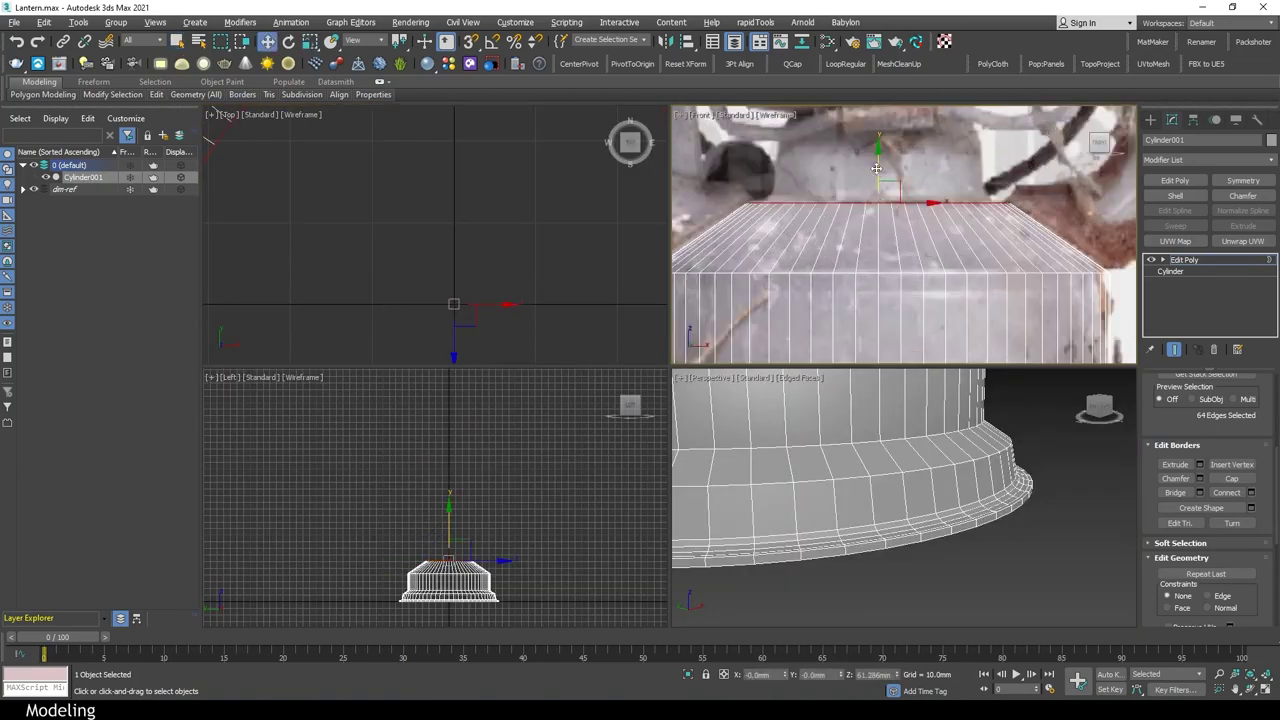
pyautogui.moveTo(471, 280); pyautogui.dragTo(466, 280)
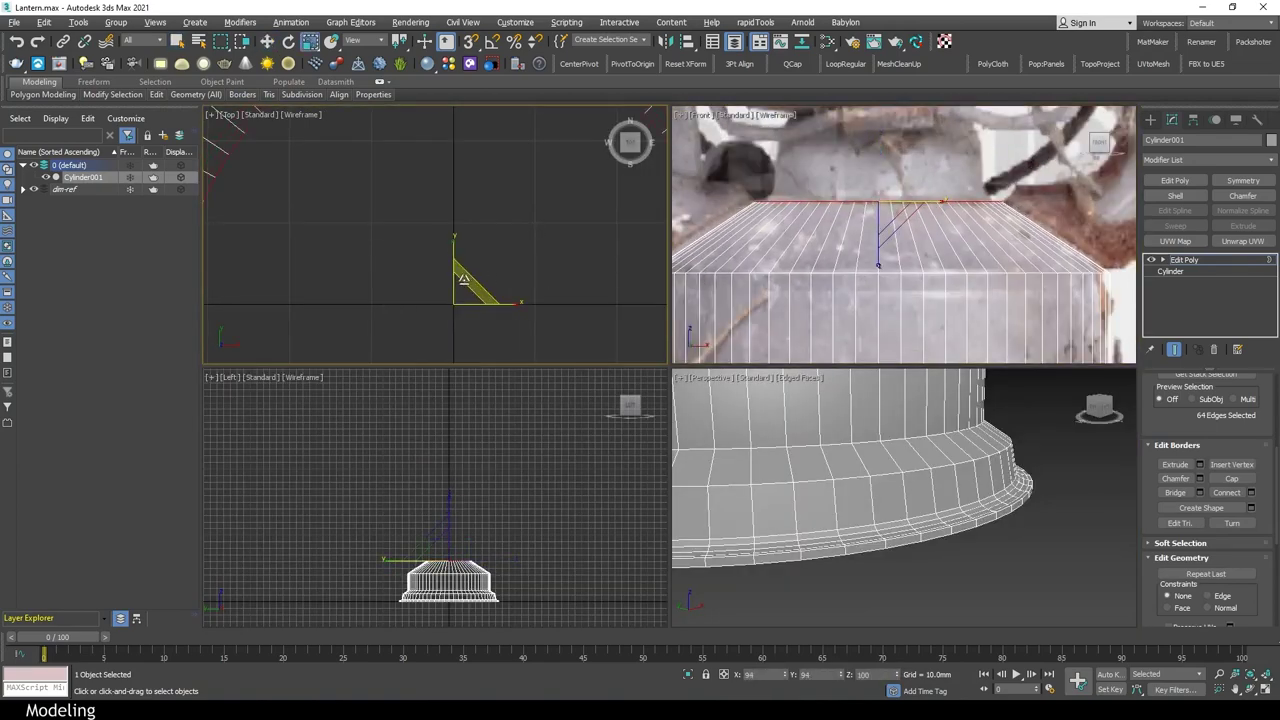
# Collapse the top opening into a closed cap
pyautogui.hotkey('alt', 'w')
pyautogui.press('z')
pyautogui.scroll(-3, 1248, 405)
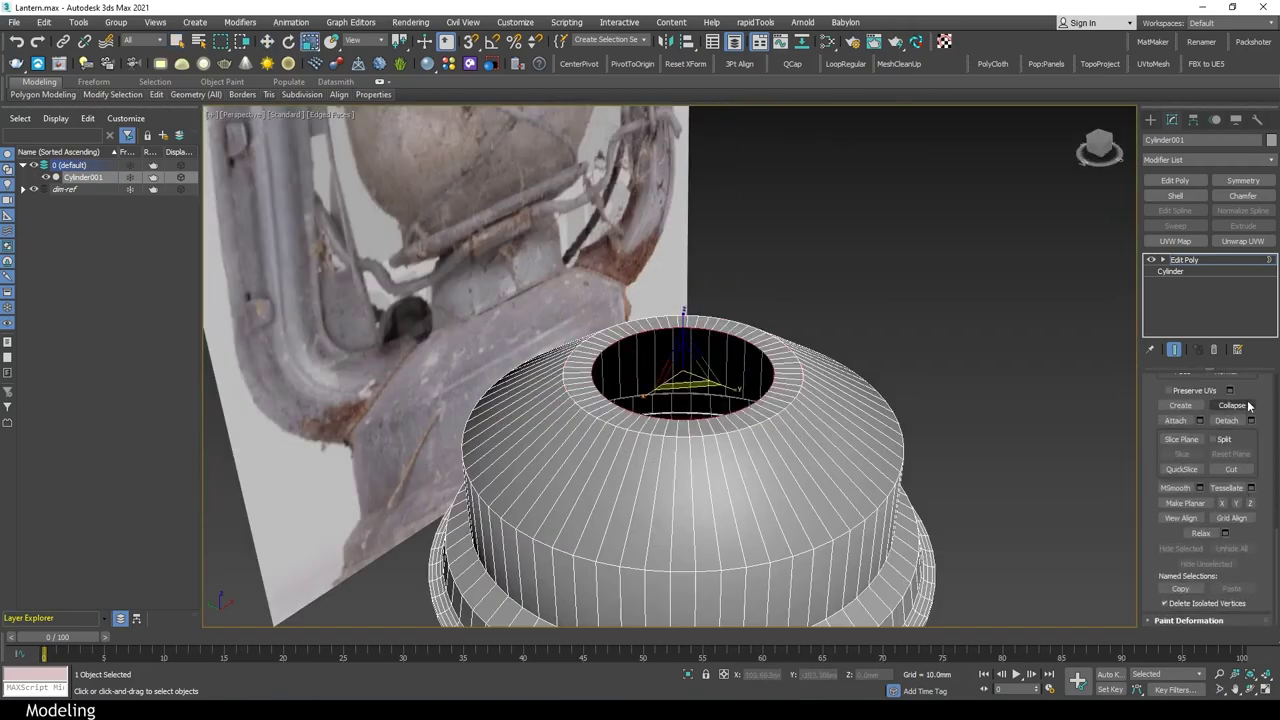
pyautogui.click(1231, 405)
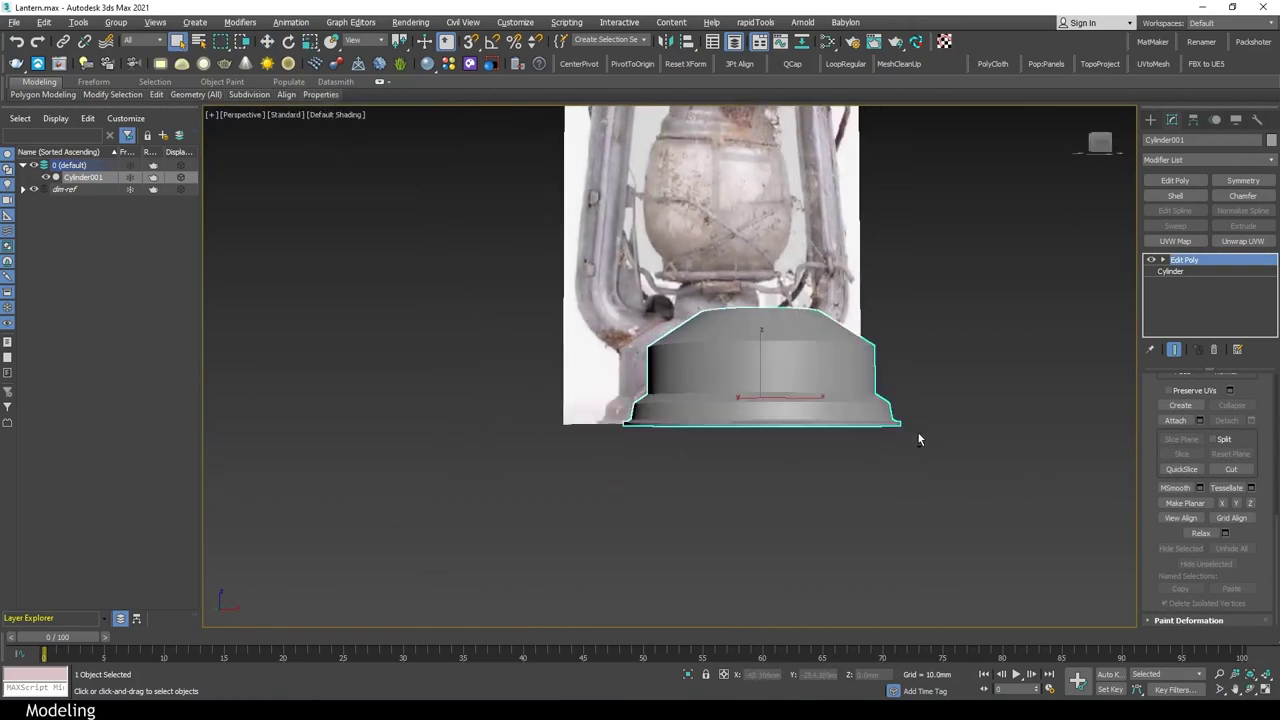
pyautogui.scroll(-5, 917, 438)
pyautogui.hotkey('alt', 'w')
pyautogui.hotkey('alt', 'w')
# Make a copy of the base cylinder moved up to the collar, then shrink its radius
pyautogui.press('w')
pyautogui.moveTo(831, 385); pyautogui.dragTo(831, 207)
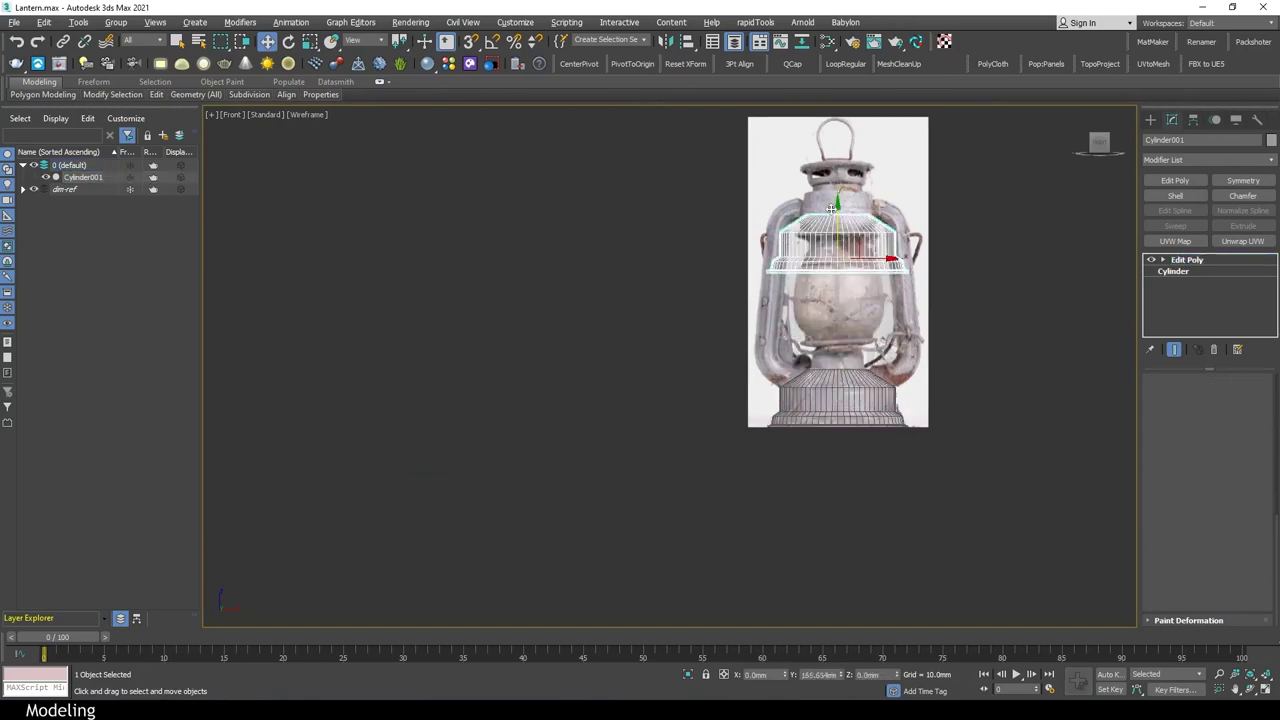
pyautogui.press('Return')
pyautogui.scroll(2, 835, 220)
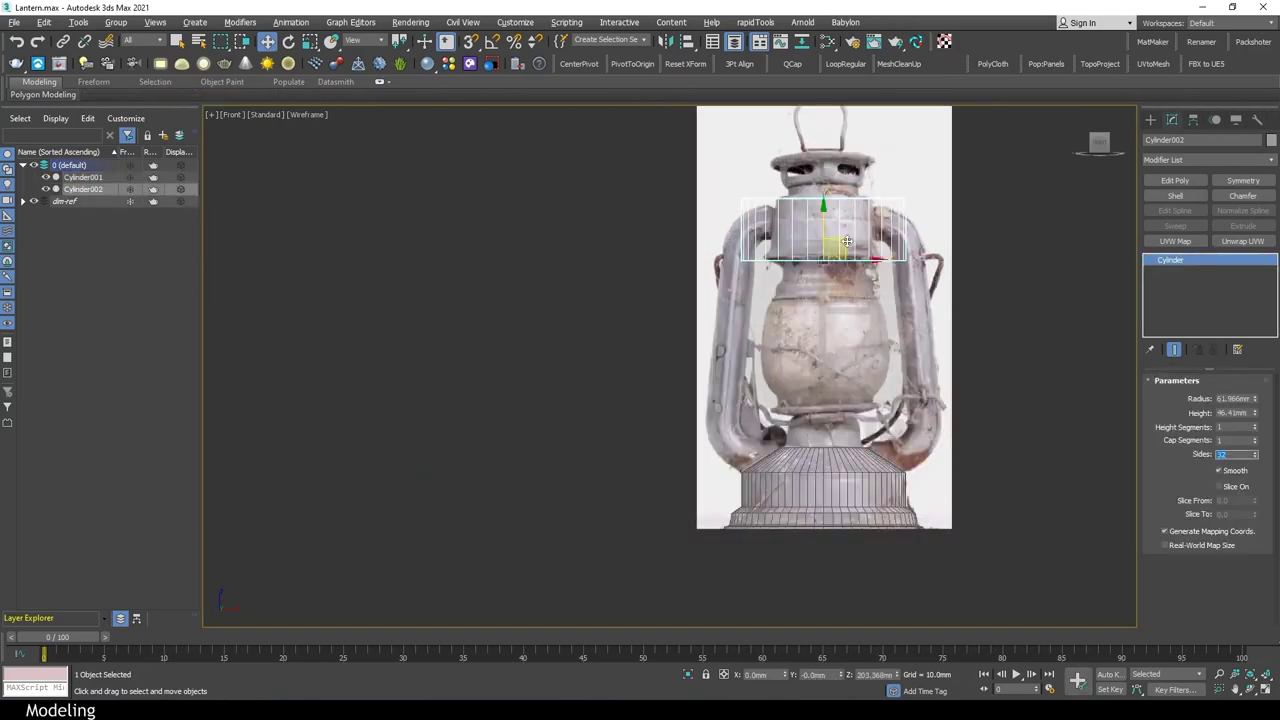
pyautogui.scroll(2, 835, 220)
pyautogui.scroll(4, 789, 209)
pyautogui.scroll(-3, 687, 325)
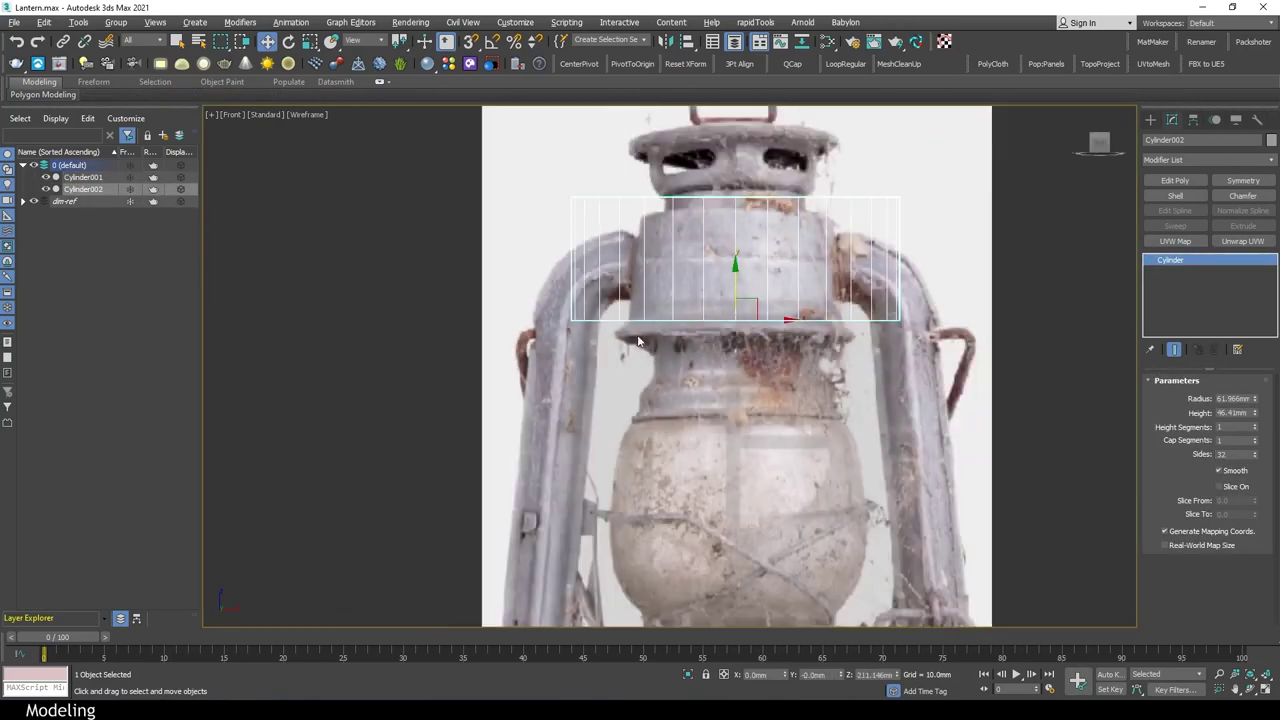
pyautogui.moveTo(1254, 398); pyautogui.dragTo(1249, 656)
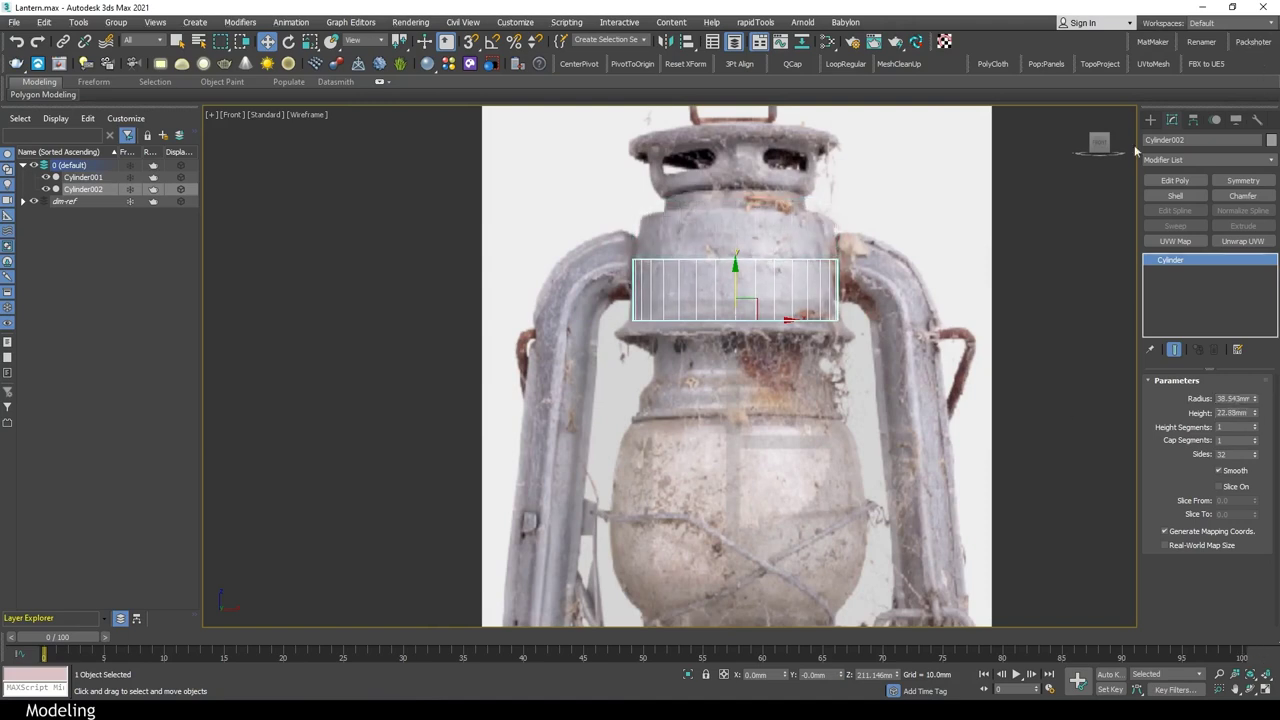
# Add Edit Poly to the new cylinder and raise it onto the lantern's top cap
pyautogui.click(1175, 180)
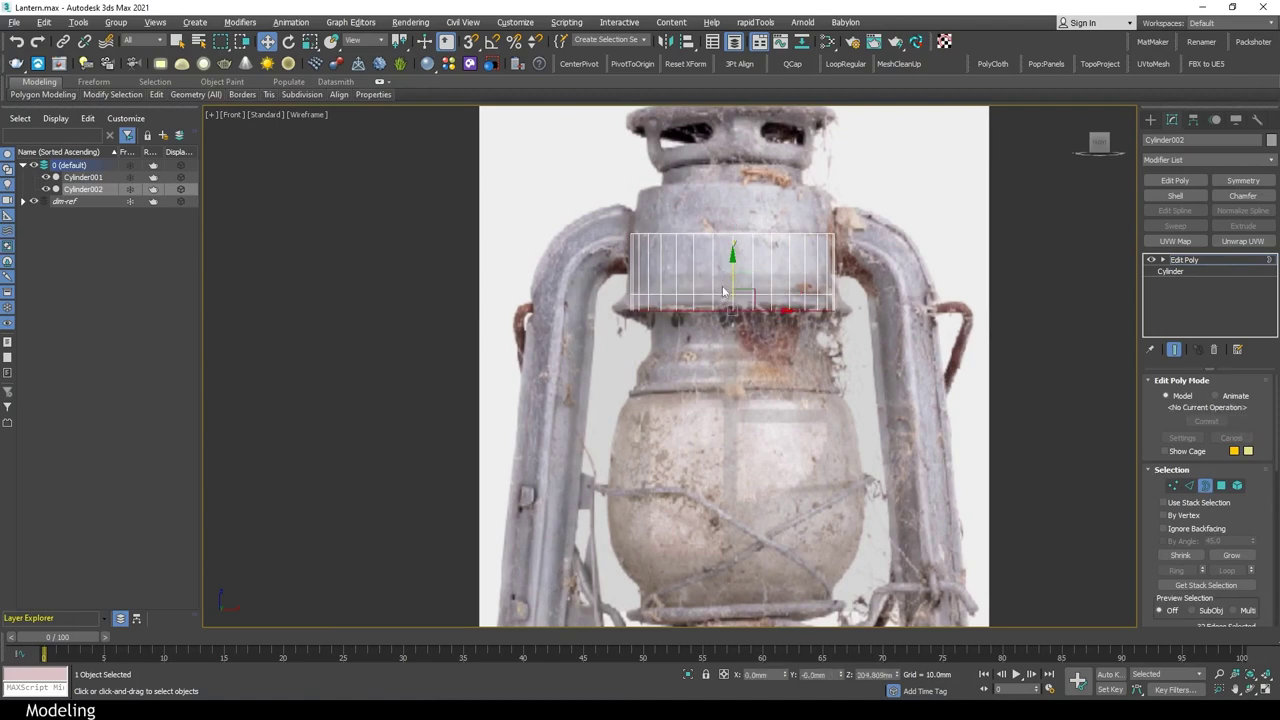
pyautogui.hotkey('alt', 'w')
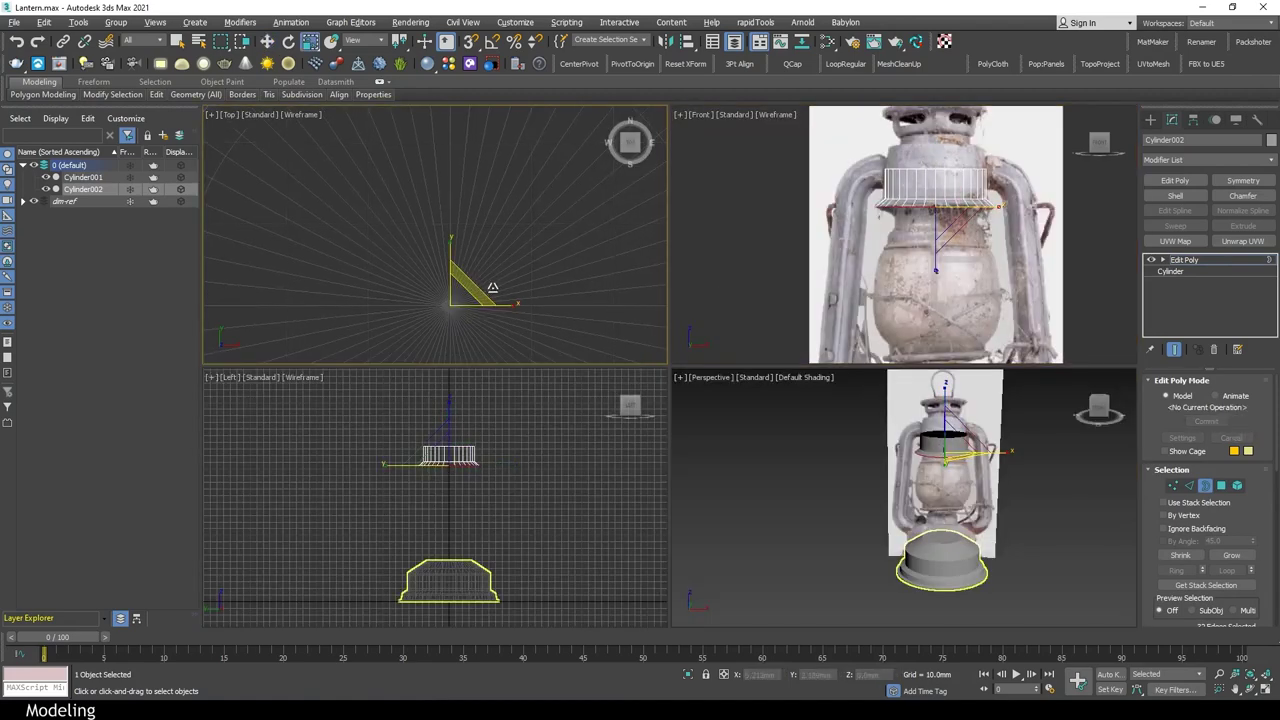
pyautogui.press('q')
pyautogui.press('z')
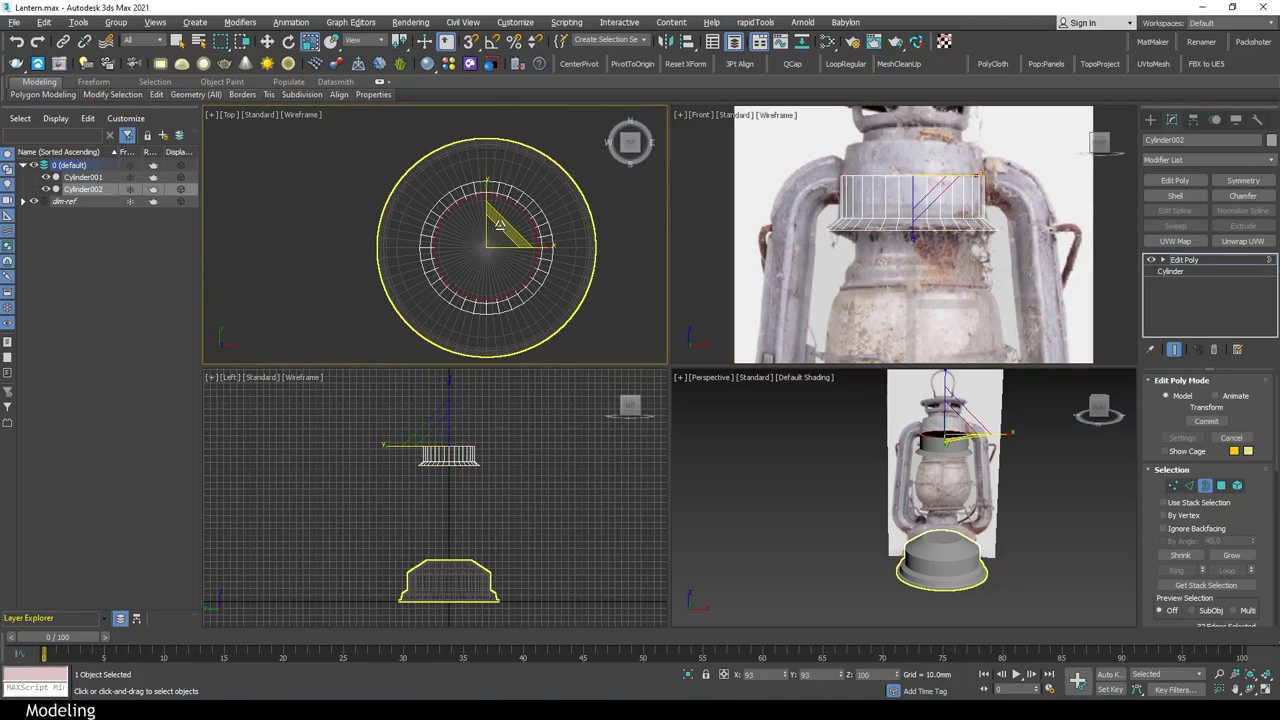
pyautogui.press('w')
pyautogui.moveTo(910, 140); pyautogui.dragTo(910, 197, button='middle')
pyautogui.scroll(3, 902, 163)
pyautogui.moveTo(903, 210); pyautogui.dragTo(902, 173)
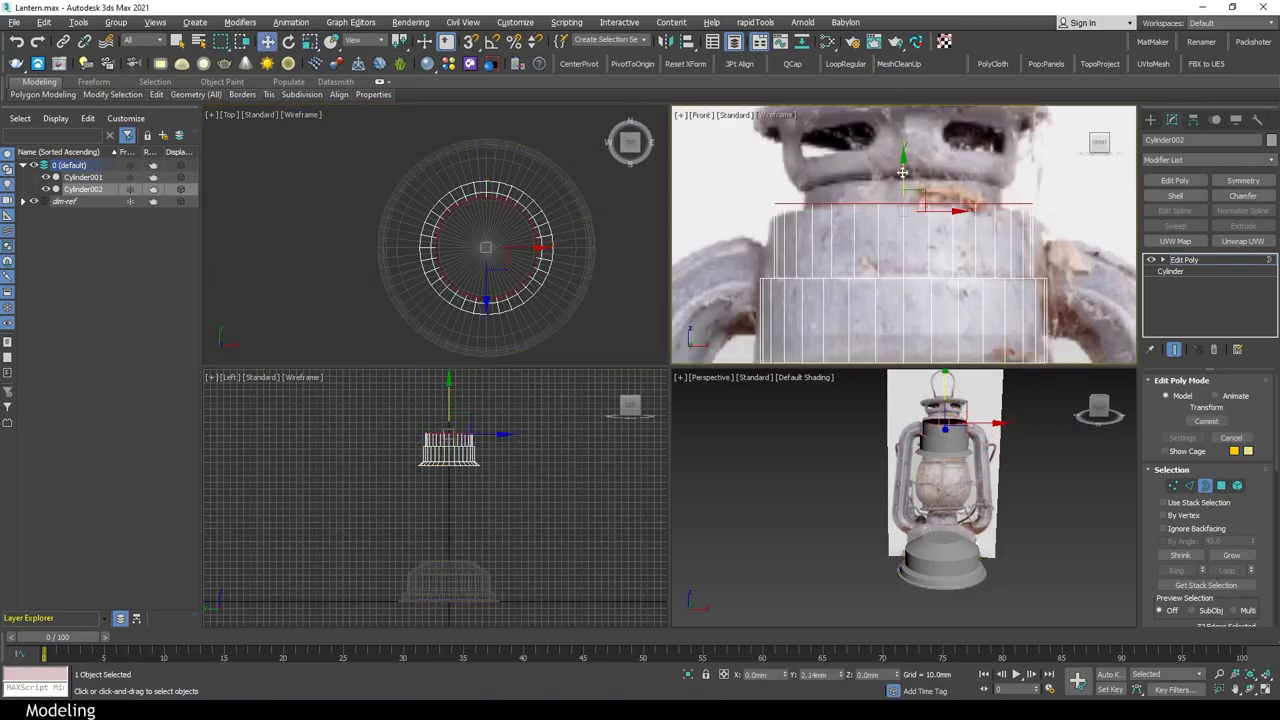
# Scale the cylinder's top vertex rings to 106%
pyautogui.click(1175, 487)
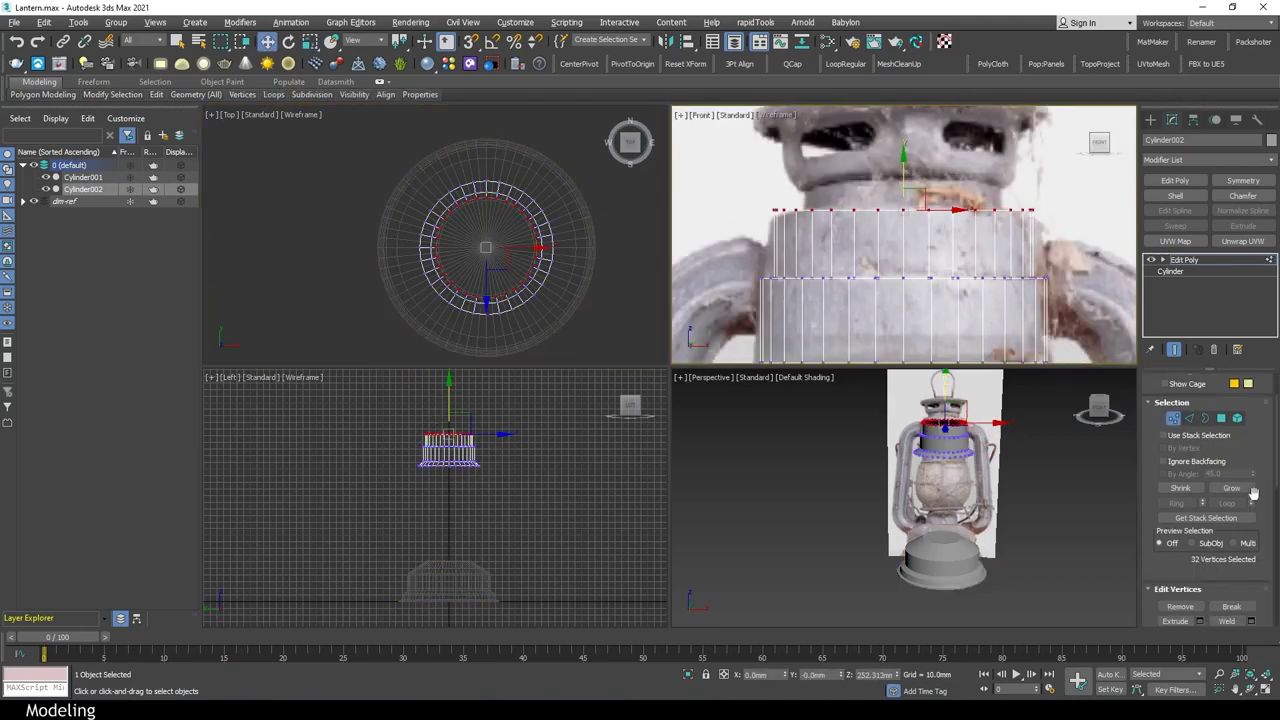
pyautogui.hotkey('ctrl', 'a')
pyautogui.press('z')
pyautogui.scroll(3, 465, 243)
pyautogui.moveTo(465, 243); pyautogui.dragTo(471, 243)
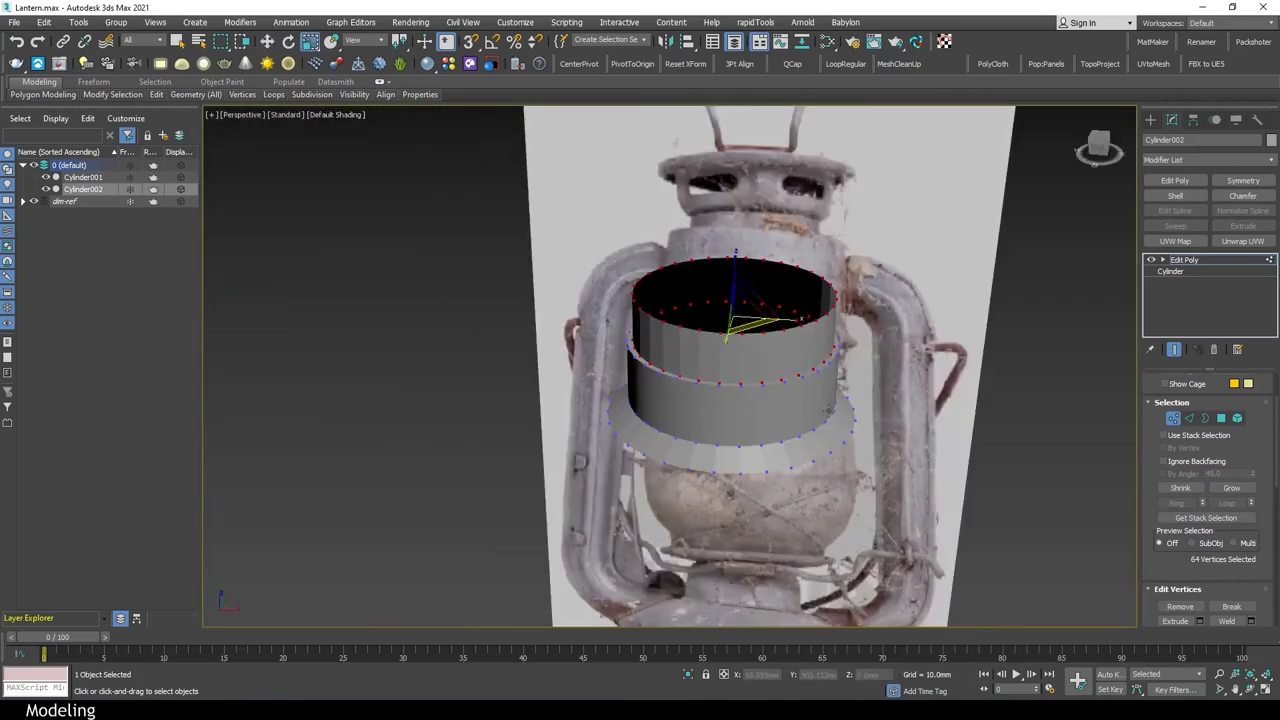
# Raise the open top border by about 8.4 mm
pyautogui.press('z')
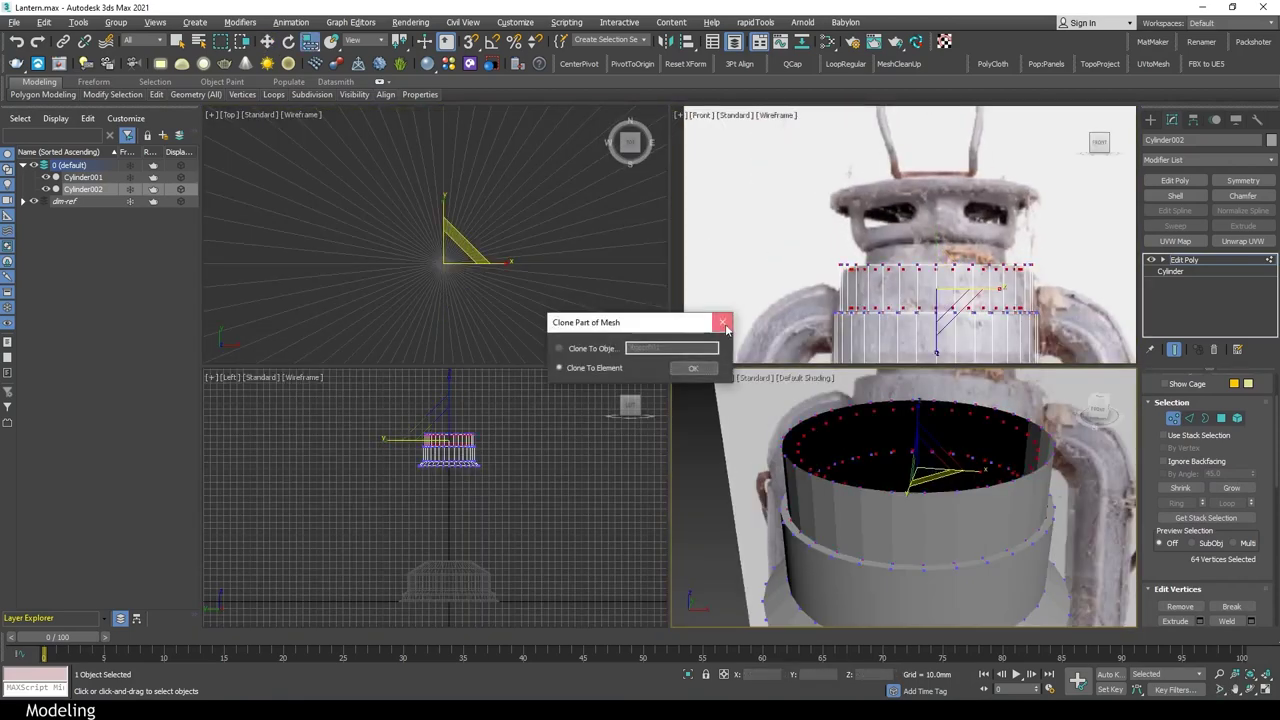
pyautogui.press('3')
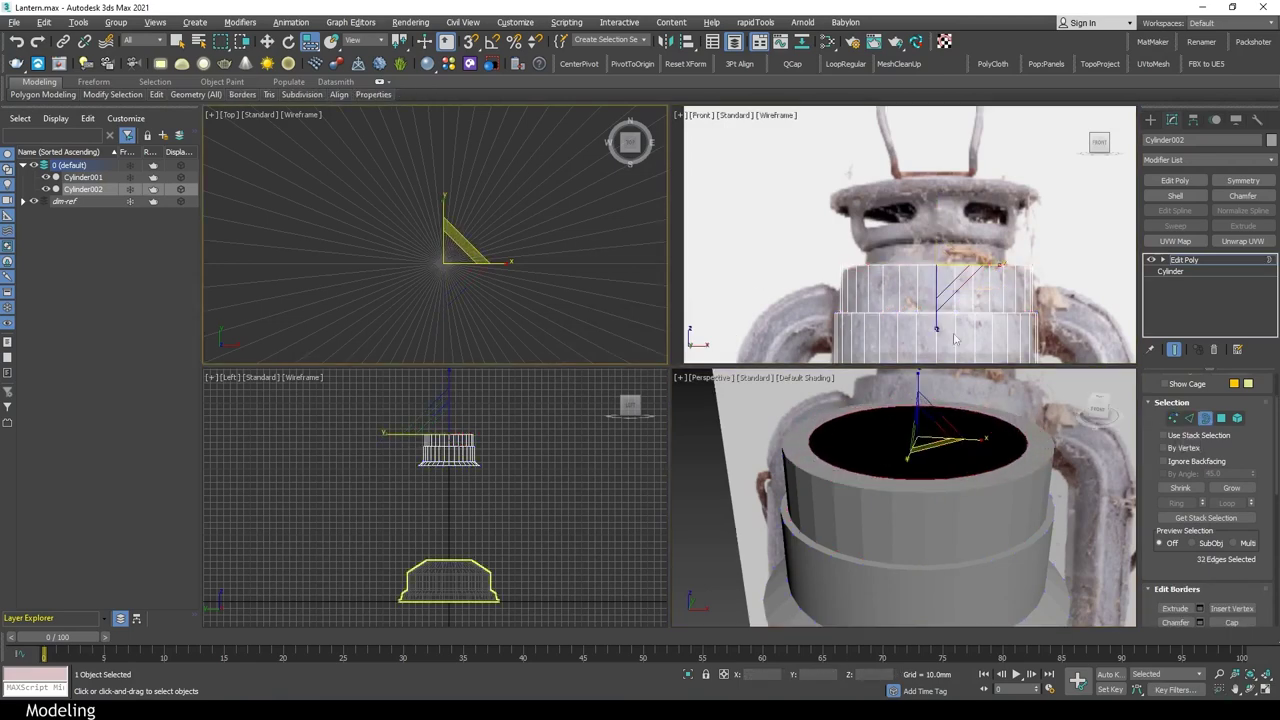
pyautogui.press('w')
pyautogui.keyDown('shift'); pyautogui.moveTo(930, 225); pyautogui.dragTo(927, 208); pyautogui.keyUp('shift')
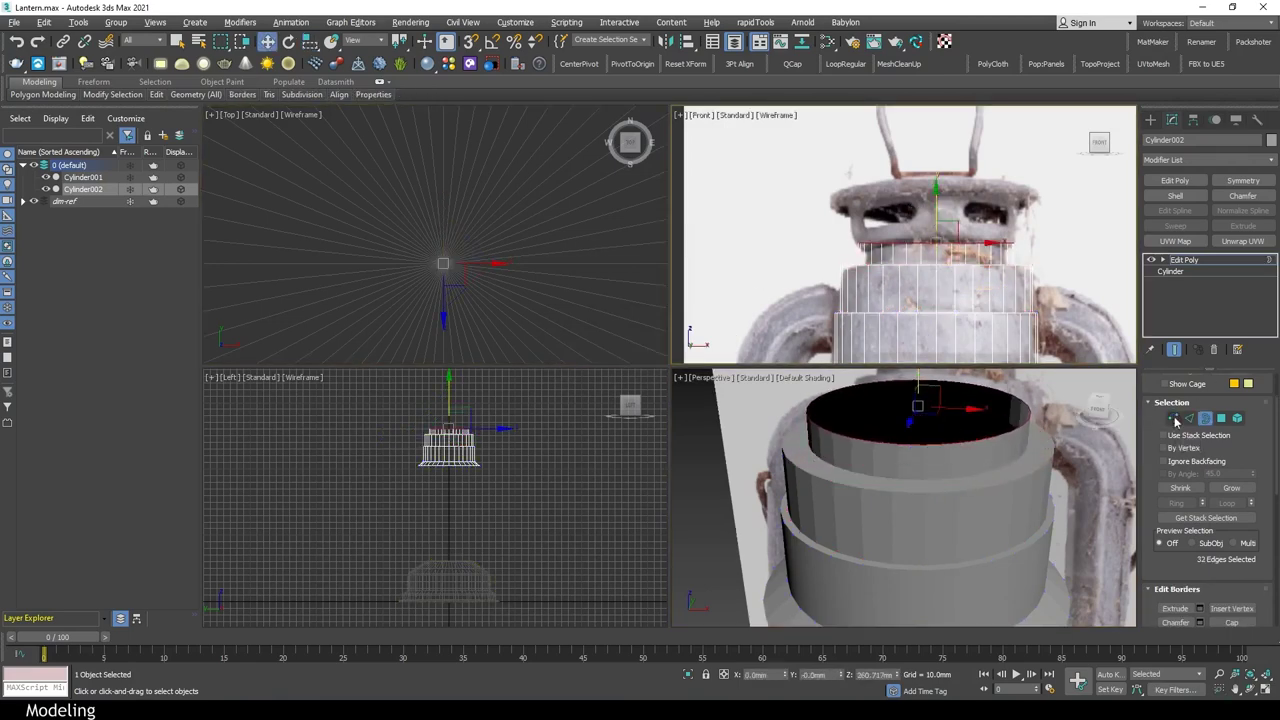
# Select the new top vertex rings for scaling, then deselect the finished collar
pyautogui.press('1')
pyautogui.press('z')
pyautogui.press('r')
pyautogui.scroll(3, 515, 242)
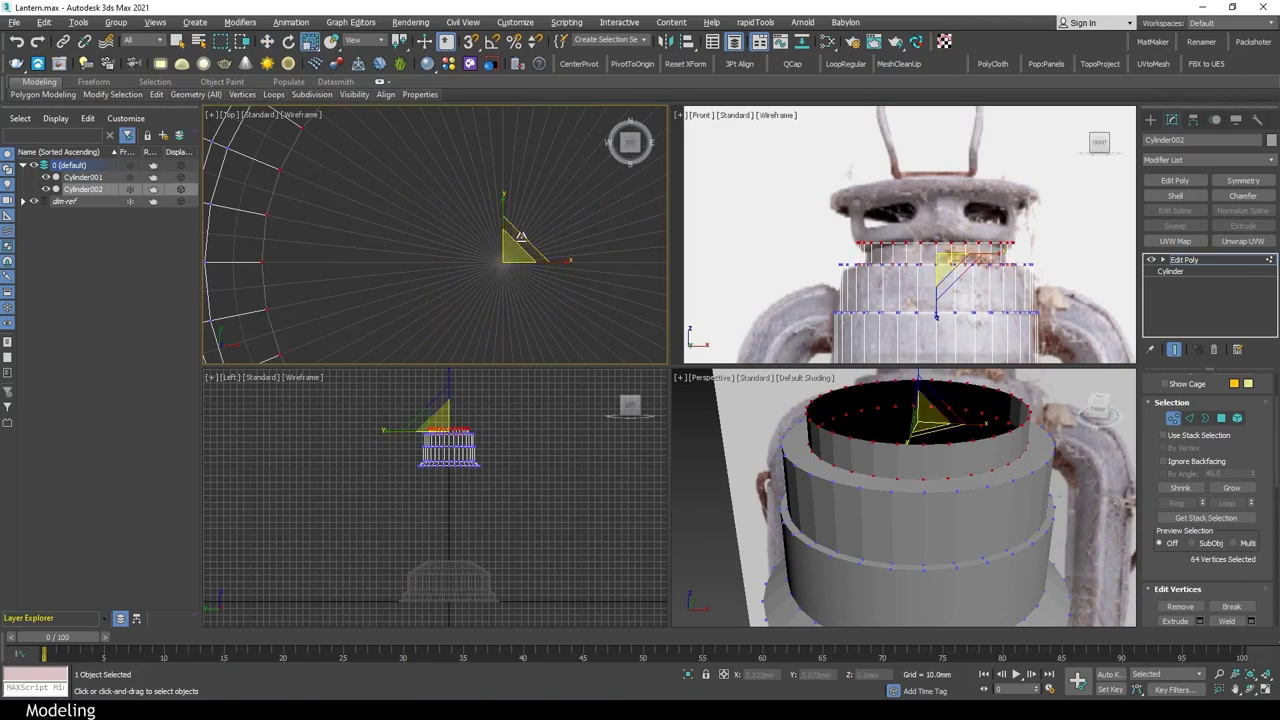
pyautogui.hotkey('alt', 'w')
pyautogui.scroll(-3, 672, 220)
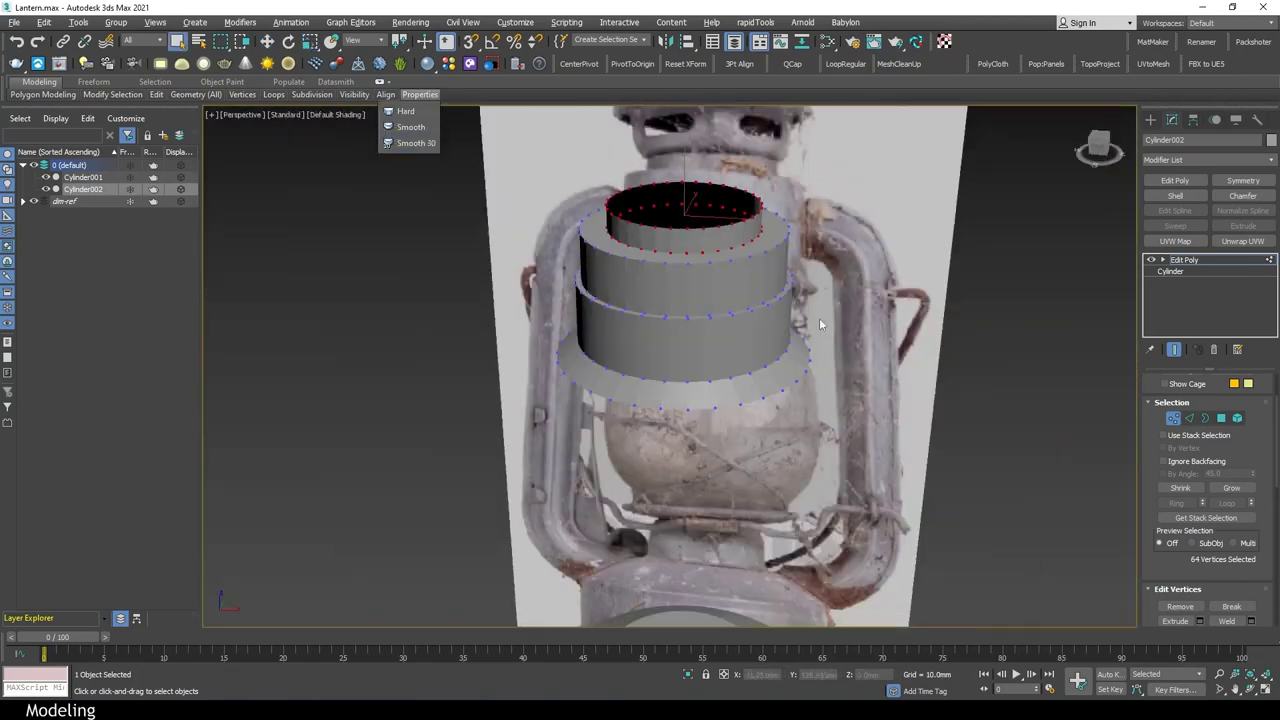
pyautogui.scroll(-5, 930, 411)
pyautogui.click(884, 376)
# Draw a Line in the maximized Front view tracing the lantern's right-hand frame
pyautogui.hotkey('alt', 'w')
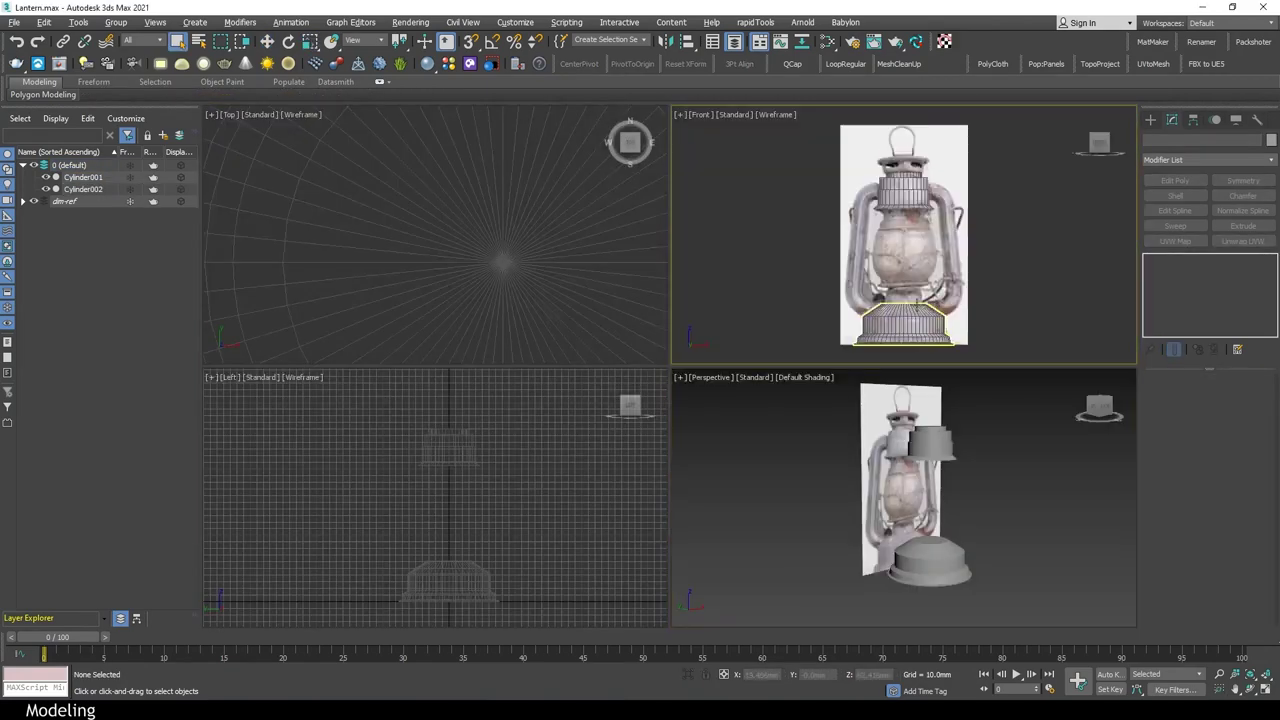
pyautogui.hotkey('alt', 'w')
pyautogui.click(703, 273)
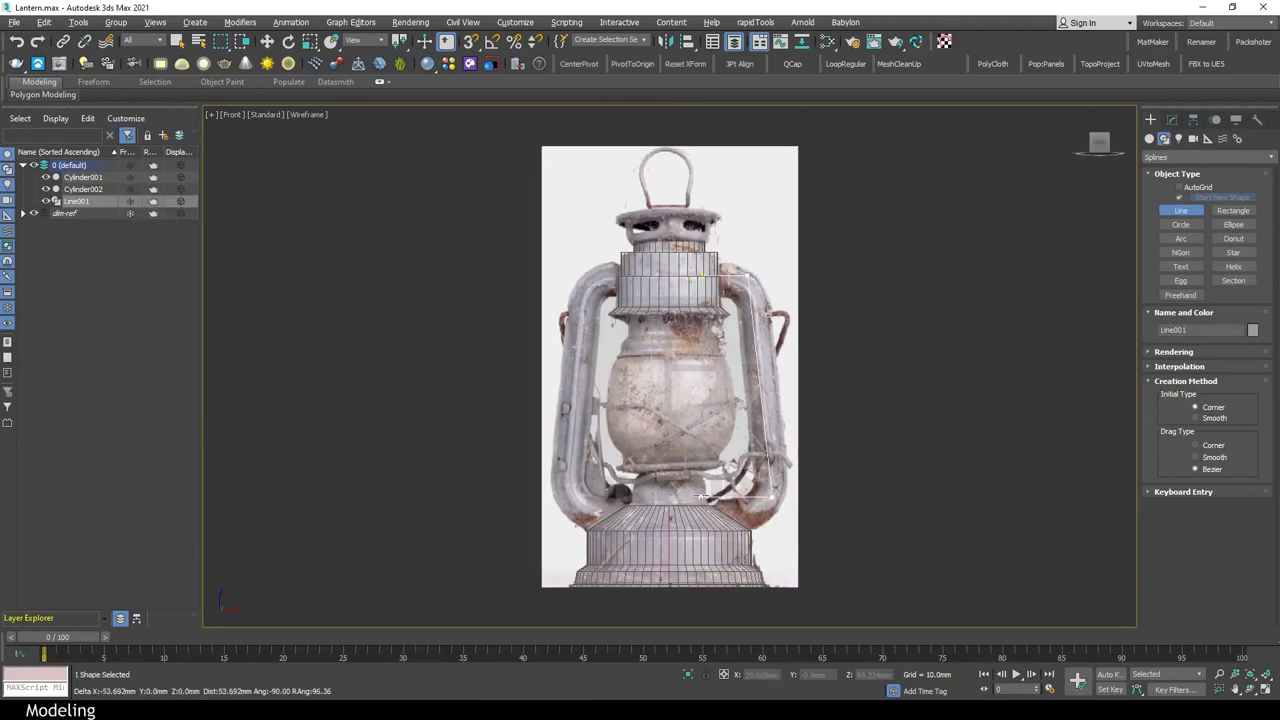
pyautogui.rightClick(799, 497)
pyautogui.scroll(2, 782, 497)
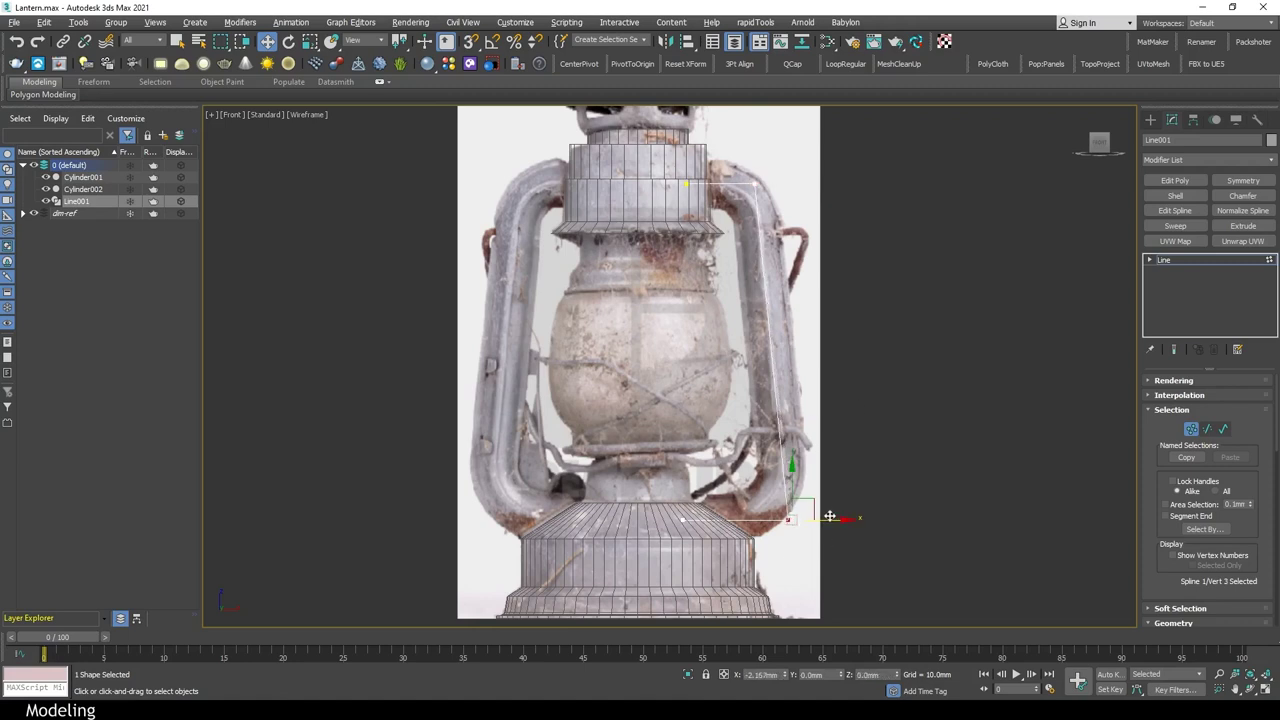
# Add an Edit Spline modifier on top of Line001
pyautogui.click(1163, 260)
pyautogui.click(1168, 395)
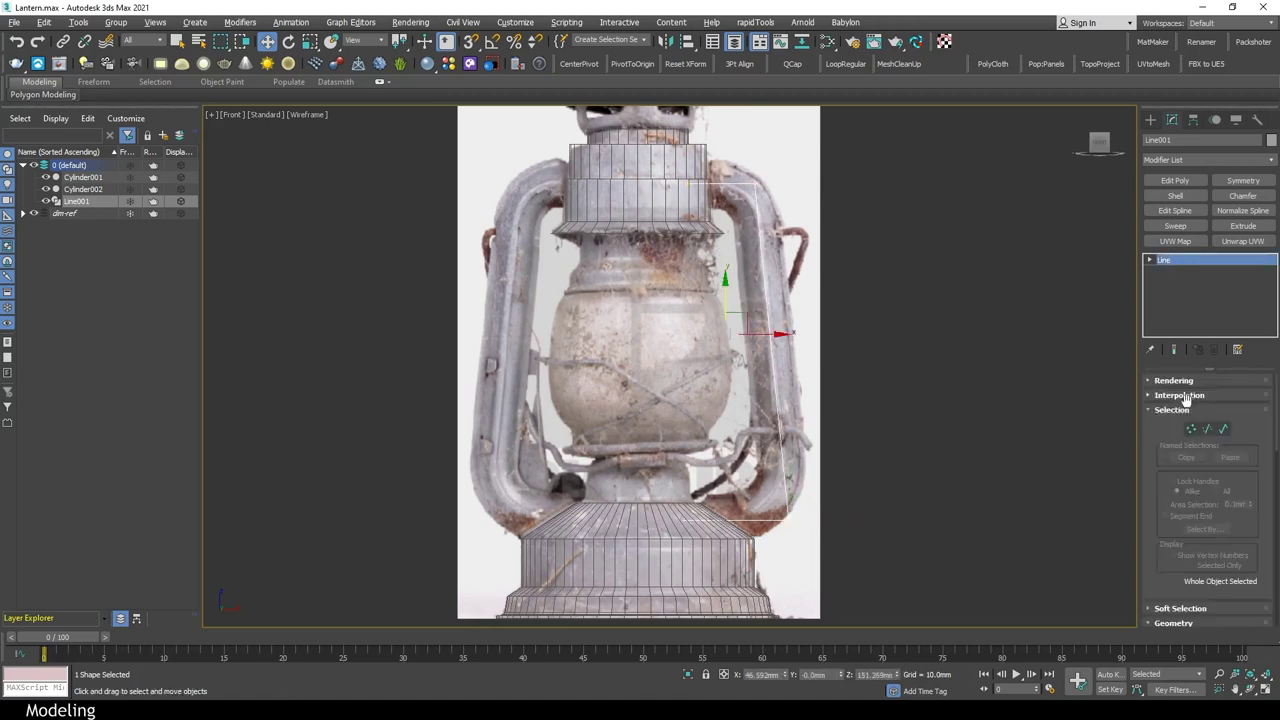
pyautogui.click(1175, 210)
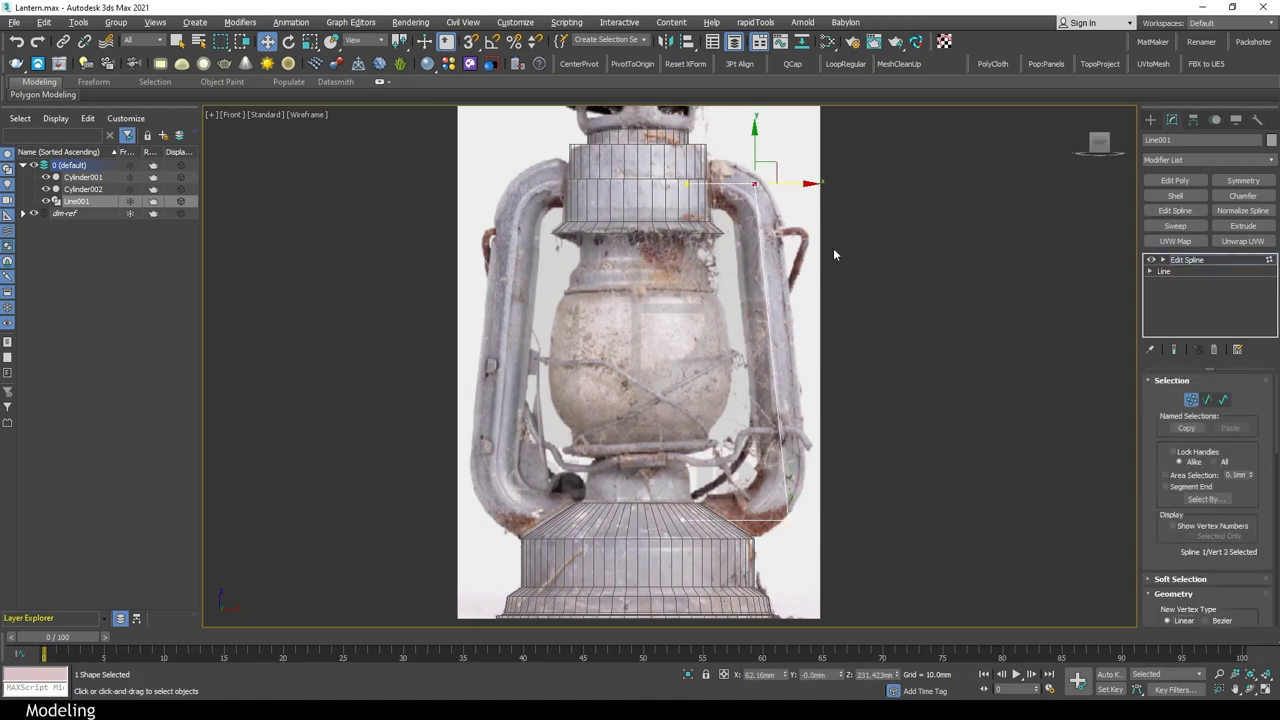
pyautogui.scroll(-3, 1208, 500)
pyautogui.scroll(-3, 1208, 530)
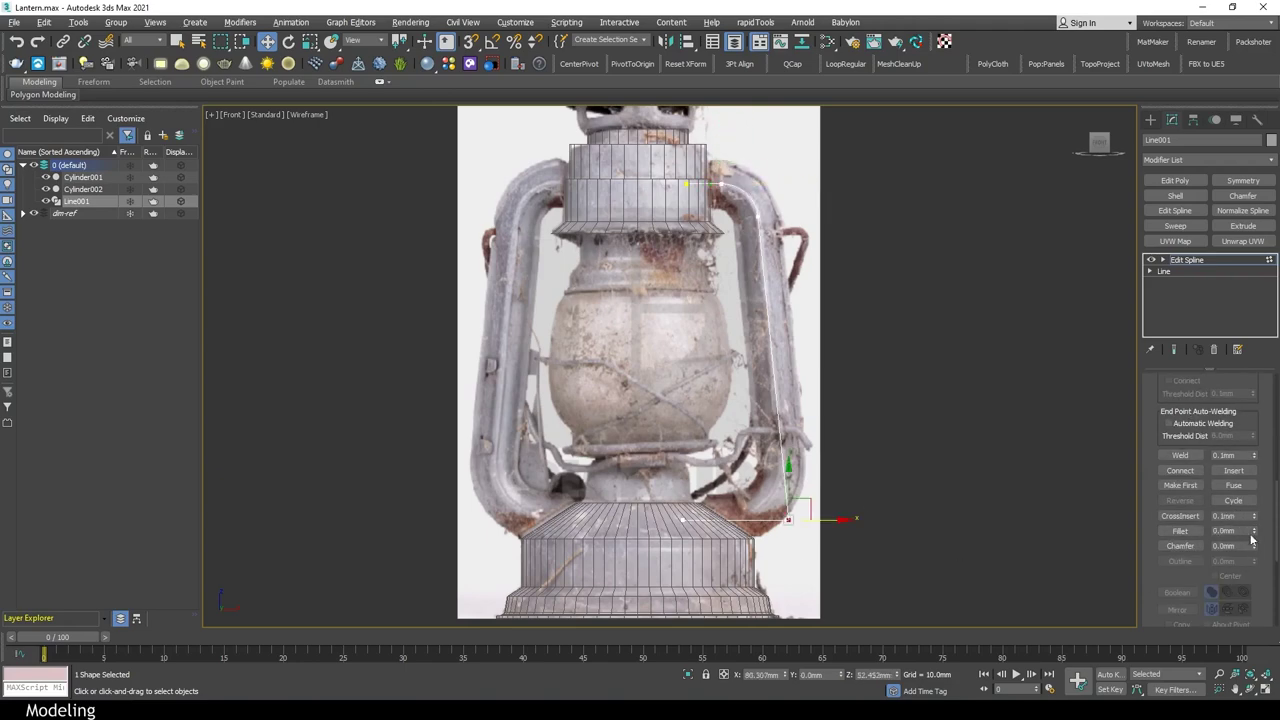
# Sweep the path with a built-in Cylinder section of 9.33 mm radius, steps lowered to 1
pyautogui.click(1175, 226)
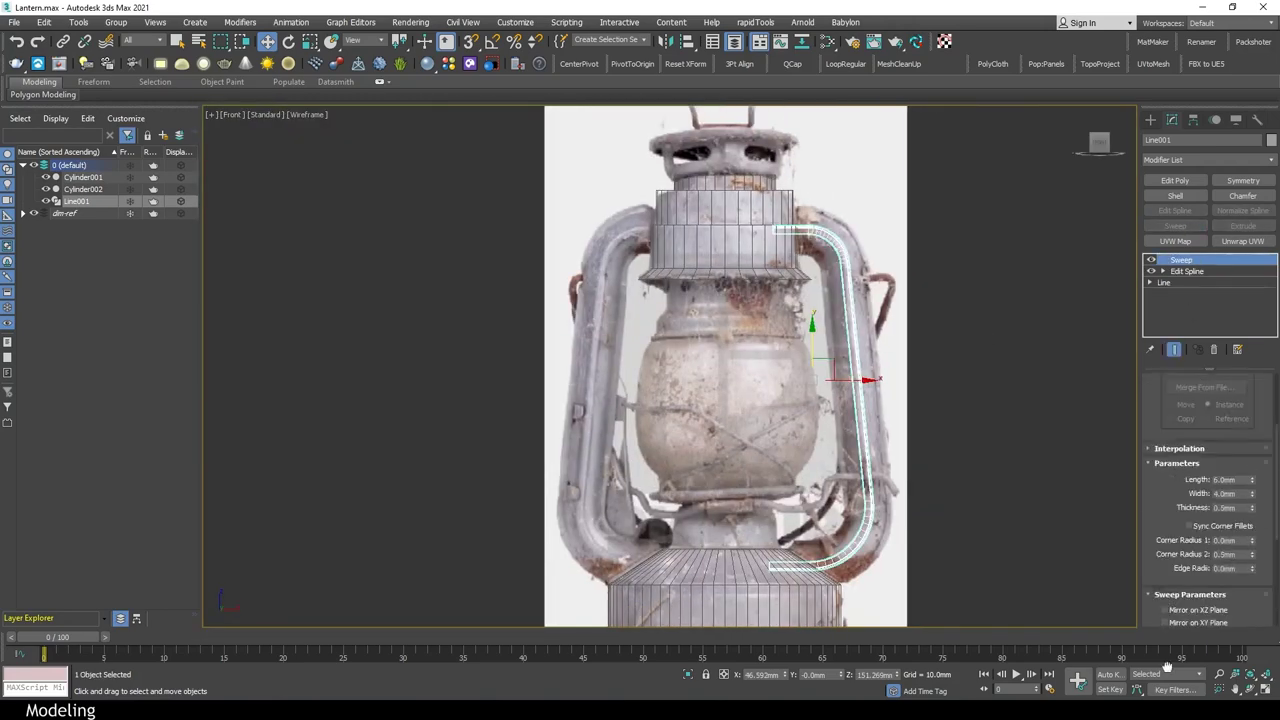
pyautogui.scroll(3, 1210, 450)
pyautogui.click(1210, 385)
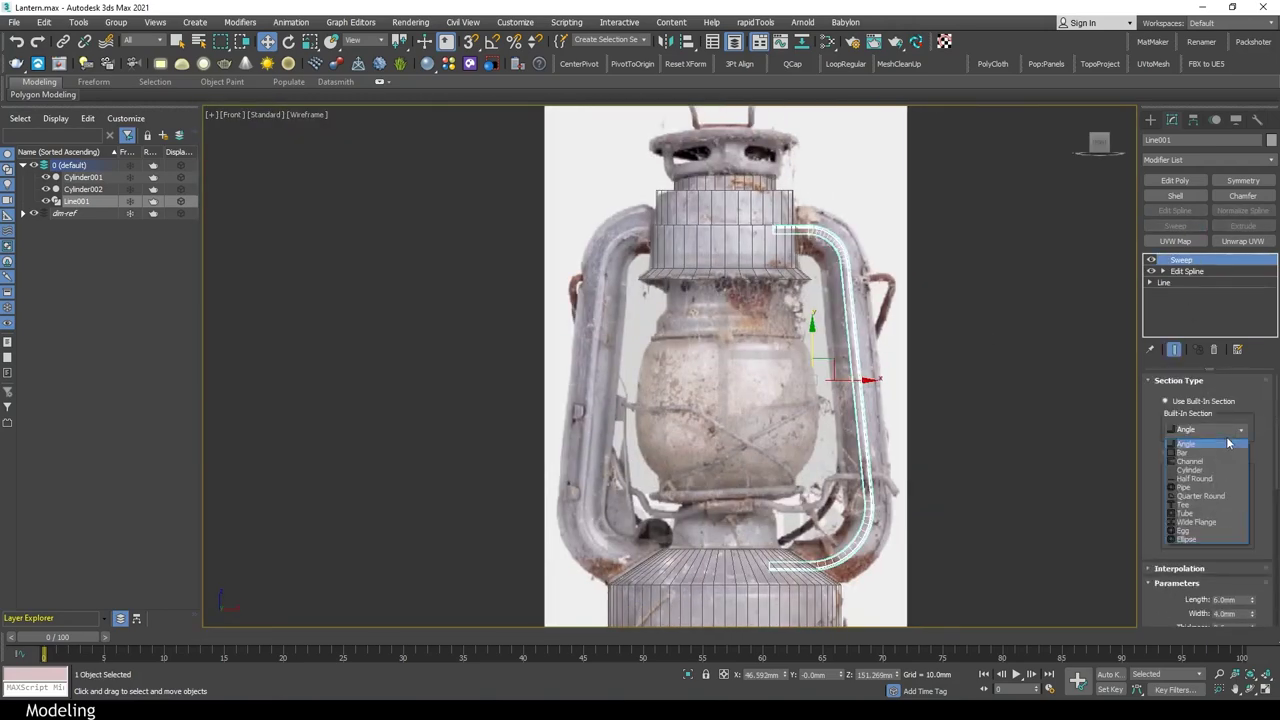
pyautogui.click(1210, 449)
pyautogui.scroll(-3, 1220, 460)
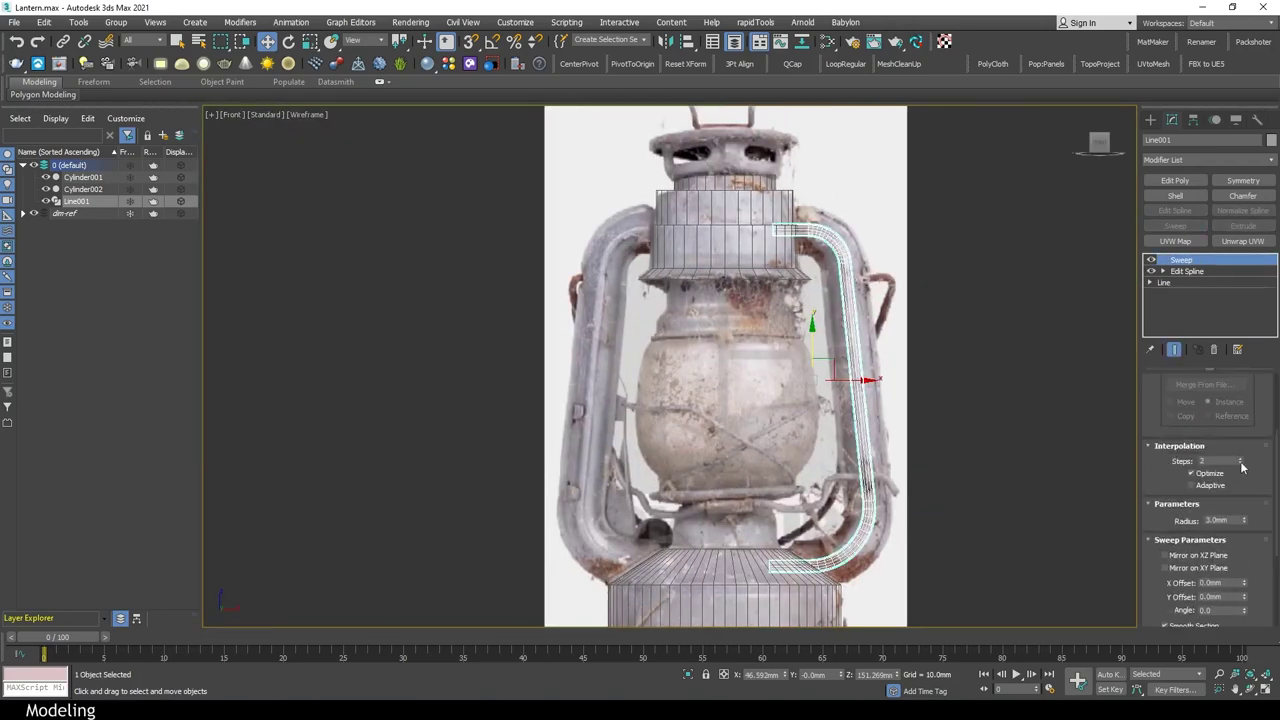
pyautogui.click(1241, 464)
pyautogui.scroll(-1, 1241, 466)
pyautogui.moveTo(1244, 464); pyautogui.dragTo(1228, 328)
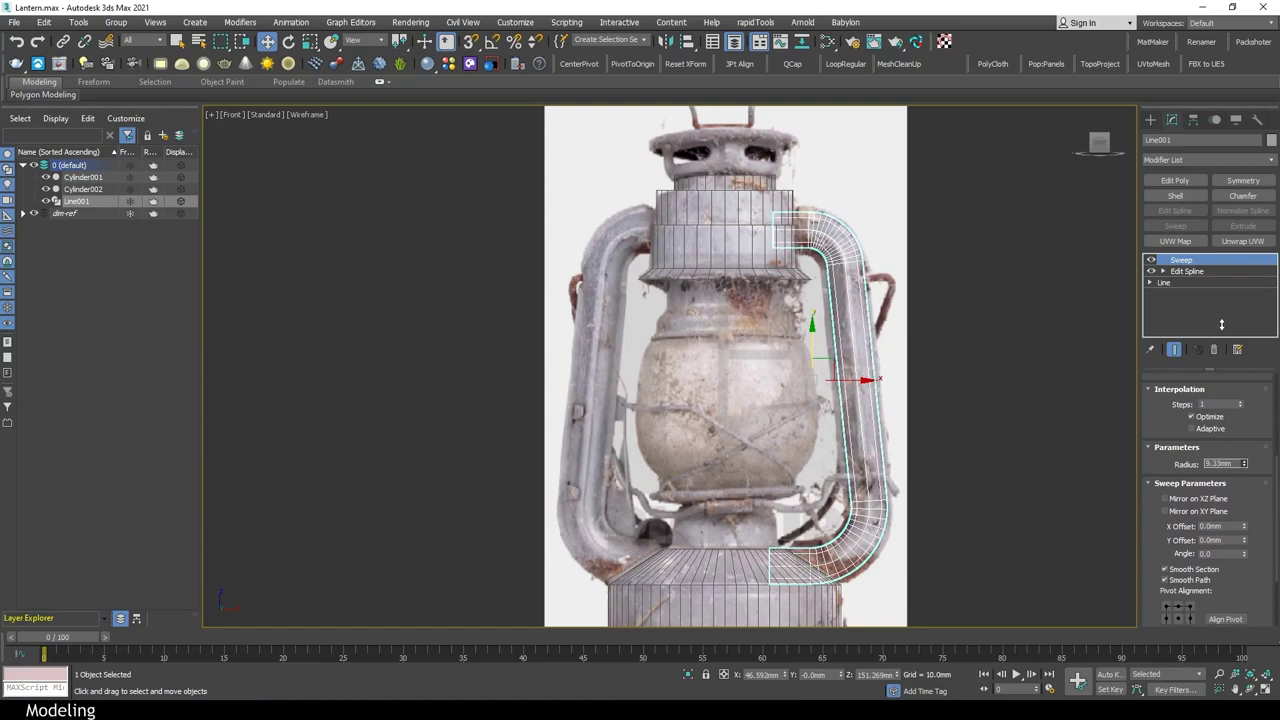
pyautogui.scroll(5, 857, 208)
pyautogui.scroll(-4, 868, 228)
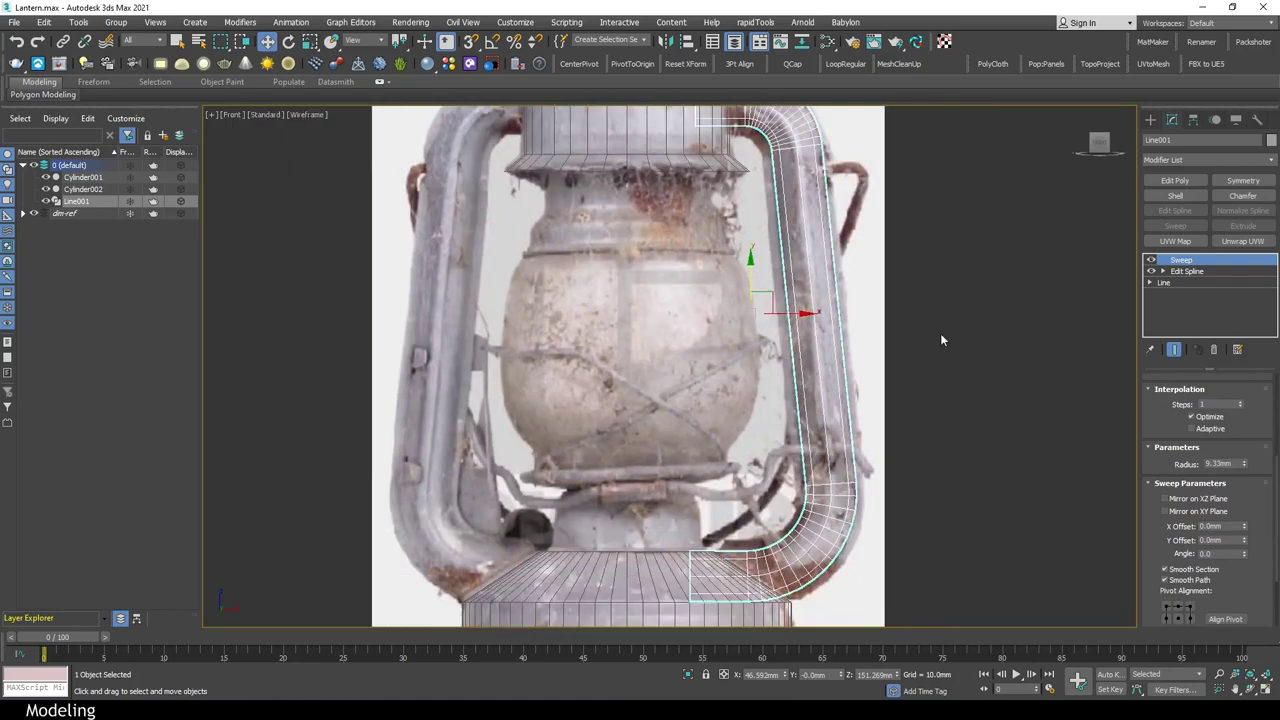
pyautogui.moveTo(940, 333); pyautogui.dragTo(860, 250, button='middle')
pyautogui.scroll(4, 790, 459)
pyautogui.scroll(-2, 1054, 400)
# Inspect the path's vertices in Edit Spline with the swept tube shown as the end result
pyautogui.click(1187, 271)
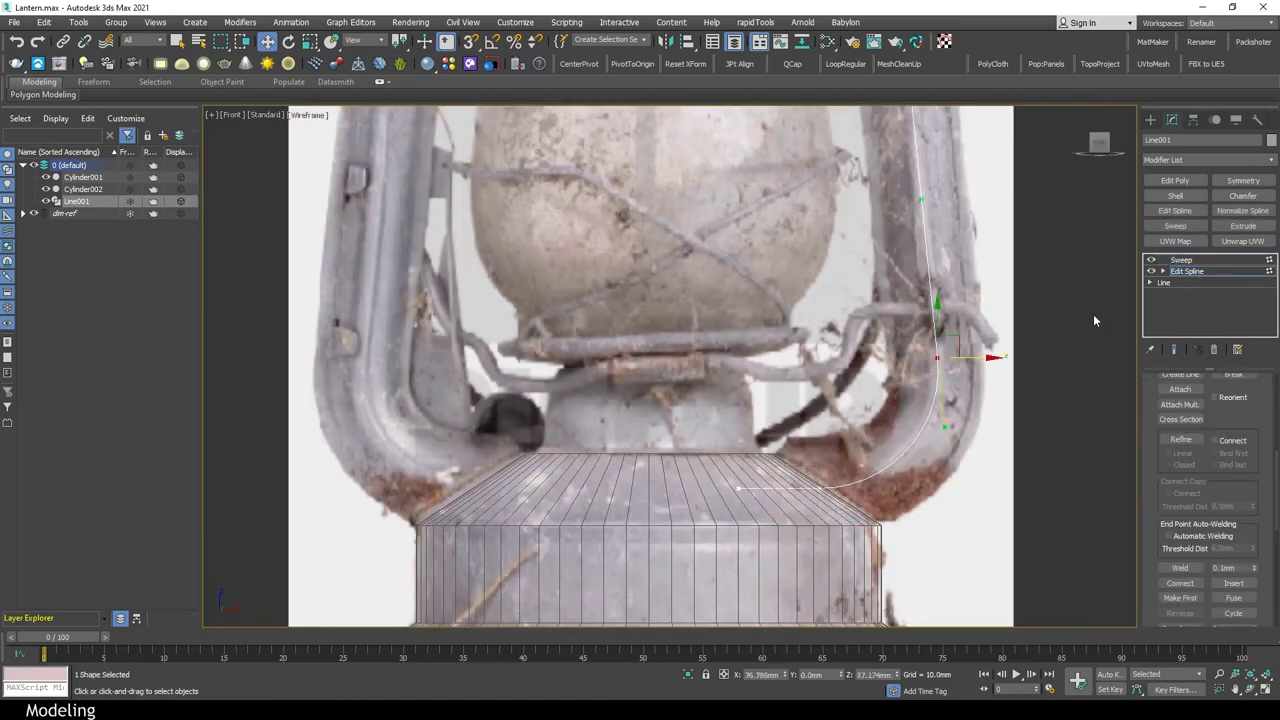
pyautogui.click(1174, 349)
pyautogui.press('1')
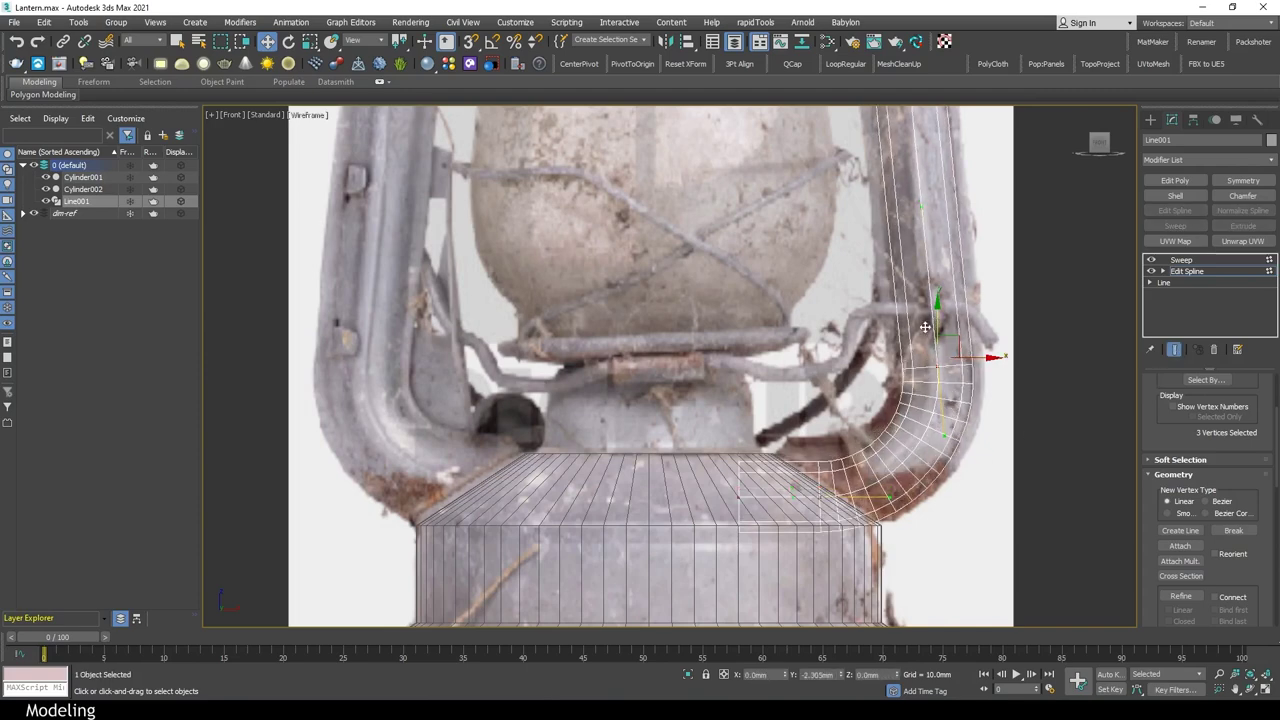
pyautogui.scroll(-3, 1000, 340)
pyautogui.scroll(3, 1044, 324)
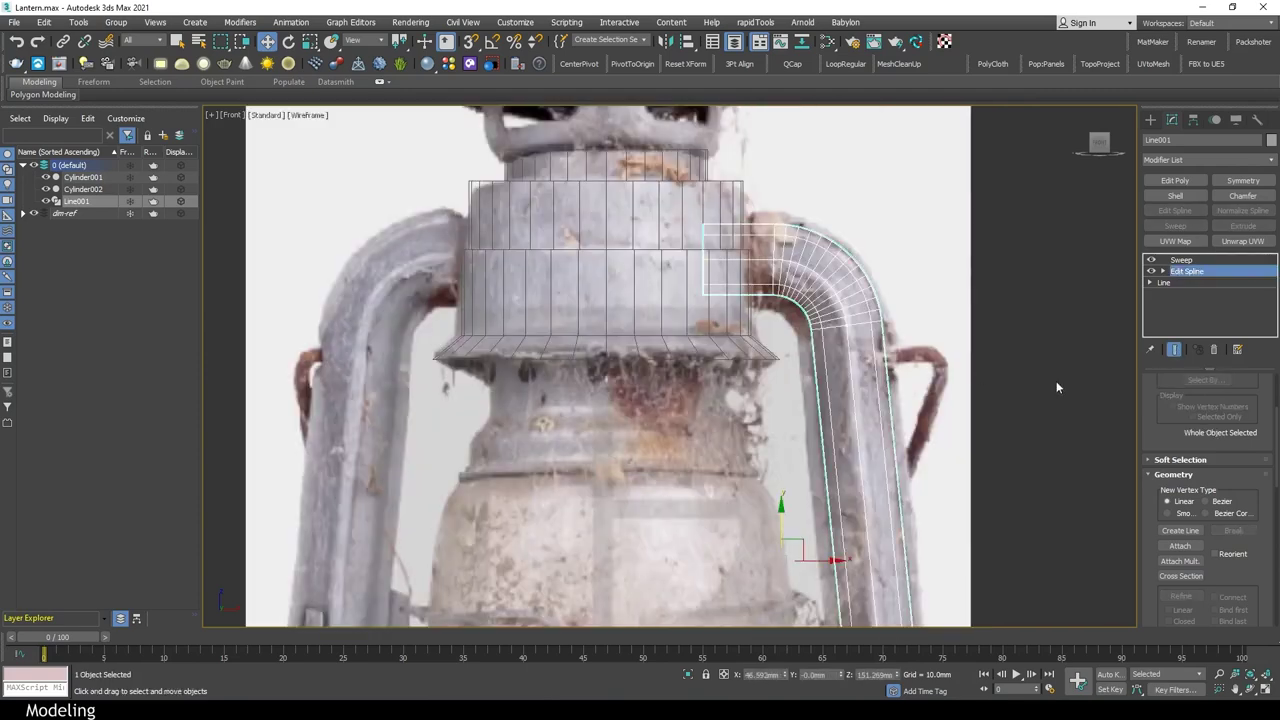
pyautogui.click(1181, 259)
# Raise the sweep's interpolation steps to 2 to round the tube's bends
pyautogui.press('p')
pyautogui.scroll(3, 946, 408)
pyautogui.keyDown('alt'); pyautogui.moveTo(946, 408); pyautogui.dragTo(896, 231, button='middle'); pyautogui.keyUp('alt')
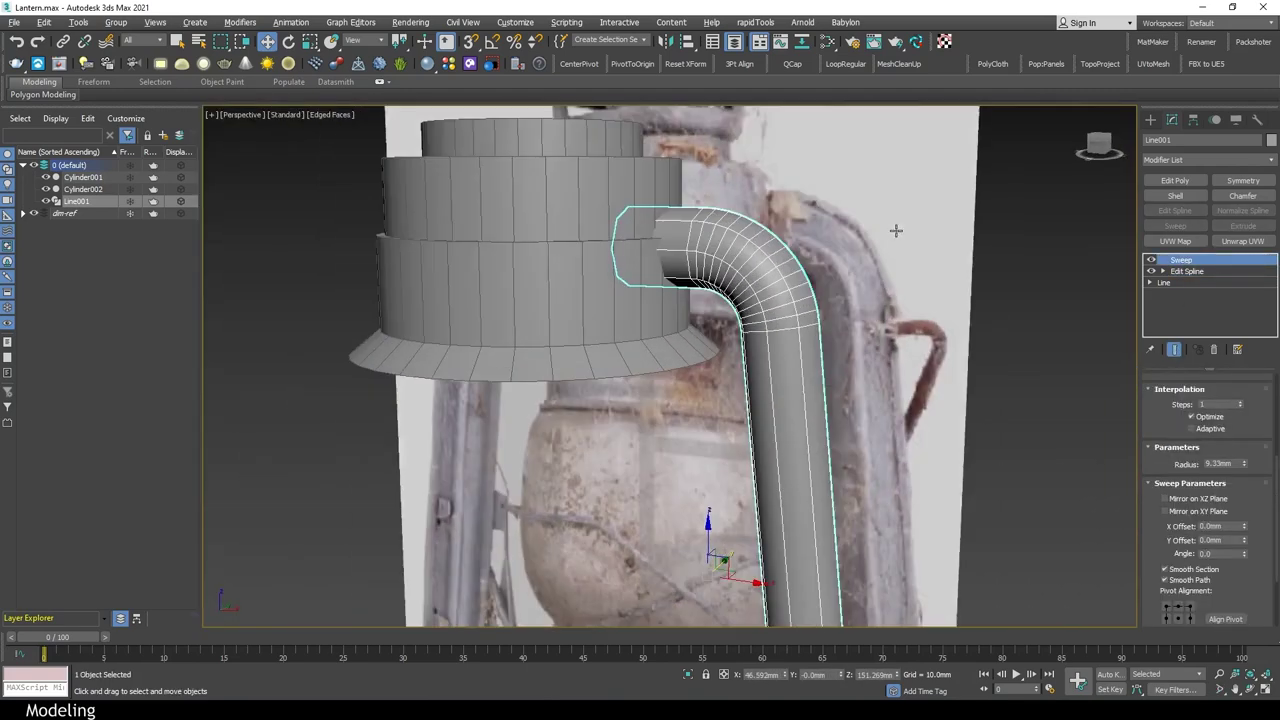
pyautogui.click(1242, 403)
pyautogui.scroll(-3, 1059, 375)
pyautogui.keyDown('alt'); pyautogui.moveTo(1059, 375); pyautogui.dragTo(981, 377, button='middle'); pyautogui.keyUp('alt')
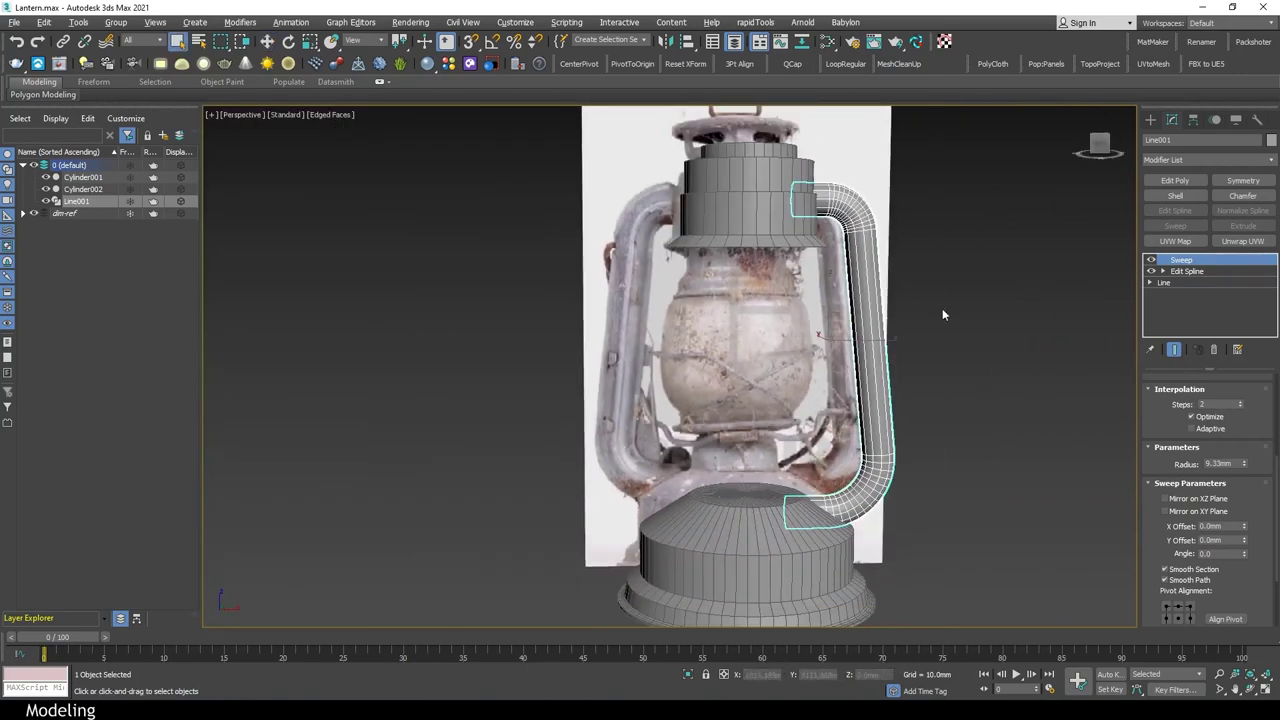
# Add Edit Poly to the tube and isolate it in the view
pyautogui.press('q')
pyautogui.click(1175, 180)
pyautogui.press('4')
pyautogui.click(34, 213)
# Select the tube's top and bottom end caps and grow them into edge loops around the tube
pyautogui.hotkey('alt', 'q')
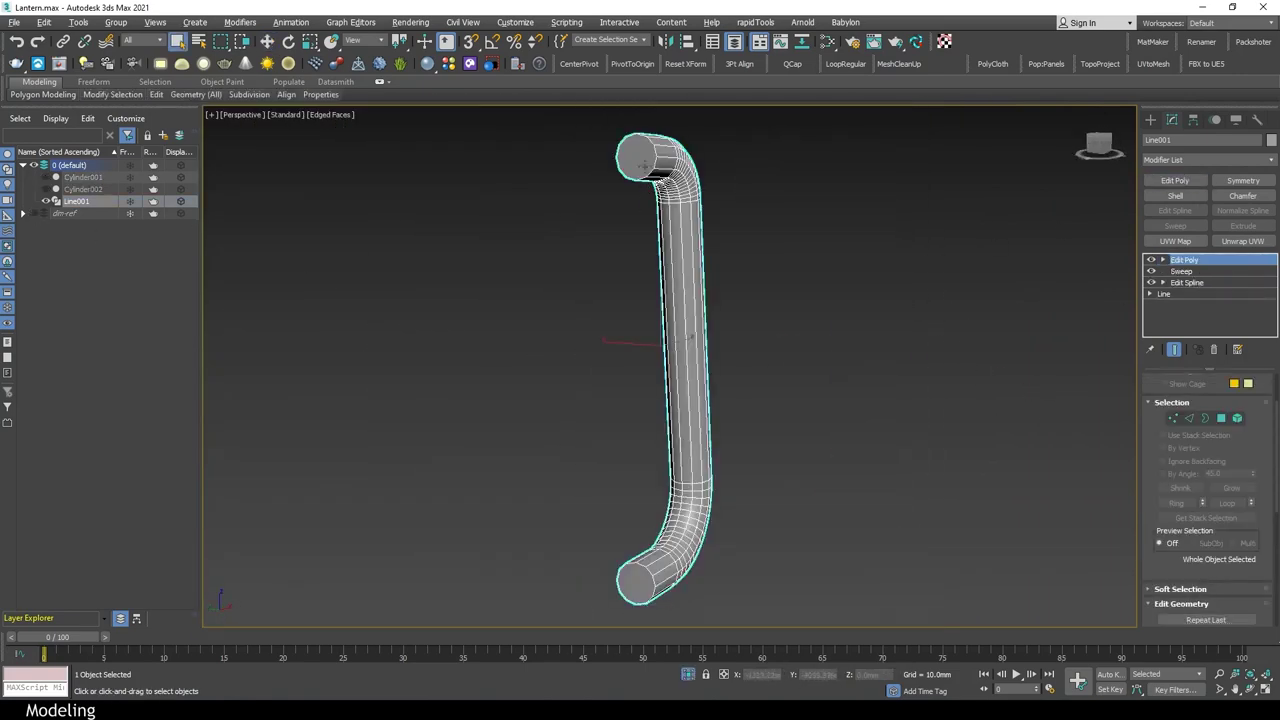
pyautogui.click(636, 157)
pyautogui.keyDown('ctrl'); pyautogui.click(638, 580); pyautogui.keyUp('ctrl')
pyautogui.moveTo(800, 366)
pyautogui.keyDown('alt'); pyautogui.mouseDown(button='middle')
pyautogui.moveTo(771, 366)
pyautogui.moveTo(670, 234)
pyautogui.moveTo(863, 330)
pyautogui.mouseUp(button='middle'); pyautogui.keyUp('alt')
pyautogui.press('2')
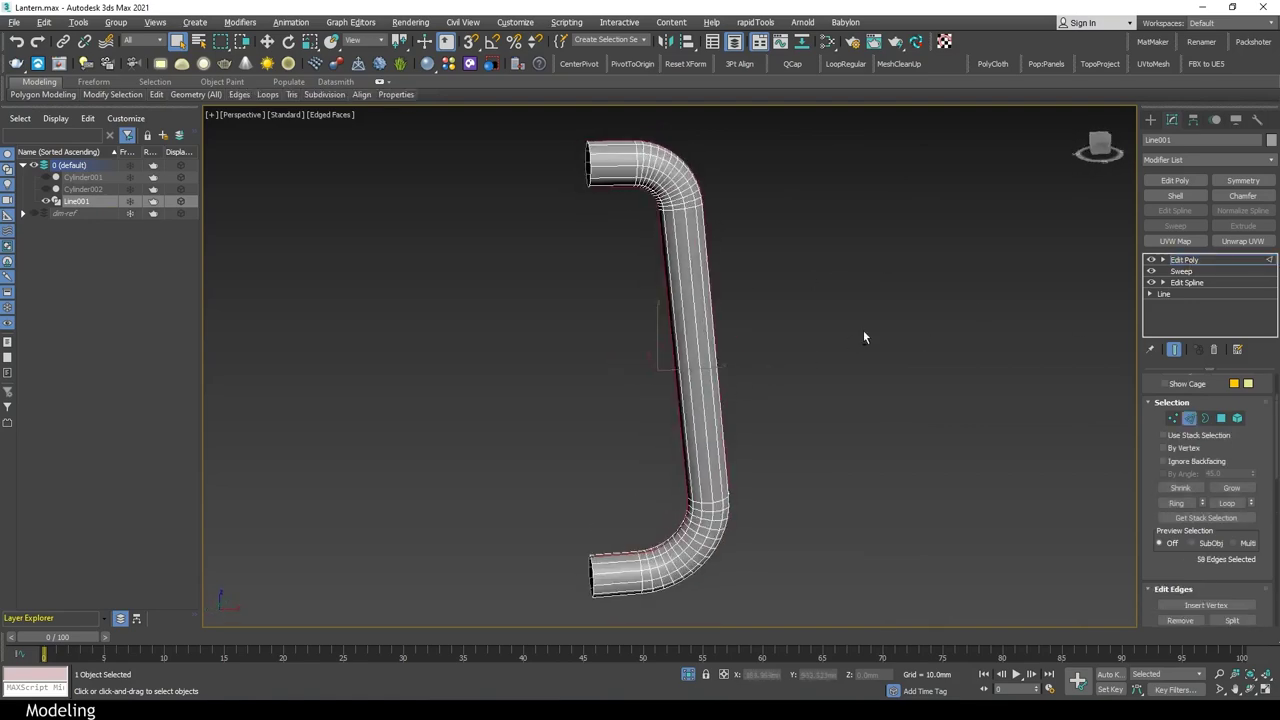
pyautogui.press('f')
pyautogui.scroll(-3, 858, 355)
pyautogui.press('p')
pyautogui.keyDown('alt'); pyautogui.moveTo(800, 429); pyautogui.dragTo(740, 429, button='middle'); pyautogui.keyUp('alt')
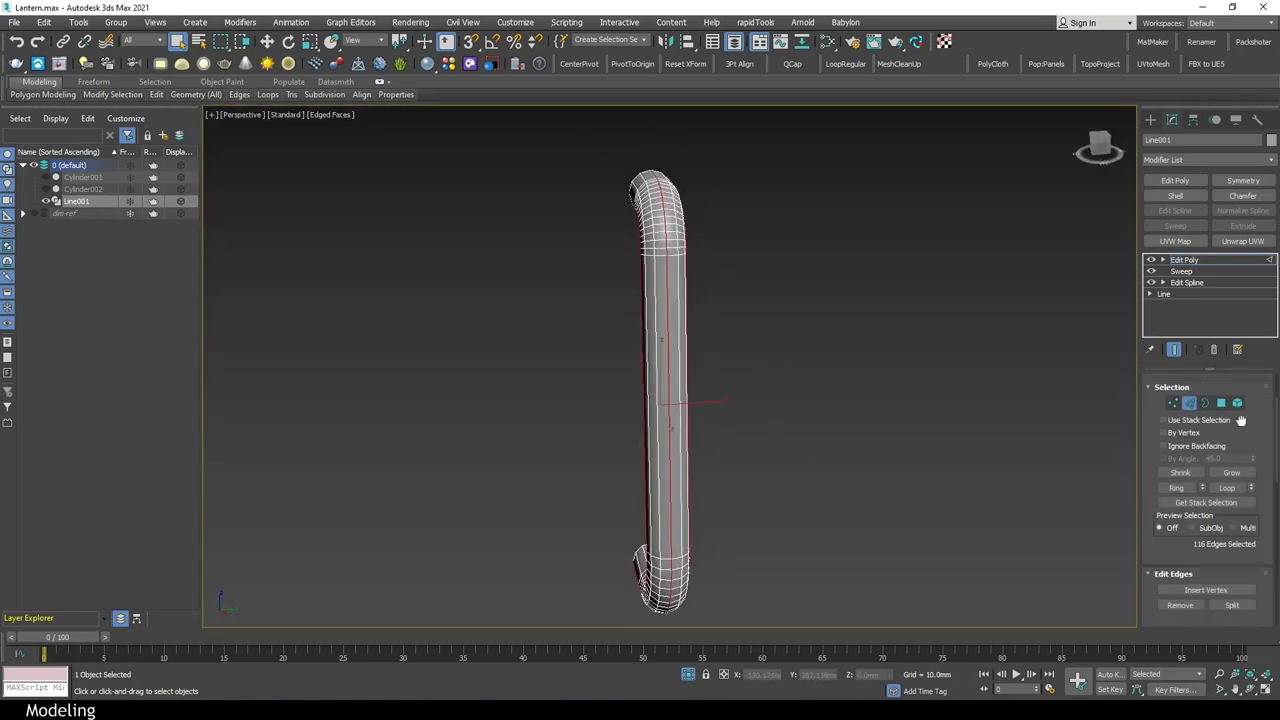
pyautogui.scroll(-3, 1210, 500)
# Chamfer the selected edge loops by 2.0mm and confirm
pyautogui.click(1200, 531)
pyautogui.scroll(3, 691, 214)
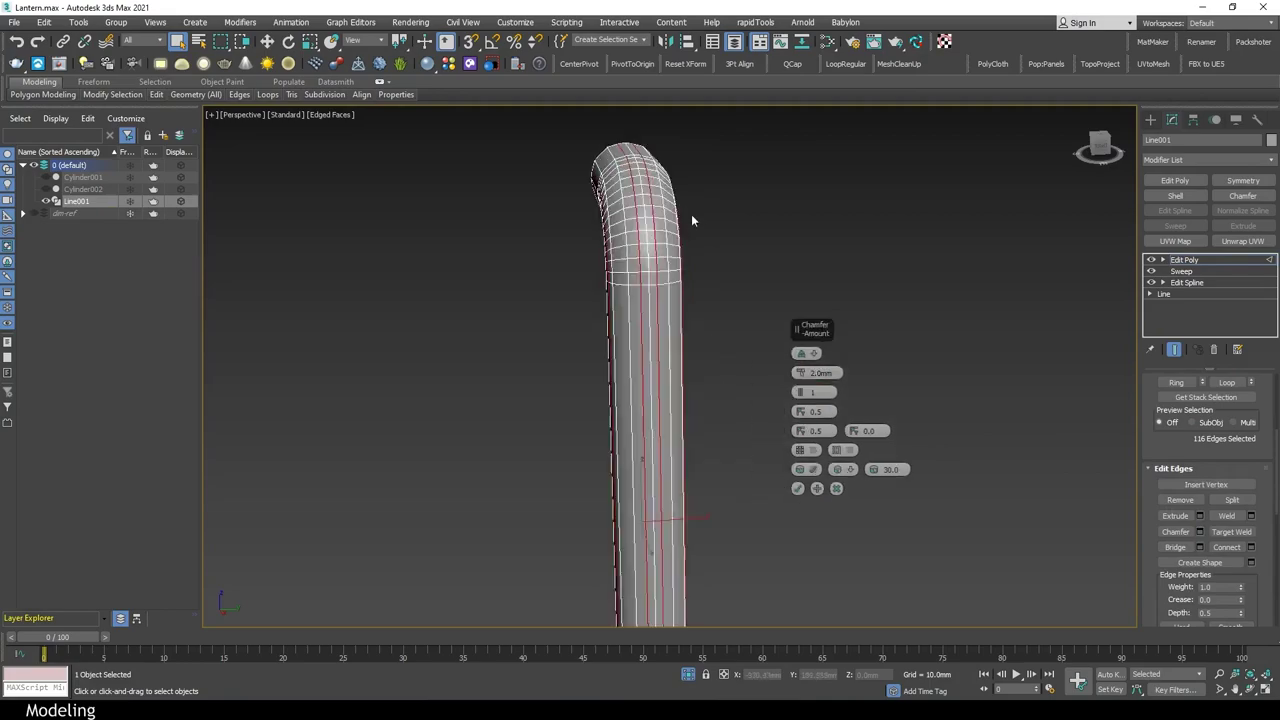
pyautogui.keyDown('alt'); pyautogui.moveTo(691, 214); pyautogui.dragTo(731, 223, button='middle'); pyautogui.keyUp('alt')
pyautogui.press('f')
pyautogui.scroll(3, 866, 254)
pyautogui.scroll(-3, 897, 251)
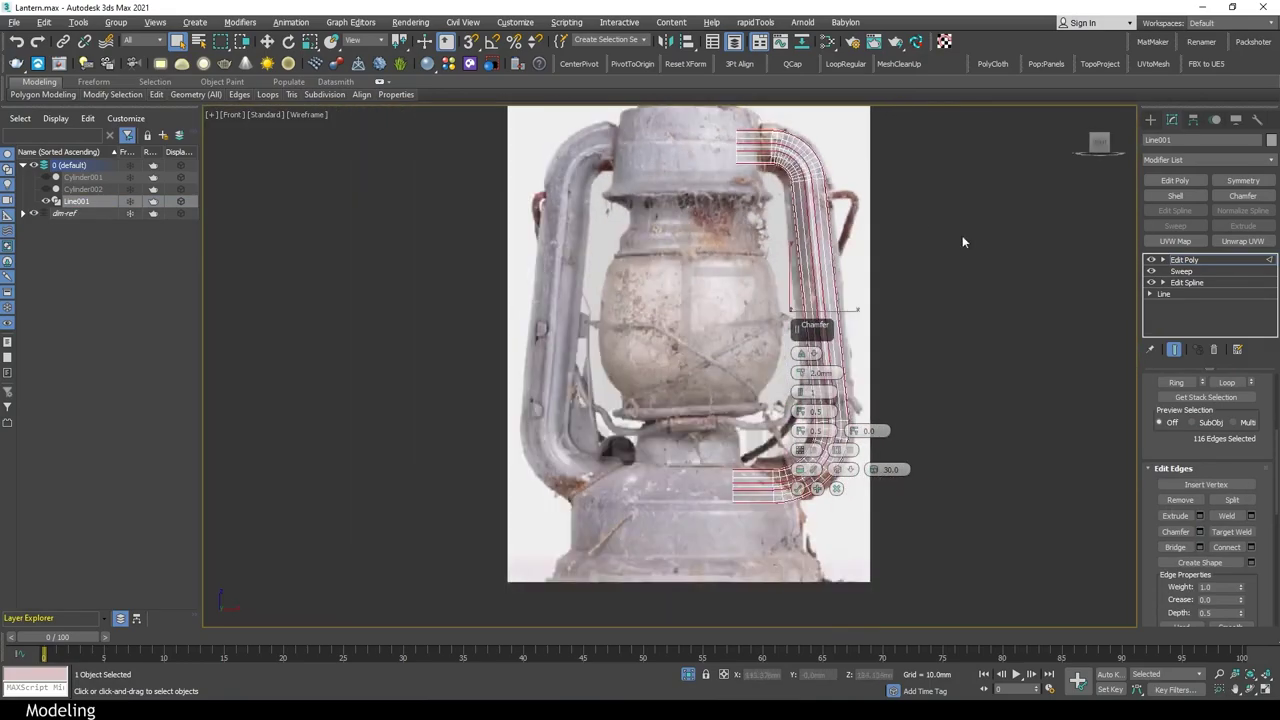
pyautogui.press('p')
pyautogui.scroll(4, 962, 235)
pyautogui.click(797, 489)
pyautogui.scroll(-3, 700, 380)
# Clone the handle as a copy into a new backup_1 layer, unhide the cylinders and reselect Line001
pyautogui.press('2')
pyautogui.scroll(-3, 647, 310)
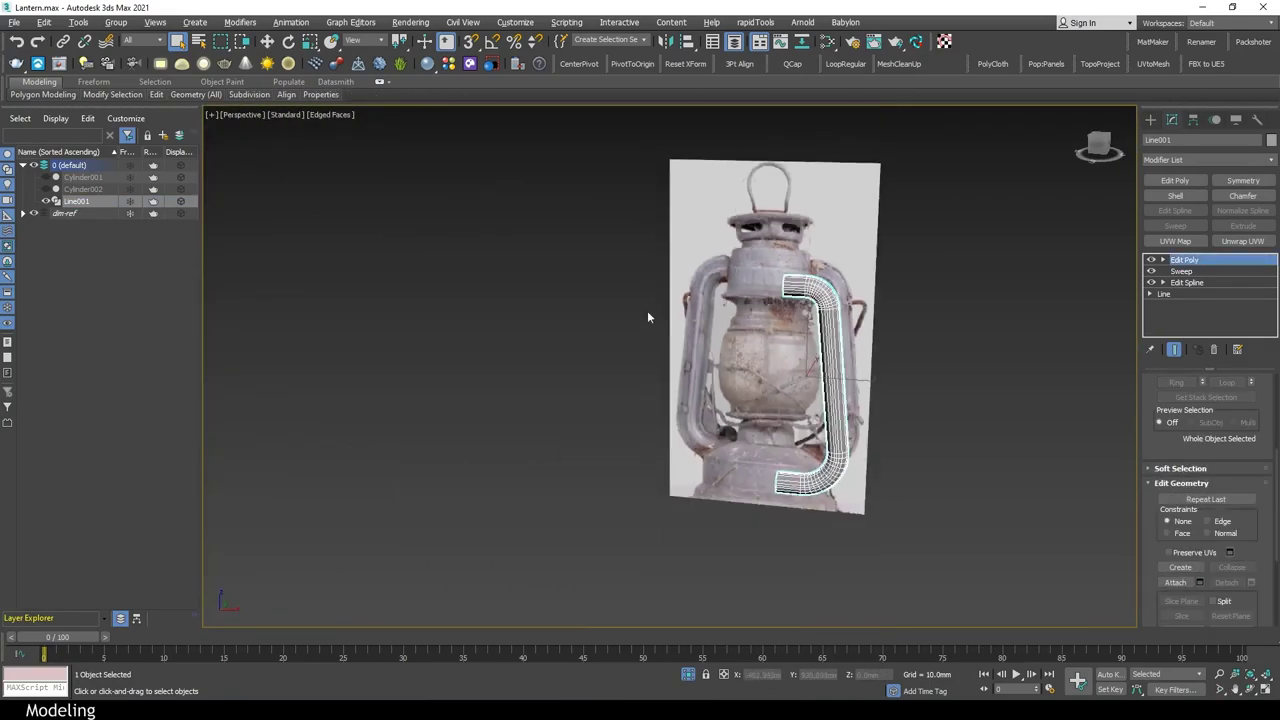
pyautogui.rightClick(905, 290)
pyautogui.click(940, 322)
pyautogui.click(603, 406)
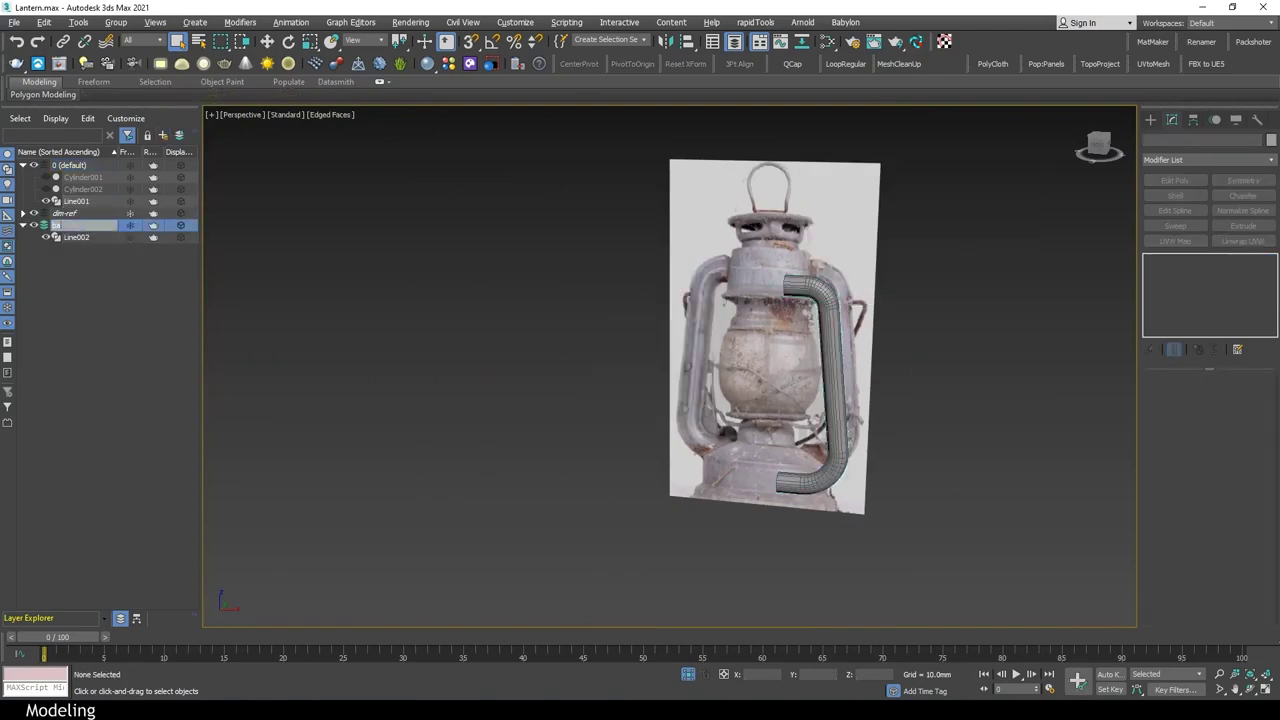
pyautogui.click(76, 237)
pyautogui.click(45, 177)
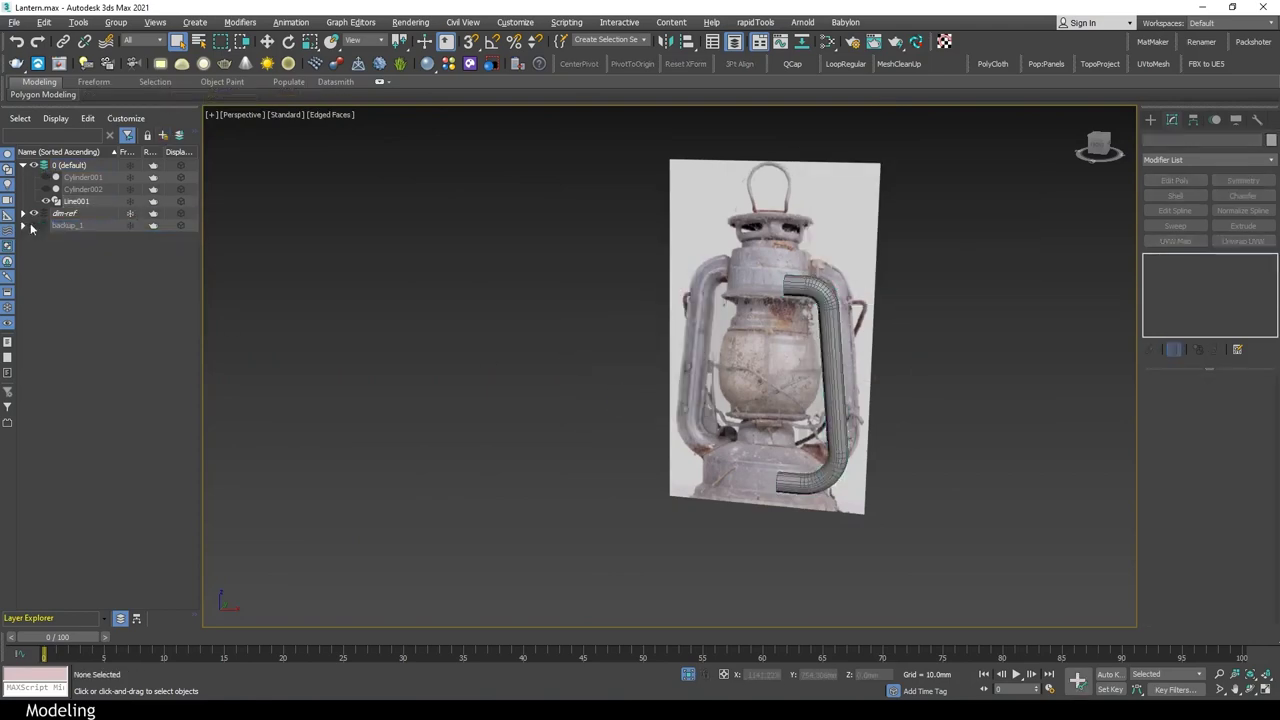
pyautogui.click(23, 225)
pyautogui.click(76, 201)
pyautogui.scroll(3, 813, 449)
pyautogui.keyDown('alt'); pyautogui.moveTo(813, 449); pyautogui.dragTo(866, 210, button='middle'); pyautogui.keyUp('alt')
# With snapping on in the Front view, move the bottom tube-end vertices flat onto the base
pyautogui.scroll(3, 746, 517)
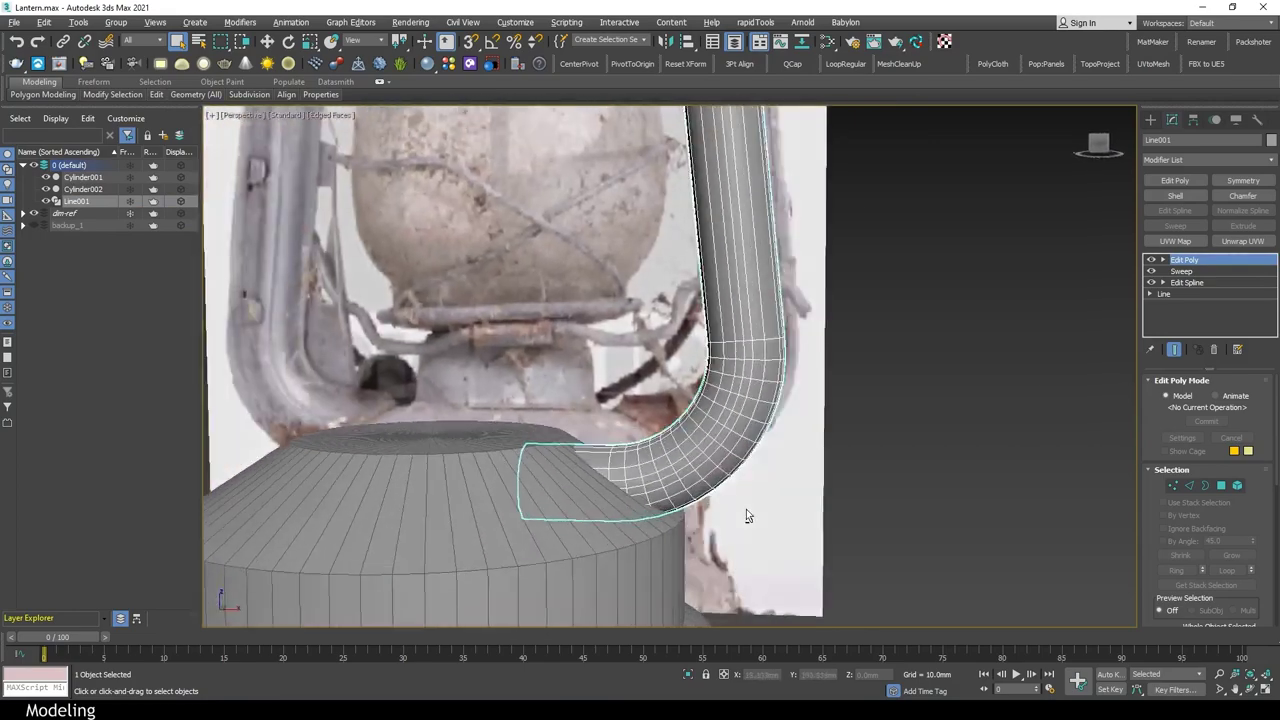
pyautogui.scroll(2, 687, 449)
pyautogui.keyDown('alt'); pyautogui.moveTo(687, 449); pyautogui.dragTo(654, 461, button='middle'); pyautogui.keyUp('alt')
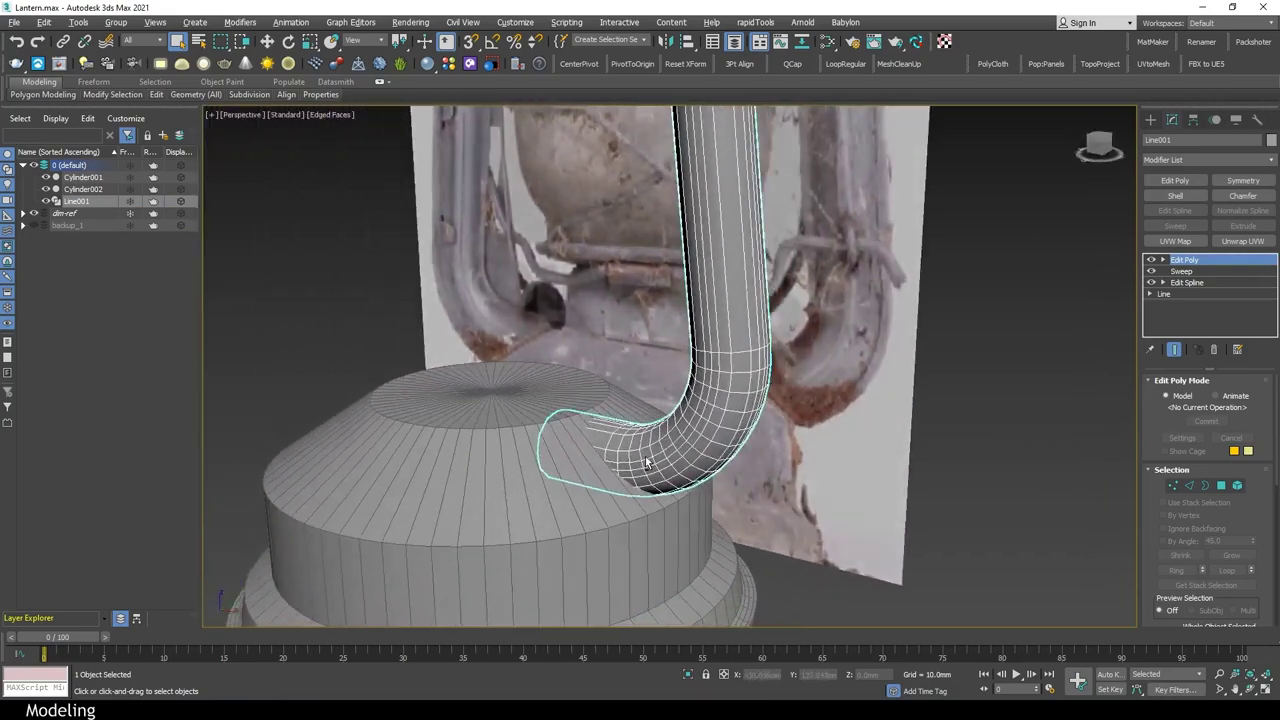
pyautogui.press('2')
pyautogui.scroll(3, 735, 521)
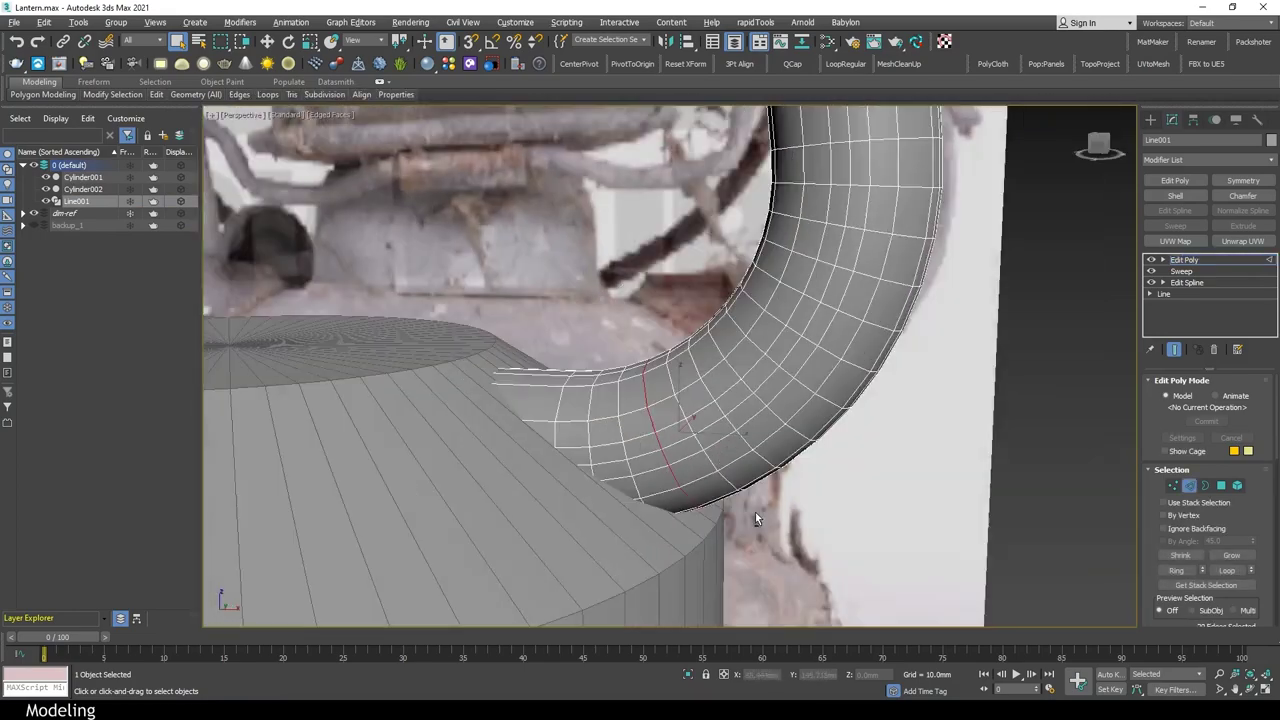
pyautogui.press('f')
pyautogui.press('3')
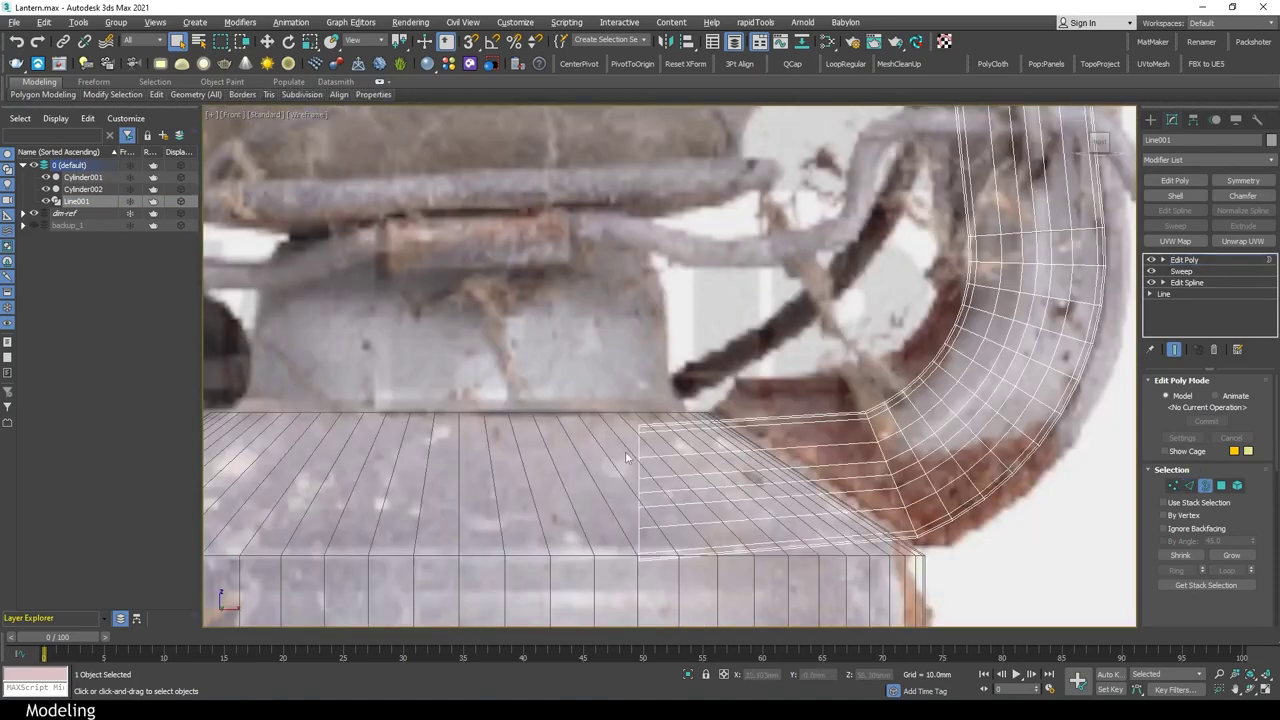
pyautogui.scroll(3, 675, 423)
pyautogui.press('w')
pyautogui.scroll(1, 675, 423)
pyautogui.press('s')
pyautogui.press('q')
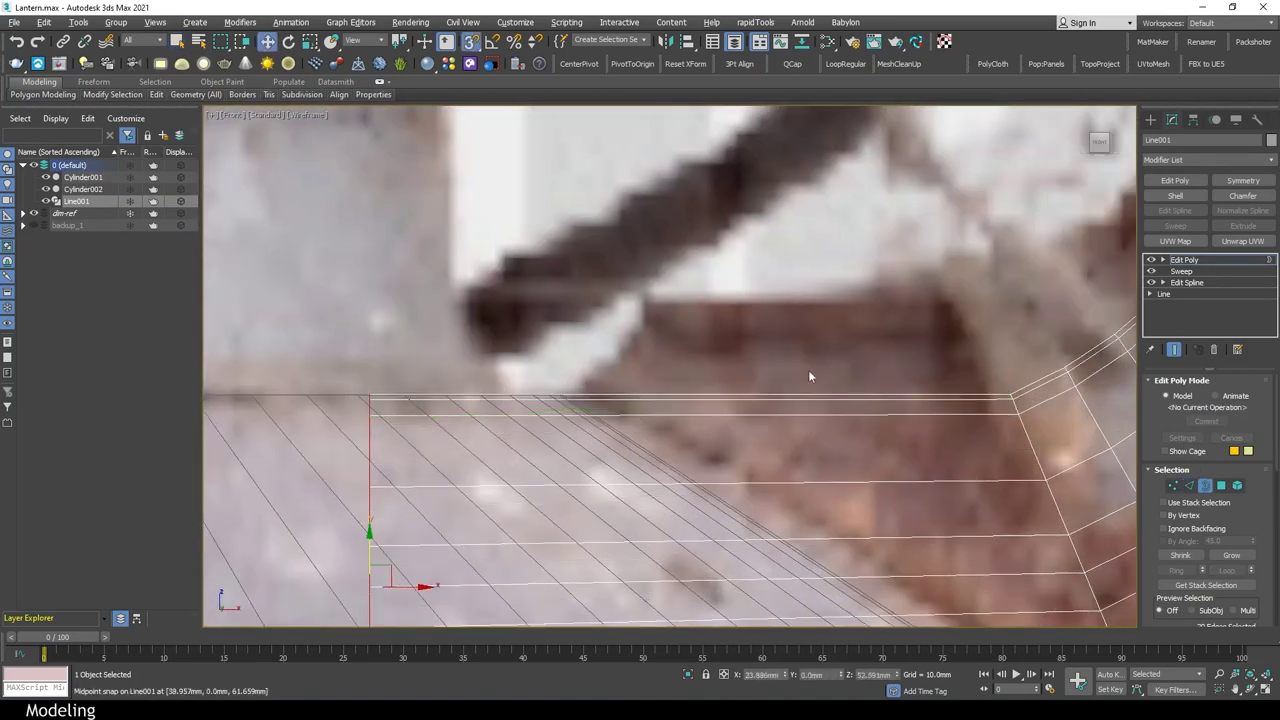
pyautogui.scroll(-3, 808, 370)
pyautogui.scroll(-3, 572, 492)
pyautogui.press('1')
pyautogui.scroll(3, 697, 338)
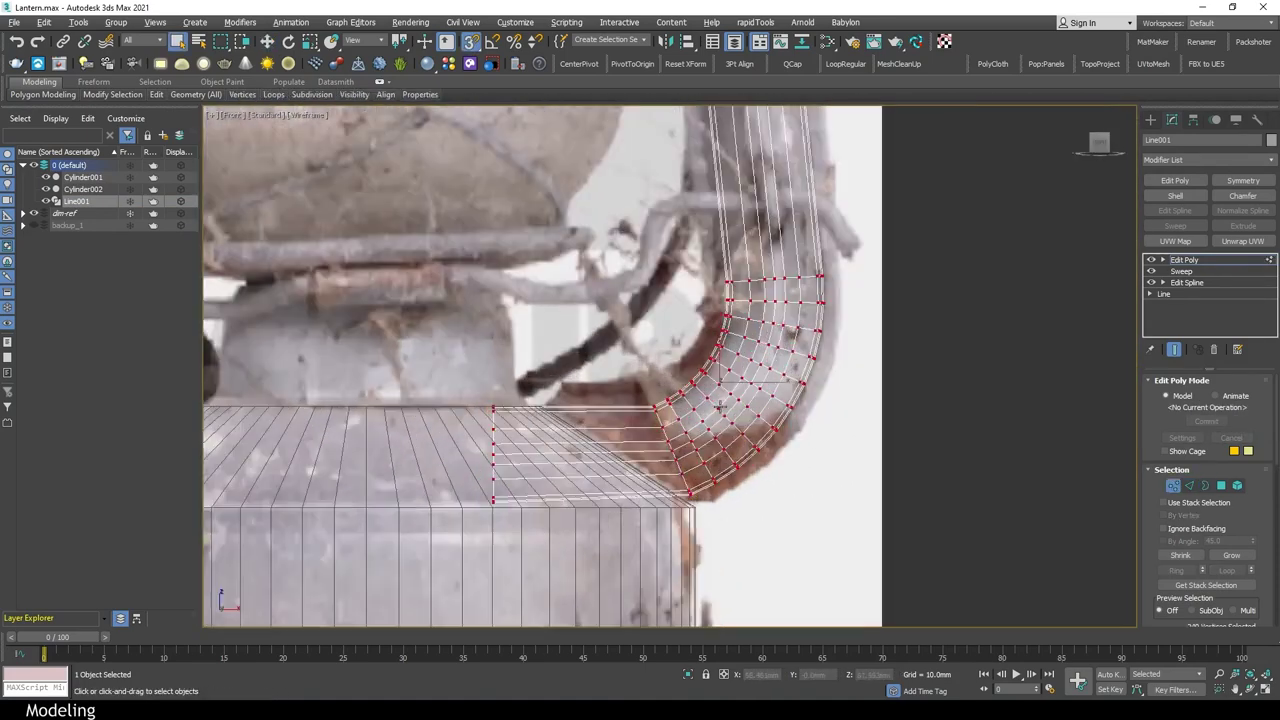
pyautogui.scroll(2, 697, 338)
pyautogui.press('w')
pyautogui.hotkey('ctrl', 'z')
pyautogui.hotkey('ctrl', 'z')
pyautogui.hotkey('ctrl', 'z')
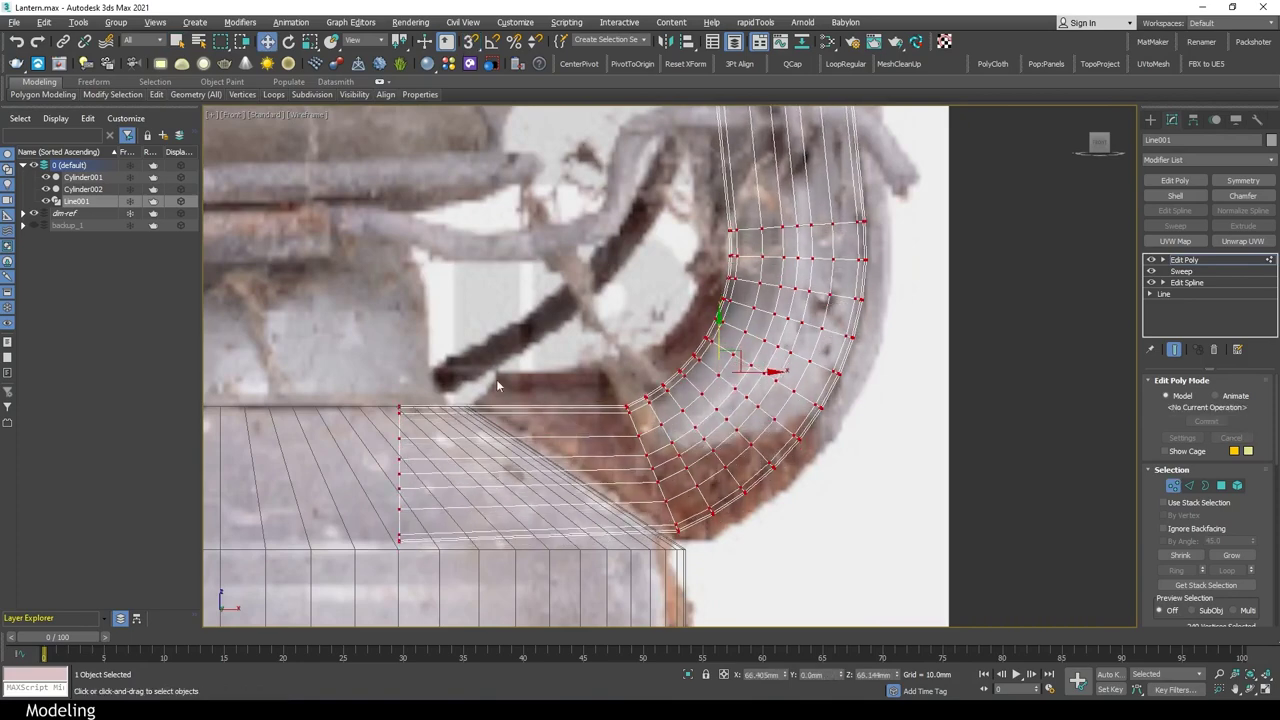
pyautogui.moveTo(399, 416); pyautogui.dragTo(393, 427)
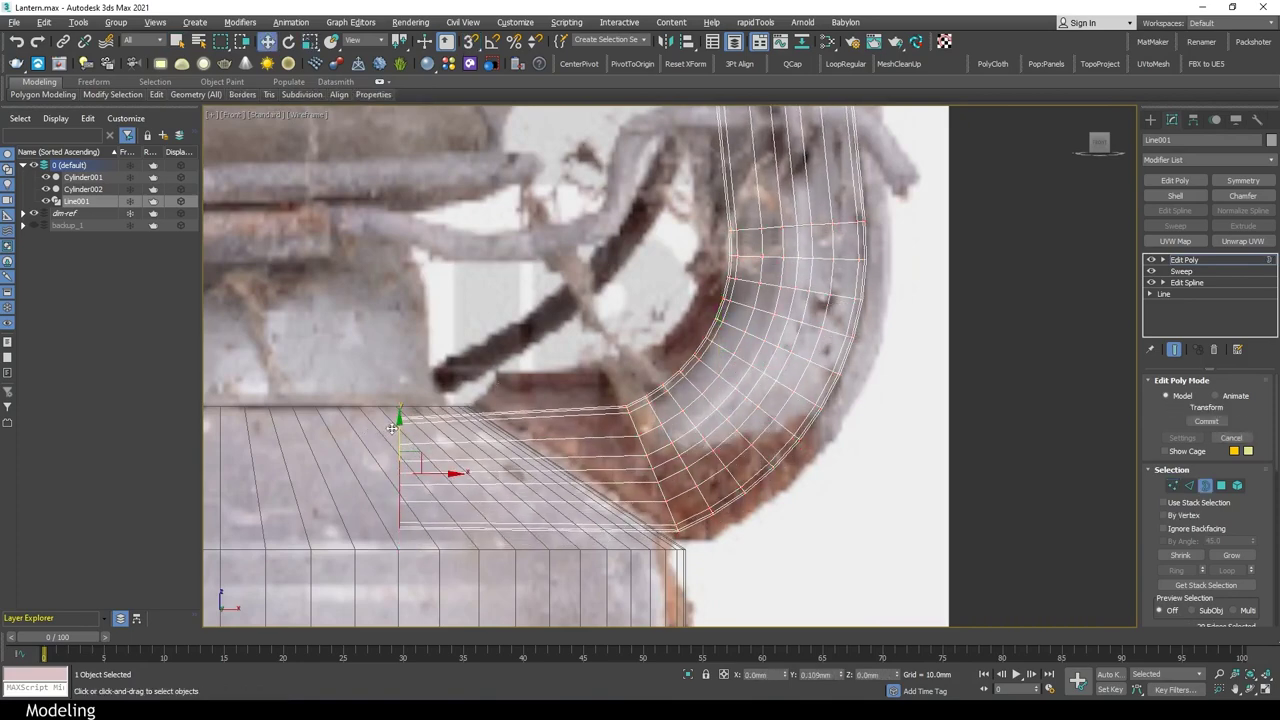
pyautogui.press('p')
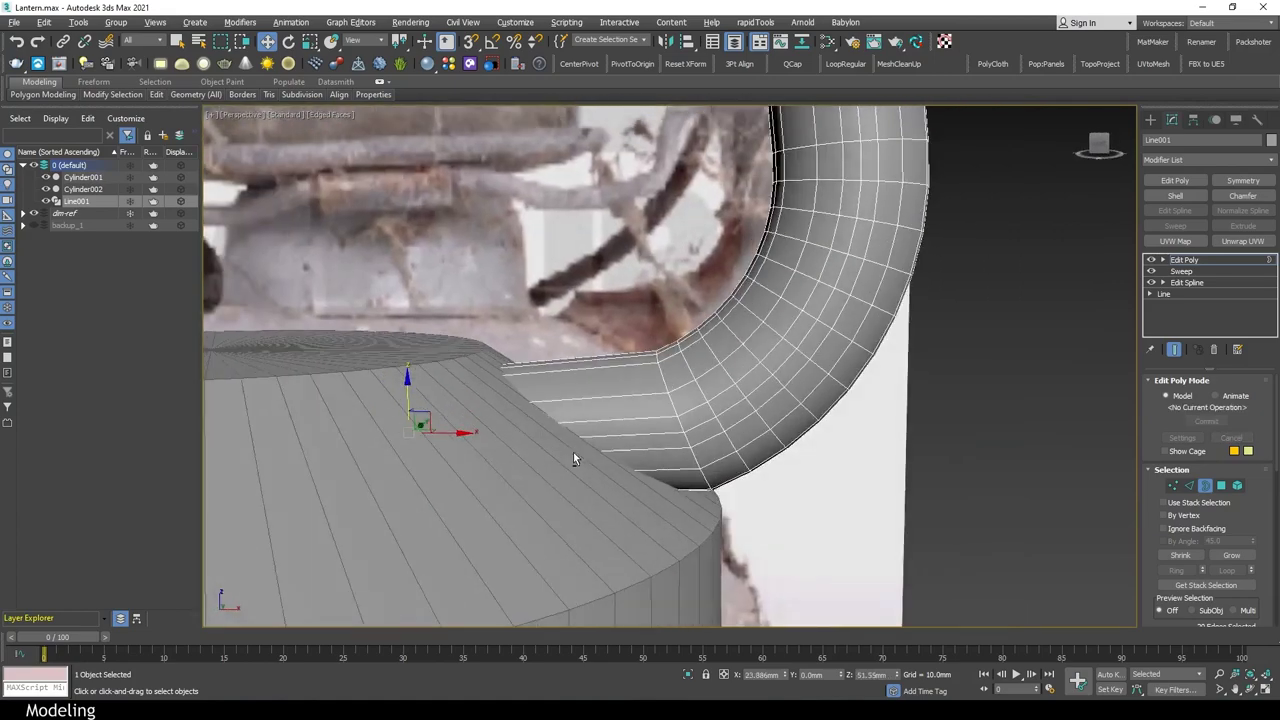
pyautogui.press('f')
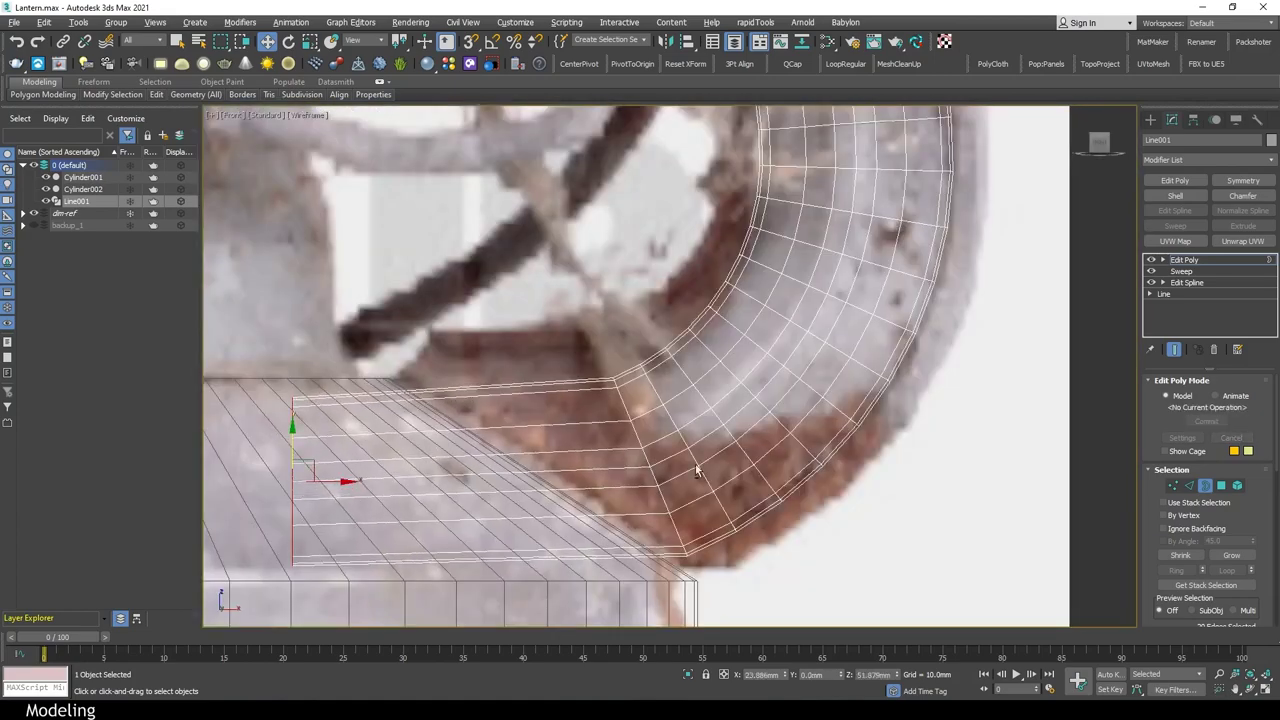
# Check the upper pipe elbow's vertices against the top cylinder in the Front view, then exit vertex editing
pyautogui.press('p')
pyautogui.scroll(5, 697, 470)
pyautogui.keyDown('alt'); pyautogui.moveTo(697, 470); pyautogui.dragTo(700, 400, button='middle'); pyautogui.keyUp('alt')
pyautogui.scroll(3, 707, 361)
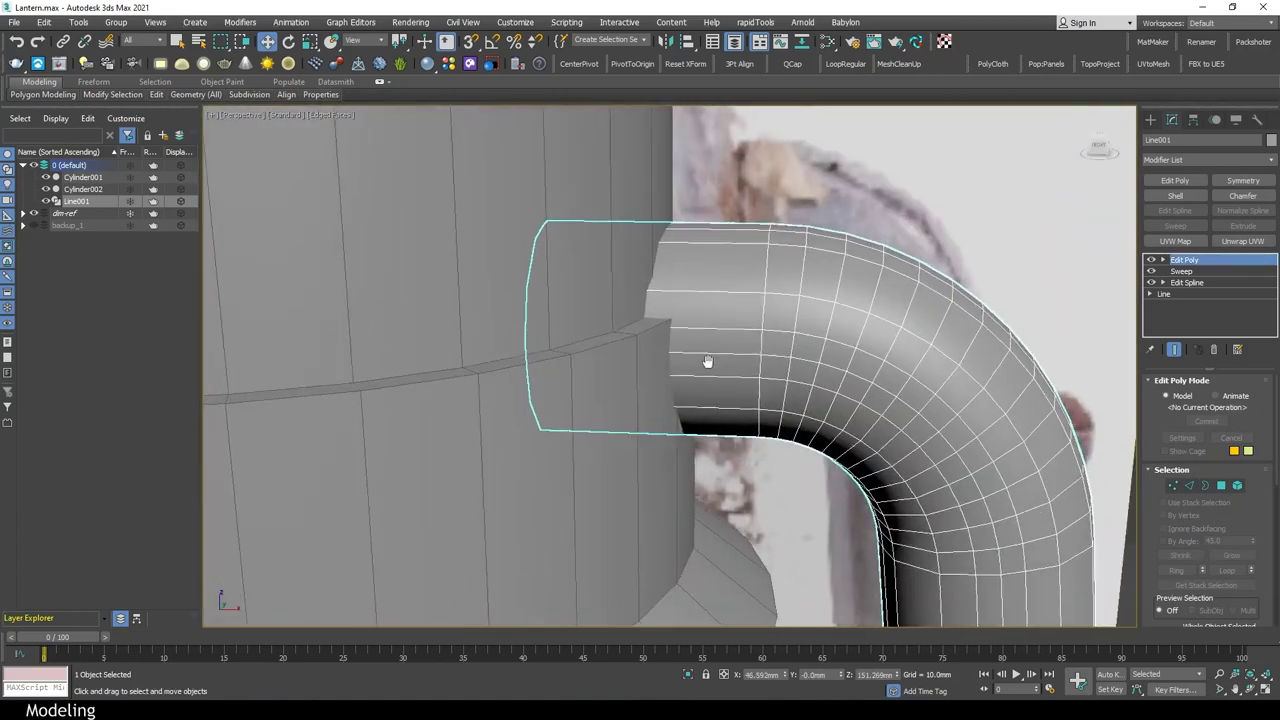
pyautogui.press('f')
pyautogui.press('1')
pyautogui.scroll(5, 508, 340)
pyautogui.scroll(3, 508, 340)
pyautogui.scroll(2, 508, 340)
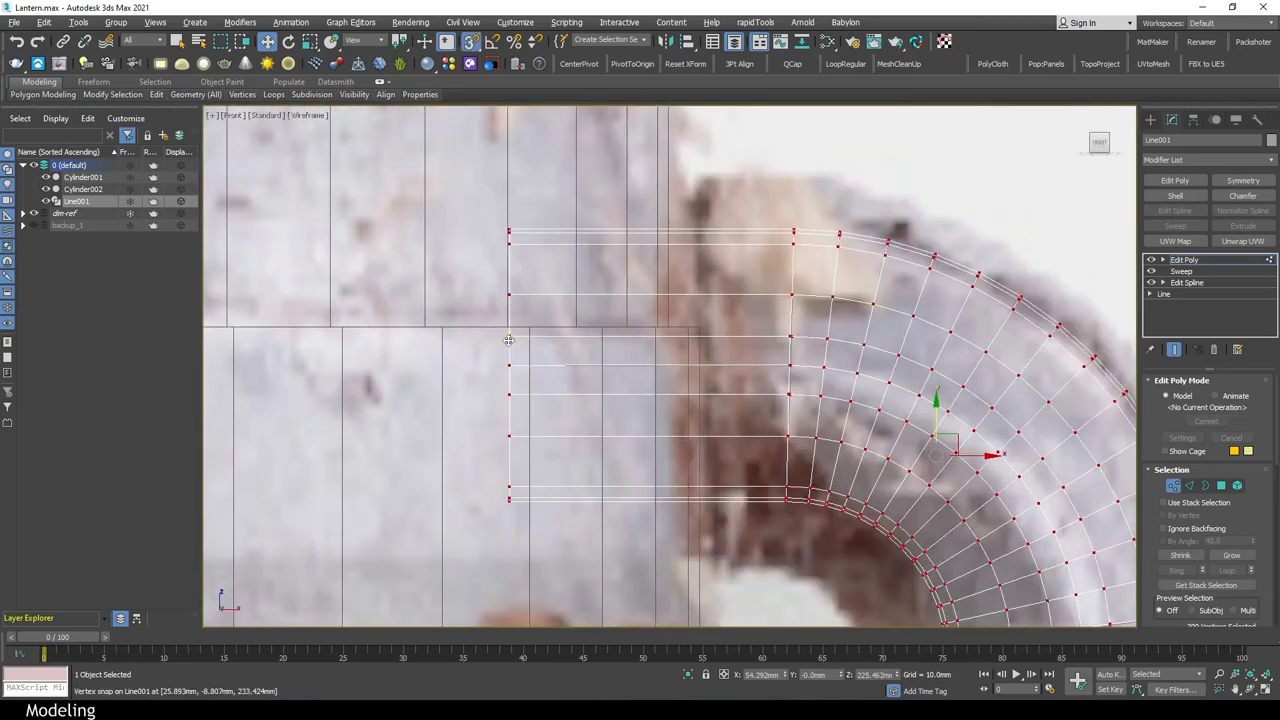
pyautogui.press('p')
pyautogui.press('1')
pyautogui.scroll(-5, 824, 340)
# Convert Line001 to Editable Poly and turn it into a ProBoolean compound object
pyautogui.rightClick(824, 340)
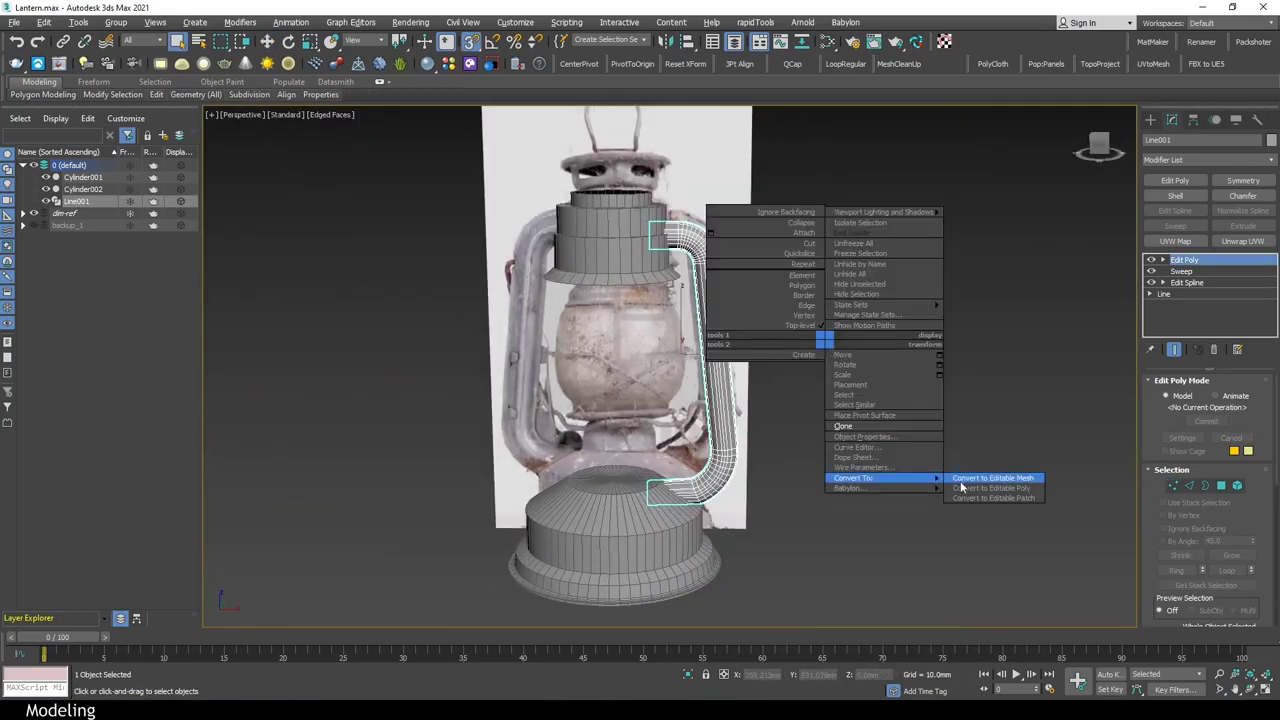
pyautogui.click(962, 487)
pyautogui.keyDown('alt'); pyautogui.moveTo(860, 454); pyautogui.dragTo(940, 454, button='middle'); pyautogui.keyUp('alt')
pyautogui.click(1150, 119)
pyautogui.click(1207, 157)
pyautogui.click(1178, 226)
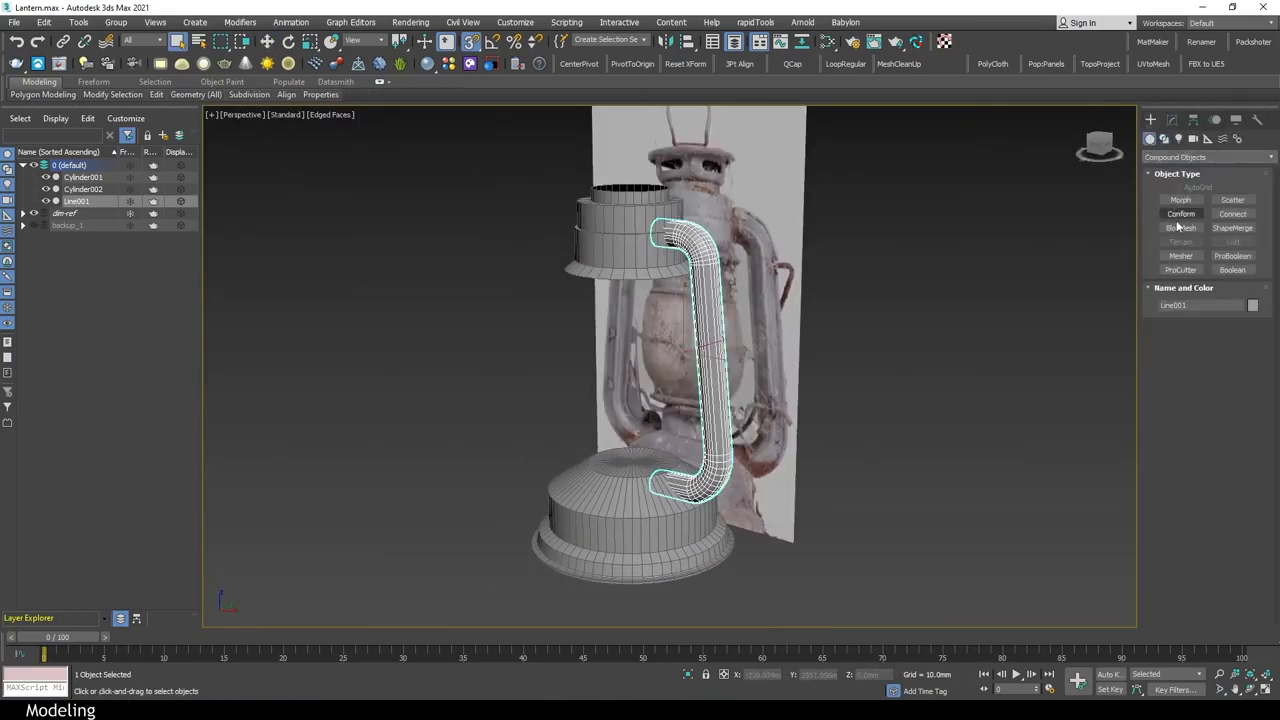
pyautogui.click(1232, 270)
# Subtract the lower and upper cylinders from the handle
pyautogui.scroll(-3, 1220, 560)
pyautogui.scroll(-3, 1220, 600)
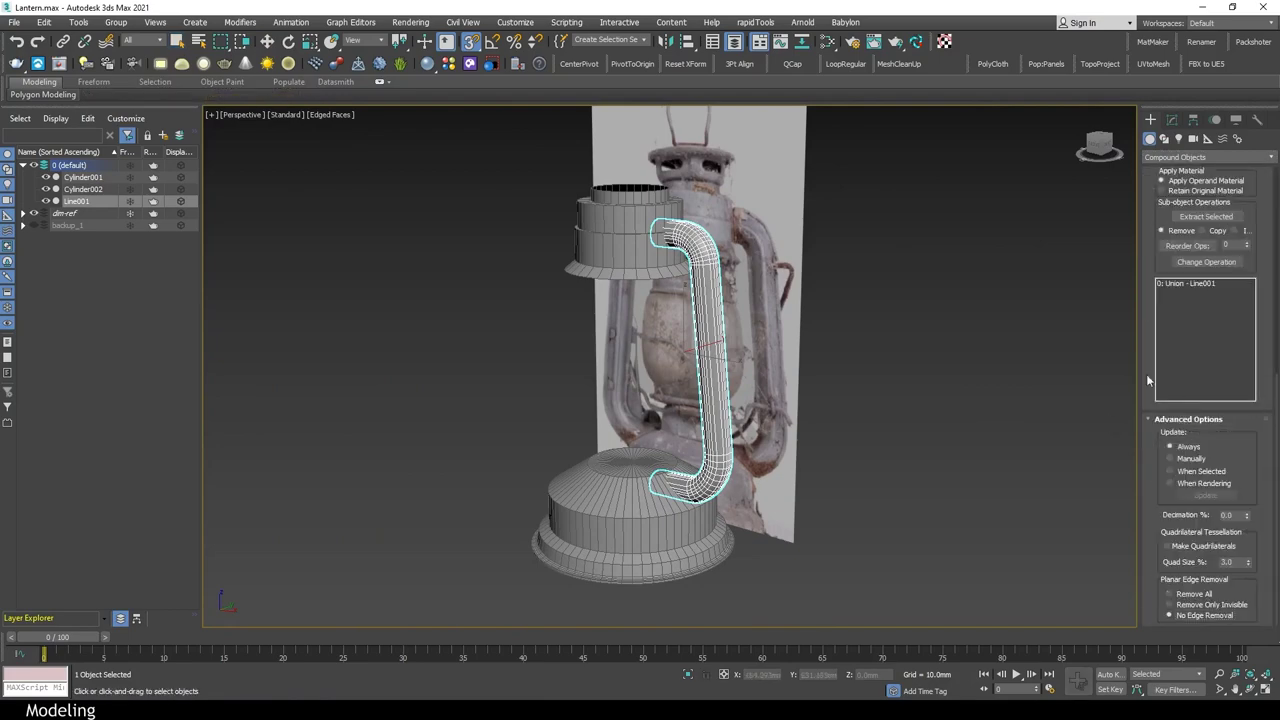
pyautogui.scroll(10, 1148, 380)
pyautogui.click(1205, 341)
pyautogui.click(650, 240)
pyautogui.click(600, 520)
pyautogui.keyDown('alt'); pyautogui.moveTo(582, 502); pyautogui.dragTo(981, 382, button='middle'); pyautogui.keyUp('alt')
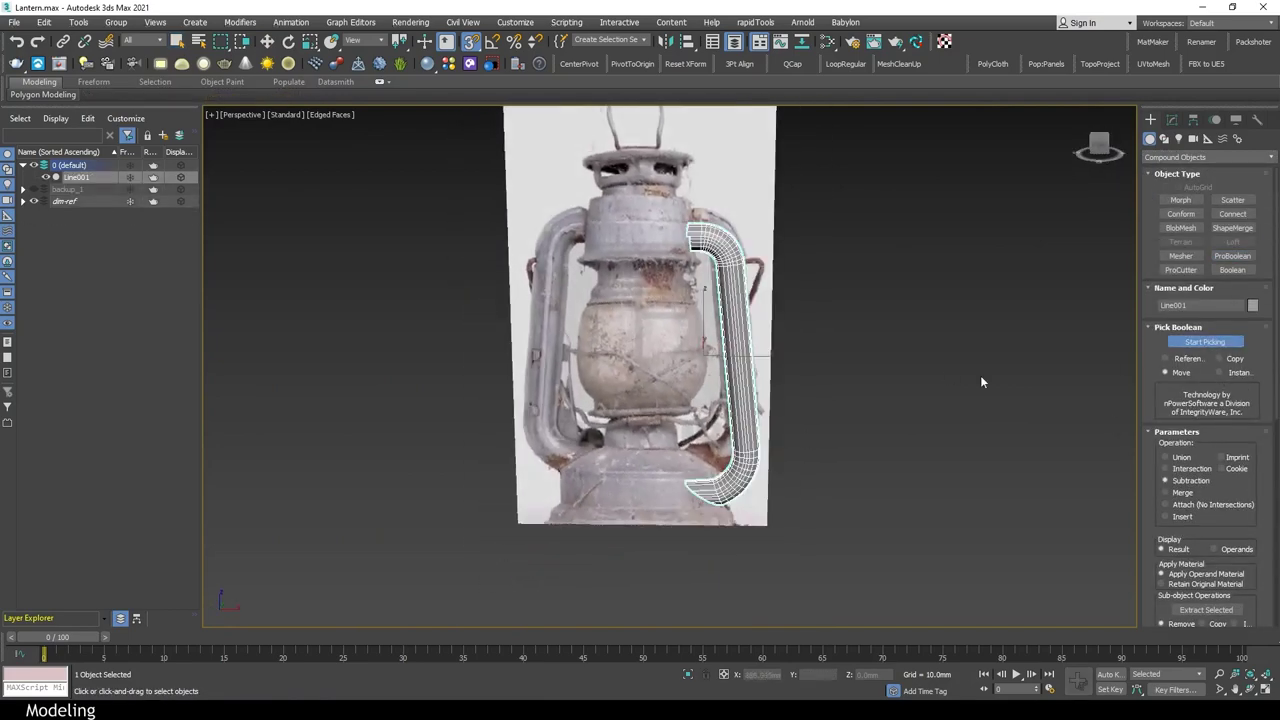
# Extract copies of both cylinder operands, then hide them and the dim-ref reference plane
pyautogui.click(1172, 119)
pyautogui.click(1179, 271)
pyautogui.scroll(-5, 1210, 450)
pyautogui.click(1200, 520)
pyautogui.keyDown('shift'); pyautogui.click(1200, 529); pyautogui.keyUp('shift')
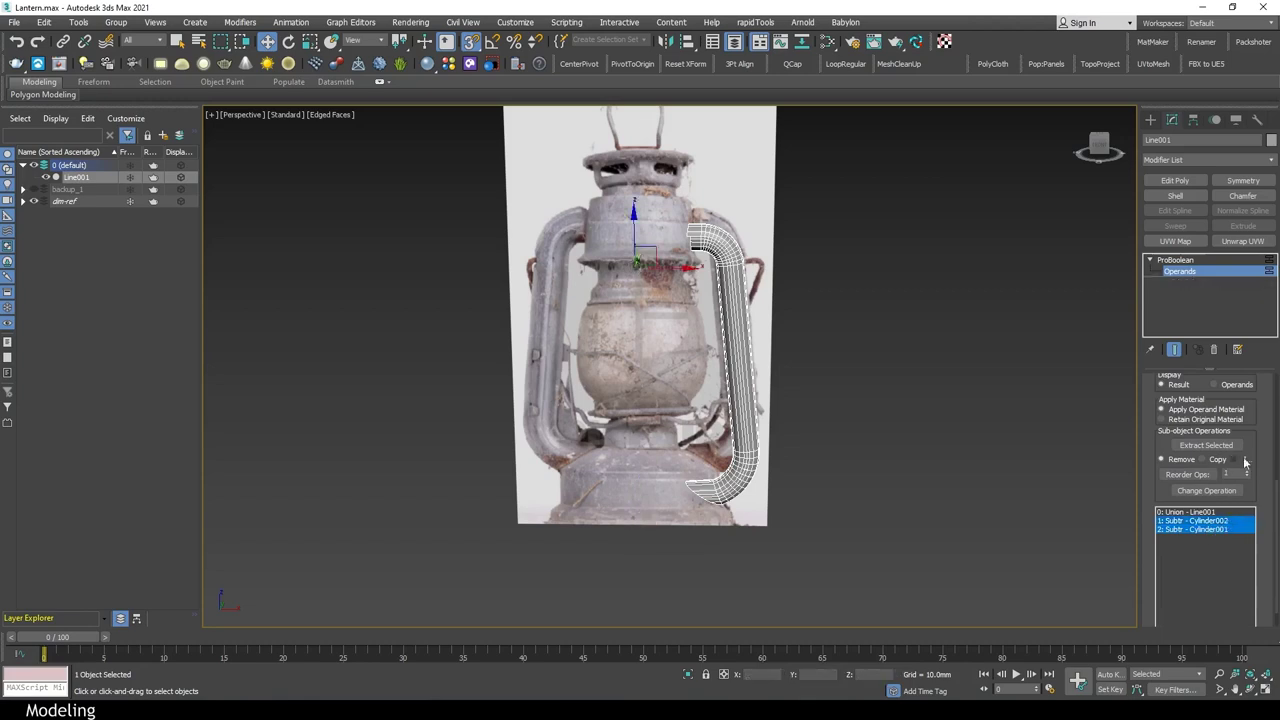
pyautogui.click(1217, 459)
pyautogui.click(1206, 445)
pyautogui.moveTo(1000, 480)
pyautogui.keyDown('alt'); pyautogui.mouseDown(button='middle')
pyautogui.moveTo(931, 491)
pyautogui.moveTo(907, 376)
pyautogui.mouseUp(button='middle'); pyautogui.keyUp('alt')
pyautogui.moveTo(45, 177); pyautogui.dragTo(48, 190)
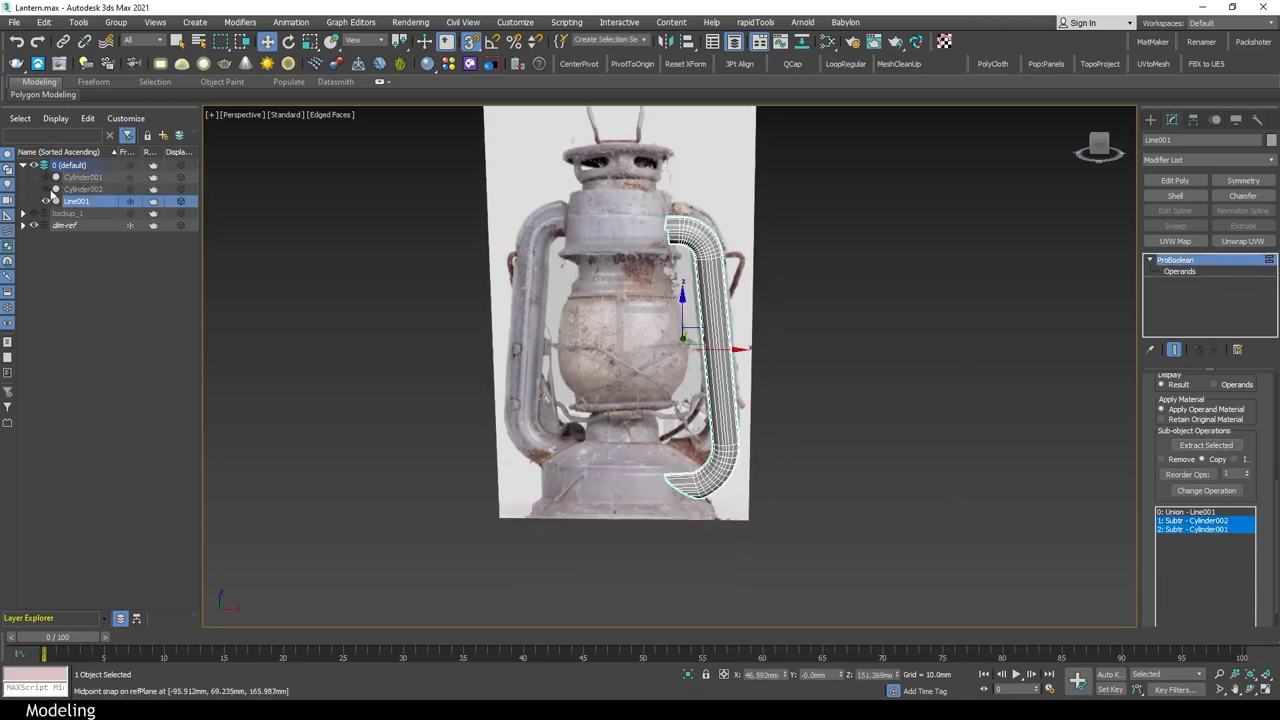
pyautogui.keyDown('alt'); pyautogui.moveTo(420, 330); pyautogui.dragTo(331, 274, button='middle'); pyautogui.keyUp('alt')
pyautogui.click(33, 225)
# Collapse the handle to an editable poly and run Mesh CleanUp for stray mid-edge vertices
pyautogui.rightClick(803, 140)
pyautogui.click(1000, 302)
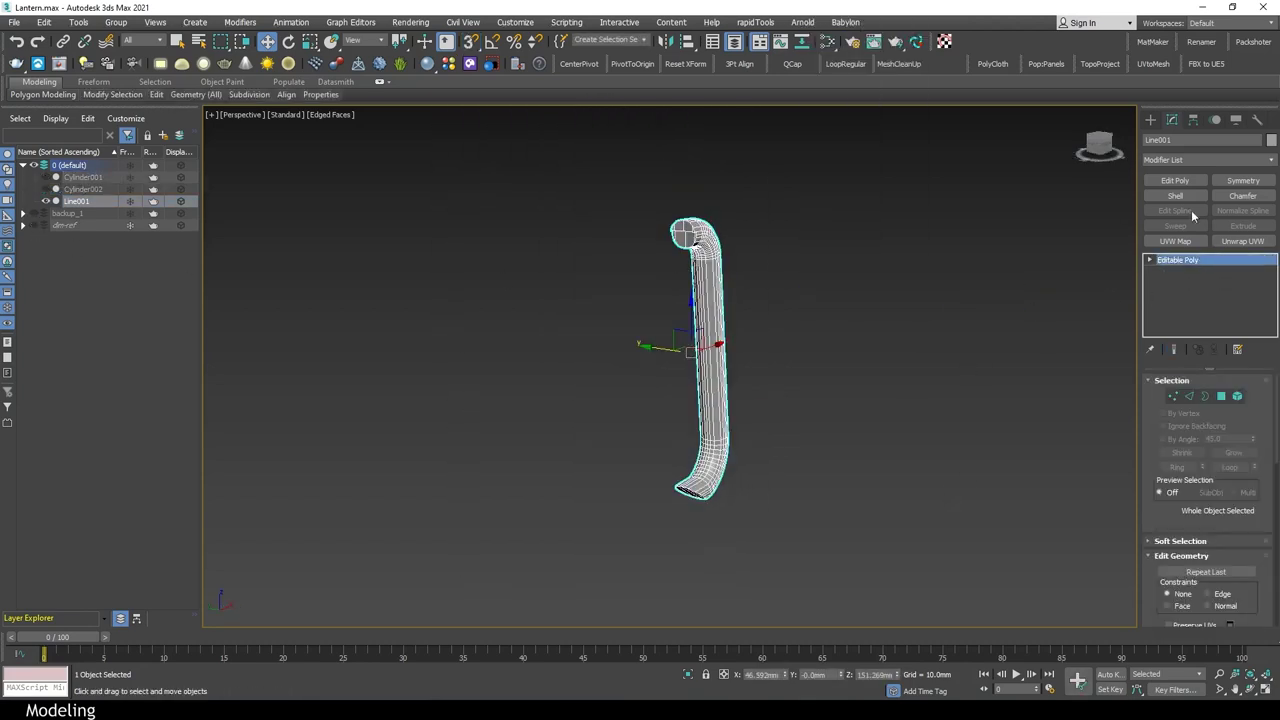
pyautogui.click(755, 22)
pyautogui.click(760, 77)
pyautogui.click(594, 456)
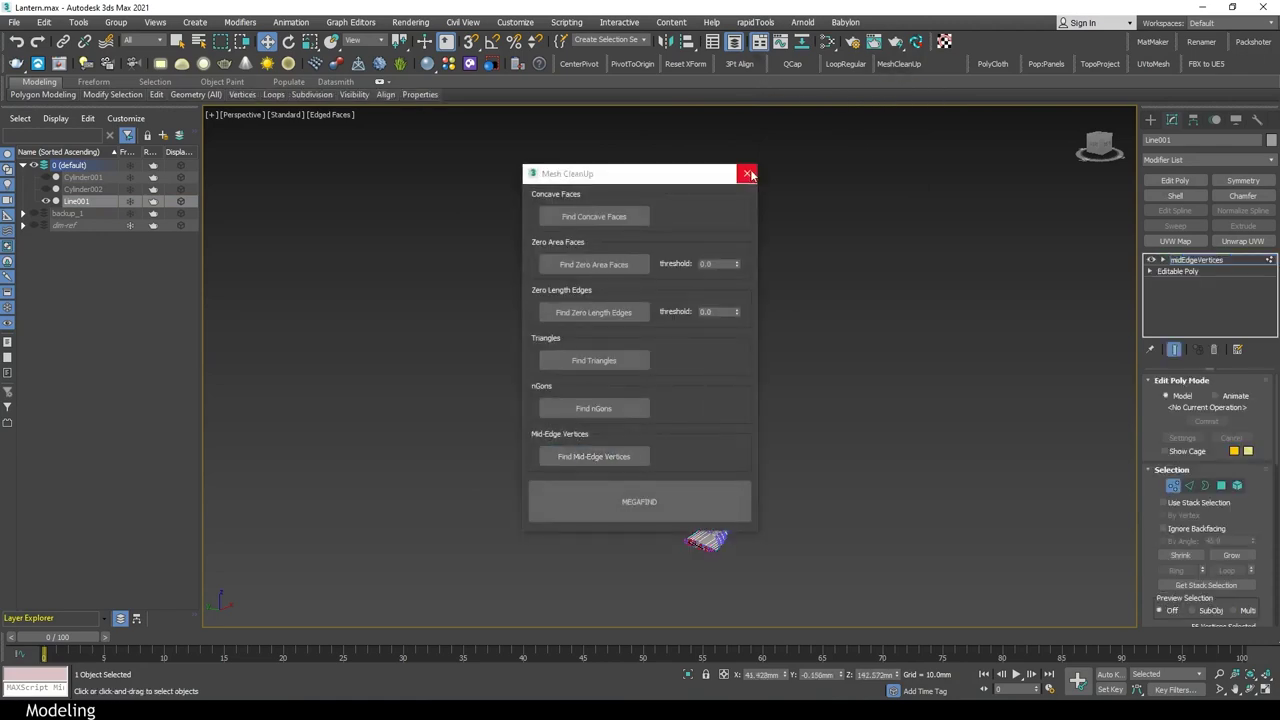
pyautogui.click(749, 175)
pyautogui.scroll(-5, 1258, 473)
# Deselect the end-cap polygons, add an Edit Poly modifier, unhide Cylinder002 and hide the handle
pyautogui.press('4')
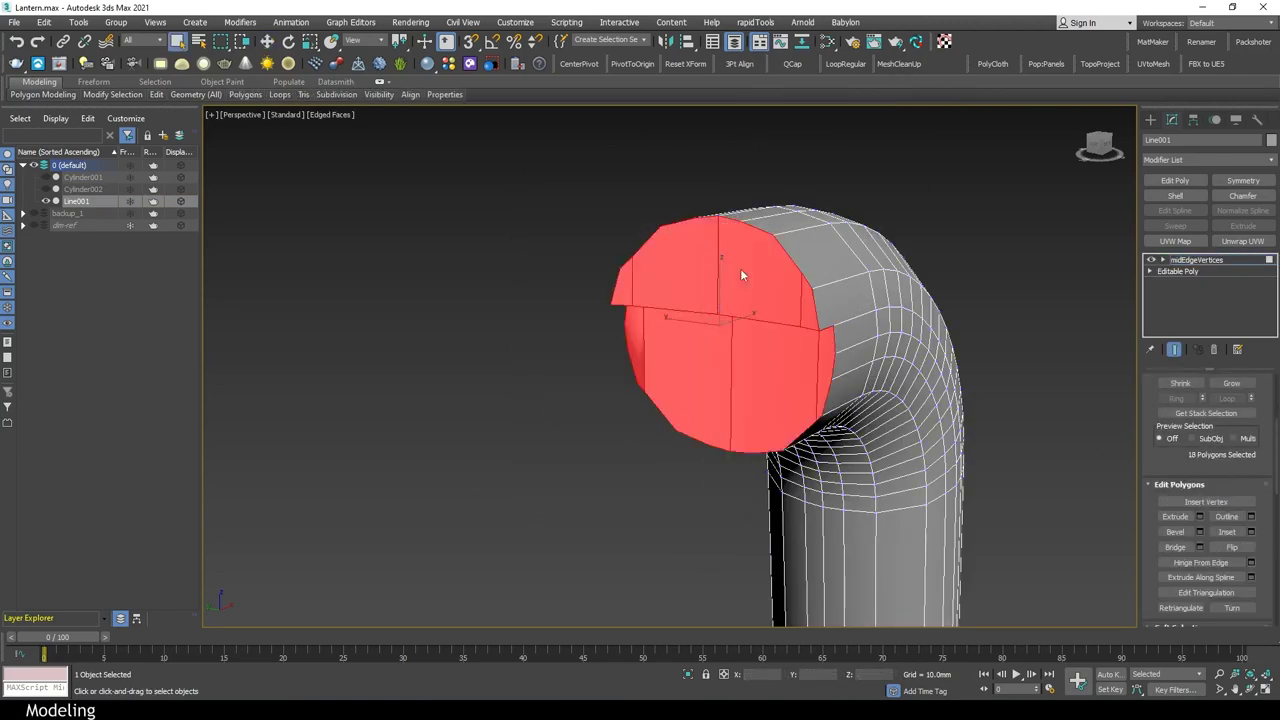
pyautogui.moveTo(740, 275)
pyautogui.keyDown('alt'); pyautogui.mouseDown(button='middle')
pyautogui.moveTo(857, 426)
pyautogui.moveTo(1000, 300)
pyautogui.mouseUp(button='middle'); pyautogui.keyUp('alt')
pyautogui.click(857, 426)
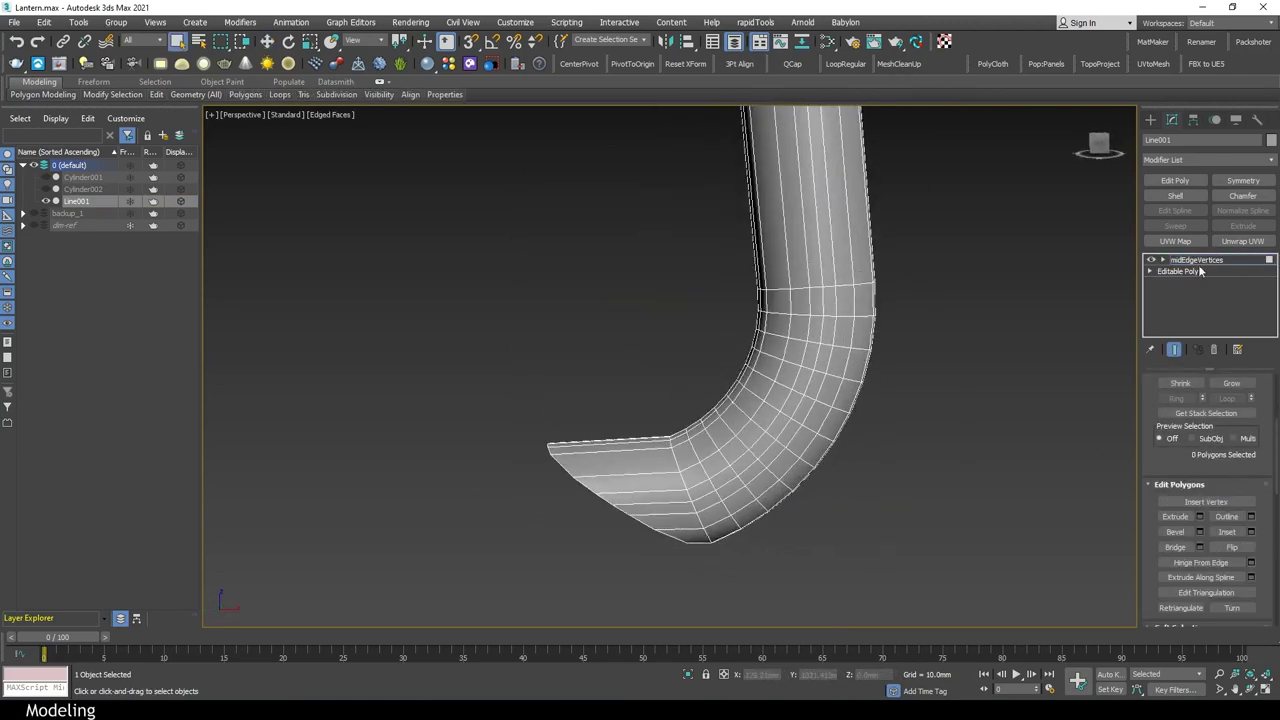
pyautogui.click(1175, 180)
pyautogui.scroll(-3, 700, 350)
pyautogui.click(45, 189)
pyautogui.scroll(3, 702, 515)
pyautogui.scroll(2, 702, 515)
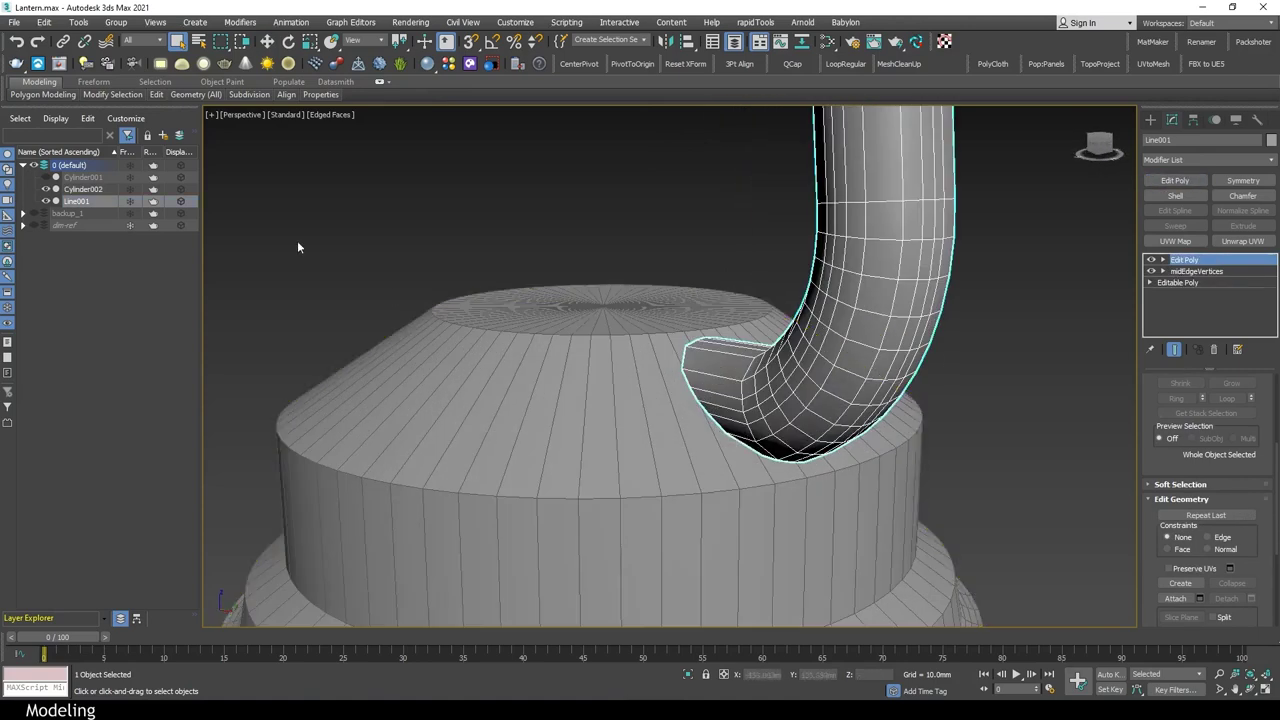
pyautogui.hotkey('alt', 'h')
pyautogui.press('t')
pyautogui.click(1150, 119)
# Create a guide plane and snap it onto the lantern rim
pyautogui.click(1160, 140)
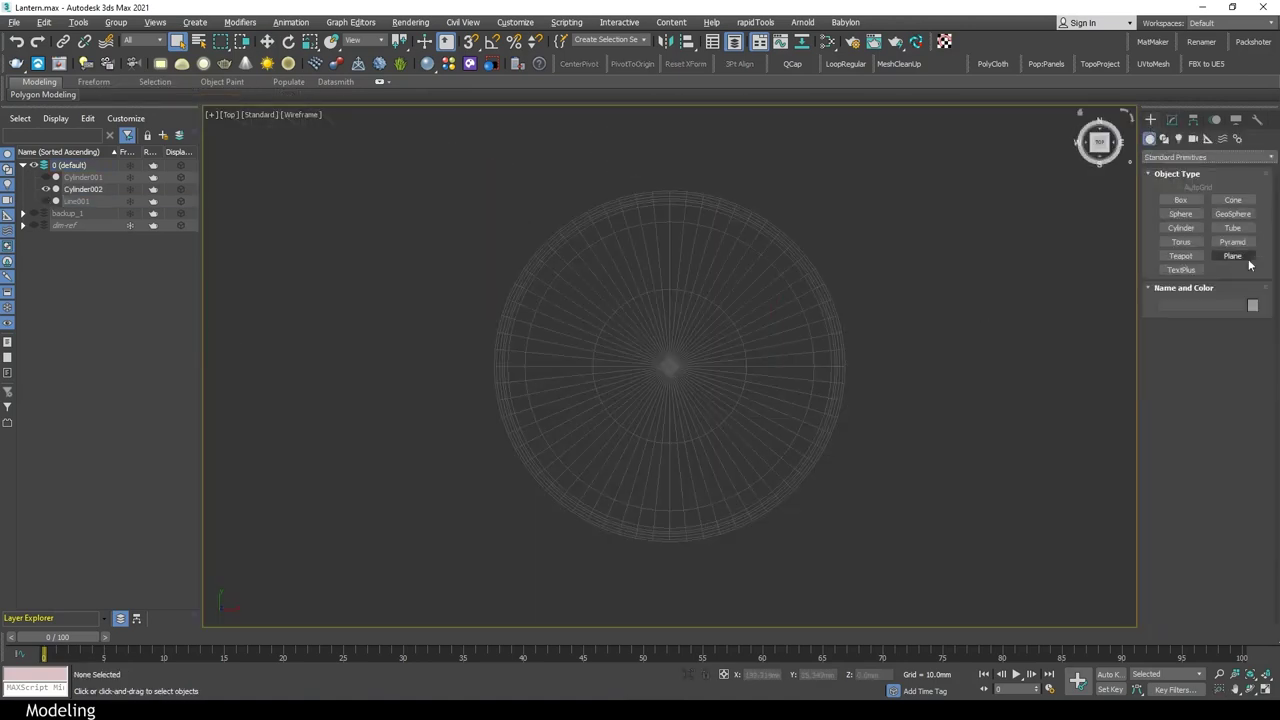
pyautogui.click(1232, 256)
pyautogui.press('w')
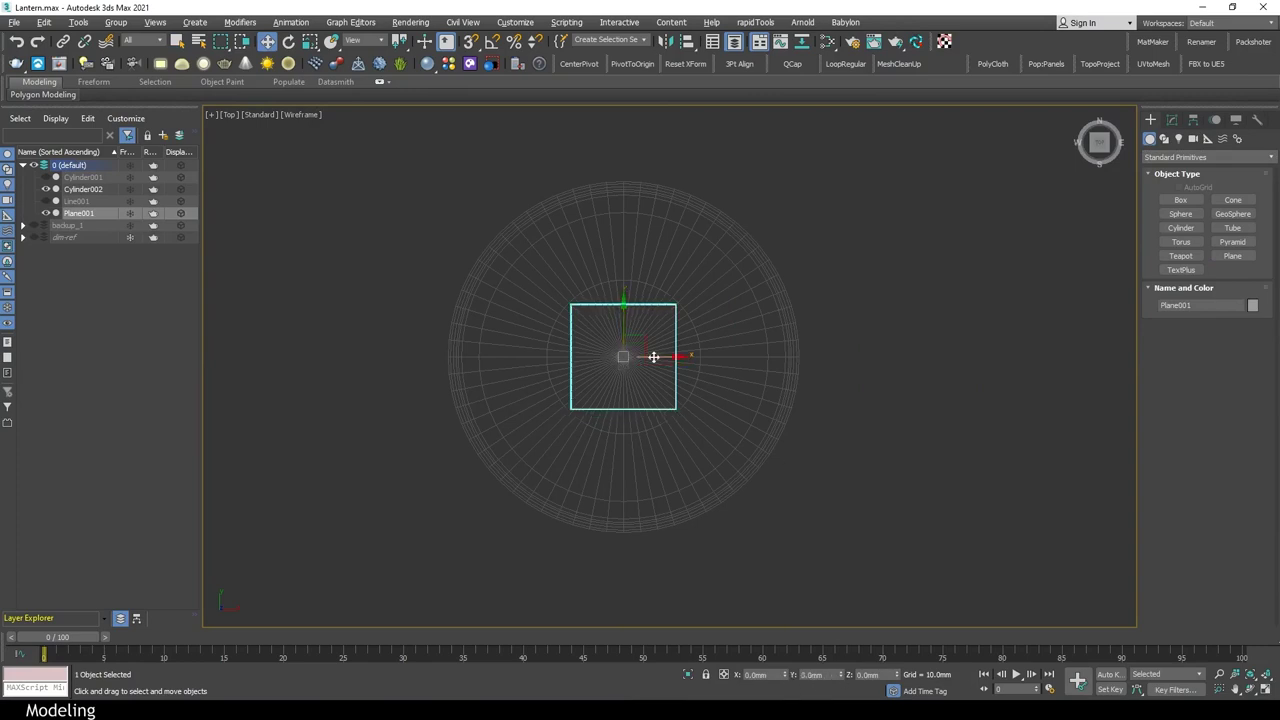
pyautogui.moveTo(653, 357); pyautogui.dragTo(907, 357)
pyautogui.press('F3')
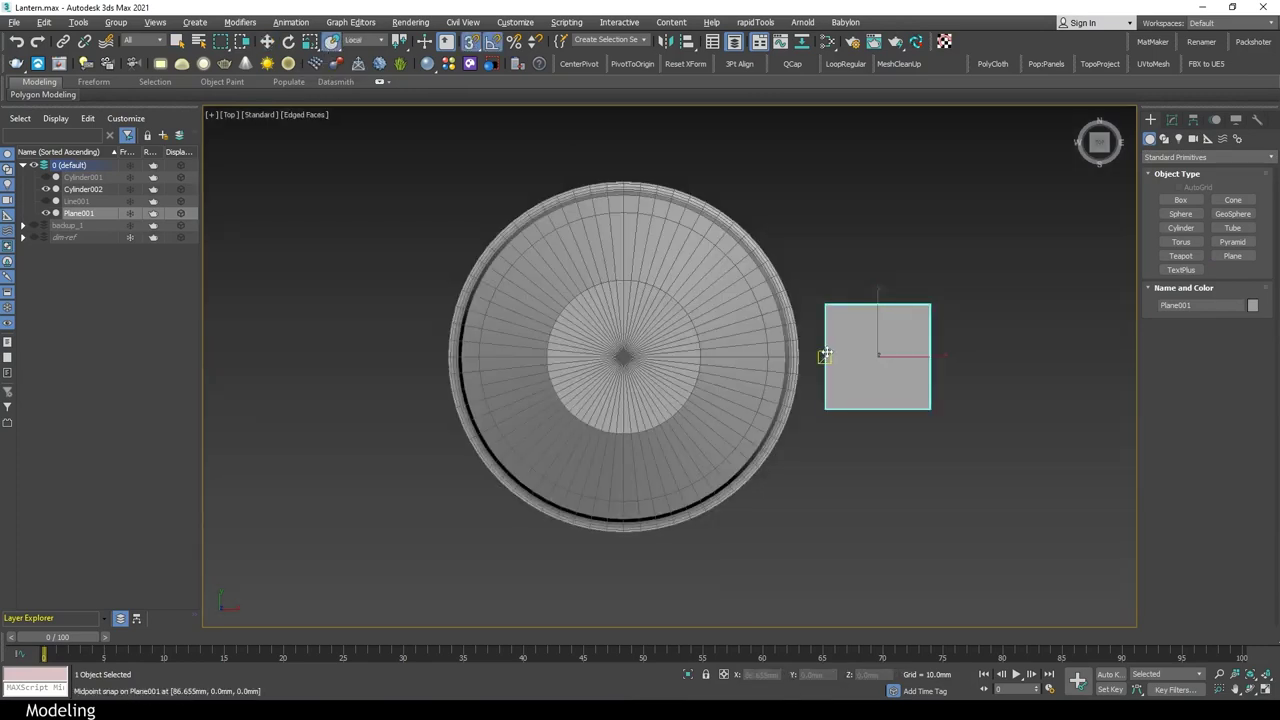
pyautogui.moveTo(797, 420); pyautogui.dragTo(825, 358)
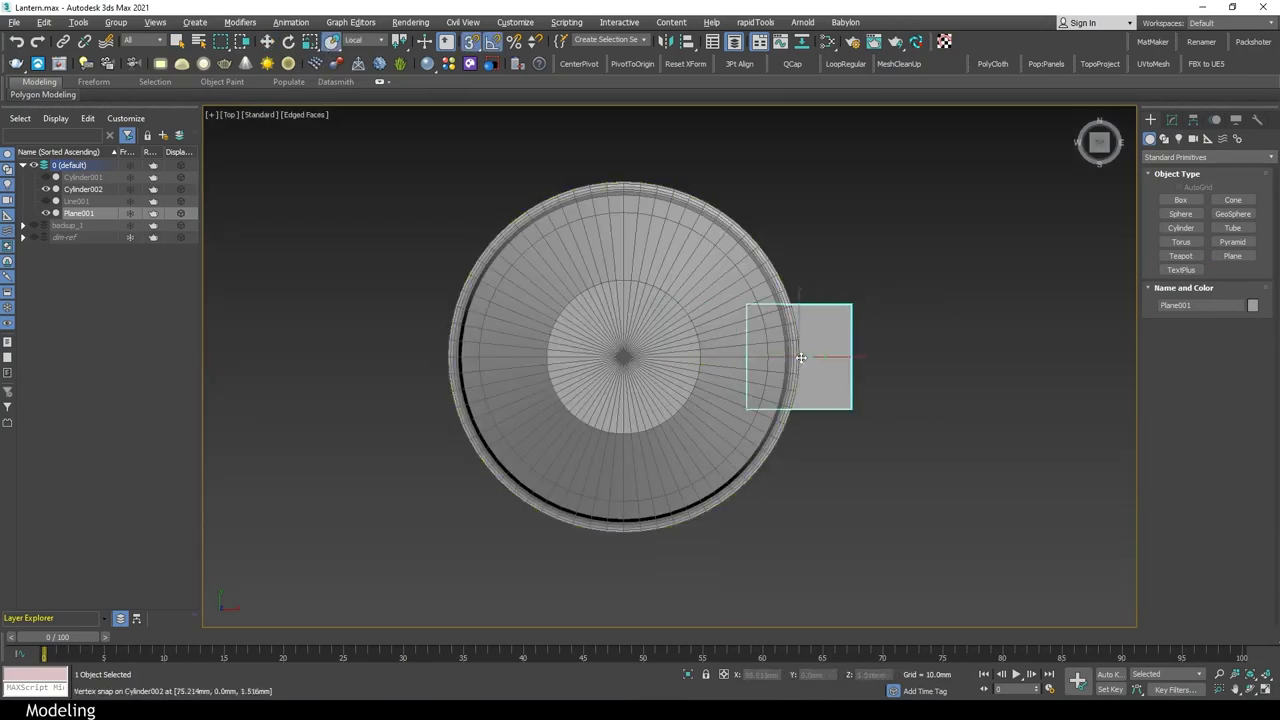
# Select the tube and set the reference coordinate system to Plane001
pyautogui.press('p')
pyautogui.press('q')
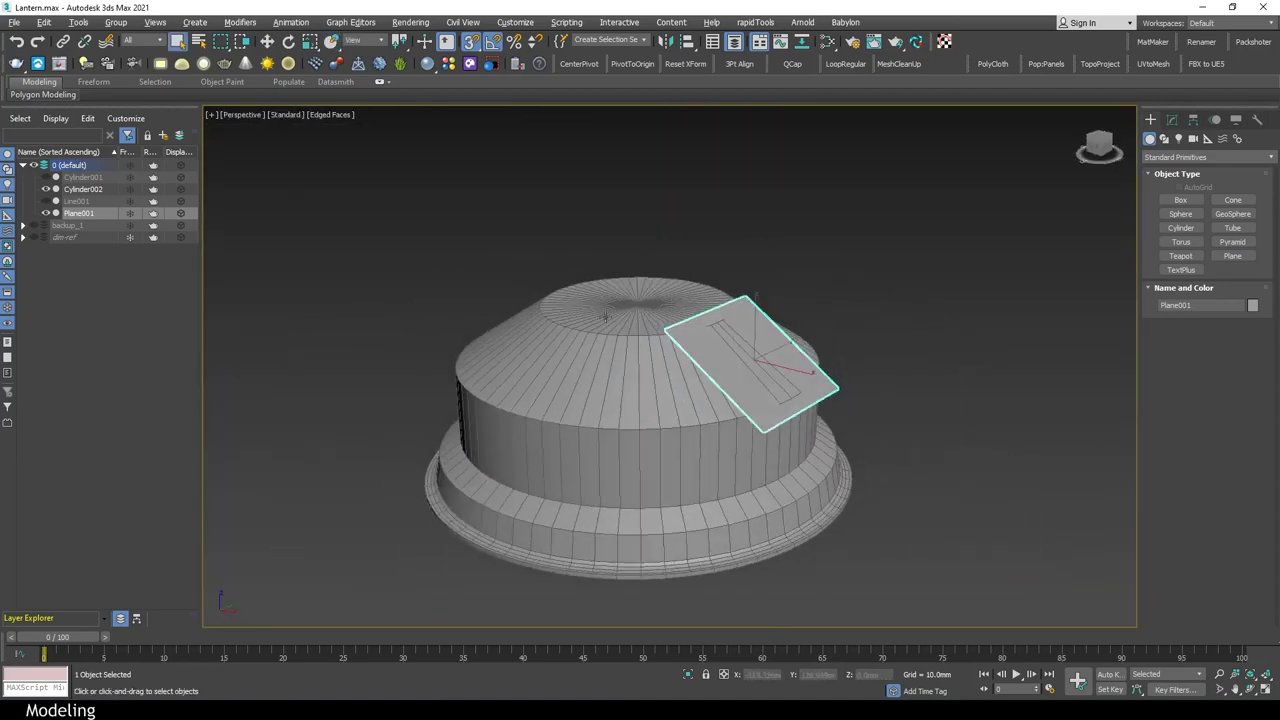
pyautogui.click(45, 201)
pyautogui.click(75, 201)
pyautogui.keyDown('alt'); pyautogui.moveTo(940, 480); pyautogui.dragTo(970, 396, button='middle'); pyautogui.keyUp('alt')
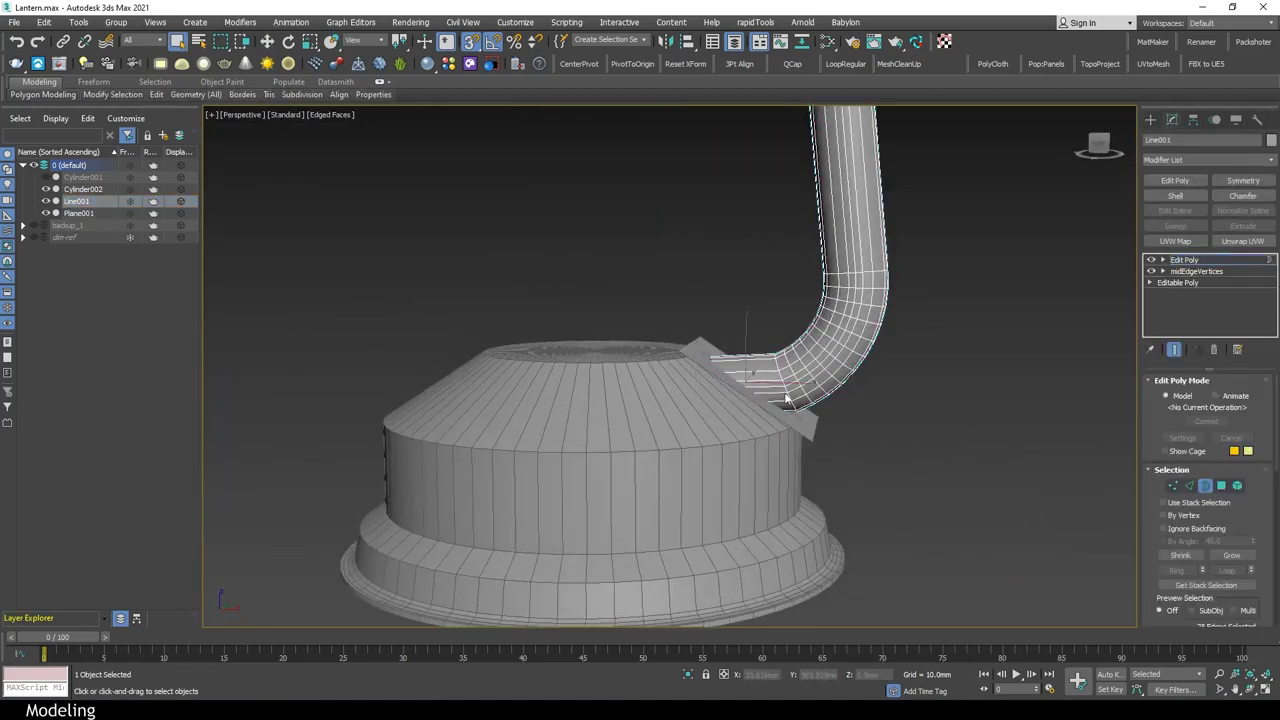
pyautogui.keyDown('alt'); pyautogui.moveTo(786, 398); pyautogui.dragTo(752, 457, button='middle'); pyautogui.keyUp('alt')
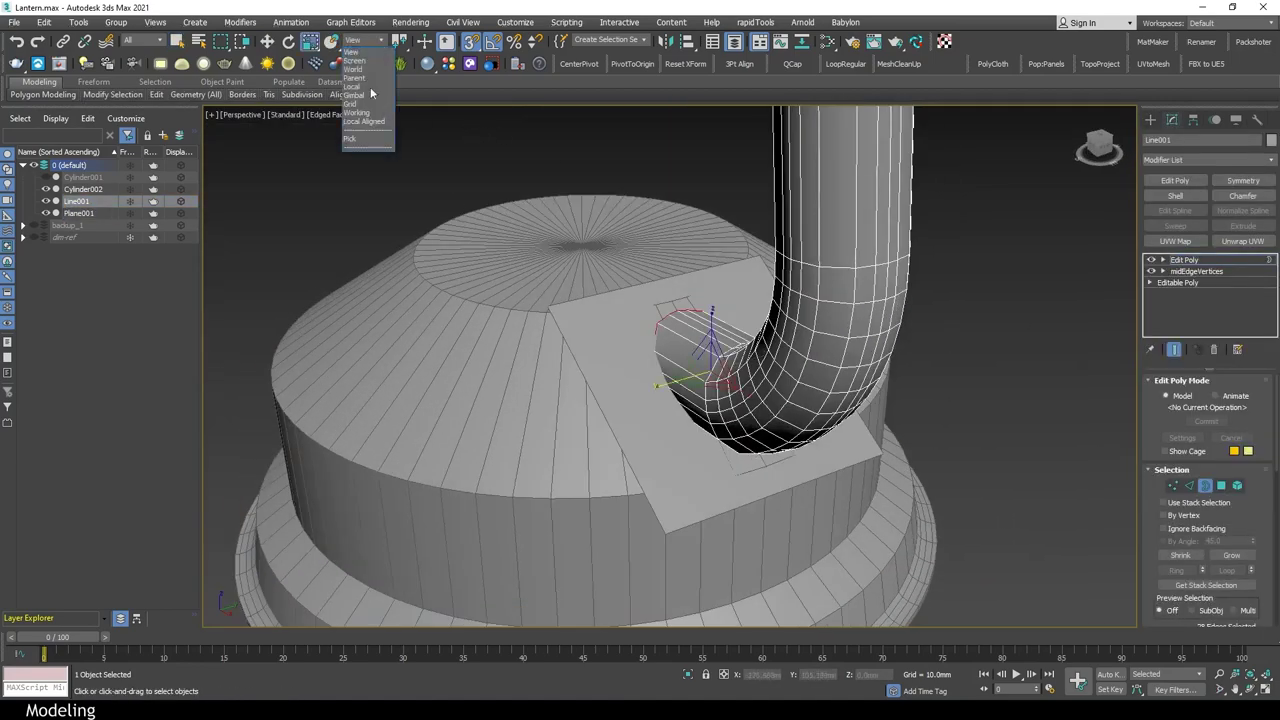
pyautogui.scroll(2, 727, 440)
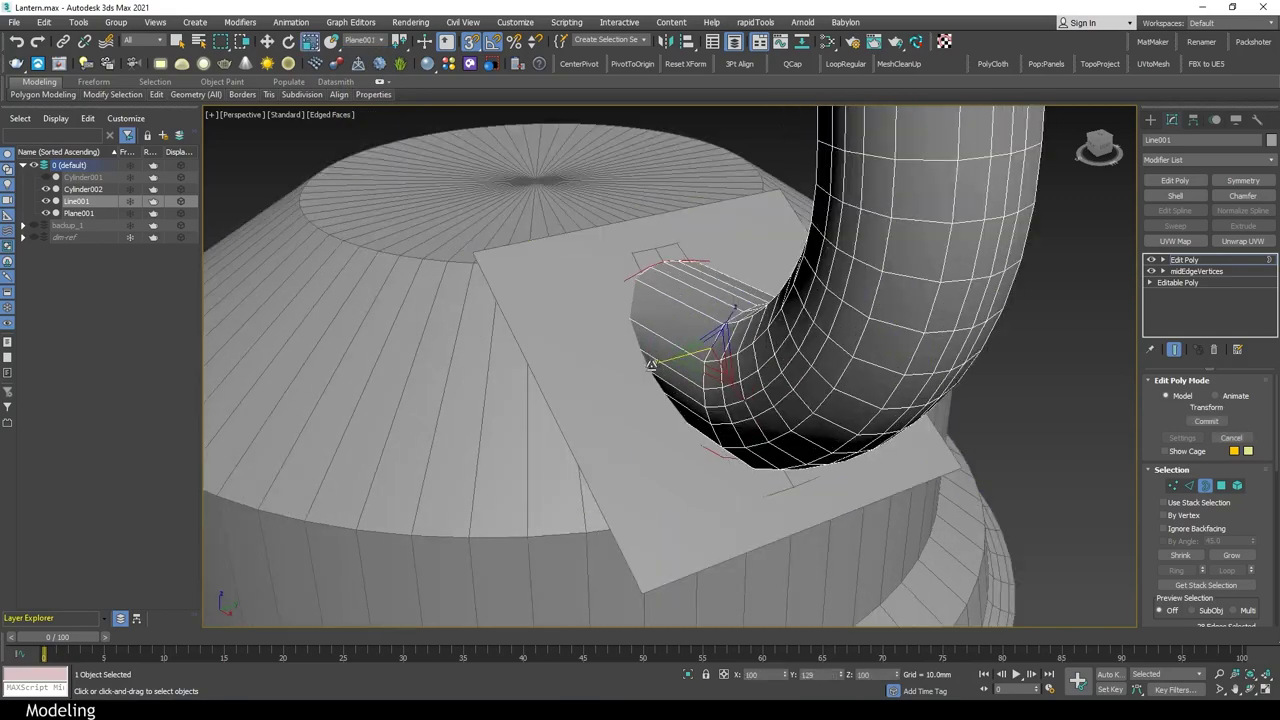
pyautogui.moveTo(651, 366)
pyautogui.keyDown('alt'); pyautogui.mouseDown(button='middle')
pyautogui.moveTo(757, 385)
pyautogui.moveTo(836, 513)
pyautogui.moveTo(744, 508)
pyautogui.moveTo(868, 505)
pyautogui.moveTo(846, 486)
pyautogui.moveTo(885, 521)
pyautogui.moveTo(678, 365)
pyautogui.moveTo(700, 395)
pyautogui.mouseUp(button='middle'); pyautogui.keyUp('alt')
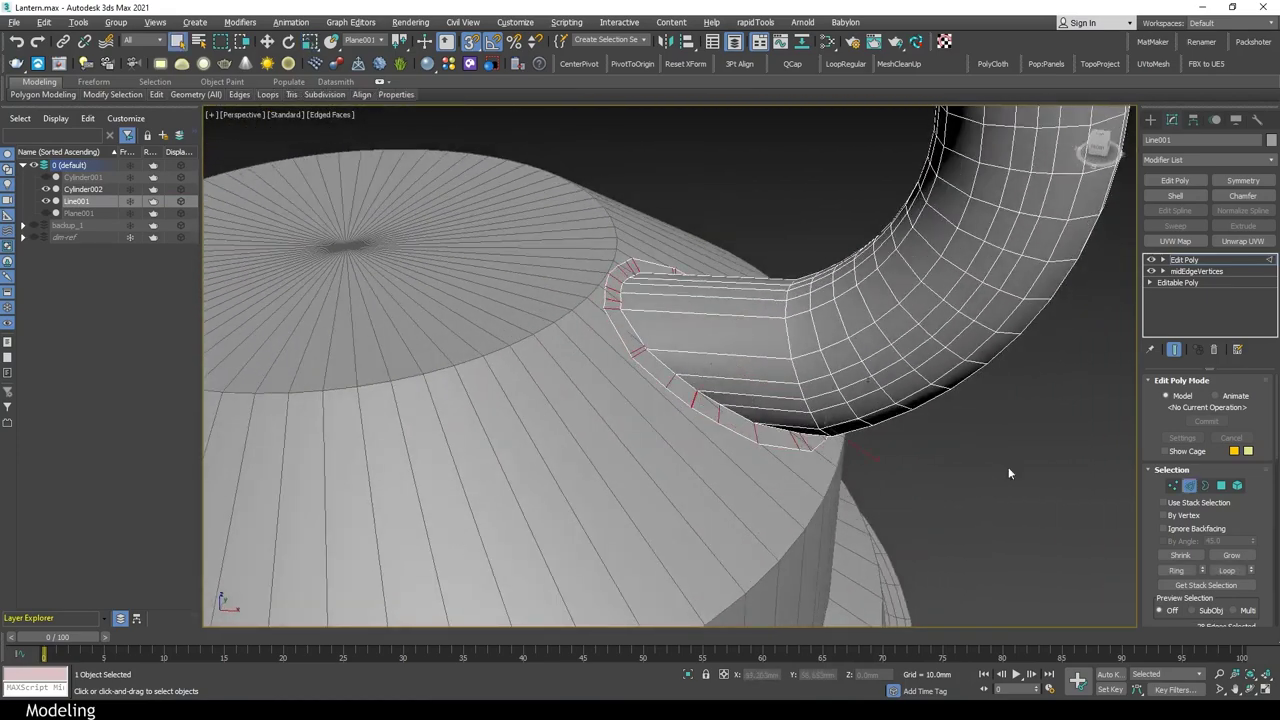
pyautogui.scroll(-2, 1230, 445)
pyautogui.click(361, 156)
# Select the tube's end edges lying on the rim
pyautogui.moveTo(640, 360)
pyautogui.keyDown('alt'); pyautogui.mouseDown(button='middle')
pyautogui.moveTo(710, 322)
pyautogui.moveTo(794, 492)
pyautogui.moveTo(800, 400)
pyautogui.mouseUp(button='middle'); pyautogui.keyUp('alt')
pyautogui.scroll(5, 800, 400)
pyautogui.press('q')
pyautogui.click(814, 395)
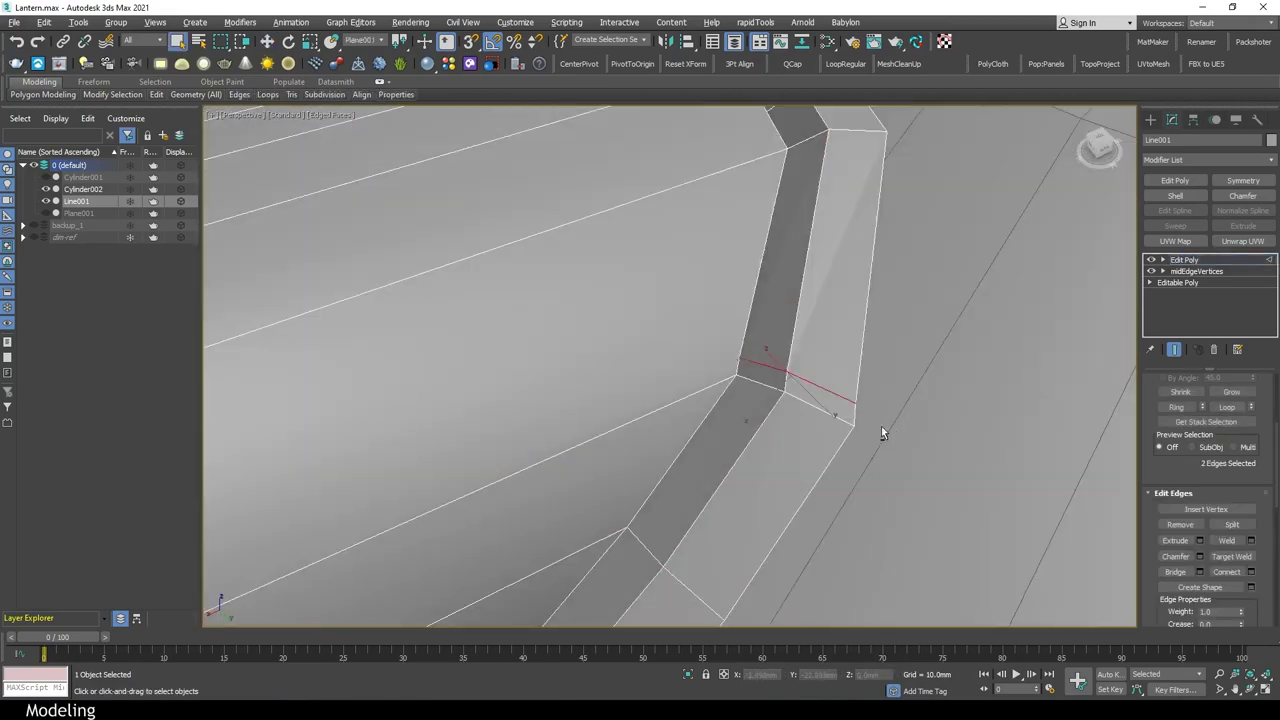
pyautogui.scroll(-5, 881, 426)
pyautogui.keyDown('alt'); pyautogui.moveTo(881, 426); pyautogui.dragTo(818, 432, button='middle'); pyautogui.keyUp('alt')
pyautogui.click(818, 431)
pyautogui.click(800, 288)
pyautogui.keyDown('alt'); pyautogui.moveTo(800, 288); pyautogui.dragTo(833, 335, button='middle'); pyautogui.keyUp('alt')
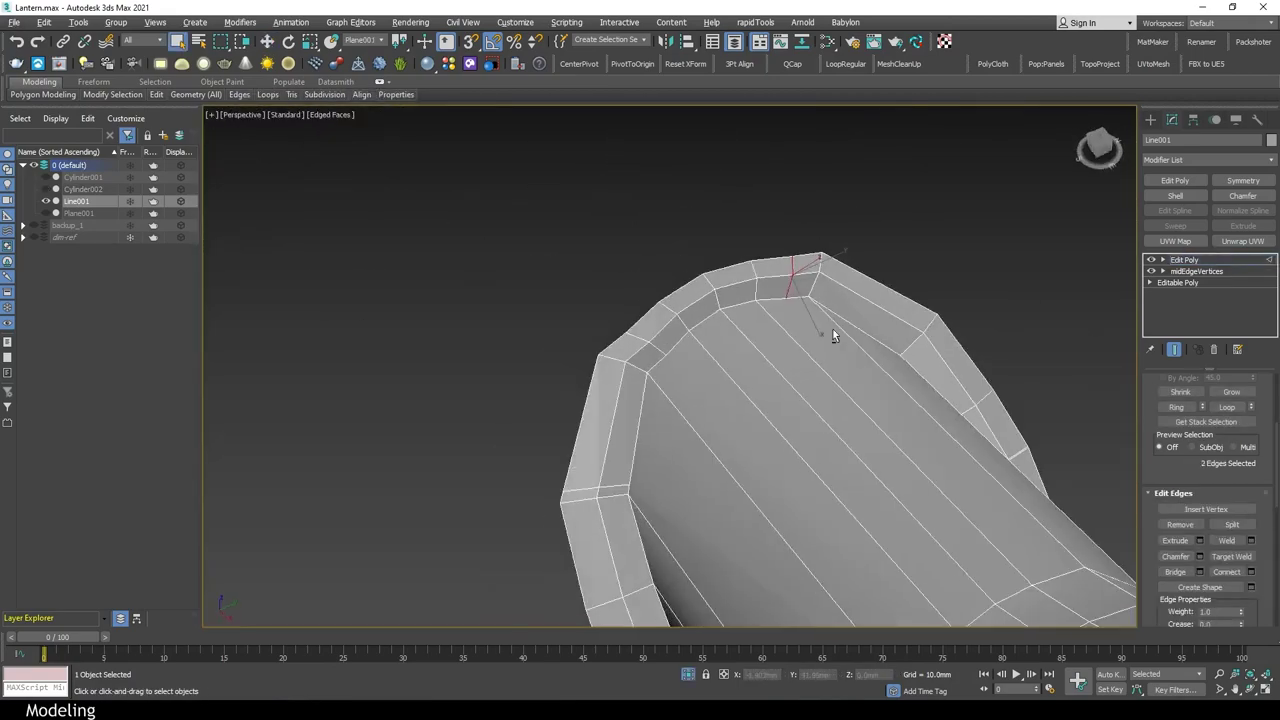
pyautogui.moveTo(645, 485)
pyautogui.keyDown('alt'); pyautogui.mouseDown(button='middle')
pyautogui.moveTo(749, 429)
pyautogui.moveTo(851, 529)
pyautogui.moveTo(938, 512)
pyautogui.moveTo(920, 510)
pyautogui.mouseUp(button='middle'); pyautogui.keyUp('alt')
pyautogui.click(851, 529)
pyautogui.click(938, 512)
# Weld the tube end's vertices together at the rim
pyautogui.press('2')
pyautogui.keyDown('alt'); pyautogui.moveTo(918, 436); pyautogui.dragTo(829, 366, button='middle'); pyautogui.keyUp('alt')
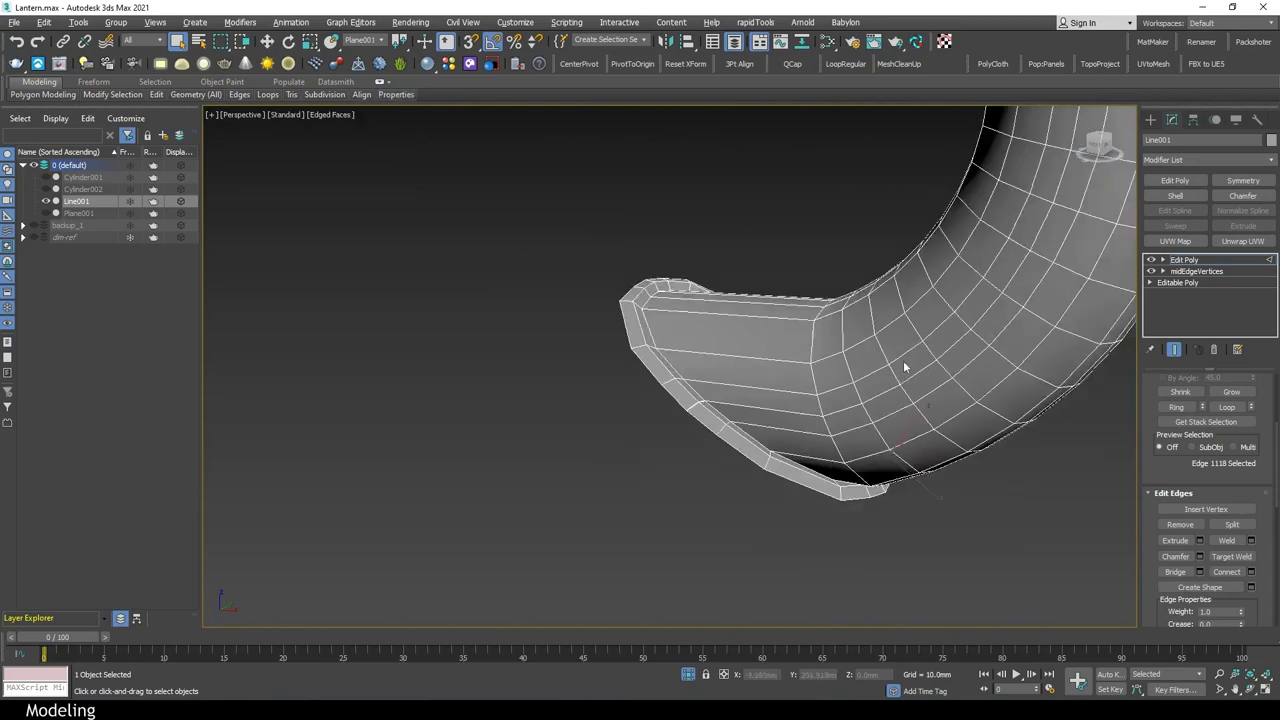
pyautogui.scroll(-3, 832, 494)
pyautogui.scroll(3, 733, 463)
pyautogui.press('2')
pyautogui.scroll(3, 733, 463)
pyautogui.scroll(2, 650, 414)
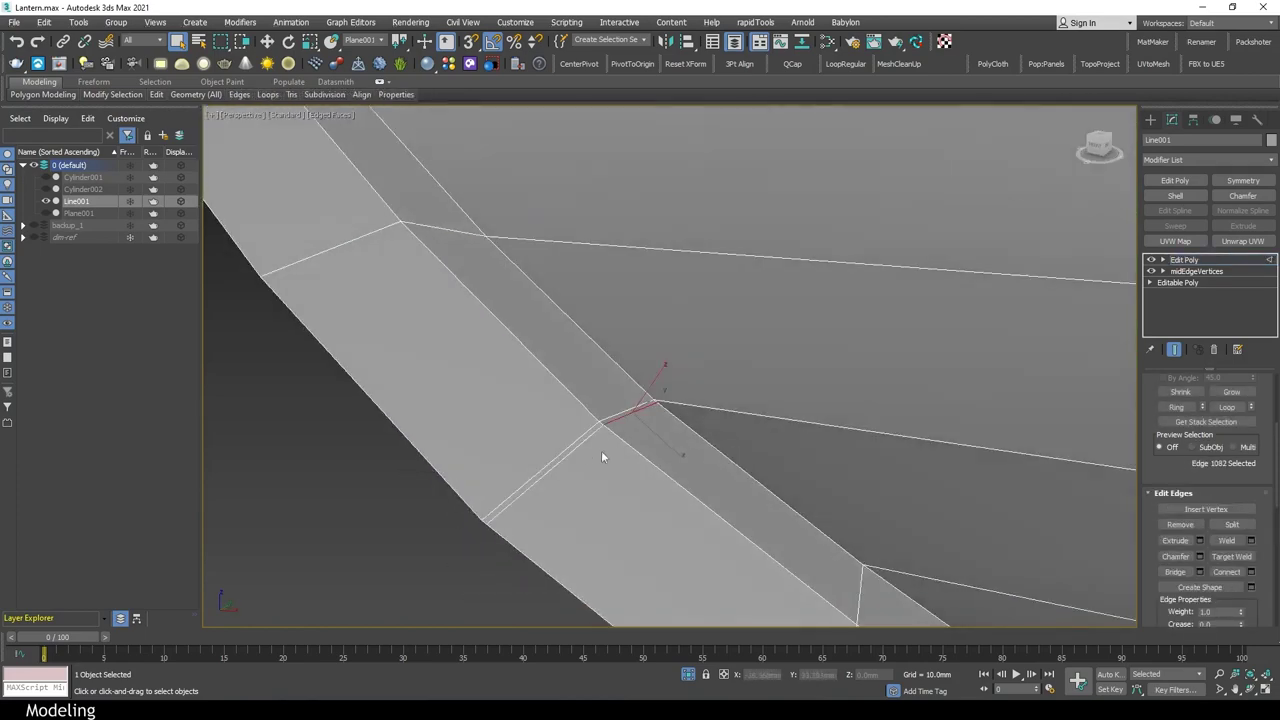
pyautogui.scroll(-5, 585, 447)
pyautogui.moveTo(694, 488)
pyautogui.keyDown('alt'); pyautogui.mouseDown(button='middle')
pyautogui.moveTo(863, 516)
pyautogui.moveTo(1122, 432)
pyautogui.mouseUp(button='middle'); pyautogui.keyUp('alt')
pyautogui.press('1')
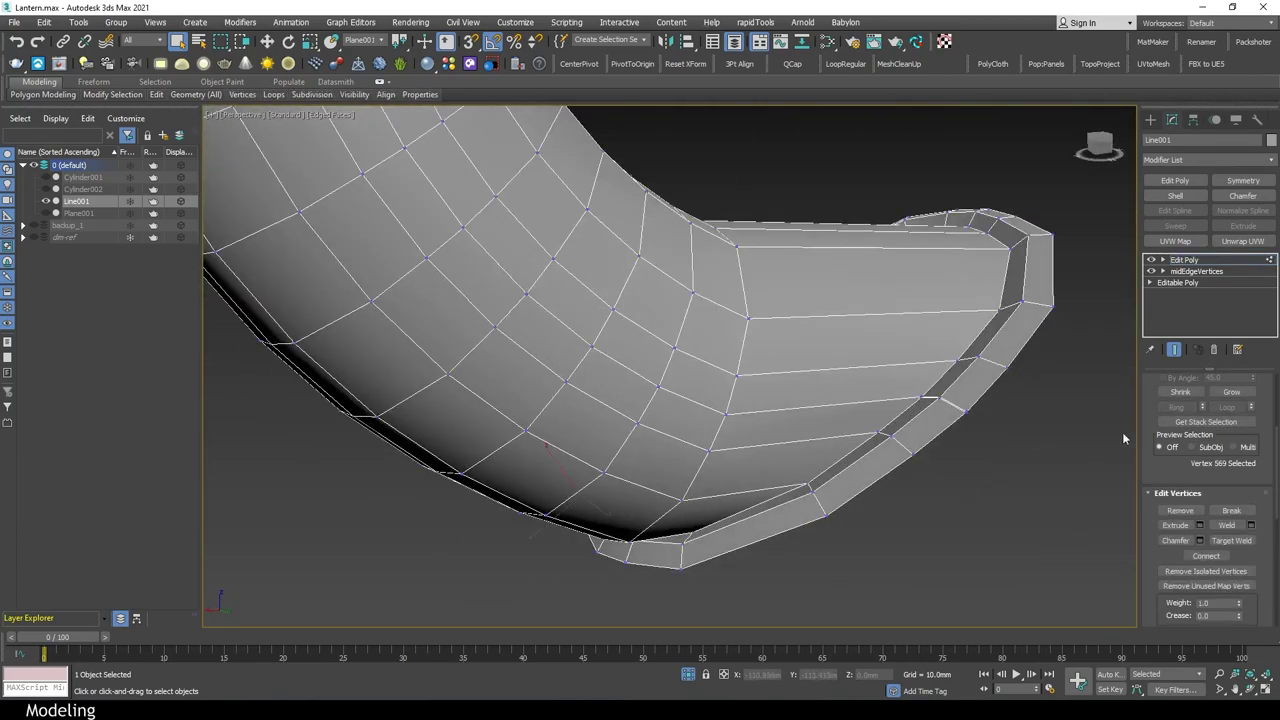
pyautogui.scroll(3, 830, 418)
pyautogui.click(797, 400)
# Add another Edit Poly modifier on top of the tube's stack
pyautogui.press('1')
pyautogui.scroll(-3, 797, 400)
pyautogui.scroll(-3, 903, 229)
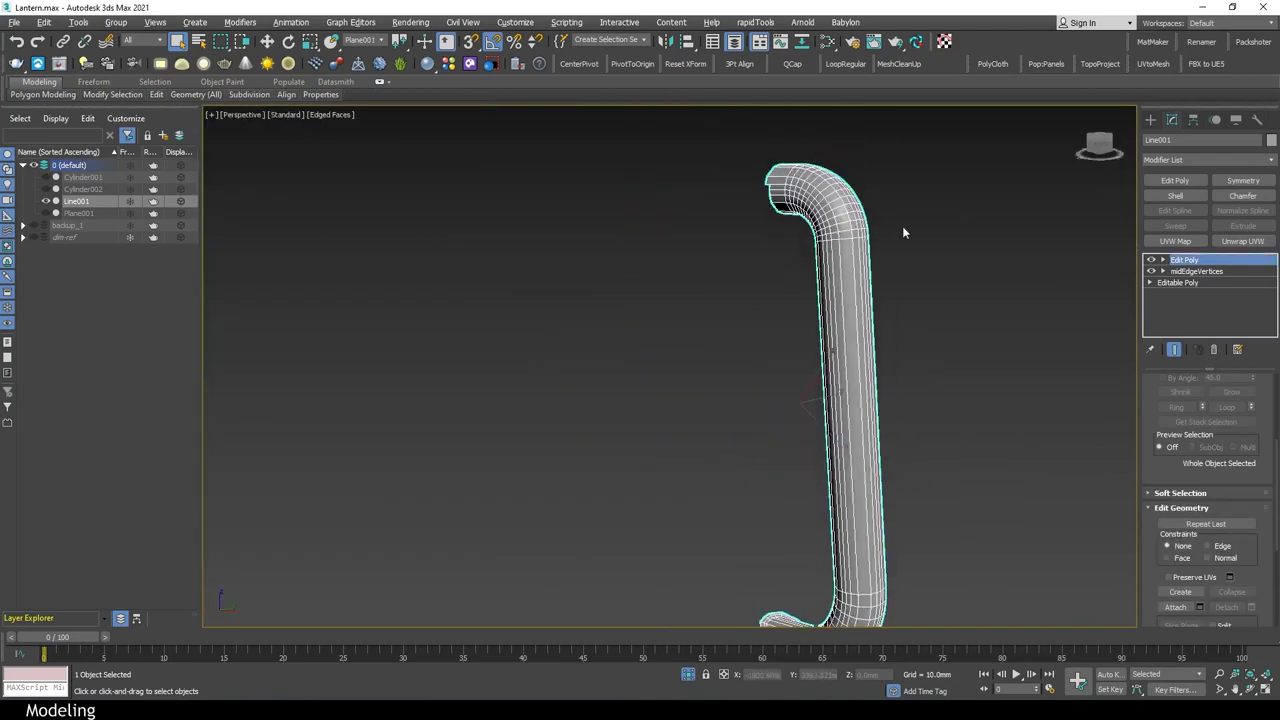
pyautogui.scroll(4, 903, 229)
pyautogui.click(1175, 181)
pyautogui.scroll(5, 520, 329)
# Select the edge loop at the tube's top end
pyautogui.scroll(-6, 520, 329)
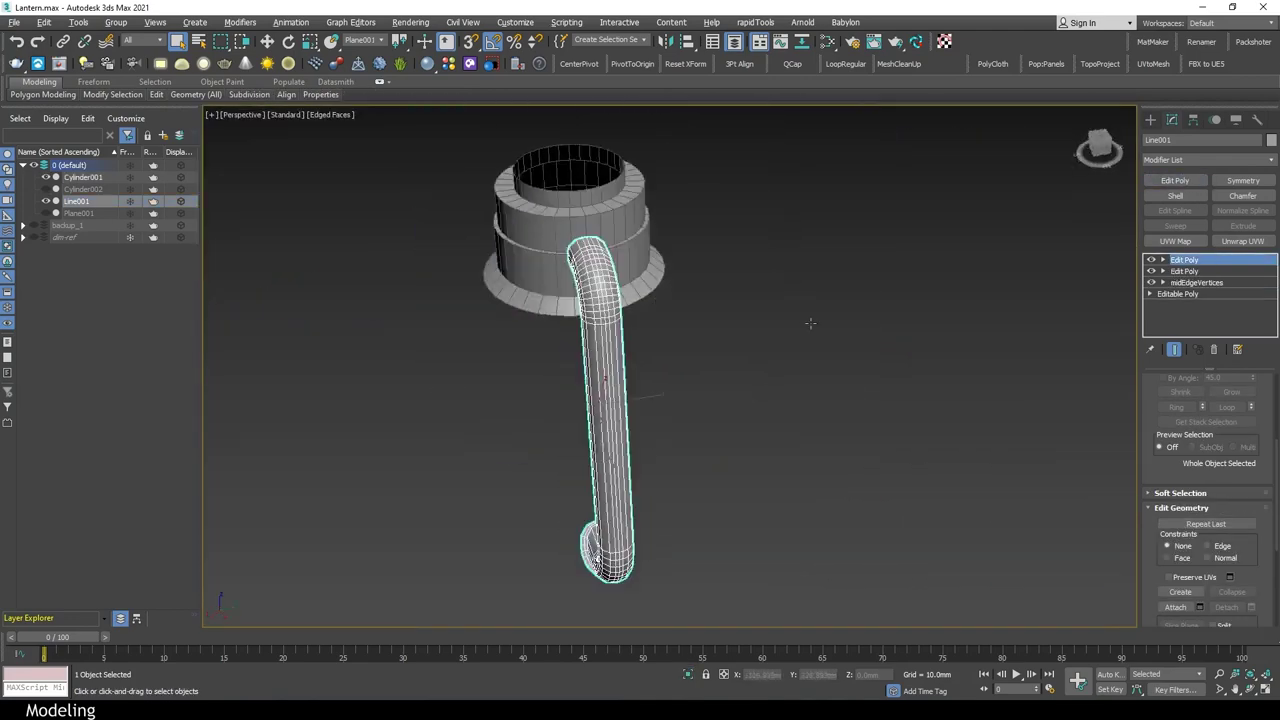
pyautogui.scroll(5, 575, 235)
pyautogui.press('1')
pyautogui.scroll(3, 576, 235)
pyautogui.moveTo(576, 235)
pyautogui.keyDown('alt'); pyautogui.mouseDown(button='middle')
pyautogui.moveTo(551, 314)
pyautogui.moveTo(771, 300)
pyautogui.moveTo(930, 367)
pyautogui.moveTo(1063, 366)
pyautogui.moveTo(1072, 418)
pyautogui.moveTo(740, 357)
pyautogui.moveTo(934, 350)
pyautogui.moveTo(875, 384)
pyautogui.moveTo(1041, 399)
pyautogui.moveTo(842, 301)
pyautogui.mouseUp(button='middle'); pyautogui.keyUp('alt')
pyautogui.keyDown('ctrl'); pyautogui.click(934, 350); pyautogui.keyUp('ctrl')
pyautogui.scroll(-5, 842, 301)
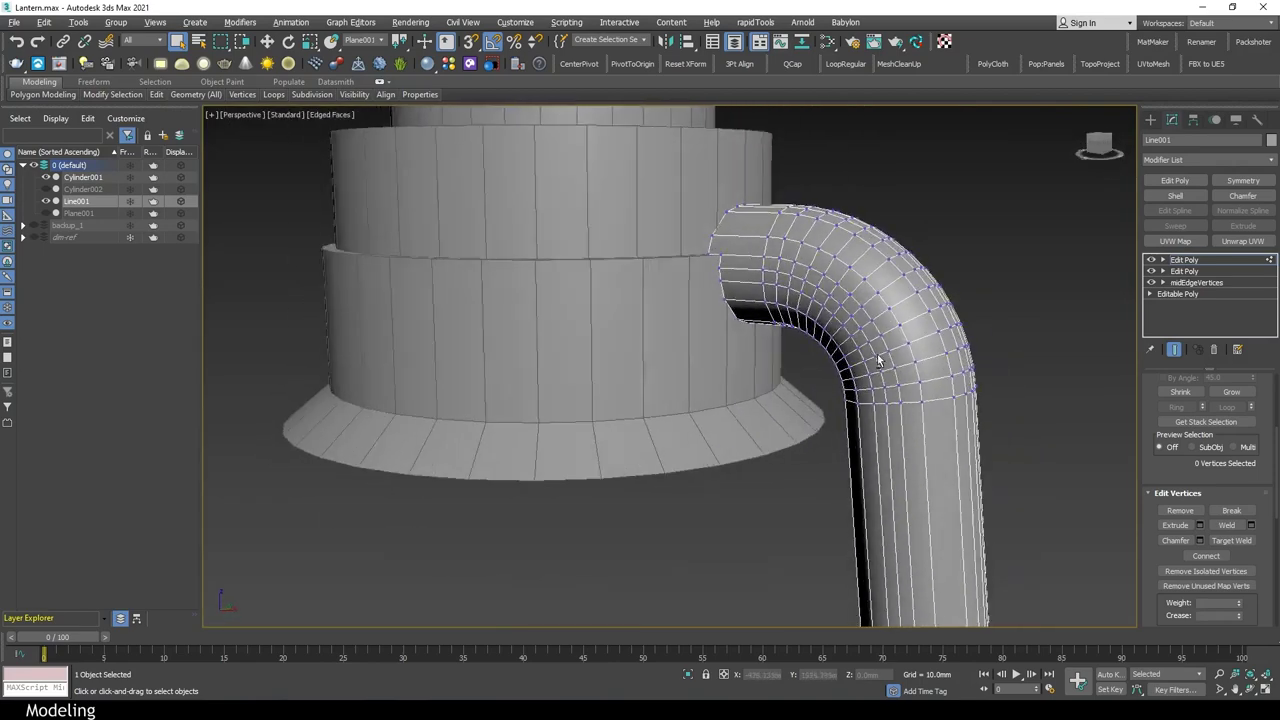
pyautogui.scroll(5, 725, 213)
pyautogui.press('2')
pyautogui.keyDown('alt'); pyautogui.moveTo(725, 213); pyautogui.dragTo(781, 348, button='middle'); pyautogui.keyUp('alt')
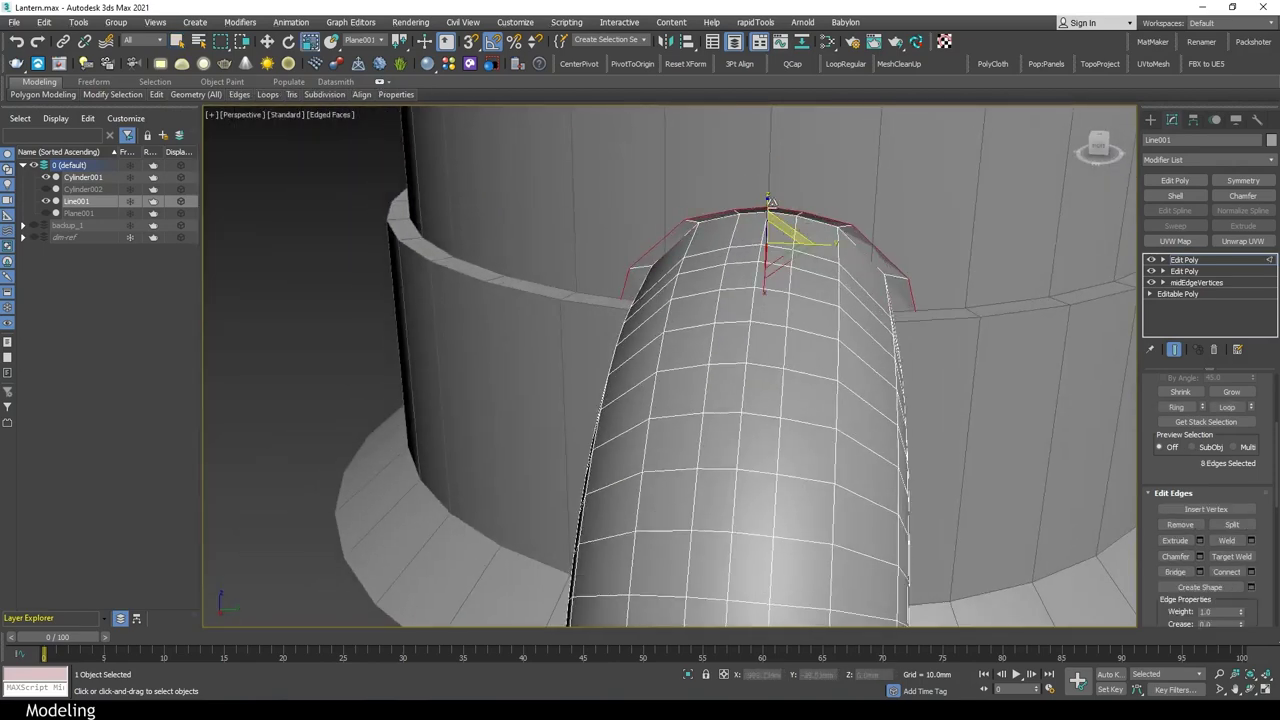
# Shift-move the top edge loop upward to extrude new collar faces
pyautogui.press('w')
pyautogui.keyDown('alt'); pyautogui.moveTo(762, 190); pyautogui.dragTo(781, 273, button='middle'); pyautogui.keyUp('alt')
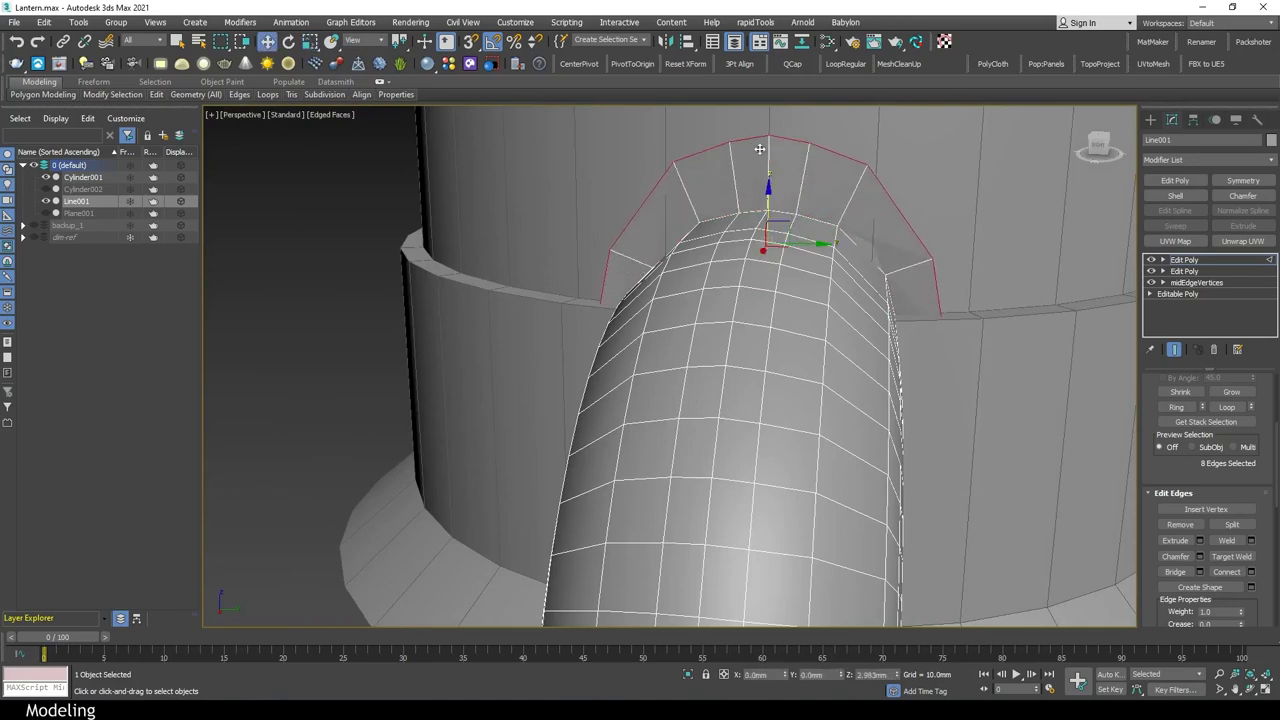
pyautogui.keyDown('alt'); pyautogui.moveTo(760, 148); pyautogui.dragTo(767, 130, button='middle'); pyautogui.keyUp('alt')
pyautogui.press('r')
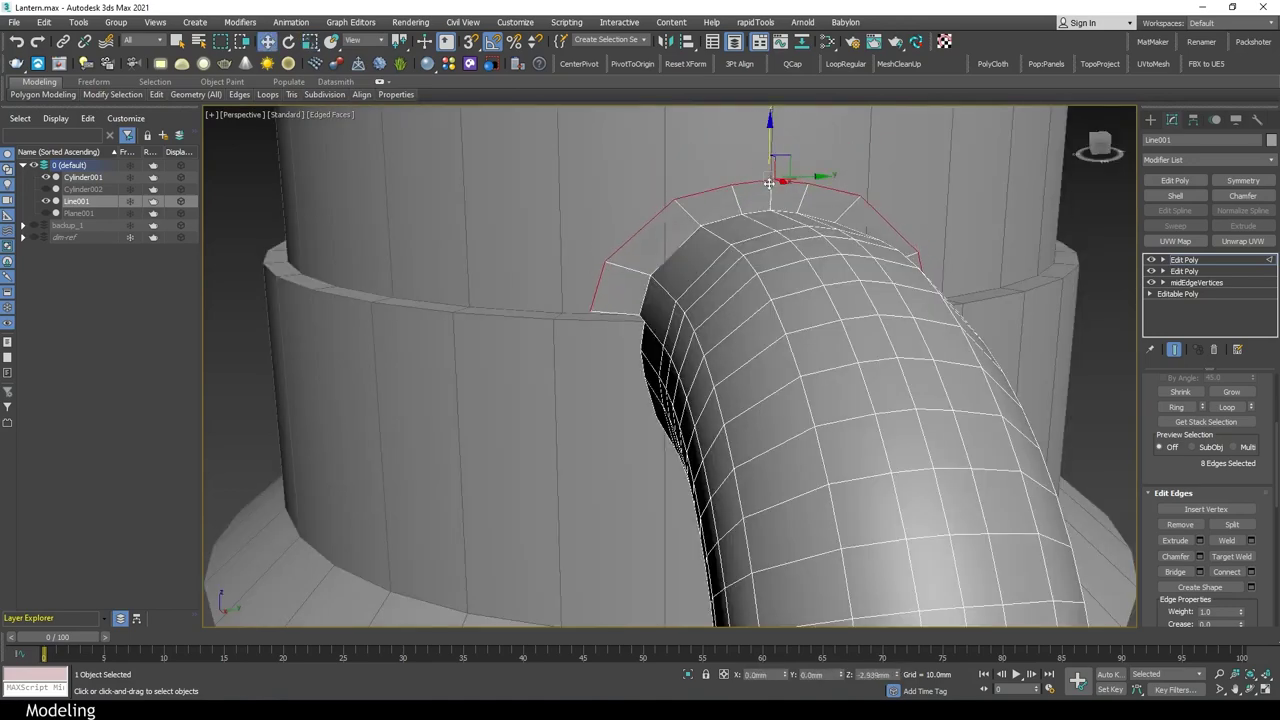
pyautogui.scroll(4, 590, 310)
pyautogui.scroll(5, 589, 318)
pyautogui.scroll(-5, 492, 328)
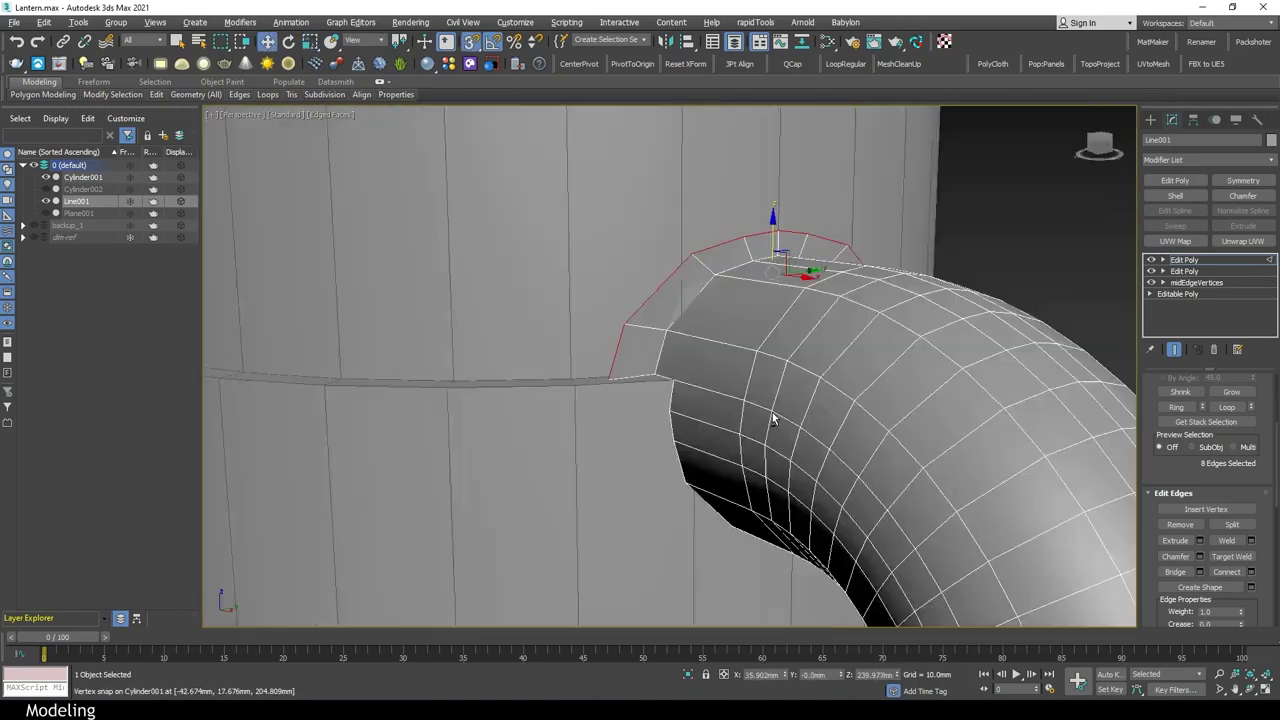
# Snap the new edge loop onto Cylinder001's wall, closing the gap
pyautogui.hotkey('alt', 'w')
pyautogui.scroll(5, 435, 500)
pyautogui.hotkey('alt', 'w')
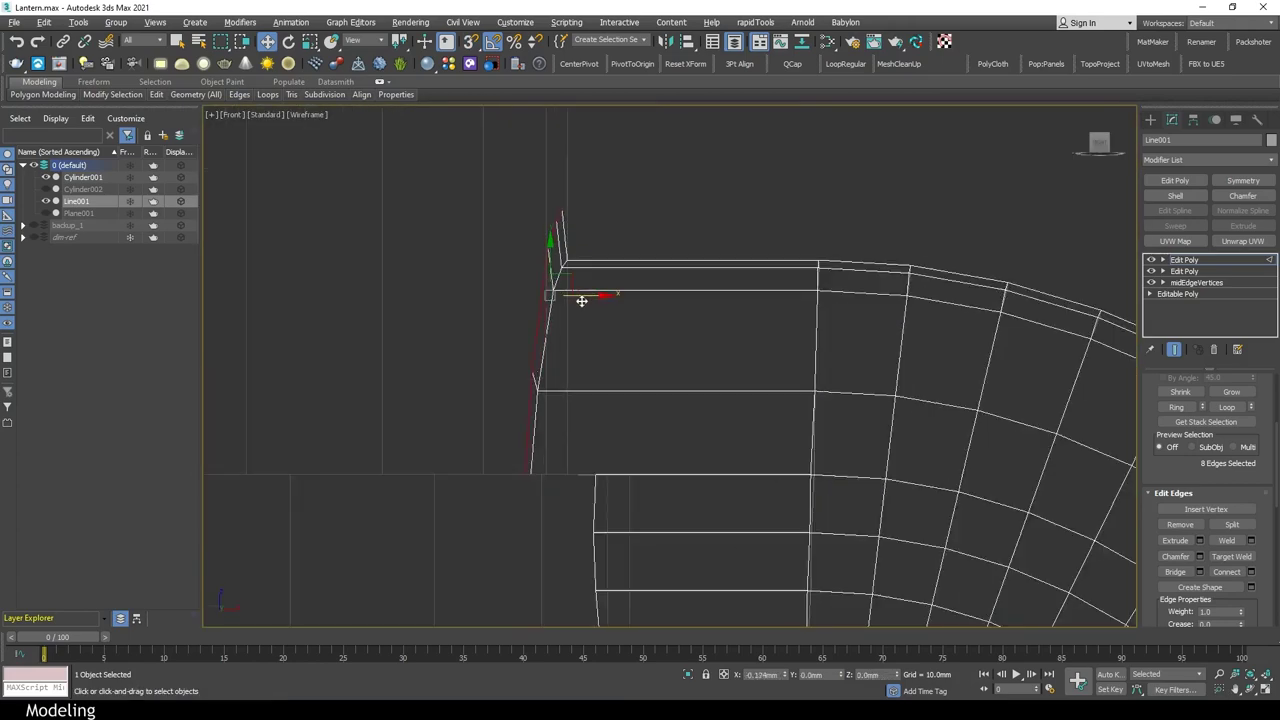
pyautogui.scroll(4, 540, 468)
pyautogui.scroll(-3, 530, 505)
pyautogui.press('p')
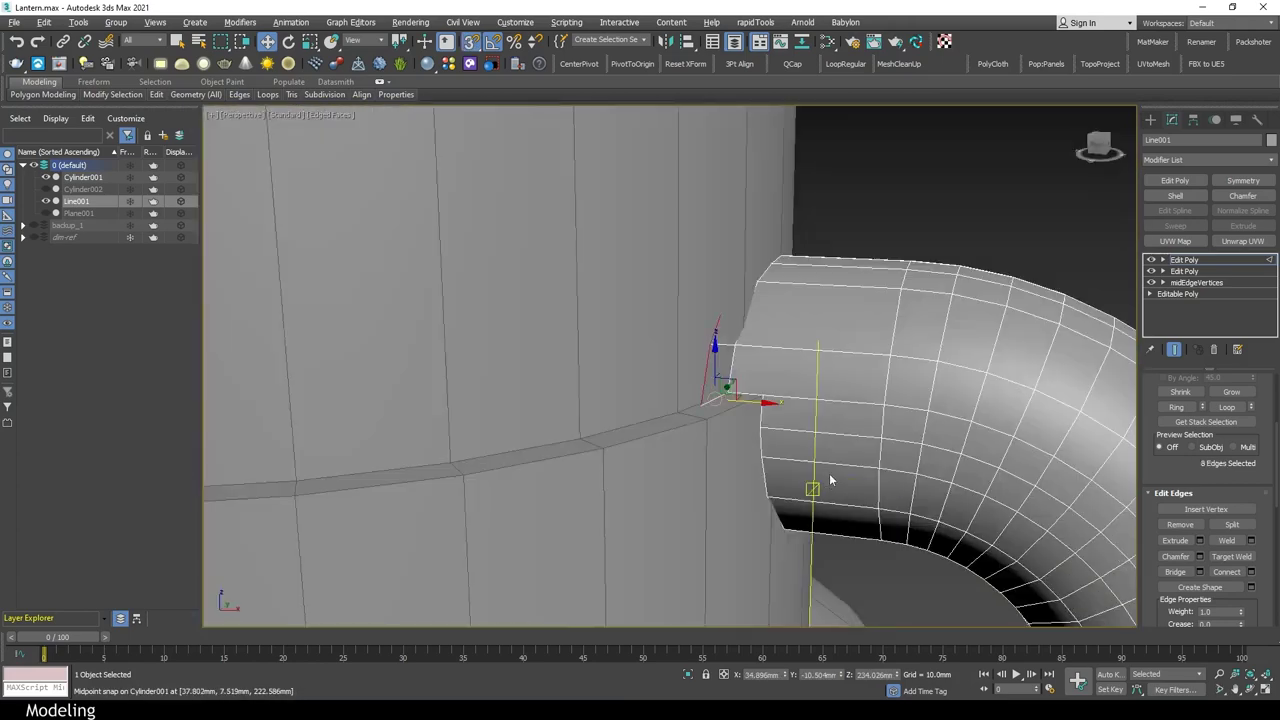
pyautogui.keyDown('alt'); pyautogui.moveTo(714, 357); pyautogui.dragTo(800, 200, button='middle'); pyautogui.keyUp('alt')
pyautogui.scroll(2, 836, 140)
pyautogui.moveTo(836, 140)
pyautogui.keyDown('alt'); pyautogui.mouseDown(button='middle')
pyautogui.moveTo(877, 262)
pyautogui.moveTo(707, 388)
pyautogui.moveTo(772, 448)
pyautogui.mouseUp(button='middle'); pyautogui.keyUp('alt')
pyautogui.scroll(-2, 877, 262)
pyautogui.scroll(-3, 712, 388)
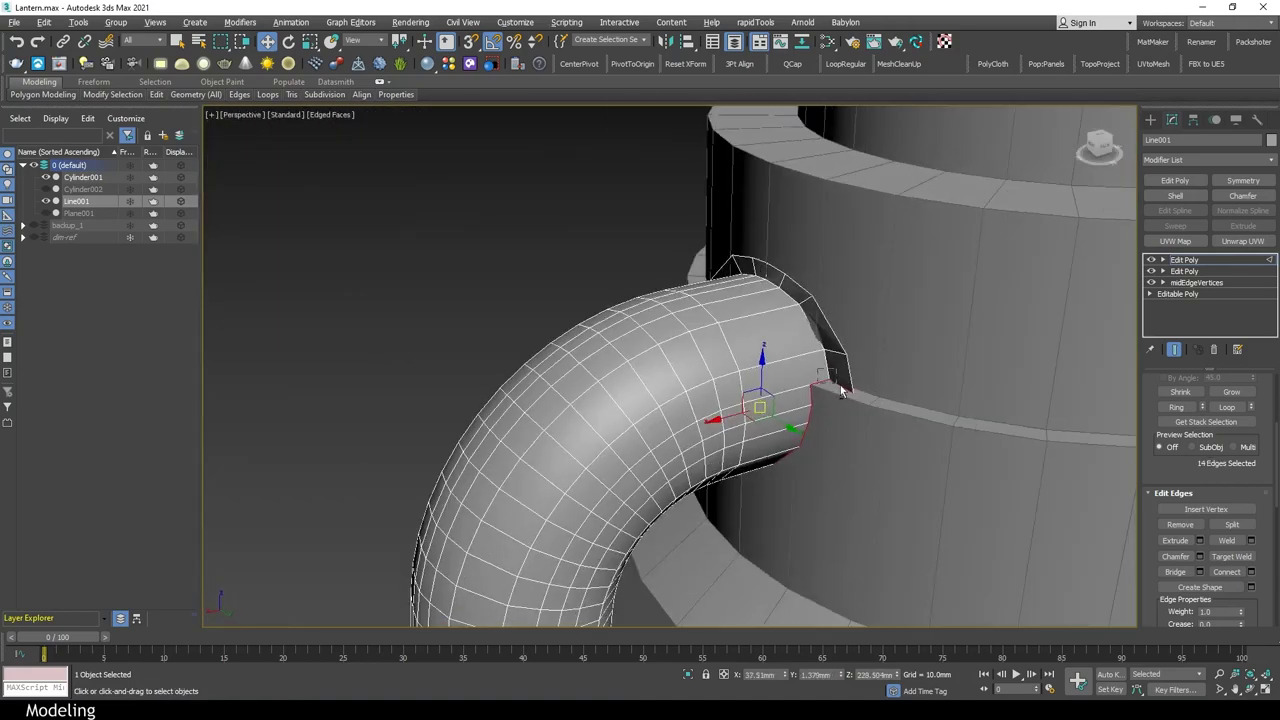
pyautogui.scroll(3, 772, 448)
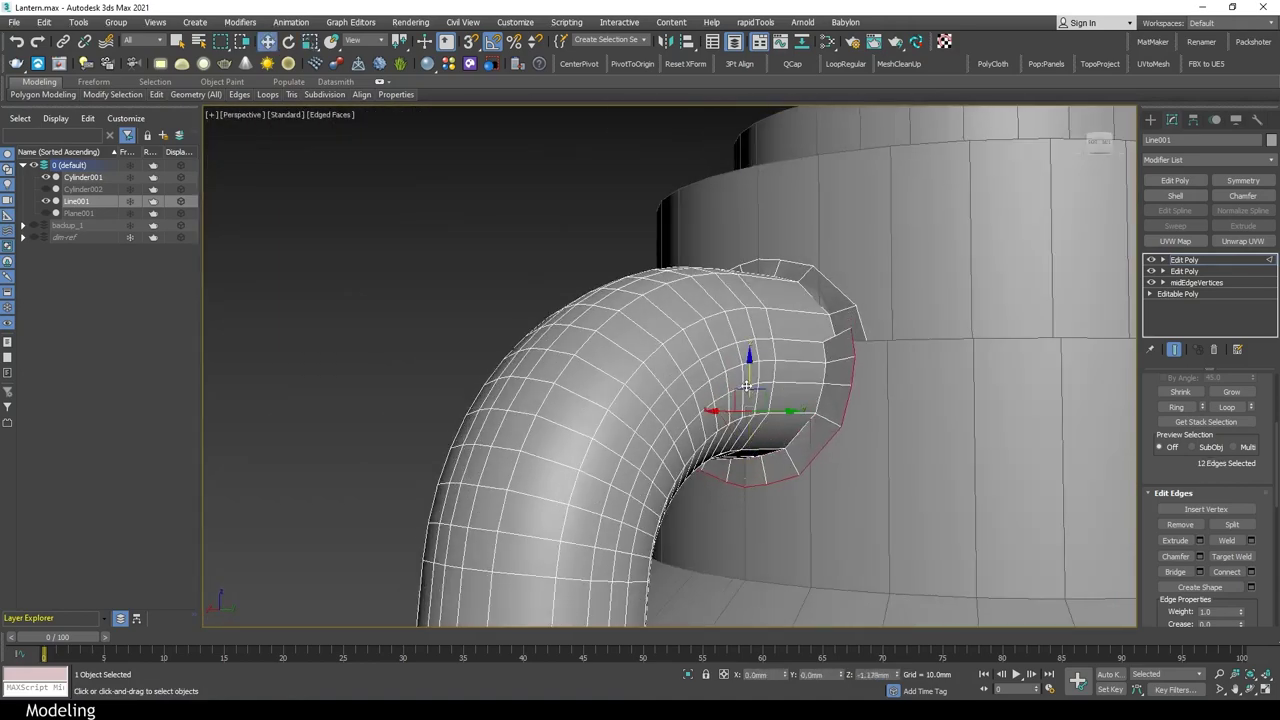
pyautogui.moveTo(754, 480)
pyautogui.keyDown('alt'); pyautogui.mouseDown(button='middle')
pyautogui.moveTo(820, 400)
pyautogui.moveTo(1137, 283)
pyautogui.mouseUp(button='middle'); pyautogui.keyUp('alt')
pyautogui.scroll(3, 823, 397)
pyautogui.press('2')
pyautogui.scroll(-3, 823, 397)
# Use the Freeform Conform brush to wrap the collar vertices onto the lantern wall
pyautogui.press('q')
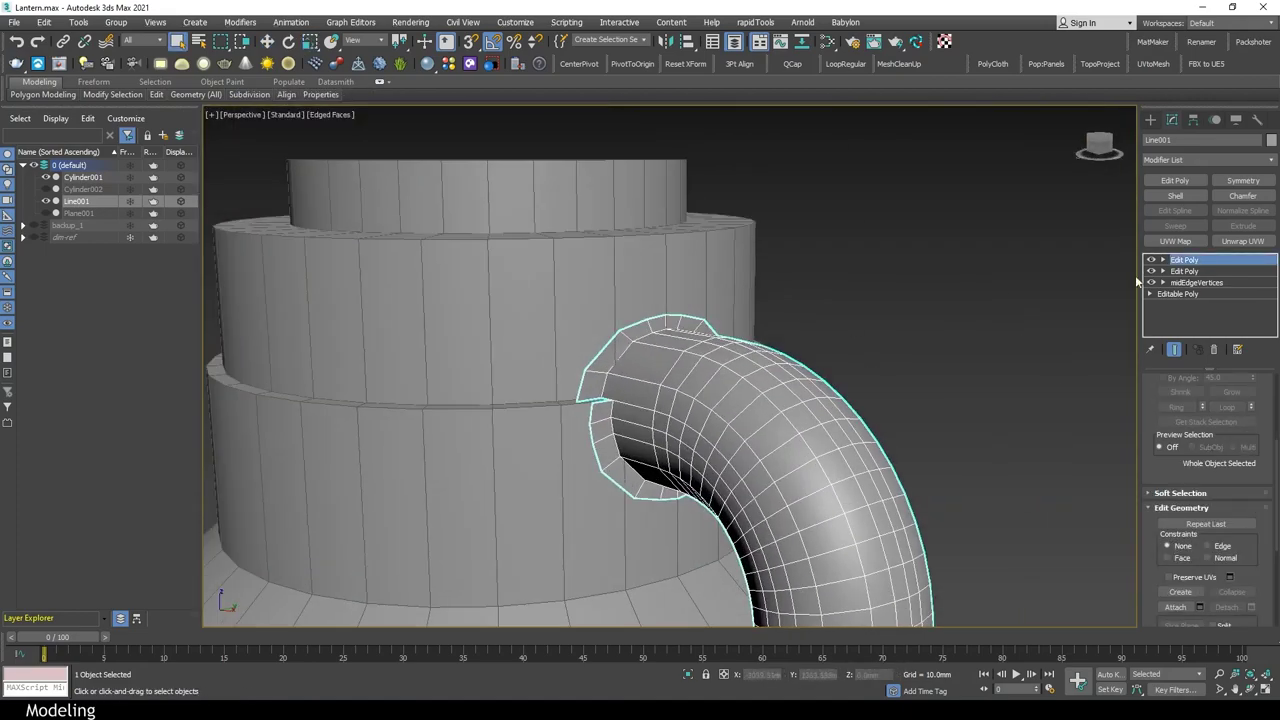
pyautogui.click(93, 81)
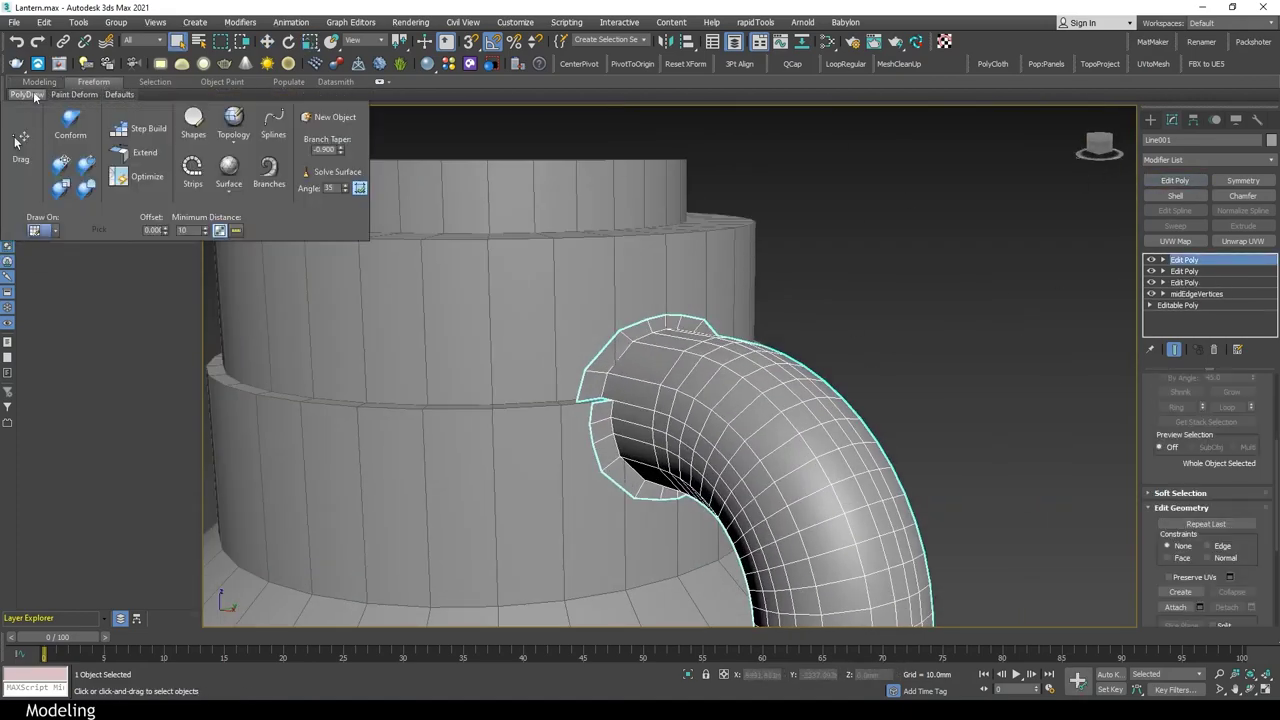
pyautogui.click(70, 122)
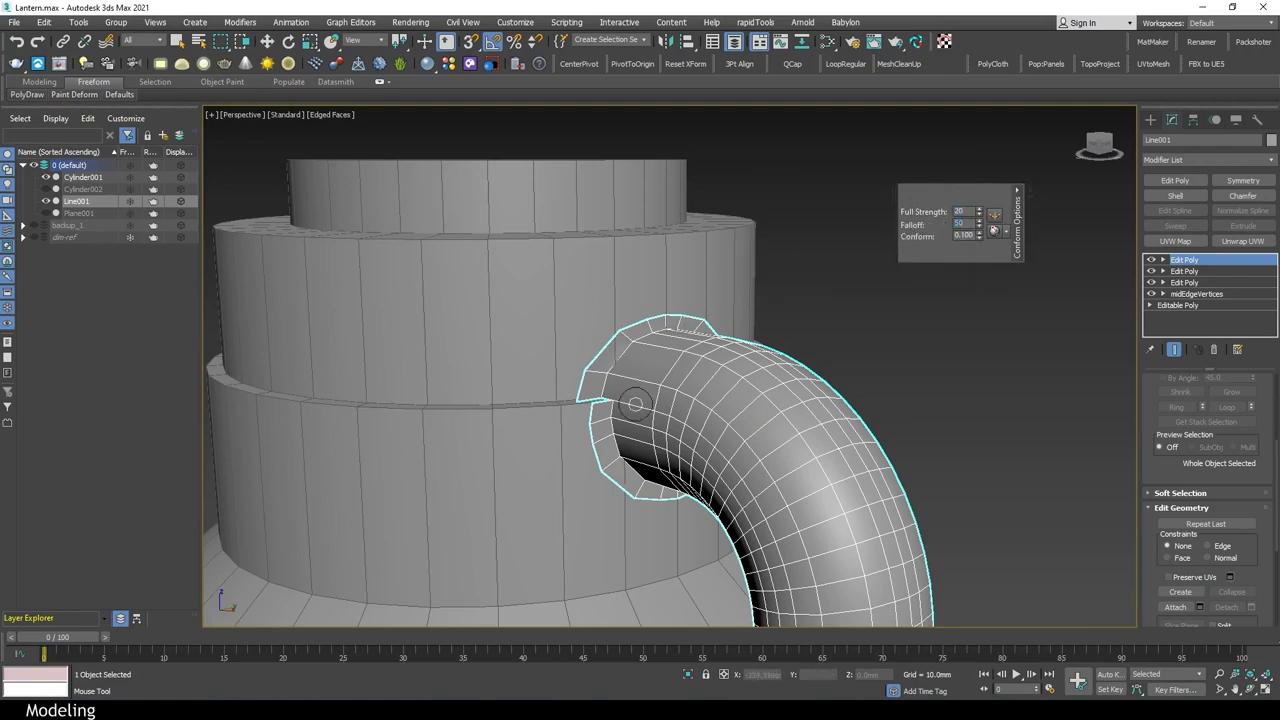
pyautogui.scroll(3, 634, 404)
pyautogui.scroll(-1, 557, 329)
pyautogui.press('1')
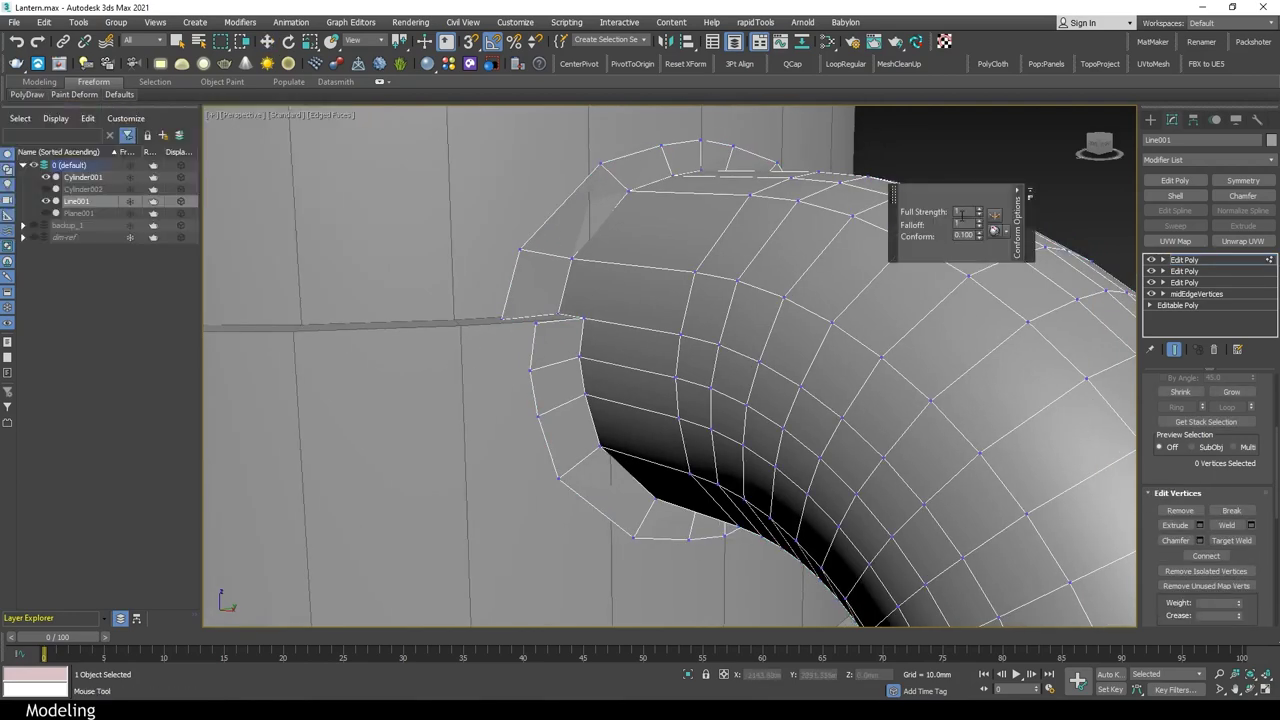
pyautogui.moveTo(565, 407)
pyautogui.mouseDown(button='middle')
pyautogui.moveTo(528, 395)
pyautogui.moveTo(583, 338)
pyautogui.mouseUp(button='middle')
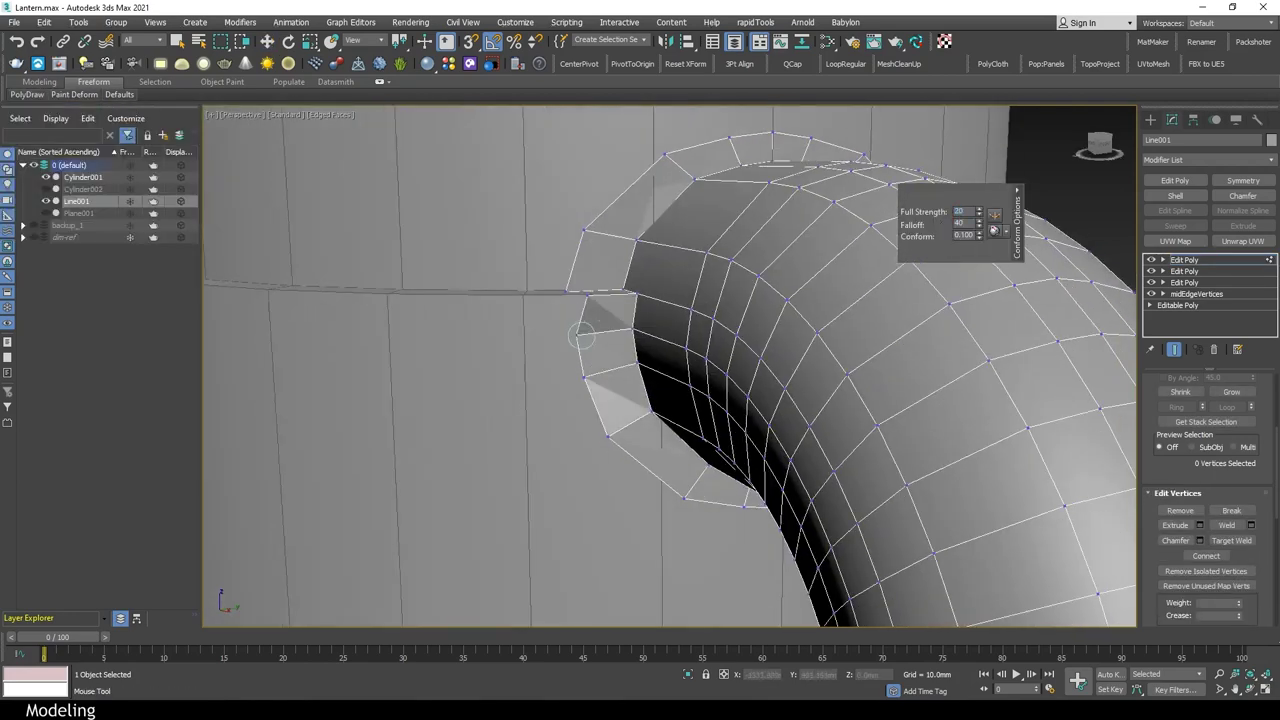
pyautogui.moveTo(612, 425)
pyautogui.keyDown('alt'); pyautogui.mouseDown(button='middle')
pyautogui.moveTo(672, 486)
pyautogui.moveTo(794, 363)
pyautogui.moveTo(688, 418)
pyautogui.mouseUp(button='middle'); pyautogui.keyUp('alt')
# Undo the last change, choose the Push/Pull brush, and inspect the handle ring
pyautogui.hotkey('ctrl', 'z')
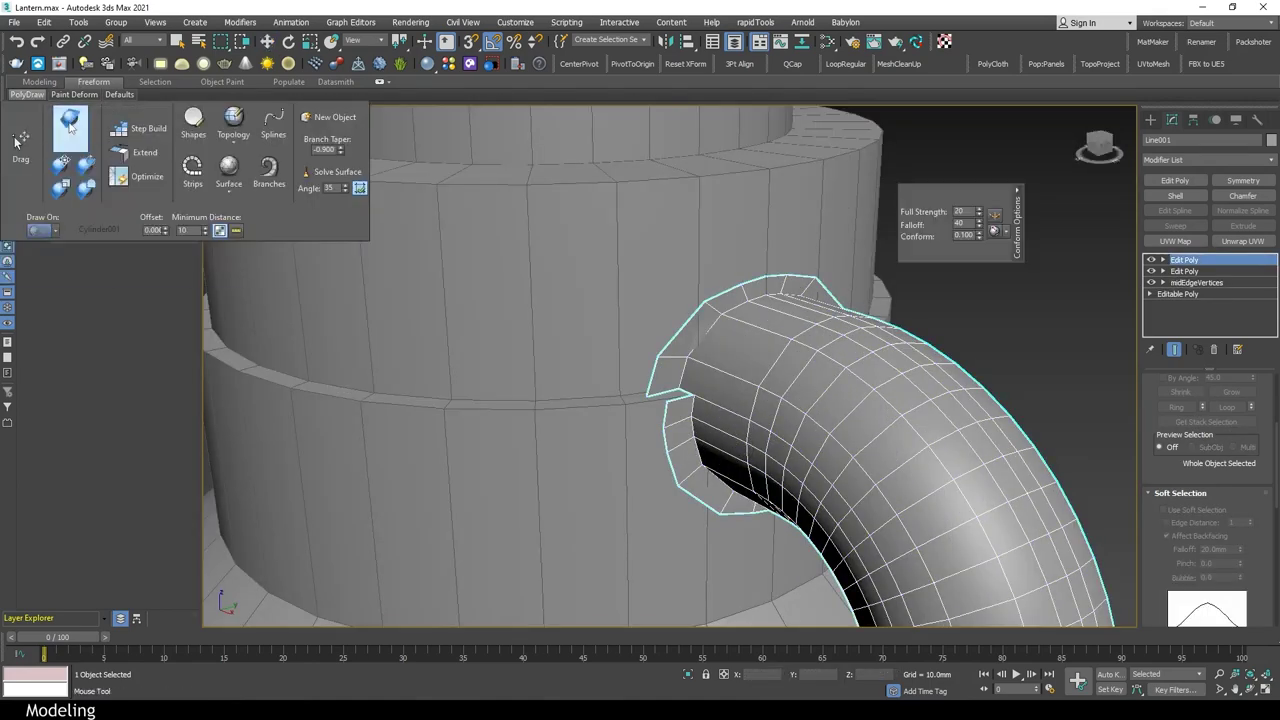
pyautogui.click(48, 125)
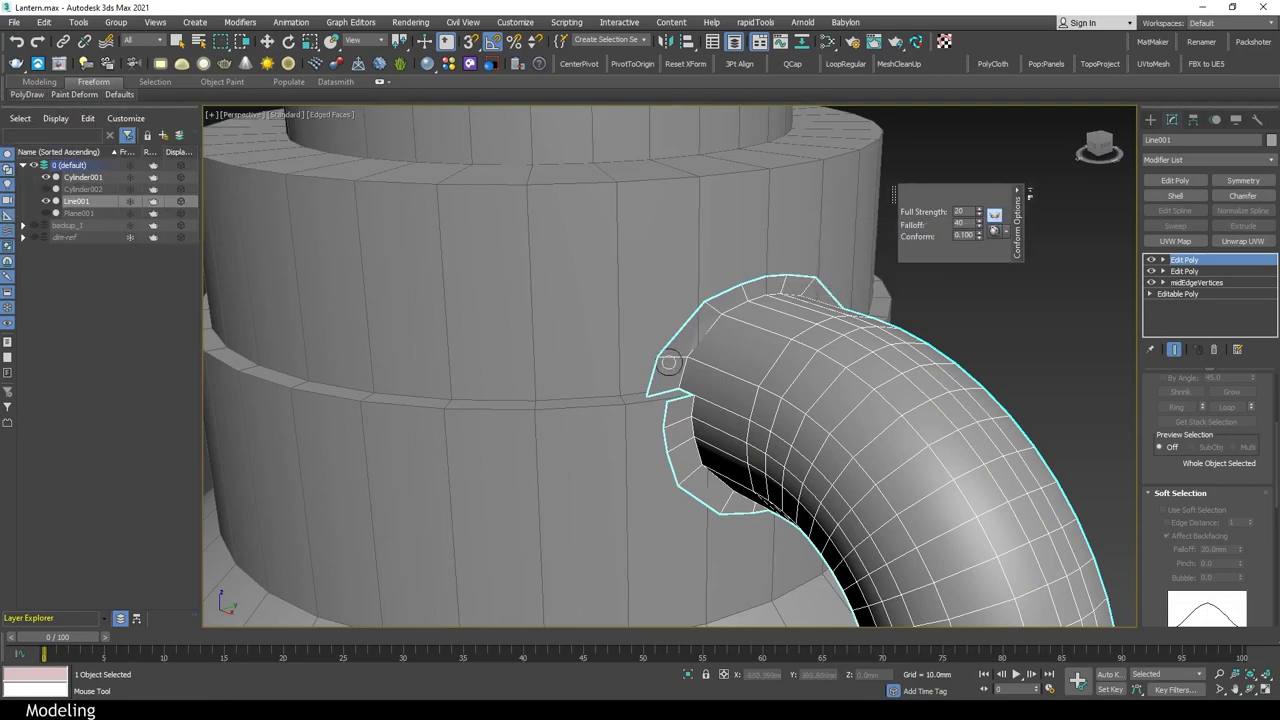
pyautogui.scroll(-3, 687, 505)
pyautogui.scroll(5, 687, 505)
pyautogui.scroll(-4, 687, 505)
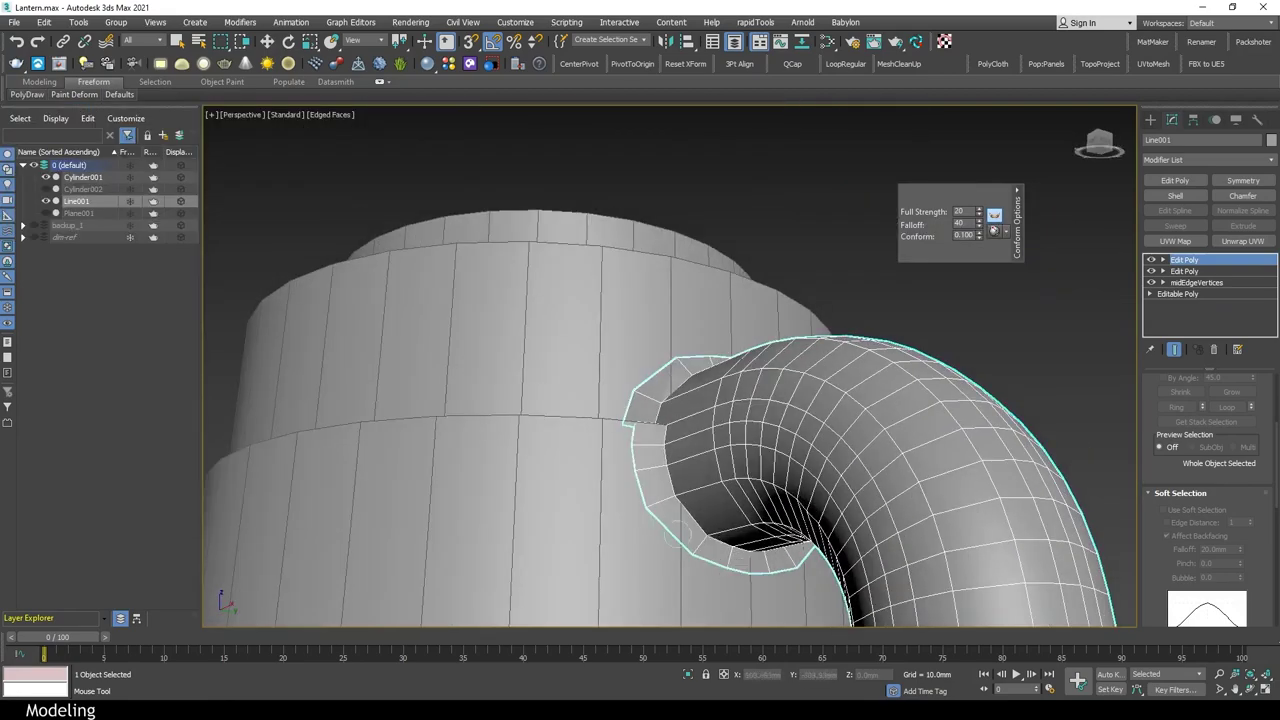
pyautogui.moveTo(687, 505)
pyautogui.keyDown('alt'); pyautogui.mouseDown(button='middle')
pyautogui.moveTo(655, 559)
pyautogui.moveTo(690, 385)
pyautogui.mouseUp(button='middle'); pyautogui.keyUp('alt')
pyautogui.scroll(4, 655, 559)
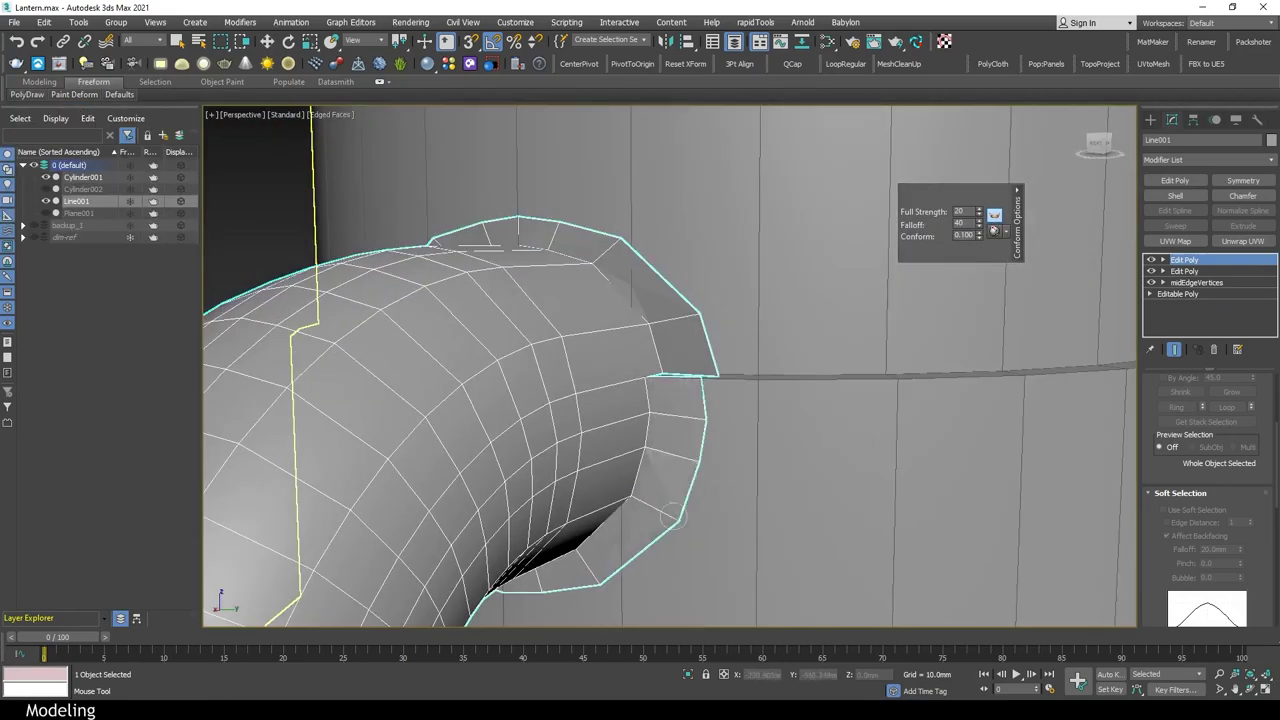
pyautogui.moveTo(671, 515)
pyautogui.keyDown('alt'); pyautogui.mouseDown(button='middle')
pyautogui.moveTo(751, 346)
pyautogui.moveTo(655, 328)
pyautogui.moveTo(523, 500)
pyautogui.moveTo(280, 349)
pyautogui.moveTo(494, 264)
pyautogui.mouseUp(button='middle'); pyautogui.keyUp('alt')
pyautogui.keyDown('alt'); pyautogui.moveTo(675, 245); pyautogui.dragTo(583, 258, button='middle'); pyautogui.keyUp('alt')
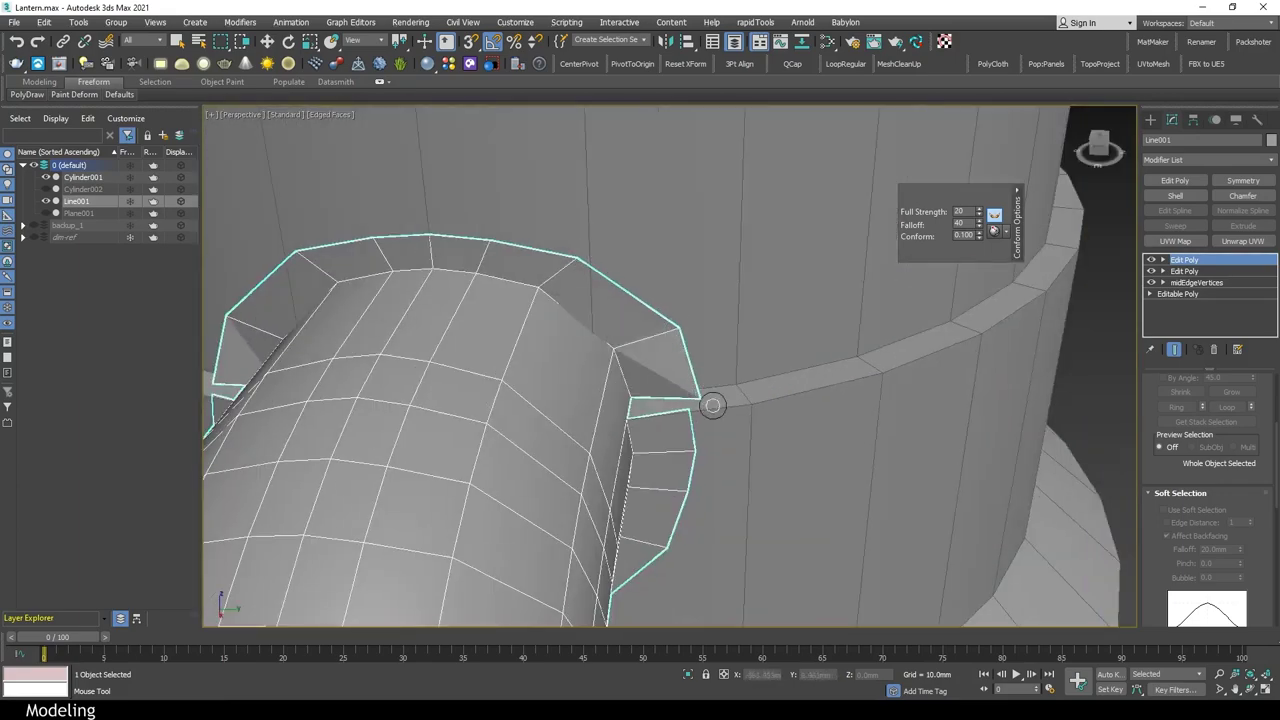
pyautogui.moveTo(712, 405)
pyautogui.keyDown('alt'); pyautogui.mouseDown(button='middle')
pyautogui.moveTo(737, 363)
pyautogui.moveTo(531, 397)
pyautogui.mouseUp(button='middle'); pyautogui.keyUp('alt')
pyautogui.scroll(-3, 531, 397)
# Turn on snapping and snap a ring vertex onto the lantern body's ledge
pyautogui.press('1')
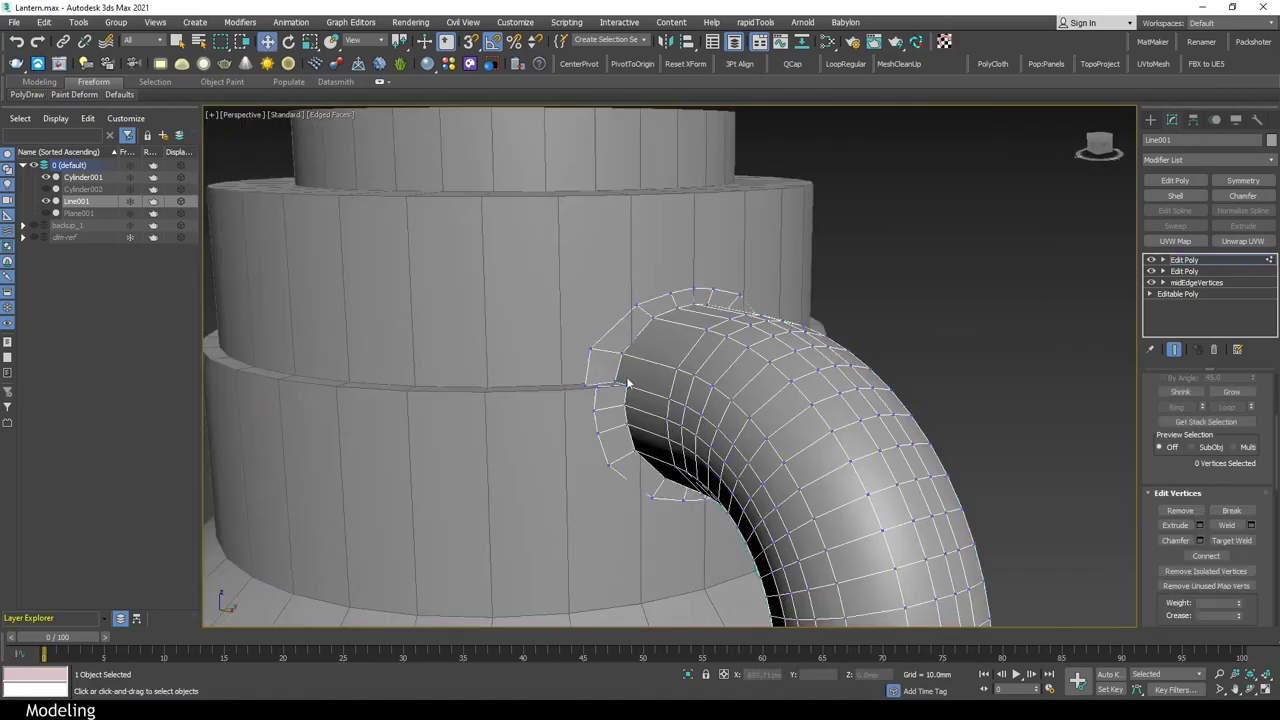
pyautogui.keyDown('alt'); pyautogui.moveTo(628, 383); pyautogui.dragTo(829, 357, button='middle'); pyautogui.keyUp('alt')
pyautogui.scroll(3, 864, 336)
pyautogui.scroll(-5, 855, 318)
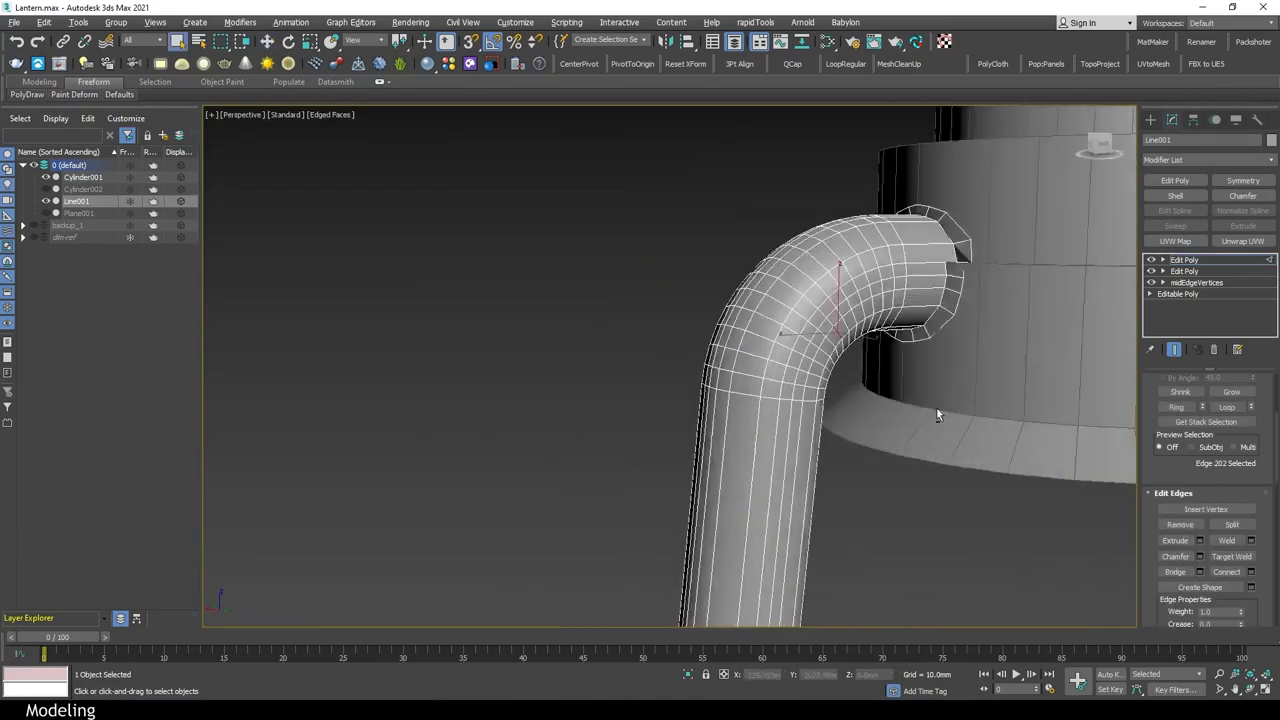
pyautogui.keyDown('alt'); pyautogui.moveTo(936, 407); pyautogui.dragTo(979, 314, button='middle'); pyautogui.keyUp('alt')
pyautogui.scroll(5, 979, 314)
pyautogui.scroll(3, 971, 389)
pyautogui.press('1')
pyautogui.press('s')
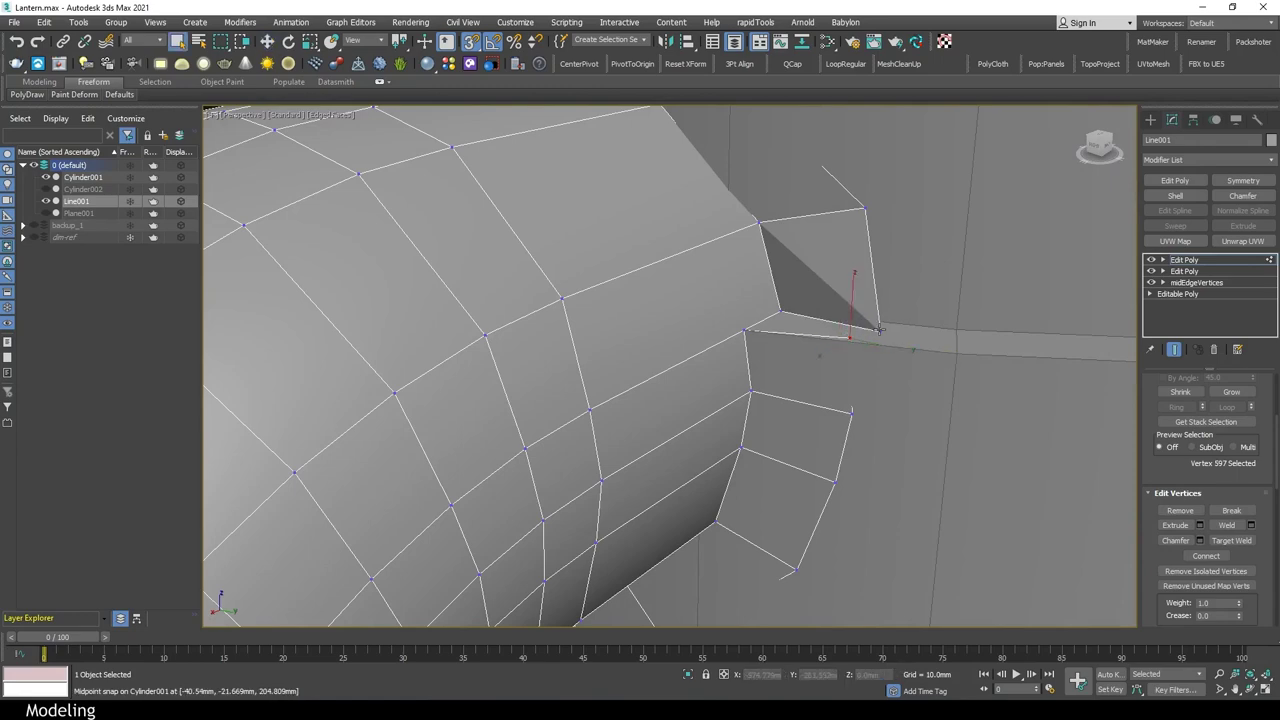
pyautogui.press('1')
pyautogui.moveTo(1176, 562)
pyautogui.keyDown('alt'); pyautogui.mouseDown(button='middle')
pyautogui.moveTo(946, 334)
pyautogui.moveTo(804, 388)
pyautogui.mouseUp(button='middle'); pyautogui.keyUp('alt')
pyautogui.press('w')
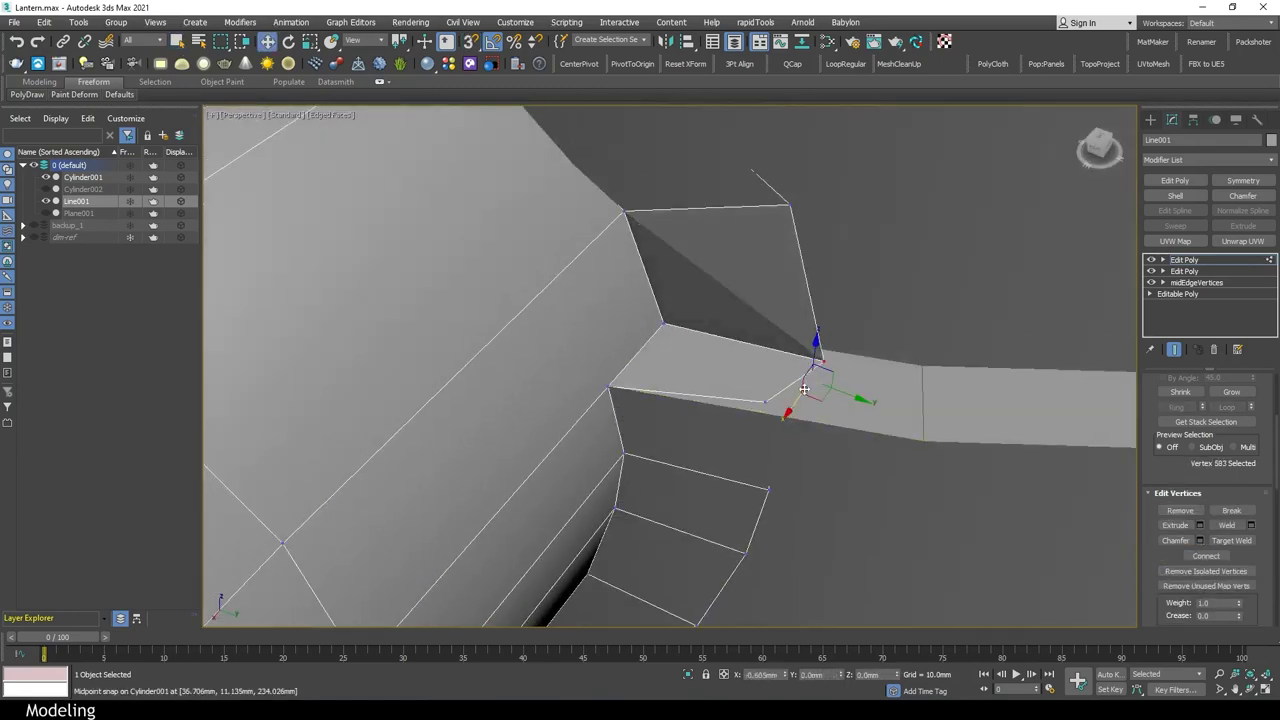
# Select further ring vertices at the junction and move them onto the body
pyautogui.moveTo(908, 393)
pyautogui.keyDown('alt'); pyautogui.mouseDown(button='middle')
pyautogui.moveTo(651, 400)
pyautogui.moveTo(673, 437)
pyautogui.moveTo(659, 383)
pyautogui.mouseUp(button='middle'); pyautogui.keyUp('alt')
pyautogui.click(858, 383)
pyautogui.click(651, 398)
pyautogui.scroll(3, 657, 400)
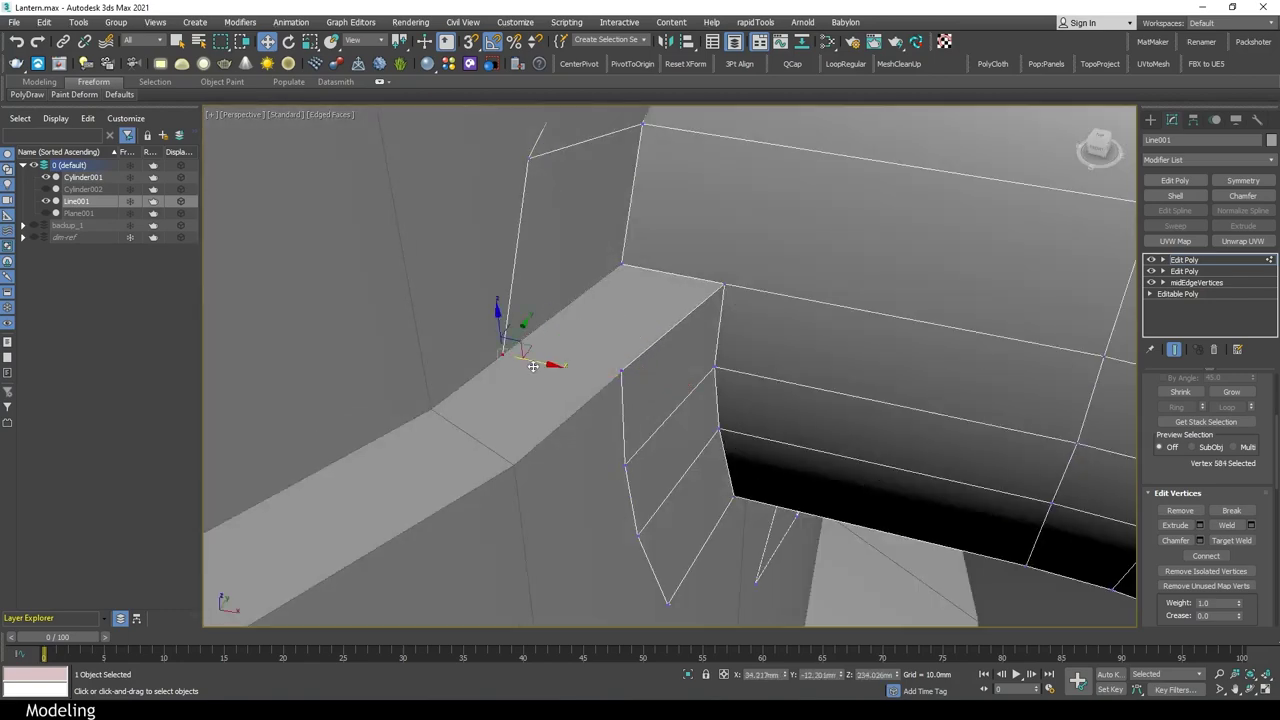
pyautogui.scroll(-5, 514, 360)
pyautogui.keyDown('alt'); pyautogui.moveTo(514, 360); pyautogui.dragTo(600, 360, button='middle'); pyautogui.keyUp('alt')
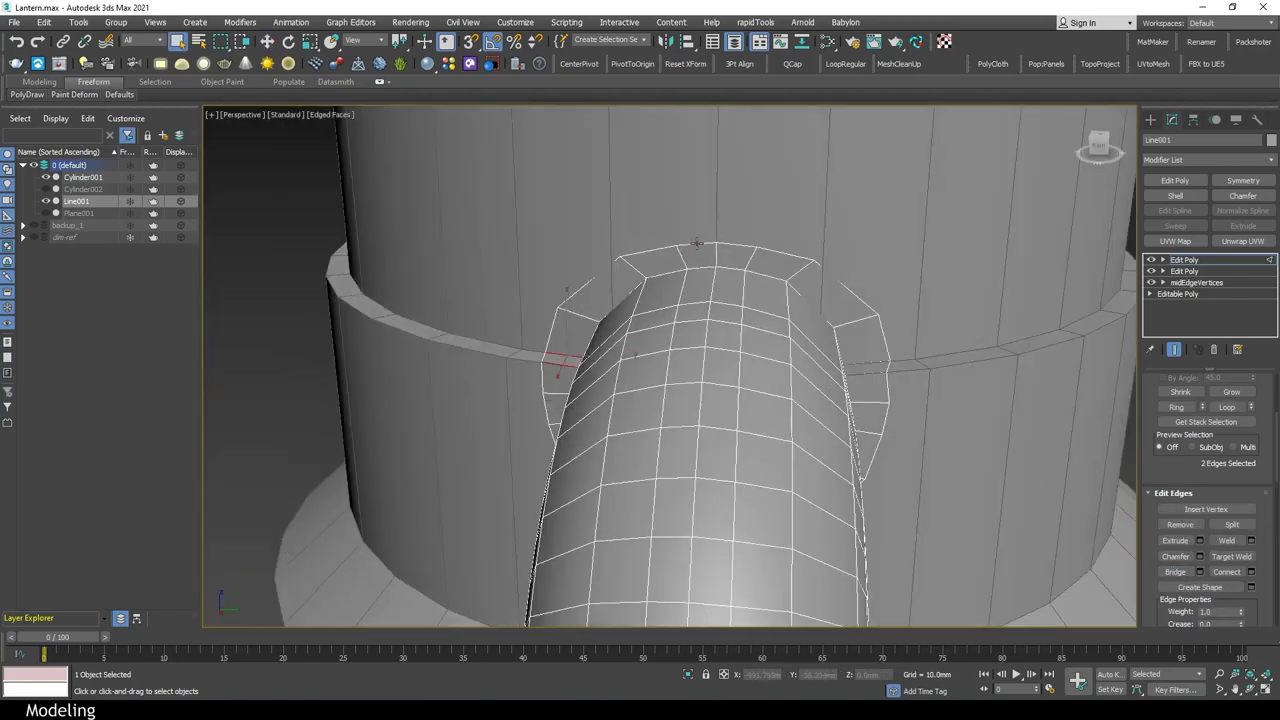
pyautogui.press('w')
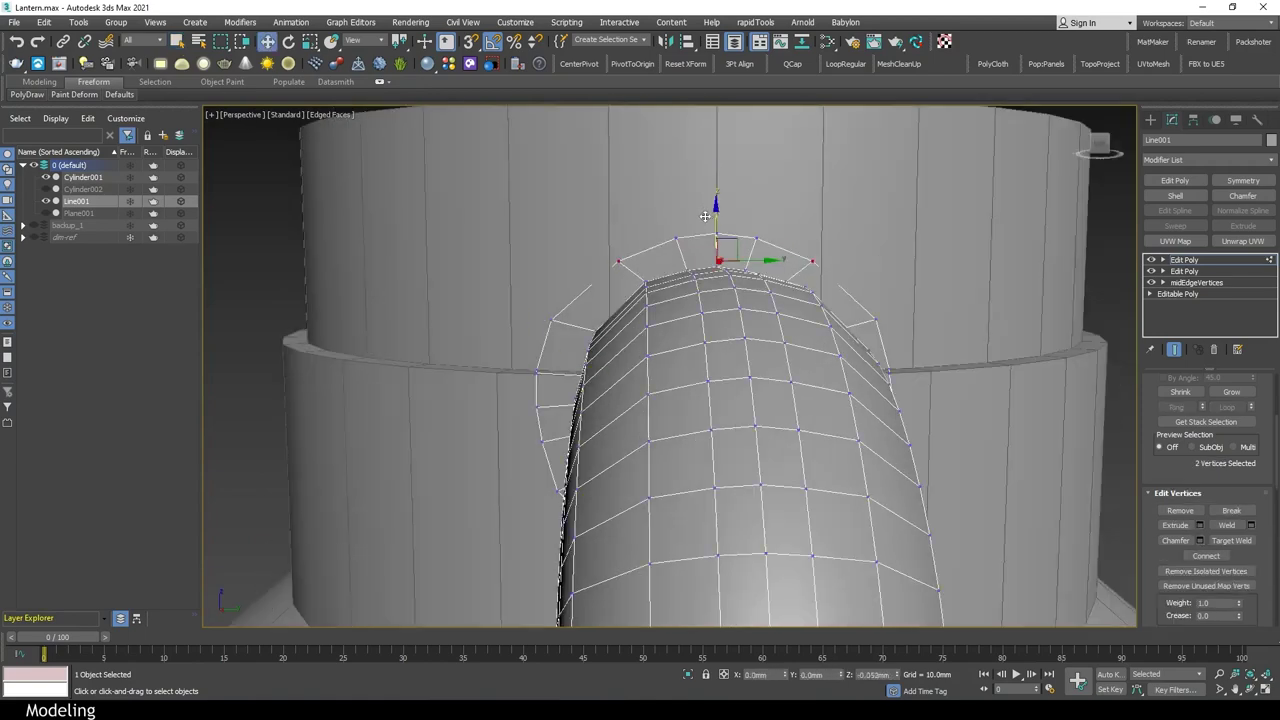
pyautogui.scroll(-3, 705, 215)
pyautogui.keyDown('alt'); pyautogui.moveTo(705, 215); pyautogui.dragTo(837, 296, button='middle'); pyautogui.keyUp('alt')
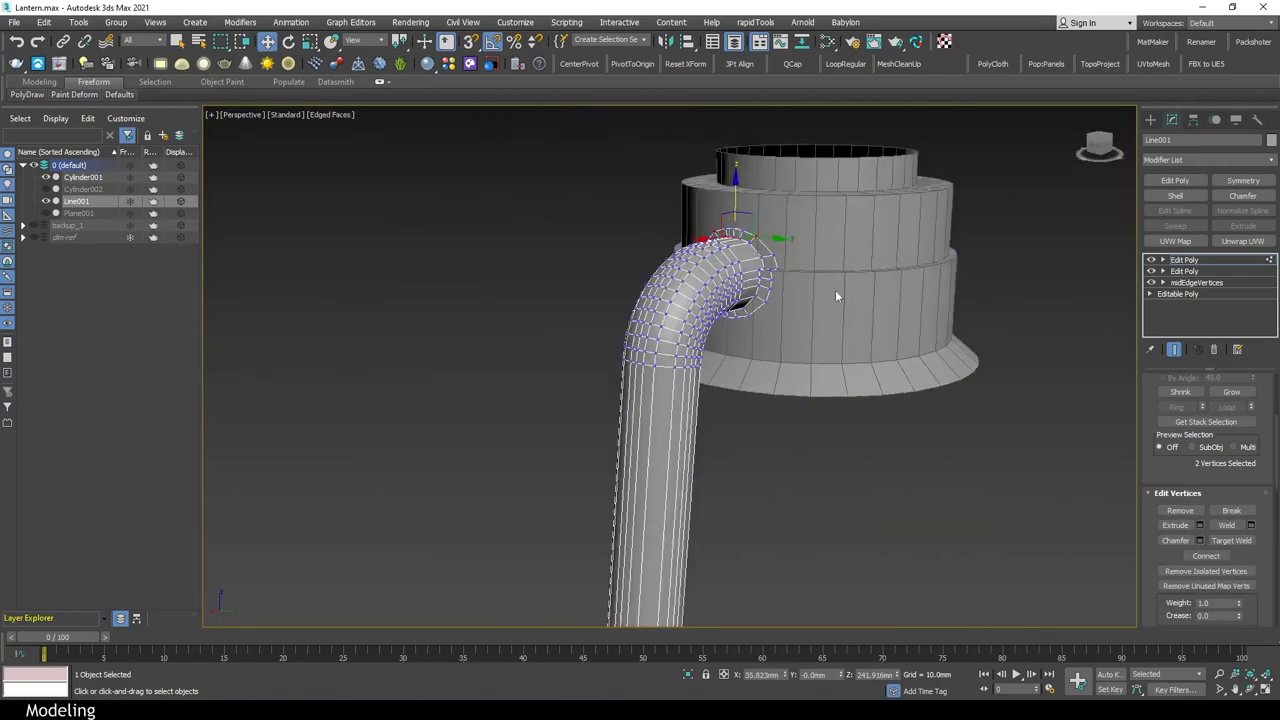
# Select the two edges where the ring meets the body, then deselect the handle
pyautogui.press('2')
pyautogui.scroll(5, 760, 248)
pyautogui.moveTo(692, 378)
pyautogui.keyDown('alt'); pyautogui.mouseDown(button='middle')
pyautogui.moveTo(676, 310)
pyautogui.moveTo(669, 378)
pyautogui.mouseUp(button='middle'); pyautogui.keyUp('alt')
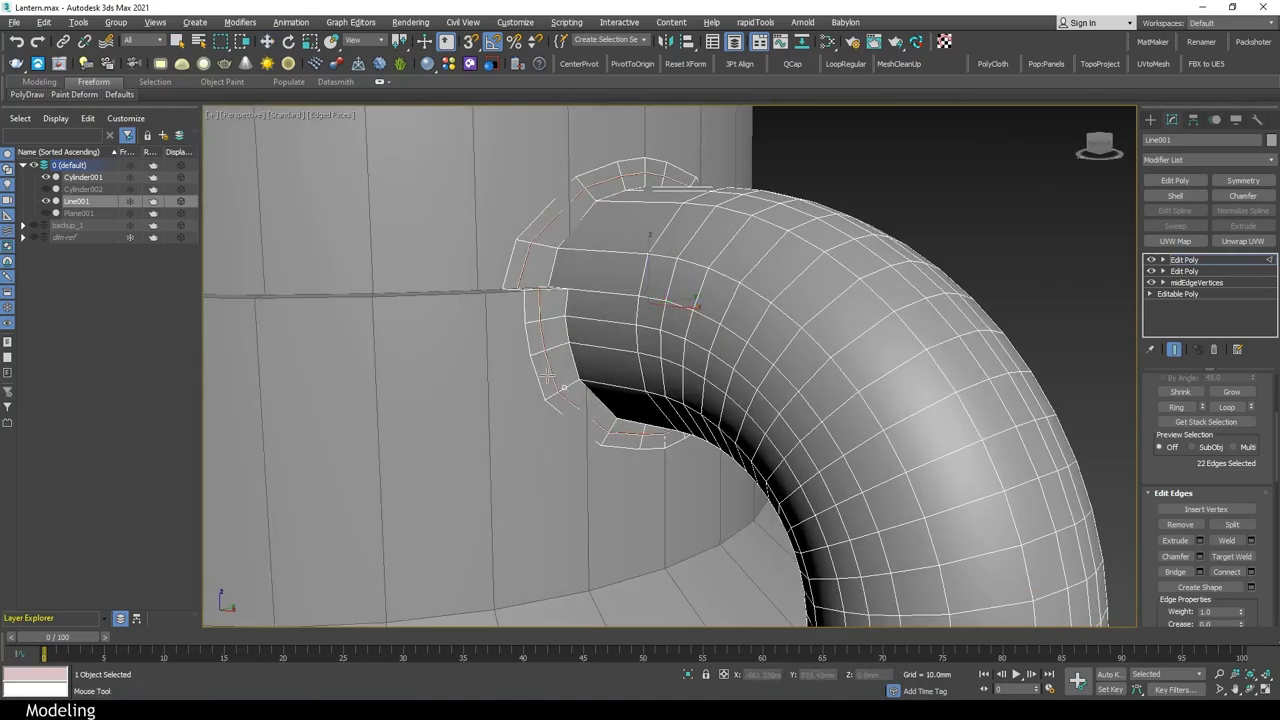
pyautogui.press('w')
pyautogui.moveTo(687, 305)
pyautogui.keyDown('alt'); pyautogui.mouseDown(button='middle')
pyautogui.moveTo(580, 380)
pyautogui.moveTo(780, 346)
pyautogui.moveTo(814, 360)
pyautogui.moveTo(776, 318)
pyautogui.mouseUp(button='middle'); pyautogui.keyUp('alt')
pyautogui.click(780, 346)
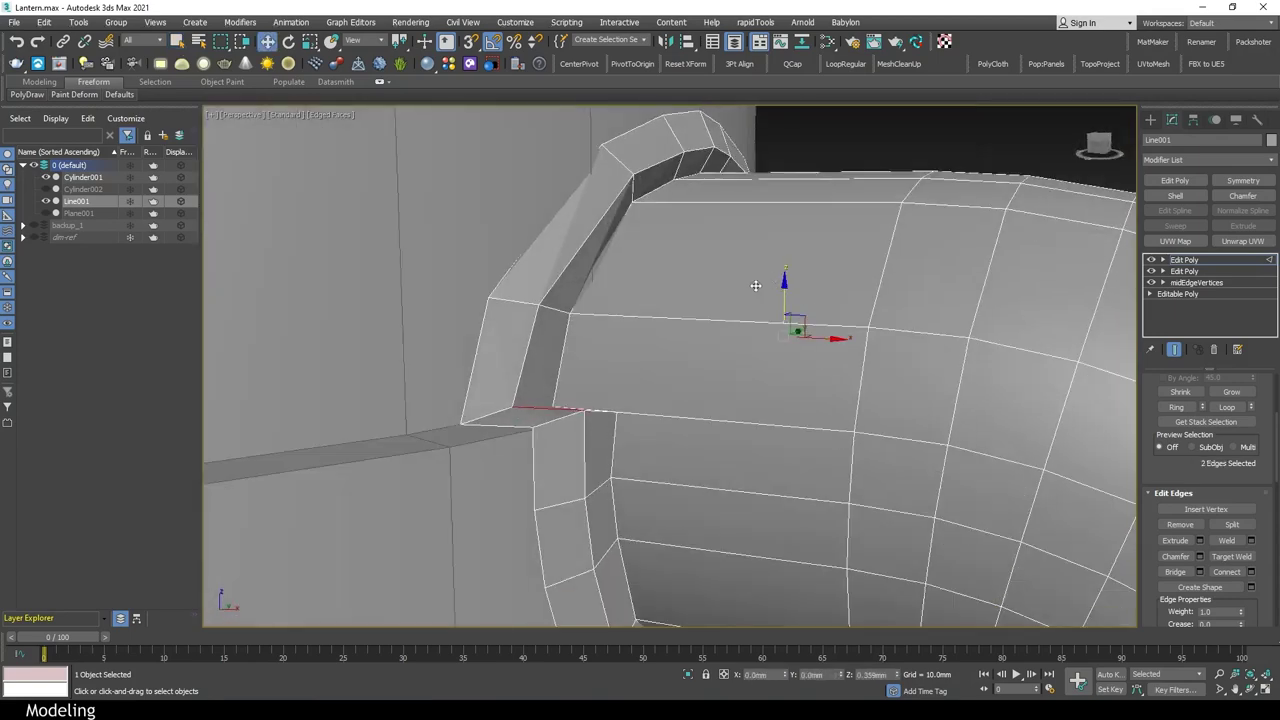
pyautogui.scroll(-5, 755, 286)
pyautogui.keyDown('alt'); pyautogui.moveTo(603, 413); pyautogui.dragTo(872, 411, button='middle'); pyautogui.keyUp('alt')
pyautogui.press('2')
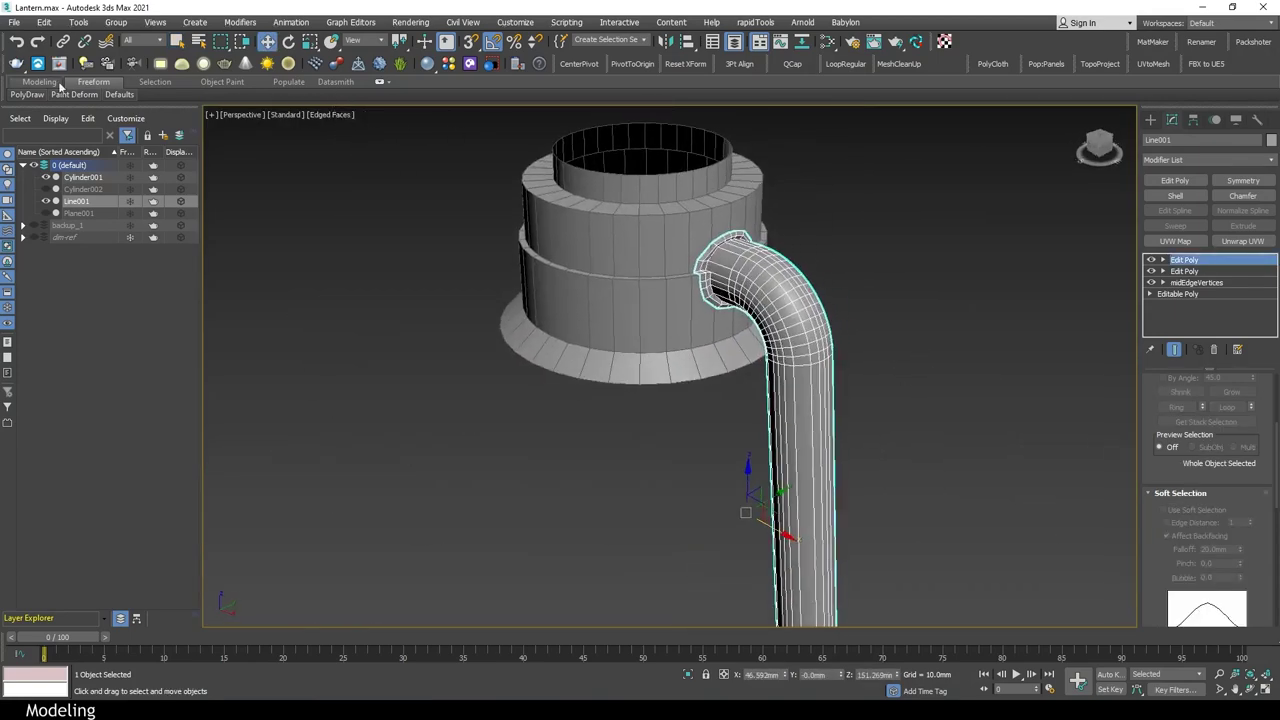
pyautogui.click(308, 145)
pyautogui.press('F4')
# Select the handle Line001 with edges shown and pick an edge loop around it
pyautogui.click(941, 435)
pyautogui.moveTo(941, 435)
pyautogui.keyDown('alt'); pyautogui.mouseDown(button='middle')
pyautogui.moveTo(706, 535)
pyautogui.moveTo(674, 486)
pyautogui.moveTo(923, 432)
pyautogui.mouseUp(button='middle'); pyautogui.keyUp('alt')
pyautogui.press('F4')
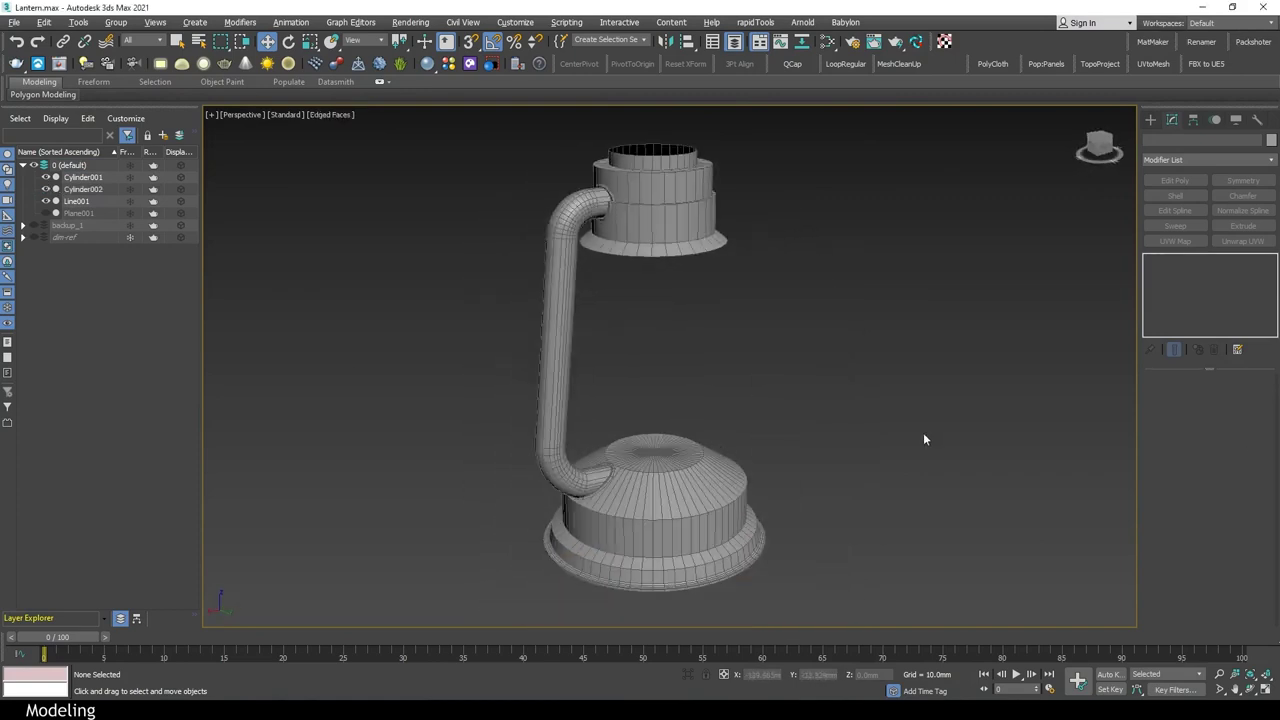
pyautogui.click(571, 329)
pyautogui.rightClick(571, 329)
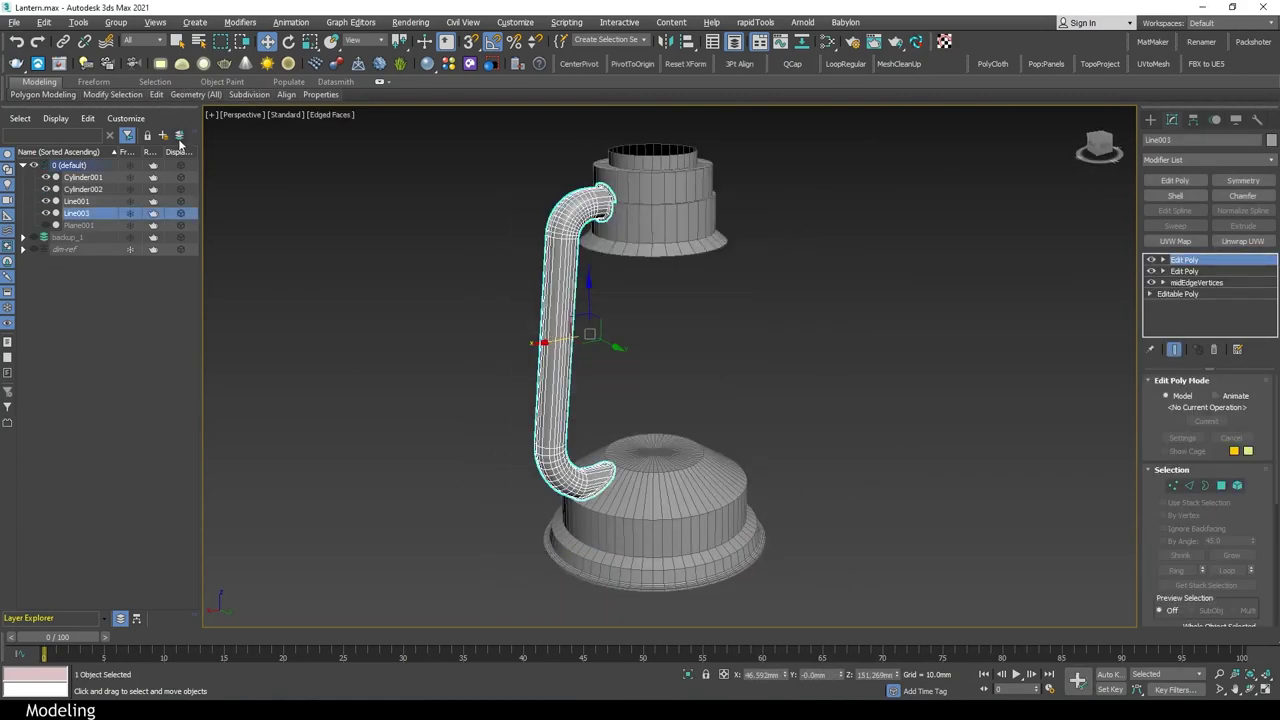
pyautogui.click(78, 201)
pyautogui.keyDown('alt'); pyautogui.moveTo(680, 430); pyautogui.dragTo(735, 445, button='middle'); pyautogui.keyUp('alt')
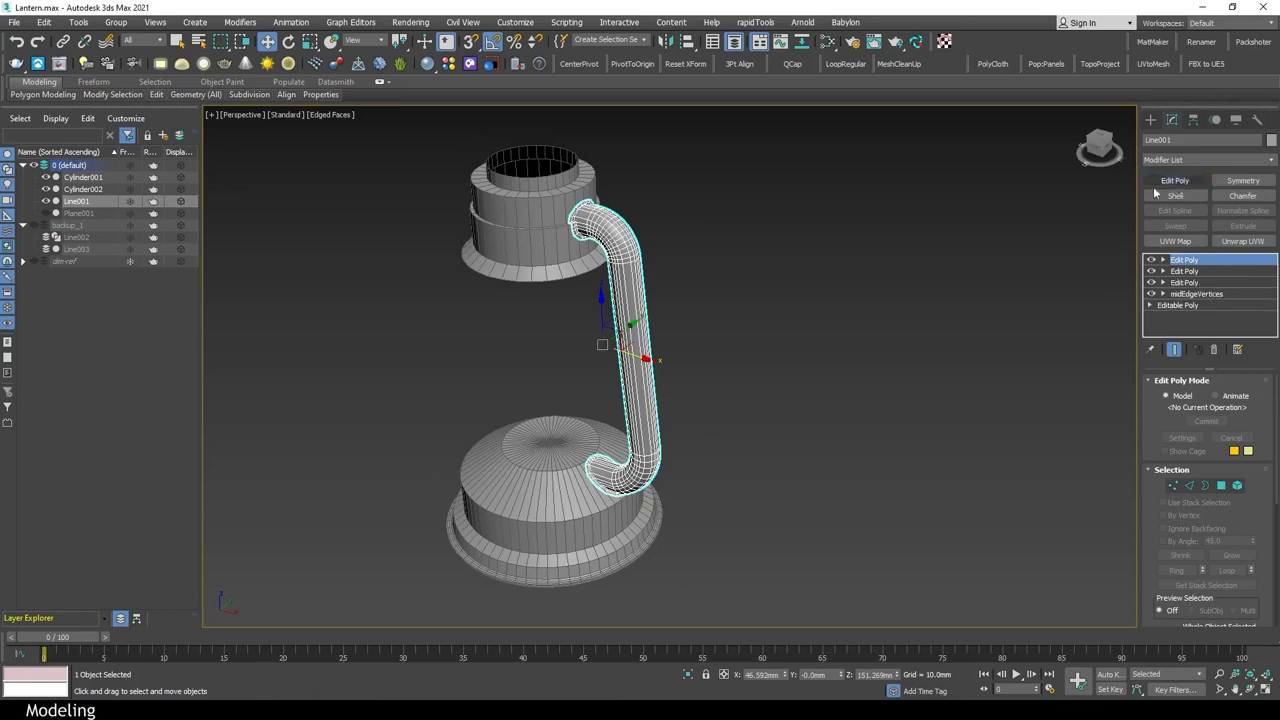
pyautogui.scroll(3, 748, 303)
pyautogui.press('2')
pyautogui.moveTo(748, 303)
pyautogui.keyDown('alt'); pyautogui.mouseDown(button='middle')
pyautogui.moveTo(703, 386)
pyautogui.moveTo(634, 370)
pyautogui.moveTo(640, 300)
pyautogui.mouseUp(button='middle'); pyautogui.keyUp('alt')
pyautogui.doubleClick(634, 370)
# Switch to polygon selection and inspect the handle's lower joint in wireframe Front view
pyautogui.hotkey('alt', 'w')
pyautogui.scroll(3, 900, 240)
pyautogui.moveTo(900, 260); pyautogui.dragTo(941, 220, button='middle')
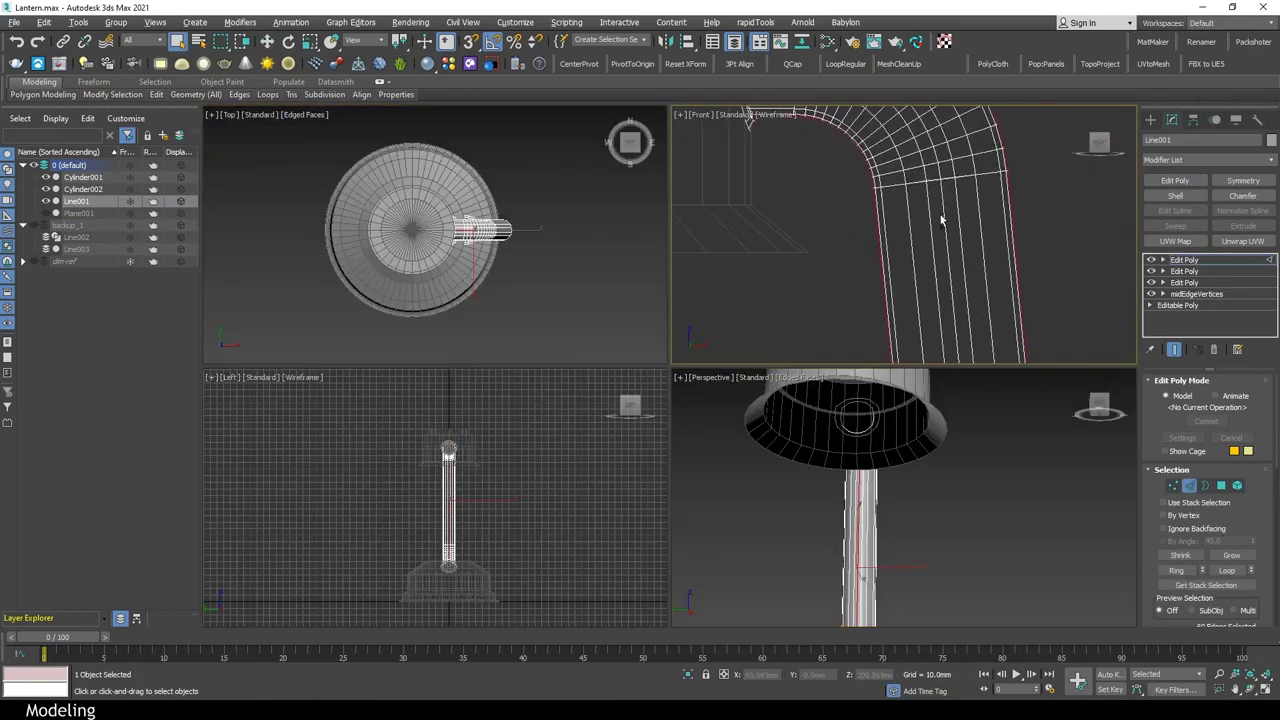
pyautogui.hotkey('alt', 'w')
pyautogui.press('4')
pyautogui.moveTo(992, 427)
pyautogui.keyDown('alt'); pyautogui.mouseDown(button='middle')
pyautogui.moveTo(900, 457)
pyautogui.moveTo(607, 258)
pyautogui.moveTo(752, 223)
pyautogui.mouseUp(button='middle'); pyautogui.keyUp('alt')
pyautogui.scroll(5, 900, 457)
pyautogui.scroll(2, 607, 258)
pyautogui.press('f')
pyautogui.press('F3')
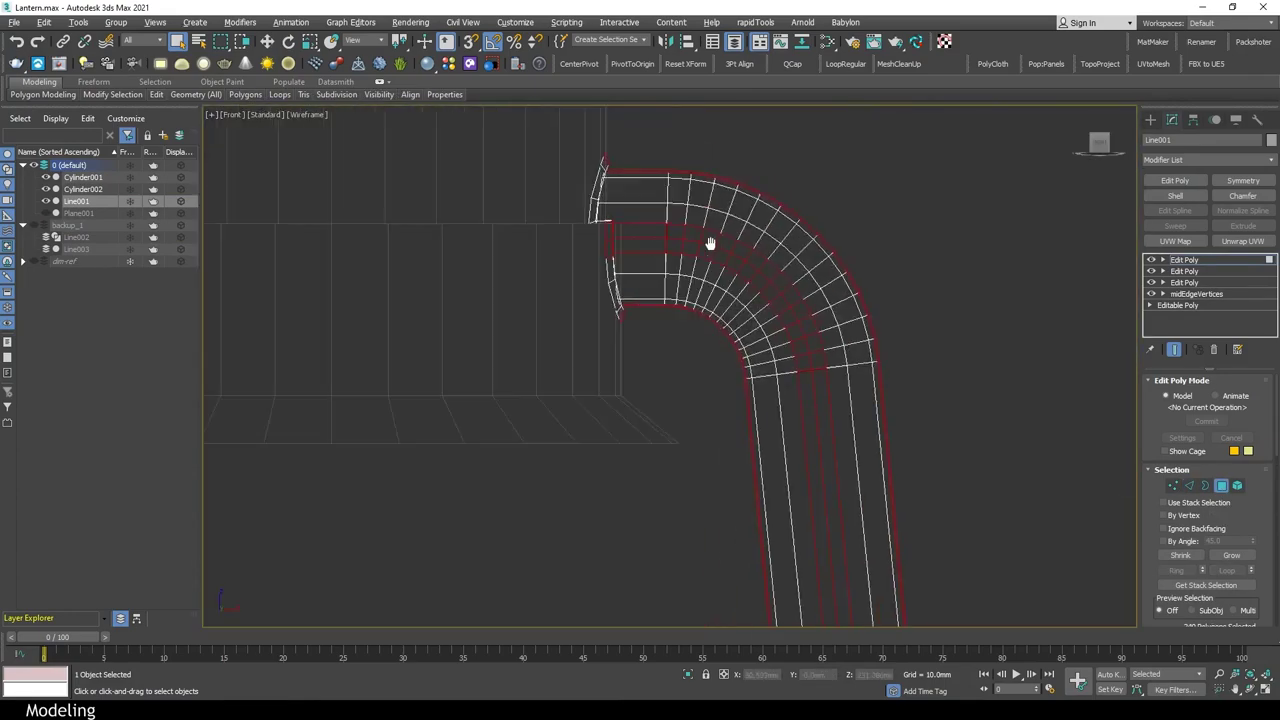
pyautogui.scroll(2, 681, 308)
pyautogui.scroll(3, 681, 308)
pyautogui.scroll(-4, 681, 308)
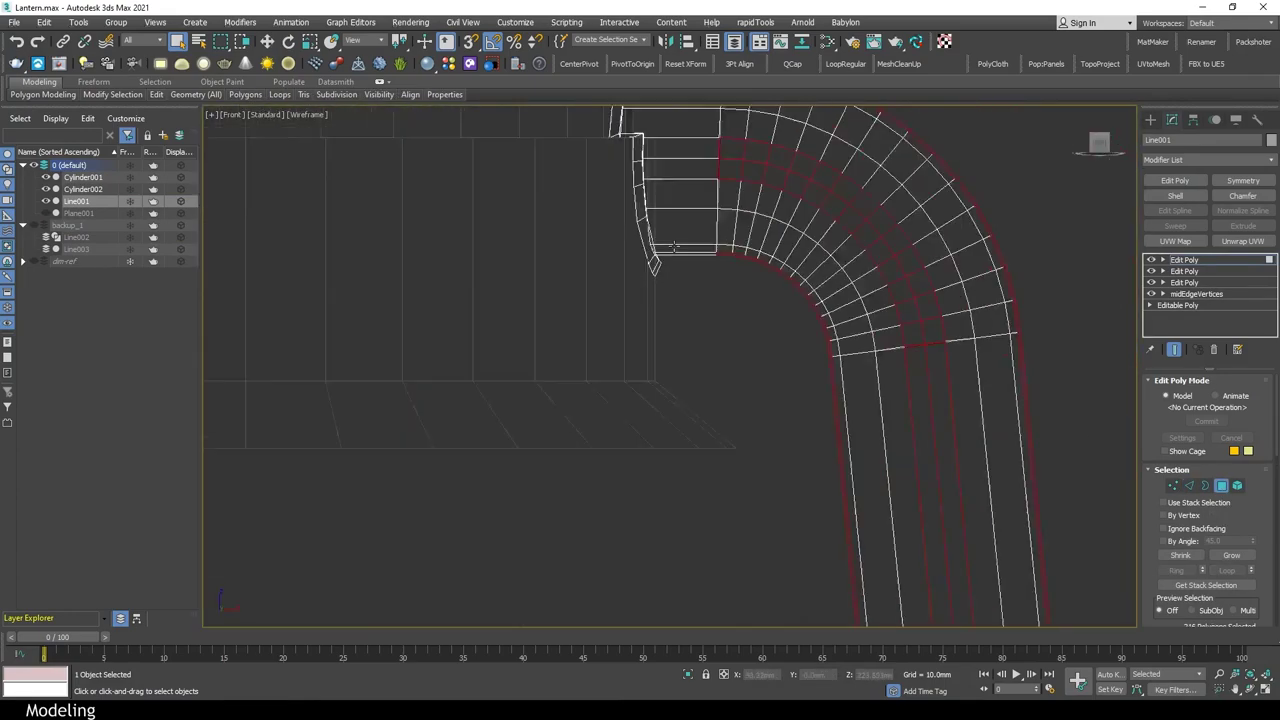
pyautogui.moveTo(681, 308); pyautogui.dragTo(660, 345, button='middle')
pyautogui.scroll(2, 757, 436)
pyautogui.scroll(-1, 763, 460)
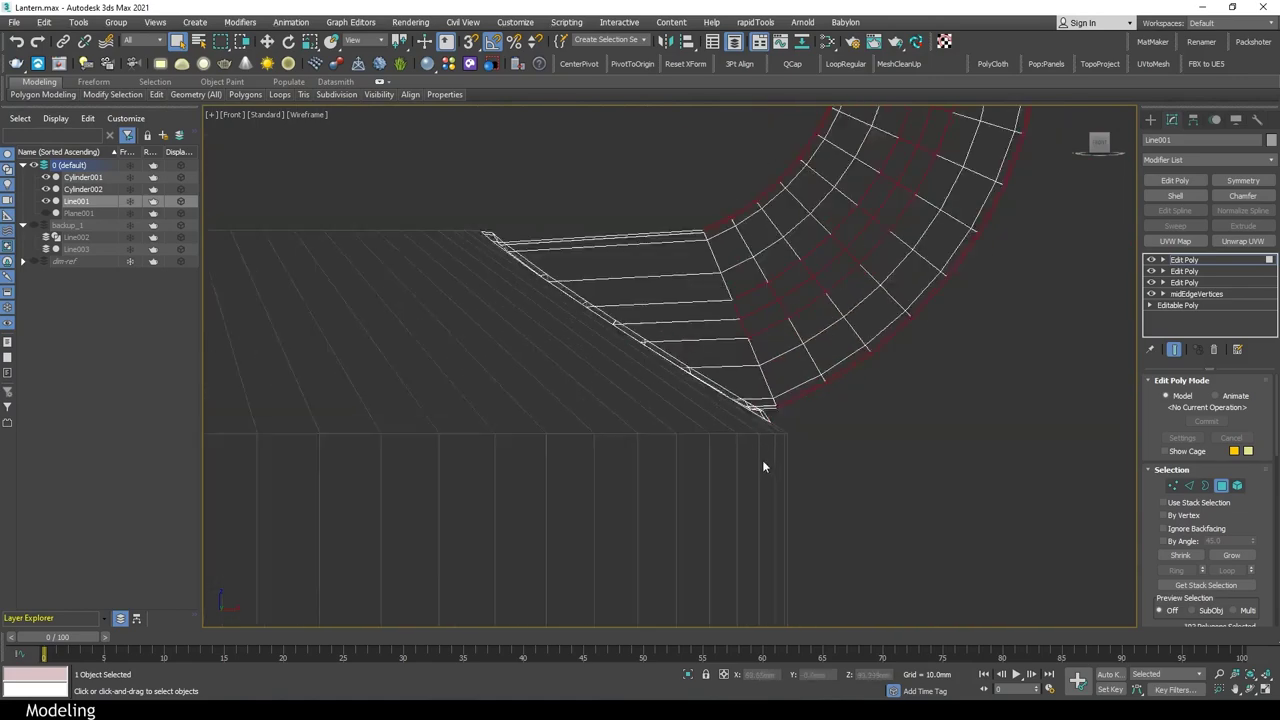
pyautogui.scroll(-3, 763, 460)
pyautogui.press('p')
pyautogui.press('F3')
# Examine the handle's top bend and return to polygon selection on the long strips
pyautogui.moveTo(746, 367)
pyautogui.keyDown('alt'); pyautogui.mouseDown(button='middle')
pyautogui.moveTo(870, 363)
pyautogui.moveTo(751, 364)
pyautogui.mouseUp(button='middle'); pyautogui.keyUp('alt')
pyautogui.scroll(3, 870, 363)
pyautogui.press('1')
pyautogui.scroll(-3, 870, 363)
pyautogui.hotkey('alt', 'w')
pyautogui.scroll(2, 1000, 235)
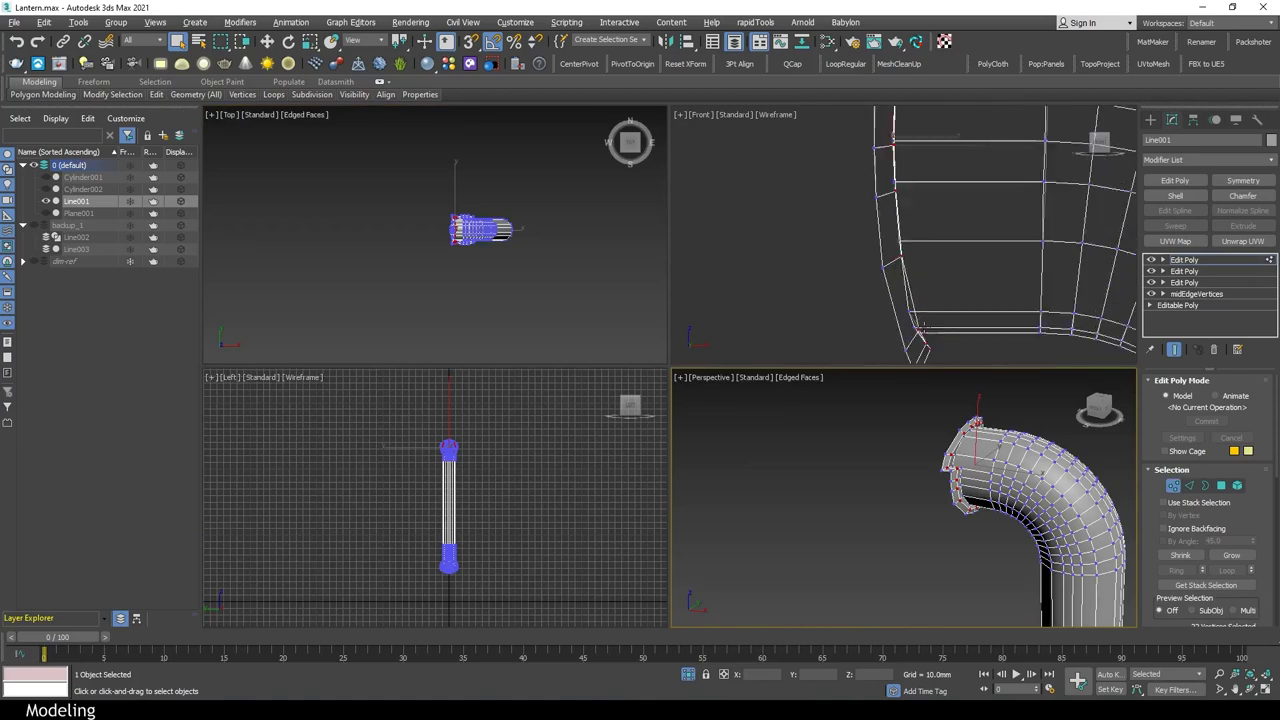
pyautogui.hotkey('alt', 'w')
pyautogui.scroll(3, 771, 371)
pyautogui.keyDown('alt'); pyautogui.moveTo(771, 371); pyautogui.dragTo(786, 343, button='middle'); pyautogui.keyUp('alt')
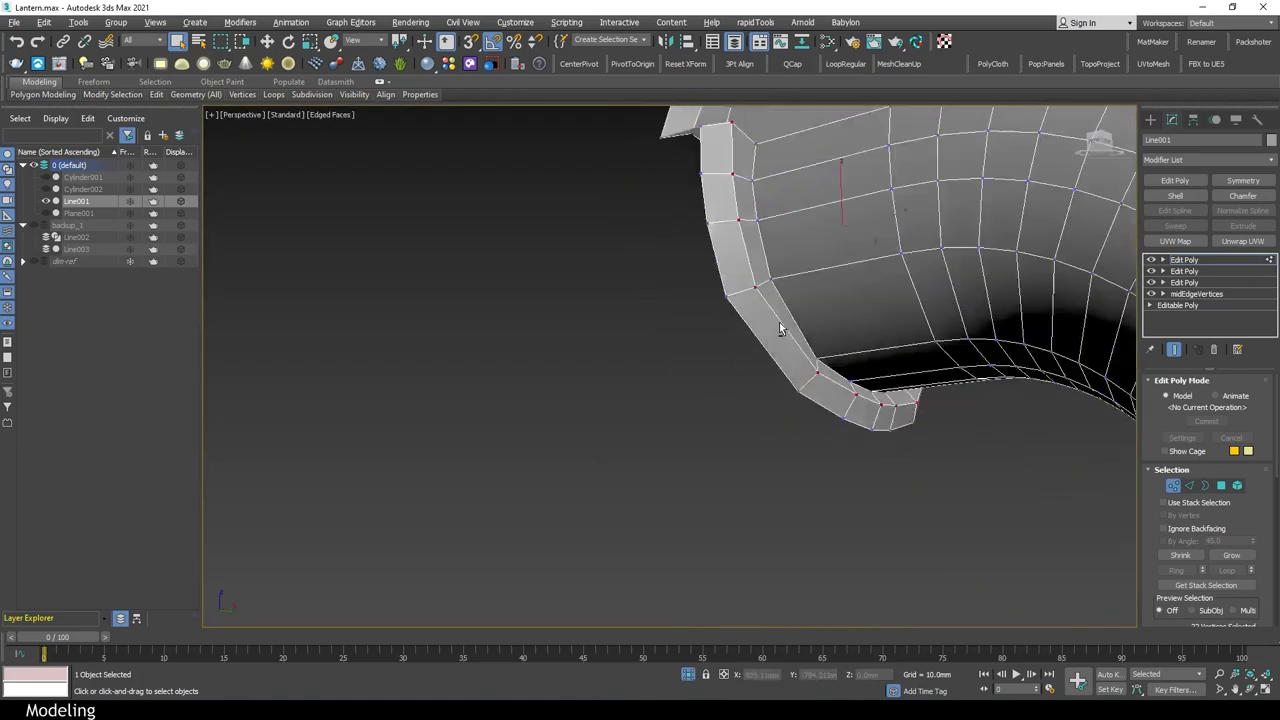
pyautogui.scroll(-3, 786, 343)
pyautogui.press('4')
pyautogui.moveTo(1240, 503); pyautogui.dragTo(1240, 334)
# Bevel the selected long strips with Height 2.5mm and Outline -1.0mm
pyautogui.click(1250, 535)
pyautogui.moveTo(978, 375); pyautogui.dragTo(806, 353, button='middle')
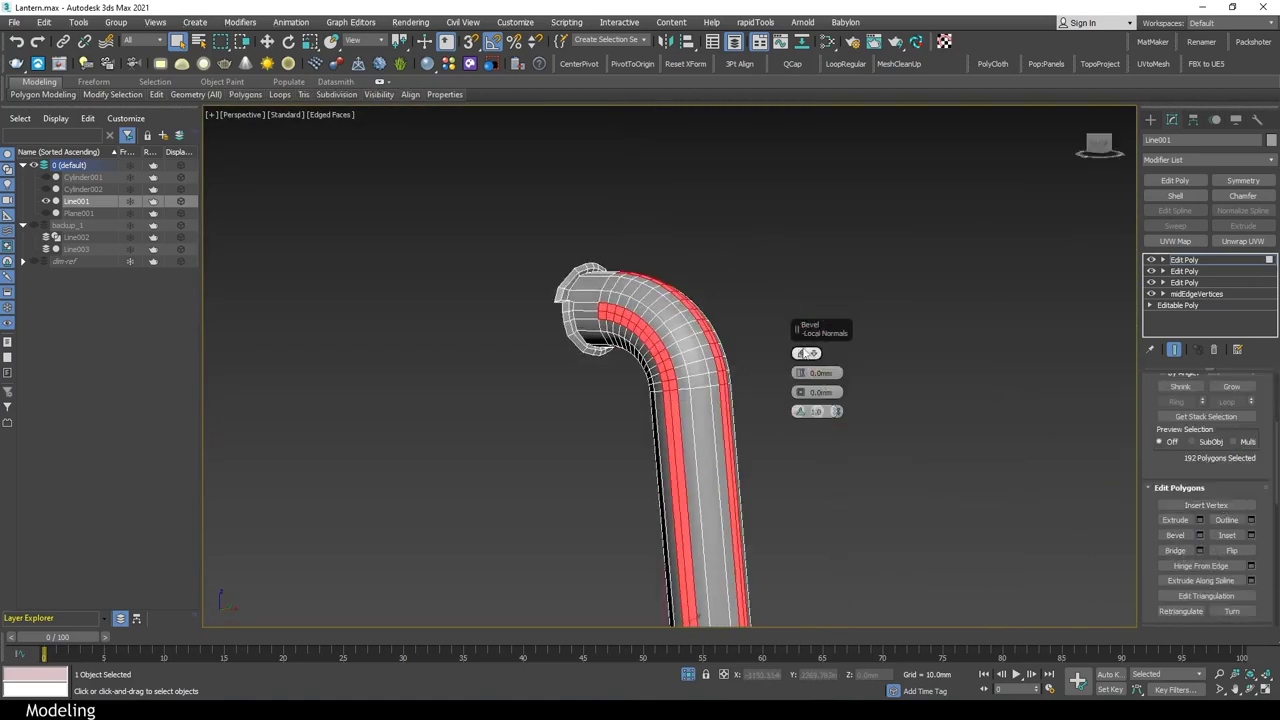
pyautogui.write('2.5')
pyautogui.press('Tab')
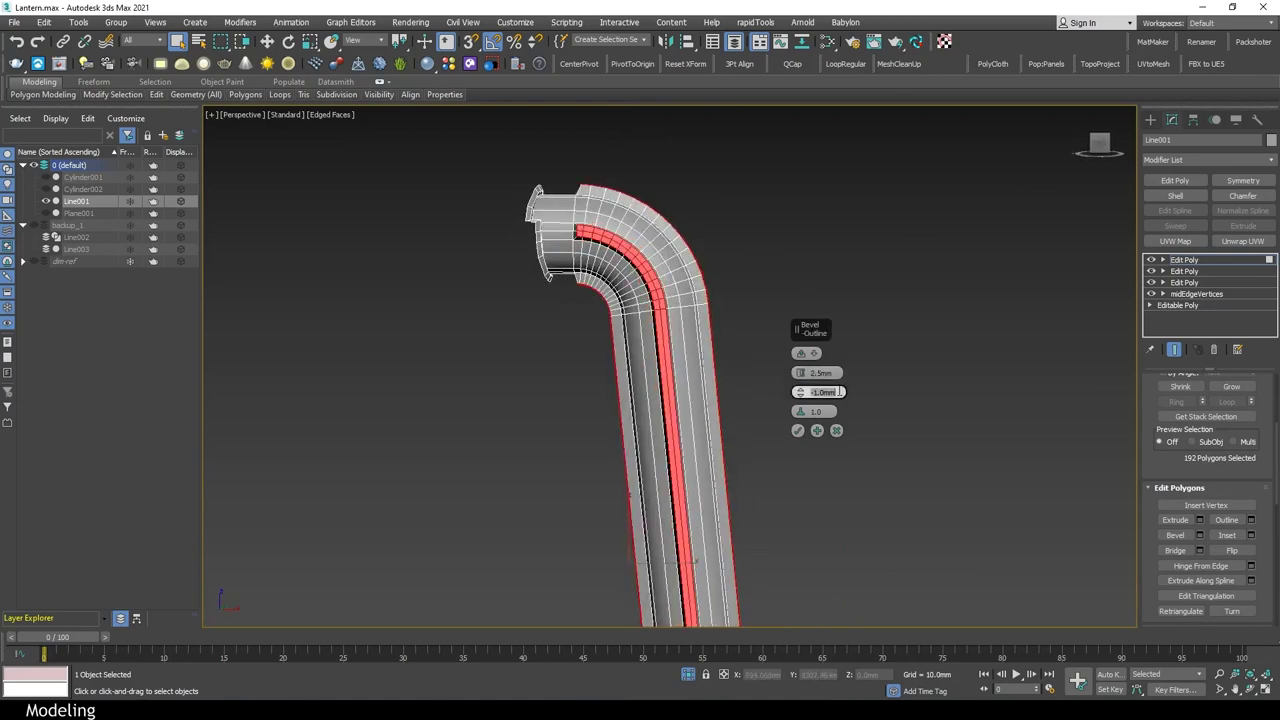
pyautogui.hotkey('alt', 'w')
pyautogui.scroll(5, 569, 397)
pyautogui.hotkey('alt', 'w')
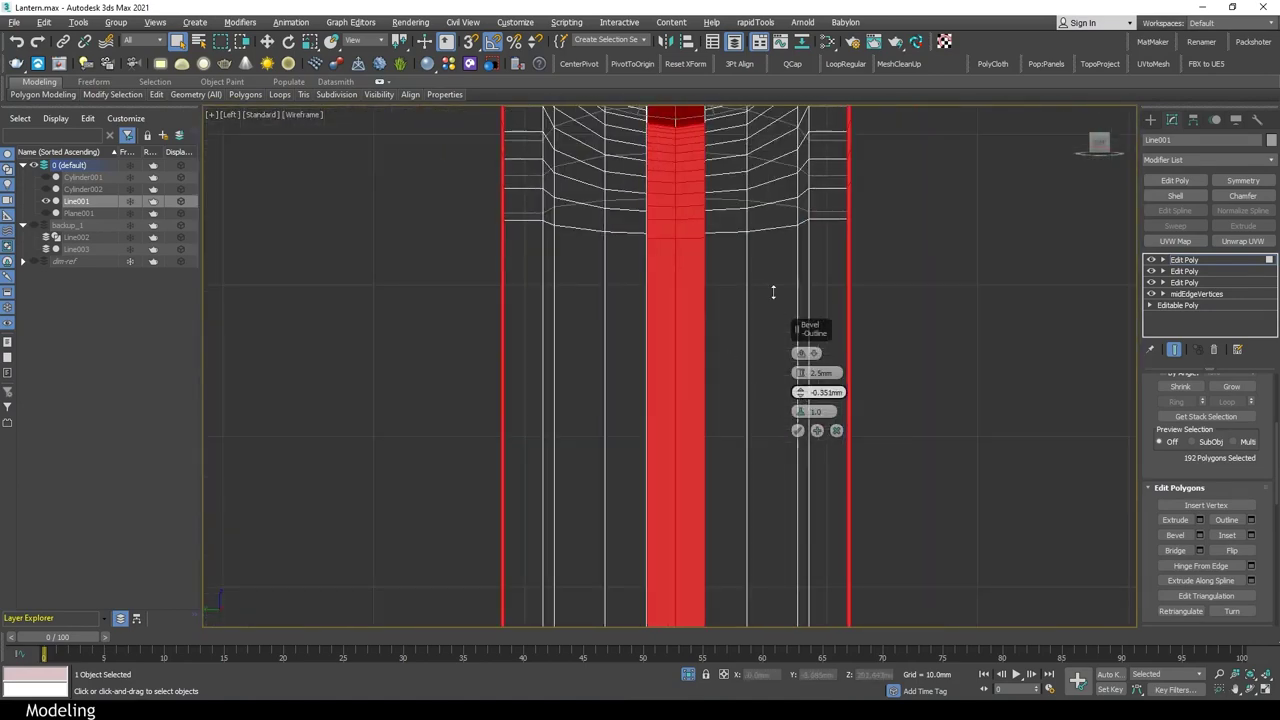
pyautogui.press('Return')
# Select the six-face strip at the top of the handle
pyautogui.press('p')
pyautogui.keyDown('alt'); pyautogui.moveTo(967, 442); pyautogui.dragTo(667, 464, button='middle'); pyautogui.keyUp('alt')
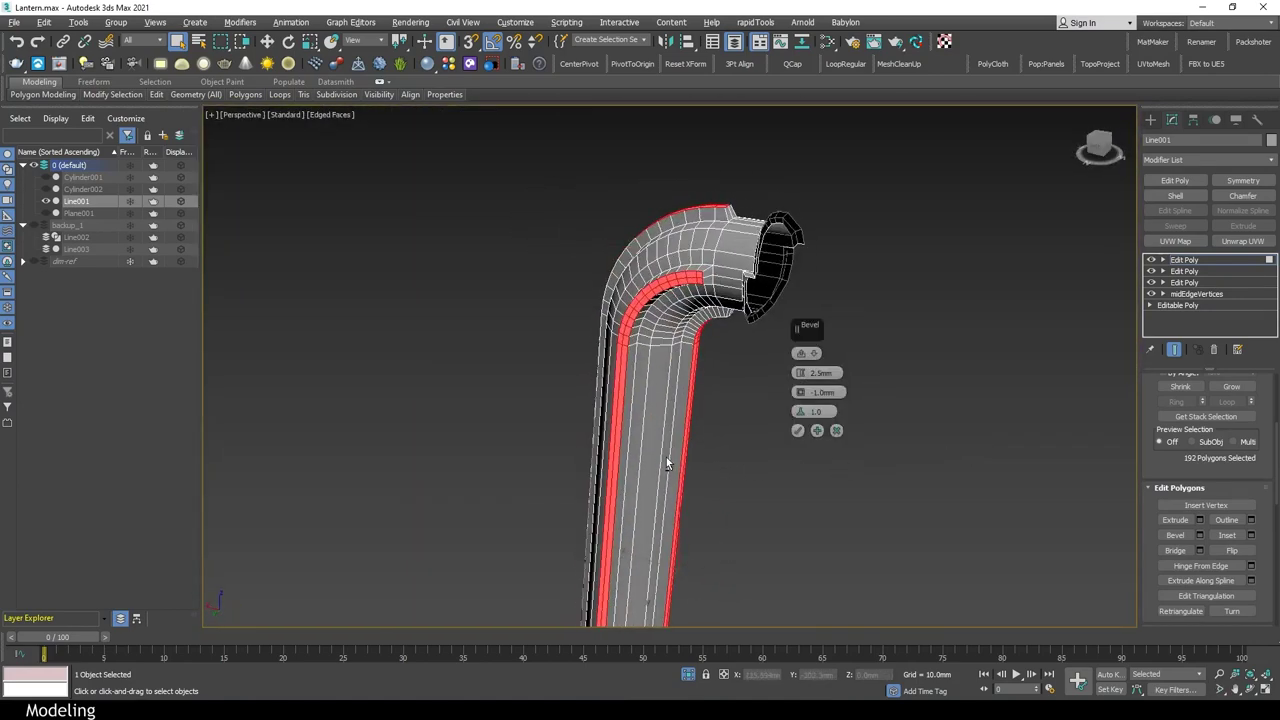
pyautogui.scroll(10, 720, 230)
pyautogui.moveTo(760, 300)
pyautogui.keyDown('alt'); pyautogui.mouseDown(button='middle')
pyautogui.moveTo(909, 283)
pyautogui.moveTo(867, 292)
pyautogui.moveTo(907, 204)
pyautogui.mouseUp(button='middle'); pyautogui.keyUp('alt')
pyautogui.keyDown('ctrl'); pyautogui.click(909, 283); pyautogui.keyUp('ctrl')
# Delete the six-face strip at the handle top, bridge the gap, and enter Vertex mode
pyautogui.press('Delete')
pyautogui.press('2')
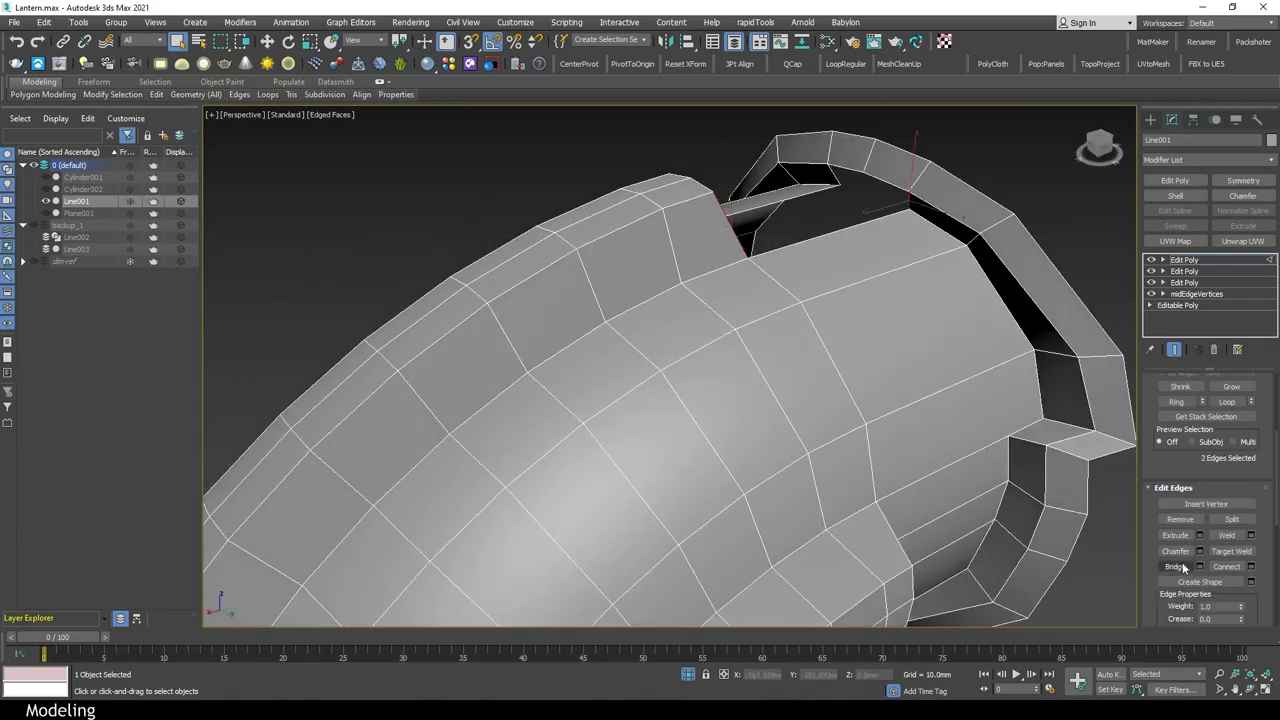
pyautogui.click(1184, 568)
pyautogui.keyDown('alt'); pyautogui.moveTo(1000, 450); pyautogui.dragTo(945, 325, button='middle'); pyautogui.keyUp('alt')
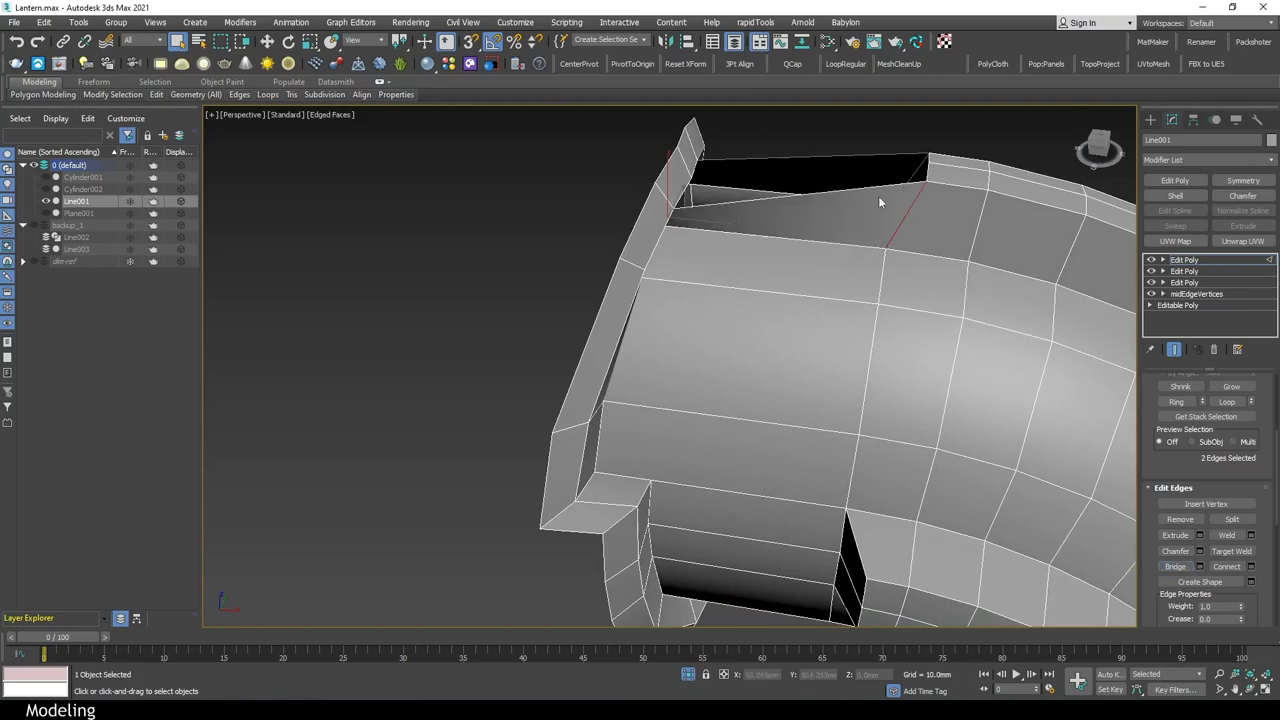
pyautogui.keyDown('alt'); pyautogui.moveTo(1070, 510); pyautogui.dragTo(640, 274, button='middle'); pyautogui.keyUp('alt')
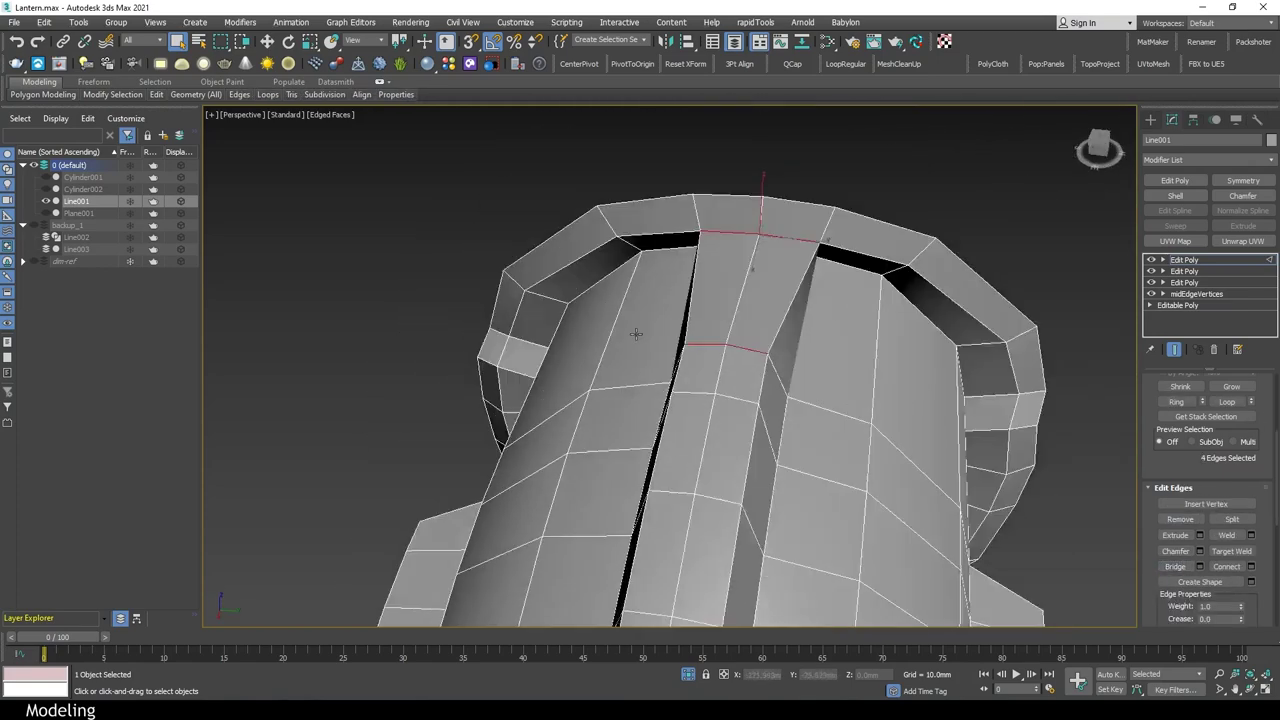
pyautogui.press('1')
pyautogui.scroll(-5, 1170, 450)
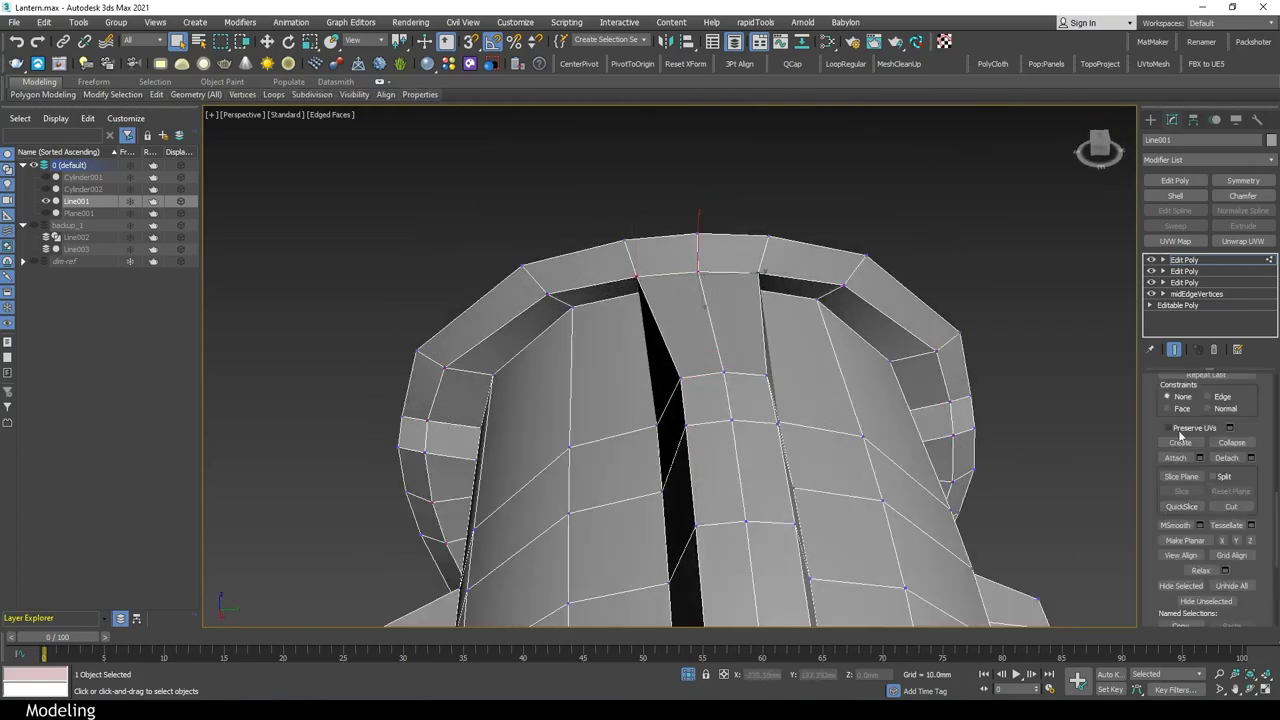
# Delete a face on the frame's top bend to open a hole
pyautogui.press('t')
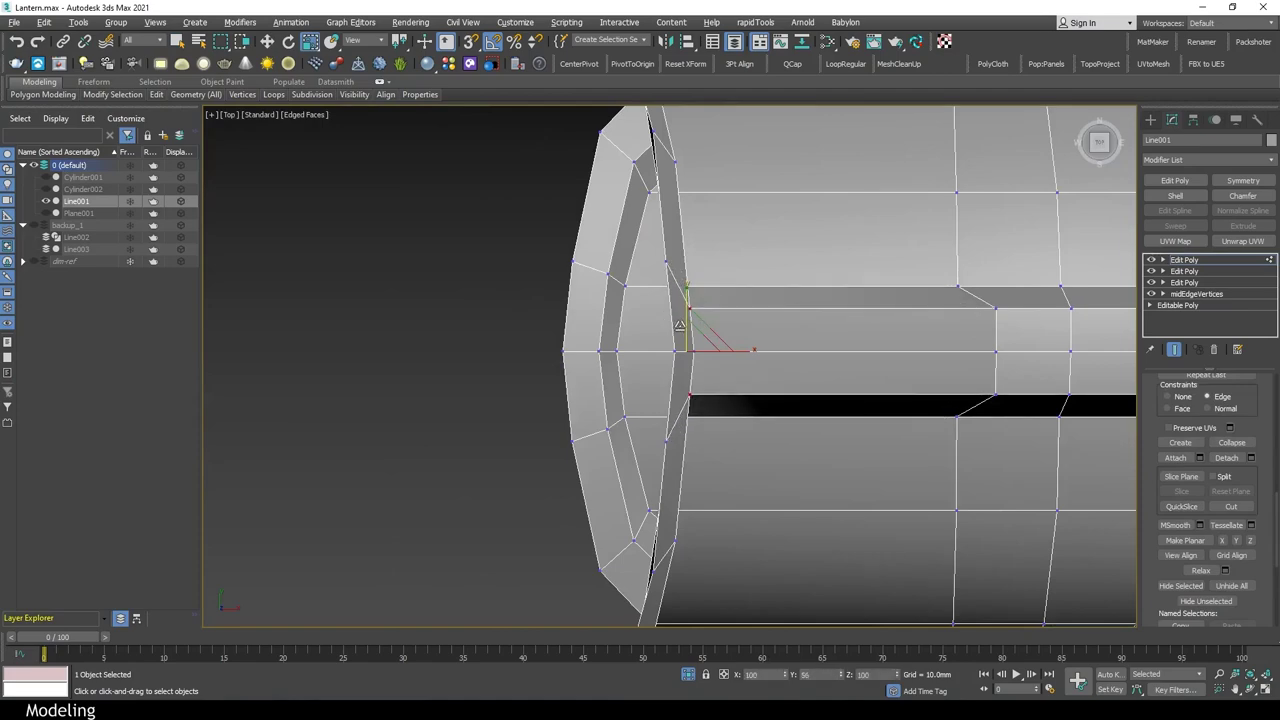
pyautogui.press('p')
pyautogui.moveTo(679, 325)
pyautogui.keyDown('alt'); pyautogui.mouseDown(button='middle')
pyautogui.moveTo(932, 437)
pyautogui.moveTo(929, 403)
pyautogui.moveTo(842, 313)
pyautogui.mouseUp(button='middle'); pyautogui.keyUp('alt')
pyautogui.press('4')
pyautogui.press('Delete')
# Temporarily unhide Cylinder001 to check the opening against it, then hide it again
pyautogui.press('2')
pyautogui.scroll(3, 1153, 416)
pyautogui.moveTo(891, 383)
pyautogui.keyDown('alt'); pyautogui.mouseDown(button='middle')
pyautogui.moveTo(959, 345)
pyautogui.moveTo(888, 351)
pyautogui.mouseUp(button='middle'); pyautogui.keyUp('alt')
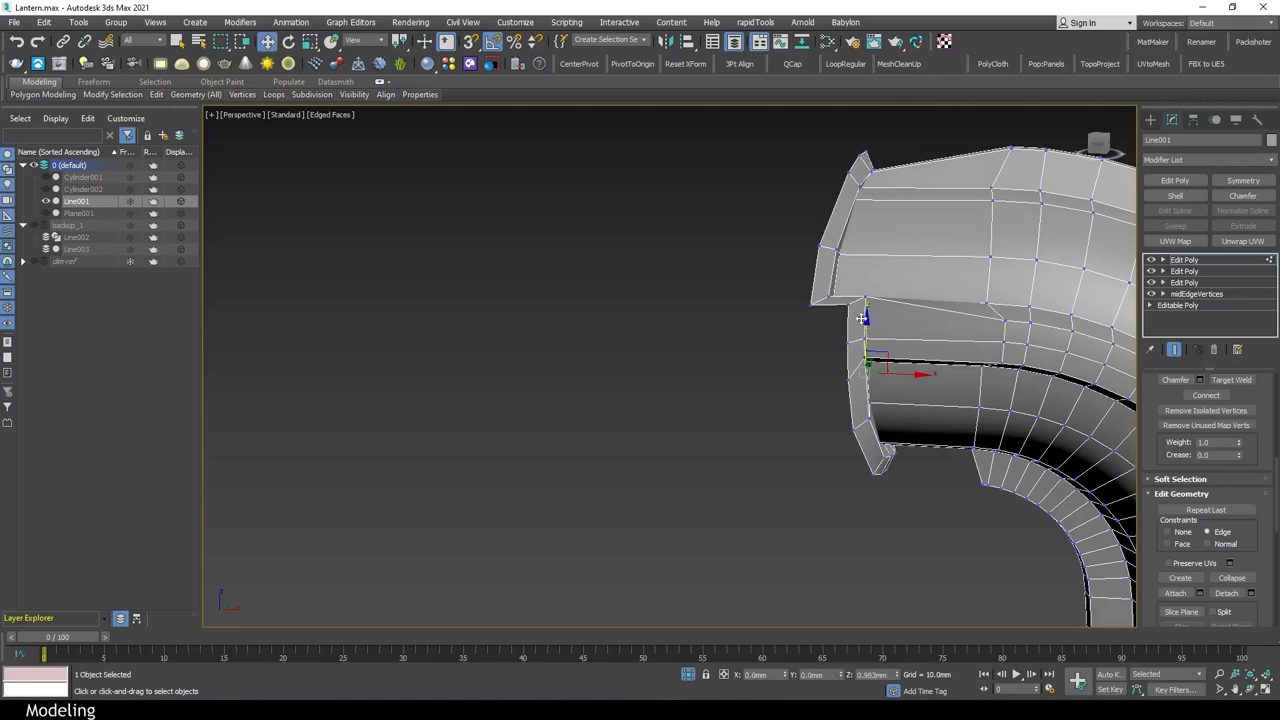
pyautogui.moveTo(865, 303)
pyautogui.keyDown('alt'); pyautogui.mouseDown(button='middle')
pyautogui.moveTo(880, 262)
pyautogui.moveTo(870, 300)
pyautogui.mouseUp(button='middle'); pyautogui.keyUp('alt')
pyautogui.scroll(5, 870, 295)
pyautogui.click(45, 177)
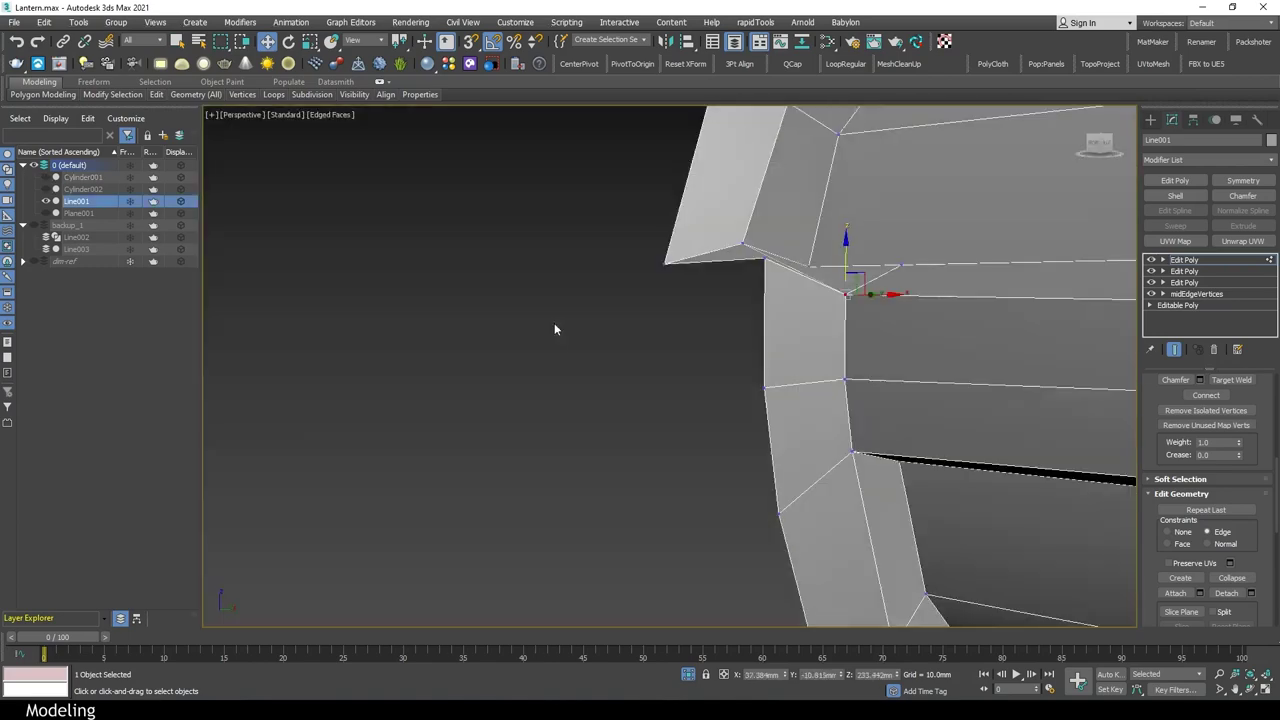
pyautogui.scroll(-3, 554, 323)
pyautogui.moveTo(554, 323)
pyautogui.keyDown('alt'); pyautogui.mouseDown(button='middle')
pyautogui.moveTo(737, 425)
pyautogui.moveTo(766, 409)
pyautogui.moveTo(755, 478)
pyautogui.moveTo(675, 453)
pyautogui.moveTo(700, 430)
pyautogui.moveTo(760, 420)
pyautogui.mouseUp(button='middle'); pyautogui.keyUp('alt')
pyautogui.press('4')
pyautogui.click(755, 478)
# Select a face on the end of the frame's arm
pyautogui.press('2')
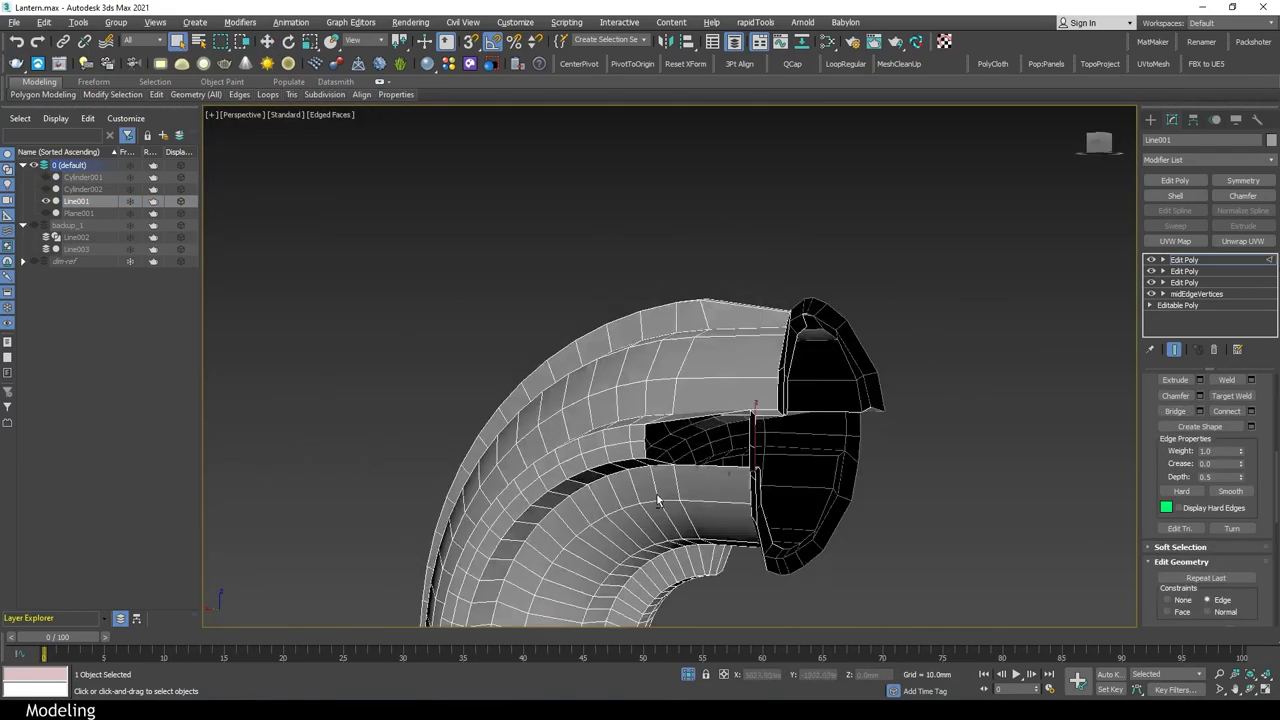
pyautogui.moveTo(900, 400)
pyautogui.keyDown('alt'); pyautogui.mouseDown(button='middle')
pyautogui.moveTo(991, 360)
pyautogui.moveTo(1020, 418)
pyautogui.mouseUp(button='middle'); pyautogui.keyUp('alt')
pyautogui.press('1')
pyautogui.scroll(5, 1020, 418)
pyautogui.moveTo(722, 347)
pyautogui.keyDown('alt'); pyautogui.mouseDown(button='middle')
pyautogui.moveTo(837, 363)
pyautogui.moveTo(860, 400)
pyautogui.moveTo(948, 470)
pyautogui.moveTo(948, 343)
pyautogui.moveTo(951, 434)
pyautogui.mouseUp(button='middle'); pyautogui.keyUp('alt')
pyautogui.press('4')
pyautogui.click(850, 405)
# Scale the arm-end vertices to adjust the opening where the eyelet joins
pyautogui.press('2')
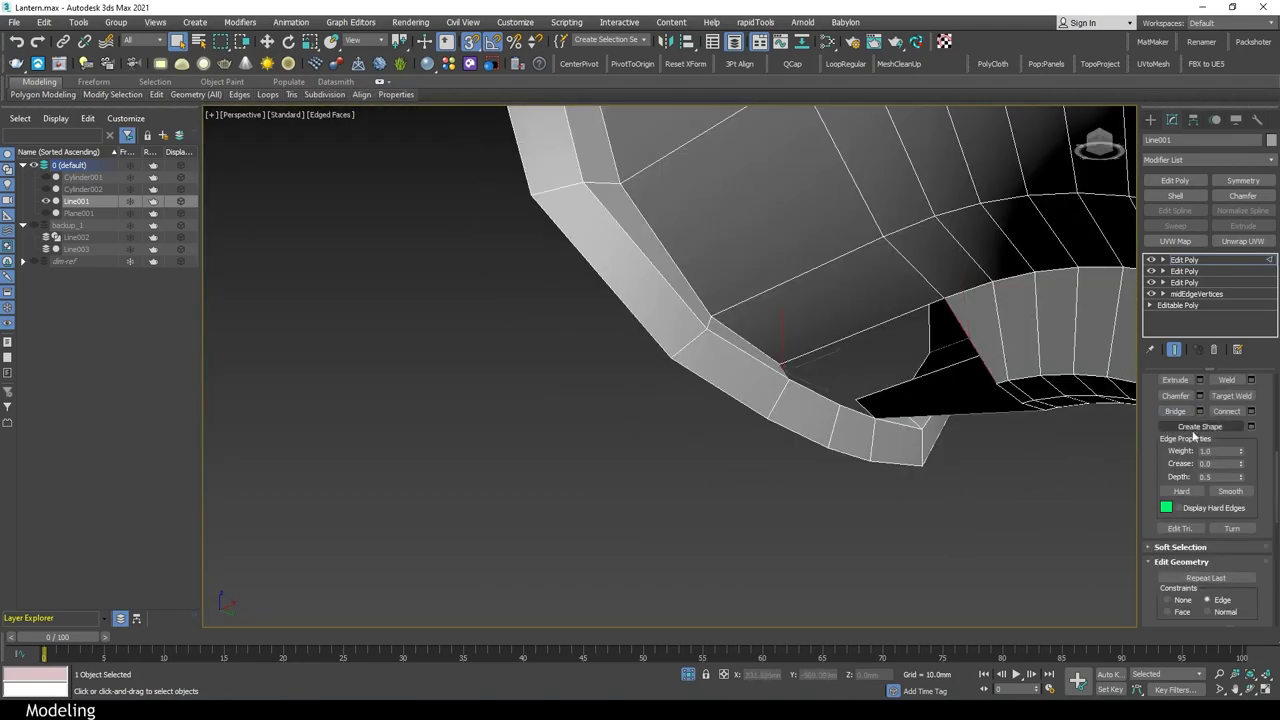
pyautogui.press('1')
pyautogui.moveTo(1106, 423)
pyautogui.keyDown('alt'); pyautogui.mouseDown(button='middle')
pyautogui.moveTo(836, 465)
pyautogui.moveTo(915, 470)
pyautogui.moveTo(888, 552)
pyautogui.moveTo(898, 484)
pyautogui.mouseUp(button='middle'); pyautogui.keyUp('alt')
pyautogui.press('r')
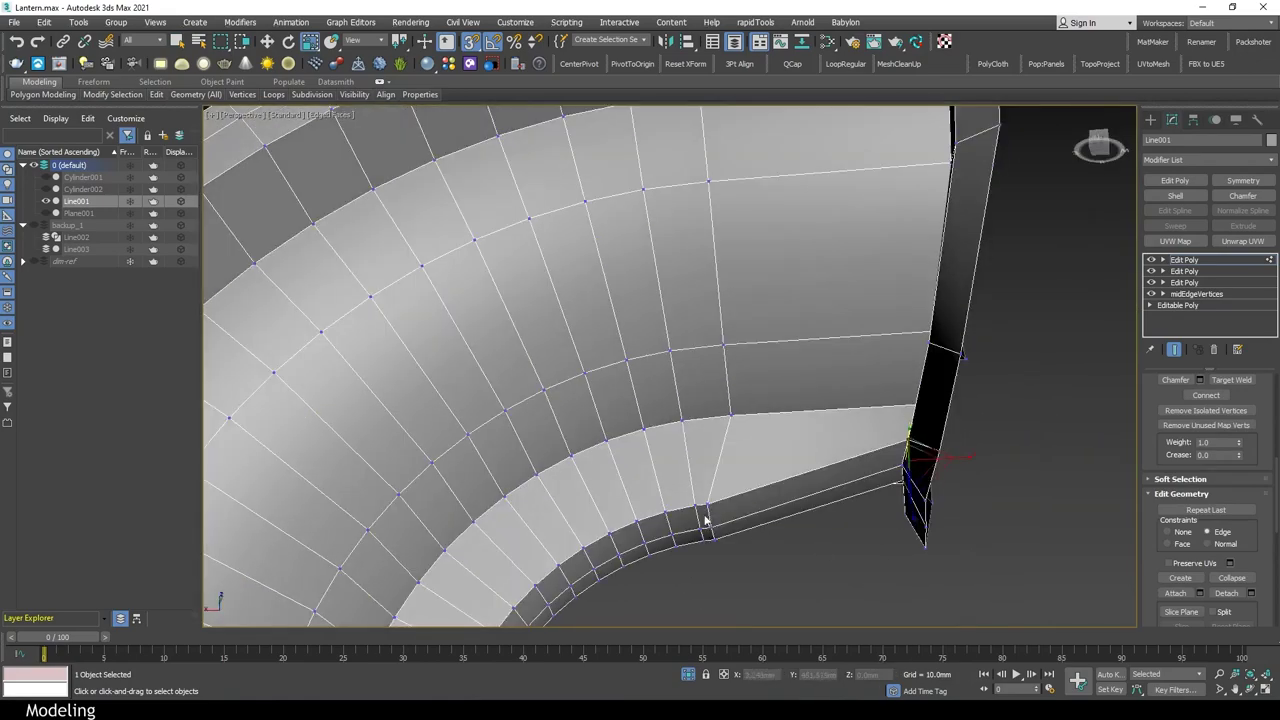
pyautogui.press('2')
pyautogui.press('q')
pyautogui.scroll(-2, 670, 366)
pyautogui.scroll(-5, 670, 366)
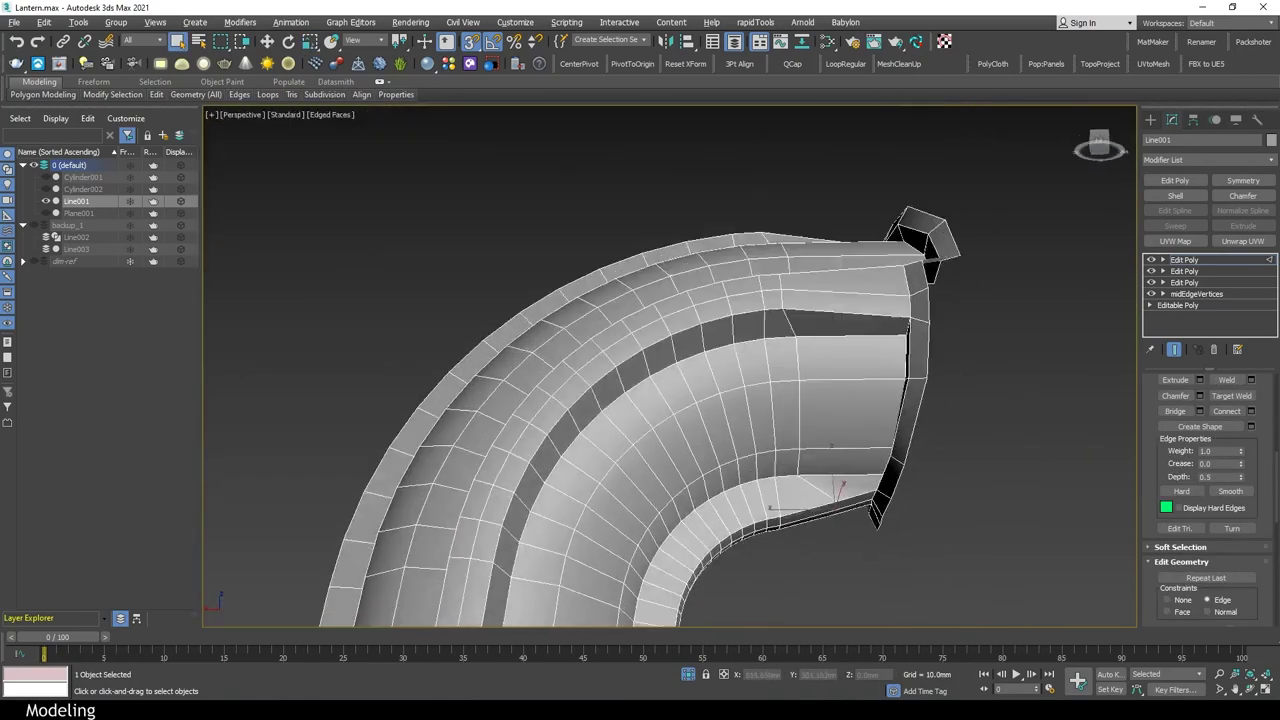
# Select a vertex at the top of the bend in Front view
pyautogui.press('f')
pyautogui.press('w')
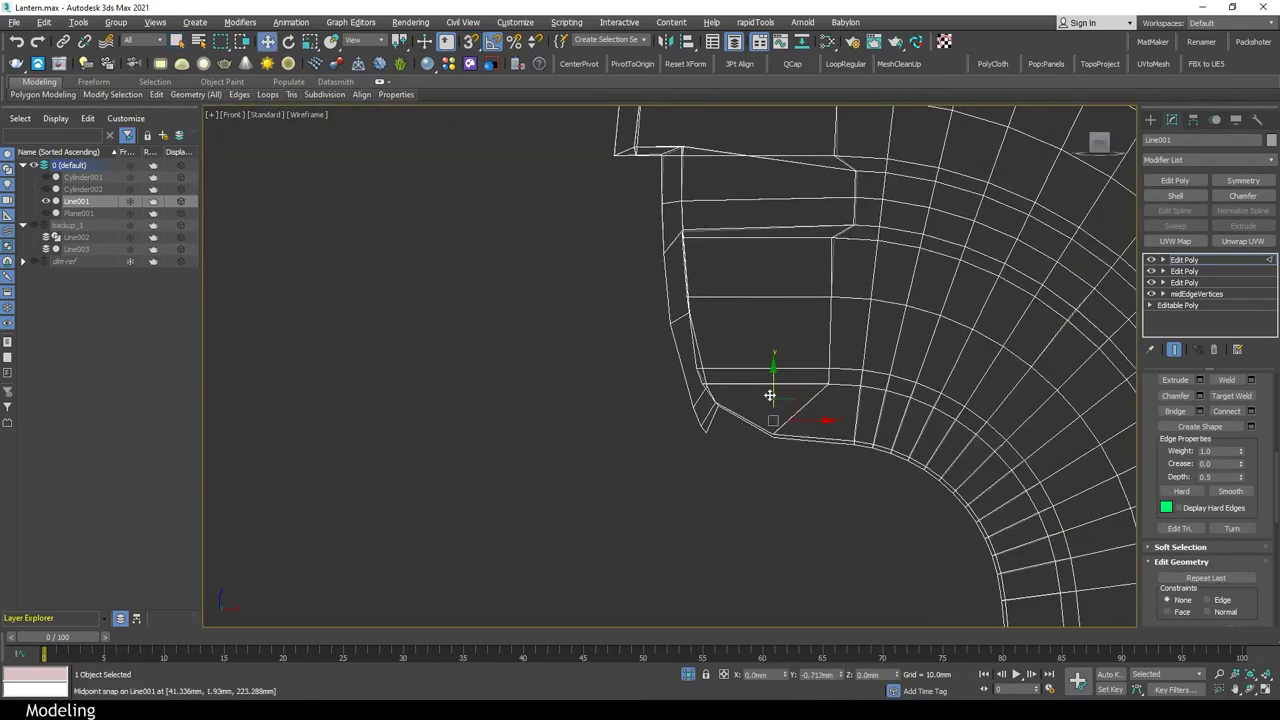
pyautogui.scroll(-2, 770, 430)
pyautogui.press('1')
pyautogui.click(817, 232)
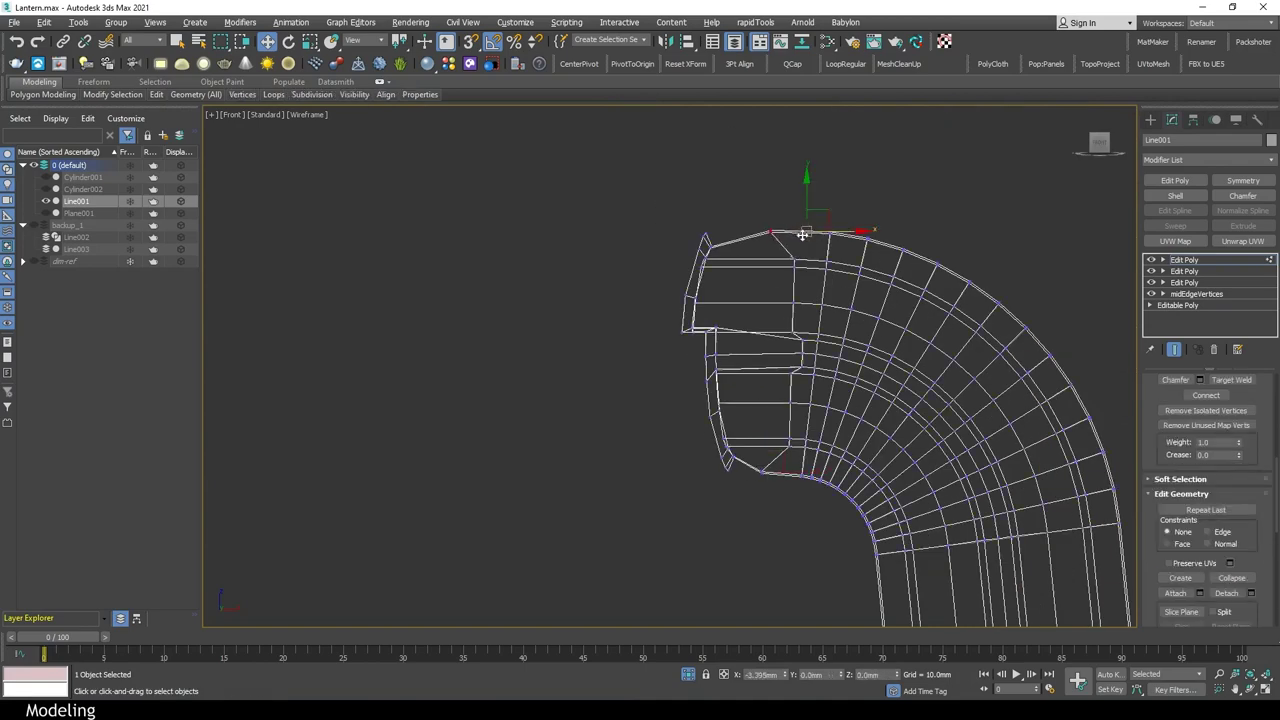
pyautogui.scroll(-3, 932, 499)
pyautogui.press('p')
pyautogui.scroll(5, 900, 400)
pyautogui.moveTo(890, 330)
pyautogui.keyDown('alt'); pyautogui.mouseDown(button='middle')
pyautogui.moveTo(870, 516)
pyautogui.moveTo(797, 374)
pyautogui.moveTo(783, 470)
pyautogui.mouseUp(button='middle'); pyautogui.keyUp('alt')
# Delete the strip of faces at the bend and cap the resulting hole
pyautogui.press('4')
pyautogui.press('q')
pyautogui.press('Delete')
pyautogui.press('2')
pyautogui.moveTo(1041, 421)
pyautogui.keyDown('alt'); pyautogui.mouseDown(button='middle')
pyautogui.moveTo(990, 432)
pyautogui.moveTo(996, 529)
pyautogui.moveTo(885, 473)
pyautogui.moveTo(805, 392)
pyautogui.moveTo(930, 434)
pyautogui.moveTo(600, 452)
pyautogui.mouseUp(button='middle'); pyautogui.keyUp('alt')
pyautogui.press('3')
pyautogui.hotkey('alt', 'p')
pyautogui.press('1')
pyautogui.scroll(-2, 804, 390)
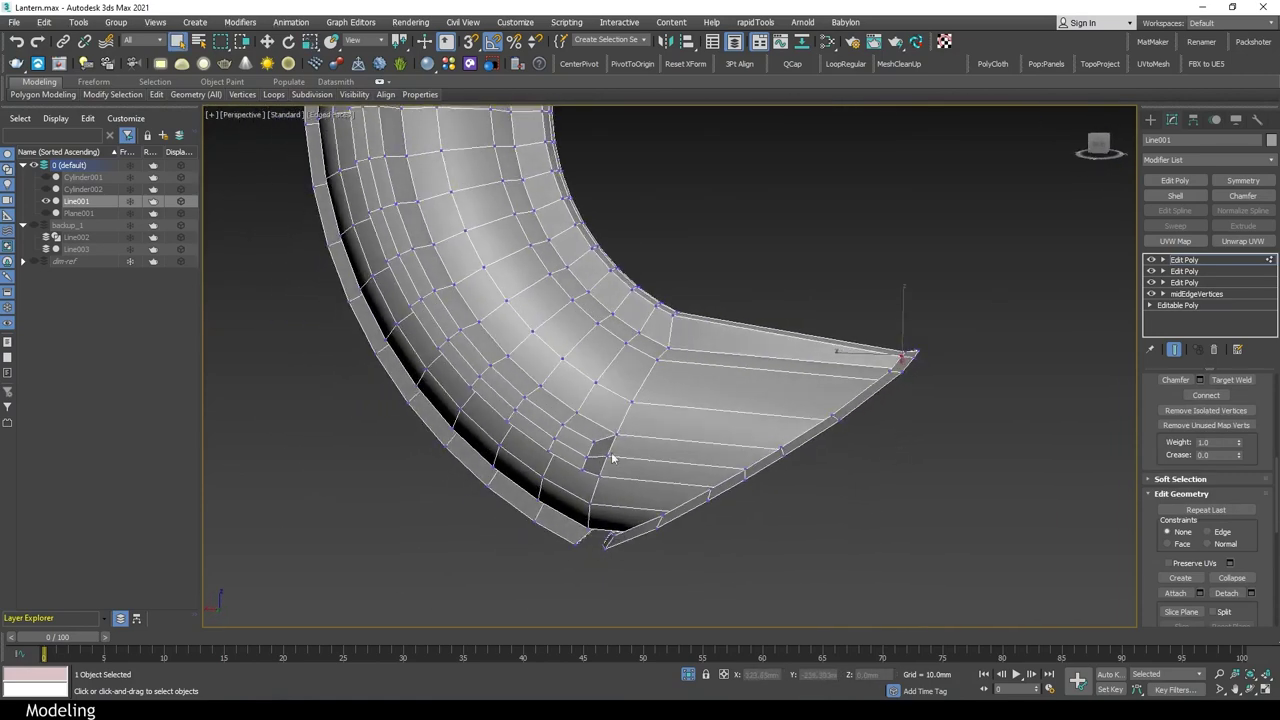
# Pull a vertex at the hole's edge down-left to narrow the gap in the arm's bend
pyautogui.press('4')
pyautogui.click(598, 456)
pyautogui.keyDown('alt'); pyautogui.moveTo(673, 468); pyautogui.dragTo(708, 447, button='middle'); pyautogui.keyUp('alt')
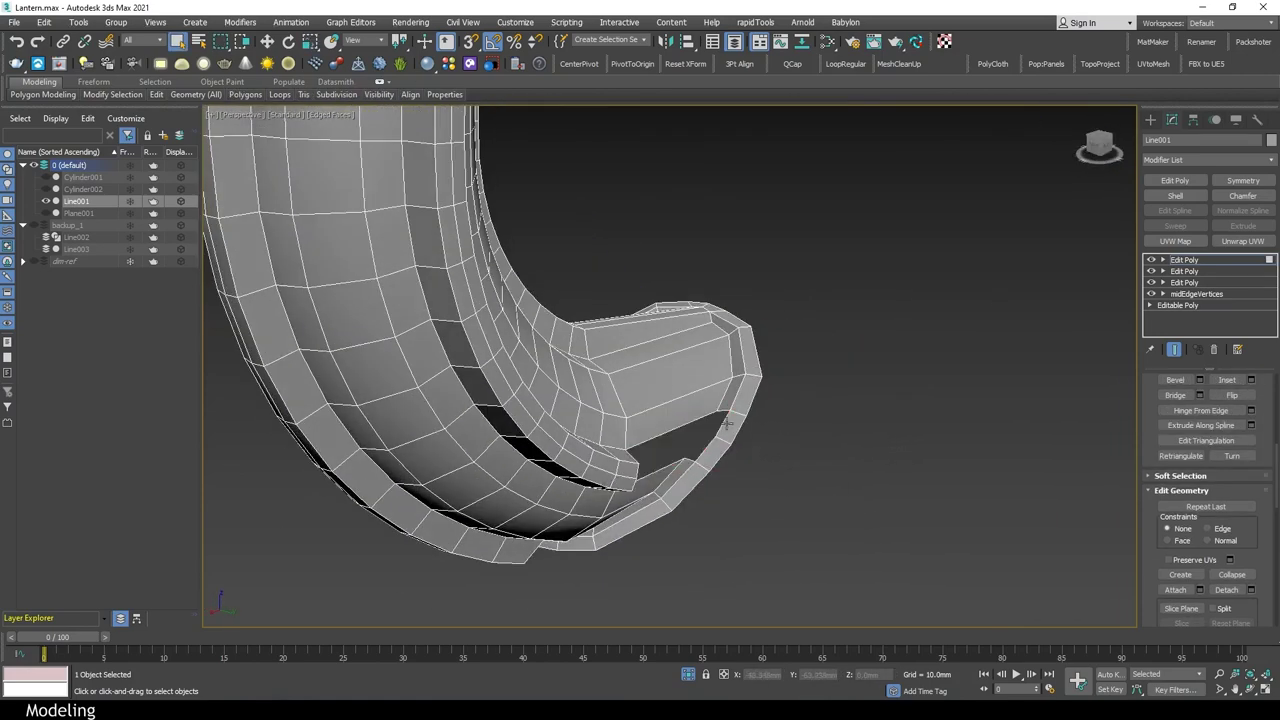
pyautogui.press('2')
pyautogui.scroll(5, 608, 514)
pyautogui.moveTo(608, 514)
pyautogui.keyDown('alt'); pyautogui.mouseDown(button='middle')
pyautogui.moveTo(1097, 477)
pyautogui.moveTo(1091, 488)
pyautogui.moveTo(800, 450)
pyautogui.moveTo(865, 338)
pyautogui.moveTo(872, 415)
pyautogui.mouseUp(button='middle'); pyautogui.keyUp('alt')
pyautogui.press('1')
pyautogui.click(846, 310)
pyautogui.press('w')
pyautogui.moveTo(876, 286); pyautogui.dragTo(847, 302)
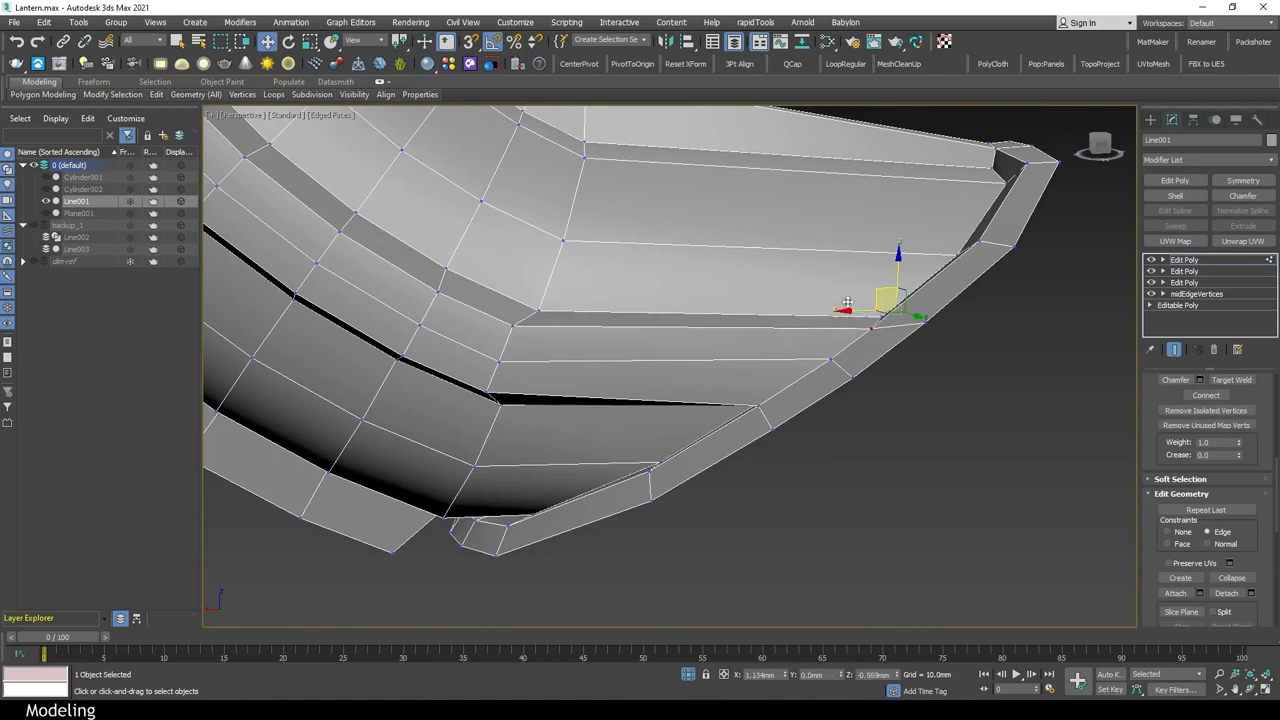
# Select the remaining hole's border and cap it with new faces
pyautogui.press('q')
pyautogui.moveTo(766, 377)
pyautogui.keyDown('alt'); pyautogui.mouseDown(button='middle')
pyautogui.moveTo(857, 457)
pyautogui.moveTo(791, 357)
pyautogui.moveTo(1007, 416)
pyautogui.mouseUp(button='middle'); pyautogui.keyUp('alt')
pyautogui.press('4')
pyautogui.click(828, 380)
pyautogui.press('2')
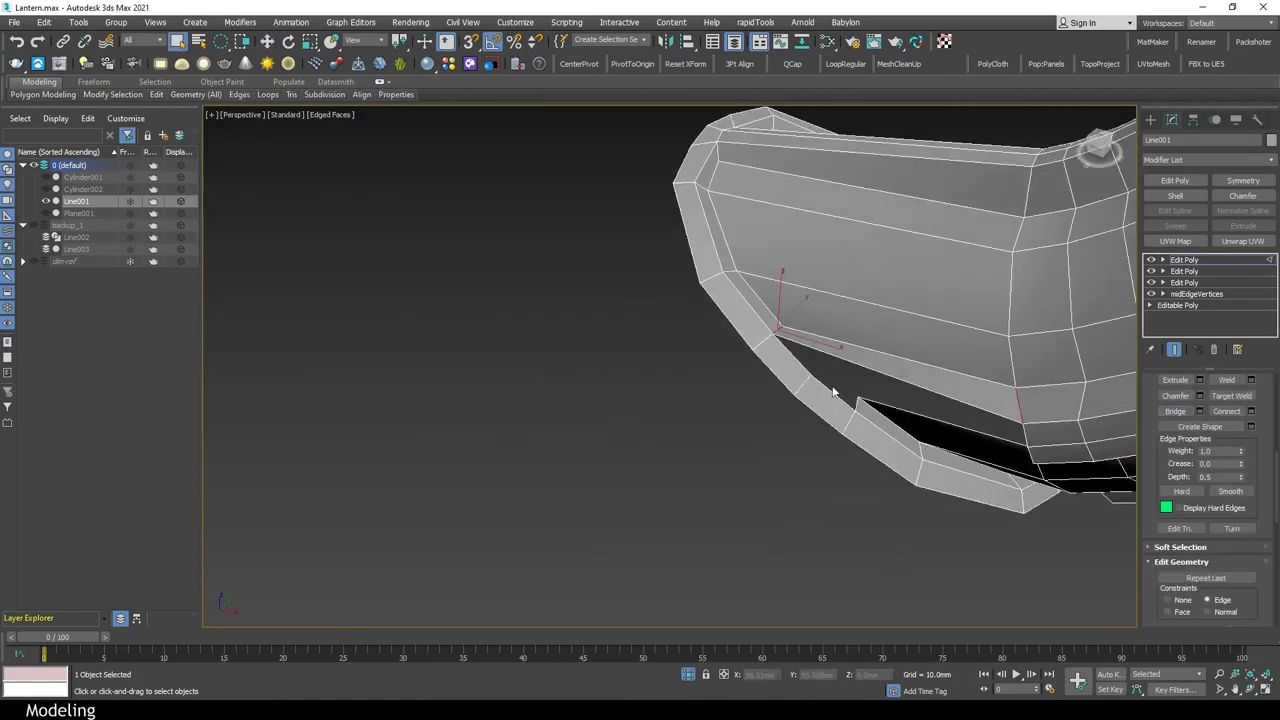
pyautogui.moveTo(833, 392)
pyautogui.keyDown('alt'); pyautogui.mouseDown(button='middle')
pyautogui.moveTo(880, 400)
pyautogui.moveTo(933, 445)
pyautogui.mouseUp(button='middle'); pyautogui.keyUp('alt')
pyautogui.doubleClick(900, 388)
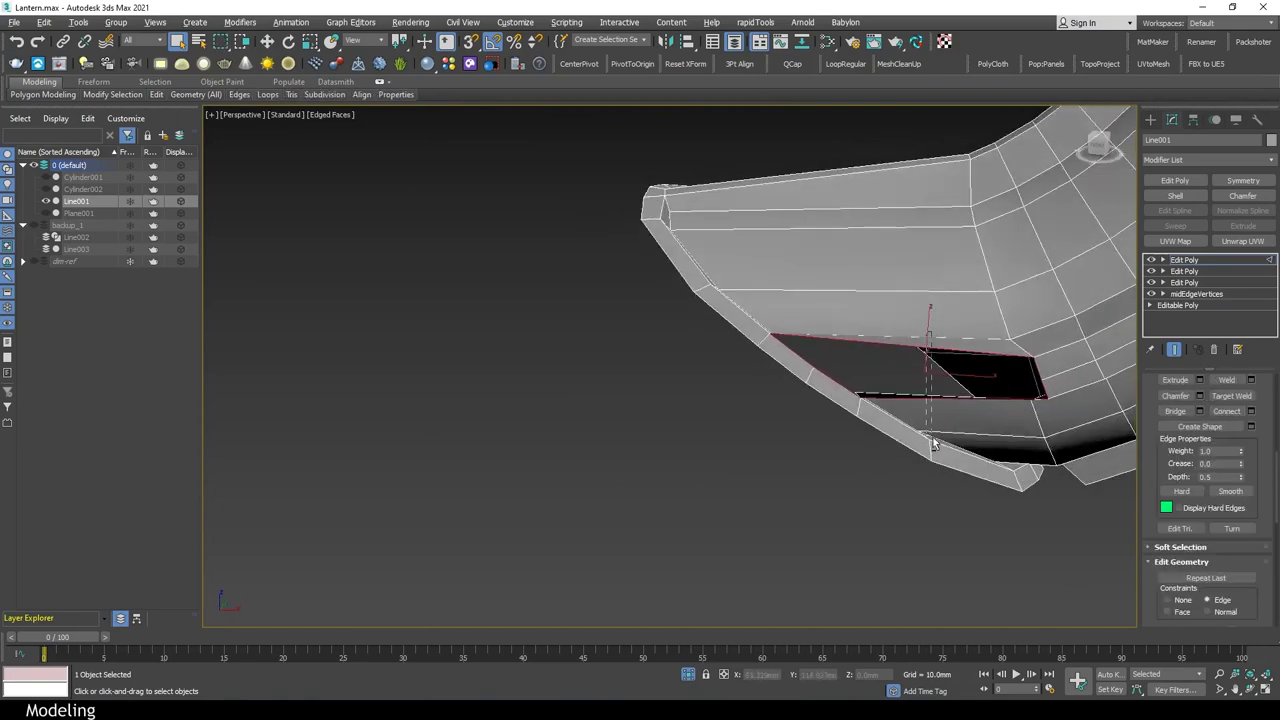
pyautogui.hotkey('alt', 'p')
# Inspect the arm's inner surface and pick an edge on the rim
pyautogui.press('1')
pyautogui.keyDown('alt'); pyautogui.moveTo(866, 398); pyautogui.dragTo(574, 354, button='middle'); pyautogui.keyUp('alt')
pyautogui.press('w')
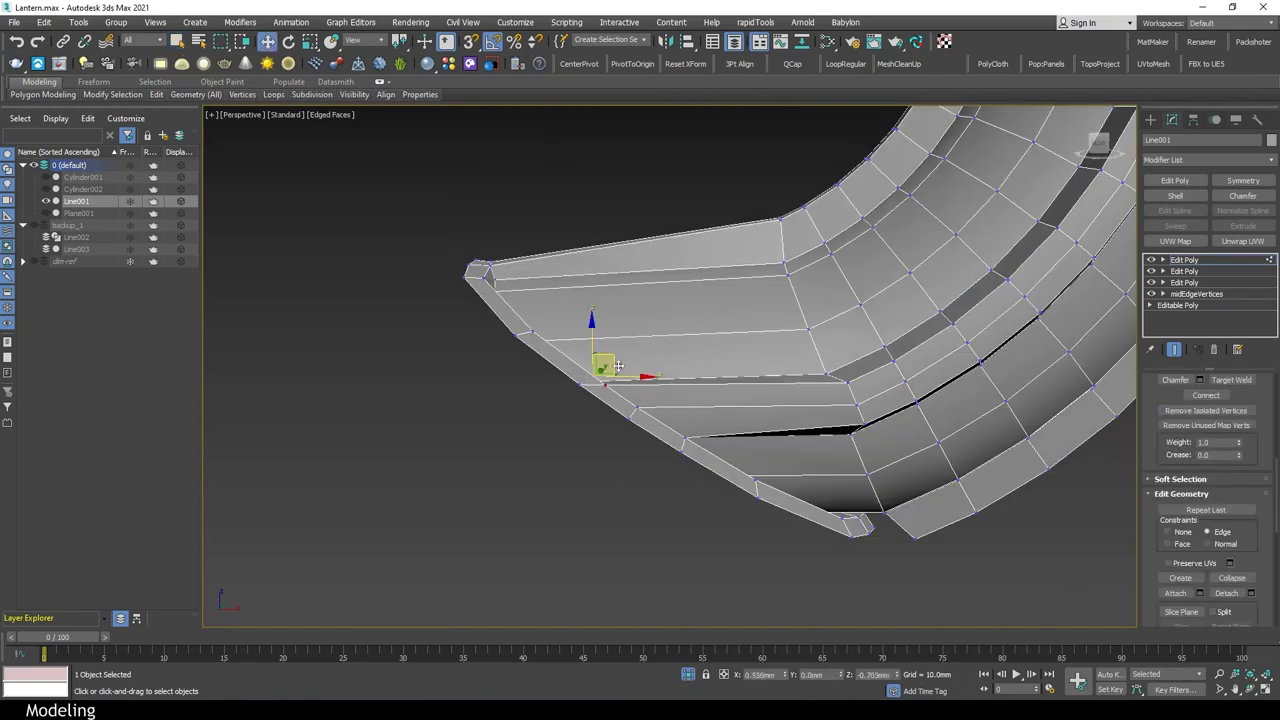
pyautogui.moveTo(688, 413)
pyautogui.keyDown('alt'); pyautogui.mouseDown(button='middle')
pyautogui.moveTo(708, 493)
pyautogui.moveTo(782, 512)
pyautogui.moveTo(760, 470)
pyautogui.moveTo(706, 548)
pyautogui.moveTo(1054, 396)
pyautogui.mouseUp(button='middle'); pyautogui.keyUp('alt')
pyautogui.press('4')
pyautogui.click(785, 490)
pyautogui.scroll(3, 745, 510)
pyautogui.scroll(4, 745, 510)
pyautogui.press('2')
pyautogui.click(723, 514)
pyautogui.moveTo(723, 514)
pyautogui.mouseDown(button='middle')
pyautogui.moveTo(809, 437)
pyautogui.moveTo(746, 379)
pyautogui.mouseUp(button='middle')
pyautogui.moveTo(657, 452)
pyautogui.keyDown('alt'); pyautogui.mouseDown(button='middle')
pyautogui.moveTo(512, 500)
pyautogui.moveTo(769, 487)
pyautogui.moveTo(737, 457)
pyautogui.mouseUp(button='middle'); pyautogui.keyUp('alt')
# Adjust the rim's lowest vertex in Front wireframe view, then exit to object level
pyautogui.press('f')
pyautogui.scroll(3, 722, 477)
pyautogui.press('1')
pyautogui.press('w')
pyautogui.click(717, 496)
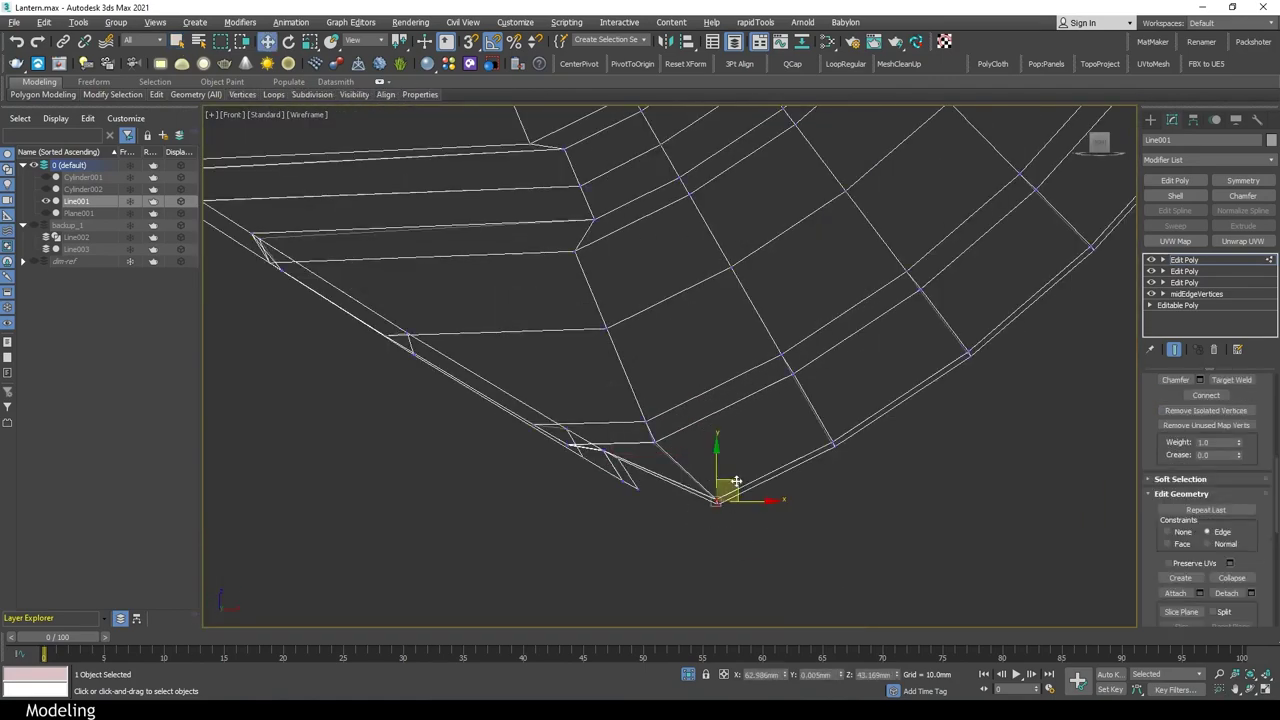
pyautogui.hotkey('shift', 'z')
pyautogui.hotkey('shift', 'z')
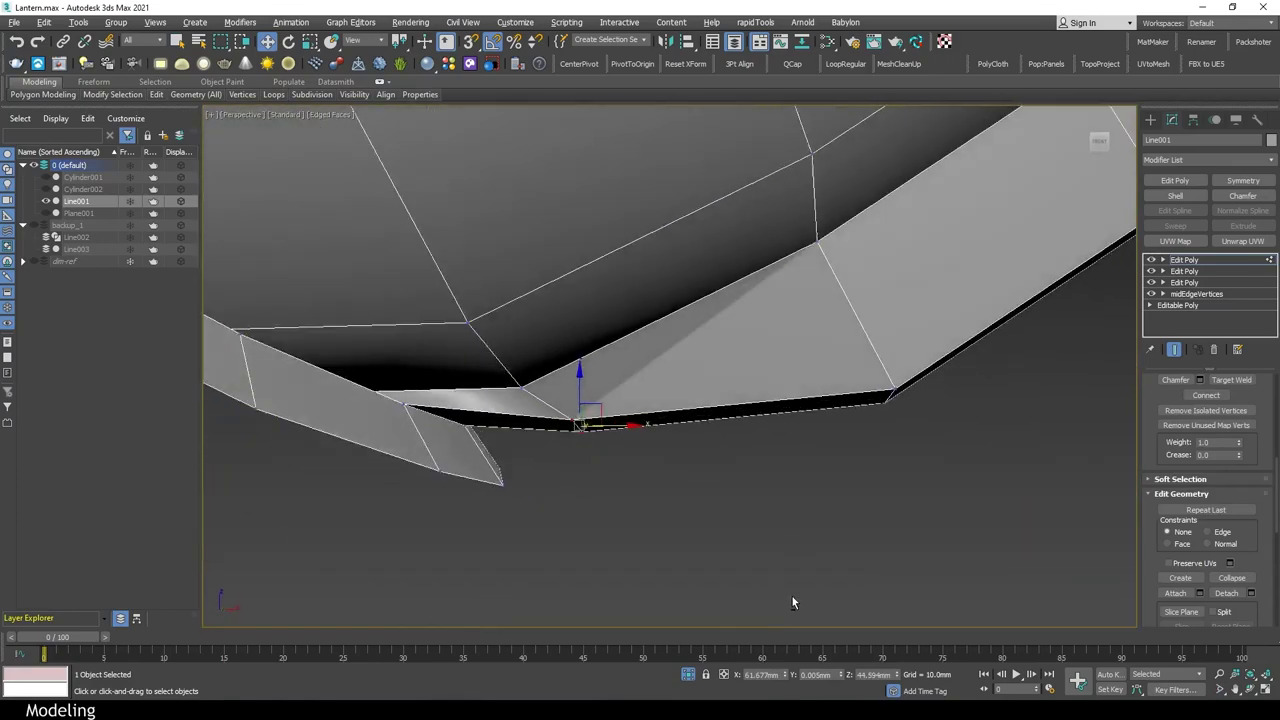
pyautogui.hotkey('shift', 'z')
pyautogui.hotkey('shift', 'z')
pyautogui.keyDown('alt'); pyautogui.moveTo(515, 465); pyautogui.dragTo(684, 468, button='middle'); pyautogui.keyUp('alt')
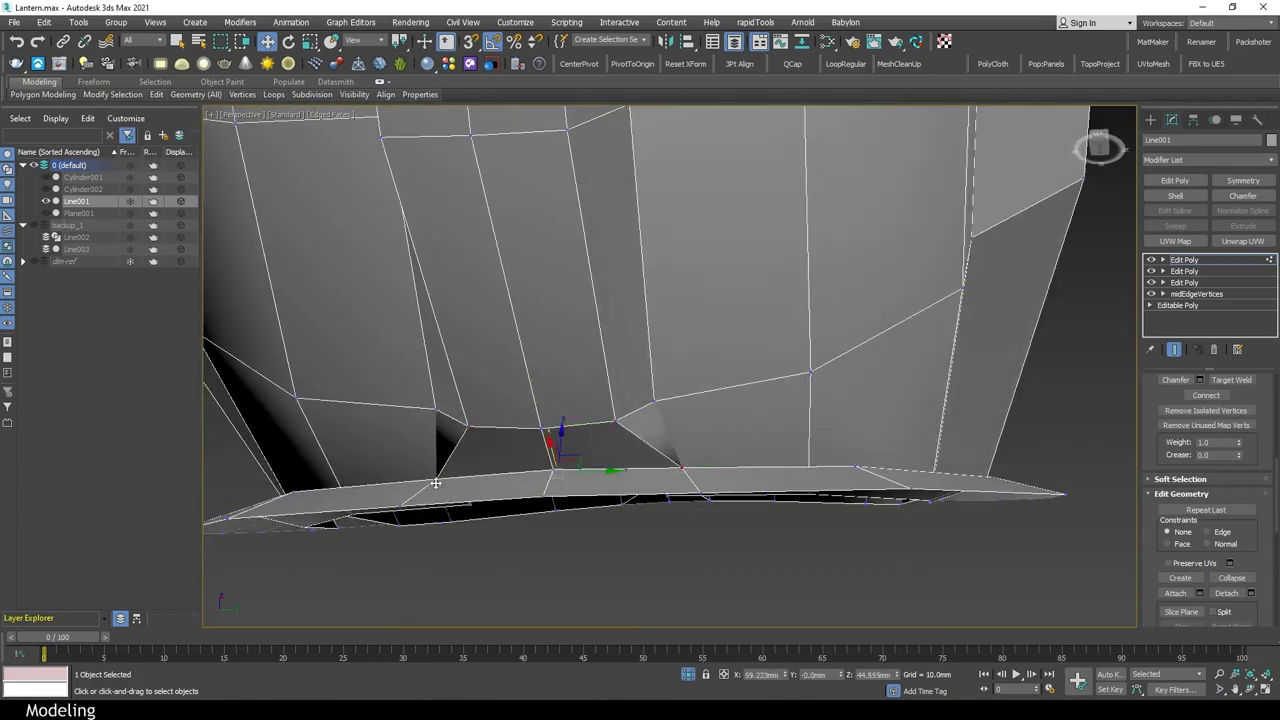
pyautogui.moveTo(581, 472)
pyautogui.keyDown('alt'); pyautogui.mouseDown(button='middle')
pyautogui.moveTo(707, 546)
pyautogui.moveTo(721, 442)
pyautogui.moveTo(695, 443)
pyautogui.mouseUp(button='middle'); pyautogui.keyUp('alt')
pyautogui.press('2')
pyautogui.press('q')
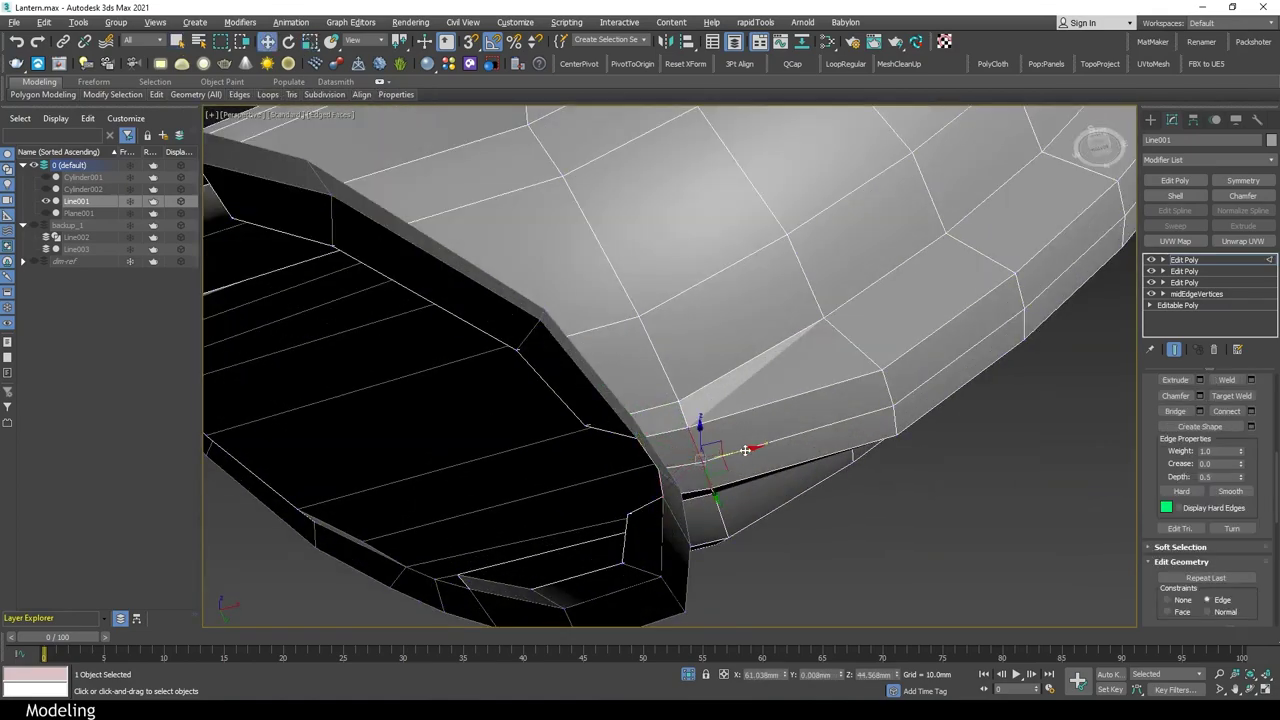
pyautogui.hotkey('shift', 'z')
pyautogui.hotkey('shift', 'z')
# End isolation to show the whole lantern and reselect the frame Line001
pyautogui.hotkey('ctrl', 'b')
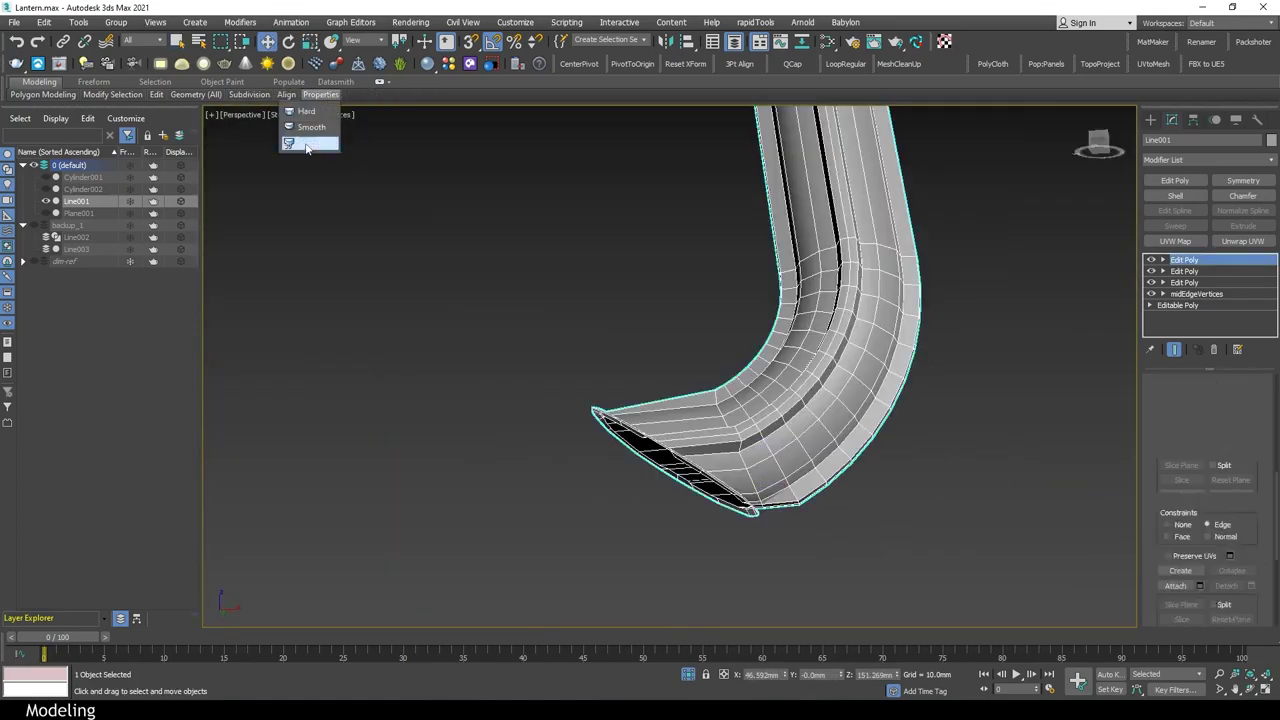
pyautogui.hotkey('shift', 'z')
pyautogui.hotkey('alt', 'q')
pyautogui.click(796, 366)
pyautogui.hotkey('shift', 'z')
pyautogui.hotkey('shift', 'z')
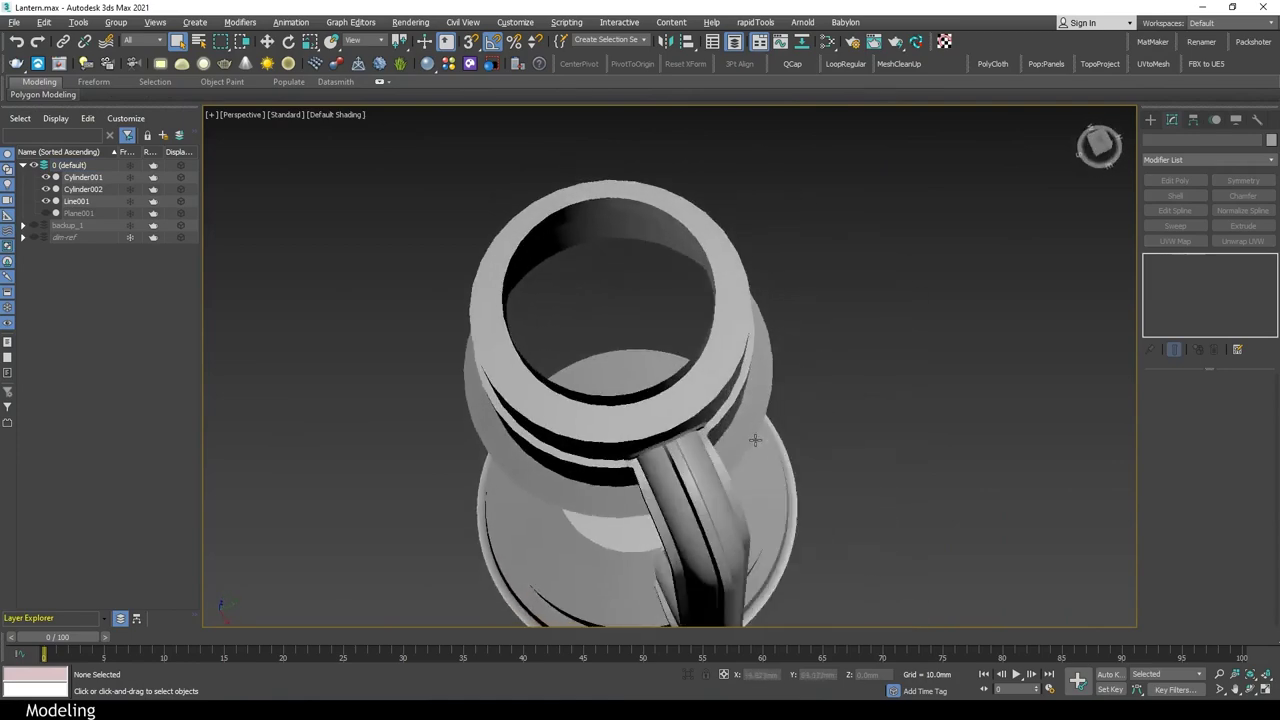
pyautogui.hotkey('shift', 'z')
pyautogui.click(818, 316)
pyautogui.hotkey('shift', 'z')
pyautogui.hotkey('shift', 'z')
pyautogui.hotkey('shift', 'z')
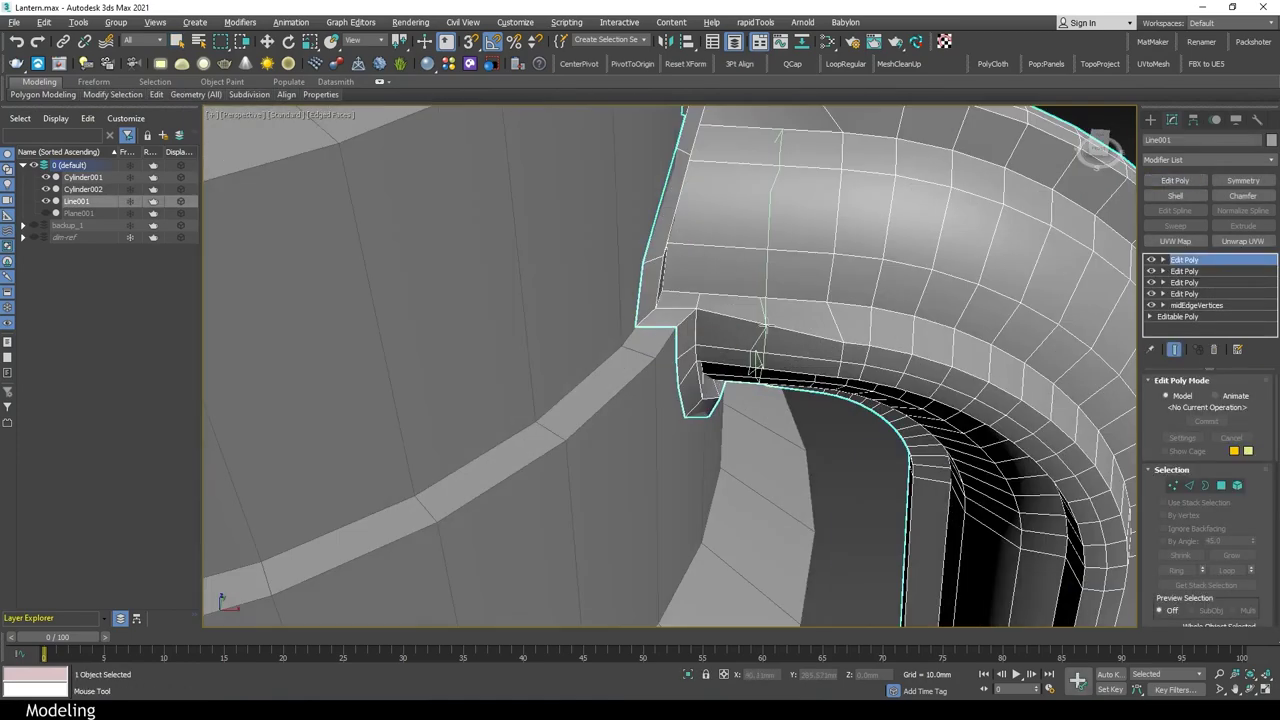
pyautogui.press('2')
pyautogui.hotkey('shift', 'z')
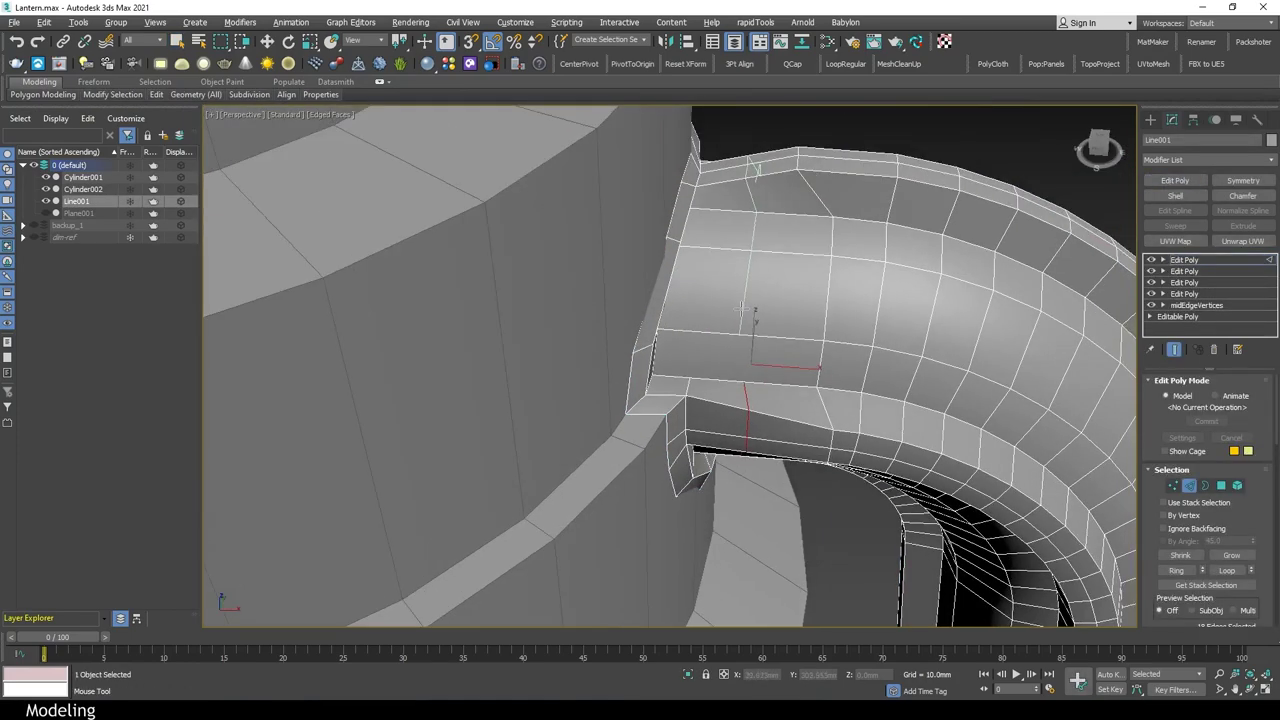
# Move the top bend's tip vertices against the top cap in Front view, then return to Perspective
pyautogui.hotkey('shift', 'z')
pyautogui.press('q')
pyautogui.press('1')
pyautogui.hotkey('shift', 'z')
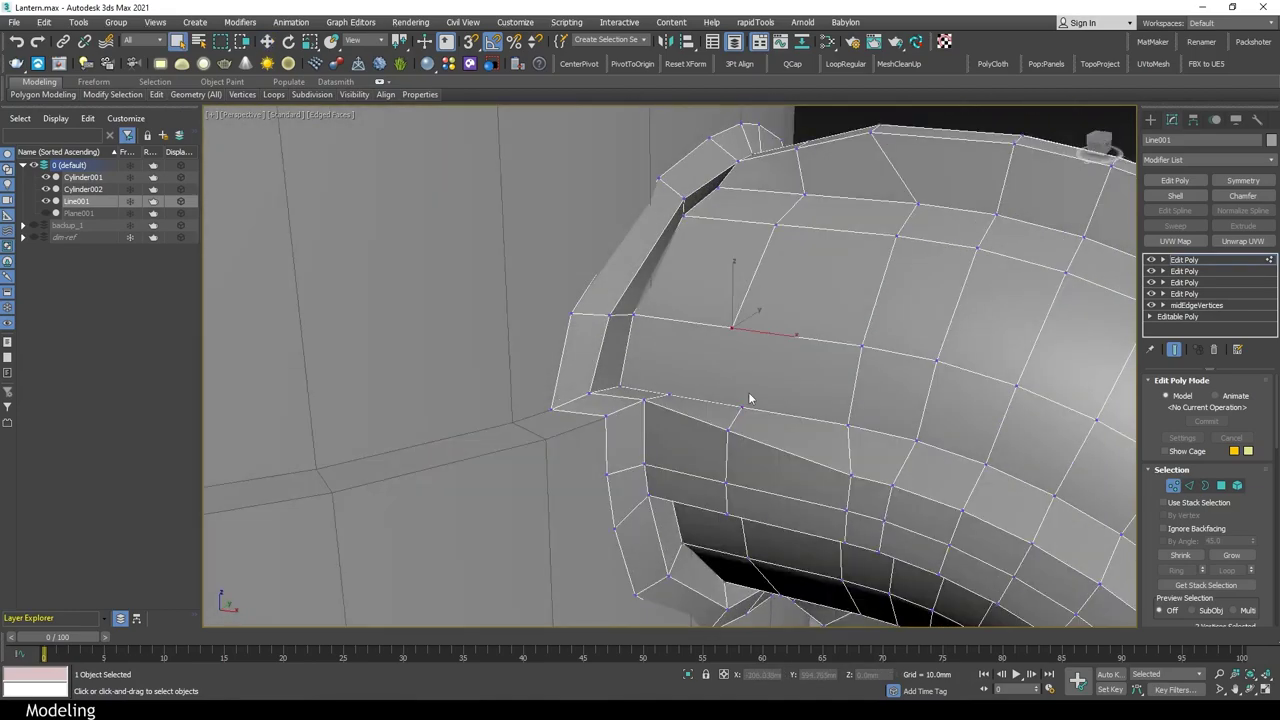
pyautogui.hotkey('shift', 'z')
pyautogui.hotkey('shift', 'z')
pyautogui.hotkey('shift', 'z')
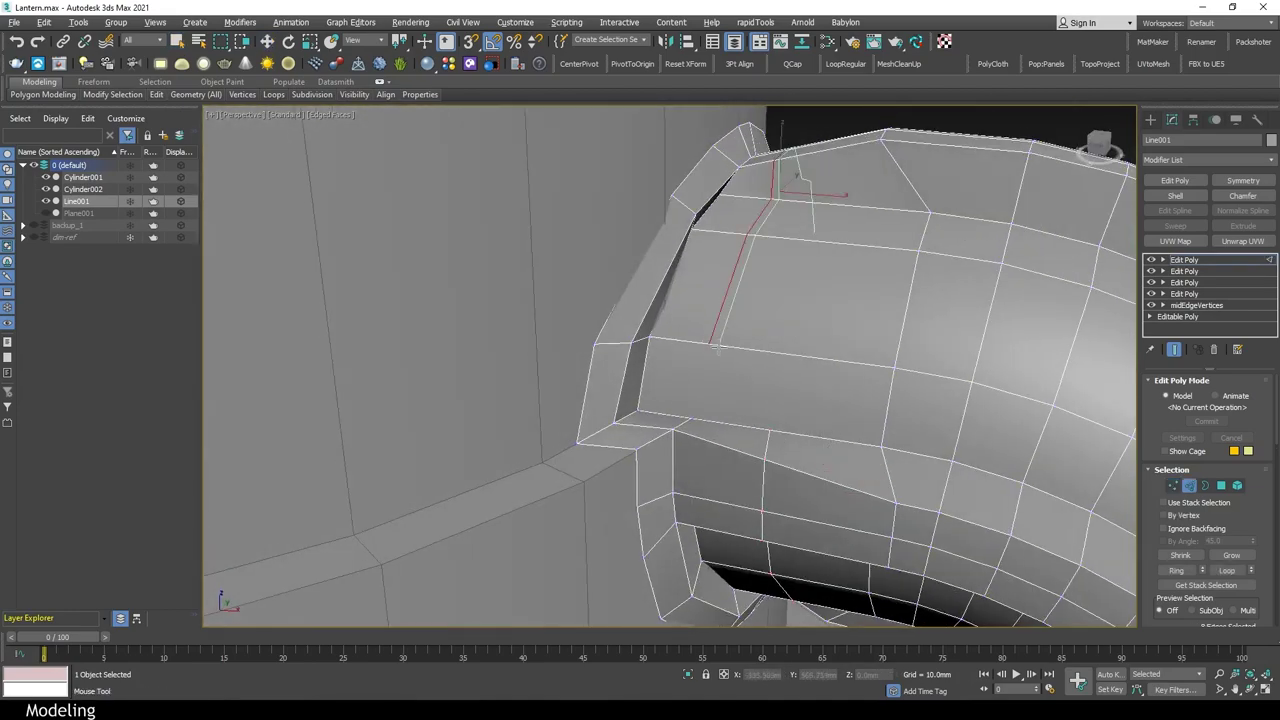
pyautogui.hotkey('shift', 'z')
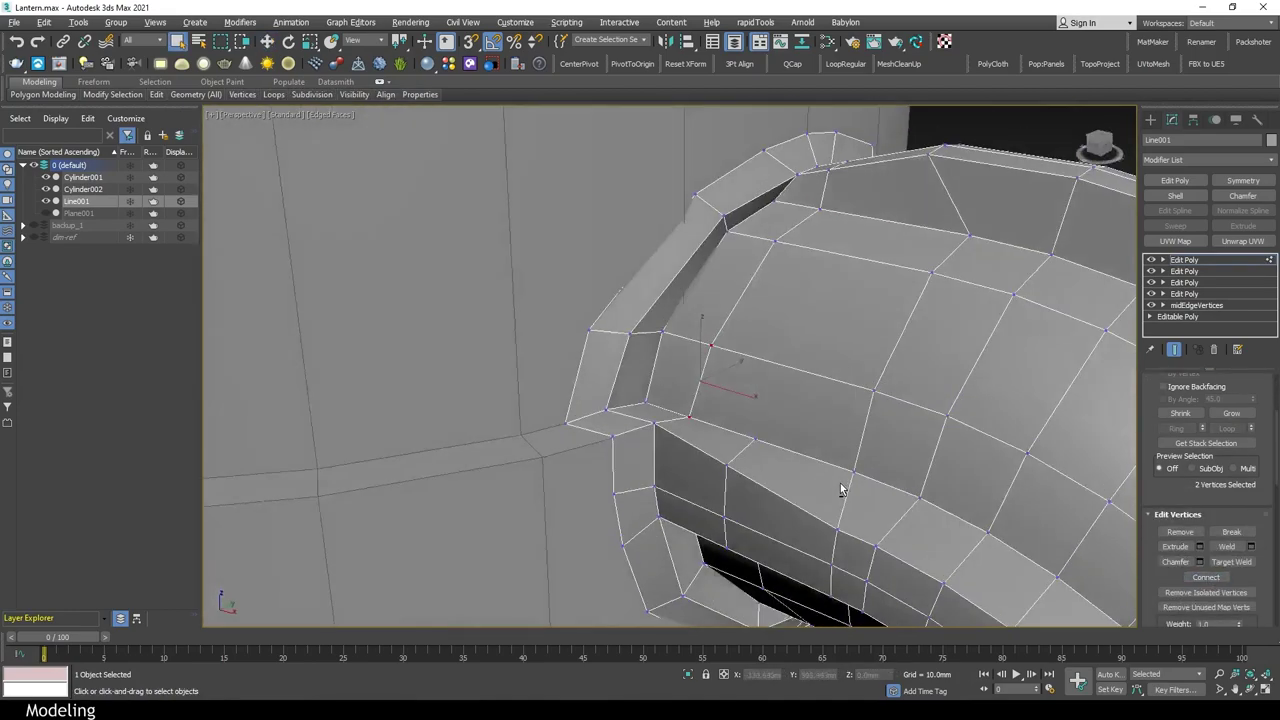
pyautogui.hotkey('shift', 'z')
pyautogui.hotkey('shift', 'z')
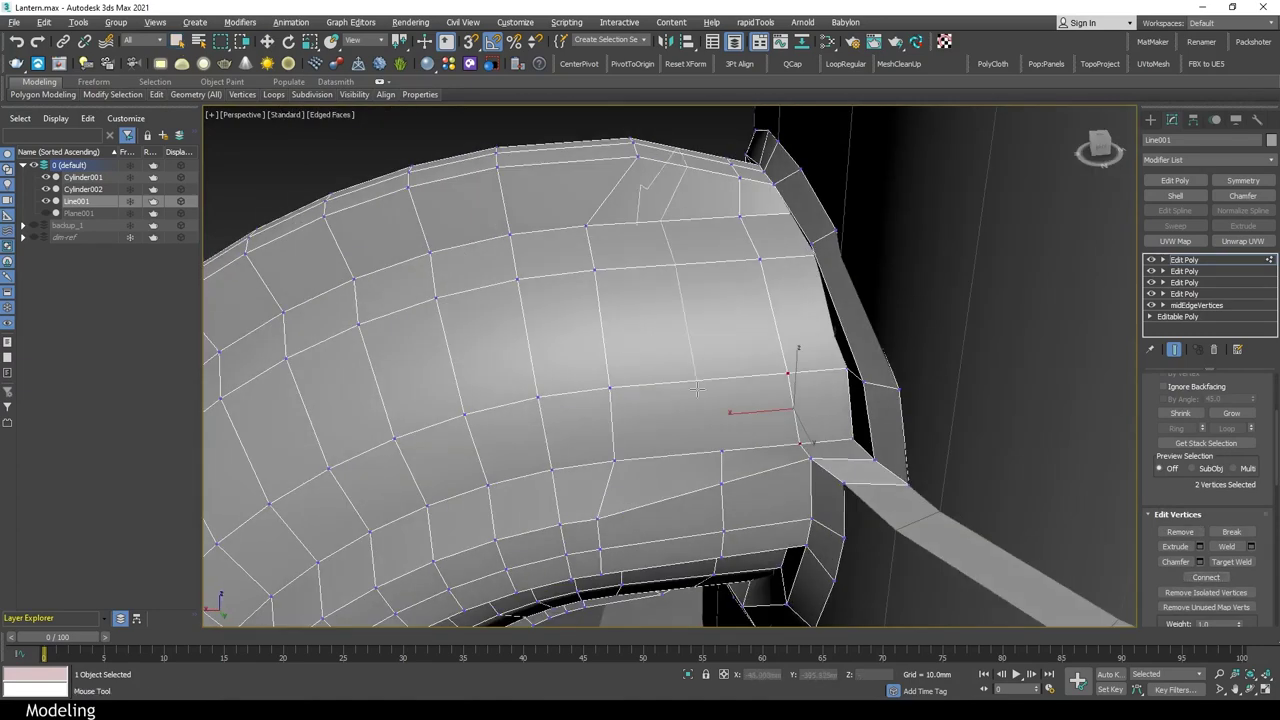
pyautogui.press('w')
pyautogui.hotkey('shift', 'z')
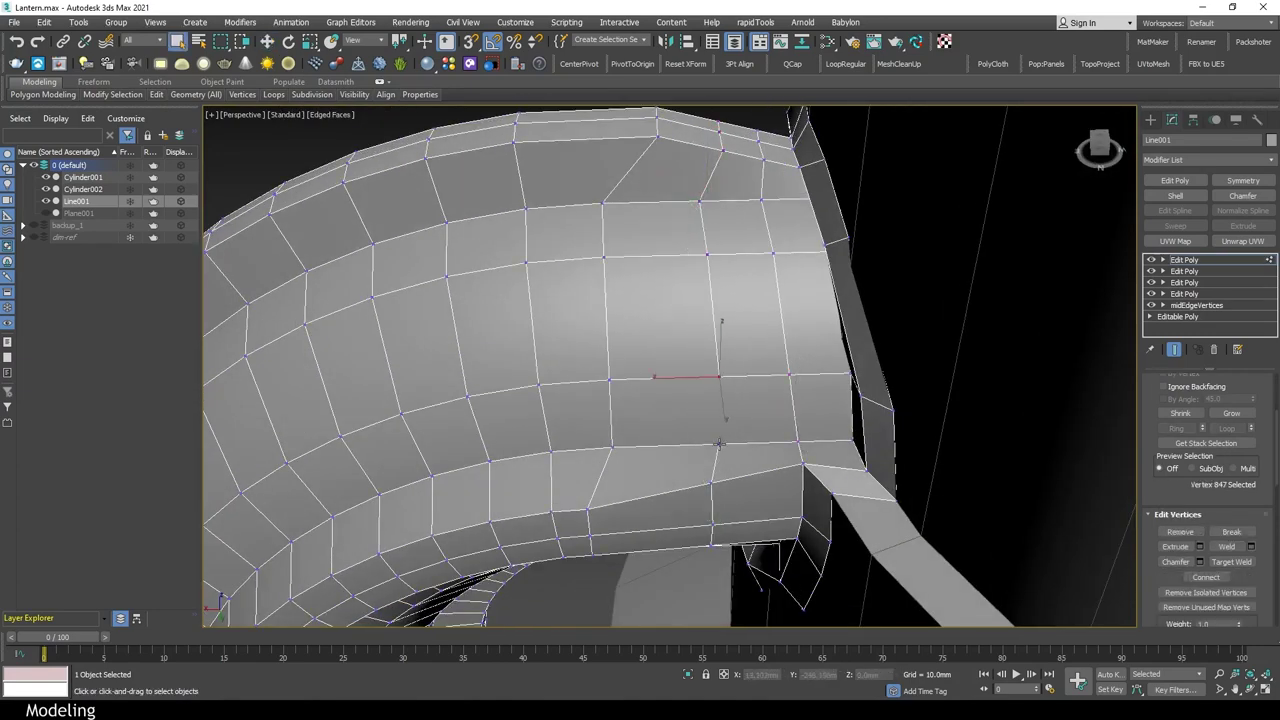
pyautogui.hotkey('shift', 'z')
pyautogui.hotkey('shift', 'z')
pyautogui.hotkey('shift', 'z')
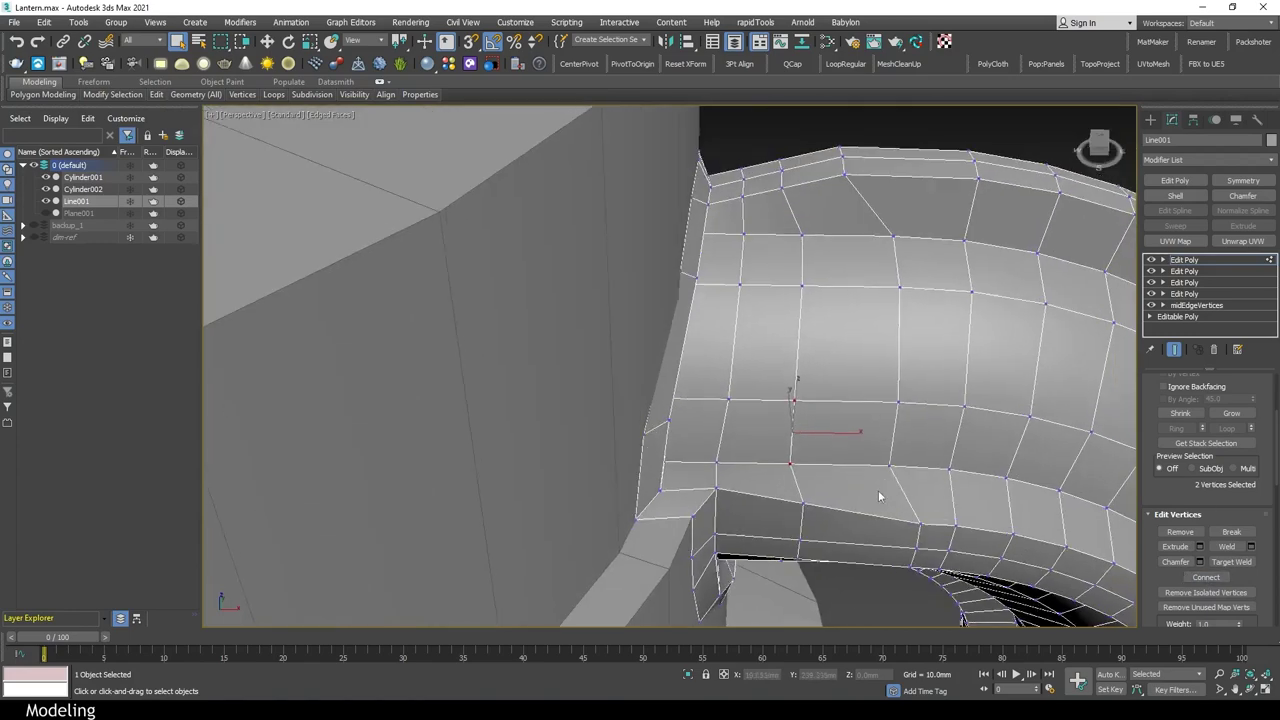
pyautogui.hotkey('shift', 'z')
pyautogui.hotkey('shift', 'z')
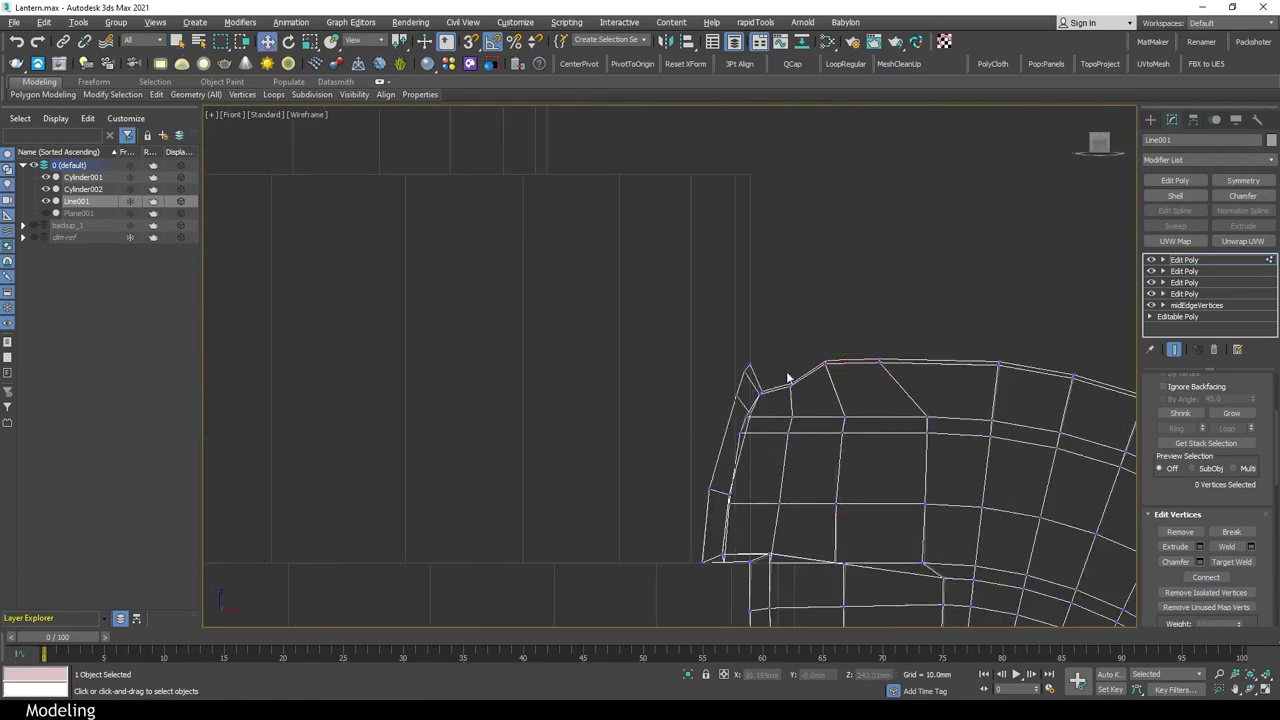
pyautogui.hotkey('shift', 'z')
pyautogui.hotkey('shift', 'z')
pyautogui.hotkey('shift', 'z')
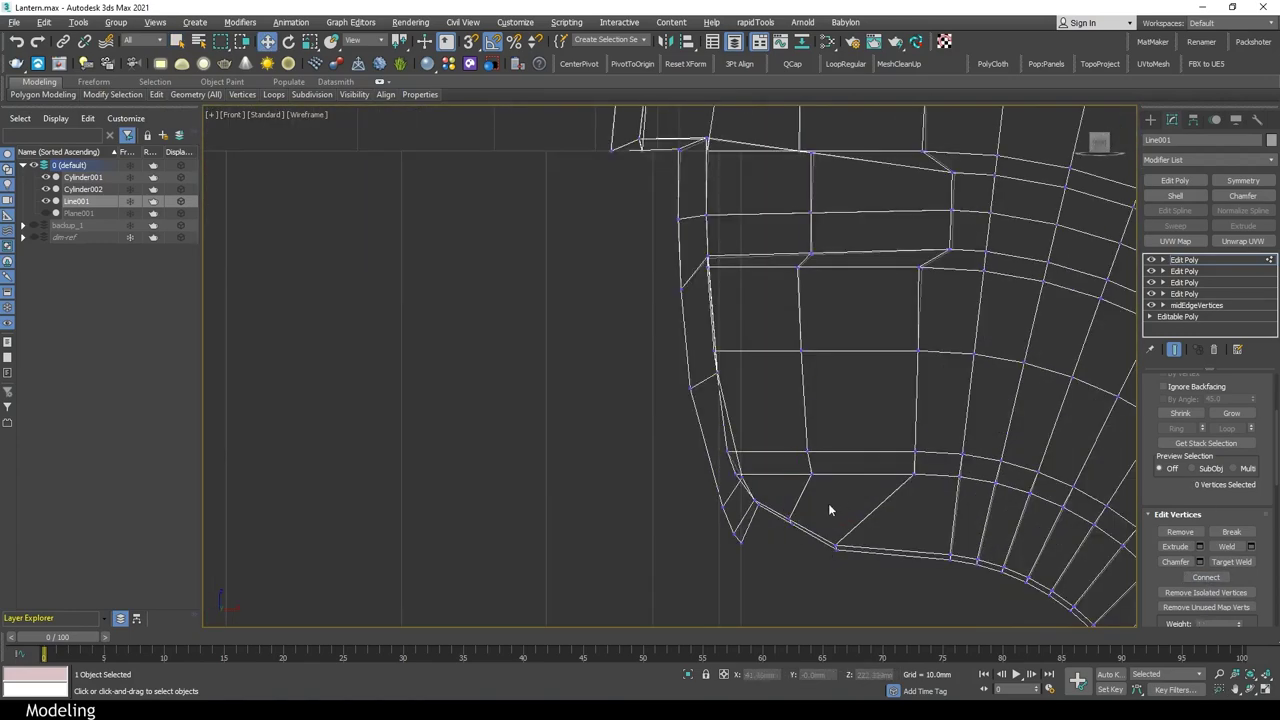
pyautogui.hotkey('shift', 'z')
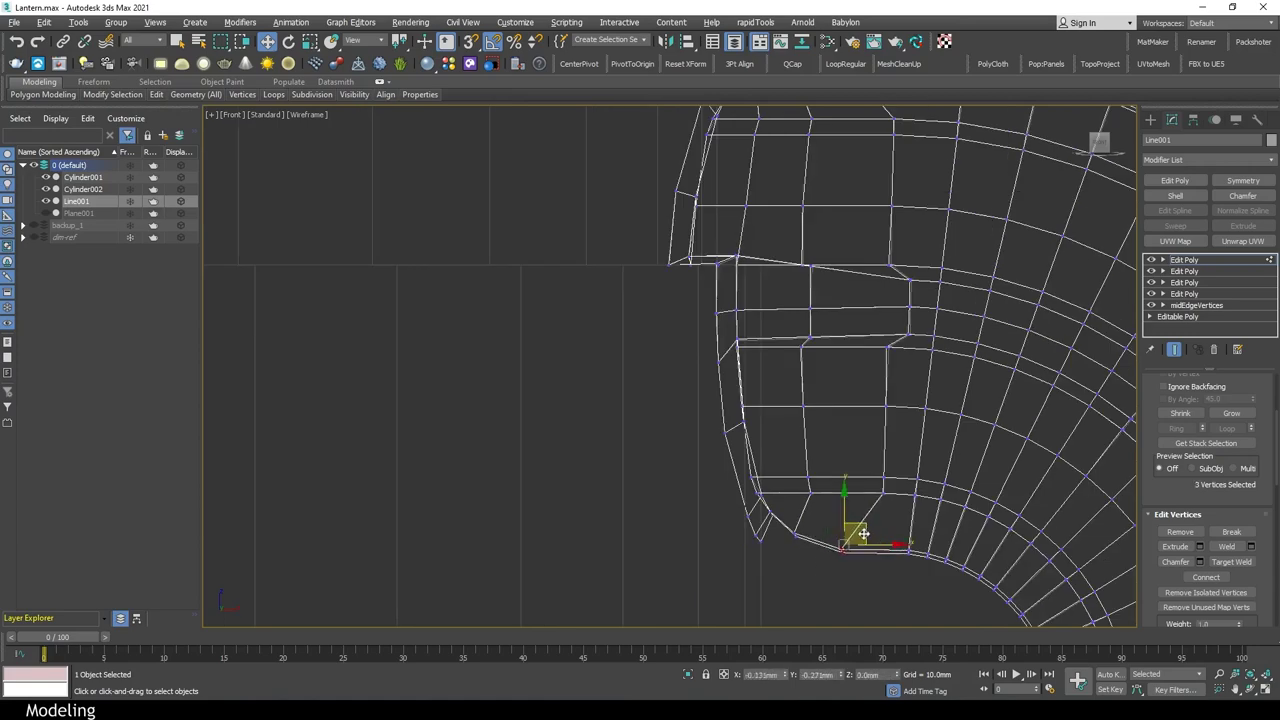
pyautogui.hotkey('shift', 'z')
pyautogui.hotkey('shift', 'z')
pyautogui.hotkey('shift', 'z')
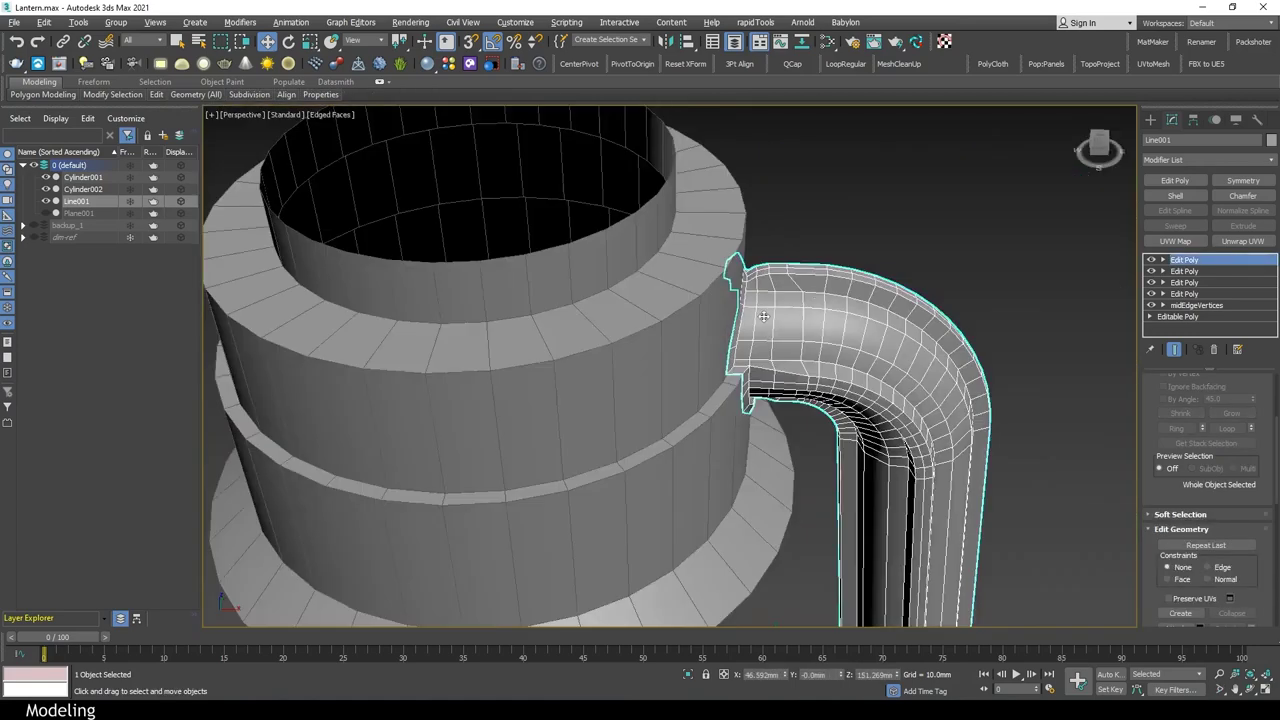
pyautogui.hotkey('shift', 'z')
# Reselect Line001 and inspect its lower tip at the base in Front wireframe vertex mode
pyautogui.hotkey('shift', 'z')
pyautogui.hotkey('shift', 'z')
pyautogui.hotkey('shift', 'z')
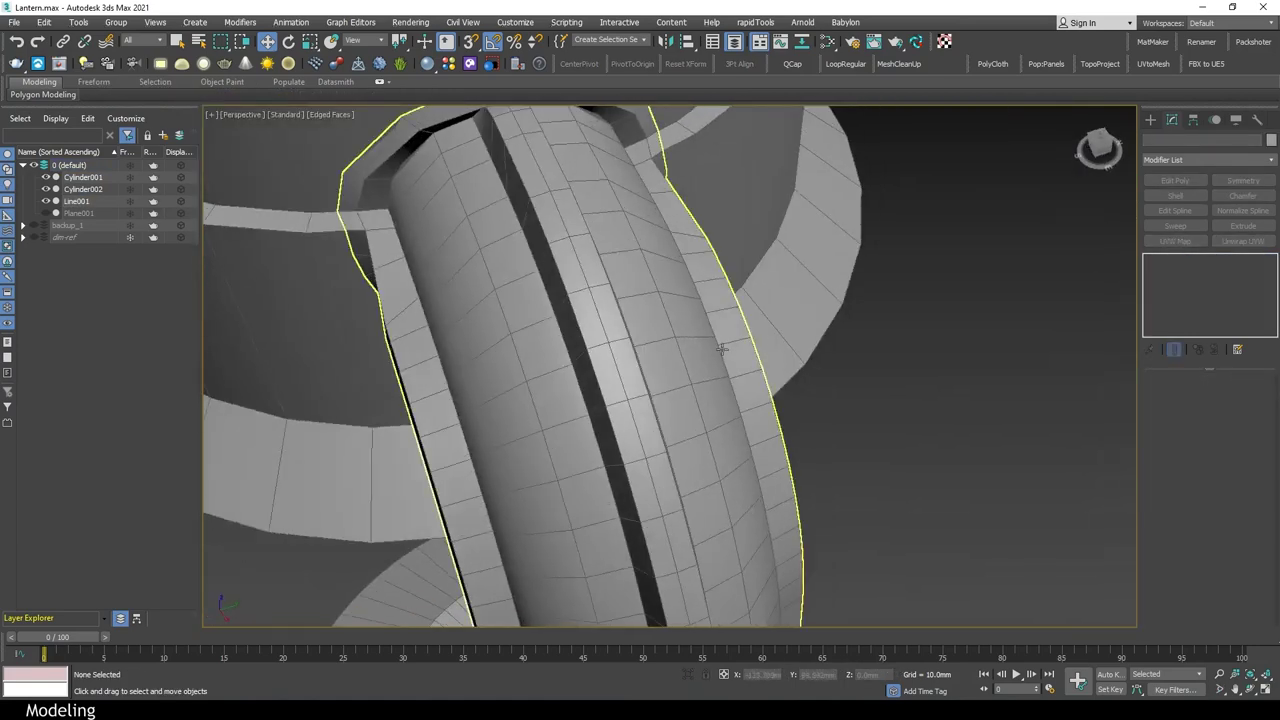
pyautogui.hotkey('shift', 'z')
pyautogui.hotkey('shift', 'z')
pyautogui.hotkey('shift', 'z')
pyautogui.hotkey('shift', 'z')
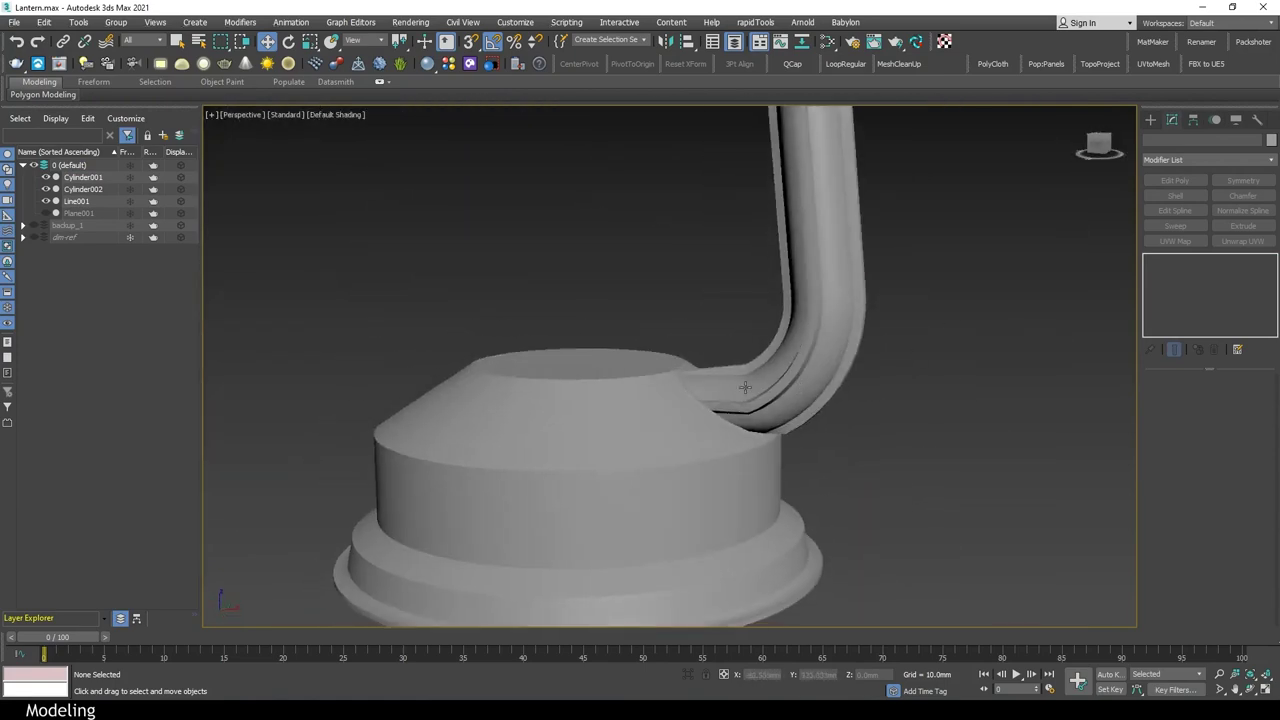
pyautogui.hotkey('shift', 'z')
pyautogui.hotkey('shift', 'z')
pyautogui.click(941, 372)
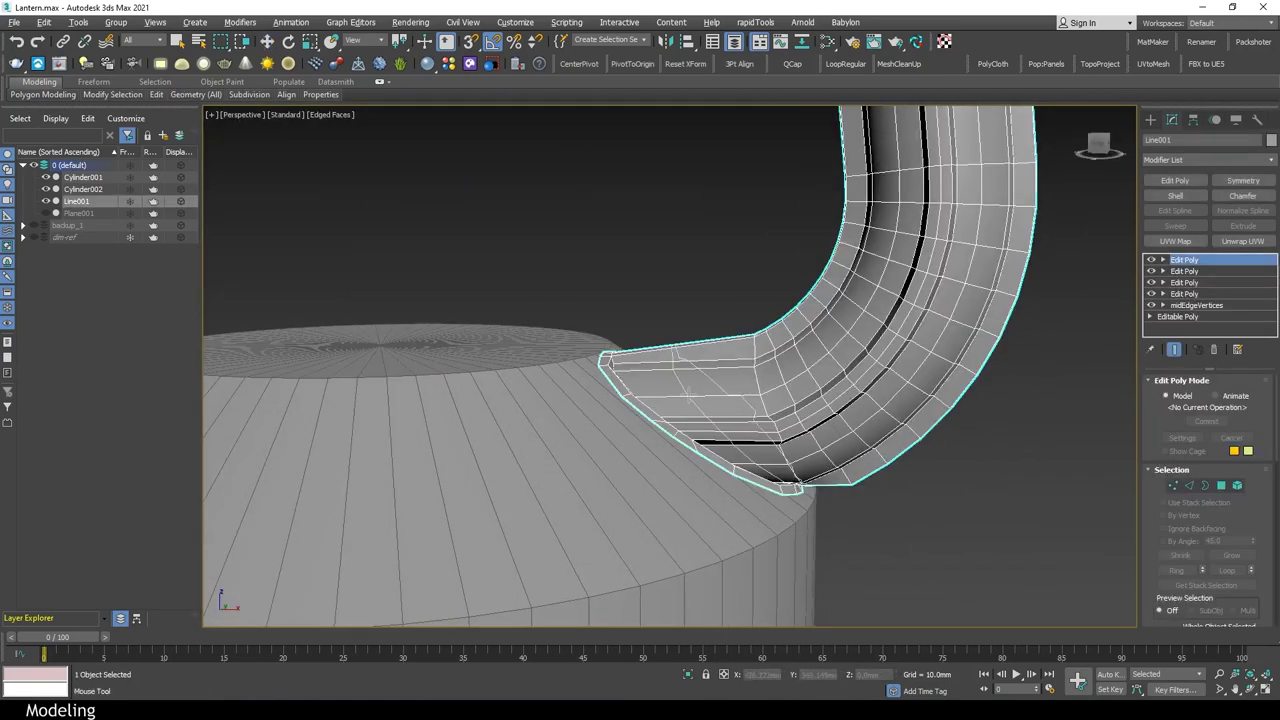
pyautogui.press('1')
pyautogui.click(668, 389)
pyautogui.press('f')
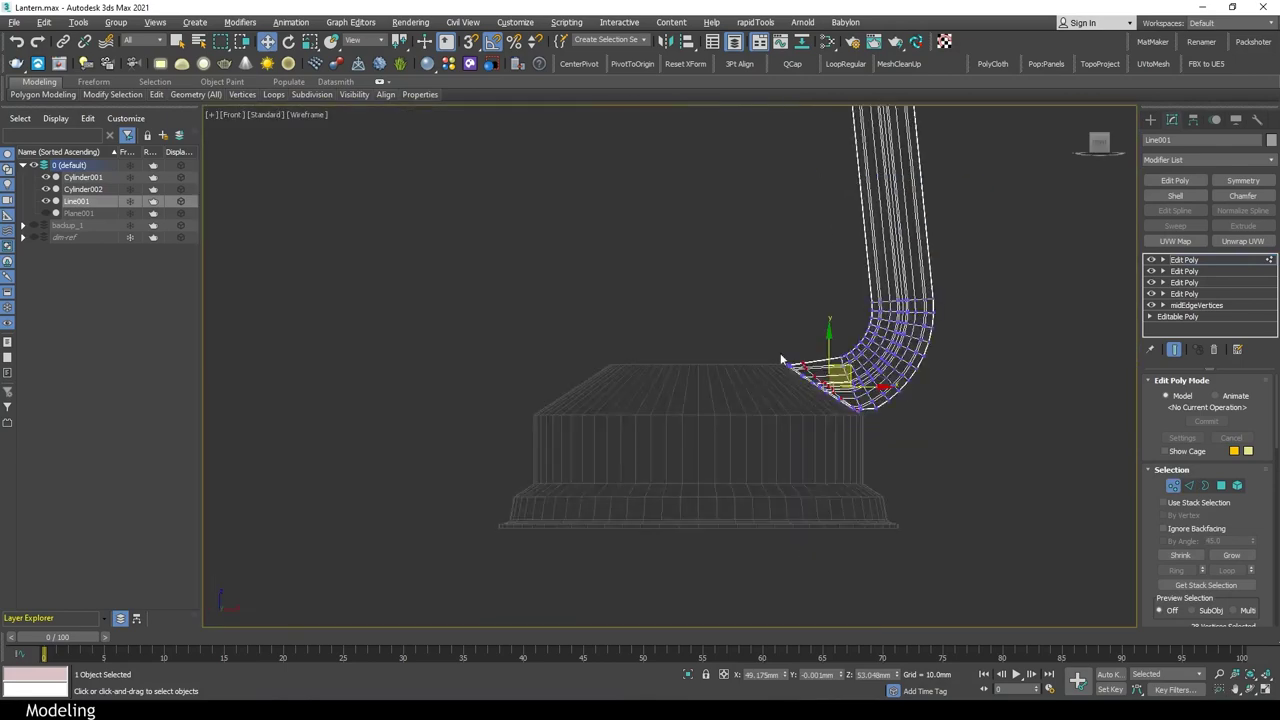
pyautogui.scroll(3, 728, 283)
pyautogui.hotkey('shift', 'z')
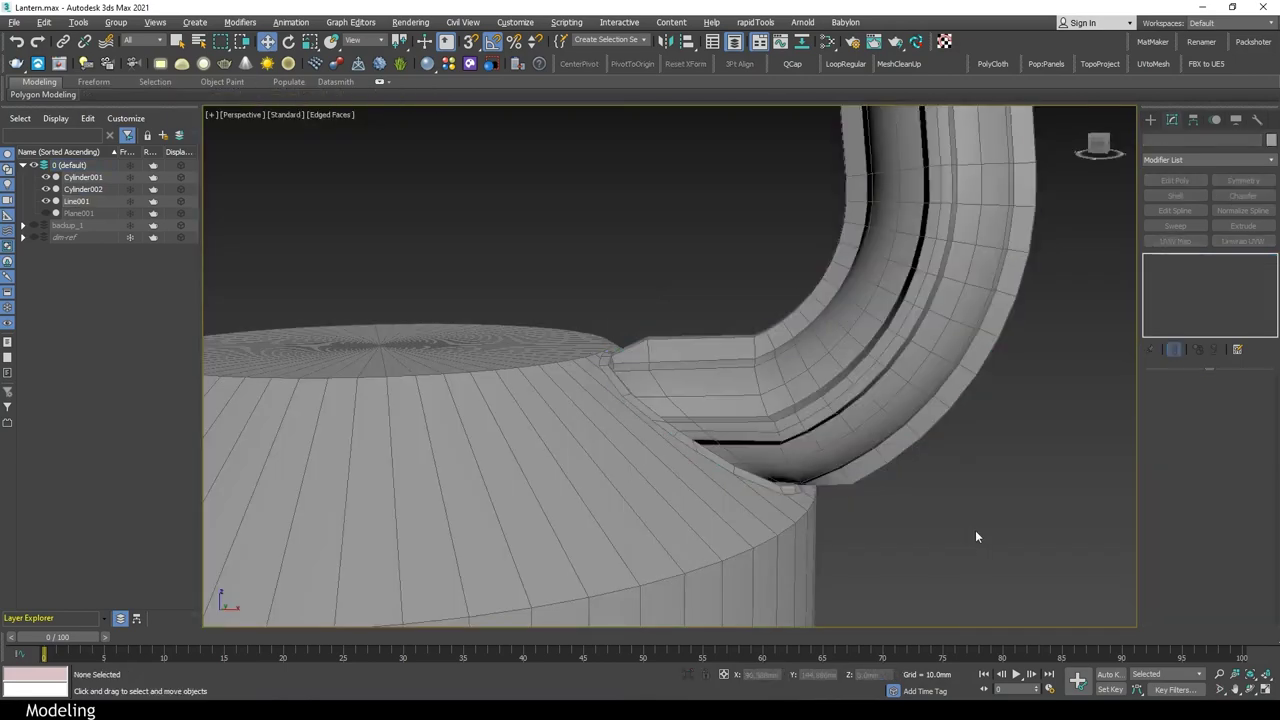
pyautogui.hotkey('shift', 'z')
pyautogui.hotkey('shift', 'z')
pyautogui.hotkey('shift', 'z')
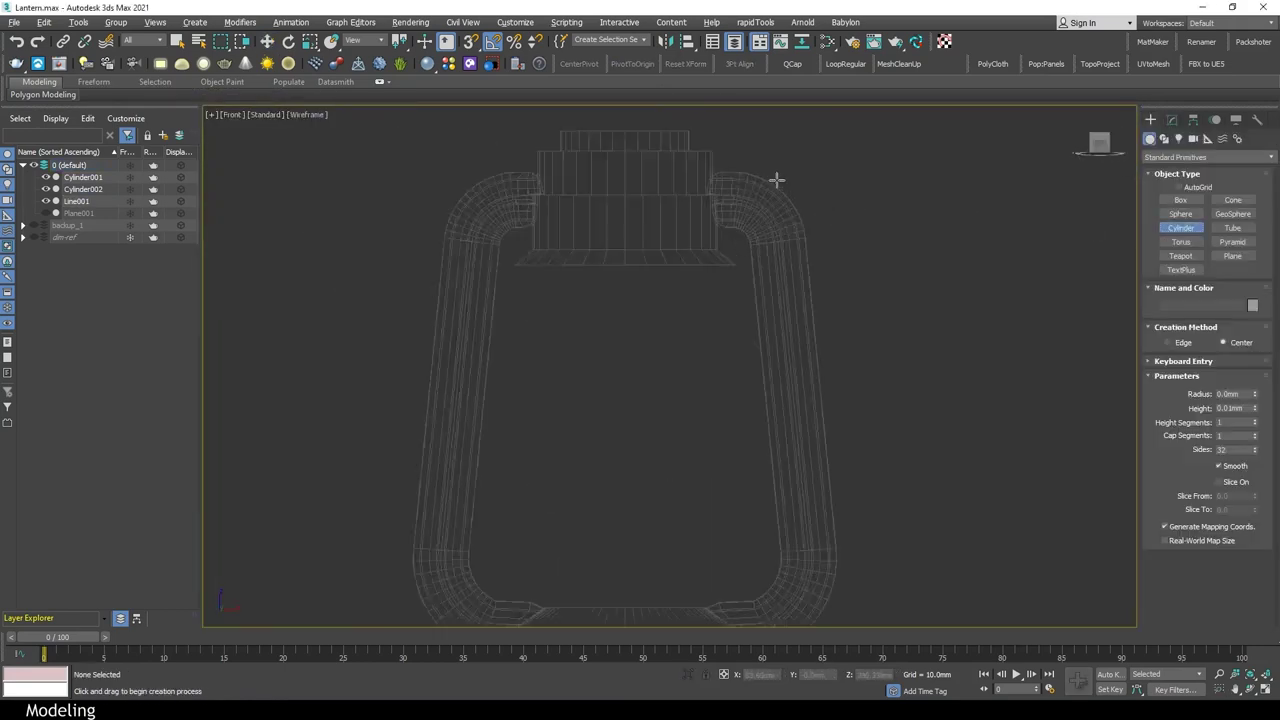
# Place the new cylinder near the frame's top bend and give it 2 cap segments
pyautogui.scroll(2, 897, 284)
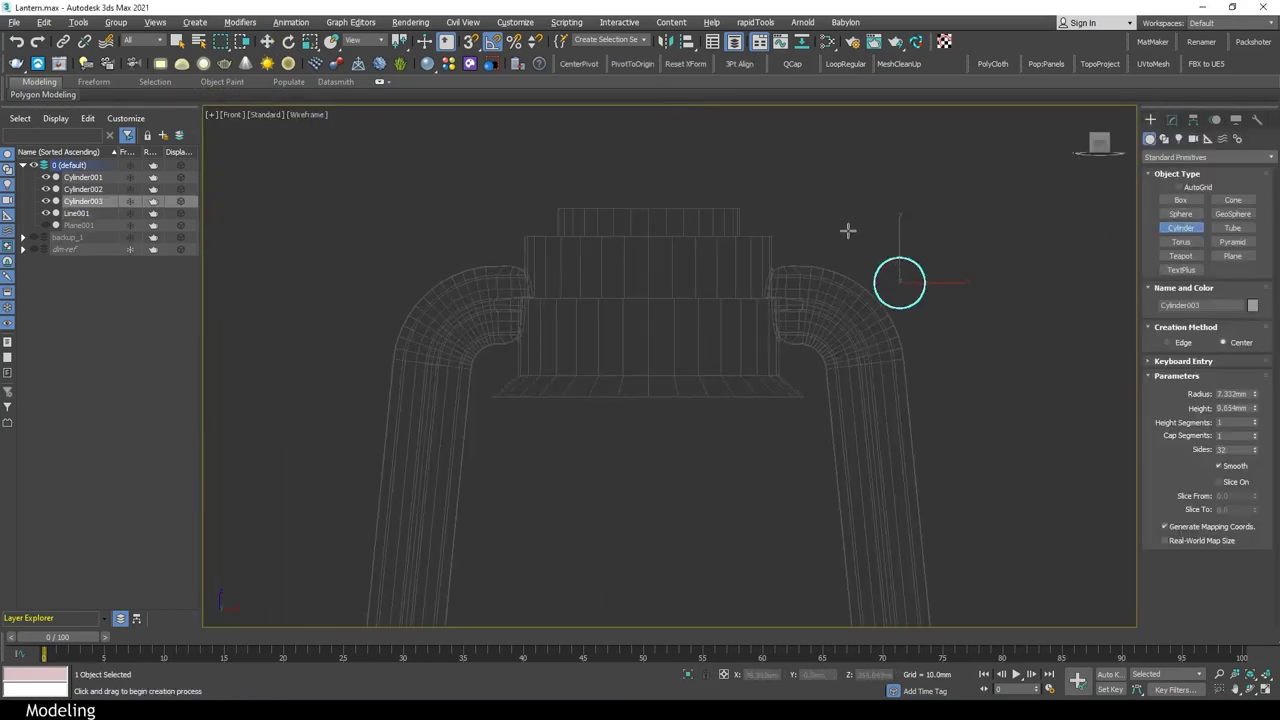
pyautogui.scroll(-3, 874, 289)
pyautogui.scroll(1, 829, 206)
pyautogui.click(1172, 119)
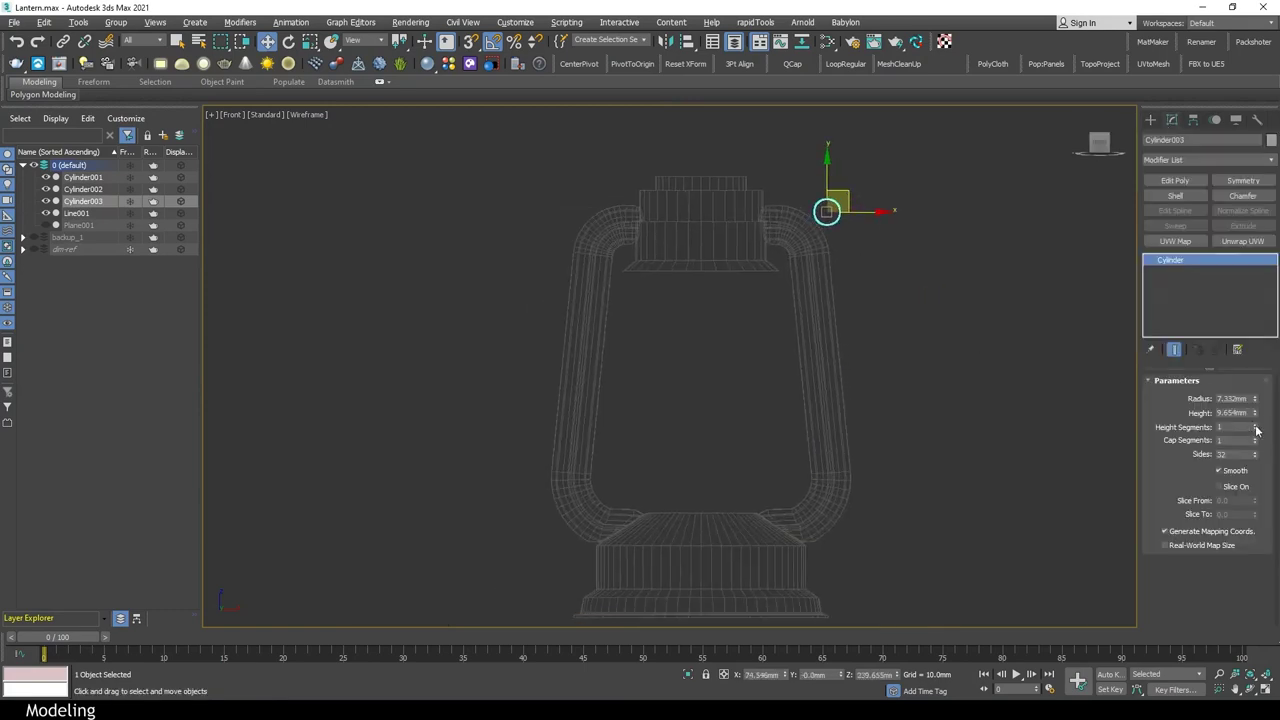
pyautogui.scroll(5, 900, 269)
pyautogui.scroll(-3, 897, 328)
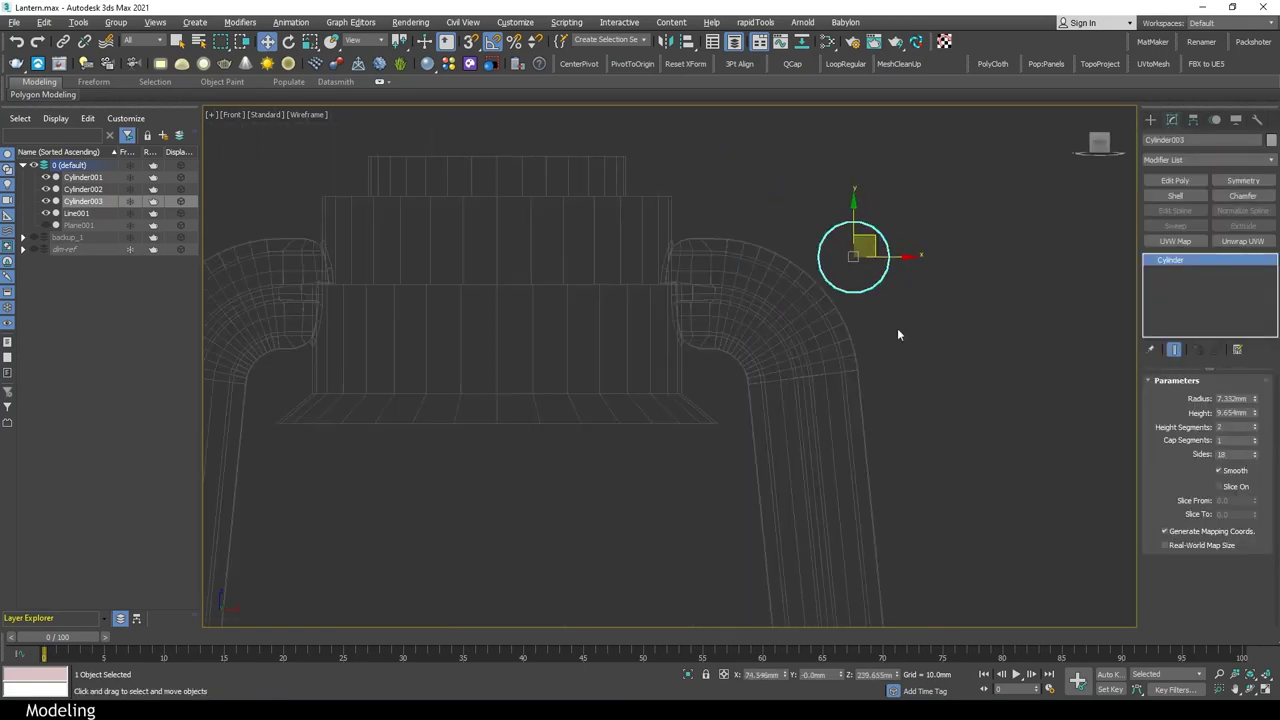
pyautogui.scroll(1, 897, 328)
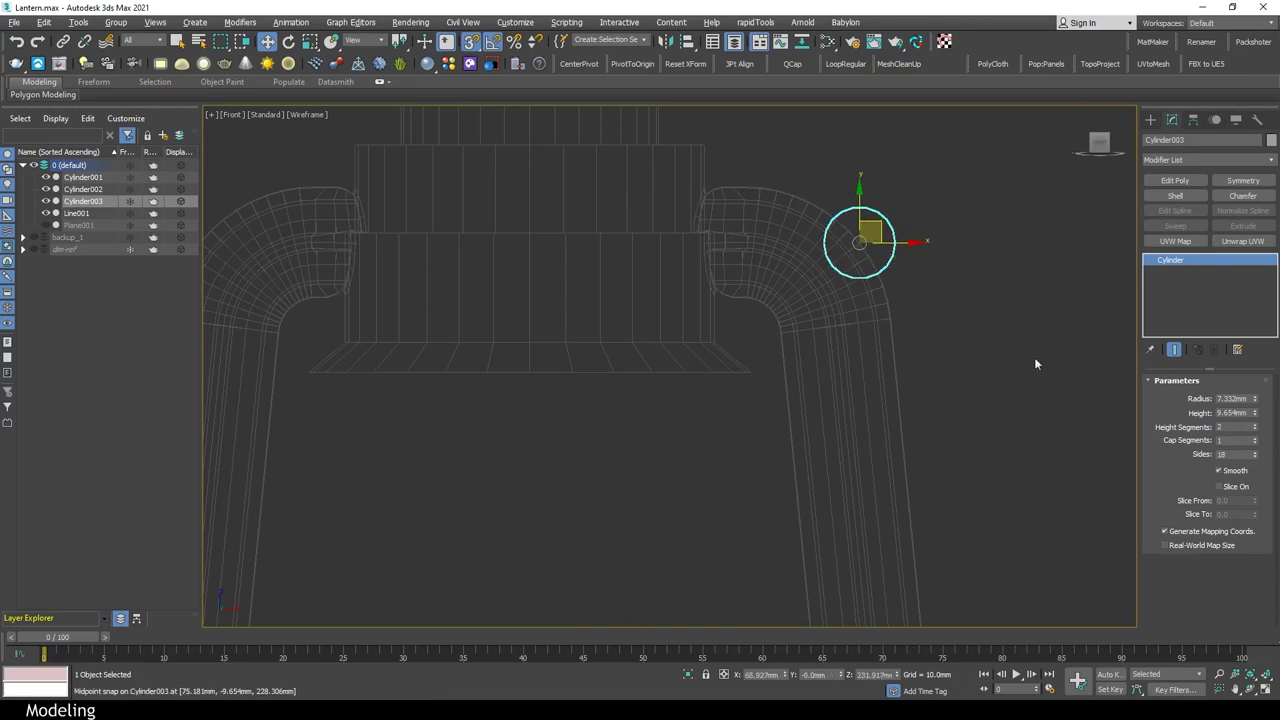
pyautogui.click(1255, 438)
pyautogui.scroll(3, 871, 237)
pyautogui.scroll(2, 830, 243)
# Set the cylinder to 16 sides and tilt it to 52 degrees on Y along the bend
pyautogui.press('e')
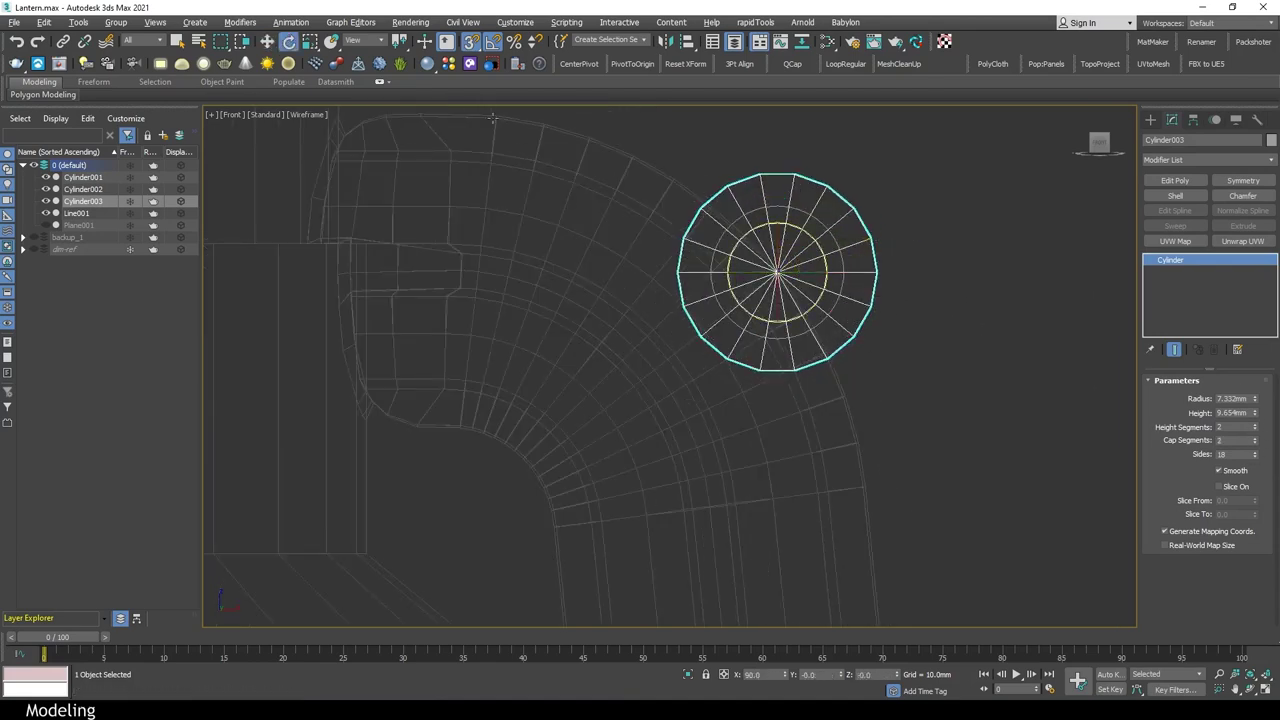
pyautogui.rightClick(290, 42)
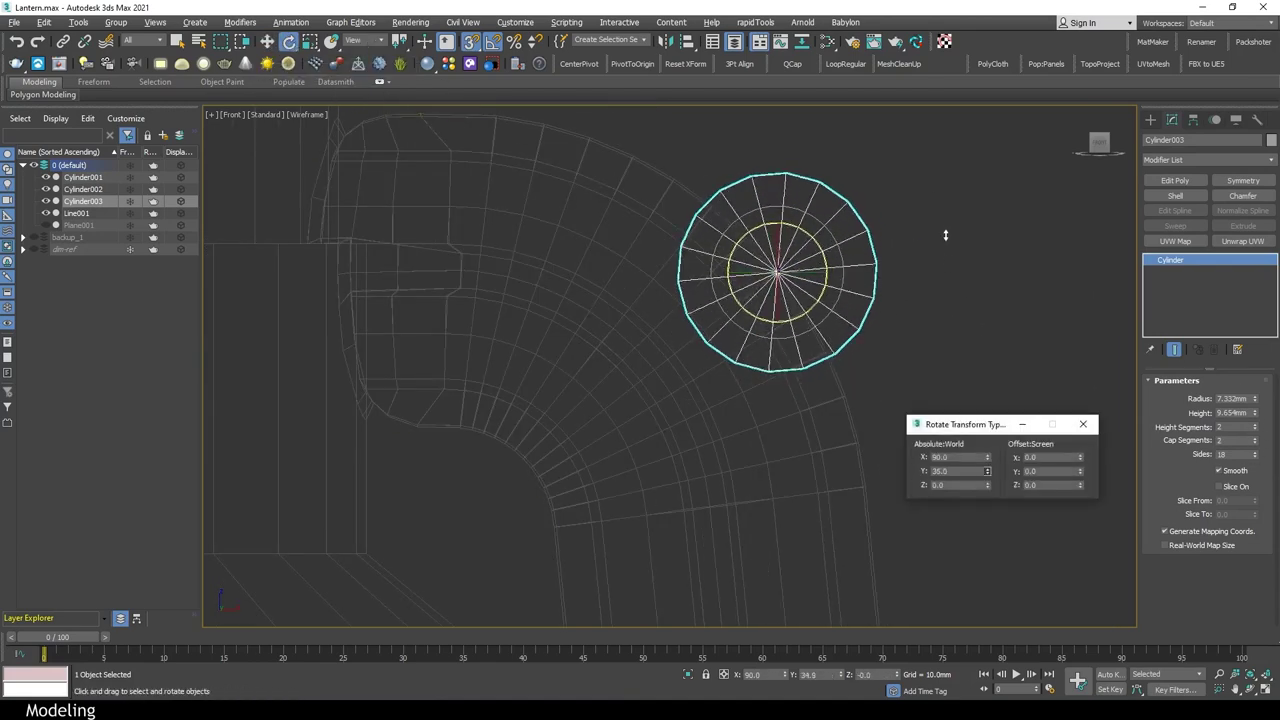
pyautogui.press('w')
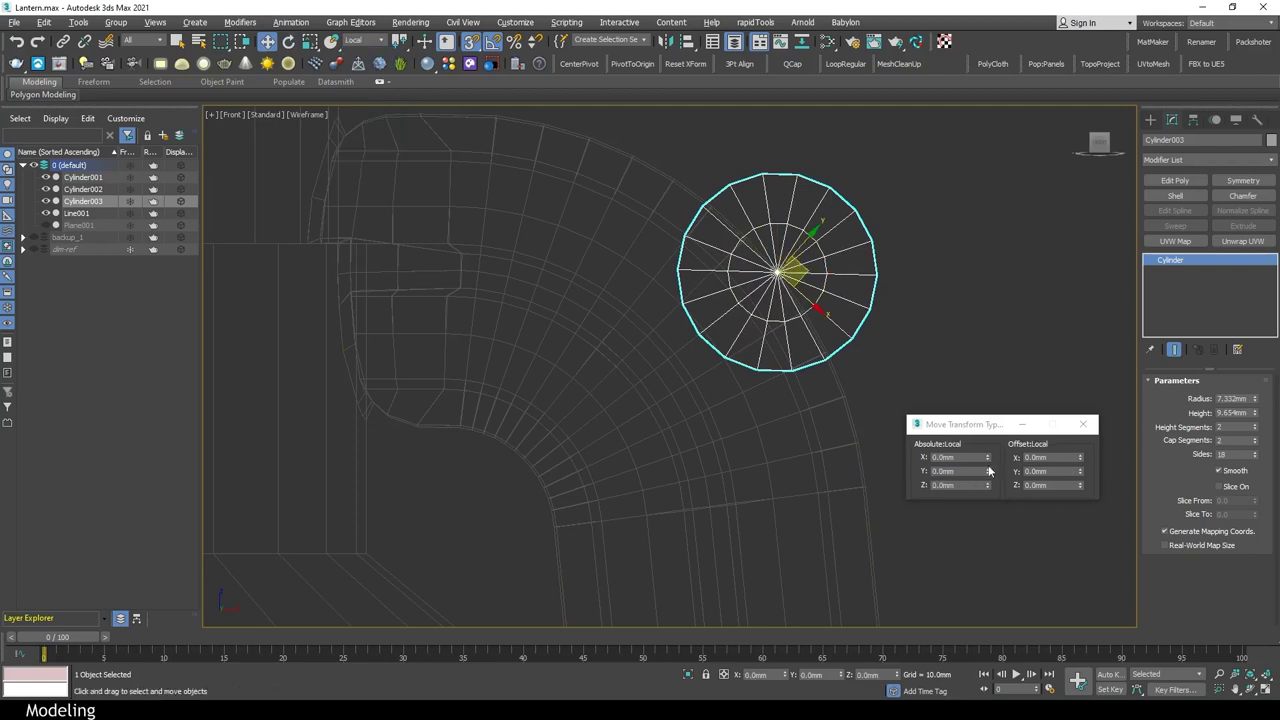
pyautogui.click(1256, 452)
pyautogui.click(1256, 452)
pyautogui.click(1256, 459)
pyautogui.click(1256, 459)
pyautogui.click(1256, 459)
pyautogui.click(1256, 459)
pyautogui.moveTo(988, 477); pyautogui.dragTo(970, 405)
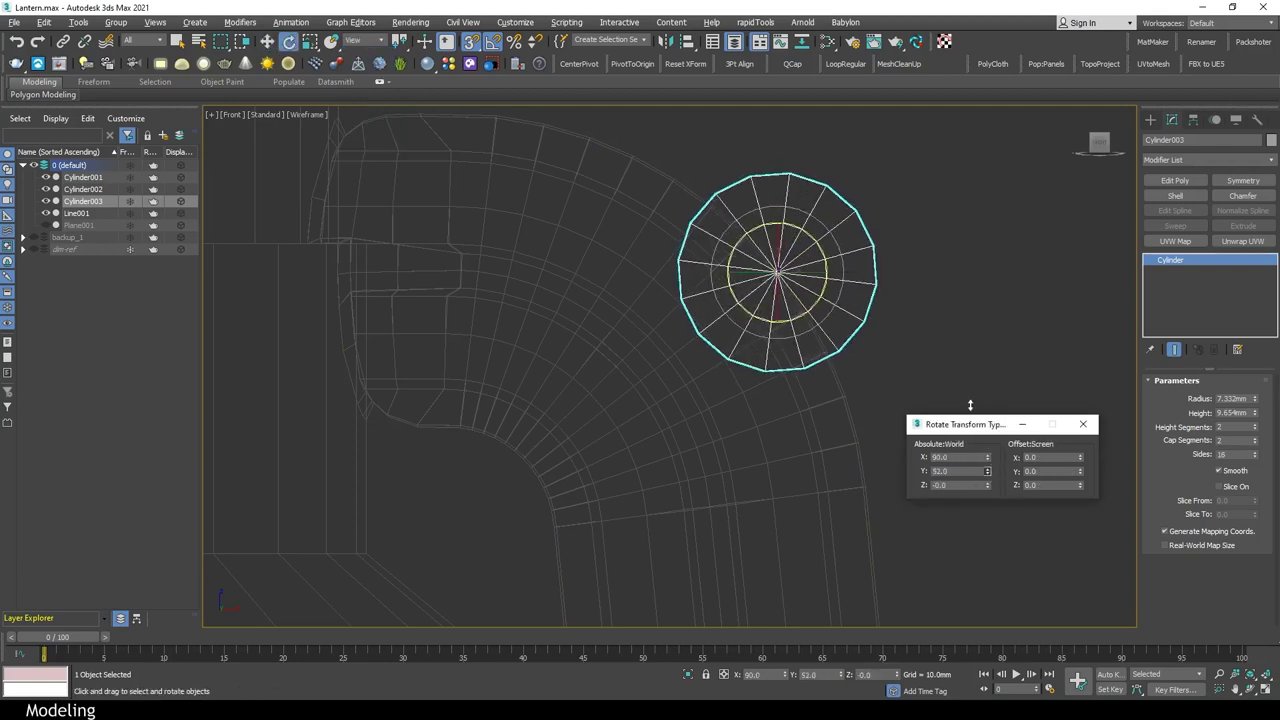
pyautogui.press('w')
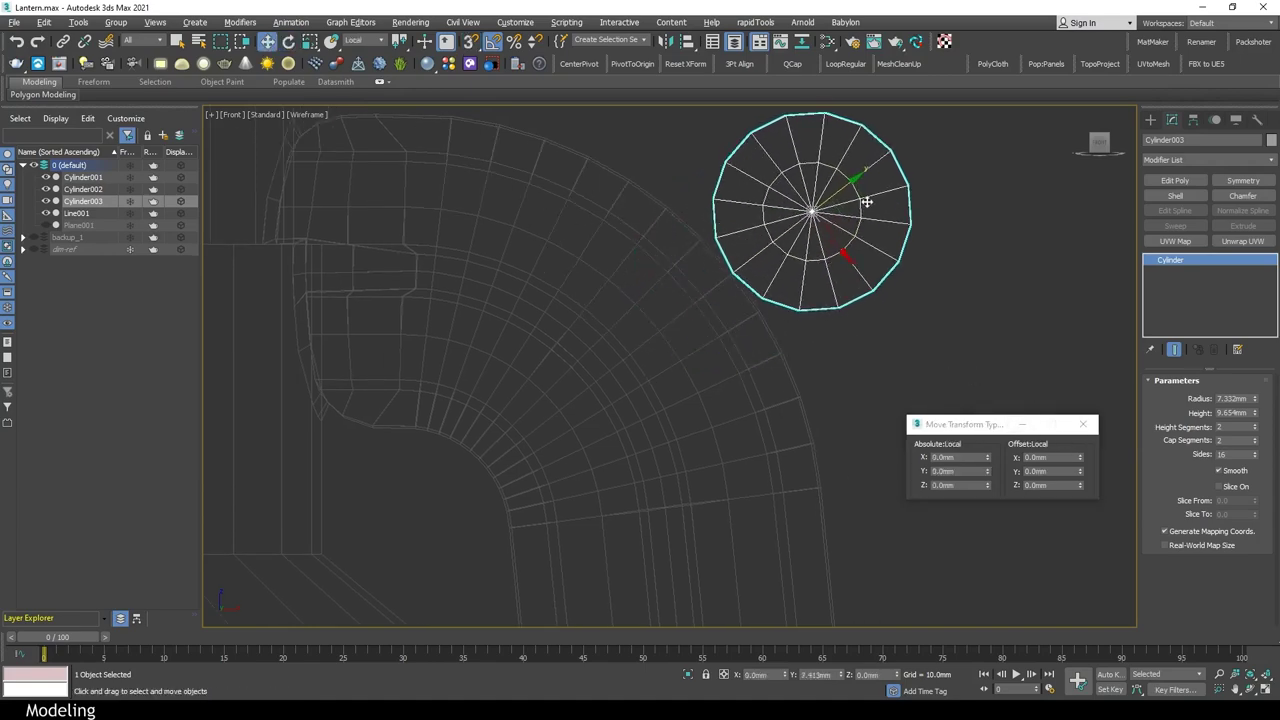
pyautogui.scroll(-5, 843, 390)
pyautogui.click(1082, 424)
# Thin the cylinder to a height of 2.51mm
pyautogui.press('t')
pyautogui.scroll(5, 870, 380)
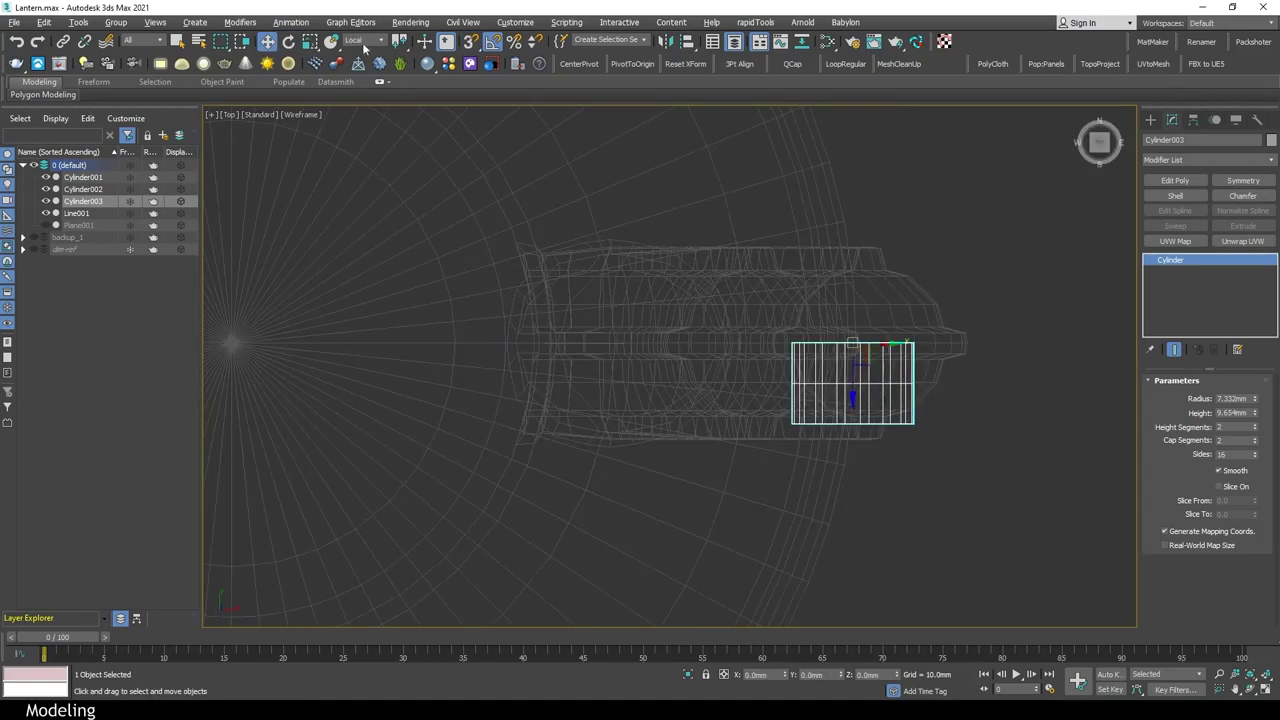
pyautogui.scroll(5, 797, 349)
pyautogui.moveTo(1254, 412); pyautogui.dragTo(1254, 470)
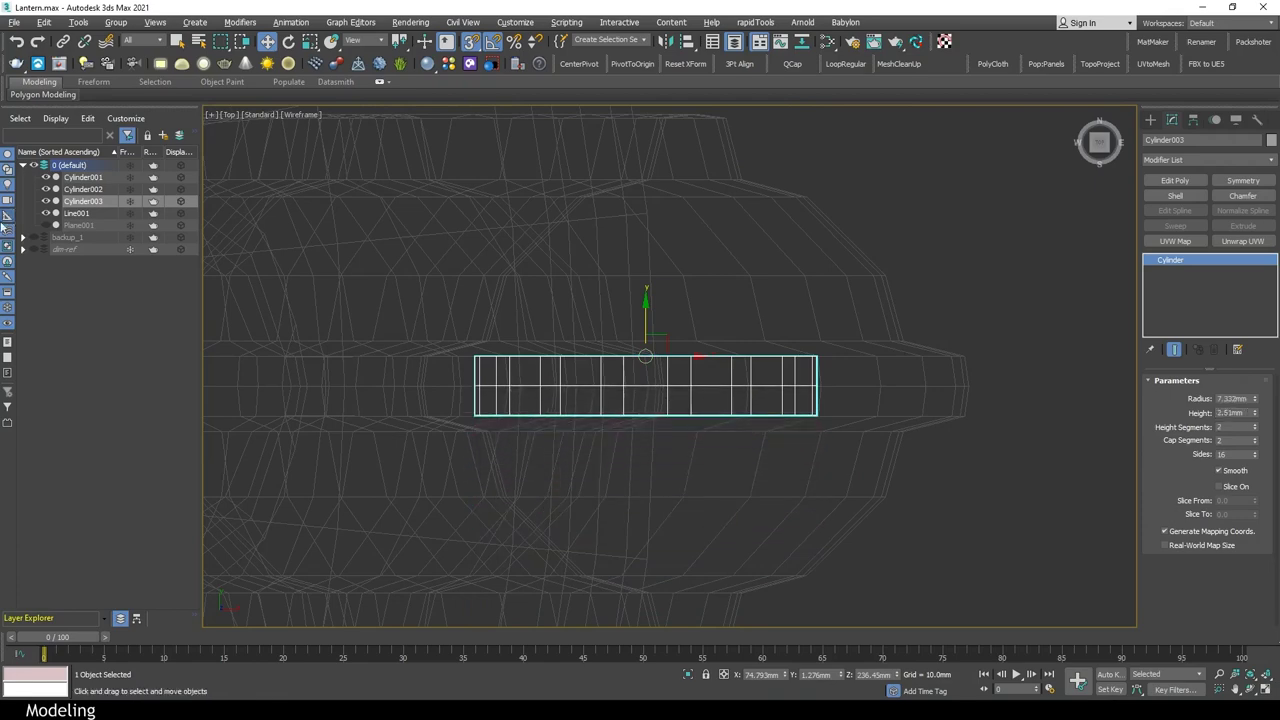
pyautogui.scroll(5, 800, 485)
pyautogui.scroll(3, 726, 524)
# Add Edit Poly, inset the cap faces and connect the ring of edges
pyautogui.click(1175, 181)
pyautogui.scroll(-5, 466, 280)
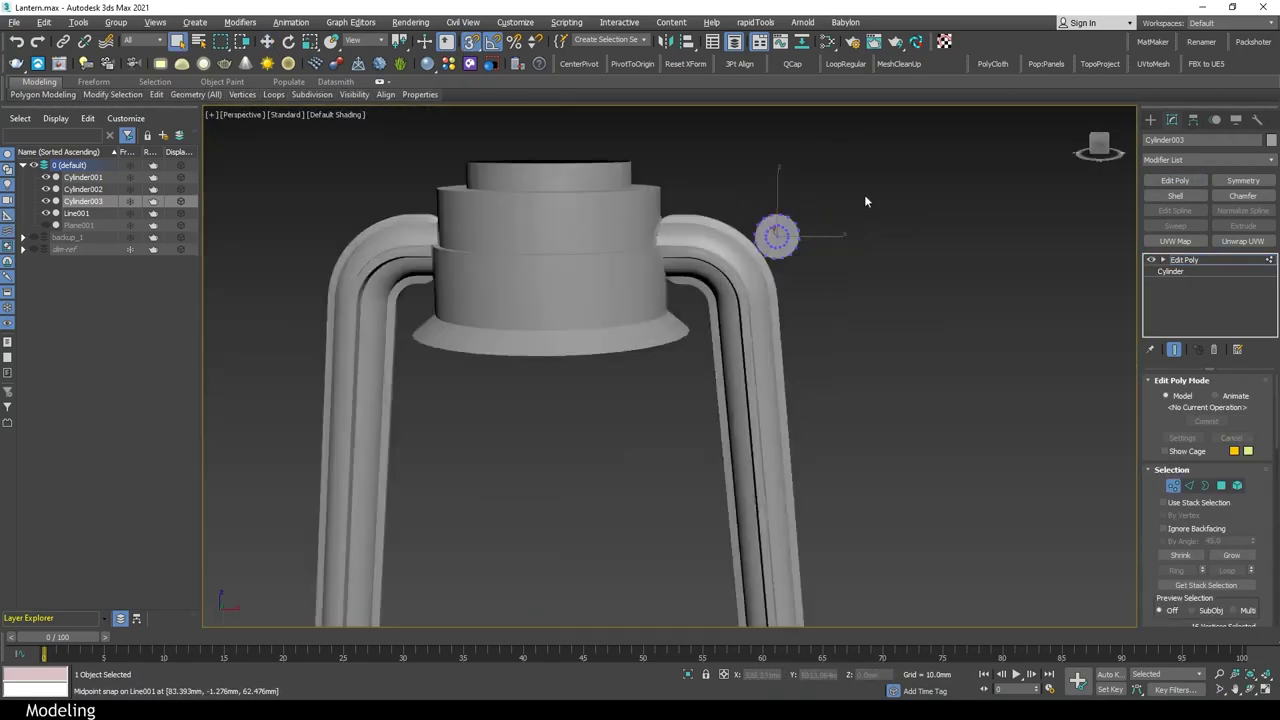
pyautogui.scroll(5, 902, 224)
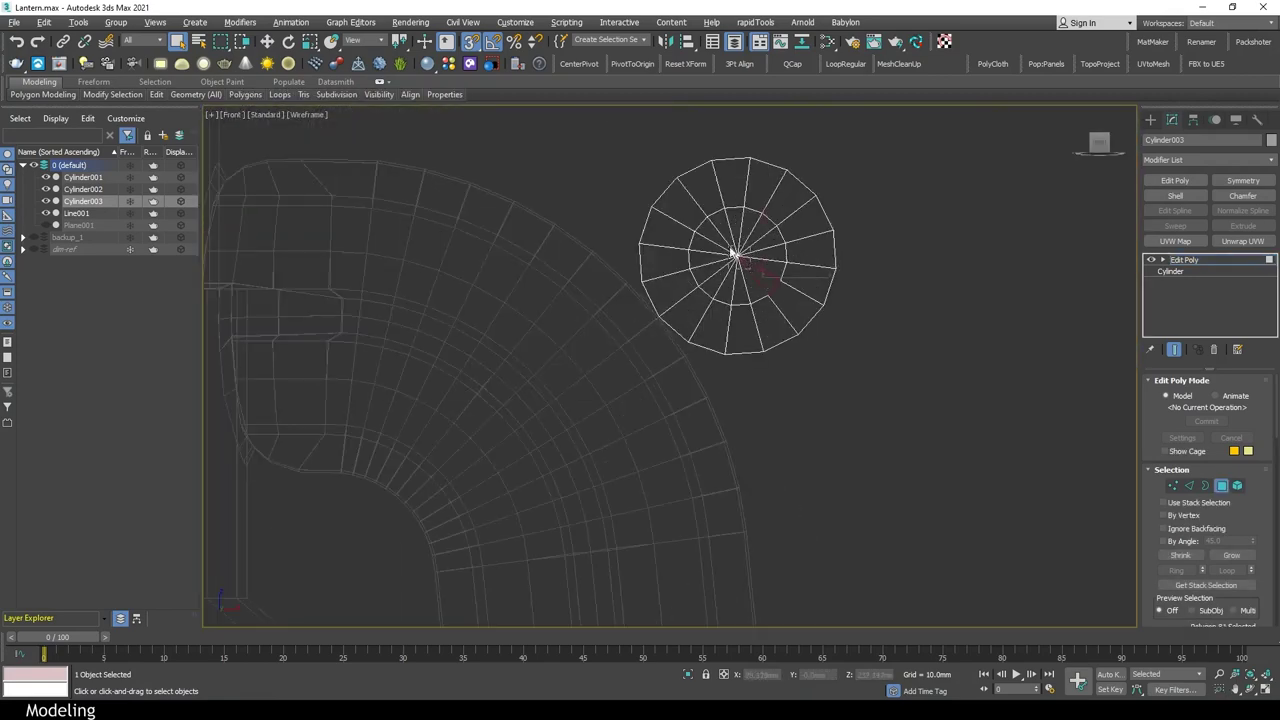
pyautogui.click(737, 255)
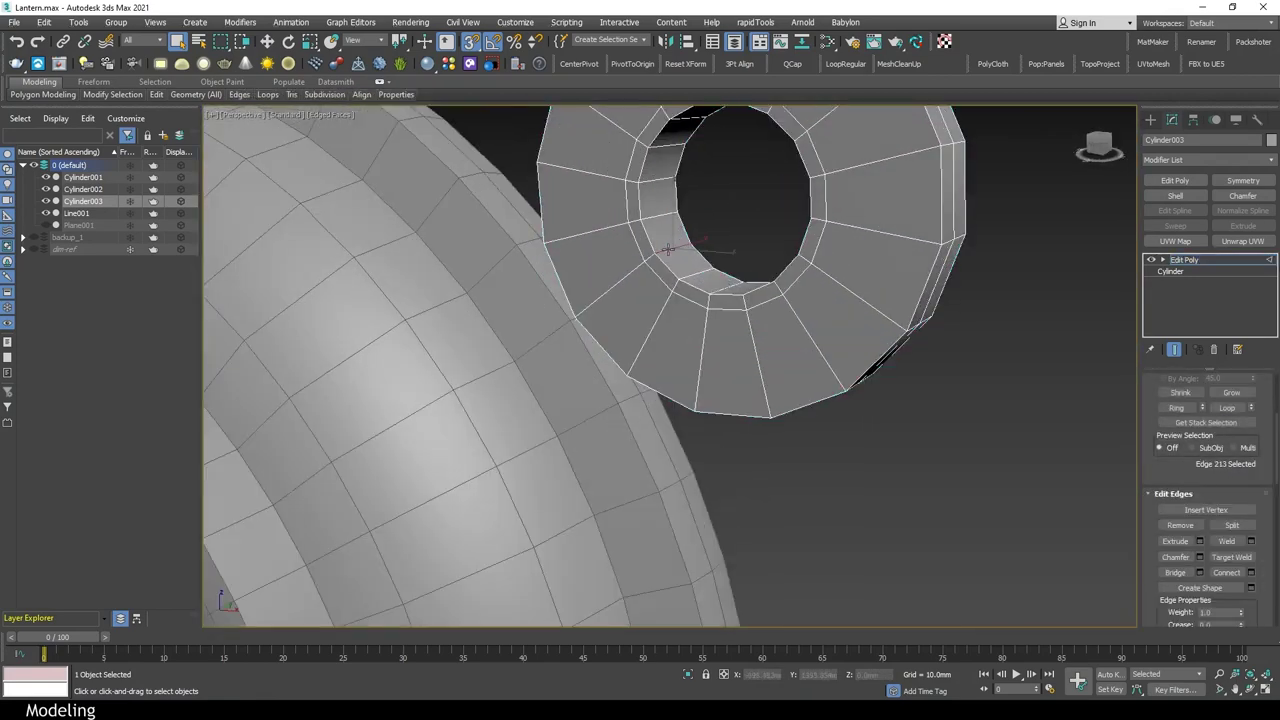
pyautogui.click(1251, 572)
pyautogui.moveTo(1100, 500)
pyautogui.keyDown('alt'); pyautogui.mouseDown(button='middle')
pyautogui.moveTo(966, 433)
pyautogui.moveTo(930, 293)
pyautogui.mouseUp(button='middle'); pyautogui.keyUp('alt')
pyautogui.scroll(-4, 800, 415)
# Remove the hole faces at polygon level and review the hollow eyelet from front and perspective
pyautogui.press('4')
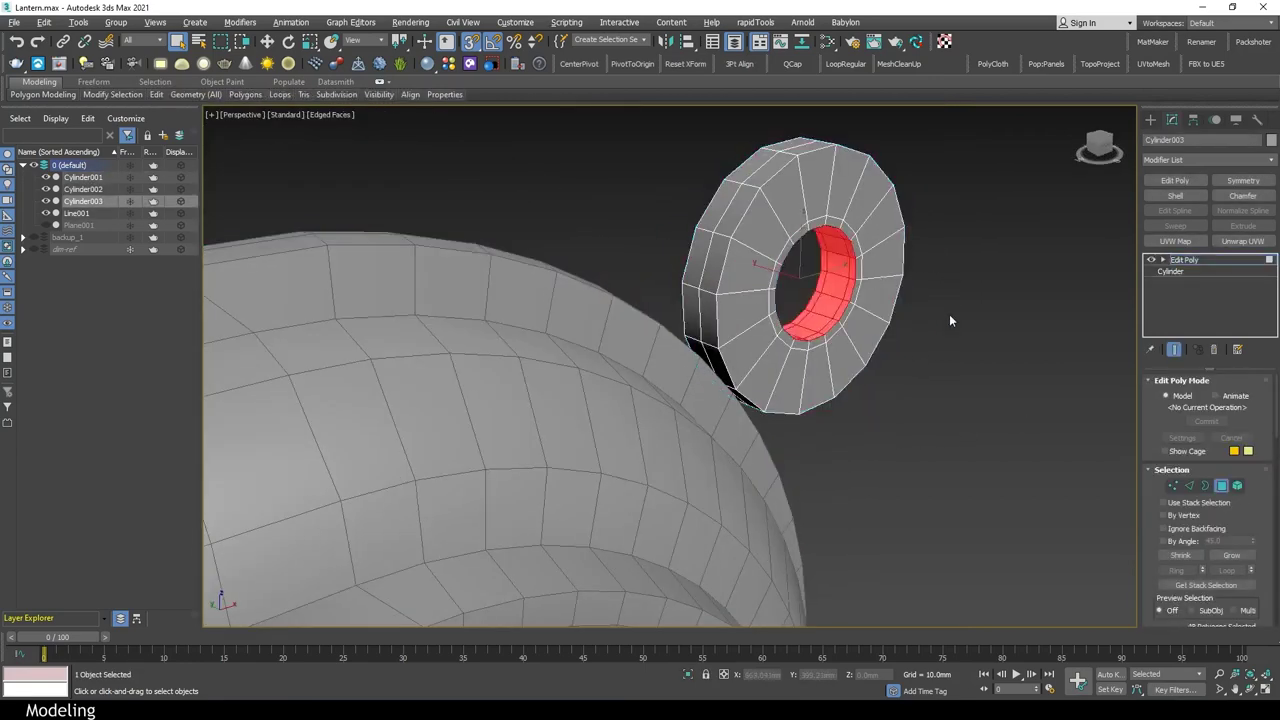
pyautogui.hotkey('ctrl', 'a')
pyautogui.press('f')
pyautogui.press('F3')
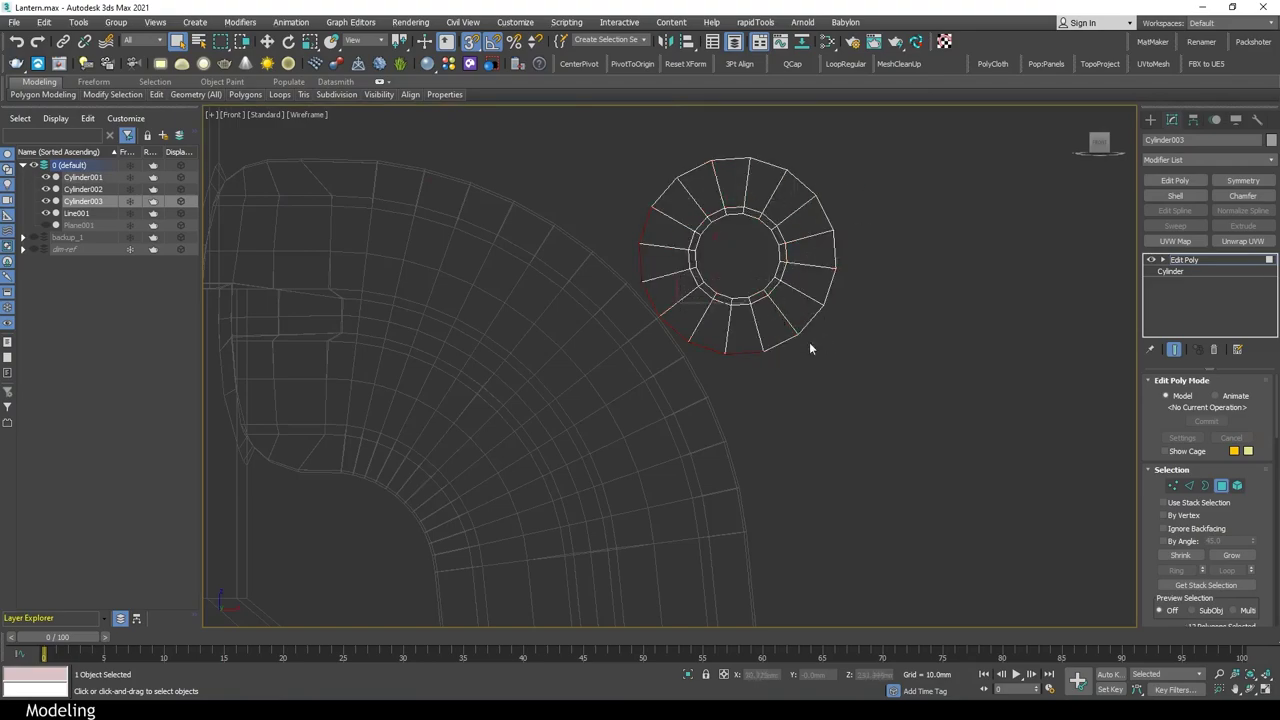
pyautogui.press('p')
pyautogui.press('F3')
pyautogui.moveTo(861, 493)
pyautogui.keyDown('alt'); pyautogui.mouseDown(button='middle')
pyautogui.moveTo(769, 428)
pyautogui.moveTo(886, 487)
pyautogui.mouseUp(button='middle'); pyautogui.keyUp('alt')
pyautogui.click(1185, 260)
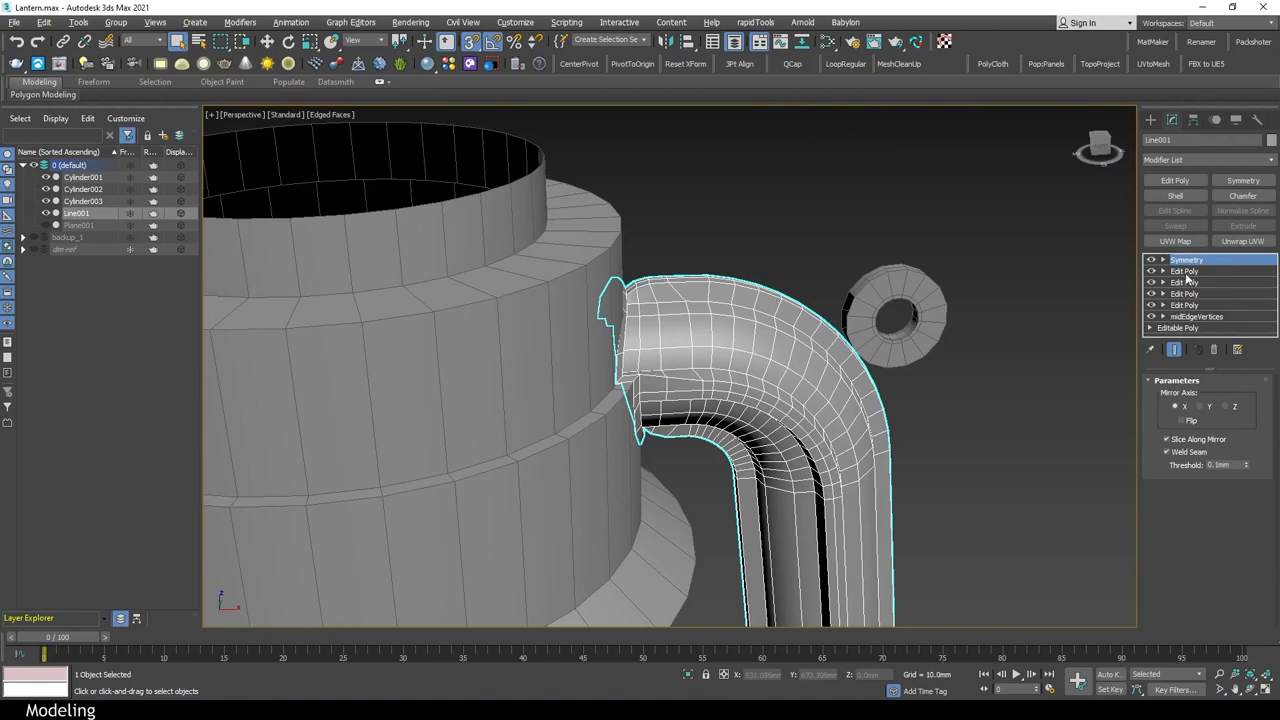
pyautogui.click(1214, 349)
# Pick a vertex at the top of the bend in the Front wireframe view
pyautogui.scroll(3, 700, 400)
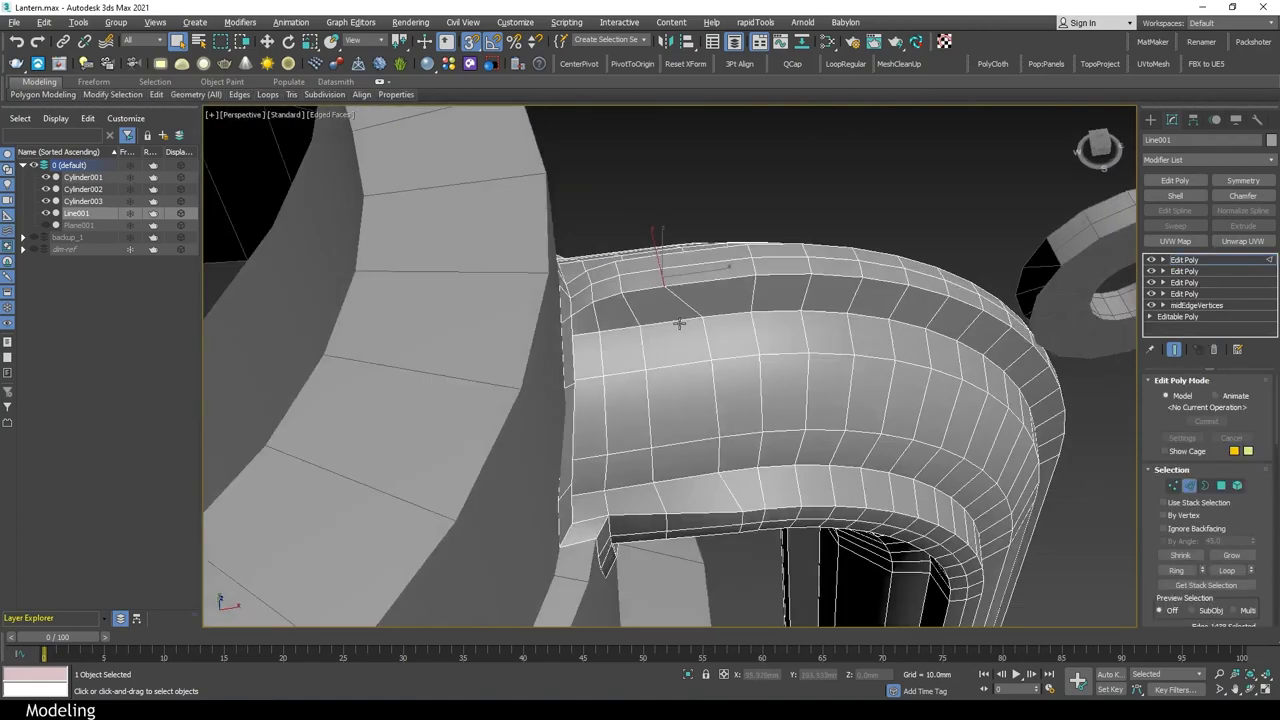
pyautogui.press('f')
pyautogui.press('F3')
pyautogui.press('1')
pyautogui.click(558, 244)
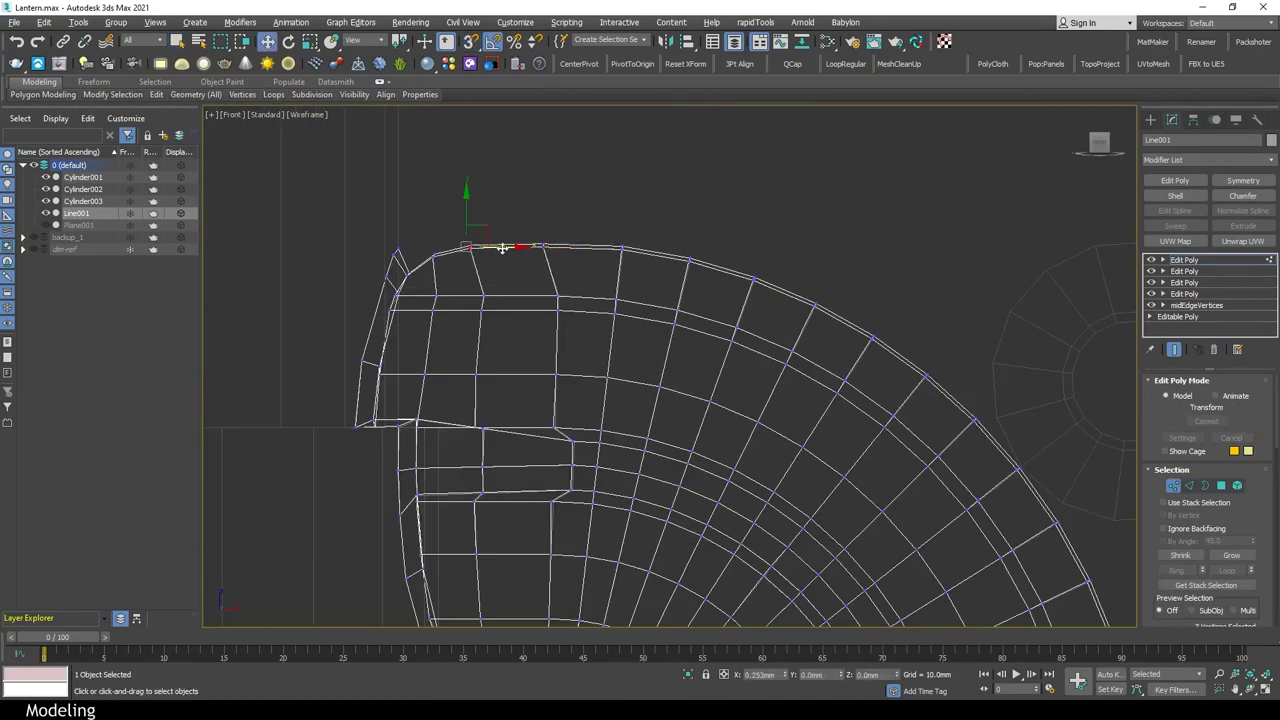
pyautogui.press('p')
pyautogui.press('F3')
pyautogui.press('1')
pyautogui.press('q')
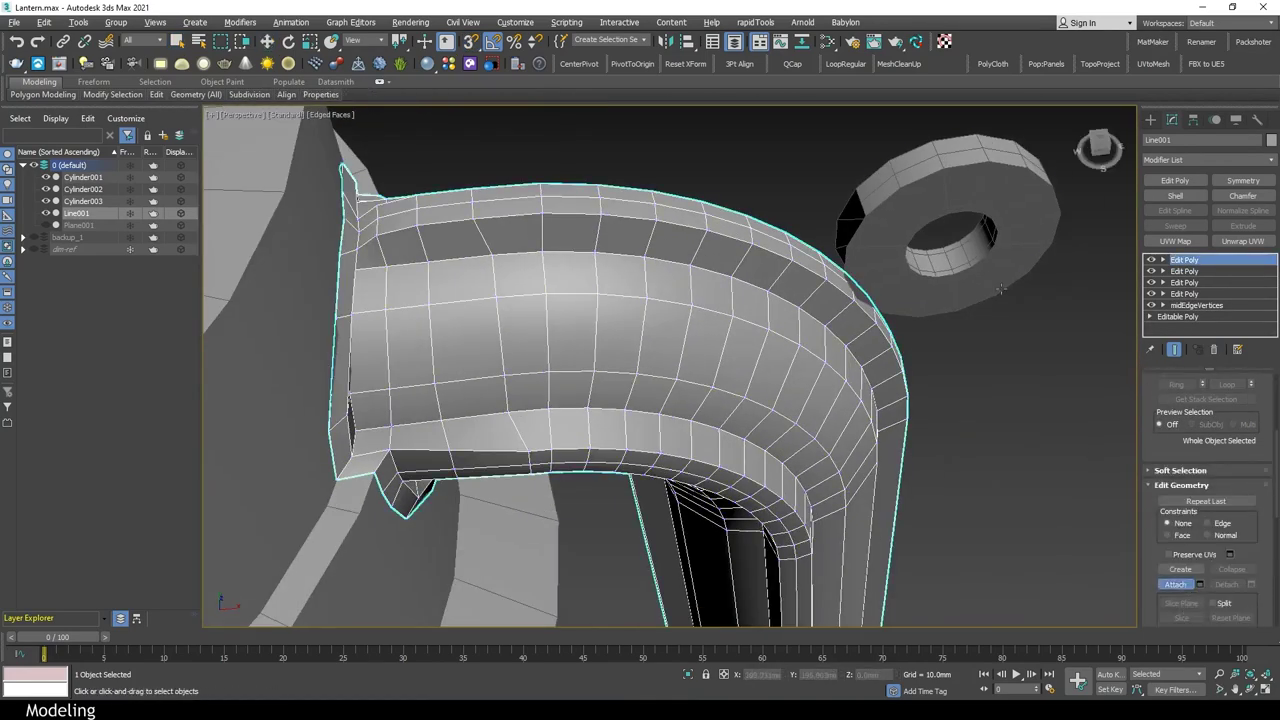
# Select the bend edges facing the eyelet ring
pyautogui.scroll(-2, 977, 407)
pyautogui.keyDown('alt'); pyautogui.moveTo(977, 407); pyautogui.dragTo(860, 360, button='middle'); pyautogui.keyUp('alt')
pyautogui.press('4')
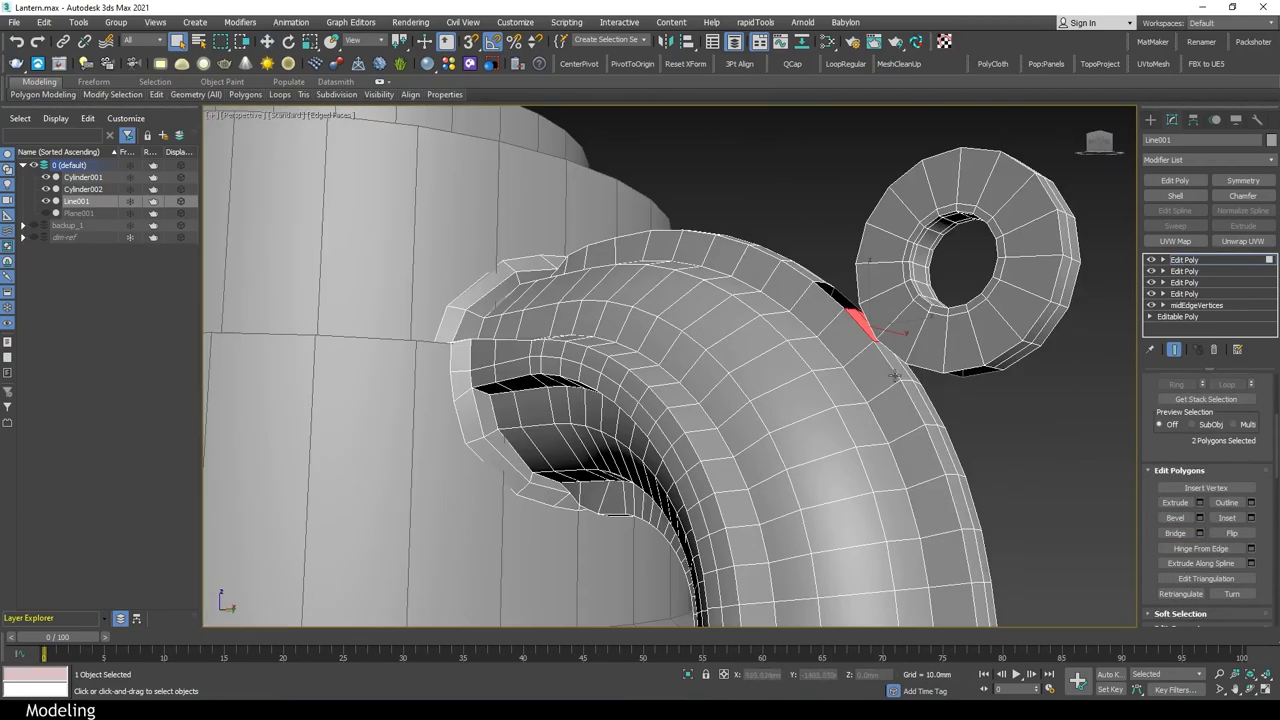
pyautogui.moveTo(865, 311)
pyautogui.keyDown('alt'); pyautogui.mouseDown(button='middle')
pyautogui.moveTo(869, 404)
pyautogui.moveTo(890, 425)
pyautogui.moveTo(928, 405)
pyautogui.mouseUp(button='middle'); pyautogui.keyUp('alt')
pyautogui.press('2')
pyautogui.click(890, 425)
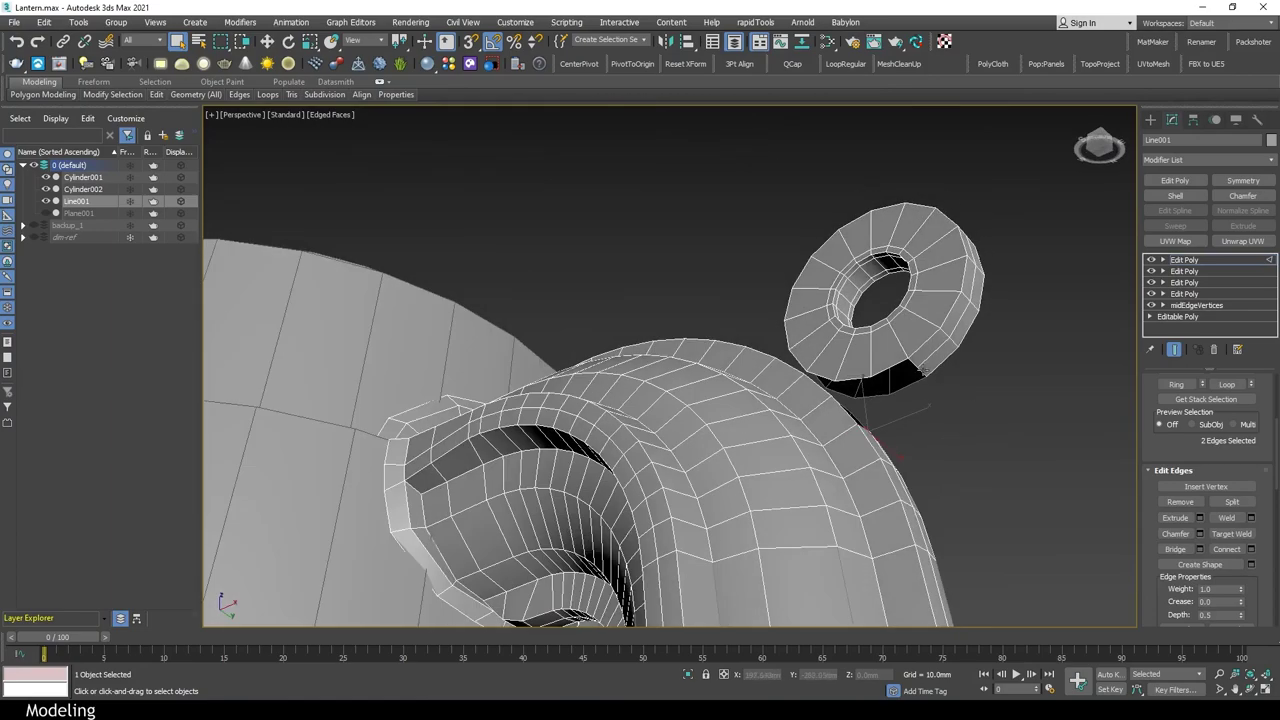
pyautogui.moveTo(1036, 441)
pyautogui.keyDown('alt'); pyautogui.mouseDown(button='middle')
pyautogui.moveTo(949, 454)
pyautogui.moveTo(900, 440)
pyautogui.mouseUp(button='middle'); pyautogui.keyUp('alt')
pyautogui.hotkey('ctrl', 'z')
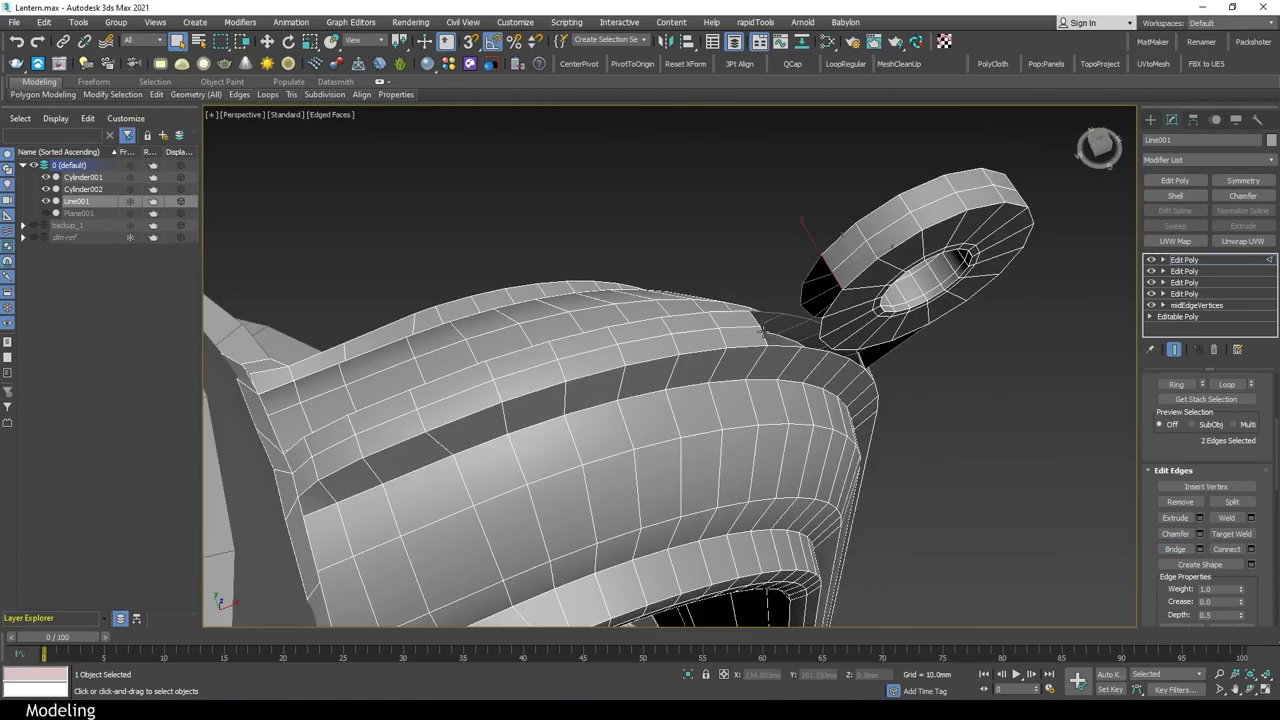
pyautogui.keyDown('alt'); pyautogui.moveTo(878, 349); pyautogui.dragTo(805, 388, button='middle'); pyautogui.keyUp('alt')
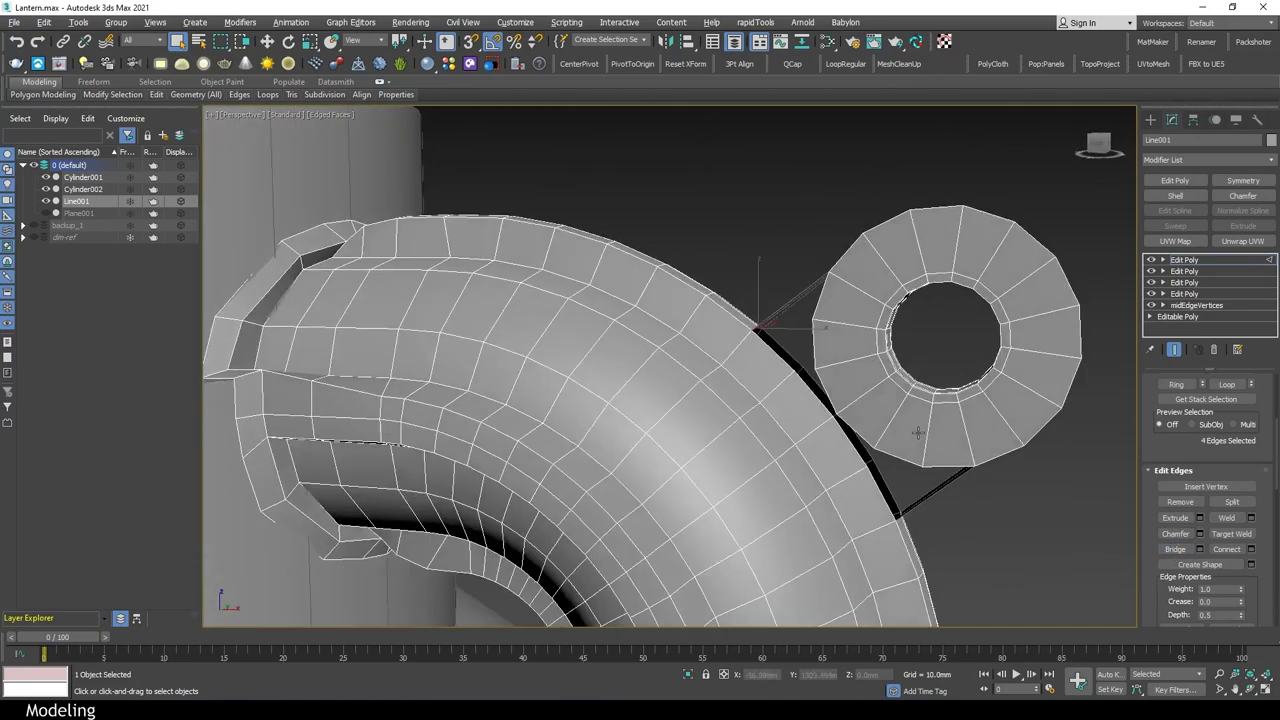
# Bridge the first gap between the bend arc and the ring with a face
pyautogui.hotkey('alt', 'w')
pyautogui.middleClick(727, 262)
pyautogui.hotkey('alt', 'w')
pyautogui.press('4')
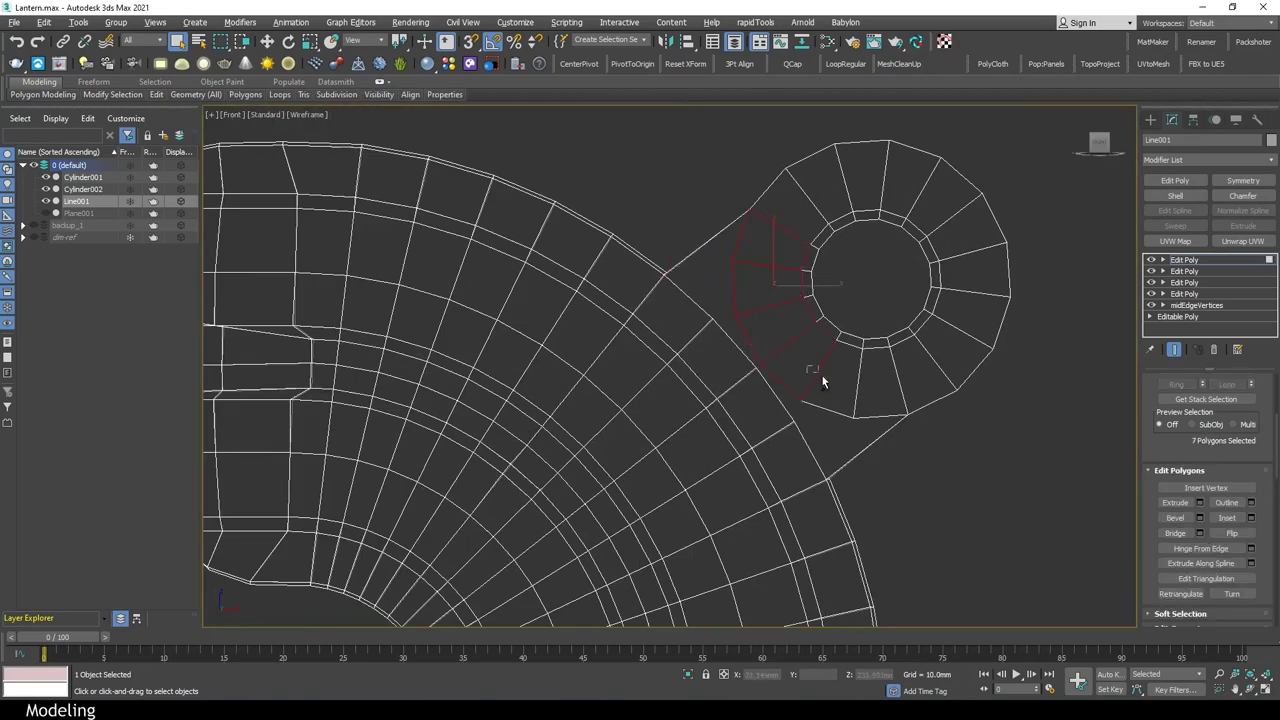
pyautogui.press('2')
pyautogui.press('p')
pyautogui.scroll(3, 976, 485)
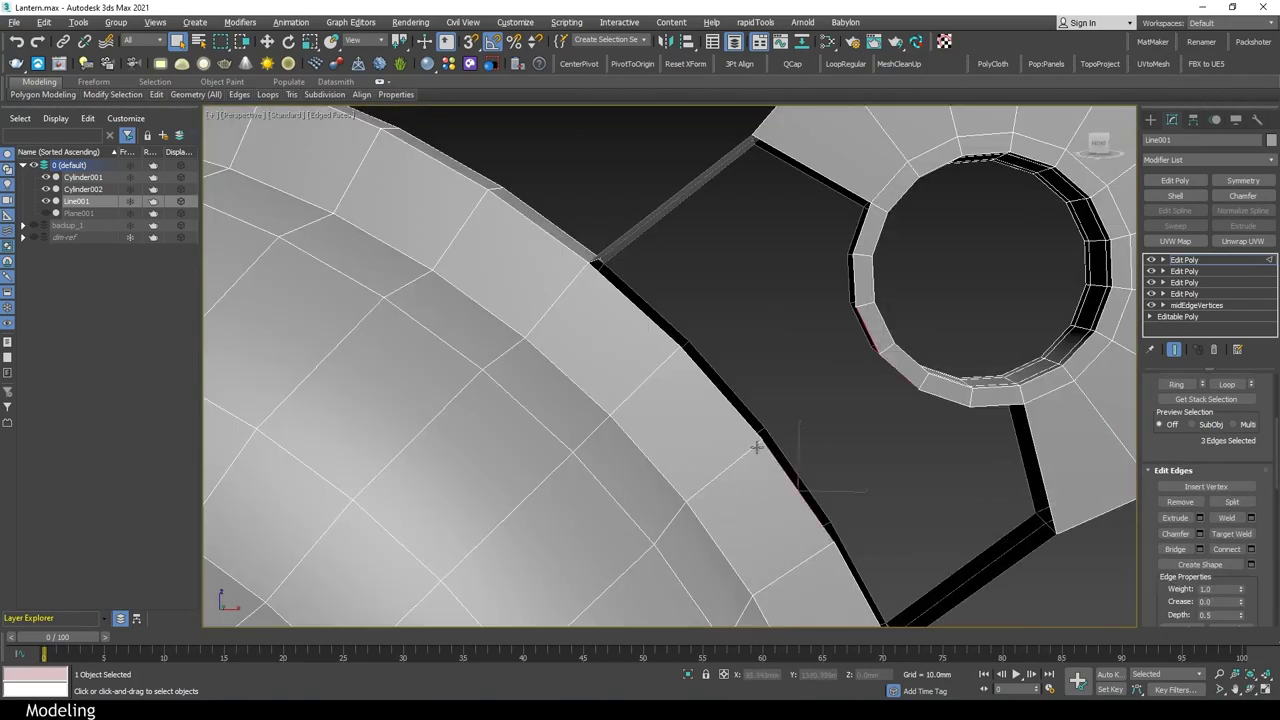
pyautogui.keyDown('alt'); pyautogui.moveTo(976, 485); pyautogui.dragTo(807, 385, button='middle'); pyautogui.keyUp('alt')
pyautogui.click(1175, 549)
# Bridge the second gap between the frame arm and the ring
pyautogui.moveTo(946, 456)
pyautogui.keyDown('alt'); pyautogui.mouseDown(button='middle')
pyautogui.moveTo(802, 469)
pyautogui.moveTo(900, 504)
pyautogui.moveTo(793, 366)
pyautogui.mouseUp(button='middle'); pyautogui.keyUp('alt')
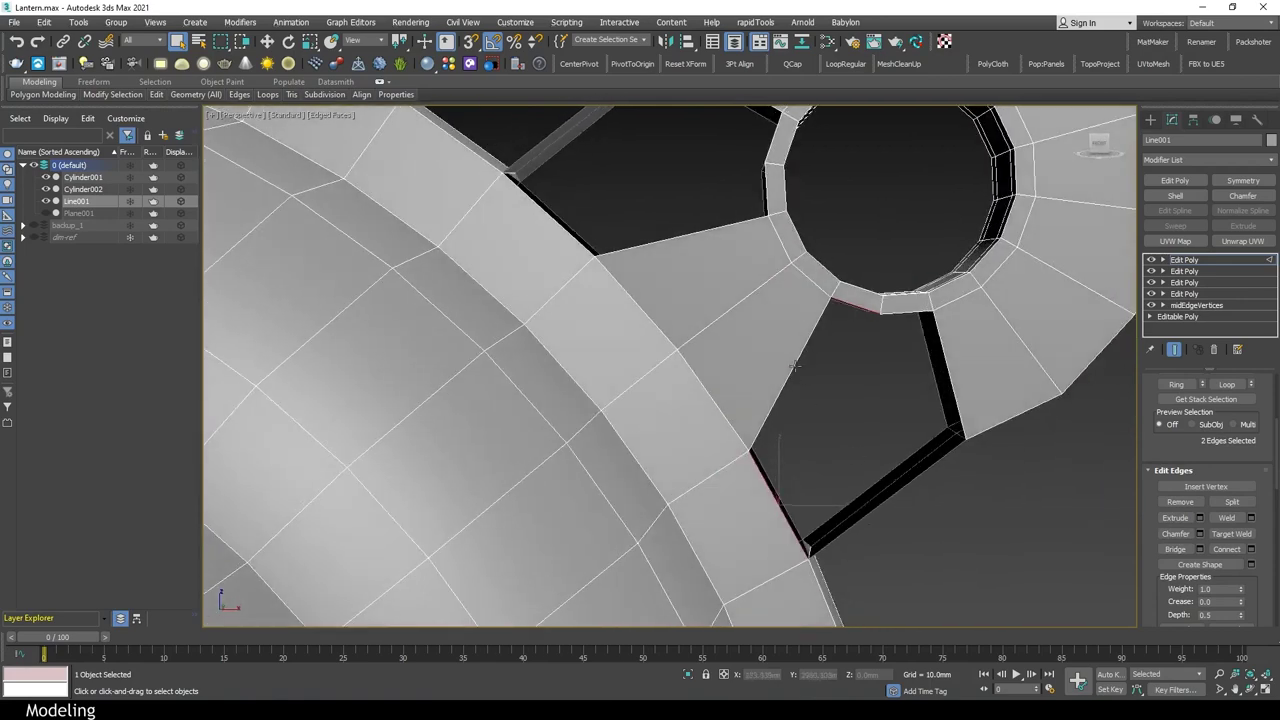
pyautogui.moveTo(1156, 537)
pyautogui.keyDown('alt'); pyautogui.mouseDown(button='middle')
pyautogui.moveTo(985, 503)
pyautogui.moveTo(932, 526)
pyautogui.moveTo(926, 454)
pyautogui.moveTo(715, 318)
pyautogui.mouseUp(button='middle'); pyautogui.keyUp('alt')
pyautogui.click(1176, 549)
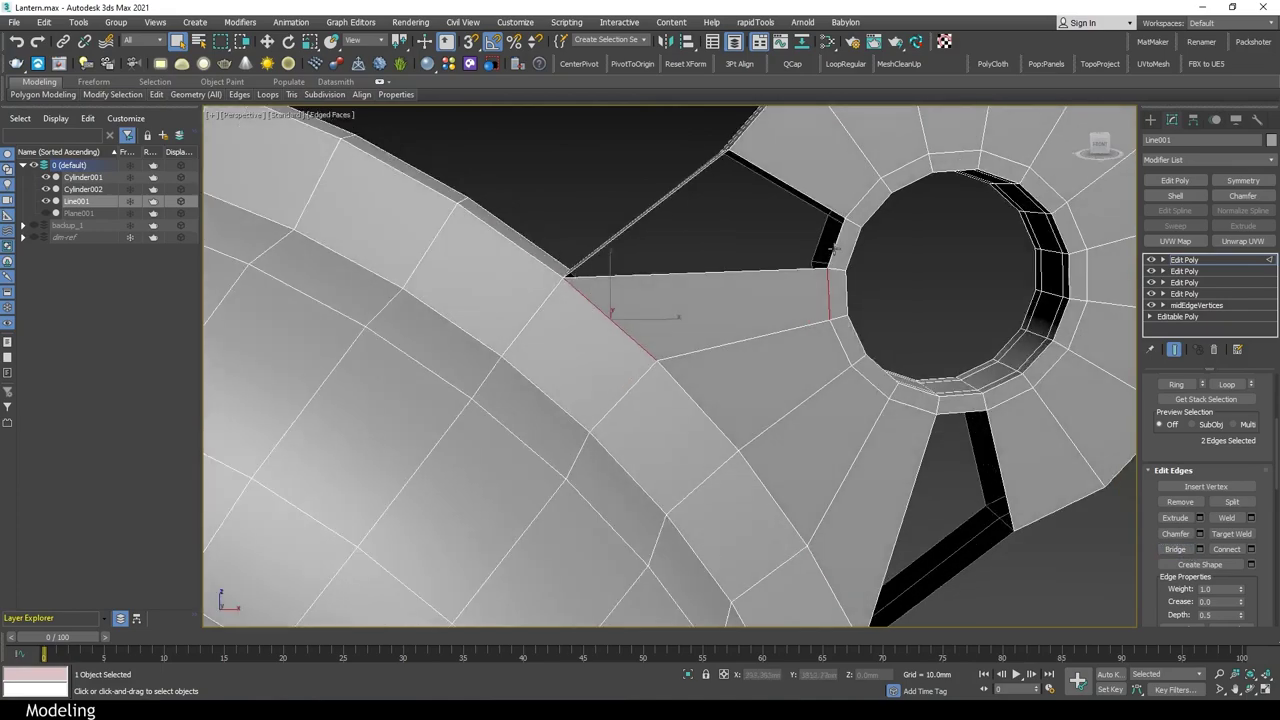
pyautogui.keyDown('alt'); pyautogui.moveTo(845, 374); pyautogui.dragTo(699, 259, button='middle'); pyautogui.keyUp('alt')
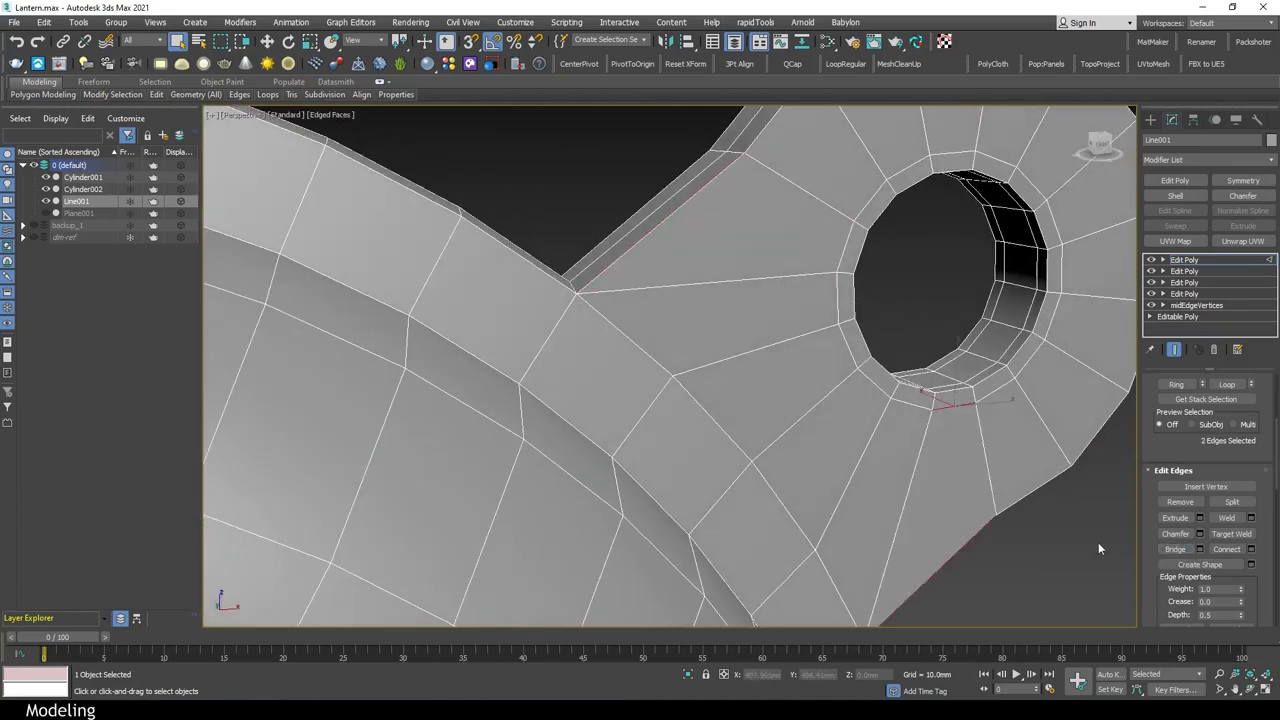
# Adjust the frame's vertices in Front view to line up the ring's lower gap
pyautogui.press('f')
pyautogui.press('F3')
pyautogui.press('1')
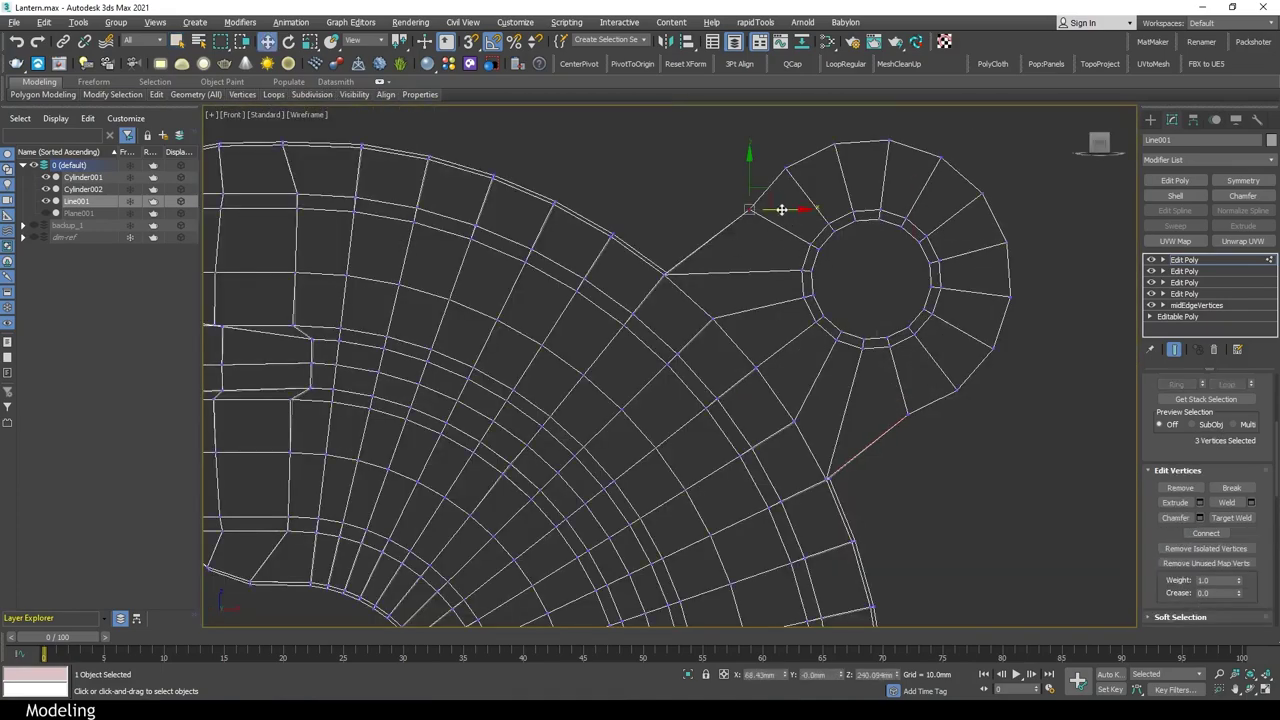
pyautogui.press('p')
pyautogui.press('F3')
pyautogui.press('2')
pyautogui.keyDown('alt'); pyautogui.moveTo(781, 209); pyautogui.dragTo(877, 386, button='middle'); pyautogui.keyUp('alt')
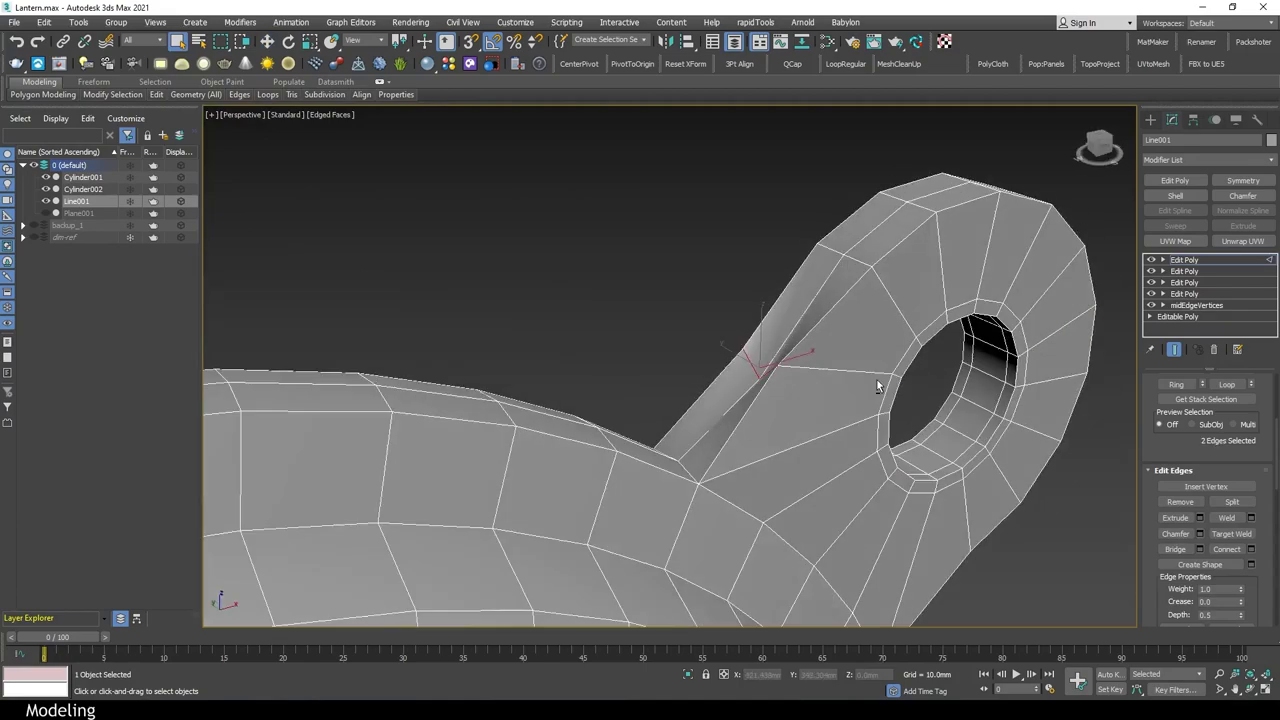
# Weld edges to shrink the remaining hole, then bridge it closed
pyautogui.press('f')
pyautogui.press('F3')
pyautogui.press('1')
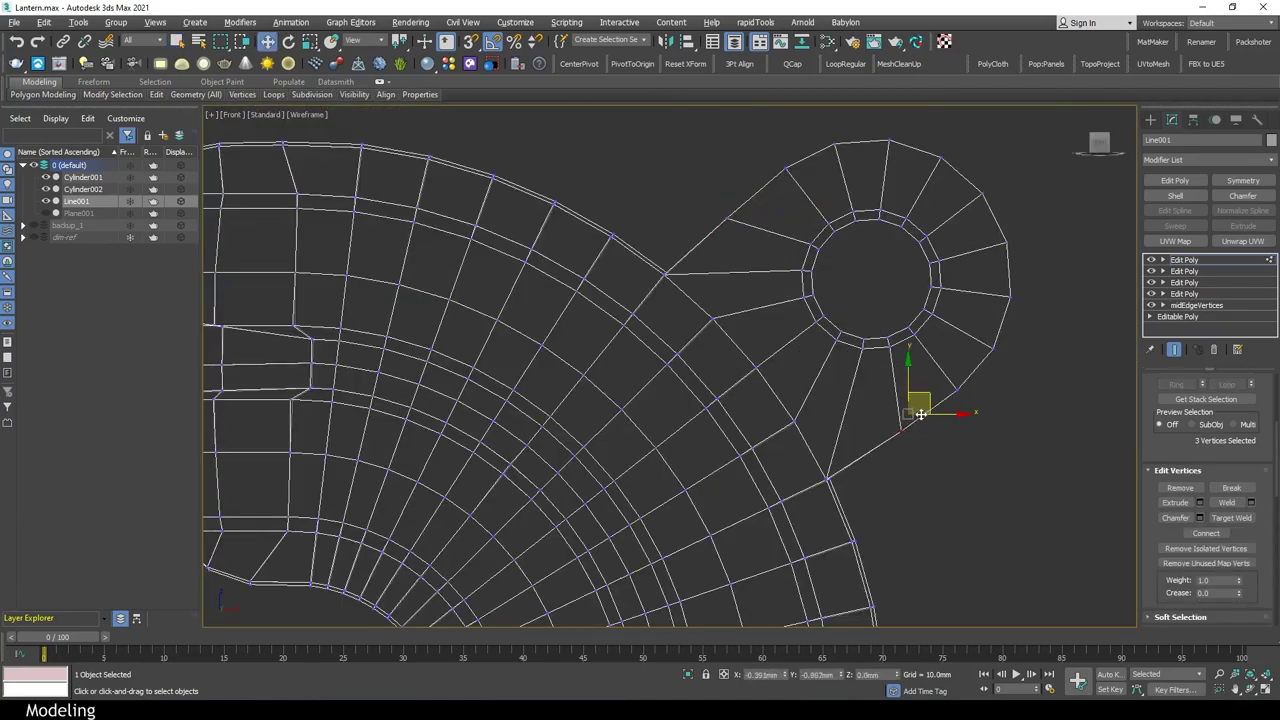
pyautogui.hotkey('alt', 'w')
pyautogui.hotkey('alt', 'w')
pyautogui.press('q')
pyautogui.moveTo(640, 380)
pyautogui.keyDown('alt'); pyautogui.mouseDown(button='middle')
pyautogui.moveTo(600, 329)
pyautogui.moveTo(694, 371)
pyautogui.moveTo(665, 338)
pyautogui.mouseUp(button='middle'); pyautogui.keyUp('alt')
pyautogui.press('2')
pyautogui.click(1222, 527)
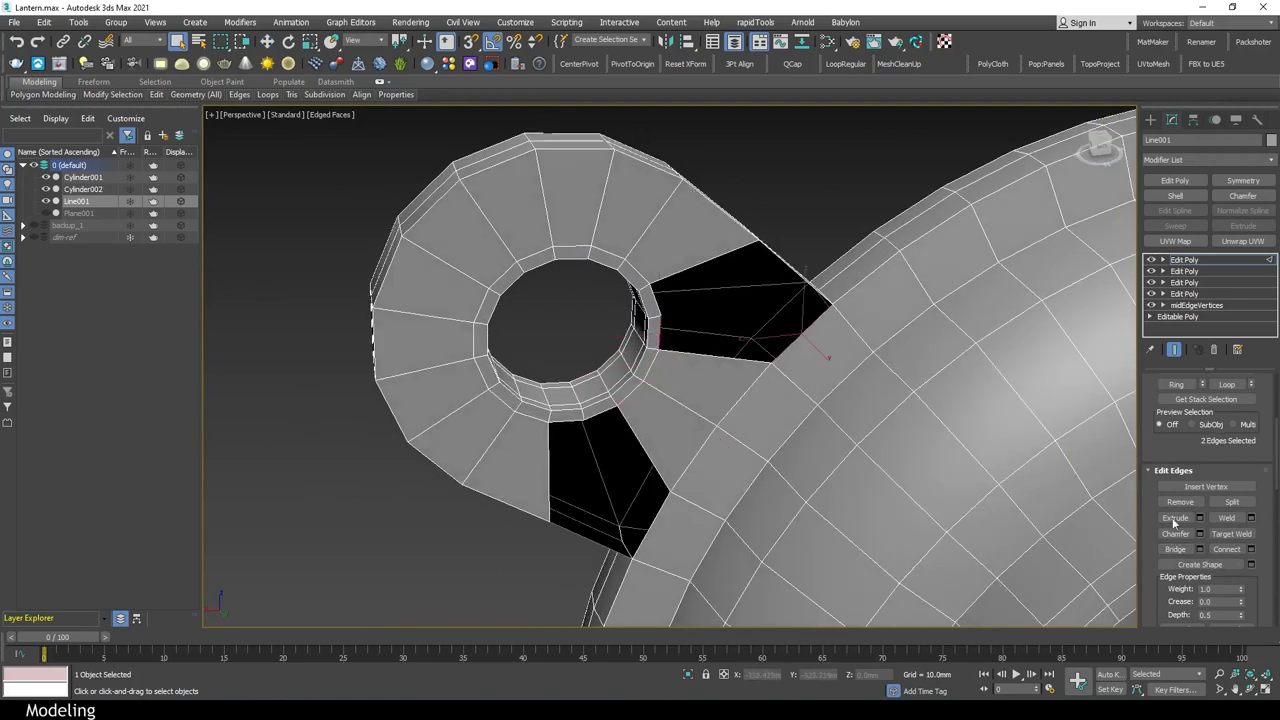
pyautogui.keyDown('alt'); pyautogui.moveTo(620, 470); pyautogui.dragTo(588, 503, button='middle'); pyautogui.keyUp('alt')
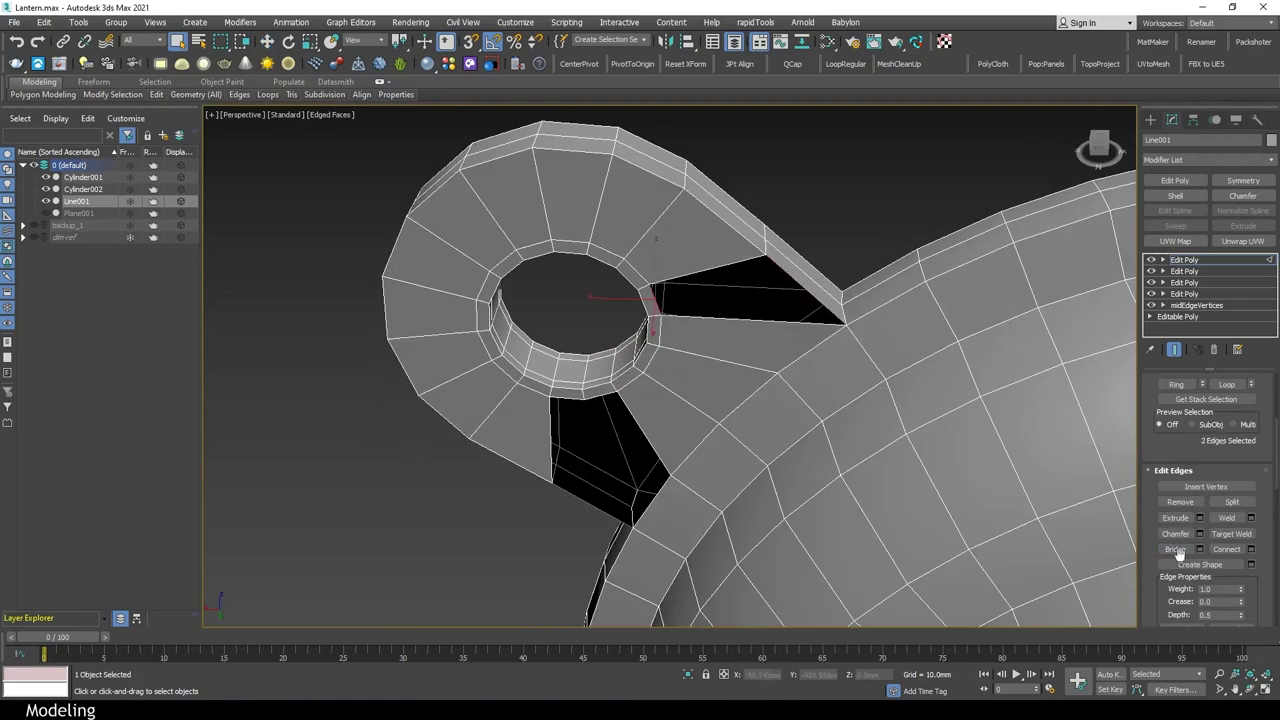
pyautogui.click(1175, 544)
pyautogui.click(1175, 544)
# Mirror Line001 with a Symmetry modifier and move a vertex below the ring in the Edit Poly beneath it
pyautogui.press('2')
pyautogui.press('z')
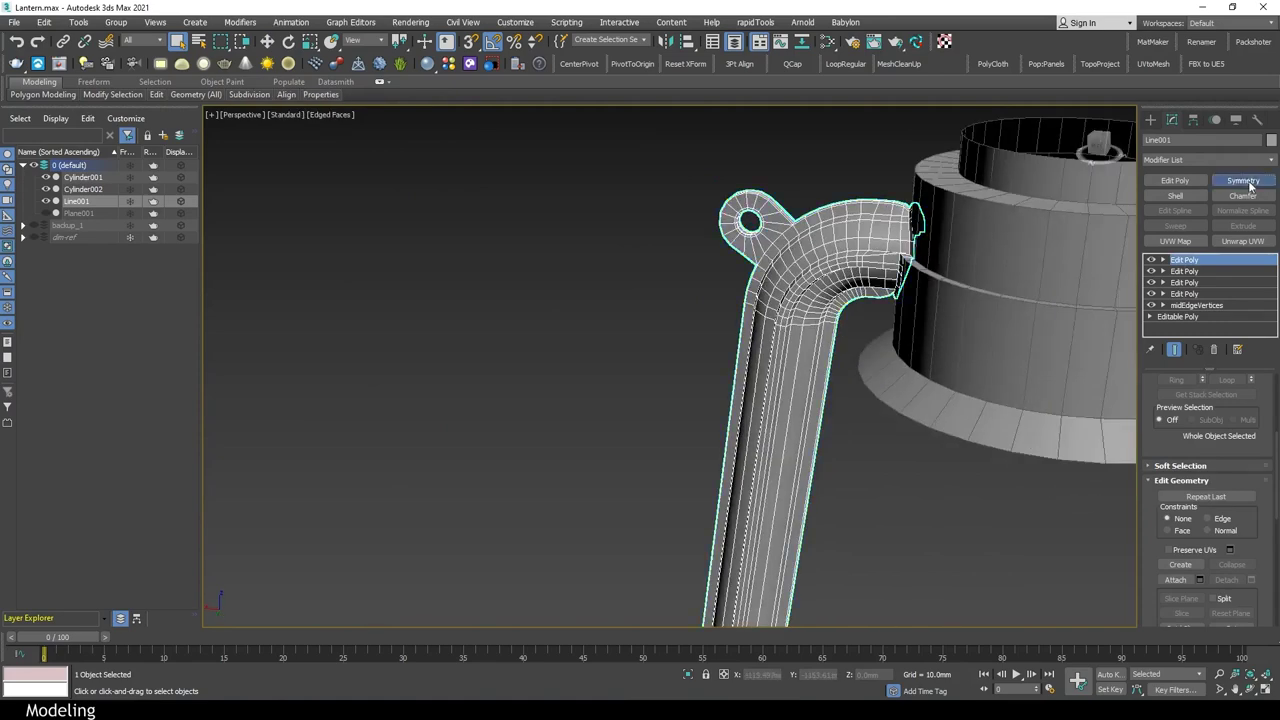
pyautogui.click(1243, 181)
pyautogui.hotkey('alt', 'w')
pyautogui.hotkey('alt', 'w')
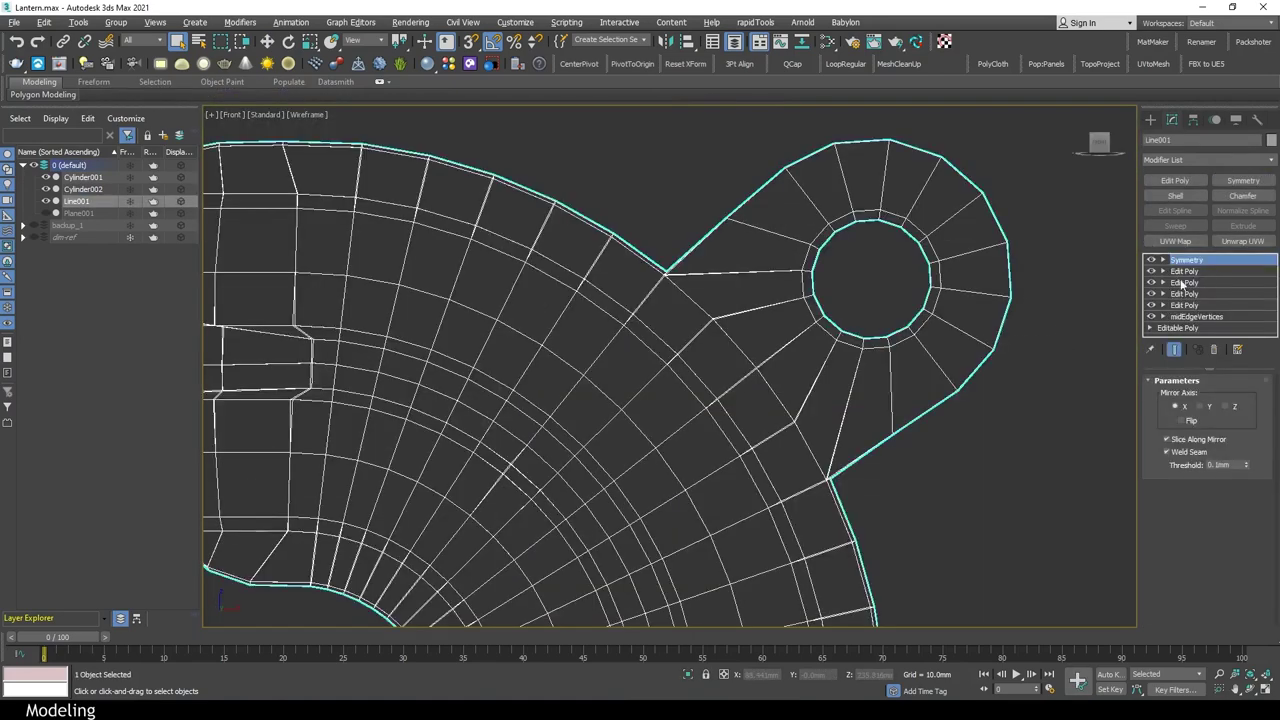
pyautogui.click(1182, 273)
pyautogui.scroll(-3, 843, 437)
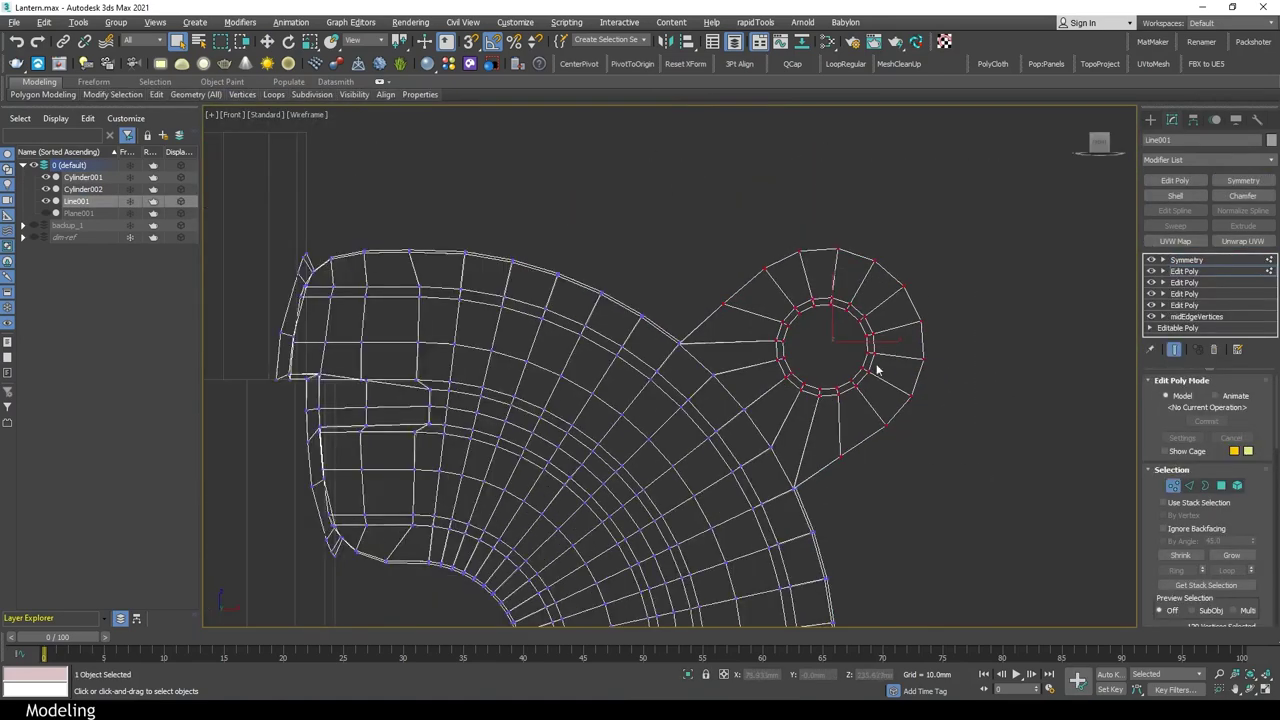
pyautogui.scroll(-2, 915, 322)
pyautogui.press('w')
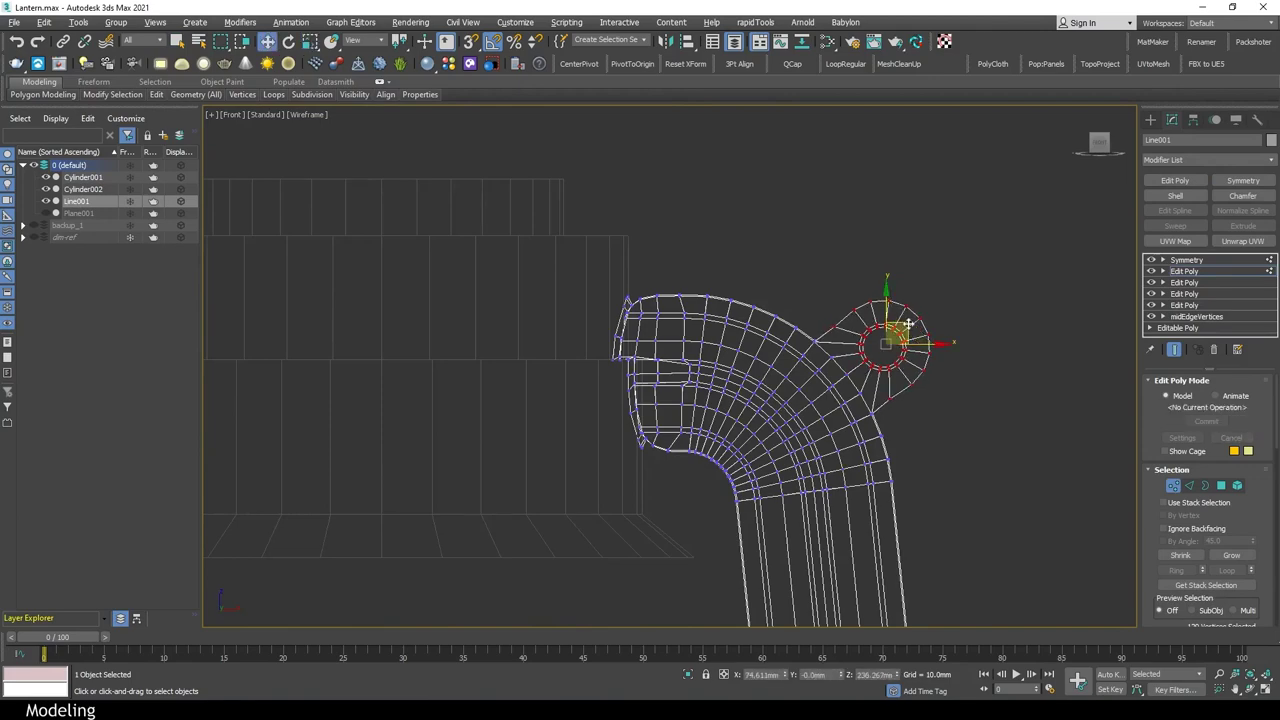
pyautogui.click(888, 390)
pyautogui.scroll(3, 894, 395)
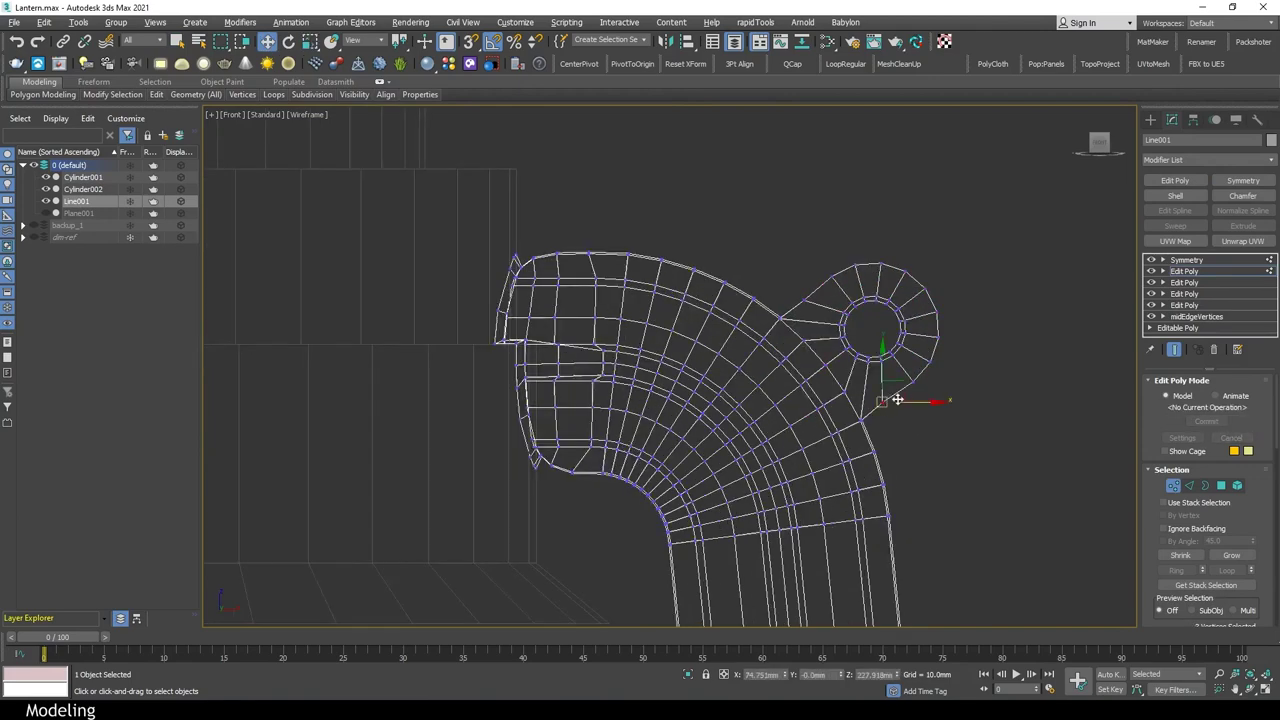
pyautogui.scroll(3, 902, 378)
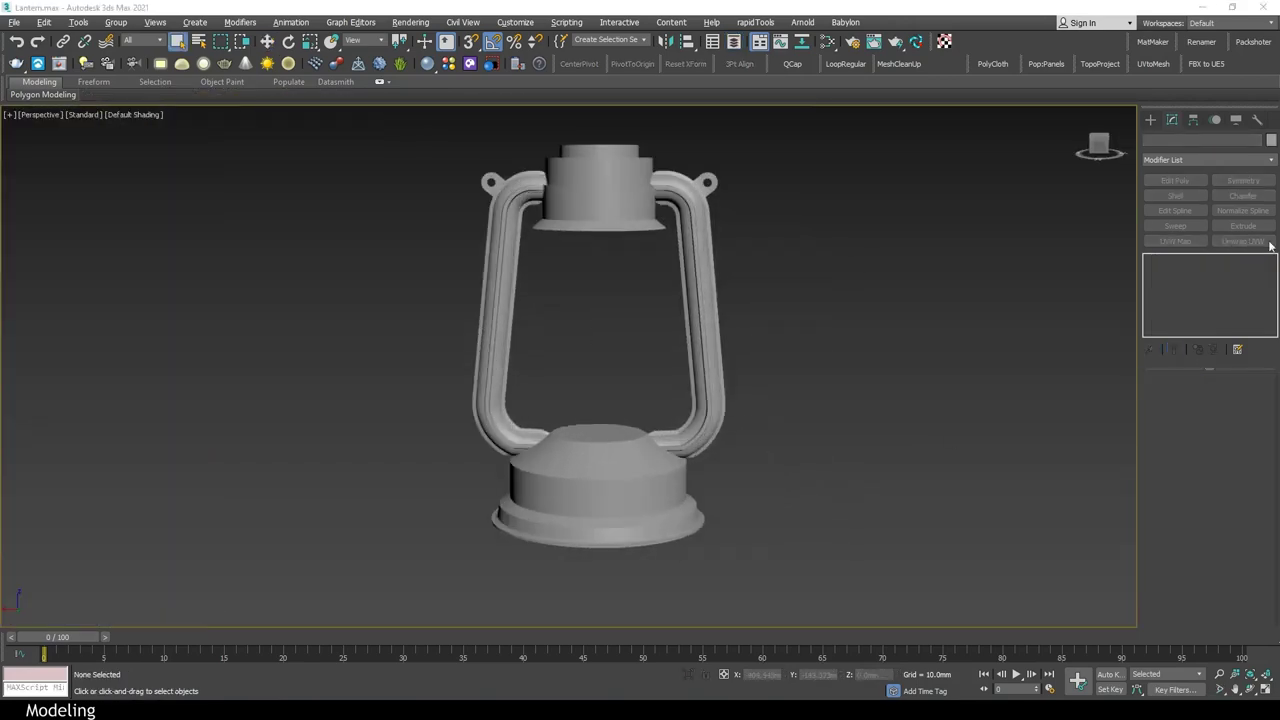
# Add Edit Poly modifiers to the Cylinder001 top cap and chamfer its edge ring
pyautogui.click(667, 215)
pyautogui.press('F4')
pyautogui.click(1175, 181)
pyautogui.click(1175, 181)
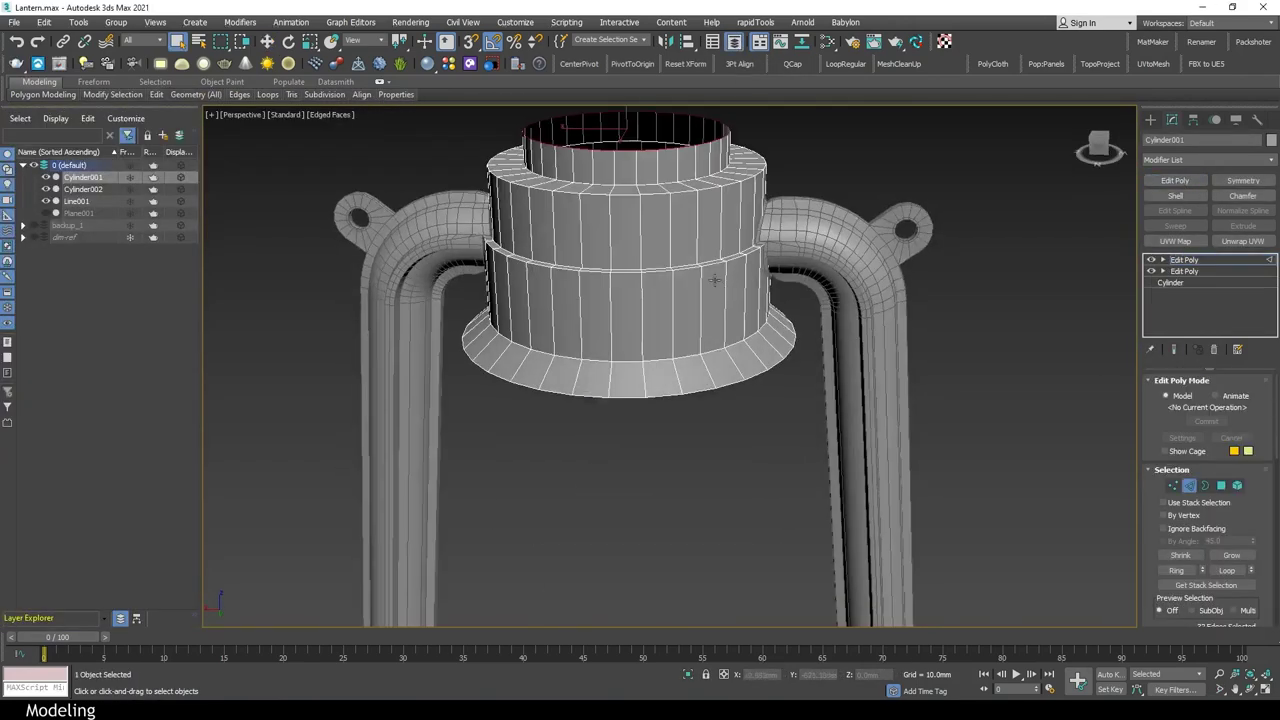
pyautogui.press('2')
pyautogui.click(676, 508)
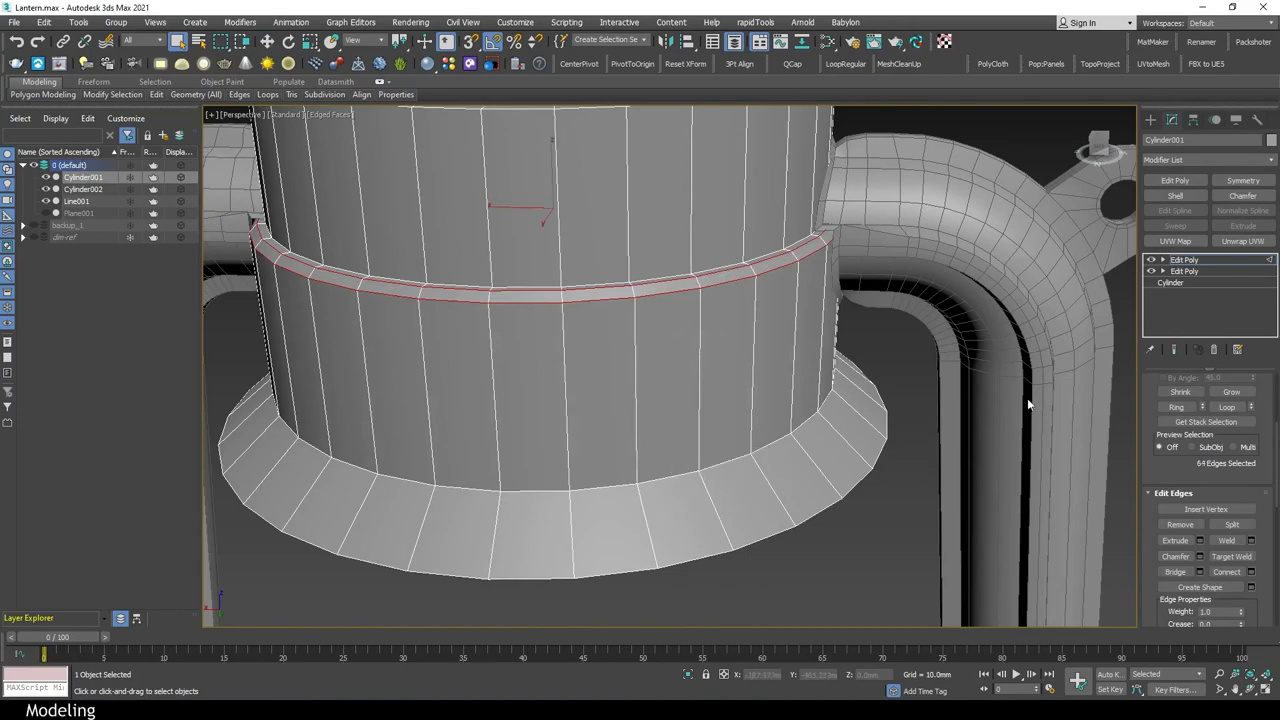
pyautogui.click(1000, 300)
pyautogui.keyDown('alt'); pyautogui.moveTo(1000, 300); pyautogui.dragTo(820, 330, button='middle'); pyautogui.keyUp('alt')
pyautogui.scroll(5, 769, 283)
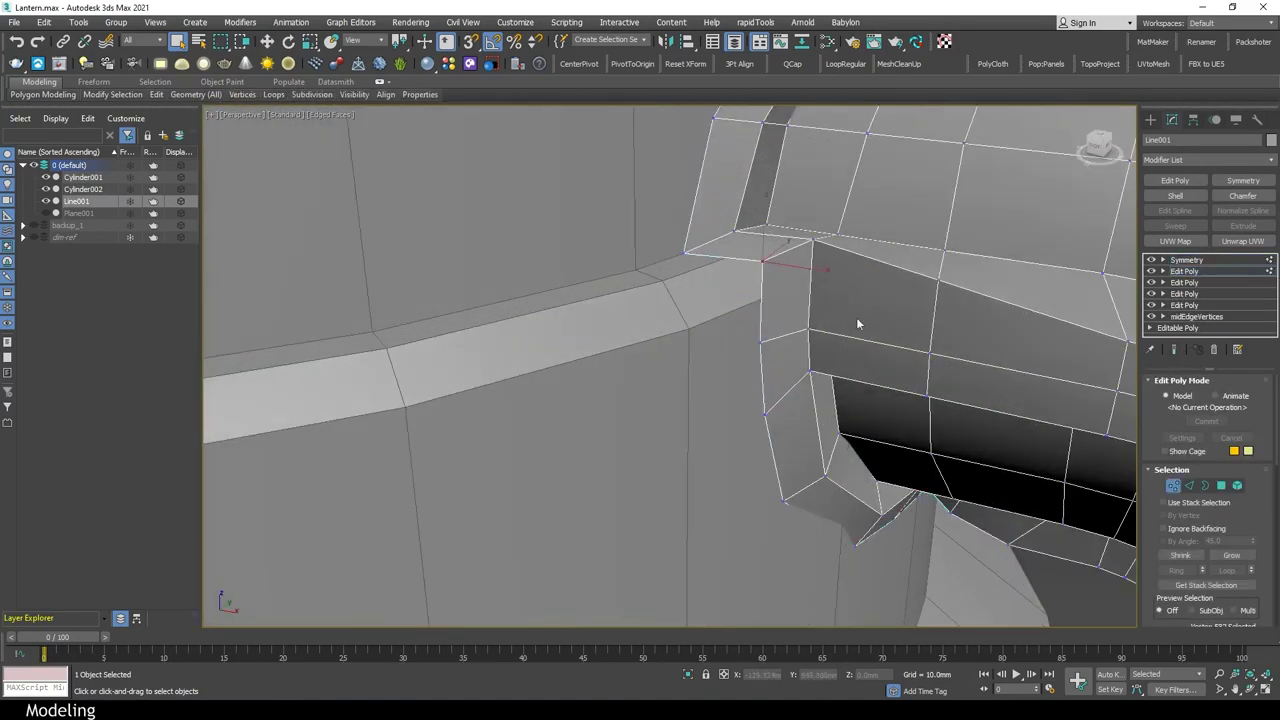
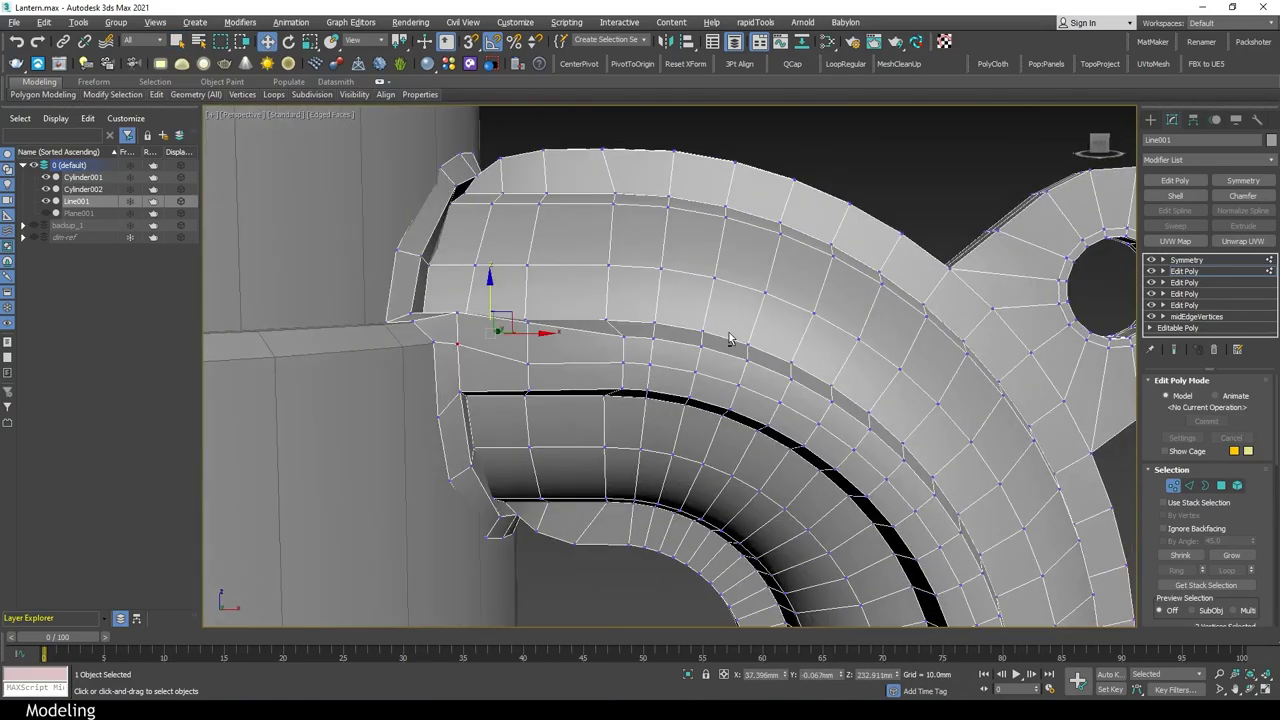
# Lower Cylinder003 beneath the glass globe, shrink its radius and raise its height slightly
pyautogui.scroll(-3, 843, 525)
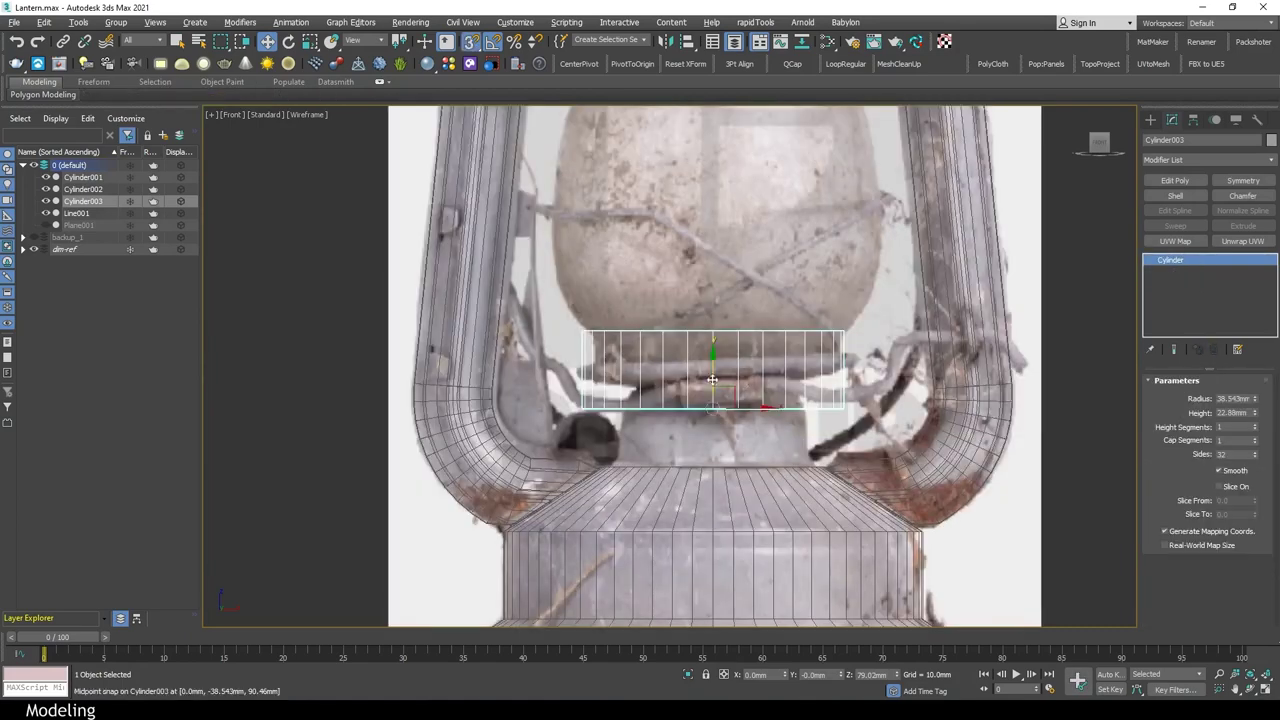
pyautogui.moveTo(712, 380); pyautogui.dragTo(712, 440)
pyautogui.moveTo(1254, 398); pyautogui.dragTo(1256, 559)
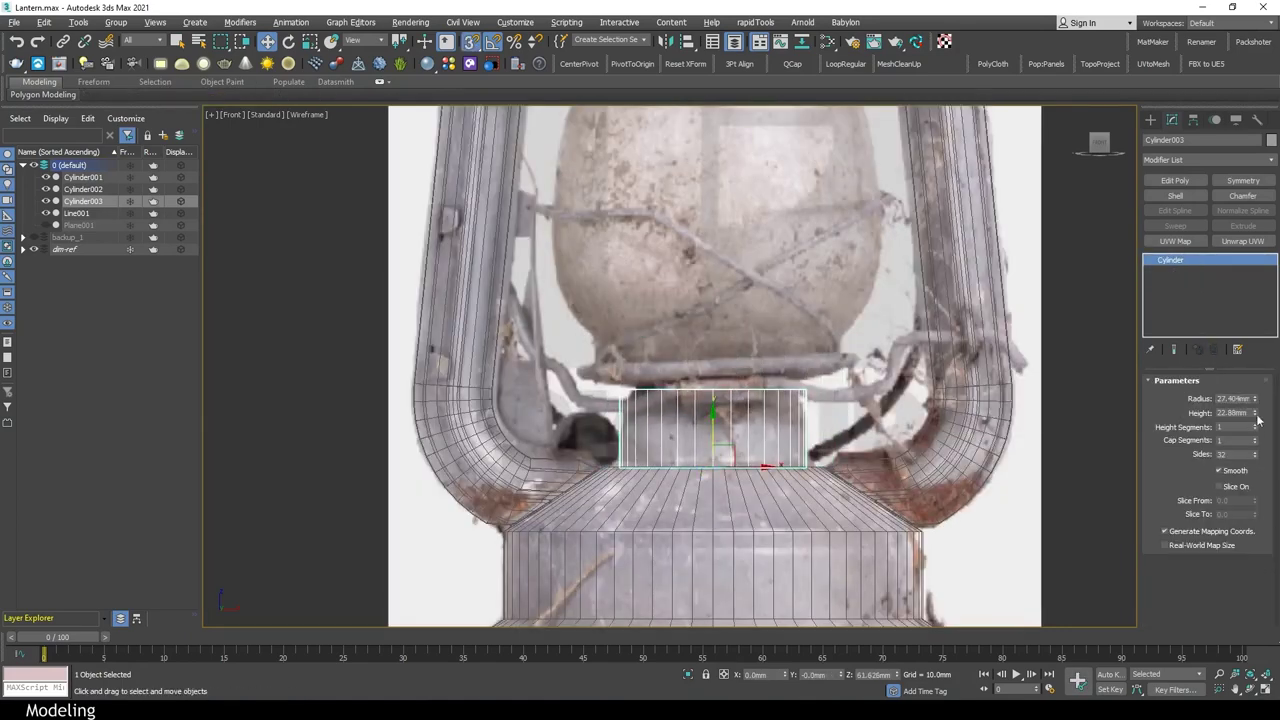
pyautogui.moveTo(1239, 365); pyautogui.dragTo(1239, 340)
# Add Edit Poly to Cylinder003 and select its top open border
pyautogui.click(1175, 180)
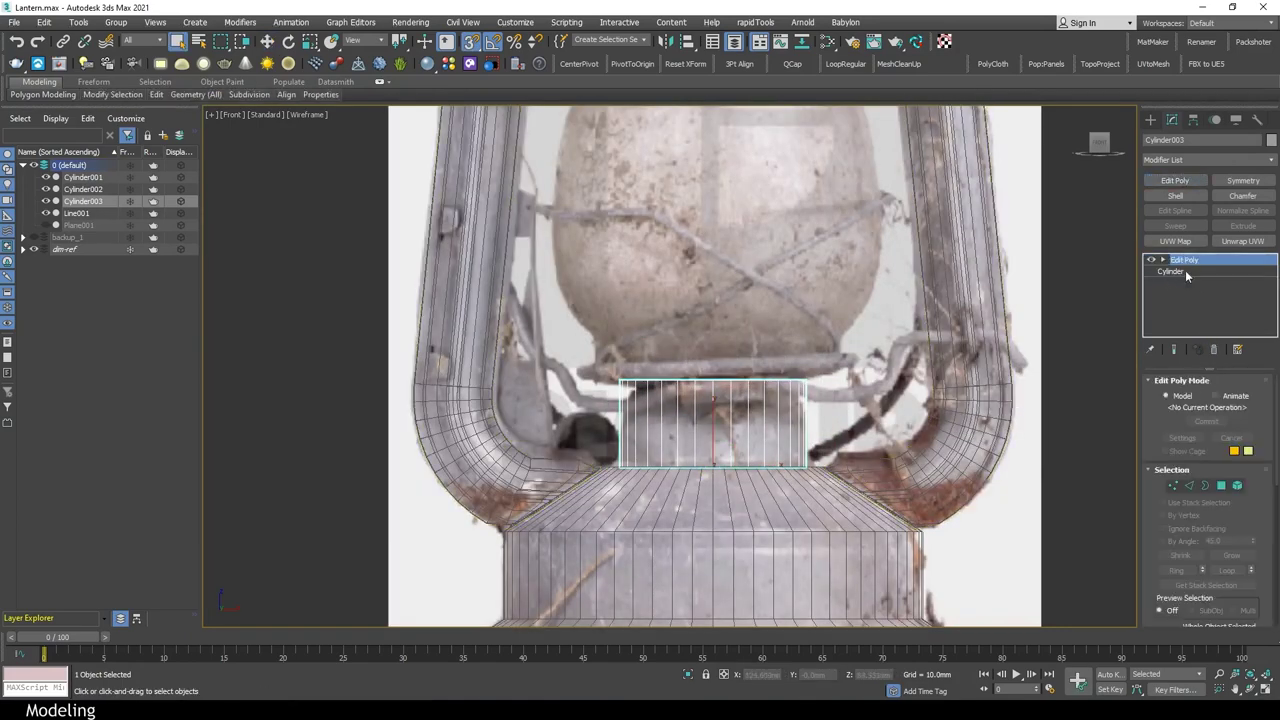
pyautogui.click(1185, 270)
pyautogui.click(1184, 260)
pyautogui.press('4')
pyautogui.hotkey('ctrl', 'a')
pyautogui.press('3')
pyautogui.press('w')
# Frame the selected top rim in perspective and show edged faces
pyautogui.scroll(2, 715, 450)
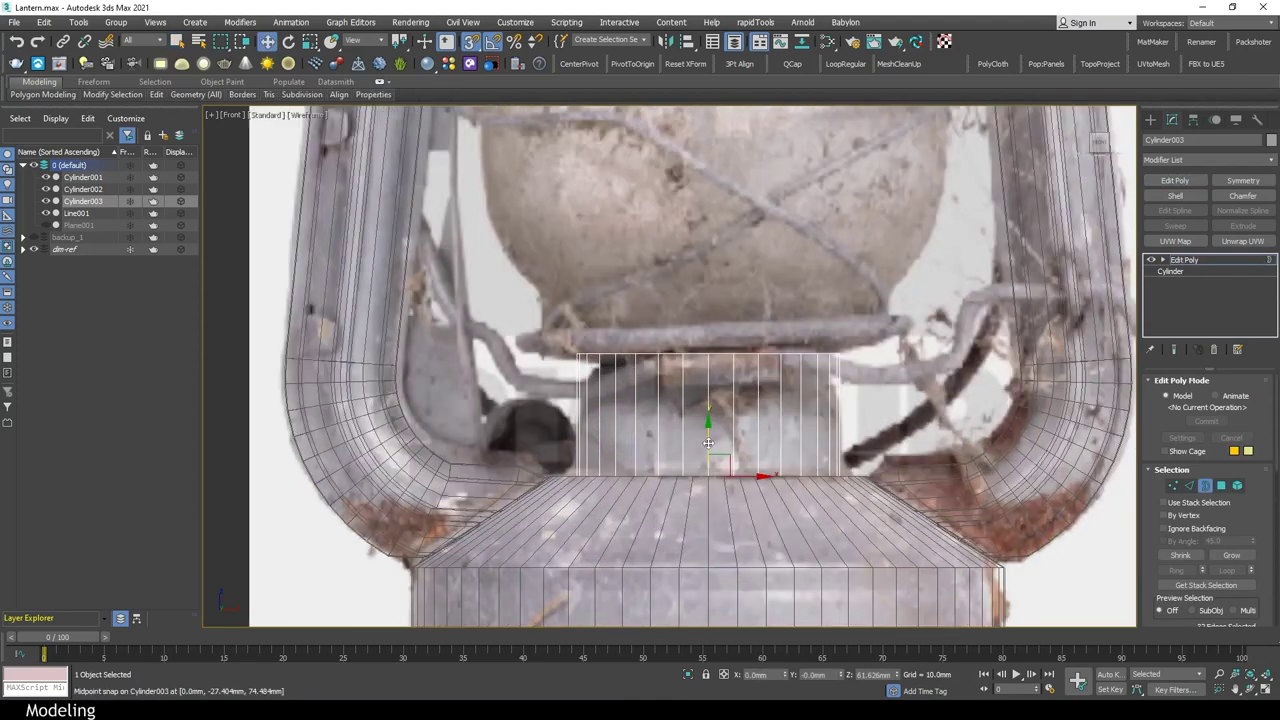
pyautogui.hotkey('alt', 'w')
pyautogui.scroll(5, 432, 292)
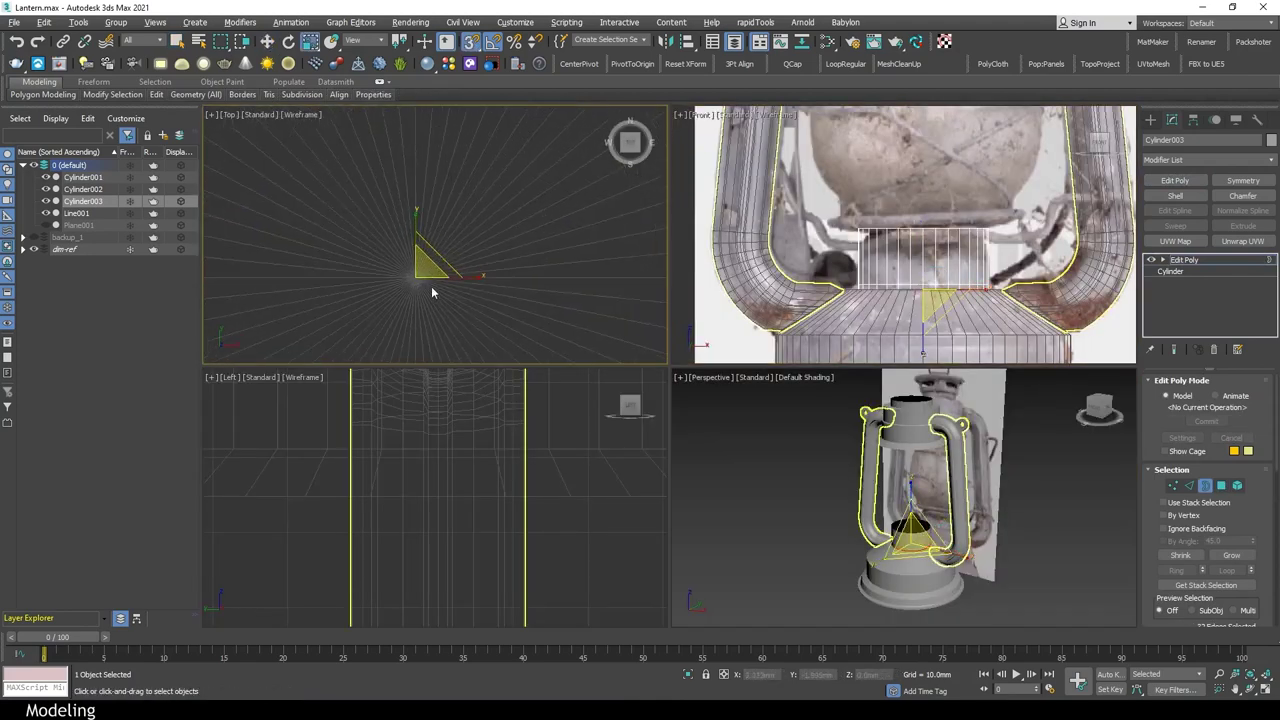
pyautogui.hotkey('alt', 'w')
pyautogui.press('z')
pyautogui.press('q')
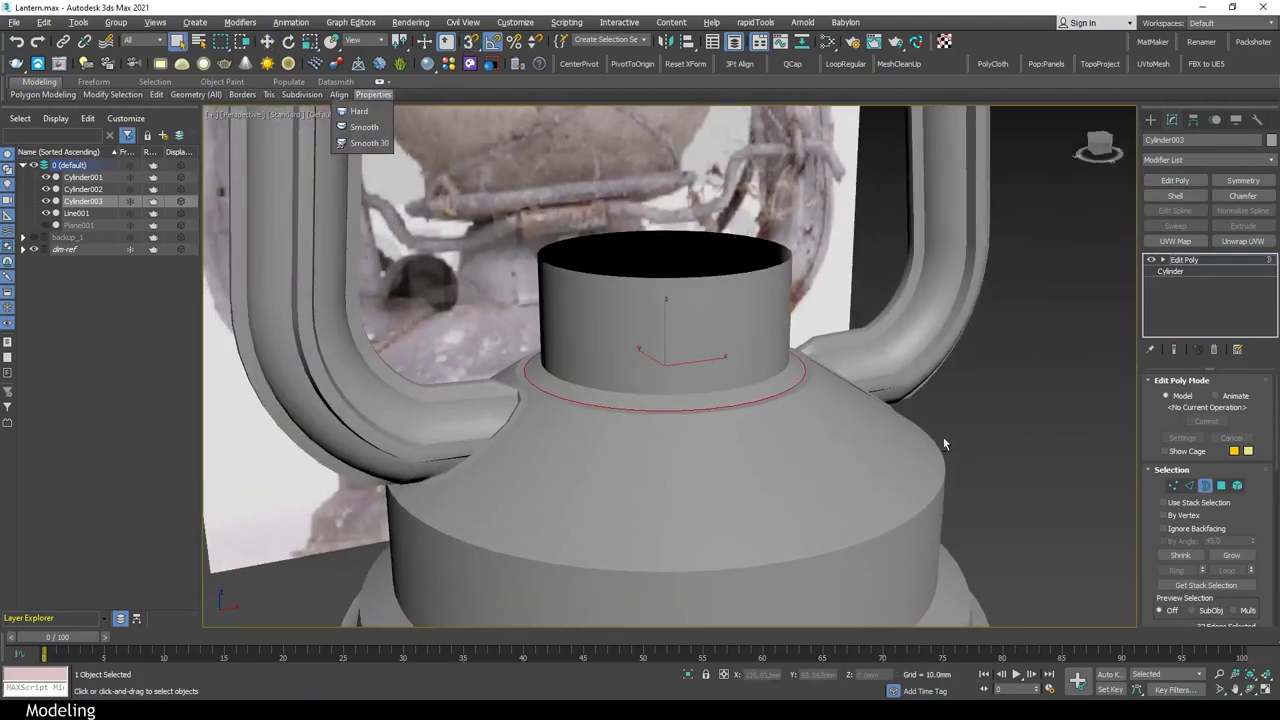
pyautogui.moveTo(782, 272)
pyautogui.keyDown('alt'); pyautogui.mouseDown(button='middle')
pyautogui.moveTo(820, 380)
pyautogui.moveTo(820, 250)
pyautogui.mouseUp(button='middle'); pyautogui.keyUp('alt')
pyautogui.scroll(-5, 1230, 500)
pyautogui.scroll(-2, 1247, 515)
pyautogui.press('F4')
# Scale the top border of Cylinder003 into a dome from the front view
pyautogui.scroll(3, 1210, 450)
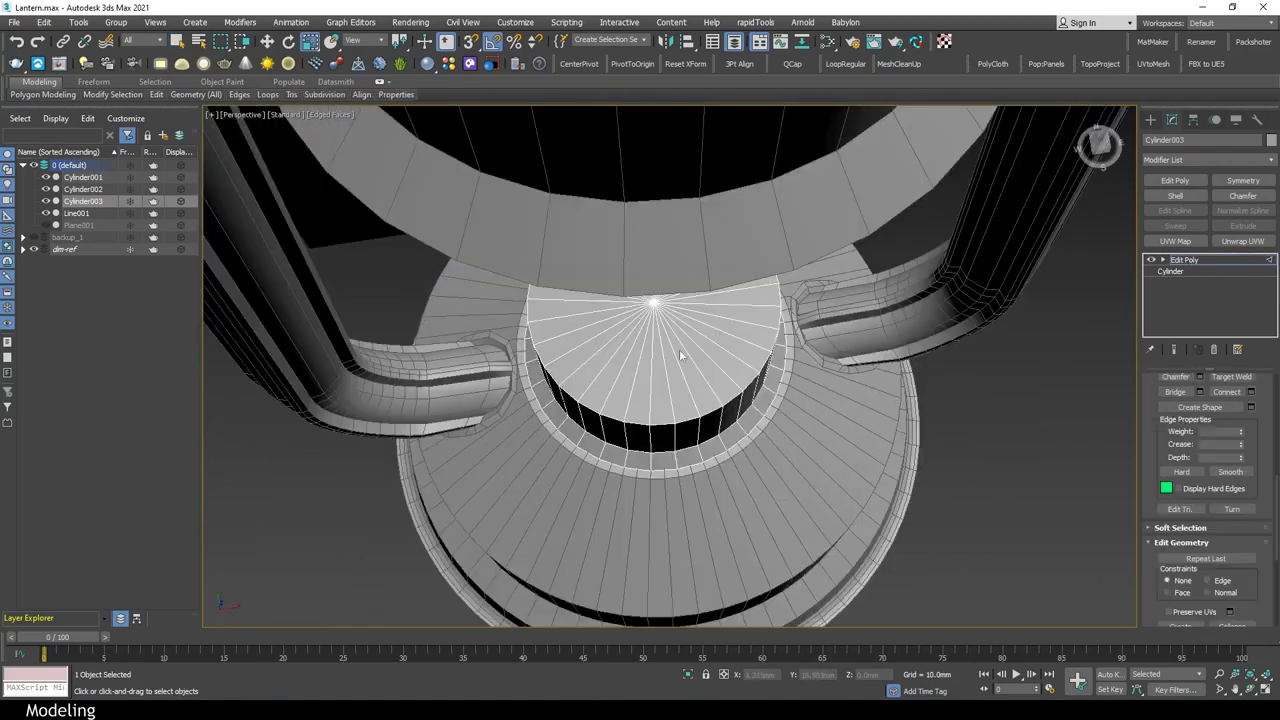
pyautogui.hotkey('alt', 'w')
pyautogui.hotkey('alt', 'w')
pyautogui.scroll(3, 1230, 450)
pyautogui.keyDown('alt'); pyautogui.moveTo(700, 400); pyautogui.dragTo(290, 465, button='middle'); pyautogui.keyUp('alt')
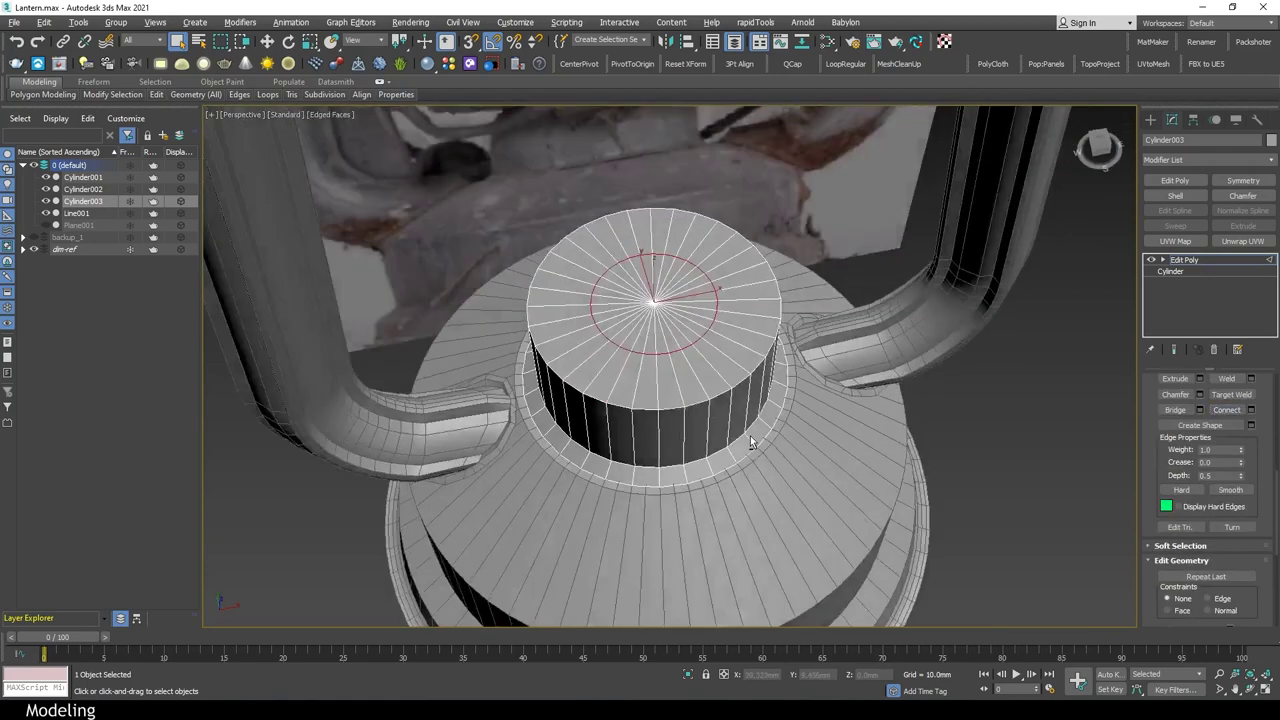
pyautogui.hotkey('alt', 'w')
pyautogui.hotkey('alt', 'w')
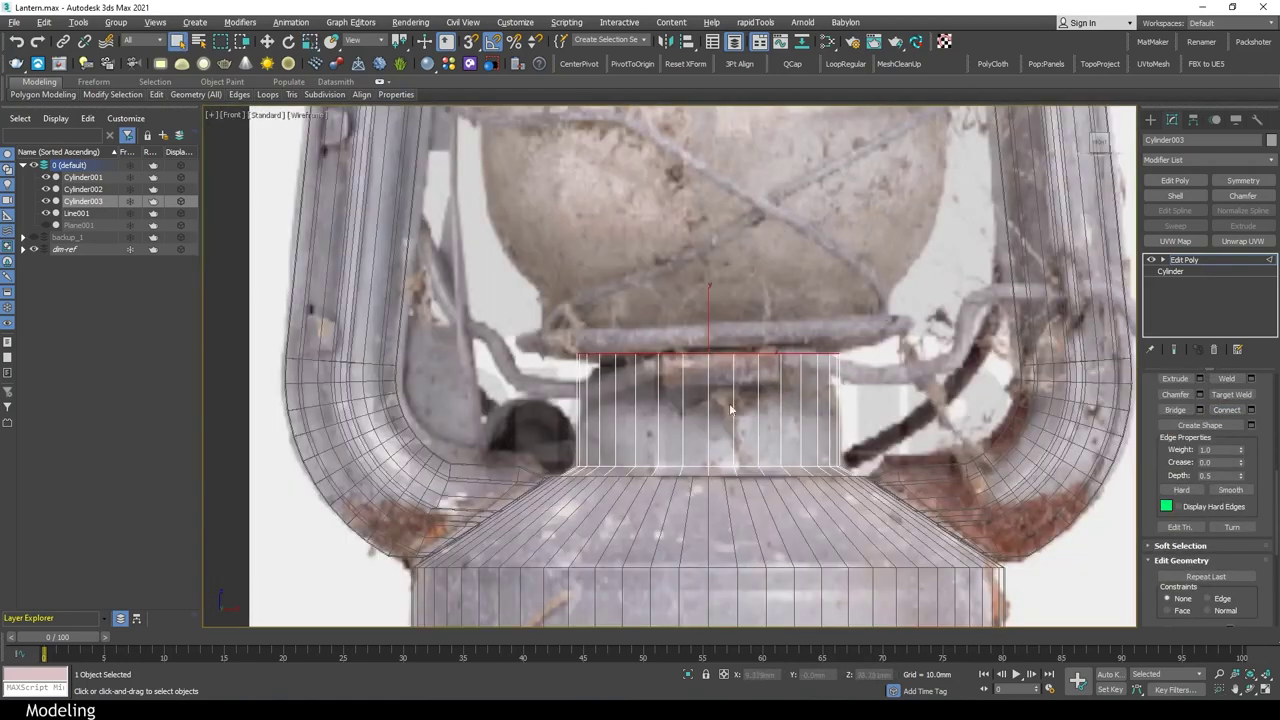
pyautogui.hotkey('alt', 'w')
pyautogui.press('r')
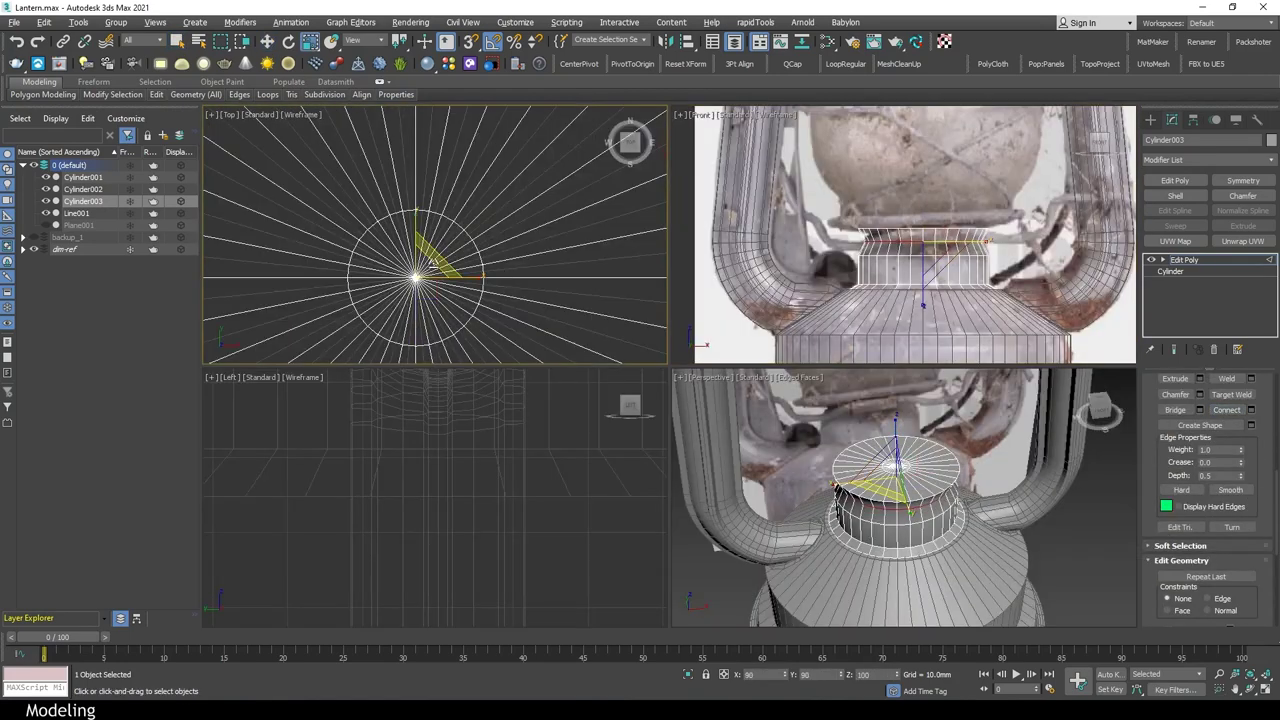
pyautogui.scroll(3, 713, 547)
pyautogui.keyDown('alt'); pyautogui.moveTo(713, 547); pyautogui.dragTo(740, 520, button='middle'); pyautogui.keyUp('alt')
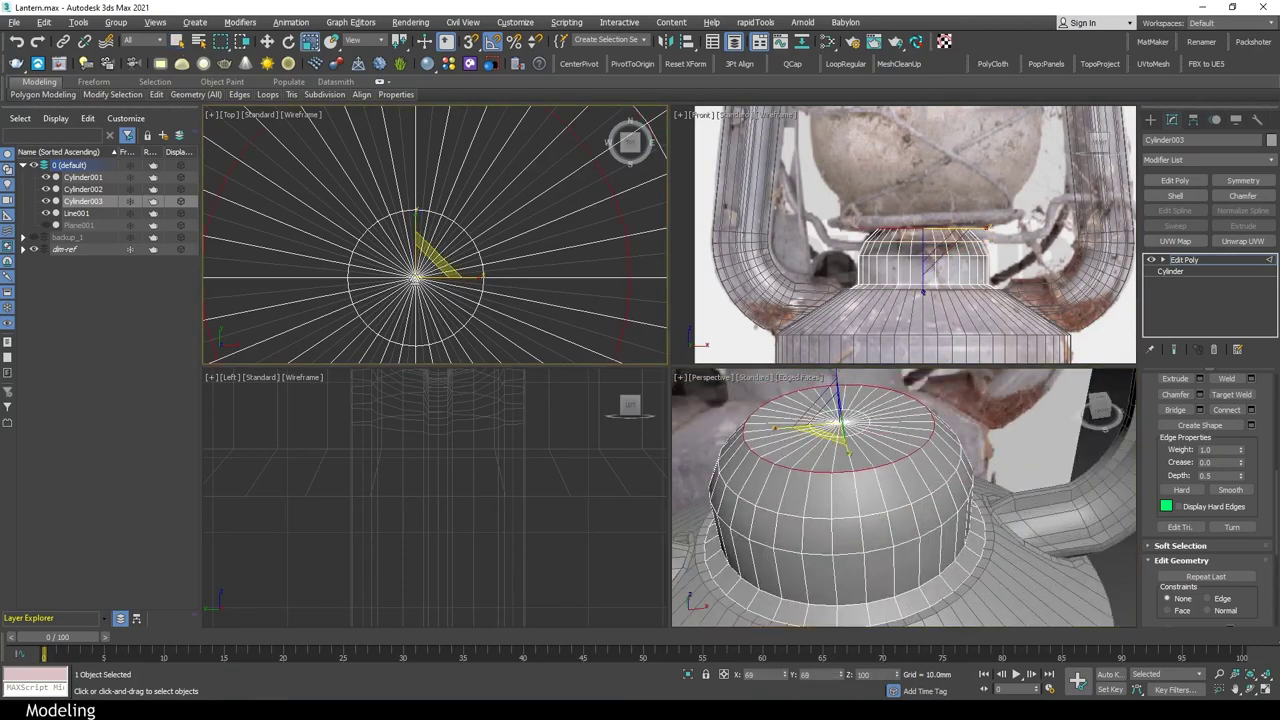
pyautogui.press('q')
pyautogui.hotkey('alt', 'w')
# Select the dome's edge ring and Connect it to add a new edge loop
pyautogui.click(726, 287)
pyautogui.hotkey('alt', 'r')
pyautogui.hotkey('ctrl', 'shift', 'e')
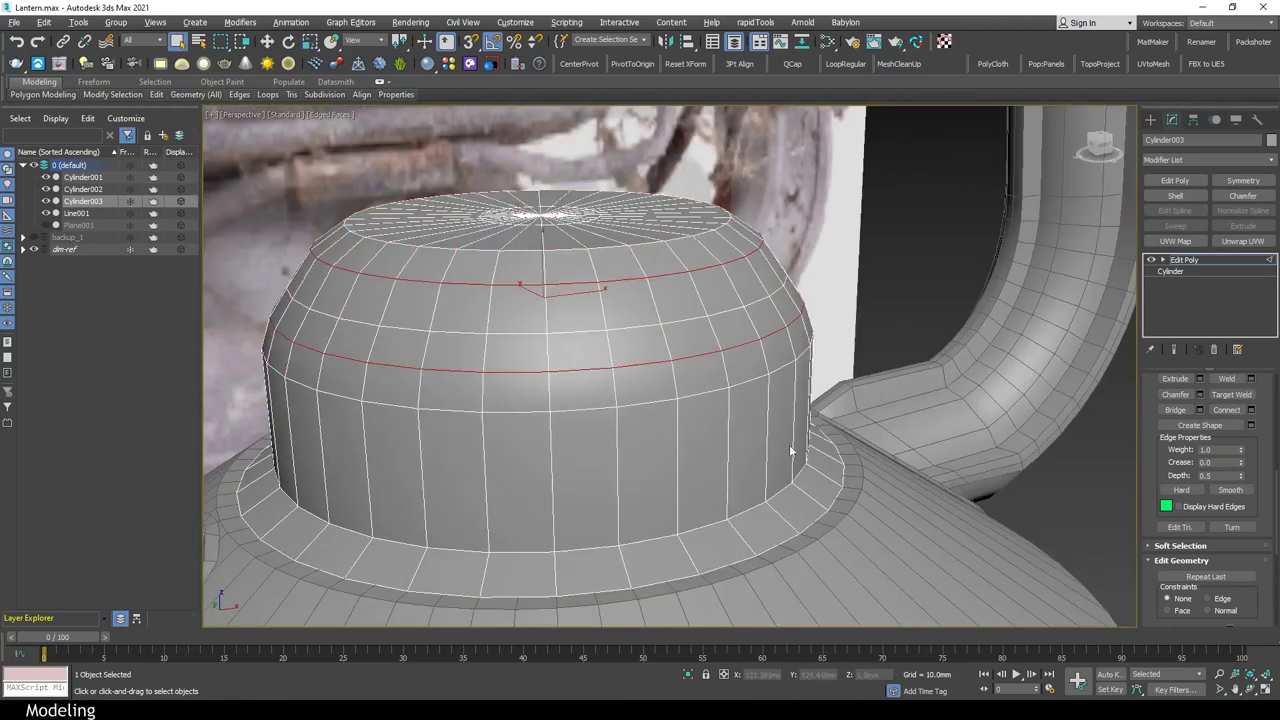
pyautogui.moveTo(791, 449)
pyautogui.keyDown('alt'); pyautogui.mouseDown(button='middle')
pyautogui.moveTo(697, 272)
pyautogui.moveTo(665, 271)
pyautogui.mouseUp(button='middle'); pyautogui.keyUp('alt')
pyautogui.scroll(2, 600, 248)
pyautogui.doubleClick(587, 240)
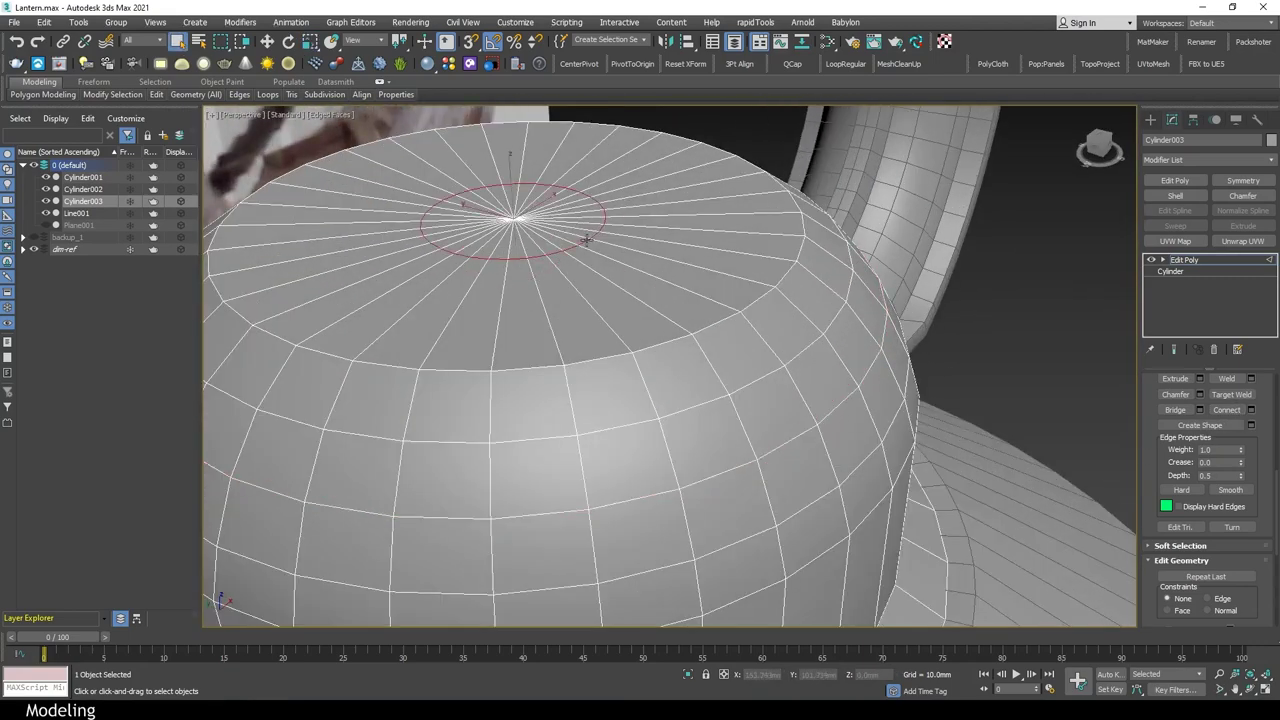
pyautogui.moveTo(710, 337)
pyautogui.keyDown('alt'); pyautogui.mouseDown(button='middle')
pyautogui.moveTo(755, 300)
pyautogui.moveTo(760, 340)
pyautogui.mouseUp(button='middle'); pyautogui.keyUp('alt')
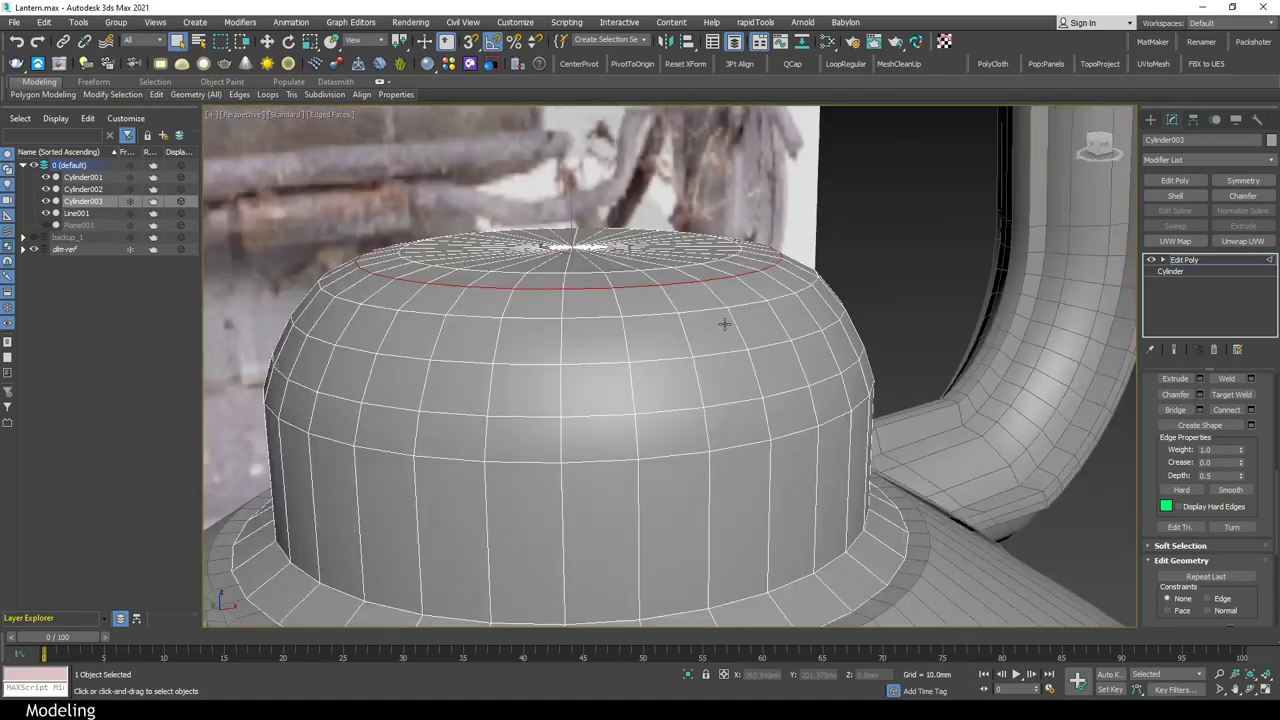
pyautogui.hotkey('alt', 'w')
pyautogui.hotkey('alt', 'w')
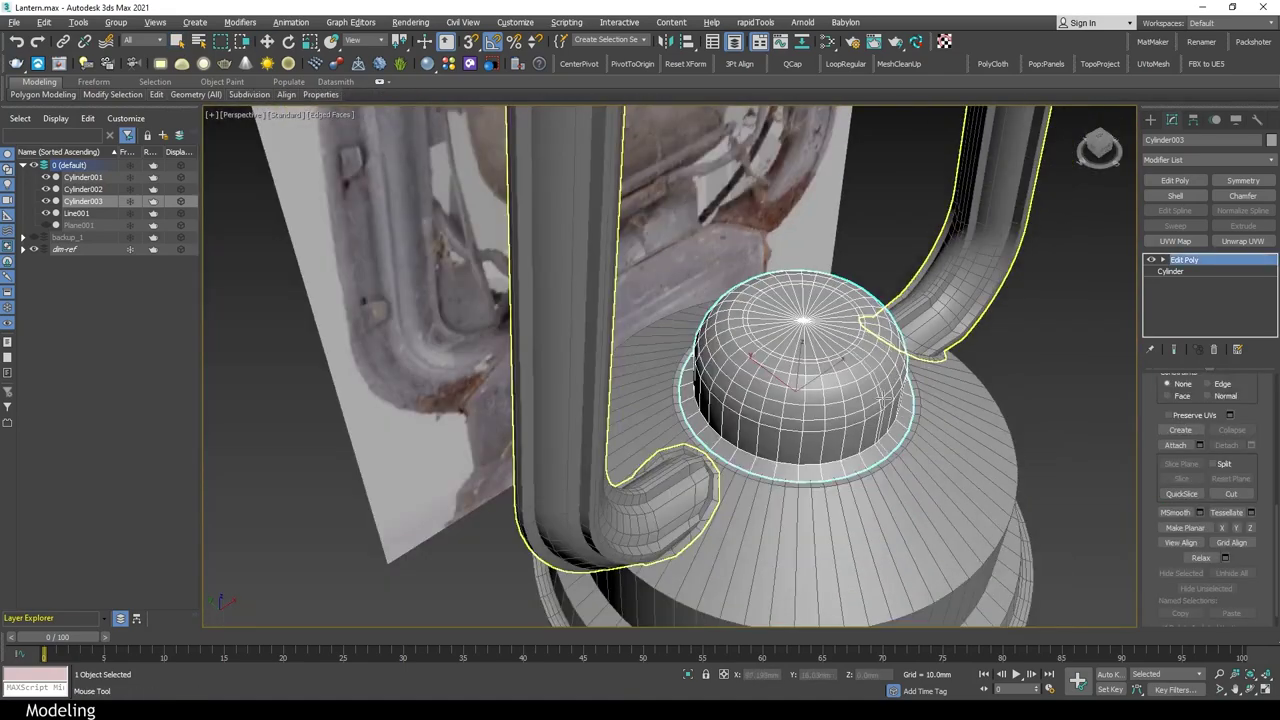
pyautogui.press('f')
pyautogui.click(851, 531)
# Strip Cylinder004 back to its base parameters and set Sides to 24
pyautogui.scroll(3, 750, 383)
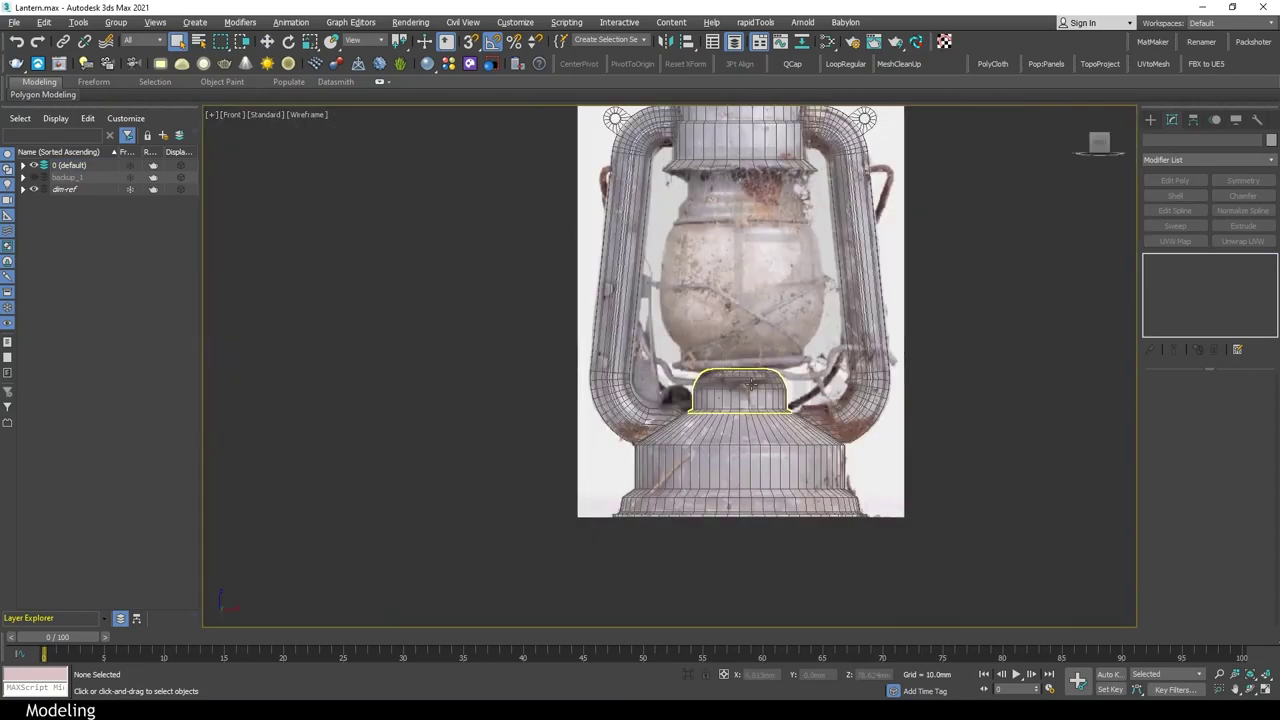
pyautogui.scroll(3, 750, 383)
pyautogui.click(730, 320)
pyautogui.press('w')
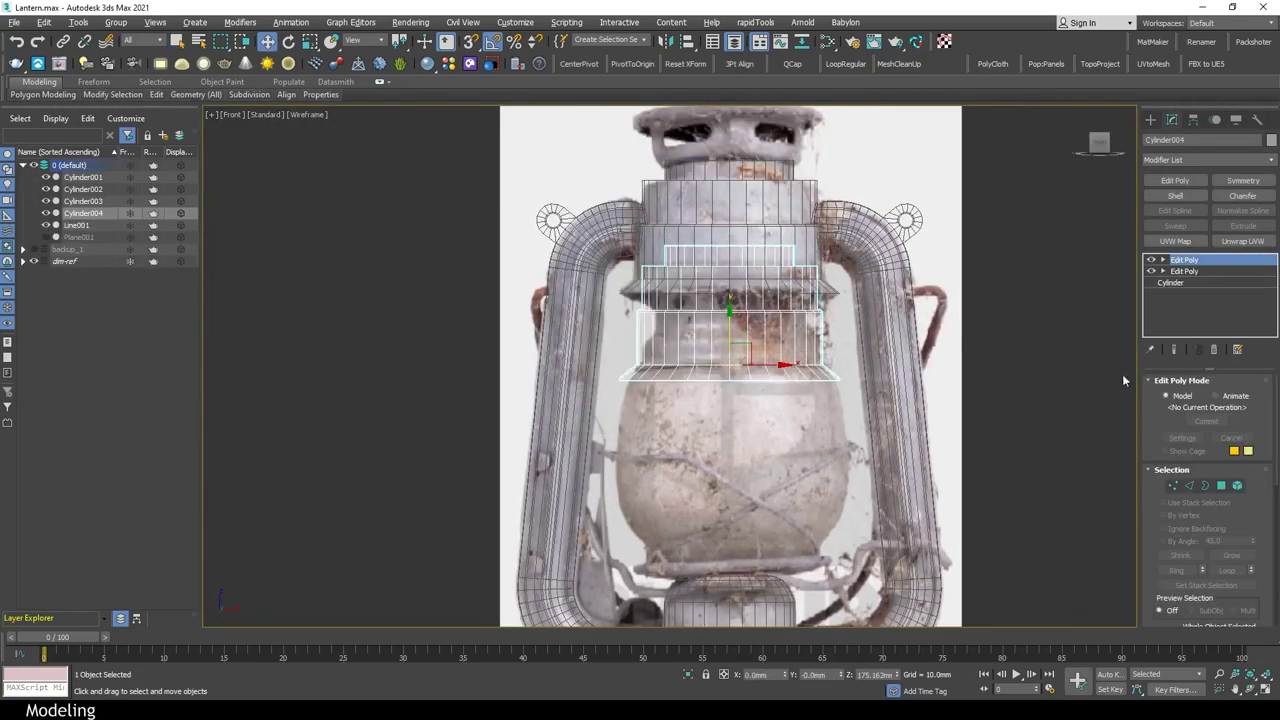
pyautogui.click(1214, 349)
pyautogui.scroll(2, 731, 339)
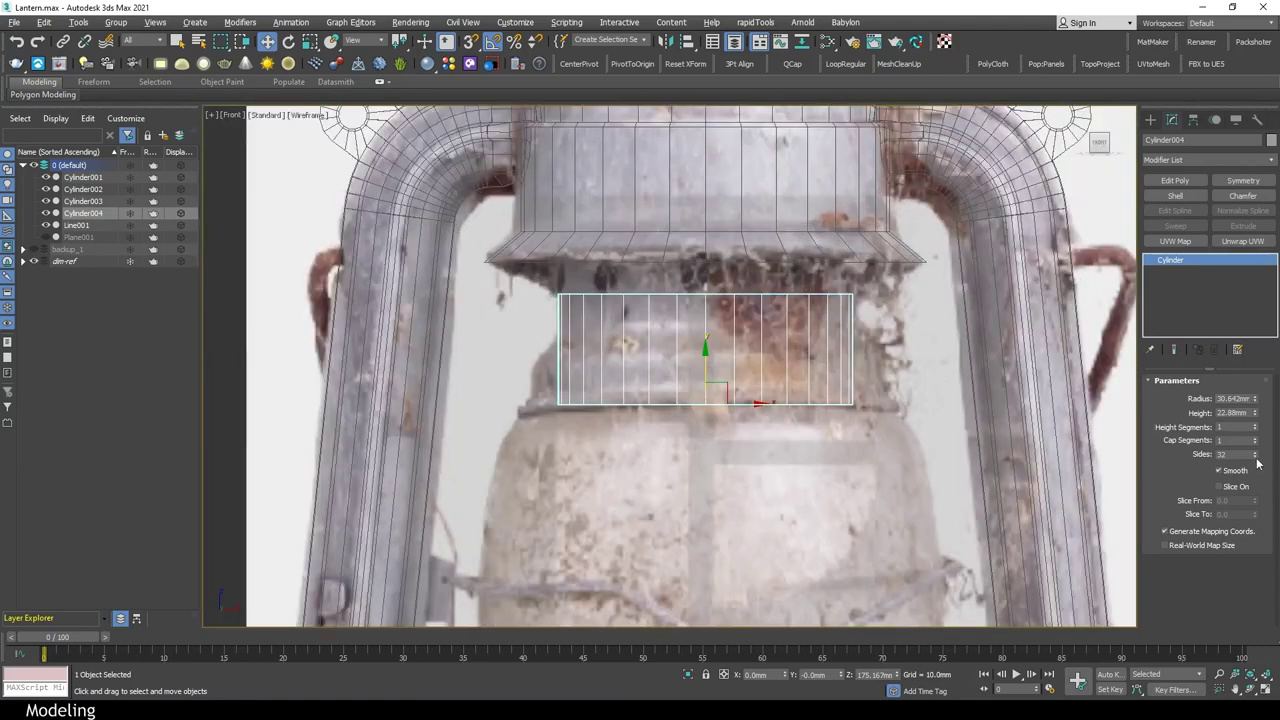
pyautogui.moveTo(1256, 455); pyautogui.dragTo(1258, 463)
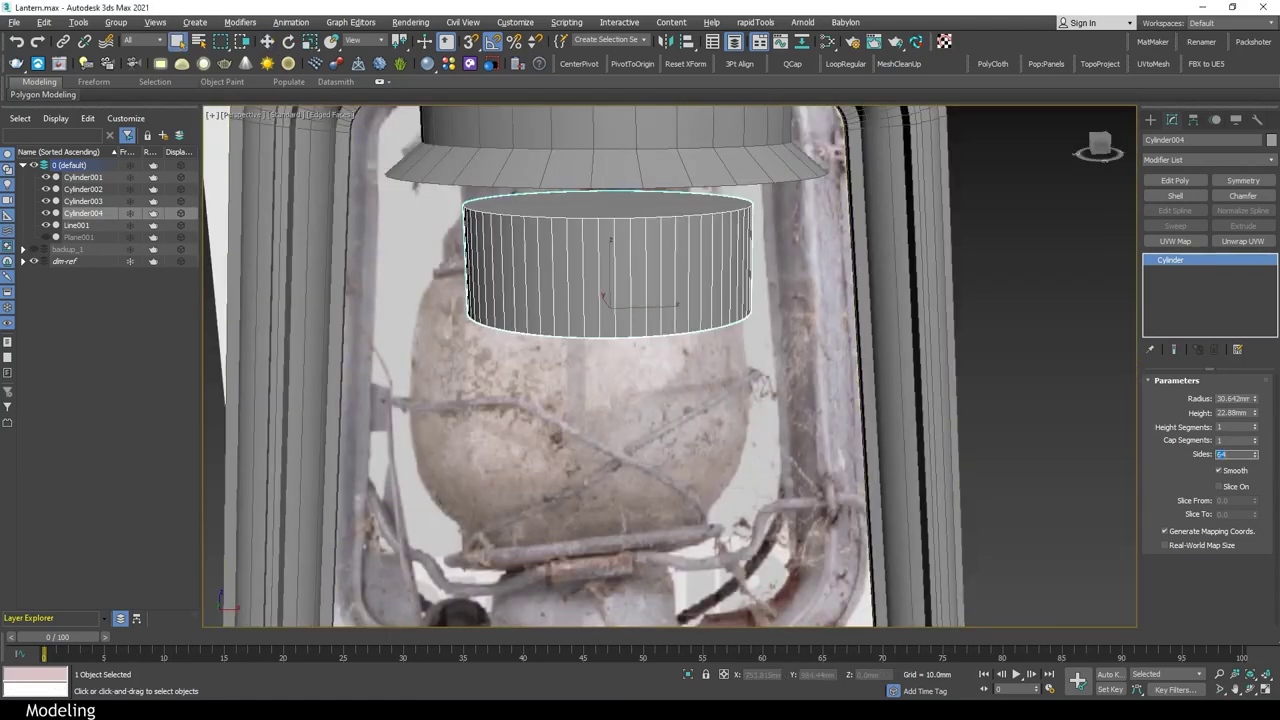
# Add Edit Poly, flare the bottom edge loop outward and chamfer it into two loops
pyautogui.click(1175, 180)
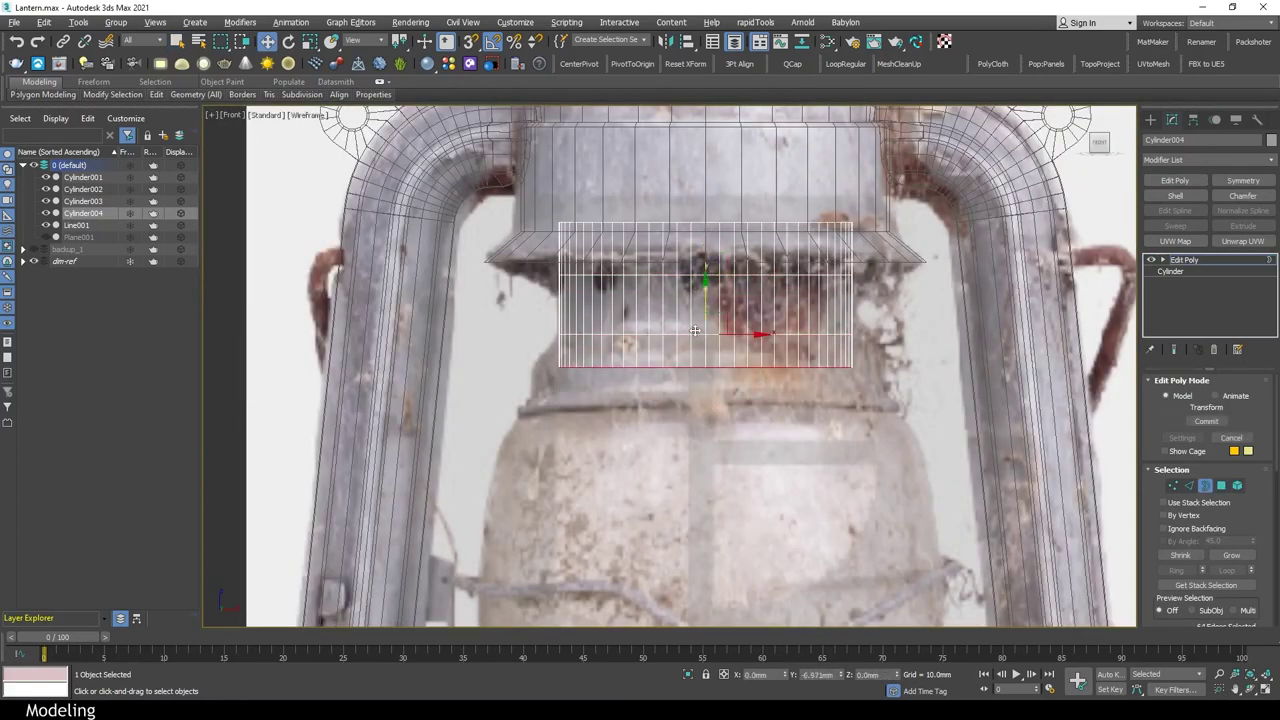
pyautogui.press('r')
pyautogui.moveTo(709, 356); pyautogui.dragTo(711, 344)
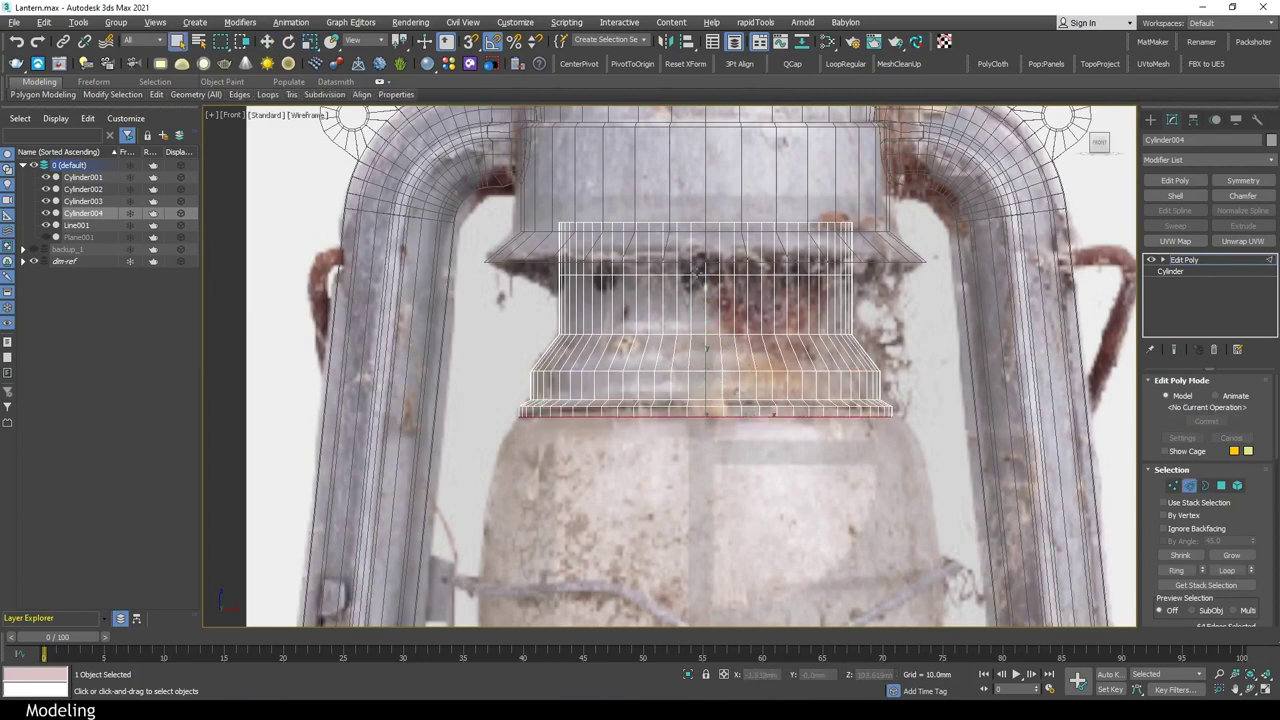
pyautogui.press('2')
pyautogui.hotkey('ctrl', 'shift', 'c')
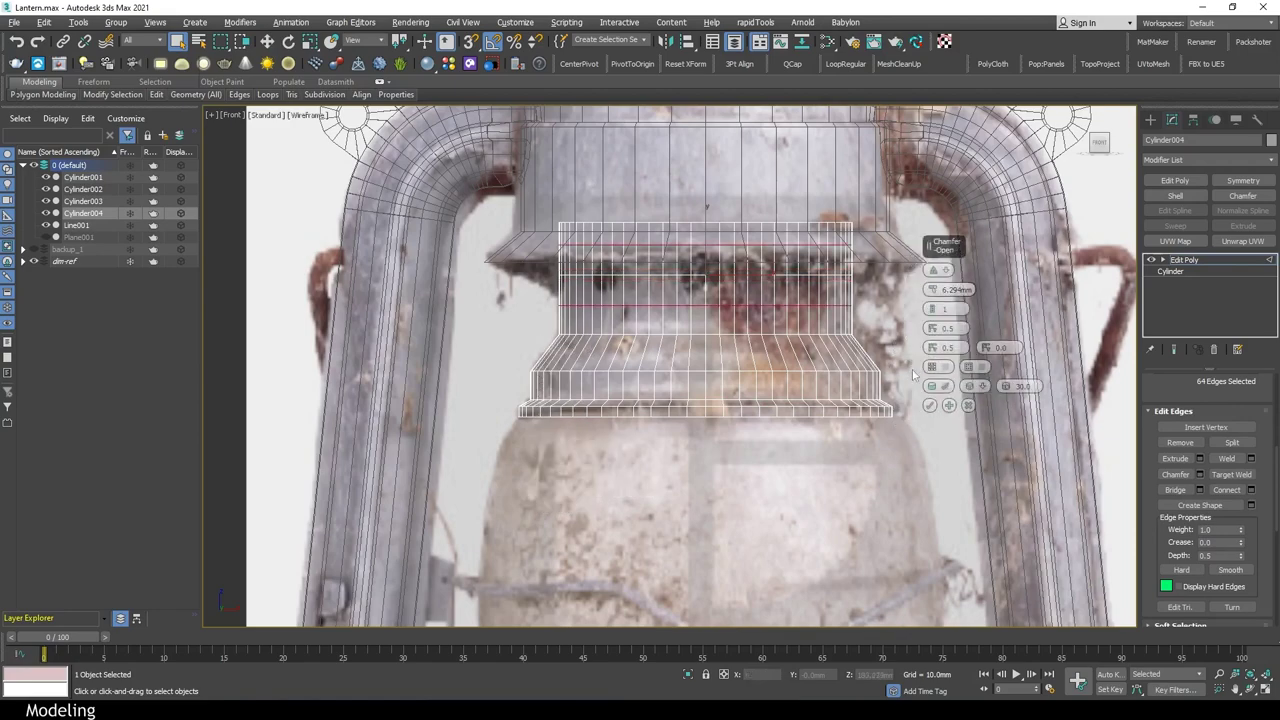
pyautogui.click(929, 405)
# Detach eight selected collar polygons as Object001
pyautogui.press('4')
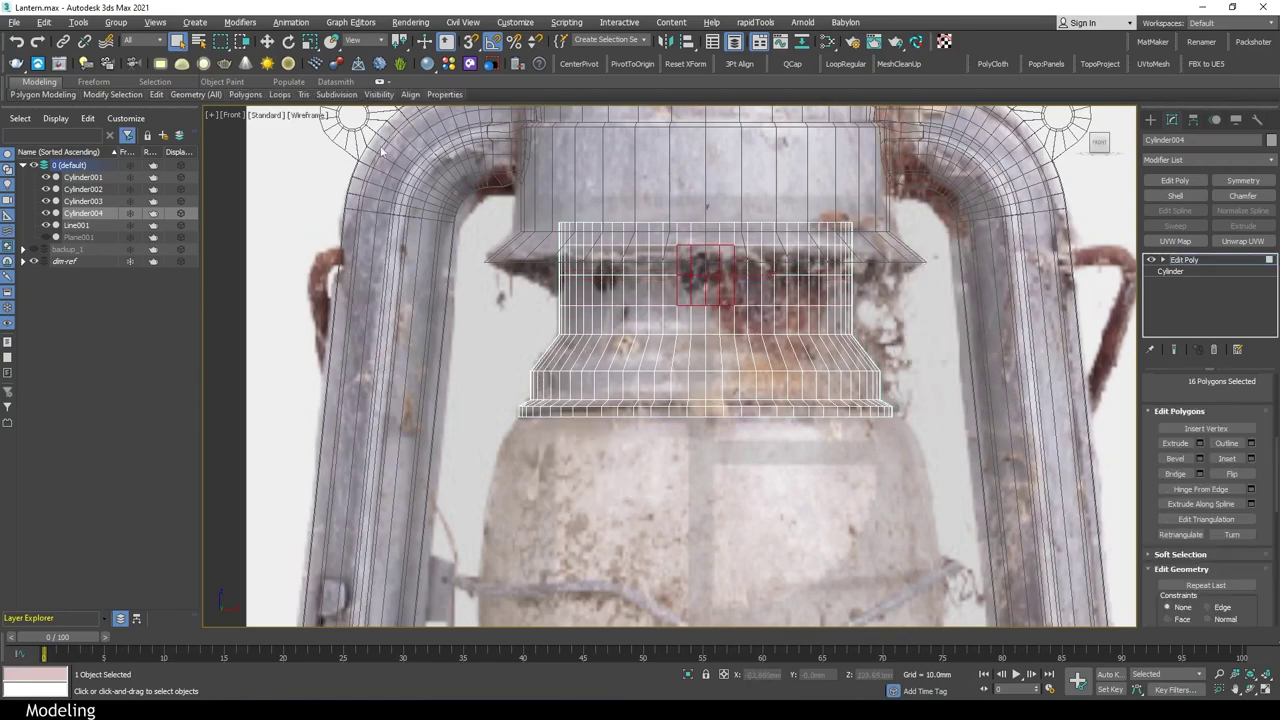
pyautogui.hotkey('alt', 'w')
pyautogui.hotkey('alt', 'w')
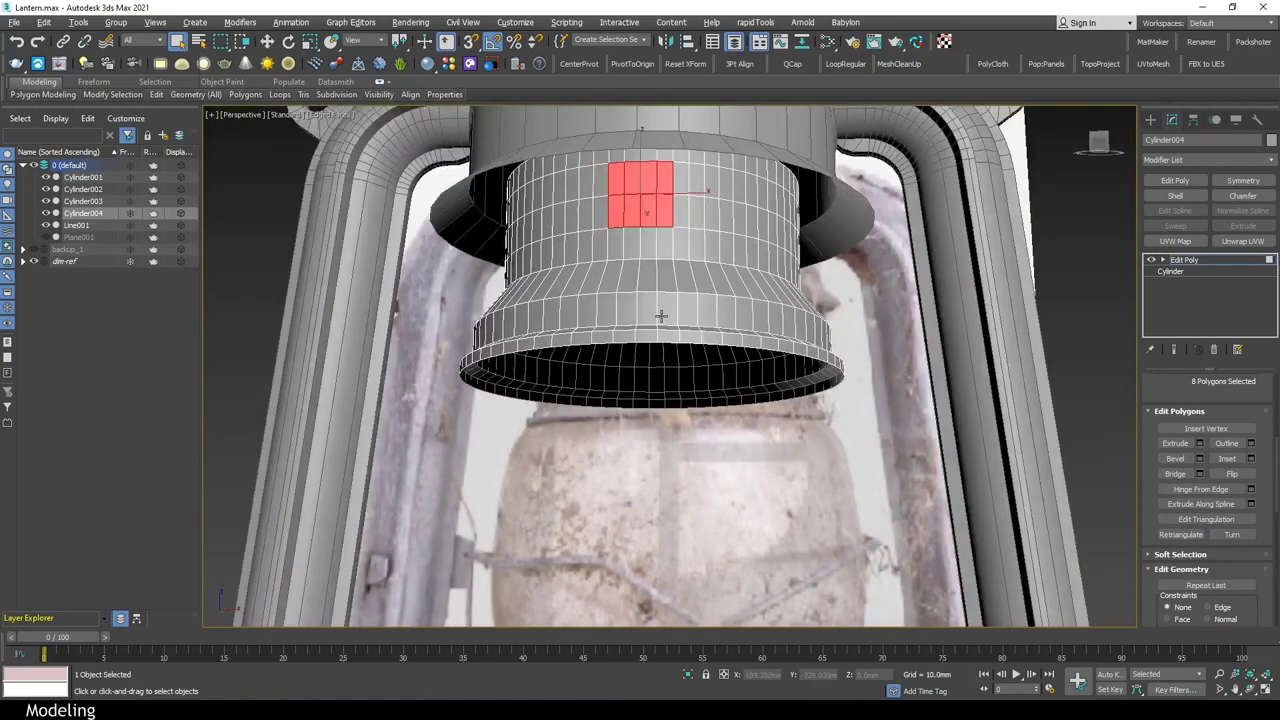
pyautogui.press('Return')
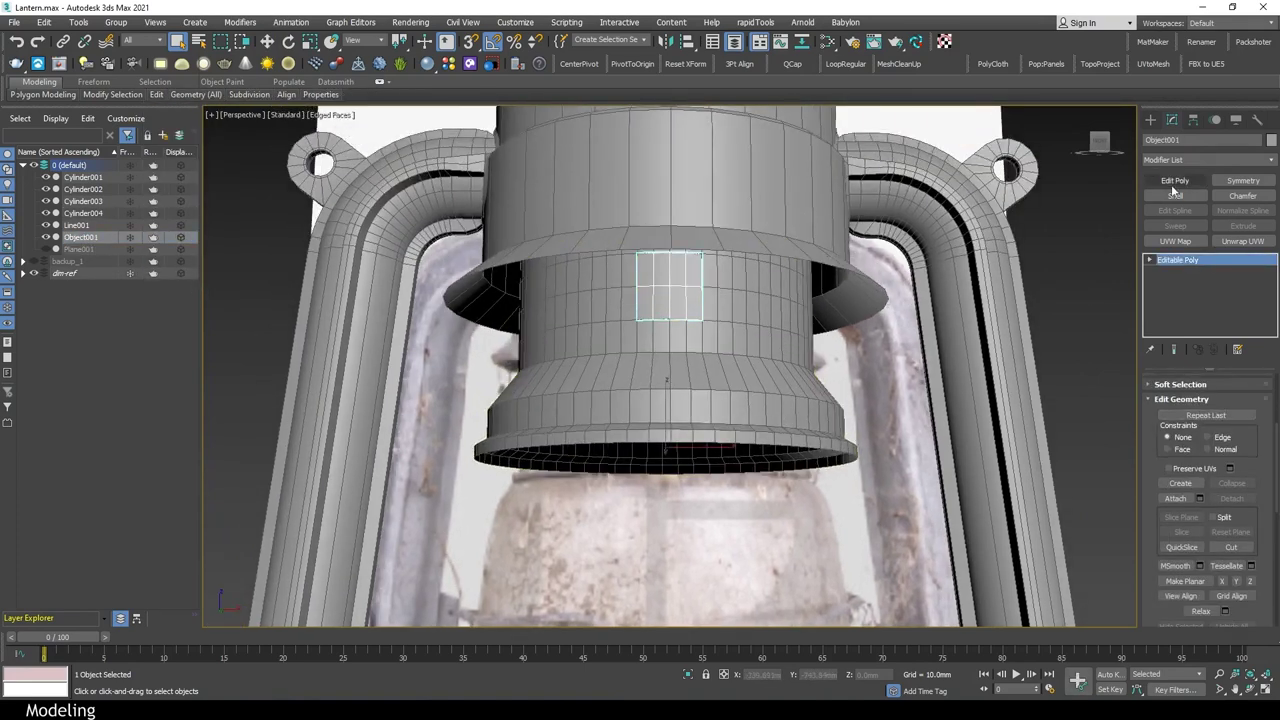
# Add Edit Poly to Object001 and inset its faces by 1.0mm
pyautogui.click(1175, 181)
pyautogui.keyDown('shift'); pyautogui.click(1233, 416); pyautogui.keyUp('shift')
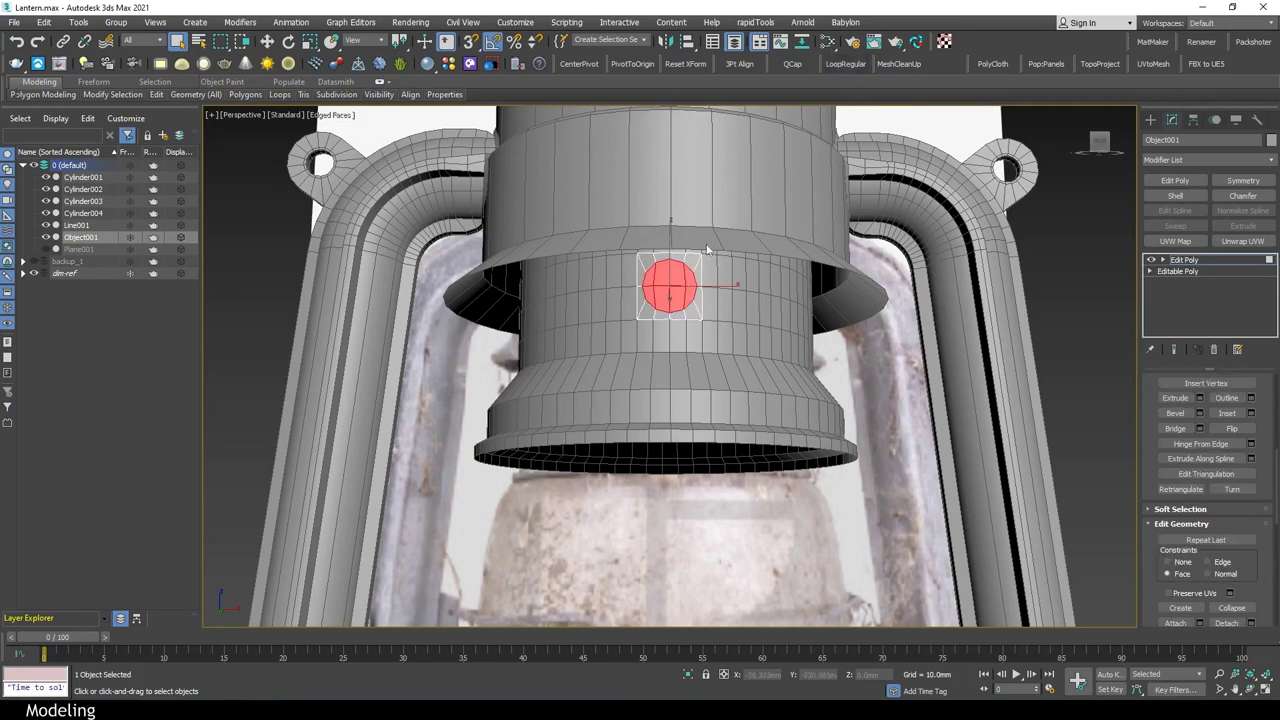
pyautogui.press('z')
pyautogui.press('f')
pyautogui.press('F3')
pyautogui.press('1')
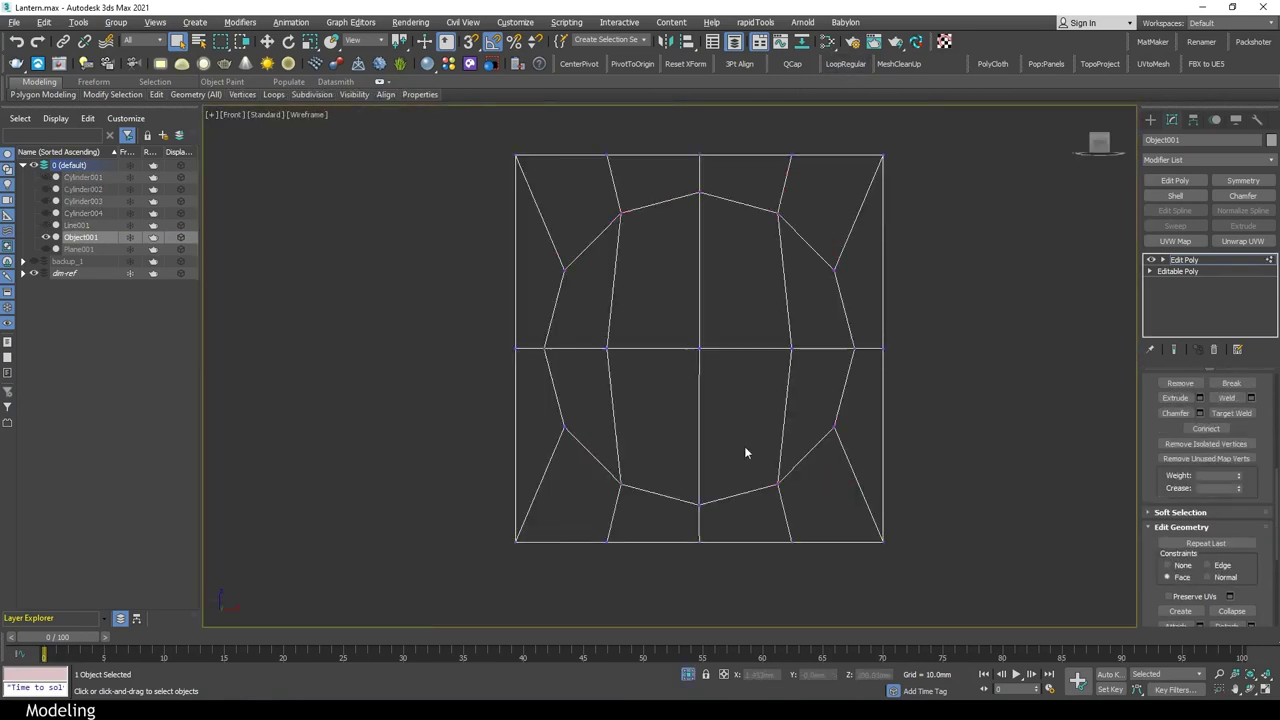
pyautogui.press('4')
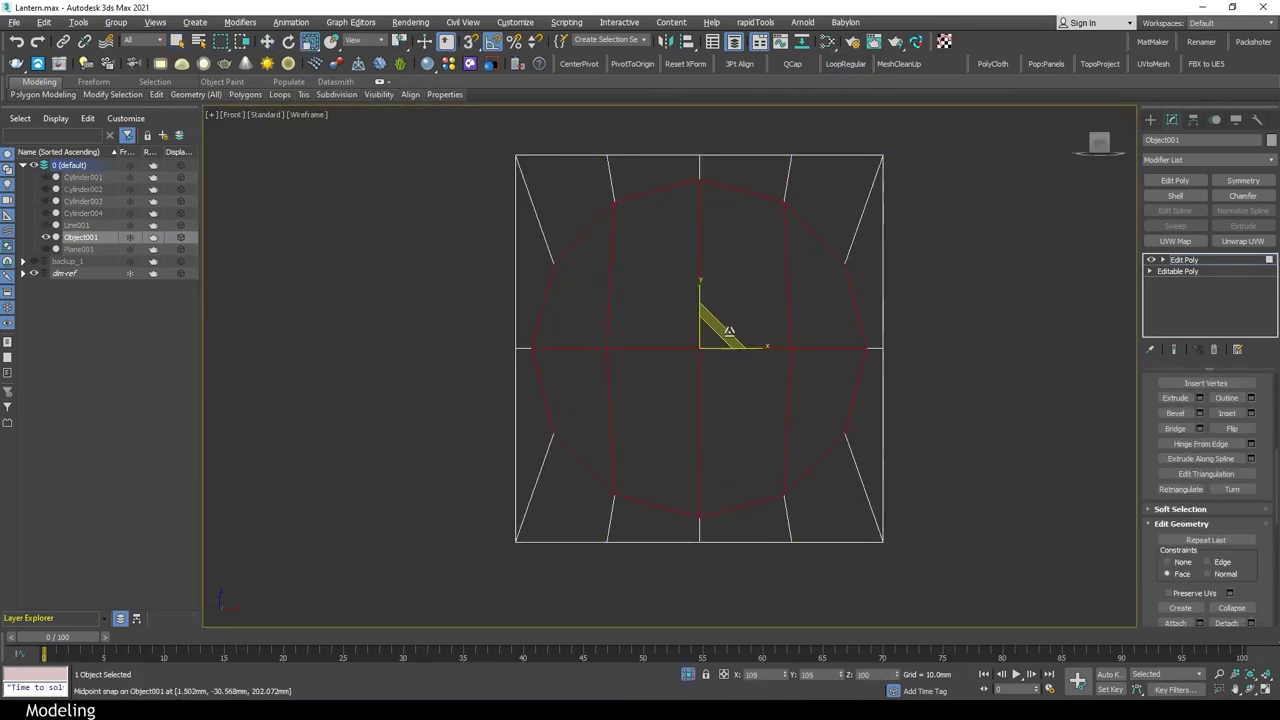
pyautogui.hotkey('alt', 'w')
pyautogui.scroll(3, 524, 282)
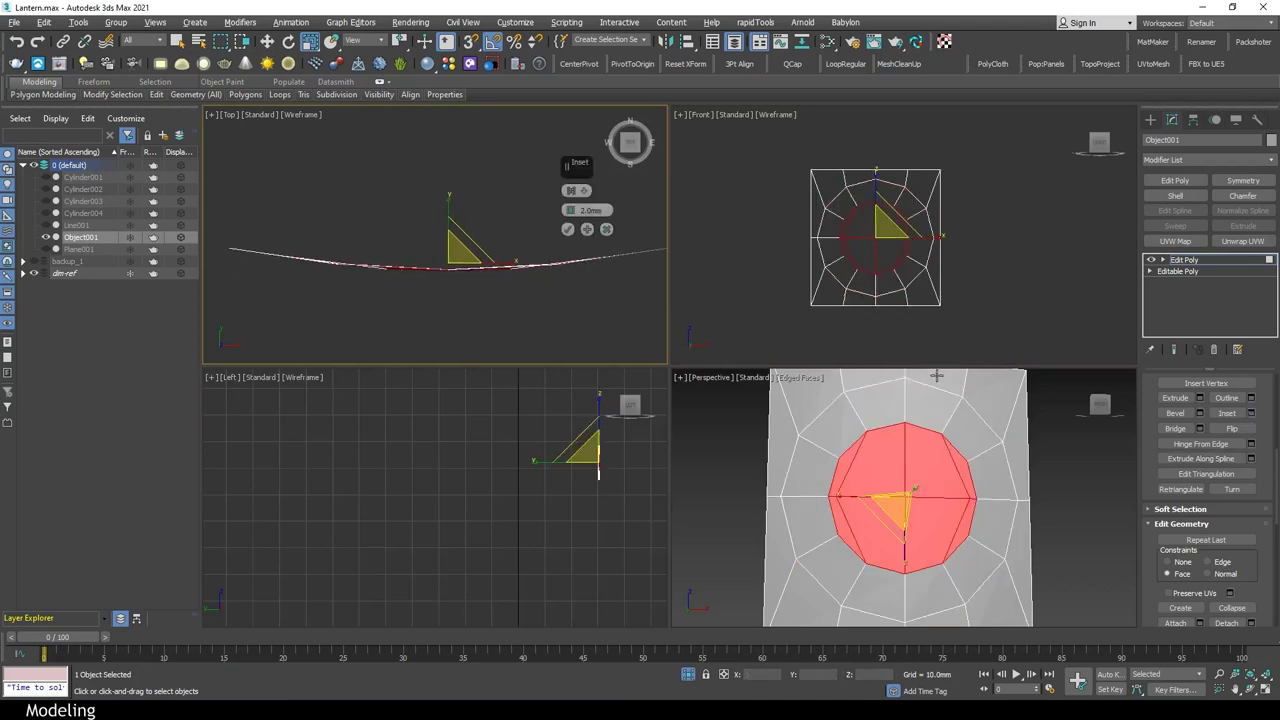
pyautogui.rightClick(936, 376)
pyautogui.moveTo(1075, 472); pyautogui.dragTo(1075, 484)
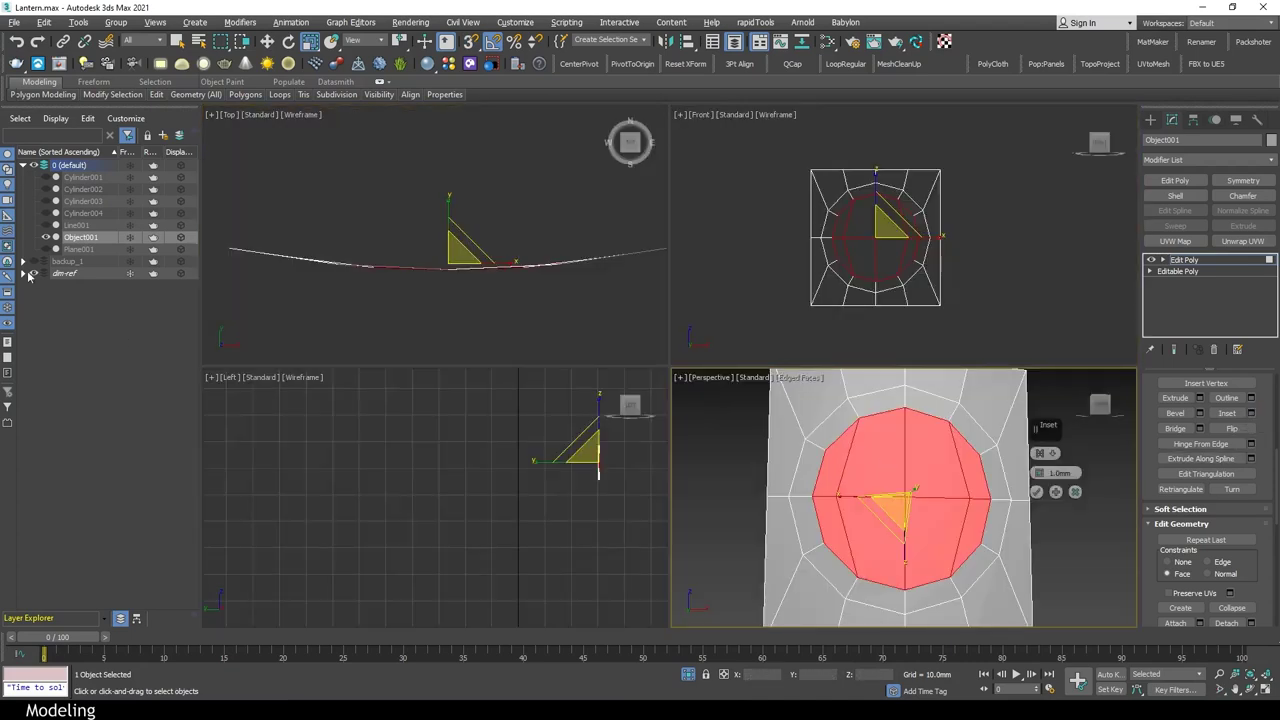
# Reduce the inset to 0.5mm, commit it and delete the inner polygon to open a hole
pyautogui.click(28, 275)
pyautogui.scroll(-3, 900, 240)
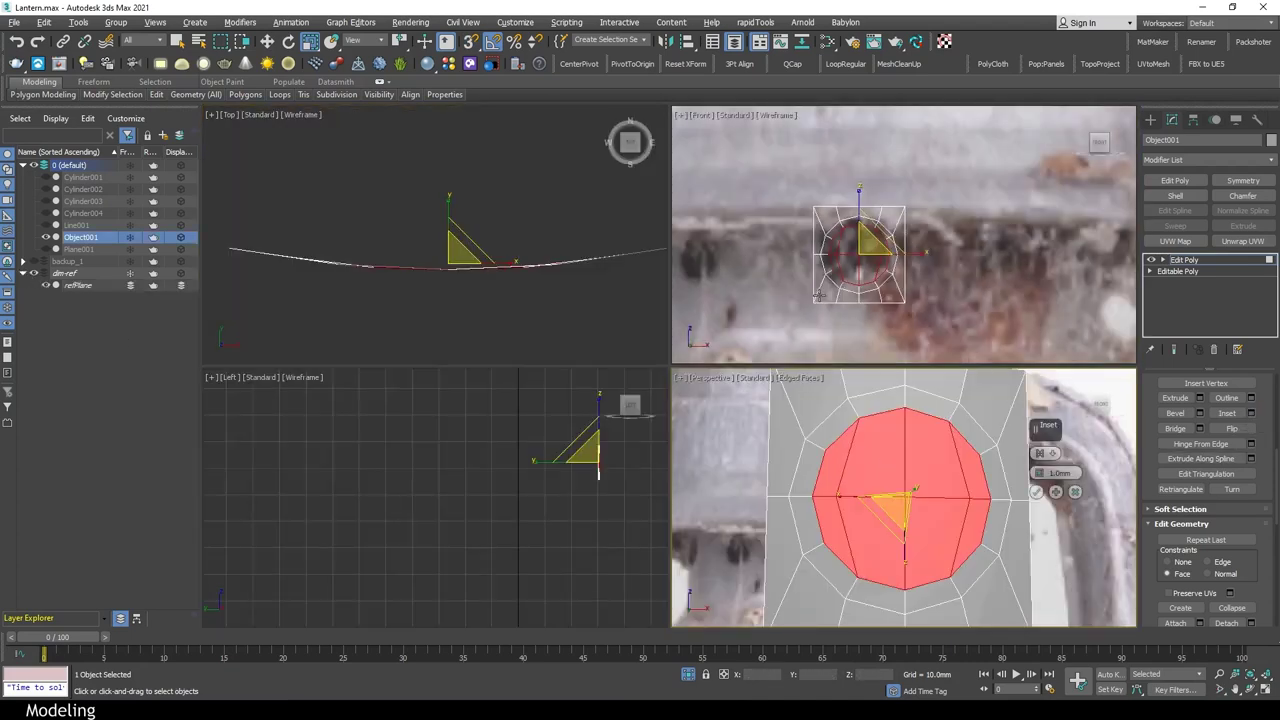
pyautogui.moveTo(950, 303); pyautogui.dragTo(968, 303, button='middle')
pyautogui.rightClick(960, 400)
pyautogui.moveTo(1075, 472); pyautogui.dragTo(1075, 490)
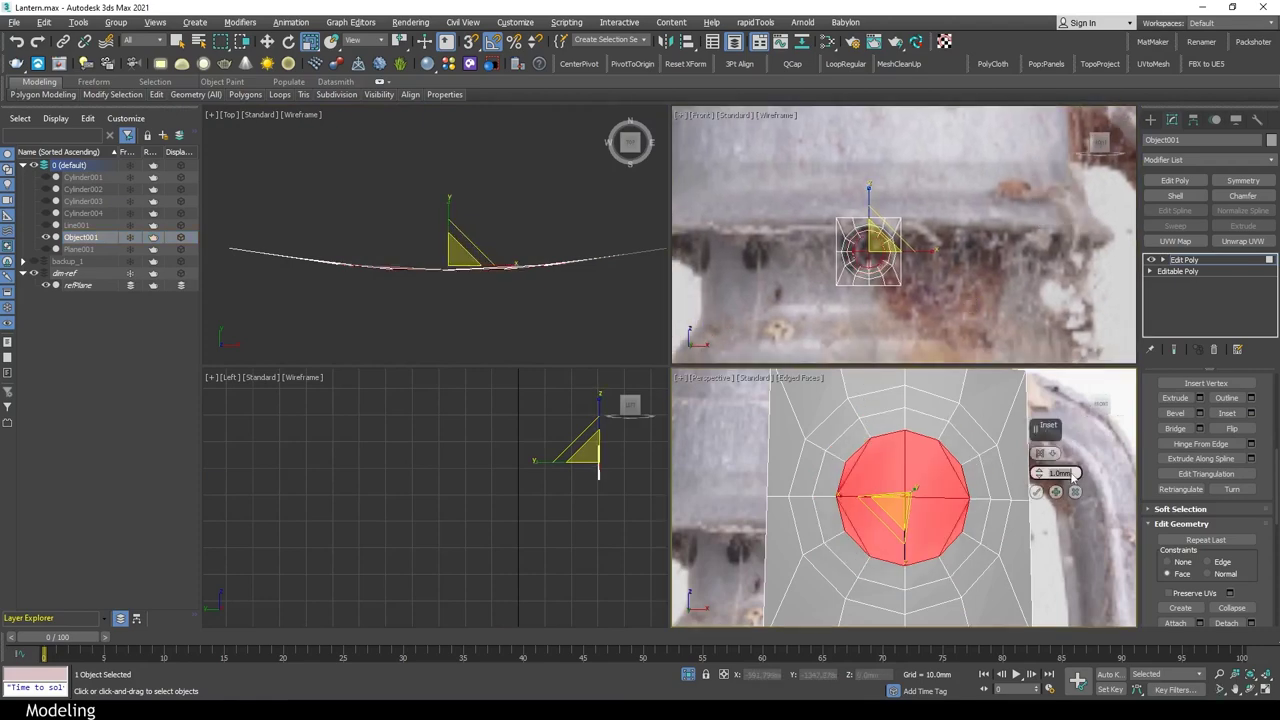
pyautogui.click(1037, 491)
pyautogui.press('Delete')
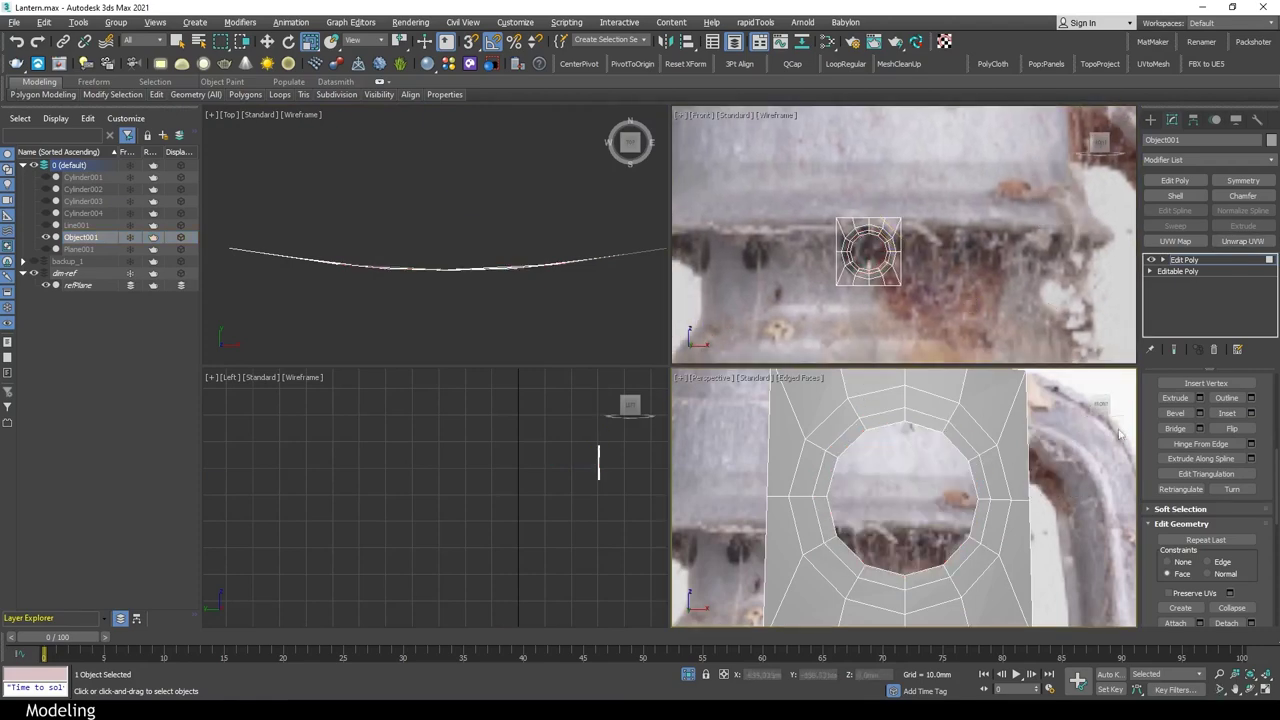
pyautogui.press('4')
# Add a fresh Edit Poly and select the edge loop around the hole
pyautogui.rightClick(875, 462)
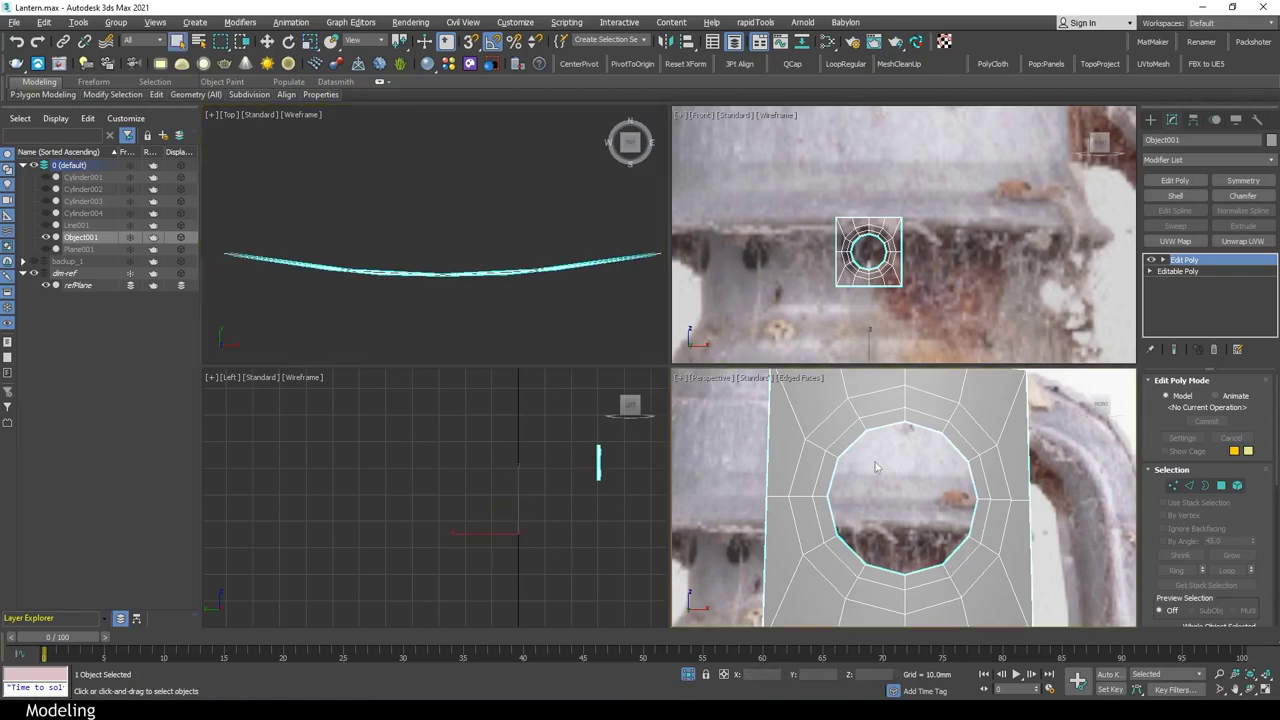
pyautogui.hotkey('alt', 'w')
pyautogui.click(1175, 180)
pyautogui.press('2')
pyautogui.doubleClick(795, 268)
pyautogui.scroll(-5, 1173, 518)
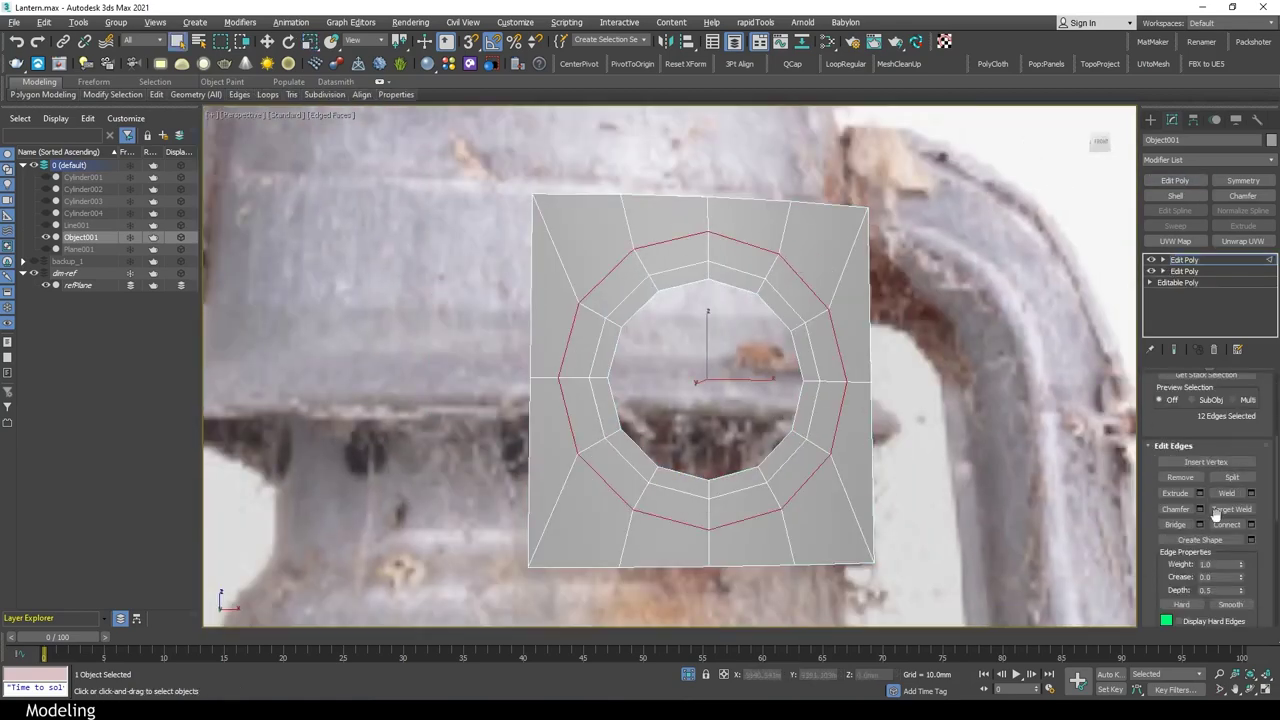
pyautogui.hotkey('alt', 'w')
pyautogui.hotkey('alt', 'w')
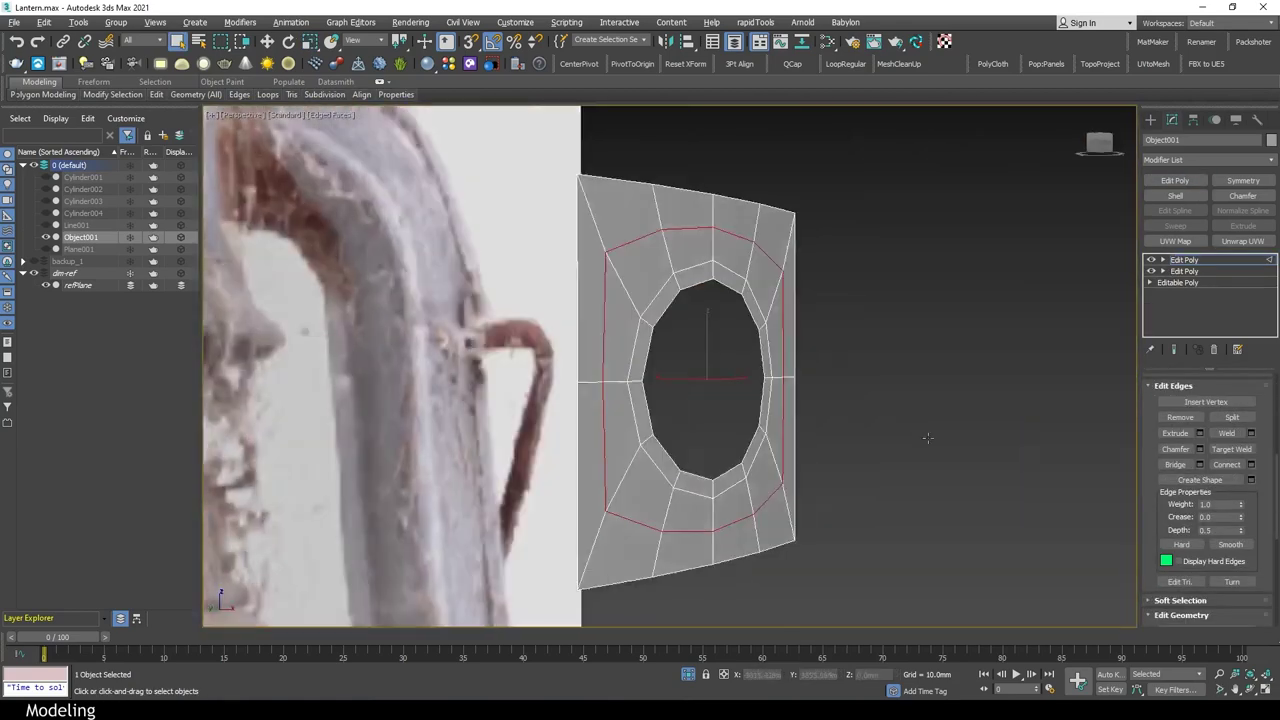
pyautogui.keyDown('alt'); pyautogui.moveTo(887, 311); pyautogui.dragTo(783, 411, button='middle'); pyautogui.keyUp('alt')
pyautogui.press('2')
pyautogui.scroll(3, 783, 411)
pyautogui.scroll(-3, 783, 411)
pyautogui.press('F4')
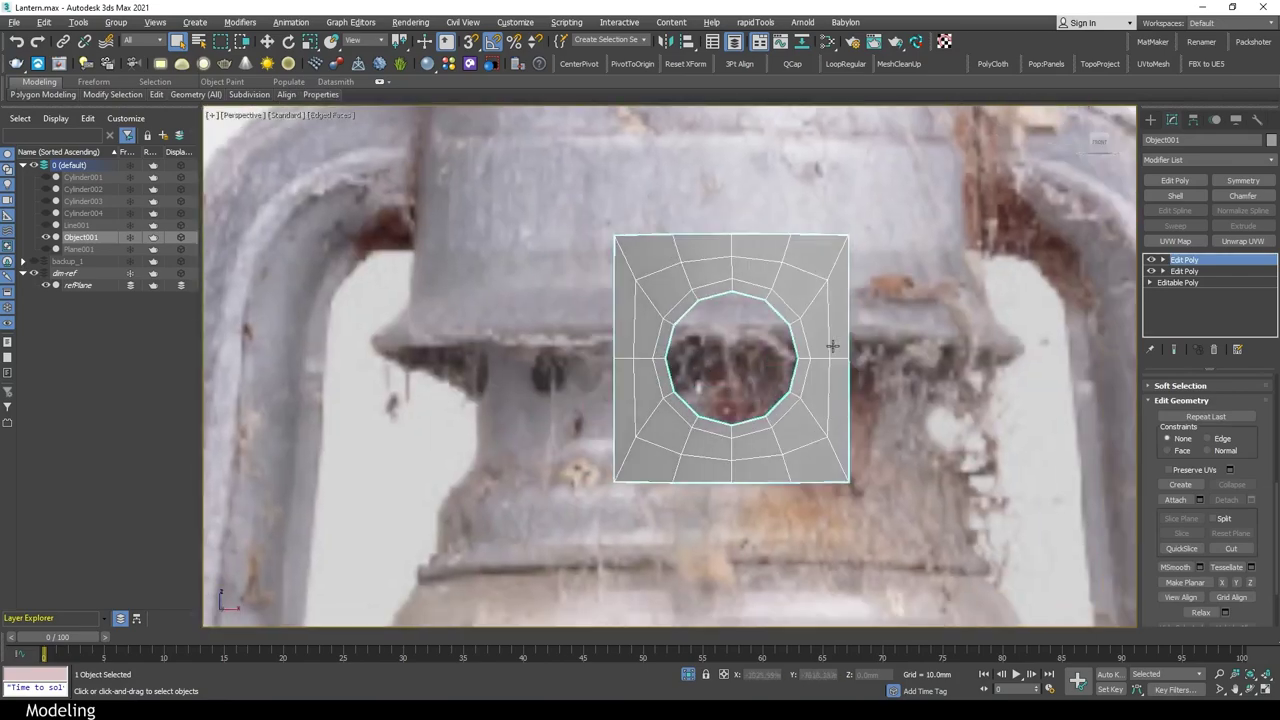
# Stack another Edit Poly on the patch and work on its edges and vertices
pyautogui.click(1181, 182)
pyautogui.press('2')
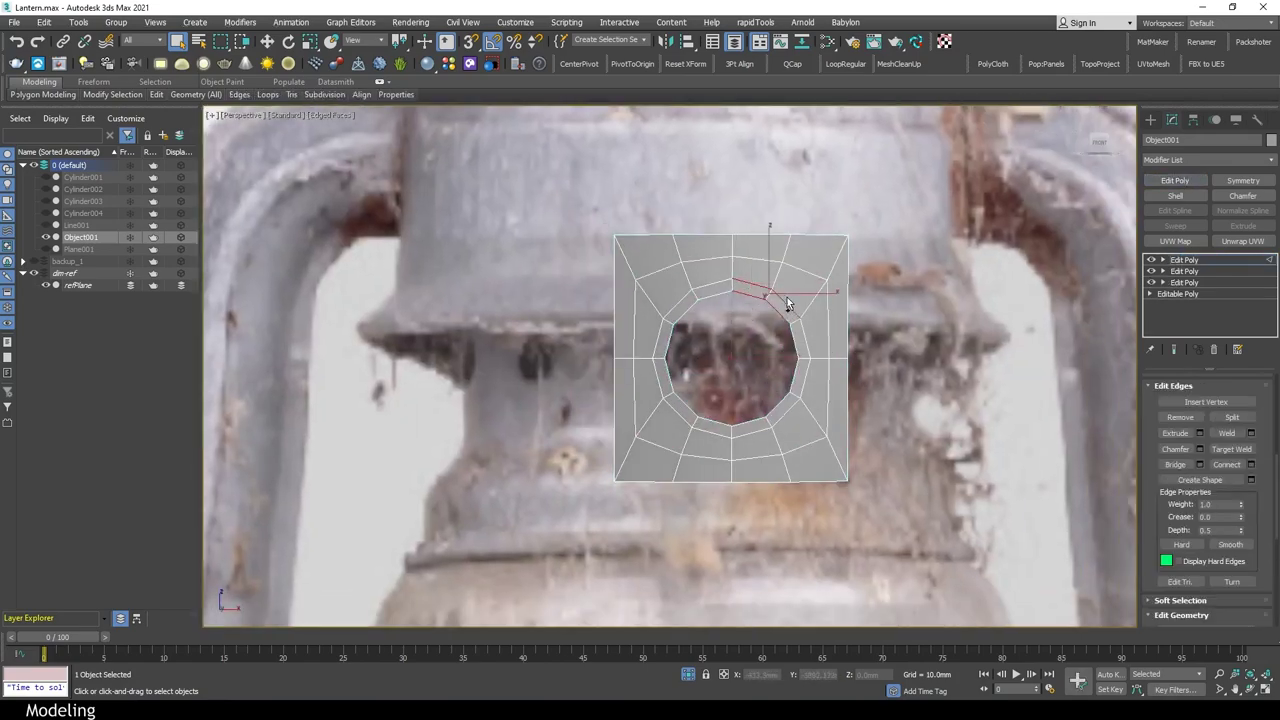
pyautogui.scroll(3, 800, 316)
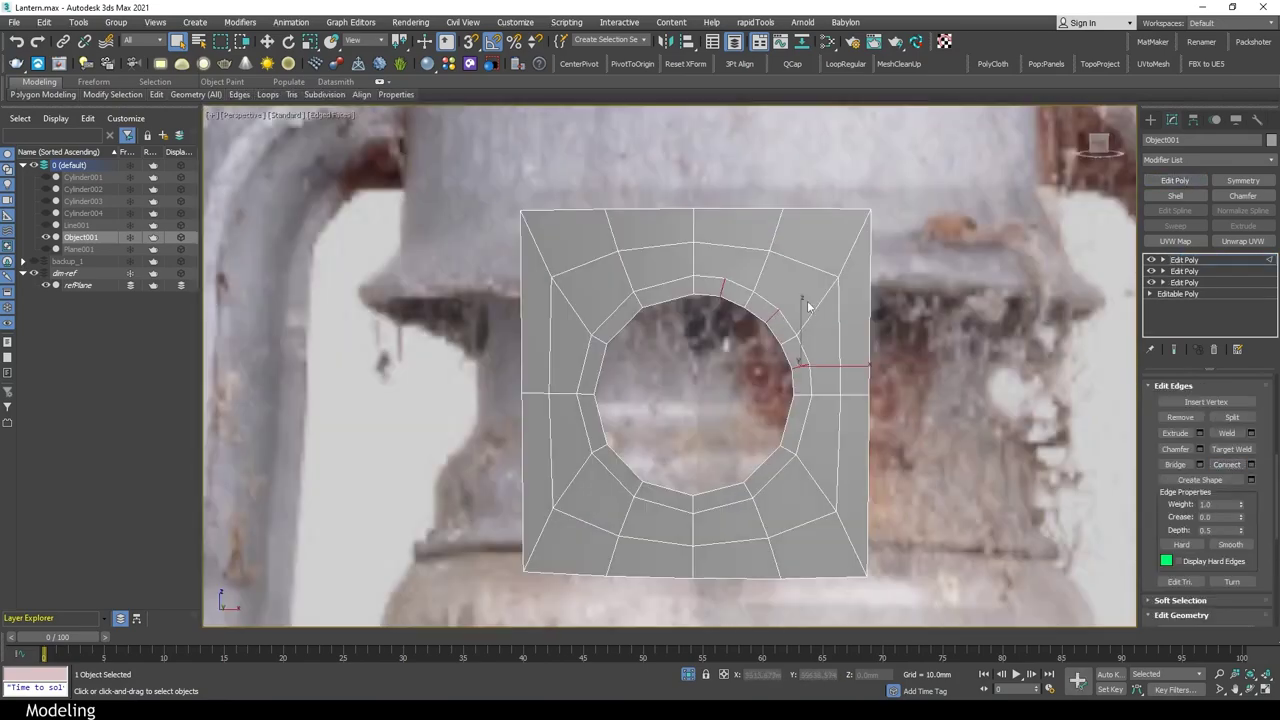
pyautogui.press('1')
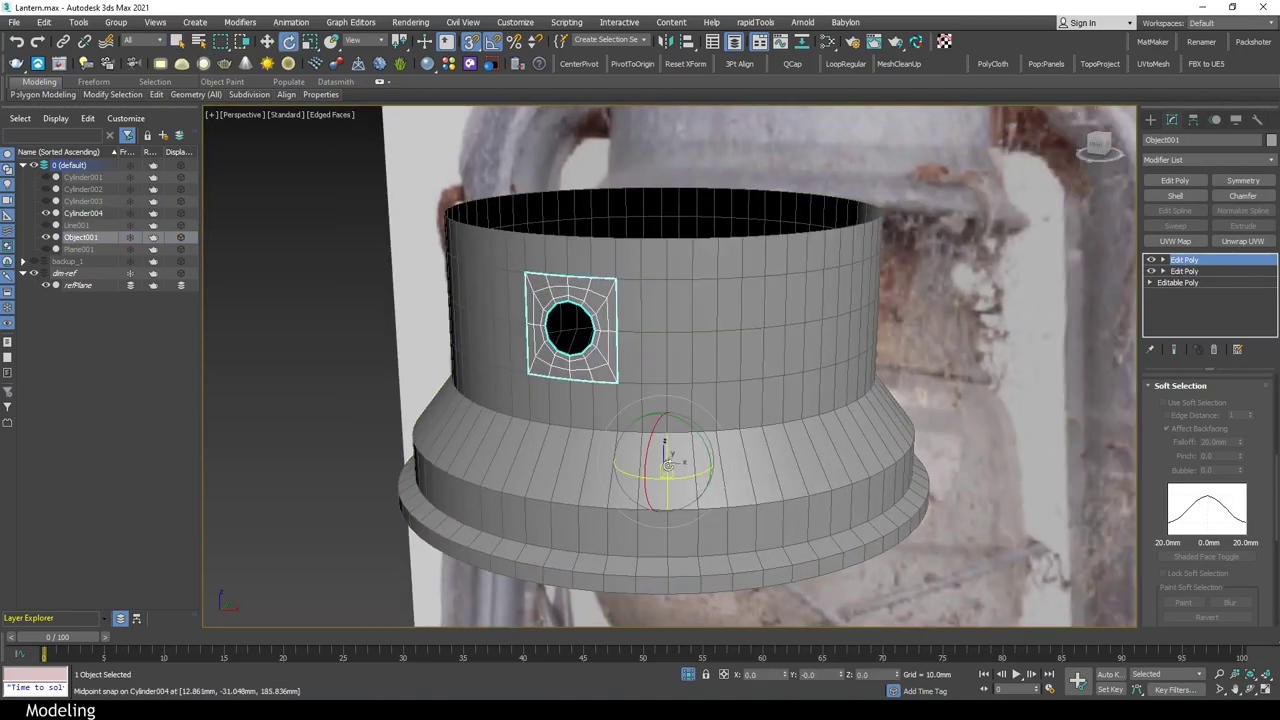
# Clone the patch in 45° rotated copies around the collar and select the collar faces behind them
pyautogui.keyDown('shift'); pyautogui.moveTo(668, 470); pyautogui.dragTo(690, 470); pyautogui.keyUp('shift')
pyautogui.click(641, 413)
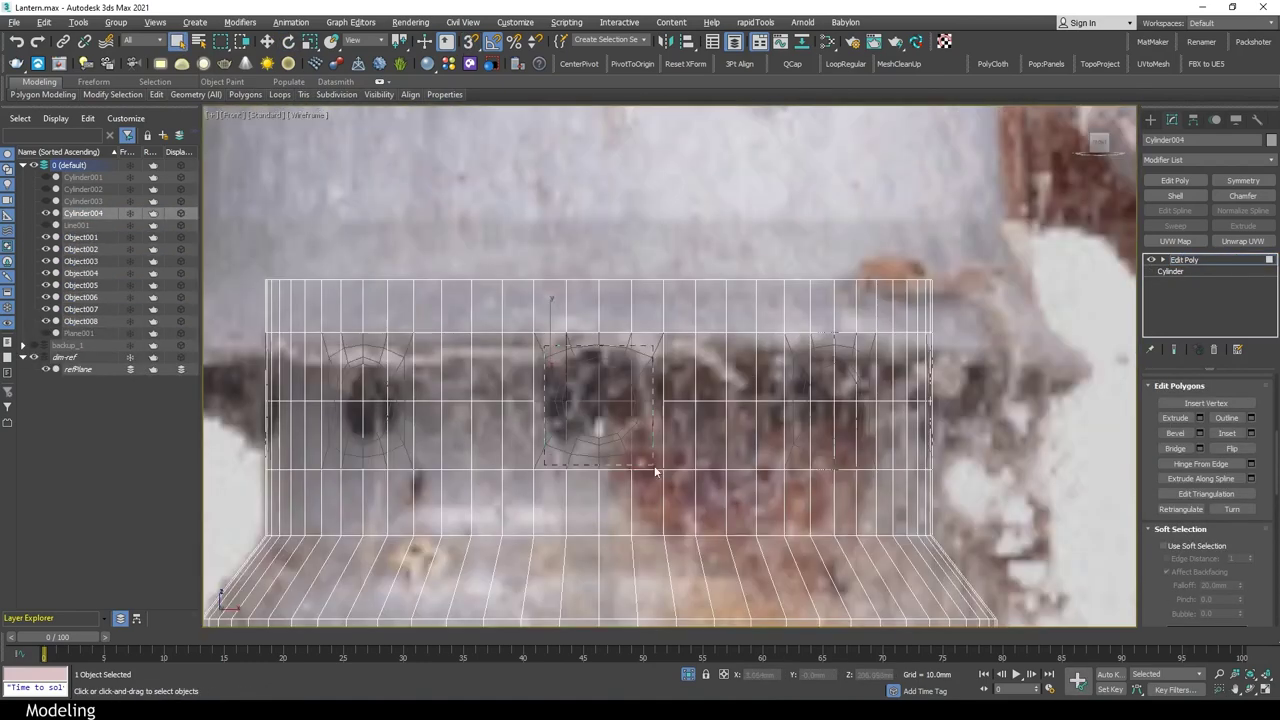
pyautogui.moveTo(655, 470); pyautogui.dragTo(655, 468)
pyautogui.moveTo(797, 298); pyautogui.dragTo(857, 440)
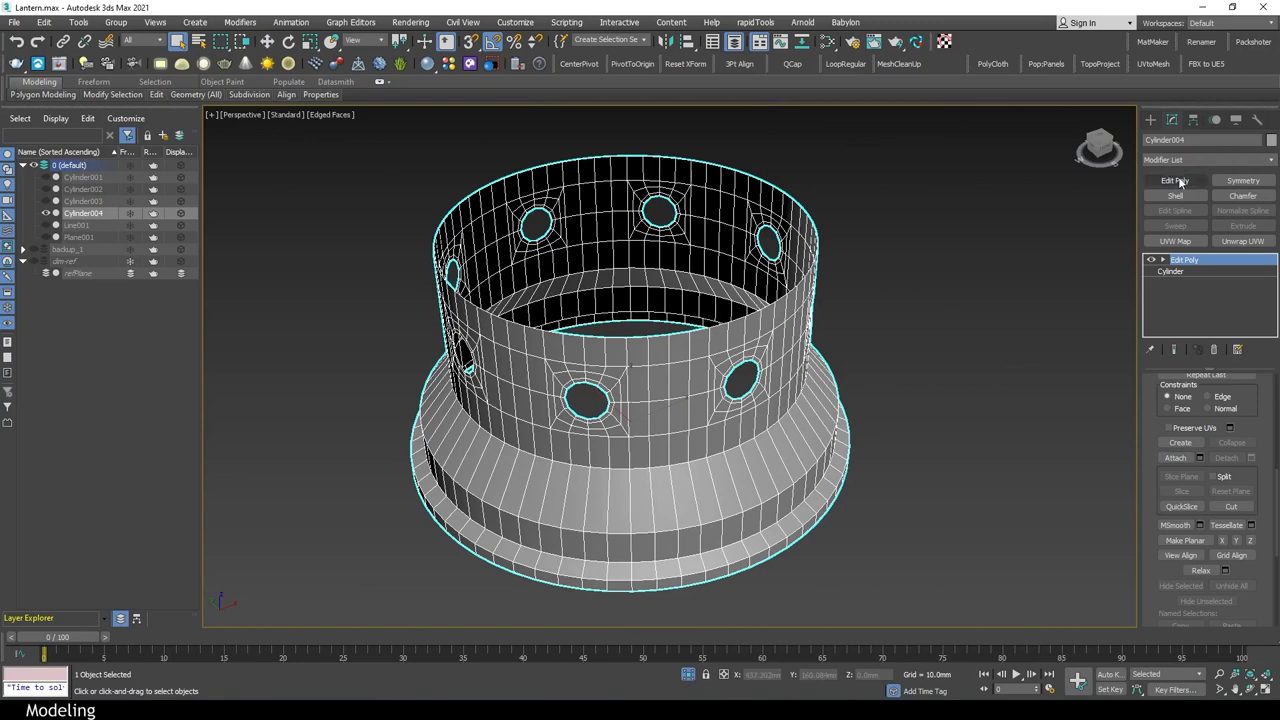
# Add Edit Poly to Cylinder004 and chamfer its horizontal edge rings by 1.5mm
pyautogui.click(1180, 181)
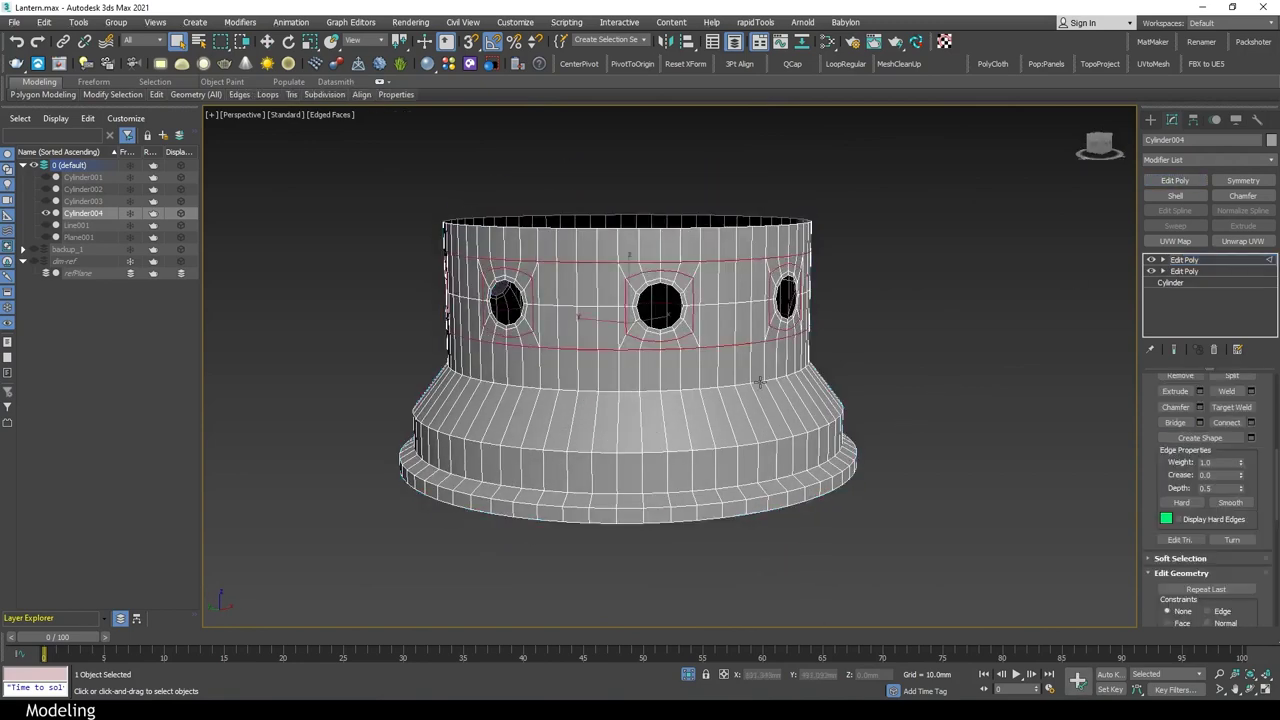
pyautogui.hotkey('ctrl', 'shift', 'c')
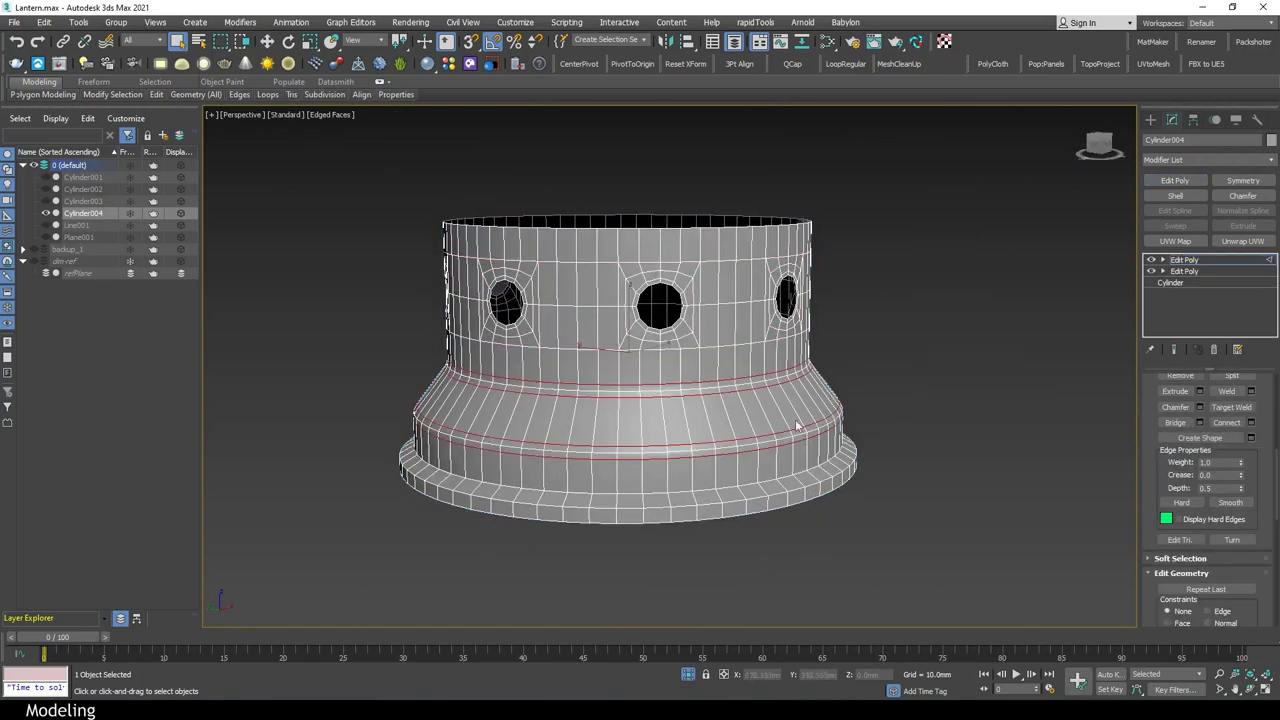
pyautogui.scroll(3, 794, 455)
pyautogui.moveTo(950, 290); pyautogui.dragTo(962, 290)
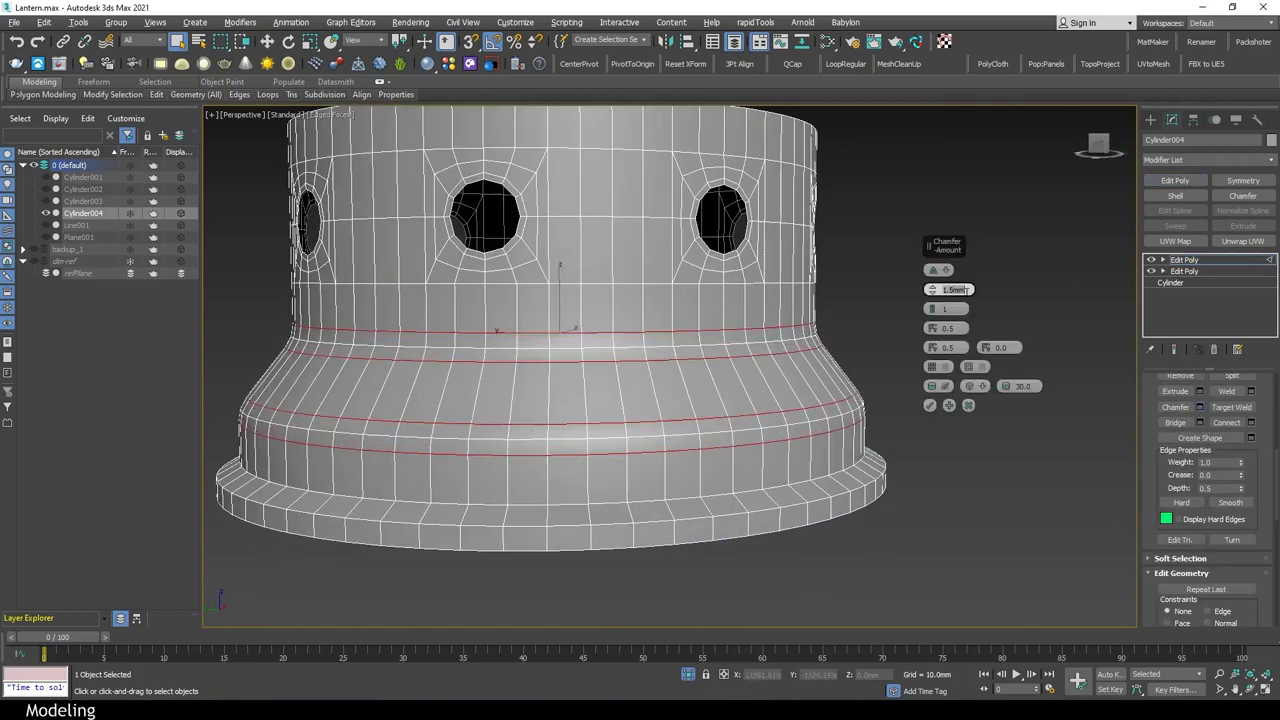
pyautogui.click(931, 406)
pyautogui.scroll(3, 662, 285)
pyautogui.scroll(2, 662, 285)
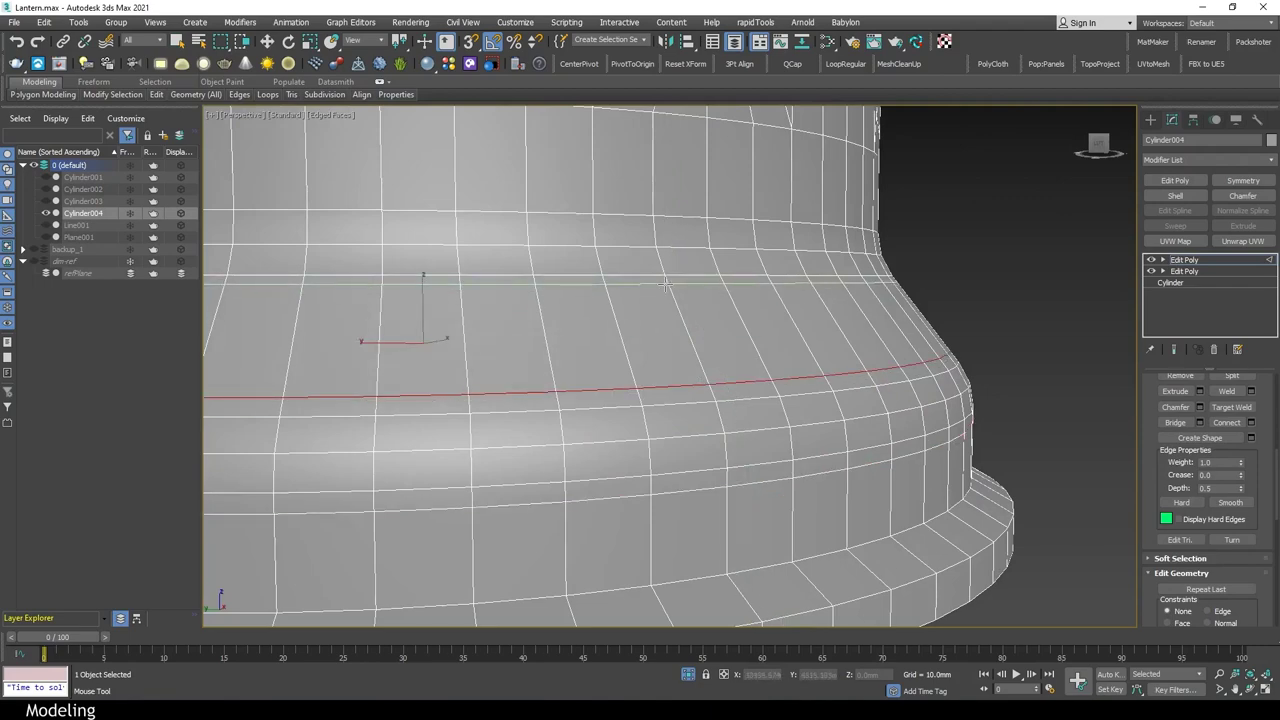
pyautogui.scroll(-5, 665, 284)
pyautogui.press('w')
pyautogui.scroll(4, 833, 403)
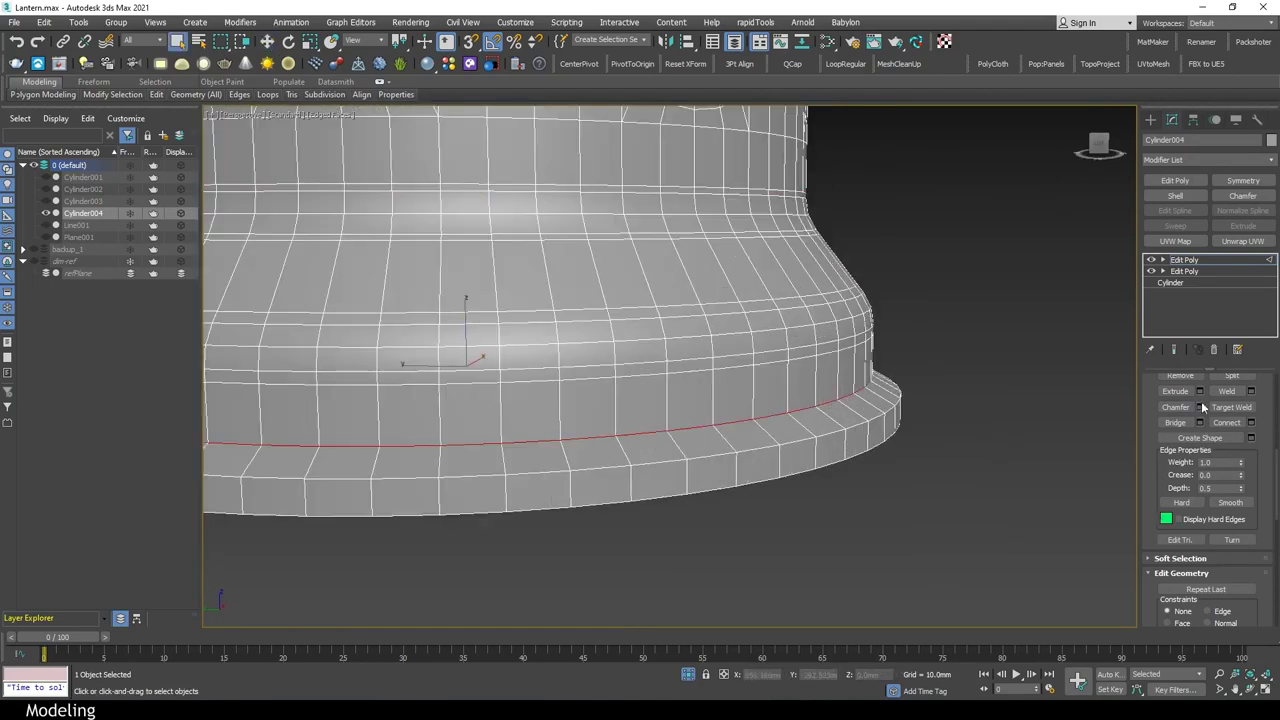
pyautogui.keyDown('alt'); pyautogui.moveTo(1000, 440); pyautogui.dragTo(891, 455, button='middle'); pyautogui.keyUp('alt')
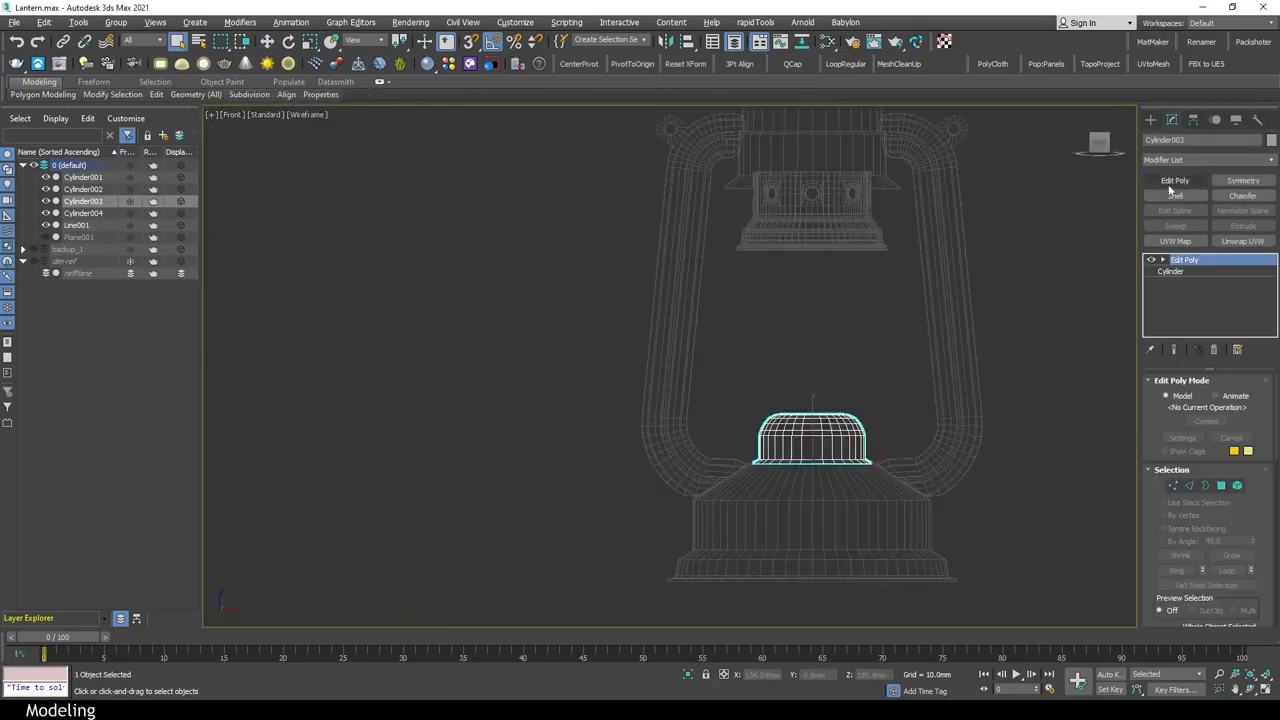
# Give Cylinder003 a 1.0mm Shell with an Edit Poly modifier above it
pyautogui.click(1175, 195)
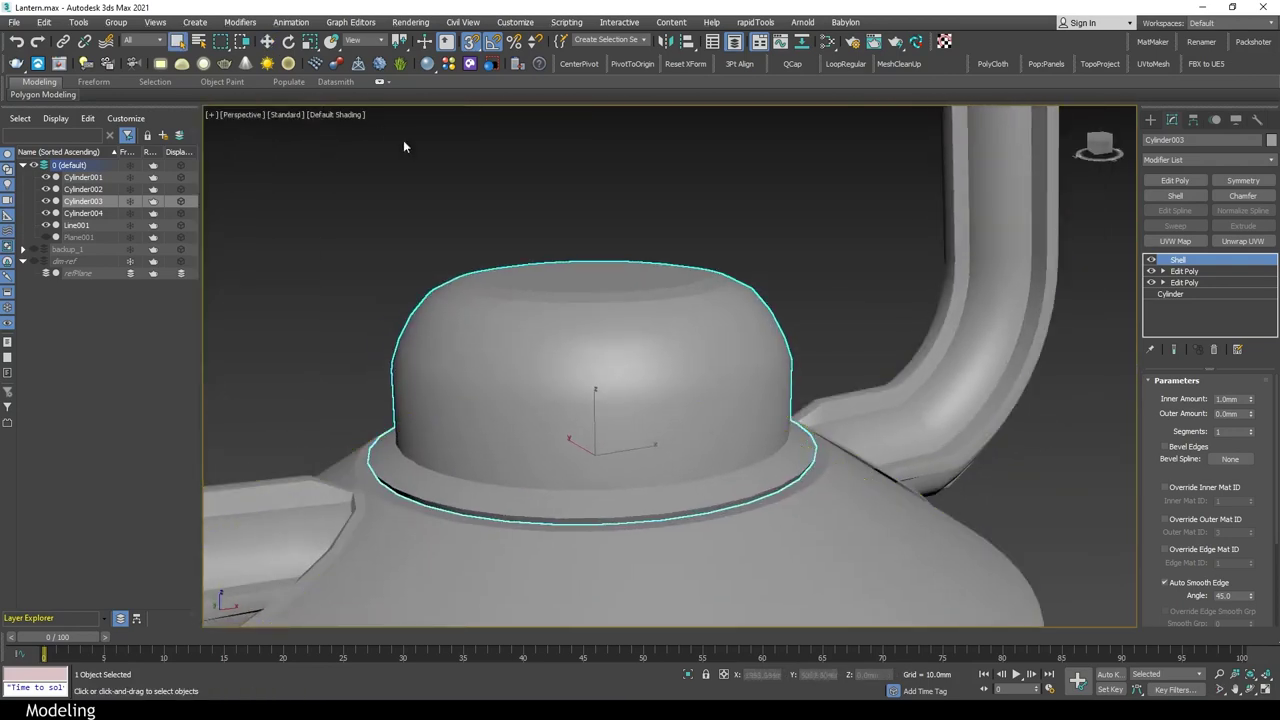
pyautogui.click(1175, 180)
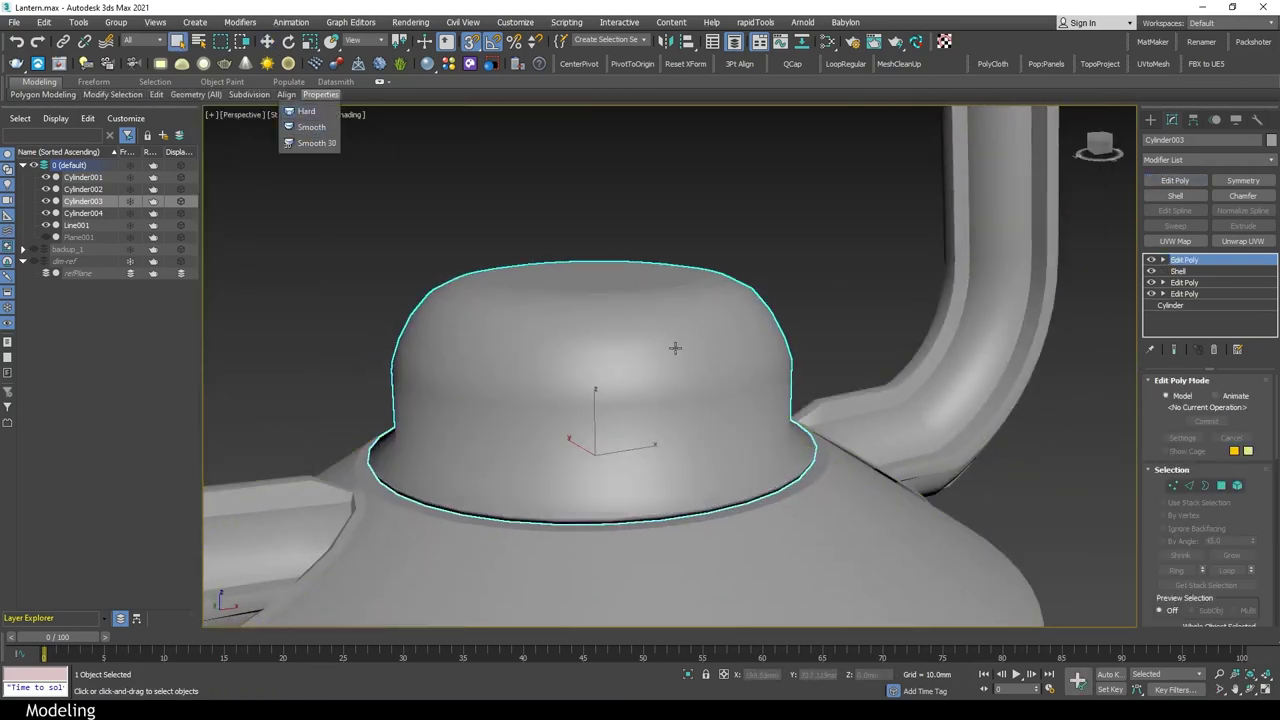
pyautogui.press('F4')
pyautogui.press('2')
# Chamfer the two edge loops at the dome's base by about 0.3mm
pyautogui.doubleClick(750, 470)
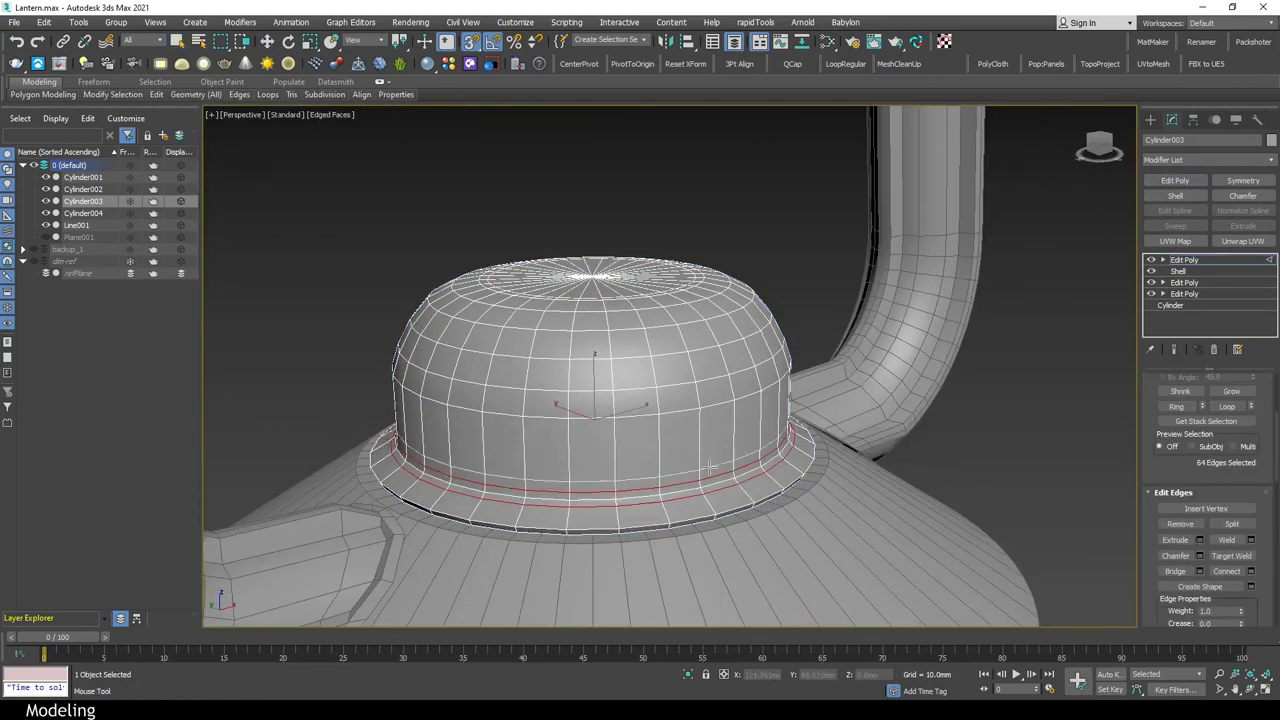
pyautogui.scroll(4, 780, 515)
pyautogui.keyDown('ctrl'); pyautogui.doubleClick(820, 540); pyautogui.keyUp('ctrl')
pyautogui.keyDown('alt'); pyautogui.moveTo(834, 534); pyautogui.dragTo(871, 437, button='middle'); pyautogui.keyUp('alt')
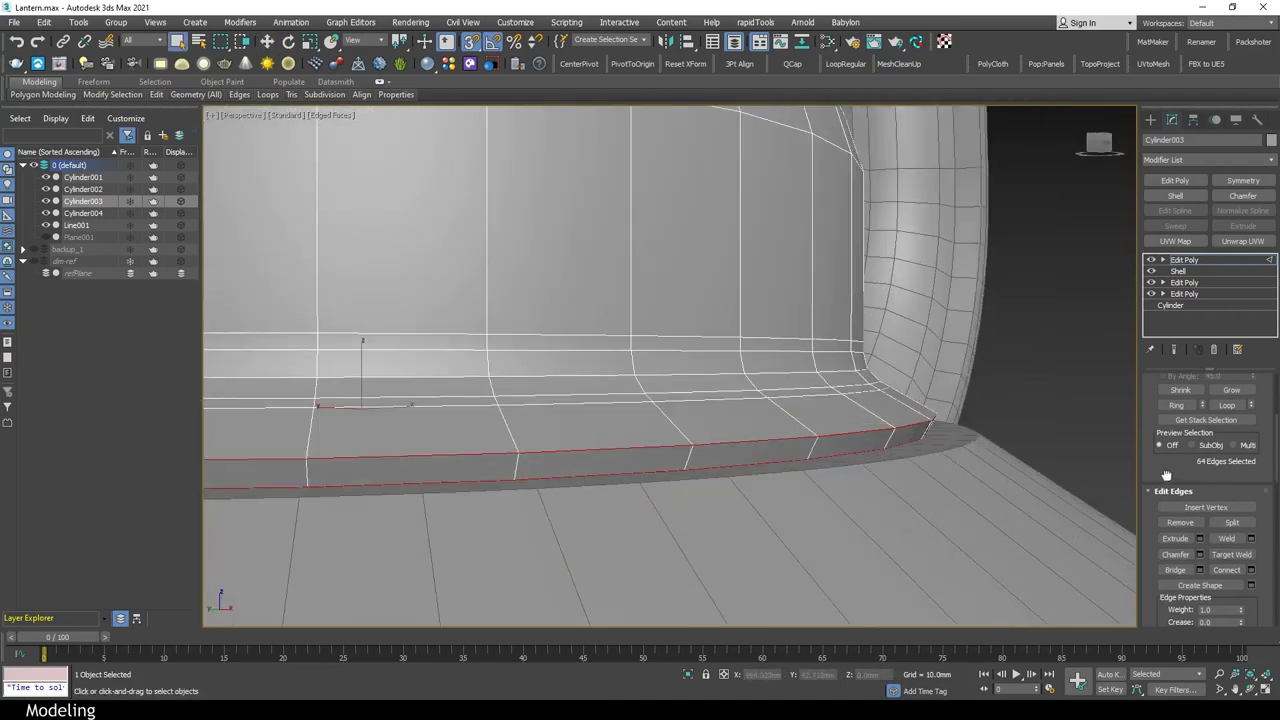
pyautogui.hotkey('ctrl', 'shift', 'c')
pyautogui.moveTo(872, 362); pyautogui.dragTo(857, 384)
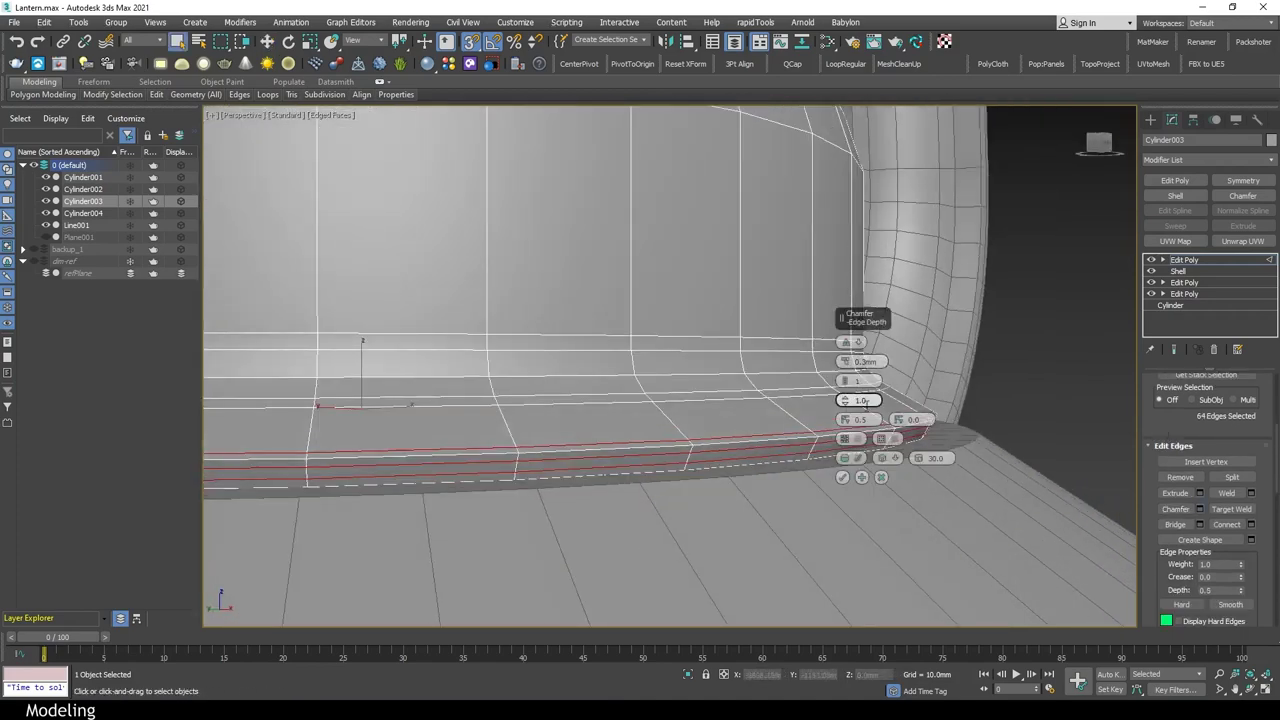
pyautogui.click(842, 477)
# Isolate the dome cap and select all of its polygons
pyautogui.click(925, 476)
pyautogui.press('F4')
pyautogui.scroll(-5, 841, 394)
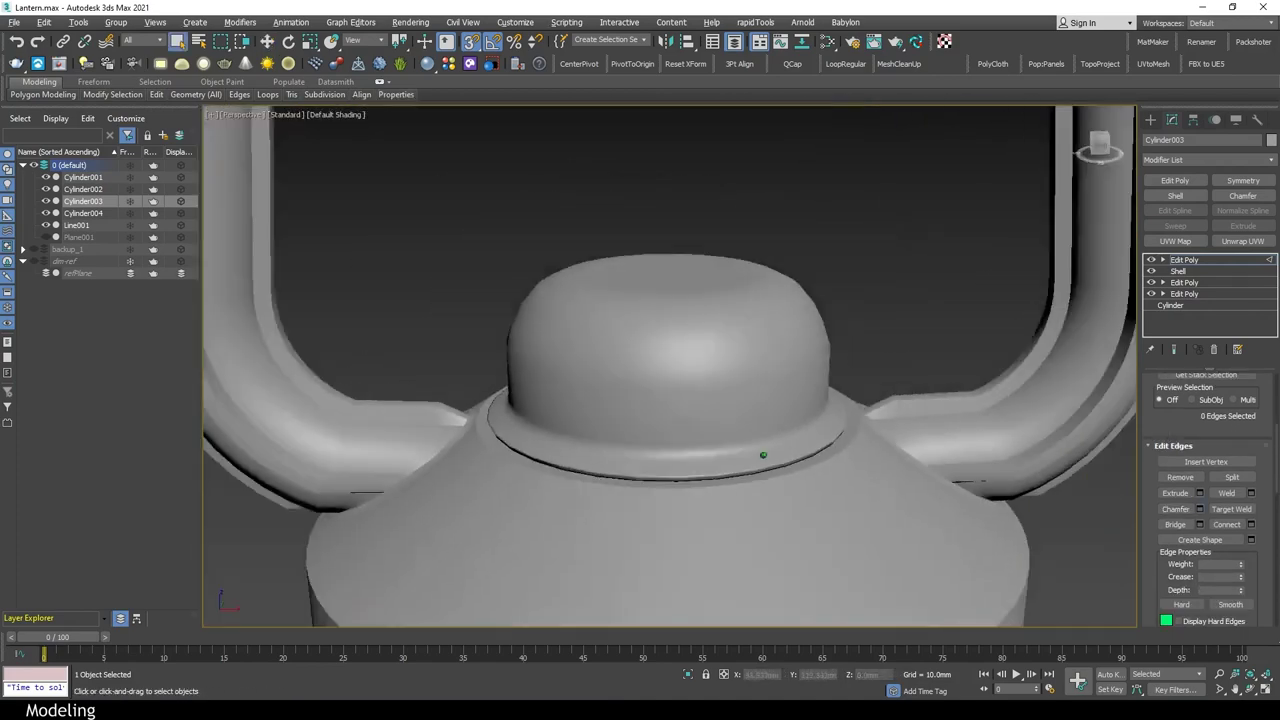
pyautogui.hotkey('alt', 'q')
pyautogui.scroll(5, 785, 489)
pyautogui.press('F4')
pyautogui.press('4')
pyautogui.click(915, 350)
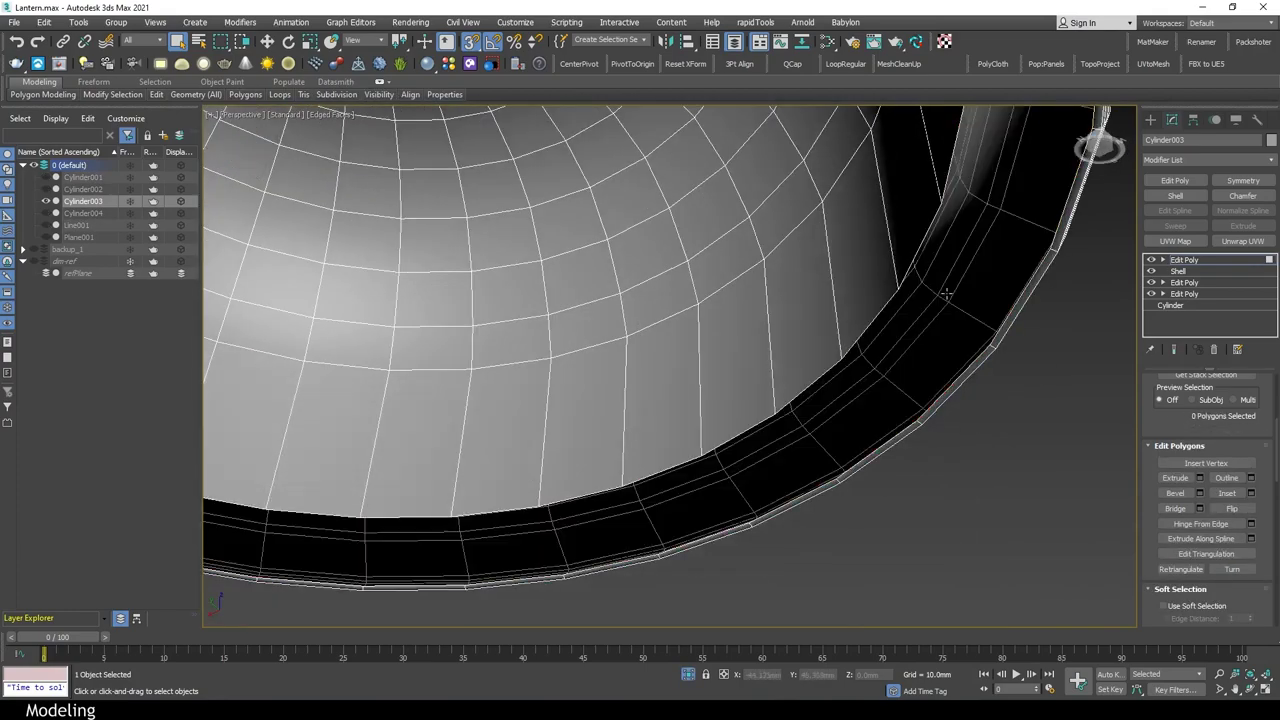
pyautogui.hotkey('ctrl', 'a')
# Bring the whole lantern back into view and clear the selection
pyautogui.press('4')
pyautogui.press('z')
pyautogui.click(688, 672)
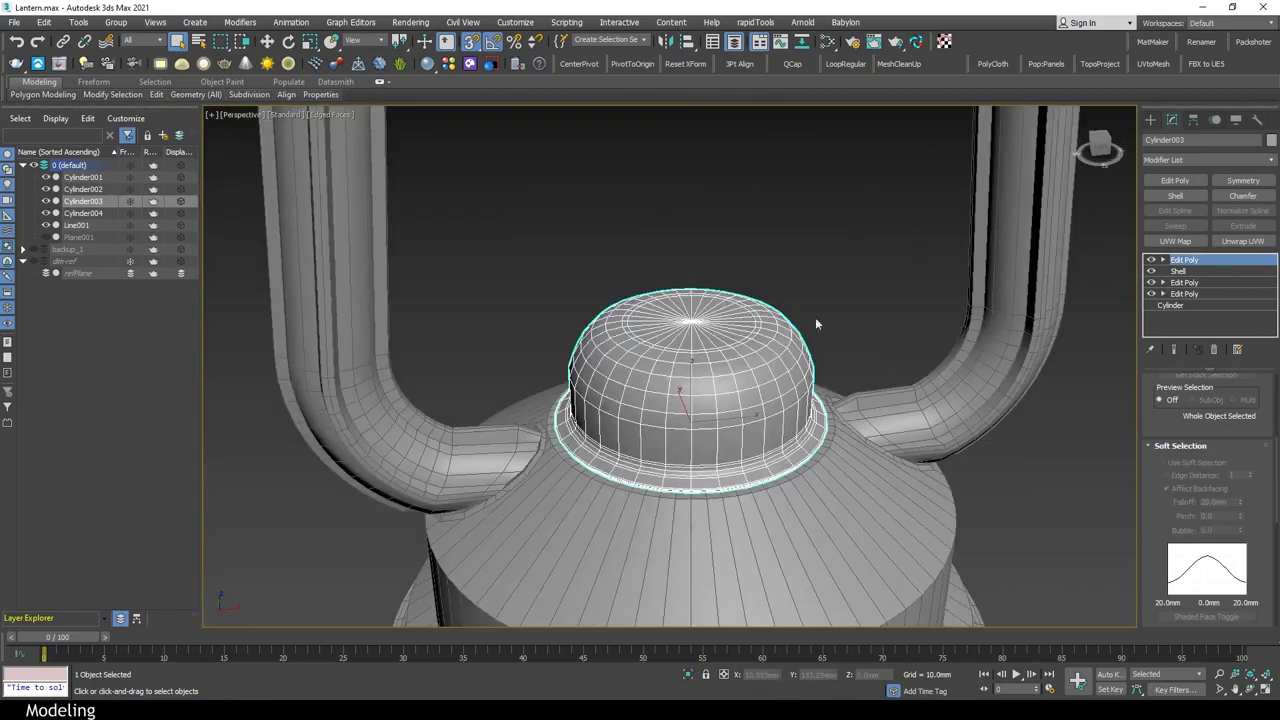
pyautogui.press('F4')
pyautogui.click(978, 472)
pyautogui.scroll(-3, 978, 472)
pyautogui.scroll(-3, 851, 481)
pyautogui.scroll(-2, 851, 481)
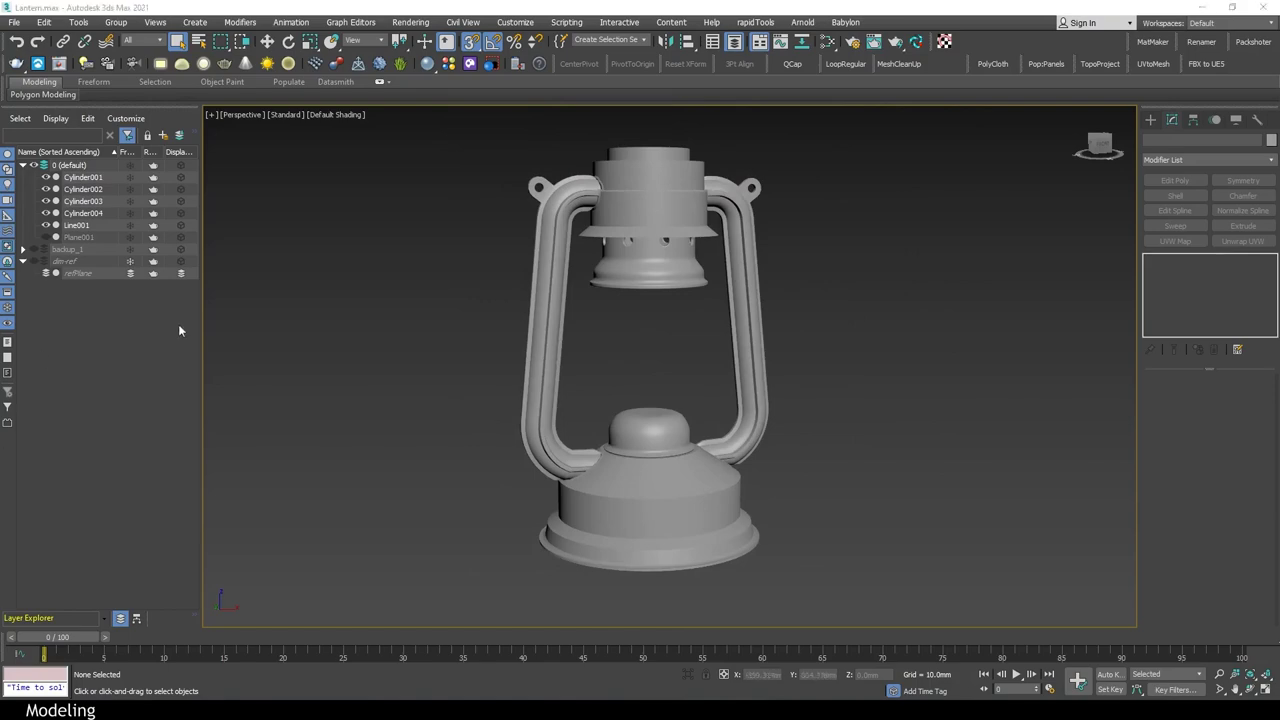
# Show the reference image and draw a new 64-sided cylinder at the lantern's centre in the Top view
pyautogui.click(34, 261)
pyautogui.press('f')
pyautogui.scroll(2, 816, 452)
pyautogui.scroll(2, 816, 452)
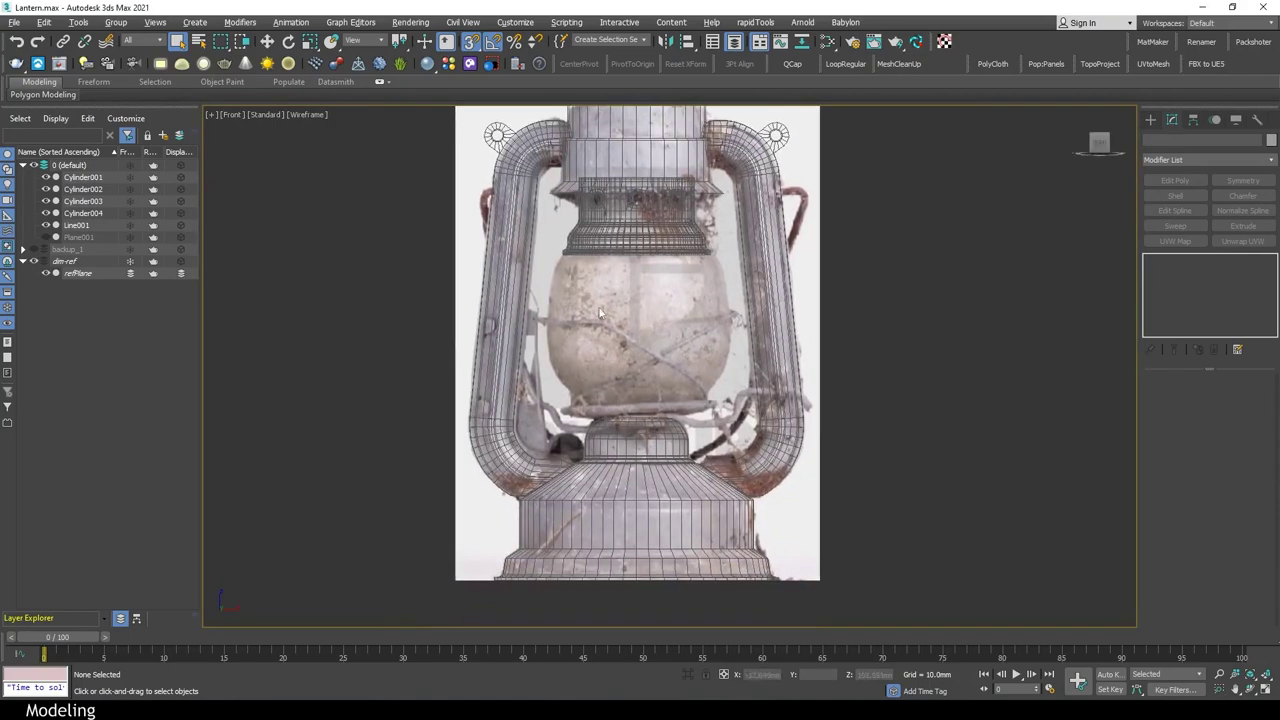
pyautogui.hotkey('alt', 'w')
pyautogui.scroll(-3, 434, 233)
pyautogui.click(1150, 119)
pyautogui.click(1181, 228)
pyautogui.moveTo(434, 233); pyautogui.dragTo(484, 164)
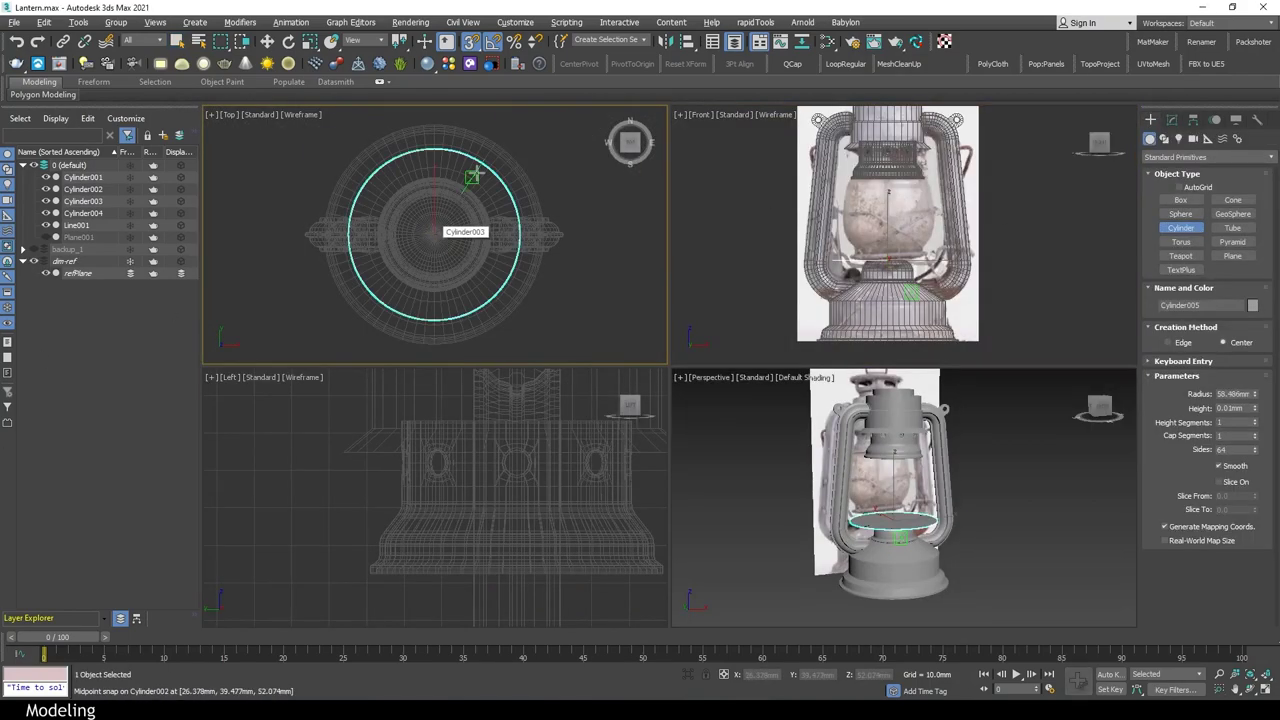
# Set the cylinder radius to 46.964mm, raise it to the glass globe, and add Edit Poly
pyautogui.click(1173, 120)
pyautogui.hotkey('alt', 'w')
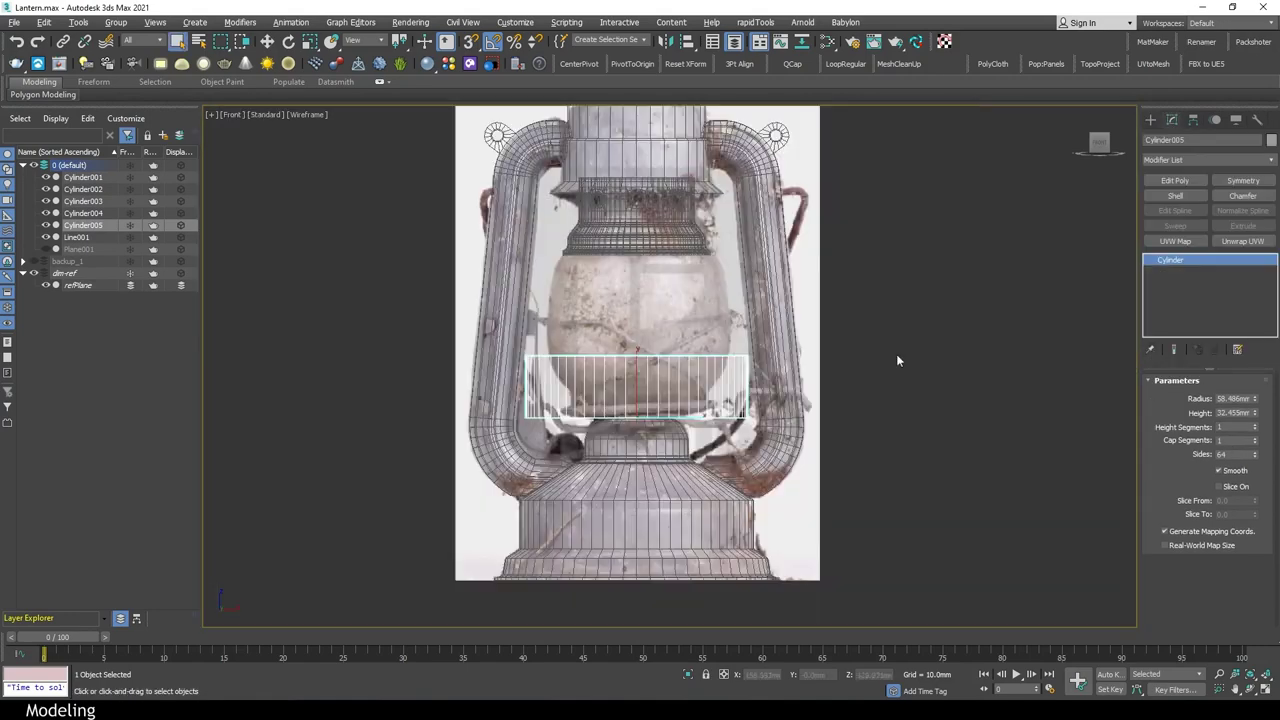
pyautogui.moveTo(1257, 398); pyautogui.dragTo(1221, 532)
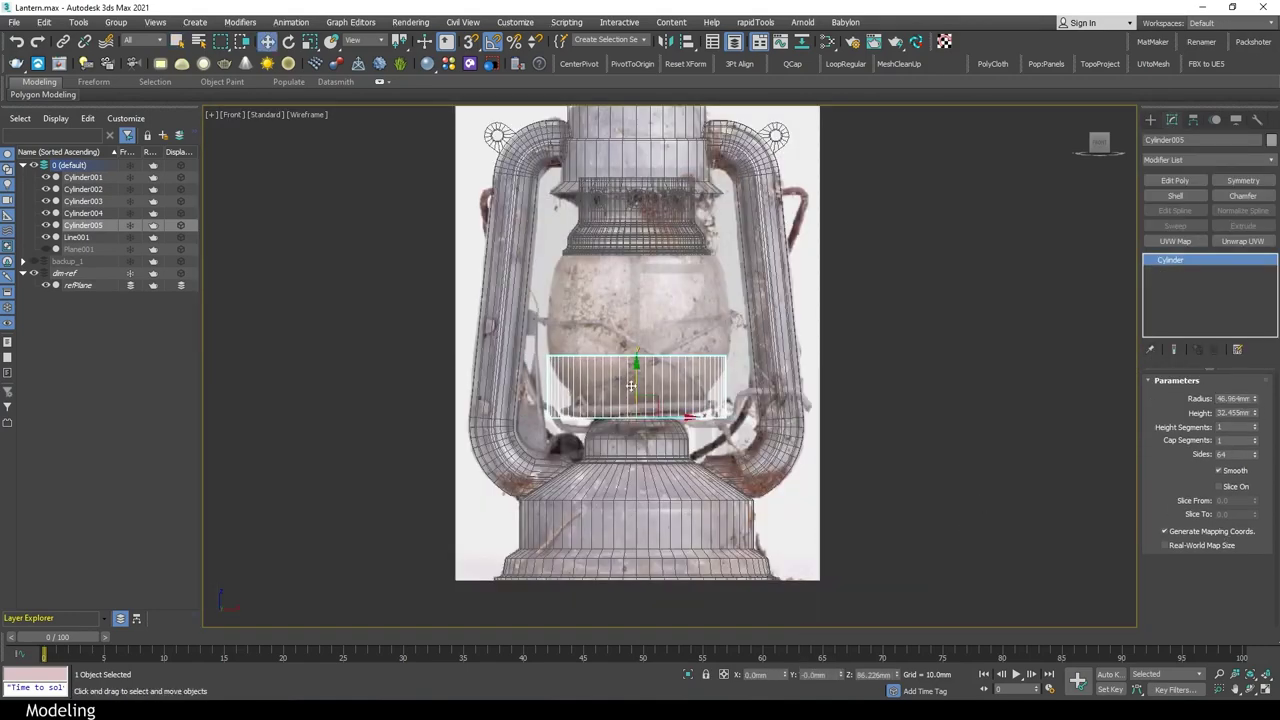
pyautogui.moveTo(631, 385); pyautogui.dragTo(654, 326)
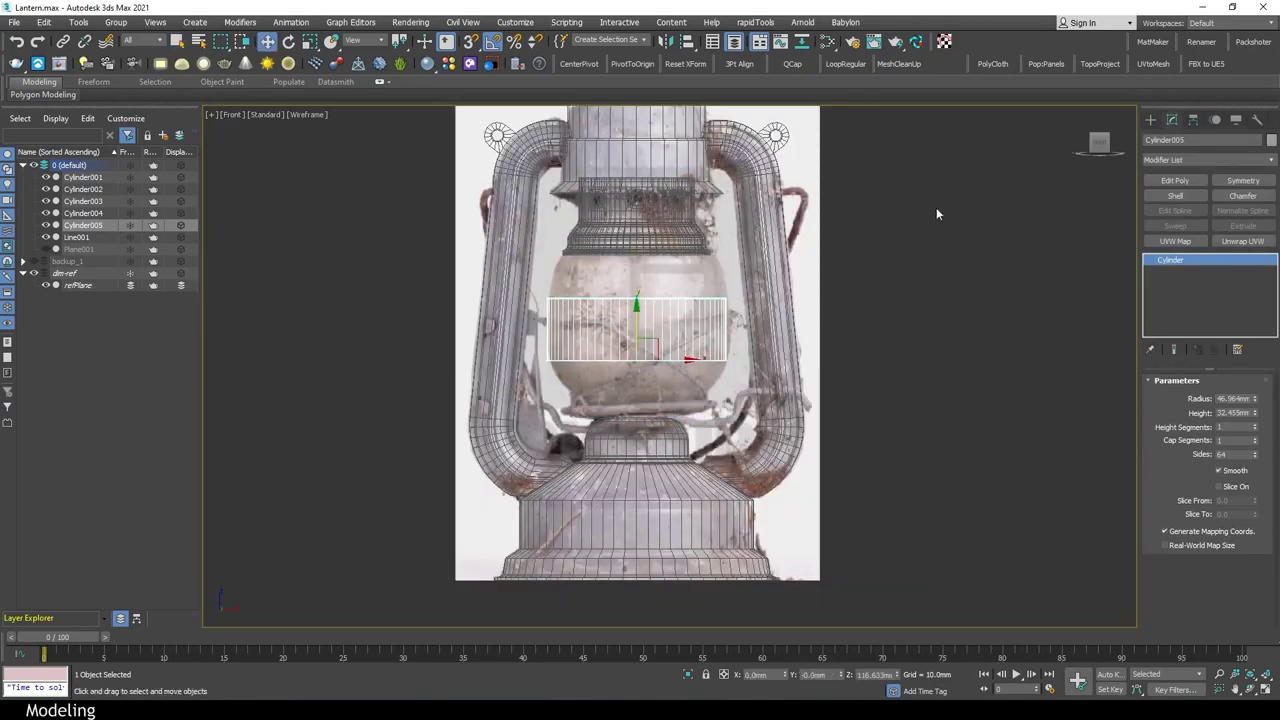
pyautogui.click(1175, 180)
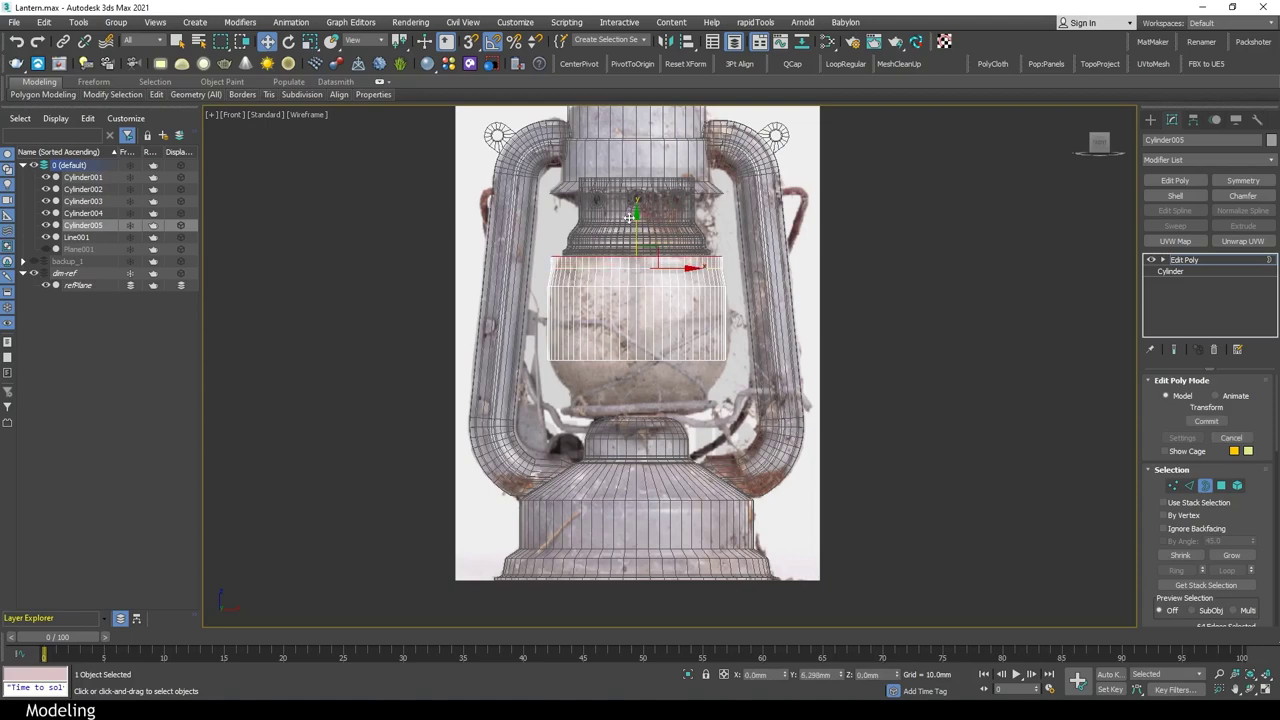
# Raise and scale the selected collar edge loop to match the reference
pyautogui.scroll(4, 641, 258)
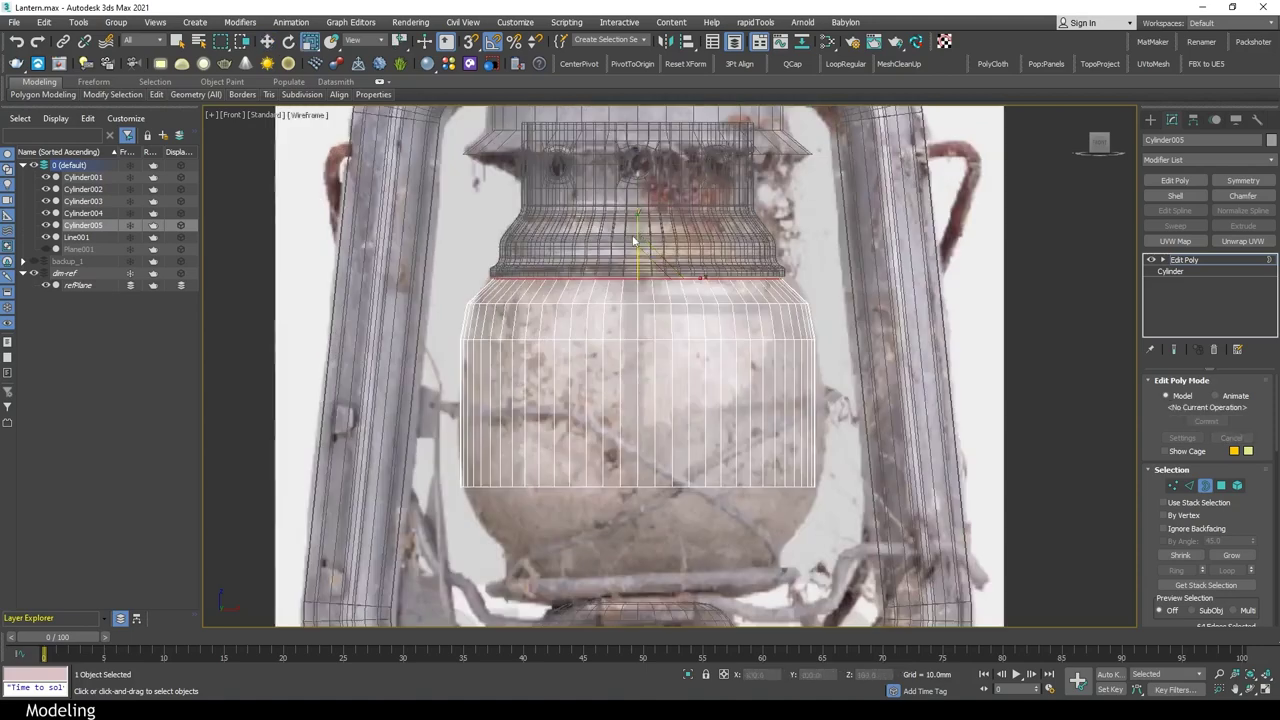
pyautogui.scroll(4, 636, 266)
pyautogui.press('w')
pyautogui.moveTo(642, 268)
pyautogui.mouseDown()
pyautogui.moveTo(644, 244)
pyautogui.moveTo(643, 287)
pyautogui.mouseUp()
pyautogui.press('r')
pyautogui.scroll(-2, 648, 280)
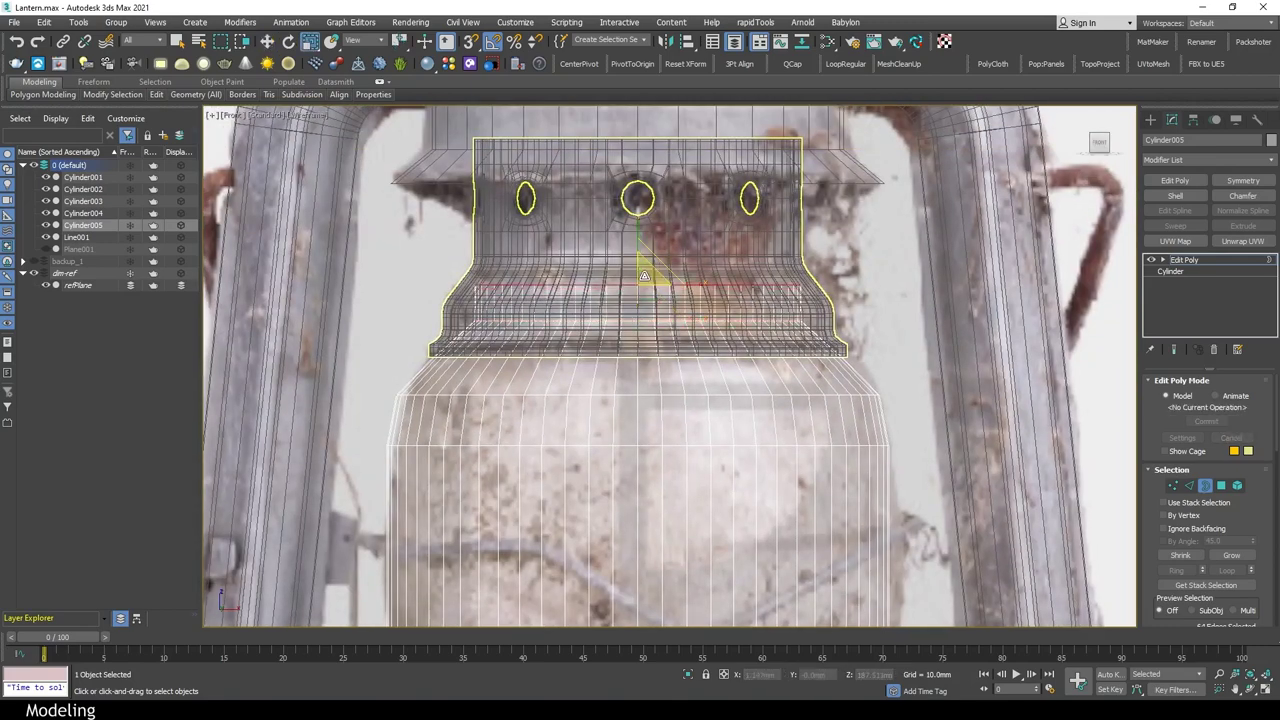
pyautogui.press('w')
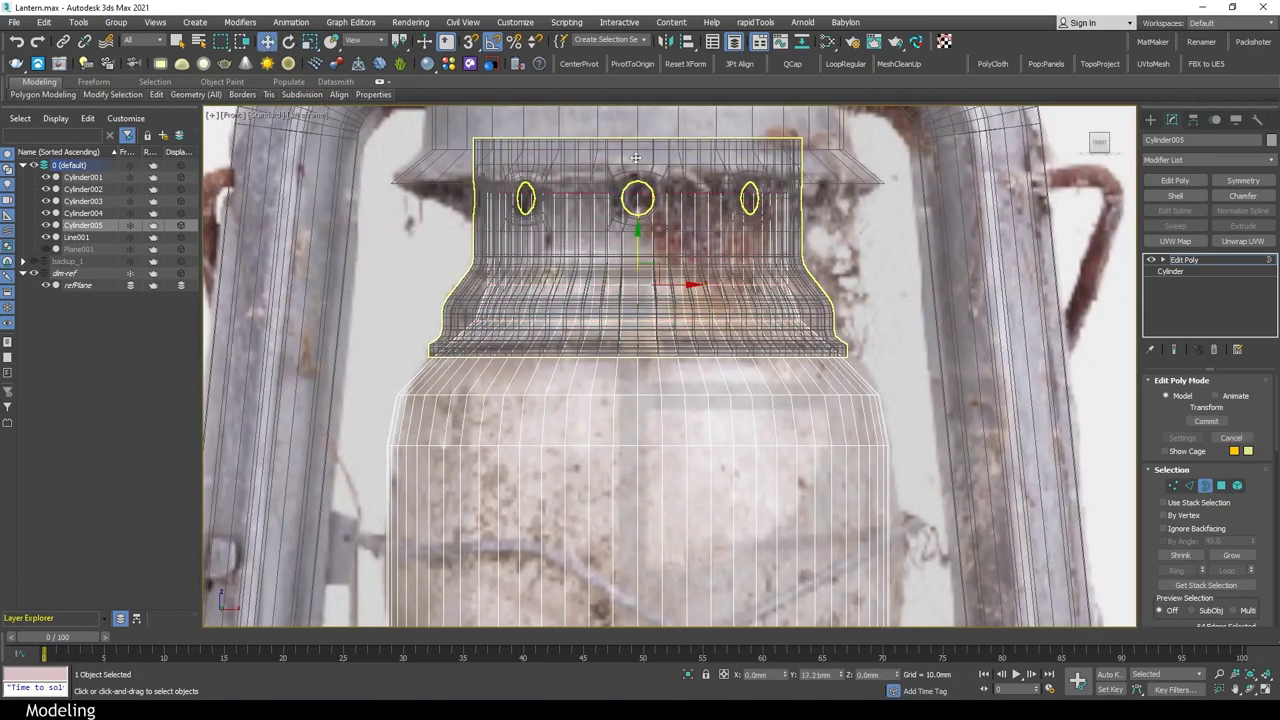
pyautogui.moveTo(631, 160); pyautogui.dragTo(621, 267, button='middle')
# Select the ledge's edge loop, lower it slightly and scale it inward
pyautogui.scroll(2, 805, 450)
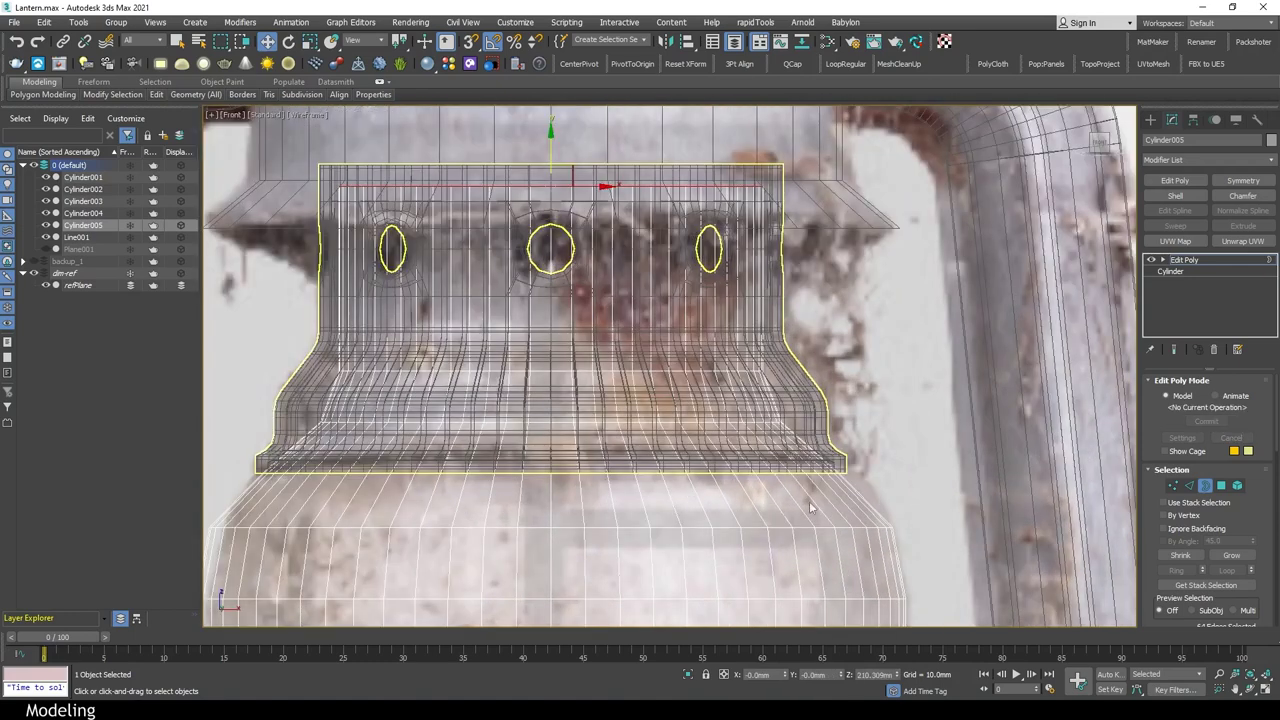
pyautogui.press('2')
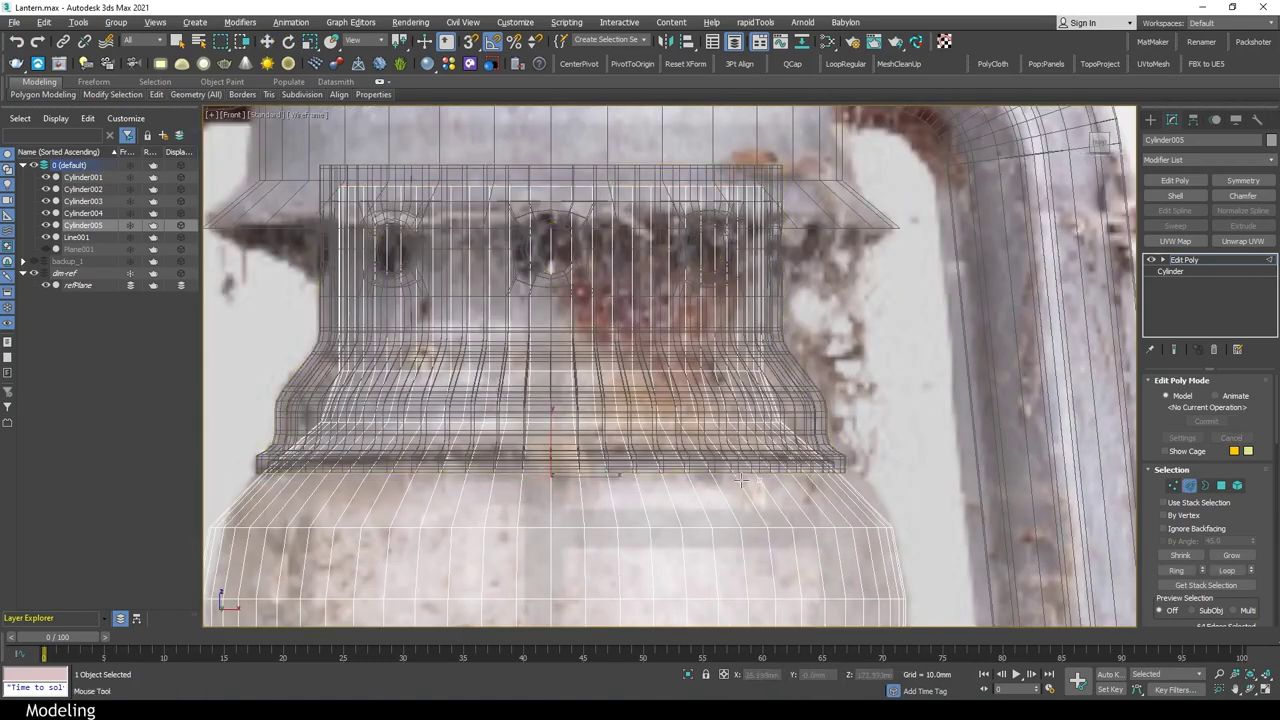
pyautogui.press('q')
pyautogui.scroll(2, 768, 460)
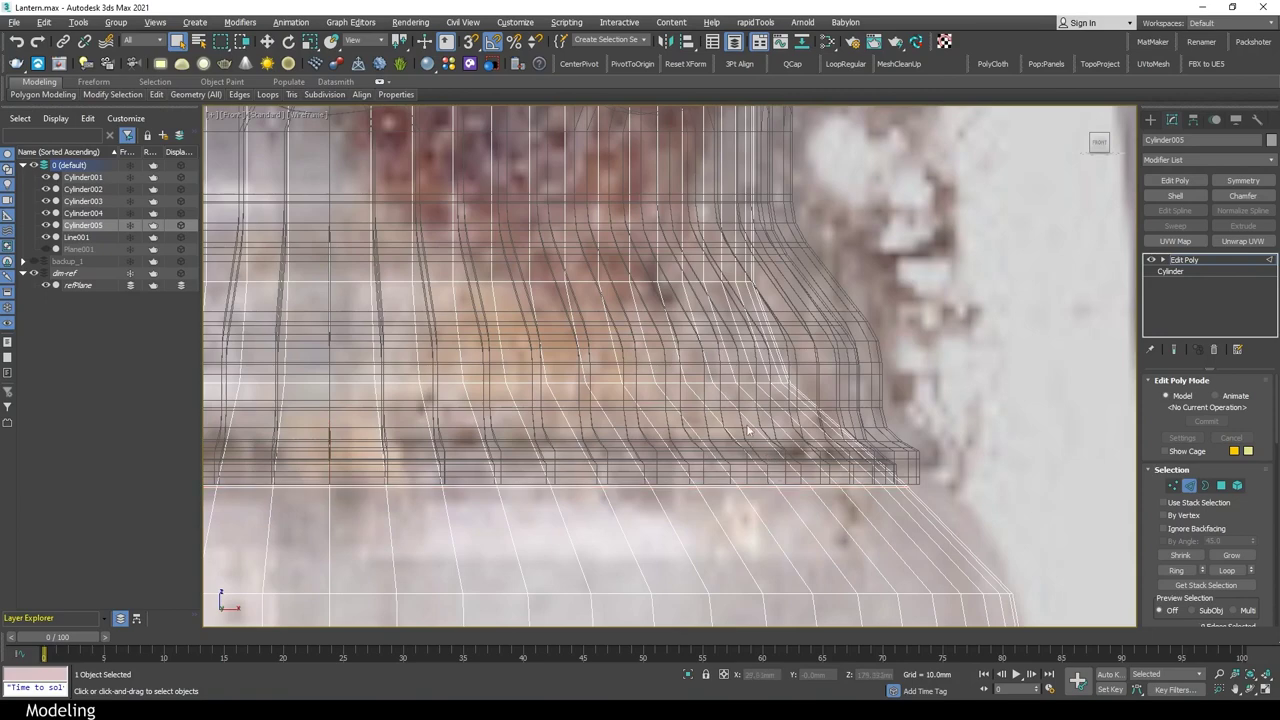
pyautogui.click(779, 428)
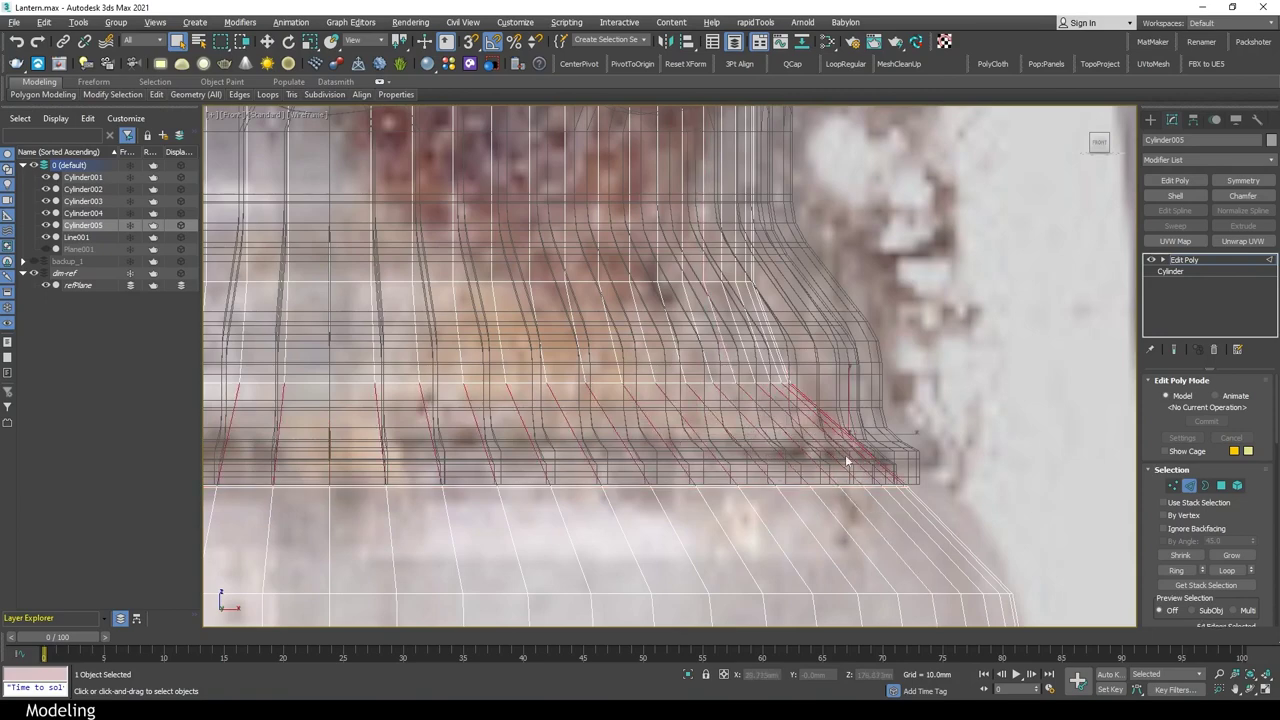
pyautogui.doubleClick(779, 428)
pyautogui.scroll(1, 544, 432)
pyautogui.press('w')
pyautogui.moveTo(544, 432); pyautogui.dragTo(534, 435)
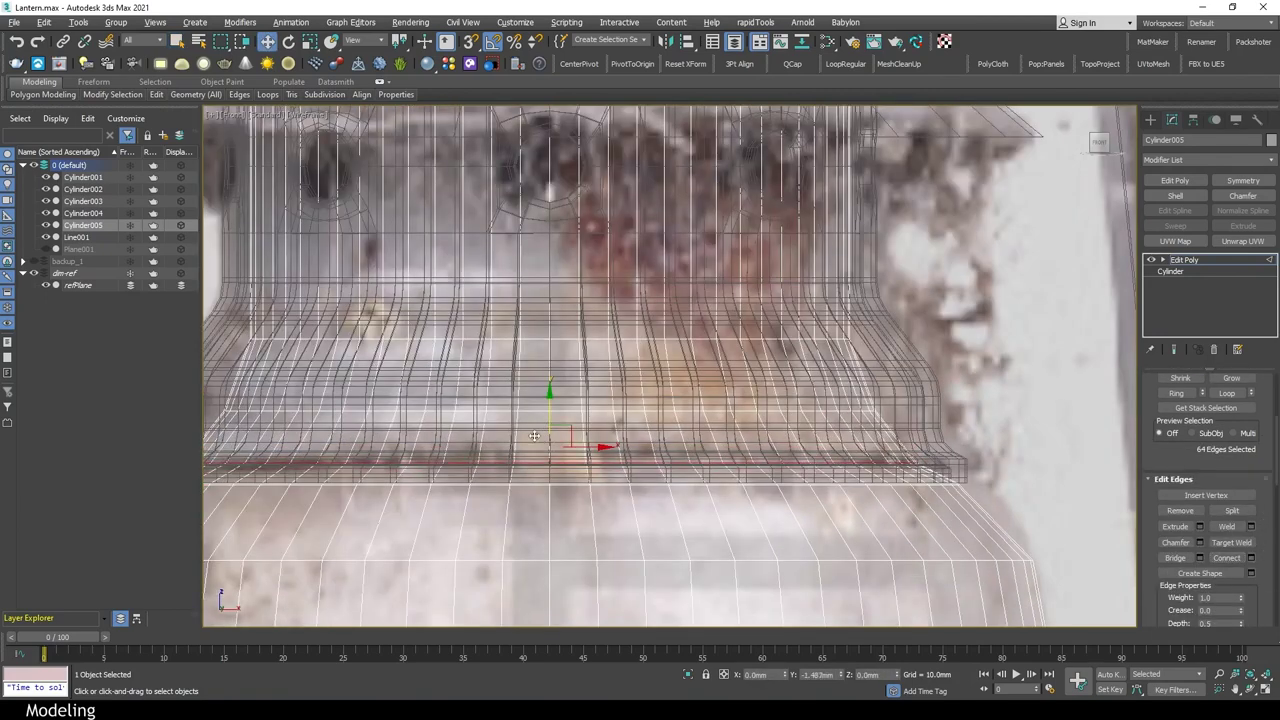
pyautogui.scroll(-2, 855, 511)
pyautogui.scroll(3, 927, 440)
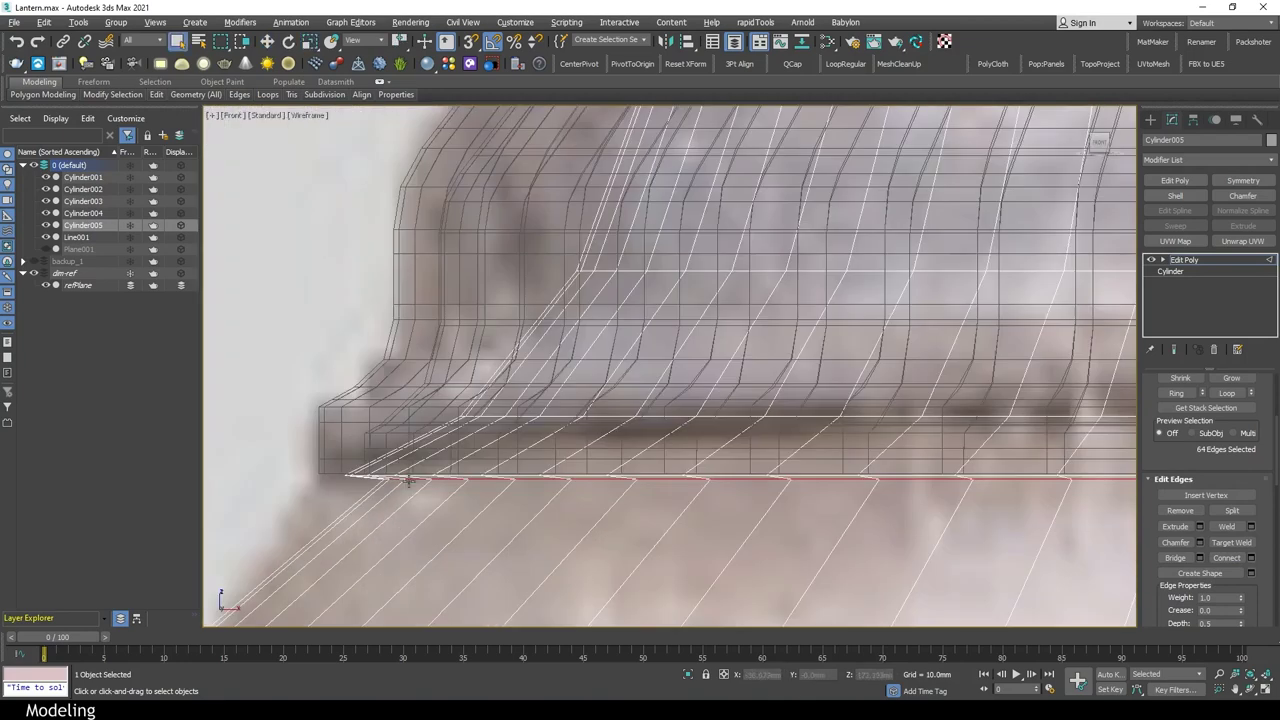
pyautogui.press('q')
pyautogui.press('r')
pyautogui.moveTo(935, 448); pyautogui.dragTo(942, 462)
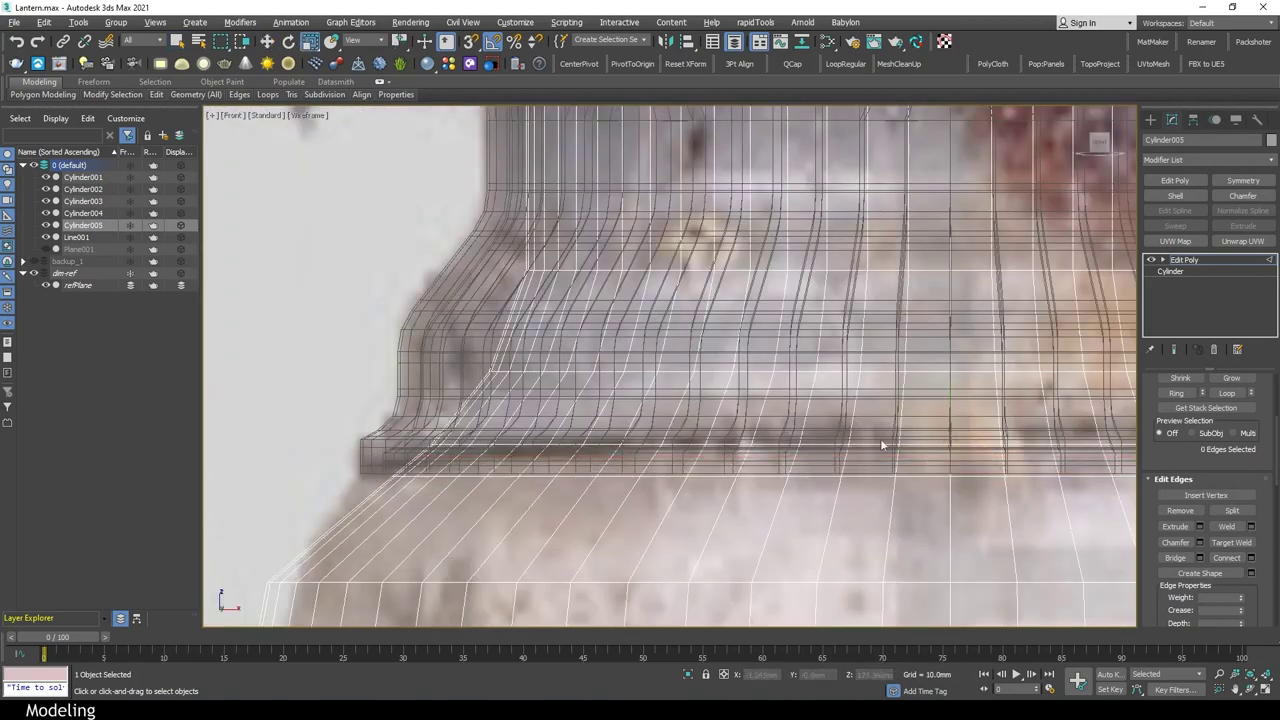
pyautogui.scroll(-2, 880, 445)
# Move the edge loop at the ledge's bottom into position against the reference
pyautogui.doubleClick(591, 469)
pyautogui.press('w')
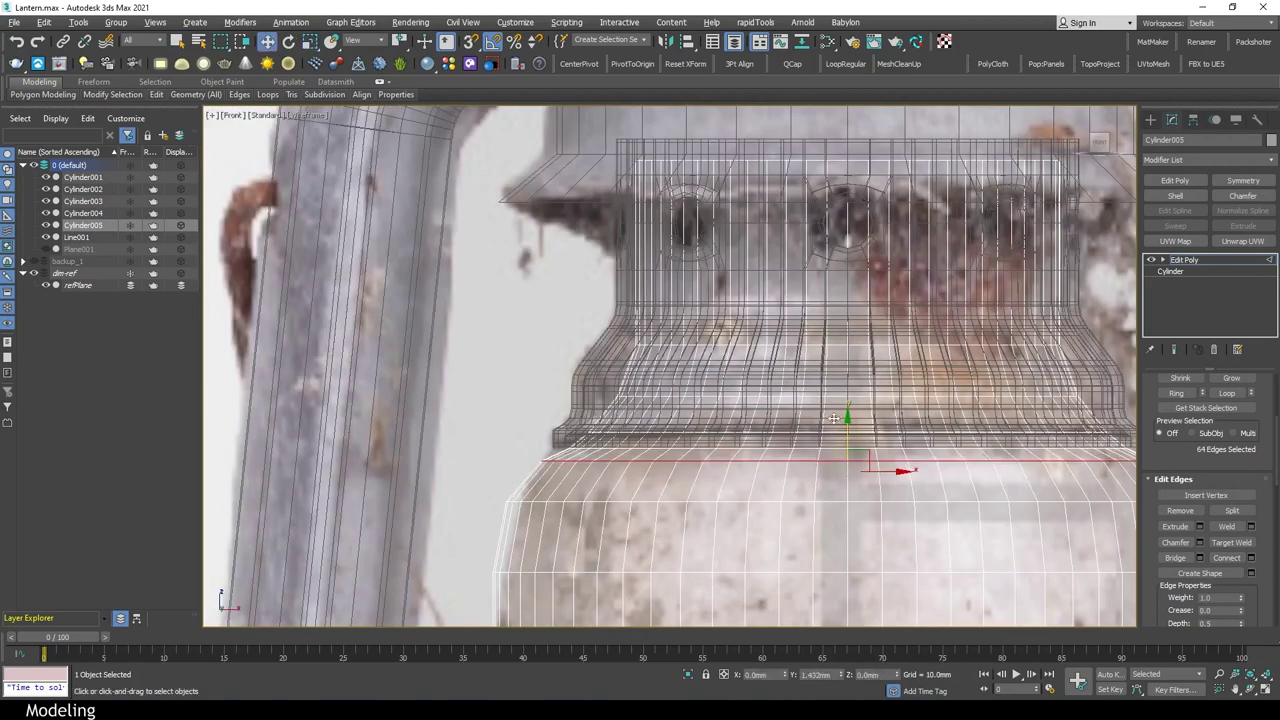
pyautogui.moveTo(842, 420); pyautogui.dragTo(850, 502)
pyautogui.press('q')
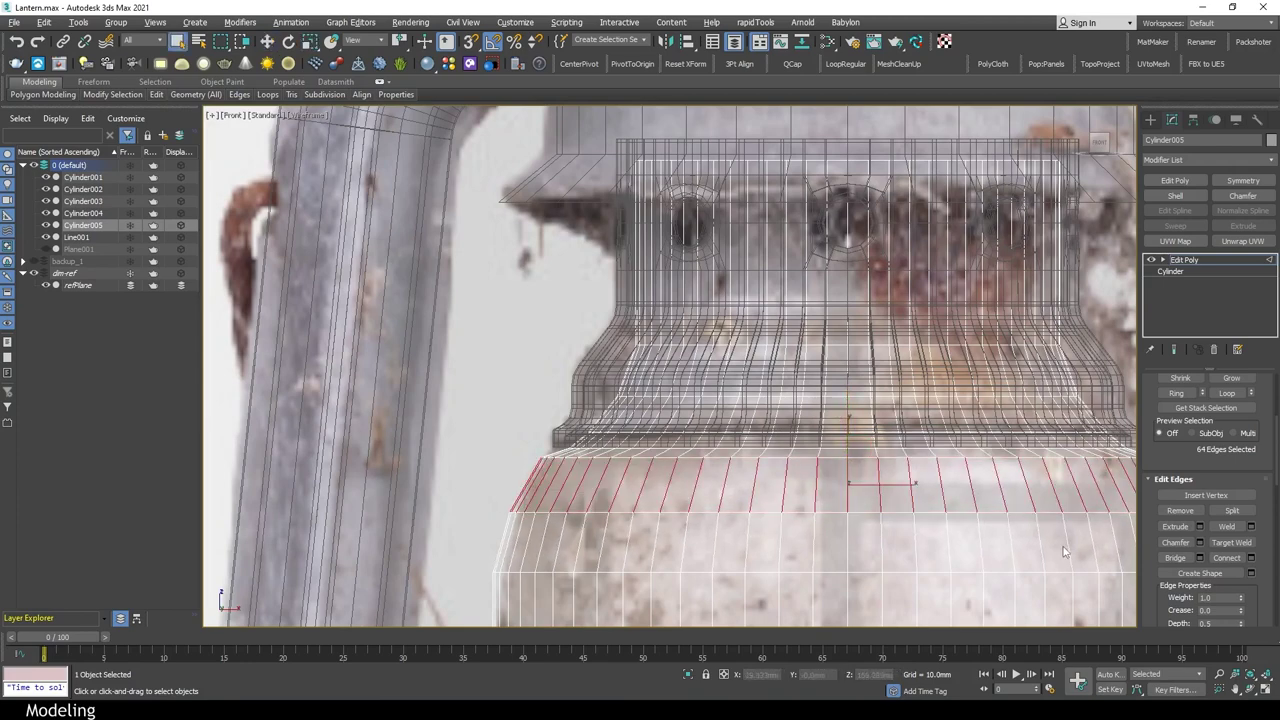
pyautogui.scroll(-3, 850, 477)
pyautogui.scroll(3, 850, 477)
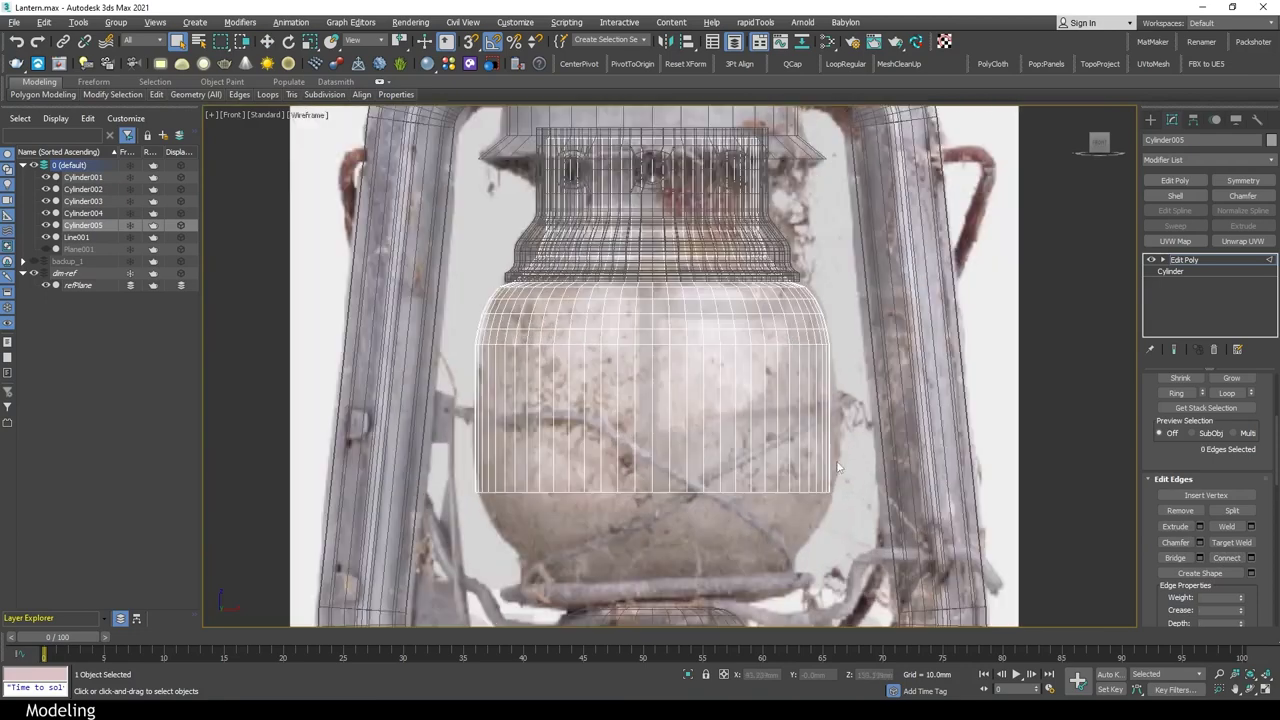
# Extend the globe's open bottom border downward into a short band of new faces
pyautogui.press('3')
pyautogui.keyDown('shift'); pyautogui.moveTo(651, 450); pyautogui.dragTo(652, 537); pyautogui.keyUp('shift')
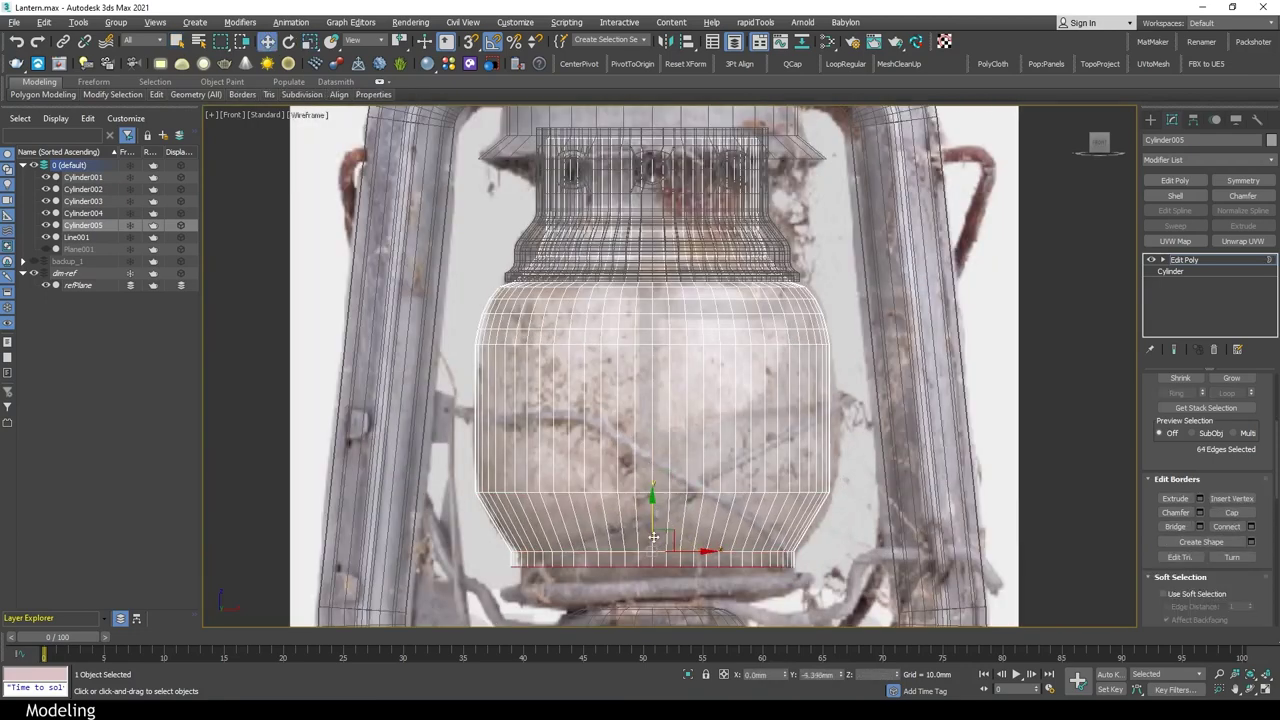
pyautogui.moveTo(652, 551); pyautogui.dragTo(683, 453, button='middle')
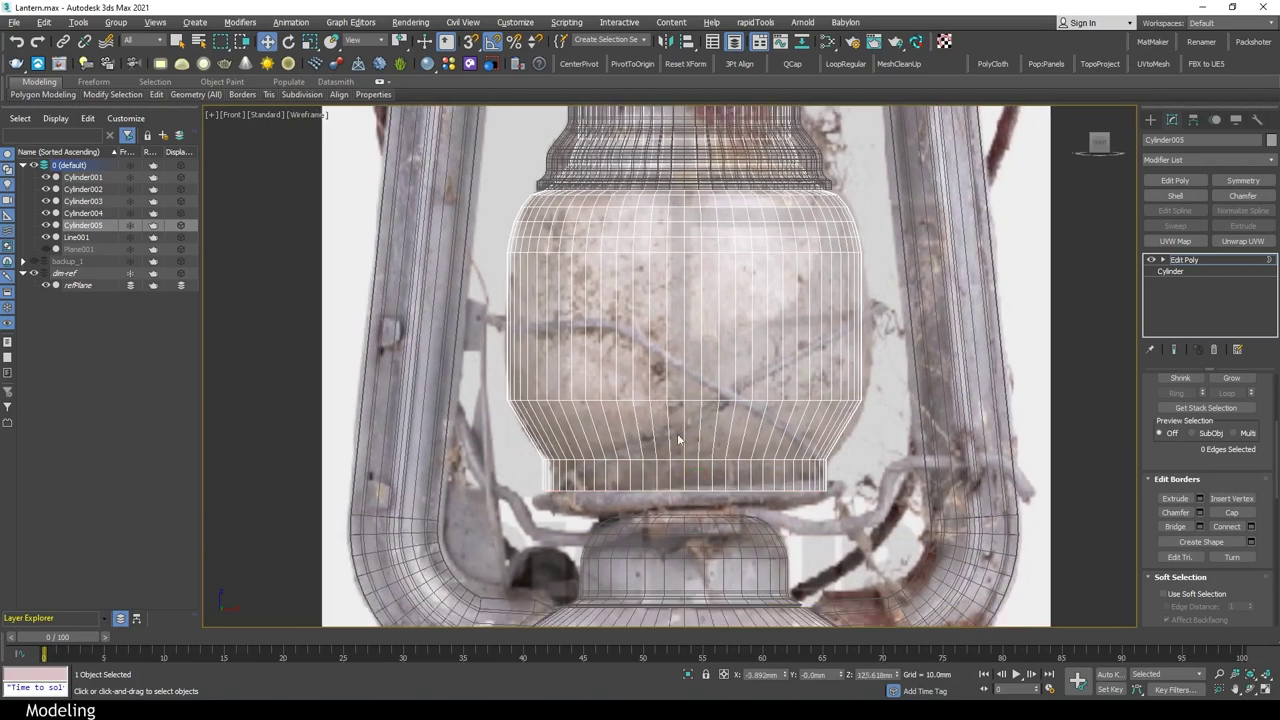
pyautogui.press('2')
pyautogui.doubleClick(678, 430)
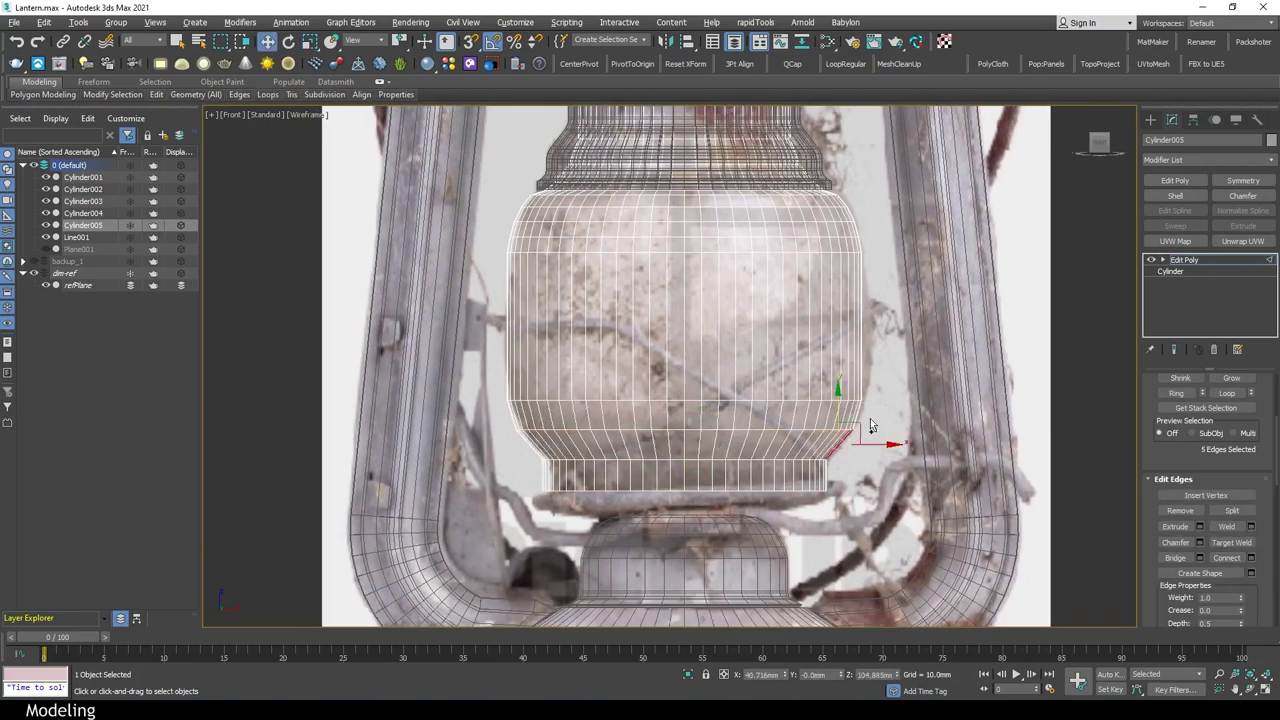
pyautogui.click(870, 418)
pyautogui.press('q')
pyautogui.scroll(3, 880, 450)
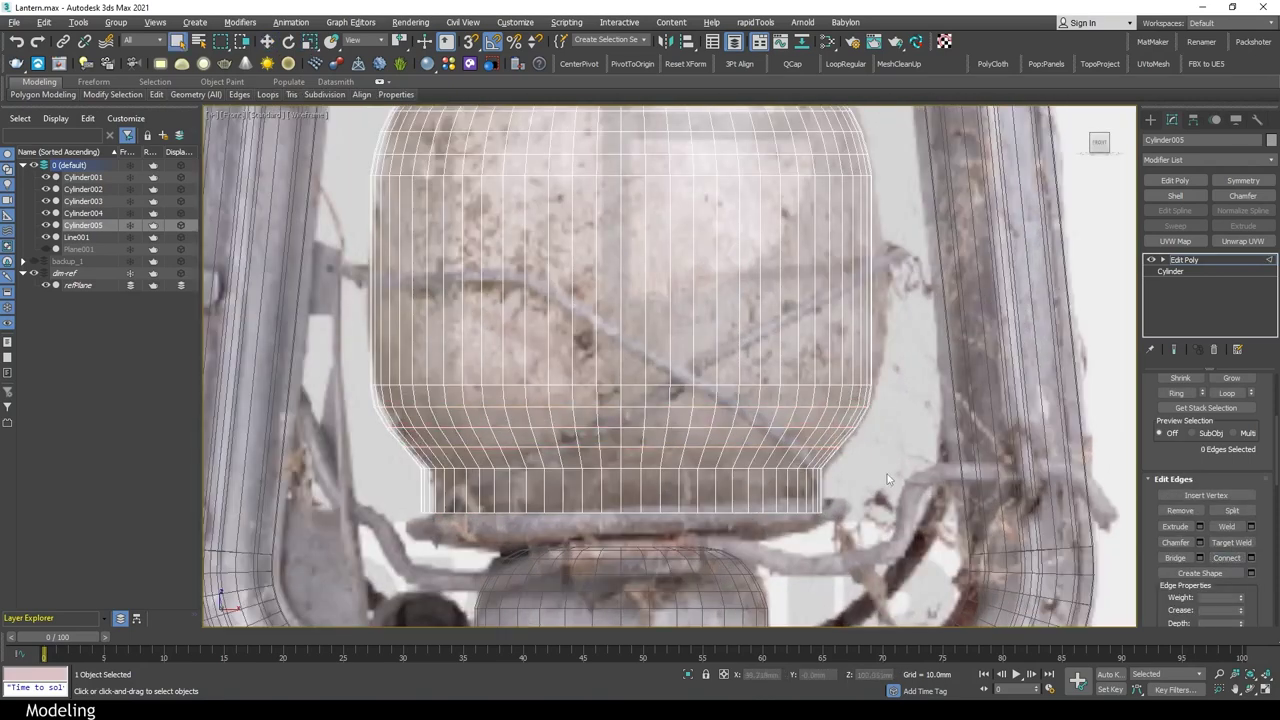
pyautogui.scroll(-2, 887, 480)
pyautogui.scroll(4, 880, 400)
pyautogui.scroll(2, 875, 330)
# Split the globe's middle edge loop into two loops
pyautogui.doubleClick(868, 309)
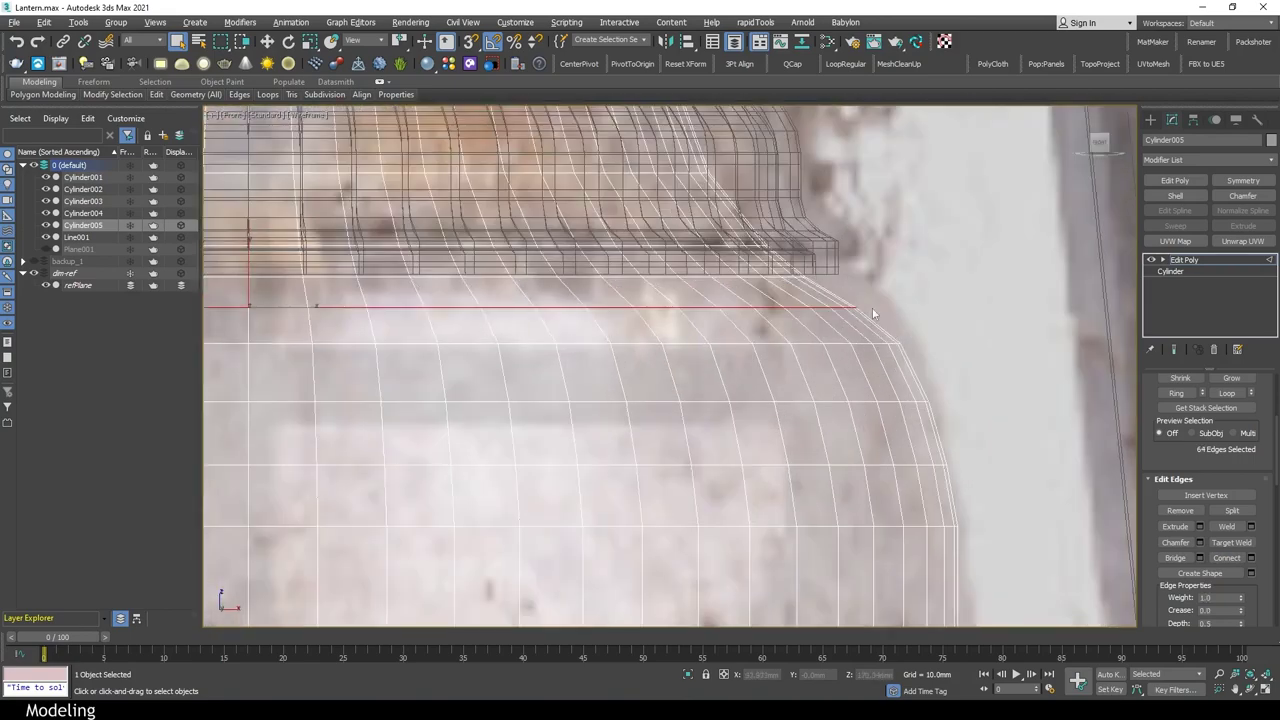
pyautogui.scroll(-3, 872, 313)
pyautogui.click(690, 430)
pyautogui.scroll(-2, 714, 430)
pyautogui.scroll(-1, 714, 430)
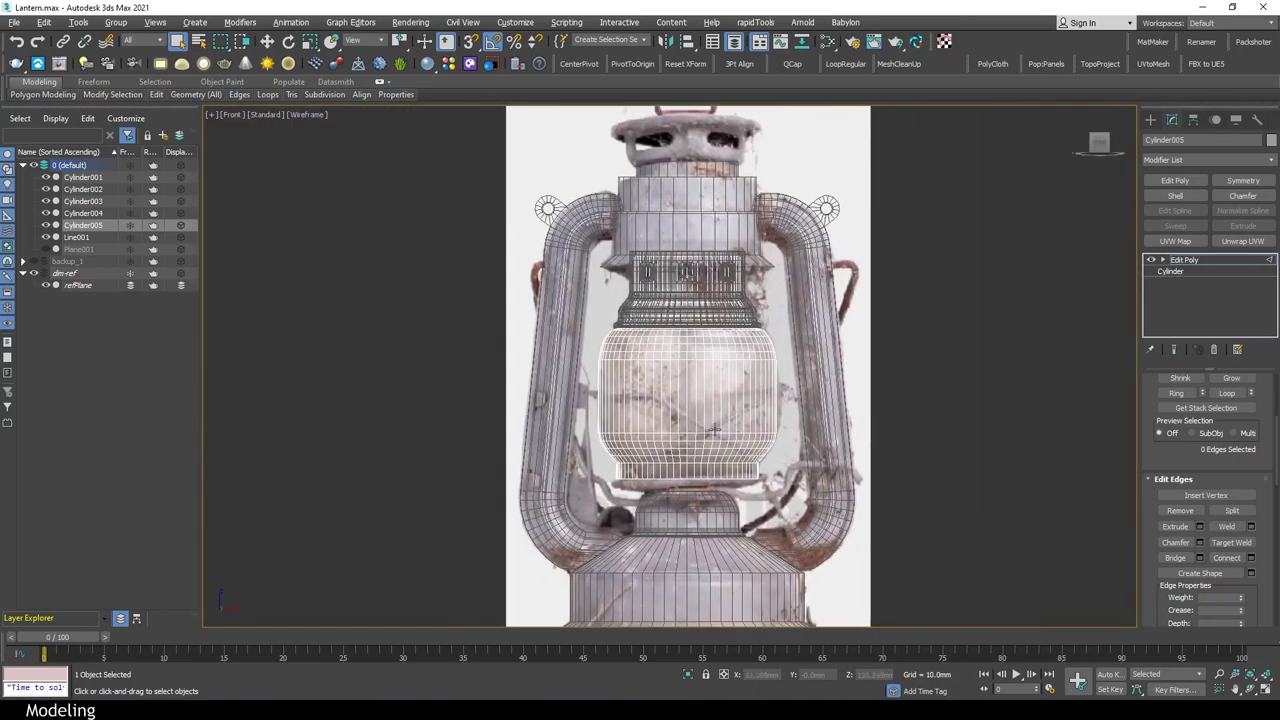
pyautogui.doubleClick(714, 430)
pyautogui.scroll(3, 720, 380)
pyautogui.moveTo(848, 455)
pyautogui.mouseDown()
pyautogui.moveTo(553, 483)
pyautogui.moveTo(600, 470)
pyautogui.mouseUp()
pyautogui.hotkey('ctrl', 'shift', 'c')
# Connect a ring of vertical edges near the bottom to add new horizontal loops
pyautogui.scroll(2, 882, 403)
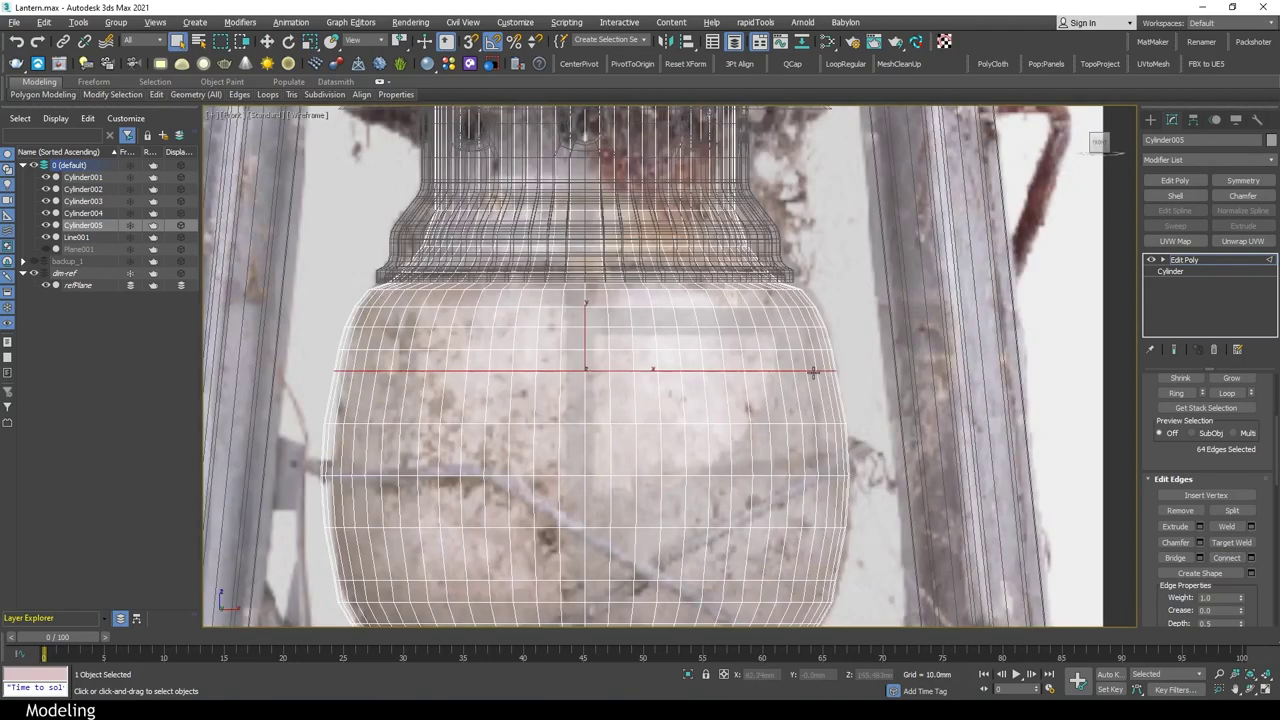
pyautogui.keyDown('shift'); pyautogui.click(690, 553); pyautogui.keyUp('shift')
pyautogui.click(1226, 558)
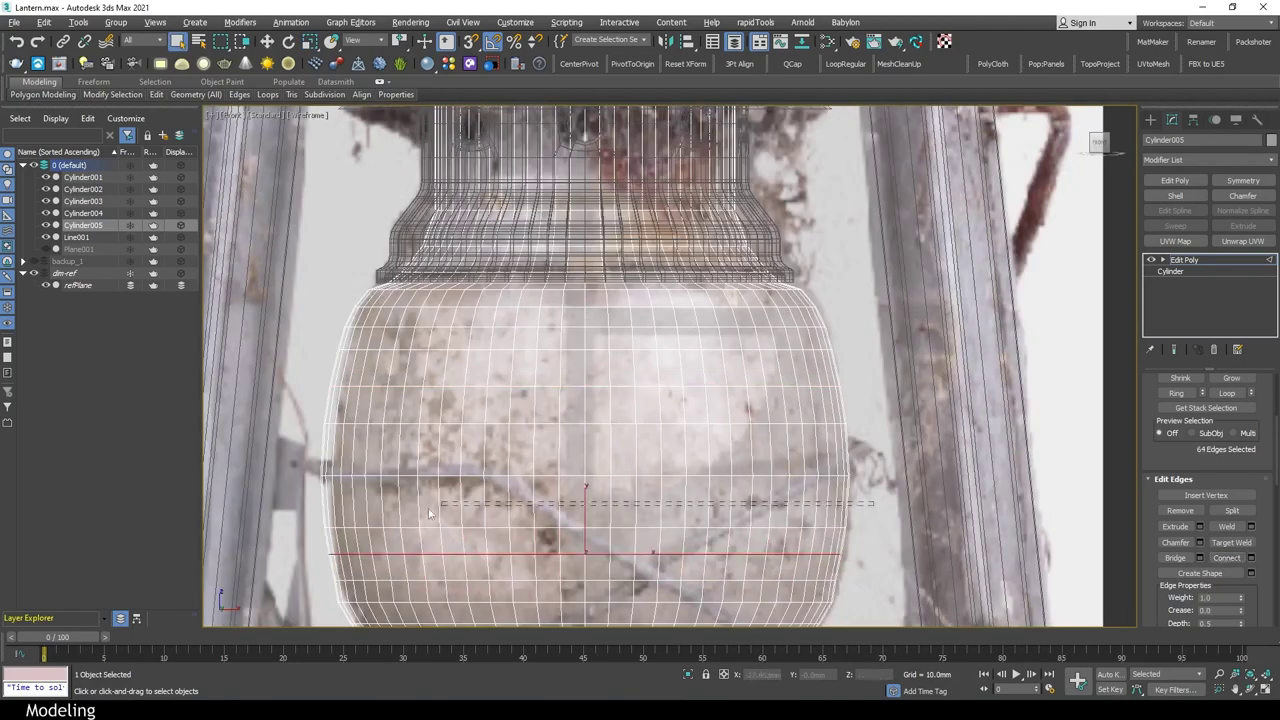
pyautogui.hotkey('ctrl', 'shift', 'e')
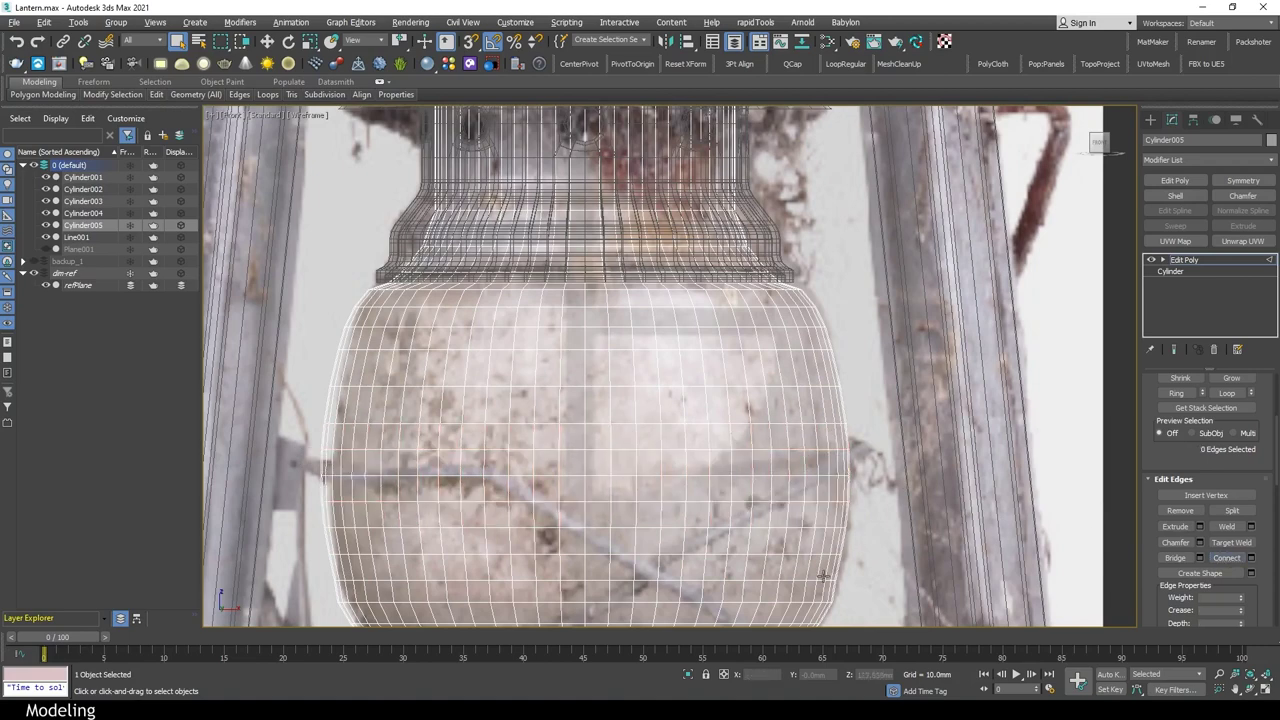
pyautogui.scroll(-2, 887, 473)
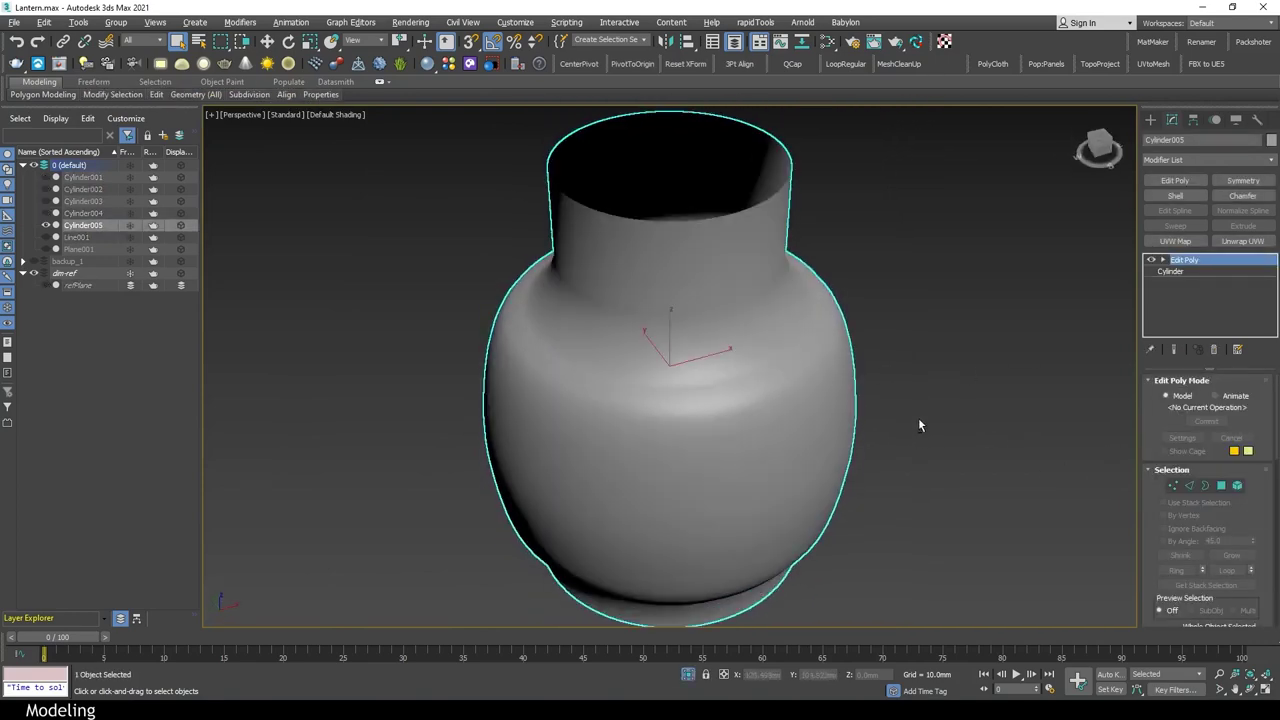
pyautogui.press('F4')
pyautogui.scroll(3, 730, 300)
# Chamfer the neck edge loop at 2.544mm with 2 segments
pyautogui.press('2')
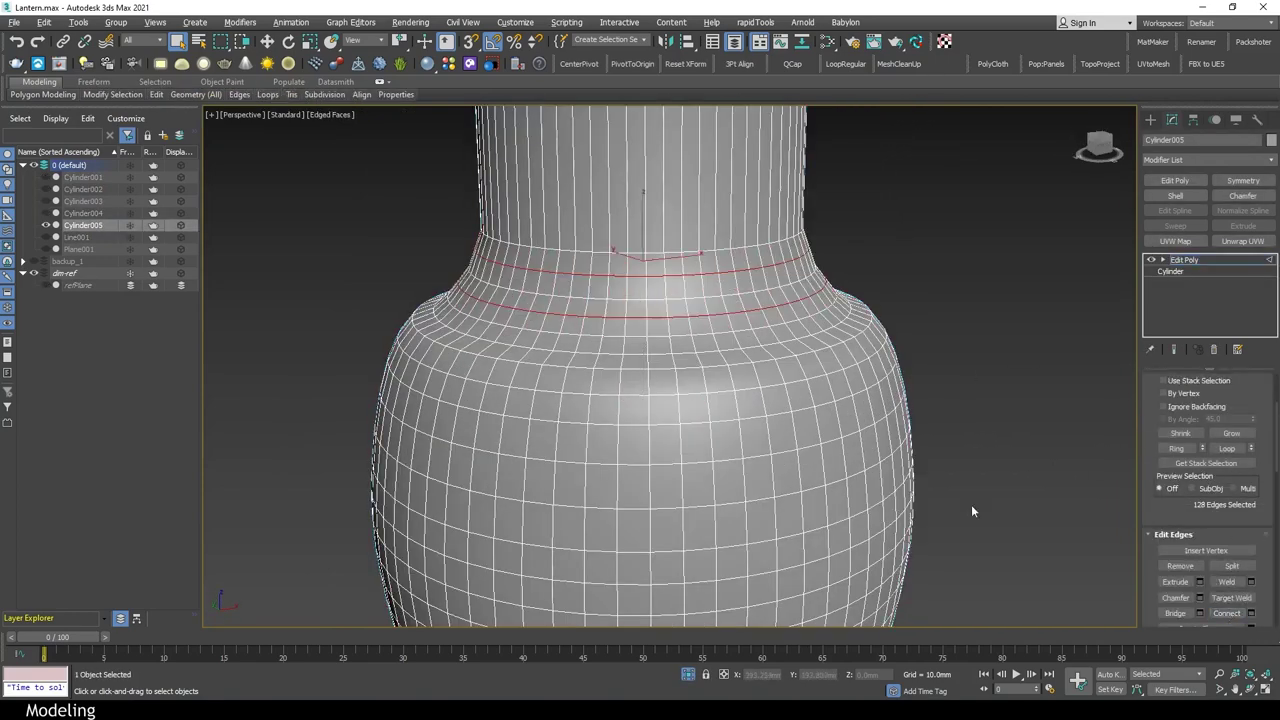
pyautogui.doubleClick(770, 287)
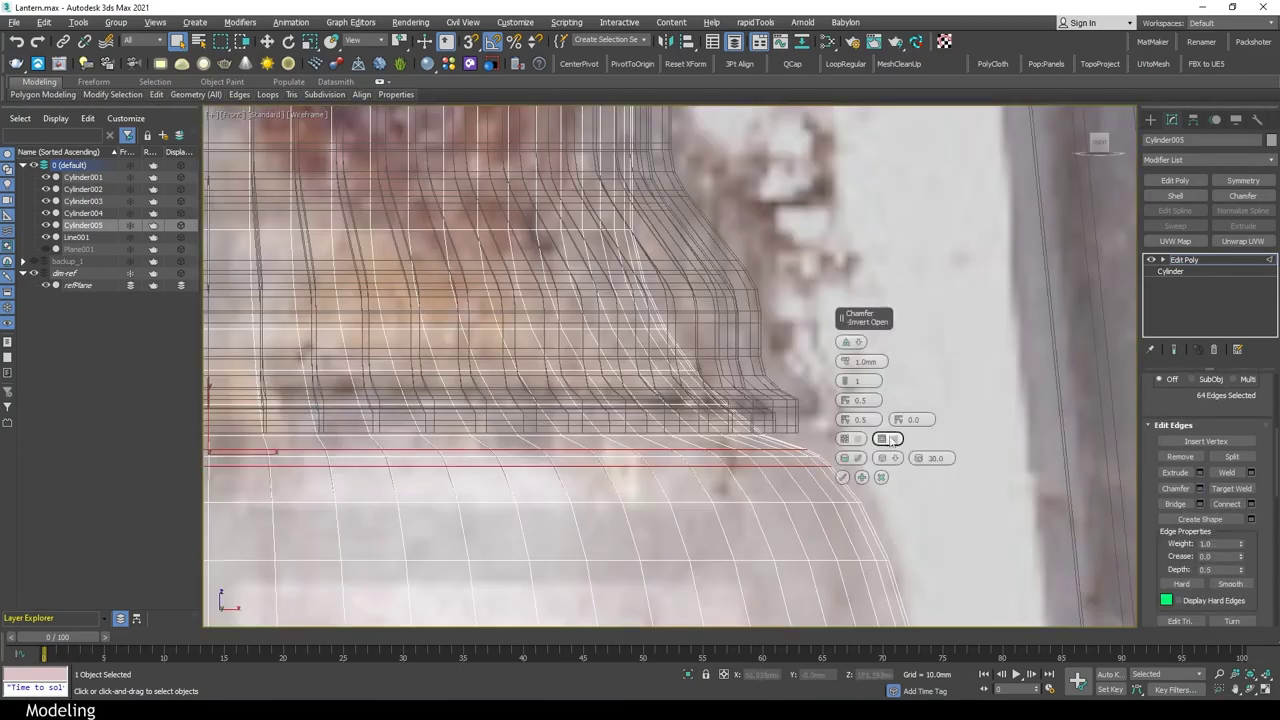
pyautogui.moveTo(845, 361)
pyautogui.mouseDown()
pyautogui.moveTo(851, 349)
pyautogui.moveTo(843, 376)
pyautogui.moveTo(838, 358)
pyautogui.mouseUp()
pyautogui.click(842, 477)
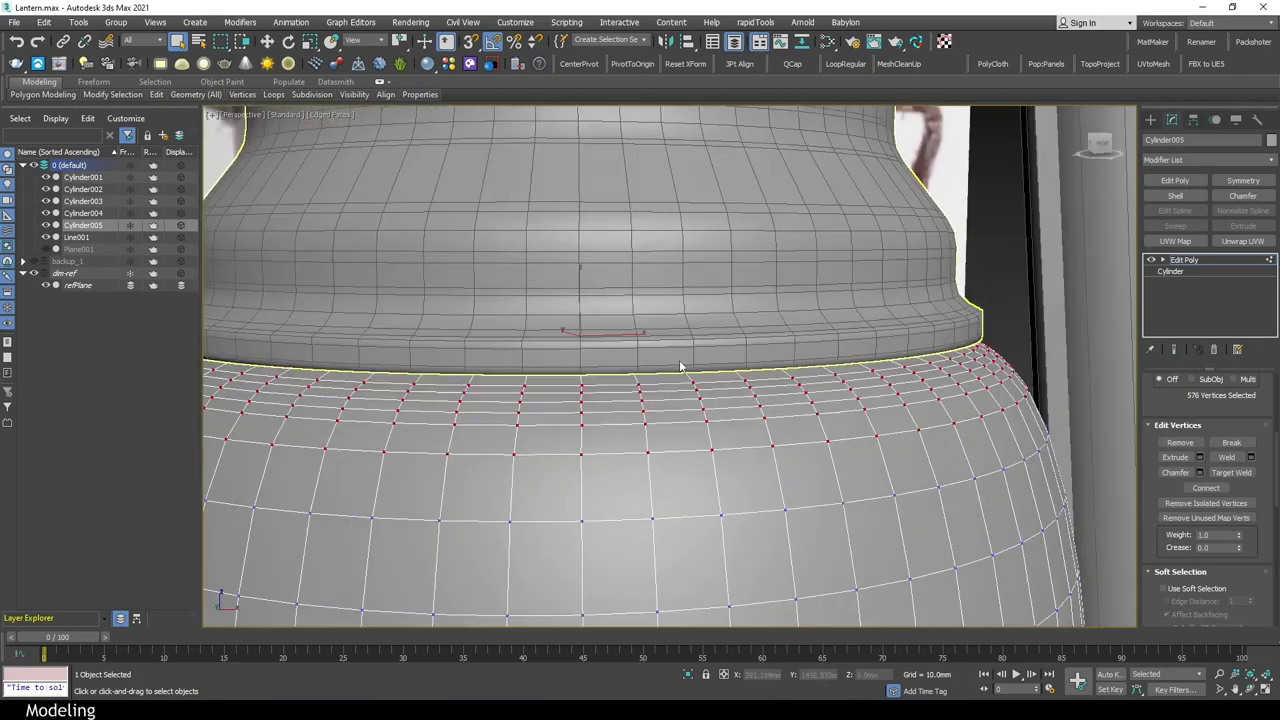
pyautogui.press('w')
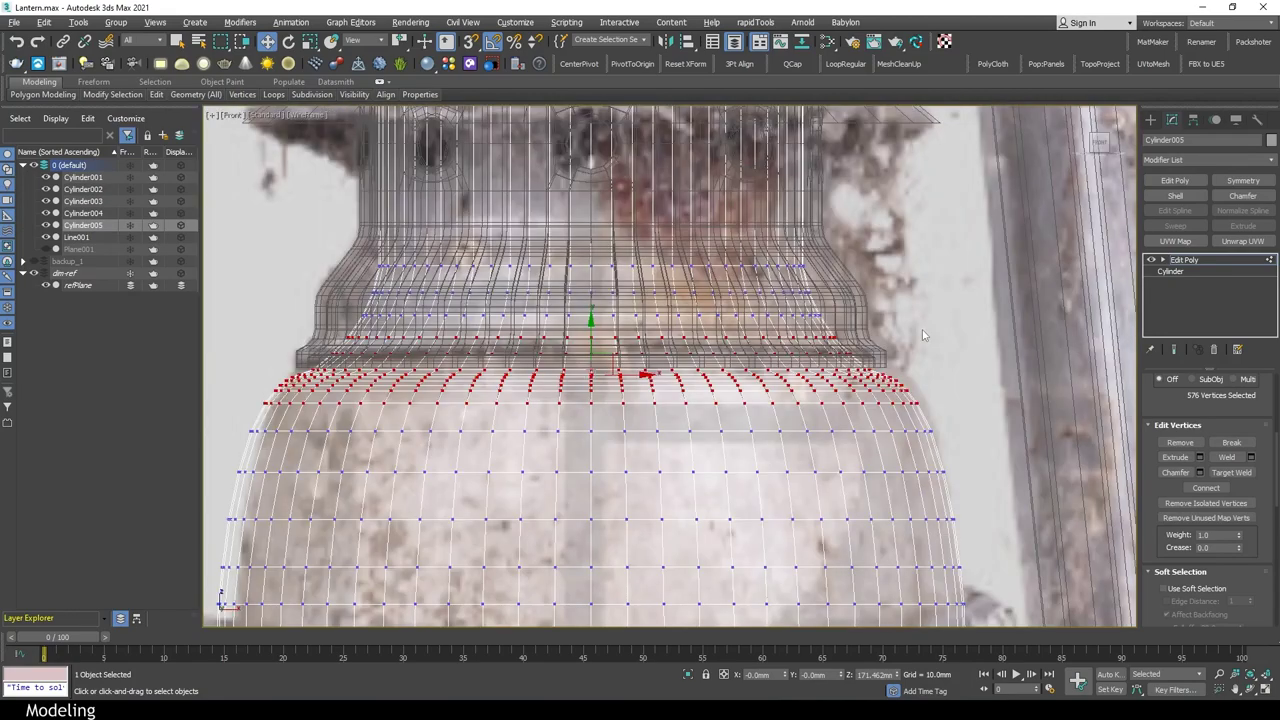
# Connect a vertical edge ring on the globe to add two more support loops
pyautogui.press('2')
pyautogui.doubleClick(862, 430)
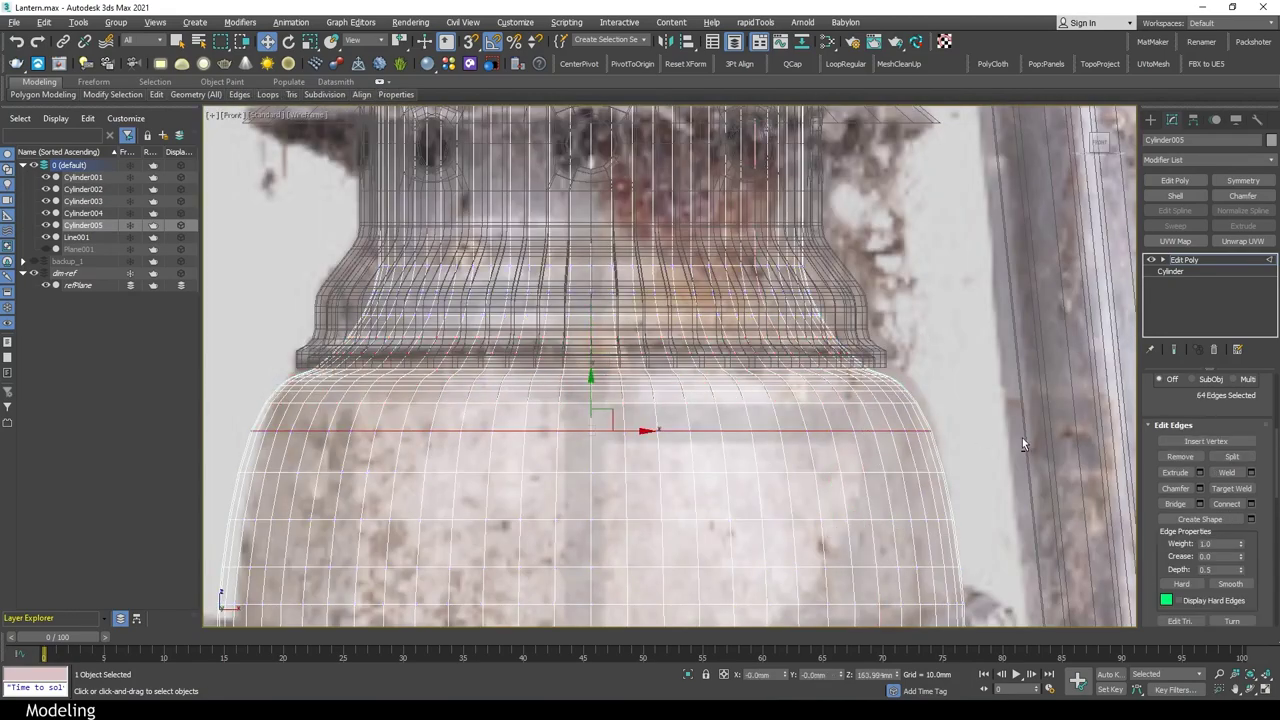
pyautogui.hotkey('ctrl', 'shift', 'e')
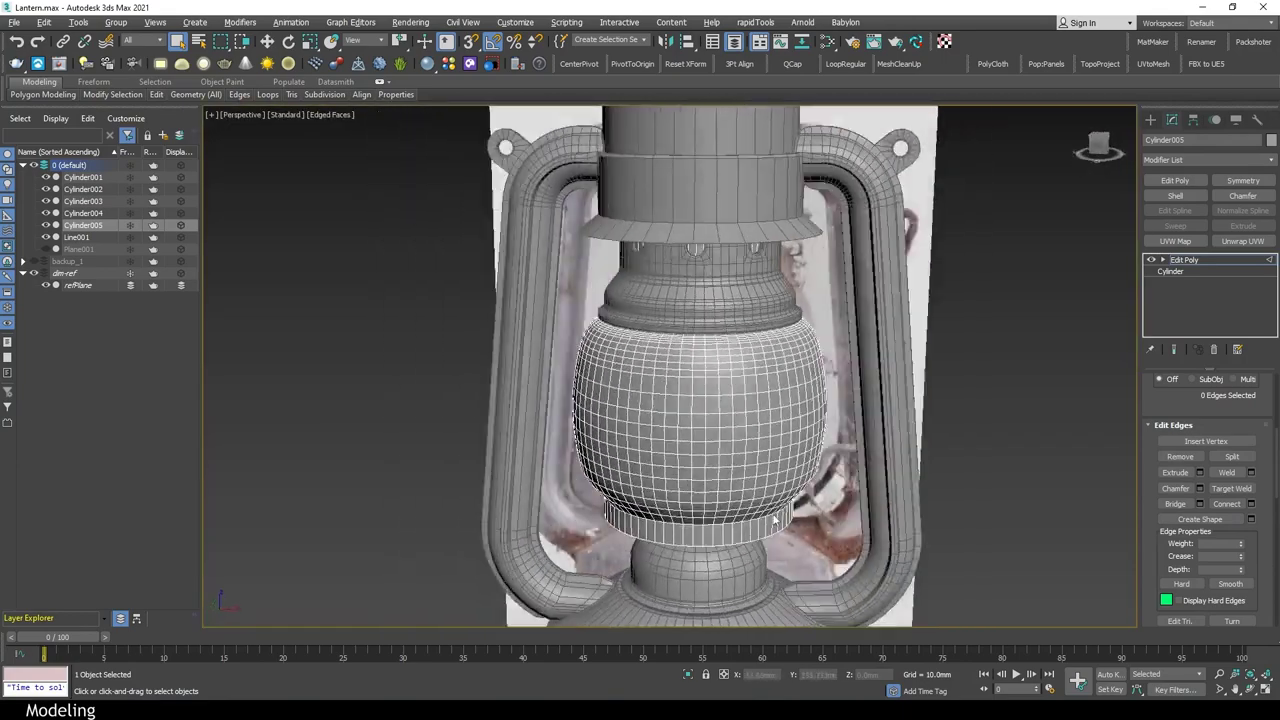
pyautogui.press('4')
pyautogui.hotkey('alt', 'w')
pyautogui.rightClick(424, 240)
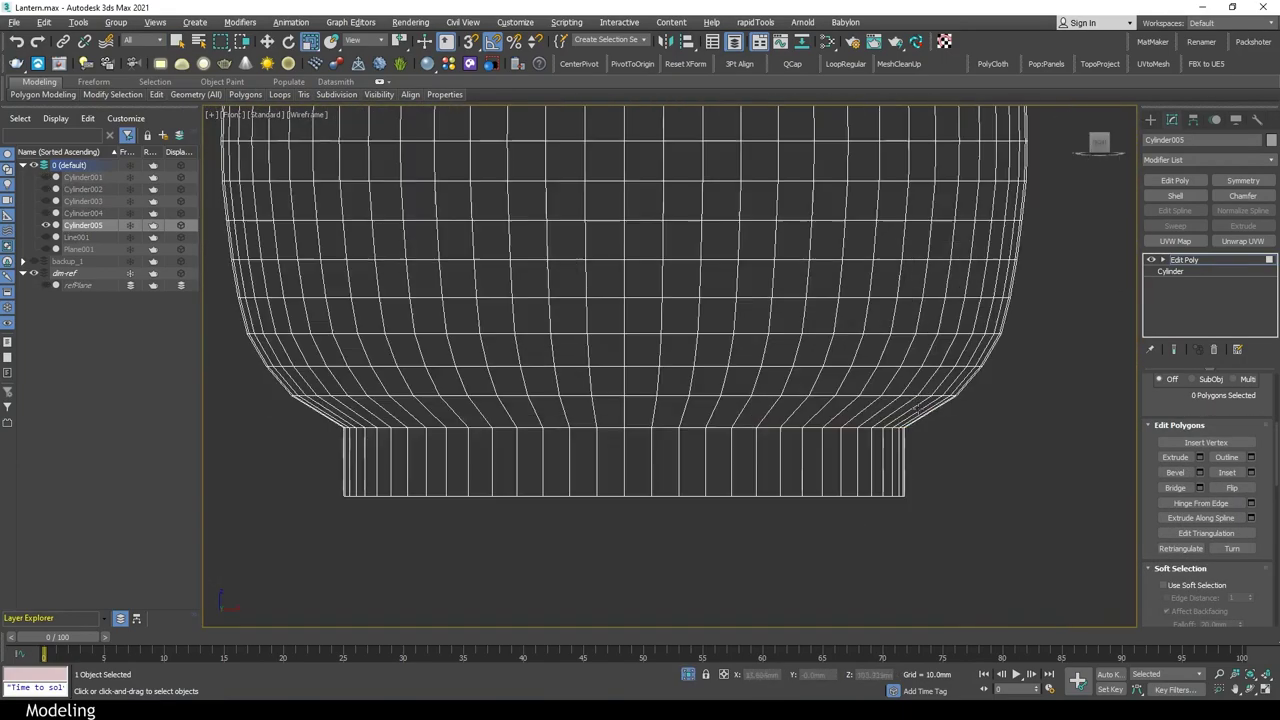
# Rescale the edge loop above the base band and chamfer it
pyautogui.doubleClick(292, 415)
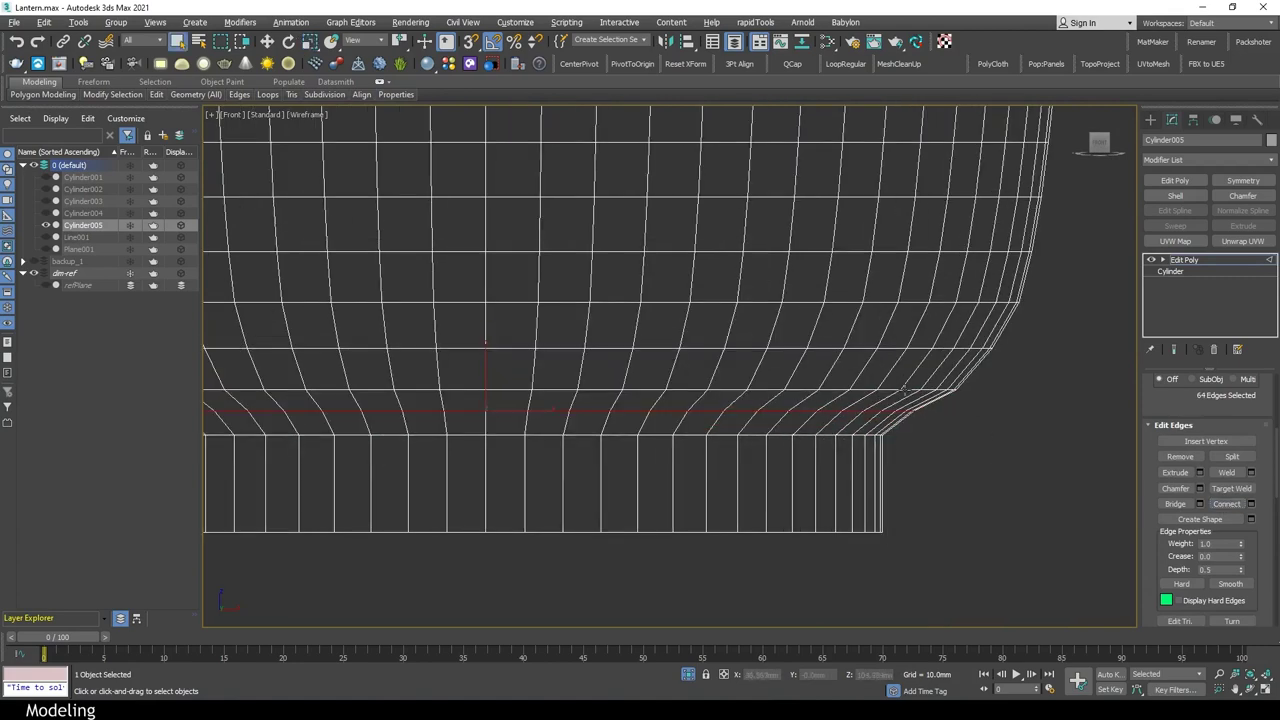
pyautogui.scroll(-5, 942, 472)
pyautogui.press('z')
pyautogui.press('r')
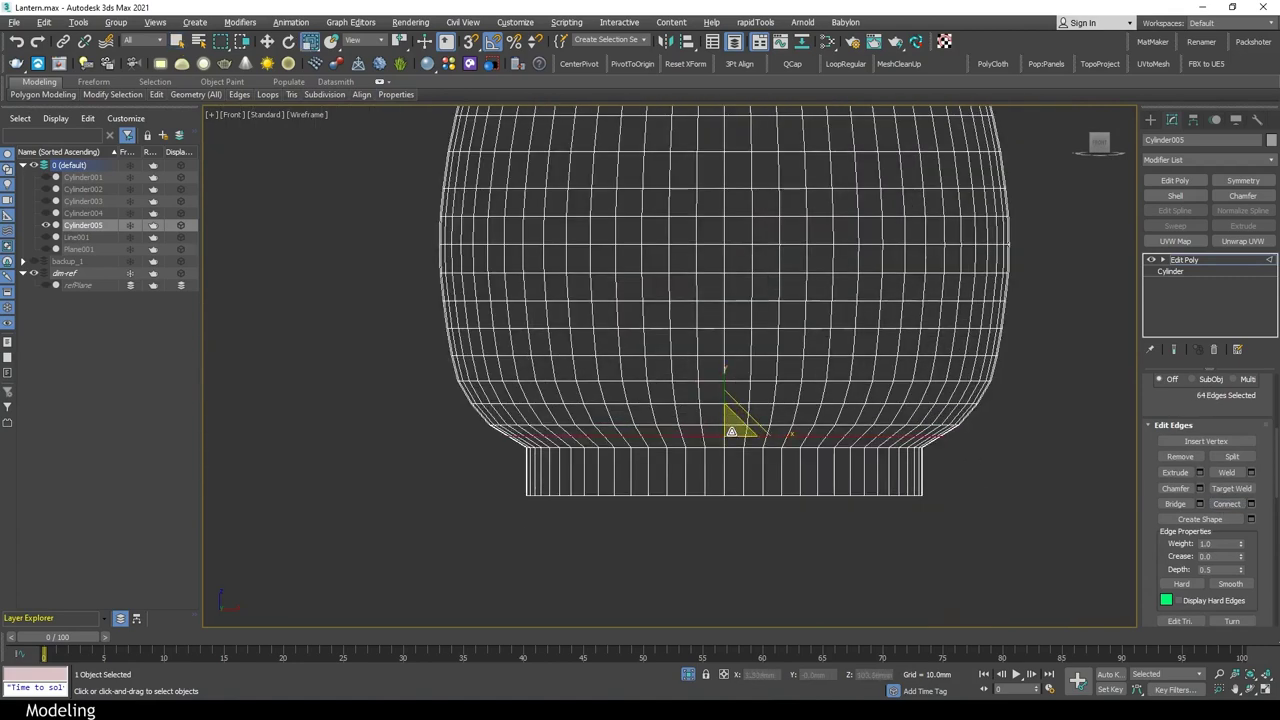
pyautogui.moveTo(732, 432); pyautogui.dragTo(720, 431)
pyautogui.press('p')
pyautogui.click(1199, 488)
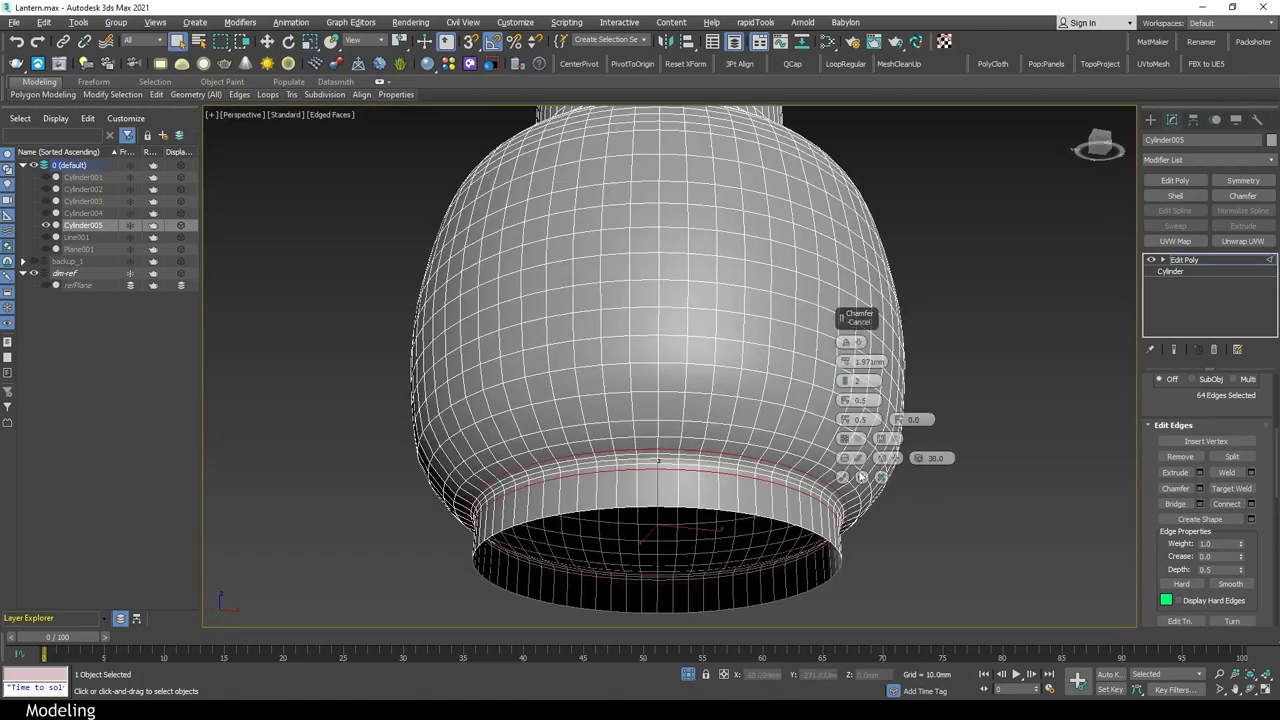
pyautogui.moveTo(840, 368); pyautogui.dragTo(838, 352)
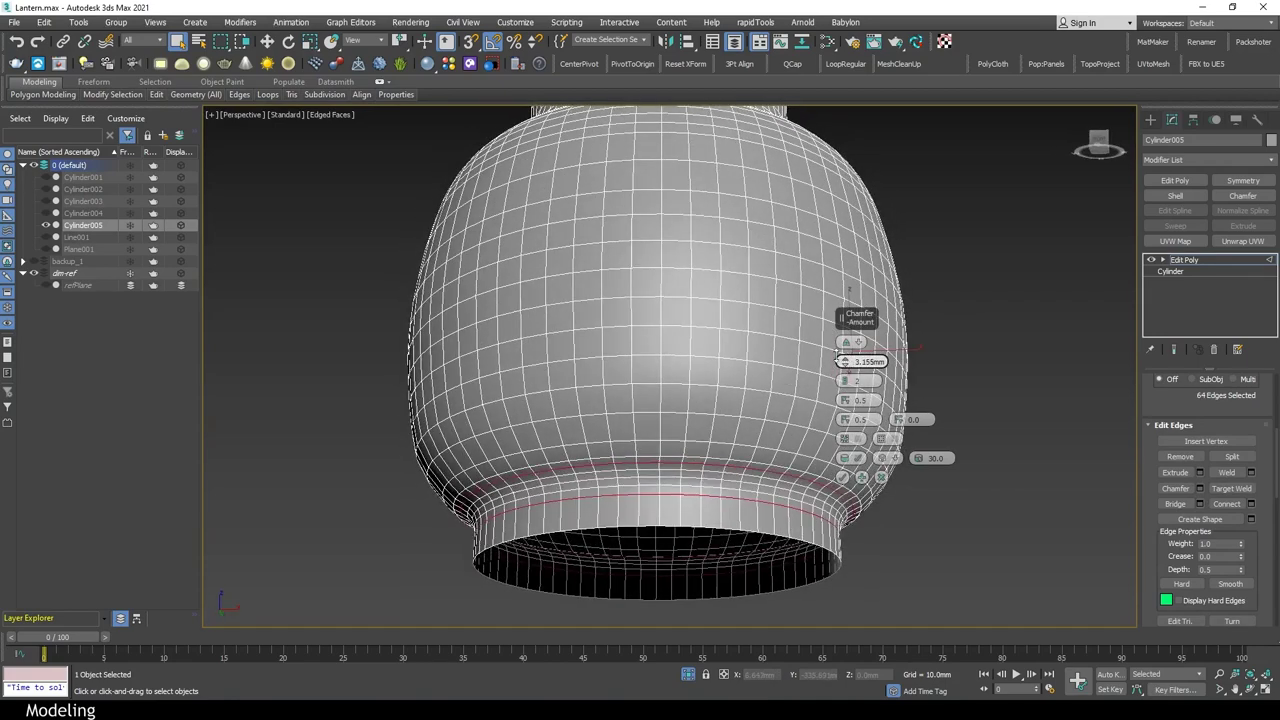
pyautogui.click(842, 477)
pyautogui.click(924, 459)
# Chamfer the globe's rim edges at 0.4mm with tension 1.0
pyautogui.press('z')
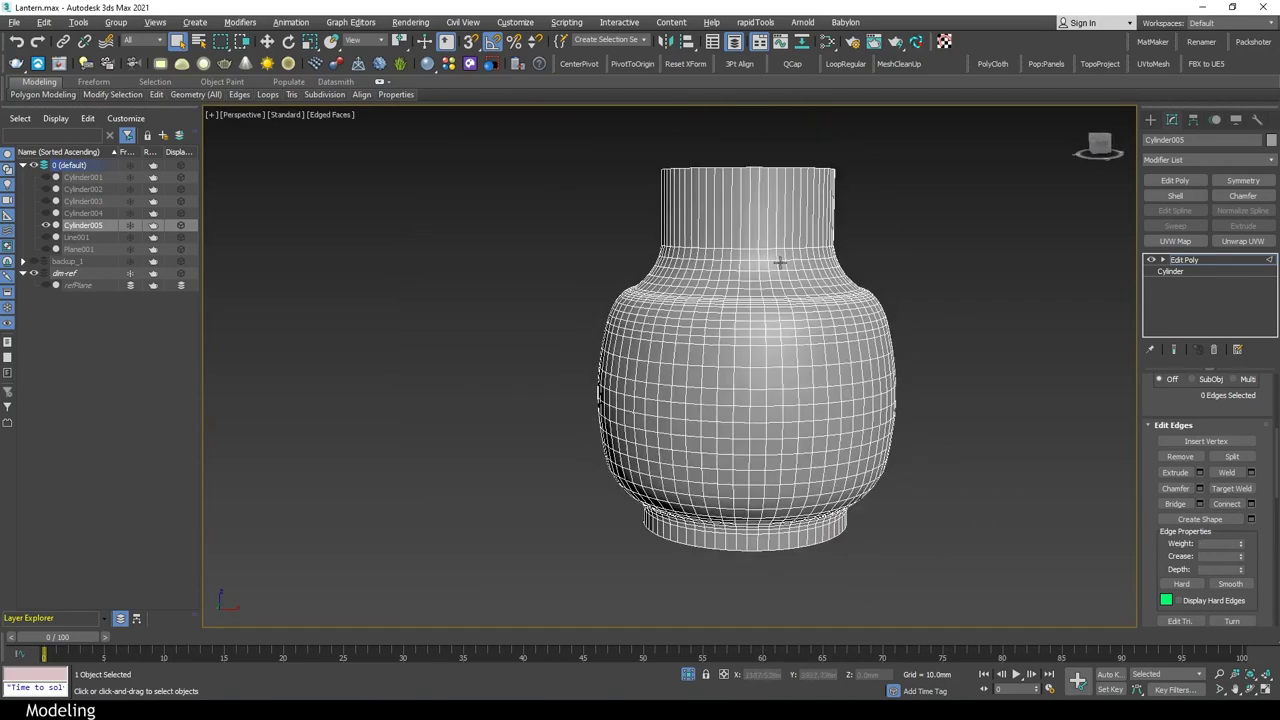
pyautogui.hotkey('alt', 'w')
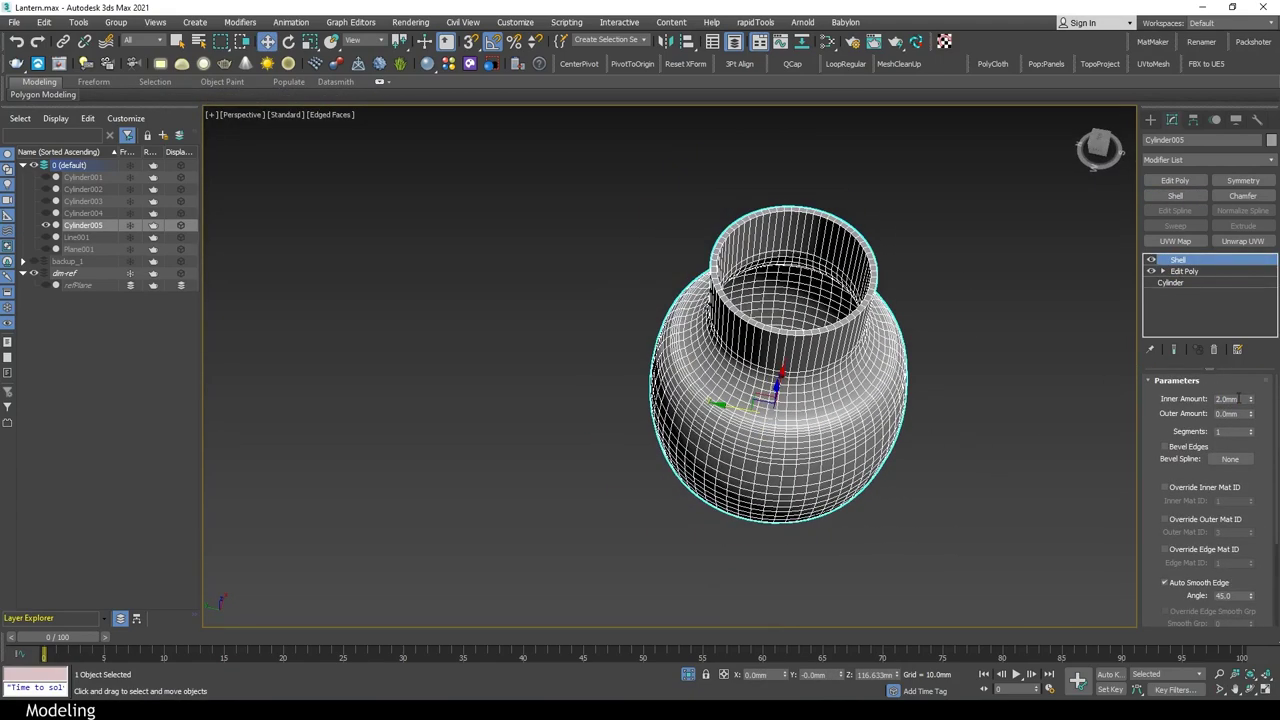
pyautogui.write('1.5')
pyautogui.hotkey('alt', 'w')
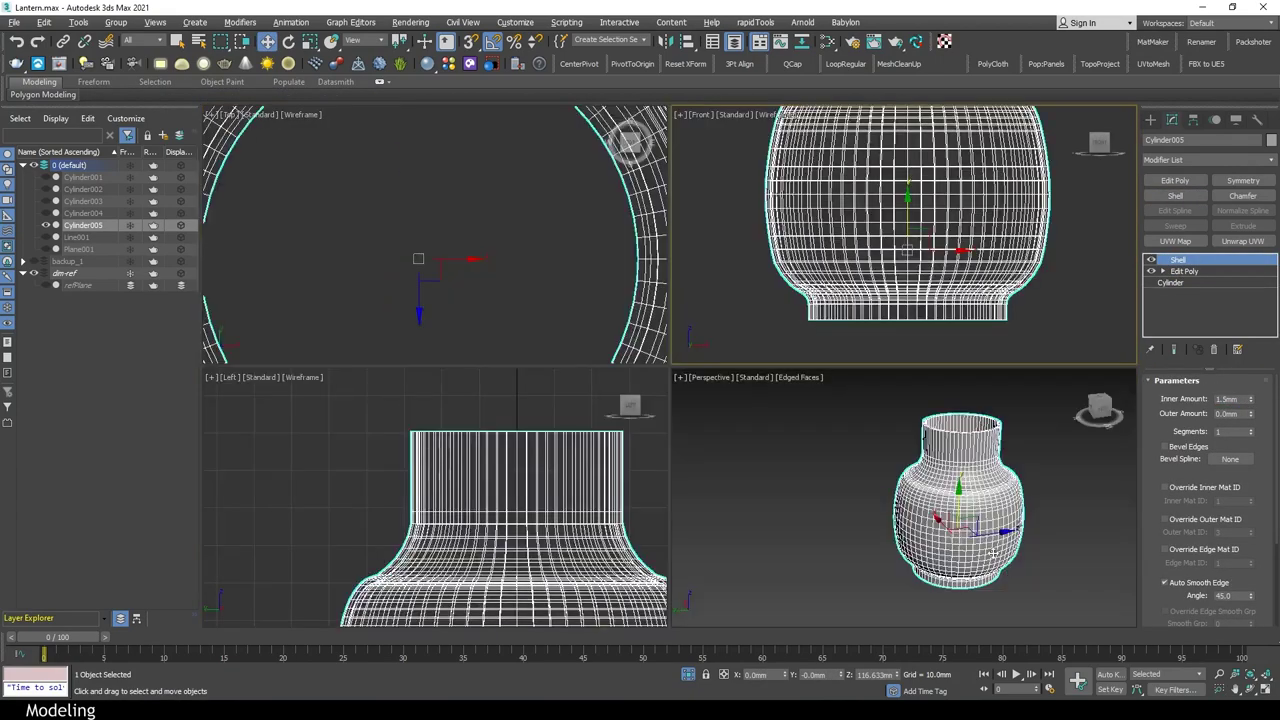
pyautogui.hotkey('alt', 'w')
pyautogui.keyDown('alt'); pyautogui.moveTo(993, 389); pyautogui.dragTo(1018, 449, button='middle'); pyautogui.keyUp('alt')
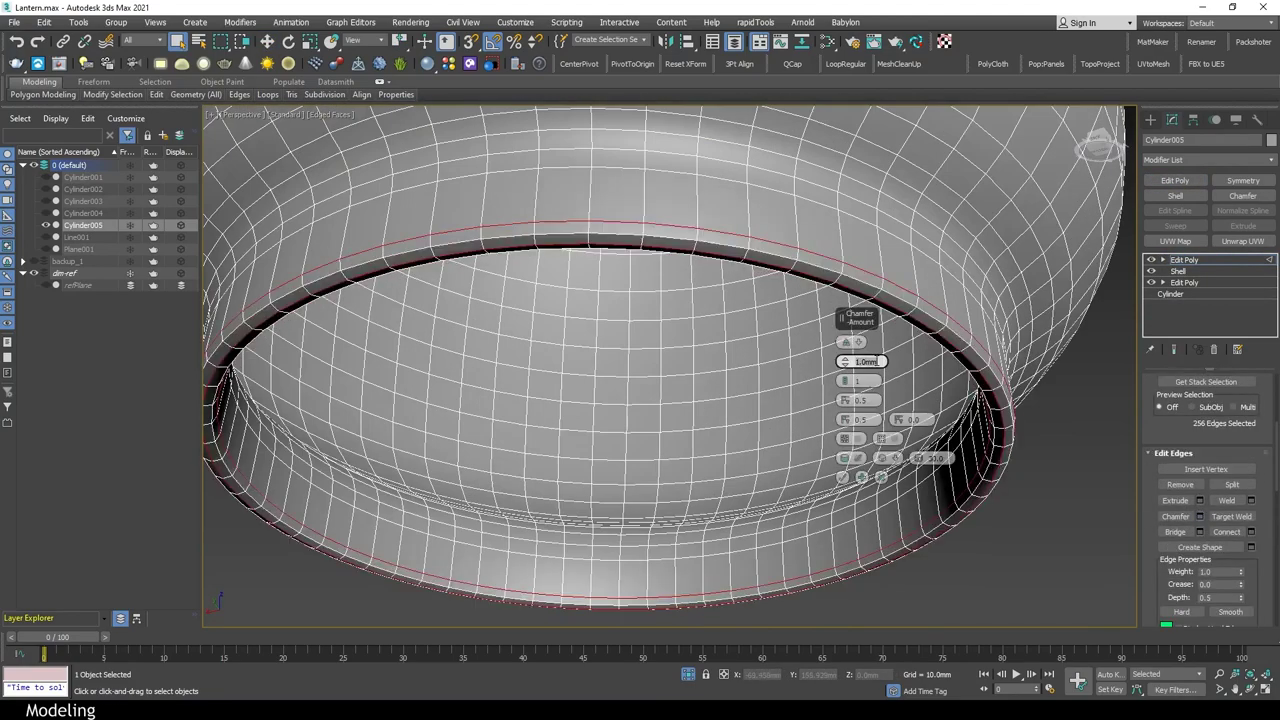
pyautogui.write('0.4')
pyautogui.press('Return')
pyautogui.press('Tab')
pyautogui.press('Tab')
pyautogui.write('1')
pyautogui.press('Return')
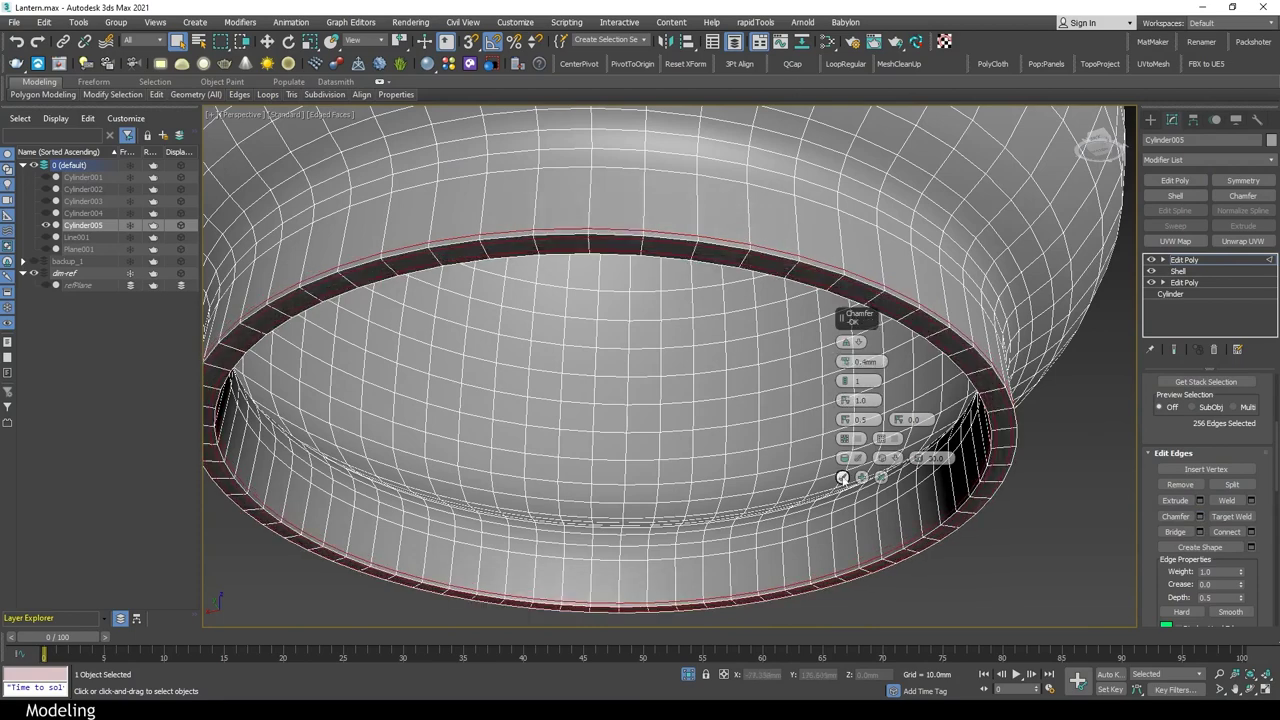
pyautogui.click(880, 476)
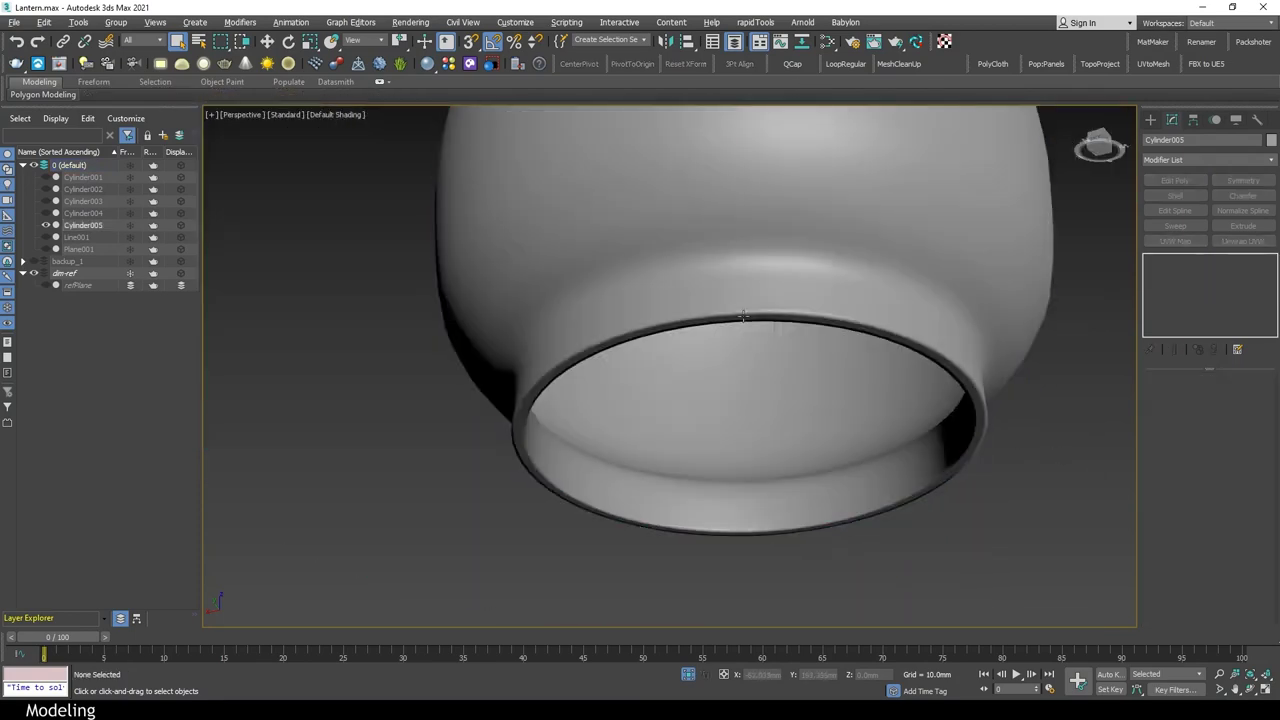
pyautogui.scroll(-3, 941, 397)
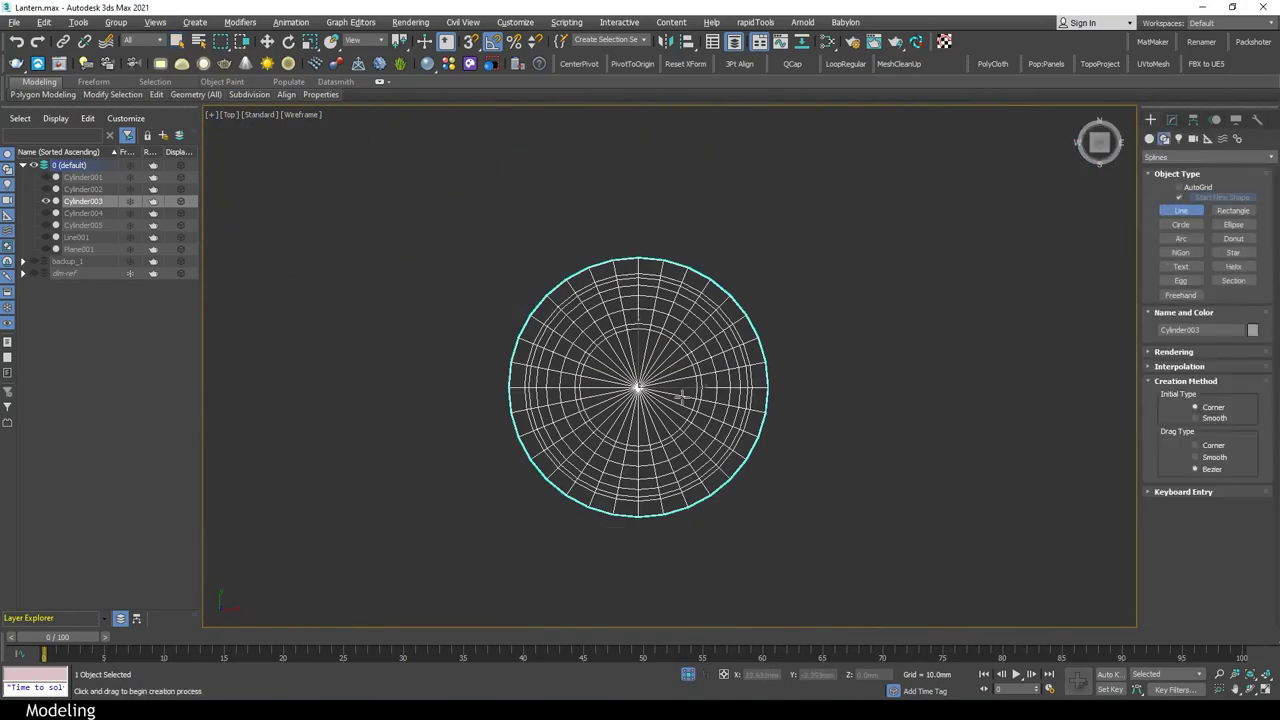
# Draw a line from the collar's centre and lift its lower vertex level with the collar base
pyautogui.click(638, 388)
pyautogui.scroll(-3, 771, 538)
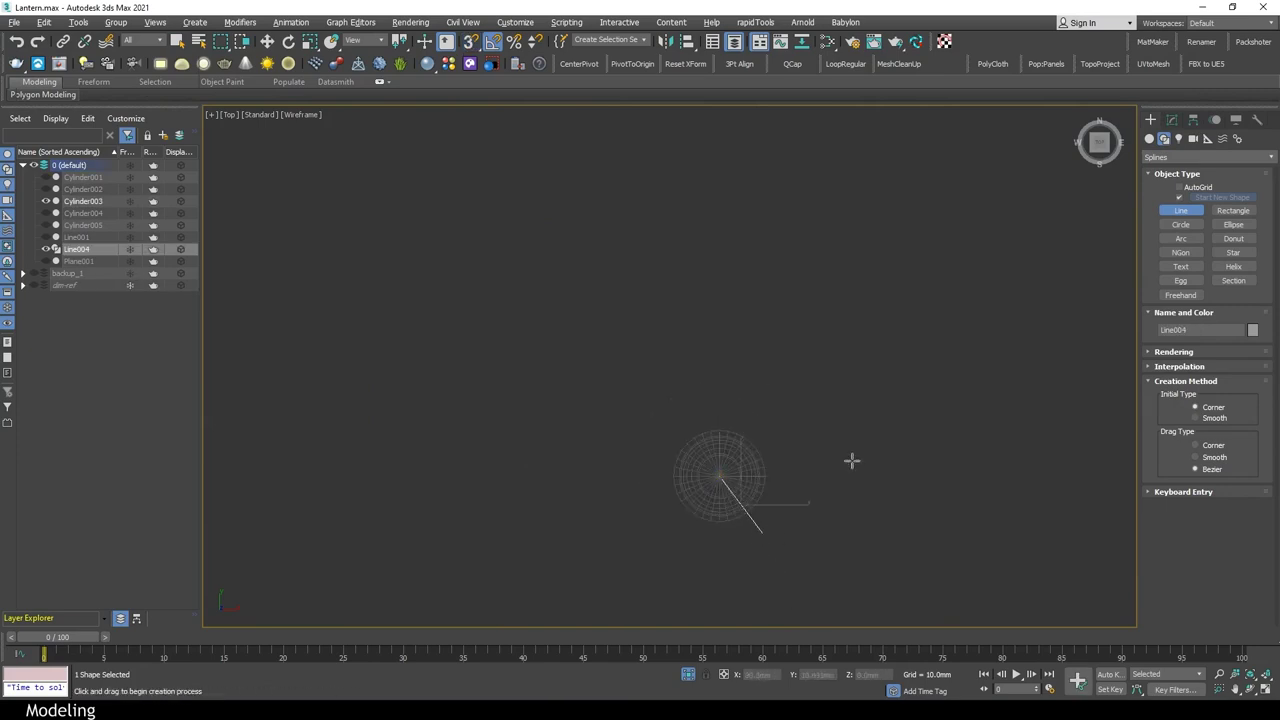
pyautogui.click(1164, 138)
pyautogui.hotkey('alt', 'w')
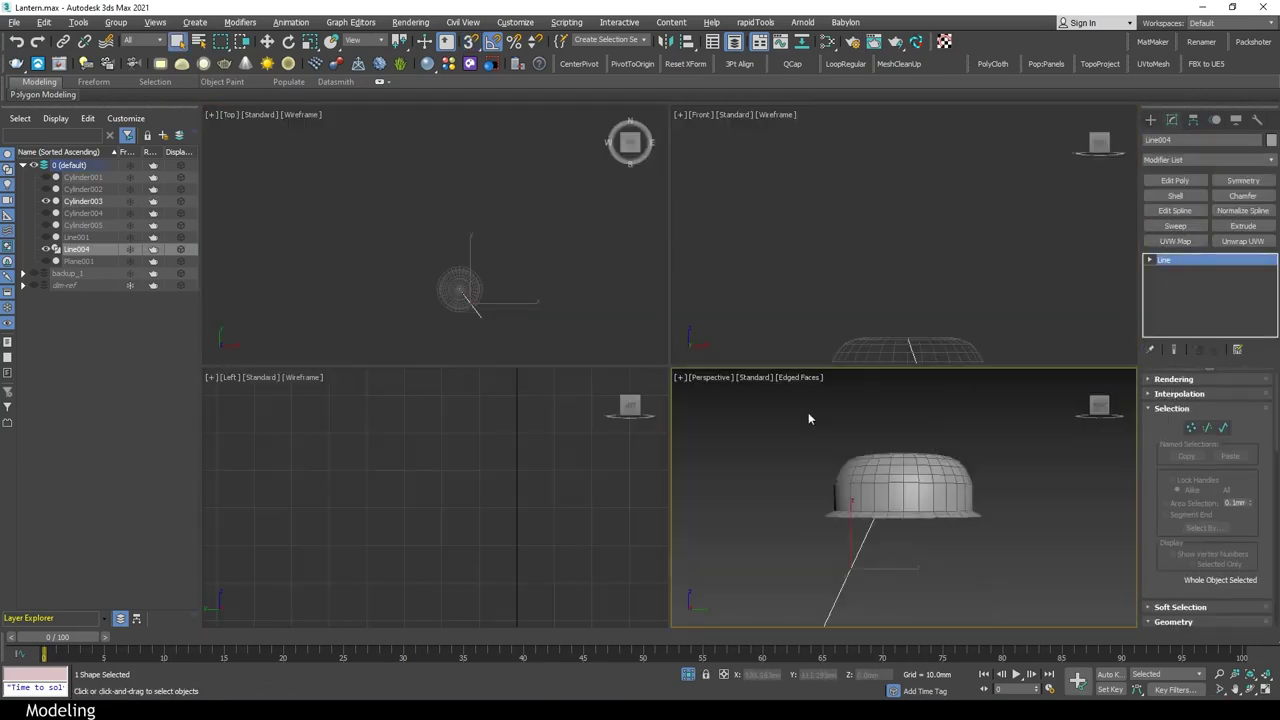
pyautogui.hotkey('alt', 'w')
pyautogui.press('w')
pyautogui.click(743, 586)
pyautogui.moveTo(743, 560); pyautogui.dragTo(743, 143)
pyautogui.click(1171, 260)
pyautogui.click(592, 65)
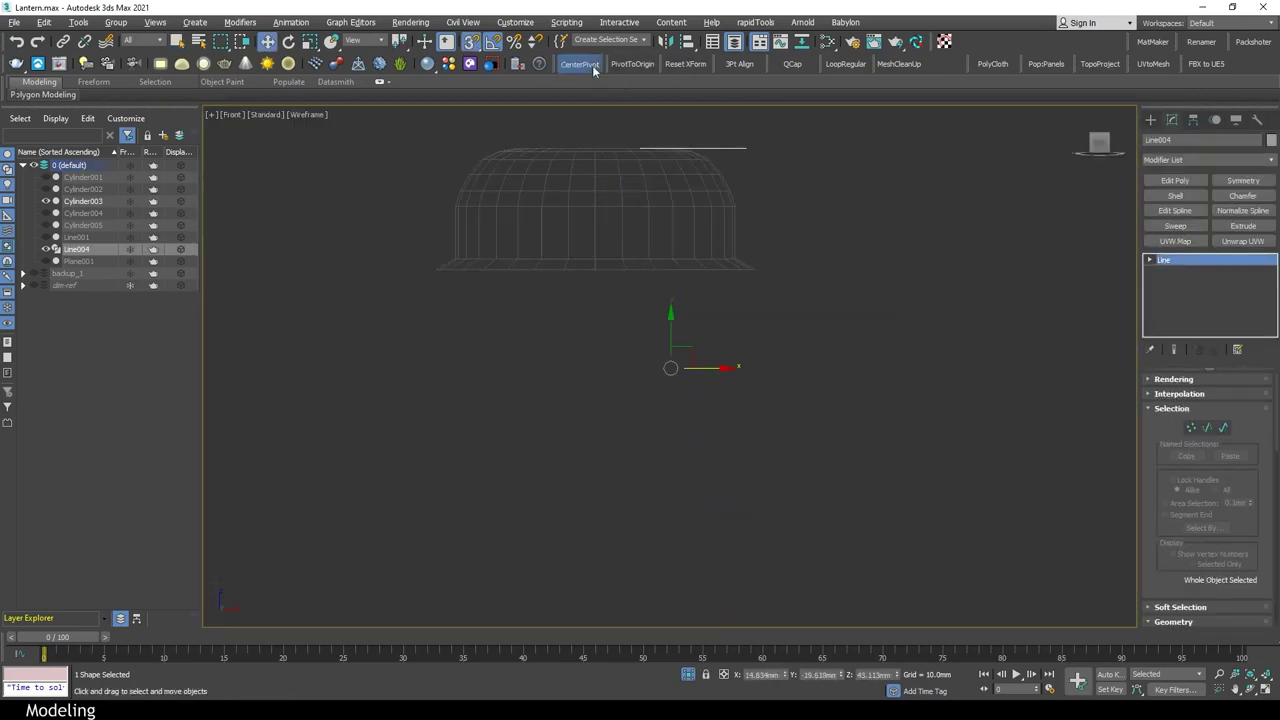
pyautogui.moveTo(677, 129); pyautogui.dragTo(704, 251, button='middle')
# Make the line a renderable 2.0mm-thick rod and nudge its outer end outward
pyautogui.press('p')
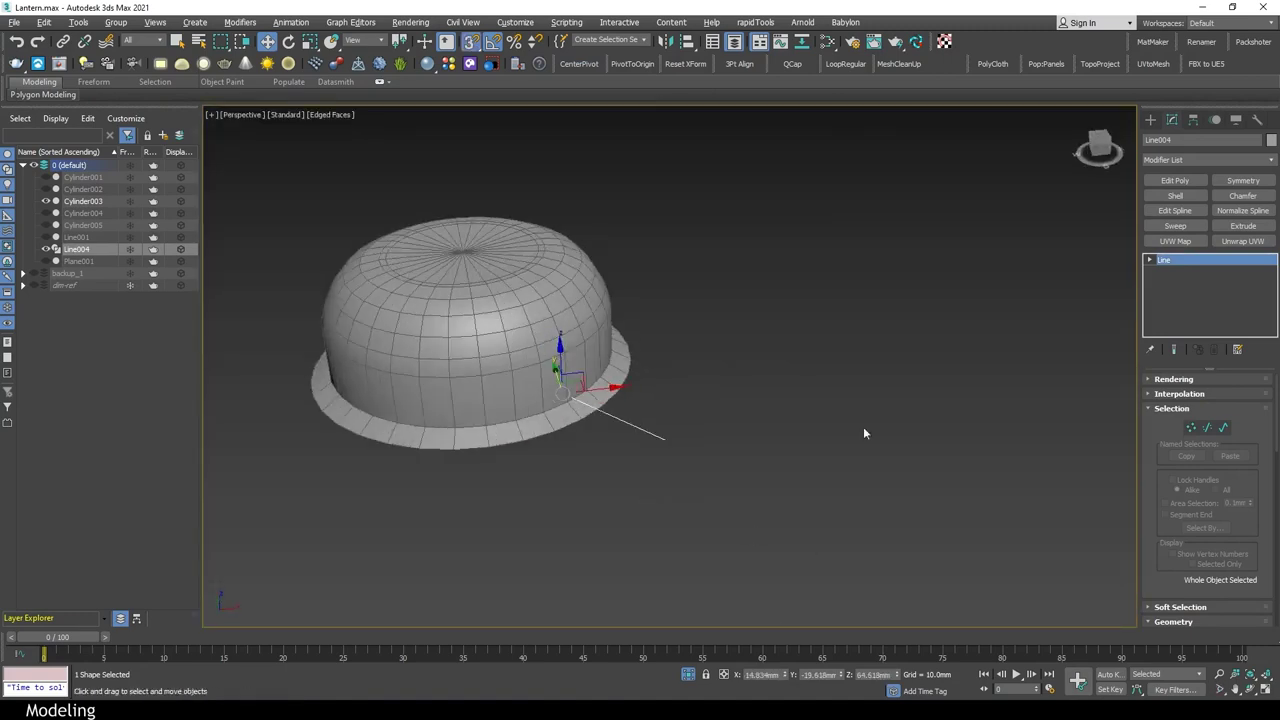
pyautogui.click(1173, 379)
pyautogui.moveTo(1190, 435); pyautogui.dragTo(1215, 462)
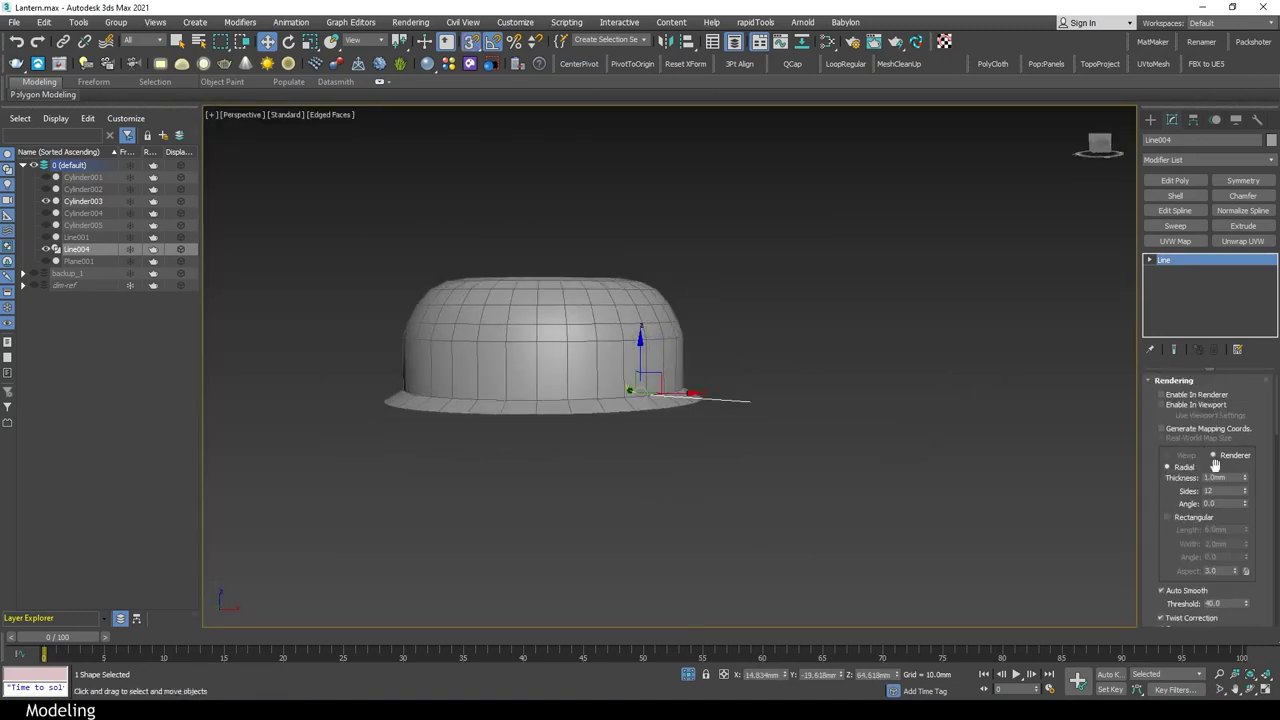
pyautogui.press('t')
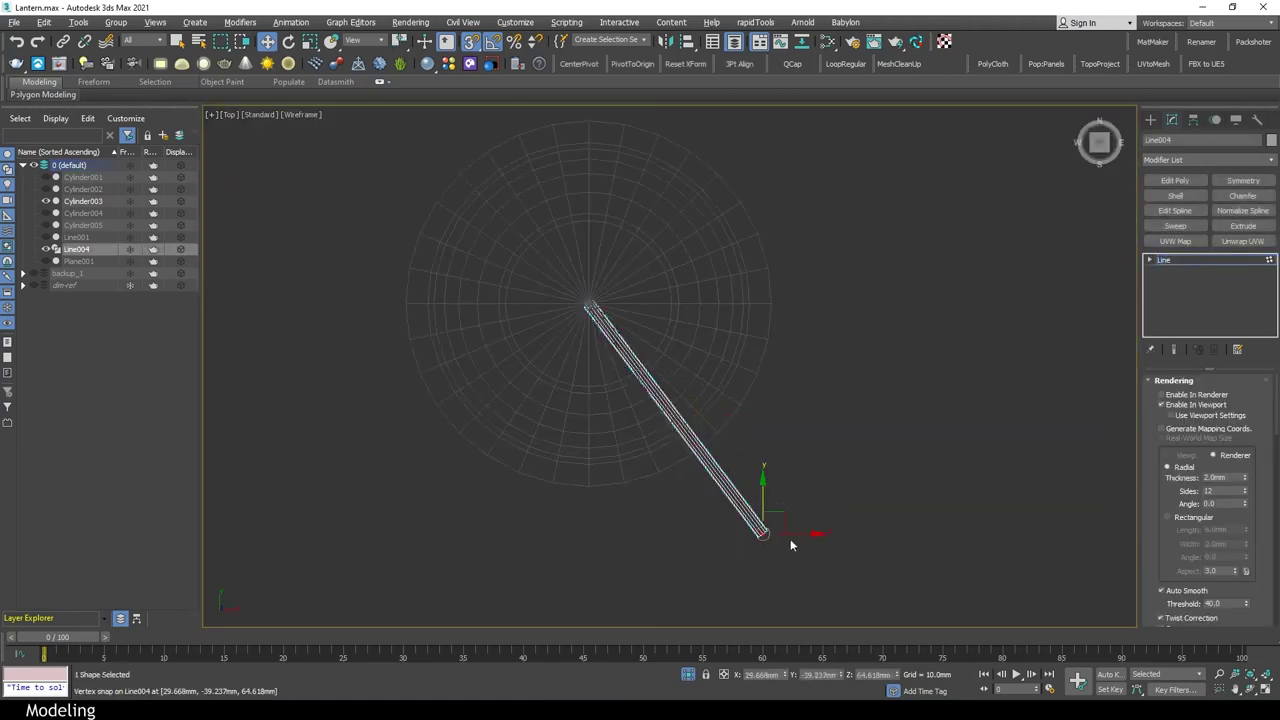
pyautogui.moveTo(790, 538); pyautogui.dragTo(780, 533)
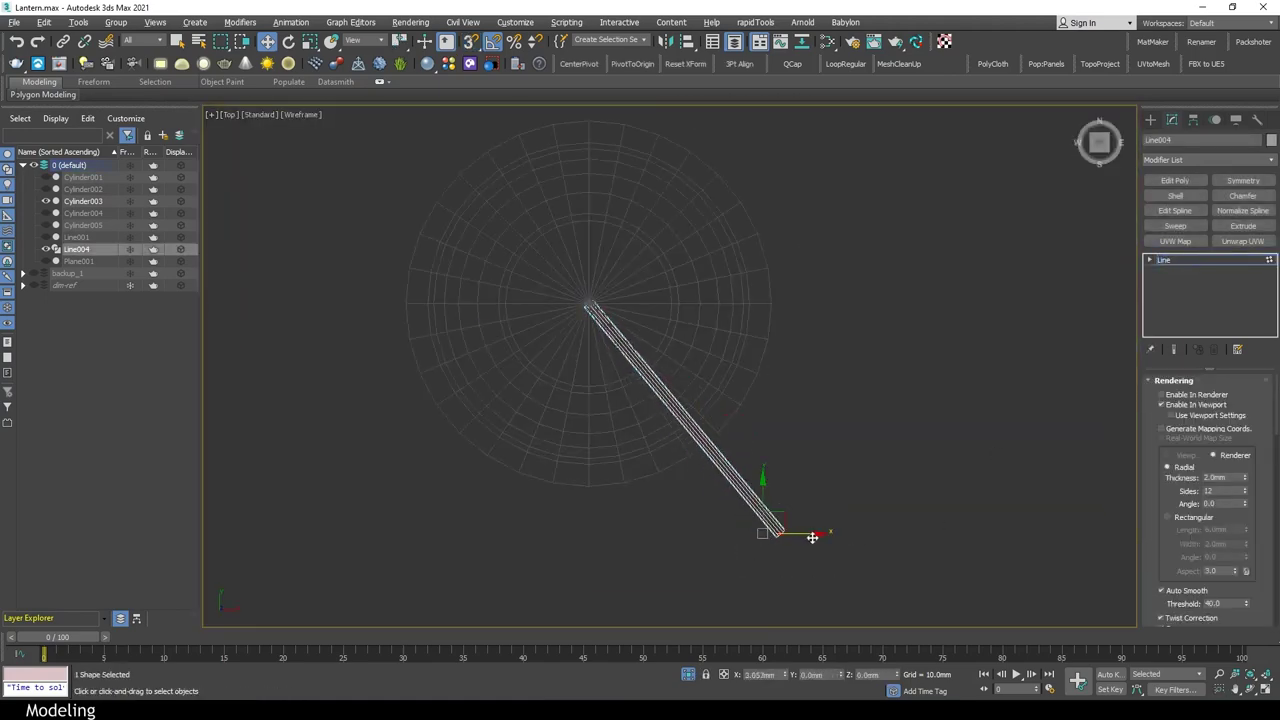
pyautogui.press('p')
pyautogui.press('q')
pyautogui.click(910, 537)
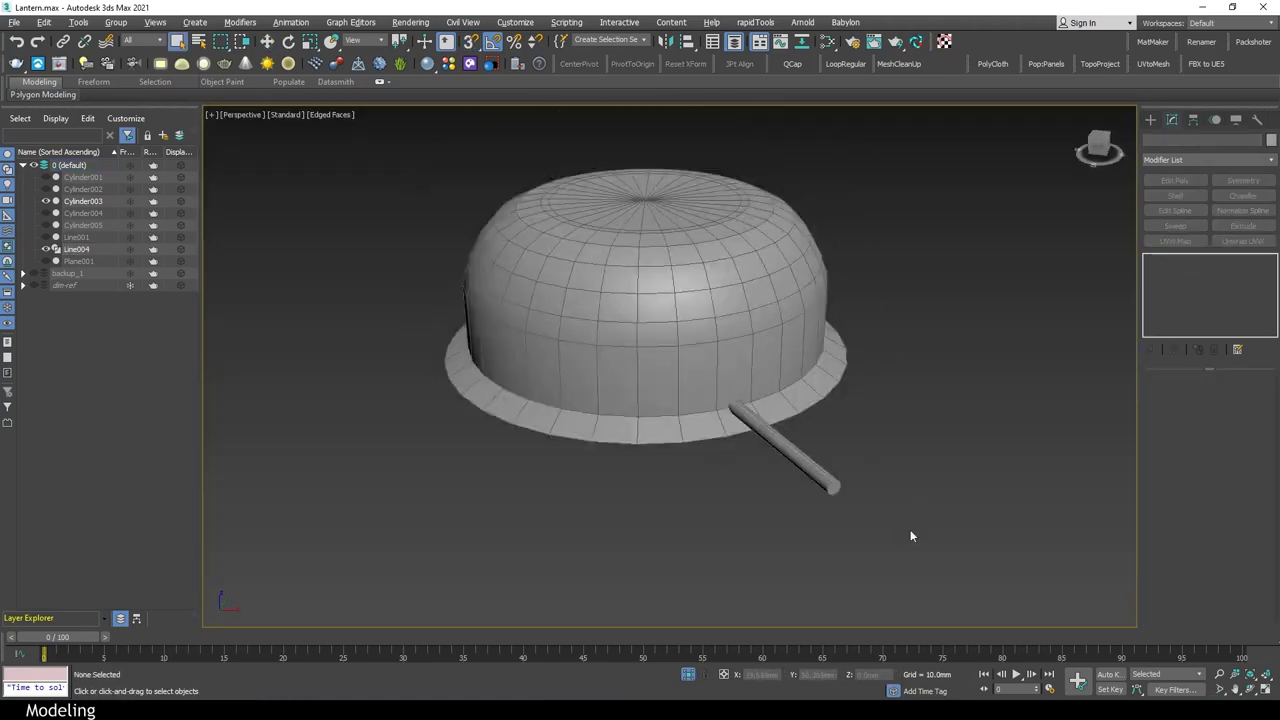
pyautogui.moveTo(843, 392); pyautogui.dragTo(842, 396)
pyautogui.hotkey('alt', 'w')
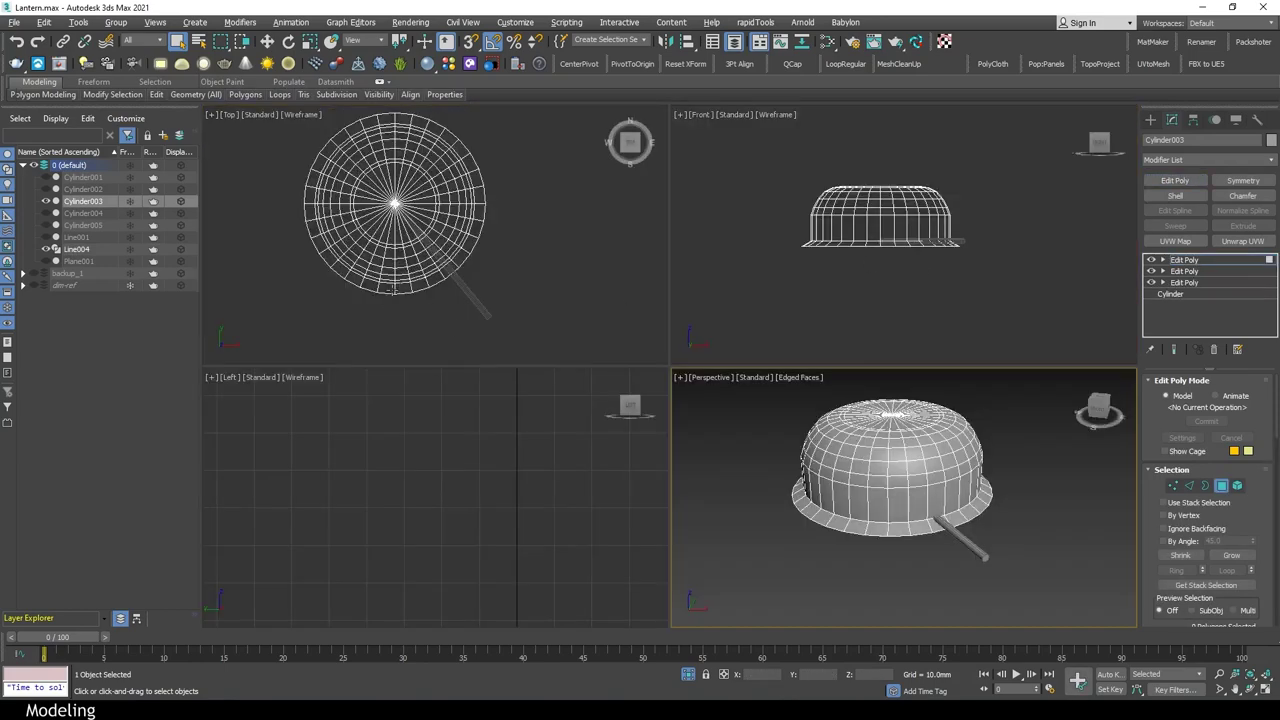
# Chamfer the domed collar's lower edge loop, grown from a brim face
pyautogui.click(387, 288)
pyautogui.hotkey('alt', 'w')
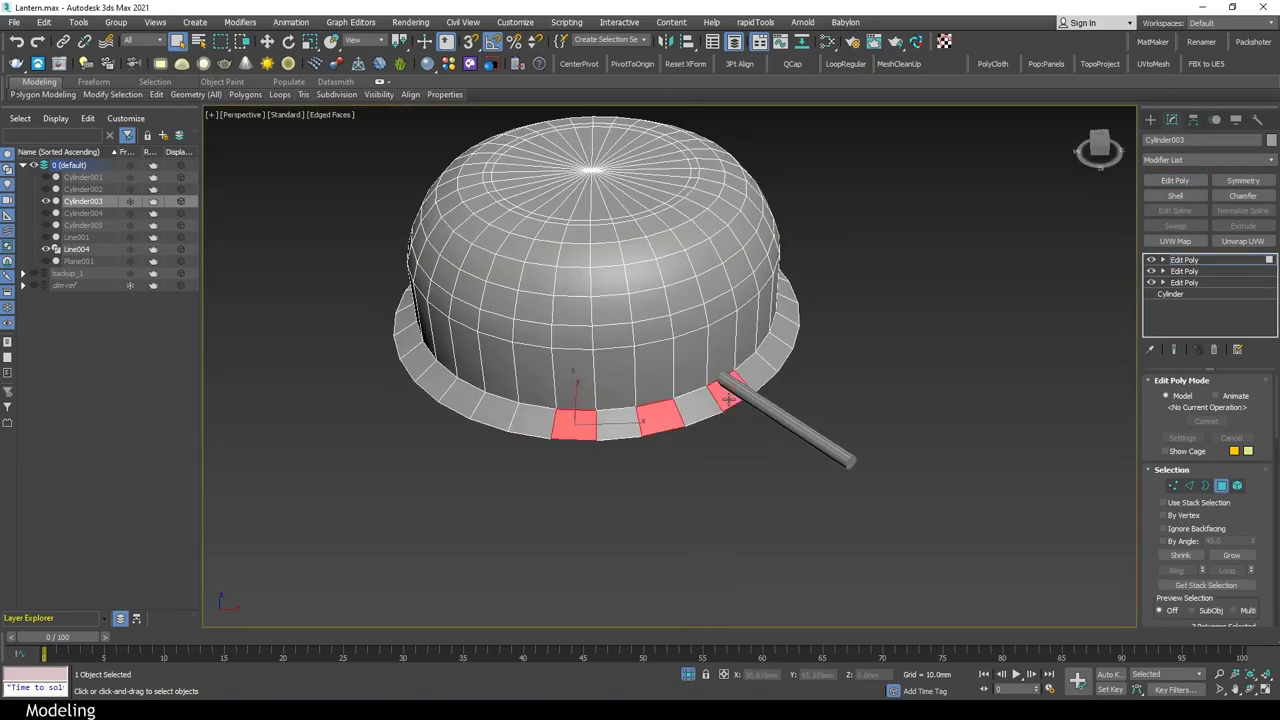
pyautogui.keyDown('alt'); pyautogui.moveTo(594, 432); pyautogui.dragTo(752, 478, button='middle'); pyautogui.keyUp('alt')
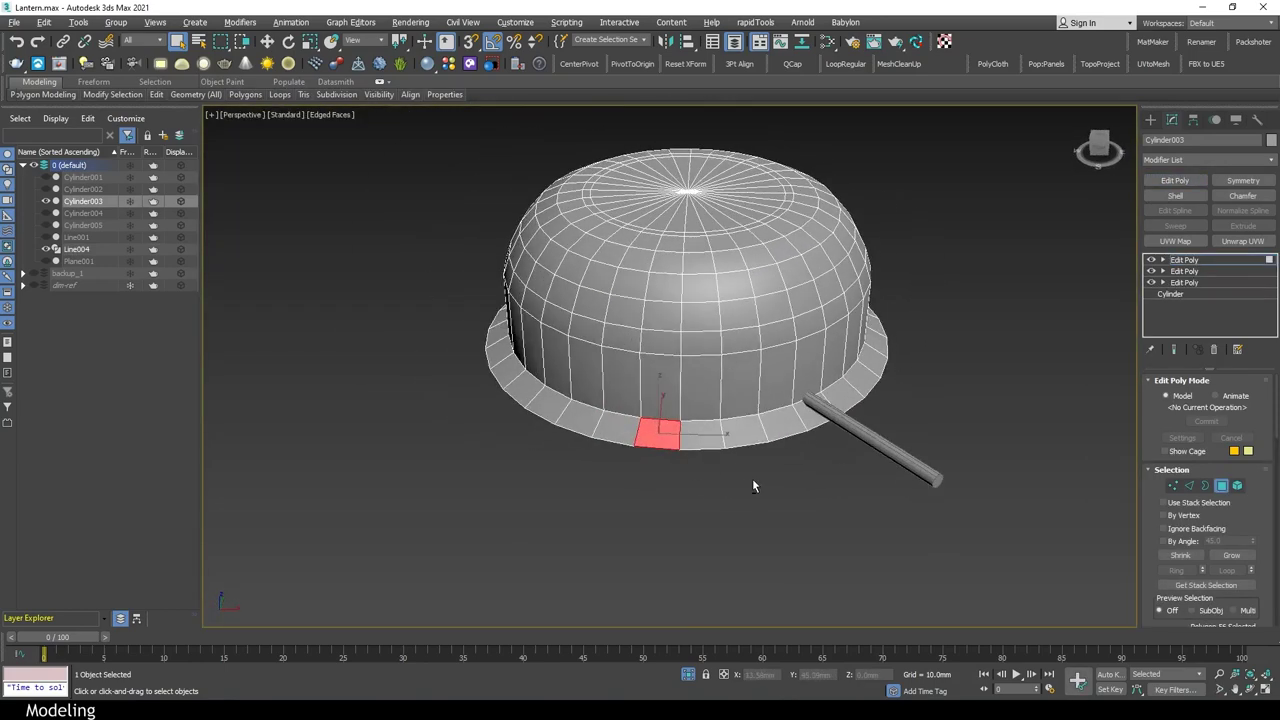
pyautogui.hotkey('alt', 'w')
pyautogui.hotkey('alt', 'w')
pyautogui.press('2')
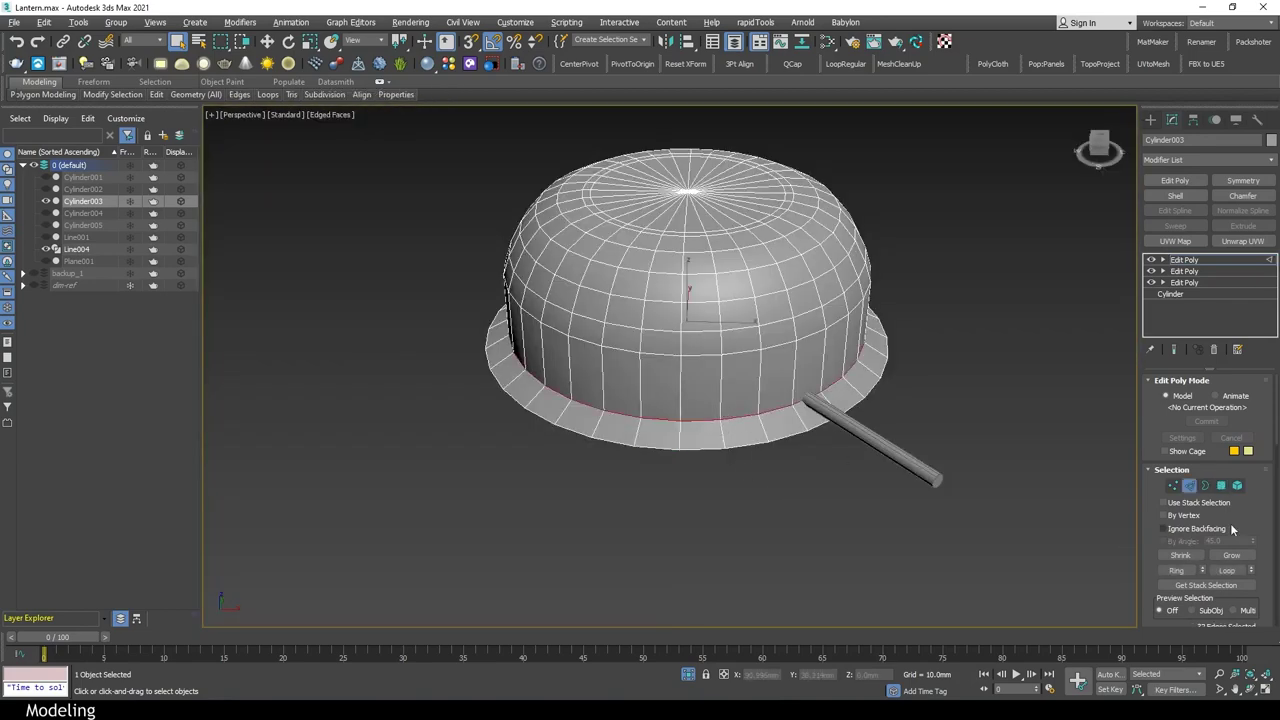
pyautogui.scroll(-2, 1197, 603)
pyautogui.click(1199, 596)
pyautogui.click(823, 459)
pyautogui.press('z')
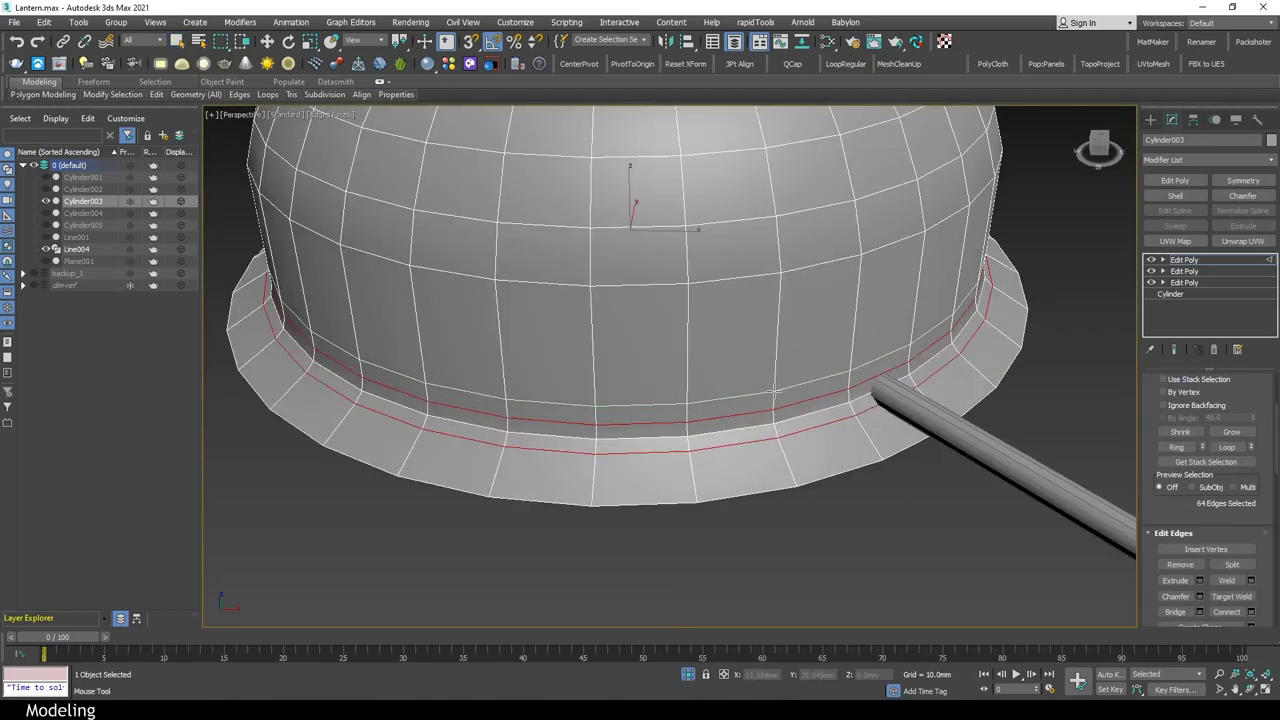
pyautogui.scroll(-4, 857, 534)
pyautogui.scroll(8, 847, 491)
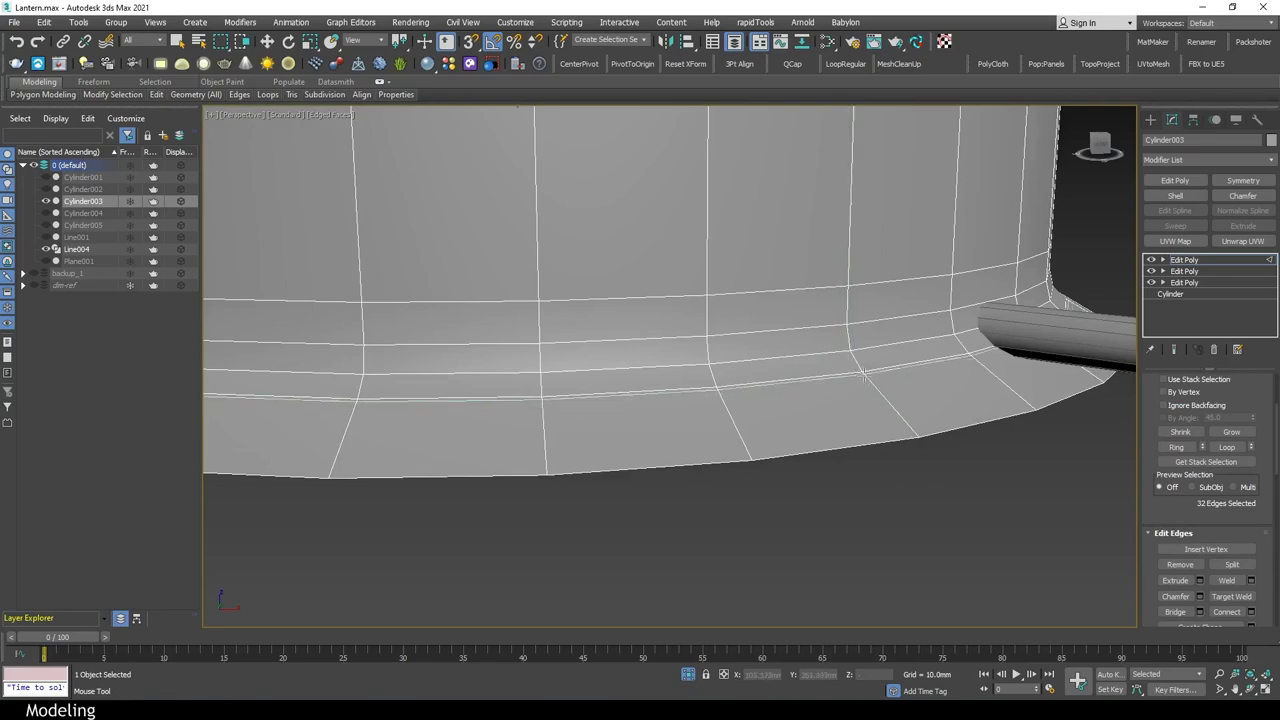
pyautogui.scroll(-8, 864, 374)
pyautogui.moveTo(952, 552)
pyautogui.keyDown('alt'); pyautogui.mouseDown(button='middle')
pyautogui.moveTo(840, 546)
pyautogui.moveTo(716, 575)
pyautogui.moveTo(767, 565)
pyautogui.mouseUp(button='middle'); pyautogui.keyUp('alt')
# Inset a single face on the collar brim by 0.3mm
pyautogui.press('2')
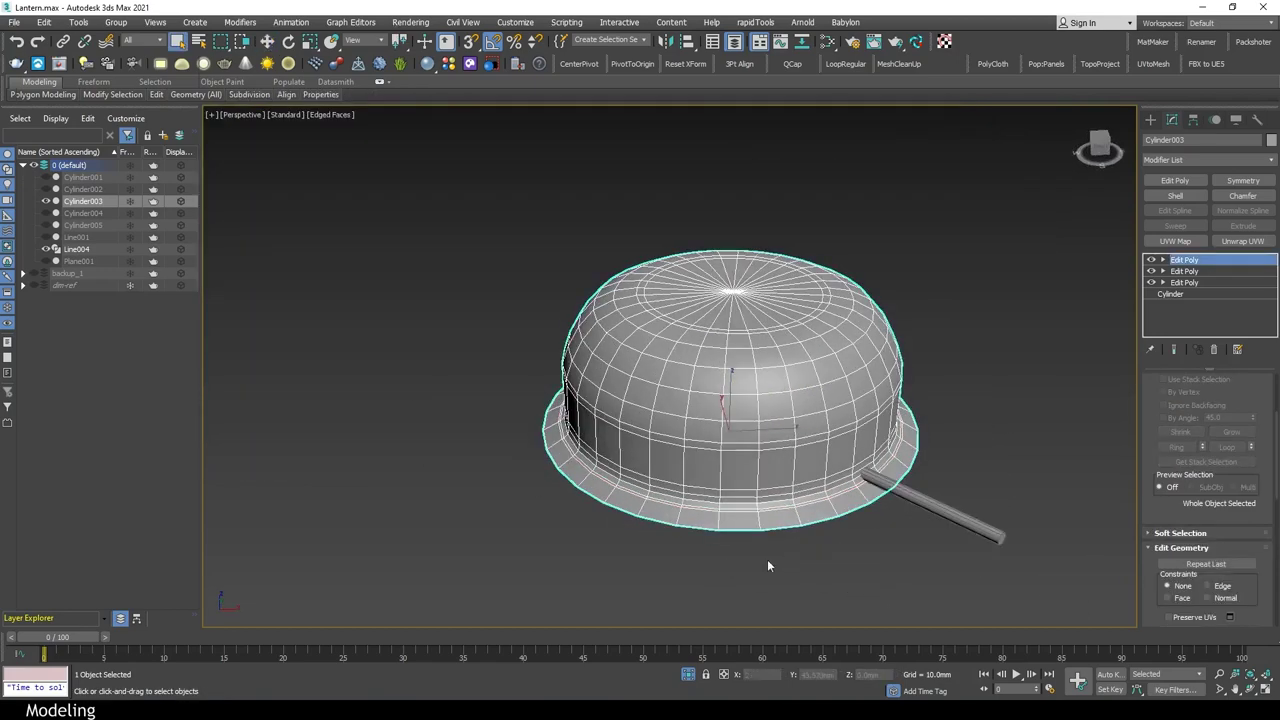
pyautogui.press('4')
pyautogui.hotkey('alt', 'w')
pyautogui.click(390, 294)
pyautogui.hotkey('alt', 'w')
pyautogui.keyDown('alt'); pyautogui.moveTo(878, 547); pyautogui.dragTo(853, 521, button='middle'); pyautogui.keyUp('alt')
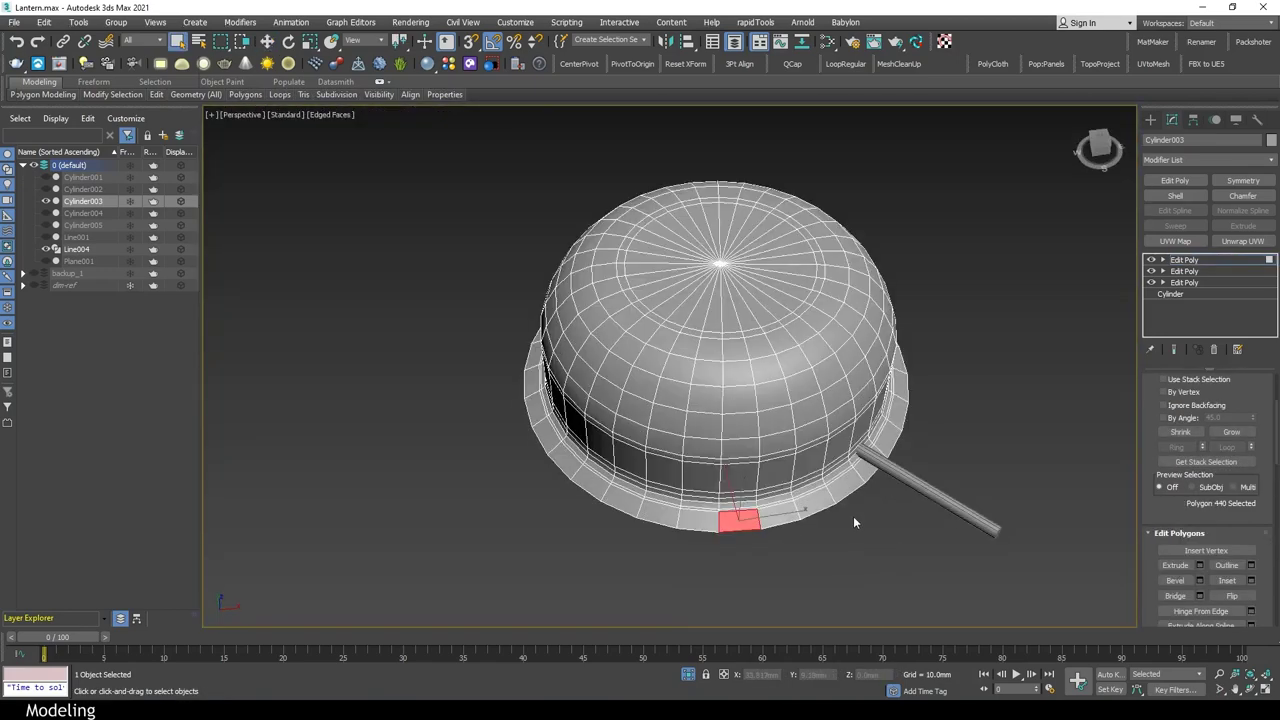
pyautogui.scroll(4, 853, 518)
pyautogui.scroll(1, 777, 541)
pyautogui.press('2')
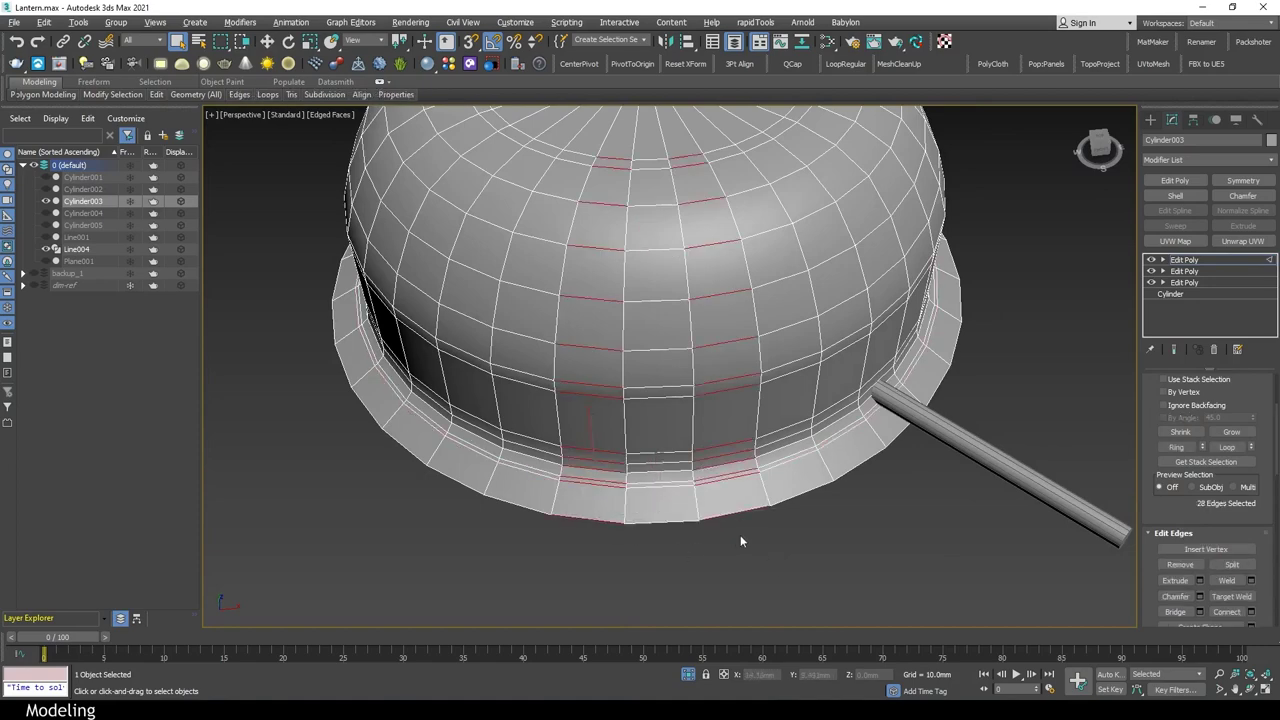
pyautogui.hotkey('alt', 'w')
pyautogui.press('1')
pyautogui.hotkey('alt', 'w')
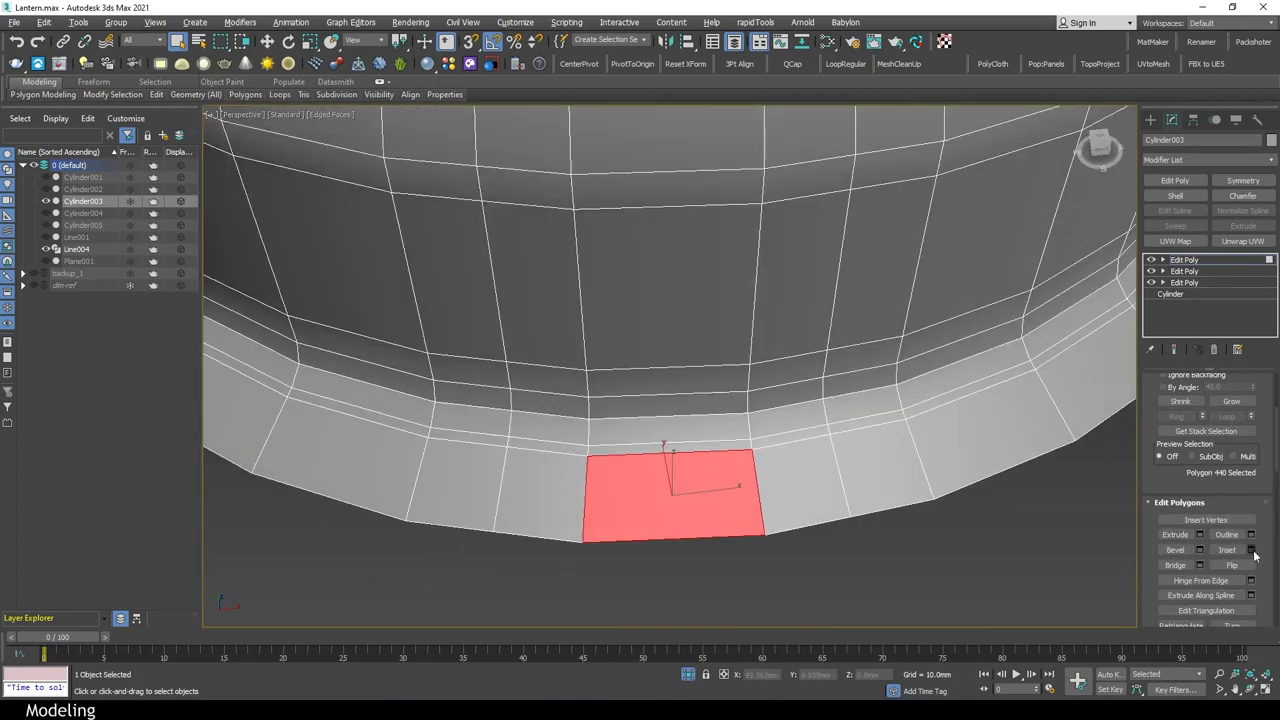
pyautogui.write('0.3')
pyautogui.press('Return')
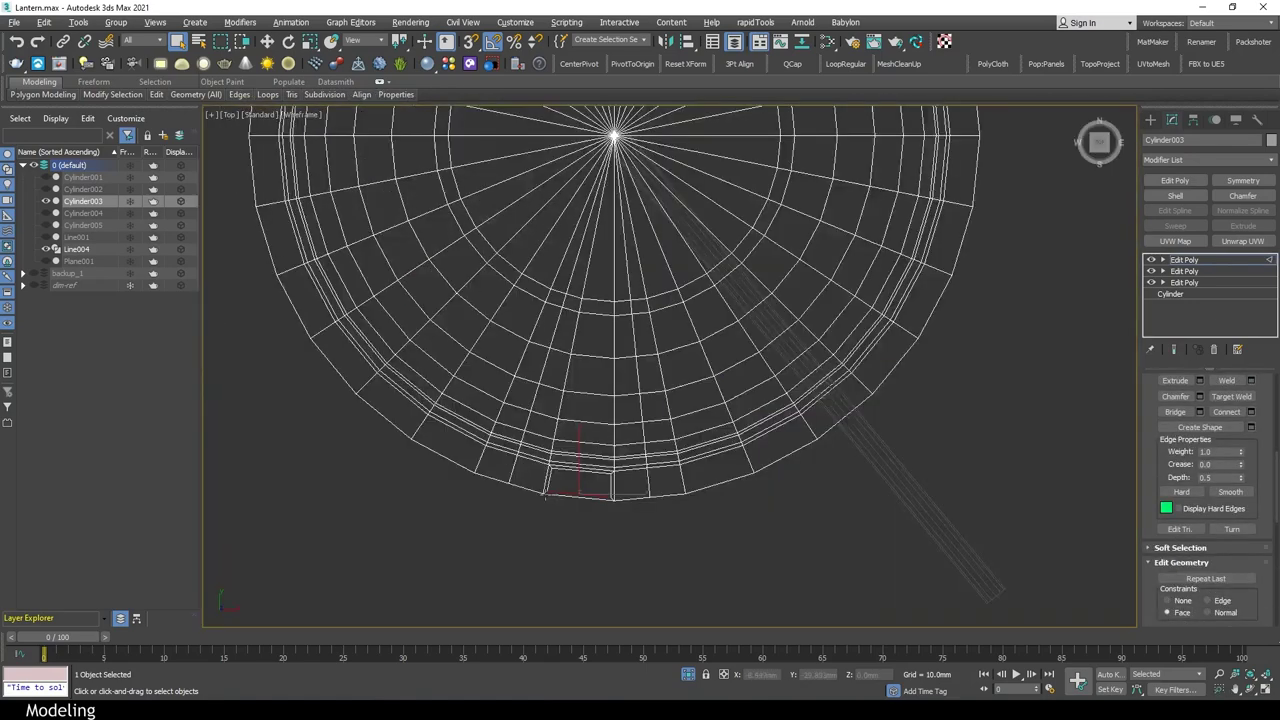
# Pick the inset panel's bottom edge with the Move tool
pyautogui.scroll(10, 545, 495)
pyautogui.press('w')
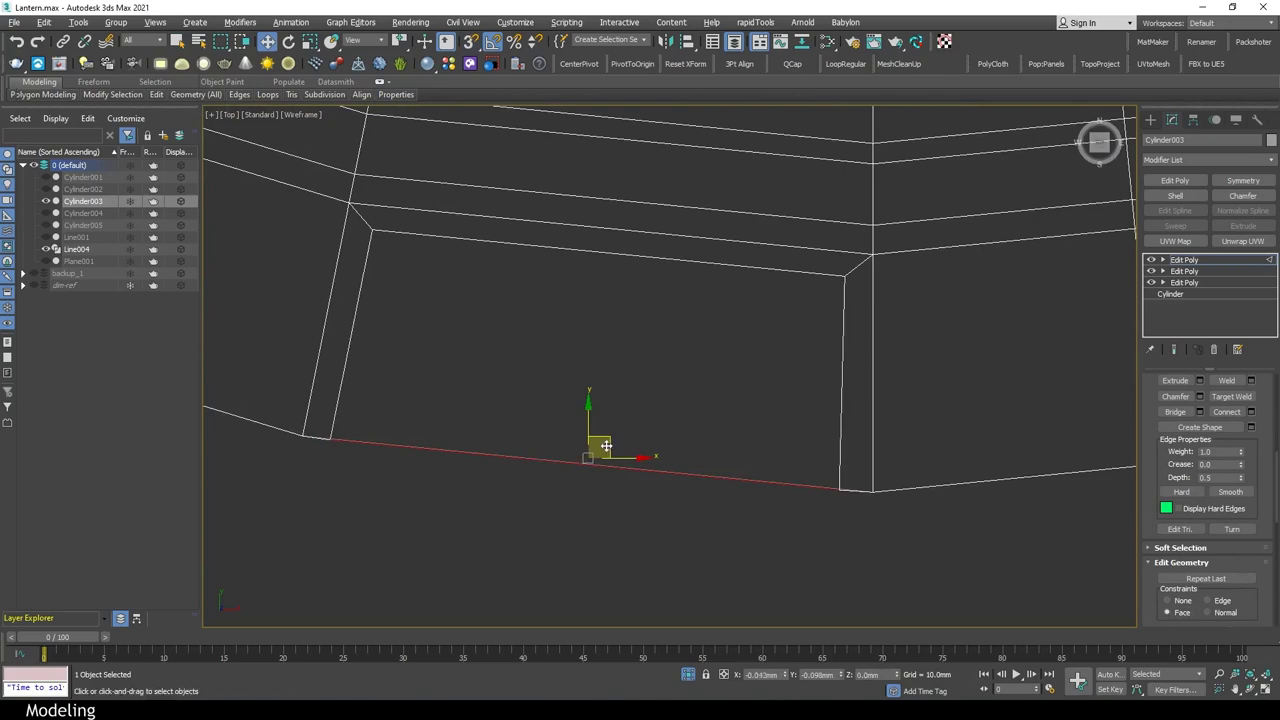
pyautogui.scroll(-2, 630, 480)
pyautogui.hotkey('alt', 'w')
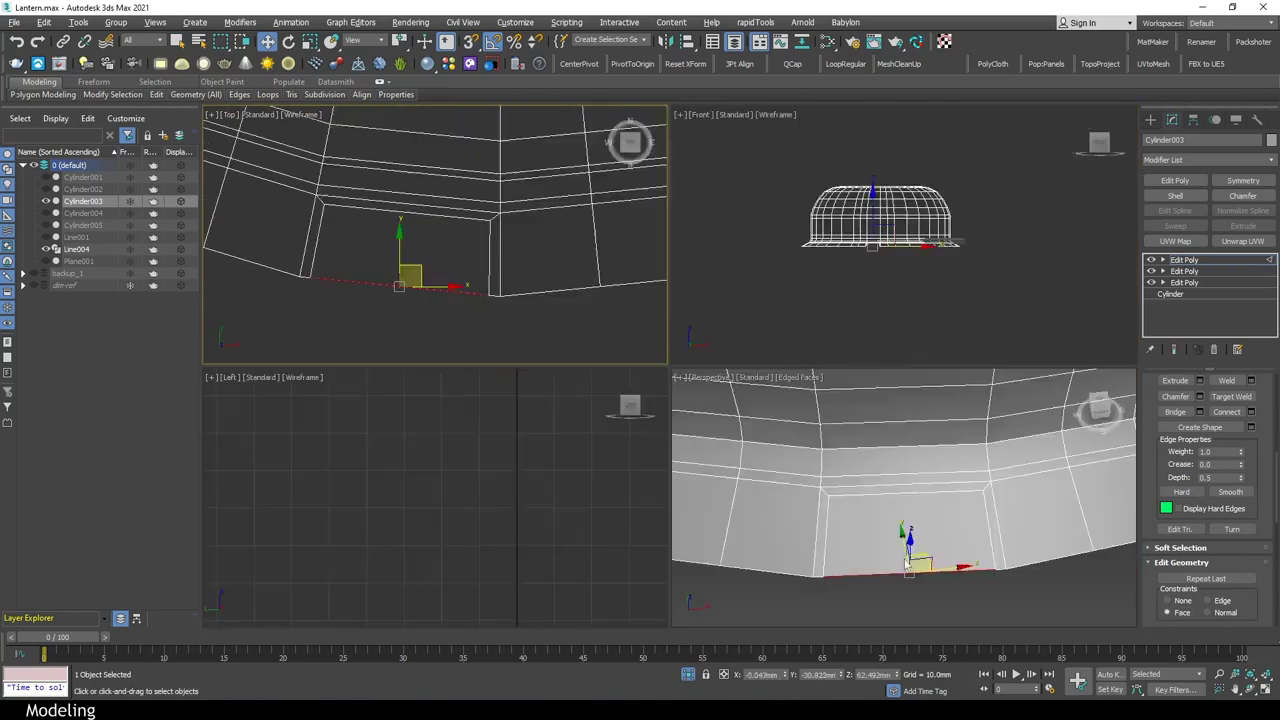
pyautogui.hotkey('alt', 'w')
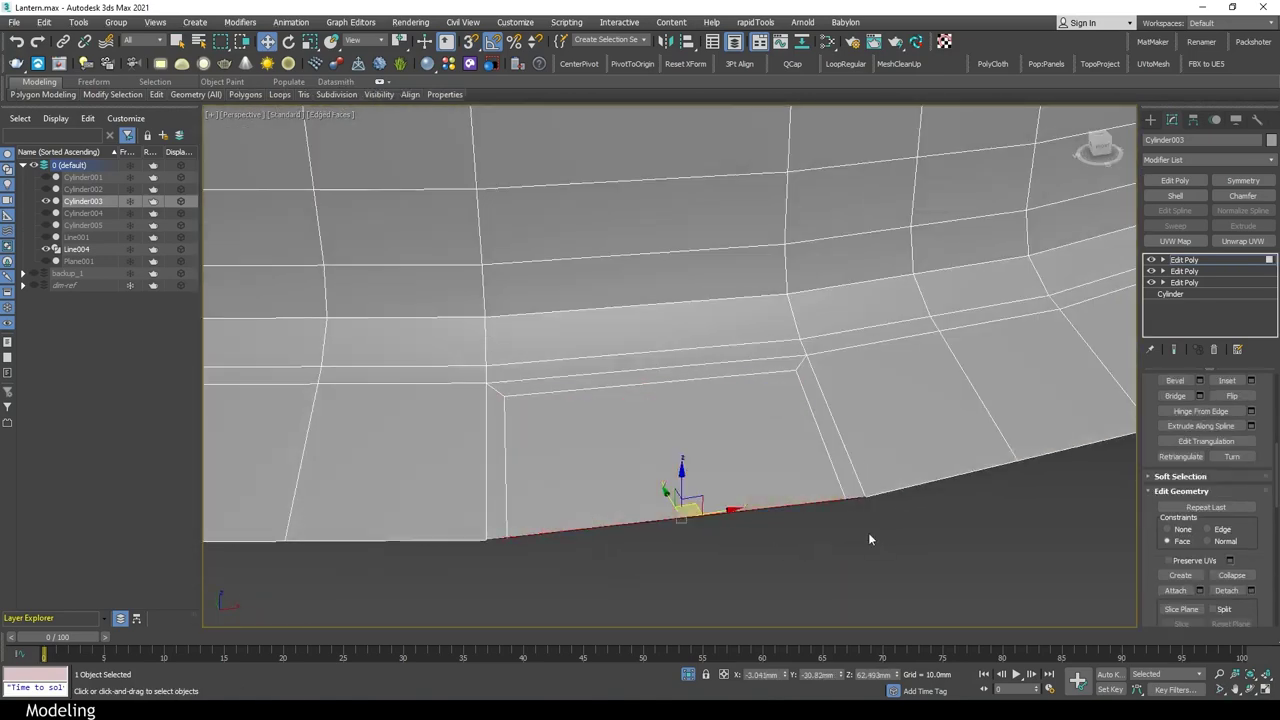
# Add an Edit Poly layer and snap the notch vertex to the upper edge's midpoint
pyautogui.click(1175, 180)
pyautogui.press('2')
pyautogui.press('t')
pyautogui.press('F3')
pyautogui.click(462, 507)
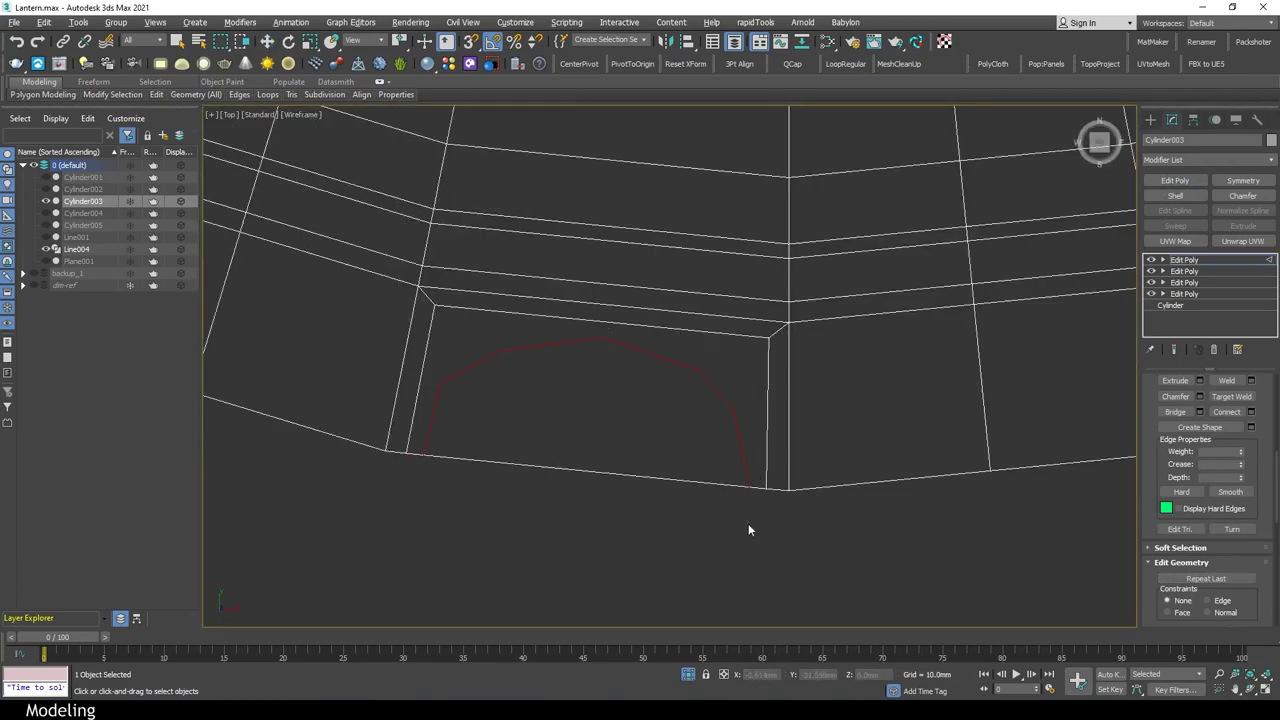
pyautogui.press('1')
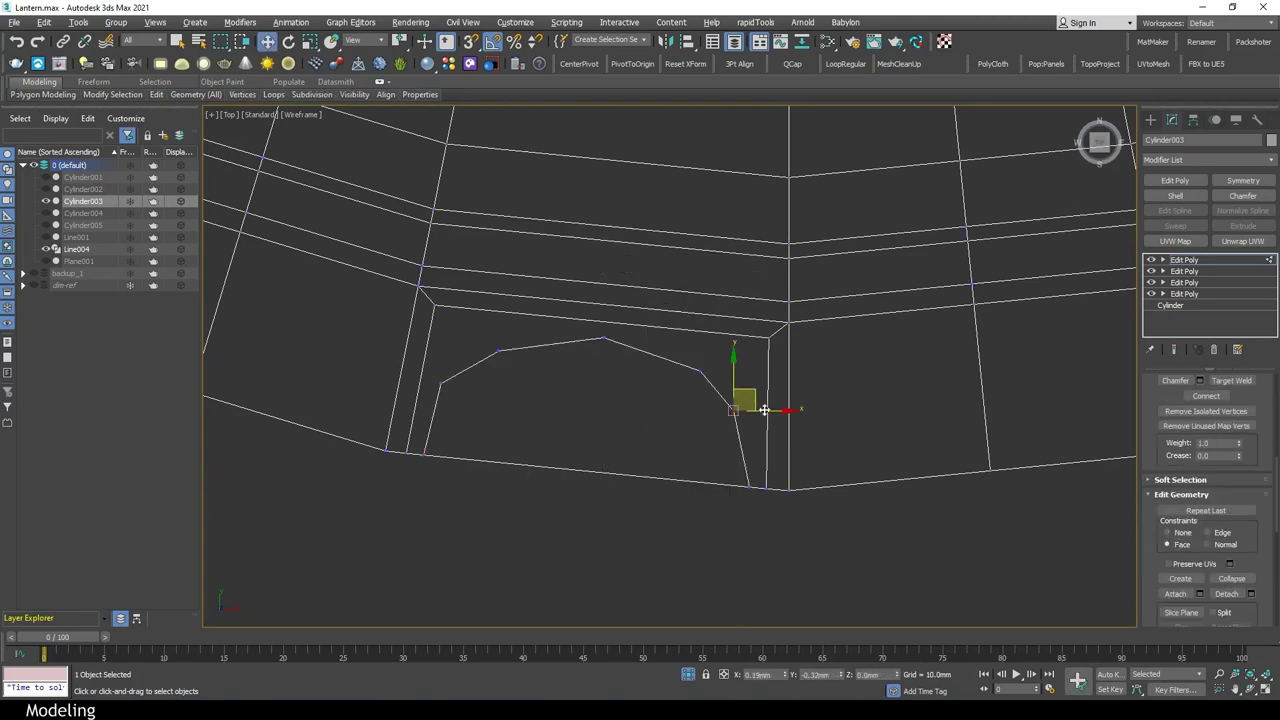
pyautogui.scroll(2, 735, 411)
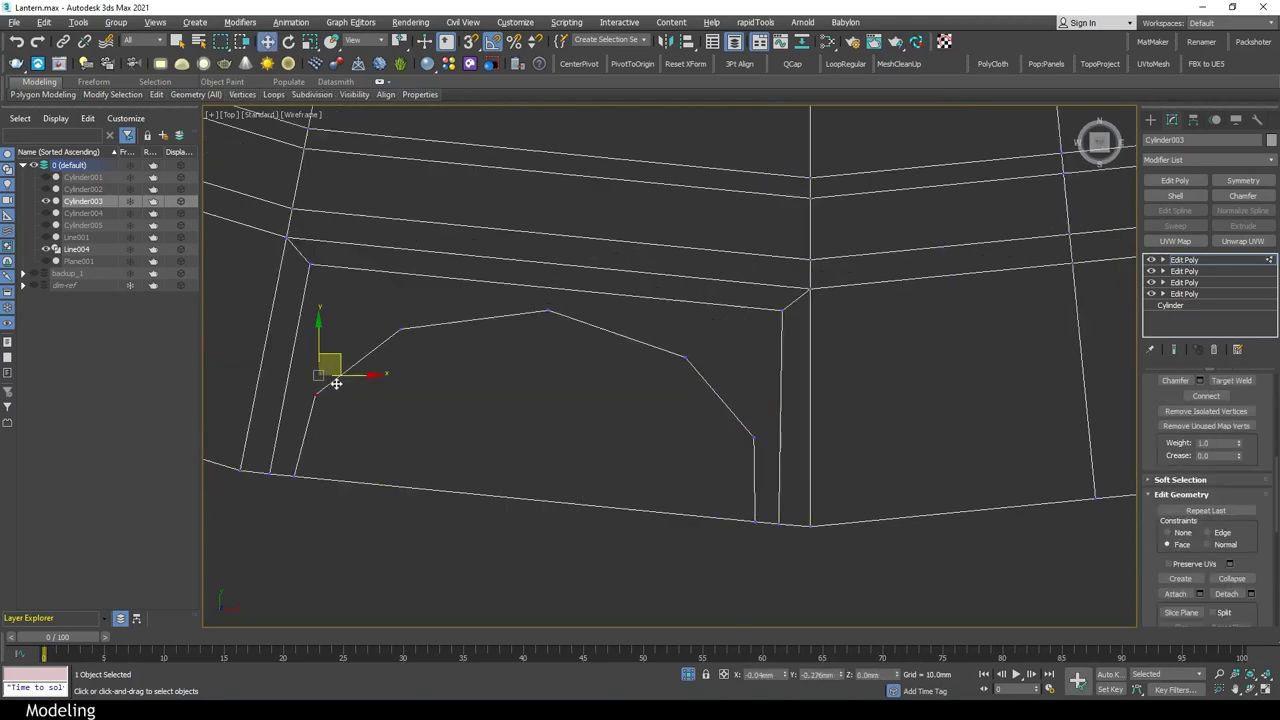
pyautogui.moveTo(401, 319); pyautogui.dragTo(549, 284)
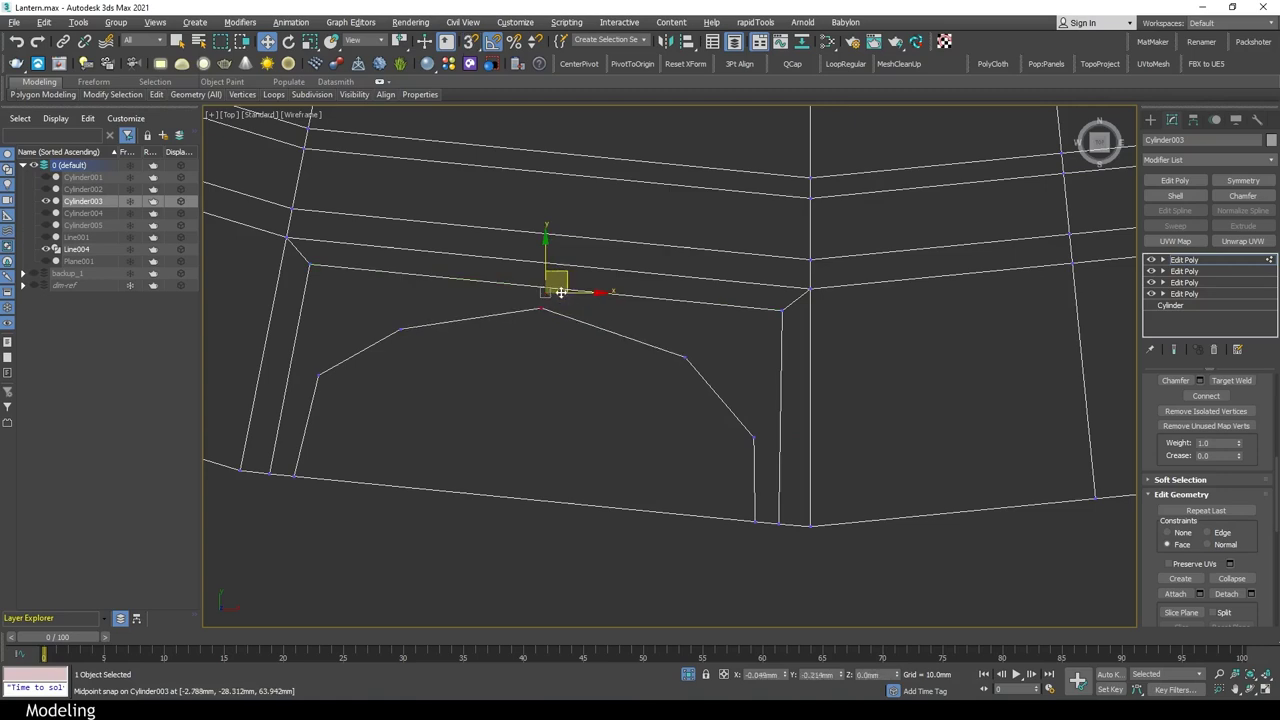
pyautogui.click(686, 445)
pyautogui.scroll(-2, 686, 445)
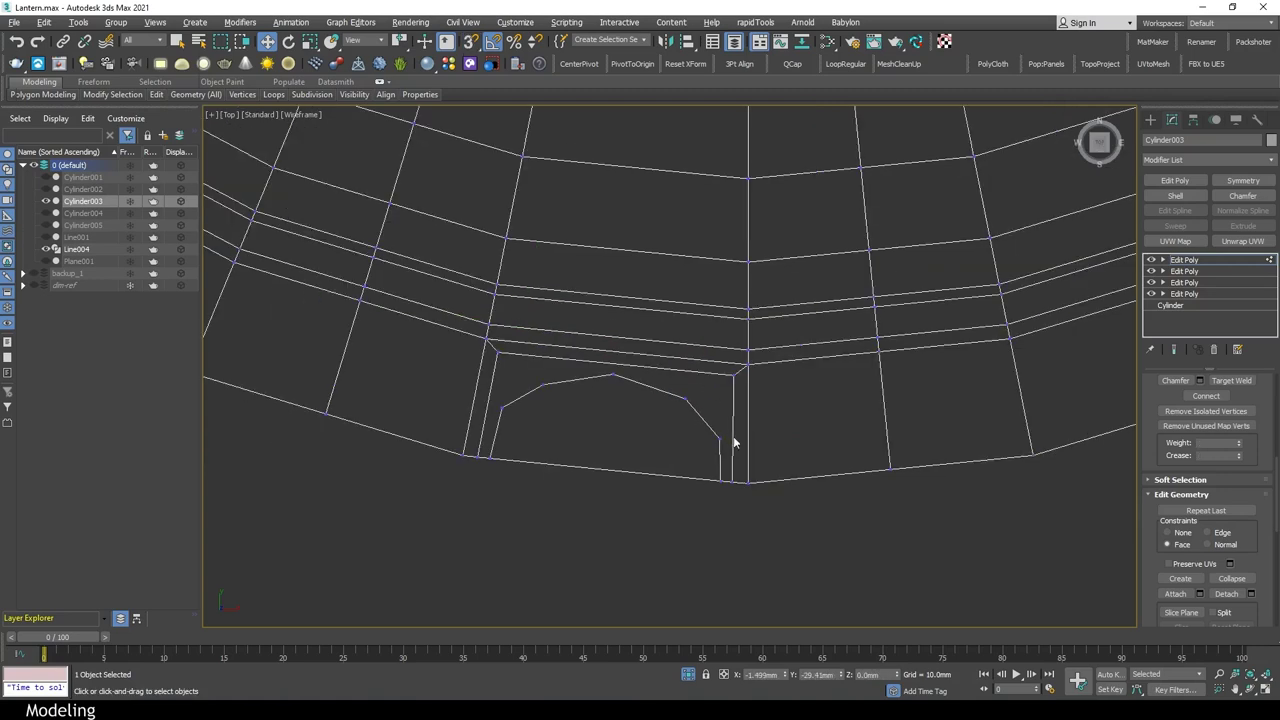
pyautogui.scroll(1, 737, 445)
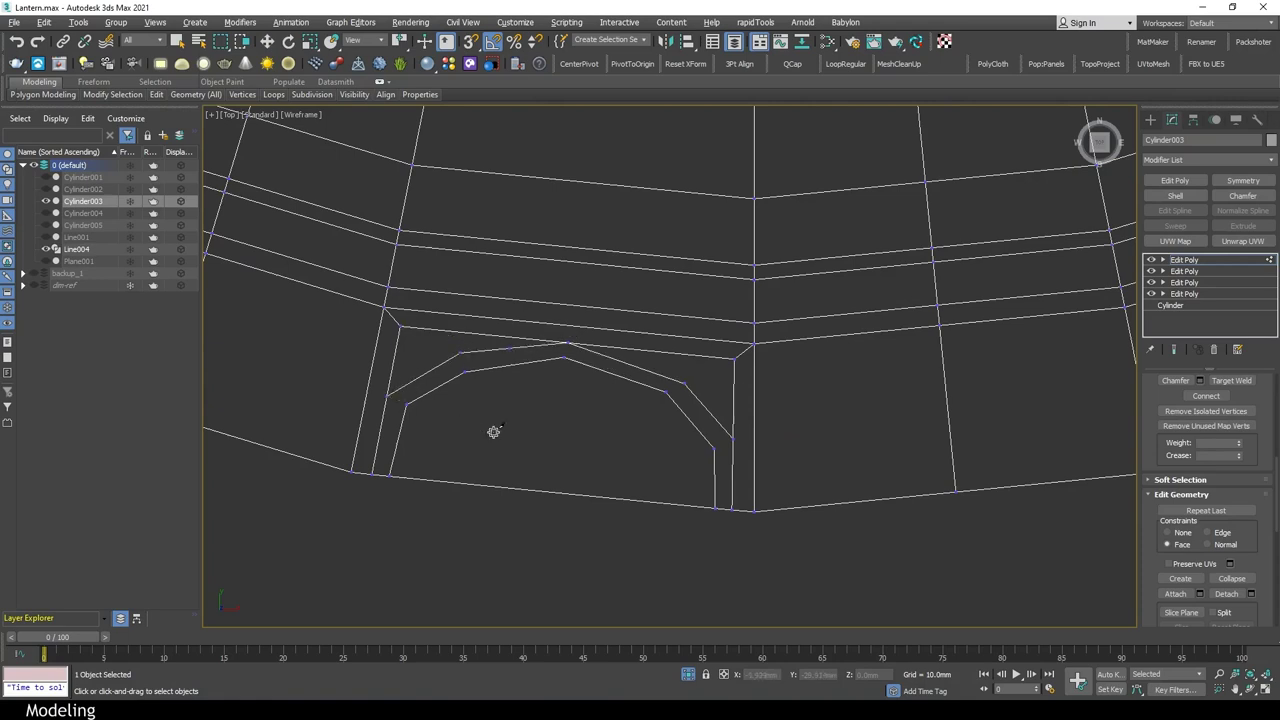
pyautogui.press('q')
# Select the arched notch's face and delete it, cutting a notch into the rim
pyautogui.click(432, 383)
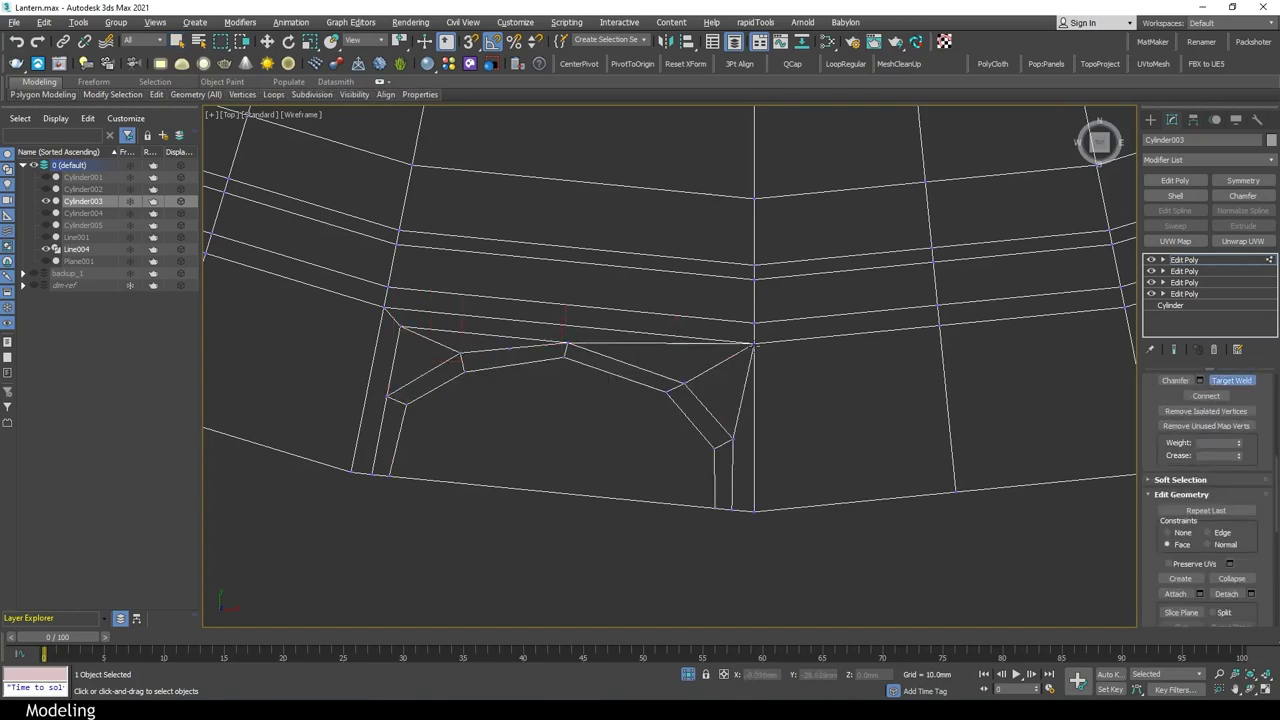
pyautogui.rightClick(522, 380)
pyautogui.click(457, 450)
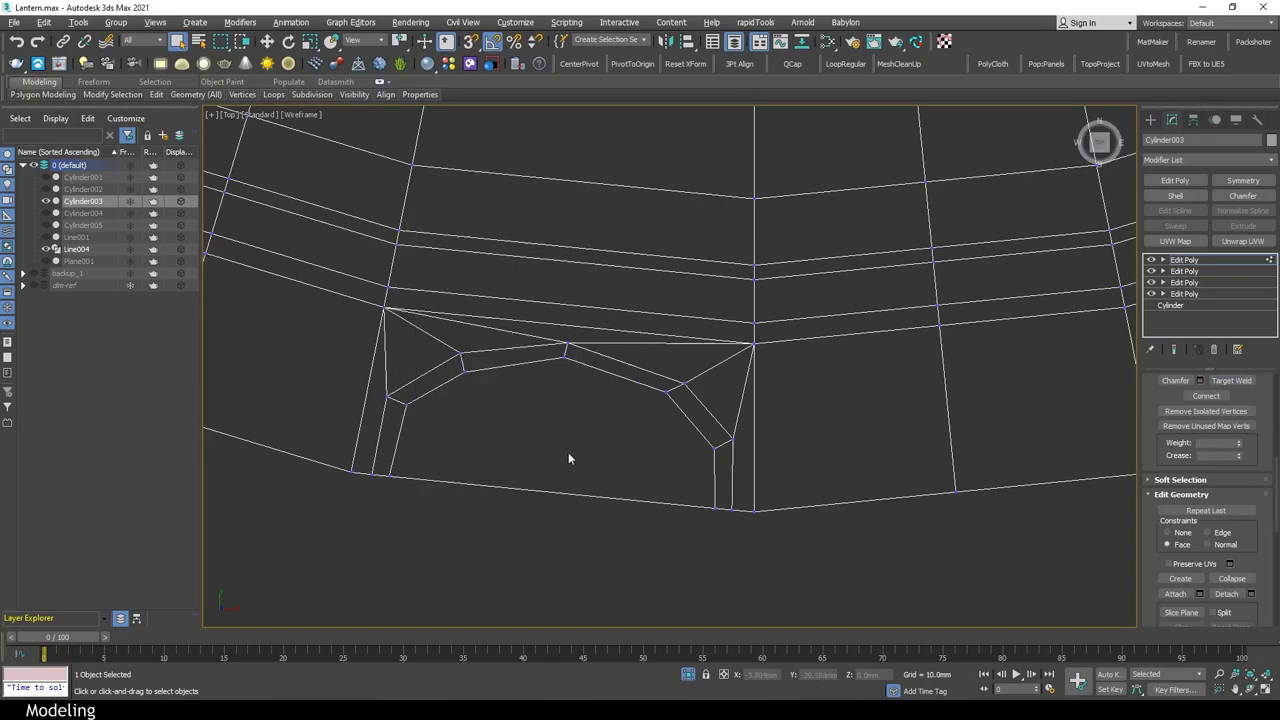
pyautogui.press('p')
pyautogui.press('Delete')
pyautogui.scroll(-5, 838, 548)
# Add an Edit Poly layer and, in Top view, delete everything but the centre notched wedge
pyautogui.keyDown('alt'); pyautogui.moveTo(883, 492); pyautogui.dragTo(764, 533, button='middle'); pyautogui.keyUp('alt')
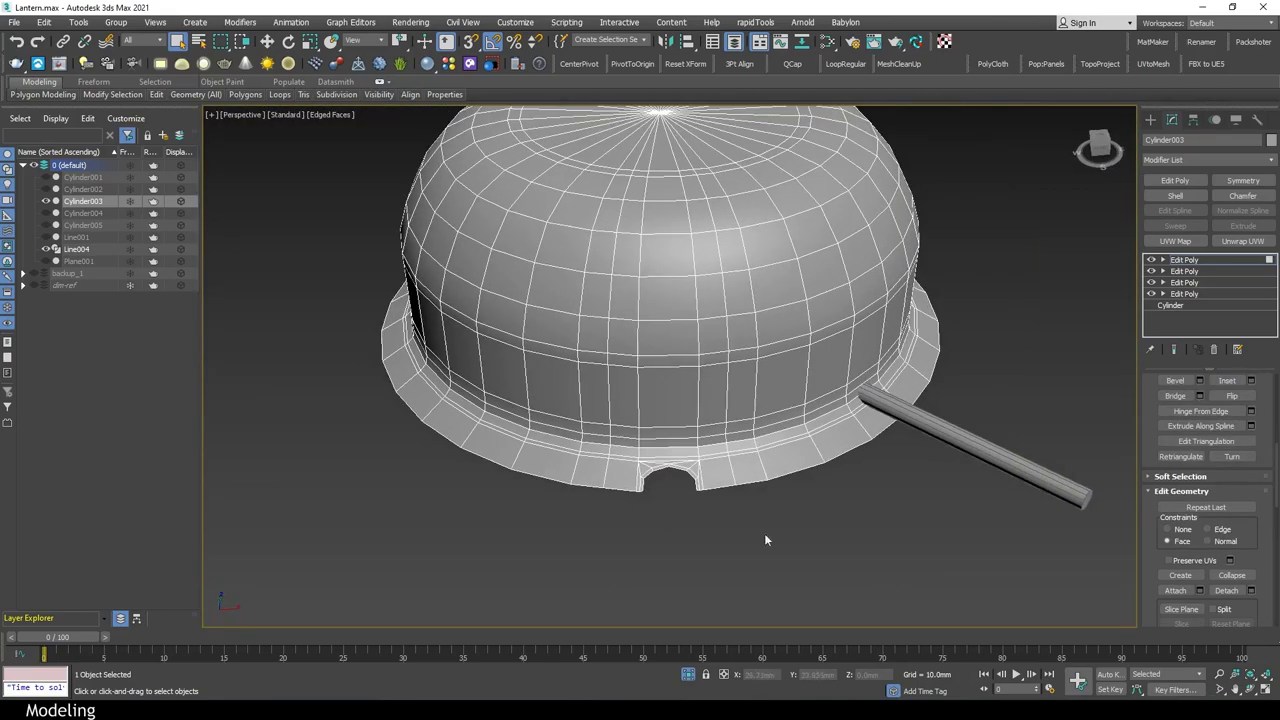
pyautogui.scroll(3, 702, 501)
pyautogui.scroll(-3, 702, 501)
pyautogui.click(1175, 180)
pyautogui.press('t')
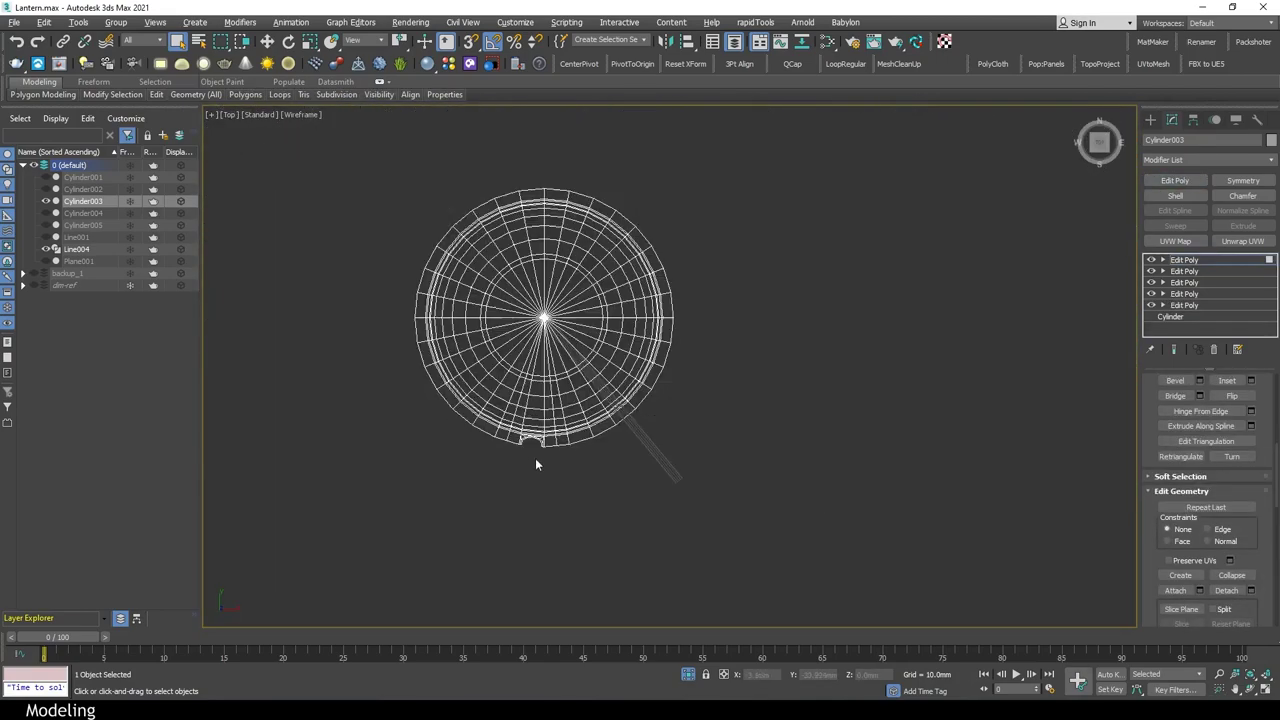
pyautogui.moveTo(337, 163); pyautogui.dragTo(735, 298)
pyautogui.press('Delete')
pyautogui.moveTo(243, 257); pyautogui.dragTo(470, 500)
pyautogui.keyDown('ctrl'); pyautogui.moveTo(786, 234); pyautogui.dragTo(548, 527); pyautogui.keyUp('ctrl')
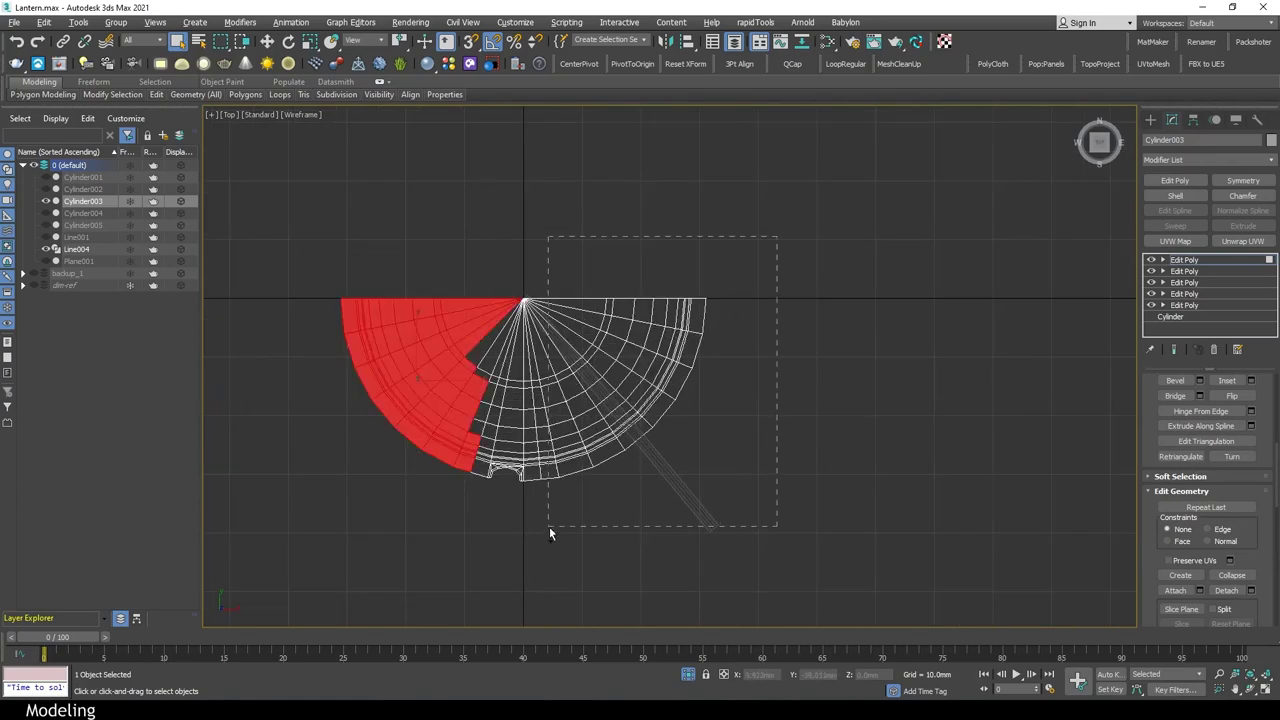
pyautogui.press('Delete')
# Collapse the remaining wedge into an Editable Poly
pyautogui.scroll(5, 560, 364)
pyautogui.scroll(-4, 611, 472)
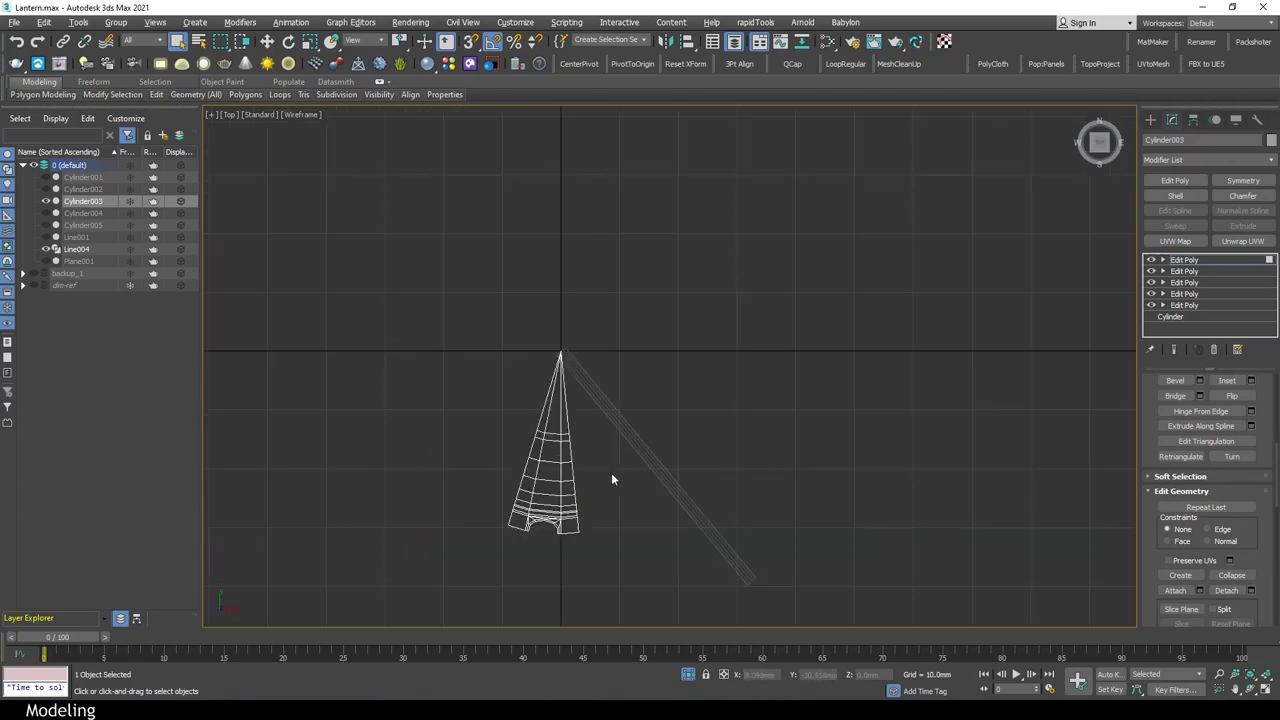
pyautogui.press('4')
pyautogui.scroll(8, 562, 534)
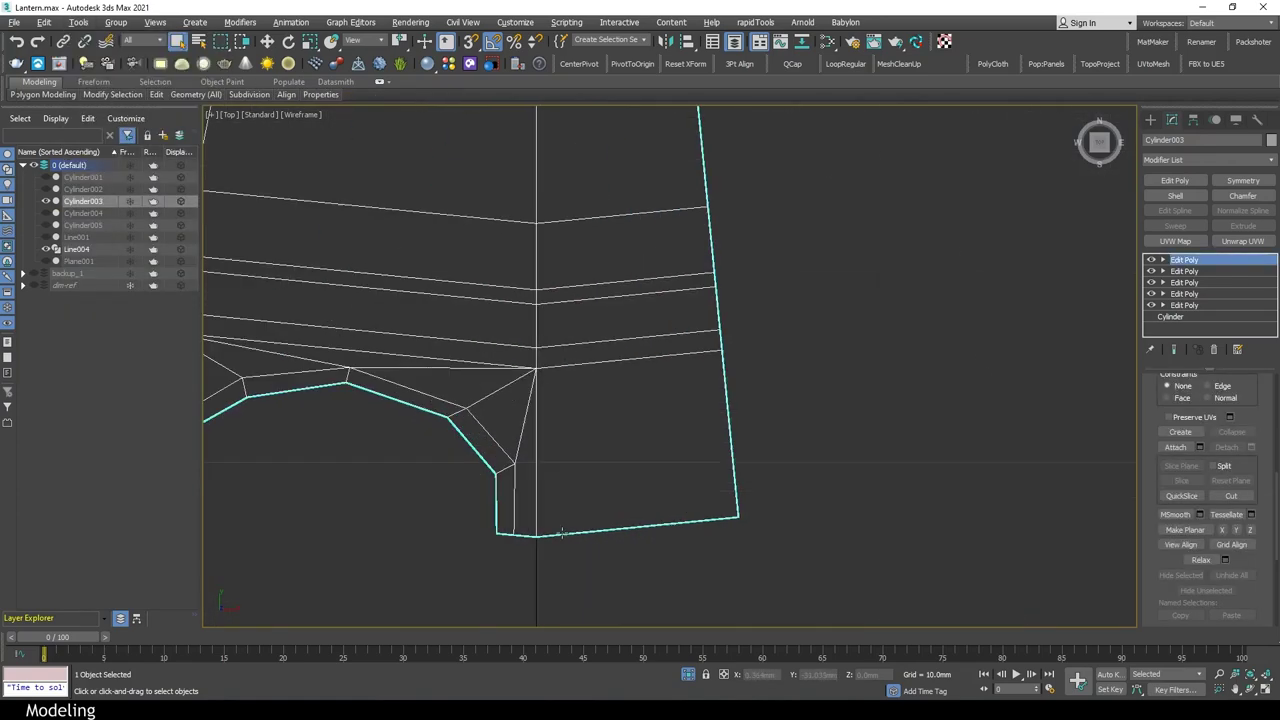
pyautogui.press('2')
pyautogui.scroll(-3, 773, 471)
pyautogui.scroll(3, 513, 478)
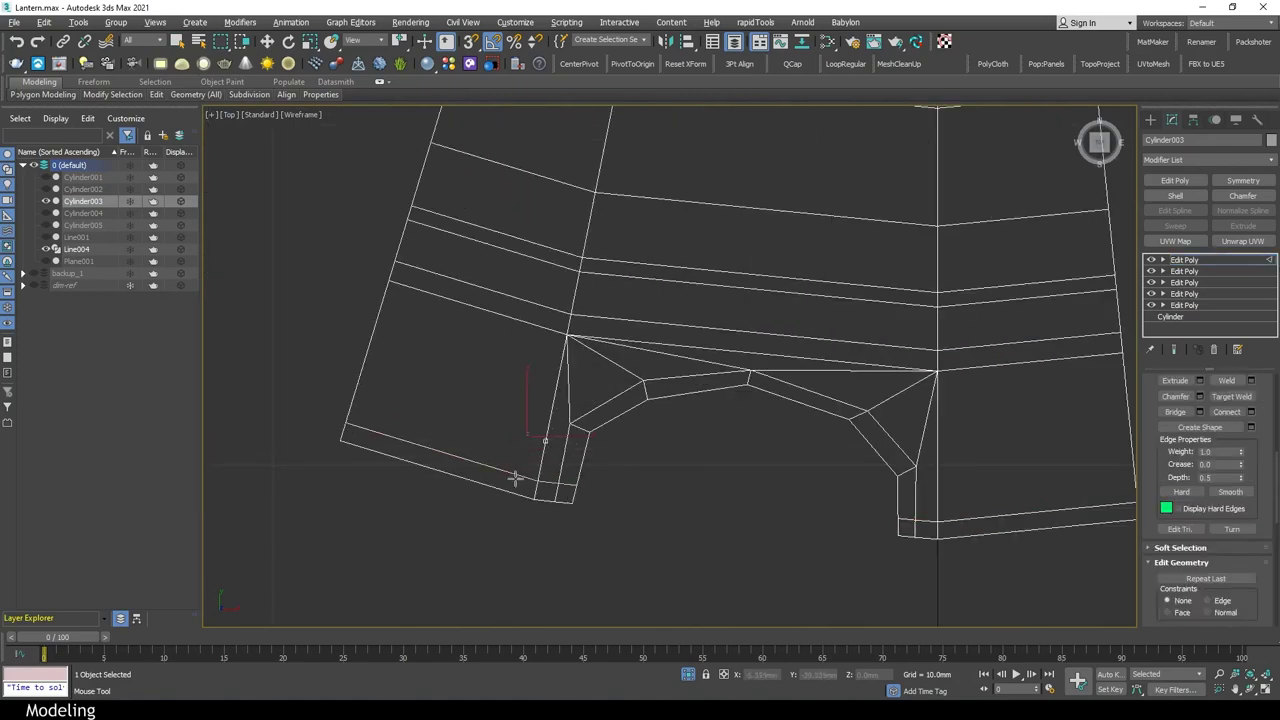
pyautogui.scroll(-5, 548, 478)
pyautogui.rightClick(729, 206)
pyautogui.click(900, 346)
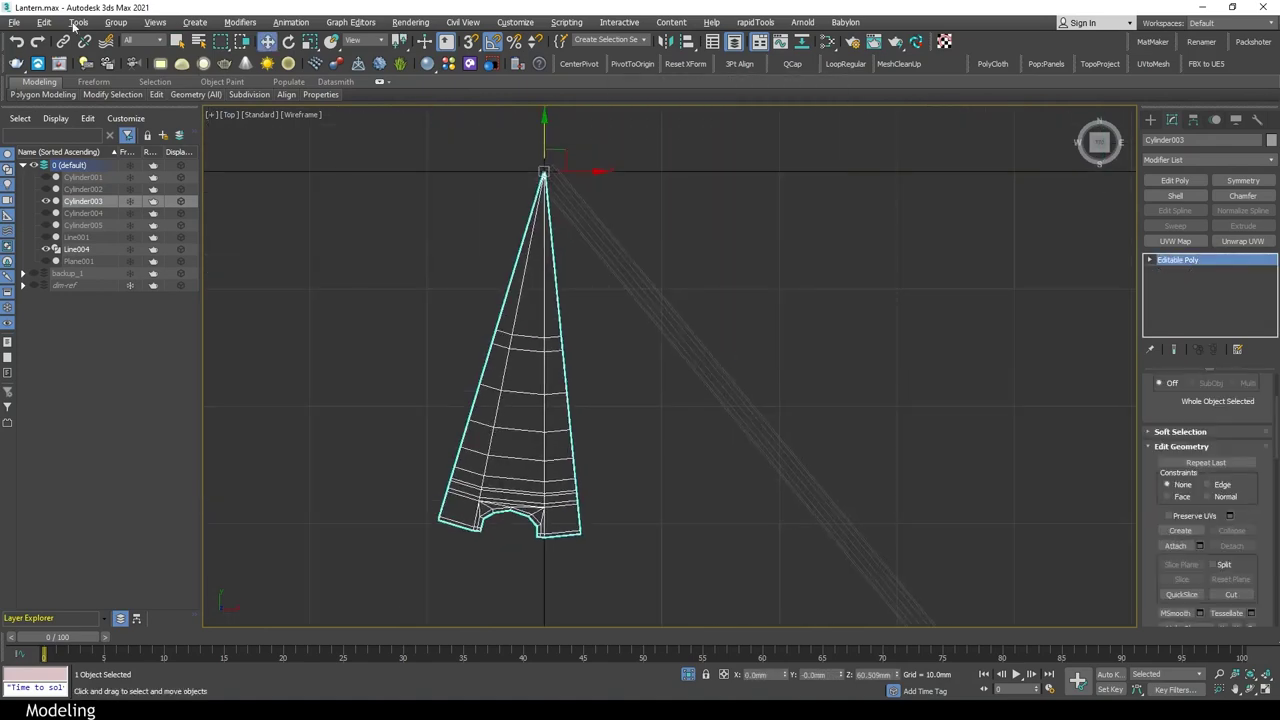
# Open Tools > Array set to 16 copies rotated 22.5° about Z
pyautogui.click(78, 22)
pyautogui.click(100, 300)
pyautogui.scroll(-5, 620, 344)
pyautogui.moveTo(645, 237)
pyautogui.mouseDown()
pyautogui.moveTo(632, 462)
pyautogui.moveTo(287, 410)
pyautogui.mouseUp()
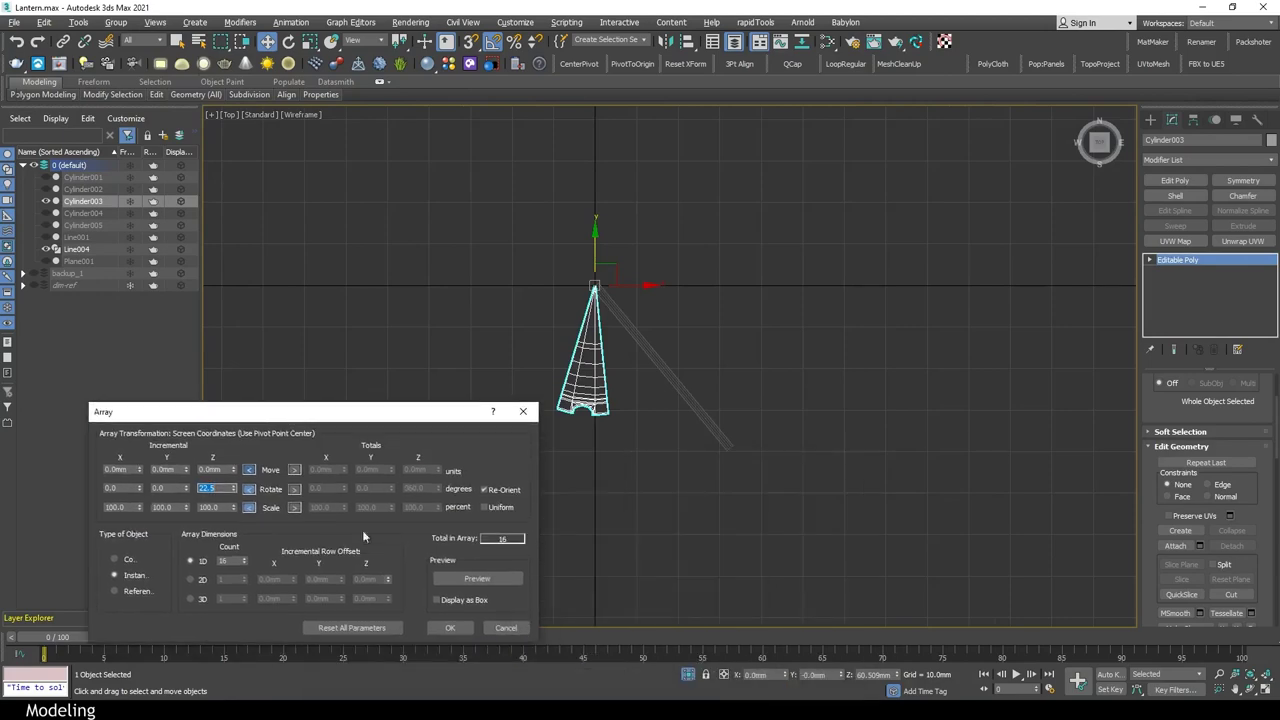
# Preview and create the 16-copy radial array of the wedge
pyautogui.click(477, 577)
pyautogui.scroll(3, 608, 409)
pyautogui.scroll(-2, 660, 440)
pyautogui.click(449, 626)
pyautogui.scroll(10, 666, 463)
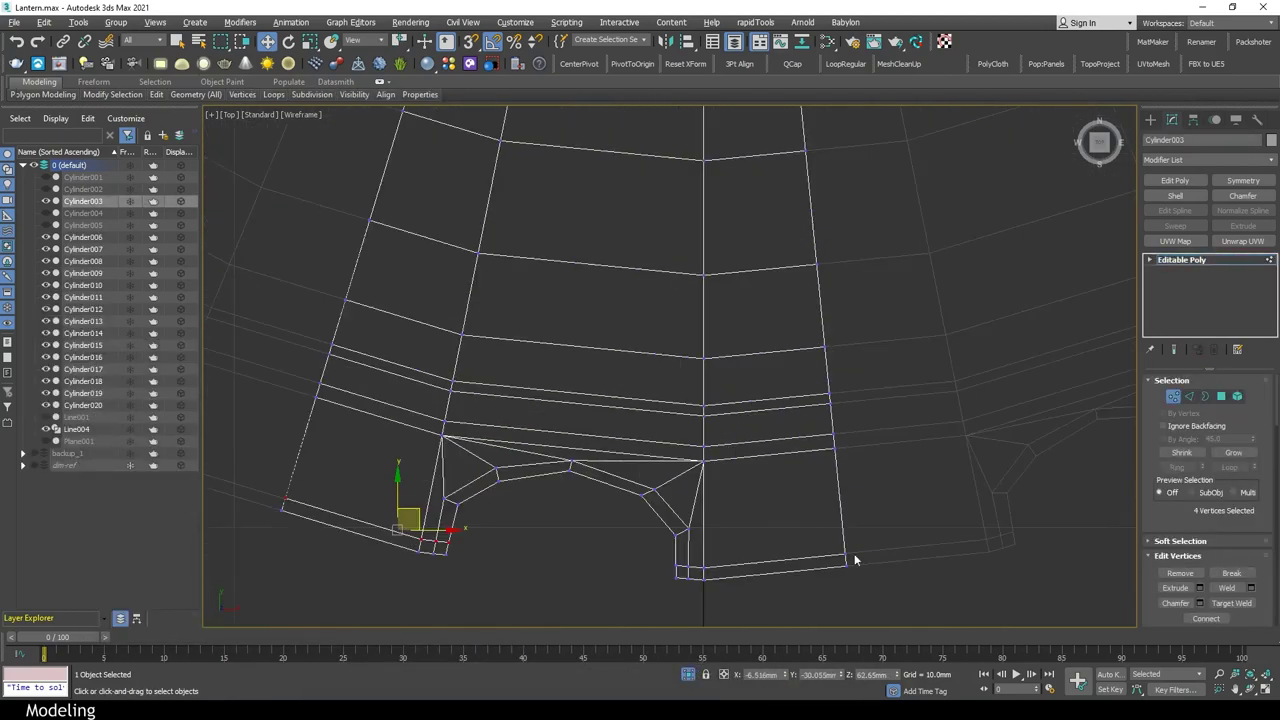
pyautogui.scroll(5, 854, 553)
# Attach all wedge copies (Cylinder006–020) to Cylinder003 through the Attach List
pyautogui.click(863, 551)
pyautogui.press('1')
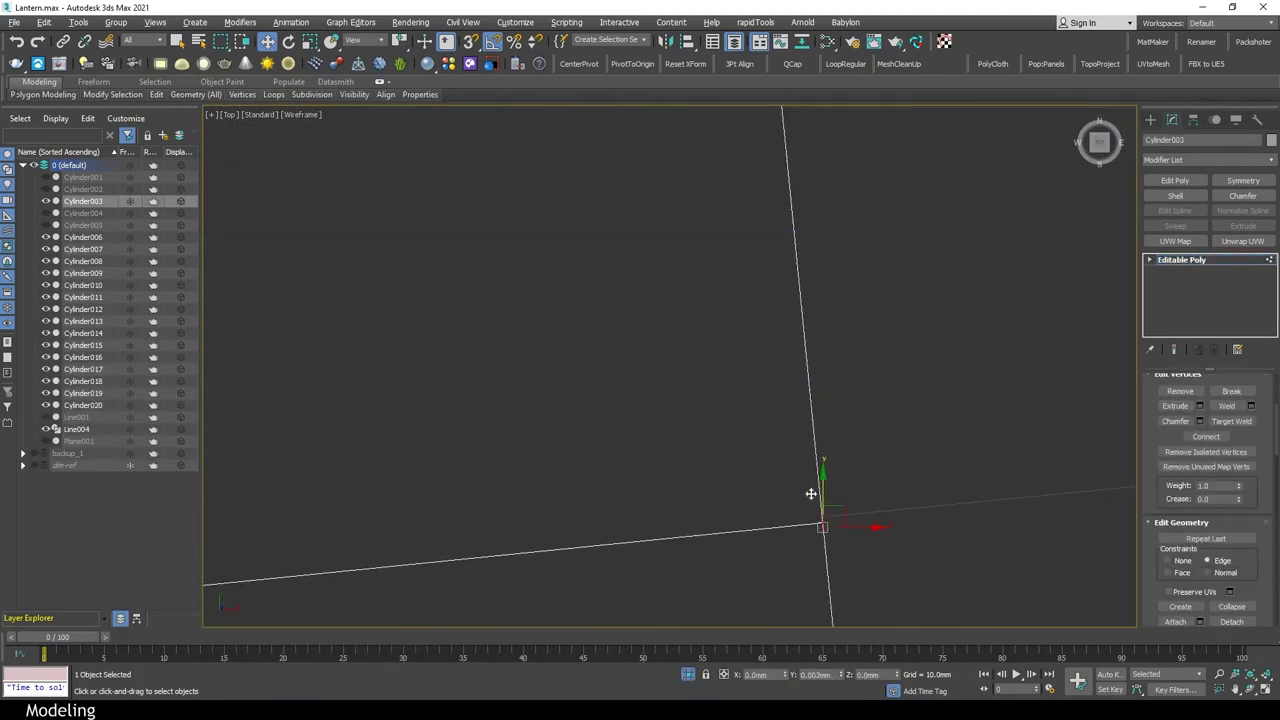
pyautogui.scroll(-6, 811, 494)
pyautogui.scroll(2, 857, 349)
pyautogui.press('1')
pyautogui.moveTo(857, 349); pyautogui.dragTo(928, 545, button='middle')
pyautogui.hotkey('alt', 'w')
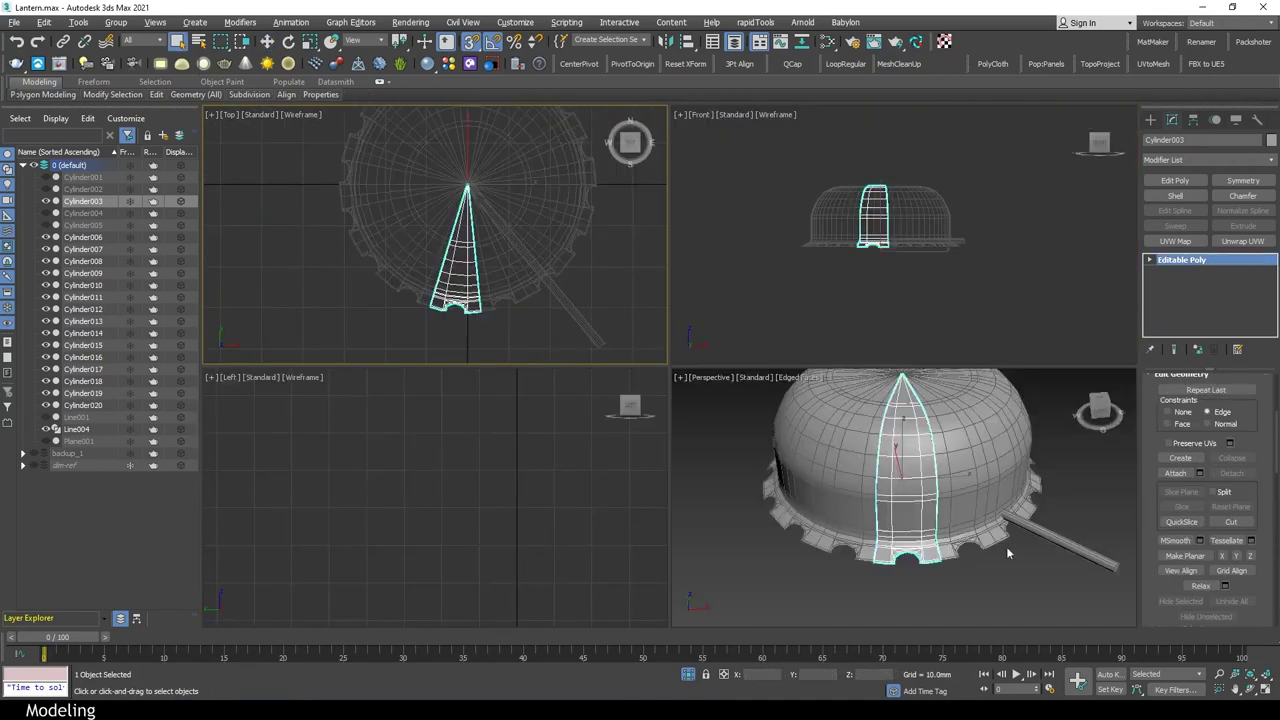
pyautogui.hotkey('alt', 'w')
pyautogui.keyDown('alt'); pyautogui.moveTo(1006, 546); pyautogui.dragTo(828, 460, button='middle'); pyautogui.keyUp('alt')
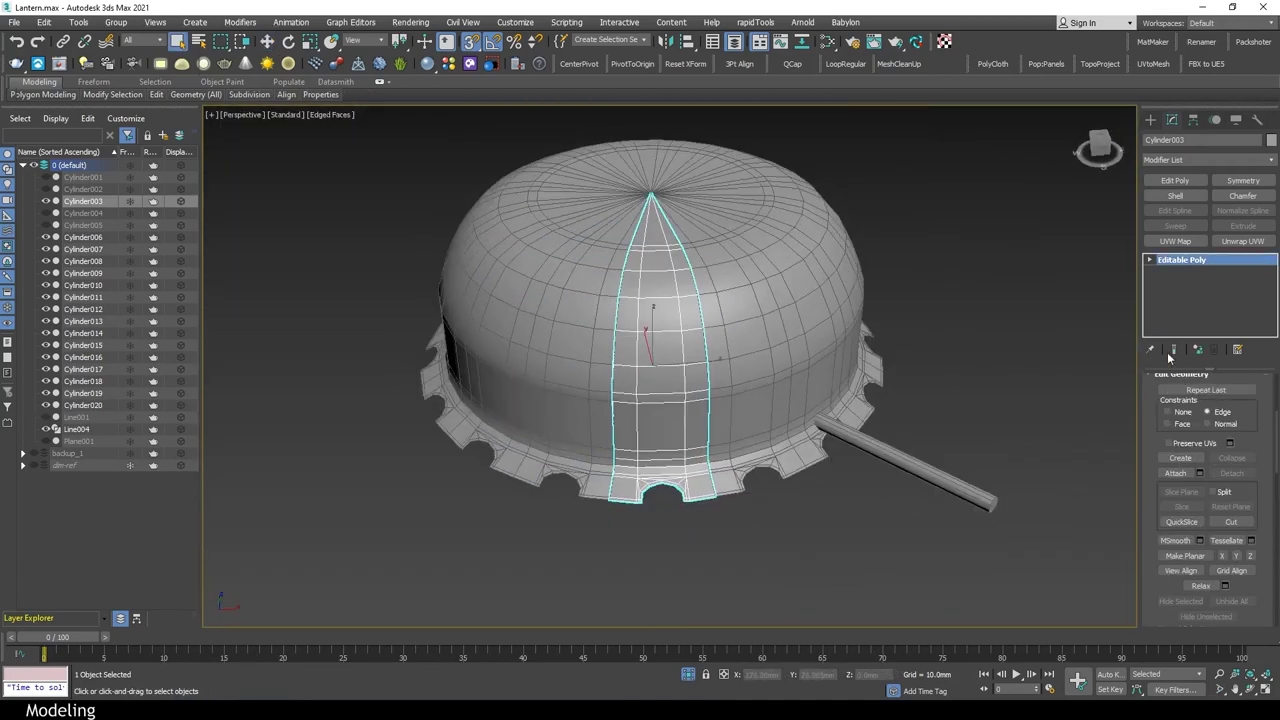
pyautogui.click(1199, 473)
pyautogui.hotkey('ctrl', 'a')
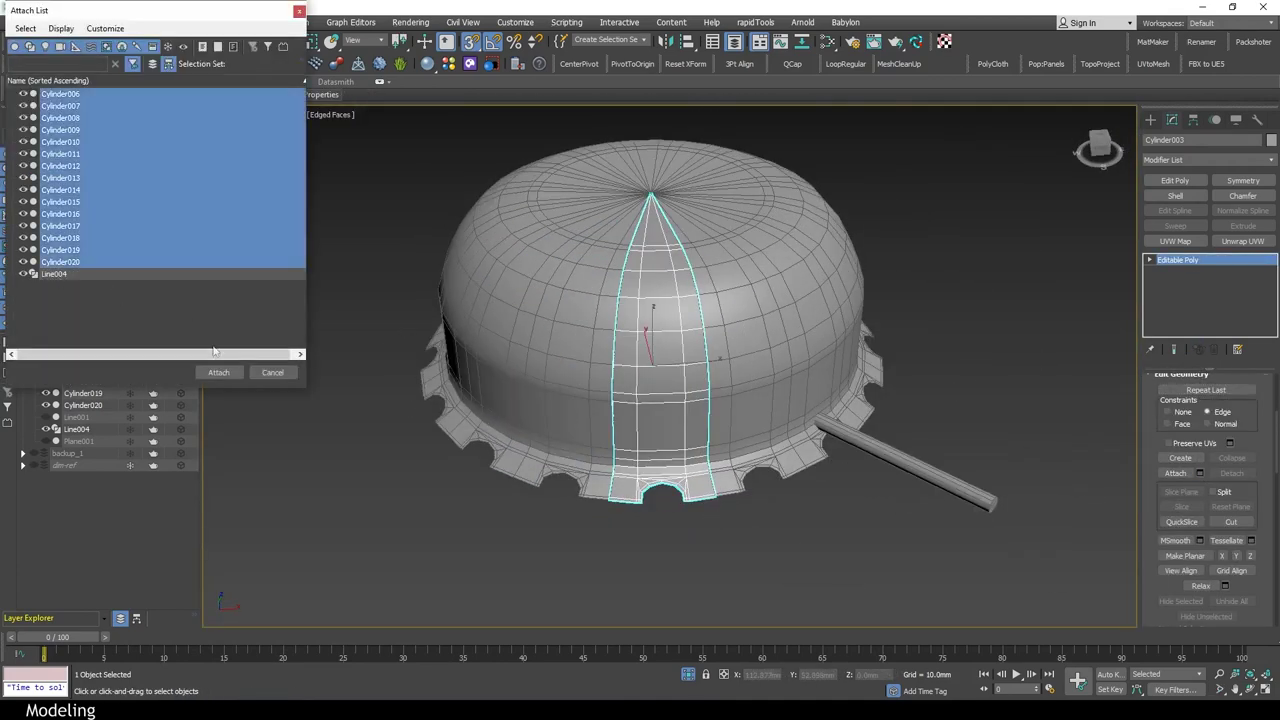
pyautogui.click(218, 372)
# Weld all of the collar's vertices at 0.1mm to join the seams
pyautogui.press('1')
pyautogui.hotkey('ctrl', 'a')
pyautogui.hotkey('ctrl', 'w')
pyautogui.scroll(5, 870, 420)
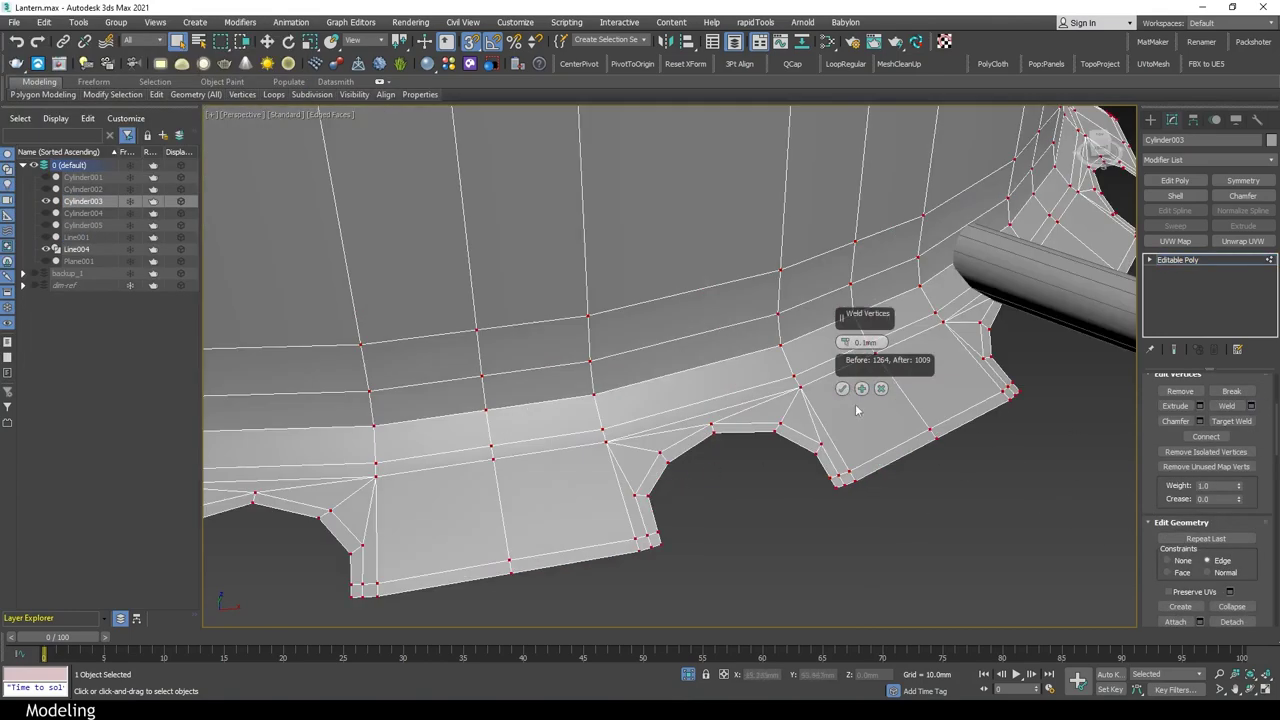
pyautogui.scroll(-3, 925, 450)
pyautogui.scroll(-4, 644, 500)
# Add a new Edit Poly layer and select the collar face behind the rod
pyautogui.press('2')
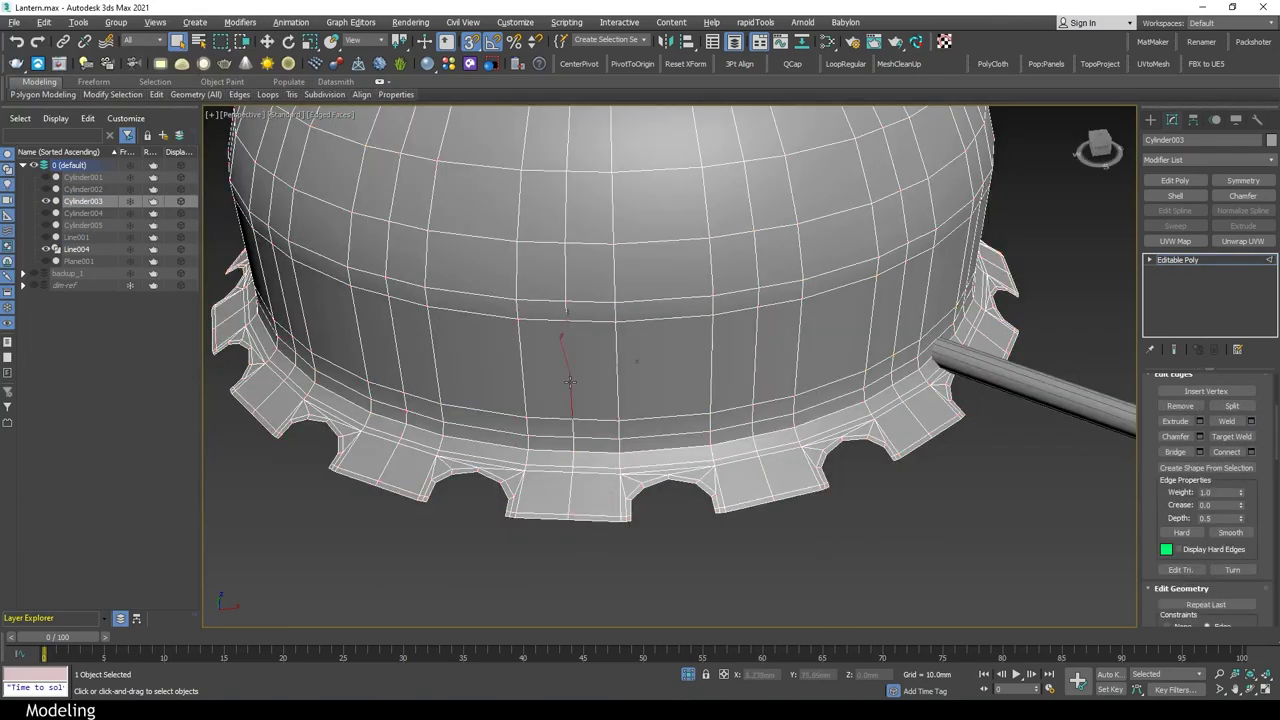
pyautogui.moveTo(854, 538)
pyautogui.keyDown('alt'); pyautogui.mouseDown(button='middle')
pyautogui.moveTo(787, 530)
pyautogui.moveTo(752, 493)
pyautogui.mouseUp(button='middle'); pyautogui.keyUp('alt')
pyautogui.scroll(-3, 787, 530)
pyautogui.scroll(3, 752, 493)
pyautogui.click(1175, 180)
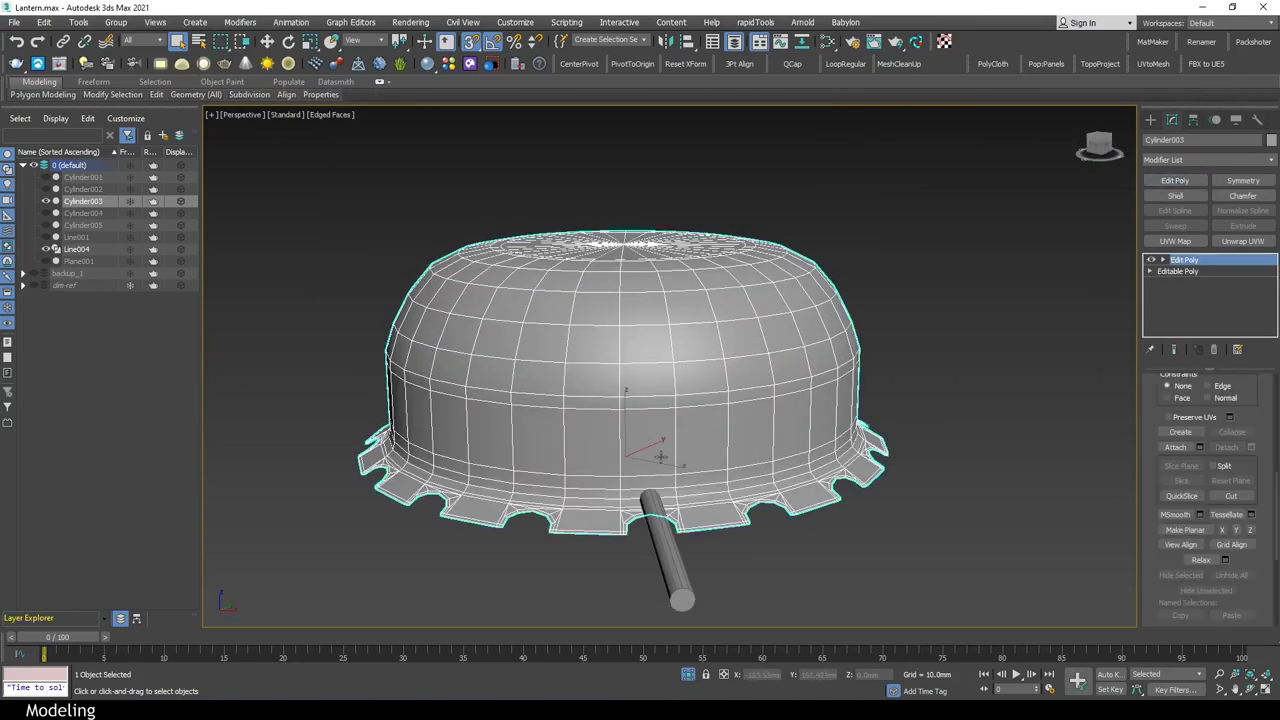
pyautogui.press('4')
pyautogui.click(650, 445)
# Extend the face selection over the flange and inset those faces by about 0.4 mm
pyautogui.scroll(3, 652, 454)
pyautogui.keyDown('ctrl'); pyautogui.click(650, 500); pyautogui.keyUp('ctrl')
pyautogui.keyDown('alt'); pyautogui.moveTo(650, 500); pyautogui.dragTo(737, 525, button='middle'); pyautogui.keyUp('alt')
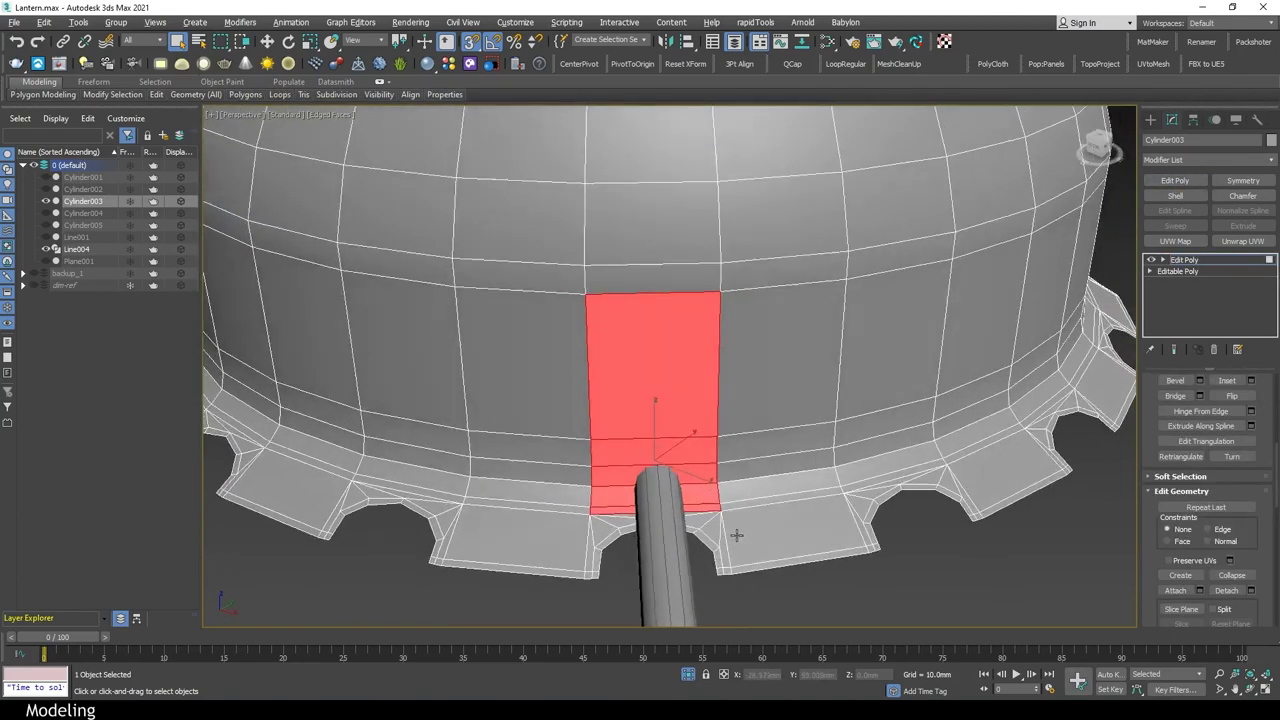
pyautogui.keyDown('alt'); pyautogui.moveTo(1000, 480); pyautogui.dragTo(848, 490, button='middle'); pyautogui.keyUp('alt')
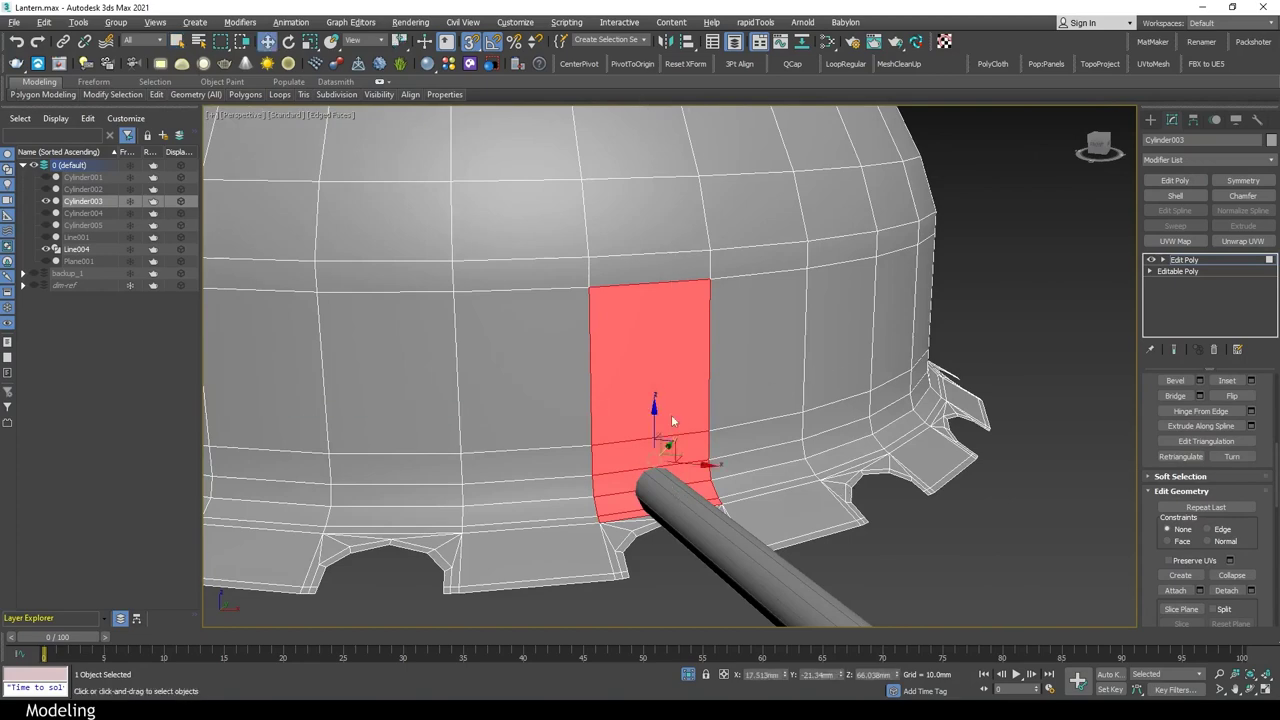
pyautogui.keyDown('alt'); pyautogui.moveTo(672, 421); pyautogui.dragTo(1254, 397, button='middle'); pyautogui.keyUp('alt')
pyautogui.moveTo(845, 361); pyautogui.dragTo(845, 352)
pyautogui.moveTo(845, 352)
pyautogui.keyDown('alt'); pyautogui.mouseDown(button='middle')
pyautogui.moveTo(806, 393)
pyautogui.moveTo(900, 450)
pyautogui.mouseUp(button='middle'); pyautogui.keyUp('alt')
pyautogui.press('z')
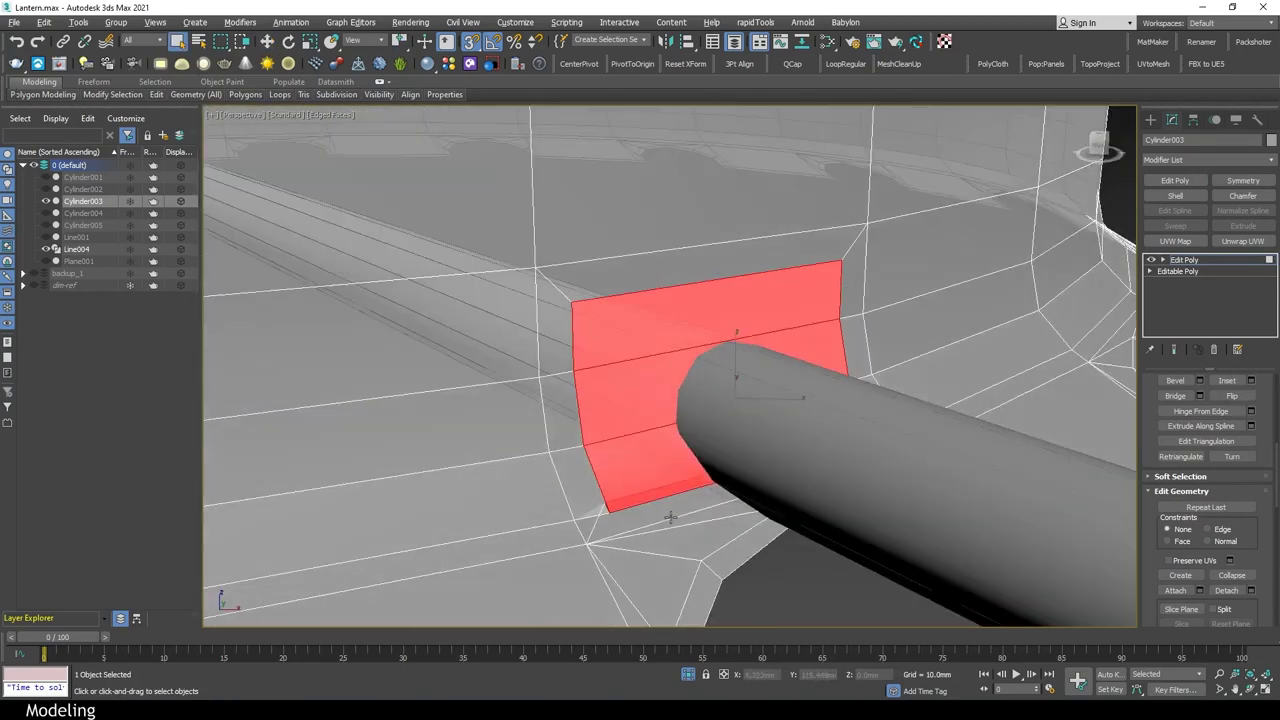
# Delete the inset faces to open a hole in the collar for the wick rod
pyautogui.press('1')
pyautogui.scroll(3, 1000, 532)
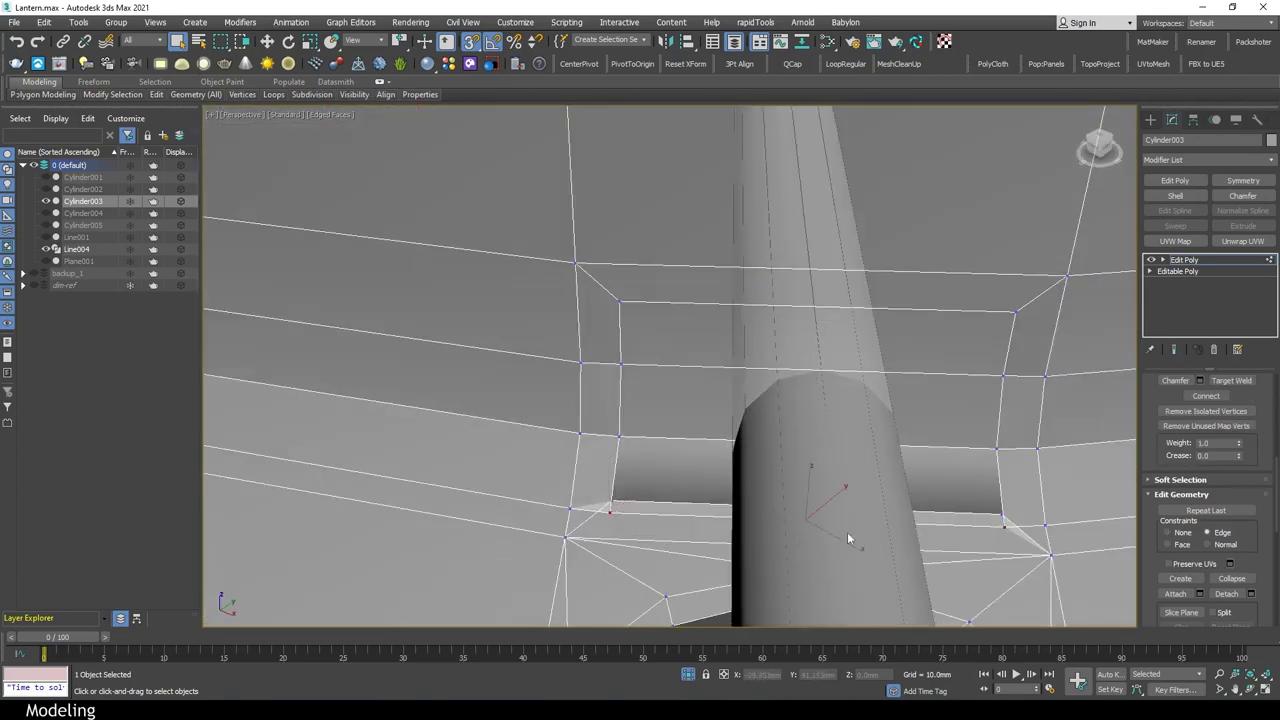
pyautogui.press('w')
pyautogui.keyDown('alt'); pyautogui.moveTo(810, 482); pyautogui.dragTo(714, 558, button='middle'); pyautogui.keyUp('alt')
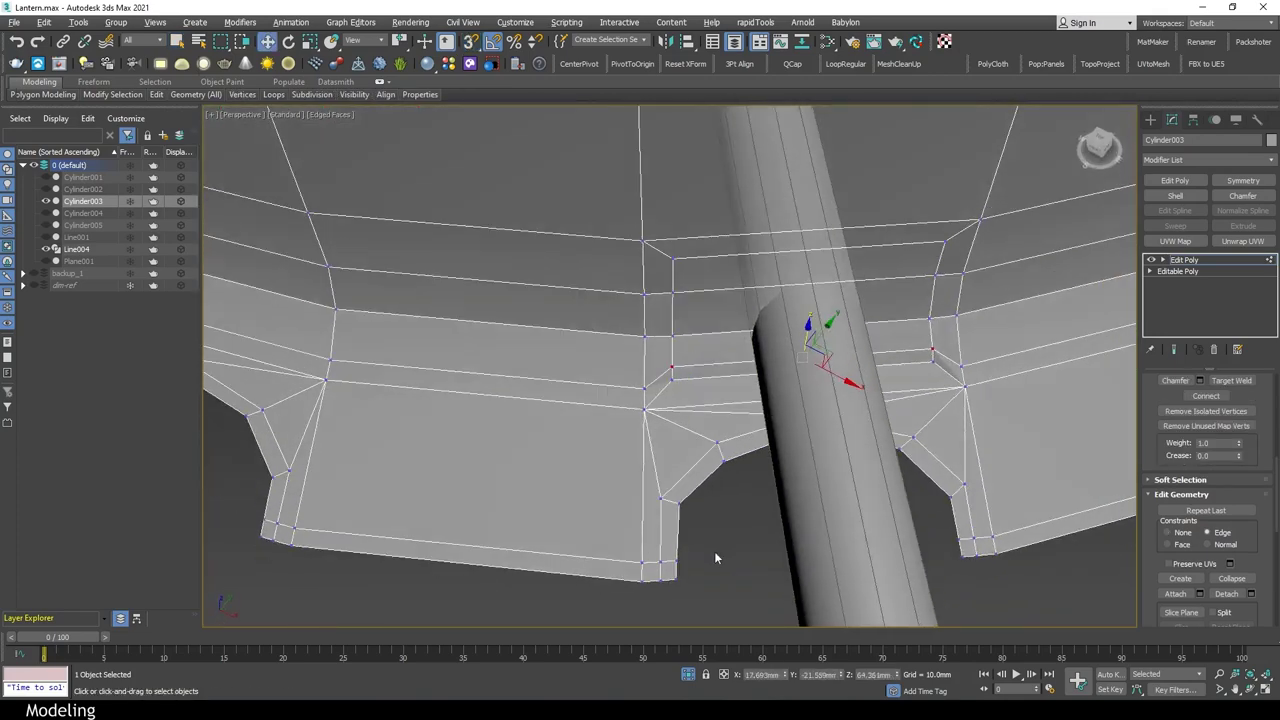
pyautogui.keyDown('alt'); pyautogui.moveTo(712, 474); pyautogui.dragTo(686, 393, button='middle'); pyautogui.keyUp('alt')
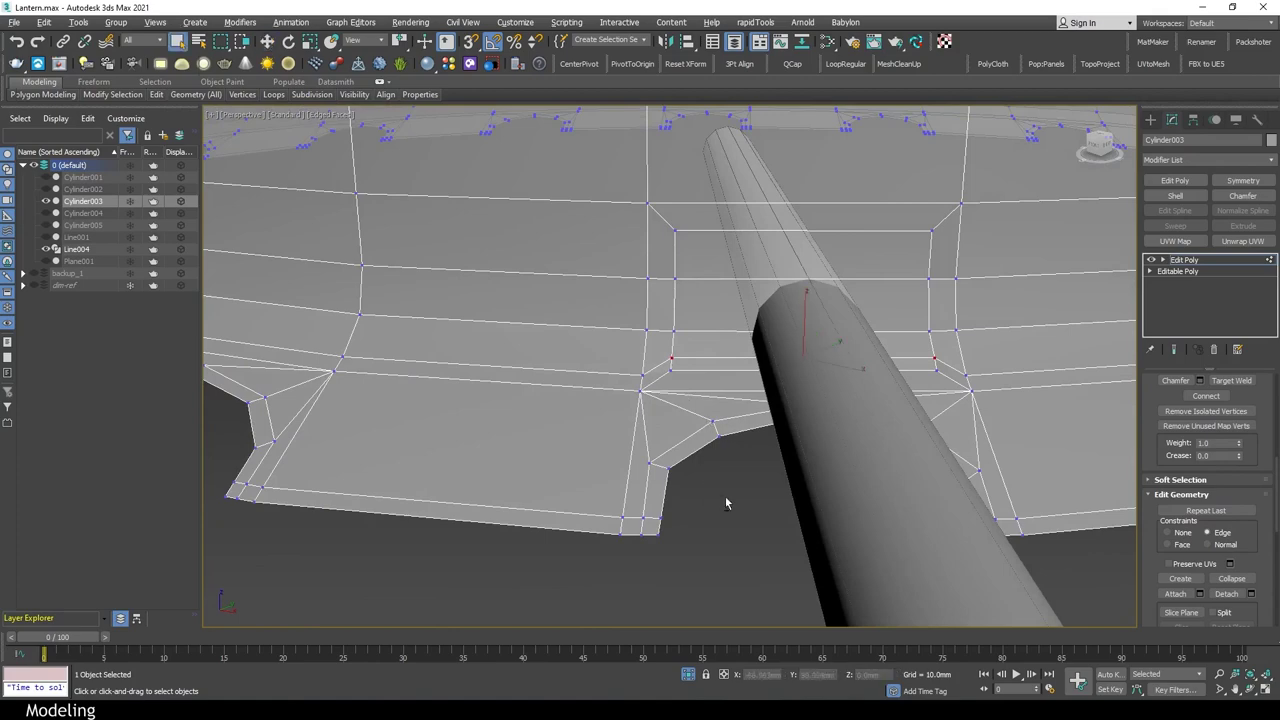
pyautogui.moveTo(726, 503)
pyautogui.keyDown('alt'); pyautogui.mouseDown(button='middle')
pyautogui.moveTo(686, 480)
pyautogui.moveTo(720, 498)
pyautogui.mouseUp(button='middle'); pyautogui.keyUp('alt')
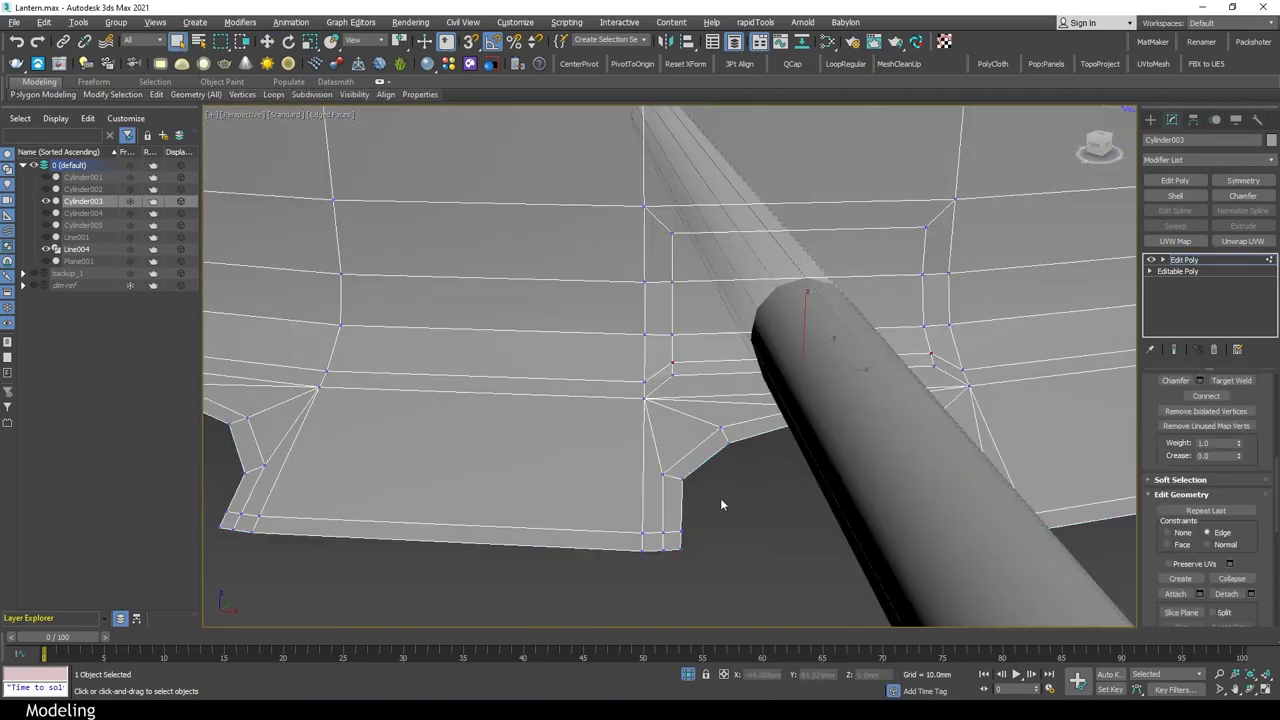
pyautogui.moveTo(677, 387)
pyautogui.mouseDown(button='middle')
pyautogui.moveTo(594, 464)
pyautogui.moveTo(492, 520)
pyautogui.mouseUp(button='middle')
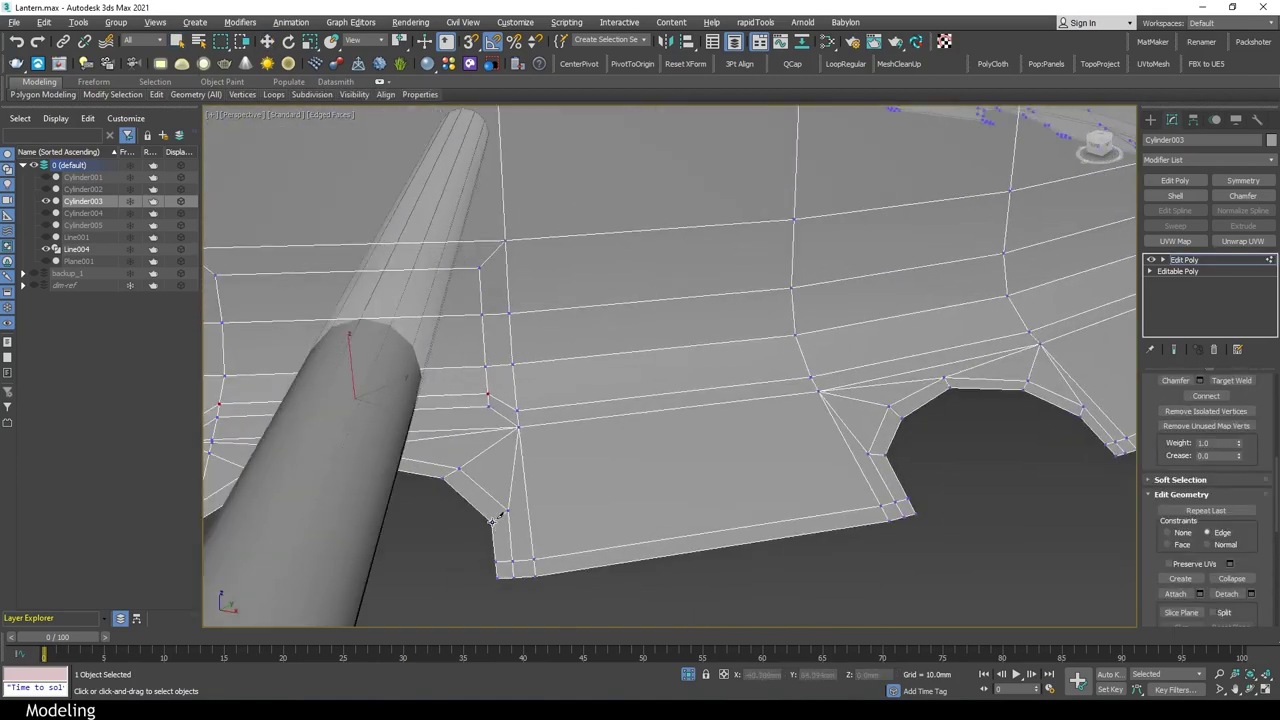
pyautogui.press('4')
pyautogui.moveTo(700, 404)
pyautogui.keyDown('alt'); pyautogui.mouseDown(button='middle')
pyautogui.moveTo(664, 490)
pyautogui.moveTo(757, 400)
pyautogui.mouseUp(button='middle'); pyautogui.keyUp('alt')
pyautogui.press('Delete')
pyautogui.scroll(-5, 757, 400)
pyautogui.scroll(6, 717, 337)
# Inspect the vertices and edges around the rod opening and the collar gap
pyautogui.press('1')
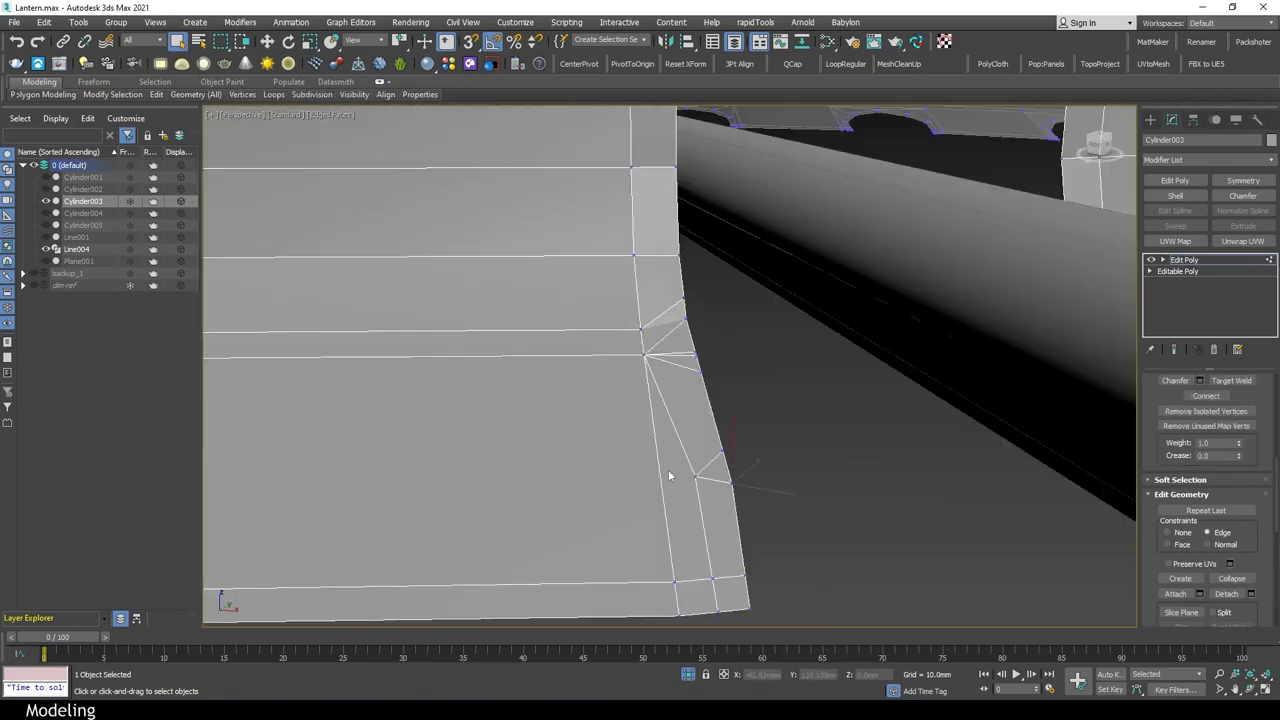
pyautogui.keyDown('alt'); pyautogui.moveTo(668, 474); pyautogui.dragTo(740, 450, button='middle'); pyautogui.keyUp('alt')
pyautogui.press('2')
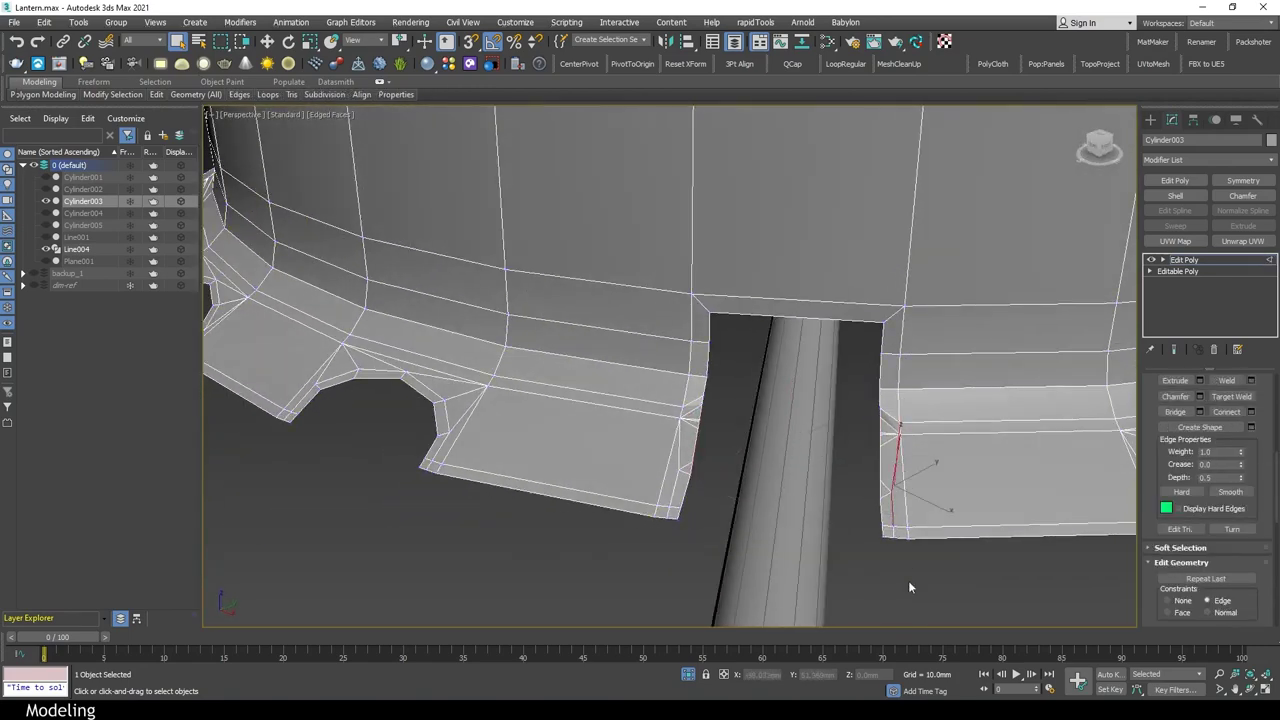
pyautogui.scroll(3, 888, 491)
pyautogui.scroll(3, 886, 471)
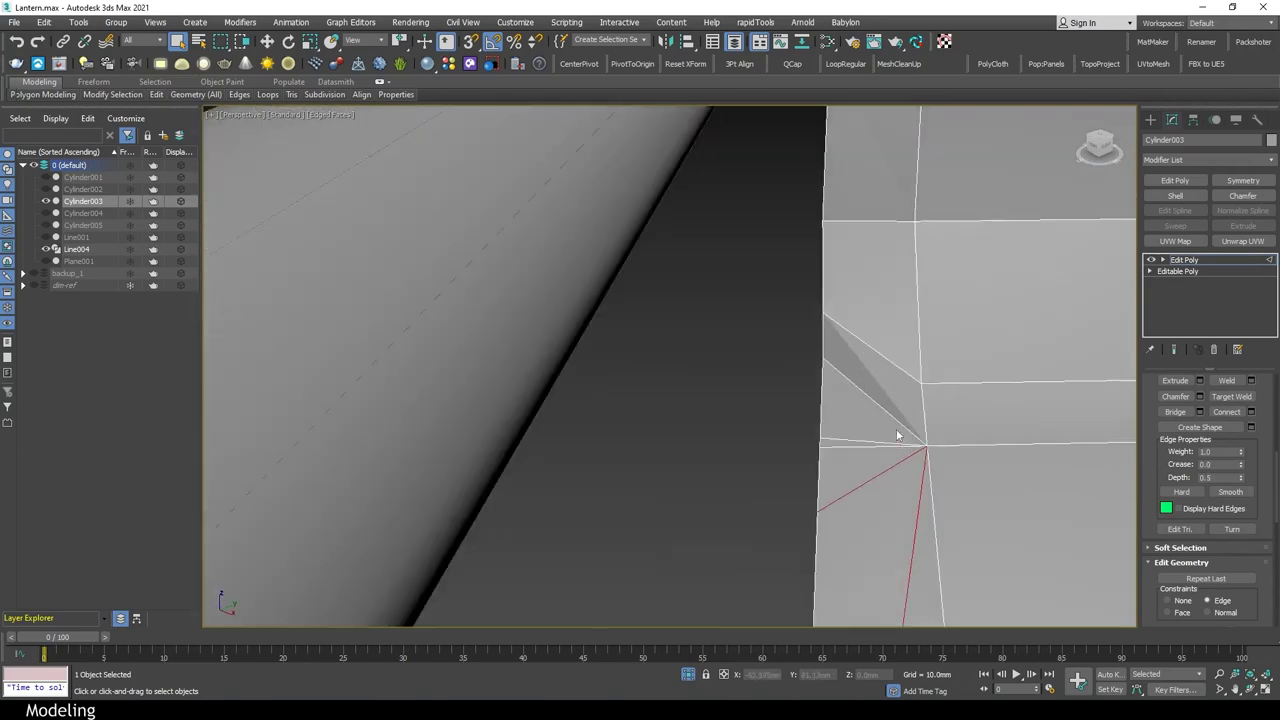
pyautogui.press('1')
pyautogui.scroll(-2, 855, 436)
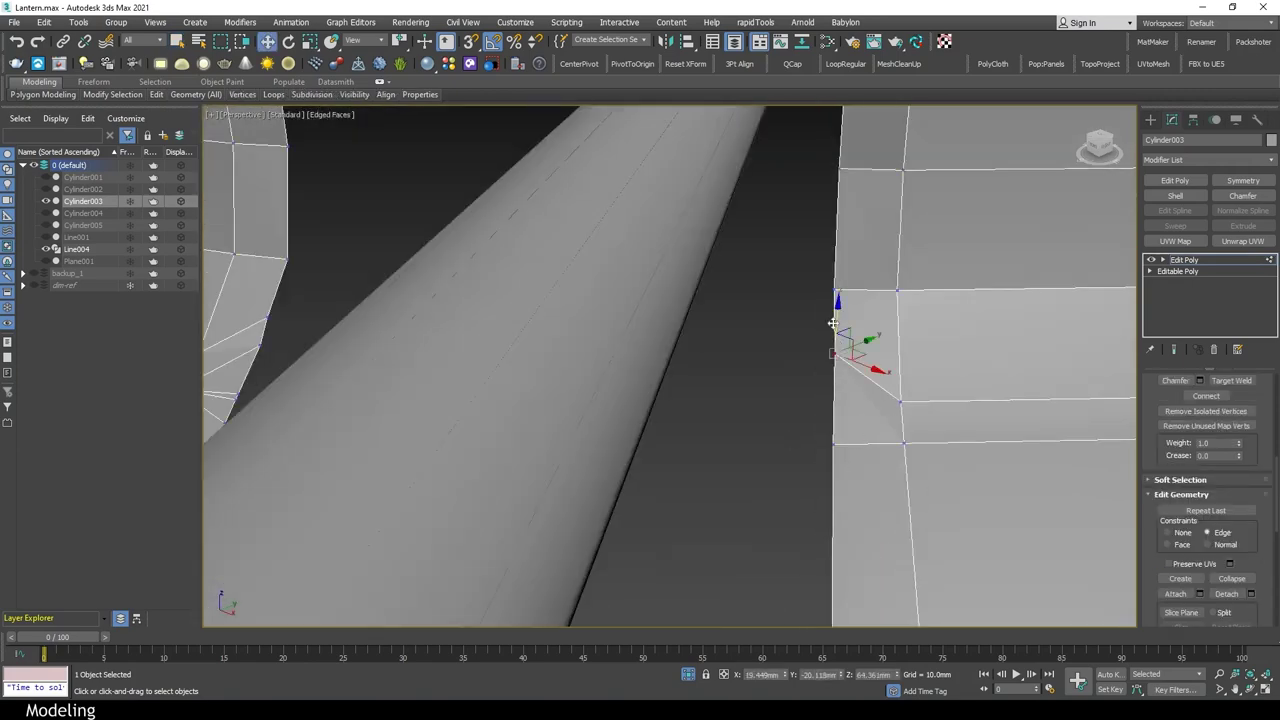
pyautogui.press('2')
pyautogui.keyDown('alt'); pyautogui.moveTo(959, 416); pyautogui.dragTo(632, 400, button='middle'); pyautogui.keyUp('alt')
pyautogui.scroll(-5, 630, 410)
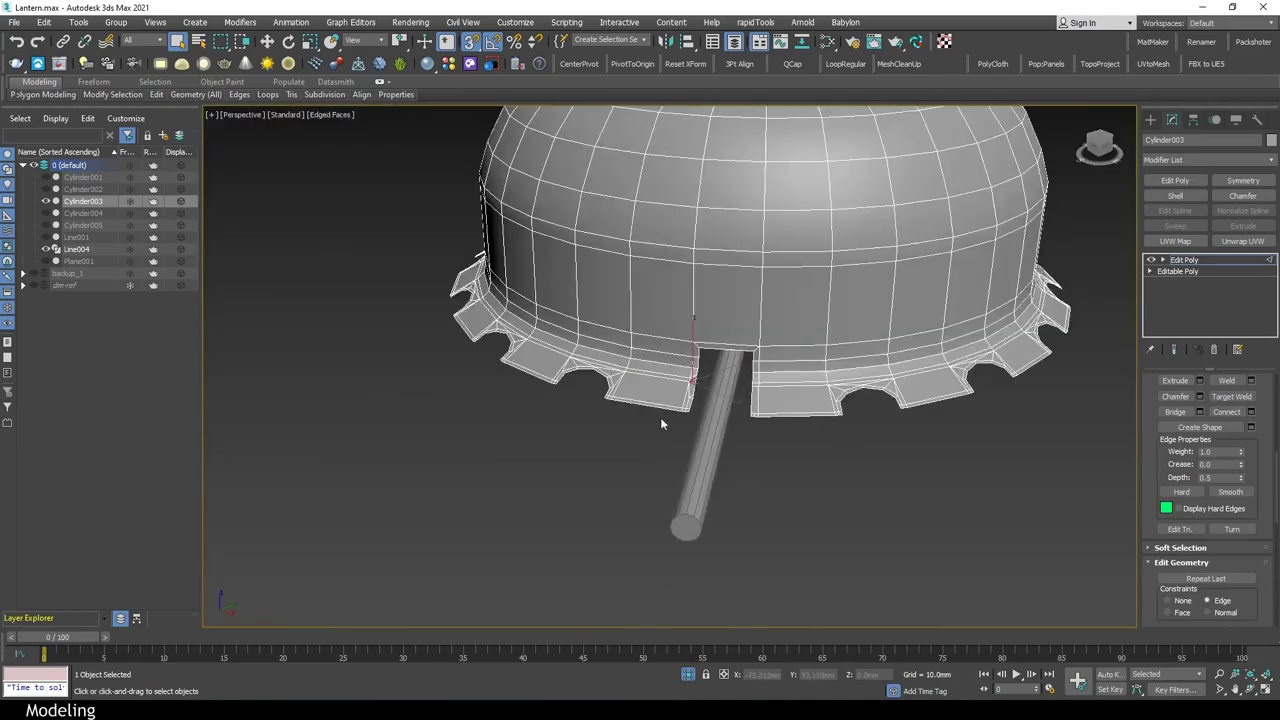
pyautogui.scroll(5, 680, 420)
pyautogui.press('1')
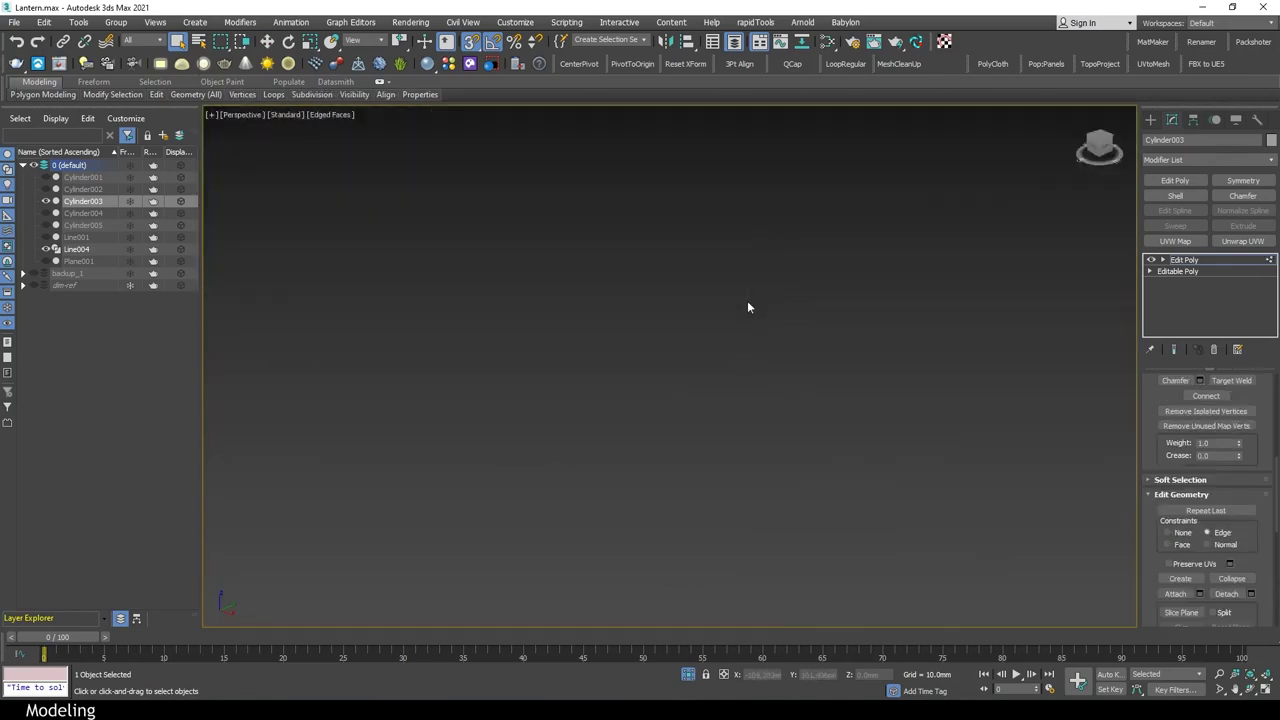
pyautogui.moveTo(749, 306)
pyautogui.keyDown('alt'); pyautogui.mouseDown(button='middle')
pyautogui.moveTo(752, 424)
pyautogui.moveTo(770, 420)
pyautogui.mouseUp(button='middle'); pyautogui.keyUp('alt')
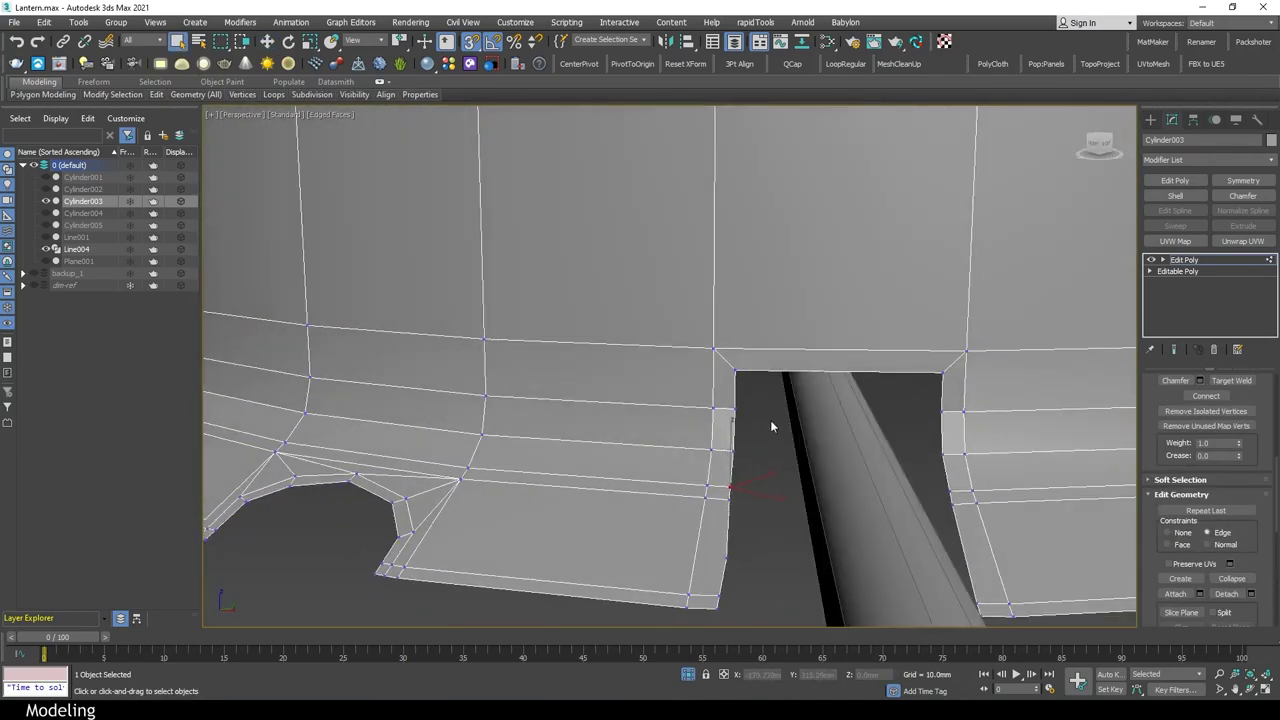
pyautogui.scroll(2, 760, 410)
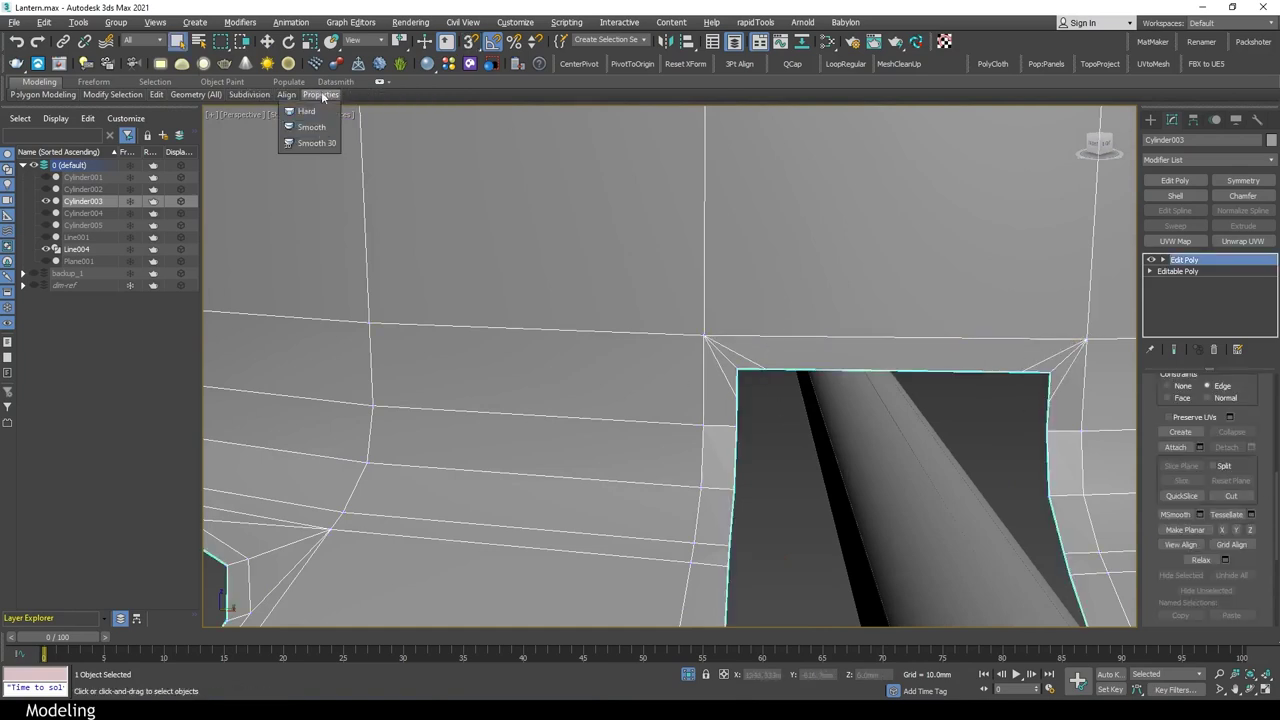
pyautogui.scroll(-3, 787, 428)
# Clear the collar's vertex selection and exit sub-object editing
pyautogui.press('1')
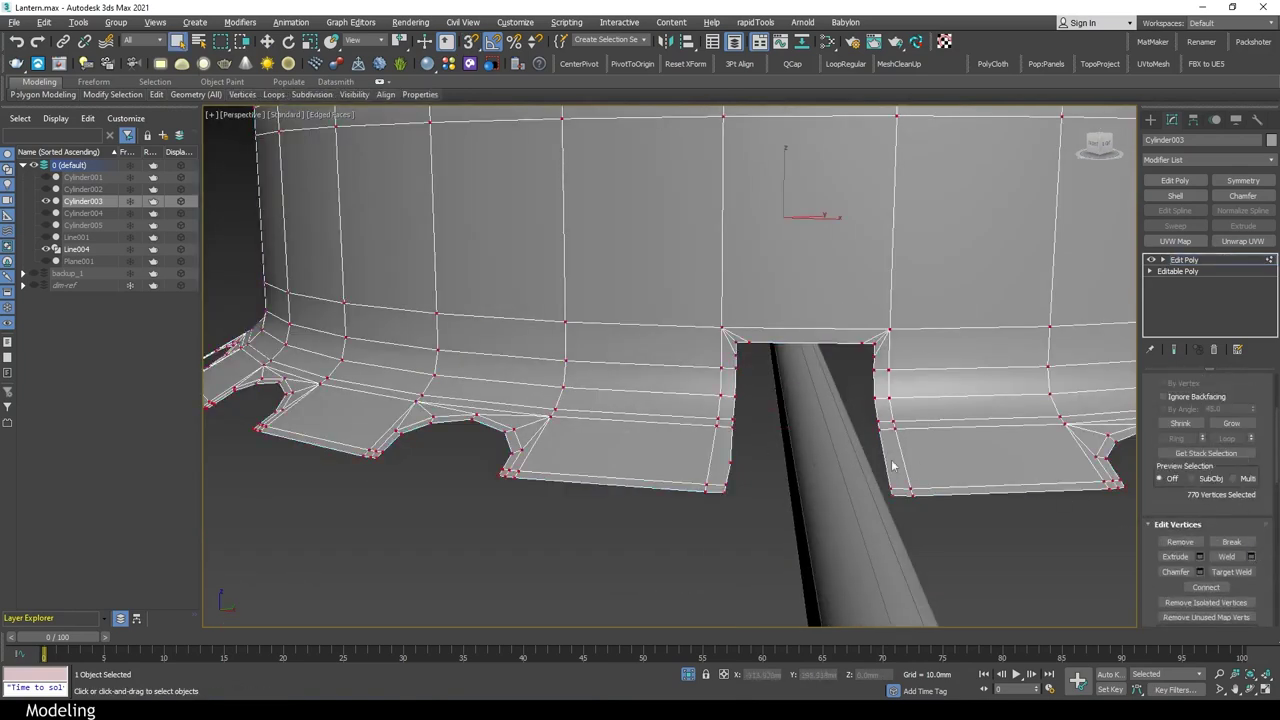
pyautogui.keyDown('alt'); pyautogui.moveTo(893, 465); pyautogui.dragTo(761, 523, button='middle'); pyautogui.keyUp('alt')
pyautogui.rightClick(770, 525)
pyautogui.click(773, 566)
pyautogui.keyDown('alt'); pyautogui.moveTo(773, 566); pyautogui.dragTo(787, 503, button='middle'); pyautogui.keyUp('alt')
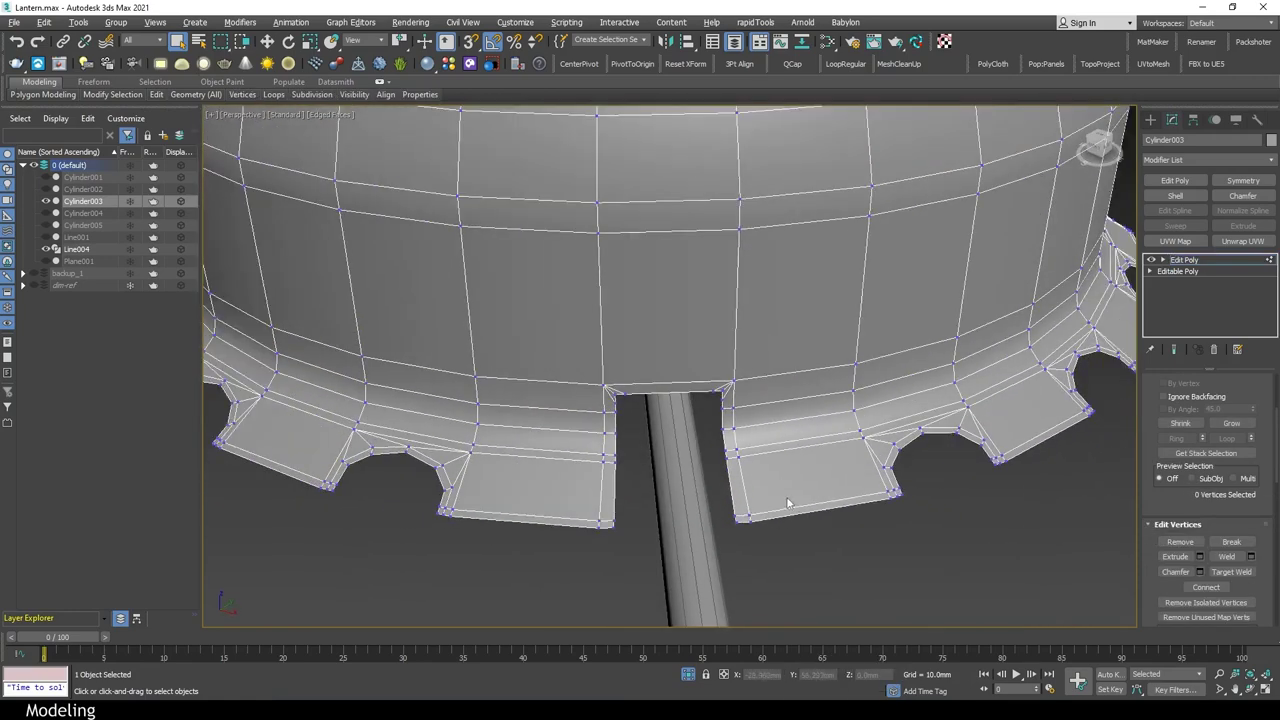
pyautogui.click(1184, 260)
pyautogui.keyDown('alt'); pyautogui.moveTo(960, 420); pyautogui.dragTo(878, 450, button='middle'); pyautogui.keyUp('alt')
pyautogui.scroll(5, 871, 450)
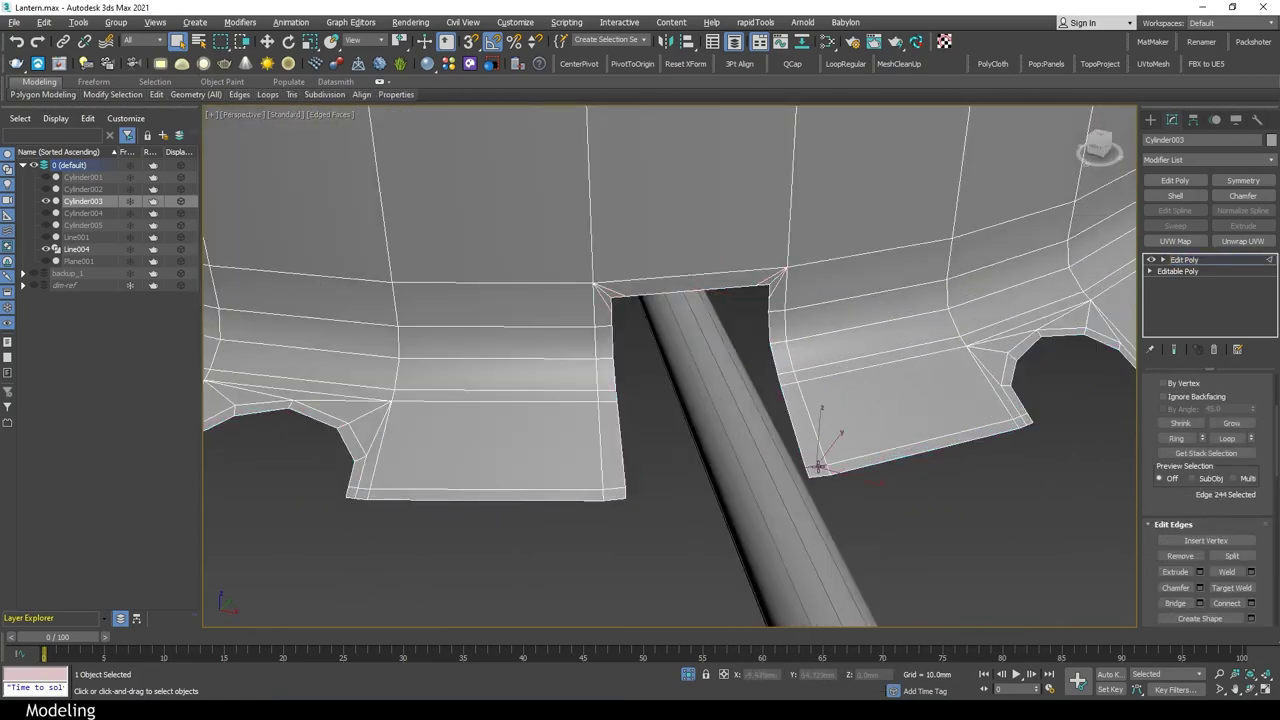
# Apply a Shell modifier to give the notched collar thickness
pyautogui.press('2')
pyautogui.press('2')
pyautogui.scroll(-5, 700, 400)
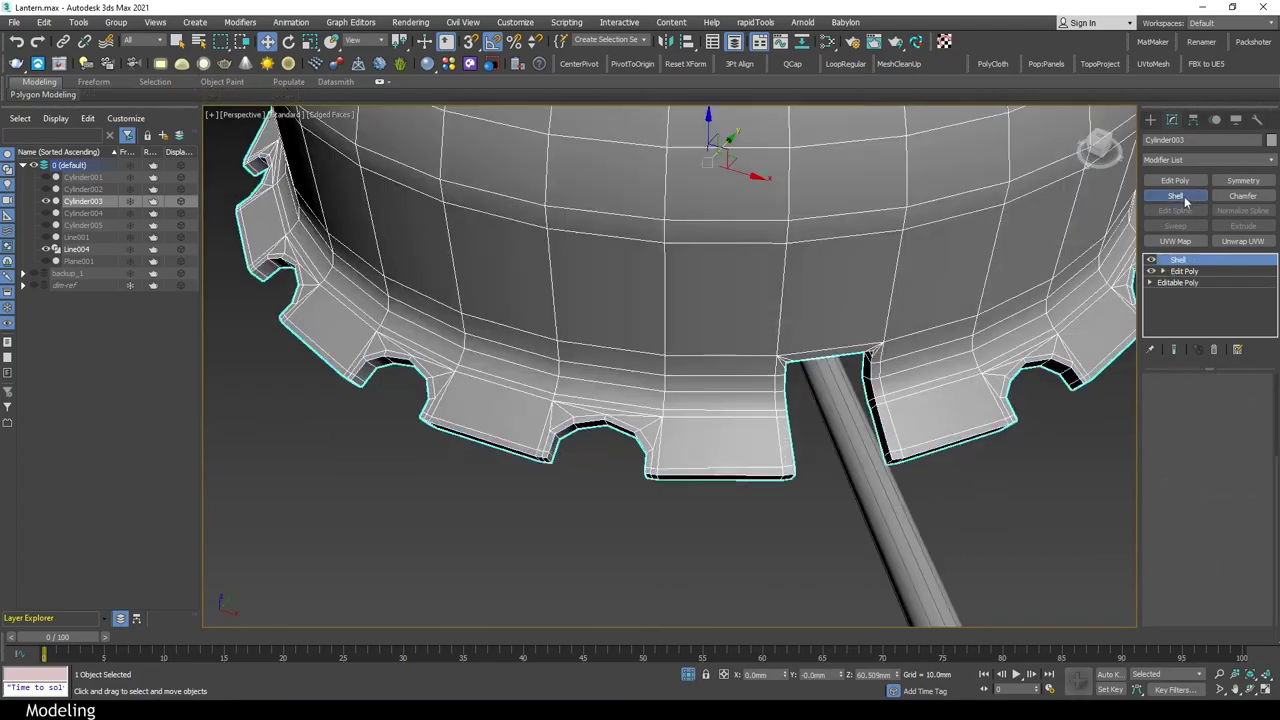
pyautogui.click(1175, 195)
pyautogui.scroll(5, 952, 336)
pyautogui.scroll(-2, 864, 412)
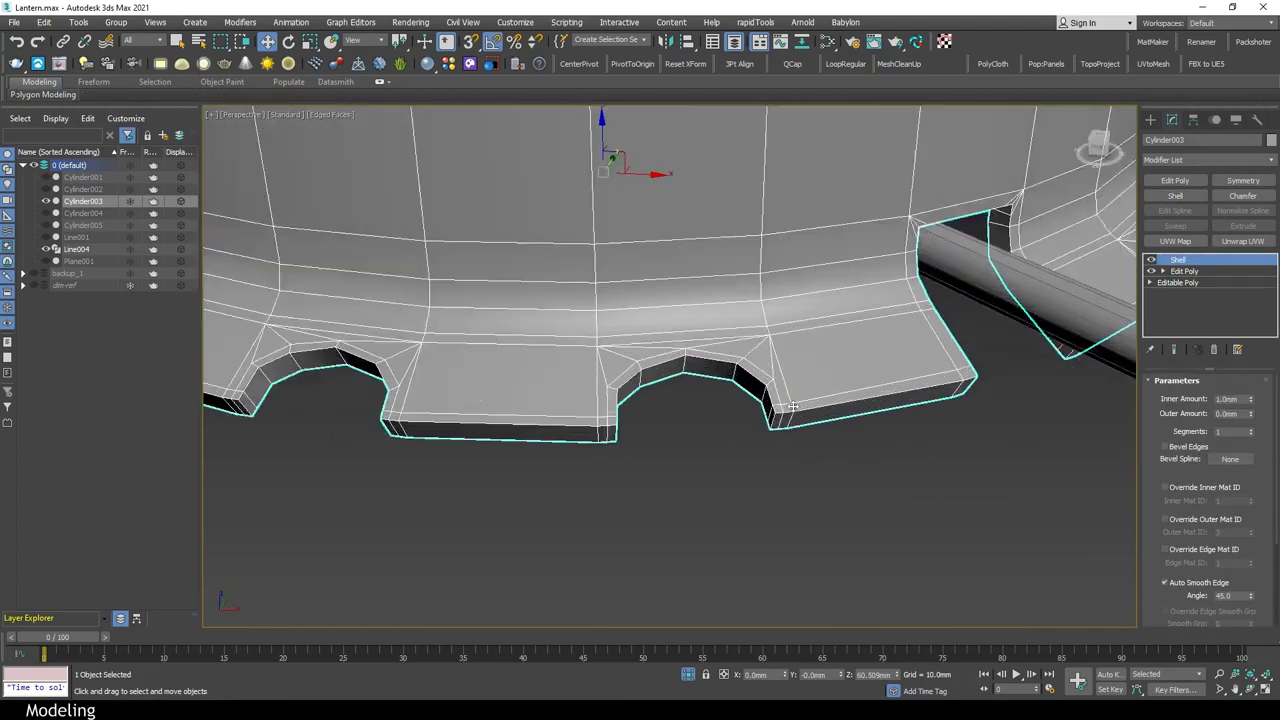
pyautogui.scroll(4, 787, 451)
pyautogui.scroll(-2, 784, 453)
pyautogui.scroll(-1, 749, 532)
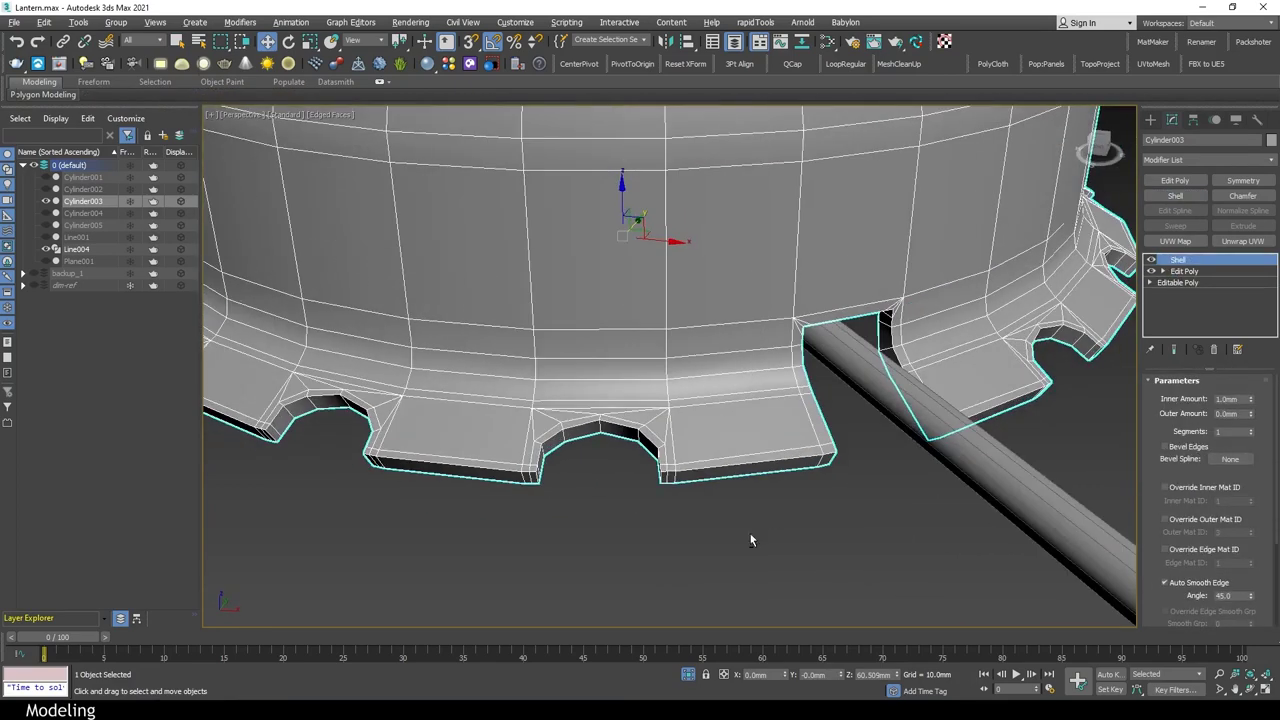
pyautogui.scroll(-3, 749, 532)
# Select a dome edge below the Shell, then add an Edit Poly layer above the Shell
pyautogui.click(1186, 271)
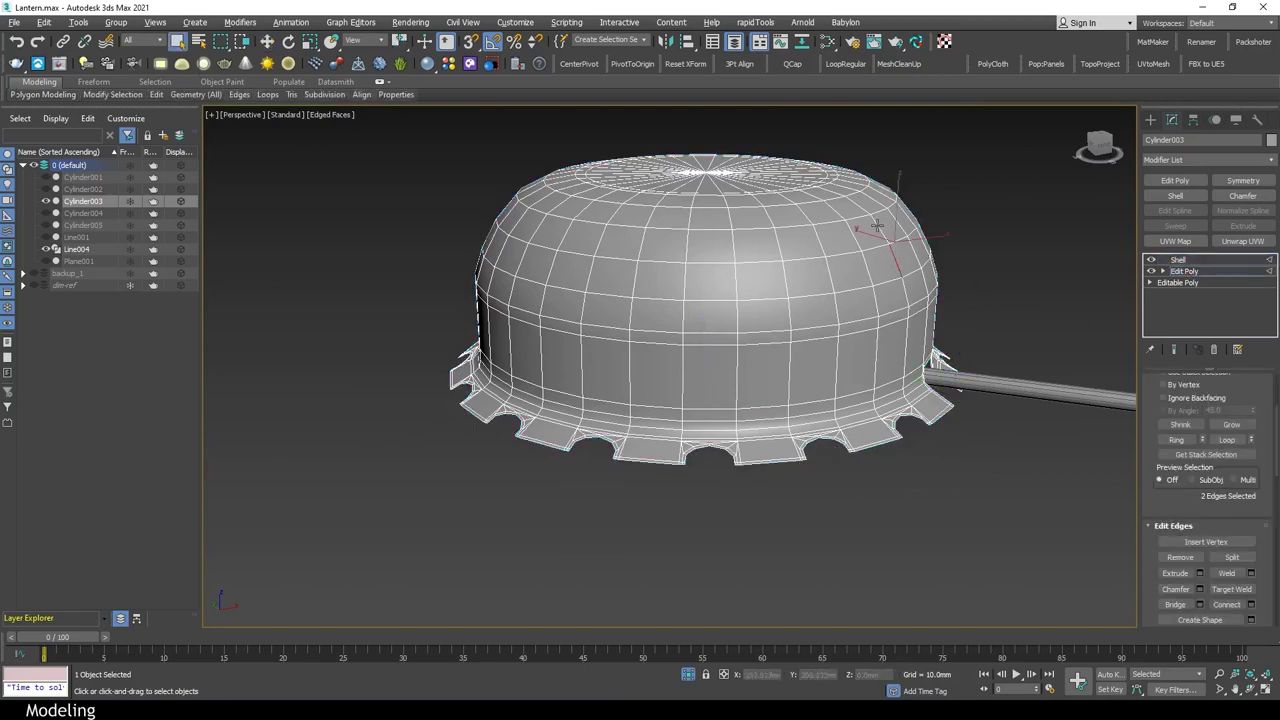
pyautogui.keyDown('alt'); pyautogui.moveTo(1020, 548); pyautogui.dragTo(987, 506, button='middle'); pyautogui.keyUp('alt')
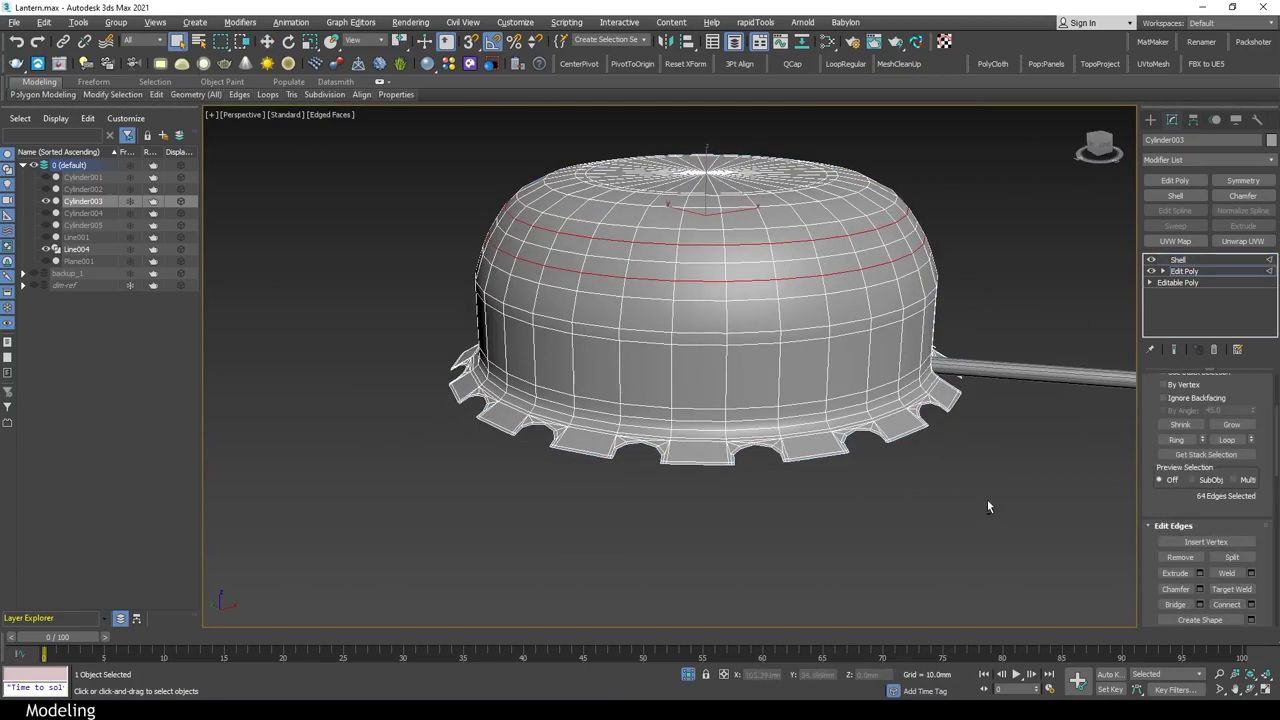
pyautogui.scroll(3, 818, 175)
pyautogui.click(826, 217)
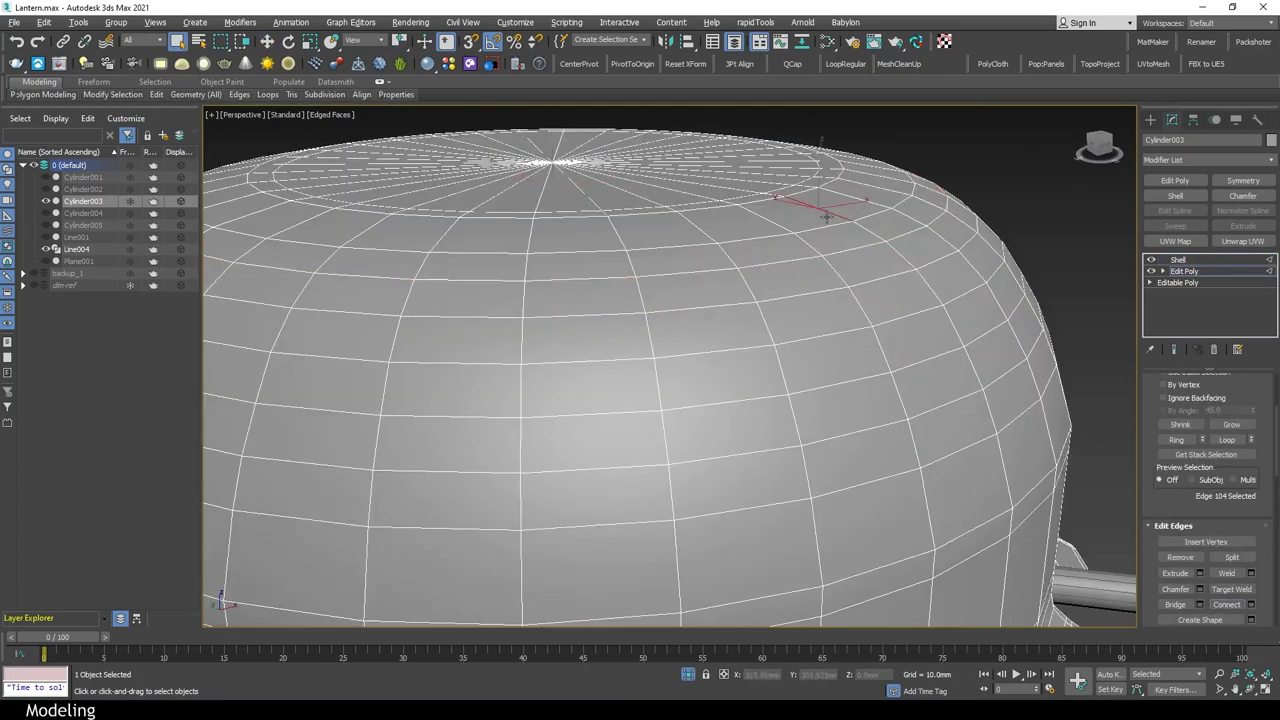
pyautogui.scroll(-4, 873, 444)
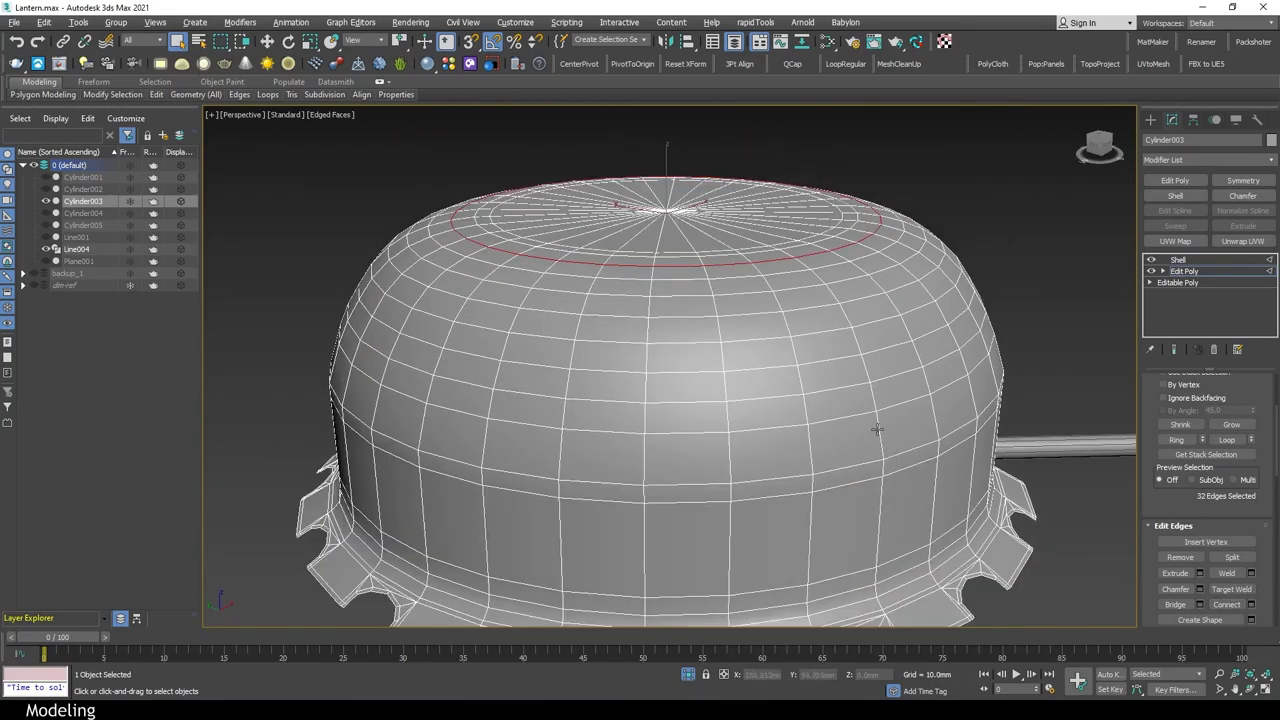
pyautogui.scroll(-3, 940, 400)
pyautogui.click(1178, 259)
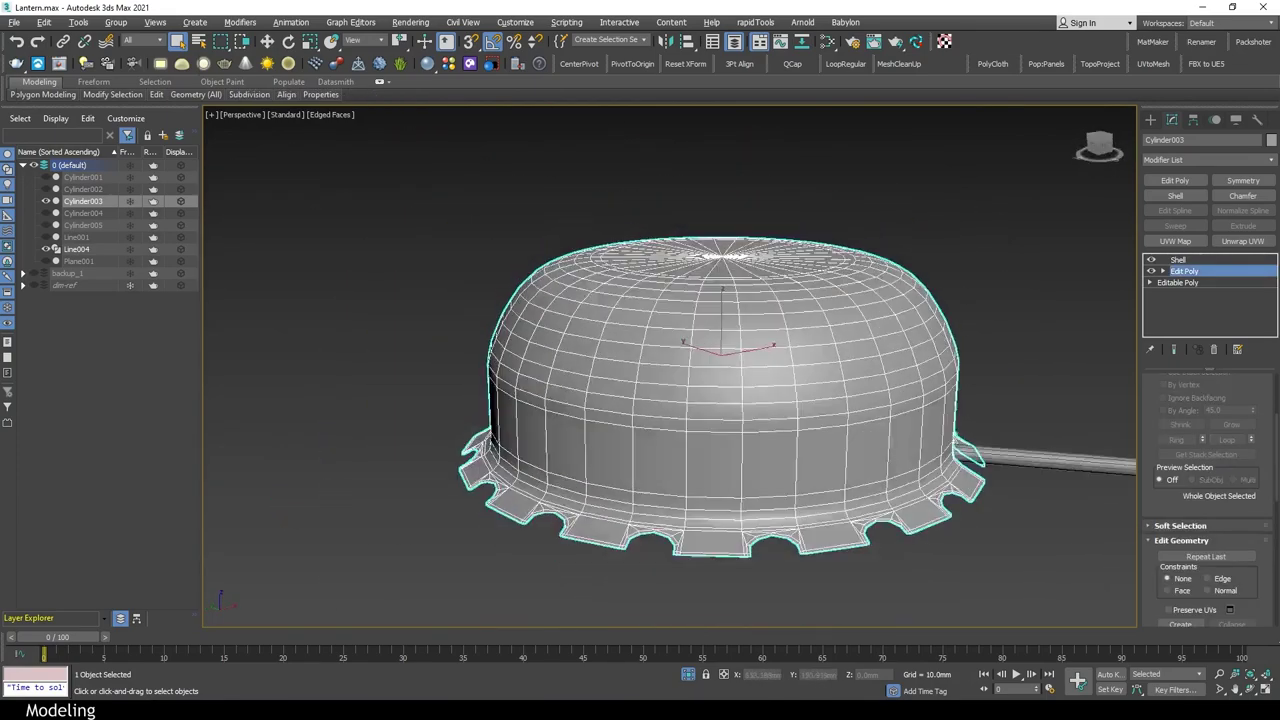
pyautogui.scroll(-2, 995, 366)
pyautogui.click(1179, 181)
pyautogui.scroll(5, 720, 480)
pyautogui.scroll(-1, 720, 450)
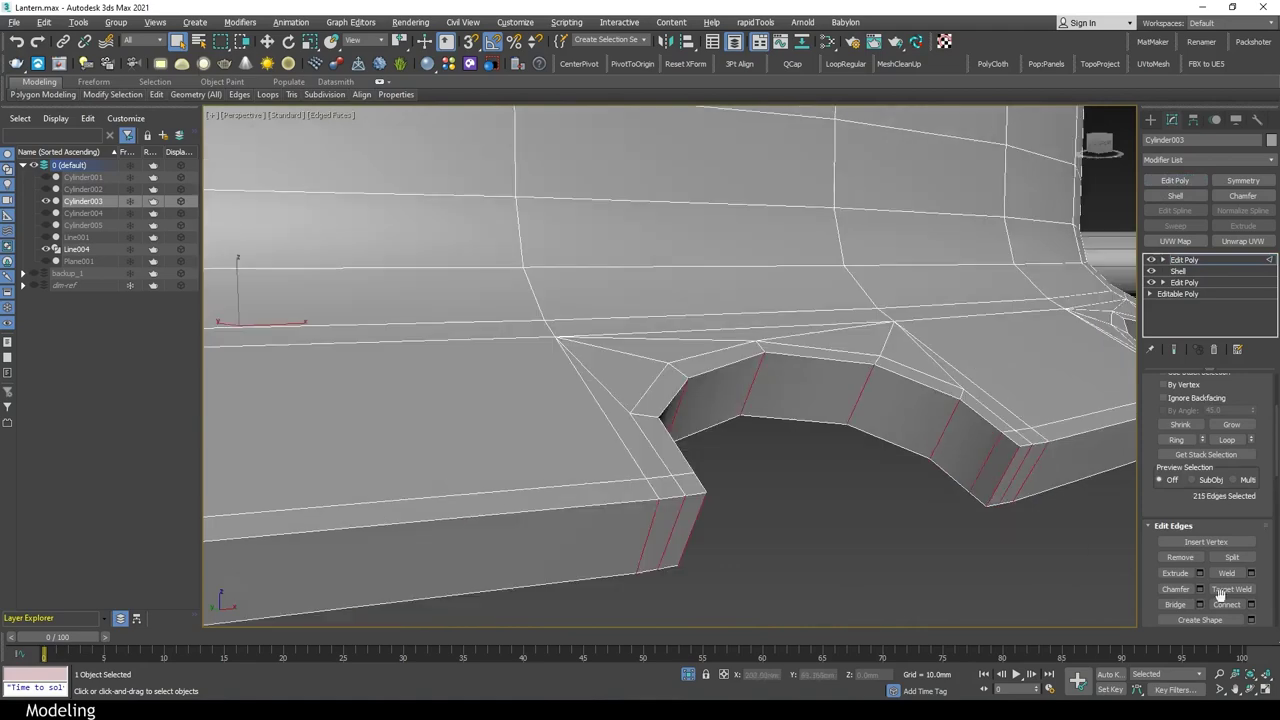
# Connect the rim's thickness edges with 2 new loops
pyautogui.click(1250, 604)
pyautogui.scroll(-3, 839, 248)
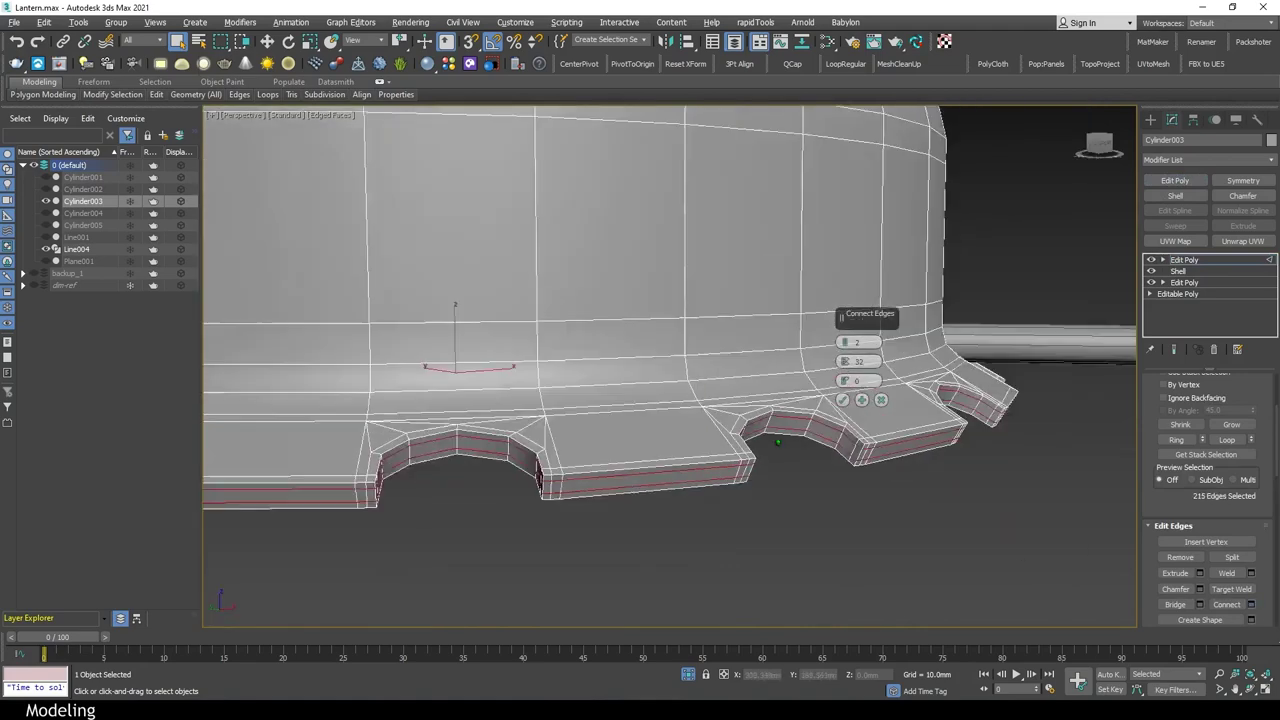
pyautogui.scroll(-2, 873, 492)
pyautogui.click(1184, 259)
# Deselect the collar, turn off the wireframe overlay, and end isolation to show the whole lantern
pyautogui.press('F4')
pyautogui.click(873, 492)
pyautogui.moveTo(873, 492)
pyautogui.keyDown('alt'); pyautogui.mouseDown(button='middle')
pyautogui.moveTo(780, 510)
pyautogui.moveTo(979, 517)
pyautogui.mouseUp(button='middle'); pyautogui.keyUp('alt')
pyautogui.scroll(4, 736, 517)
pyautogui.press('F4')
pyautogui.scroll(-3, 979, 517)
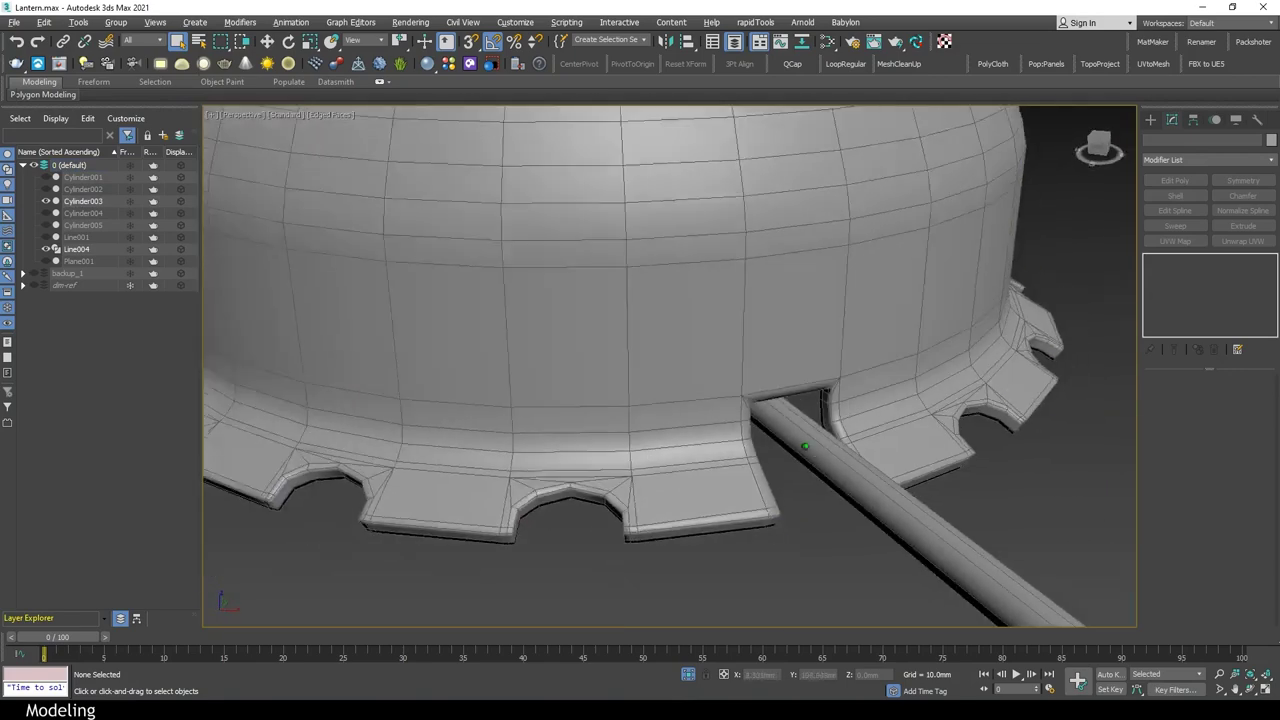
pyautogui.scroll(-3, 734, 523)
pyautogui.press('F4')
pyautogui.hotkey('alt', 'q')
pyautogui.scroll(4, 876, 407)
# Move the wick rod in the top view so it sits over the collar opening
pyautogui.keyDown('alt'); pyautogui.moveTo(876, 407); pyautogui.dragTo(906, 513, button='middle'); pyautogui.keyUp('alt')
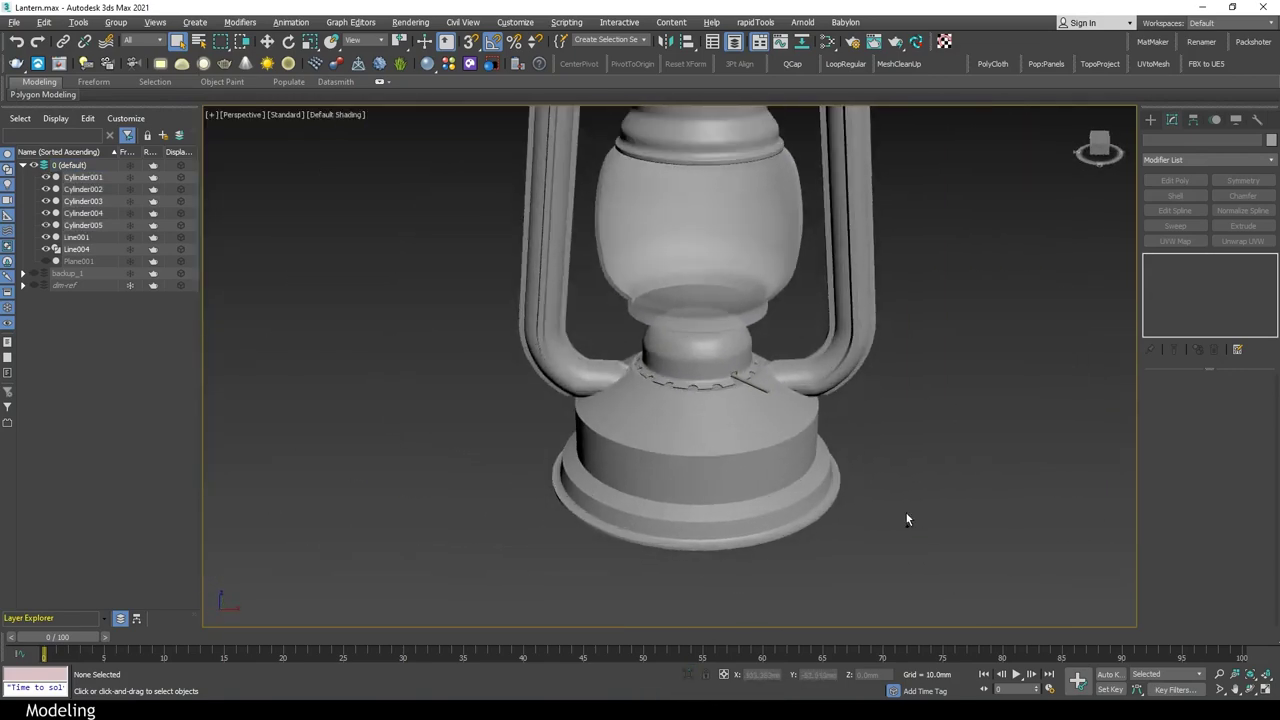
pyautogui.click(728, 366)
pyautogui.press('z')
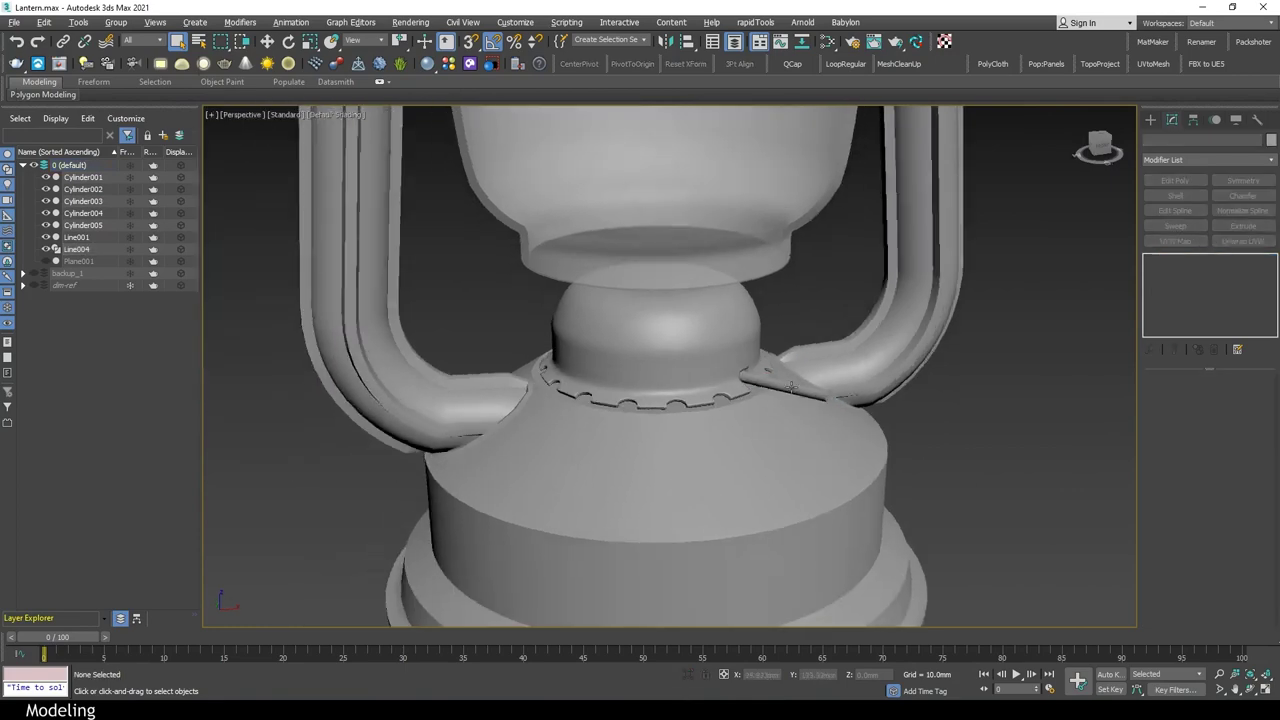
pyautogui.moveTo(660, 390)
pyautogui.keyDown('alt'); pyautogui.mouseDown(button='middle')
pyautogui.moveTo(900, 470)
pyautogui.moveTo(754, 428)
pyautogui.mouseUp(button='middle'); pyautogui.keyUp('alt')
pyautogui.scroll(-3, 958, 485)
pyautogui.press('t')
pyautogui.press('F3')
pyautogui.press('w')
pyautogui.moveTo(820, 432); pyautogui.dragTo(826, 450)
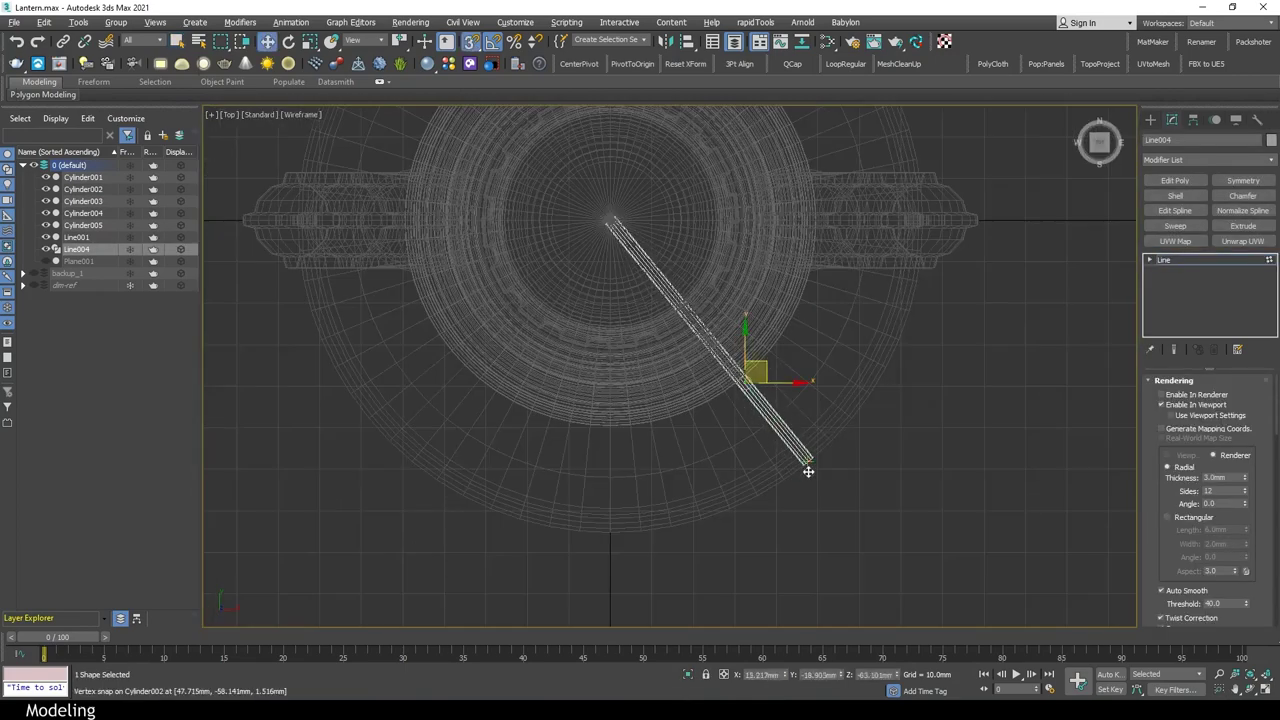
pyautogui.press('p')
pyautogui.press('F3')
pyautogui.keyDown('alt'); pyautogui.moveTo(914, 556); pyautogui.dragTo(996, 440, button='middle'); pyautogui.keyUp('alt')
pyautogui.press('q')
pyautogui.click(996, 440)
# Add an Edit Poly layer to the collar and select edges around the dome and rod opening
pyautogui.scroll(3, 899, 259)
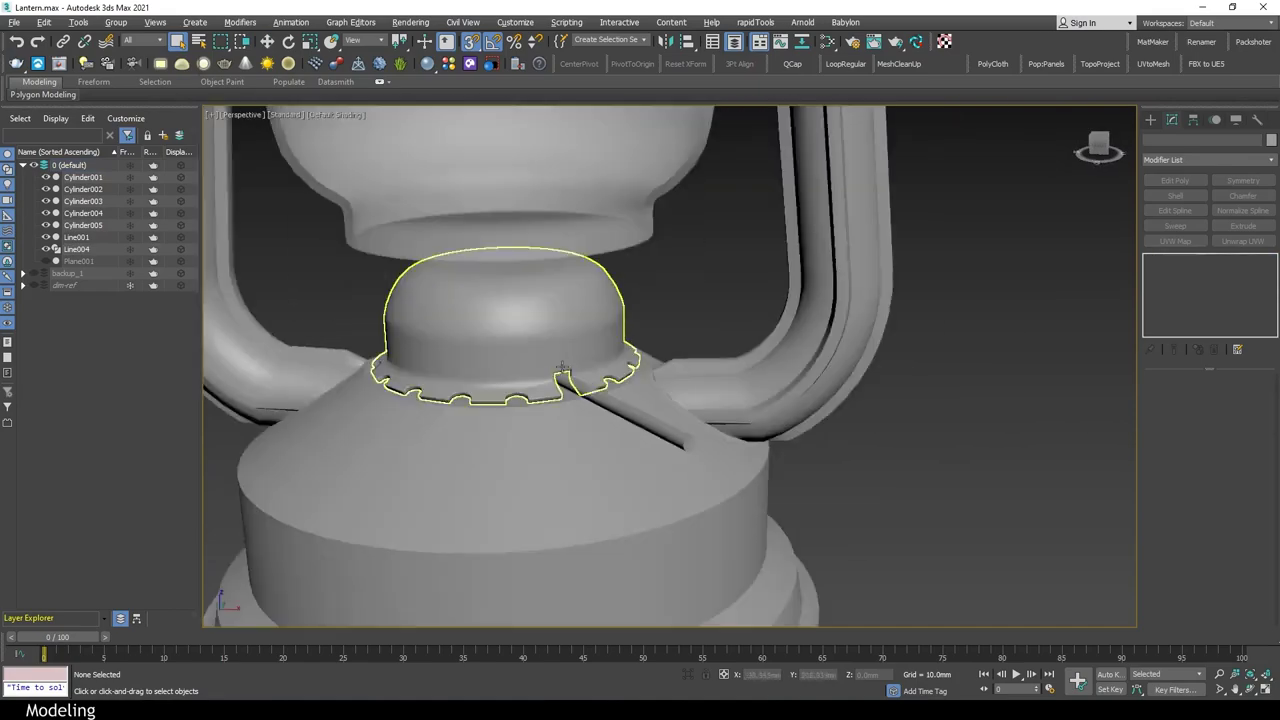
pyautogui.click(514, 329)
pyautogui.scroll(3, 600, 450)
pyautogui.press('F4')
pyautogui.click(1175, 181)
pyautogui.press('2')
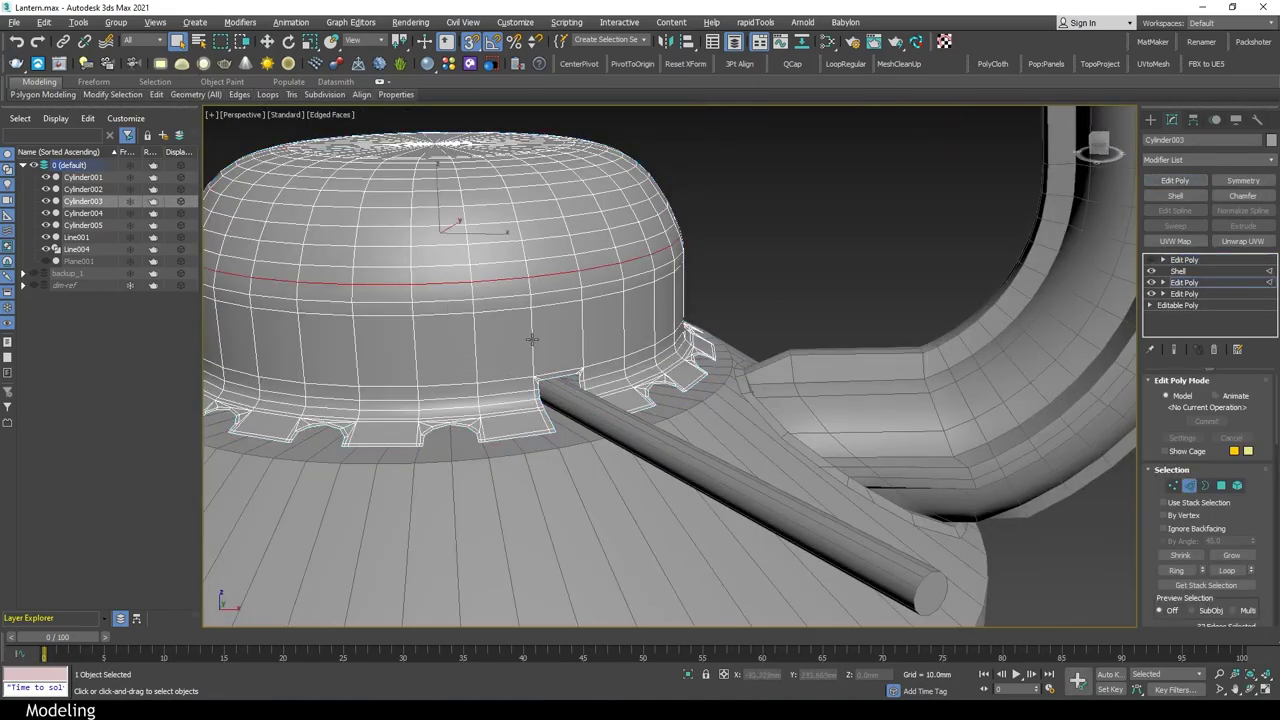
pyautogui.moveTo(529, 371)
pyautogui.keyDown('alt'); pyautogui.mouseDown(button='middle')
pyautogui.moveTo(596, 393)
pyautogui.moveTo(566, 352)
pyautogui.mouseUp(button='middle'); pyautogui.keyUp('alt')
pyautogui.keyDown('shift'); pyautogui.click(565, 390); pyautogui.keyUp('shift')
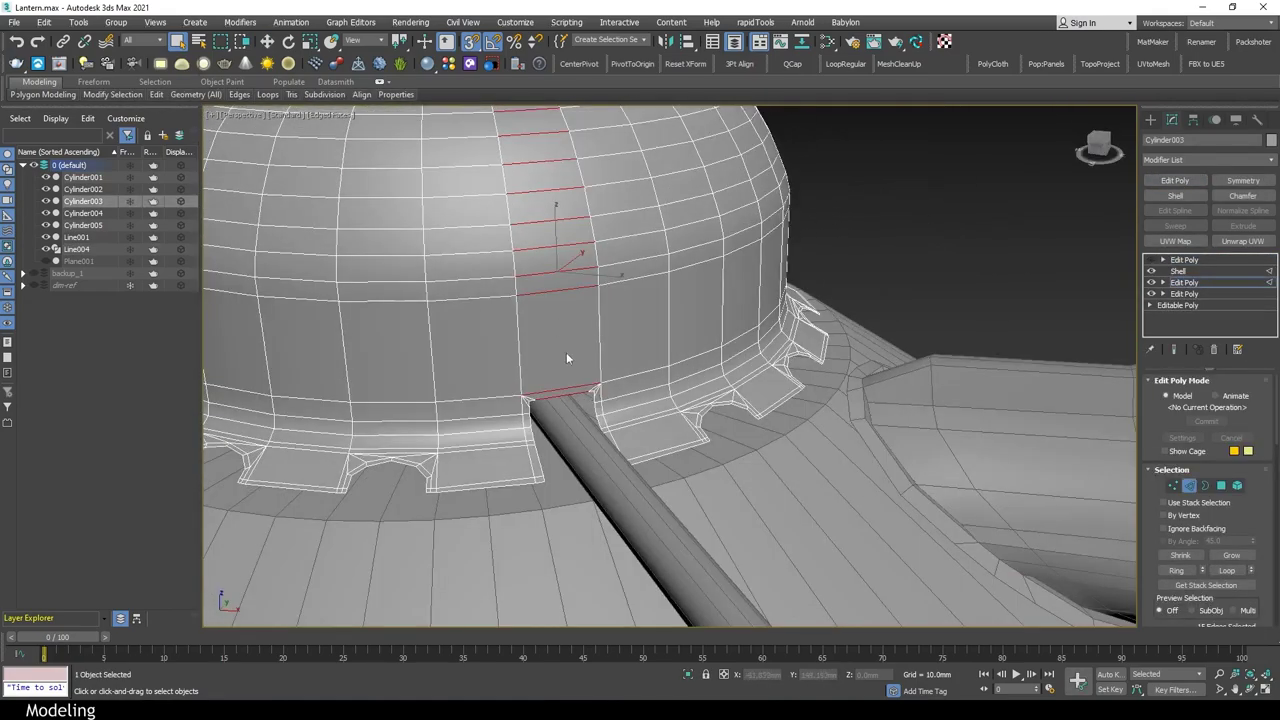
pyautogui.click(552, 462)
pyautogui.scroll(4, 552, 460)
pyautogui.scroll(-3, 1228, 548)
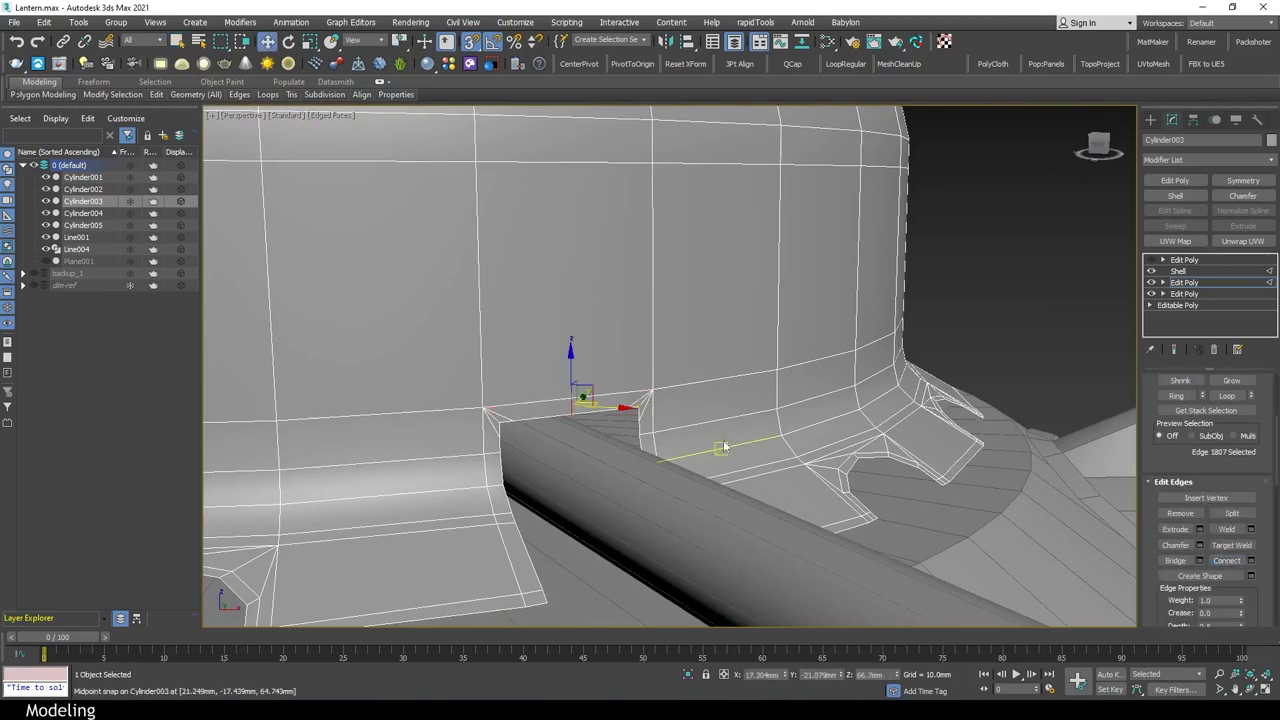
pyautogui.keyDown('alt'); pyautogui.moveTo(508, 415); pyautogui.dragTo(514, 421, button='middle'); pyautogui.keyUp('alt')
# Connect the vertices beside the rod opening with new edges
pyautogui.press('1')
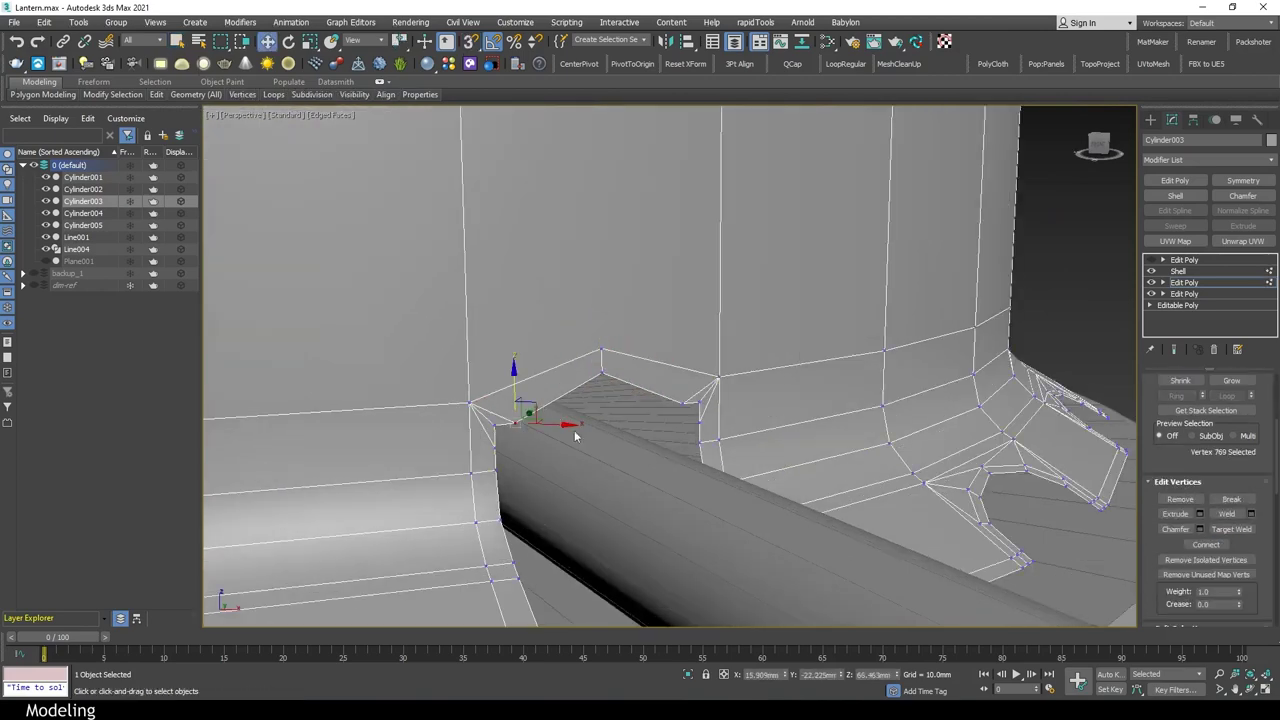
pyautogui.keyDown('ctrl'); pyautogui.click(684, 401); pyautogui.keyUp('ctrl')
pyautogui.keyDown('alt'); pyautogui.moveTo(684, 401); pyautogui.dragTo(633, 443, button='middle'); pyautogui.keyUp('alt')
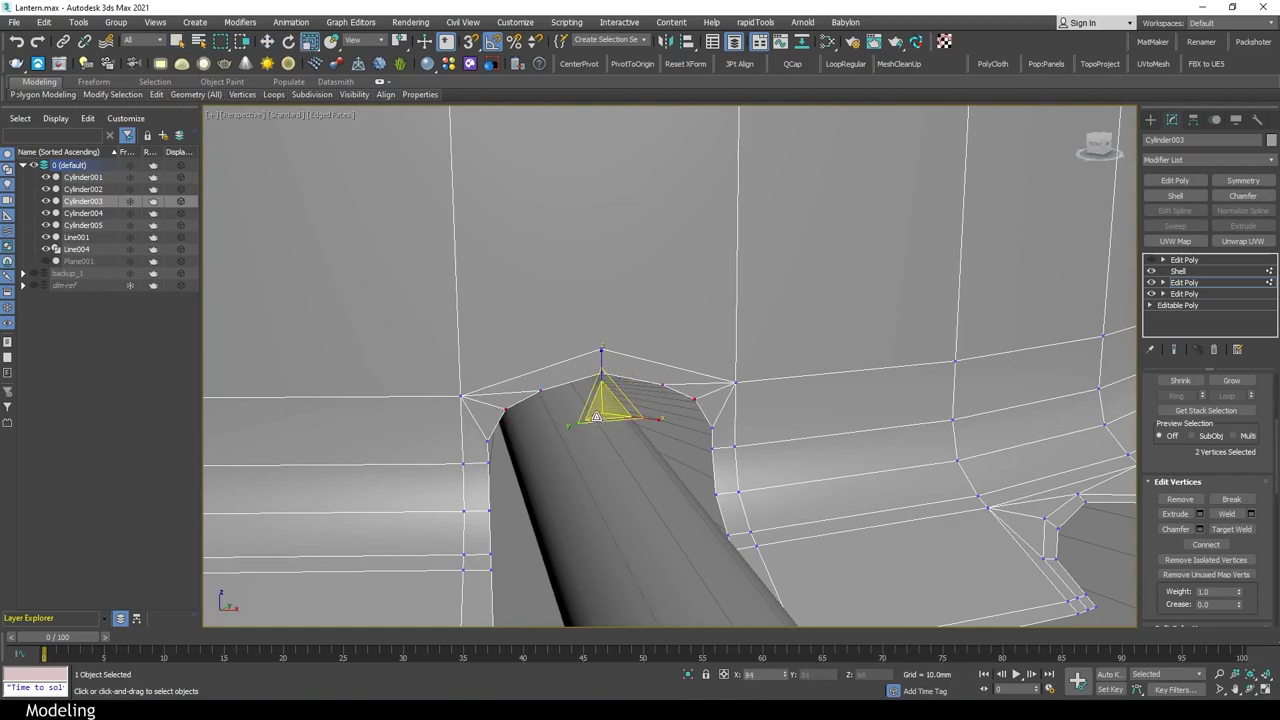
pyautogui.click(603, 351)
pyautogui.keyDown('alt'); pyautogui.moveTo(603, 351); pyautogui.dragTo(507, 190, button='middle'); pyautogui.keyUp('alt')
pyautogui.click(1205, 544)
pyautogui.click(1184, 282)
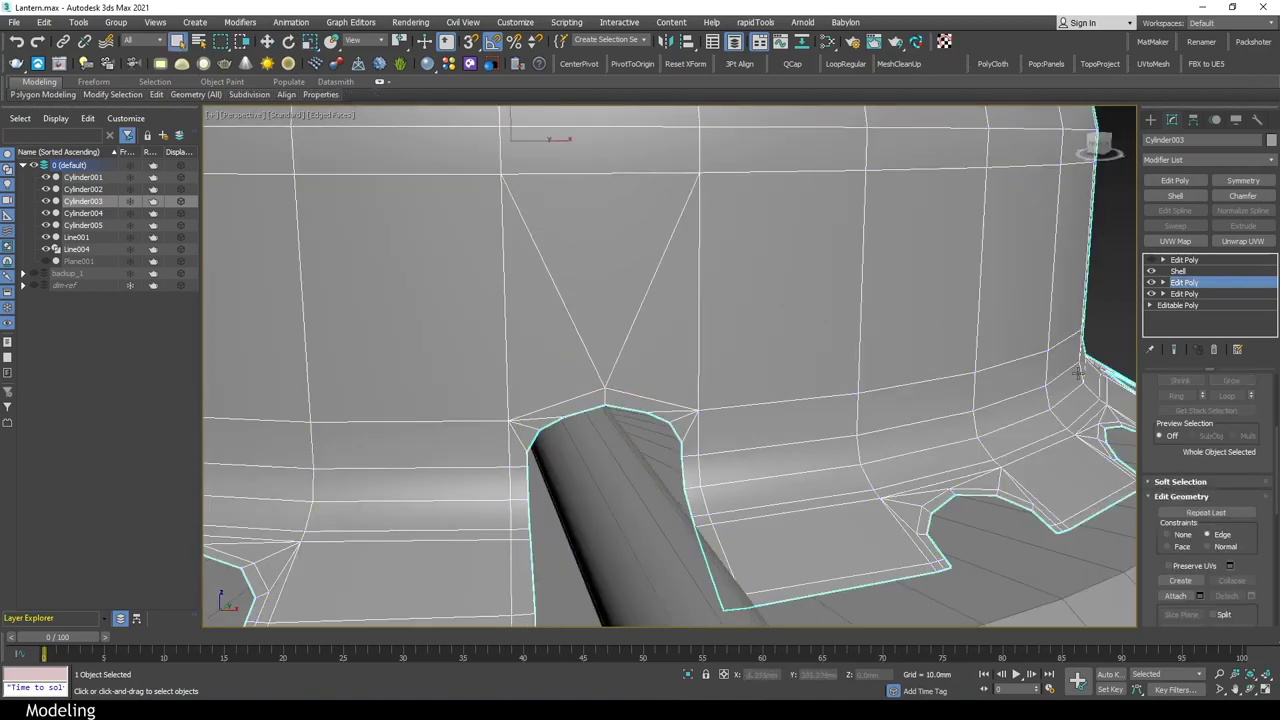
pyautogui.click(1184, 259)
pyautogui.press('F4')
pyautogui.scroll(-5, 737, 443)
pyautogui.keyDown('alt'); pyautogui.moveTo(737, 443); pyautogui.dragTo(771, 466, button='middle'); pyautogui.keyUp('alt')
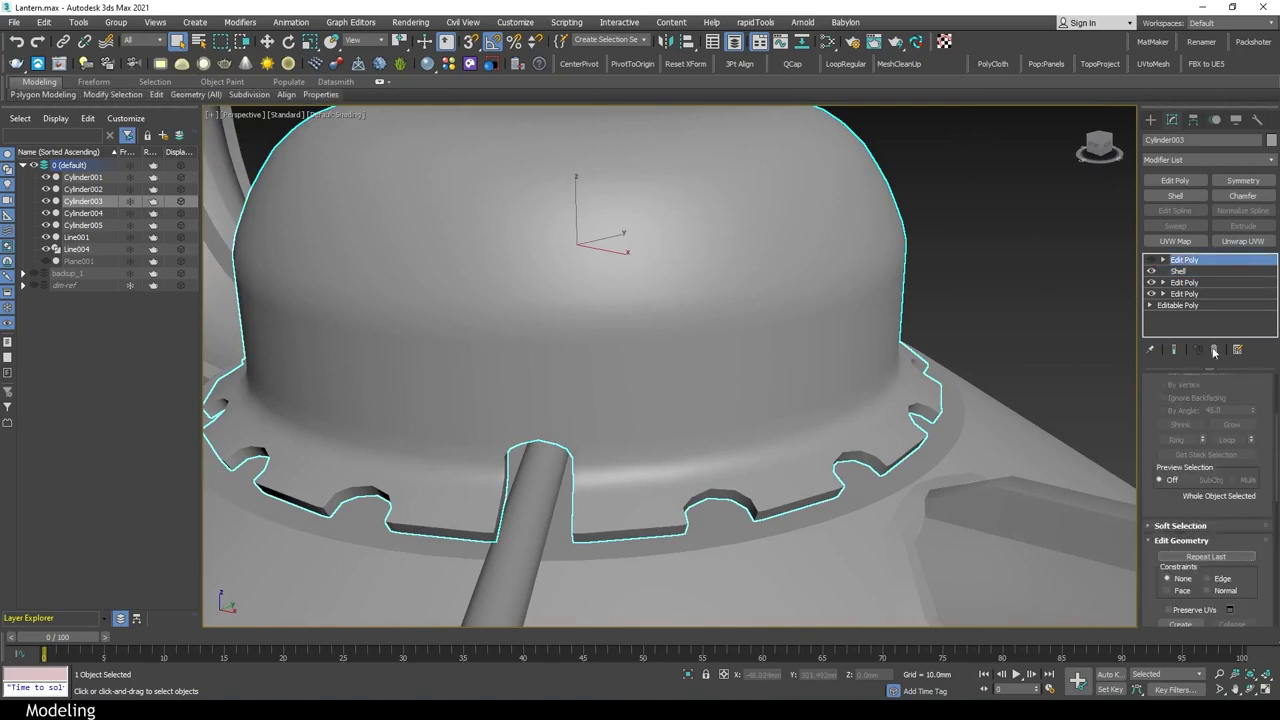
# Select the rim ring edges and connect them with 2 segments
pyautogui.press('2')
pyautogui.press('F4')
pyautogui.scroll(5, 831, 488)
pyautogui.write('2')
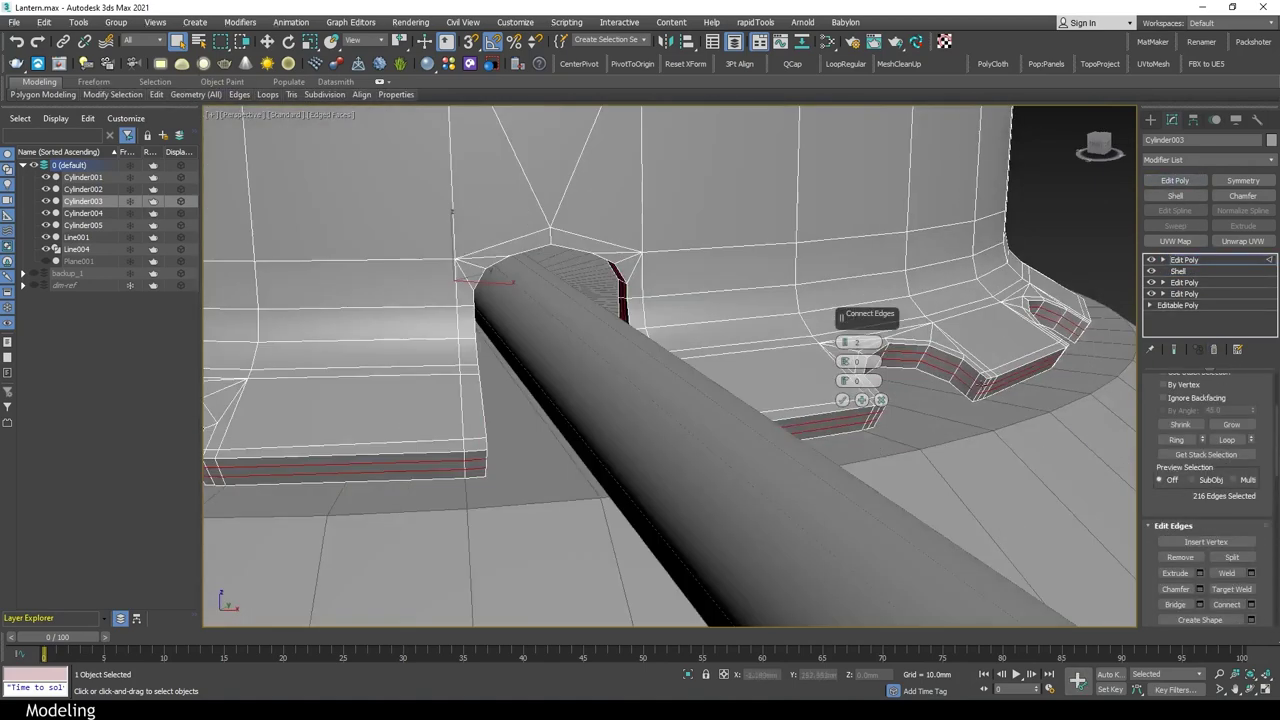
pyautogui.keyDown('alt'); pyautogui.moveTo(856, 342); pyautogui.dragTo(846, 362, button='middle'); pyautogui.keyUp('alt')
pyautogui.click(842, 399)
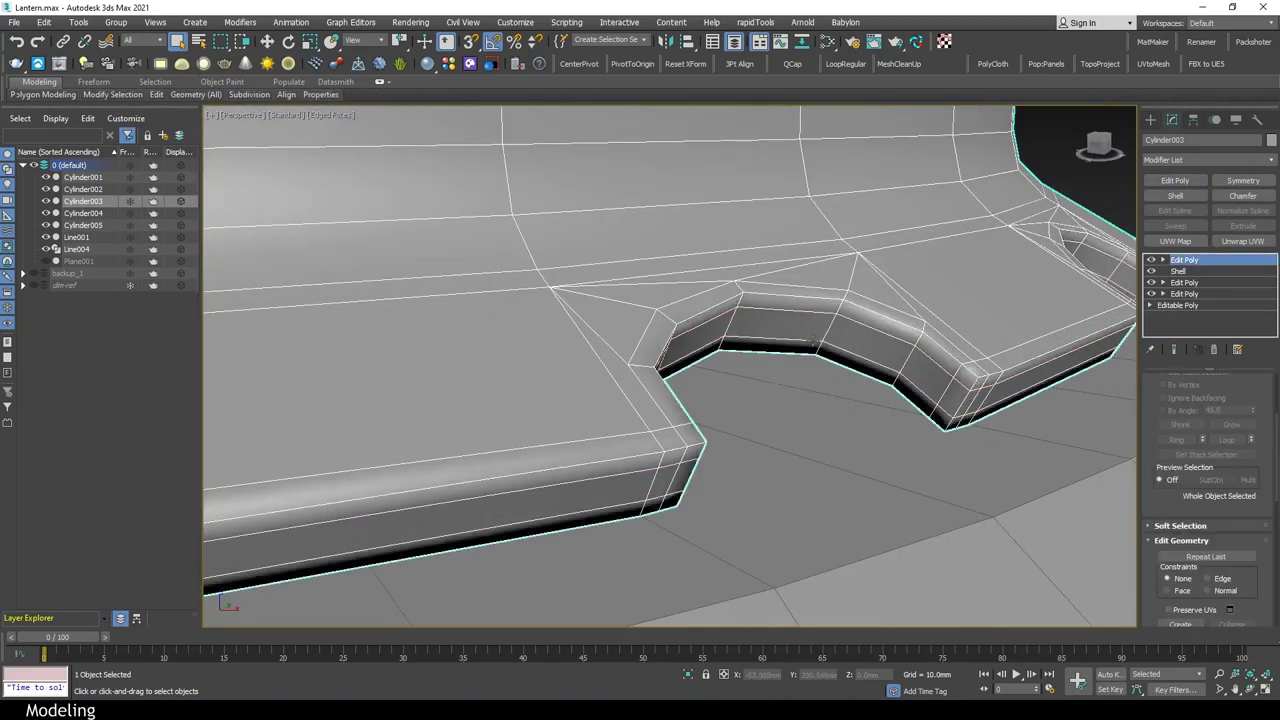
pyautogui.press('F4')
pyautogui.scroll(-5, 697, 374)
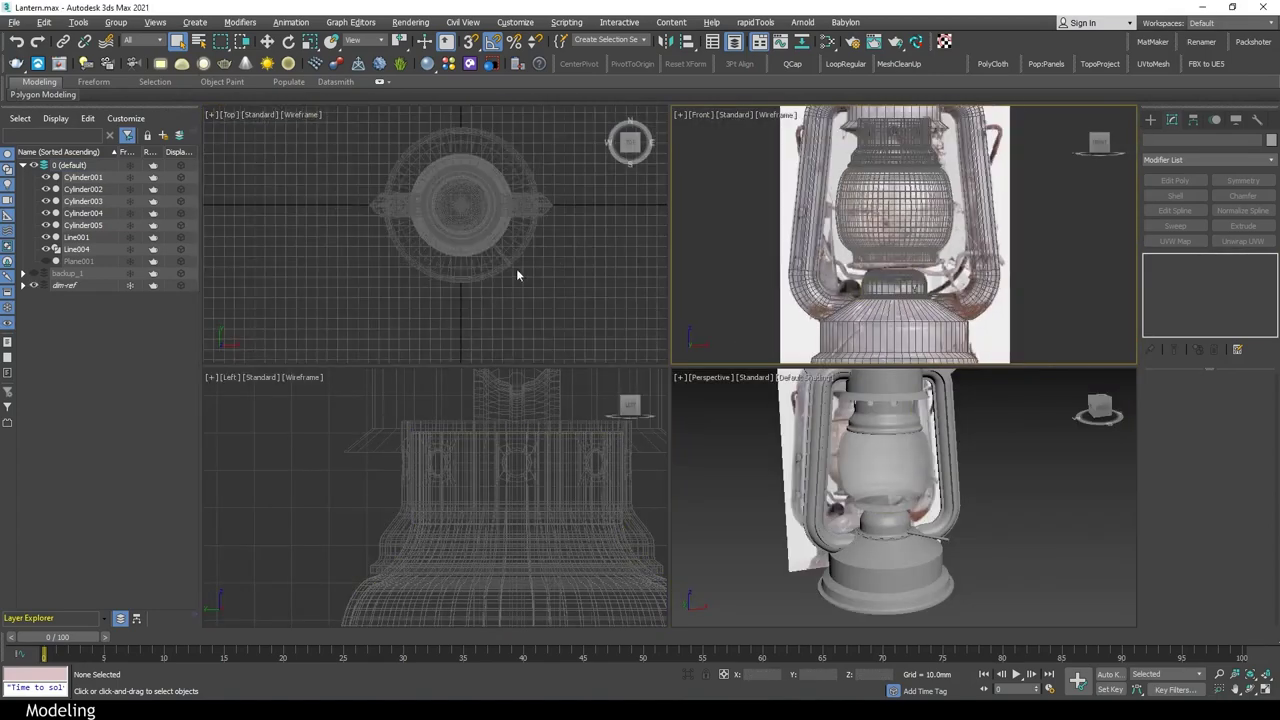
# Create a cylinder under the globe with radius 40.303mm and height about 4mm
pyautogui.click(1180, 228)
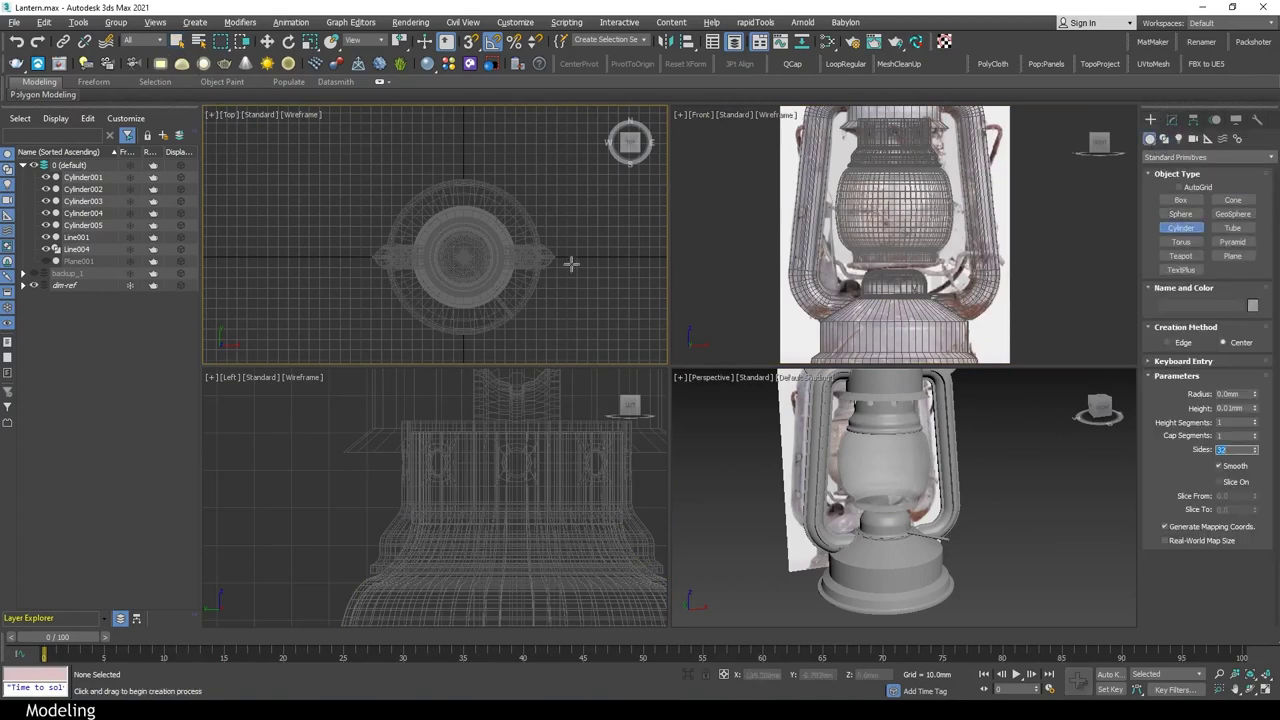
pyautogui.scroll(3, 490, 261)
pyautogui.click(1150, 119)
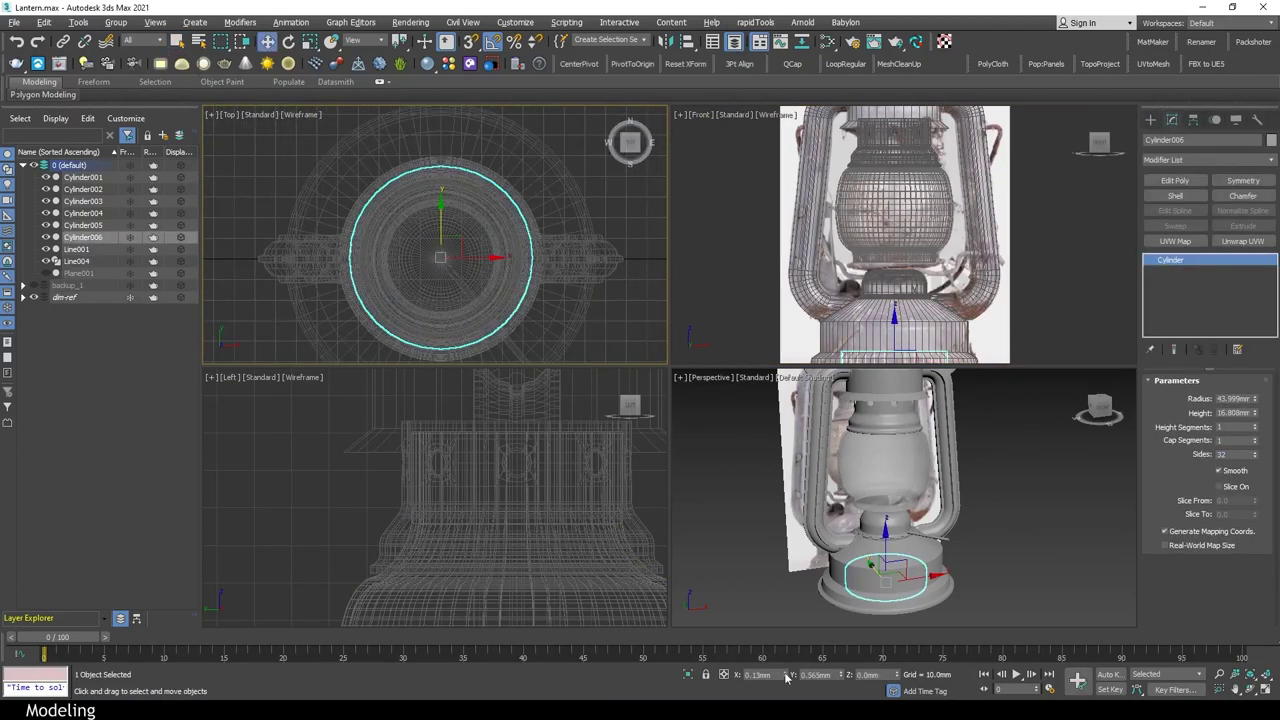
pyautogui.hotkey('alt', 'w')
pyautogui.press('z')
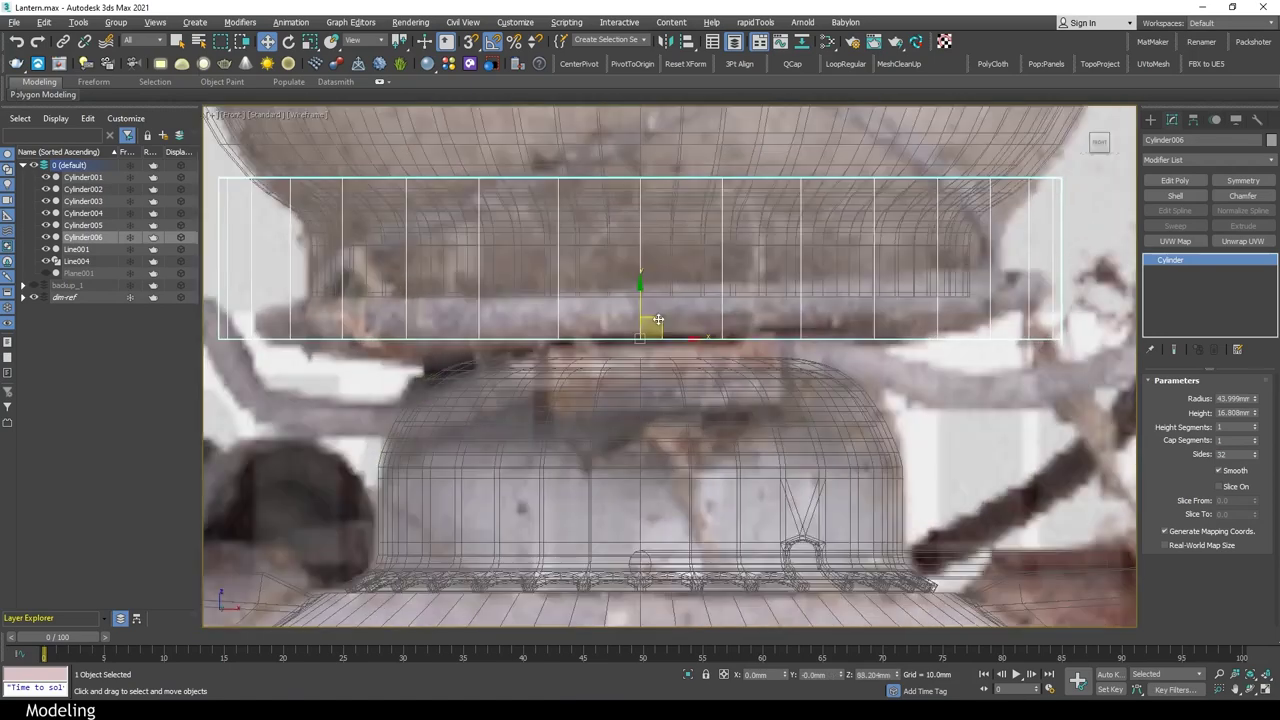
pyautogui.scroll(-2, 640, 312)
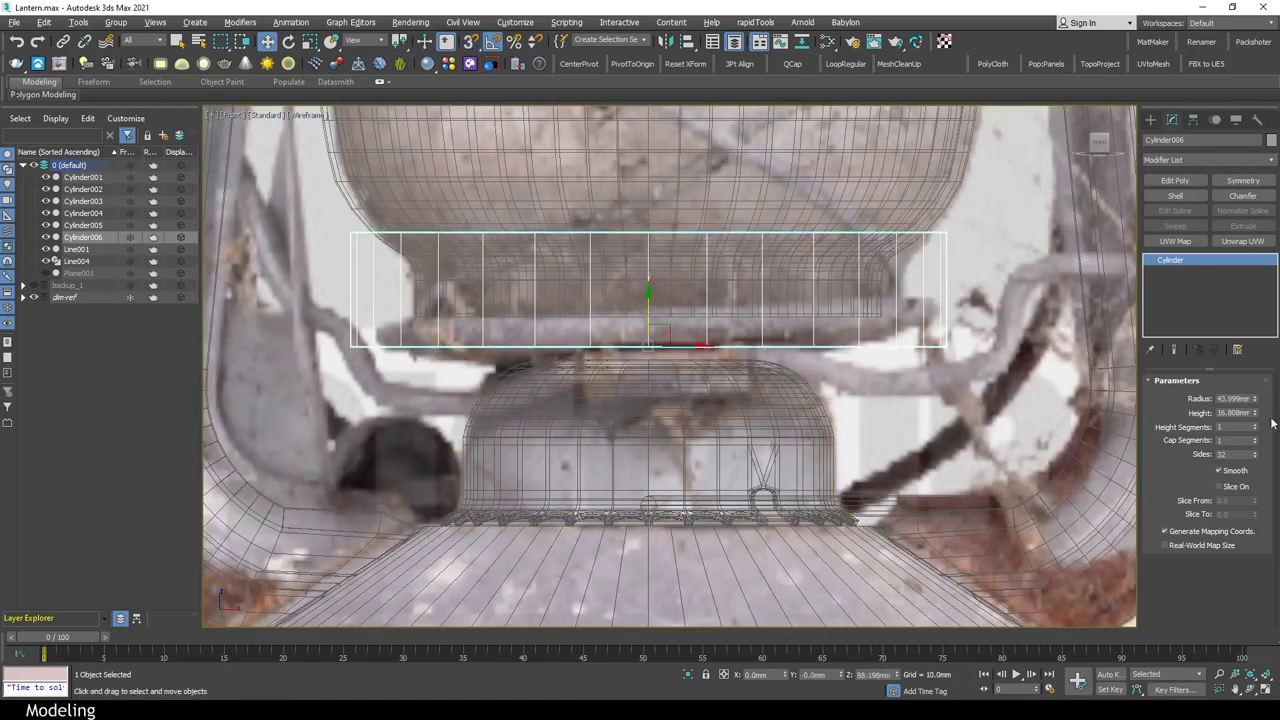
pyautogui.moveTo(1255, 399); pyautogui.dragTo(1256, 455)
pyautogui.moveTo(1266, 569); pyautogui.dragTo(16, 229)
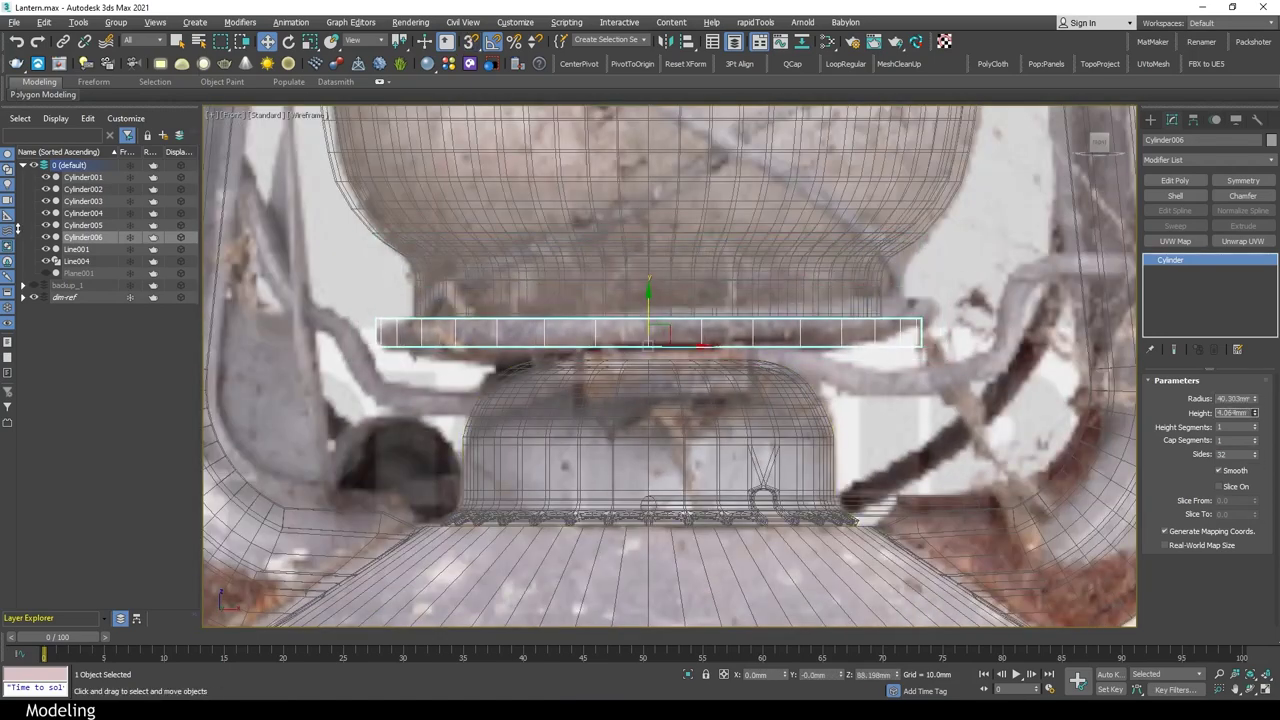
# Check the disc in the top view and apply an Edit Poly modifier
pyautogui.press('p')
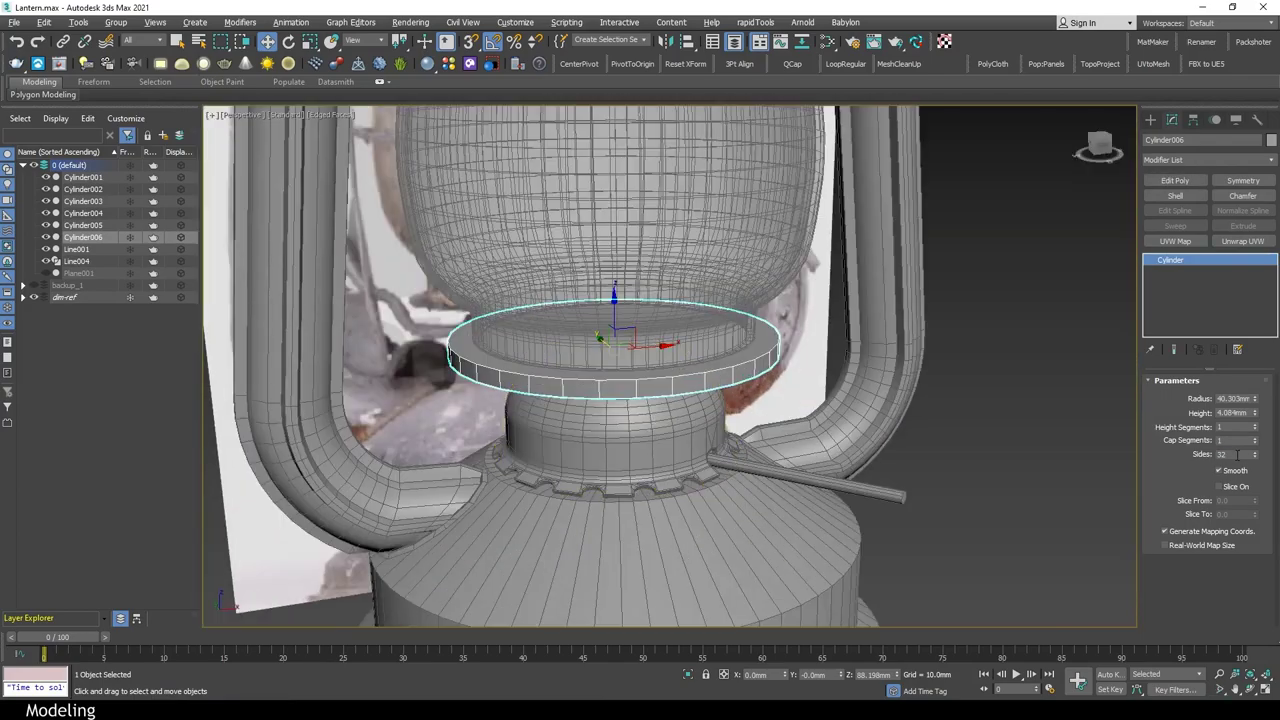
pyautogui.press('t')
pyautogui.scroll(5, 909, 457)
pyautogui.scroll(3, 880, 430)
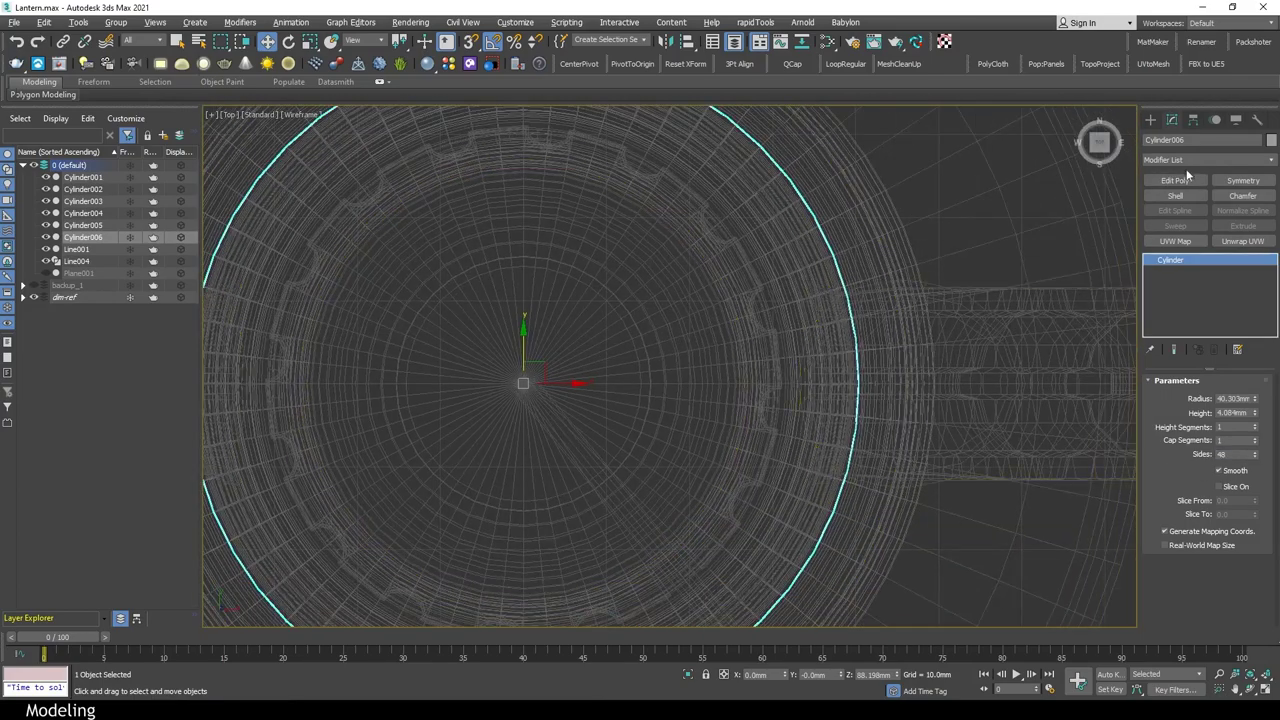
pyautogui.scroll(3, 830, 407)
pyautogui.hotkey('alt', 'e')
# Select the disc's bottom edge loop in the front view and scale it to slope the underside
pyautogui.press('z')
pyautogui.press('4')
pyautogui.press('q')
pyautogui.press('p')
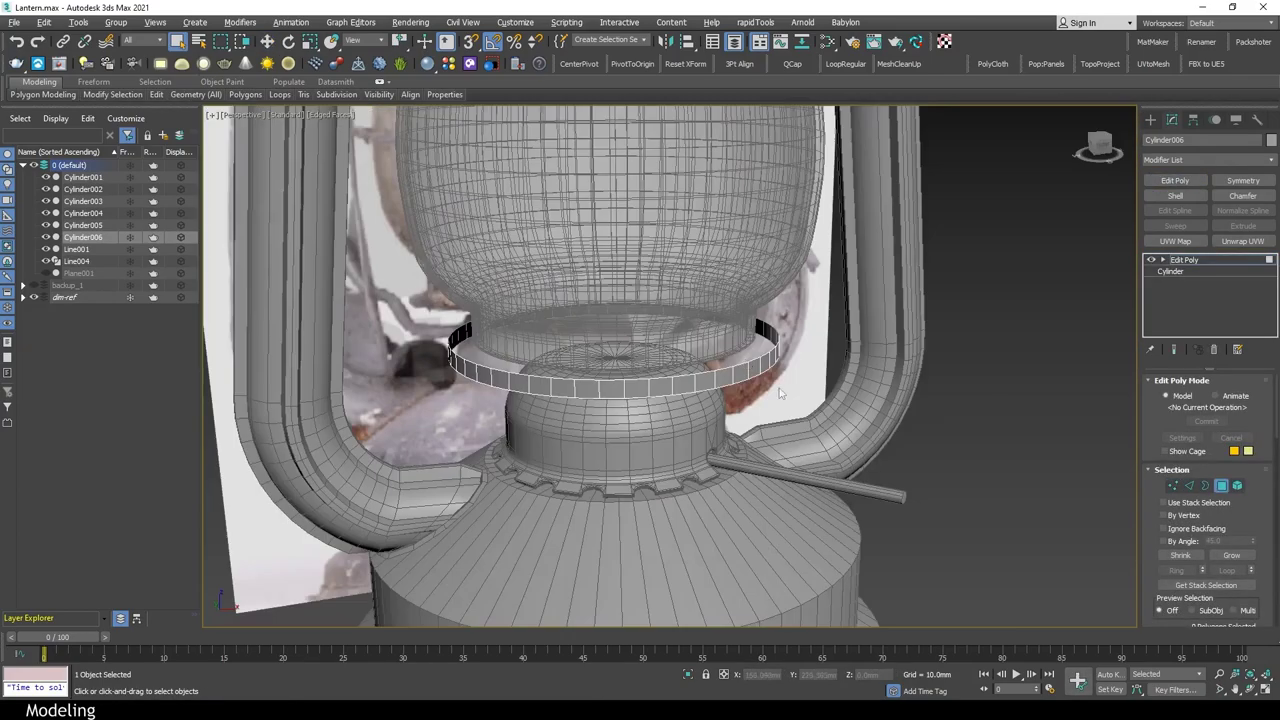
pyautogui.press('f')
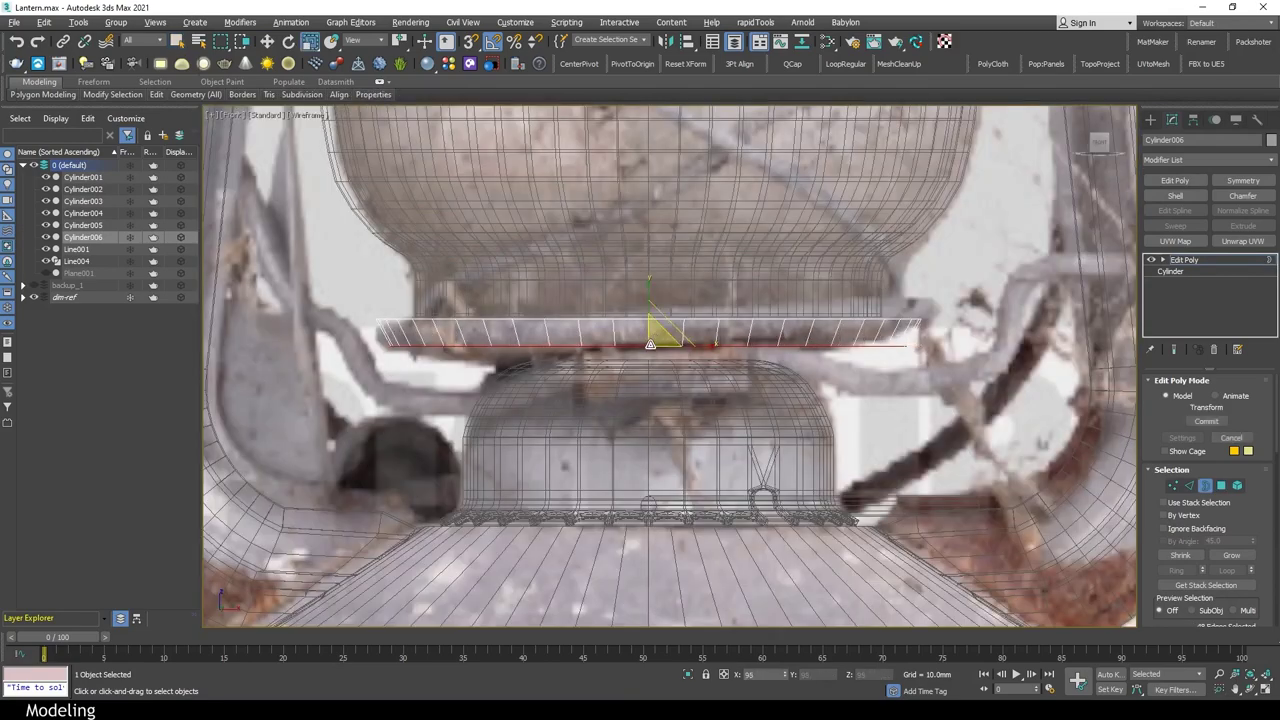
pyautogui.scroll(3, 651, 318)
pyautogui.scroll(-3, 683, 405)
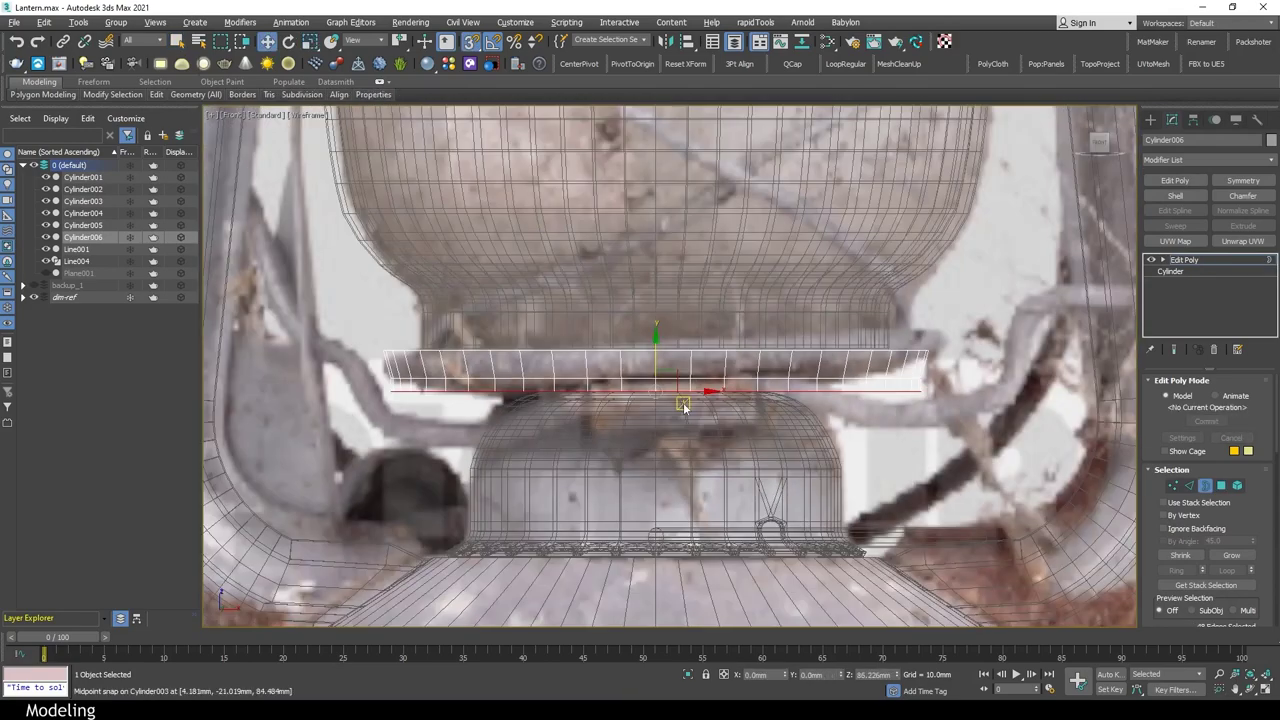
pyautogui.scroll(2, 790, 400)
pyautogui.click(829, 393)
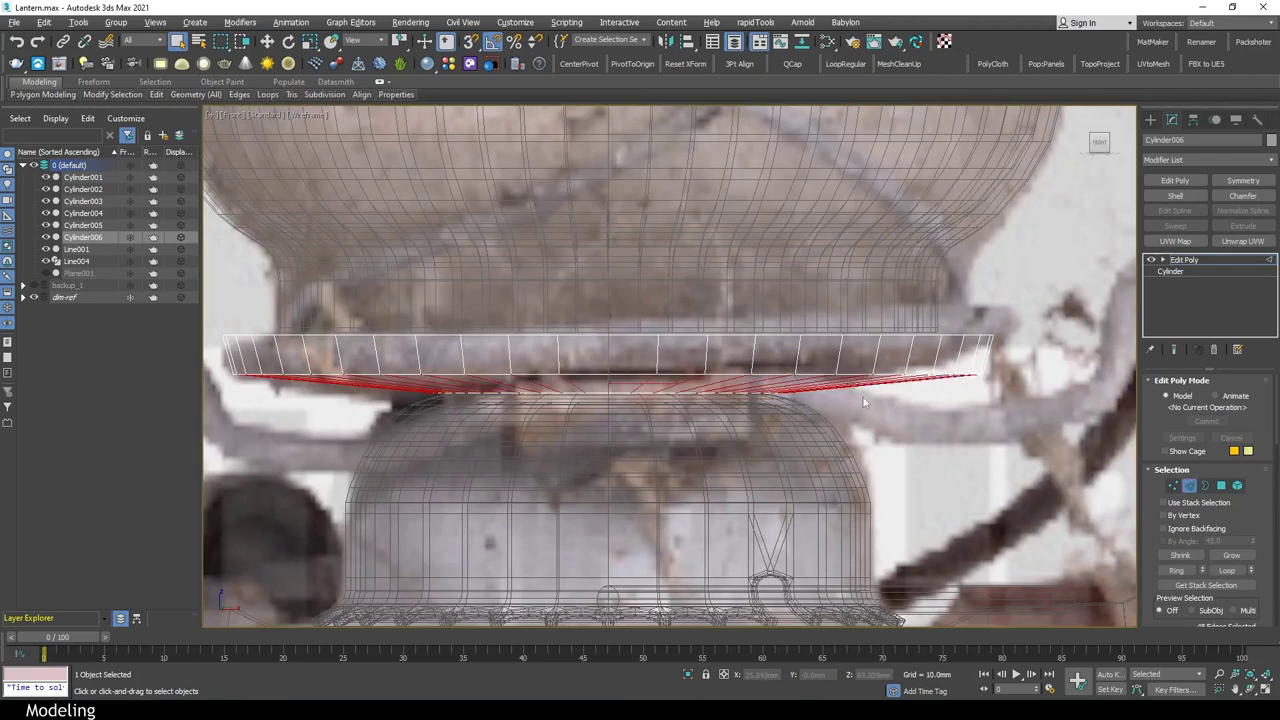
pyautogui.hotkey('ctrl', 'z')
pyautogui.press('r')
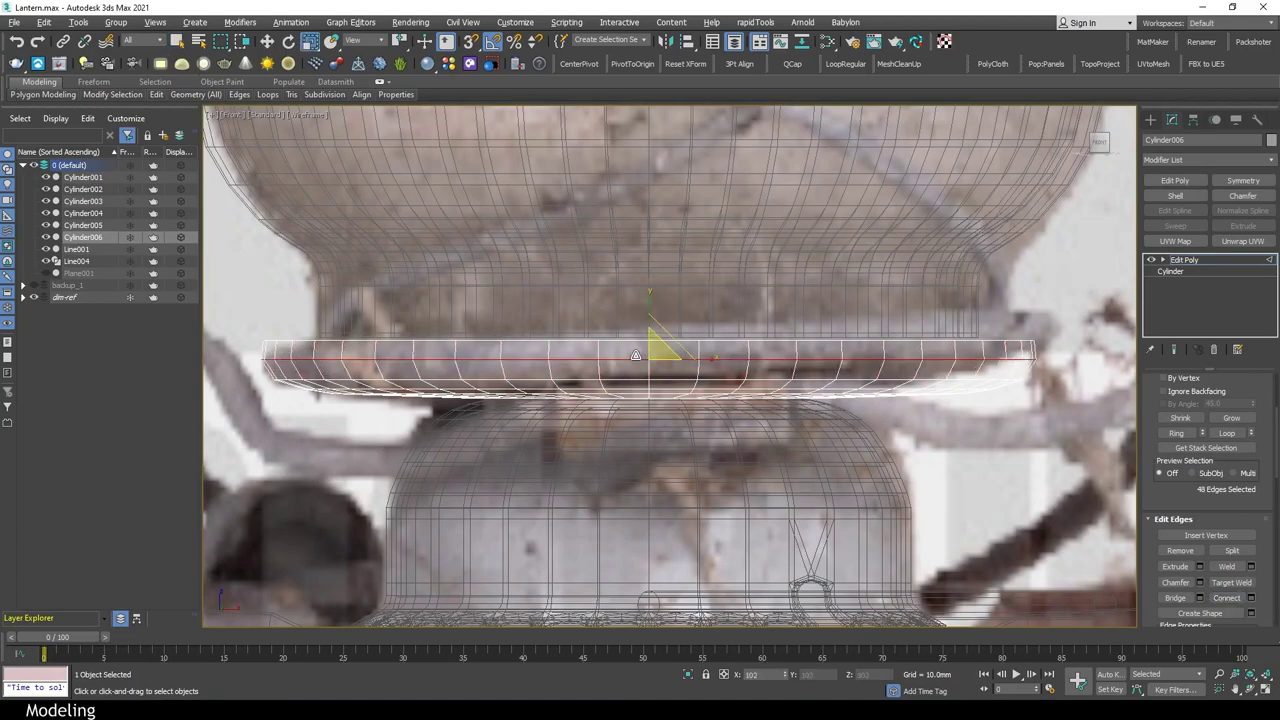
pyautogui.press('q')
# Isolate the disc and scale its inner border in toward the centre to close the hole
pyautogui.press('p')
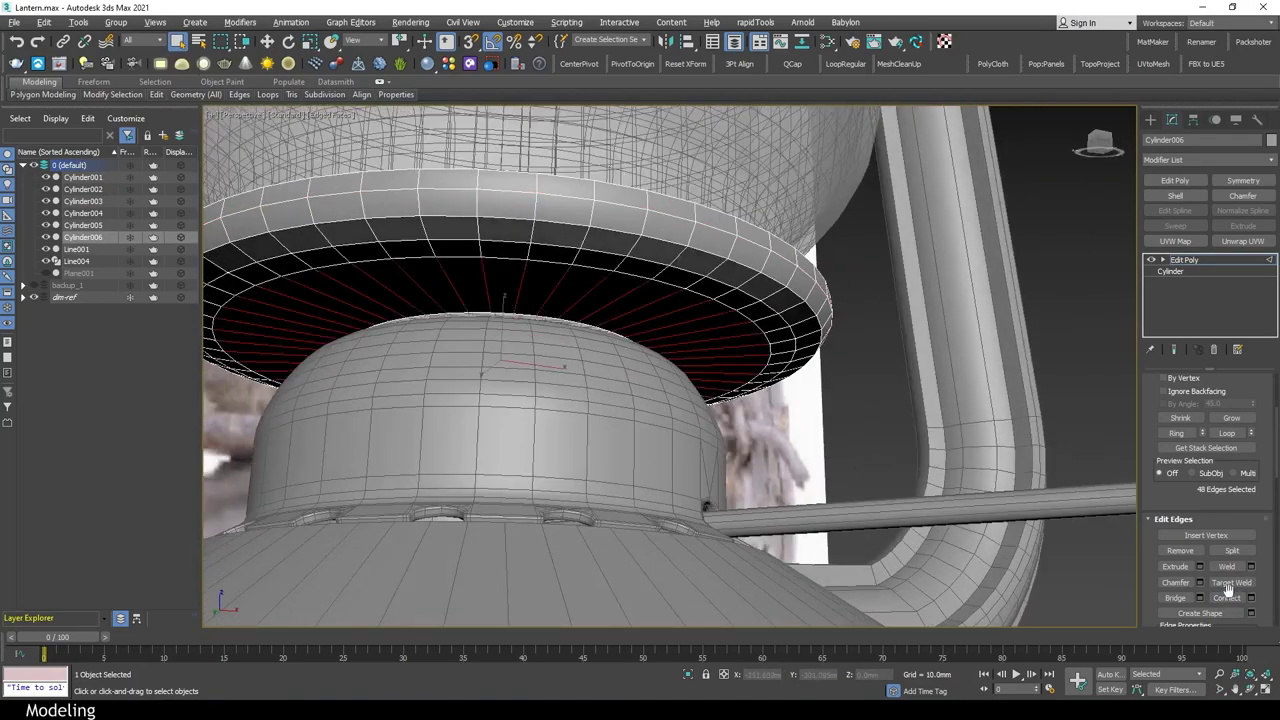
pyautogui.hotkey('alt', 'q')
pyautogui.keyDown('alt'); pyautogui.moveTo(870, 280); pyautogui.dragTo(859, 362, button='middle'); pyautogui.keyUp('alt')
pyautogui.press('3')
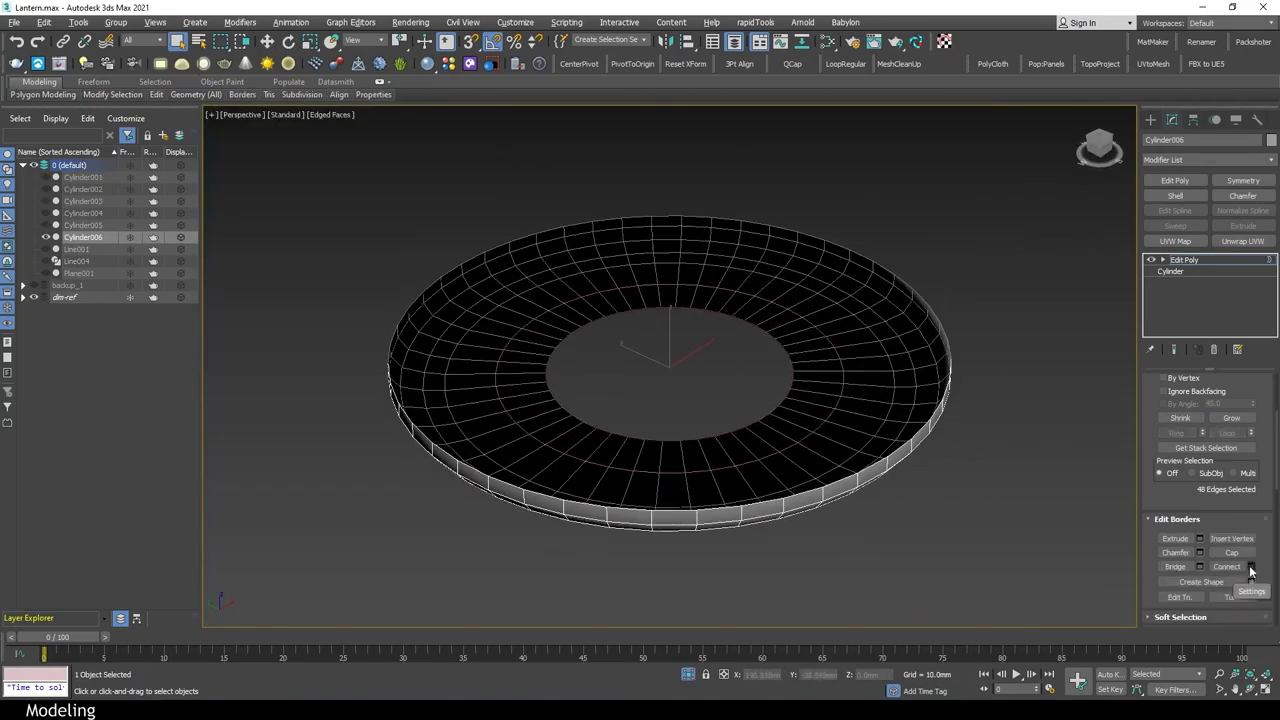
pyautogui.press('r')
pyautogui.moveTo(672, 380); pyautogui.dragTo(682, 373)
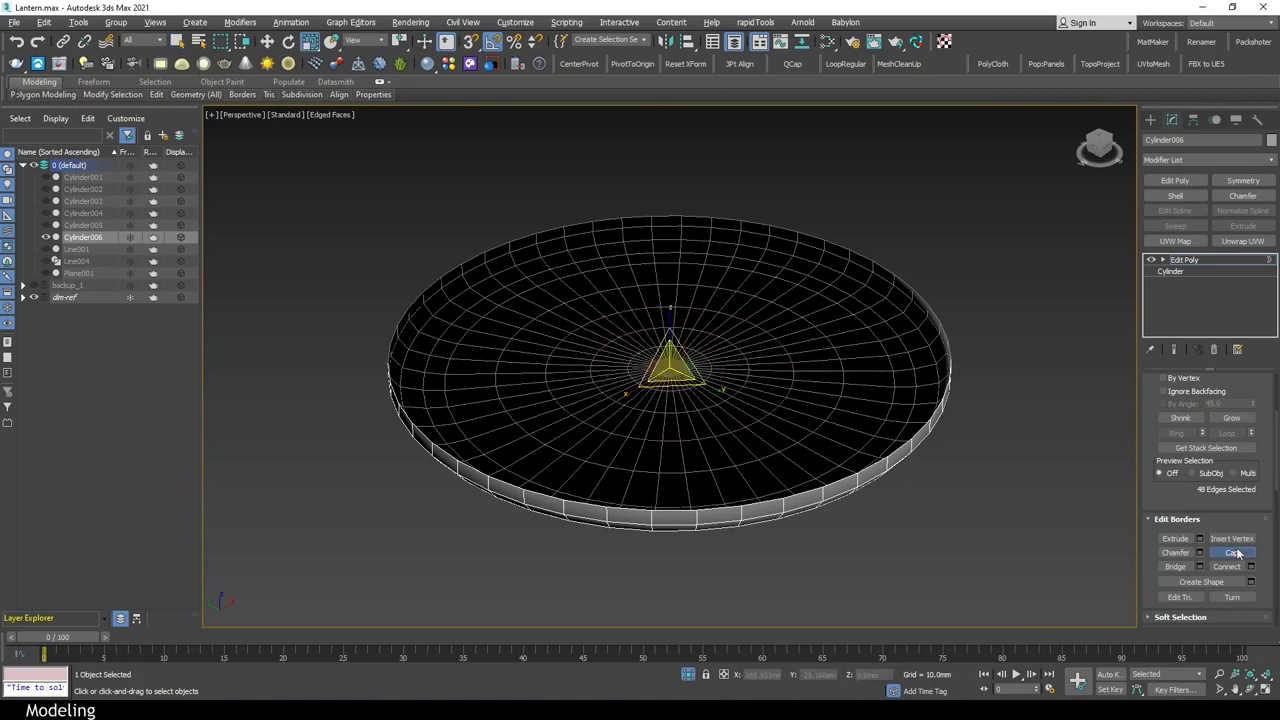
# Check the dish from below and above, then unhide the glass globe above it
pyautogui.scroll(-3, 1238, 570)
pyautogui.moveTo(873, 464)
pyautogui.keyDown('alt'); pyautogui.mouseDown(button='middle')
pyautogui.moveTo(805, 251)
pyautogui.moveTo(828, 415)
pyautogui.moveTo(790, 300)
pyautogui.moveTo(774, 417)
pyautogui.mouseUp(button='middle'); pyautogui.keyUp('alt')
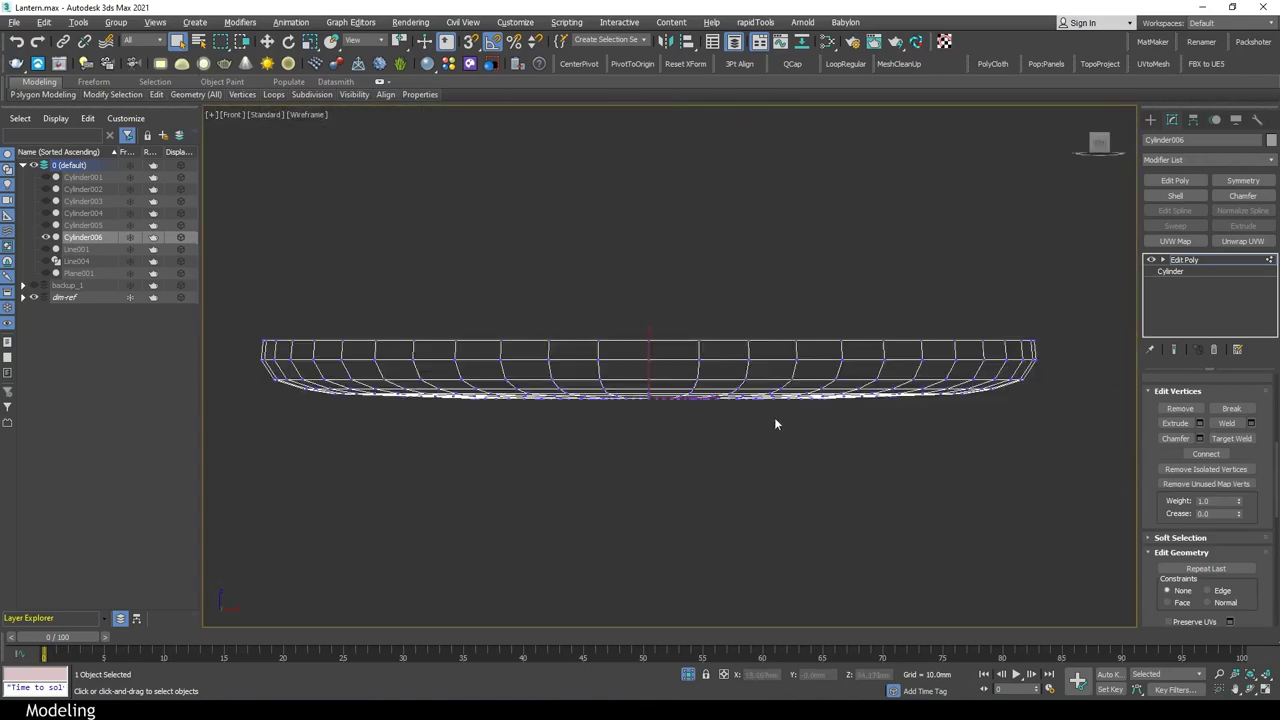
pyautogui.press('3')
pyautogui.keyDown('alt'); pyautogui.moveTo(928, 486); pyautogui.dragTo(873, 331, button='middle'); pyautogui.keyUp('alt')
pyautogui.click(45, 225)
pyautogui.moveTo(980, 420)
pyautogui.keyDown('alt'); pyautogui.mouseDown(button='middle')
pyautogui.moveTo(990, 300)
pyautogui.moveTo(1015, 425)
pyautogui.moveTo(1052, 367)
pyautogui.mouseUp(button='middle'); pyautogui.keyUp('alt')
pyautogui.scroll(3, 1015, 425)
# Add a Shell modifier giving the dish a 1.5mm inner wall thickness
pyautogui.click(1175, 195)
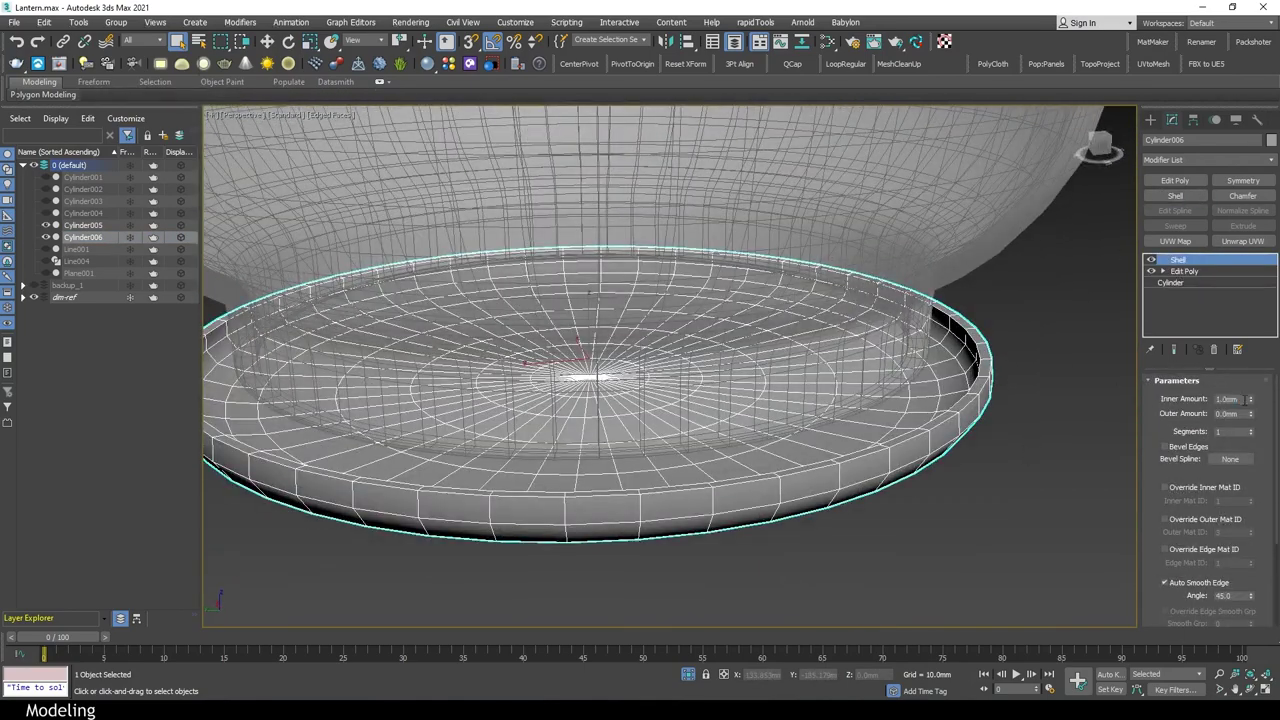
pyautogui.scroll(-3, 670, 440)
pyautogui.keyDown('alt'); pyautogui.moveTo(670, 440); pyautogui.dragTo(700, 380, button='middle'); pyautogui.keyUp('alt')
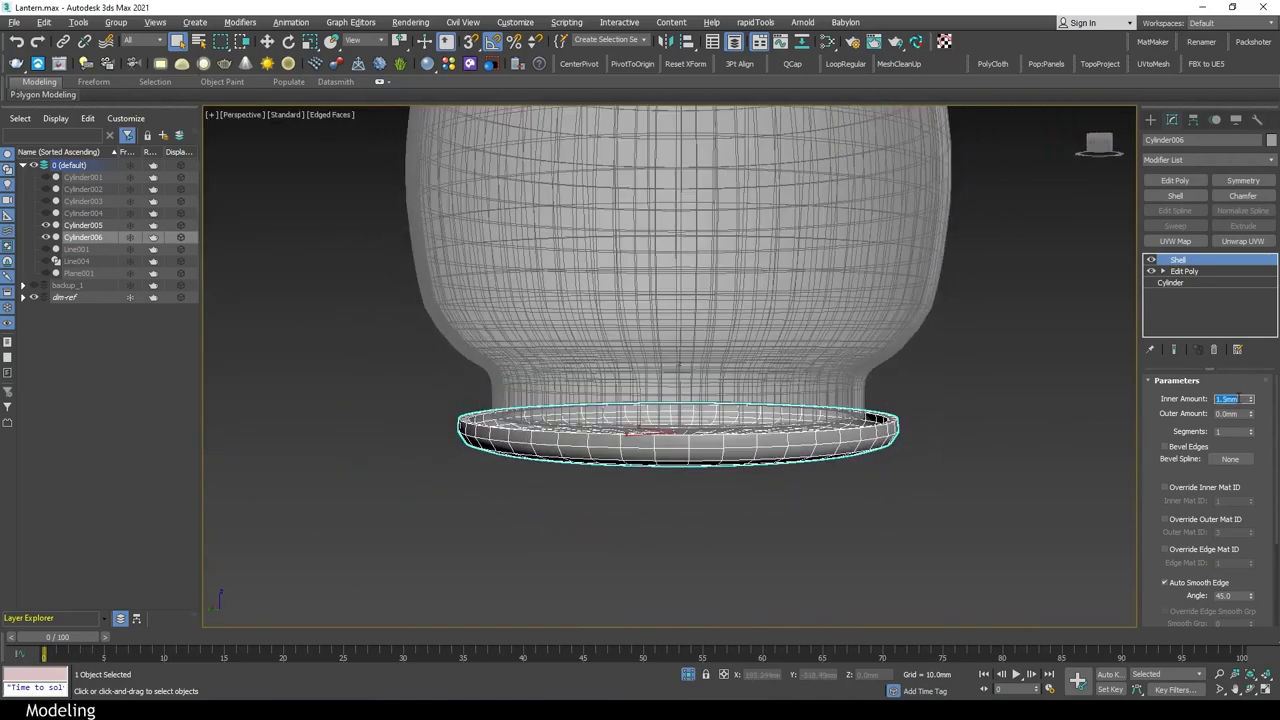
pyautogui.click(688, 674)
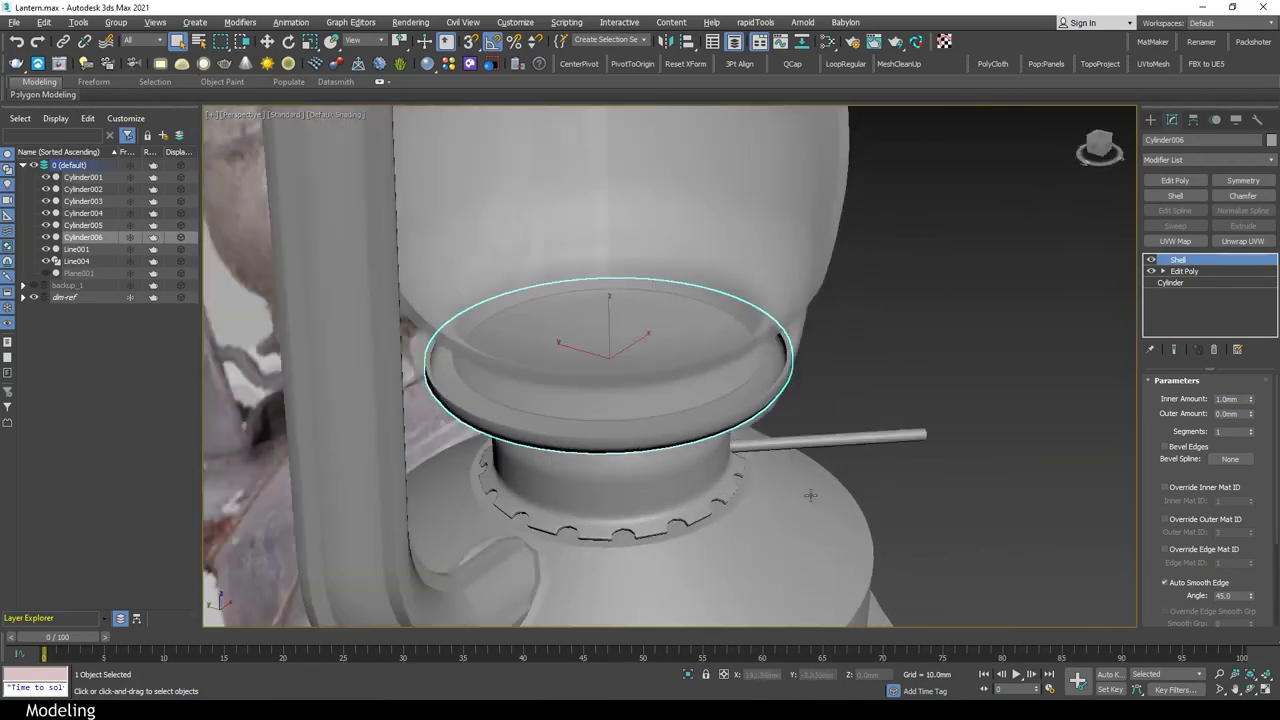
pyautogui.hotkey('alt', 'q')
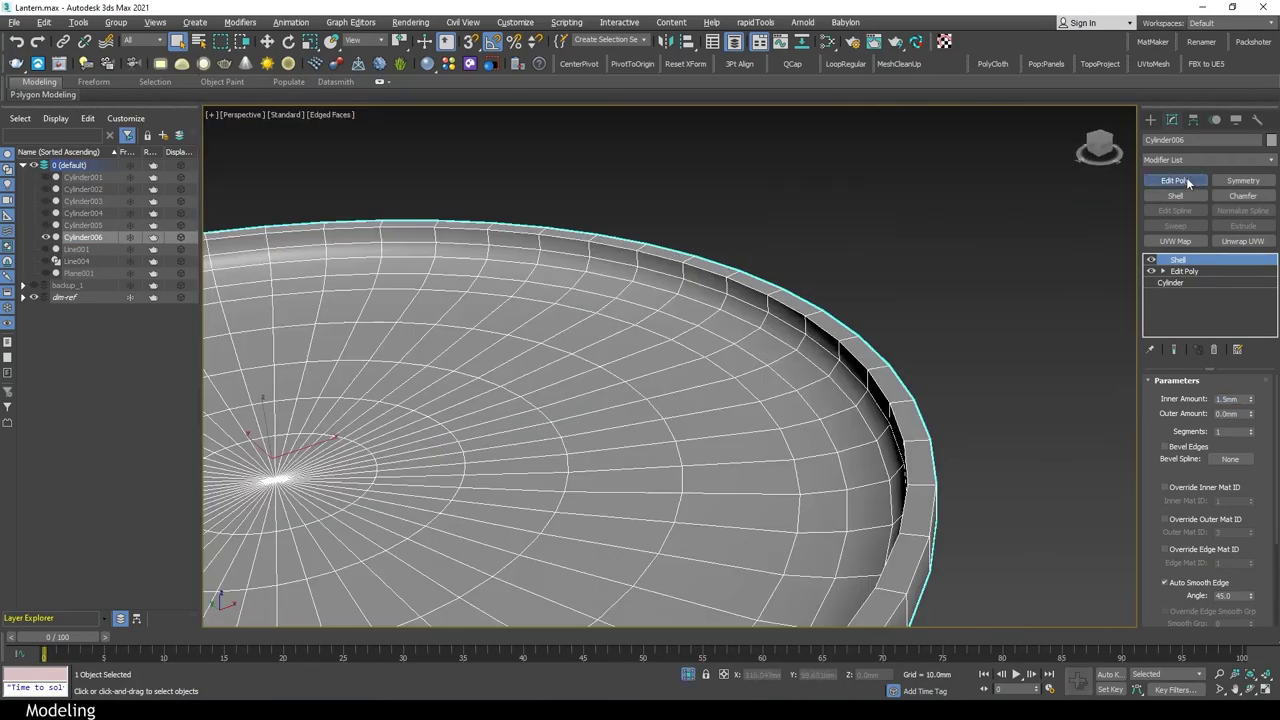
# Add an Edit Poly modifier and select the dish's two rim edge loops
pyautogui.click(1175, 180)
pyautogui.press('2')
pyautogui.hotkey('alt', 'w')
pyautogui.hotkey('alt', 'w')
pyautogui.doubleClick(574, 357)
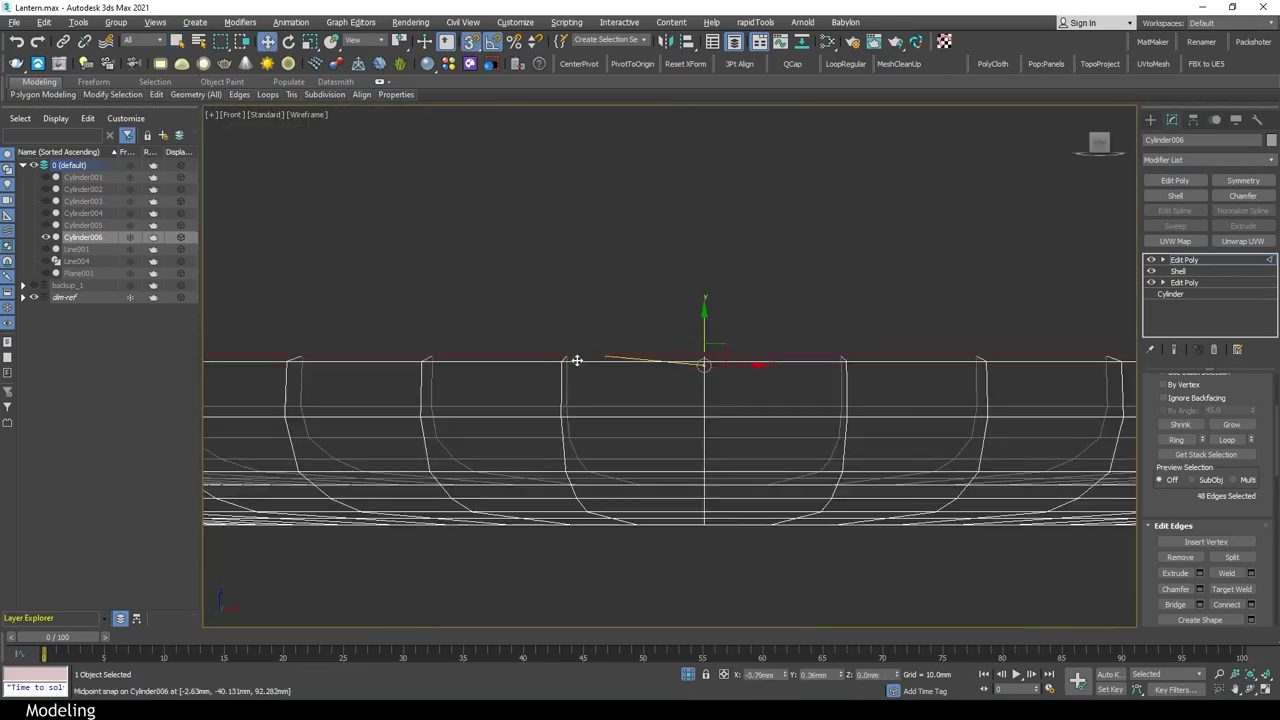
pyautogui.hotkey('alt', 'w')
pyautogui.hotkey('alt', 'w')
pyautogui.moveTo(1178, 505); pyautogui.dragTo(1178, 462)
pyautogui.keyDown('ctrl'); pyautogui.doubleClick(850, 335); pyautogui.keyUp('ctrl')
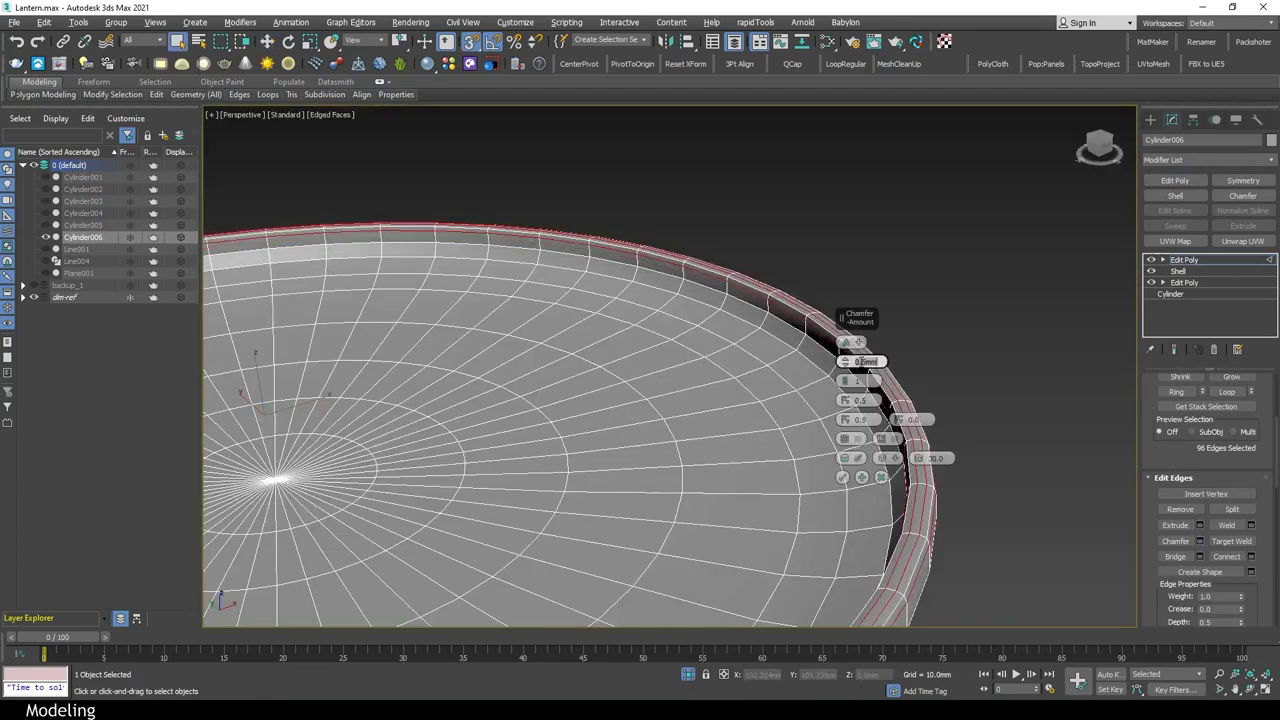
# Chamfer the rim edges with Smooth shading, then review the dish alongside the lantern
pyautogui.click(396, 94)
pyautogui.click(385, 127)
pyautogui.press('2')
pyautogui.press('z')
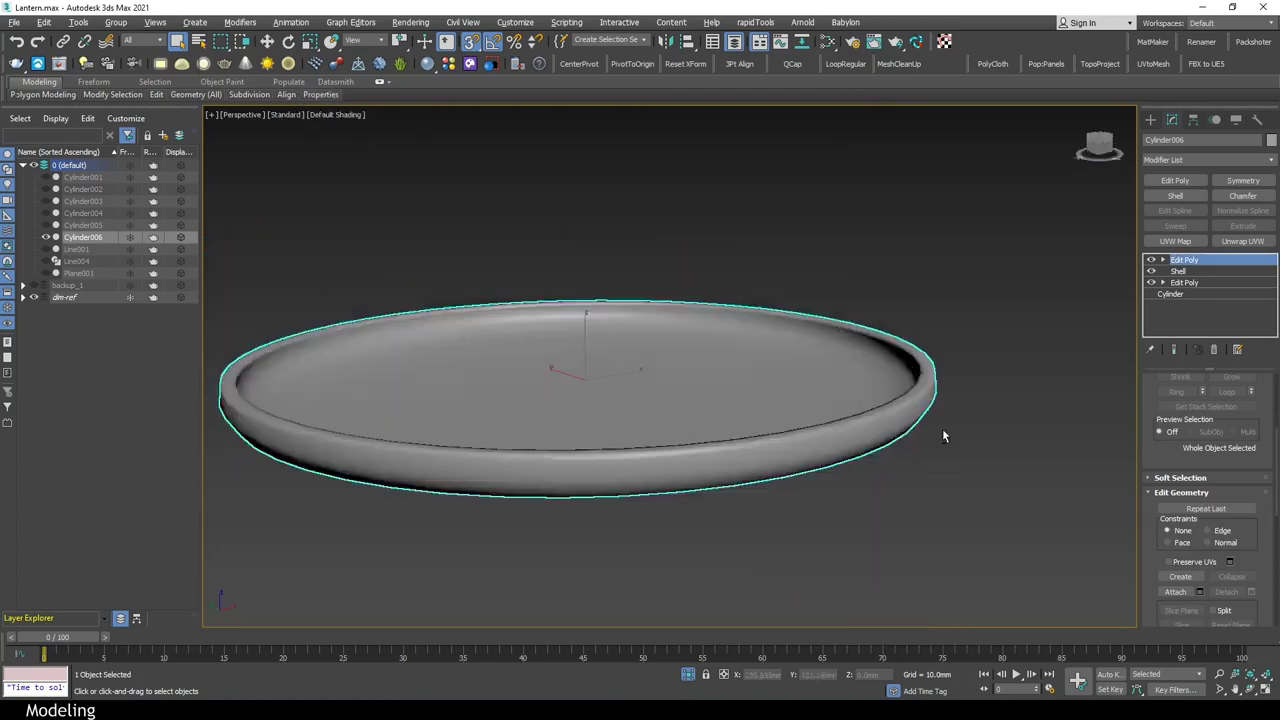
pyautogui.scroll(4, 895, 410)
pyautogui.press('2')
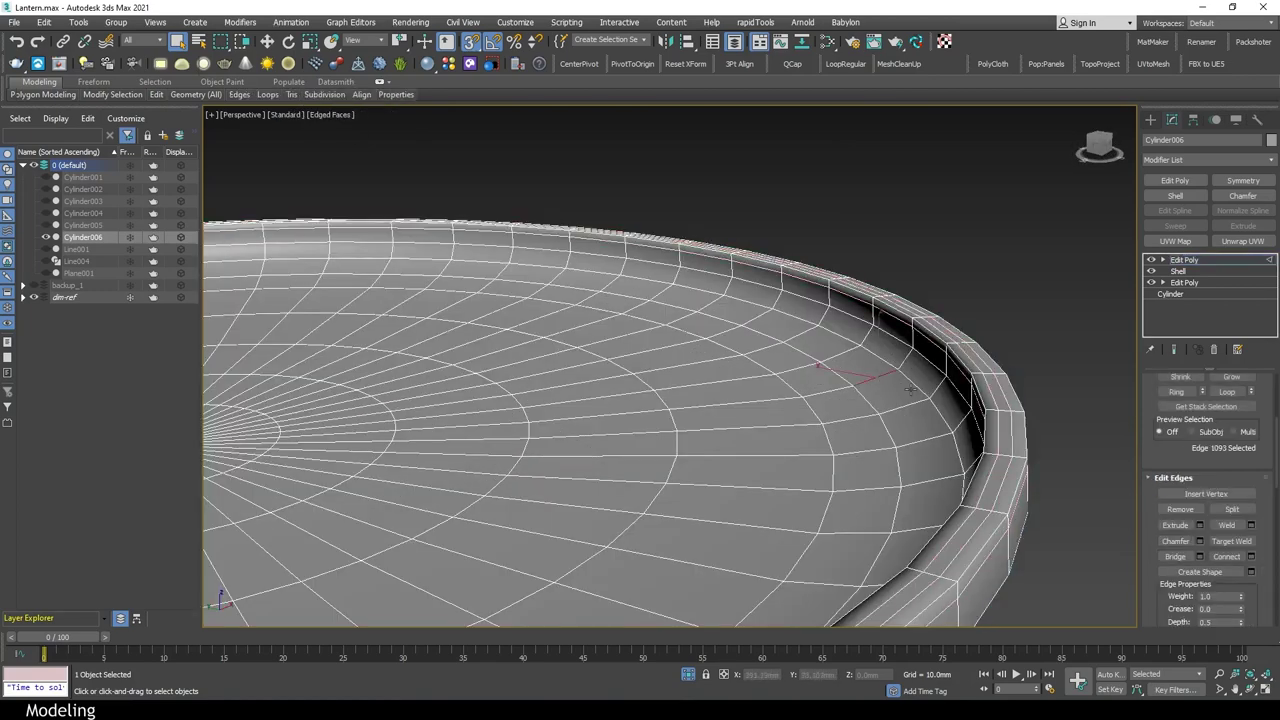
pyautogui.scroll(-3, 1087, 517)
pyautogui.press('F4')
pyautogui.press('z')
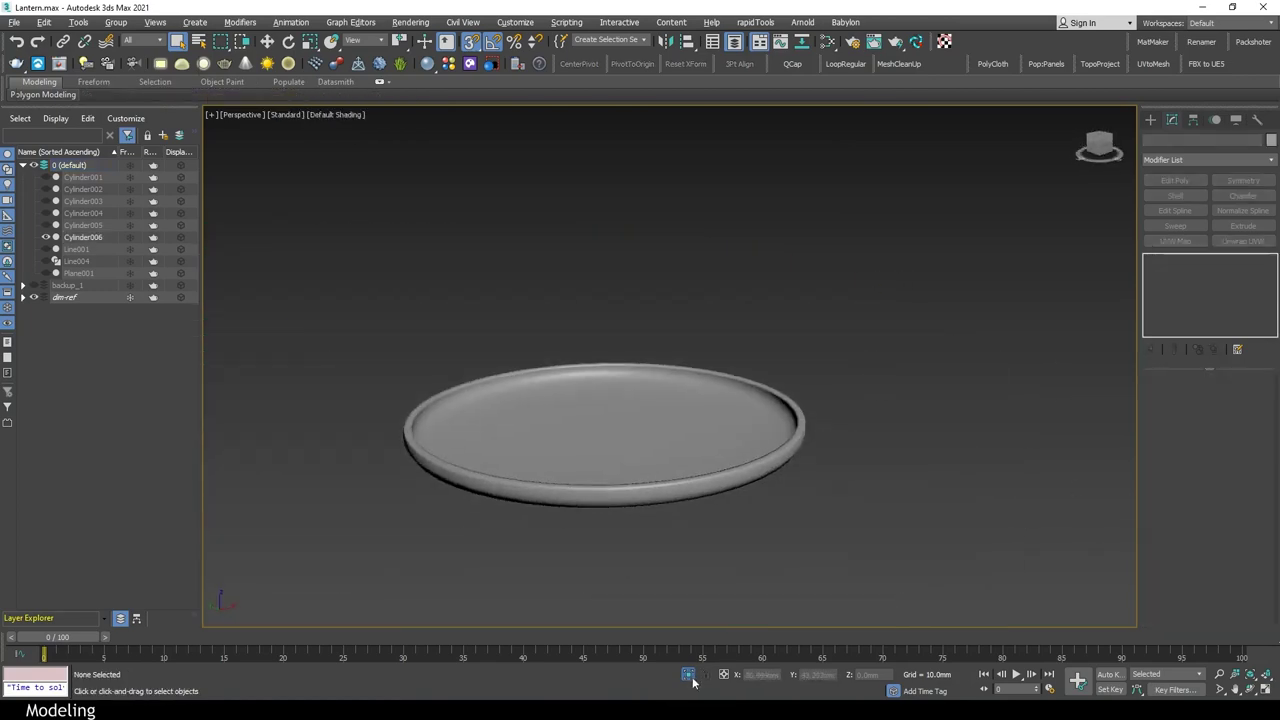
pyautogui.hotkey('alt', 'q')
# Isolate the glass globe and move its bottom ring of vertices in the front view
pyautogui.click(670, 280)
pyautogui.hotkey('alt', 'q')
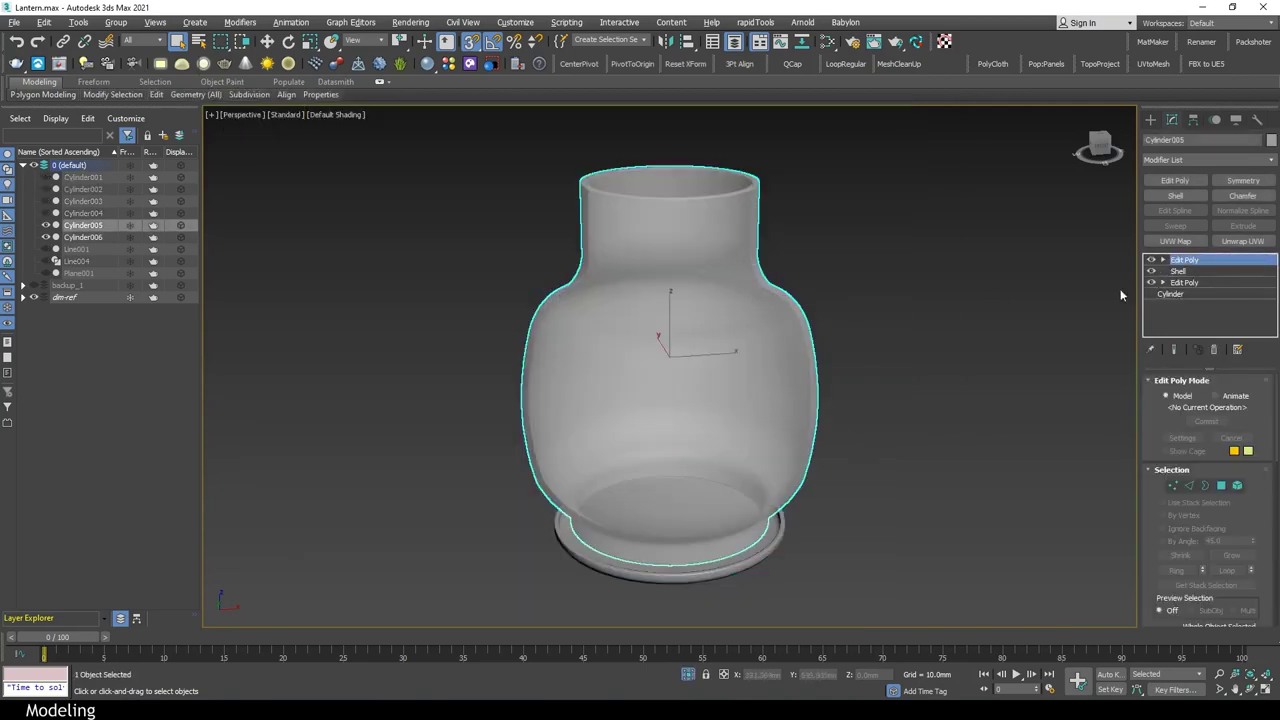
pyautogui.press('f')
pyautogui.press('F3')
pyautogui.scroll(-3, 842, 363)
pyautogui.moveTo(1060, 455); pyautogui.dragTo(510, 410)
pyautogui.press('w')
pyautogui.scroll(3, 786, 380)
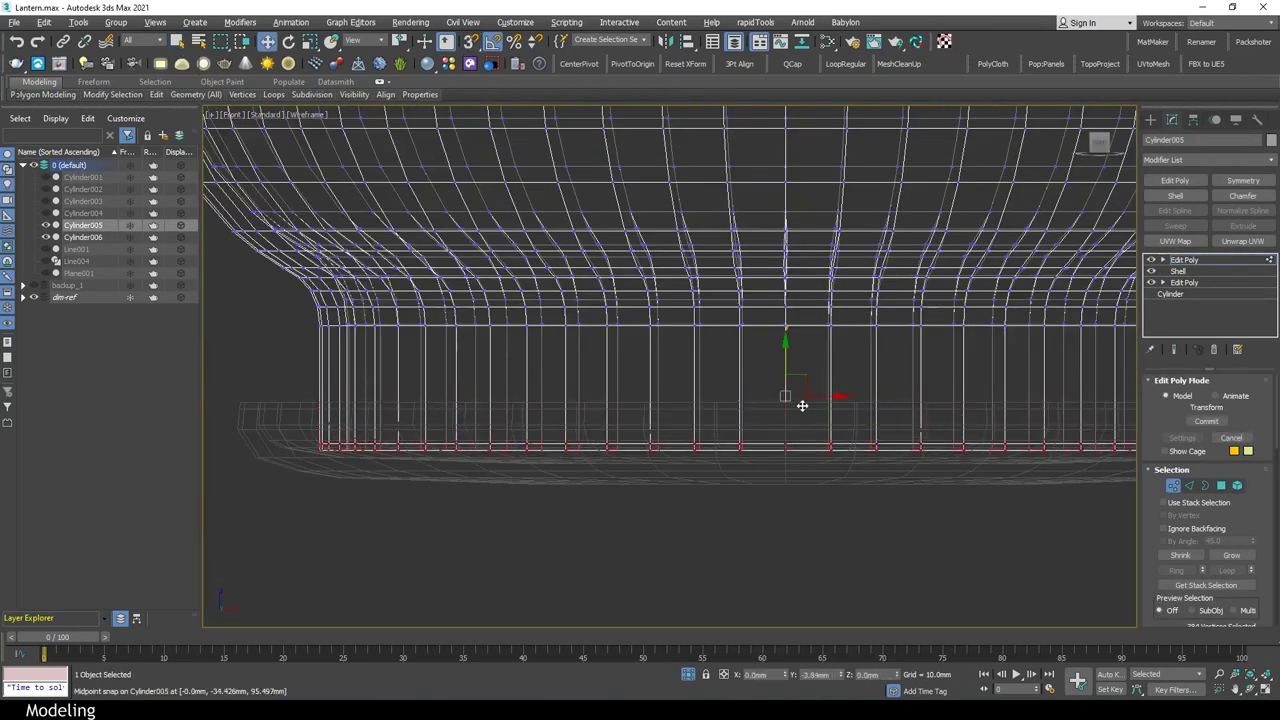
pyautogui.scroll(-3, 782, 406)
pyautogui.press('p')
pyautogui.press('F3')
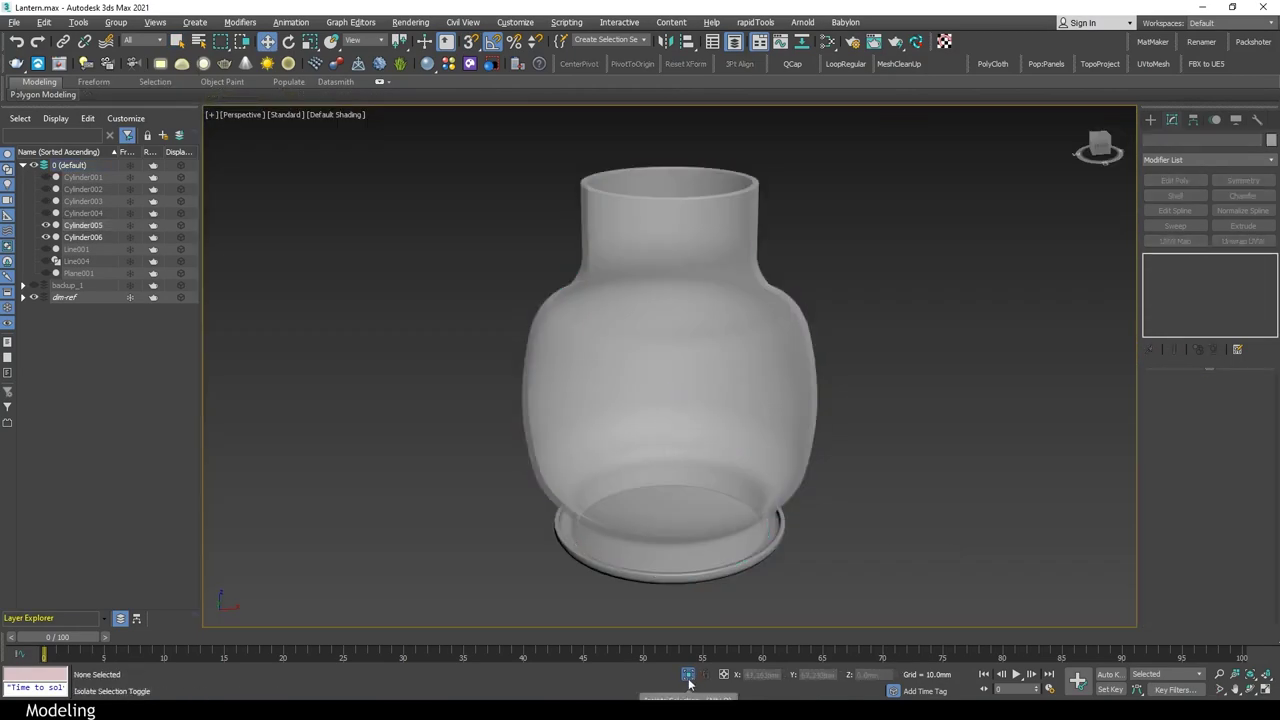
pyautogui.hotkey('alt', 'q')
# Set the wick rod line's rendering thickness to 4.0mm and deselect it
pyautogui.scroll(-2, 810, 459)
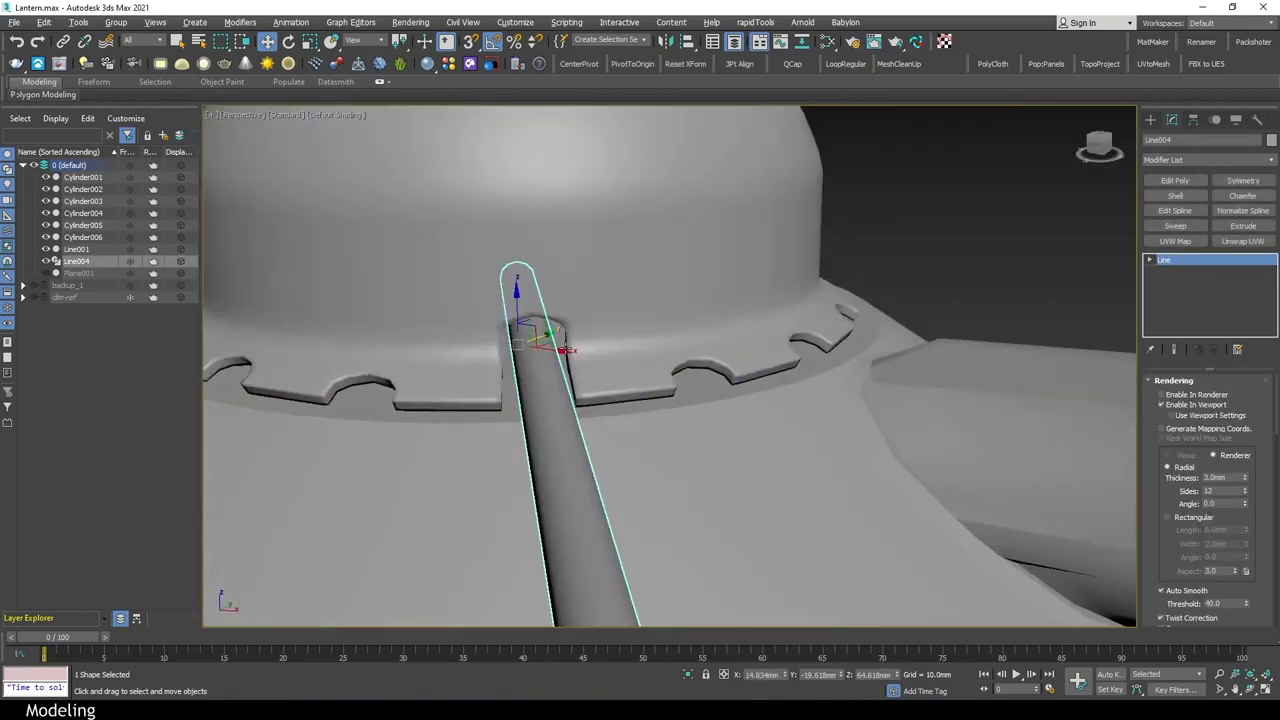
pyautogui.keyDown('alt'); pyautogui.moveTo(760, 430); pyautogui.dragTo(640, 400, button='middle'); pyautogui.keyUp('alt')
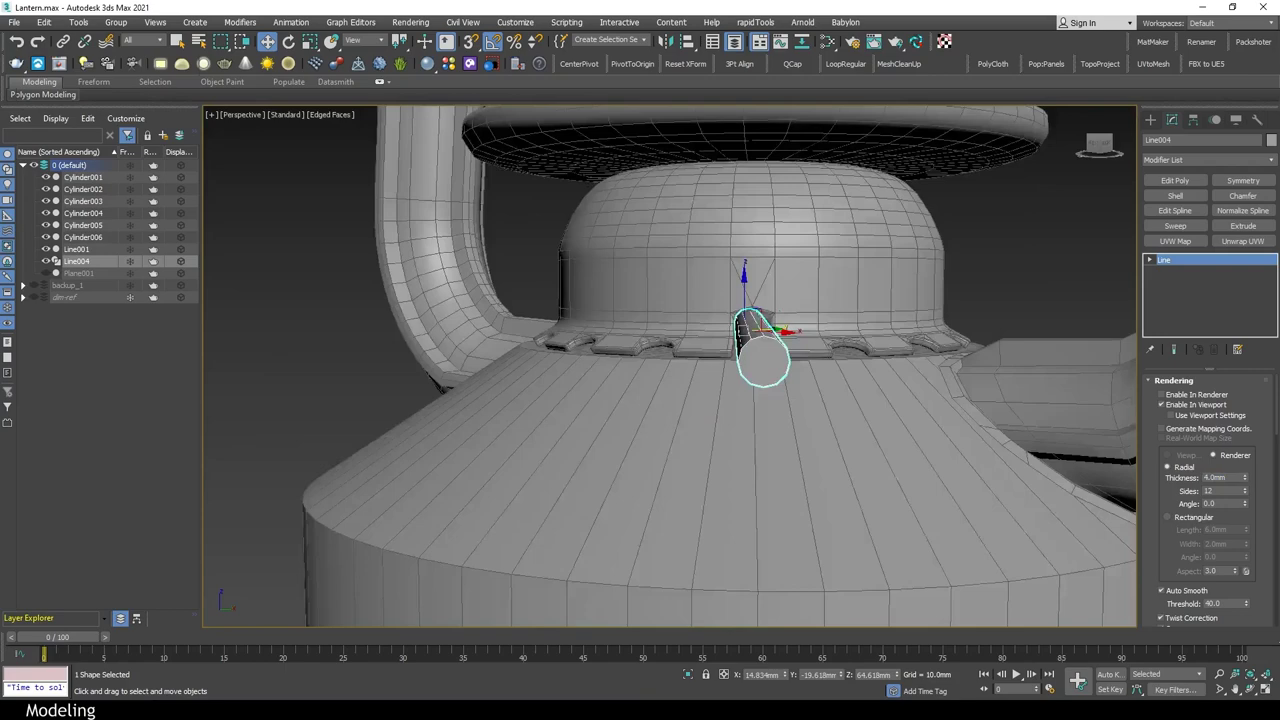
pyautogui.doubleClick(1226, 476)
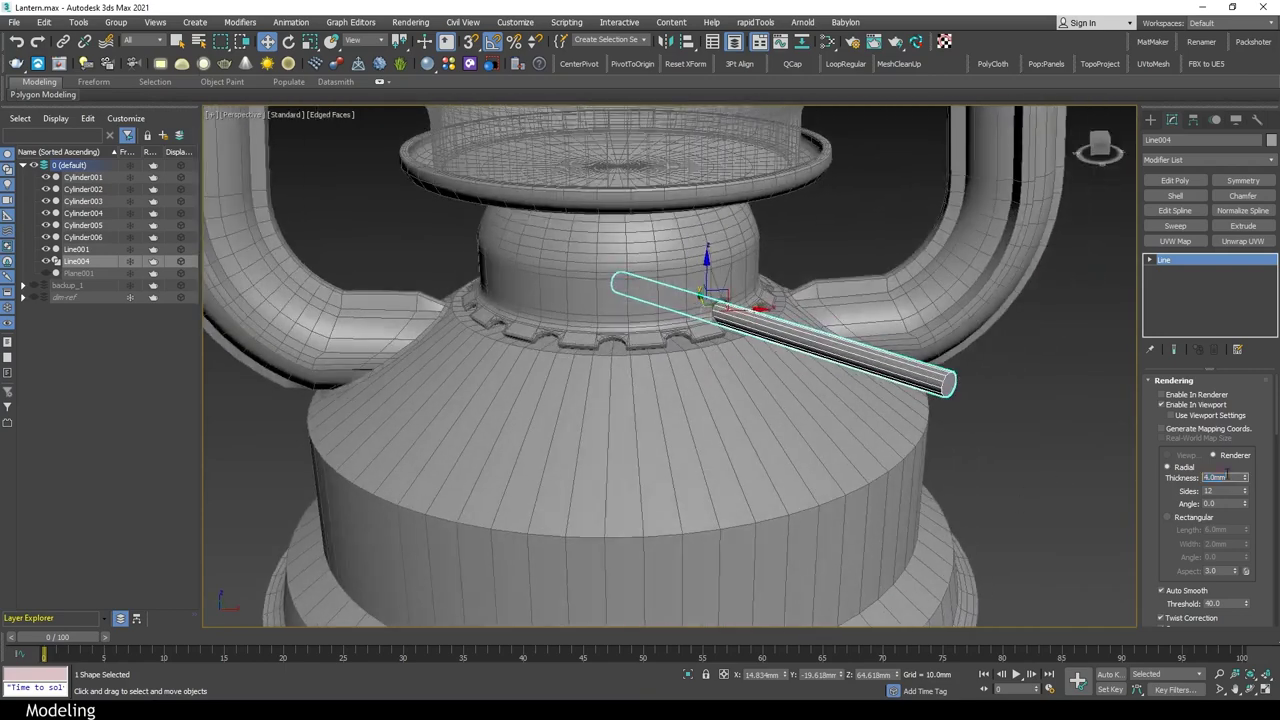
pyautogui.click(1094, 414)
pyautogui.press('F4')
pyautogui.scroll(-3, 805, 460)
pyautogui.scroll(-5, 805, 460)
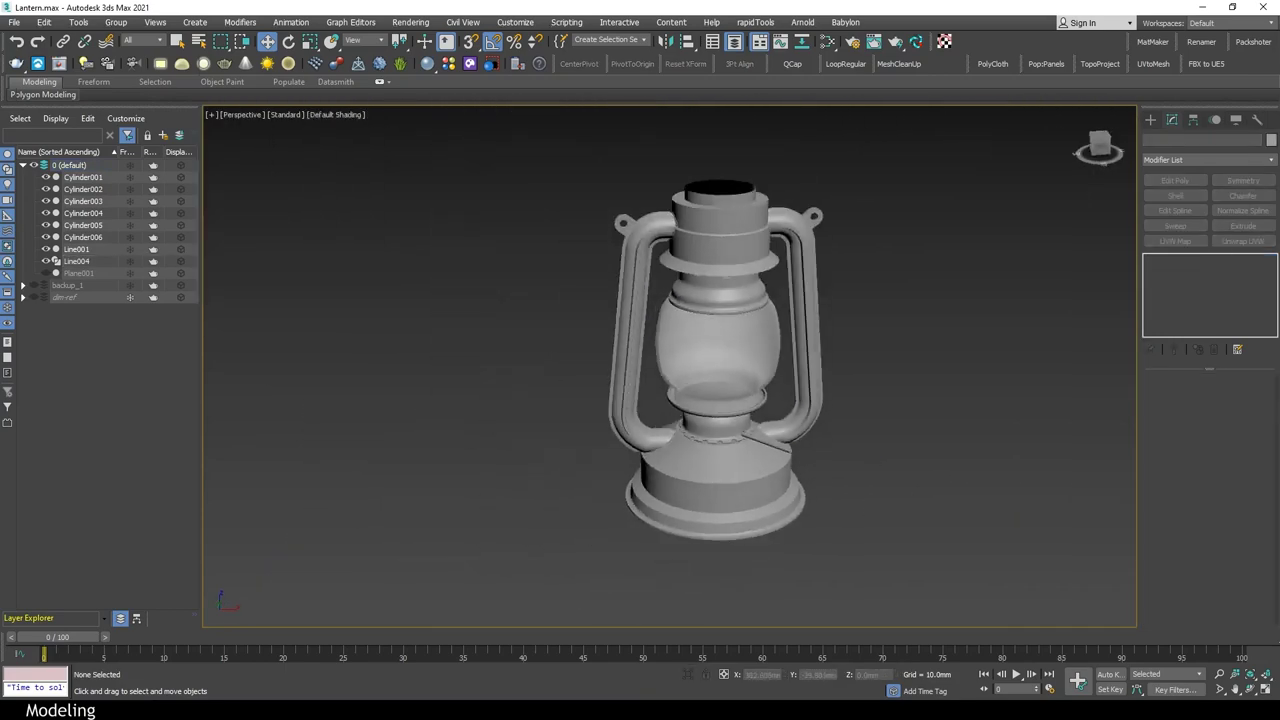
# Draw a helix in the front view with a 15mm outer and 2mm inner radius
pyautogui.press('q')
pyautogui.press('f')
pyautogui.moveTo(958, 322); pyautogui.dragTo(992, 322)
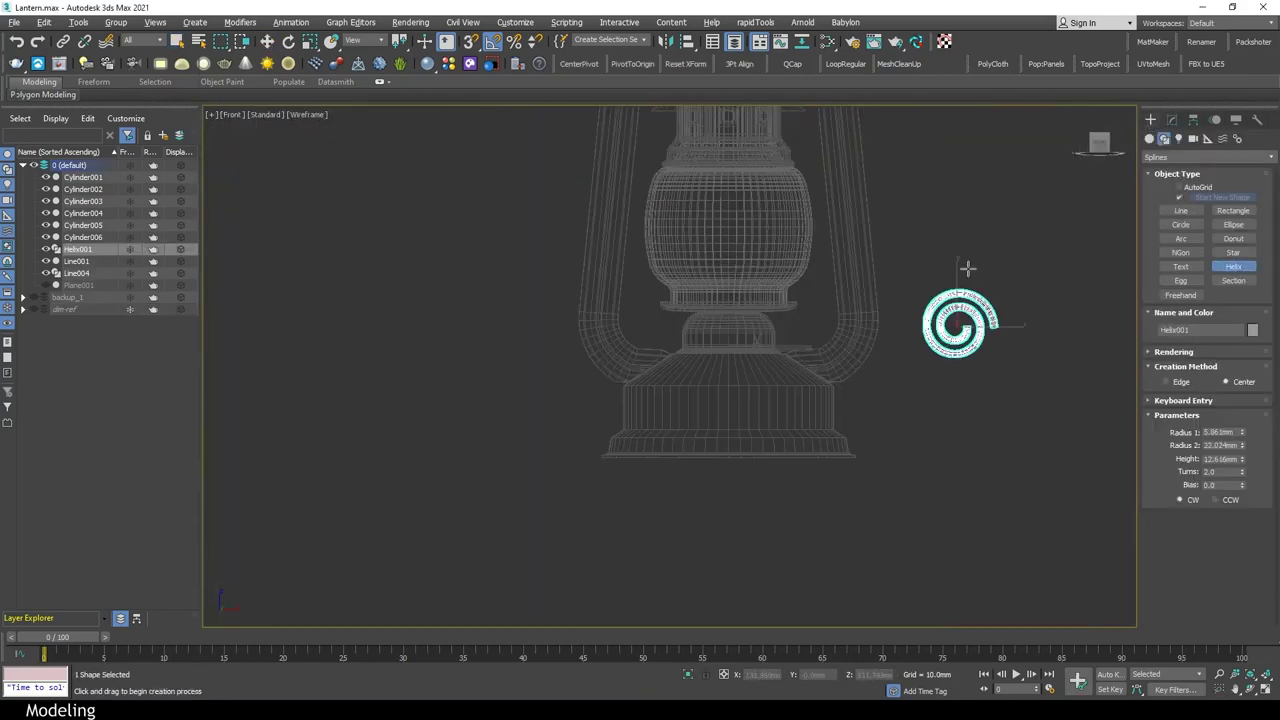
pyautogui.doubleClick(1220, 425)
pyautogui.write('15')
pyautogui.press('Return')
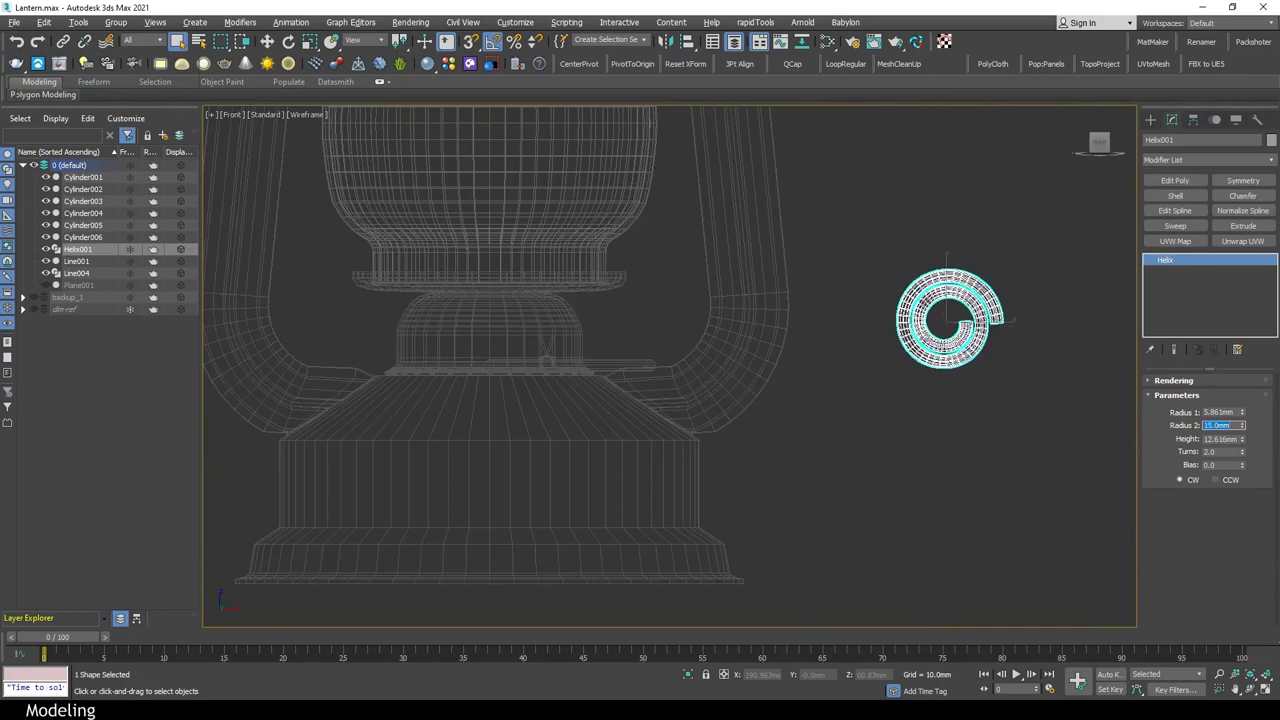
pyautogui.doubleClick(1218, 412)
pyautogui.write('2')
pyautogui.press('Return')
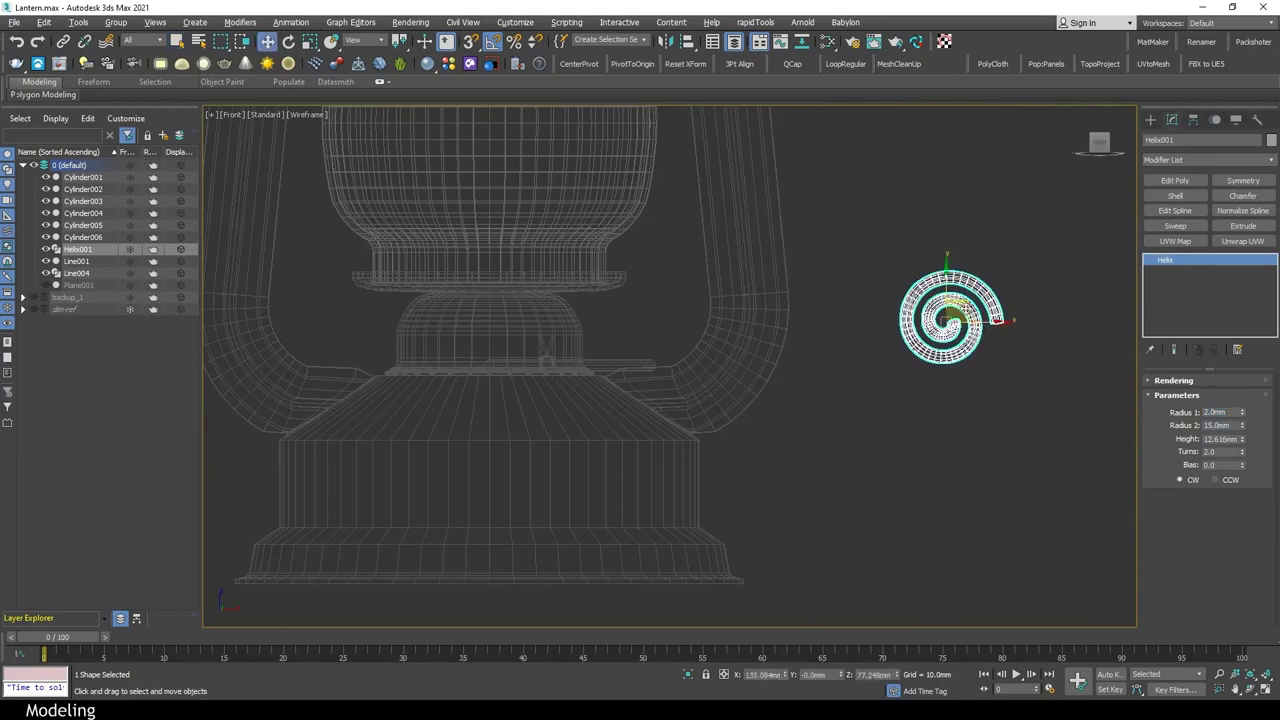
# Flatten the helix to zero height, rotate it upright and move it to the wick rod's end
pyautogui.press('z')
pyautogui.press('t')
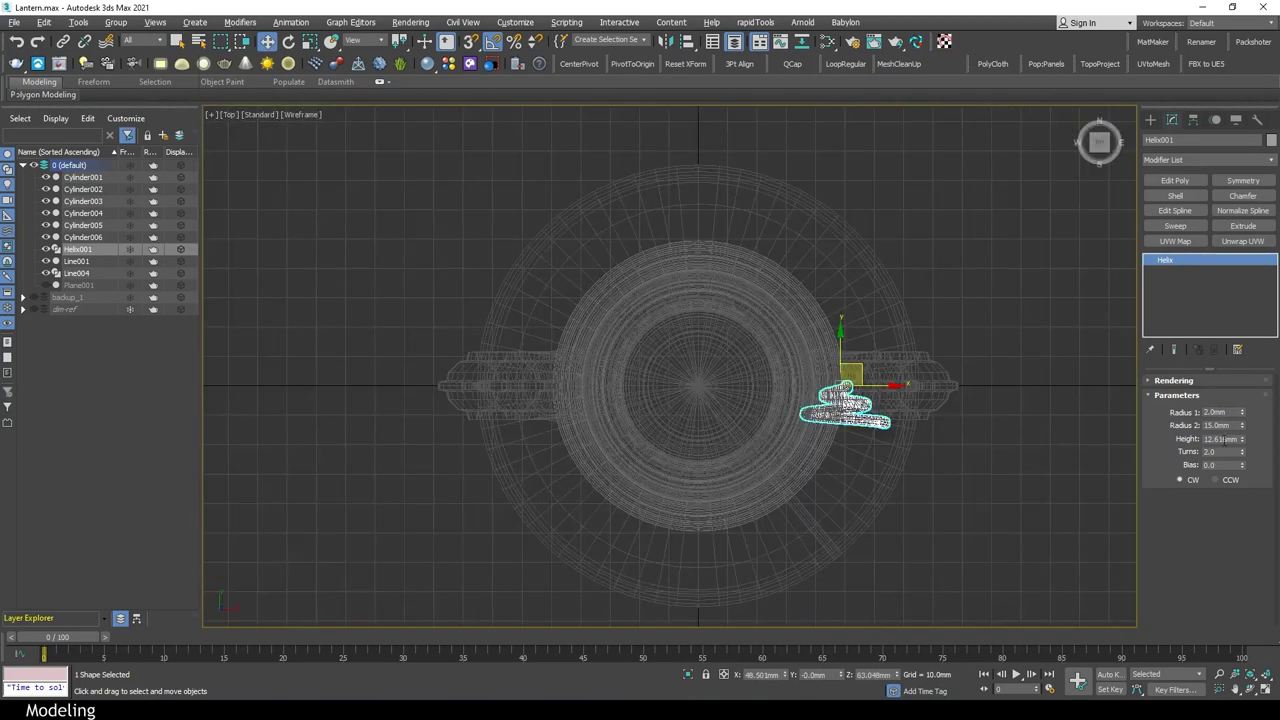
pyautogui.rightClick(1242, 439)
pyautogui.scroll(5, 841, 551)
pyautogui.press('e')
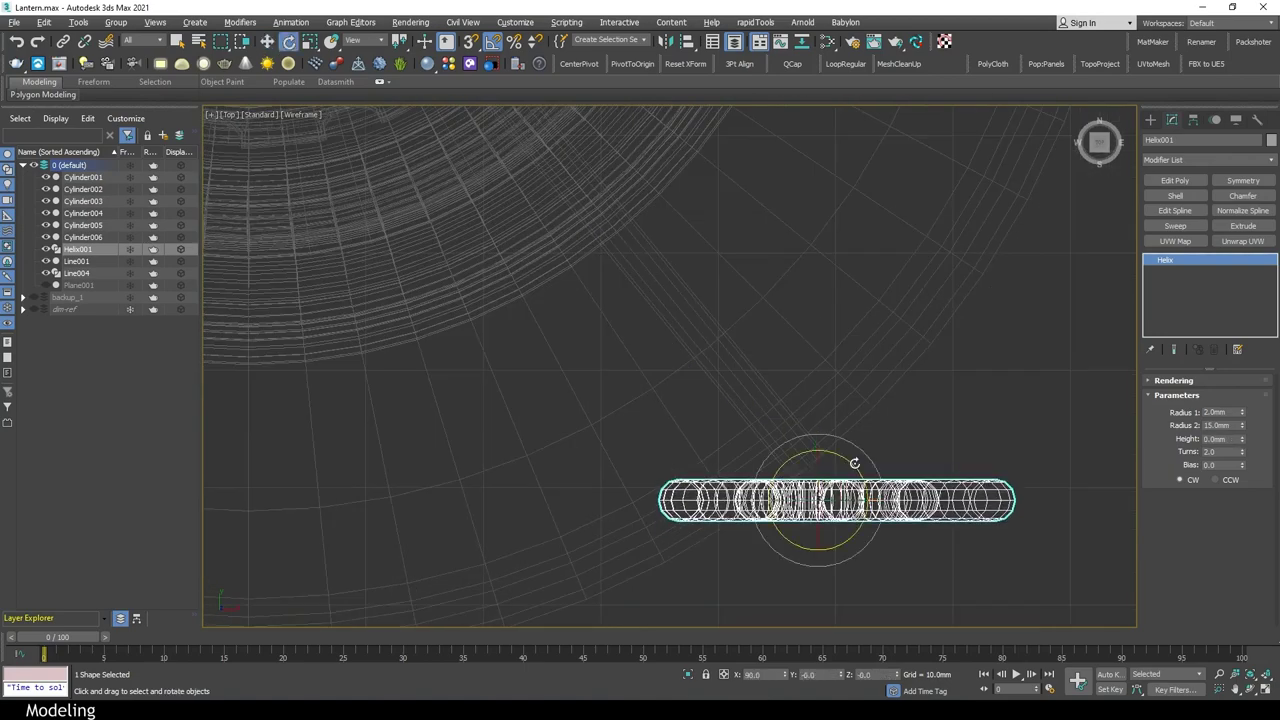
pyautogui.moveTo(854, 457); pyautogui.dragTo(845, 448)
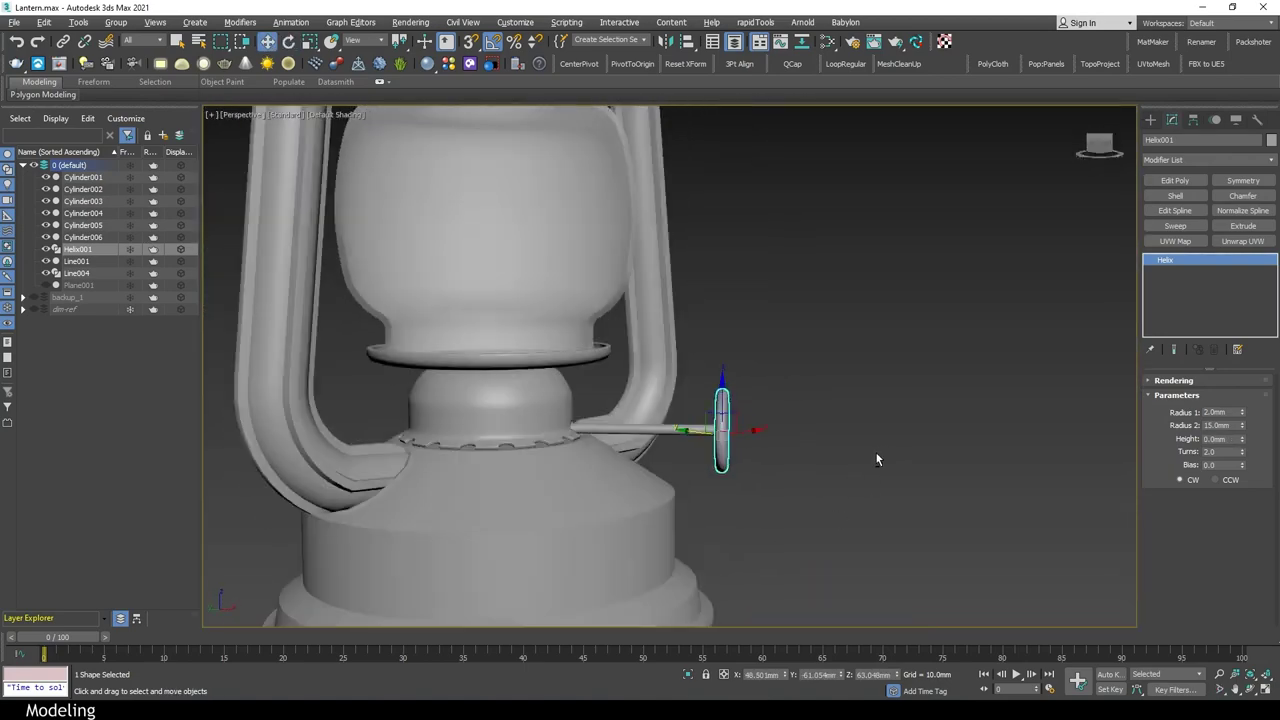
pyautogui.hotkey('alt', 'w')
pyautogui.moveTo(549, 348); pyautogui.dragTo(491, 277)
# Turn off the helix's Enable In Viewport tube display and select the wick rod line Line004
pyautogui.rightClick(846, 502)
pyautogui.hotkey('alt', 'w')
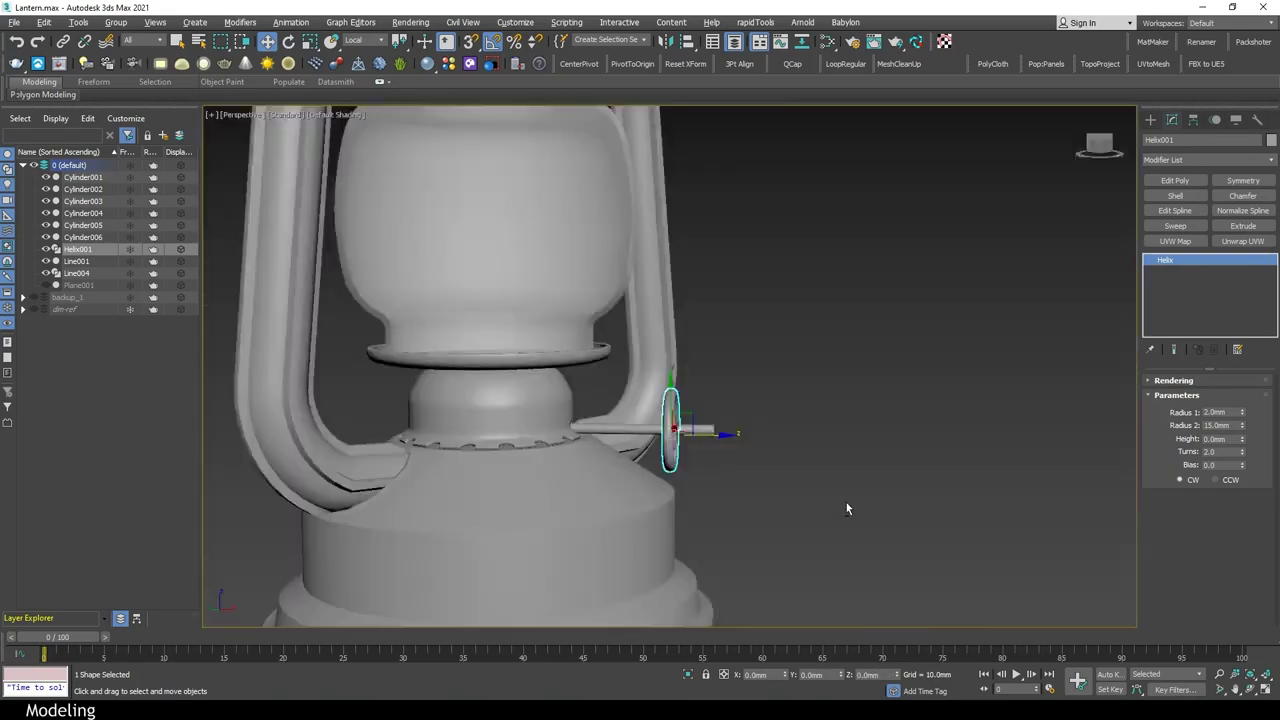
pyautogui.keyDown('alt'); pyautogui.moveTo(846, 502); pyautogui.dragTo(840, 549, button='middle'); pyautogui.keyUp('alt')
pyautogui.keyDown('alt'); pyautogui.moveTo(726, 440); pyautogui.dragTo(672, 488, button='middle'); pyautogui.keyUp('alt')
pyautogui.hotkey('alt', 'w')
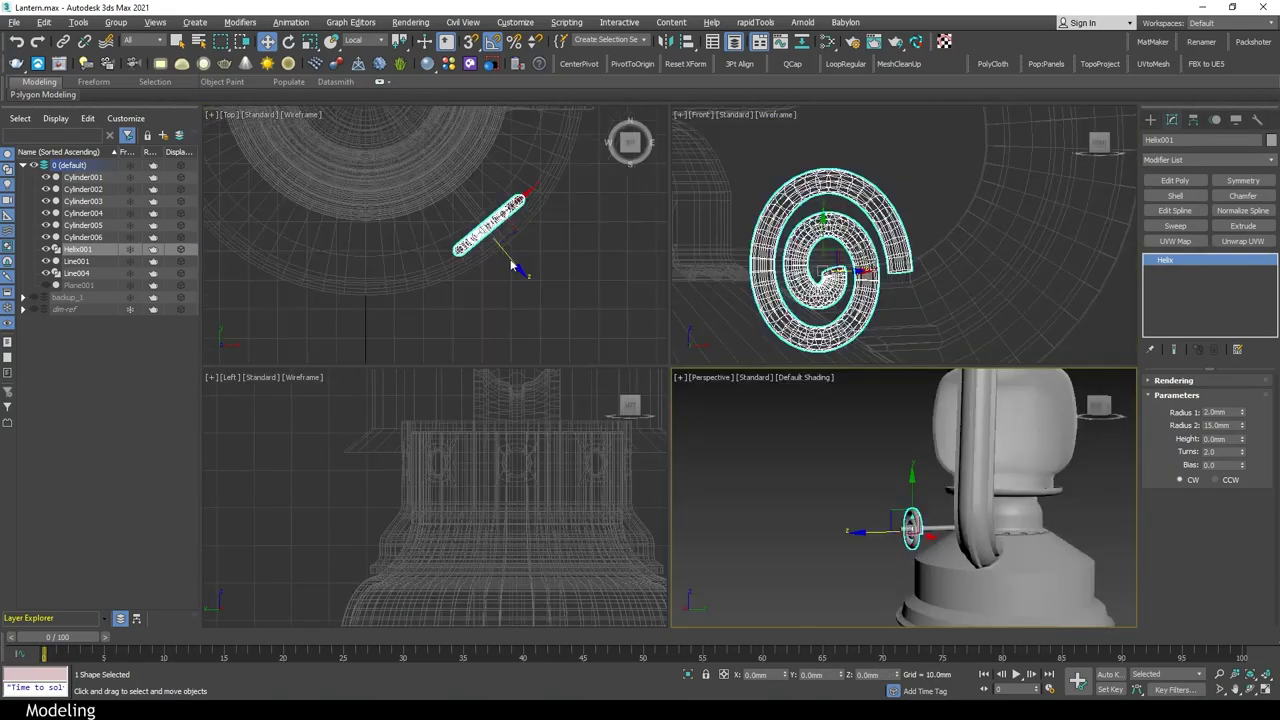
pyautogui.hotkey('alt', 'w')
pyautogui.keyDown('alt'); pyautogui.moveTo(833, 481); pyautogui.dragTo(700, 430, button='middle'); pyautogui.keyUp('alt')
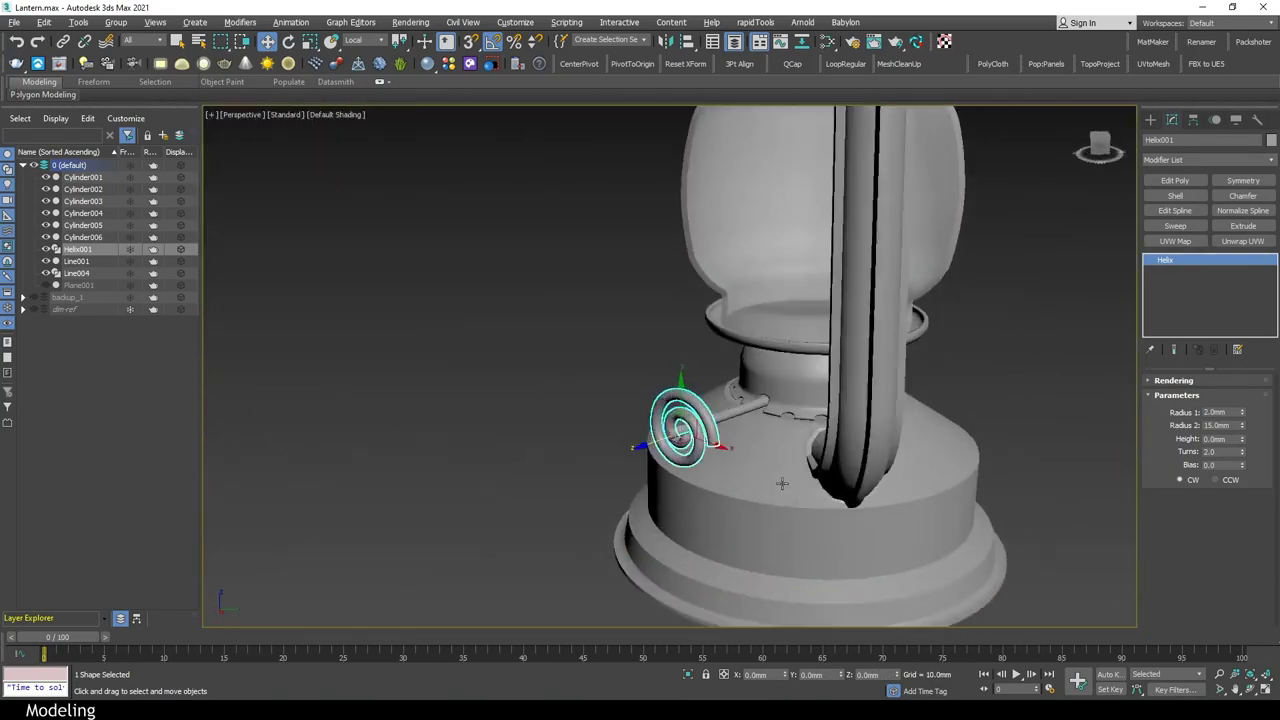
pyautogui.scroll(3, 700, 430)
pyautogui.press('q')
pyautogui.press('F4')
pyautogui.click(1173, 380)
pyautogui.click(1182, 406)
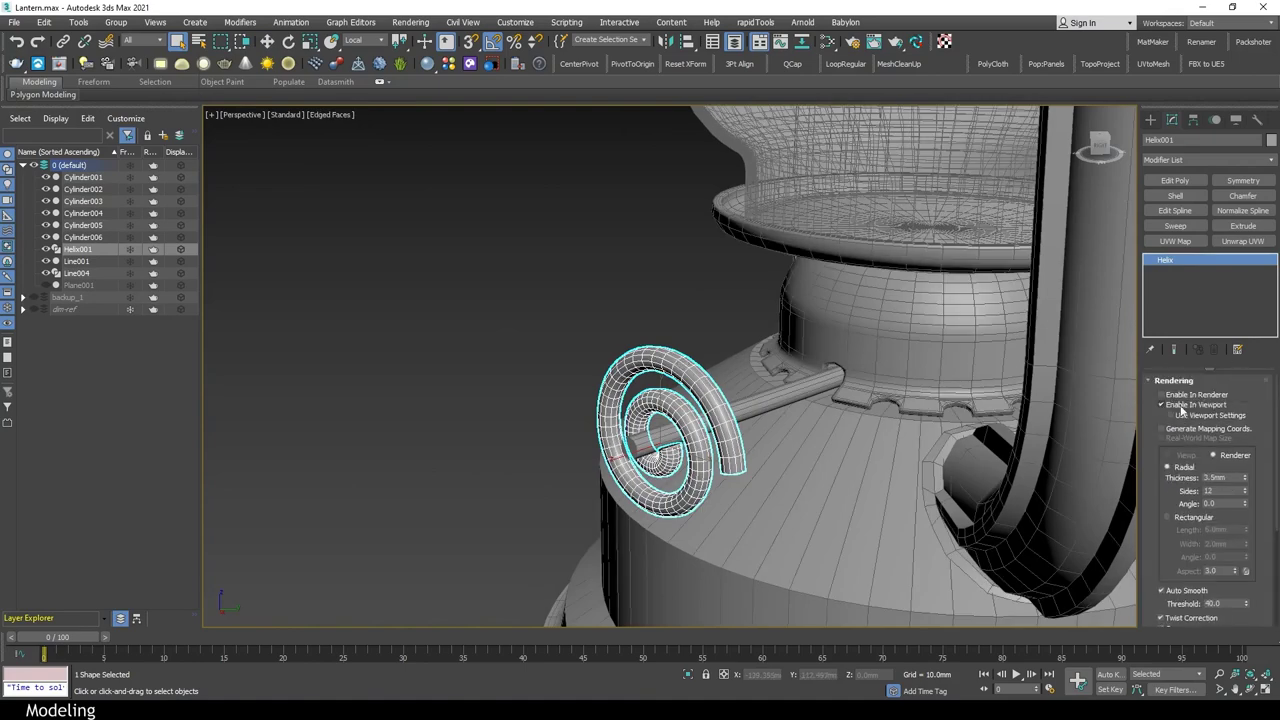
pyautogui.click(715, 393)
# Attach Helix001 to the wick rod line Line004
pyautogui.hotkey('alt', 'w')
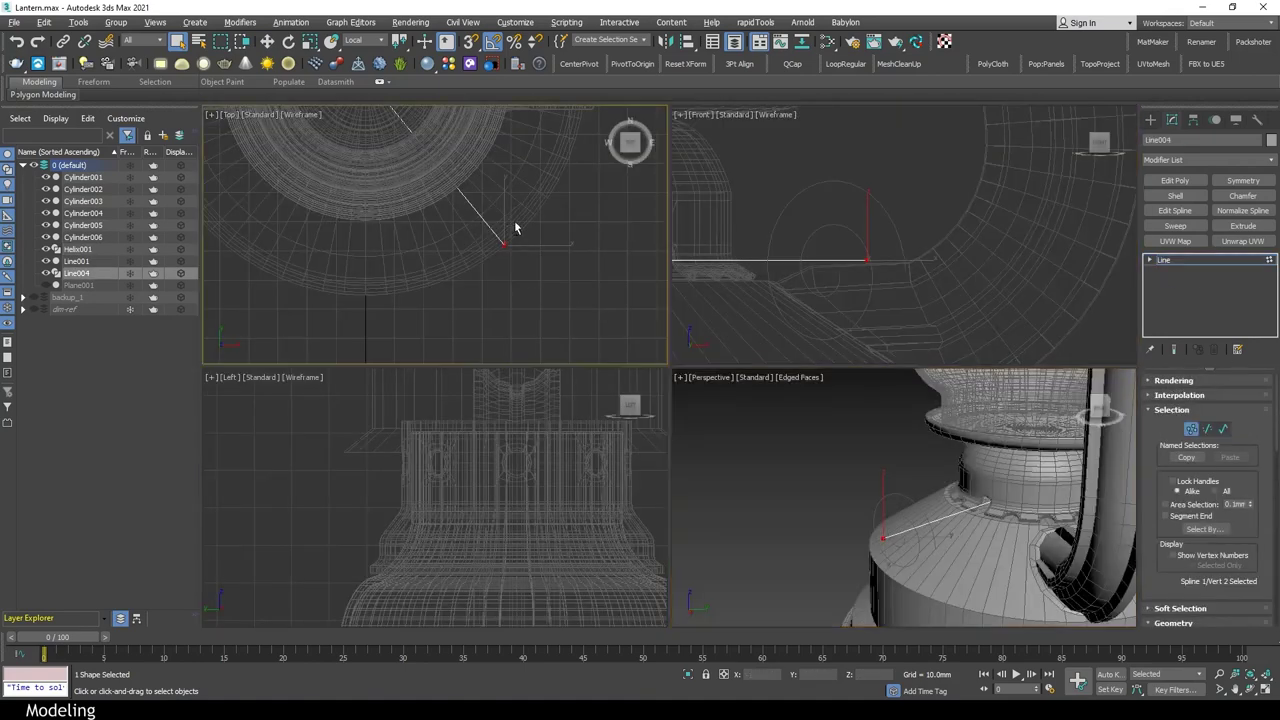
pyautogui.hotkey('alt', 'w')
pyautogui.scroll(-5, 1229, 485)
pyautogui.press('w')
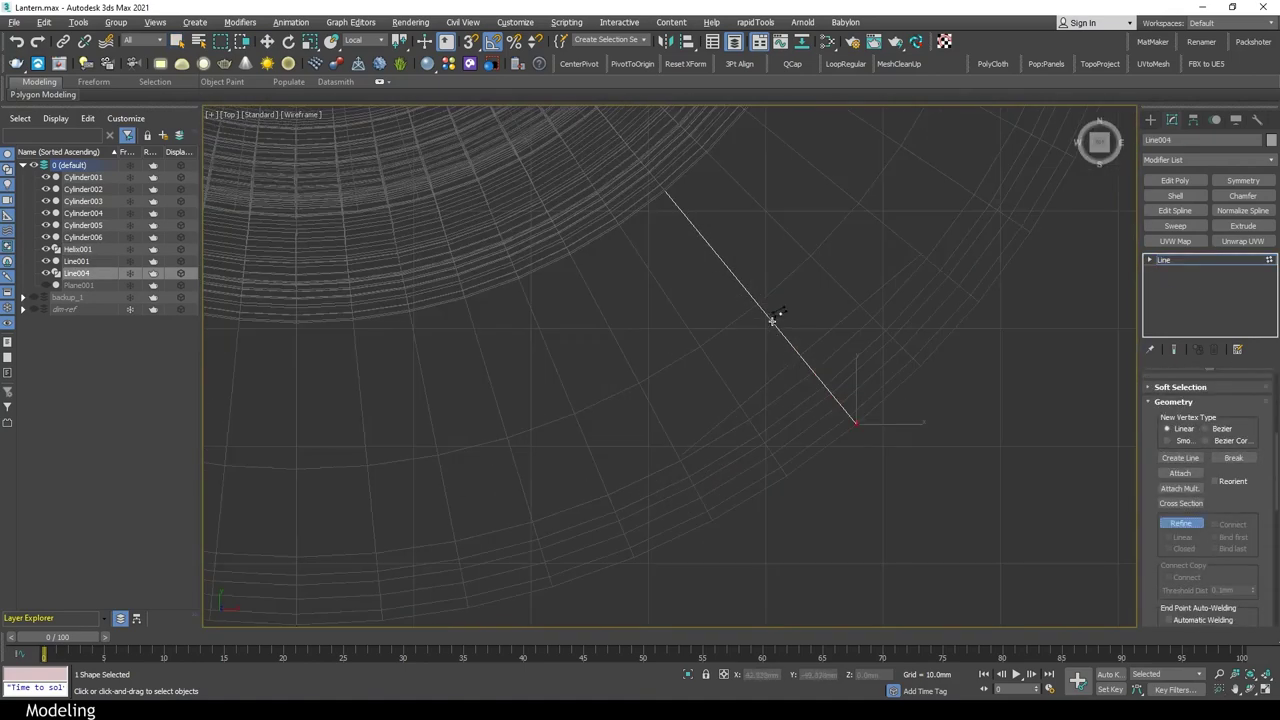
pyautogui.hotkey('alt', 'w')
pyautogui.hotkey('alt', 'w')
pyautogui.scroll(3, 612, 488)
pyautogui.moveTo(610, 488)
pyautogui.keyDown('alt'); pyautogui.mouseDown(button='middle')
pyautogui.moveTo(754, 471)
pyautogui.moveTo(837, 478)
pyautogui.mouseUp(button='middle'); pyautogui.keyUp('alt')
pyautogui.press('2')
pyautogui.scroll(-4, 1186, 545)
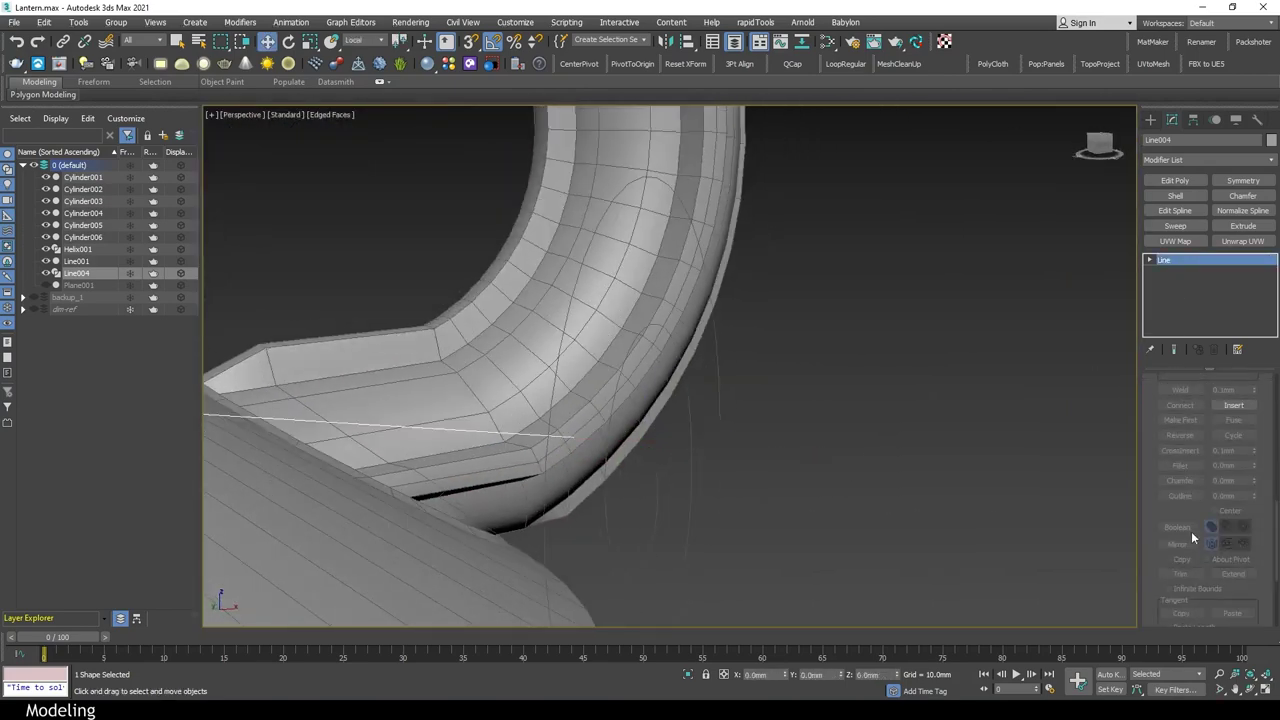
pyautogui.click(1180, 411)
pyautogui.click(690, 490)
# Use Connect to join the wick rod's end vertex to the spiral
pyautogui.click(574, 437)
pyautogui.keyDown('alt'); pyautogui.moveTo(592, 444); pyautogui.dragTo(754, 506, button='middle'); pyautogui.keyUp('alt')
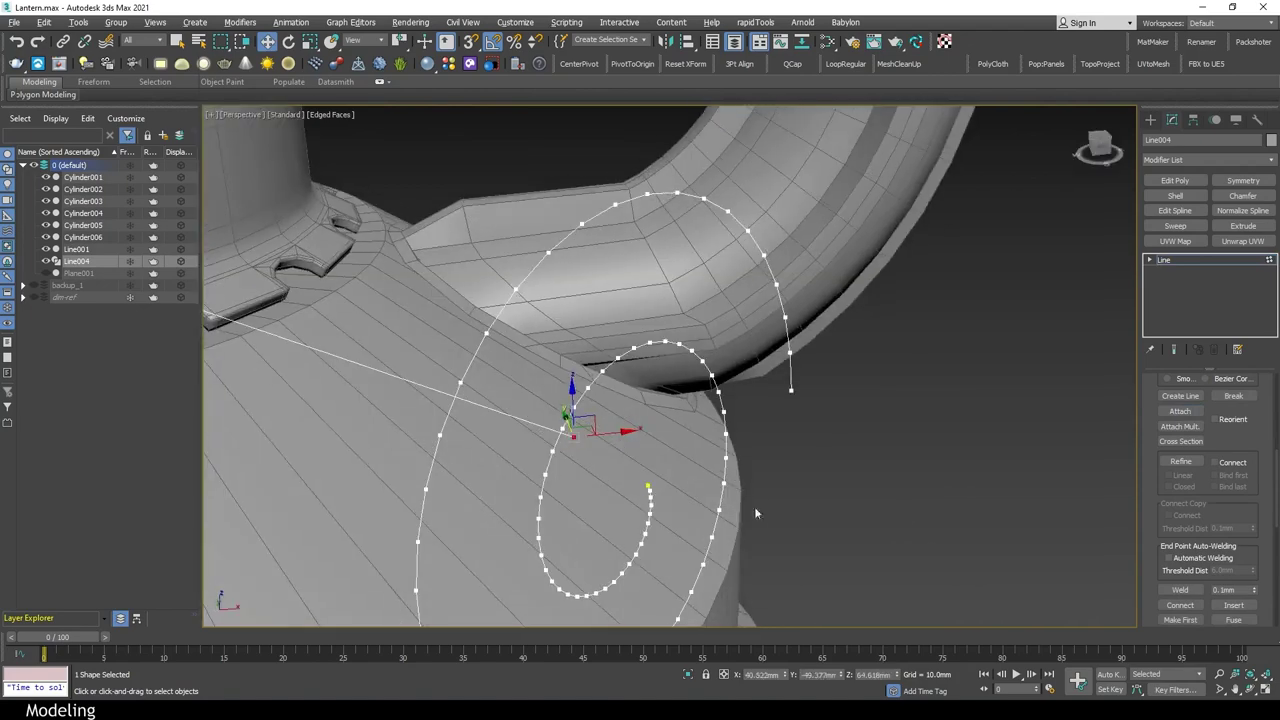
pyautogui.scroll(3, 1215, 525)
pyautogui.scroll(-2, 1215, 525)
pyautogui.scroll(-1, 1215, 525)
pyautogui.scroll(-2, 1215, 525)
pyautogui.click(1180, 568)
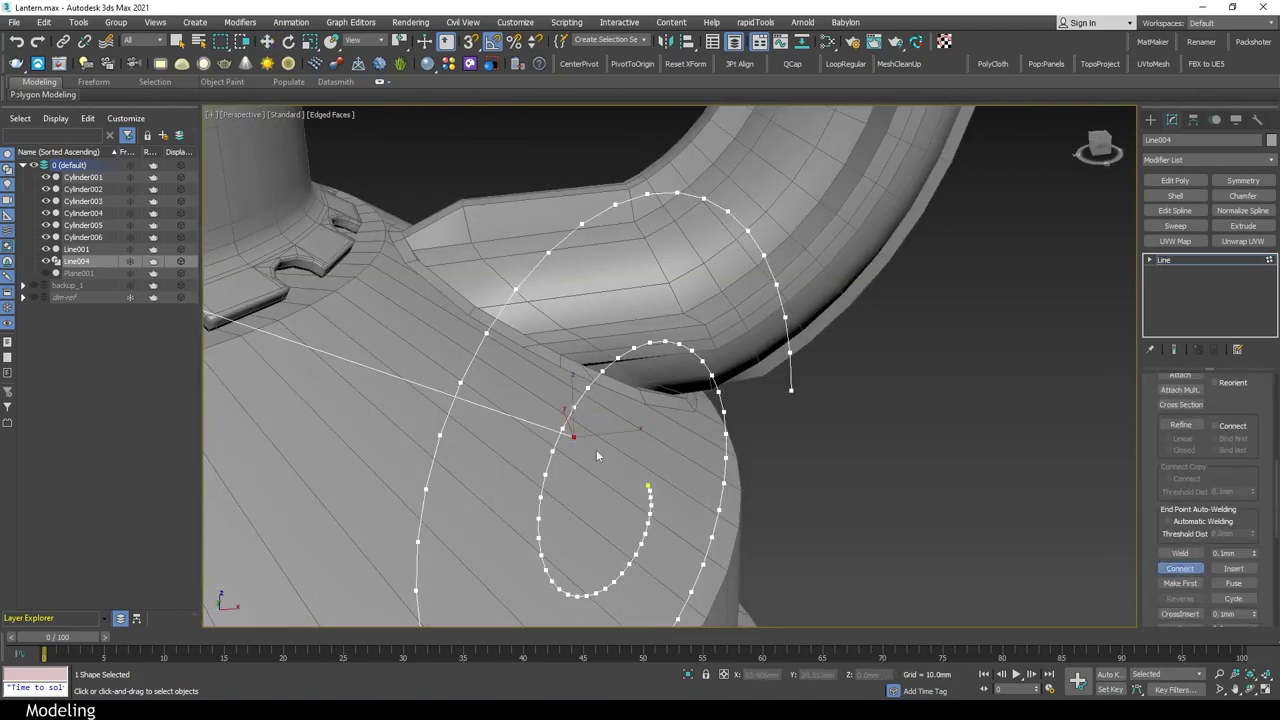
pyautogui.moveTo(640, 457)
pyautogui.keyDown('alt'); pyautogui.mouseDown(button='middle')
pyautogui.moveTo(620, 443)
pyautogui.moveTo(750, 490)
pyautogui.mouseUp(button='middle'); pyautogui.keyUp('alt')
pyautogui.rightClick(652, 376)
pyautogui.keyDown('alt'); pyautogui.moveTo(652, 376); pyautogui.dragTo(760, 450, button='middle'); pyautogui.keyUp('alt')
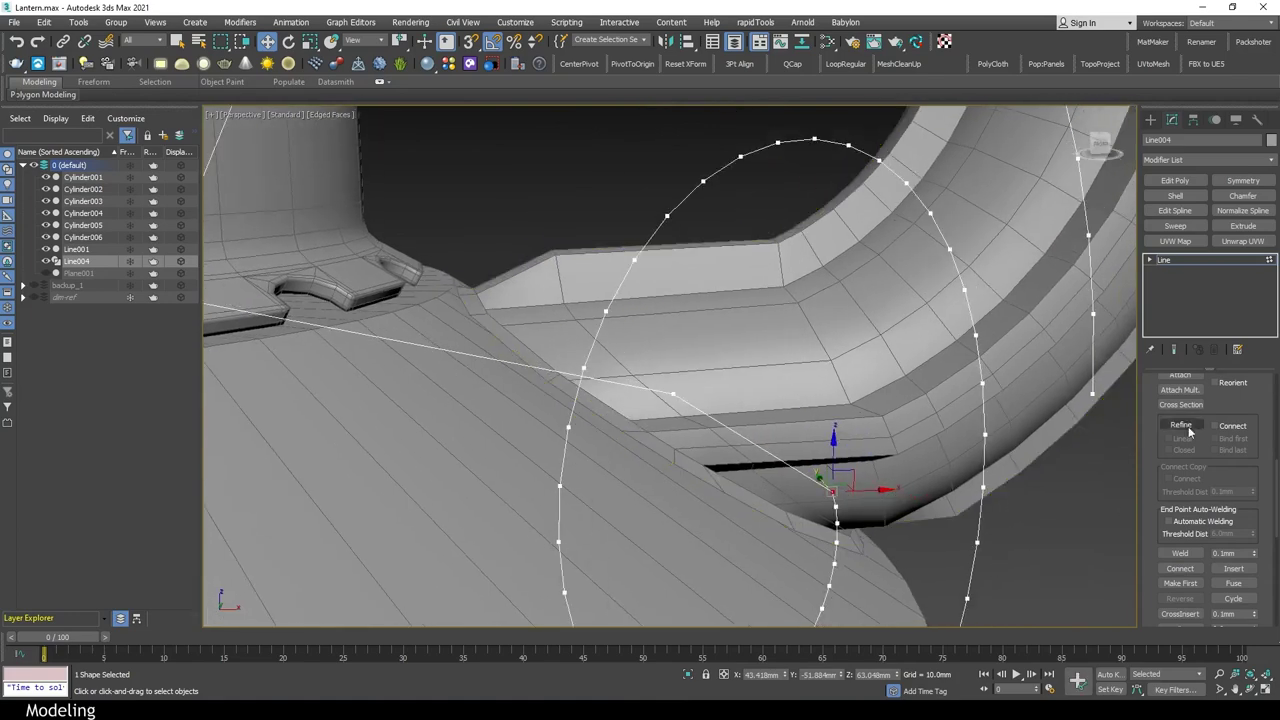
pyautogui.click(673, 392)
pyautogui.rightClick(1071, 432)
pyautogui.click(1055, 400)
# Enable the joined spline's viewport tube rendering with 8 sides
pyautogui.hotkey('alt', 'w')
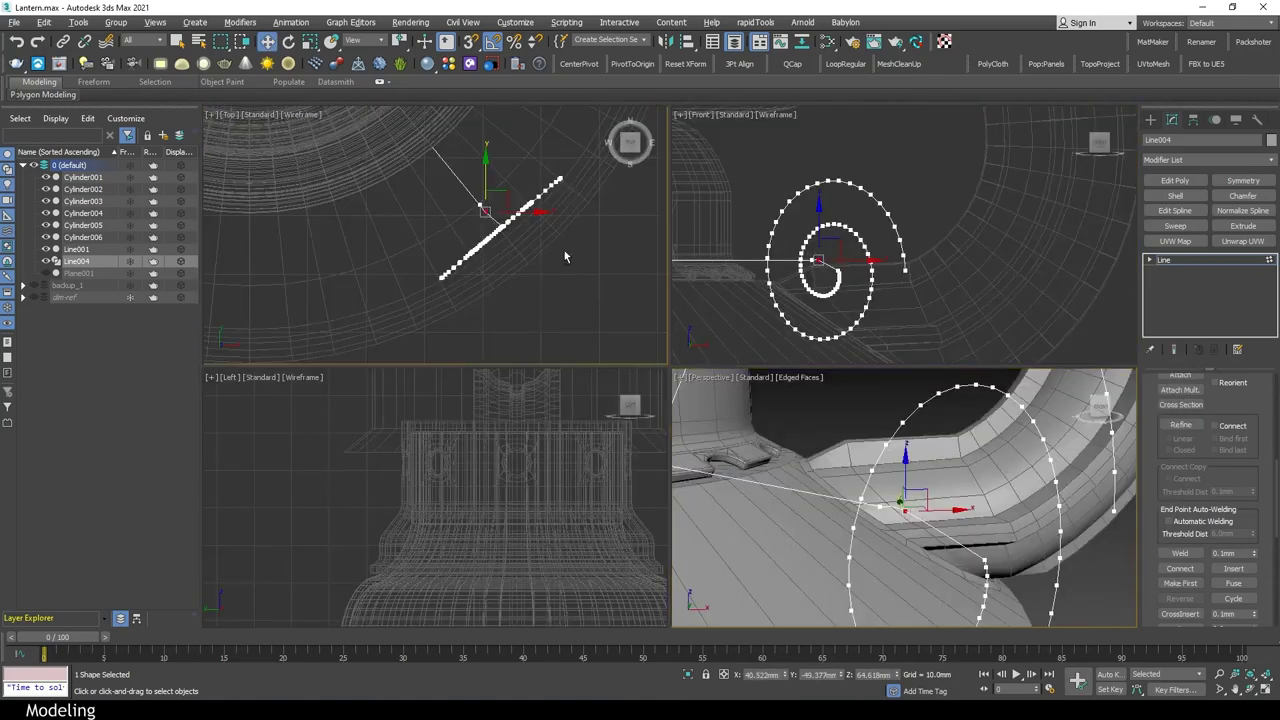
pyautogui.hotkey('alt', 'w')
pyautogui.press('p')
pyautogui.moveTo(846, 483)
pyautogui.keyDown('alt'); pyautogui.mouseDown(button='middle')
pyautogui.moveTo(777, 361)
pyautogui.moveTo(812, 433)
pyautogui.moveTo(746, 596)
pyautogui.mouseUp(button='middle'); pyautogui.keyUp('alt')
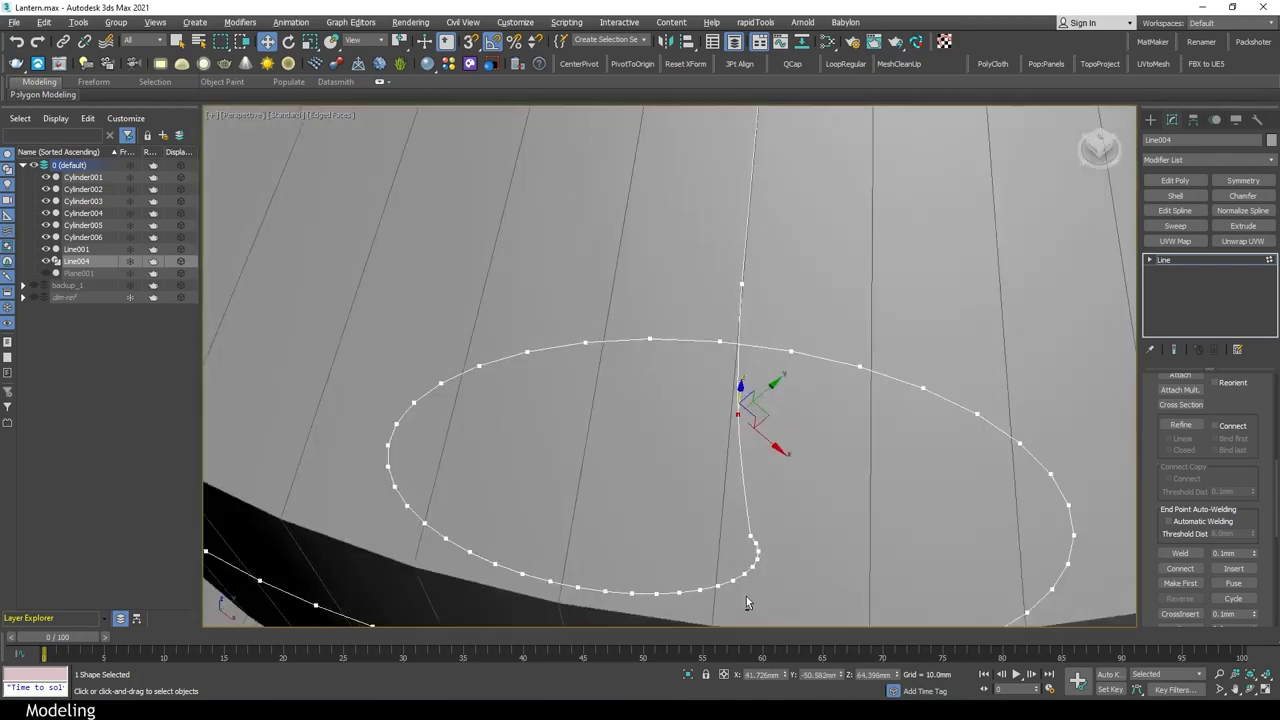
pyautogui.hotkey('alt', 'w')
pyautogui.hotkey('alt', 'w')
pyautogui.click(1163, 260)
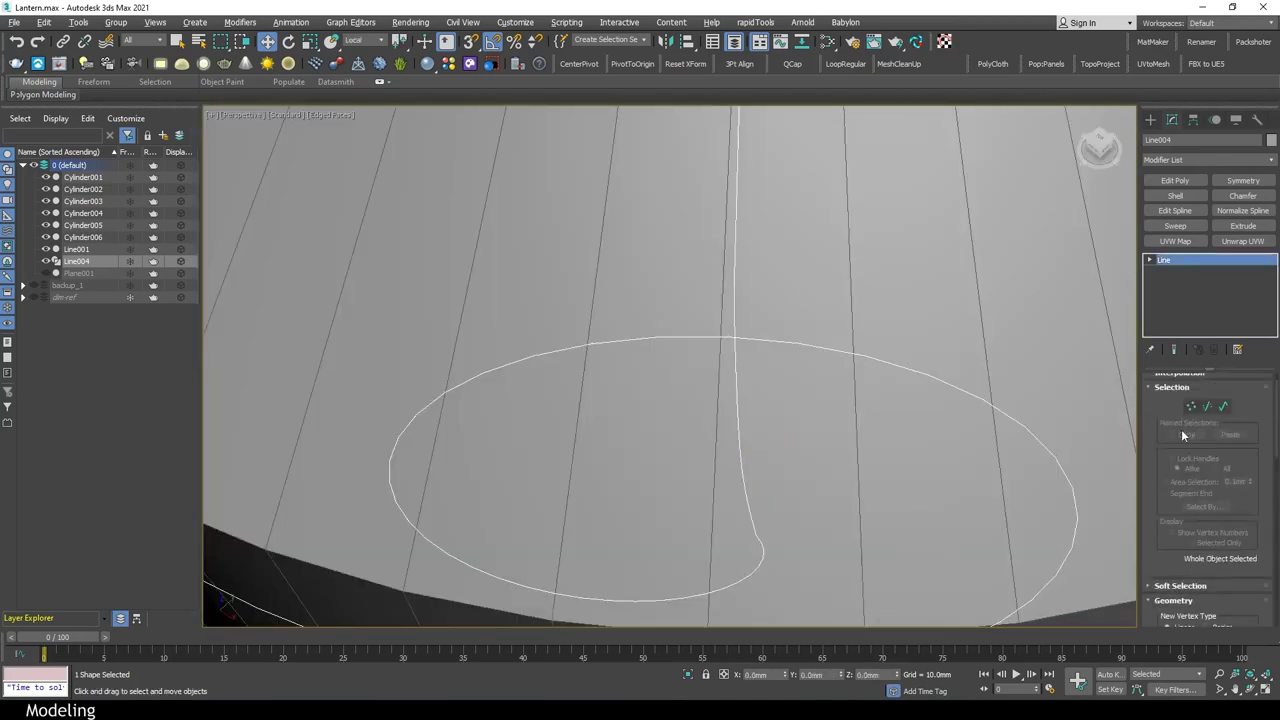
pyautogui.scroll(5, 1181, 429)
pyautogui.click(1191, 406)
pyautogui.doubleClick(1220, 491)
pyautogui.write('8')
pyautogui.press('Return')
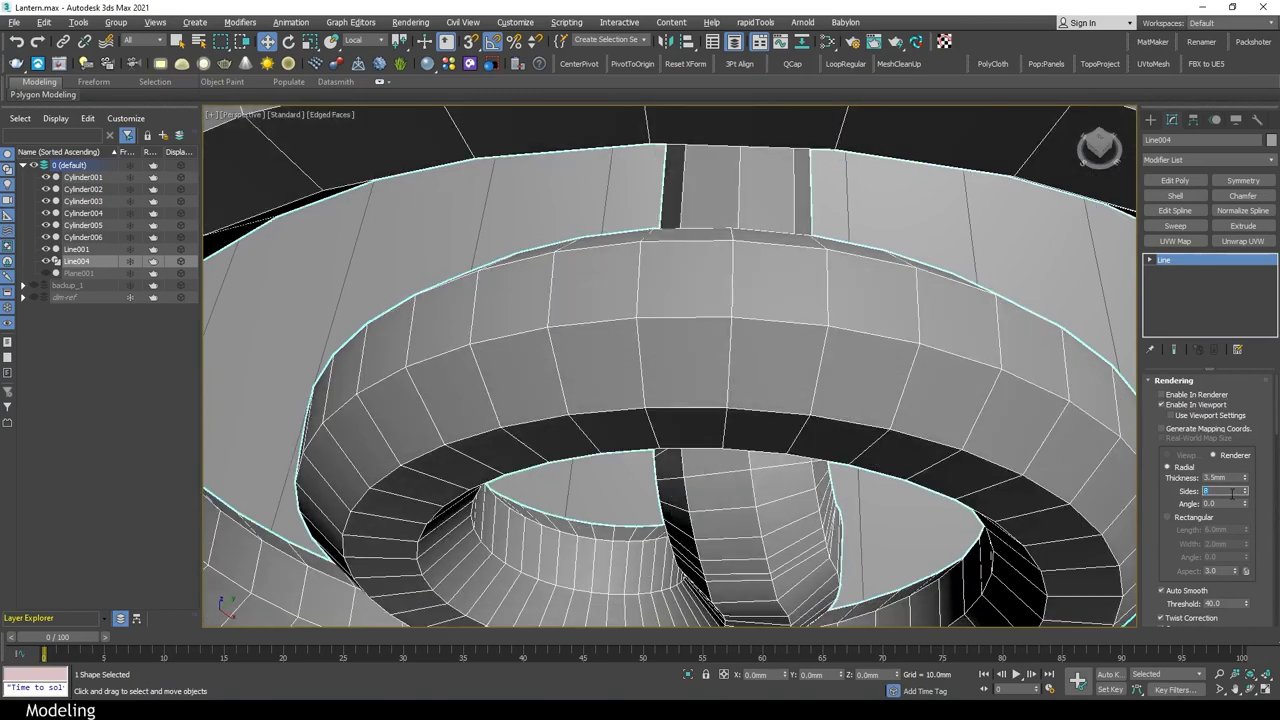
pyautogui.press('Tab')
# Add an Edit Poly modifier on top of the spiral tube
pyautogui.scroll(-3, 677, 371)
pyautogui.keyDown('alt'); pyautogui.moveTo(677, 371); pyautogui.dragTo(700, 360, button='middle'); pyautogui.keyUp('alt')
pyautogui.click(1175, 180)
pyautogui.scroll(5, 810, 297)
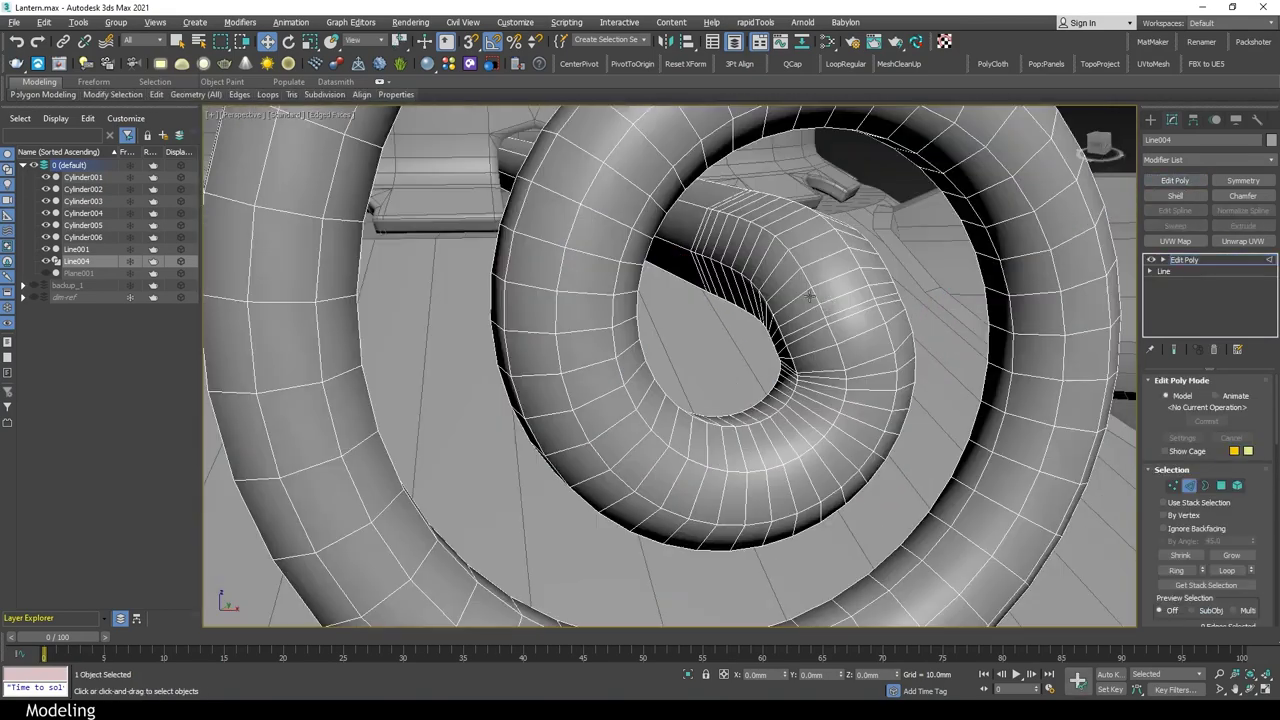
pyautogui.press('q')
pyautogui.keyDown('alt'); pyautogui.moveTo(810, 297); pyautogui.dragTo(877, 346, button='middle'); pyautogui.keyUp('alt')
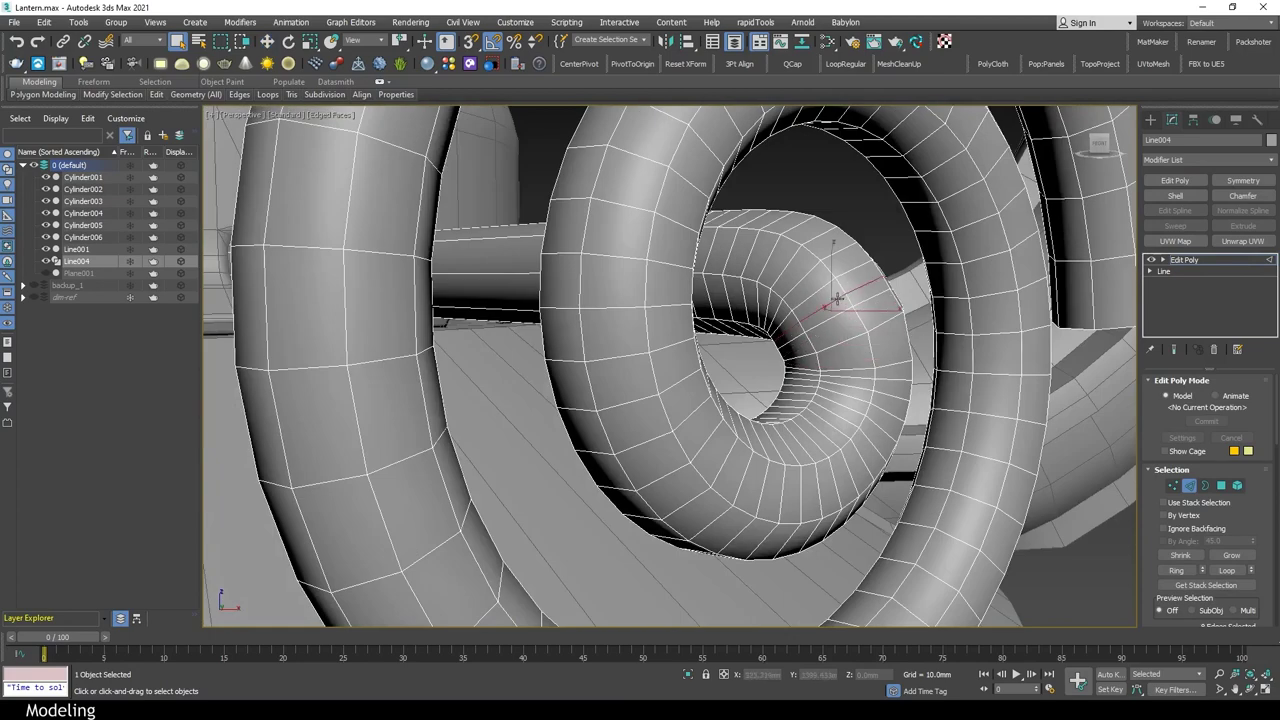
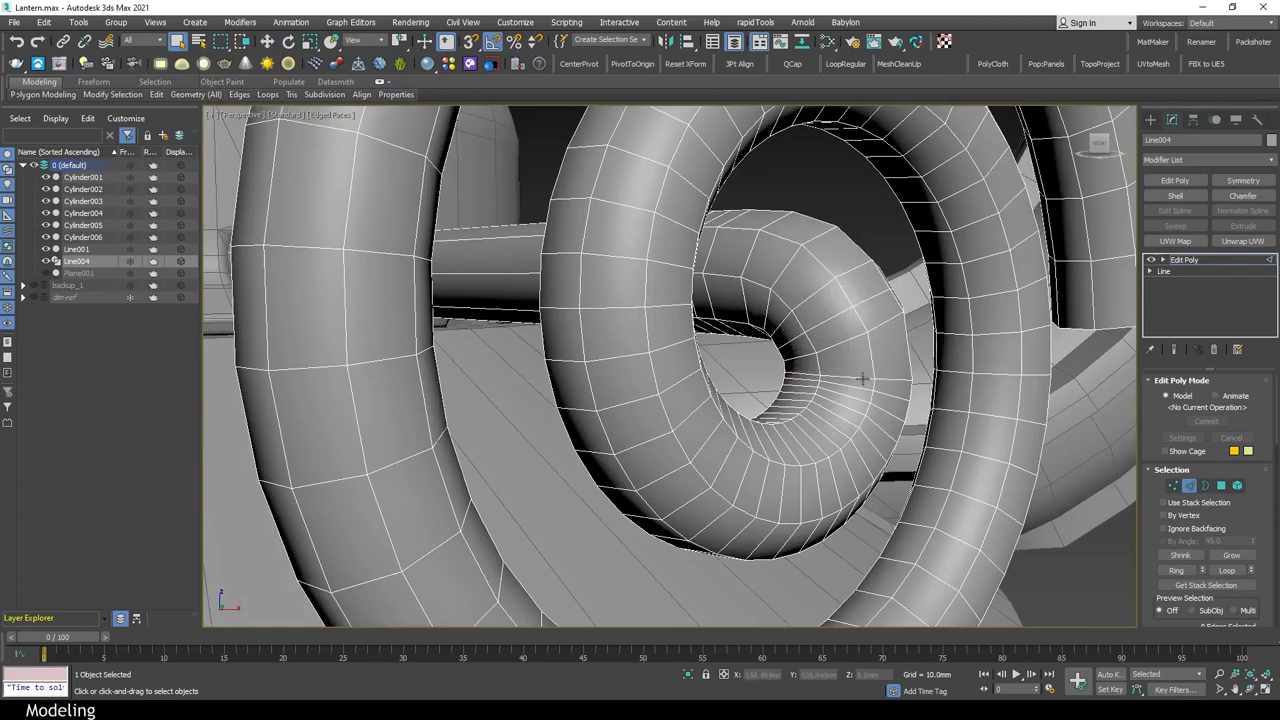
# Inset the open end face of the spiral key tube
pyautogui.scroll(-3, 863, 377)
pyautogui.keyDown('alt'); pyautogui.moveTo(863, 377); pyautogui.dragTo(816, 424, button='middle'); pyautogui.keyUp('alt')
pyautogui.scroll(3, 816, 424)
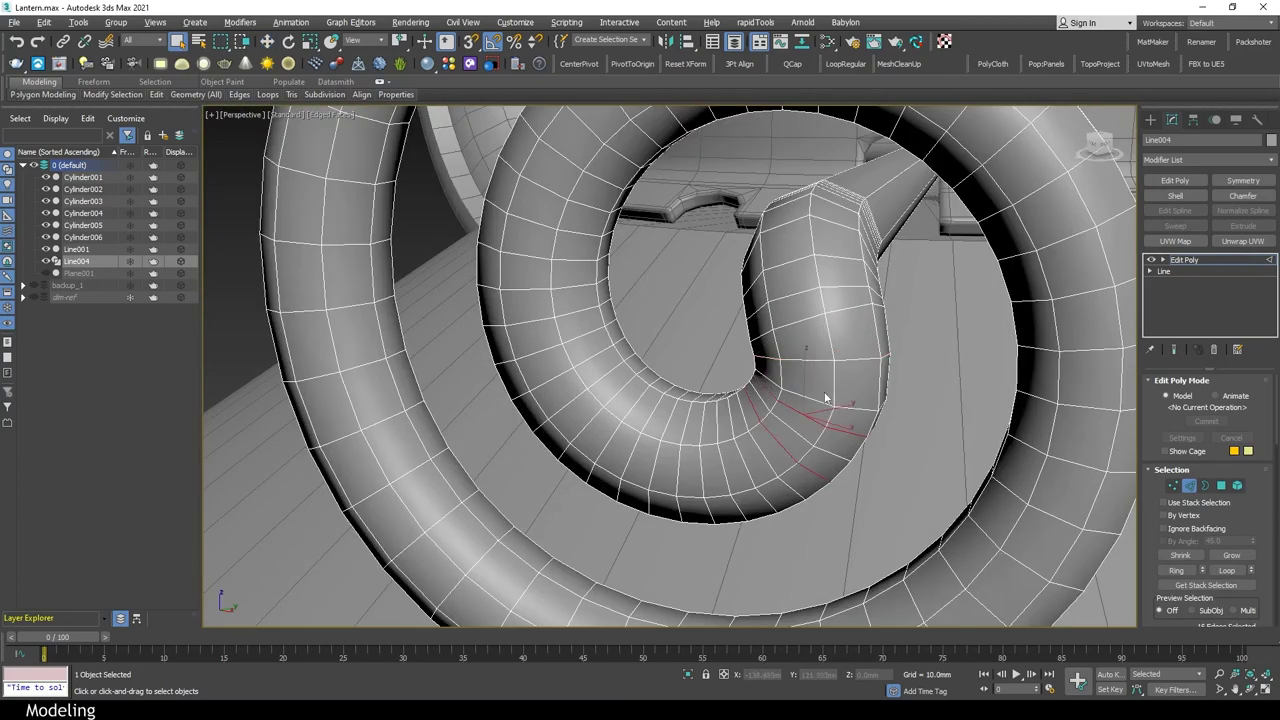
pyautogui.scroll(-5, 1239, 510)
pyautogui.keyDown('alt'); pyautogui.moveTo(957, 529); pyautogui.dragTo(829, 300, button='middle'); pyautogui.keyUp('alt')
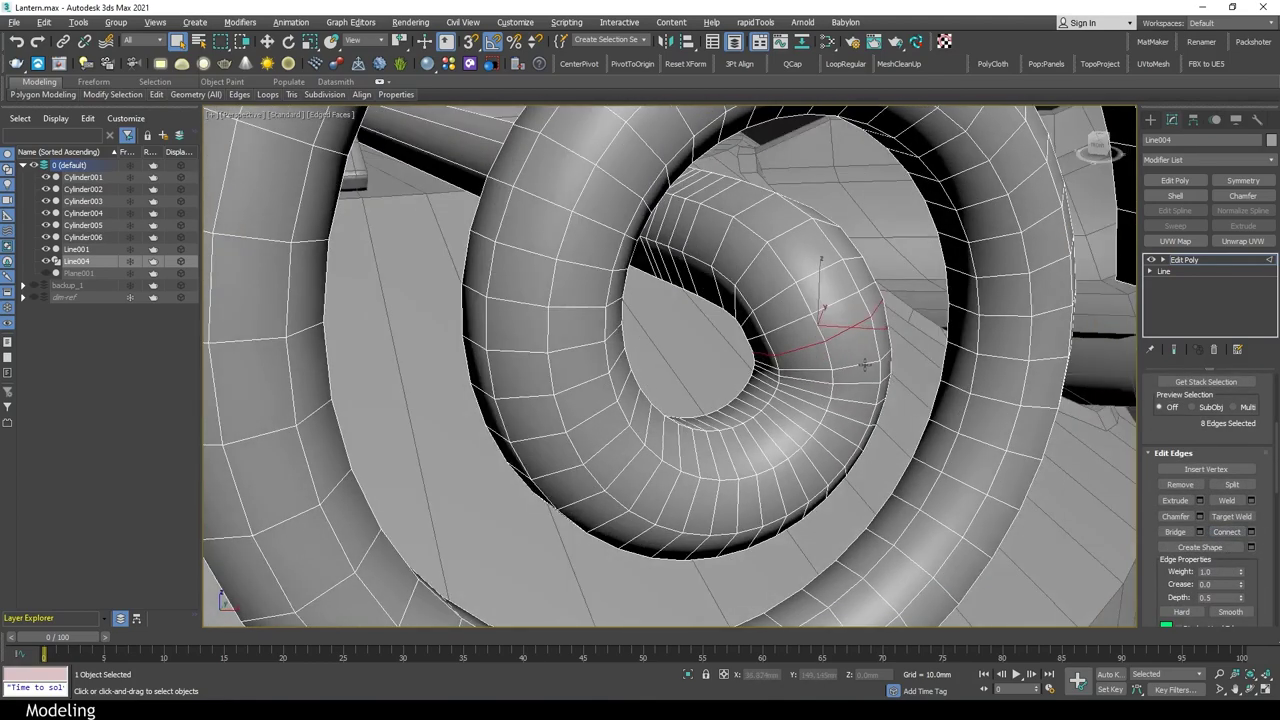
pyautogui.scroll(3, 598, 307)
pyautogui.moveTo(598, 307)
pyautogui.keyDown('alt'); pyautogui.mouseDown(button='middle')
pyautogui.moveTo(873, 255)
pyautogui.moveTo(849, 336)
pyautogui.moveTo(802, 296)
pyautogui.mouseUp(button='middle'); pyautogui.keyUp('alt')
pyautogui.doubleClick(802, 296)
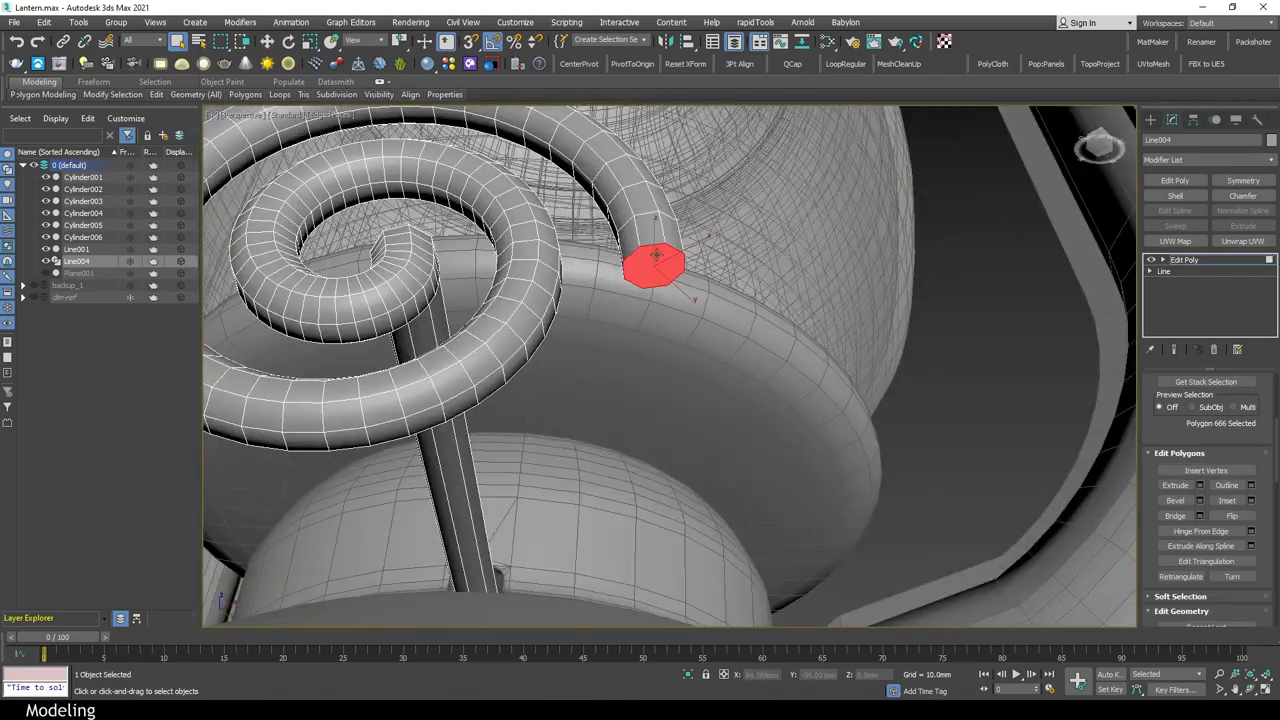
pyautogui.click(843, 381)
# Chamfer the edge loop around the tube's end rim
pyautogui.press('2')
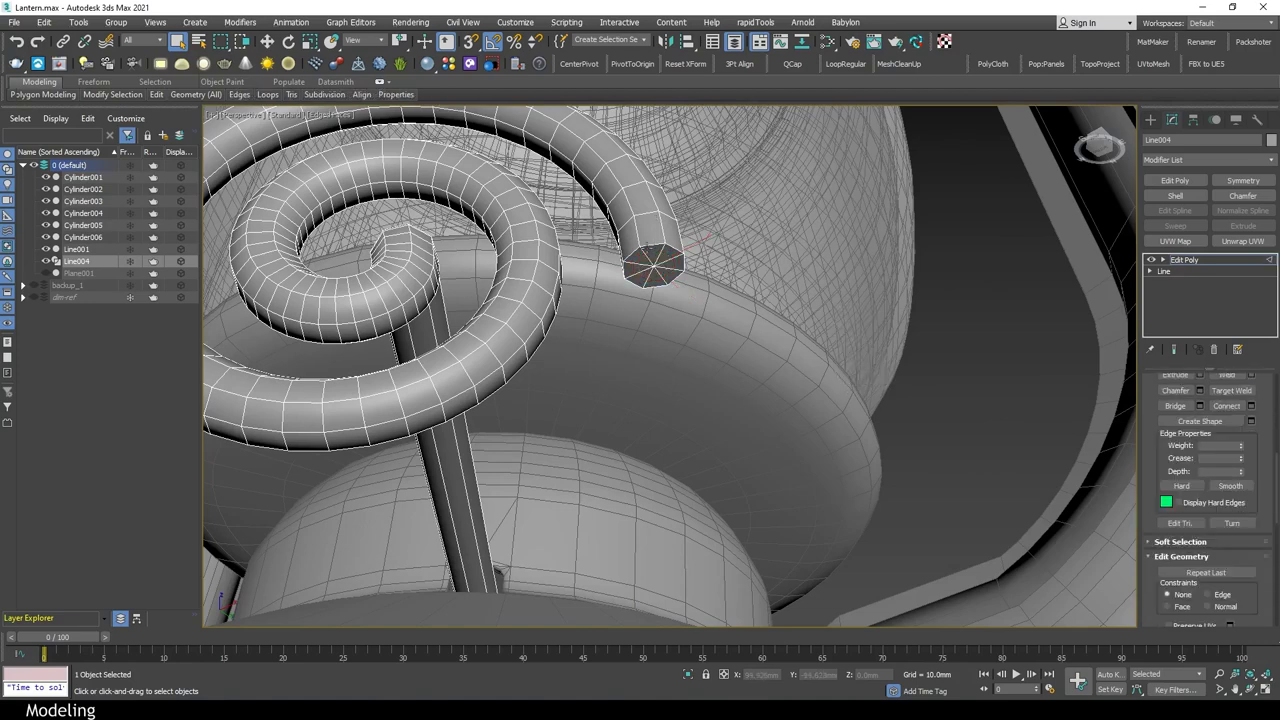
pyautogui.scroll(3, 1219, 452)
pyautogui.click(1251, 515)
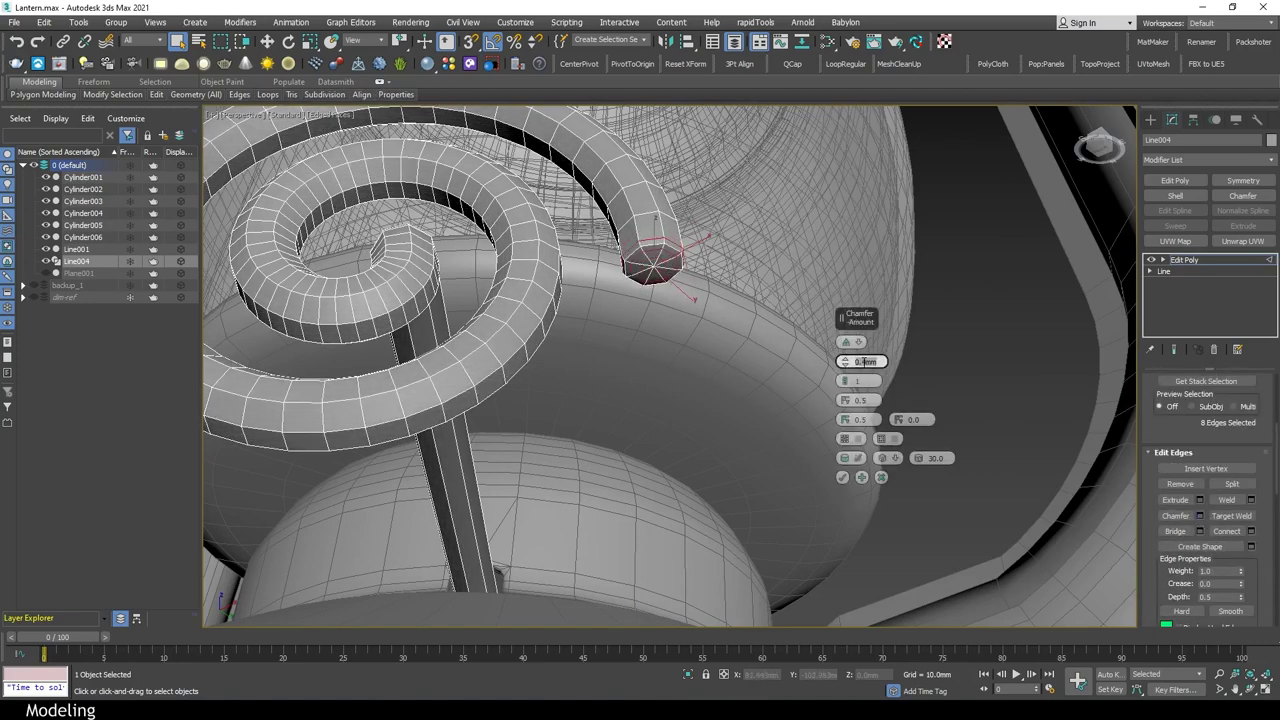
pyautogui.click(842, 477)
# Exit isolation and sub-object editing, then clear the selection to show the whole lantern
pyautogui.click(687, 674)
pyautogui.press('4')
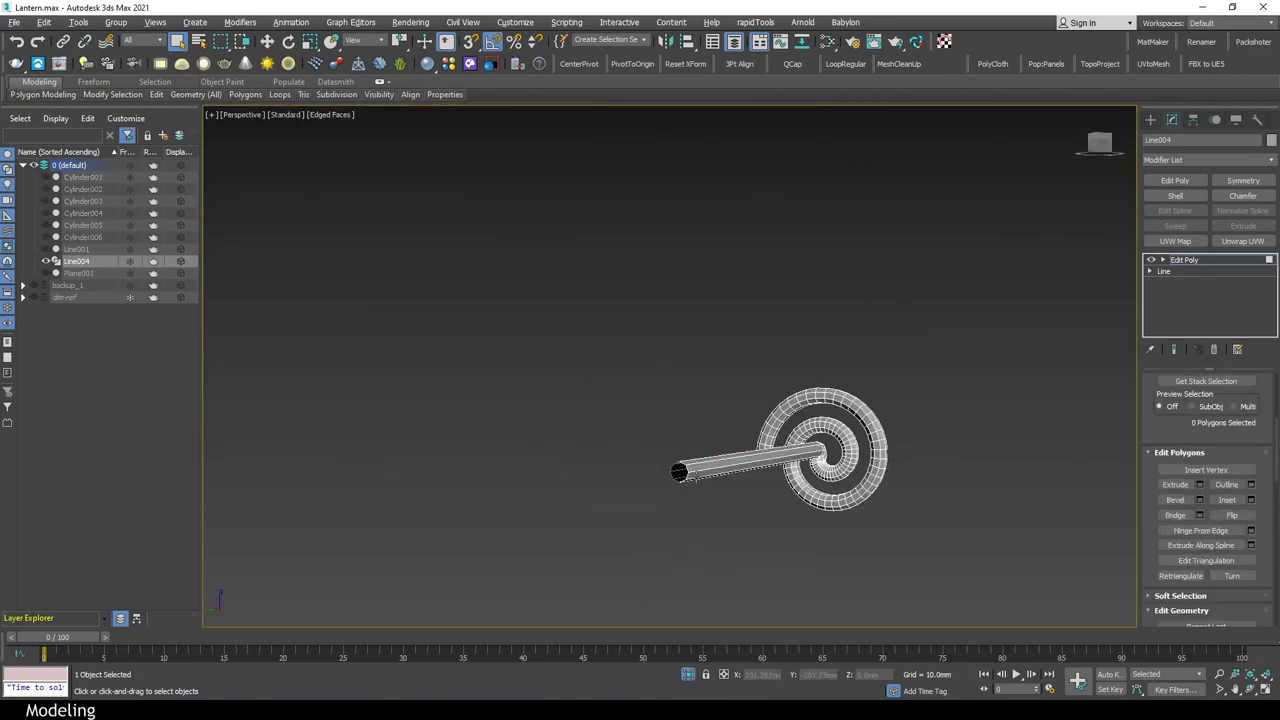
pyautogui.press('4')
pyautogui.click(684, 678)
pyautogui.scroll(-4, 892, 454)
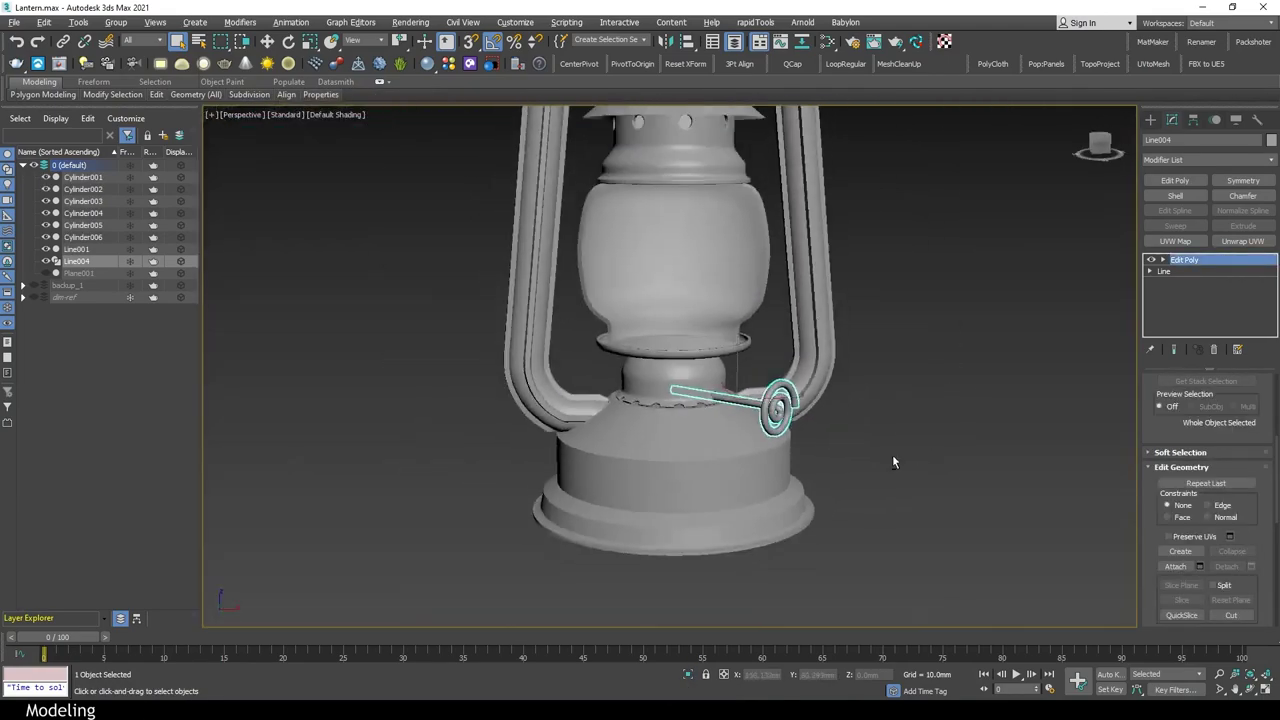
pyautogui.press('F4')
pyautogui.click(814, 525)
# Select the open border at the base's bottom and cap it closed
pyautogui.keyDown('alt'); pyautogui.moveTo(815, 525); pyautogui.dragTo(790, 520, button='middle'); pyautogui.keyUp('alt')
pyautogui.press('F4')
pyautogui.click(690, 500)
pyautogui.press('z')
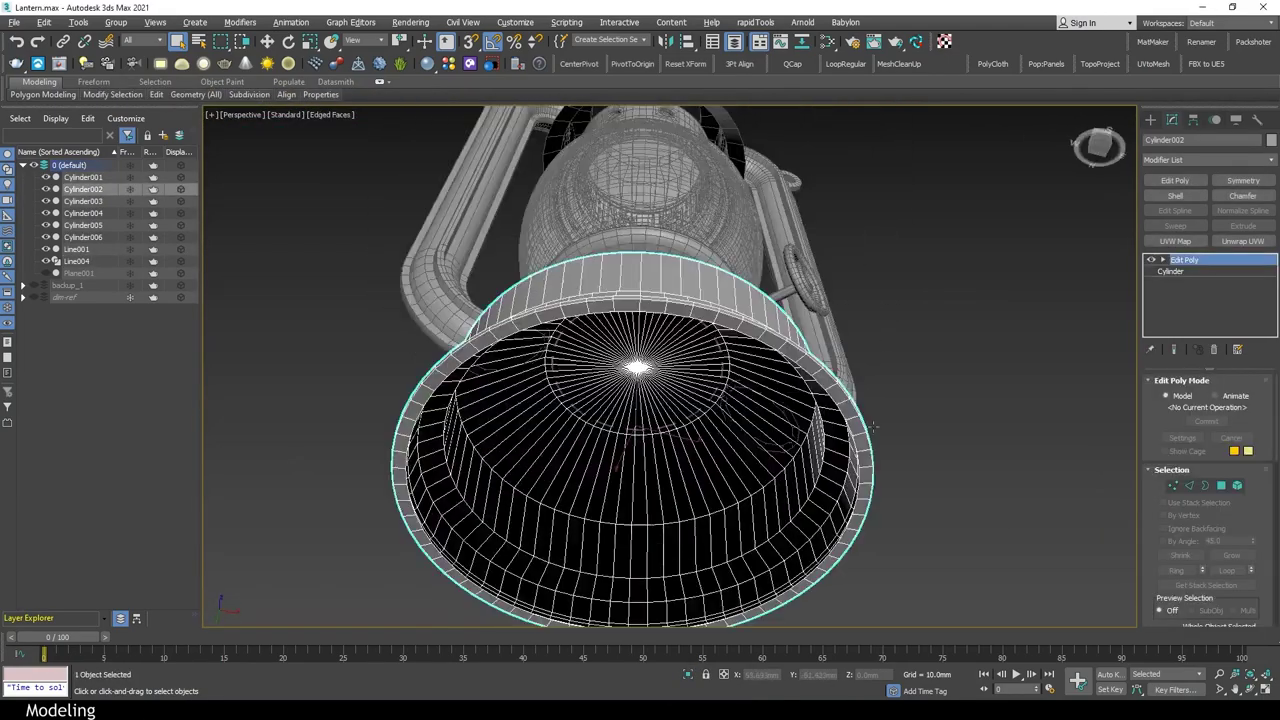
pyautogui.keyDown('alt'); pyautogui.moveTo(700, 480); pyautogui.dragTo(786, 345, button='middle'); pyautogui.keyUp('alt')
pyautogui.scroll(-5, 786, 345)
pyautogui.press('3')
pyautogui.click(772, 440)
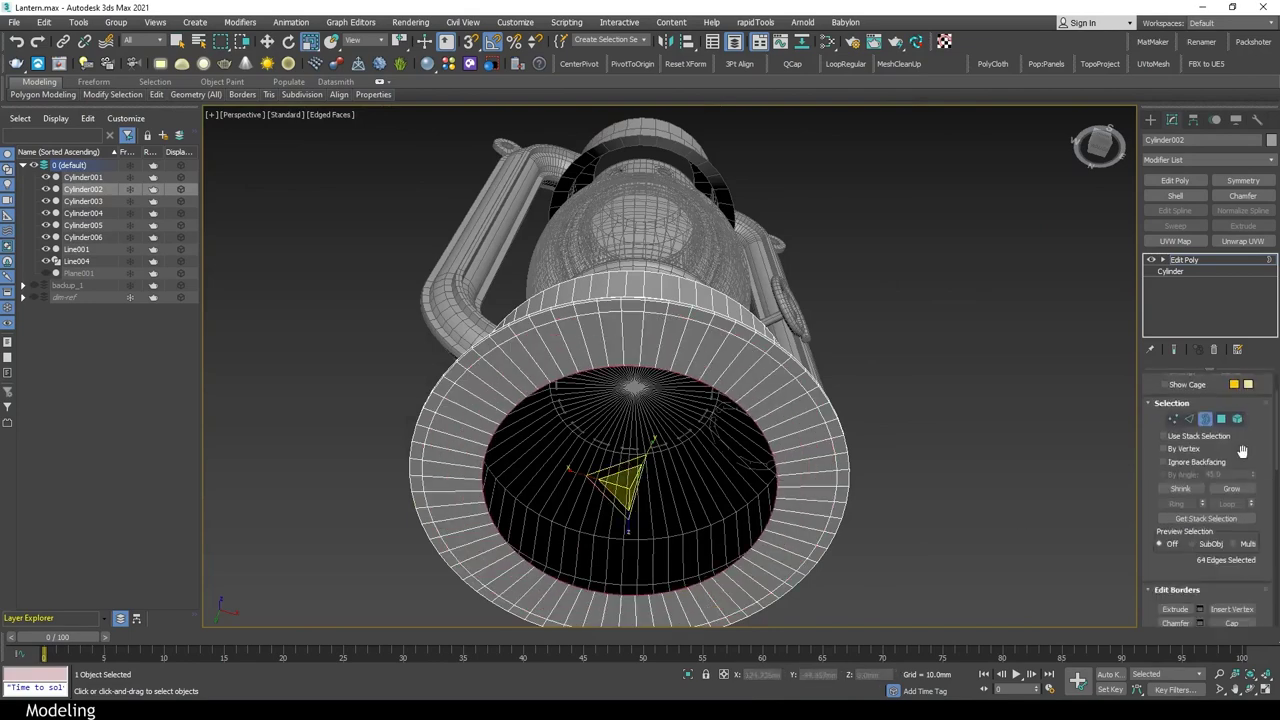
pyautogui.scroll(-5, 1228, 538)
pyautogui.hotkey('alt', 'p')
# Add an Edit Poly modifier to the base and chamfer its upper and lower edge loops
pyautogui.keyDown('alt'); pyautogui.moveTo(757, 395); pyautogui.dragTo(731, 387, button='middle'); pyautogui.keyUp('alt')
pyautogui.scroll(3, 731, 387)
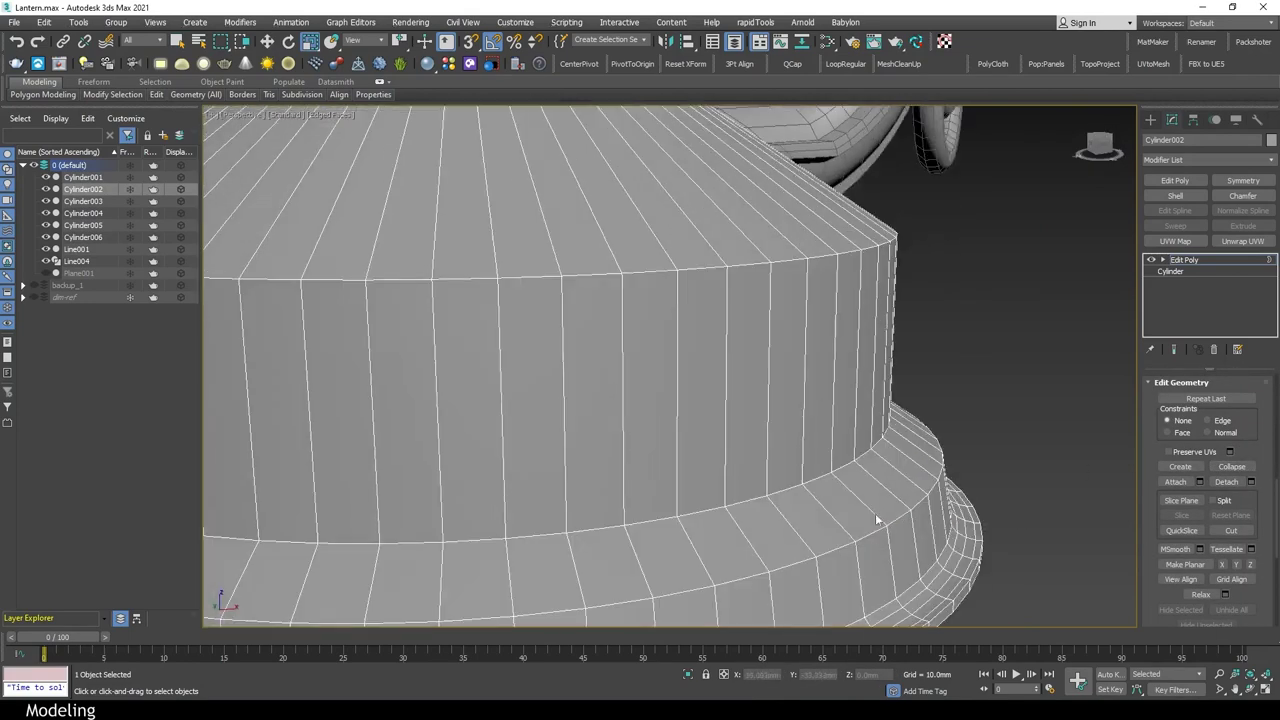
pyautogui.press('2')
pyautogui.click(1175, 180)
pyautogui.keyDown('alt'); pyautogui.moveTo(818, 481); pyautogui.dragTo(830, 430, button='middle'); pyautogui.keyUp('alt')
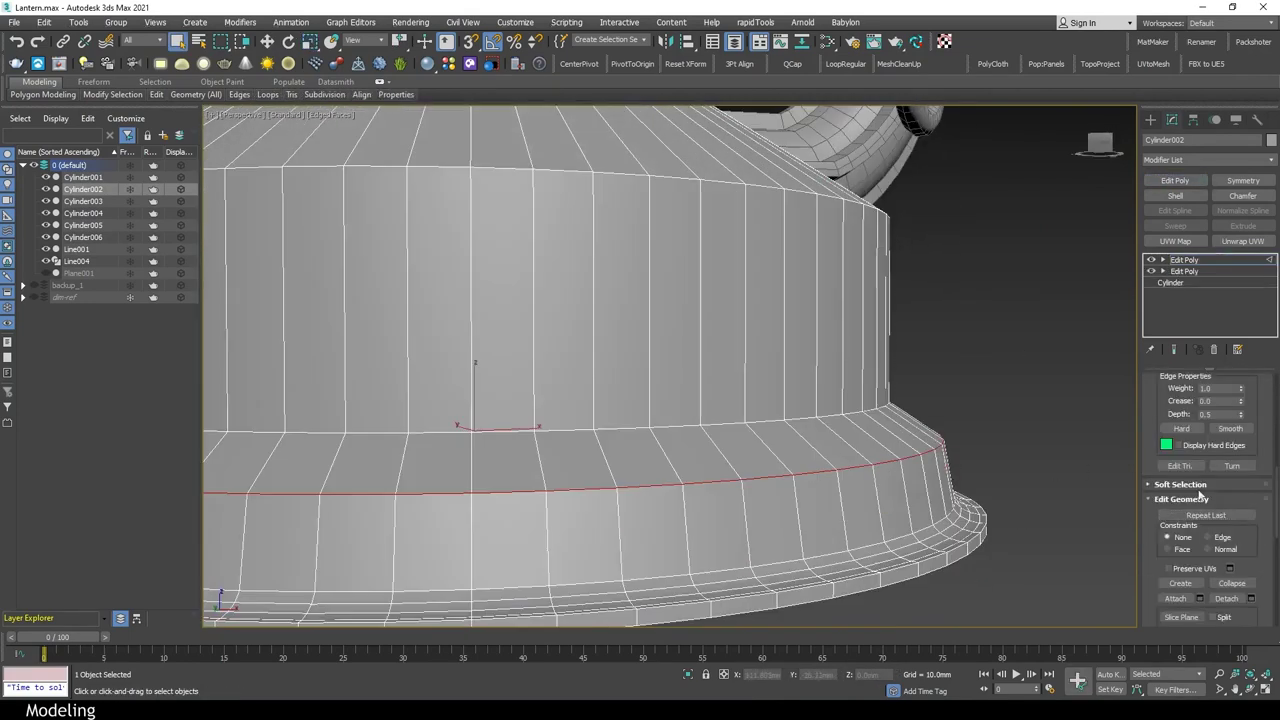
pyautogui.hotkey('ctrl', 'shift', 'c')
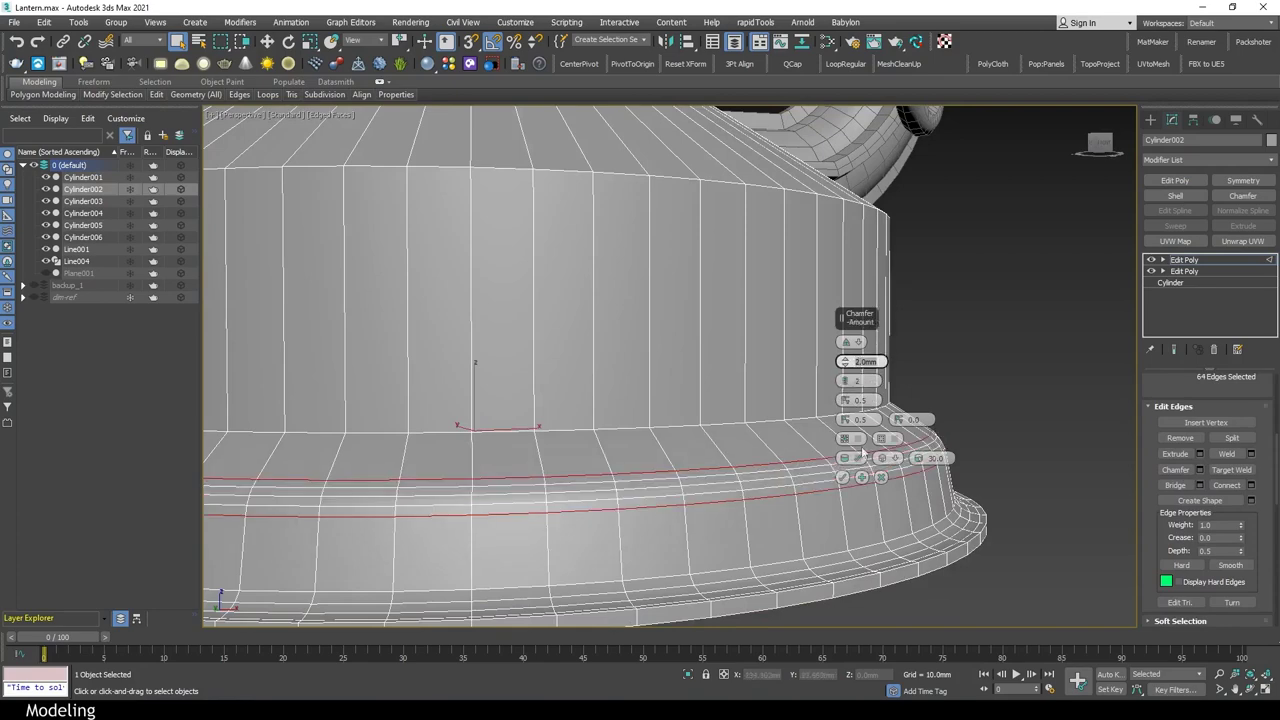
pyautogui.click(843, 477)
pyautogui.doubleClick(840, 493)
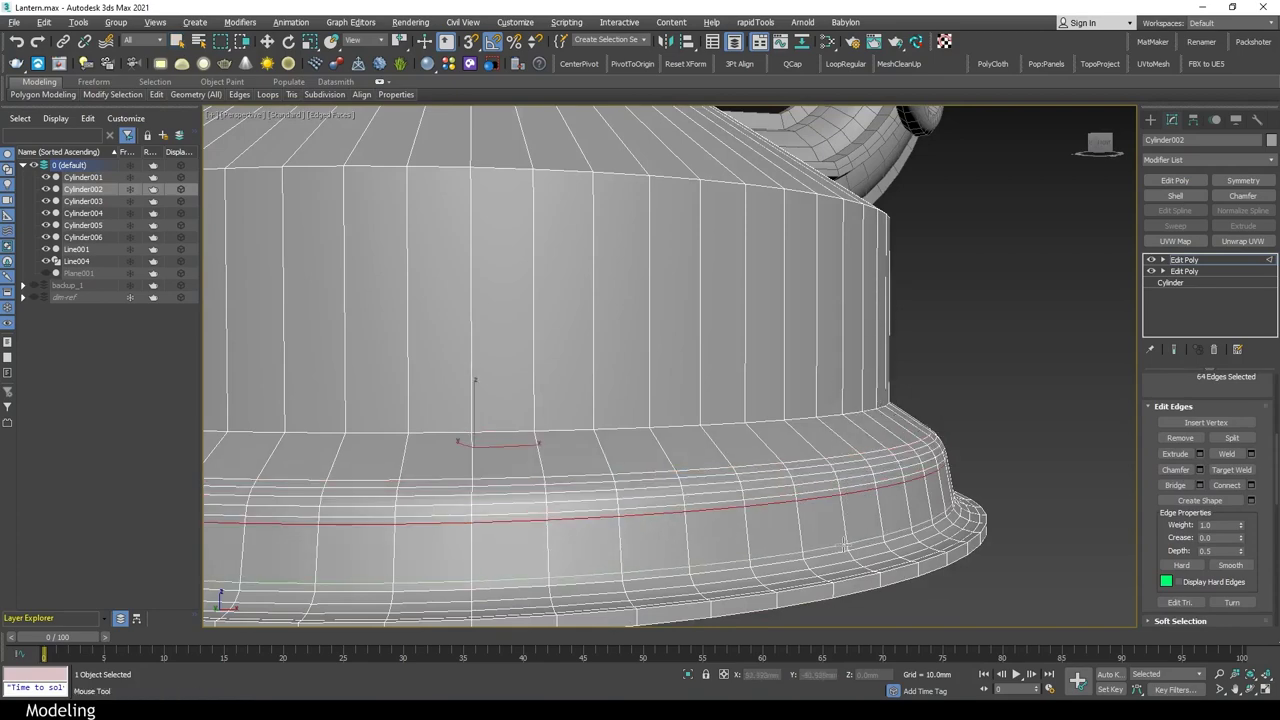
pyautogui.moveTo(858, 524)
pyautogui.mouseDown(button='middle')
pyautogui.moveTo(712, 468)
pyautogui.moveTo(908, 458)
pyautogui.mouseUp(button='middle')
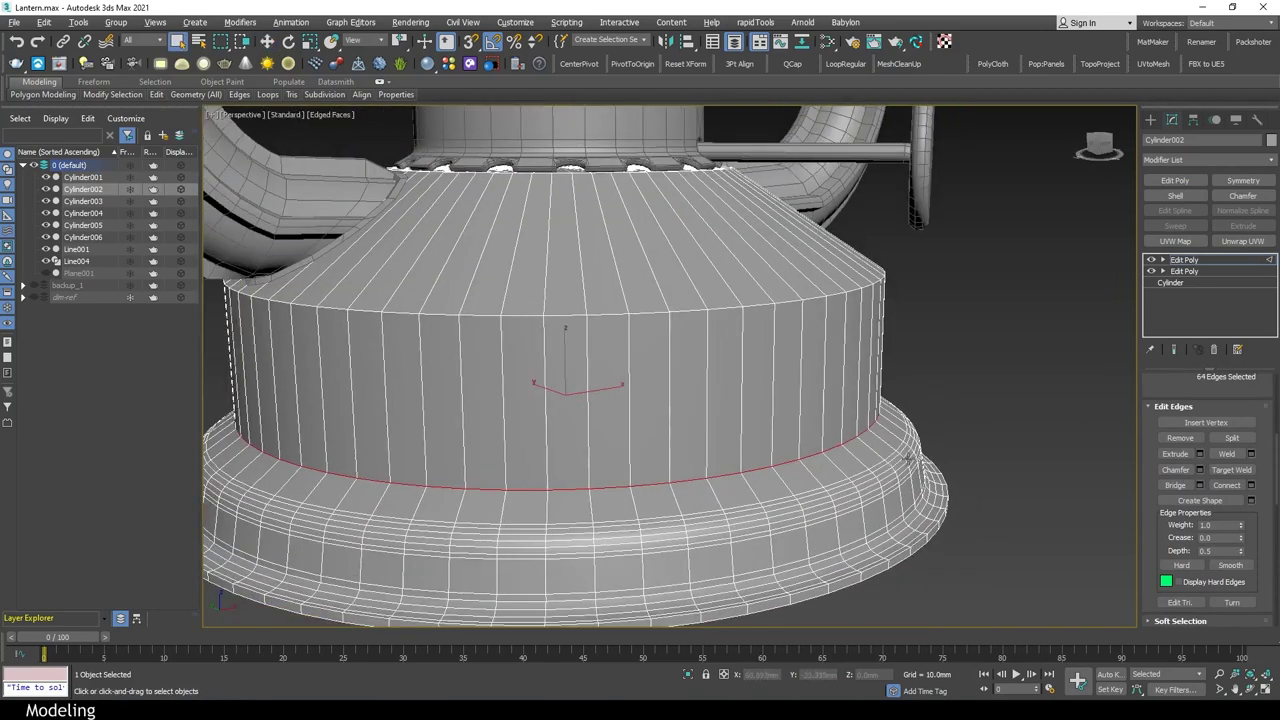
pyautogui.click(1200, 470)
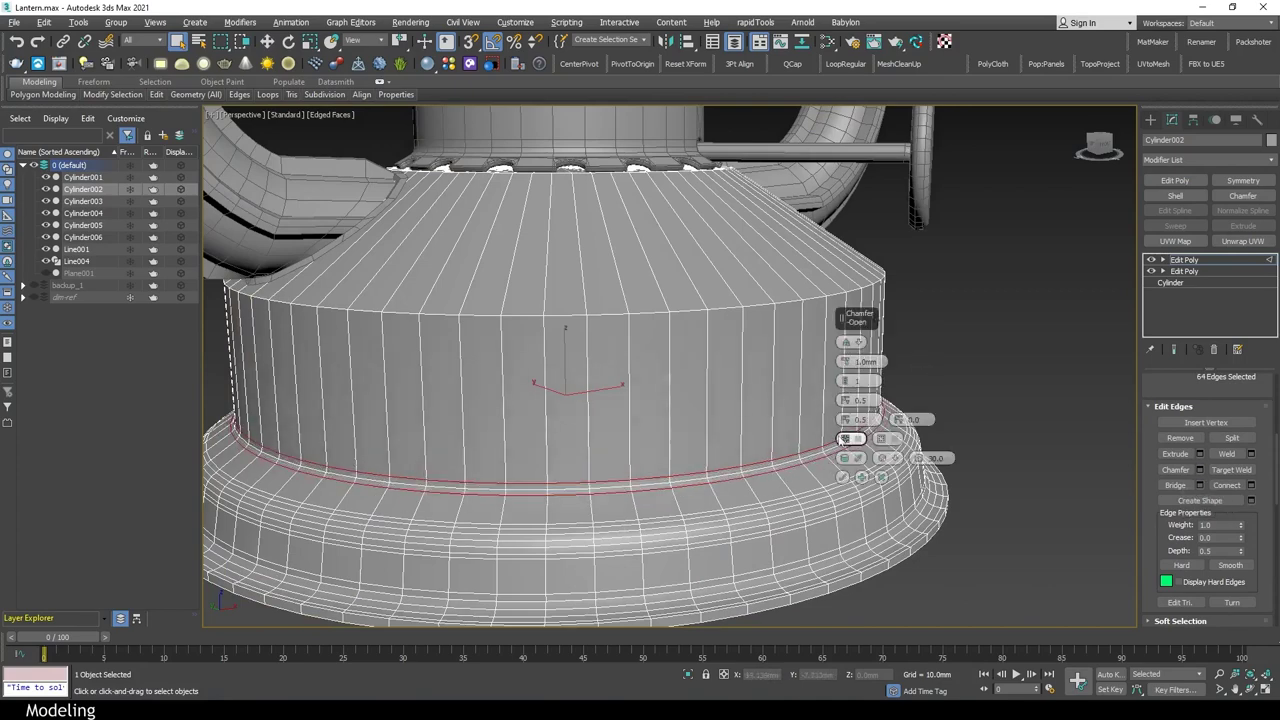
pyautogui.click(843, 477)
# Compare the base against the dimension reference image in the wireframe front view
pyautogui.scroll(5, 843, 477)
pyautogui.keyDown('alt'); pyautogui.moveTo(820, 357); pyautogui.dragTo(920, 360, button='middle'); pyautogui.keyUp('alt')
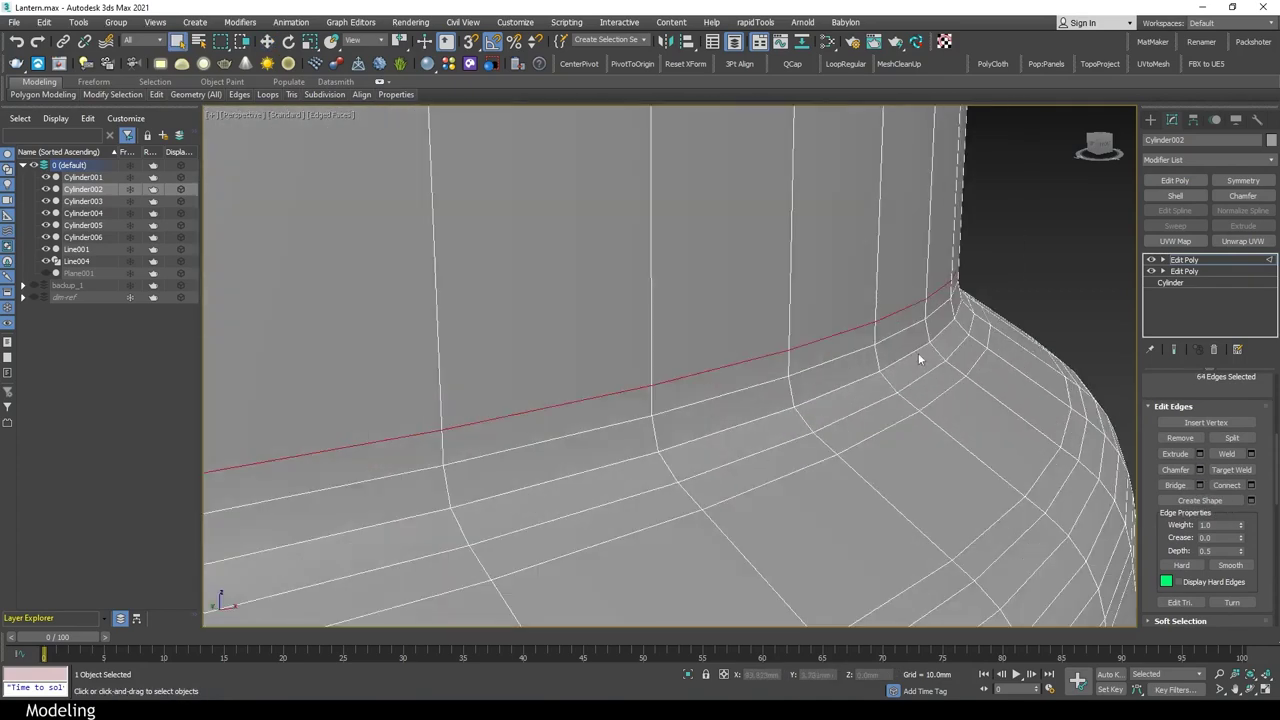
pyautogui.press('z')
pyautogui.press('f')
pyautogui.click(34, 297)
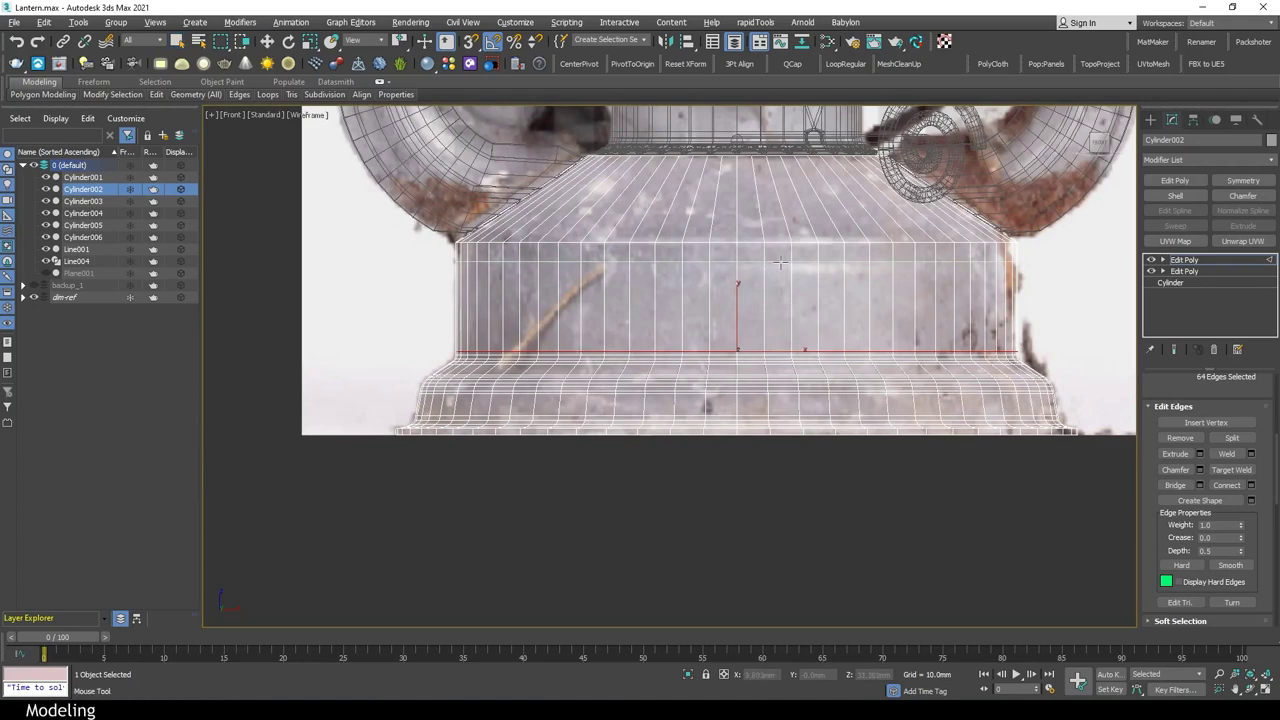
pyautogui.press('p')
pyautogui.click(34, 297)
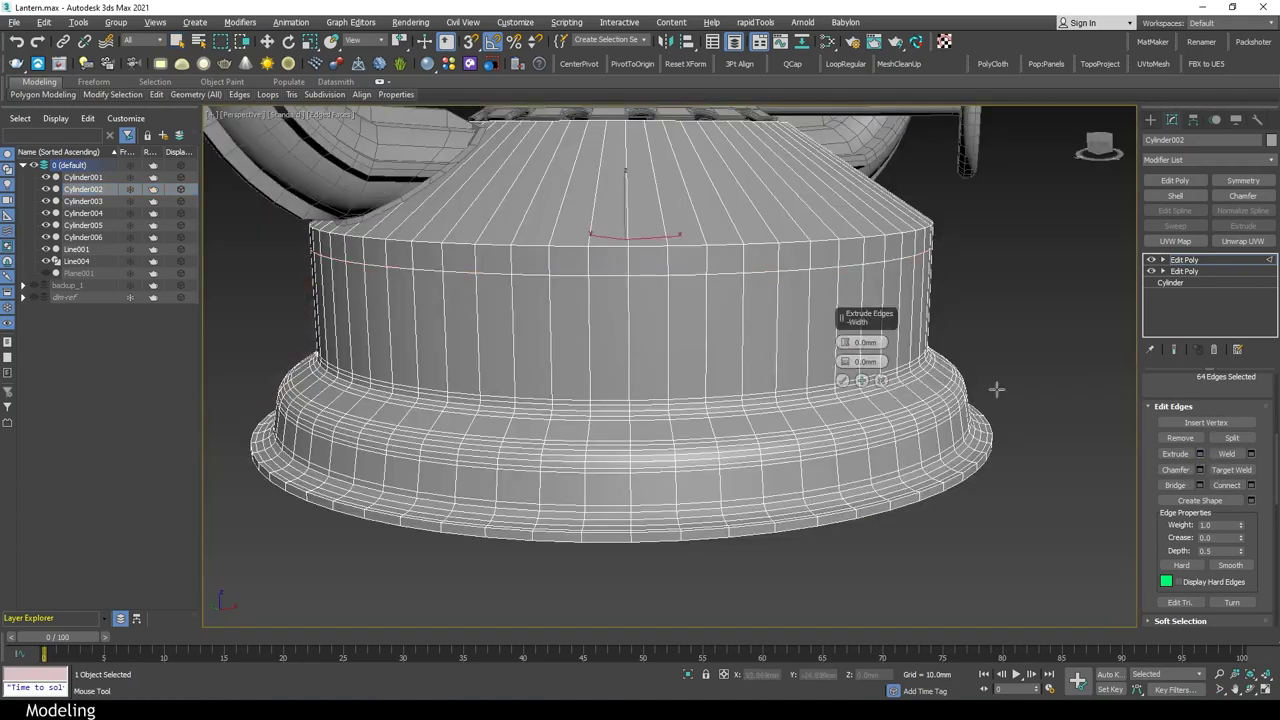
# Extrude the selected edges with height -0.5mm and width 1.5mm to form the groove
pyautogui.keyDown('alt'); pyautogui.moveTo(996, 390); pyautogui.dragTo(880, 342, button='middle'); pyautogui.keyUp('alt')
pyautogui.write('-0.5')
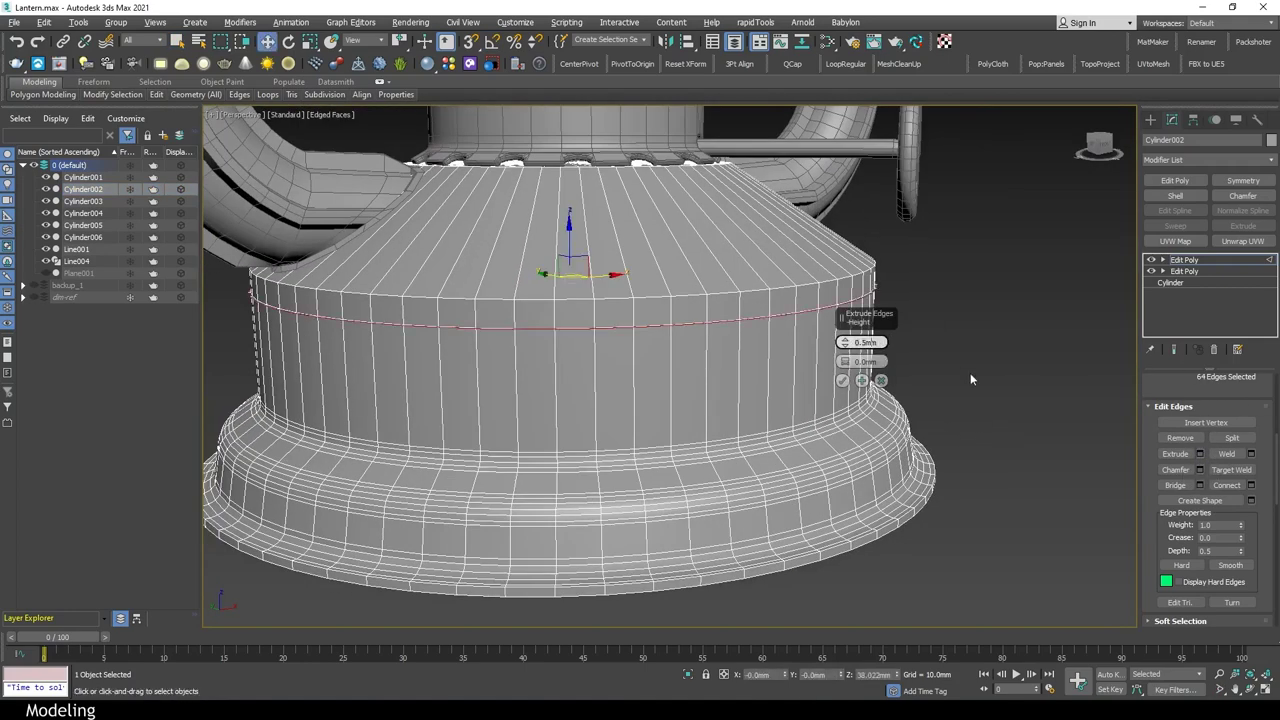
pyautogui.press('Tab')
pyautogui.write('1.5')
pyautogui.moveTo(880, 342)
pyautogui.keyDown('alt'); pyautogui.mouseDown(button='middle')
pyautogui.moveTo(743, 401)
pyautogui.moveTo(853, 365)
pyautogui.mouseUp(button='middle'); pyautogui.keyUp('alt')
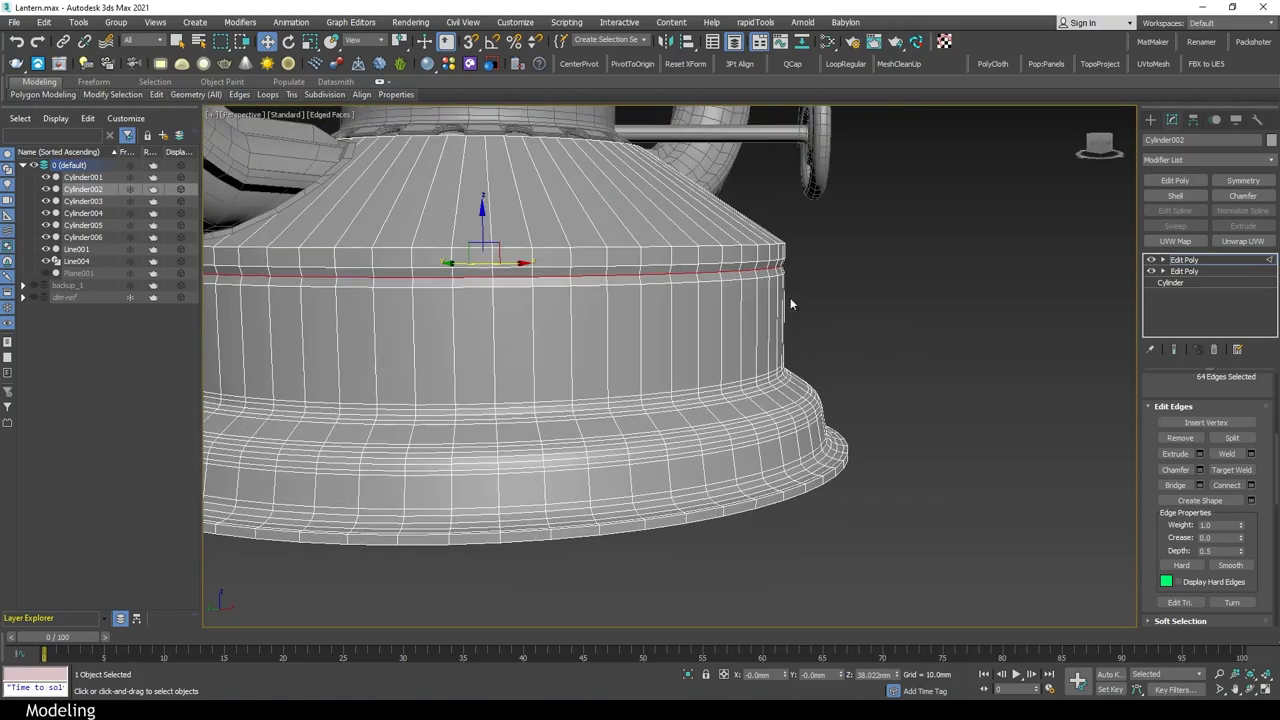
pyautogui.scroll(3, 790, 304)
# Chamfer both groove edge loops with a narrow 1.0mm width as support edges
pyautogui.doubleClick(722, 252)
pyautogui.scroll(-3, 722, 252)
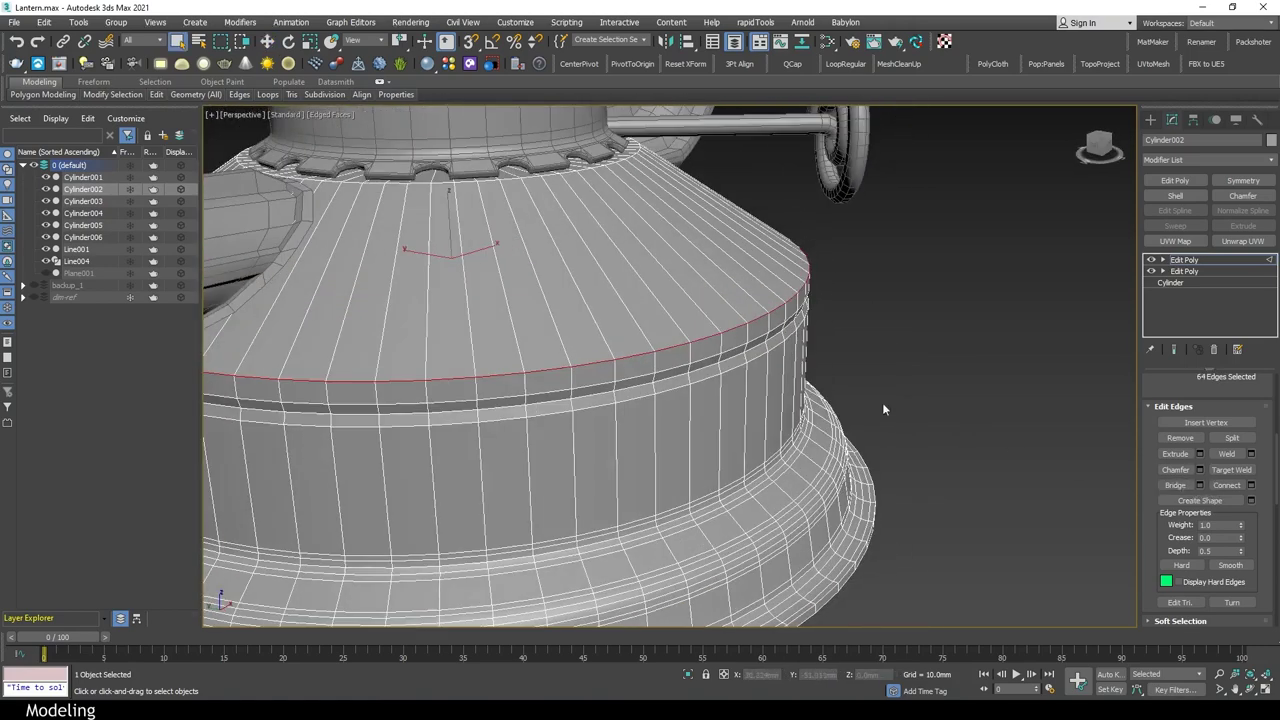
pyautogui.keyDown('ctrl'); pyautogui.doubleClick(701, 292); pyautogui.keyUp('ctrl')
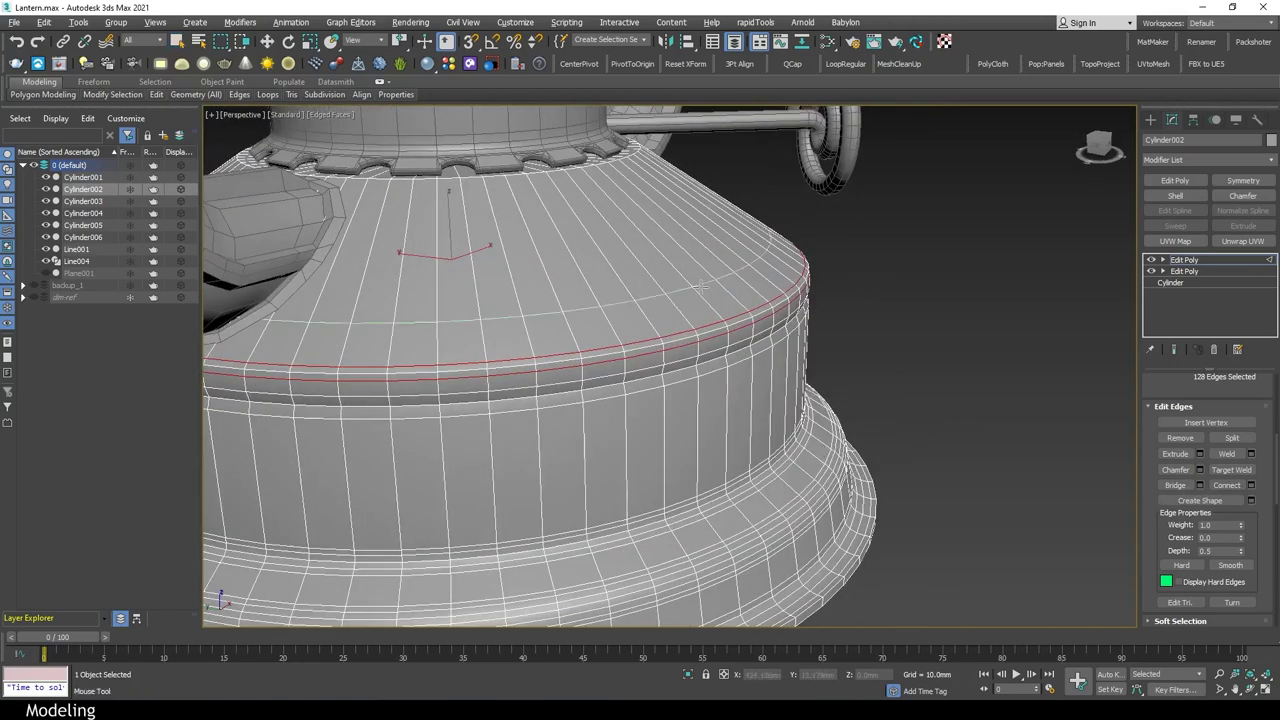
pyautogui.scroll(3, 701, 287)
pyautogui.keyDown('alt'); pyautogui.moveTo(763, 447); pyautogui.dragTo(749, 286, button='middle'); pyautogui.keyUp('alt')
pyautogui.hotkey('ctrl', 'shift', 'c')
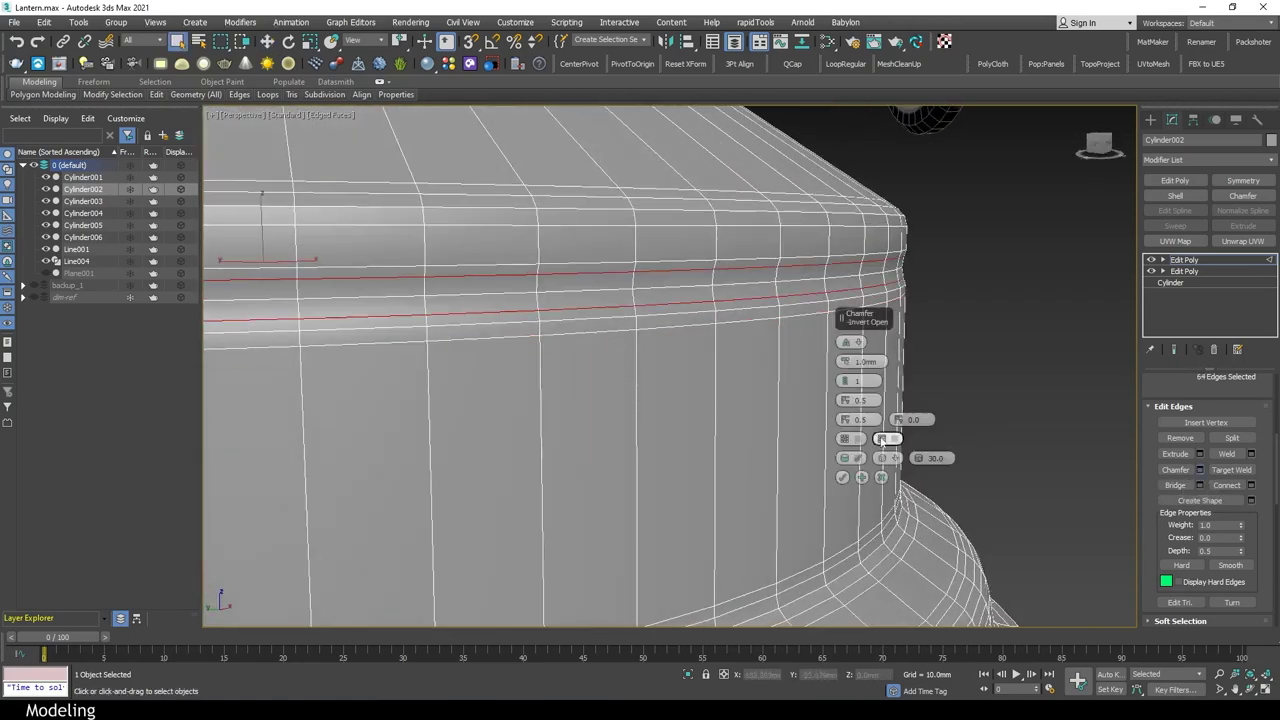
pyautogui.moveTo(880, 361); pyautogui.dragTo(880, 385)
pyautogui.click(842, 477)
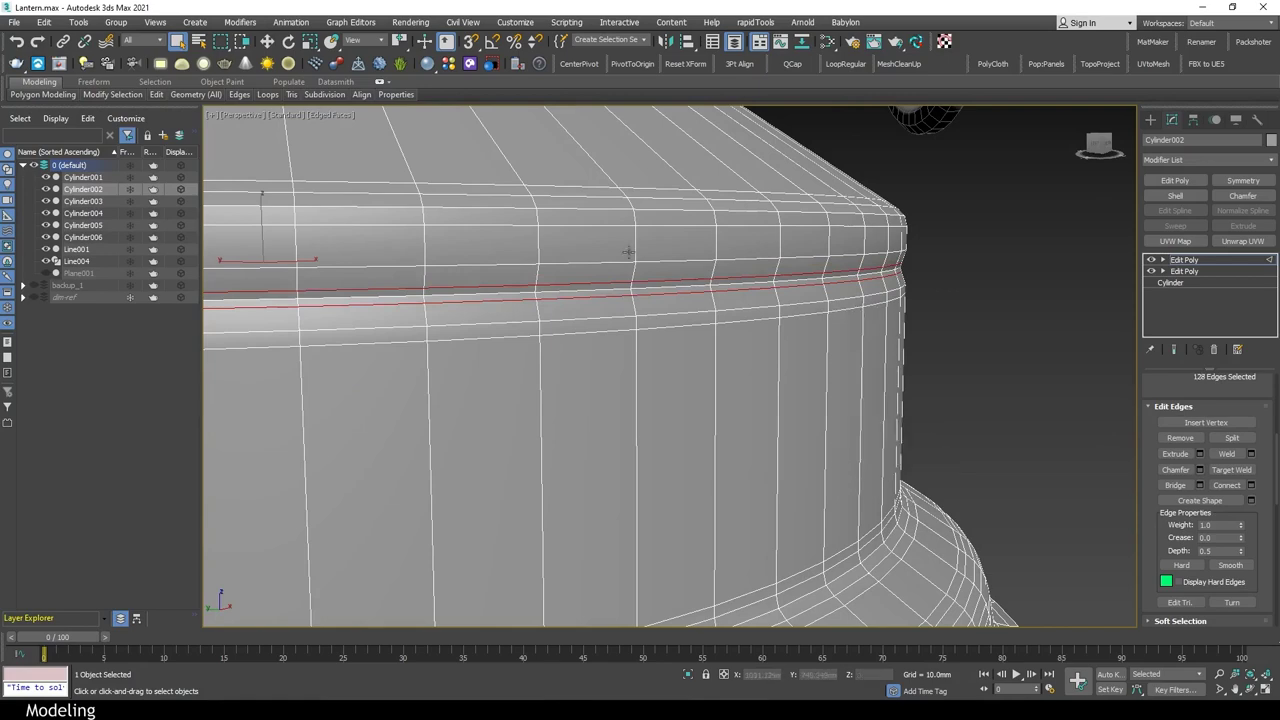
# Pick an edge on the base's bottom rim, then leave sub-object mode with edged shading on
pyautogui.scroll(-5, 933, 492)
pyautogui.scroll(6, 933, 492)
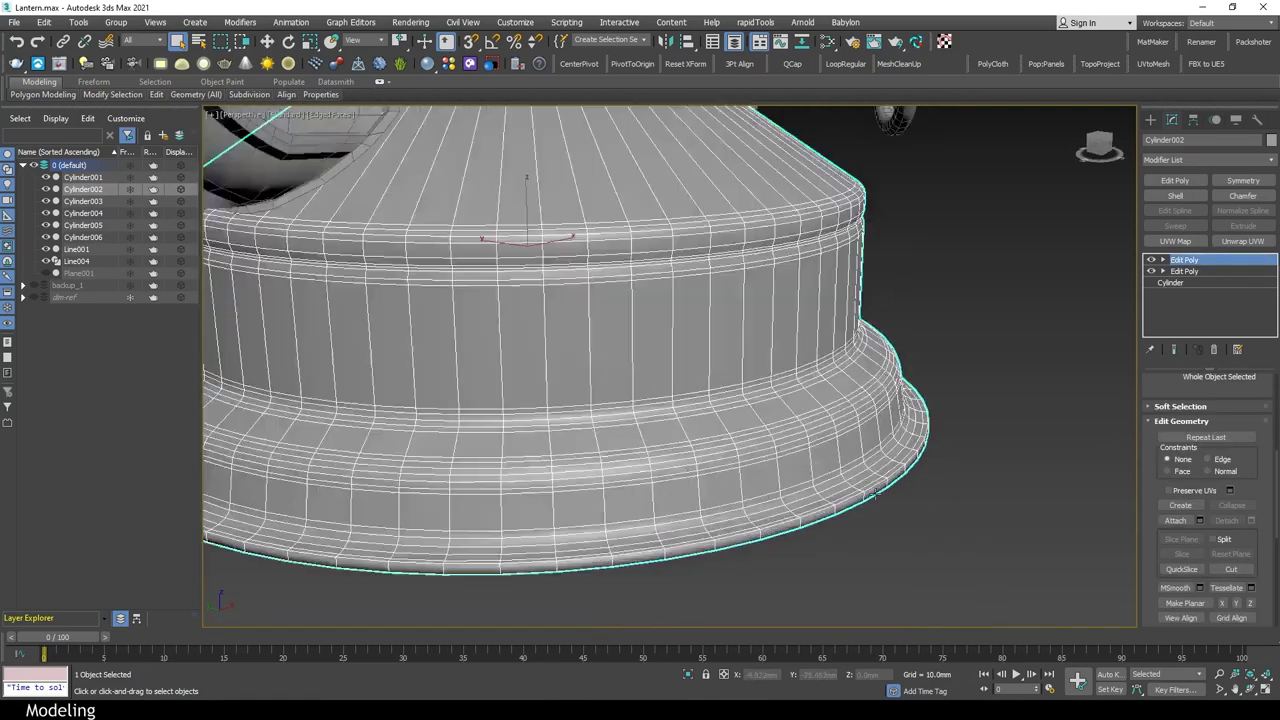
pyautogui.click(893, 430)
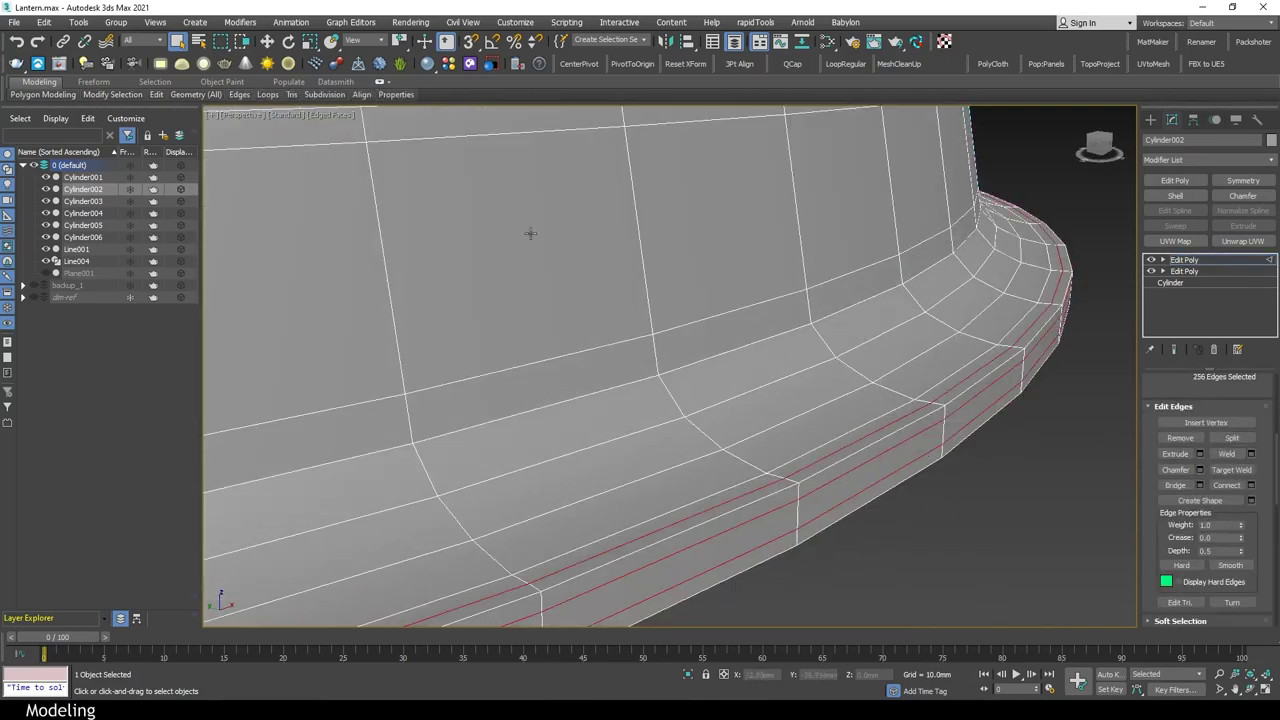
pyautogui.press('2')
pyautogui.press('z')
pyautogui.scroll(-6, 979, 536)
pyautogui.keyDown('alt'); pyautogui.moveTo(886, 563); pyautogui.dragTo(860, 560, button='middle'); pyautogui.keyUp('alt')
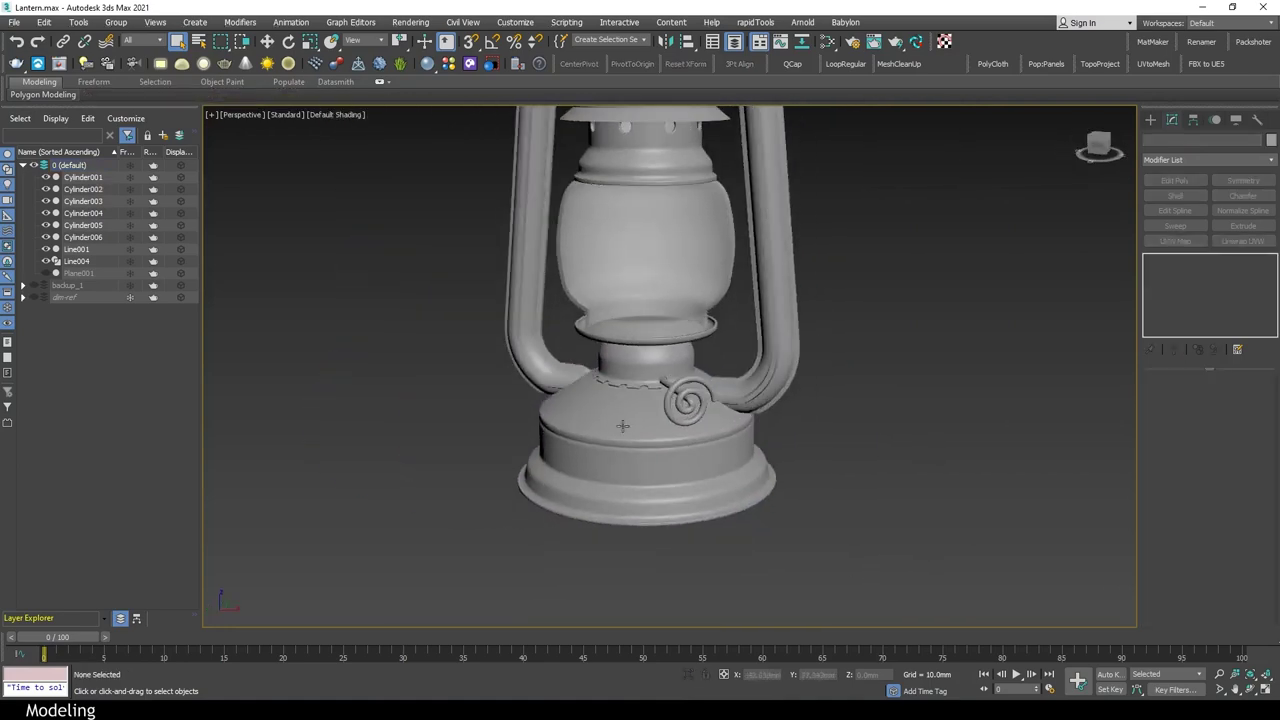
pyautogui.scroll(8, 738, 404)
pyautogui.press('F4')
# Chamfer the edge loop where the base meets the burner collar by 2.0mm
pyautogui.press('2')
pyautogui.scroll(-3, 1195, 450)
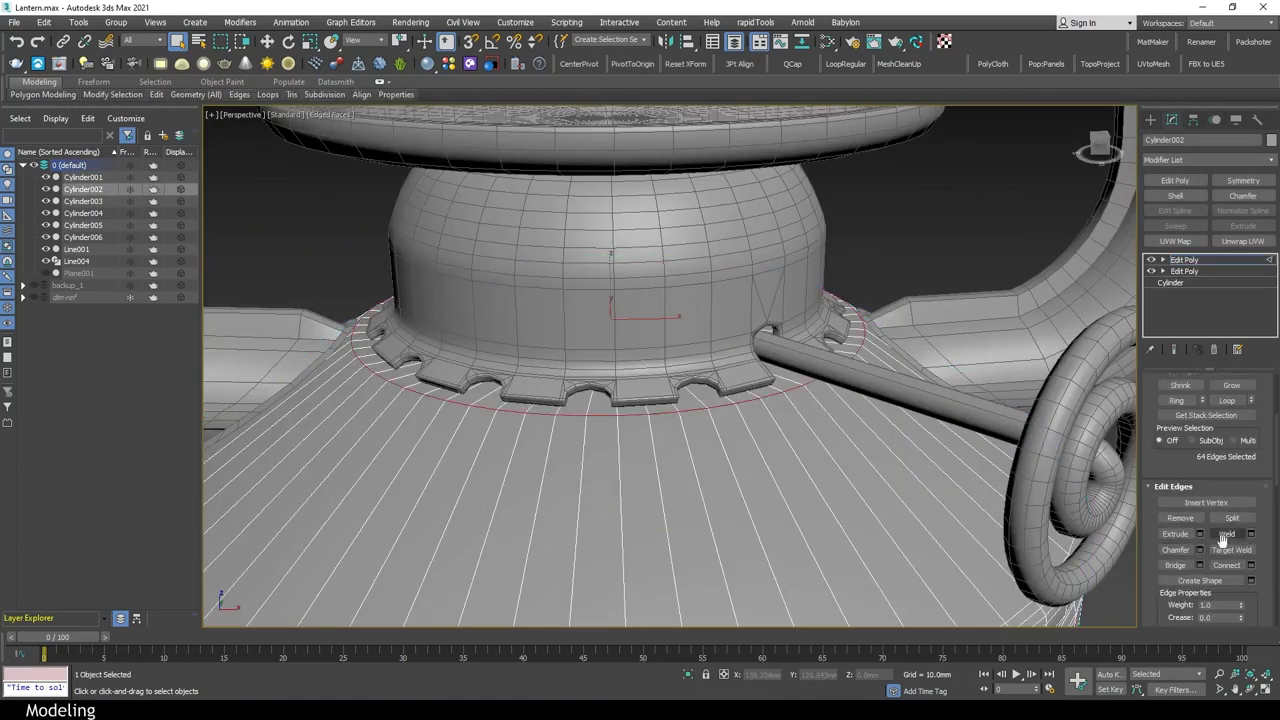
pyautogui.click(1199, 550)
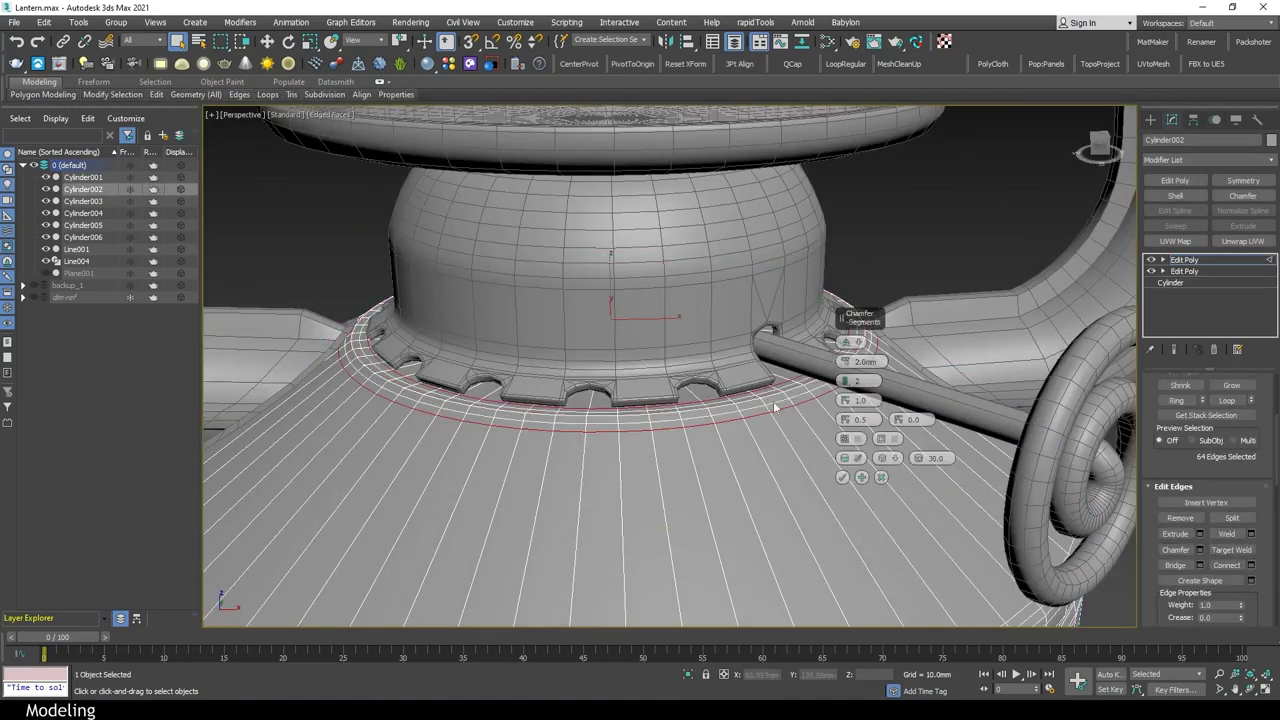
pyautogui.press('F4')
pyautogui.scroll(-4, 614, 477)
pyautogui.scroll(2, 631, 442)
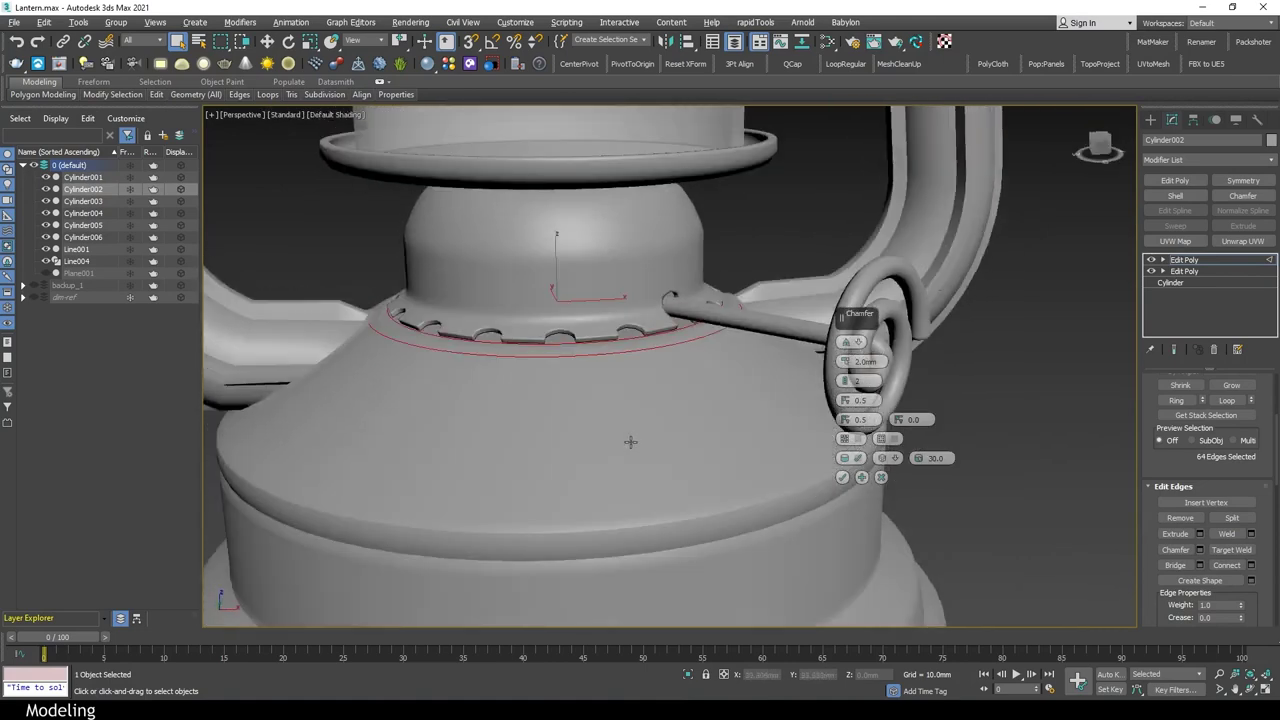
pyautogui.click(842, 477)
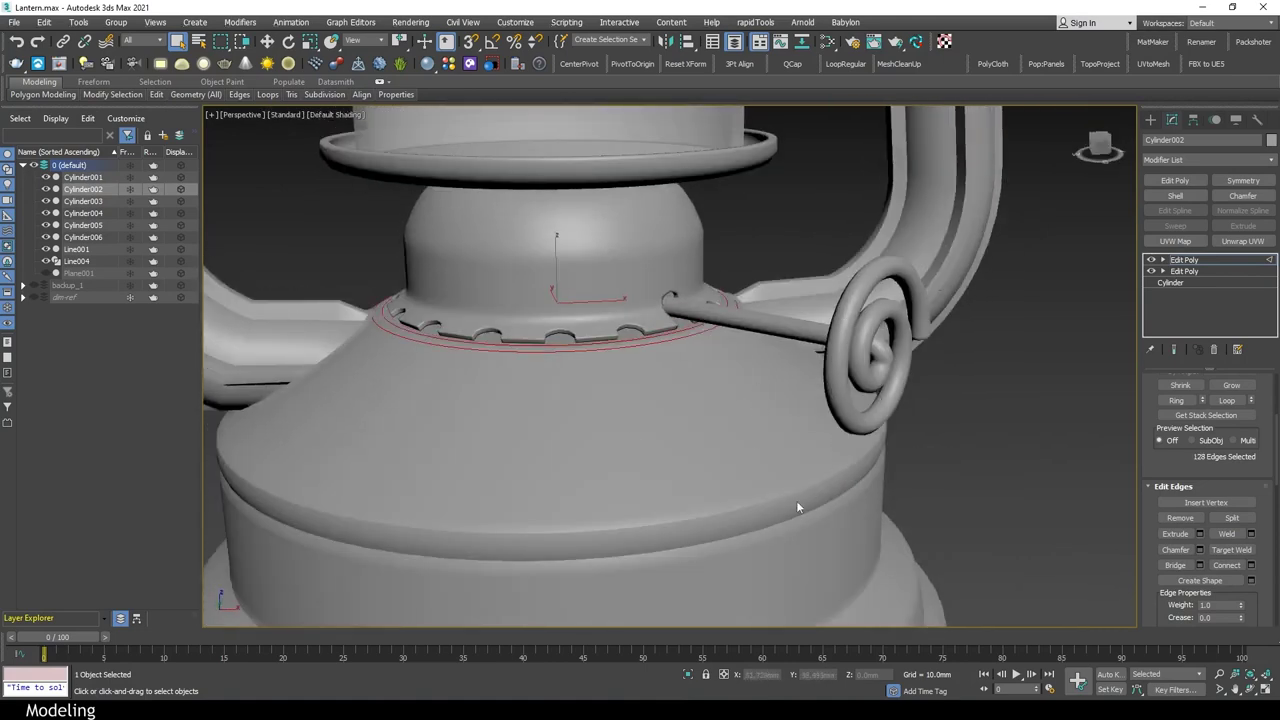
pyautogui.scroll(5, 680, 385)
pyautogui.press('F4')
# Reduce the selection to one edge loop and frame it in the maximized perspective view
pyautogui.hotkey('ctrl', 'z')
pyautogui.keyDown('alt'); pyautogui.moveTo(678, 385); pyautogui.dragTo(686, 390, button='middle'); pyautogui.keyUp('alt')
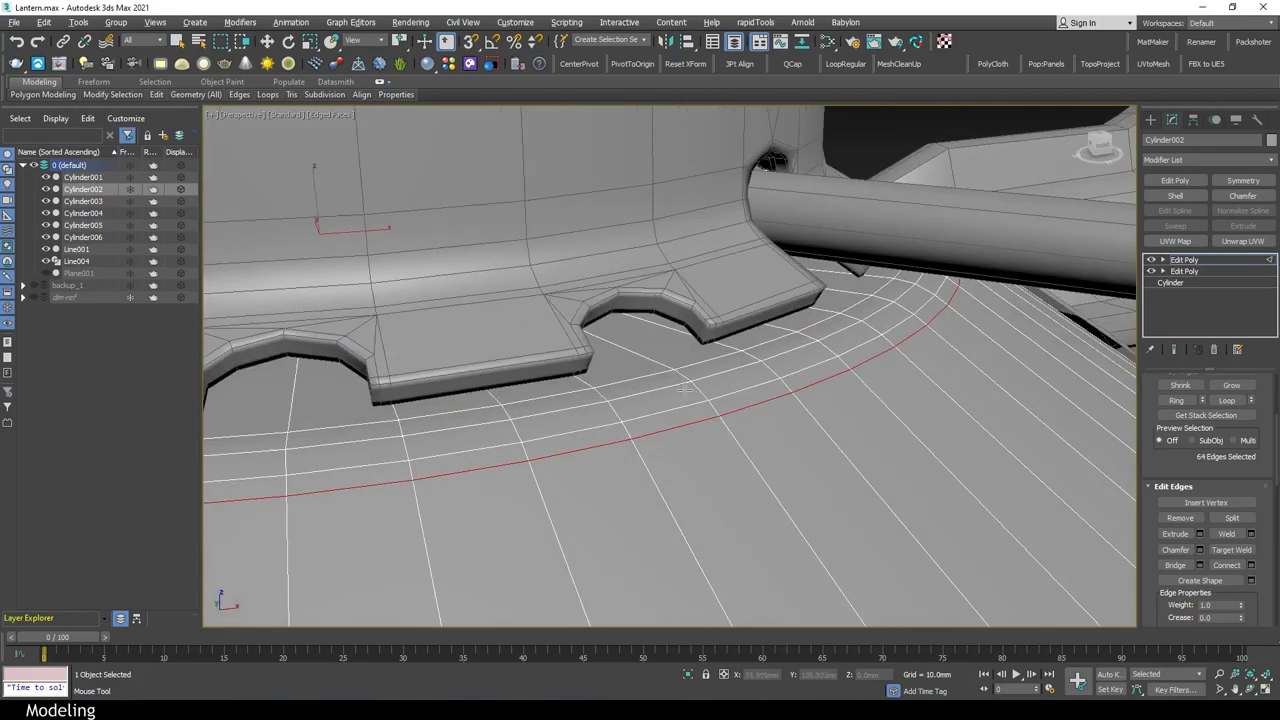
pyautogui.hotkey('alt', 'w')
pyautogui.press('z')
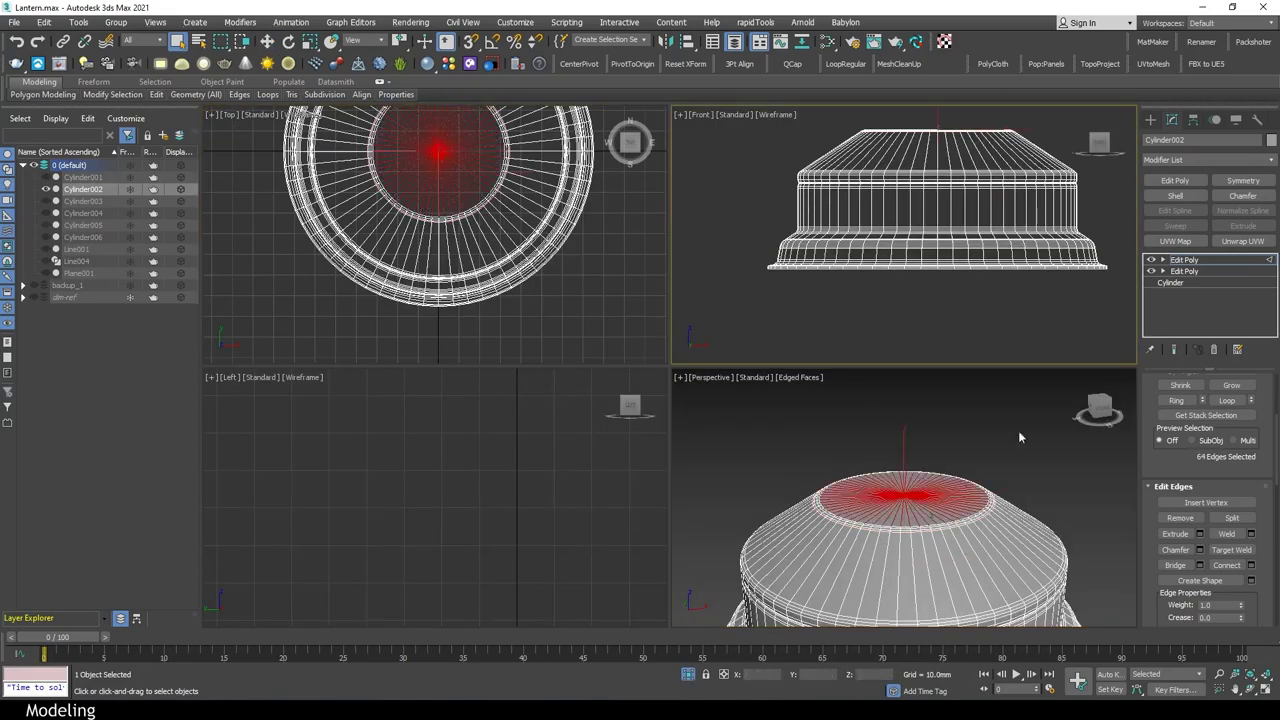
pyautogui.hotkey('alt', 'w')
pyautogui.scroll(4, 759, 373)
pyautogui.scroll(-5, 723, 414)
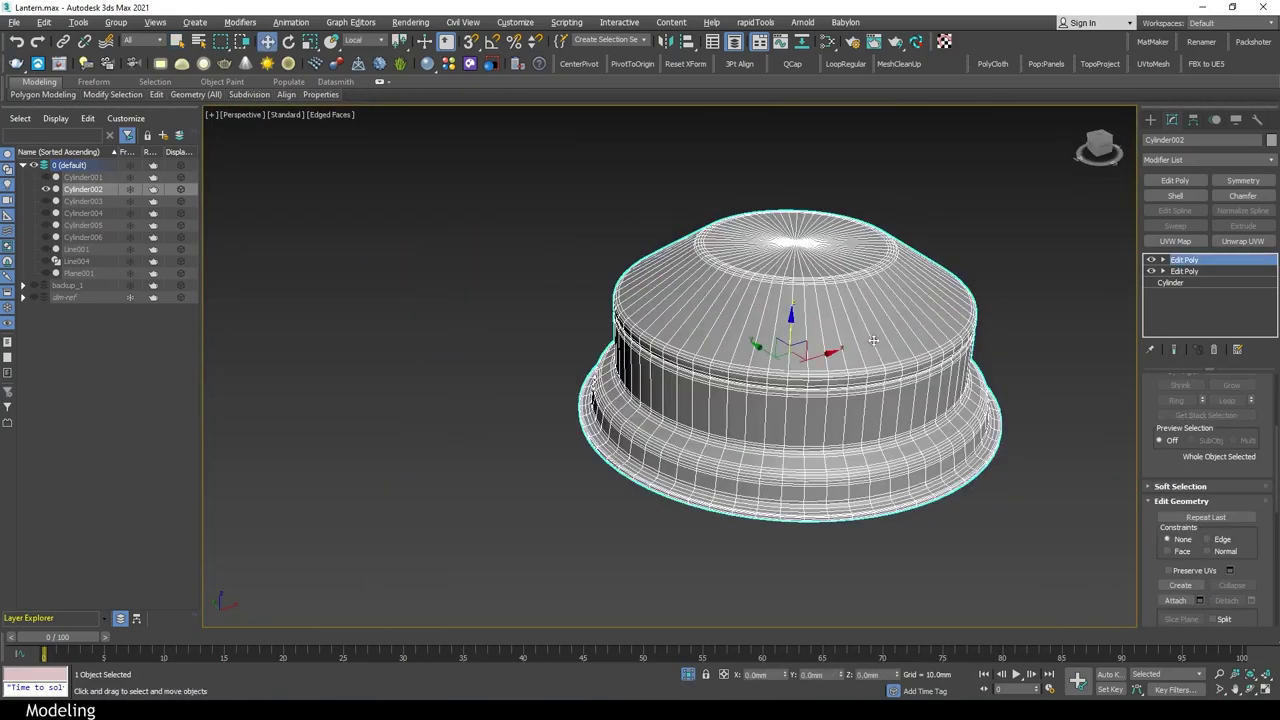
# Select all of the lid's polygons, apply Smooth, then deselect and view the whole lantern
pyautogui.press('4')
pyautogui.hotkey('ctrl', 'a')
pyautogui.click(427, 128)
pyautogui.press('4')
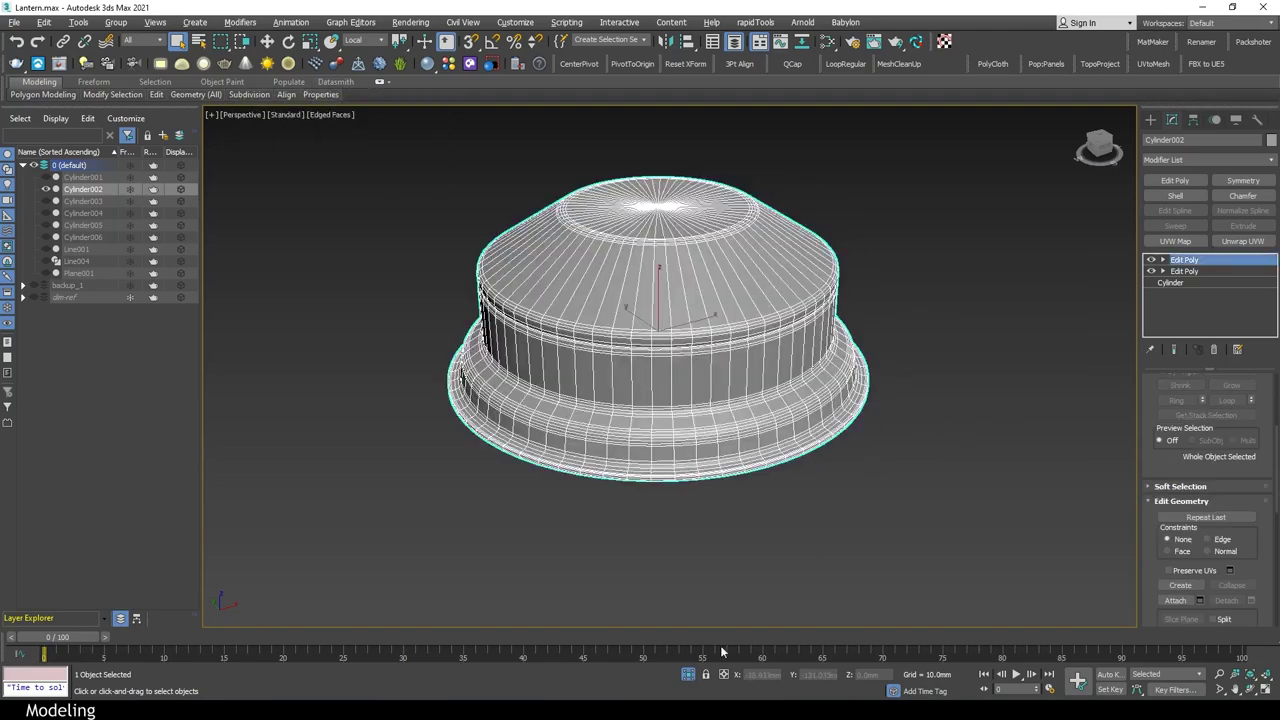
pyautogui.press('F4')
pyautogui.scroll(-5, 958, 411)
pyautogui.click(846, 432)
pyautogui.keyDown('alt'); pyautogui.moveTo(846, 432); pyautogui.dragTo(753, 446, button='middle'); pyautogui.keyUp('alt')
pyautogui.press('z')
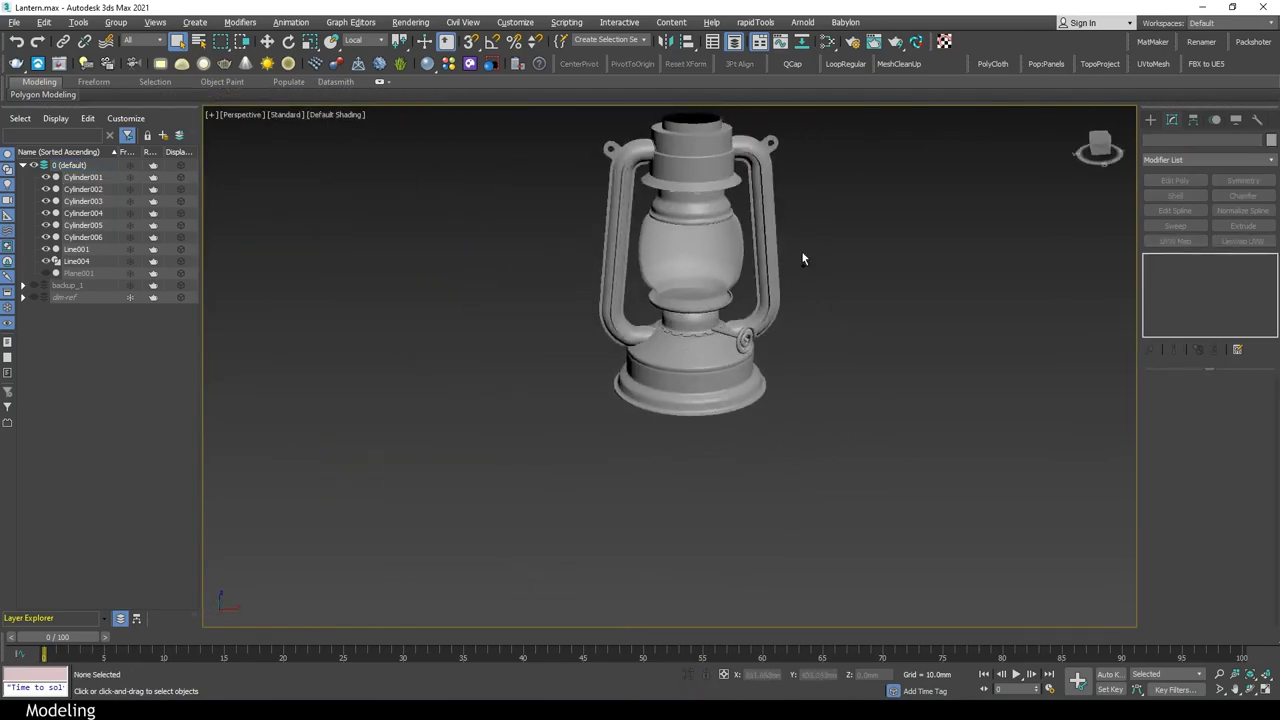
pyautogui.scroll(2, 812, 368)
# Select the top collar cylinder and its edge loop just above the brim in front wireframe view
pyautogui.press('F4')
pyautogui.click(660, 194)
pyautogui.scroll(3, 660, 194)
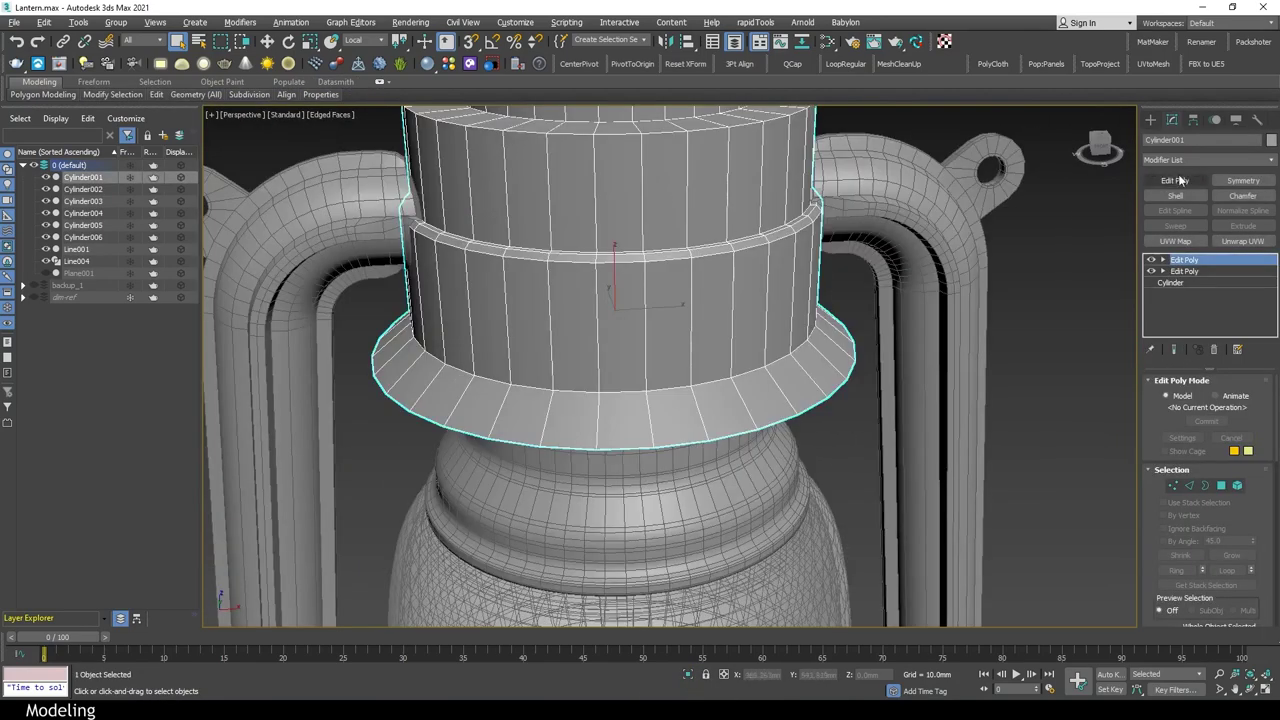
pyautogui.keyDown('alt'); pyautogui.moveTo(778, 364); pyautogui.dragTo(766, 338, button='middle'); pyautogui.keyUp('alt')
pyautogui.press('f')
pyautogui.press('F3')
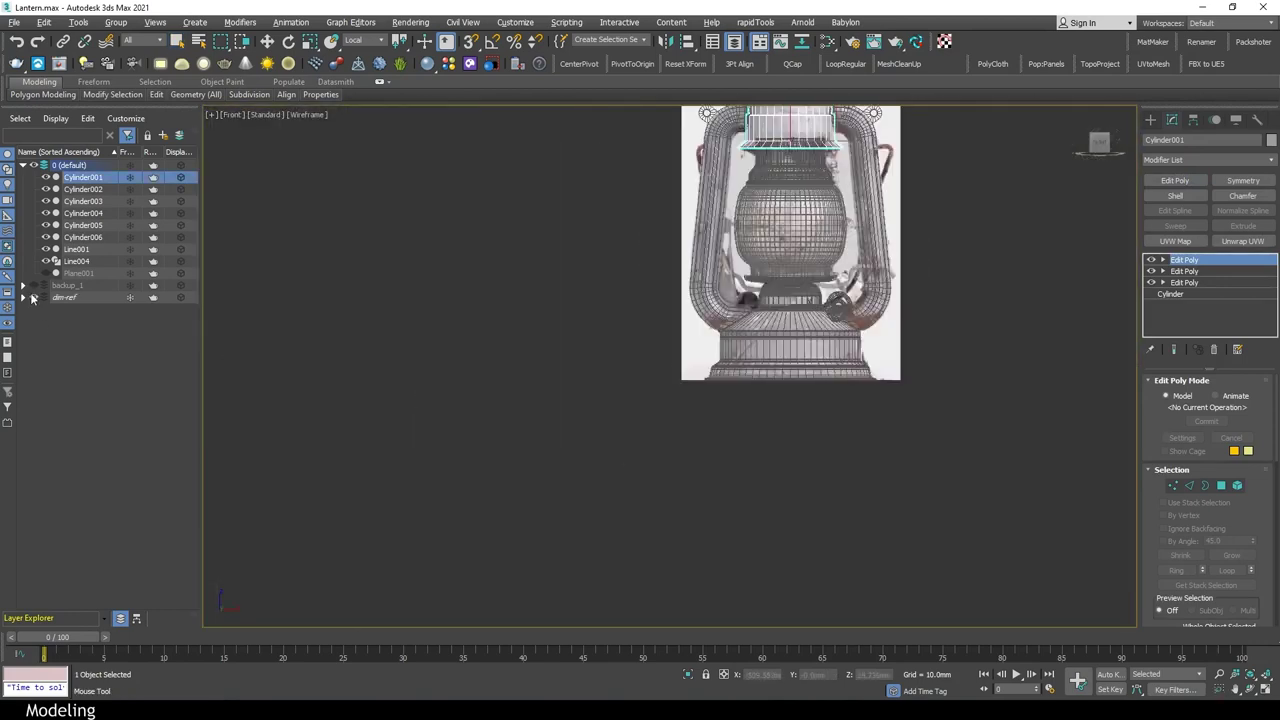
pyautogui.scroll(4, 763, 198)
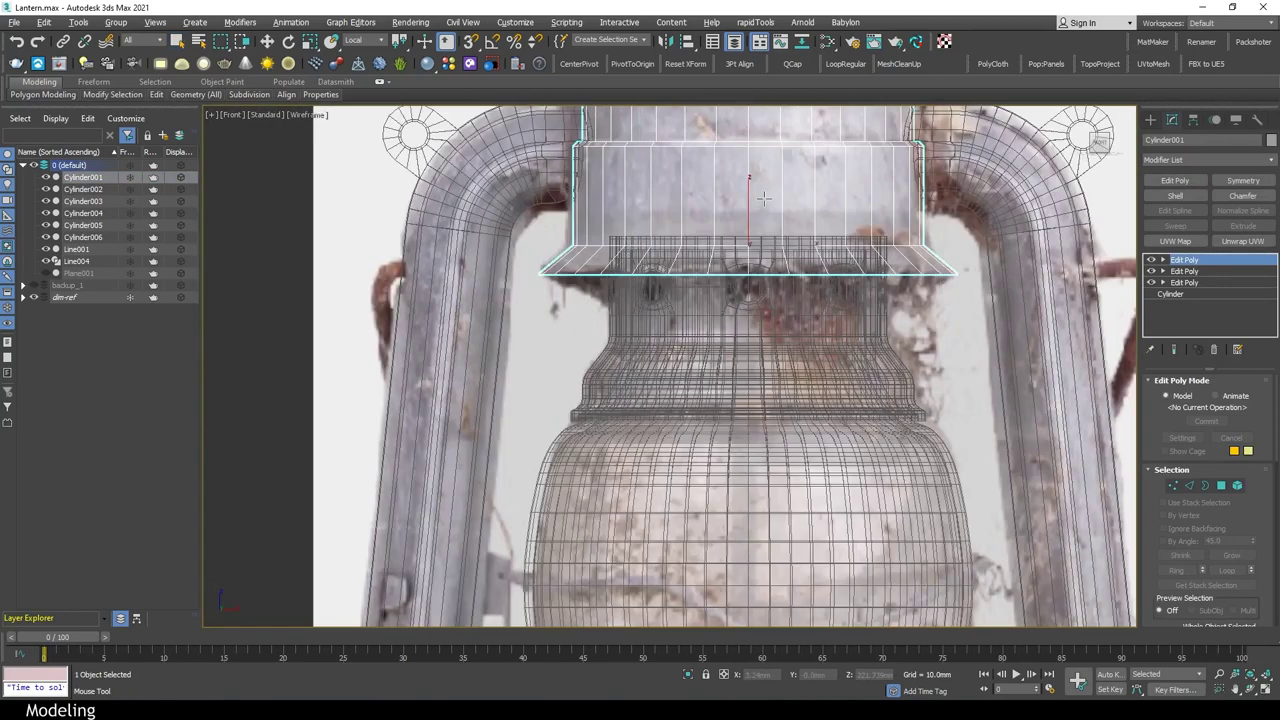
pyautogui.press('2')
pyautogui.doubleClick(707, 208)
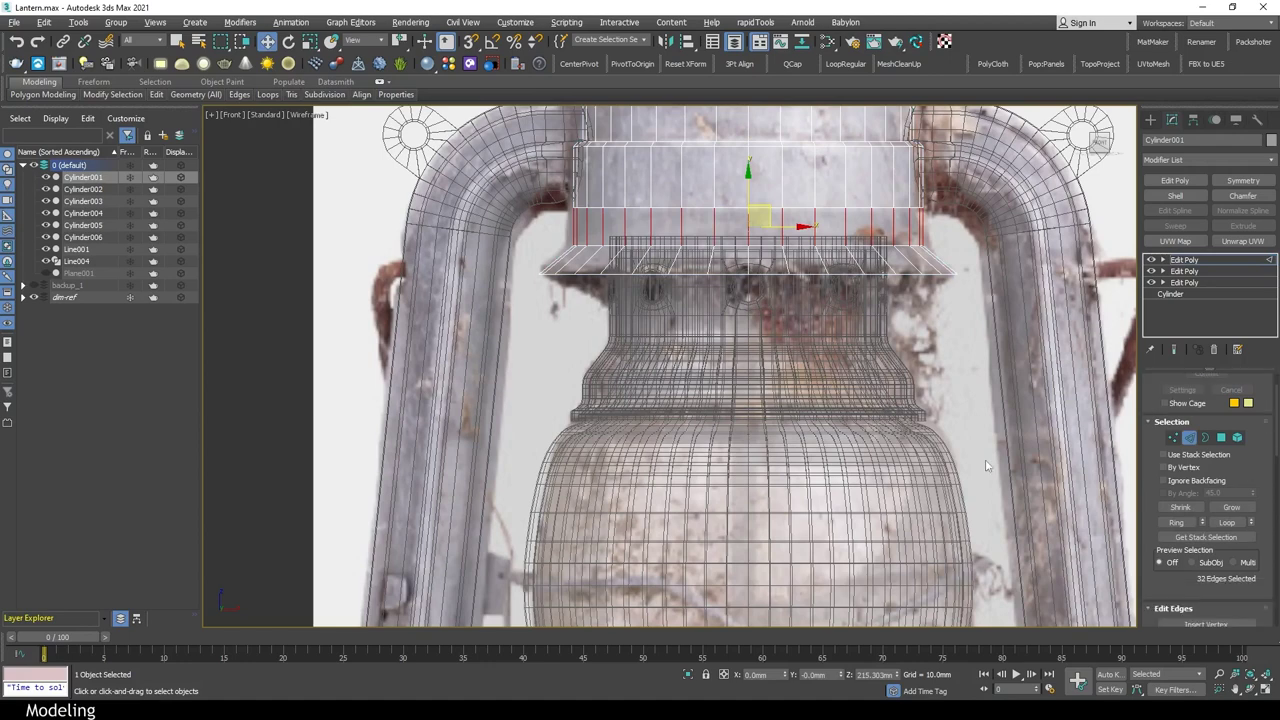
# Chamfer the selected edge loop above the brim using the Chamfer caddy
pyautogui.press('p')
pyautogui.press('F3')
pyautogui.scroll(-3, 1205, 520)
pyautogui.click(1199, 523)
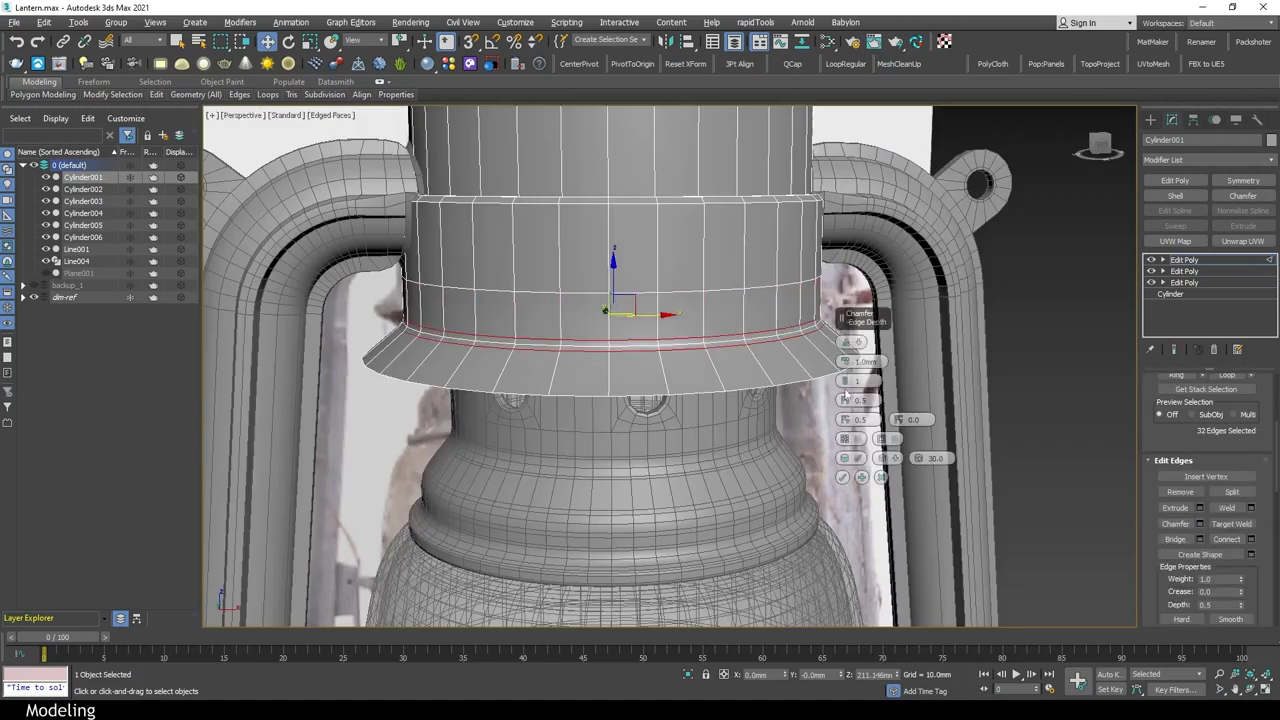
pyautogui.scroll(2, 640, 418)
pyautogui.click(843, 477)
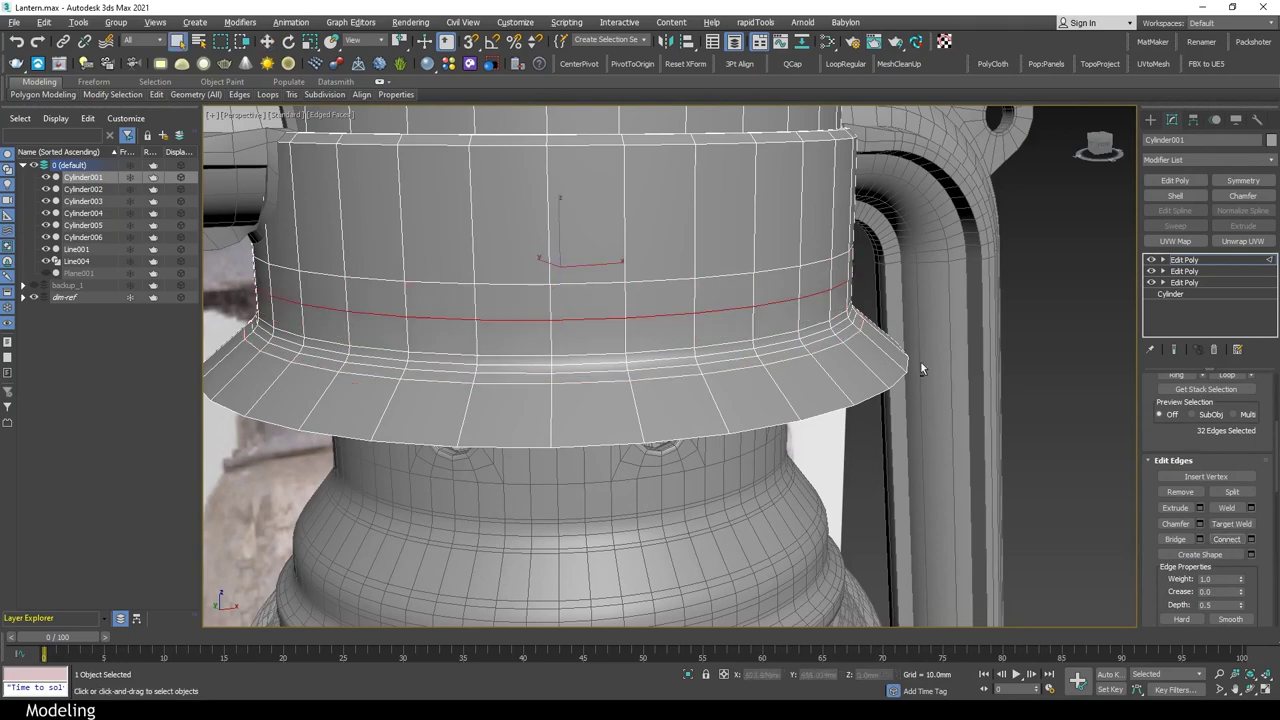
# Chamfer the selected collar edge loop again with Ctrl+Shift+C from the enlarged perspective view
pyautogui.press('f')
pyautogui.press('F3')
pyautogui.press('r')
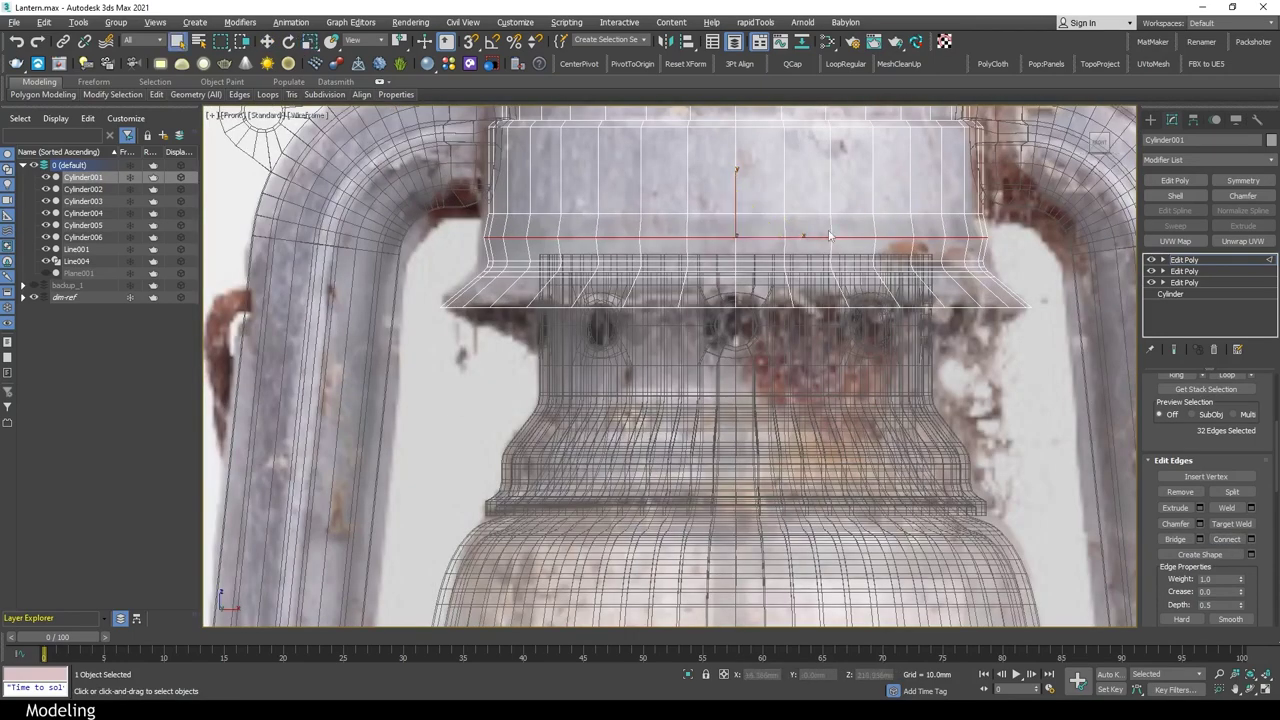
pyautogui.hotkey('alt', 'w')
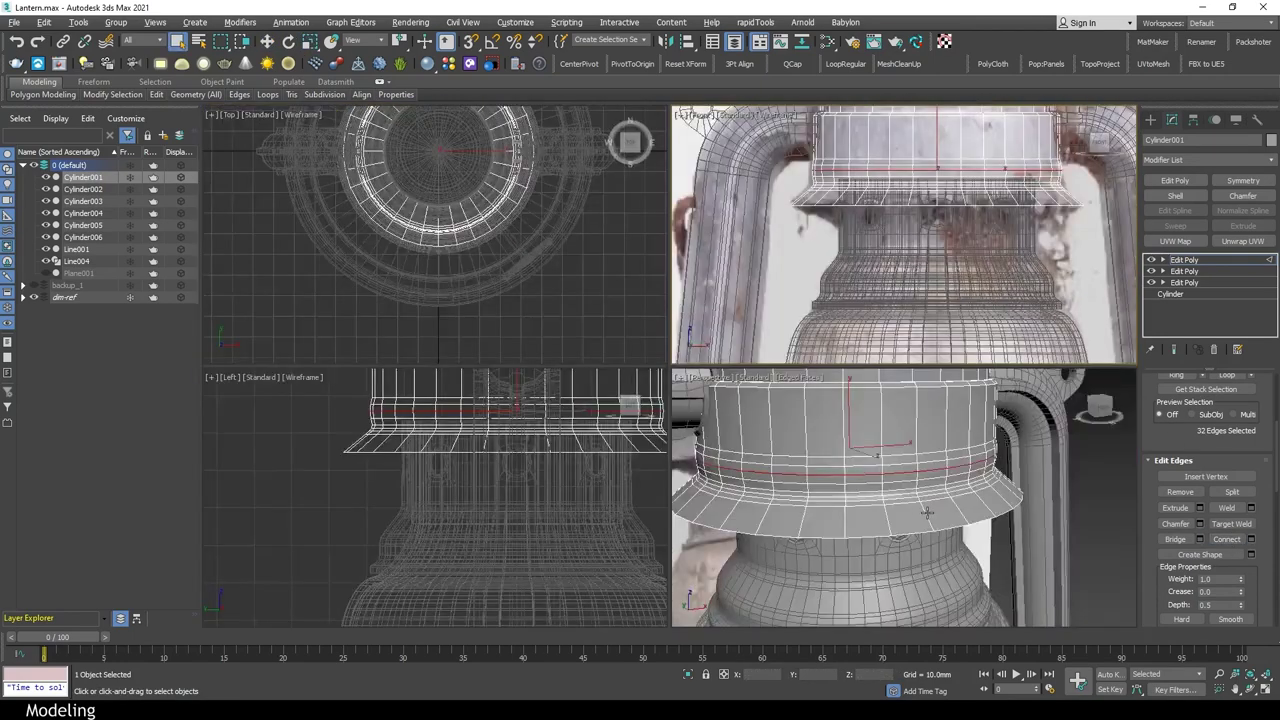
pyautogui.rightClick(983, 340)
pyautogui.hotkey('alt', 'w')
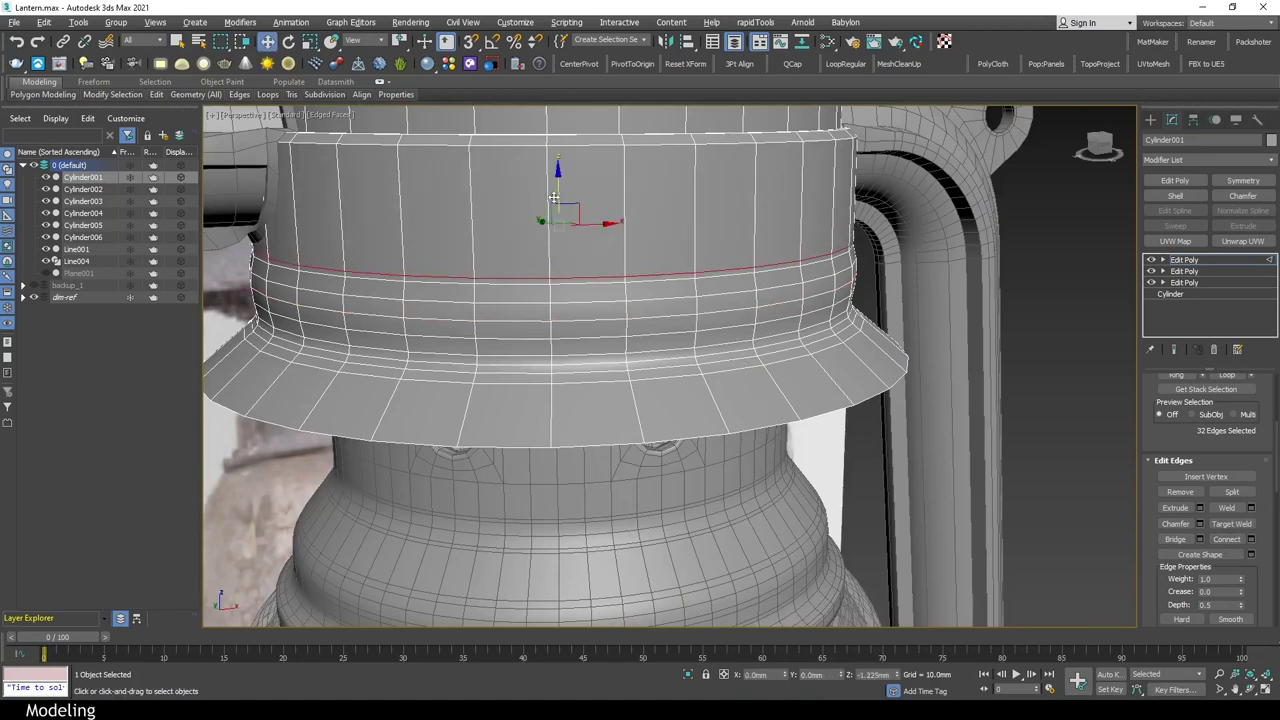
pyautogui.press('q')
pyautogui.scroll(5, 771, 270)
pyautogui.scroll(5, 771, 270)
pyautogui.scroll(3, 771, 270)
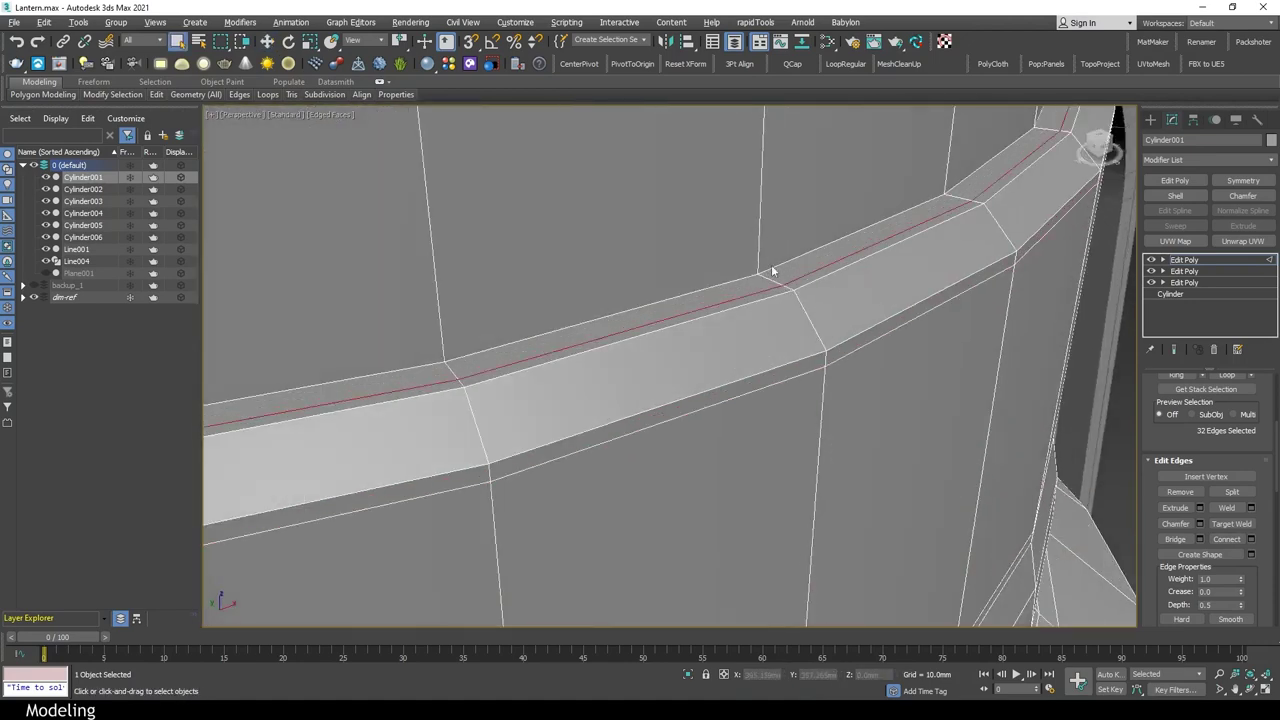
pyautogui.hotkey('ctrl', 'shift', 'c')
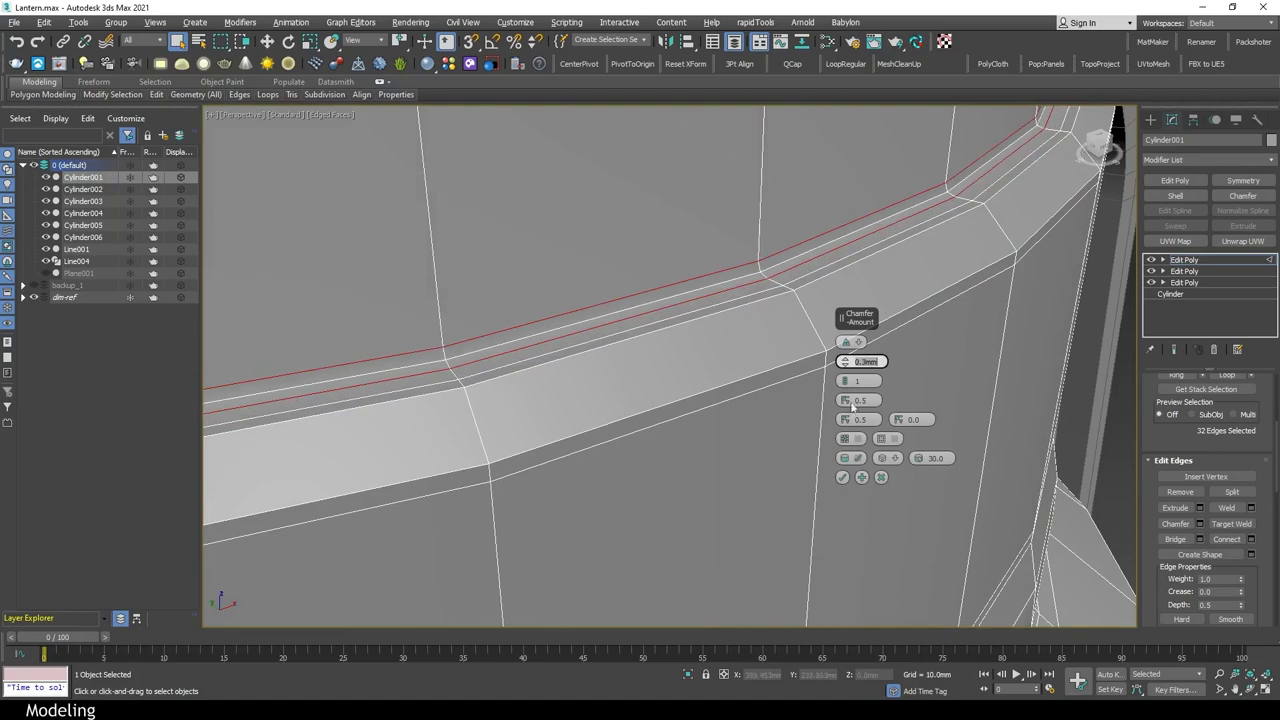
pyautogui.click(843, 477)
# Chamfer another collar edge loop from a frontal view of the lantern
pyautogui.scroll(-10, 832, 484)
pyautogui.keyDown('alt'); pyautogui.moveTo(832, 484); pyautogui.dragTo(812, 392, button='middle'); pyautogui.keyUp('alt')
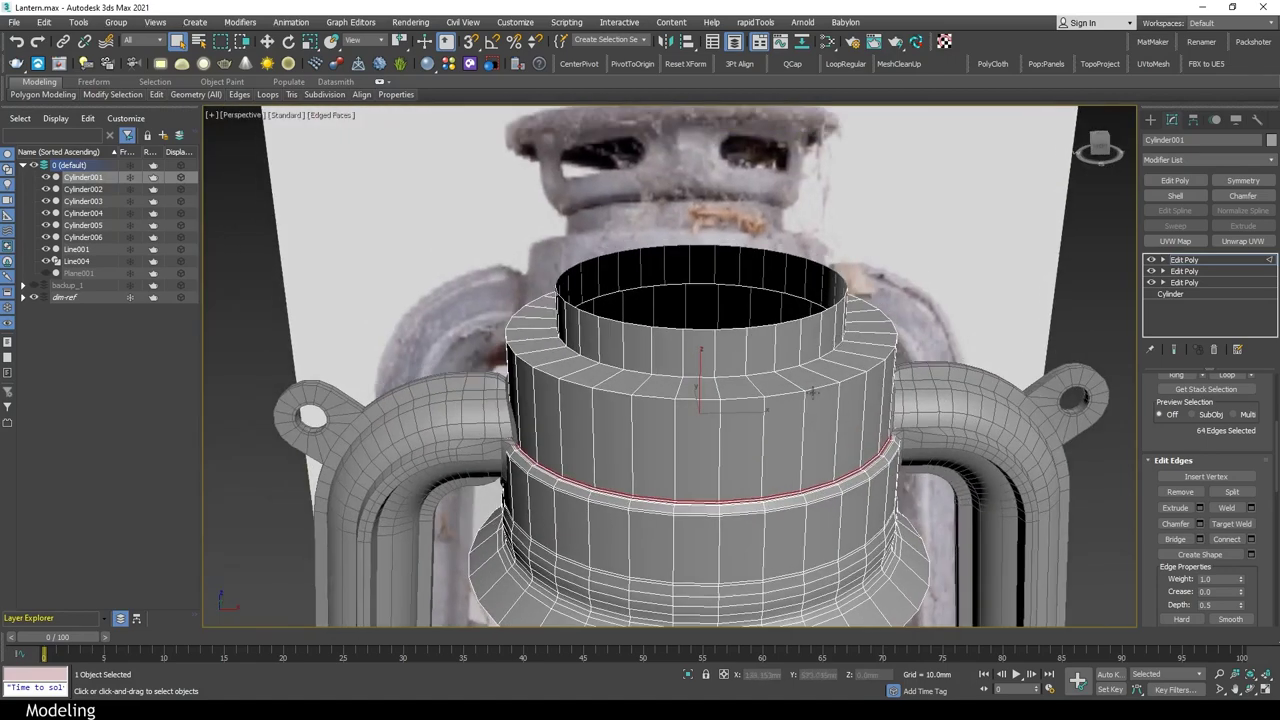
pyautogui.scroll(-1, 1200, 498)
pyautogui.click(1200, 478)
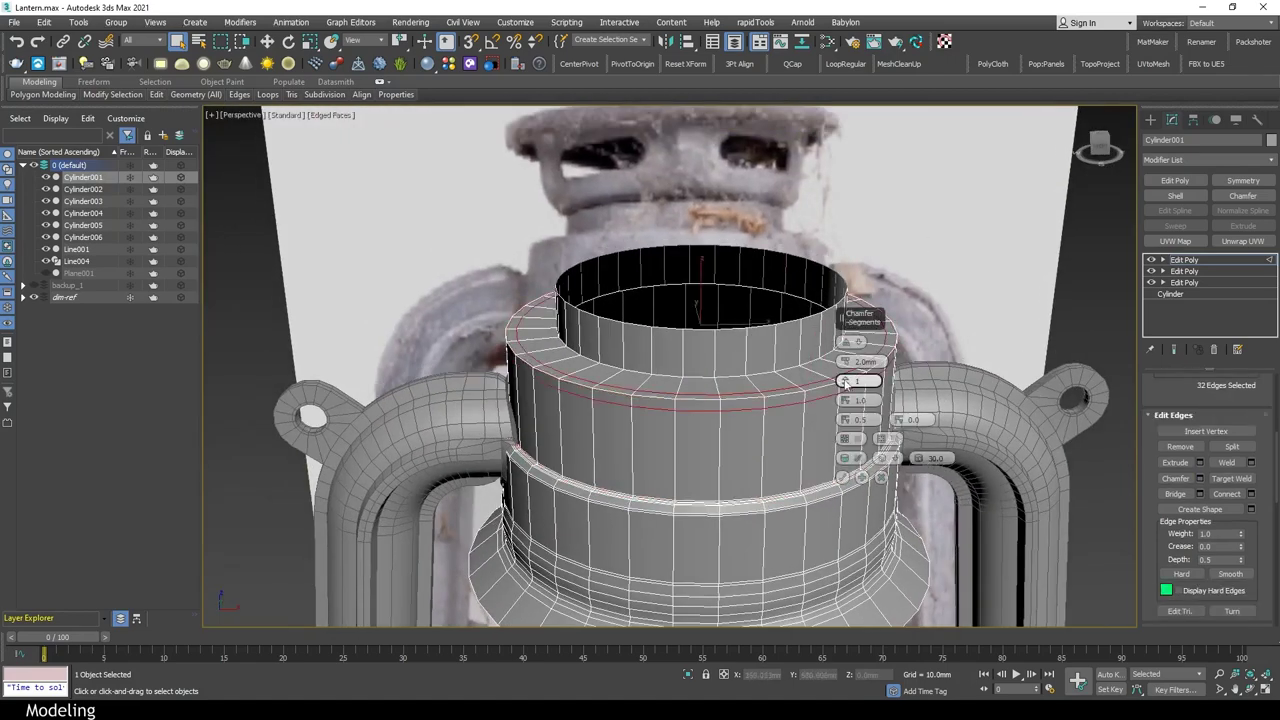
pyautogui.click(843, 477)
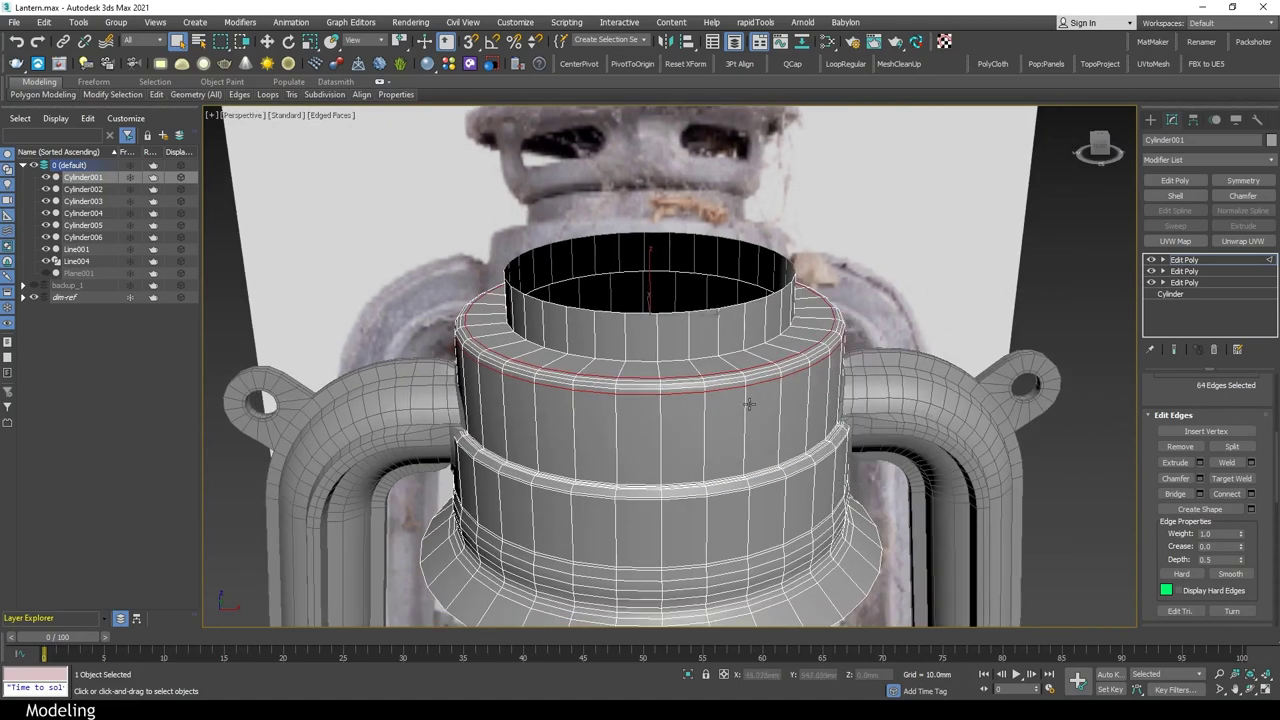
# Chamfer the rim loop with a narrower chamfer amount
pyautogui.scroll(3, 790, 430)
pyautogui.scroll(3, 786, 421)
pyautogui.click(1200, 478)
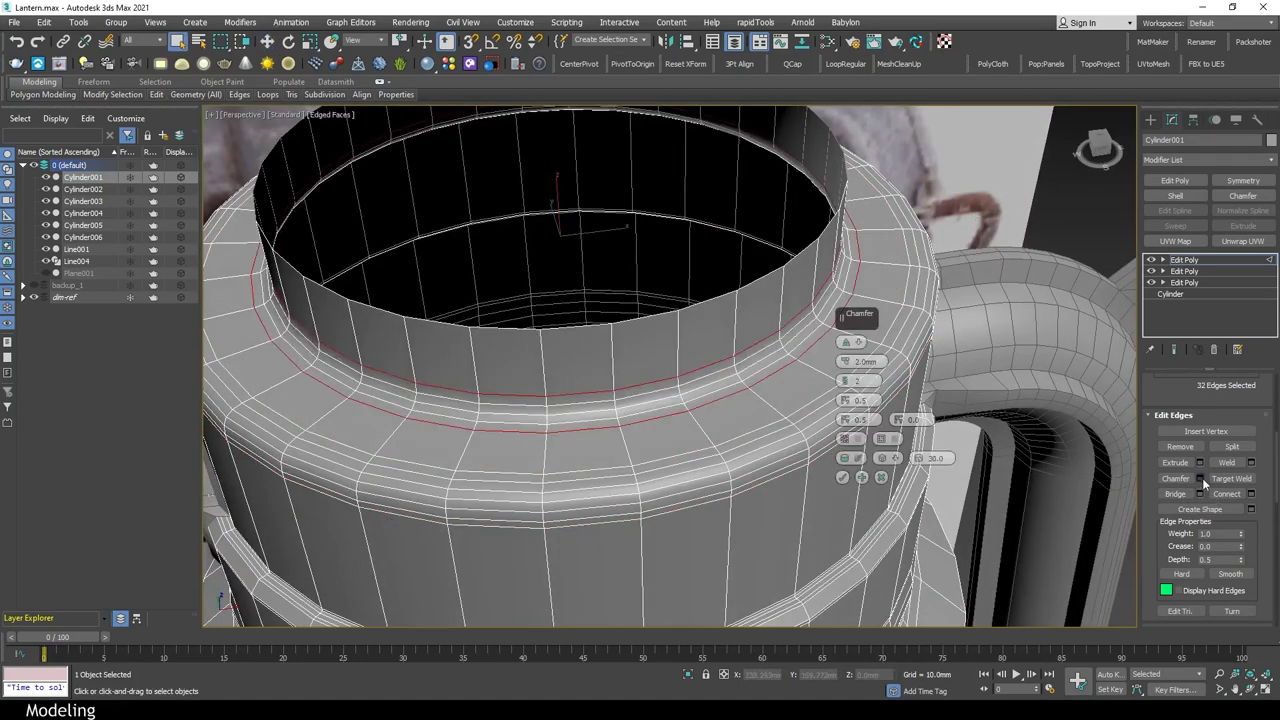
pyautogui.moveTo(881, 361); pyautogui.dragTo(881, 378)
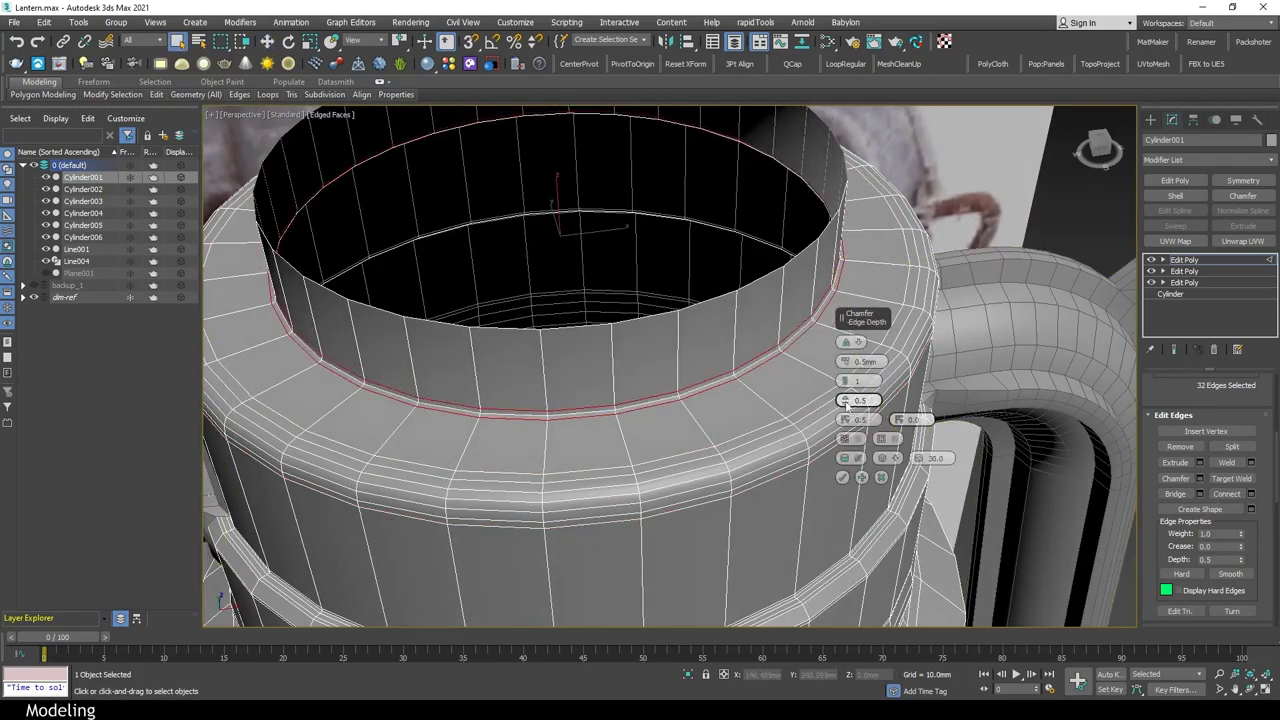
pyautogui.click(843, 477)
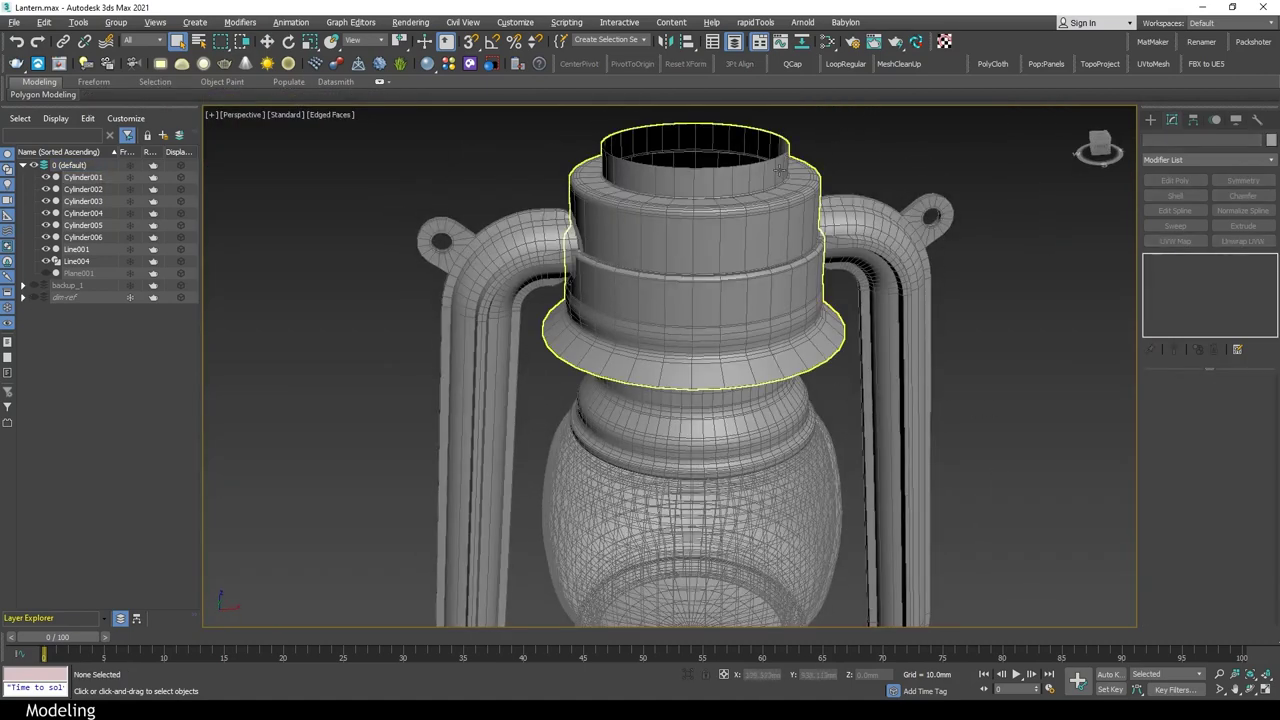
# Scale the top edge loop inward to 88% and chamfer the rim, undoing the last chamfer
pyautogui.moveTo(690, 186); pyautogui.dragTo(695, 180)
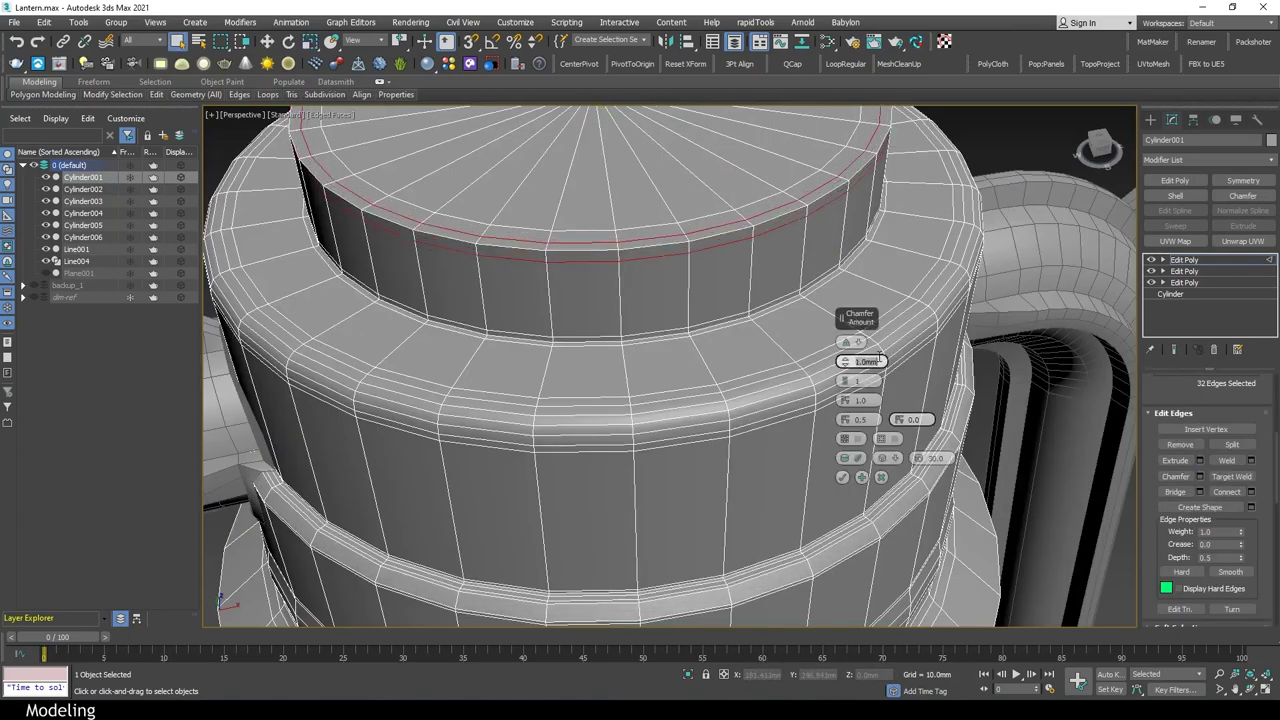
pyautogui.click(842, 477)
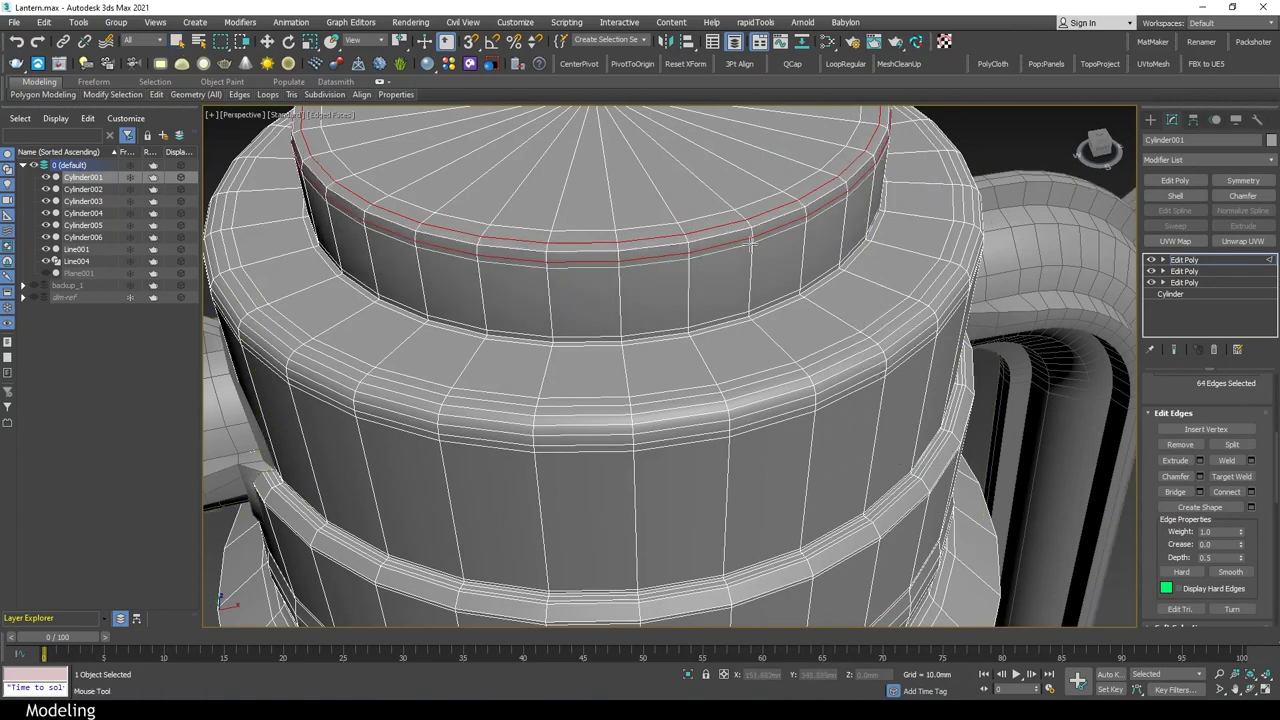
pyautogui.hotkey('ctrl', 'z')
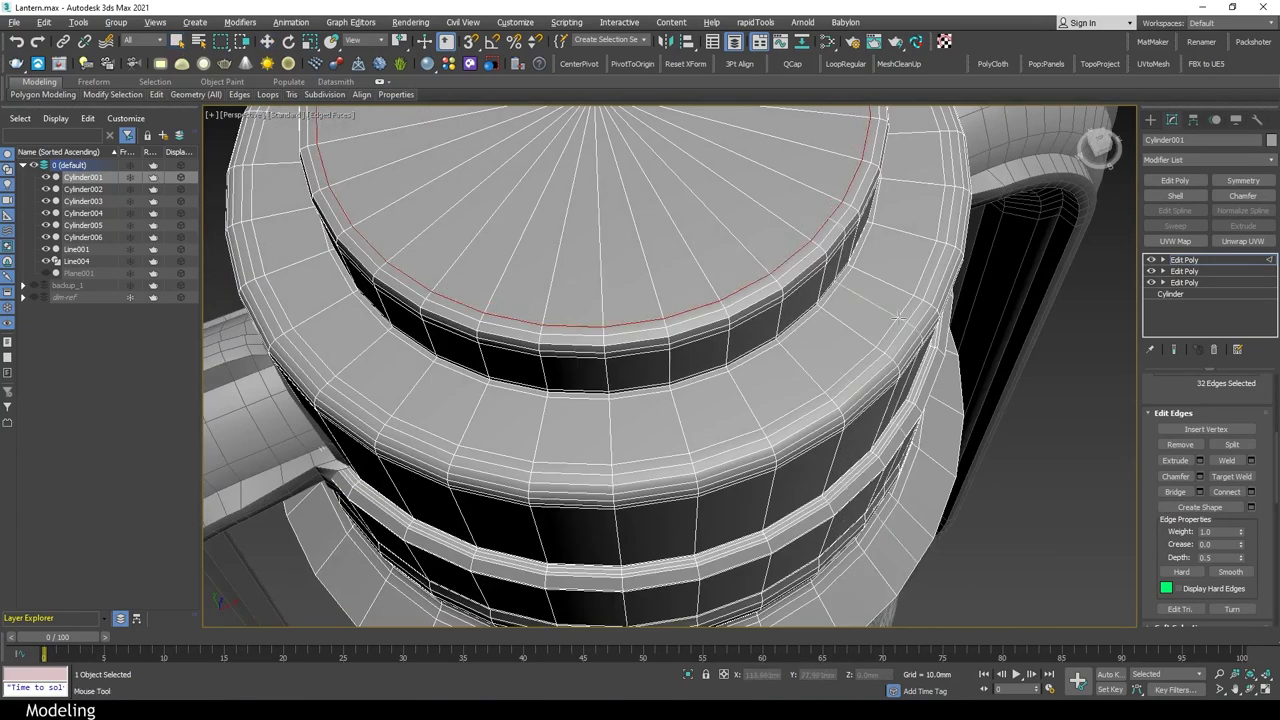
# Exit Edge sub-object mode and view the whole lantern
pyautogui.press('2')
pyautogui.press('w')
pyautogui.press('F4')
pyautogui.scroll(-5, 988, 465)
pyautogui.keyDown('alt'); pyautogui.moveTo(988, 465); pyautogui.dragTo(858, 333, button='middle'); pyautogui.keyUp('alt')
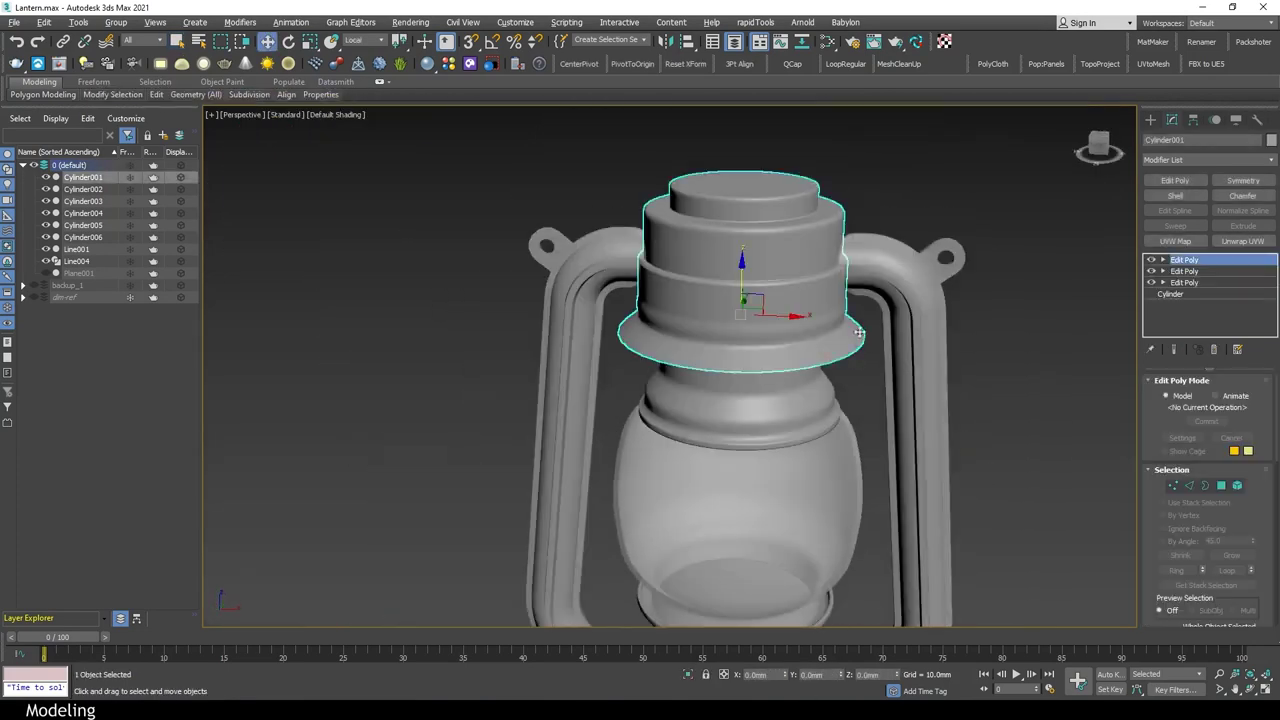
# Add a Shell modifier with 1.0mm Inner Amount to the top collar and inspect it from below
pyautogui.press('F4')
pyautogui.scroll(3, 858, 333)
pyautogui.click(1176, 195)
pyautogui.moveTo(1081, 220)
pyautogui.keyDown('alt'); pyautogui.mouseDown(button='middle')
pyautogui.moveTo(1081, 276)
pyautogui.moveTo(868, 365)
pyautogui.mouseUp(button='middle'); pyautogui.keyUp('alt')
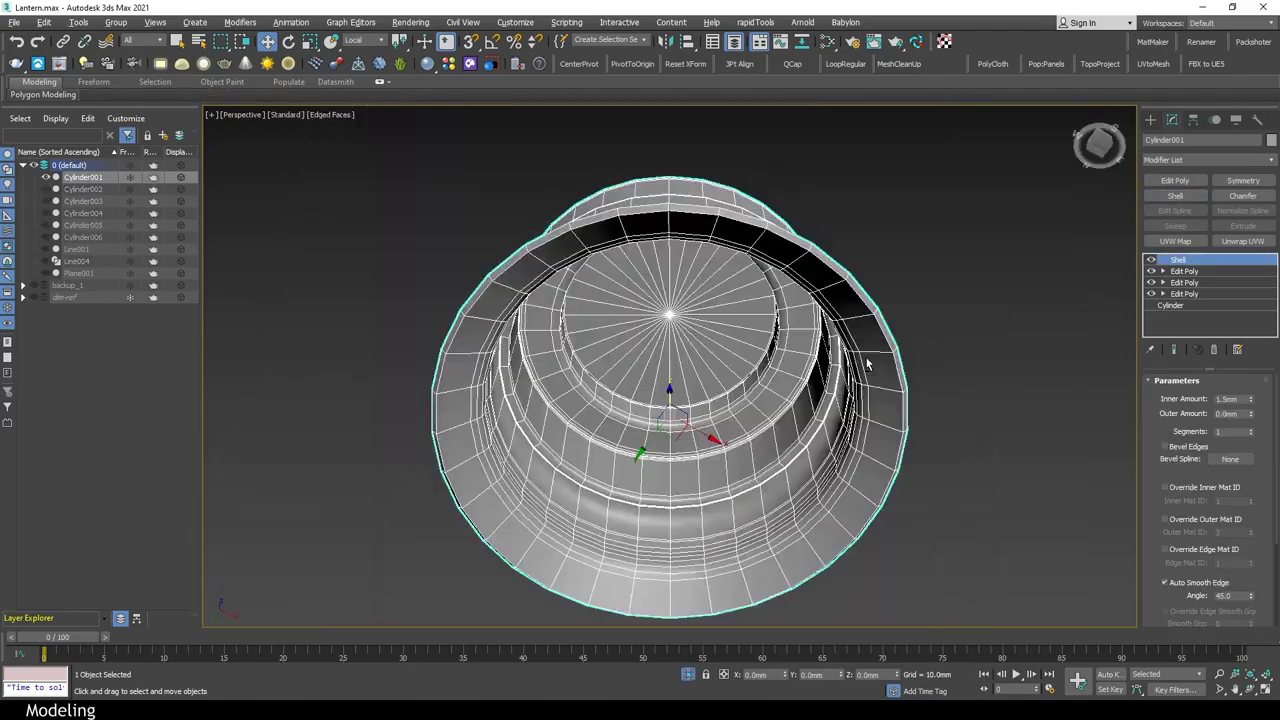
pyautogui.scroll(4, 868, 365)
pyautogui.scroll(-3, 820, 434)
pyautogui.moveTo(820, 434)
pyautogui.keyDown('alt'); pyautogui.mouseDown(button='middle')
pyautogui.moveTo(794, 443)
pyautogui.moveTo(840, 408)
pyautogui.moveTo(928, 455)
pyautogui.moveTo(1076, 455)
pyautogui.mouseUp(button='middle'); pyautogui.keyUp('alt')
pyautogui.scroll(-3, 838, 410)
pyautogui.press('F4')
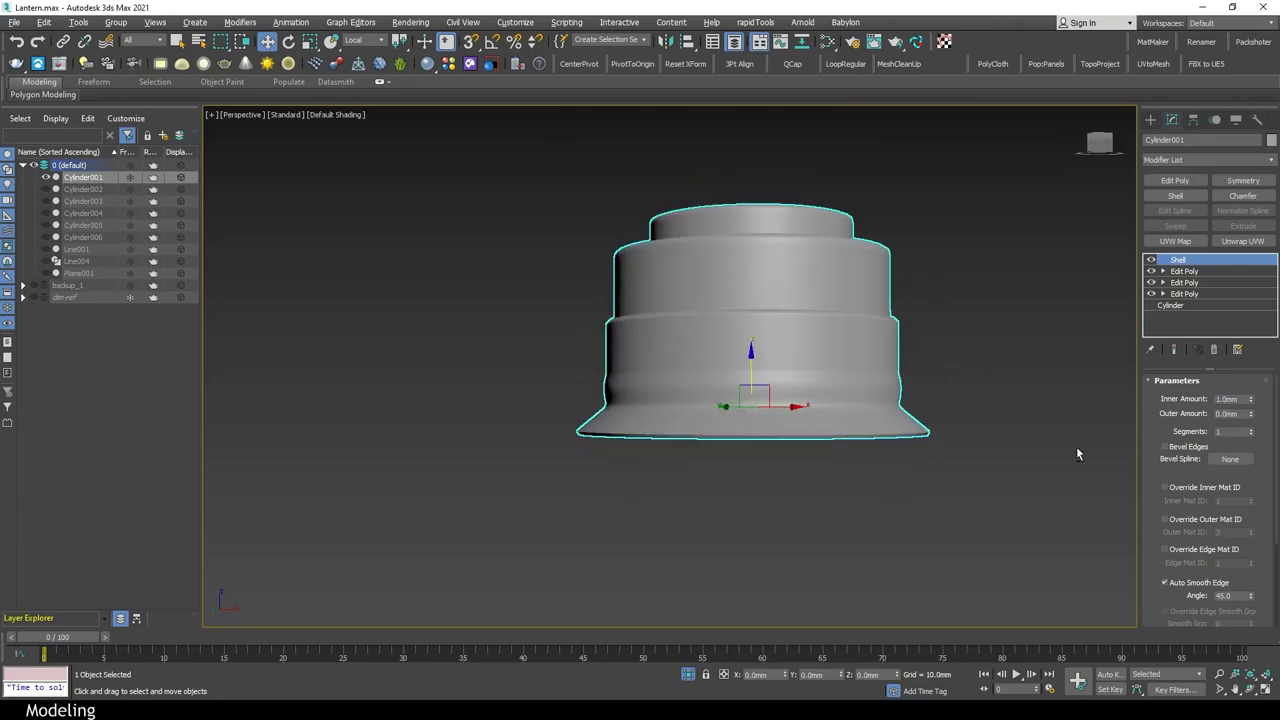
# Unhide Cylinder004 and add an Edit Poly modifier above the Shell
pyautogui.click(44, 213)
pyautogui.moveTo(400, 330)
pyautogui.keyDown('alt'); pyautogui.mouseDown(button='middle')
pyautogui.moveTo(452, 346)
pyautogui.moveTo(283, 307)
pyautogui.mouseUp(button='middle'); pyautogui.keyUp('alt')
pyautogui.click(1175, 181)
pyautogui.press('F4')
pyautogui.scroll(4, 750, 400)
# Chamfer the brim's rim edge loop by 0.5mm
pyautogui.press('2')
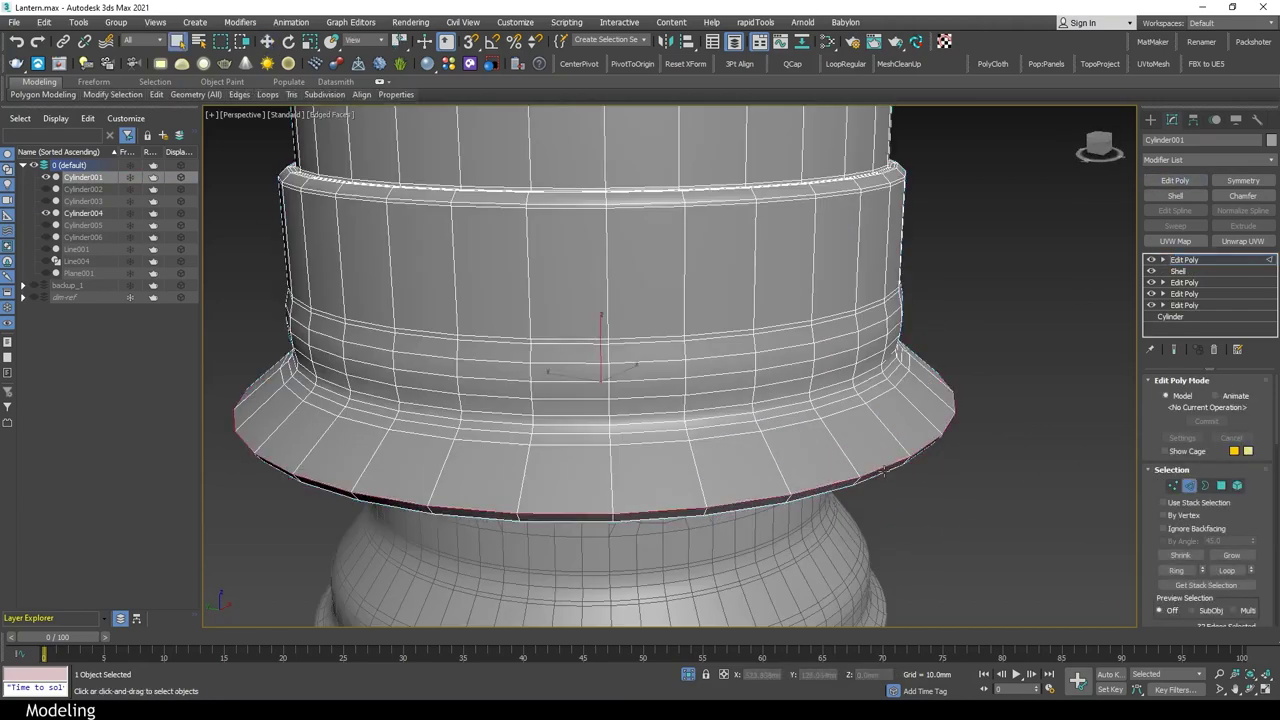
pyautogui.keyDown('alt'); pyautogui.moveTo(750, 400); pyautogui.dragTo(919, 475, button='middle'); pyautogui.keyUp('alt')
pyautogui.scroll(-5, 1243, 519)
pyautogui.click(1199, 505)
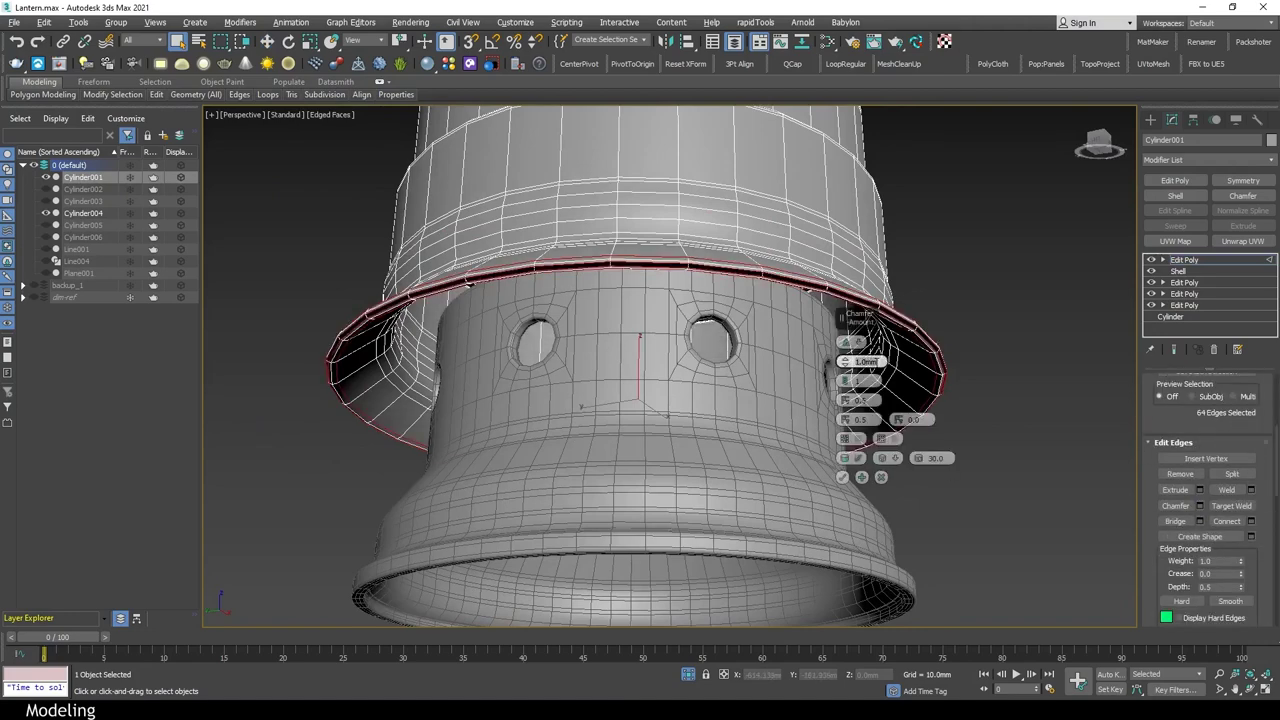
pyautogui.write('0.5')
pyautogui.keyDown('alt'); pyautogui.moveTo(906, 329); pyautogui.dragTo(846, 474, button='middle'); pyautogui.keyUp('alt')
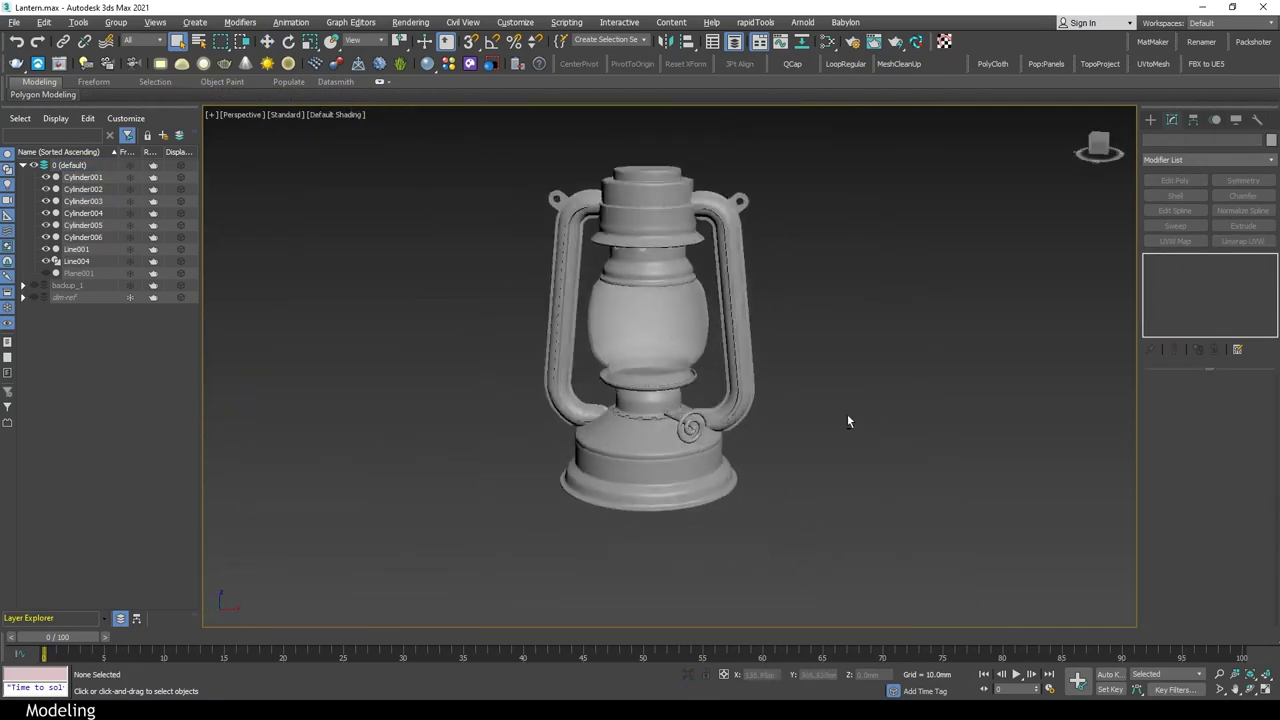
pyautogui.keyDown('alt'); pyautogui.moveTo(847, 421); pyautogui.dragTo(993, 436, button='middle'); pyautogui.keyUp('alt')
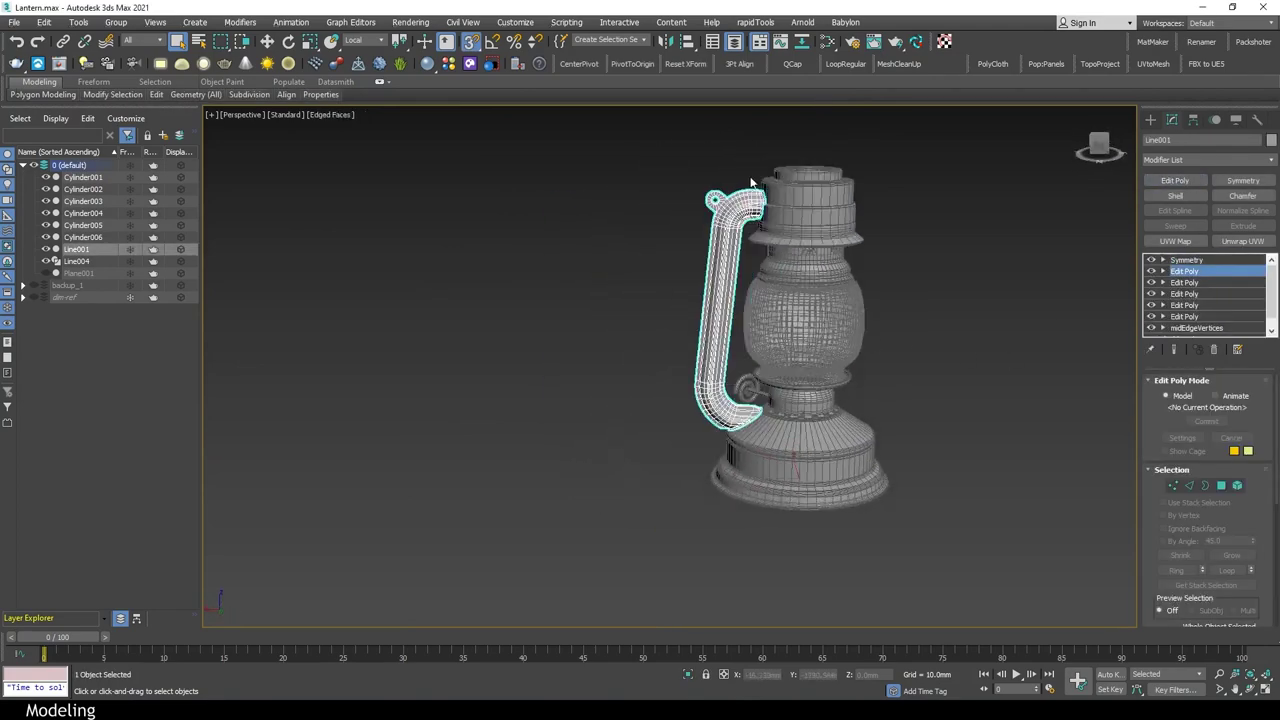
# Isolate the handle Line001 with Alt+Q and enter Edge sub-object mode
pyautogui.hotkey('alt', 'q')
pyautogui.scroll(10, 734, 208)
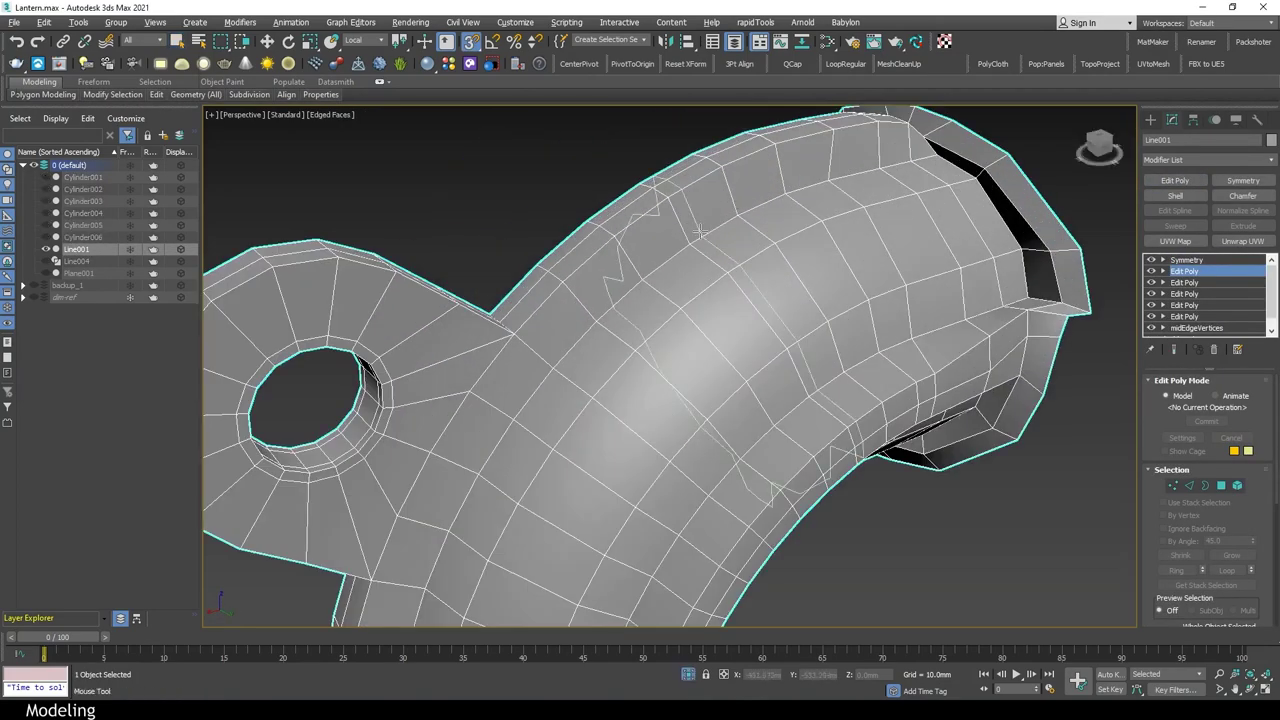
pyautogui.moveTo(700, 232)
pyautogui.keyDown('alt'); pyautogui.mouseDown(button='middle')
pyautogui.moveTo(628, 268)
pyautogui.moveTo(832, 410)
pyautogui.moveTo(891, 509)
pyautogui.moveTo(854, 440)
pyautogui.moveTo(662, 344)
pyautogui.moveTo(946, 503)
pyautogui.moveTo(703, 378)
pyautogui.mouseUp(button='middle'); pyautogui.keyUp('alt')
pyautogui.press('2')
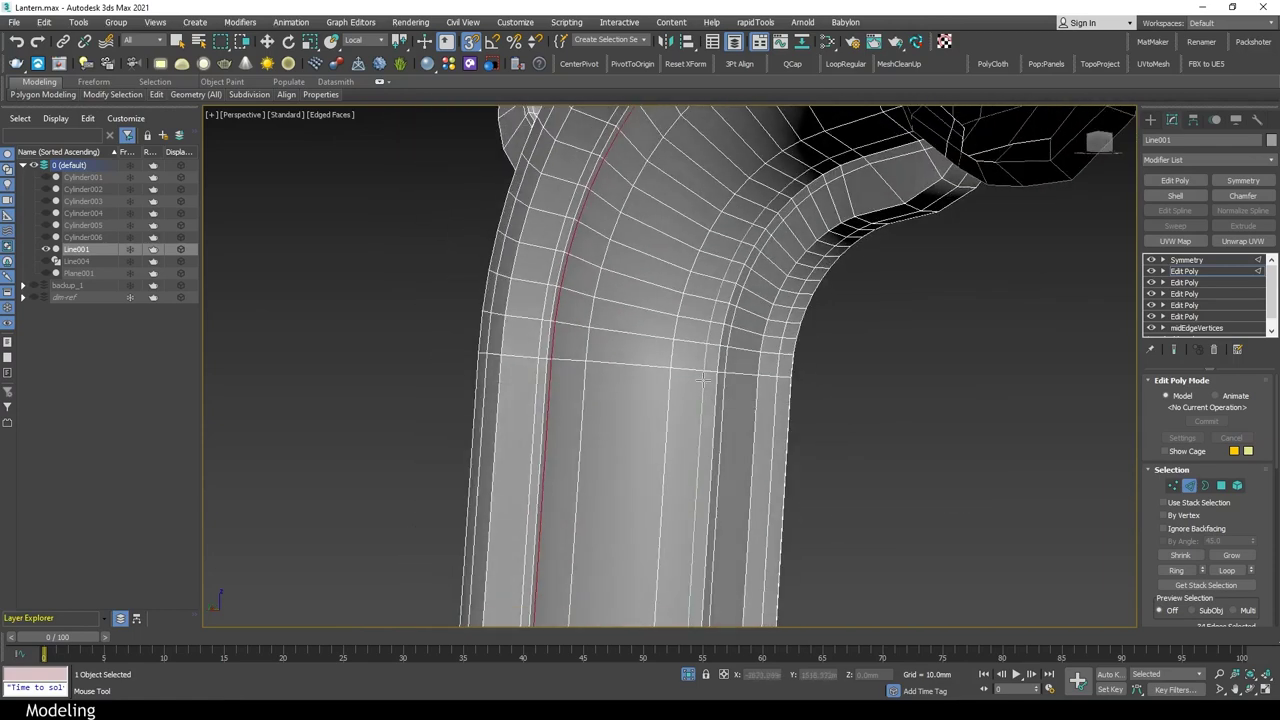
pyautogui.press('2')
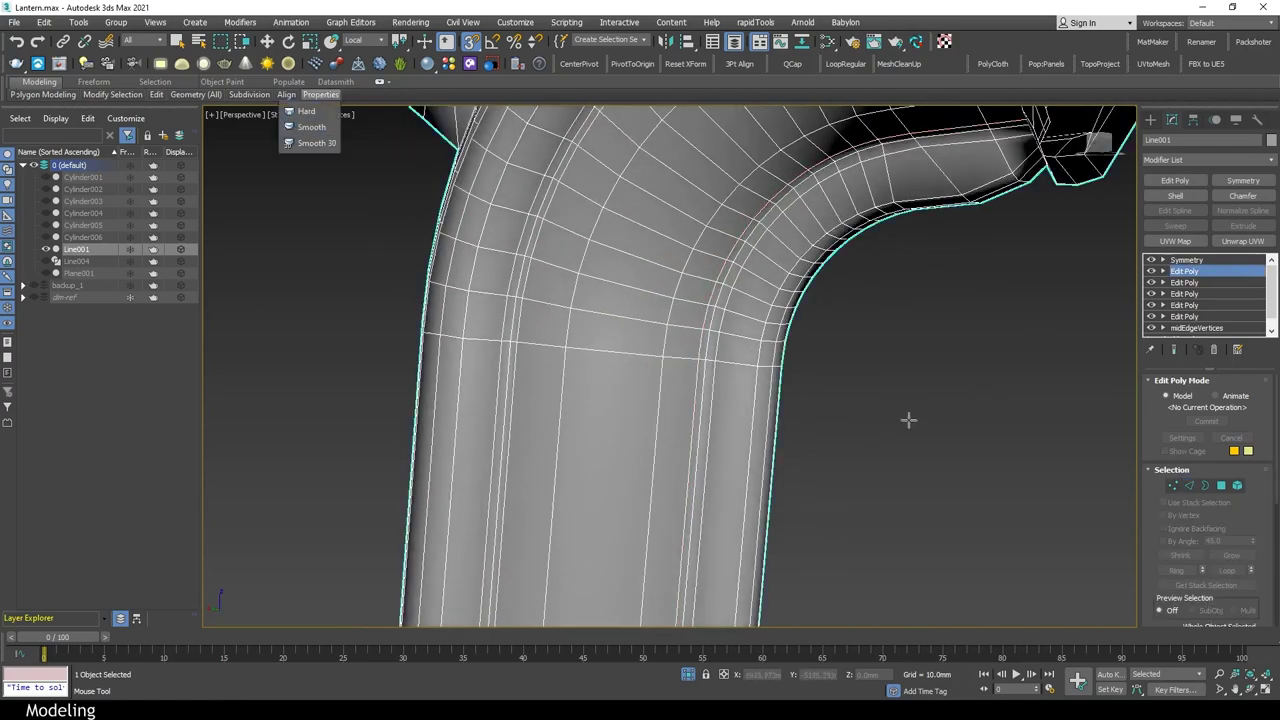
pyautogui.press('F4')
pyautogui.scroll(-5, 909, 420)
pyautogui.moveTo(909, 420)
pyautogui.keyDown('alt'); pyautogui.mouseDown(button='middle')
pyautogui.moveTo(963, 448)
pyautogui.moveTo(891, 420)
pyautogui.mouseUp(button='middle'); pyautogui.keyUp('alt')
pyautogui.press('2')
pyautogui.press('F4')
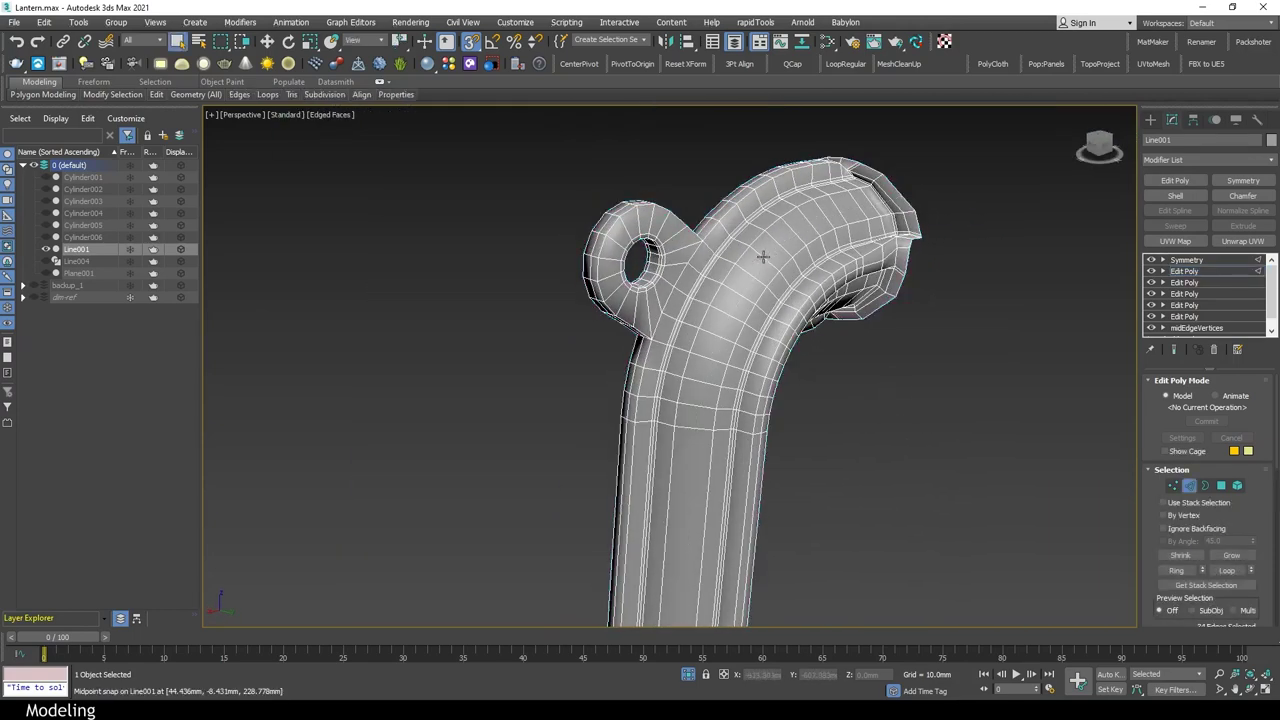
pyautogui.moveTo(760, 251)
pyautogui.keyDown('alt'); pyautogui.mouseDown(button='middle')
pyautogui.moveTo(883, 484)
pyautogui.moveTo(762, 395)
pyautogui.moveTo(957, 441)
pyautogui.mouseUp(button='middle'); pyautogui.keyUp('alt')
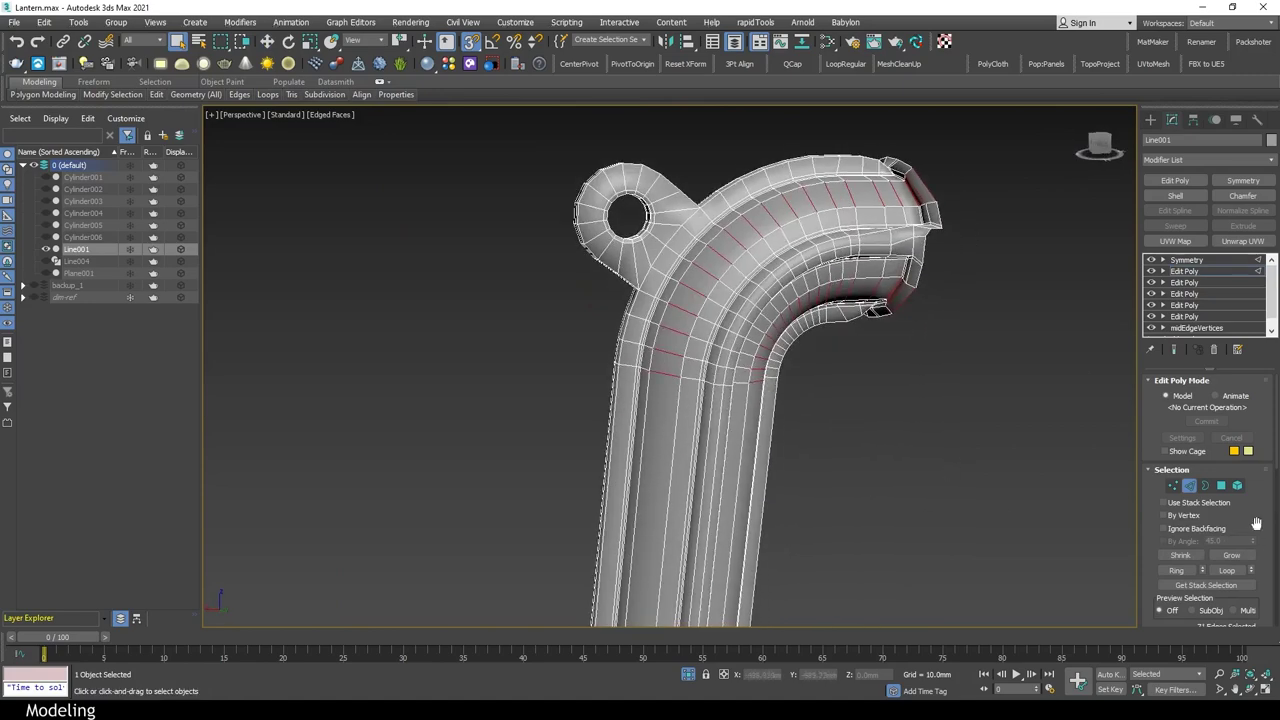
pyautogui.scroll(-3, 1256, 523)
pyautogui.scroll(5, 948, 480)
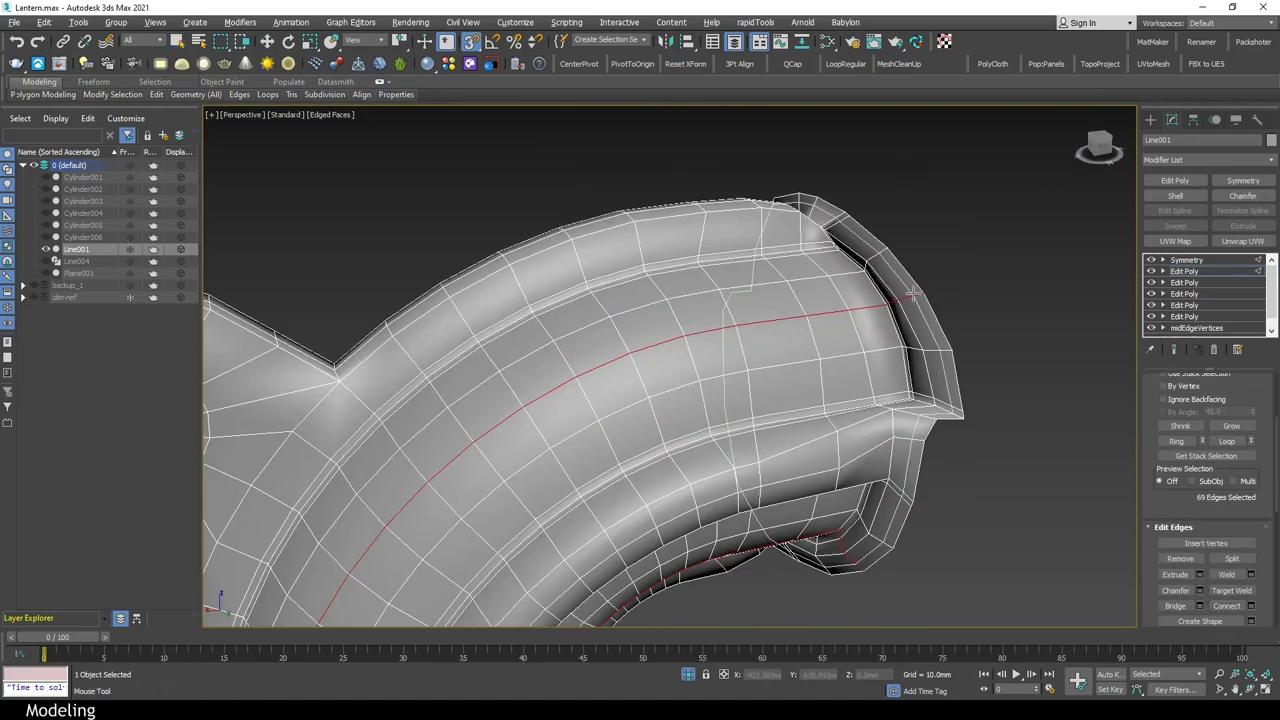
# Select three rim edge loops at the handle's curved tip
pyautogui.doubleClick(912, 293)
pyautogui.scroll(-3, 1014, 354)
pyautogui.keyDown('alt'); pyautogui.moveTo(1014, 354); pyautogui.dragTo(863, 463, button='middle'); pyautogui.keyUp('alt')
pyautogui.scroll(6, 848, 385)
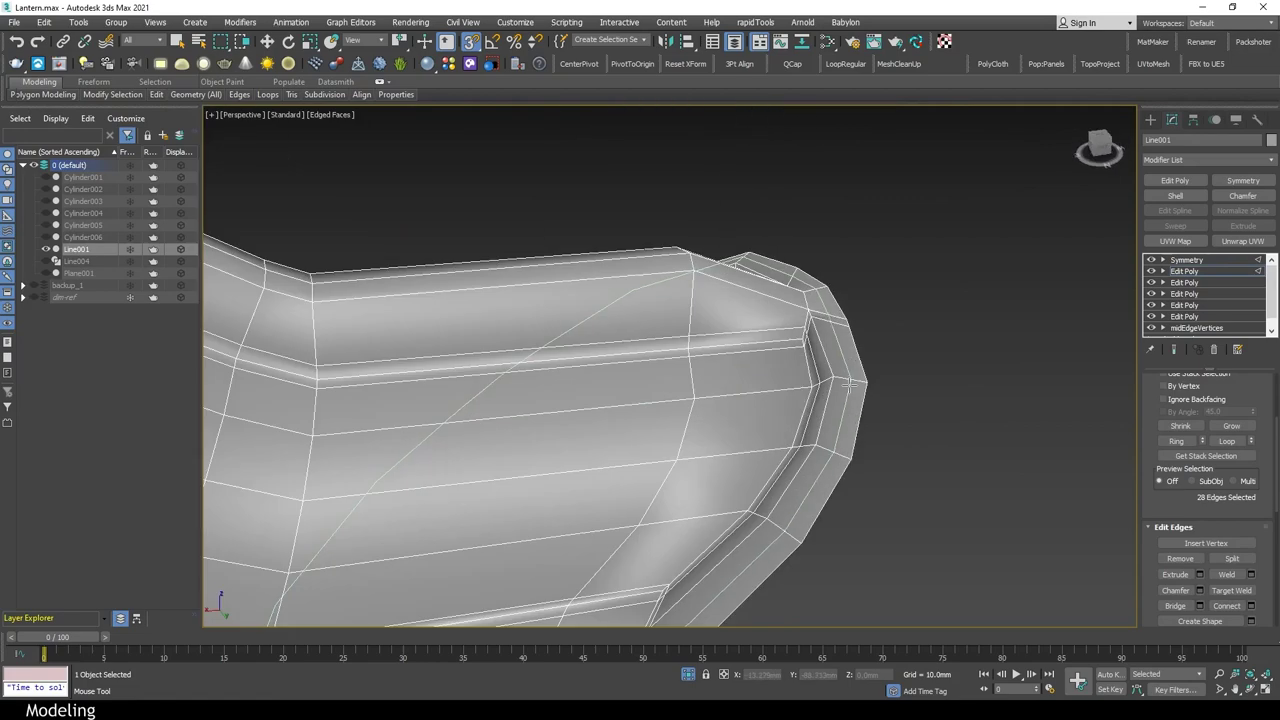
pyautogui.moveTo(843, 393)
pyautogui.keyDown('alt'); pyautogui.mouseDown(button='middle')
pyautogui.moveTo(935, 457)
pyautogui.moveTo(781, 473)
pyautogui.mouseUp(button='middle'); pyautogui.keyUp('alt')
pyautogui.keyDown('ctrl'); pyautogui.doubleClick(781, 473); pyautogui.keyUp('ctrl')
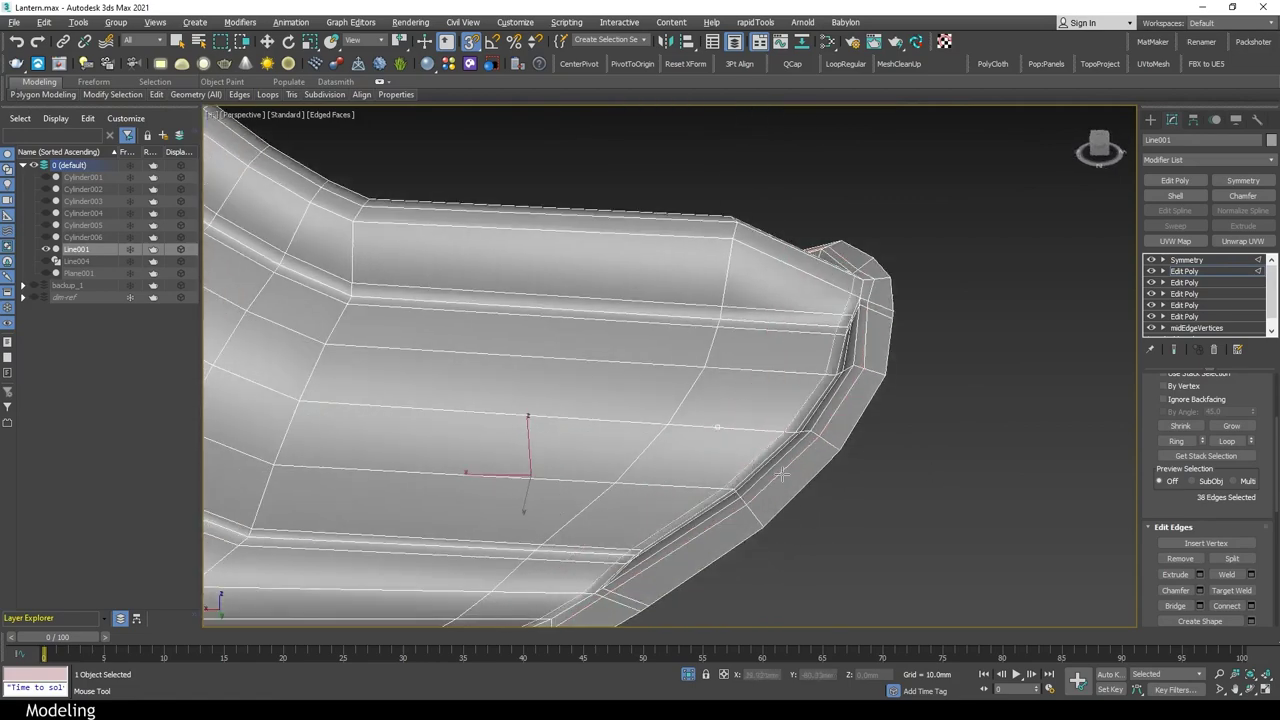
pyautogui.keyDown('alt'); pyautogui.moveTo(758, 402); pyautogui.dragTo(668, 247, button='middle'); pyautogui.keyUp('alt')
pyautogui.doubleClick(668, 247)
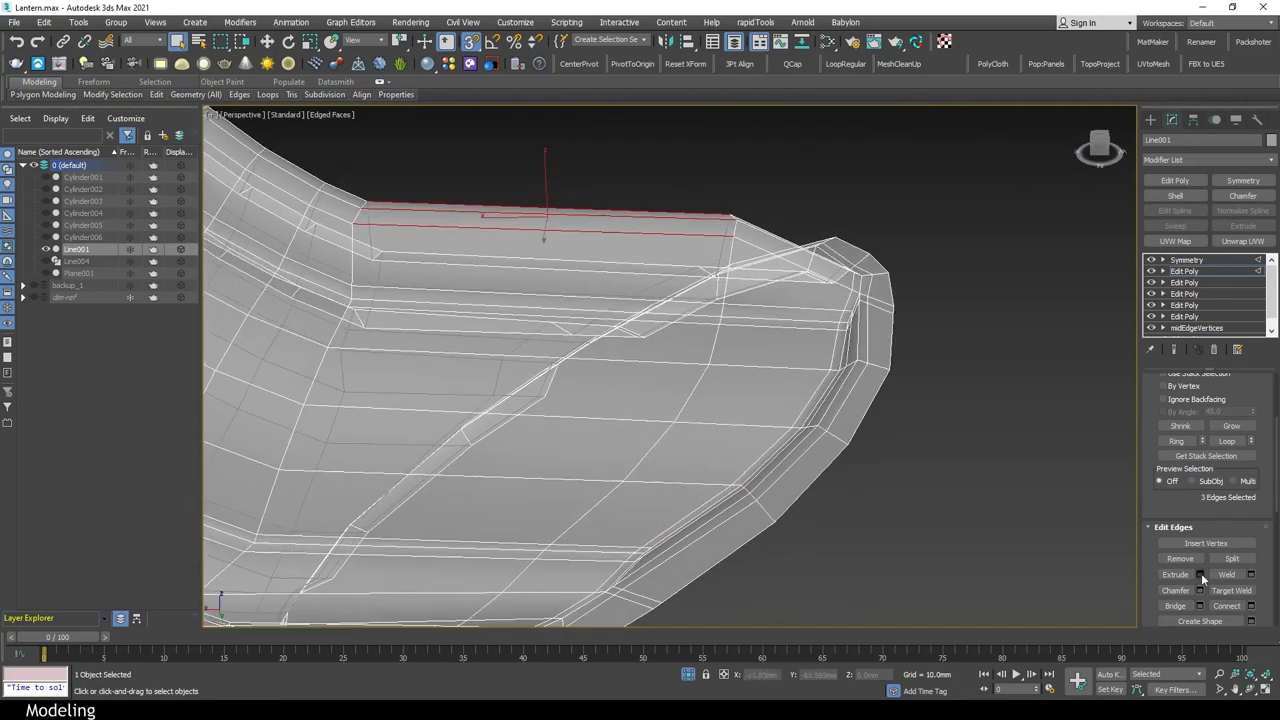
pyautogui.moveTo(1016, 476)
pyautogui.keyDown('alt'); pyautogui.mouseDown(button='middle')
pyautogui.moveTo(637, 348)
pyautogui.moveTo(617, 263)
pyautogui.mouseUp(button='middle'); pyautogui.keyUp('alt')
# Reposition the selected rim edges with the Move tool near the handle tip
pyautogui.press('w')
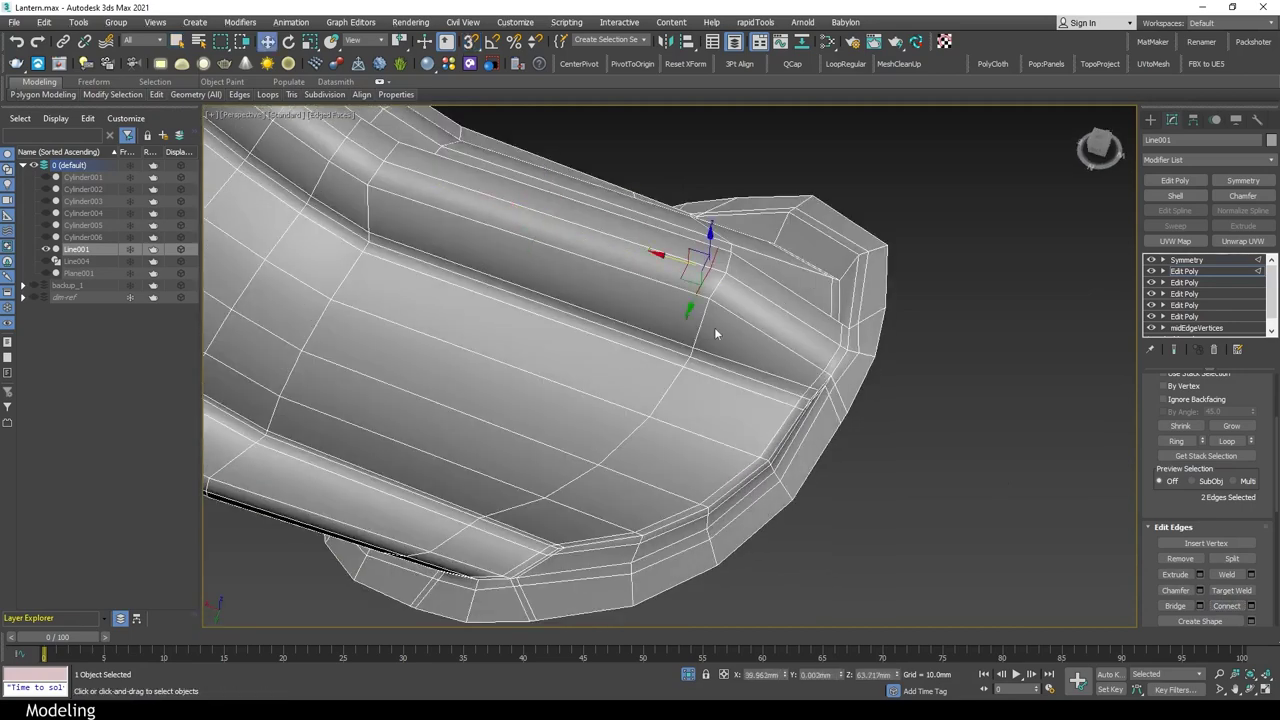
pyautogui.moveTo(716, 334)
pyautogui.keyDown('alt'); pyautogui.mouseDown(button='middle')
pyautogui.moveTo(784, 267)
pyautogui.moveTo(966, 455)
pyautogui.moveTo(748, 311)
pyautogui.mouseUp(button='middle'); pyautogui.keyUp('alt')
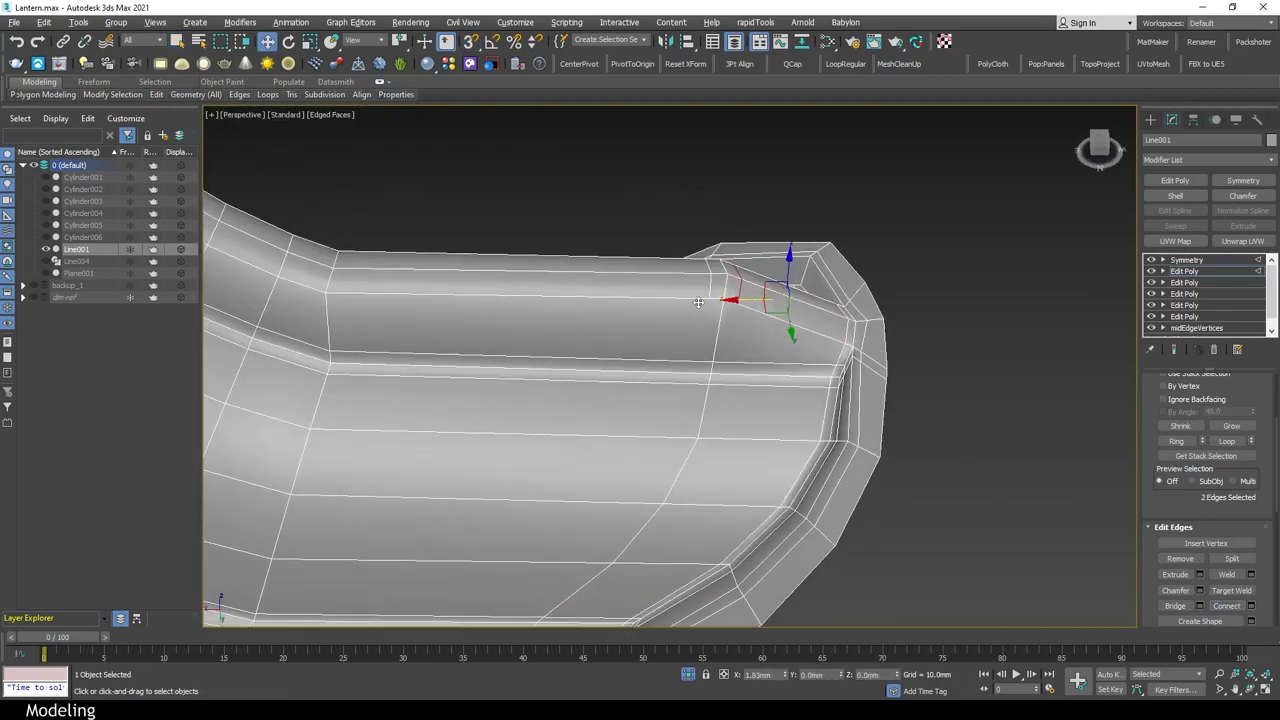
pyautogui.press('1')
pyautogui.press('q')
pyautogui.press('1')
pyautogui.moveTo(1210, 598)
pyautogui.keyDown('alt'); pyautogui.mouseDown(button='middle')
pyautogui.moveTo(691, 351)
pyautogui.moveTo(724, 352)
pyautogui.mouseUp(button='middle'); pyautogui.keyUp('alt')
pyautogui.scroll(-5, 724, 352)
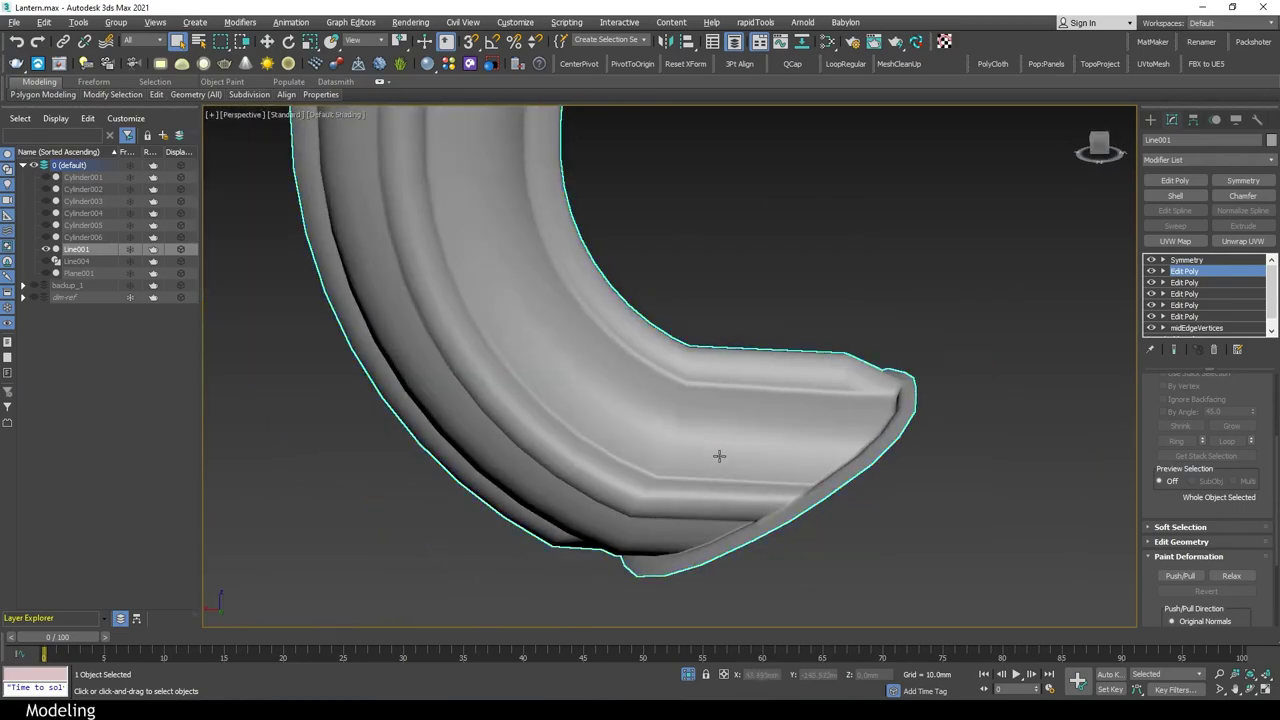
# Adjust the tip edges further and check the handle's shading without the wireframe overlay
pyautogui.press('2')
pyautogui.press('w')
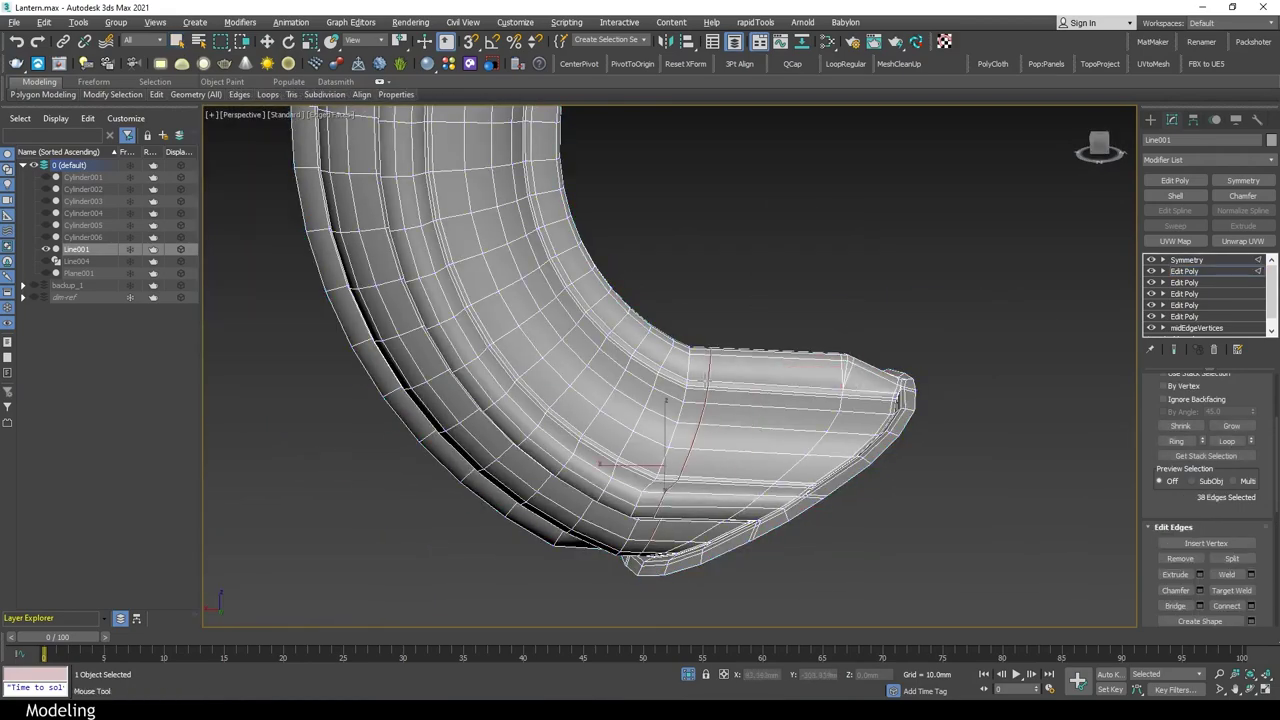
pyautogui.moveTo(725, 405)
pyautogui.keyDown('alt'); pyautogui.mouseDown(button='middle')
pyautogui.moveTo(925, 497)
pyautogui.moveTo(869, 534)
pyautogui.moveTo(811, 534)
pyautogui.moveTo(828, 527)
pyautogui.mouseUp(button='middle'); pyautogui.keyUp('alt')
pyautogui.press('2')
pyautogui.press('F4')
pyautogui.press('2')
pyautogui.press('2')
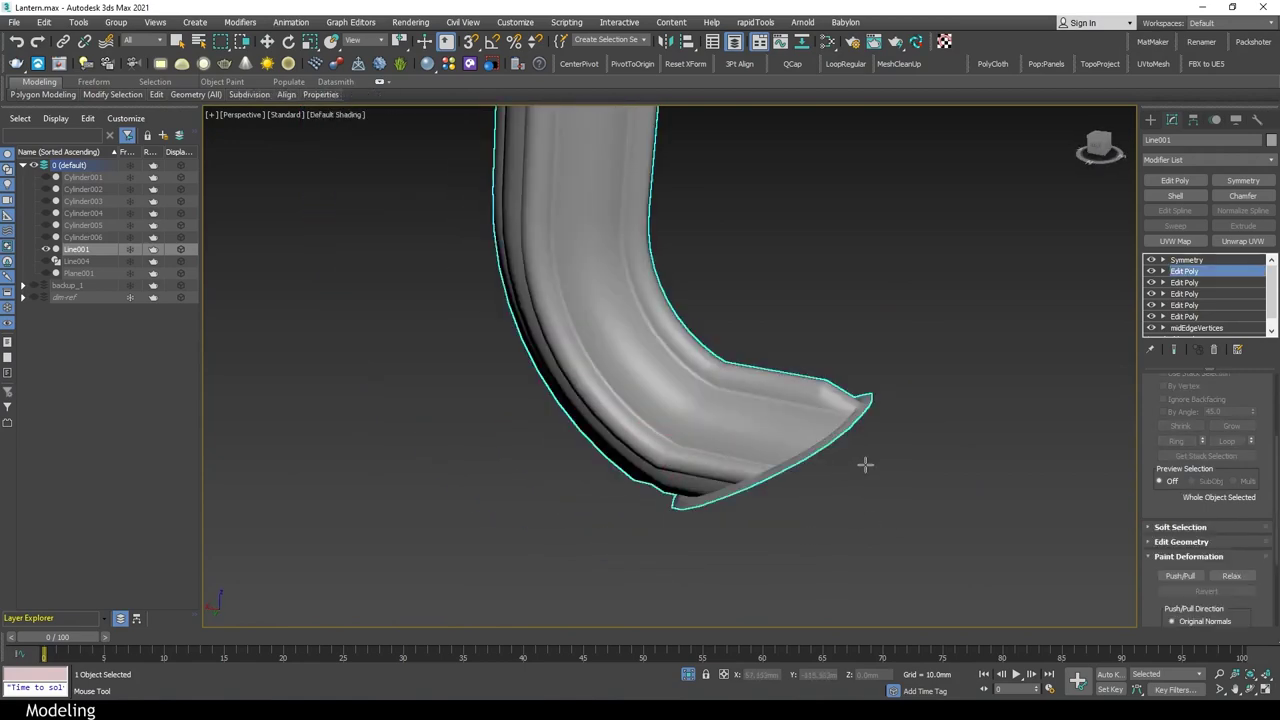
pyautogui.press('q')
pyautogui.moveTo(866, 463)
pyautogui.keyDown('alt'); pyautogui.mouseDown(button='middle')
pyautogui.moveTo(935, 504)
pyautogui.moveTo(887, 483)
pyautogui.mouseUp(button='middle'); pyautogui.keyUp('alt')
# Return to Edge mode on the handle and start a chamfer on its selected edges
pyautogui.press('F4')
pyautogui.scroll(3, 887, 483)
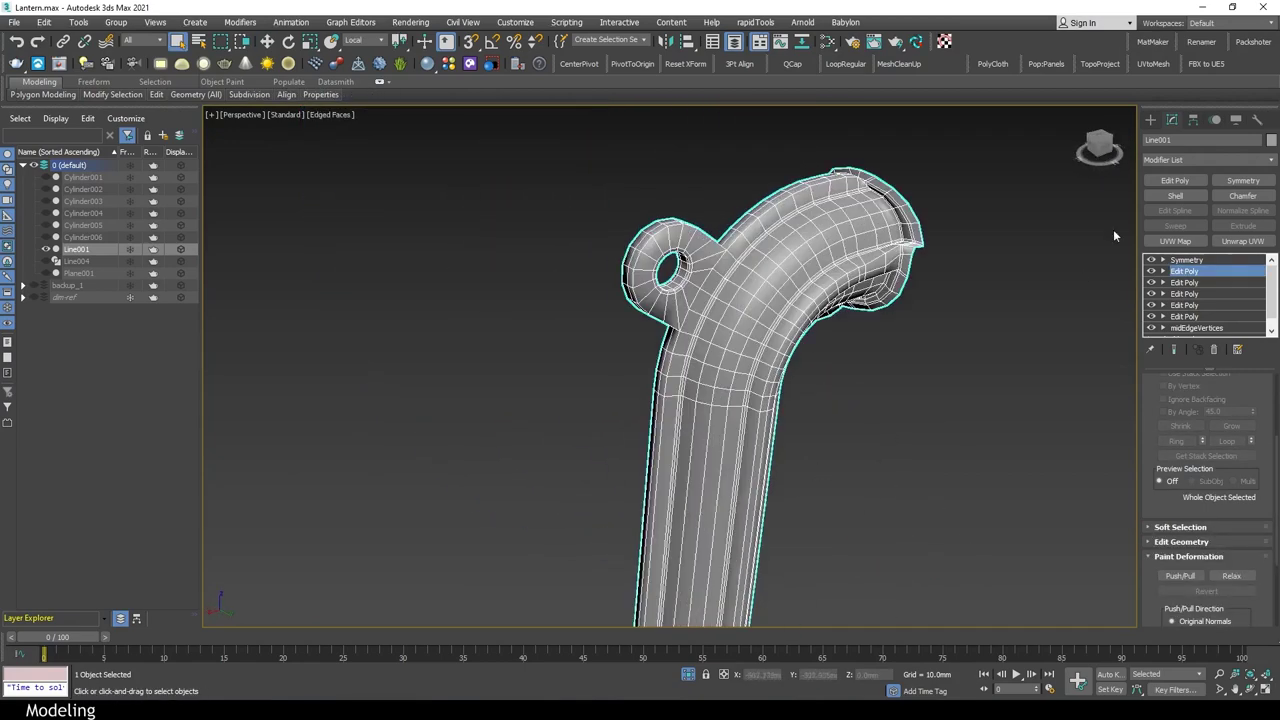
pyautogui.press('2')
pyautogui.scroll(5, 700, 330)
pyautogui.moveTo(700, 330)
pyautogui.keyDown('alt'); pyautogui.mouseDown(button='middle')
pyautogui.moveTo(645, 338)
pyautogui.moveTo(990, 285)
pyautogui.moveTo(900, 350)
pyautogui.moveTo(620, 240)
pyautogui.moveTo(737, 457)
pyautogui.moveTo(580, 350)
pyautogui.moveTo(694, 322)
pyautogui.mouseUp(button='middle'); pyautogui.keyUp('alt')
pyautogui.scroll(-5, 645, 338)
pyautogui.scroll(5, 990, 285)
pyautogui.scroll(-6, 988, 283)
pyautogui.scroll(5, 988, 283)
pyautogui.scroll(-5, 988, 283)
pyautogui.scroll(-3, 1200, 480)
pyautogui.click(1199, 491)
pyautogui.scroll(-3, 731, 463)
pyautogui.scroll(5, 580, 350)
# Add the bend and handle edge loops, then apply the 0.5 mm, 1-segment chamfer
pyautogui.keyDown('ctrl'); pyautogui.click(470, 356); pyautogui.keyUp('ctrl')
pyautogui.scroll(-5, 565, 340)
pyautogui.scroll(5, 565, 340)
pyautogui.scroll(-5, 565, 340)
pyautogui.scroll(3, 664, 350)
pyautogui.keyDown('ctrl'); pyautogui.doubleClick(664, 350); pyautogui.keyUp('ctrl')
pyautogui.scroll(-3, 664, 352)
pyautogui.keyDown('ctrl'); pyautogui.doubleClick(694, 322); pyautogui.keyUp('ctrl')
pyautogui.scroll(3, 766, 206)
pyautogui.scroll(-5, 766, 206)
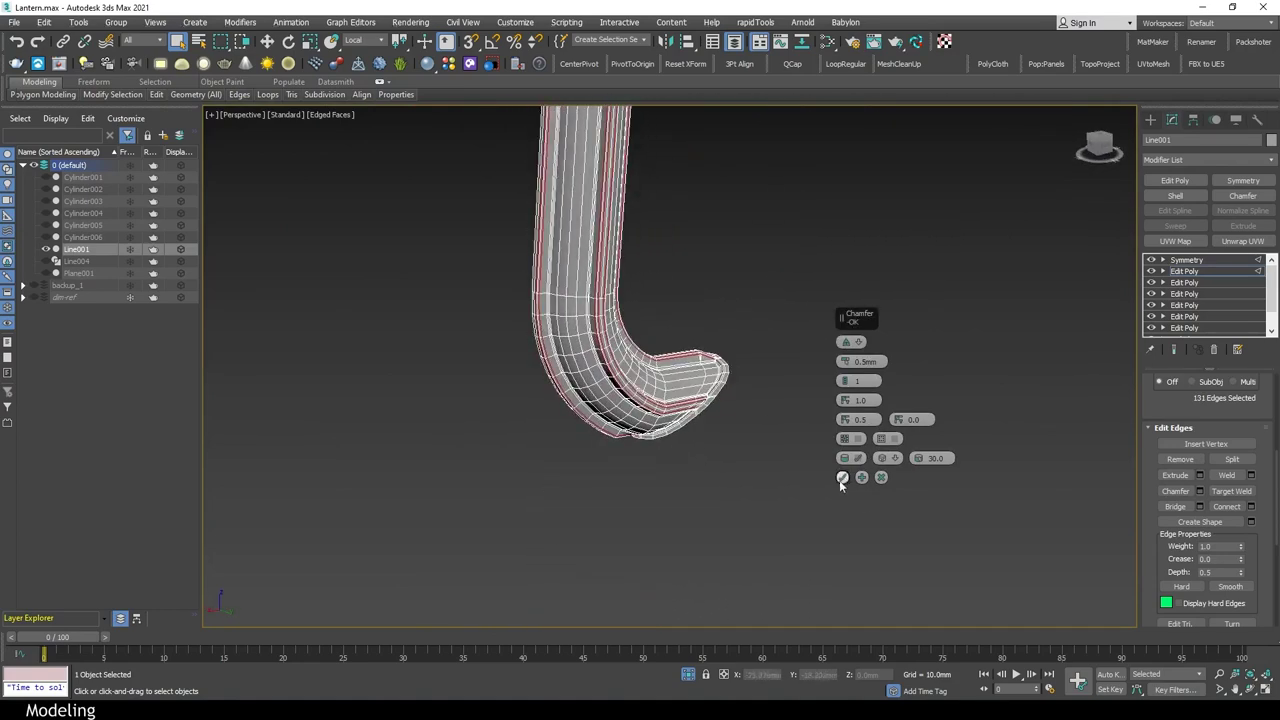
pyautogui.click(841, 478)
# Inspect the chamfered handle top and hanging-hole area at object level
pyautogui.press('F4')
pyautogui.keyDown('alt'); pyautogui.moveTo(792, 384); pyautogui.dragTo(786, 401, button='middle'); pyautogui.keyUp('alt')
pyautogui.scroll(3, 850, 230)
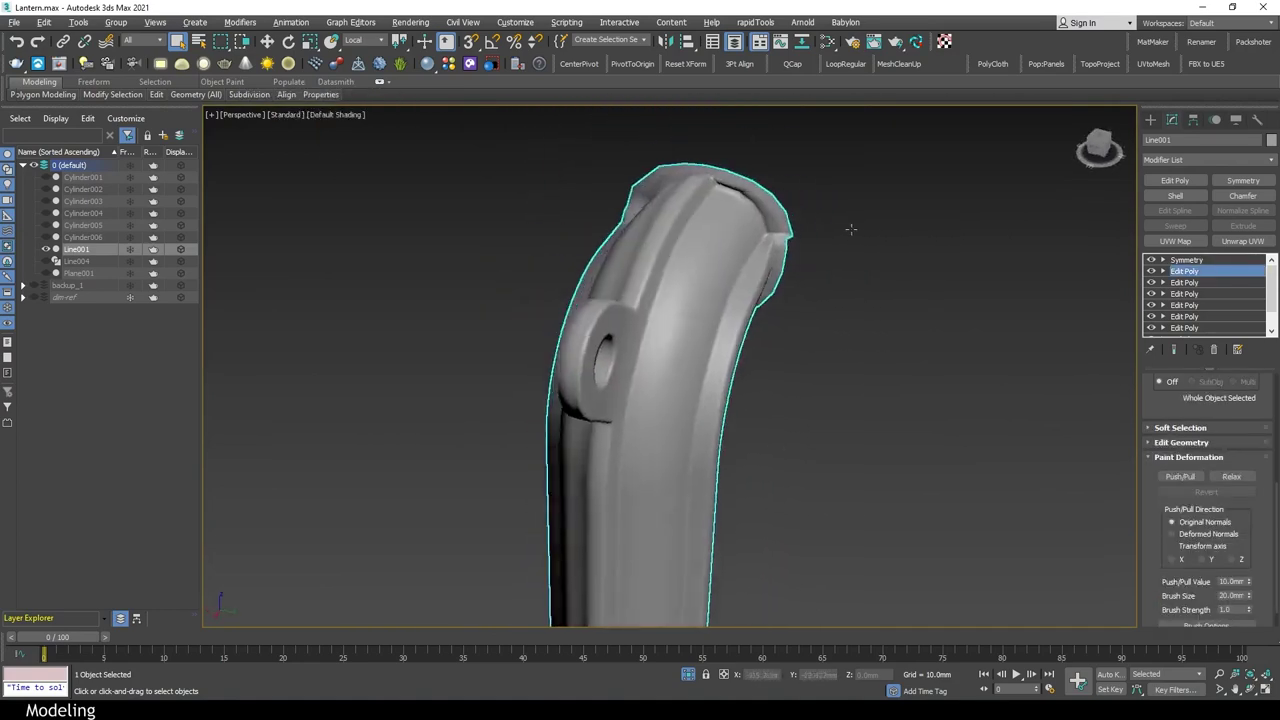
pyautogui.keyDown('alt'); pyautogui.moveTo(850, 230); pyautogui.dragTo(800, 250, button='middle'); pyautogui.keyUp('alt')
pyautogui.press('1')
pyautogui.press('F4')
pyautogui.scroll(5, 760, 320)
pyautogui.moveTo(755, 330); pyautogui.dragTo(955, 311, button='middle')
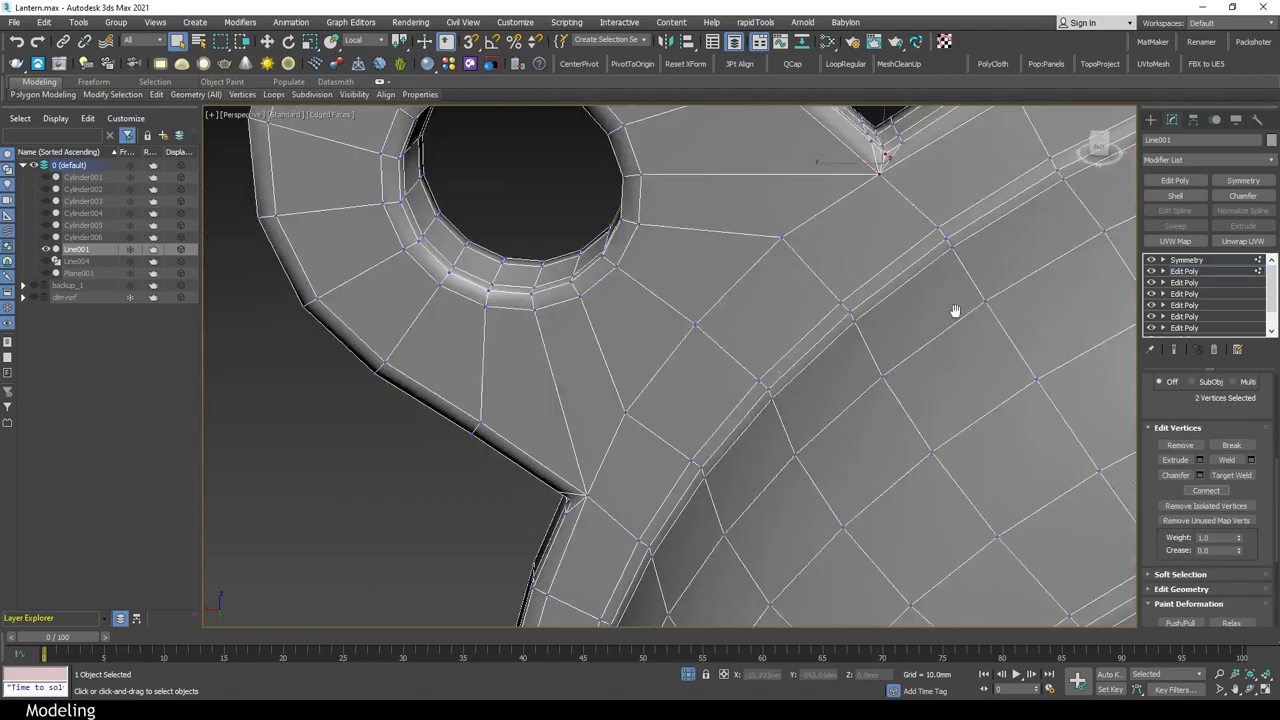
pyautogui.scroll(-3, 955, 311)
pyautogui.scroll(-2, 714, 386)
pyautogui.press('1')
pyautogui.press('F4')
pyautogui.scroll(-4, 812, 395)
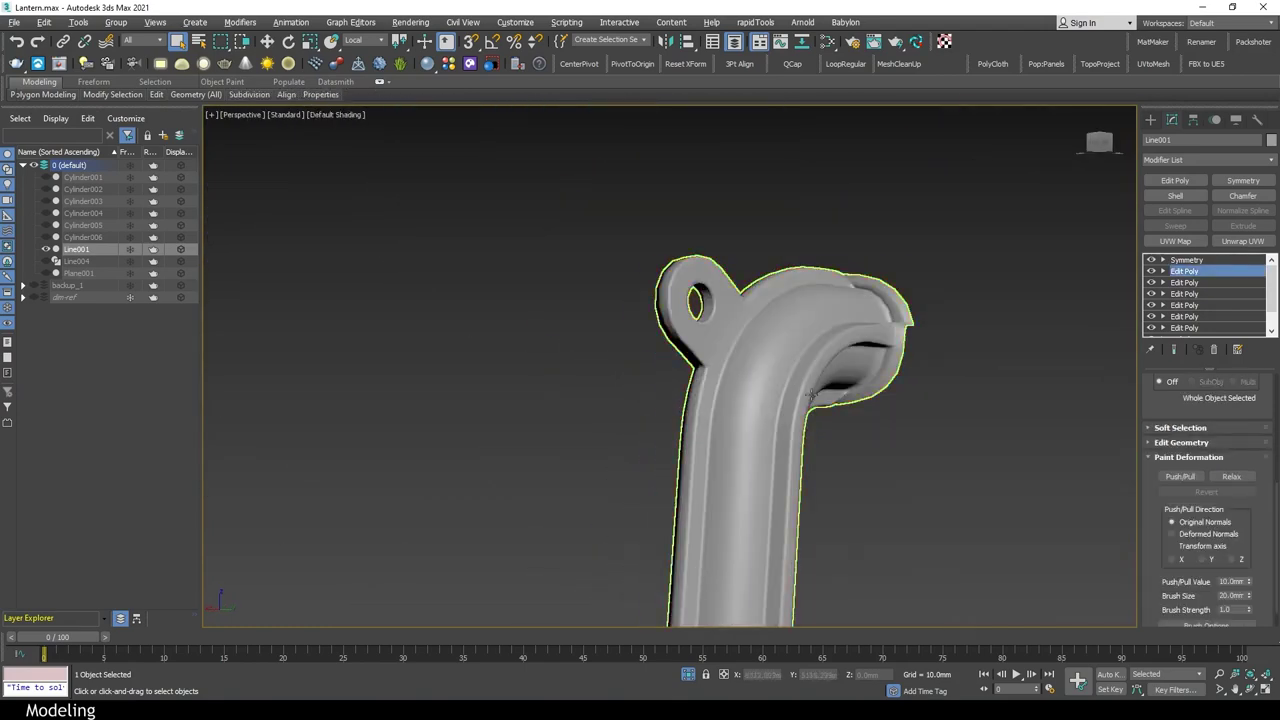
pyautogui.keyDown('alt'); pyautogui.moveTo(812, 395); pyautogui.dragTo(870, 390, button='middle'); pyautogui.keyUp('alt')
# Add a Symmetry modifier to the handle, mirroring along Z with the kept side flipped
pyautogui.click(1243, 180)
pyautogui.click(1200, 406)
pyautogui.click(1183, 421)
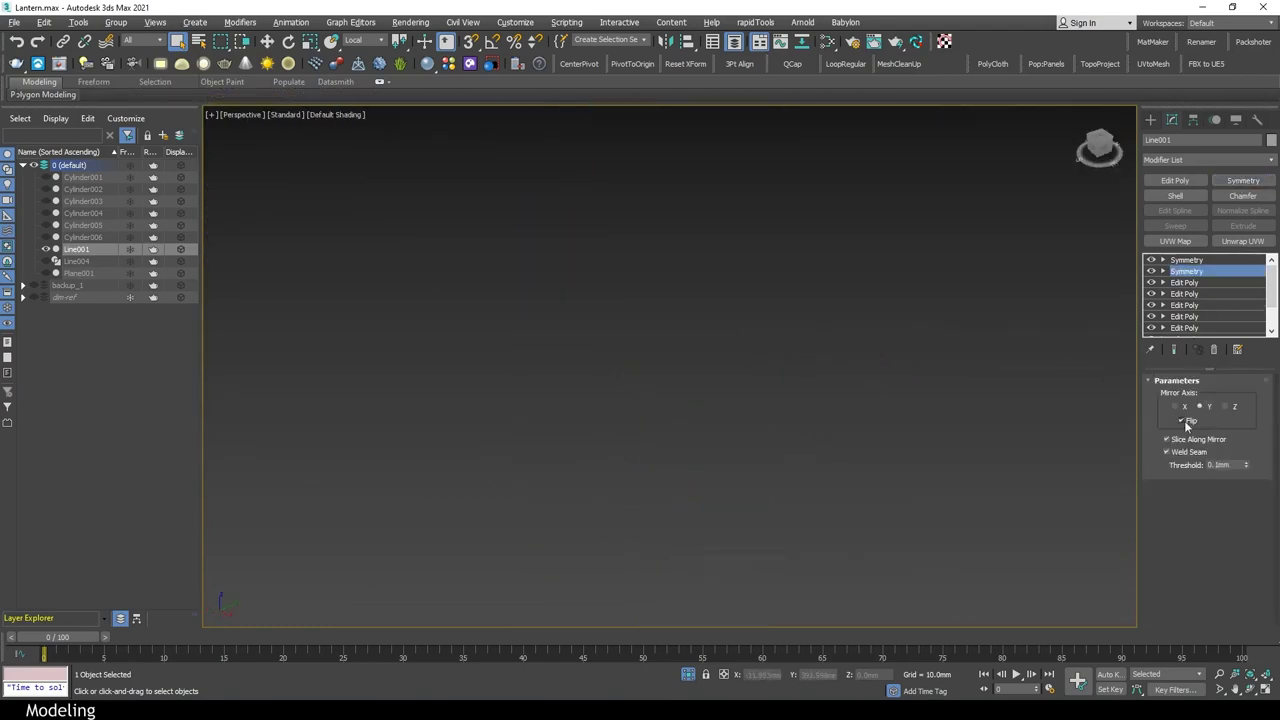
pyautogui.click(1234, 406)
pyautogui.scroll(3, 878, 406)
pyautogui.moveTo(878, 406)
pyautogui.keyDown('alt'); pyautogui.mouseDown(button='middle')
pyautogui.moveTo(824, 238)
pyautogui.moveTo(687, 290)
pyautogui.mouseUp(button='middle'); pyautogui.keyUp('alt')
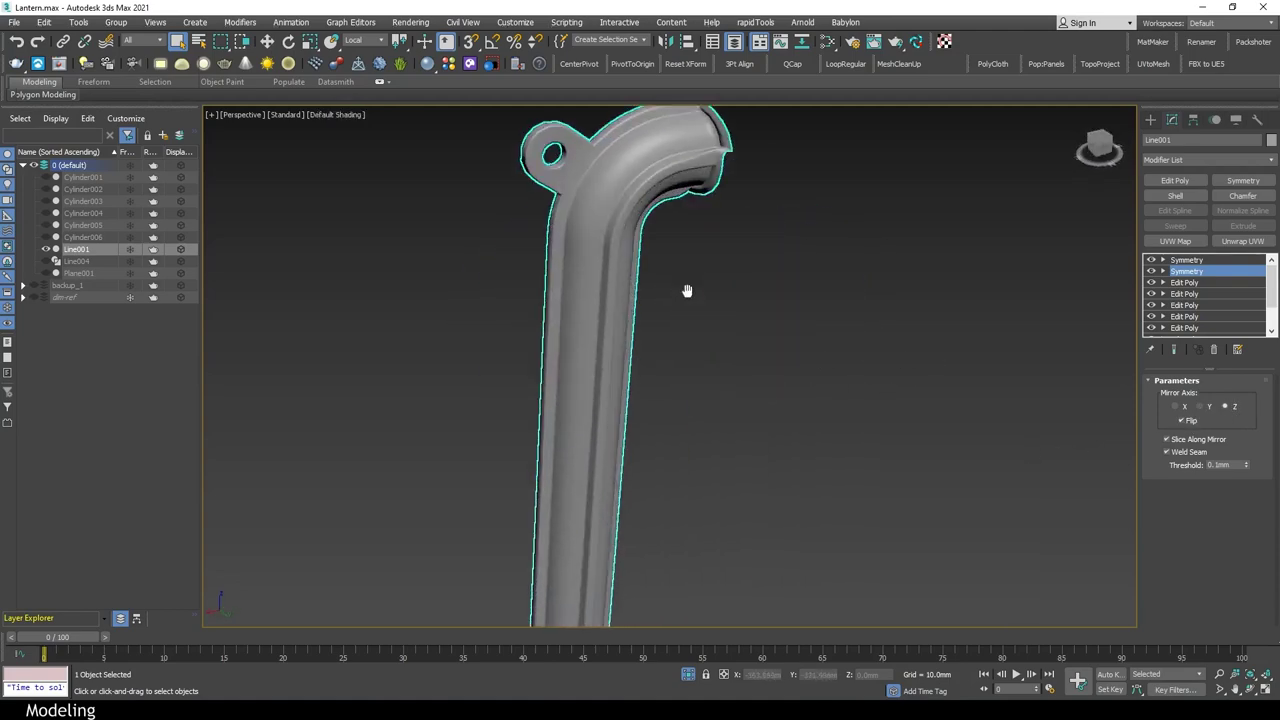
pyautogui.scroll(-4, 687, 290)
# Unhide the lantern parts and inspect the mirrored handle base from the side
pyautogui.click(866, 523)
pyautogui.hotkey('alt', 'q')
pyautogui.scroll(-3, 900, 400)
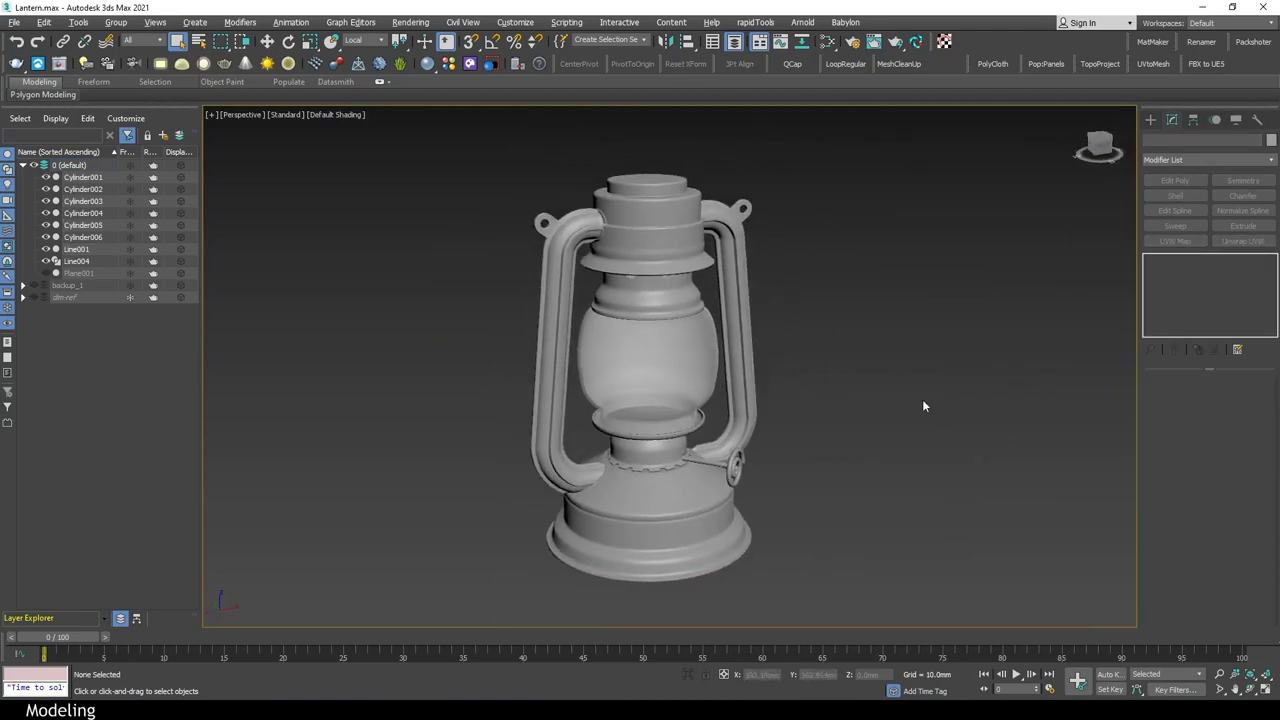
pyautogui.scroll(2, 924, 406)
pyautogui.keyDown('alt'); pyautogui.moveTo(924, 406); pyautogui.dragTo(800, 400, button='middle'); pyautogui.keyUp('alt')
pyautogui.scroll(5, 700, 450)
pyautogui.press('F4')
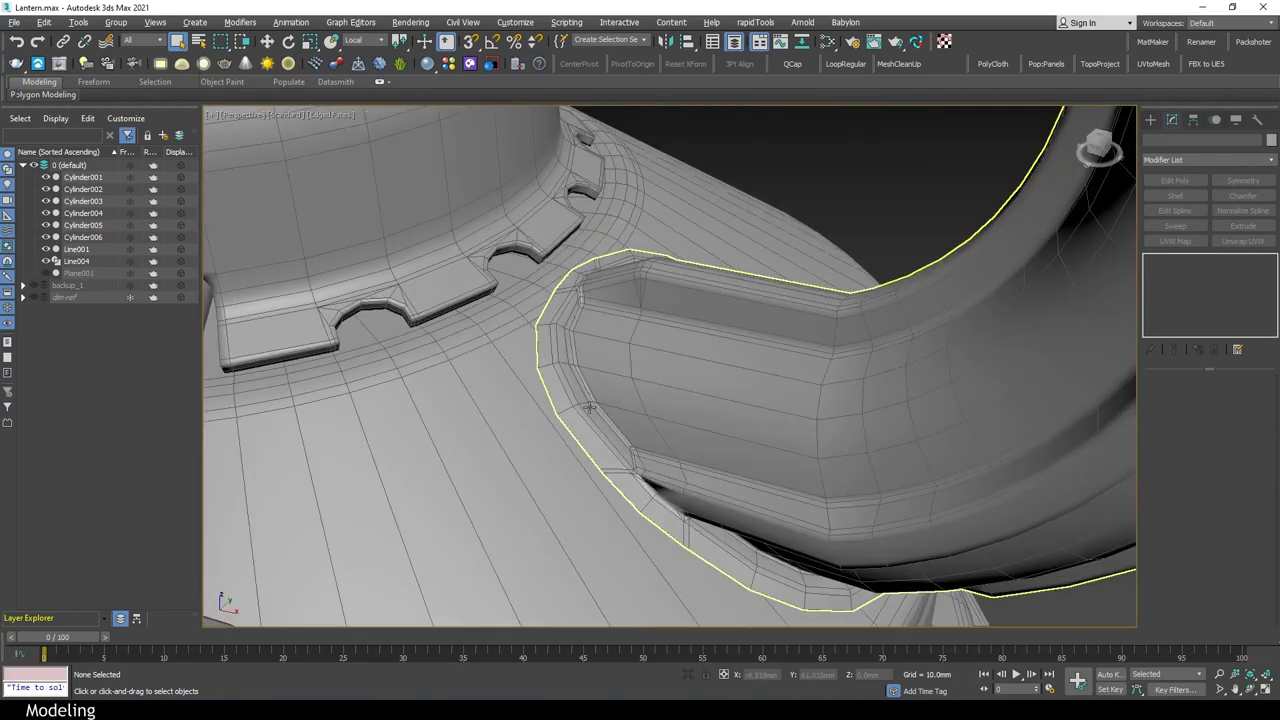
pyautogui.moveTo(590, 408)
pyautogui.keyDown('alt'); pyautogui.mouseDown(button='middle')
pyautogui.moveTo(976, 520)
pyautogui.moveTo(900, 500)
pyautogui.moveTo(913, 515)
pyautogui.moveTo(878, 524)
pyautogui.mouseUp(button='middle'); pyautogui.keyUp('alt')
pyautogui.press('F4')
pyautogui.scroll(-2, 913, 515)
pyautogui.scroll(-3, 913, 515)
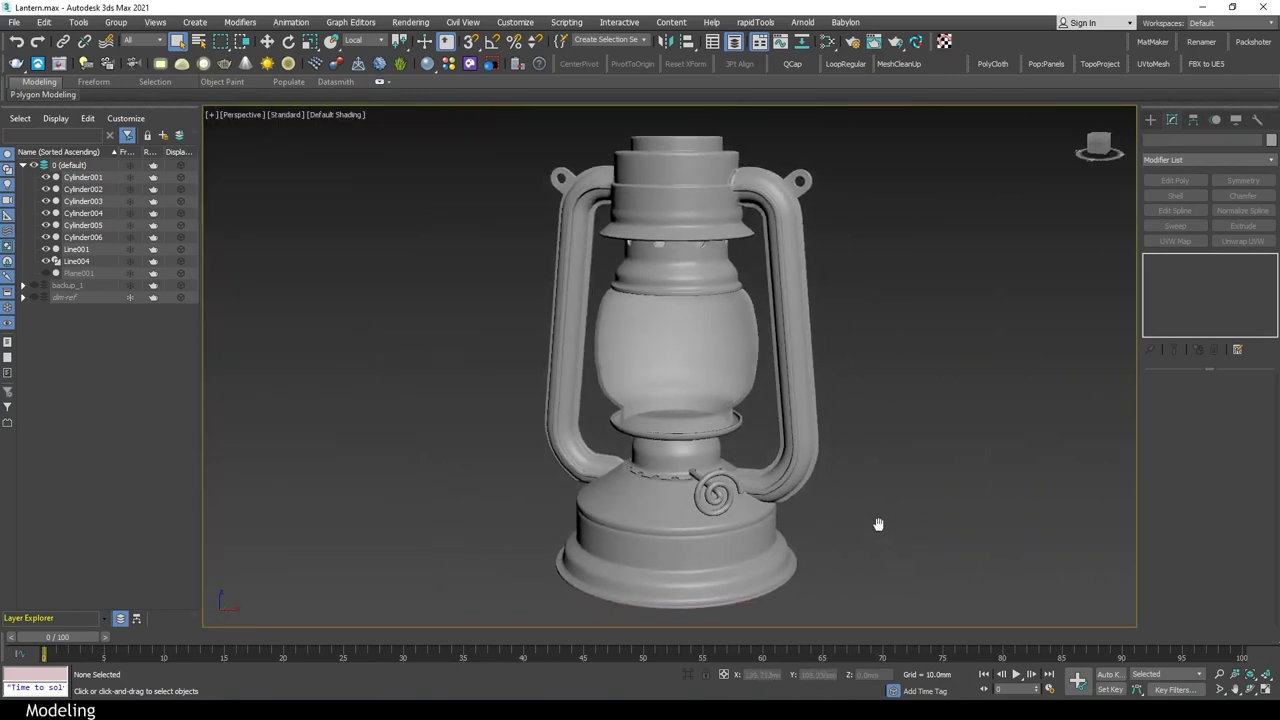
# Reselect the handle and inspect the edges along its top
pyautogui.click(800, 330)
pyautogui.press('F4')
pyautogui.keyDown('alt'); pyautogui.moveTo(1097, 283); pyautogui.dragTo(796, 387, button='middle'); pyautogui.keyUp('alt')
pyautogui.scroll(5, 840, 328)
pyautogui.press('F4')
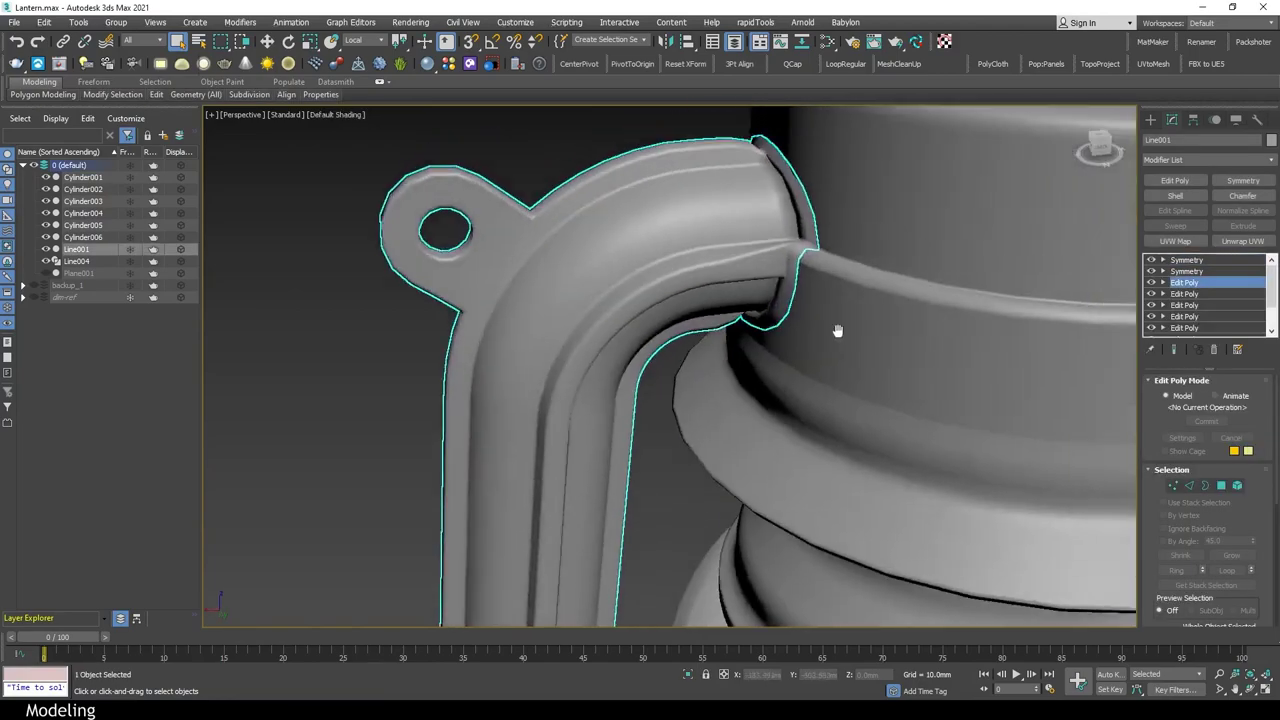
pyautogui.moveTo(840, 328); pyautogui.dragTo(565, 114, button='middle')
pyautogui.press('F4')
pyautogui.scroll(3, 739, 344)
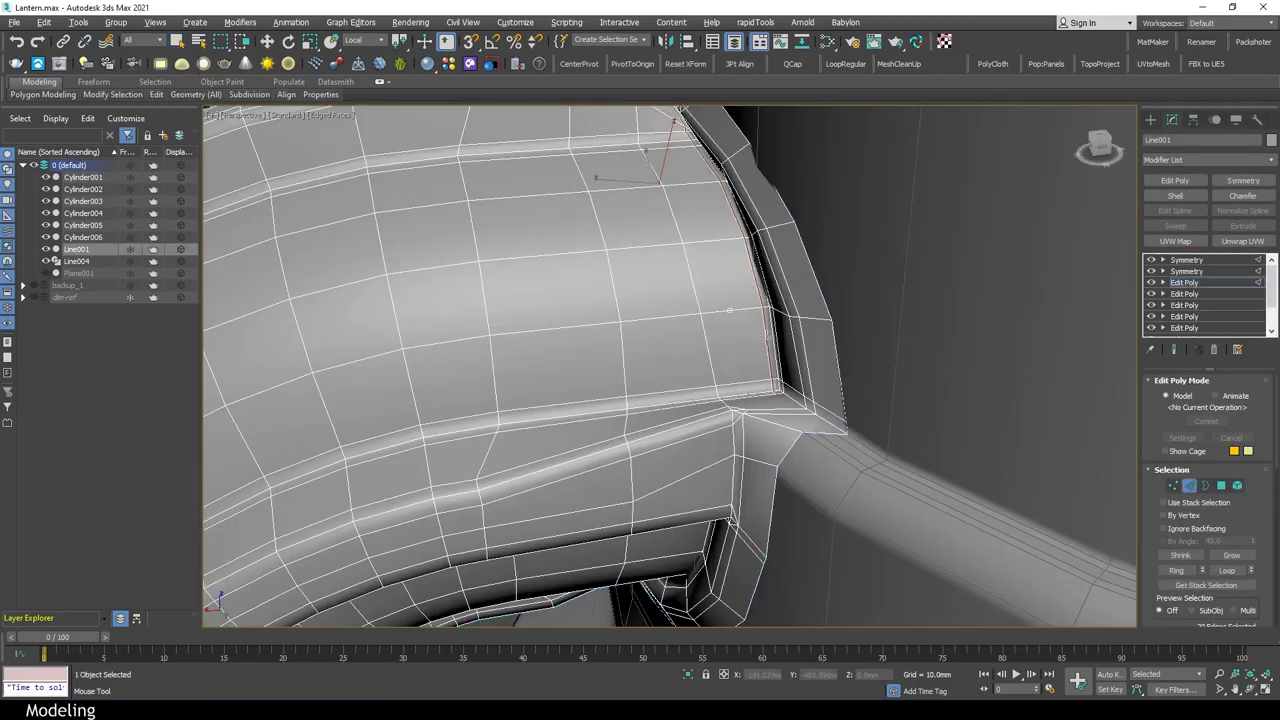
pyautogui.press('2')
pyautogui.keyDown('alt'); pyautogui.moveTo(715, 350); pyautogui.dragTo(756, 294, button='middle'); pyautogui.keyUp('alt')
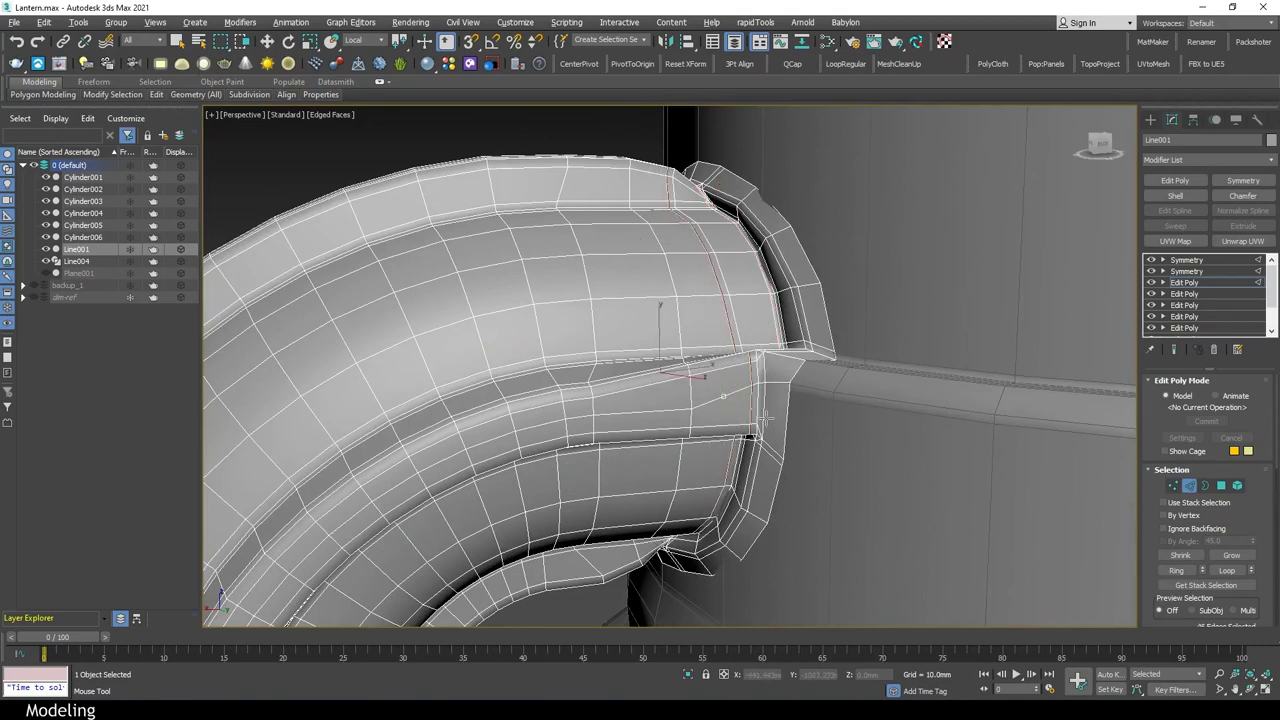
pyautogui.press('F4')
pyautogui.press('2')
pyautogui.press('q')
pyautogui.scroll(-5, 765, 418)
# Examine where the handle meets the lantern top, then reselect the handle
pyautogui.click(400, 350)
pyautogui.moveTo(700, 400); pyautogui.dragTo(993, 213, button='middle')
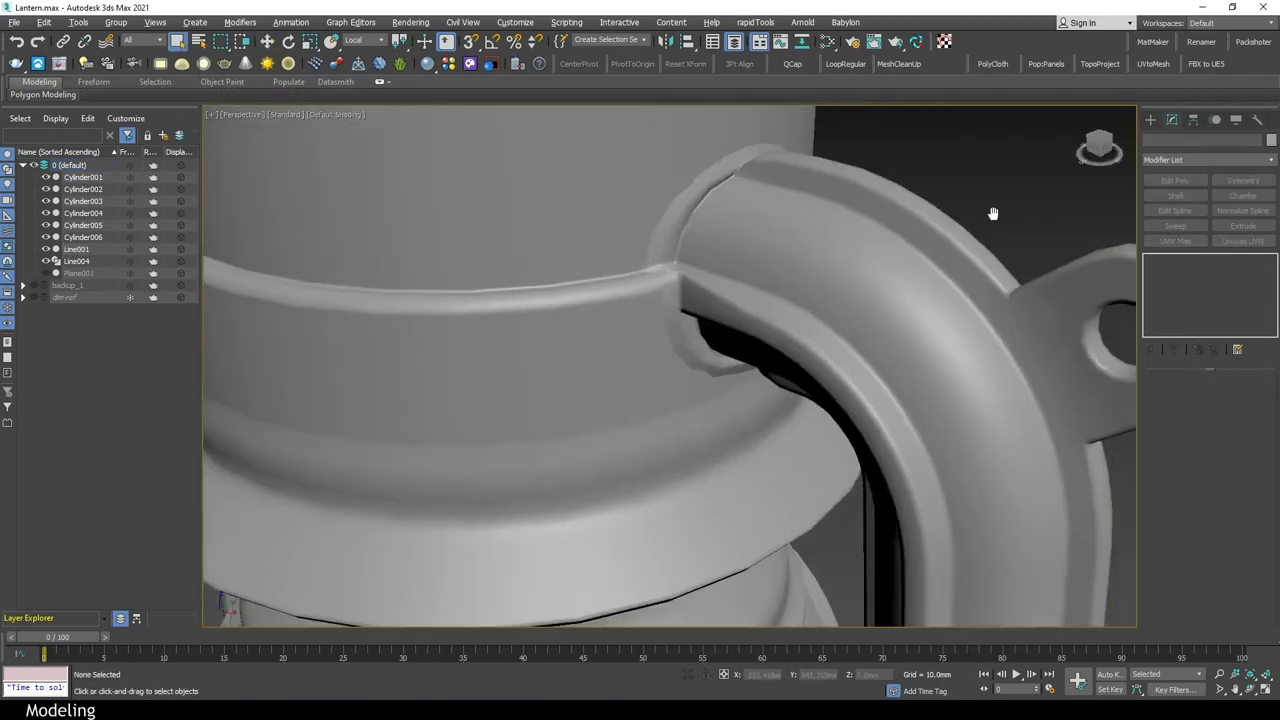
pyautogui.scroll(-4, 900, 400)
pyautogui.scroll(-3, 895, 411)
pyautogui.scroll(5, 782, 392)
pyautogui.press('F4')
pyautogui.scroll(2, 900, 330)
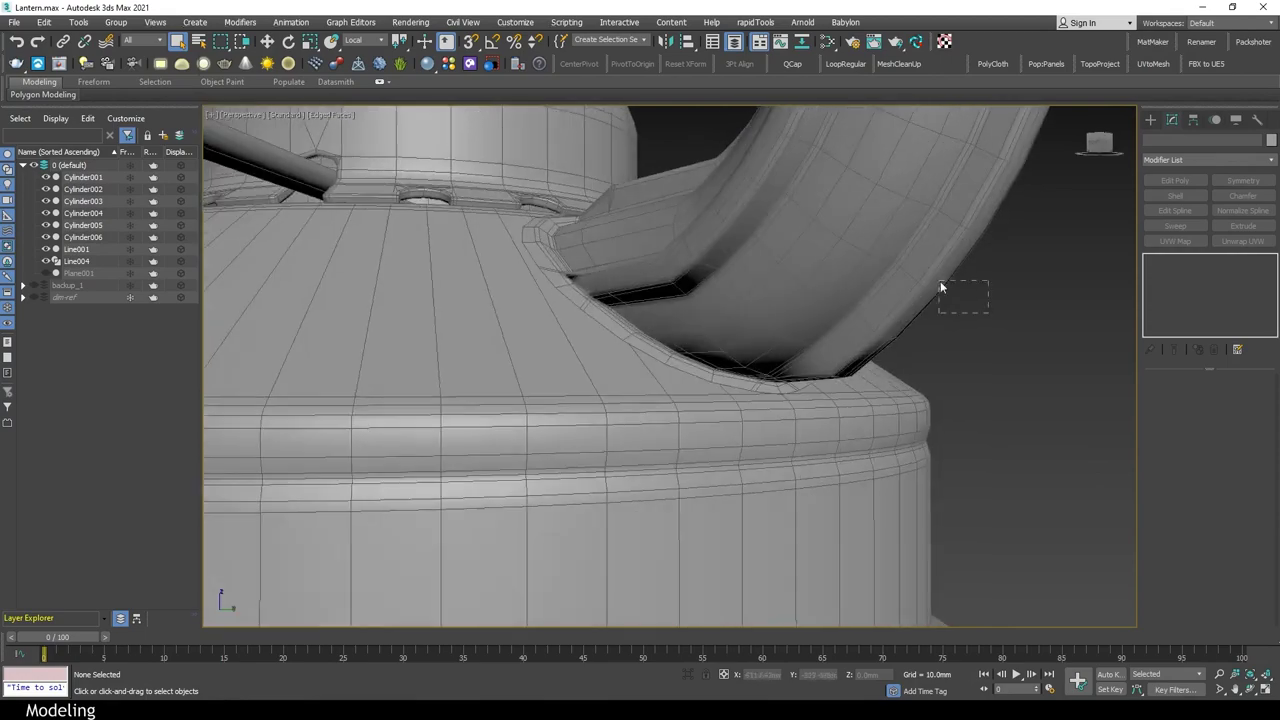
pyautogui.click(940, 288)
pyautogui.scroll(-4, 940, 288)
pyautogui.scroll(5, 674, 291)
pyautogui.keyDown('alt'); pyautogui.moveTo(674, 291); pyautogui.dragTo(674, 291, button='middle'); pyautogui.keyUp('alt')
# Select the edge loop along the handle's inner curve, then frame the lantern front-on
pyautogui.press('2')
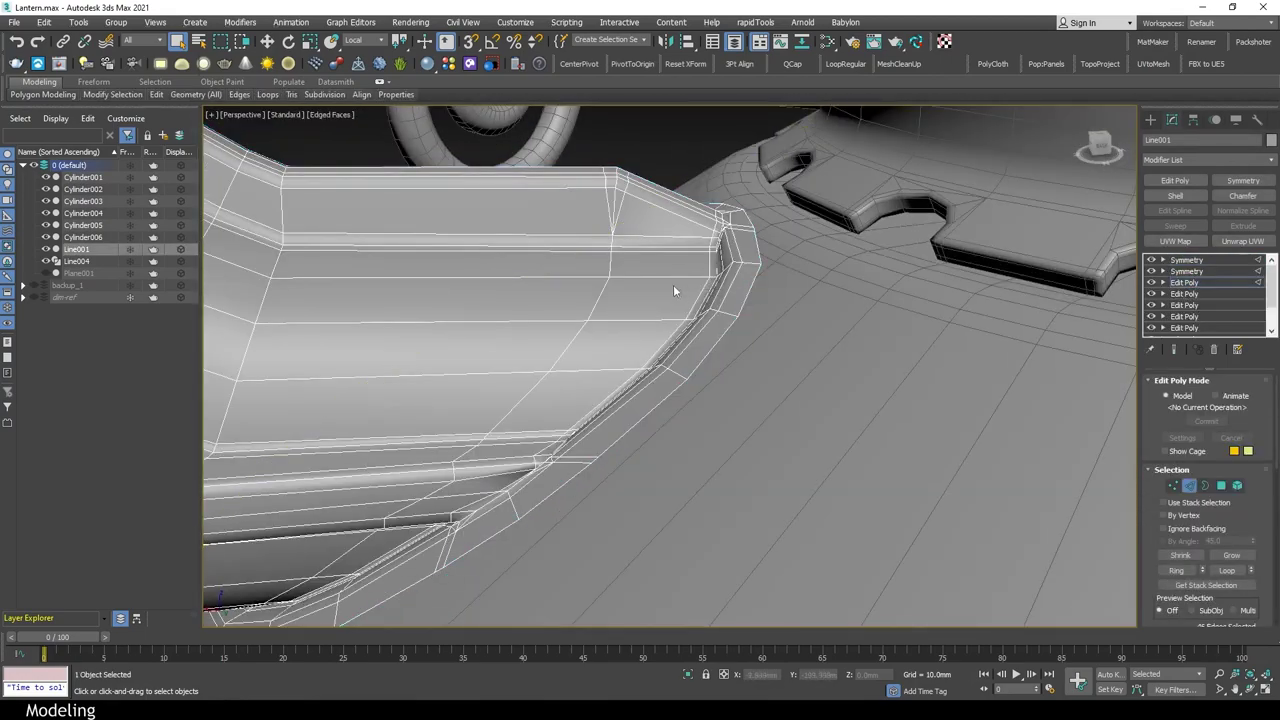
pyautogui.scroll(-4, 645, 300)
pyautogui.scroll(4, 691, 285)
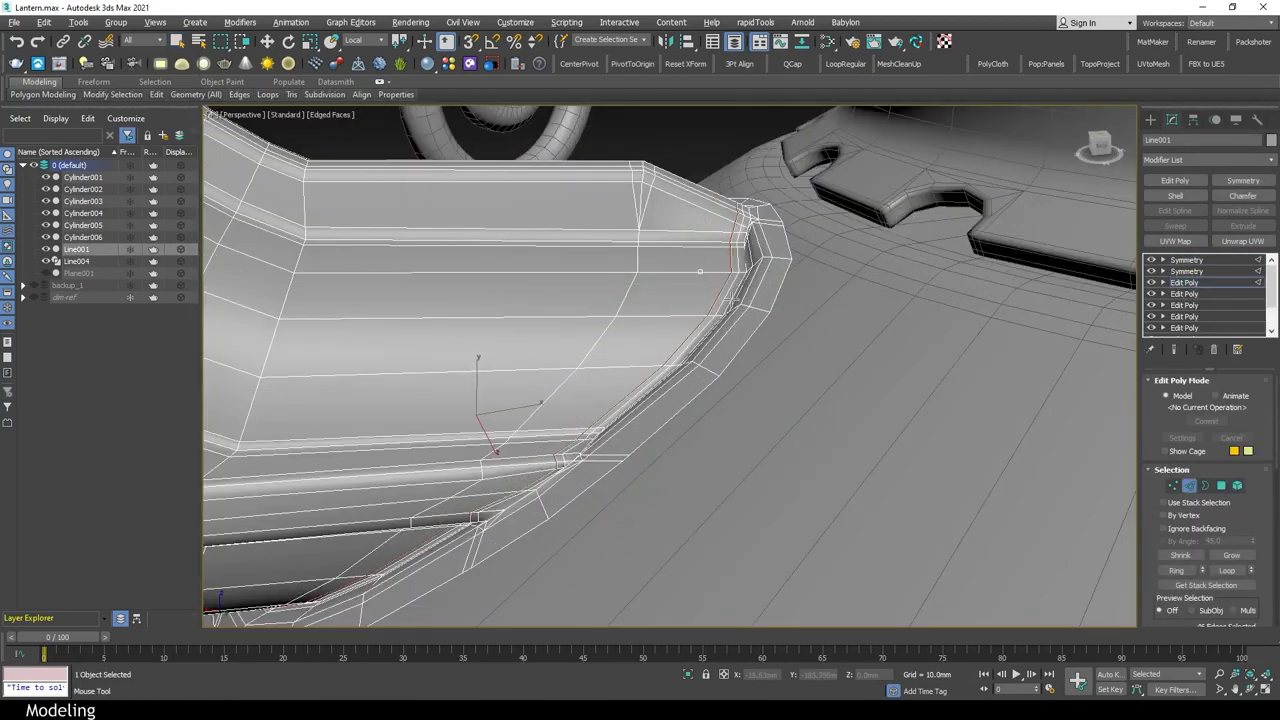
pyautogui.keyDown('alt'); pyautogui.moveTo(752, 352); pyautogui.dragTo(735, 224, button='middle'); pyautogui.keyUp('alt')
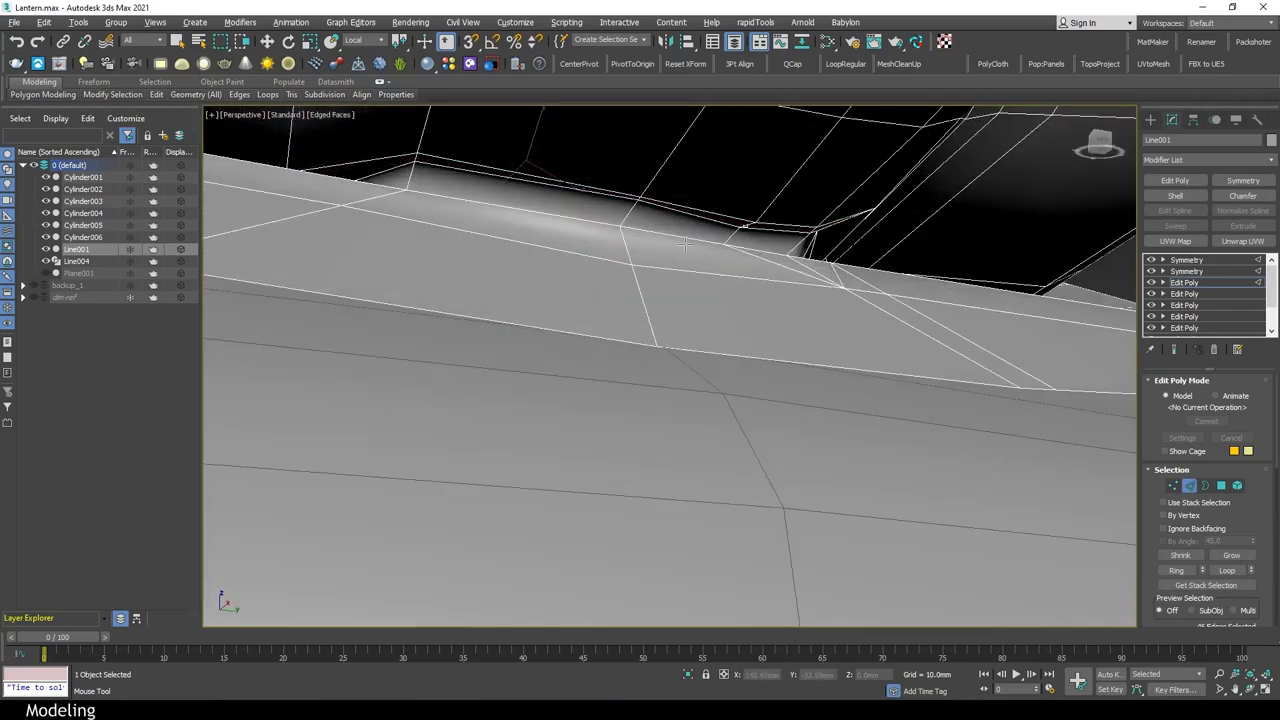
pyautogui.moveTo(626, 213)
pyautogui.keyDown('alt'); pyautogui.mouseDown(button='middle')
pyautogui.moveTo(829, 263)
pyautogui.moveTo(914, 366)
pyautogui.moveTo(886, 286)
pyautogui.moveTo(826, 245)
pyautogui.moveTo(903, 337)
pyautogui.moveTo(880, 300)
pyautogui.mouseUp(button='middle'); pyautogui.keyUp('alt')
pyautogui.doubleClick(871, 260)
pyautogui.press('F4')
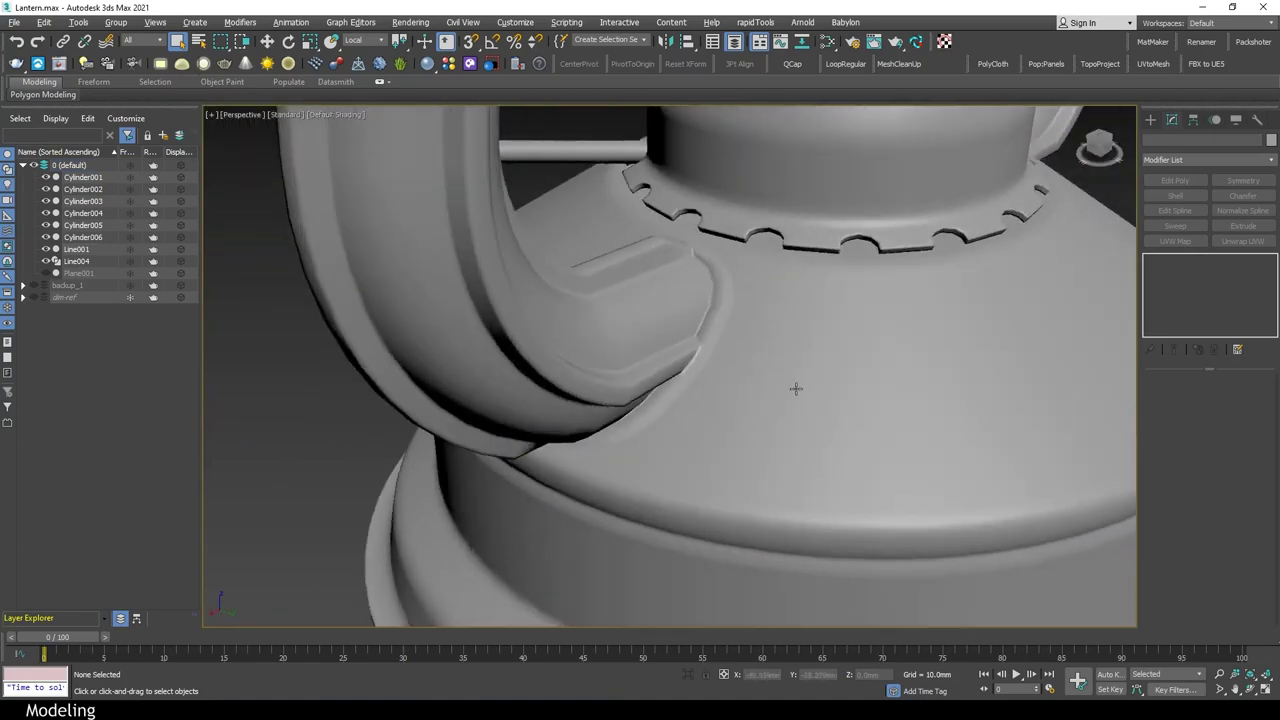
pyautogui.scroll(-5, 796, 388)
pyautogui.scroll(-5, 934, 506)
pyautogui.moveTo(934, 506)
pyautogui.keyDown('alt'); pyautogui.mouseDown(button='middle')
pyautogui.moveTo(1063, 437)
pyautogui.moveTo(856, 346)
pyautogui.mouseUp(button='middle'); pyautogui.keyUp('alt')
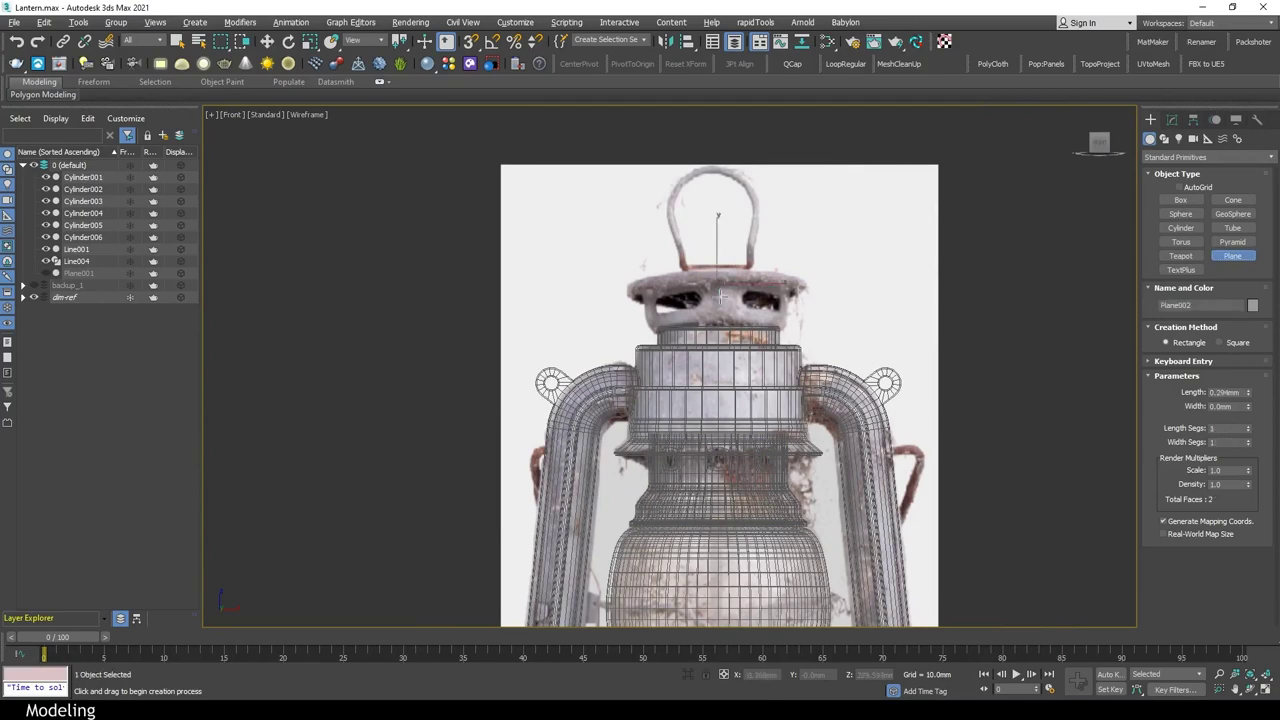
# Isolate the new plane and set its X position to 0
pyautogui.click(1172, 119)
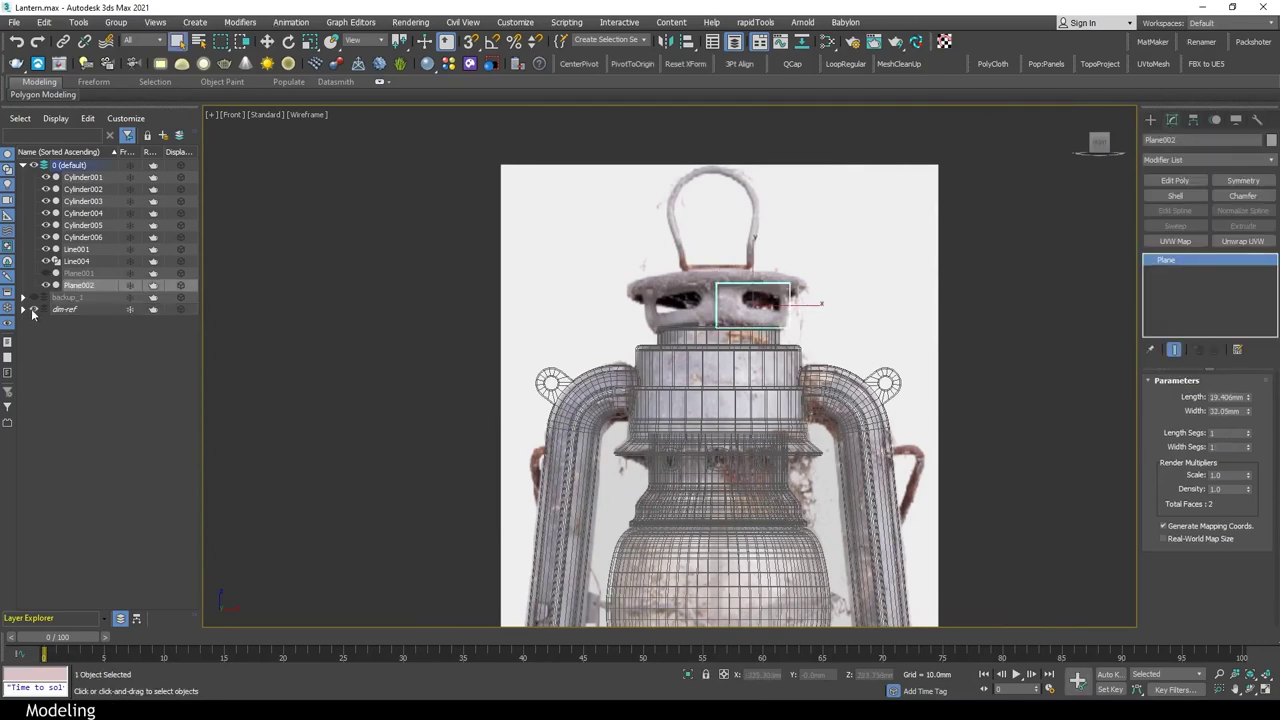
pyautogui.hotkey('alt', 'q')
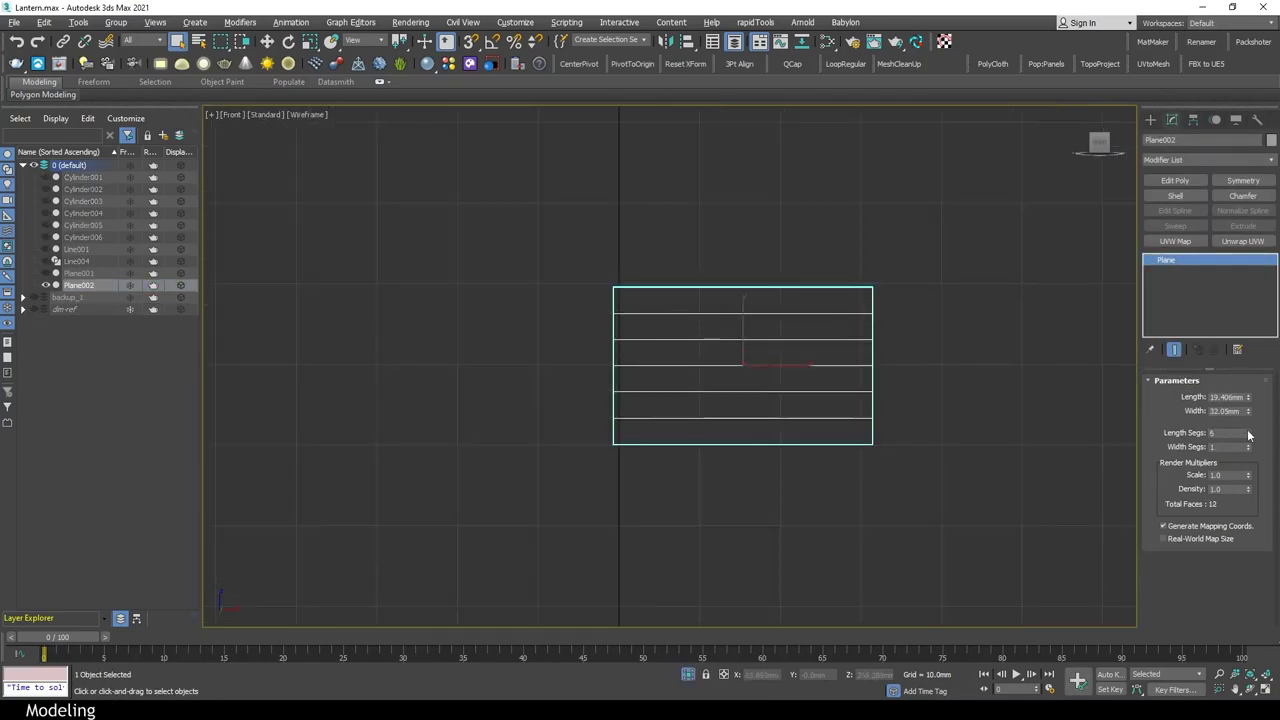
pyautogui.press('Insert')
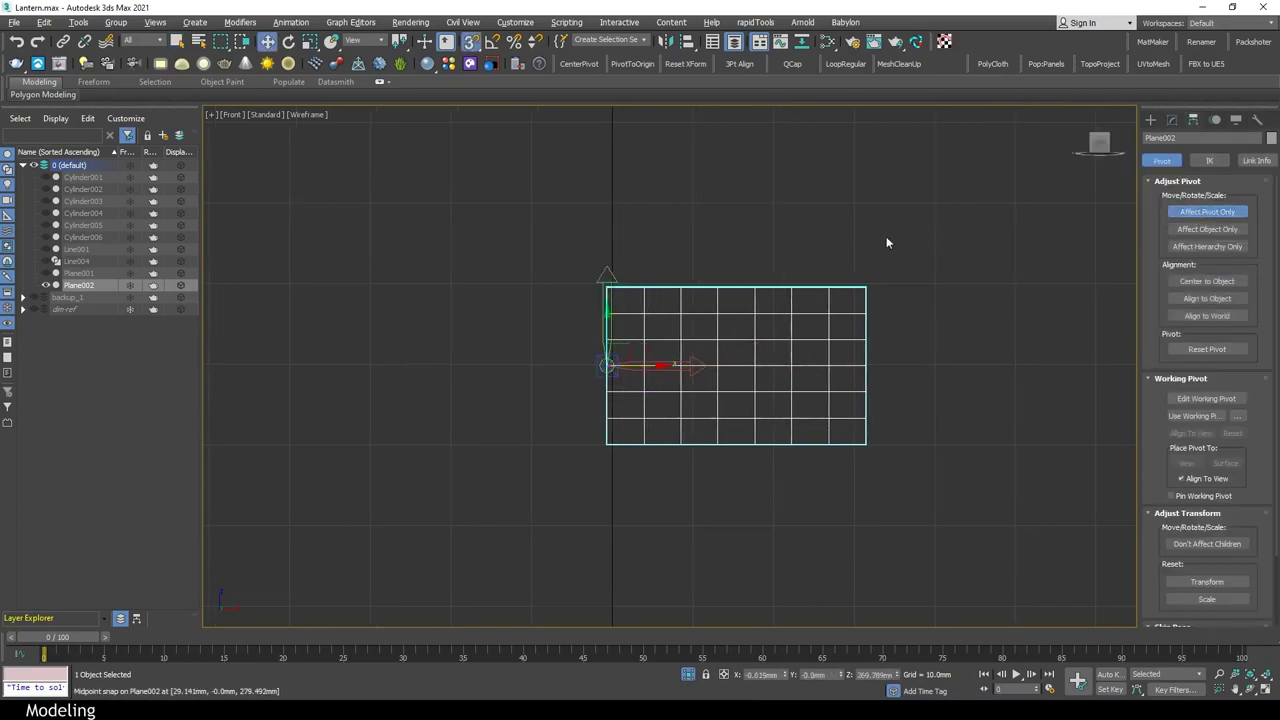
pyautogui.click(1174, 121)
pyautogui.rightClick(789, 675)
# Make the plane editable as polygons and select its central block of 25 faces
pyautogui.press('z')
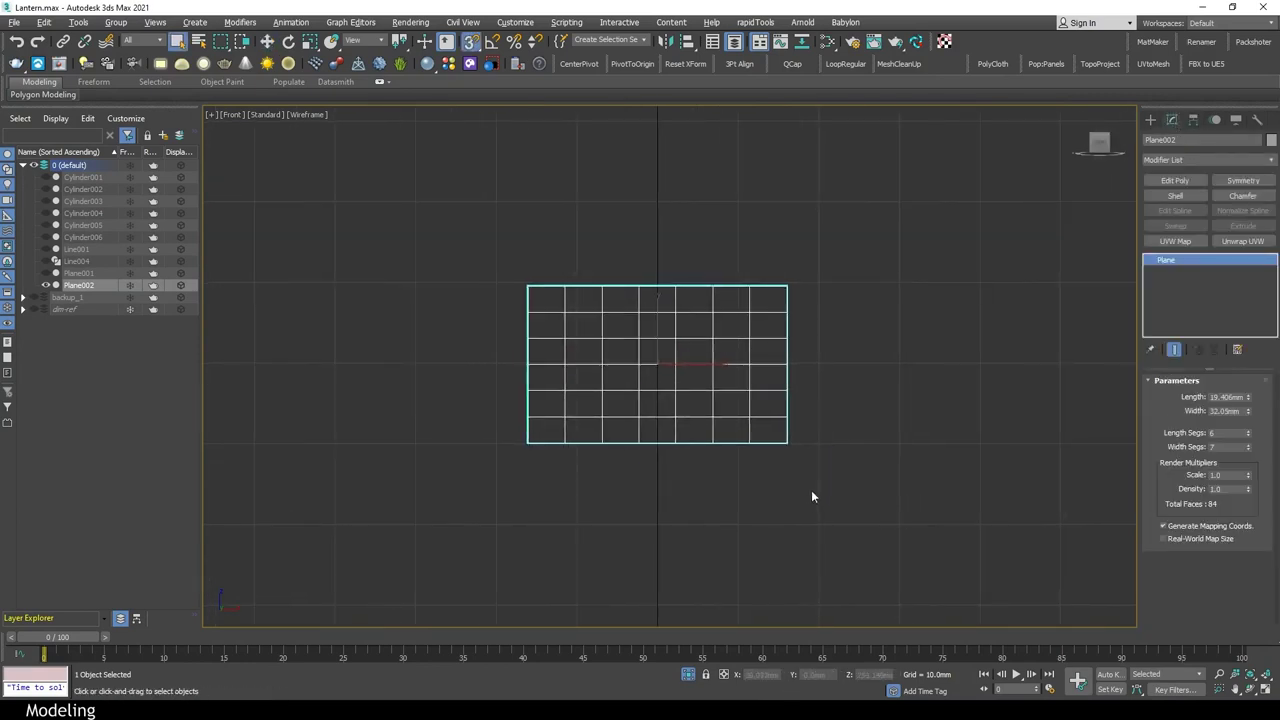
pyautogui.scroll(-3, 1236, 528)
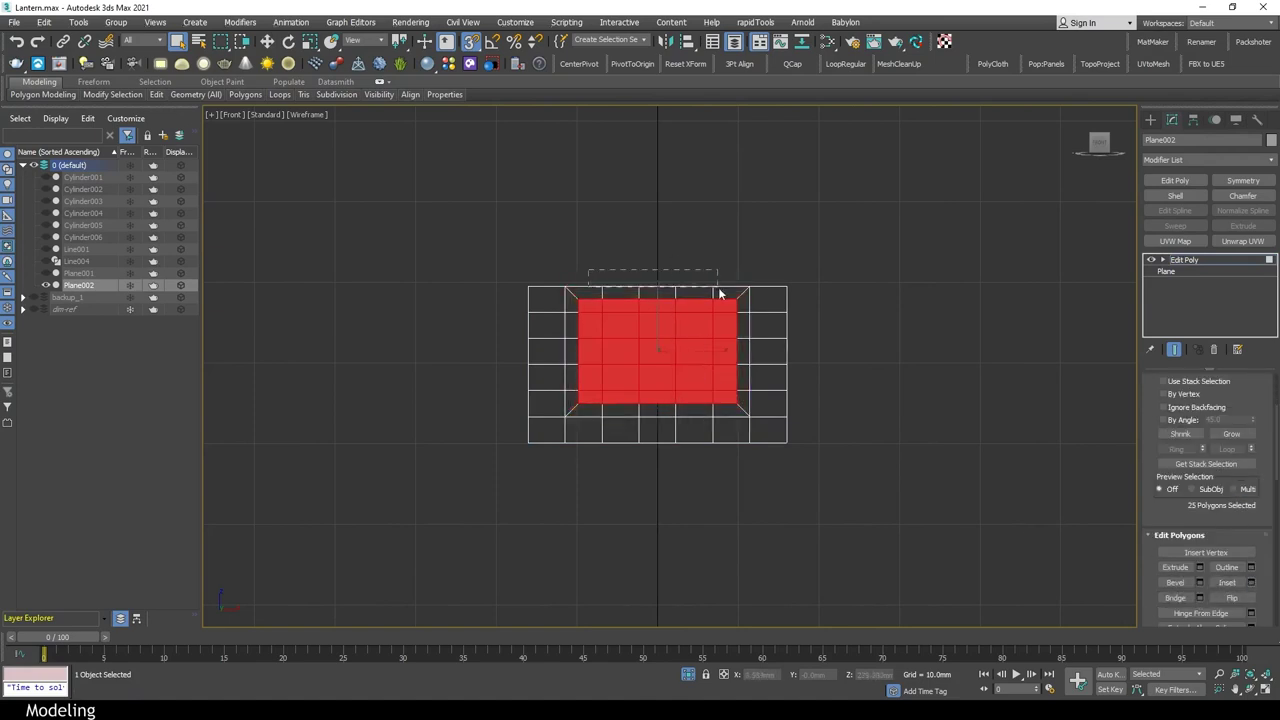
pyautogui.moveTo(719, 293); pyautogui.dragTo(728, 302)
pyautogui.press('4')
pyautogui.press('q')
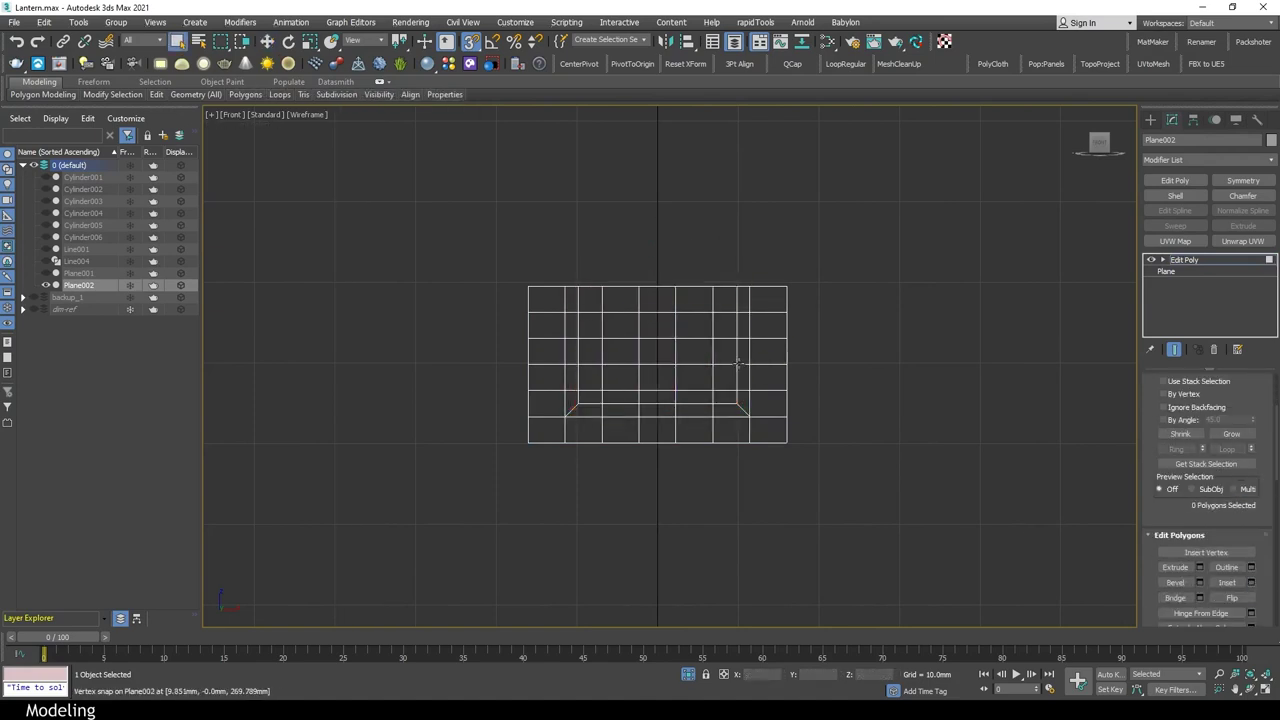
pyautogui.moveTo(726, 398); pyautogui.dragTo(727, 399)
pyautogui.hotkey('alt', 'w')
pyautogui.hotkey('alt', 'w')
# Select horizontal edge loops, then the middle 15 faces of the plane for the slot
pyautogui.press('w')
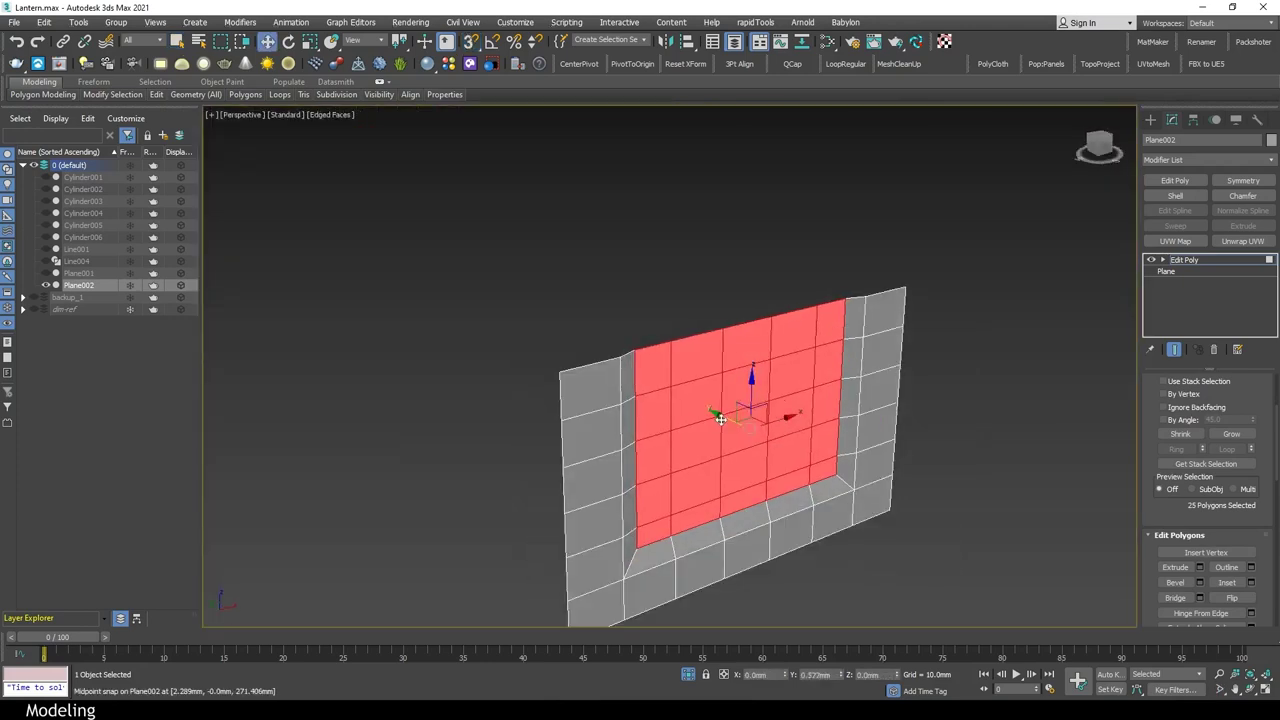
pyautogui.keyDown('alt'); pyautogui.moveTo(788, 400); pyautogui.dragTo(986, 480, button='middle'); pyautogui.keyUp('alt')
pyautogui.press('2')
pyautogui.doubleClick(850, 402)
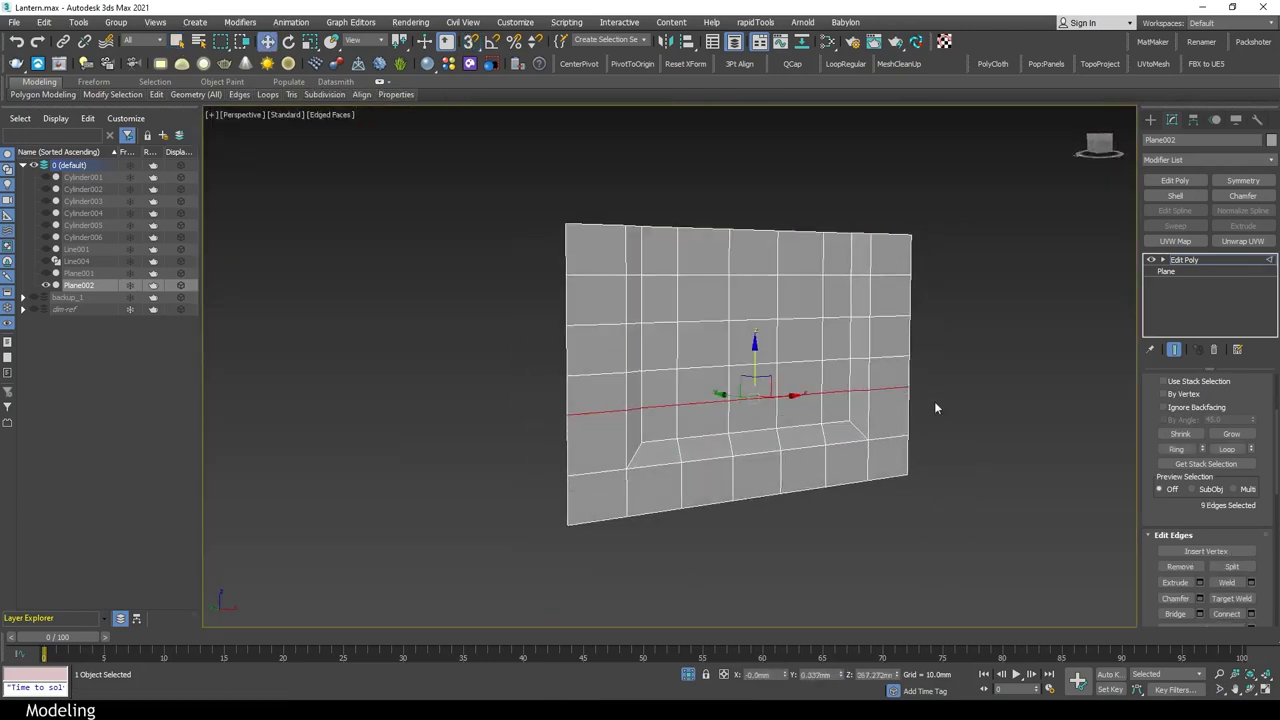
pyautogui.keyDown('alt'); pyautogui.moveTo(935, 408); pyautogui.dragTo(872, 367, button='middle'); pyautogui.keyUp('alt')
pyautogui.press('q')
pyautogui.keyDown('ctrl'); pyautogui.doubleClick(875, 277); pyautogui.keyUp('ctrl')
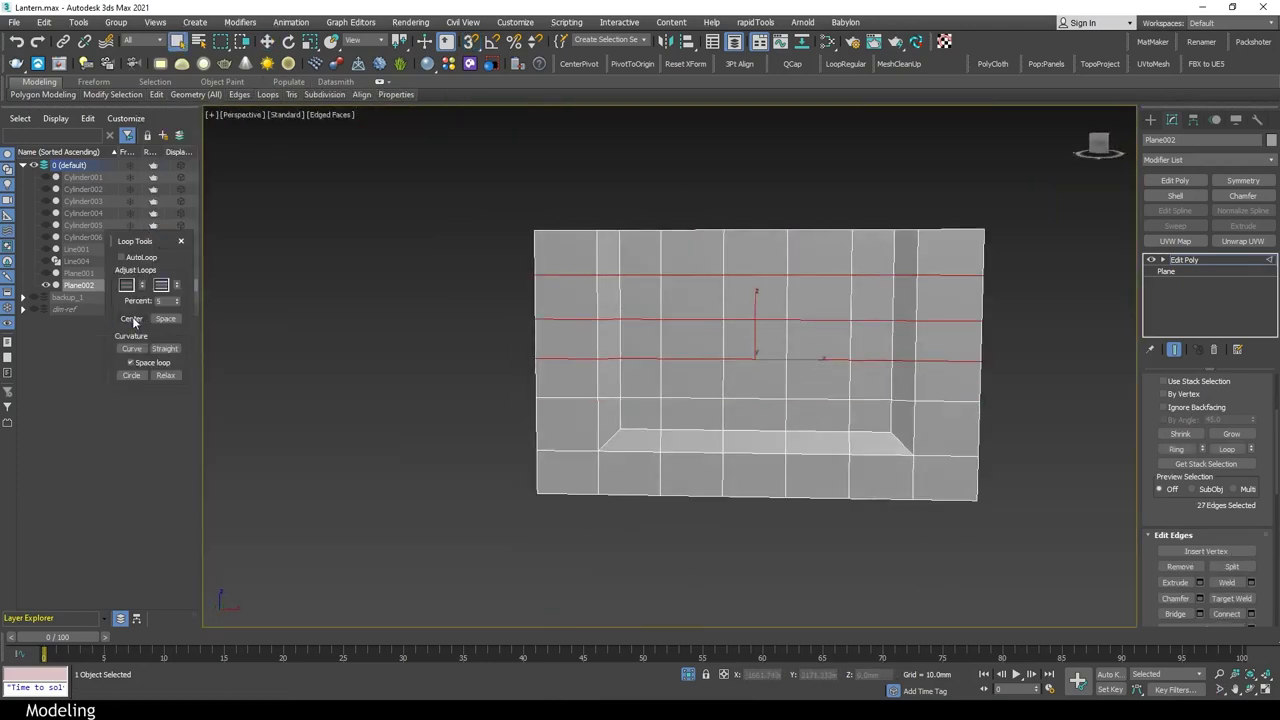
pyautogui.keyDown('alt'); pyautogui.moveTo(544, 389); pyautogui.dragTo(1040, 382, button='middle'); pyautogui.keyUp('alt')
pyautogui.press('4')
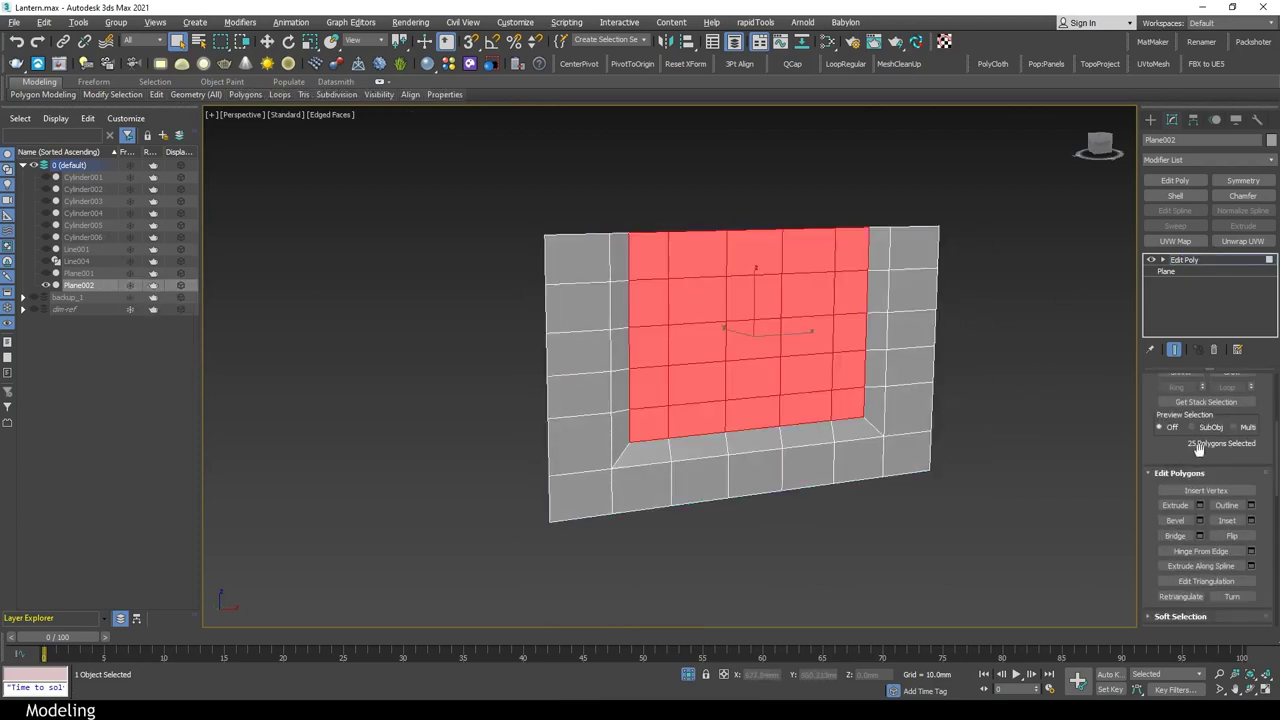
pyautogui.moveTo(596, 195); pyautogui.dragTo(815, 253)
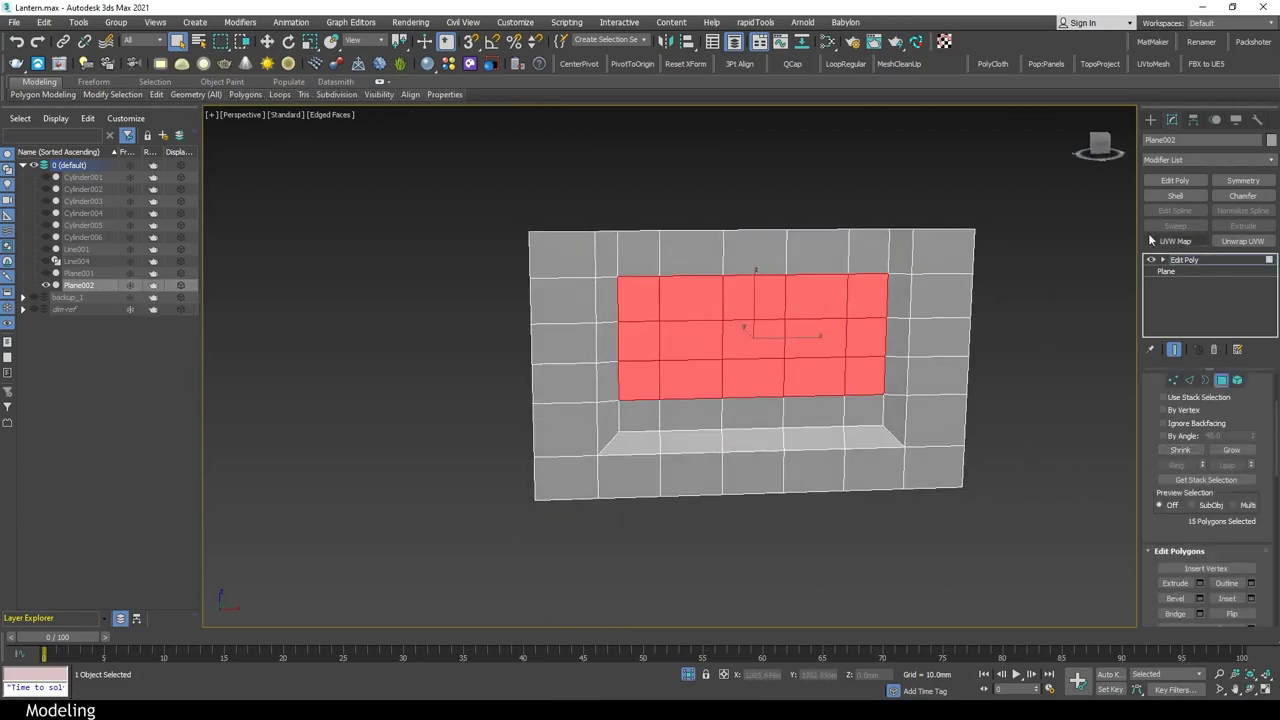
# Add a second Edit Poly and inset the slot faces twice into a rounded outline
pyautogui.click(1175, 180)
pyautogui.click(1250, 544)
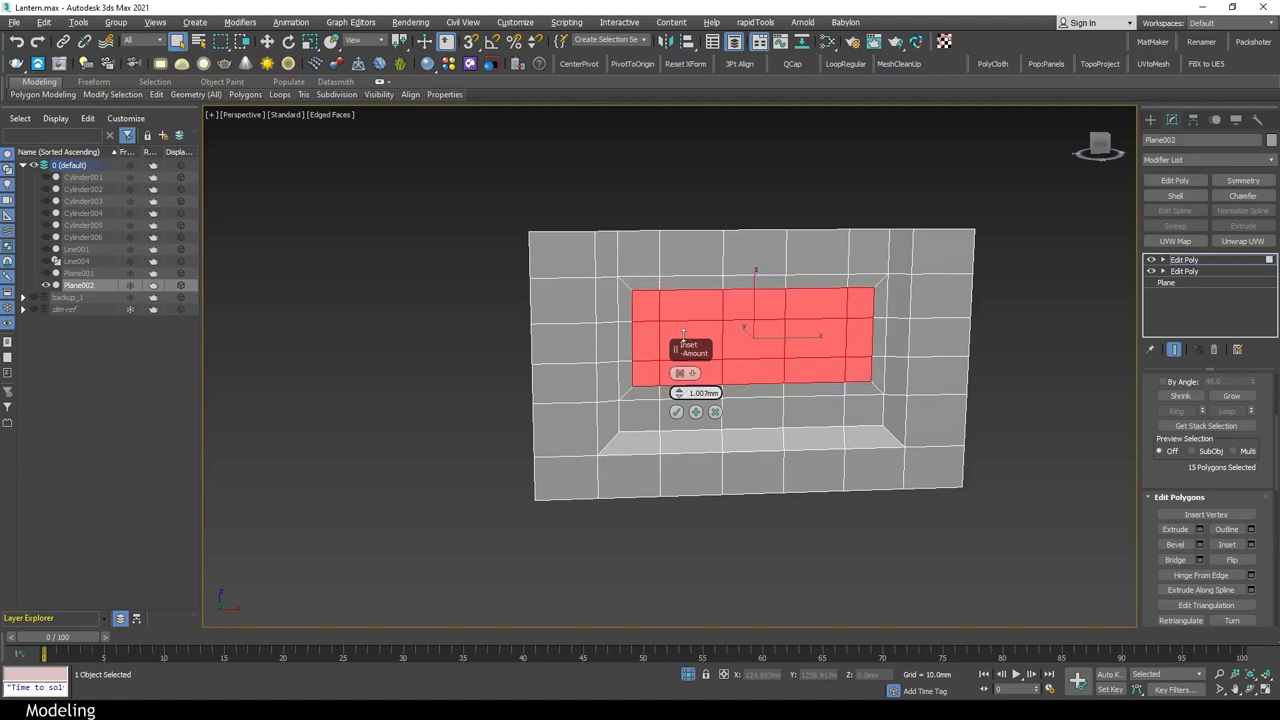
pyautogui.press('1')
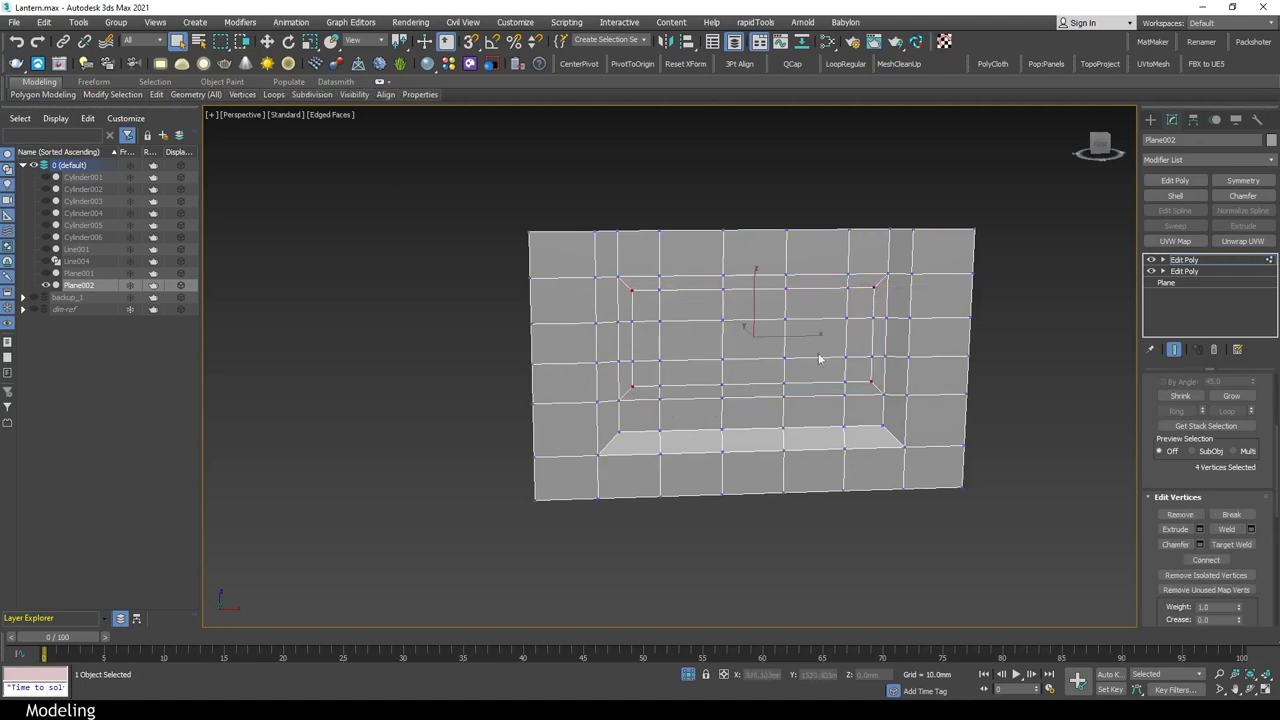
pyautogui.press('2')
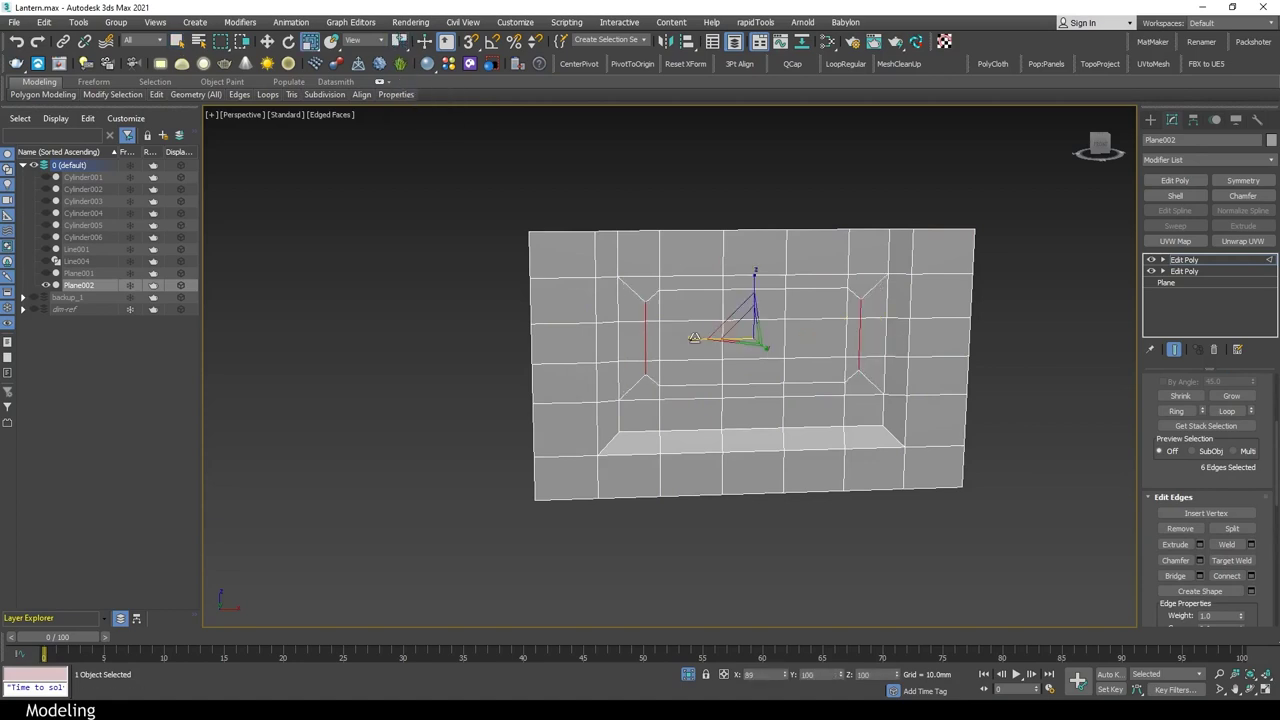
pyautogui.press('4')
pyautogui.click(1250, 544)
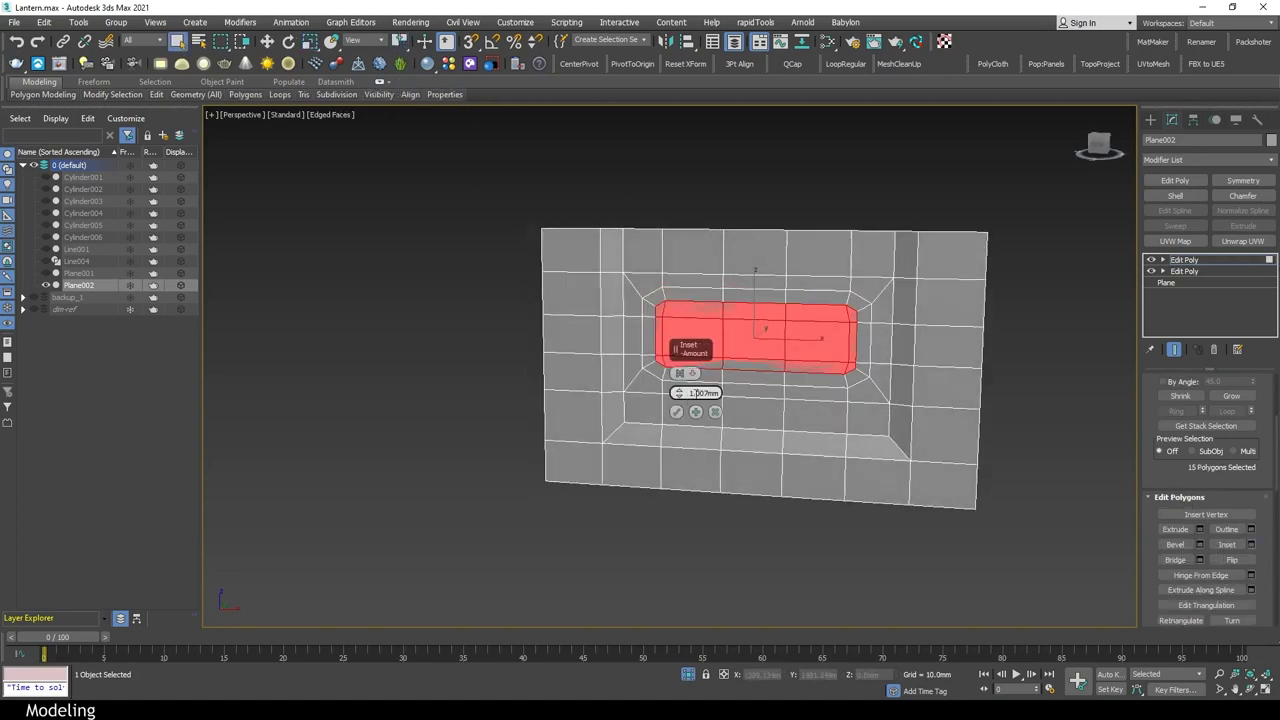
pyautogui.click(676, 413)
# In front wireframe view, add a Symmetry modifier mirroring the plane across X
pyautogui.press('2')
pyautogui.scroll(4, 838, 313)
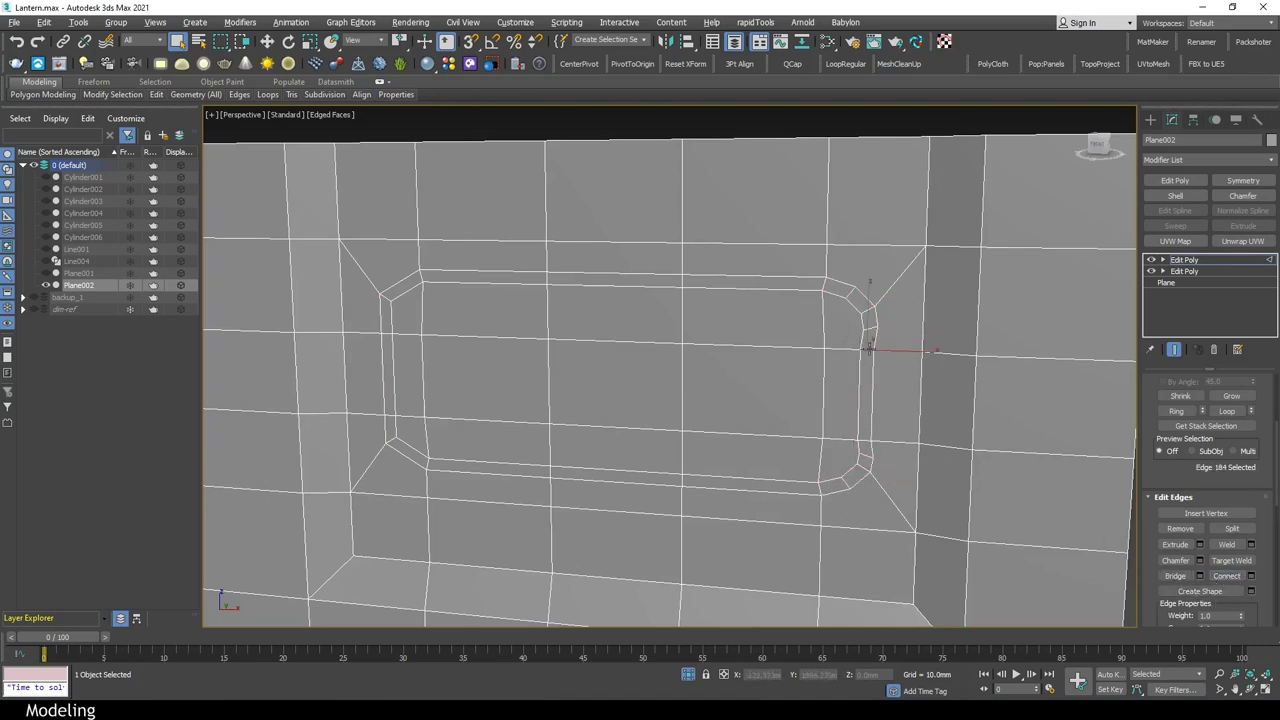
pyautogui.press('f')
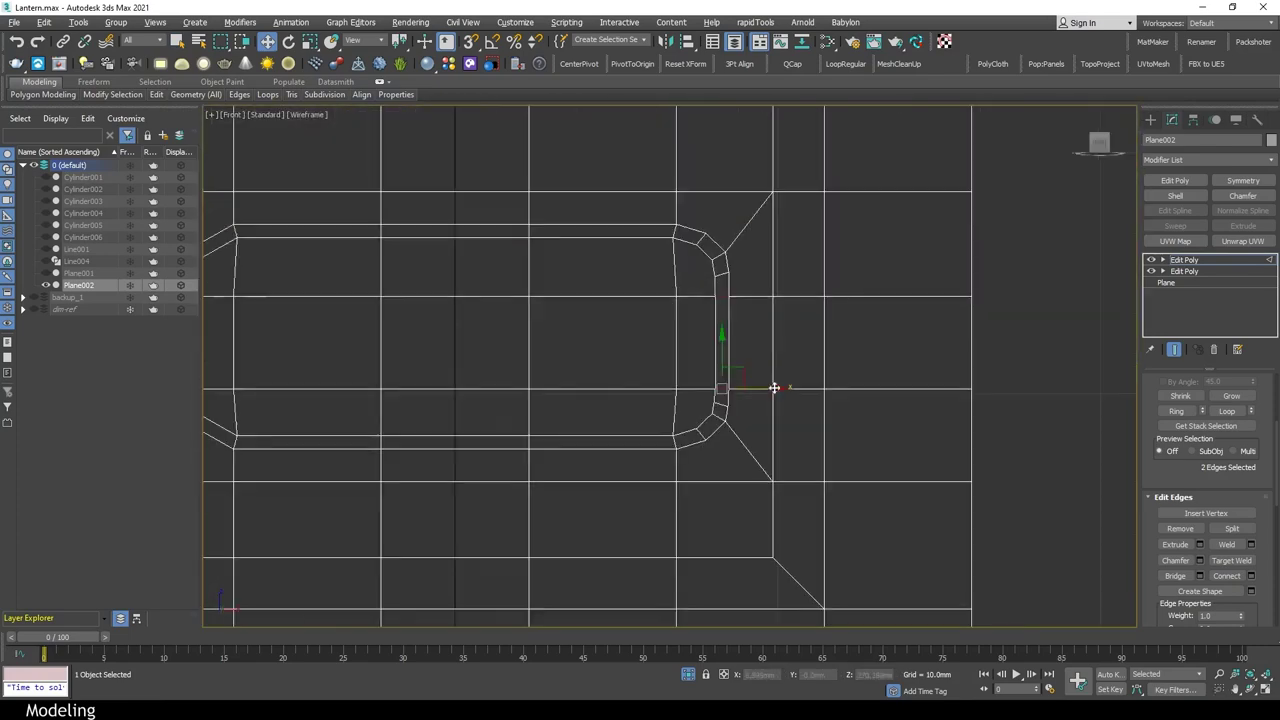
pyautogui.scroll(-4, 869, 385)
pyautogui.click(1243, 180)
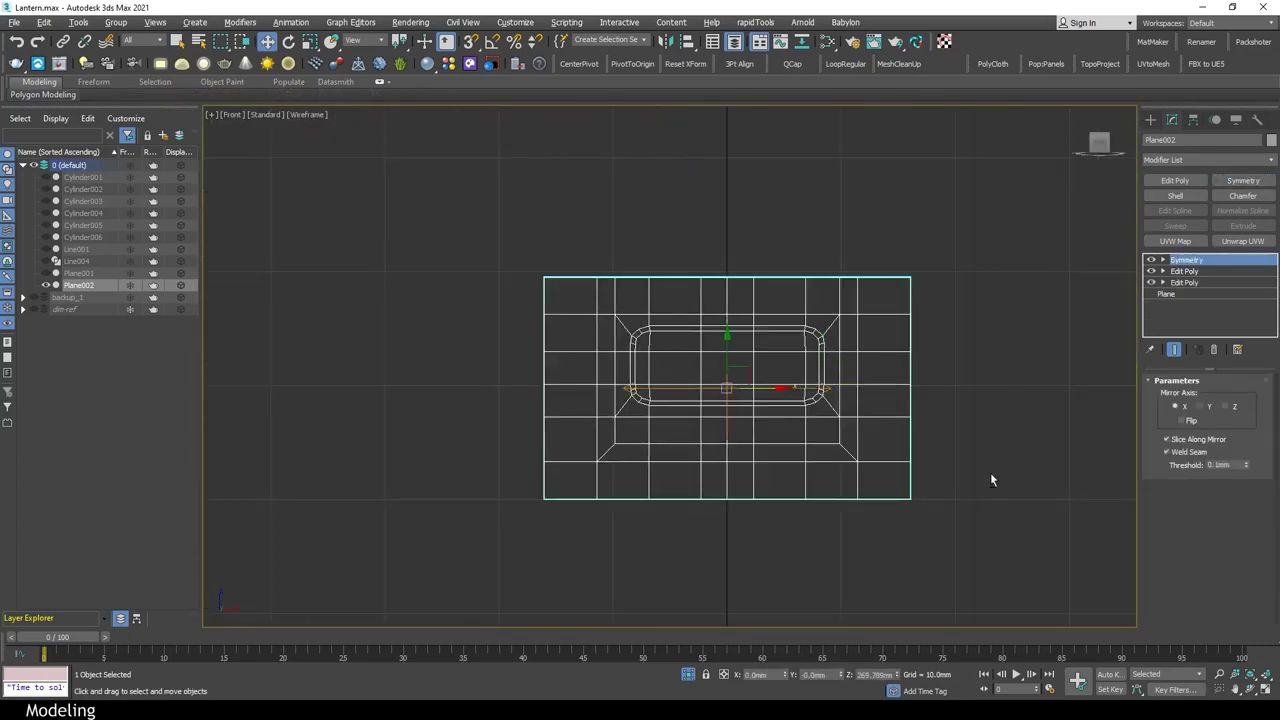
# On a new Edit Poly layer, raise the bottom vertex row and delete the slot faces to open a hole
pyautogui.press('p')
pyautogui.press('1')
pyautogui.moveTo(810, 410); pyautogui.dragTo(803, 387)
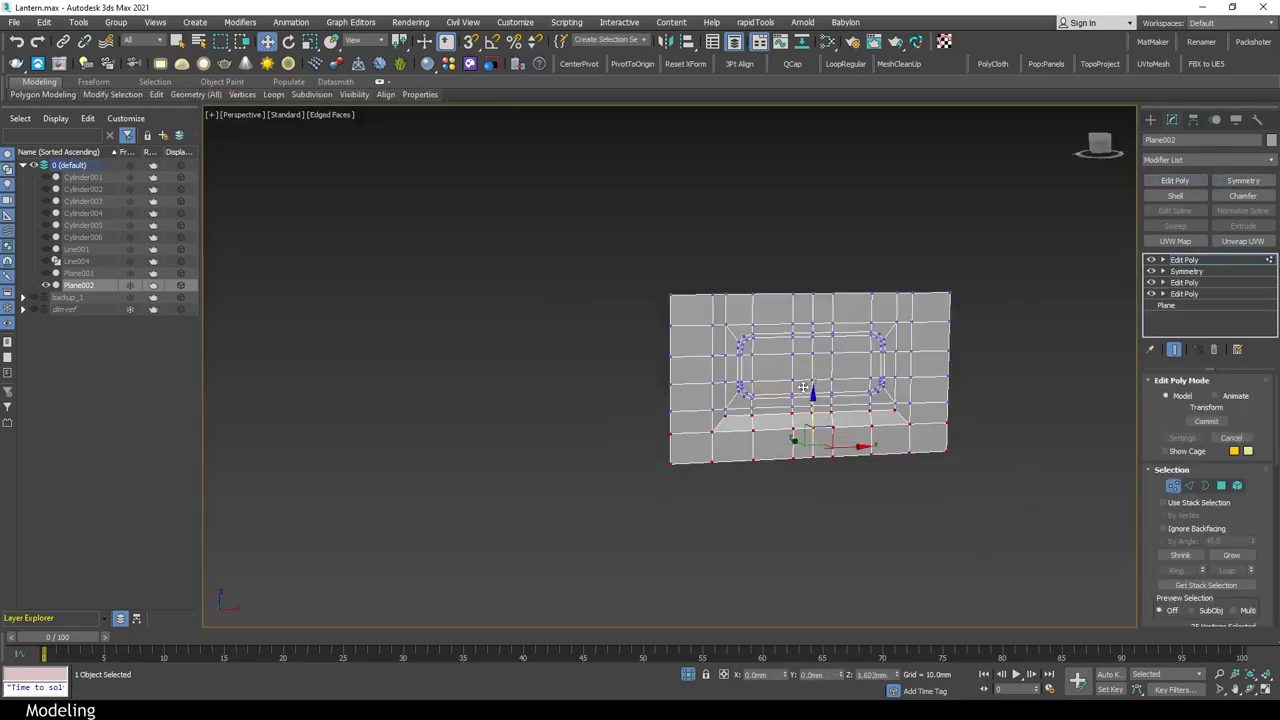
pyautogui.keyDown('alt'); pyautogui.moveTo(787, 295); pyautogui.dragTo(900, 420, button='middle'); pyautogui.keyUp('alt')
pyautogui.press('2')
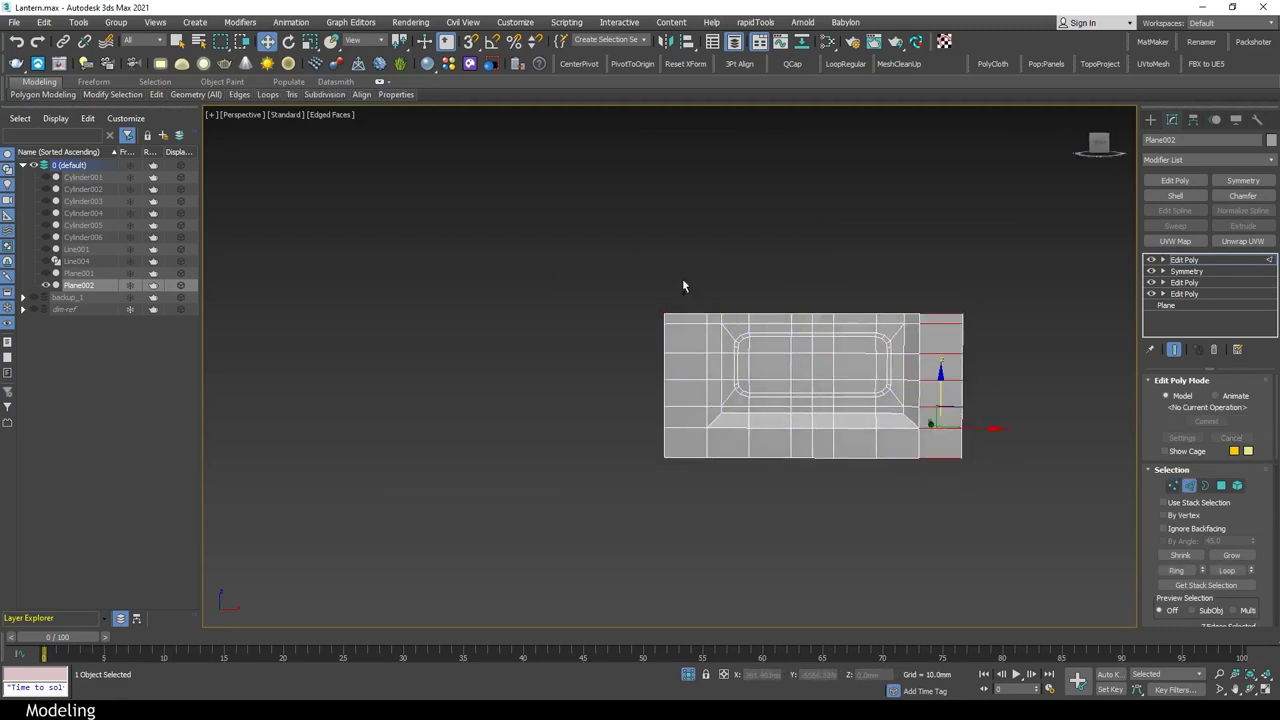
pyautogui.press('4')
pyautogui.click(840, 372)
pyautogui.press('Delete')
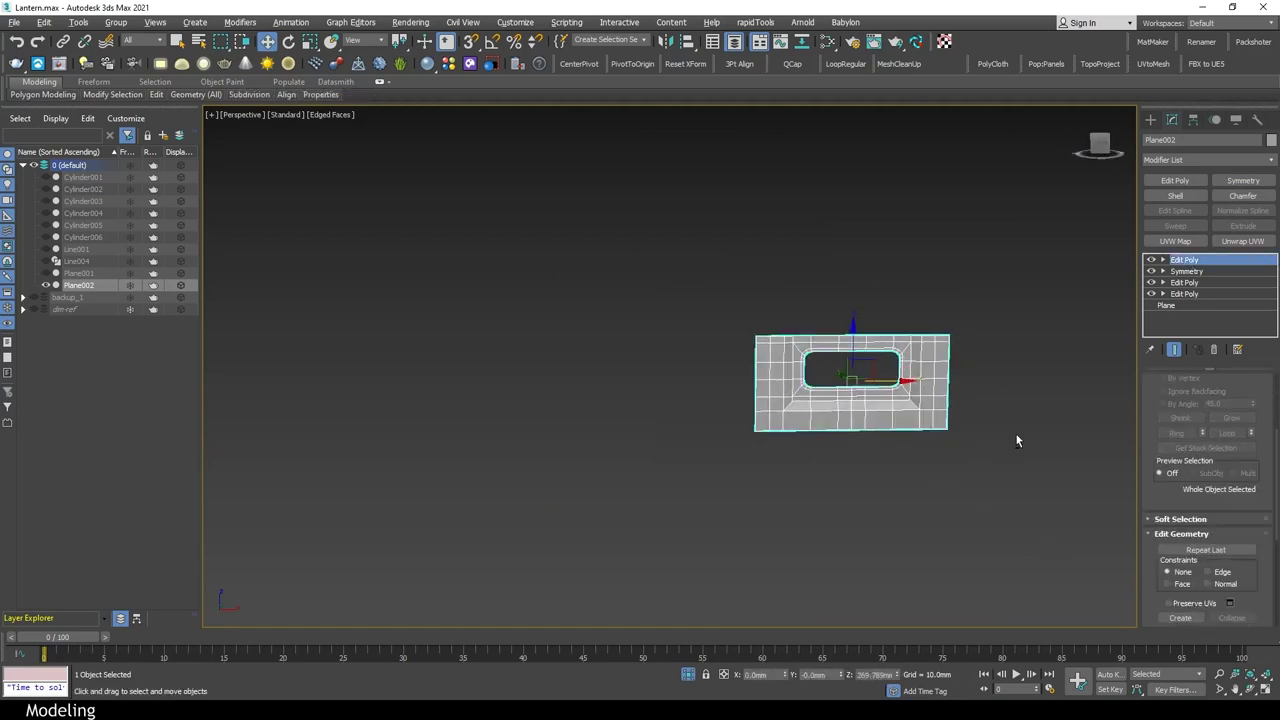
pyautogui.press('4')
pyautogui.scroll(3, 942, 380)
# Move between the lower and top Edit Poly layers and bring up the Loop Tools panel
pyautogui.click(1184, 282)
pyautogui.press('1')
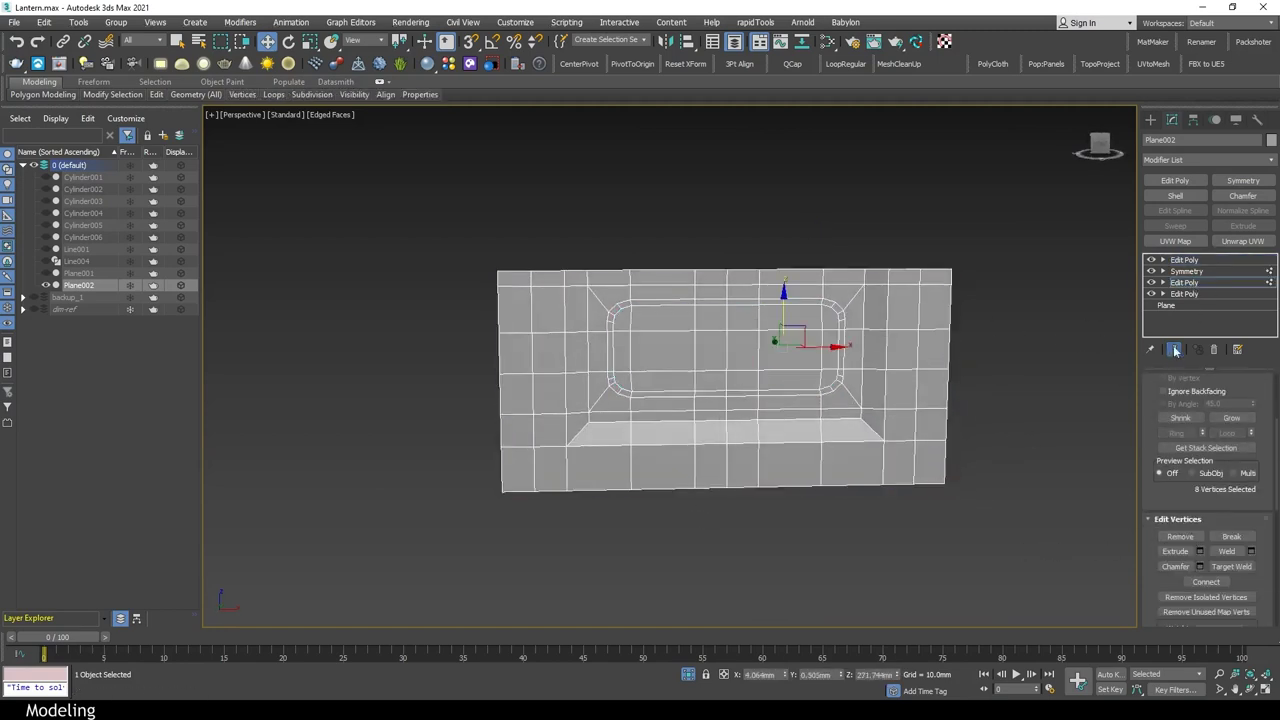
pyautogui.scroll(4, 845, 328)
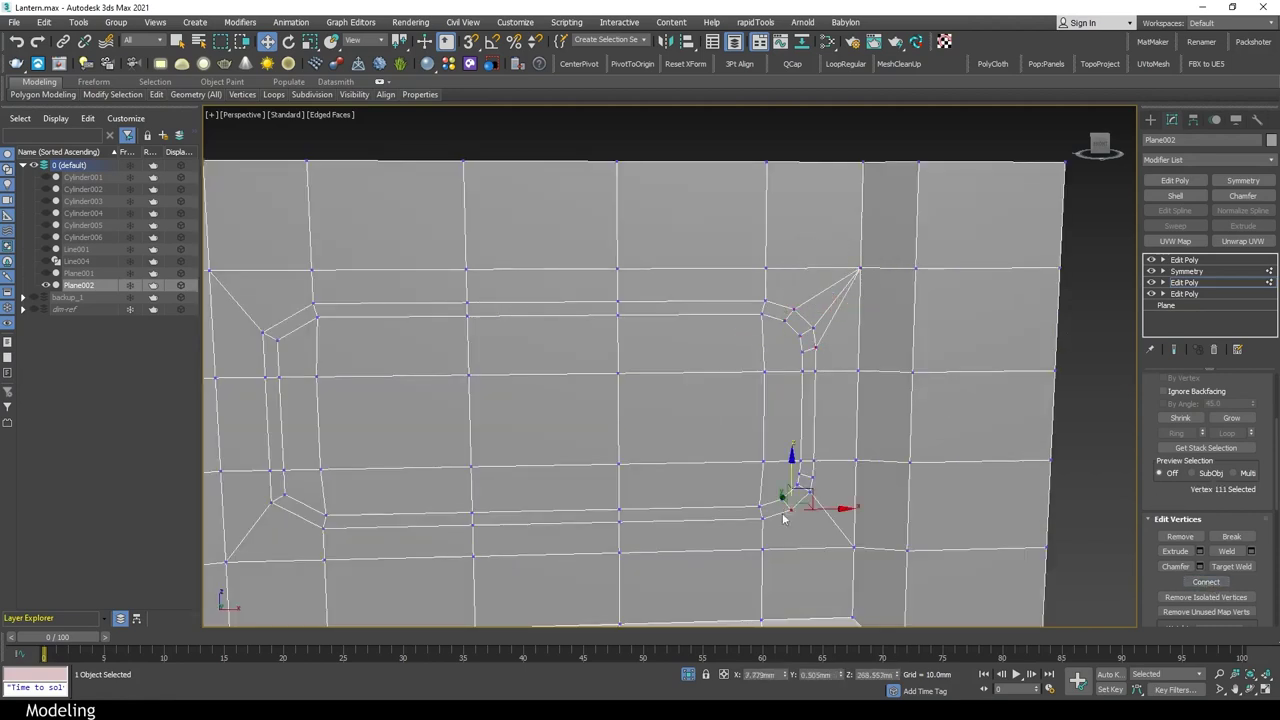
pyautogui.click(1184, 259)
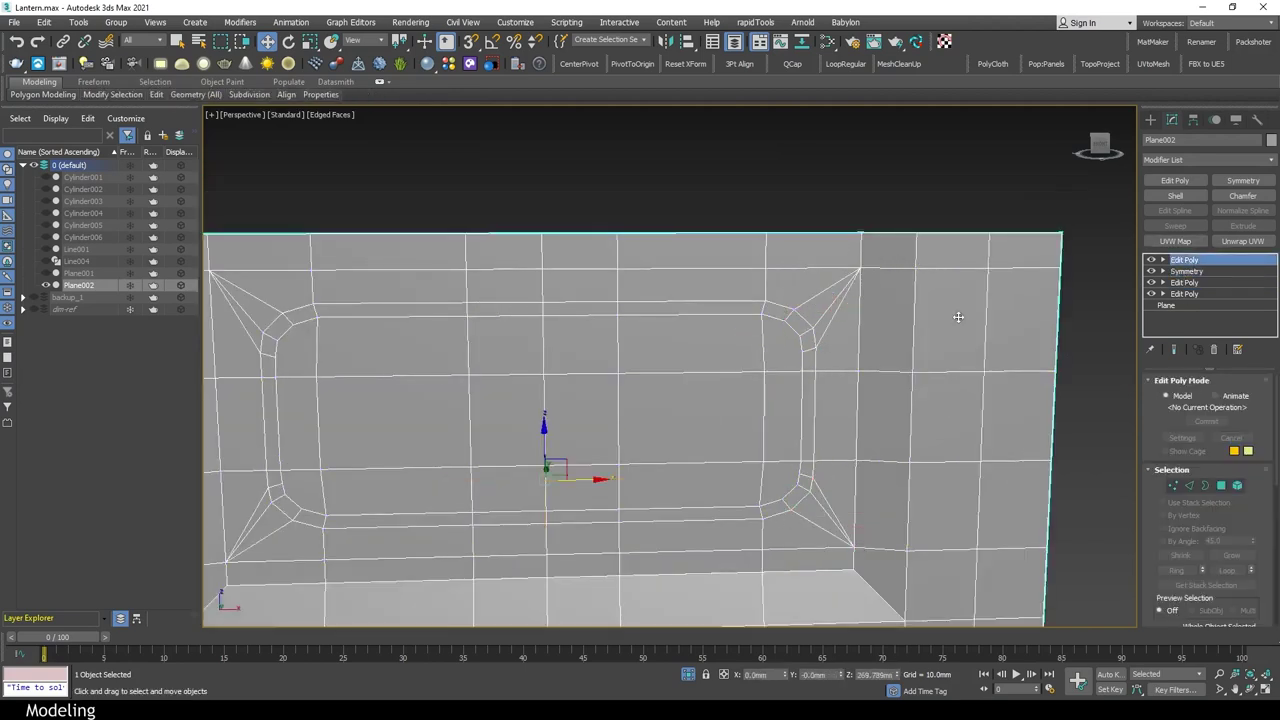
pyautogui.scroll(-5, 822, 367)
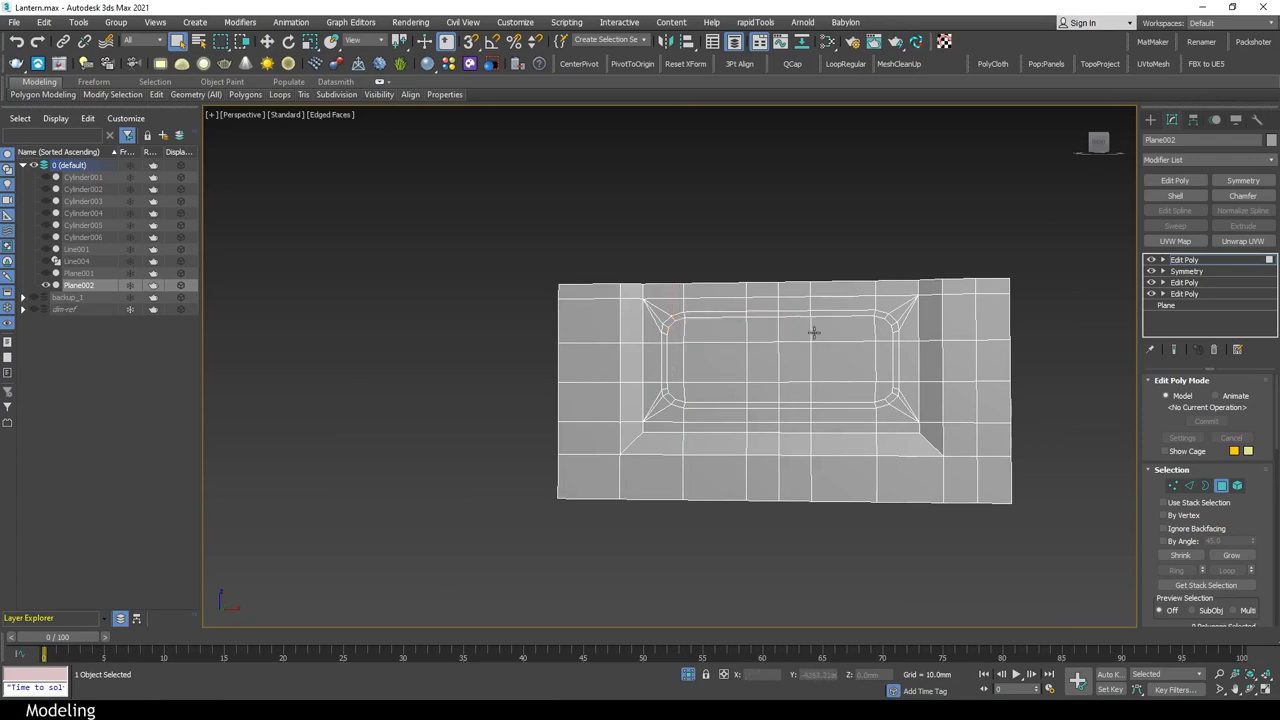
pyautogui.click(267, 94)
pyautogui.click(245, 140)
pyautogui.moveTo(125, 242)
pyautogui.mouseDown()
pyautogui.moveTo(300, 215)
pyautogui.moveTo(259, 171)
pyautogui.mouseUp()
pyautogui.moveTo(900, 430)
pyautogui.keyDown('alt'); pyautogui.mouseDown(button='middle')
pyautogui.moveTo(1034, 441)
pyautogui.moveTo(1018, 497)
pyautogui.mouseUp(button='middle'); pyautogui.keyUp('alt')
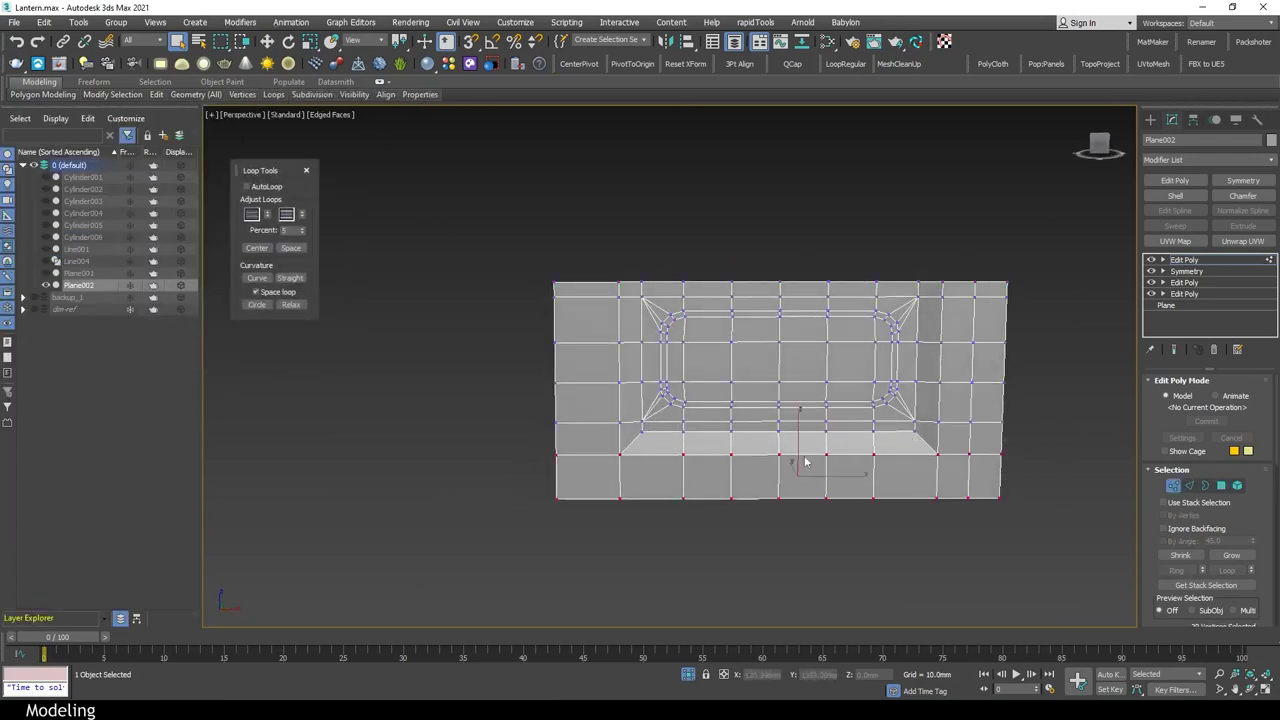
pyautogui.moveTo(806, 461)
pyautogui.keyDown('alt'); pyautogui.mouseDown(button='middle')
pyautogui.moveTo(886, 486)
pyautogui.moveTo(800, 470)
pyautogui.mouseUp(button='middle'); pyautogui.keyUp('alt')
# Clone the whole vent panel element, offset to the right
pyautogui.press('2')
pyautogui.press('w')
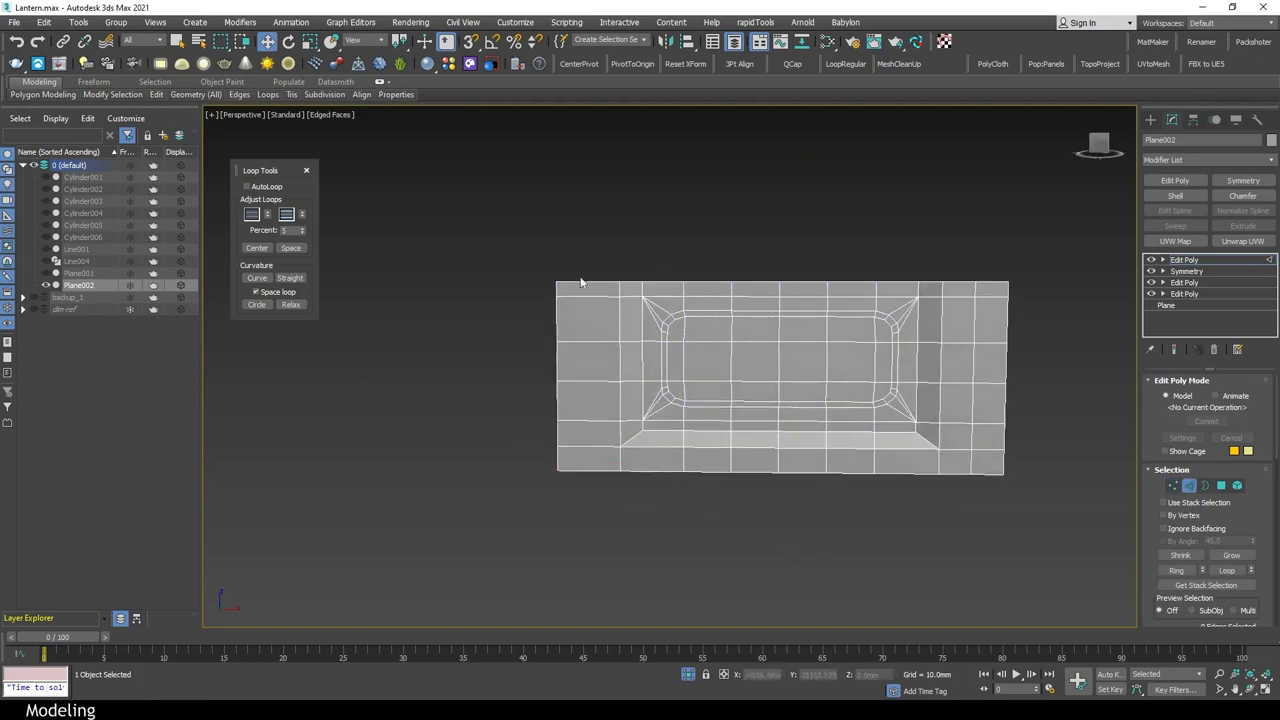
pyautogui.scroll(-2, 1203, 585)
pyautogui.click(899, 559)
pyautogui.keyDown('alt'); pyautogui.moveTo(899, 559); pyautogui.dragTo(1132, 314, button='middle'); pyautogui.keyUp('alt')
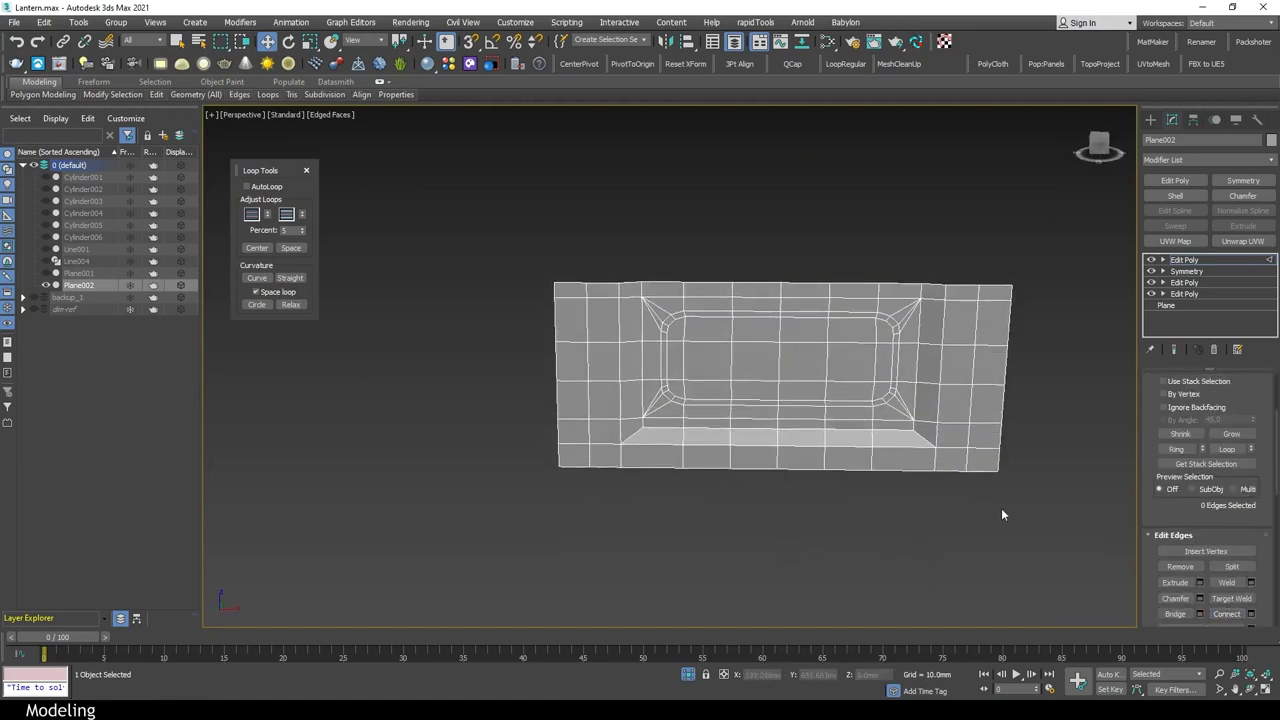
pyautogui.keyDown('alt'); pyautogui.moveTo(761, 592); pyautogui.dragTo(1082, 444, button='middle'); pyautogui.keyUp('alt')
pyautogui.press('5')
pyautogui.click(786, 371)
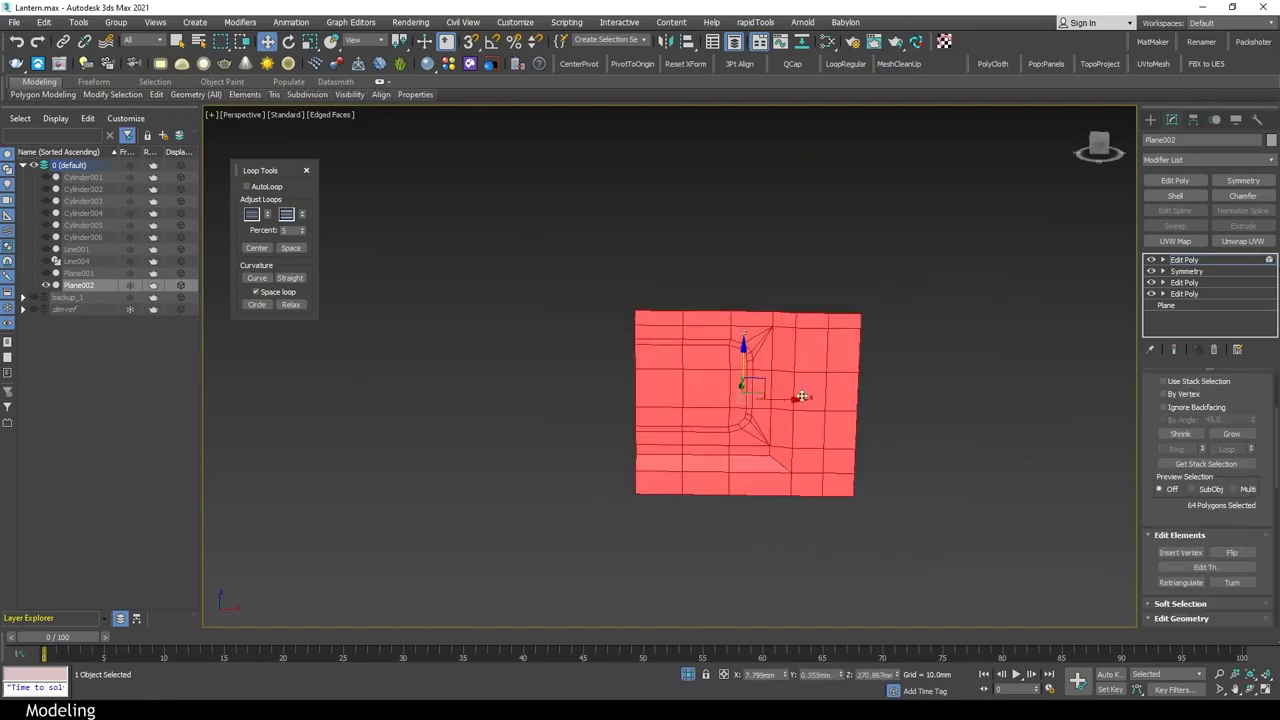
pyautogui.keyDown('shift'); pyautogui.moveTo(750, 360); pyautogui.dragTo(970, 357); pyautogui.keyUp('shift')
pyautogui.press('Return')
pyautogui.moveTo(872, 538)
pyautogui.keyDown('alt'); pyautogui.mouseDown(button='middle')
pyautogui.moveTo(894, 491)
pyautogui.moveTo(1000, 523)
pyautogui.mouseUp(button='middle'); pyautogui.keyUp('alt')
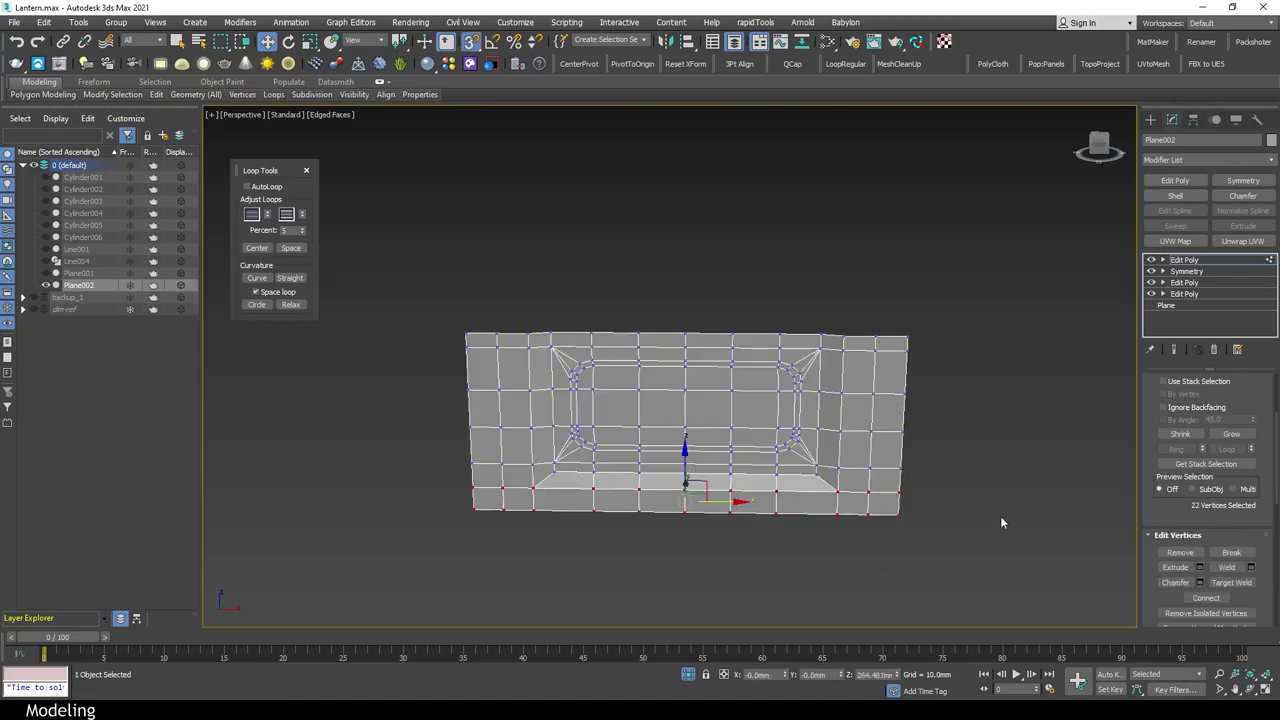
# Select both panel halves with snapping on and check them flat in the Front view
pyautogui.keyDown('ctrl'); pyautogui.click(1079, 447); pyautogui.keyUp('ctrl')
pyautogui.press('s')
pyautogui.scroll(3, 819, 482)
pyautogui.scroll(-3, 819, 482)
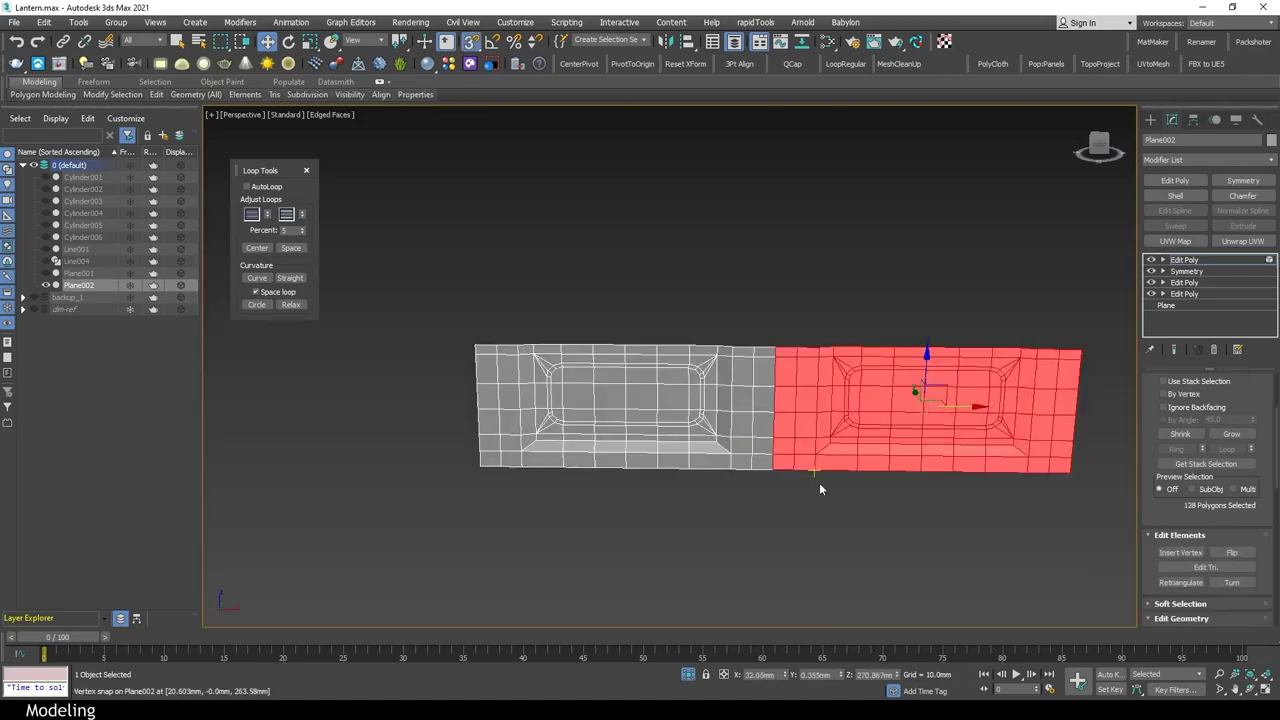
pyautogui.press('4')
pyautogui.press('f')
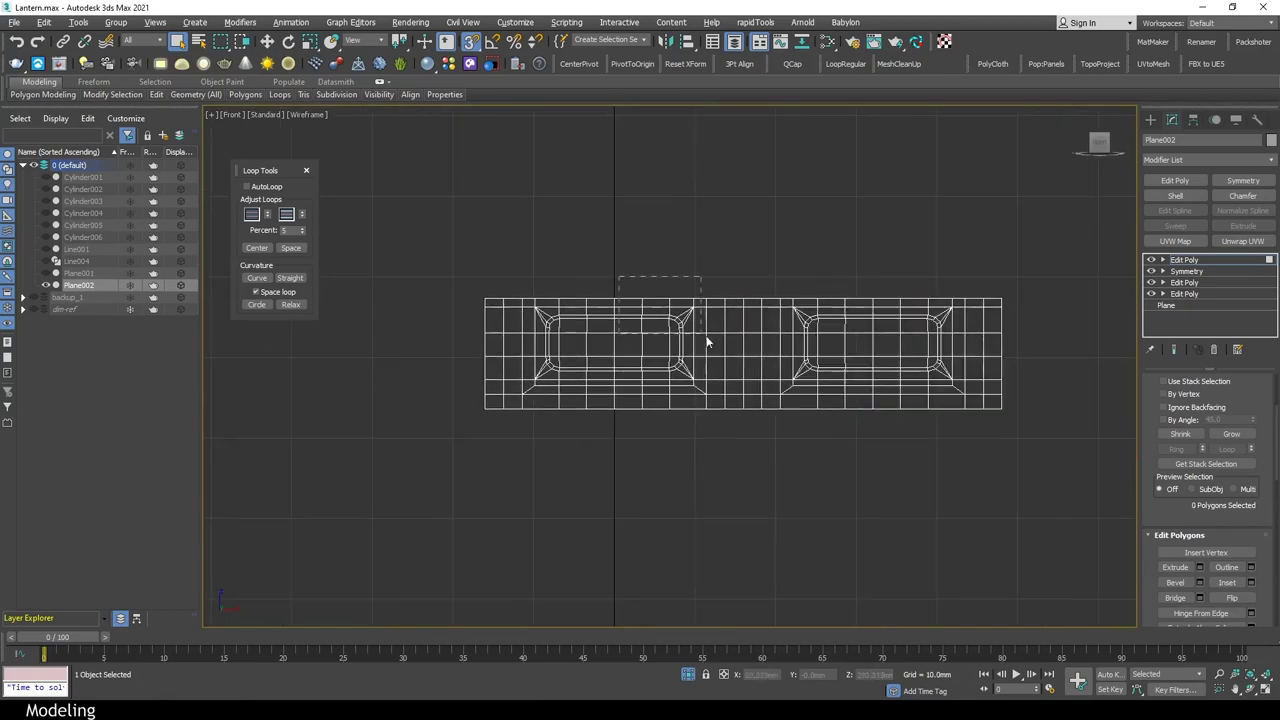
pyautogui.press('q')
pyautogui.click(864, 445)
pyautogui.press('p')
pyautogui.scroll(4, 892, 507)
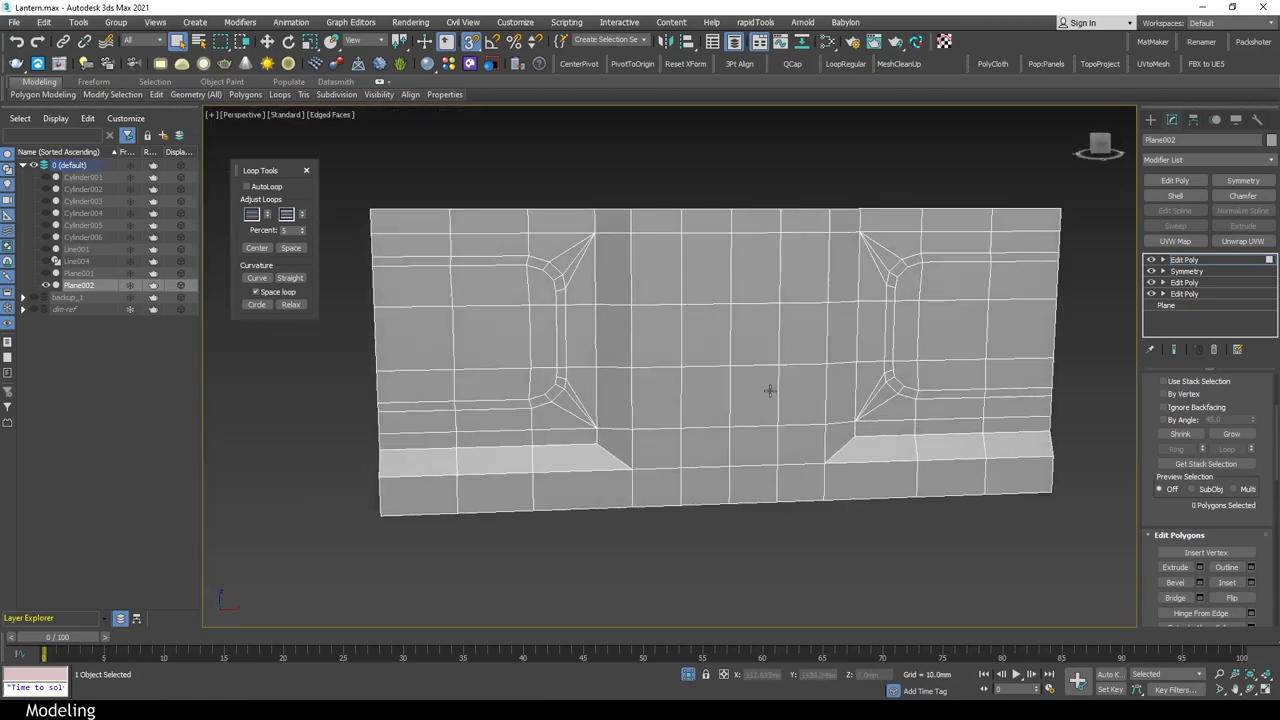
# Connect edges in the panel's middle band and select the two vertices beside the window corner
pyautogui.press('2')
pyautogui.click(678, 267)
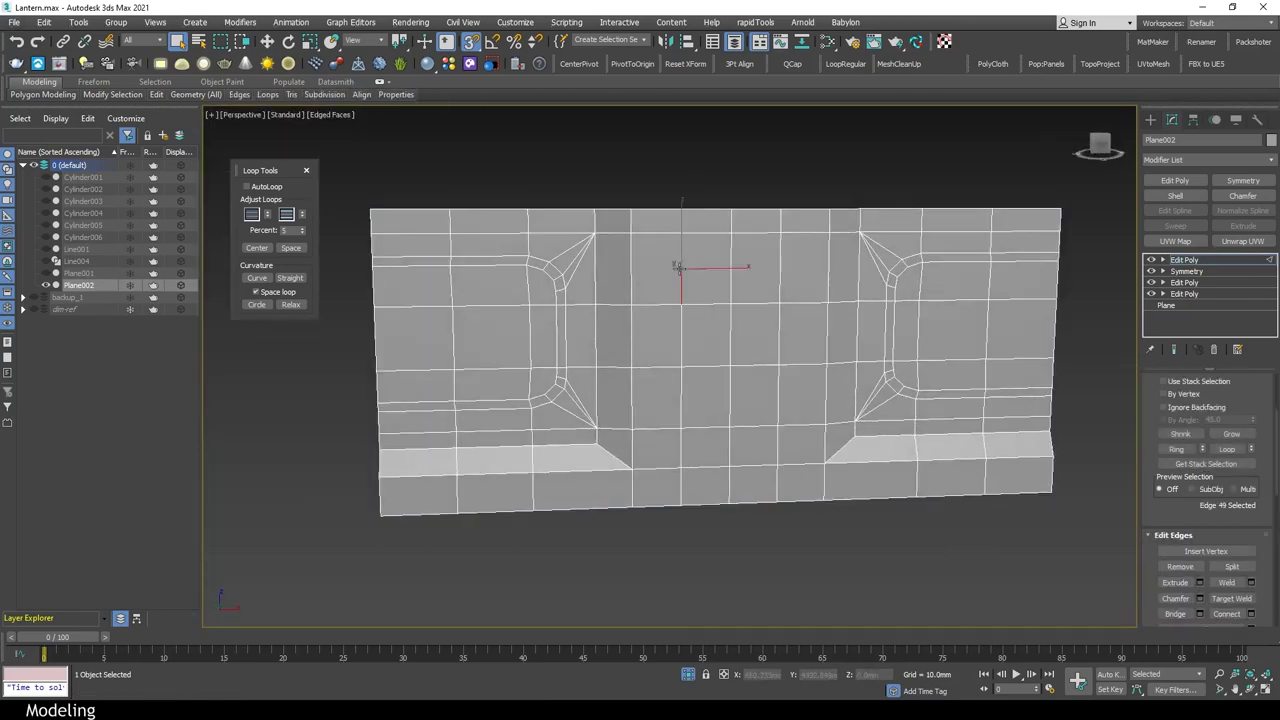
pyautogui.click(1230, 618)
pyautogui.press('1')
pyautogui.scroll(5, 624, 288)
pyautogui.press('1')
pyautogui.moveTo(575, 265); pyautogui.dragTo(718, 265, button='middle')
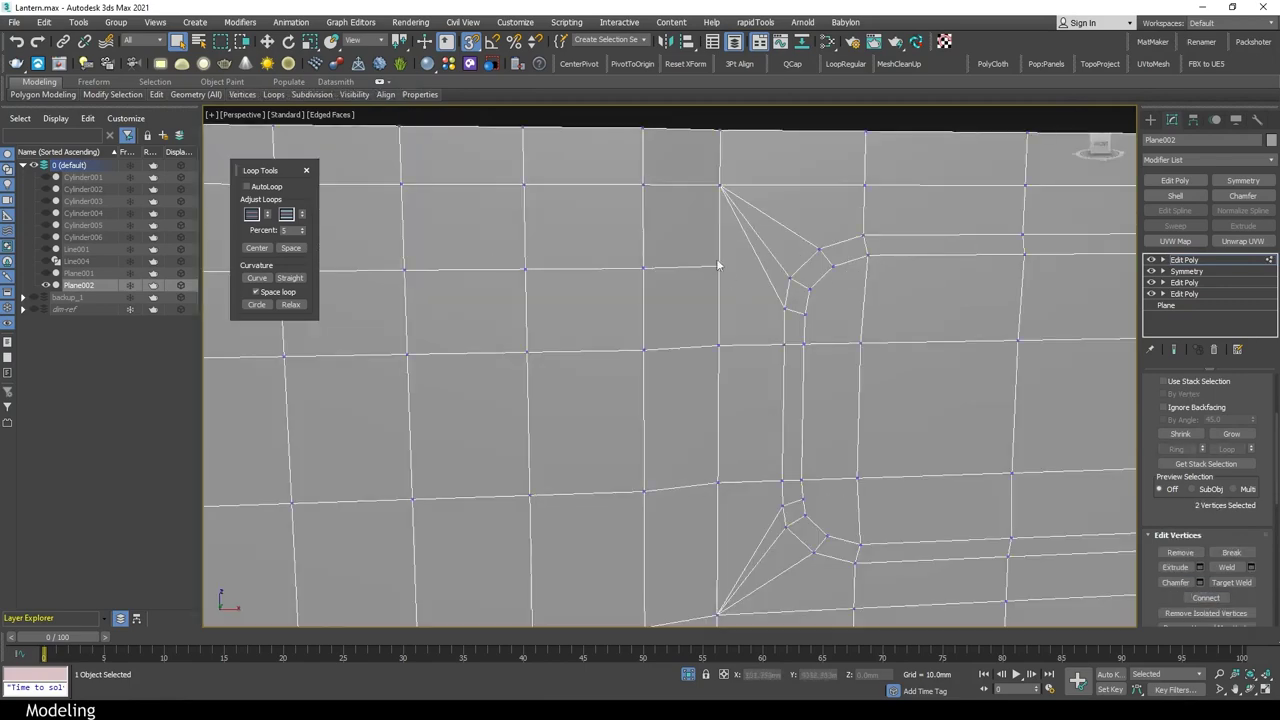
pyautogui.scroll(-5, 755, 249)
pyautogui.scroll(2, 700, 360)
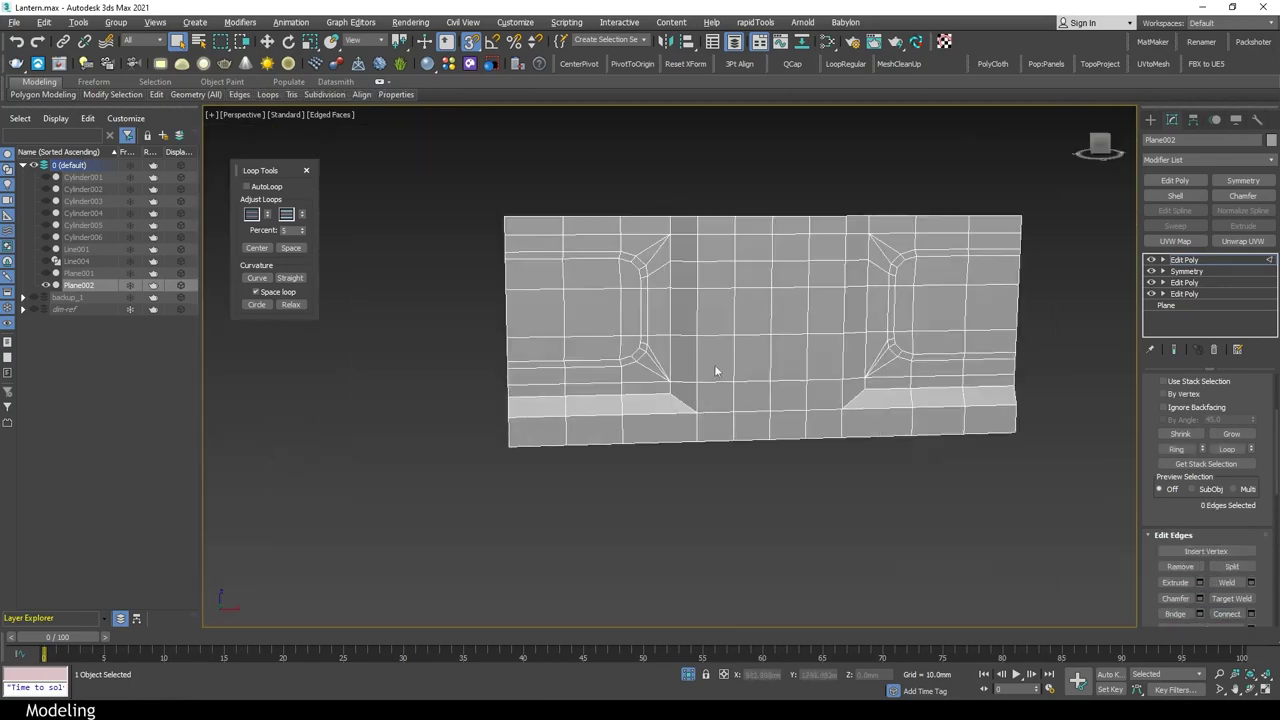
# Connect a ring of vertical edges to insert a horizontal loop across the panel, then deselect it
pyautogui.keyDown('shift'); pyautogui.click(697, 363); pyautogui.keyUp('shift')
pyautogui.click(1230, 614)
pyautogui.press('1')
pyautogui.press('z')
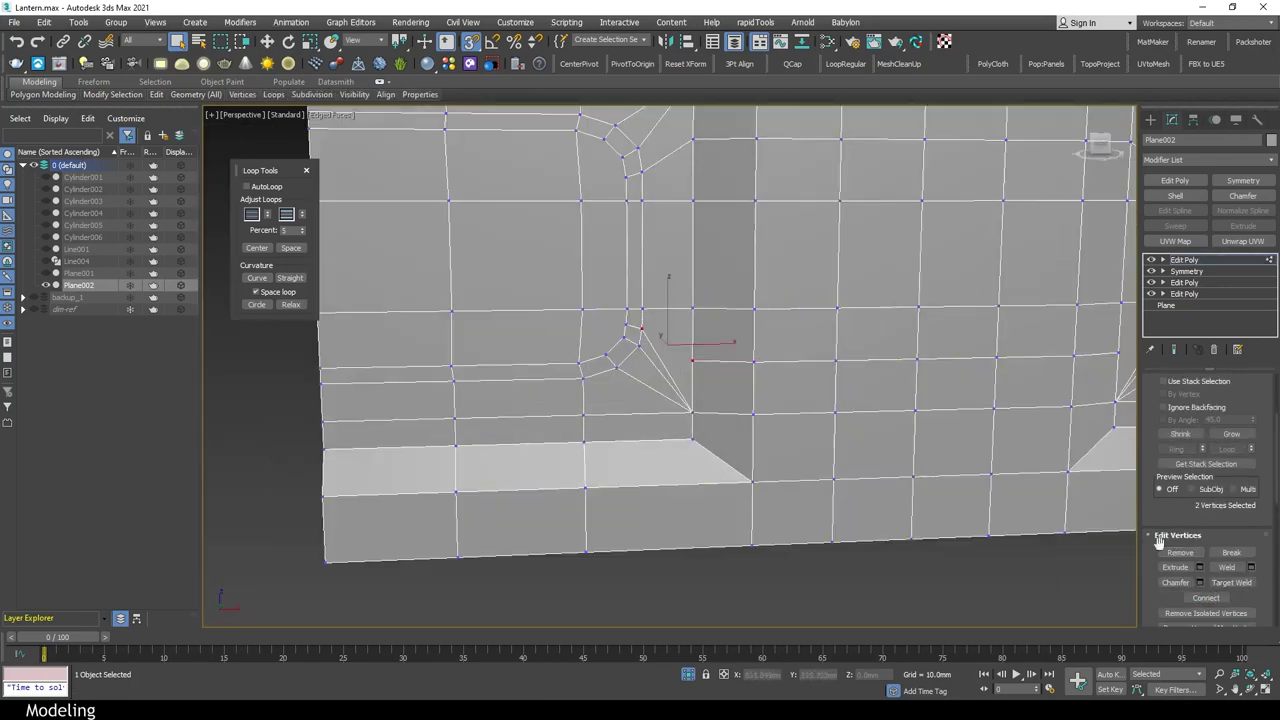
pyautogui.moveTo(660, 355); pyautogui.dragTo(828, 326, button='middle')
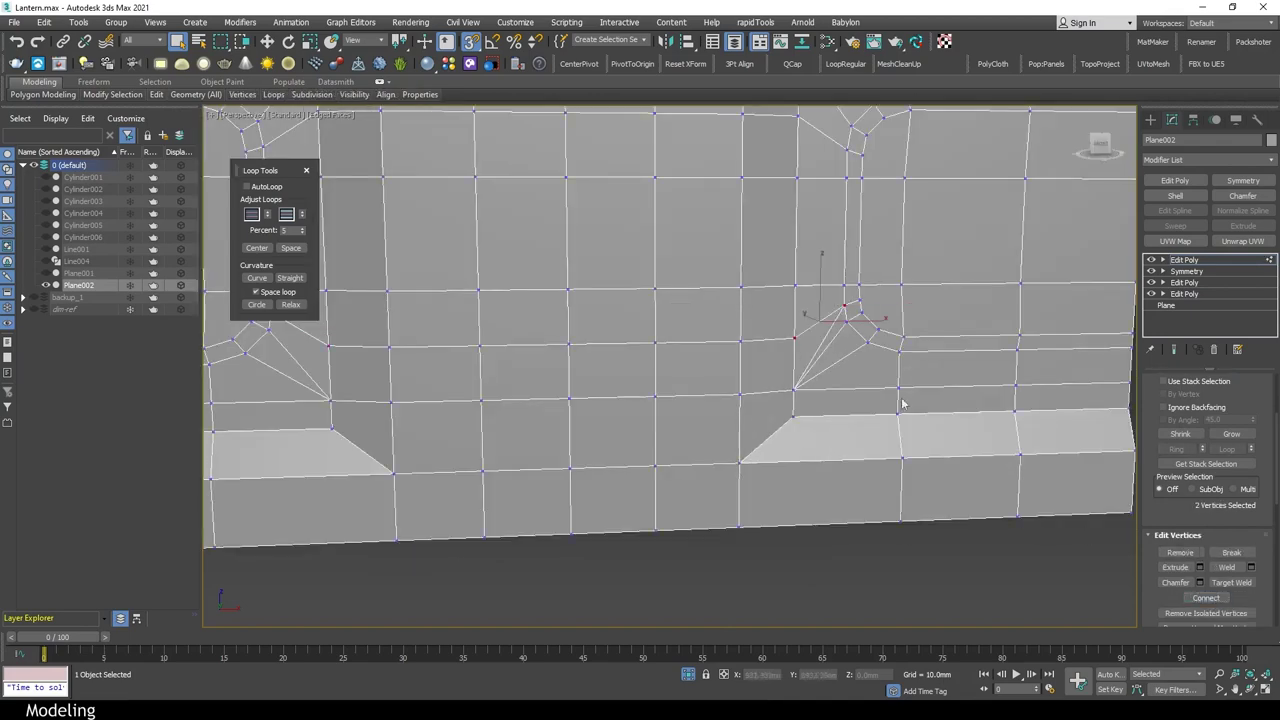
pyautogui.scroll(-5, 903, 404)
pyautogui.press('1')
pyautogui.scroll(-3, 820, 468)
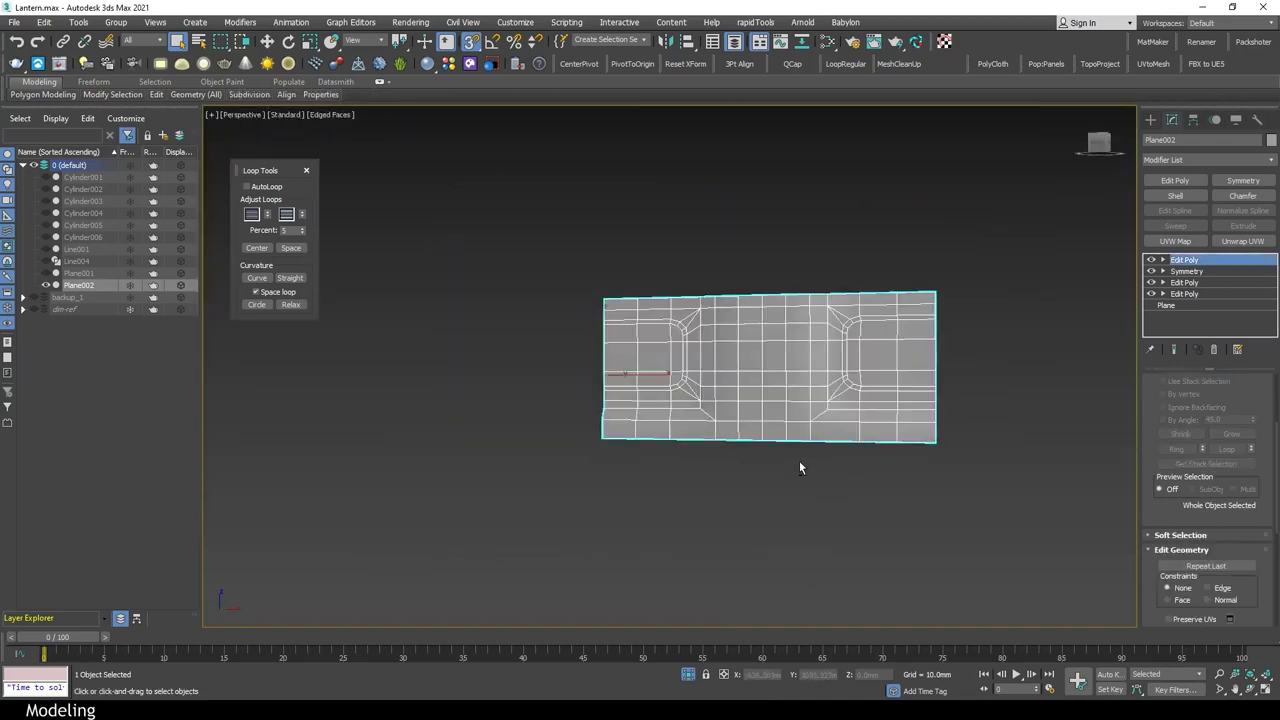
pyautogui.keyDown('alt'); pyautogui.moveTo(799, 467); pyautogui.dragTo(950, 340, button='middle'); pyautogui.keyUp('alt')
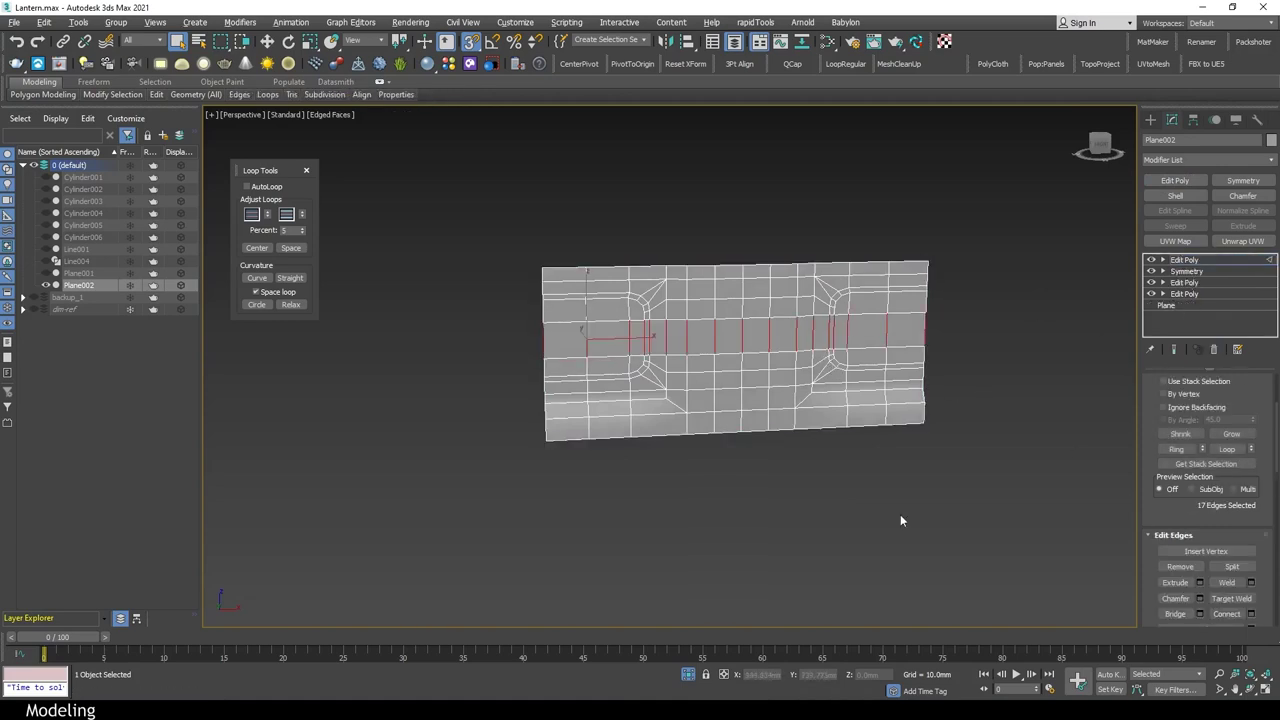
pyautogui.scroll(-3, 1205, 480)
pyautogui.scroll(-3, 1205, 480)
pyautogui.scroll(-3, 1205, 480)
pyautogui.press('BackSpace')
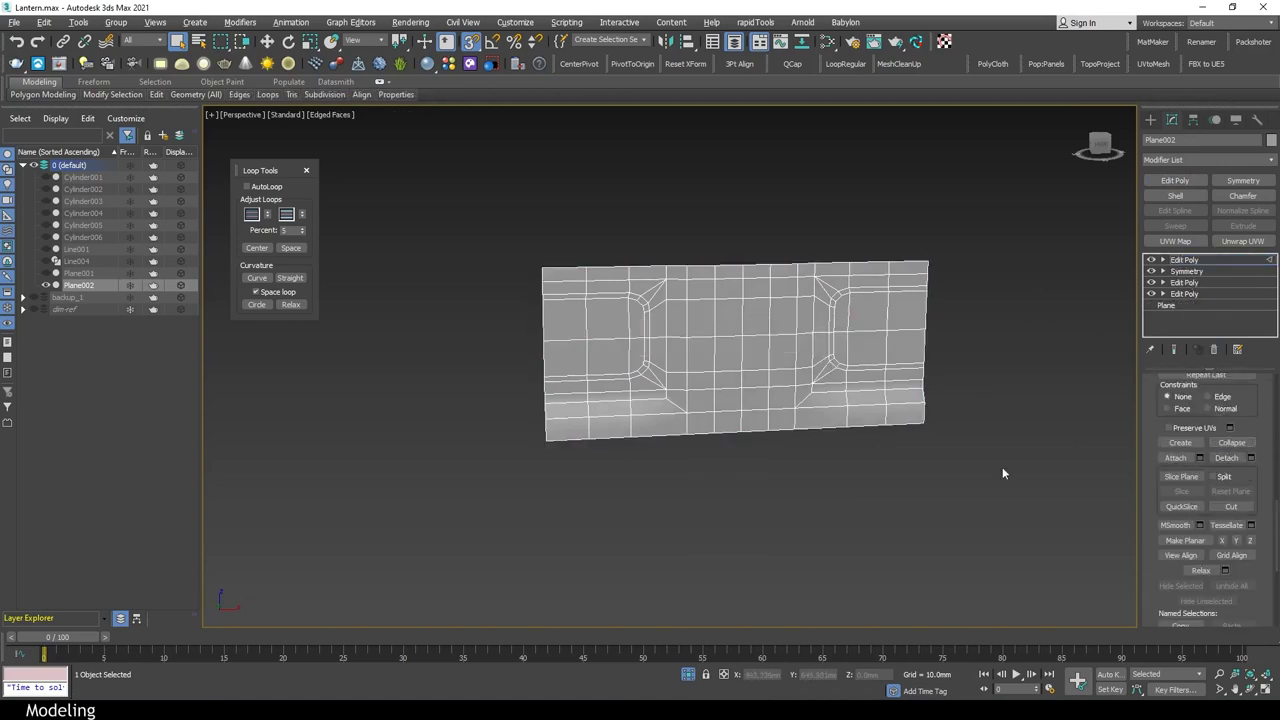
pyautogui.scroll(2, 852, 466)
pyautogui.scroll(-2, 880, 490)
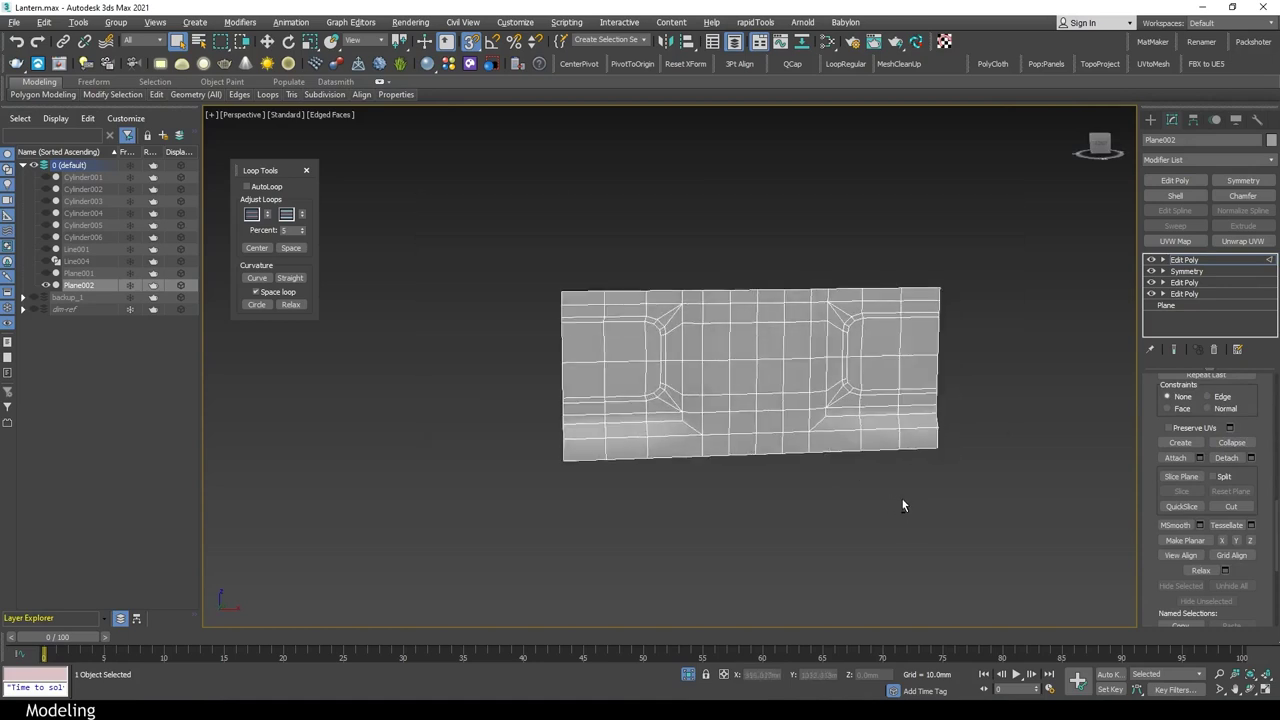
# Add a fresh Edit Poly modifier on top of the vent panel
pyautogui.press('2')
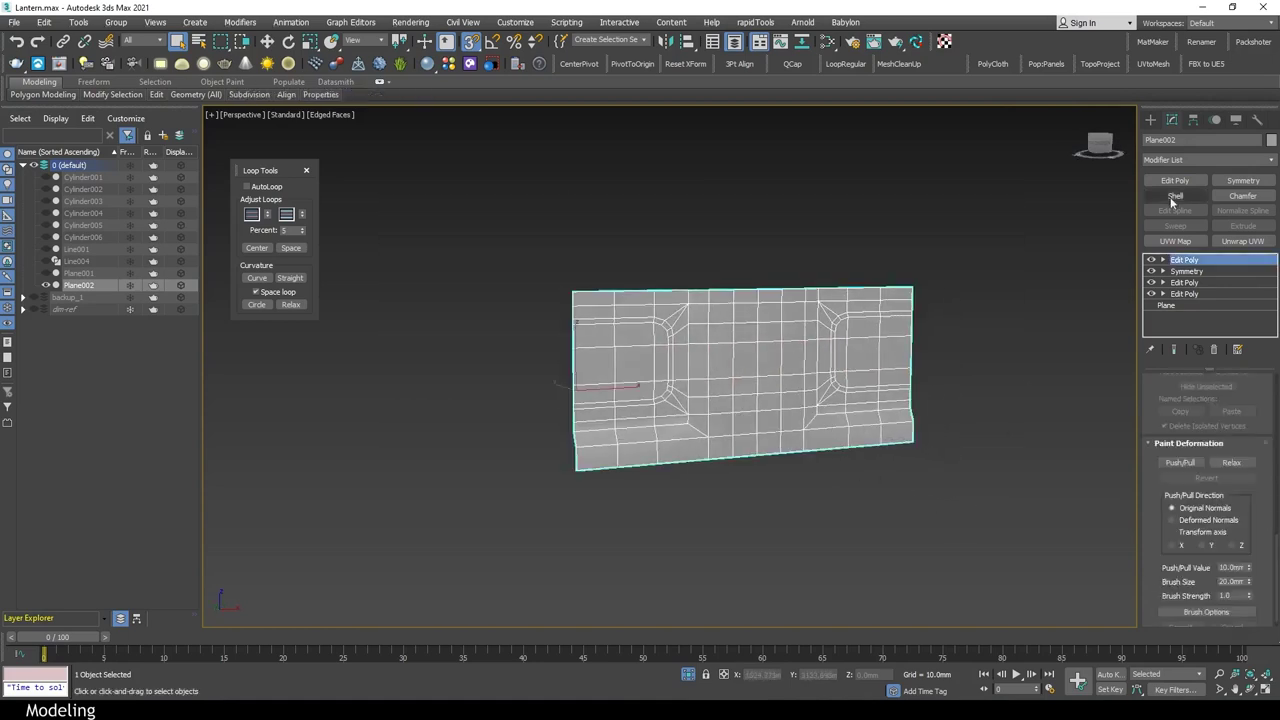
pyautogui.click(1175, 181)
pyautogui.keyDown('alt'); pyautogui.moveTo(817, 485); pyautogui.dragTo(793, 443, button='middle'); pyautogui.keyUp('alt')
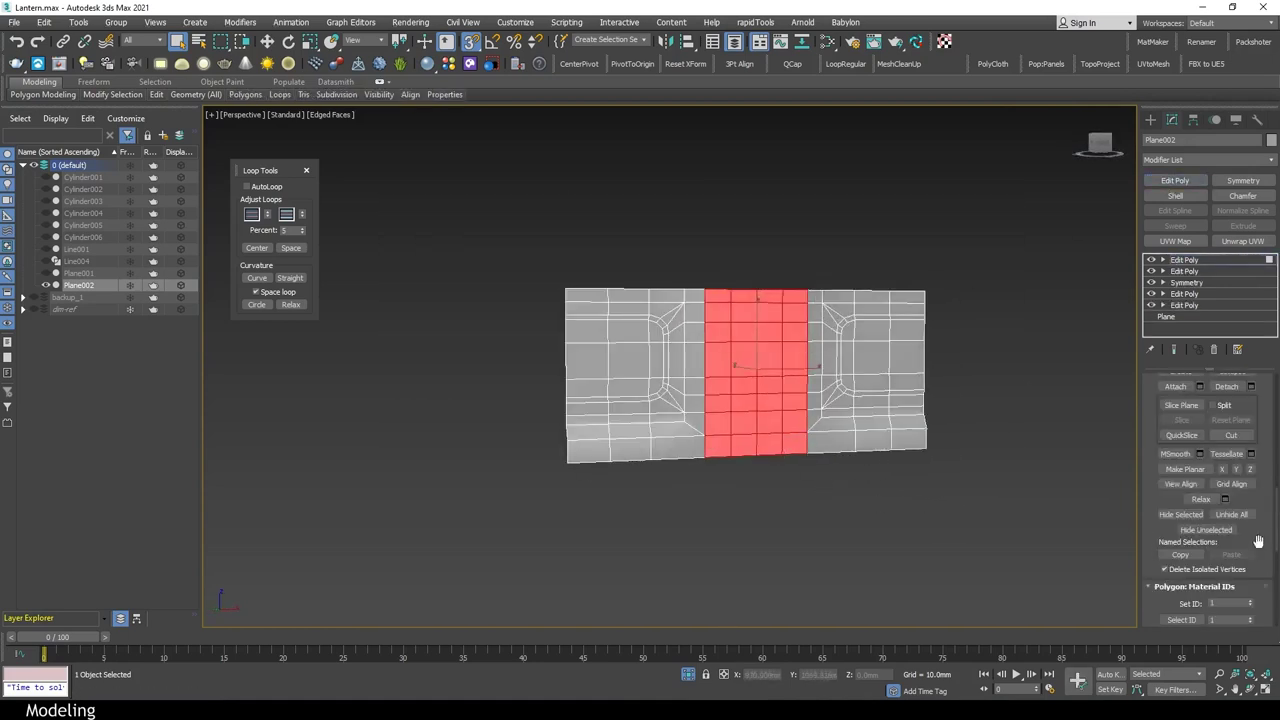
pyautogui.scroll(-1, 1258, 541)
pyautogui.scroll(3, 1200, 470)
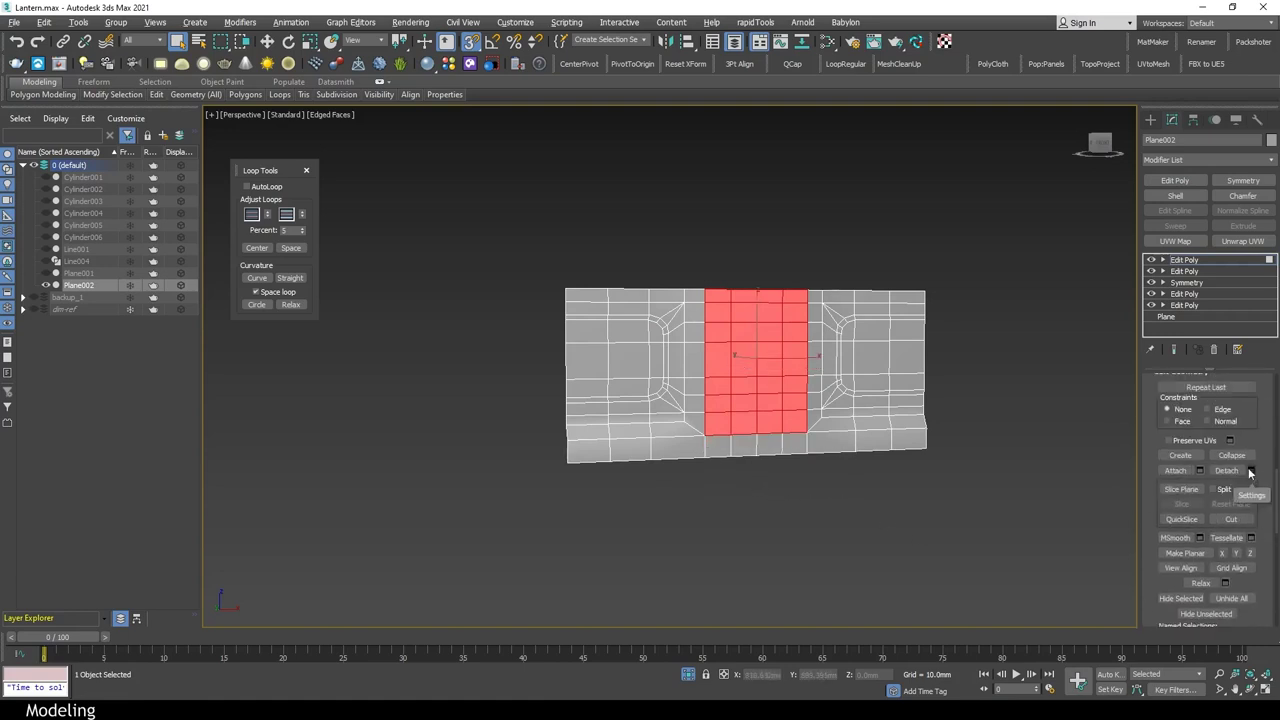
pyautogui.scroll(3, 1252, 405)
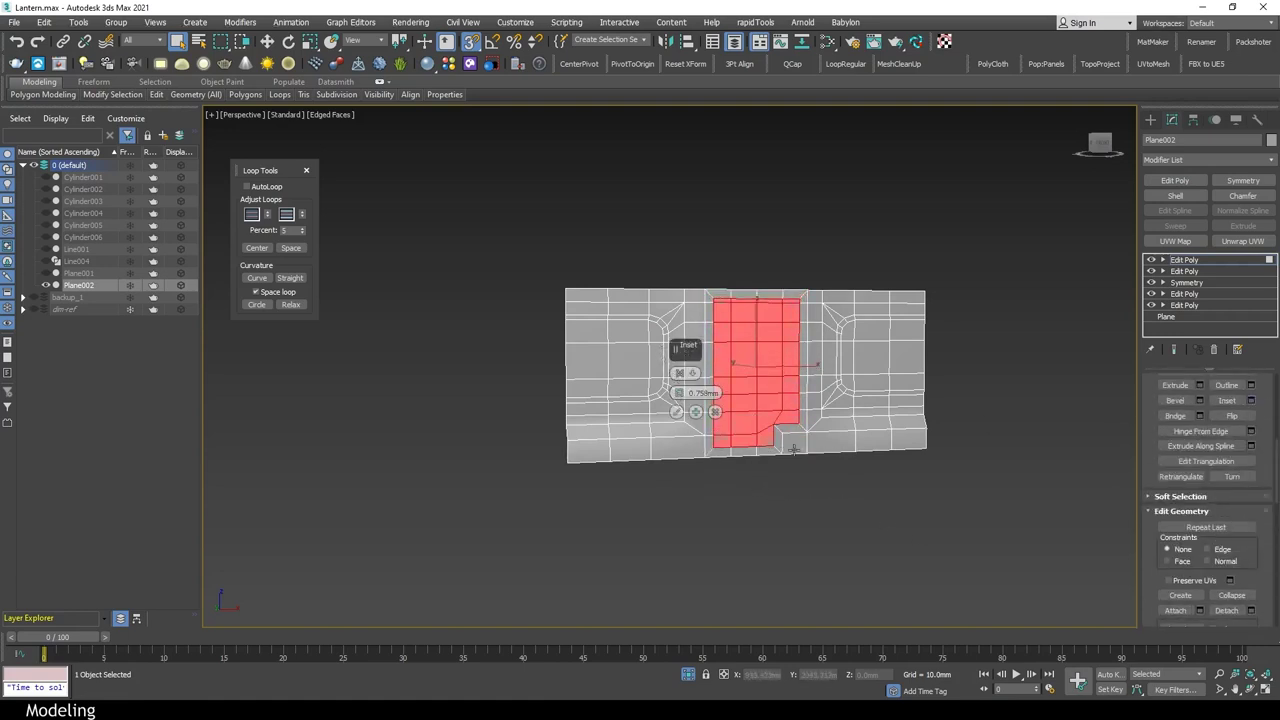
pyautogui.keyDown('alt'); pyautogui.moveTo(793, 449); pyautogui.dragTo(969, 557, button='middle'); pyautogui.keyUp('alt')
pyautogui.scroll(2, 928, 326)
pyautogui.moveTo(815, 297); pyautogui.dragTo(928, 326)
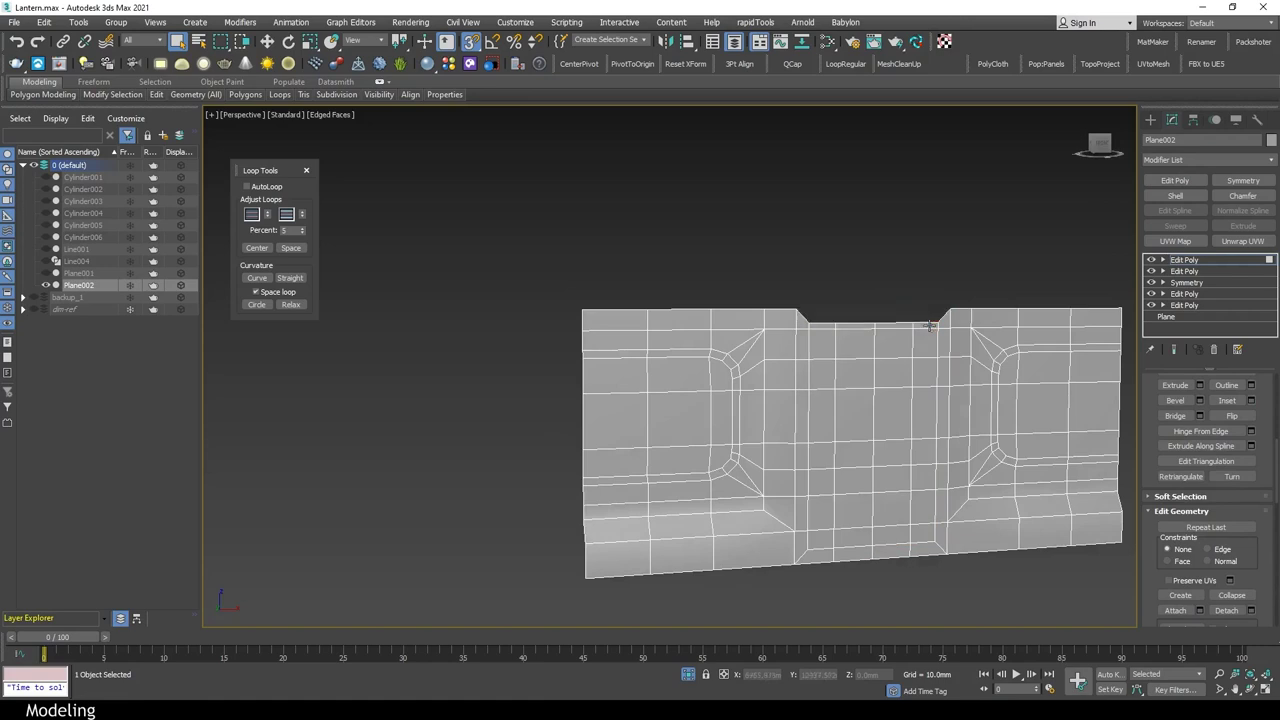
# Select the panel's middle column of faces and inspect it in front, Left and perspective views
pyautogui.press('2')
pyautogui.press('4')
pyautogui.press('q')
pyautogui.hotkey('shift', 'z')
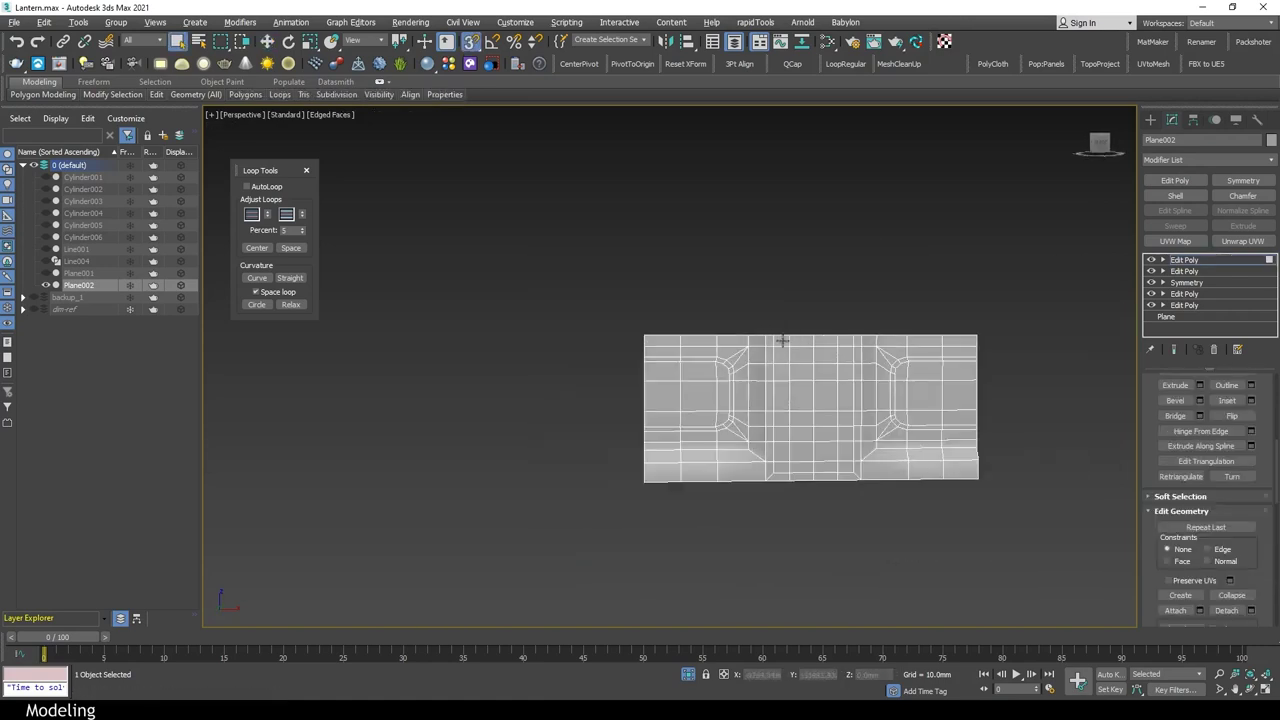
pyautogui.moveTo(784, 320); pyautogui.dragTo(850, 478)
pyautogui.hotkey('shift', 'z')
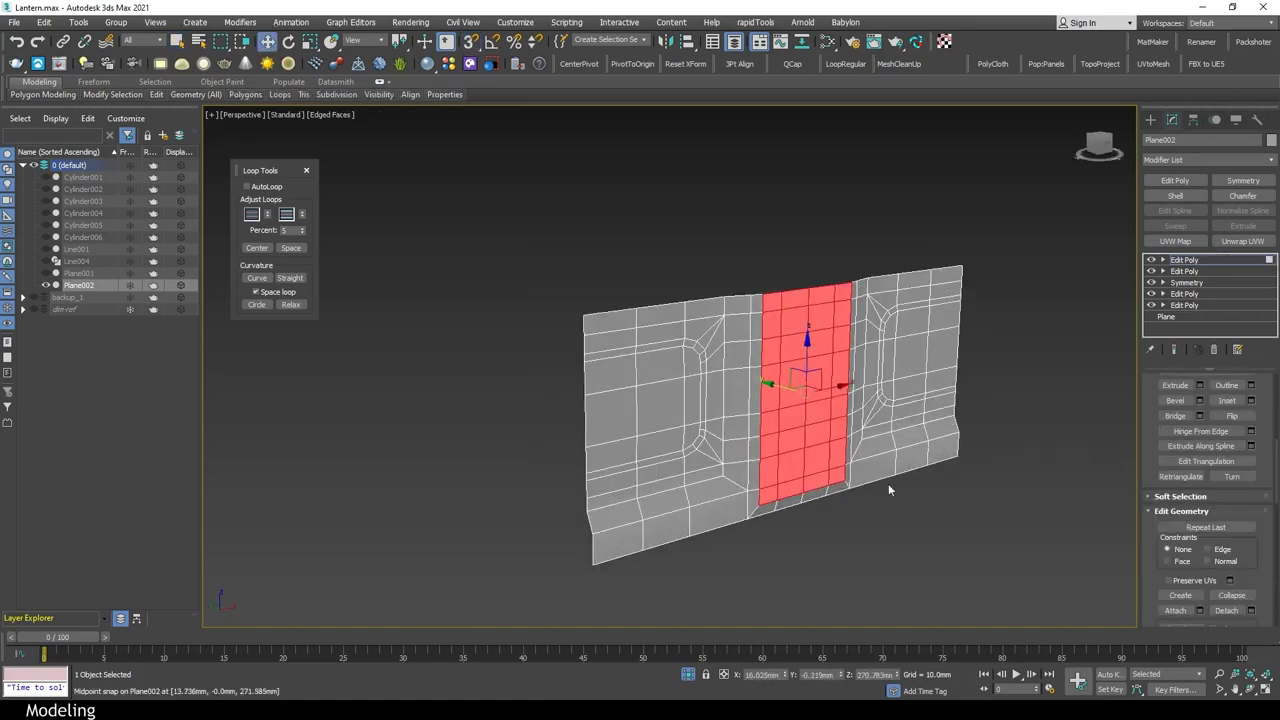
pyautogui.hotkey('shift', 'z')
pyautogui.hotkey('shift', 'z')
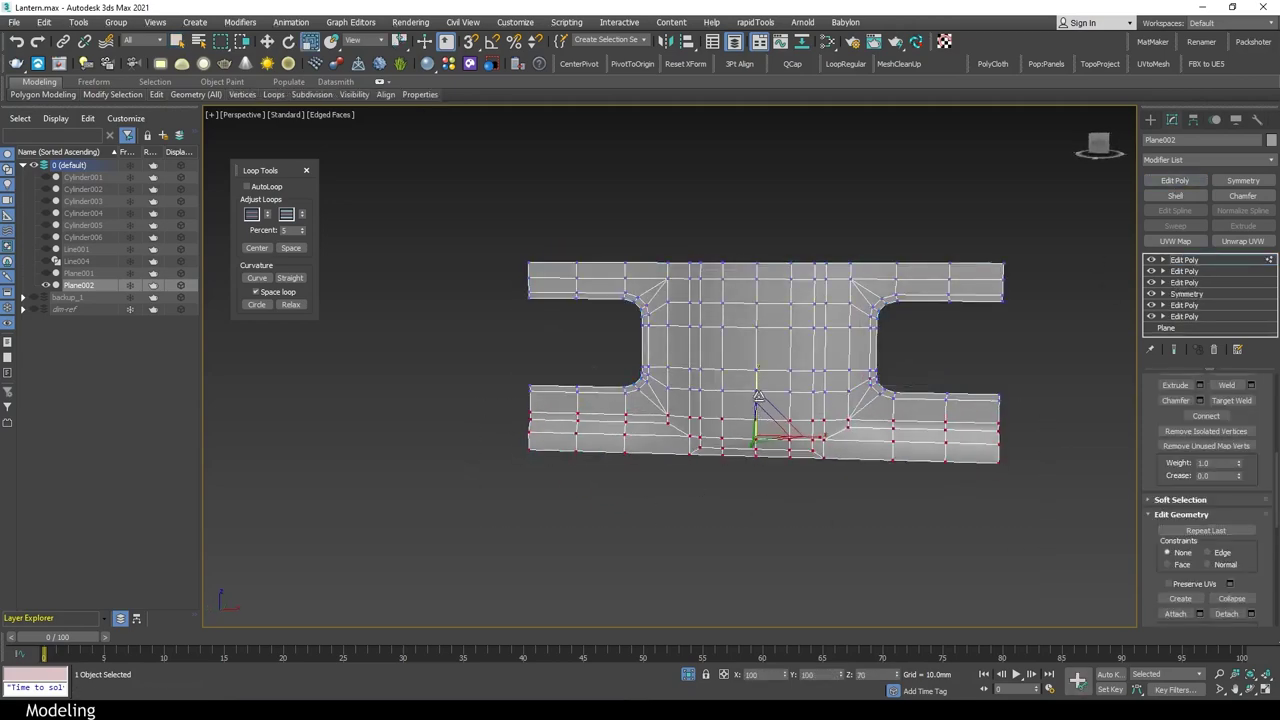
pyautogui.moveTo(757, 477)
pyautogui.keyDown('alt'); pyautogui.mouseDown(button='middle')
pyautogui.moveTo(676, 461)
pyautogui.moveTo(887, 502)
pyautogui.moveTo(666, 440)
pyautogui.moveTo(571, 521)
pyautogui.mouseUp(button='middle'); pyautogui.keyUp('alt')
pyautogui.press('2')
pyautogui.scroll(-5, 676, 463)
pyautogui.press('w')
pyautogui.press('l')
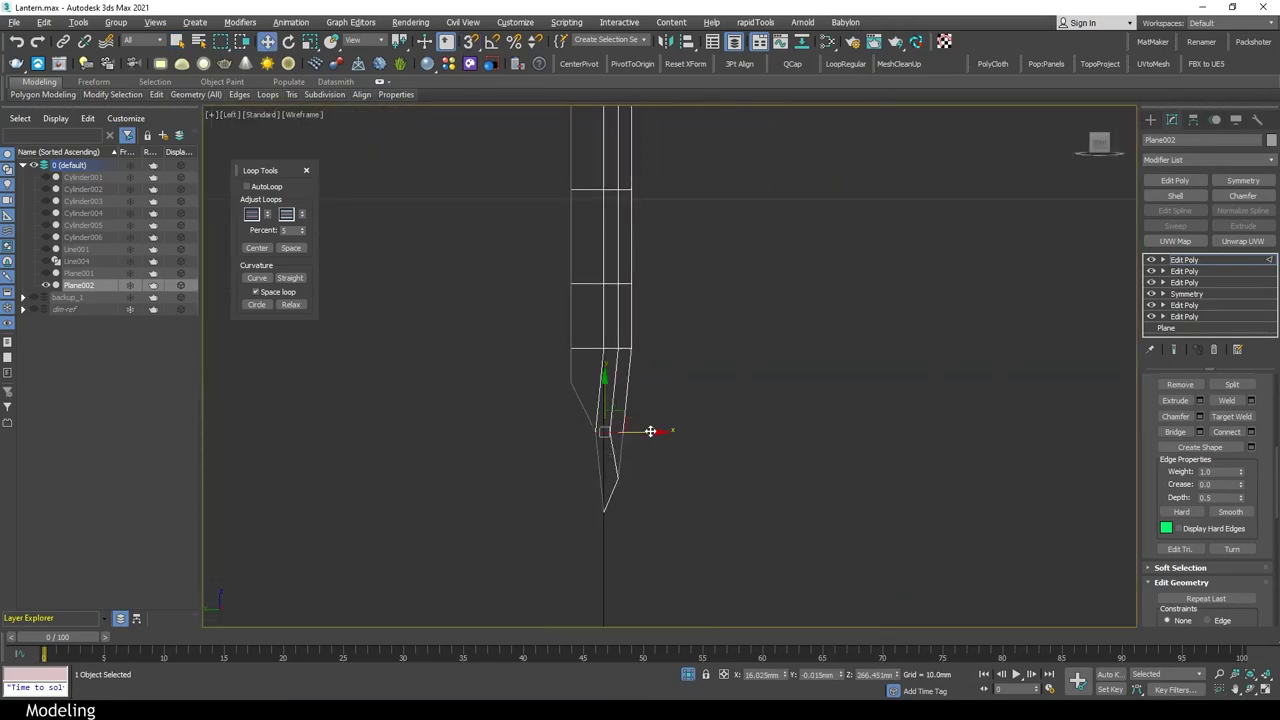
pyautogui.press('p')
pyautogui.scroll(-3, 844, 501)
# Narrow the central strip's vertices in X and re-centre the edge loops with Loop Tools Center
pyautogui.press('2')
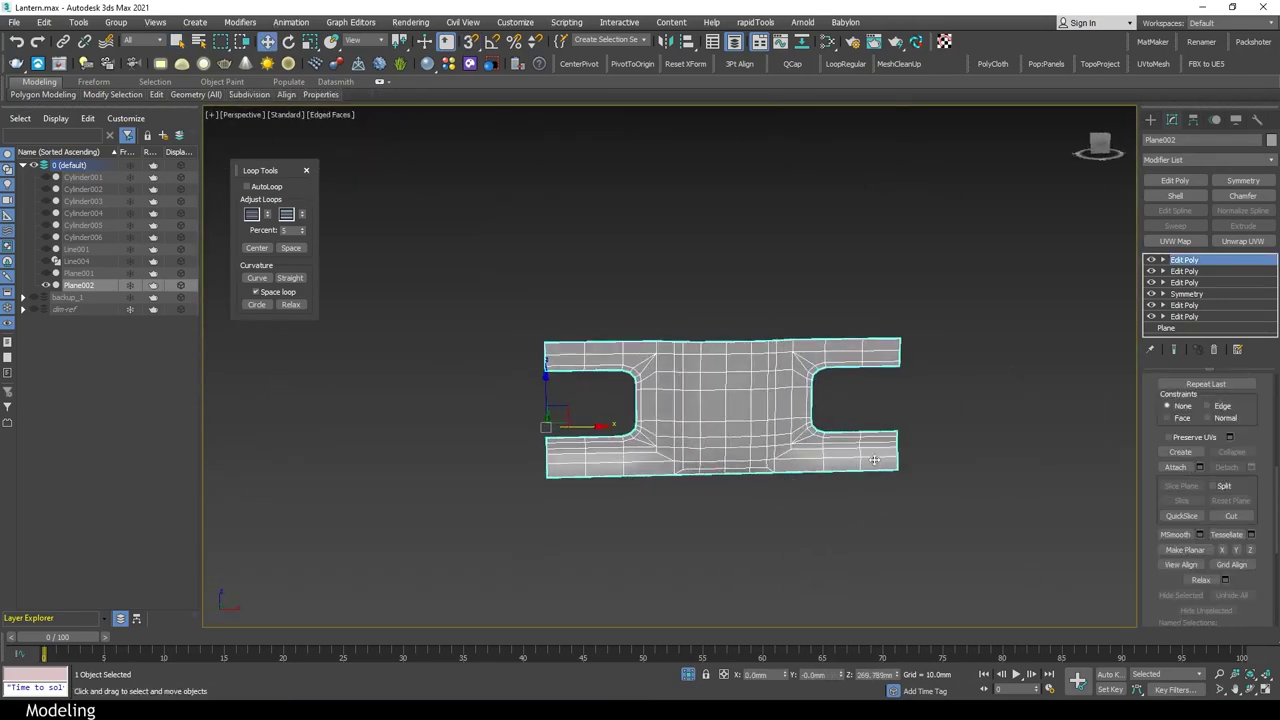
pyautogui.press('1')
pyautogui.moveTo(611, 323); pyautogui.dragTo(838, 513)
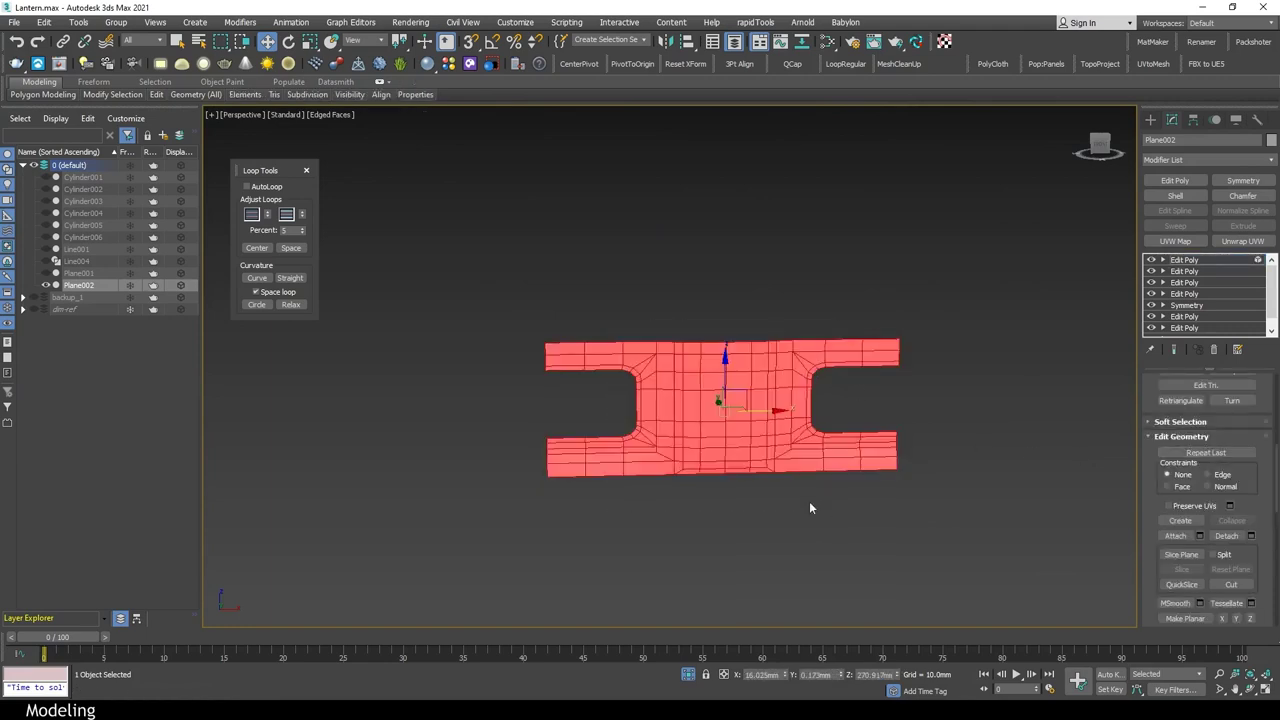
pyautogui.moveTo(611, 323); pyautogui.dragTo(790, 507)
pyautogui.moveTo(693, 413); pyautogui.dragTo(672, 409)
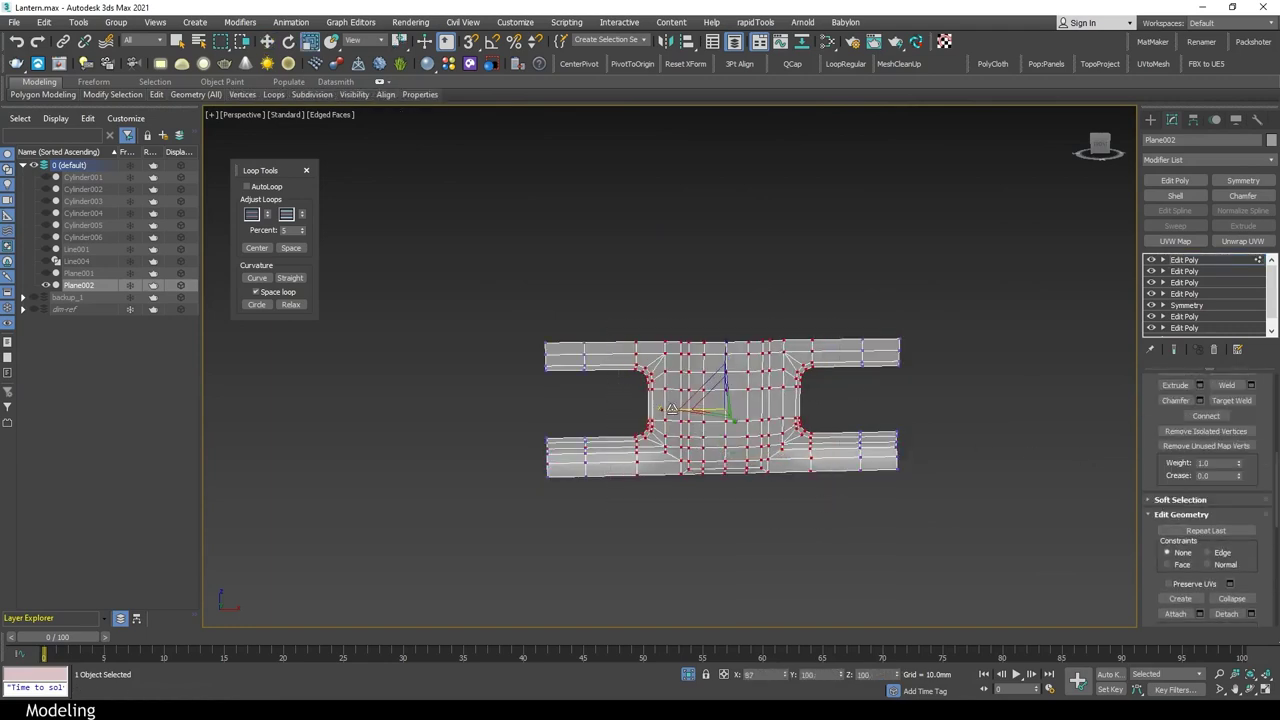
pyautogui.click(1158, 516)
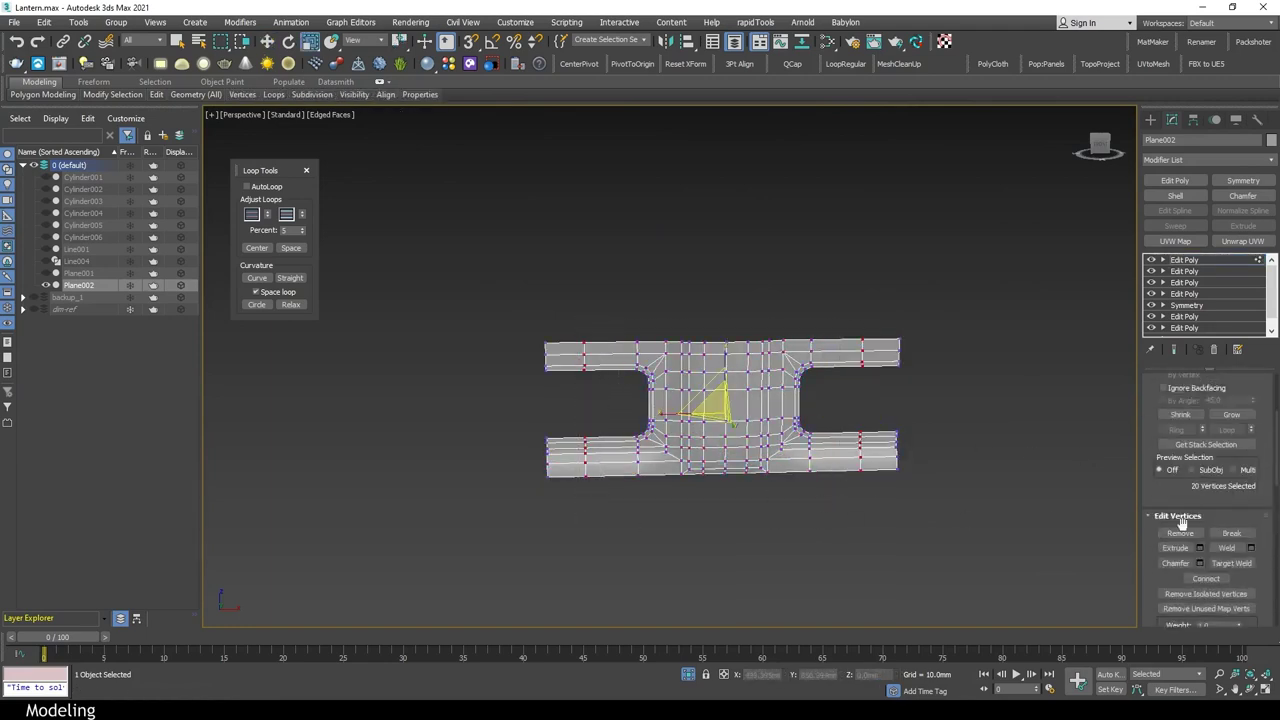
pyautogui.click(1189, 466)
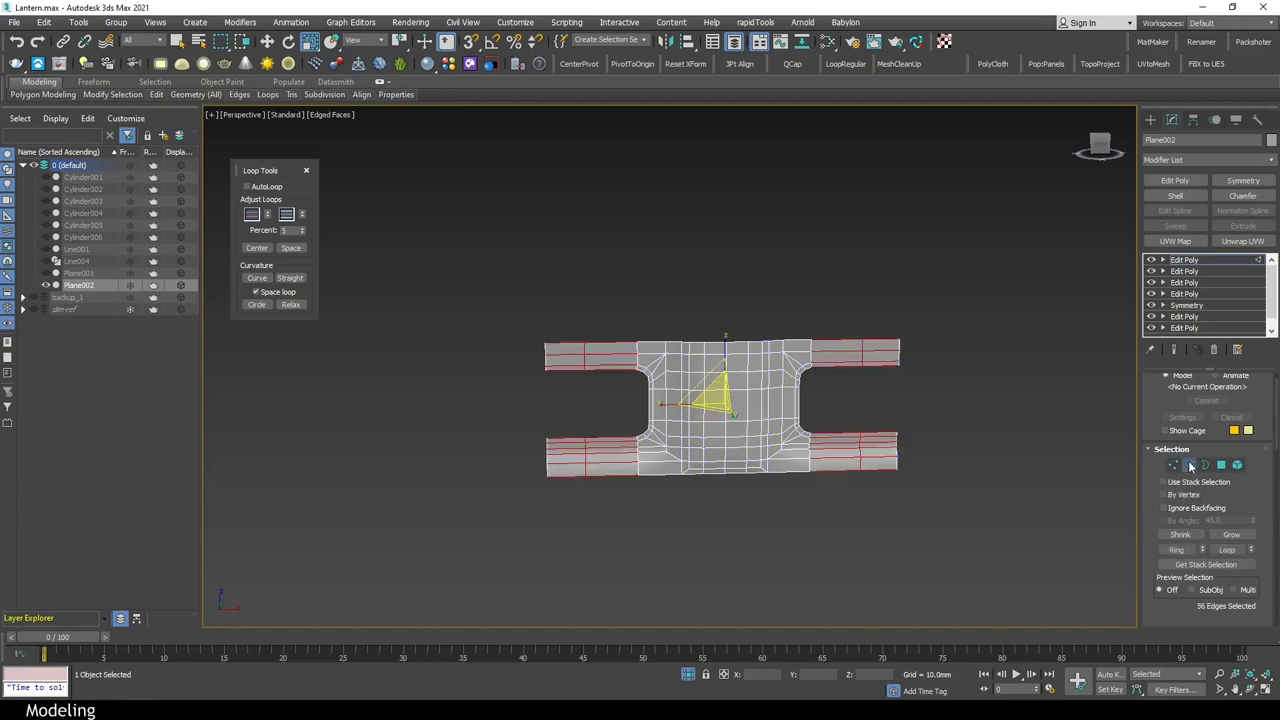
pyautogui.click(257, 253)
# Shift-move clone the section's polygons twice to the right in the Front view
pyautogui.moveTo(758, 530)
pyautogui.keyDown('alt'); pyautogui.mouseDown(button='middle')
pyautogui.moveTo(975, 493)
pyautogui.moveTo(981, 410)
pyautogui.mouseUp(button='middle'); pyautogui.keyUp('alt')
pyautogui.press('4')
pyautogui.hotkey('ctrl', 'a')
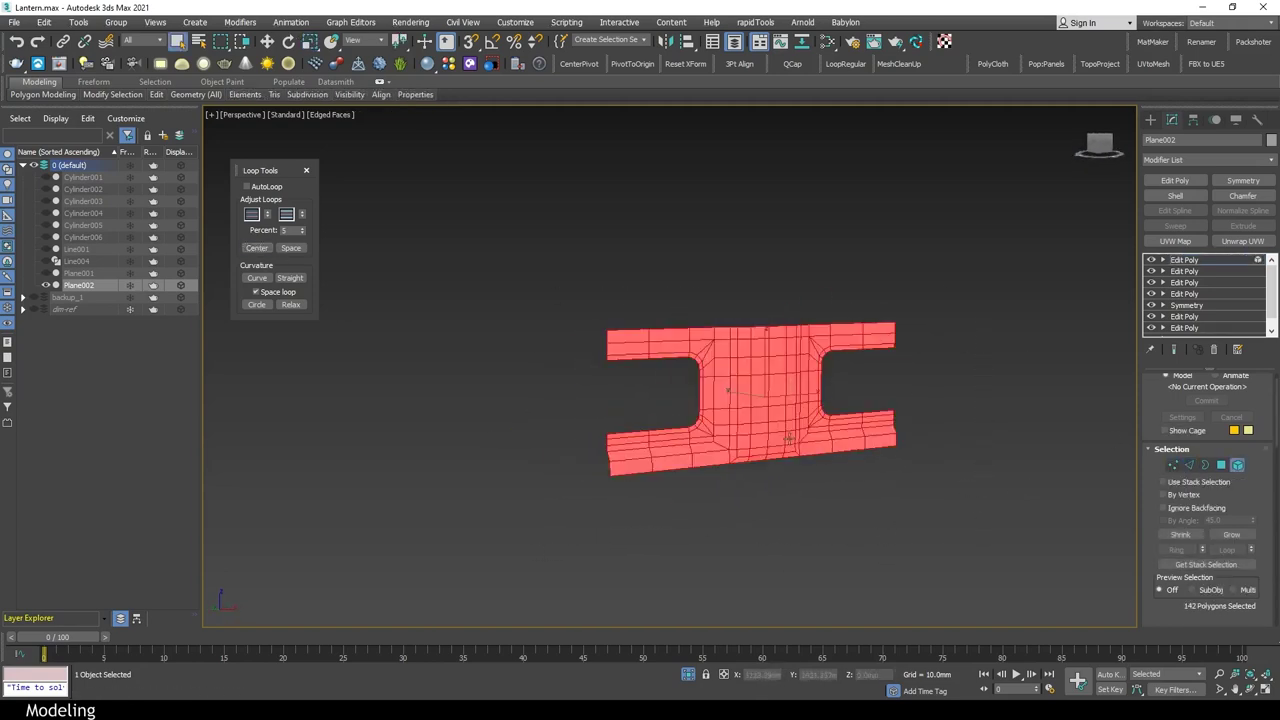
pyautogui.press('f')
pyautogui.press('w')
pyautogui.keyDown('shift'); pyautogui.moveTo(777, 346); pyautogui.dragTo(874, 374); pyautogui.keyUp('shift')
pyautogui.hotkey('ctrl', 'a')
pyautogui.keyDown('shift'); pyautogui.moveTo(662, 388); pyautogui.dragTo(1039, 388); pyautogui.keyUp('shift')
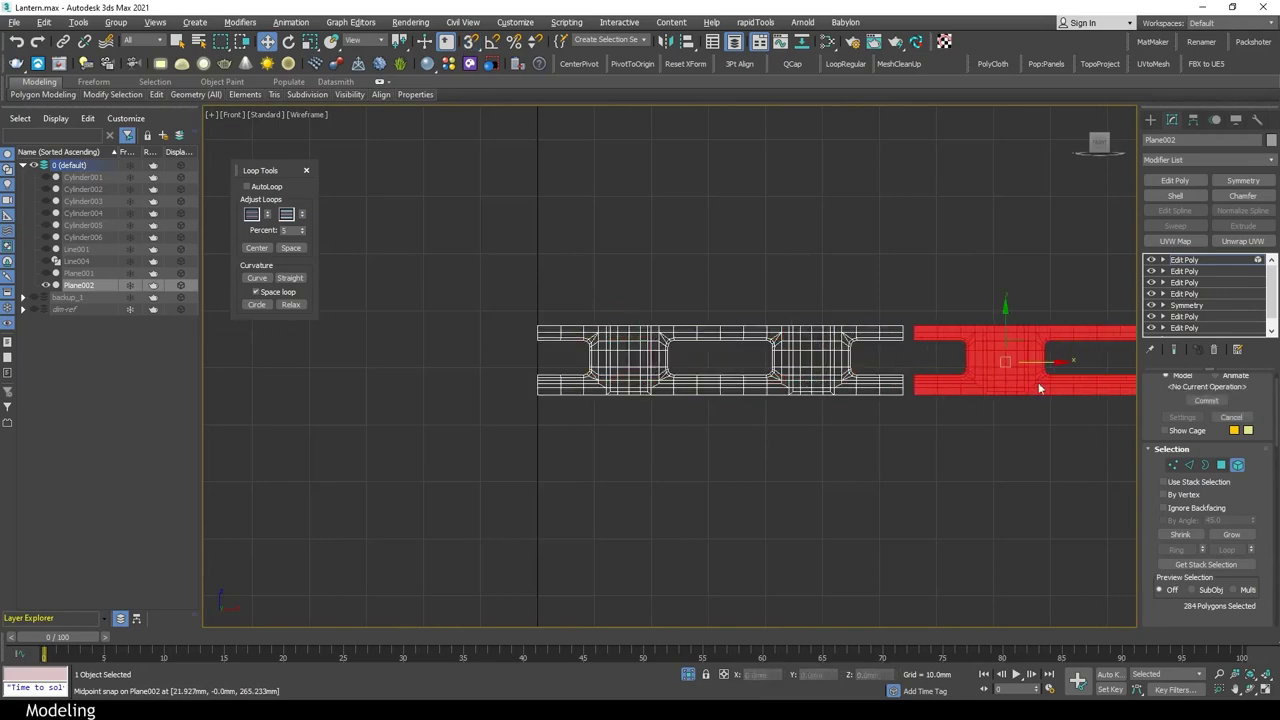
pyautogui.scroll(3, 712, 452)
pyautogui.scroll(-5, 712, 452)
# Select all vertices and weld the overlapping seam vertices at 0.1 mm
pyautogui.hotkey('ctrl', 'a')
pyautogui.press('1')
pyautogui.hotkey('ctrl', 'a')
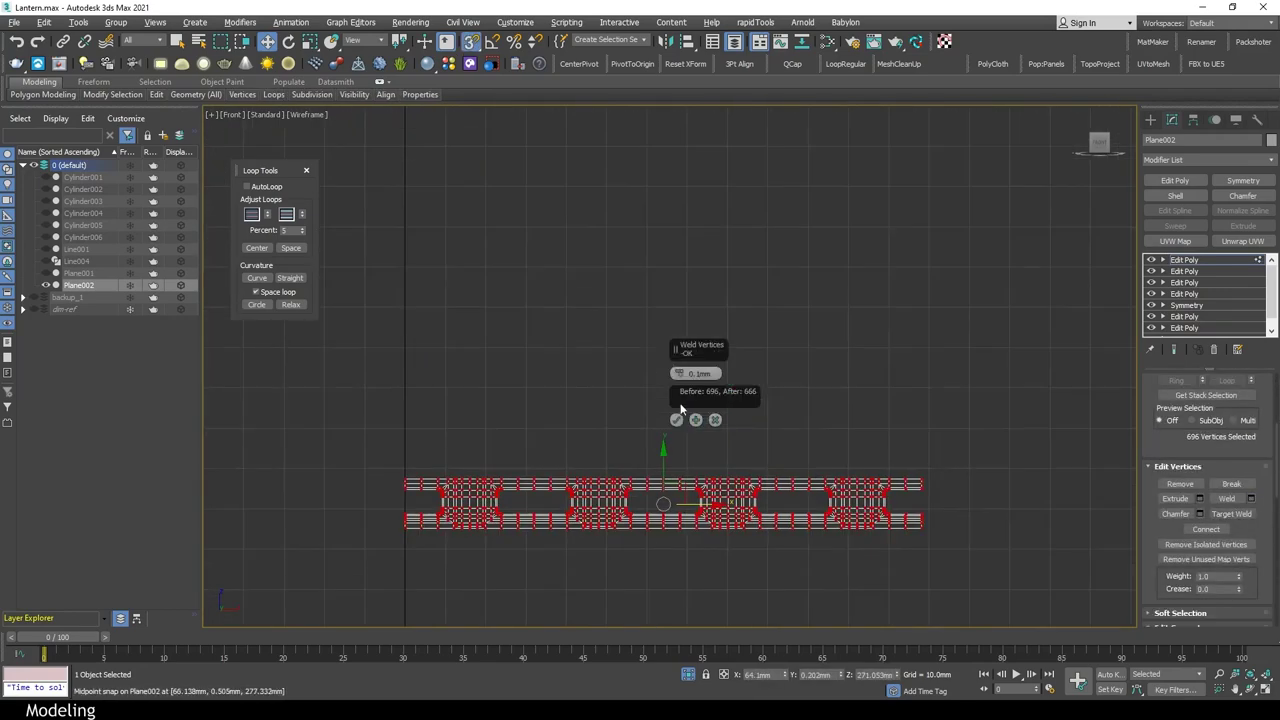
pyautogui.click(676, 419)
pyautogui.press('1')
pyautogui.keyDown('alt'); pyautogui.moveTo(681, 410); pyautogui.dragTo(443, 343, button='middle'); pyautogui.keyUp('alt')
# Add a Bend modifier with a 360° angle around X to curl the strip into a ring
pyautogui.click(240, 22)
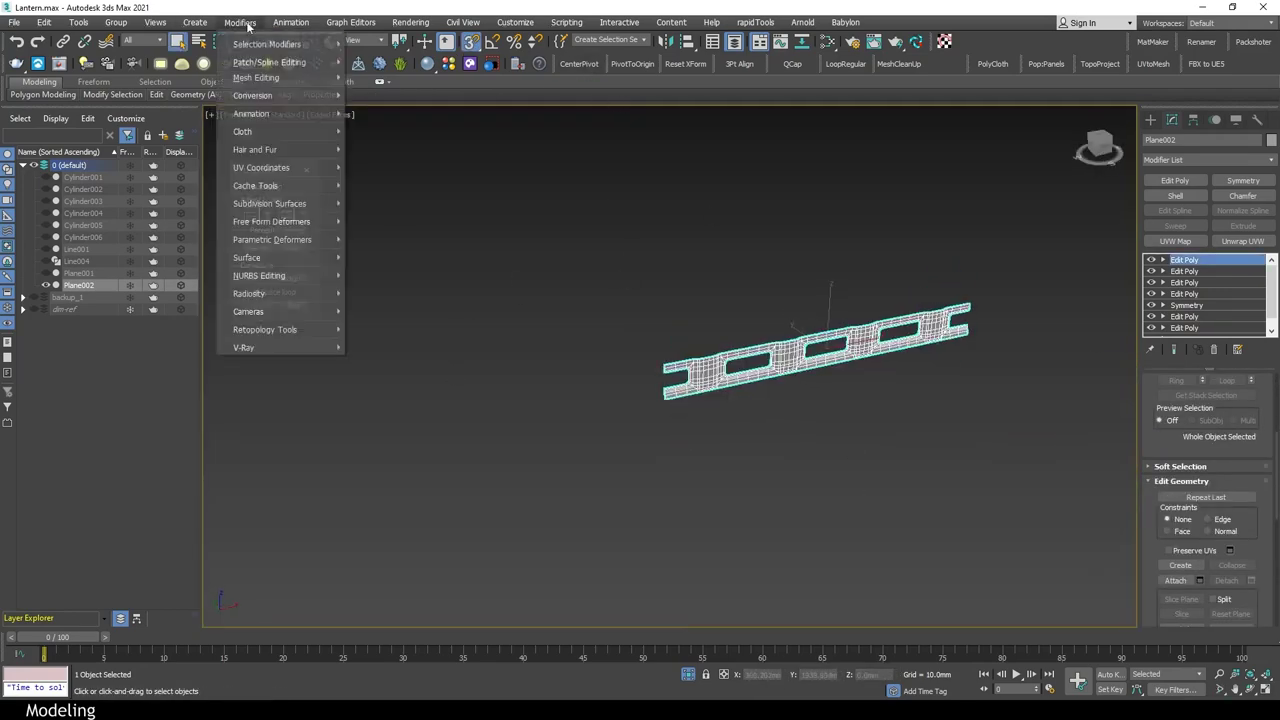
pyautogui.click(372, 250)
pyautogui.doubleClick(1212, 405)
pyautogui.write('360')
pyautogui.press('Return')
pyautogui.click(1178, 456)
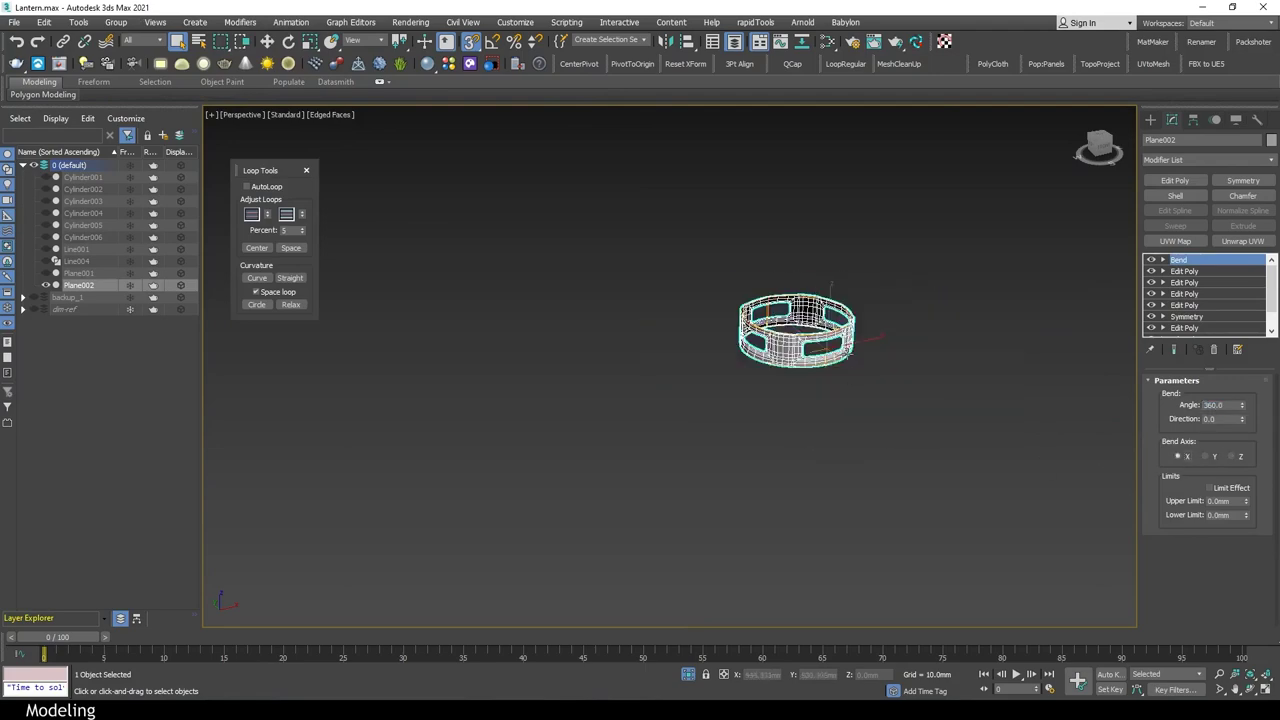
pyautogui.scroll(3, 680, 114)
pyautogui.scroll(2, 680, 114)
# Add a new Edit Poly layer above the Bend and view the ring with plain shading
pyautogui.click(1175, 180)
pyautogui.press('F4')
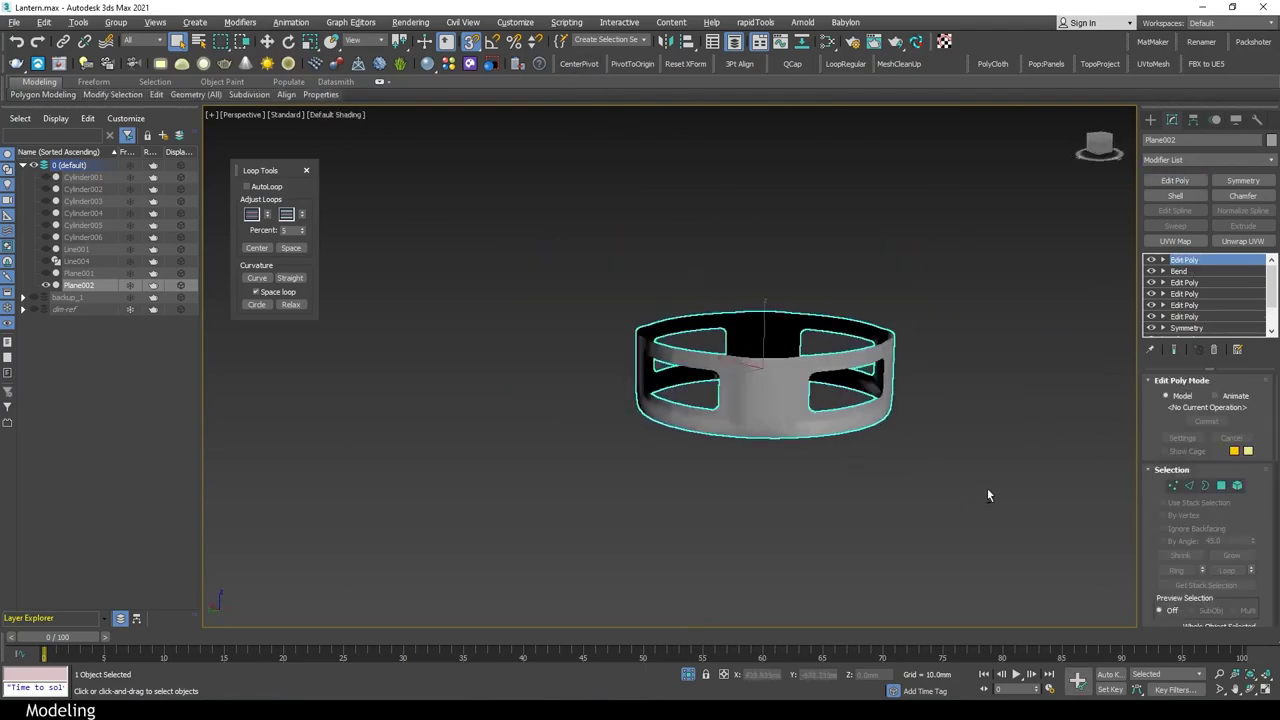
pyautogui.press('1')
pyautogui.hotkey('ctrl', 'a')
pyautogui.press('1')
pyautogui.moveTo(776, 504)
pyautogui.keyDown('alt'); pyautogui.mouseDown(button='middle')
pyautogui.moveTo(757, 423)
pyautogui.moveTo(893, 442)
pyautogui.mouseUp(button='middle'); pyautogui.keyUp('alt')
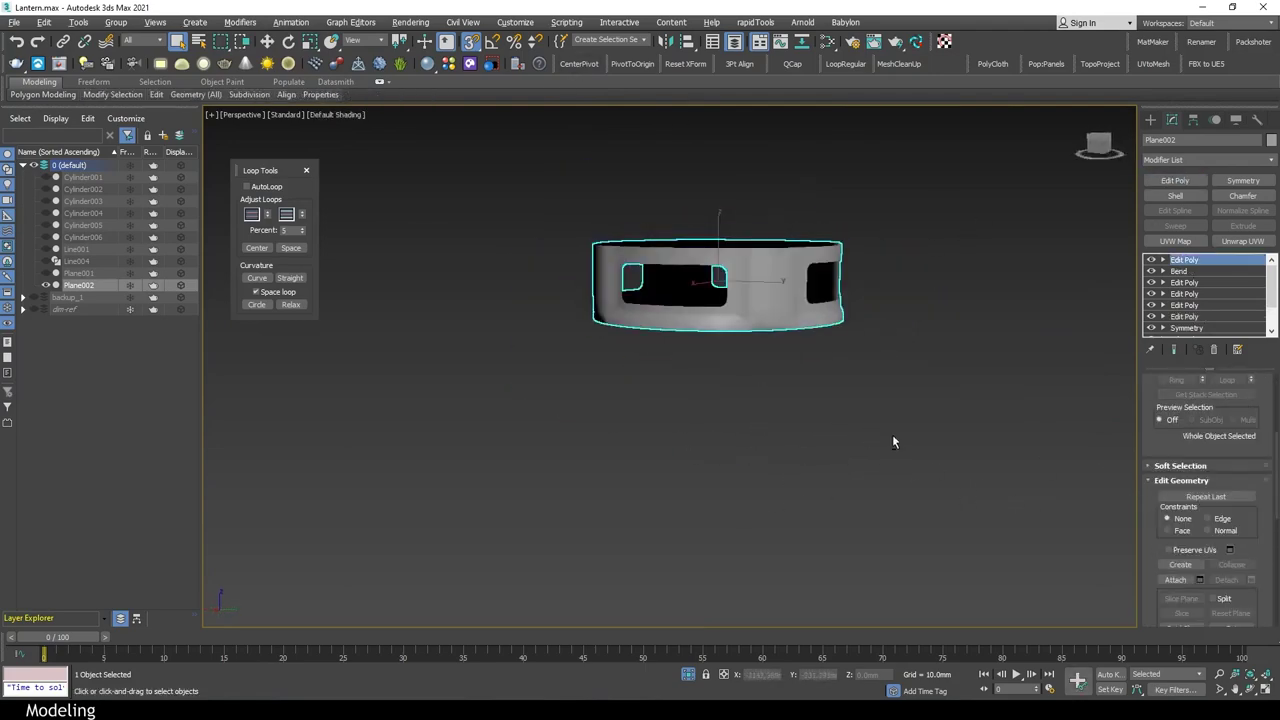
# Exit isolation, switch to the Front view, and select all of the ring's elements
pyautogui.click(690, 674)
pyautogui.press('w')
pyautogui.press('f')
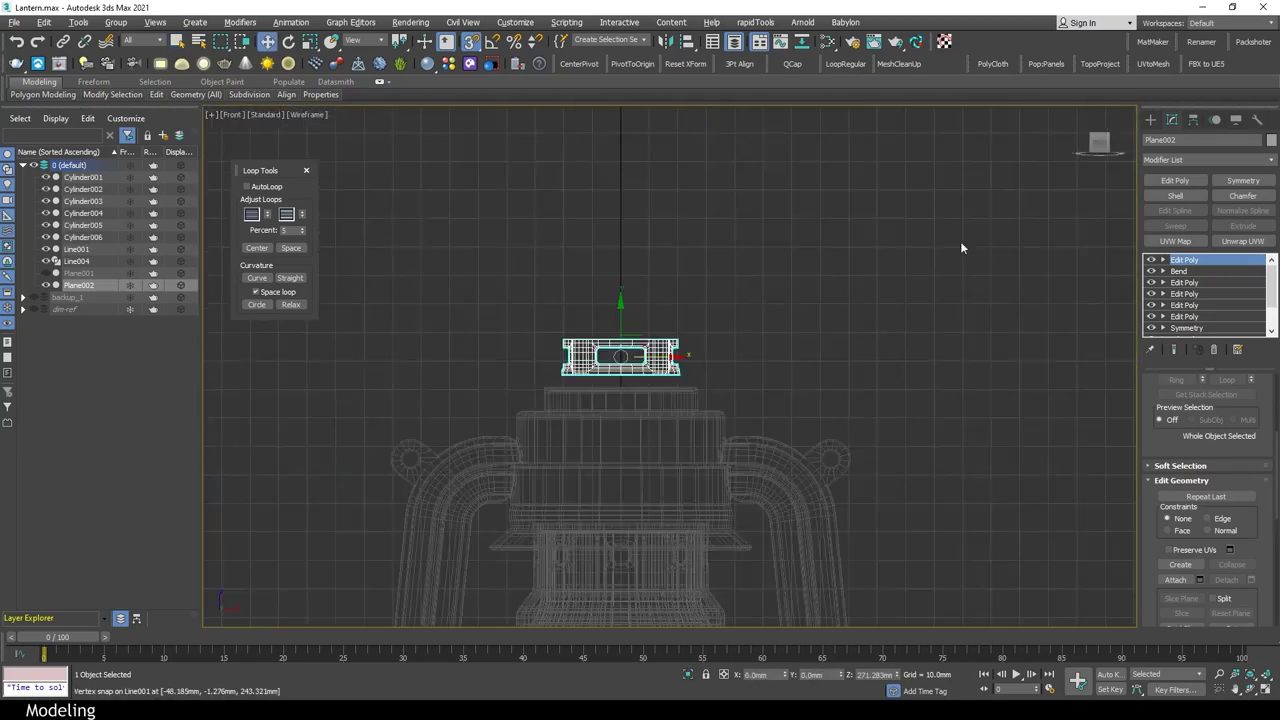
pyautogui.press('5')
pyautogui.hotkey('ctrl', 'a')
# Unhide the dm-ref lantern reference photo and frame the vent ring
pyautogui.press('r')
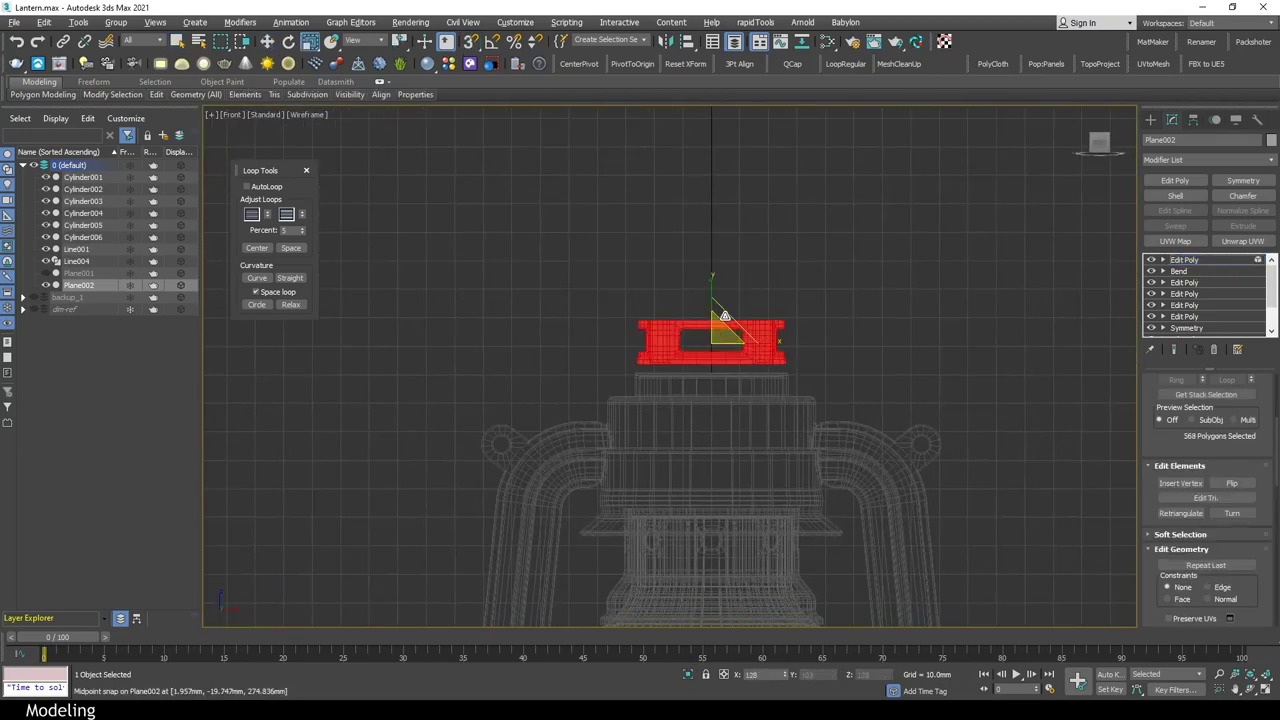
pyautogui.click(33, 310)
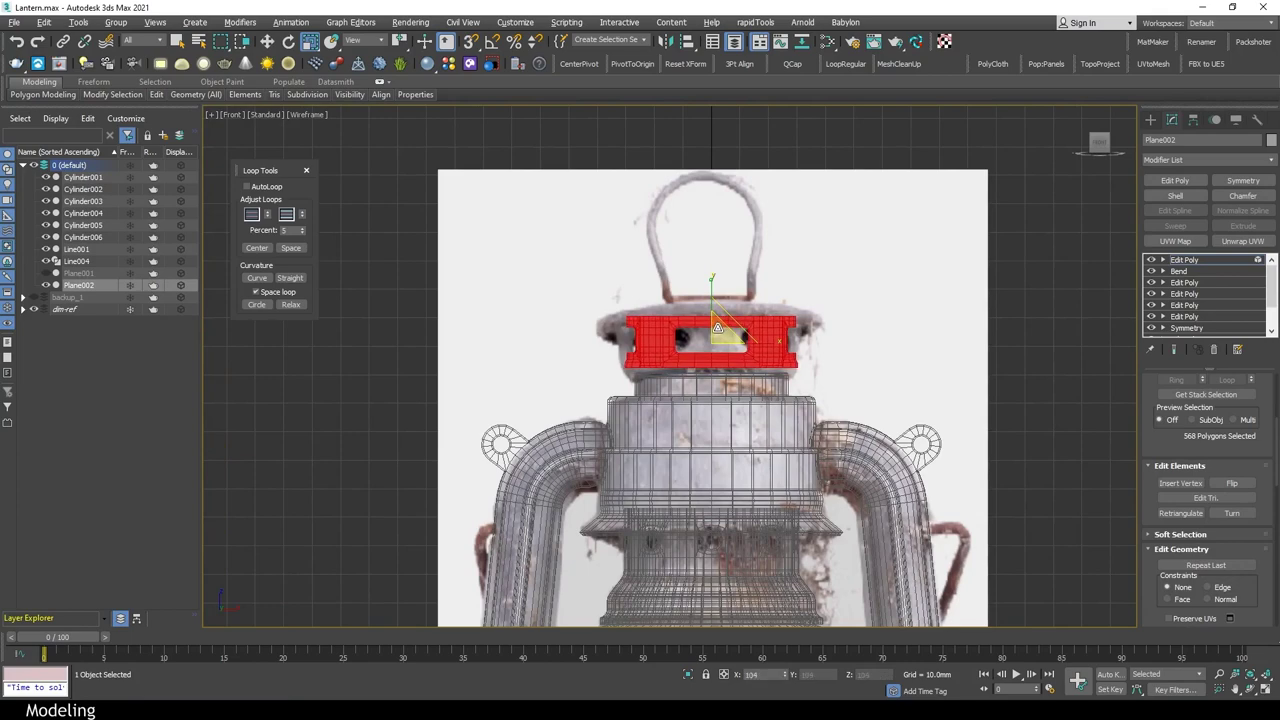
pyautogui.press('5')
pyautogui.press('w')
pyautogui.press('z')
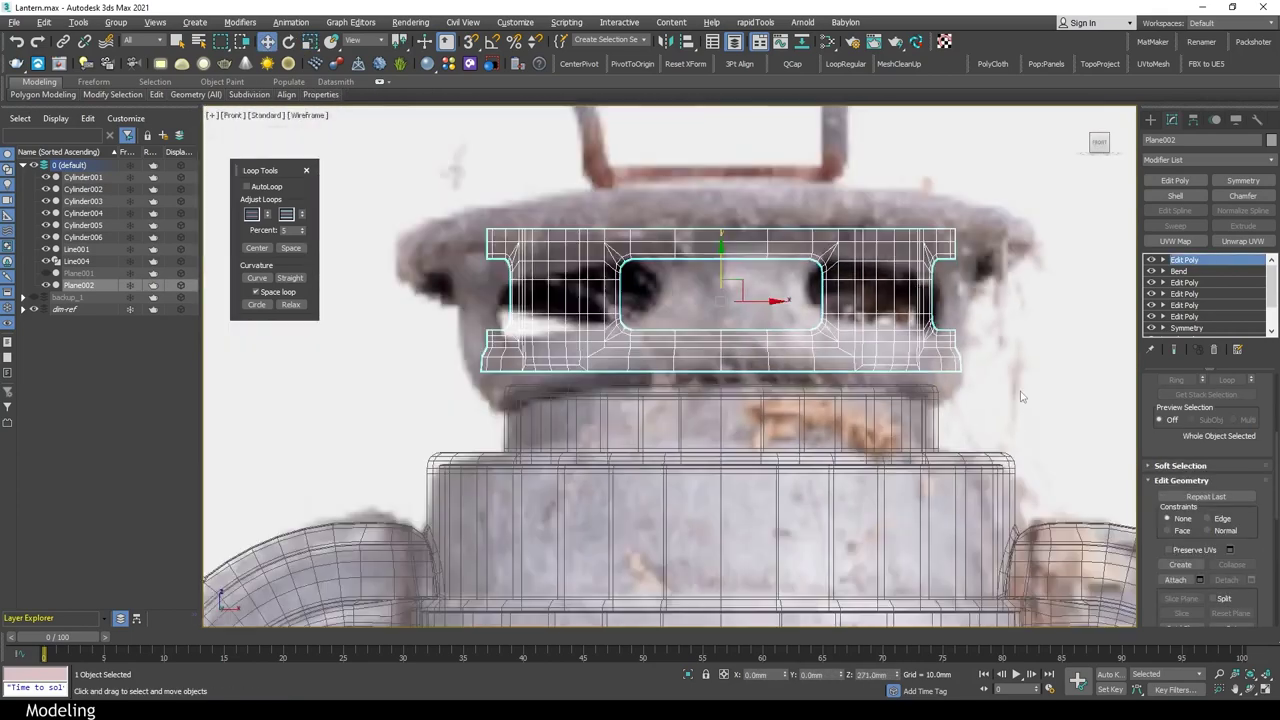
pyautogui.scroll(-3, 1021, 397)
# Add an FFD 3x3x3 to the ring and widen its middle control points to flare it
pyautogui.click(306, 170)
pyautogui.click(239, 22)
pyautogui.click(385, 230)
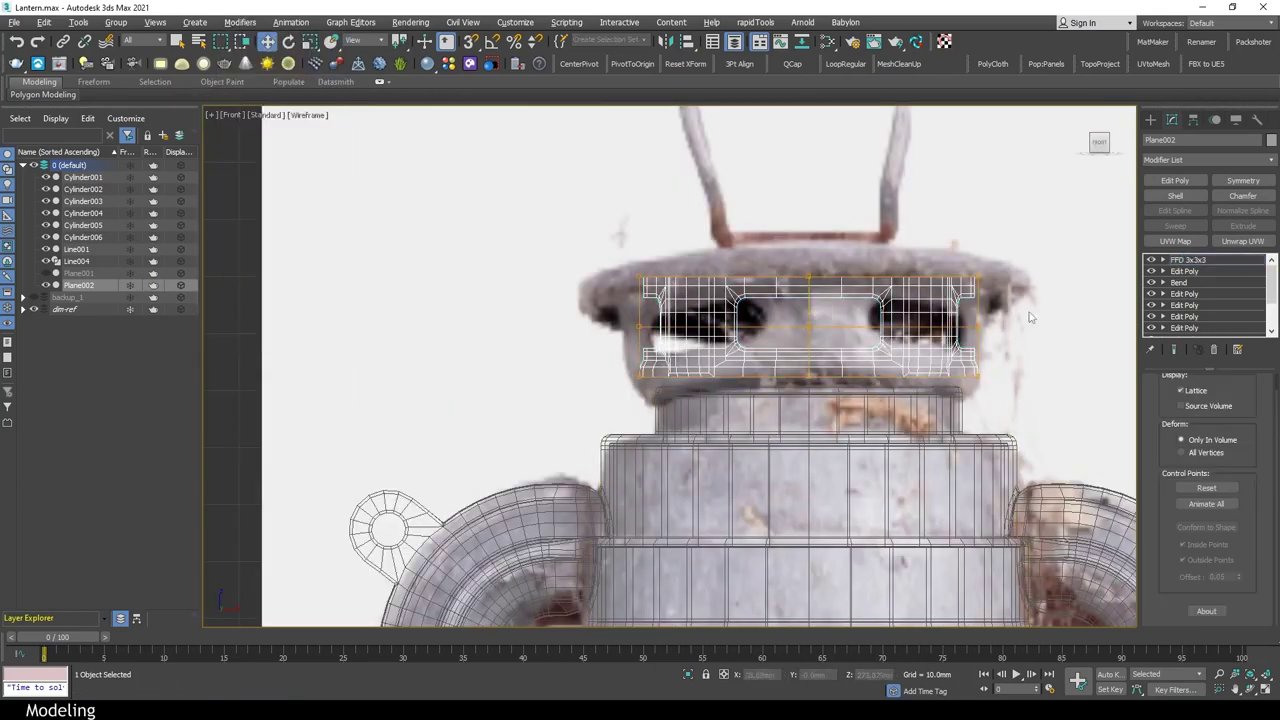
pyautogui.moveTo(815, 320); pyautogui.dragTo(811, 309)
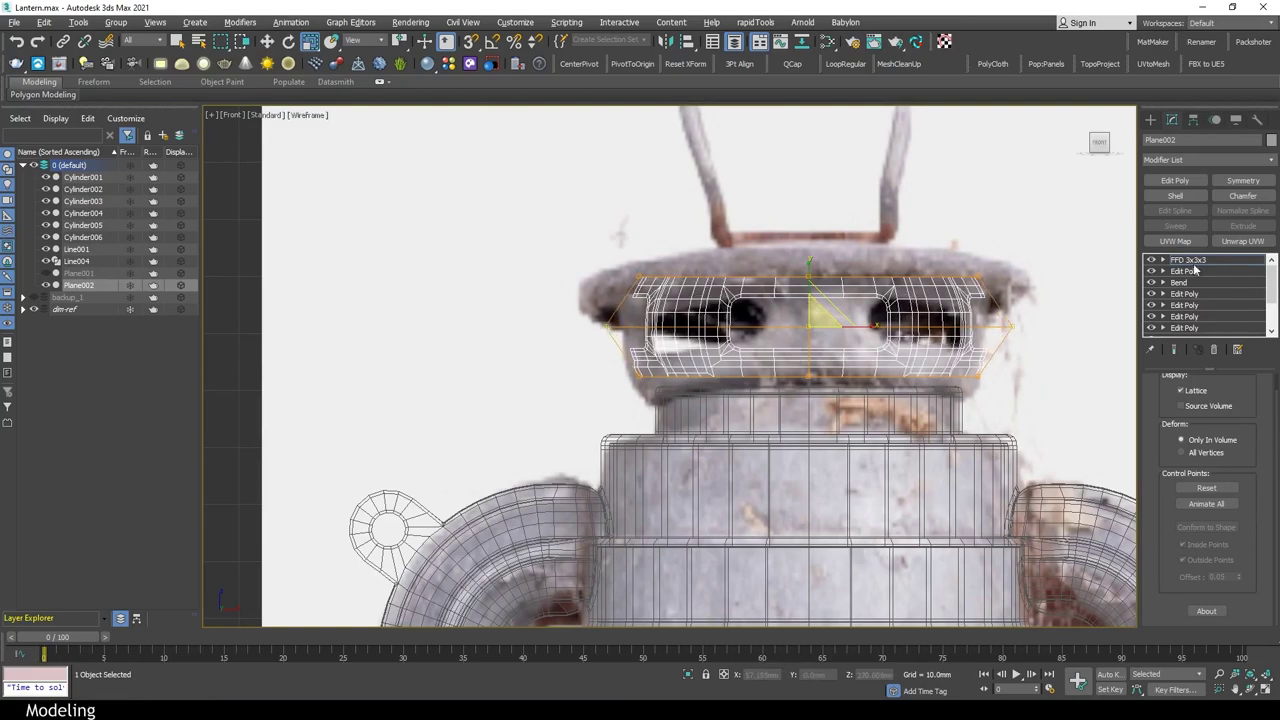
# Add an Edit Poly above the FFD and inspect the flared ring in perspective
pyautogui.click(1175, 180)
pyautogui.press('p')
pyautogui.press('z')
pyautogui.keyDown('alt'); pyautogui.moveTo(894, 449); pyautogui.dragTo(792, 440, button='middle'); pyautogui.keyUp('alt')
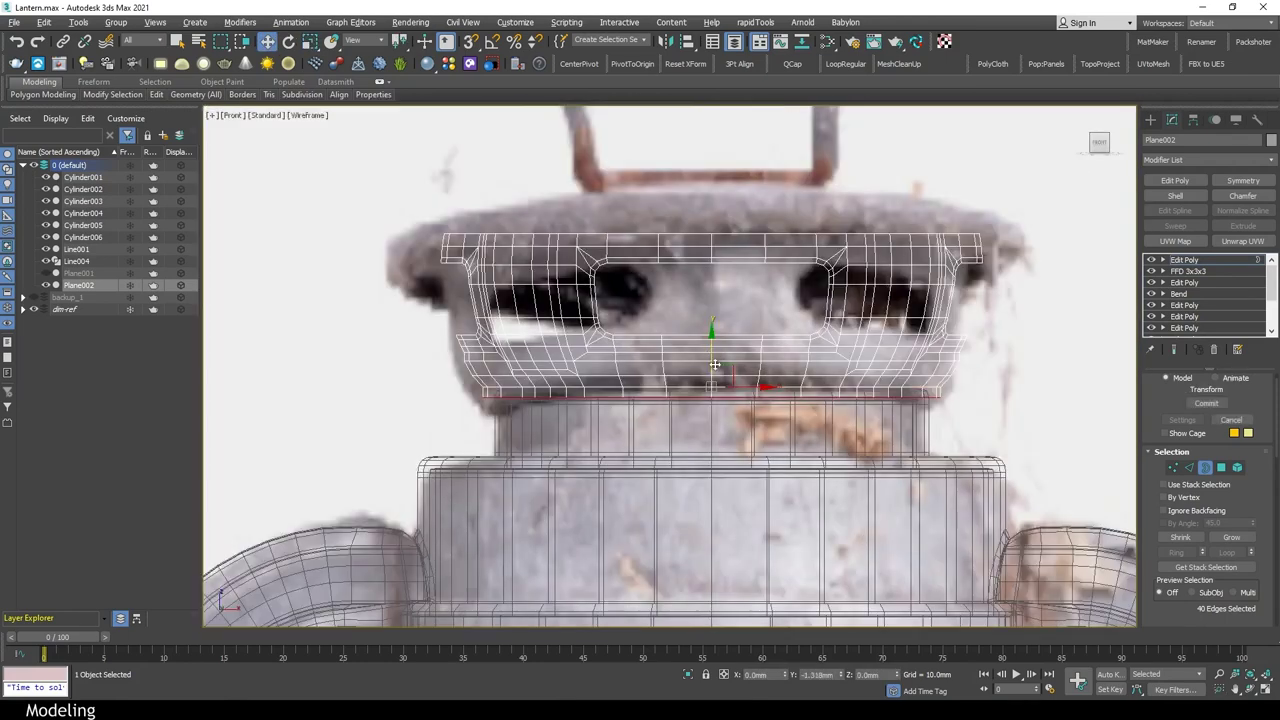
pyautogui.scroll(4, 726, 407)
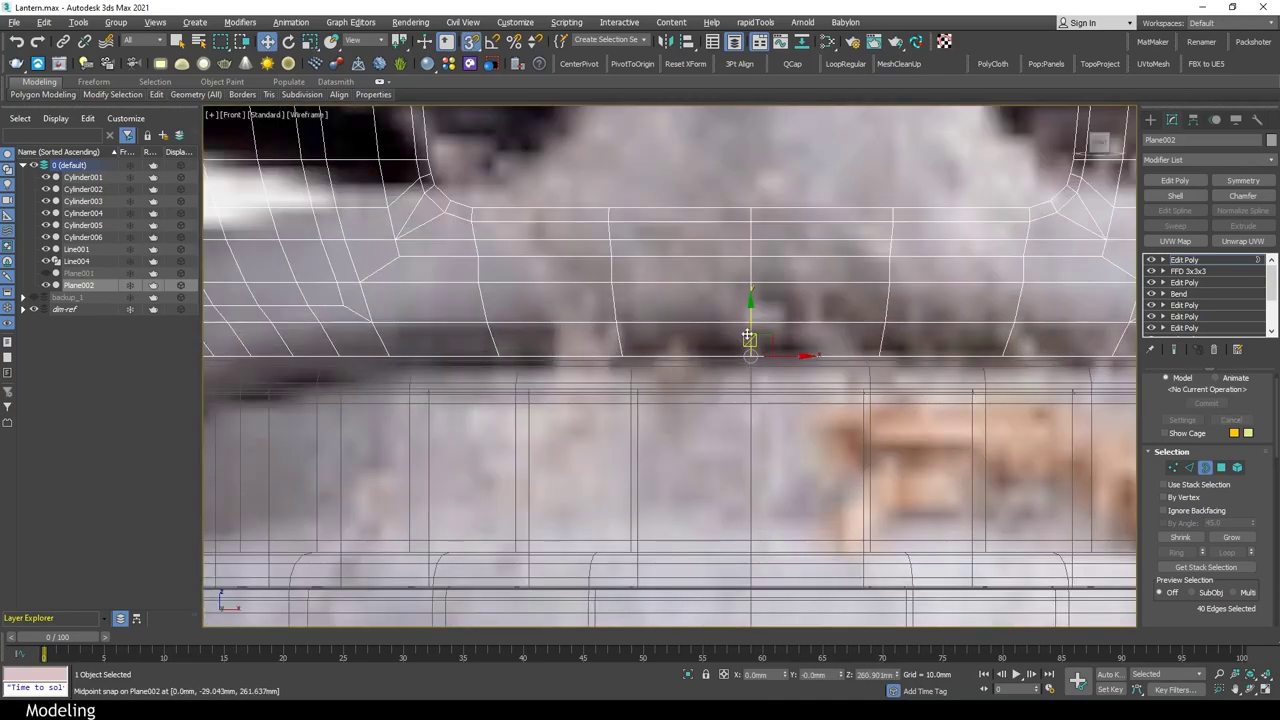
pyautogui.press('q')
pyautogui.scroll(-3, 684, 373)
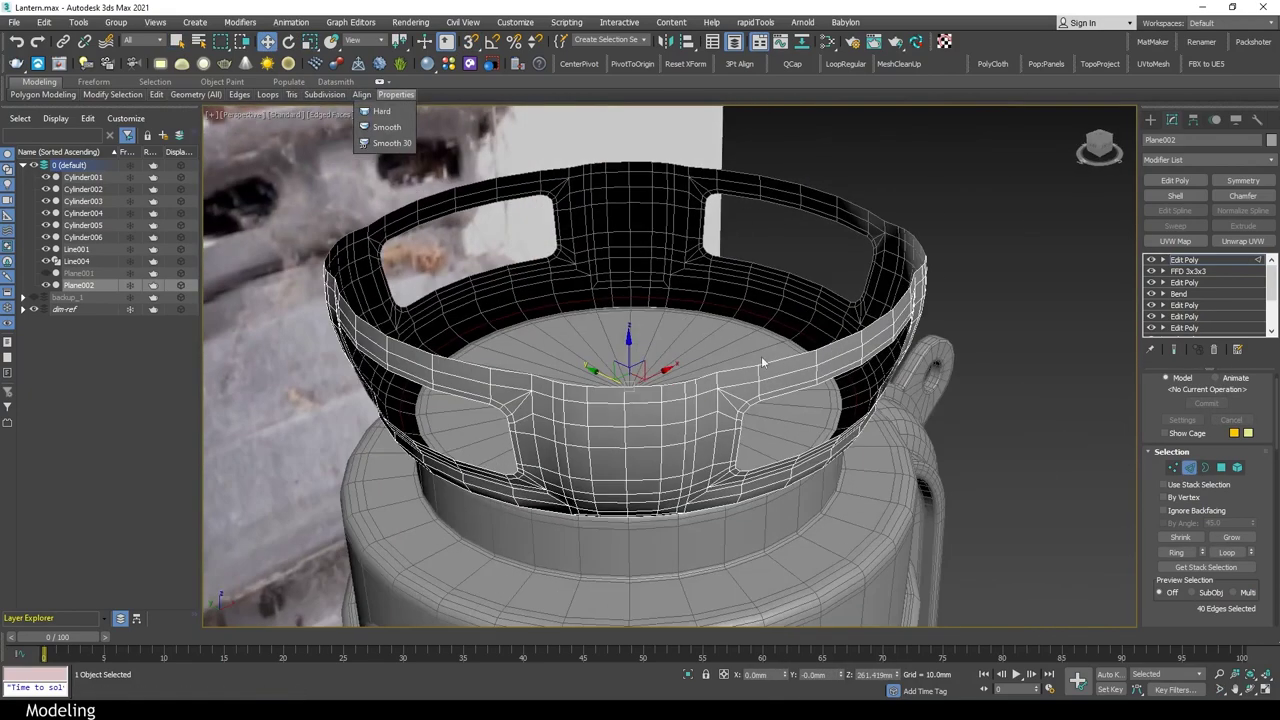
pyautogui.scroll(-5, 1205, 500)
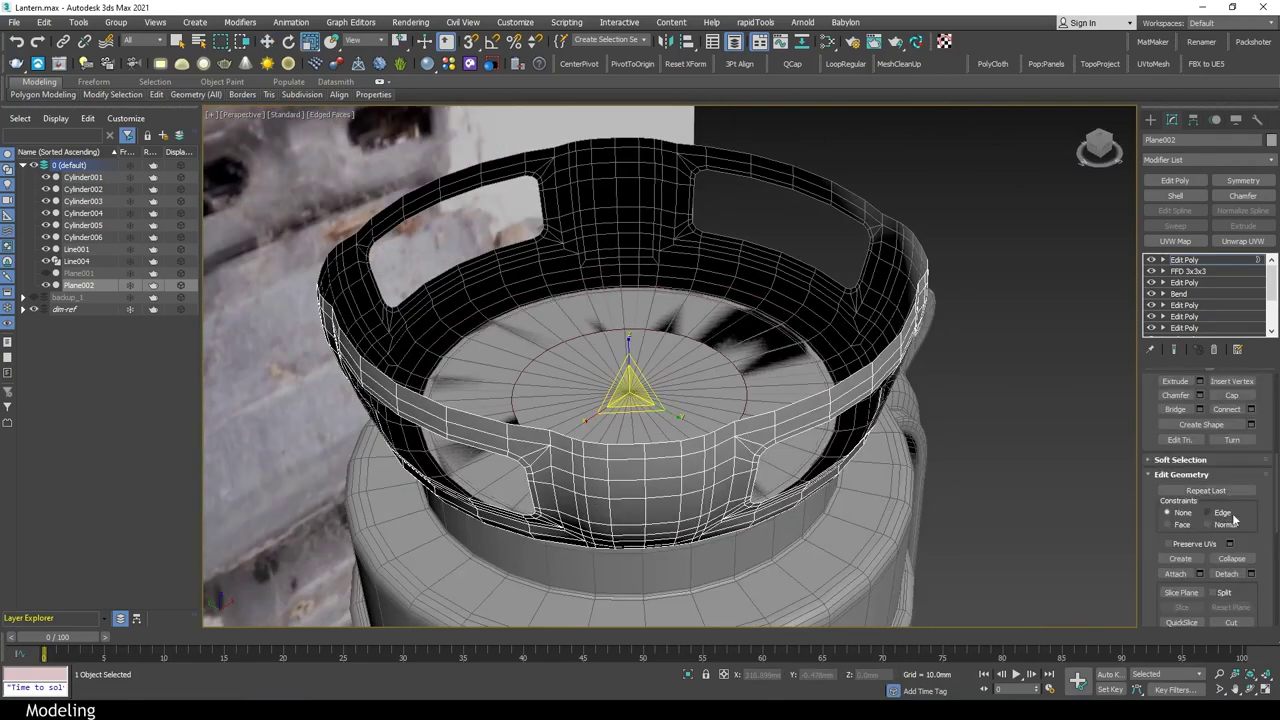
pyautogui.hotkey('alt', 'w')
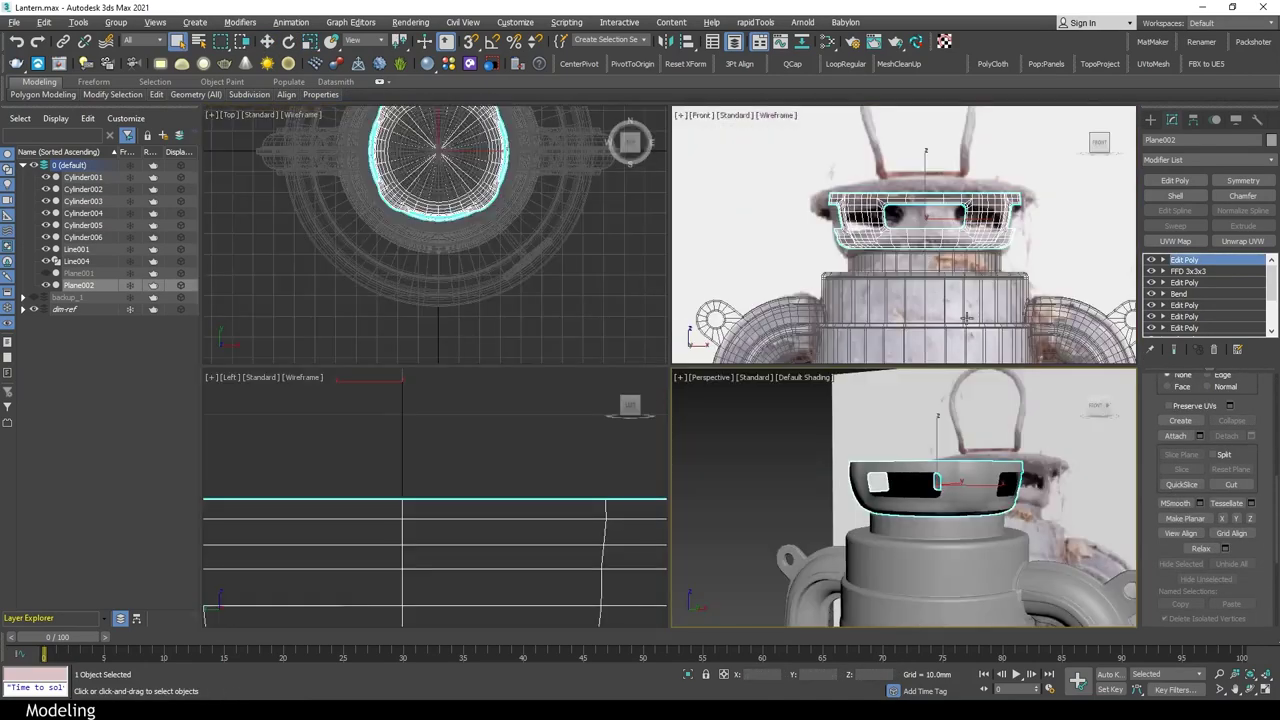
pyautogui.scroll(2, 997, 301)
pyautogui.click(239, 22)
# Add an FFD 2x2x2 deformer to the vent ring
pyautogui.click(395, 223)
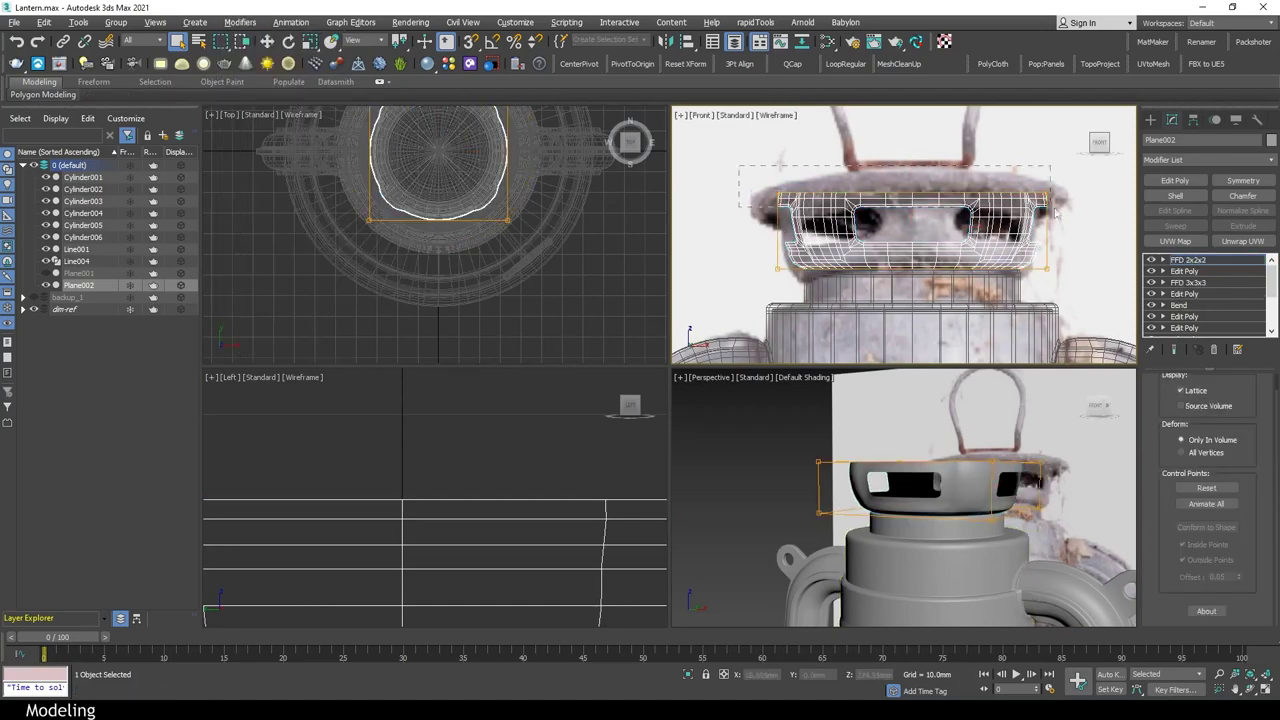
pyautogui.hotkey('alt', 'w')
pyautogui.scroll(-5, 836, 442)
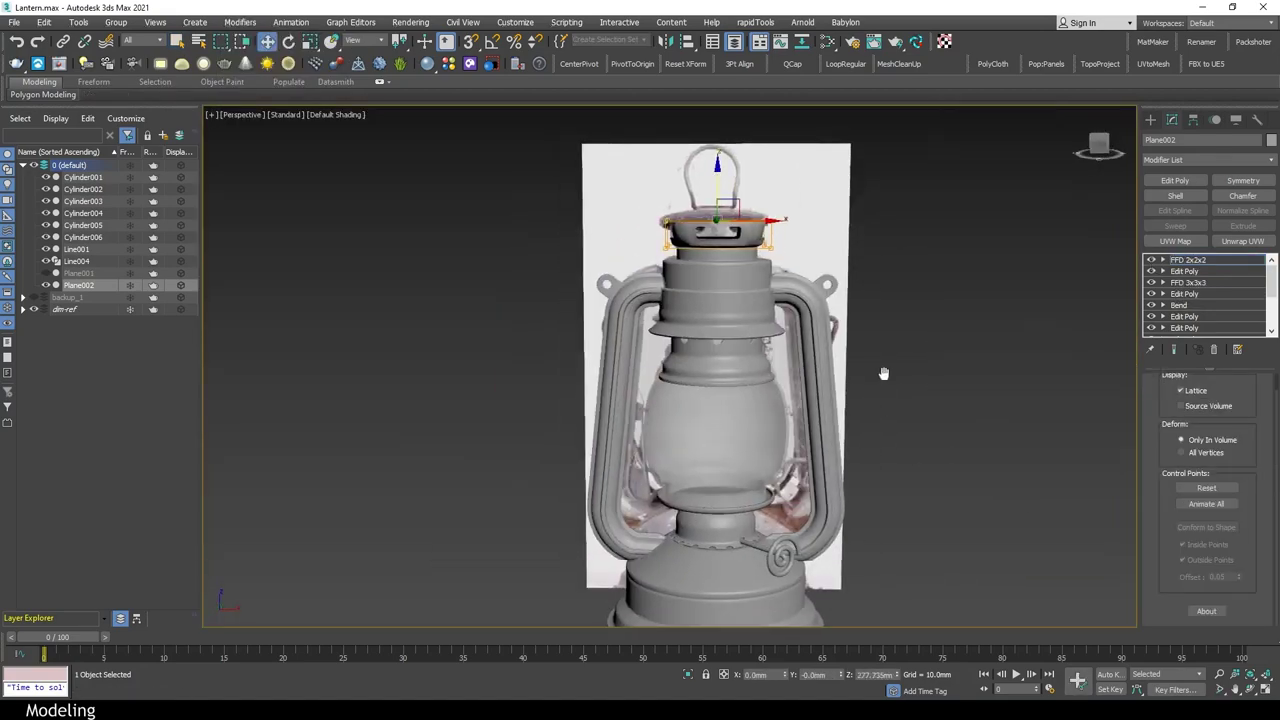
pyautogui.press('z')
pyautogui.keyDown('alt'); pyautogui.moveTo(831, 335); pyautogui.dragTo(700, 340, button='middle'); pyautogui.keyUp('alt')
# Add a Shell modifier to the collar with Select Edges enabled
pyautogui.click(1175, 195)
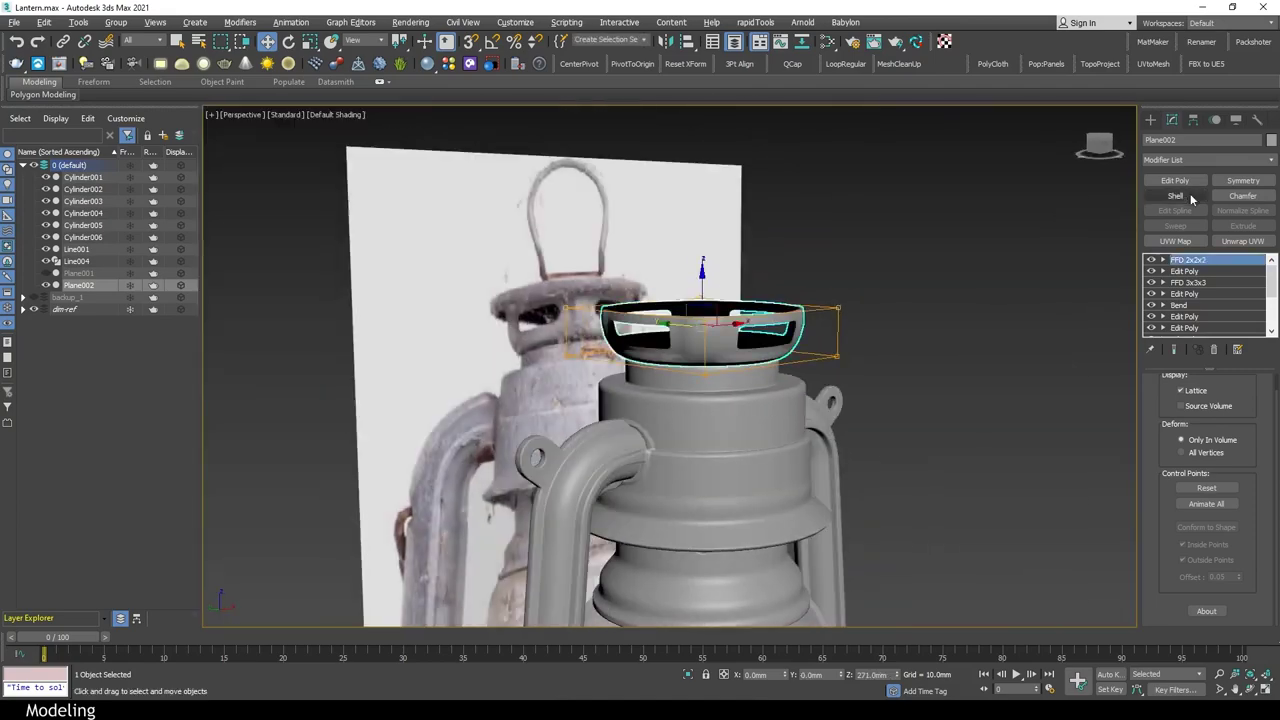
pyautogui.press('z')
pyautogui.scroll(-5, 1185, 511)
pyautogui.click(1175, 476)
pyautogui.keyDown('alt'); pyautogui.moveTo(1060, 480); pyautogui.dragTo(990, 430, button='middle'); pyautogui.keyUp('alt')
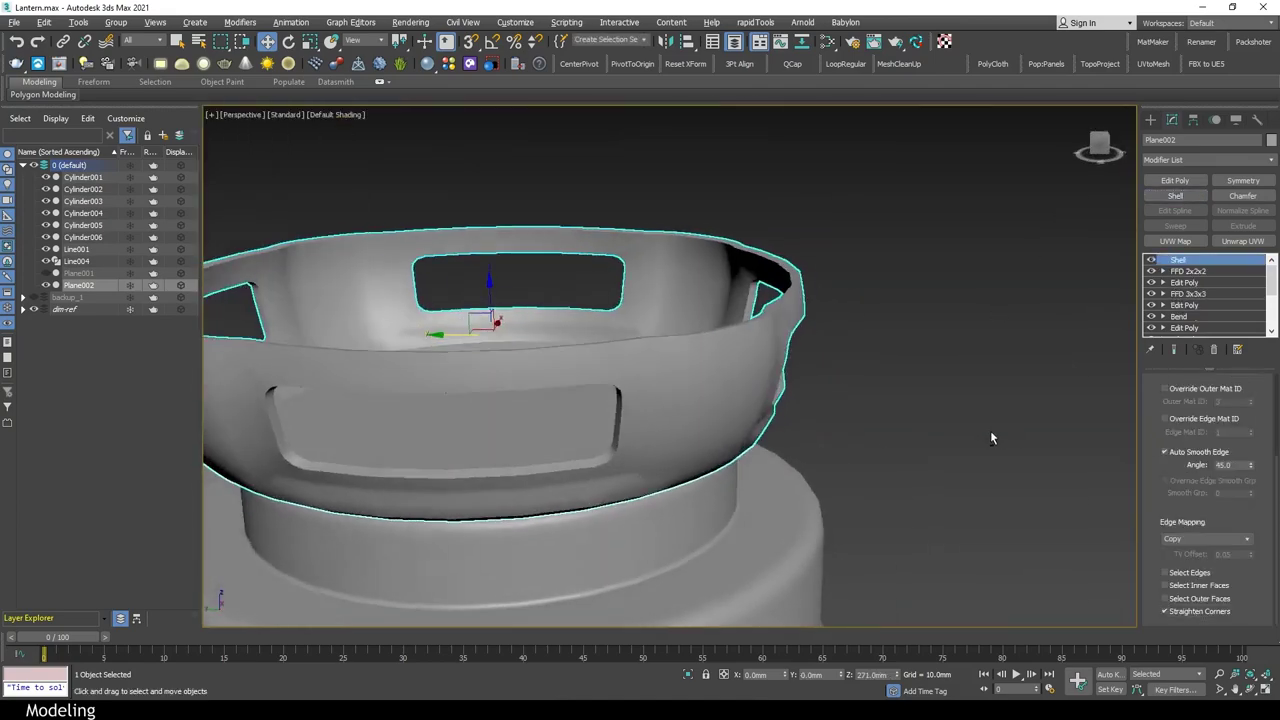
pyautogui.press('F4')
pyautogui.scroll(3, 900, 248)
pyautogui.moveTo(765, 260)
pyautogui.keyDown('alt'); pyautogui.mouseDown(button='middle')
pyautogui.moveTo(920, 388)
pyautogui.moveTo(910, 499)
pyautogui.moveTo(843, 347)
pyautogui.moveTo(904, 476)
pyautogui.moveTo(700, 420)
pyautogui.mouseUp(button='middle'); pyautogui.keyUp('alt')
pyautogui.scroll(-3, 904, 476)
# Chamfer the rim edges by 0.396mm and add support loops (Connect 2, pinch 28)
pyautogui.click(1199, 463)
pyautogui.moveTo(679, 403)
pyautogui.mouseDown()
pyautogui.moveTo(679, 430)
pyautogui.moveTo(715, 392)
pyautogui.mouseUp()
pyautogui.scroll(3, 679, 403)
pyautogui.scroll(-3, 843, 413)
pyautogui.hotkey('ctrl', 'd')
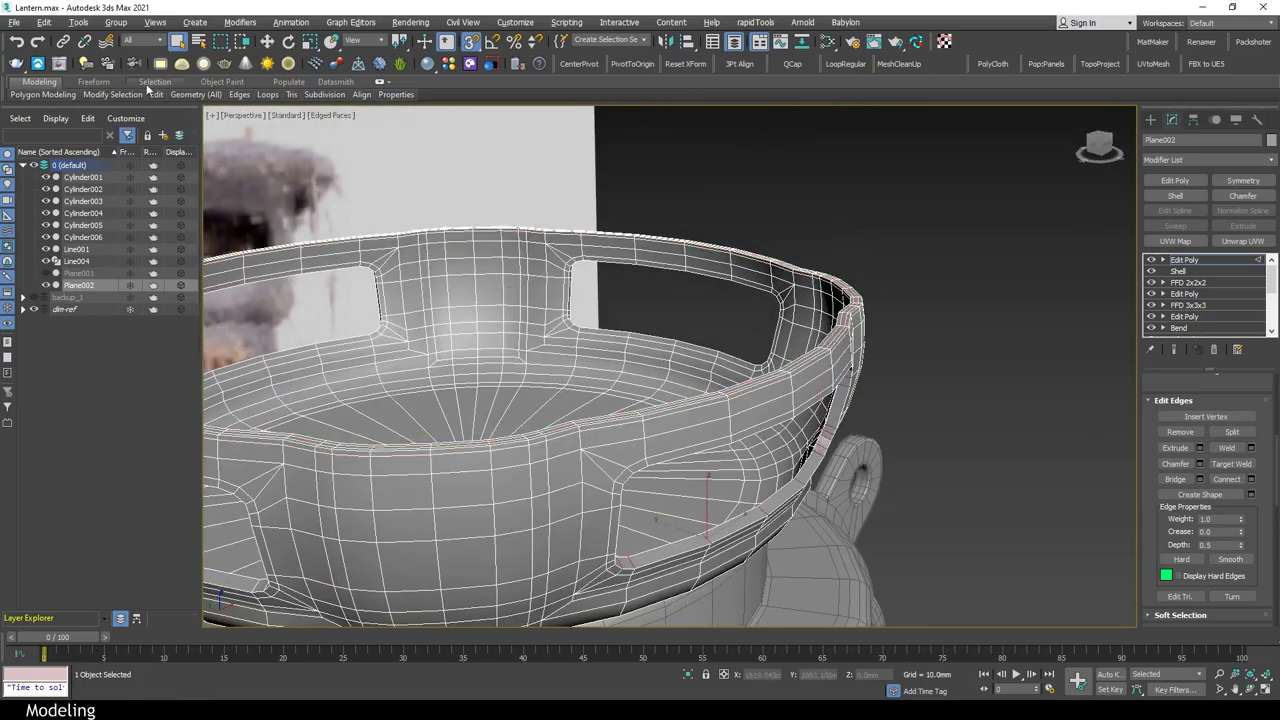
pyautogui.moveTo(700, 420)
pyautogui.keyDown('alt'); pyautogui.mouseDown(button='middle')
pyautogui.moveTo(789, 413)
pyautogui.moveTo(789, 350)
pyautogui.mouseUp(button='middle'); pyautogui.keyUp('alt')
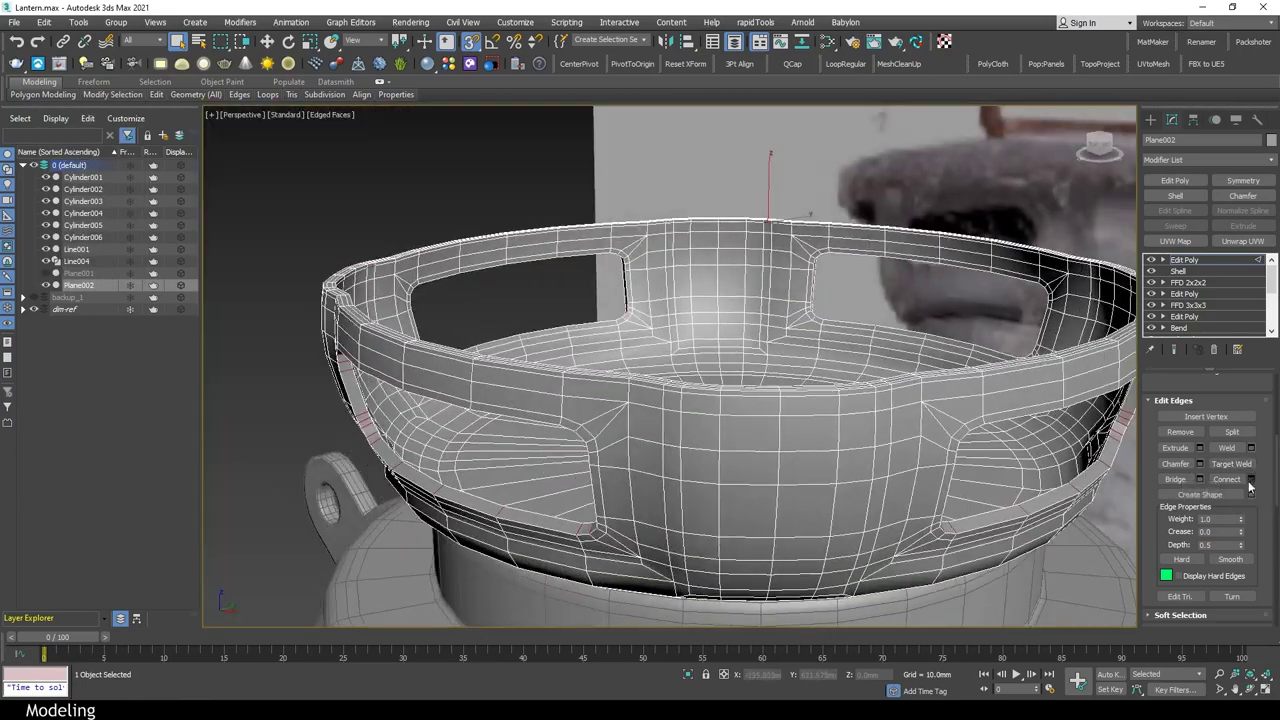
pyautogui.keyDown('alt'); pyautogui.moveTo(820, 479); pyautogui.dragTo(662, 318, button='middle'); pyautogui.keyUp('alt')
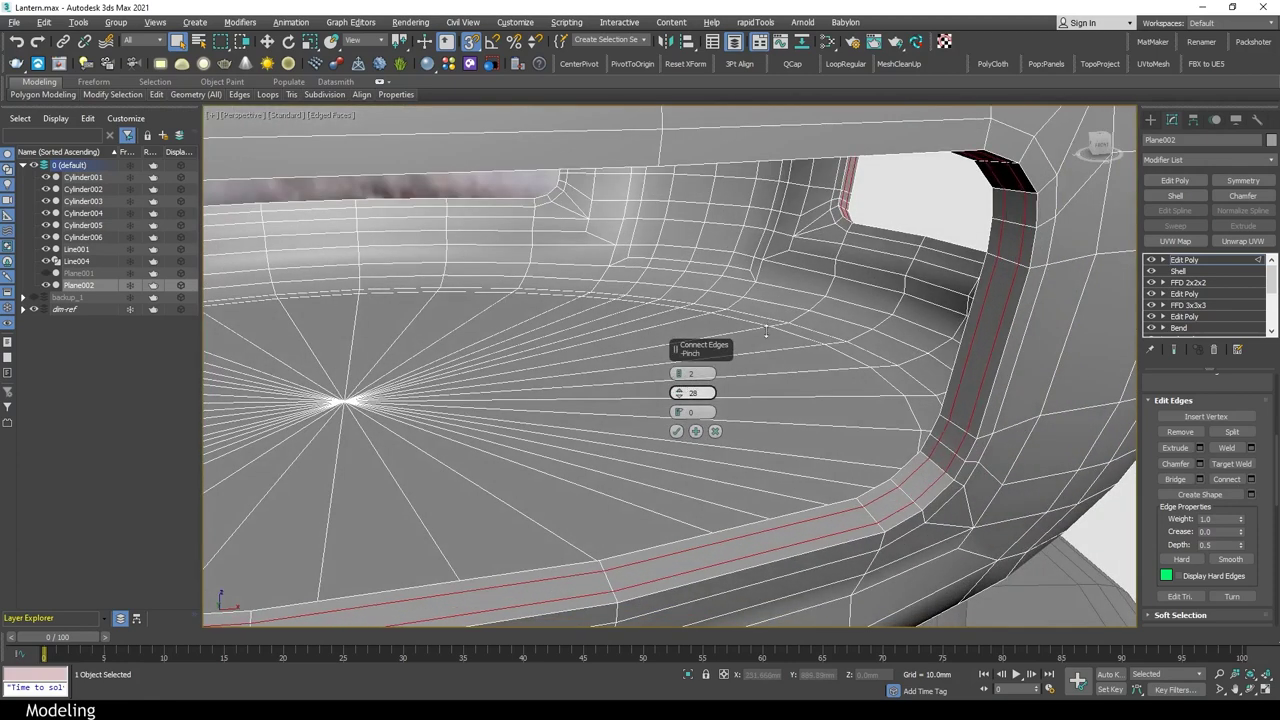
pyautogui.click(676, 431)
# Hide the dm-ref reference layer and view the whole lantern without edges
pyautogui.hotkey('ctrl', 'b')
pyautogui.press('z')
pyautogui.press('F4')
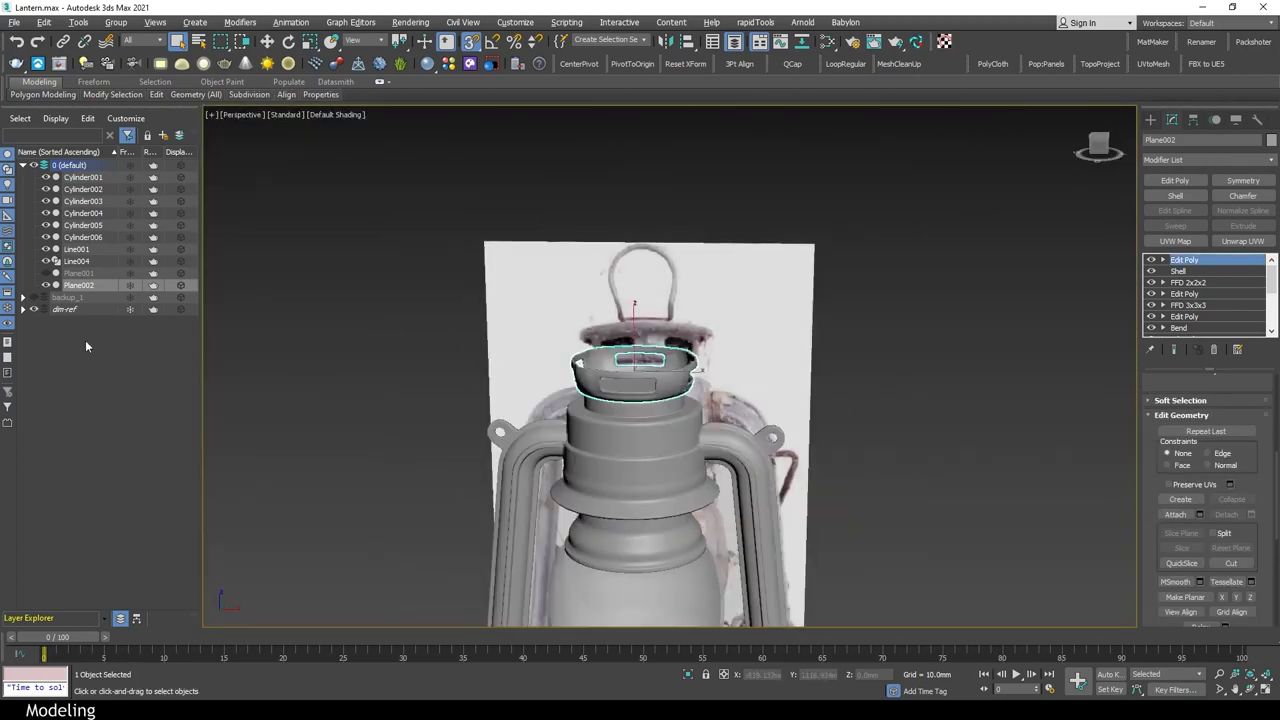
pyautogui.click(33, 309)
pyautogui.click(354, 326)
pyautogui.press('z')
pyautogui.moveTo(700, 400)
pyautogui.keyDown('alt'); pyautogui.mouseDown(button='middle')
pyautogui.moveTo(845, 437)
pyautogui.moveTo(815, 403)
pyautogui.mouseUp(button='middle'); pyautogui.keyUp('alt')
# Draw a circle spline around the top of the collar in the Top view
pyautogui.hotkey('alt', 'w')
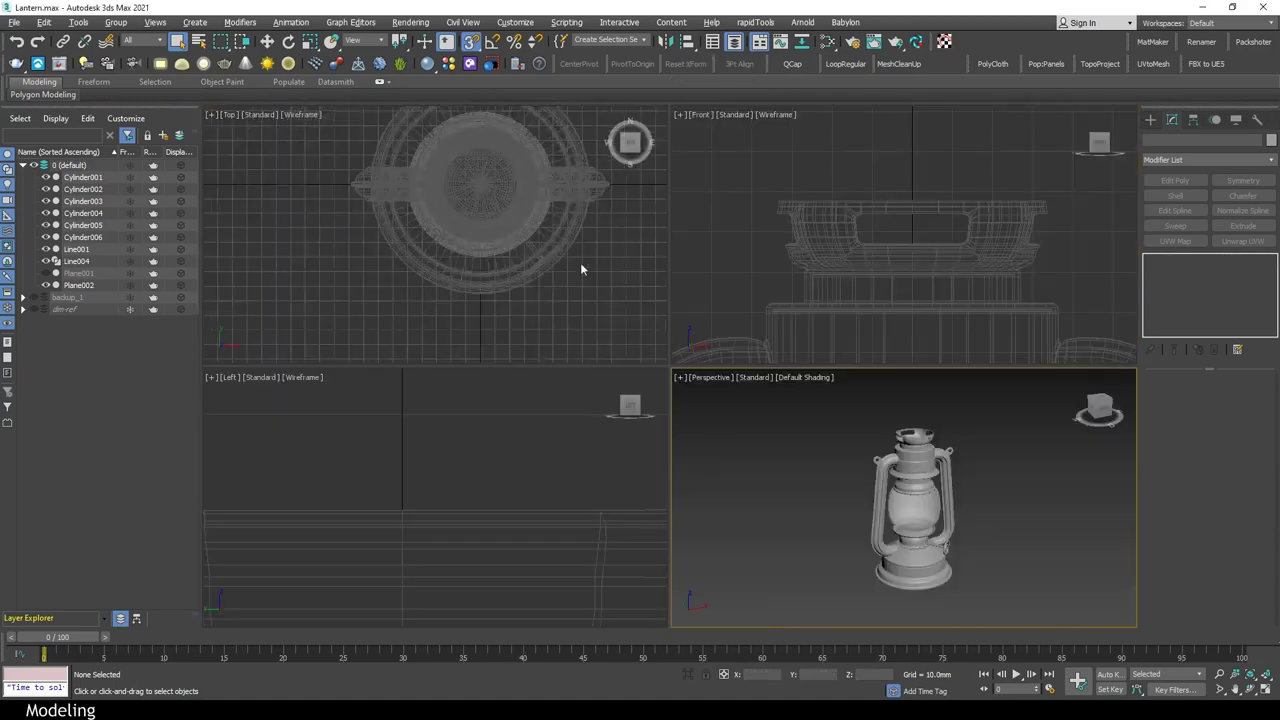
pyautogui.click(1150, 119)
pyautogui.click(1171, 138)
pyautogui.click(1181, 224)
pyautogui.moveTo(512, 206); pyautogui.dragTo(639, 206)
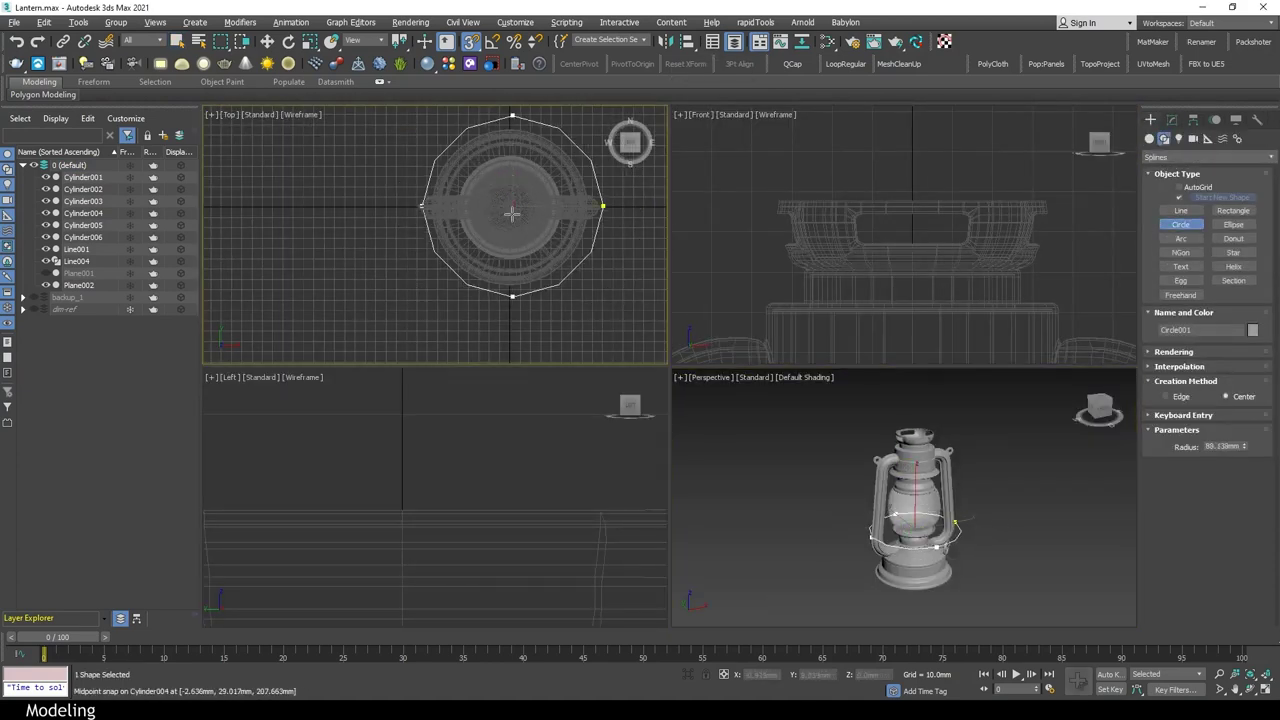
pyautogui.rightClick(690, 500)
pyautogui.press('w')
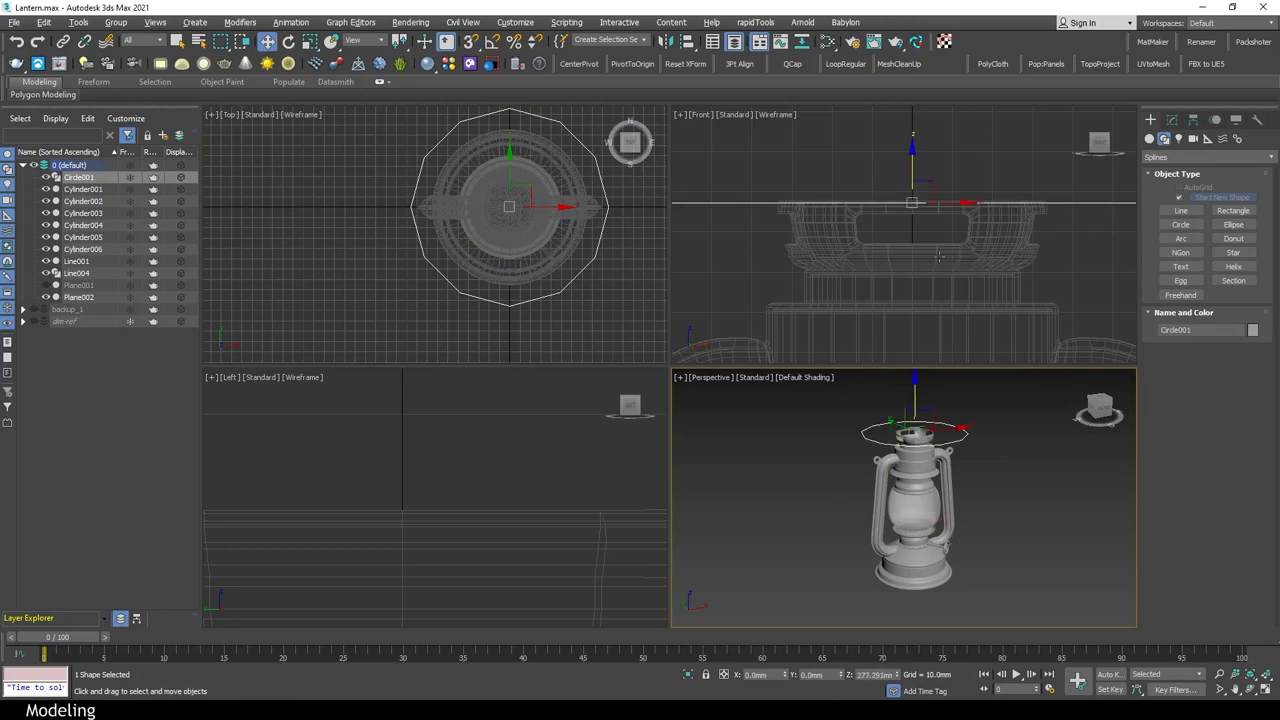
pyautogui.click(906, 174)
# Enable the circle's viewport rendering with a 5.5mm tube thickness
pyautogui.click(1172, 119)
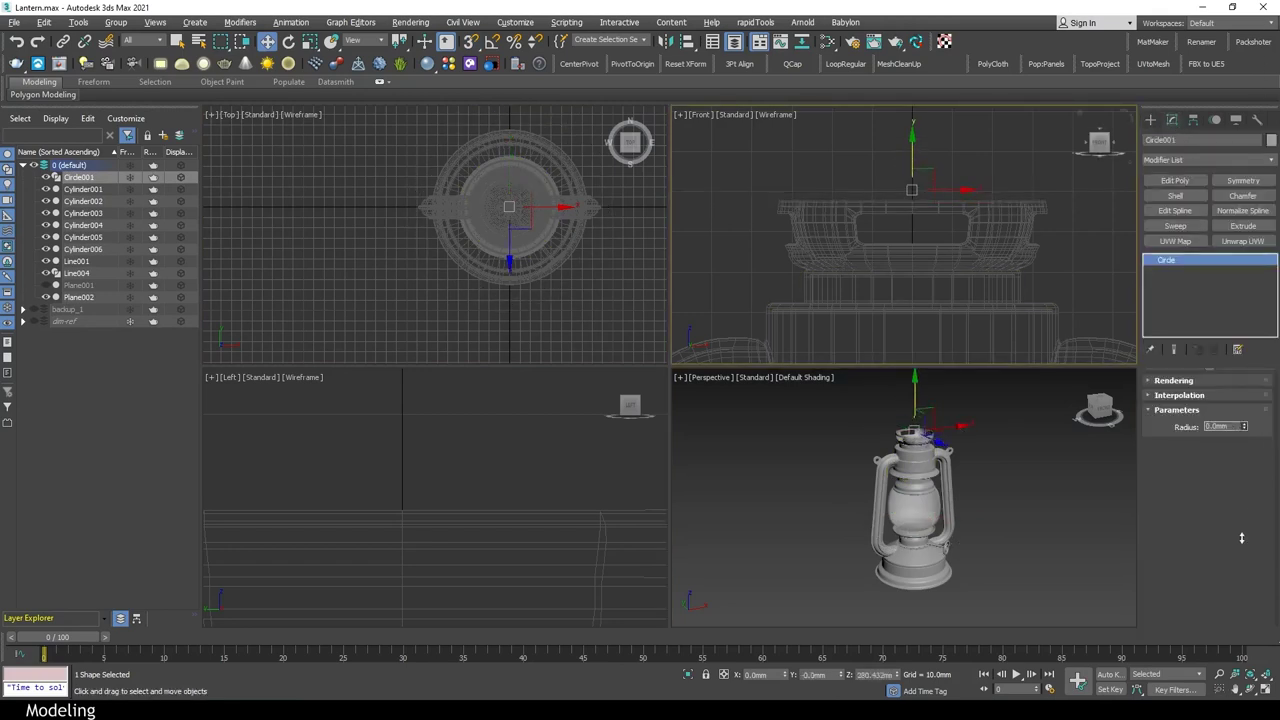
pyautogui.click(1173, 380)
pyautogui.click(1193, 404)
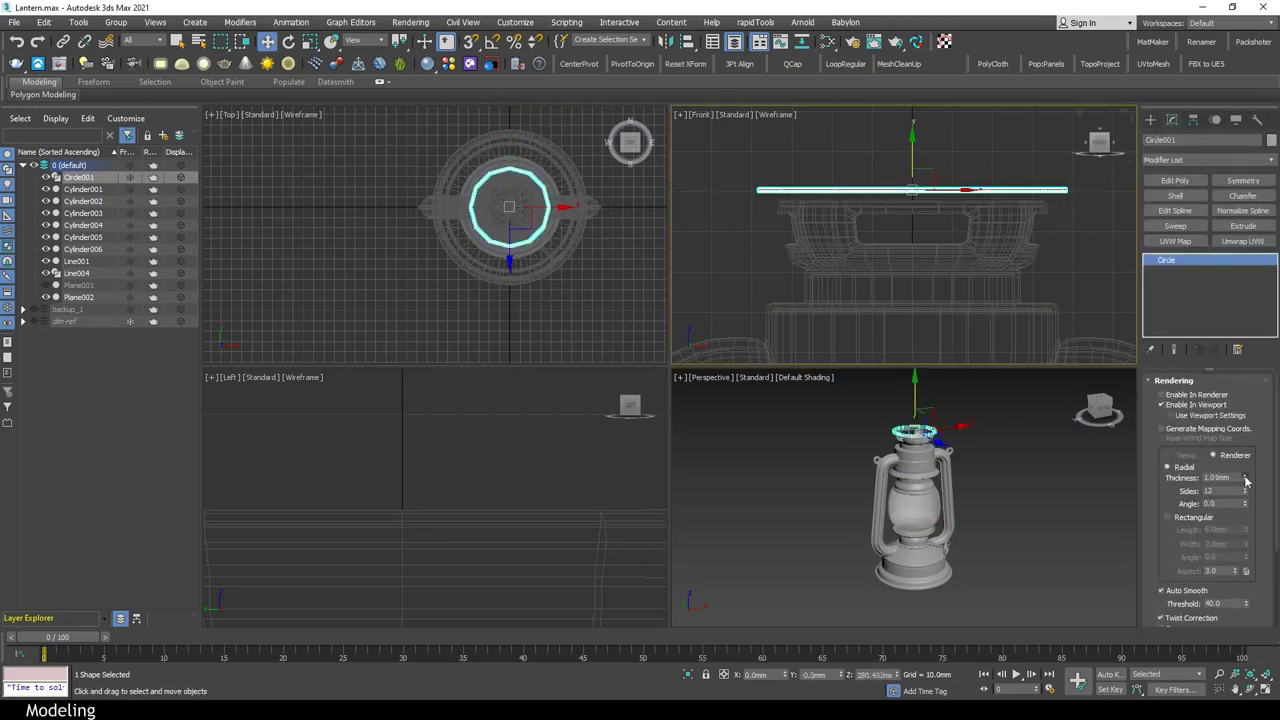
pyautogui.moveTo(1245, 482); pyautogui.dragTo(1245, 440)
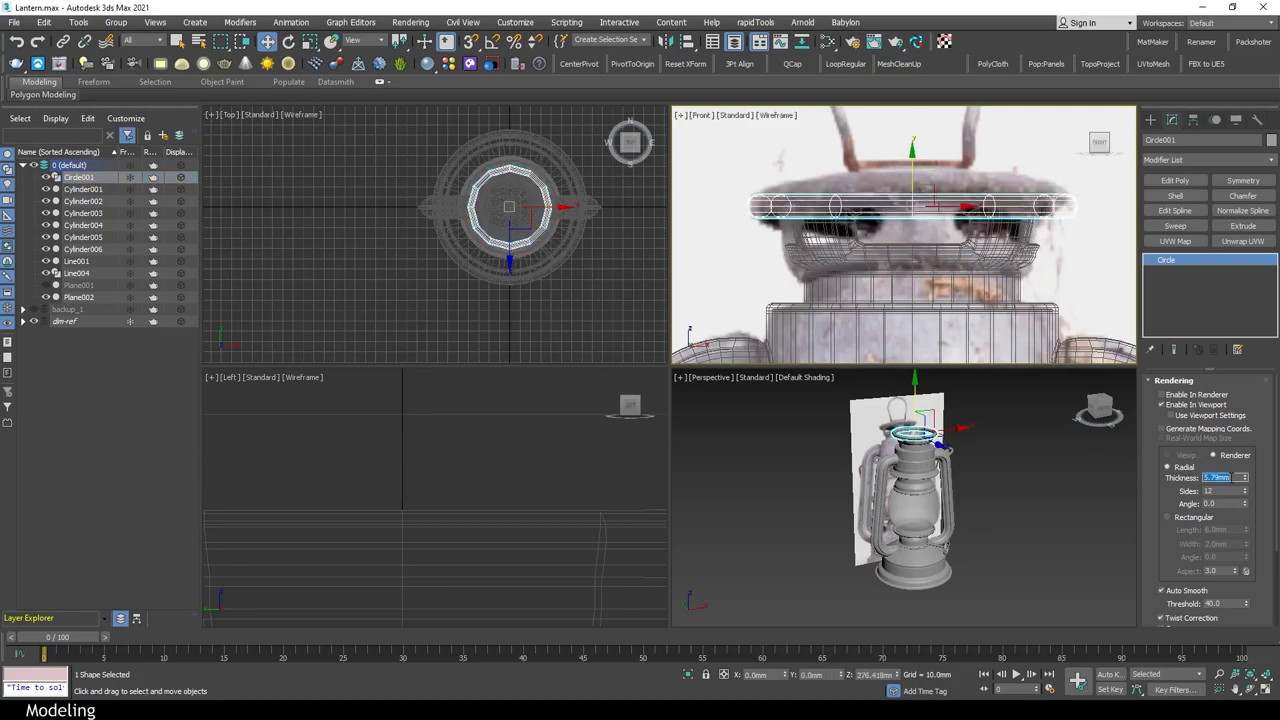
pyautogui.write('6')
pyautogui.hotkey('alt', 'w')
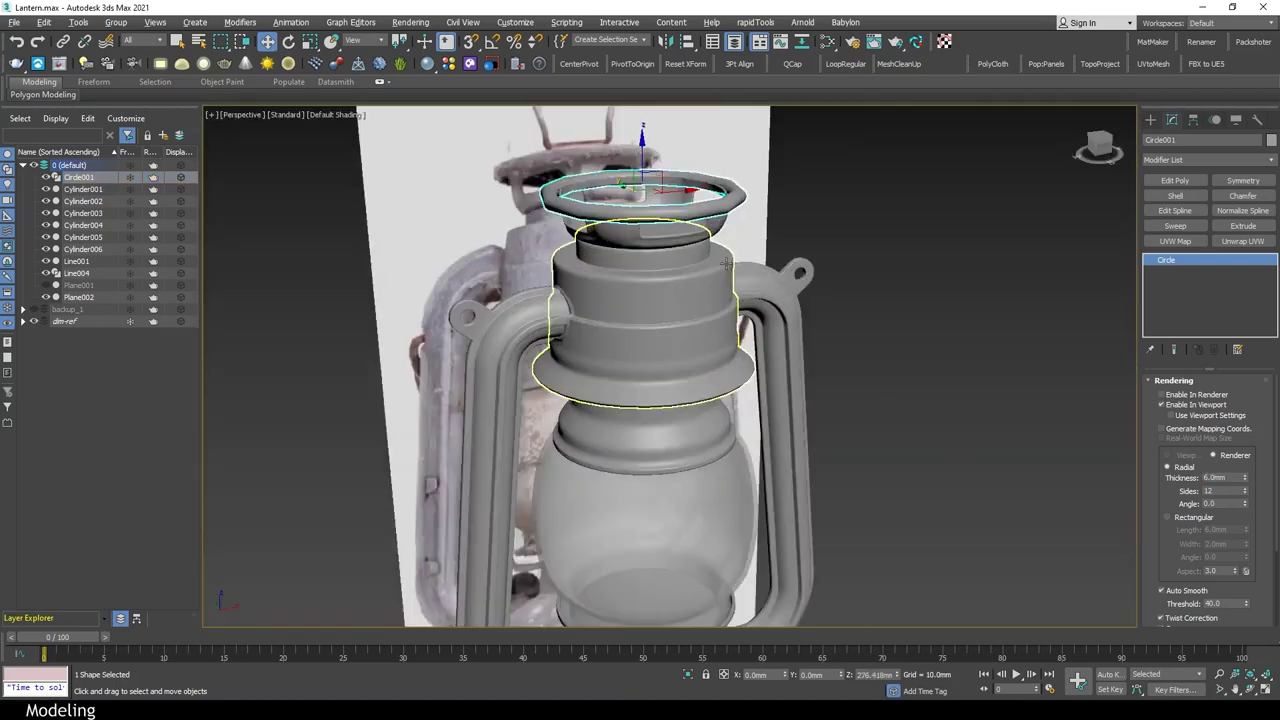
pyautogui.scroll(5, 710, 235)
pyautogui.write('5.5')
pyautogui.press('Return')
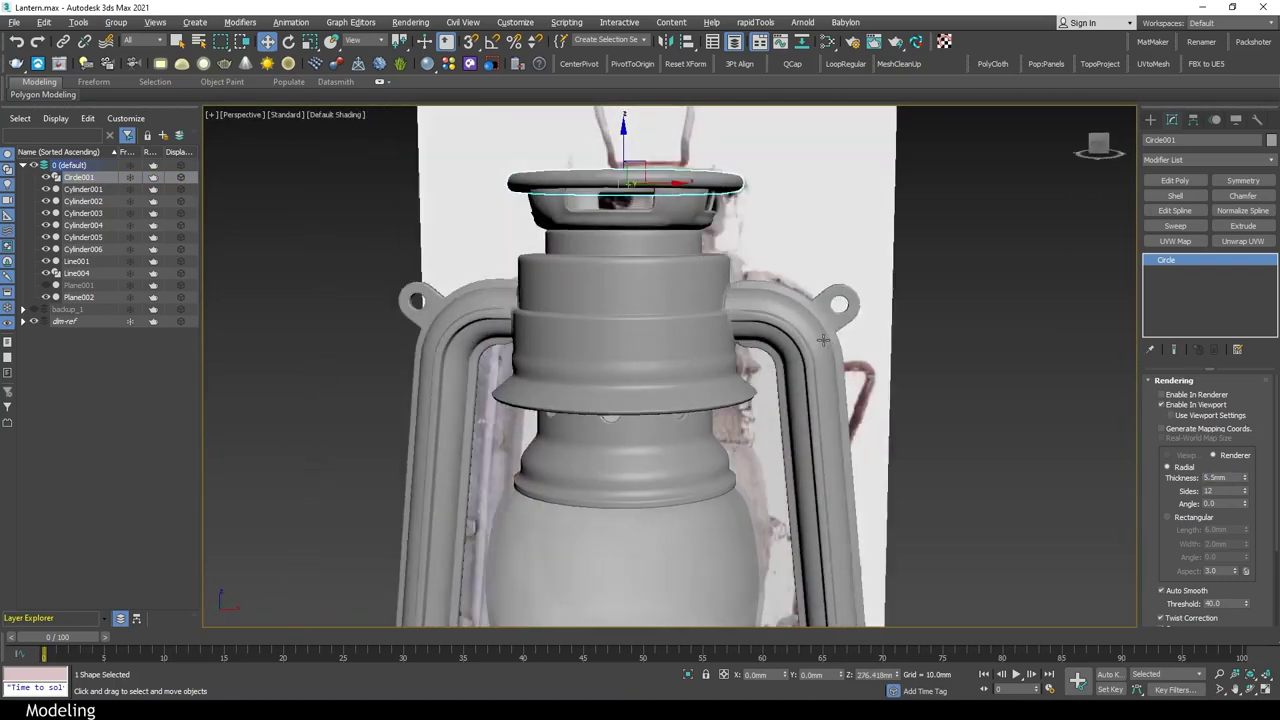
pyautogui.press('f')
pyautogui.press('F3')
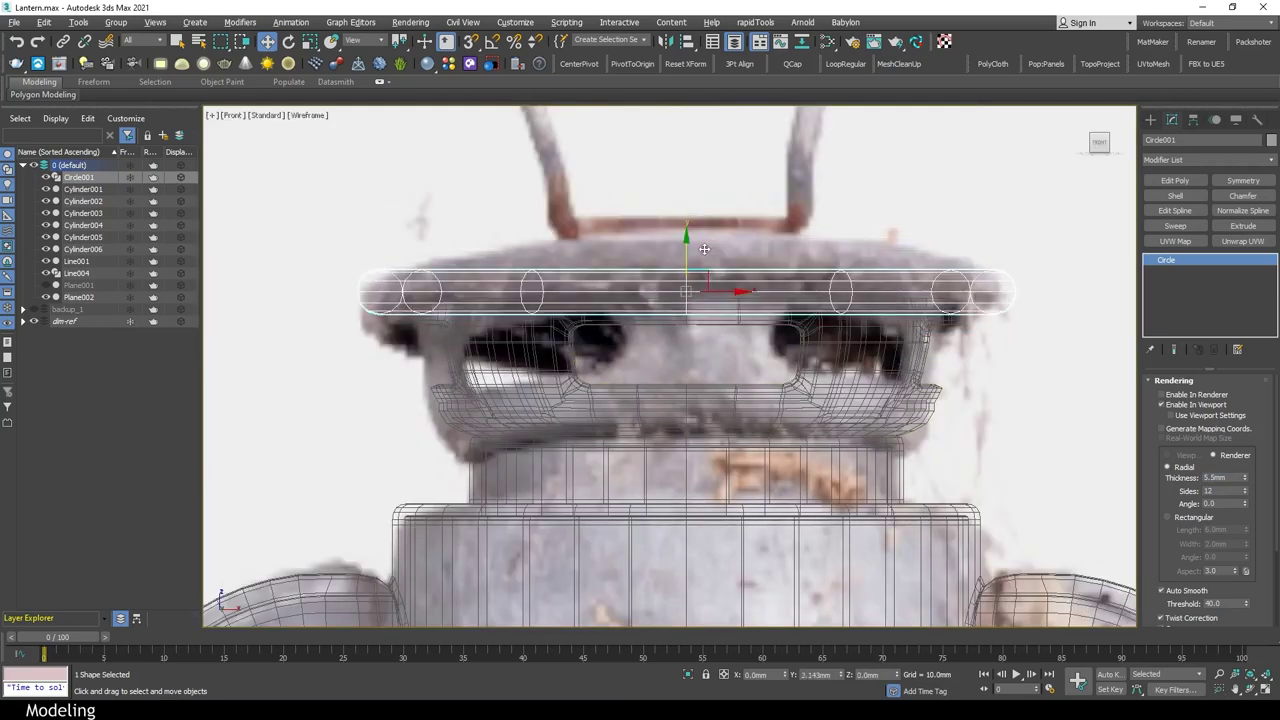
# Raise the circle's interpolation steps to 10 for a rounder ring
pyautogui.press('p')
pyautogui.press('F3')
pyautogui.click(1175, 380)
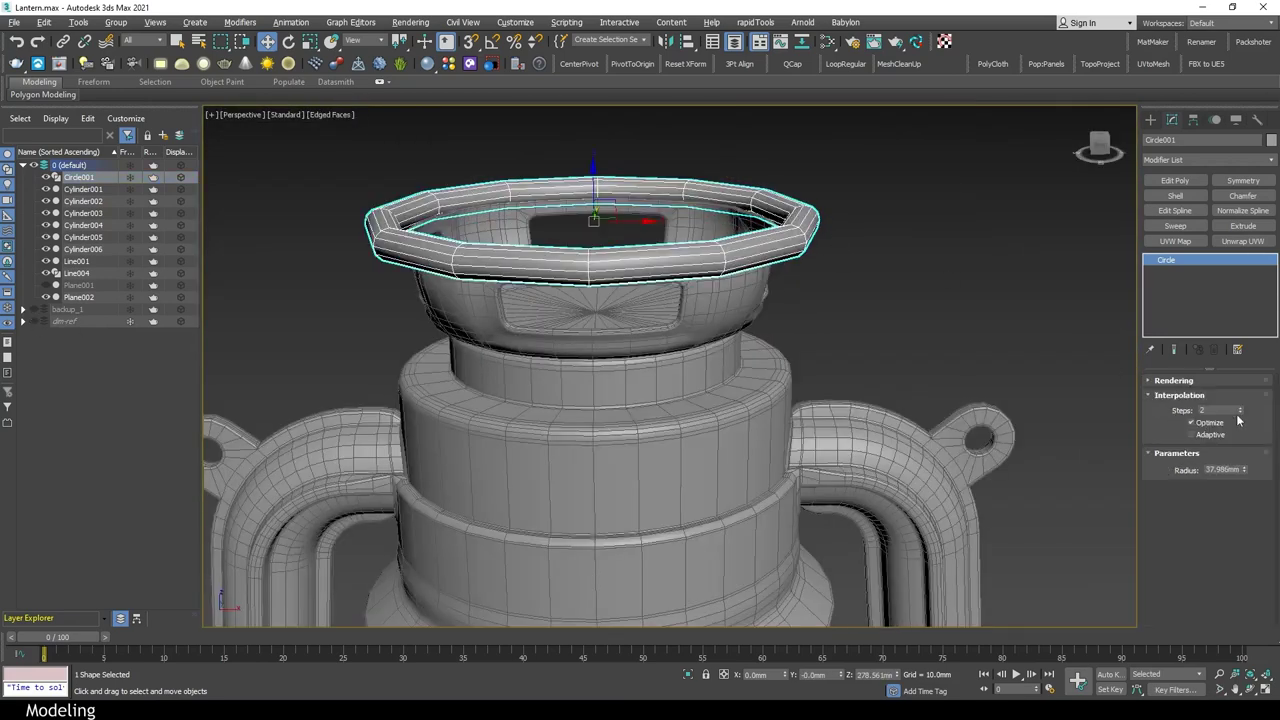
pyautogui.moveTo(1240, 413); pyautogui.dragTo(1240, 395)
pyautogui.hotkey('alt', 'w')
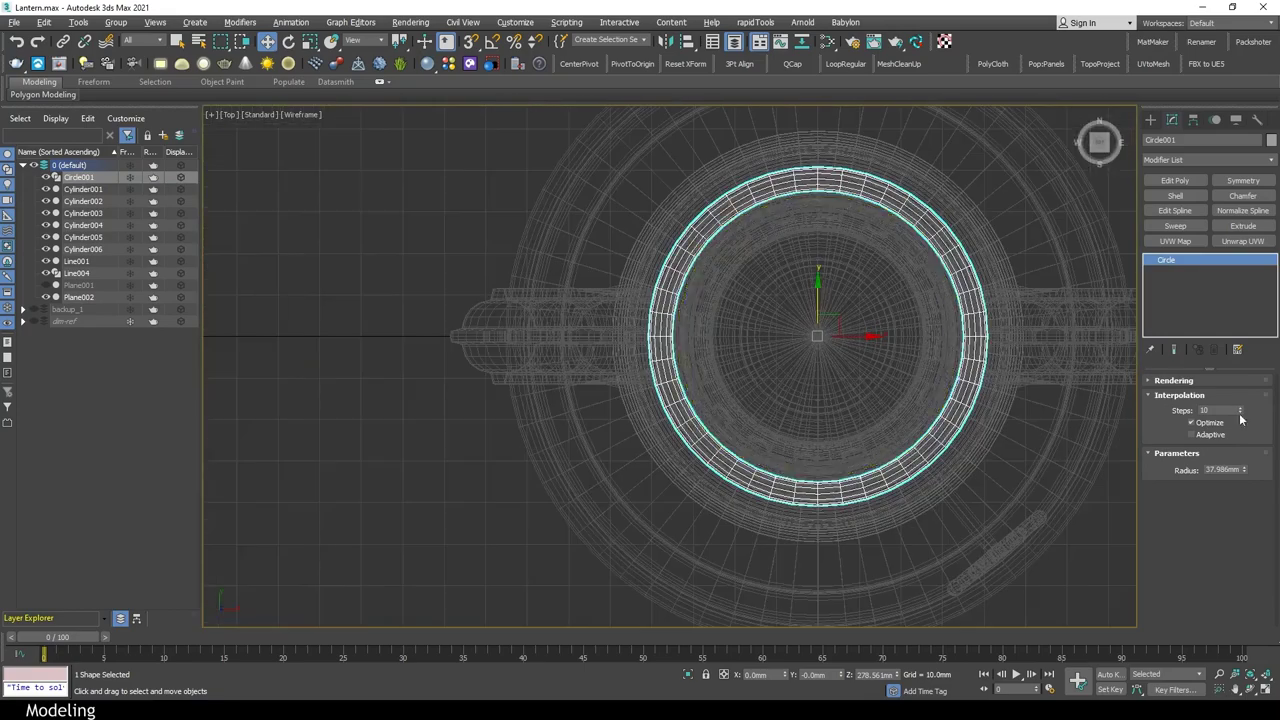
# Add an Edit Poly and extend the inner border inward to close the ring's top
pyautogui.press('p')
pyautogui.scroll(3, 829, 290)
pyautogui.moveTo(846, 241); pyautogui.dragTo(829, 290)
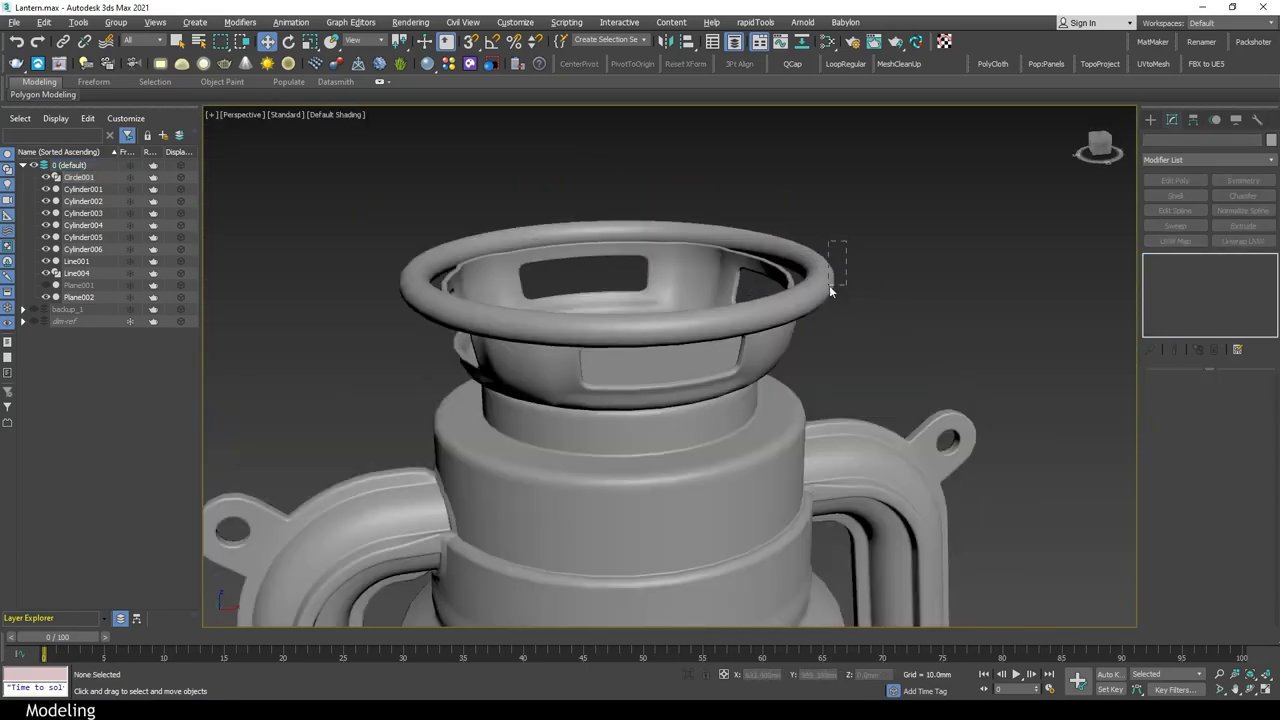
pyautogui.press('F4')
pyautogui.press('z')
pyautogui.moveTo(841, 318)
pyautogui.keyDown('alt'); pyautogui.mouseDown(button='middle')
pyautogui.moveTo(873, 334)
pyautogui.moveTo(741, 246)
pyautogui.moveTo(885, 447)
pyautogui.mouseUp(button='middle'); pyautogui.keyUp('alt')
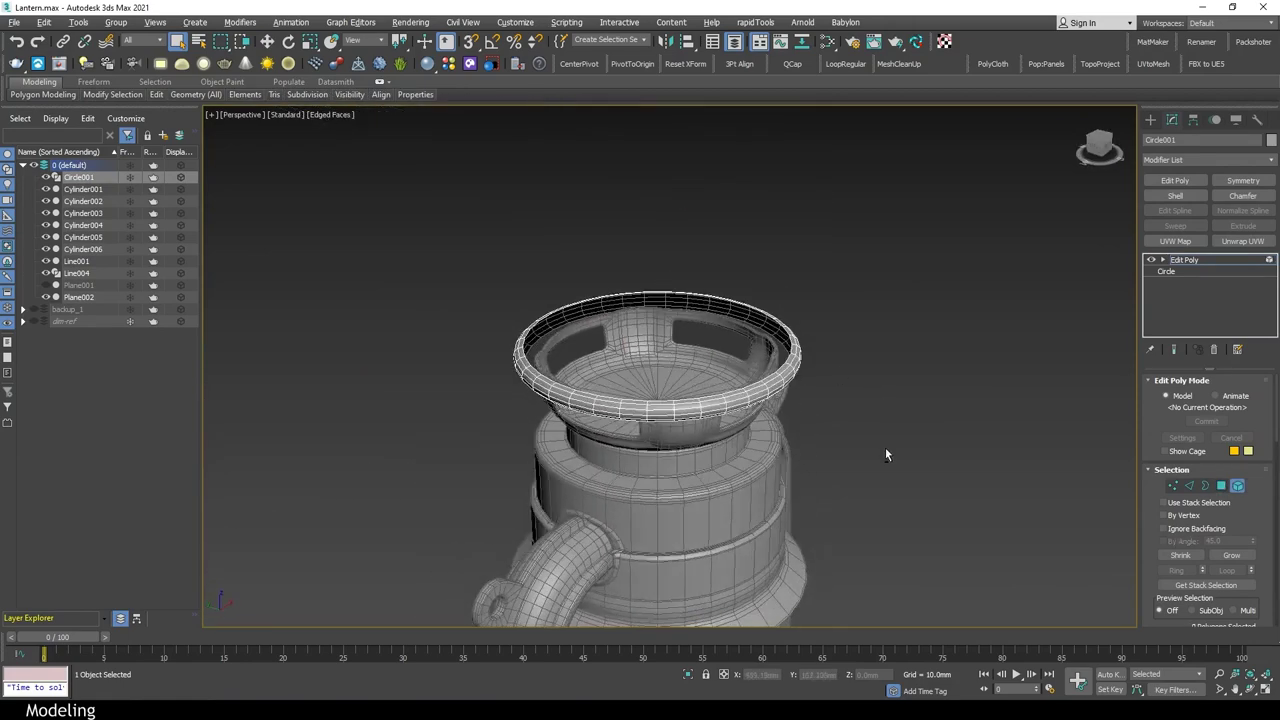
pyautogui.scroll(2, 885, 447)
pyautogui.press('3')
pyautogui.press('w')
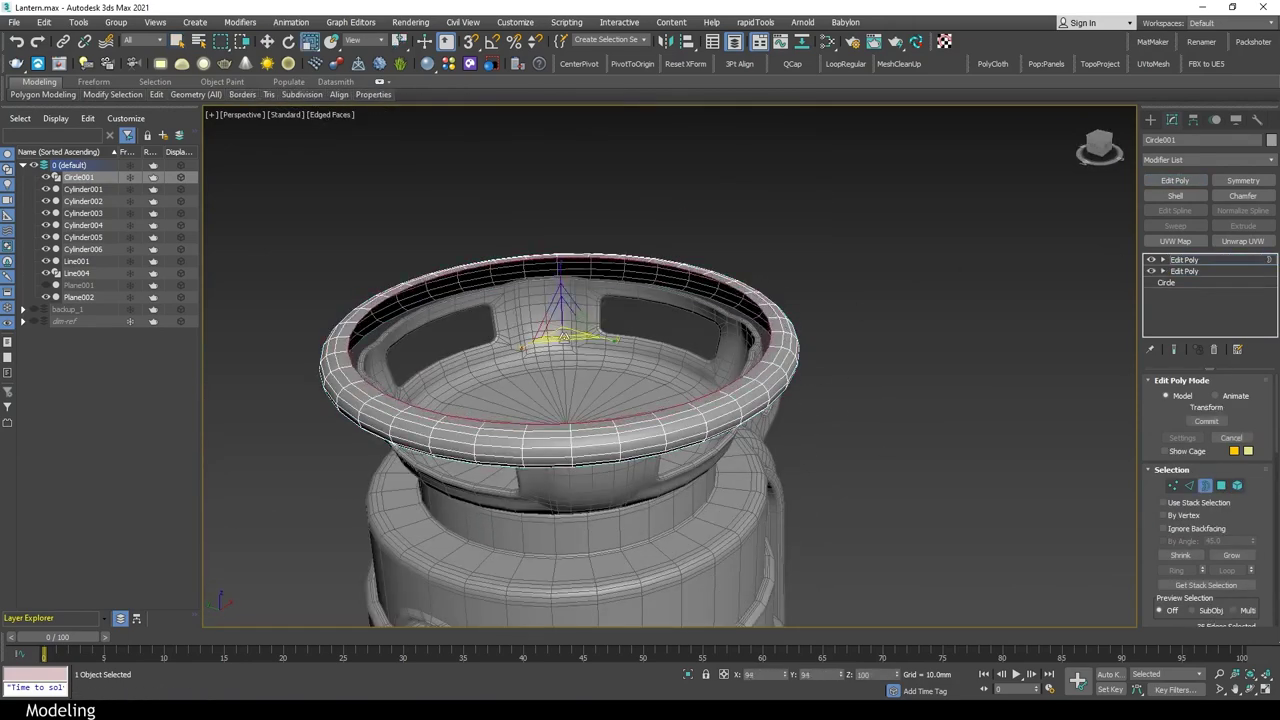
pyautogui.hotkey('alt', 'w')
pyautogui.hotkey('alt', 'w')
pyautogui.hotkey('alt', 'w')
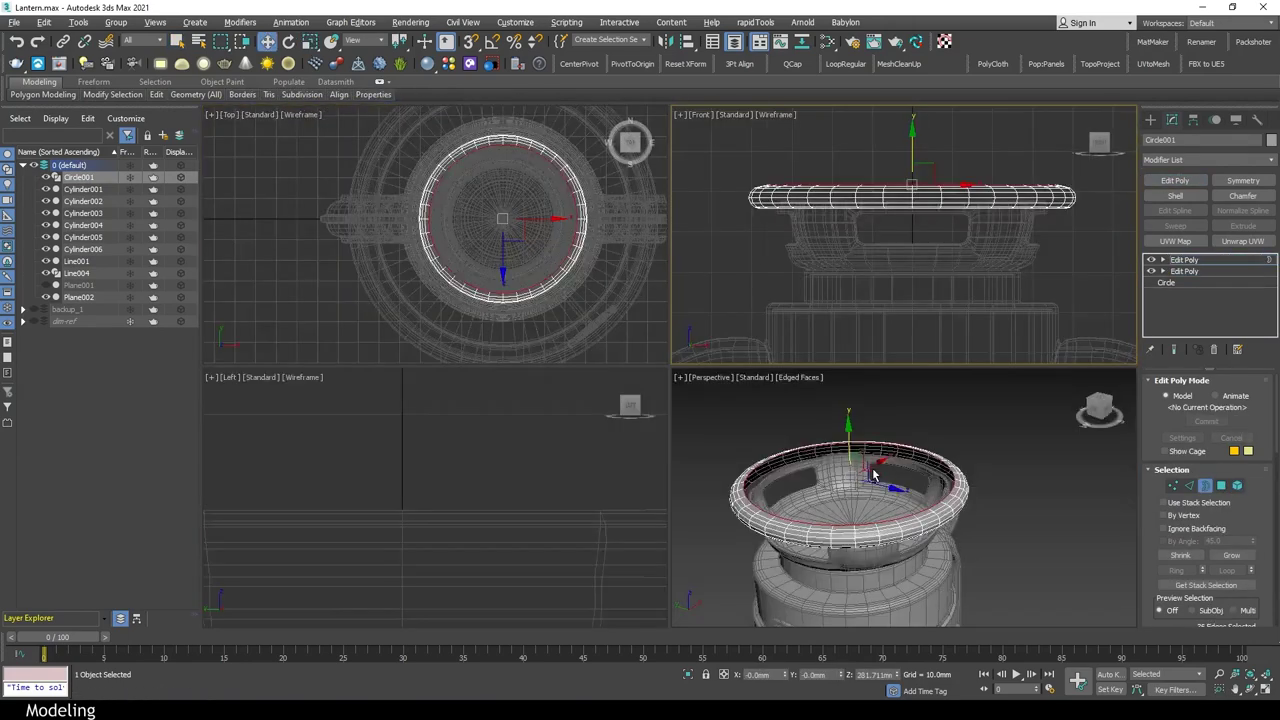
pyautogui.hotkey('alt', 'w')
pyautogui.keyDown('alt'); pyautogui.moveTo(570, 314); pyautogui.dragTo(560, 340, button='middle'); pyautogui.keyUp('alt')
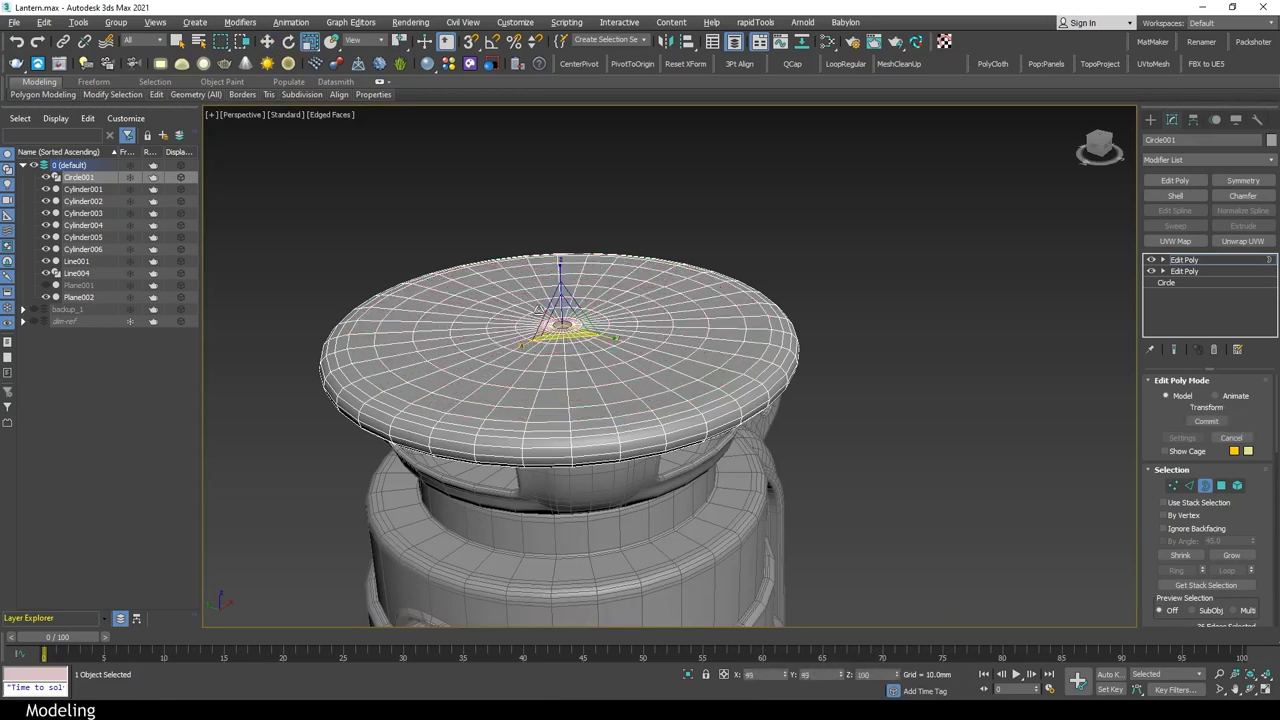
# Select and tidy the edge loops and vertices at the lid's centre
pyautogui.press('2')
pyautogui.scroll(2, 563, 328)
pyautogui.scroll(3, 563, 328)
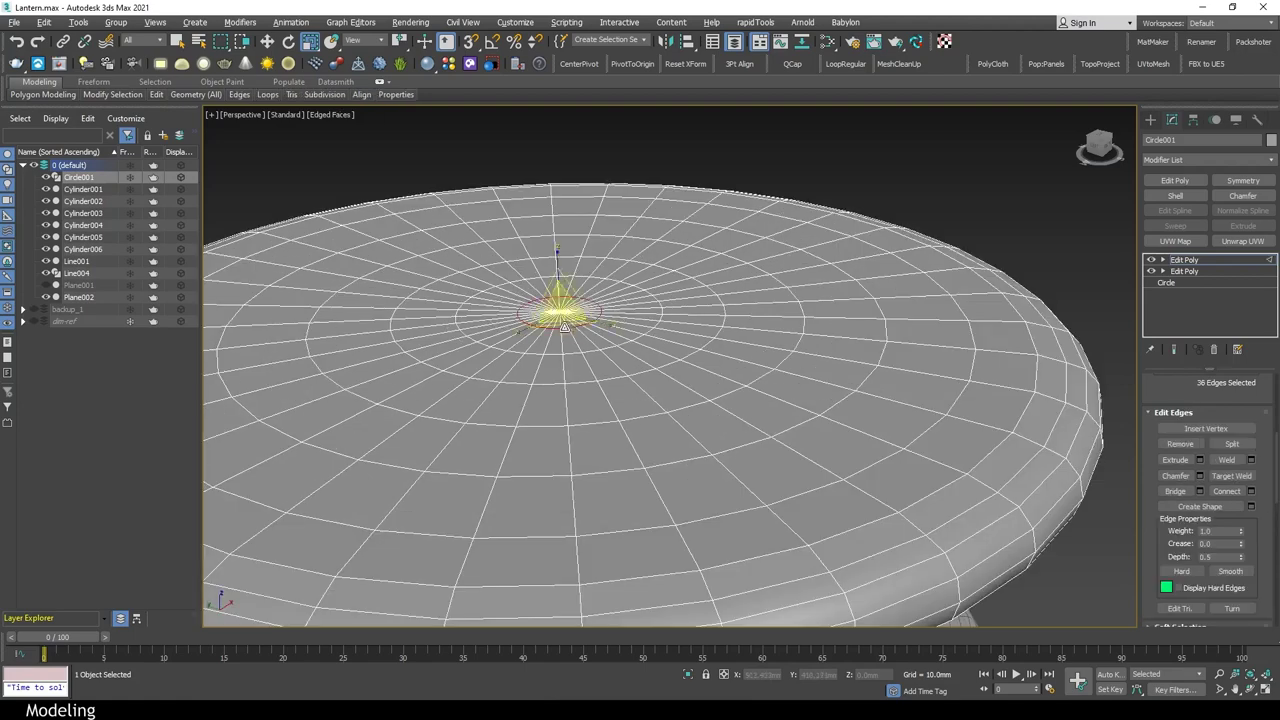
pyautogui.keyDown('ctrl'); pyautogui.doubleClick(583, 384); pyautogui.keyUp('ctrl')
pyautogui.press('w')
pyautogui.press('f')
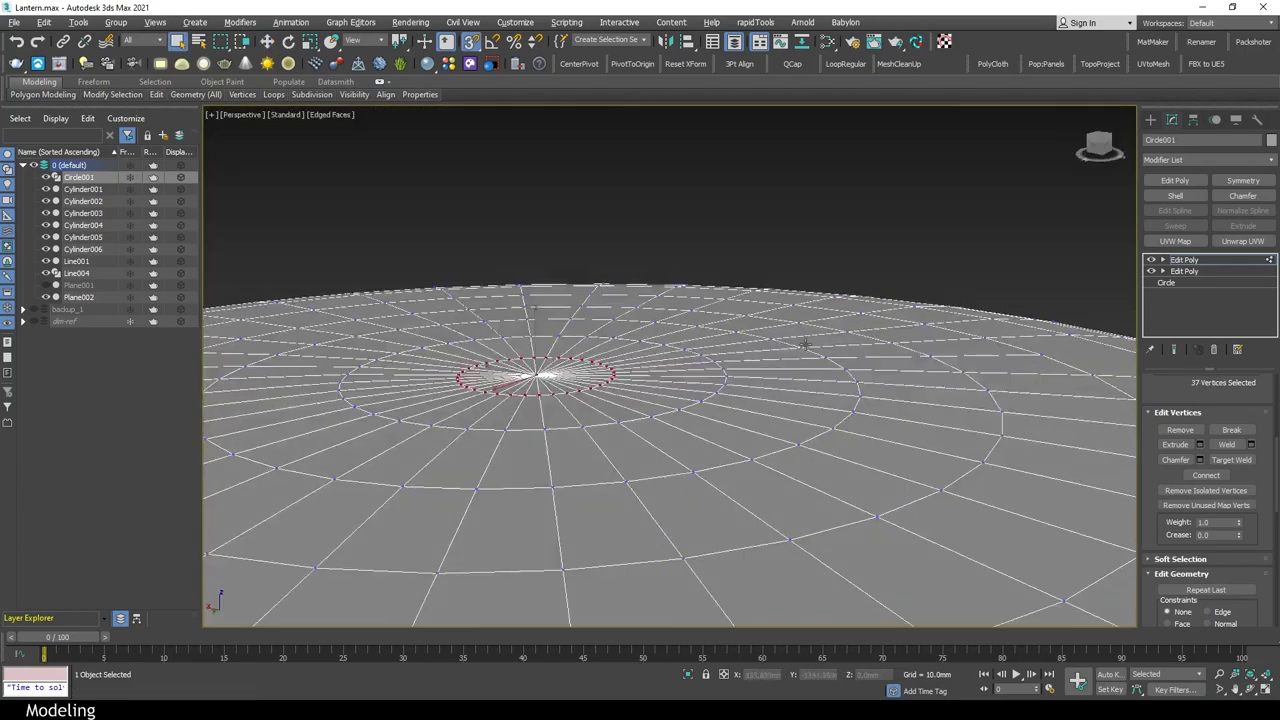
pyautogui.hotkey('alt', 'w')
pyautogui.press('w')
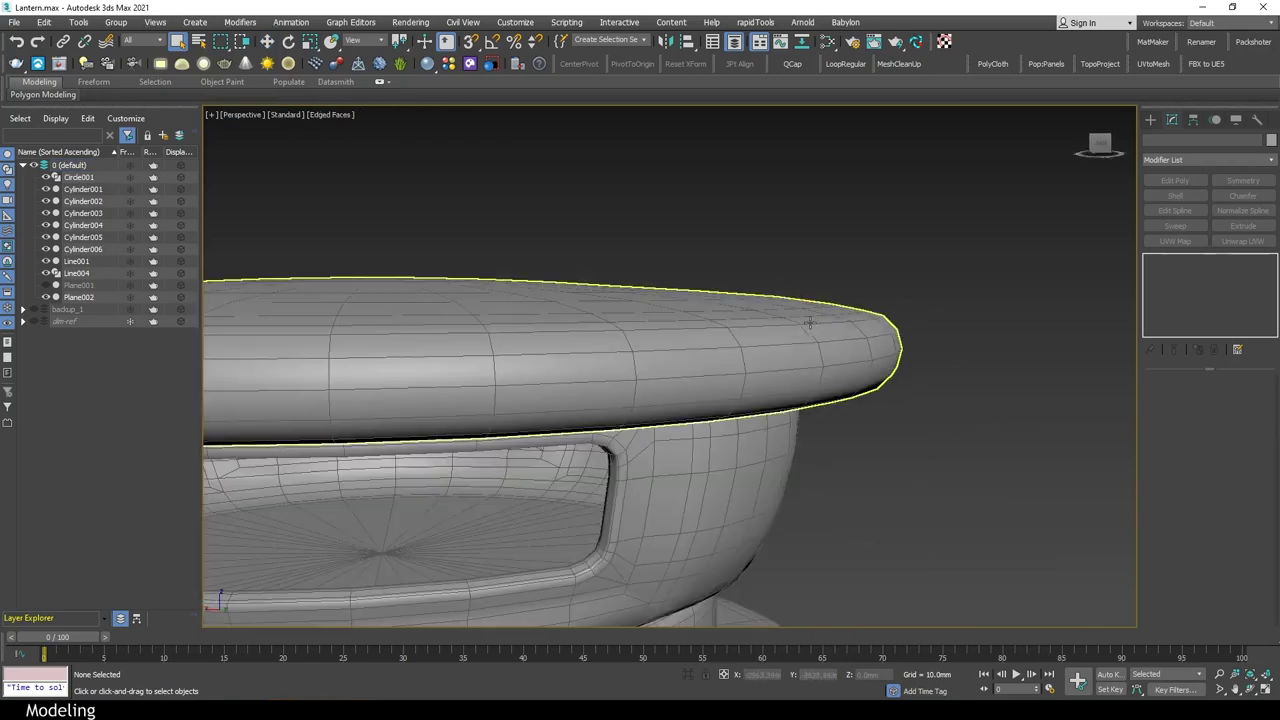
pyautogui.keyDown('alt'); pyautogui.moveTo(992, 442); pyautogui.dragTo(630, 335, button='middle'); pyautogui.keyUp('alt')
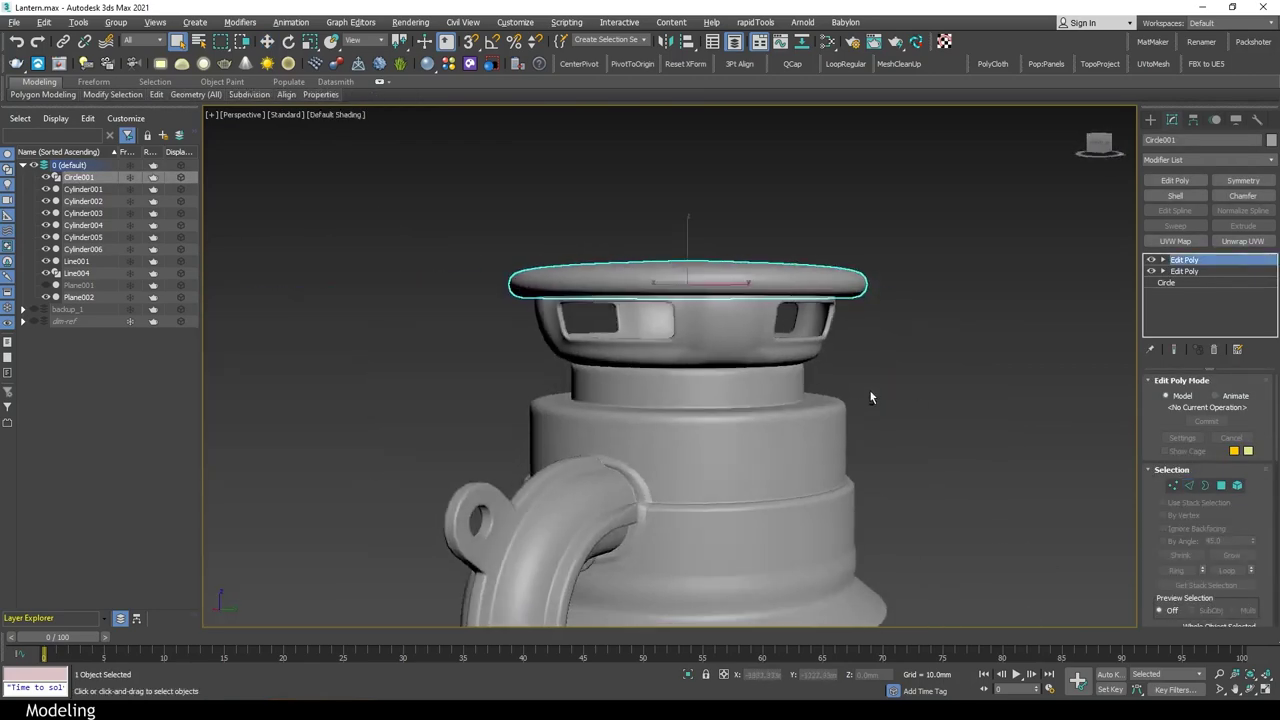
# Add a Shell to the lid with a 1.5mm inner amount
pyautogui.hotkey('alt', 'w')
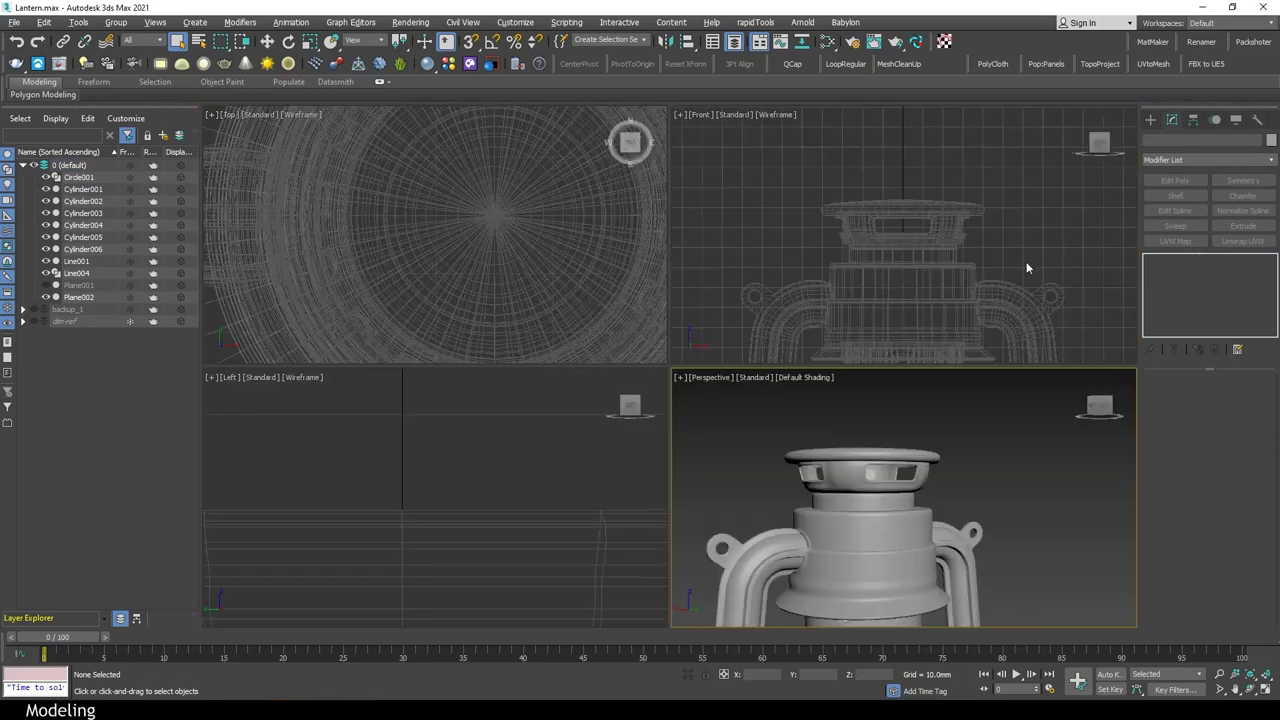
pyautogui.click(1000, 386)
pyautogui.hotkey('alt', 'w')
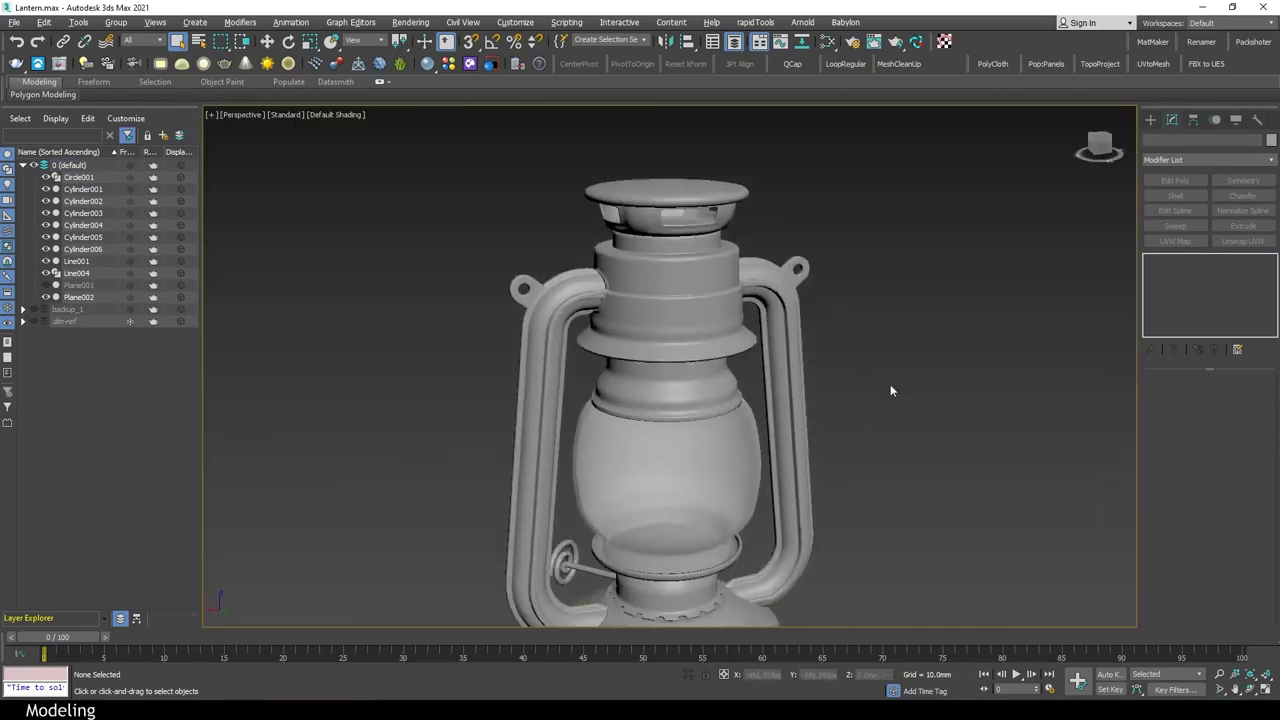
pyautogui.press('z')
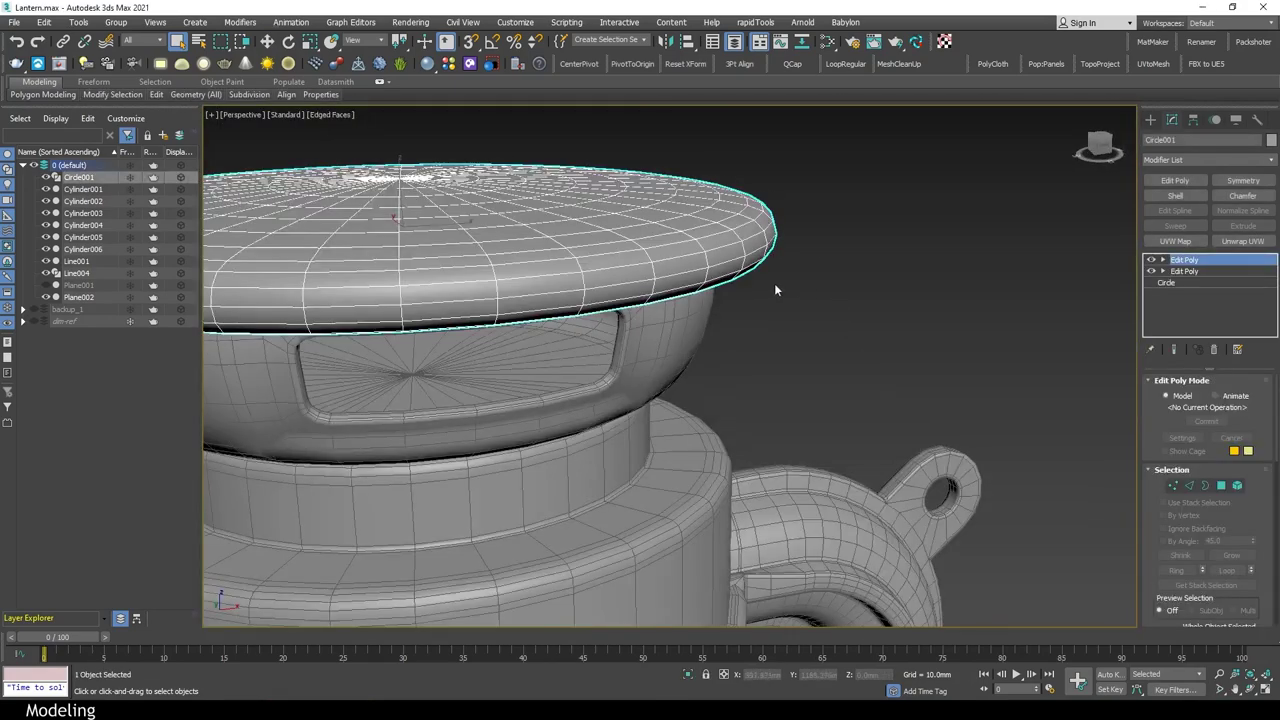
pyautogui.click(1175, 197)
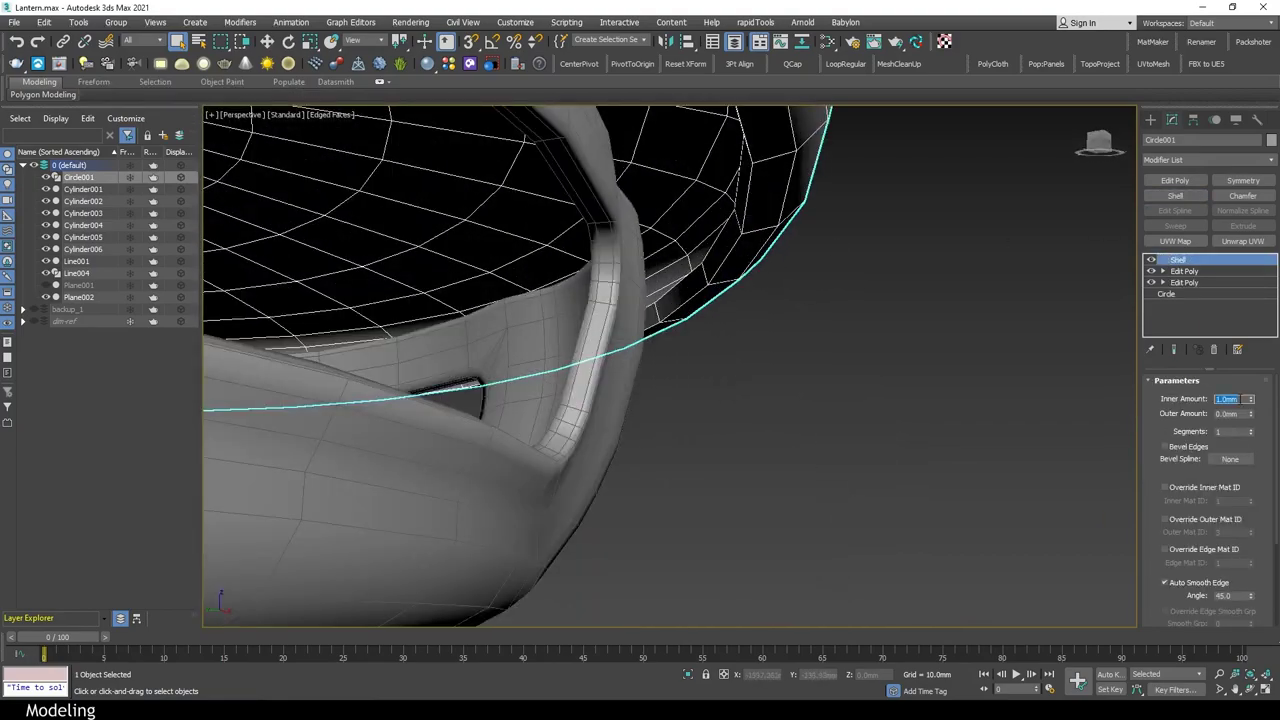
pyautogui.write('1.5')
pyautogui.press('Return')
# Add an Edit Poly above the shell and chamfer the lid edges by 0.5mm
pyautogui.keyDown('alt'); pyautogui.moveTo(800, 400); pyautogui.dragTo(928, 422, button='middle'); pyautogui.keyUp('alt')
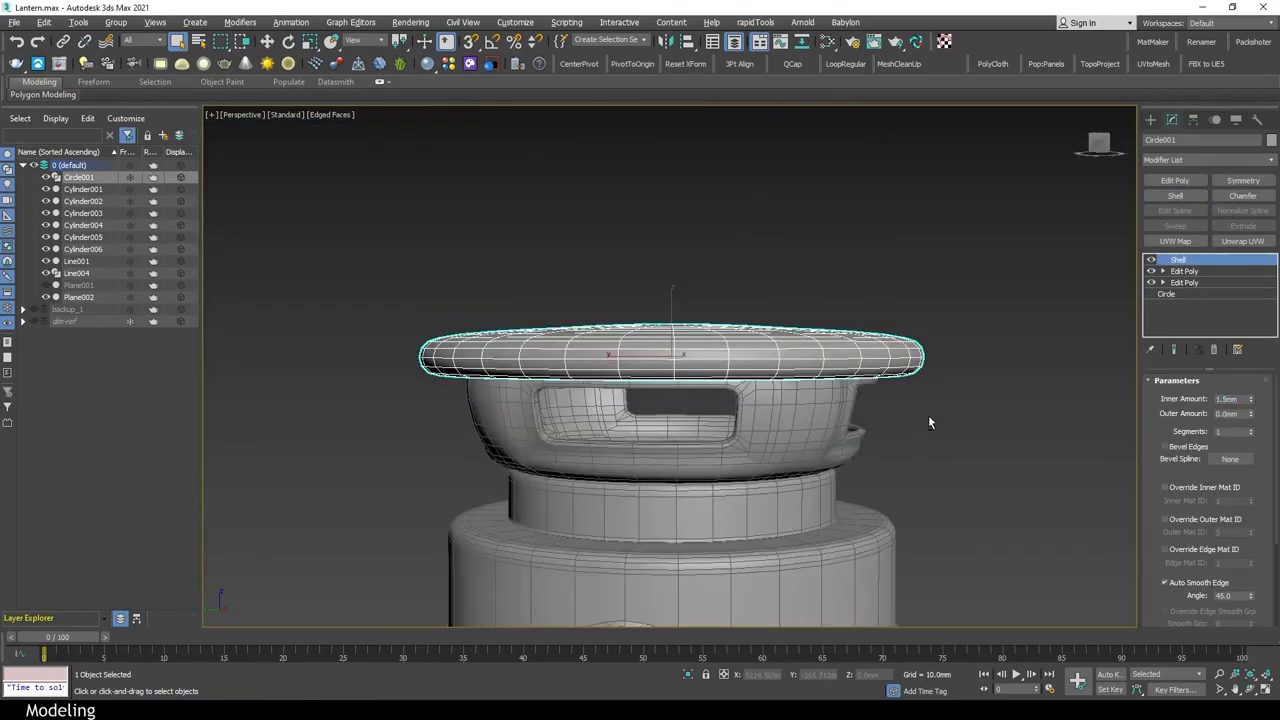
pyautogui.press('f')
pyautogui.press('F3')
pyautogui.scroll(3, 450, 180)
pyautogui.scroll(3, 450, 176)
pyautogui.press('w')
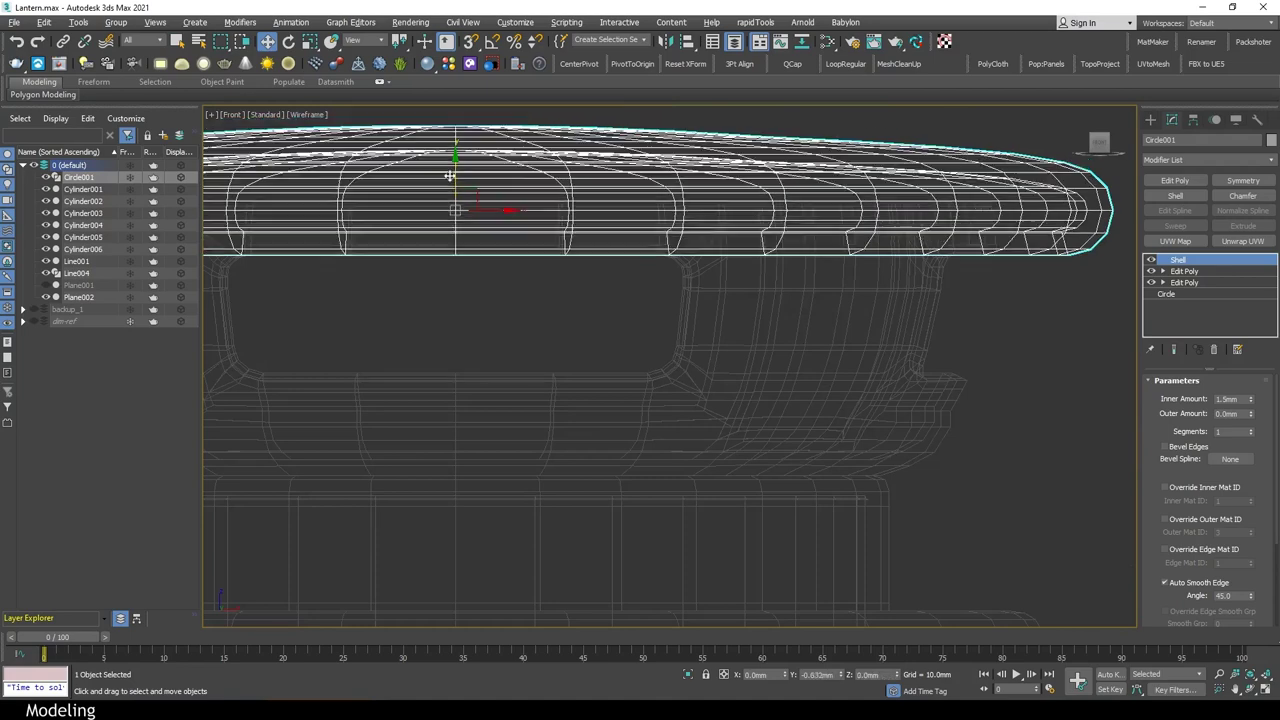
pyautogui.press('p')
pyautogui.press('F3')
pyautogui.keyDown('alt'); pyautogui.moveTo(994, 507); pyautogui.dragTo(890, 367, button='middle'); pyautogui.keyUp('alt')
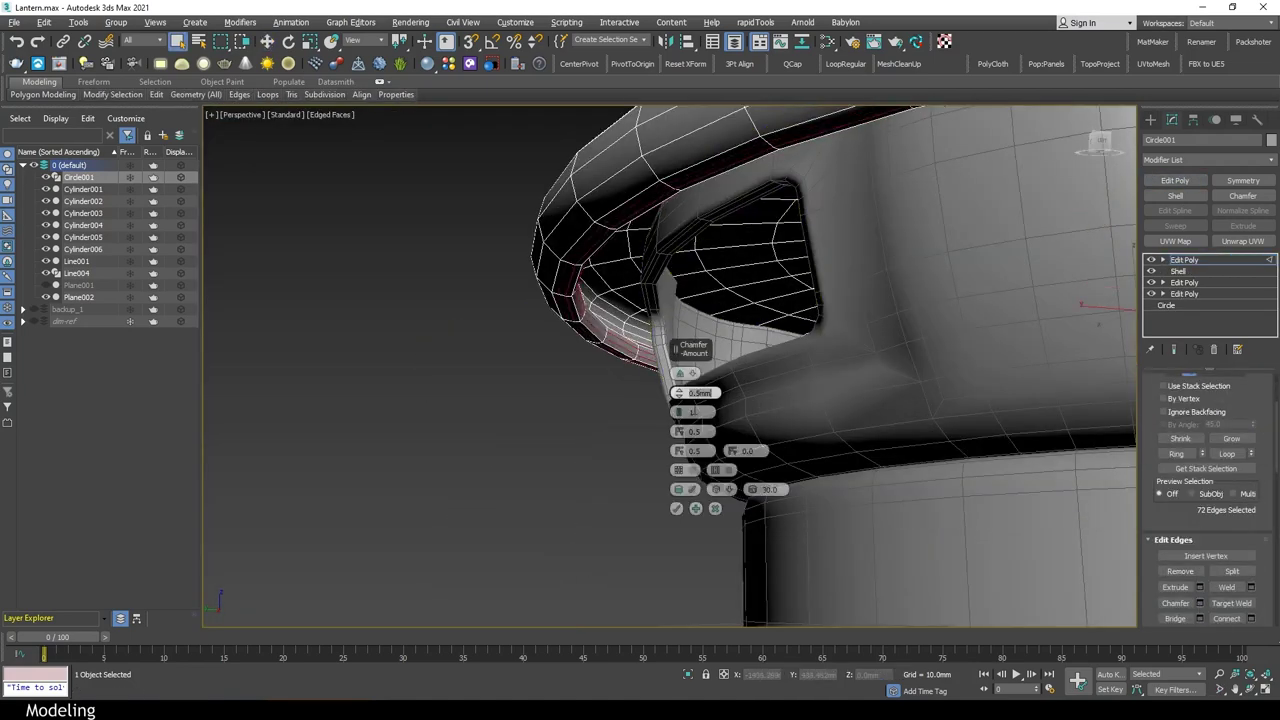
pyautogui.click(676, 508)
# Review the finished lid from lower angles and reselect it
pyautogui.click(471, 365)
pyautogui.press('F4')
pyautogui.scroll(-5, 471, 365)
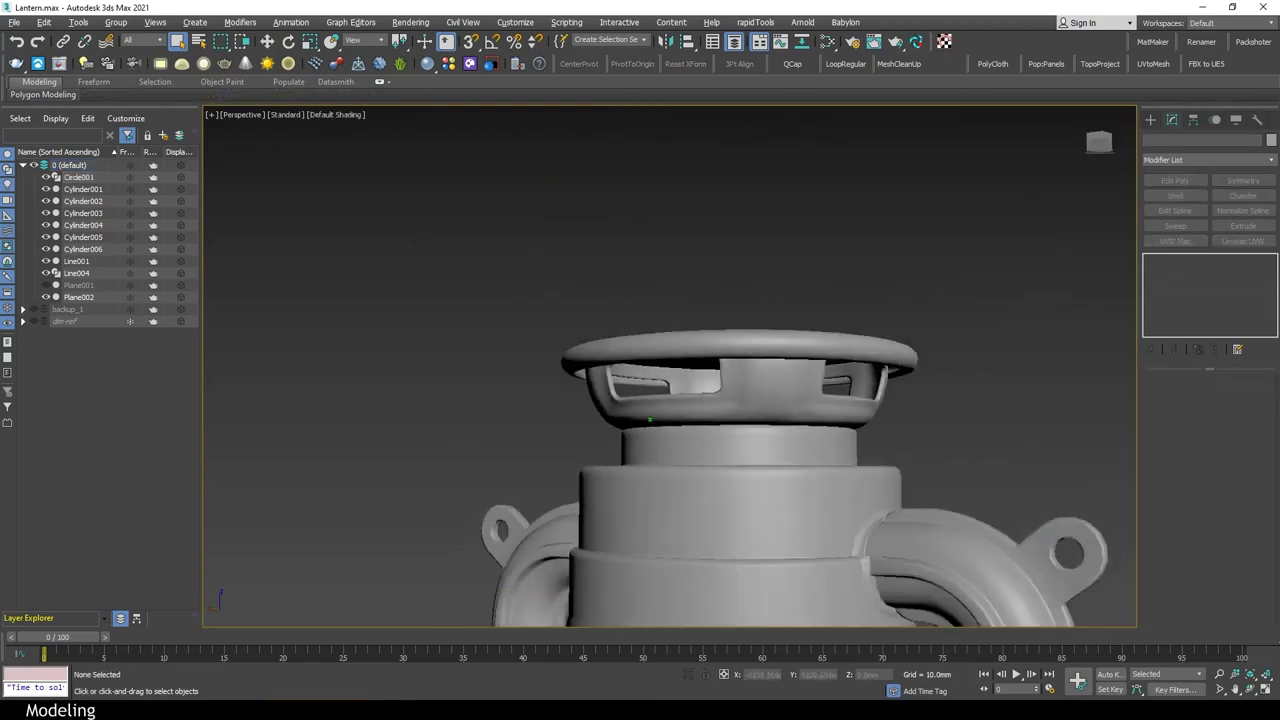
pyautogui.moveTo(700, 400)
pyautogui.keyDown('alt'); pyautogui.mouseDown(button='middle')
pyautogui.moveTo(849, 392)
pyautogui.moveTo(850, 420)
pyautogui.mouseUp(button='middle'); pyautogui.keyUp('alt')
pyautogui.scroll(-2, 849, 392)
pyautogui.keyDown('alt'); pyautogui.moveTo(750, 228); pyautogui.dragTo(790, 236, button='middle'); pyautogui.keyUp('alt')
pyautogui.press('w')
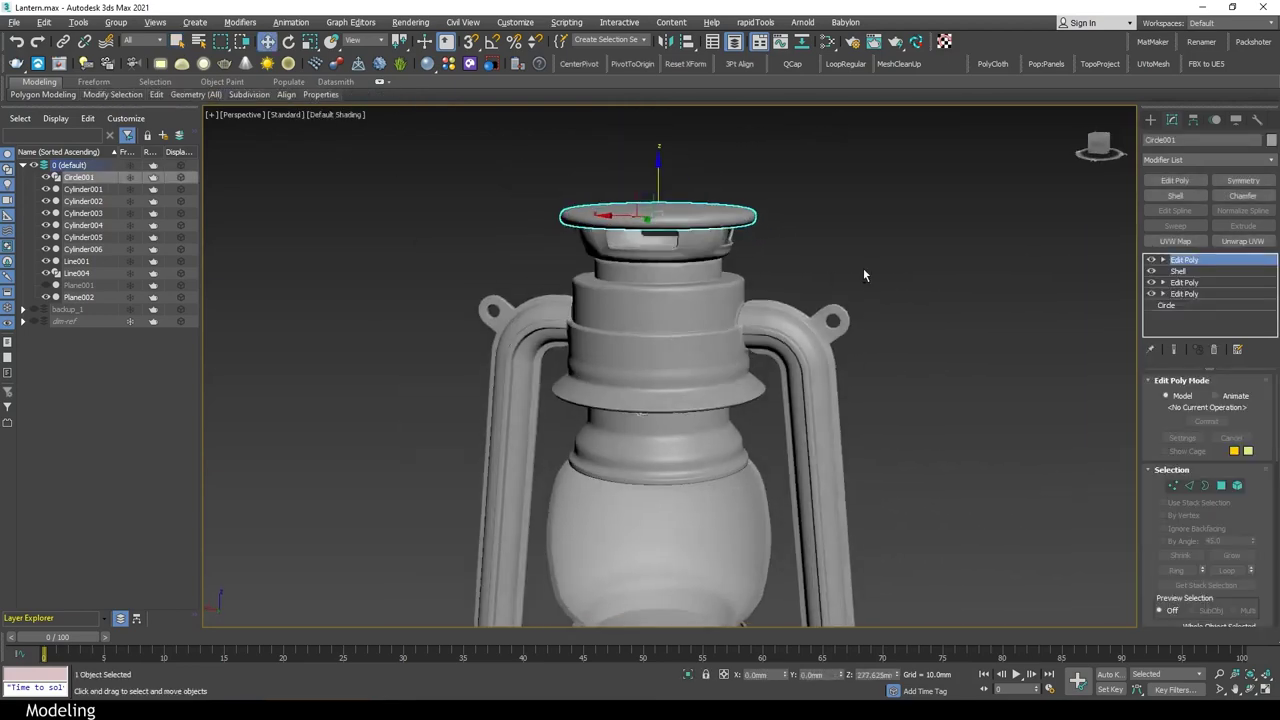
pyautogui.click(900, 300)
pyautogui.click(700, 208)
pyautogui.click(808, 240)
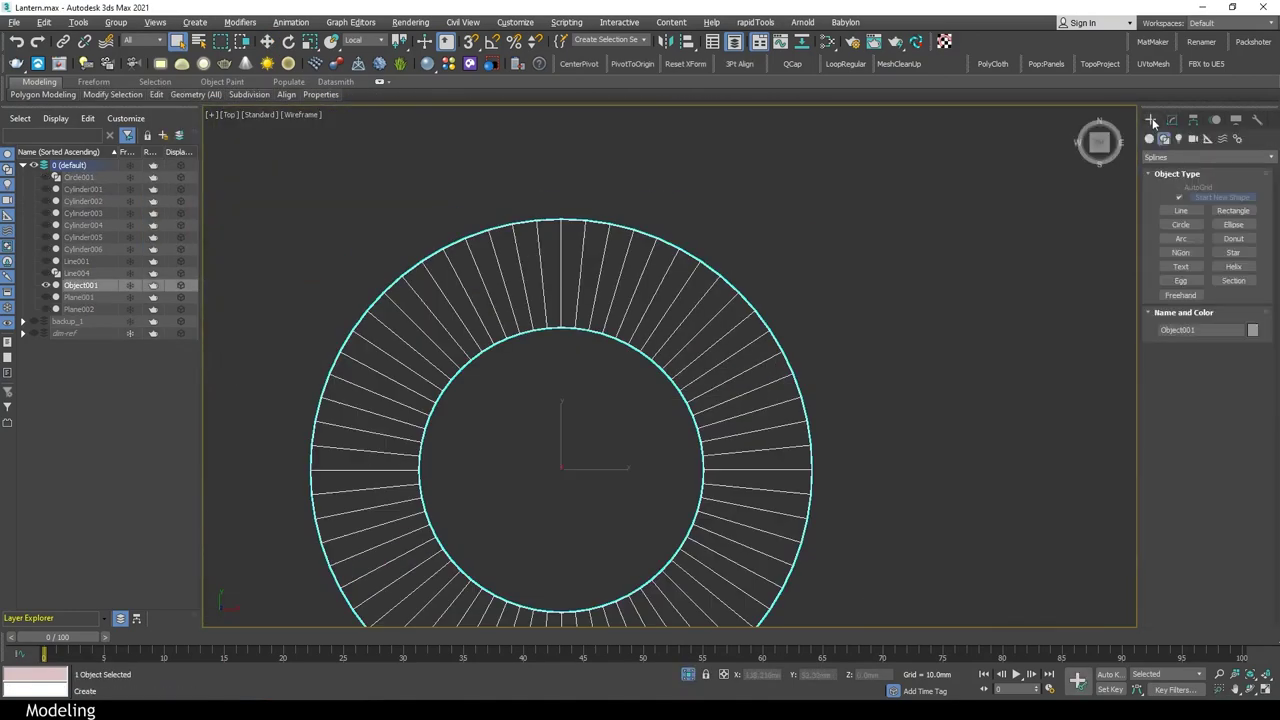
# Draw a small circle on the sloped cone and extrude it 6mm
pyautogui.click(1181, 224)
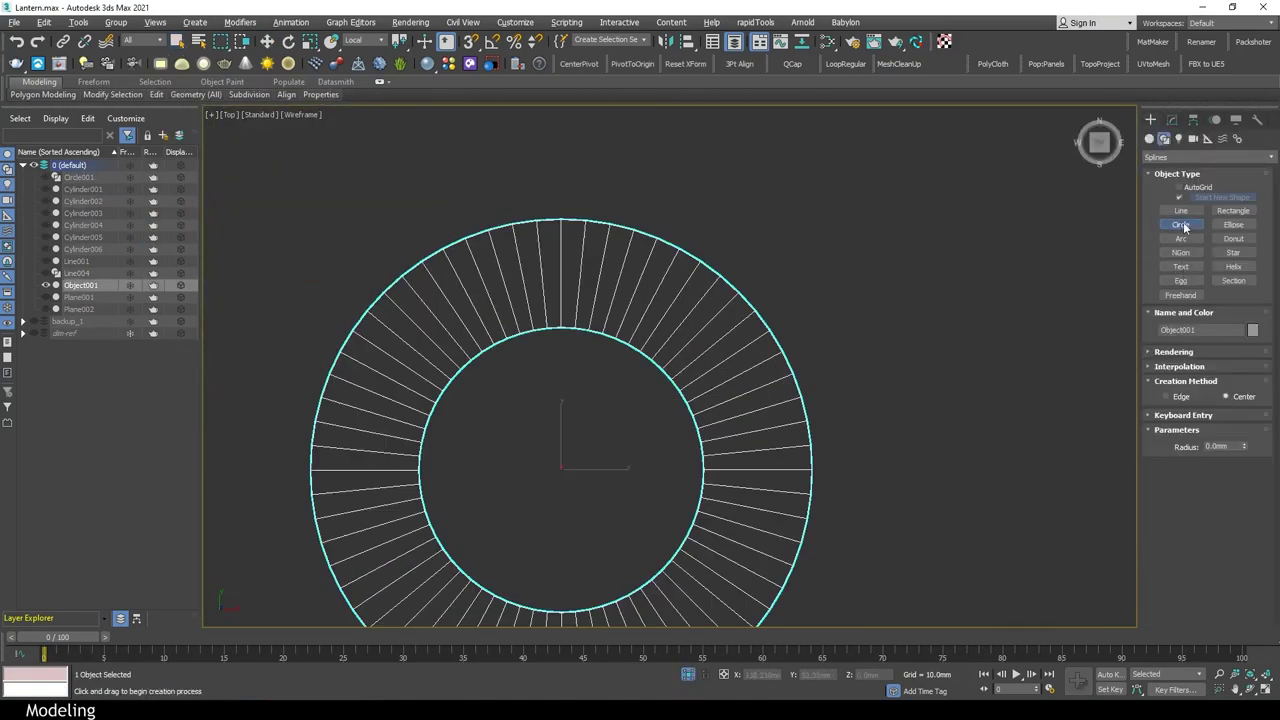
pyautogui.moveTo(561, 272); pyautogui.dragTo(629, 272)
pyautogui.click(1172, 119)
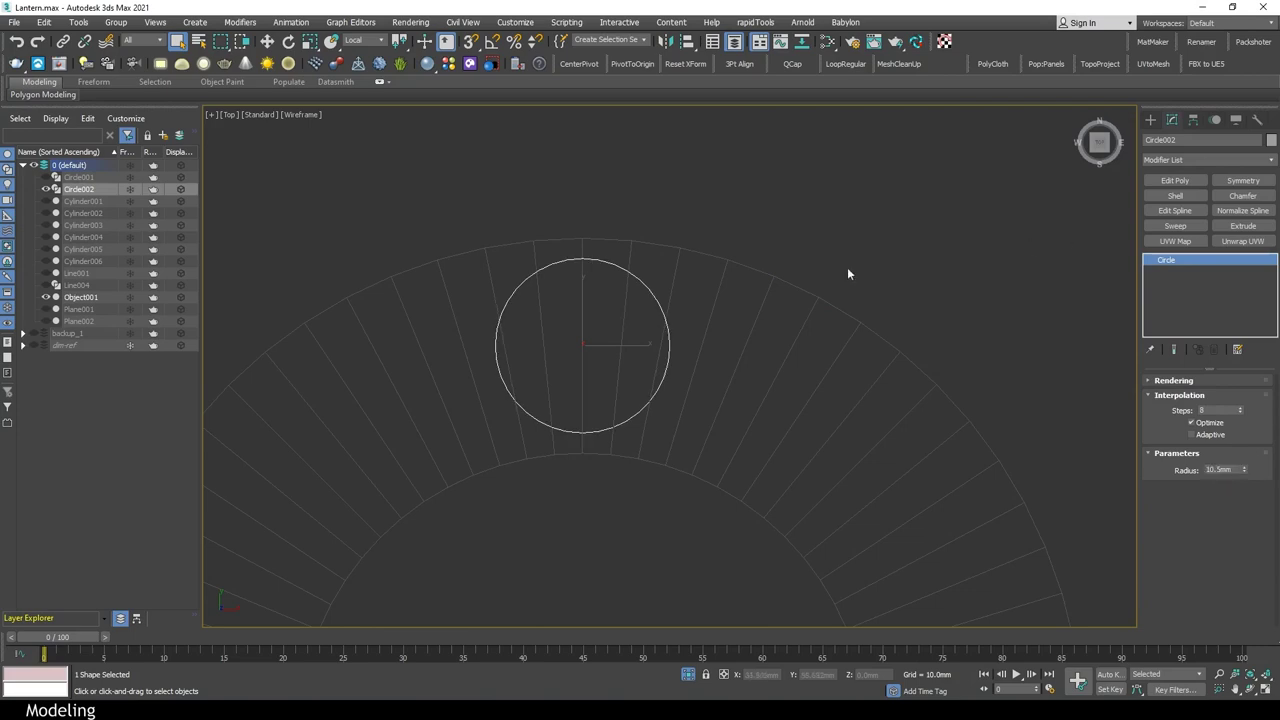
pyautogui.hotkey('alt', 'w')
pyautogui.rightClick(649, 489)
pyautogui.hotkey('alt', 'w')
pyautogui.click(1243, 226)
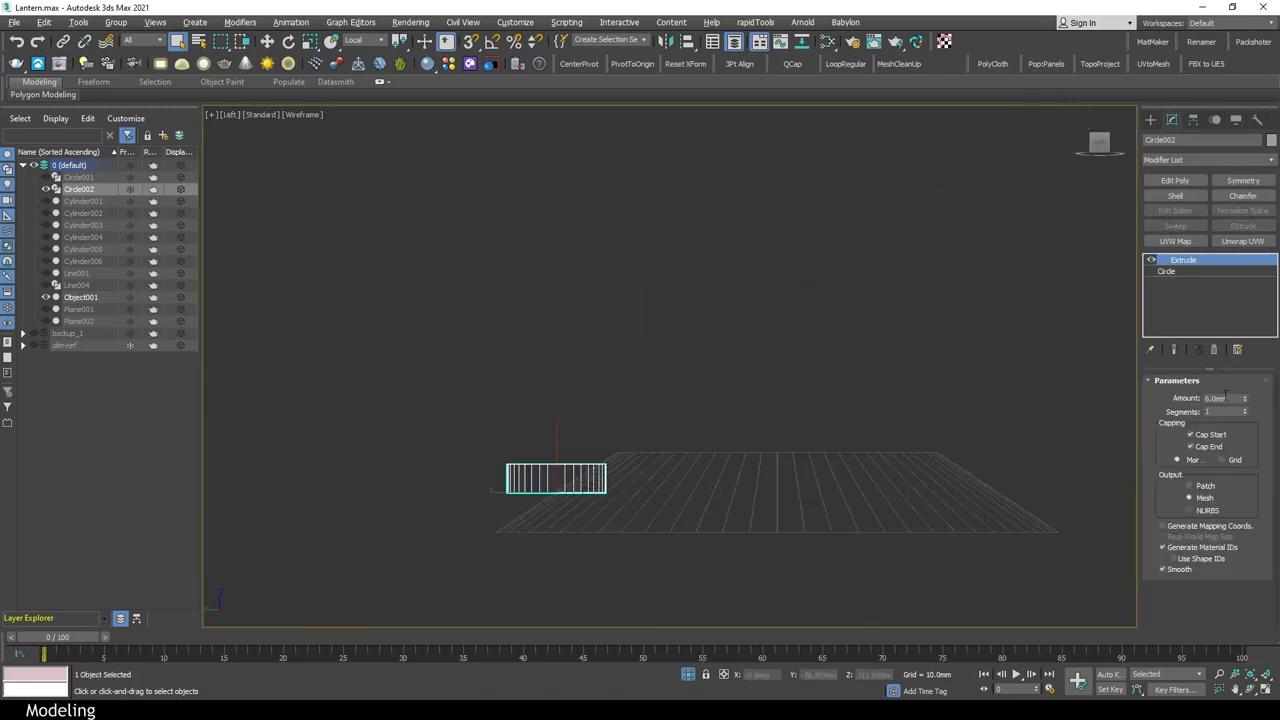
pyautogui.scroll(5, 605, 515)
# Tilt the extruded circle to -33.51° on X using Transform Type-In
pyautogui.press('e')
pyautogui.press('a')
pyautogui.moveTo(500, 409); pyautogui.dragTo(466, 371)
pyautogui.scroll(3, 471, 406)
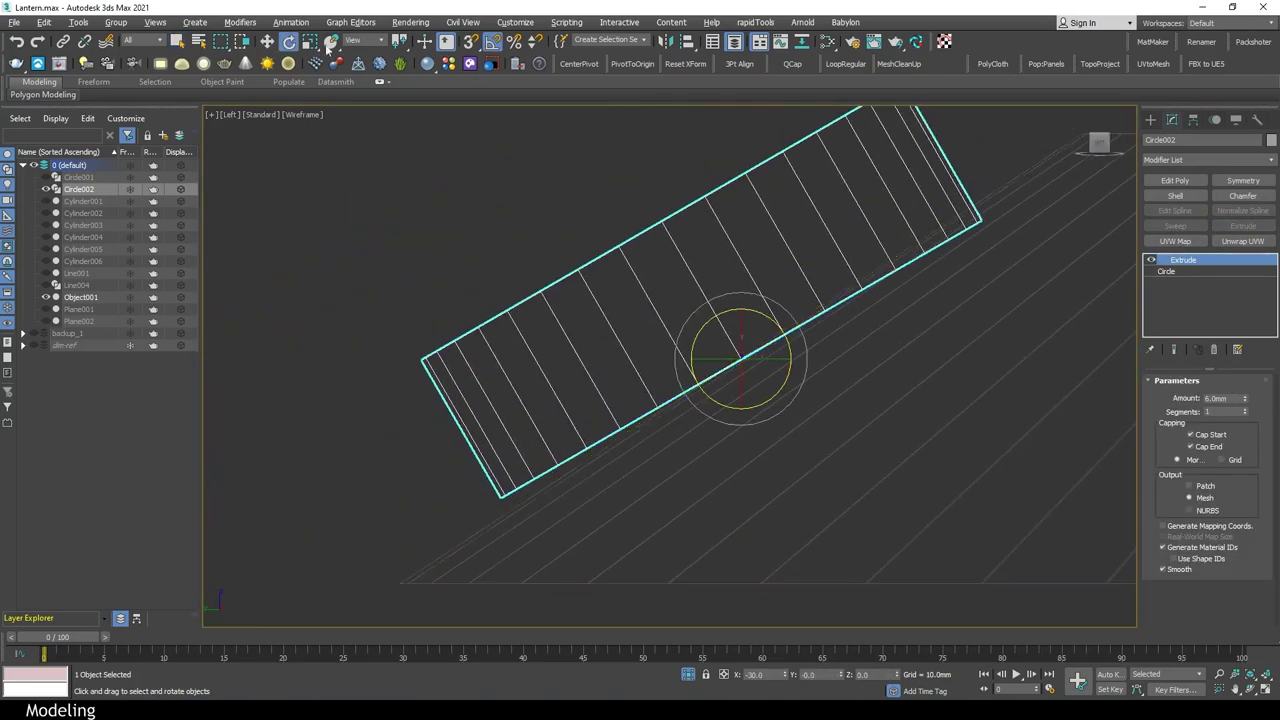
pyautogui.press('F12')
pyautogui.moveTo(987, 457); pyautogui.dragTo(995, 690)
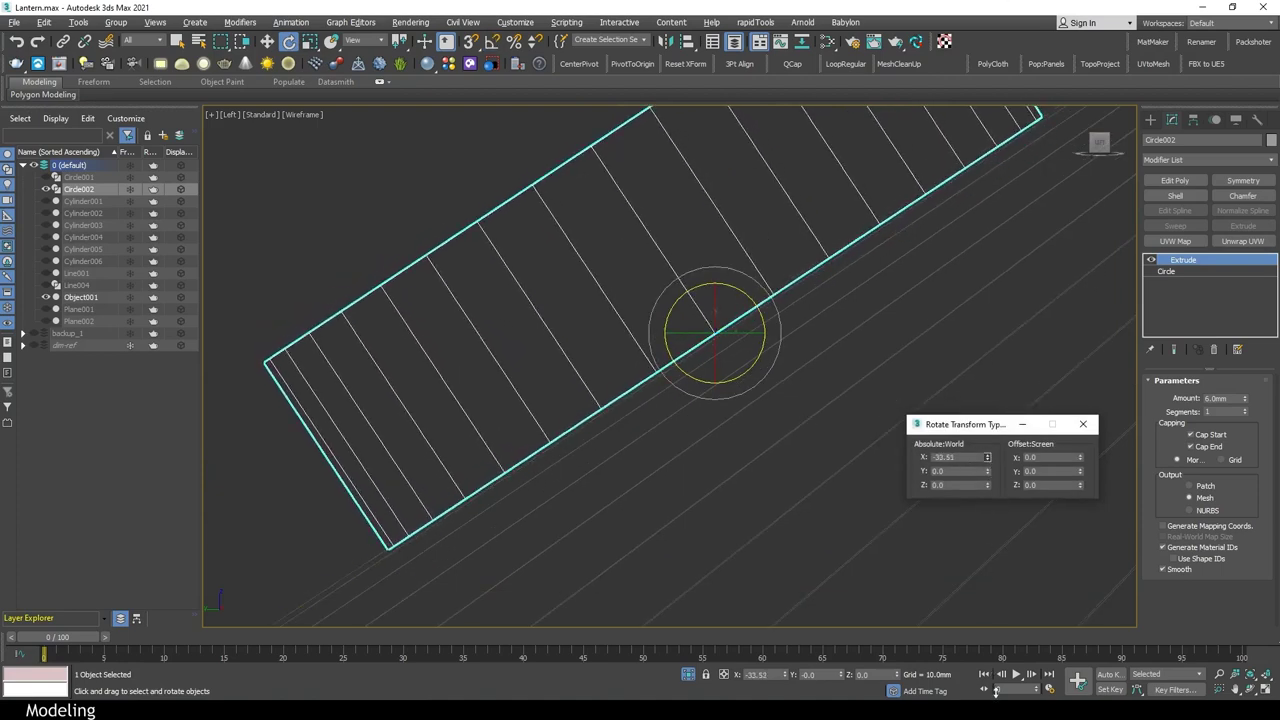
pyautogui.click(1083, 424)
pyautogui.press('w')
pyautogui.scroll(-3, 690, 343)
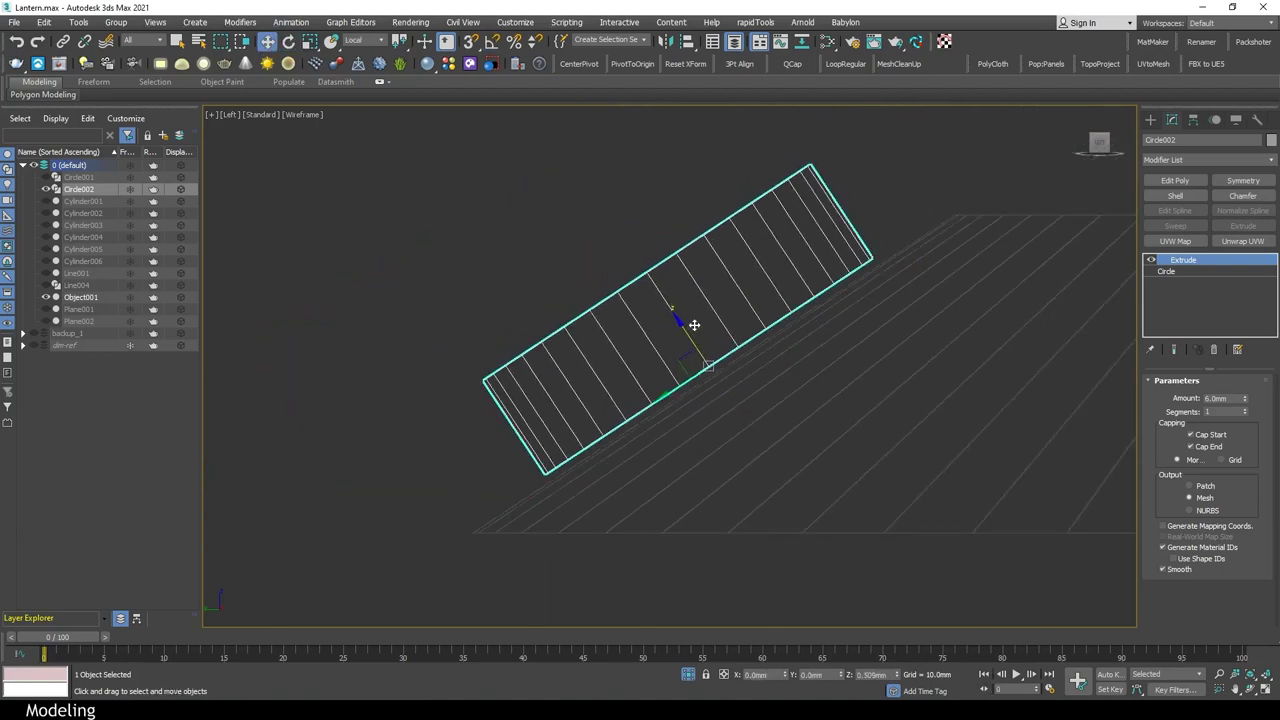
# Add an Edit Poly layer, extend the tube's top border into a flat rim, and set radius 11.0mm
pyautogui.click(1175, 180)
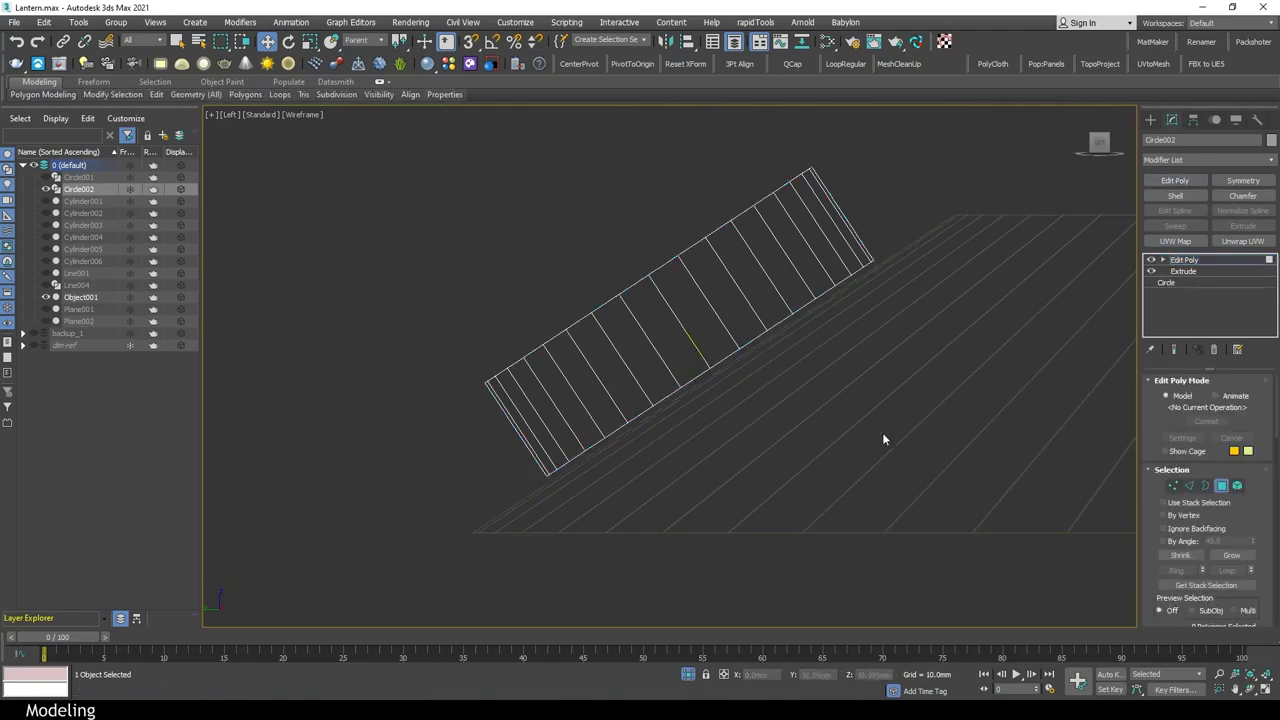
pyautogui.press('p')
pyautogui.moveTo(736, 443)
pyautogui.keyDown('alt'); pyautogui.mouseDown(button='middle')
pyautogui.moveTo(797, 549)
pyautogui.moveTo(720, 554)
pyautogui.moveTo(969, 455)
pyautogui.mouseUp(button='middle'); pyautogui.keyUp('alt')
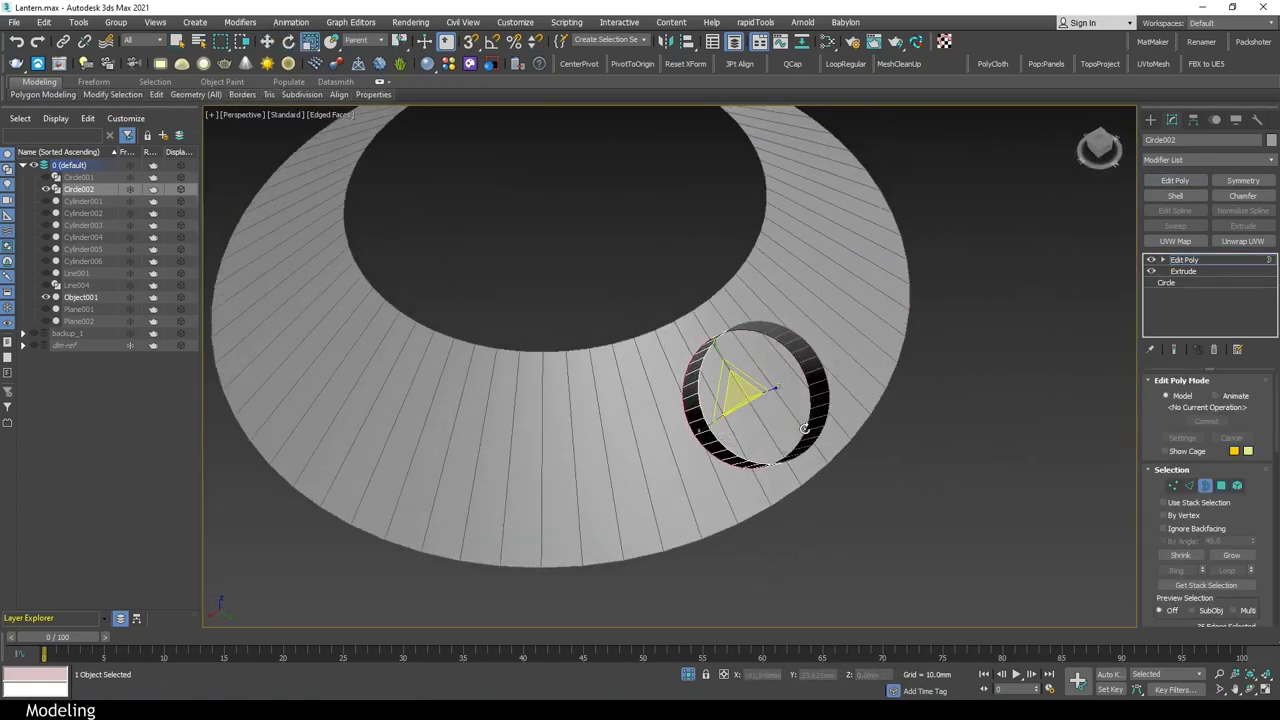
pyautogui.keyDown('alt'); pyautogui.moveTo(804, 428); pyautogui.dragTo(735, 415, button='middle'); pyautogui.keyUp('alt')
pyautogui.keyDown('shift'); pyautogui.moveTo(735, 415); pyautogui.dragTo(709, 449); pyautogui.keyUp('shift')
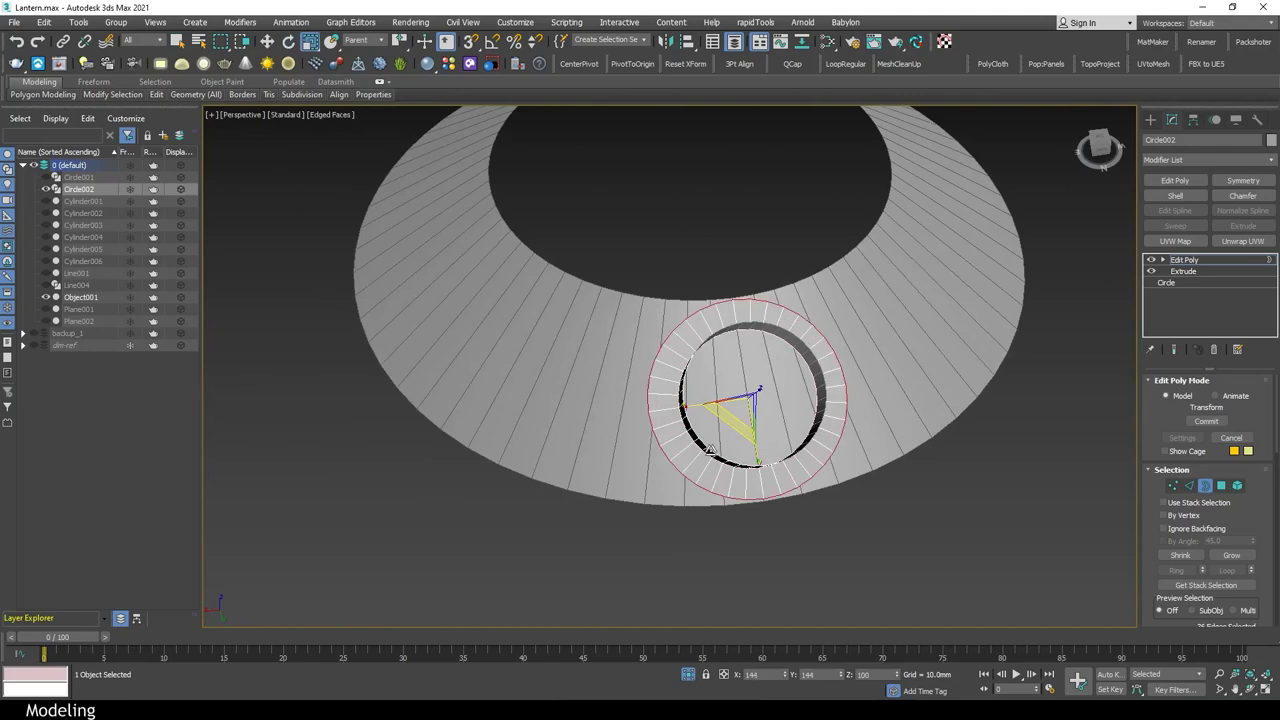
pyautogui.click(1167, 283)
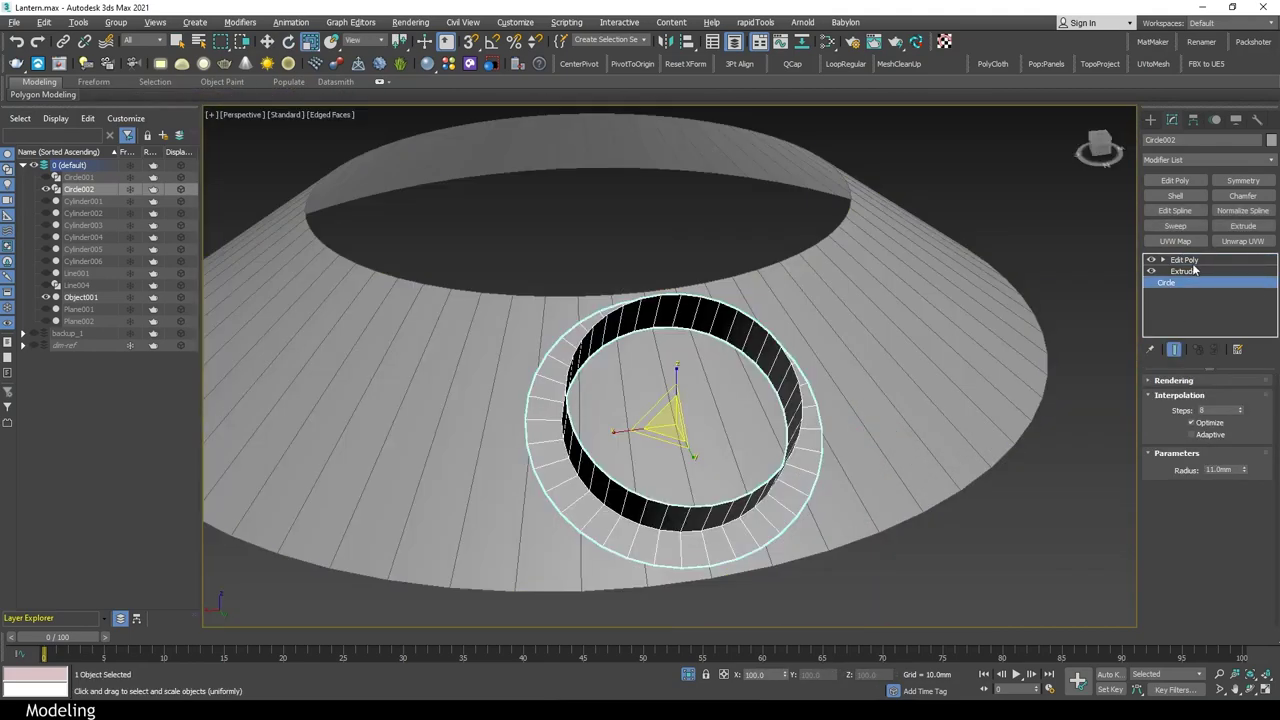
# Stack a new Edit Poly layer and conform the rim vertices onto the sloped cone surface
pyautogui.click(1184, 259)
pyautogui.click(1175, 180)
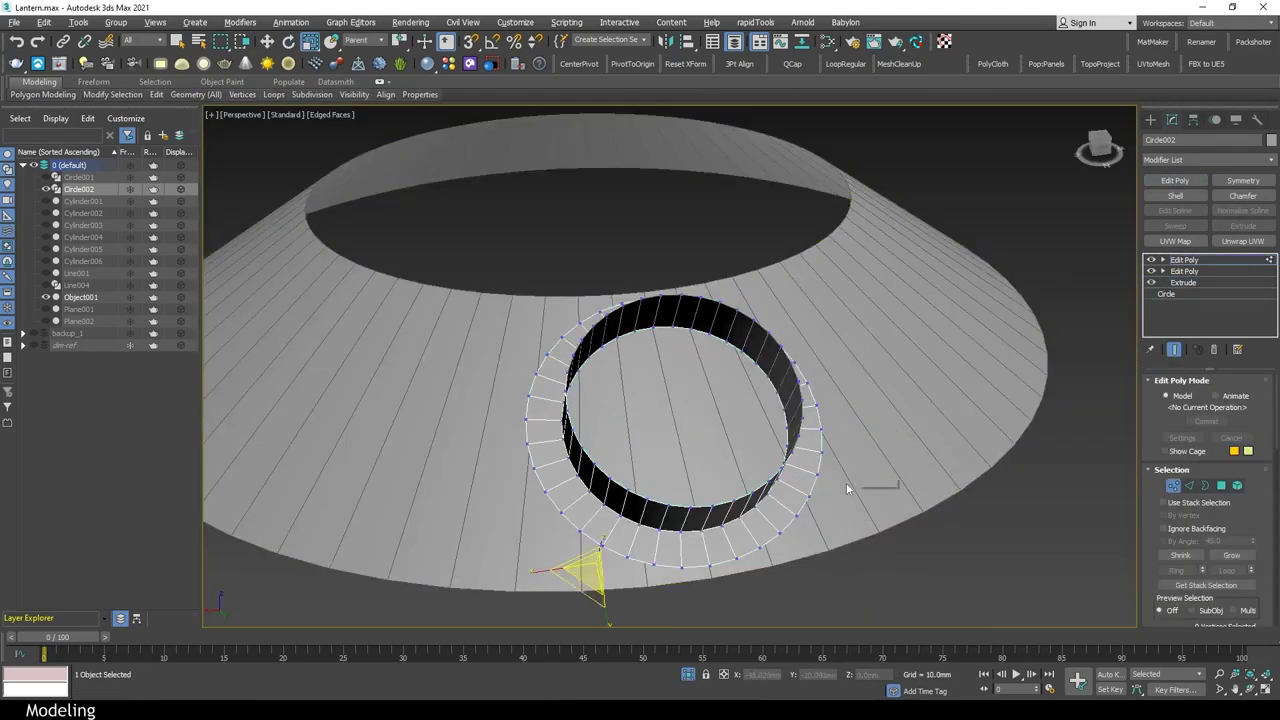
pyautogui.click(93, 81)
pyautogui.click(40, 230)
pyautogui.click(40, 262)
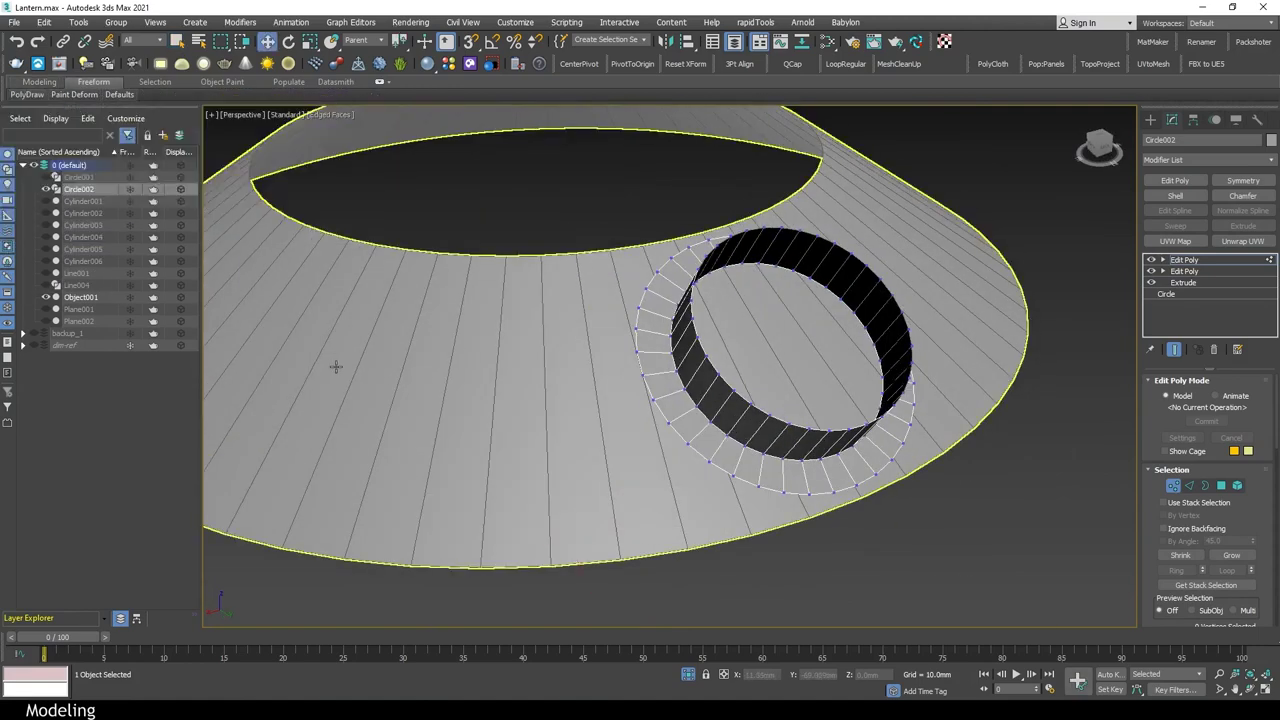
pyautogui.click(70, 125)
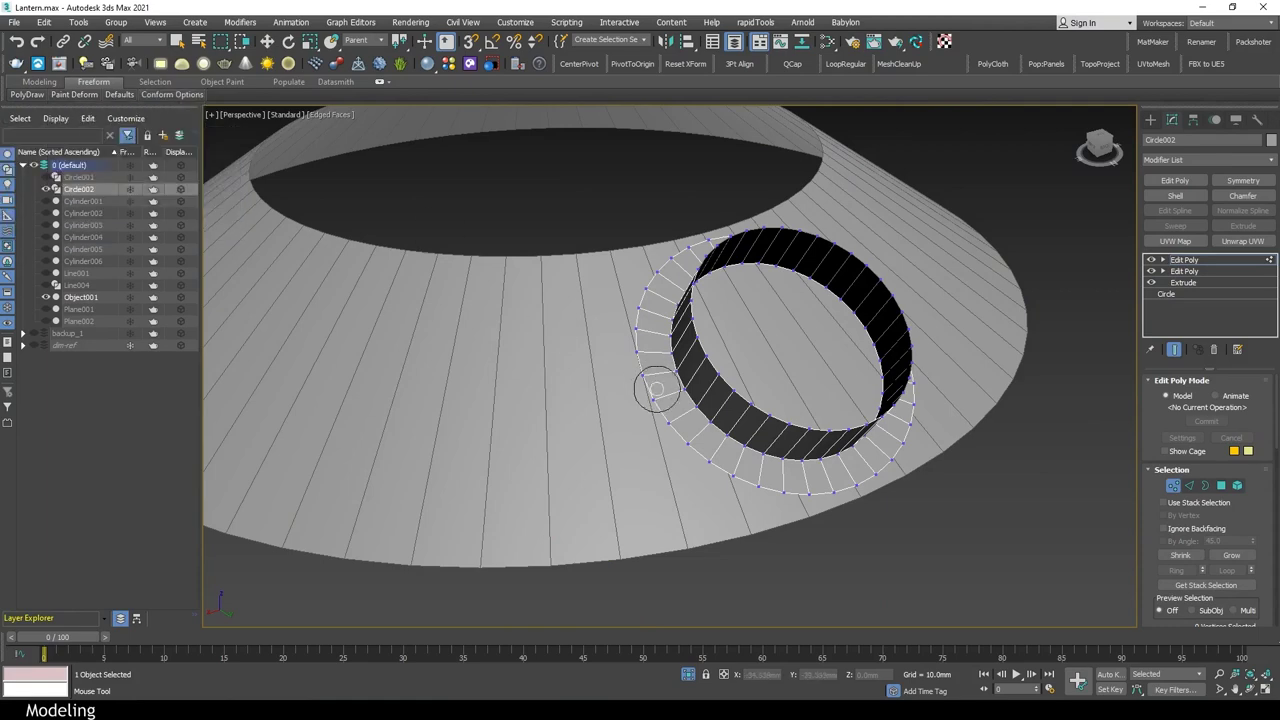
pyautogui.scroll(3, 737, 425)
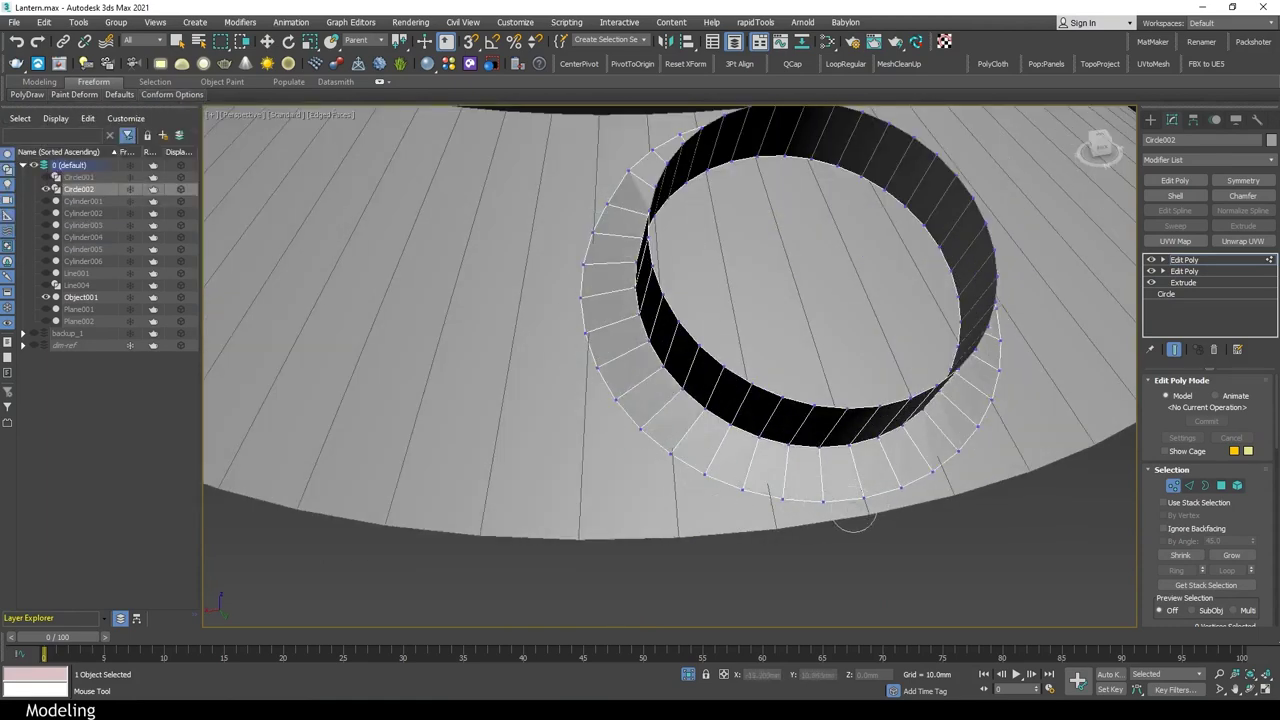
pyautogui.keyDown('alt'); pyautogui.moveTo(853, 515); pyautogui.dragTo(643, 364, button='middle'); pyautogui.keyUp('alt')
pyautogui.keyDown('alt'); pyautogui.moveTo(540, 483); pyautogui.dragTo(782, 516, button='middle'); pyautogui.keyUp('alt')
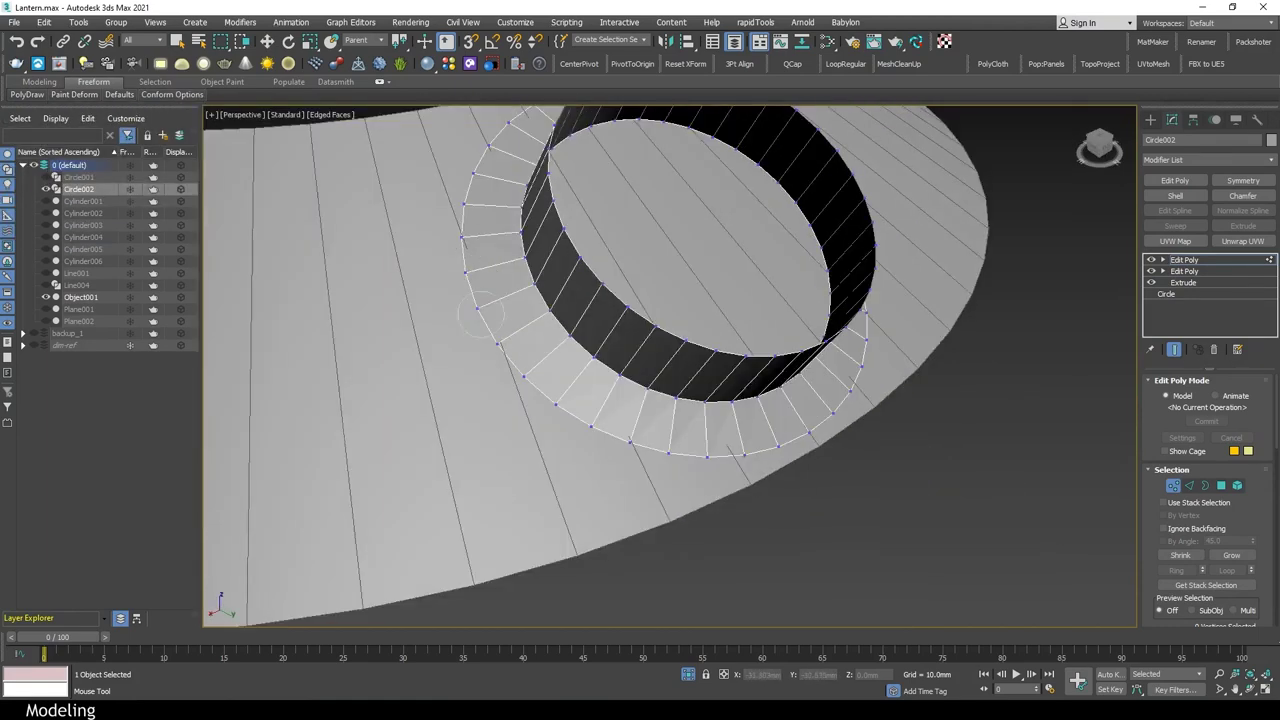
# Add a new Edit Poly layer and select the 36 flange ring polygons to thicken them 0.5mm
pyautogui.press('w')
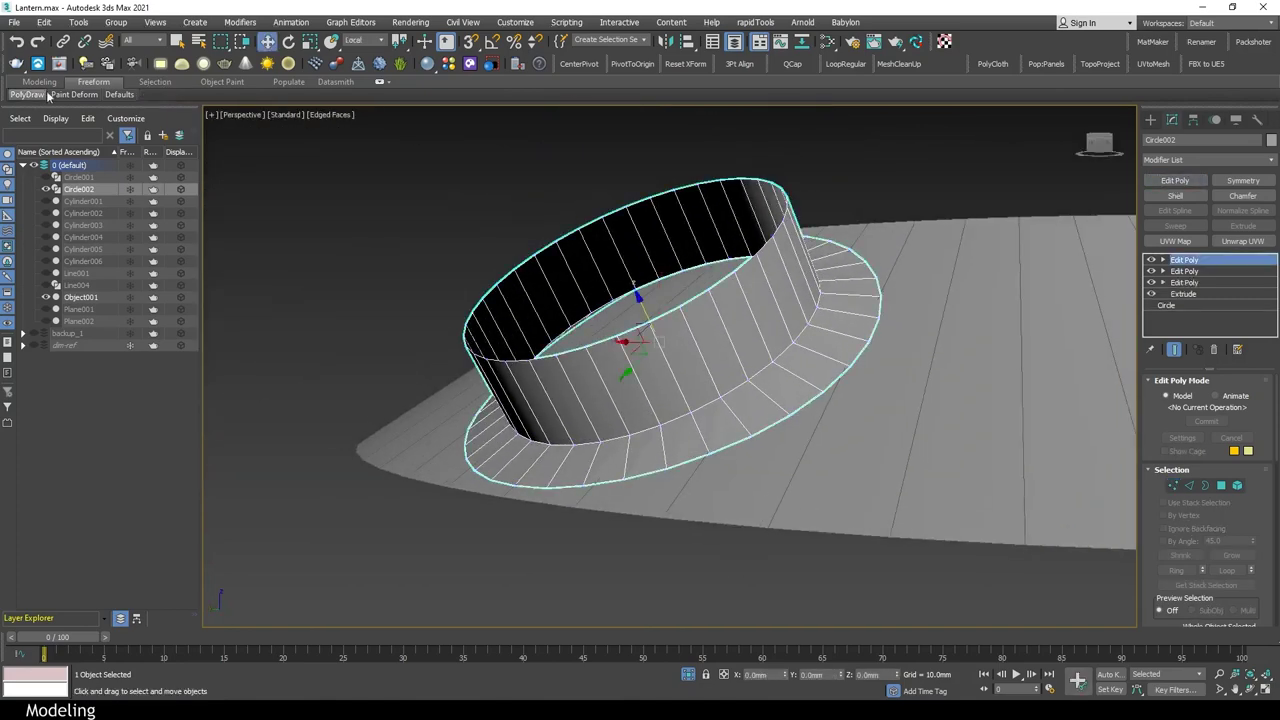
pyautogui.press('4')
pyautogui.press('q')
pyautogui.doubleClick(857, 363)
pyautogui.scroll(-3, 1199, 592)
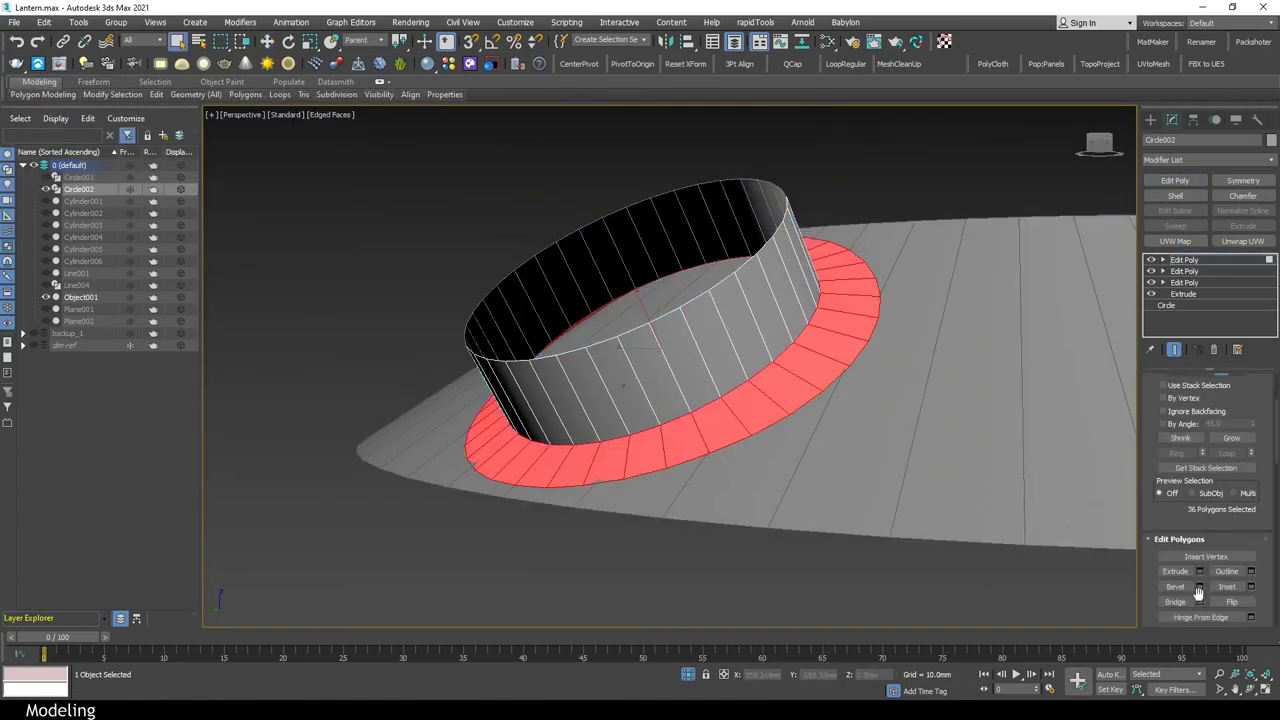
pyautogui.moveTo(623, 385)
pyautogui.keyDown('alt'); pyautogui.mouseDown(button='middle')
pyautogui.moveTo(874, 513)
pyautogui.moveTo(629, 427)
pyautogui.mouseUp(button='middle'); pyautogui.keyUp('alt')
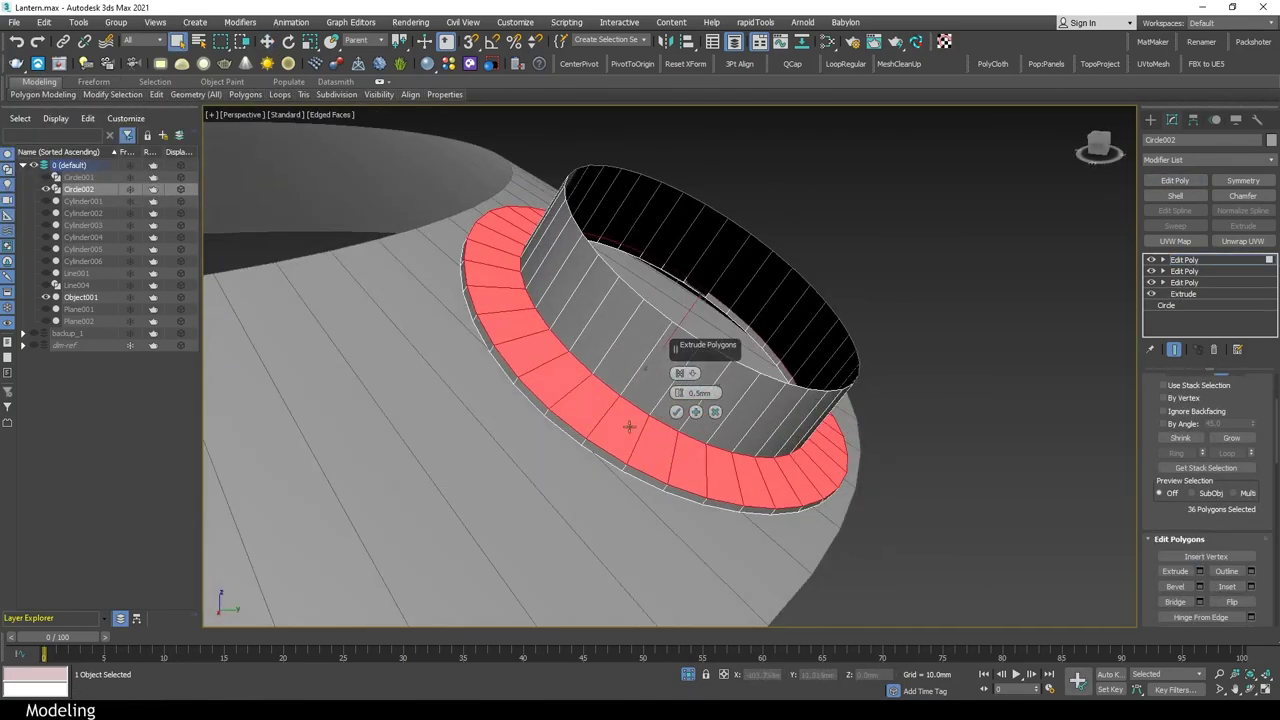
pyautogui.press('4')
pyautogui.hotkey('alt', 'q')
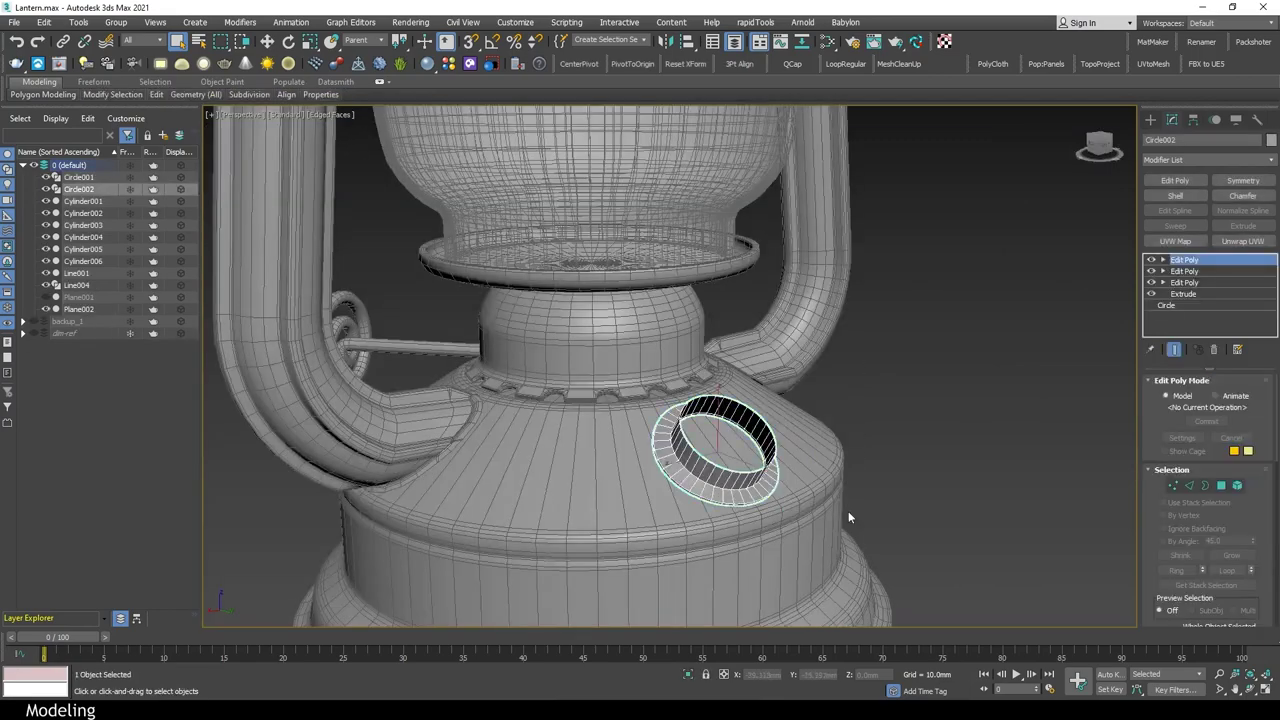
pyautogui.hotkey('alt', 'q')
pyautogui.keyDown('alt'); pyautogui.moveTo(760, 380); pyautogui.dragTo(808, 329, button='middle'); pyautogui.keyUp('alt')
pyautogui.press('4')
pyautogui.scroll(8, 837, 363)
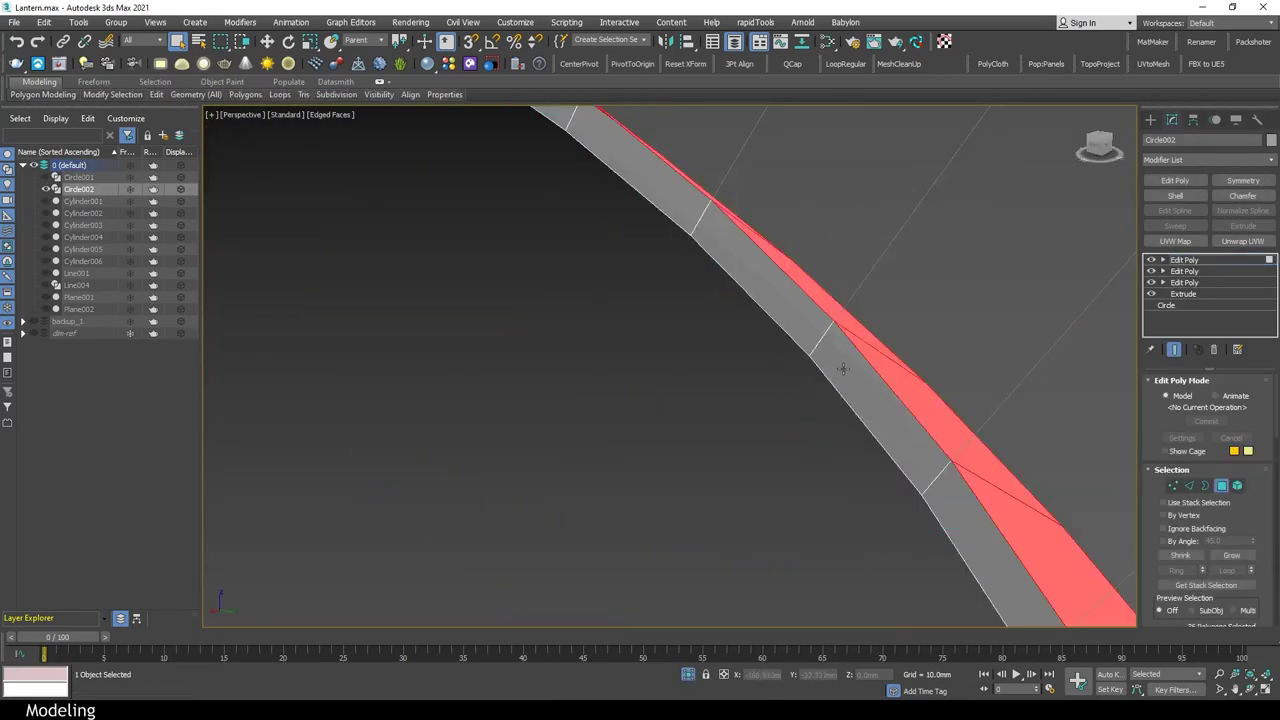
pyautogui.scroll(-8, 934, 484)
# Select the ring's inner border and inspect the ring from the side in wireframe
pyautogui.press('3')
pyautogui.click(790, 421)
pyautogui.scroll(6, 797, 509)
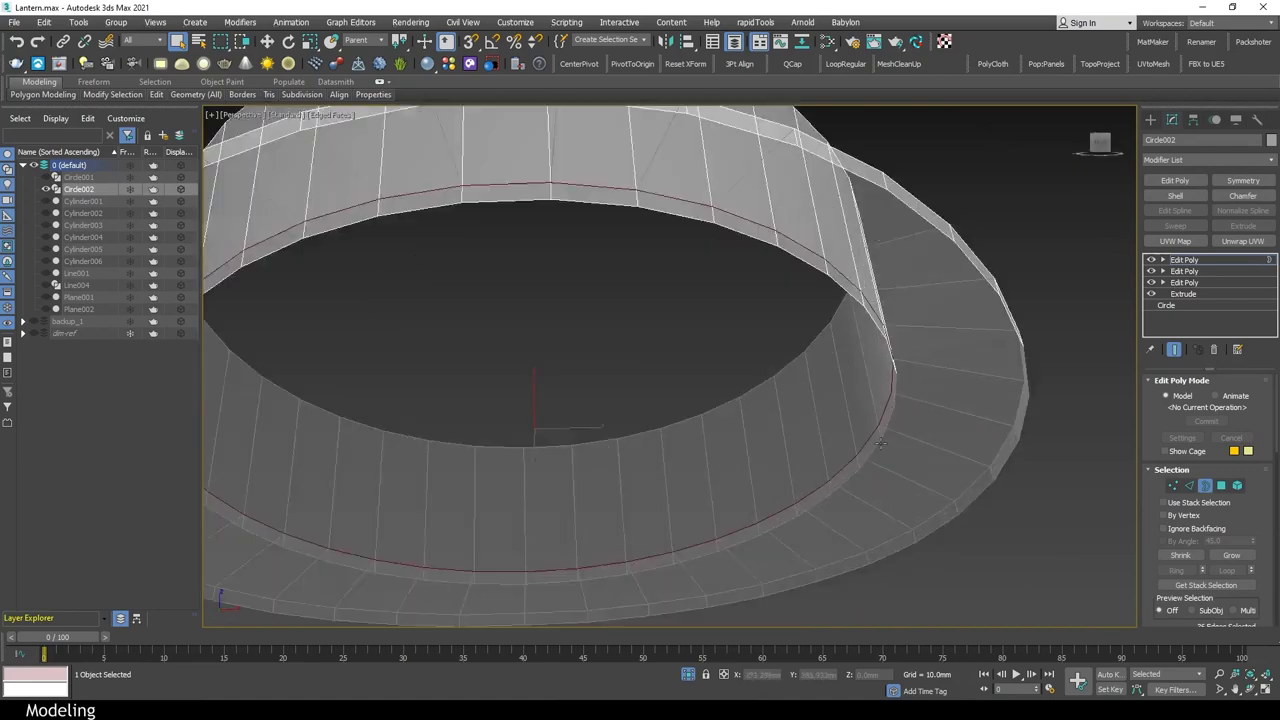
pyautogui.keyDown('alt'); pyautogui.moveTo(797, 509); pyautogui.dragTo(828, 327, button='middle'); pyautogui.keyUp('alt')
pyautogui.hotkey('alt', 'w')
pyautogui.hotkey('alt', 'w')
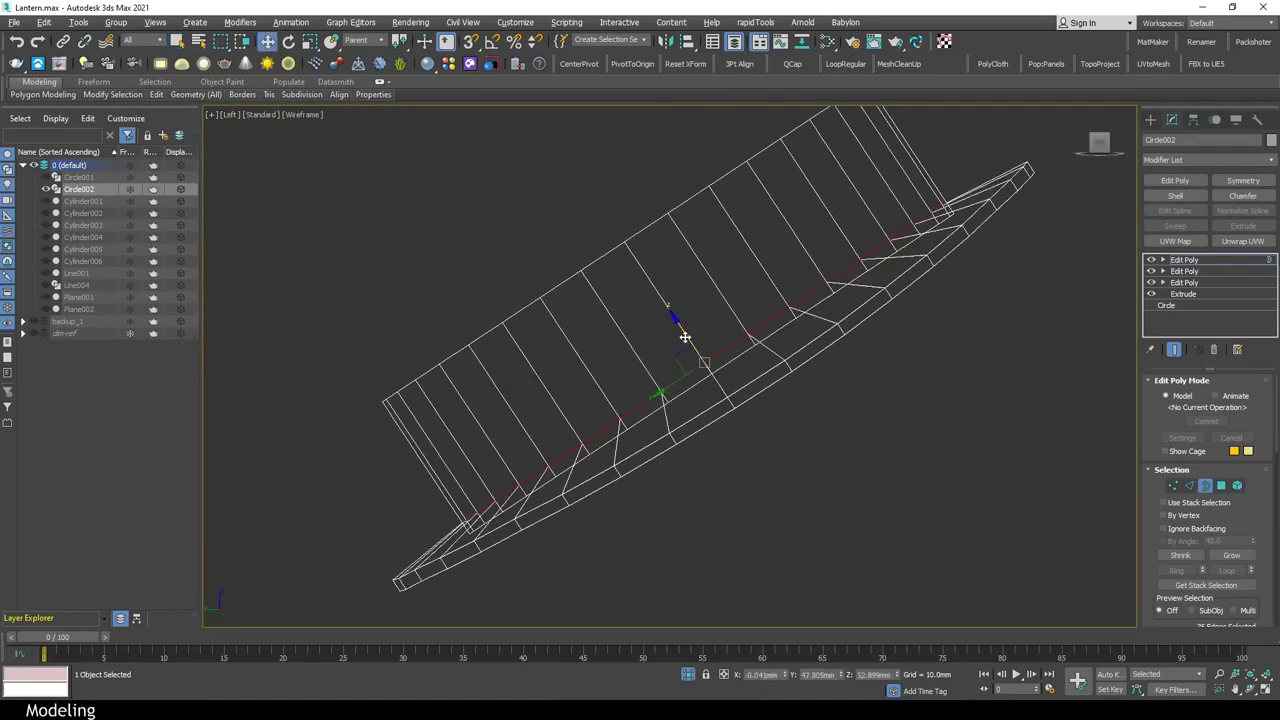
pyautogui.press('p')
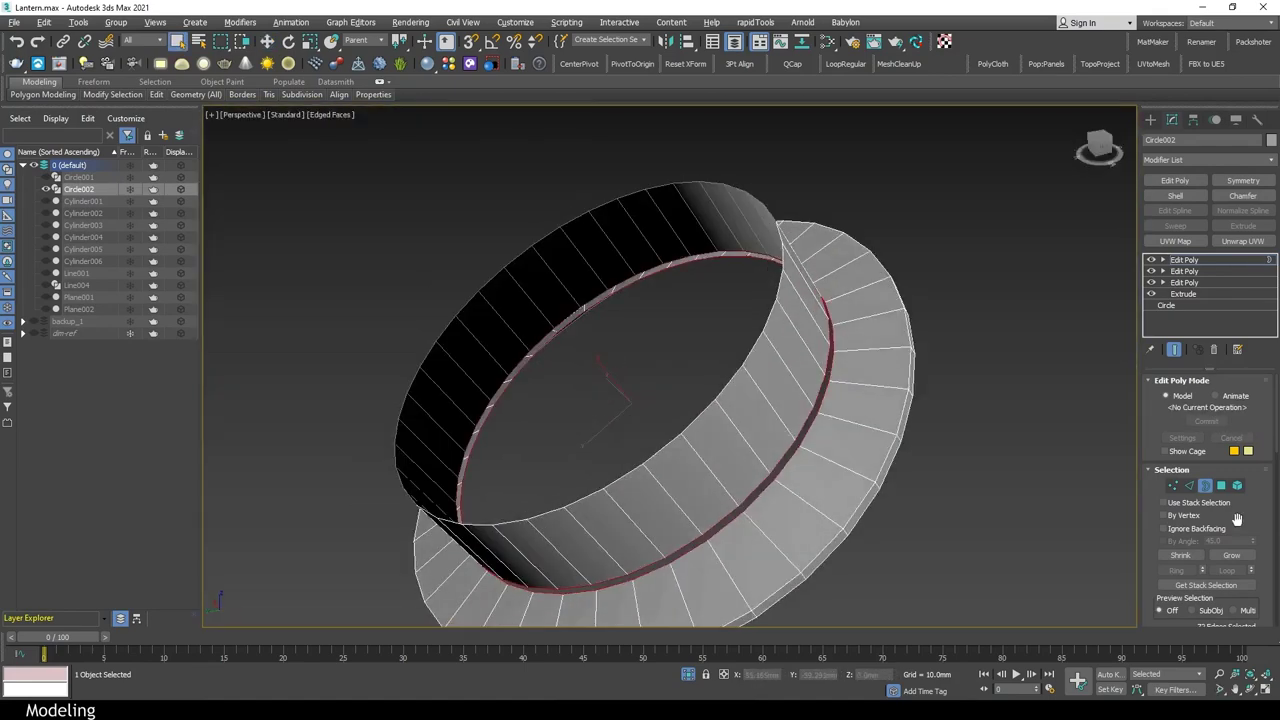
pyautogui.keyDown('alt'); pyautogui.moveTo(944, 524); pyautogui.dragTo(903, 380, button='middle'); pyautogui.keyUp('alt')
# Chamfer the ring's bottom rim edge loop
pyautogui.press('2')
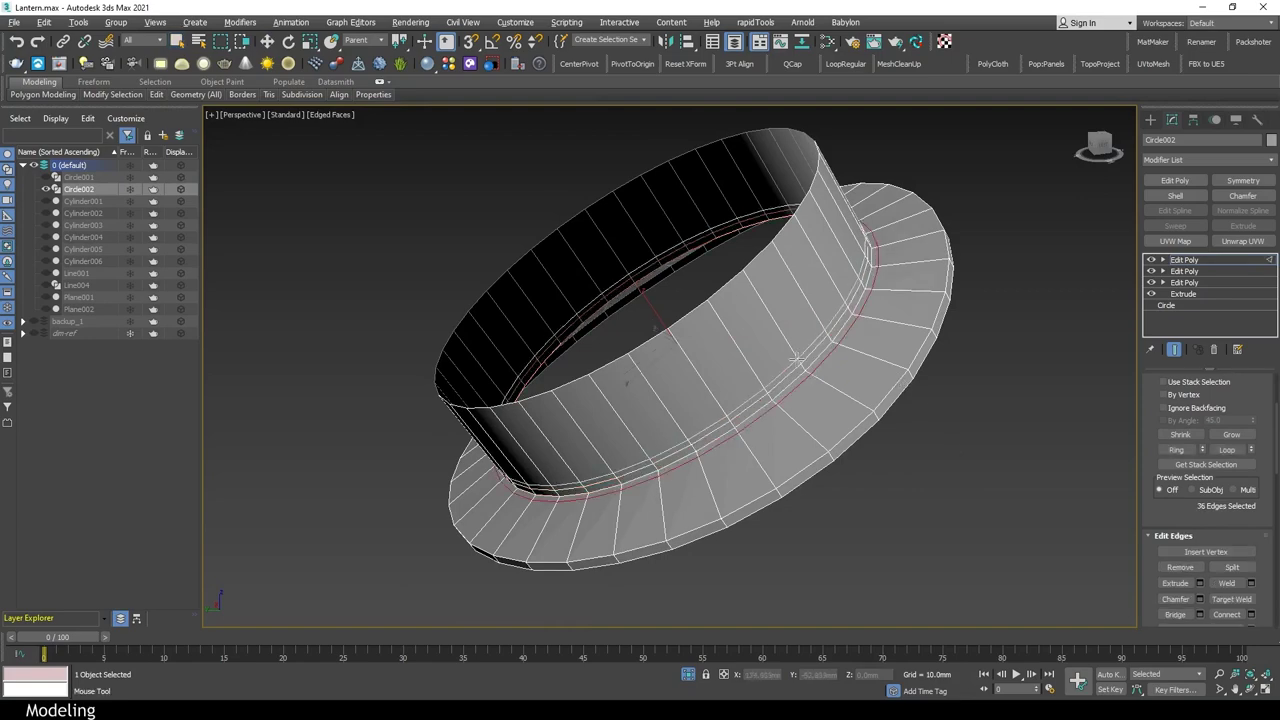
pyautogui.press('l')
pyautogui.scroll(5, 703, 343)
pyautogui.scroll(-5, 703, 343)
pyautogui.hotkey('alt', 'w')
pyautogui.hotkey('alt', 'w')
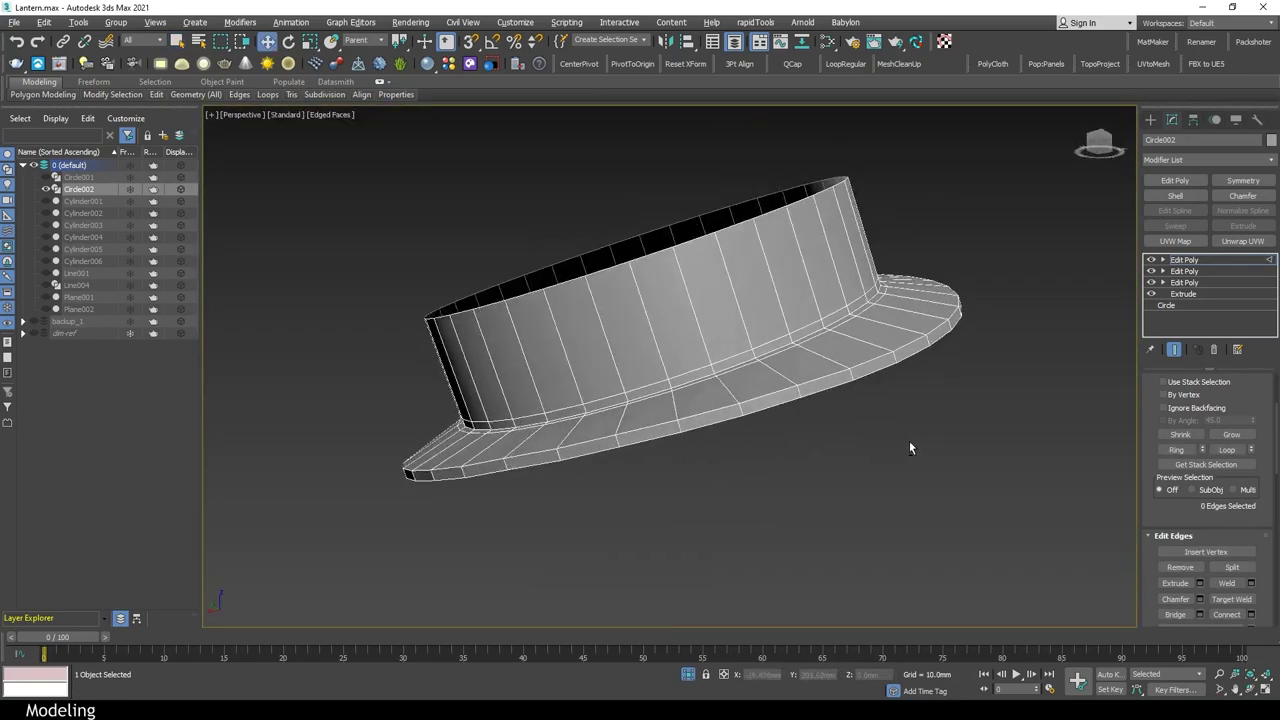
pyautogui.click(895, 370)
pyautogui.hotkey('alt', 'l')
pyautogui.hotkey('ctrl', 'shift', 'c')
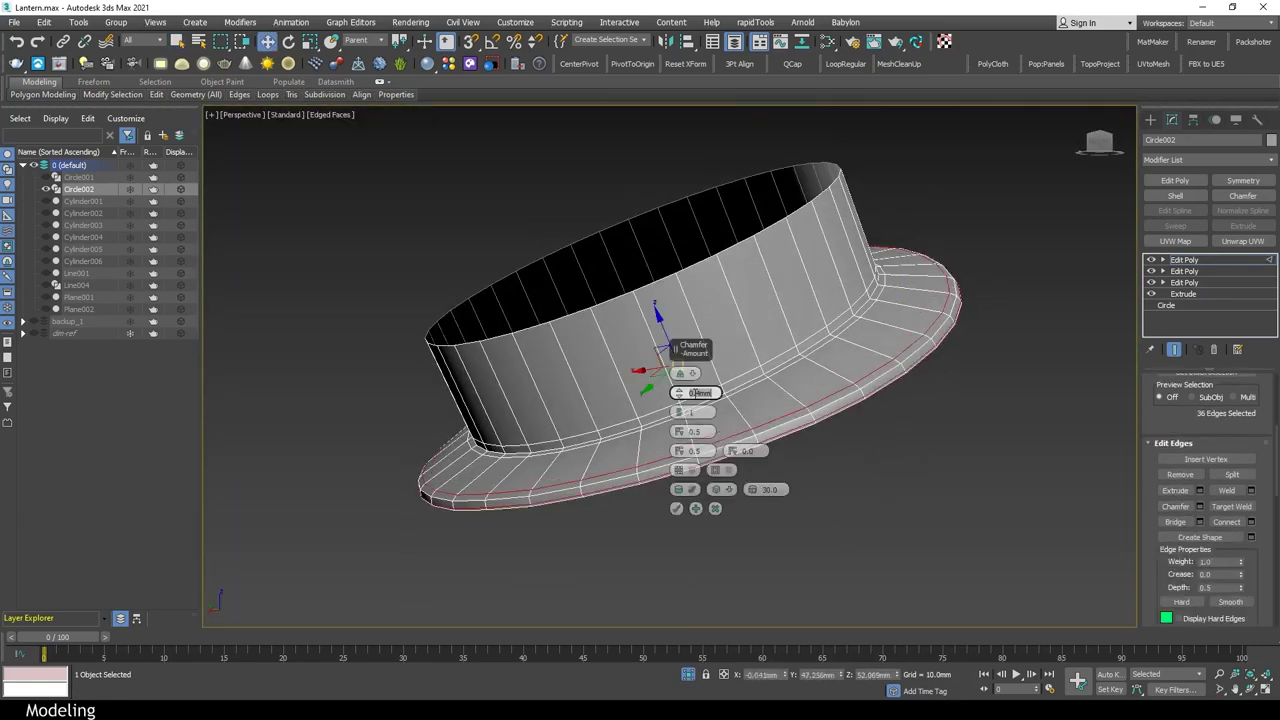
pyautogui.click(680, 510)
pyautogui.keyDown('alt'); pyautogui.moveTo(680, 510); pyautogui.dragTo(883, 516, button='middle'); pyautogui.keyUp('alt')
pyautogui.scroll(5, 810, 420)
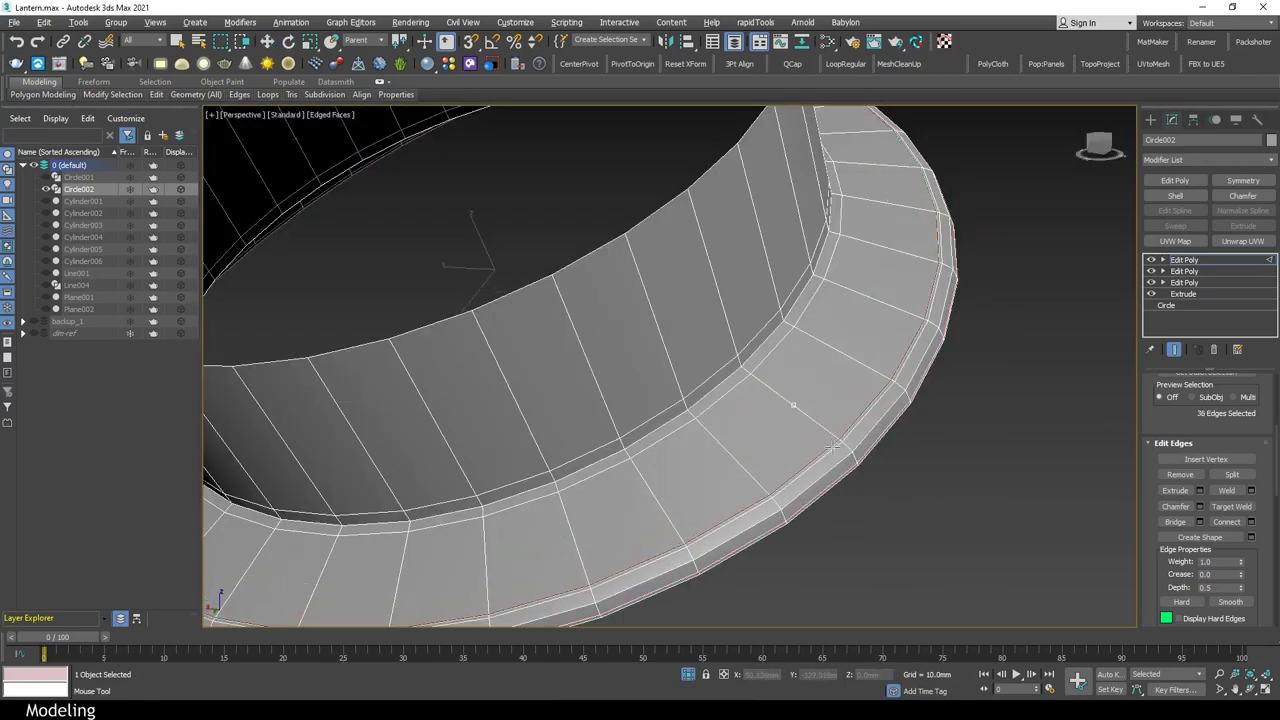
# Give the ring Smooth smoothing groups and clear the selection to review the lantern
pyautogui.press('4')
pyautogui.scroll(-3, 914, 466)
pyautogui.scroll(-4, 914, 466)
pyautogui.press('F4')
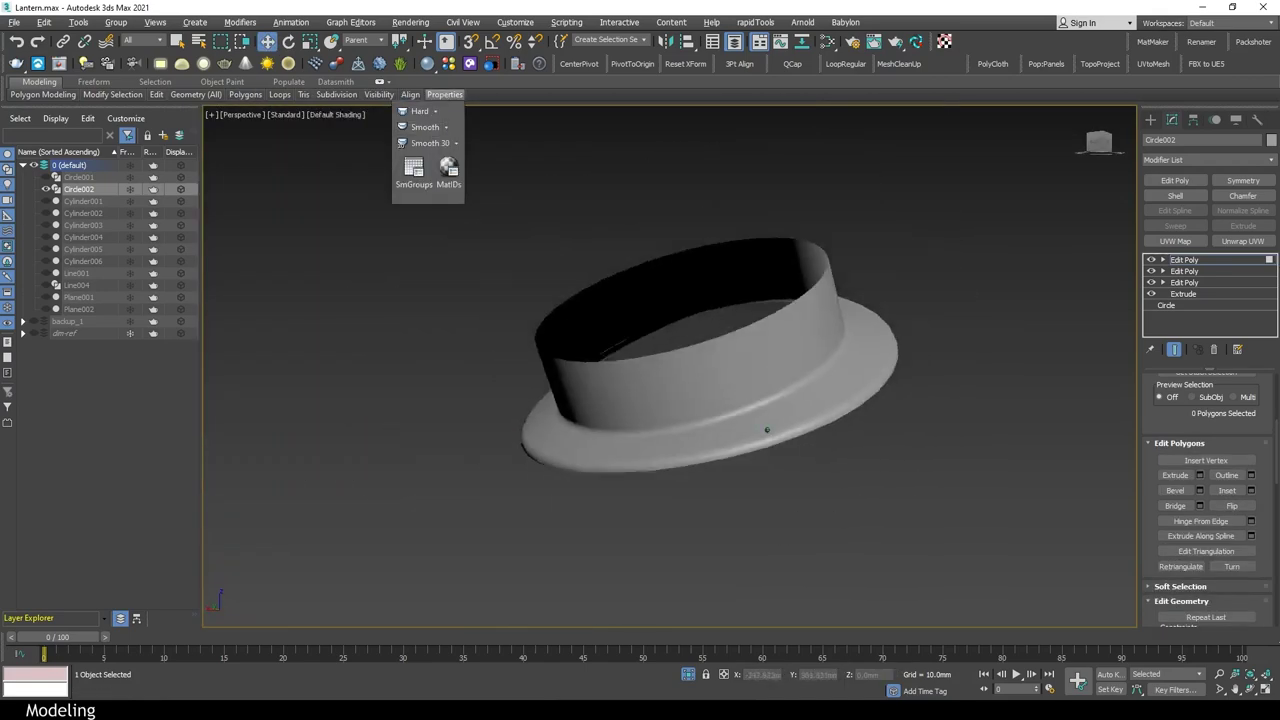
pyautogui.hotkey('alt', 'q')
pyautogui.scroll(-10, 742, 492)
pyautogui.hotkey('ctrl', 'd')
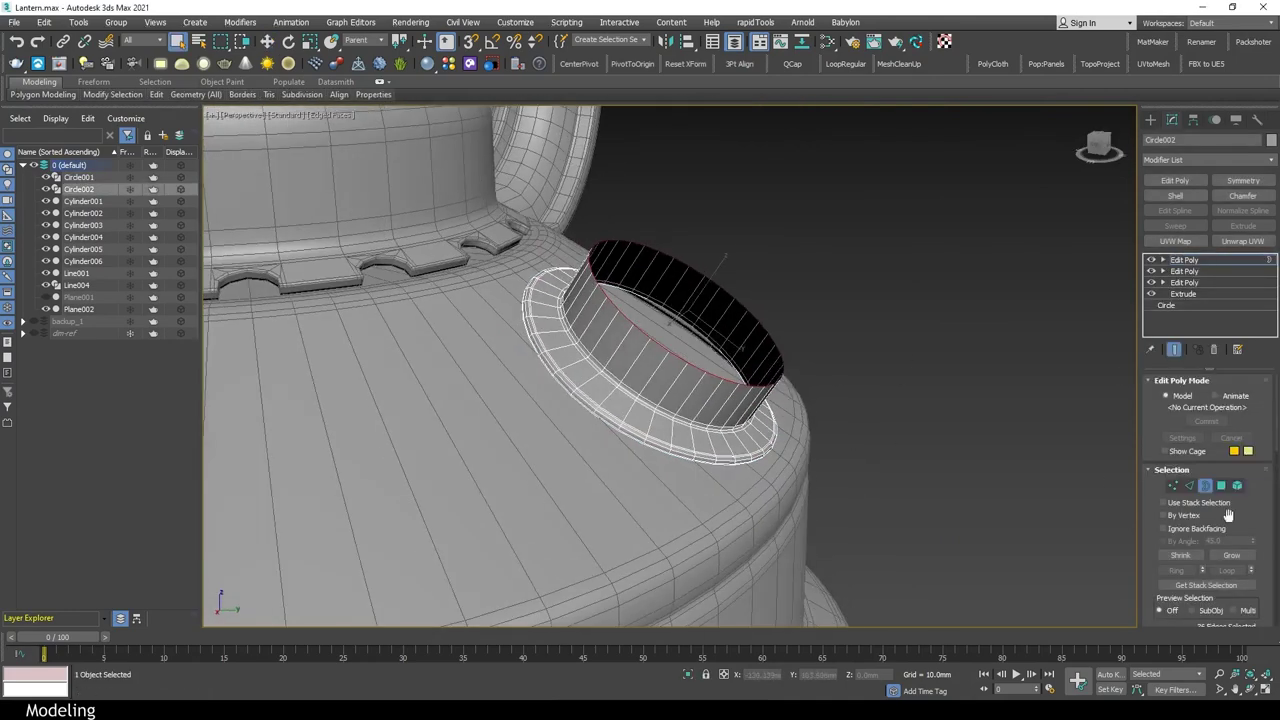
pyautogui.scroll(-3, 1207, 513)
# Create a shape from the ring's top edges and render it in the viewport as a 6.0mm tube
pyautogui.scroll(-3, 1207, 513)
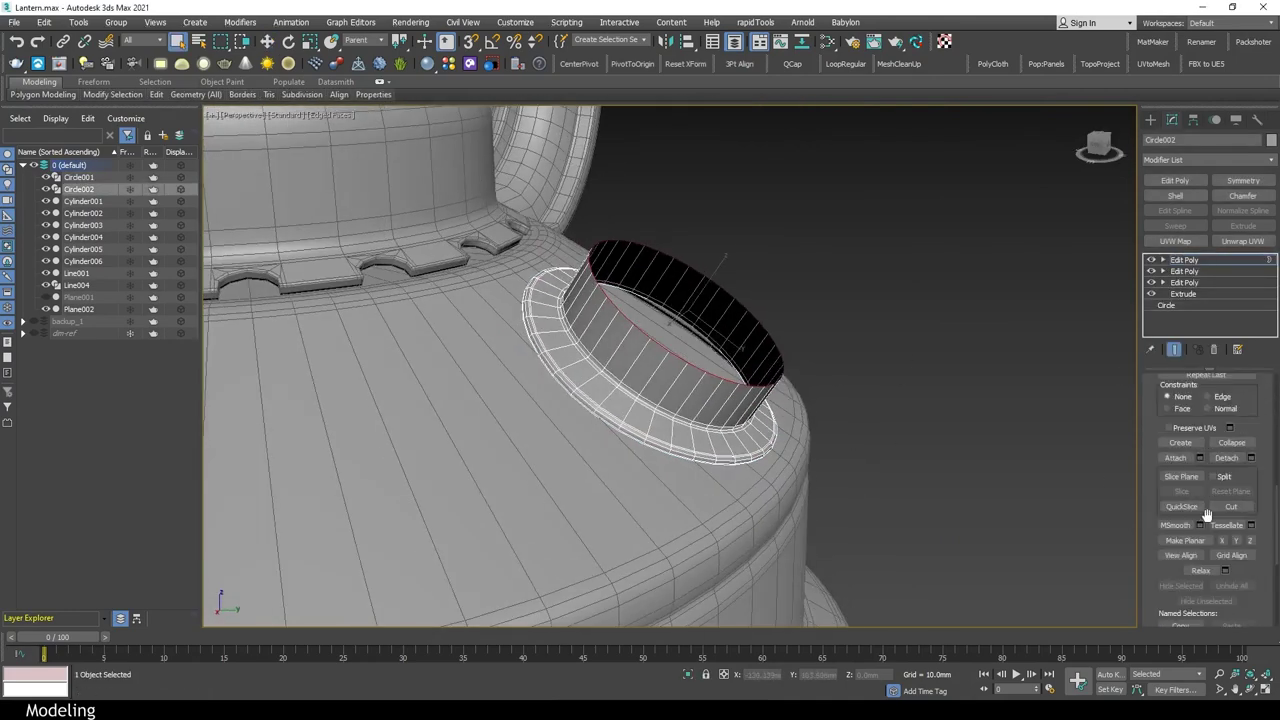
pyautogui.press('2')
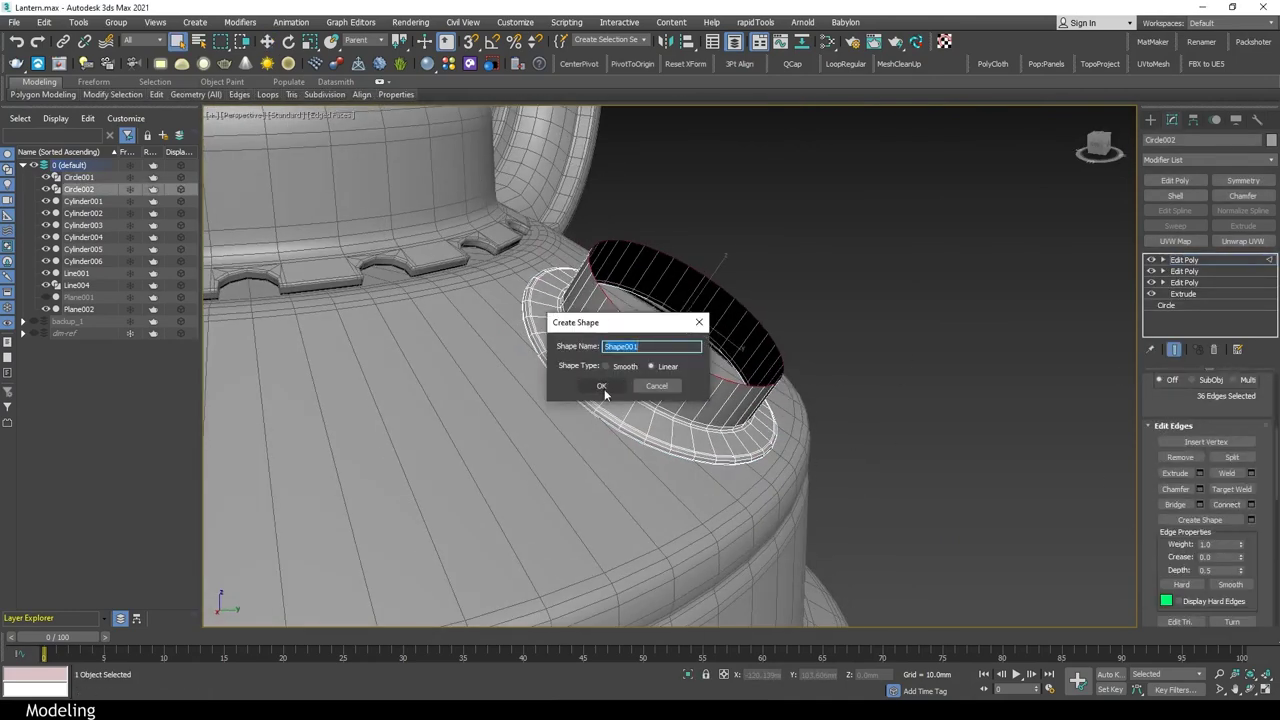
pyautogui.click(601, 387)
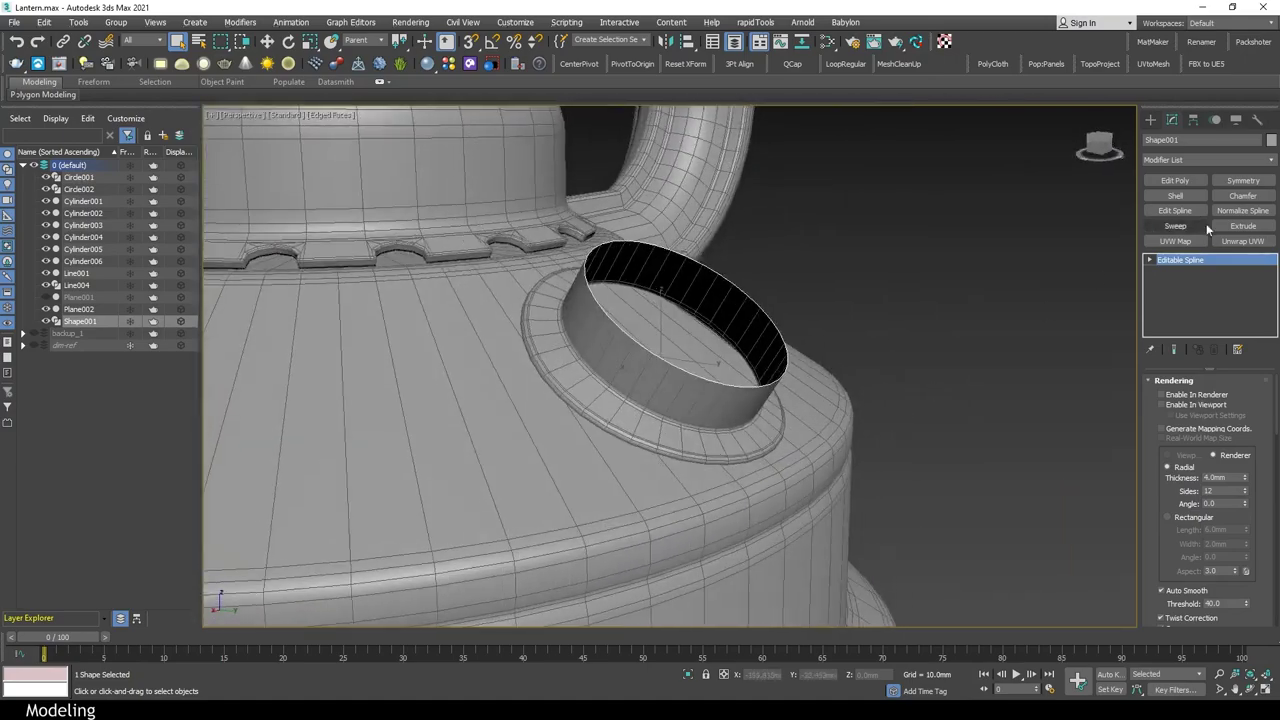
pyautogui.click(1195, 405)
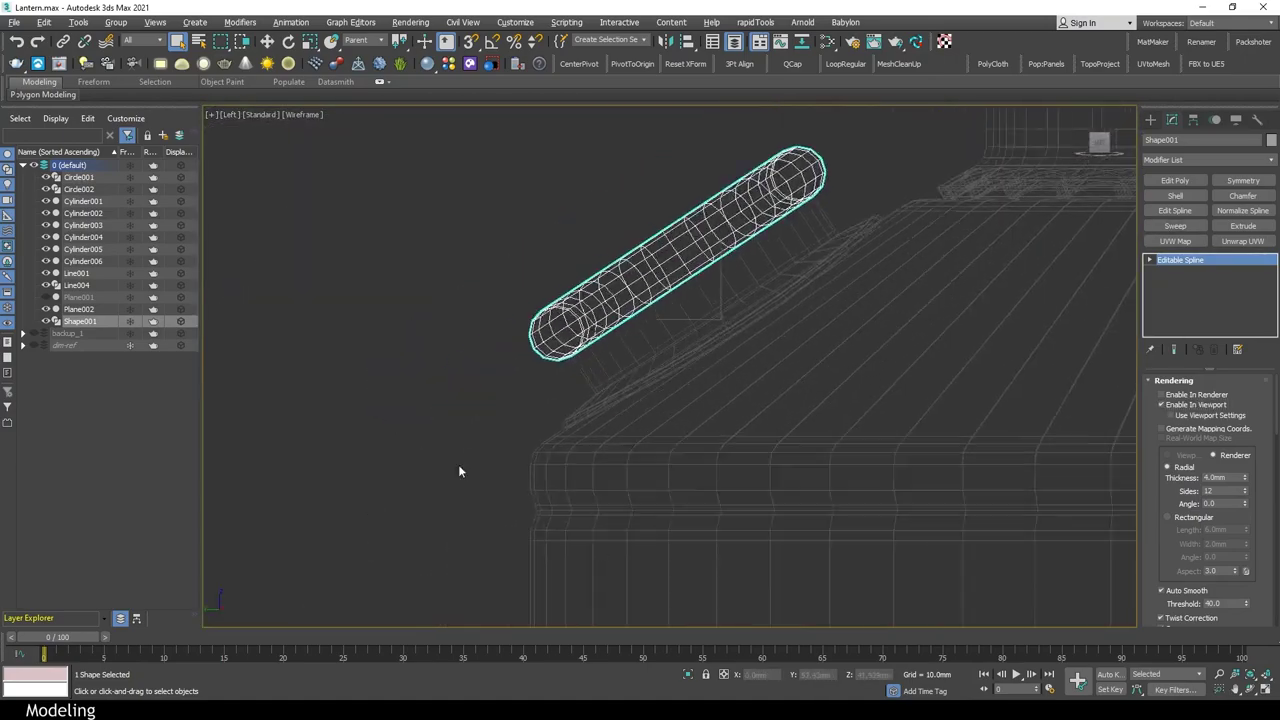
pyautogui.doubleClick(1215, 477)
pyautogui.write('6')
pyautogui.press('Return')
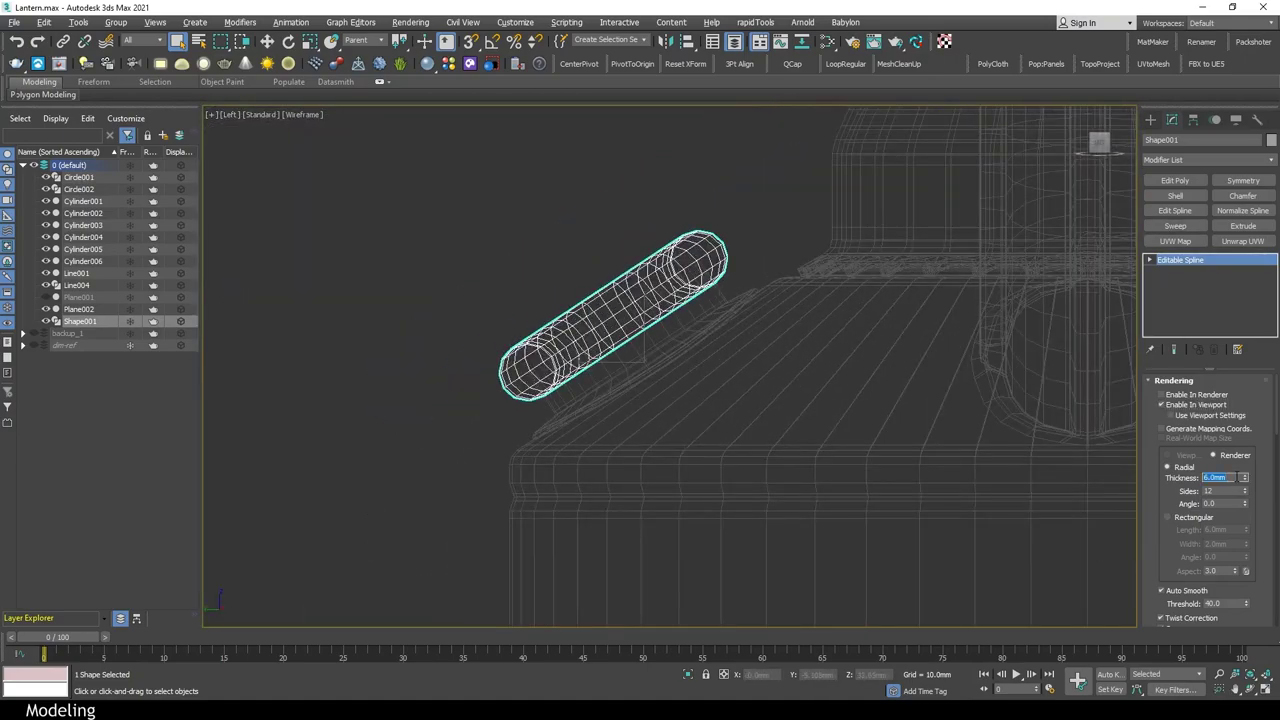
# Add an Edit Poly layer to Shape001 and delete its inner tube element
pyautogui.hotkey('shift', 'z')
pyautogui.hotkey('shift', 'z')
pyautogui.hotkey('shift', 'z')
pyautogui.click(911, 505)
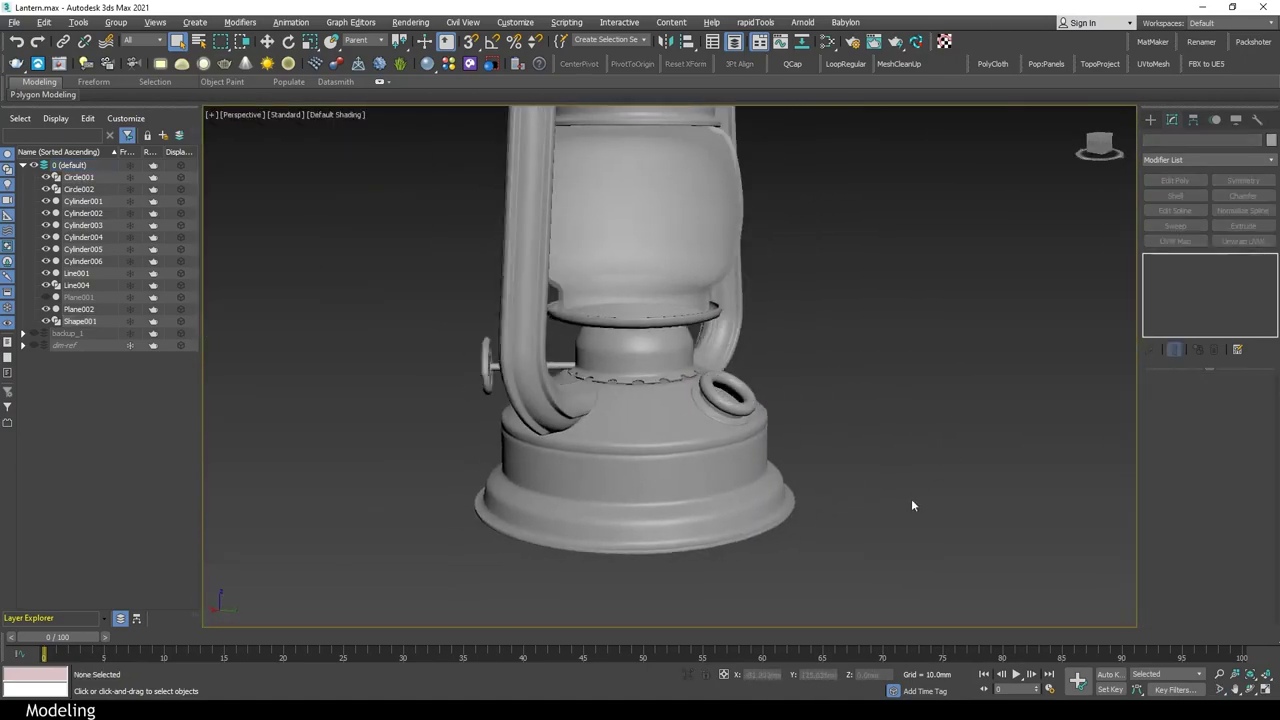
pyautogui.click(730, 395)
pyautogui.scroll(3, 730, 395)
pyautogui.click(1175, 180)
pyautogui.press('F4')
pyautogui.scroll(4, 803, 337)
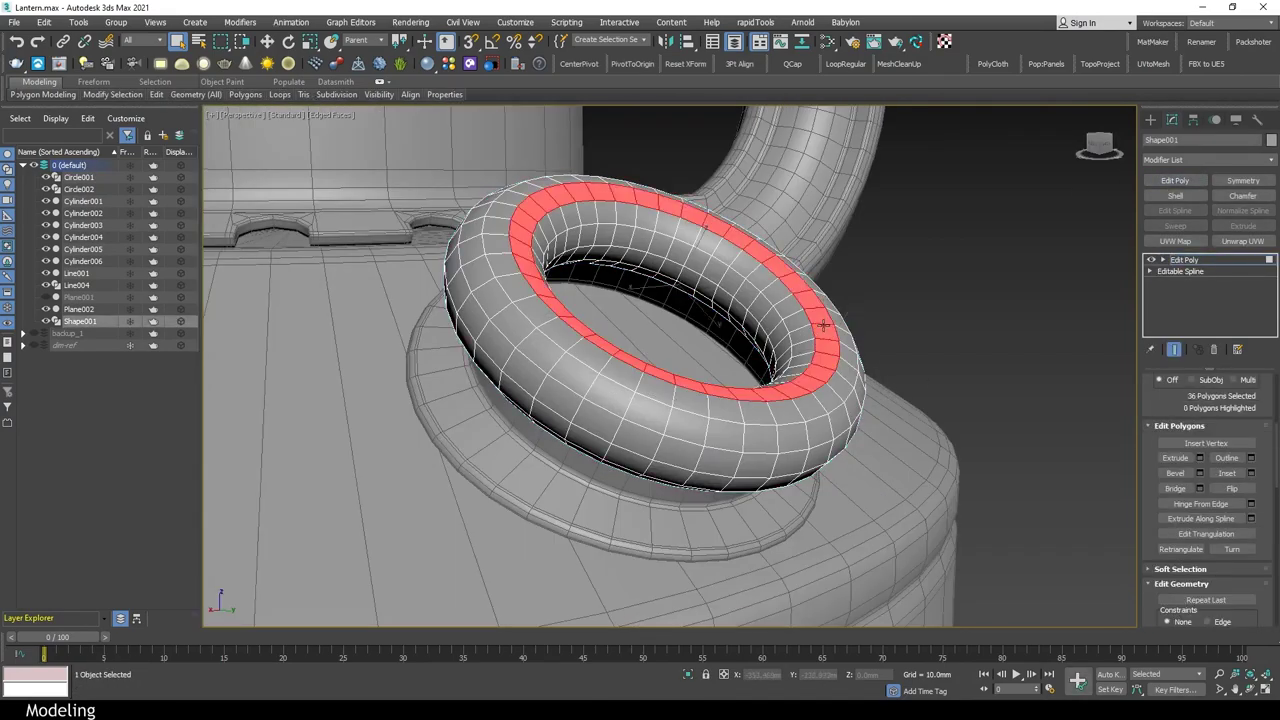
pyautogui.moveTo(823, 325)
pyautogui.keyDown('alt'); pyautogui.mouseDown(button='middle')
pyautogui.moveTo(790, 300)
pyautogui.moveTo(743, 443)
pyautogui.moveTo(743, 371)
pyautogui.mouseUp(button='middle'); pyautogui.keyUp('alt')
pyautogui.press('5')
pyautogui.click(777, 365)
pyautogui.press('Delete')
# Cap the open border, inset the cap polygon twice, and chamfer the selected edge loop
pyautogui.press('3')
pyautogui.click(743, 371)
pyautogui.scroll(-5, 1240, 520)
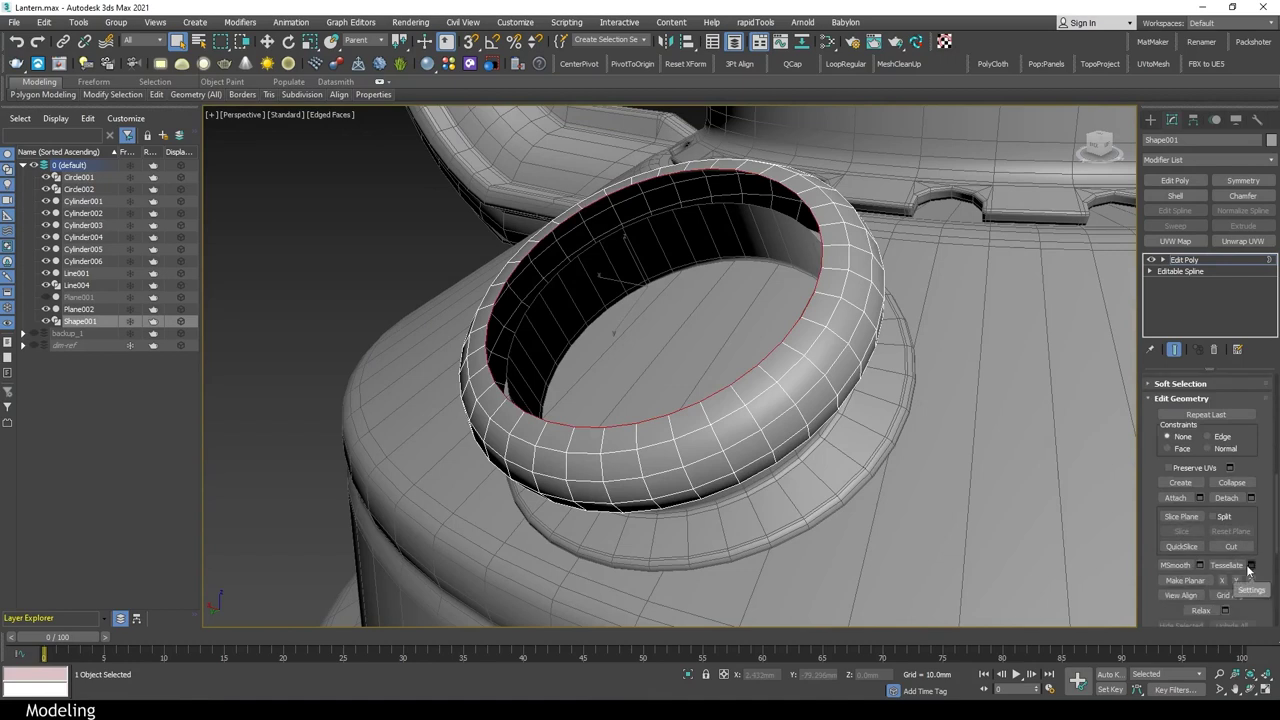
pyautogui.hotkey('alt', 'p')
pyautogui.press('4')
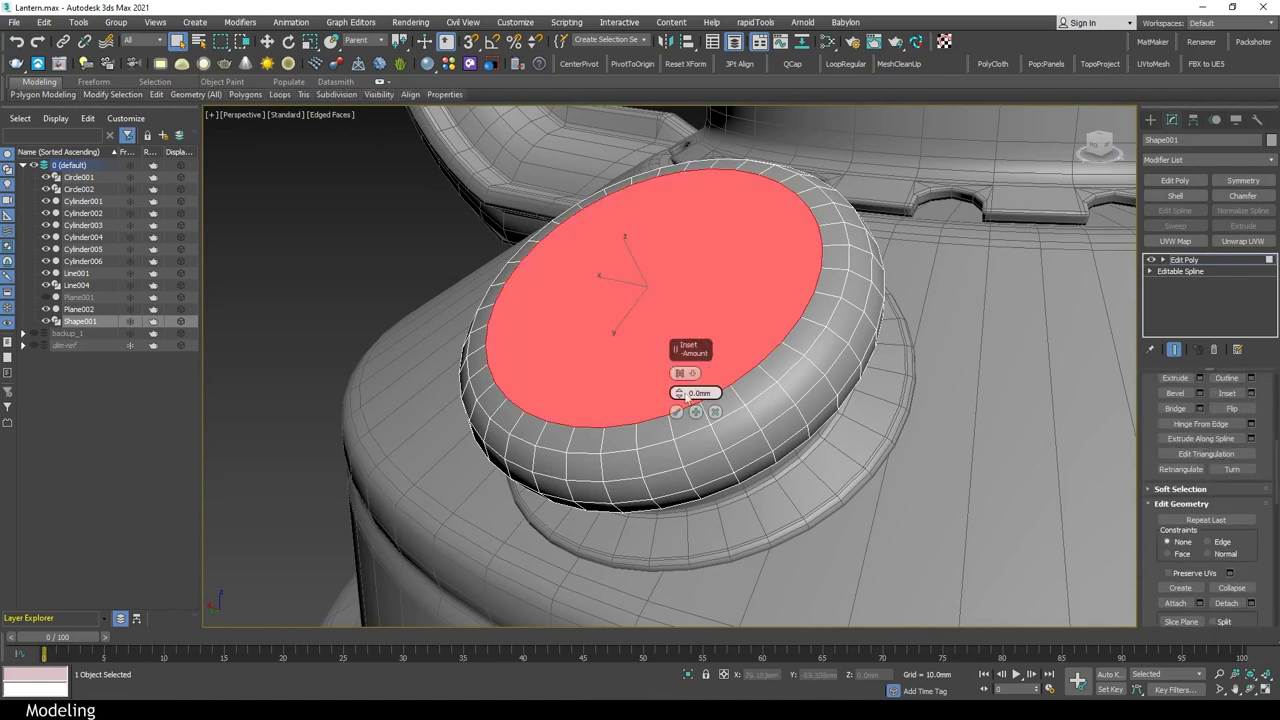
pyautogui.click(696, 412)
pyautogui.click(696, 412)
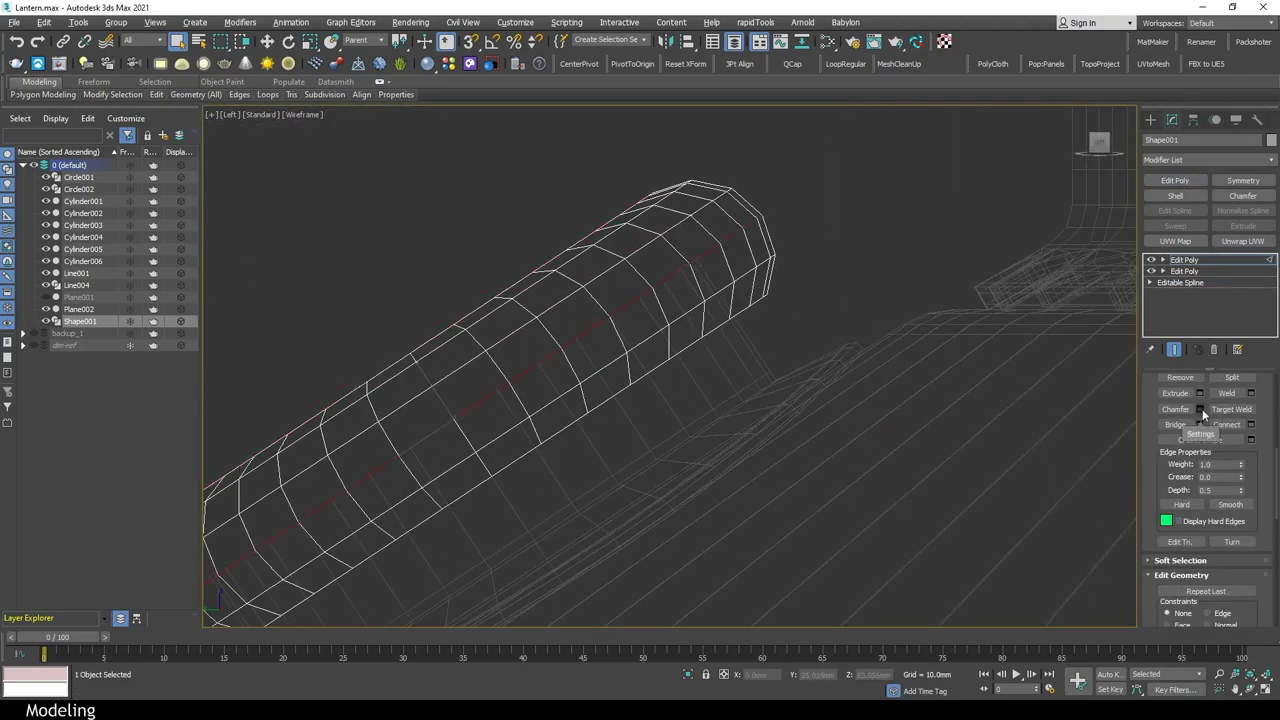
pyautogui.click(1200, 409)
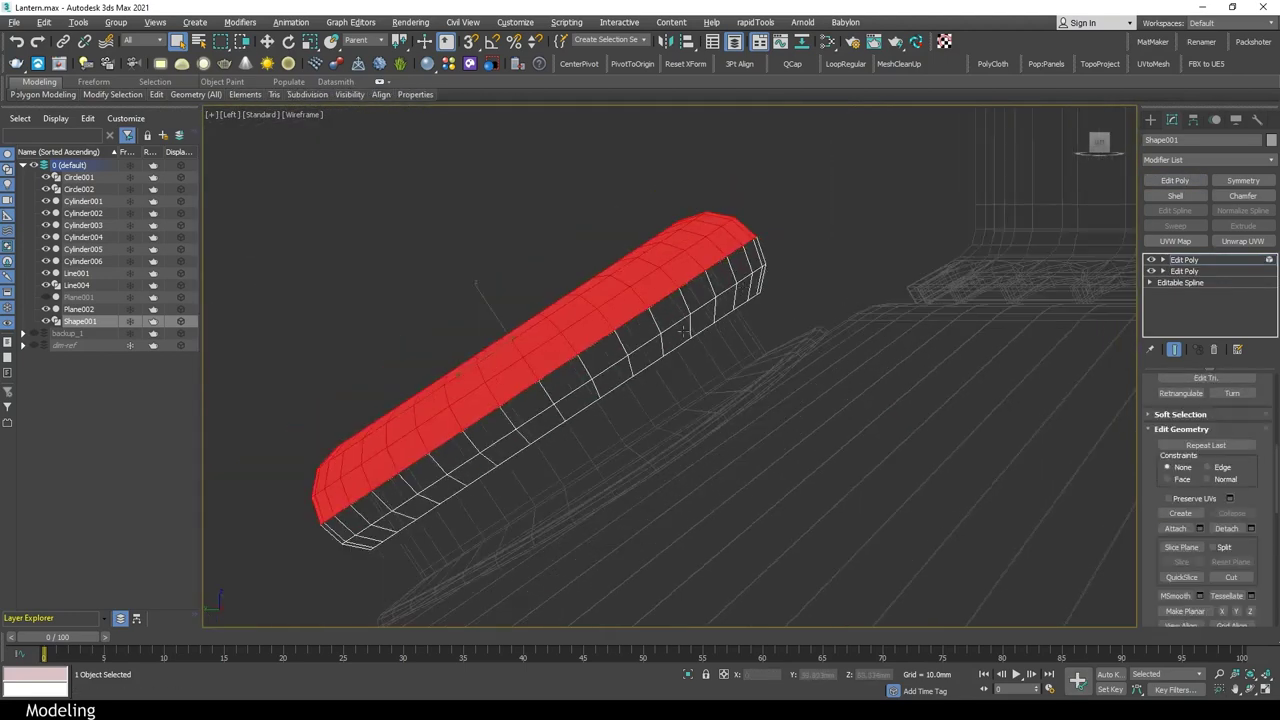
# Add a 1.0mm Shell to give the cap thickness and start chamfering its rim edges
pyautogui.press('3')
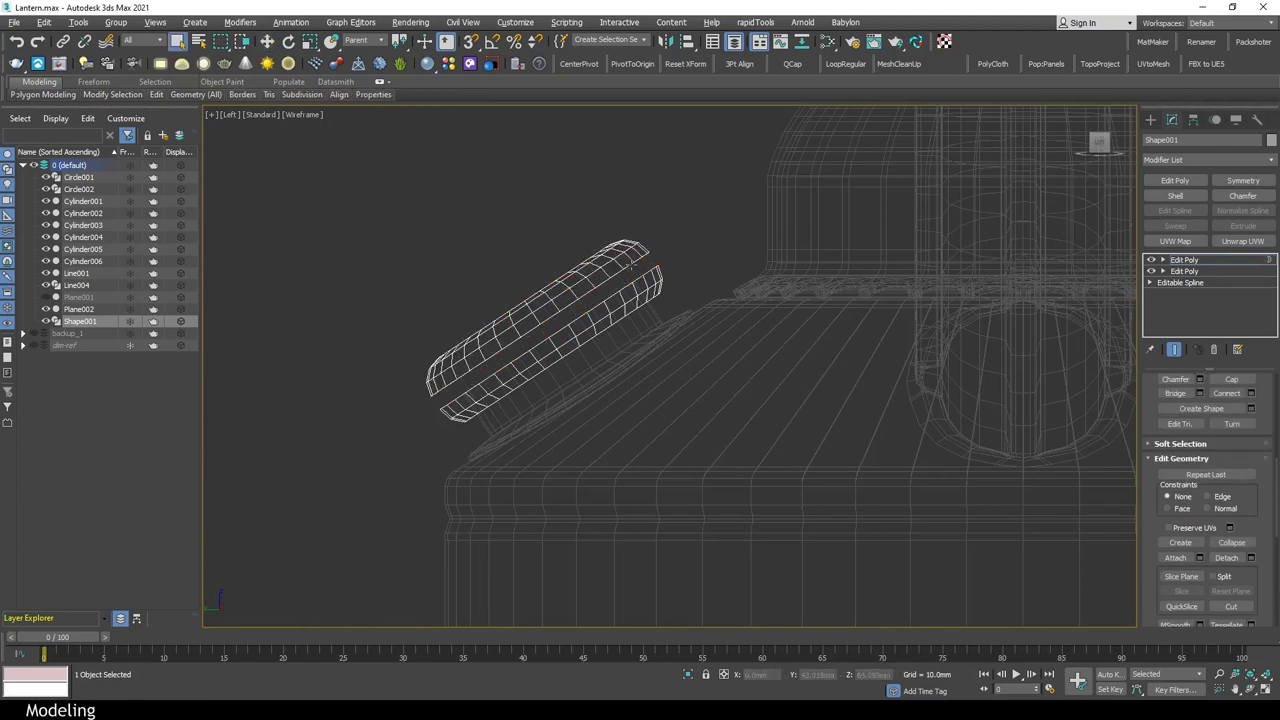
pyautogui.press('3')
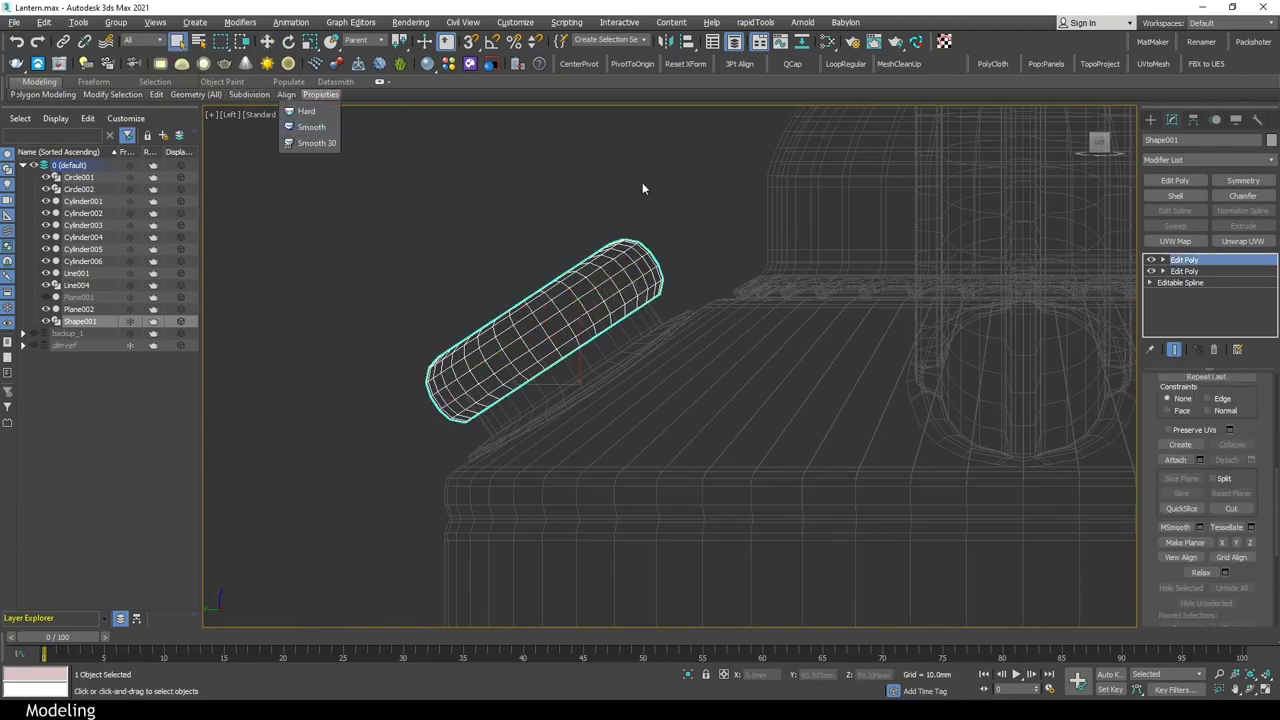
pyautogui.click(1180, 196)
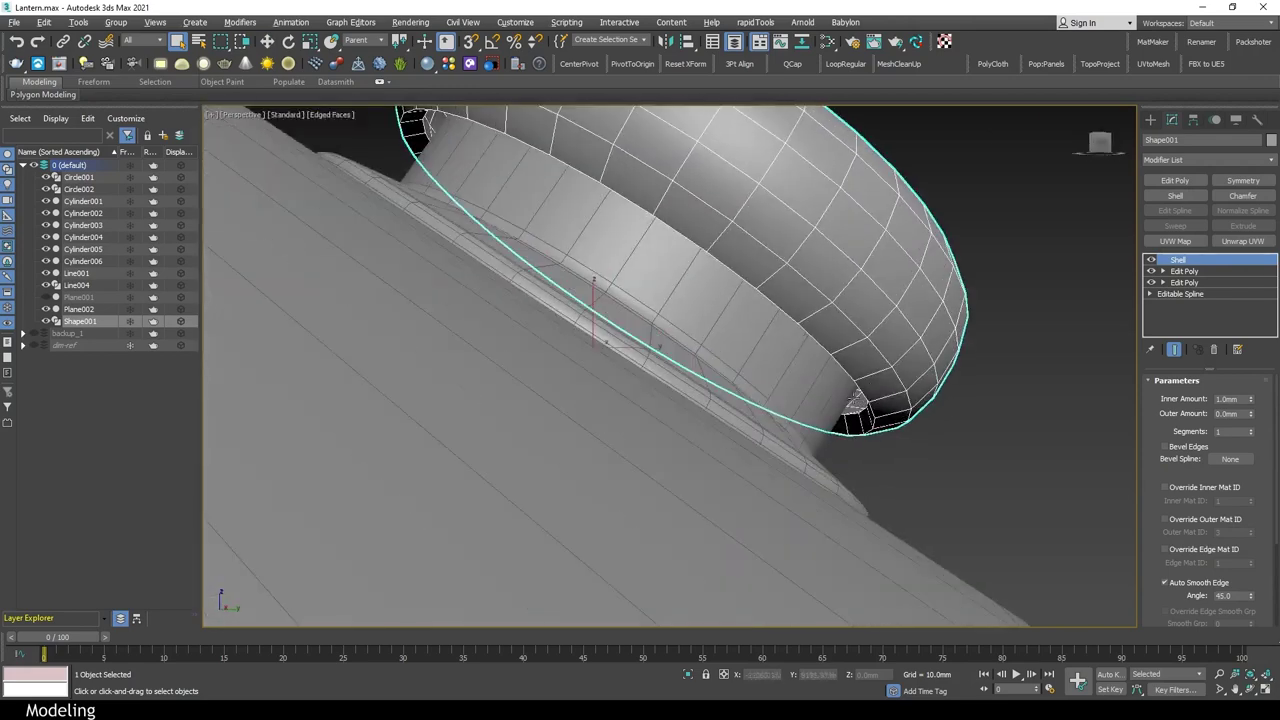
pyautogui.scroll(5, 863, 406)
pyautogui.click(1199, 589)
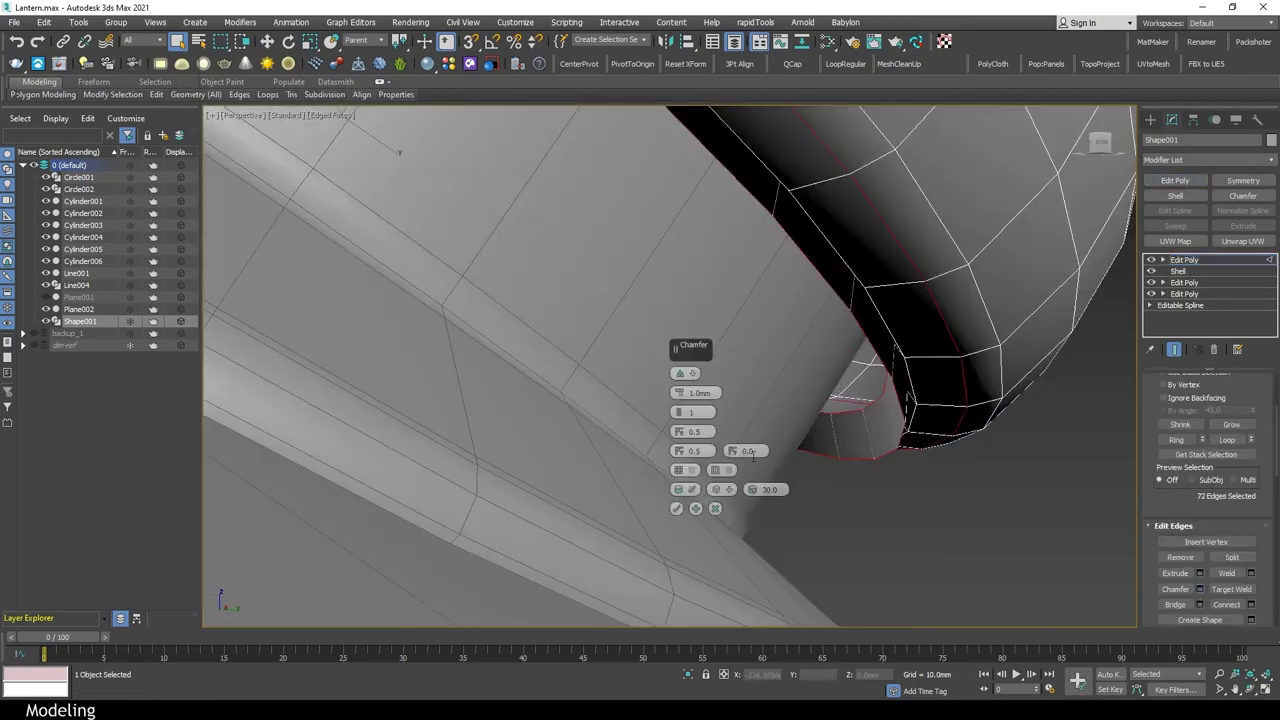
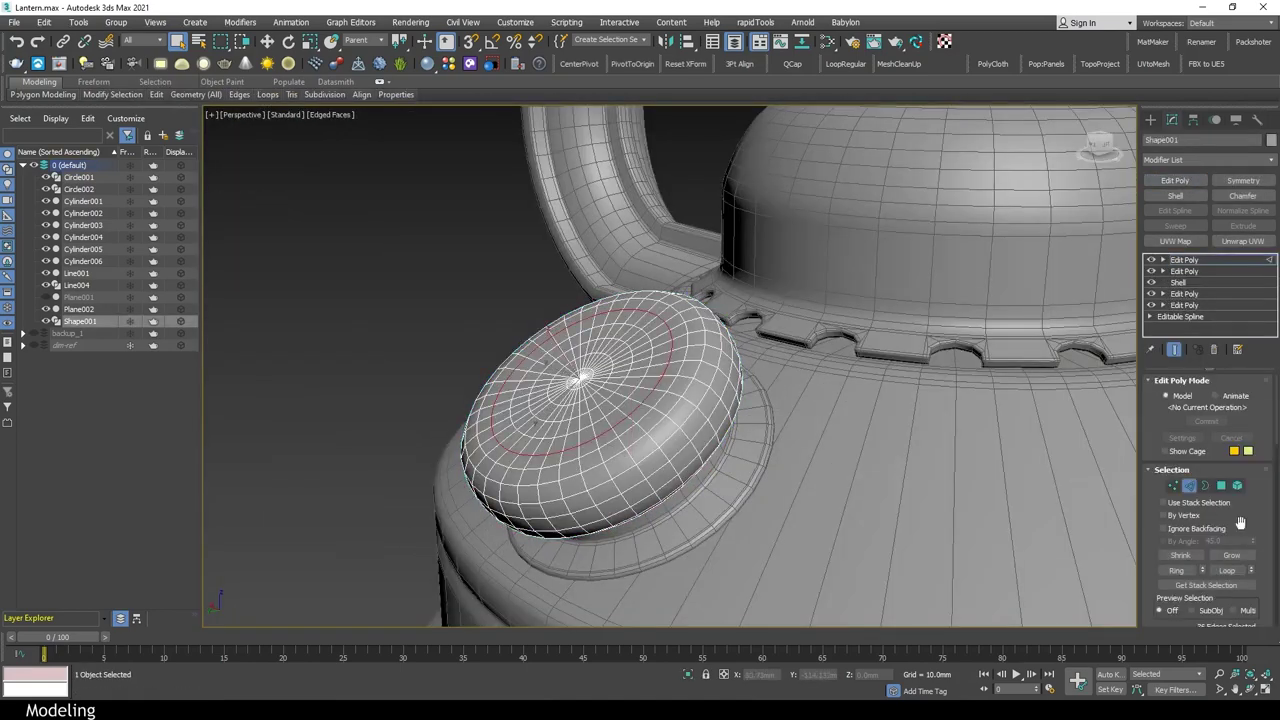
# Chamfer the round knob's selected edge loops by 0.2mm
pyautogui.scroll(-5, 1240, 522)
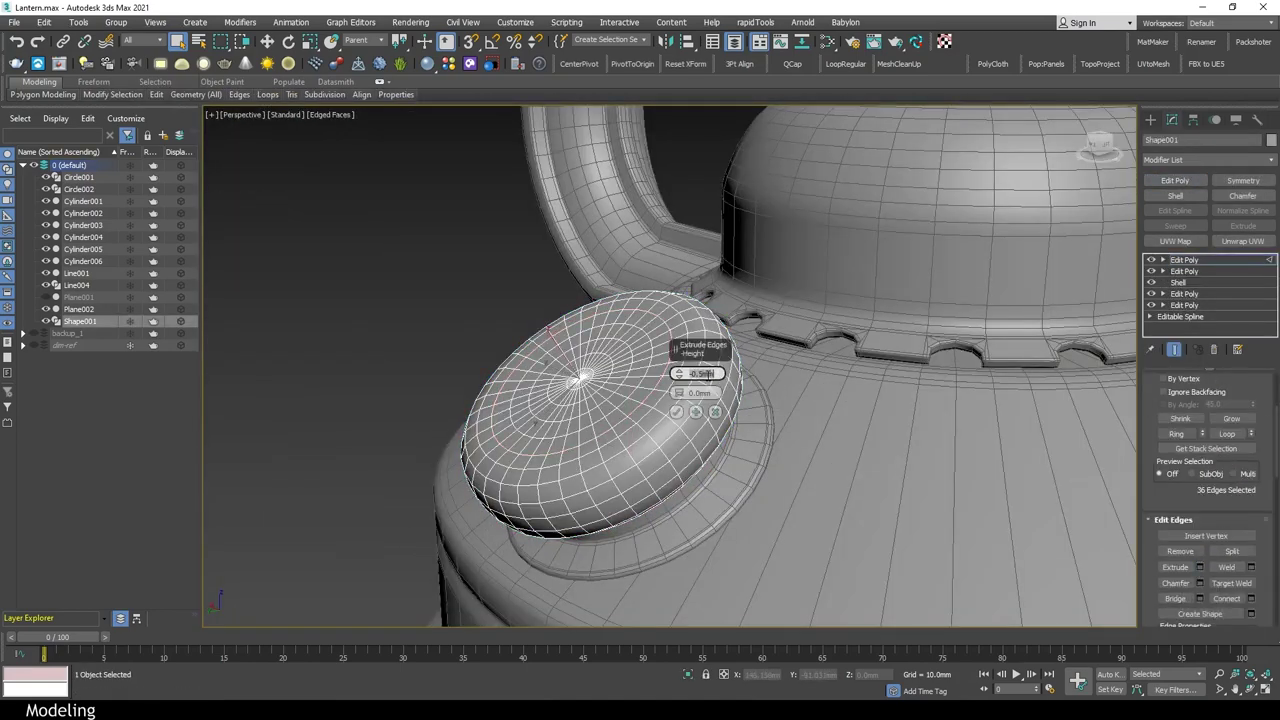
pyautogui.keyDown('alt'); pyautogui.moveTo(670, 324); pyautogui.dragTo(720, 330, button='middle'); pyautogui.keyUp('alt')
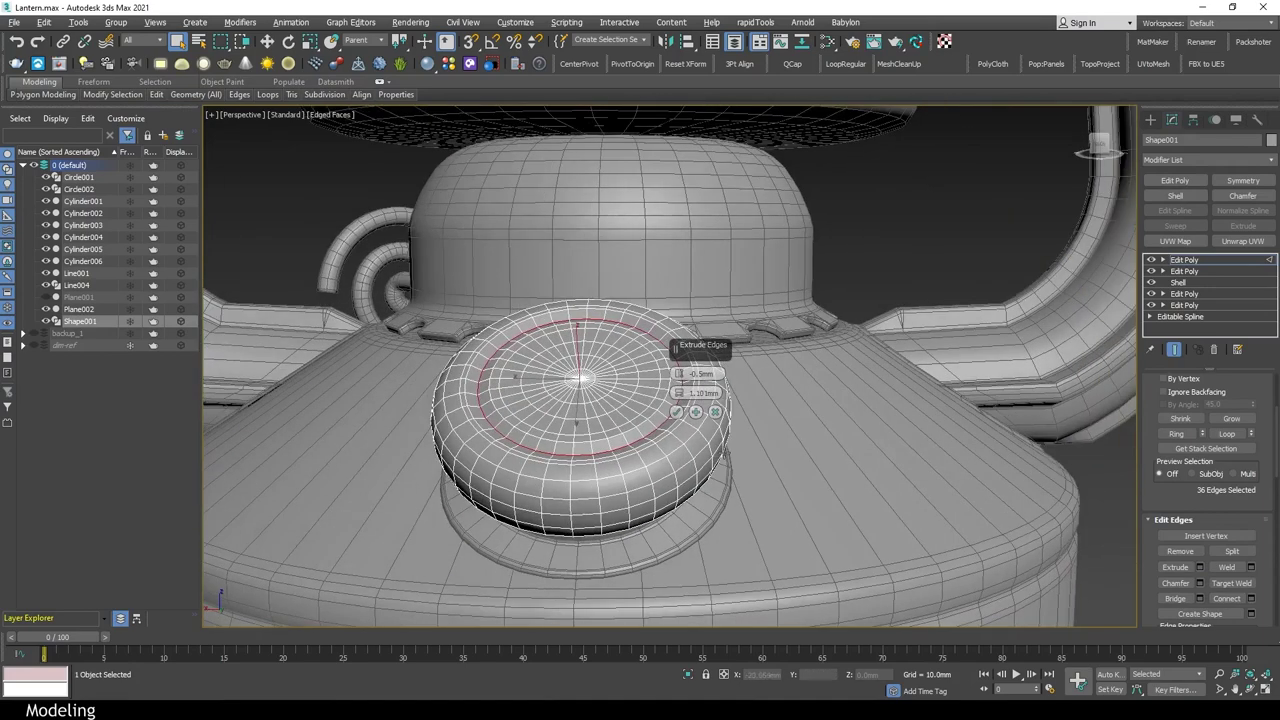
pyautogui.keyDown('alt'); pyautogui.moveTo(668, 412); pyautogui.dragTo(668, 400, button='middle'); pyautogui.keyUp('alt')
pyautogui.scroll(5, 668, 400)
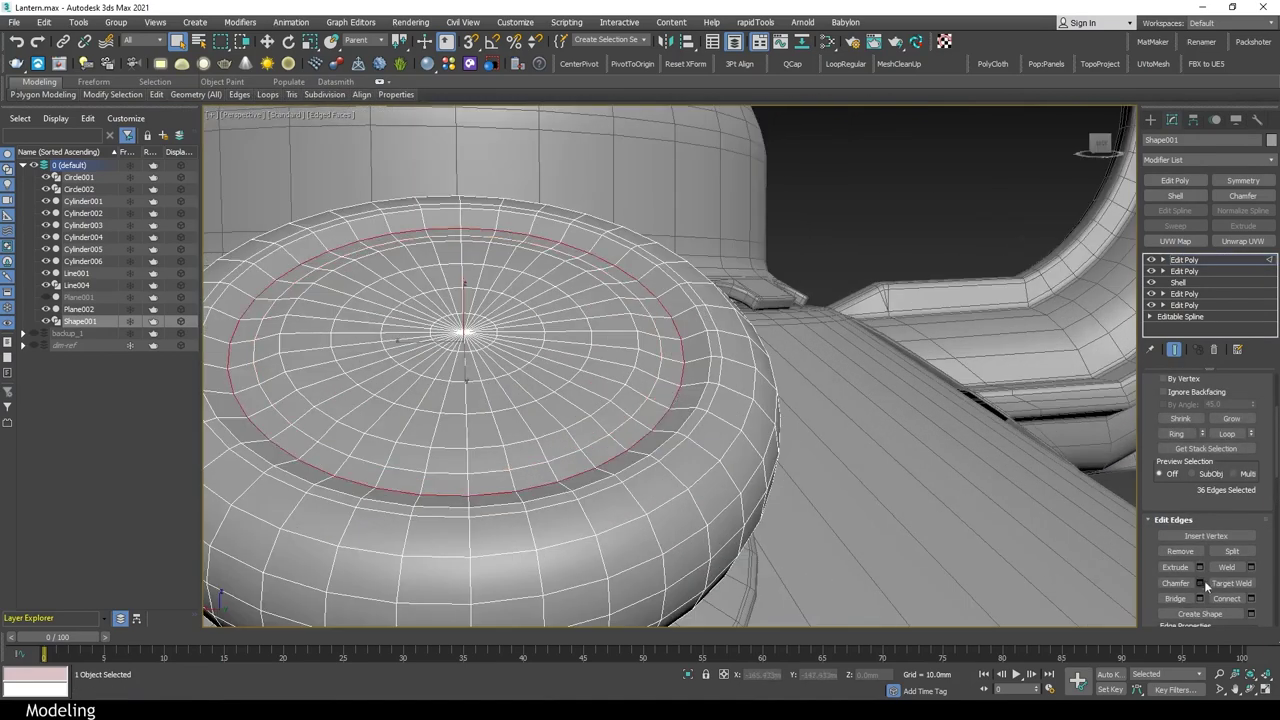
pyautogui.hotkey('ctrl', 'shift', 'c')
pyautogui.write('0.2')
pyautogui.press('Return')
pyautogui.click(676, 508)
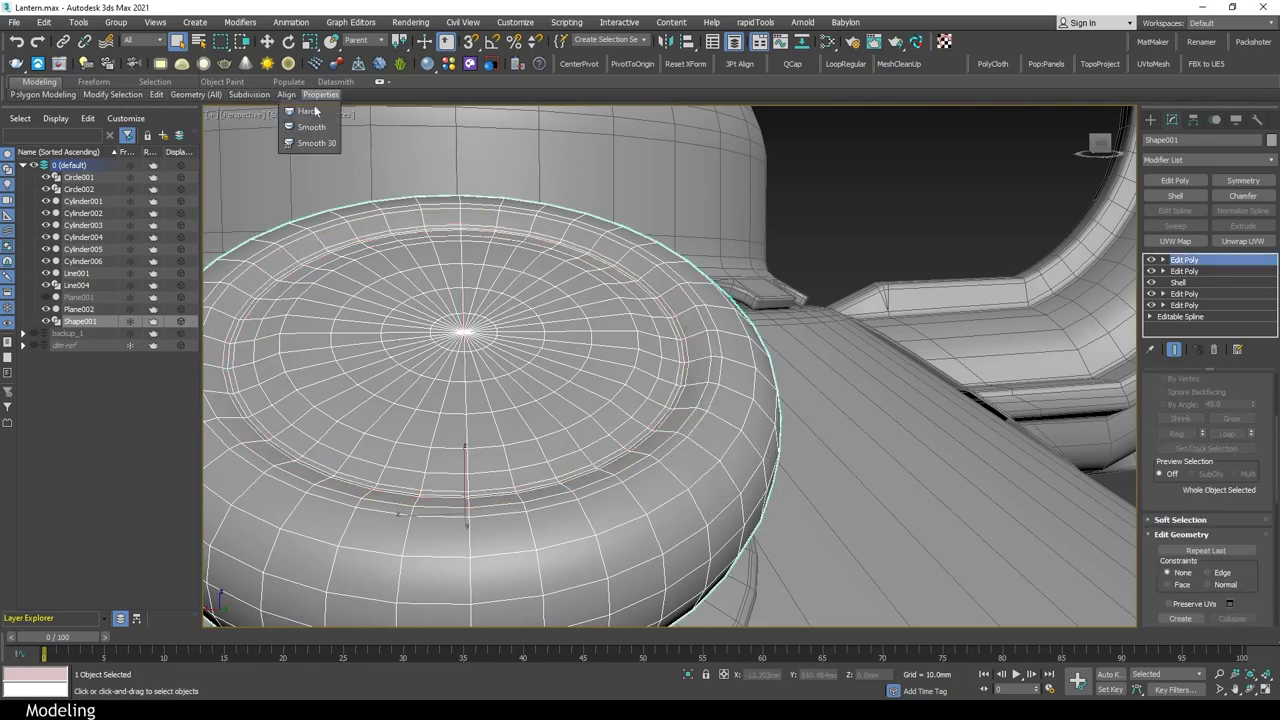
pyautogui.scroll(-5, 676, 508)
pyautogui.scroll(-4, 818, 520)
pyautogui.click(818, 520)
pyautogui.moveTo(818, 520)
pyautogui.mouseDown(button='middle')
pyautogui.moveTo(840, 560)
pyautogui.moveTo(723, 557)
pyautogui.moveTo(799, 560)
pyautogui.mouseUp(button='middle')
# Select the upper band of Cylinder004's vertices in the wireframe front view
pyautogui.click(680, 285)
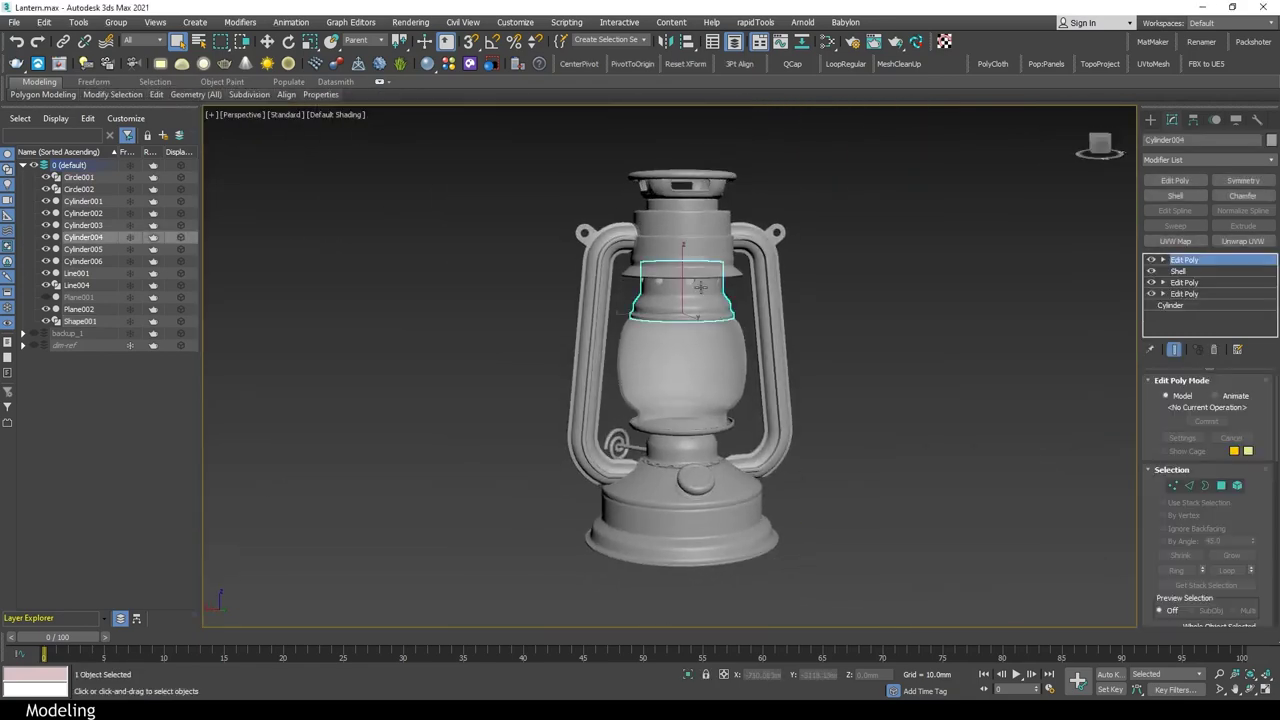
pyautogui.press('F4')
pyautogui.press('f')
pyautogui.press('z')
pyautogui.press('F3')
pyautogui.press('1')
pyautogui.moveTo(1008, 196); pyautogui.dragTo(314, 368)
pyautogui.scroll(-3, 634, 300)
pyautogui.press('w')
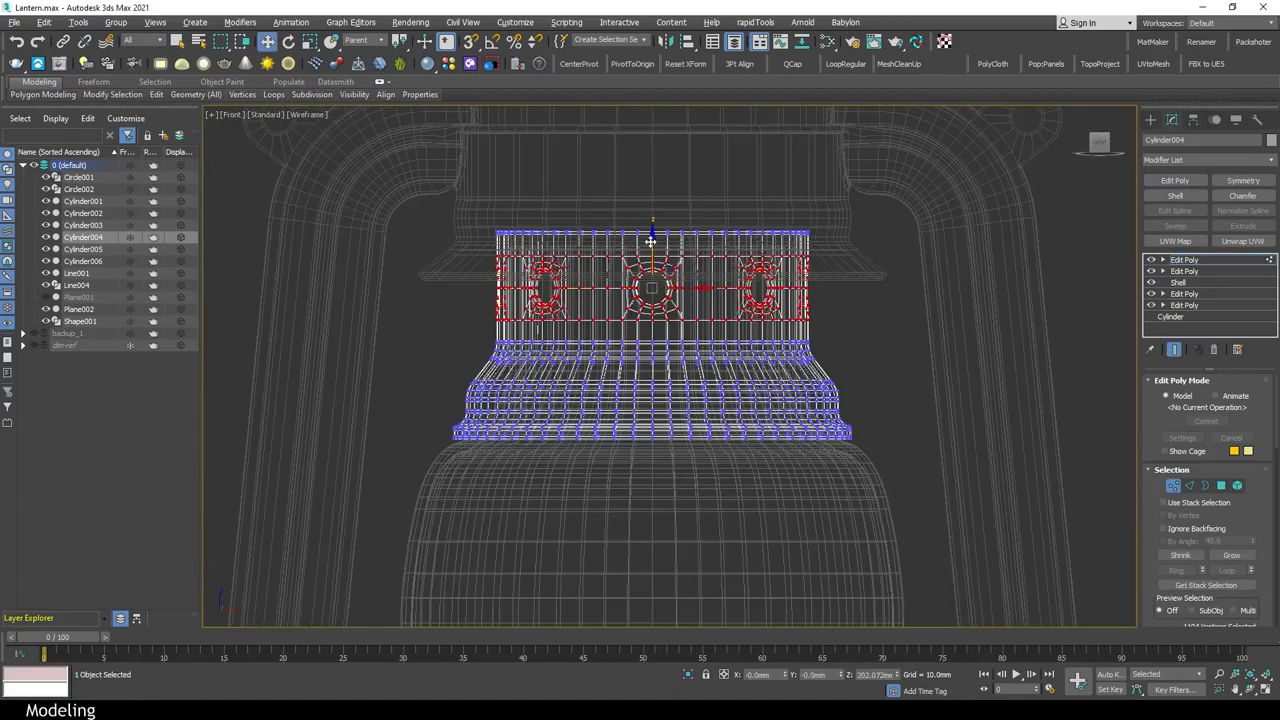
# Reselect Cylinder004's vertices, then isolate the burner tray and collar cylinders
pyautogui.press('F3')
pyautogui.scroll(3, 645, 280)
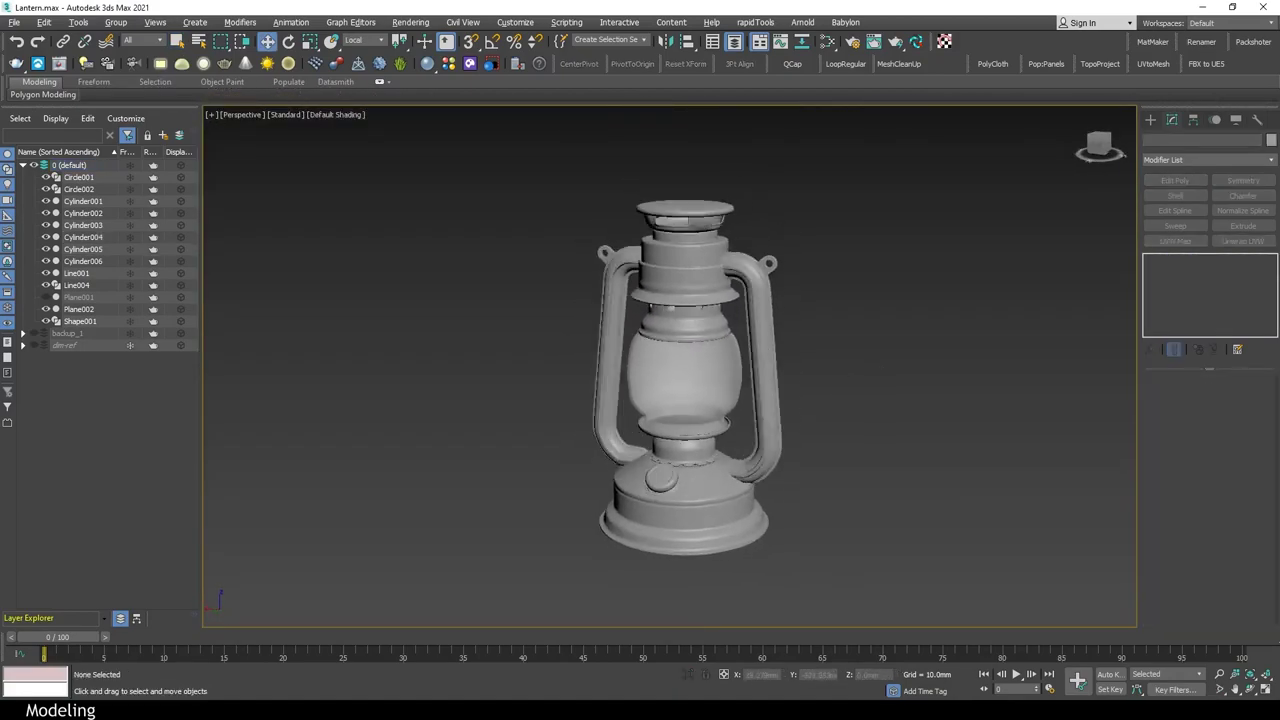
pyautogui.scroll(-2, 914, 390)
pyautogui.click(700, 280)
pyautogui.press('1')
pyautogui.scroll(3, 728, 355)
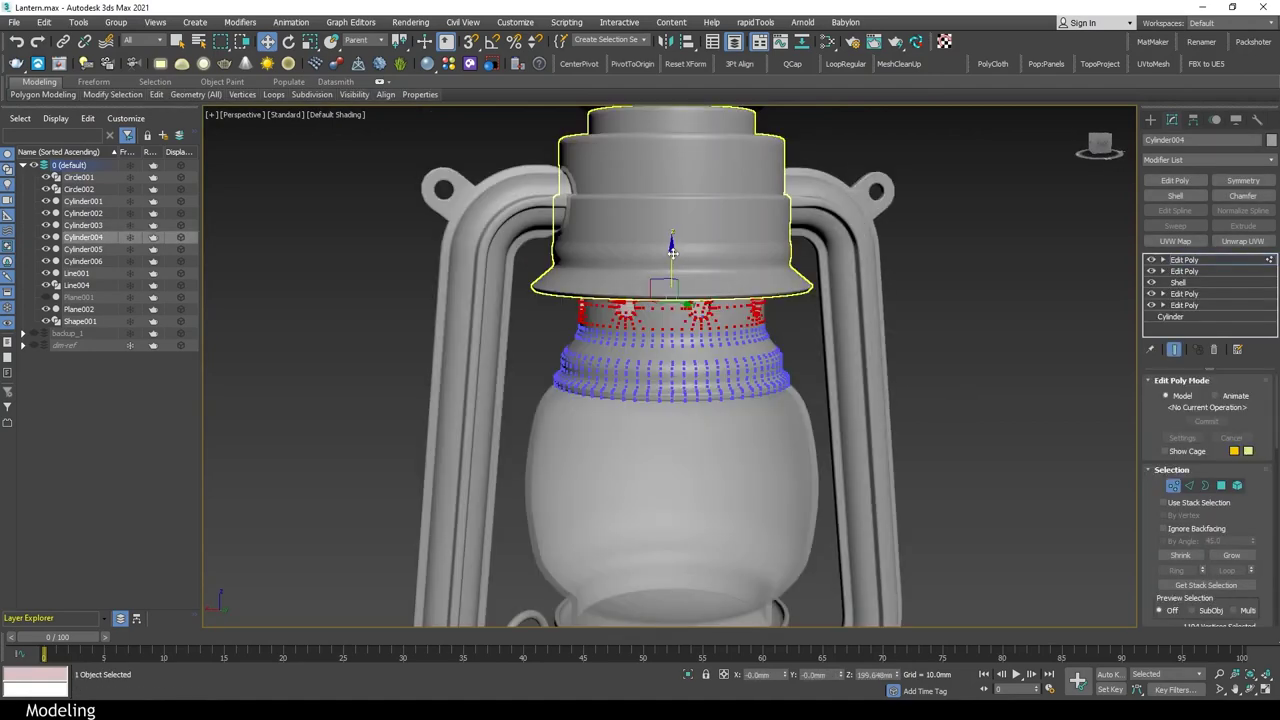
pyautogui.scroll(3, 728, 355)
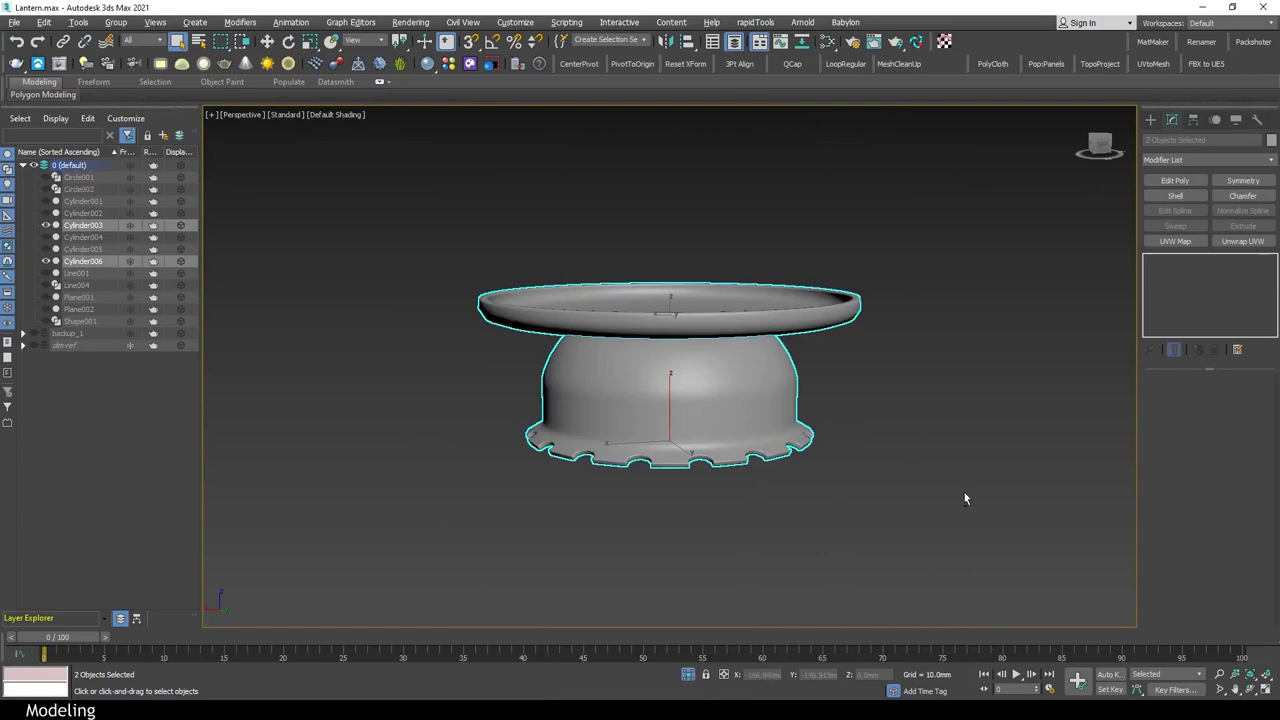
pyautogui.press('F4')
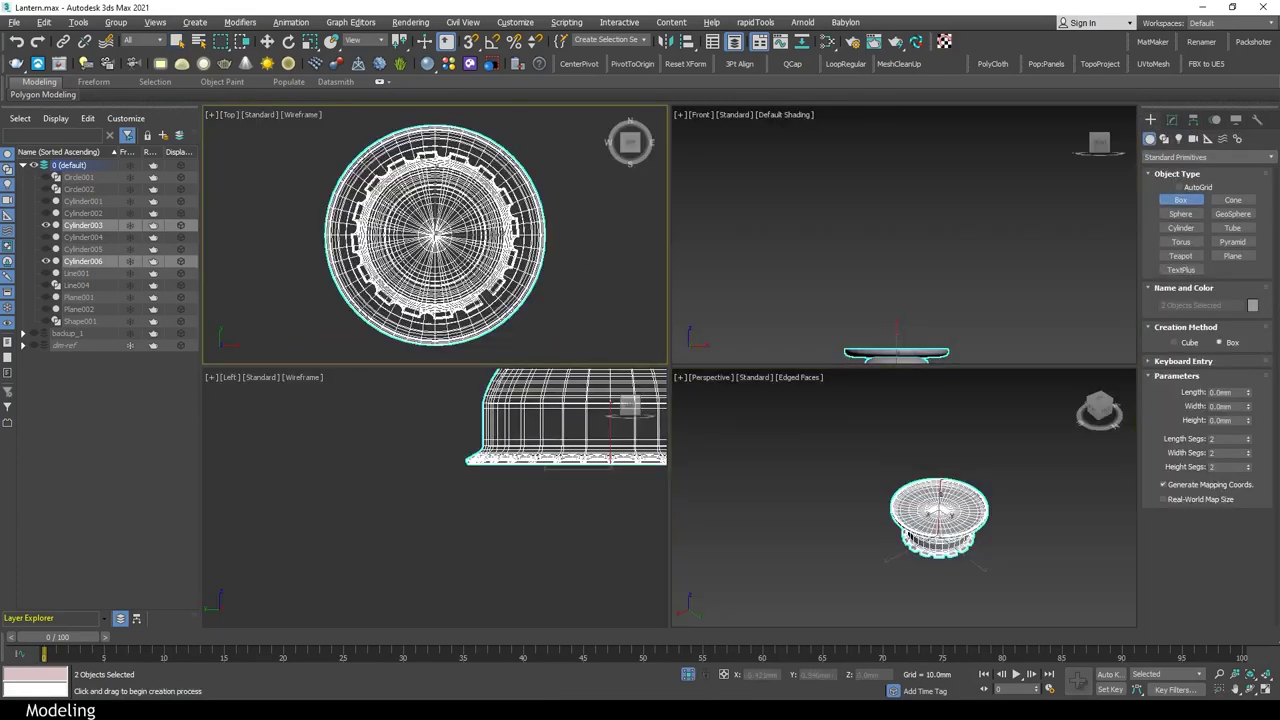
# Create a box at the lantern centre and raise it above the burner tray
pyautogui.moveTo(395, 271); pyautogui.dragTo(456, 195)
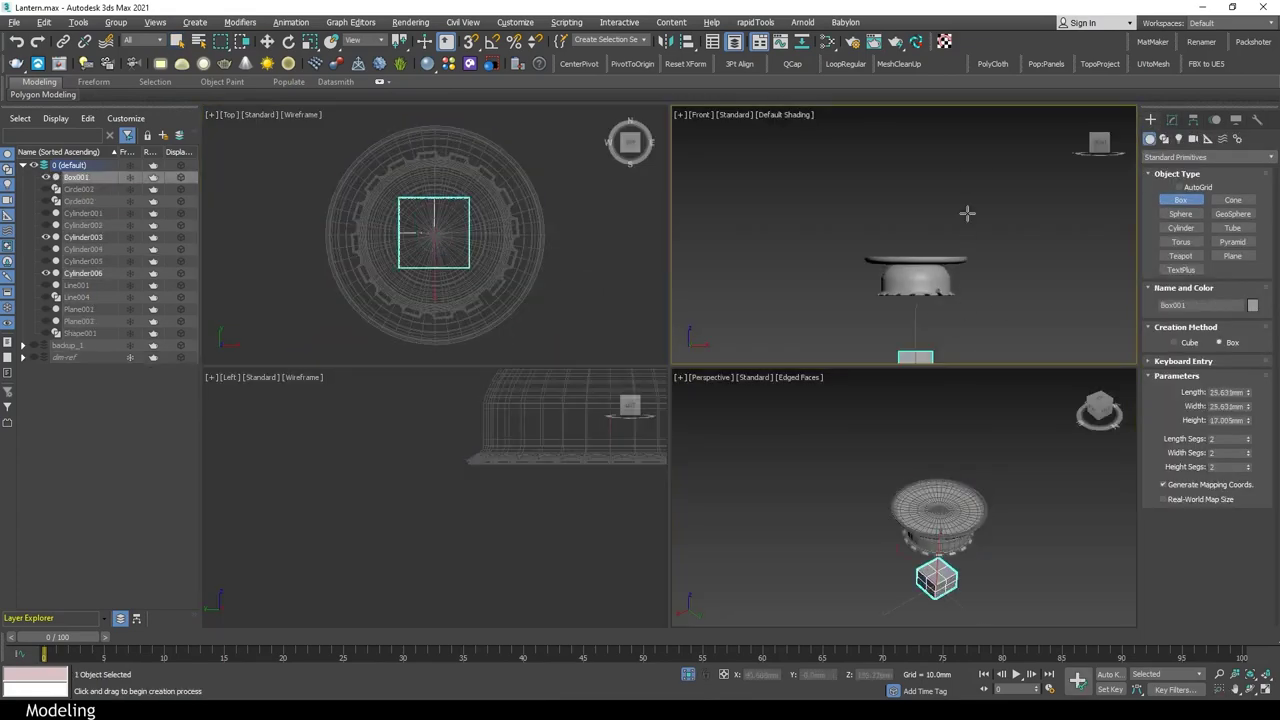
pyautogui.press('F3')
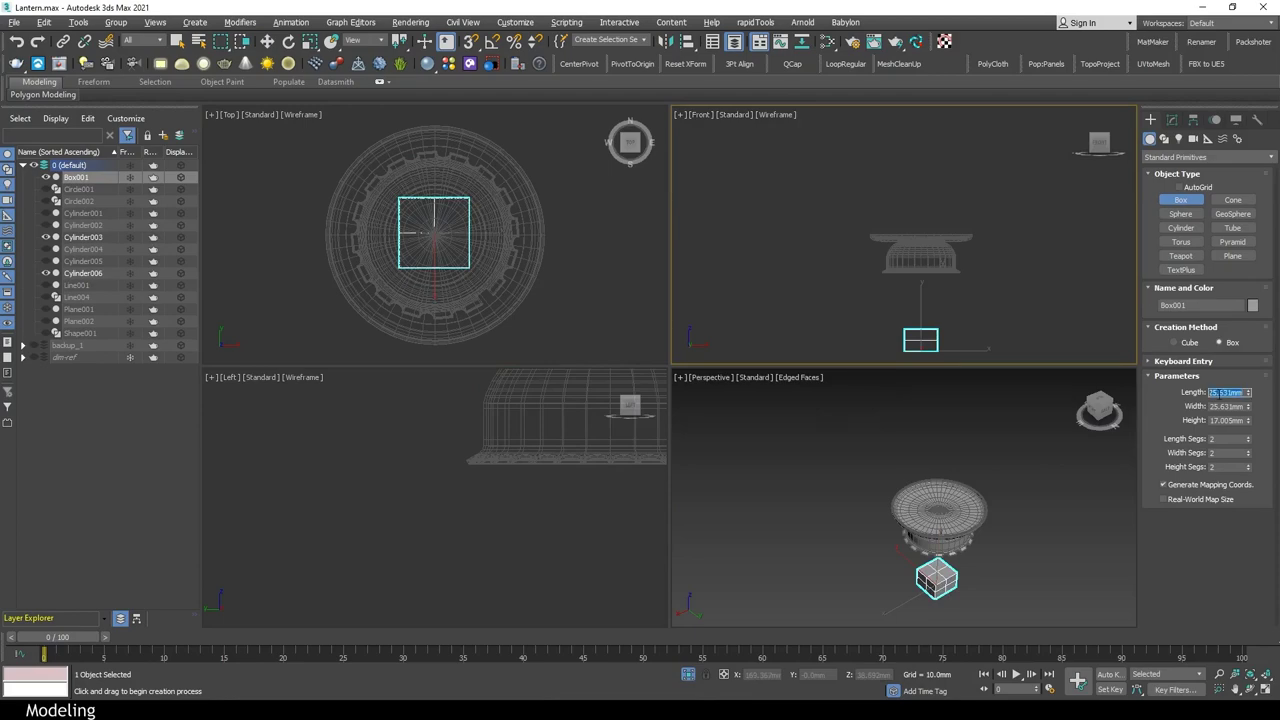
pyautogui.write('30')
pyautogui.press('w')
pyautogui.moveTo(920, 330); pyautogui.dragTo(920, 245)
pyautogui.scroll(5, 902, 240)
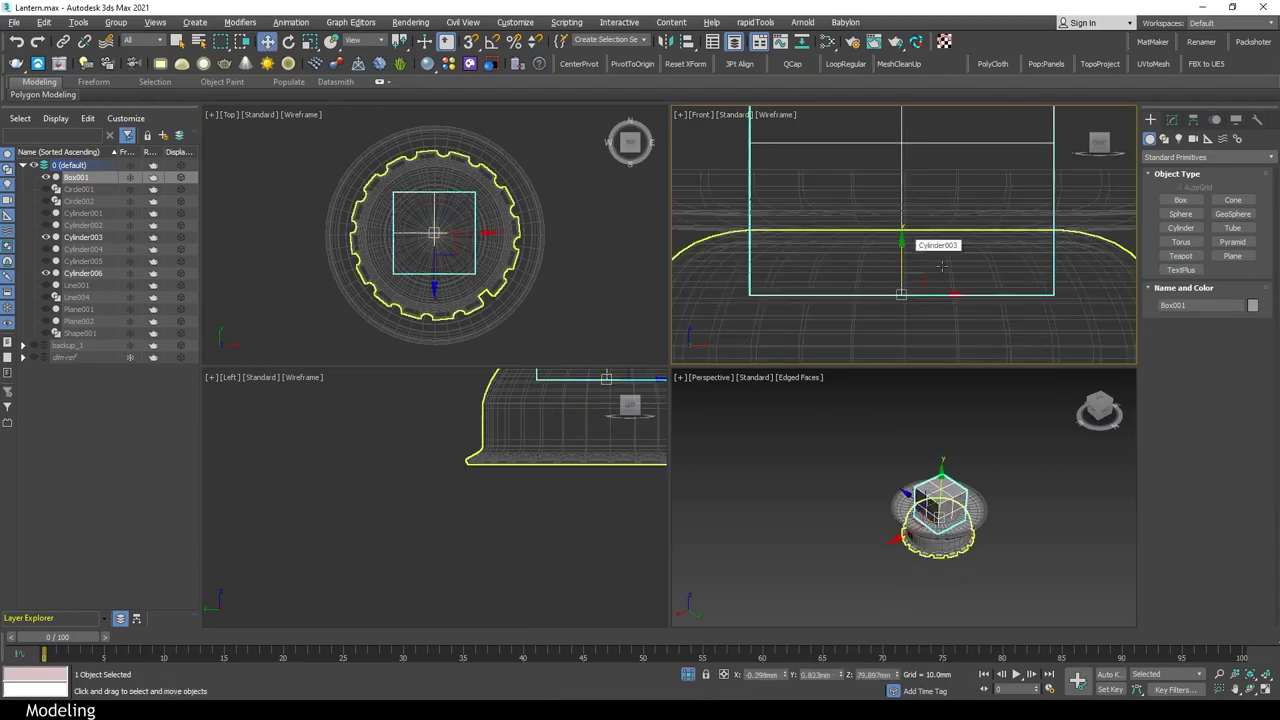
# Maximize the perspective view and isolate the box with the burner tray
pyautogui.rightClick(1016, 558)
pyautogui.hotkey('alt', 'w')
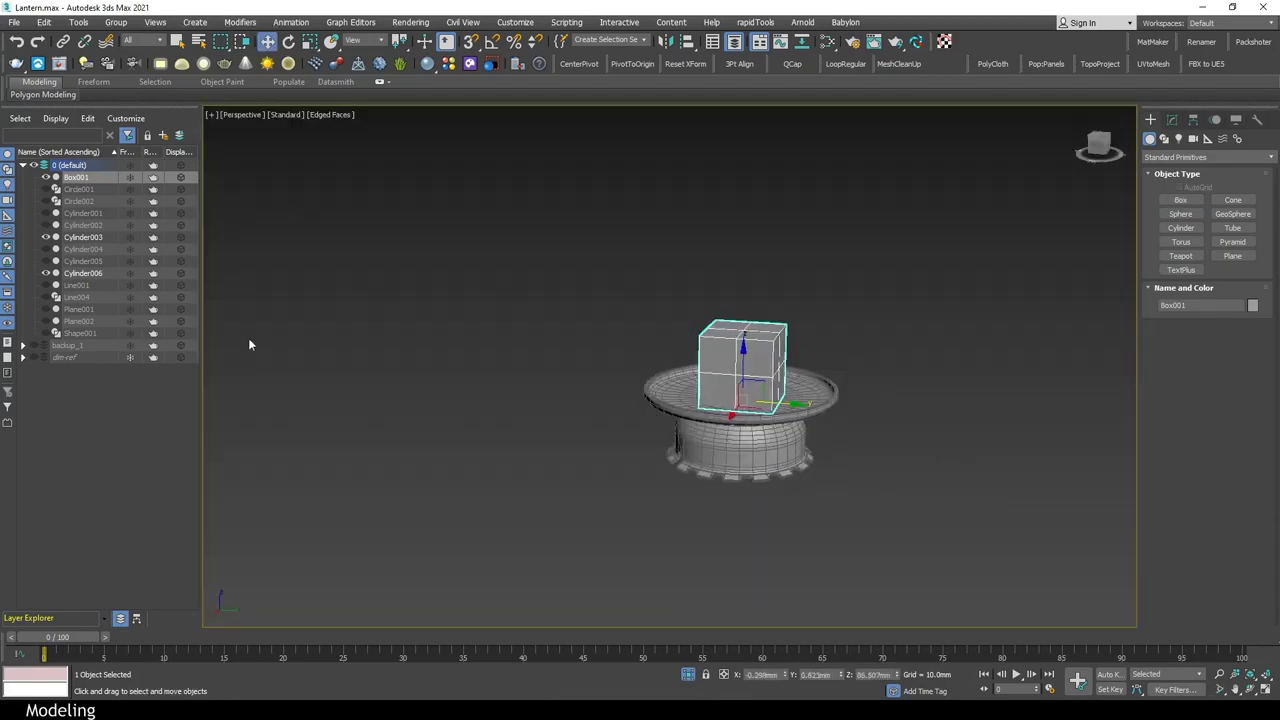
pyautogui.press('z')
pyautogui.keyDown('alt'); pyautogui.moveTo(801, 496); pyautogui.dragTo(740, 380, button='middle'); pyautogui.keyUp('alt')
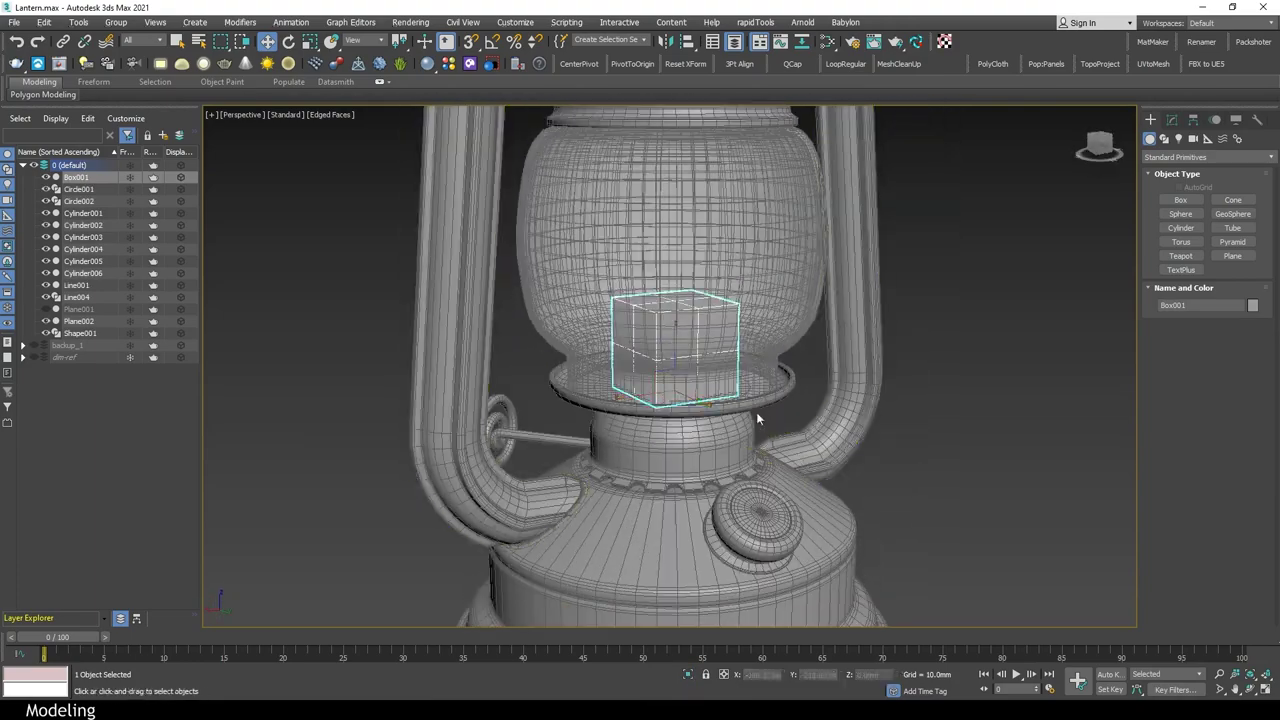
pyautogui.press('q')
pyautogui.click(722, 318)
pyautogui.hotkey('alt', 'q')
pyautogui.press('w')
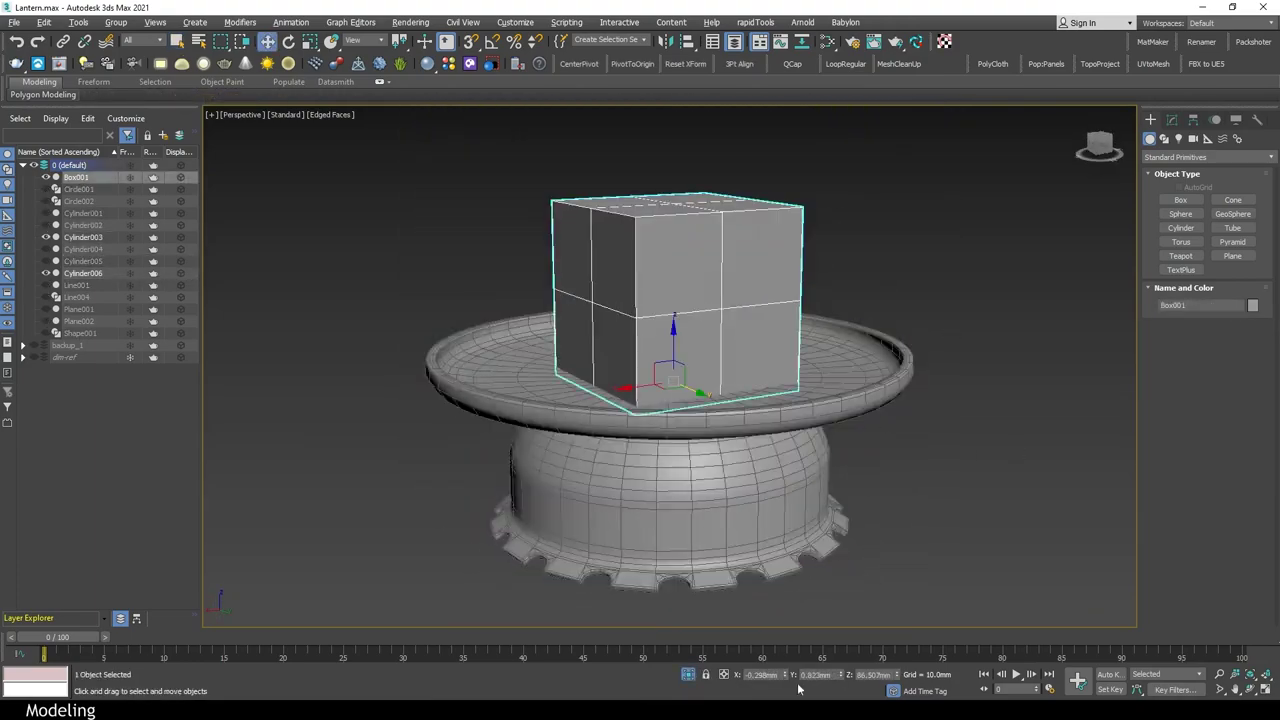
pyautogui.scroll(2, 863, 524)
# Add TurboSmooth with more iterations and Spherify to round the box into a sphere
pyautogui.click(1172, 119)
pyautogui.click(1198, 159)
pyautogui.write('turbo')
pyautogui.press('Return')
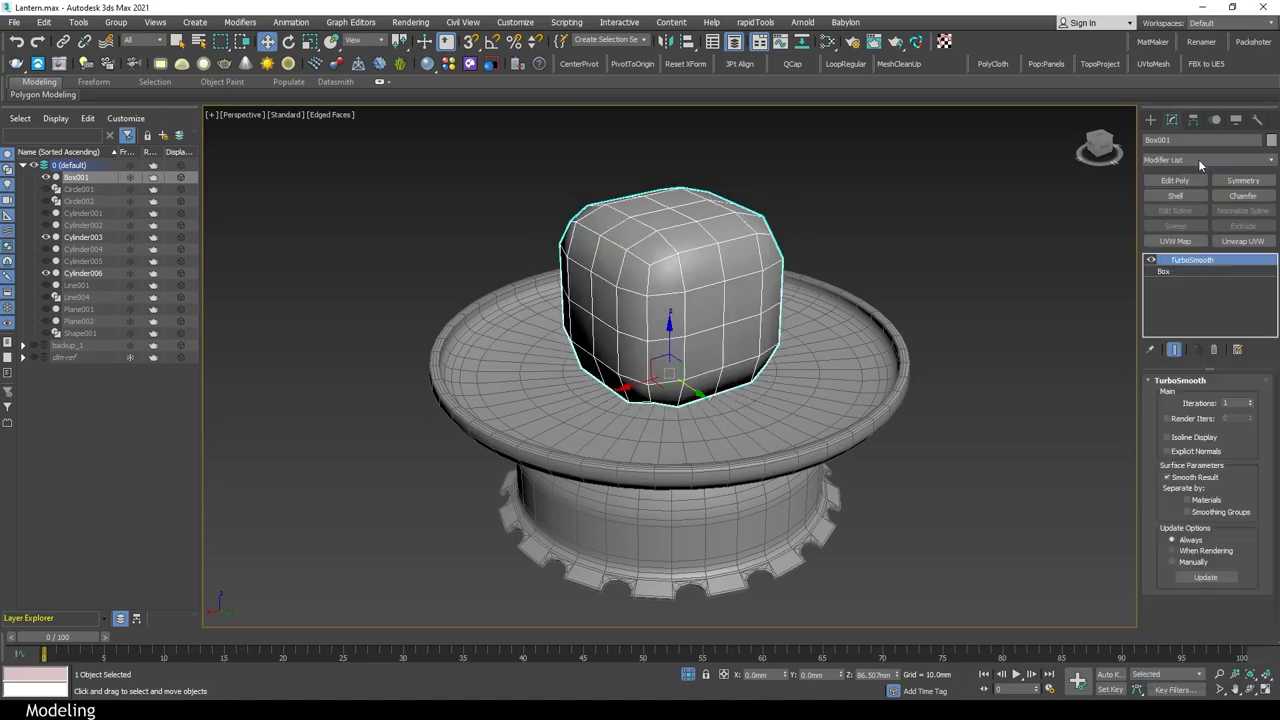
pyautogui.moveTo(1000, 270)
pyautogui.keyDown('alt'); pyautogui.mouseDown(button='middle')
pyautogui.moveTo(982, 298)
pyautogui.moveTo(1040, 320)
pyautogui.mouseUp(button='middle'); pyautogui.keyUp('alt')
pyautogui.click(1250, 400)
pyautogui.click(1195, 160)
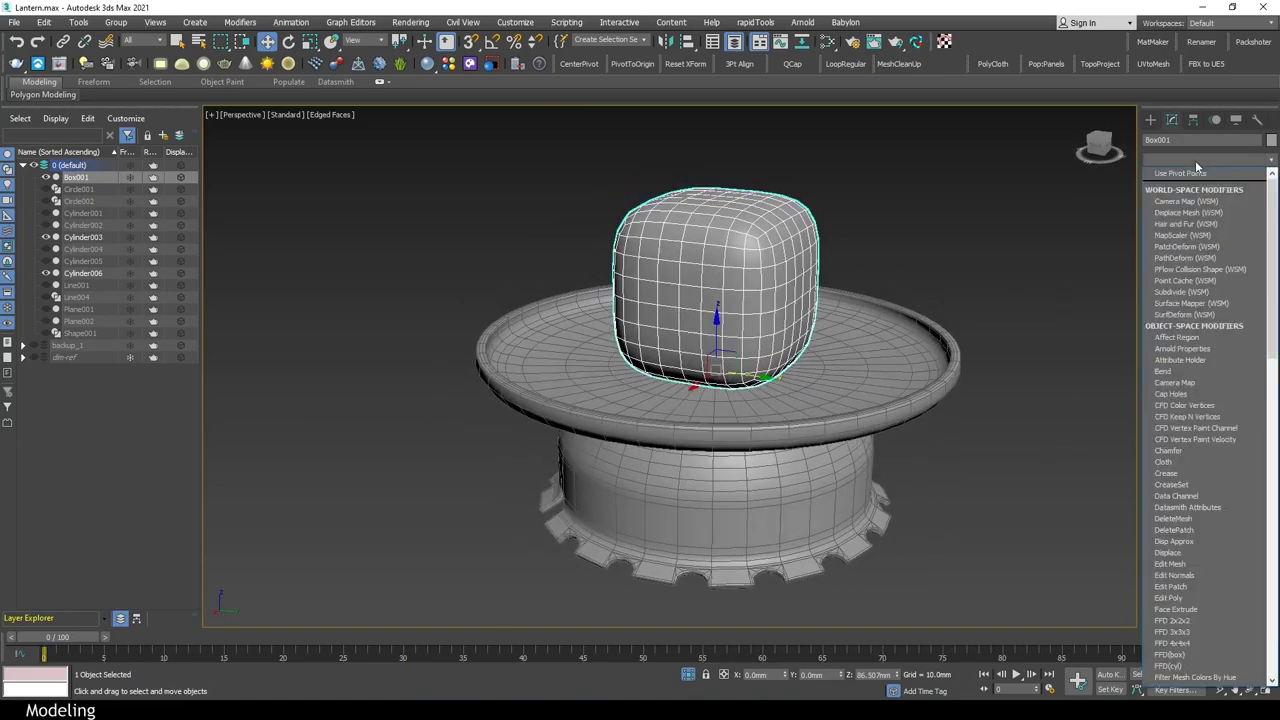
pyautogui.write('sph')
pyautogui.press('Return')
pyautogui.moveTo(1060, 200)
pyautogui.keyDown('alt'); pyautogui.mouseDown(button='middle')
pyautogui.moveTo(963, 246)
pyautogui.moveTo(994, 249)
pyautogui.mouseUp(button='middle'); pyautogui.keyUp('alt')
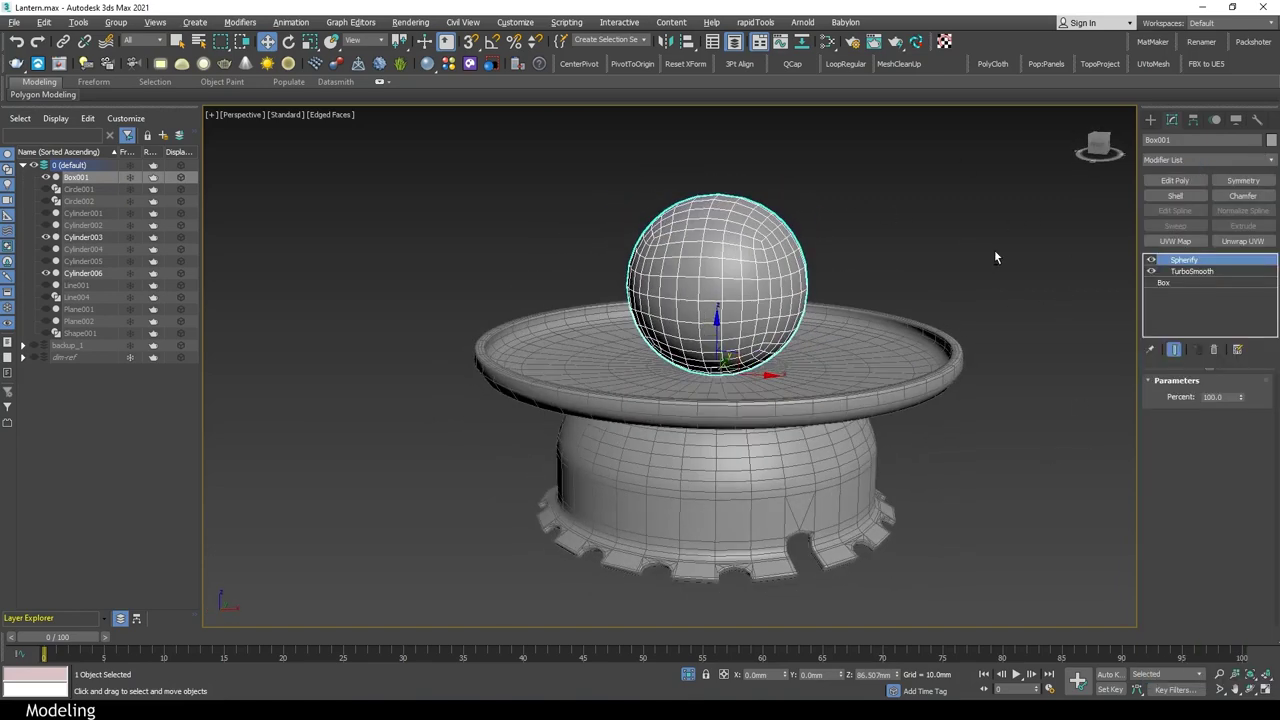
# Add Edit Poly and select the sphere's lower-half polygons
pyautogui.click(1175, 180)
pyautogui.hotkey('alt', 'w')
pyautogui.press('4')
pyautogui.moveTo(1000, 270); pyautogui.dragTo(829, 211)
# Delete the sphere's lower half to leave a dome
pyautogui.press('Delete')
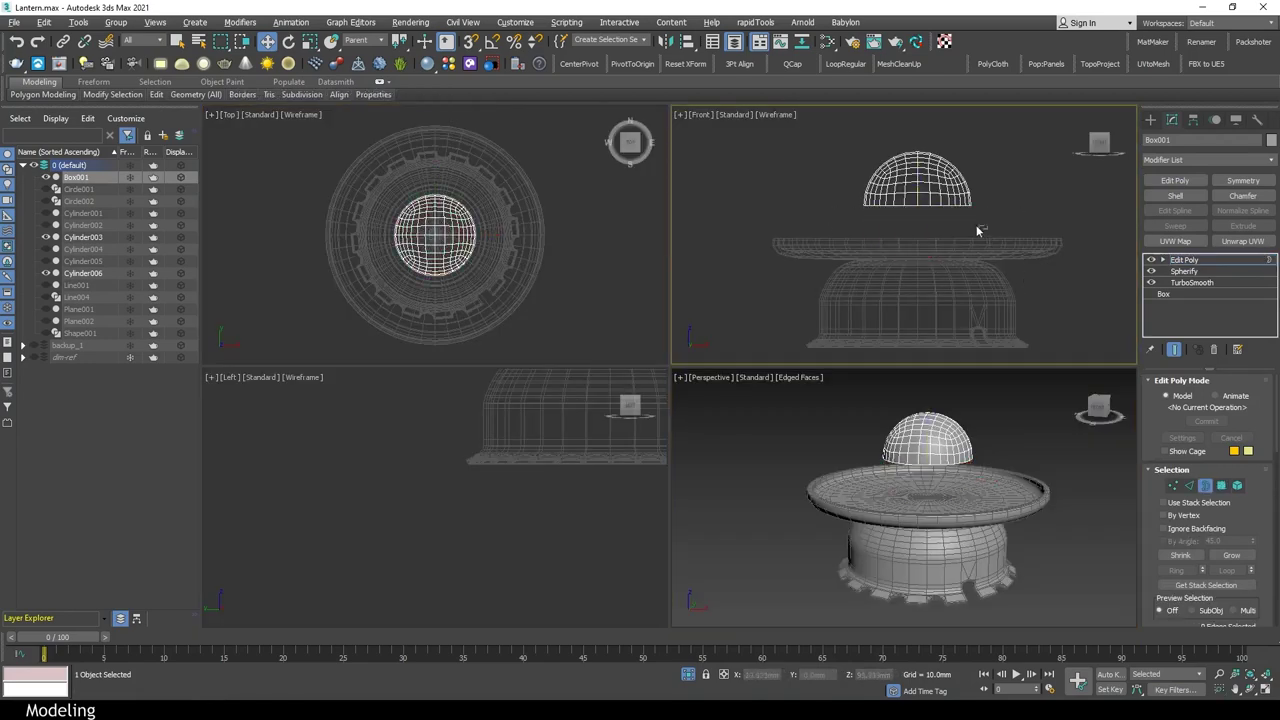
pyautogui.press('4')
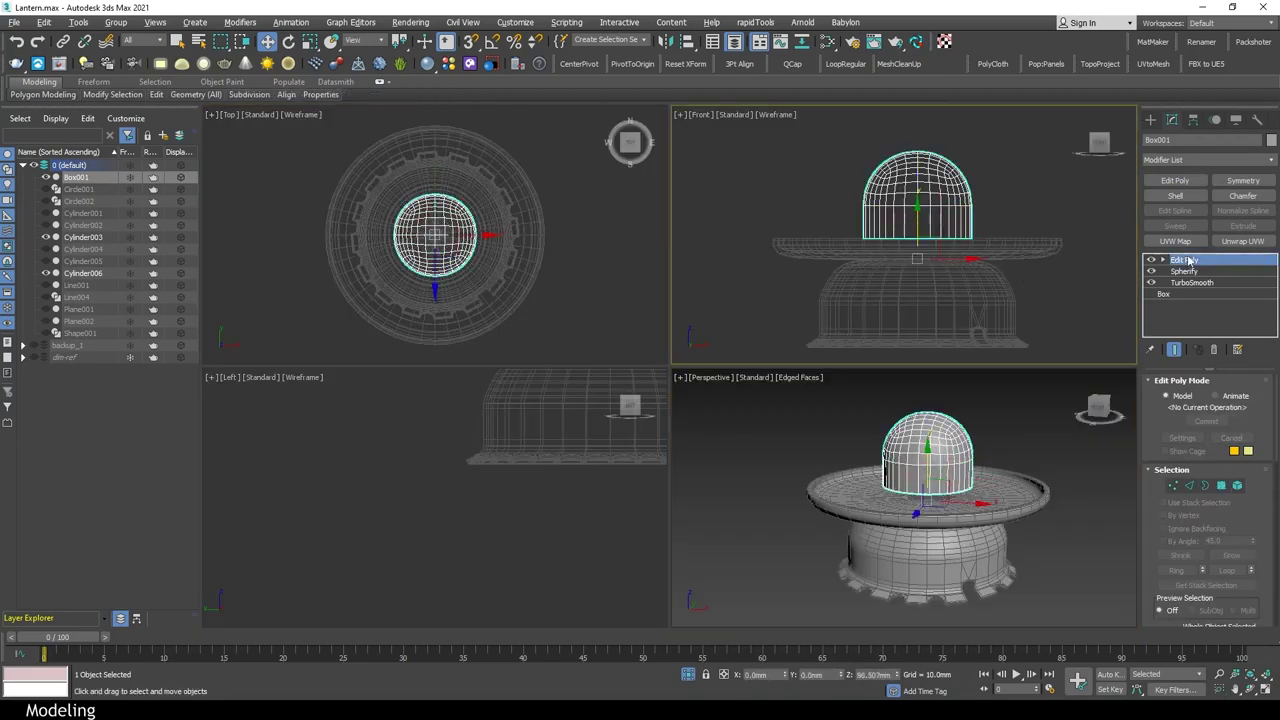
pyautogui.scroll(4, 936, 215)
pyautogui.scroll(4, 480, 520)
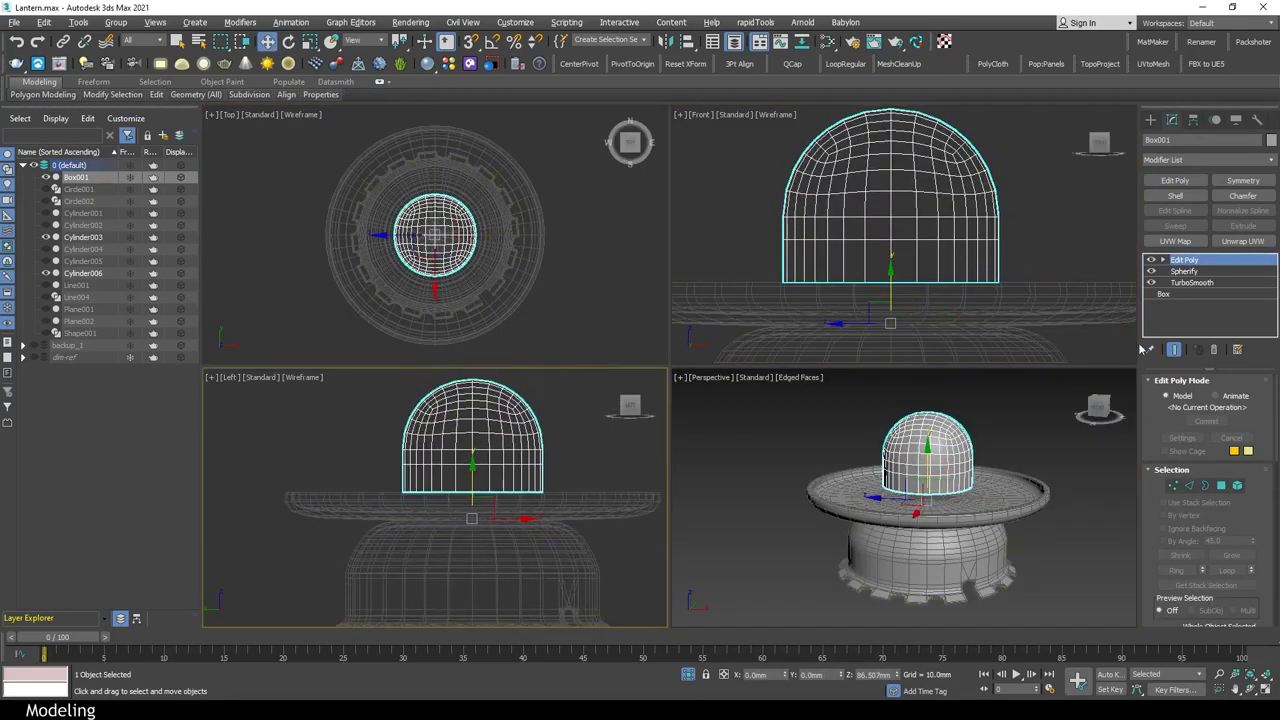
# Add Edit Poly and inset the top strip of dome polygons
pyautogui.click(1175, 180)
pyautogui.press('4')
pyautogui.scroll(2, 490, 460)
pyautogui.moveTo(458, 392); pyautogui.dragTo(490, 460)
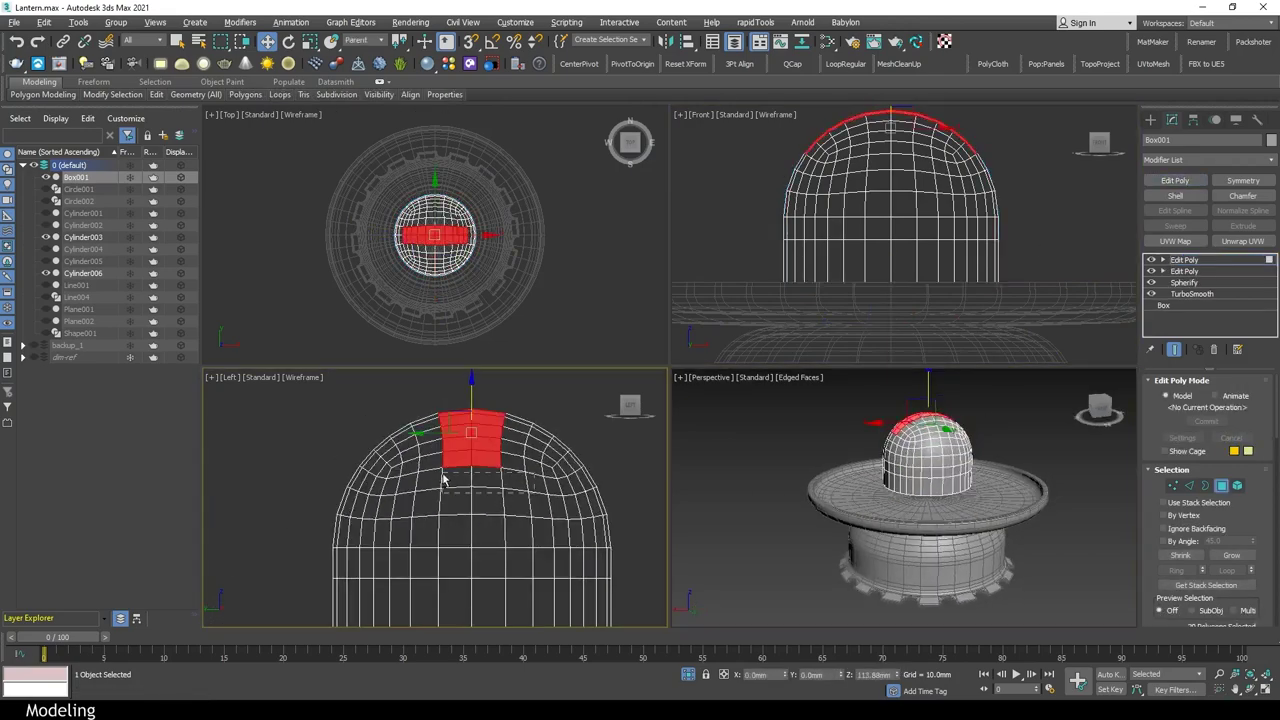
pyautogui.rightClick(850, 520)
pyautogui.hotkey('alt', 'w')
pyautogui.keyDown('alt'); pyautogui.moveTo(760, 400); pyautogui.dragTo(760, 330, button='middle'); pyautogui.keyUp('alt')
pyautogui.scroll(-5, 1233, 562)
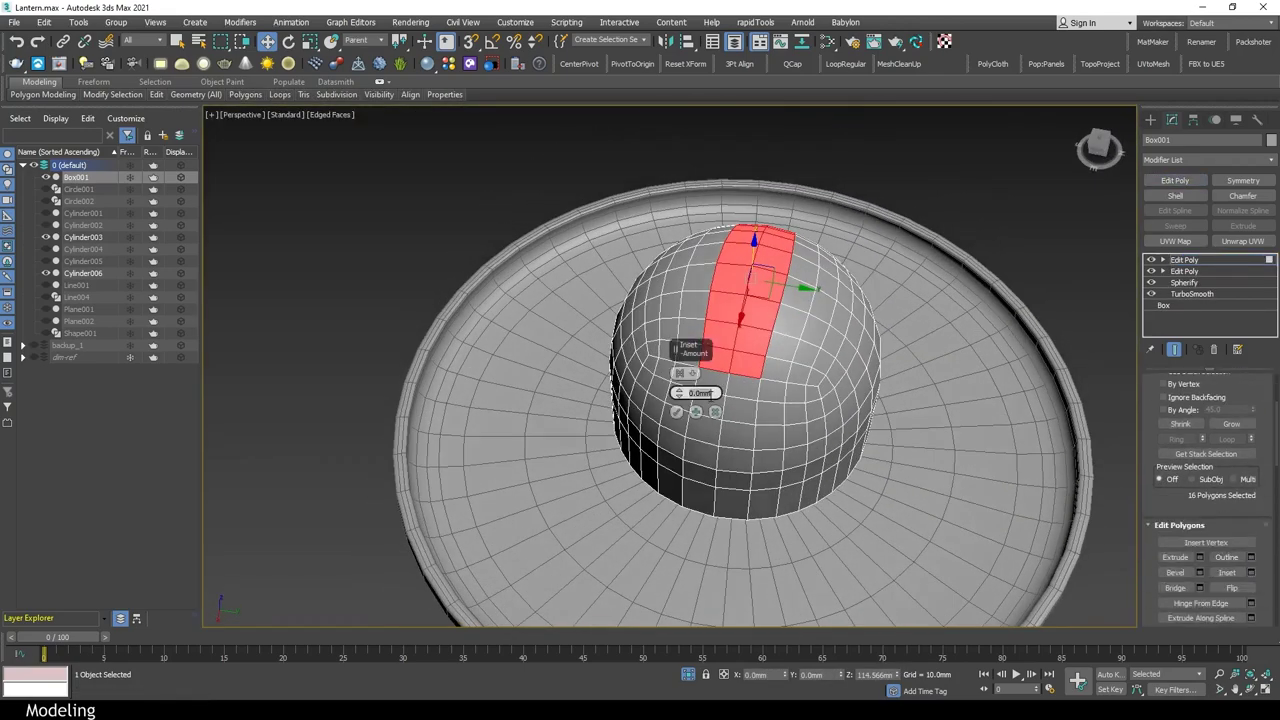
pyautogui.scroll(4, 763, 359)
pyautogui.click(676, 412)
# Flatten the strip's edges along Y, then delete the strip to cut a slot
pyautogui.press('2')
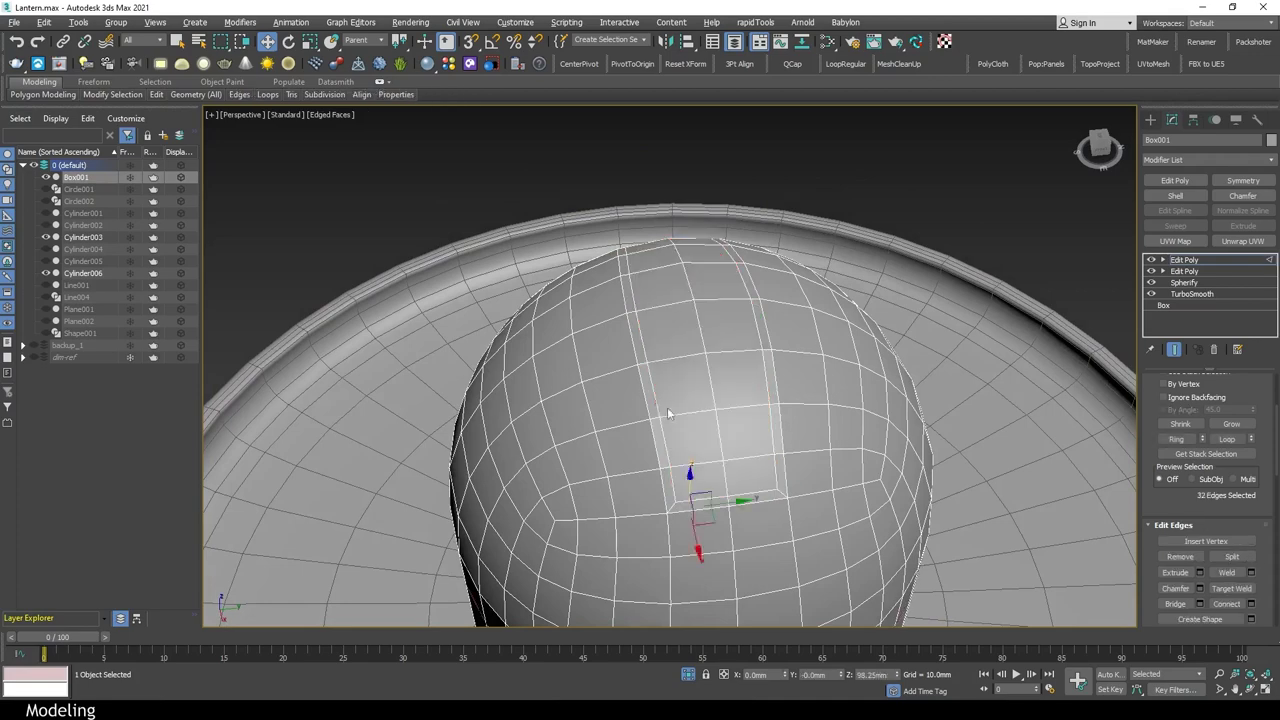
pyautogui.hotkey('alt', 'w')
pyautogui.scroll(-5, 1200, 560)
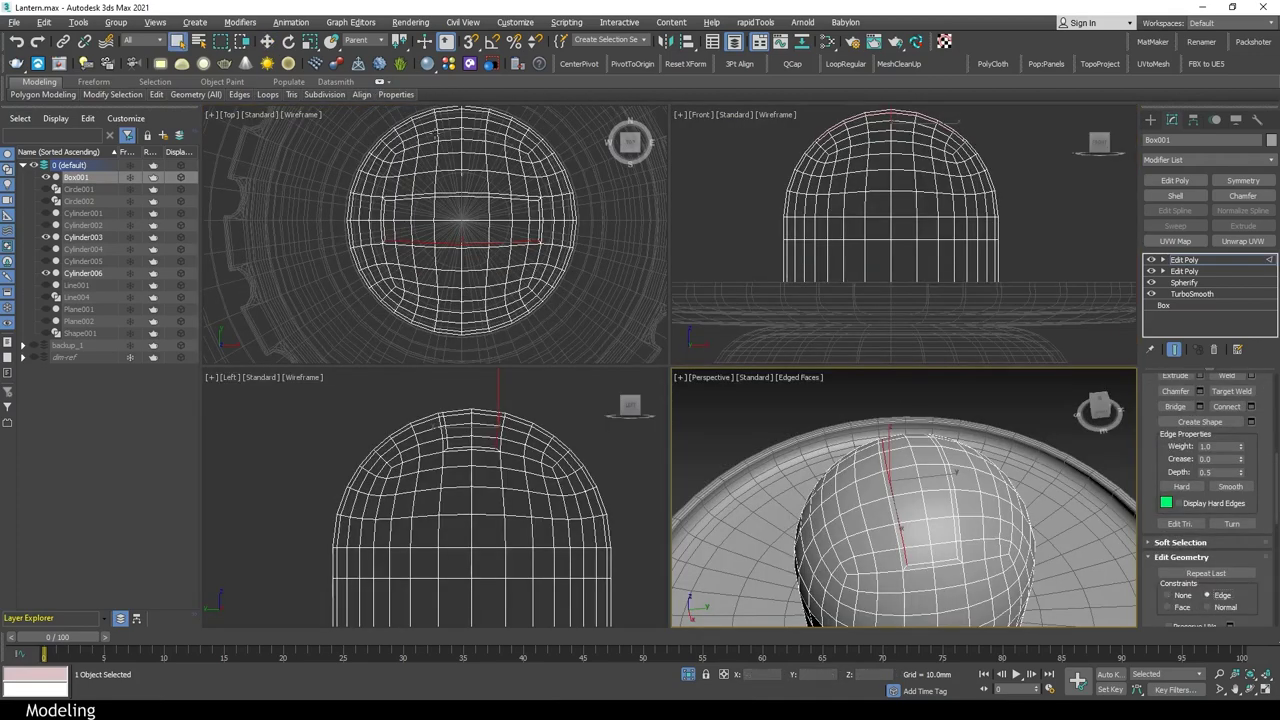
pyautogui.click(366, 133)
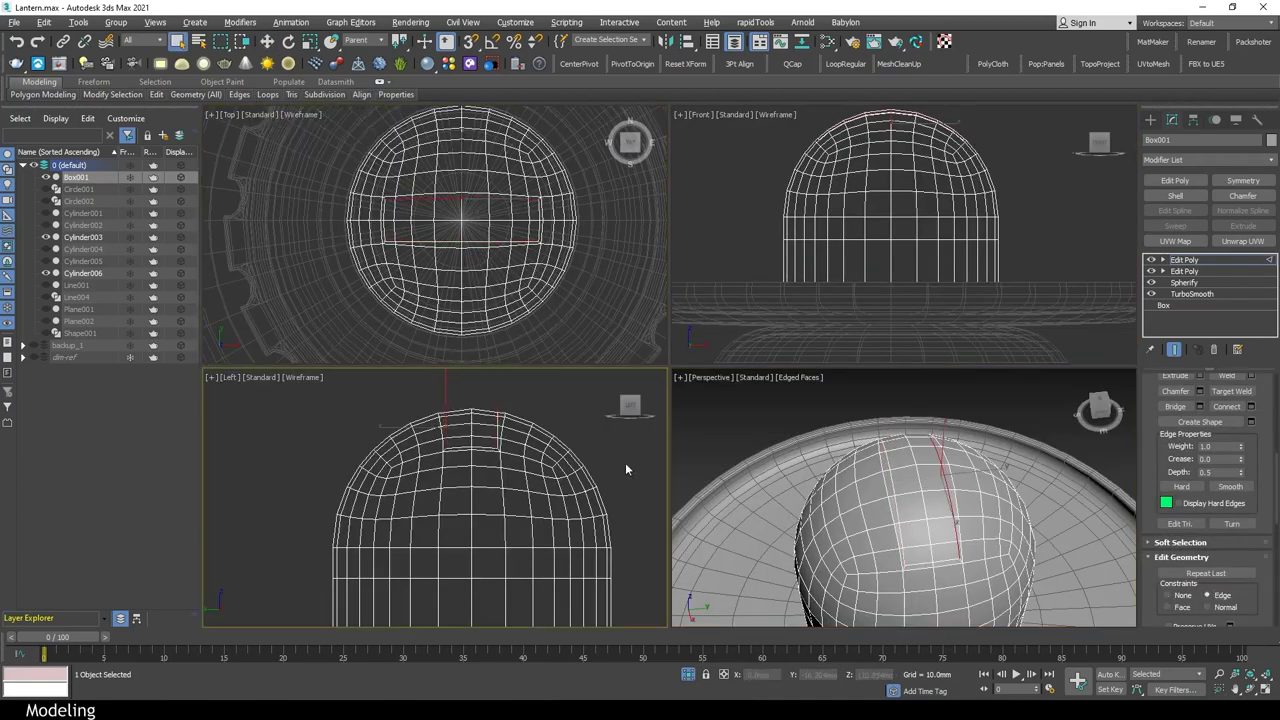
pyautogui.hotkey('alt', 'w')
pyautogui.hotkey('ctrl', '4')
pyautogui.click(1250, 379)
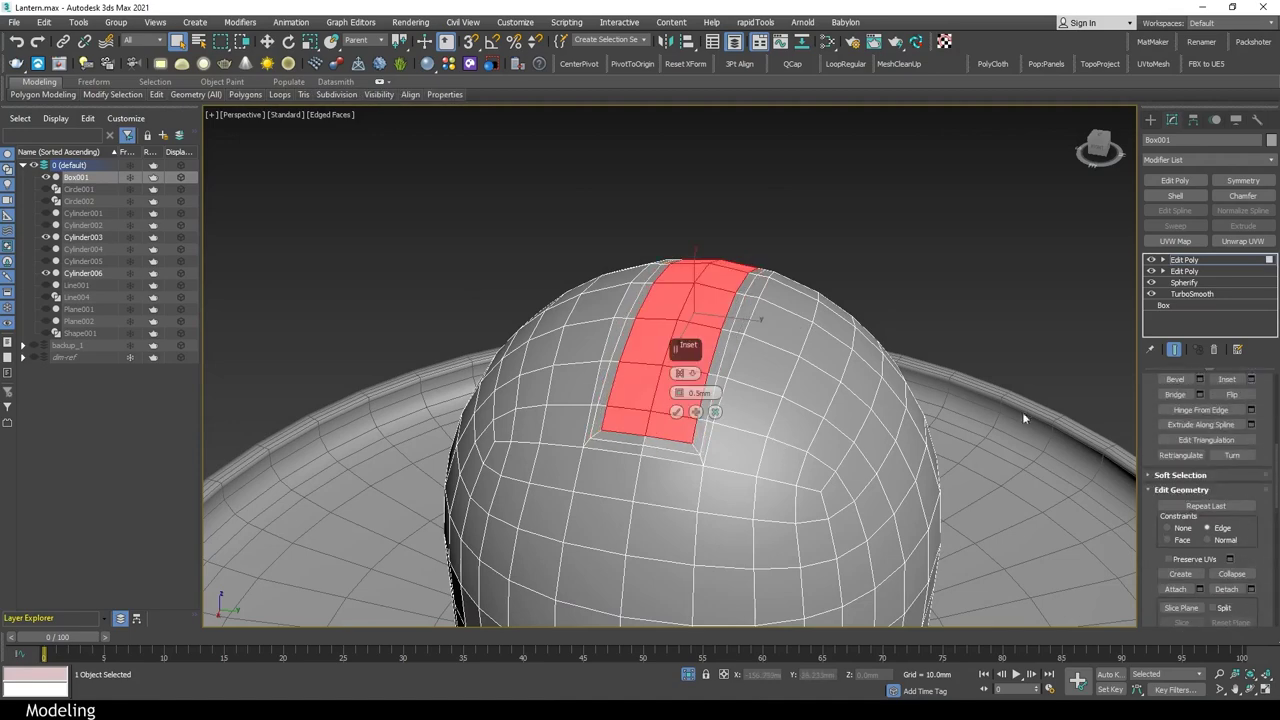
pyautogui.keyDown('alt'); pyautogui.moveTo(1023, 418); pyautogui.dragTo(777, 428, button='middle'); pyautogui.keyUp('alt')
pyautogui.press('Delete')
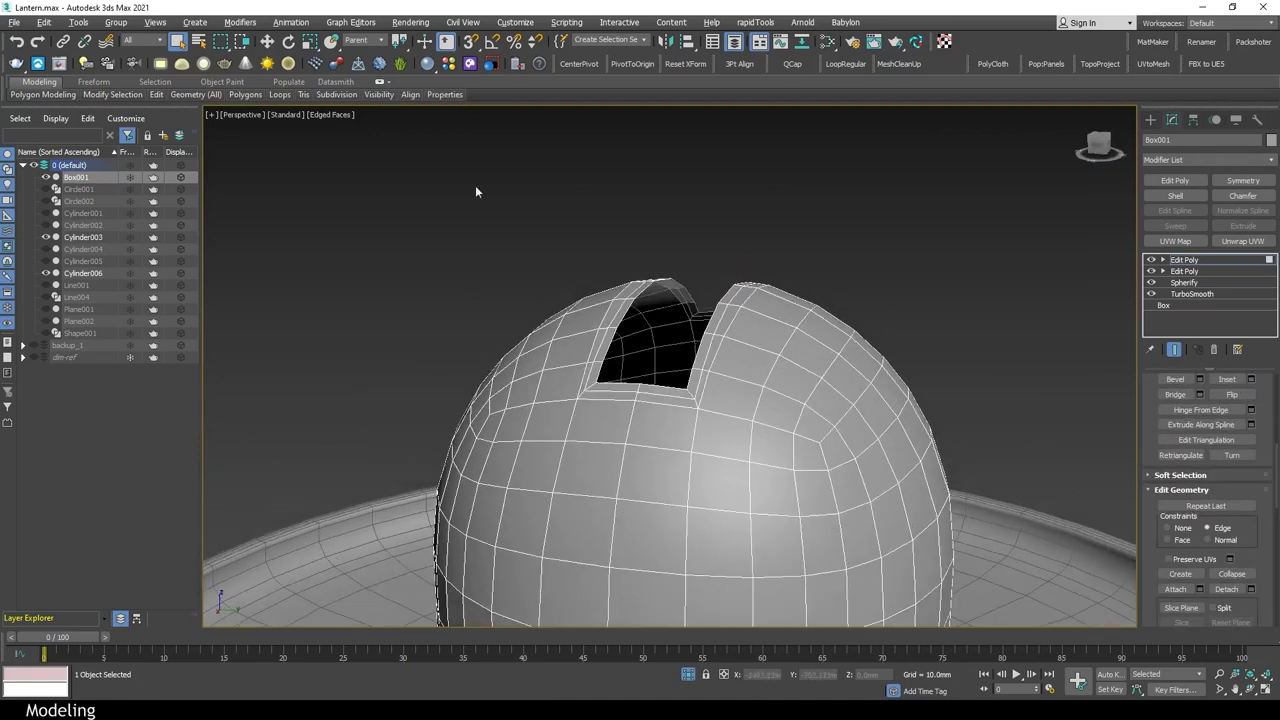
# Add a Shell modifier to give the dome wall thickness
pyautogui.scroll(-5, 1048, 277)
pyautogui.click(1184, 259)
pyautogui.press('F4')
pyautogui.click(1175, 195)
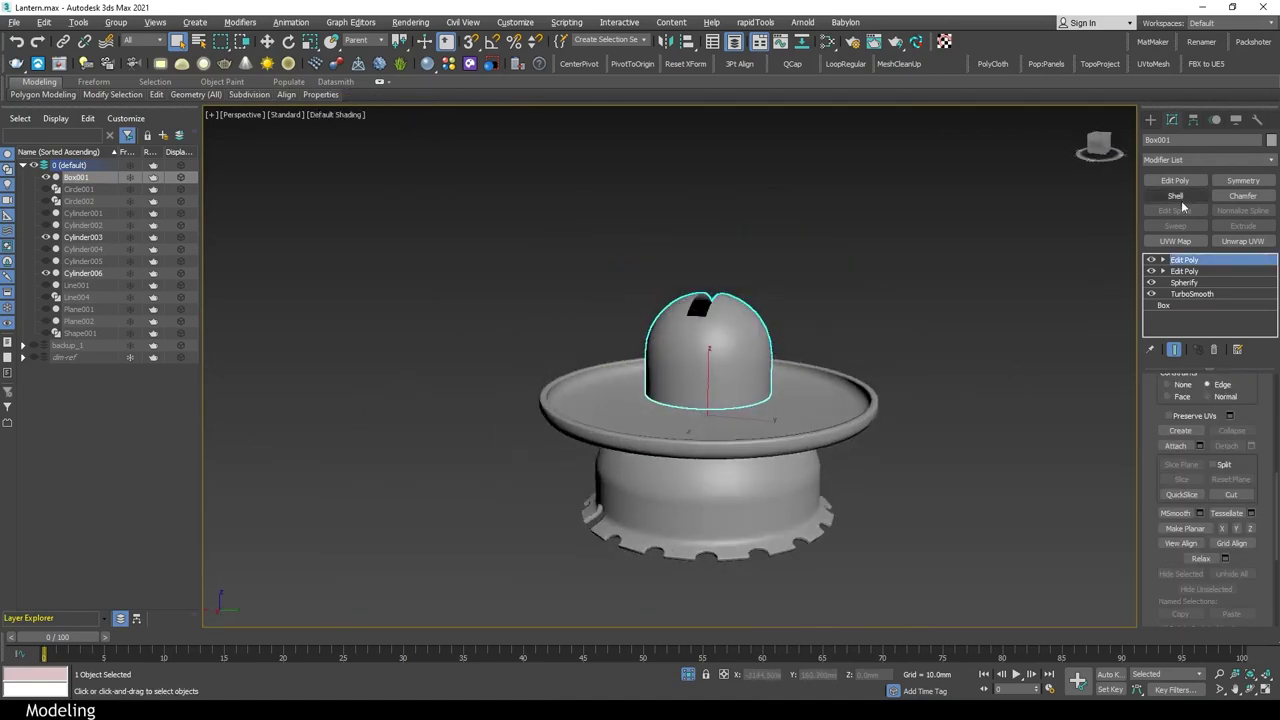
pyautogui.press('F4')
pyautogui.press('z')
pyautogui.scroll(-5, 670, 400)
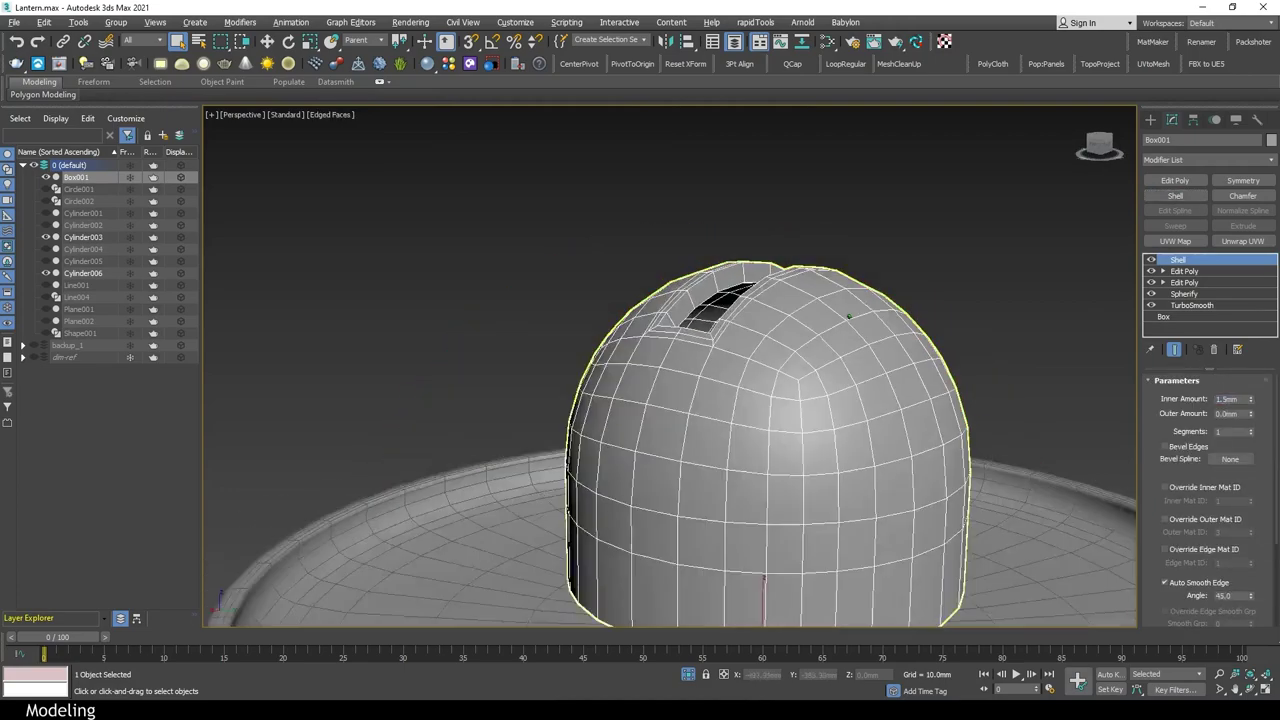
pyautogui.keyDown('alt'); pyautogui.moveTo(670, 450); pyautogui.dragTo(670, 350, button='middle'); pyautogui.keyUp('alt')
# Add a fresh Edit Poly and chamfer the selected slot corner edges
pyautogui.click(1184, 271)
pyautogui.click(1172, 183)
pyautogui.scroll(5, 808, 449)
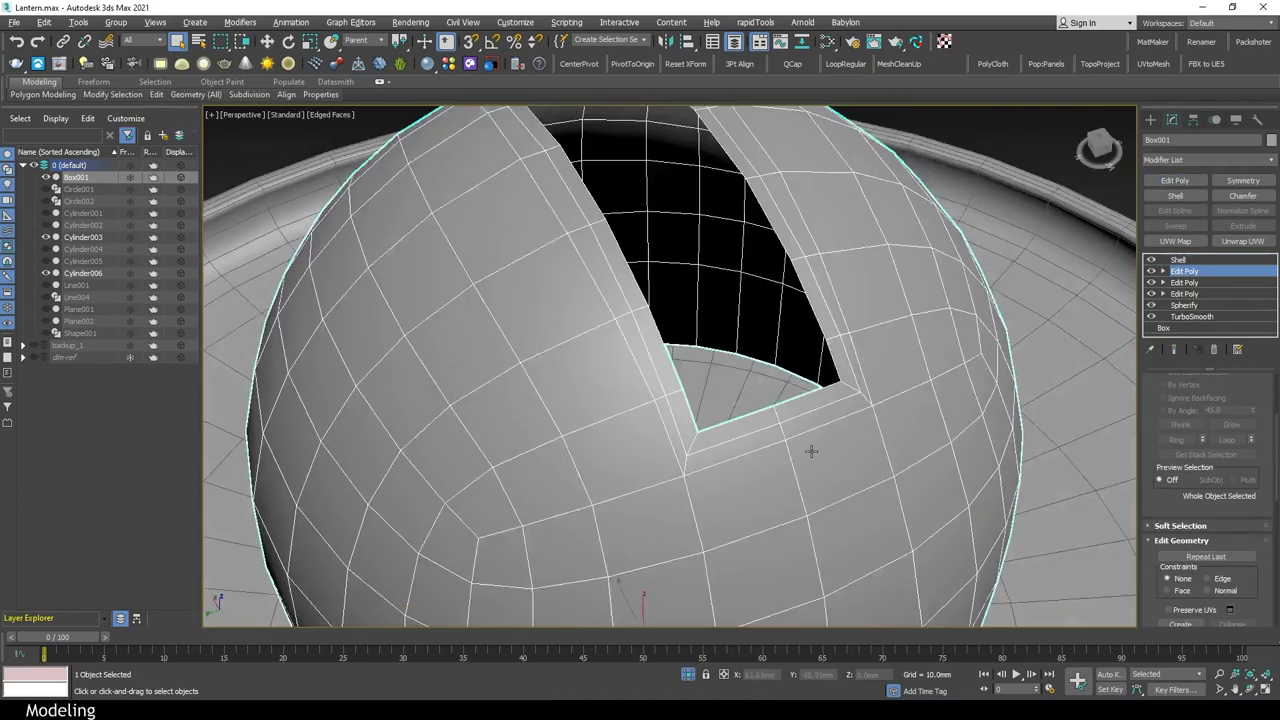
pyautogui.press('2')
pyautogui.keyDown('alt'); pyautogui.moveTo(885, 348); pyautogui.dragTo(514, 441, button='middle'); pyautogui.keyUp('alt')
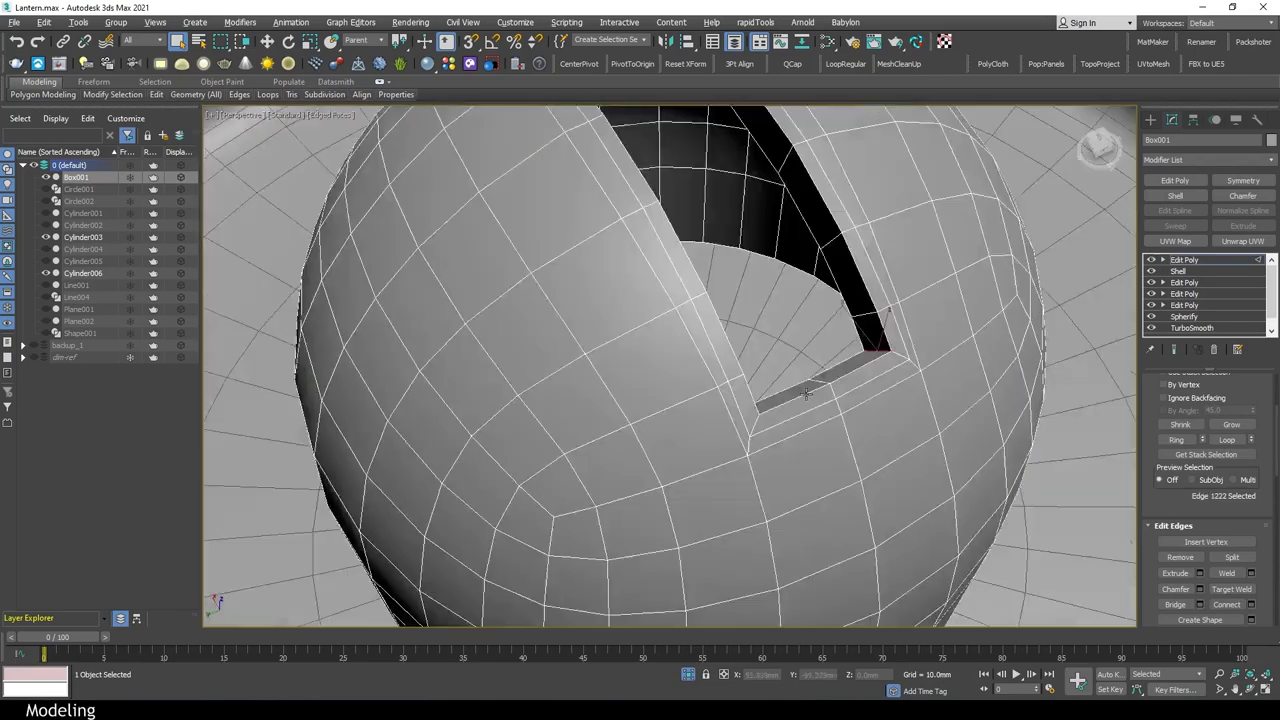
pyautogui.scroll(4, 514, 441)
pyautogui.keyDown('ctrl'); pyautogui.click(677, 273); pyautogui.keyUp('ctrl')
pyautogui.keyDown('alt'); pyautogui.moveTo(677, 273); pyautogui.dragTo(820, 210, button='middle'); pyautogui.keyUp('alt')
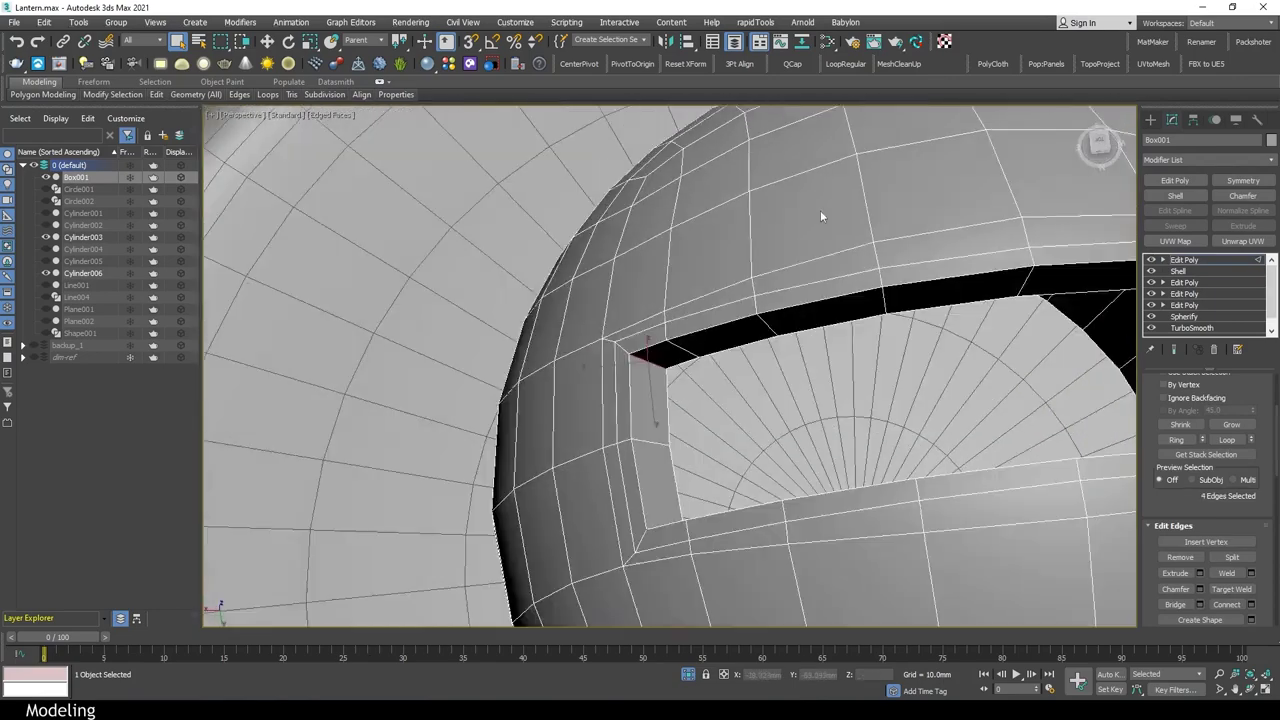
pyautogui.scroll(3, 820, 210)
pyautogui.scroll(-3, 1190, 415)
pyautogui.keyDown('alt'); pyautogui.moveTo(845, 432); pyautogui.dragTo(716, 393, button='middle'); pyautogui.keyUp('alt')
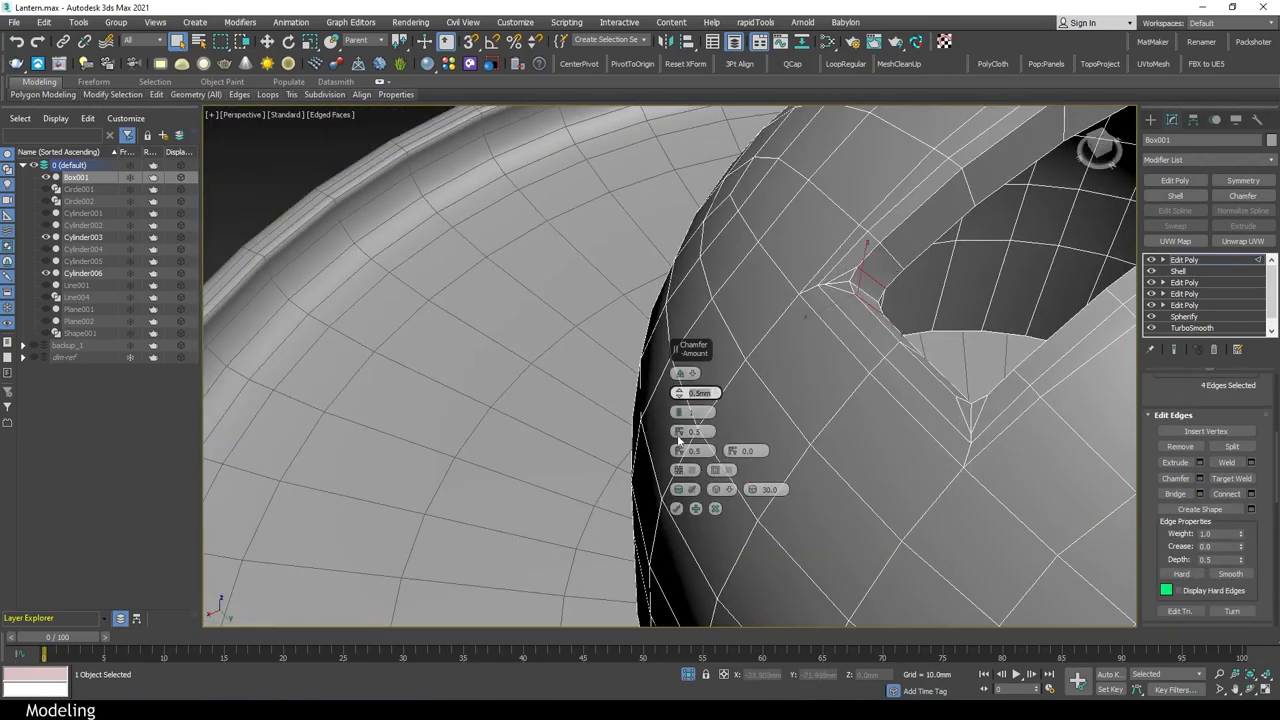
pyautogui.click(676, 508)
# Weld the dome's overlapping vertices and pick an edge along the slot rim
pyautogui.press('1')
pyautogui.hotkey('ctrl', 'a')
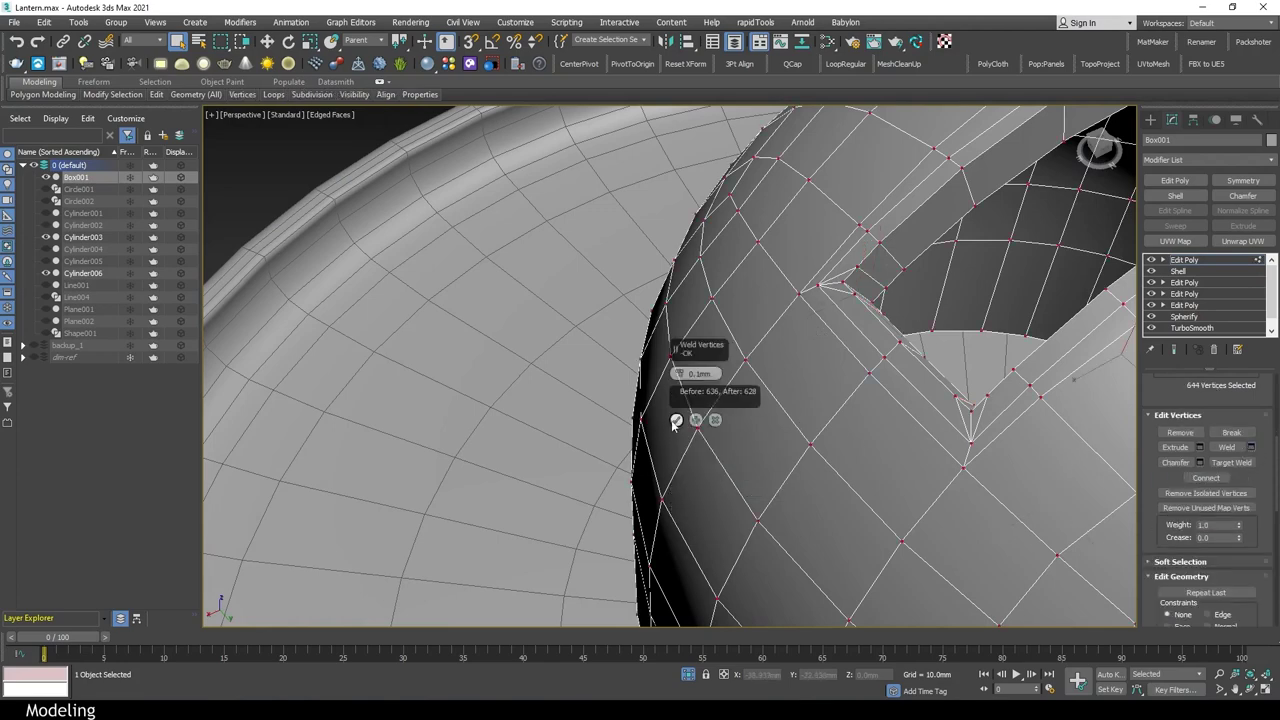
pyautogui.click(676, 421)
pyautogui.press('2')
pyautogui.click(895, 258)
pyautogui.keyDown('alt'); pyautogui.moveTo(678, 375); pyautogui.dragTo(699, 413, button='middle'); pyautogui.keyUp('alt')
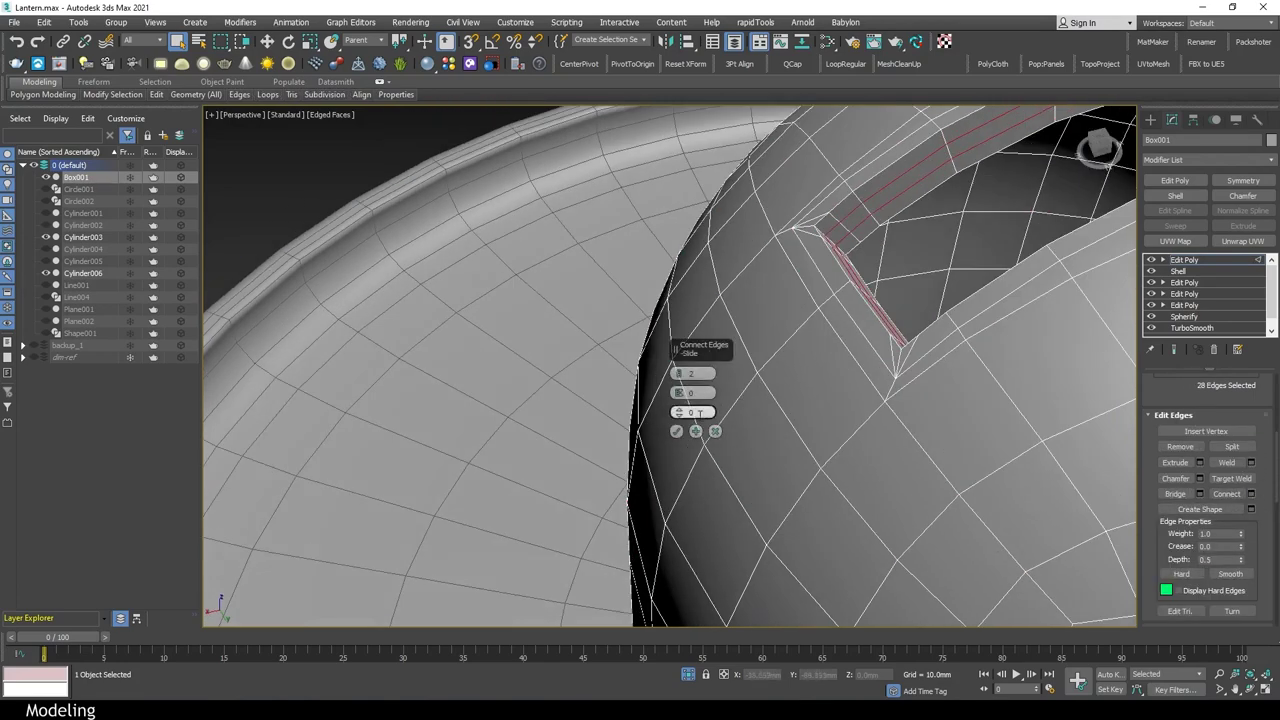
pyautogui.press('F4')
pyautogui.press('2')
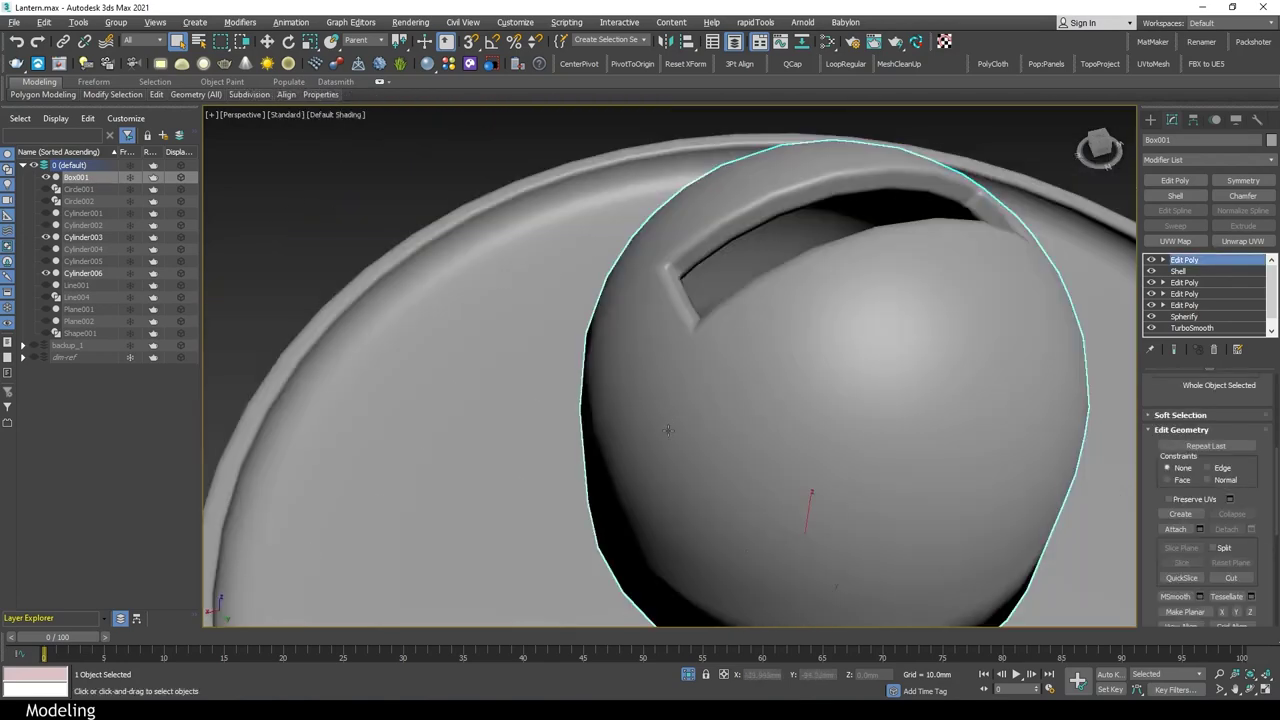
pyautogui.scroll(-5, 1070, 314)
pyautogui.keyDown('alt'); pyautogui.moveTo(1070, 314); pyautogui.dragTo(1000, 340, button='middle'); pyautogui.keyUp('alt')
pyautogui.press('F4')
# Select all the dome's vertices in the wireframe front view
pyautogui.scroll(5, 1000, 340)
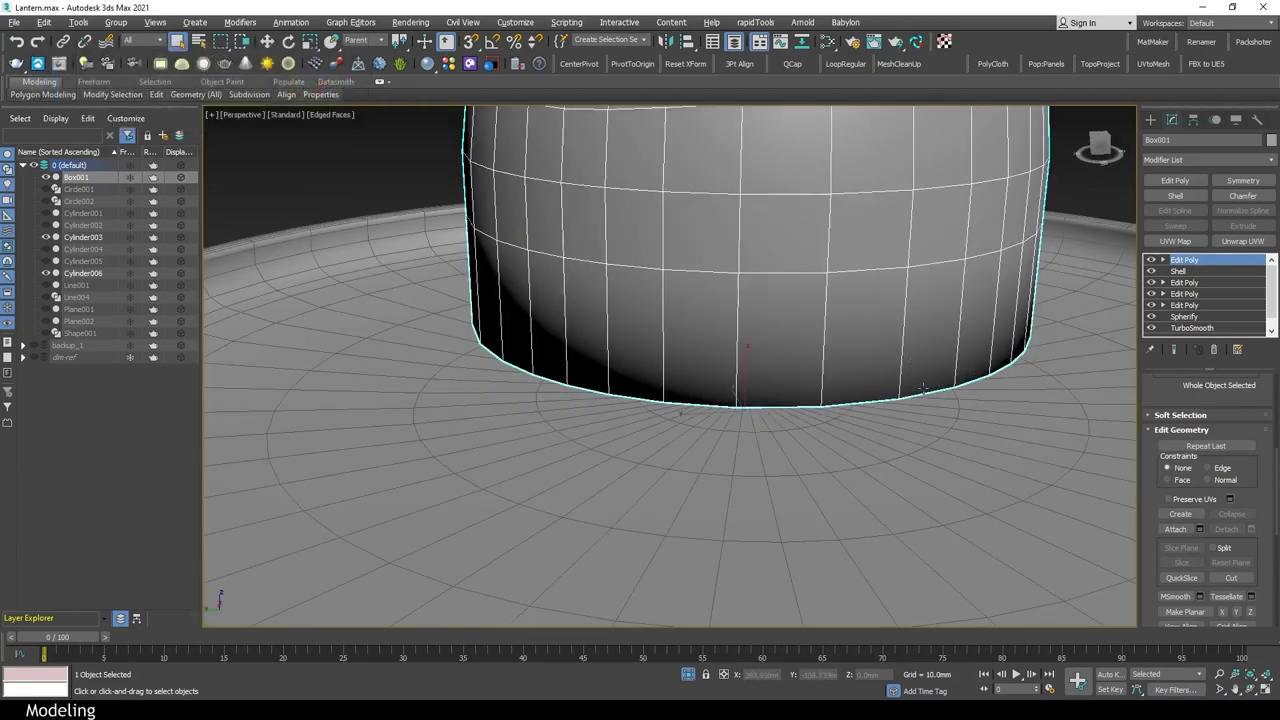
pyautogui.press('2')
pyautogui.scroll(3, 970, 352)
pyautogui.scroll(-5, 970, 352)
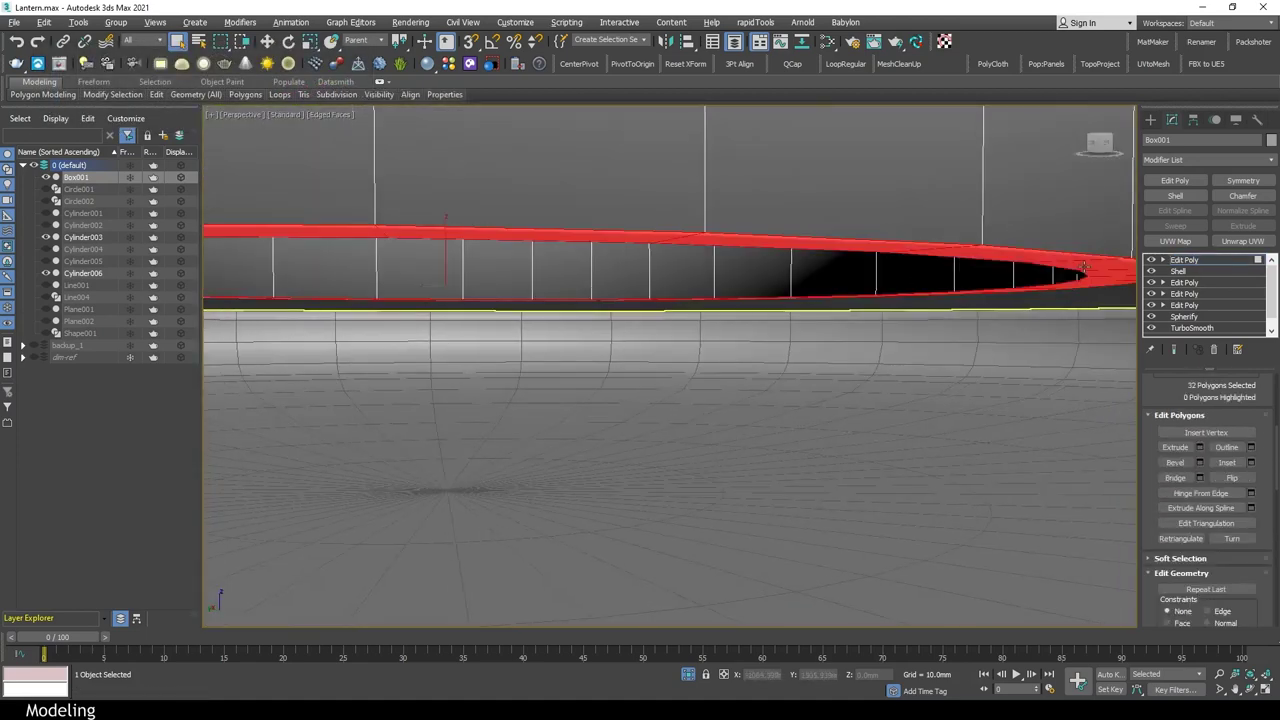
pyautogui.press('2')
pyautogui.keyDown('alt'); pyautogui.moveTo(903, 354); pyautogui.dragTo(835, 377, button='middle'); pyautogui.keyUp('alt')
pyautogui.press('1')
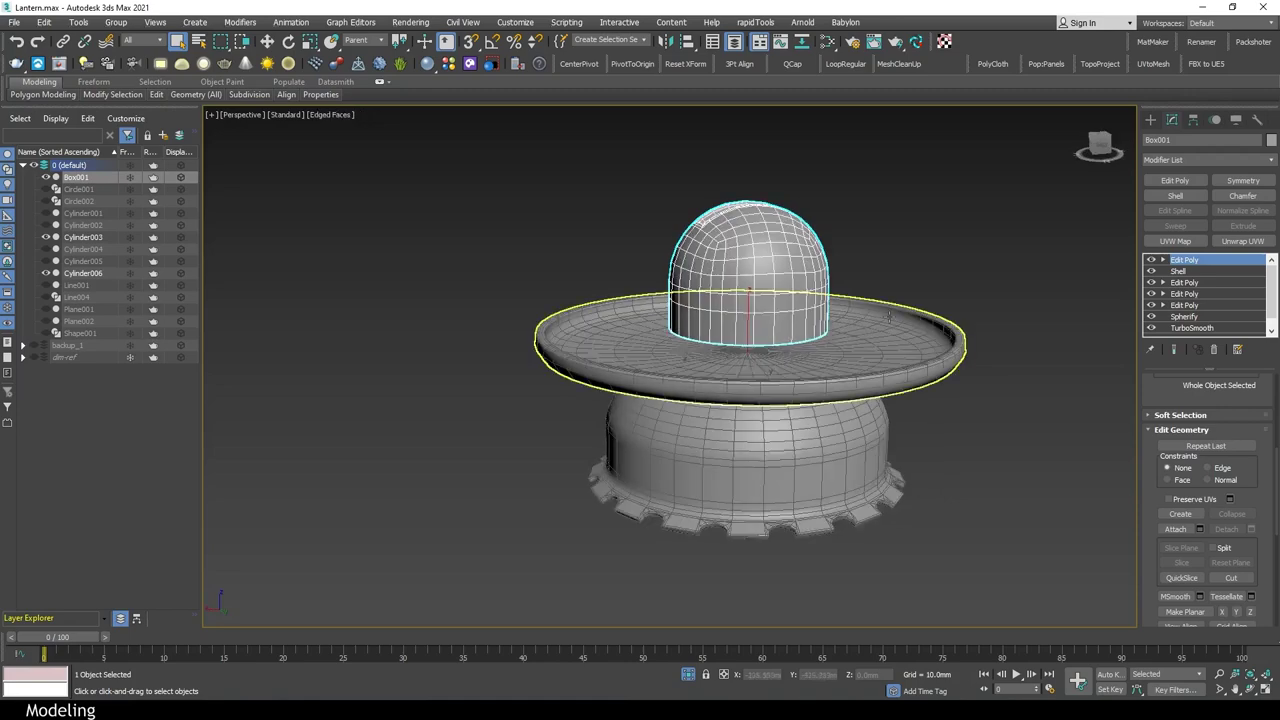
pyautogui.press('f')
pyautogui.press('F3')
pyautogui.hotkey('ctrl', 'a')
# Leave vertex editing and select the brim plate Cylinder006
pyautogui.press('1')
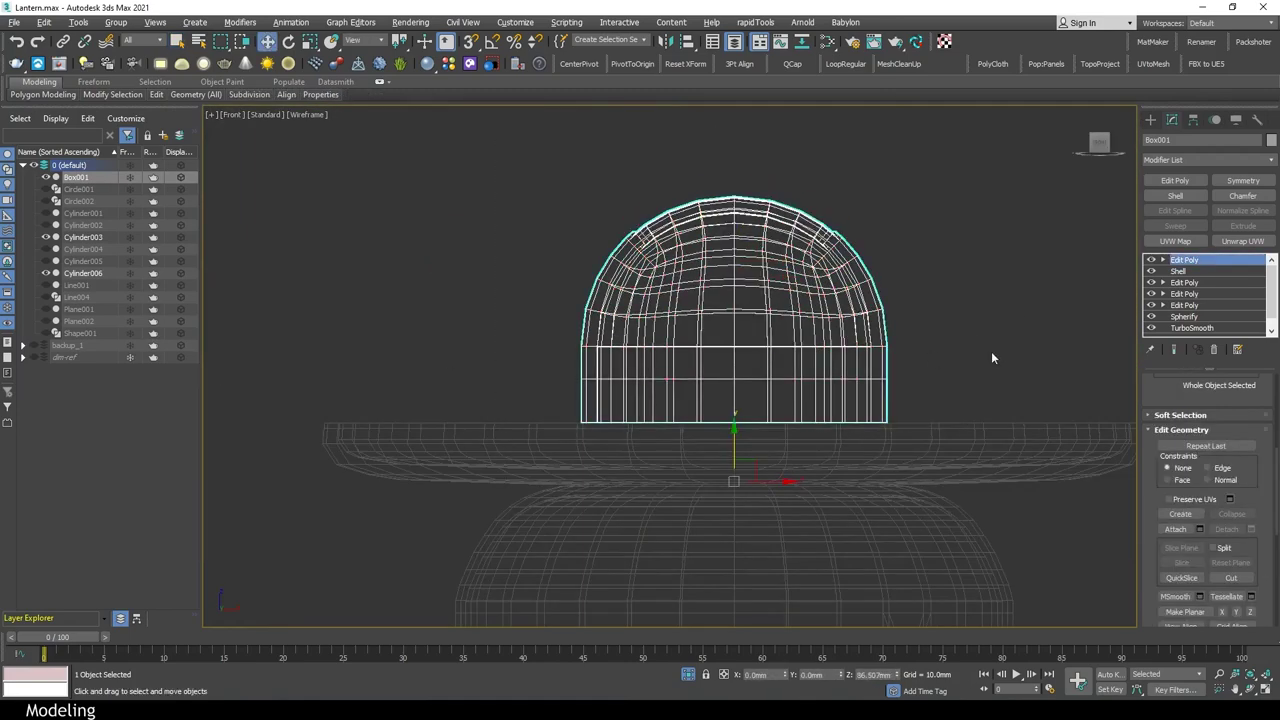
pyautogui.scroll(3, 687, 345)
pyautogui.press('Insert')
pyautogui.click(1172, 119)
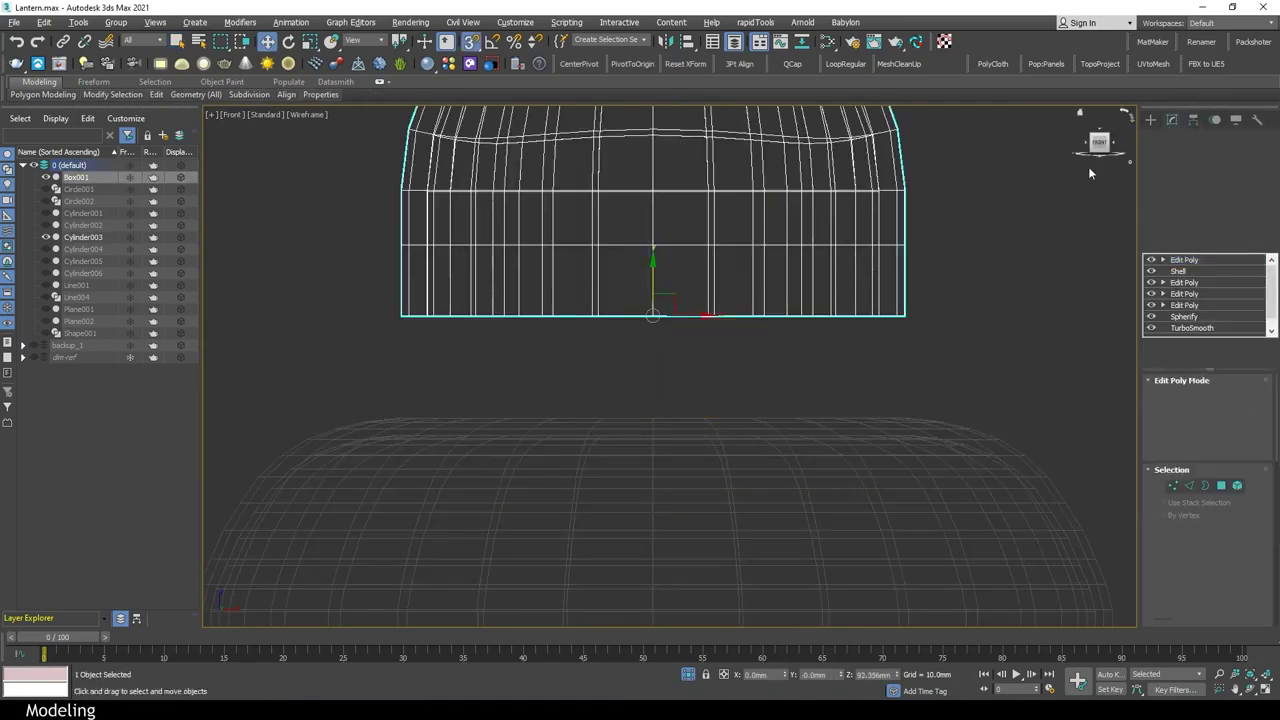
pyautogui.scroll(-3, 1005, 322)
pyautogui.scroll(-3, 1005, 322)
pyautogui.click(995, 345)
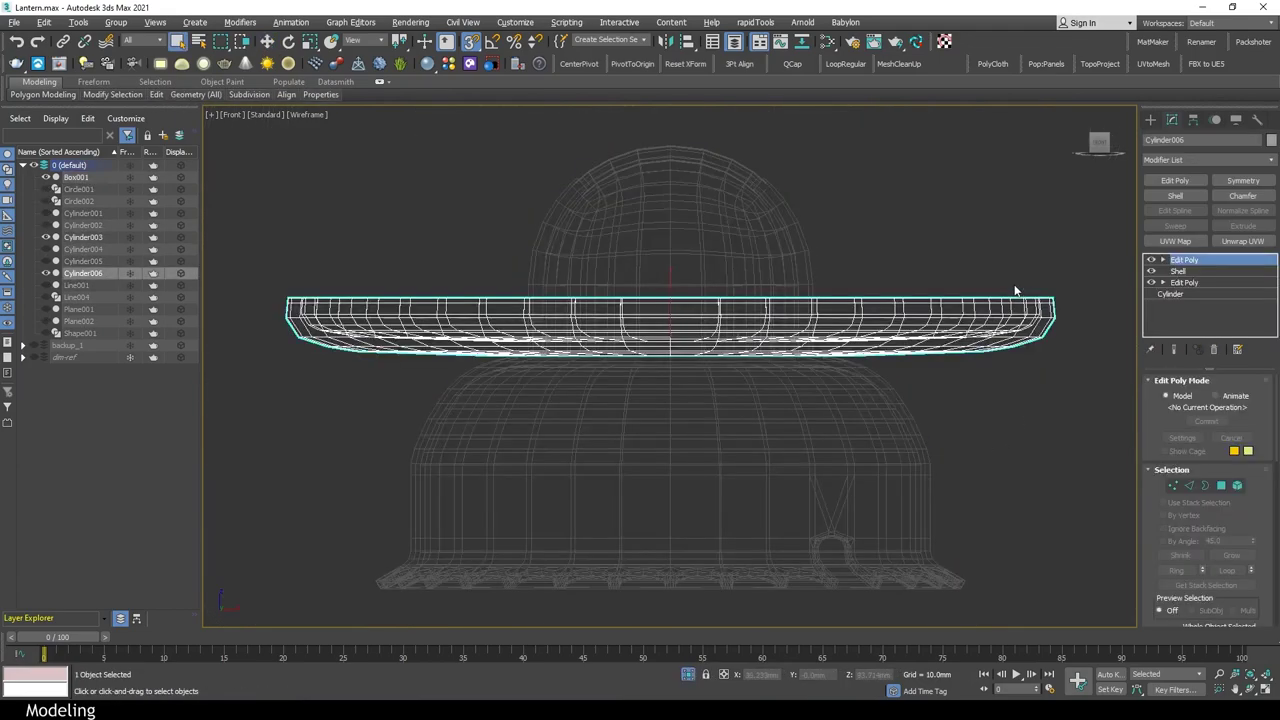
# In shaded perspective, delete the ring of faces under the dome
pyautogui.press('p')
pyautogui.press('F3')
pyautogui.press('z')
pyautogui.keyDown('alt'); pyautogui.moveTo(824, 422); pyautogui.dragTo(813, 429, button='middle'); pyautogui.keyUp('alt')
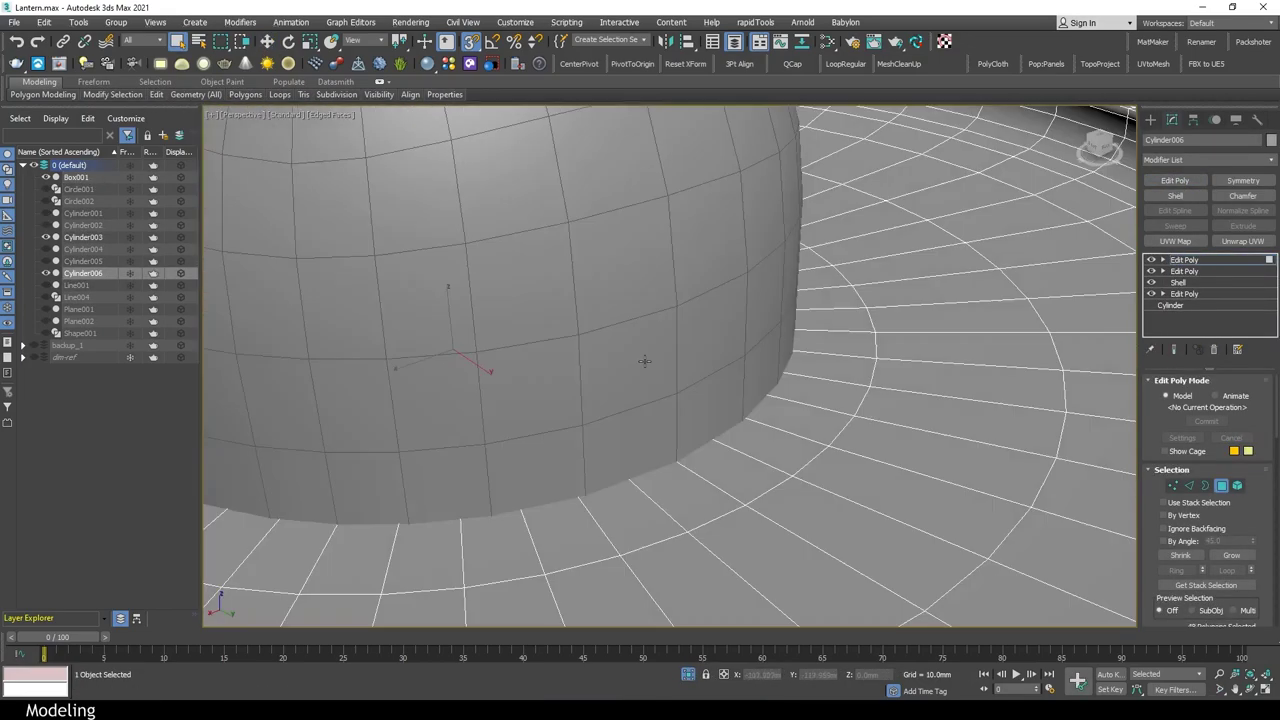
pyautogui.keyDown('shift'); pyautogui.click(813, 429); pyautogui.keyUp('shift')
pyautogui.press('Delete')
pyautogui.scroll(-4, 813, 429)
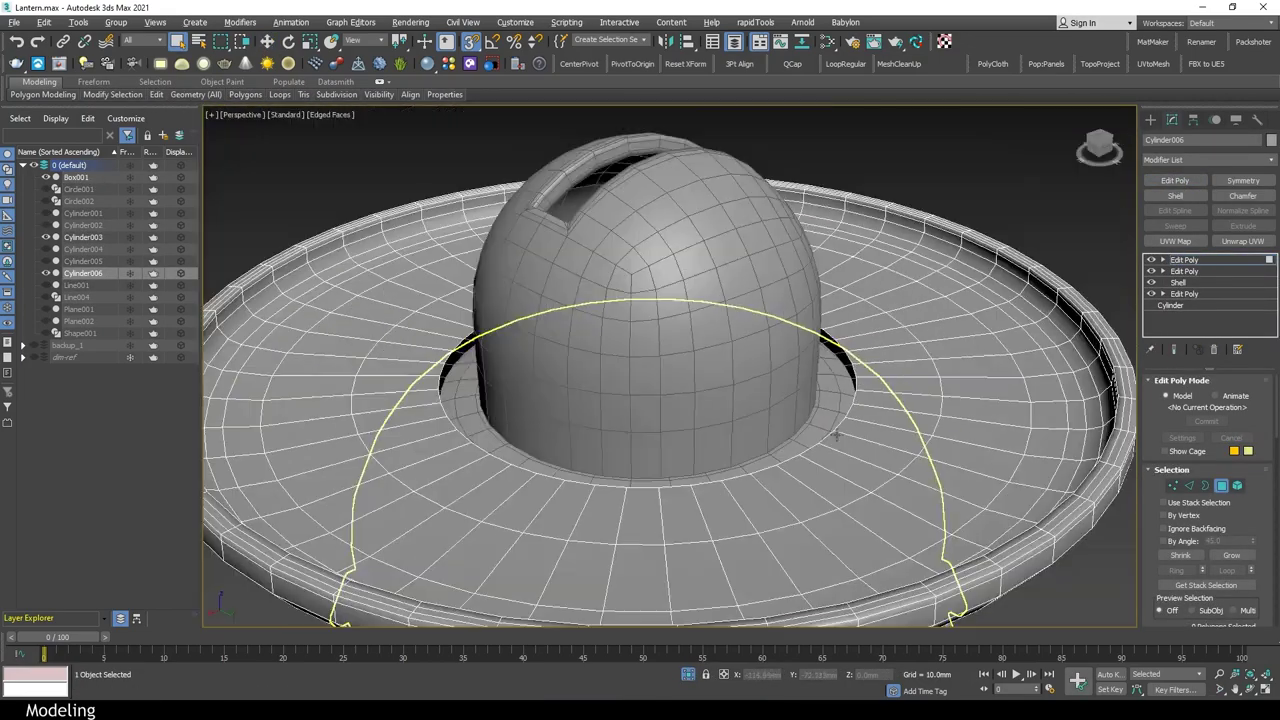
# Isolate the brim and delete its centre disc to open a round hole
pyautogui.moveTo(880, 459)
pyautogui.keyDown('alt'); pyautogui.mouseDown(button='middle')
pyautogui.moveTo(871, 451)
pyautogui.moveTo(888, 477)
pyautogui.mouseUp(button='middle'); pyautogui.keyUp('alt')
pyautogui.hotkey('alt', 'q')
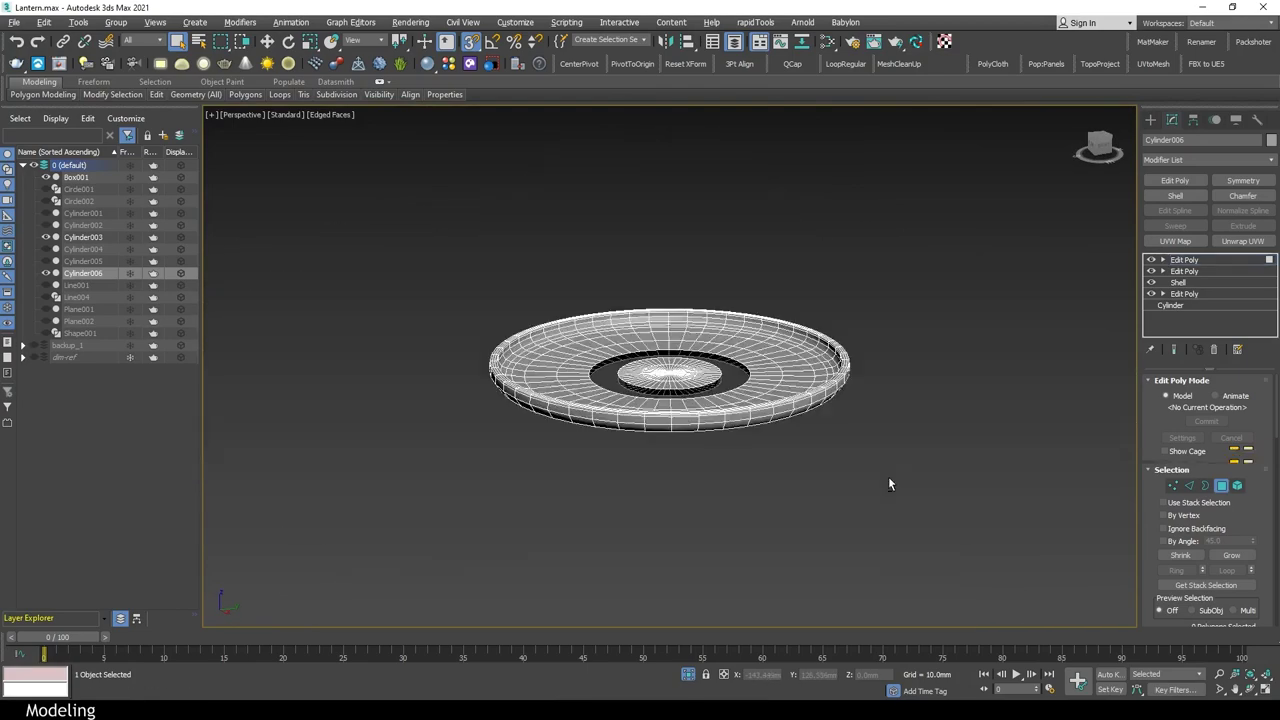
pyautogui.scroll(5, 889, 483)
pyautogui.press('5')
pyautogui.click(709, 397)
pyautogui.press('Delete')
pyautogui.press('3')
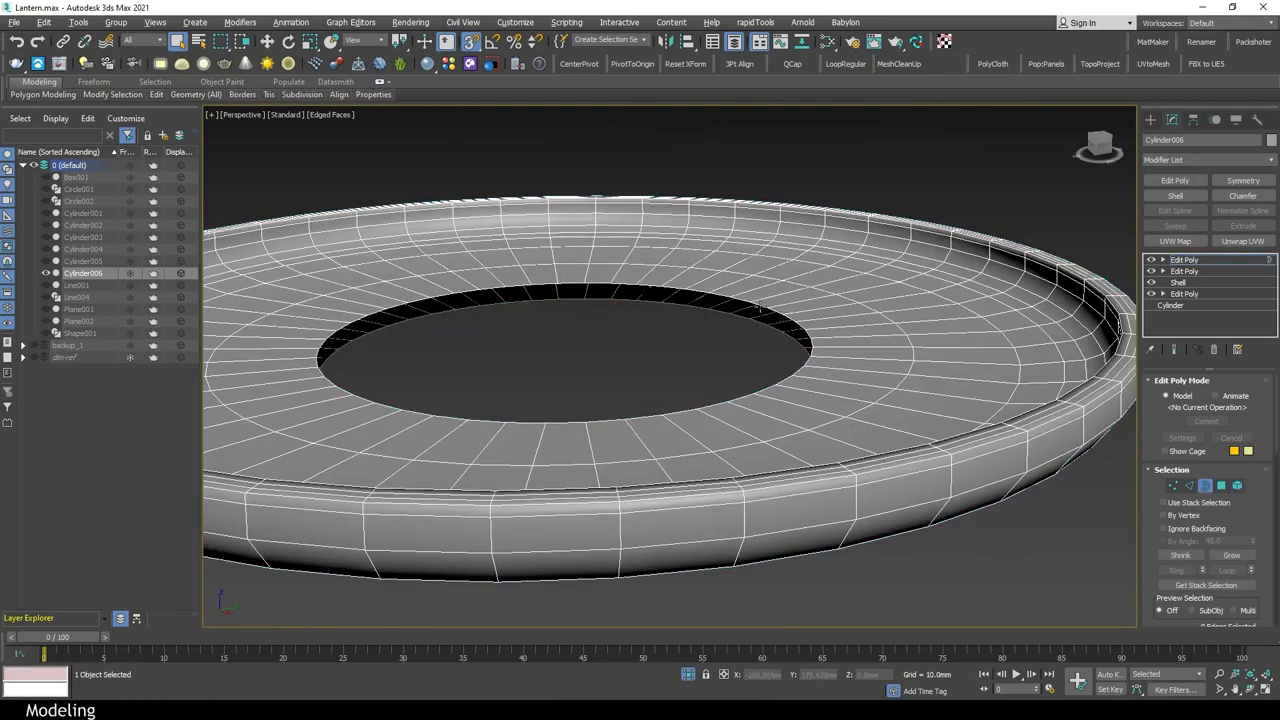
# Shift-move the hole's border to extrude a short inner collar wall
pyautogui.moveTo(758, 306)
pyautogui.keyDown('alt'); pyautogui.mouseDown(button='middle')
pyautogui.moveTo(734, 354)
pyautogui.moveTo(803, 343)
pyautogui.mouseUp(button='middle'); pyautogui.keyUp('alt')
pyautogui.click(614, 437)
pyautogui.press('w')
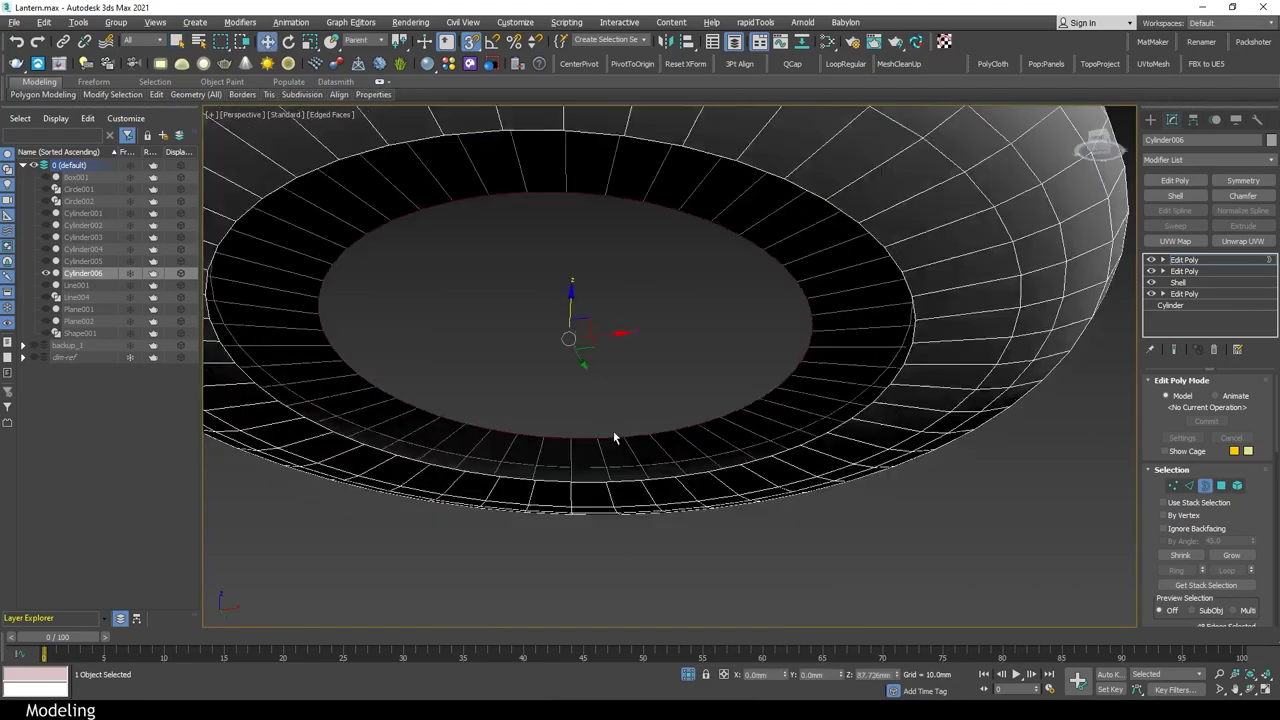
pyautogui.keyDown('alt'); pyautogui.moveTo(614, 437); pyautogui.dragTo(566, 337, button='middle'); pyautogui.keyUp('alt')
pyautogui.keyDown('shift'); pyautogui.moveTo(566, 337); pyautogui.dragTo(577, 457); pyautogui.keyUp('shift')
pyautogui.keyDown('alt'); pyautogui.moveTo(577, 457); pyautogui.dragTo(743, 425, button='middle'); pyautogui.keyUp('alt')
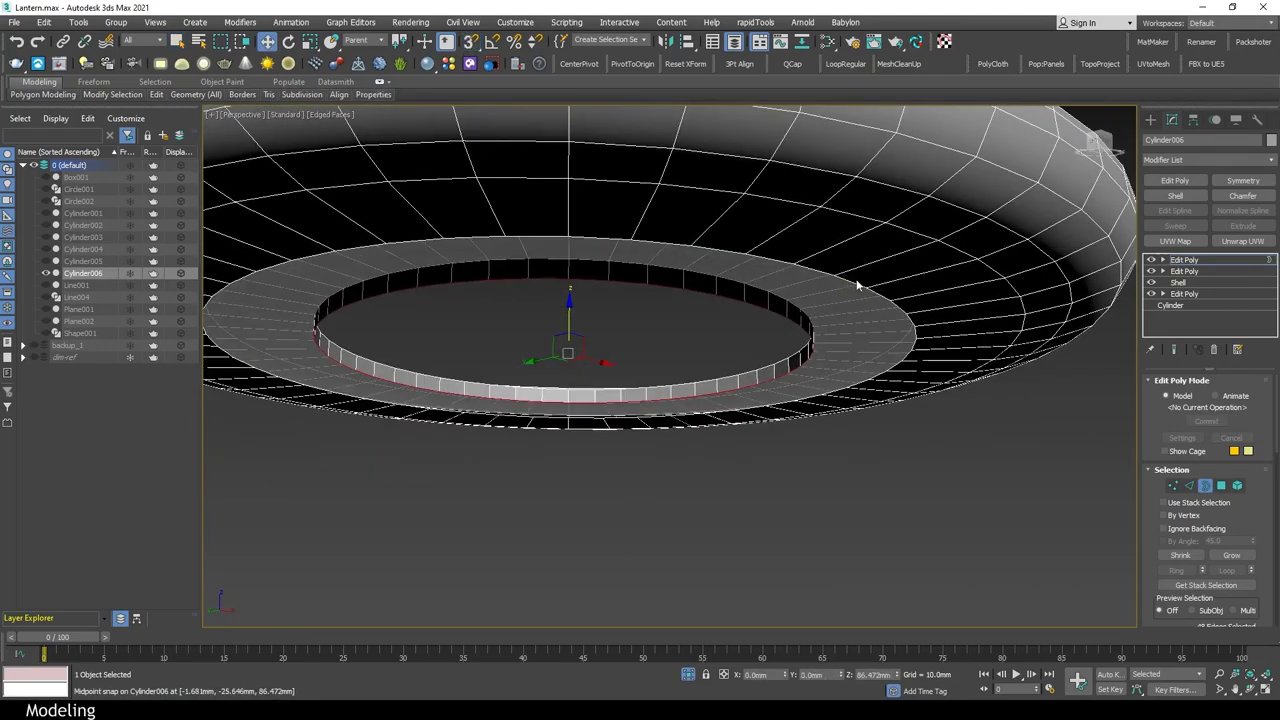
pyautogui.keyDown('alt'); pyautogui.moveTo(866, 352); pyautogui.dragTo(574, 463, button='middle'); pyautogui.keyUp('alt')
pyautogui.hotkey('alt', 'w')
pyautogui.hotkey('alt', 'w')
pyautogui.scroll(3, 894, 471)
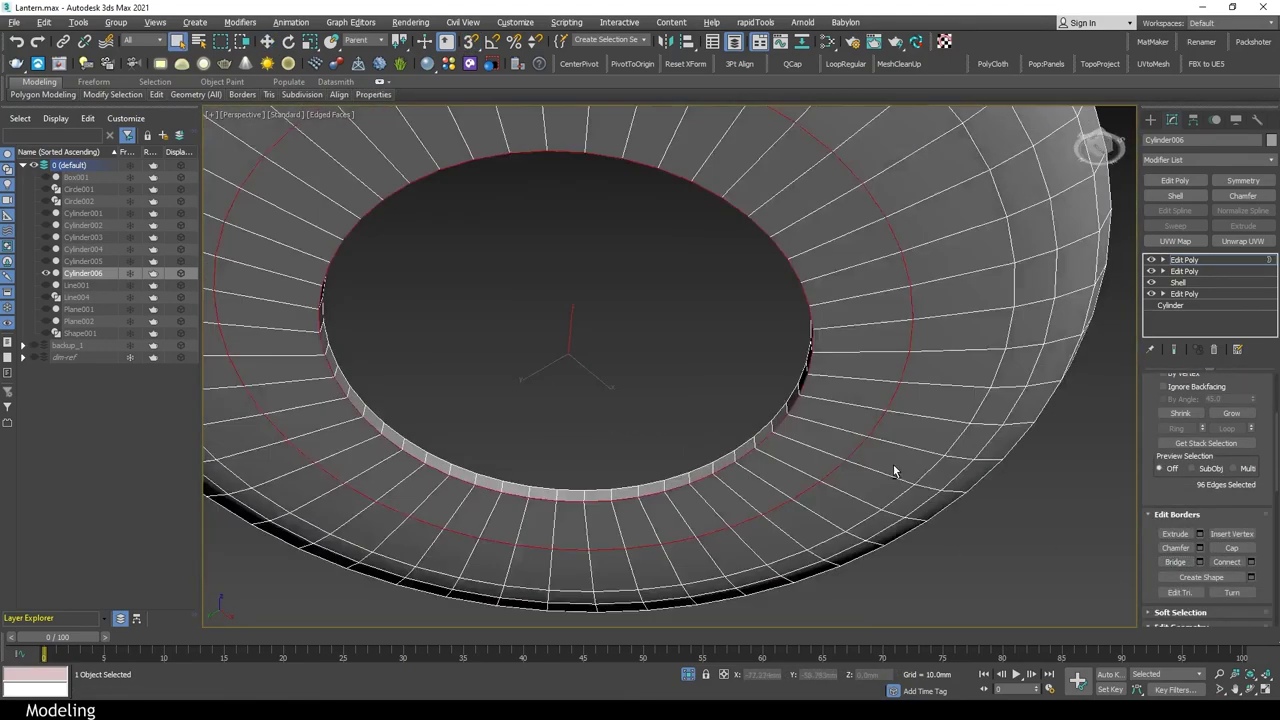
pyautogui.keyDown('alt'); pyautogui.moveTo(894, 471); pyautogui.dragTo(730, 283, button='middle'); pyautogui.keyUp('alt')
# Chamfer the collar's rim edges by 1.0mm and set them to smooth shading
pyautogui.press('2')
pyautogui.hotkey('ctrl', 'shift', 'c')
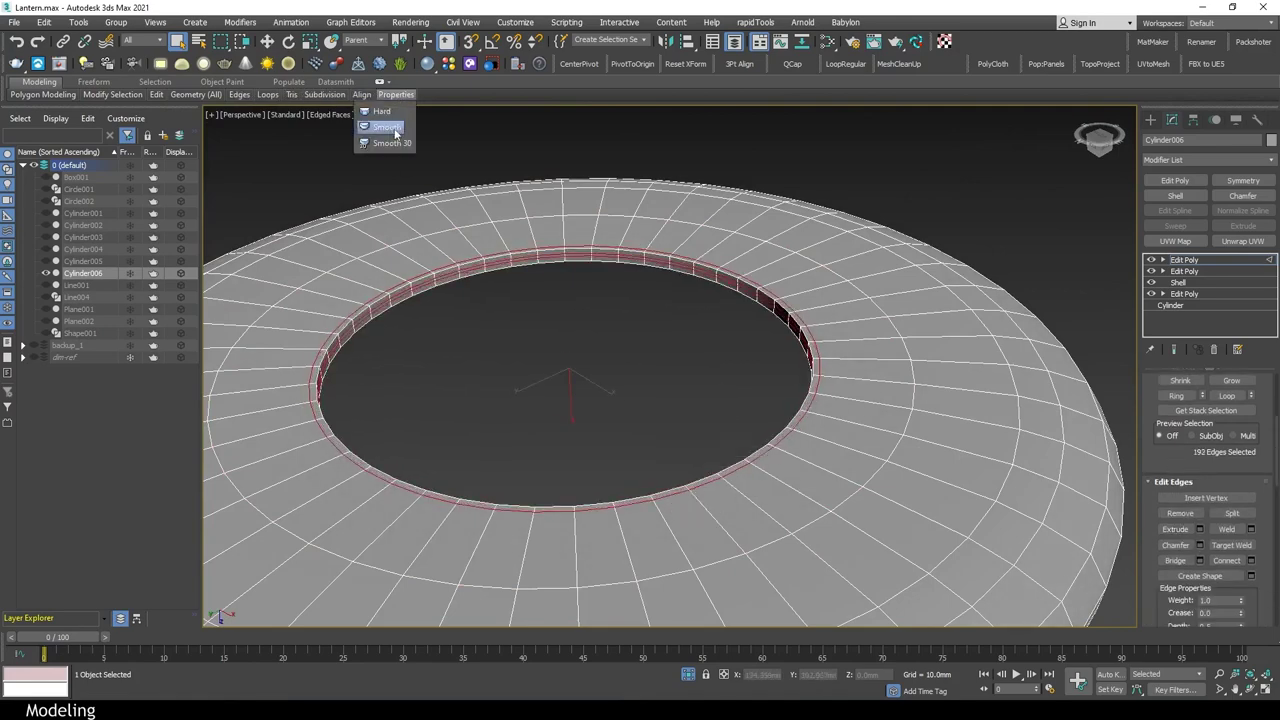
pyautogui.click(396, 133)
pyautogui.press('2')
pyautogui.moveTo(767, 434)
pyautogui.keyDown('alt'); pyautogui.mouseDown(button='middle')
pyautogui.moveTo(800, 400)
pyautogui.moveTo(959, 459)
pyautogui.mouseUp(button='middle'); pyautogui.keyUp('alt')
pyautogui.press('f')
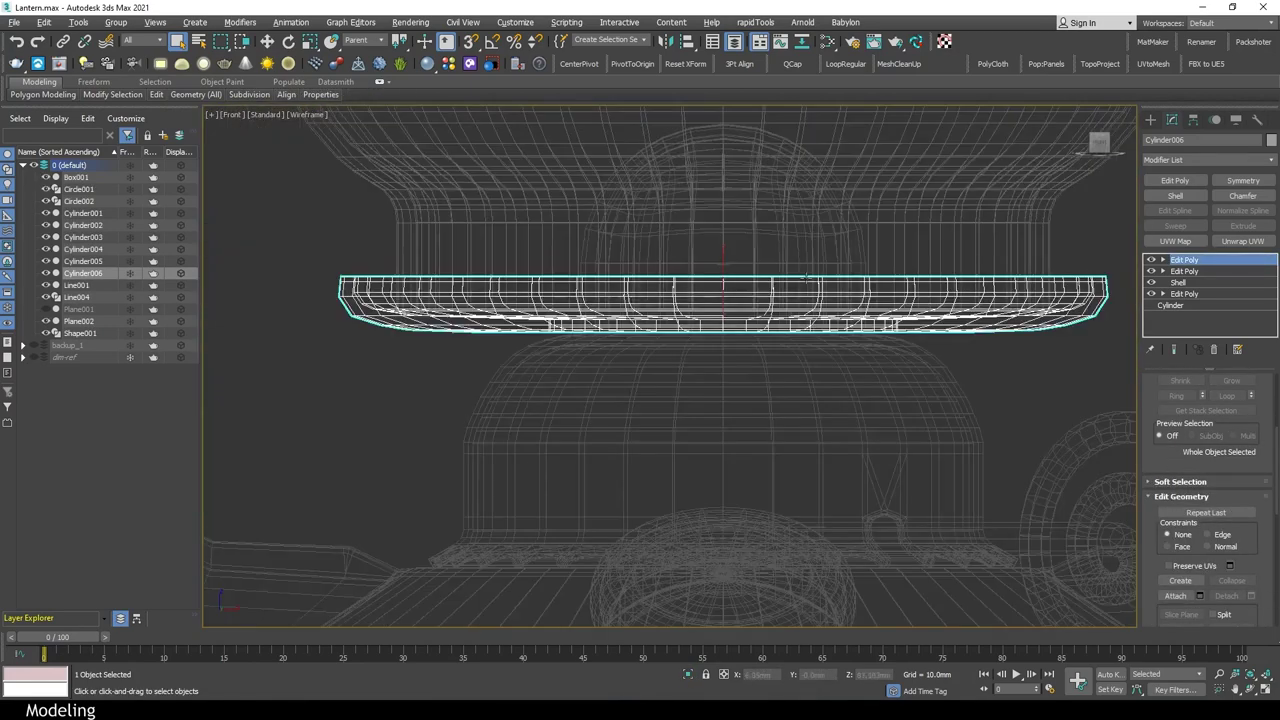
pyautogui.press('p')
pyautogui.press('F3')
pyautogui.hotkey('alt', 'q')
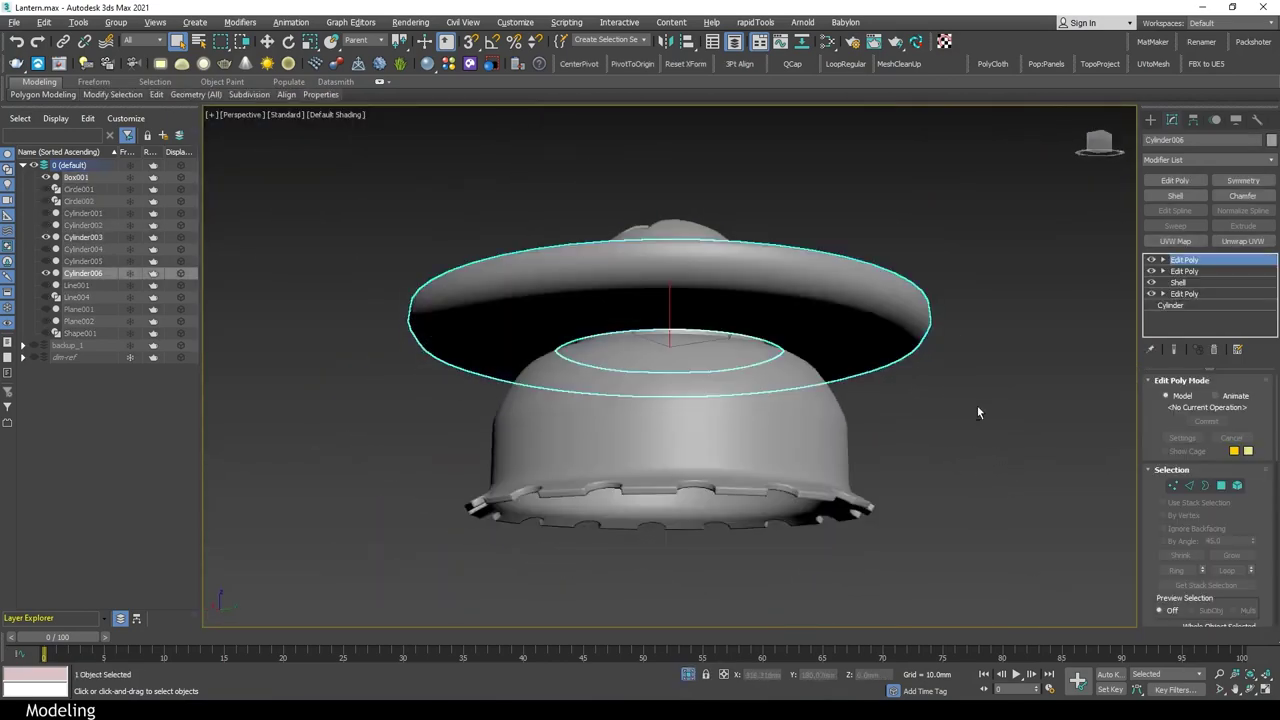
# Move the brim's pivot to the bottom of the brim
pyautogui.keyDown('alt'); pyautogui.moveTo(978, 411); pyautogui.dragTo(1086, 243, button='middle'); pyautogui.keyUp('alt')
pyautogui.click(1172, 119)
pyautogui.click(1207, 211)
pyautogui.press('w')
pyautogui.hotkey('alt', 'a')
pyautogui.click(650, 260)
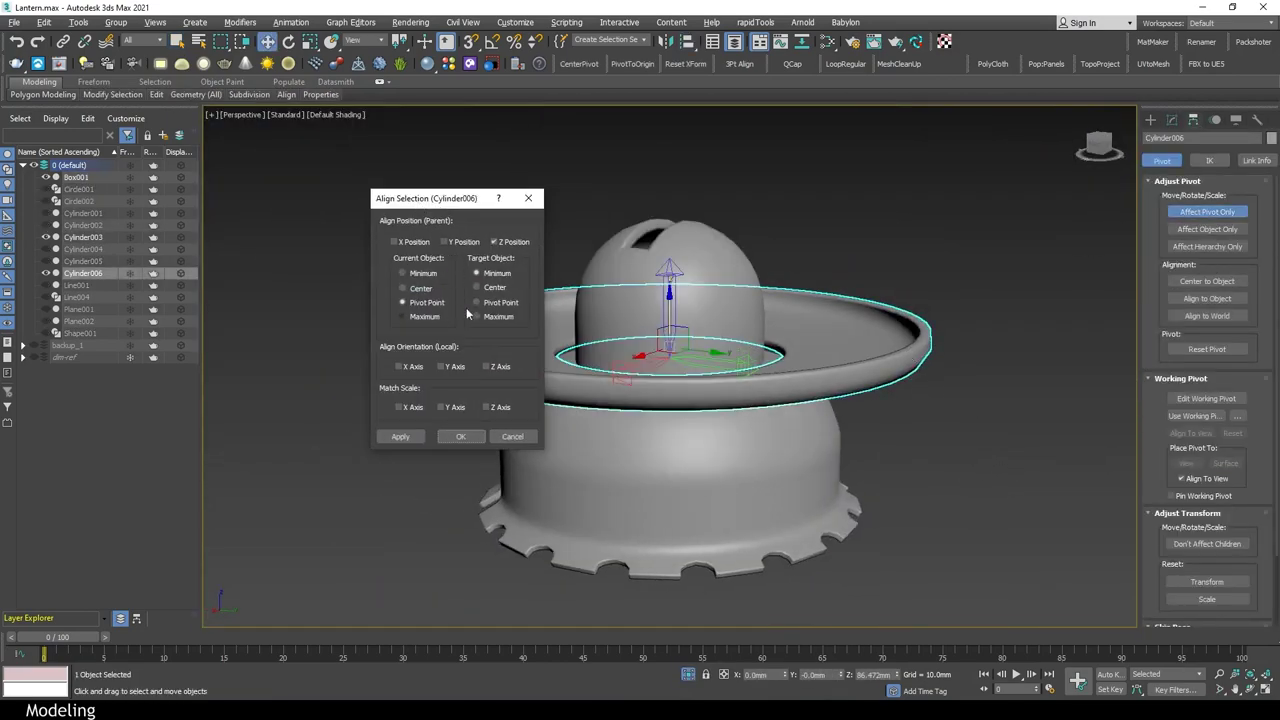
pyautogui.click(460, 436)
# Align the brim's bottom to the base's top, then end isolation
pyautogui.click(1172, 119)
pyautogui.hotkey('alt', 'a')
pyautogui.click(810, 434)
pyautogui.moveTo(430, 198); pyautogui.dragTo(384, 185)
pyautogui.click(425, 303)
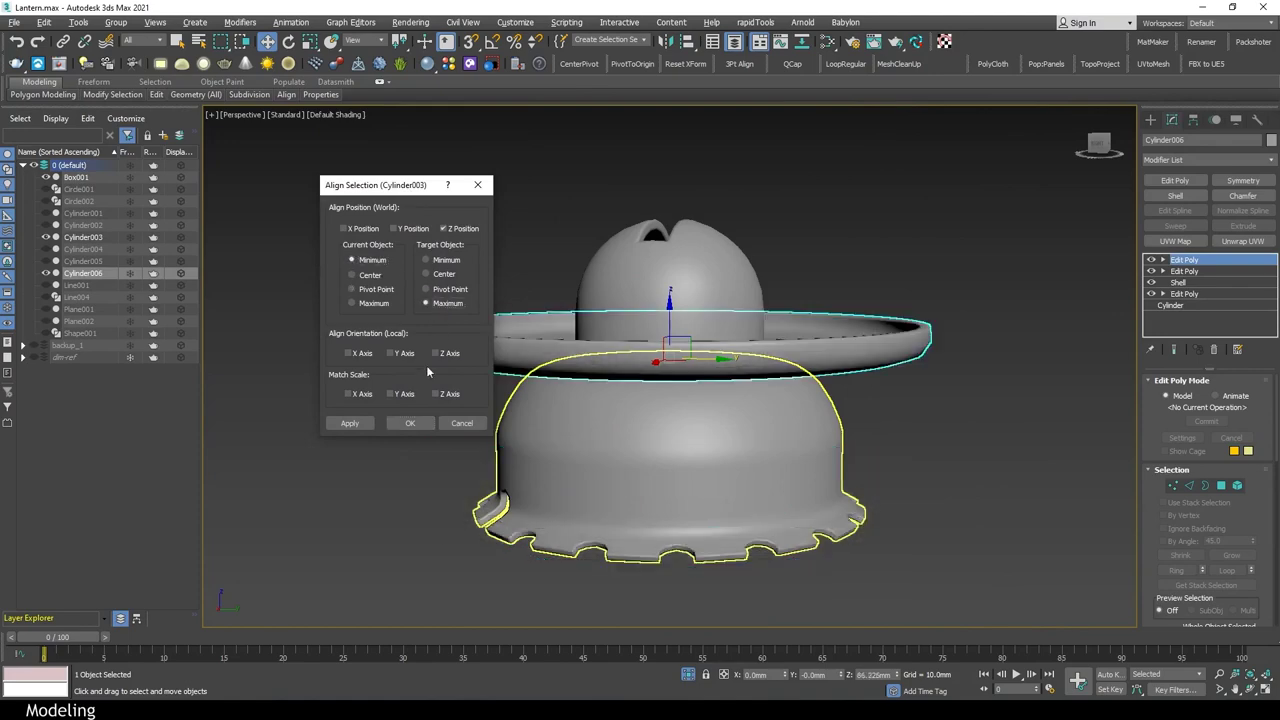
pyautogui.click(410, 423)
pyautogui.click(964, 431)
pyautogui.hotkey('alt', 'q')
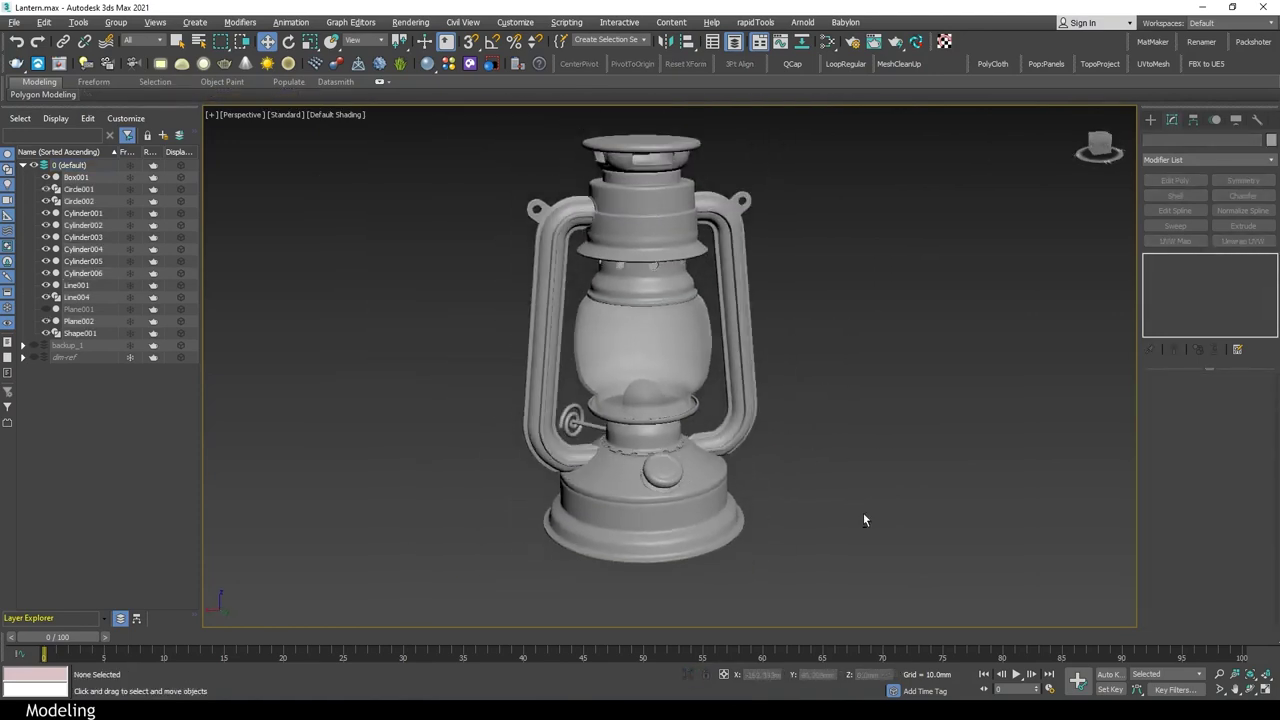
# Select the lantern cap's element in the front view and edit its pivot
pyautogui.moveTo(863, 519)
pyautogui.keyDown('alt'); pyautogui.mouseDown(button='middle')
pyautogui.moveTo(886, 491)
pyautogui.moveTo(820, 534)
pyautogui.mouseUp(button='middle'); pyautogui.keyUp('alt')
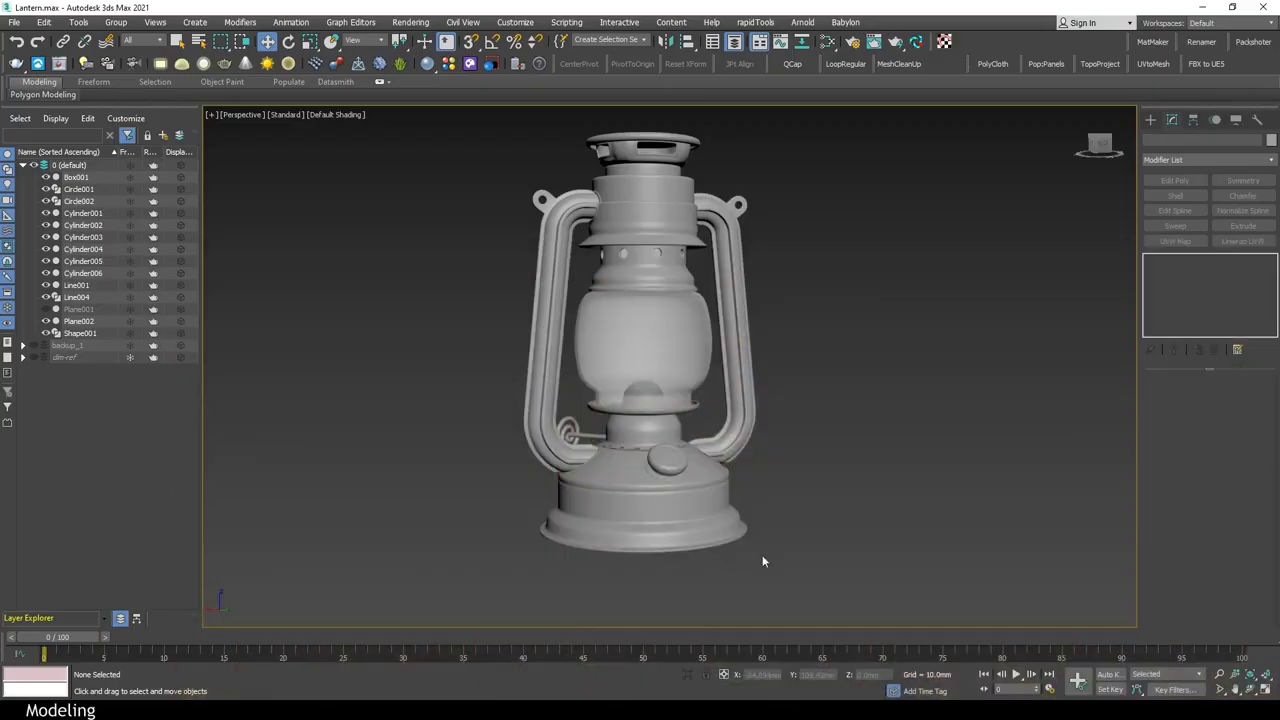
pyautogui.hotkey('alt', 'w')
pyautogui.click(987, 162)
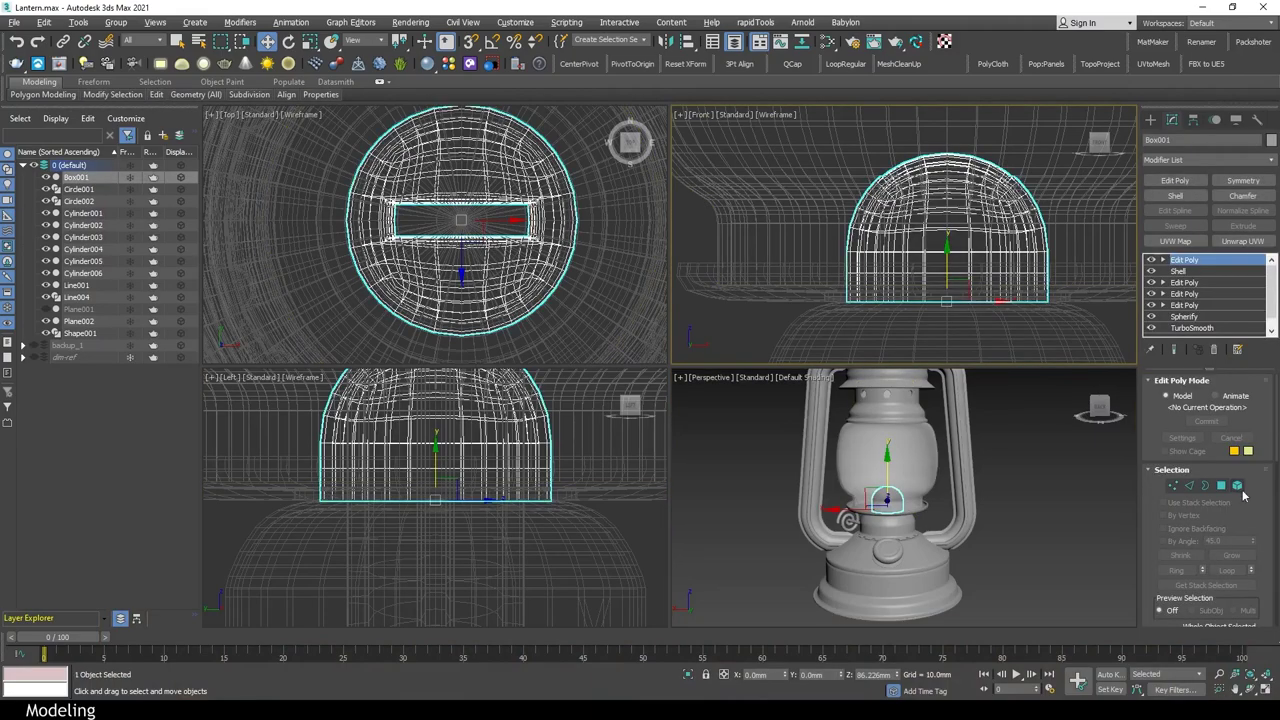
pyautogui.click(1237, 486)
pyautogui.click(953, 238)
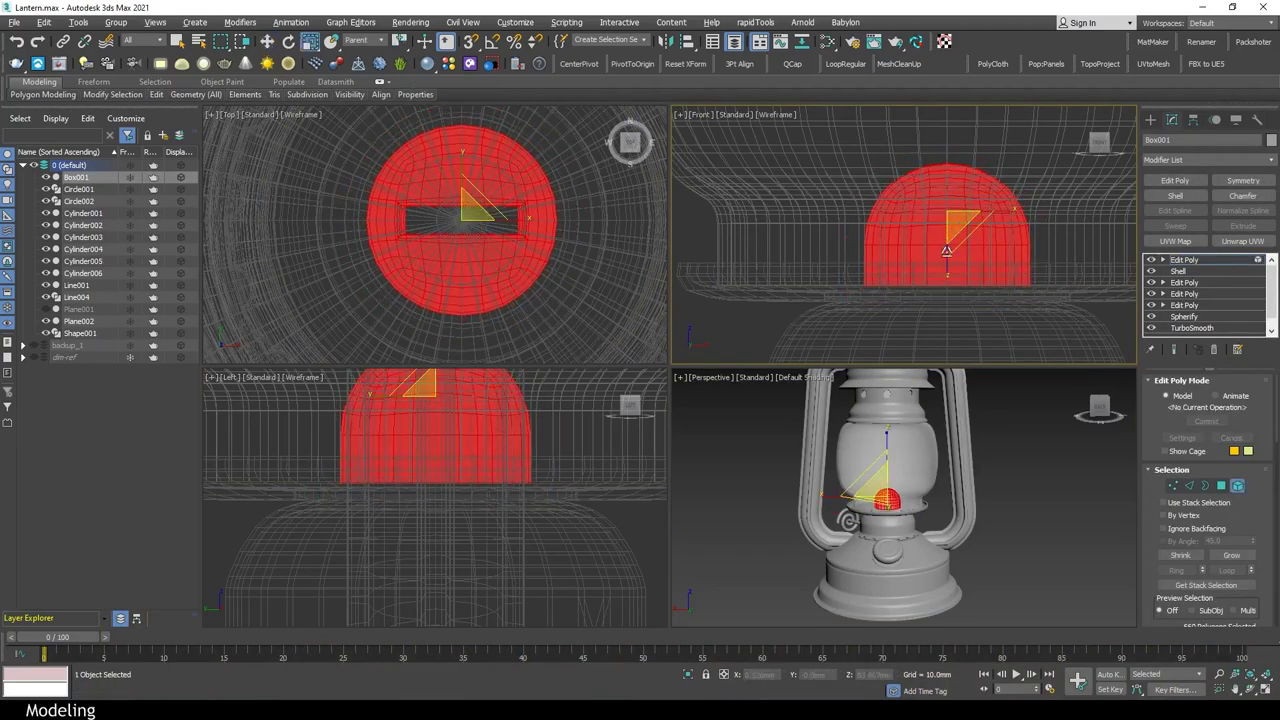
pyautogui.hotkey('ctrl', 'd')
pyautogui.hotkey('alt', 'w')
pyautogui.moveTo(894, 263); pyautogui.dragTo(718, 294)
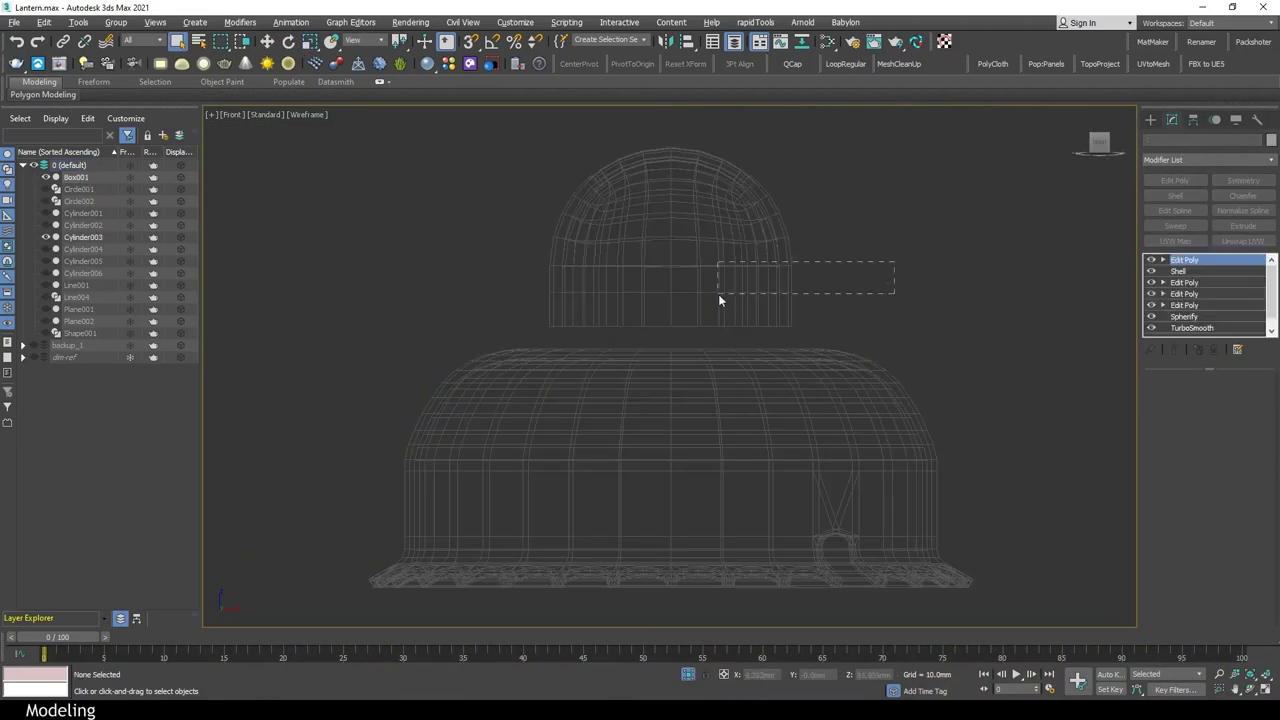
pyautogui.press('Insert')
# Align Box001's Z minimum to the base Cylinder003's maximum
pyautogui.click(1172, 119)
pyautogui.hotkey('alt', 'a')
pyautogui.click(440, 390)
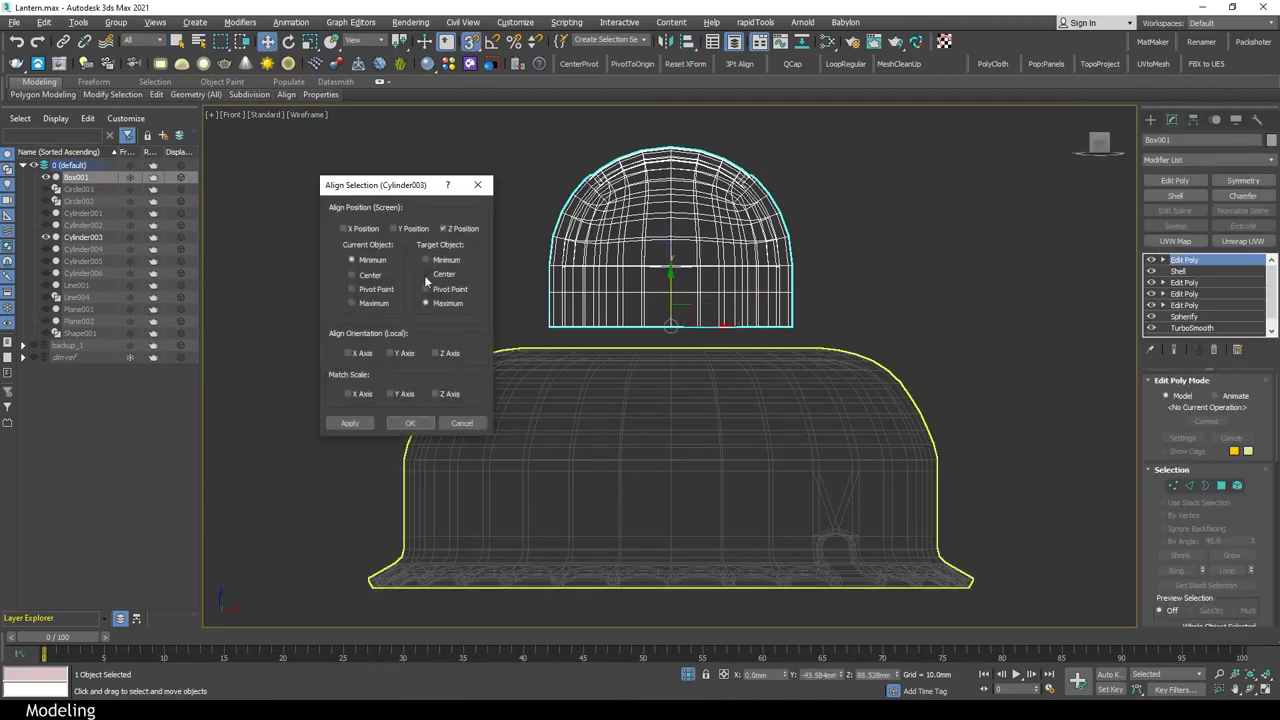
pyautogui.click(454, 303)
pyautogui.click(410, 423)
pyautogui.hotkey('ctrl', 'd')
pyautogui.hotkey('alt', 'w')
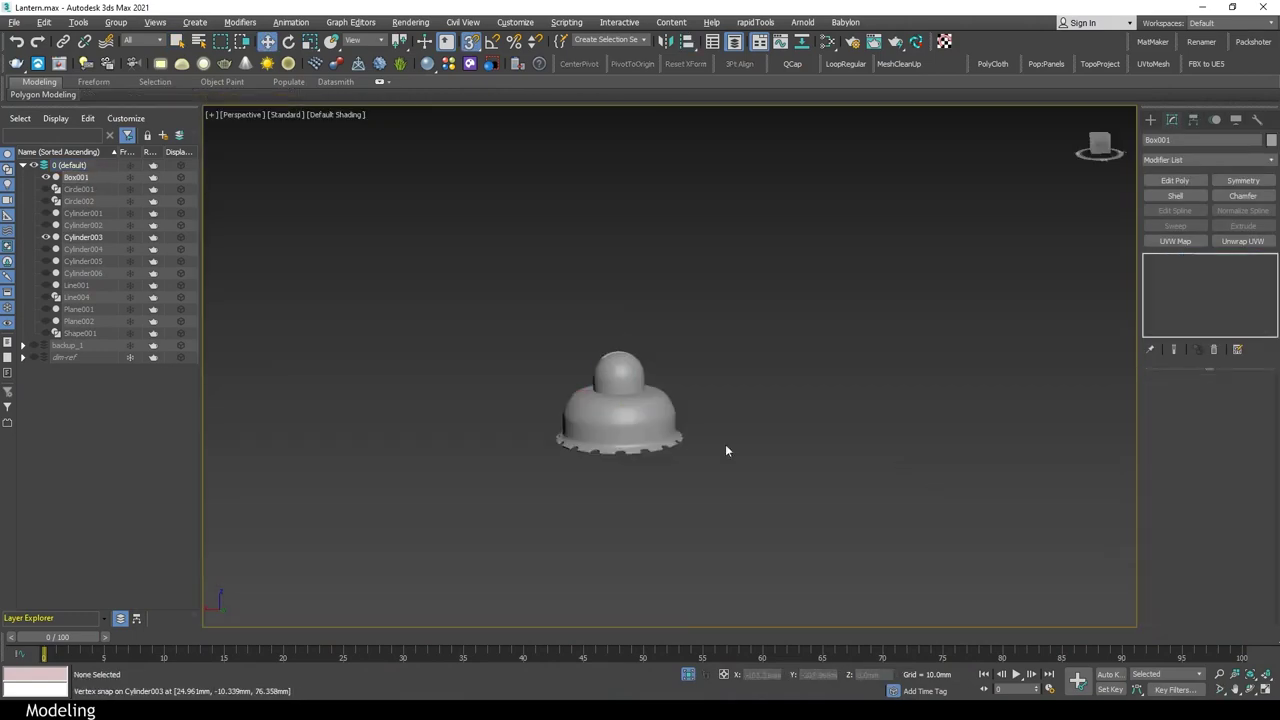
pyautogui.scroll(5, 725, 444)
pyautogui.scroll(-3, 844, 384)
pyautogui.press('F4')
# End isolation, then select Box001 and isolate it with Alt+Q
pyautogui.hotkey('alt', 'q')
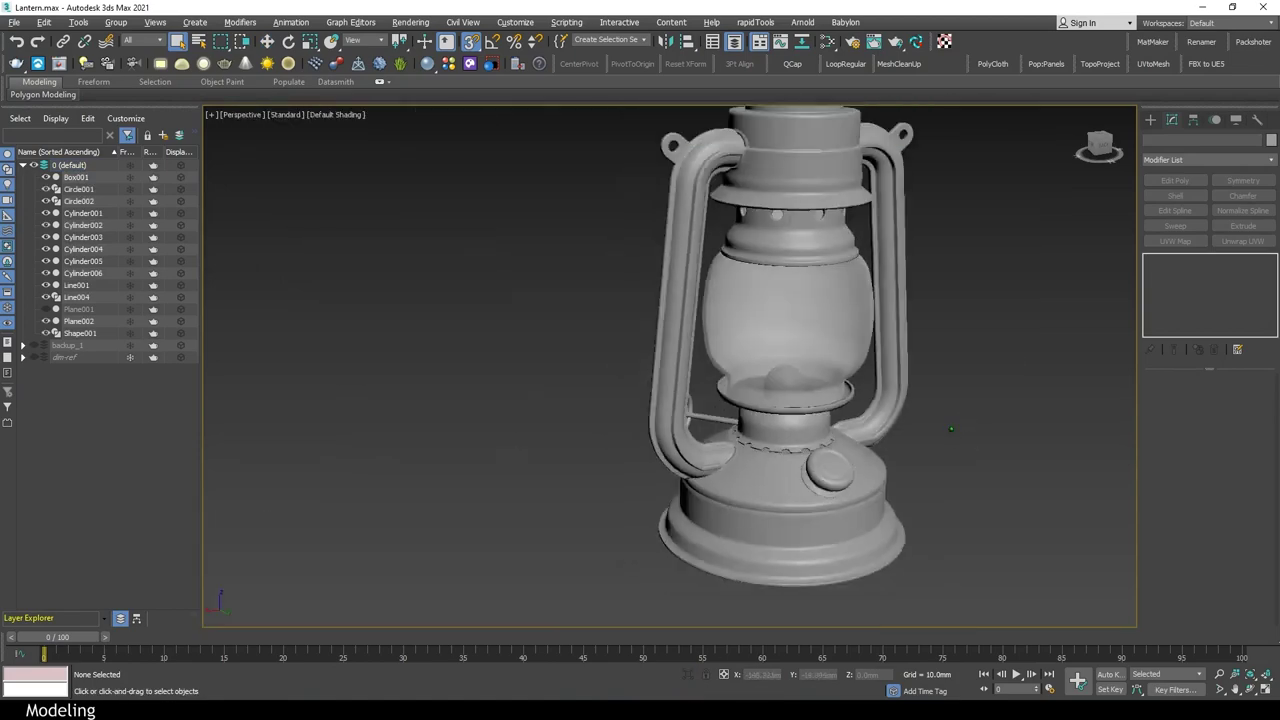
pyautogui.moveTo(854, 512)
pyautogui.keyDown('alt'); pyautogui.mouseDown(button='middle')
pyautogui.moveTo(966, 526)
pyautogui.moveTo(824, 532)
pyautogui.mouseUp(button='middle'); pyautogui.keyUp('alt')
pyautogui.click(650, 320)
pyautogui.hotkey('alt', 'q')
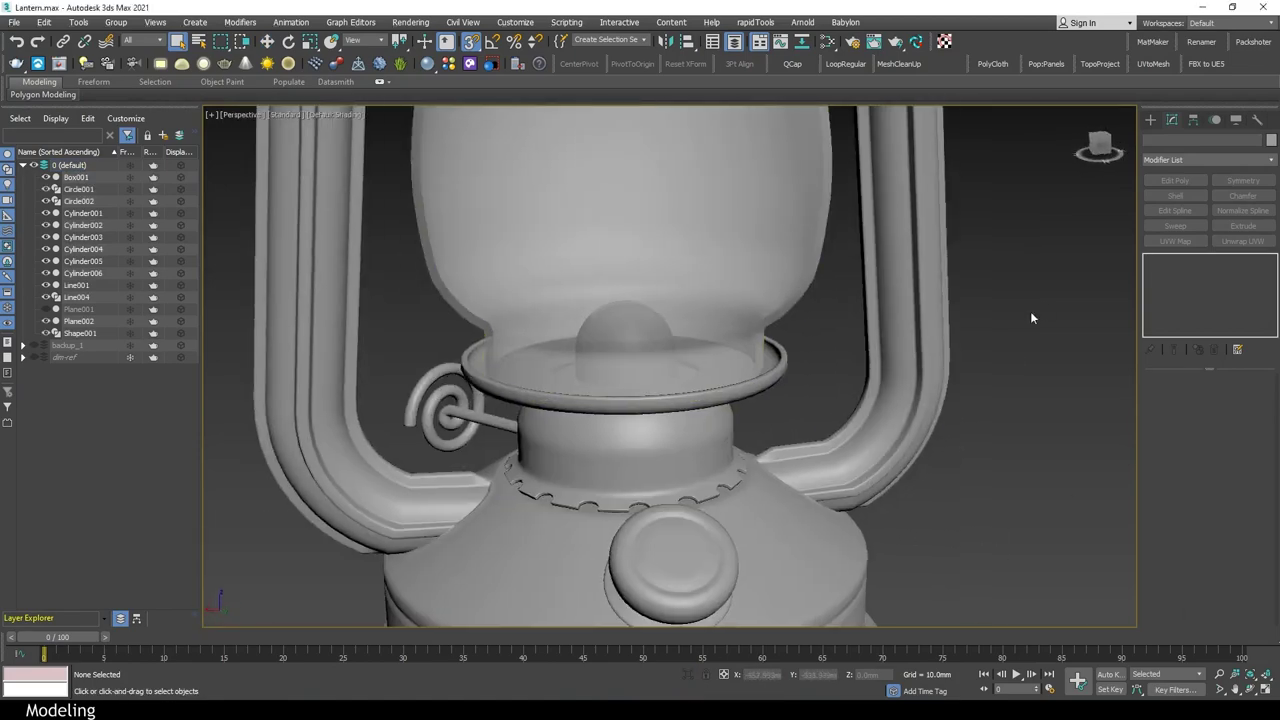
pyautogui.hotkey('alt', 'w')
pyautogui.hotkey('alt', 'w')
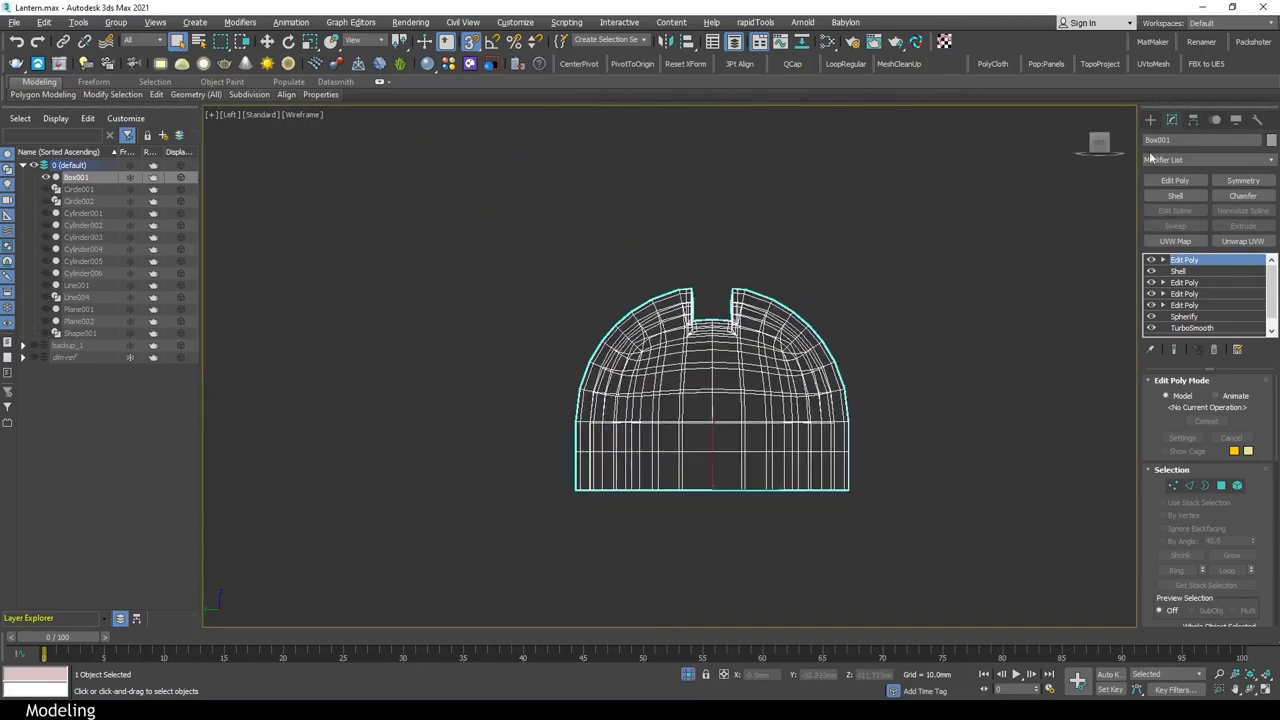
# Draw a vertical Line in the Left view through the dome's top slot
pyautogui.click(1150, 119)
pyautogui.click(1163, 138)
pyautogui.click(1181, 210)
pyautogui.click(728, 490)
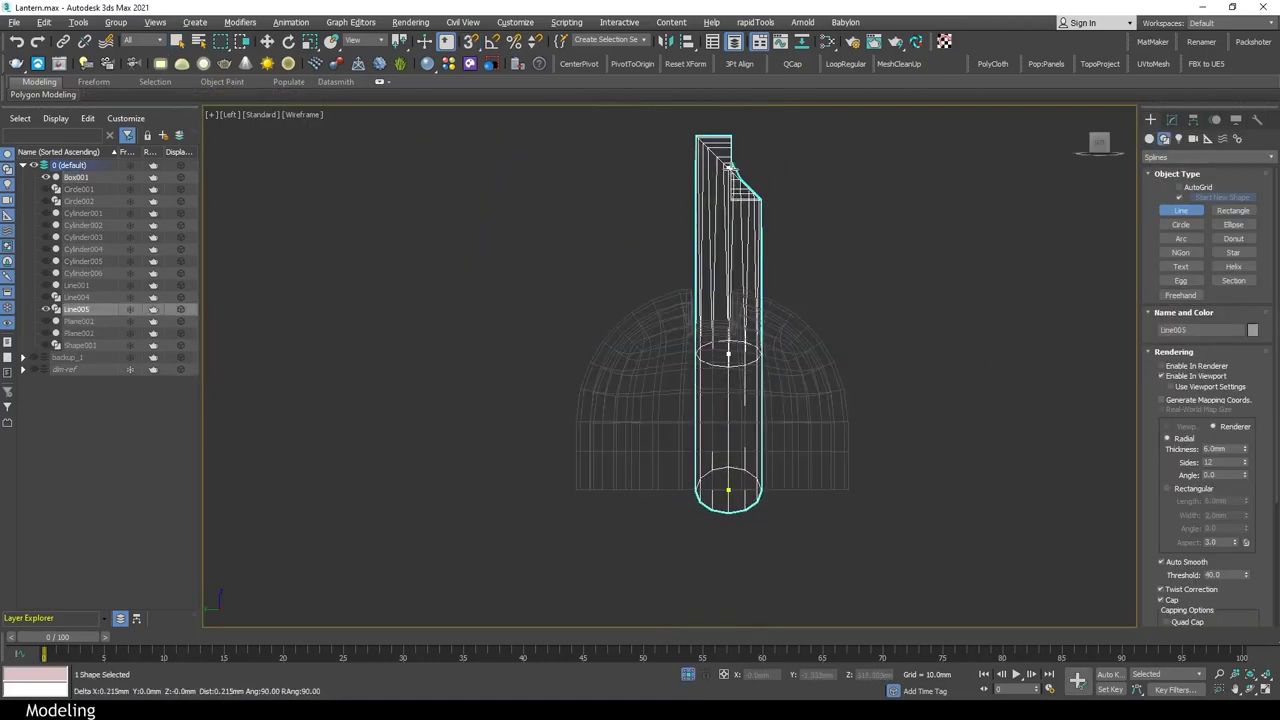
pyautogui.click(1172, 119)
pyautogui.hotkey('alt', 'w')
pyautogui.press('f')
pyautogui.hotkey('alt', 'w')
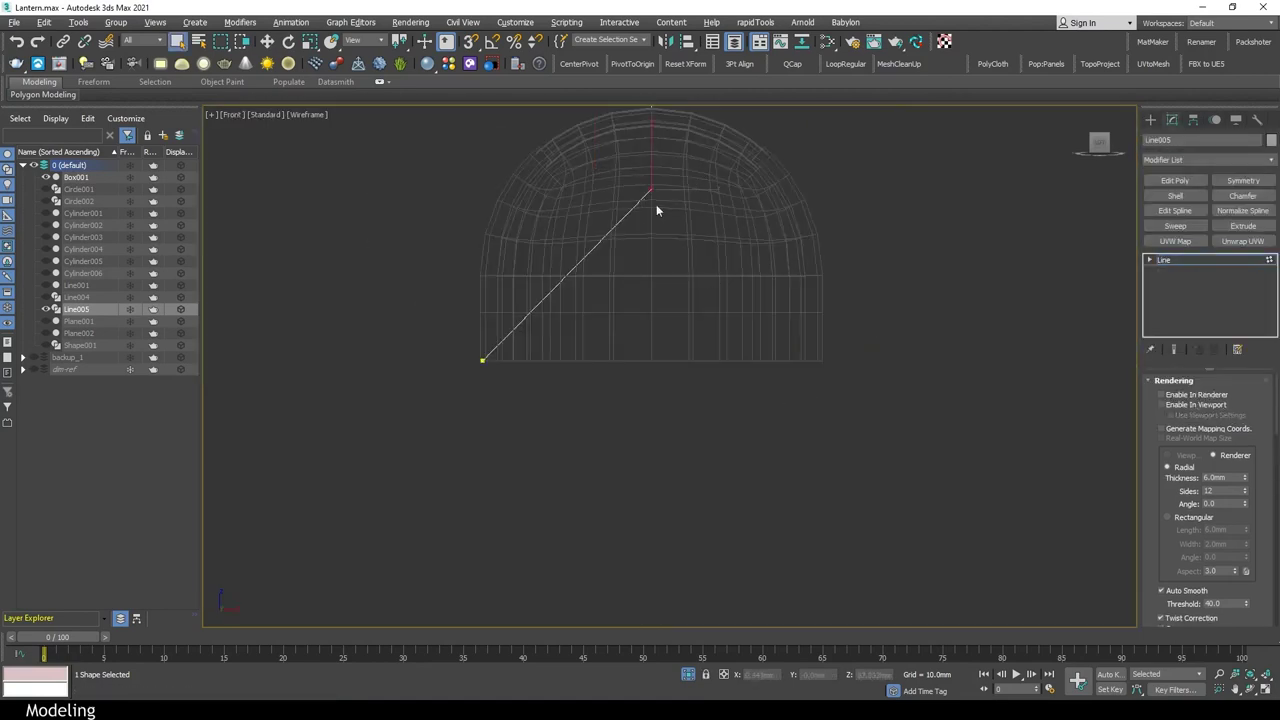
pyautogui.scroll(-3, 710, 297)
pyautogui.scroll(4, 642, 373)
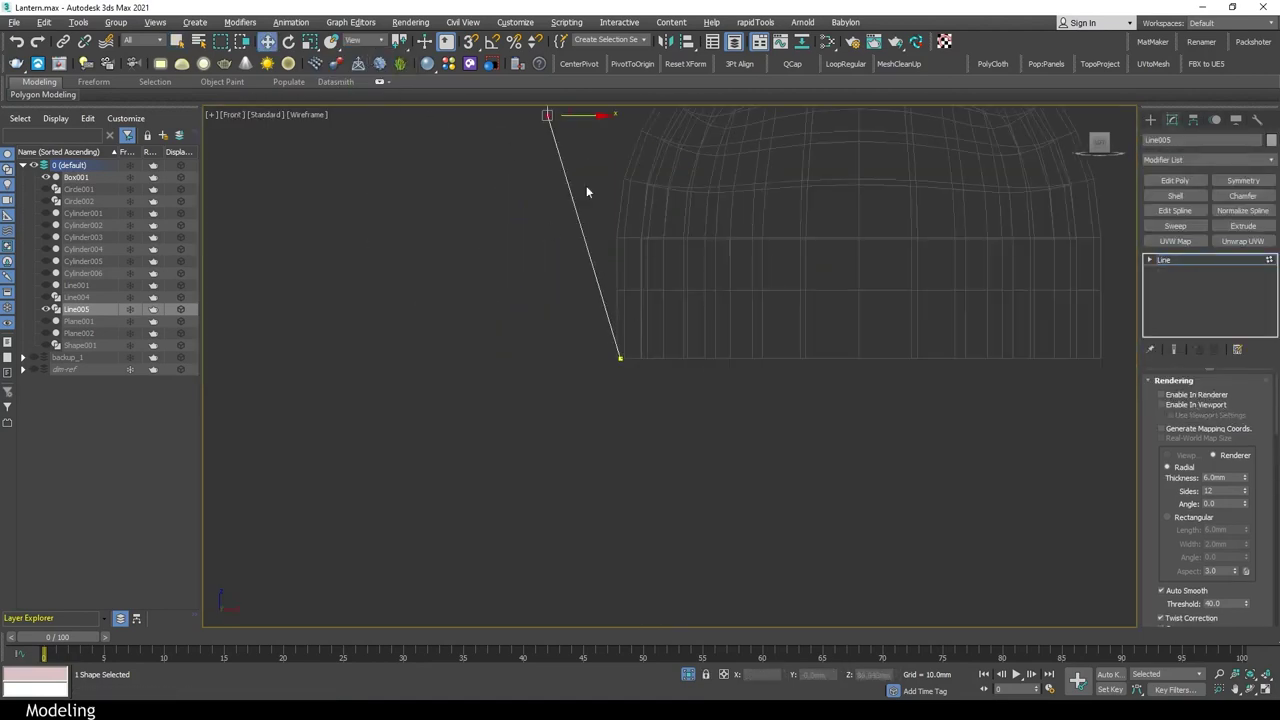
pyautogui.scroll(-4, 631, 440)
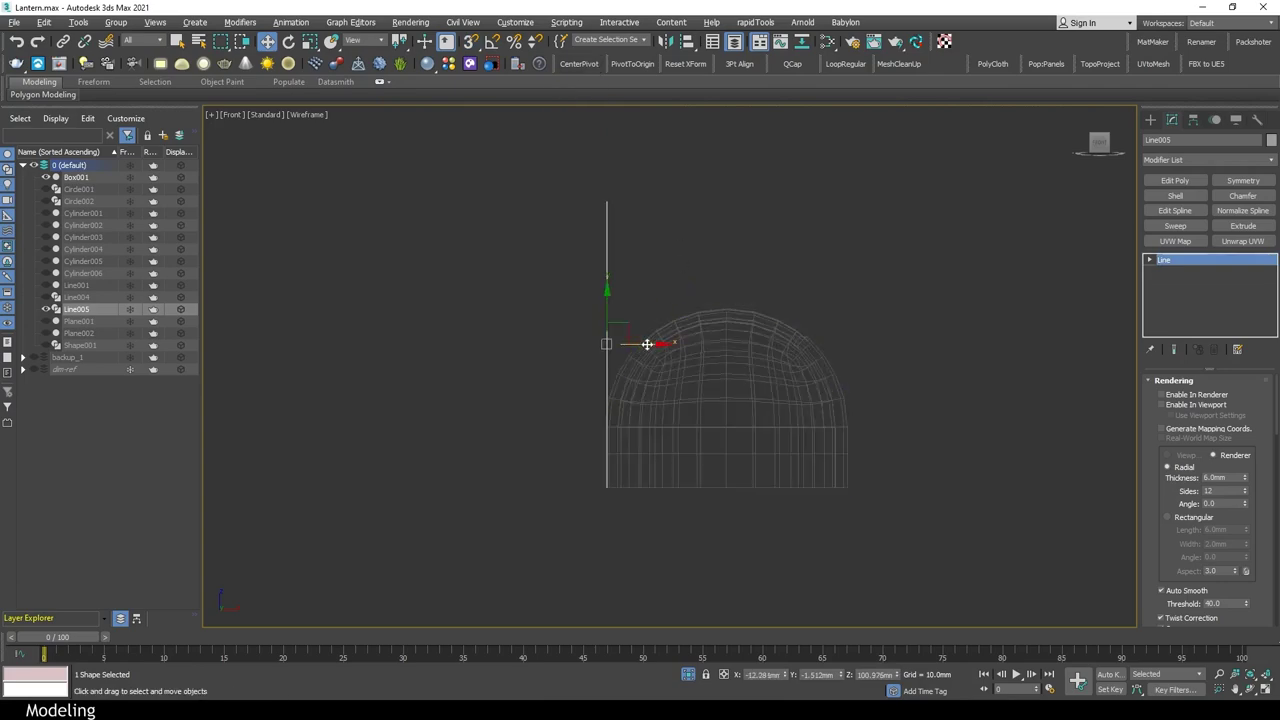
# Add an Extrude modifier to the line with Amount 10mm
pyautogui.press('p')
pyautogui.scroll(4, 957, 471)
pyautogui.scroll(3, 957, 471)
pyautogui.keyDown('alt'); pyautogui.moveTo(957, 471); pyautogui.dragTo(855, 332, button='middle'); pyautogui.keyUp('alt')
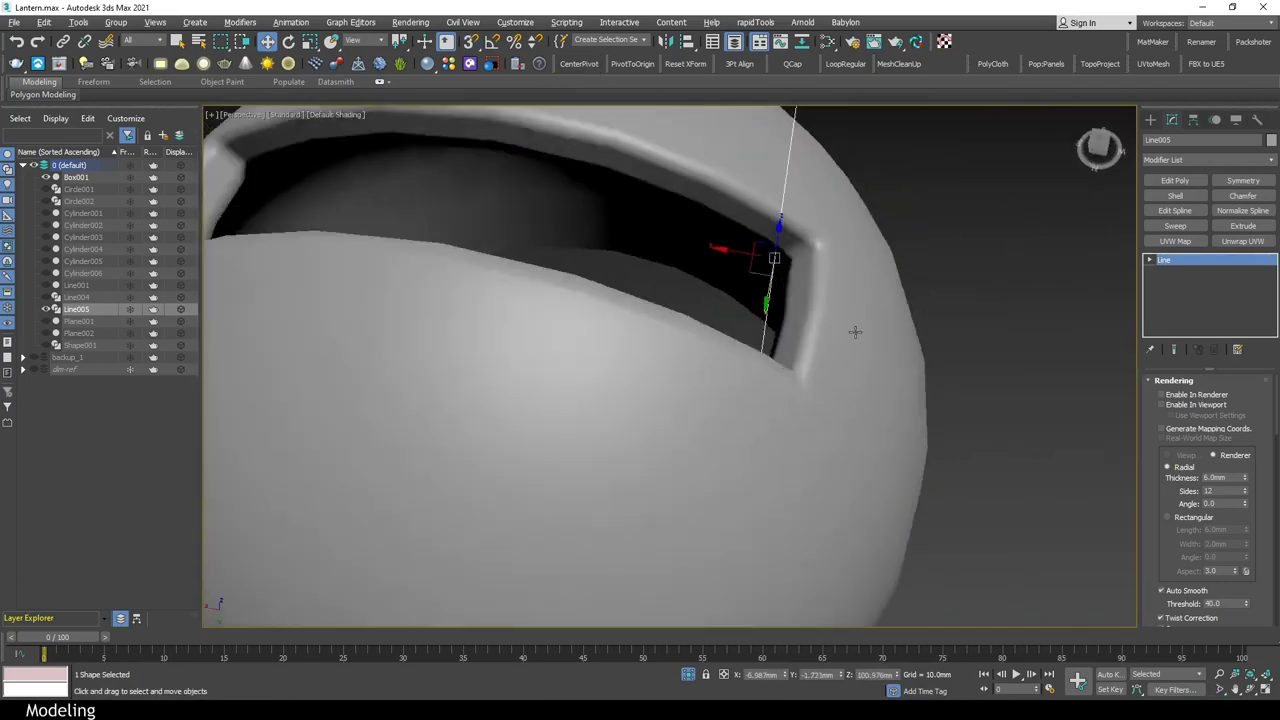
pyautogui.scroll(-5, 860, 332)
pyautogui.click(1243, 226)
pyautogui.scroll(5, 729, 300)
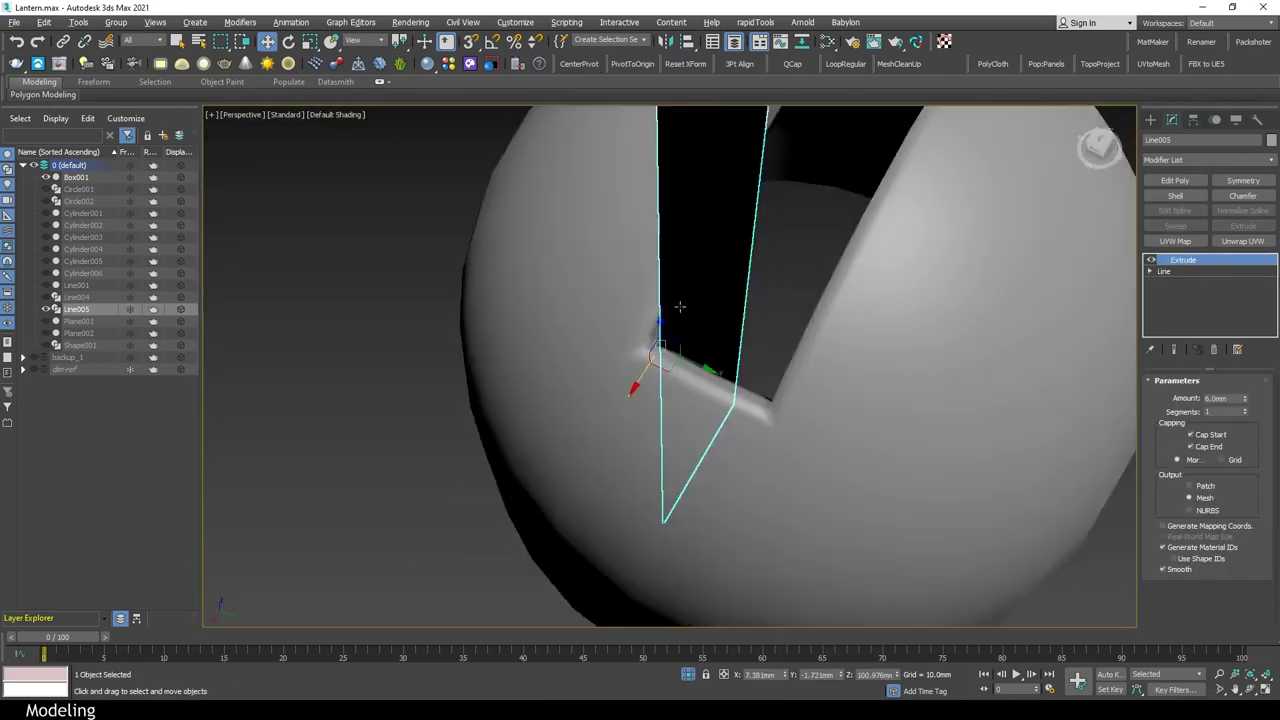
pyautogui.keyDown('alt'); pyautogui.moveTo(729, 300); pyautogui.dragTo(680, 310, button='middle'); pyautogui.keyUp('alt')
pyautogui.scroll(-2, 692, 320)
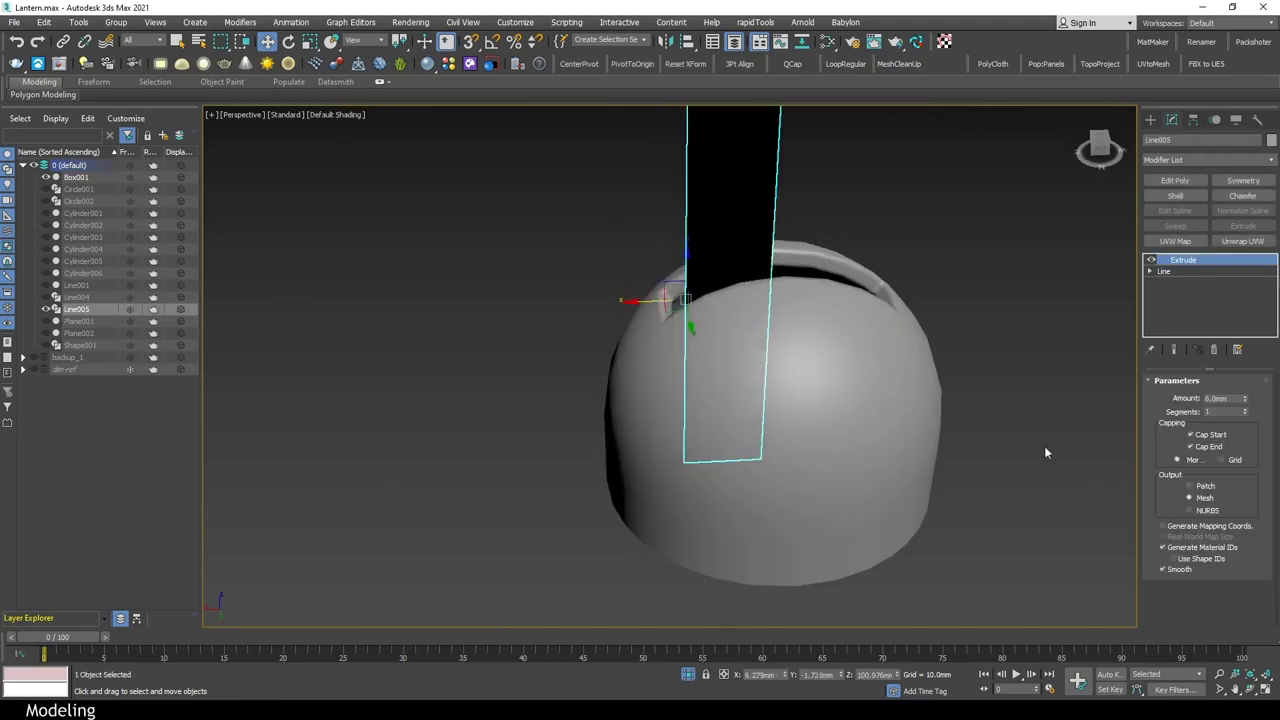
pyautogui.write('10')
pyautogui.press('Return')
# Inspect the extruded panel, then return to the Line's vertex level
pyautogui.moveTo(1100, 430)
pyautogui.keyDown('alt'); pyautogui.mouseDown(button='middle')
pyautogui.moveTo(866, 423)
pyautogui.moveTo(822, 376)
pyautogui.mouseUp(button='middle'); pyautogui.keyUp('alt')
pyautogui.moveTo(694, 252)
pyautogui.keyDown('alt'); pyautogui.mouseDown(button='middle')
pyautogui.moveTo(871, 449)
pyautogui.moveTo(598, 296)
pyautogui.mouseUp(button='middle'); pyautogui.keyUp('alt')
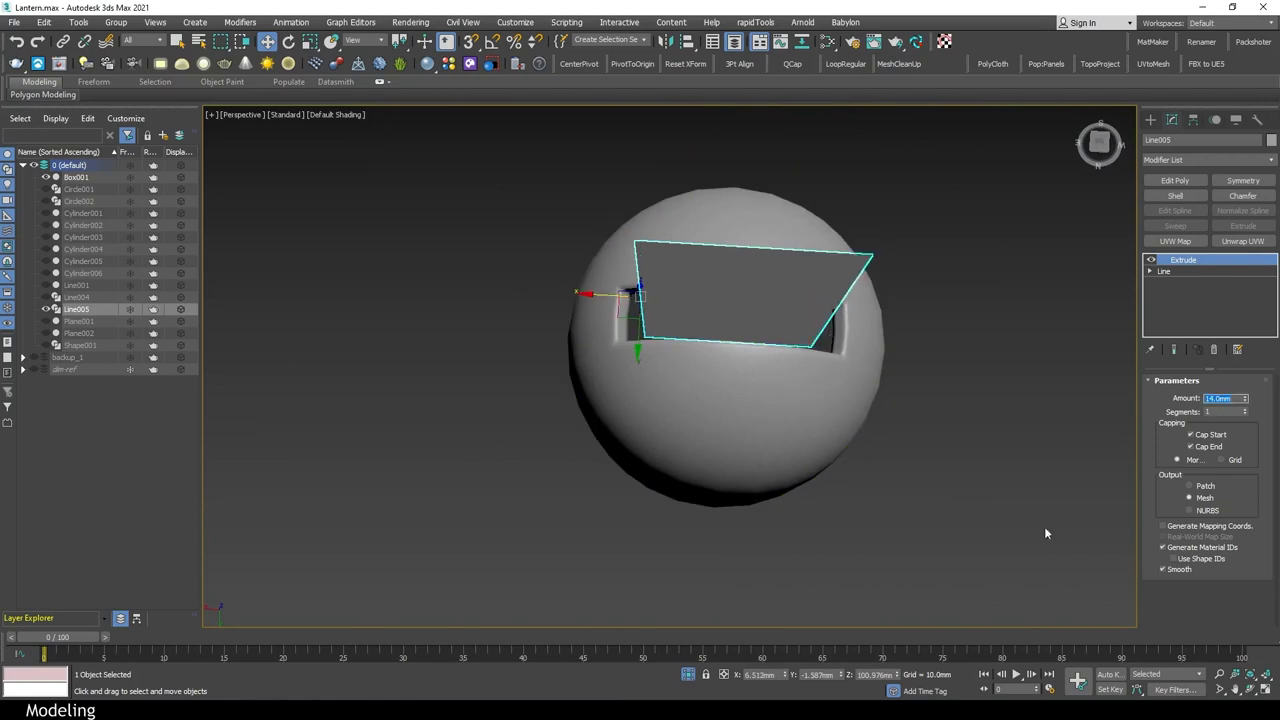
pyautogui.moveTo(1046, 533)
pyautogui.keyDown('alt'); pyautogui.mouseDown(button='middle')
pyautogui.moveTo(871, 371)
pyautogui.moveTo(700, 300)
pyautogui.mouseUp(button='middle'); pyautogui.keyUp('alt')
pyautogui.click(1163, 271)
pyautogui.hotkey('alt', 'w')
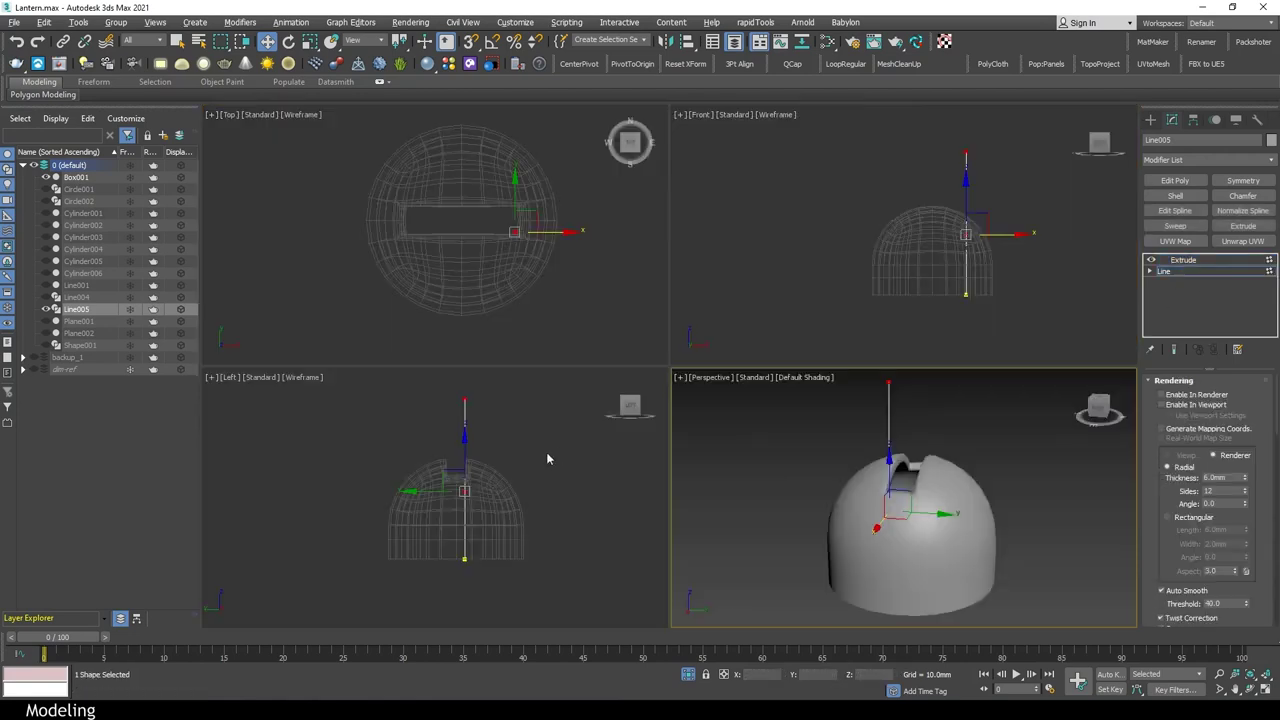
pyautogui.rightClick(520, 445)
pyautogui.rightClick(508, 430)
pyautogui.click(485, 400)
# Move the top vertex and refine in a mid vertex to bend the panel
pyautogui.rightClick(497, 405)
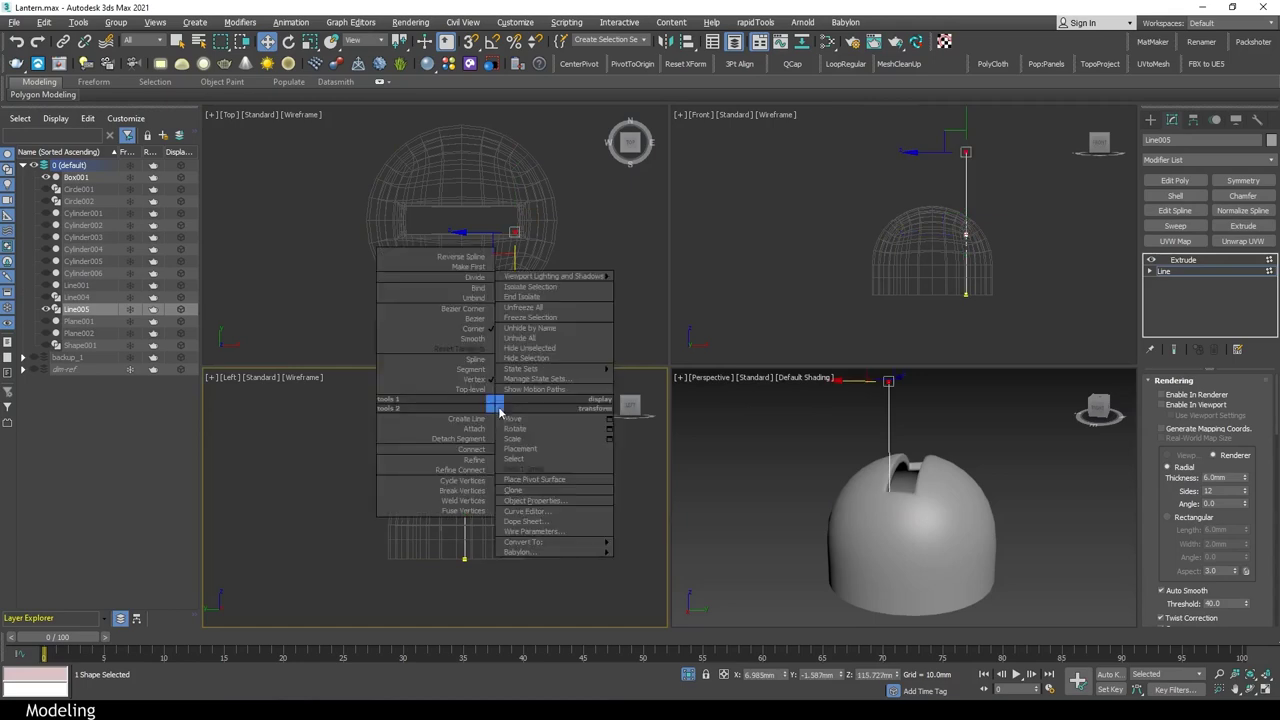
pyautogui.click(510, 418)
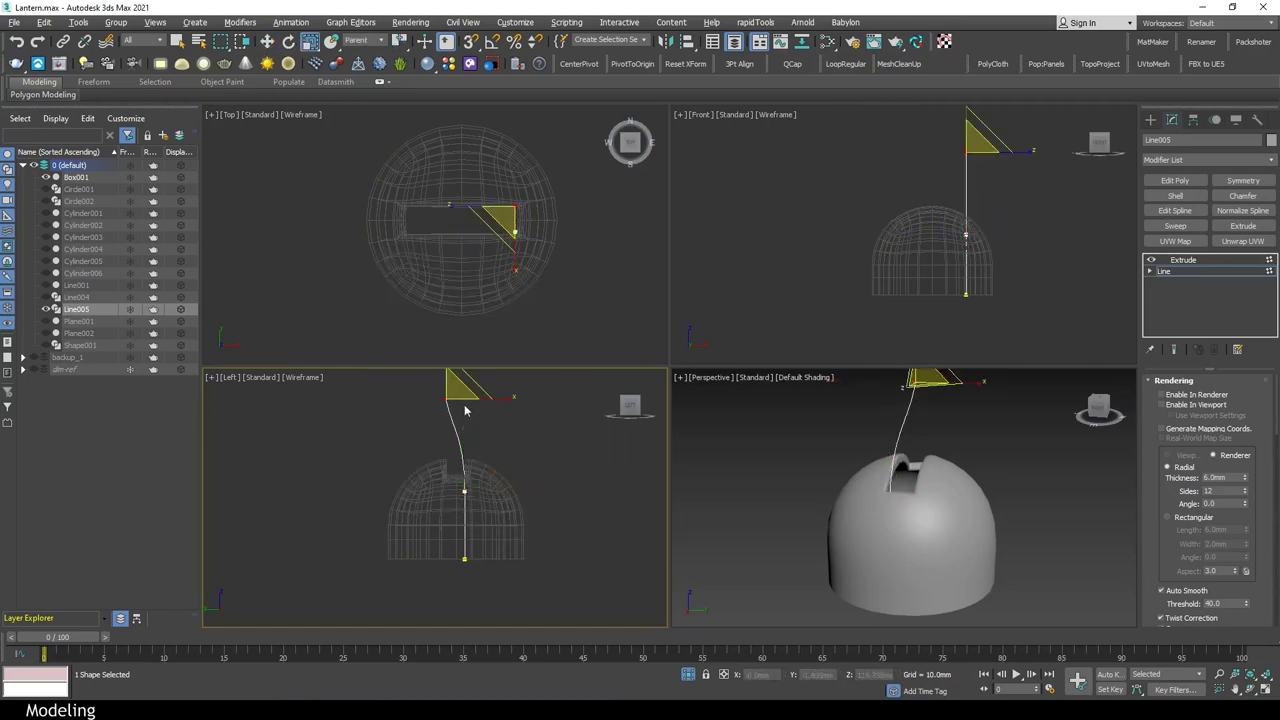
pyautogui.rightClick(464, 410)
pyautogui.click(455, 414)
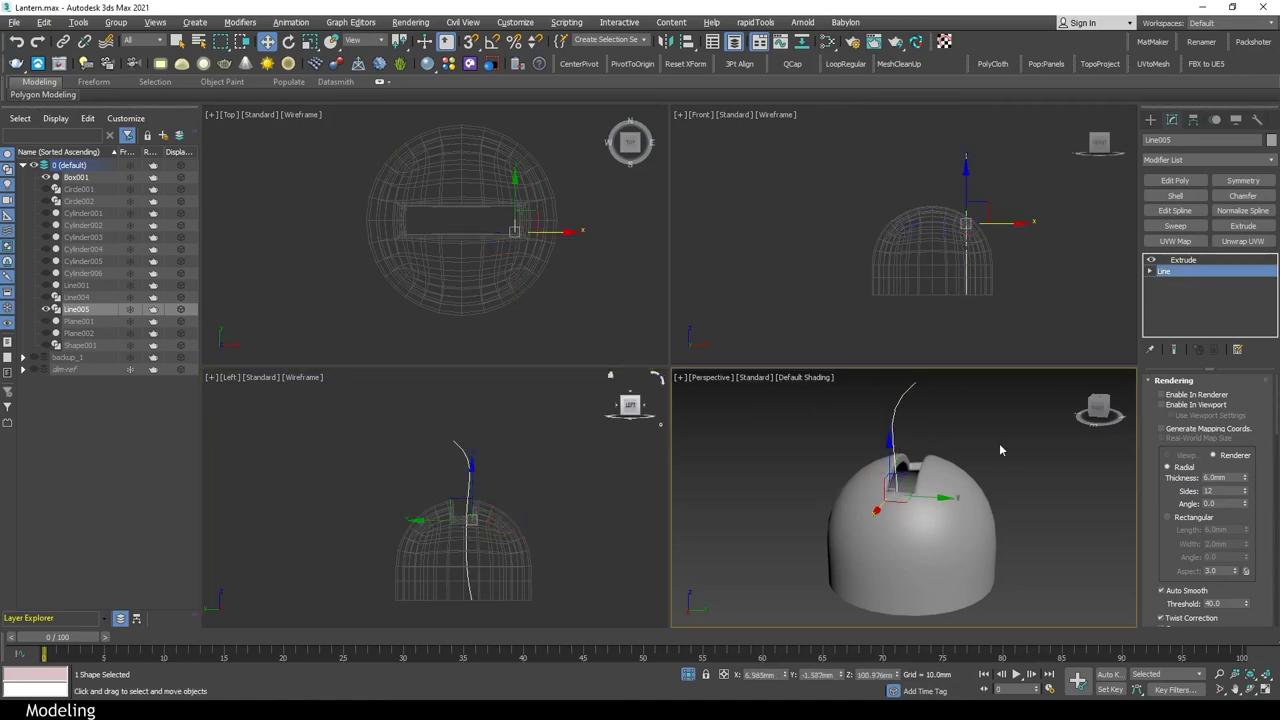
pyautogui.hotkey('alt', 'w')
pyautogui.click(1183, 259)
# Give the curved strip a Shell with a 1.0mm inner amount
pyautogui.click(1169, 195)
pyautogui.press('F4')
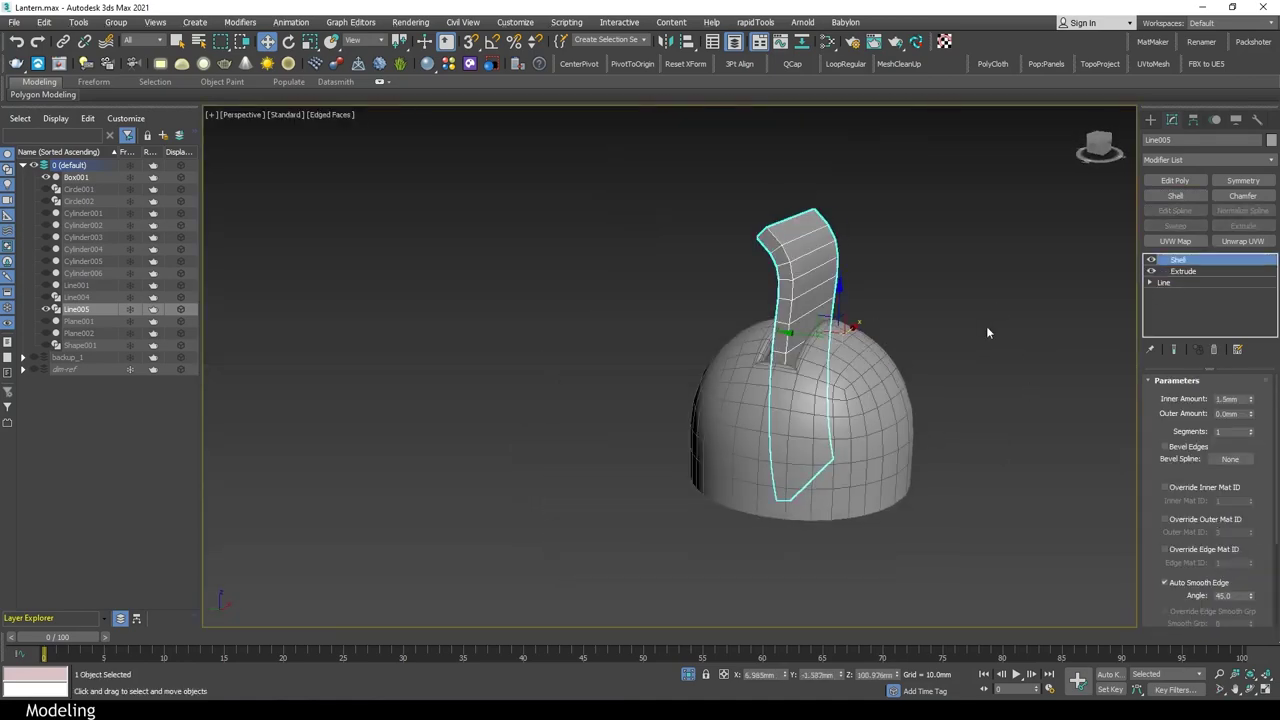
pyautogui.moveTo(1005, 397)
pyautogui.keyDown('alt'); pyautogui.mouseDown(button='middle')
pyautogui.moveTo(848, 444)
pyautogui.moveTo(800, 440)
pyautogui.mouseUp(button='middle'); pyautogui.keyUp('alt')
pyautogui.press('l')
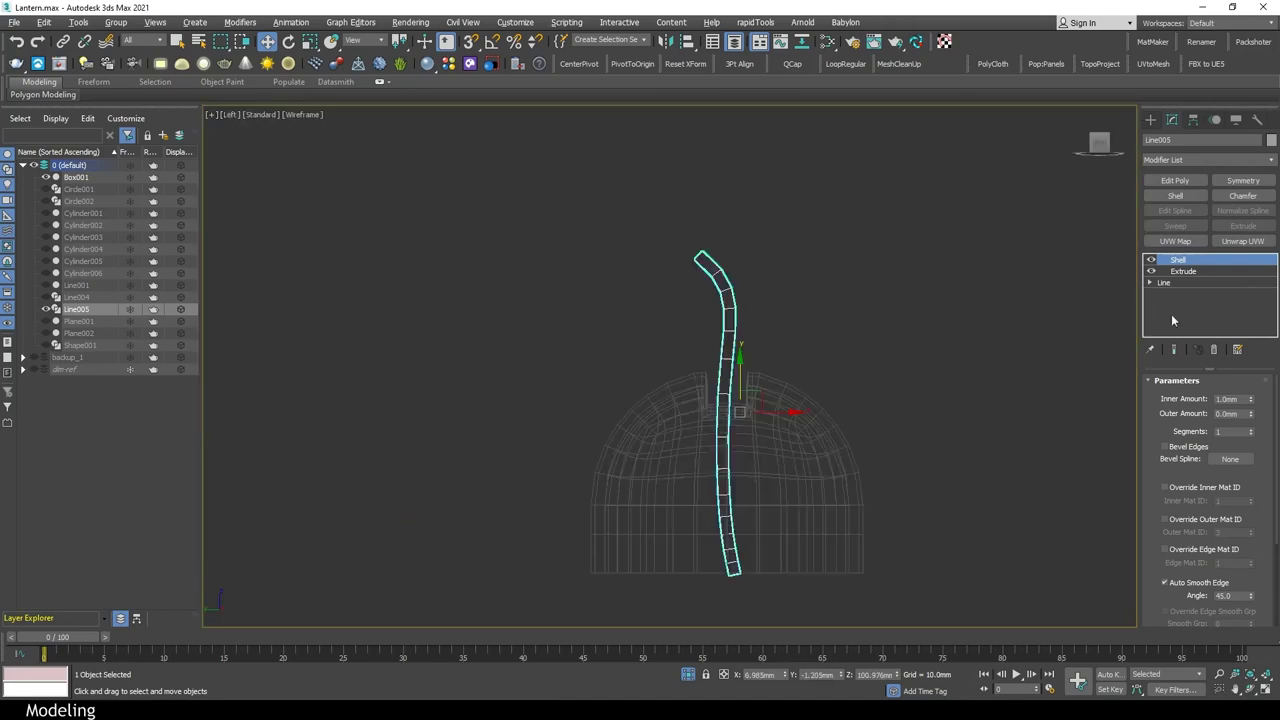
pyautogui.click(1163, 282)
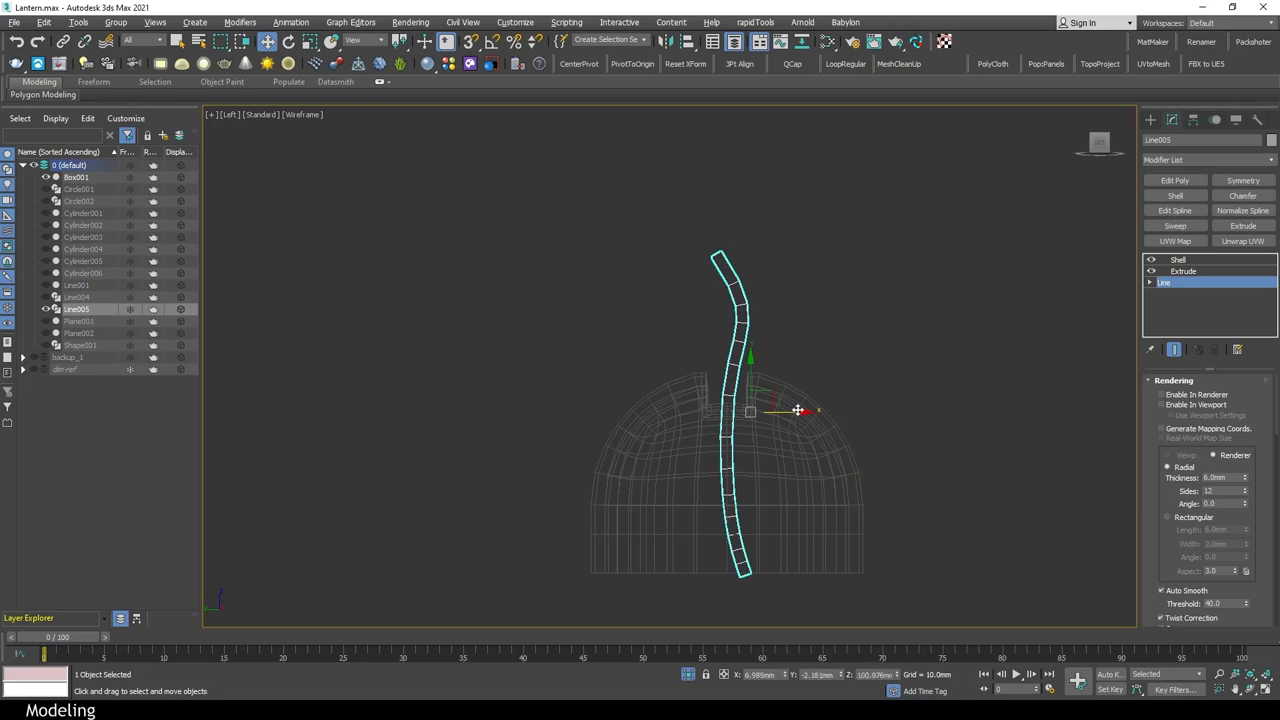
pyautogui.press('p')
# Add Edit Poly and curl the strip's top polygons over using Soft Selection
pyautogui.click(1175, 180)
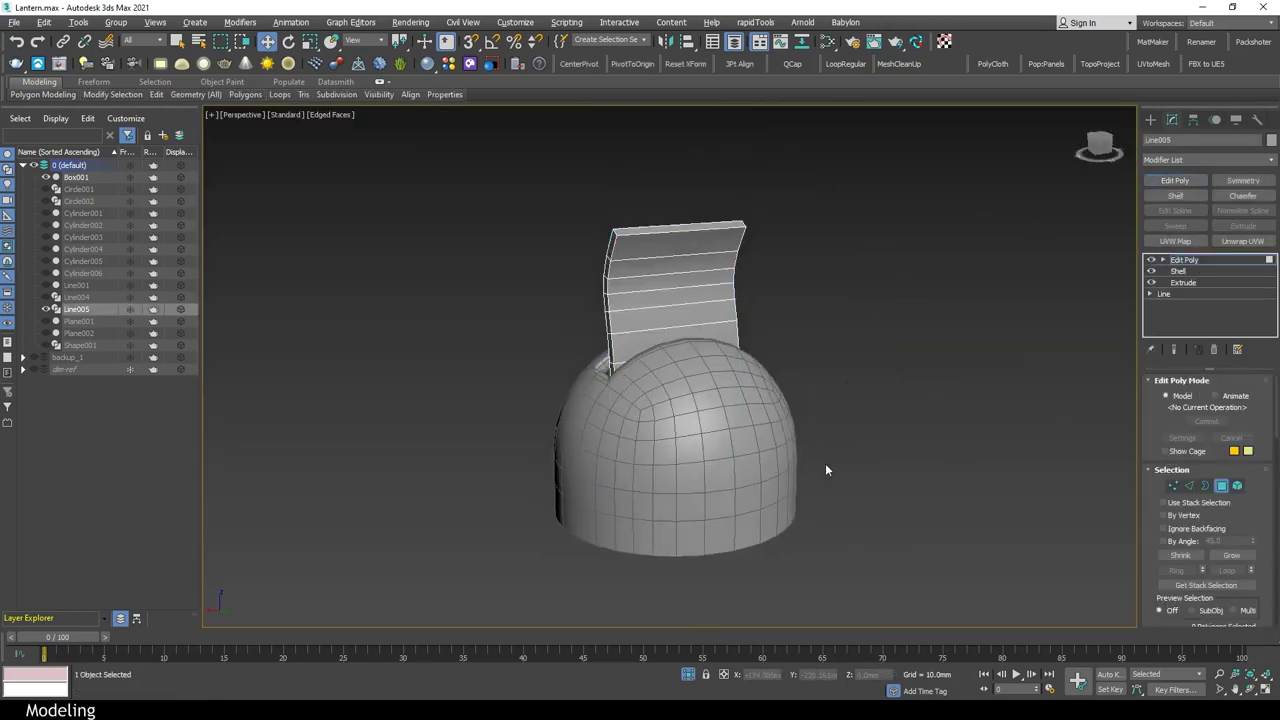
pyautogui.press('4')
pyautogui.keyDown('alt'); pyautogui.moveTo(825, 463); pyautogui.dragTo(760, 380, button='middle'); pyautogui.keyUp('alt')
pyautogui.click(662, 490)
pyautogui.keyDown('alt'); pyautogui.moveTo(638, 476); pyautogui.dragTo(790, 268, button='middle'); pyautogui.keyUp('alt')
pyautogui.scroll(-3, 1250, 605)
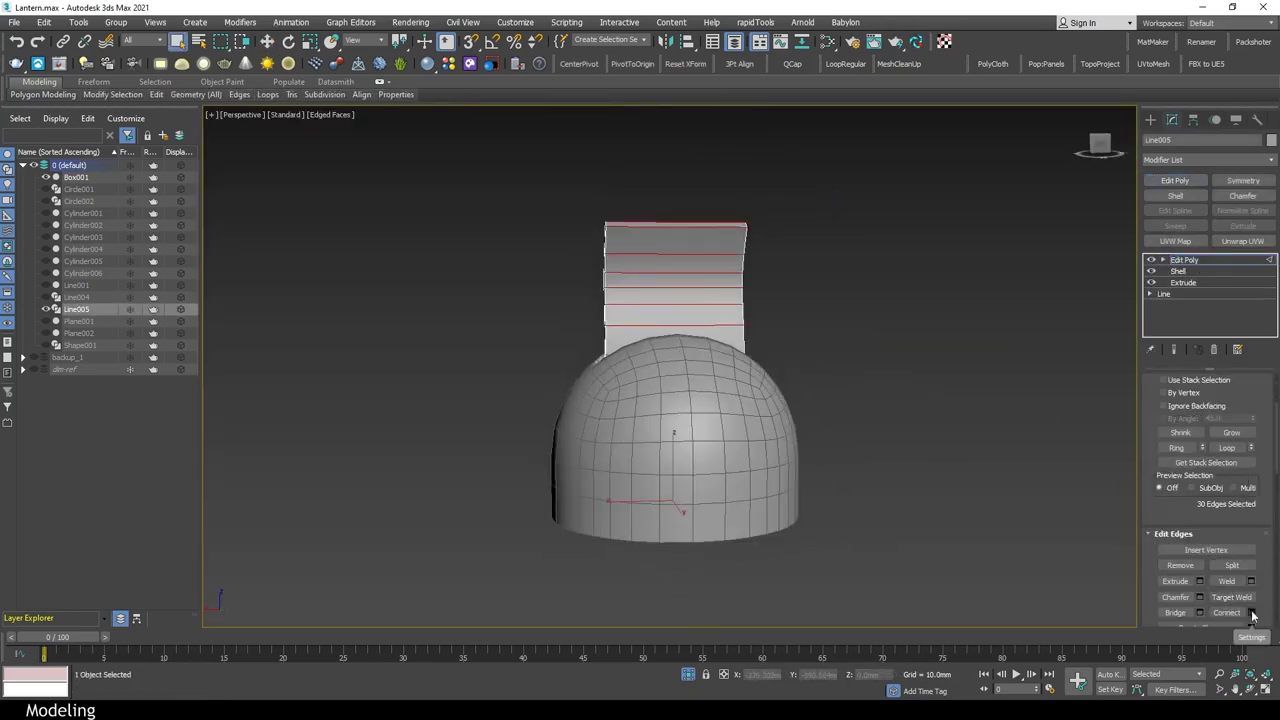
pyautogui.moveTo(760, 420)
pyautogui.keyDown('alt'); pyautogui.mouseDown(button='middle')
pyautogui.moveTo(919, 432)
pyautogui.moveTo(769, 434)
pyautogui.mouseUp(button='middle'); pyautogui.keyUp('alt')
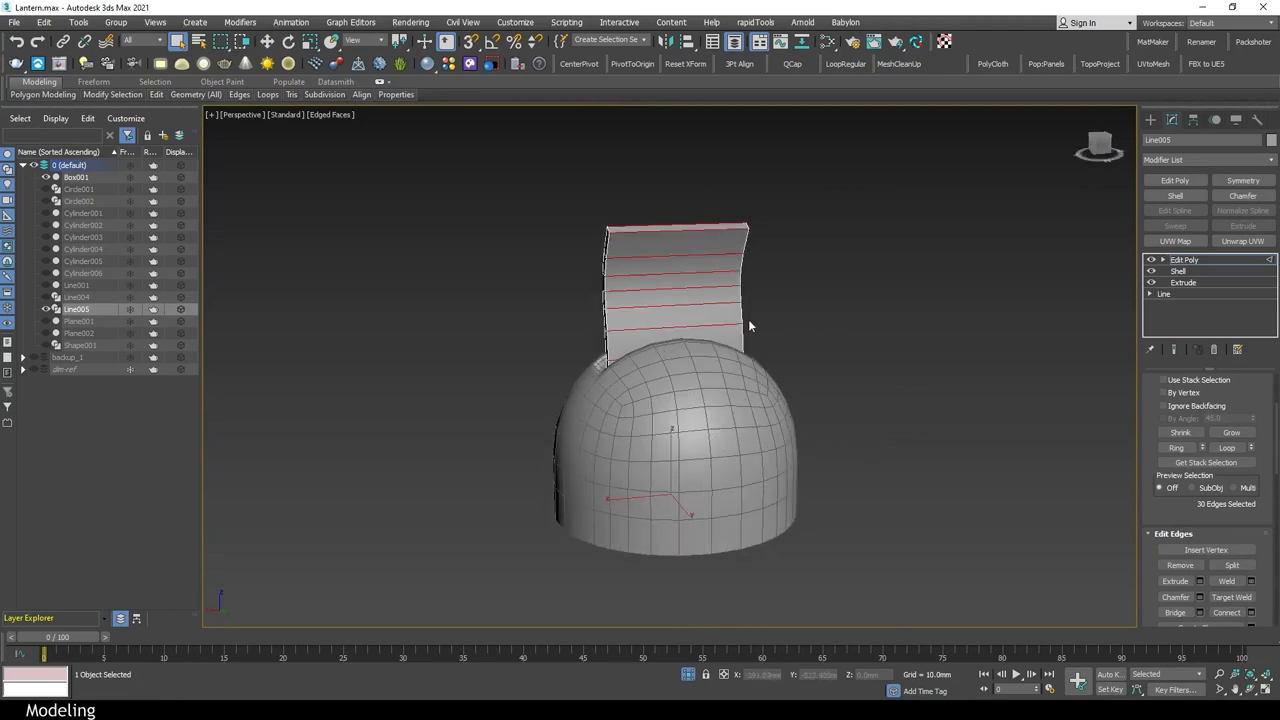
pyautogui.scroll(-2, 1167, 517)
pyautogui.scroll(-2, 1192, 445)
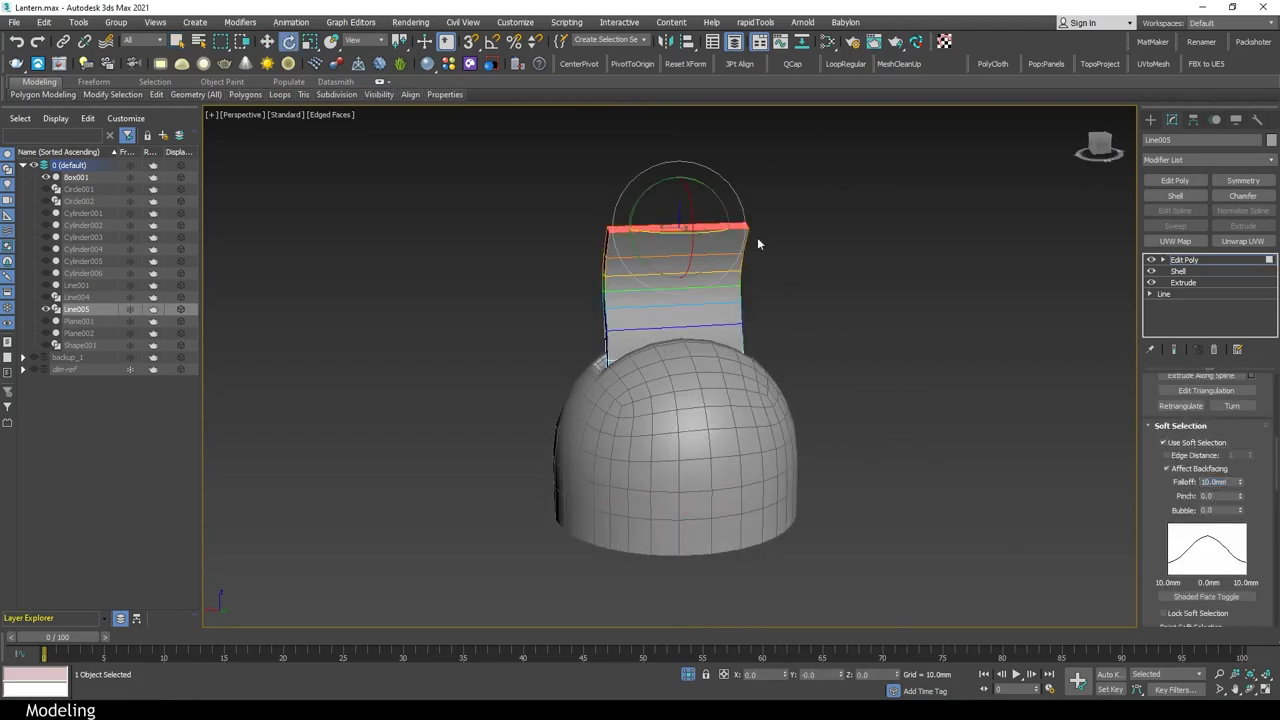
pyautogui.moveTo(700, 234)
pyautogui.keyDown('alt'); pyautogui.mouseDown(button='middle')
pyautogui.moveTo(825, 364)
pyautogui.moveTo(575, 359)
pyautogui.moveTo(854, 384)
pyautogui.moveTo(866, 358)
pyautogui.moveTo(829, 366)
pyautogui.mouseUp(button='middle'); pyautogui.keyUp('alt')
pyautogui.press('q')
pyautogui.click(854, 384)
# Connect two vertical edge loops across the strip and spread them apart
pyautogui.press('2')
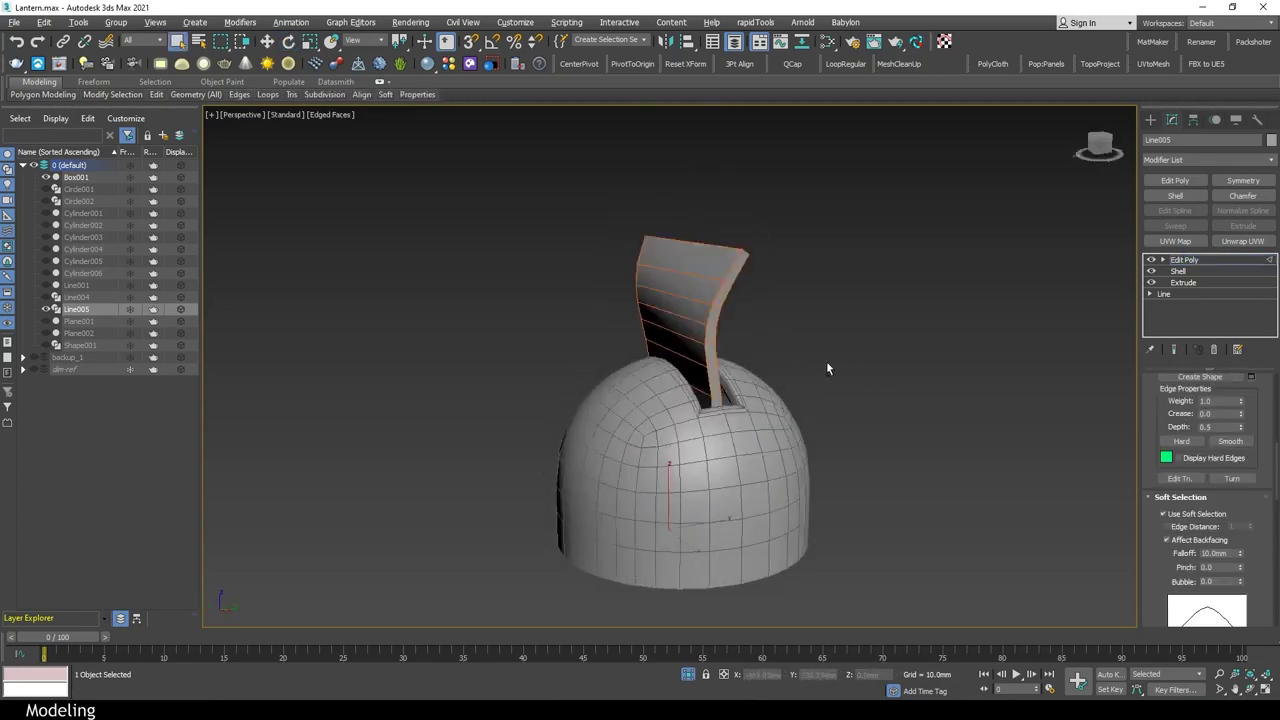
pyautogui.press('4')
pyautogui.moveTo(679, 276)
pyautogui.keyDown('alt'); pyautogui.mouseDown(button='middle')
pyautogui.moveTo(720, 300)
pyautogui.moveTo(760, 300)
pyautogui.mouseUp(button='middle'); pyautogui.keyUp('alt')
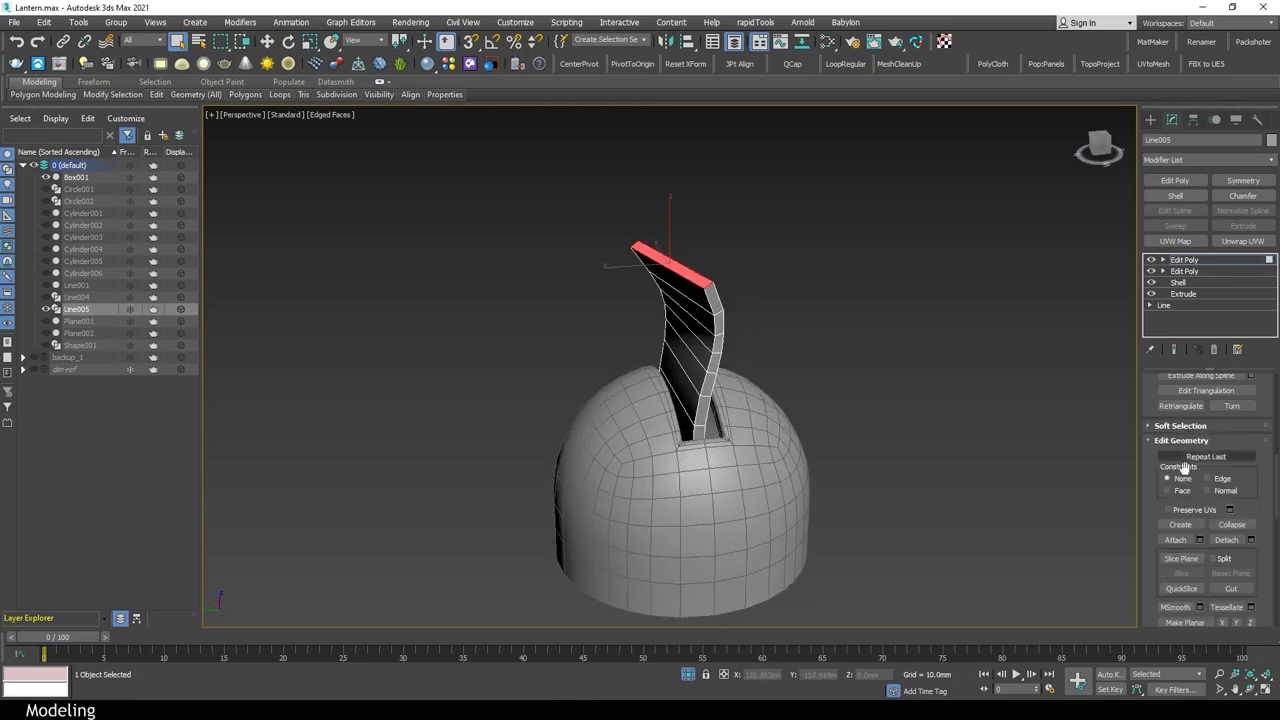
pyautogui.moveTo(656, 296)
pyautogui.keyDown('alt'); pyautogui.mouseDown(button='middle')
pyautogui.moveTo(783, 357)
pyautogui.moveTo(968, 331)
pyautogui.moveTo(681, 418)
pyautogui.mouseUp(button='middle'); pyautogui.keyUp('alt')
pyautogui.press('4')
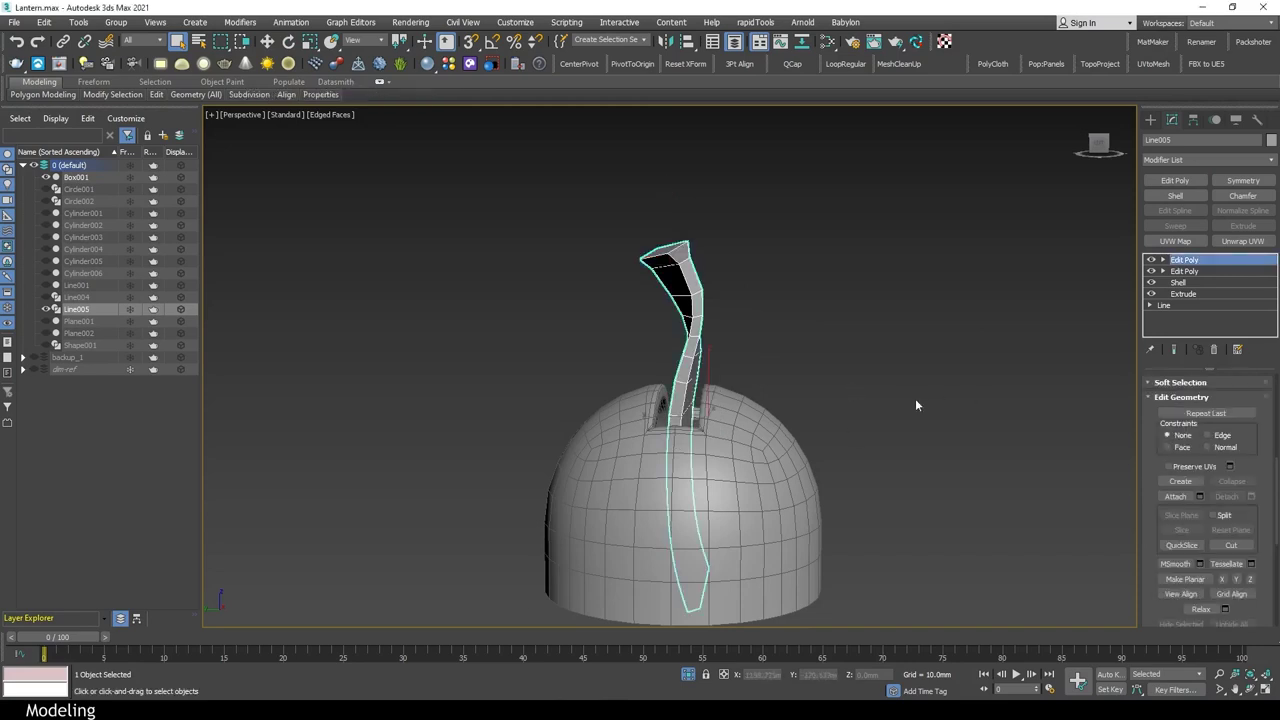
pyautogui.press('2')
pyautogui.keyDown('alt'); pyautogui.moveTo(915, 405); pyautogui.dragTo(698, 224, button='middle'); pyautogui.keyUp('alt')
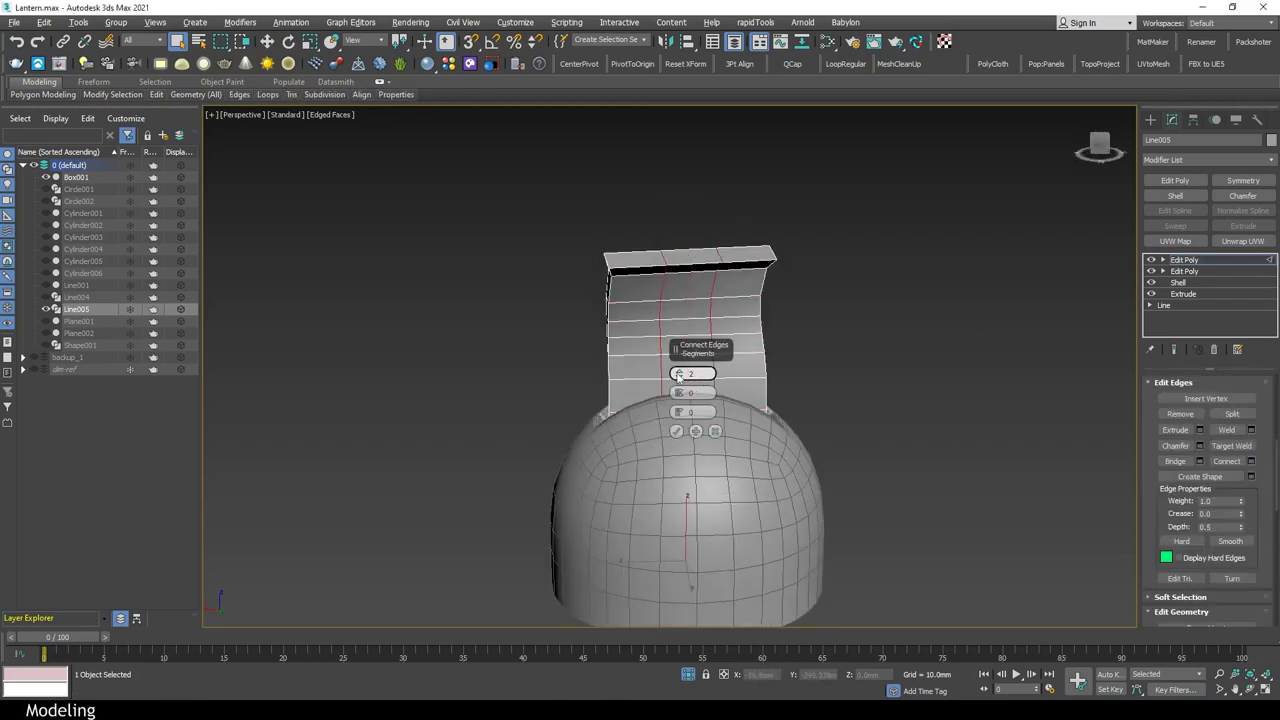
pyautogui.moveTo(685, 357)
pyautogui.keyDown('alt'); pyautogui.mouseDown(button='middle')
pyautogui.moveTo(805, 394)
pyautogui.moveTo(677, 393)
pyautogui.mouseUp(button='middle'); pyautogui.keyUp('alt')
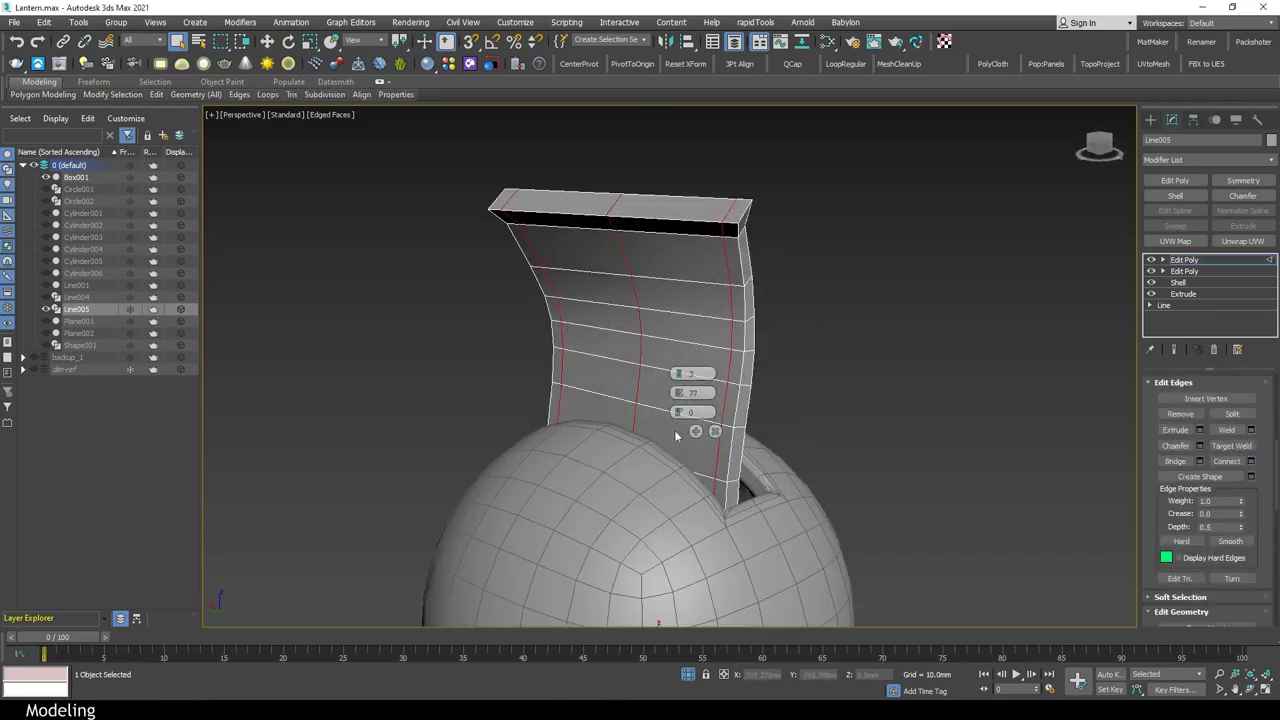
pyautogui.click(714, 431)
# Turn off edged faces and exit isolation to show the whole lantern
pyautogui.press('F4')
pyautogui.scroll(-3, 820, 391)
pyautogui.keyDown('alt'); pyautogui.moveTo(820, 391); pyautogui.dragTo(891, 417, button='middle'); pyautogui.keyUp('alt')
pyautogui.scroll(-3, 891, 417)
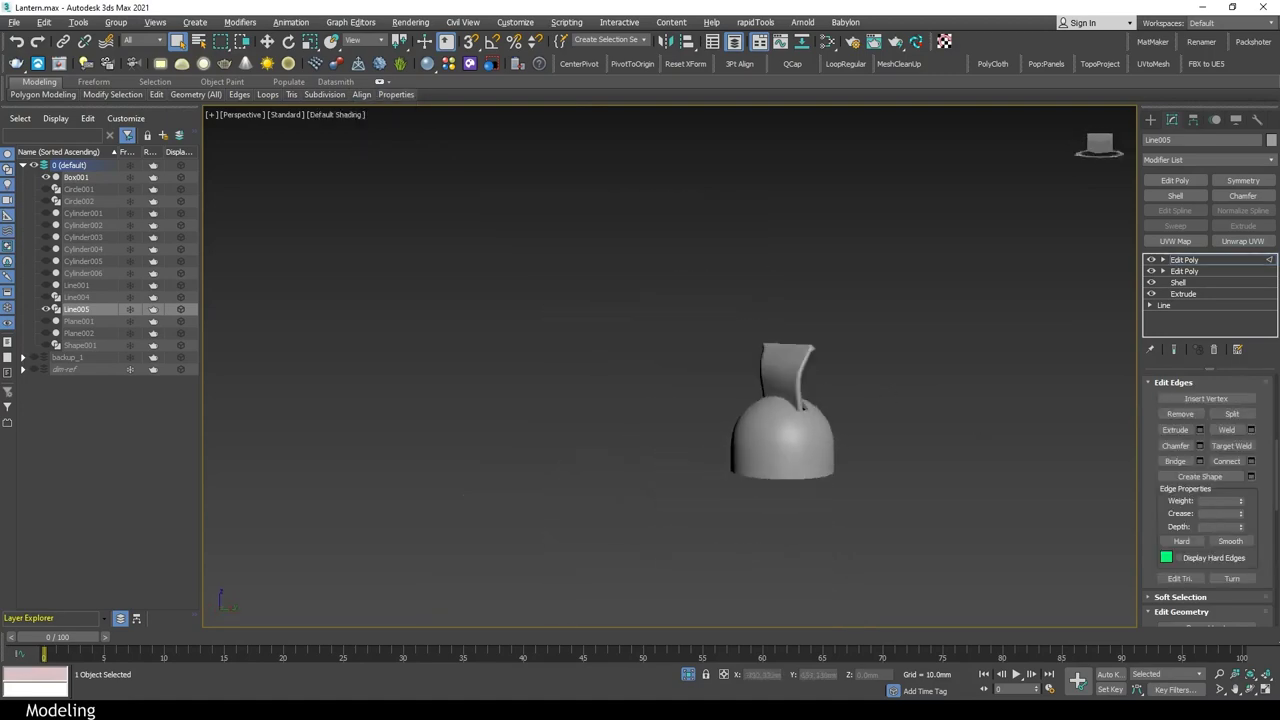
pyautogui.hotkey('alt', 'q')
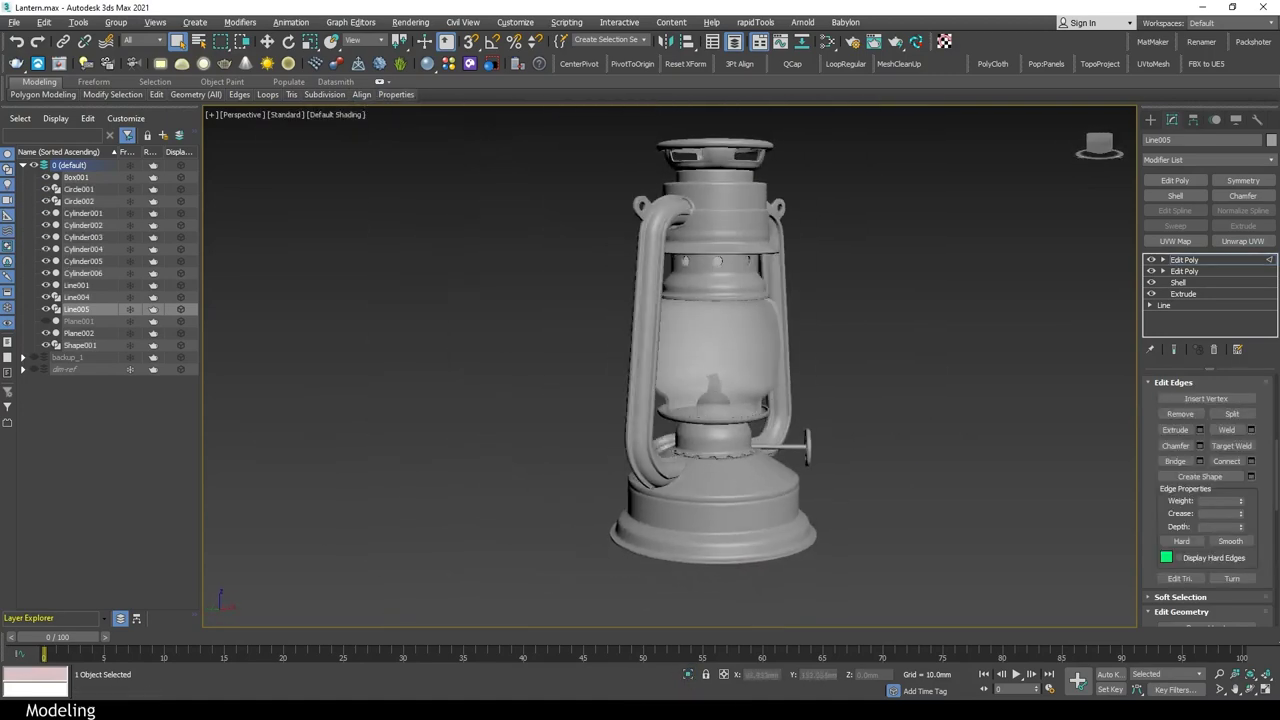
# Isolate the two glass globe cylinders in the four-view layout
pyautogui.click(884, 477)
pyautogui.click(760, 373)
pyautogui.keyDown('ctrl'); pyautogui.click(760, 373); pyautogui.keyUp('ctrl')
pyautogui.hotkey('alt', 'q')
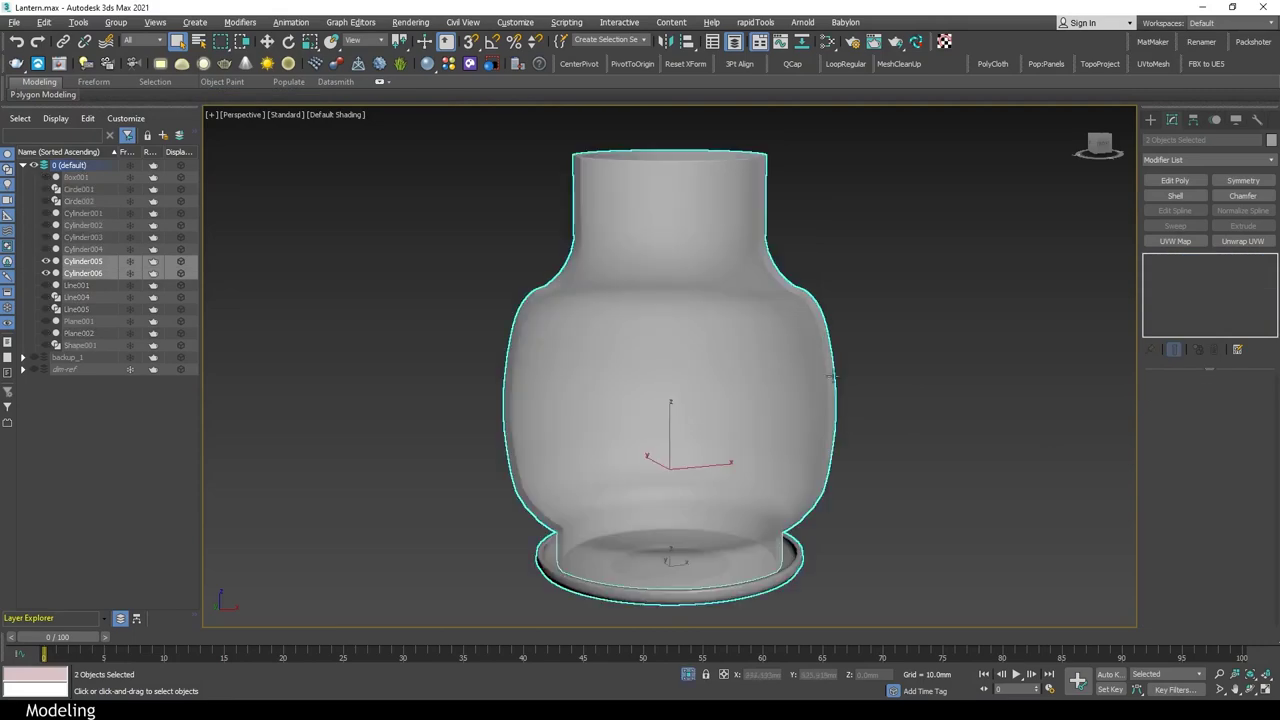
pyautogui.hotkey('alt', 'w')
# Draw a Circle around the globe with a 52 mm radius
pyautogui.click(1150, 119)
pyautogui.click(1181, 224)
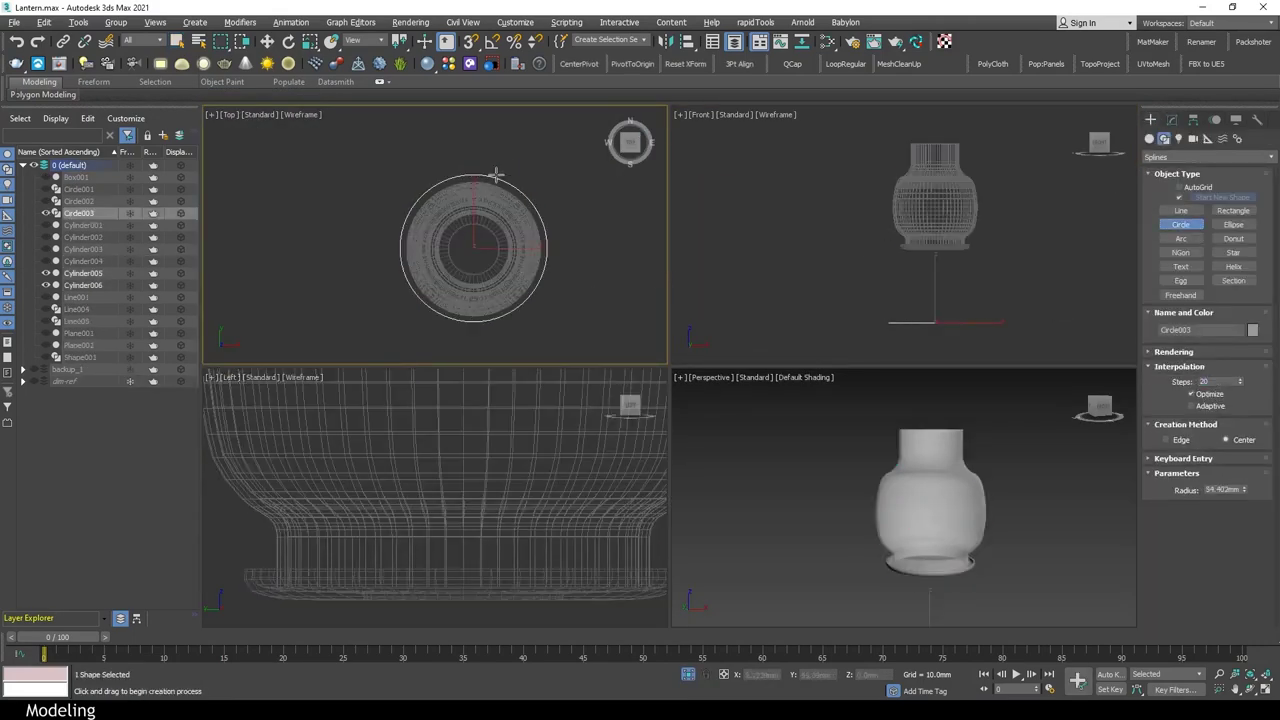
pyautogui.click(1172, 119)
pyautogui.doubleClick(1222, 468)
pyautogui.press('Return')
pyautogui.press('w')
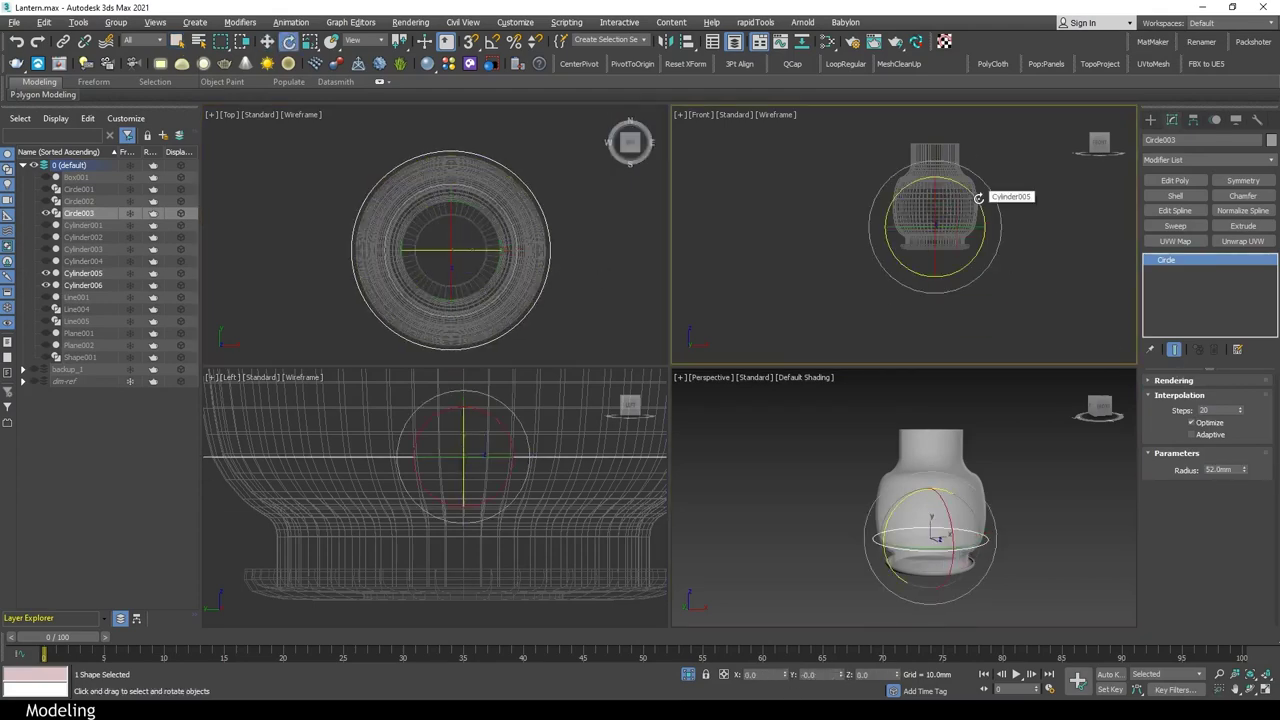
# Turn on Enable In Viewport so the circle renders as a thick ring
pyautogui.scroll(5, 965, 195)
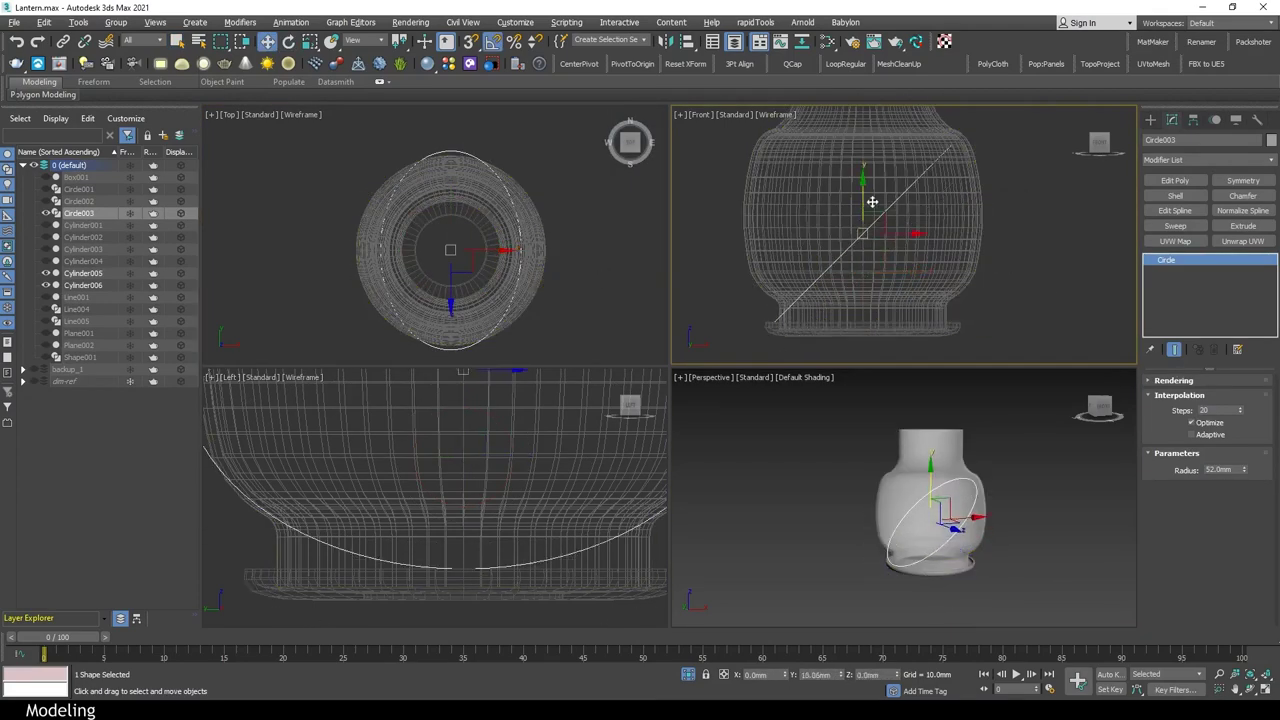
pyautogui.click(1177, 380)
pyautogui.click(1186, 405)
pyautogui.scroll(-1, 1186, 405)
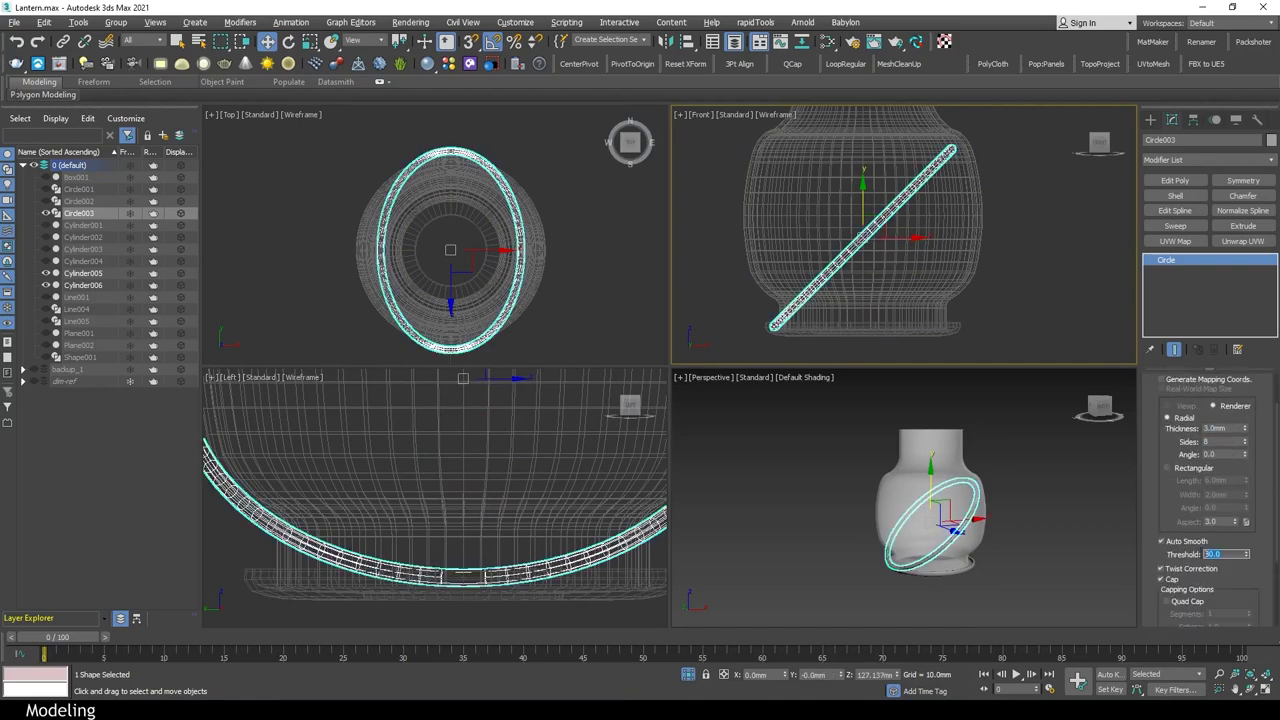
pyautogui.hotkey('alt', 'w')
pyautogui.scroll(2, 720, 140)
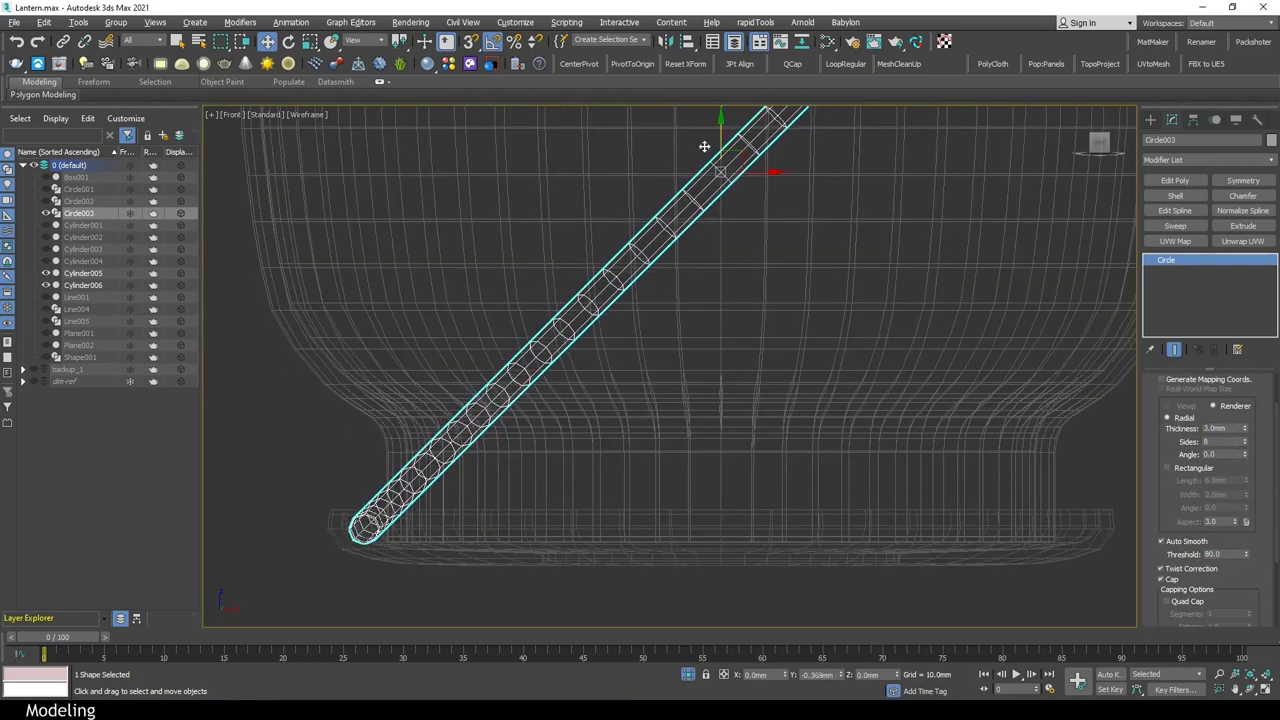
pyautogui.scroll(-1, 437, 348)
pyautogui.scroll(-3, 437, 348)
# Add Edit Spline and move the ring's vertices to follow the globe's curve
pyautogui.click(1175, 211)
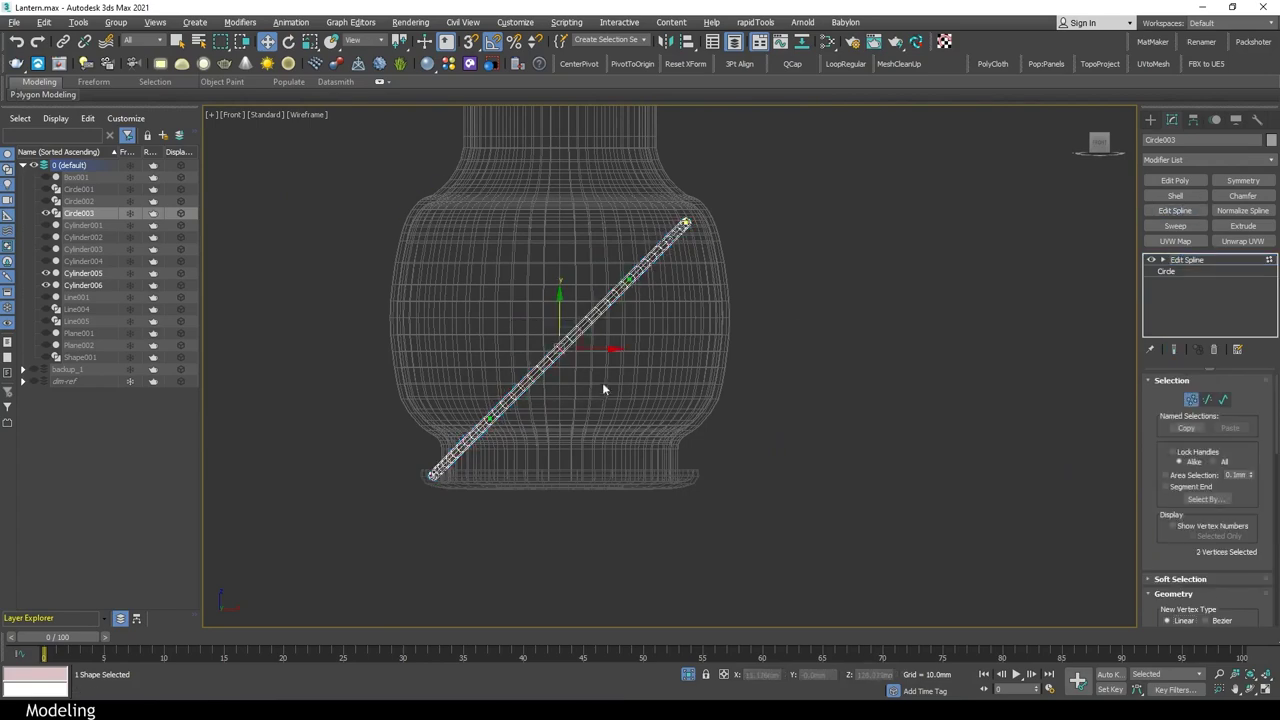
pyautogui.moveTo(520, 410); pyautogui.dragTo(588, 284)
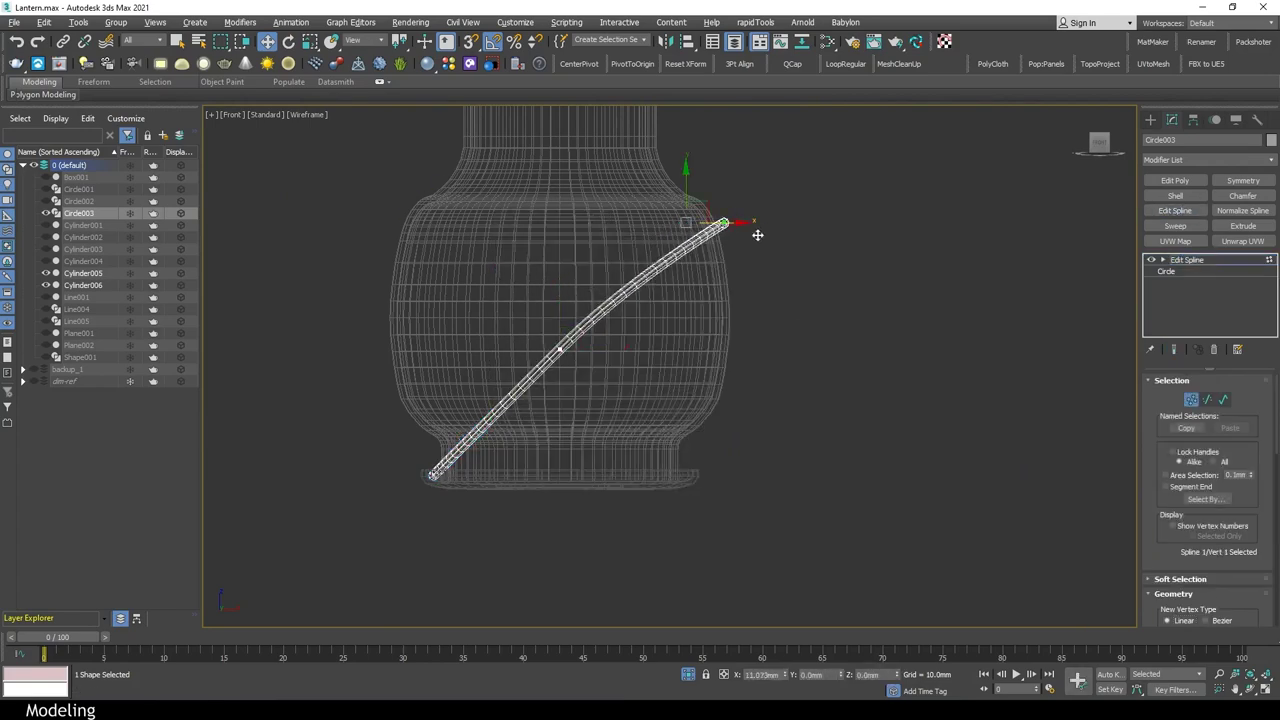
pyautogui.hotkey('alt', 'q')
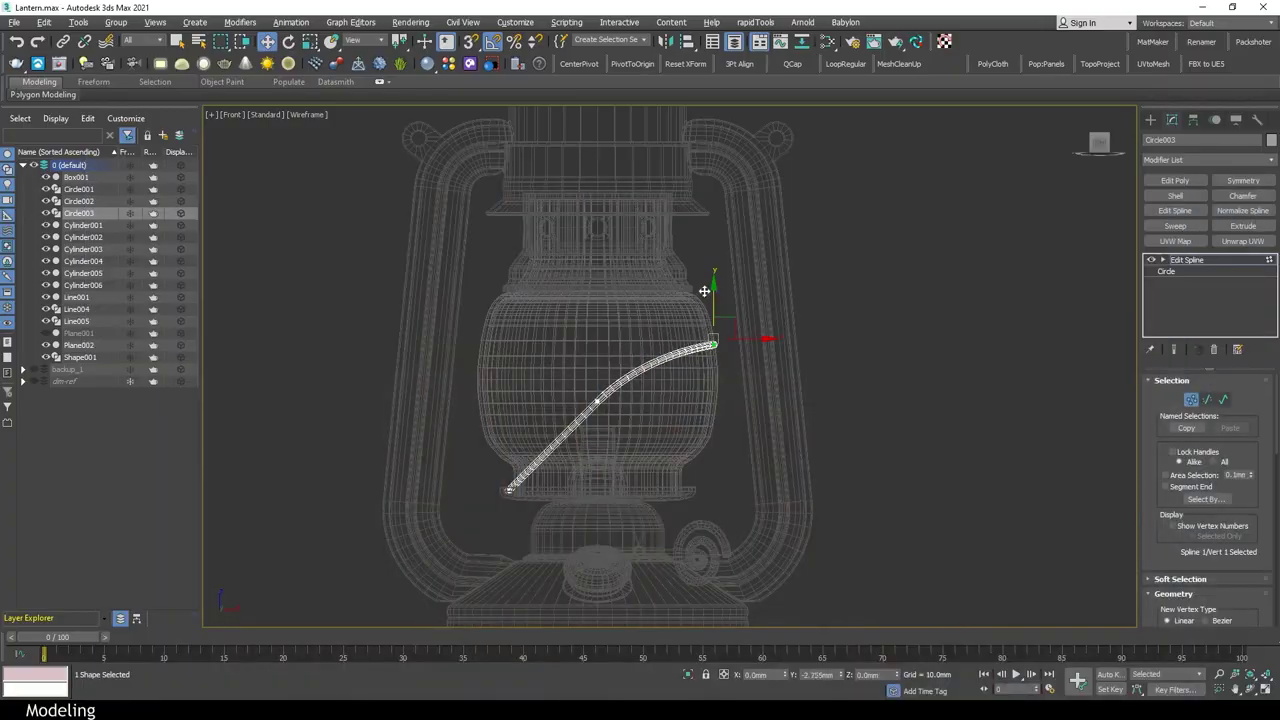
pyautogui.scroll(5, 710, 310)
pyautogui.scroll(3, 735, 330)
pyautogui.scroll(-1, 735, 330)
pyautogui.scroll(-4, 735, 330)
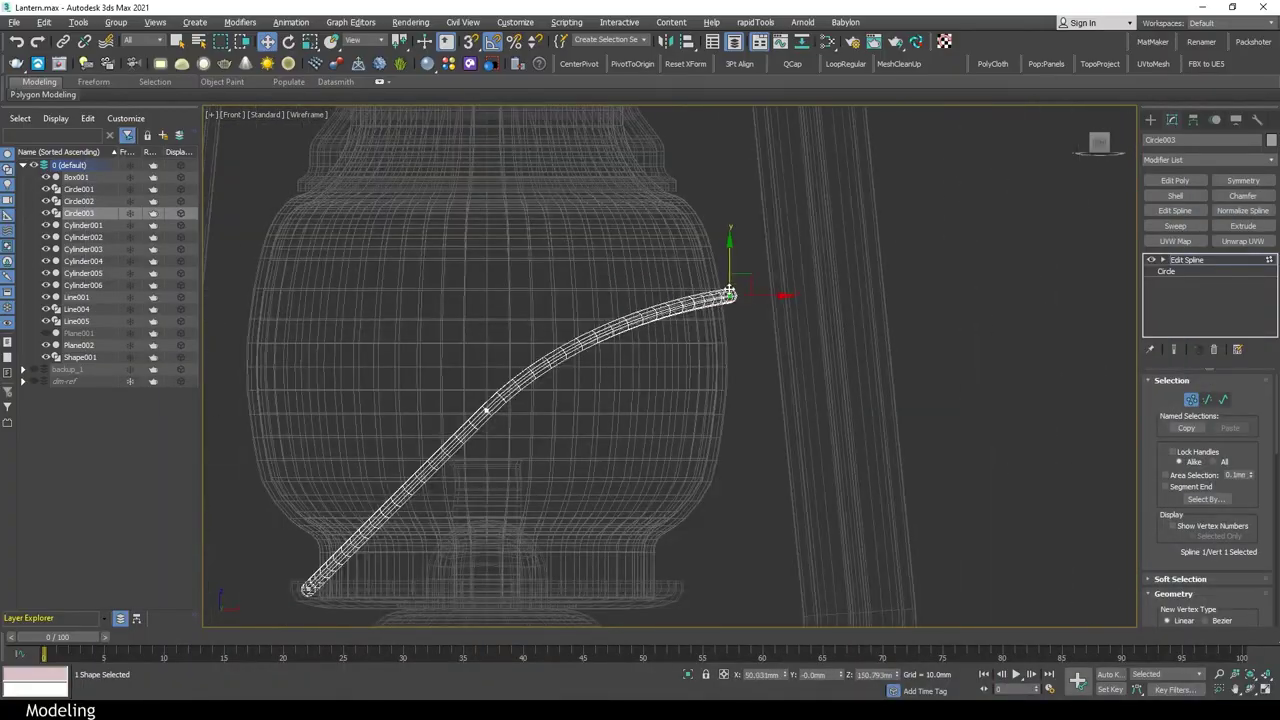
pyautogui.click(486, 405)
pyautogui.scroll(4, 512, 390)
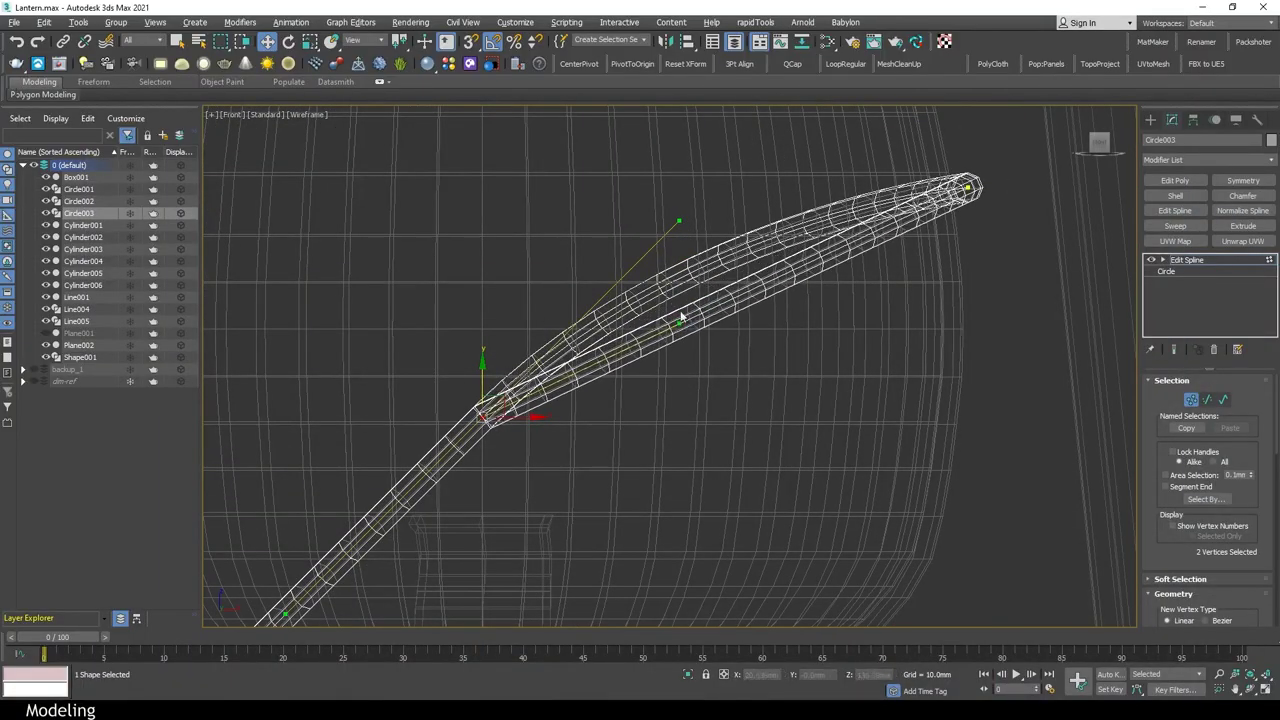
pyautogui.scroll(-3, 681, 325)
# Return to the perspective view with only the ring and globe isolated
pyautogui.hotkey('alt', 'w')
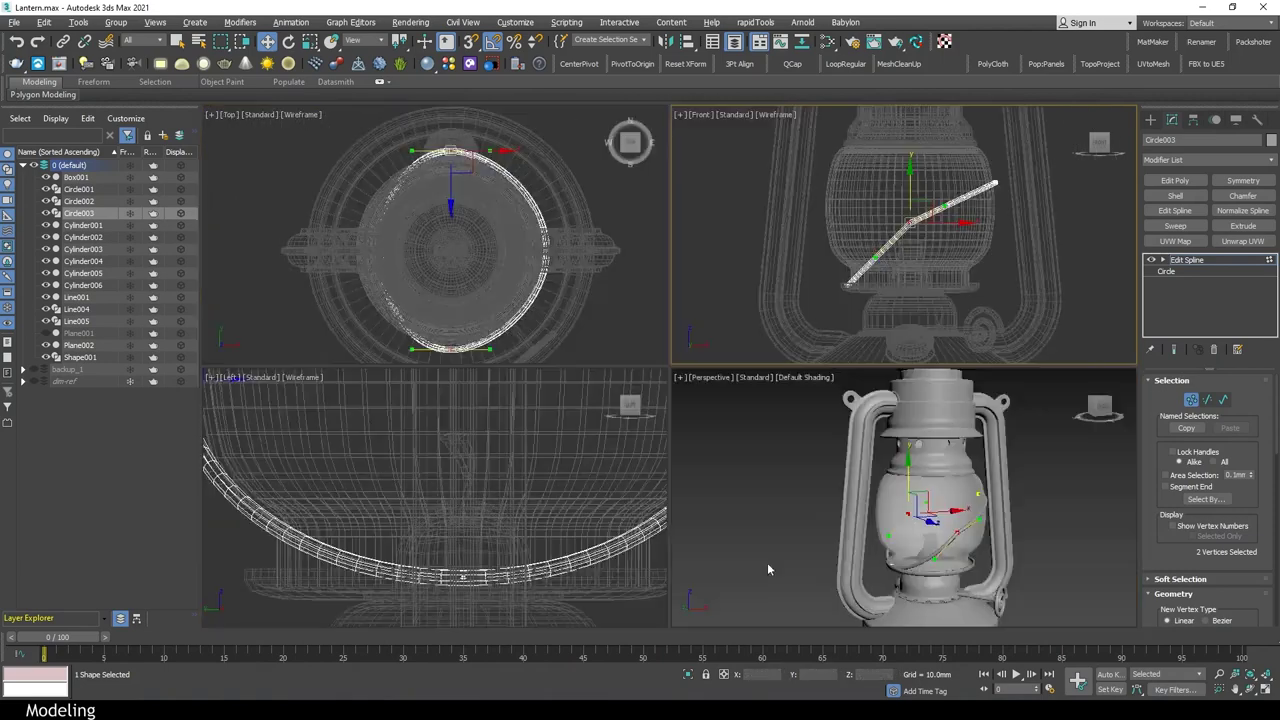
pyautogui.scroll(3, 767, 562)
pyautogui.hotkey('alt', 'w')
pyautogui.press('1')
pyautogui.hotkey('alt', 'q')
# Scale Circle003's bottom vertex with the Scale Transform Type-In
pyautogui.keyDown('alt'); pyautogui.moveTo(800, 470); pyautogui.dragTo(847, 442, button='middle'); pyautogui.keyUp('alt')
pyautogui.press('1')
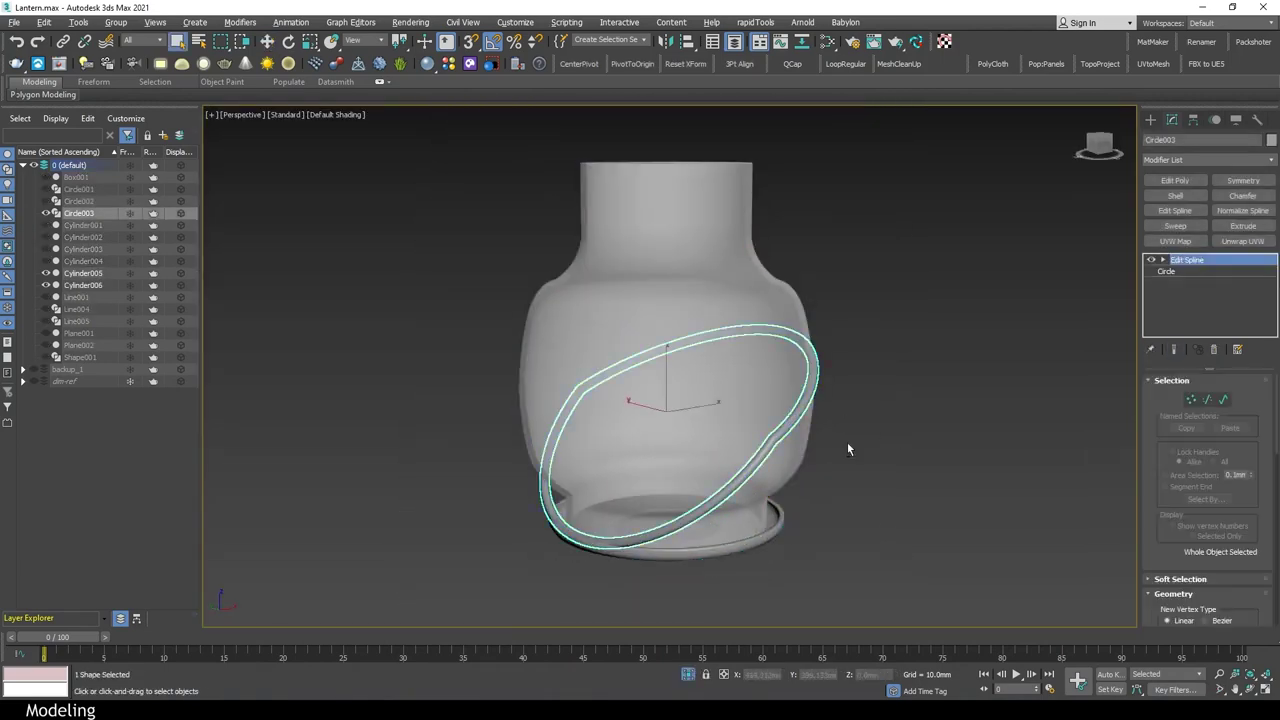
pyautogui.scroll(5, 719, 500)
pyautogui.moveTo(755, 601); pyautogui.dragTo(587, 508)
pyautogui.press('F12')
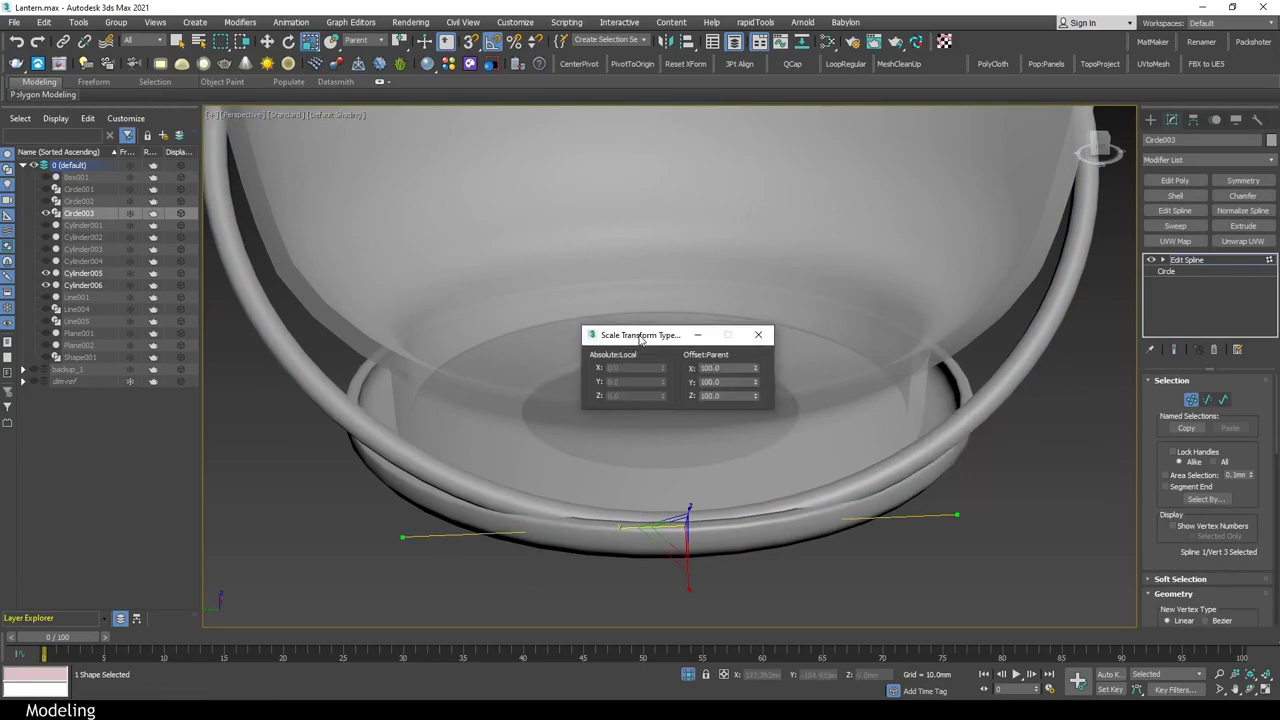
pyautogui.scroll(5, 688, 520)
pyautogui.scroll(-5, 895, 395)
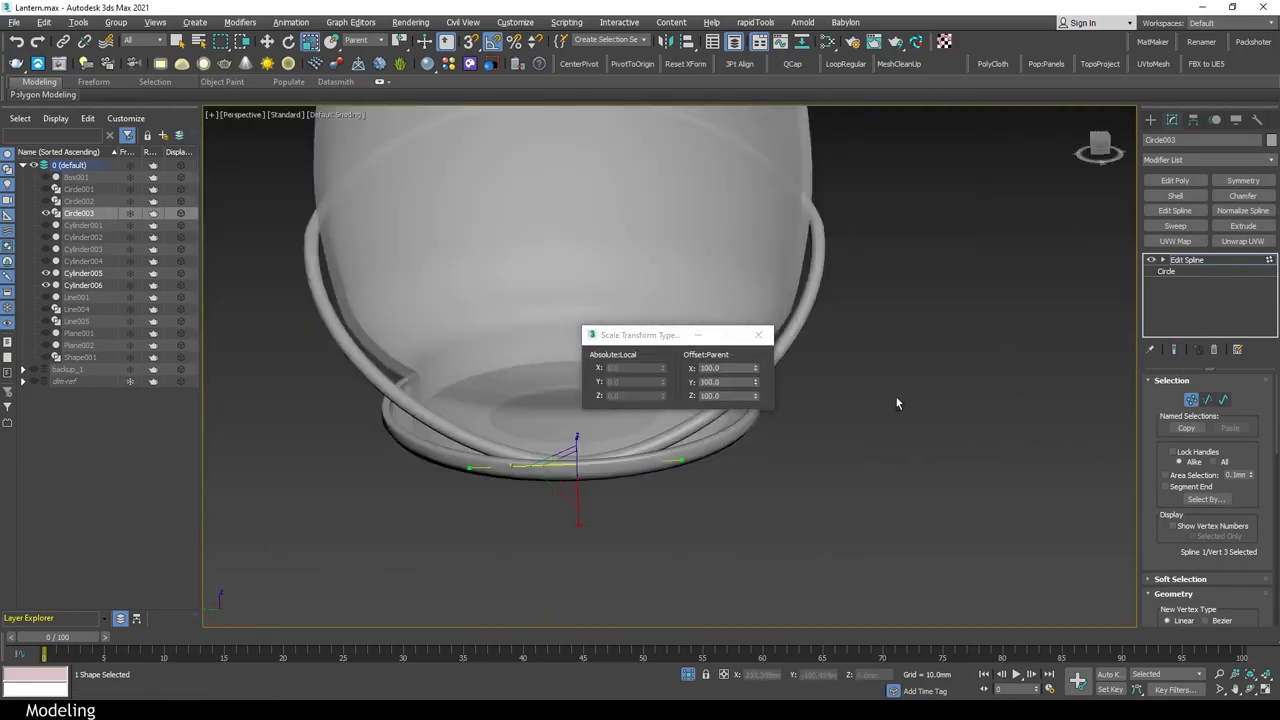
pyautogui.scroll(-3, 935, 405)
# Clone Circle003 as an independent copy, Circle004, and rotate it to cross the first ring
pyautogui.click(890, 400)
pyautogui.press('F4')
pyautogui.scroll(3, 897, 322)
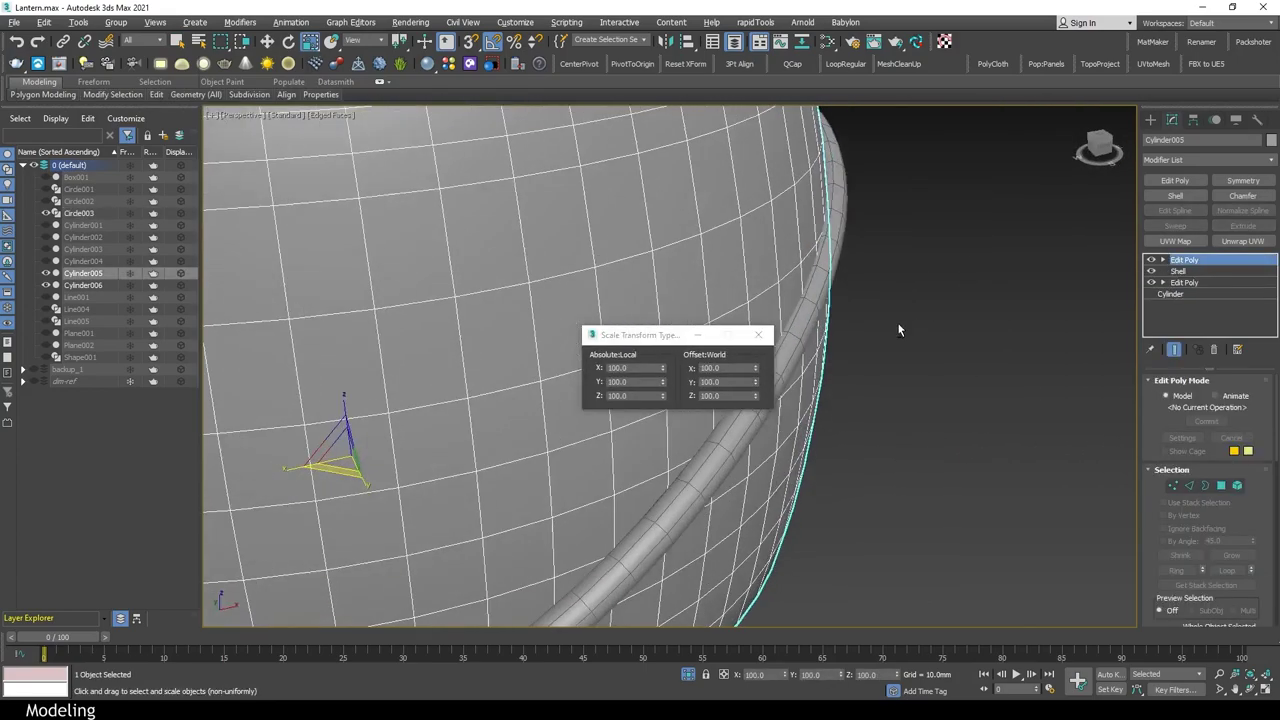
pyautogui.scroll(-3, 891, 316)
pyautogui.moveTo(891, 316)
pyautogui.keyDown('alt'); pyautogui.mouseDown(button='middle')
pyautogui.moveTo(1100, 273)
pyautogui.moveTo(900, 300)
pyautogui.mouseUp(button='middle'); pyautogui.keyUp('alt')
pyautogui.click(880, 250)
pyautogui.rightClick(934, 380)
pyautogui.click(1028, 470)
pyautogui.click(601, 410)
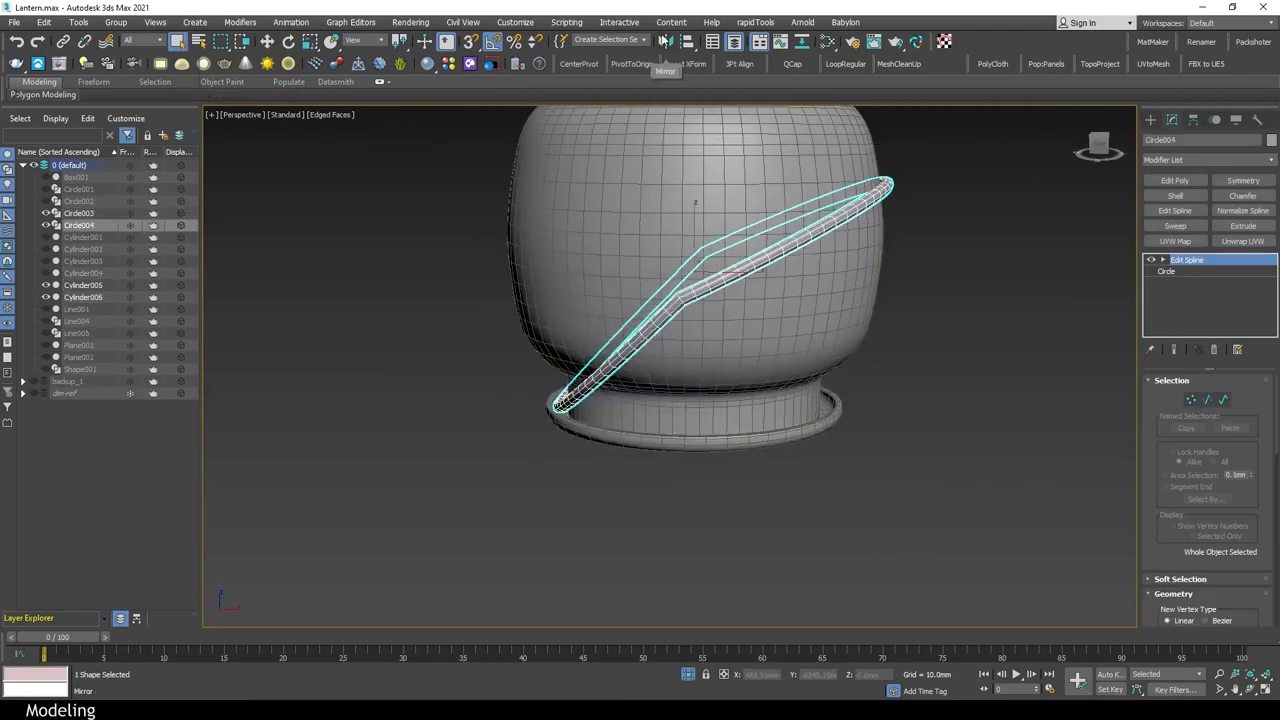
pyautogui.moveTo(640, 420); pyautogui.dragTo(713, 483)
pyautogui.scroll(6, 891, 308)
pyautogui.scroll(2, 877, 240)
# Stretch the first ring's two side vertex handles along Y
pyautogui.click(877, 240)
pyautogui.press('1')
pyautogui.scroll(-5, 990, 384)
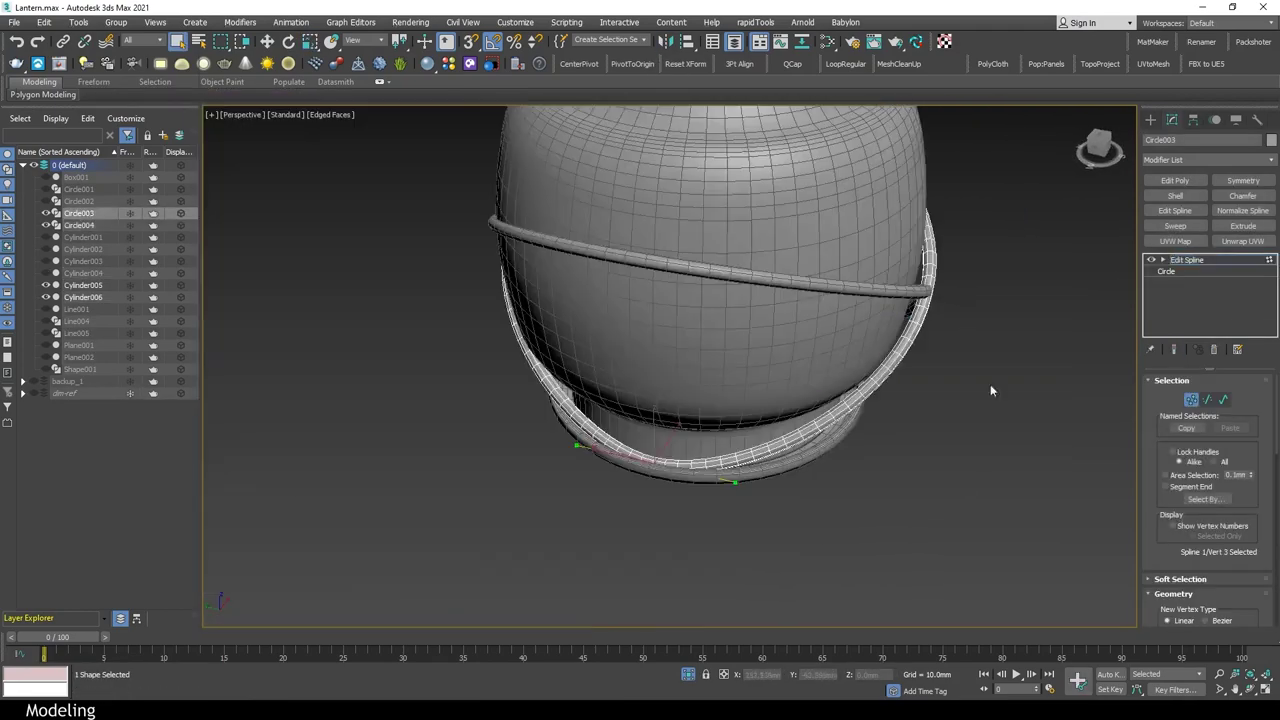
pyautogui.keyDown('alt'); pyautogui.moveTo(990, 384); pyautogui.dragTo(571, 257, button='middle'); pyautogui.keyUp('alt')
pyautogui.moveTo(571, 257); pyautogui.dragTo(872, 350)
pyautogui.keyDown('alt'); pyautogui.moveTo(872, 350); pyautogui.dragTo(896, 367, button='middle'); pyautogui.keyUp('alt')
pyautogui.rightClick(309, 43)
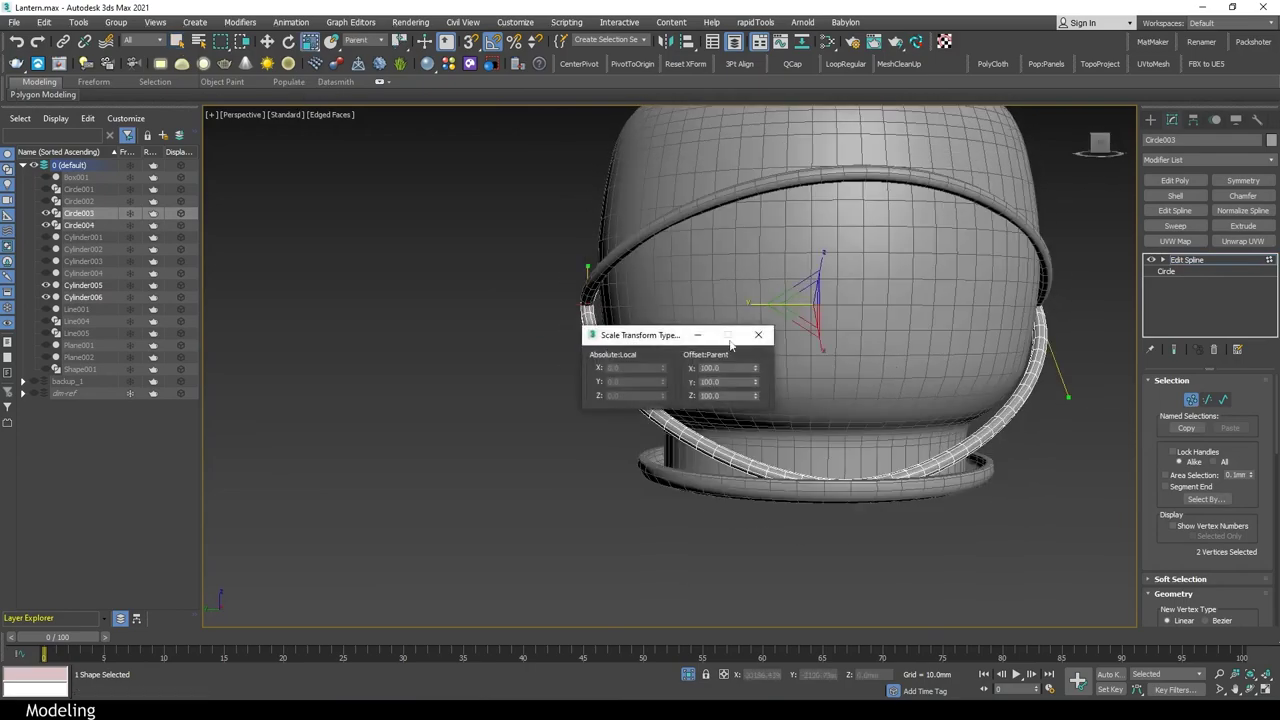
pyautogui.moveTo(620, 338); pyautogui.dragTo(417, 471)
pyautogui.moveTo(541, 517); pyautogui.dragTo(544, 543)
pyautogui.keyDown('alt'); pyautogui.moveTo(685, 397); pyautogui.dragTo(560, 230, button='middle'); pyautogui.keyUp('alt')
# Stretch and widen a single vertex on the first ring, then deselect it
pyautogui.moveTo(523, 180); pyautogui.dragTo(586, 243)
pyautogui.keyDown('alt'); pyautogui.moveTo(586, 243); pyautogui.dragTo(640, 360, button='middle'); pyautogui.keyUp('alt')
pyautogui.moveTo(541, 517); pyautogui.dragTo(548, 383)
pyautogui.keyDown('alt'); pyautogui.moveTo(548, 383); pyautogui.dragTo(512, 463, button='middle'); pyautogui.keyUp('alt')
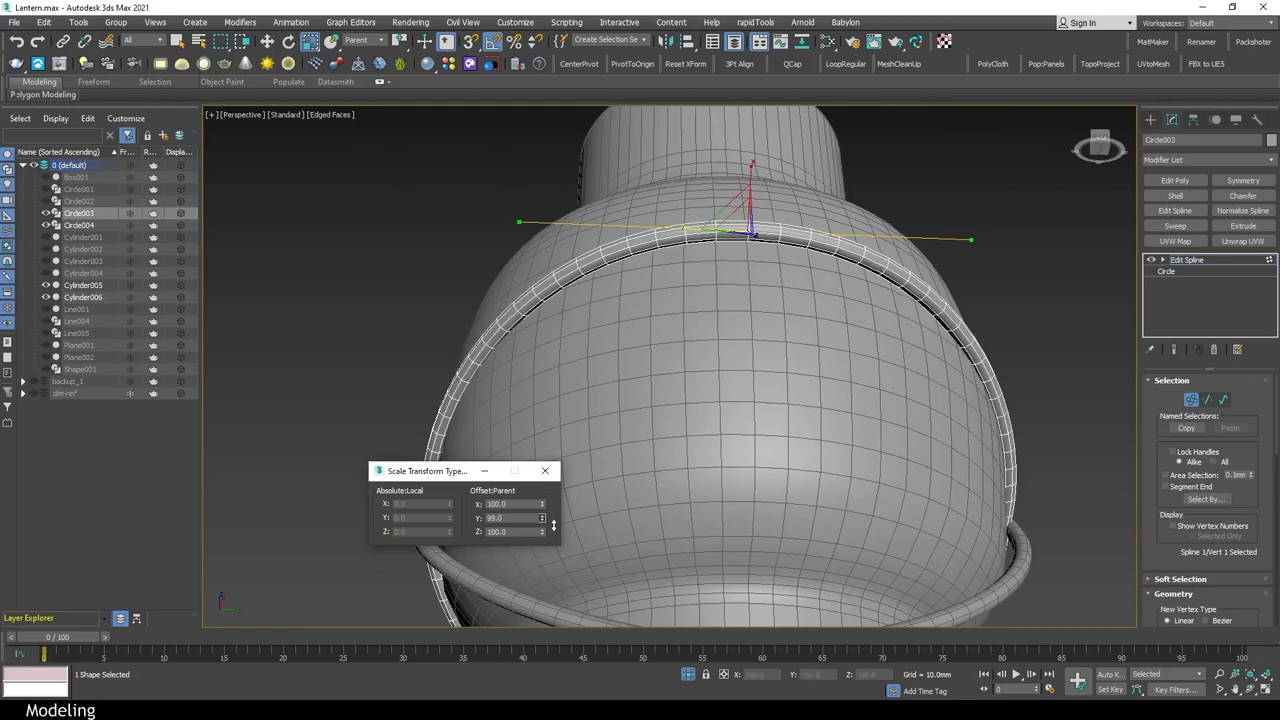
pyautogui.moveTo(555, 512)
pyautogui.keyDown('alt'); pyautogui.mouseDown(button='middle')
pyautogui.moveTo(737, 320)
pyautogui.moveTo(801, 399)
pyautogui.moveTo(600, 420)
pyautogui.mouseUp(button='middle'); pyautogui.keyUp('alt')
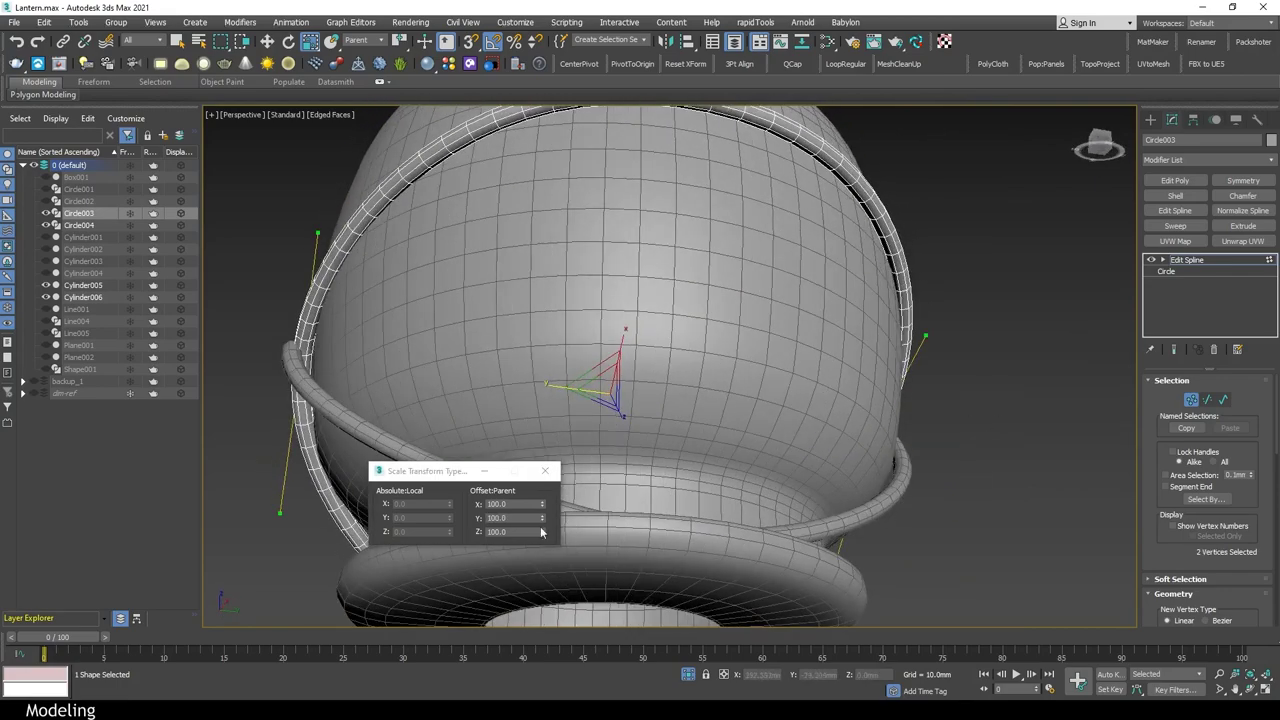
pyautogui.moveTo(541, 510); pyautogui.dragTo(543, 505)
pyautogui.moveTo(541, 517)
pyautogui.keyDown('alt'); pyautogui.mouseDown(button='middle')
pyautogui.moveTo(766, 391)
pyautogui.moveTo(595, 395)
pyautogui.mouseUp(button='middle'); pyautogui.keyUp('alt')
pyautogui.click(595, 395)
pyautogui.keyDown('alt'); pyautogui.moveTo(682, 340); pyautogui.dragTo(829, 357, button='middle'); pyautogui.keyUp('alt')
# Scale the second ring's vertex handles under the globe
pyautogui.press('q')
pyautogui.moveTo(1060, 262); pyautogui.dragTo(1034, 300)
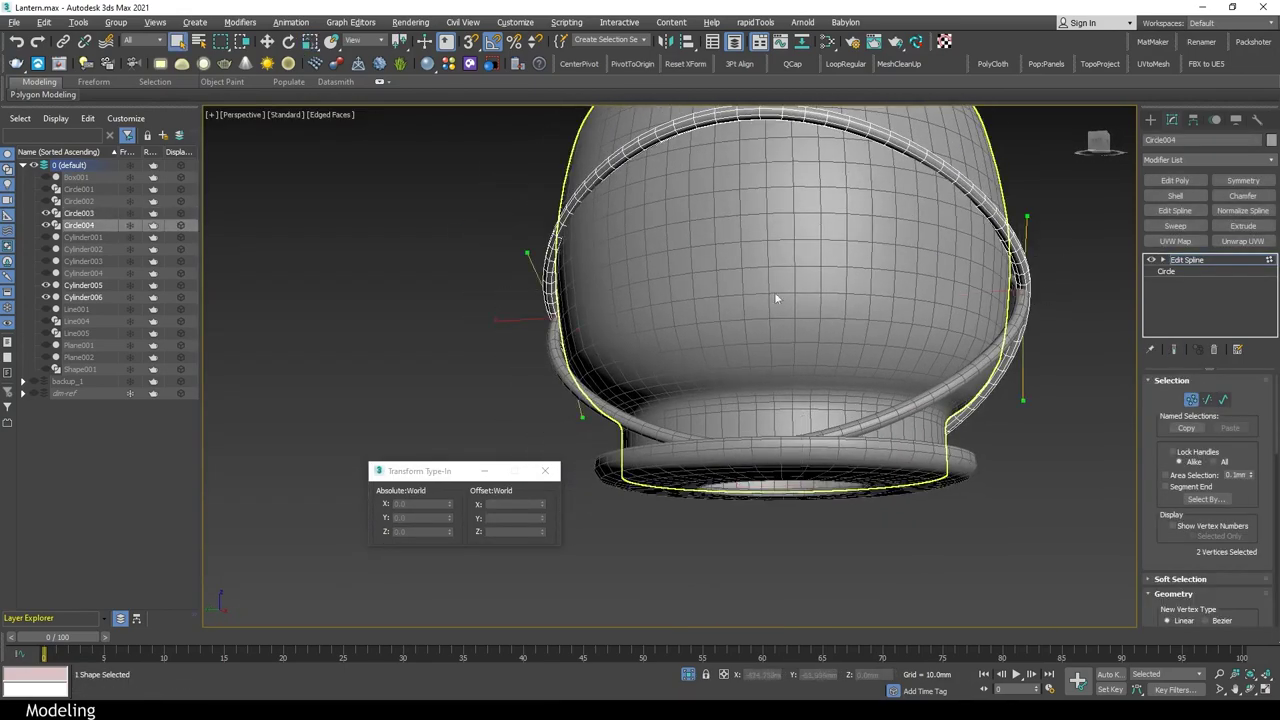
pyautogui.moveTo(774, 292)
pyautogui.keyDown('alt'); pyautogui.mouseDown(button='middle')
pyautogui.moveTo(921, 371)
pyautogui.moveTo(749, 443)
pyautogui.mouseUp(button='middle'); pyautogui.keyUp('alt')
pyautogui.press('r')
pyautogui.moveTo(541, 517); pyautogui.dragTo(538, 500)
pyautogui.scroll(-3, 700, 350)
pyautogui.scroll(-3, 700, 350)
# Shift the second ring's vertex sideways so it hugs the globe
pyautogui.moveTo(700, 350)
pyautogui.keyDown('alt'); pyautogui.mouseDown(button='middle')
pyautogui.moveTo(979, 305)
pyautogui.moveTo(795, 395)
pyautogui.moveTo(644, 223)
pyautogui.moveTo(849, 339)
pyautogui.mouseUp(button='middle'); pyautogui.keyUp('alt')
pyautogui.scroll(3, 979, 305)
pyautogui.scroll(3, 940, 333)
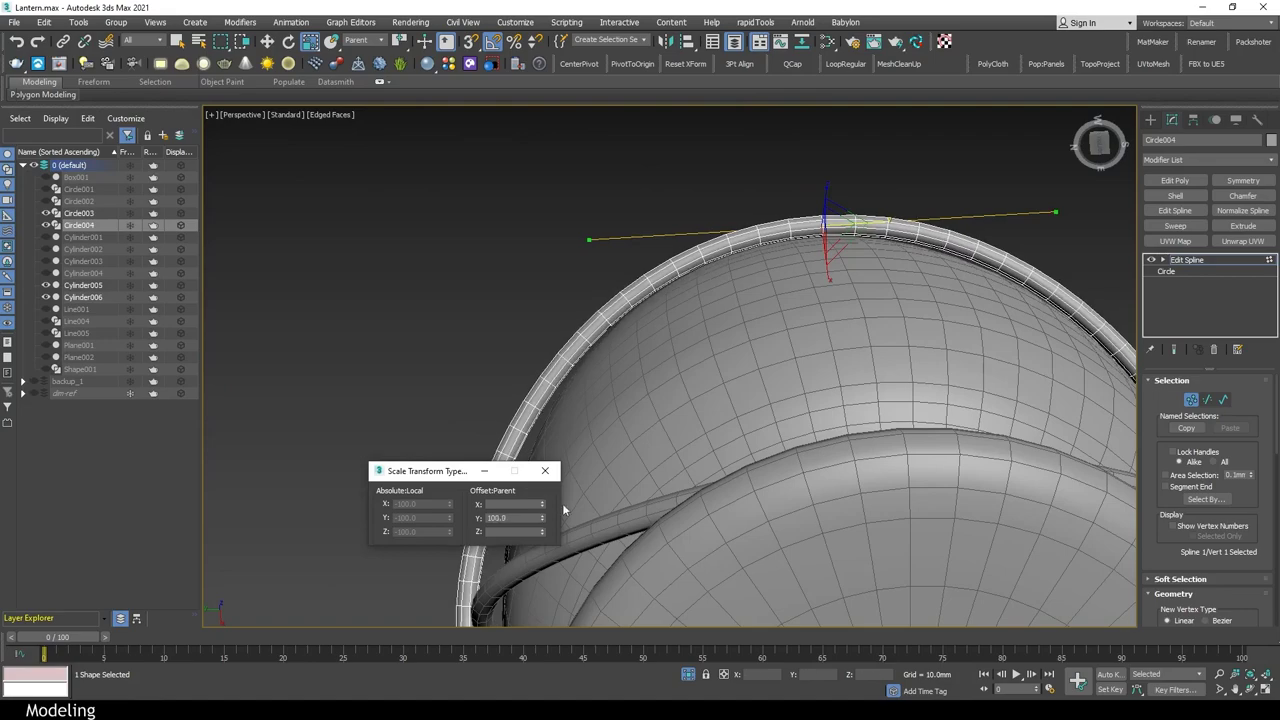
pyautogui.moveTo(542, 507); pyautogui.dragTo(542, 503)
pyautogui.moveTo(760, 330)
pyautogui.keyDown('alt'); pyautogui.mouseDown(button='middle')
pyautogui.moveTo(840, 385)
pyautogui.moveTo(713, 535)
pyautogui.mouseUp(button='middle'); pyautogui.keyUp('alt')
pyautogui.scroll(-3, 840, 385)
pyautogui.scroll(5, 692, 339)
pyautogui.scroll(-5, 451, 316)
# Select both crossing rings, Circle003 and Circle004
pyautogui.press('1')
pyautogui.keyDown('alt'); pyautogui.moveTo(451, 316); pyautogui.dragTo(745, 346, button='middle'); pyautogui.keyUp('alt')
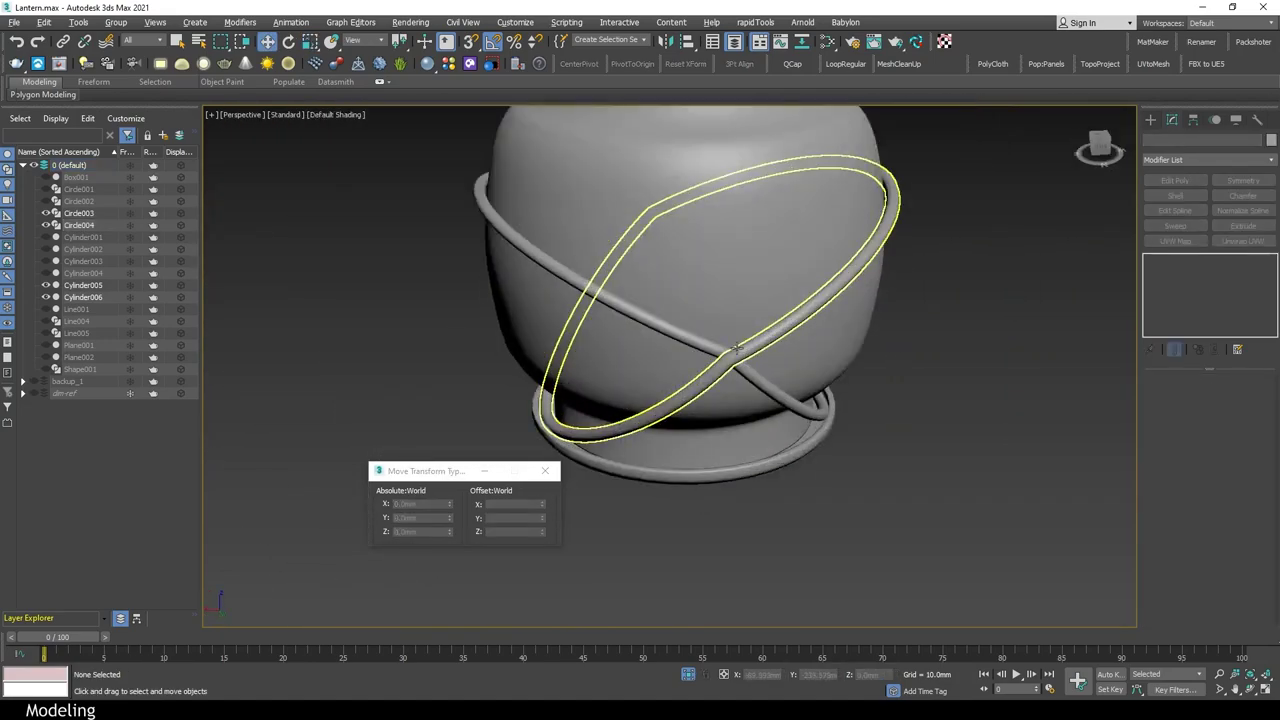
pyautogui.scroll(2, 745, 346)
pyautogui.keyDown('ctrl'); pyautogui.click(800, 418); pyautogui.keyUp('ctrl')
# Add Edit Poly to both rings and chamfer their edges by 0.5mm
pyautogui.click(1175, 180)
pyautogui.press('2')
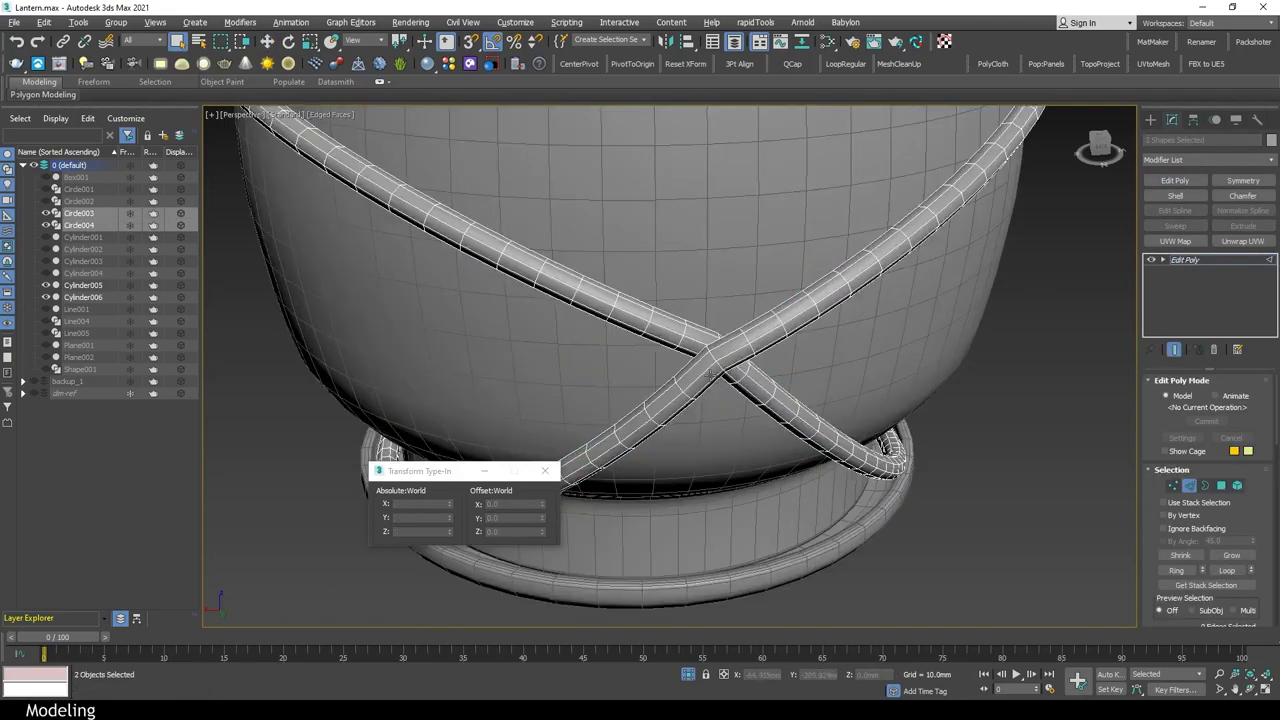
pyautogui.scroll(3, 731, 408)
pyautogui.scroll(3, 731, 408)
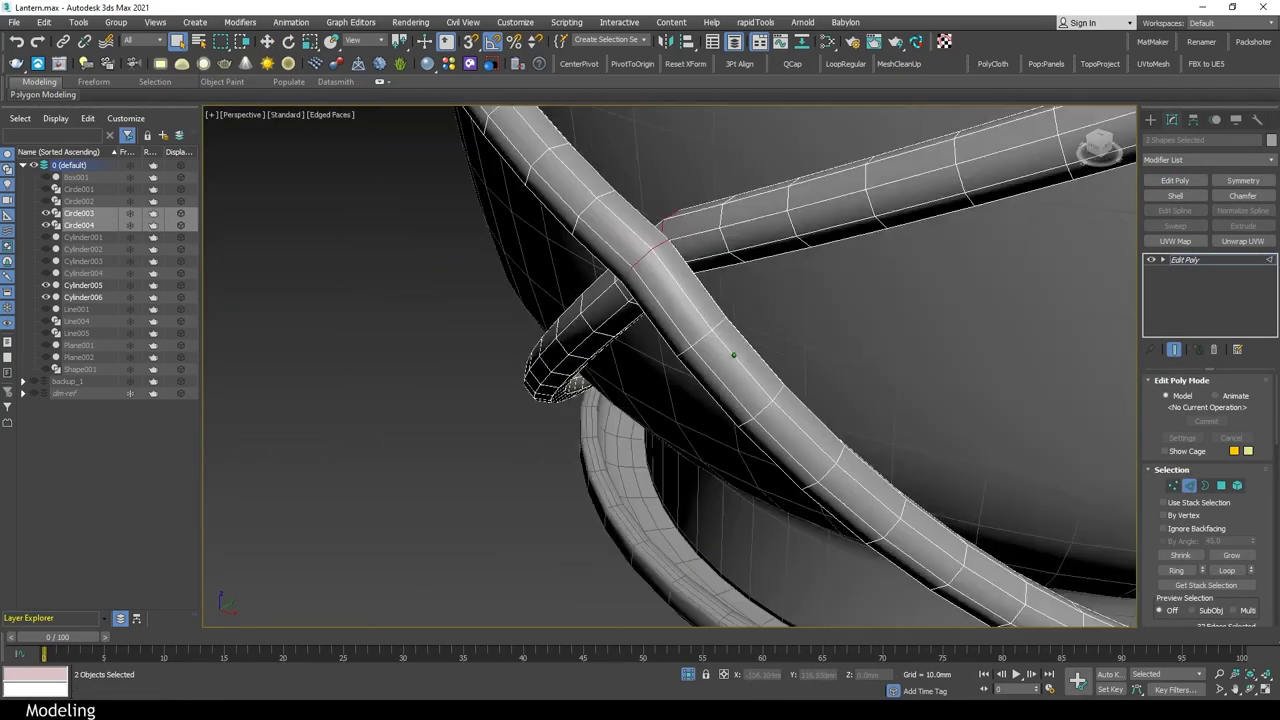
pyautogui.click(1199, 533)
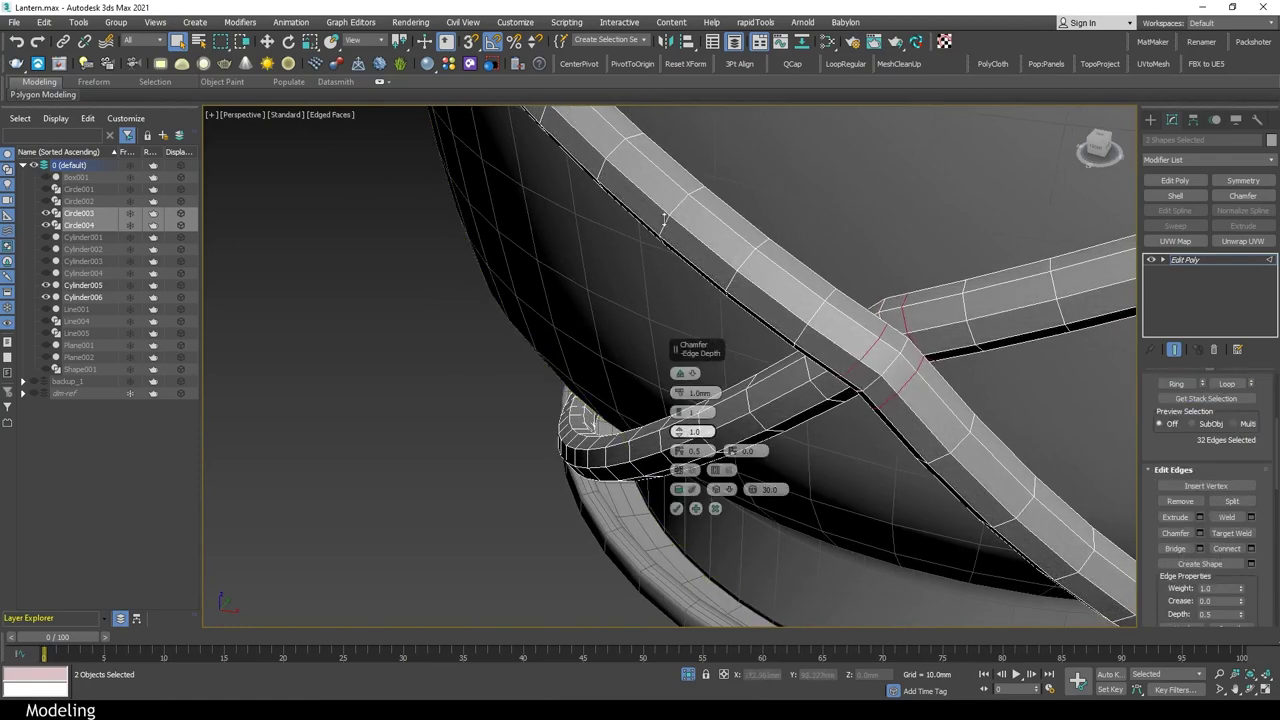
# Exit isolation to show the full lantern with its new wire guard
pyautogui.moveTo(662, 220)
pyautogui.keyDown('alt'); pyautogui.mouseDown(button='middle')
pyautogui.moveTo(914, 354)
pyautogui.moveTo(785, 447)
pyautogui.mouseUp(button='middle'); pyautogui.keyUp('alt')
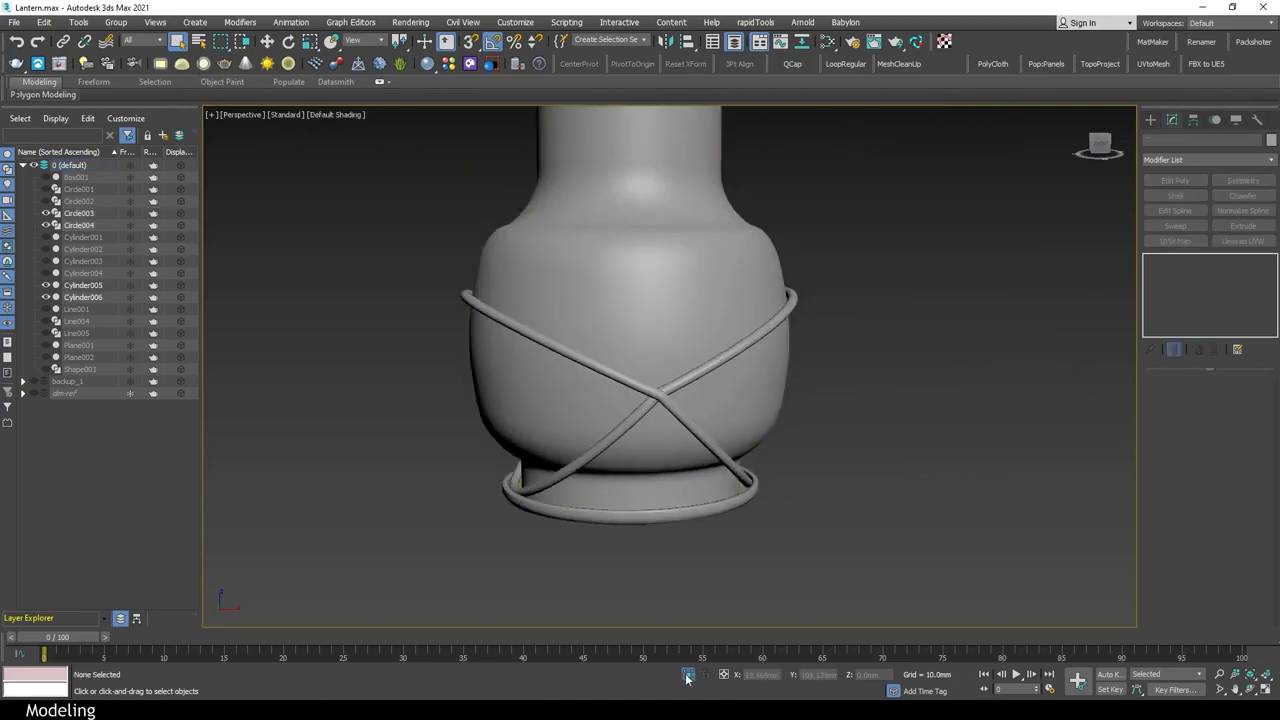
pyautogui.click(687, 677)
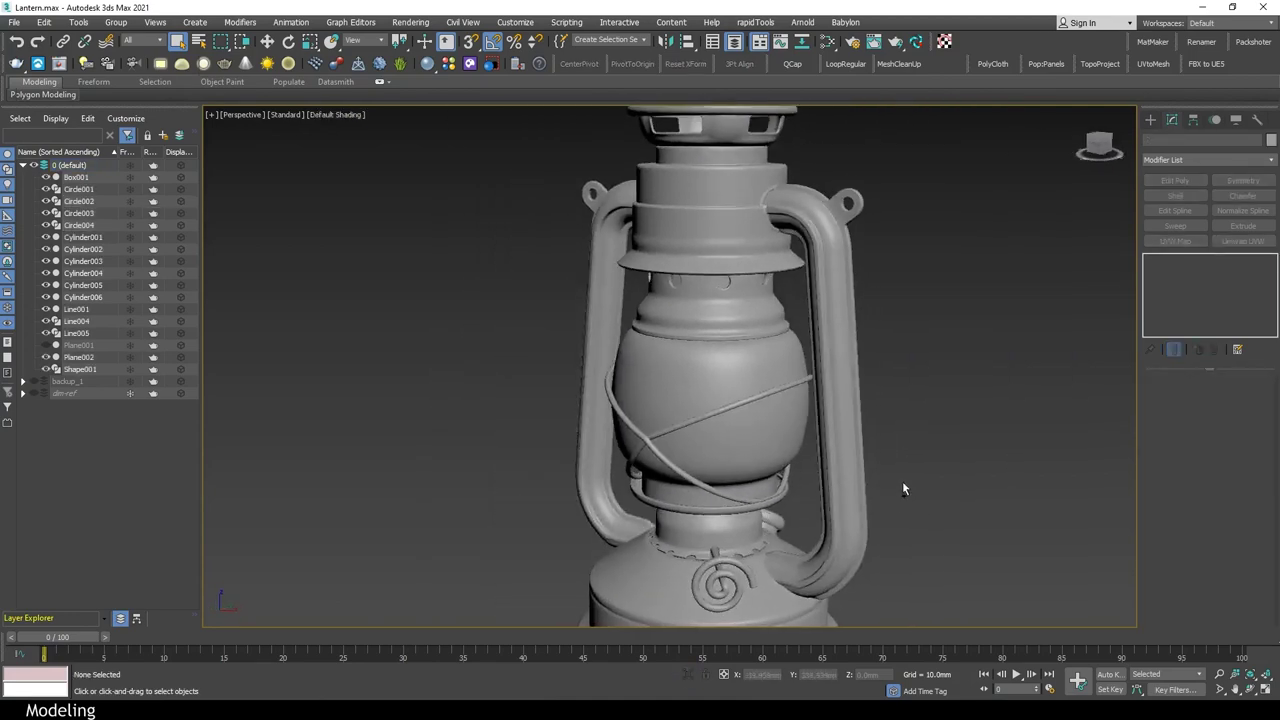
pyautogui.keyDown('alt'); pyautogui.moveTo(938, 423); pyautogui.dragTo(997, 457, button='middle'); pyautogui.keyUp('alt')
# Draw a 3-sided NGon triangle in the Top view
pyautogui.click(1151, 120)
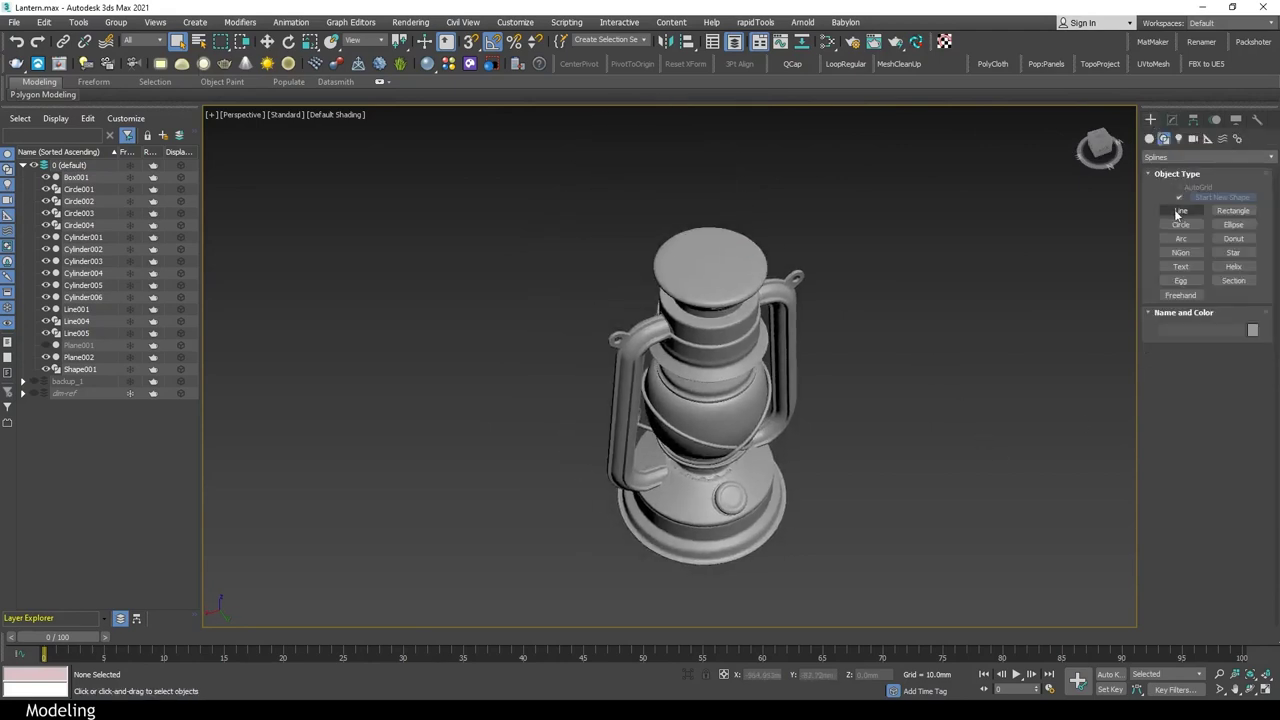
pyautogui.click(1233, 210)
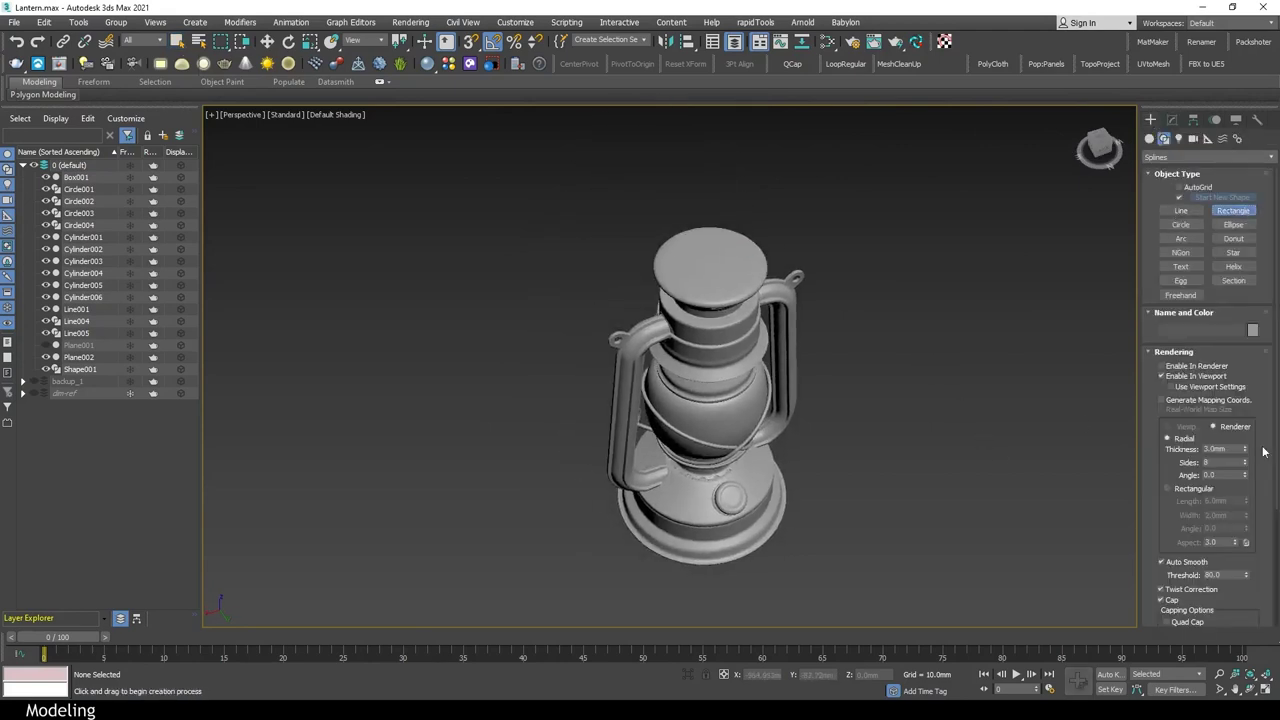
pyautogui.click(1188, 252)
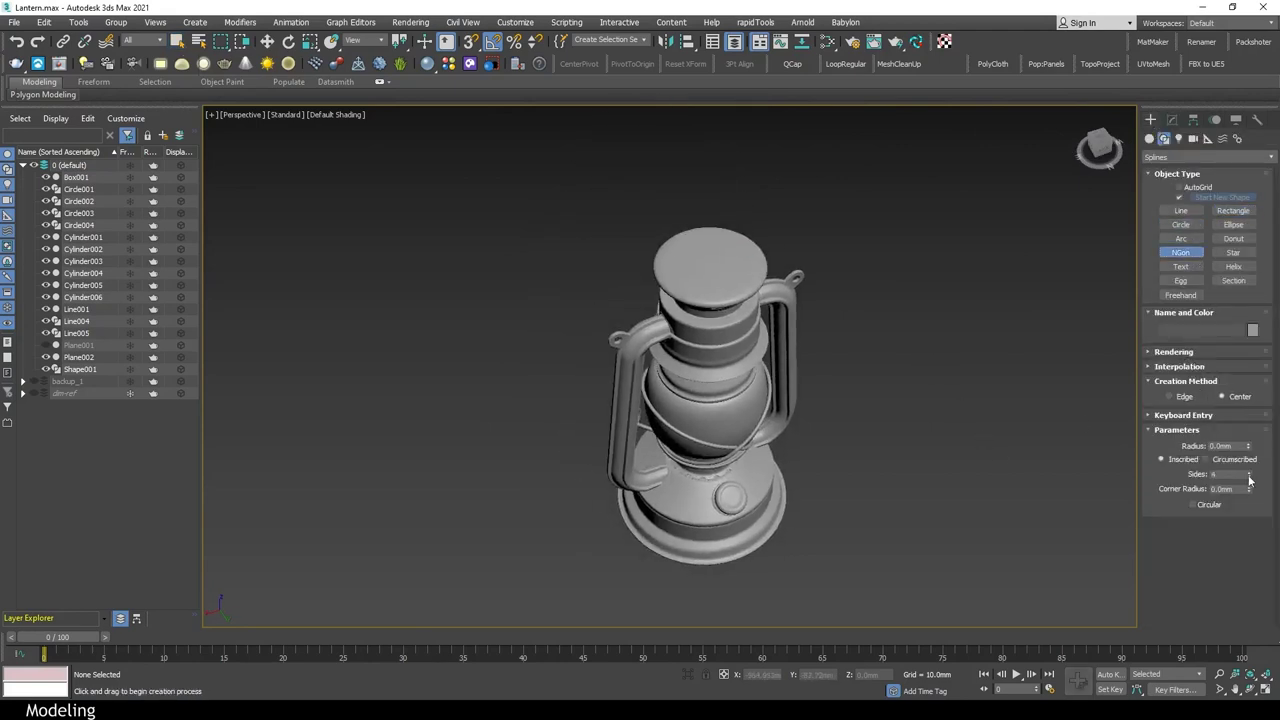
pyautogui.hotkey('alt', 'w')
pyautogui.hotkey('alt', 'w')
pyautogui.moveTo(1032, 251); pyautogui.dragTo(1032, 251)
pyautogui.press('e')
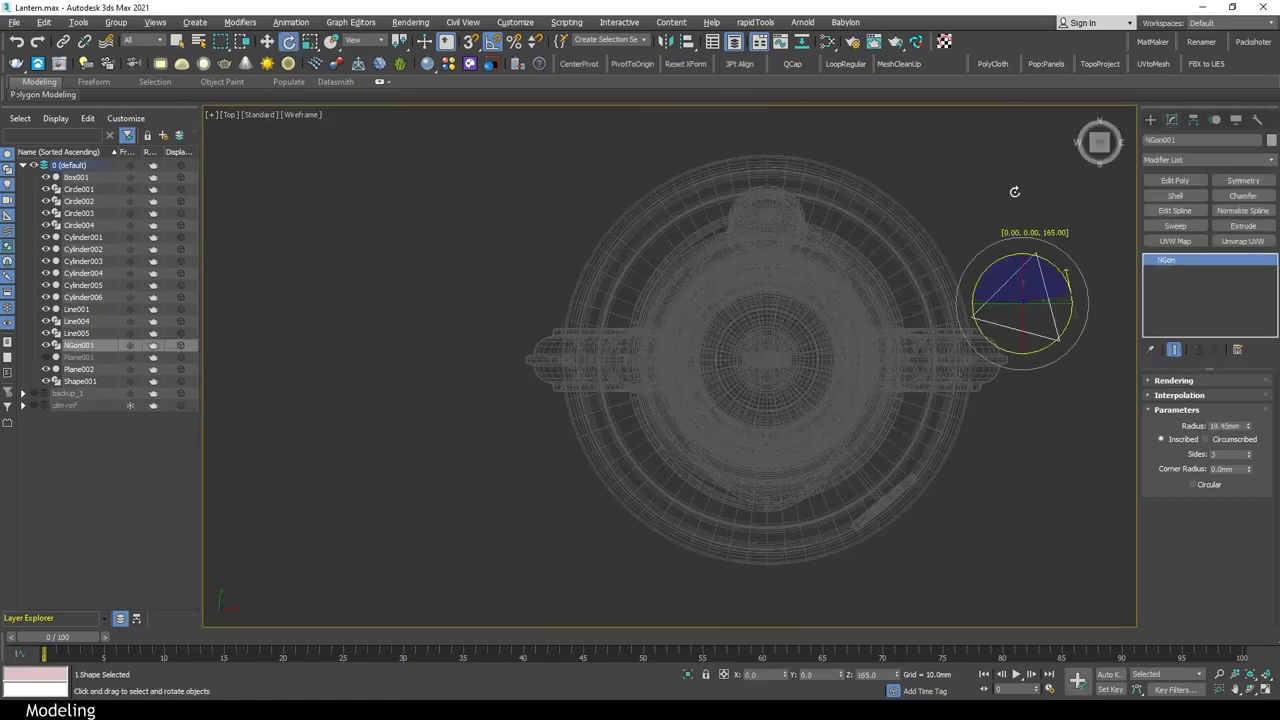
pyautogui.press('g')
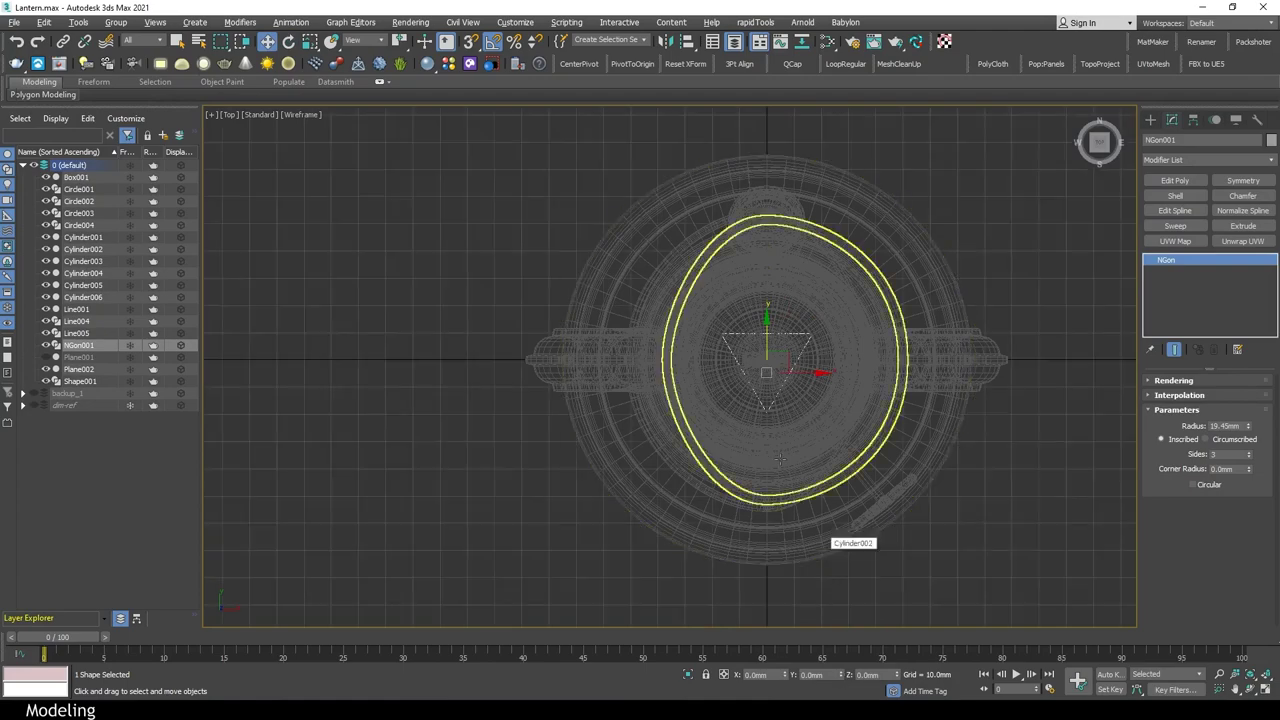
pyautogui.scroll(-2, 778, 366)
# Enable the NGon's viewport rendering and set its radius to 20mm
pyautogui.click(1173, 380)
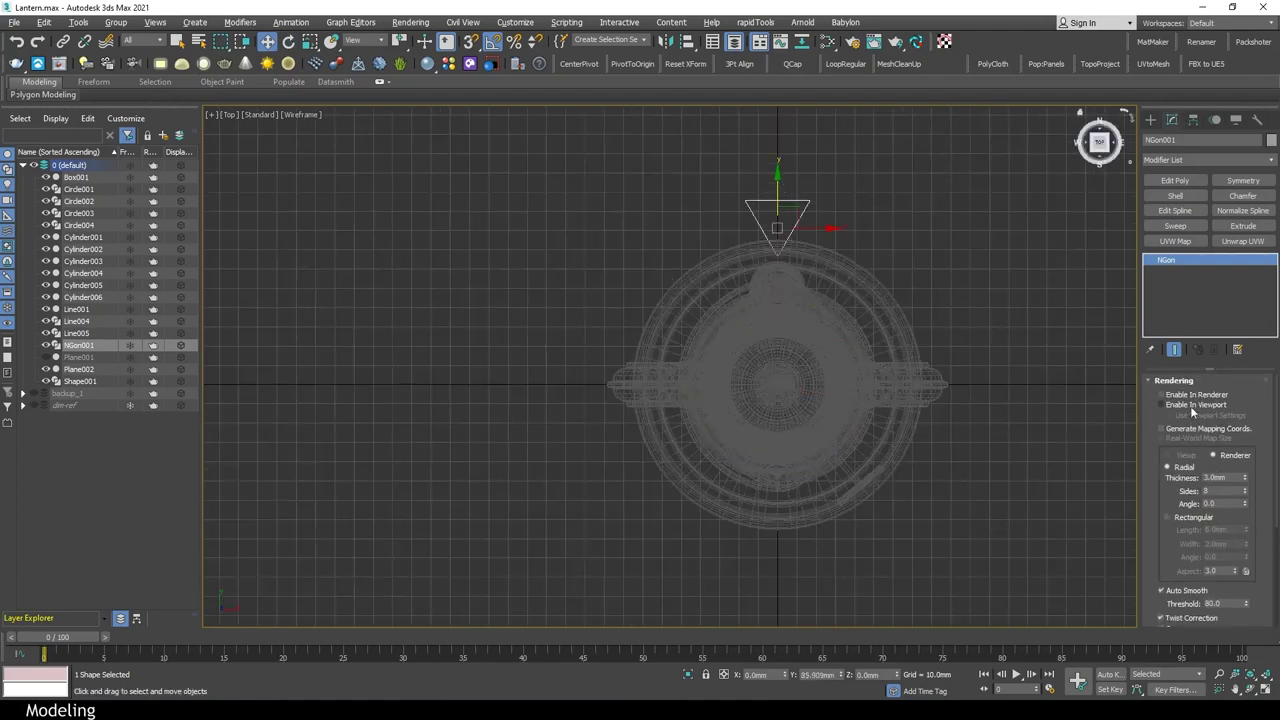
pyautogui.click(1151, 404)
pyautogui.scroll(5, 790, 205)
pyautogui.scroll(-1, 898, 269)
pyautogui.click(1173, 380)
pyautogui.press('Return')
pyautogui.scroll(-2, 934, 257)
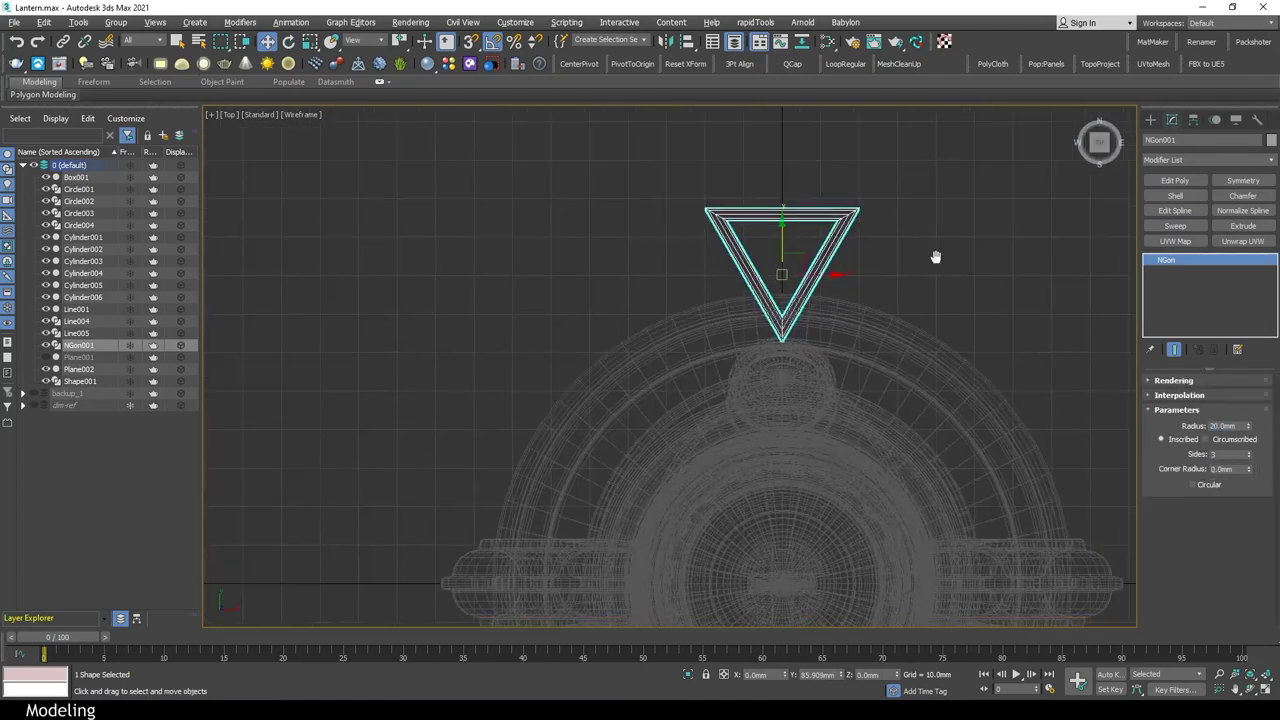
# Give the triangle a 2.5mm corner radius, 6 interpolation steps and 2mm wire thickness
pyautogui.click(1228, 469)
pyautogui.write('2.5')
pyautogui.click(1215, 395)
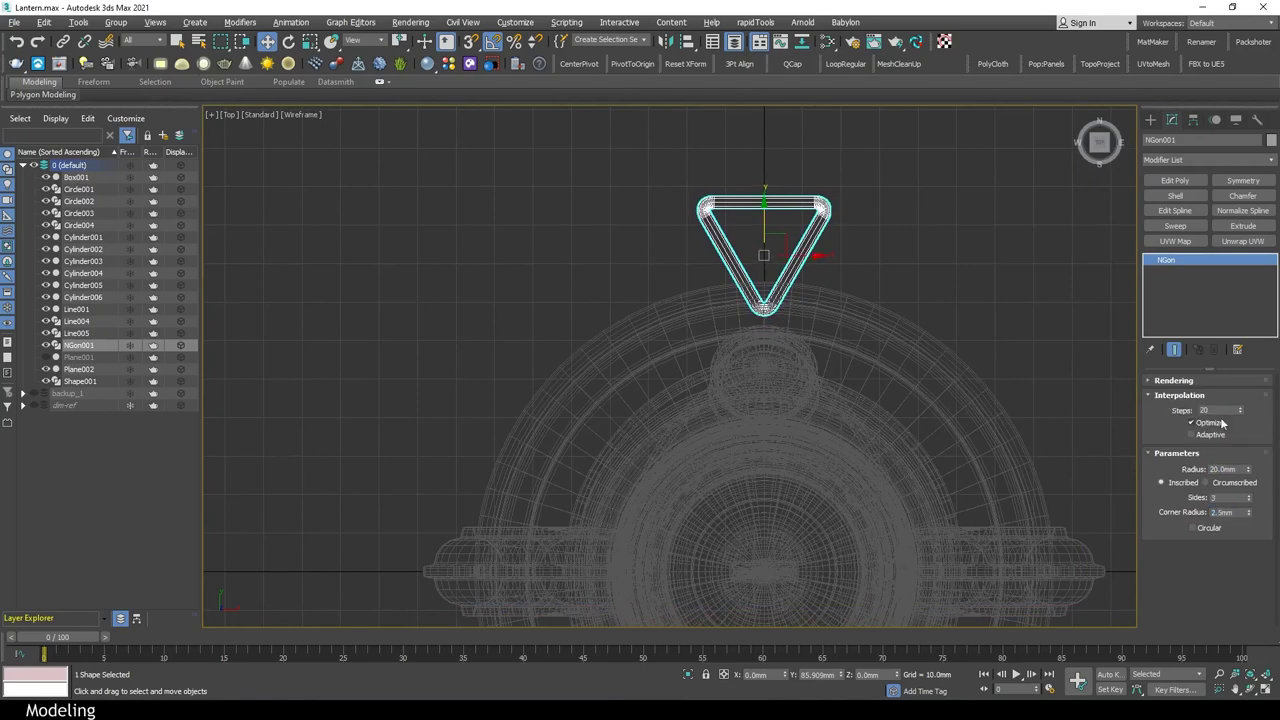
pyautogui.write('6')
pyautogui.press('Return')
pyautogui.scroll(-3, 970, 277)
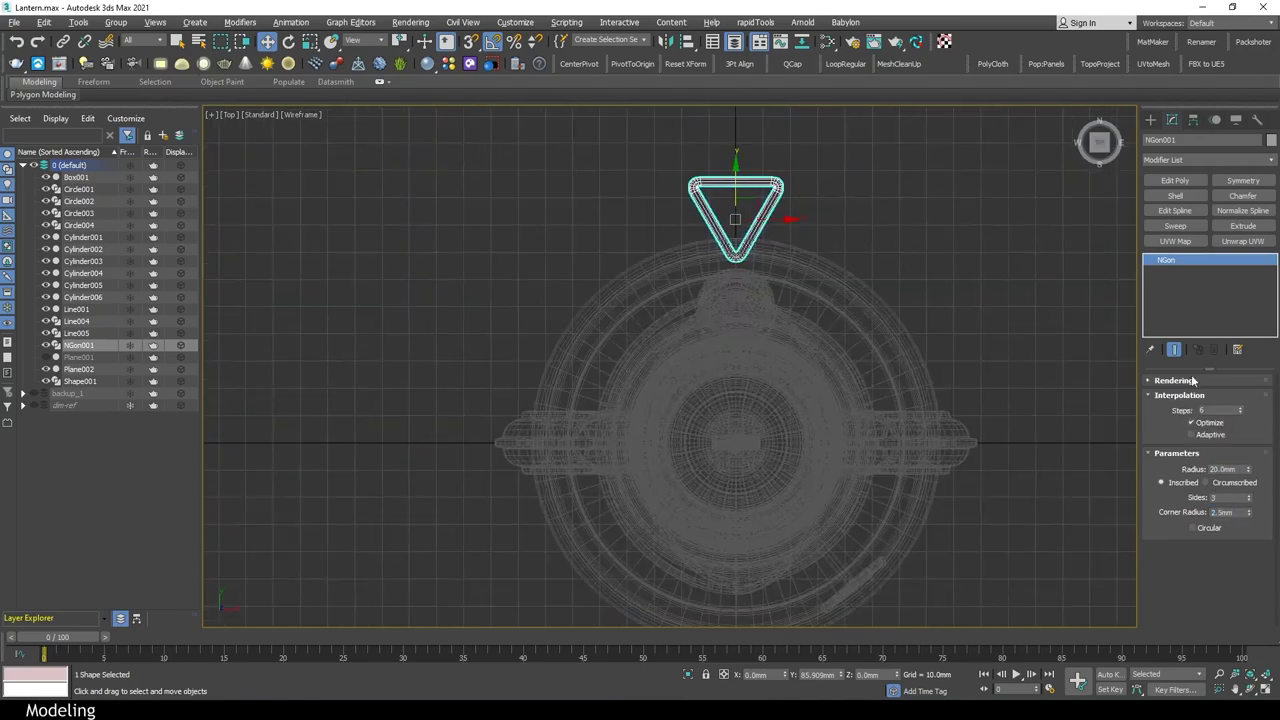
pyautogui.click(1175, 380)
pyautogui.doubleClick(1229, 446)
pyautogui.press('Return')
# Move the triangle over the lantern's centre and raise it onto the top cap
pyautogui.moveTo(760, 245); pyautogui.dragTo(788, 484)
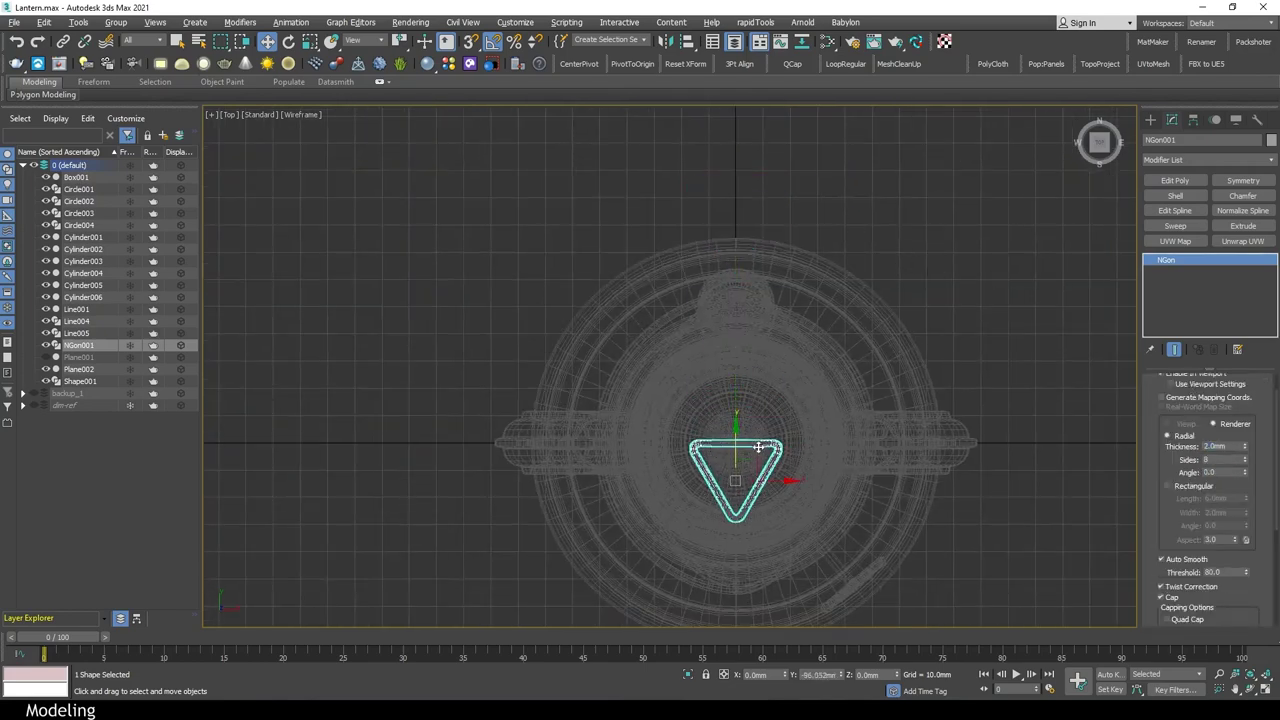
pyautogui.press('f')
pyautogui.press('z')
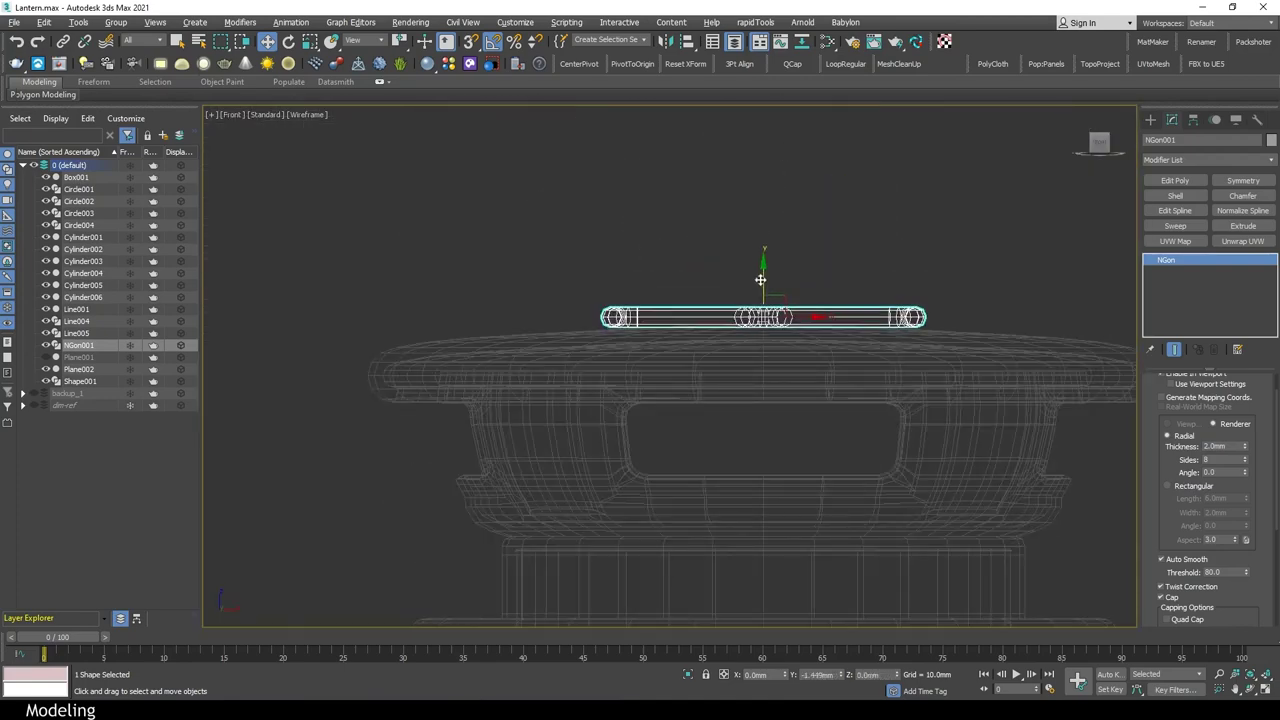
pyautogui.press('p')
pyautogui.moveTo(836, 246)
pyautogui.keyDown('alt'); pyautogui.mouseDown(button='middle')
pyautogui.moveTo(636, 289)
pyautogui.moveTo(783, 342)
pyautogui.mouseUp(button='middle'); pyautogui.keyUp('alt')
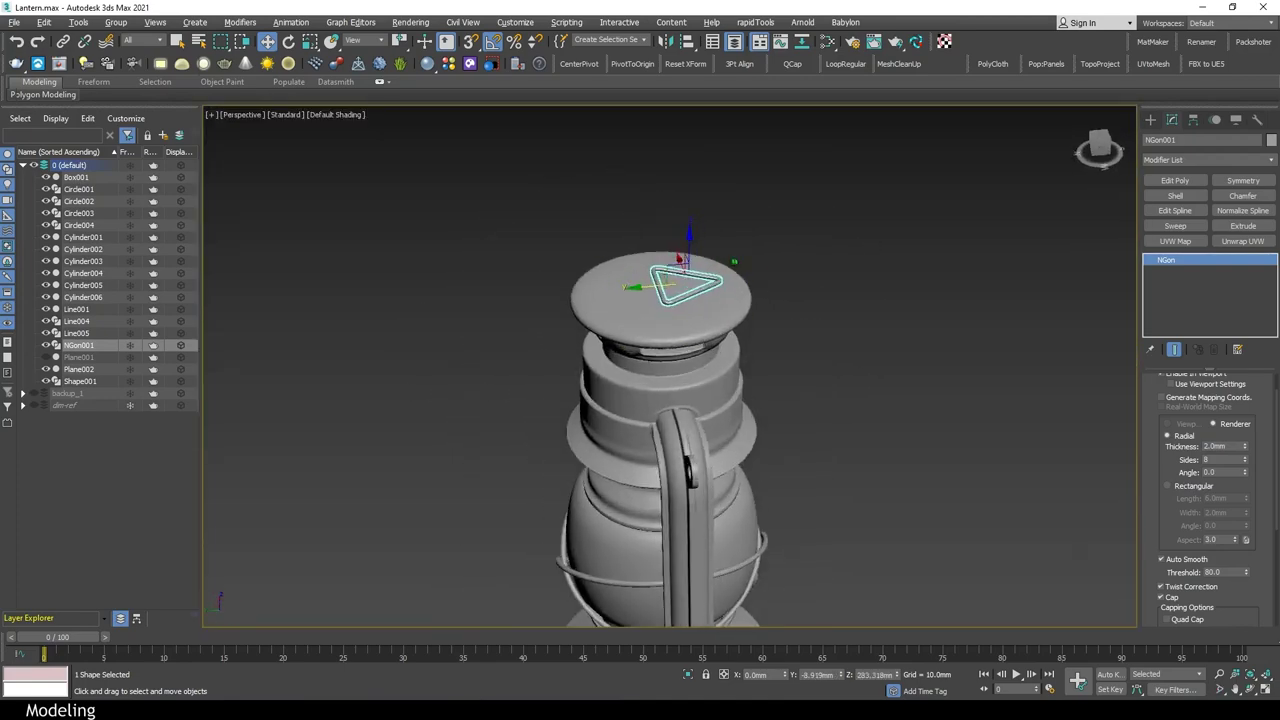
# Move the triangle's pivot to its top edge with Affect Pivot Only
pyautogui.hotkey('alt', 'w')
pyautogui.hotkey('alt', 'w')
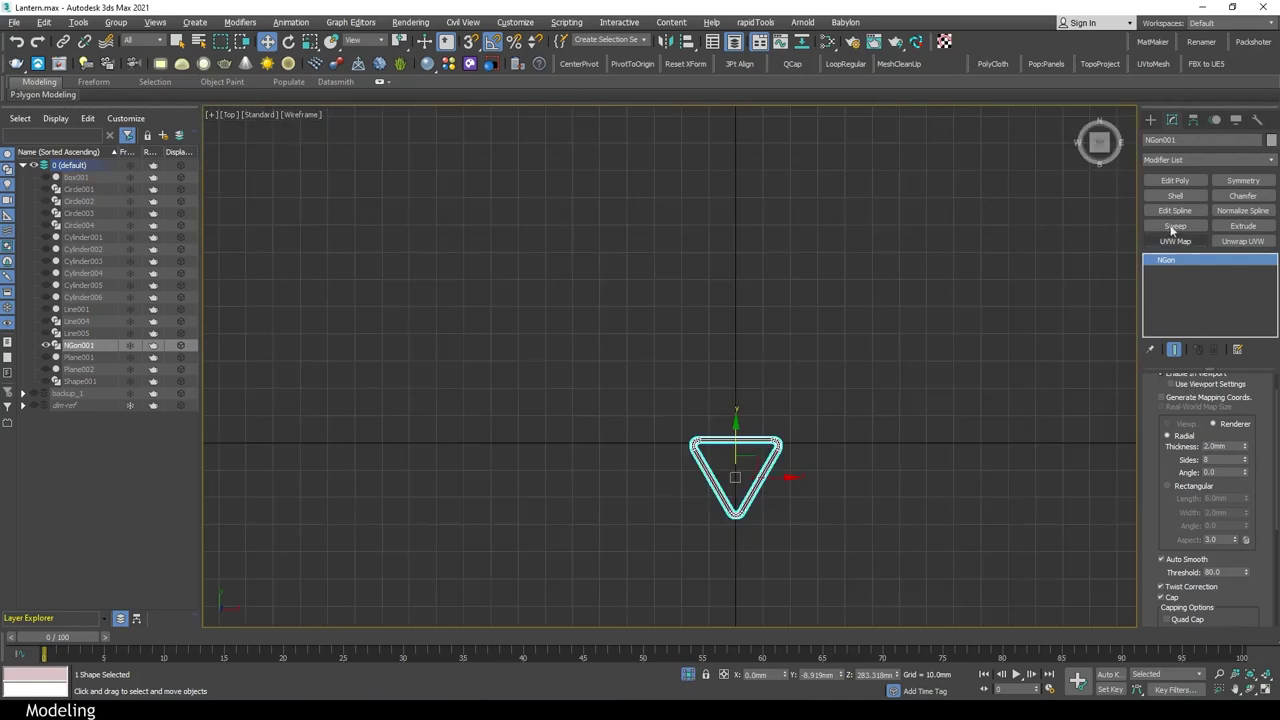
pyautogui.click(1193, 119)
pyautogui.click(1208, 213)
pyautogui.rightClick(824, 675)
pyautogui.click(1172, 119)
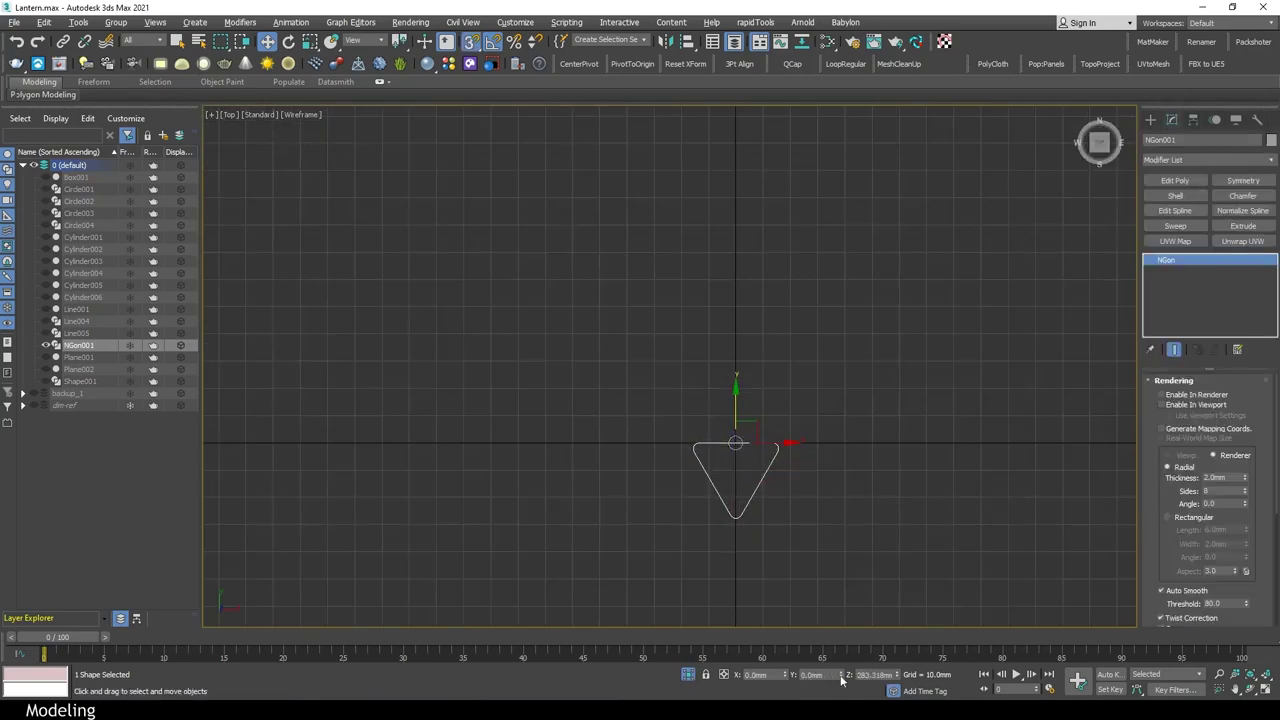
pyautogui.hotkey('alt', 'q')
pyautogui.hotkey('alt', 'w')
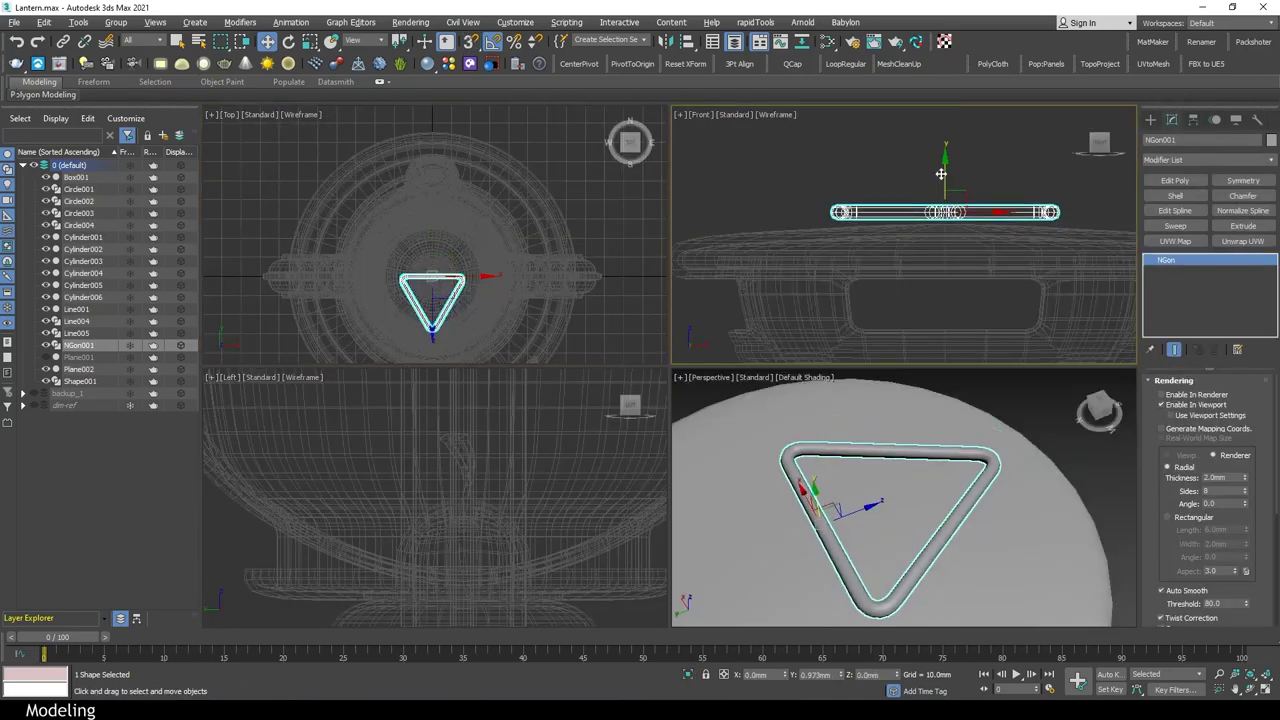
pyautogui.hotkey('alt', 'w')
pyautogui.hotkey('alt', 'q')
pyautogui.hotkey('alt', 'w')
pyautogui.hotkey('alt', 'w')
# Draw a small rectangular Plane on the cap beside the triangle's lower bar
pyautogui.click(1150, 119)
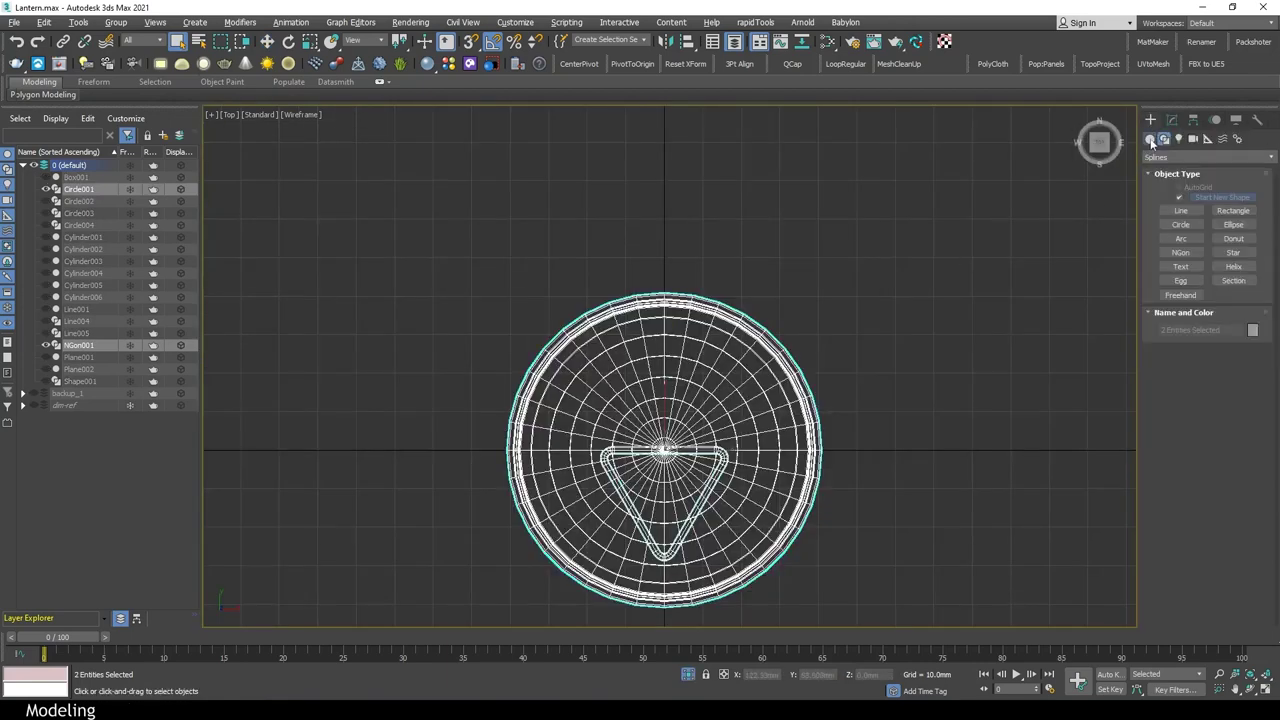
pyautogui.click(1232, 256)
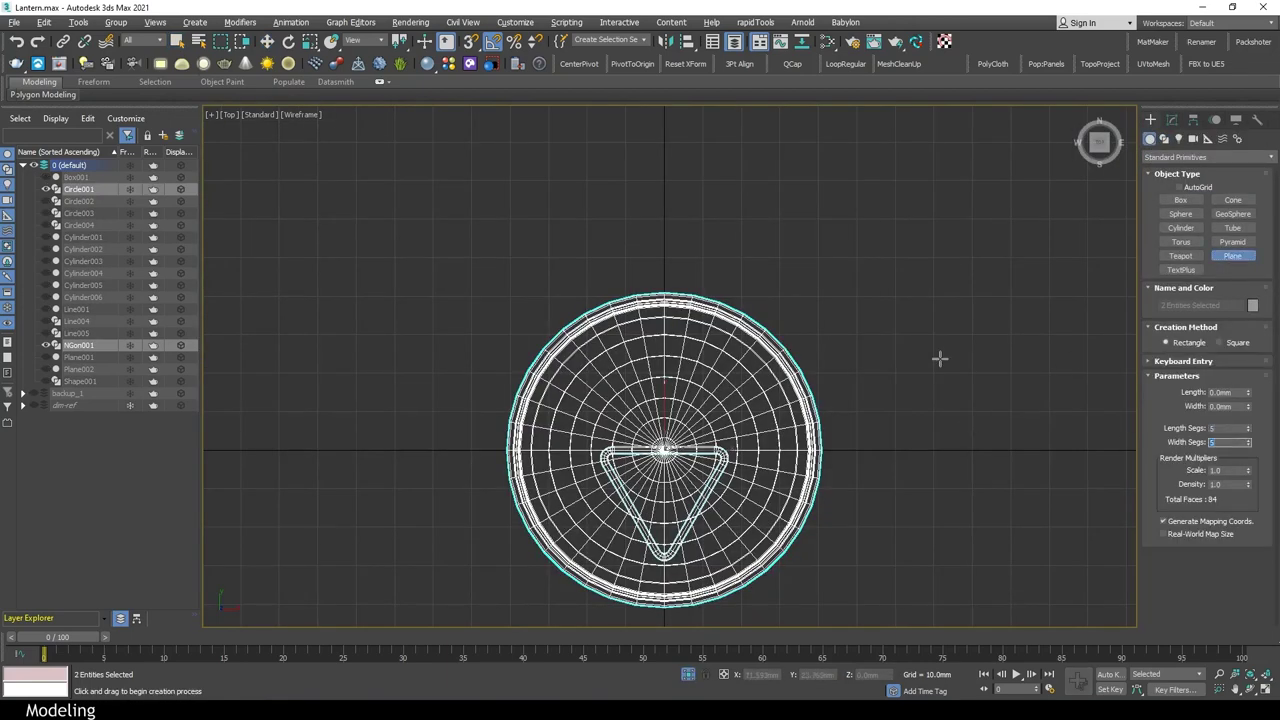
pyautogui.moveTo(617, 450); pyautogui.dragTo(709, 417)
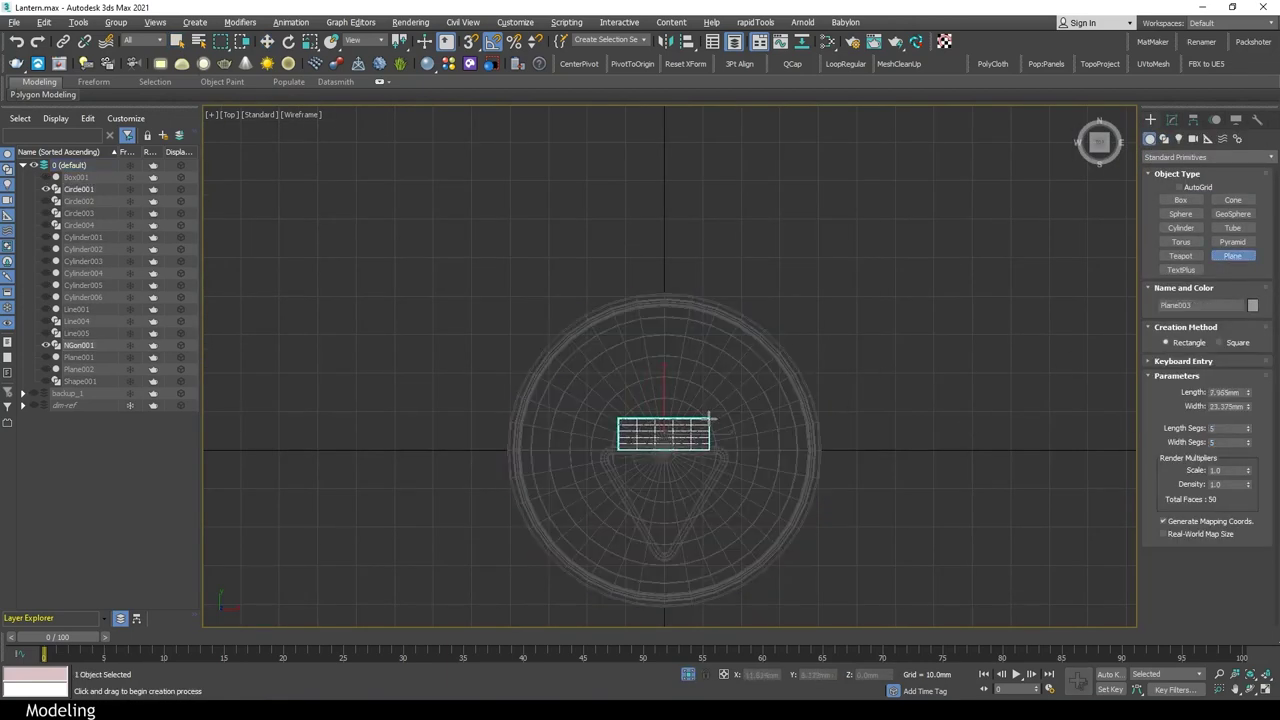
pyautogui.press('w')
pyautogui.scroll(3, 720, 437)
pyautogui.press('f')
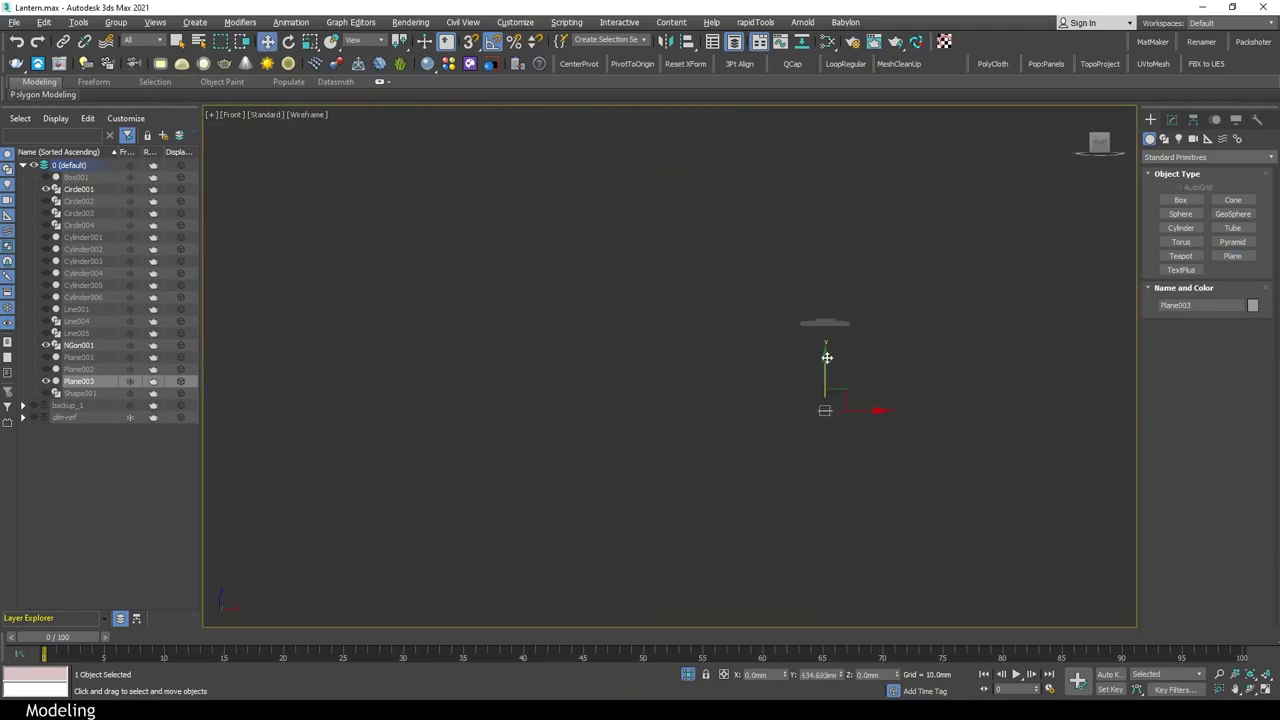
pyautogui.scroll(3, 827, 357)
pyautogui.scroll(4, 800, 400)
pyautogui.press('p')
pyautogui.press('F3')
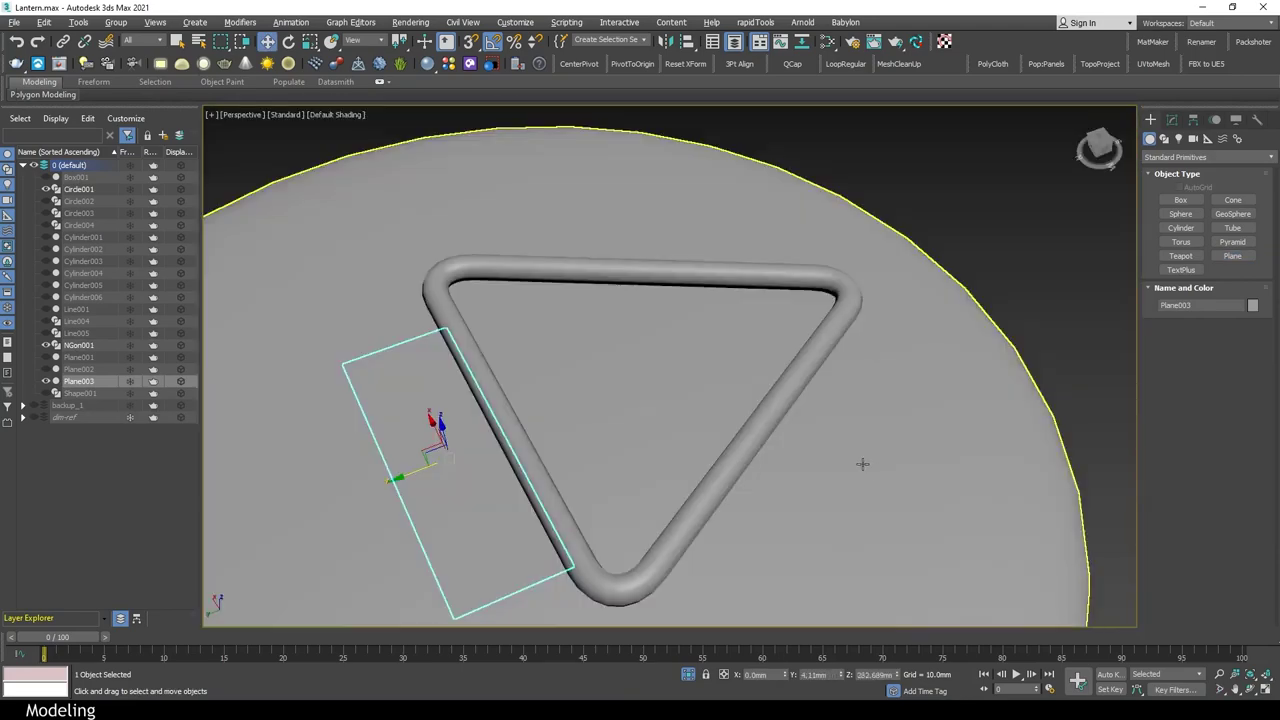
pyautogui.press('F4')
pyautogui.keyDown('alt'); pyautogui.moveTo(862, 463); pyautogui.dragTo(930, 430, button='middle'); pyautogui.keyUp('alt')
# Add Edit Poly and a Shell modifier with a 1.0mm outer amount to the plane
pyautogui.click(1174, 121)
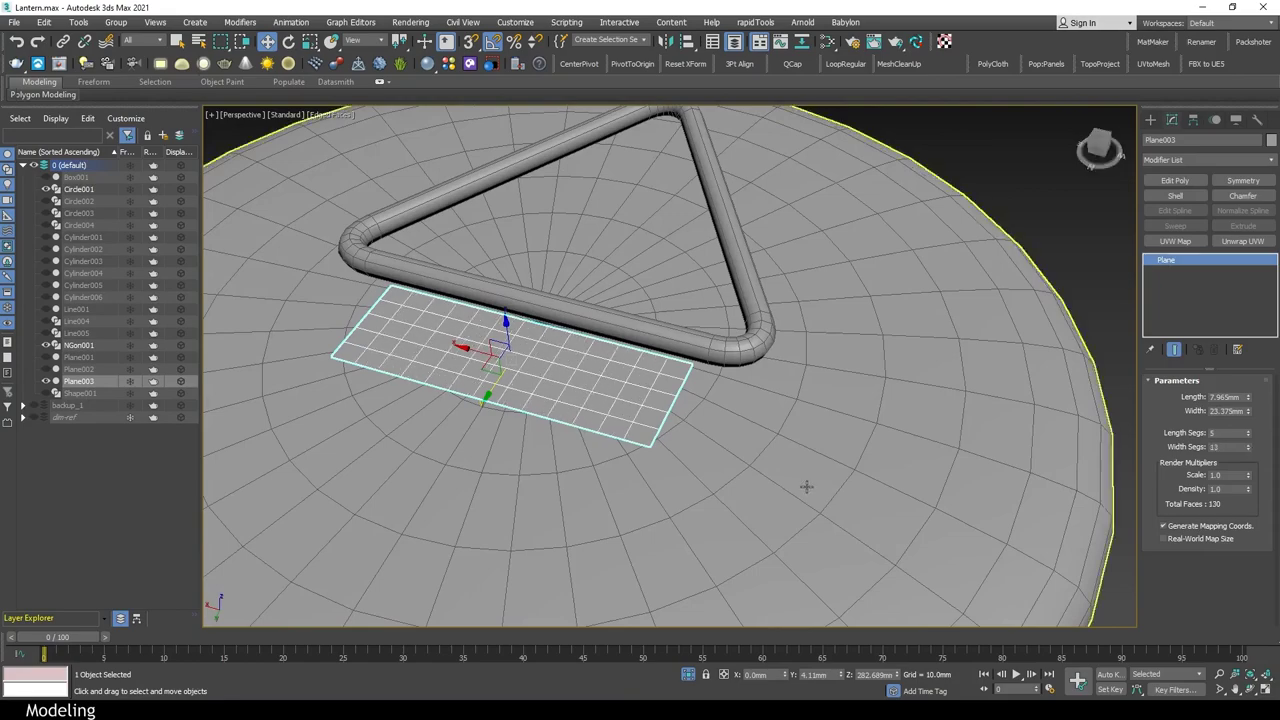
pyautogui.keyDown('alt'); pyautogui.moveTo(806, 486); pyautogui.dragTo(860, 470, button='middle'); pyautogui.keyUp('alt')
pyautogui.click(1175, 181)
pyautogui.click(1175, 195)
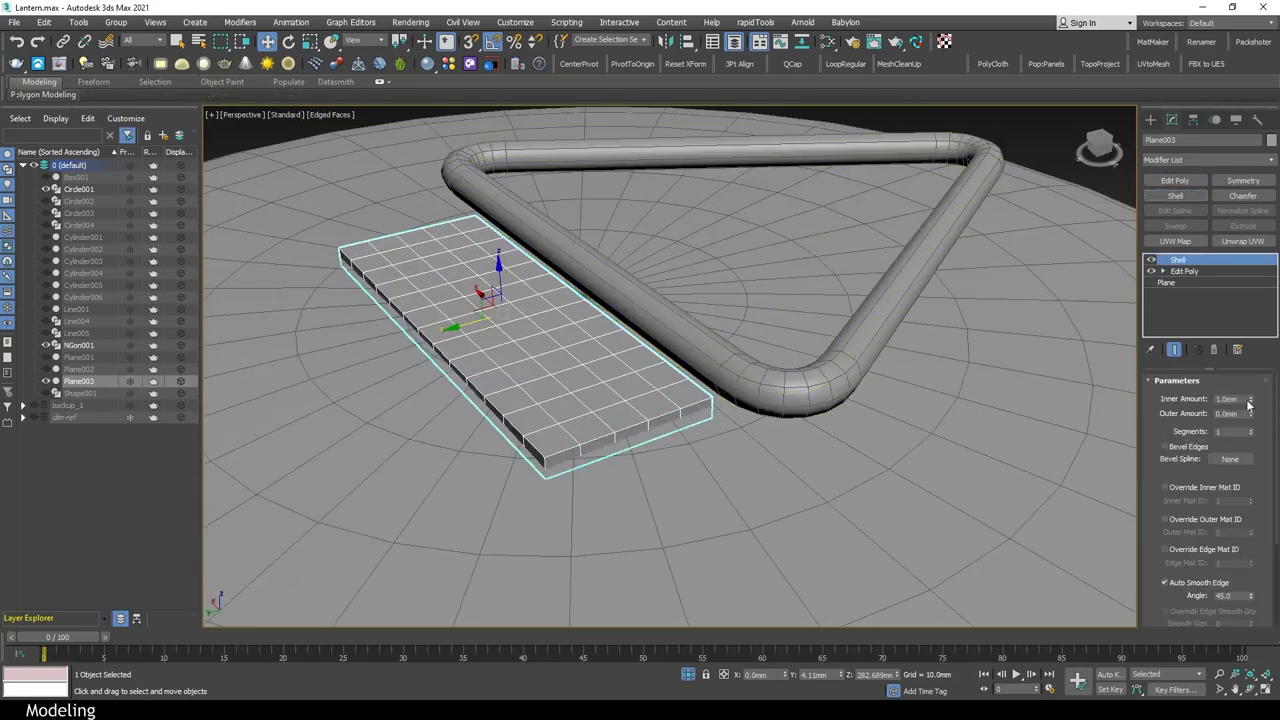
pyautogui.moveTo(1250, 400); pyautogui.dragTo(1226, 403)
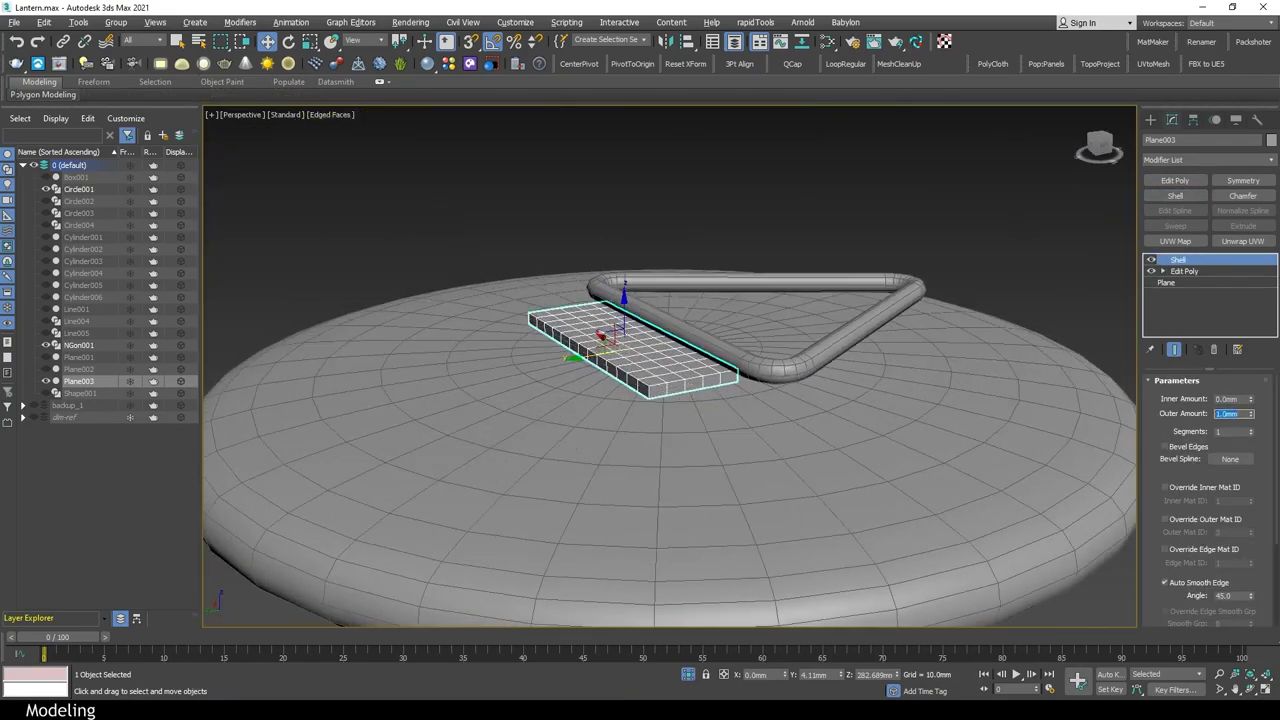
pyautogui.moveTo(760, 460)
pyautogui.keyDown('alt'); pyautogui.mouseDown(button='middle')
pyautogui.moveTo(790, 440)
pyautogui.moveTo(760, 440)
pyautogui.moveTo(720, 396)
pyautogui.mouseUp(button='middle'); pyautogui.keyUp('alt')
pyautogui.scroll(3, 775, 471)
pyautogui.click(1184, 271)
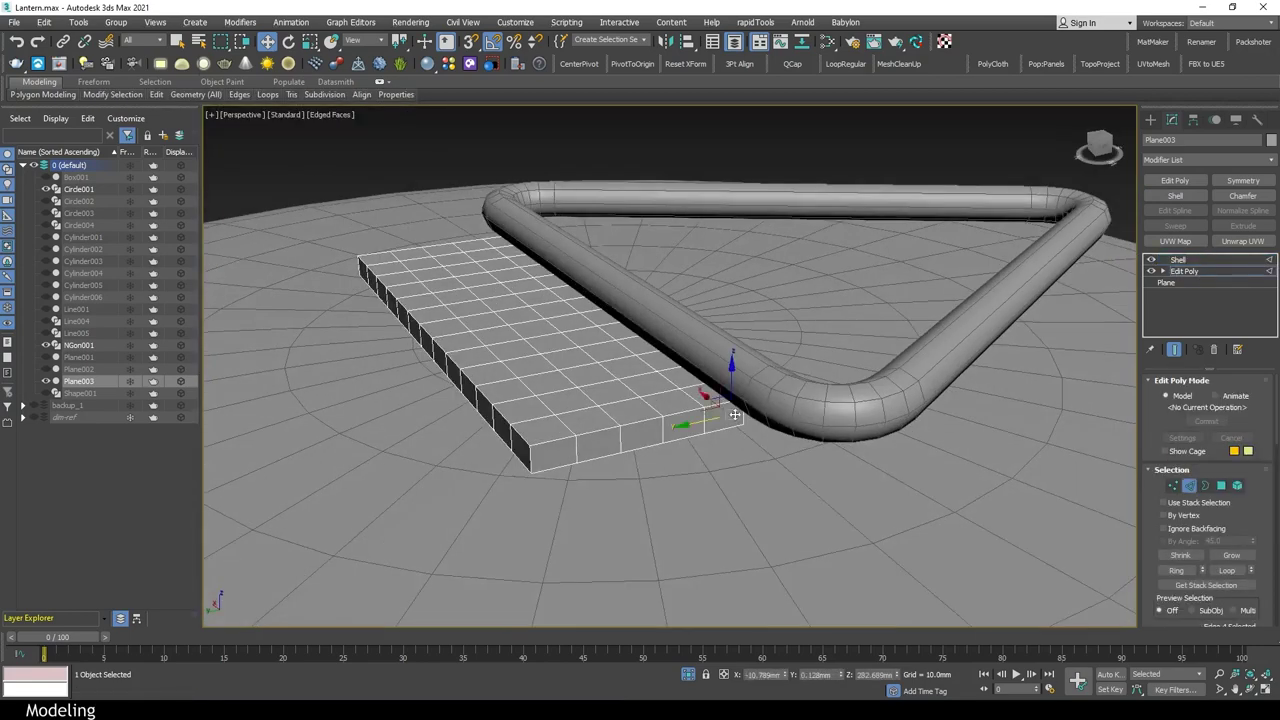
# In the Left view, curl Plane003's edge around the NGon bar with Show End Result on
pyautogui.hotkey('alt', 'w')
pyautogui.hotkey('alt', 'w')
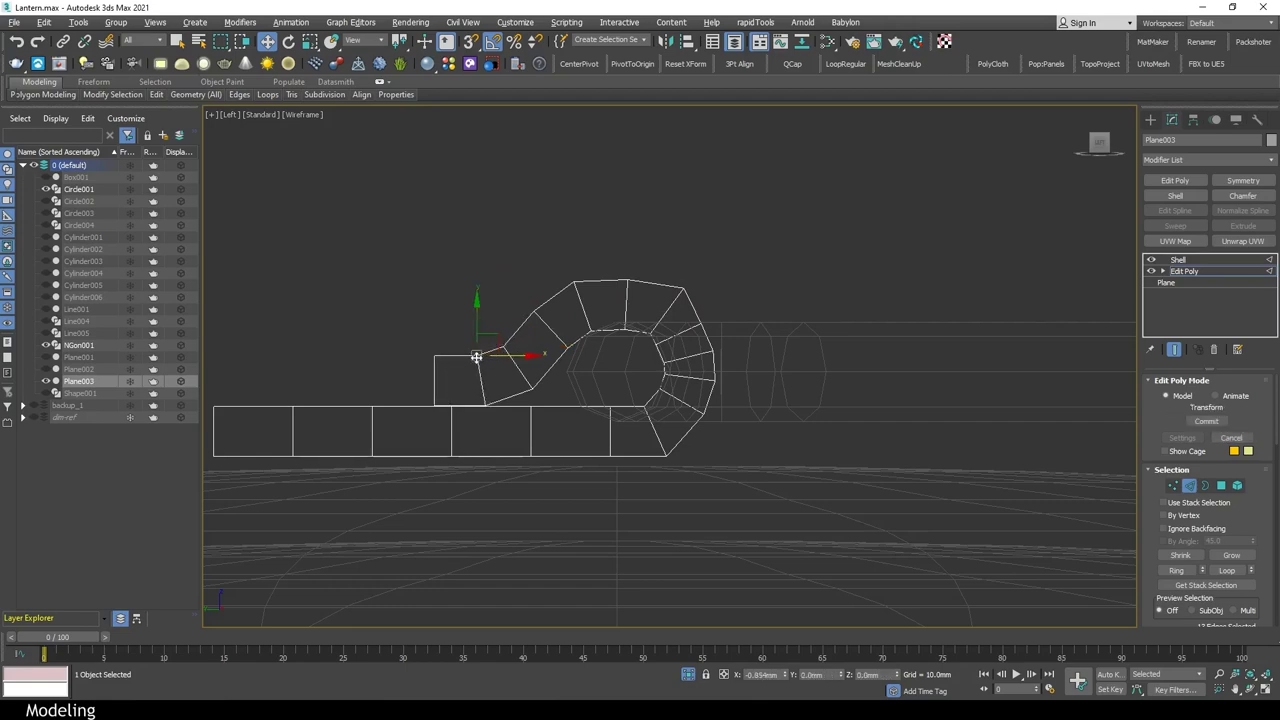
pyautogui.hotkey('alt', 'w')
pyautogui.hotkey('alt', 'w')
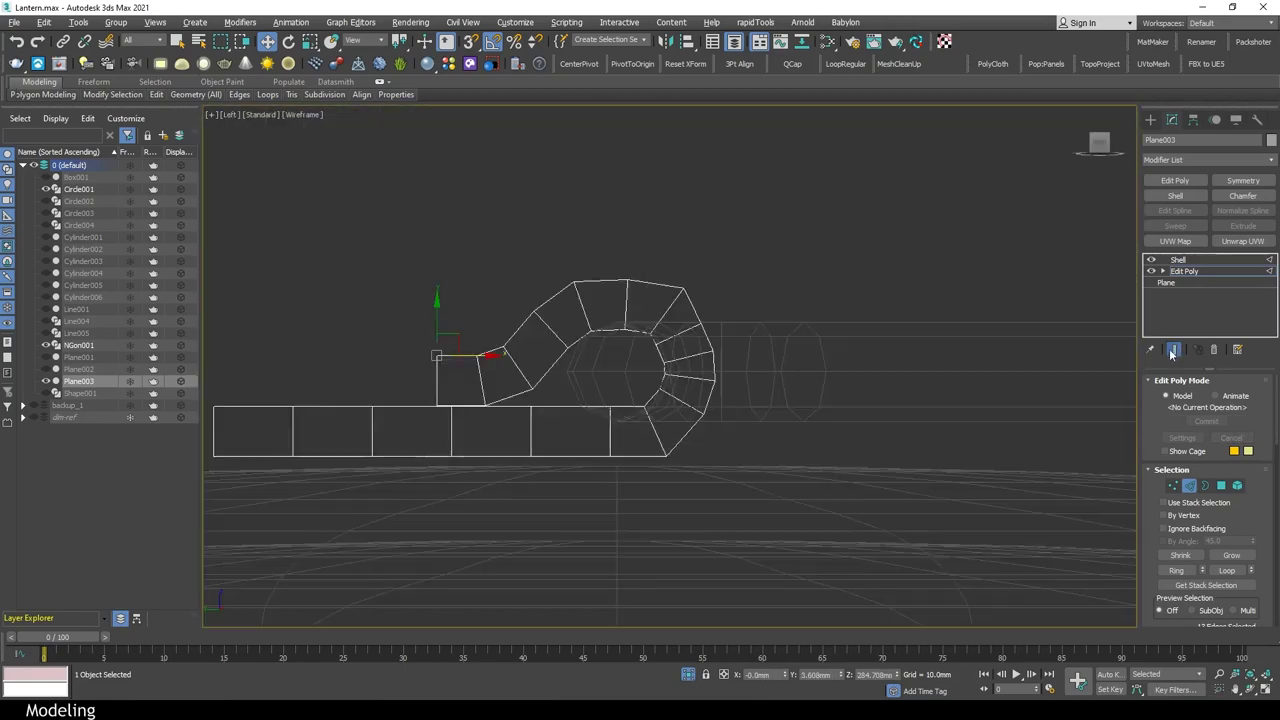
pyautogui.click(1172, 350)
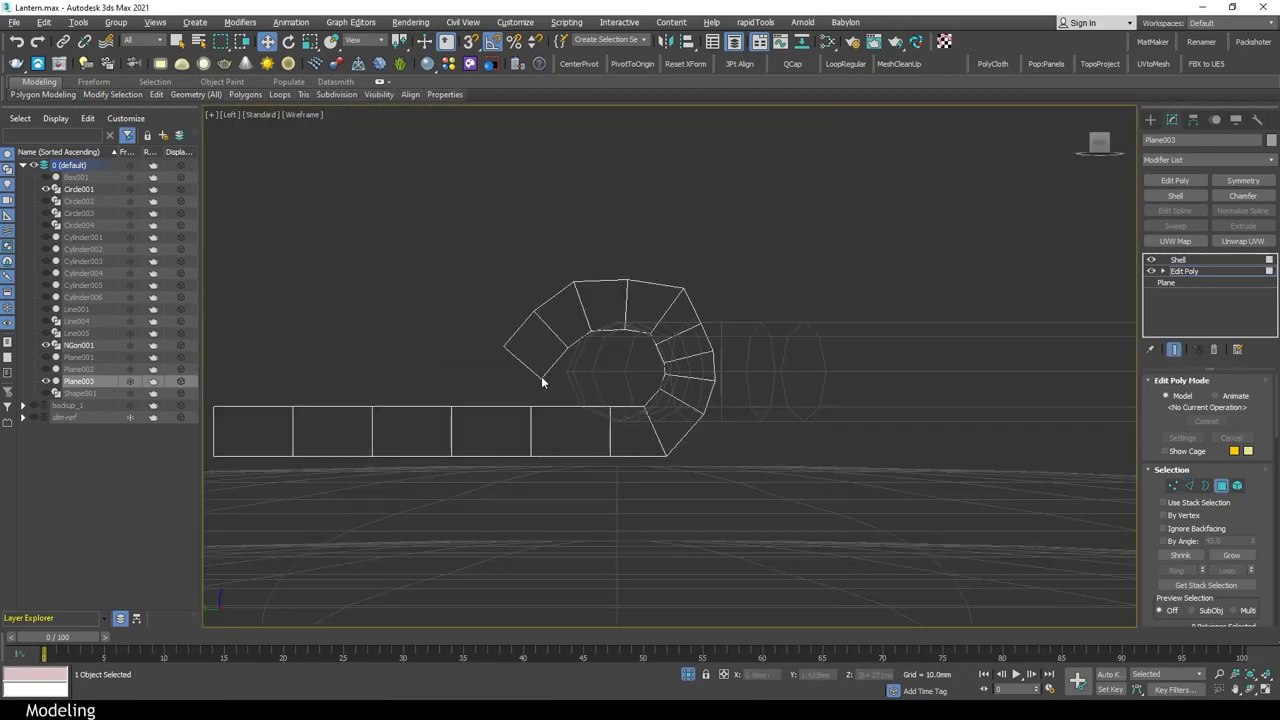
pyautogui.moveTo(558, 378); pyautogui.dragTo(489, 366)
pyautogui.scroll(5, 486, 382)
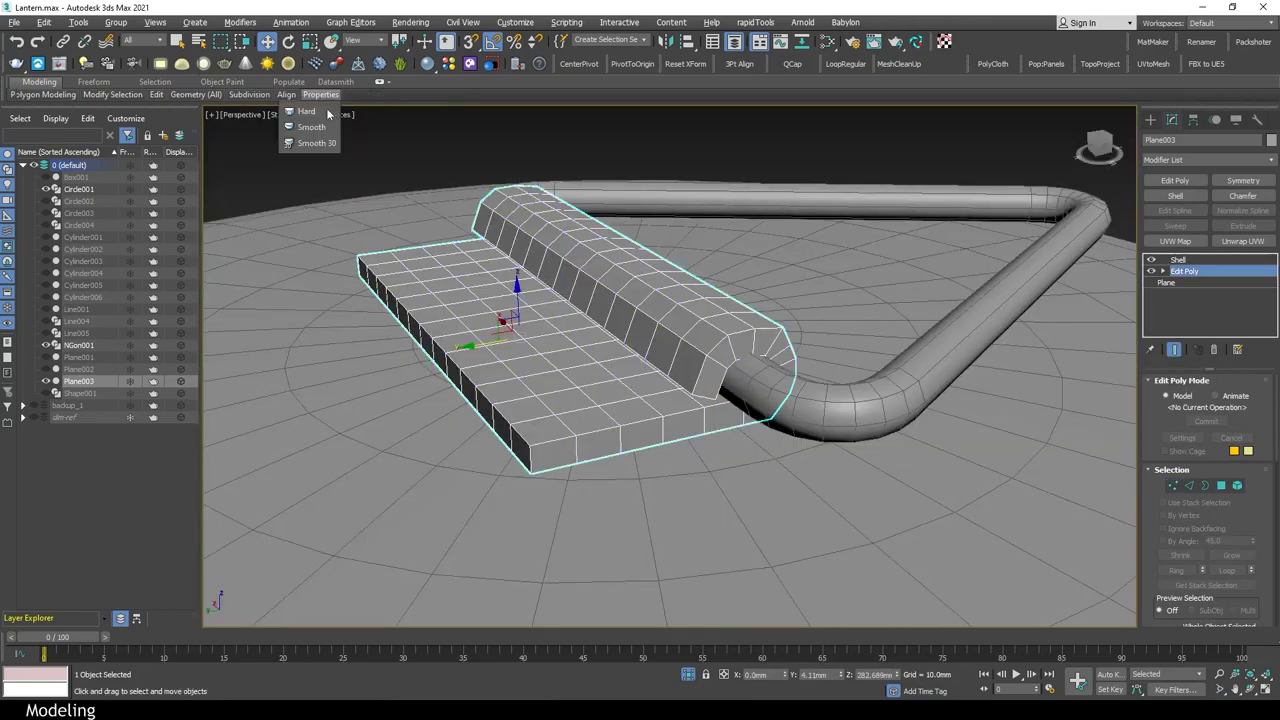
pyautogui.press('F4')
pyautogui.keyDown('alt'); pyautogui.moveTo(707, 298); pyautogui.dragTo(1079, 314, button='middle'); pyautogui.keyUp('alt')
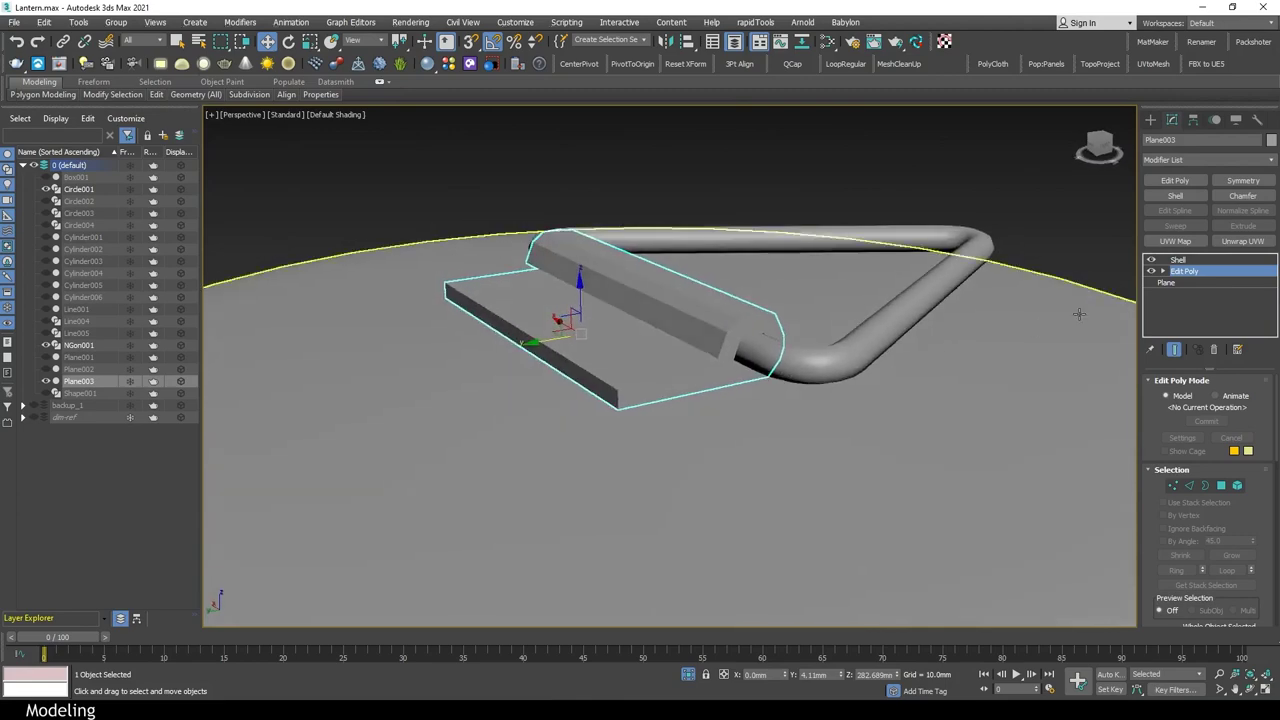
pyautogui.press('F4')
# Press the plate's vertices onto the cap surface with the Freeform Conform brush
pyautogui.press('1')
pyautogui.keyDown('alt'); pyautogui.moveTo(771, 426); pyautogui.dragTo(700, 330, button='middle'); pyautogui.keyUp('alt')
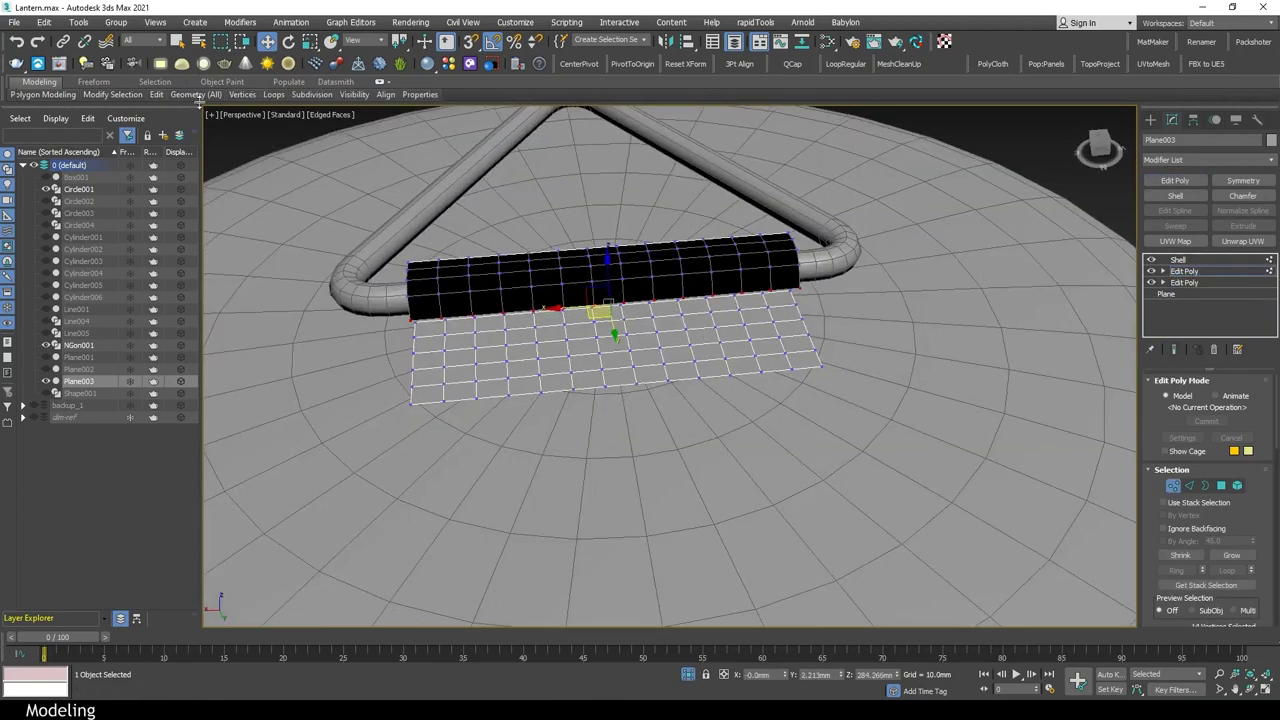
pyautogui.click(93, 82)
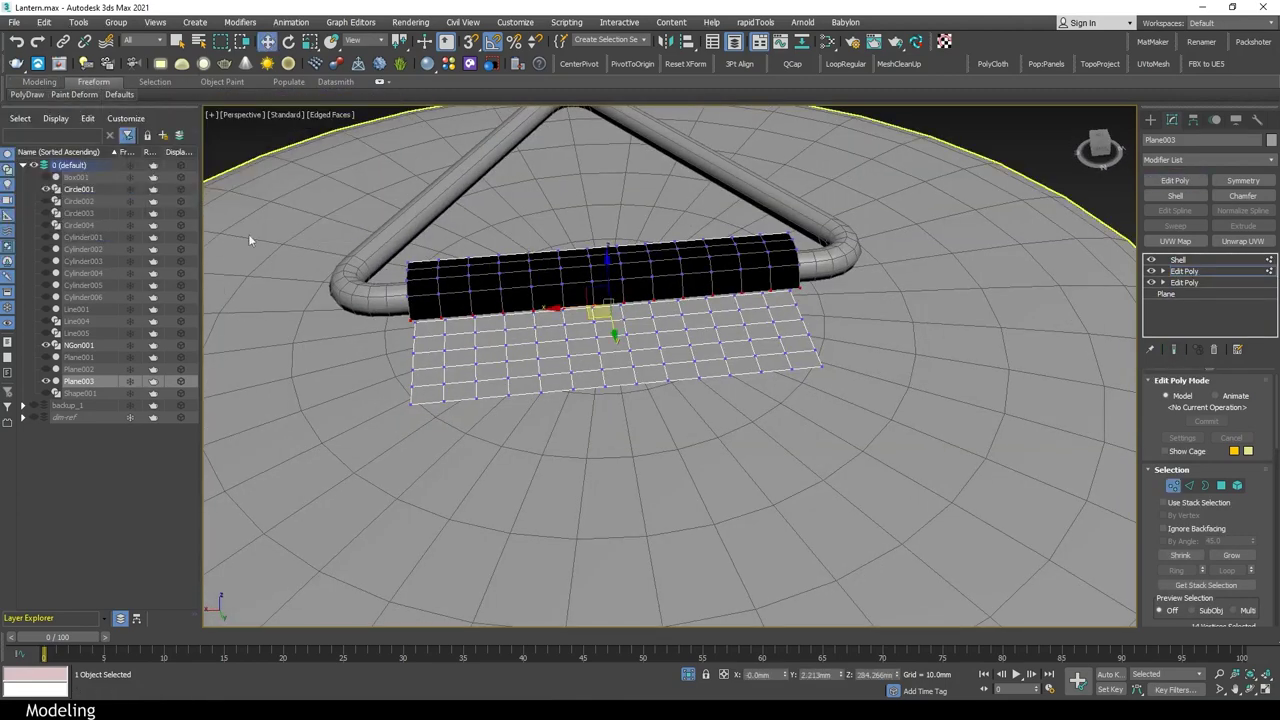
pyautogui.click(70, 122)
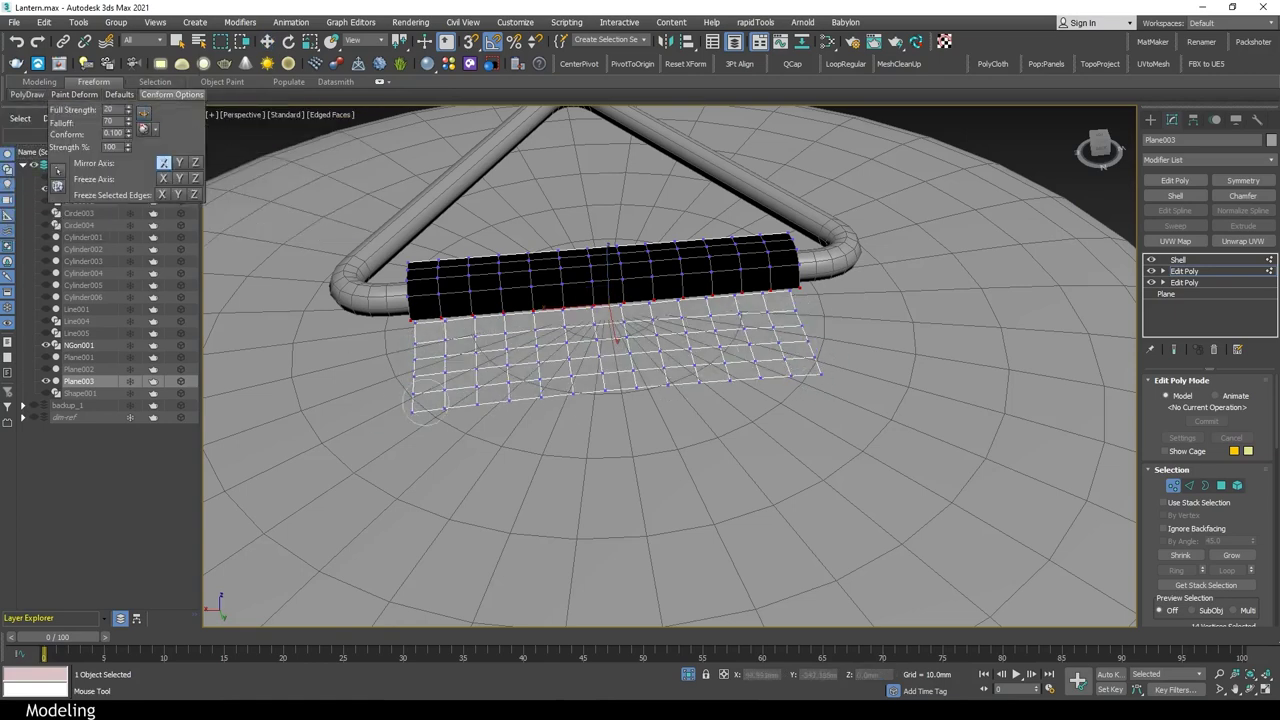
pyautogui.keyDown('alt'); pyautogui.moveTo(425, 405); pyautogui.dragTo(650, 360, button='middle'); pyautogui.keyUp('alt')
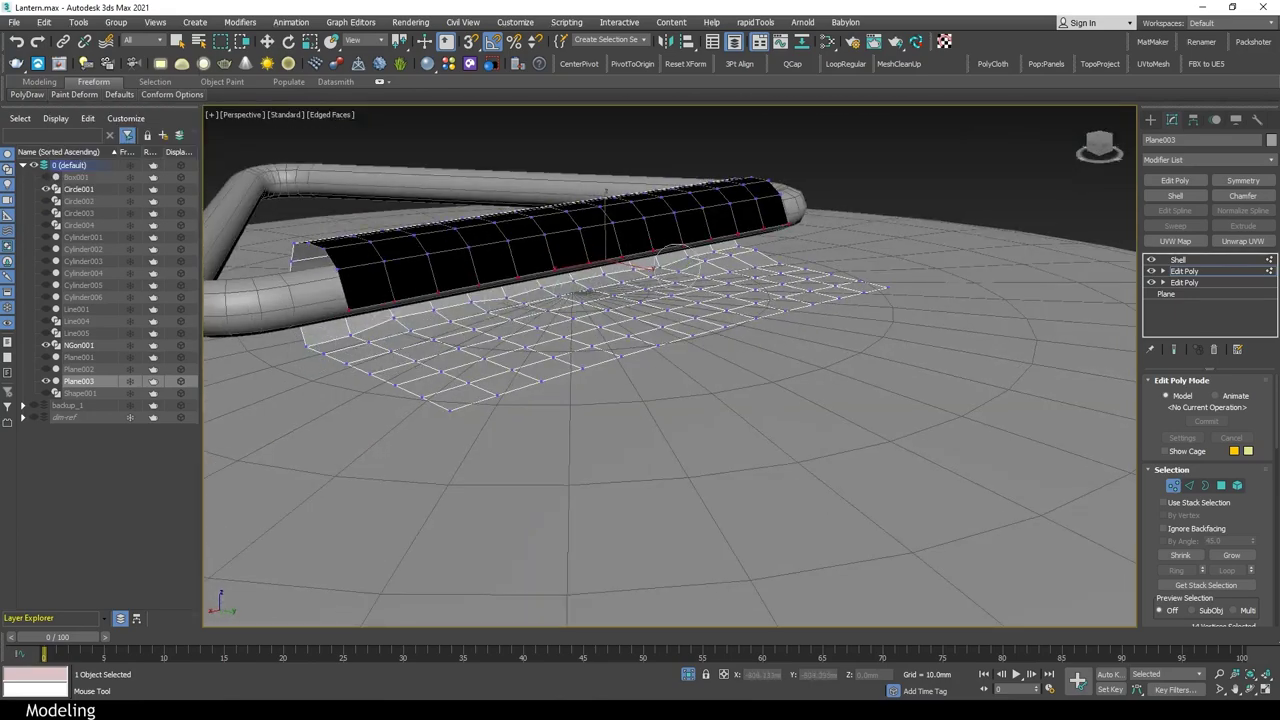
pyautogui.moveTo(640, 380)
pyautogui.keyDown('alt'); pyautogui.mouseDown(button='middle')
pyautogui.moveTo(760, 360)
pyautogui.moveTo(810, 320)
pyautogui.moveTo(818, 293)
pyautogui.mouseUp(button='middle'); pyautogui.keyUp('alt')
pyautogui.press('w')
pyautogui.scroll(-3, 760, 360)
pyautogui.scroll(4, 801, 349)
# Add another Edit Poly to Plane003 and lift its fold edges slightly
pyautogui.press('2')
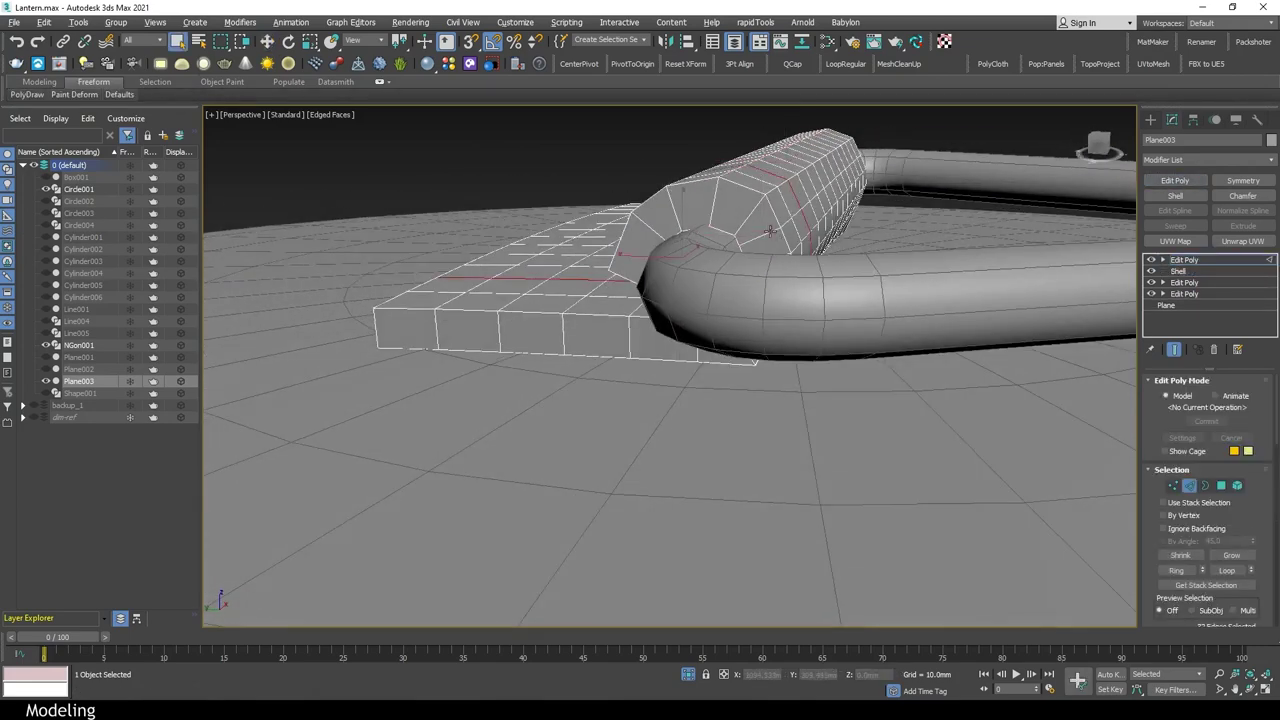
pyautogui.moveTo(770, 231)
pyautogui.keyDown('alt'); pyautogui.mouseDown(button='middle')
pyautogui.moveTo(684, 279)
pyautogui.moveTo(657, 357)
pyautogui.moveTo(897, 323)
pyautogui.moveTo(900, 420)
pyautogui.moveTo(880, 330)
pyautogui.mouseUp(button='middle'); pyautogui.keyUp('alt')
pyautogui.press('2')
pyautogui.moveTo(1184, 259); pyautogui.dragTo(1188, 278)
pyautogui.click(1186, 272)
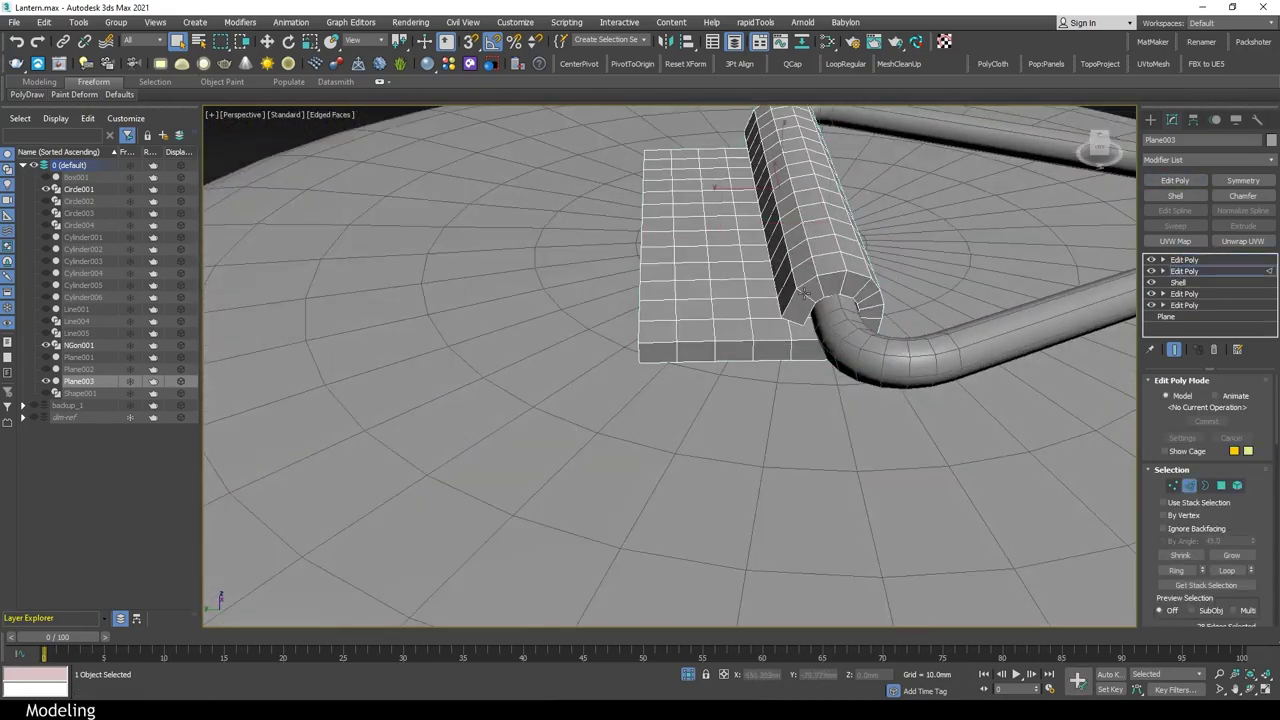
pyautogui.scroll(3, 760, 300)
pyautogui.keyDown('alt'); pyautogui.moveTo(812, 300); pyautogui.dragTo(859, 364, button='middle'); pyautogui.keyUp('alt')
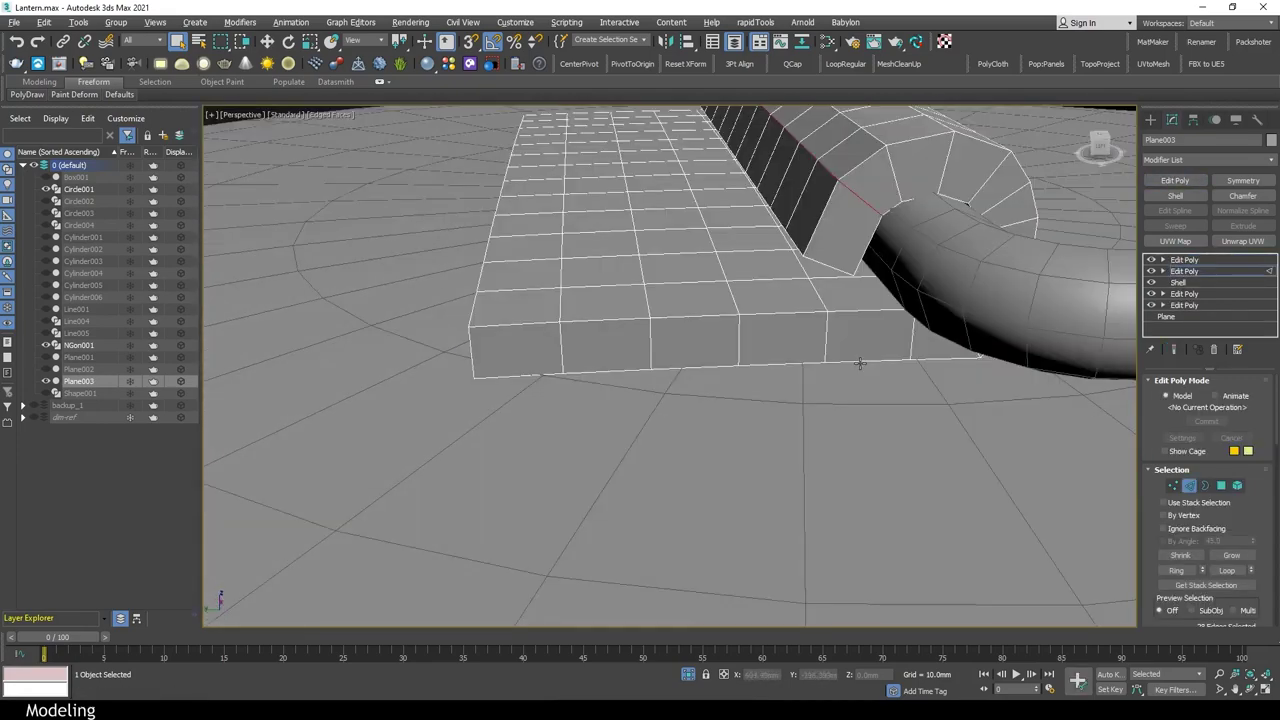
pyautogui.scroll(-3, 862, 186)
pyautogui.keyDown('alt'); pyautogui.moveTo(862, 186); pyautogui.dragTo(922, 322, button='middle'); pyautogui.keyUp('alt')
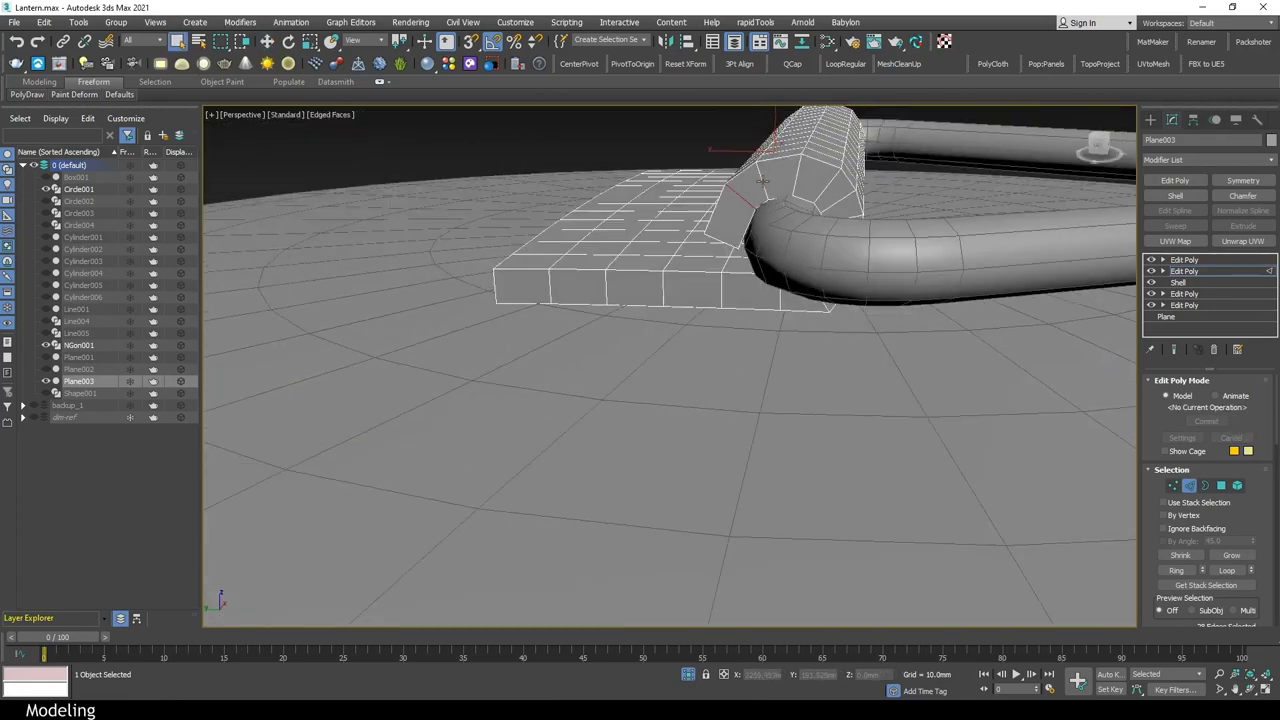
pyautogui.press('q')
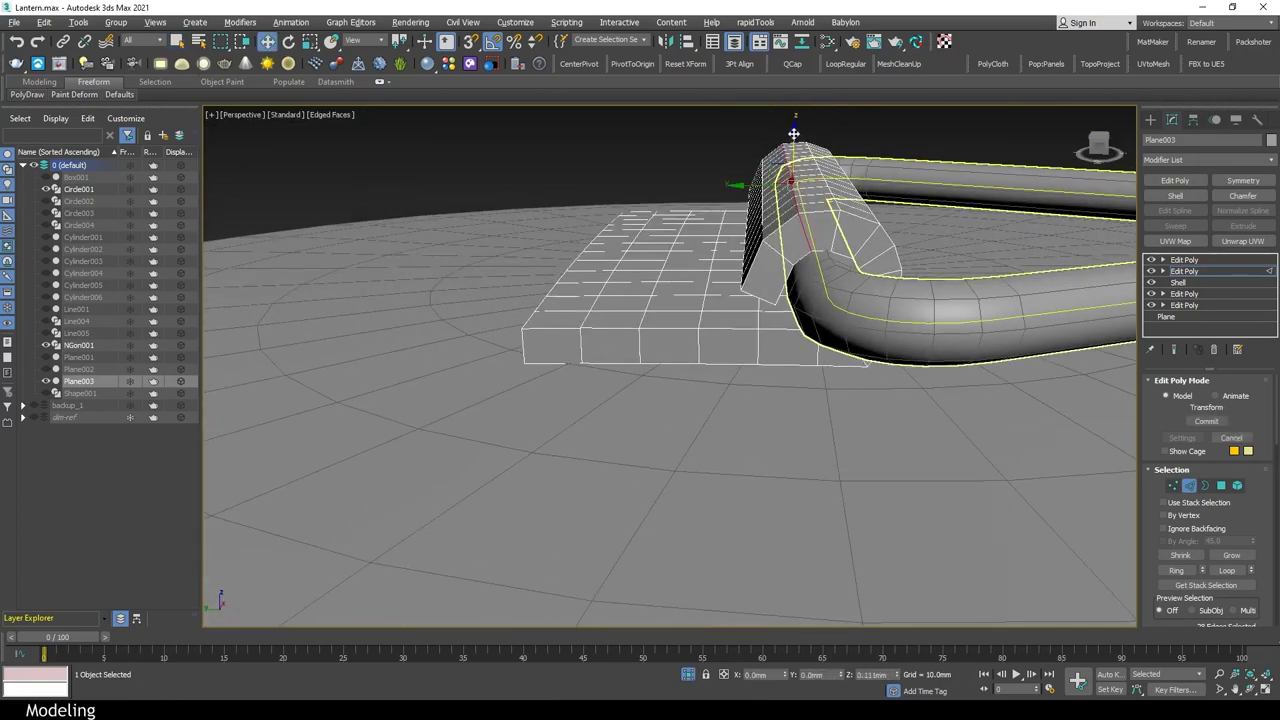
pyautogui.keyDown('alt'); pyautogui.moveTo(793, 133); pyautogui.dragTo(820, 250, button='middle'); pyautogui.keyUp('alt')
pyautogui.click(880, 300)
pyautogui.keyDown('alt'); pyautogui.moveTo(880, 300); pyautogui.dragTo(790, 265, button='middle'); pyautogui.keyUp('alt')
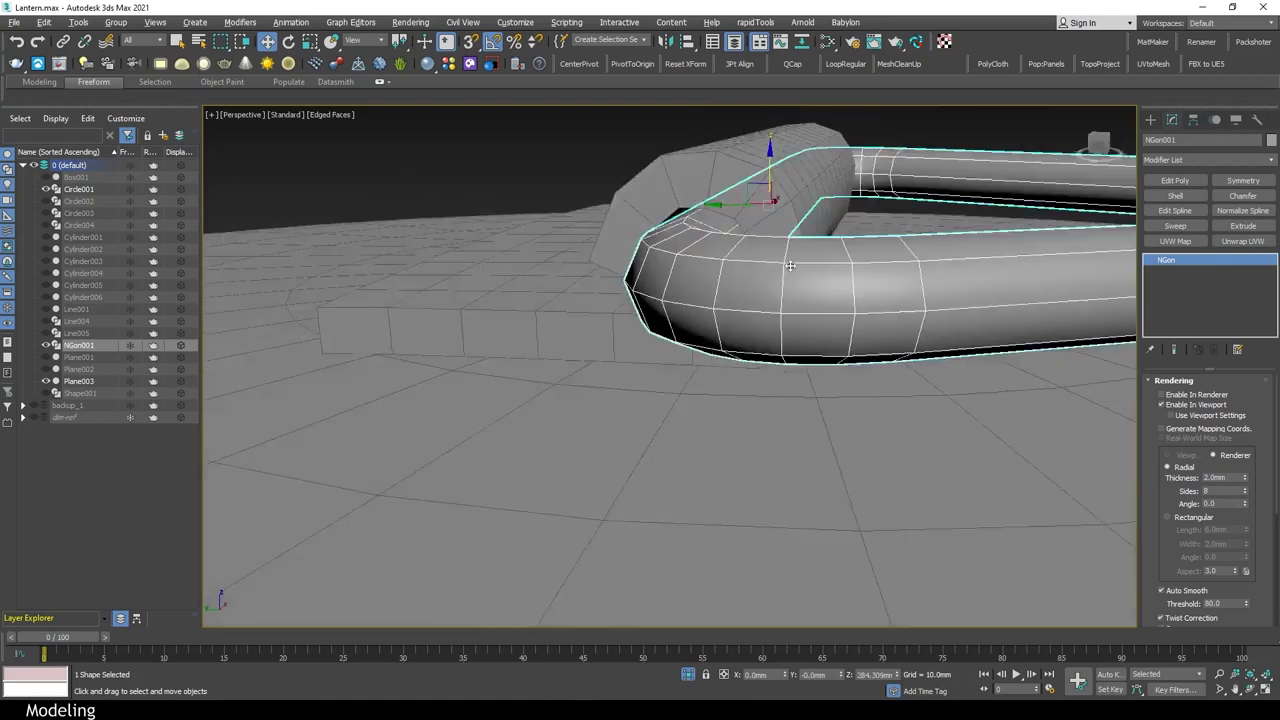
# Tilt NGon001 slightly about its Y axis via Rotate Transform Type-In
pyautogui.scroll(-5, 790, 265)
pyautogui.press('l')
pyautogui.press('e')
pyautogui.scroll(5, 943, 383)
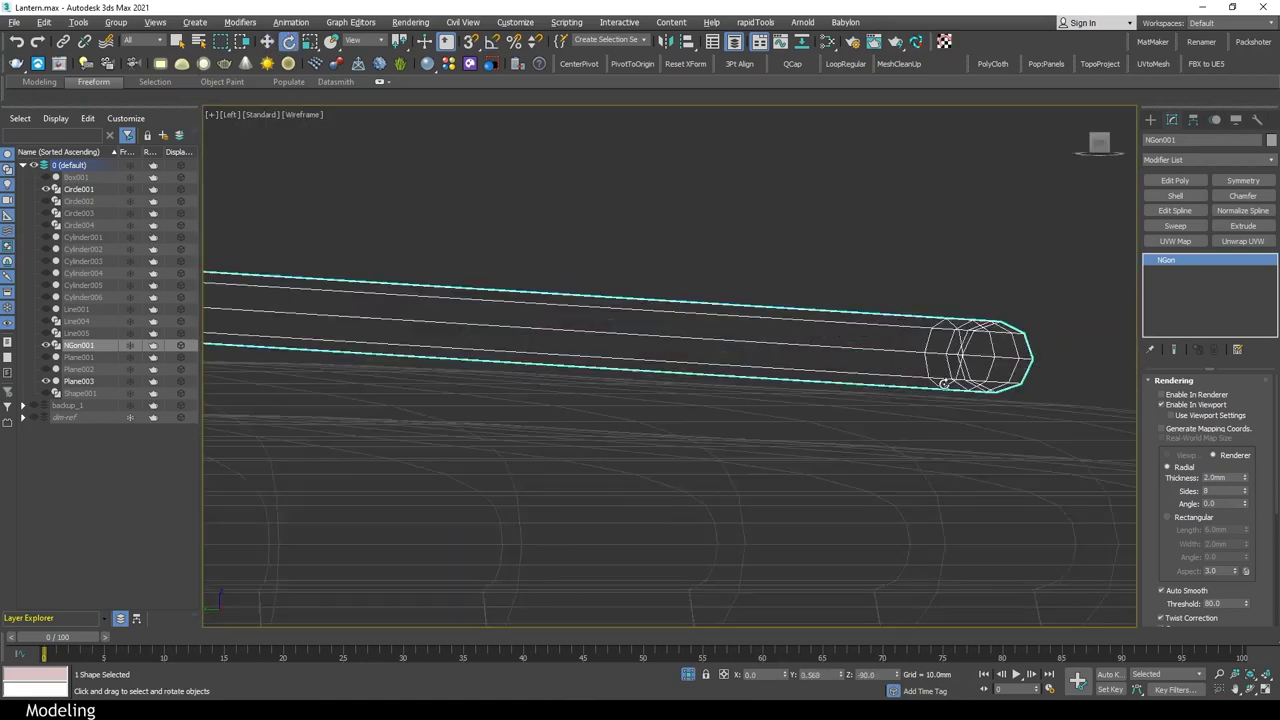
pyautogui.scroll(2, 943, 383)
pyautogui.press('F12')
pyautogui.moveTo(449, 521); pyautogui.dragTo(449, 505)
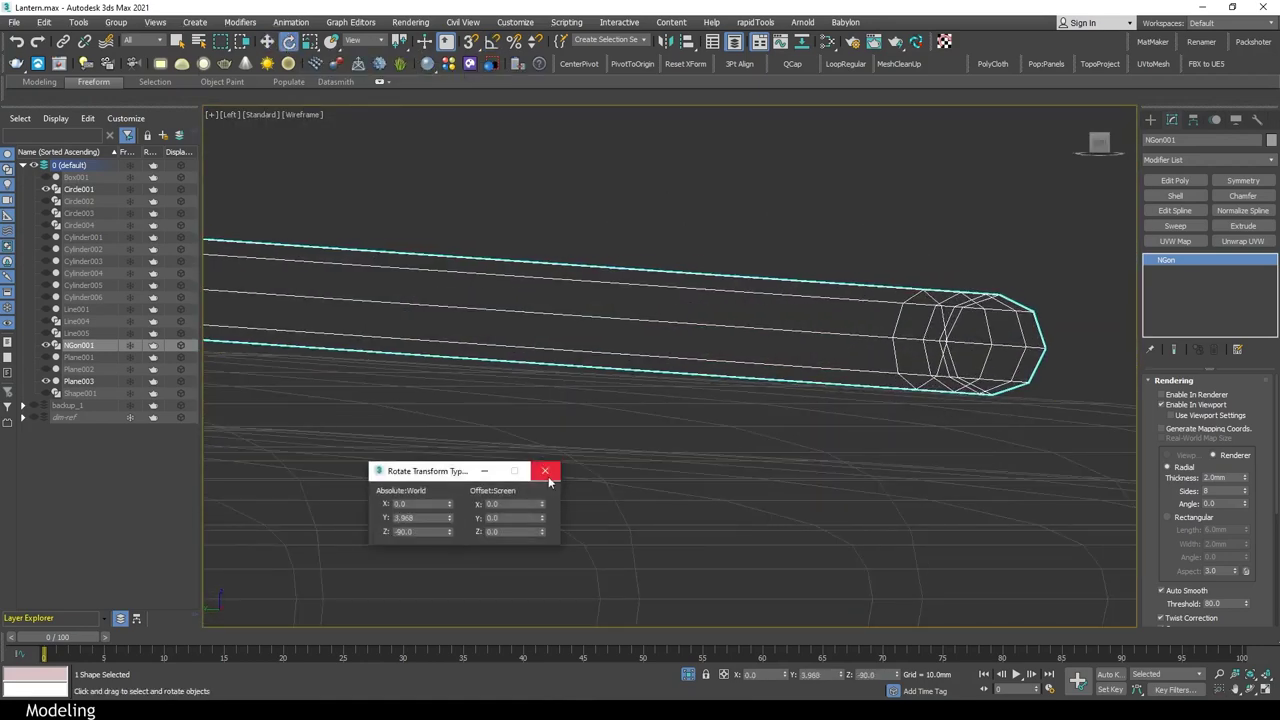
pyautogui.click(545, 471)
pyautogui.hotkey('alt', 'w')
pyautogui.hotkey('alt', 'w')
# Select Plane003 and pick its strap edges in Edge mode
pyautogui.keyDown('alt'); pyautogui.moveTo(700, 400); pyautogui.dragTo(826, 437, button='middle'); pyautogui.keyUp('alt')
pyautogui.scroll(4, 789, 383)
pyautogui.click(789, 383)
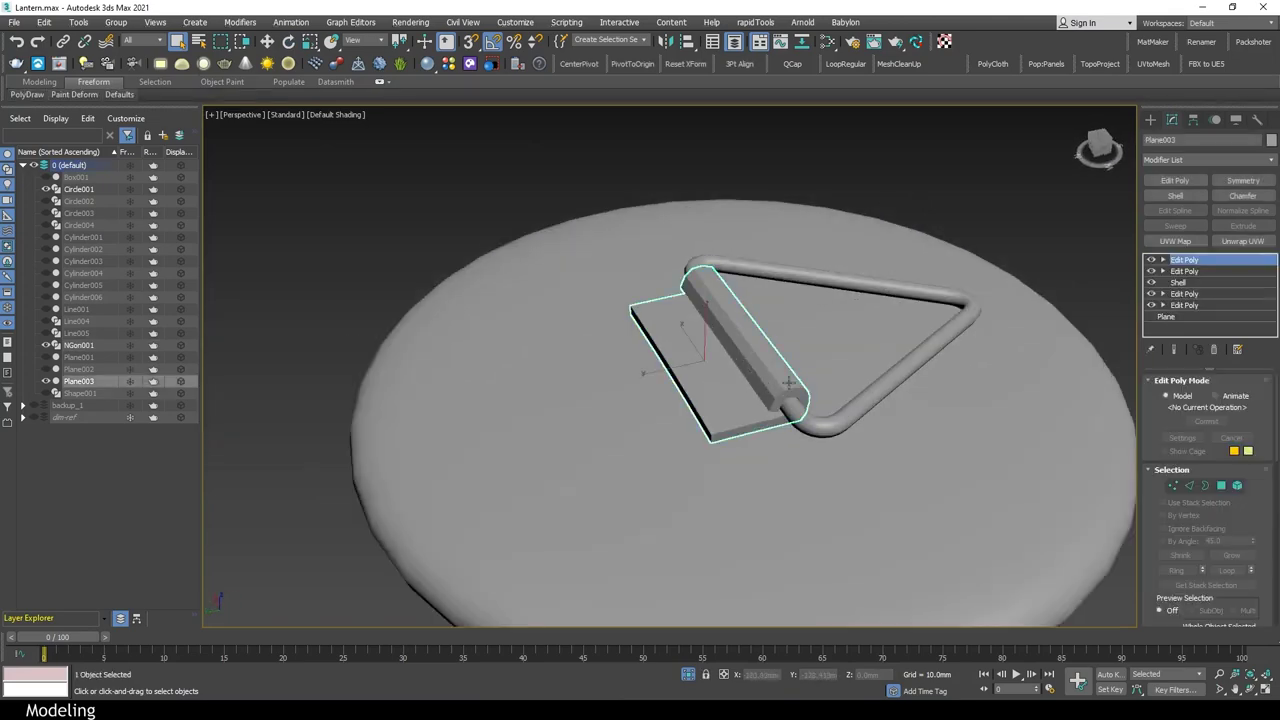
pyautogui.press('4')
pyautogui.press('2')
pyautogui.press('F4')
pyautogui.scroll(4, 812, 358)
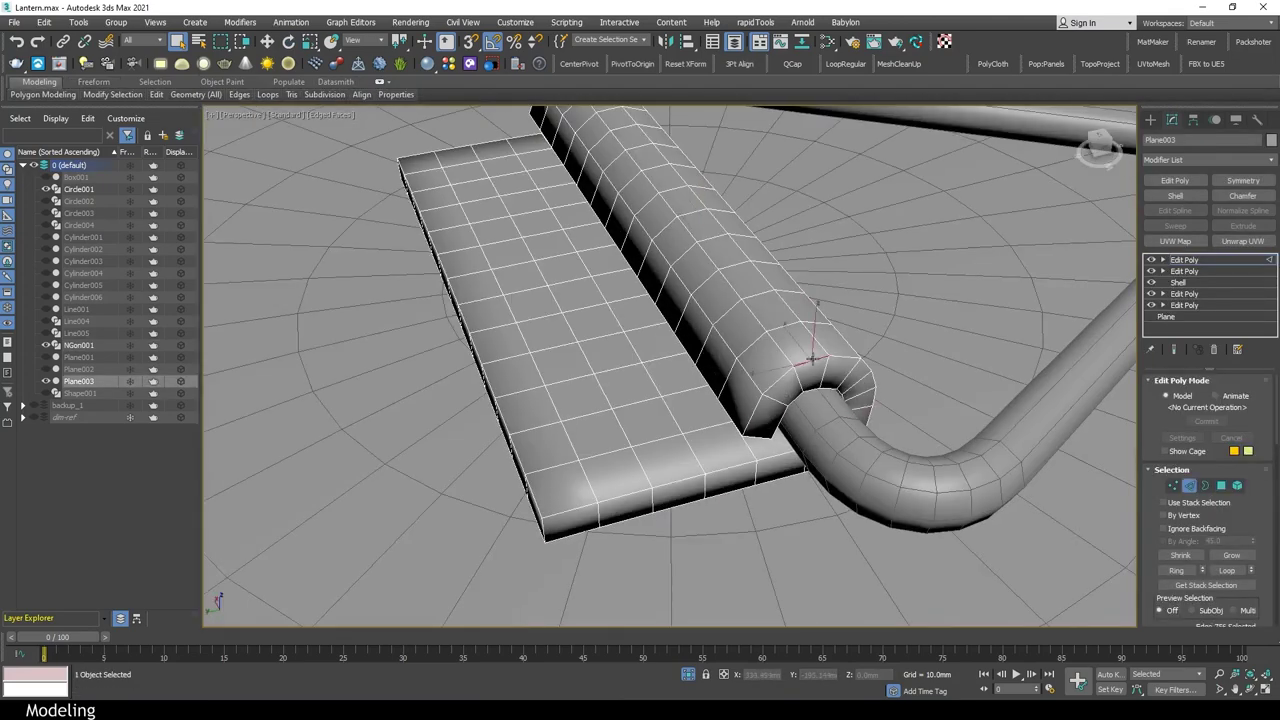
pyautogui.moveTo(771, 457)
pyautogui.keyDown('alt'); pyautogui.mouseDown(button='middle')
pyautogui.moveTo(760, 400)
pyautogui.moveTo(713, 366)
pyautogui.mouseUp(button='middle'); pyautogui.keyUp('alt')
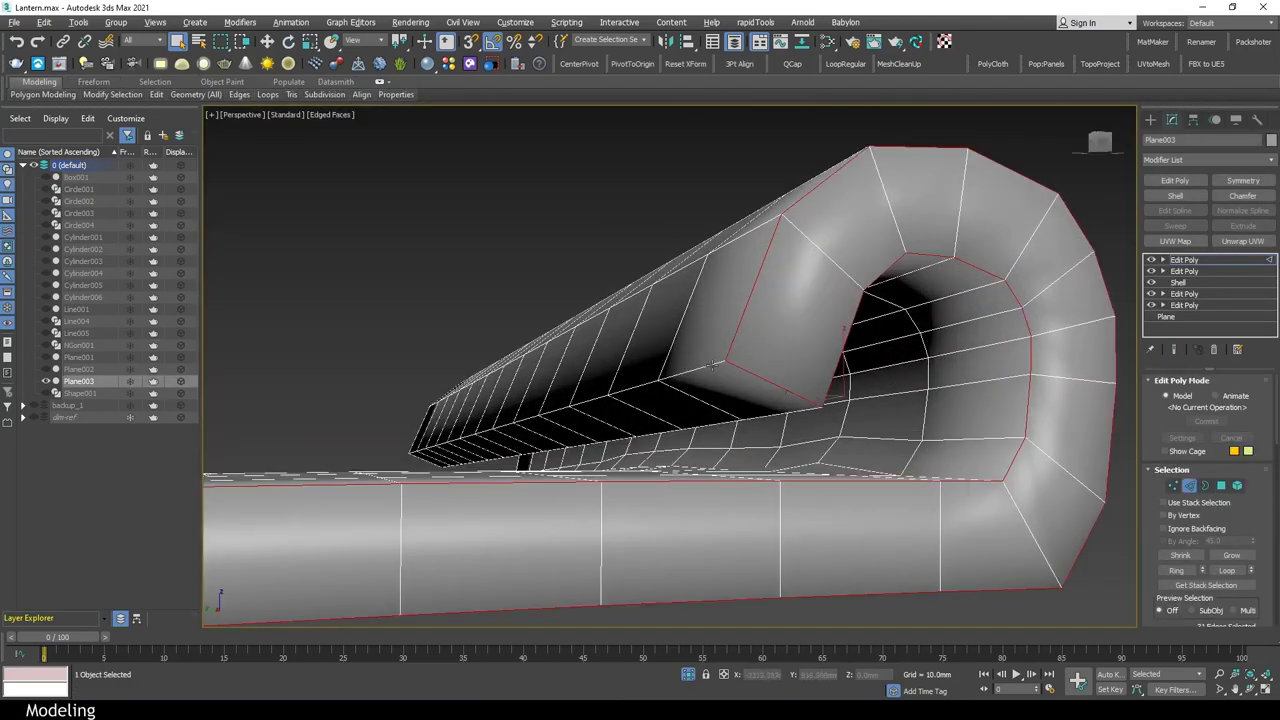
pyautogui.keyDown('alt'); pyautogui.moveTo(763, 412); pyautogui.dragTo(503, 410, button='middle'); pyautogui.keyUp('alt')
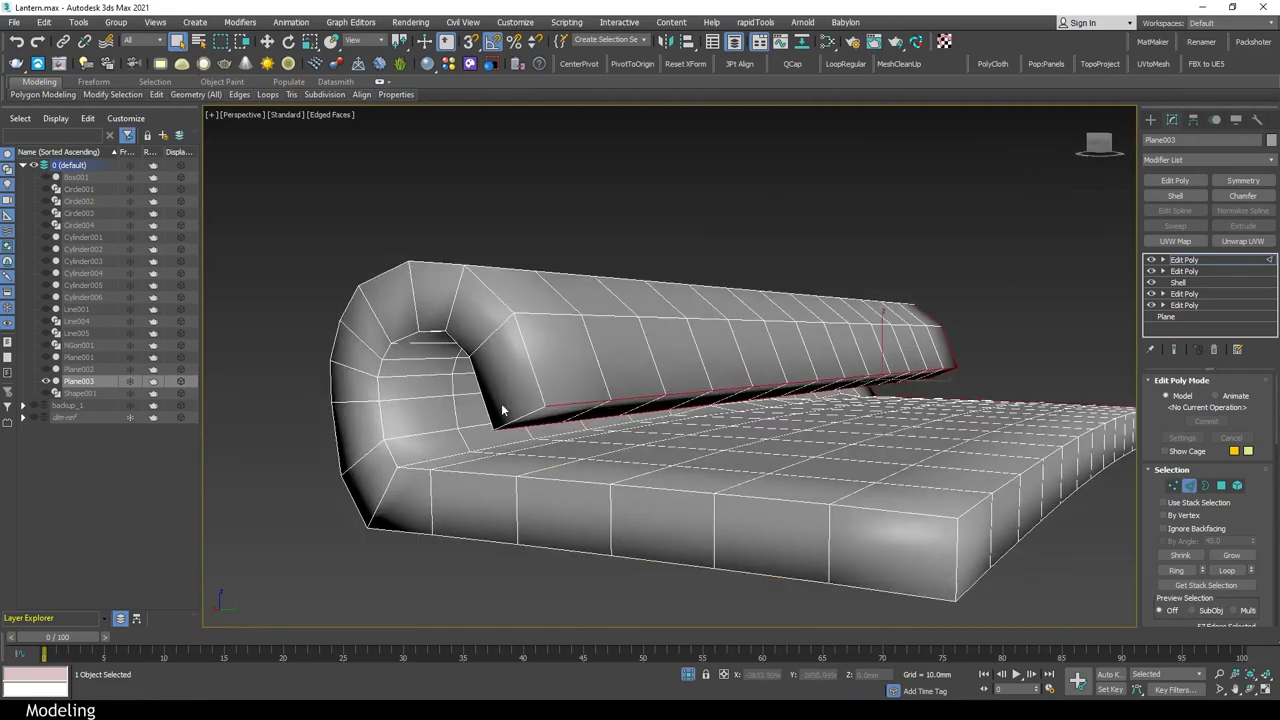
pyautogui.moveTo(834, 330)
pyautogui.keyDown('alt'); pyautogui.mouseDown(button='middle')
pyautogui.moveTo(877, 420)
pyautogui.moveTo(891, 506)
pyautogui.moveTo(760, 528)
pyautogui.moveTo(706, 520)
pyautogui.moveTo(918, 488)
pyautogui.moveTo(1000, 500)
pyautogui.mouseUp(button='middle'); pyautogui.keyUp('alt')
pyautogui.scroll(-3, 1247, 527)
# Chamfer the selected strap edges by 0.2mm
pyautogui.click(1199, 565)
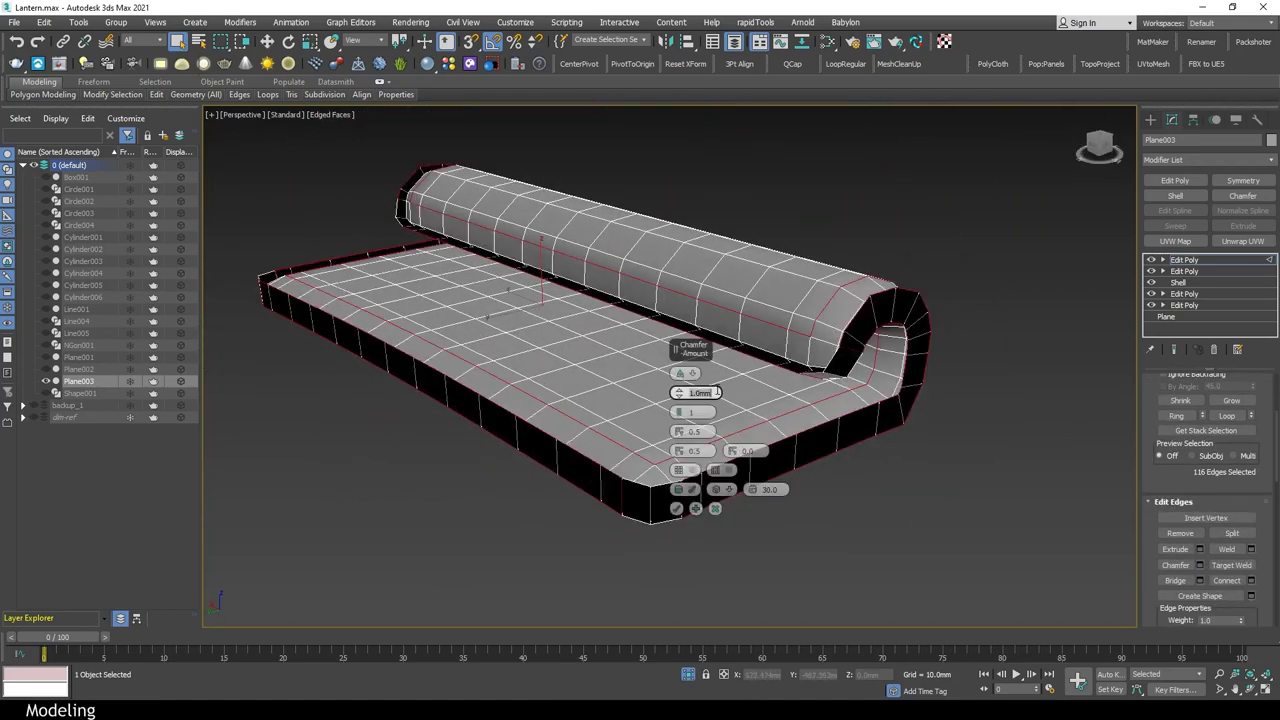
pyautogui.moveTo(716, 392); pyautogui.dragTo(663, 212)
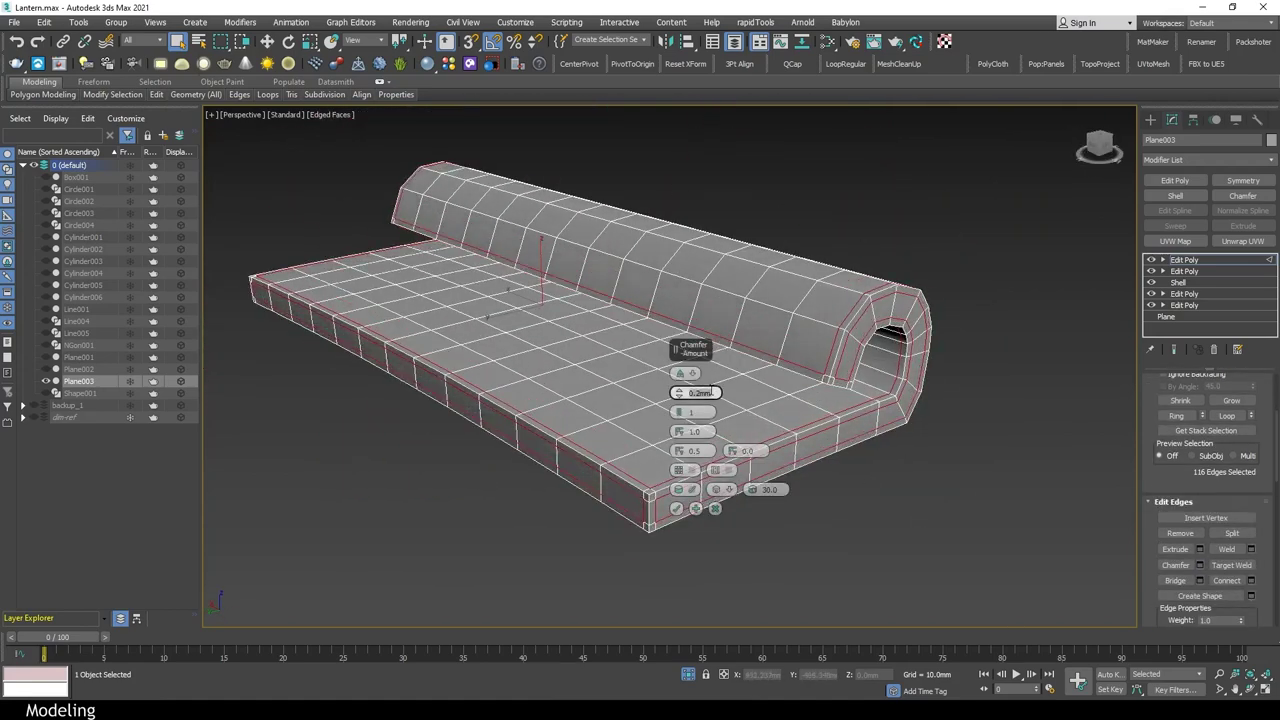
pyautogui.scroll(1, 711, 392)
pyautogui.click(676, 508)
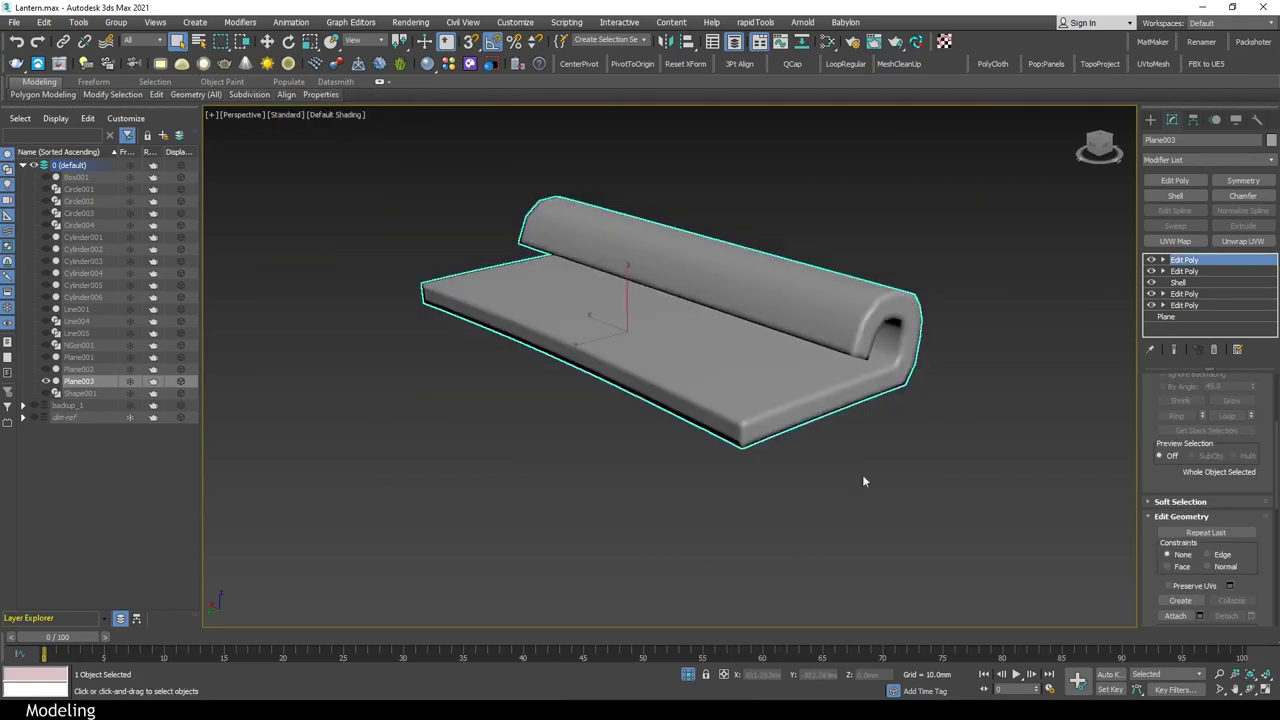
pyautogui.keyDown('alt'); pyautogui.moveTo(862, 474); pyautogui.dragTo(821, 469, button='middle'); pyautogui.keyUp('alt')
pyautogui.scroll(3, 766, 369)
pyautogui.press('2')
pyautogui.keyDown('alt'); pyautogui.moveTo(766, 369); pyautogui.dragTo(840, 429, button='middle'); pyautogui.keyUp('alt')
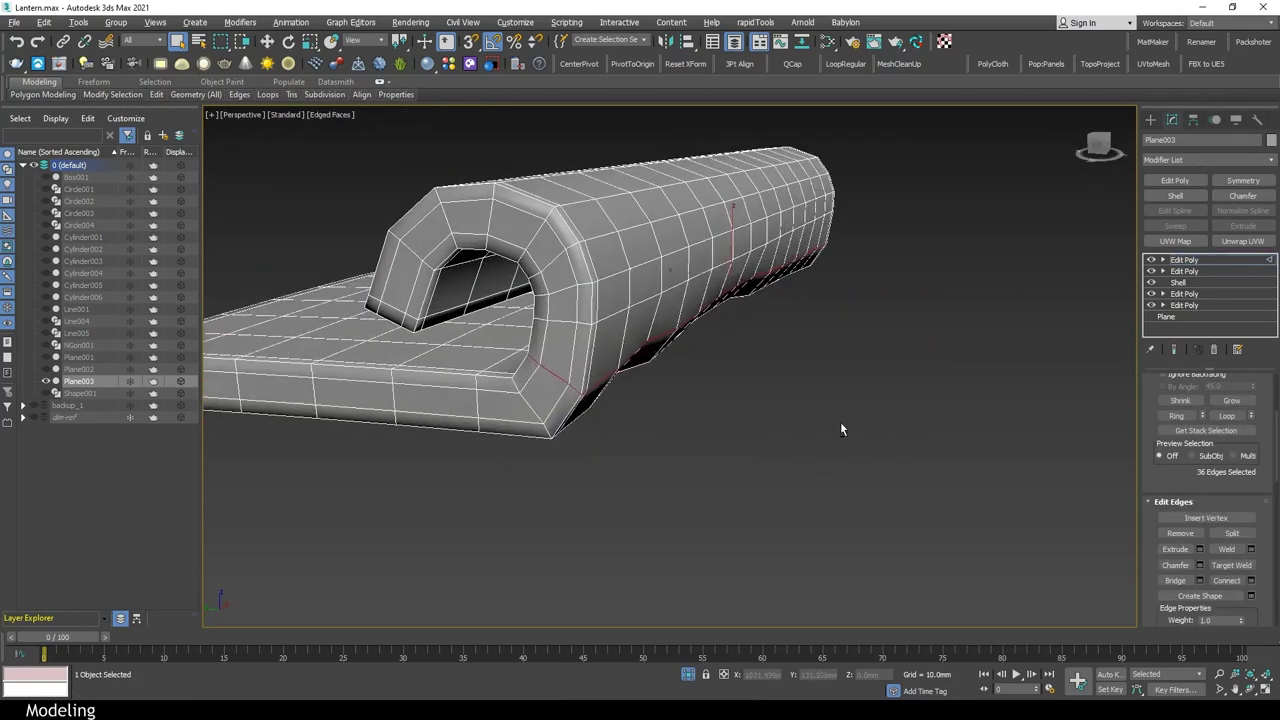
pyautogui.keyDown('alt'); pyautogui.moveTo(614, 315); pyautogui.dragTo(687, 646, button='middle'); pyautogui.keyUp('alt')
pyautogui.press('2')
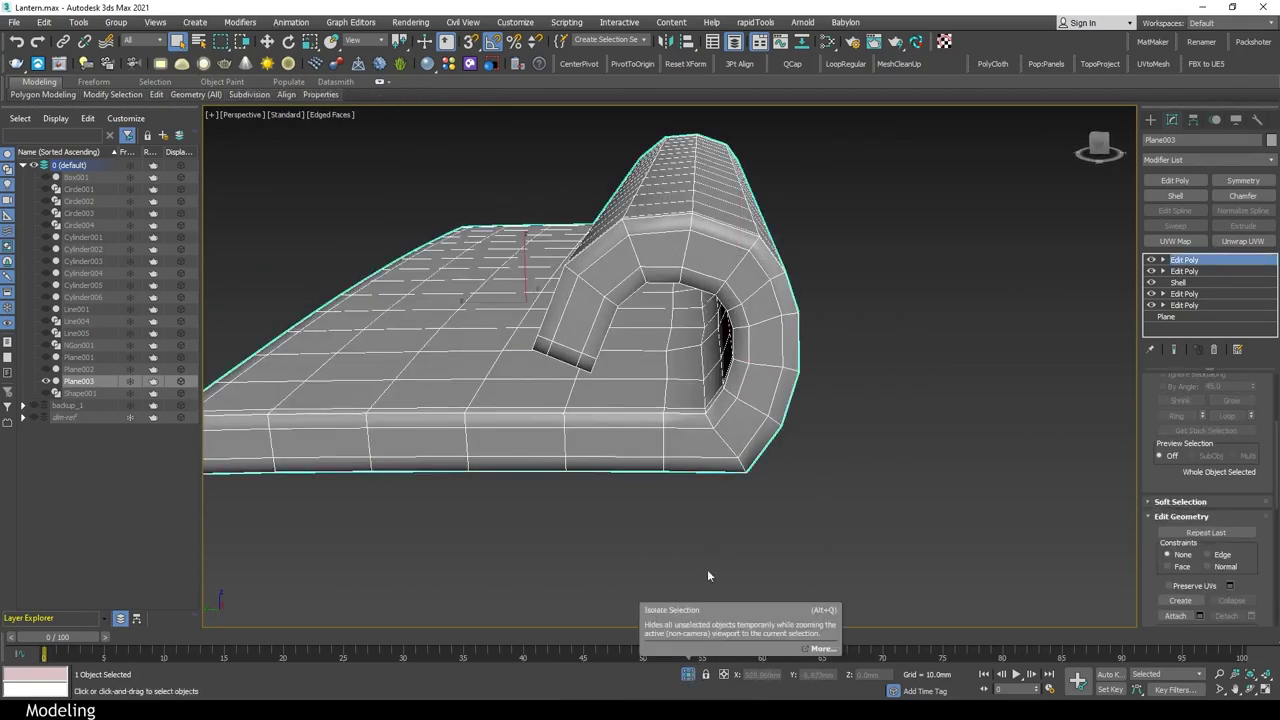
pyautogui.press('2')
pyautogui.keyDown('alt'); pyautogui.moveTo(717, 441); pyautogui.dragTo(707, 255, button='middle'); pyautogui.keyUp('alt')
pyautogui.press('w')
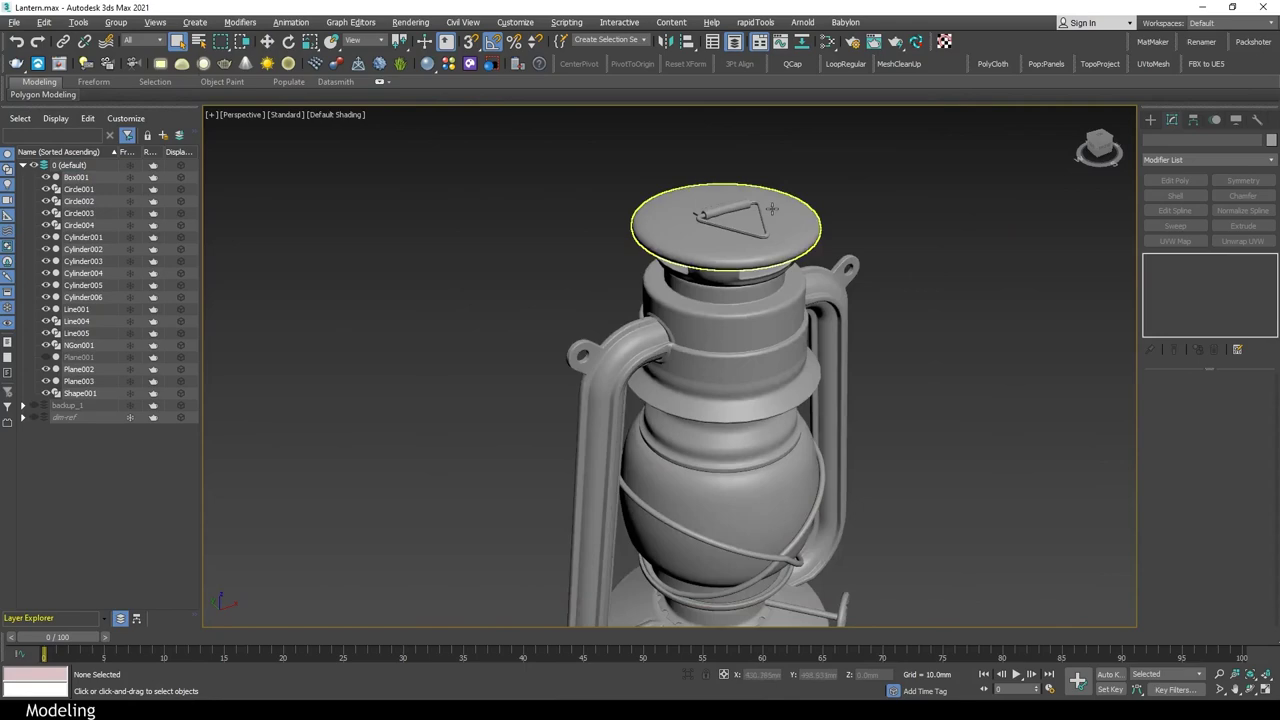
# Isolate the triangular ring NGon001 in Top view and add an Edit Poly modifier
pyautogui.click(740, 228)
pyautogui.hotkey('alt', 'q')
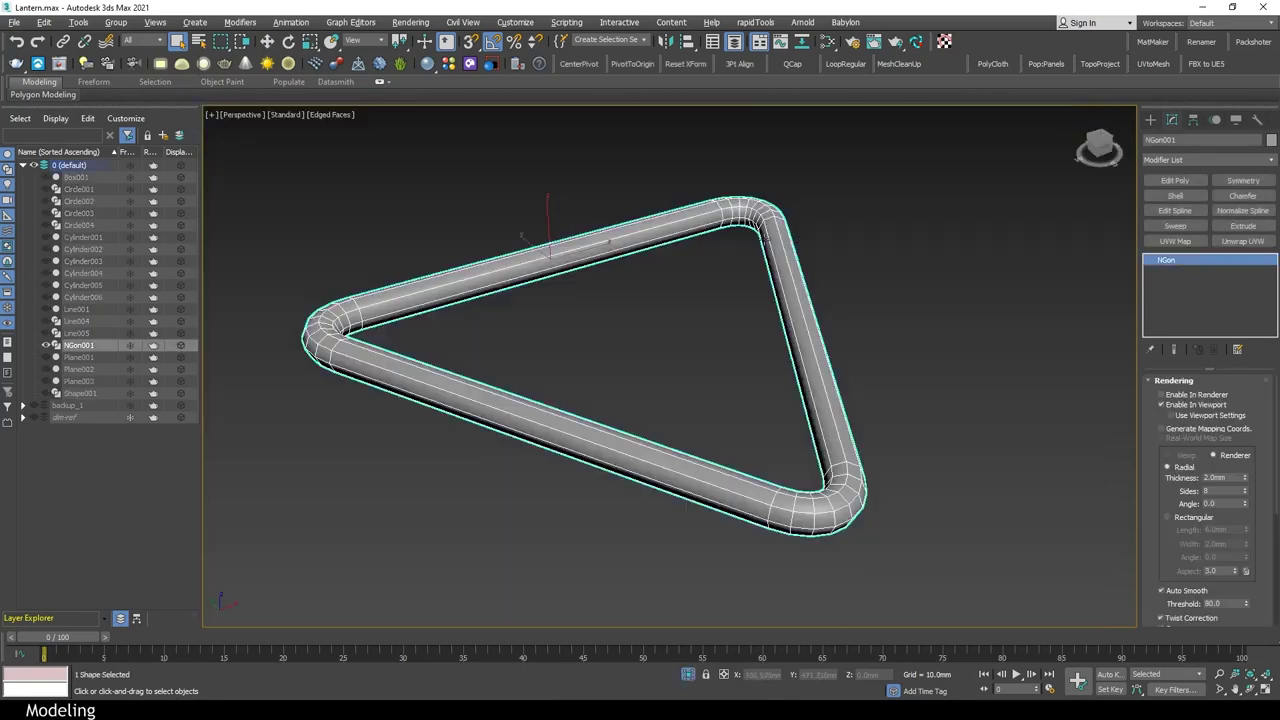
pyautogui.press('t')
pyautogui.press('F3')
pyautogui.click(1175, 180)
# Connect the ring's side edges with 2 segments as support loops, then end isolation
pyautogui.press('2')
pyautogui.moveTo(660, 180); pyautogui.dragTo(680, 260)
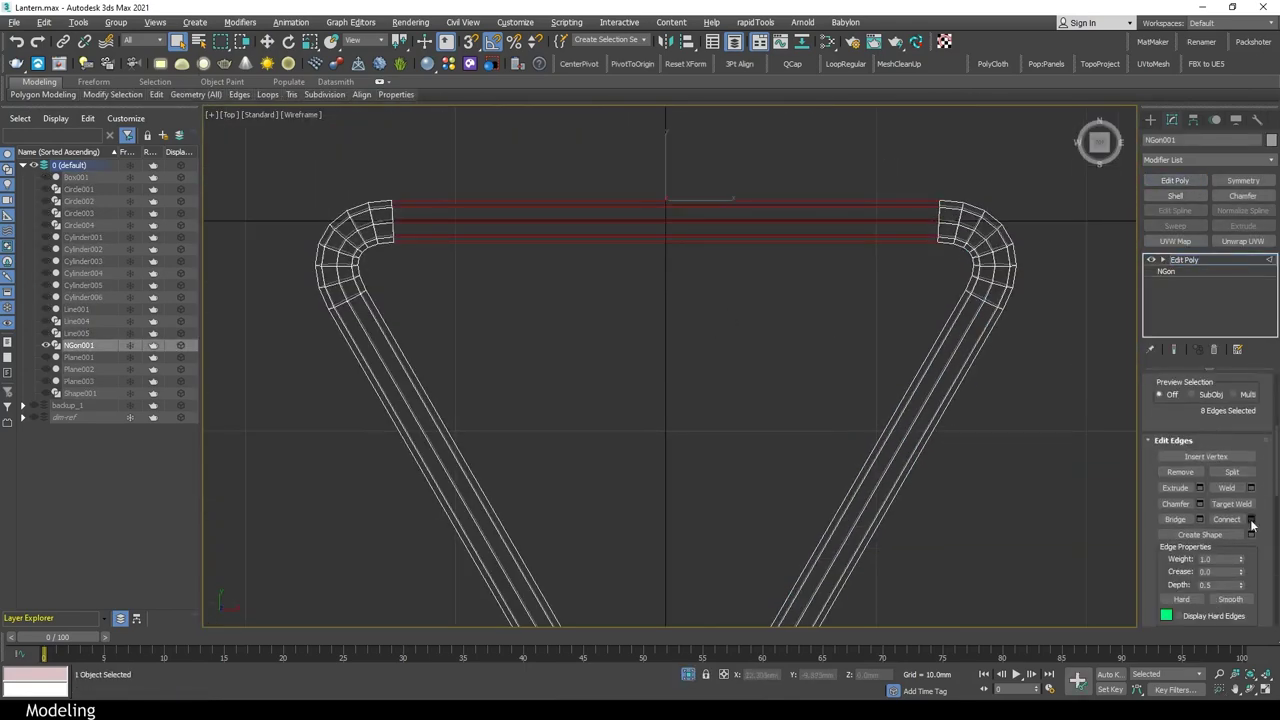
pyautogui.click(1250, 519)
pyautogui.scroll(-3, 680, 290)
pyautogui.keyDown('ctrl'); pyautogui.click(605, 440); pyautogui.keyUp('ctrl')
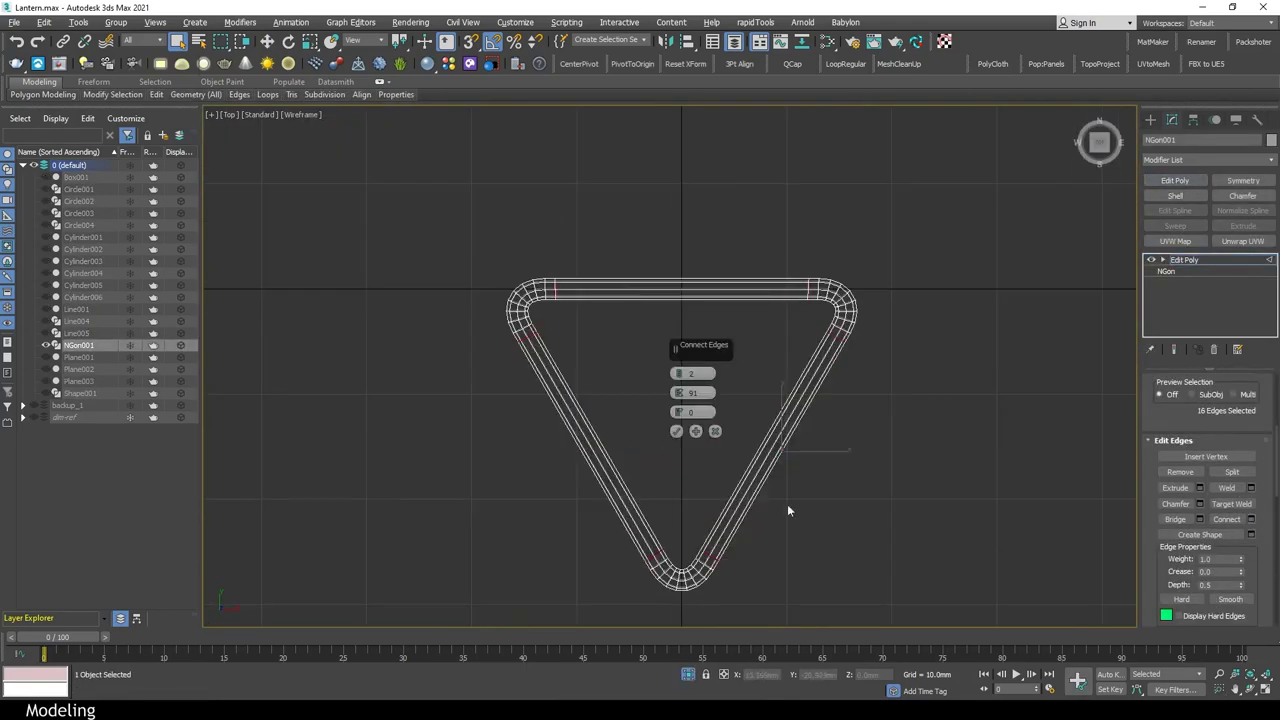
pyautogui.click(677, 432)
pyautogui.press('p')
pyautogui.hotkey('alt', 'q')
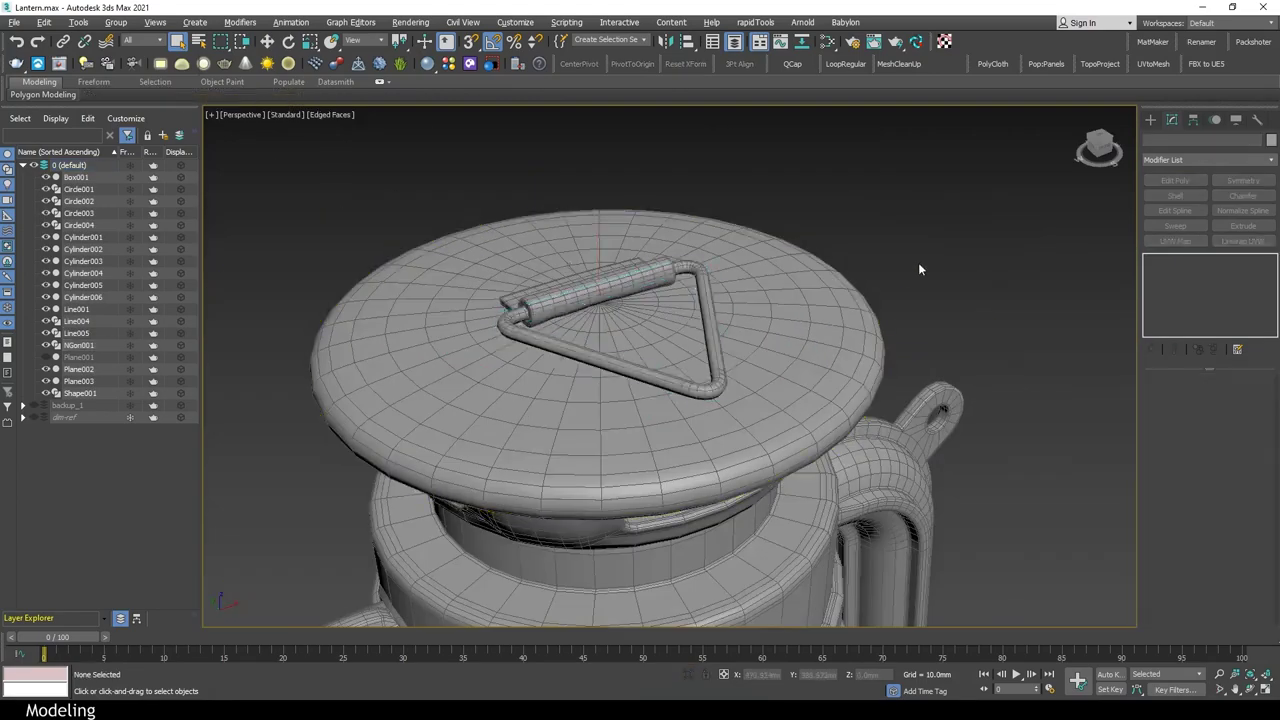
# Orbit around the lantern to inspect the new support edges on the lid
pyautogui.scroll(-3, 918, 262)
pyautogui.scroll(-2, 953, 371)
pyautogui.scroll(5, 930, 330)
pyautogui.keyDown('alt'); pyautogui.moveTo(930, 330); pyautogui.dragTo(889, 425, button='middle'); pyautogui.keyUp('alt')
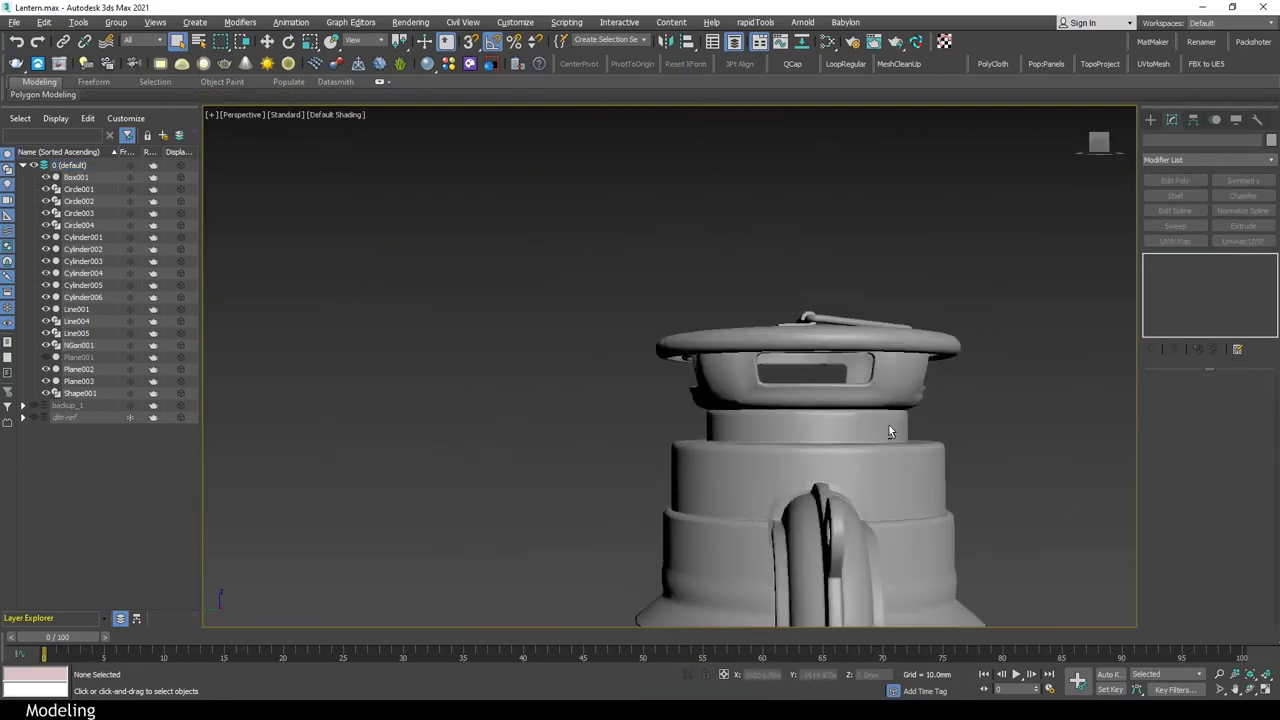
pyautogui.scroll(4, 967, 255)
pyautogui.scroll(-2, 962, 253)
pyautogui.keyDown('alt'); pyautogui.moveTo(957, 251); pyautogui.dragTo(975, 430, button='middle'); pyautogui.keyUp('alt')
pyautogui.scroll(-5, 986, 500)
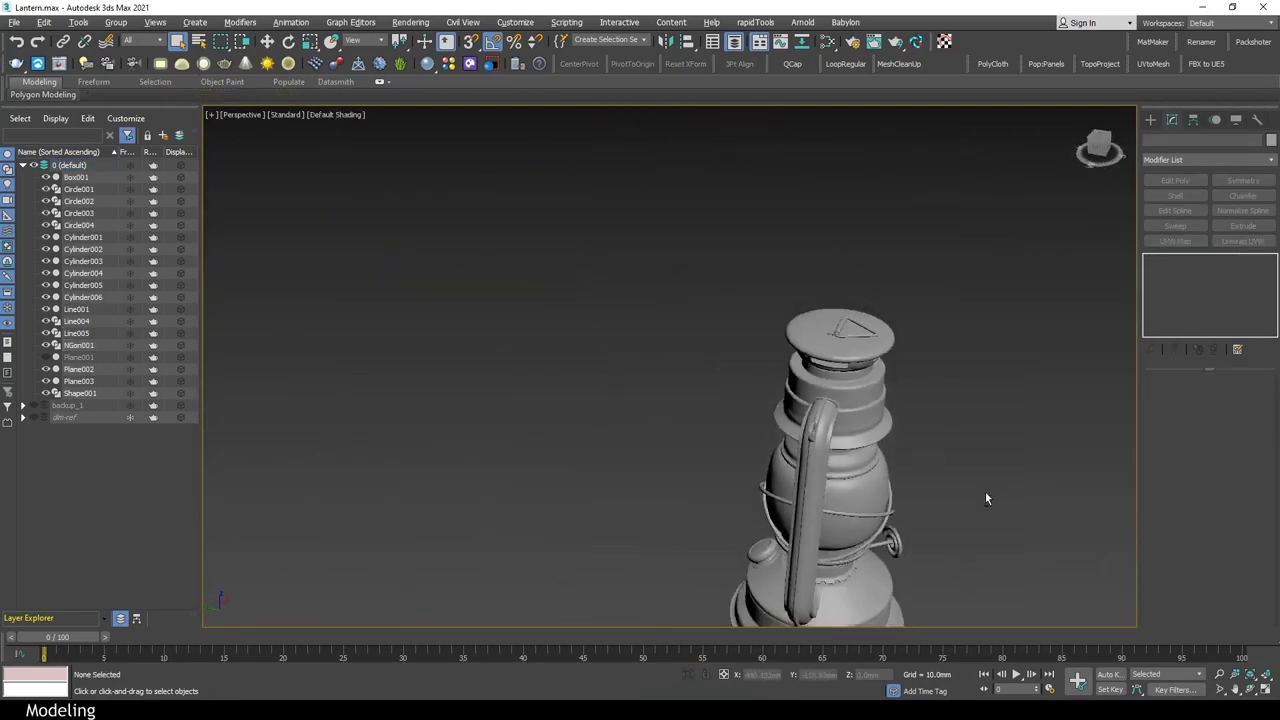
pyautogui.moveTo(986, 500)
pyautogui.keyDown('alt'); pyautogui.mouseDown(button='middle')
pyautogui.moveTo(875, 401)
pyautogui.moveTo(1001, 422)
pyautogui.mouseUp(button='middle'); pyautogui.keyUp('alt')
# Draw a rectangle spline, Rectangle001, over the lantern top in the Top view
pyautogui.click(1150, 119)
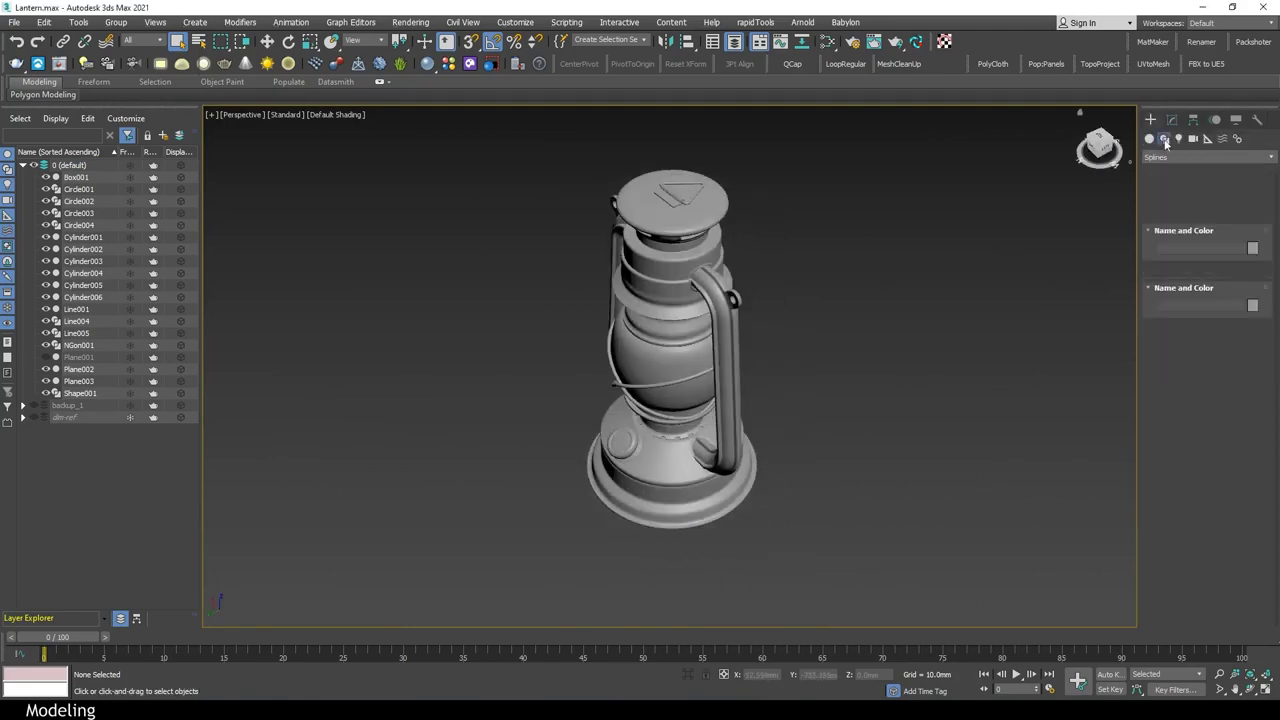
pyautogui.click(1163, 138)
pyautogui.click(1232, 211)
pyautogui.press('t')
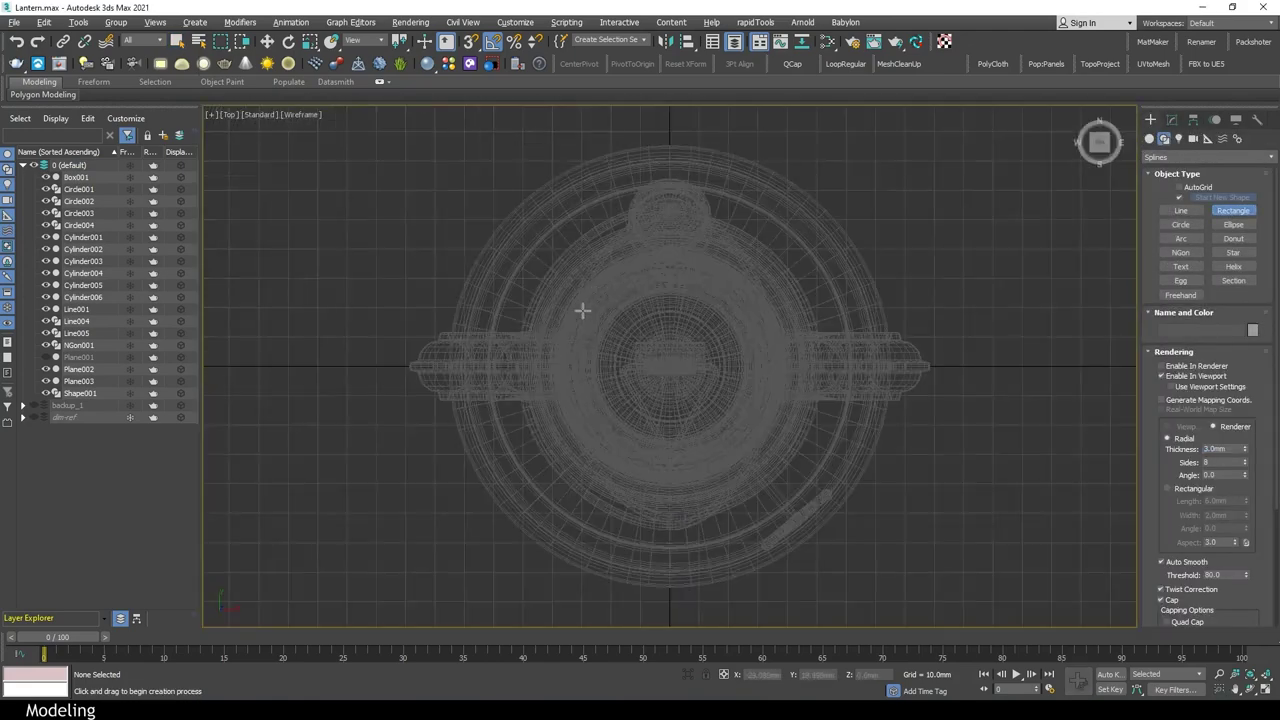
pyautogui.scroll(-1, 583, 309)
pyautogui.moveTo(434, 380); pyautogui.dragTo(777, 108)
pyautogui.scroll(-2, 860, 492)
# Raise and position the 146.383mm by 147.29mm rectangle so it spans between the side-handle eyes
pyautogui.click(1170, 120)
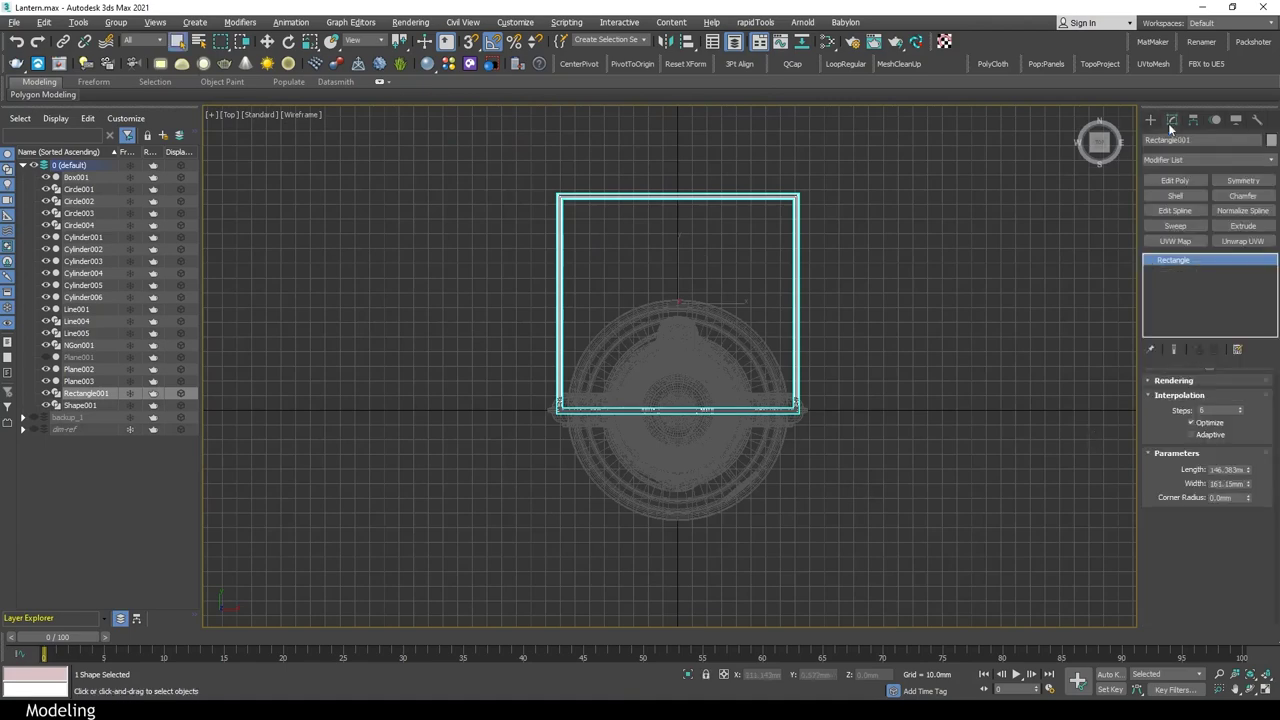
pyautogui.hotkey('alt', 'w')
pyautogui.press('w')
pyautogui.moveTo(480, 538); pyautogui.dragTo(480, 420)
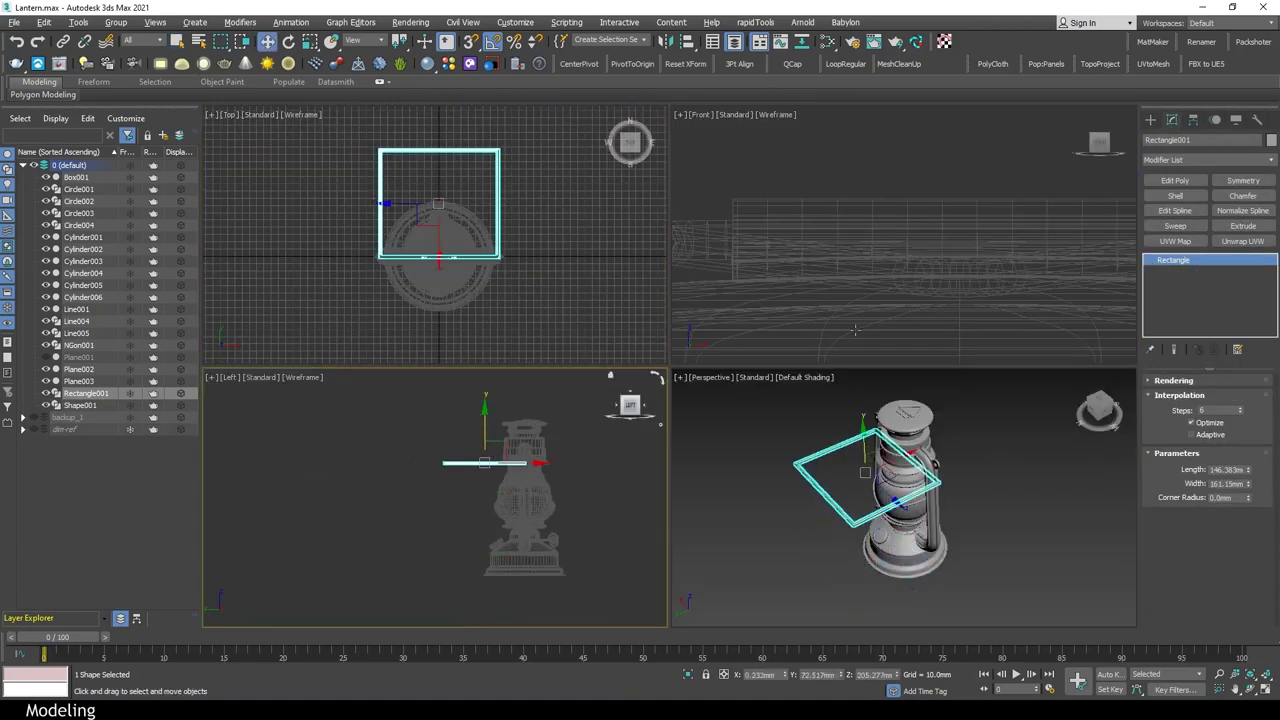
pyautogui.scroll(3, 897, 262)
pyautogui.moveTo(897, 290); pyautogui.dragTo(897, 262)
pyautogui.hotkey('alt', 'w')
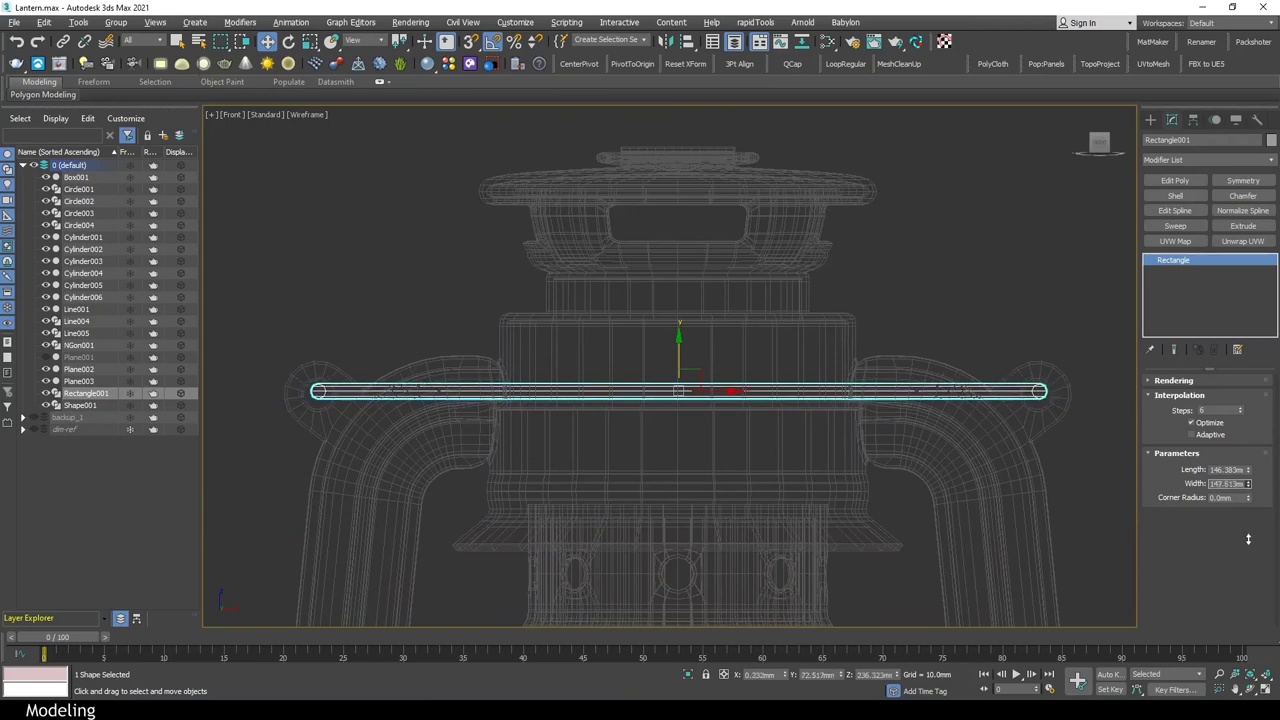
pyautogui.moveTo(673, 360); pyautogui.dragTo(658, 358)
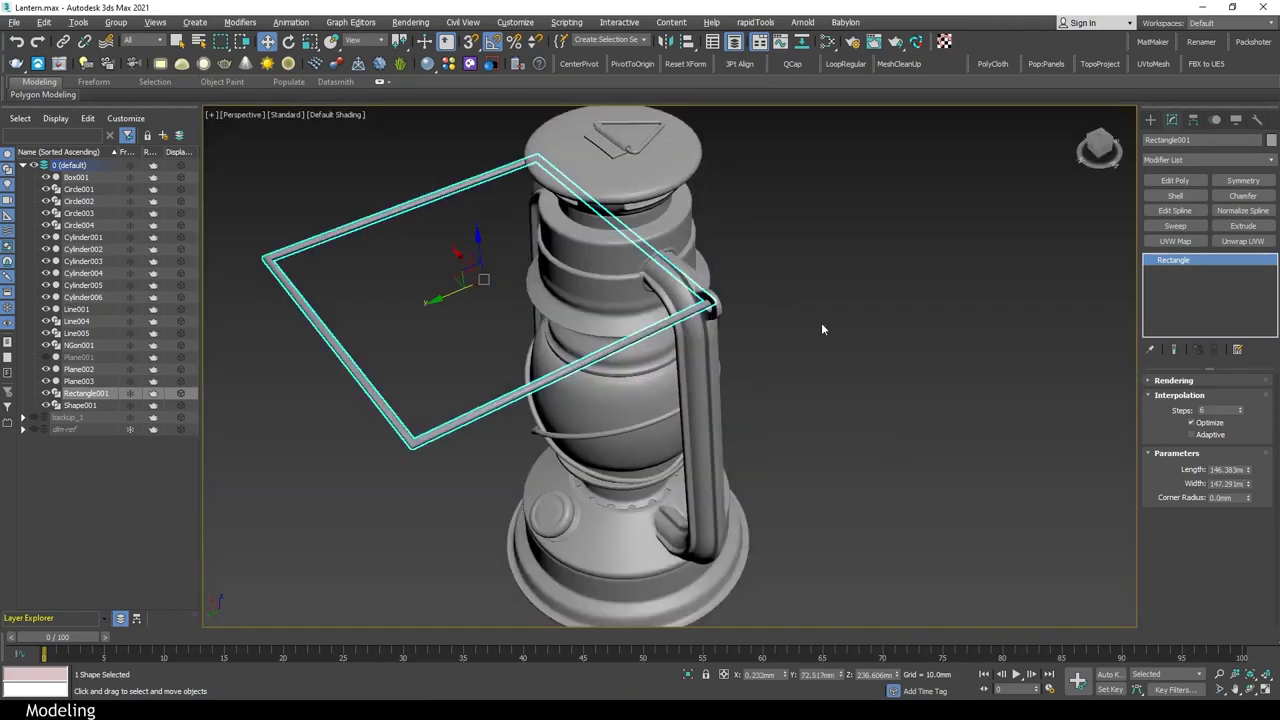
# Apply Edit Spline and select the outline's end vertices at the side-handle eyes
pyautogui.keyDown('alt'); pyautogui.moveTo(821, 322); pyautogui.dragTo(700, 300, button='middle'); pyautogui.keyUp('alt')
pyautogui.scroll(5, 291, 178)
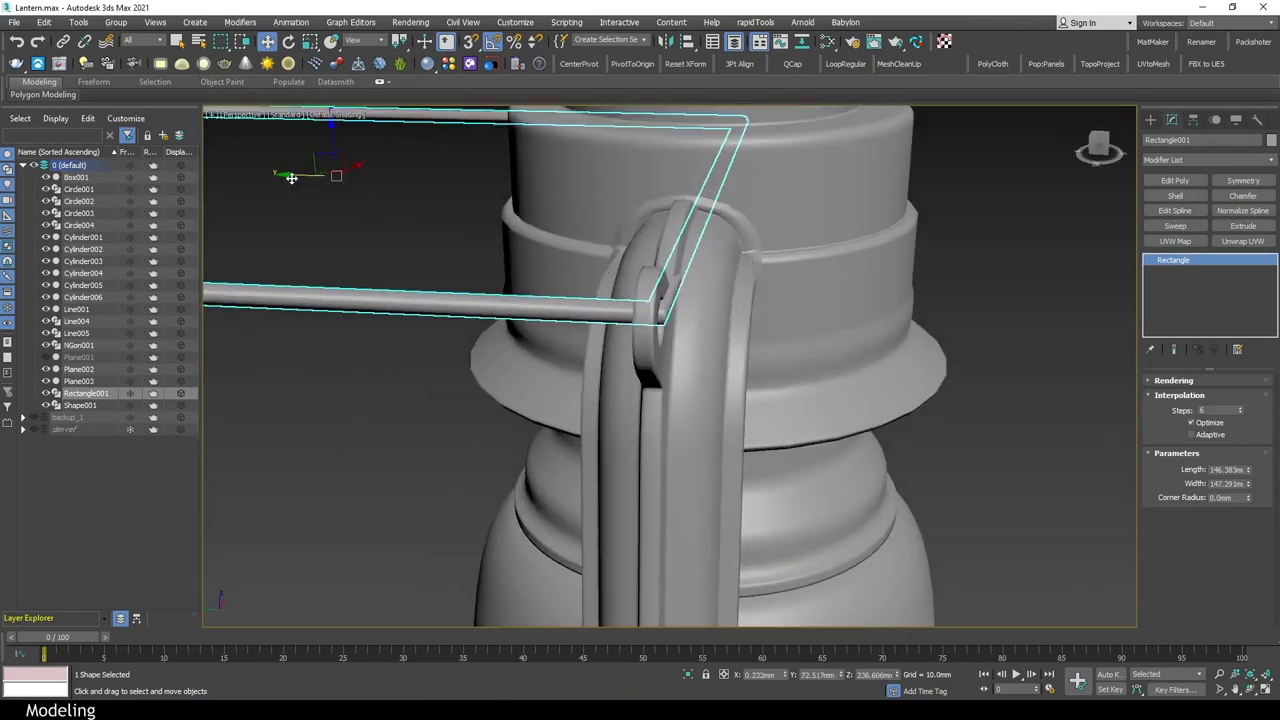
pyautogui.keyDown('alt'); pyautogui.moveTo(291, 178); pyautogui.dragTo(420, 250, button='middle'); pyautogui.keyUp('alt')
pyautogui.scroll(-5, 972, 366)
pyautogui.moveTo(972, 366)
pyautogui.keyDown('alt'); pyautogui.mouseDown(button='middle')
pyautogui.moveTo(902, 478)
pyautogui.moveTo(912, 404)
pyautogui.mouseUp(button='middle'); pyautogui.keyUp('alt')
pyautogui.click(1176, 211)
pyautogui.moveTo(937, 397); pyautogui.dragTo(838, 370)
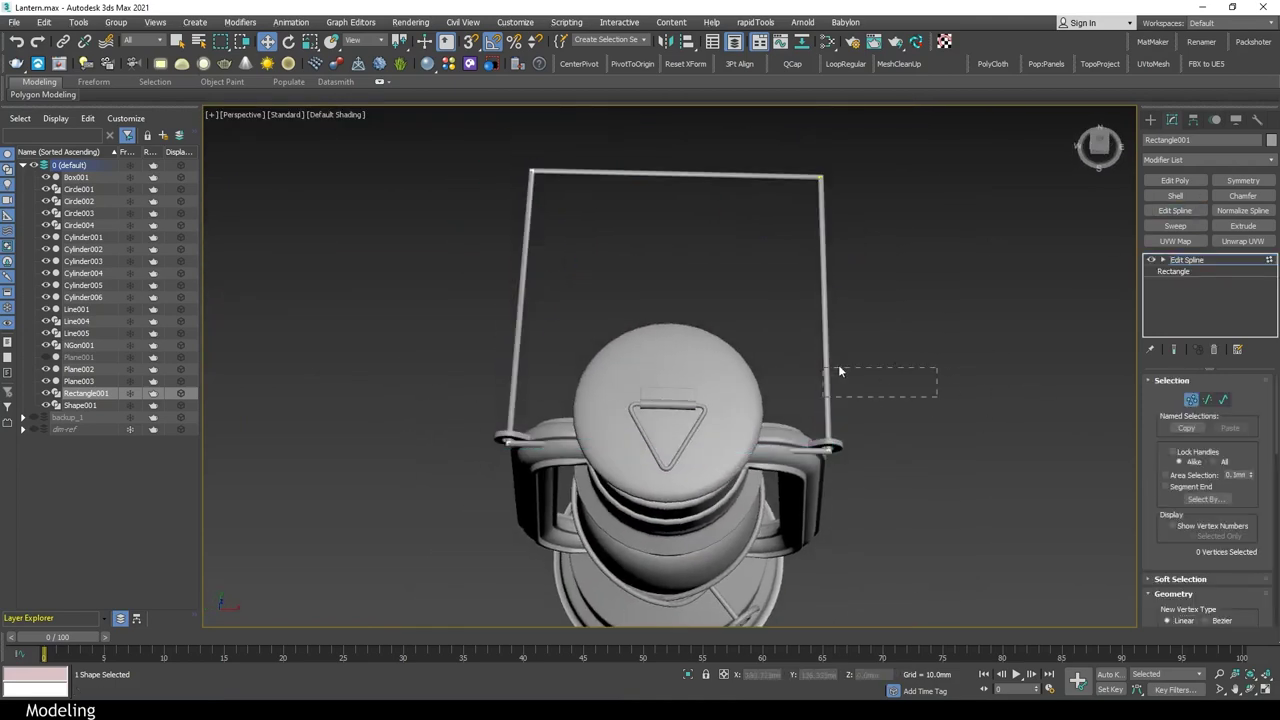
pyautogui.press('1')
pyautogui.rightClick(920, 337)
pyautogui.click(857, 286)
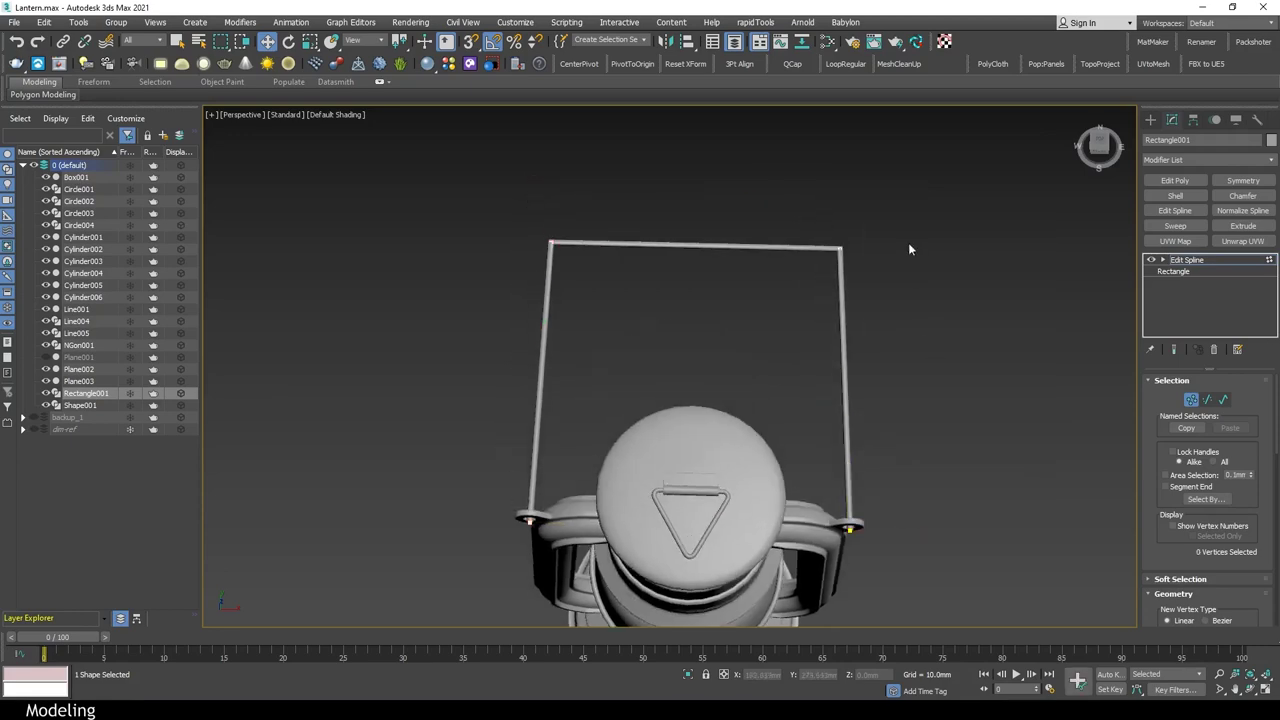
pyautogui.hotkey('alt', 'w')
pyautogui.hotkey('alt', 'w')
pyautogui.scroll(-3, 1160, 440)
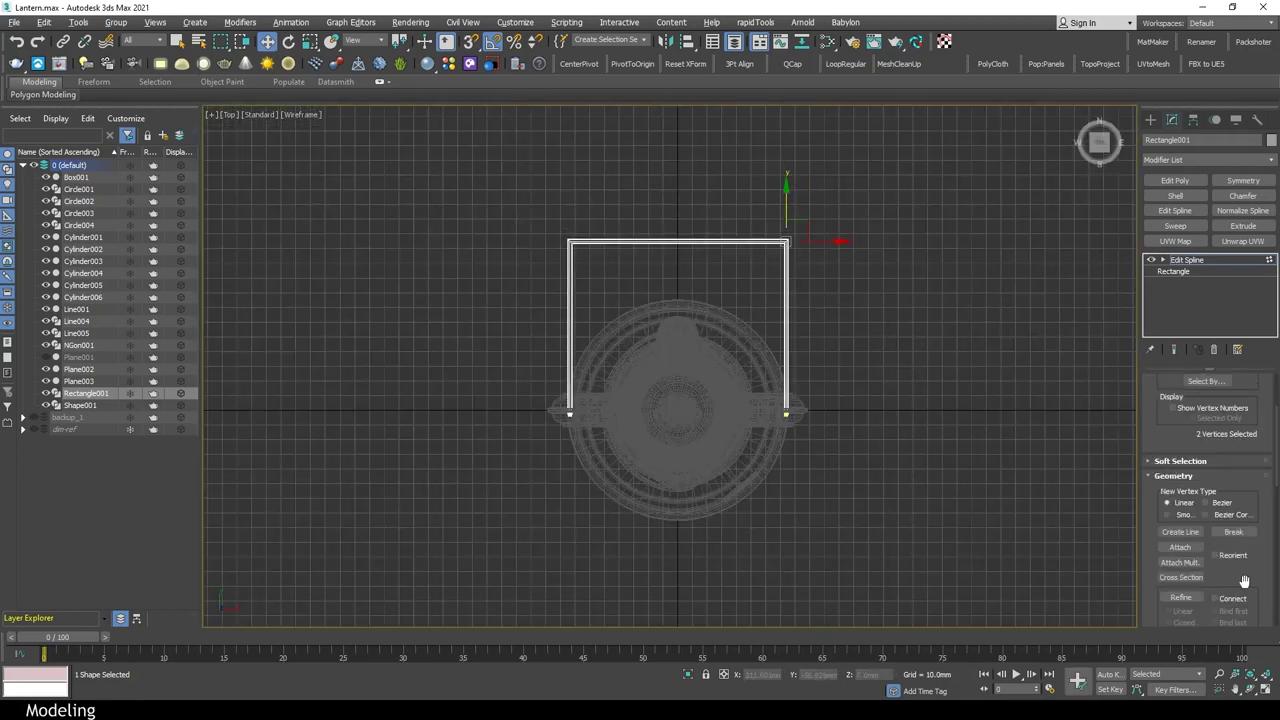
# Scale the top segment to 80% into a trapezoid and isolate the shape to adjust its pivot
pyautogui.press('2')
pyautogui.moveTo(733, 242); pyautogui.dragTo(722, 242)
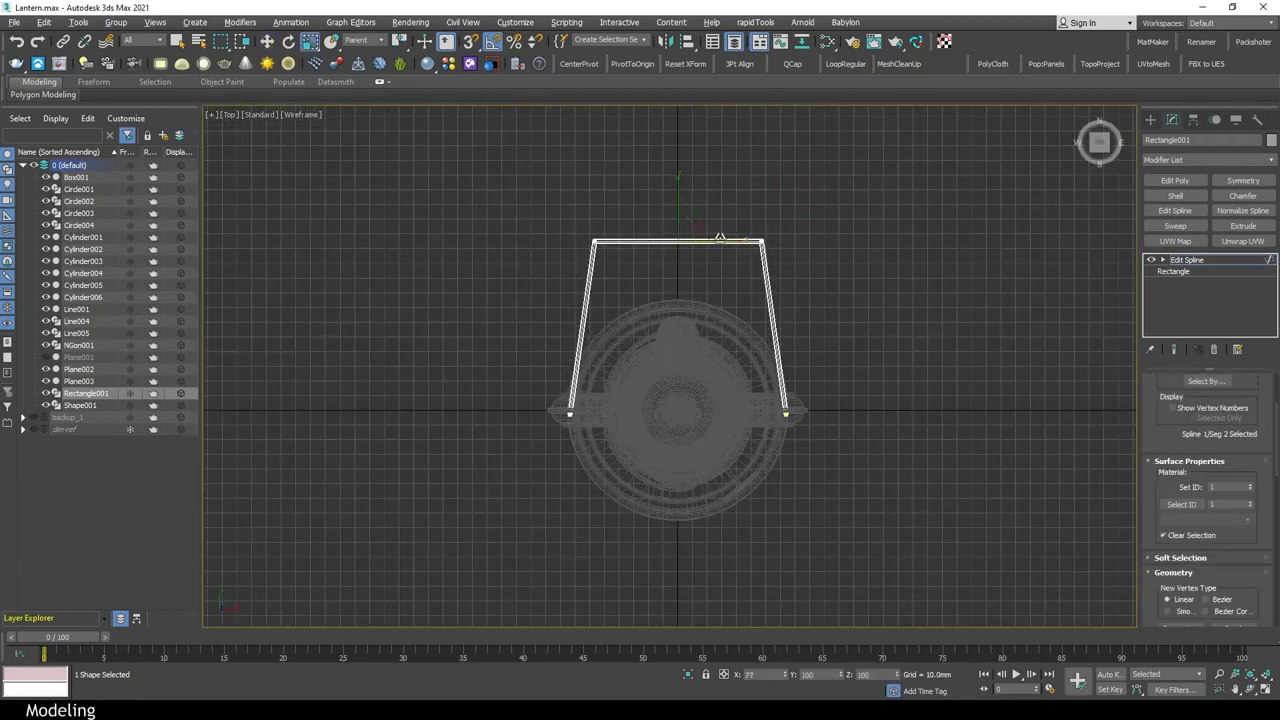
pyautogui.hotkey('alt', 'q')
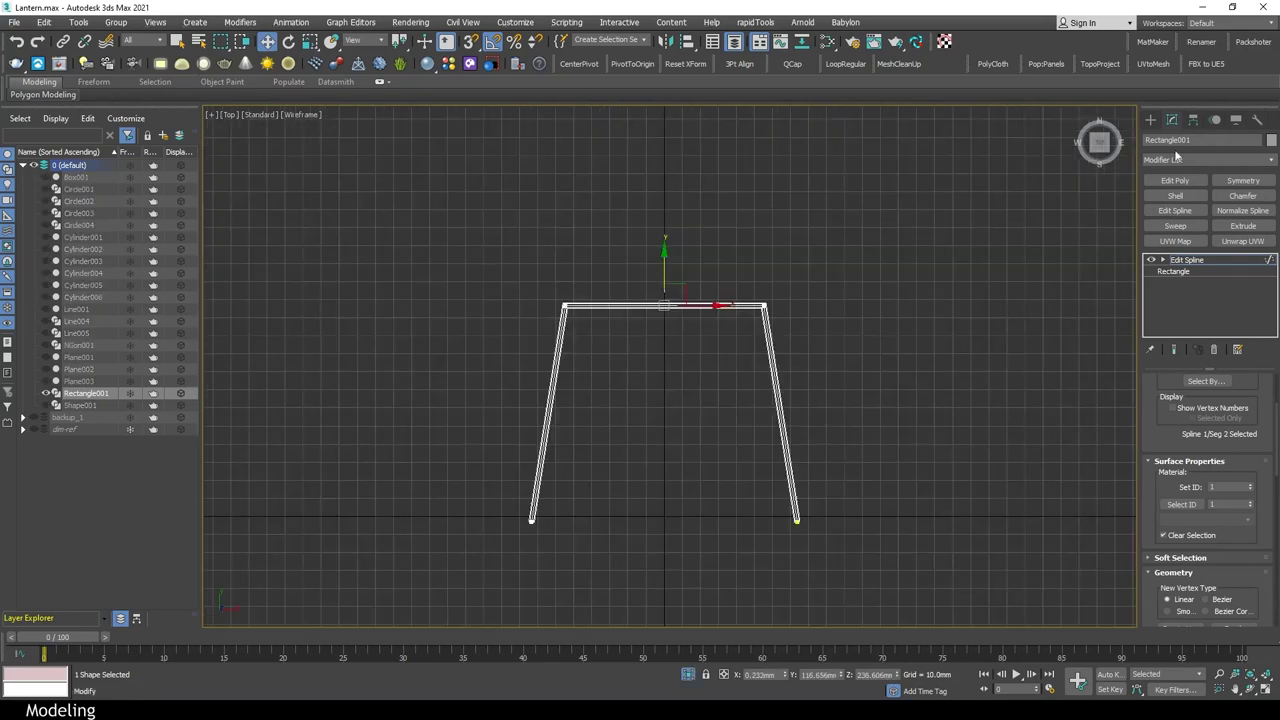
pyautogui.press('Insert')
pyautogui.press('l')
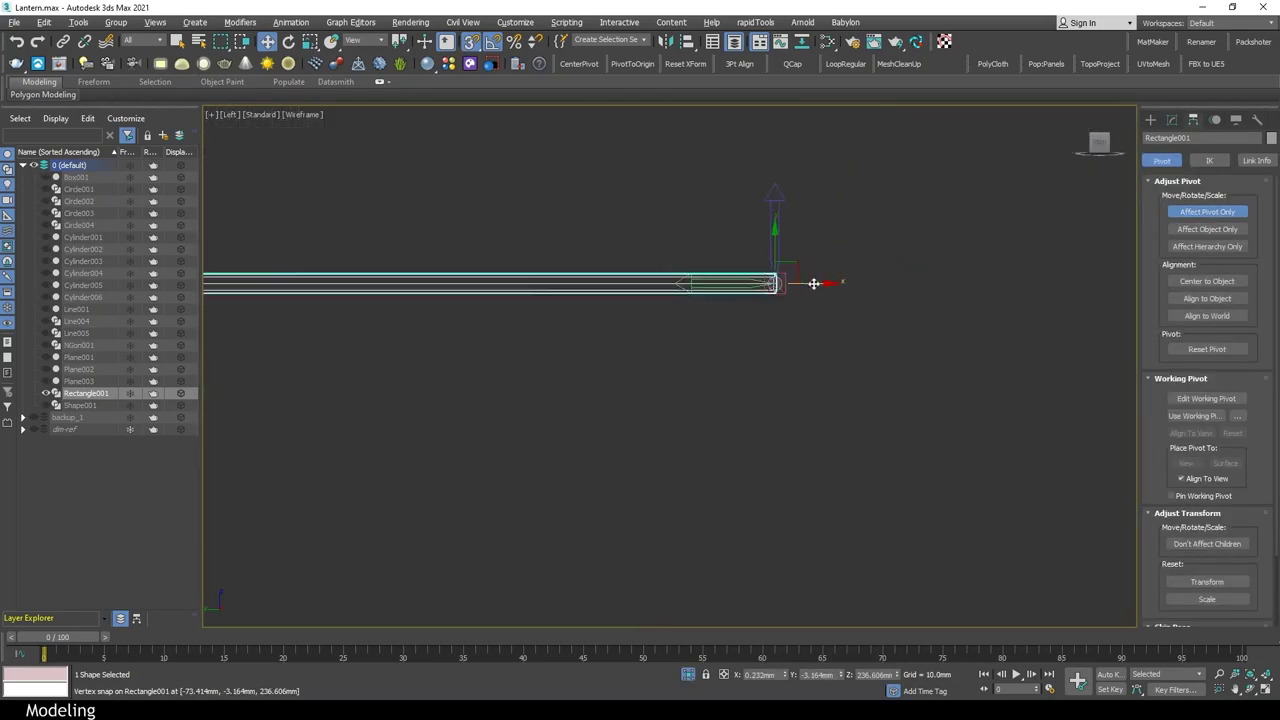
# Rotate the handle shape upright about its lower ends using Parent coordinates
pyautogui.click(1172, 119)
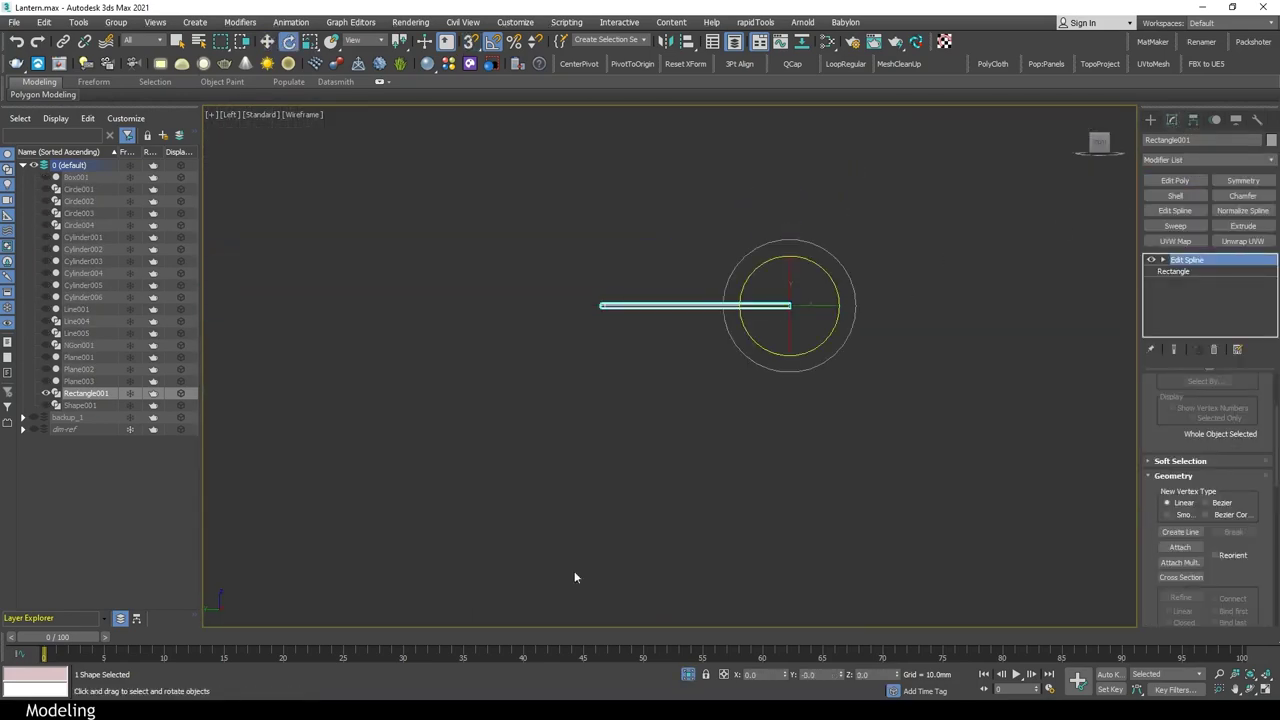
pyautogui.hotkey('alt', 'q')
pyautogui.scroll(-2, 813, 252)
pyautogui.press('1')
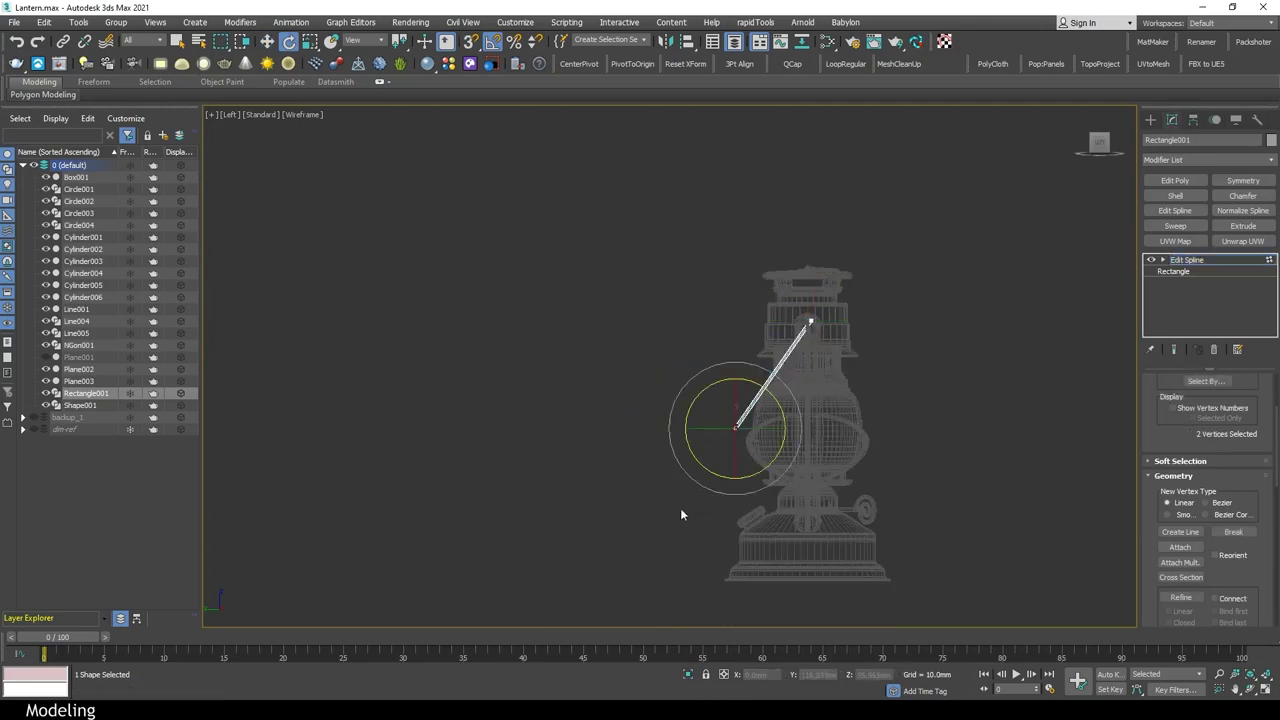
pyautogui.click(364, 43)
pyautogui.click(360, 91)
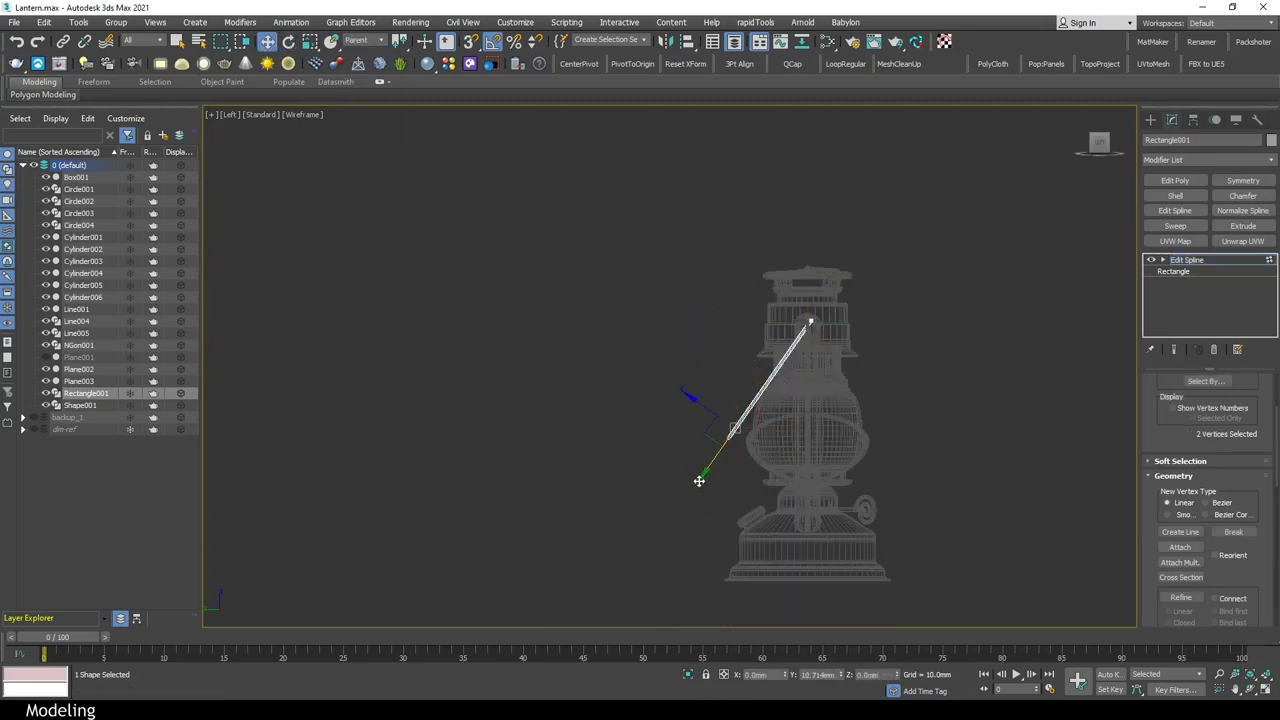
pyautogui.click(1186, 259)
pyautogui.press('e')
pyautogui.moveTo(872, 305); pyautogui.dragTo(901, 369)
pyautogui.hotkey('alt', 'w')
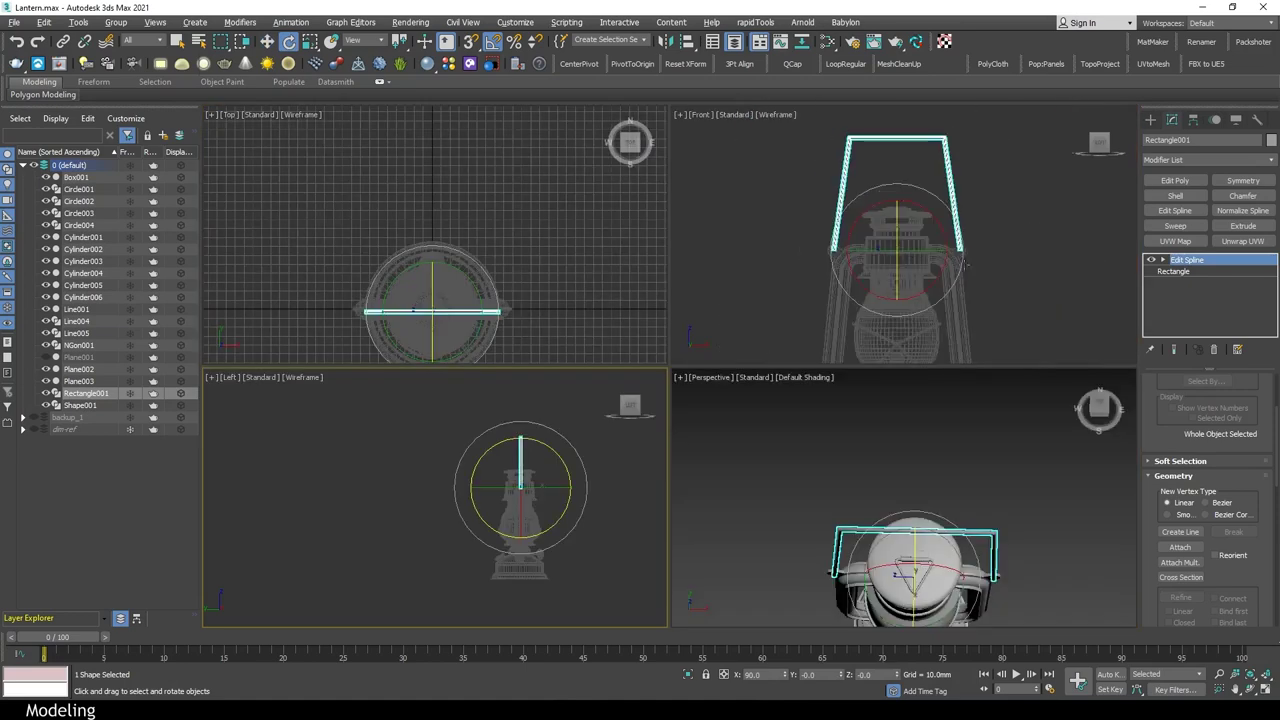
# Fillet the handle's top corner vertices into rounded shoulders
pyautogui.press('1')
pyautogui.press('w')
pyautogui.click(934, 173)
pyautogui.press('2')
pyautogui.click(932, 174)
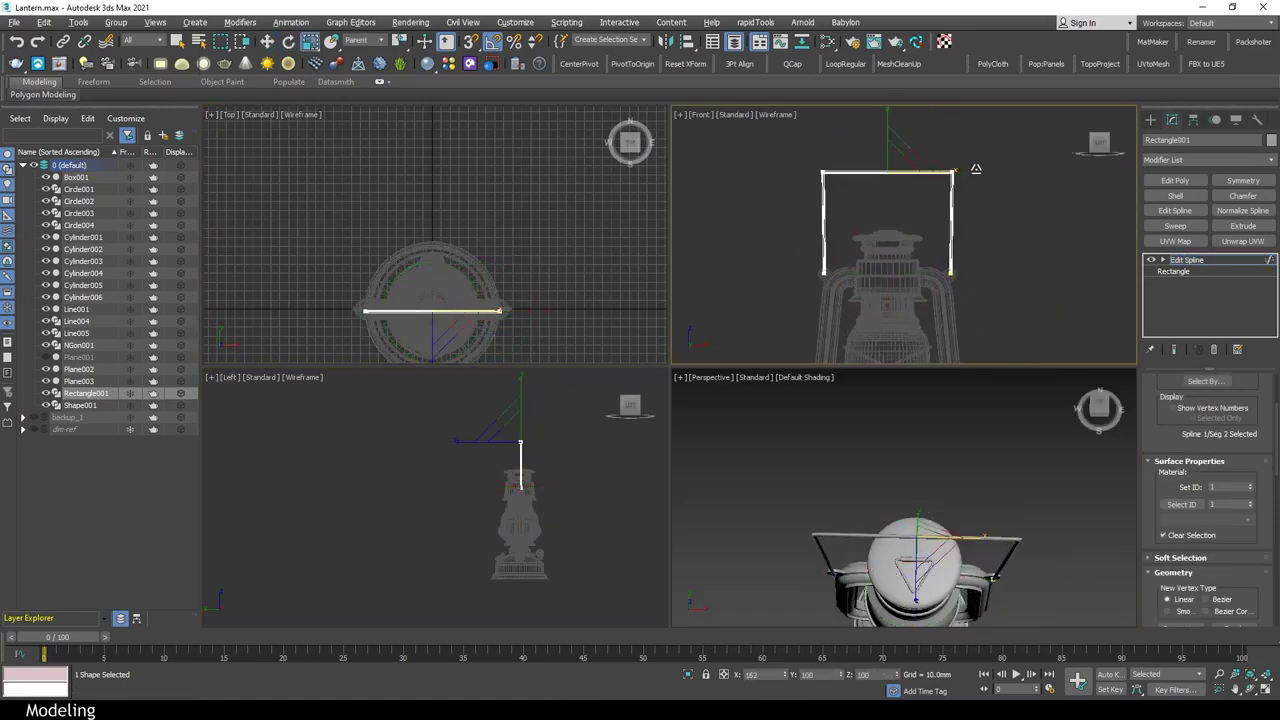
pyautogui.press('1')
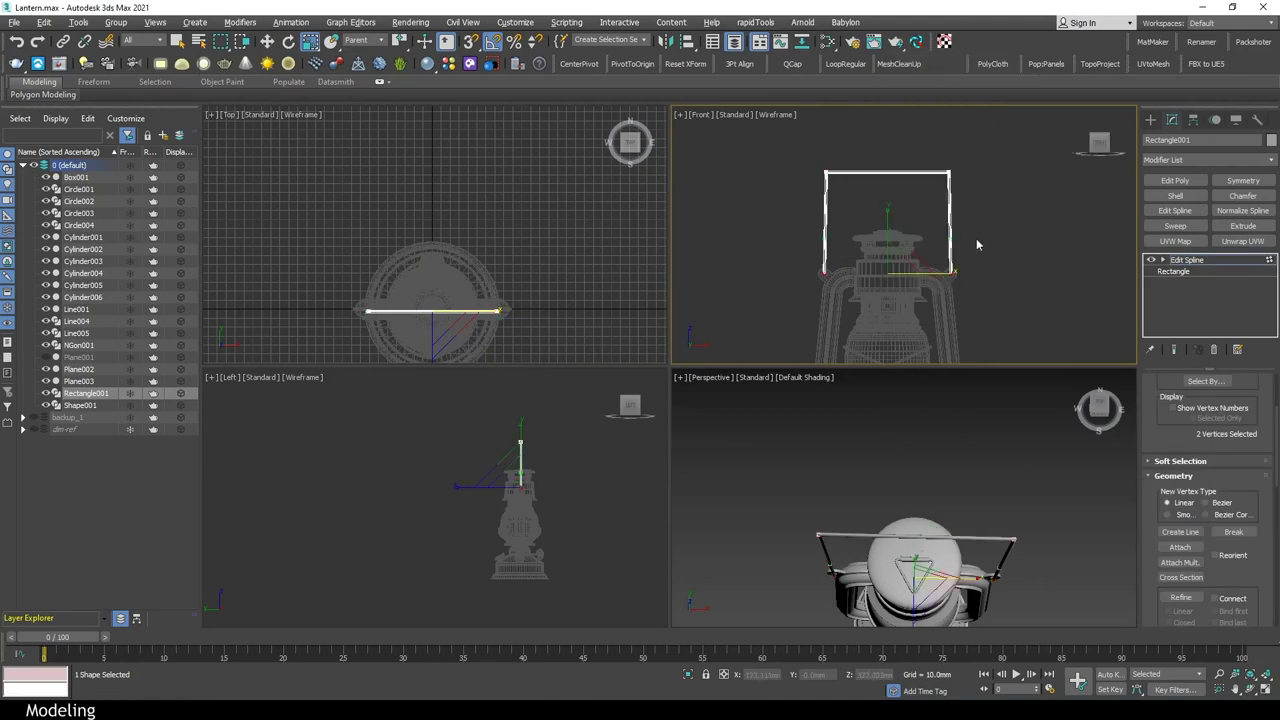
pyautogui.press('2')
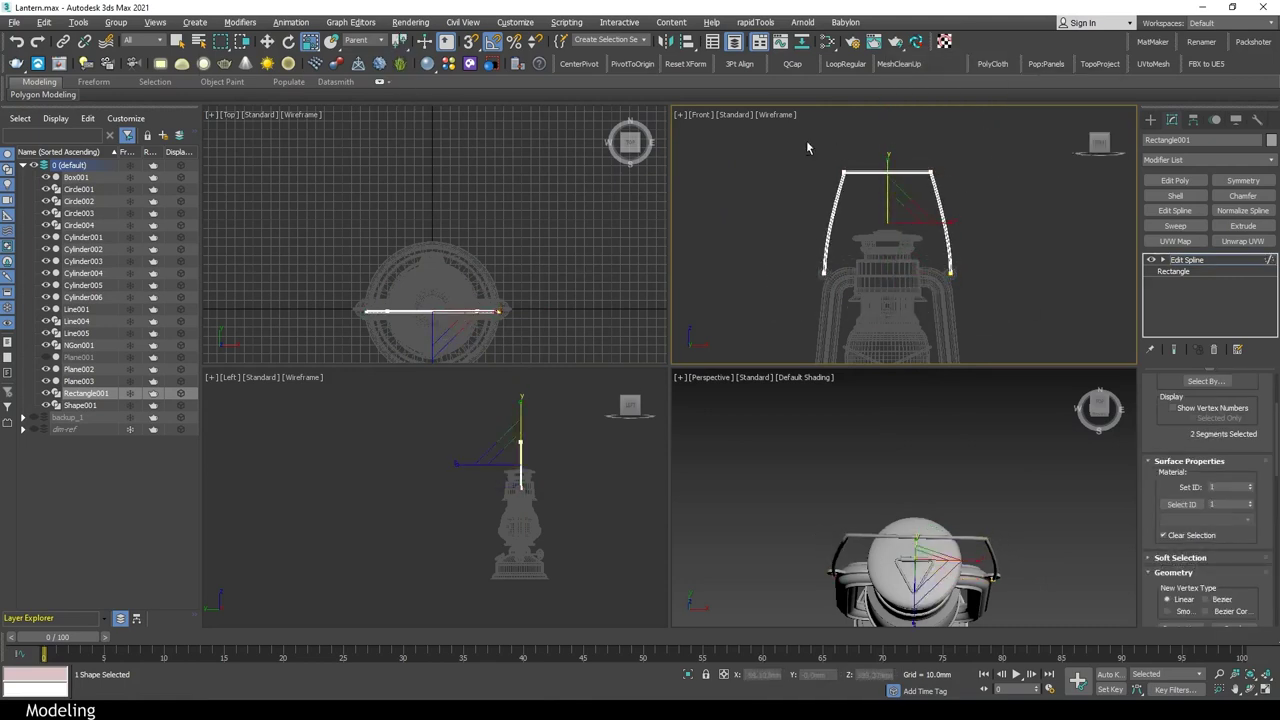
pyautogui.press('1')
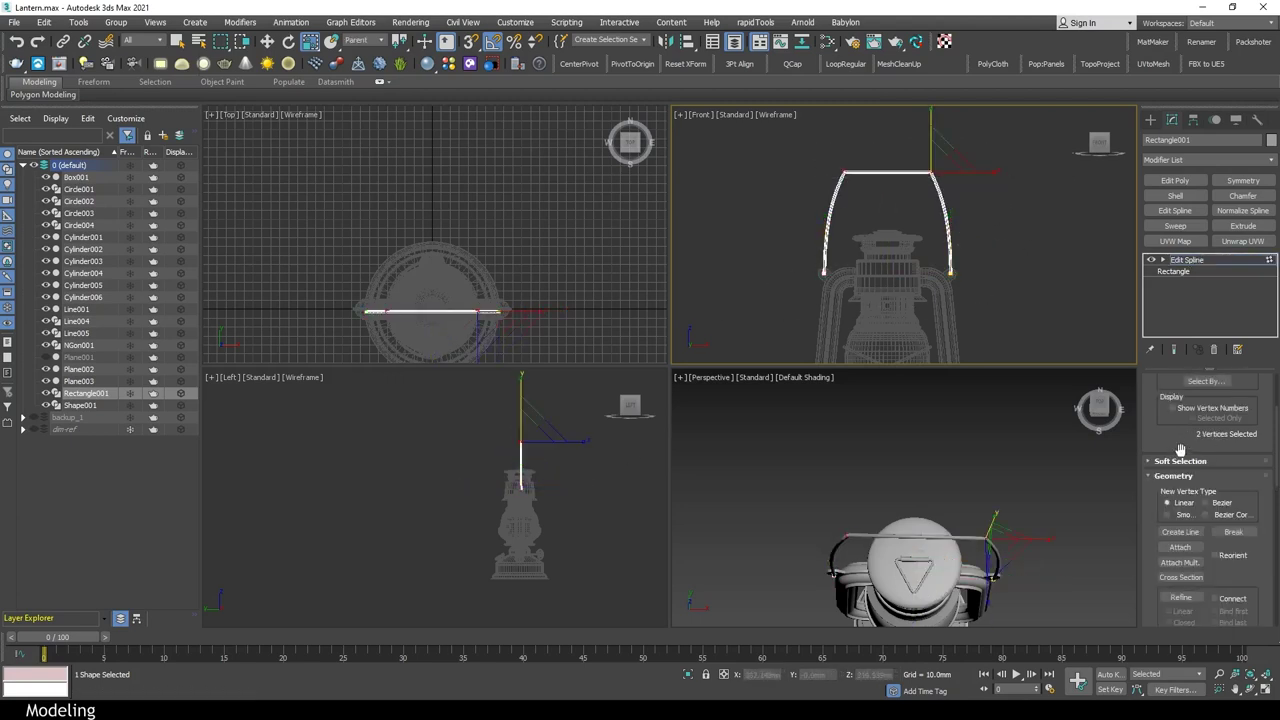
pyautogui.scroll(-5, 1207, 550)
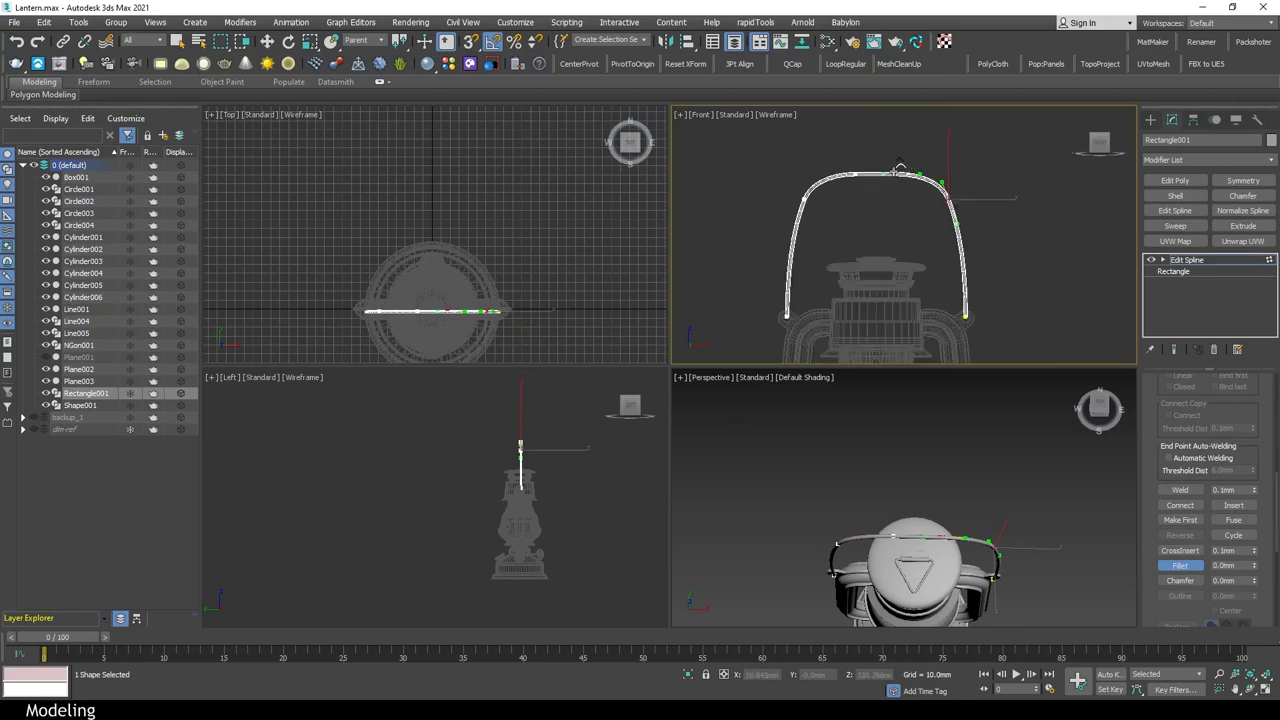
# Divide the arch's top segment and raise the new centre vertex into a peak
pyautogui.scroll(3, 941, 150)
pyautogui.scroll(-2, 931, 185)
pyautogui.scroll(1, 901, 161)
pyautogui.scroll(1, 901, 161)
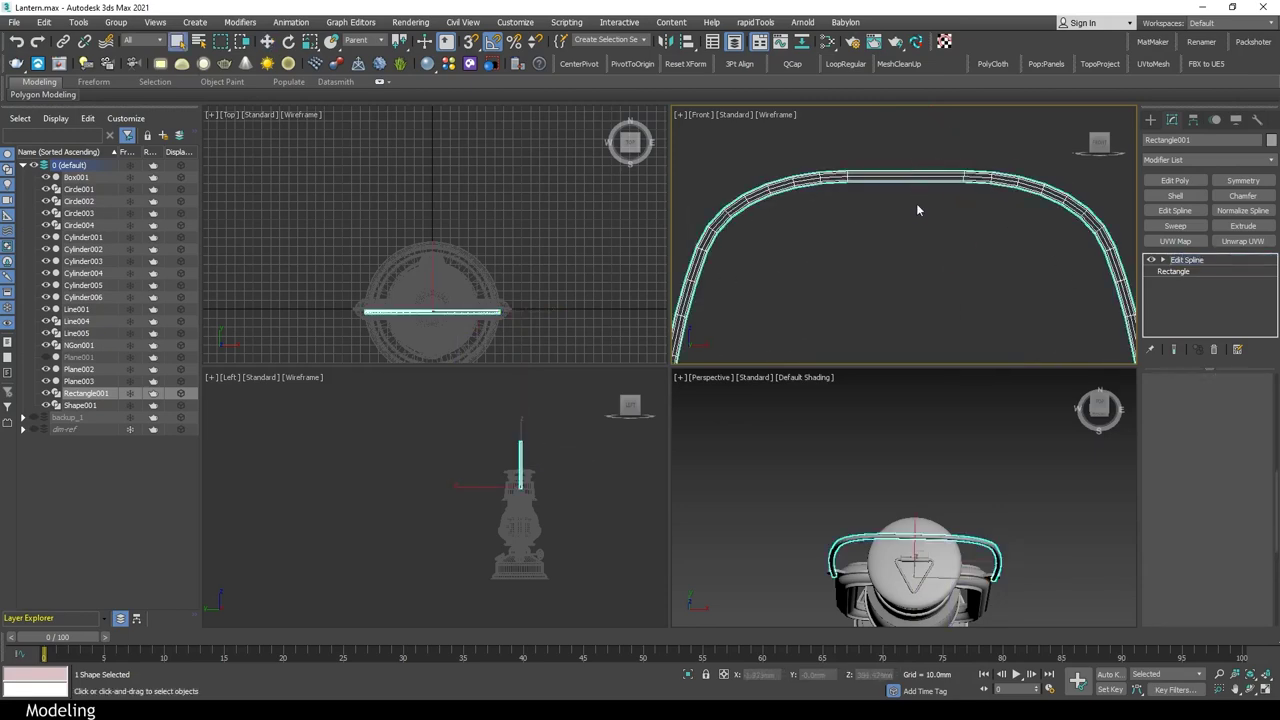
pyautogui.press('2')
pyautogui.click(905, 177)
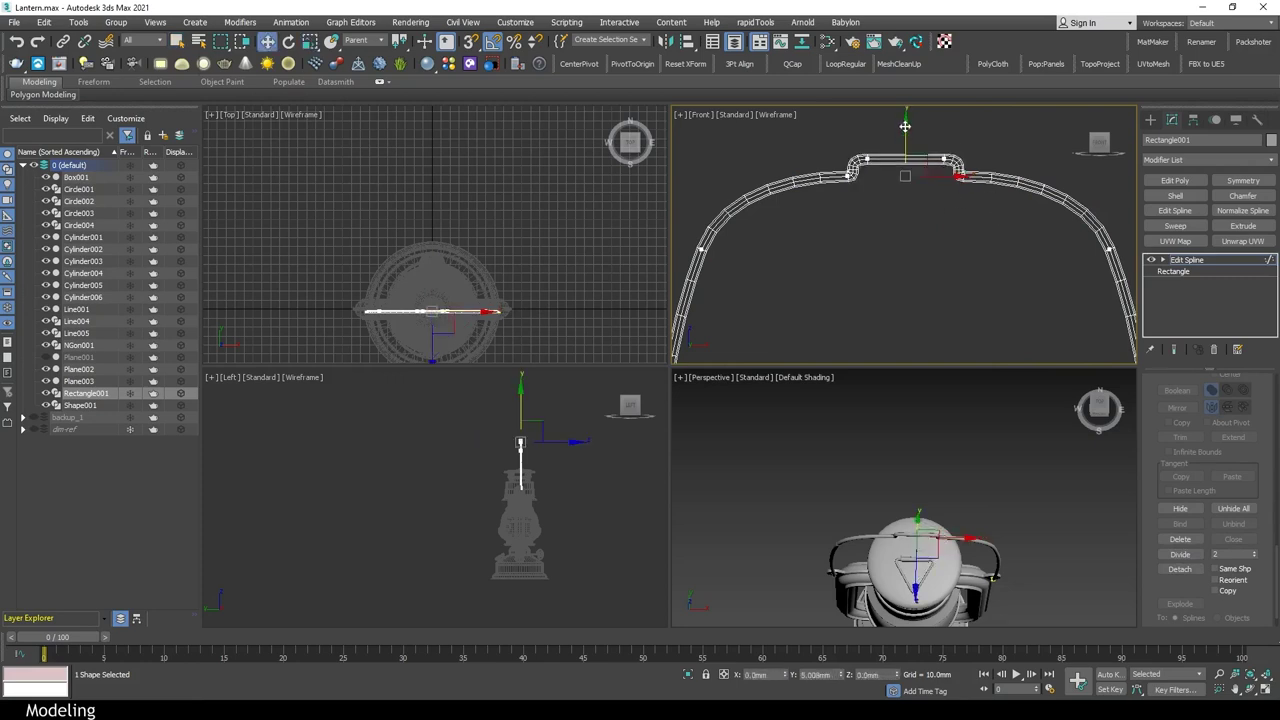
pyautogui.scroll(-2, 930, 208)
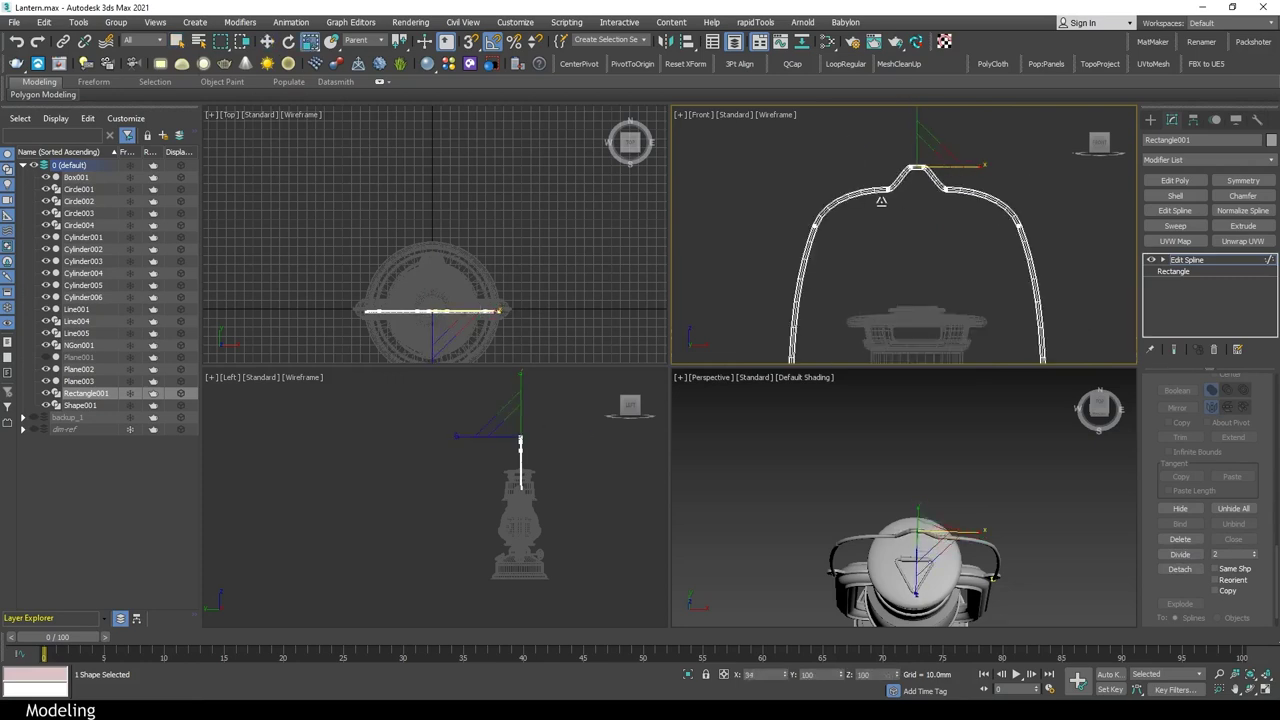
pyautogui.scroll(-2, 913, 158)
pyautogui.press('1')
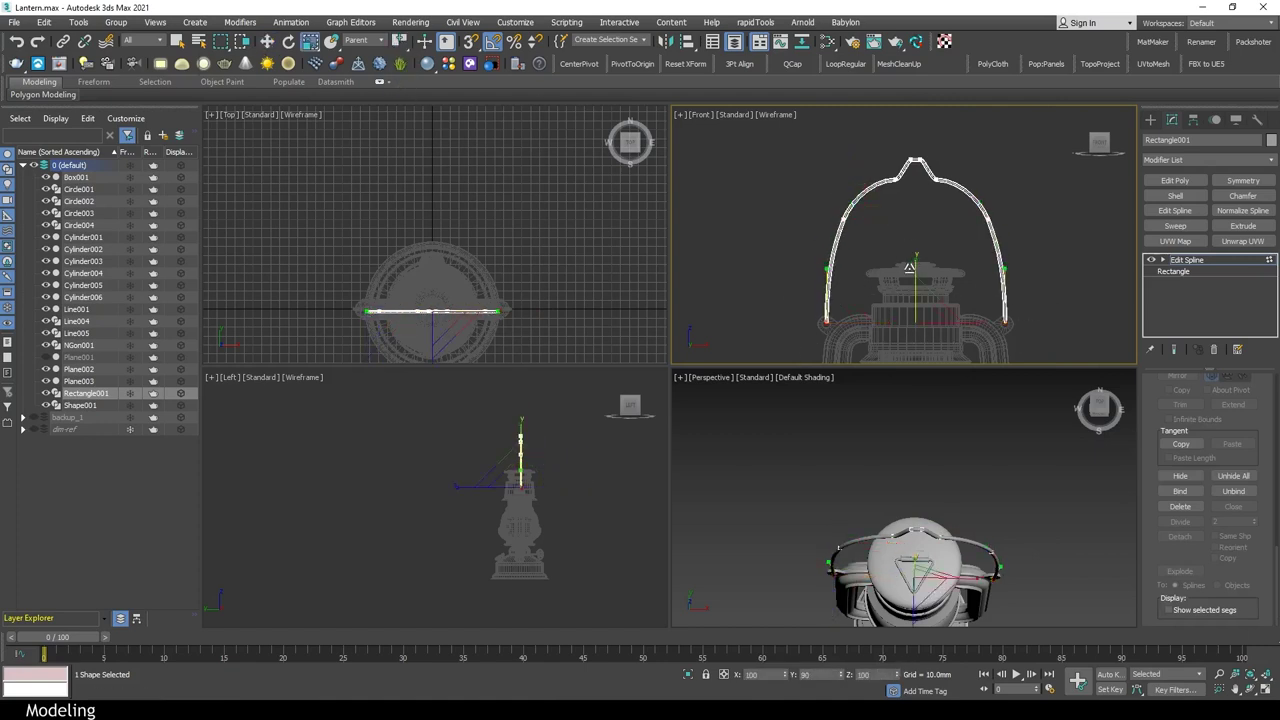
pyautogui.scroll(2, 890, 248)
# Add a second Edit Spline modifier to the handle
pyautogui.press('1')
pyautogui.hotkey('alt', 'w')
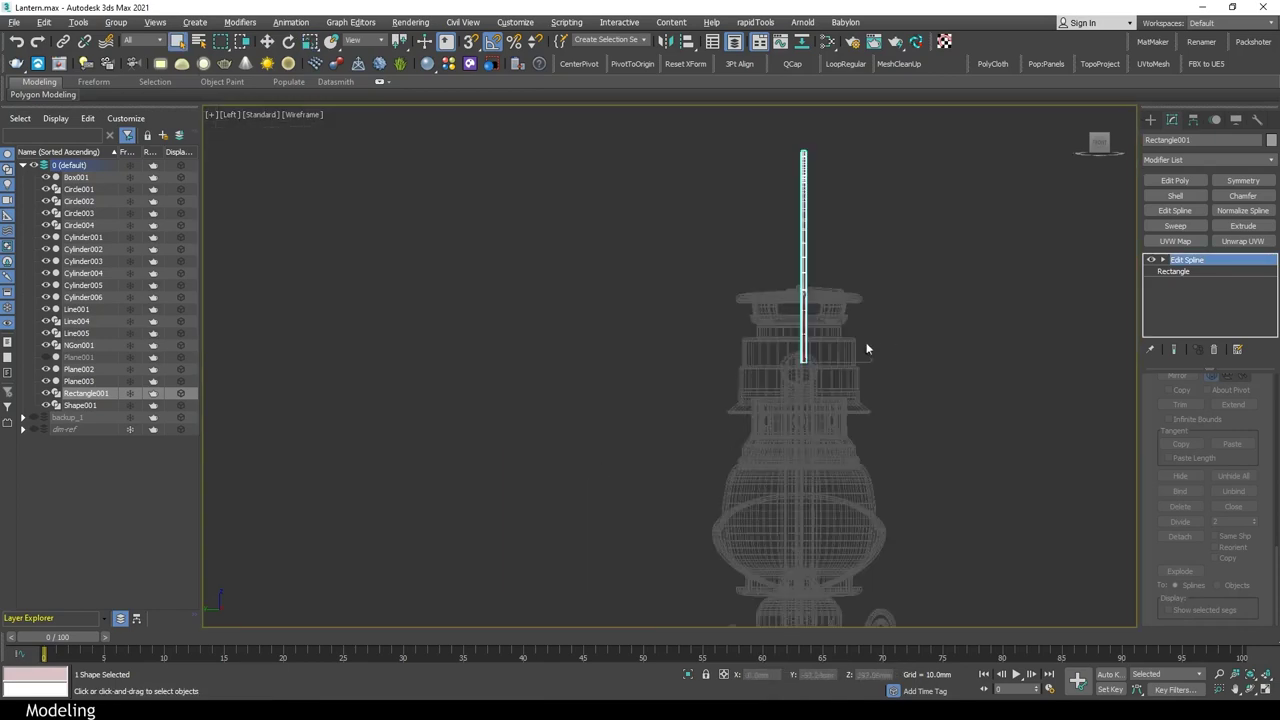
pyautogui.rightClick(825, 313)
pyautogui.scroll(3, 700, 380)
pyautogui.click(1175, 210)
pyautogui.scroll(2, 700, 380)
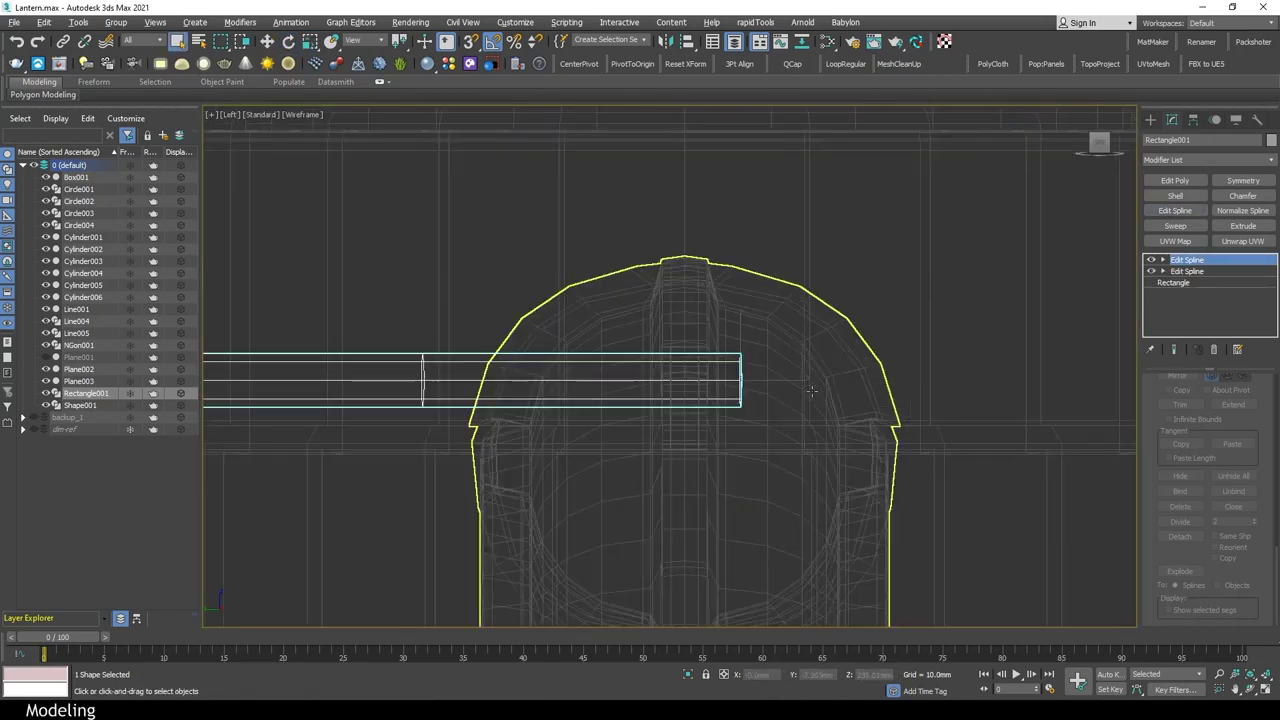
pyautogui.hotkey('alt', 'w')
pyautogui.hotkey('alt', 'w')
pyautogui.scroll(5, 617, 252)
# Delete one half of the arch, keeping the half that ends at the peak
pyautogui.press('2')
pyautogui.moveTo(716, 315); pyautogui.dragTo(741, 460)
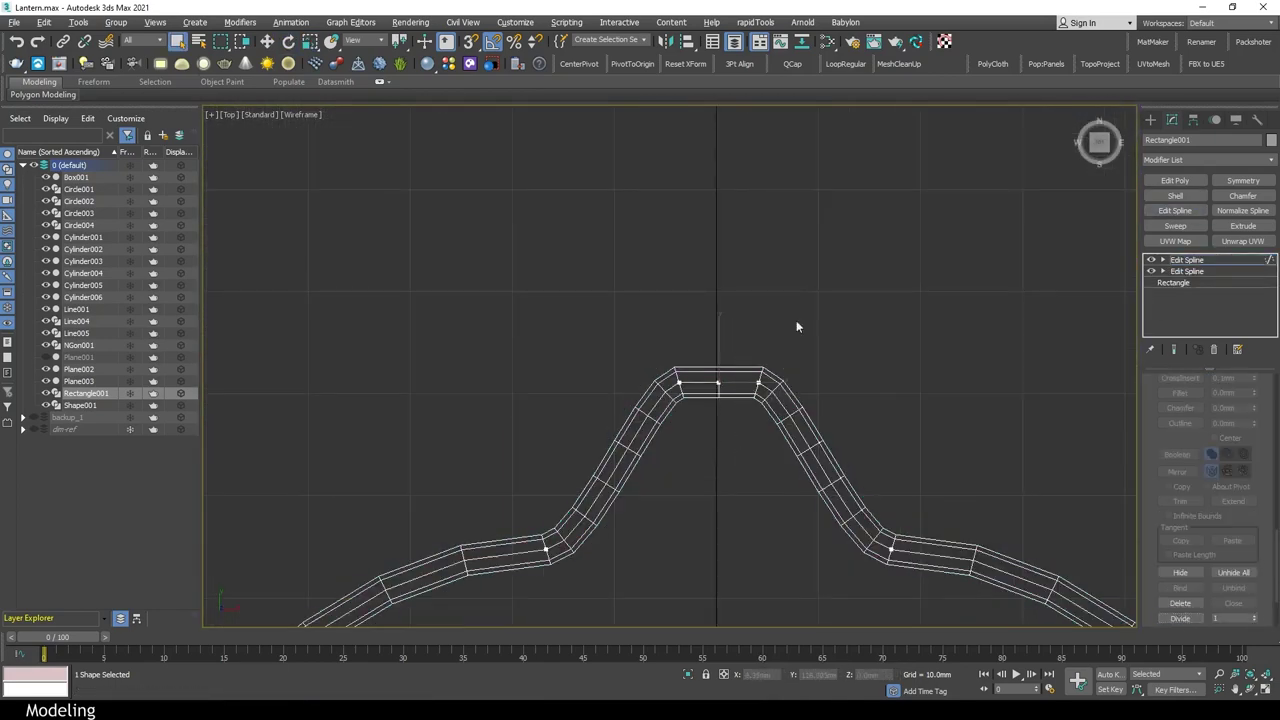
pyautogui.scroll(-4, 880, 528)
pyautogui.press('1')
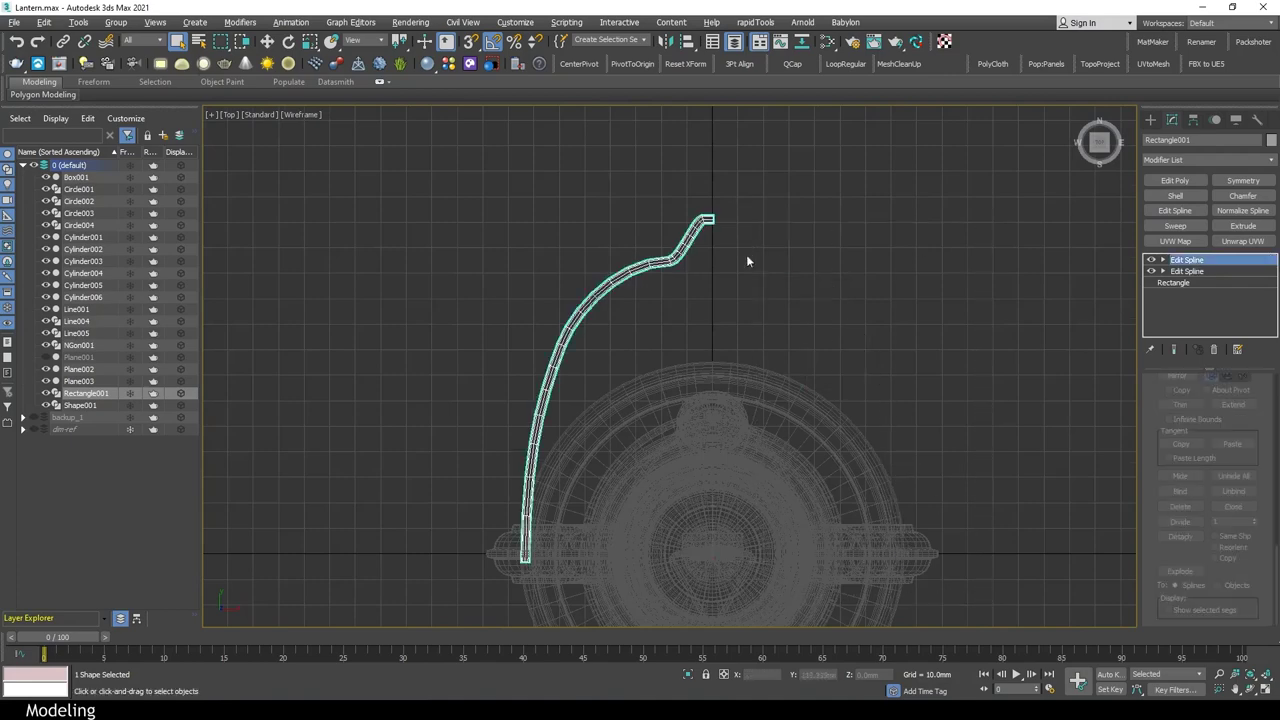
pyautogui.scroll(4, 714, 251)
pyautogui.scroll(2, 766, 235)
pyautogui.click(766, 229)
pyautogui.press('w')
# Mirror the half arch as a copy, Rectangle002, setting the mirror axis
pyautogui.press('1')
pyautogui.scroll(-3, 763, 279)
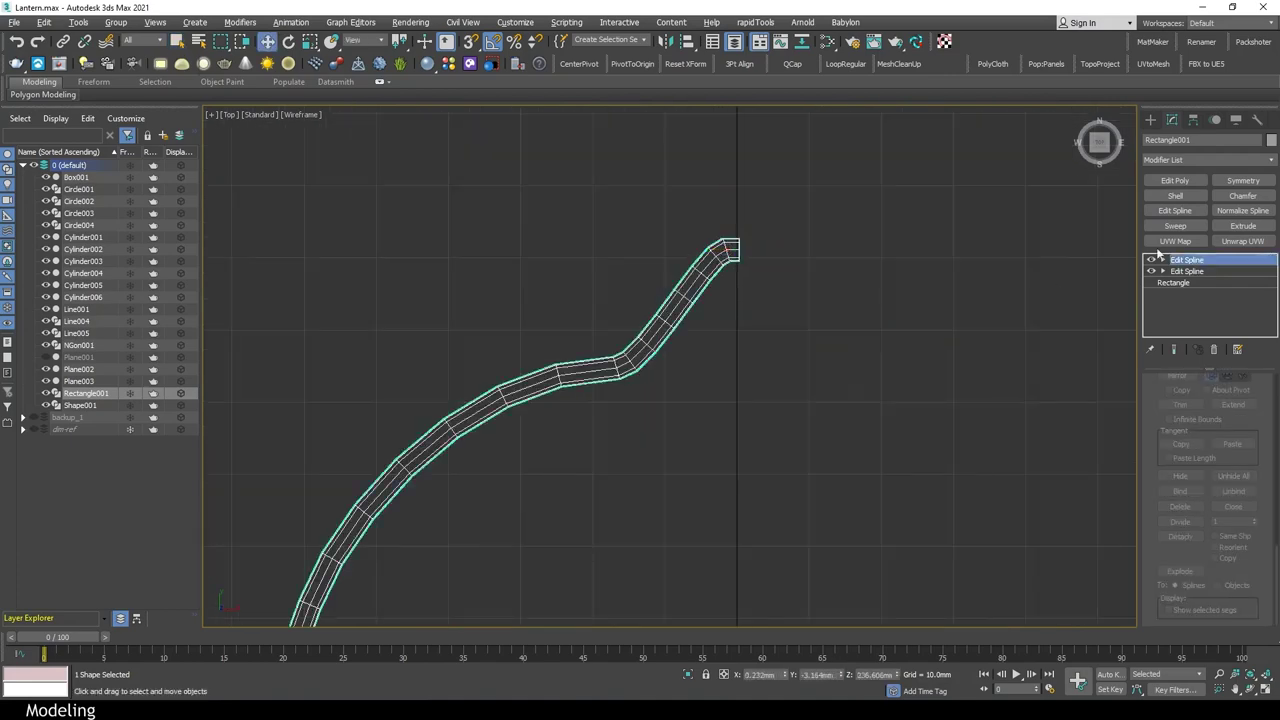
pyautogui.scroll(-3, 906, 288)
pyautogui.hotkey('ctrl', 'v')
pyautogui.click(604, 403)
pyautogui.click(665, 41)
# Confirm the mirrored copy Rectangle002 and frame the handle end in the Left view
pyautogui.press('Return')
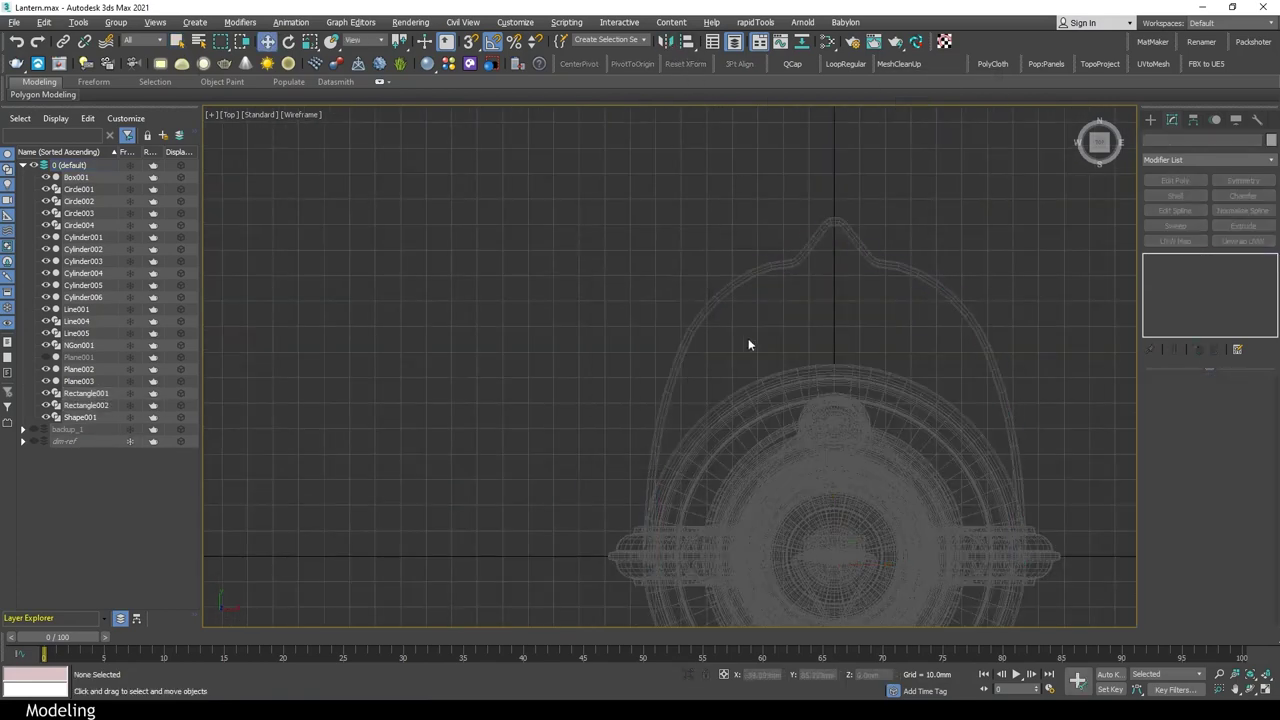
pyautogui.press('1')
pyautogui.press('p')
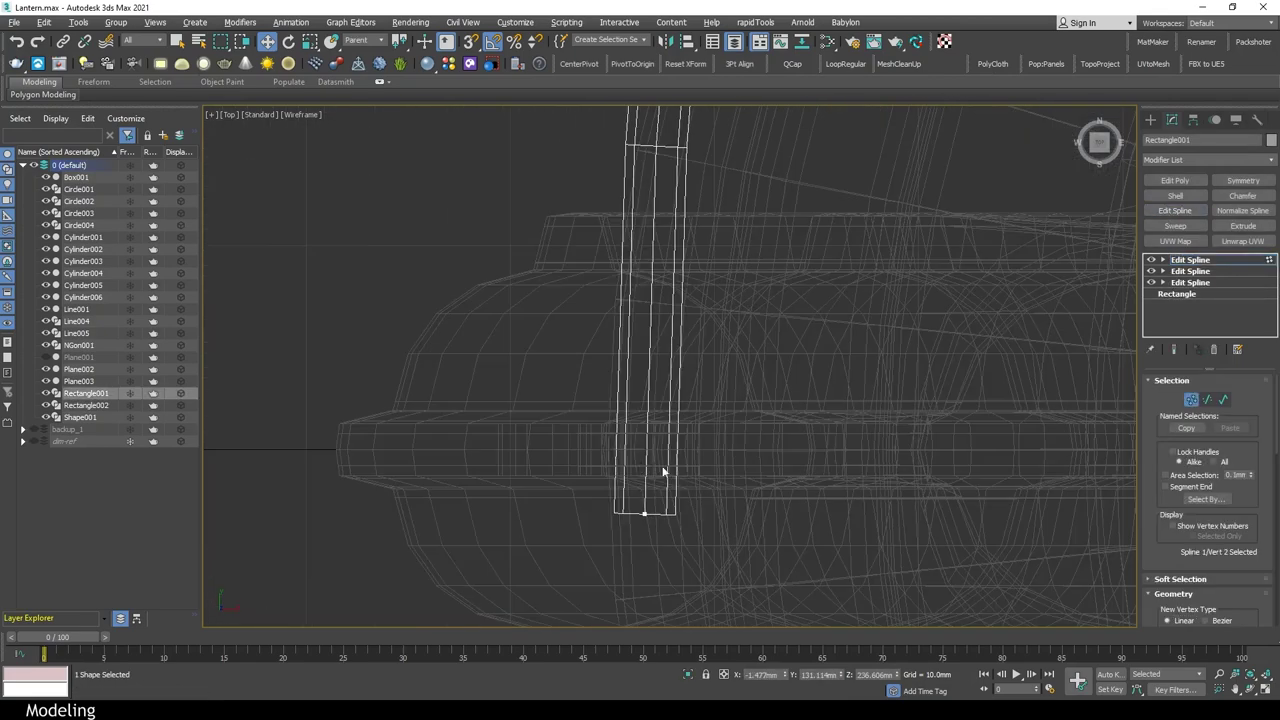
pyautogui.press('F3')
pyautogui.scroll(-3, 815, 530)
pyautogui.scroll(5, 815, 530)
pyautogui.hotkey('alt', 'w')
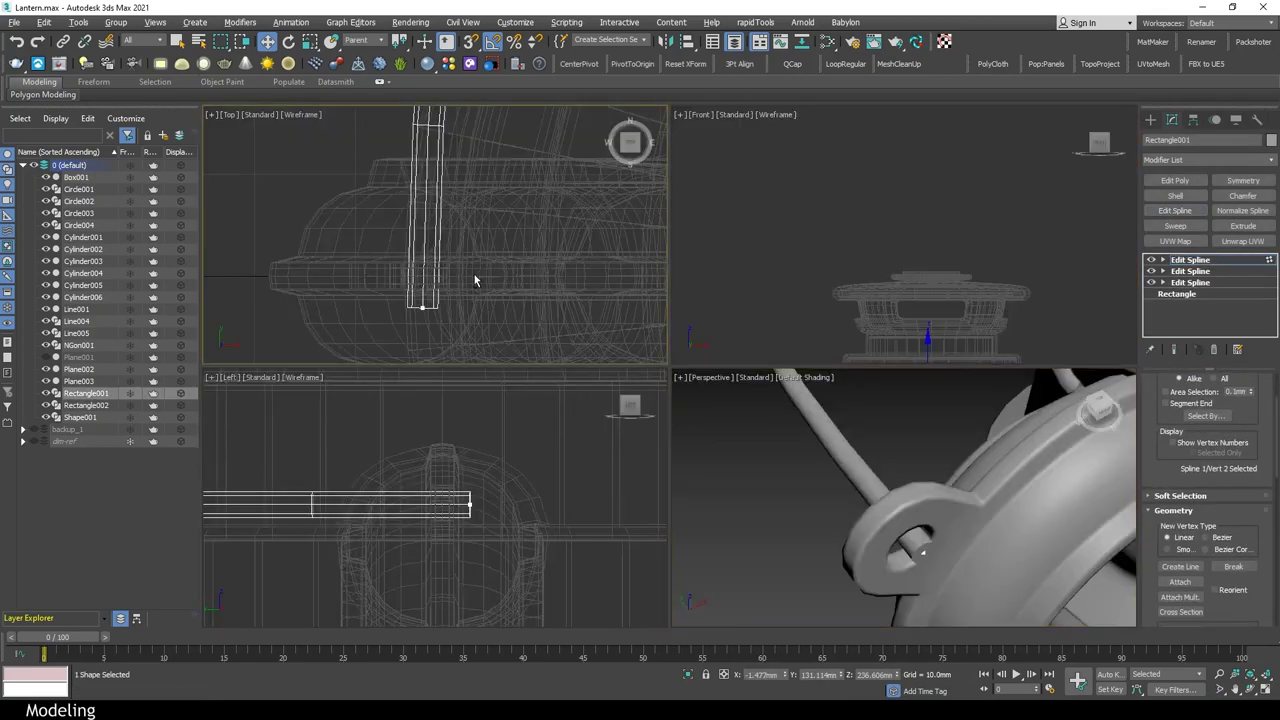
pyautogui.hotkey('alt', 'w')
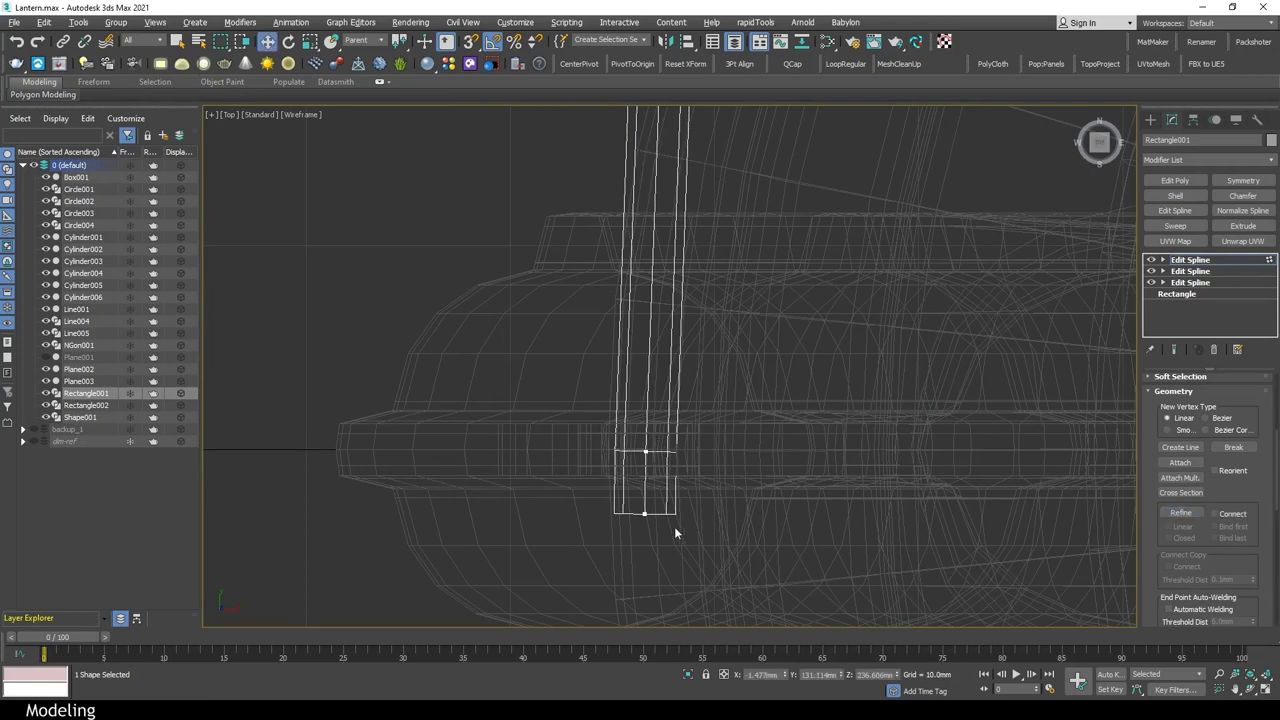
pyautogui.hotkey('alt', 'w')
pyautogui.hotkey('alt', 'w')
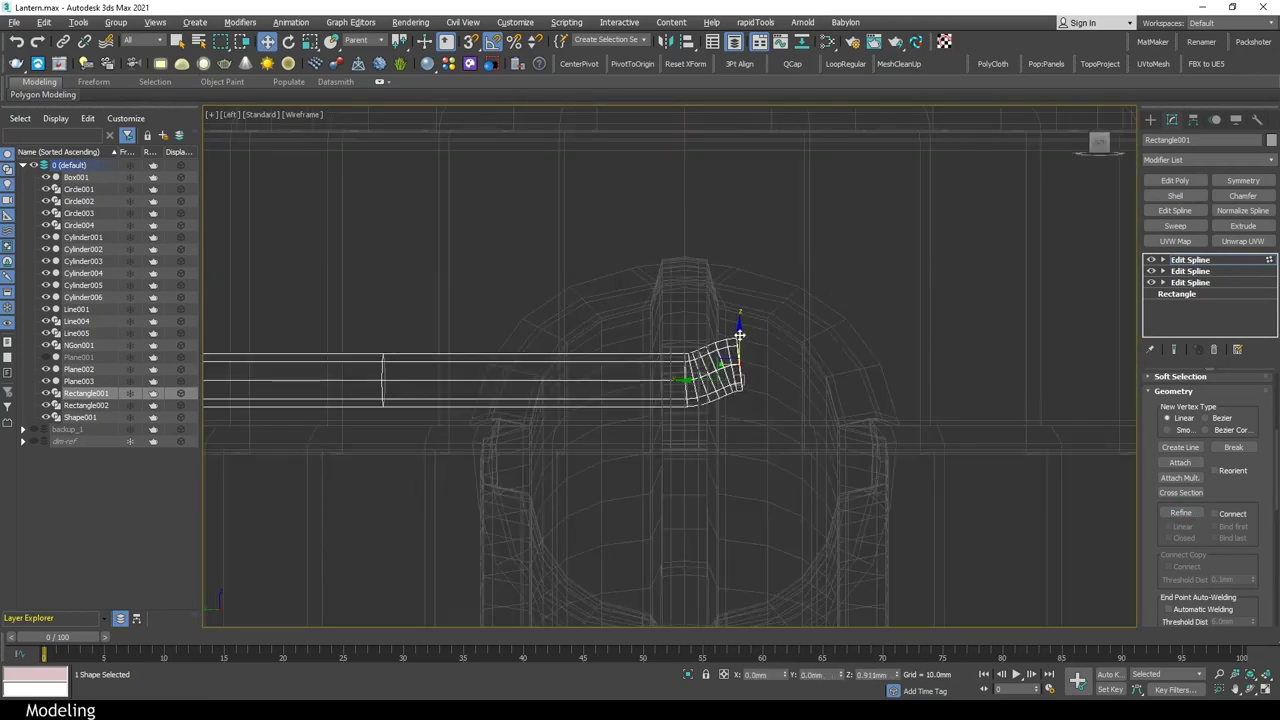
# Bend the wire end upward and curl it back down around the side-handle eye
pyautogui.rightClick(896, 394)
pyautogui.click(850, 276)
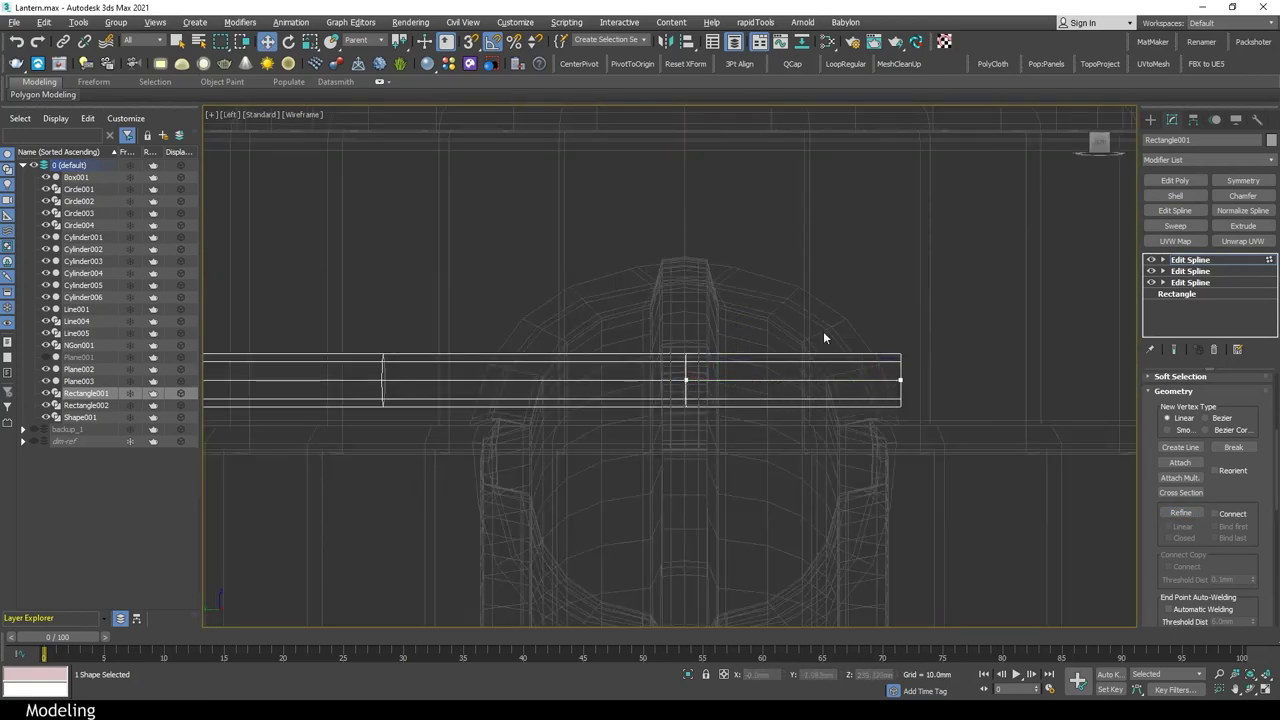
pyautogui.scroll(-5, 1220, 560)
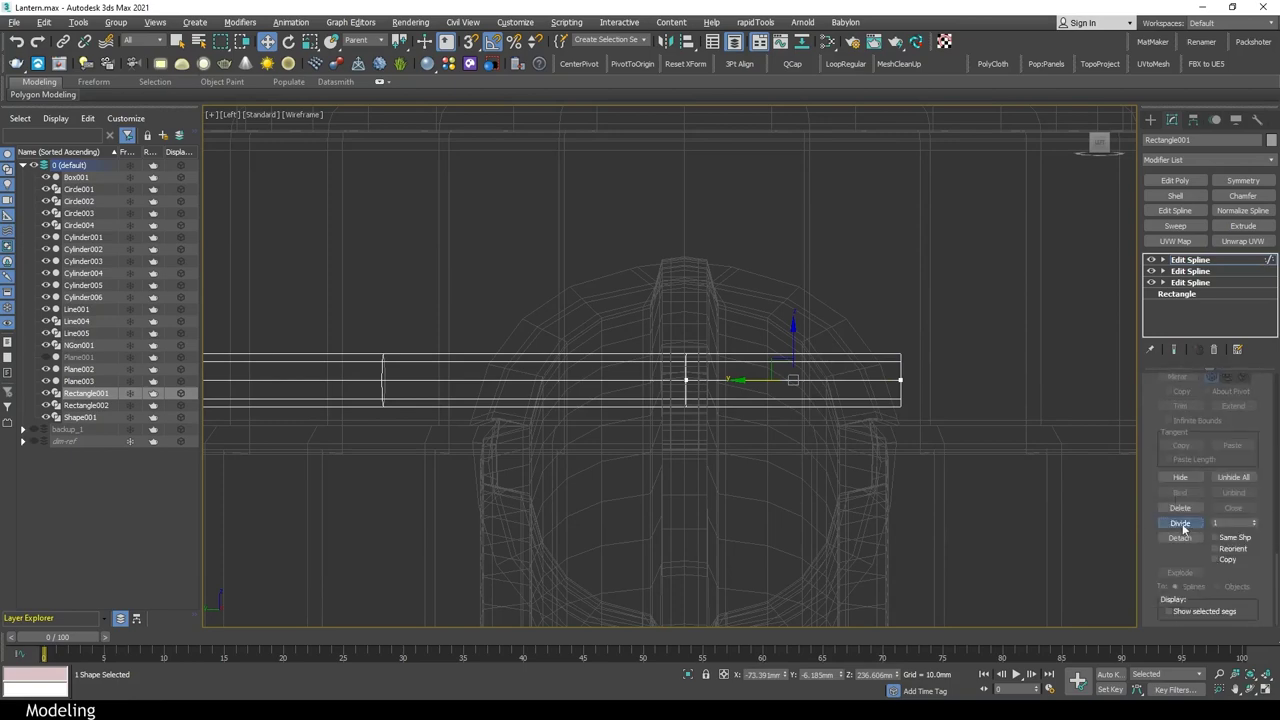
pyautogui.scroll(2, 724, 417)
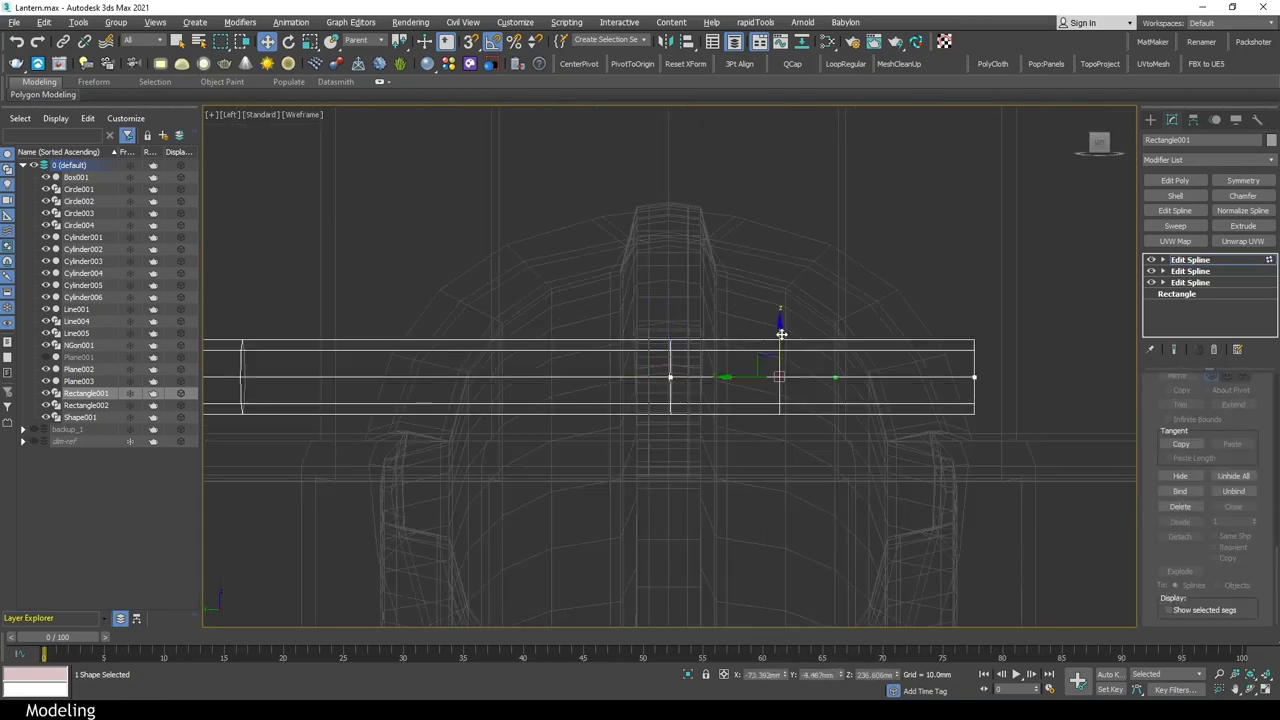
pyautogui.moveTo(980, 370); pyautogui.dragTo(523, 240)
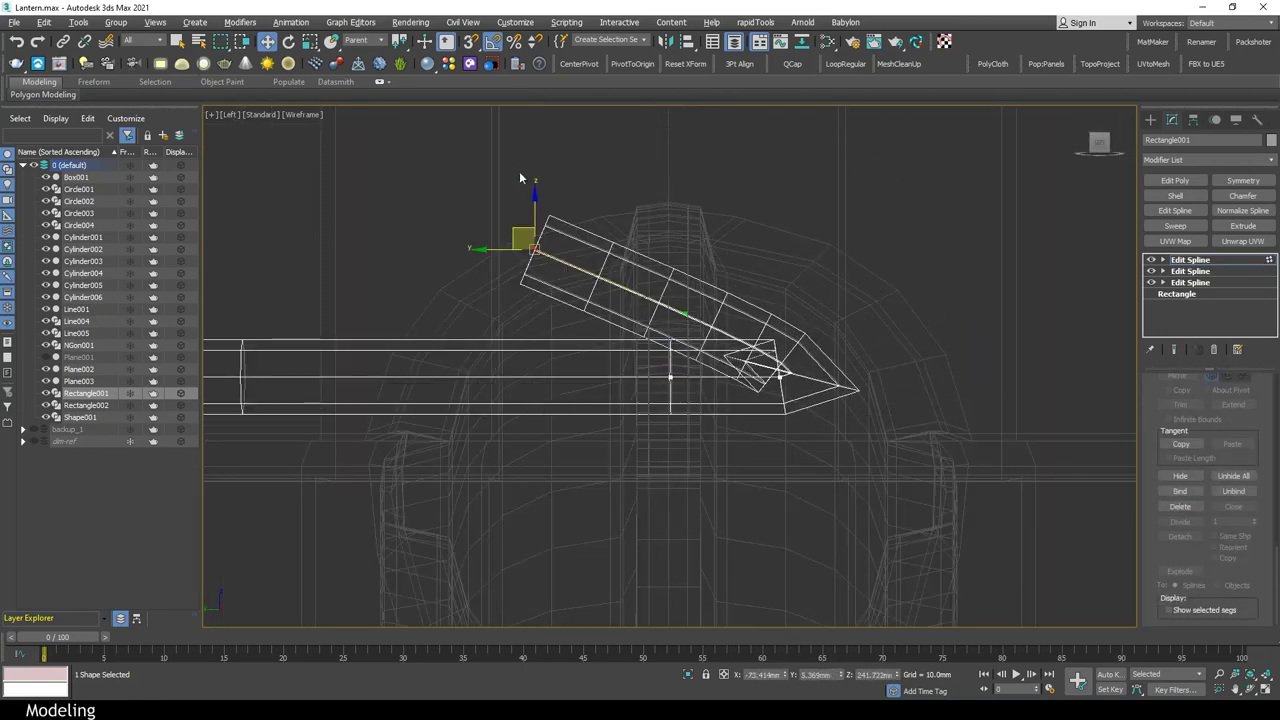
pyautogui.scroll(-2, 600, 380)
pyautogui.moveTo(528, 366)
pyautogui.mouseDown()
pyautogui.moveTo(733, 422)
pyautogui.moveTo(748, 343)
pyautogui.moveTo(740, 360)
pyautogui.mouseUp()
pyautogui.press('e')
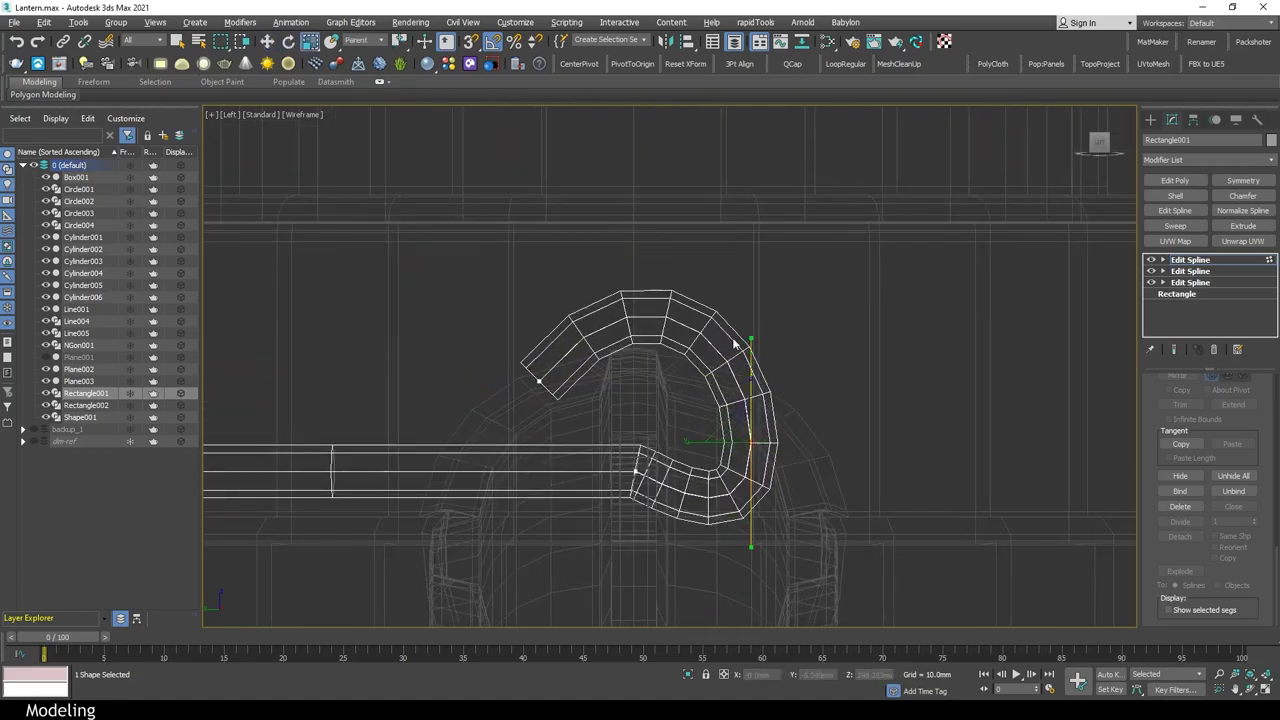
pyautogui.press('w')
pyautogui.moveTo(740, 420)
pyautogui.mouseDown()
pyautogui.moveTo(686, 440)
pyautogui.moveTo(645, 493)
pyautogui.mouseUp()
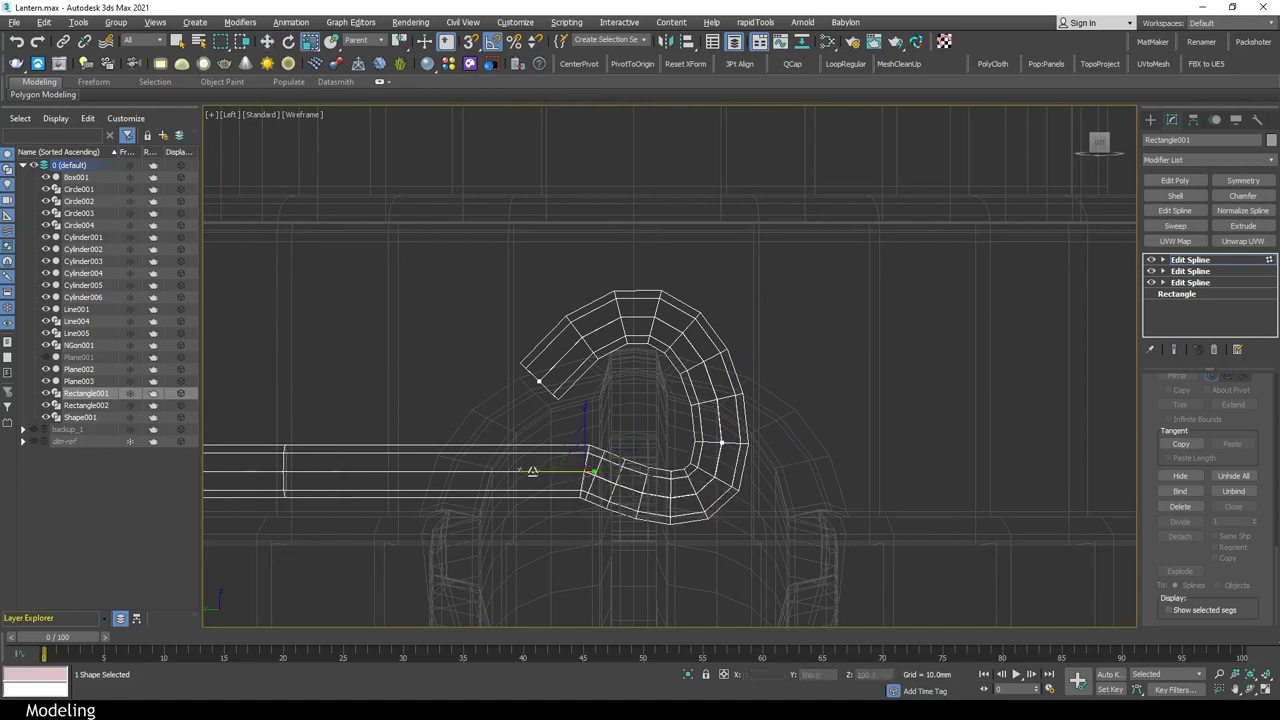
# Scale the curl's vertices to tighten and round the hook
pyautogui.scroll(2, 640, 420)
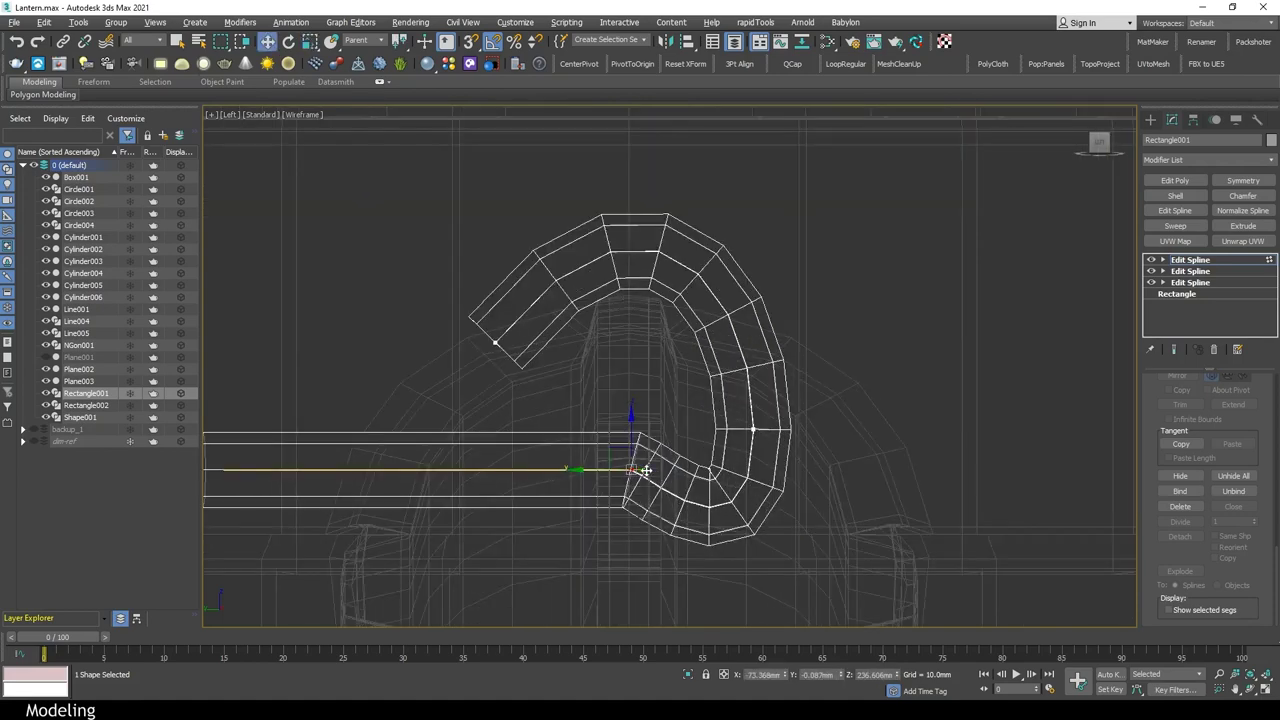
pyautogui.click(750, 380)
pyautogui.press('r')
pyautogui.moveTo(750, 350); pyautogui.dragTo(777, 529)
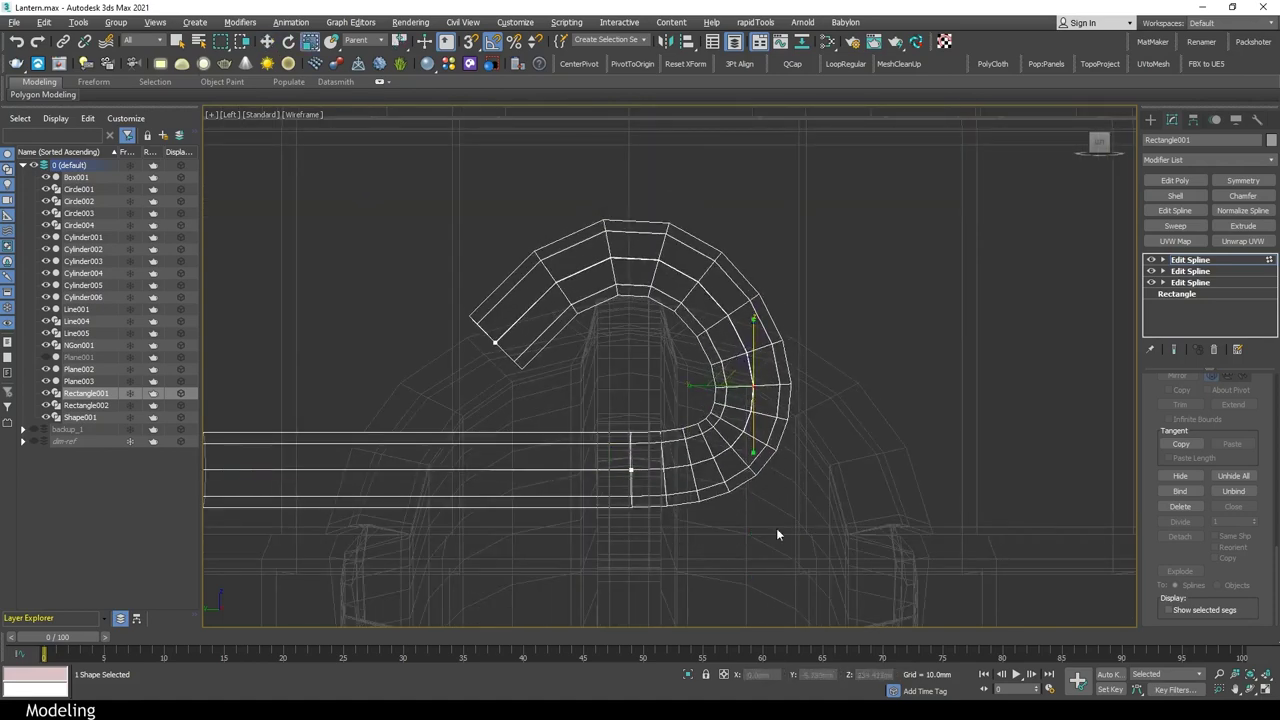
pyautogui.moveTo(808, 508)
pyautogui.keyDown('alt'); pyautogui.mouseDown(button='middle')
pyautogui.moveTo(805, 365)
pyautogui.moveTo(852, 480)
pyautogui.moveTo(545, 268)
pyautogui.moveTo(660, 342)
pyautogui.moveTo(617, 300)
pyautogui.moveTo(665, 204)
pyautogui.moveTo(714, 331)
pyautogui.moveTo(657, 200)
pyautogui.mouseUp(button='middle'); pyautogui.keyUp('alt')
pyautogui.press('w')
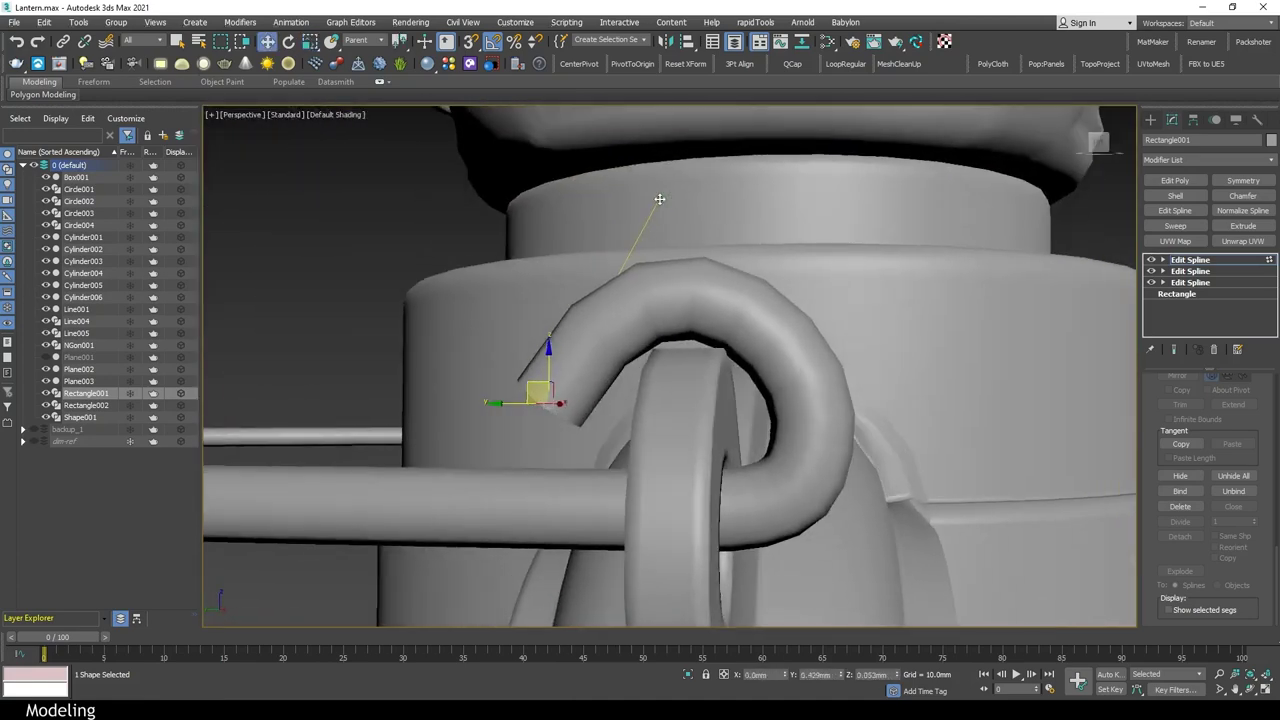
# Orbit around the hook to check its fit, then return to object selection
pyautogui.moveTo(605, 290); pyautogui.dragTo(809, 498)
pyautogui.keyDown('alt'); pyautogui.moveTo(809, 498); pyautogui.dragTo(800, 399, button='middle'); pyautogui.keyUp('alt')
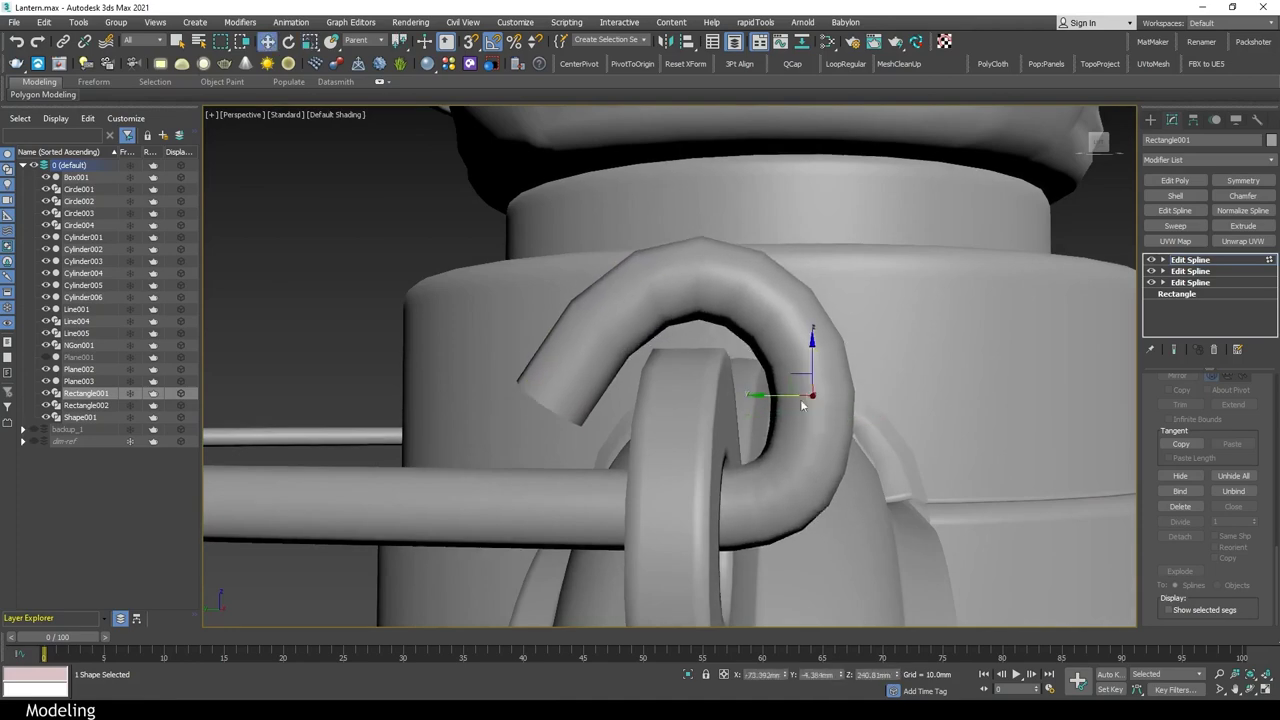
pyautogui.scroll(-5, 792, 440)
pyautogui.hotkey('ctrl', 'b')
pyautogui.press('q')
pyautogui.scroll(-3, 893, 367)
# Rotate the bail wire downward along the lantern's side
pyautogui.press('e')
pyautogui.scroll(4, 875, 390)
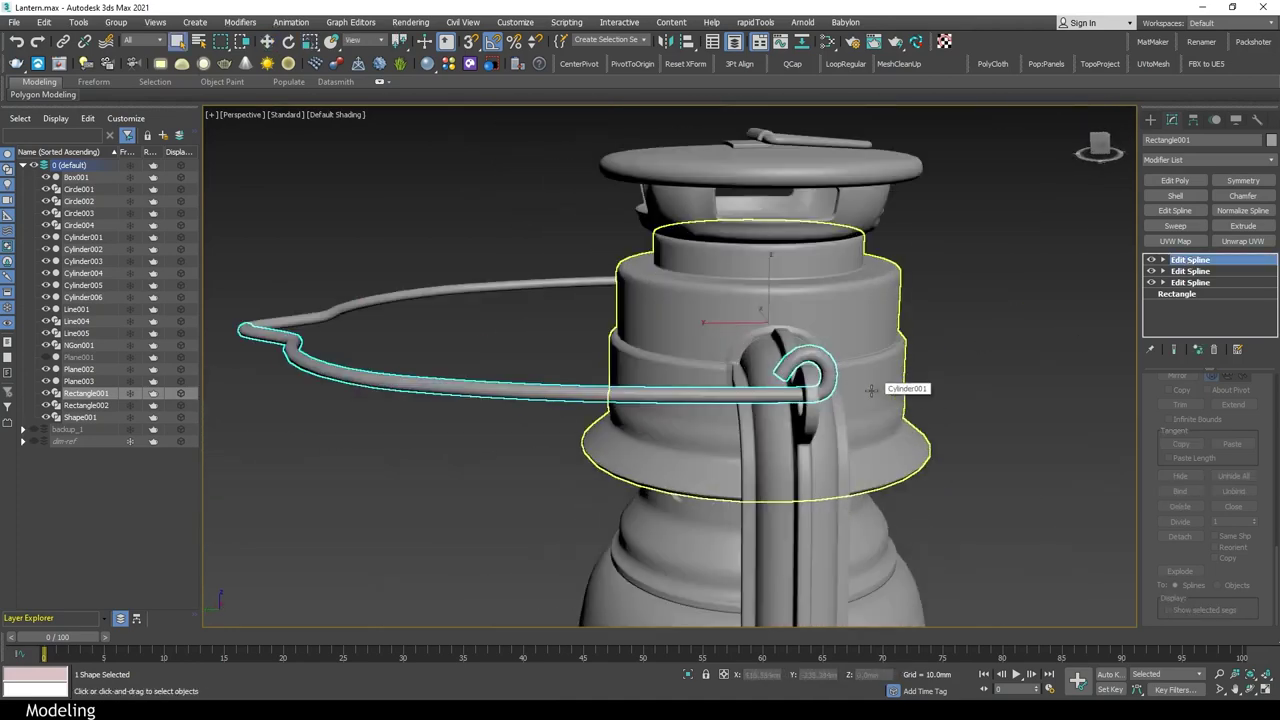
pyautogui.moveTo(875, 390); pyautogui.dragTo(700, 470)
pyautogui.keyDown('alt'); pyautogui.moveTo(700, 470); pyautogui.dragTo(721, 459, button='middle'); pyautogui.keyUp('alt')
# Check the wire in Left and Perspective views and nudge it into the side-handle eye
pyautogui.press('l')
pyautogui.scroll(-5, 741, 283)
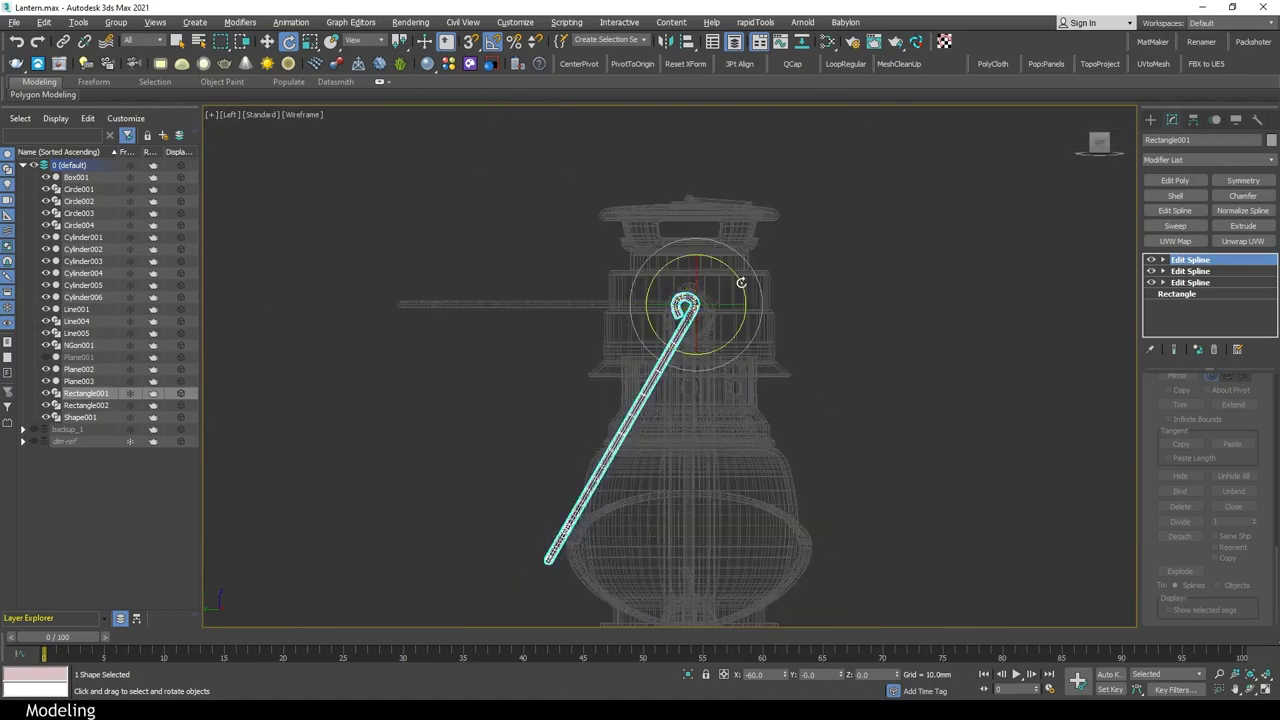
pyautogui.press('p')
pyautogui.moveTo(734, 286)
pyautogui.keyDown('alt'); pyautogui.mouseDown(button='middle')
pyautogui.moveTo(860, 318)
pyautogui.moveTo(800, 300)
pyautogui.mouseUp(button='middle'); pyautogui.keyUp('alt')
pyautogui.scroll(5, 862, 319)
pyautogui.press('w')
pyautogui.moveTo(603, 140); pyautogui.dragTo(609, 135)
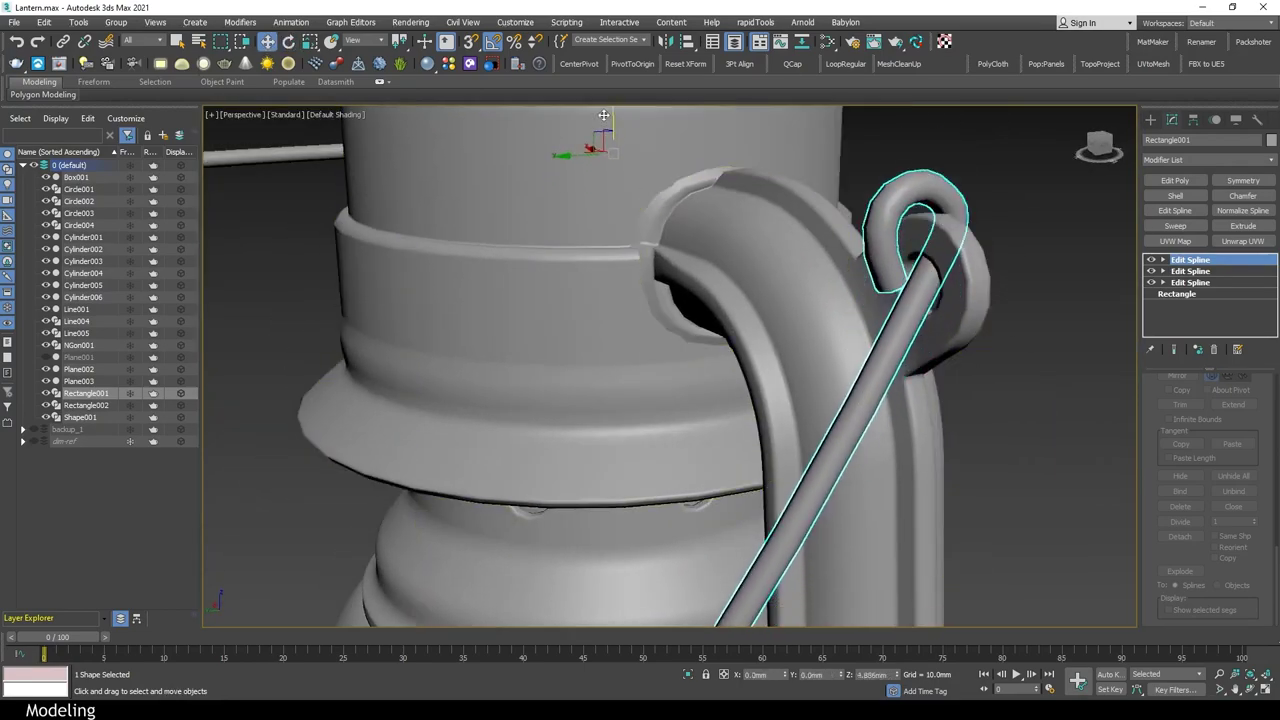
pyautogui.scroll(3, 797, 243)
# Turn on edged faces, frame the handle in Left view and start refining the wire with extra vertices
pyautogui.press('F4')
pyautogui.moveTo(797, 243)
pyautogui.keyDown('alt'); pyautogui.mouseDown(button='middle')
pyautogui.moveTo(931, 275)
pyautogui.moveTo(924, 260)
pyautogui.mouseUp(button='middle'); pyautogui.keyUp('alt')
pyautogui.scroll(-5, 931, 275)
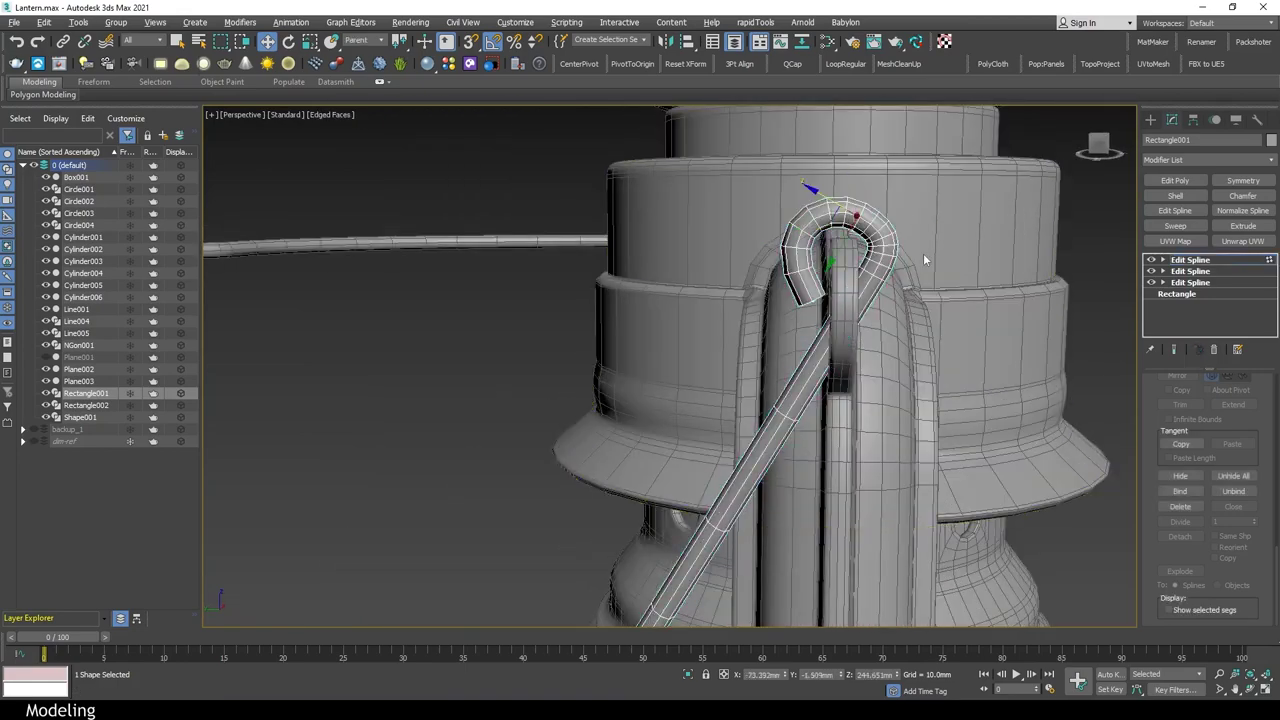
pyautogui.moveTo(818, 180)
pyautogui.keyDown('alt'); pyautogui.mouseDown(button='middle')
pyautogui.moveTo(922, 352)
pyautogui.moveTo(906, 348)
pyautogui.moveTo(949, 331)
pyautogui.mouseUp(button='middle'); pyautogui.keyUp('alt')
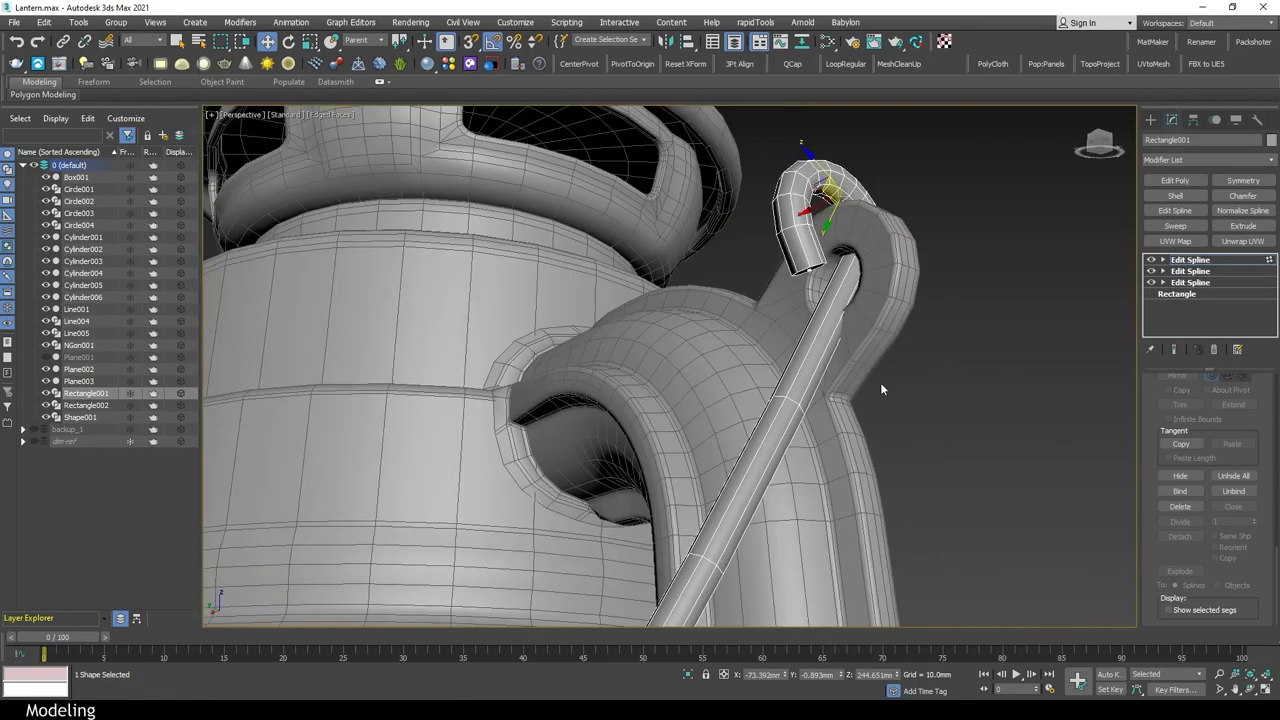
pyautogui.press('q')
pyautogui.press('l')
pyautogui.press('z')
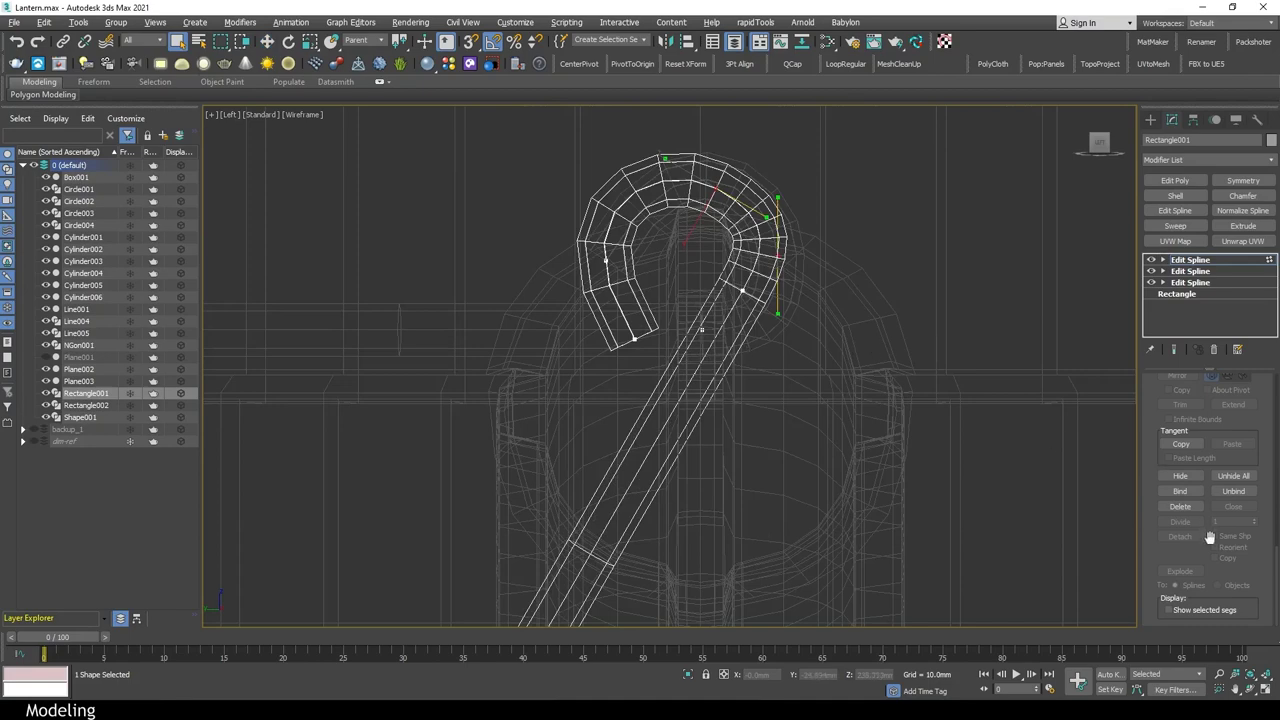
pyautogui.scroll(5, 1210, 537)
pyautogui.scroll(5, 1200, 500)
pyautogui.scroll(3, 1190, 470)
pyautogui.click(1180, 448)
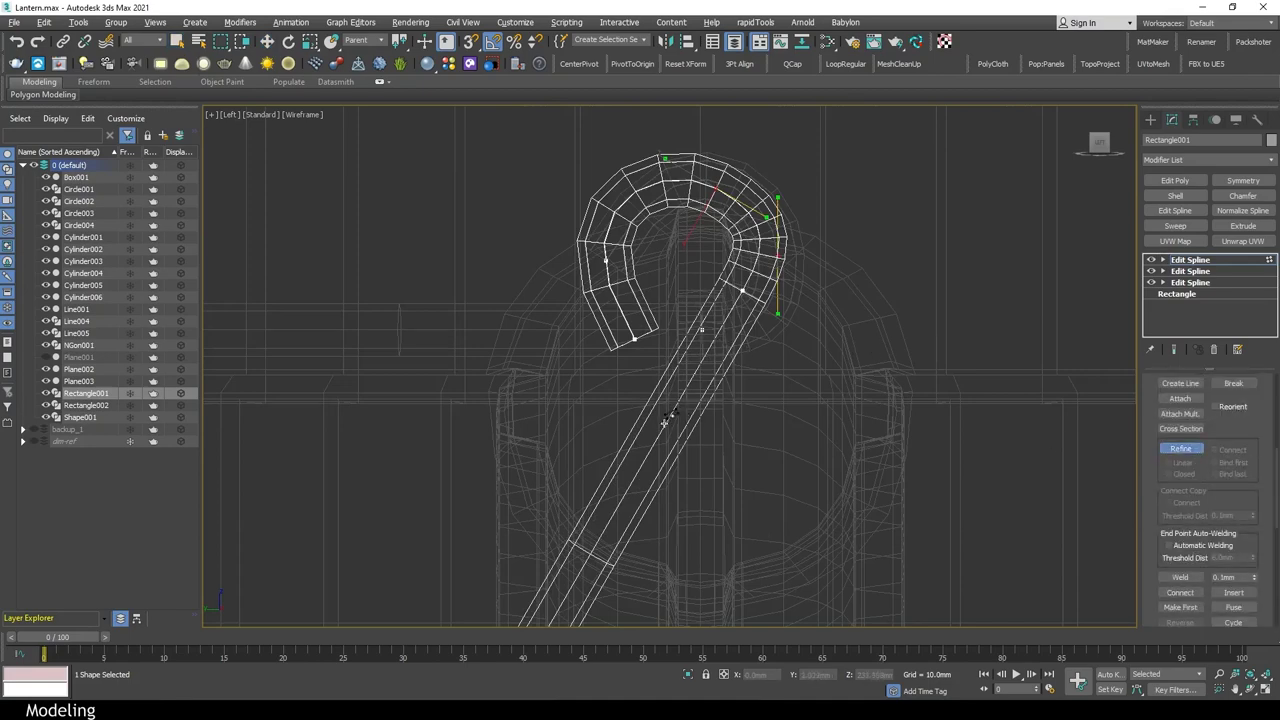
# Inspect the hook from several angles in Perspective with vertex Move active
pyautogui.press('p')
pyautogui.moveTo(915, 460)
pyautogui.keyDown('alt'); pyautogui.mouseDown(button='middle')
pyautogui.moveTo(860, 392)
pyautogui.moveTo(877, 379)
pyautogui.mouseUp(button='middle'); pyautogui.keyUp('alt')
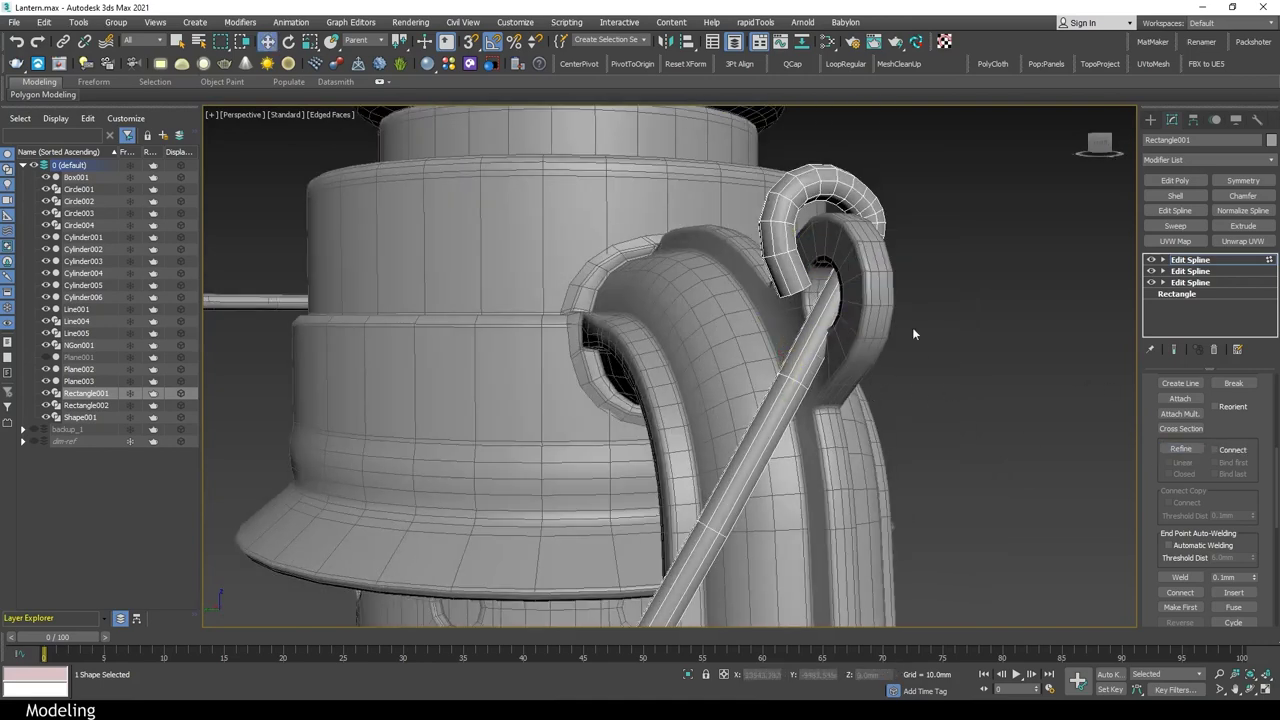
pyautogui.moveTo(912, 327)
pyautogui.keyDown('alt'); pyautogui.mouseDown(button='middle')
pyautogui.moveTo(730, 282)
pyautogui.moveTo(760, 345)
pyautogui.moveTo(872, 424)
pyautogui.moveTo(854, 360)
pyautogui.mouseUp(button='middle'); pyautogui.keyUp('alt')
pyautogui.keyDown('alt'); pyautogui.moveTo(736, 199); pyautogui.dragTo(832, 203, button='middle'); pyautogui.keyUp('alt')
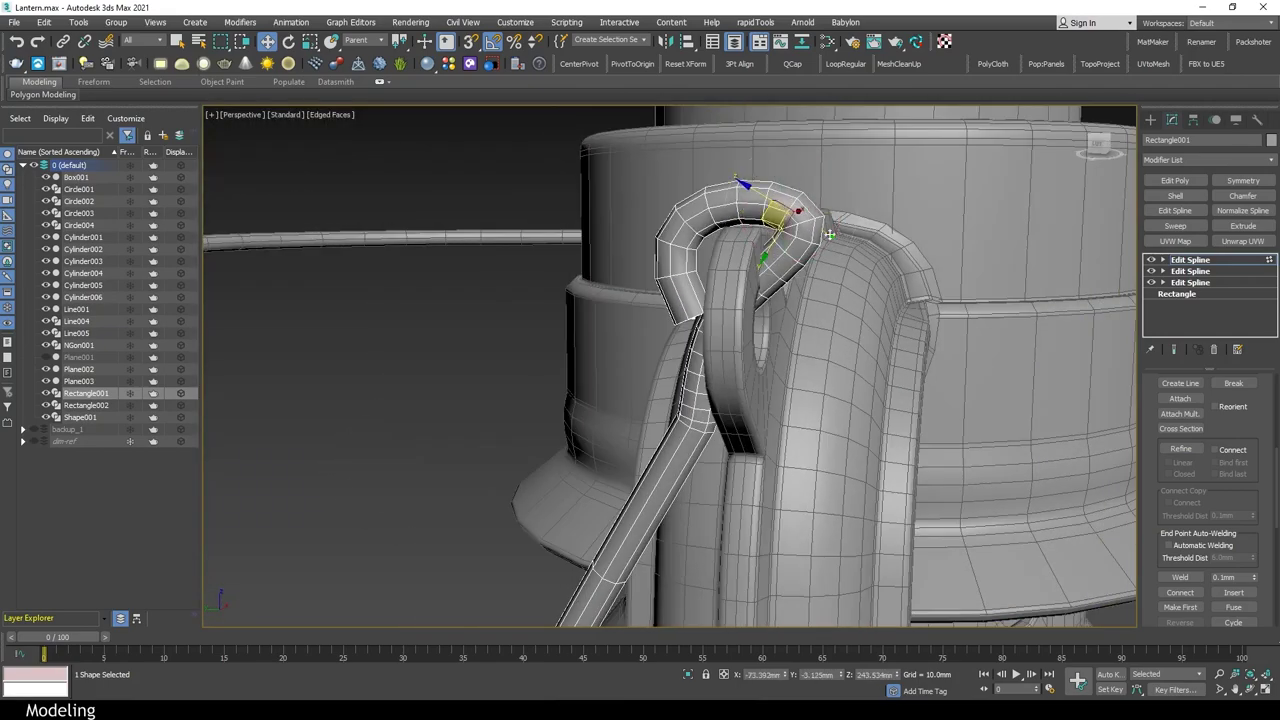
pyautogui.press('e')
pyautogui.press('w')
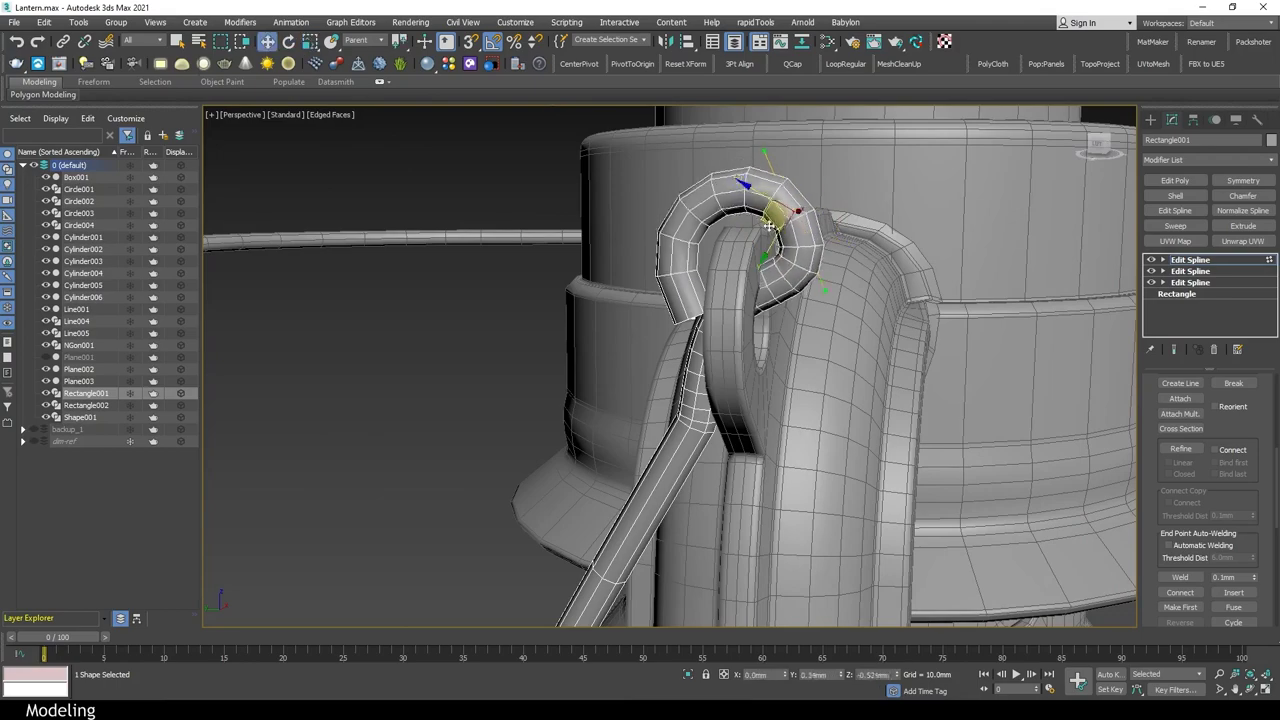
pyautogui.moveTo(874, 267)
pyautogui.keyDown('alt'); pyautogui.mouseDown(button='middle')
pyautogui.moveTo(866, 320)
pyautogui.moveTo(744, 404)
pyautogui.mouseUp(button='middle'); pyautogui.keyUp('alt')
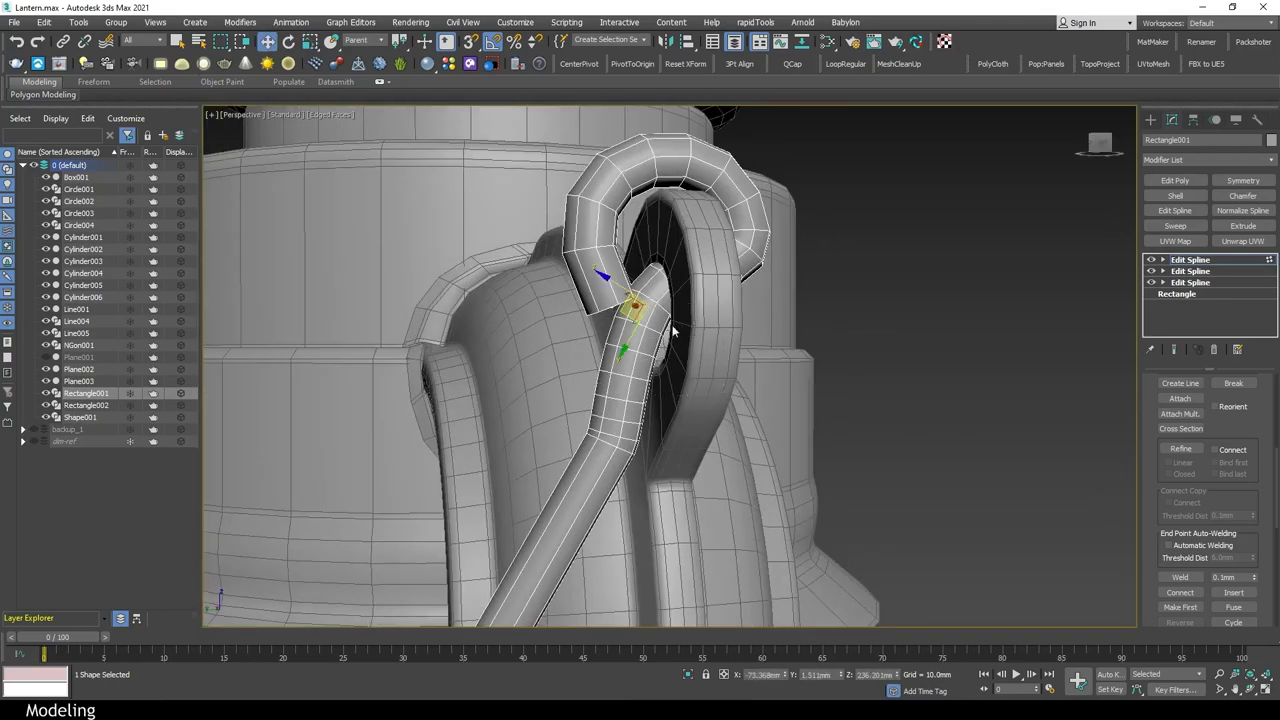
pyautogui.keyDown('alt'); pyautogui.moveTo(673, 332); pyautogui.dragTo(708, 401, button='middle'); pyautogui.keyUp('alt')
# Set the transform reference coordinate system to View and return to the Left view
pyautogui.click(356, 41)
pyautogui.click(352, 50)
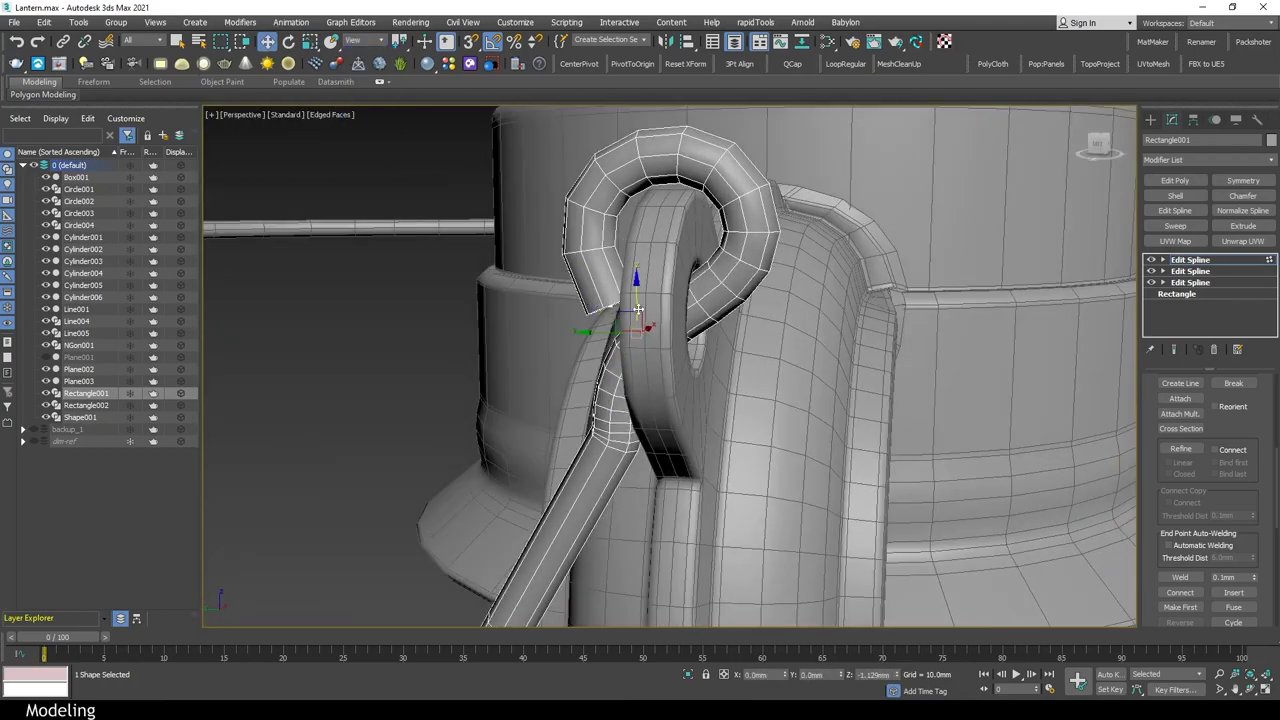
pyautogui.moveTo(637, 310)
pyautogui.keyDown('alt'); pyautogui.mouseDown(button='middle')
pyautogui.moveTo(734, 328)
pyautogui.moveTo(804, 310)
pyautogui.moveTo(681, 380)
pyautogui.moveTo(593, 517)
pyautogui.mouseUp(button='middle'); pyautogui.keyUp('alt')
pyautogui.scroll(-3, 681, 380)
pyautogui.scroll(-2, 681, 380)
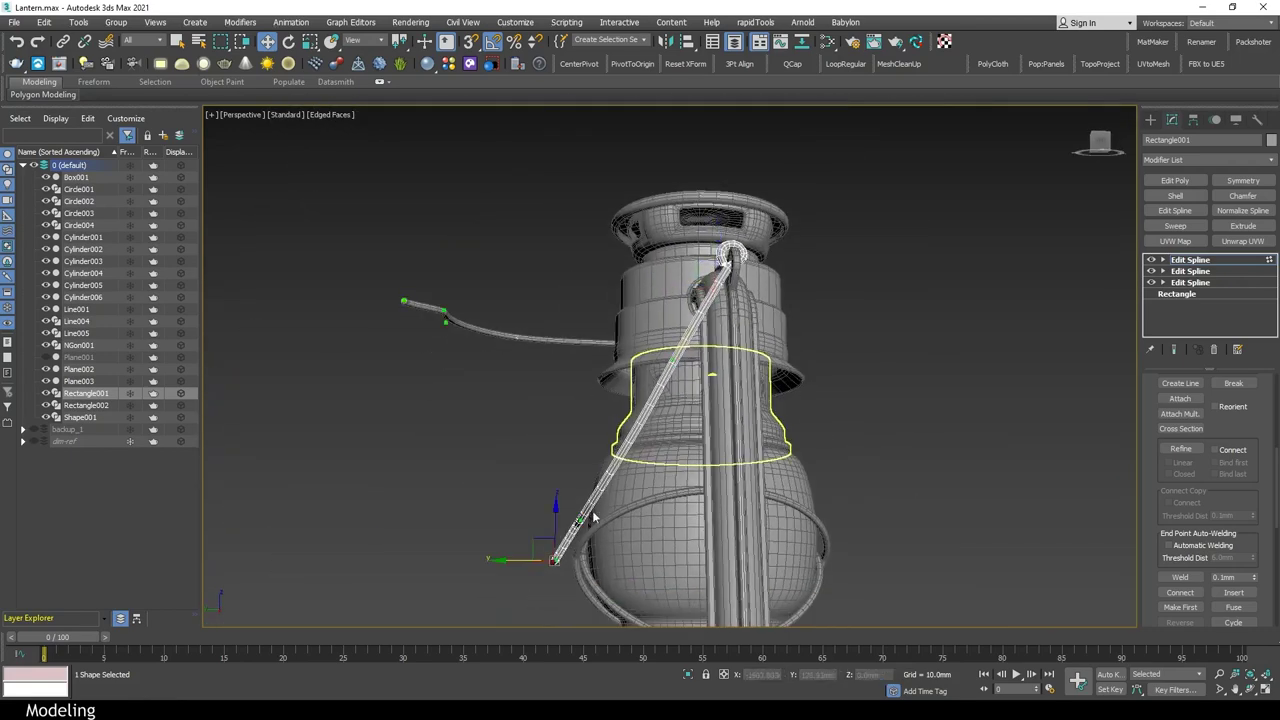
pyautogui.press('l')
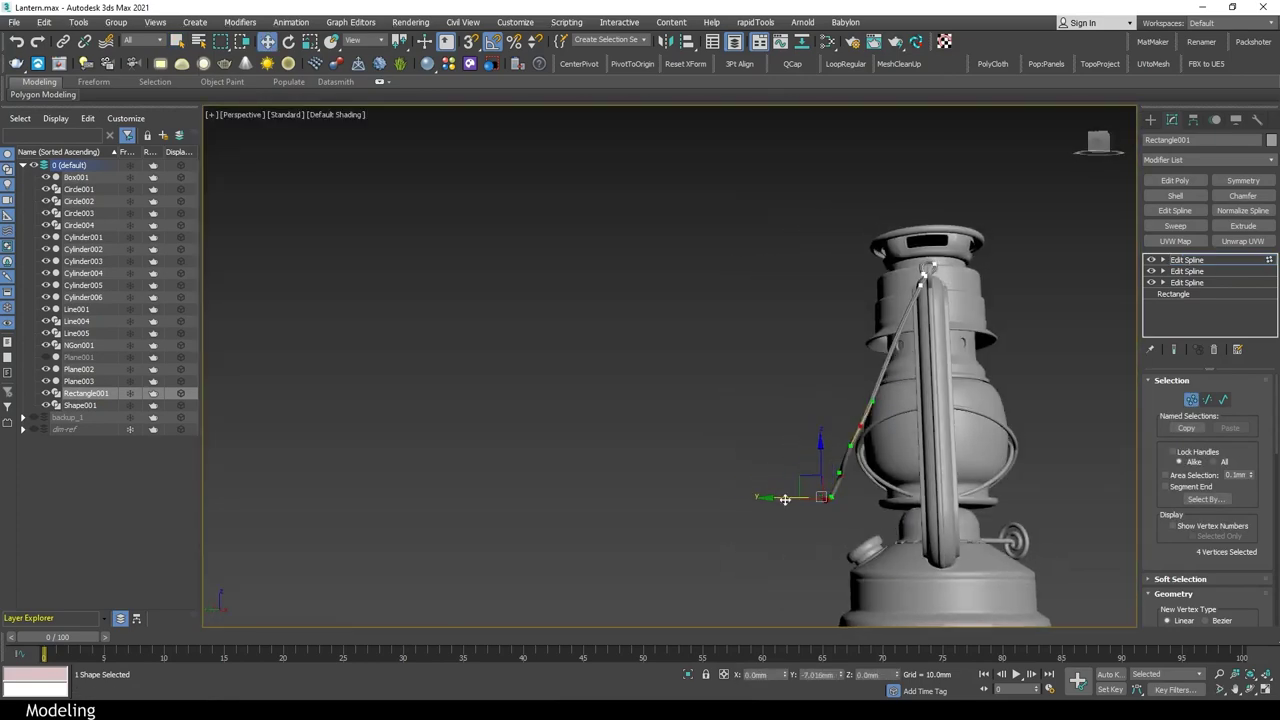
# Leave vertex editing, restore the single Perspective view and select the bail wire
pyautogui.scroll(3, 857, 470)
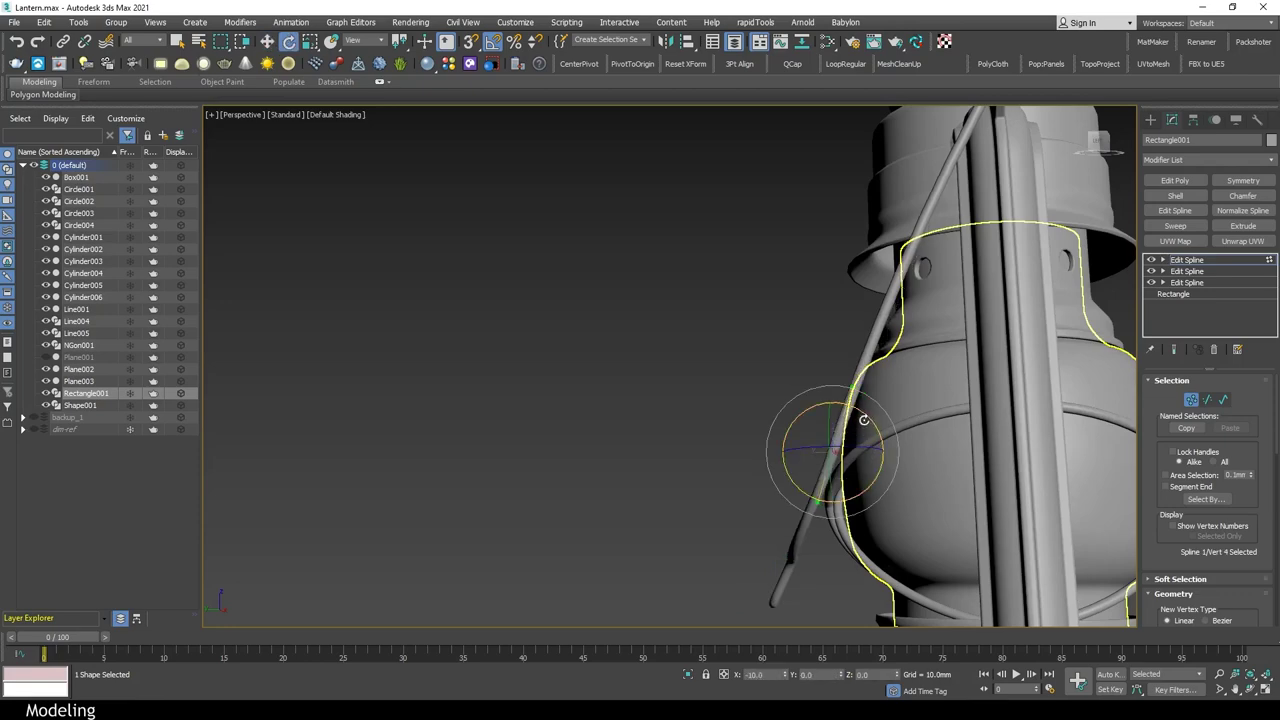
pyautogui.press('l')
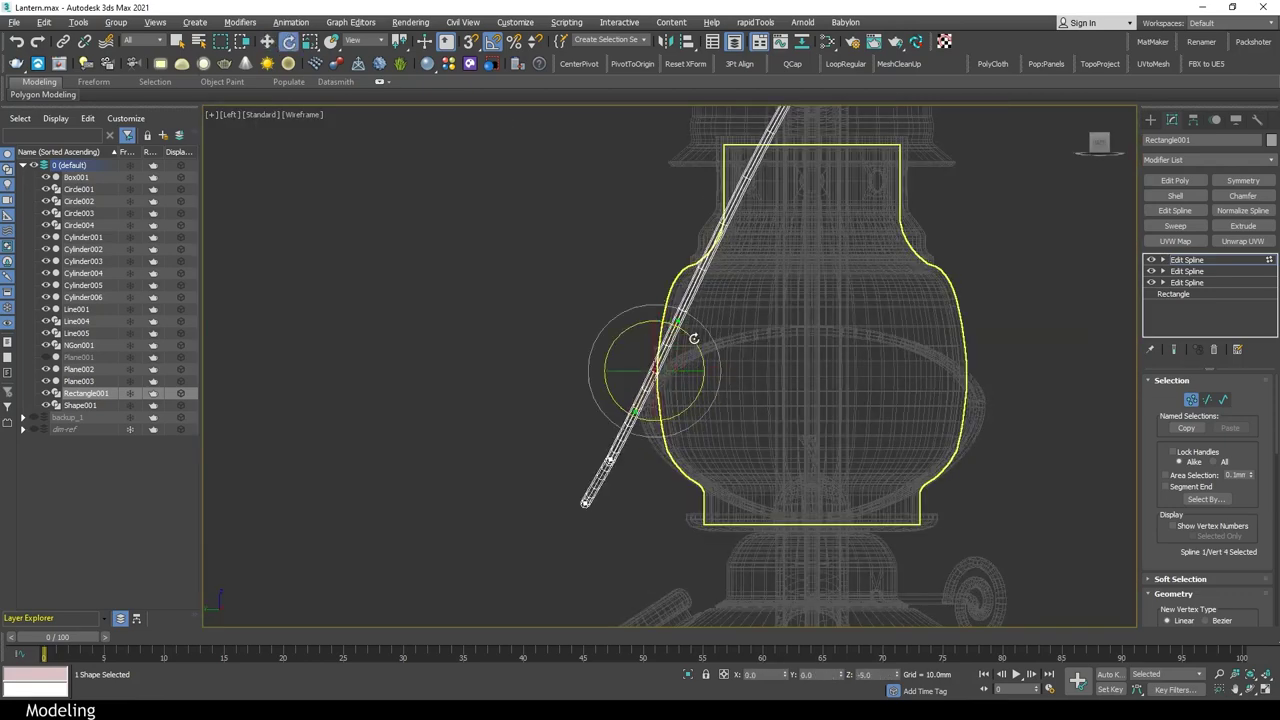
pyautogui.scroll(-2, 650, 455)
pyautogui.press('q')
pyautogui.hotkey('alt', 'w')
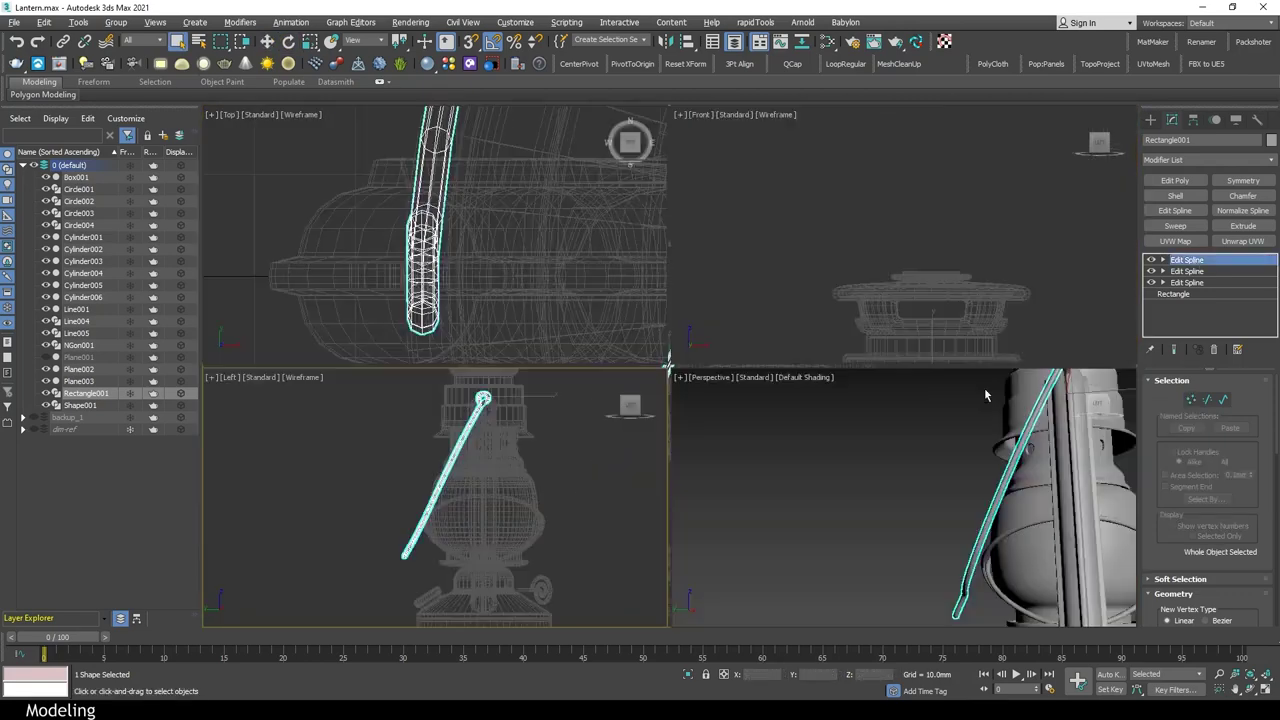
pyautogui.hotkey('alt', 'w')
pyautogui.hotkey('ctrl', 'd')
pyautogui.click(779, 373)
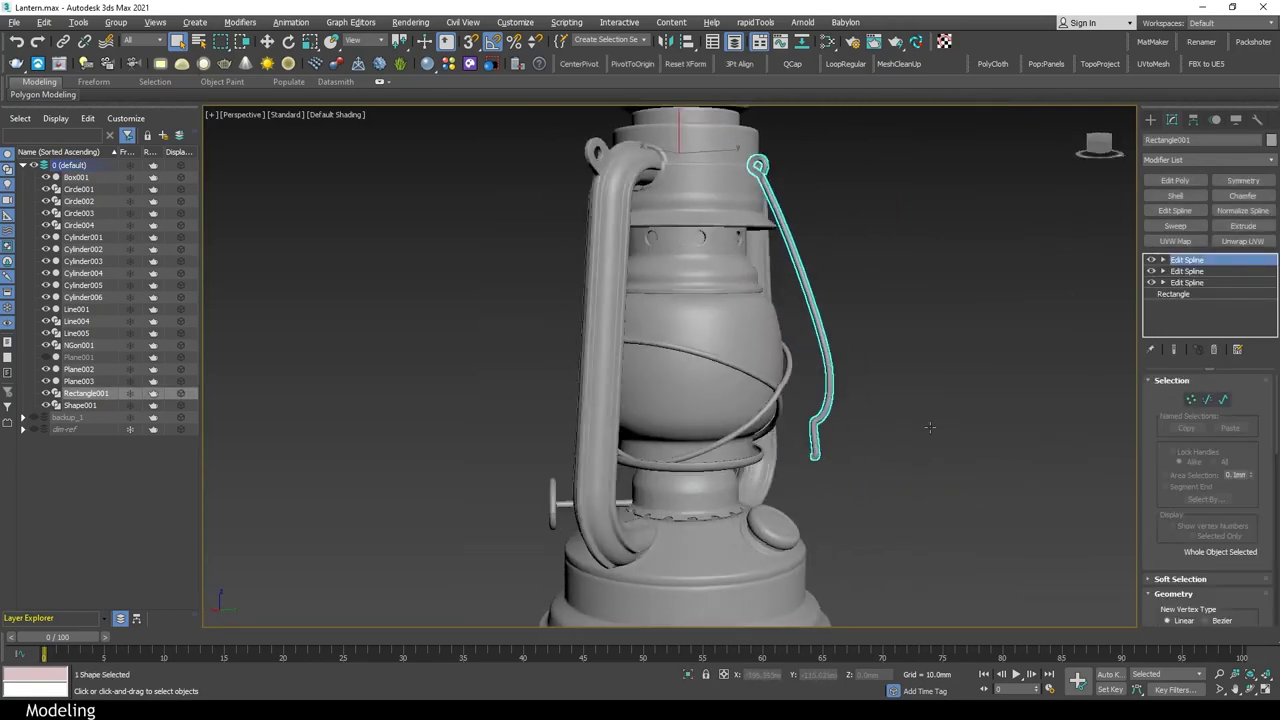
pyautogui.keyDown('alt'); pyautogui.moveTo(779, 373); pyautogui.dragTo(700, 380, button='middle'); pyautogui.keyUp('alt')
# Clone the bail wire as an independent Copy named Rectangle002
pyautogui.hotkey('ctrl', 'v')
pyautogui.click(601, 323)
pyautogui.click(603, 406)
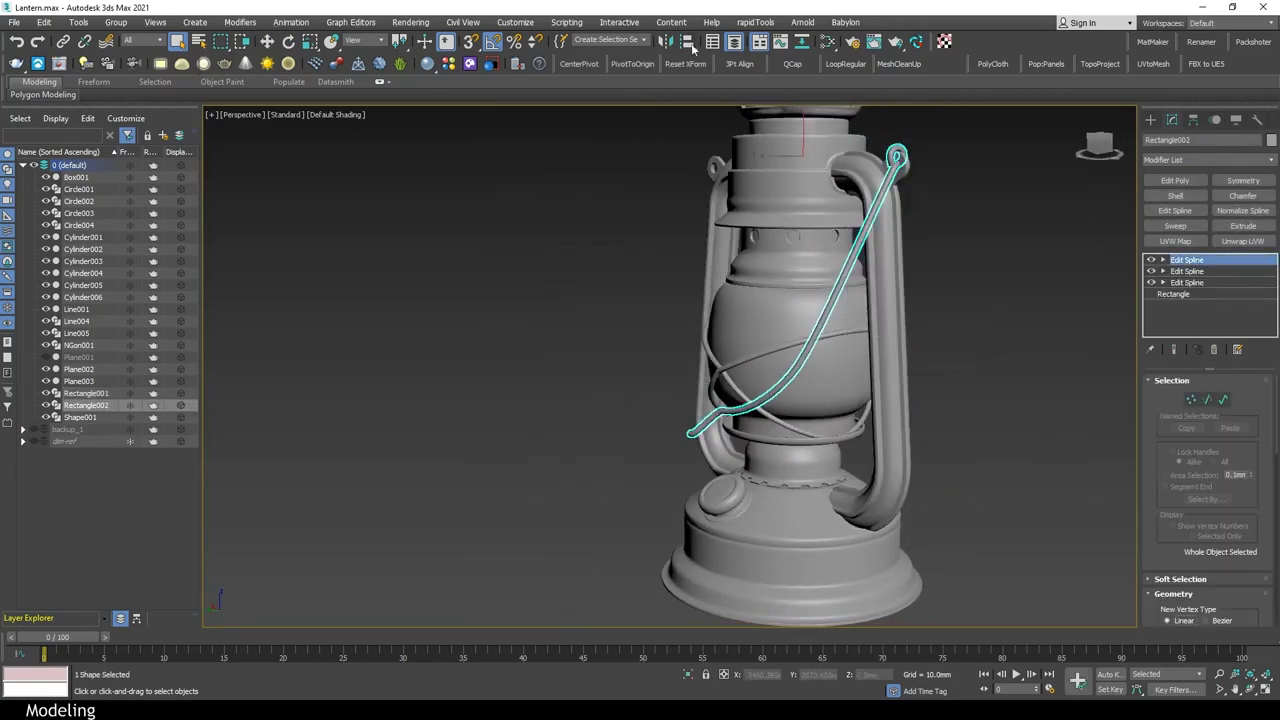
# Go to the Rectangle base level of the wire with Show End Result enabled
pyautogui.scroll(-3, 1172, 396)
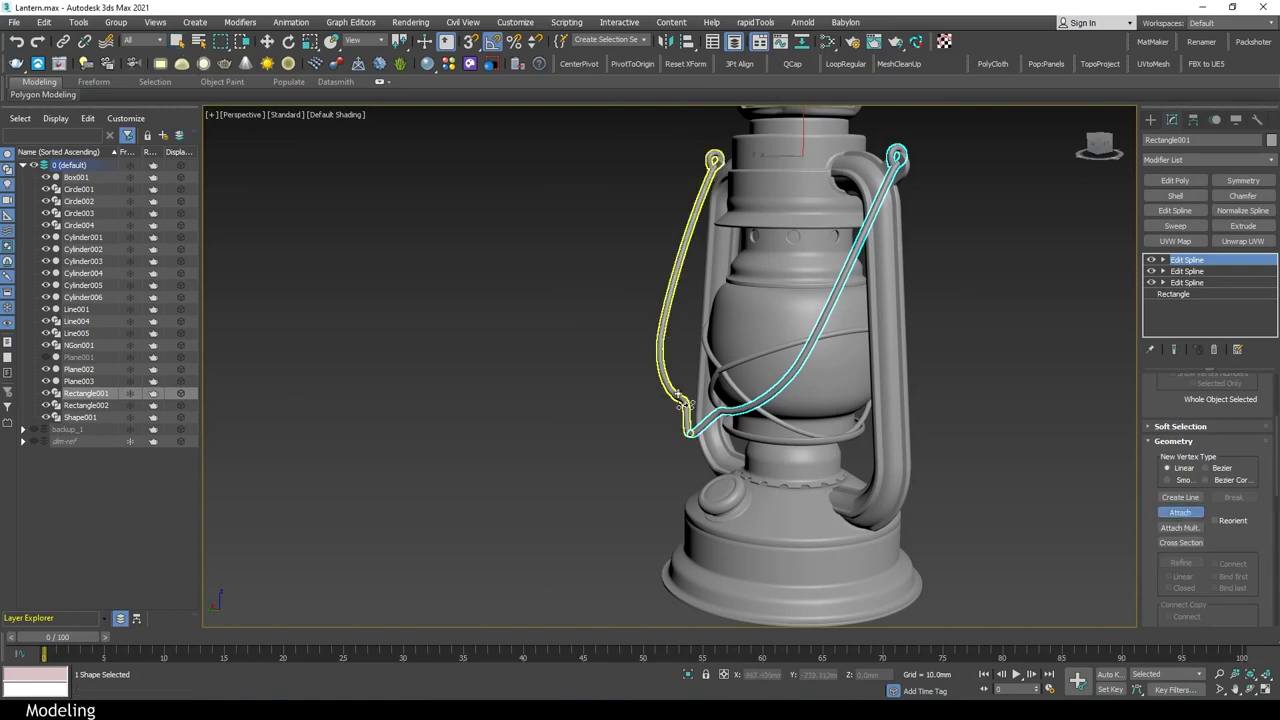
pyautogui.press('1')
pyautogui.scroll(-3, 1240, 541)
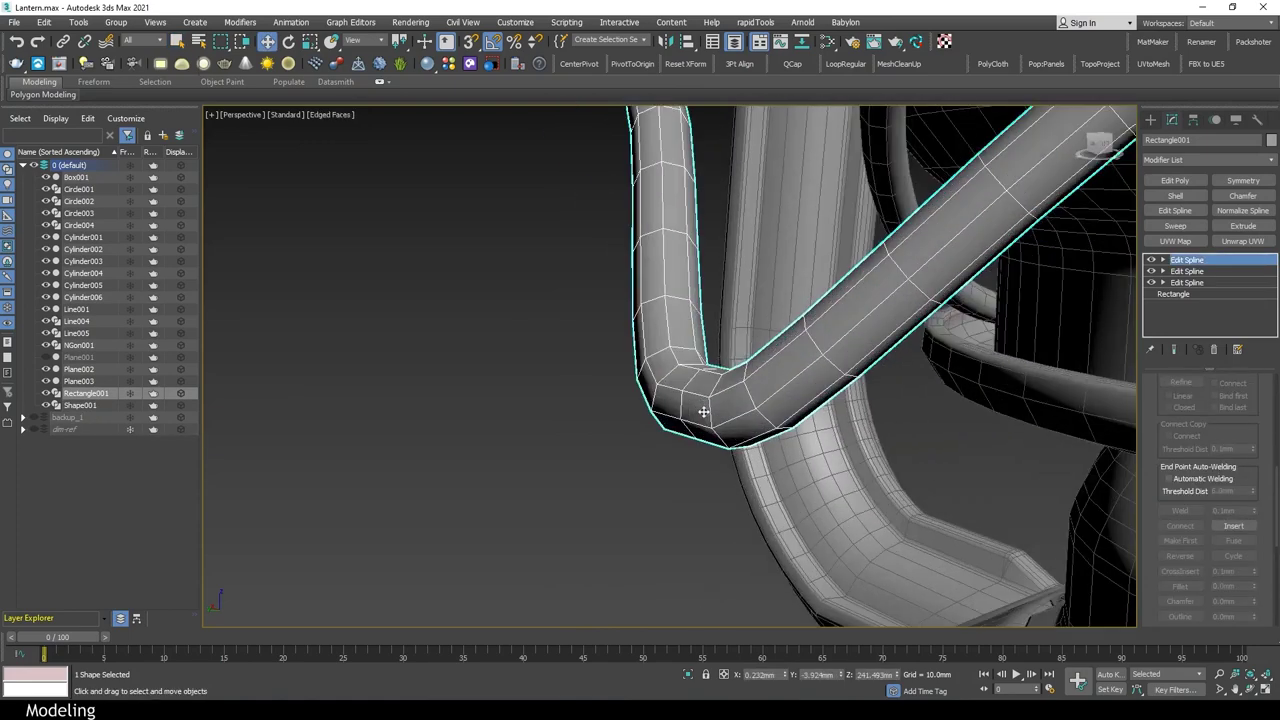
pyautogui.hotkey('ctrl', 'z')
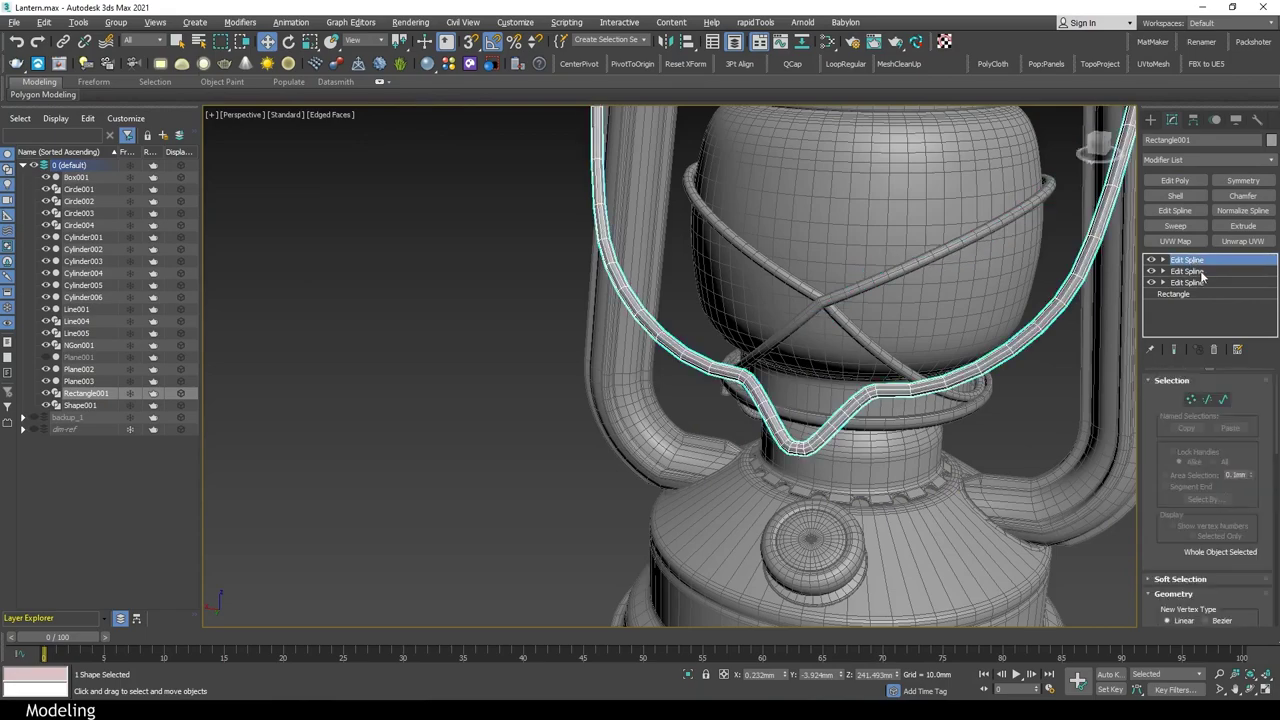
pyautogui.click(1173, 294)
pyautogui.click(1174, 349)
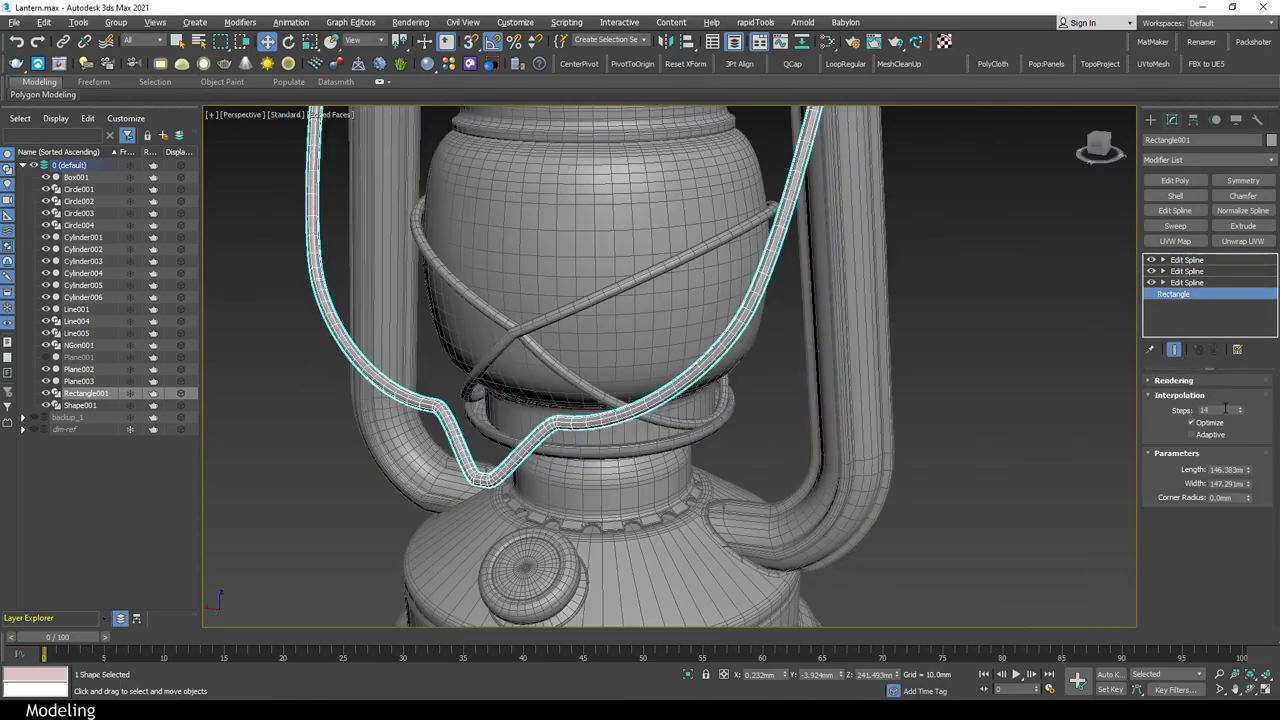
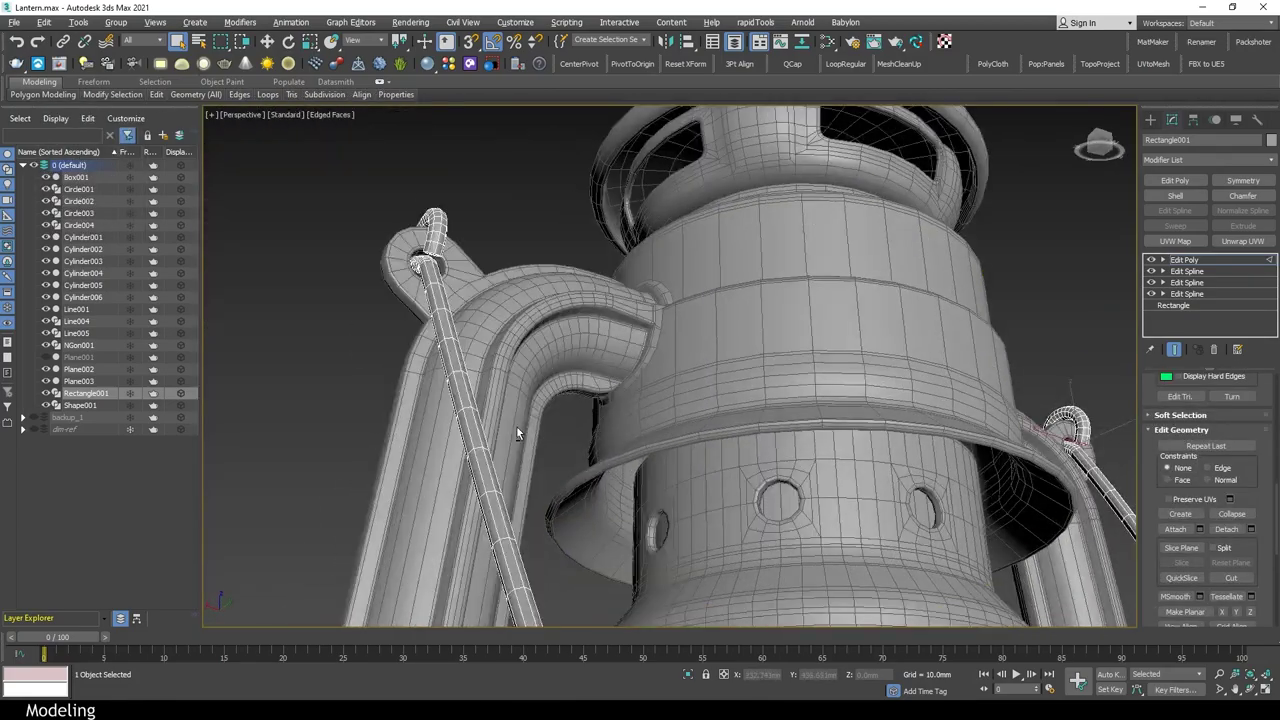
# Select the lantern handle, turn off its Symmetry modifier and isolate it
pyautogui.moveTo(813, 355); pyautogui.dragTo(631, 318, button='middle')
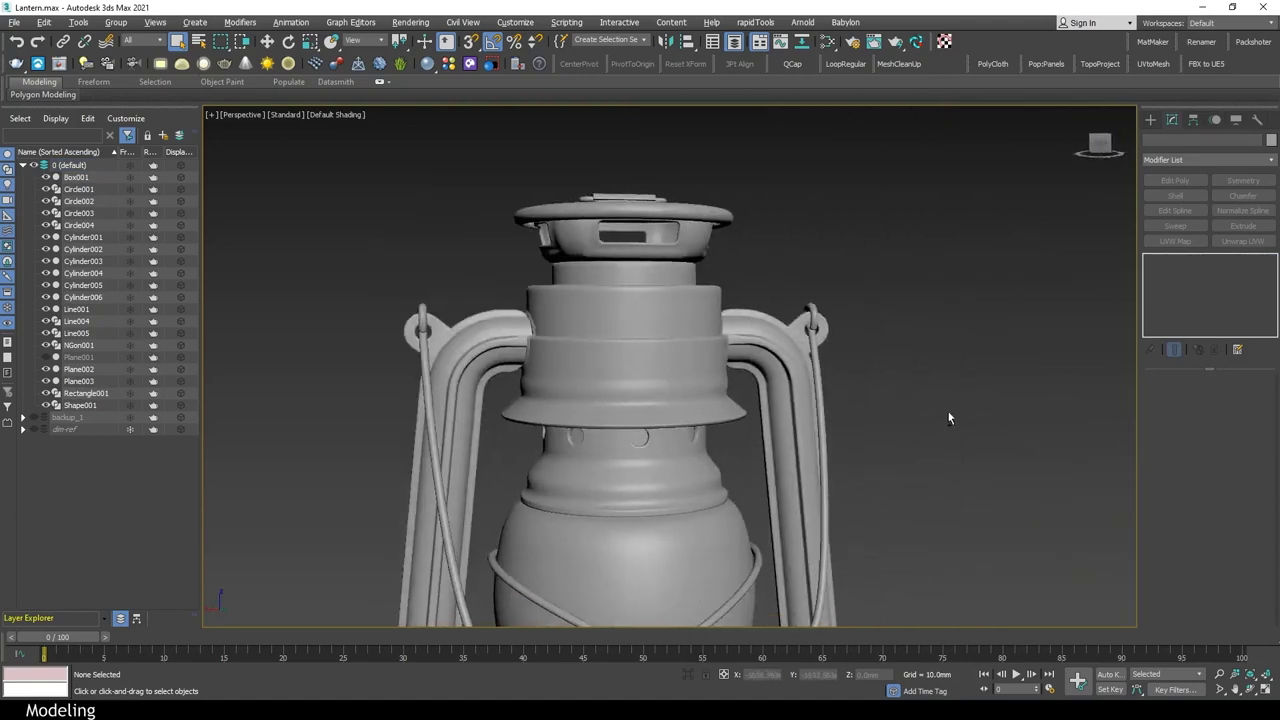
pyautogui.keyDown('alt'); pyautogui.moveTo(623, 423); pyautogui.dragTo(700, 423, button='middle'); pyautogui.keyUp('alt')
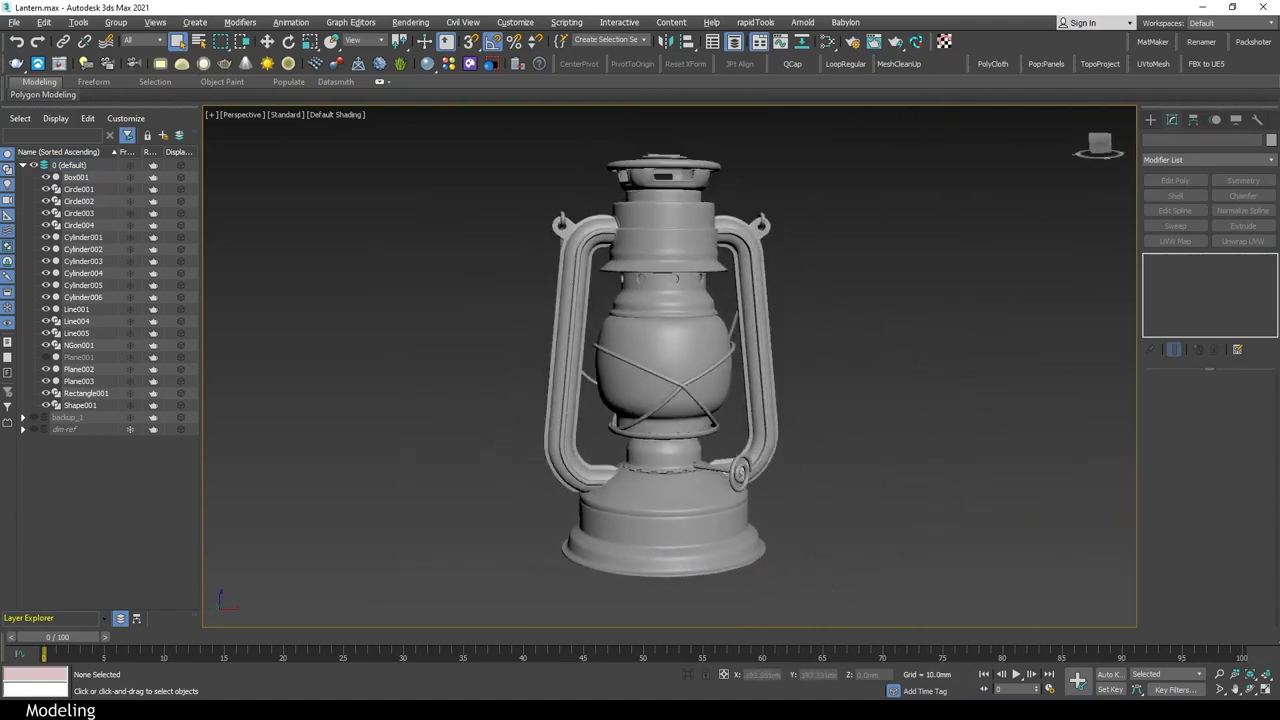
pyautogui.keyDown('alt'); pyautogui.moveTo(760, 480); pyautogui.dragTo(806, 517, button='middle'); pyautogui.keyUp('alt')
pyautogui.click(545, 467)
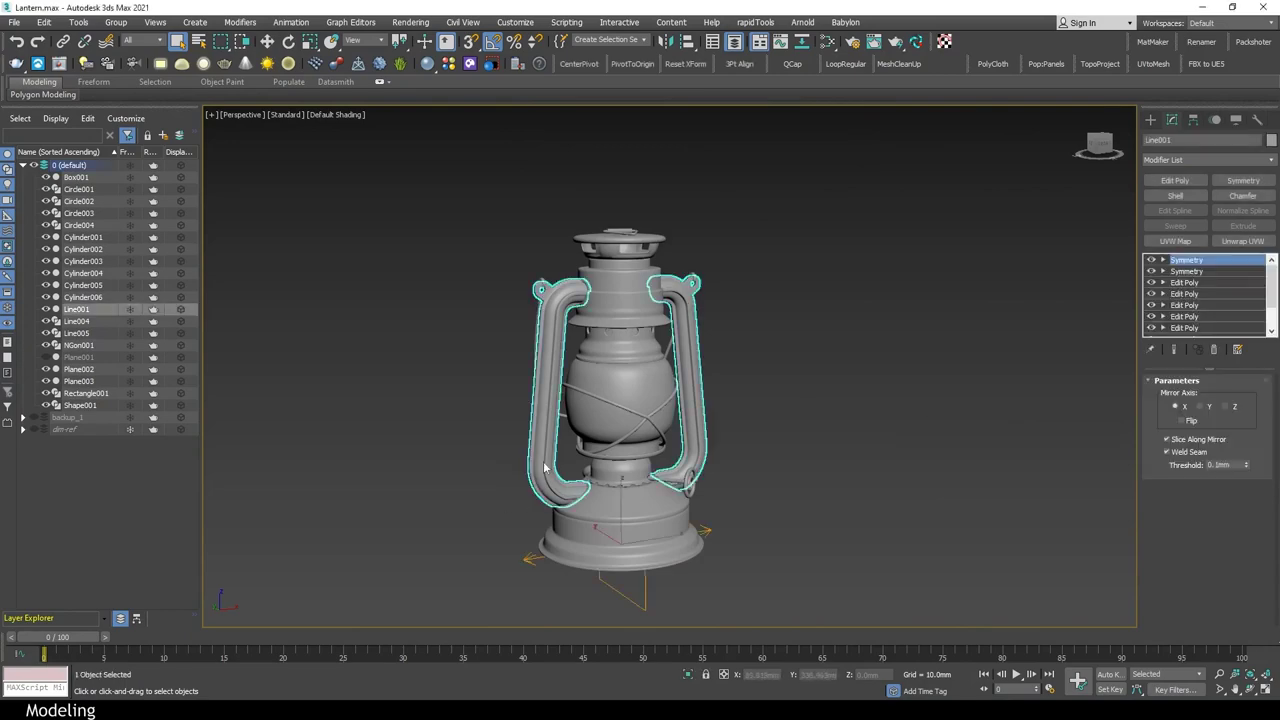
pyautogui.click(1151, 260)
pyautogui.click(1184, 282)
pyautogui.hotkey('alt', 'q')
pyautogui.keyDown('alt'); pyautogui.moveTo(1080, 395); pyautogui.dragTo(1051, 450, button='middle'); pyautogui.keyUp('alt')
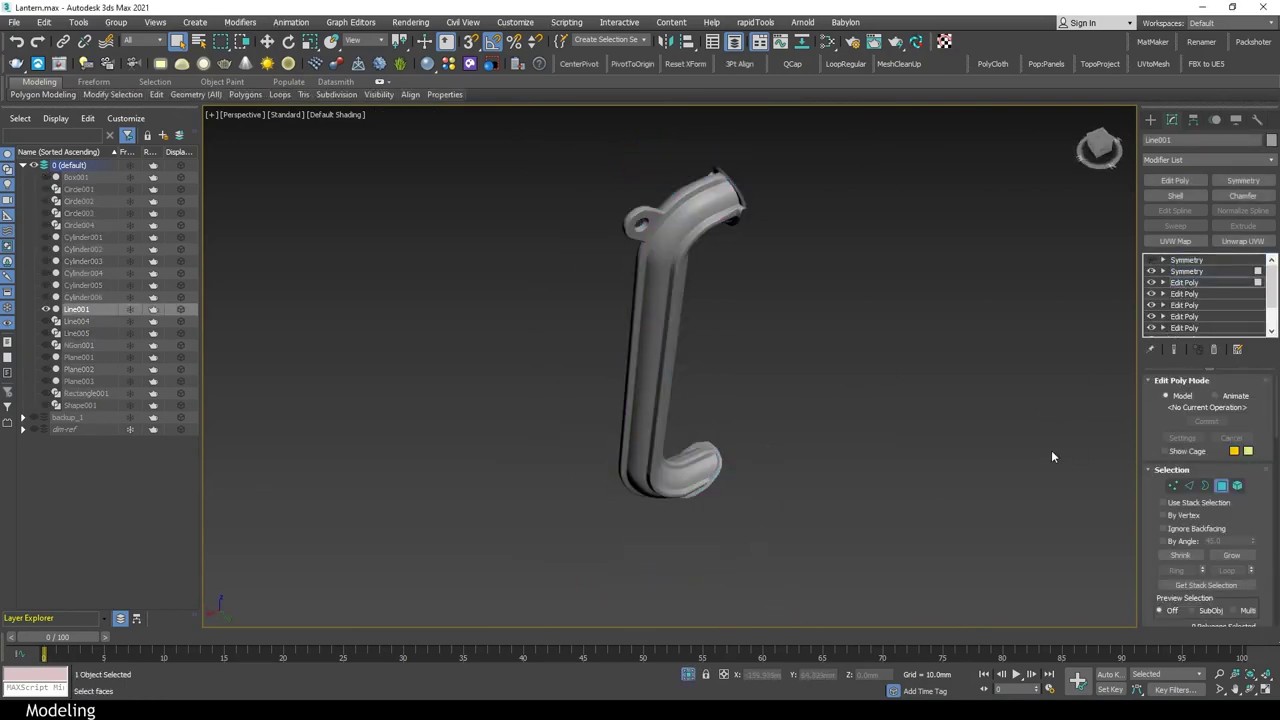
# Delete the handle's lower half from the Top wireframe view
pyautogui.press('t')
pyautogui.press('F3')
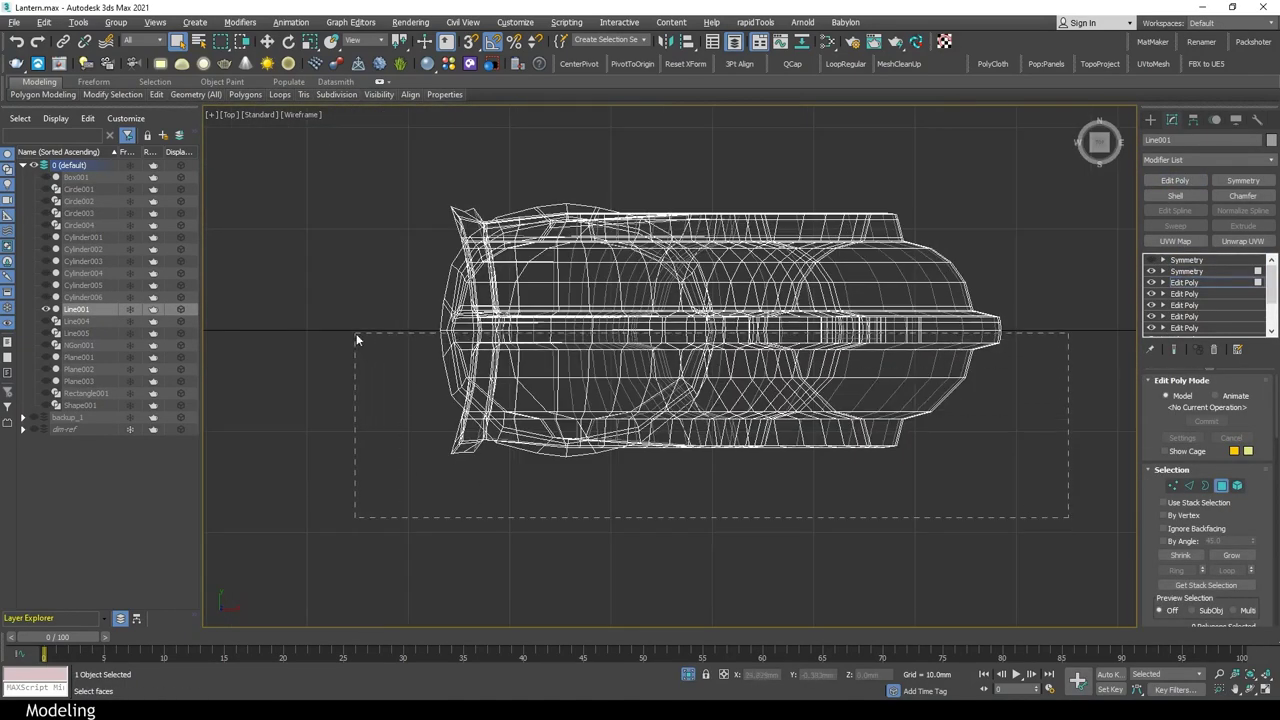
pyautogui.moveTo(1068, 517); pyautogui.dragTo(356, 340)
pyautogui.press('Delete')
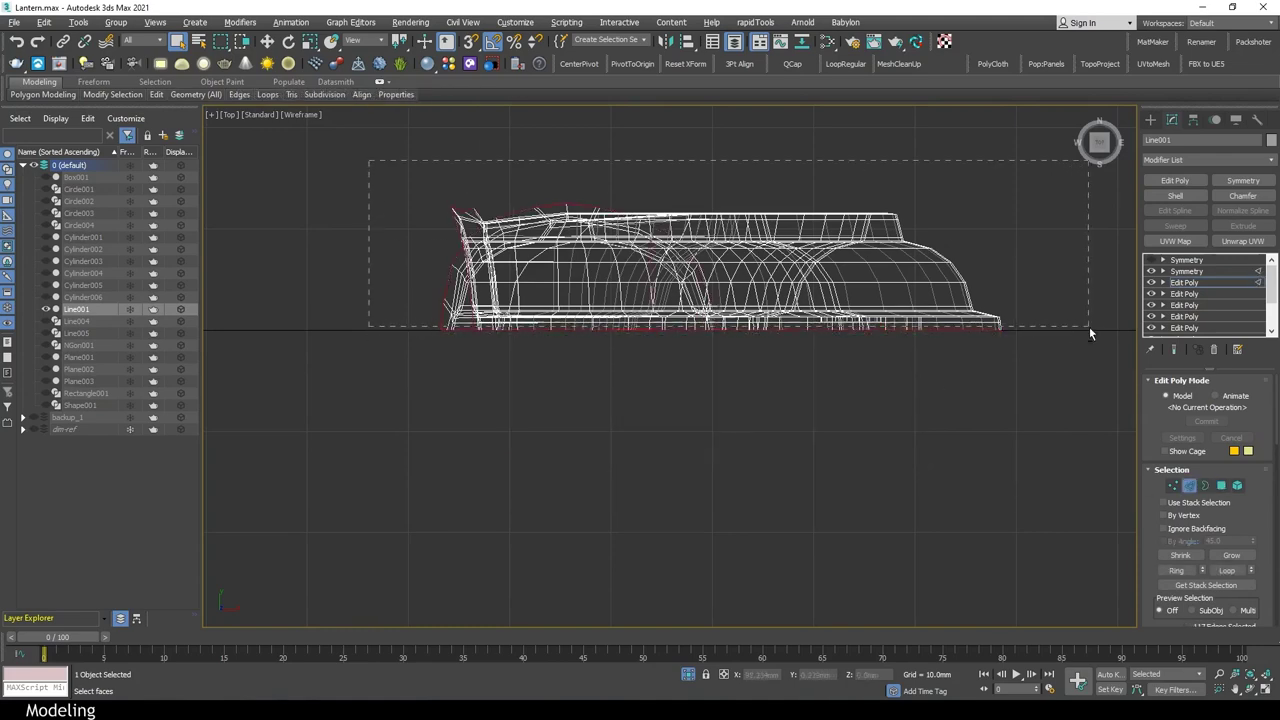
pyautogui.press('p')
pyautogui.press('F3')
# Flatten the cut edge of the handle with Make Planar Z
pyautogui.scroll(5, 763, 354)
pyautogui.keyDown('alt'); pyautogui.moveTo(706, 149); pyautogui.dragTo(600, 250, button='middle'); pyautogui.keyUp('alt')
pyautogui.hotkey('alt', 'w')
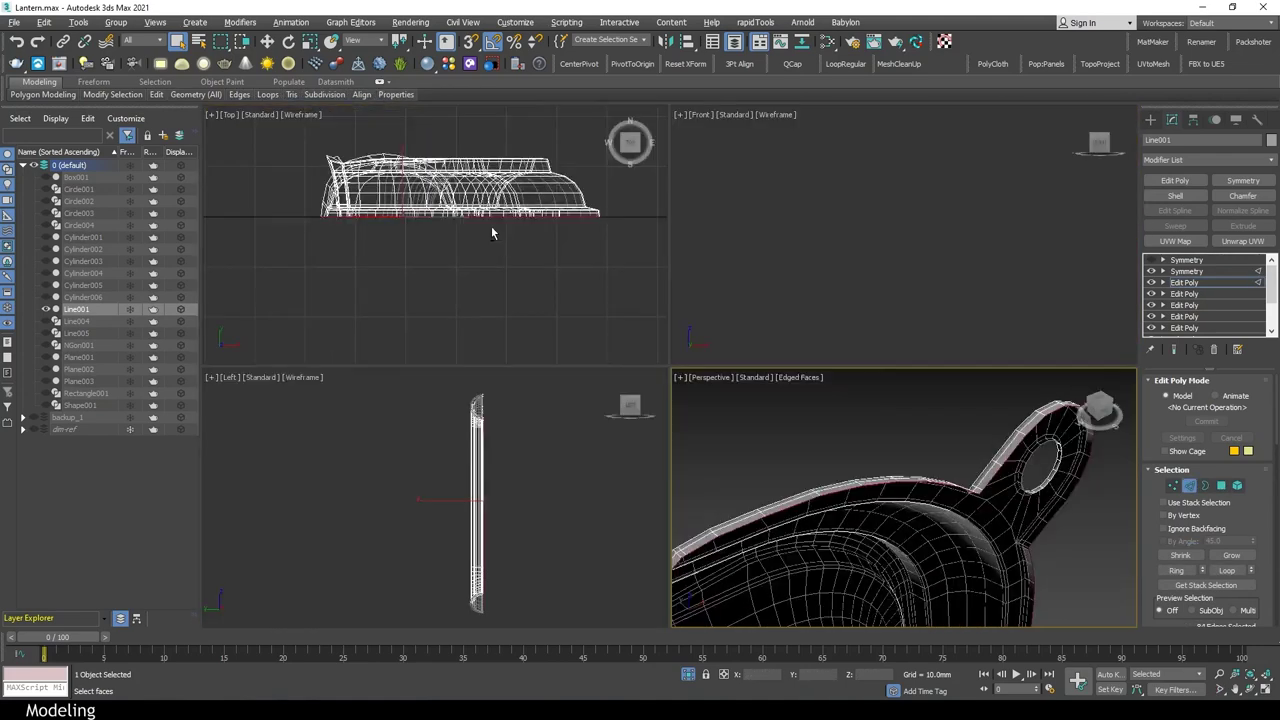
pyautogui.hotkey('alt', 'w')
pyautogui.scroll(5, 491, 233)
pyautogui.scroll(3, 680, 423)
pyautogui.click(361, 94)
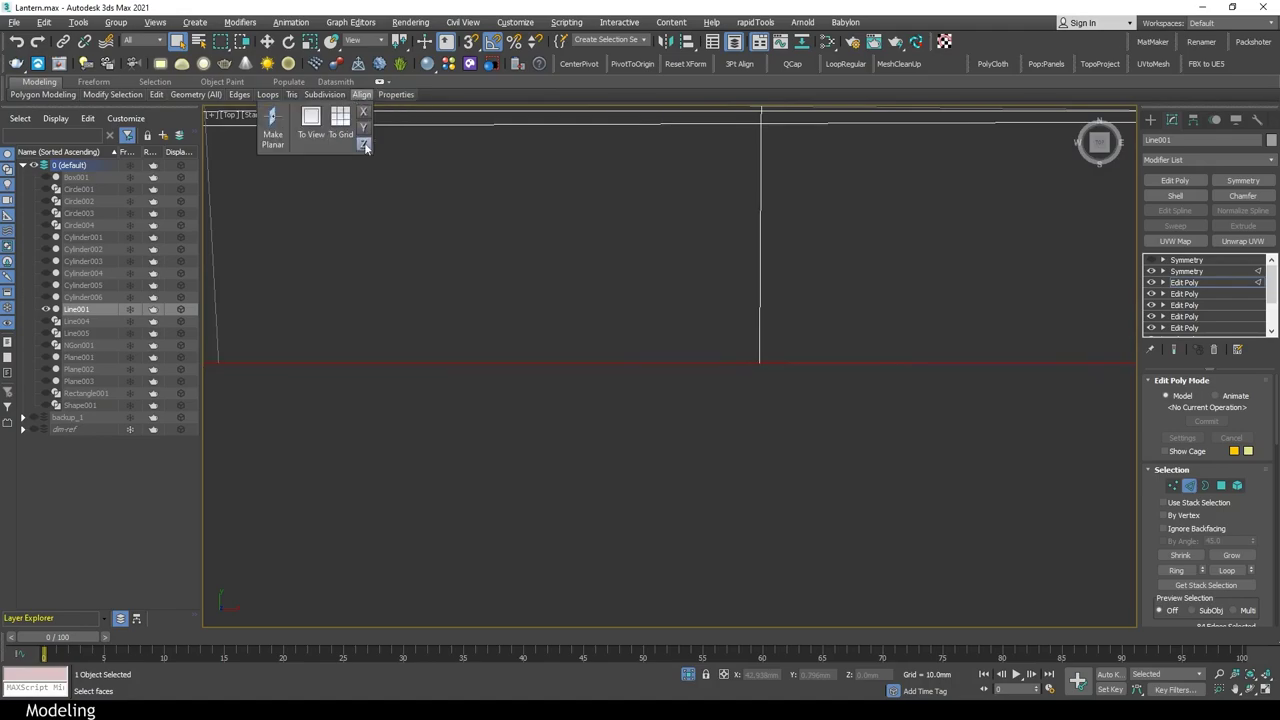
pyautogui.scroll(-5, 660, 300)
pyautogui.scroll(-3, 660, 300)
# Re-enable the handle's Symmetry on the Z axis with Flip
pyautogui.click(1186, 271)
pyautogui.hotkey('alt', 'w')
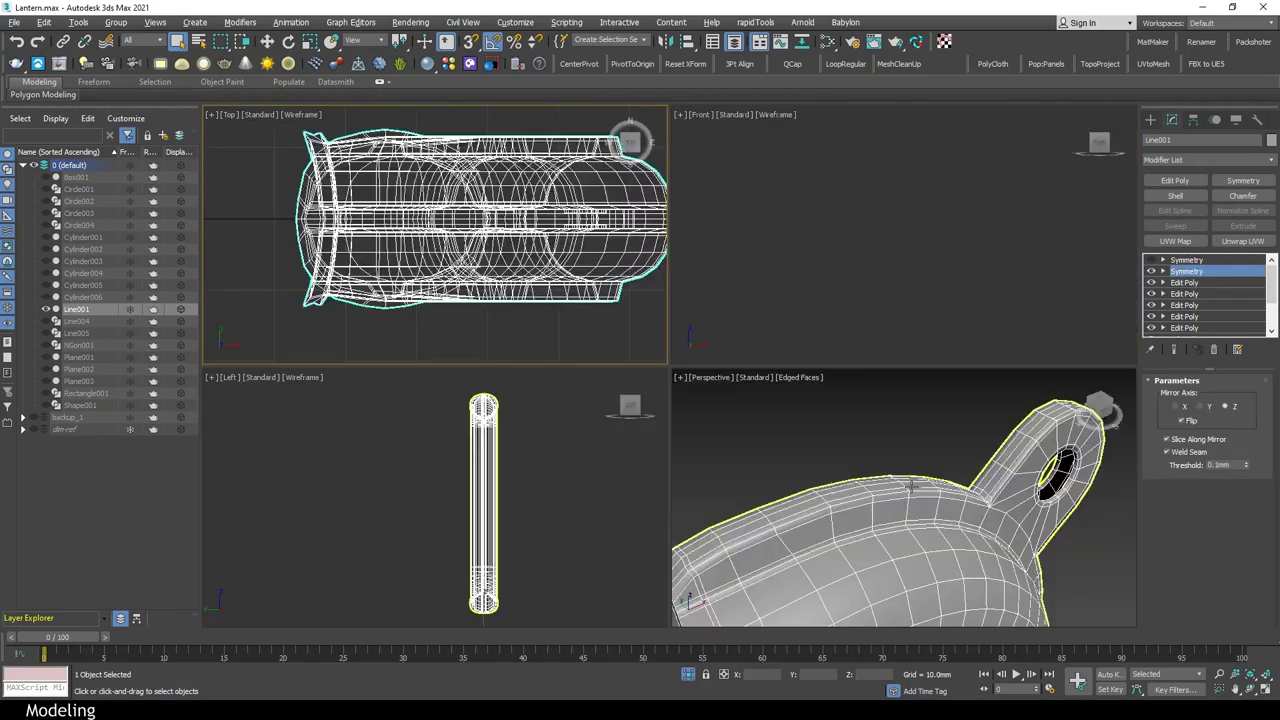
pyautogui.hotkey('alt', 'w')
pyautogui.click(1184, 282)
pyautogui.moveTo(800, 400)
pyautogui.keyDown('alt'); pyautogui.mouseDown(button='middle')
pyautogui.moveTo(935, 365)
pyautogui.moveTo(963, 297)
pyautogui.mouseUp(button='middle'); pyautogui.keyUp('alt')
# Target Weld the loose seam vertices onto their neighbours
pyautogui.press('1')
pyautogui.scroll(-5, 935, 365)
pyautogui.scroll(6, 923, 186)
pyautogui.moveTo(1009, 496); pyautogui.dragTo(978, 347, button='middle')
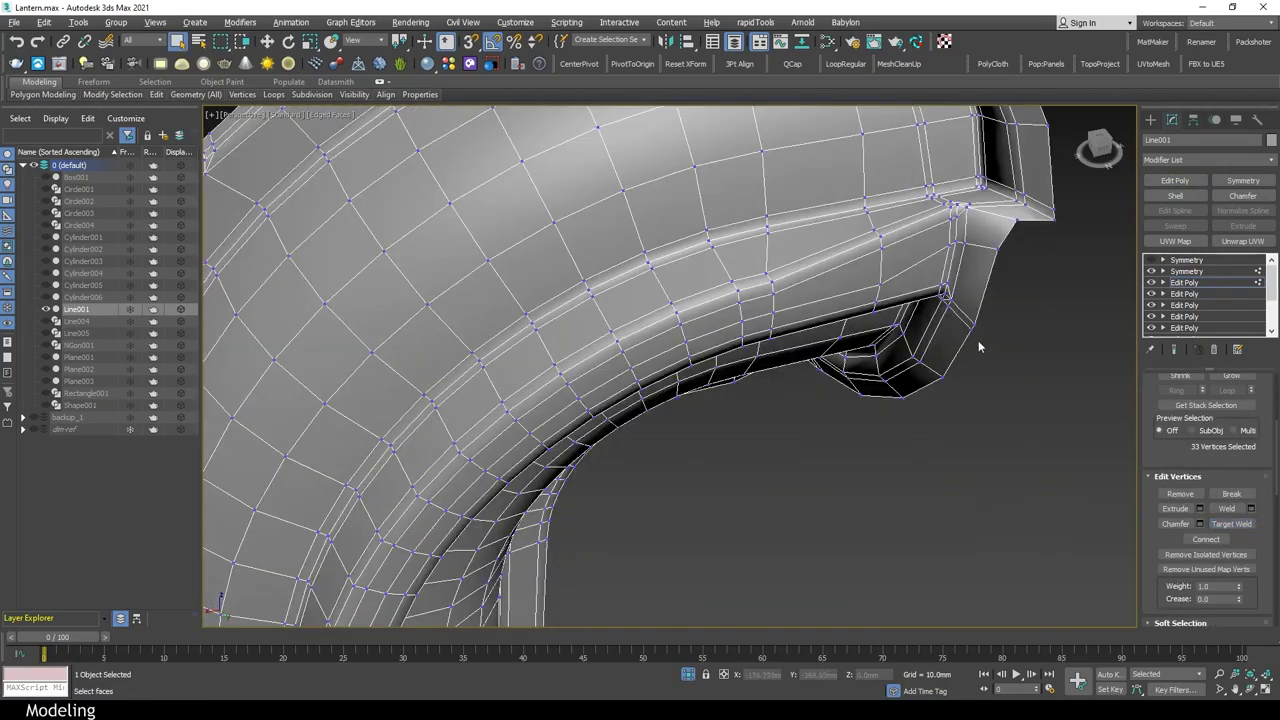
pyautogui.scroll(-5, 910, 408)
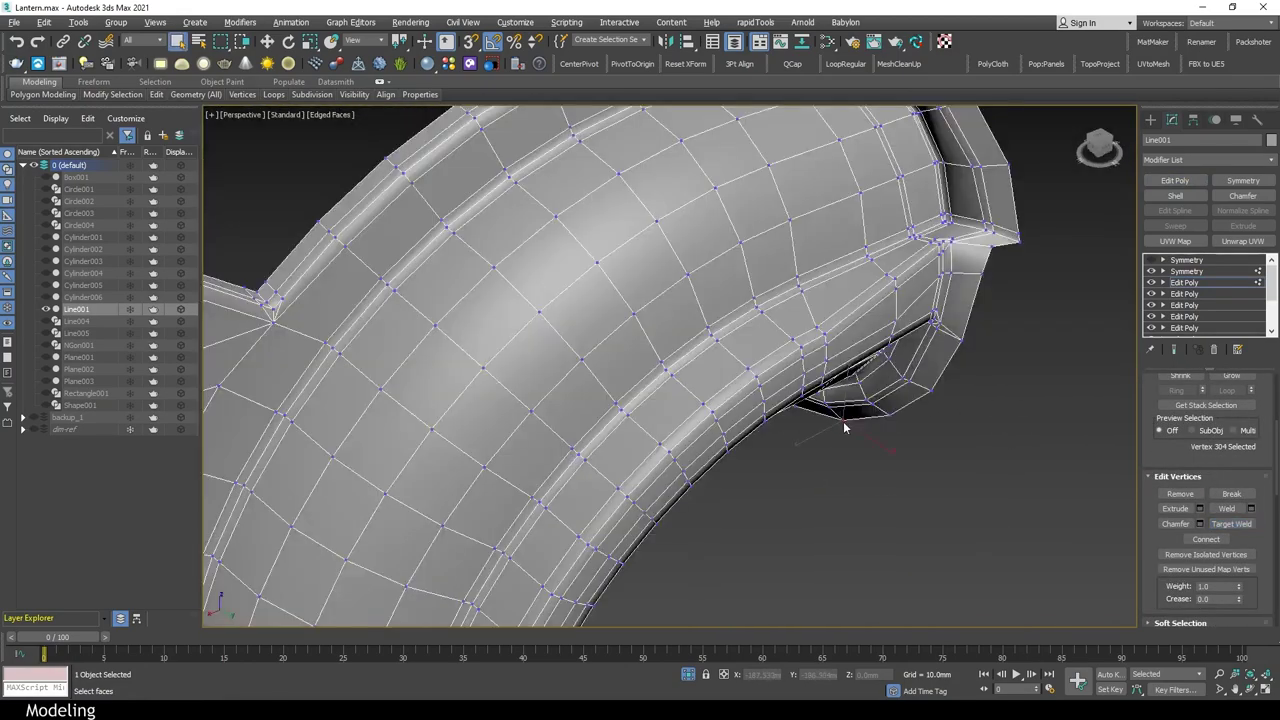
pyautogui.scroll(6, 794, 460)
pyautogui.click(787, 425)
pyautogui.scroll(-6, 788, 424)
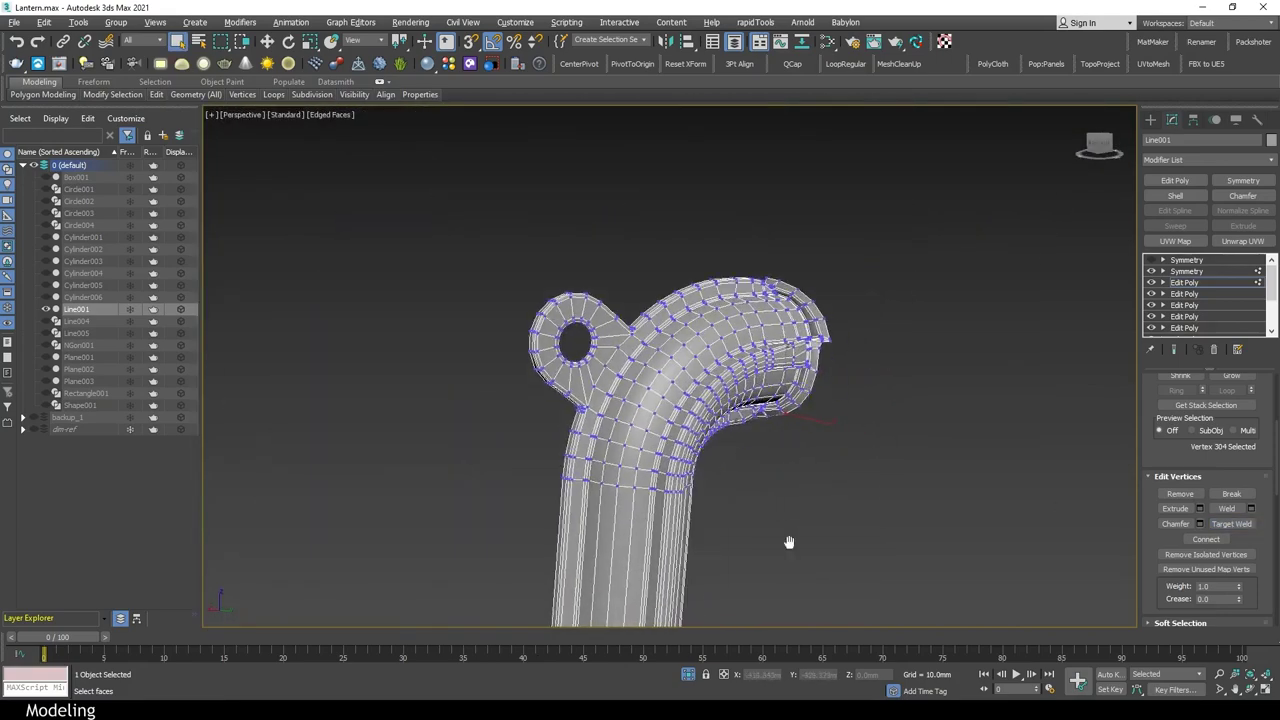
pyautogui.moveTo(708, 537)
pyautogui.keyDown('alt'); pyautogui.mouseDown(button='middle')
pyautogui.moveTo(760, 318)
pyautogui.moveTo(1218, 541)
pyautogui.mouseUp(button='middle'); pyautogui.keyUp('alt')
pyautogui.scroll(6, 760, 318)
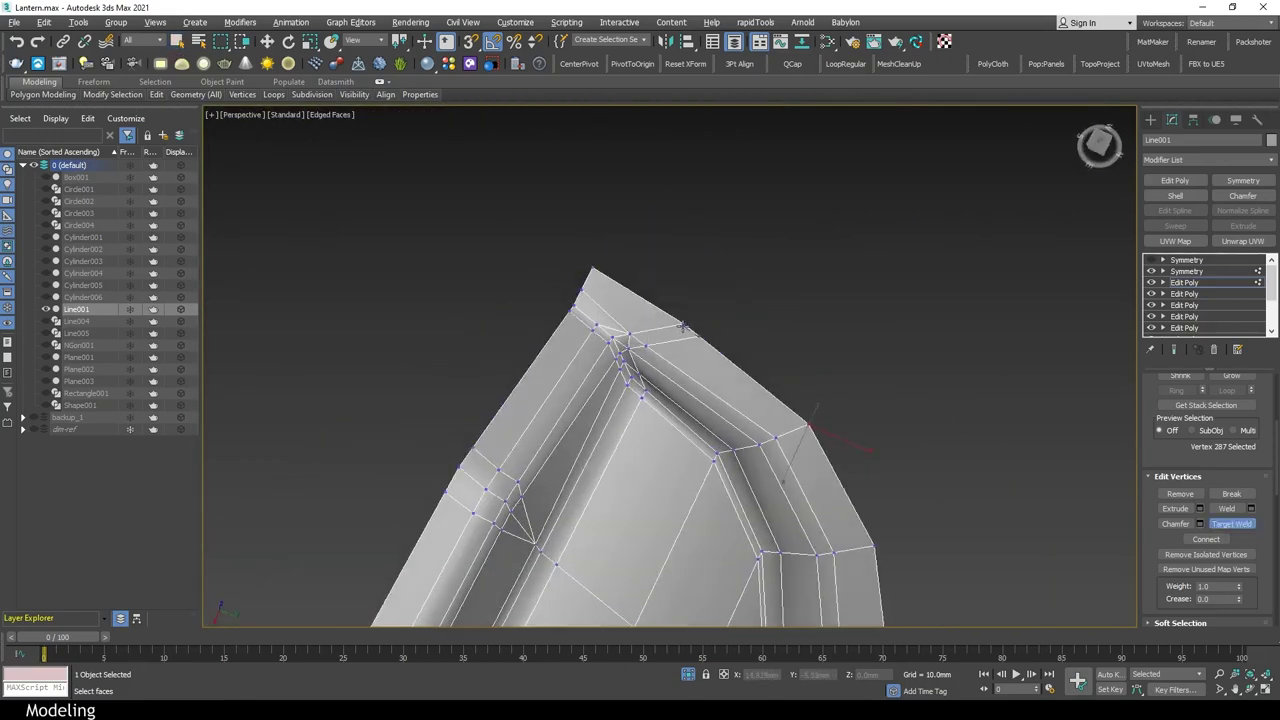
pyautogui.scroll(5, 682, 326)
pyautogui.keyDown('alt'); pyautogui.moveTo(800, 437); pyautogui.dragTo(748, 400, button='middle'); pyautogui.keyUp('alt')
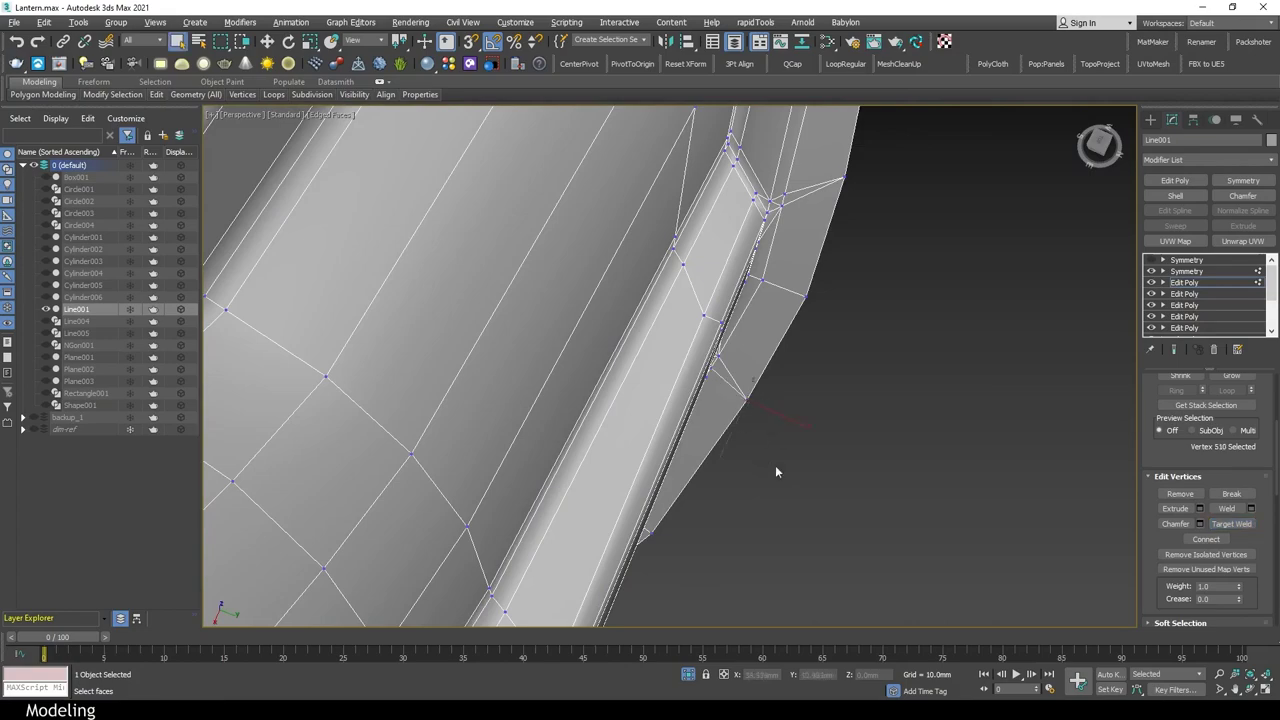
pyautogui.keyDown('alt'); pyautogui.moveTo(776, 467); pyautogui.dragTo(827, 458, button='middle'); pyautogui.keyUp('alt')
# Move to the Edit Poly above the mirror and select the ring hole's border
pyautogui.click(1178, 306)
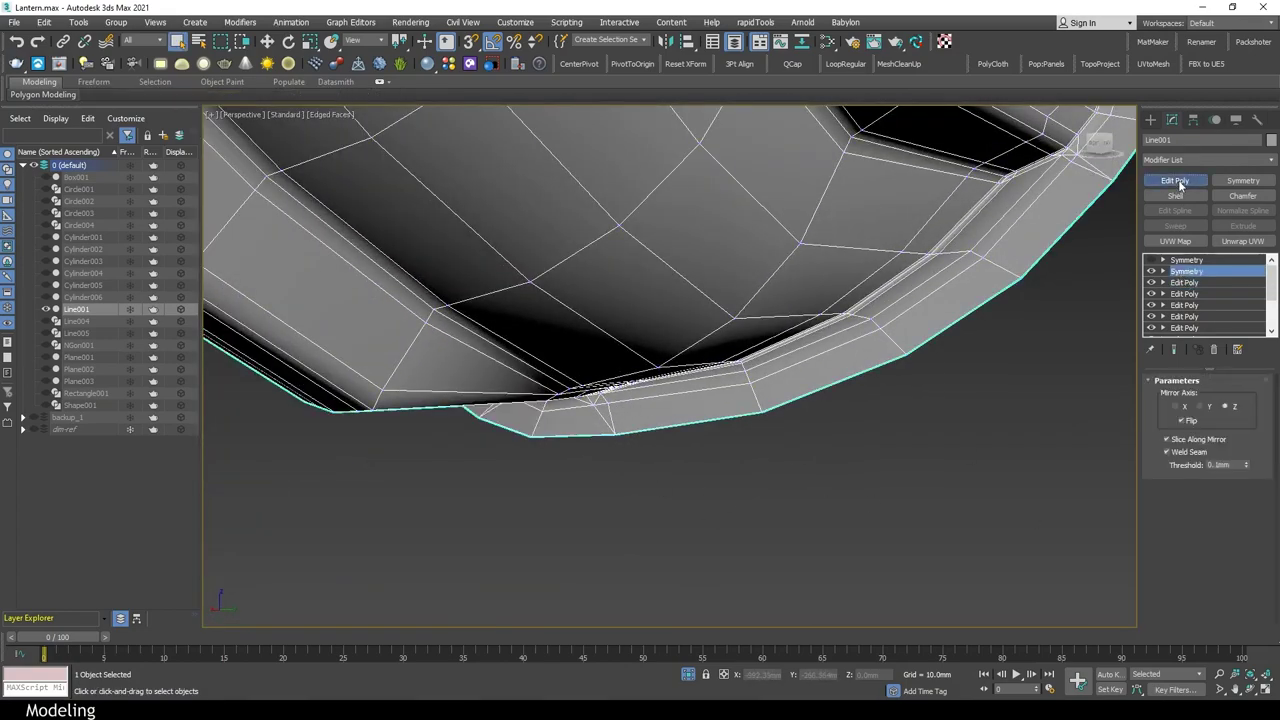
pyautogui.scroll(-5, 845, 400)
pyautogui.moveTo(845, 400)
pyautogui.keyDown('alt'); pyautogui.mouseDown(button='middle')
pyautogui.moveTo(820, 450)
pyautogui.moveTo(845, 515)
pyautogui.moveTo(794, 423)
pyautogui.moveTo(900, 220)
pyautogui.moveTo(1010, 553)
pyautogui.moveTo(865, 487)
pyautogui.mouseUp(button='middle'); pyautogui.keyUp('alt')
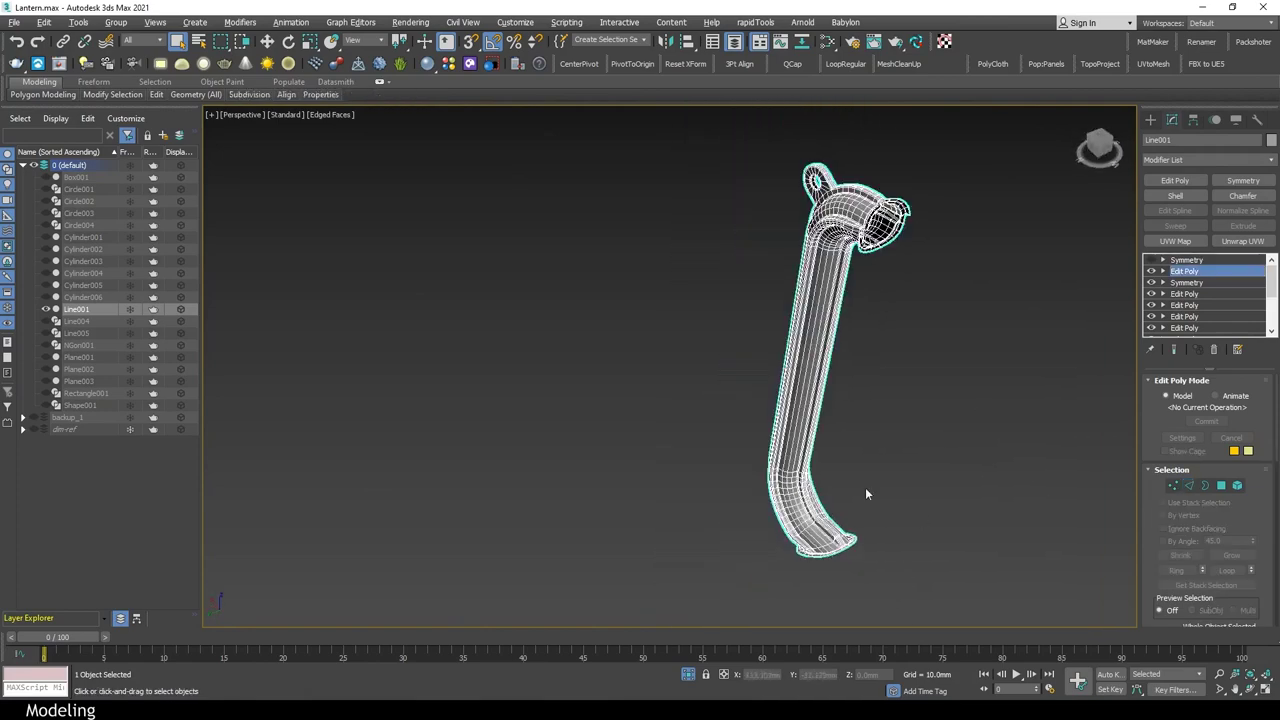
pyautogui.scroll(5, 768, 204)
pyautogui.press('3')
pyautogui.scroll(-2, 1205, 545)
# End the handle's isolation and link the base knob to the ring Circle002
pyautogui.press('3')
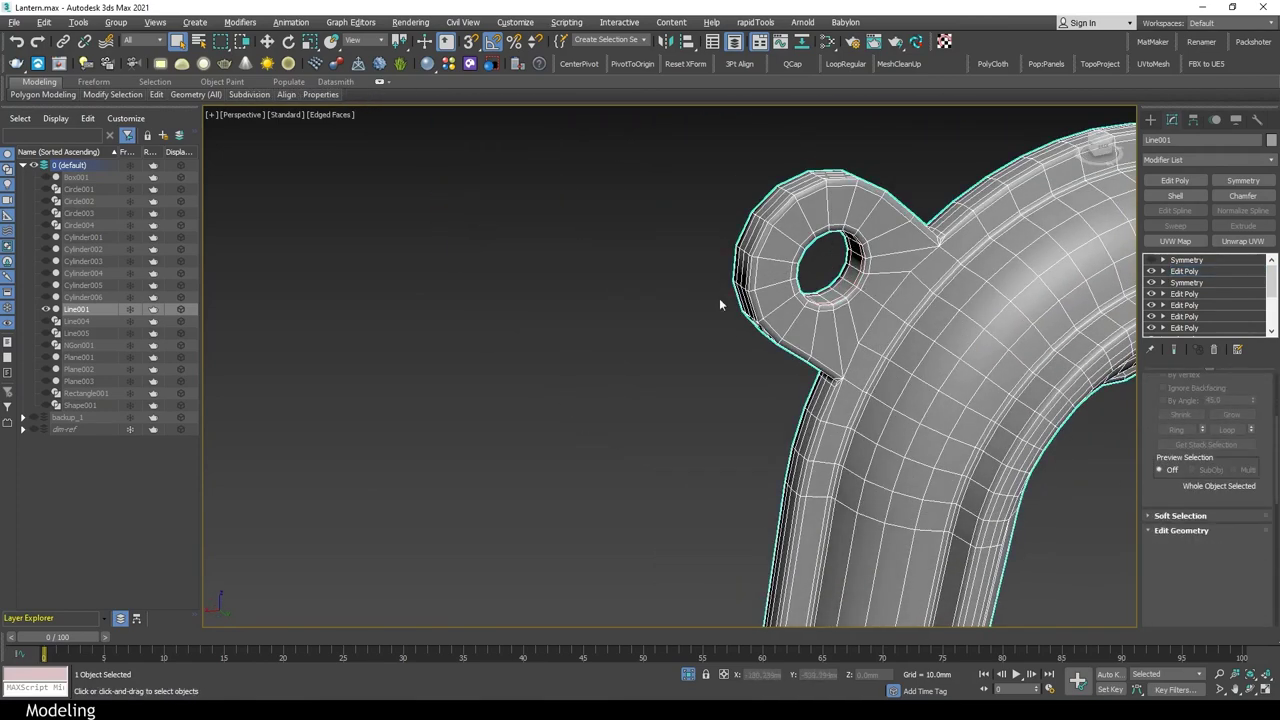
pyautogui.press('z')
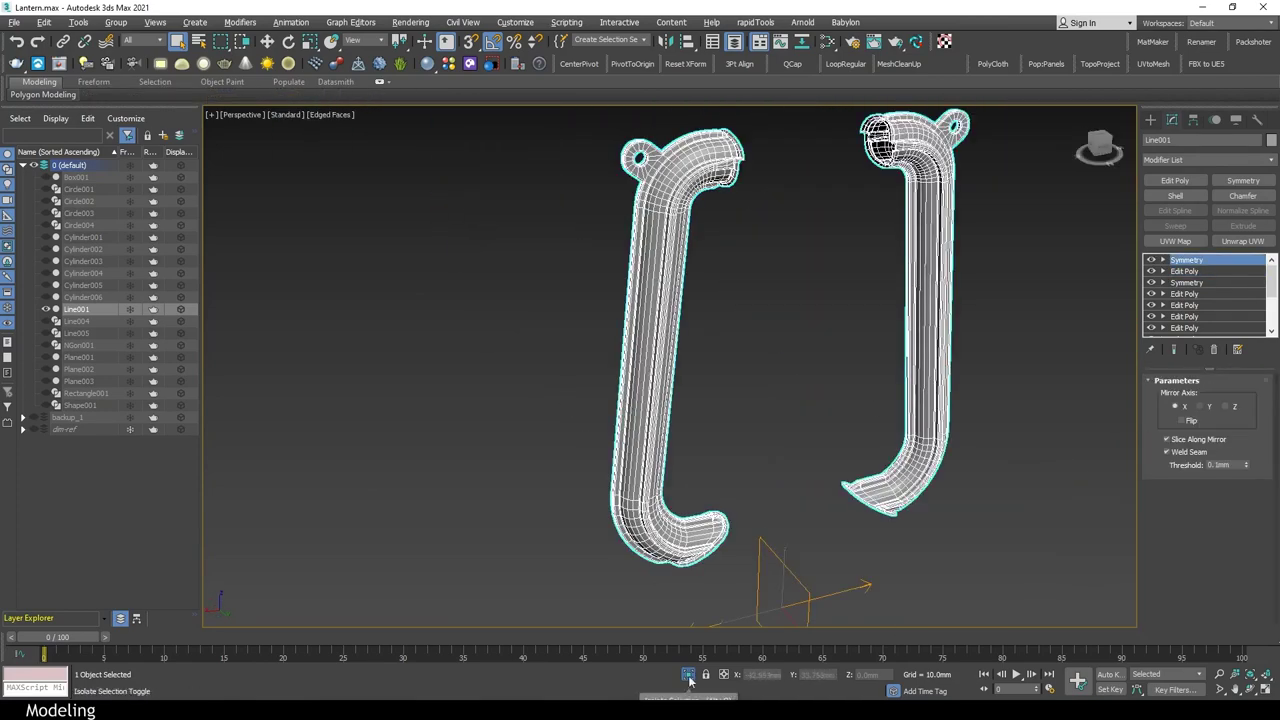
pyautogui.hotkey('alt', 'q')
pyautogui.click(857, 447)
pyautogui.scroll(6, 680, 410)
pyautogui.click(688, 412)
pyautogui.scroll(3, 690, 412)
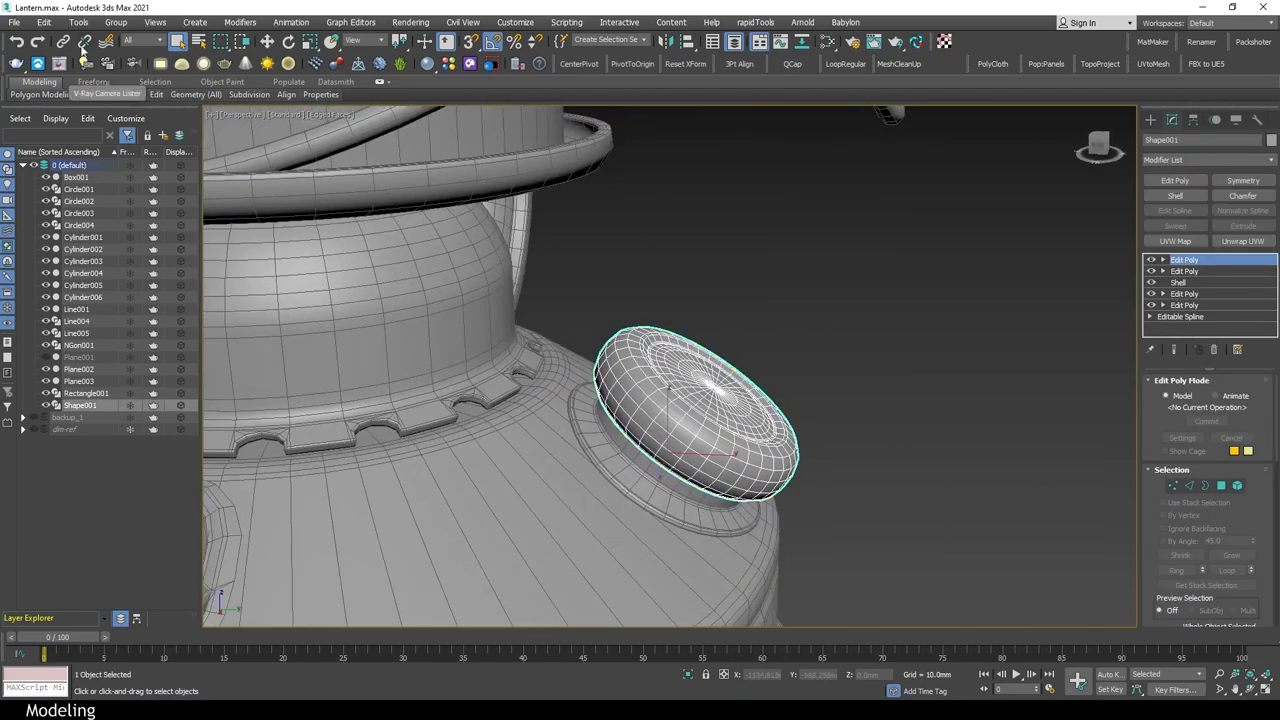
pyautogui.moveTo(757, 474); pyautogui.dragTo(757, 512)
# Rotate the ring to the opposite side in the Top view
pyautogui.hotkey('alt', 'w')
pyautogui.hotkey('alt', 'w')
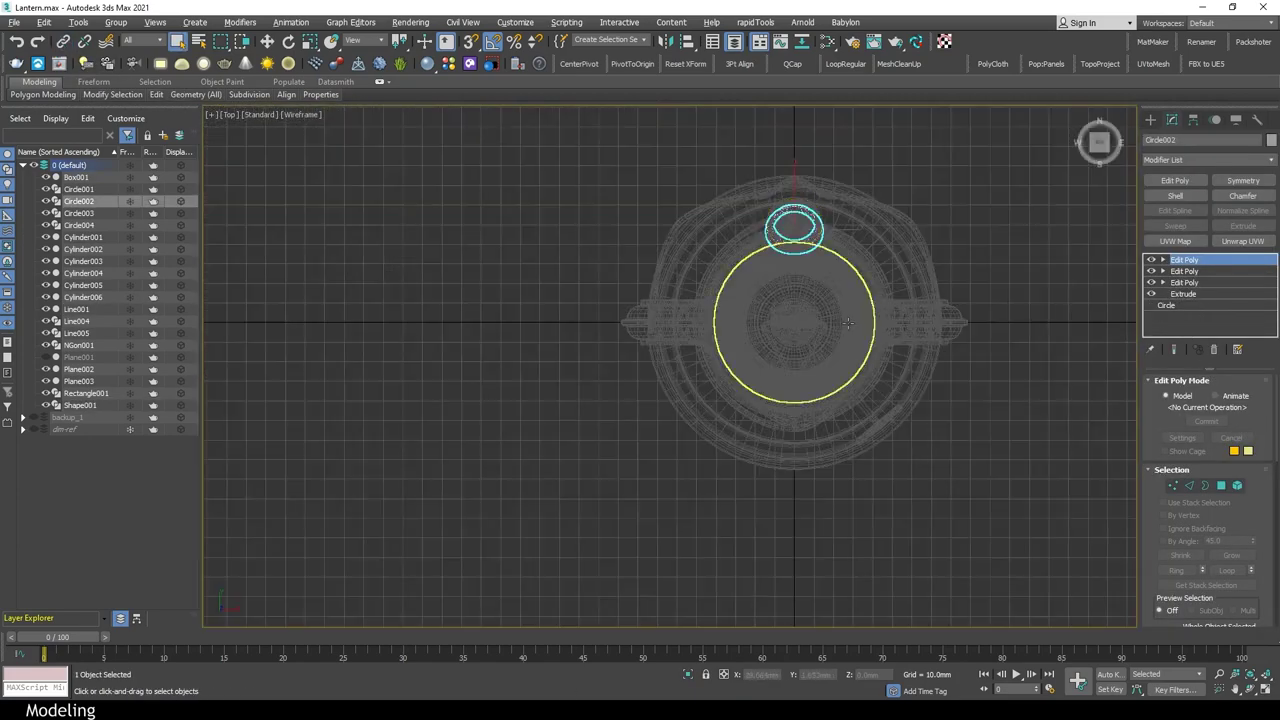
pyautogui.press('e')
pyautogui.moveTo(836, 298); pyautogui.dragTo(836, 420)
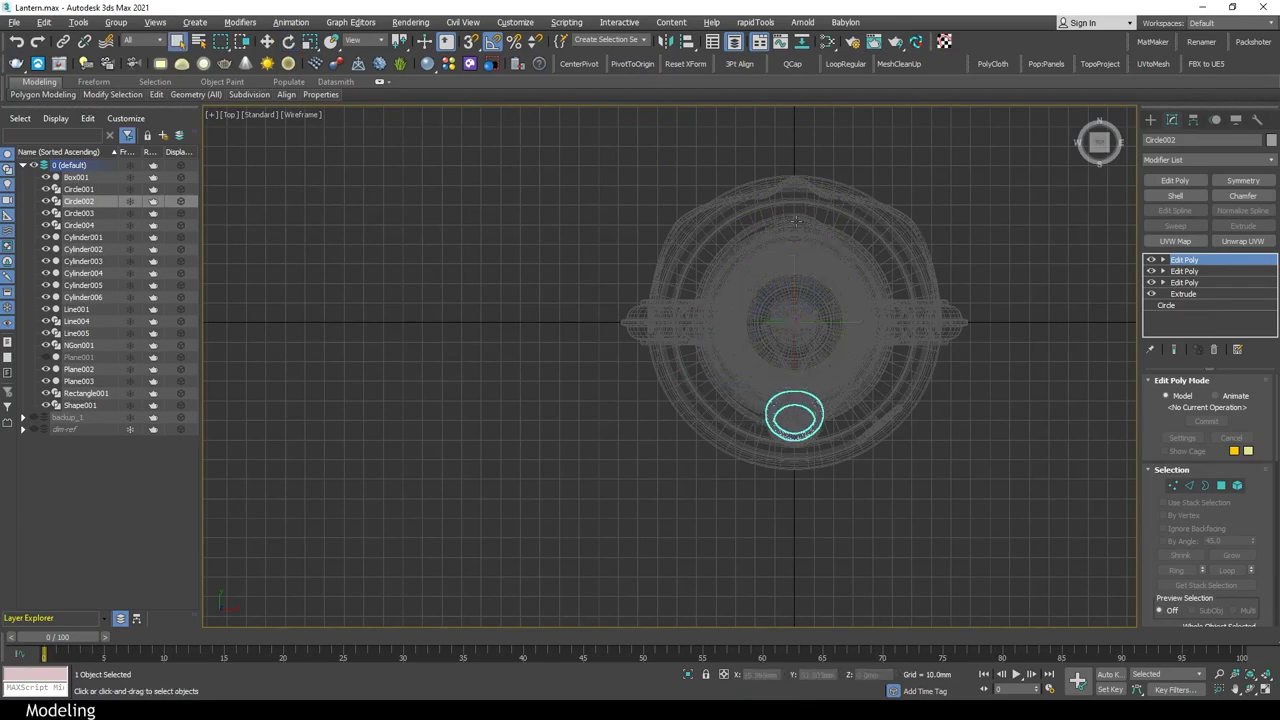
pyautogui.hotkey('alt', 'w')
pyautogui.hotkey('alt', 'w')
pyautogui.press('q')
pyautogui.scroll(-3, 1008, 432)
# Link the key rod Line004 to Cylinder003
pyautogui.click(897, 395)
pyautogui.keyDown('alt'); pyautogui.moveTo(897, 395); pyautogui.dragTo(953, 402, button='middle'); pyautogui.keyUp('alt')
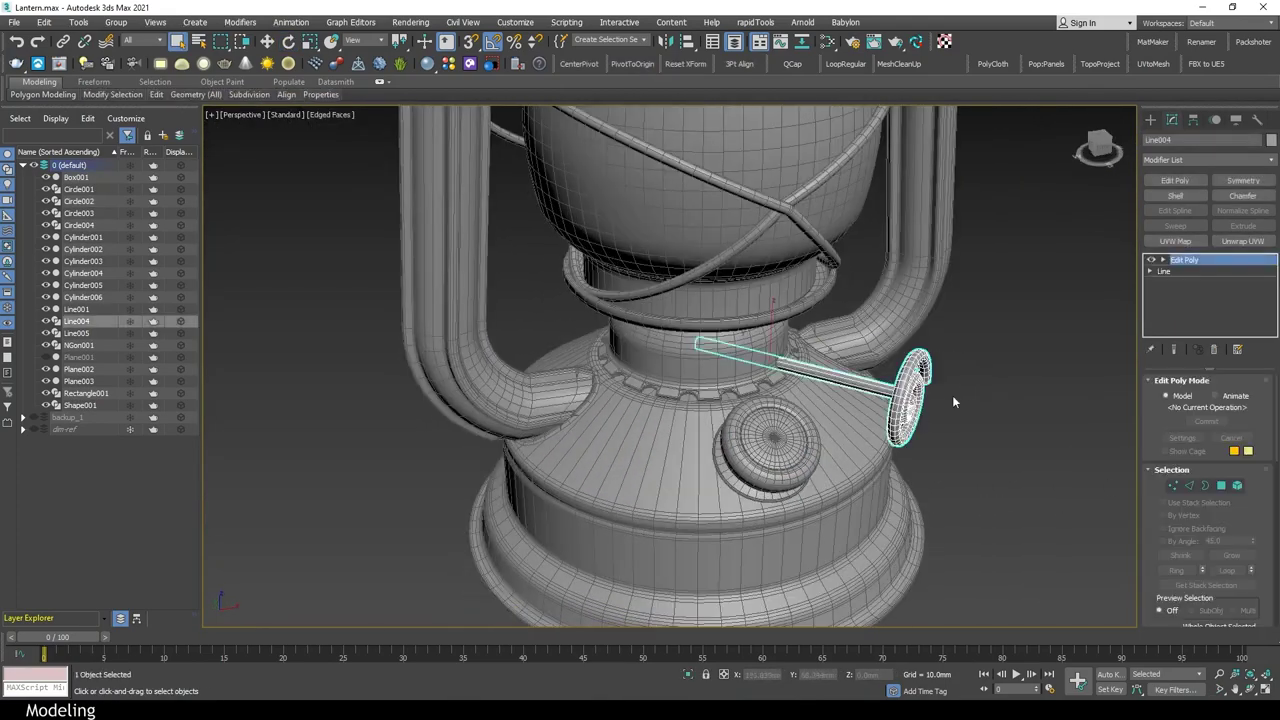
pyautogui.moveTo(746, 339); pyautogui.dragTo(746, 339)
pyautogui.press('q')
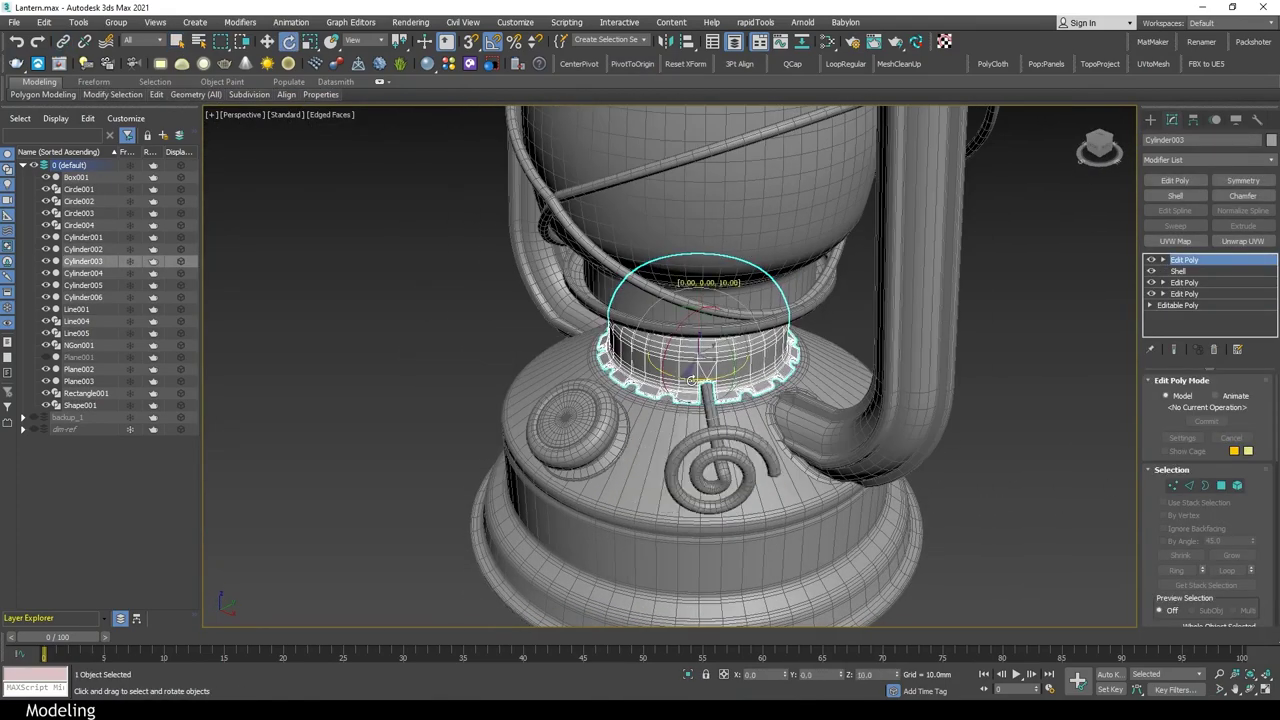
pyautogui.keyDown('alt'); pyautogui.moveTo(746, 339); pyautogui.dragTo(1027, 432, button='middle'); pyautogui.keyUp('alt')
# Select the spiral's tube-end face with soft selection falloff of about 40mm
pyautogui.click(755, 362)
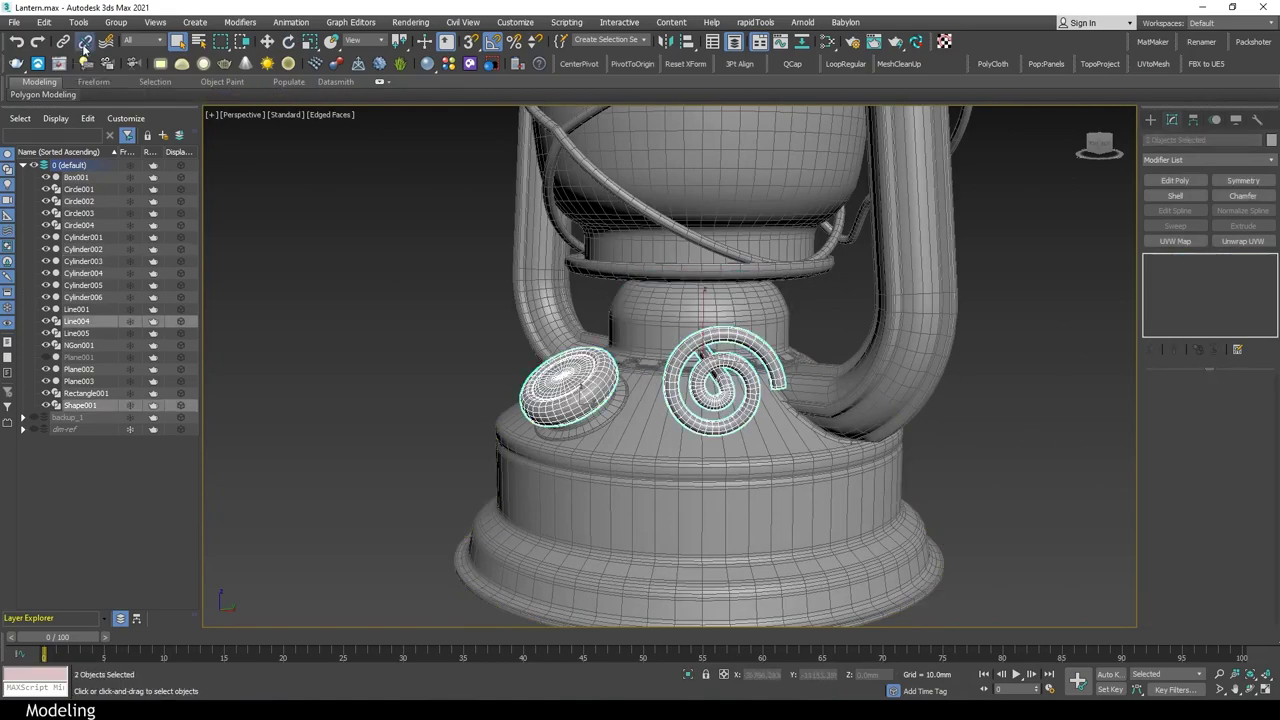
pyautogui.press('z')
pyautogui.press('4')
pyautogui.scroll(5, 773, 395)
pyautogui.scroll(3, 773, 395)
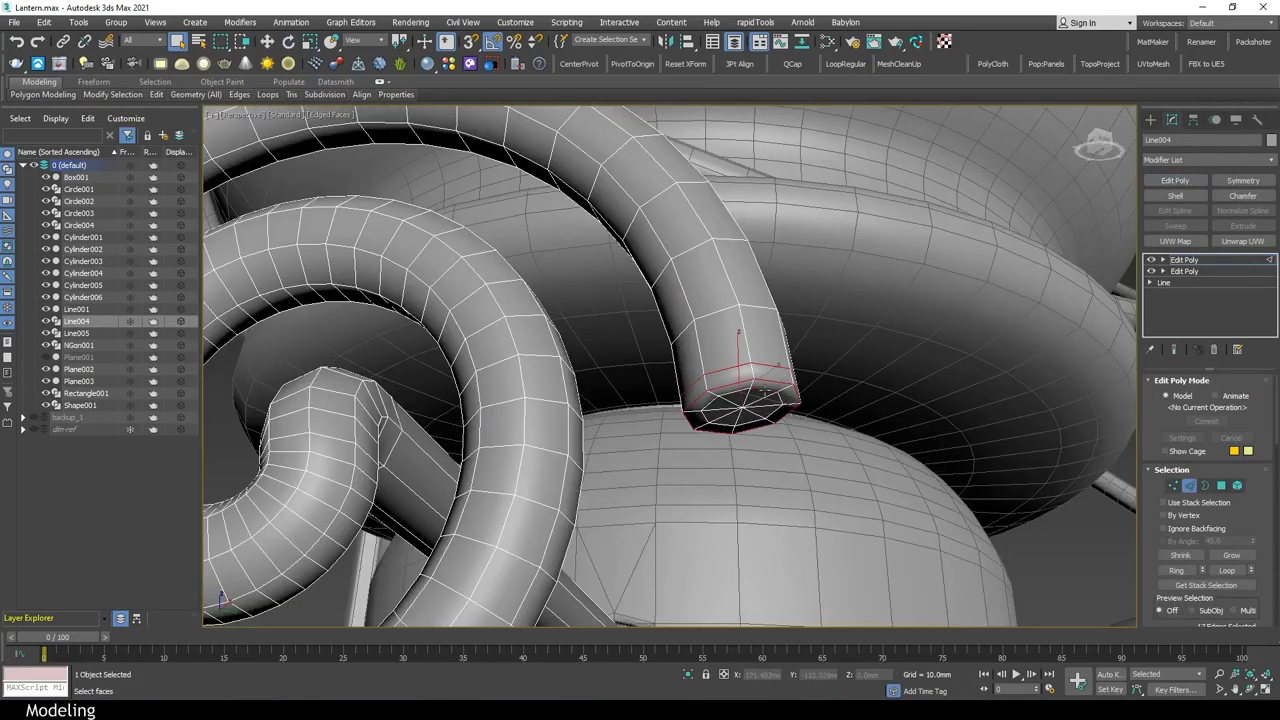
pyautogui.moveTo(1190, 600)
pyautogui.mouseDown()
pyautogui.moveTo(1188, 473)
pyautogui.moveTo(1188, 548)
pyautogui.mouseUp()
pyautogui.click(1164, 439)
pyautogui.press('z')
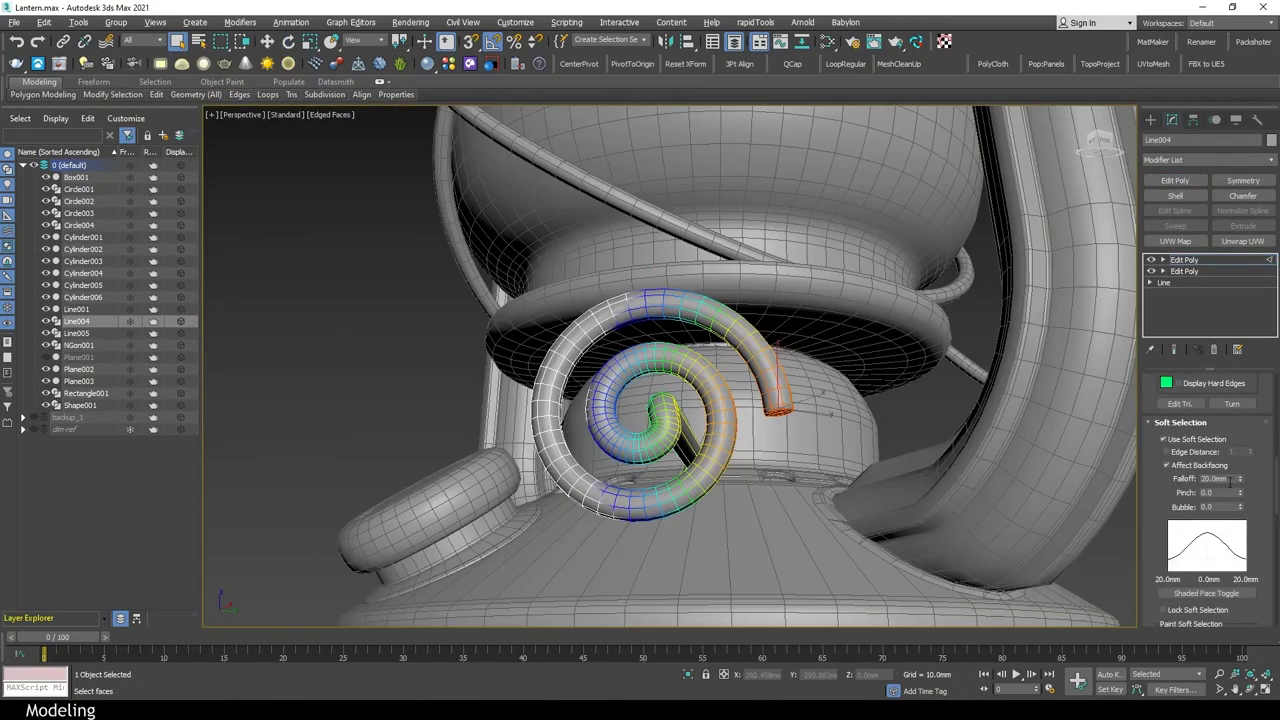
pyautogui.moveTo(1240, 478); pyautogui.dragTo(1240, 460)
pyautogui.moveTo(1240, 508); pyautogui.dragTo(1194, 348)
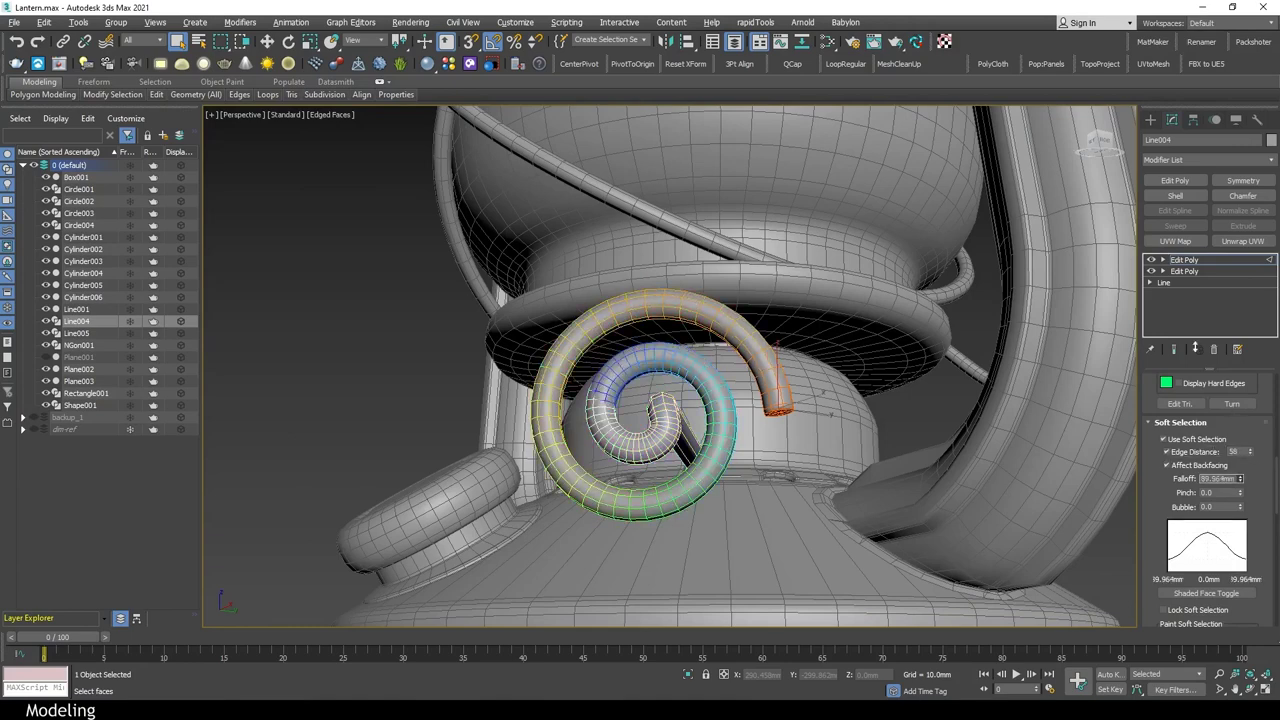
pyautogui.moveTo(1246, 437); pyautogui.dragTo(1243, 451)
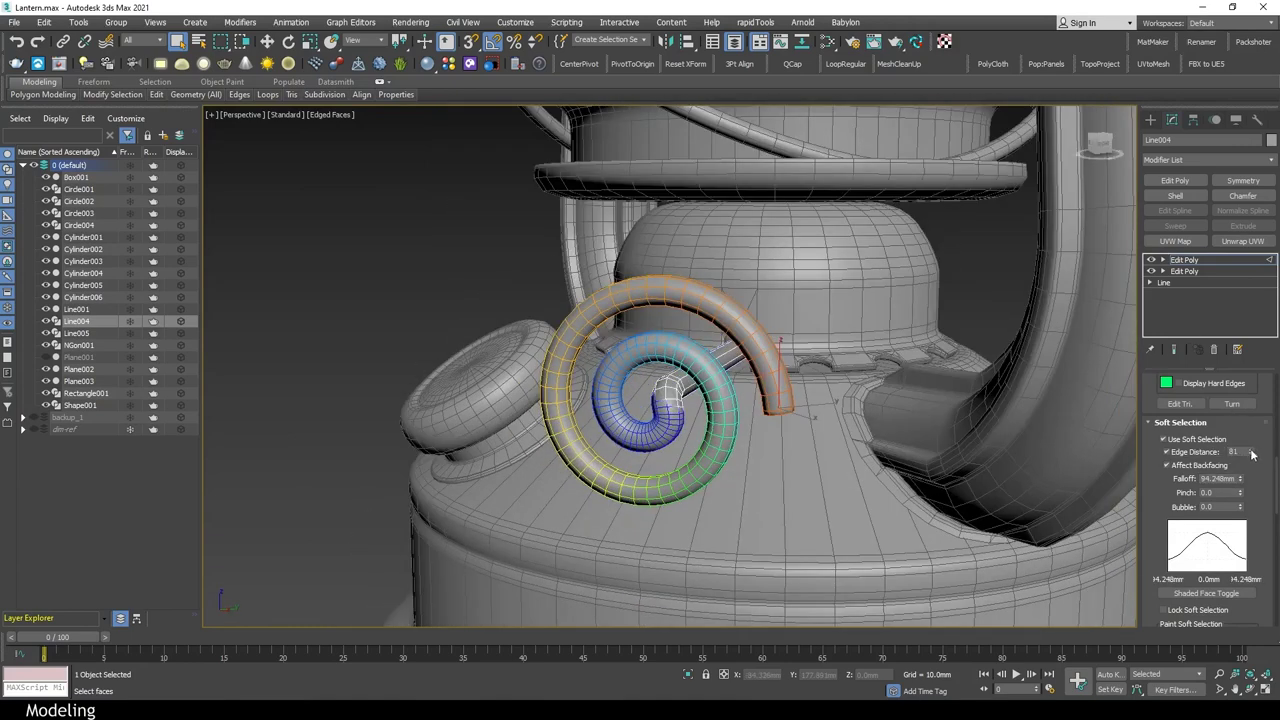
pyautogui.keyDown('alt'); pyautogui.moveTo(700, 420); pyautogui.dragTo(760, 400, button='middle'); pyautogui.keyUp('alt')
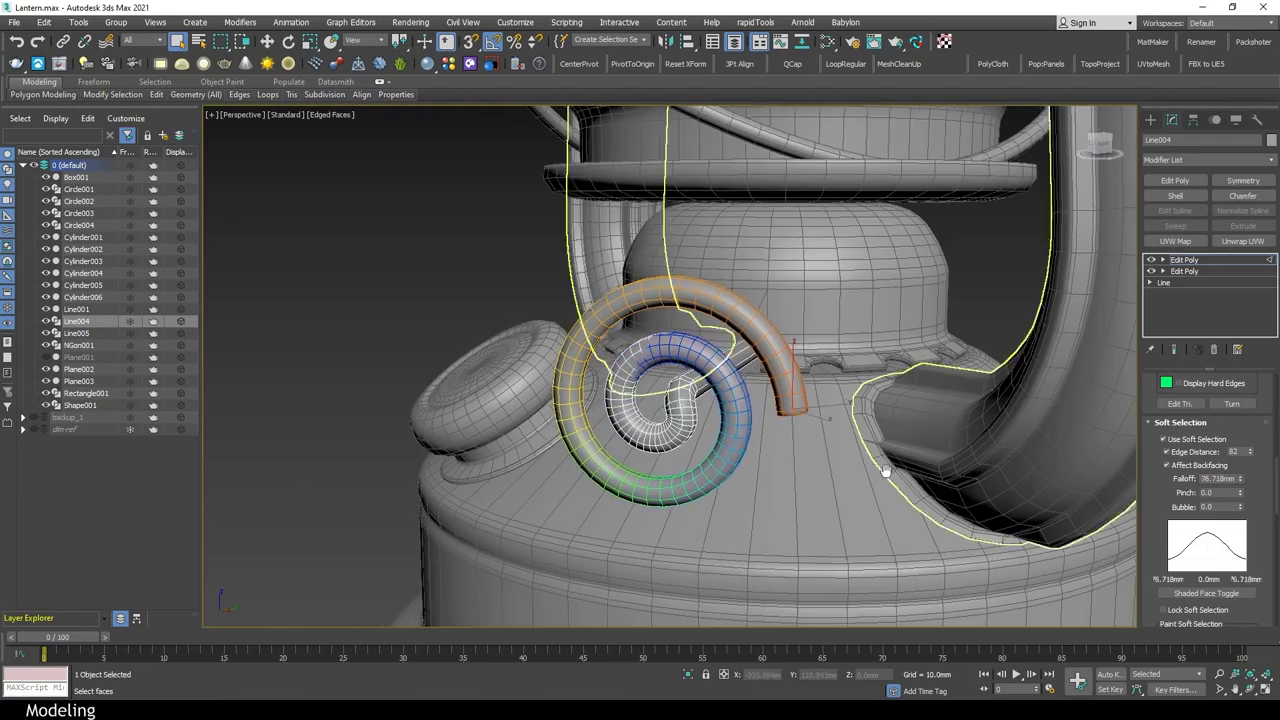
# Move the spiral lever into place, maximize Perspective, hide edged faces and deselect all
pyautogui.hotkey('alt', 'w')
pyautogui.press('w')
pyautogui.press('z')
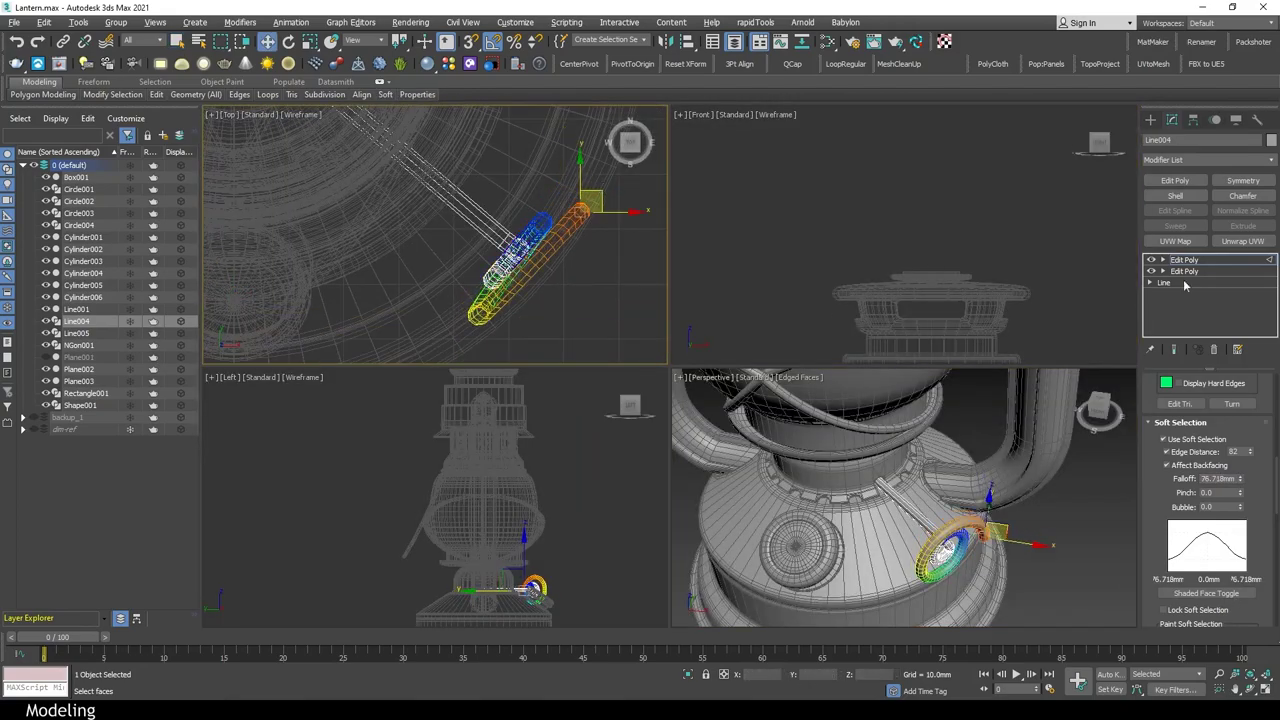
pyautogui.hotkey('alt', 'w')
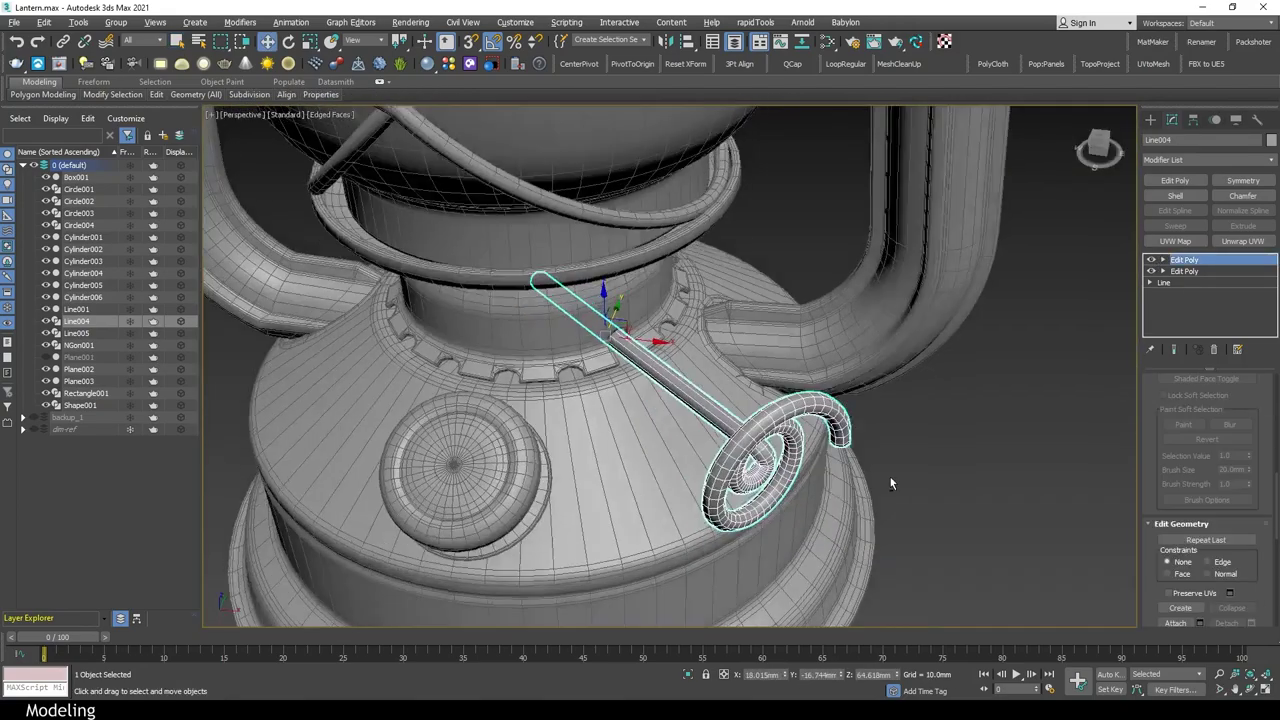
pyautogui.keyDown('alt'); pyautogui.moveTo(890, 477); pyautogui.dragTo(735, 377, button='middle'); pyautogui.keyUp('alt')
pyautogui.press('F4')
pyautogui.hotkey('ctrl', 'd')
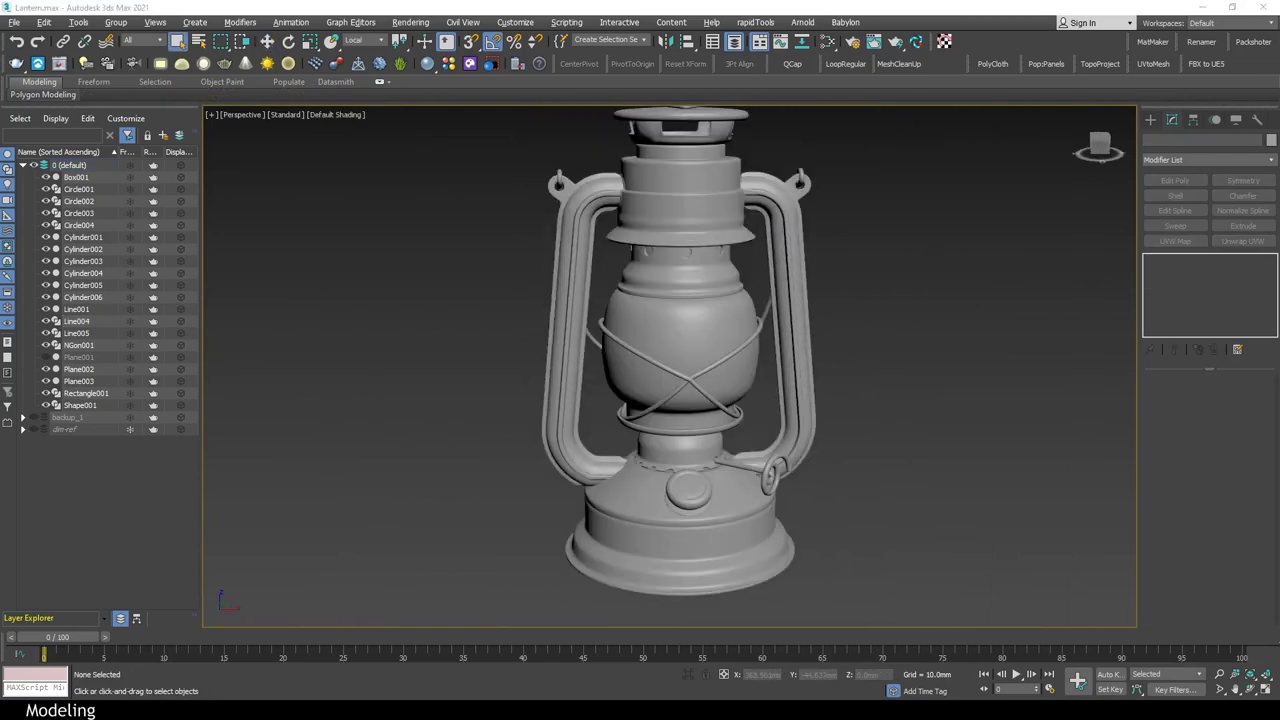
# Select the left handle Line001 with edged faces shown, at edge level
pyautogui.click(565, 330)
pyautogui.keyDown('alt'); pyautogui.moveTo(570, 400); pyautogui.dragTo(764, 415, button='middle'); pyautogui.keyUp('alt')
pyautogui.press('F4')
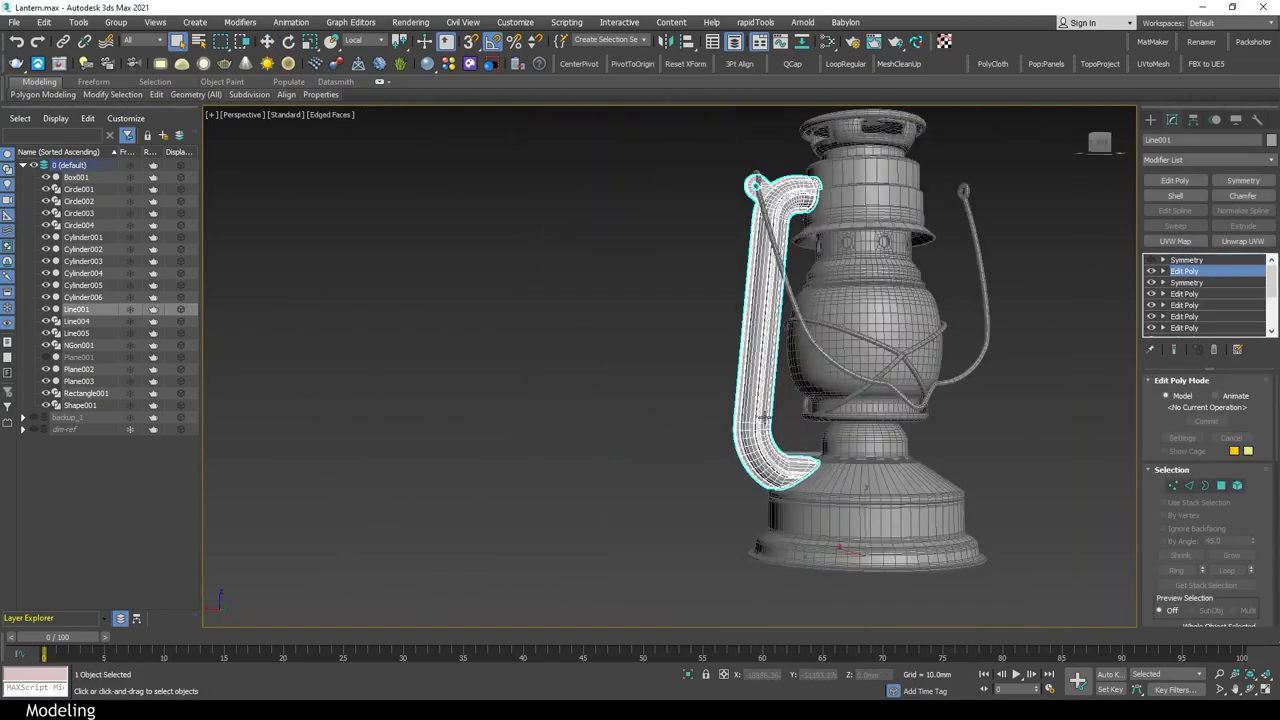
pyautogui.hotkey('alt', 'w')
pyautogui.hotkey('alt', 'w')
pyautogui.scroll(4, 797, 460)
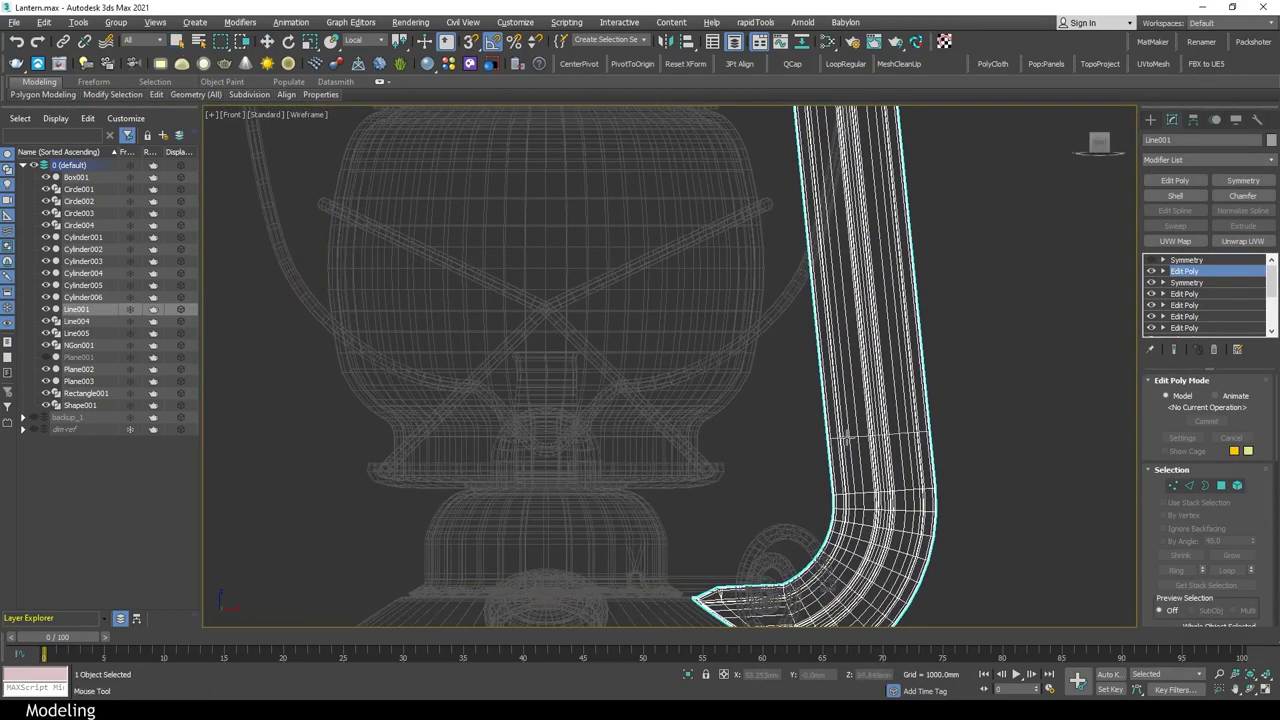
pyautogui.press('2')
pyautogui.scroll(-2, 964, 437)
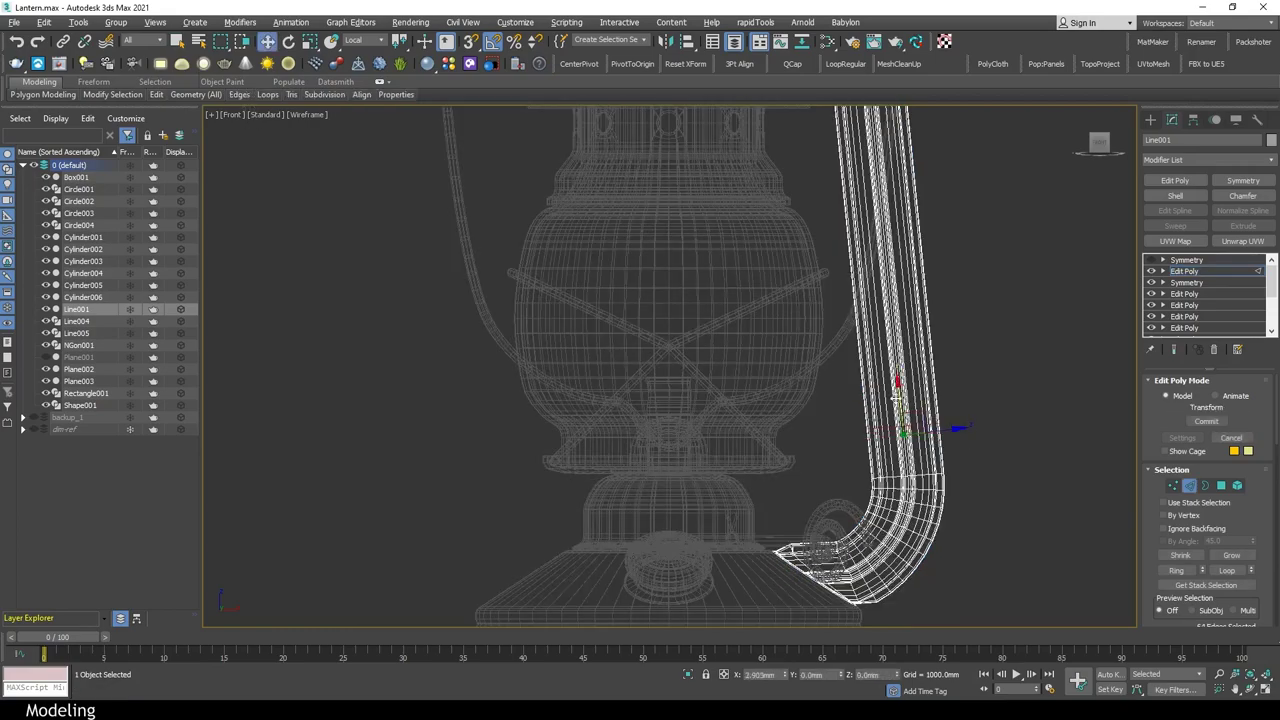
pyautogui.press('p')
pyautogui.press('F3')
# Chamfer the edge loop on the side of the handle
pyautogui.scroll(3, 884, 403)
pyautogui.moveTo(931, 471)
pyautogui.keyDown('alt'); pyautogui.mouseDown(button='middle')
pyautogui.moveTo(884, 403)
pyautogui.moveTo(723, 330)
pyautogui.mouseUp(button='middle'); pyautogui.keyUp('alt')
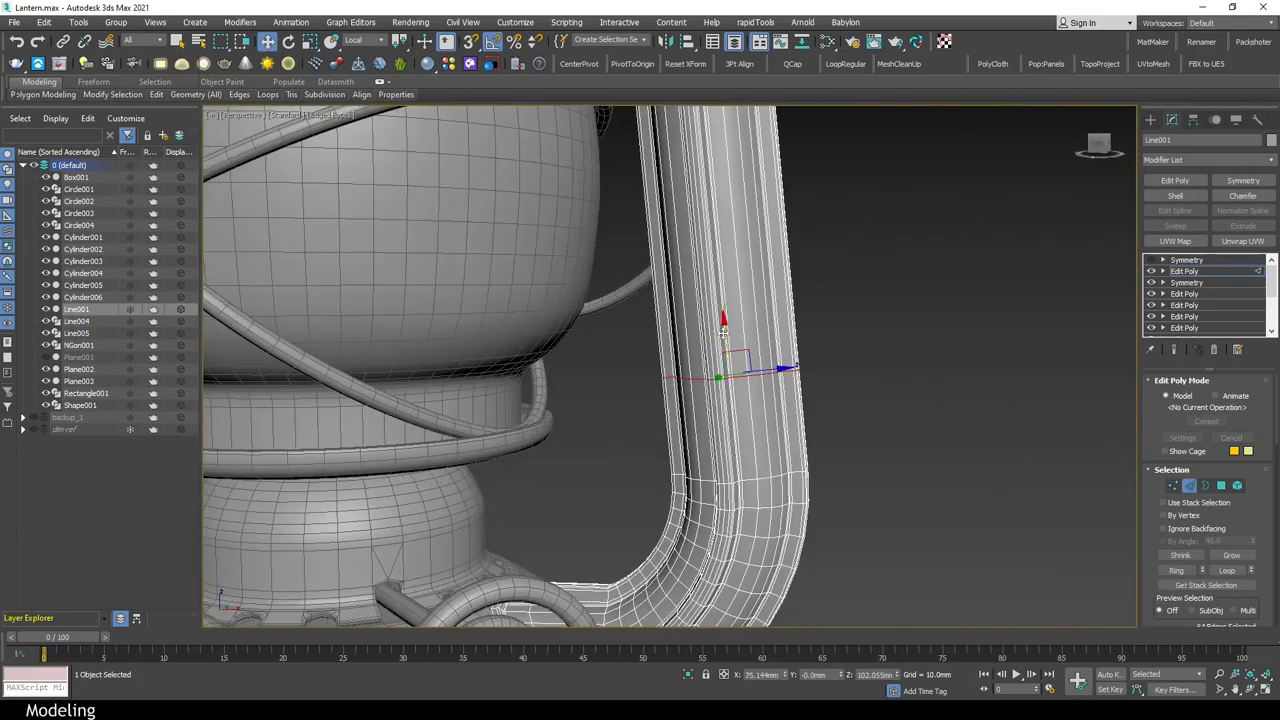
pyautogui.scroll(-3, 879, 409)
pyautogui.moveTo(879, 409)
pyautogui.keyDown('alt'); pyautogui.mouseDown(button='middle')
pyautogui.moveTo(964, 406)
pyautogui.moveTo(1076, 484)
pyautogui.mouseUp(button='middle'); pyautogui.keyUp('alt')
pyautogui.scroll(-3, 1205, 560)
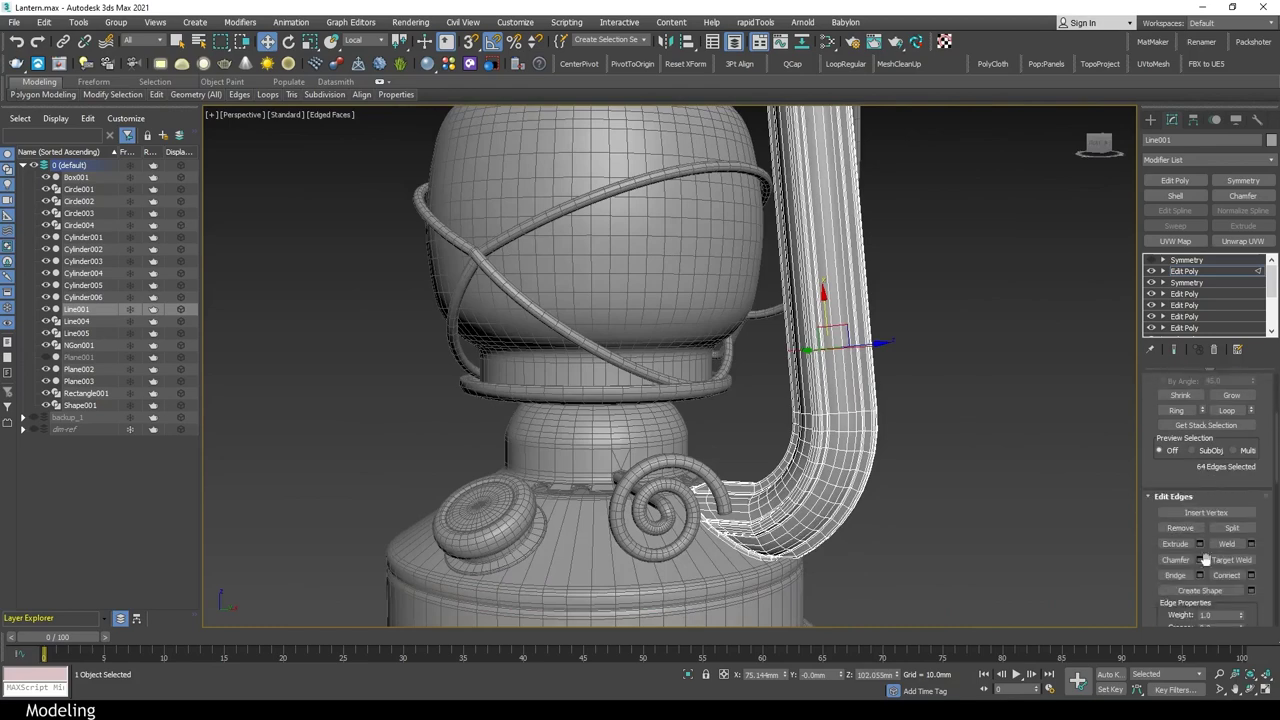
pyautogui.keyDown('alt'); pyautogui.moveTo(900, 420); pyautogui.dragTo(800, 420, button='middle'); pyautogui.keyUp('alt')
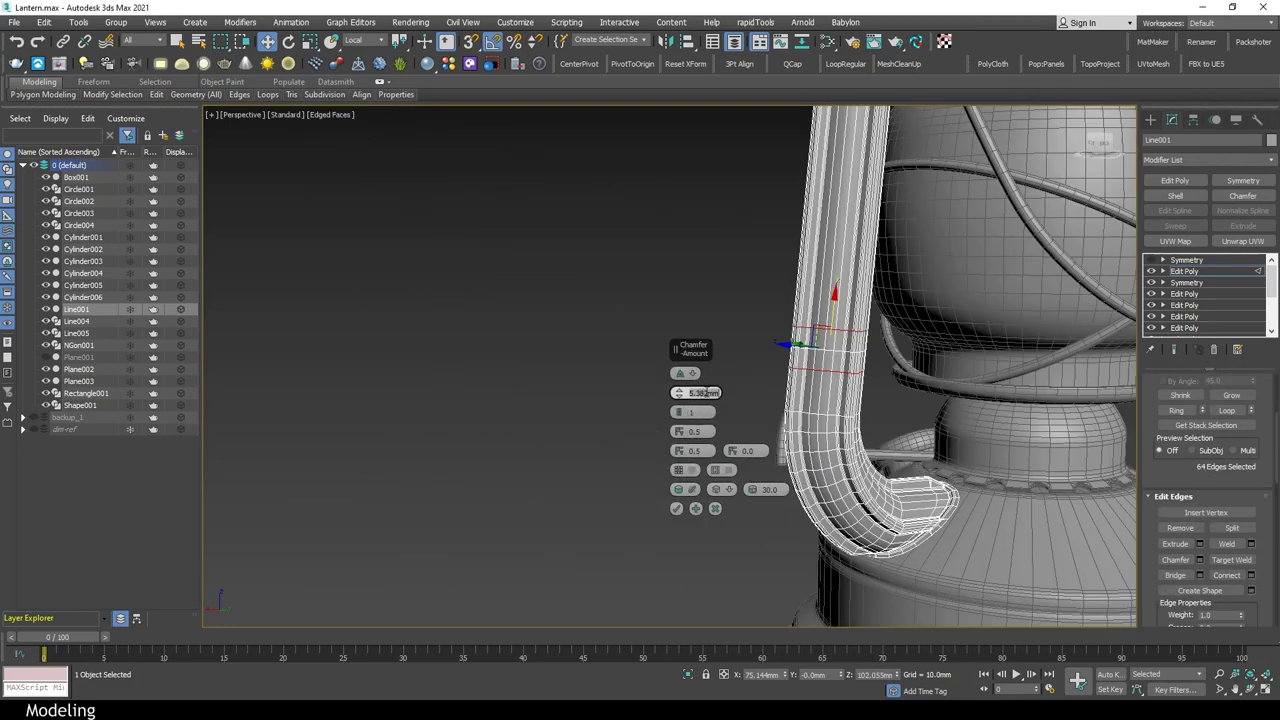
pyautogui.click(676, 508)
pyautogui.scroll(3, 897, 415)
# Extrude the selected handle polygons about 8mm into a clip block
pyautogui.press('4')
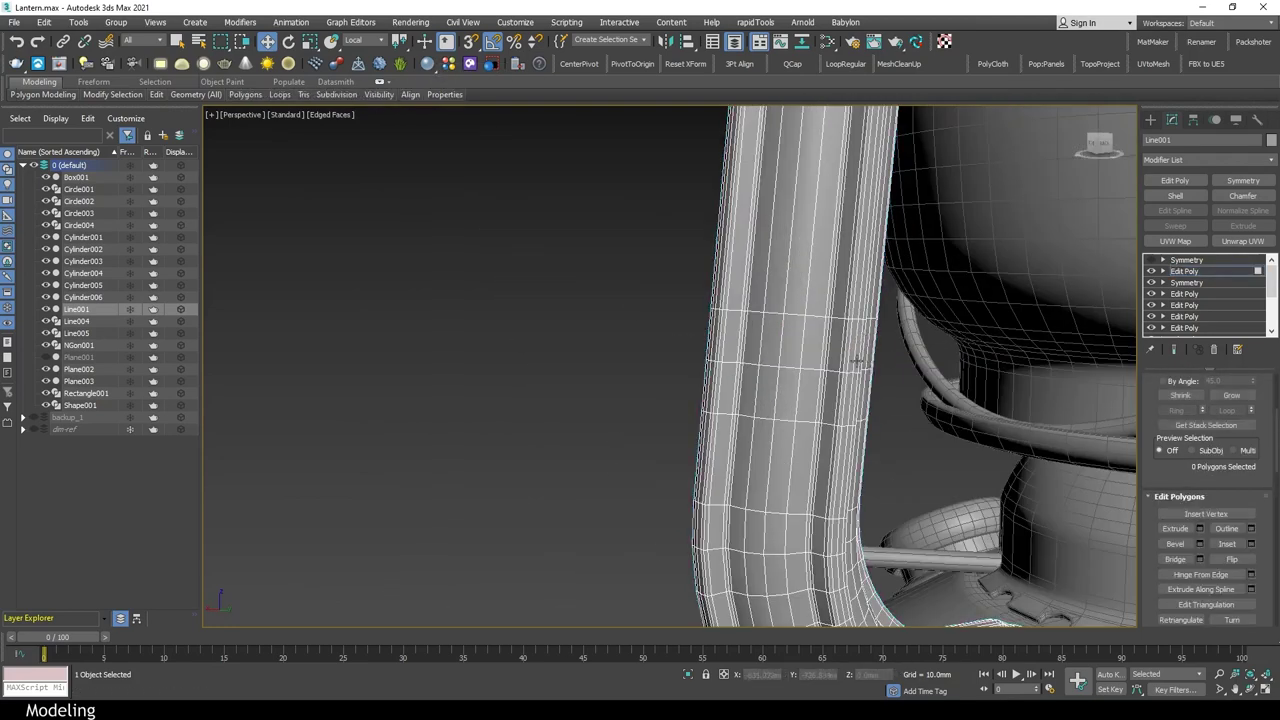
pyautogui.press('q')
pyautogui.scroll(3, 866, 405)
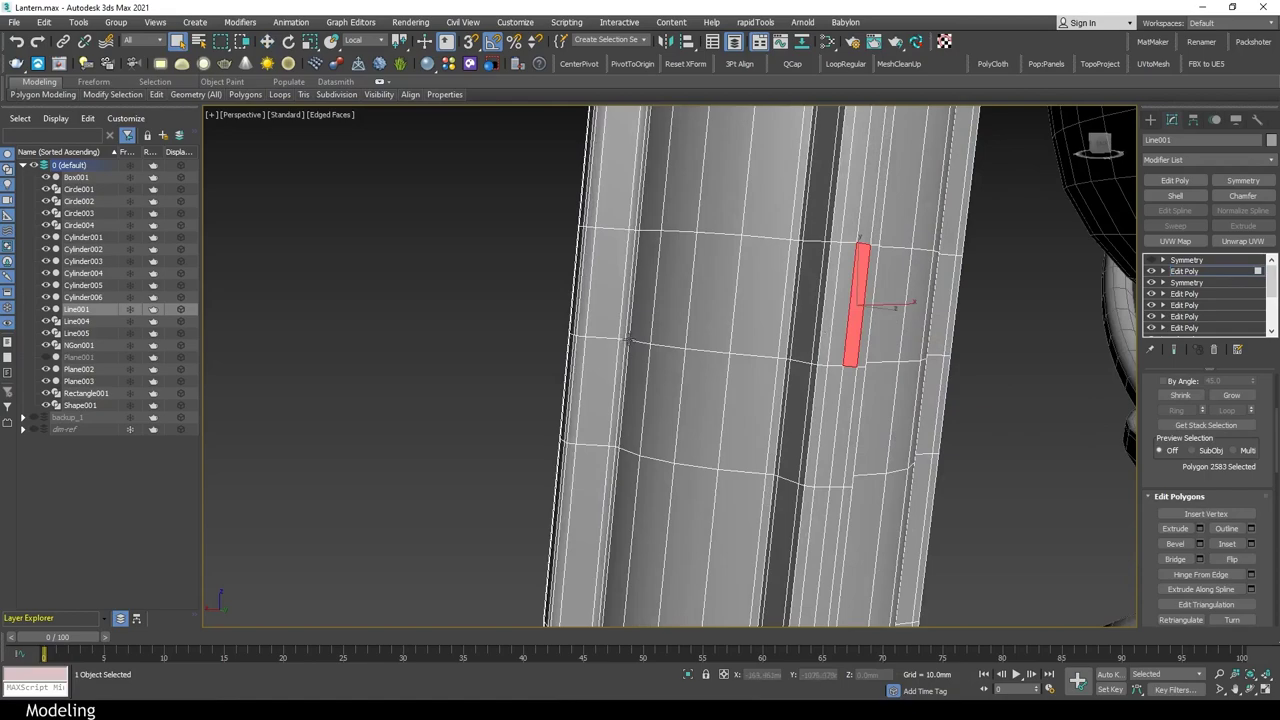
pyautogui.click(826, 378)
pyautogui.scroll(-3, 826, 378)
pyautogui.keyDown('alt'); pyautogui.moveTo(826, 378); pyautogui.dragTo(895, 308, button='middle'); pyautogui.keyUp('alt')
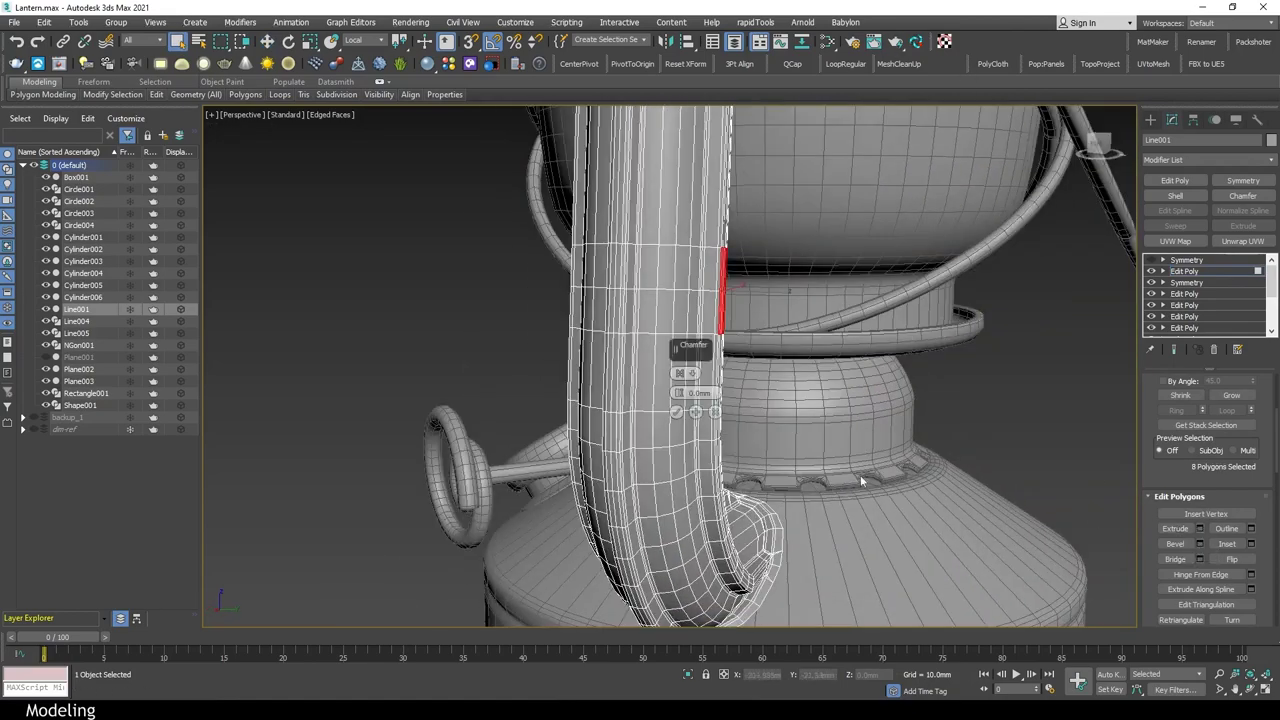
pyautogui.moveTo(679, 393); pyautogui.dragTo(679, 360)
pyautogui.keyDown('alt'); pyautogui.moveTo(760, 300); pyautogui.dragTo(718, 268, button='middle'); pyautogui.keyUp('alt')
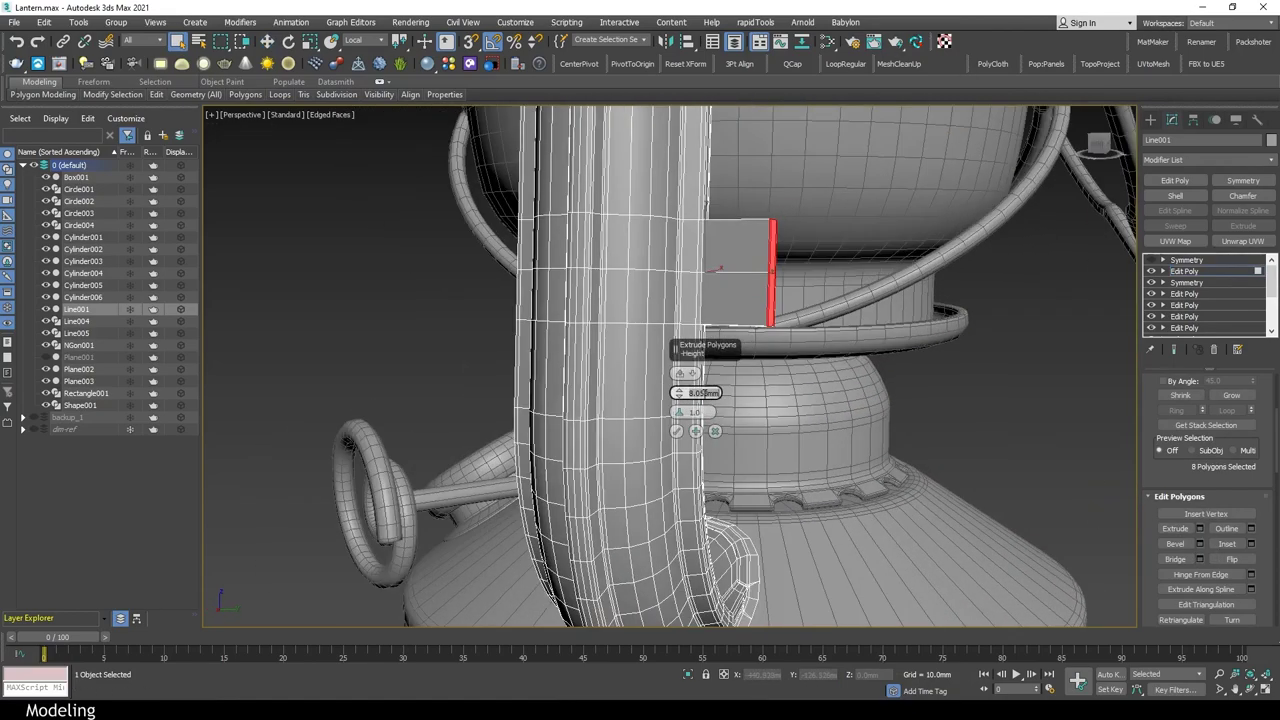
pyautogui.click(677, 432)
pyautogui.keyDown('alt'); pyautogui.moveTo(808, 486); pyautogui.dragTo(793, 305, button='middle'); pyautogui.keyUp('alt')
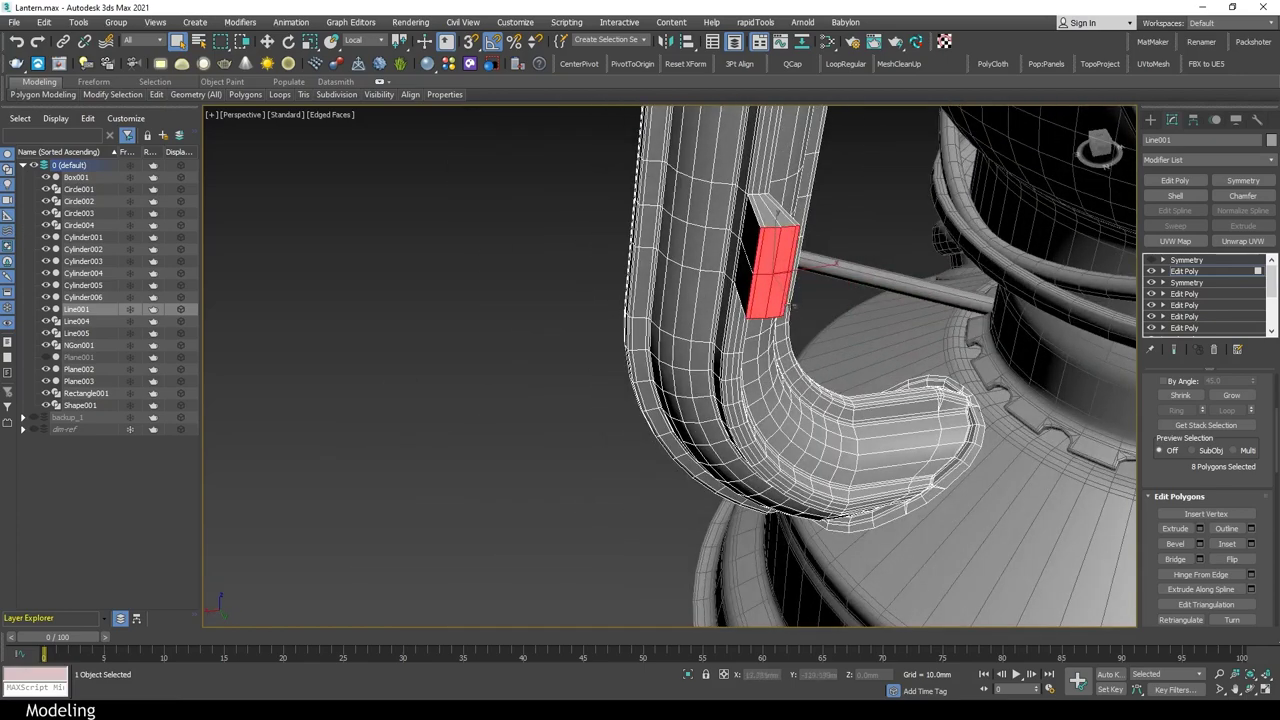
pyautogui.click(1198, 529)
pyautogui.click(676, 412)
pyautogui.moveTo(676, 412)
pyautogui.keyDown('alt'); pyautogui.mouseDown(button='middle')
pyautogui.moveTo(760, 260)
pyautogui.moveTo(794, 414)
pyautogui.moveTo(740, 400)
pyautogui.moveTo(690, 480)
pyautogui.moveTo(811, 327)
pyautogui.mouseUp(button='middle'); pyautogui.keyUp('alt')
# Chamfer the block's edges, then isolate the handle and select the loops around the block
pyautogui.press('2')
pyautogui.scroll(5, 720, 300)
pyautogui.hotkey('ctrl', 'shift', 'c')
pyautogui.click(677, 507)
pyautogui.hotkey('alt', 'l')
pyautogui.hotkey('alt', 'q')
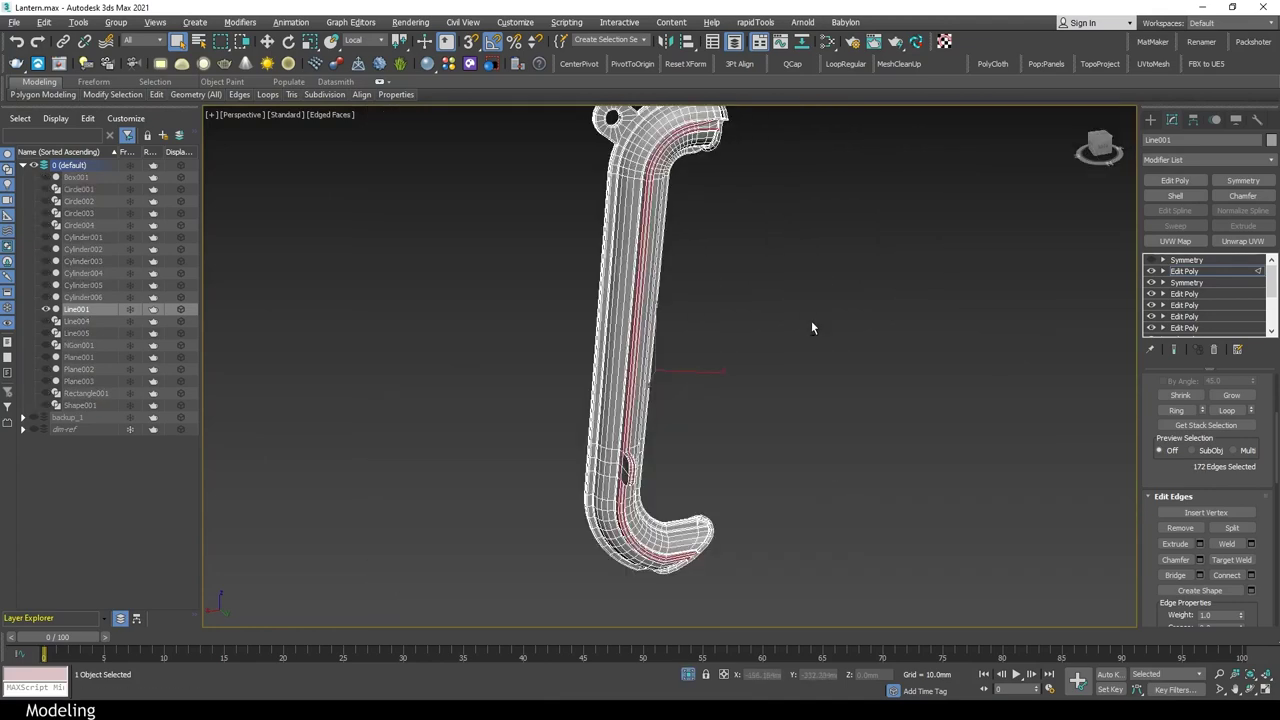
pyautogui.moveTo(586, 171); pyautogui.dragTo(763, 434)
pyautogui.moveTo(800, 563); pyautogui.dragTo(591, 466)
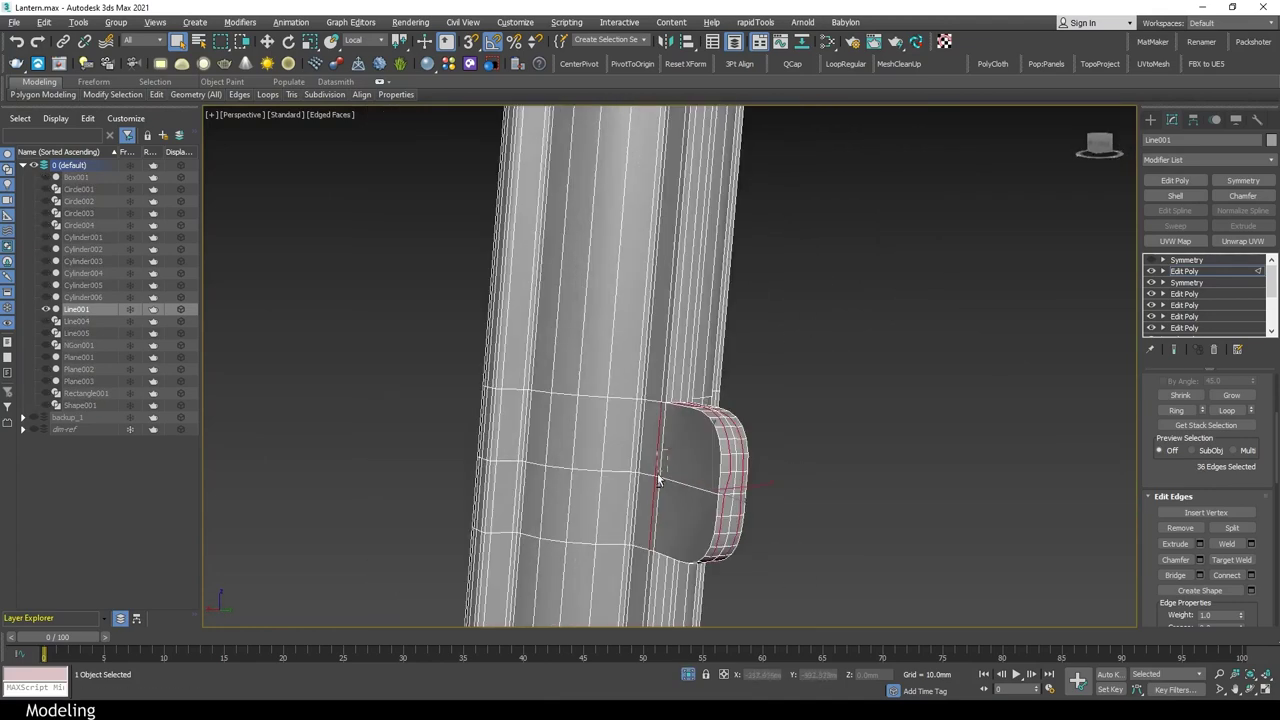
pyautogui.moveTo(658, 481)
pyautogui.keyDown('alt'); pyautogui.mouseDown(button='middle')
pyautogui.moveTo(748, 391)
pyautogui.moveTo(771, 506)
pyautogui.moveTo(740, 440)
pyautogui.mouseUp(button='middle'); pyautogui.keyUp('alt')
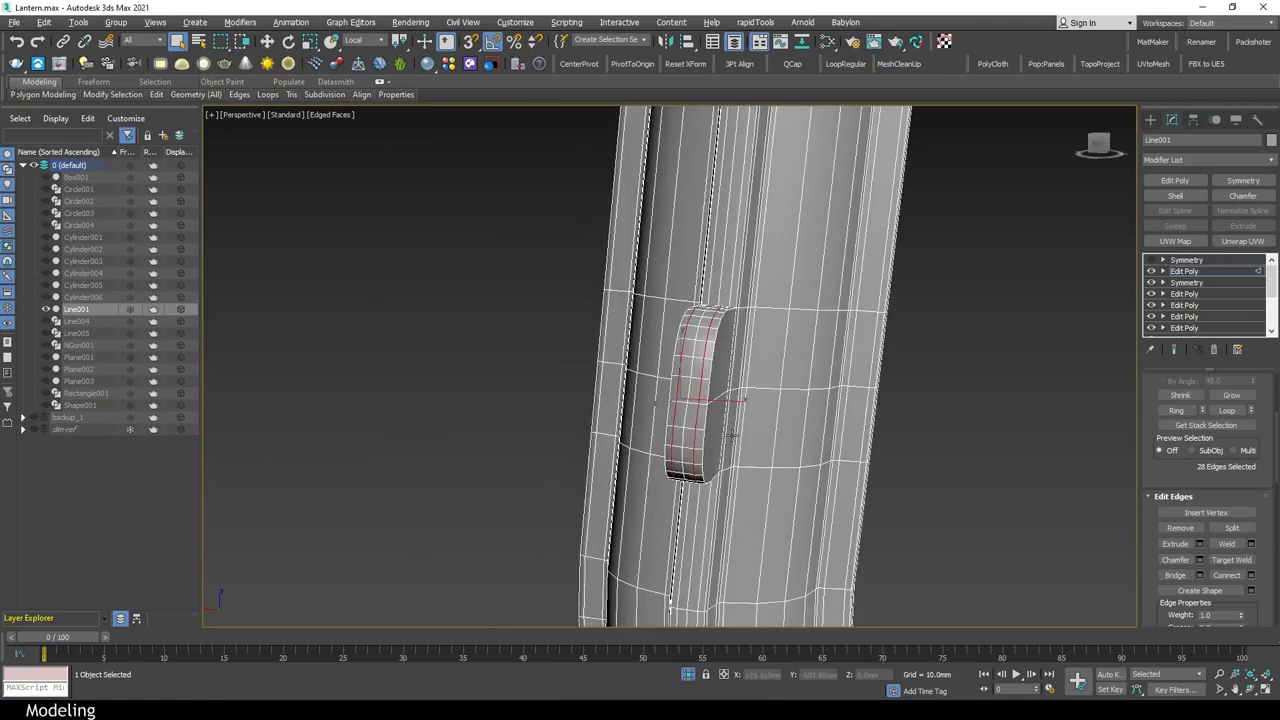
pyautogui.scroll(3, 694, 423)
# Inset the block's flat outer face by 0.5mm
pyautogui.press('1')
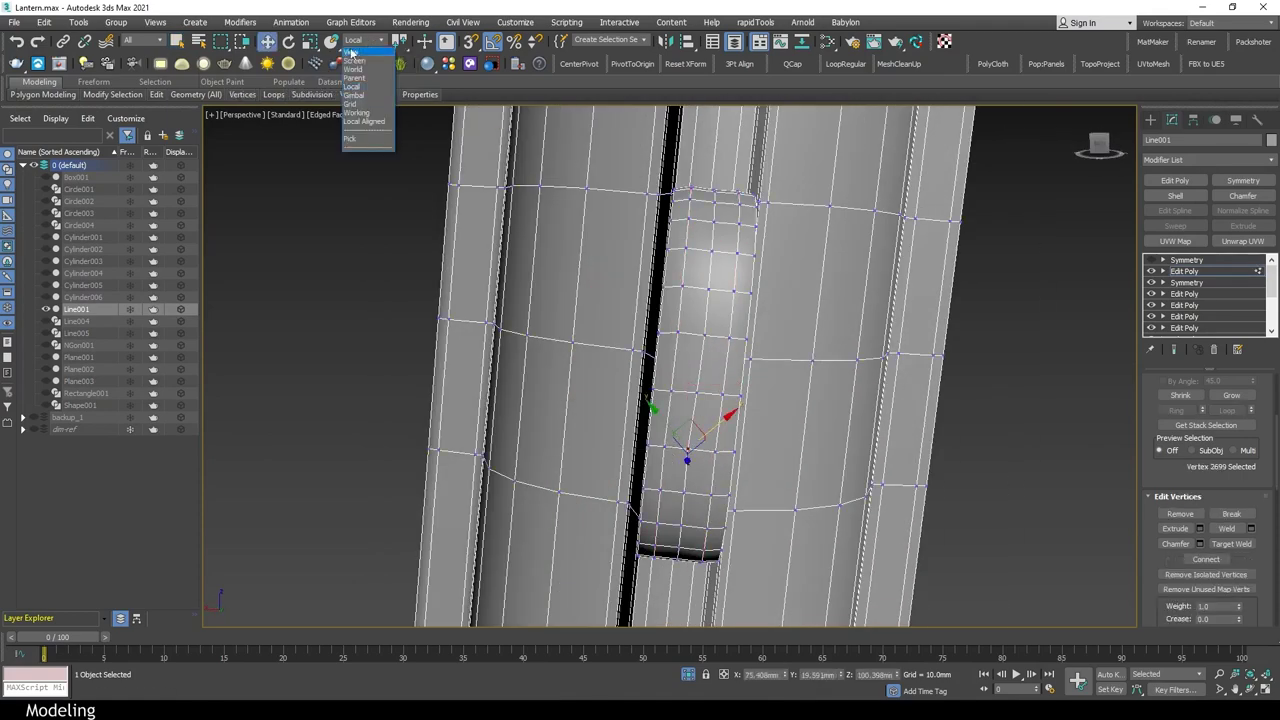
pyautogui.click(350, 52)
pyautogui.moveTo(820, 450)
pyautogui.keyDown('alt'); pyautogui.mouseDown(button='middle')
pyautogui.moveTo(884, 482)
pyautogui.moveTo(877, 415)
pyautogui.moveTo(797, 408)
pyautogui.moveTo(880, 449)
pyautogui.moveTo(773, 406)
pyautogui.moveTo(1037, 444)
pyautogui.mouseUp(button='middle'); pyautogui.keyUp('alt')
pyautogui.press('4')
pyautogui.click(880, 449)
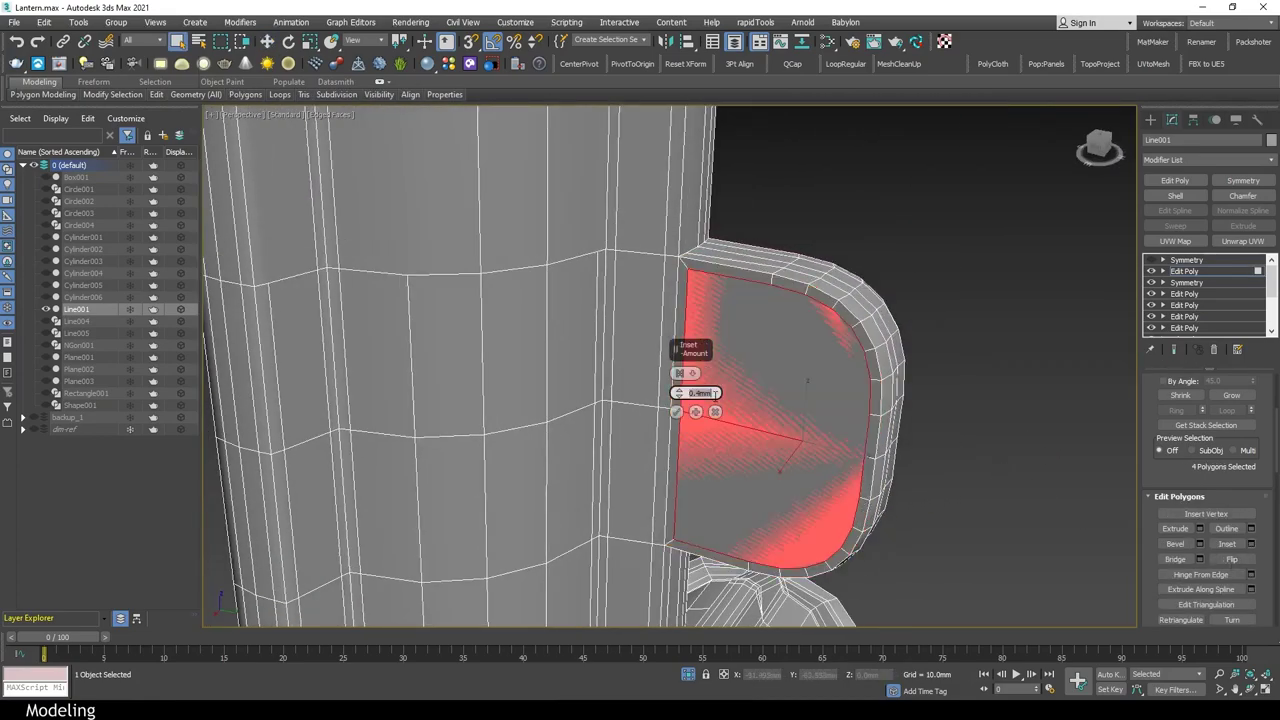
pyautogui.write('0.5')
pyautogui.moveTo(714, 393)
pyautogui.keyDown('alt'); pyautogui.mouseDown(button='middle')
pyautogui.moveTo(676, 412)
pyautogui.moveTo(719, 361)
pyautogui.moveTo(729, 446)
pyautogui.mouseUp(button='middle'); pyautogui.keyUp('alt')
pyautogui.click(676, 412)
# Chamfer the selected block edges by 0.5mm
pyautogui.press('2')
pyautogui.click(1199, 560)
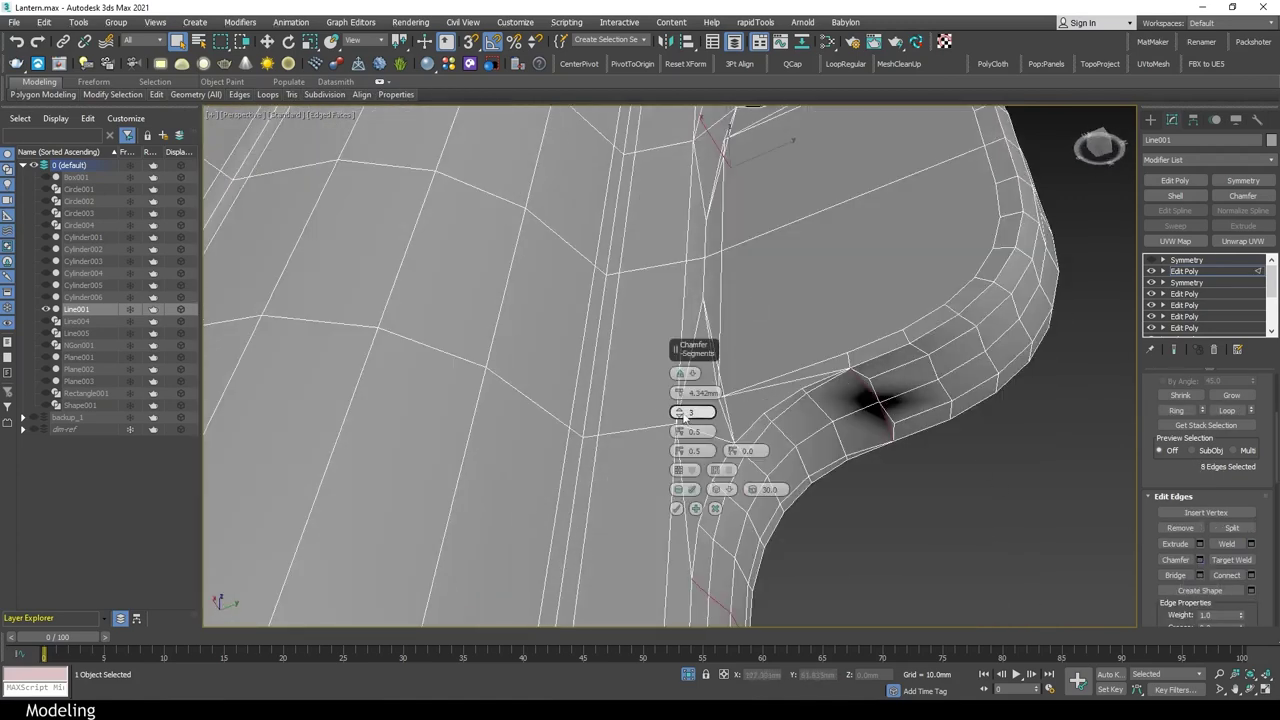
pyautogui.keyDown('alt'); pyautogui.moveTo(678, 437); pyautogui.dragTo(871, 240, button='middle'); pyautogui.keyUp('alt')
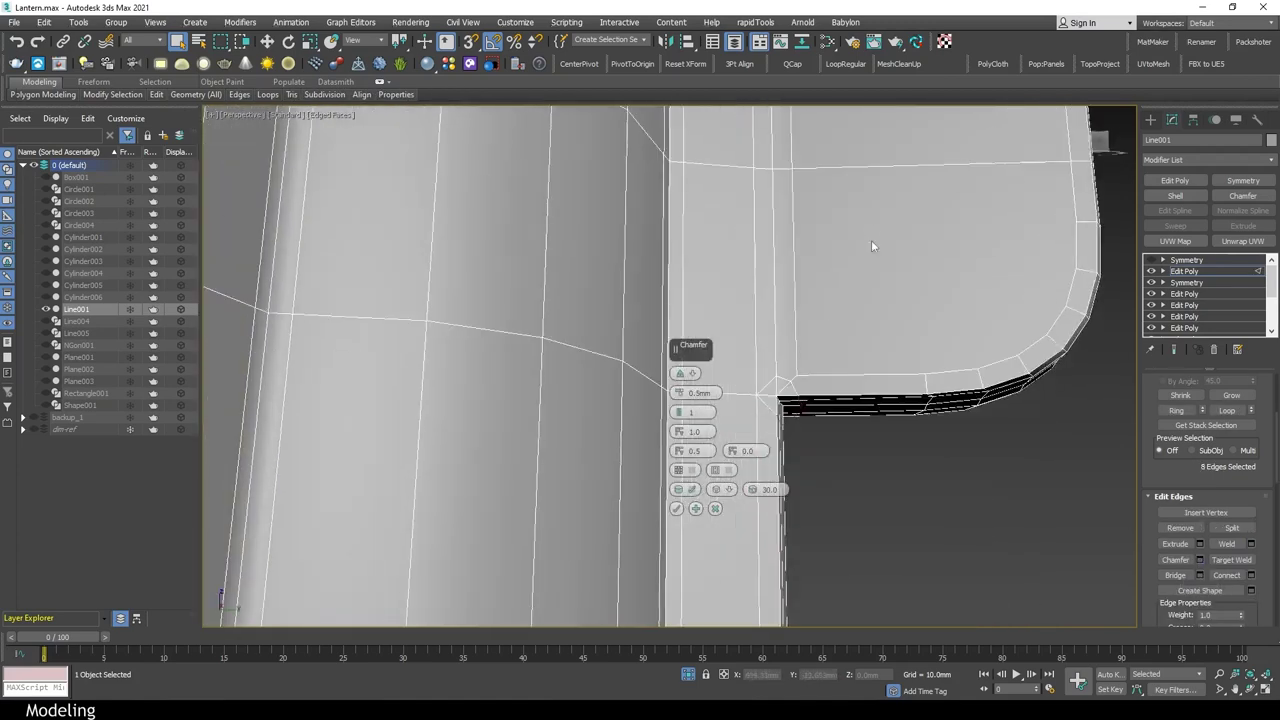
pyautogui.moveTo(867, 397)
pyautogui.keyDown('alt'); pyautogui.mouseDown(button='middle')
pyautogui.moveTo(845, 404)
pyautogui.moveTo(974, 427)
pyautogui.moveTo(707, 223)
pyautogui.moveTo(760, 260)
pyautogui.mouseUp(button='middle'); pyautogui.keyUp('alt')
pyautogui.press('Return')
pyautogui.press('1')
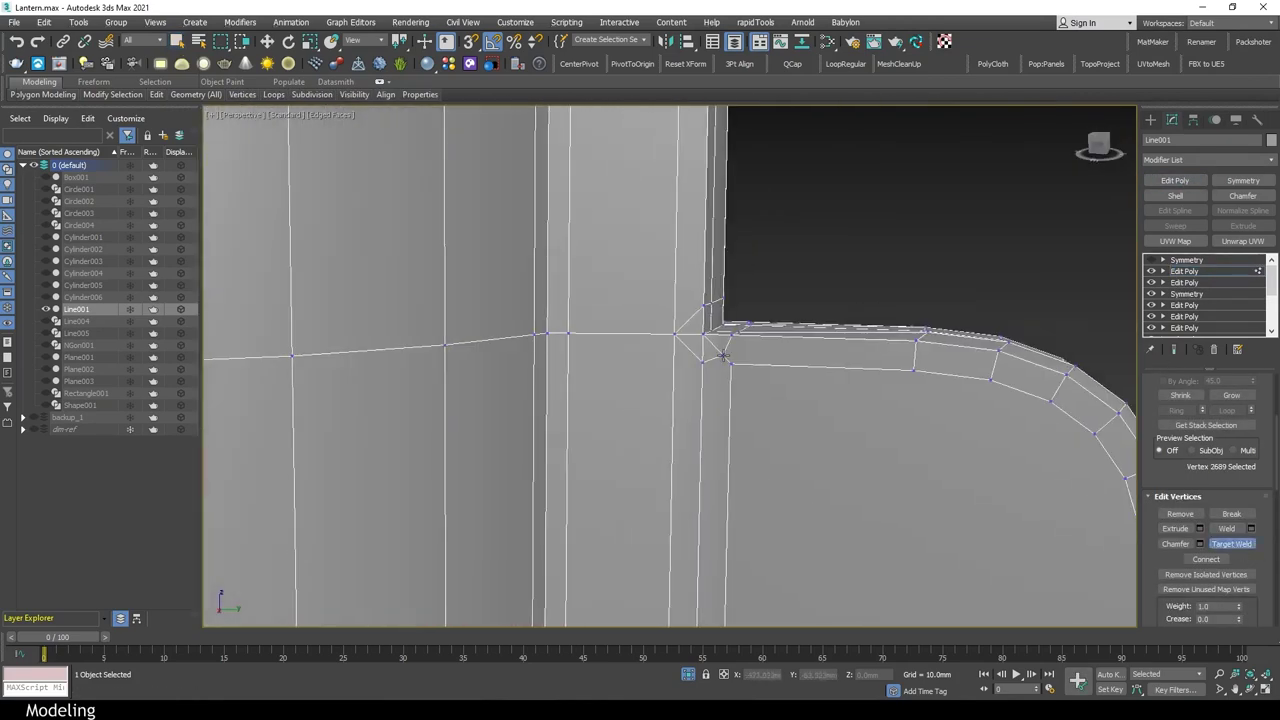
# Target-weld the stray corner vertices where the tab meets Line001's handle
pyautogui.scroll(-4, 1172, 556)
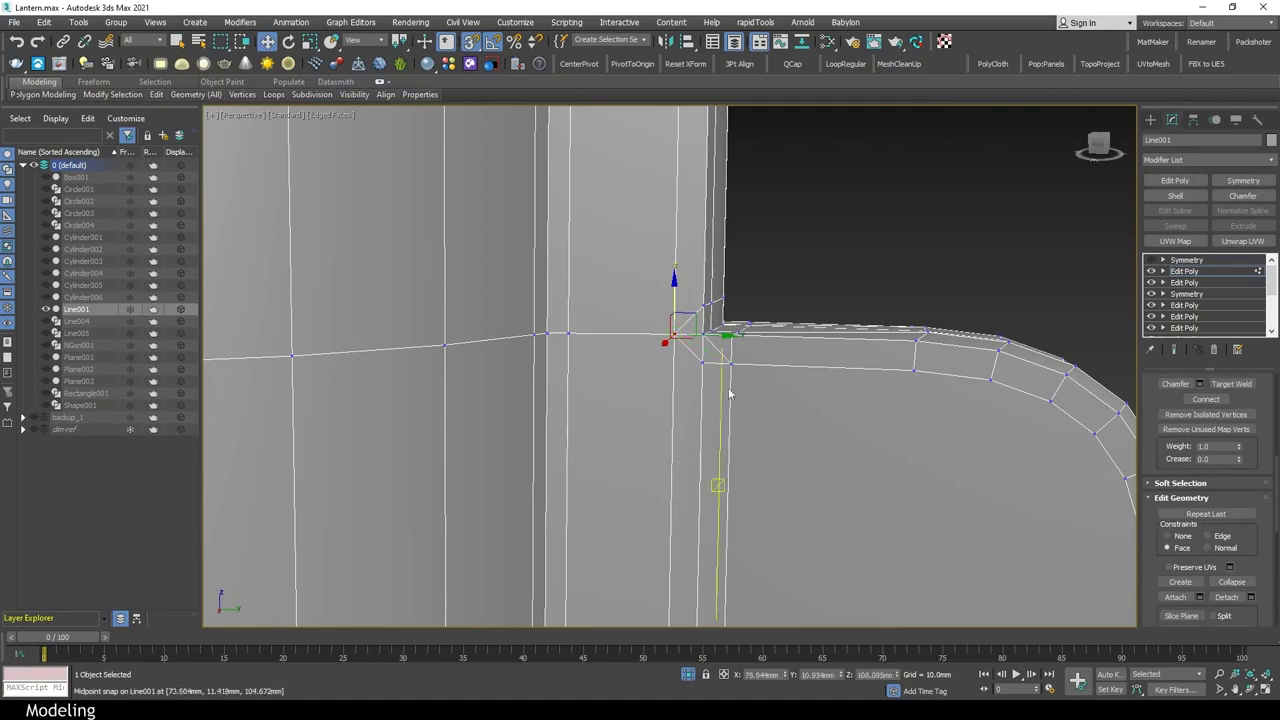
pyautogui.keyDown('alt'); pyautogui.moveTo(680, 400); pyautogui.dragTo(678, 313, button='middle'); pyautogui.keyUp('alt')
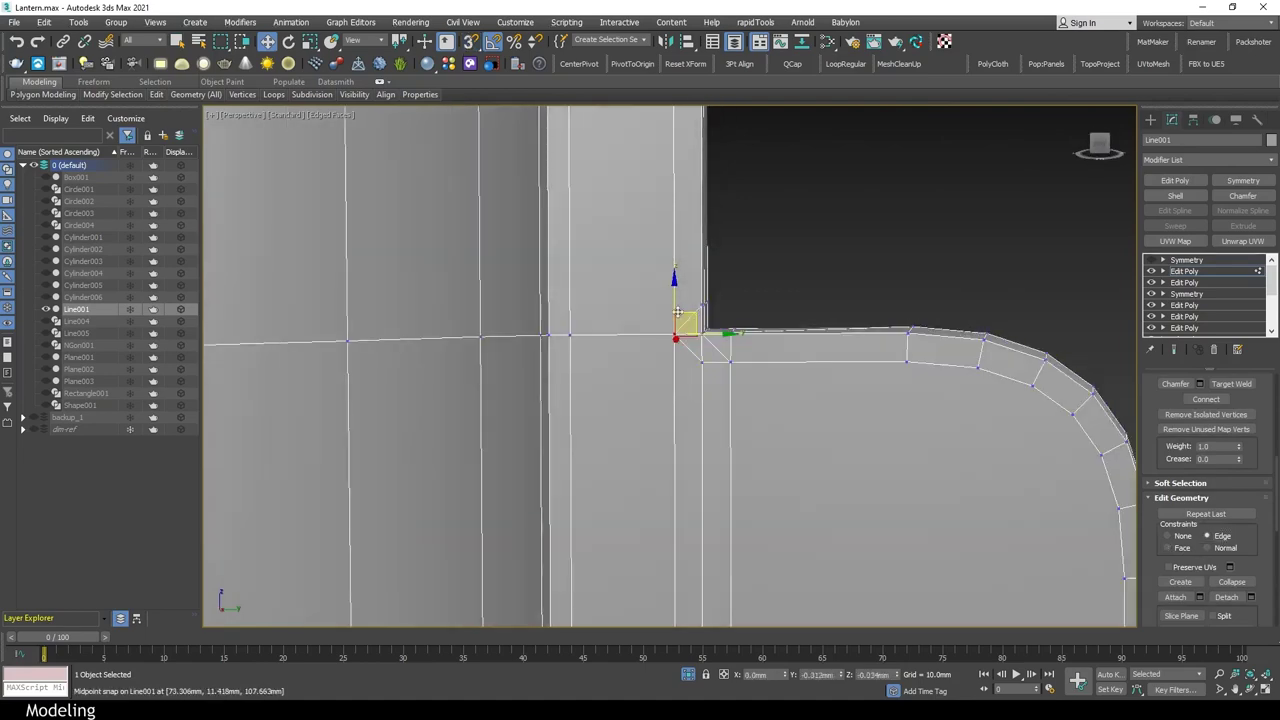
pyautogui.scroll(-5, 717, 354)
pyautogui.keyDown('alt'); pyautogui.moveTo(873, 532); pyautogui.dragTo(1000, 500, button='middle'); pyautogui.keyUp('alt')
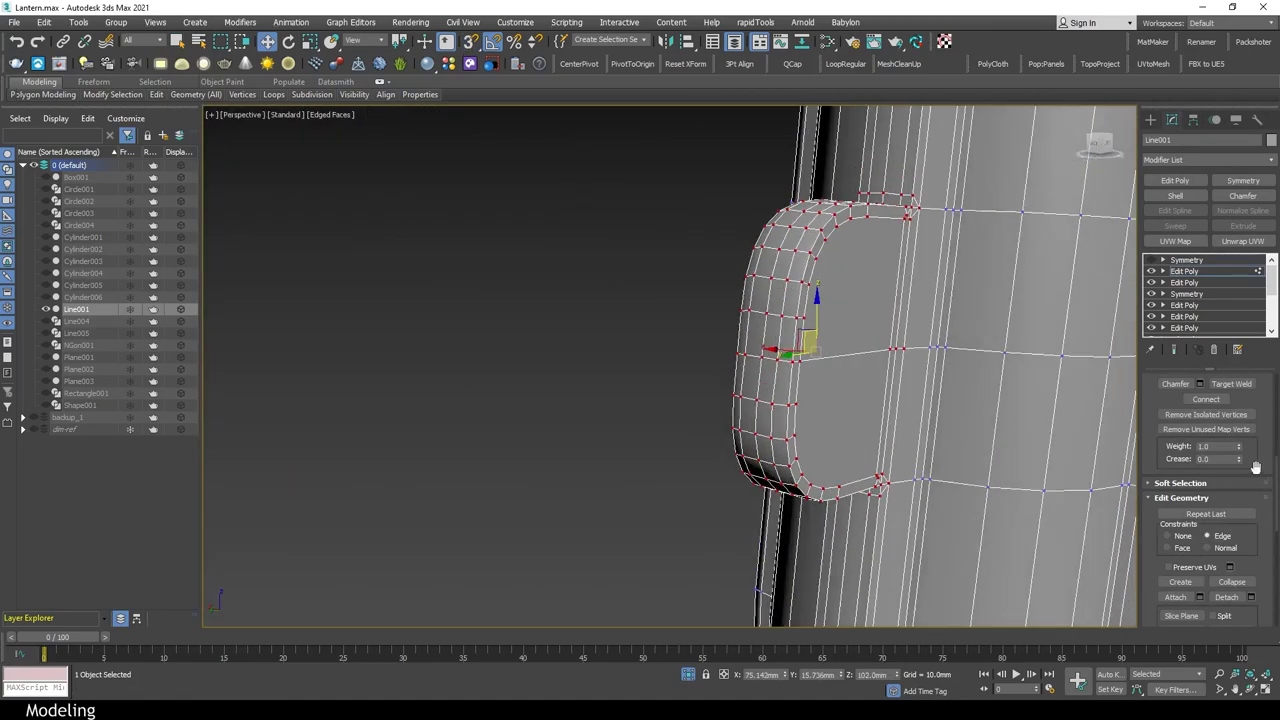
pyautogui.click(1250, 473)
pyautogui.keyDown('alt'); pyautogui.moveTo(1090, 468); pyautogui.dragTo(825, 464, button='middle'); pyautogui.keyUp('alt')
pyautogui.scroll(5, 732, 207)
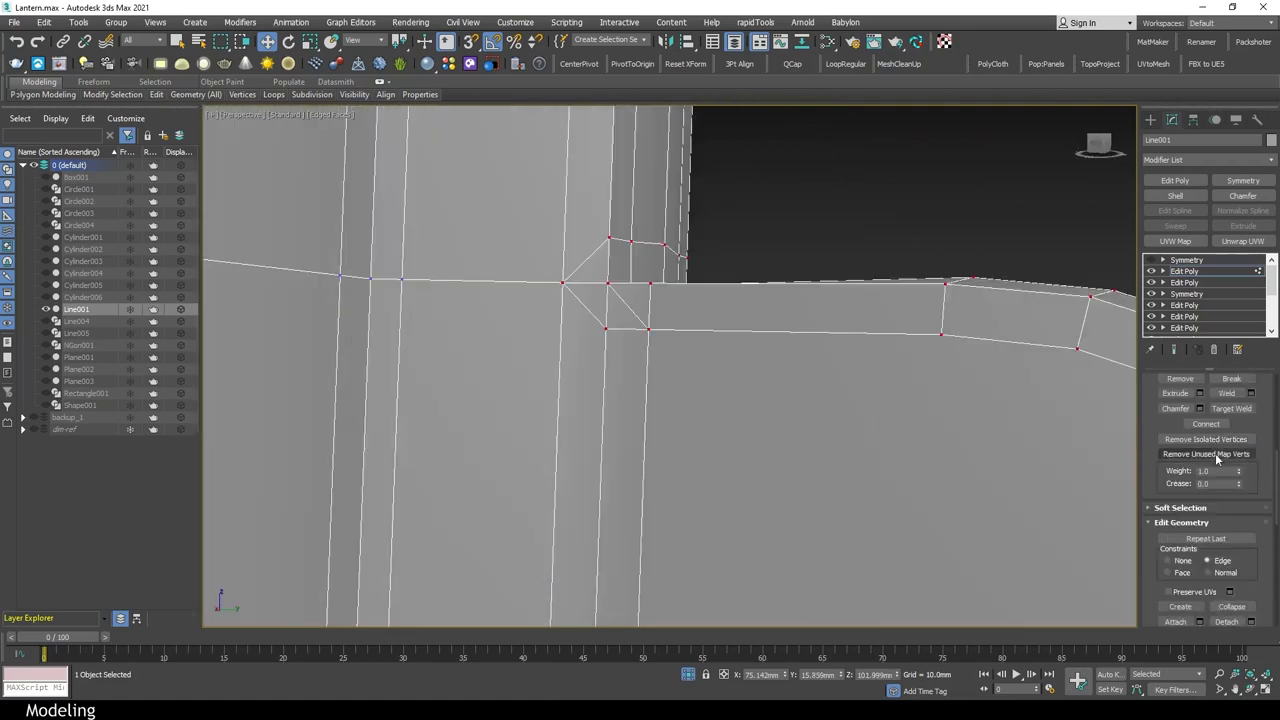
# Return to plain selection and orbit out to view the whole shaded hook-shaped part
pyautogui.press('q')
pyautogui.keyDown('alt'); pyautogui.moveTo(640, 400); pyautogui.dragTo(706, 410, button='middle'); pyautogui.keyUp('alt')
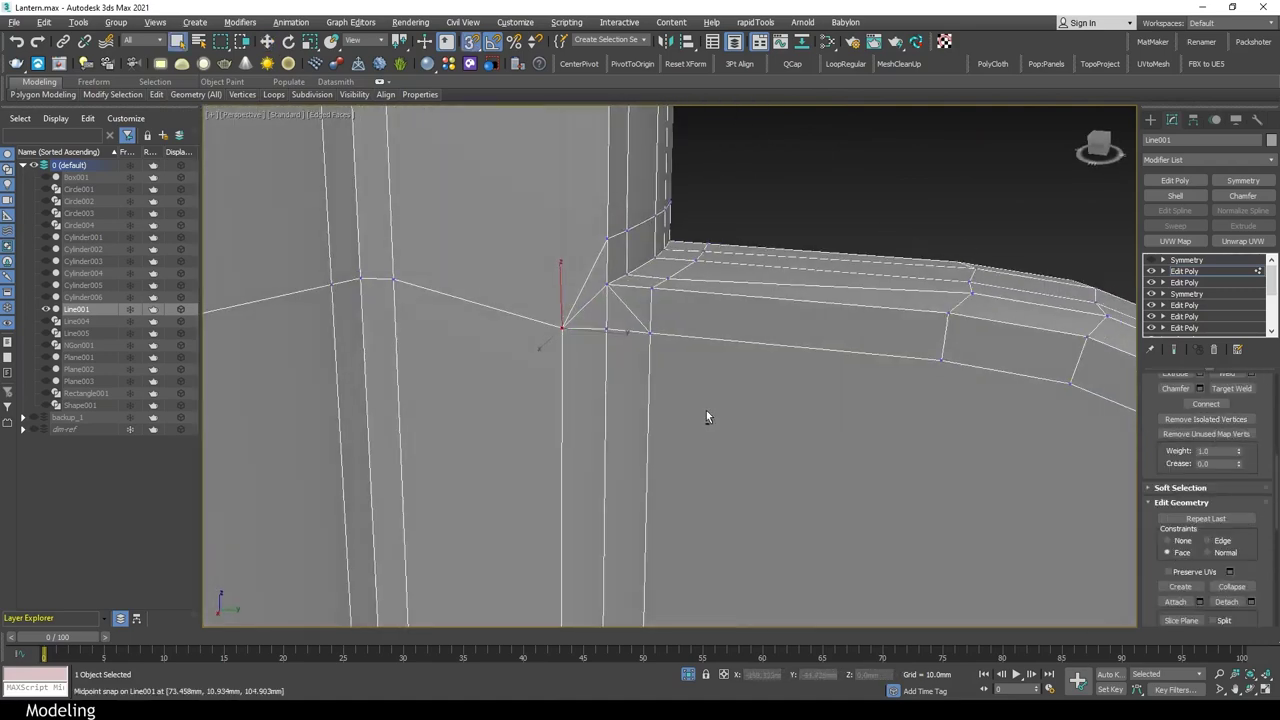
pyautogui.scroll(-2, 1230, 500)
pyautogui.scroll(3, 1240, 460)
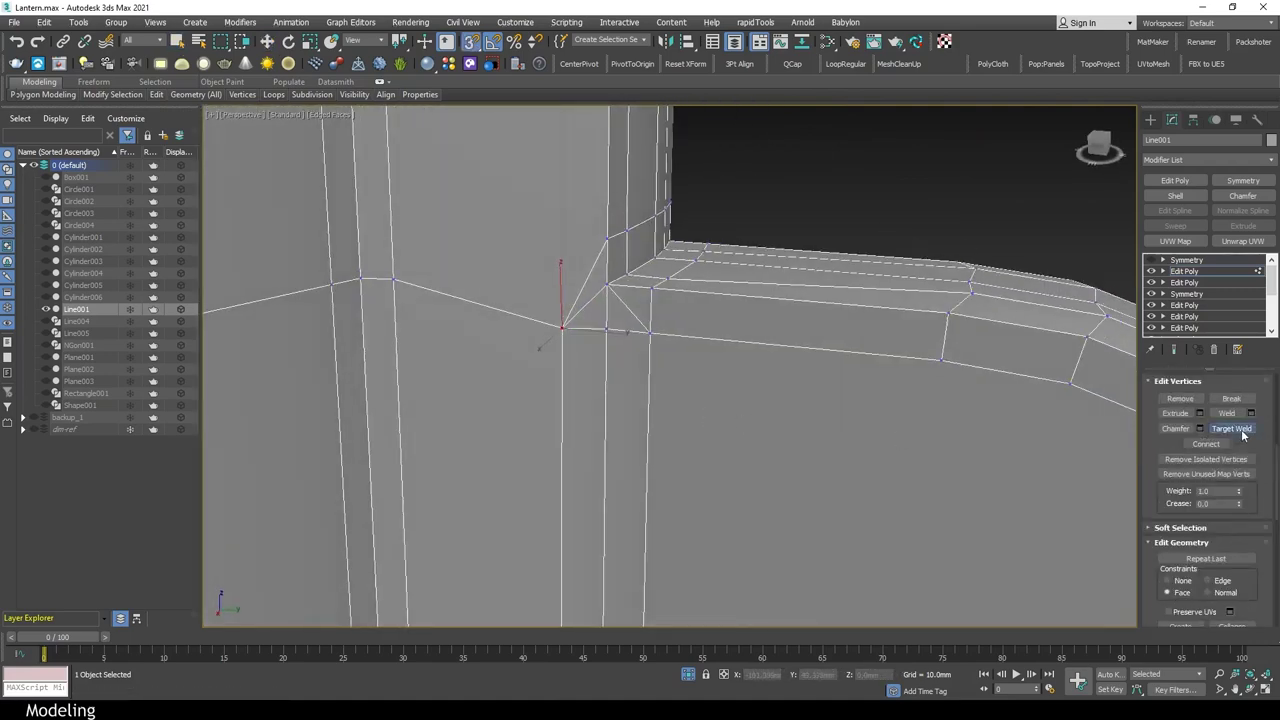
pyautogui.keyDown('alt'); pyautogui.moveTo(562, 328); pyautogui.dragTo(673, 432, button='middle'); pyautogui.keyUp('alt')
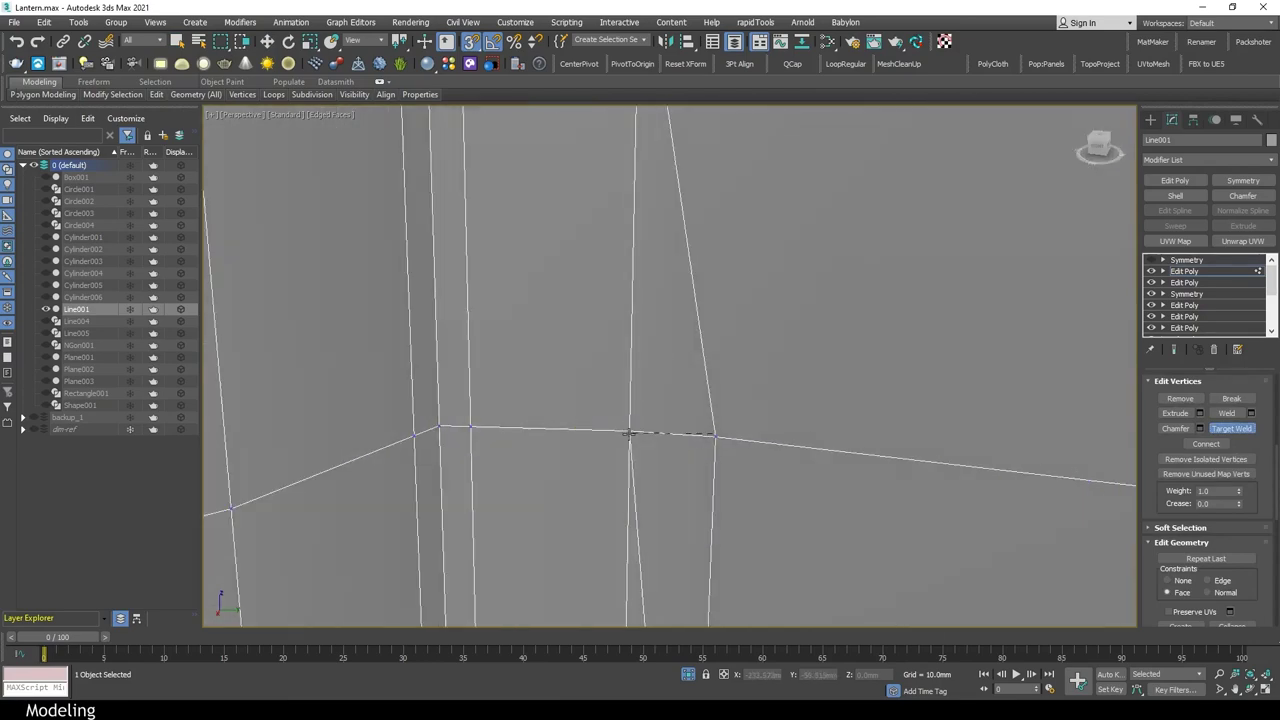
pyautogui.scroll(-5, 628, 433)
pyautogui.scroll(4, 740, 381)
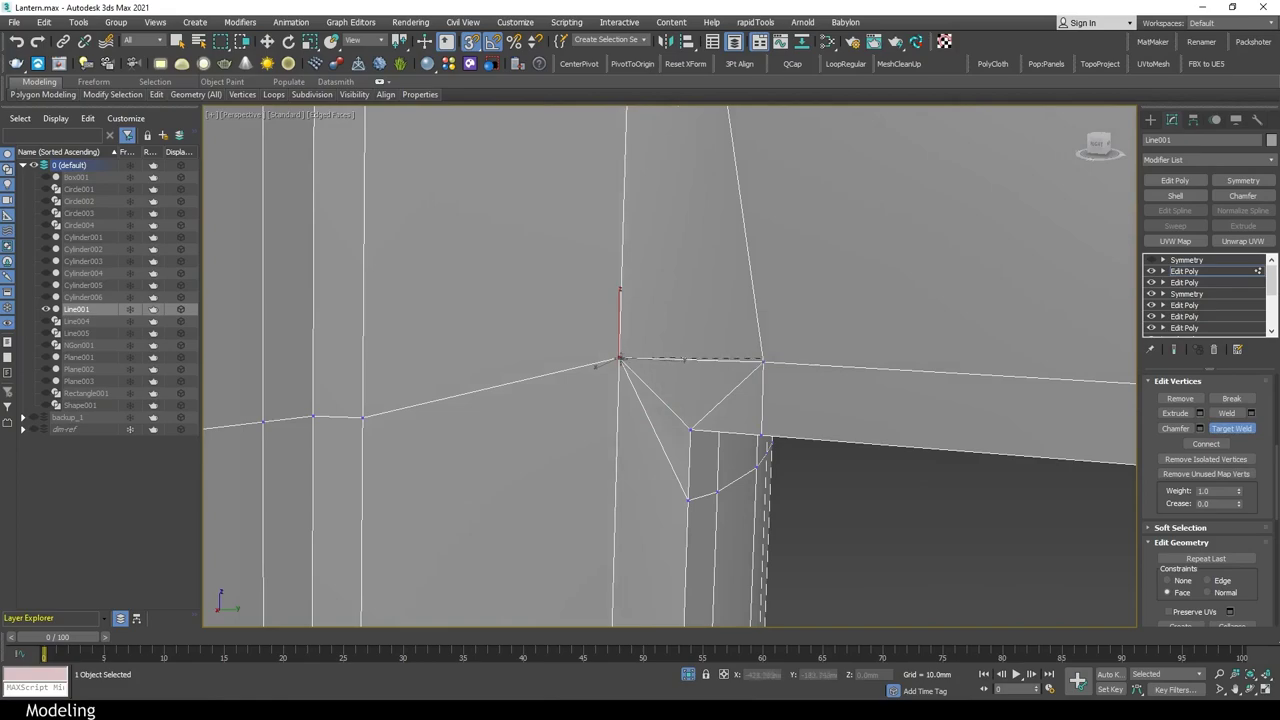
pyautogui.scroll(-3, 762, 360)
pyautogui.moveTo(708, 306)
pyautogui.keyDown('alt'); pyautogui.mouseDown(button='middle')
pyautogui.moveTo(829, 416)
pyautogui.moveTo(688, 390)
pyautogui.mouseUp(button='middle'); pyautogui.keyUp('alt')
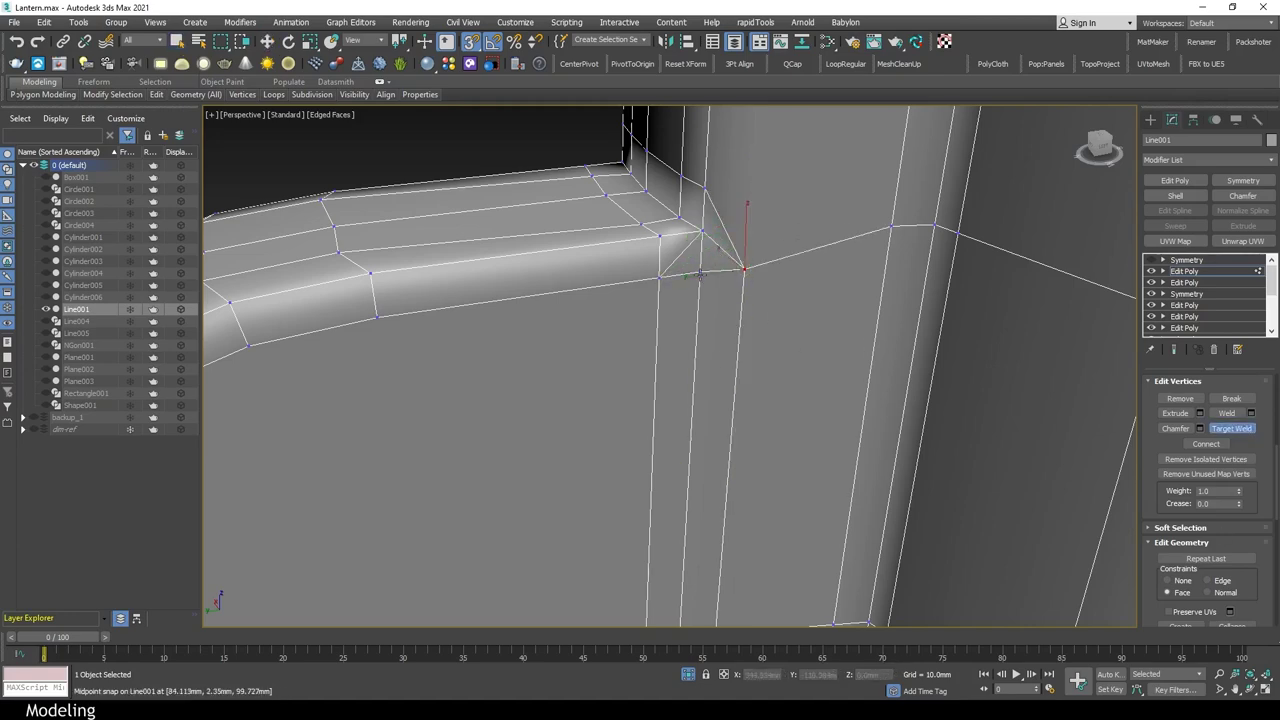
pyautogui.moveTo(742, 268)
pyautogui.keyDown('alt'); pyautogui.mouseDown(button='middle')
pyautogui.moveTo(697, 340)
pyautogui.moveTo(670, 459)
pyautogui.mouseUp(button='middle'); pyautogui.keyUp('alt')
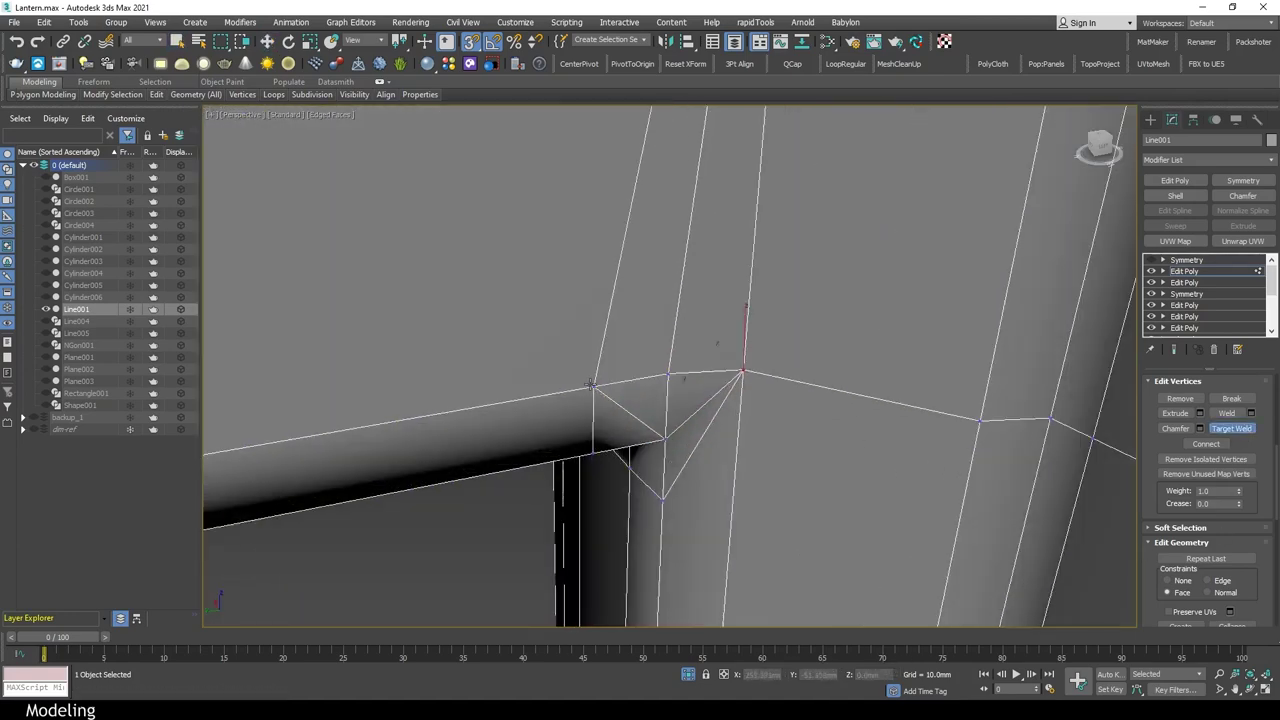
pyautogui.moveTo(669, 387)
pyautogui.keyDown('alt'); pyautogui.mouseDown(button='middle')
pyautogui.moveTo(677, 354)
pyautogui.moveTo(650, 400)
pyautogui.moveTo(801, 368)
pyautogui.mouseUp(button='middle'); pyautogui.keyUp('alt')
# In the four-view layout, draw a round NGon polygon shape over the tab
pyautogui.hotkey('alt', 'w')
pyautogui.click(1150, 119)
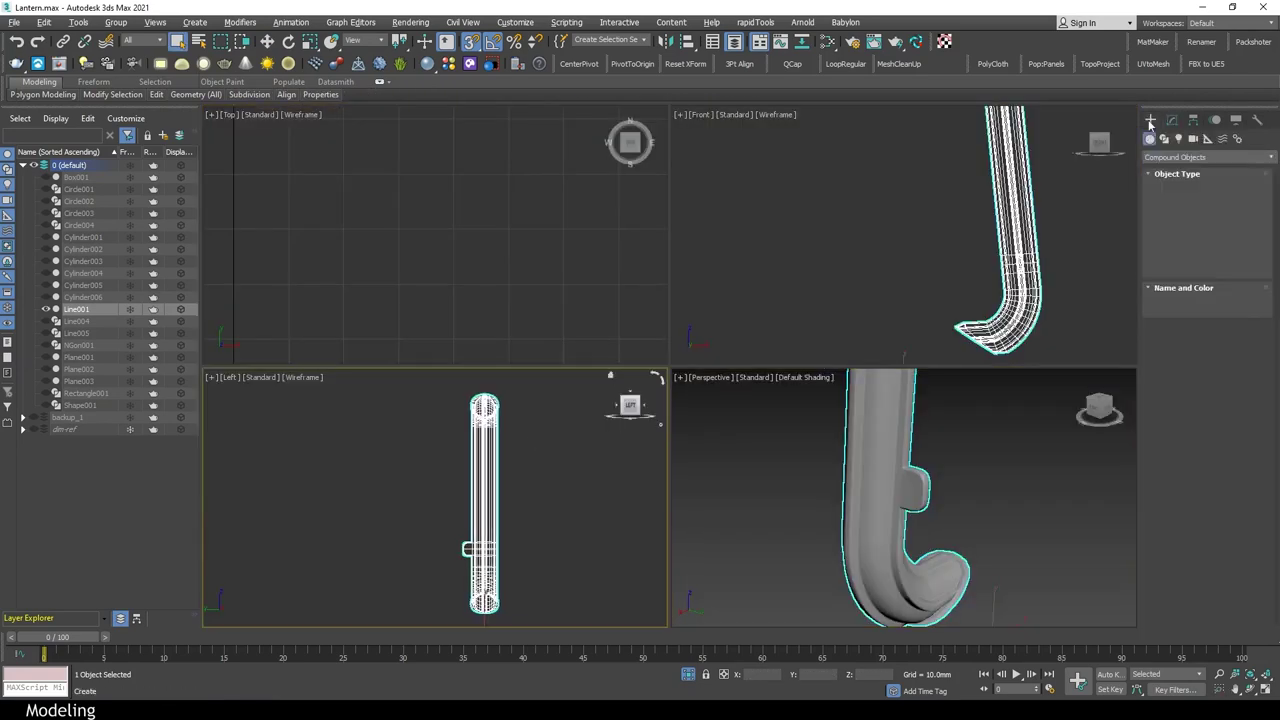
pyautogui.click(1181, 252)
pyautogui.scroll(3, 505, 495)
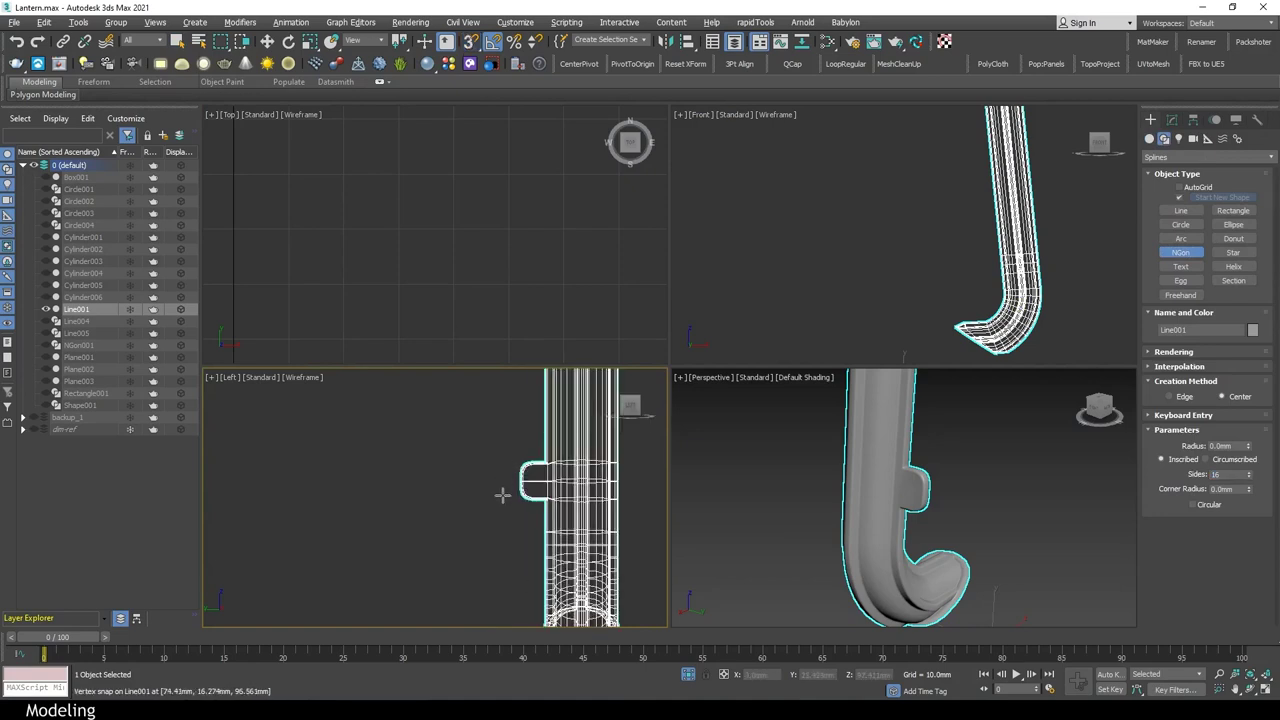
pyautogui.scroll(2, 495, 475)
pyautogui.moveTo(493, 472); pyautogui.dragTo(515, 472)
# Maximize the Perspective view and frame the new circle with edged faces shown
pyautogui.press('w')
pyautogui.scroll(2, 530, 488)
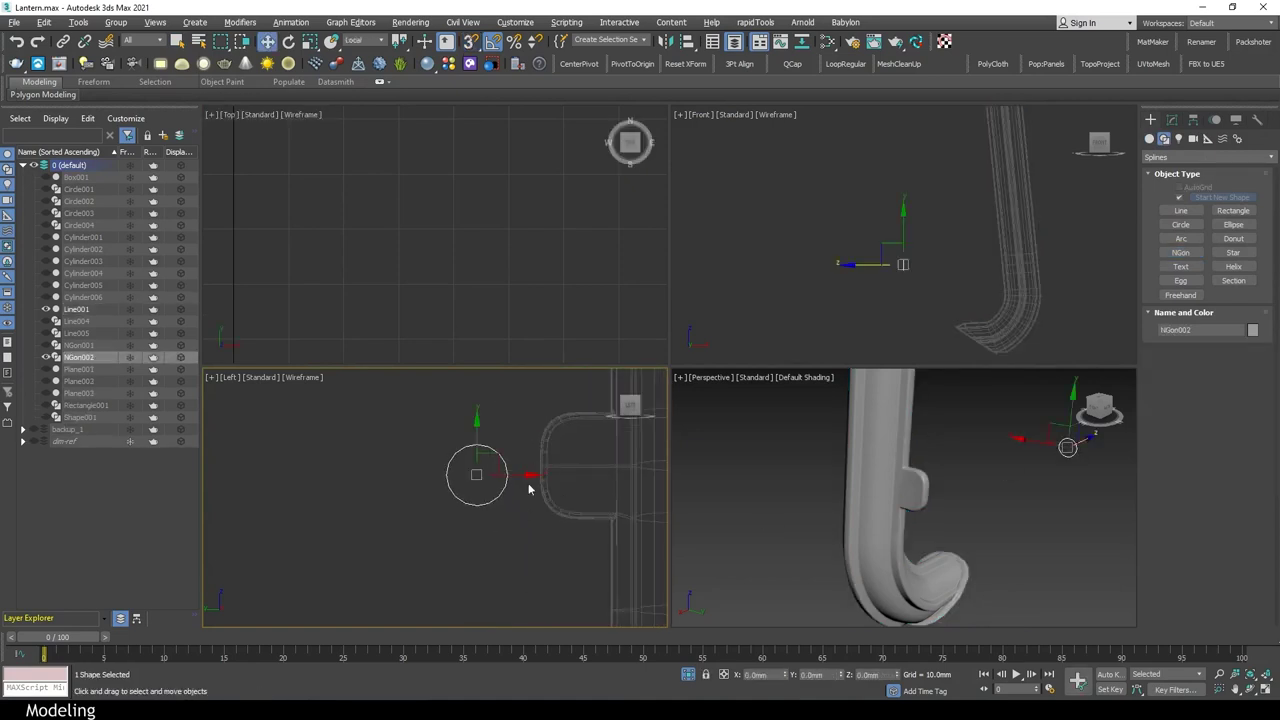
pyautogui.scroll(2, 598, 450)
pyautogui.click(1060, 444)
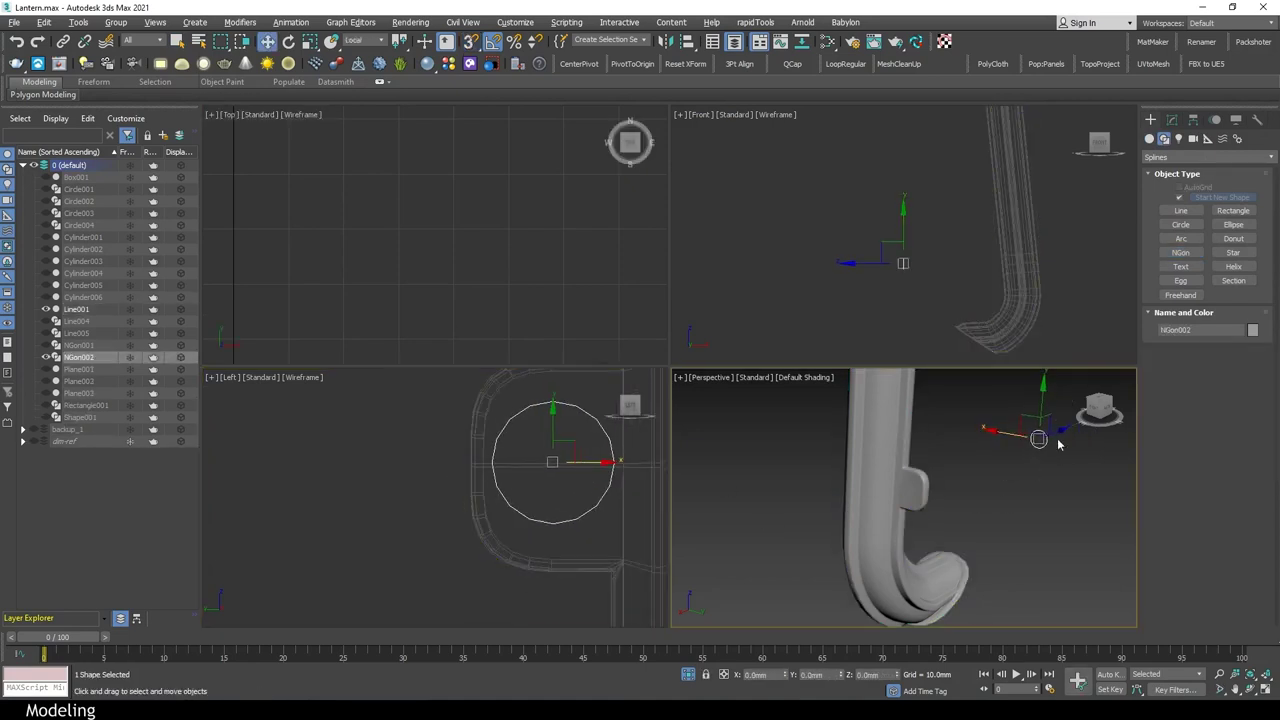
pyautogui.hotkey('alt', 'w')
pyautogui.press('F4')
pyautogui.press('z')
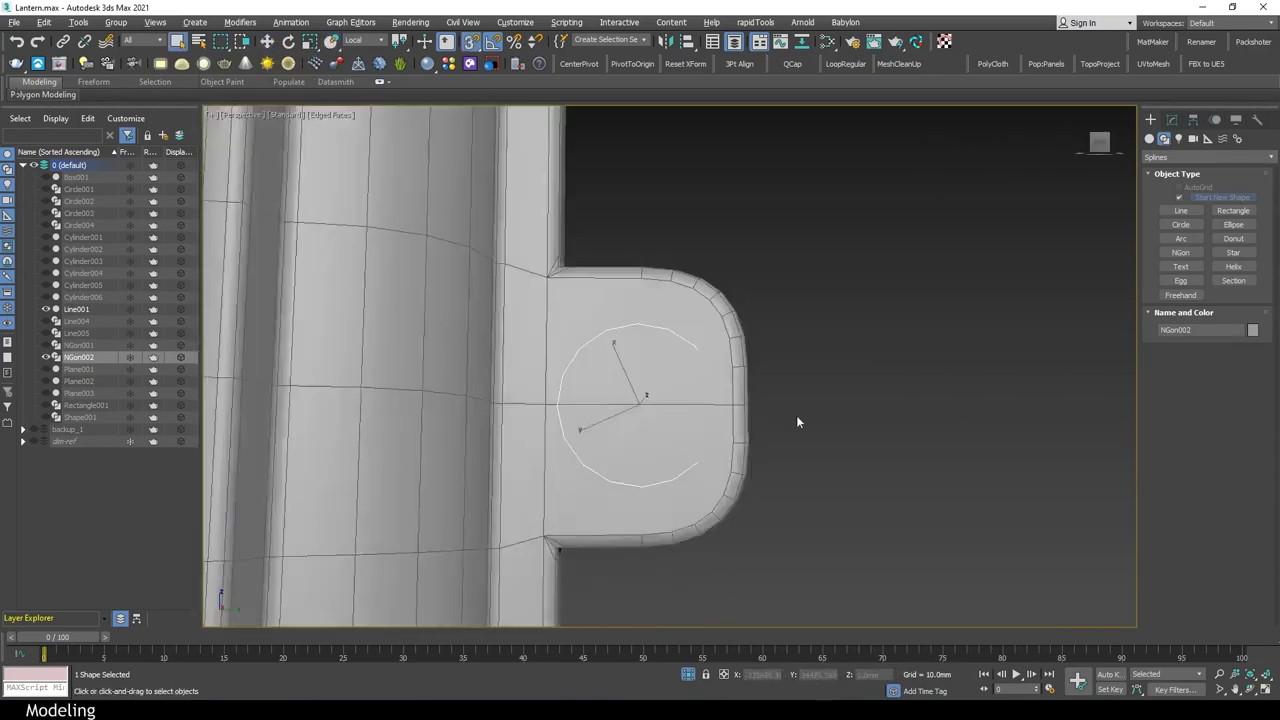
pyautogui.moveTo(825, 444)
pyautogui.keyDown('alt'); pyautogui.mouseDown(button='middle')
pyautogui.moveTo(520, 400)
pyautogui.moveTo(816, 473)
pyautogui.mouseUp(button='middle'); pyautogui.keyUp('alt')
# Extrude the circle into a short cylinder through the tab
pyautogui.press('w')
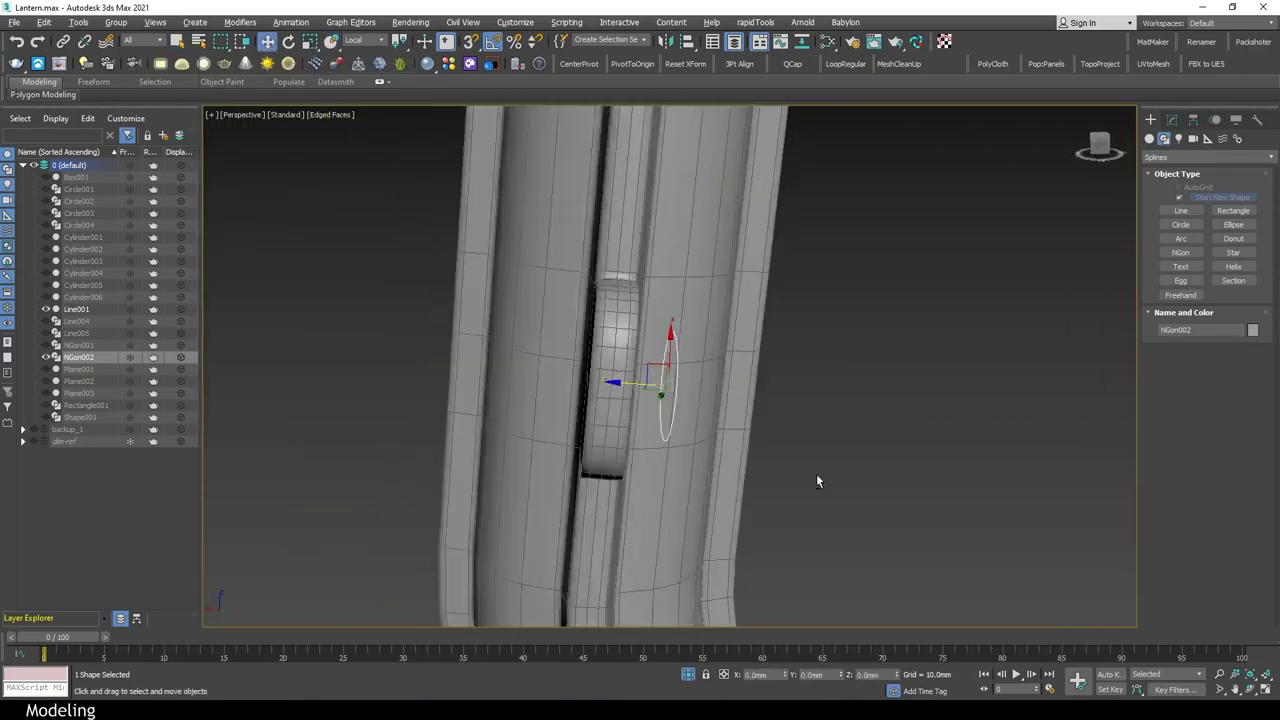
pyautogui.click(1243, 226)
pyautogui.keyDown('alt'); pyautogui.moveTo(700, 400); pyautogui.dragTo(852, 382, button='middle'); pyautogui.keyUp('alt')
# Detach the tab's polygons from the hook part as Object001
pyautogui.click(592, 268)
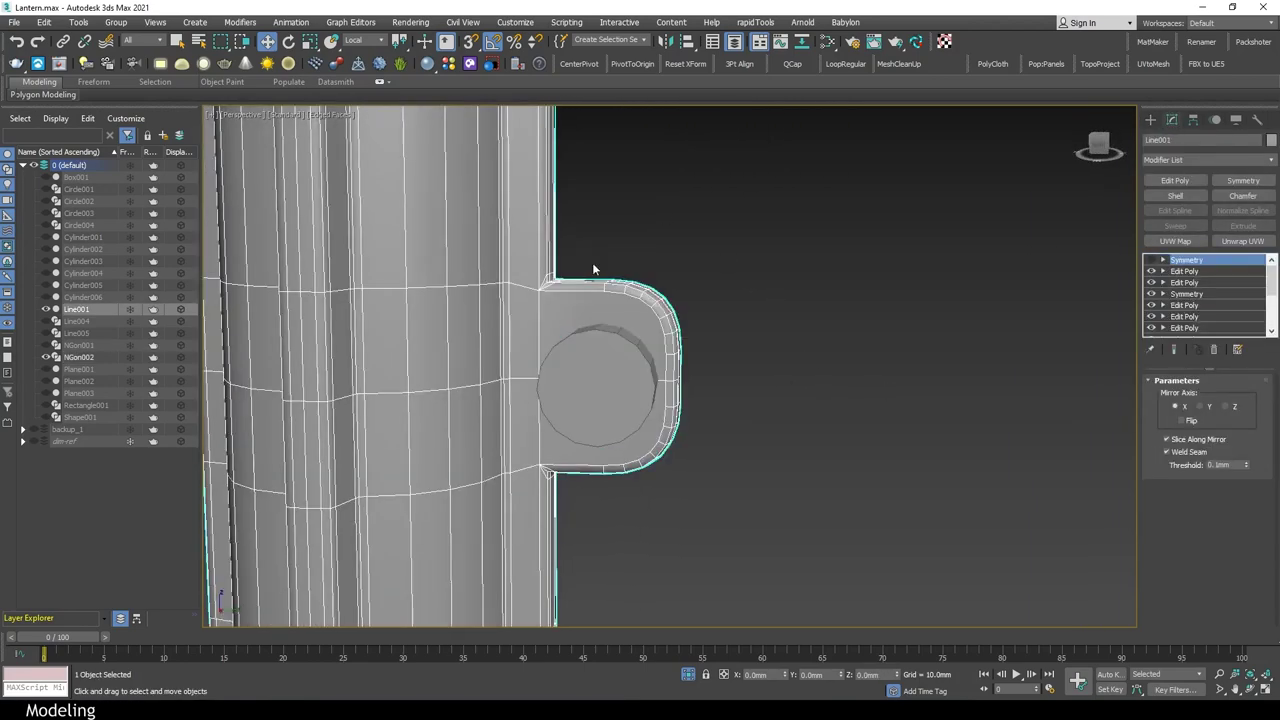
pyautogui.press('4')
pyautogui.click(645, 370)
pyautogui.keyDown('ctrl'); pyautogui.click(620, 440); pyautogui.keyUp('ctrl')
pyautogui.moveTo(620, 440)
pyautogui.keyDown('alt'); pyautogui.mouseDown(button='middle')
pyautogui.moveTo(577, 420)
pyautogui.moveTo(727, 415)
pyautogui.moveTo(719, 324)
pyautogui.moveTo(714, 349)
pyautogui.mouseUp(button='middle'); pyautogui.keyUp('alt')
pyautogui.click(163, 218)
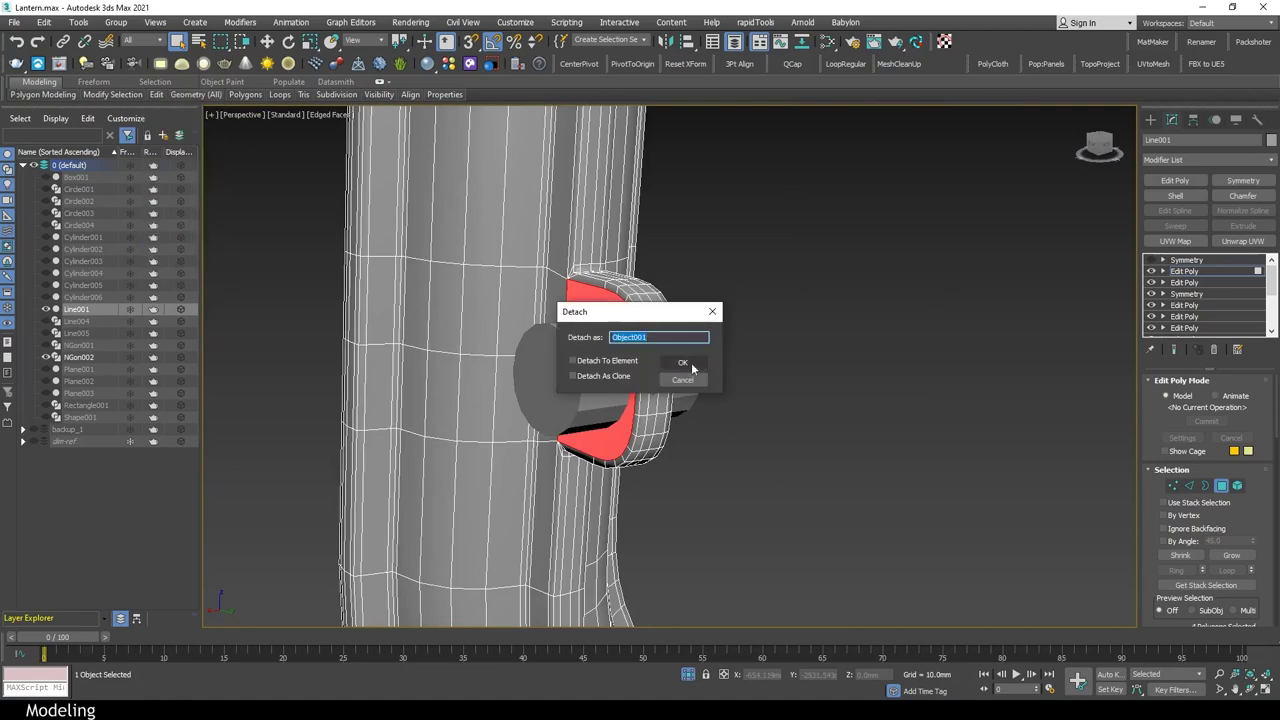
pyautogui.click(677, 366)
# Extrude the detached tab's open border into a thick rim
pyautogui.click(650, 380)
pyautogui.keyDown('ctrl'); pyautogui.click(550, 400); pyautogui.keyUp('ctrl')
pyautogui.press('z')
pyautogui.click(691, 228)
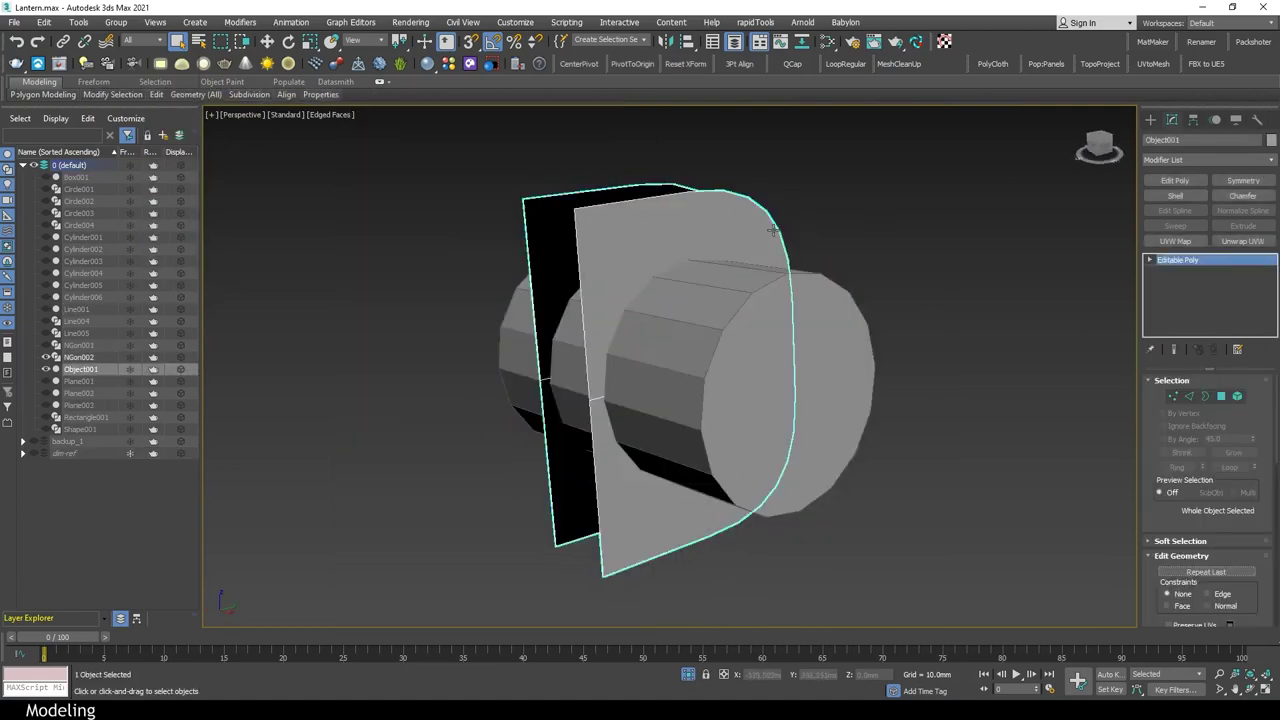
pyautogui.press('3')
pyautogui.keyDown('shift'); pyautogui.moveTo(691, 228); pyautogui.dragTo(975, 526); pyautogui.keyUp('shift')
pyautogui.keyDown('alt'); pyautogui.moveTo(975, 526); pyautogui.dragTo(942, 444, button='middle'); pyautogui.keyUp('alt')
# ProBoolean-subtract the cylinder from the tab and add an Edit Poly modifier
pyautogui.click(1150, 119)
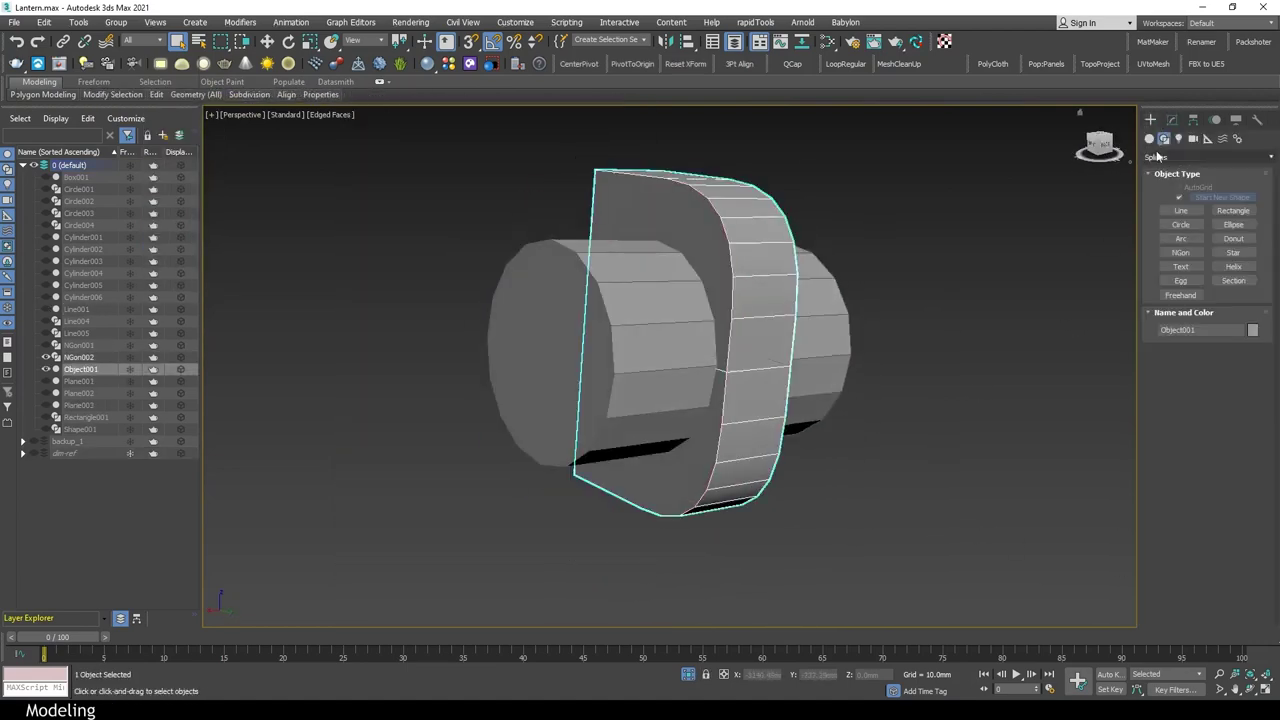
pyautogui.click(1175, 235)
pyautogui.click(1199, 622)
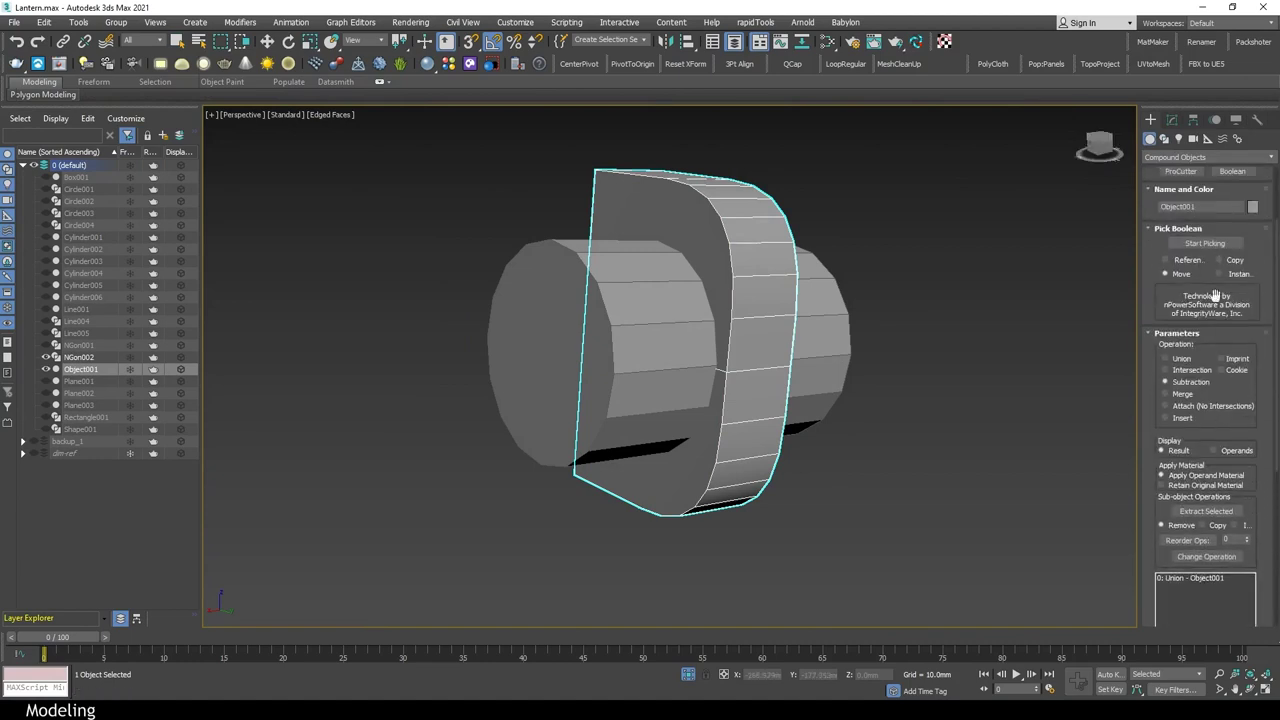
pyautogui.click(1205, 243)
pyautogui.click(525, 262)
pyautogui.rightClick(851, 393)
pyautogui.keyDown('alt'); pyautogui.moveTo(851, 393); pyautogui.dragTo(890, 385, button='middle'); pyautogui.keyUp('alt')
pyautogui.click(1175, 180)
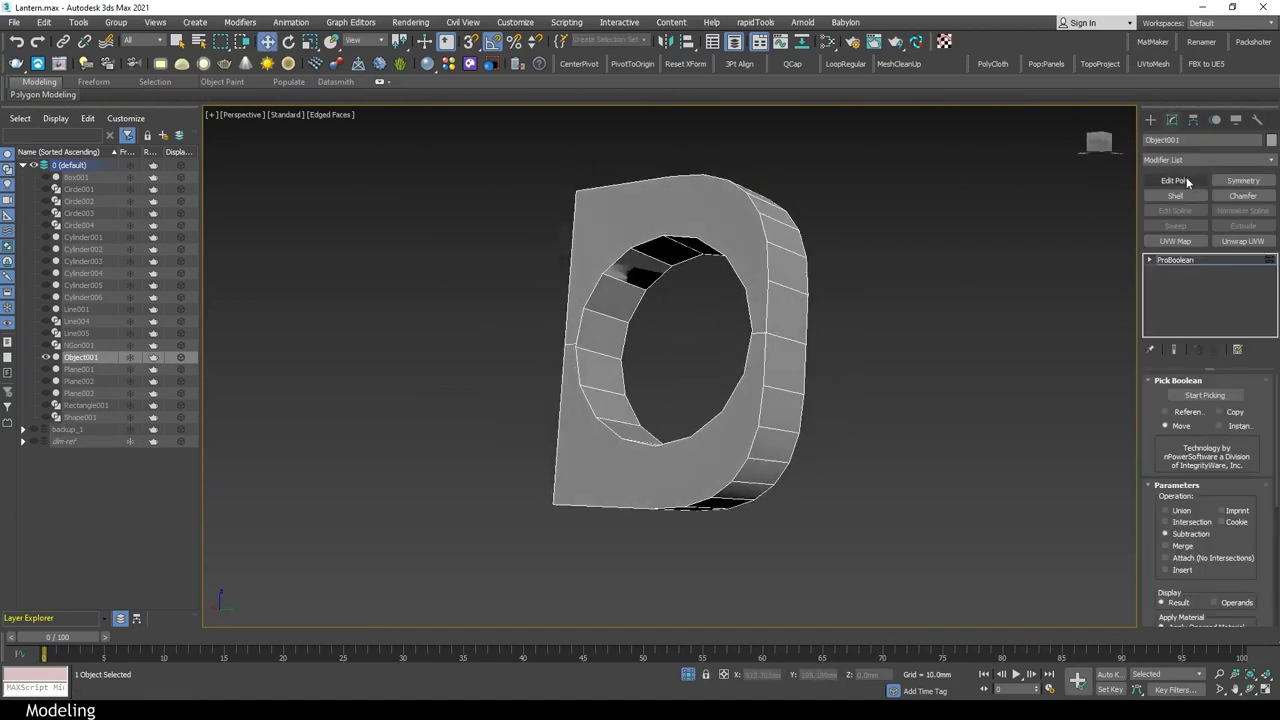
# Find and mark the vertices sitting mid-edge on the tab
pyautogui.click(896, 68)
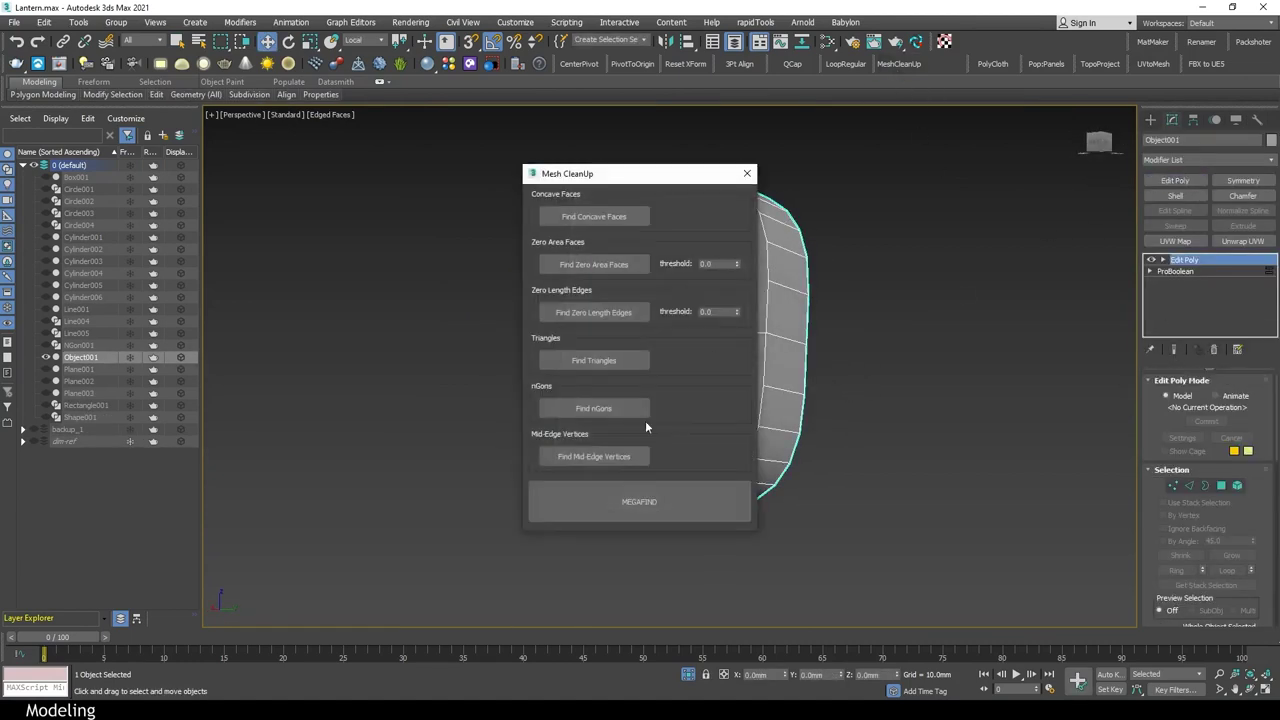
pyautogui.click(597, 454)
pyautogui.moveTo(846, 323)
pyautogui.keyDown('alt'); pyautogui.mouseDown(button='middle')
pyautogui.moveTo(876, 377)
pyautogui.moveTo(1103, 421)
pyautogui.moveTo(936, 433)
pyautogui.mouseUp(button='middle'); pyautogui.keyUp('alt')
pyautogui.press('1')
# Add another Edit Poly layer and weld all of the tab's vertices
pyautogui.click(1176, 180)
pyautogui.press('1')
pyautogui.scroll(4, 822, 405)
pyautogui.scroll(4, 822, 405)
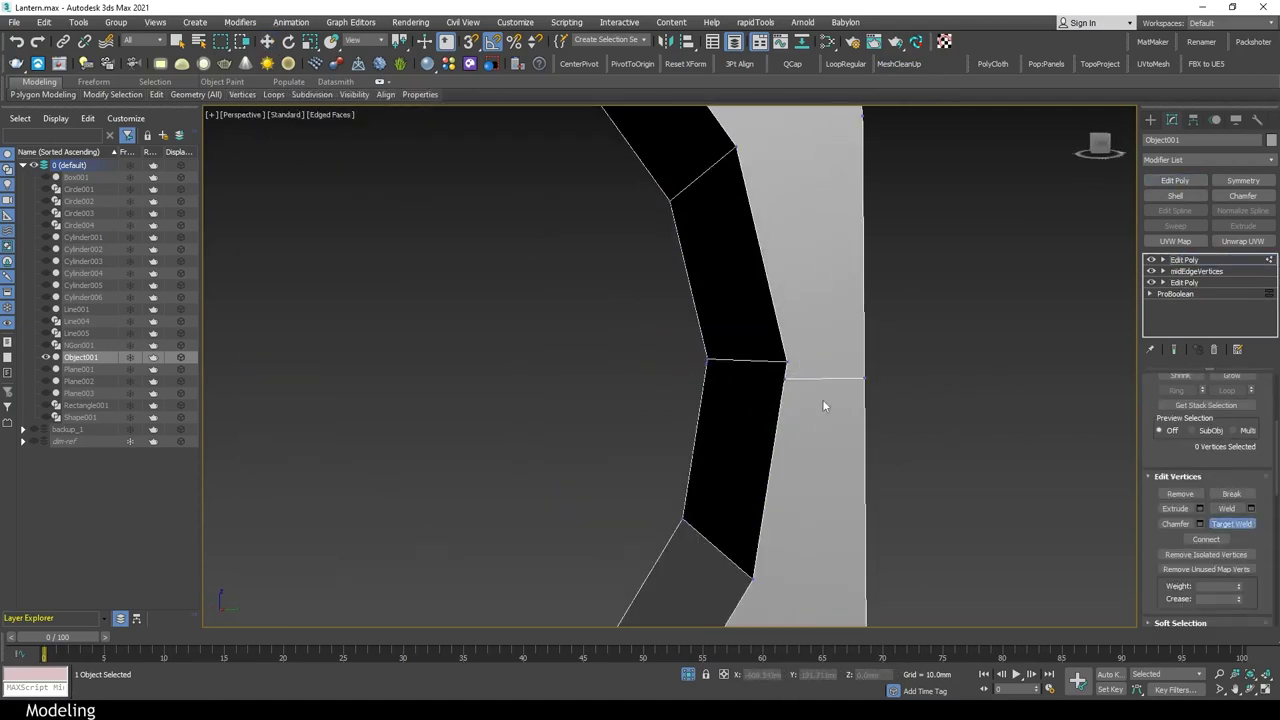
pyautogui.keyDown('alt'); pyautogui.moveTo(825, 339); pyautogui.dragTo(496, 379, button='middle'); pyautogui.keyUp('alt')
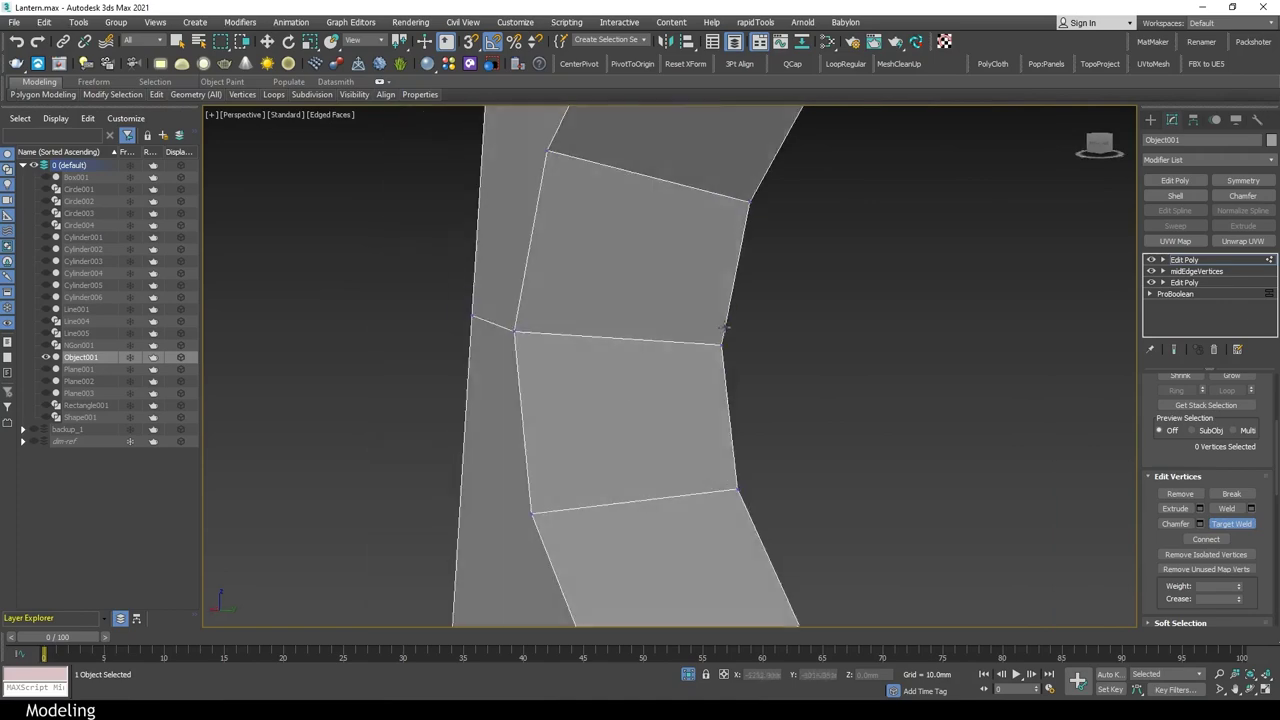
pyautogui.scroll(-3, 496, 379)
pyautogui.scroll(3, 996, 330)
pyautogui.scroll(3, 1040, 346)
pyautogui.scroll(4, 587, 348)
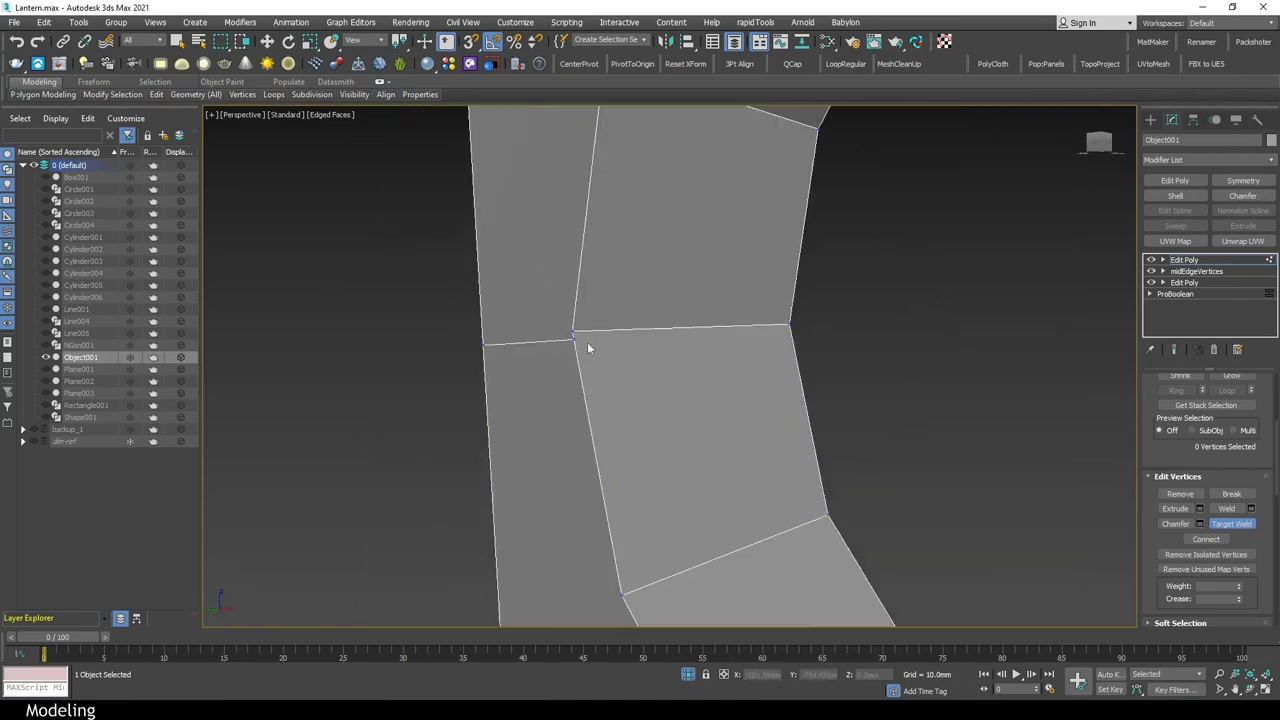
pyautogui.scroll(-5, 764, 339)
pyautogui.press('w')
pyautogui.hotkey('ctrl', 'a')
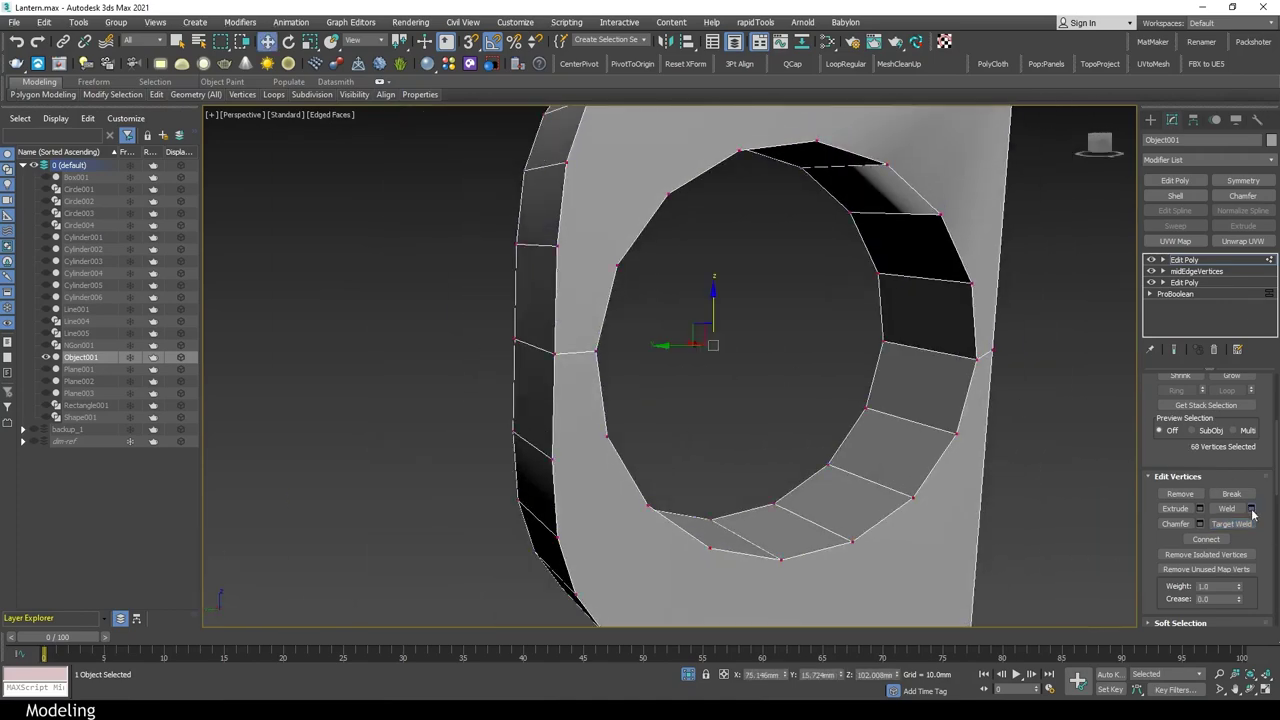
pyautogui.click(1250, 508)
pyautogui.click(677, 419)
pyautogui.keyDown('alt'); pyautogui.moveTo(683, 416); pyautogui.dragTo(583, 420, button='middle'); pyautogui.keyUp('alt')
pyautogui.moveTo(941, 423)
pyautogui.keyDown('alt'); pyautogui.mouseDown(button='middle')
pyautogui.moveTo(862, 283)
pyautogui.moveTo(790, 292)
pyautogui.mouseUp(button='middle'); pyautogui.keyUp('alt')
# Apply 30-degree smoothing to the tab
pyautogui.press('4')
pyautogui.press('6')
pyautogui.click(320, 94)
pyautogui.click(316, 144)
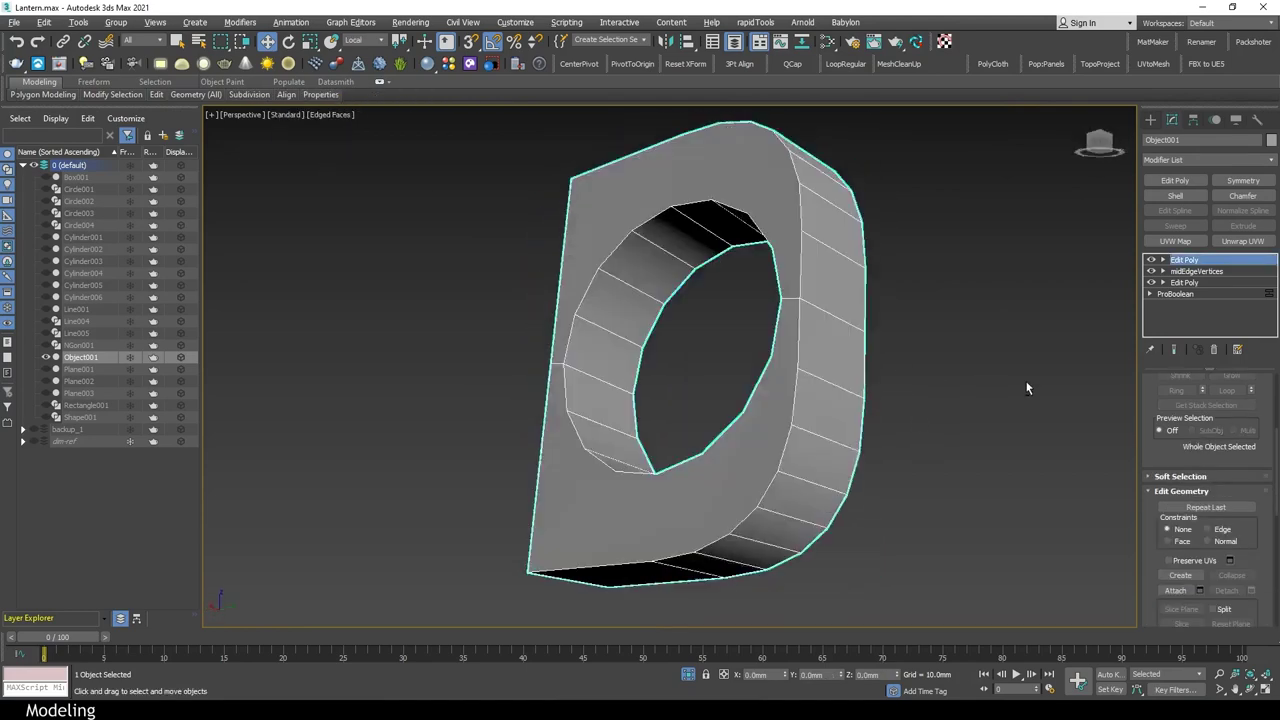
pyautogui.keyDown('alt'); pyautogui.moveTo(760, 380); pyautogui.dragTo(881, 415, button='middle'); pyautogui.keyUp('alt')
# Connect the three top-right vertices on the ring with a new edge
pyautogui.press('1')
pyautogui.scroll(3, 736, 346)
pyautogui.moveTo(760, 123); pyautogui.dragTo(686, 294)
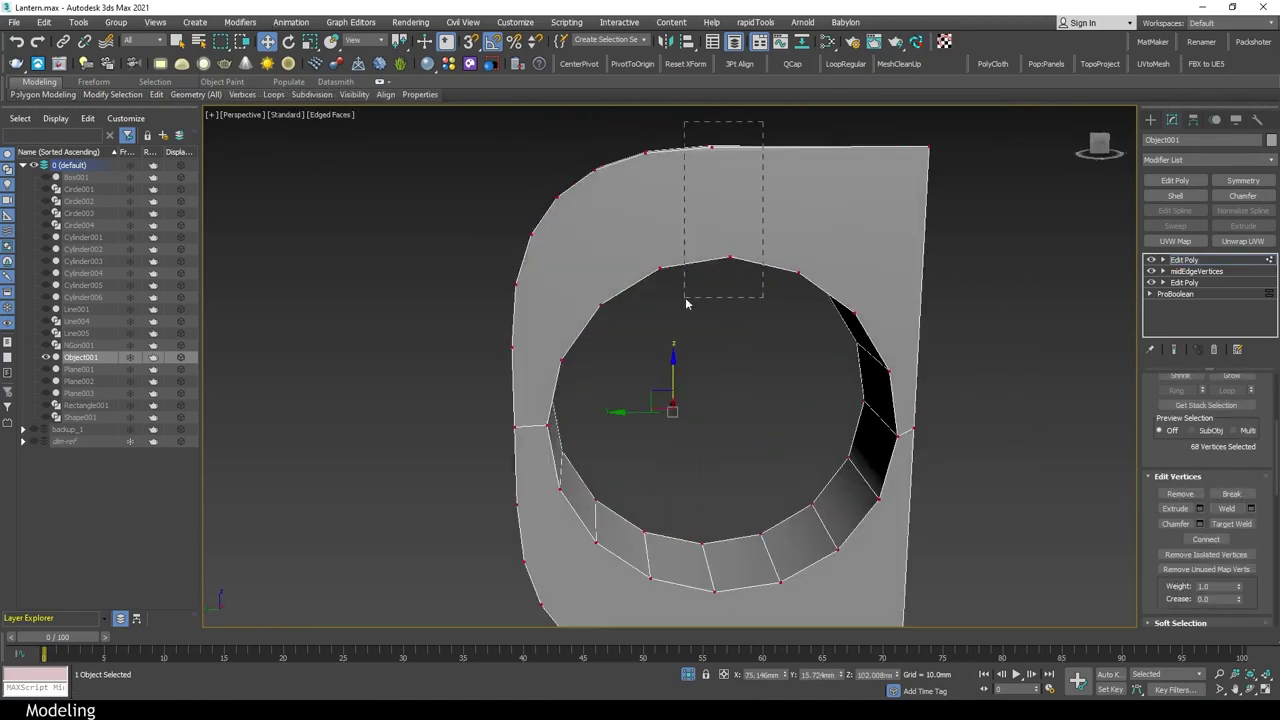
pyautogui.moveTo(686, 294)
pyautogui.keyDown('alt'); pyautogui.mouseDown(button='middle')
pyautogui.moveTo(795, 372)
pyautogui.moveTo(968, 377)
pyautogui.mouseUp(button='middle'); pyautogui.keyUp('alt')
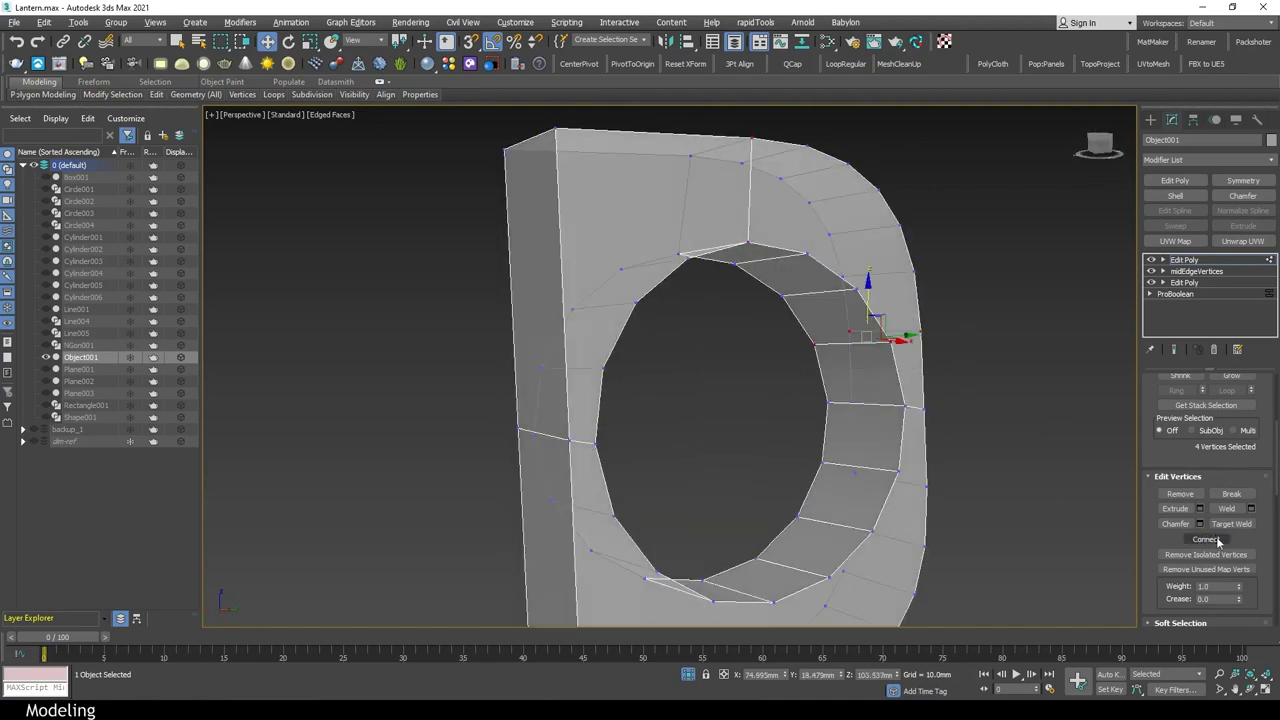
pyautogui.moveTo(806, 446)
pyautogui.keyDown('alt'); pyautogui.mouseDown(button='middle')
pyautogui.moveTo(951, 543)
pyautogui.moveTo(848, 591)
pyautogui.moveTo(829, 453)
pyautogui.mouseUp(button='middle'); pyautogui.keyUp('alt')
pyautogui.moveTo(838, 402)
pyautogui.keyDown('alt'); pyautogui.mouseDown(button='middle')
pyautogui.moveTo(600, 354)
pyautogui.moveTo(707, 322)
pyautogui.mouseUp(button='middle'); pyautogui.keyUp('alt')
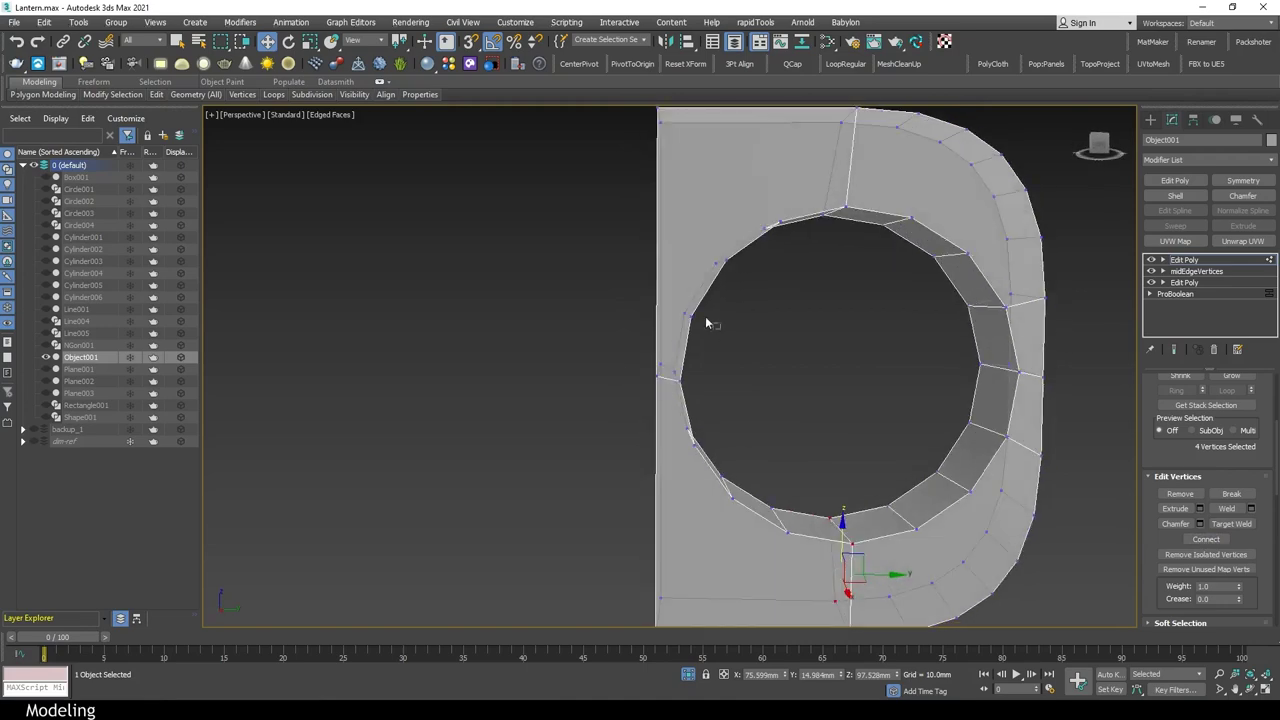
pyautogui.moveTo(1060, 470)
pyautogui.keyDown('alt'); pyautogui.mouseDown(button='middle')
pyautogui.moveTo(895, 434)
pyautogui.moveTo(562, 280)
pyautogui.mouseUp(button='middle'); pyautogui.keyUp('alt')
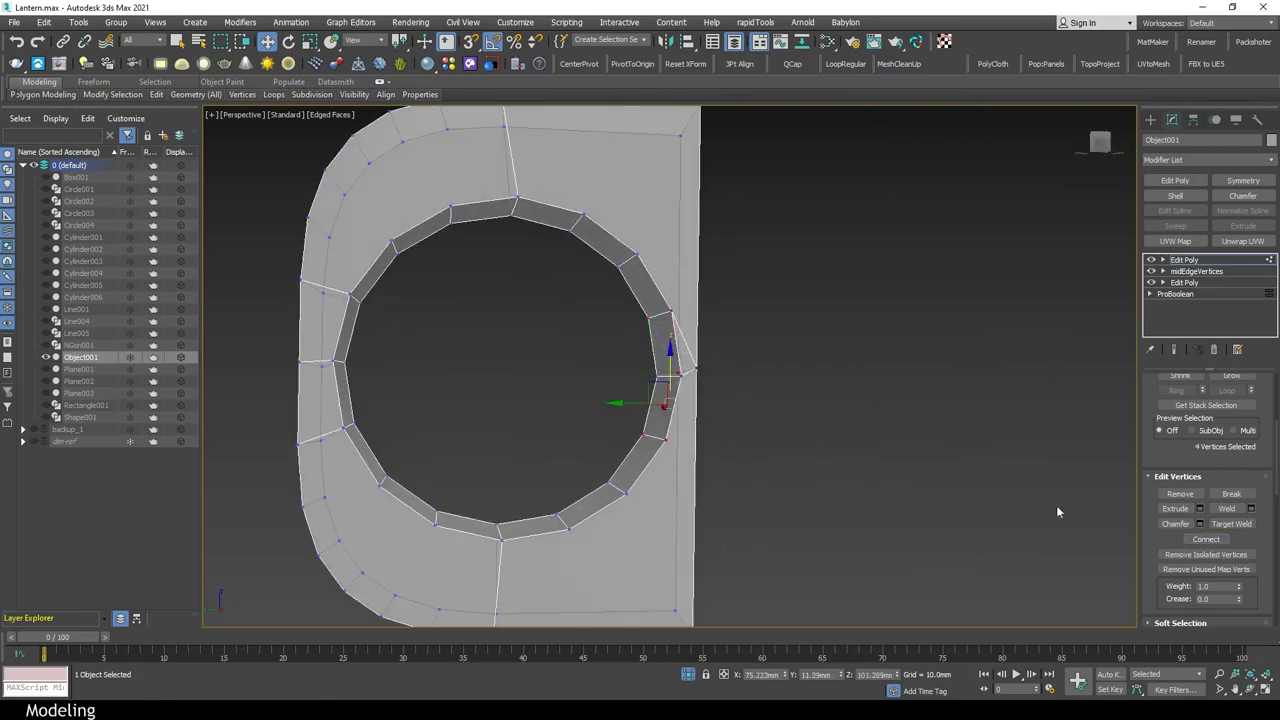
pyautogui.moveTo(1057, 511)
pyautogui.keyDown('alt'); pyautogui.mouseDown(button='middle')
pyautogui.moveTo(866, 491)
pyautogui.moveTo(817, 460)
pyautogui.mouseUp(button='middle'); pyautogui.keyUp('alt')
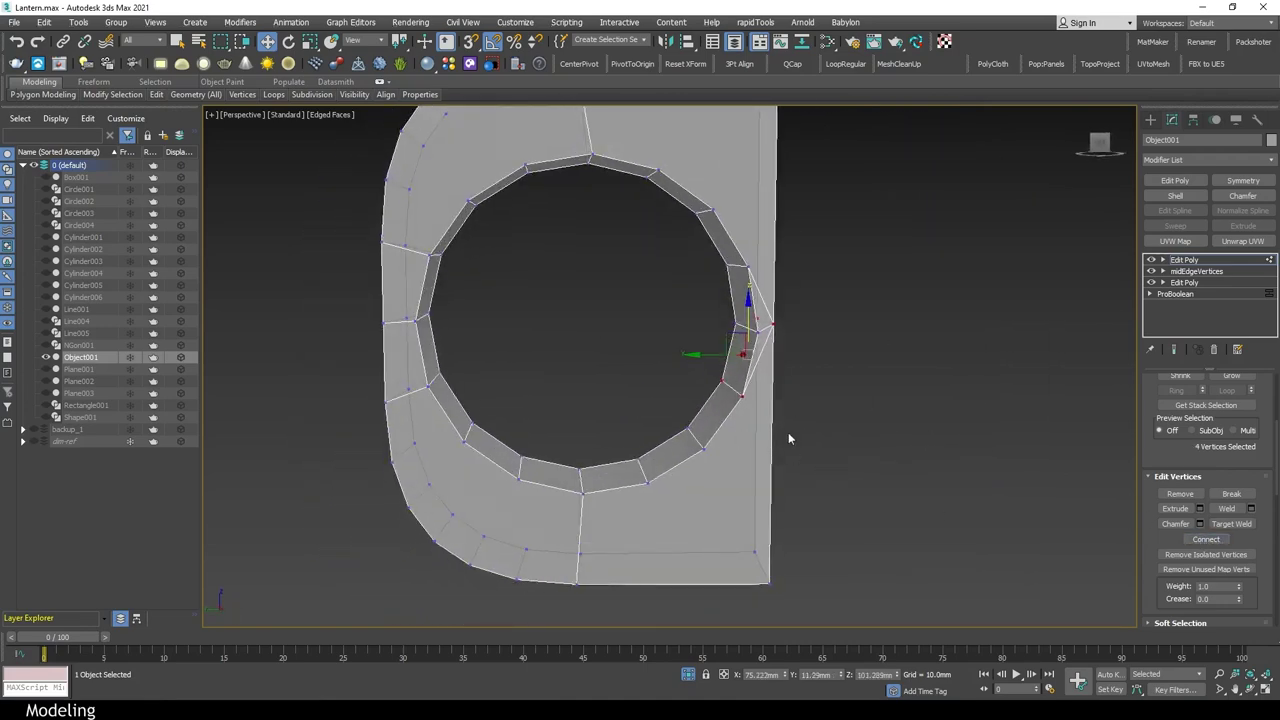
pyautogui.moveTo(788, 438); pyautogui.dragTo(733, 597)
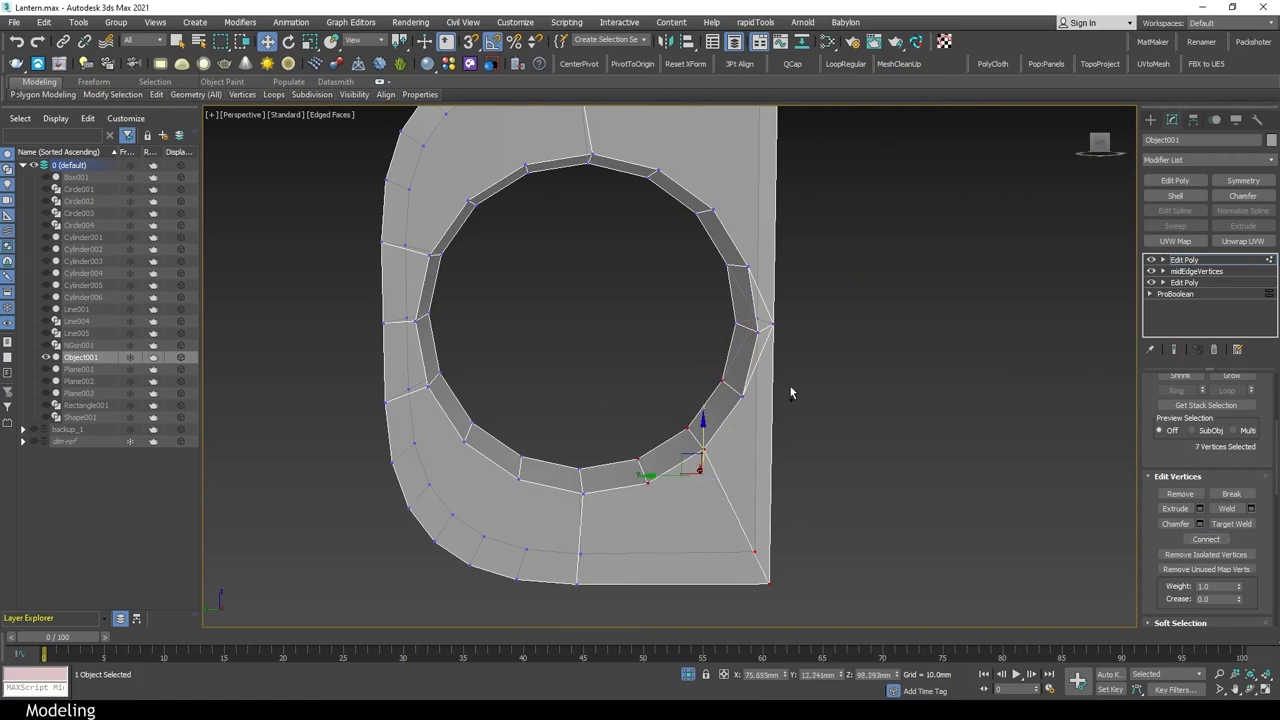
pyautogui.moveTo(882, 559)
pyautogui.keyDown('alt'); pyautogui.mouseDown(button='middle')
pyautogui.moveTo(594, 461)
pyautogui.moveTo(700, 380)
pyautogui.mouseUp(button='middle'); pyautogui.keyUp('alt')
pyautogui.press('2')
pyautogui.press('1')
pyautogui.moveTo(829, 137); pyautogui.dragTo(728, 188)
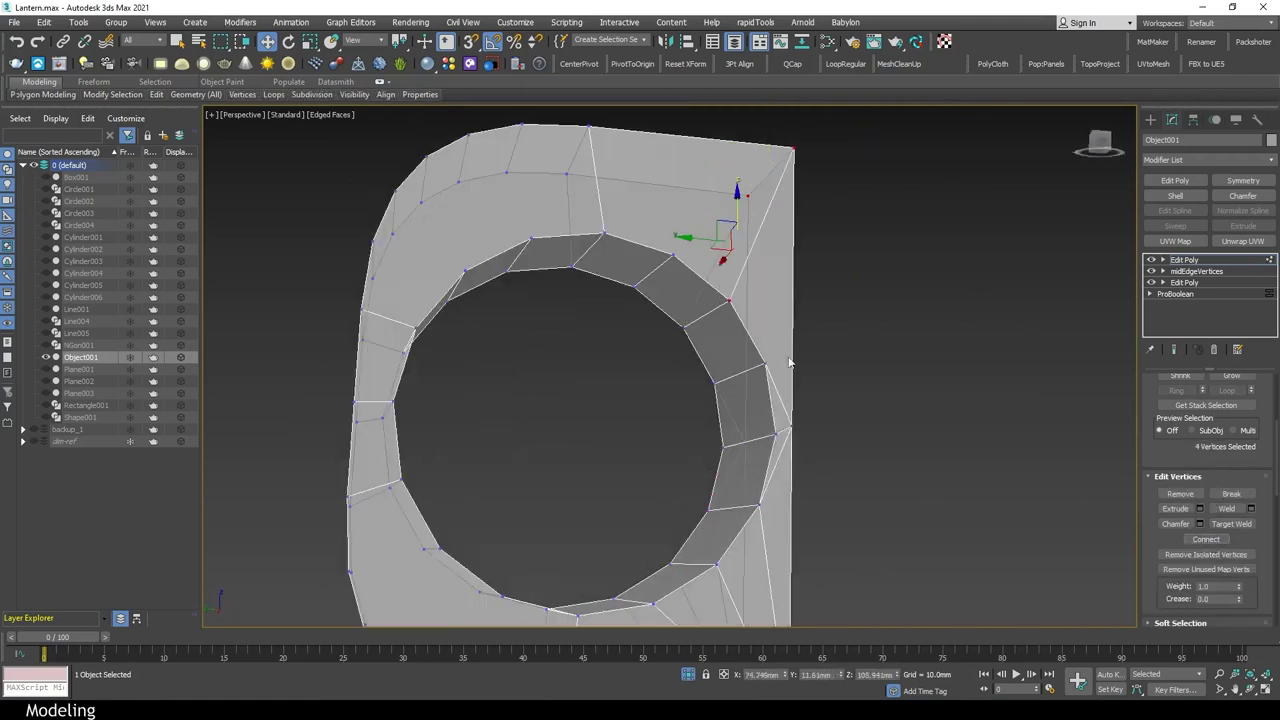
pyautogui.click(1220, 541)
# Delete the stray polygon on the ring
pyautogui.moveTo(720, 398)
pyautogui.keyDown('alt'); pyautogui.mouseDown(button='middle')
pyautogui.moveTo(654, 491)
pyautogui.moveTo(929, 466)
pyautogui.moveTo(886, 265)
pyautogui.mouseUp(button='middle'); pyautogui.keyUp('alt')
pyautogui.press('4')
pyautogui.click(886, 265)
pyautogui.press('Delete')
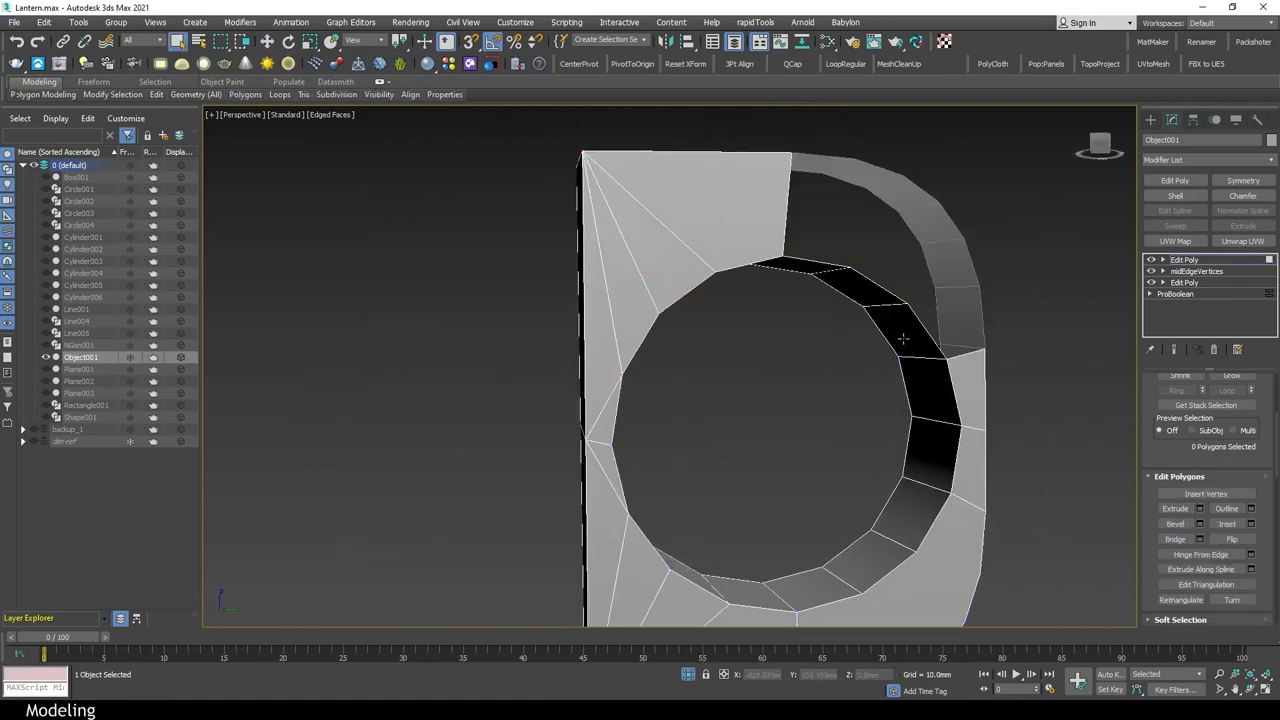
# Reselect the border edges around the hole and polygons on the ring
pyautogui.press('2')
pyautogui.doubleClick(958, 350)
pyautogui.press('4')
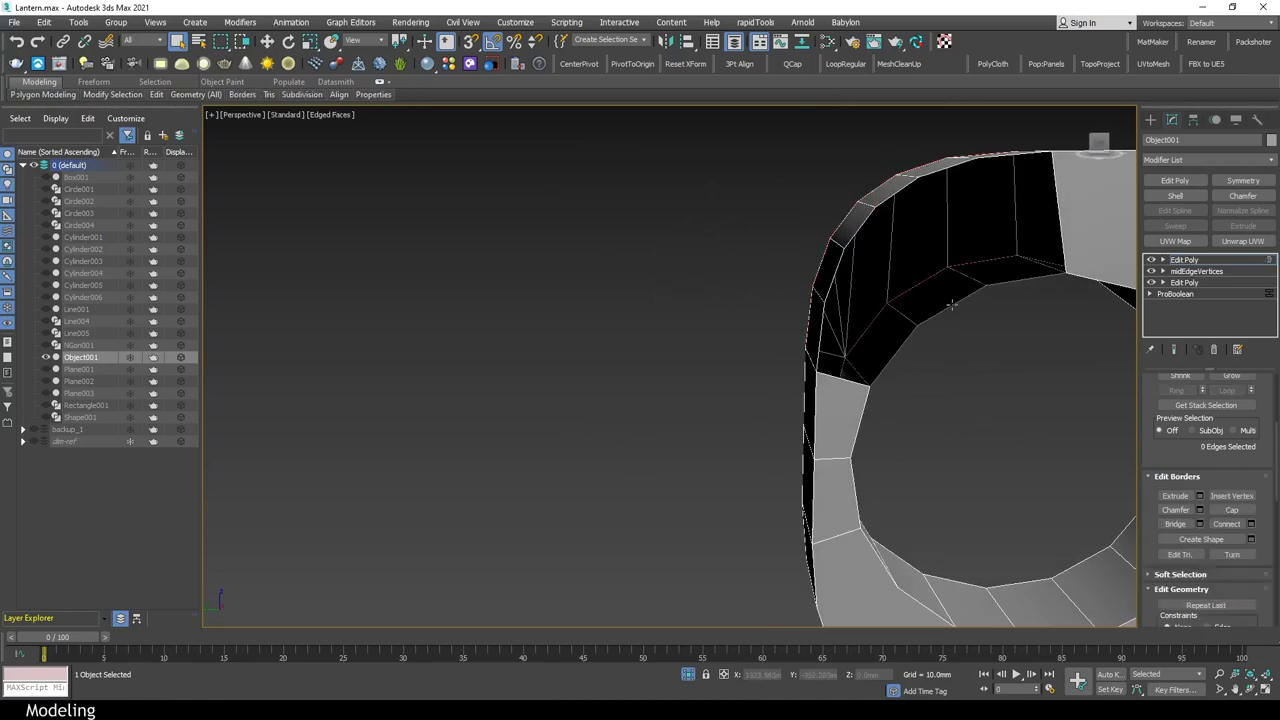
pyautogui.moveTo(838, 411)
pyautogui.keyDown('alt'); pyautogui.mouseDown(button='middle')
pyautogui.moveTo(808, 558)
pyautogui.moveTo(766, 531)
pyautogui.mouseUp(button='middle'); pyautogui.keyUp('alt')
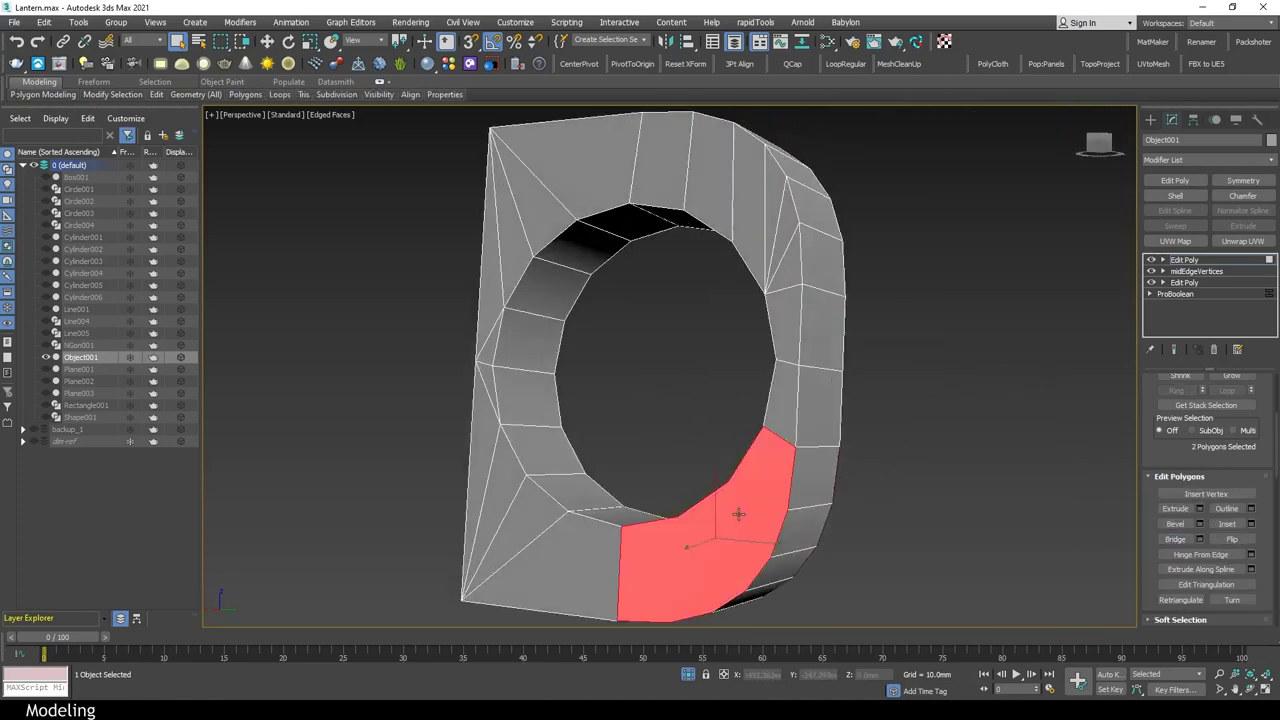
pyautogui.press('2')
pyautogui.moveTo(760, 450)
pyautogui.keyDown('alt'); pyautogui.mouseDown(button='middle')
pyautogui.moveTo(689, 451)
pyautogui.moveTo(735, 330)
pyautogui.moveTo(806, 462)
pyautogui.mouseUp(button='middle'); pyautogui.keyUp('alt')
pyautogui.press('4')
pyautogui.click(735, 310)
# On a fresh Edit Poly layer, trial chamfer widths of 0.4mm and 0.3mm on the ring edges
pyautogui.press('4')
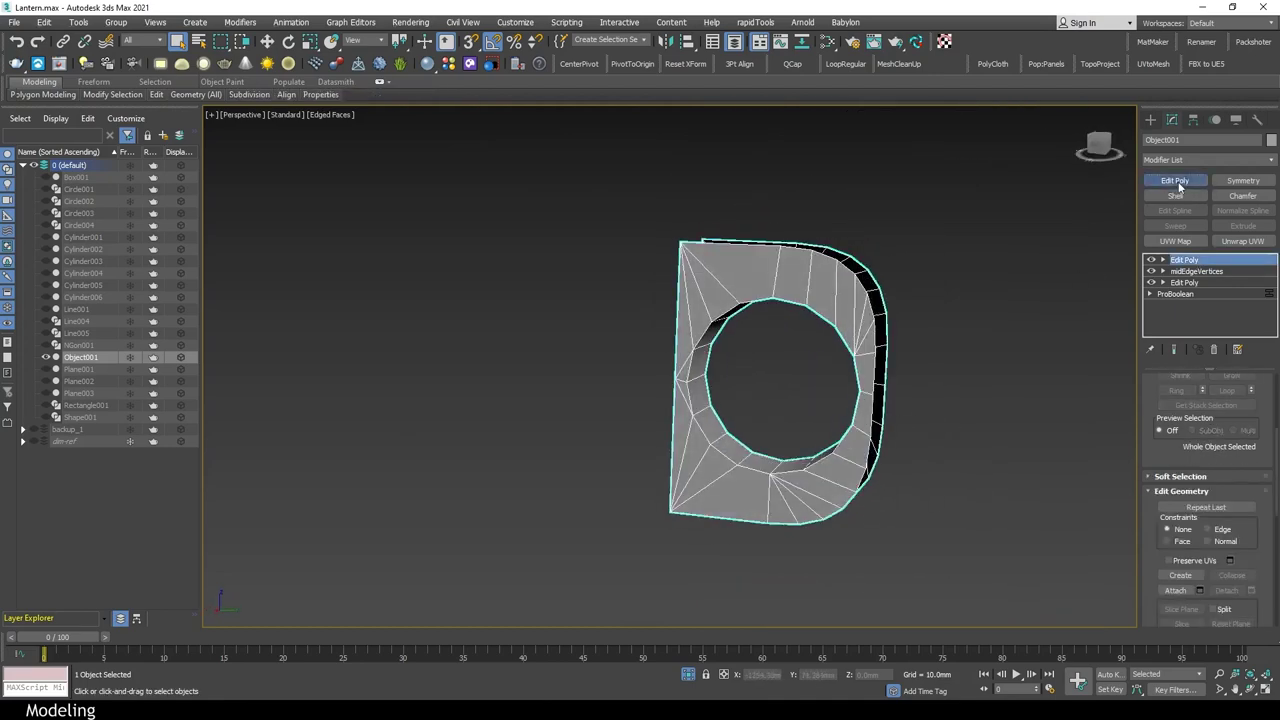
pyautogui.click(1176, 181)
pyautogui.press('2')
pyautogui.moveTo(728, 429)
pyautogui.keyDown('alt'); pyautogui.mouseDown(button='middle')
pyautogui.moveTo(814, 423)
pyautogui.moveTo(706, 416)
pyautogui.moveTo(718, 437)
pyautogui.moveTo(910, 393)
pyautogui.moveTo(1000, 450)
pyautogui.mouseUp(button='middle'); pyautogui.keyUp('alt')
pyautogui.click(1199, 539)
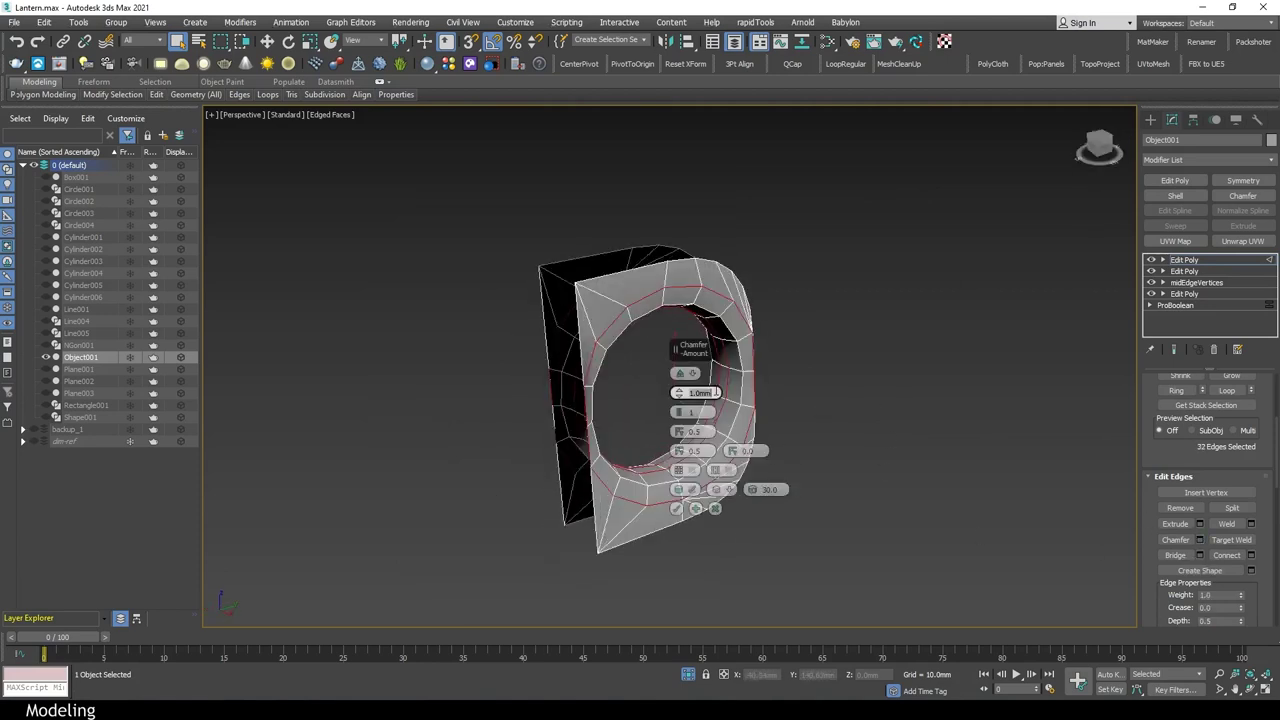
pyautogui.write('0.4')
pyautogui.press('Return')
pyautogui.scroll(5, 680, 455)
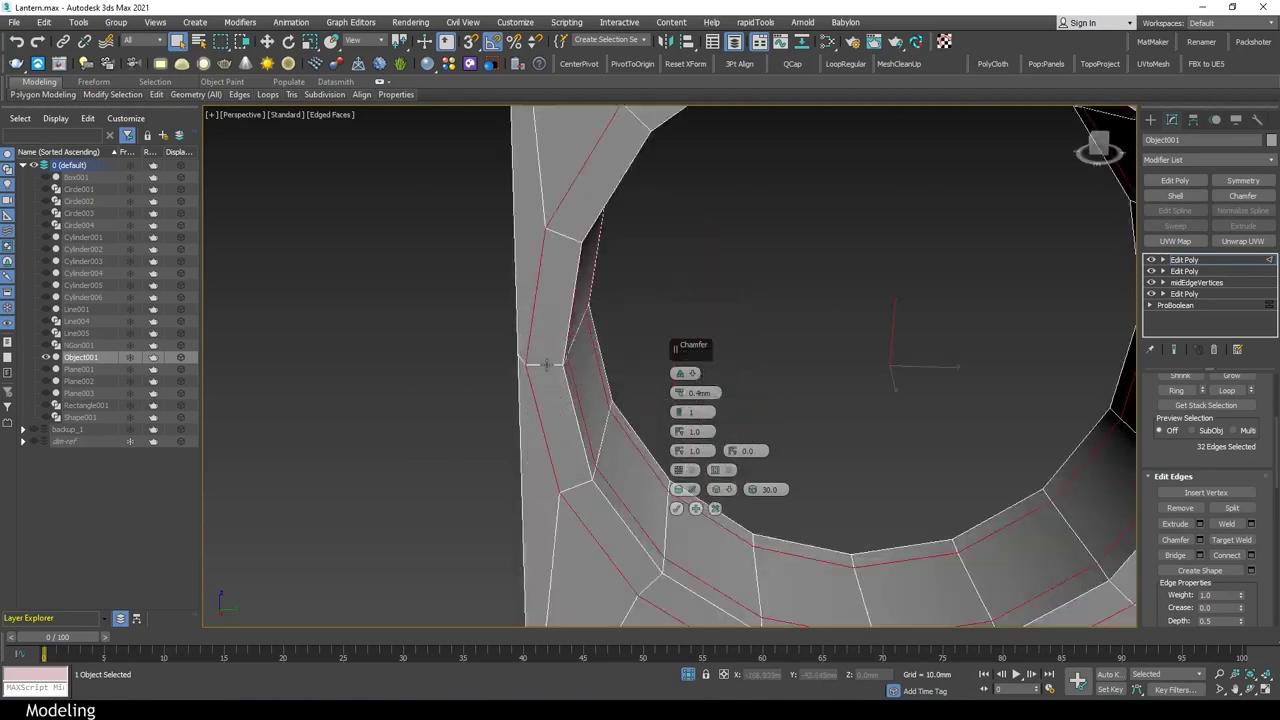
pyautogui.moveTo(680, 455)
pyautogui.keyDown('alt'); pyautogui.mouseDown(button='middle')
pyautogui.moveTo(580, 363)
pyautogui.moveTo(932, 319)
pyautogui.moveTo(713, 393)
pyautogui.mouseUp(button='middle'); pyautogui.keyUp('alt')
pyautogui.write('0.3')
pyautogui.press('Return')
pyautogui.write('0.4')
pyautogui.press('Return')
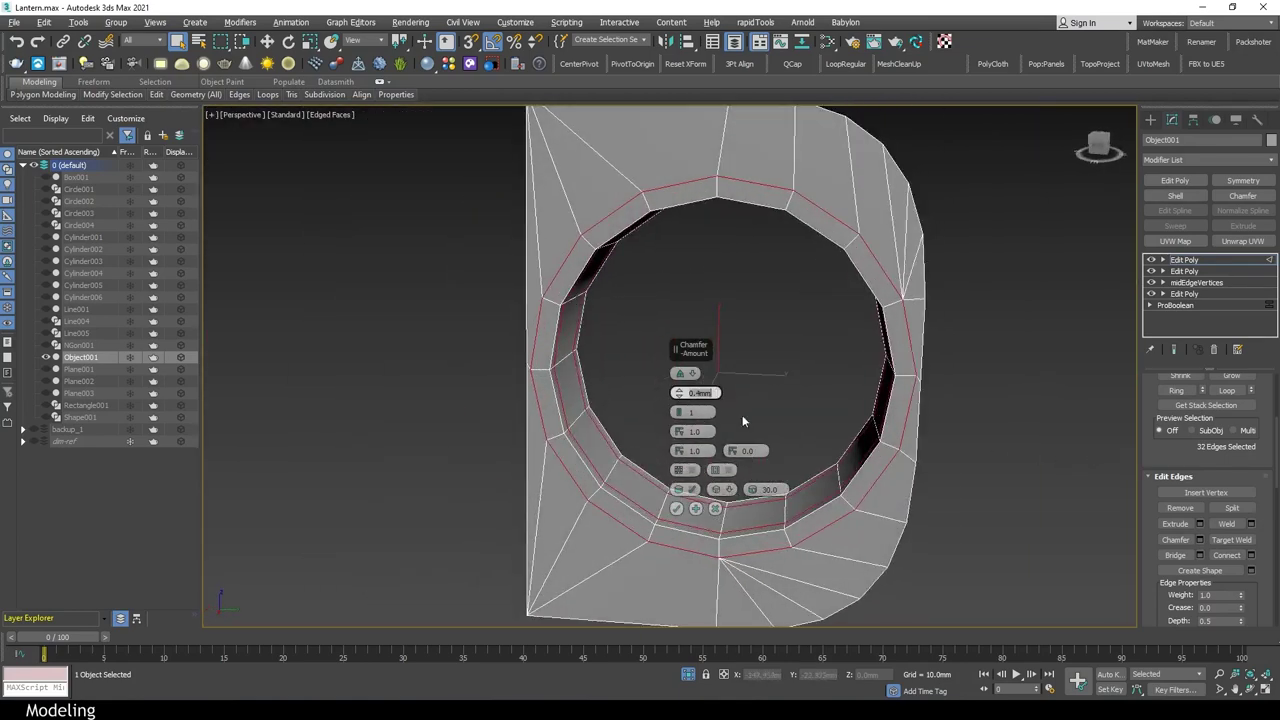
# Select a ring vertex for context options, then undo it
pyautogui.press('1')
pyautogui.keyDown('alt'); pyautogui.moveTo(725, 466); pyautogui.dragTo(946, 372, button='middle'); pyautogui.keyUp('alt')
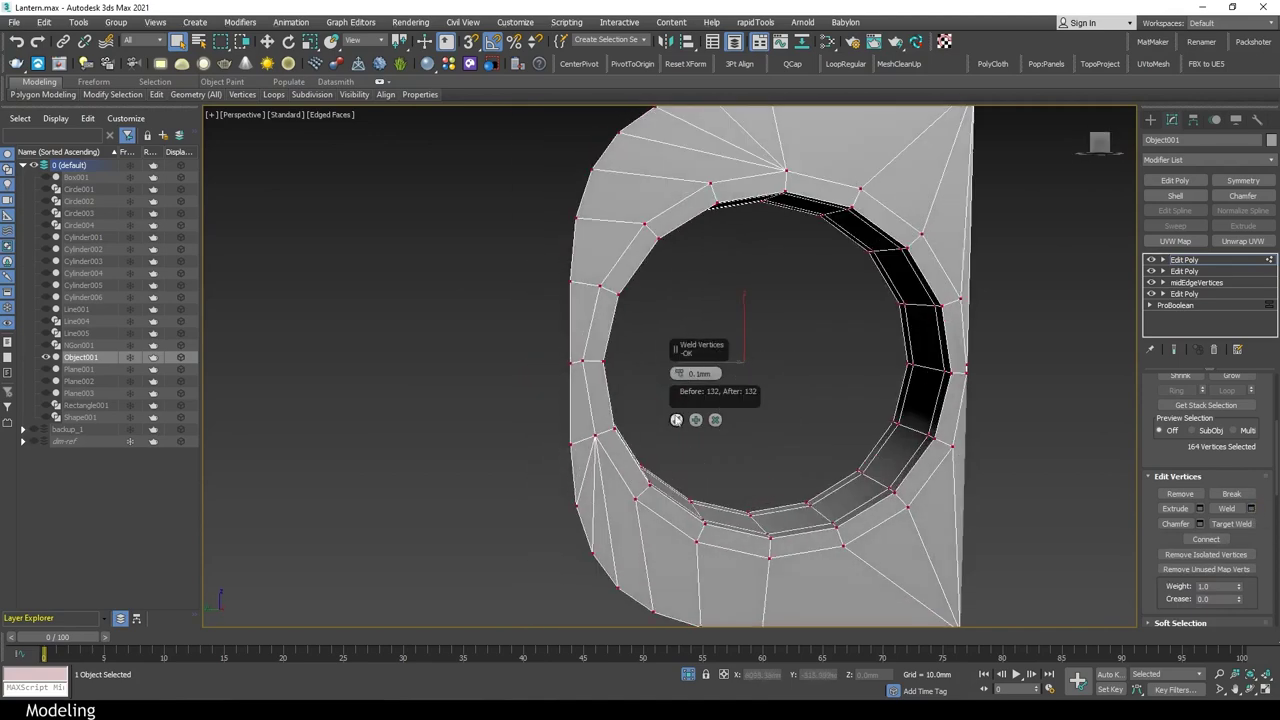
pyautogui.scroll(3, 946, 372)
pyautogui.click(946, 372)
pyautogui.rightClick(1000, 378)
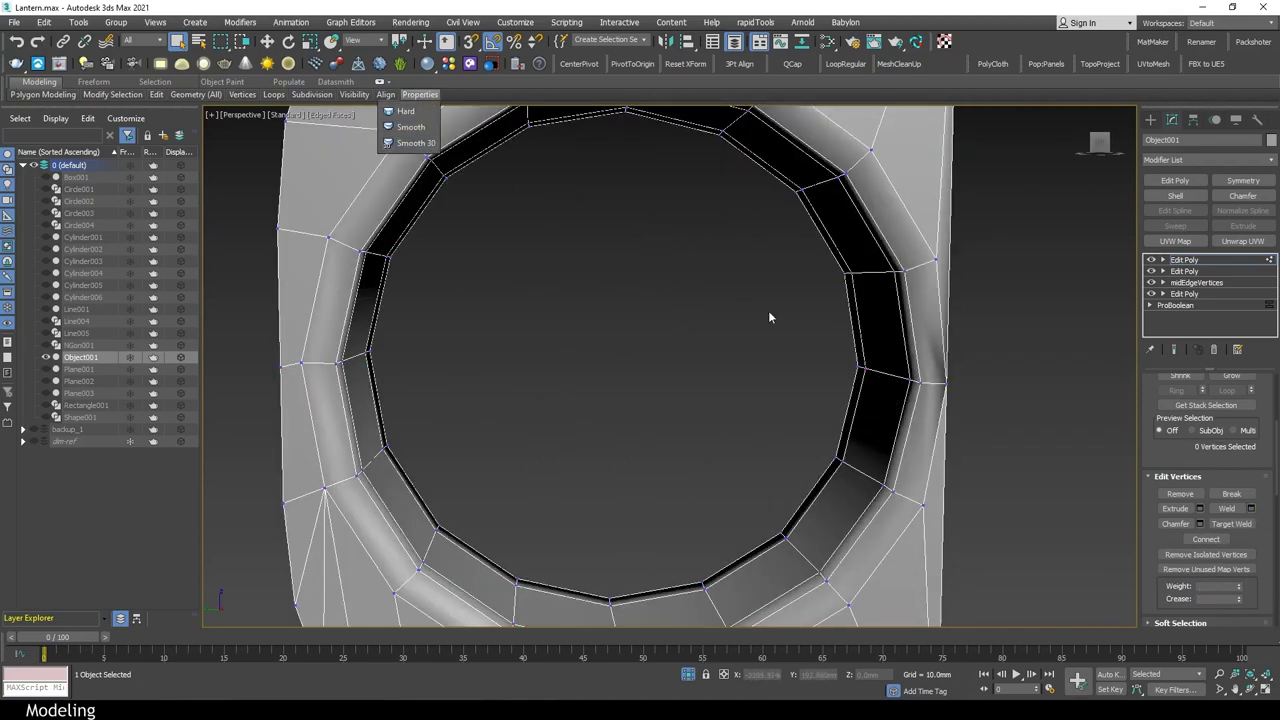
pyautogui.hotkey('ctrl', 'z')
pyautogui.hotkey('ctrl', 'z')
# Chamfer the ring edges at 0.3mm, then deselect the bracket and hide edge outlines
pyautogui.press('2')
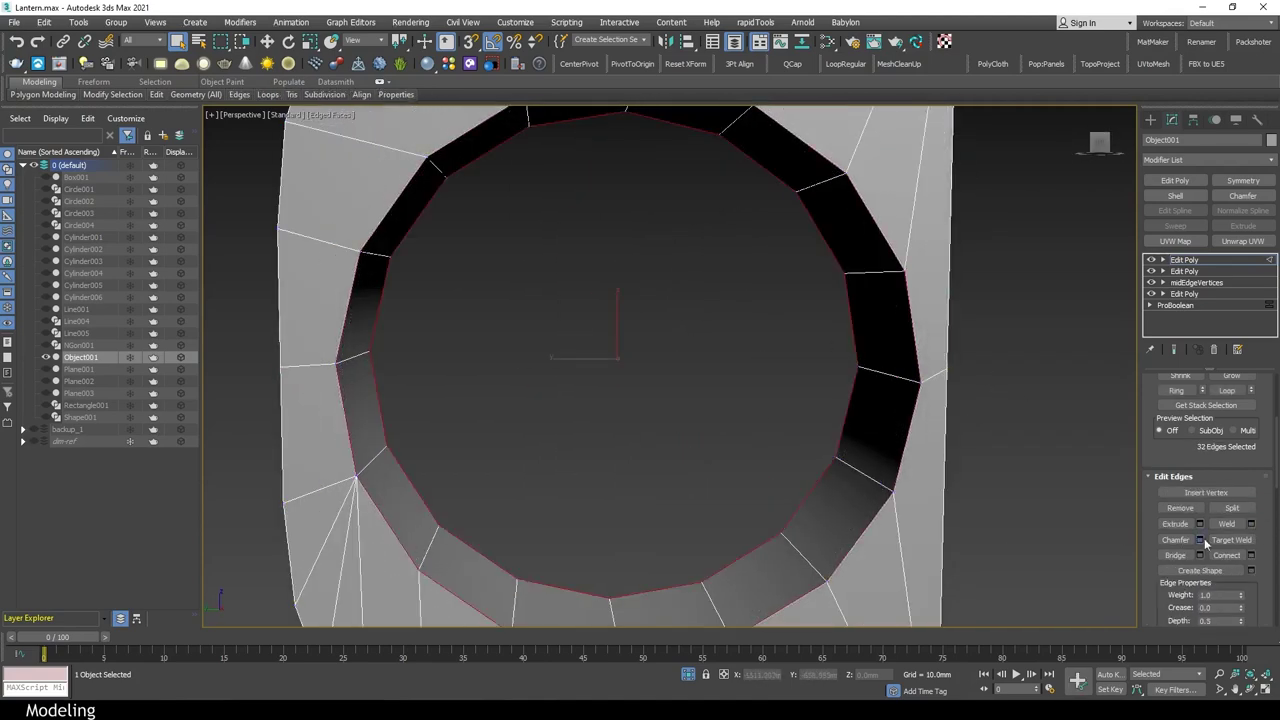
pyautogui.click(1199, 539)
pyautogui.write('0.3')
pyautogui.press('Return')
pyautogui.moveTo(716, 393)
pyautogui.keyDown('alt'); pyautogui.mouseDown(button='middle')
pyautogui.moveTo(894, 415)
pyautogui.moveTo(676, 455)
pyautogui.mouseUp(button='middle'); pyautogui.keyUp('alt')
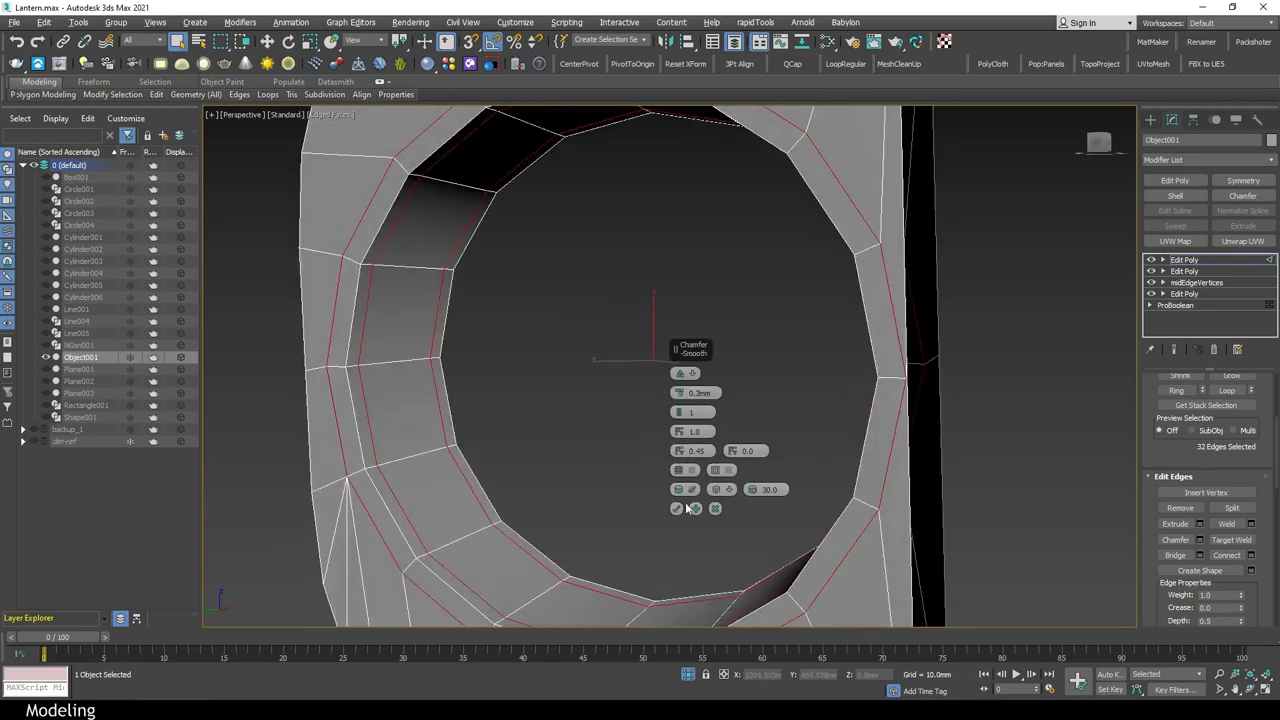
pyautogui.scroll(-3, 740, 349)
pyautogui.scroll(-5, 994, 380)
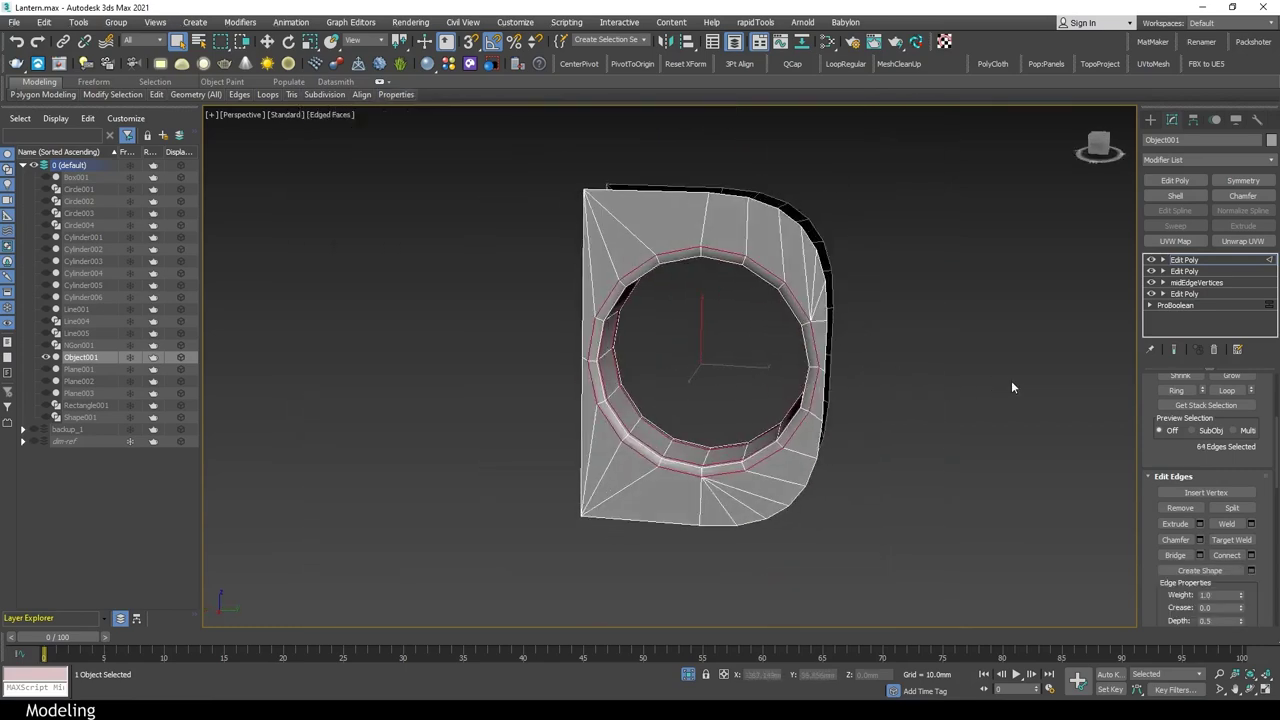
pyautogui.click(1011, 380)
pyautogui.press('F4')
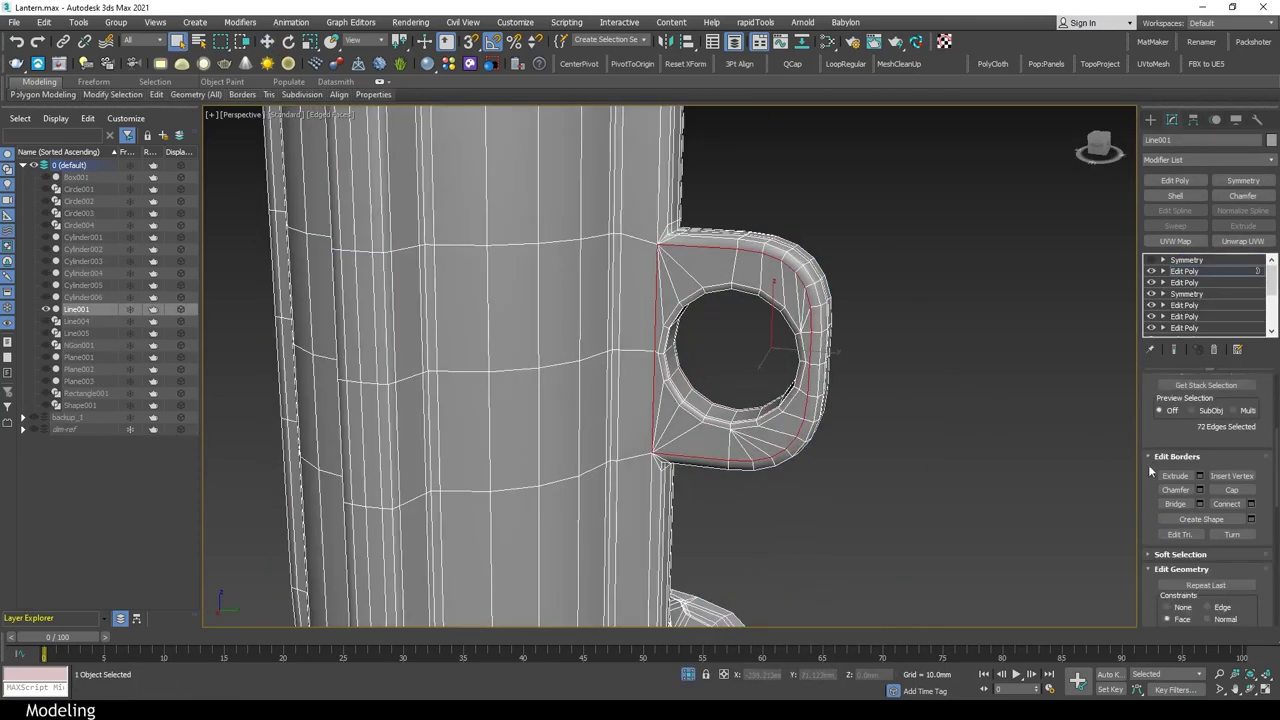
# Weld the selected Line001 vertices within 0.1 mm, reducing the count to 2866
pyautogui.scroll(-2, 1186, 521)
pyautogui.click(1251, 550)
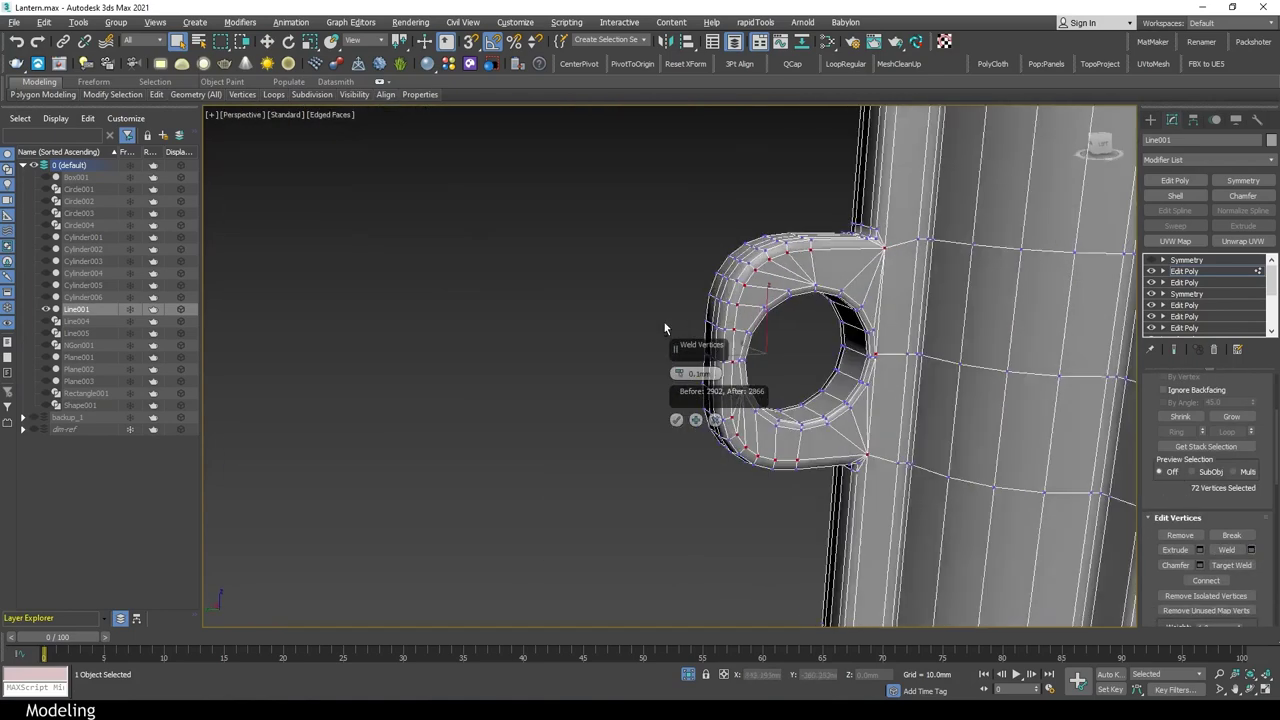
pyautogui.click(677, 421)
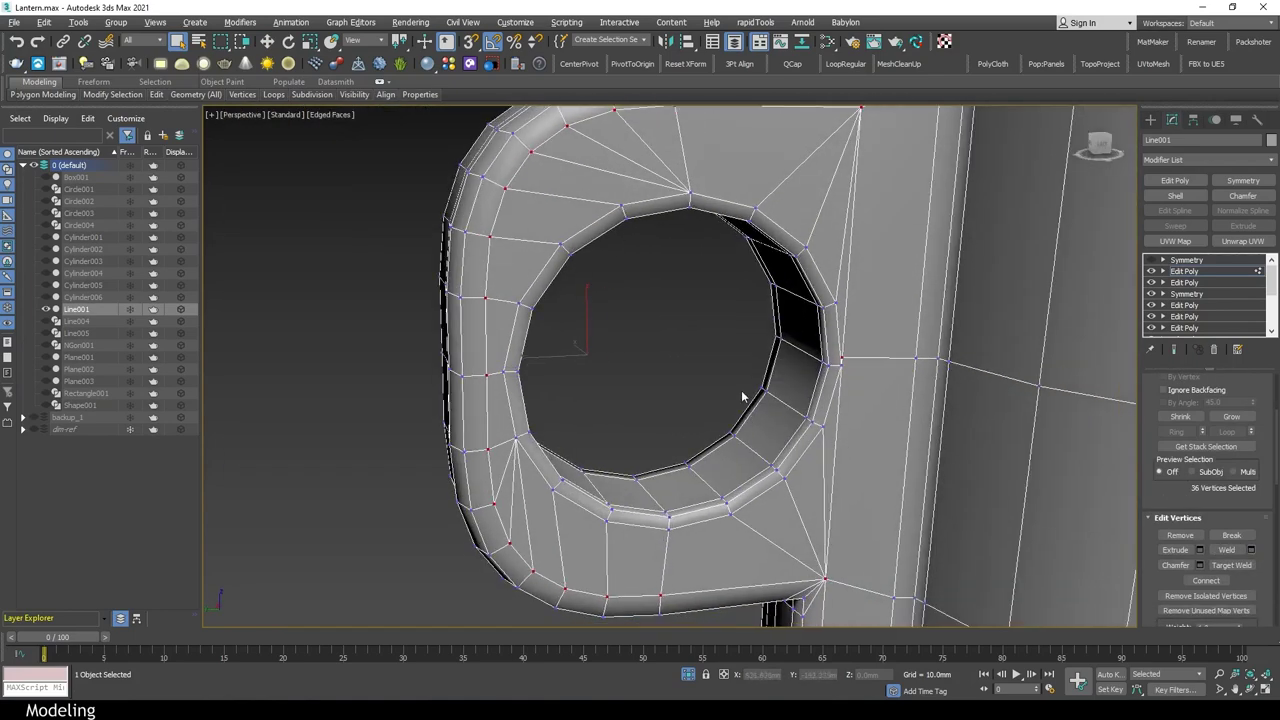
pyautogui.scroll(3, 851, 360)
pyautogui.scroll(3, 851, 360)
pyautogui.scroll(-5, 790, 376)
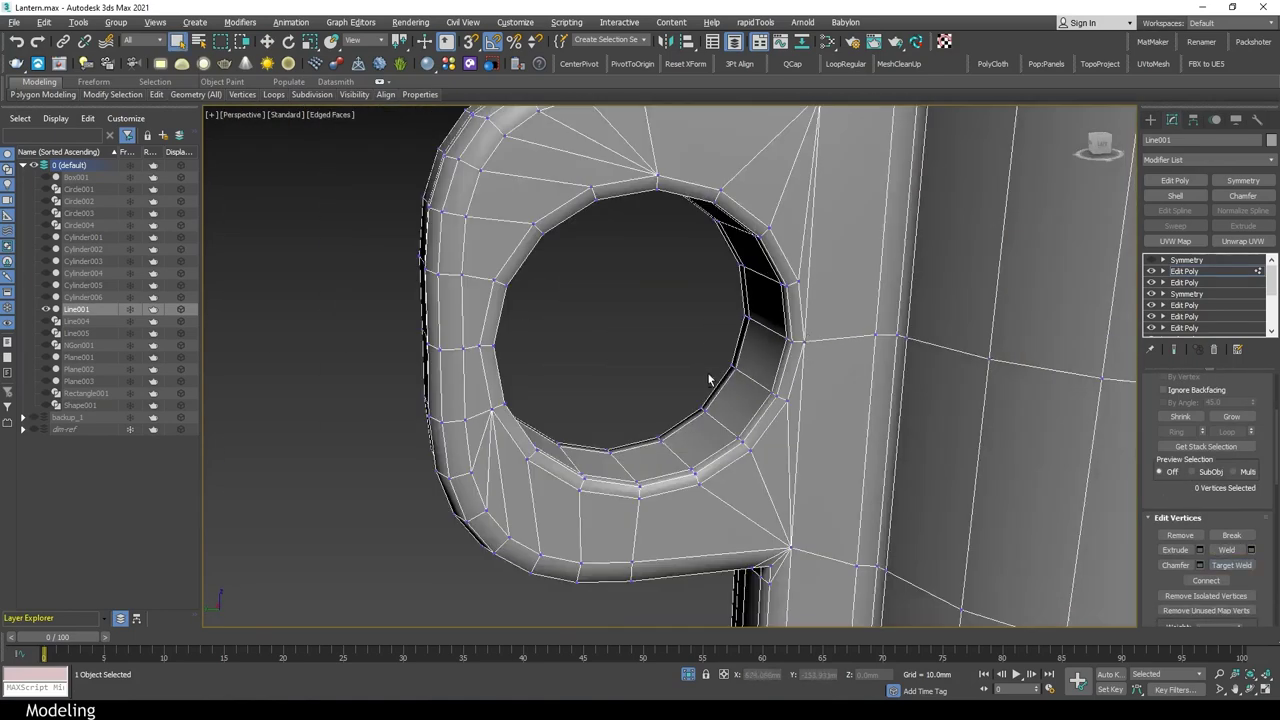
pyautogui.scroll(-4, 709, 380)
pyautogui.scroll(5, 914, 391)
pyautogui.scroll(2, 914, 391)
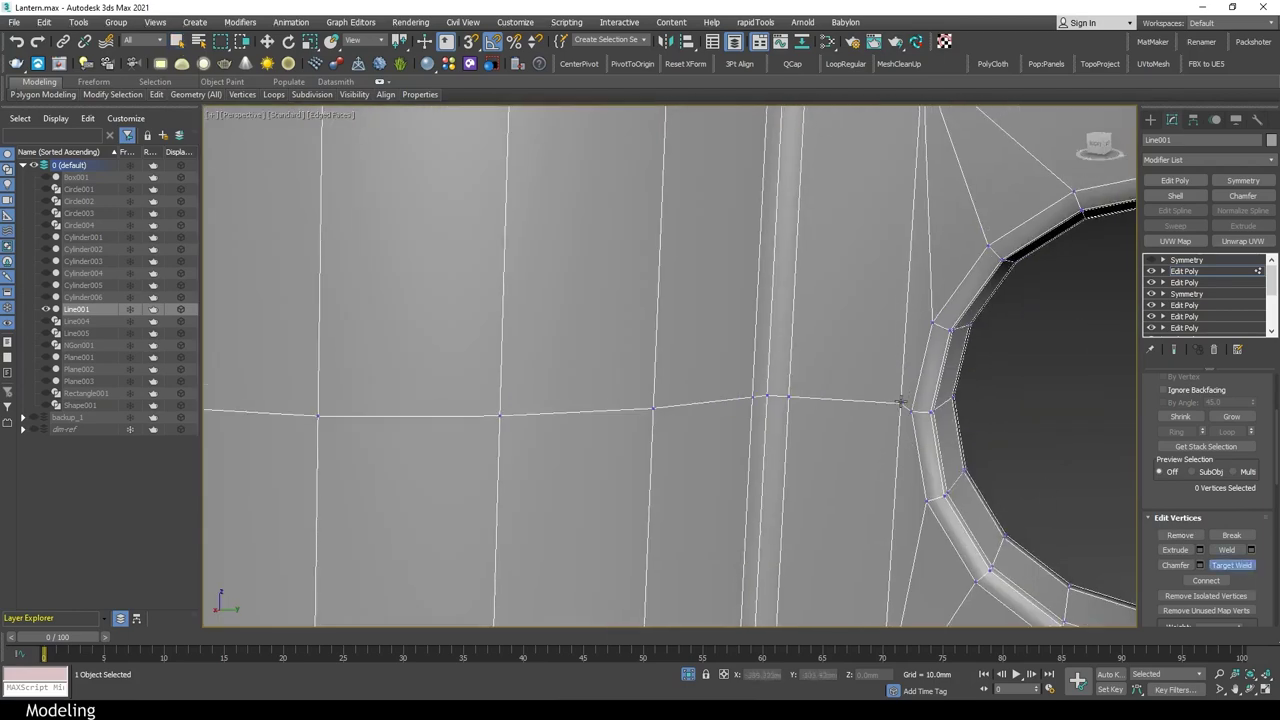
pyautogui.scroll(-3, 899, 370)
# Return Line001 to object level, deselect it and view the lantern from the front
pyautogui.press('F4')
pyautogui.keyDown('alt'); pyautogui.moveTo(886, 443); pyautogui.dragTo(900, 400, button='middle'); pyautogui.keyUp('alt')
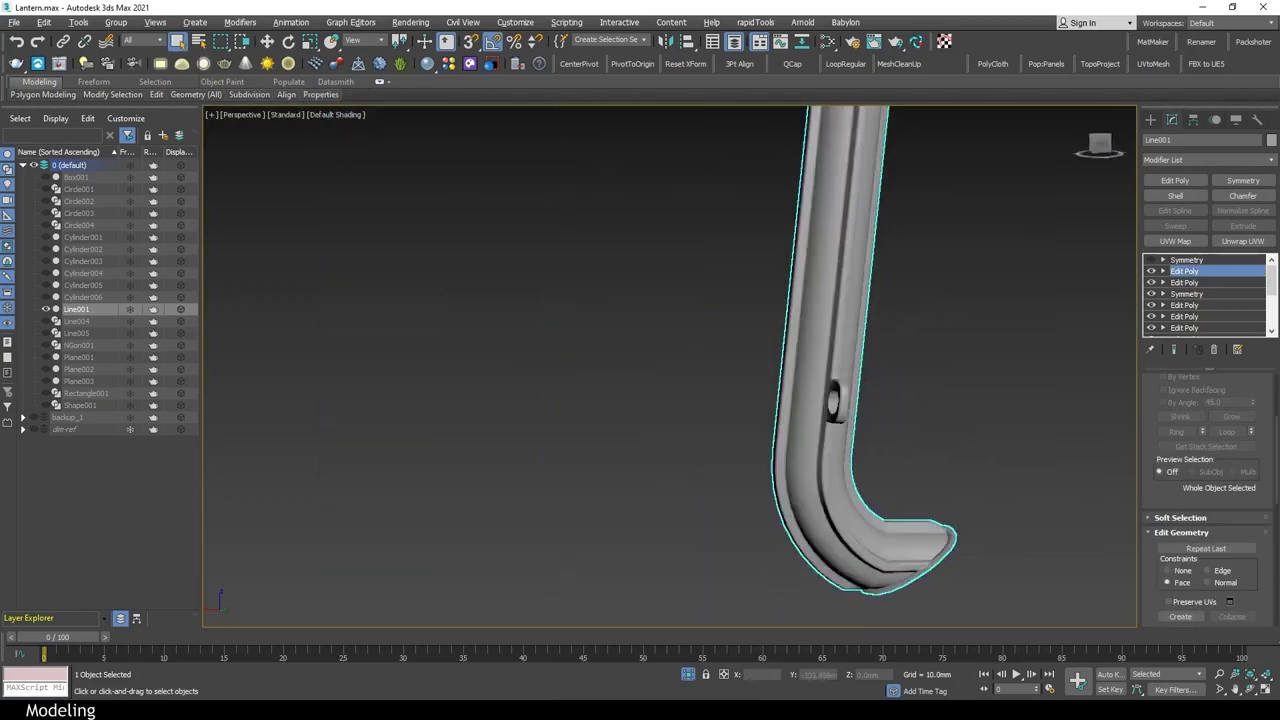
pyautogui.click(1185, 271)
pyautogui.scroll(-5, 994, 403)
pyautogui.click(994, 403)
pyautogui.keyDown('alt'); pyautogui.moveTo(994, 403); pyautogui.dragTo(900, 400, button='middle'); pyautogui.keyUp('alt')
# Select Line001 and add an Edit Poly modifier above Symmetry
pyautogui.scroll(3, 760, 350)
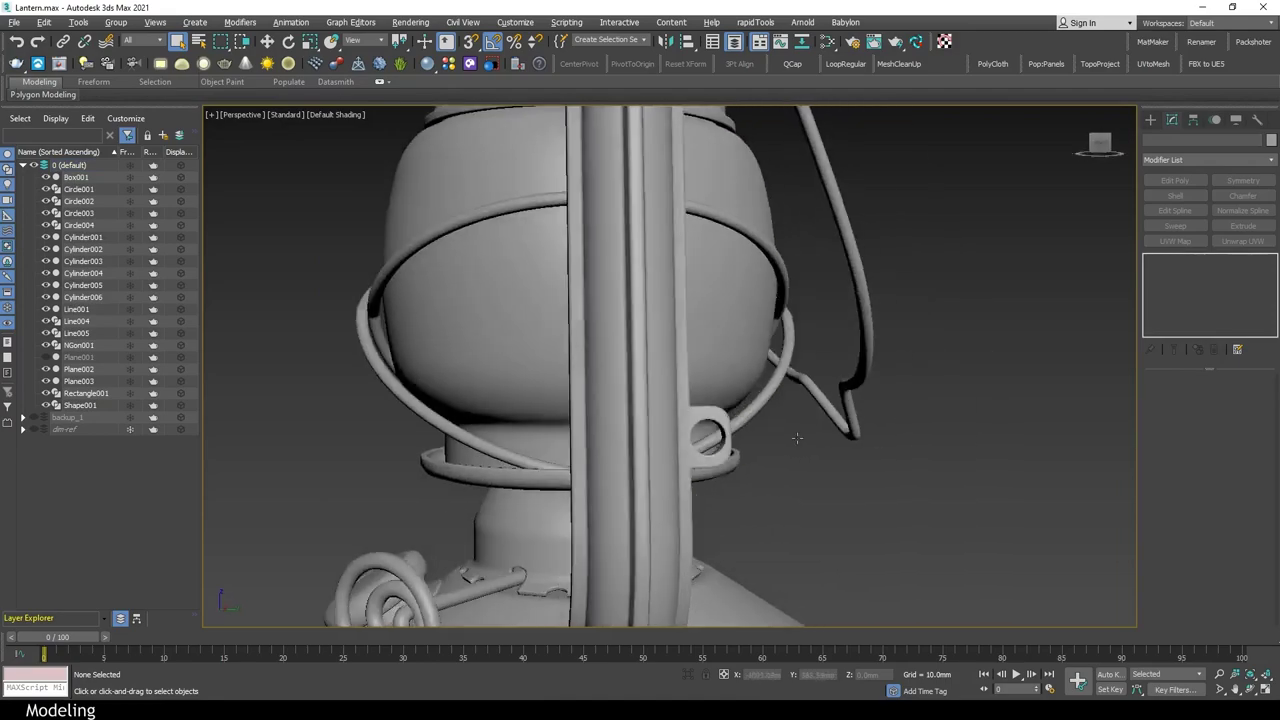
pyautogui.scroll(-3, 760, 350)
pyautogui.scroll(4, 946, 437)
pyautogui.moveTo(946, 437)
pyautogui.keyDown('alt'); pyautogui.mouseDown(button='middle')
pyautogui.moveTo(803, 457)
pyautogui.moveTo(800, 470)
pyautogui.moveTo(1001, 477)
pyautogui.moveTo(960, 470)
pyautogui.mouseUp(button='middle'); pyautogui.keyUp('alt')
pyautogui.scroll(-5, 773, 476)
pyautogui.press('F4')
pyautogui.click(814, 465)
pyautogui.click(1175, 181)
pyautogui.scroll(5, 560, 420)
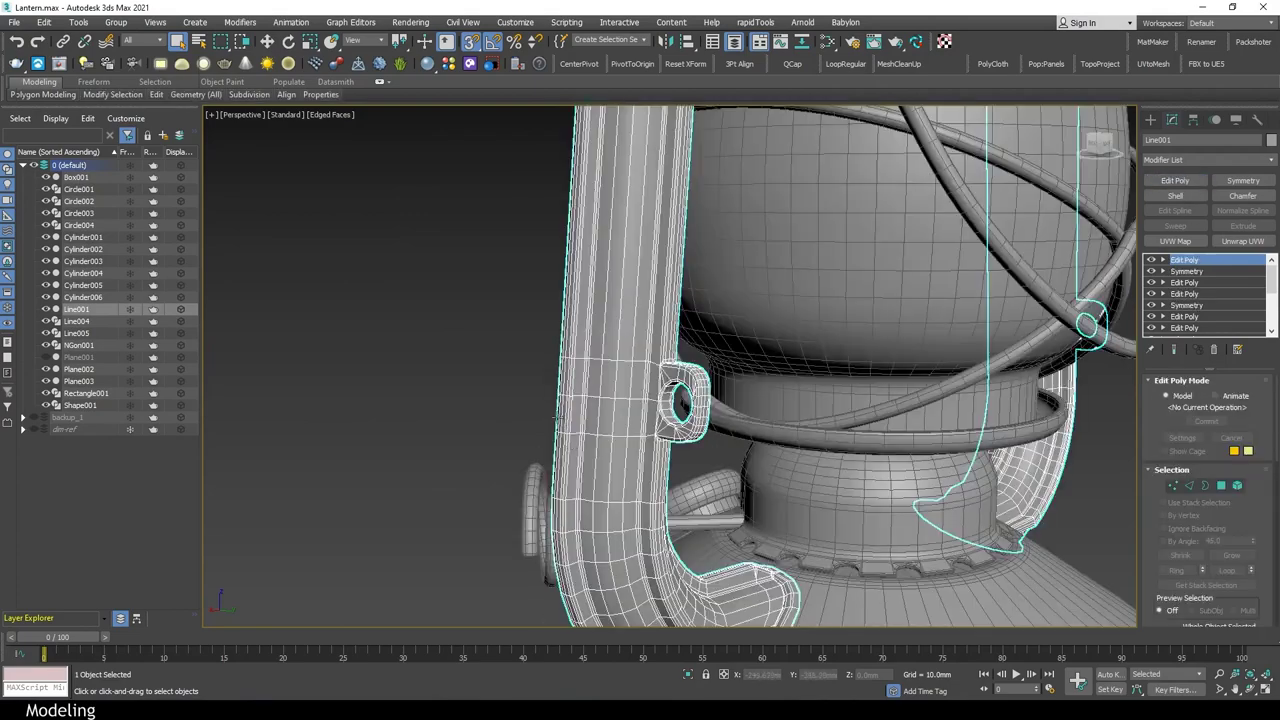
# Inset a ring of pipe polygons by 0.3 mm and delete them to open a hole
pyautogui.press('4')
pyautogui.click(565, 408)
pyautogui.keyDown('alt'); pyautogui.moveTo(670, 463); pyautogui.dragTo(638, 400, button='middle'); pyautogui.keyUp('alt')
pyautogui.scroll(3, 629, 414)
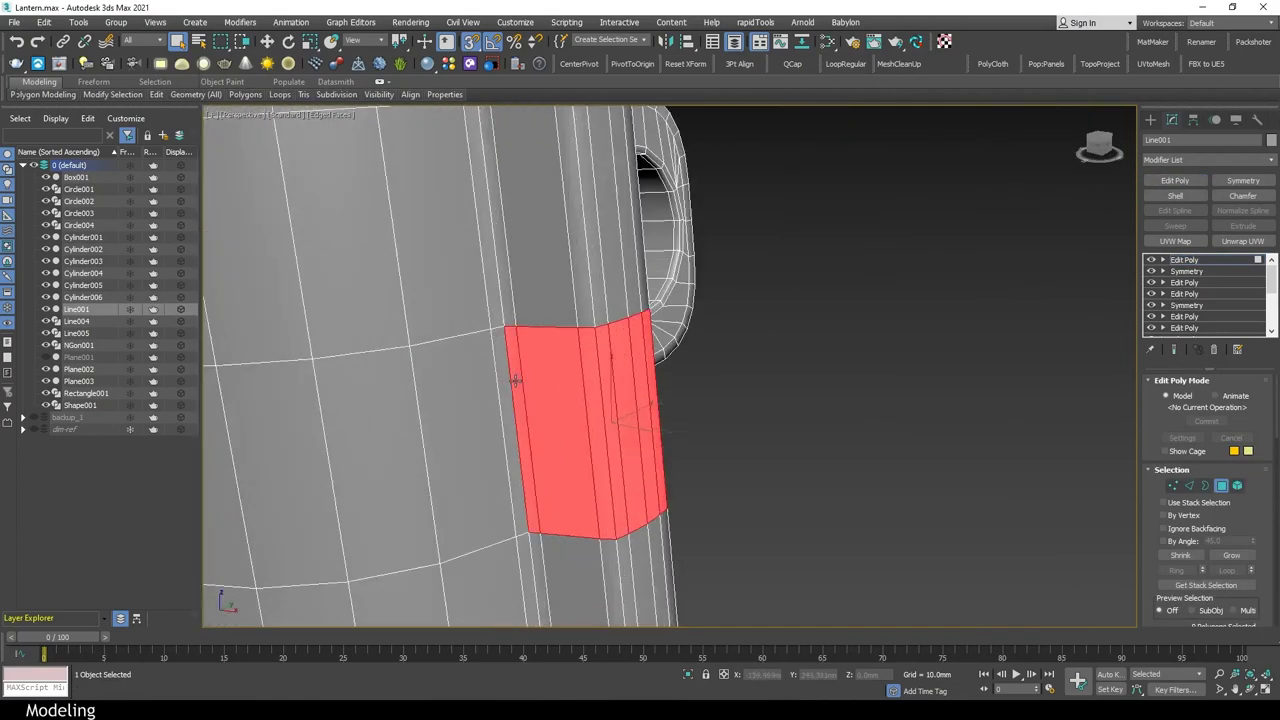
pyautogui.scroll(3, 673, 408)
pyautogui.scroll(-5, 673, 408)
pyautogui.press('z')
pyautogui.scroll(-3, 1210, 541)
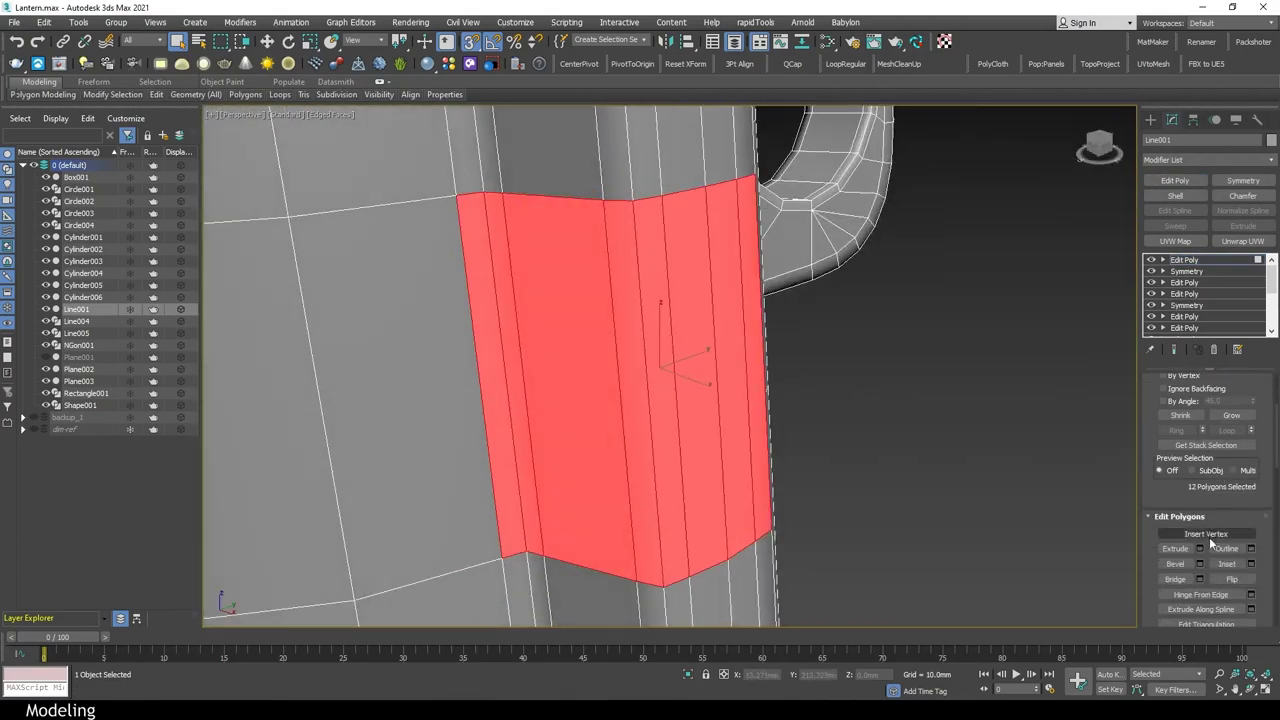
pyautogui.moveTo(678, 393); pyautogui.dragTo(678, 388)
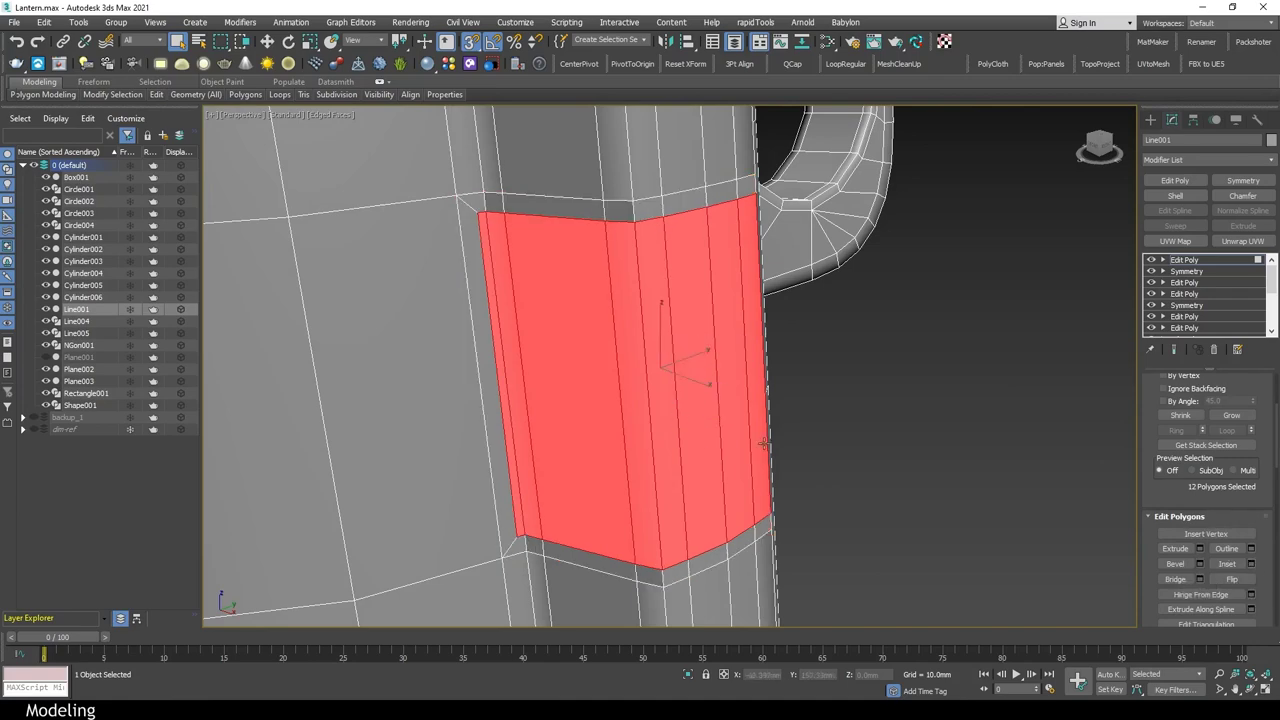
pyautogui.press('Delete')
# Bridge the hole's two opposite edges to close one side, then select the lower opening's border
pyautogui.press('1')
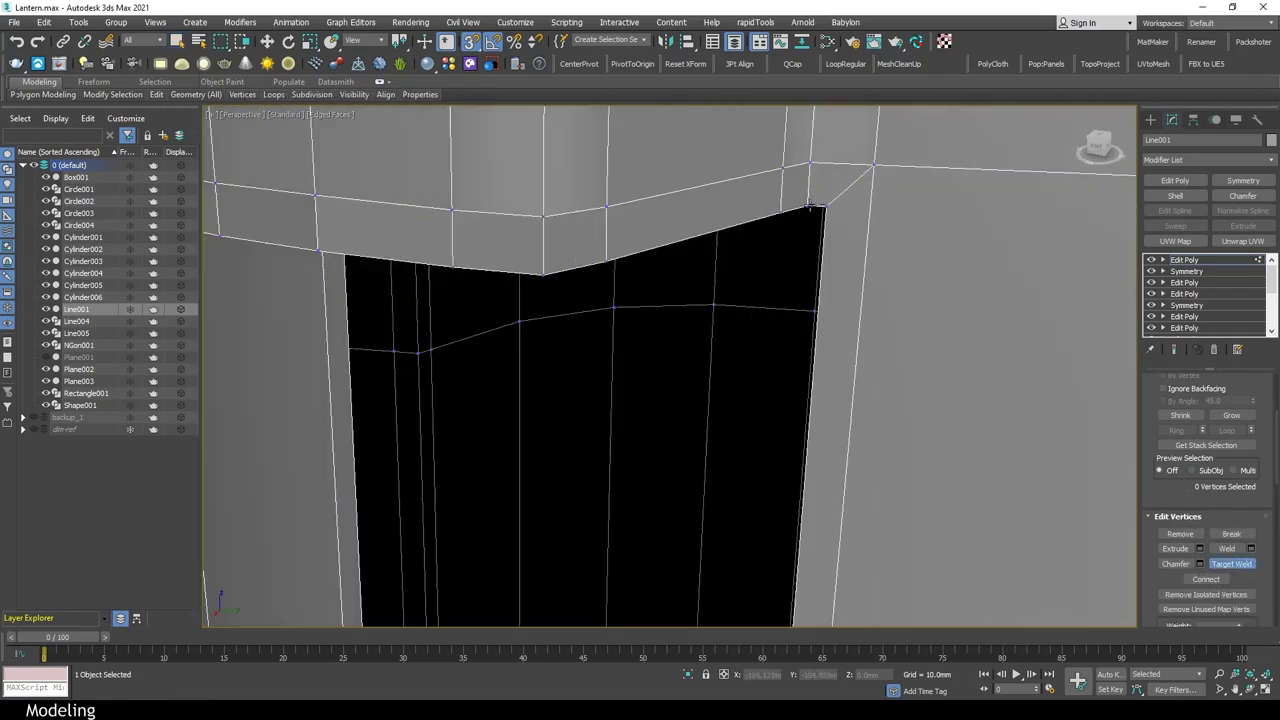
pyautogui.keyDown('alt'); pyautogui.moveTo(812, 206); pyautogui.dragTo(790, 440, button='middle'); pyautogui.keyUp('alt')
pyautogui.scroll(-5, 781, 425)
pyautogui.scroll(5, 900, 394)
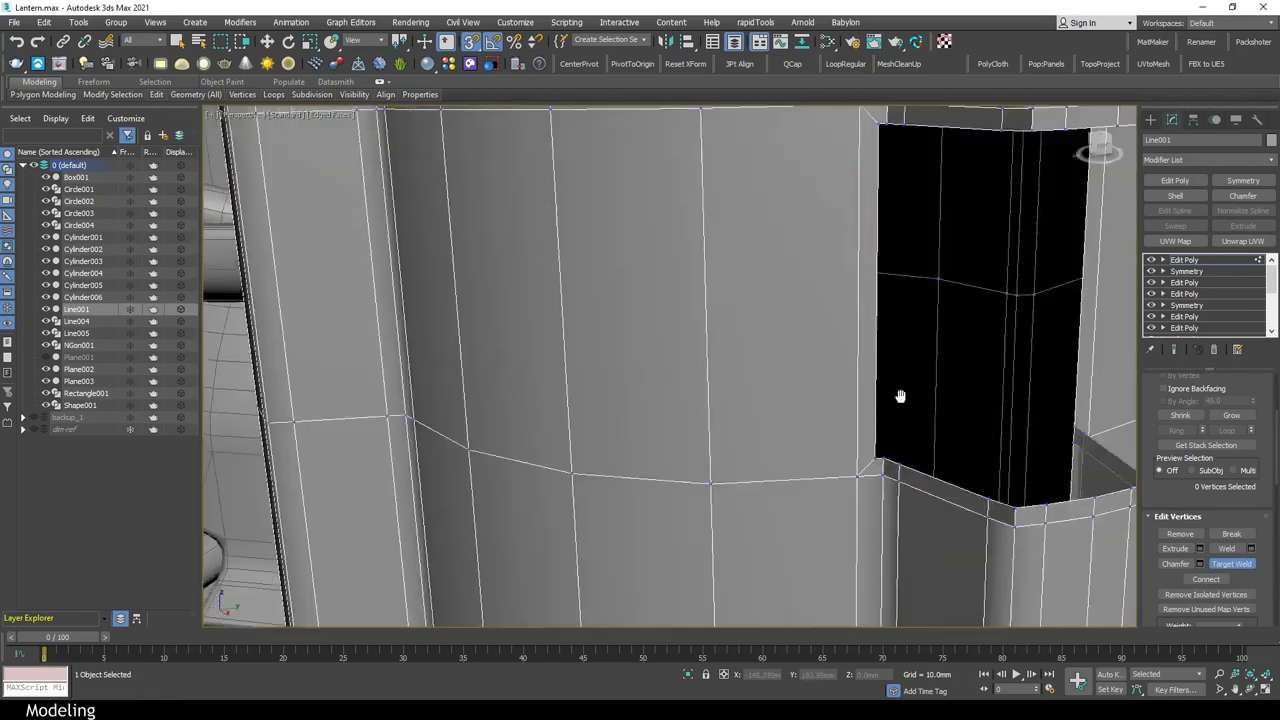
pyautogui.keyDown('alt'); pyautogui.moveTo(900, 394); pyautogui.dragTo(842, 540, button='middle'); pyautogui.keyUp('alt')
pyautogui.press('2')
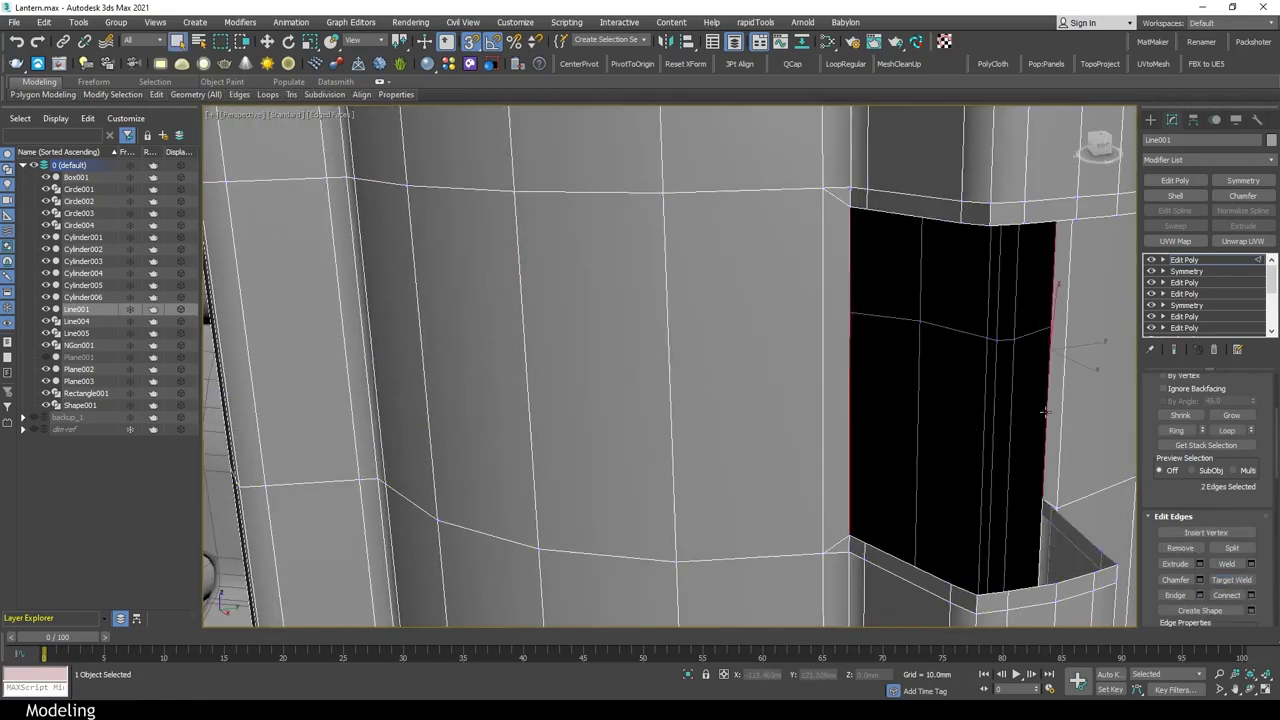
pyautogui.keyDown('alt'); pyautogui.moveTo(1044, 410); pyautogui.dragTo(1040, 440, button='middle'); pyautogui.keyUp('alt')
pyautogui.click(1175, 575)
pyautogui.press('3')
pyautogui.click(973, 525)
pyautogui.keyDown('alt'); pyautogui.moveTo(973, 525); pyautogui.dragTo(976, 455, button='middle'); pyautogui.keyUp('alt')
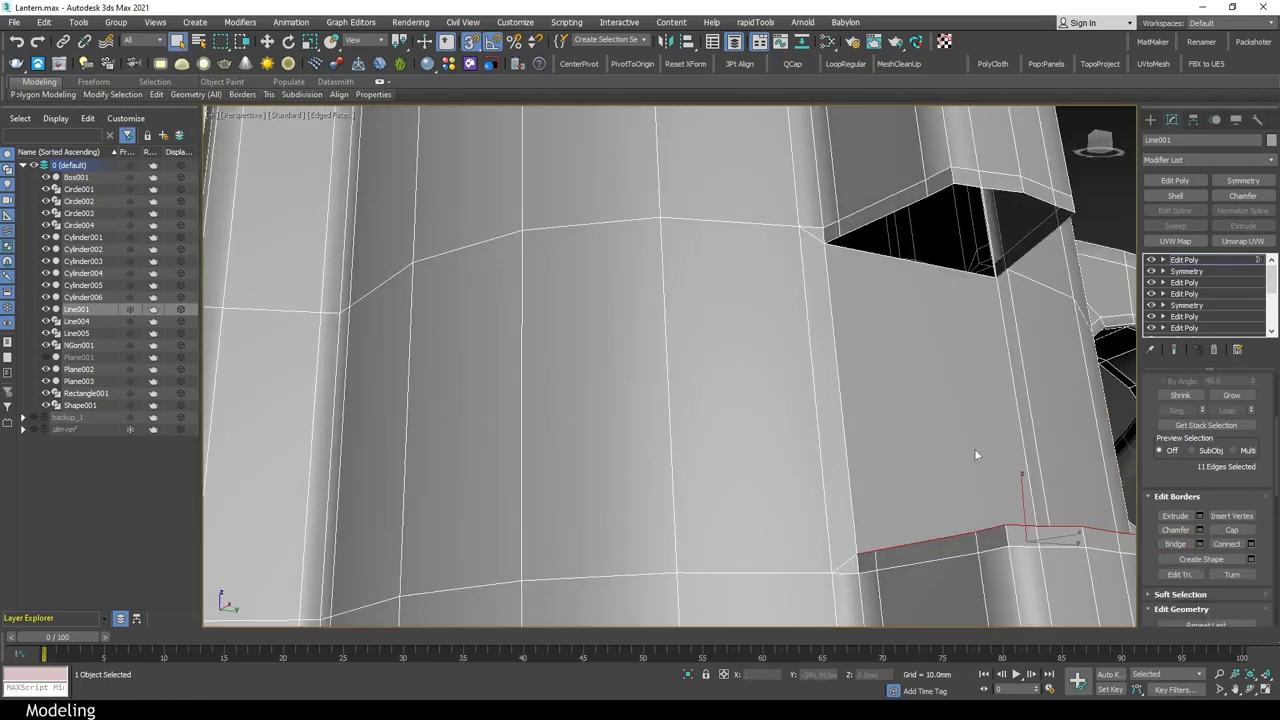
# Select three polygons beside the opening and open their Inset settings
pyautogui.press('4')
pyautogui.moveTo(971, 234)
pyautogui.keyDown('alt'); pyautogui.mouseDown(button='middle')
pyautogui.moveTo(983, 537)
pyautogui.moveTo(936, 412)
pyautogui.moveTo(843, 438)
pyautogui.mouseUp(button='middle'); pyautogui.keyUp('alt')
pyautogui.click(1250, 545)
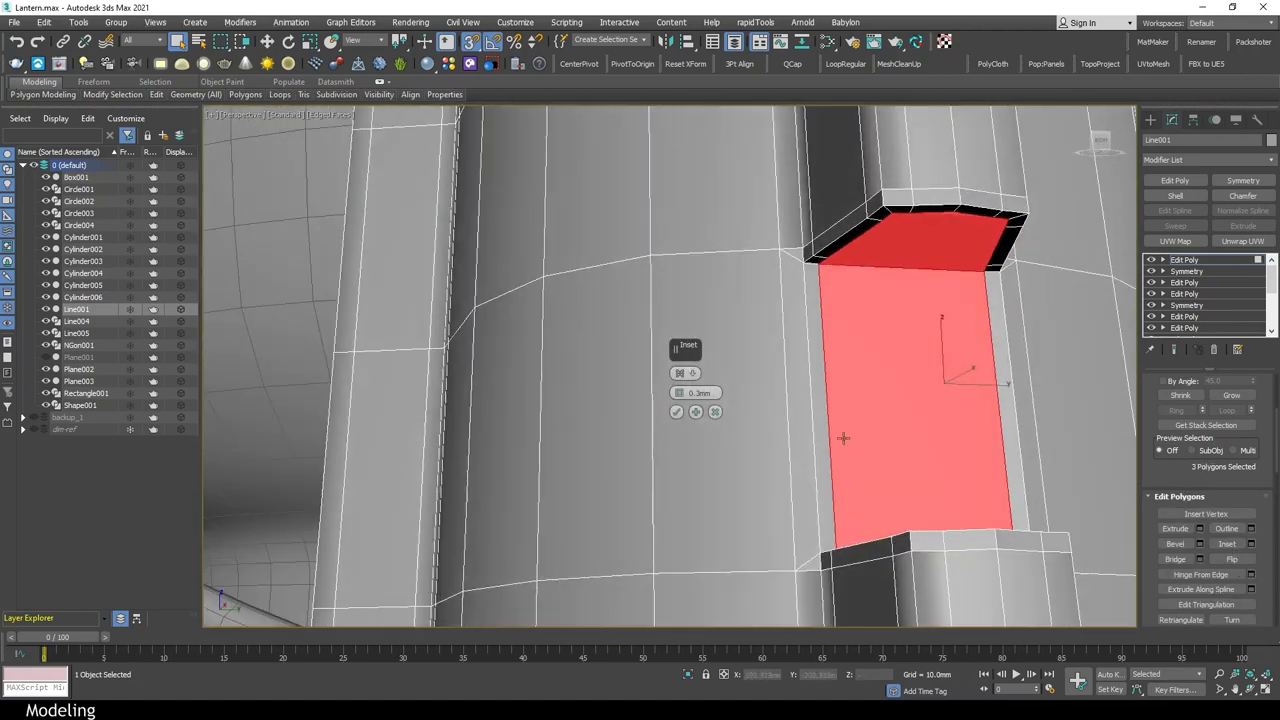
pyautogui.press('2')
pyautogui.keyDown('alt'); pyautogui.moveTo(911, 415); pyautogui.dragTo(865, 540, button='middle'); pyautogui.keyUp('alt')
pyautogui.press('1')
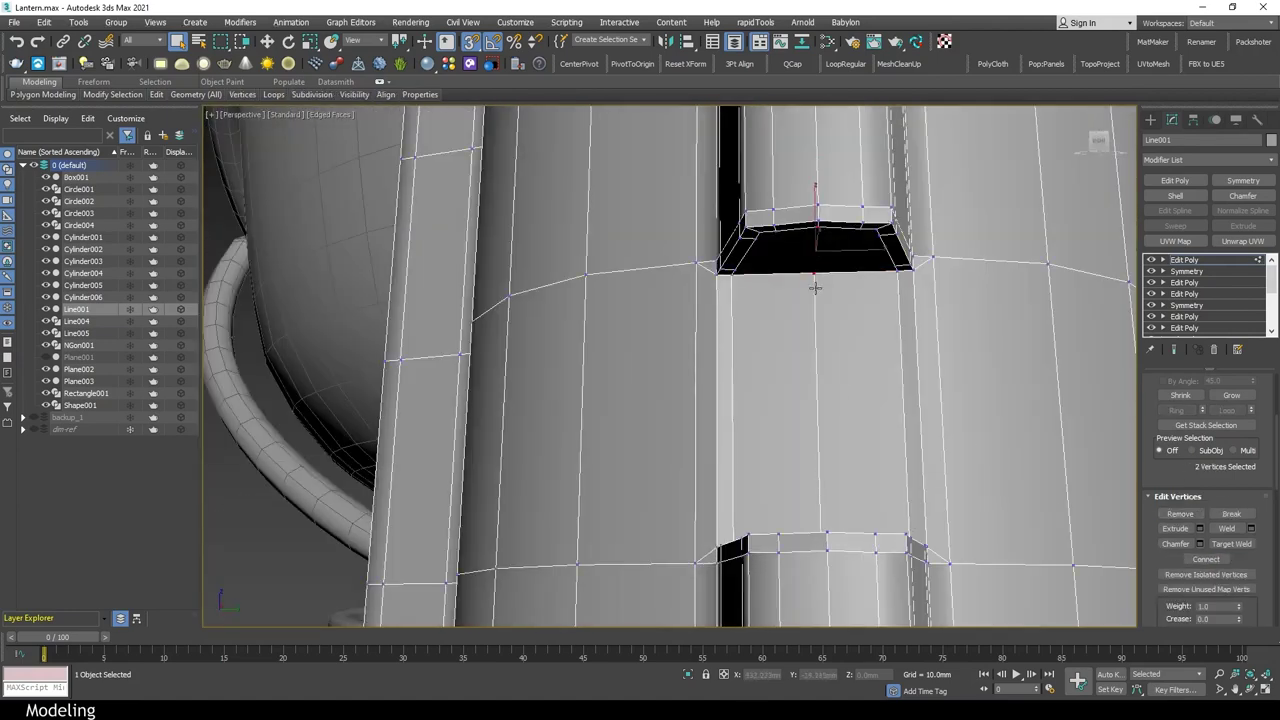
pyautogui.keyDown('alt'); pyautogui.moveTo(815, 288); pyautogui.dragTo(826, 533, button='middle'); pyautogui.keyUp('alt')
pyautogui.scroll(2, 826, 533)
# Target-weld a stray vertex at the opening onto its neighbour
pyautogui.click(678, 482)
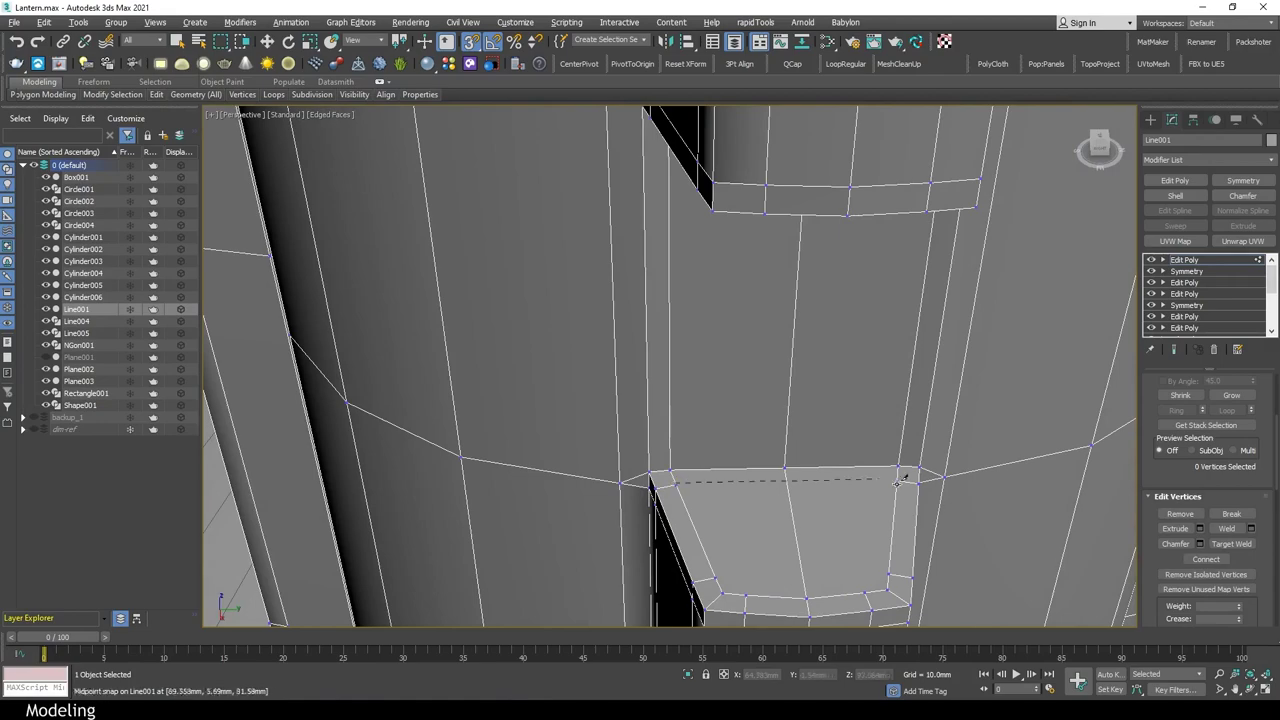
pyautogui.scroll(-3, 814, 400)
pyautogui.scroll(-8, 843, 414)
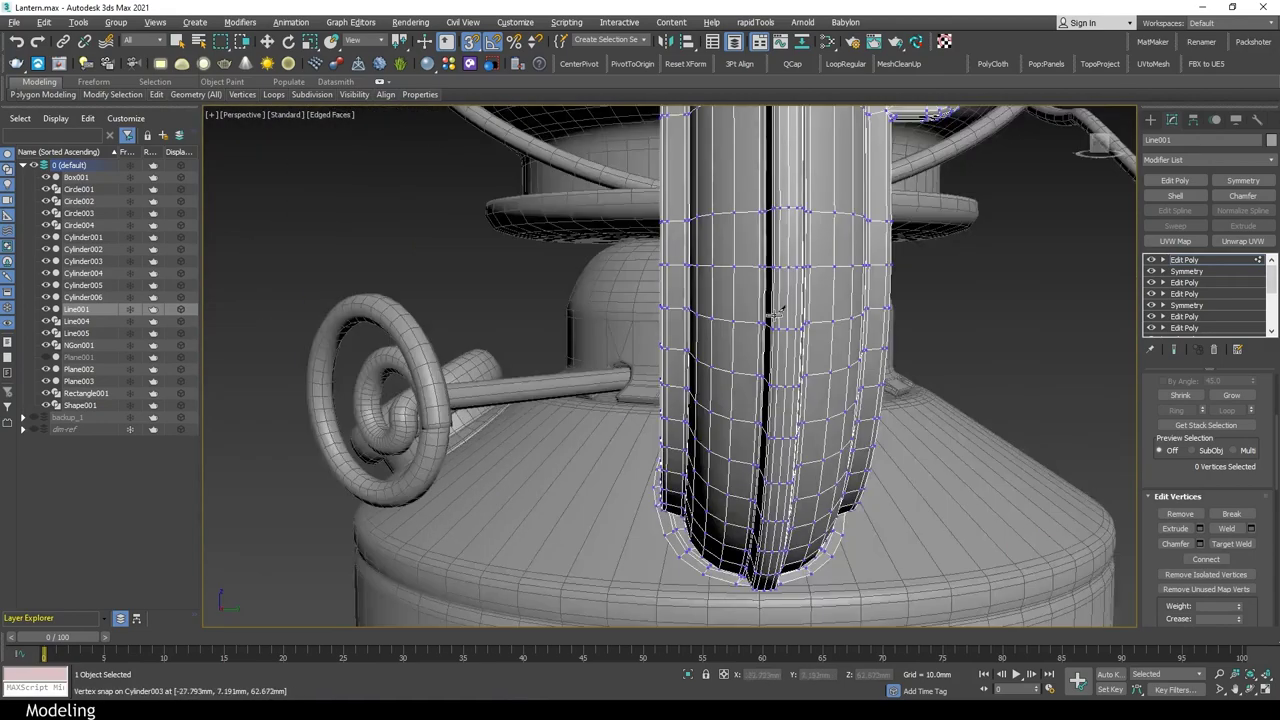
pyautogui.scroll(3, 845, 225)
pyautogui.scroll(3, 845, 225)
pyautogui.scroll(-4, 877, 217)
pyautogui.scroll(6, 637, 293)
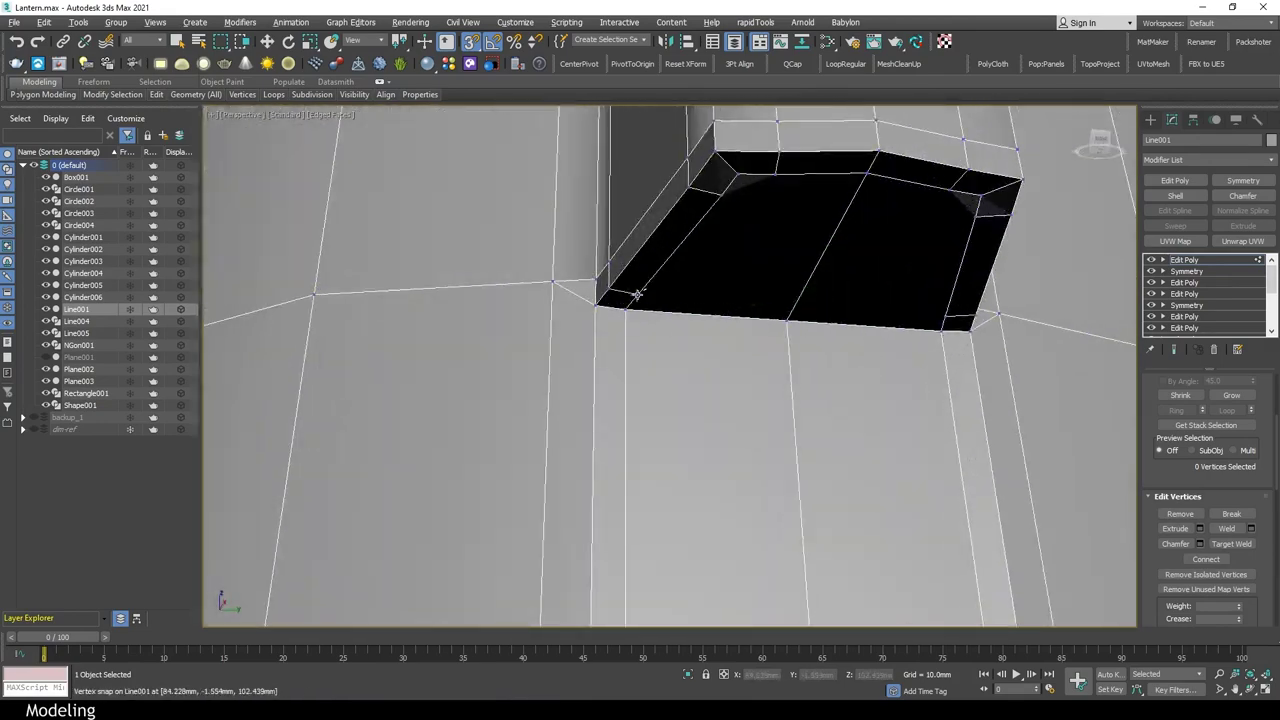
# Connect the vertical edges below the opening, pinching the new edge toward the ledge
pyautogui.press('2')
pyautogui.click(596, 386)
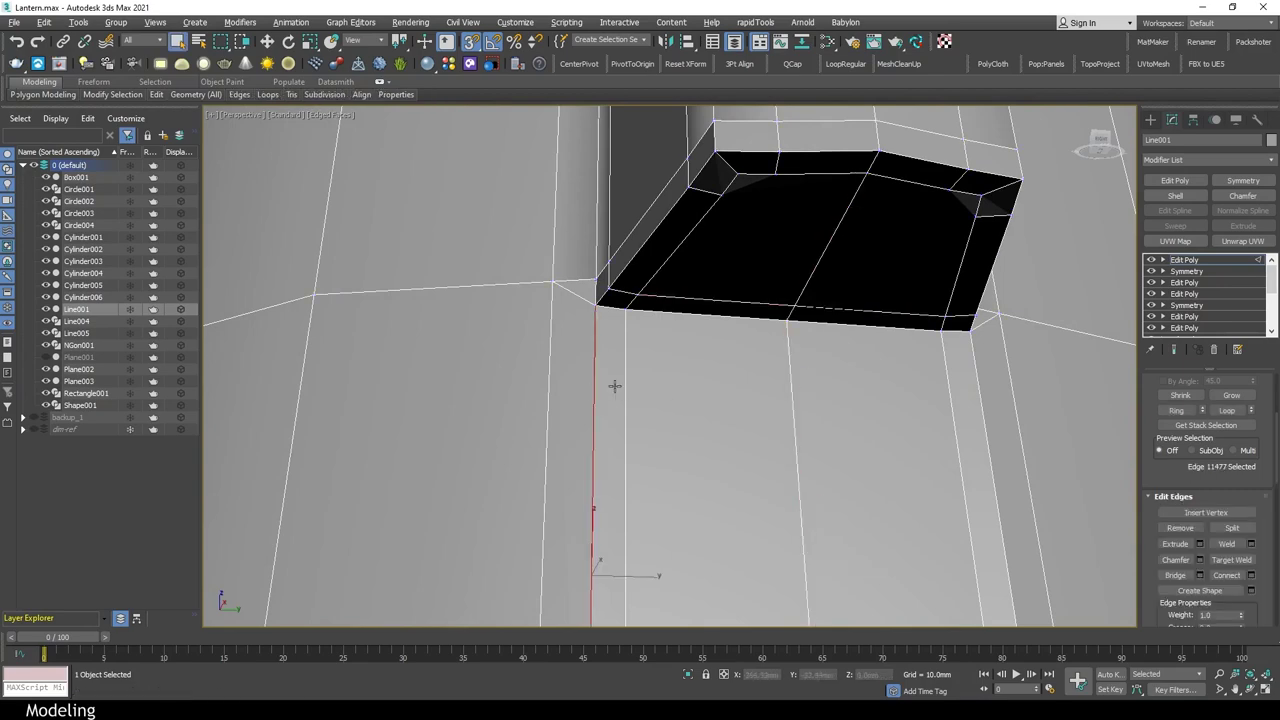
pyautogui.scroll(-5, 979, 418)
pyautogui.scroll(4, 865, 441)
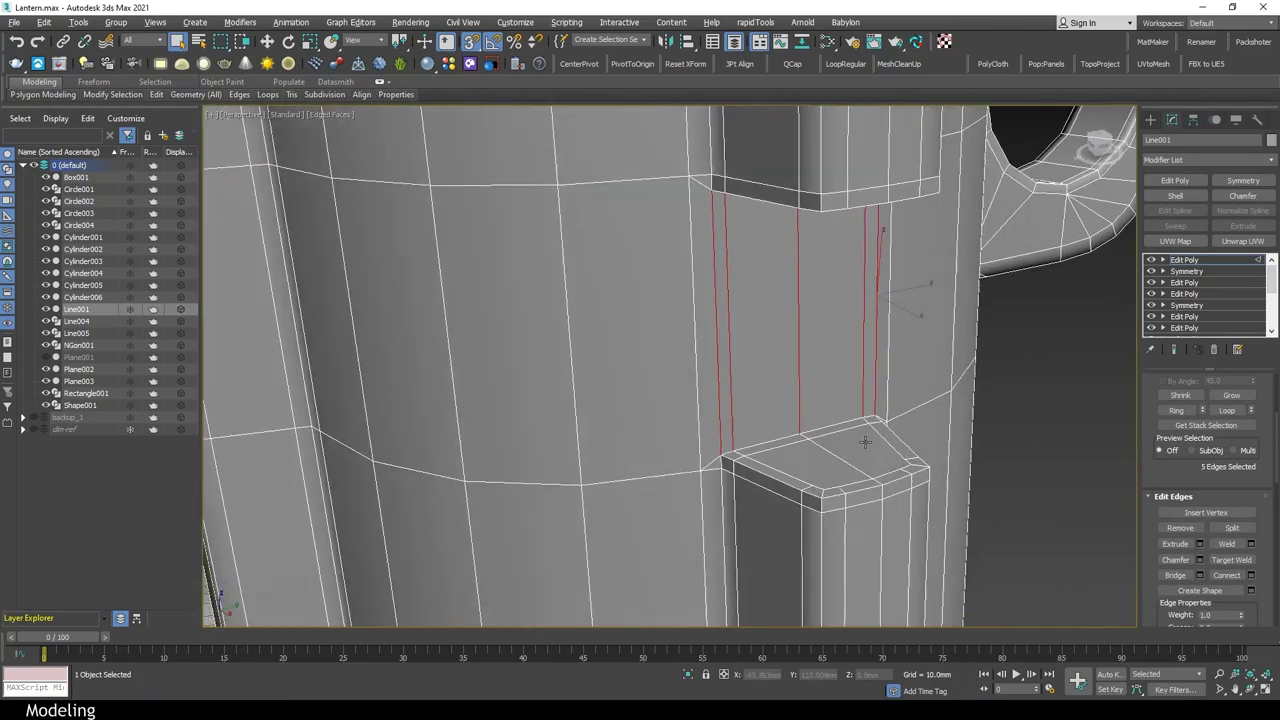
pyautogui.click(1250, 575)
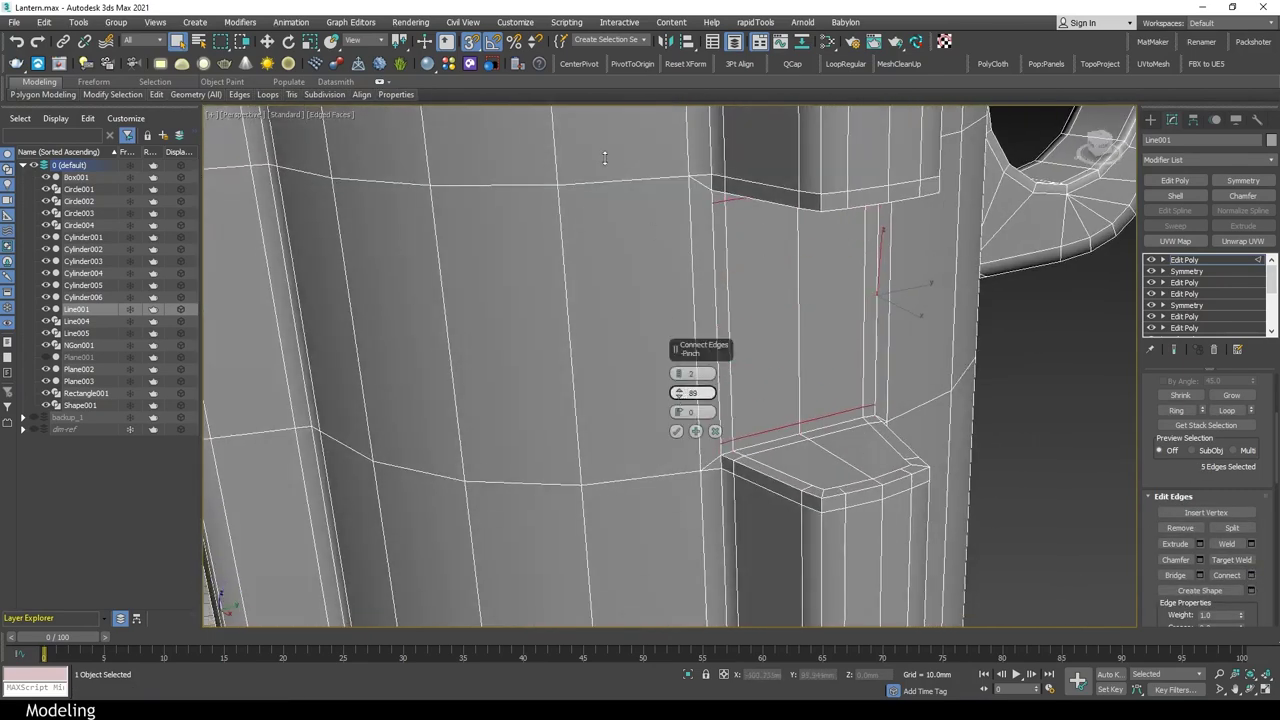
pyautogui.keyDown('alt'); pyautogui.moveTo(604, 158); pyautogui.dragTo(826, 447, button='middle'); pyautogui.keyUp('alt')
# Target-weld the ledge corner vertices together
pyautogui.press('1')
pyautogui.scroll(2, 746, 470)
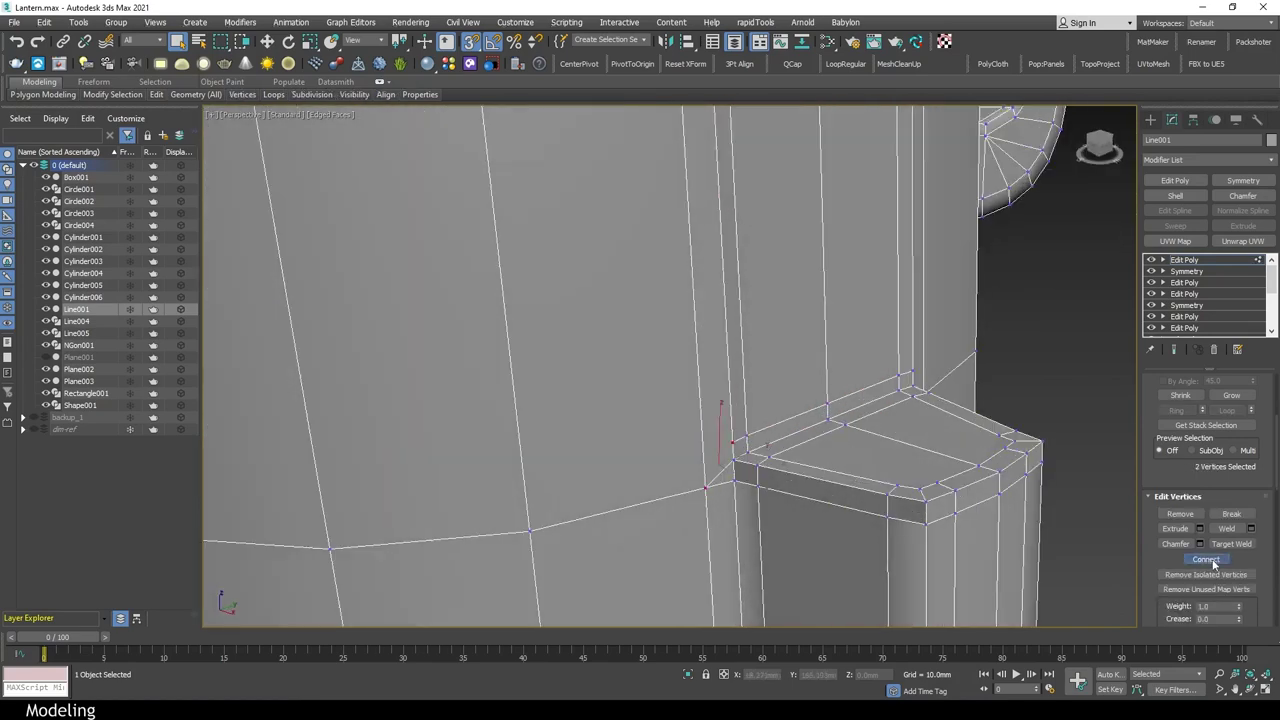
pyautogui.keyDown('alt'); pyautogui.moveTo(760, 420); pyautogui.dragTo(908, 413, button='middle'); pyautogui.keyUp('alt')
pyautogui.keyDown('alt'); pyautogui.moveTo(1050, 430); pyautogui.dragTo(932, 318, button='middle'); pyautogui.keyUp('alt')
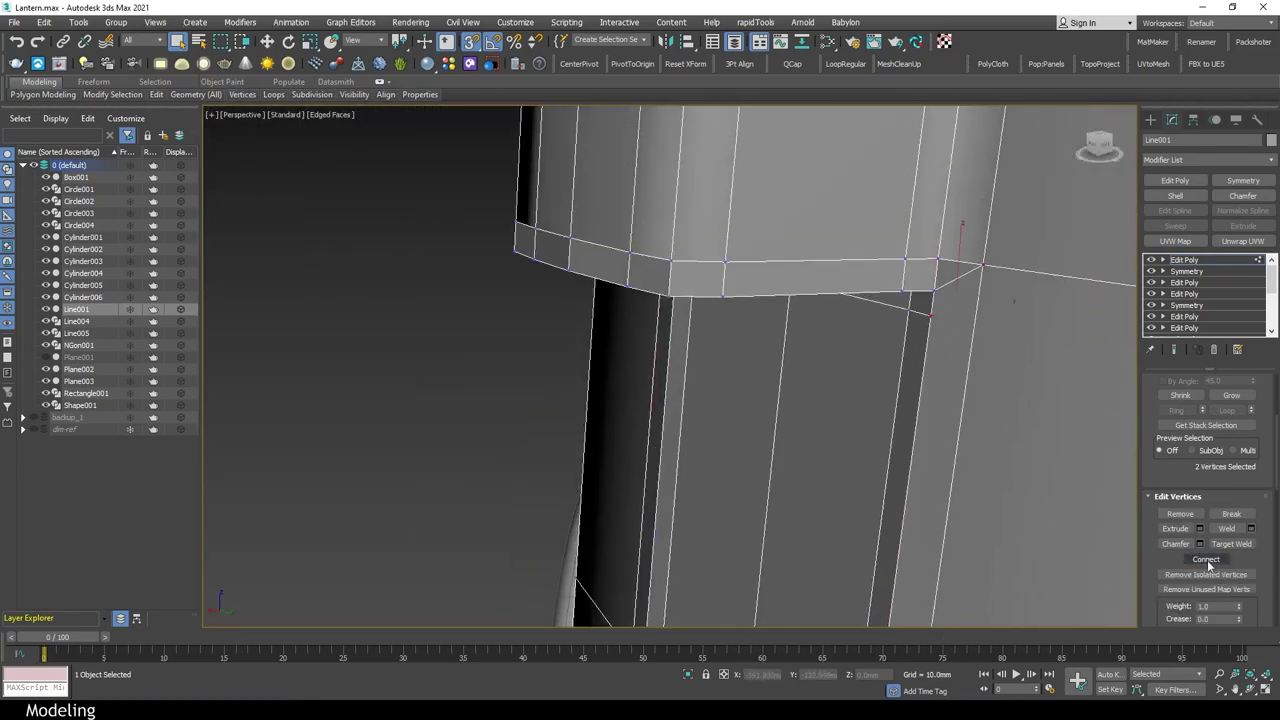
pyautogui.keyDown('alt'); pyautogui.moveTo(1000, 440); pyautogui.dragTo(489, 220, button='middle'); pyautogui.keyUp('alt')
pyautogui.keyDown('alt'); pyautogui.moveTo(806, 181); pyautogui.dragTo(594, 277, button='middle'); pyautogui.keyUp('alt')
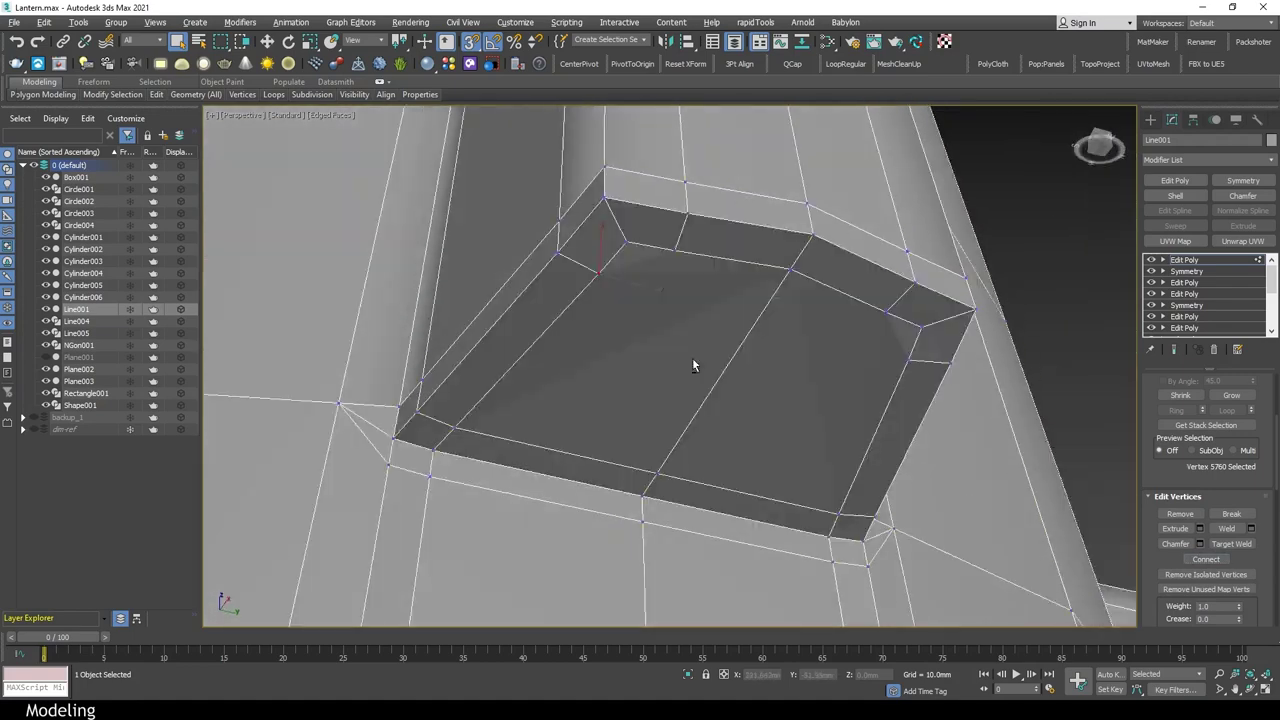
pyautogui.hotkey('ctrl', 'w')
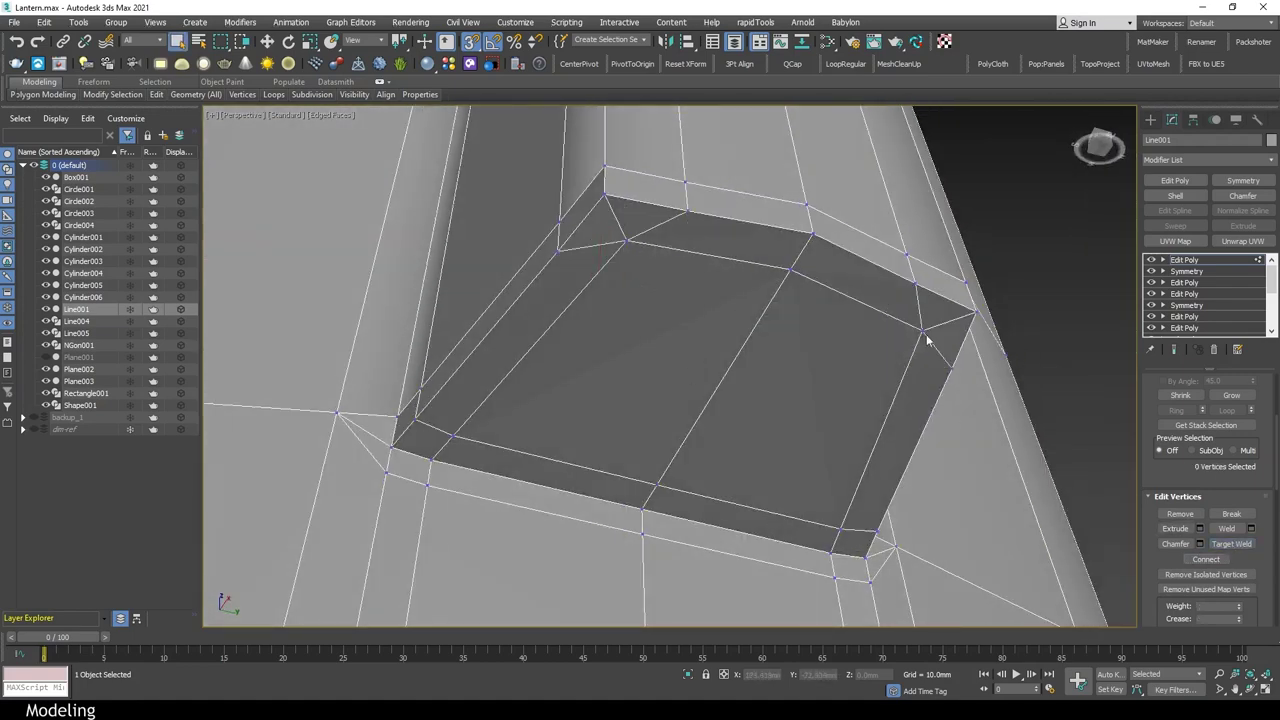
pyautogui.moveTo(928, 341)
pyautogui.keyDown('alt'); pyautogui.mouseDown(button='middle')
pyautogui.moveTo(843, 400)
pyautogui.moveTo(814, 386)
pyautogui.mouseUp(button='middle'); pyautogui.keyUp('alt')
pyautogui.hotkey('ctrl', 'w')
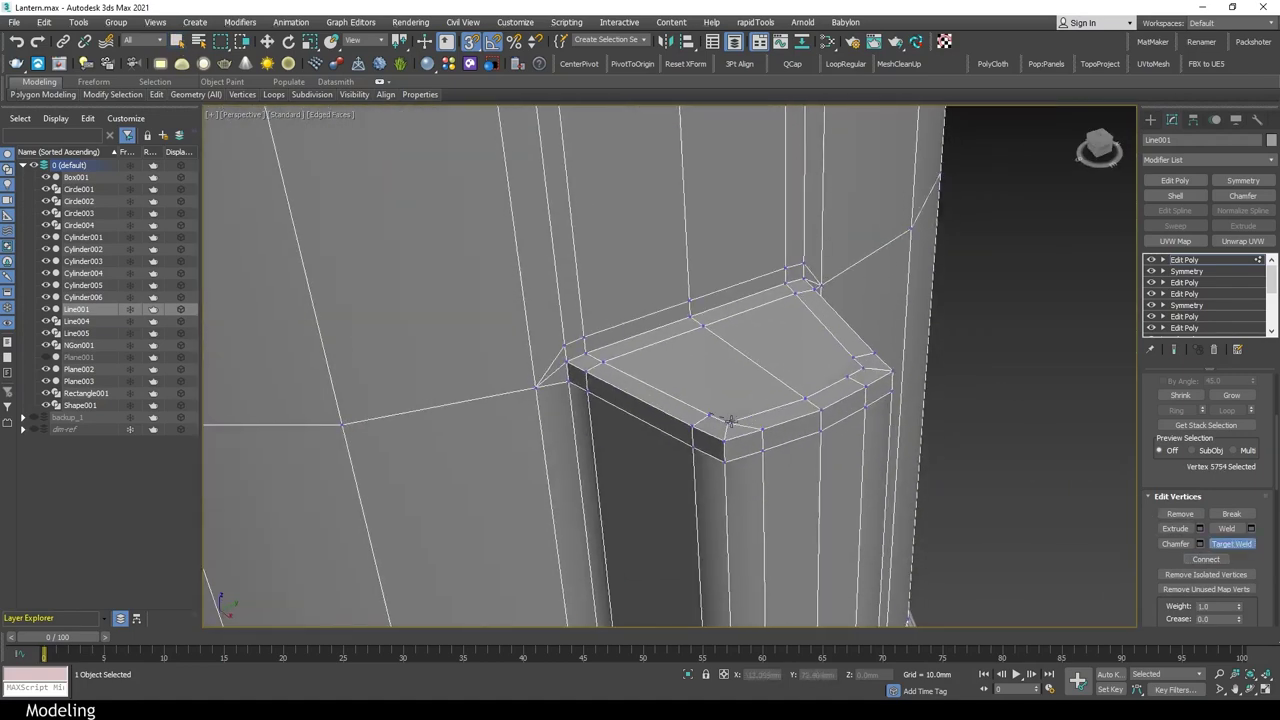
pyautogui.scroll(-4, 801, 387)
# Return to object level, hide the edge overlay and deselect the lantern body
pyautogui.press('6')
pyautogui.moveTo(801, 387)
pyautogui.keyDown('alt'); pyautogui.mouseDown(button='middle')
pyautogui.moveTo(916, 385)
pyautogui.moveTo(971, 355)
pyautogui.moveTo(1039, 358)
pyautogui.mouseUp(button='middle'); pyautogui.keyUp('alt')
pyautogui.scroll(4, 916, 385)
pyautogui.press('F4')
pyautogui.scroll(-5, 916, 385)
pyautogui.scroll(5, 925, 370)
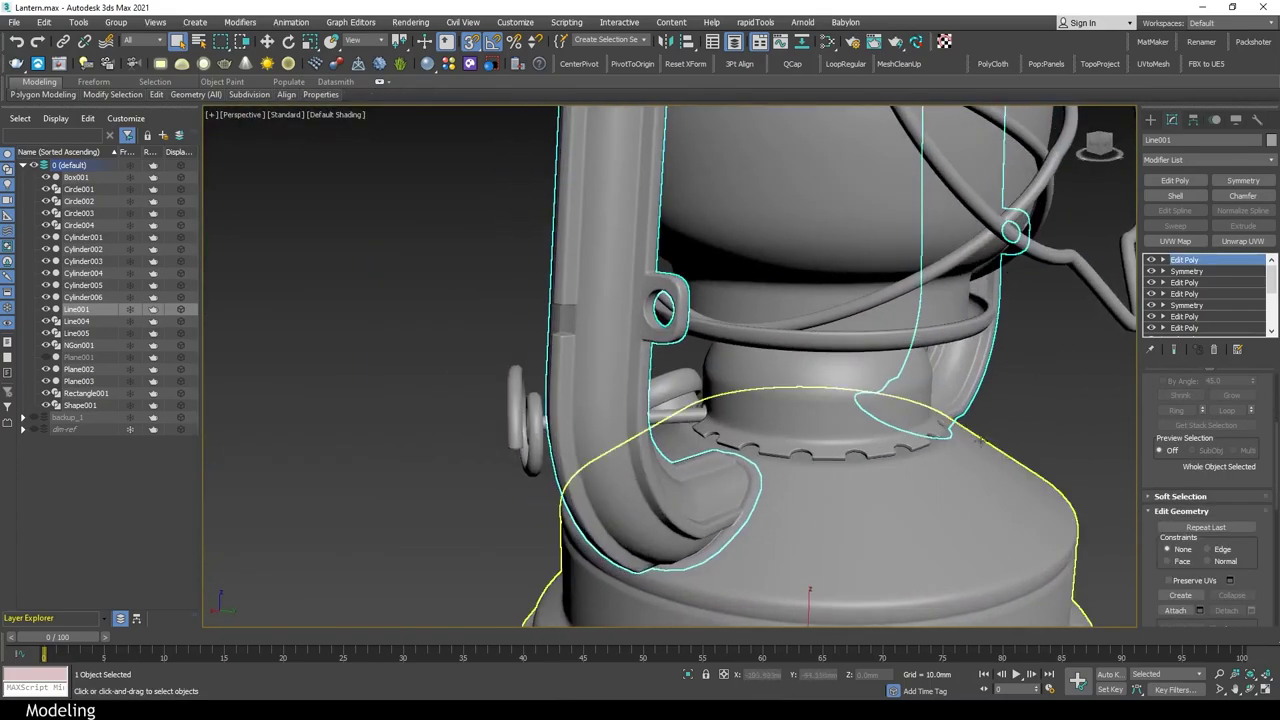
pyautogui.hotkey('ctrl', 'd')
# Isolate the handle and base and show the top view in wireframe
pyautogui.scroll(-5, 678, 395)
pyautogui.hotkey('alt', 'w')
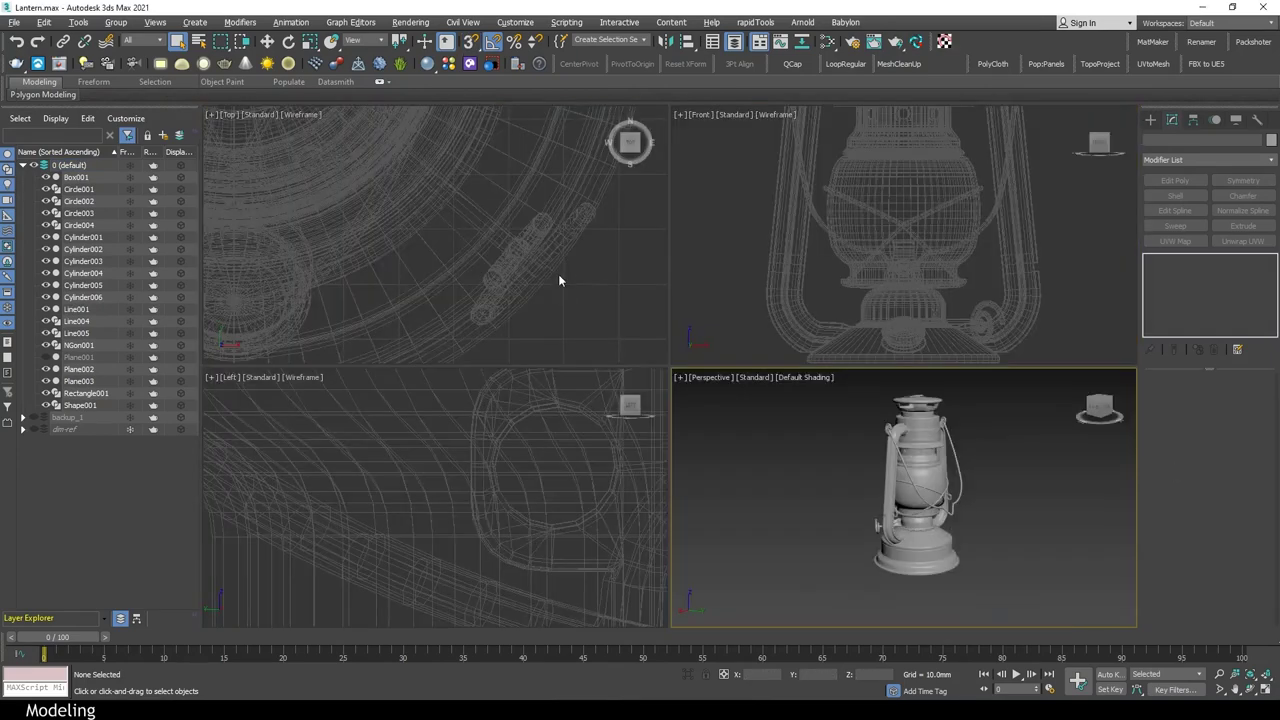
pyautogui.scroll(-3, 558, 274)
pyautogui.hotkey('alt', 'w')
pyautogui.hotkey('alt', 'w')
pyautogui.hotkey('alt', 'w')
pyautogui.click(471, 314)
pyautogui.keyDown('ctrl'); pyautogui.click(657, 429); pyautogui.keyUp('ctrl')
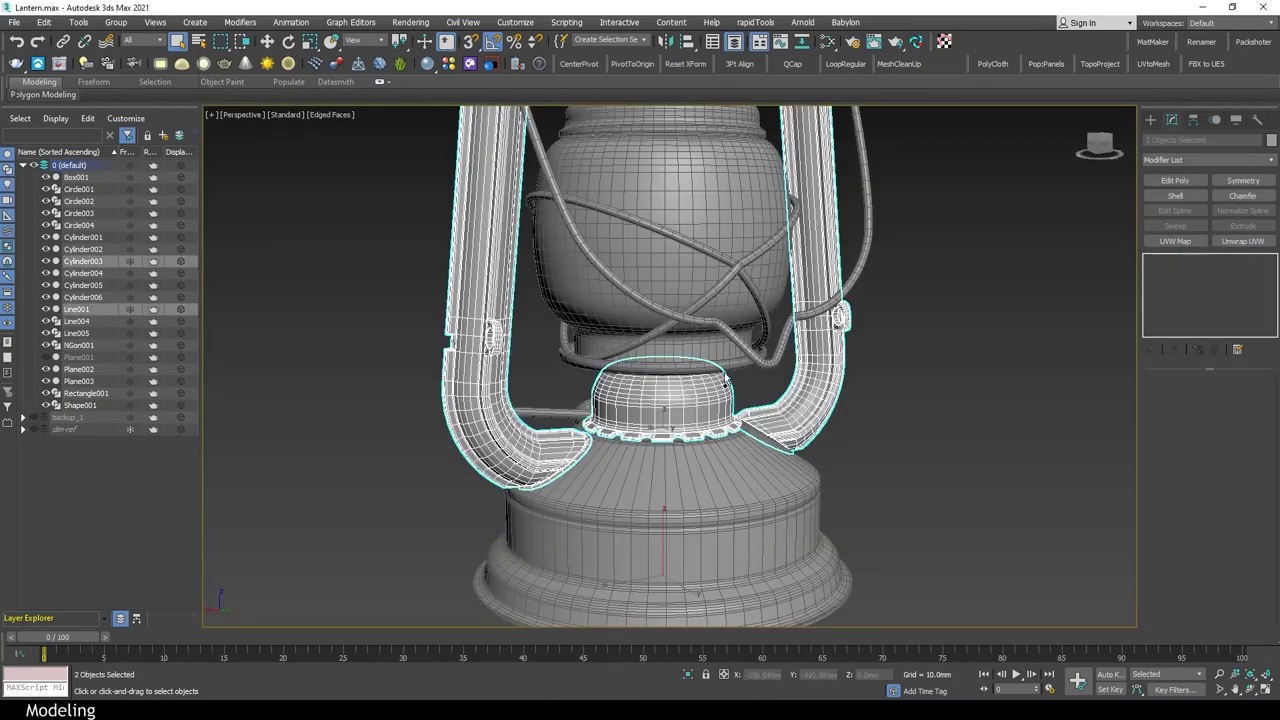
pyautogui.keyDown('alt'); pyautogui.moveTo(657, 429); pyautogui.dragTo(895, 425, button='middle'); pyautogui.keyUp('alt')
pyautogui.hotkey('alt', 'q')
pyautogui.press('t')
pyautogui.press('F3')
pyautogui.hotkey('alt', 'q')
# Draw a straight line above the lantern base with the Shapes > Line tool
pyautogui.click(1150, 119)
pyautogui.click(1163, 138)
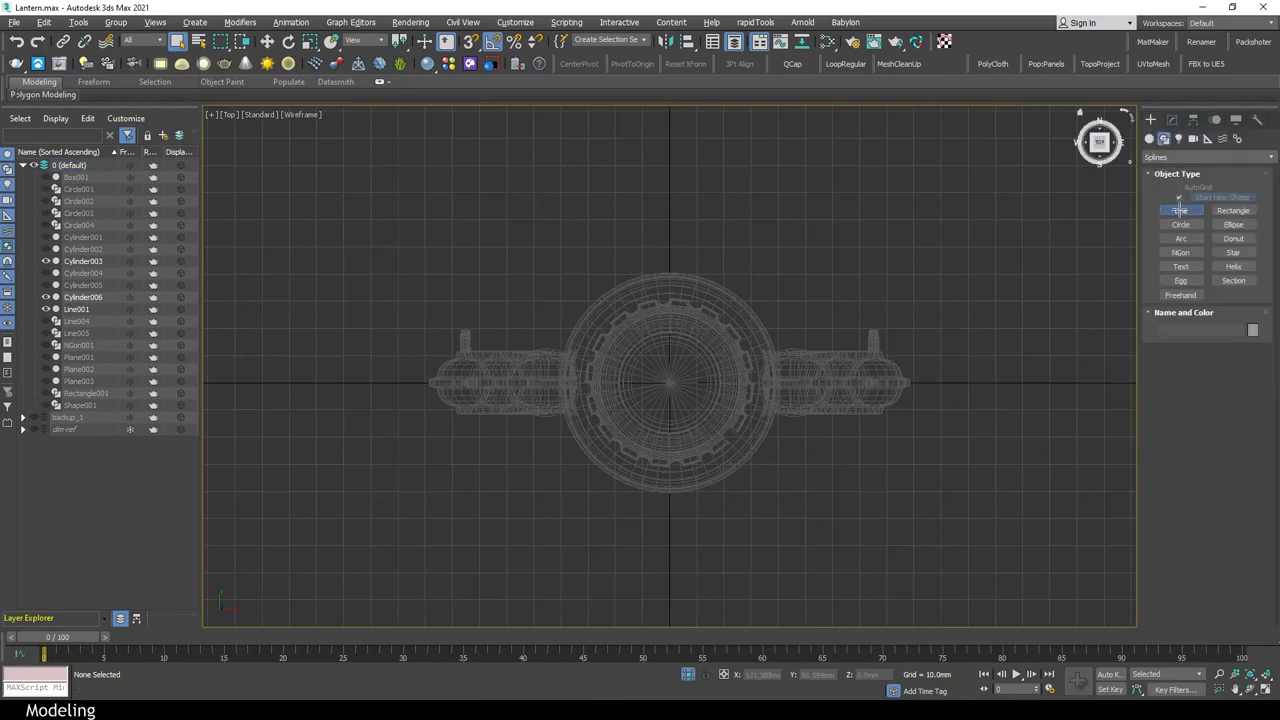
pyautogui.click(1175, 206)
pyautogui.click(532, 301)
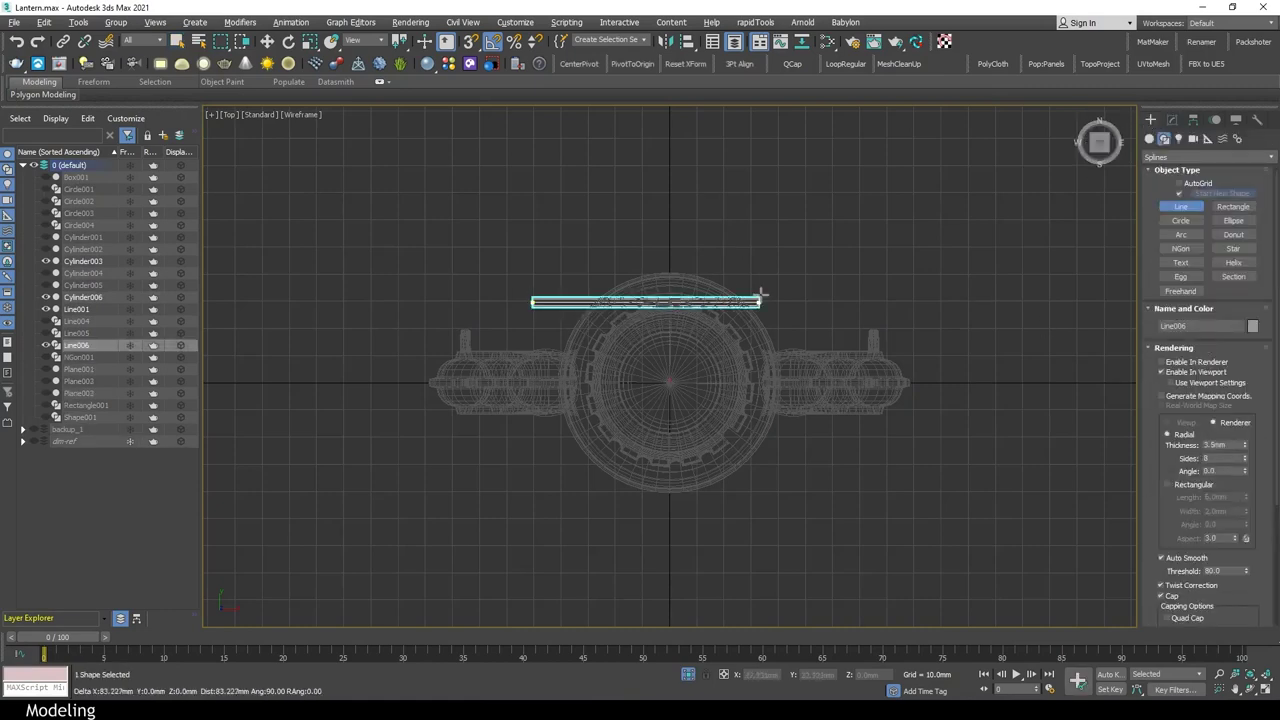
pyautogui.press('w')
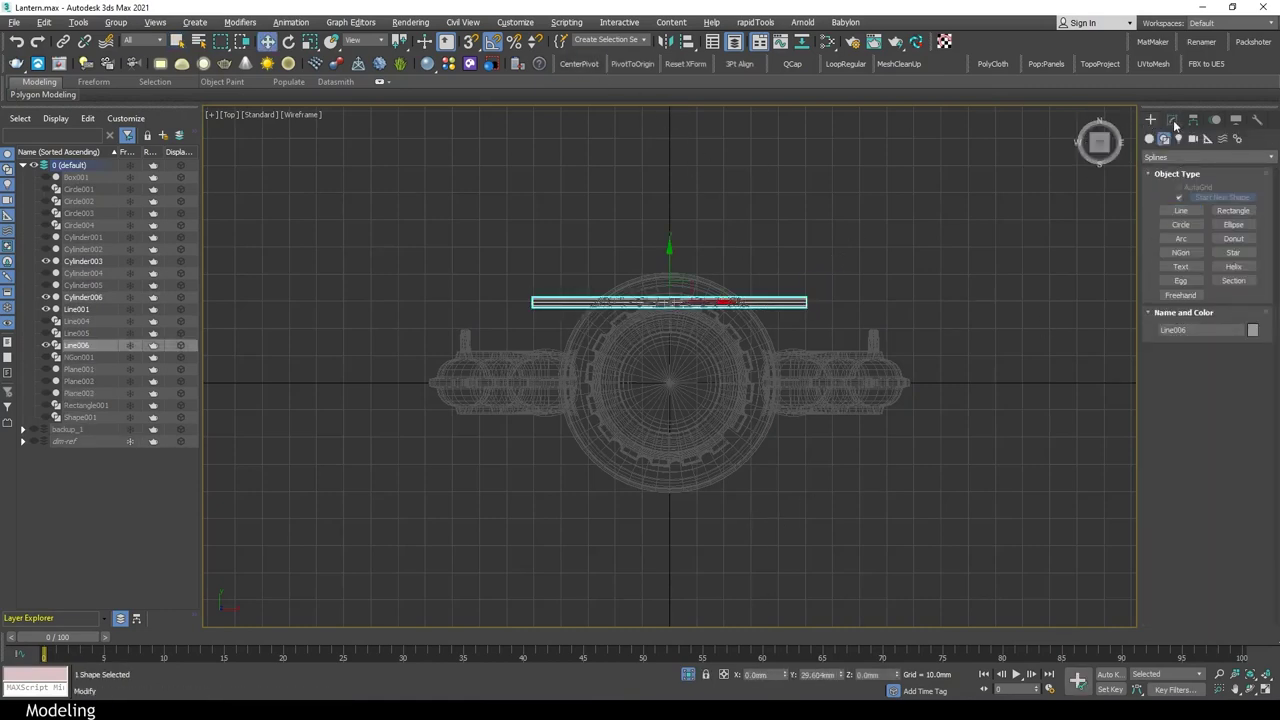
# Offset the new line vertically using exact Move values in the Left view
pyautogui.click(1173, 120)
pyautogui.scroll(-5, 1190, 470)
pyautogui.scroll(-5, 1192, 478)
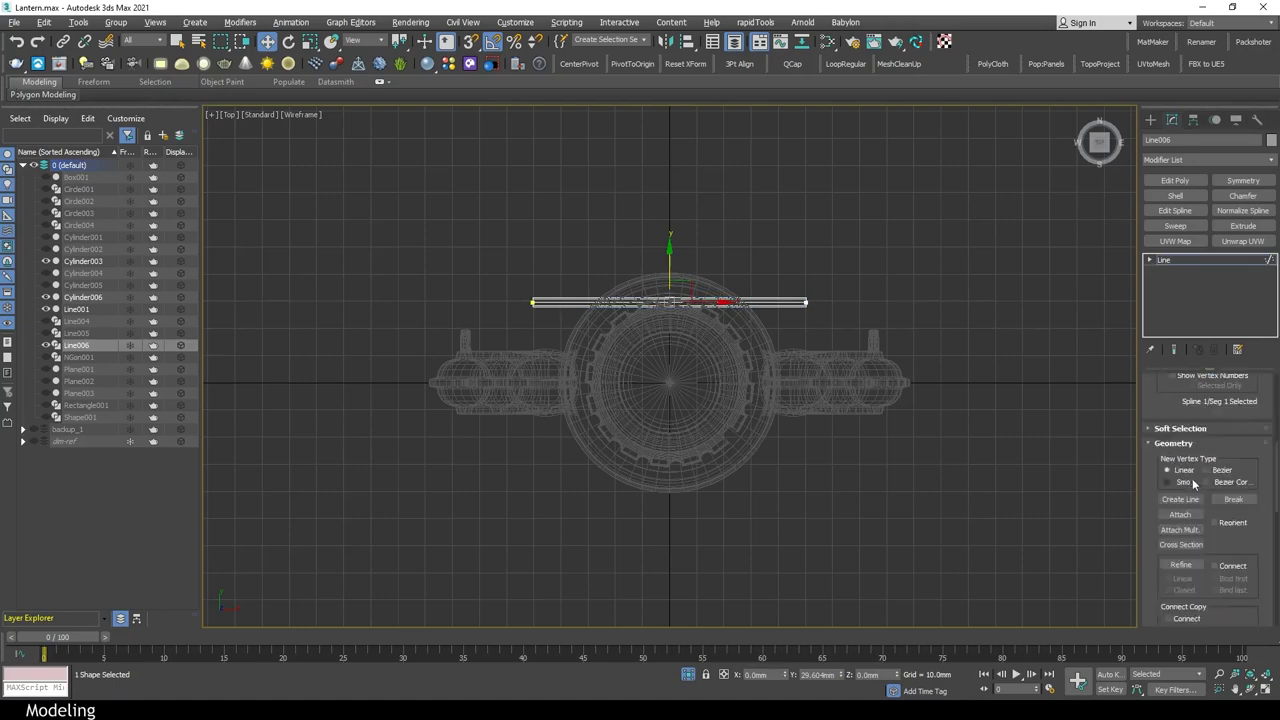
pyautogui.scroll(-5, 1192, 478)
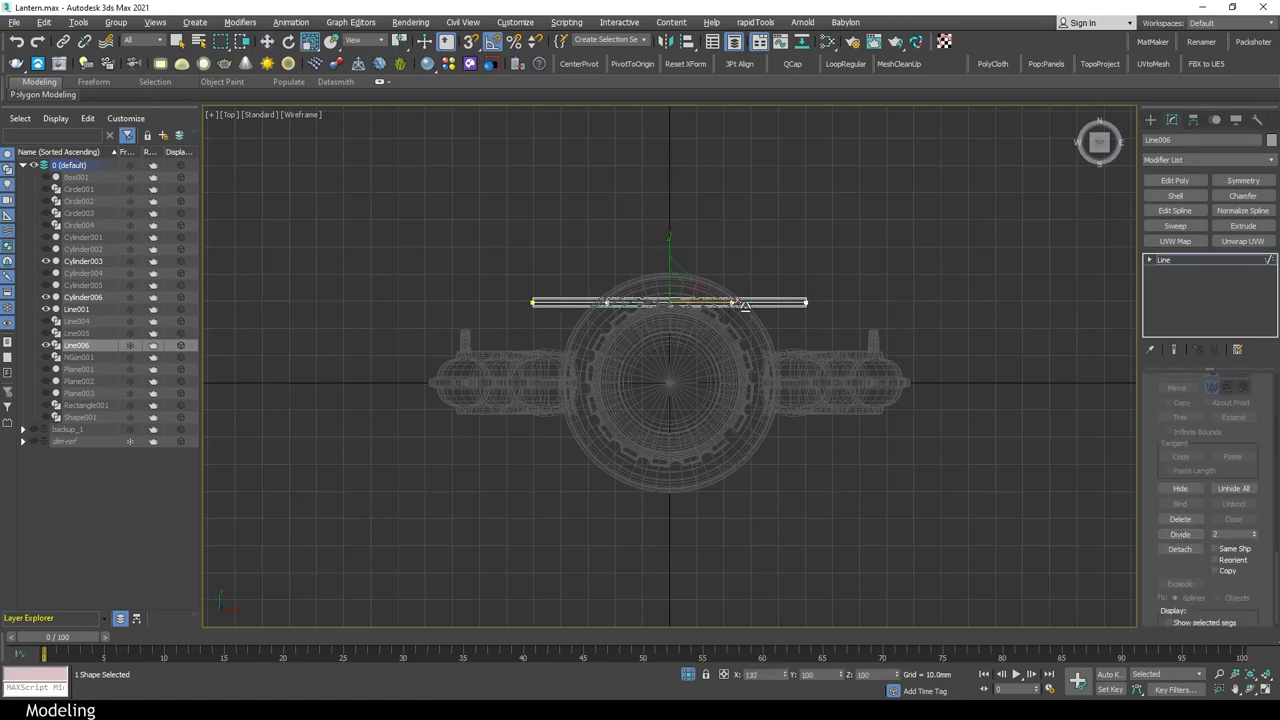
pyautogui.click(1163, 259)
pyautogui.press('l')
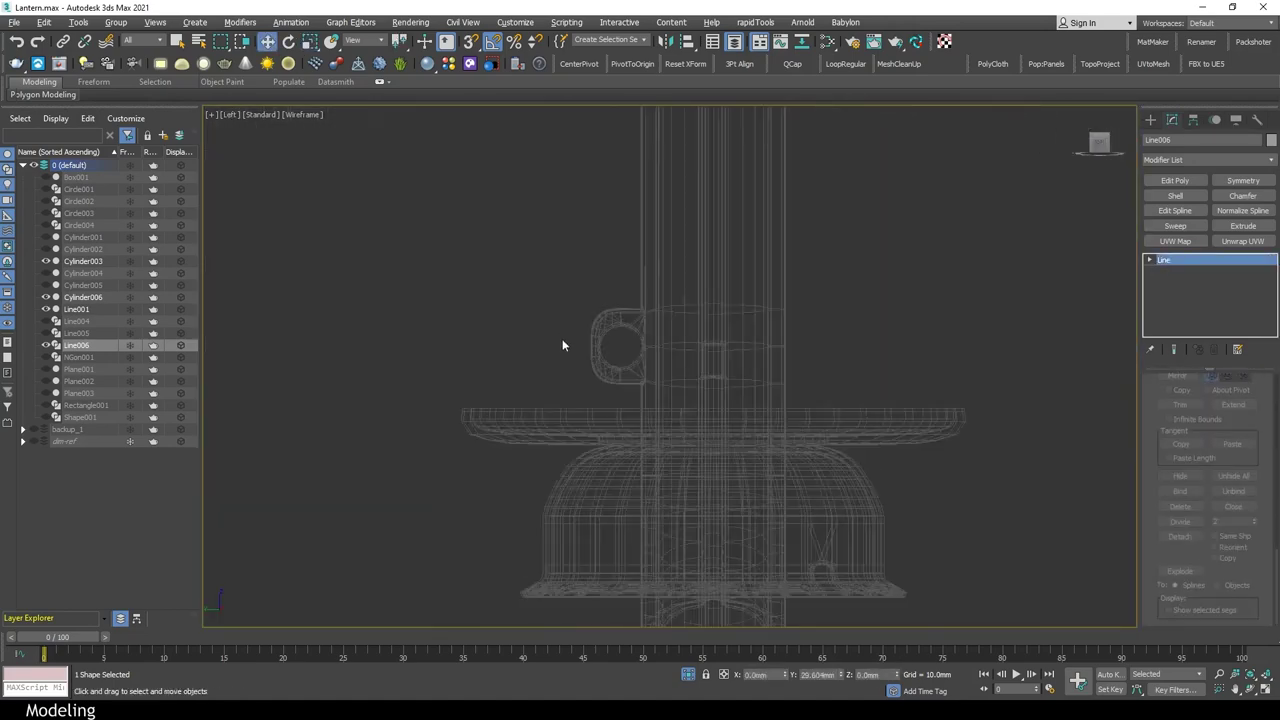
pyautogui.scroll(-3, 560, 370)
pyautogui.scroll(6, 575, 362)
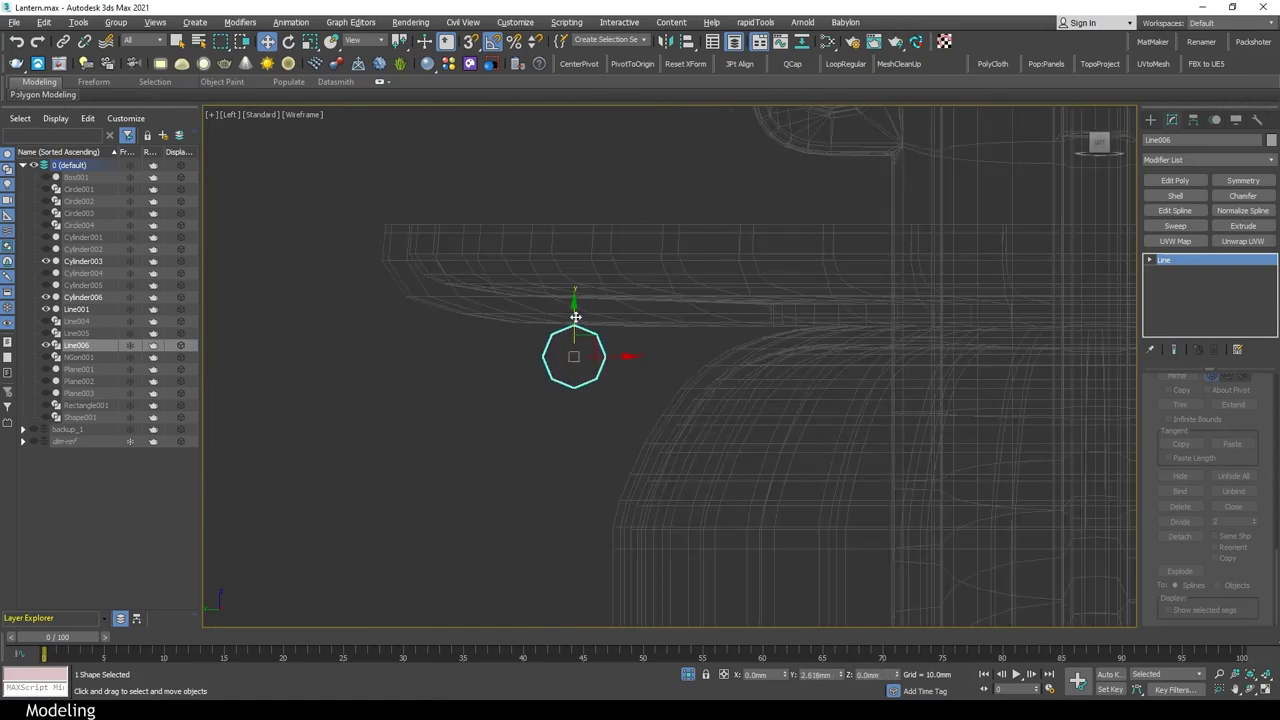
pyautogui.press('F12')
pyautogui.click(634, 518)
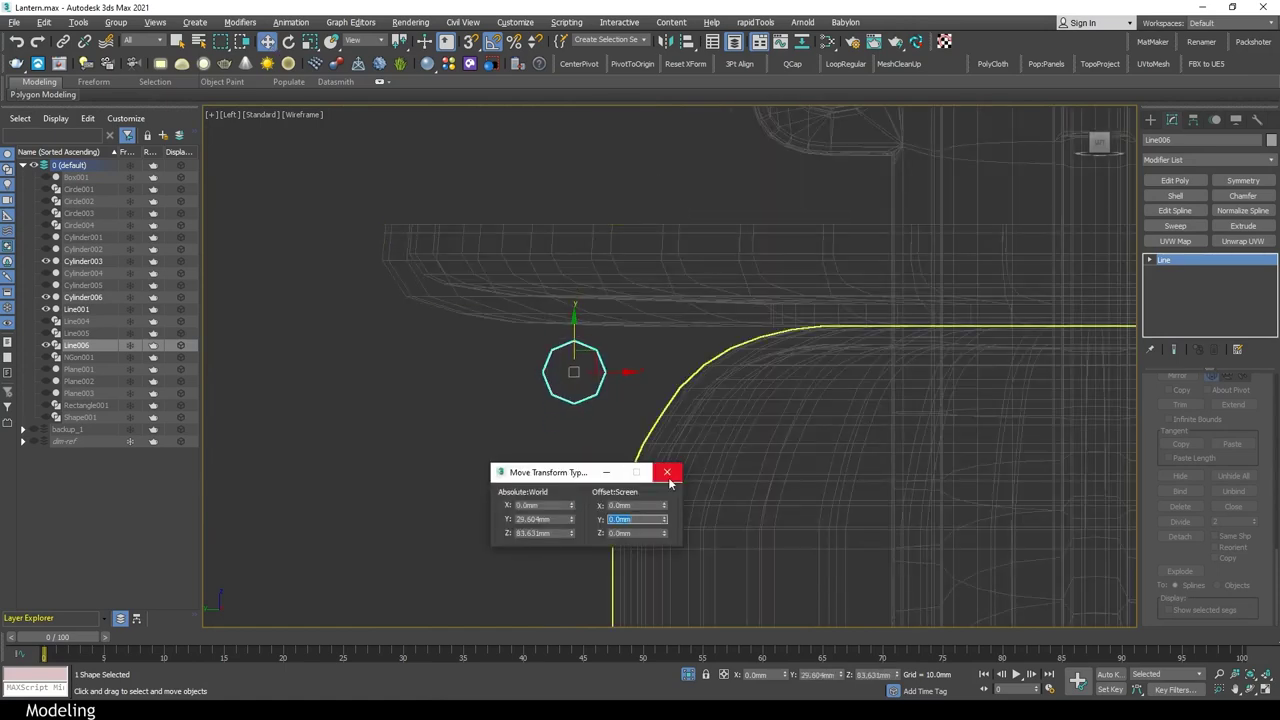
pyautogui.click(668, 477)
# Move the line's middle segments to bend it into a stepped zigzag
pyautogui.hotkey('alt', 'w')
pyautogui.rightClick(554, 261)
pyautogui.hotkey('alt', 'w')
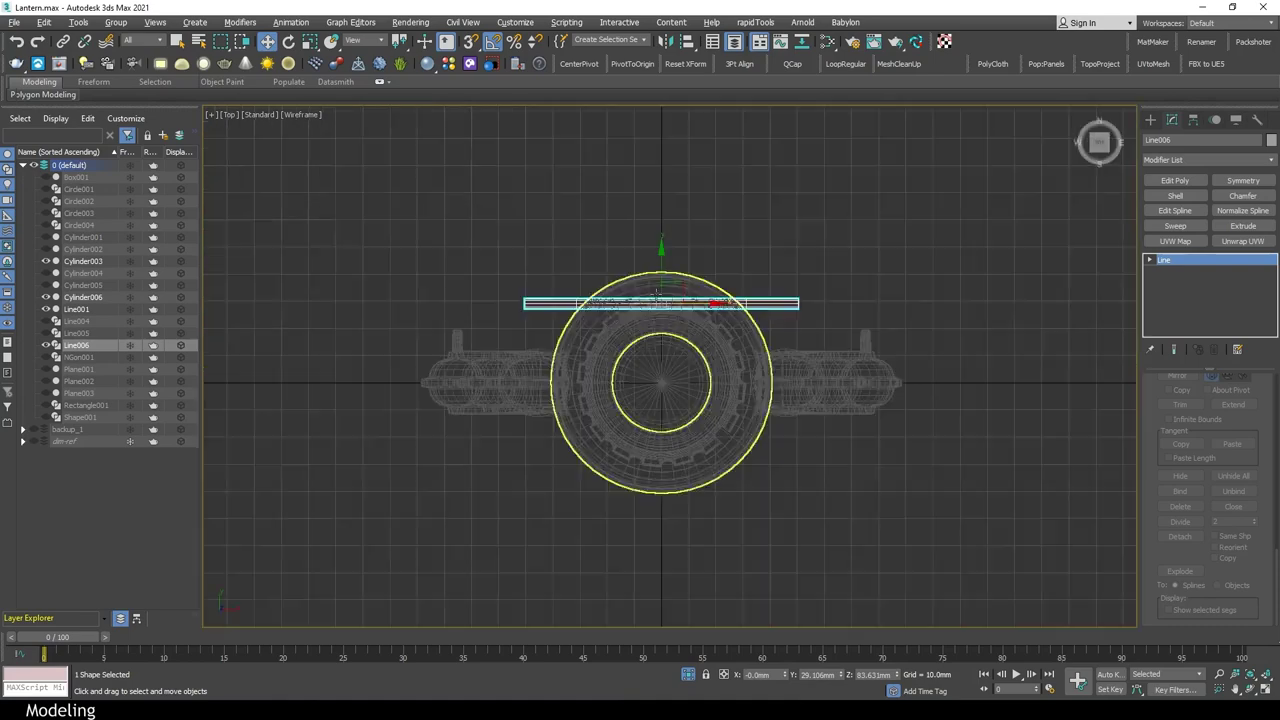
pyautogui.press('2')
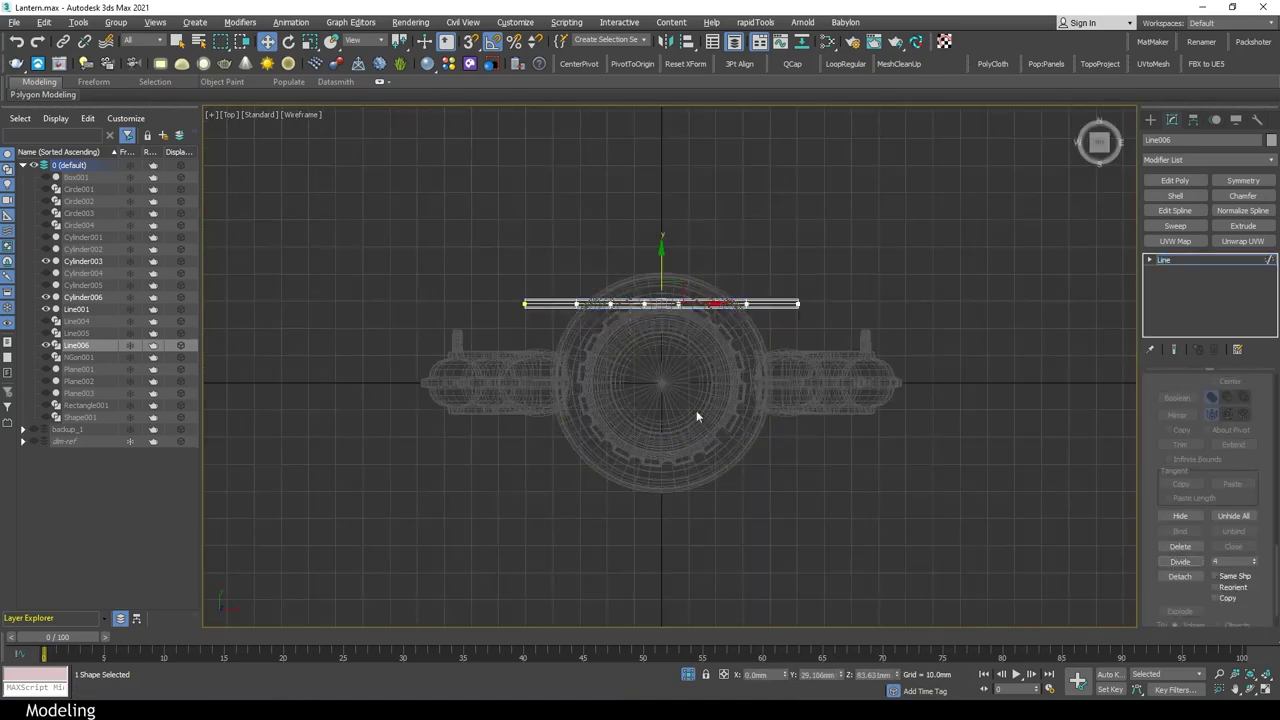
pyautogui.scroll(3, 612, 300)
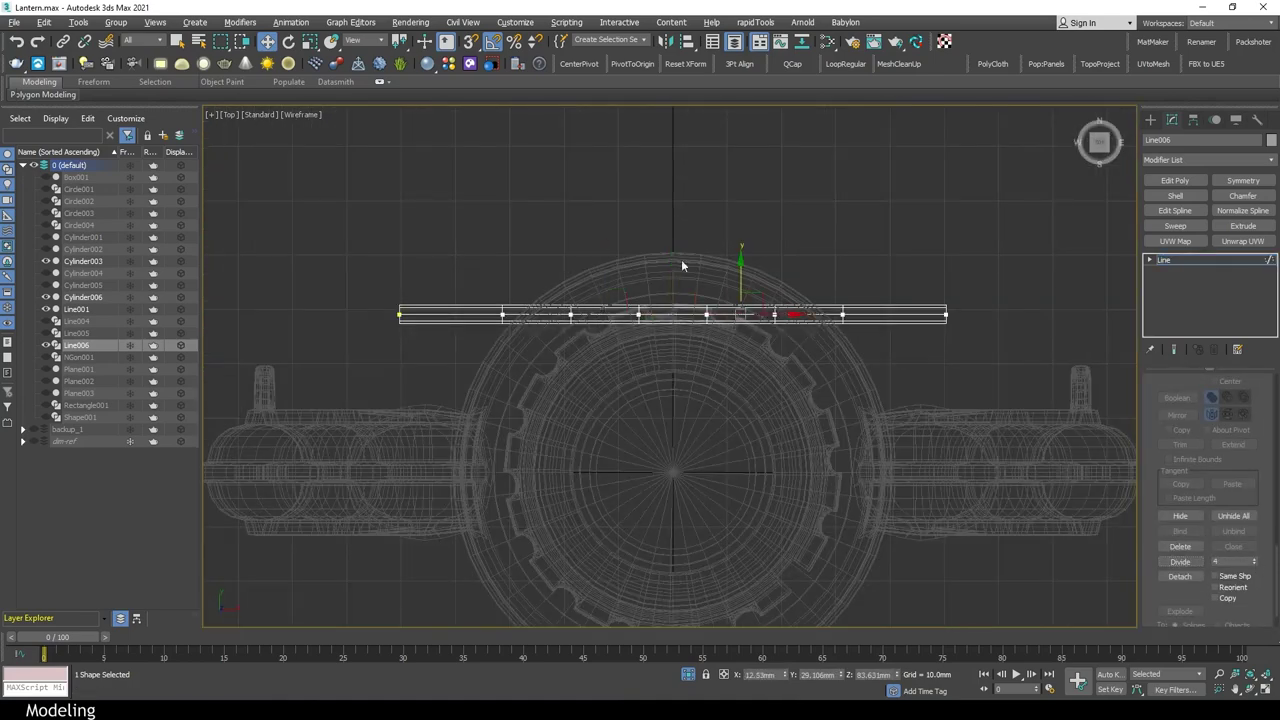
pyautogui.moveTo(668, 298); pyautogui.dragTo(678, 265)
pyautogui.hotkey('ctrl', 'z')
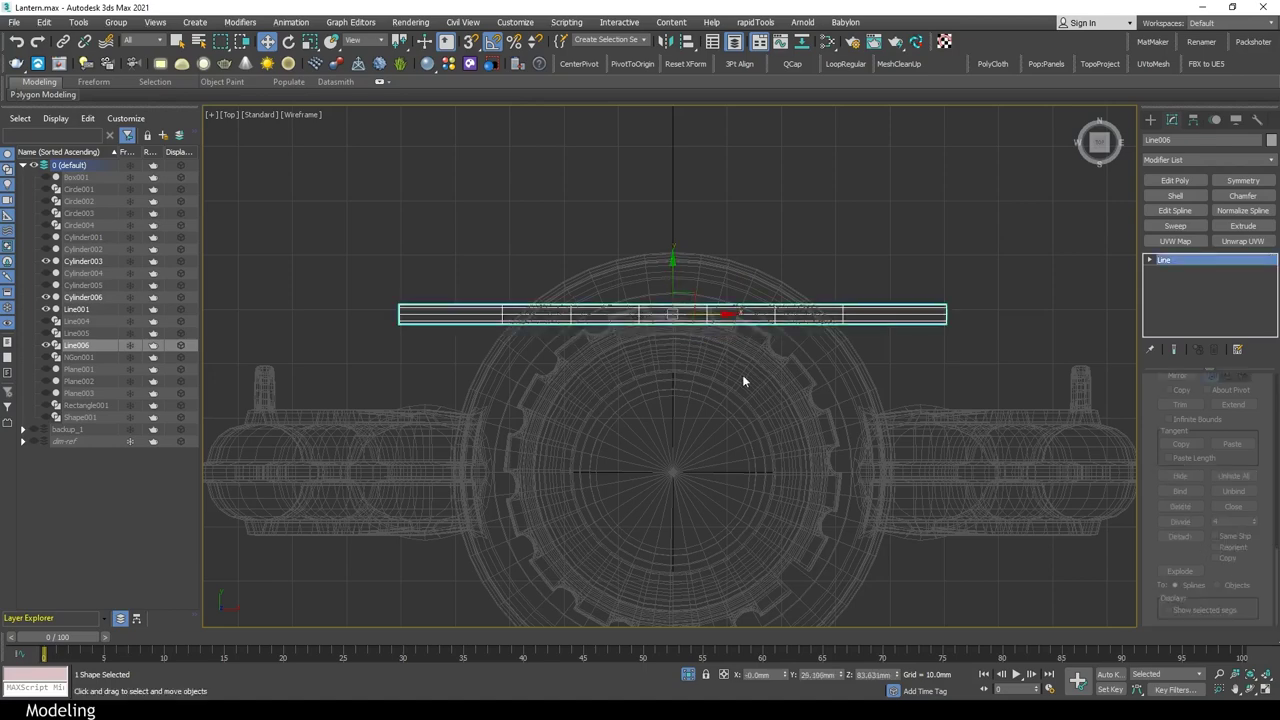
pyautogui.hotkey('ctrl', 'z')
pyautogui.hotkey('ctrl', 'z')
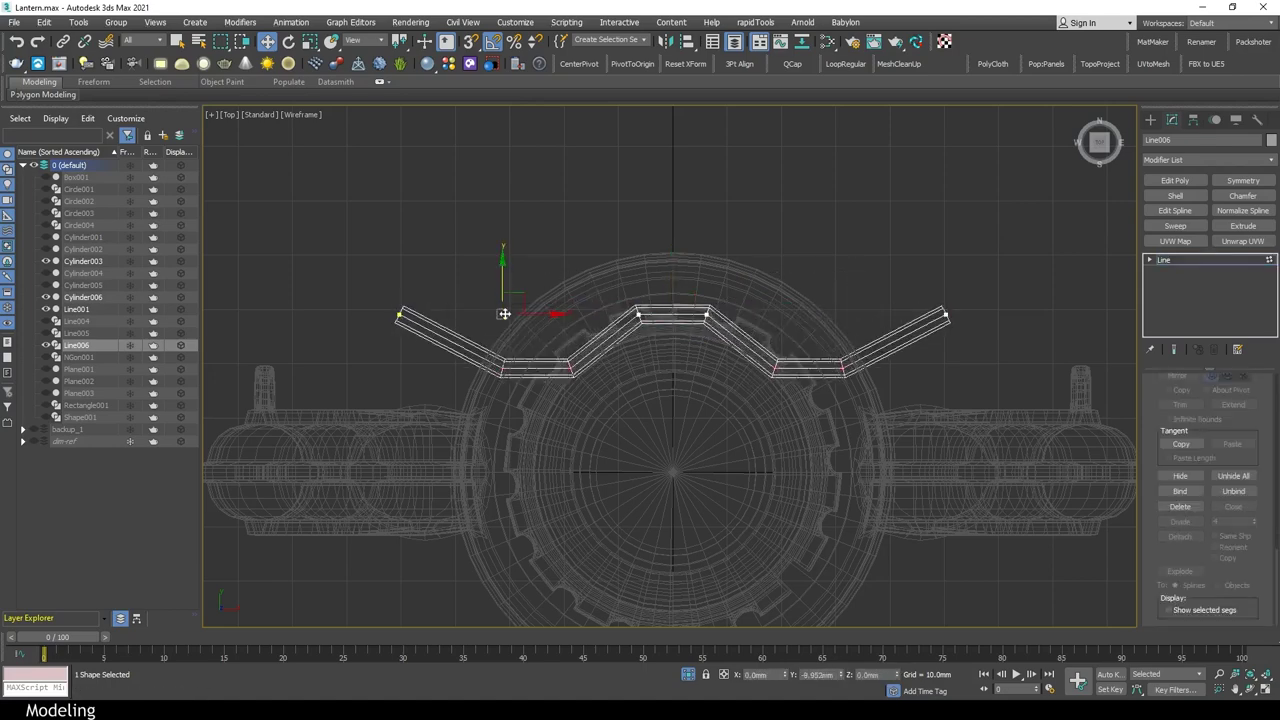
pyautogui.hotkey('alt', 'w')
pyautogui.hotkey('alt', 'w')
pyautogui.hotkey('ctrl', 'z')
pyautogui.moveTo(607, 181); pyautogui.dragTo(480, 245)
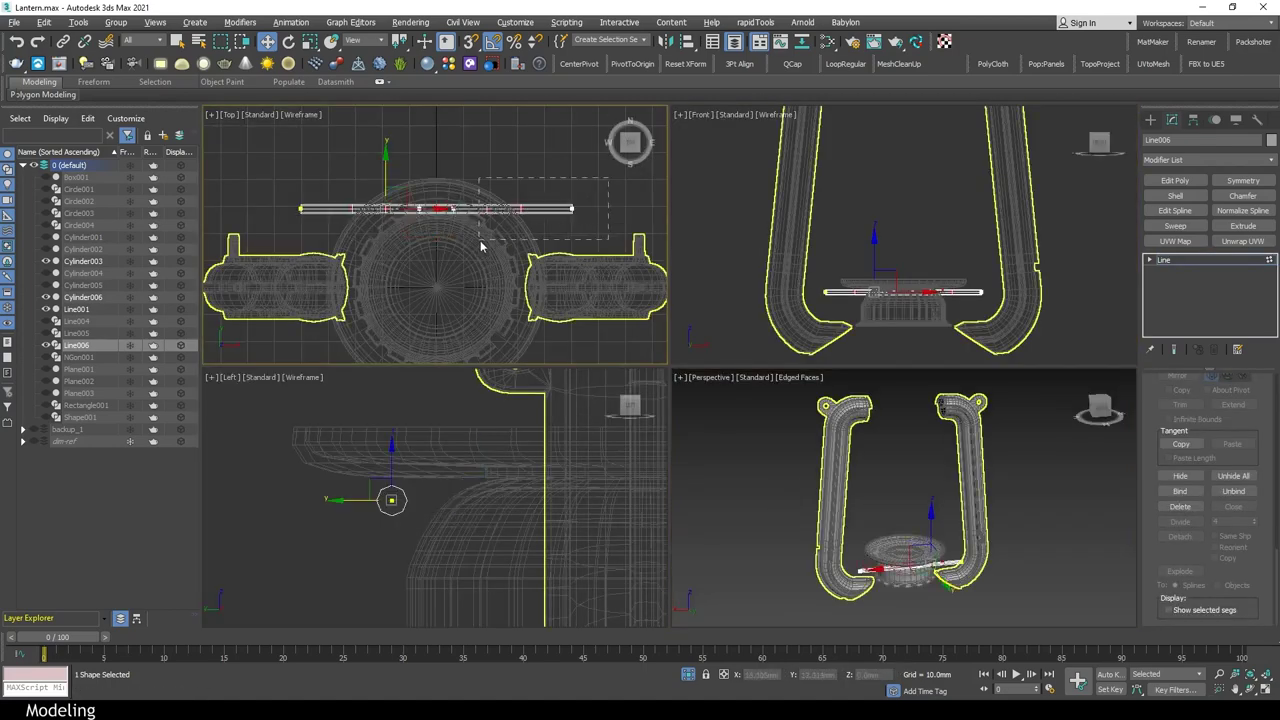
pyautogui.hotkey('ctrl', 'y')
# Review the whole lantern and begin drawing a new line shape, Line007
pyautogui.hotkey('alt', 'w')
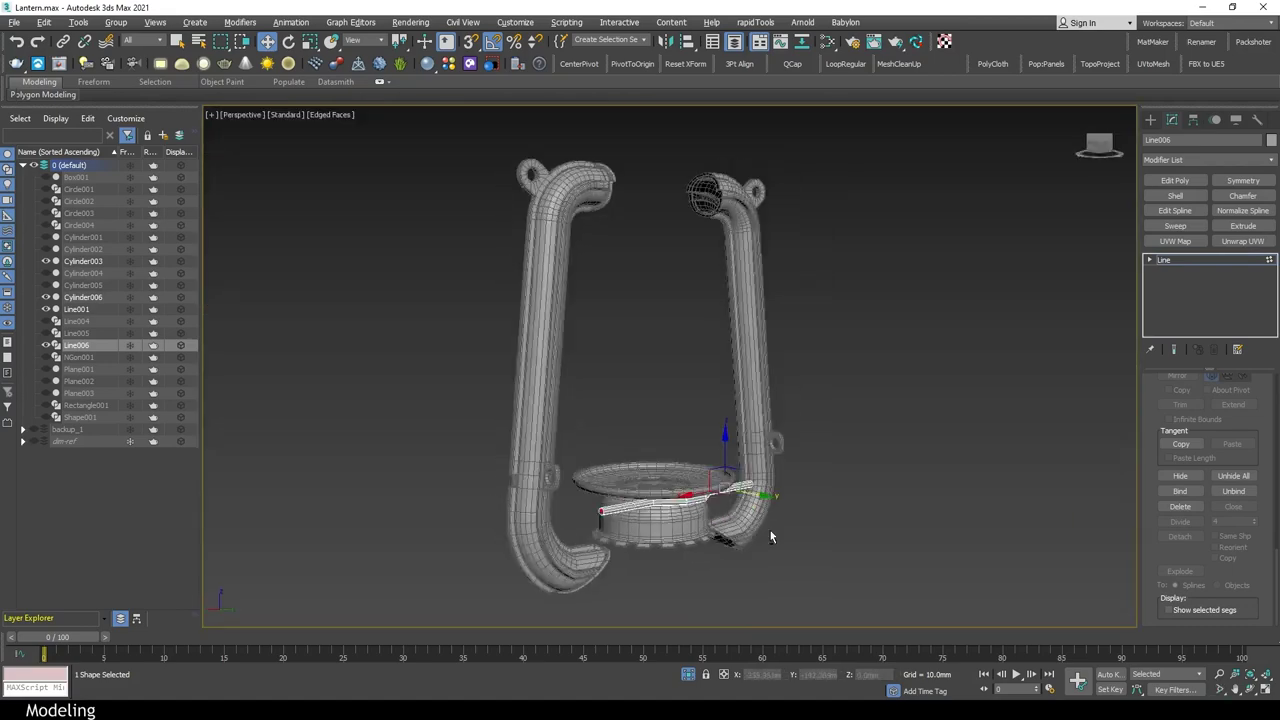
pyautogui.scroll(5, 638, 476)
pyautogui.moveTo(638, 500)
pyautogui.keyDown('alt'); pyautogui.mouseDown(button='middle')
pyautogui.moveTo(750, 500)
pyautogui.moveTo(740, 478)
pyautogui.moveTo(805, 463)
pyautogui.mouseUp(button='middle'); pyautogui.keyUp('alt')
pyautogui.press('w')
pyautogui.hotkey('alt', 'w')
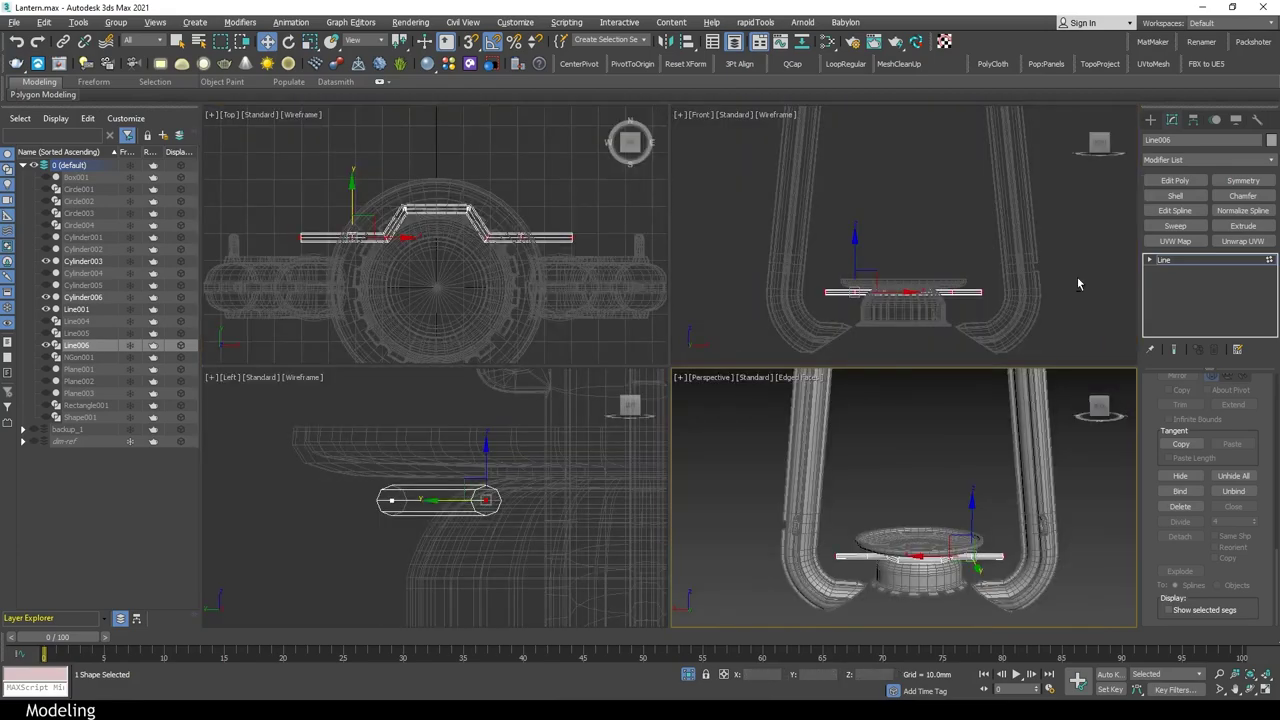
pyautogui.rightClick(1077, 277)
pyautogui.click(1181, 210)
# Shift-copy the short rod Line007 across to the opposite pipe as Line008
pyautogui.moveTo(1046, 251); pyautogui.dragTo(1071, 236)
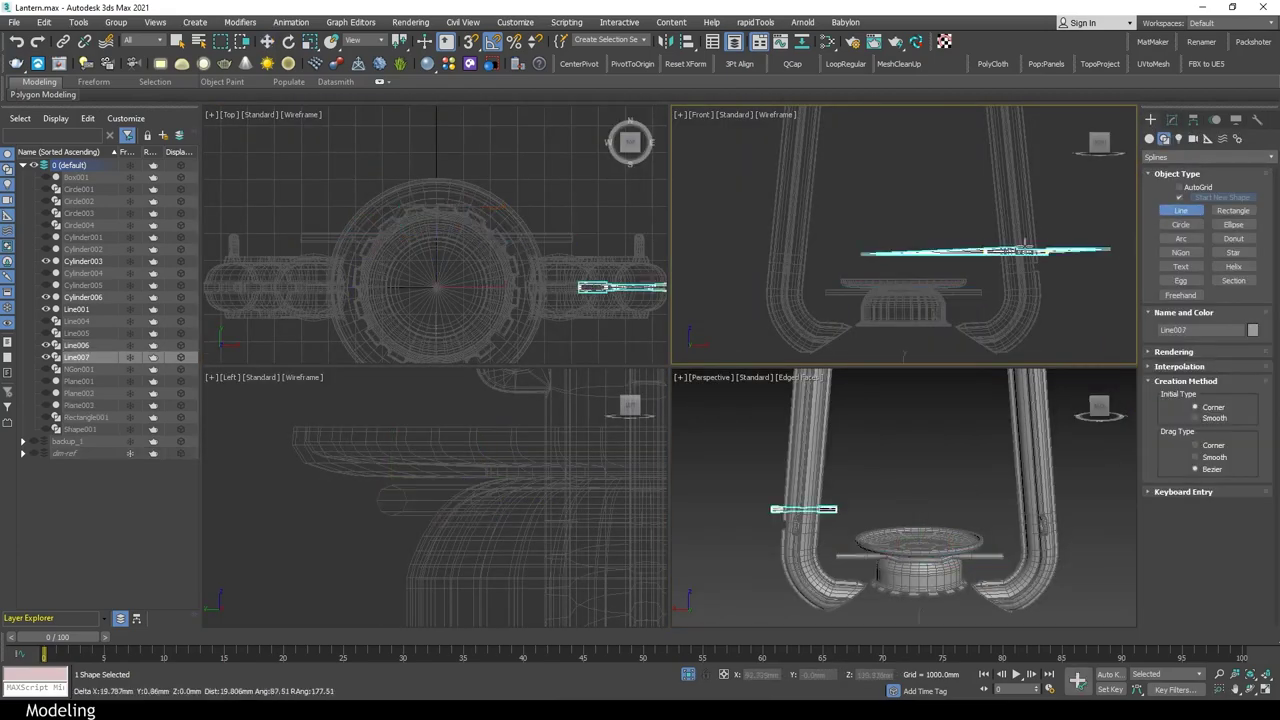
pyautogui.click(1181, 259)
pyautogui.press('z')
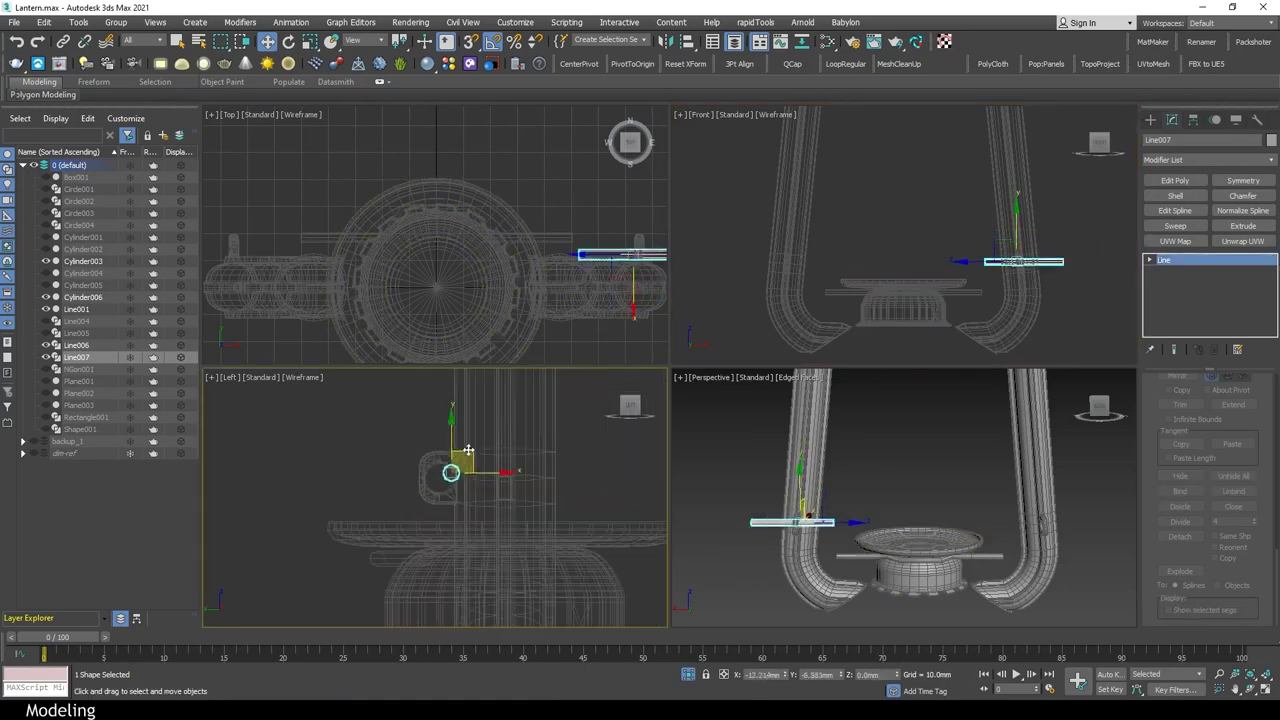
pyautogui.scroll(5, 468, 463)
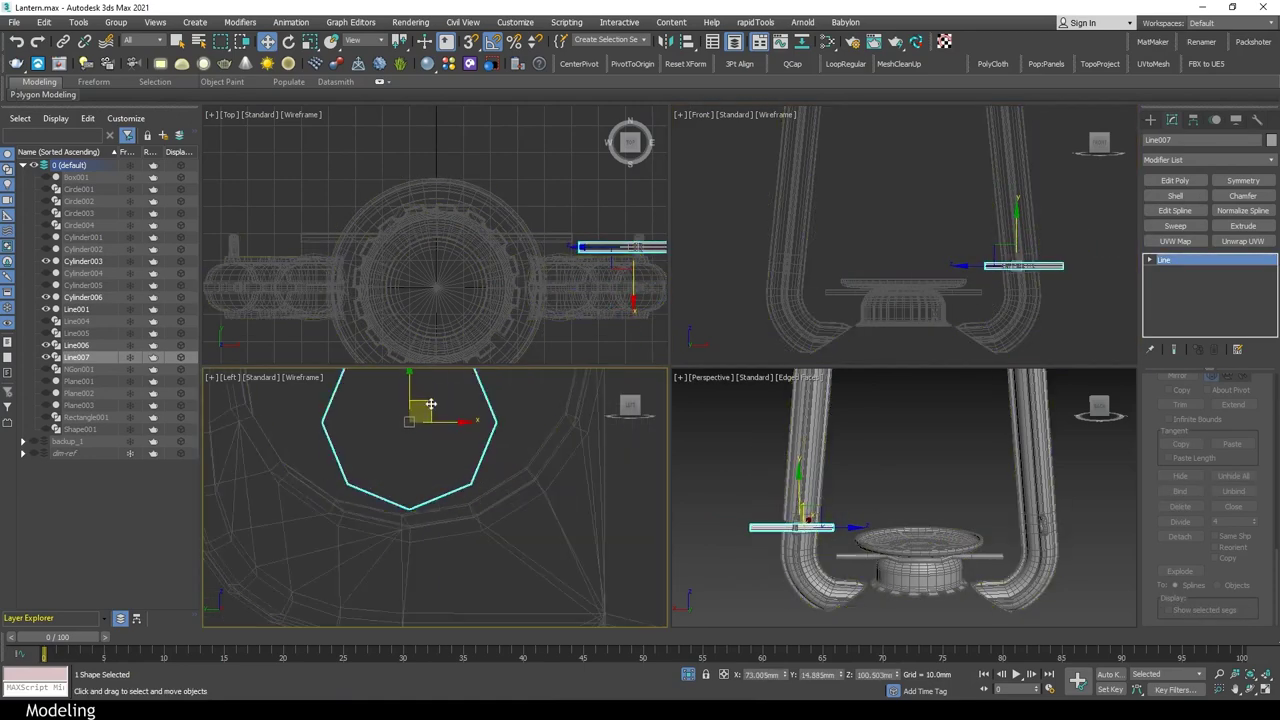
pyautogui.scroll(-3, 604, 494)
pyautogui.hotkey('alt', 'w')
pyautogui.scroll(-5, 670, 365)
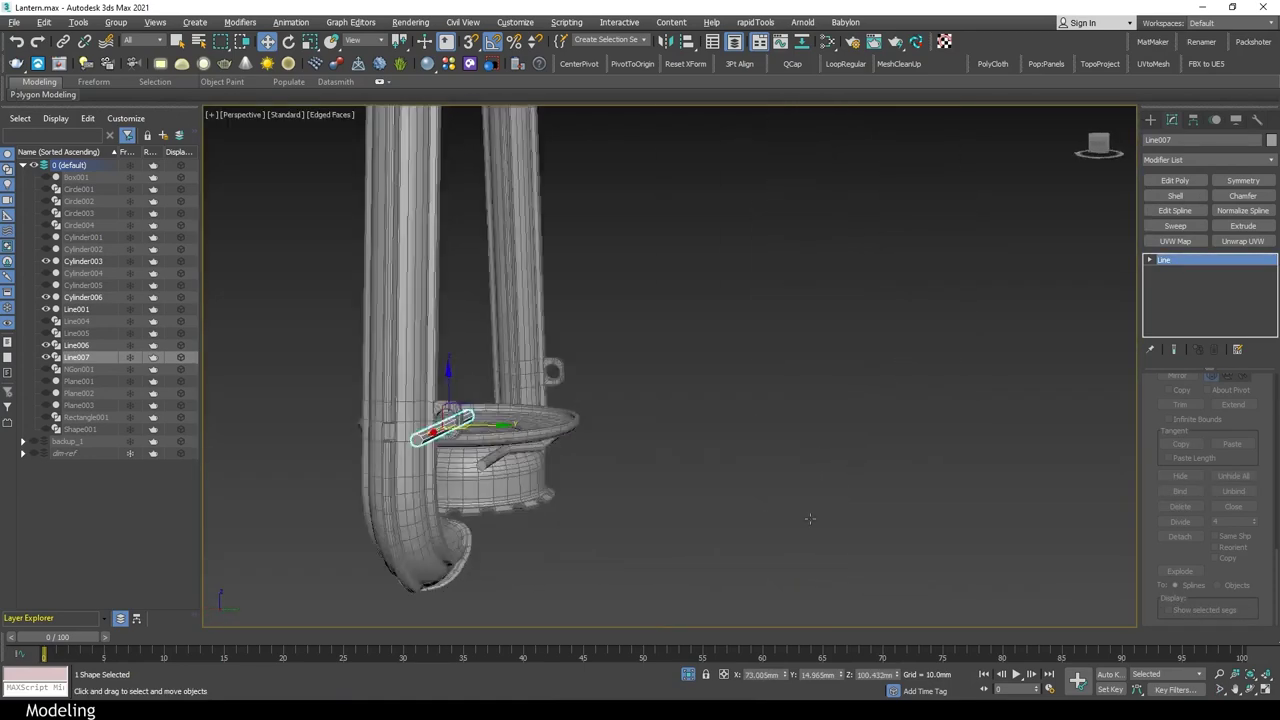
pyautogui.keyDown('alt'); pyautogui.moveTo(640, 400); pyautogui.dragTo(614, 403, button='middle'); pyautogui.keyUp('alt')
pyautogui.keyDown('shift'); pyautogui.moveTo(614, 403); pyautogui.dragTo(857, 403); pyautogui.keyUp('shift')
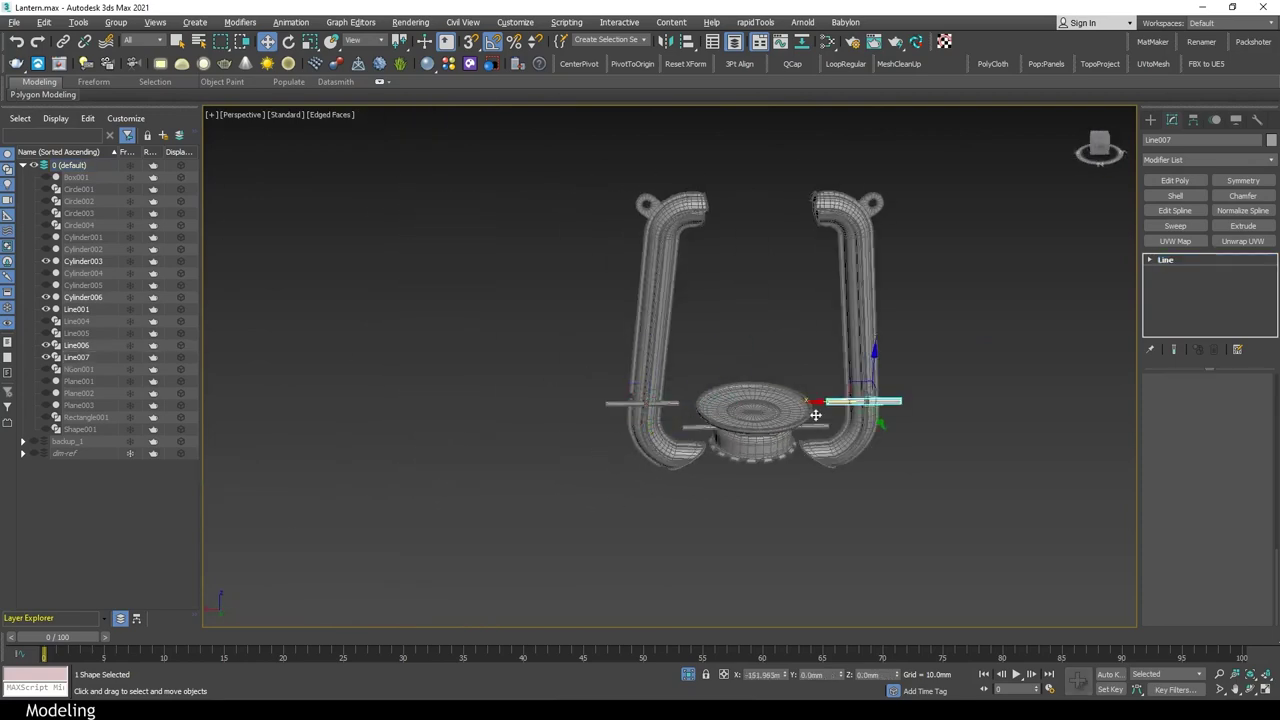
pyautogui.scroll(5, 873, 397)
pyautogui.keyDown('alt'); pyautogui.moveTo(873, 397); pyautogui.dragTo(831, 420, button='middle'); pyautogui.keyUp('alt')
pyautogui.moveTo(795, 410); pyautogui.dragTo(775, 410)
pyautogui.moveTo(831, 457)
pyautogui.keyDown('alt'); pyautogui.mouseDown(button='middle')
pyautogui.moveTo(870, 450)
pyautogui.moveTo(872, 478)
pyautogui.moveTo(810, 437)
pyautogui.mouseUp(button='middle'); pyautogui.keyUp('alt')
pyautogui.scroll(-3, 1198, 494)
pyautogui.scroll(3, 1198, 494)
# Drag Line008's end vertex so its outer tip angles downward through the clip's ring
pyautogui.press('1')
pyautogui.moveTo(931, 446); pyautogui.dragTo(931, 446)
pyautogui.keyDown('alt'); pyautogui.moveTo(931, 446); pyautogui.dragTo(940, 400, button='middle'); pyautogui.keyUp('alt')
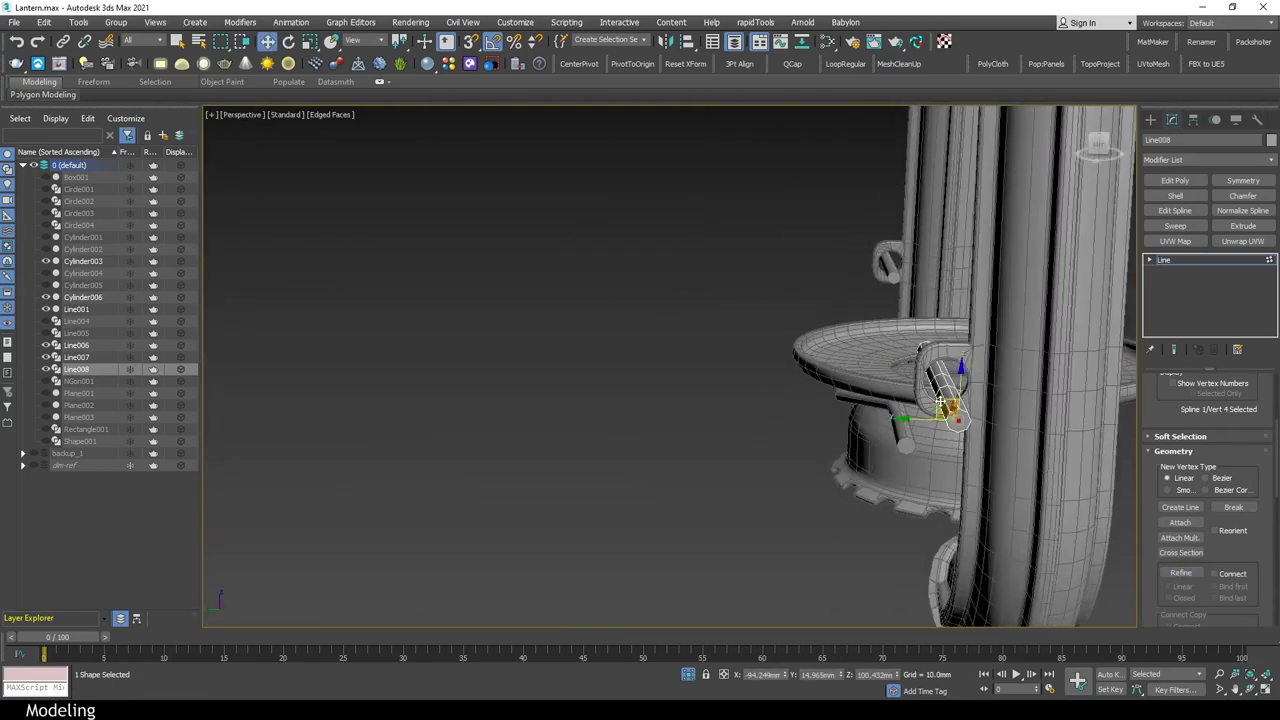
pyautogui.keyDown('alt'); pyautogui.moveTo(1040, 500); pyautogui.dragTo(958, 458, button='middle'); pyautogui.keyUp('alt')
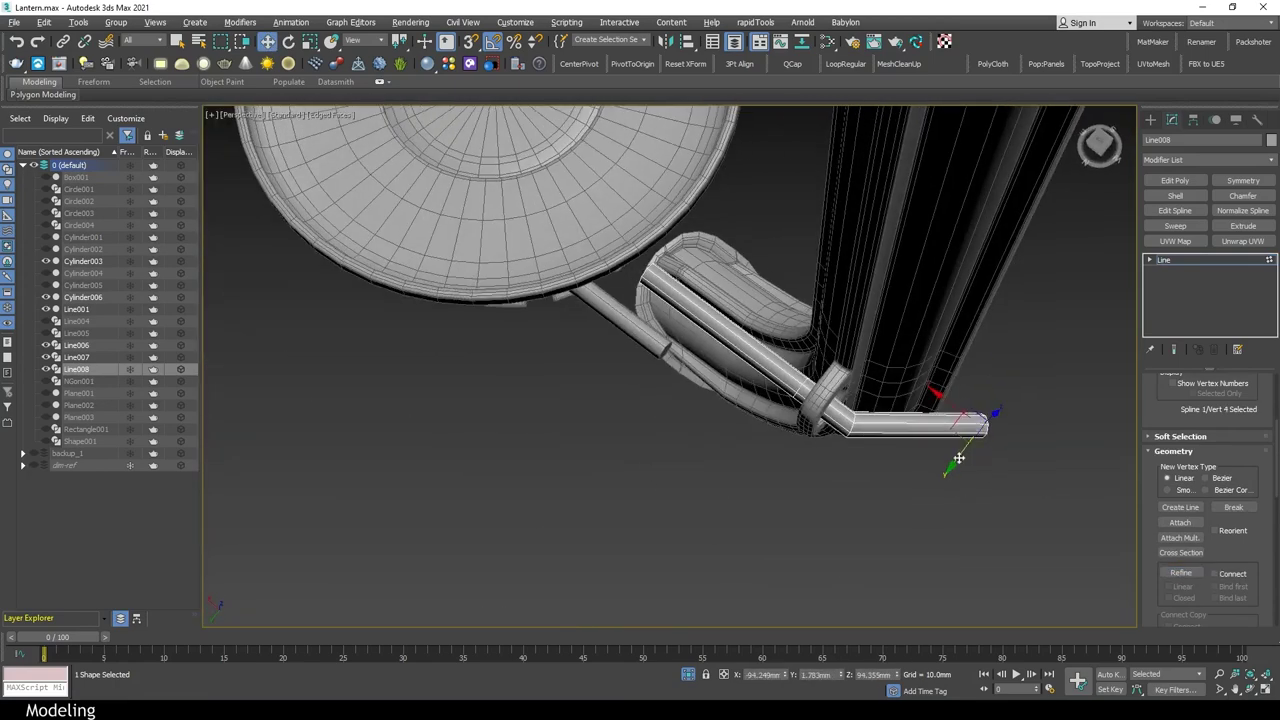
pyautogui.moveTo(918, 421)
pyautogui.keyDown('alt'); pyautogui.mouseDown(button='middle')
pyautogui.moveTo(918, 372)
pyautogui.moveTo(974, 463)
pyautogui.moveTo(967, 414)
pyautogui.moveTo(955, 420)
pyautogui.moveTo(1010, 432)
pyautogui.mouseUp(button='middle'); pyautogui.keyUp('alt')
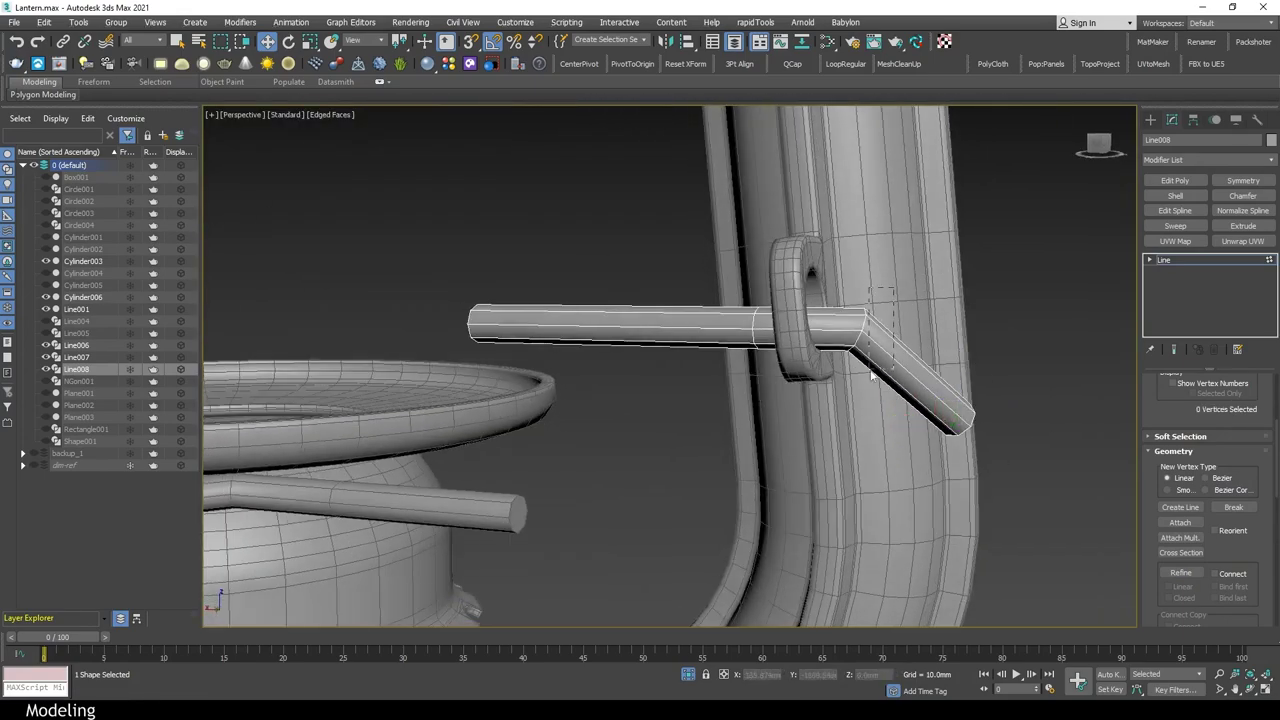
pyautogui.scroll(-5, 1233, 456)
pyautogui.moveTo(900, 490)
pyautogui.keyDown('alt'); pyautogui.mouseDown(button='middle')
pyautogui.moveTo(799, 427)
pyautogui.moveTo(700, 330)
pyautogui.mouseUp(button='middle'); pyautogui.keyUp('alt')
# Select Line007 and lift its end vertex up into a slanted arm beside the pipe
pyautogui.press('f')
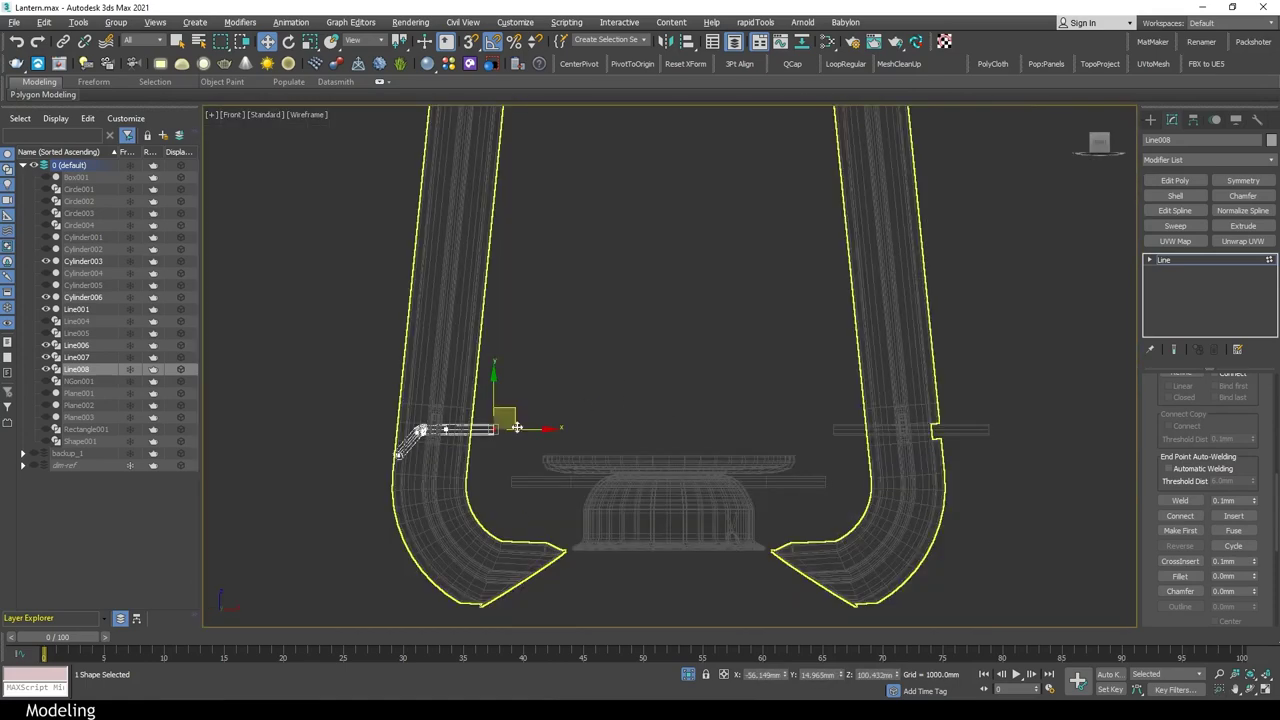
pyautogui.moveTo(1017, 398); pyautogui.dragTo(968, 462)
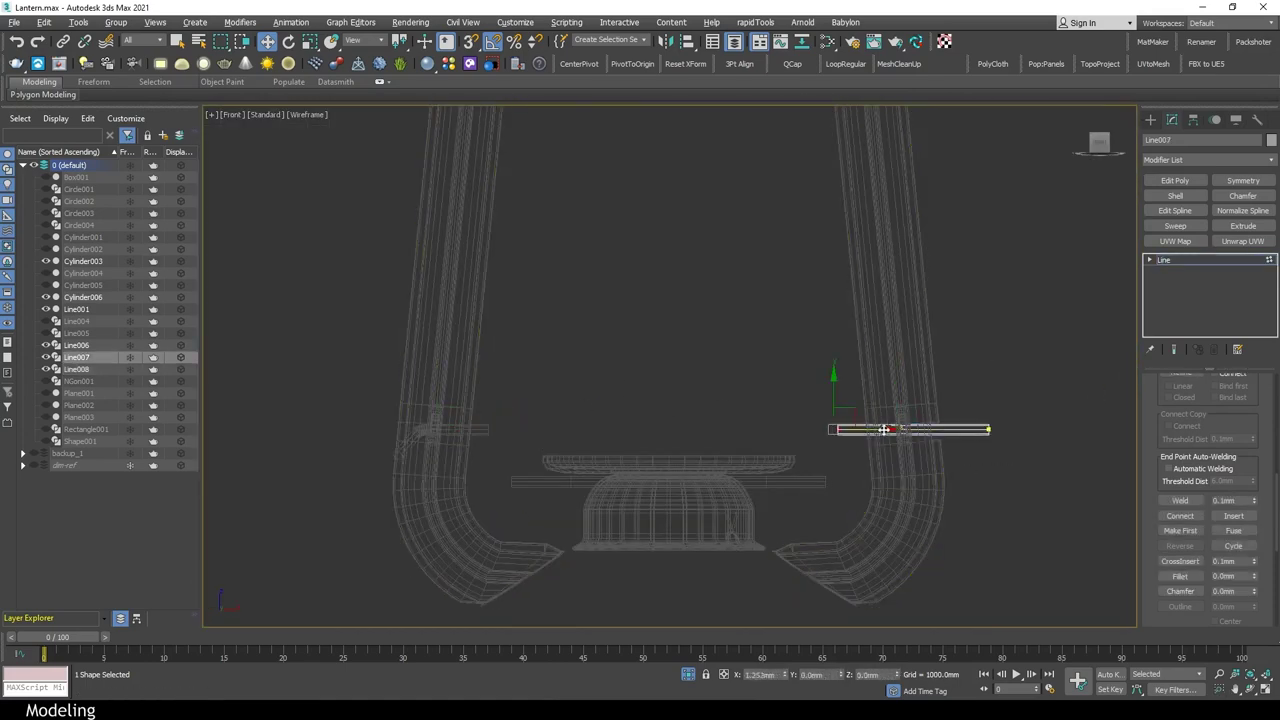
pyautogui.press('p')
pyautogui.press('z')
pyautogui.moveTo(910, 466)
pyautogui.keyDown('alt'); pyautogui.mouseDown(button='middle')
pyautogui.moveTo(853, 431)
pyautogui.moveTo(1090, 478)
pyautogui.mouseUp(button='middle'); pyautogui.keyUp('alt')
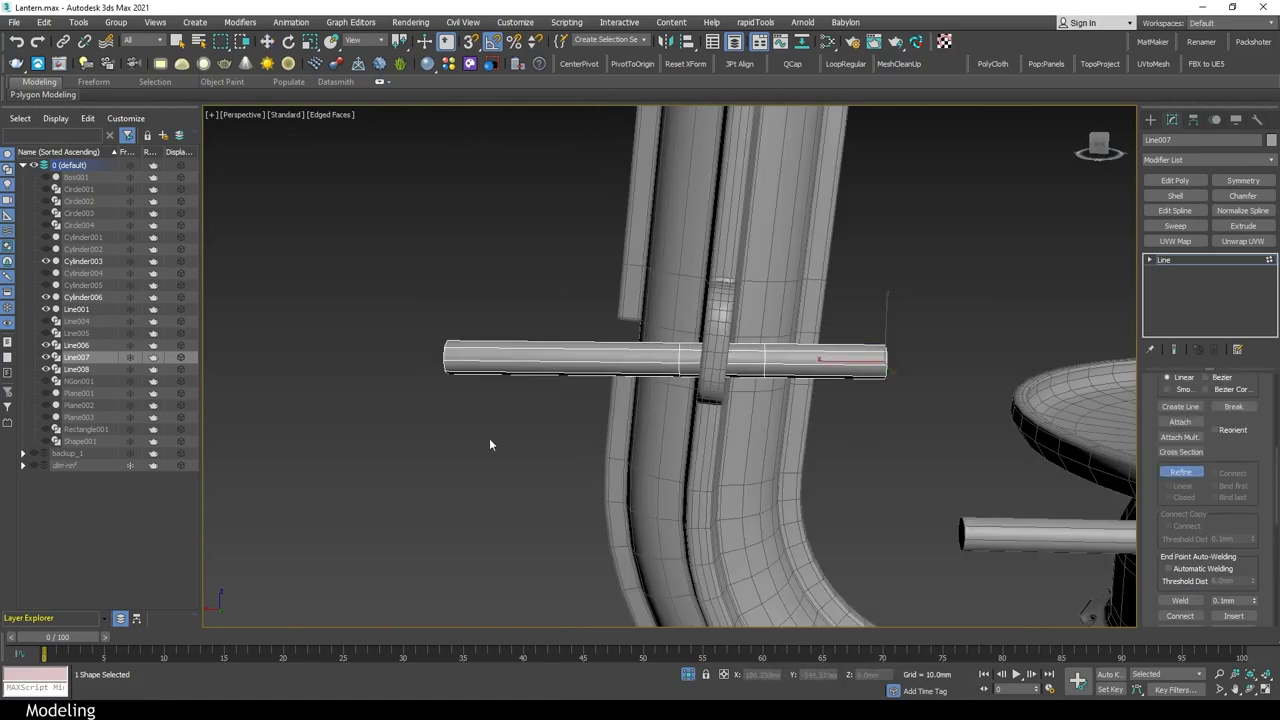
pyautogui.press('w')
pyautogui.scroll(-5, 489, 440)
pyautogui.scroll(-2, 504, 407)
pyautogui.moveTo(440, 256)
pyautogui.keyDown('alt'); pyautogui.mouseDown(button='middle')
pyautogui.moveTo(622, 314)
pyautogui.moveTo(423, 257)
pyautogui.mouseUp(button='middle'); pyautogui.keyUp('alt')
pyautogui.scroll(3, 430, 310)
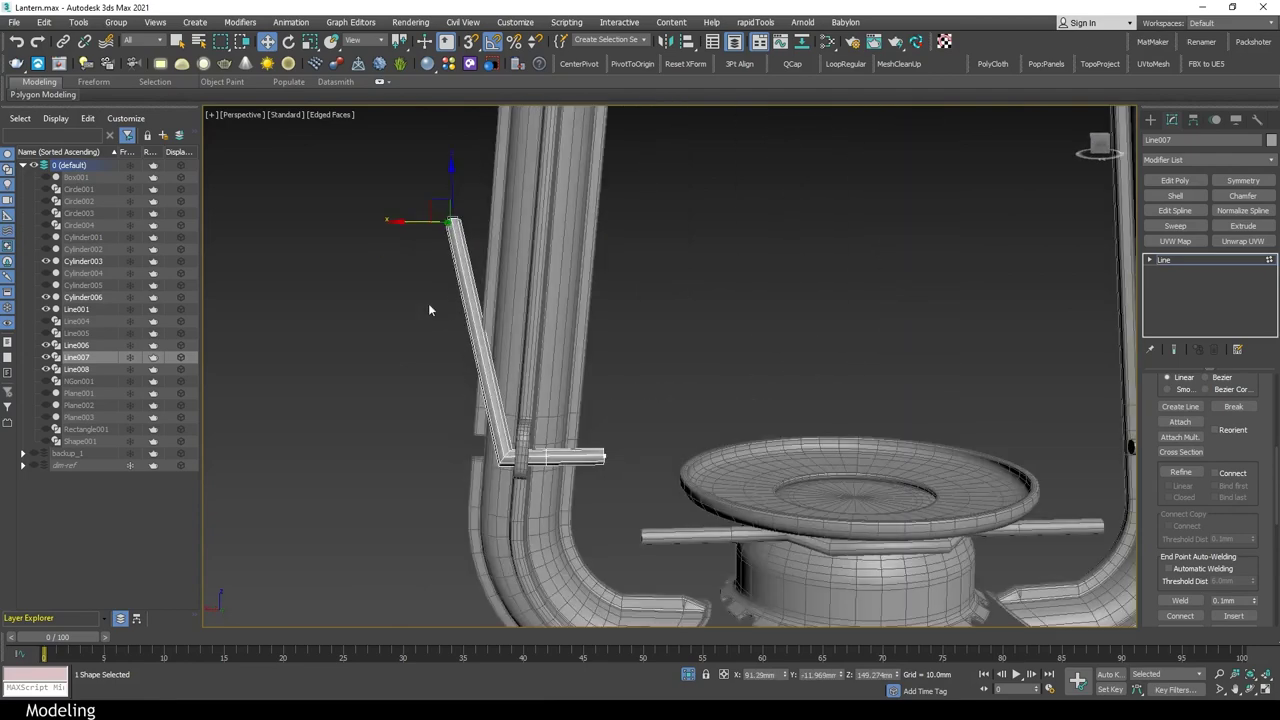
pyautogui.scroll(5, 474, 330)
pyautogui.keyDown('alt'); pyautogui.moveTo(720, 291); pyautogui.dragTo(700, 300, button='middle'); pyautogui.keyUp('alt')
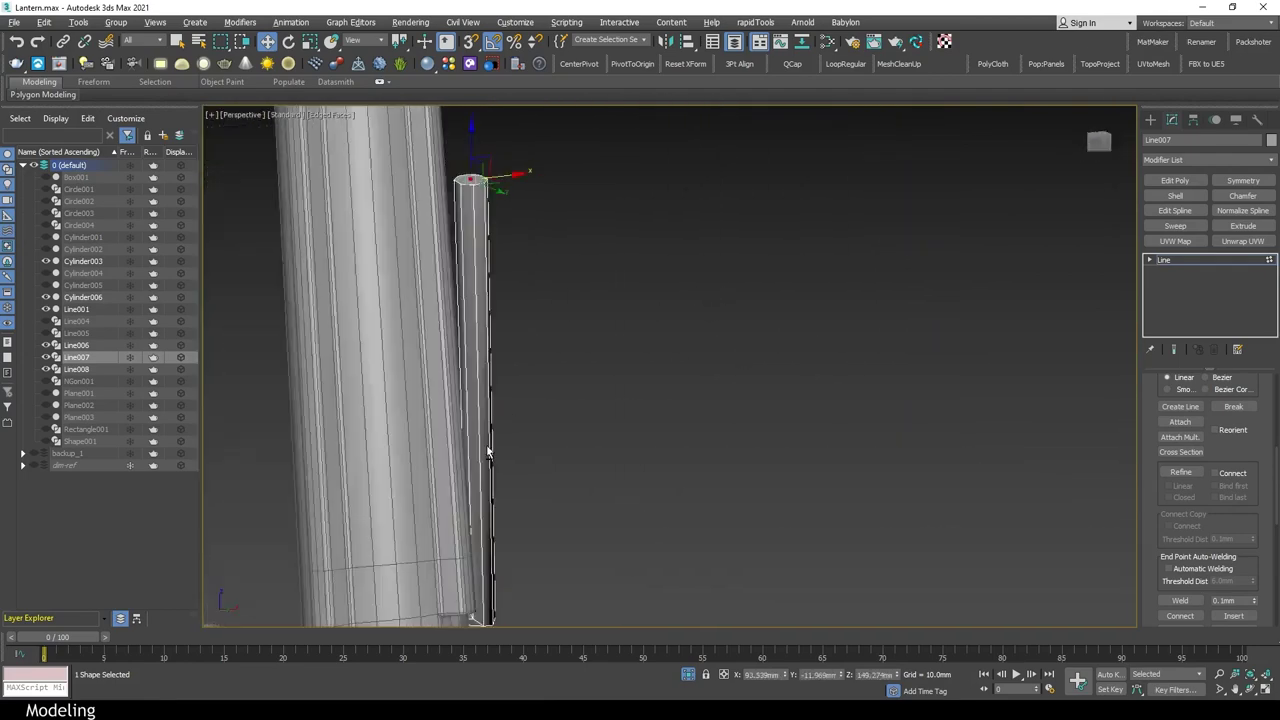
pyautogui.scroll(-4, 620, 195)
pyautogui.moveTo(627, 195)
pyautogui.keyDown('alt'); pyautogui.mouseDown(button='middle')
pyautogui.moveTo(587, 197)
pyautogui.moveTo(605, 203)
pyautogui.mouseUp(button='middle'); pyautogui.keyUp('alt')
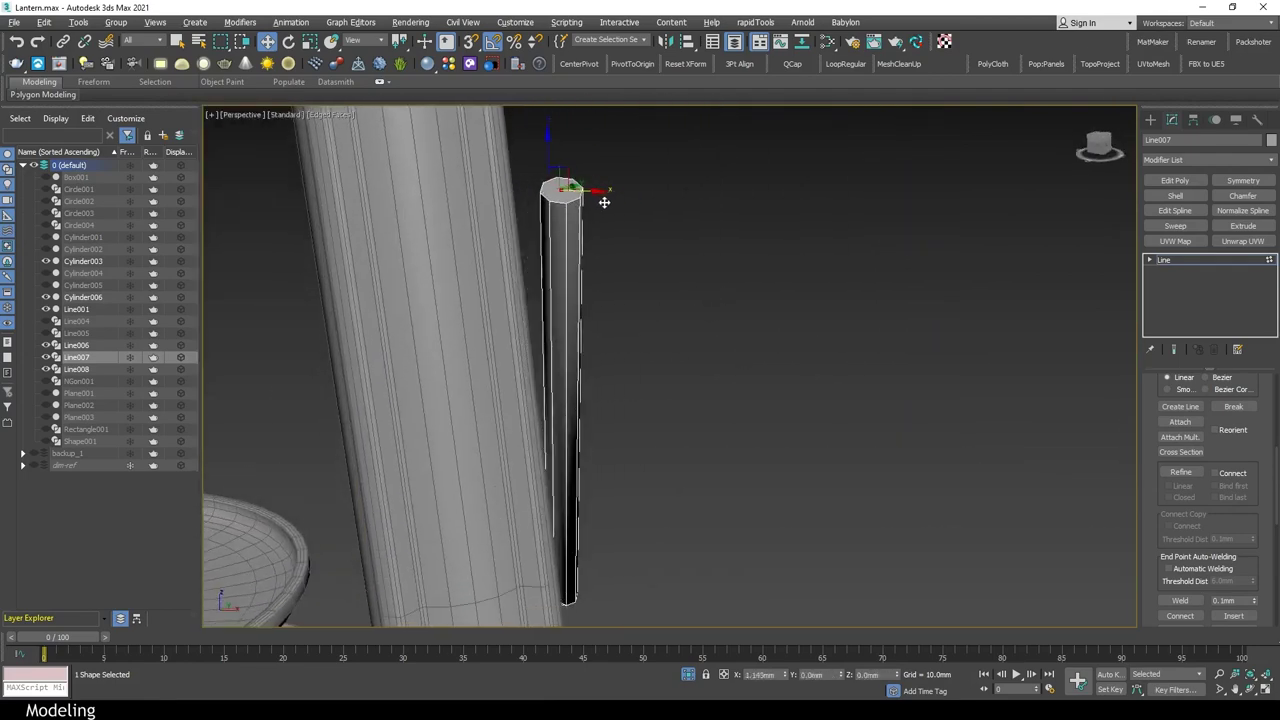
pyautogui.scroll(4, 777, 283)
pyautogui.keyDown('alt'); pyautogui.moveTo(777, 283); pyautogui.dragTo(555, 342, button='middle'); pyautogui.keyUp('alt')
pyautogui.scroll(-4, 555, 342)
pyautogui.scroll(2, 590, 150)
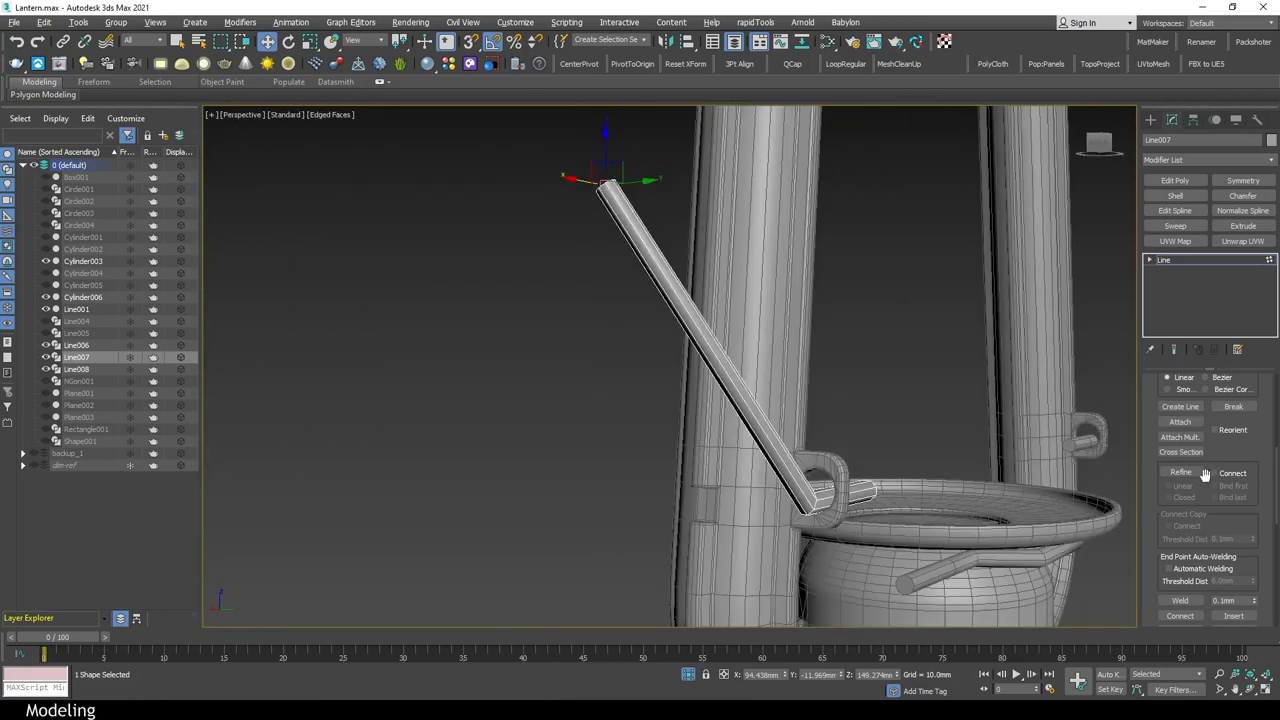
pyautogui.scroll(3, 640, 235)
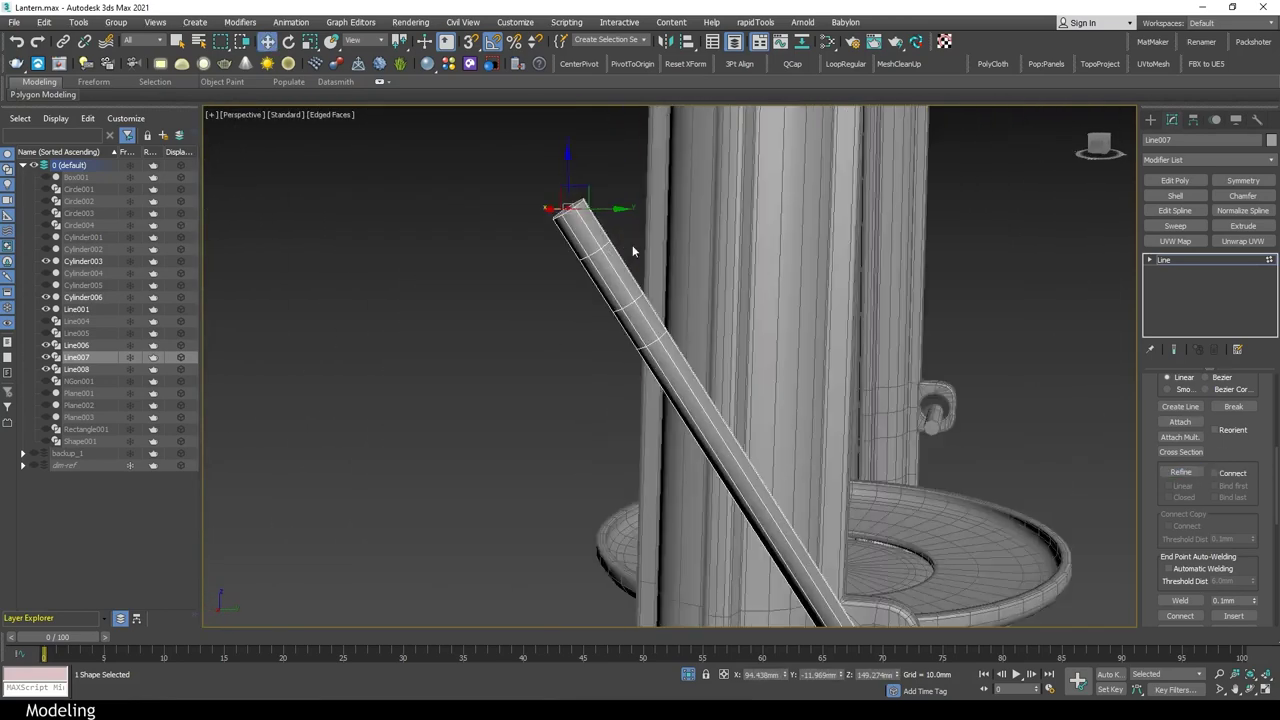
# Convert the arm's top vertices to Bezier and rotate them to curl a rounded hook
pyautogui.rightClick(630, 240)
pyautogui.click(526, 160)
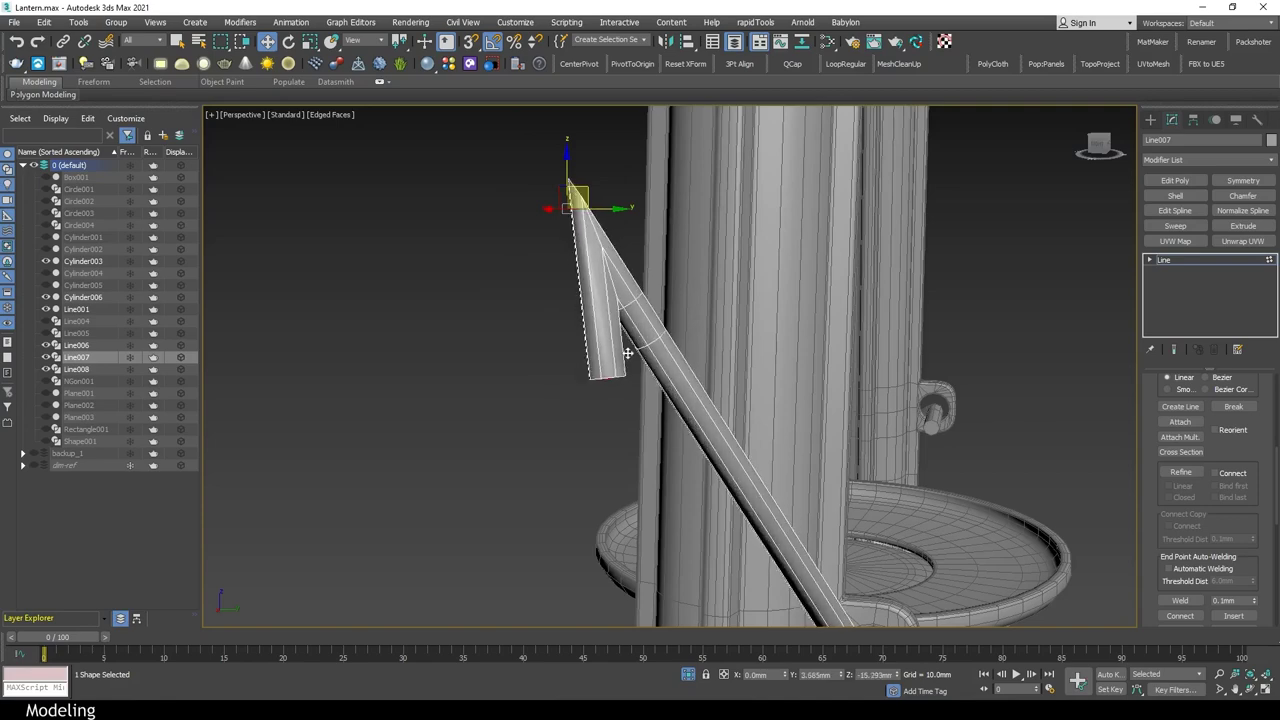
pyautogui.moveTo(514, 194)
pyautogui.mouseDown()
pyautogui.moveTo(654, 277)
pyautogui.moveTo(720, 184)
pyautogui.mouseUp()
pyautogui.press('l')
pyautogui.scroll(4, 623, 408)
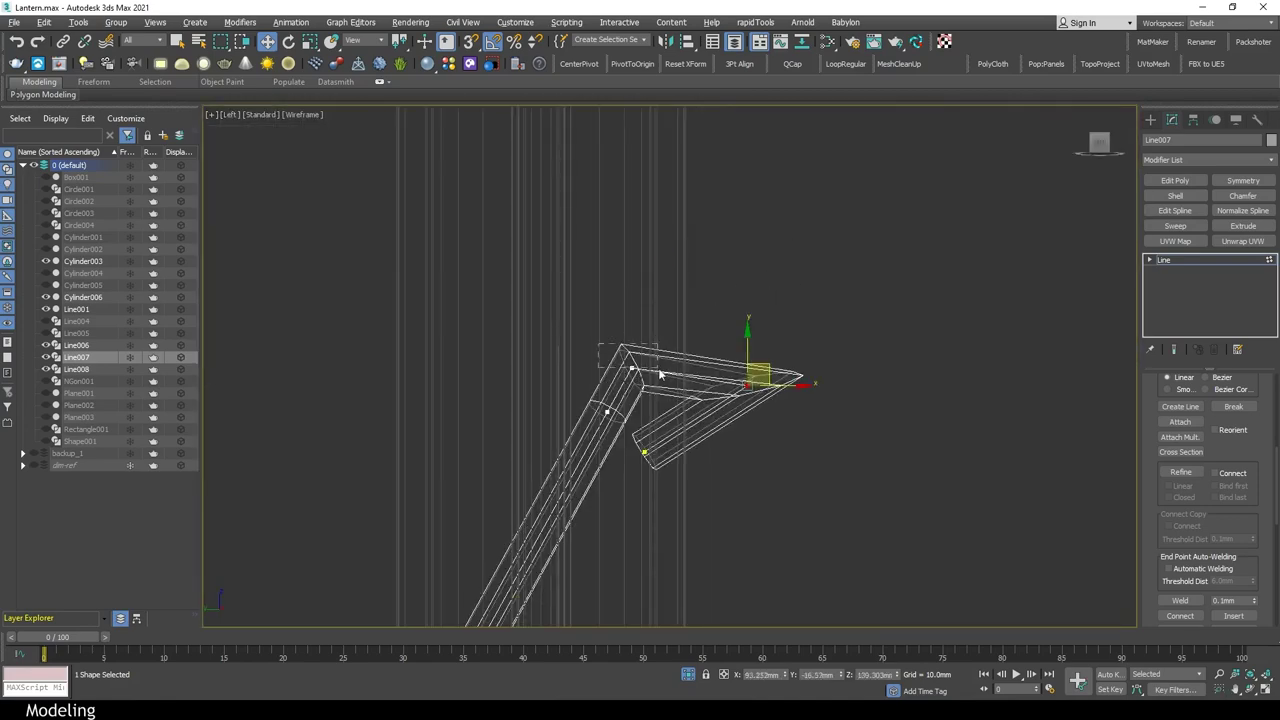
pyautogui.click(746, 385)
pyautogui.rightClick(826, 294)
pyautogui.click(771, 334)
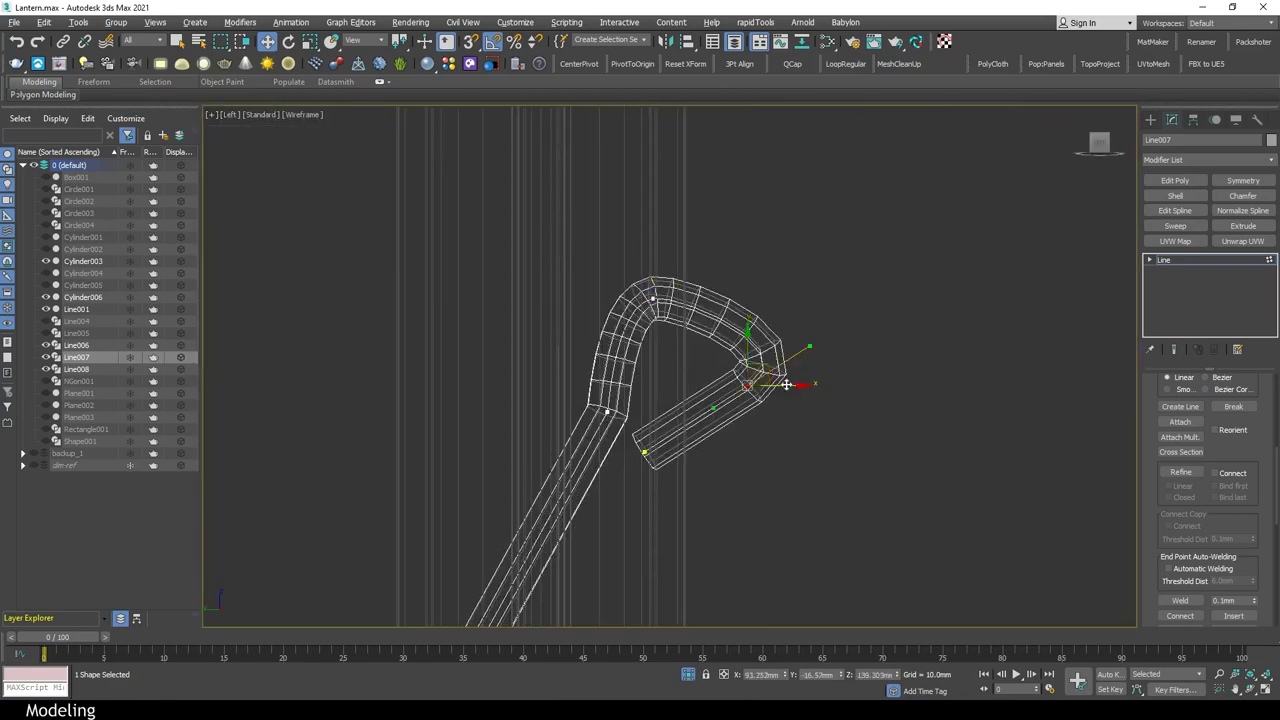
pyautogui.press('e')
pyautogui.moveTo(780, 370)
pyautogui.mouseDown()
pyautogui.moveTo(790, 405)
pyautogui.moveTo(766, 346)
pyautogui.mouseUp()
pyautogui.press('w')
pyautogui.click(645, 452)
pyautogui.rightClick(743, 430)
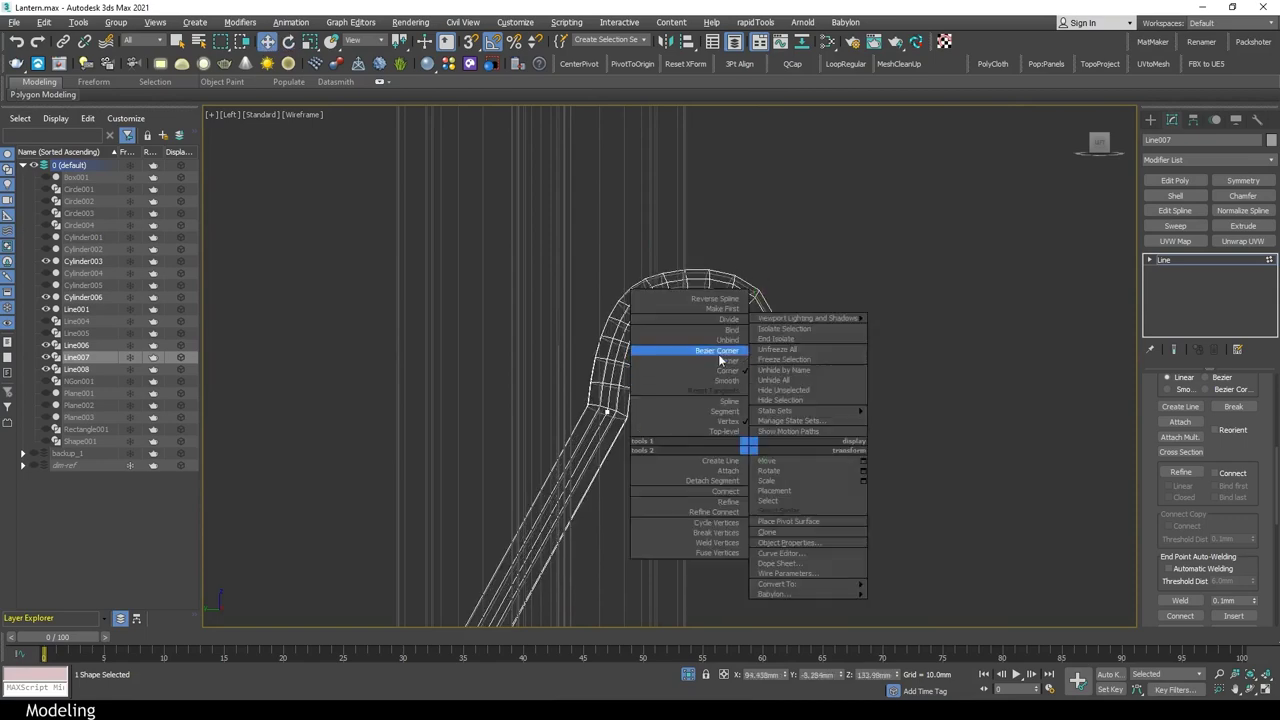
pyautogui.click(780, 462)
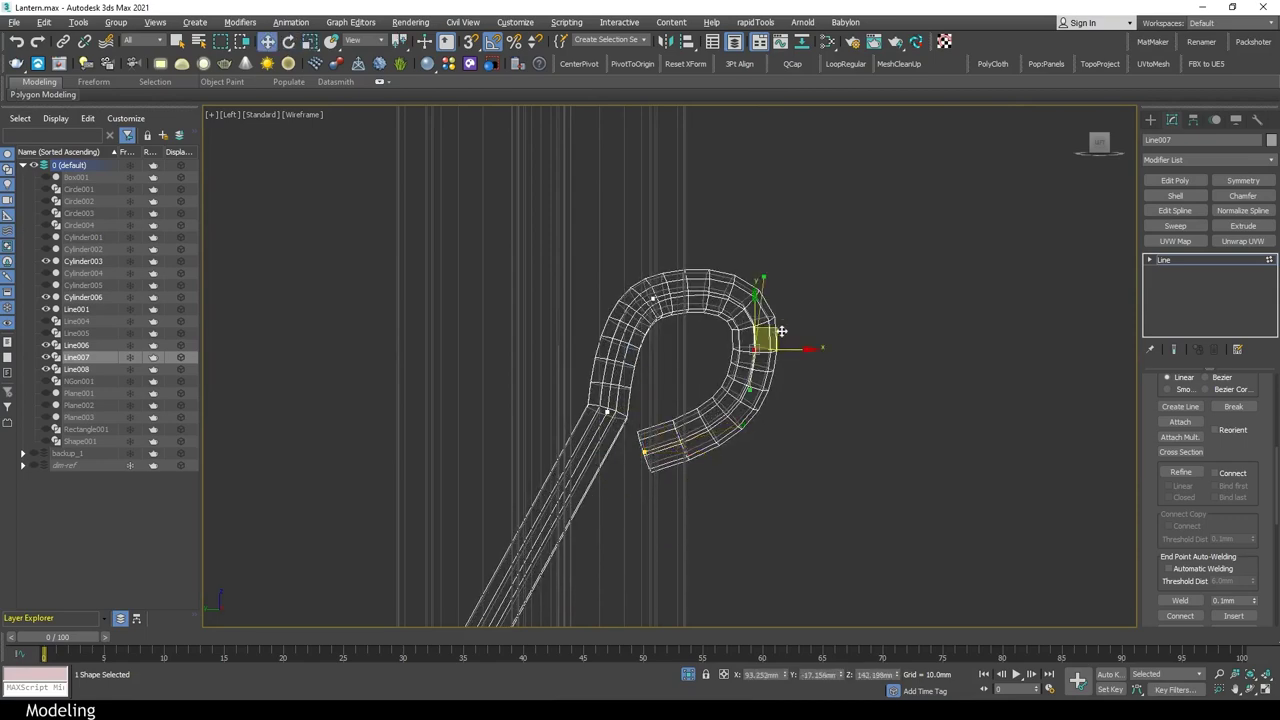
pyautogui.click(655, 297)
# Inspect the finished hook loop closely in a full-size perspective view
pyautogui.press('p')
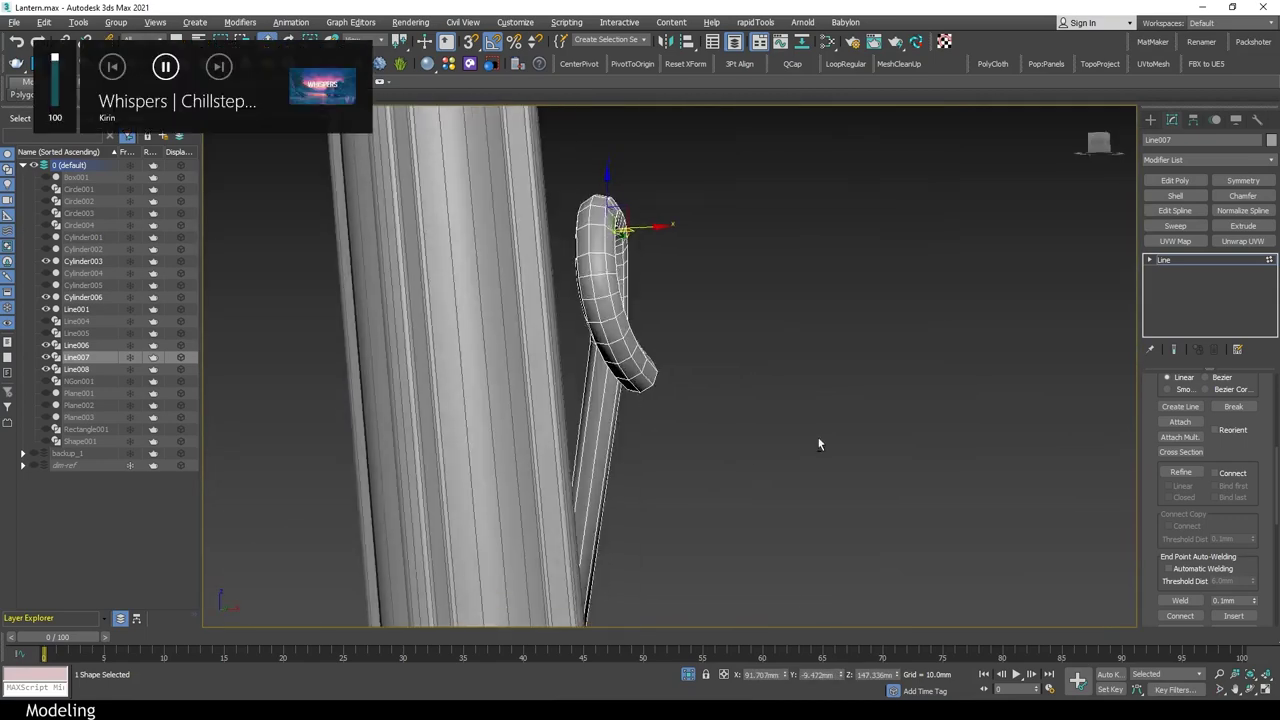
pyautogui.moveTo(818, 444)
pyautogui.keyDown('alt'); pyautogui.mouseDown(button='middle')
pyautogui.moveTo(946, 423)
pyautogui.moveTo(811, 396)
pyautogui.mouseUp(button='middle'); pyautogui.keyUp('alt')
pyautogui.hotkey('alt', 'w')
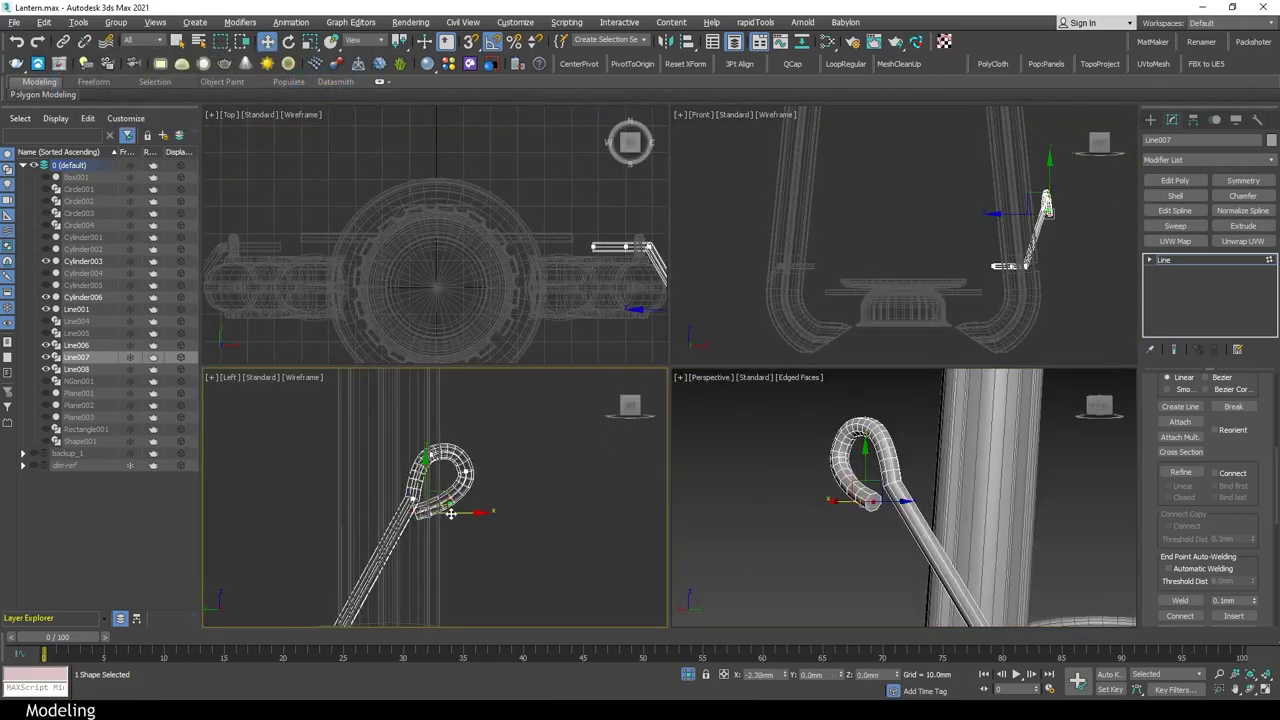
pyautogui.hotkey('alt', 'w')
pyautogui.moveTo(629, 457)
pyautogui.keyDown('alt'); pyautogui.mouseDown(button='middle')
pyautogui.moveTo(623, 374)
pyautogui.moveTo(723, 443)
pyautogui.moveTo(651, 375)
pyautogui.moveTo(559, 399)
pyautogui.moveTo(414, 291)
pyautogui.mouseUp(button='middle'); pyautogui.keyUp('alt')
pyautogui.press('e')
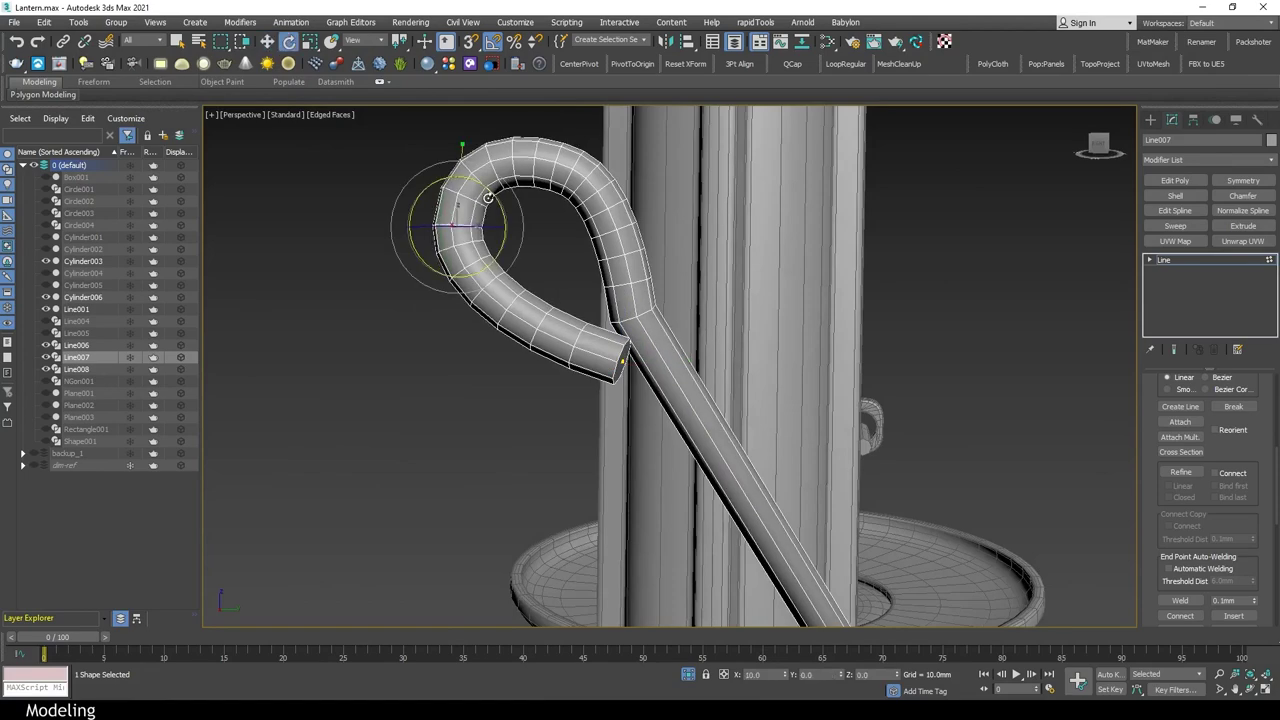
pyautogui.press('r')
pyautogui.press('w')
pyautogui.moveTo(500, 250)
pyautogui.keyDown('alt'); pyautogui.mouseDown(button='middle')
pyautogui.moveTo(637, 268)
pyautogui.moveTo(637, 351)
pyautogui.moveTo(649, 322)
pyautogui.mouseUp(button='middle'); pyautogui.keyUp('alt')
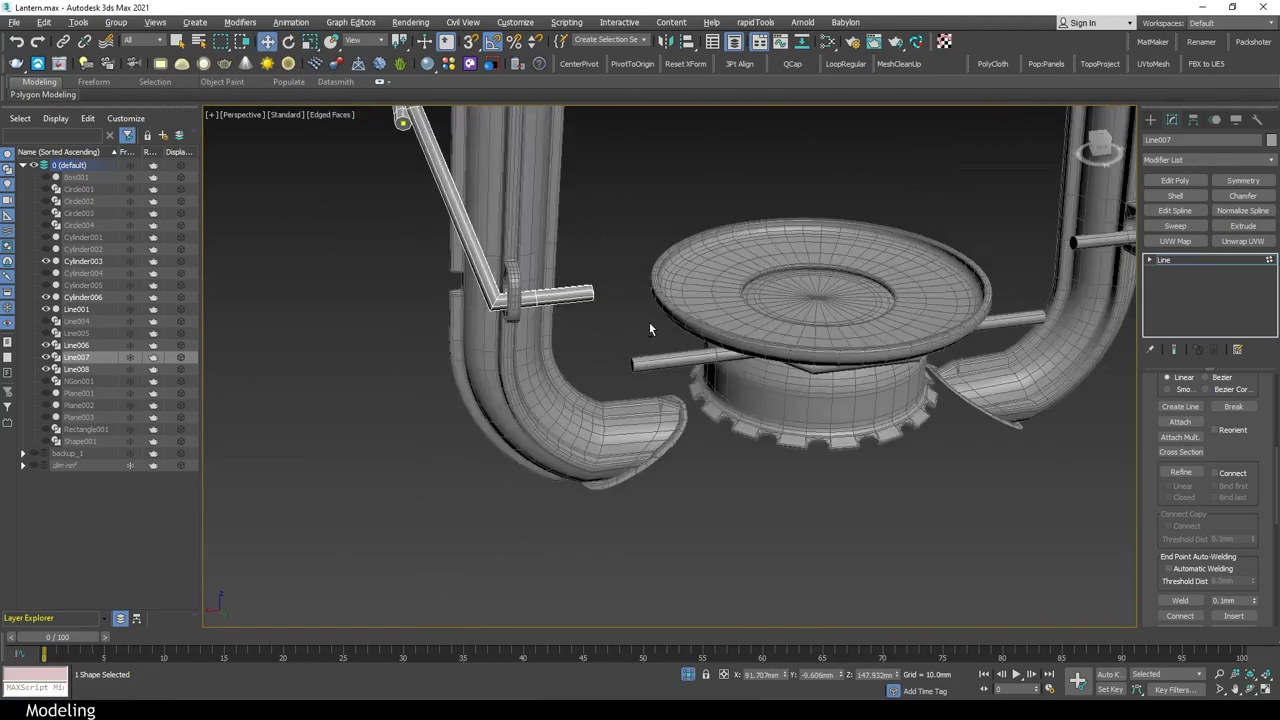
# Attach the hooked rod pieces to Line006 and connect the wire's open spline ends
pyautogui.click(663, 378)
pyautogui.moveTo(663, 378)
pyautogui.keyDown('alt'); pyautogui.mouseDown(button='middle')
pyautogui.moveTo(676, 437)
pyautogui.moveTo(909, 357)
pyautogui.mouseUp(button='middle'); pyautogui.keyUp('alt')
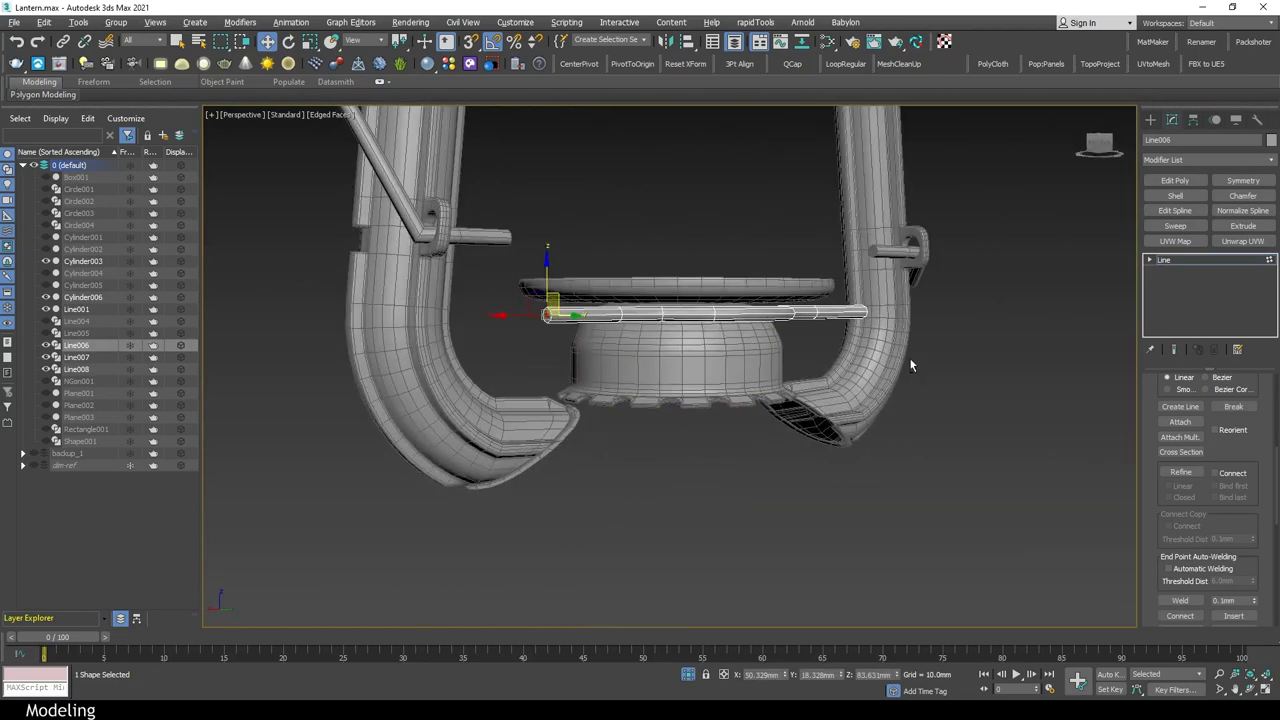
pyautogui.scroll(-2, 1205, 472)
pyautogui.scroll(1, 1210, 566)
pyautogui.scroll(1, 1210, 566)
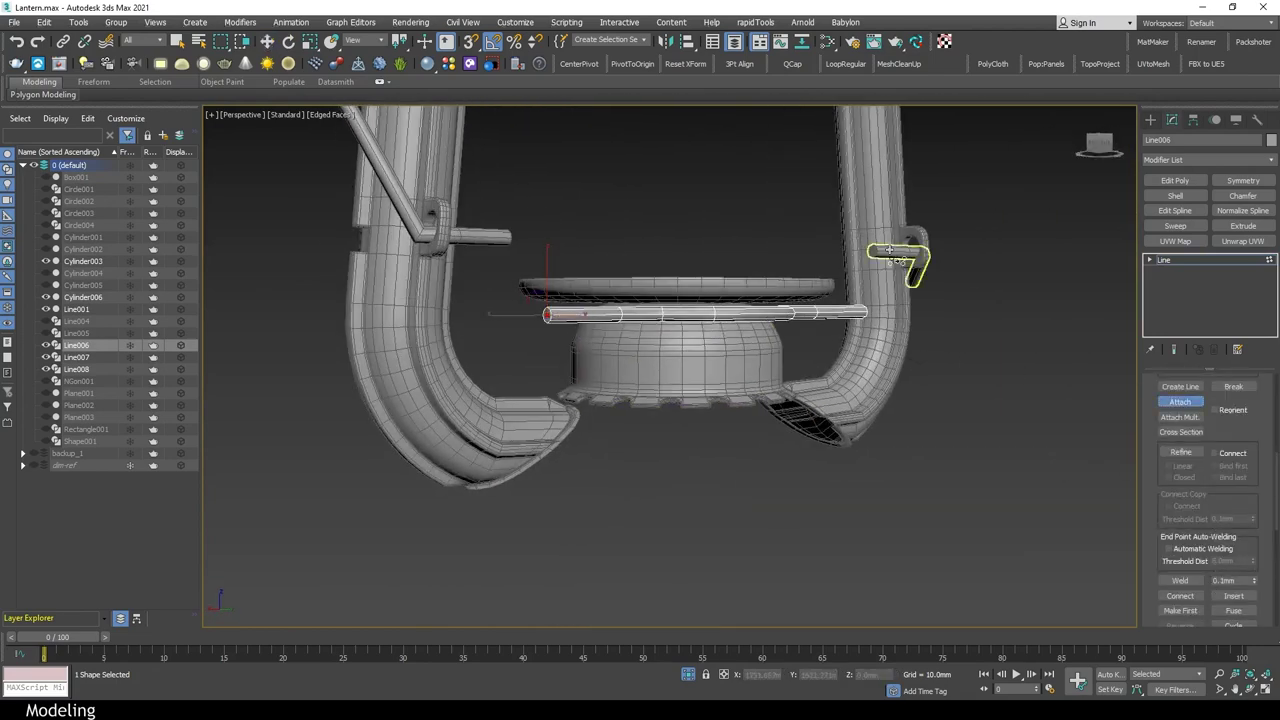
pyautogui.press('w')
pyautogui.scroll(-3, 1195, 480)
pyautogui.click(1162, 410)
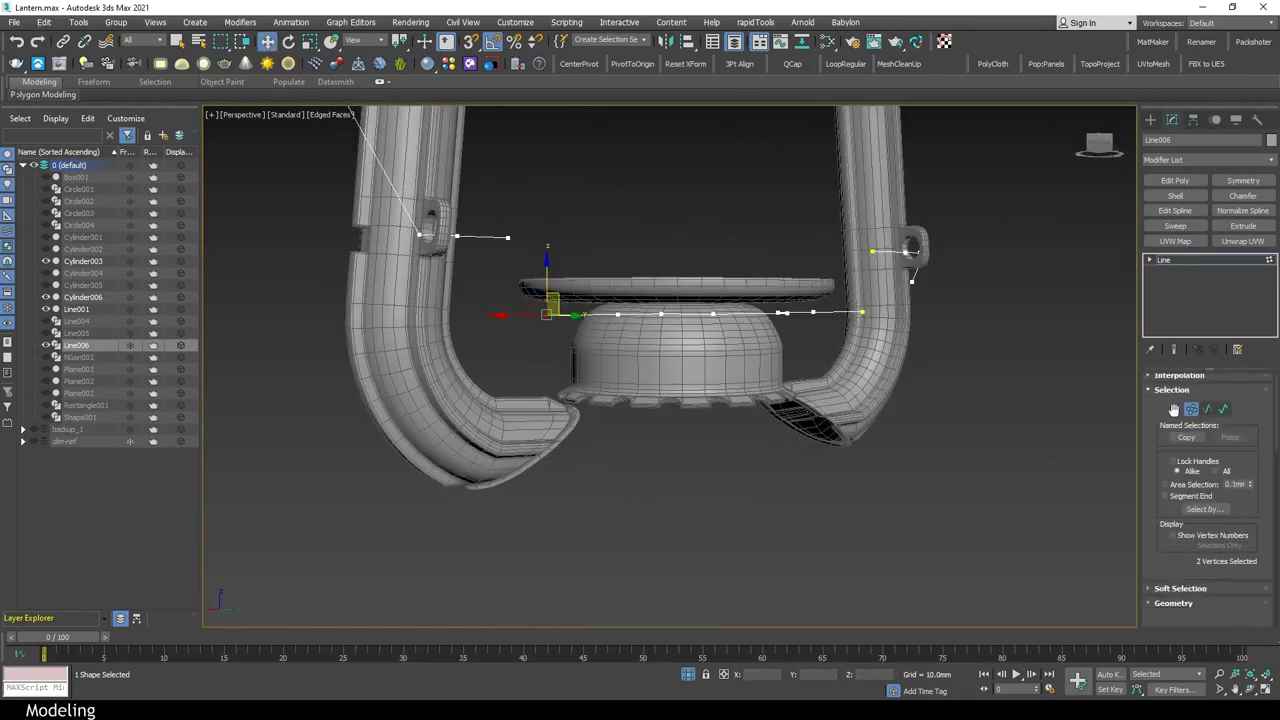
pyautogui.scroll(3, 1190, 510)
pyautogui.scroll(-2, 1190, 510)
pyautogui.click(1180, 589)
pyautogui.keyDown('alt'); pyautogui.moveTo(760, 420); pyautogui.dragTo(845, 362, button='middle'); pyautogui.keyUp('alt')
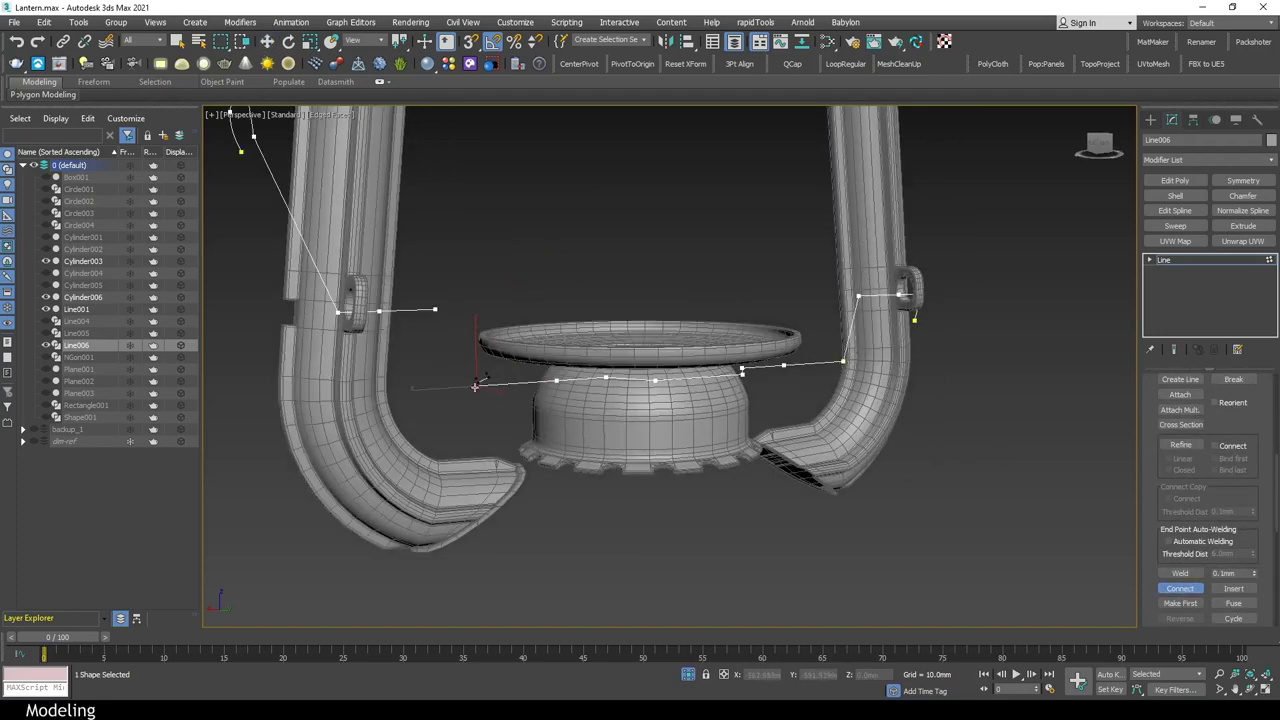
# Turn the wire's viewport rendering back on and reset its vertex tangents for a smooth curve
pyautogui.keyDown('alt'); pyautogui.moveTo(622, 303); pyautogui.dragTo(400, 272, button='middle'); pyautogui.keyUp('alt')
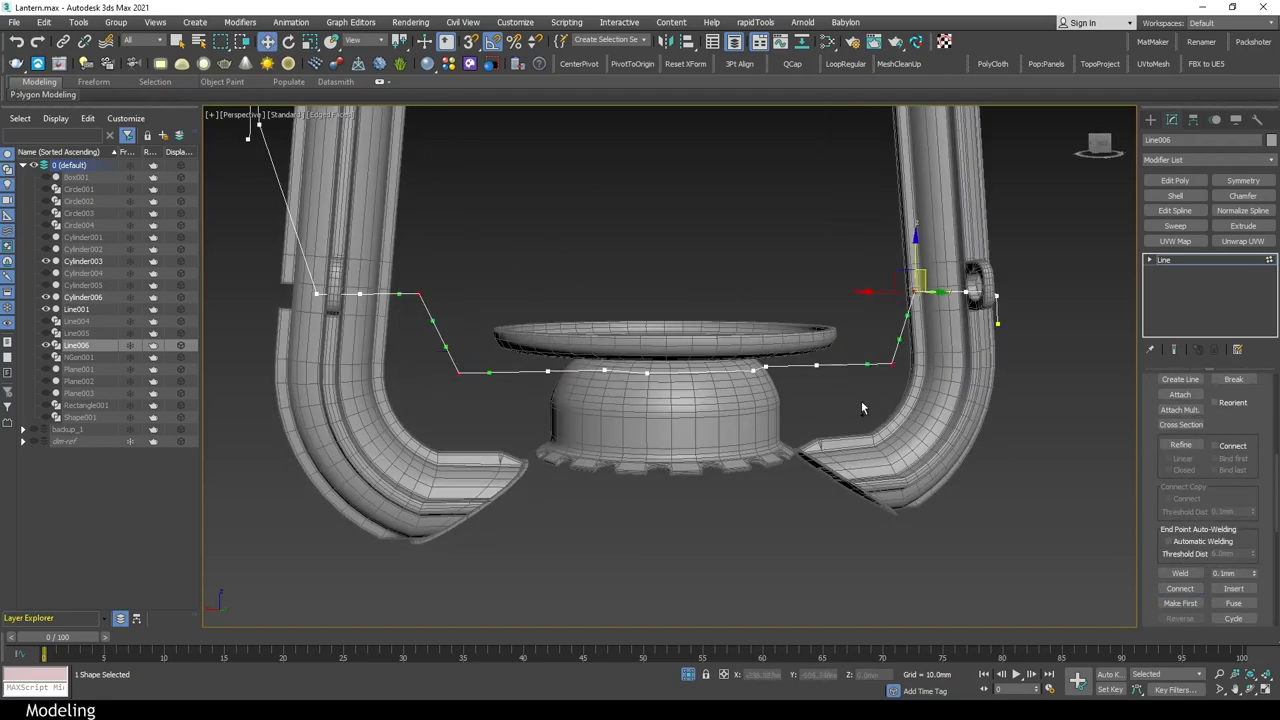
pyautogui.rightClick(840, 285)
pyautogui.click(778, 211)
pyautogui.moveTo(800, 300)
pyautogui.keyDown('alt'); pyautogui.mouseDown(button='middle')
pyautogui.moveTo(972, 479)
pyautogui.moveTo(861, 477)
pyautogui.moveTo(1007, 468)
pyautogui.moveTo(934, 444)
pyautogui.moveTo(938, 416)
pyautogui.moveTo(853, 359)
pyautogui.moveTo(798, 456)
pyautogui.moveTo(899, 475)
pyautogui.moveTo(916, 364)
pyautogui.mouseUp(button='middle'); pyautogui.keyUp('alt')
pyautogui.rightClick(916, 364)
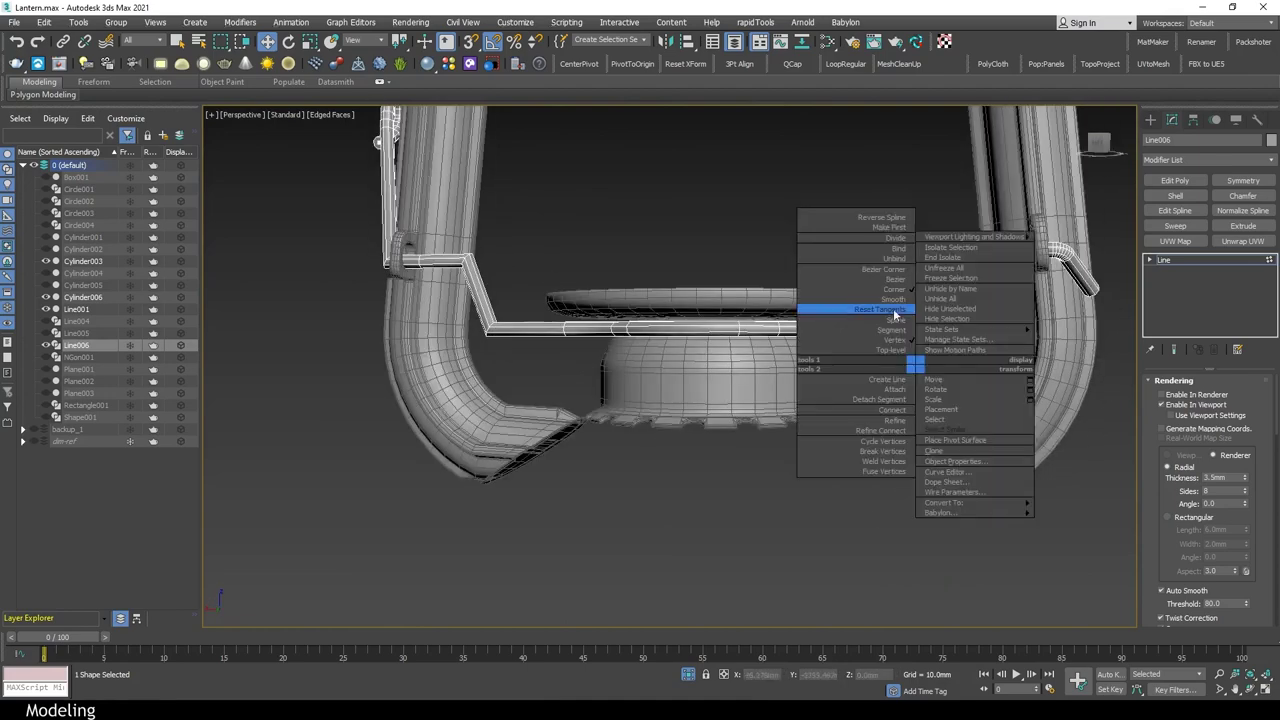
pyautogui.click(896, 316)
pyautogui.moveTo(900, 320)
pyautogui.keyDown('alt'); pyautogui.mouseDown(button='middle')
pyautogui.moveTo(903, 399)
pyautogui.moveTo(477, 303)
pyautogui.moveTo(666, 206)
pyautogui.moveTo(876, 316)
pyautogui.moveTo(1003, 338)
pyautogui.moveTo(1036, 403)
pyautogui.moveTo(590, 433)
pyautogui.mouseUp(button='middle'); pyautogui.keyUp('alt')
# Orbit around the burner to check the wire's path through both pipe brackets
pyautogui.rightClick(666, 206)
pyautogui.scroll(4, 590, 433)
pyautogui.scroll(-5, 1216, 519)
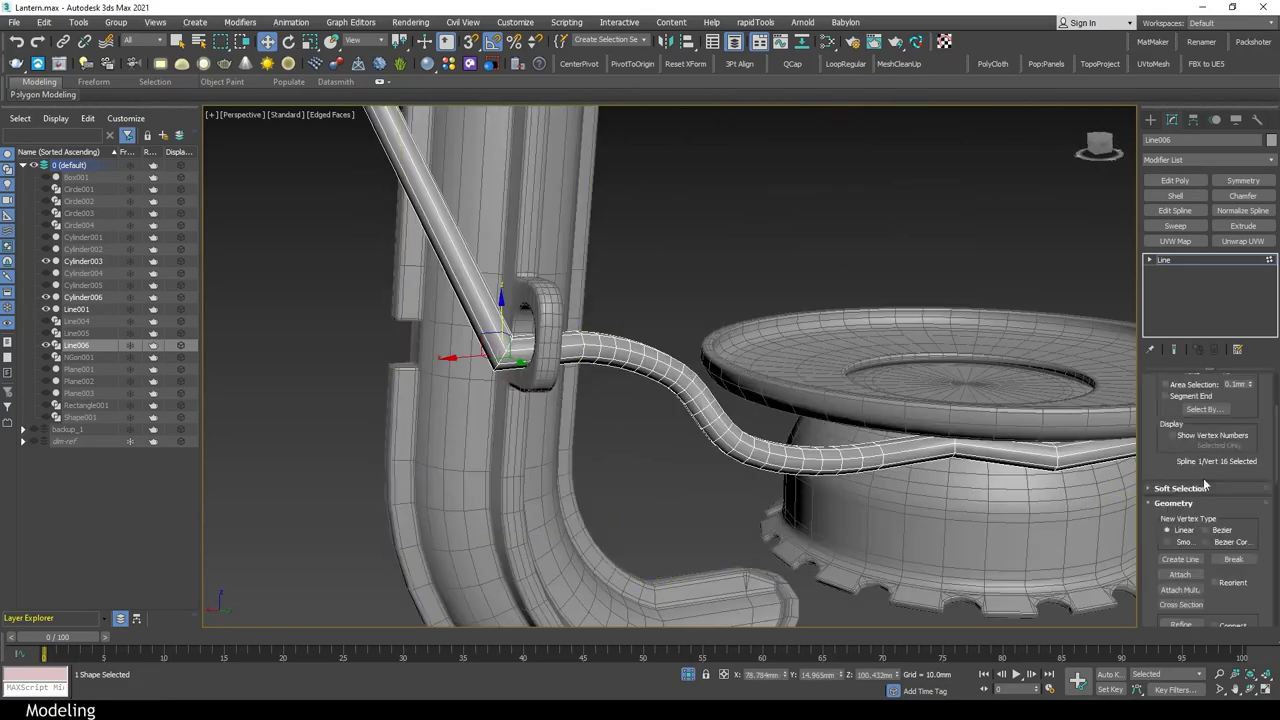
pyautogui.scroll(-5, 1216, 519)
pyautogui.scroll(-4, 603, 440)
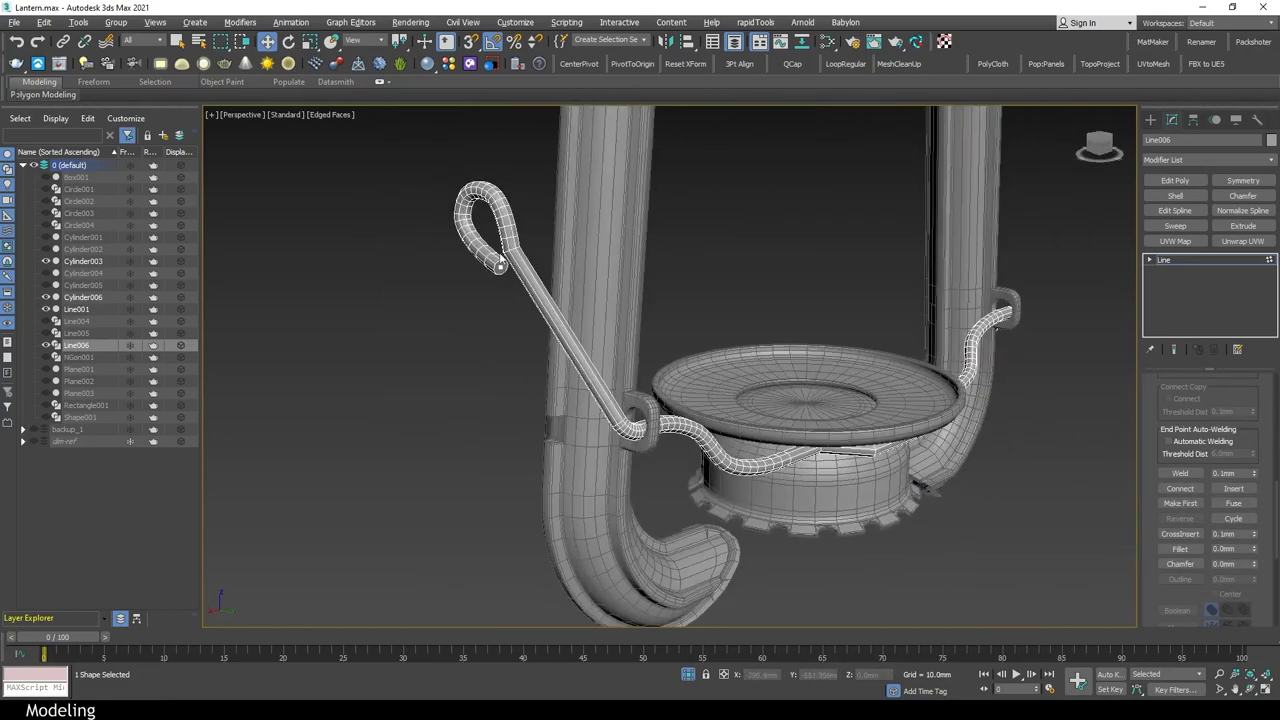
pyautogui.scroll(4, 480, 240)
pyautogui.keyDown('alt'); pyautogui.moveTo(480, 240); pyautogui.dragTo(831, 378, button='middle'); pyautogui.keyUp('alt')
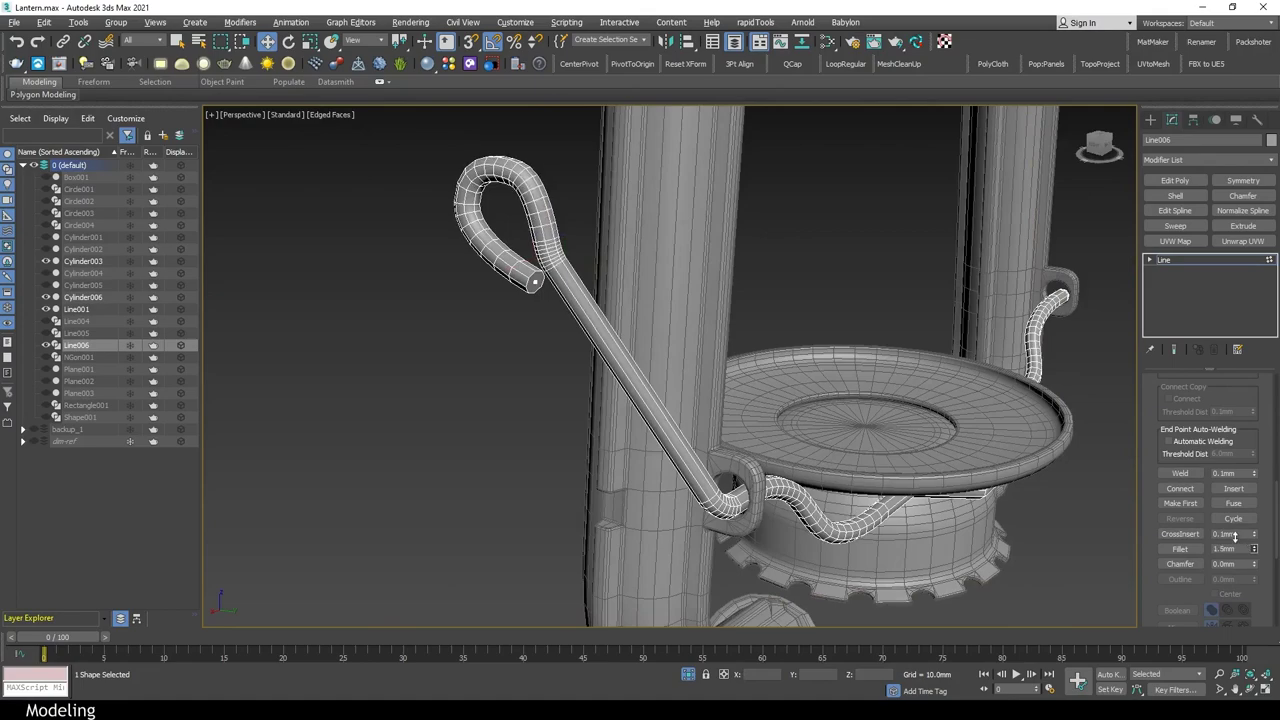
pyautogui.keyDown('alt'); pyautogui.moveTo(1030, 500); pyautogui.dragTo(588, 220, button='middle'); pyautogui.keyUp('alt')
pyautogui.keyDown('alt'); pyautogui.moveTo(614, 178); pyautogui.dragTo(420, 200, button='middle'); pyautogui.keyUp('alt')
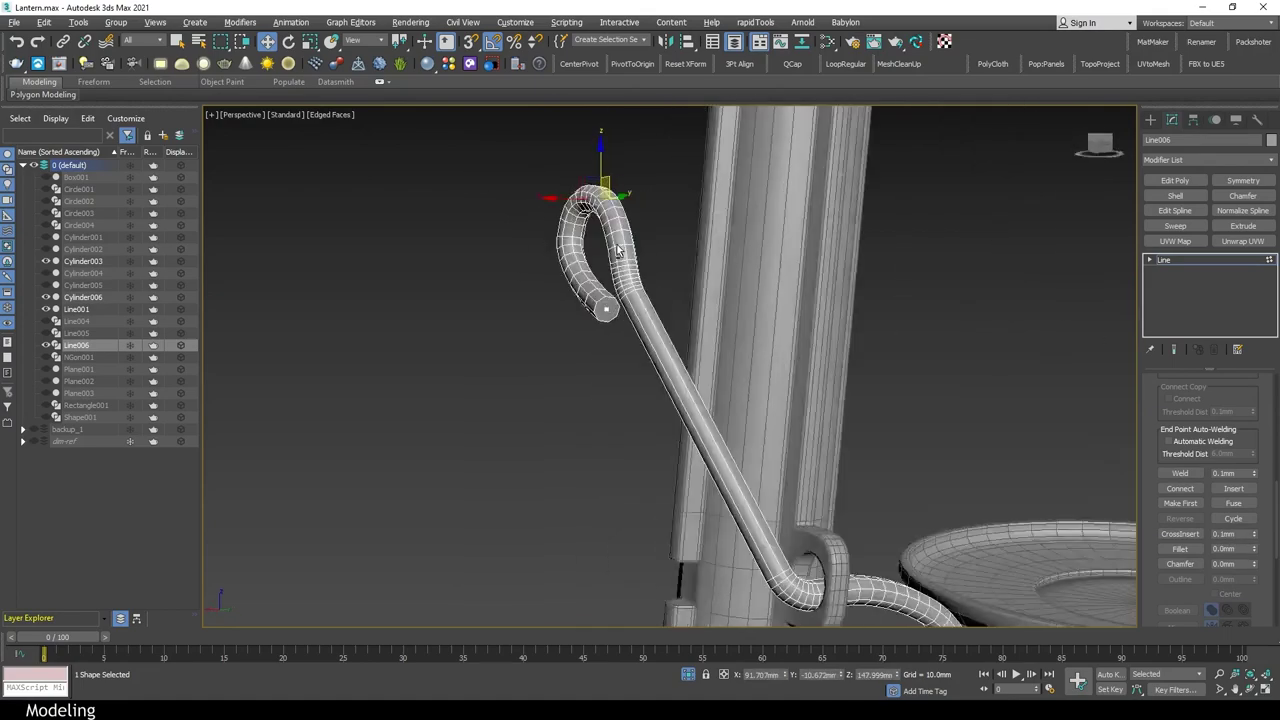
pyautogui.scroll(3, 668, 246)
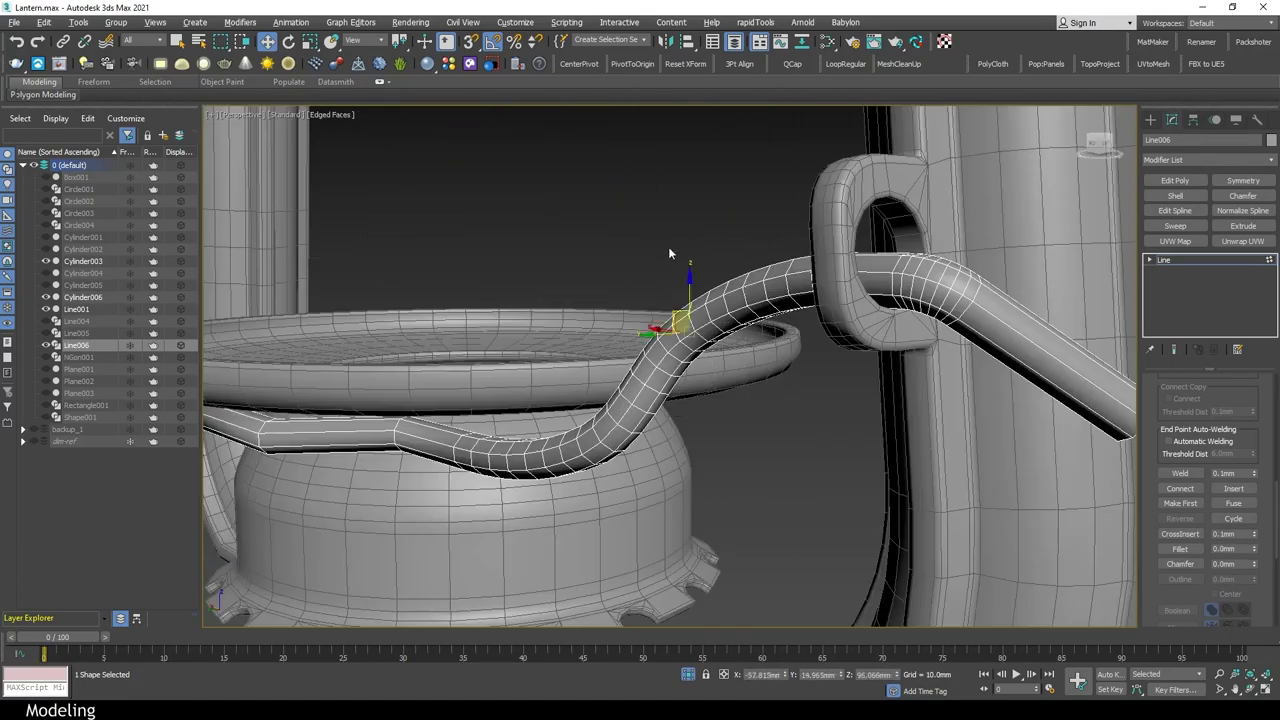
pyautogui.keyDown('alt'); pyautogui.moveTo(668, 246); pyautogui.dragTo(763, 283, button='middle'); pyautogui.keyUp('alt')
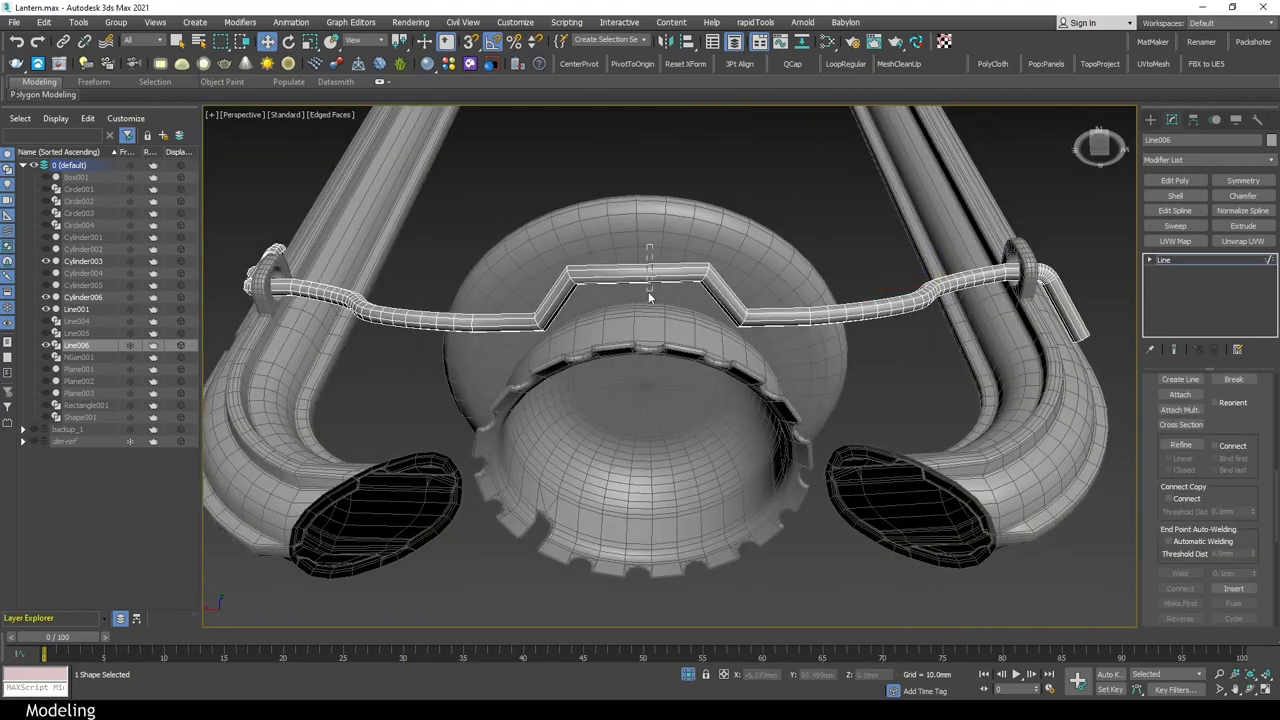
pyautogui.moveTo(648, 291)
pyautogui.keyDown('alt'); pyautogui.mouseDown(button='middle')
pyautogui.moveTo(680, 264)
pyautogui.moveTo(705, 319)
pyautogui.moveTo(665, 370)
pyautogui.moveTo(644, 525)
pyautogui.moveTo(713, 485)
pyautogui.moveTo(740, 202)
pyautogui.mouseUp(button='middle'); pyautogui.keyUp('alt')
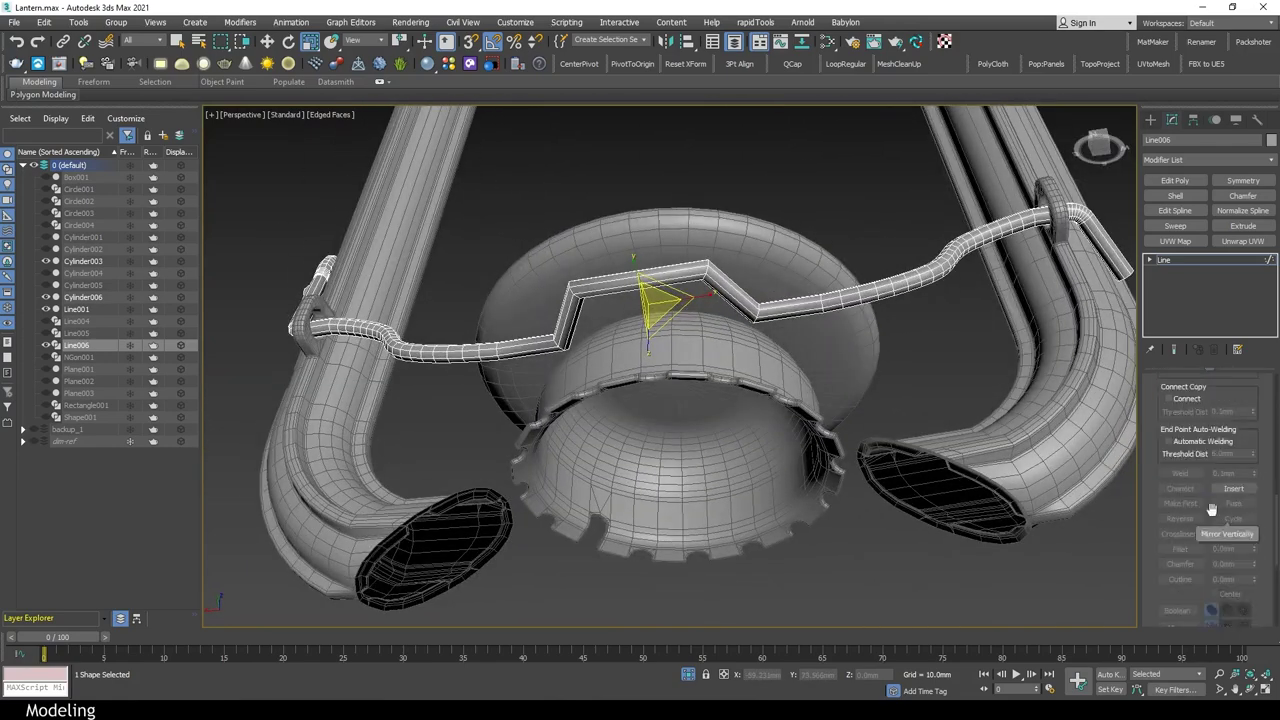
# Give the handle wire Line006 a 3.5 mm radial thickness with 12 sides
pyautogui.press('1')
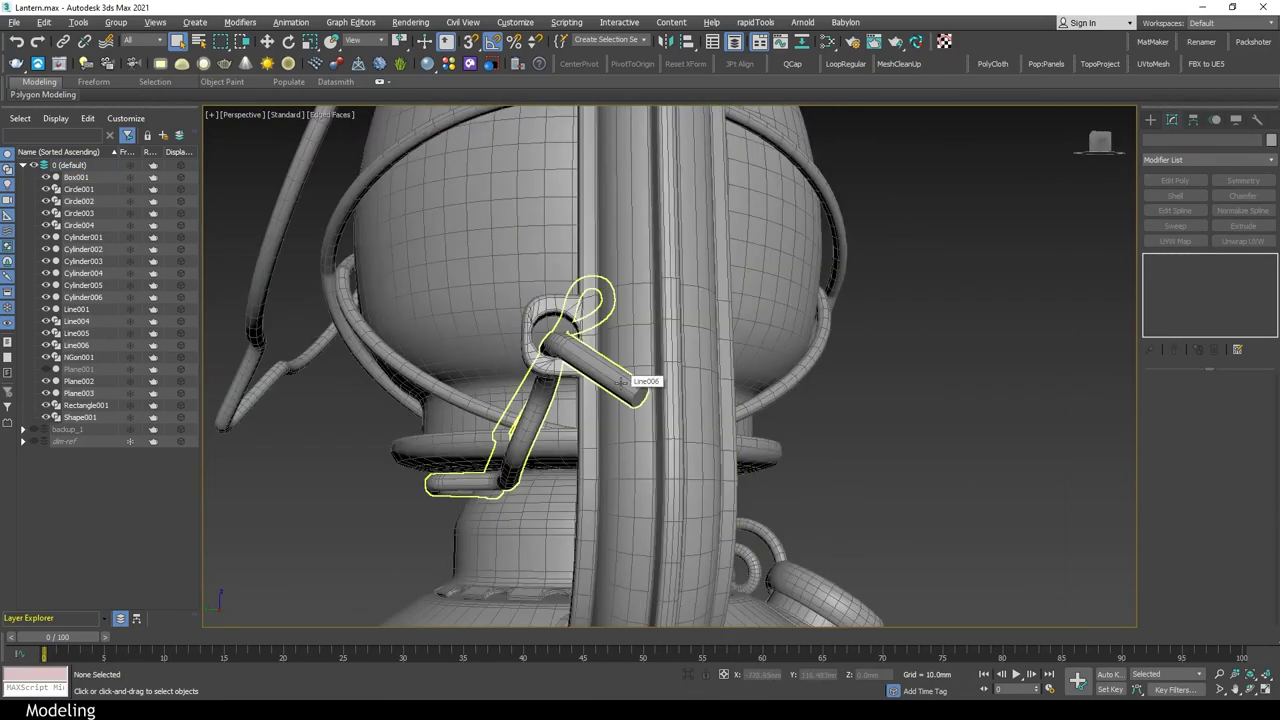
pyautogui.click(556, 366)
pyautogui.click(1180, 381)
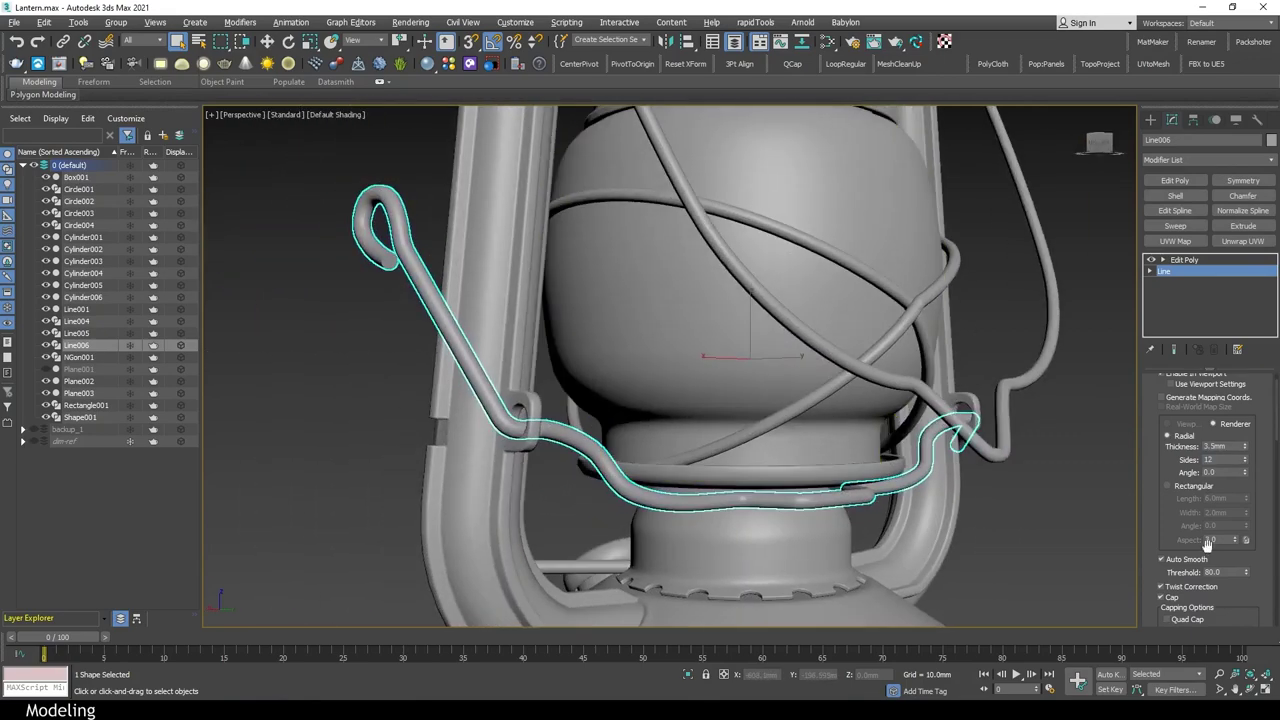
# Chamfer the edges of the wire's tube ends by 1.0 mm to round them
pyautogui.keyDown('alt'); pyautogui.moveTo(700, 400); pyautogui.dragTo(1082, 357, button='middle'); pyautogui.keyUp('alt')
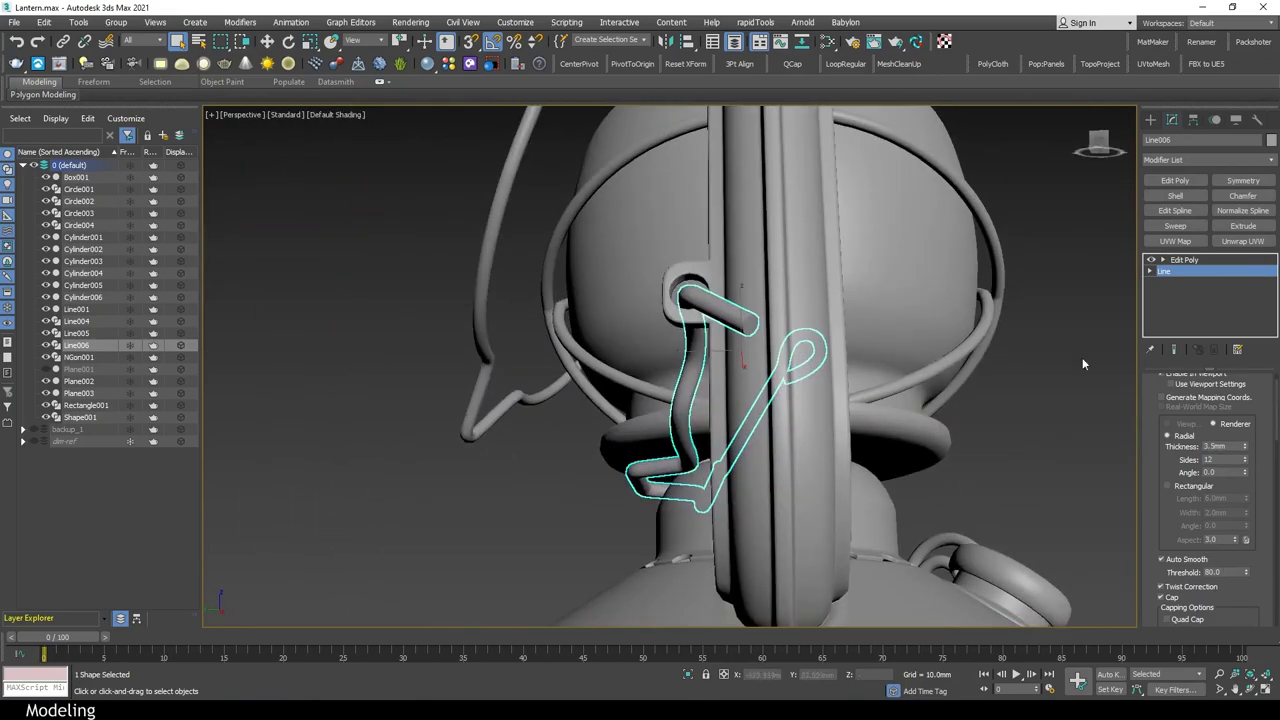
pyautogui.press('F4')
pyautogui.click(752, 330)
pyautogui.keyDown('alt'); pyautogui.moveTo(600, 321); pyautogui.dragTo(900, 400, button='middle'); pyautogui.keyUp('alt')
pyautogui.scroll(-3, 1252, 548)
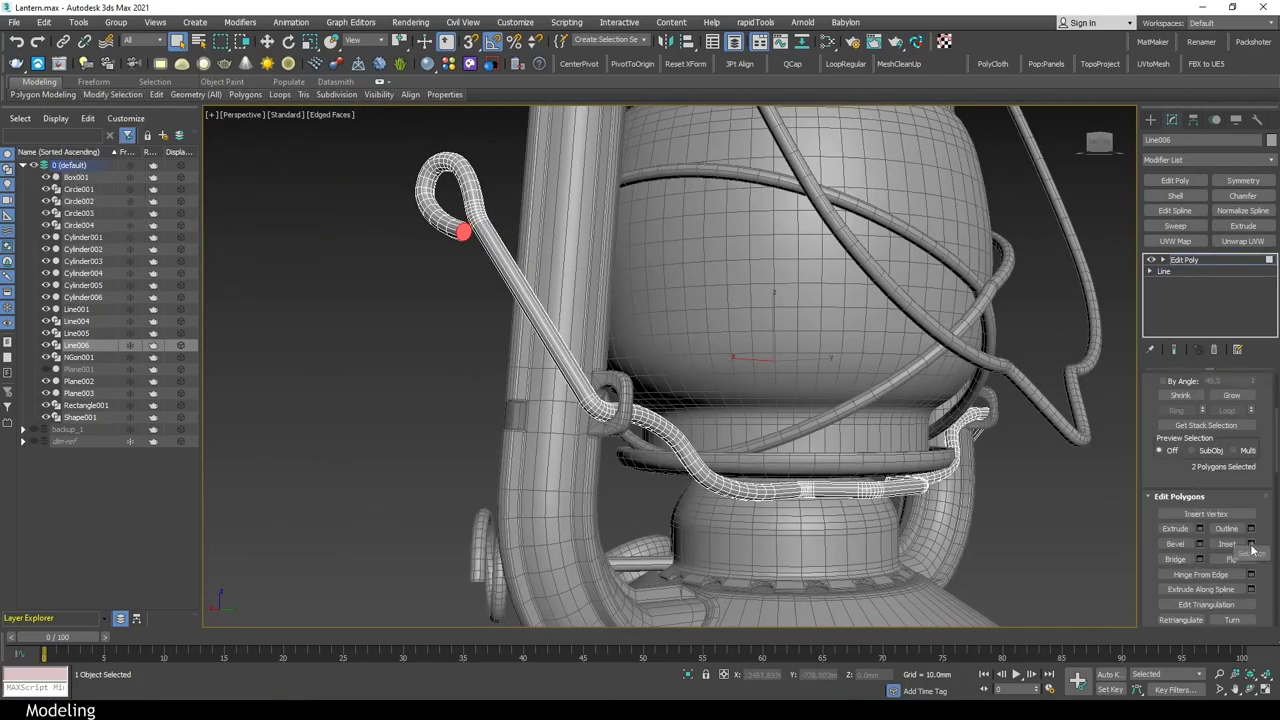
pyautogui.press('2')
pyautogui.scroll(5, 1021, 483)
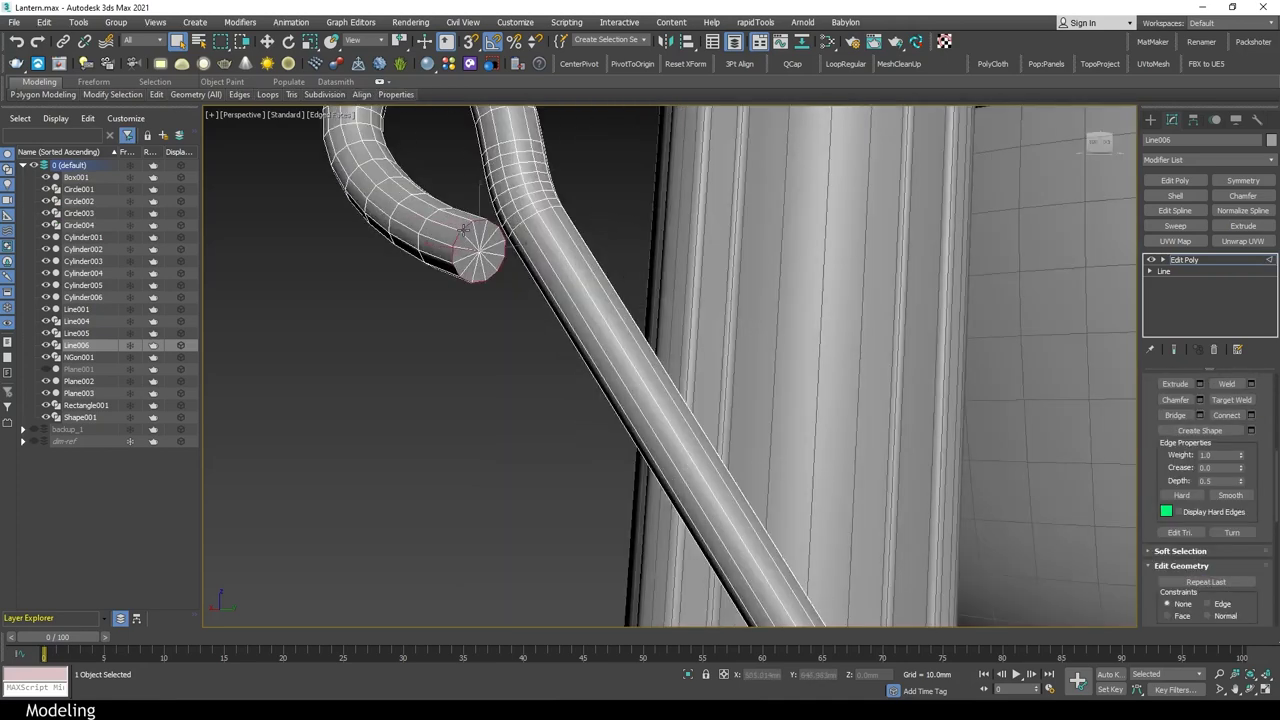
pyautogui.keyDown('alt'); pyautogui.moveTo(1021, 483); pyautogui.dragTo(893, 398, button='middle'); pyautogui.keyUp('alt')
pyautogui.hotkey('ctrl', 'shift', 'c')
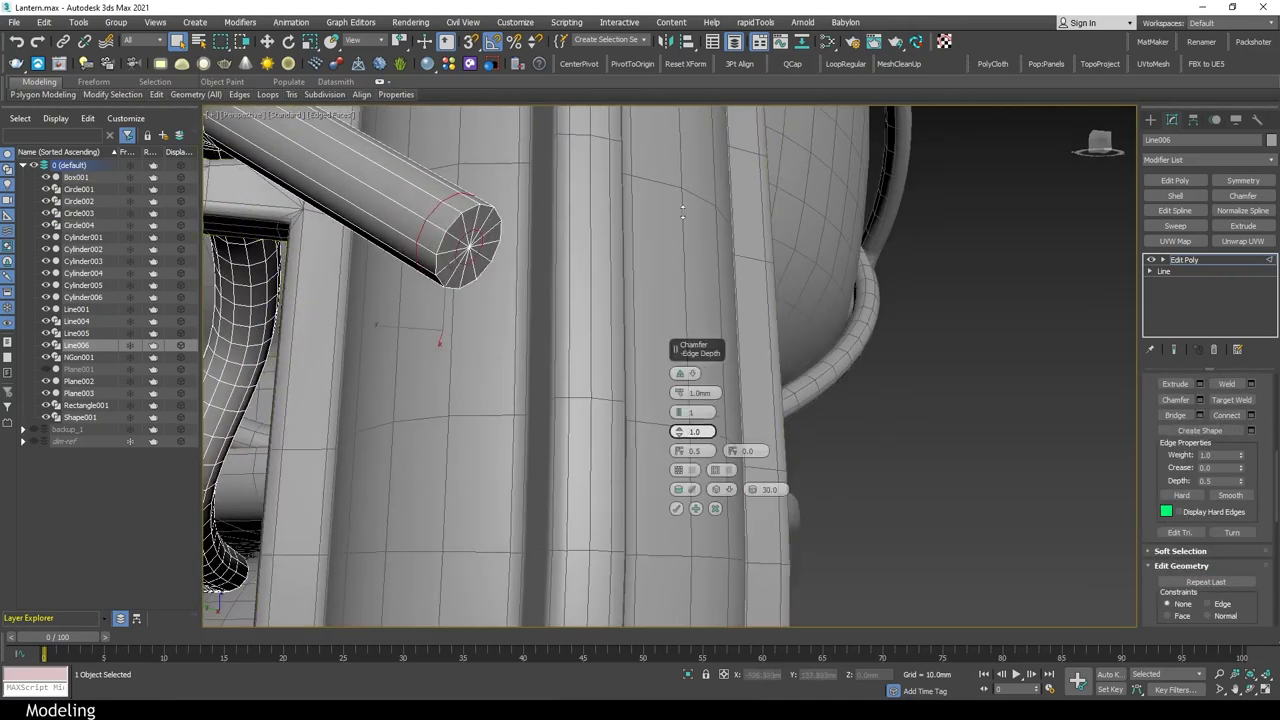
pyautogui.click(677, 510)
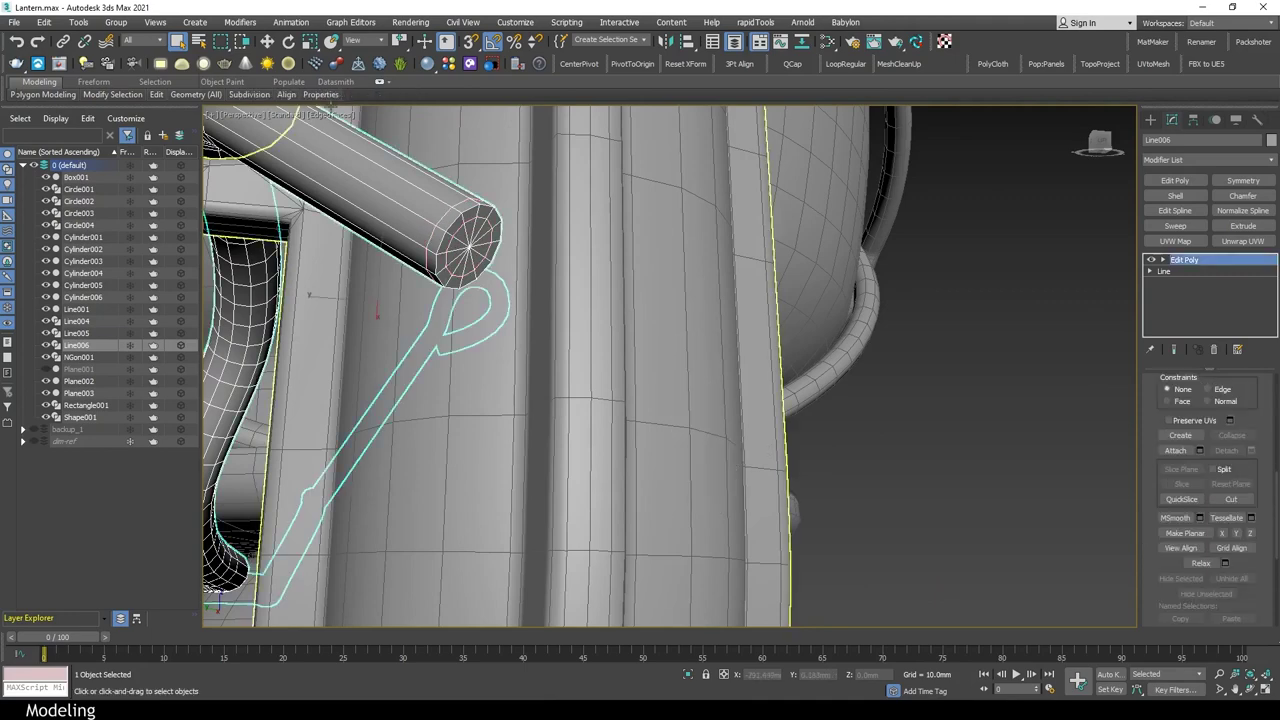
# Select the burner ring and the handle wire and isolate them with Alt+Q
pyautogui.scroll(-5, 668, 366)
pyautogui.keyDown('alt'); pyautogui.moveTo(668, 366); pyautogui.dragTo(800, 380, button='middle'); pyautogui.keyUp('alt')
pyautogui.scroll(3, 670, 366)
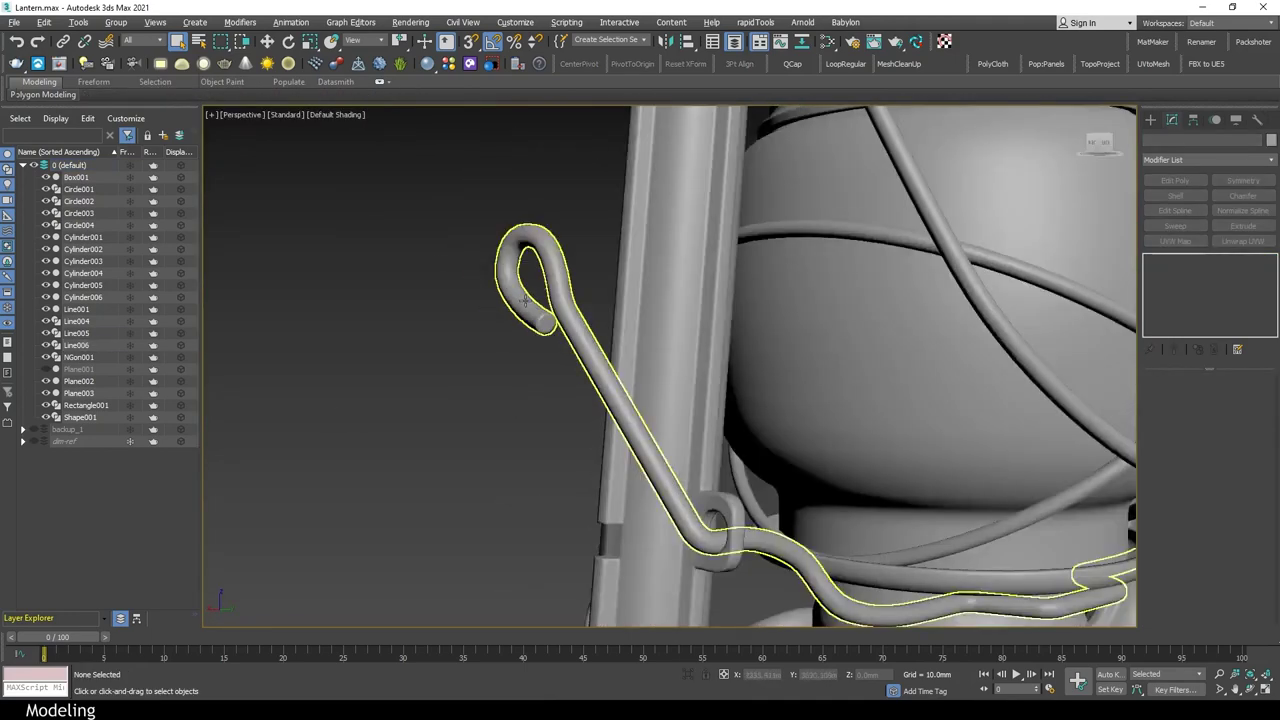
pyautogui.scroll(-5, 670, 366)
pyautogui.scroll(-3, 670, 366)
pyautogui.scroll(5, 655, 450)
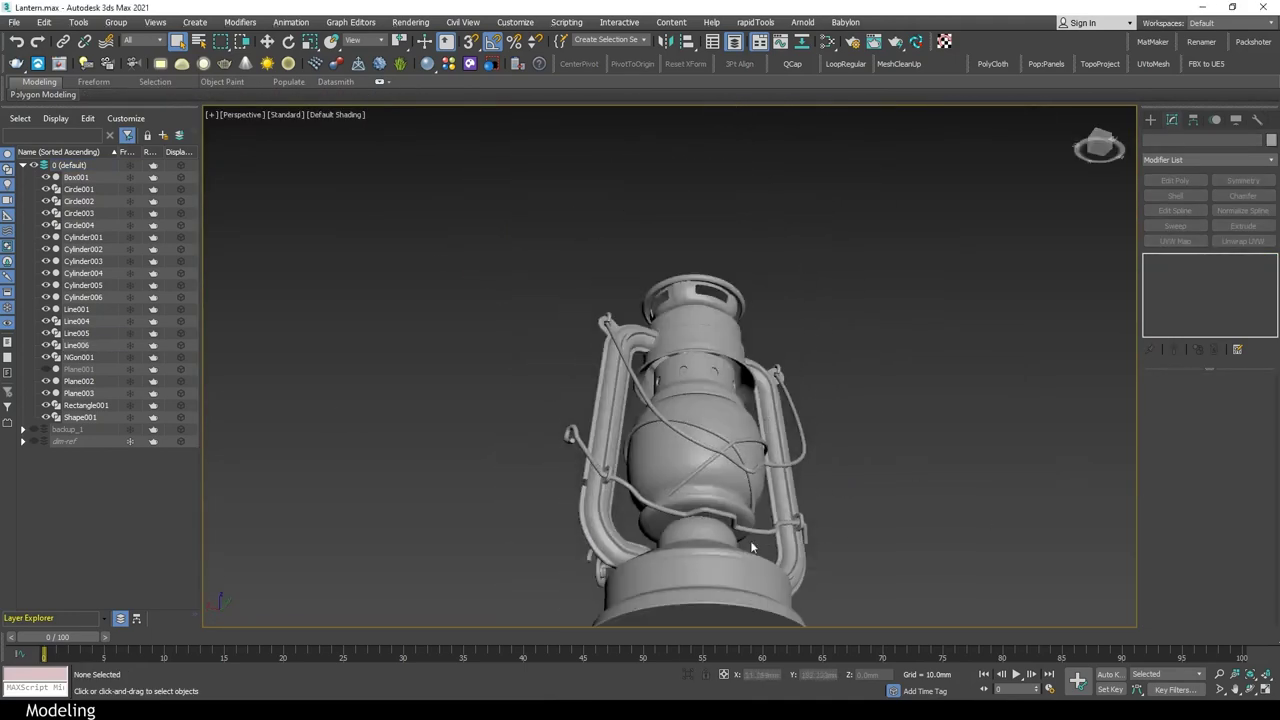
pyautogui.click(657, 555)
pyautogui.keyDown('ctrl'); pyautogui.click(800, 514); pyautogui.keyUp('ctrl')
pyautogui.hotkey('alt', 'q')
# In Top view, draw a small plane over the ring with 6 length and 8 width segments
pyautogui.hotkey('alt', 'w')
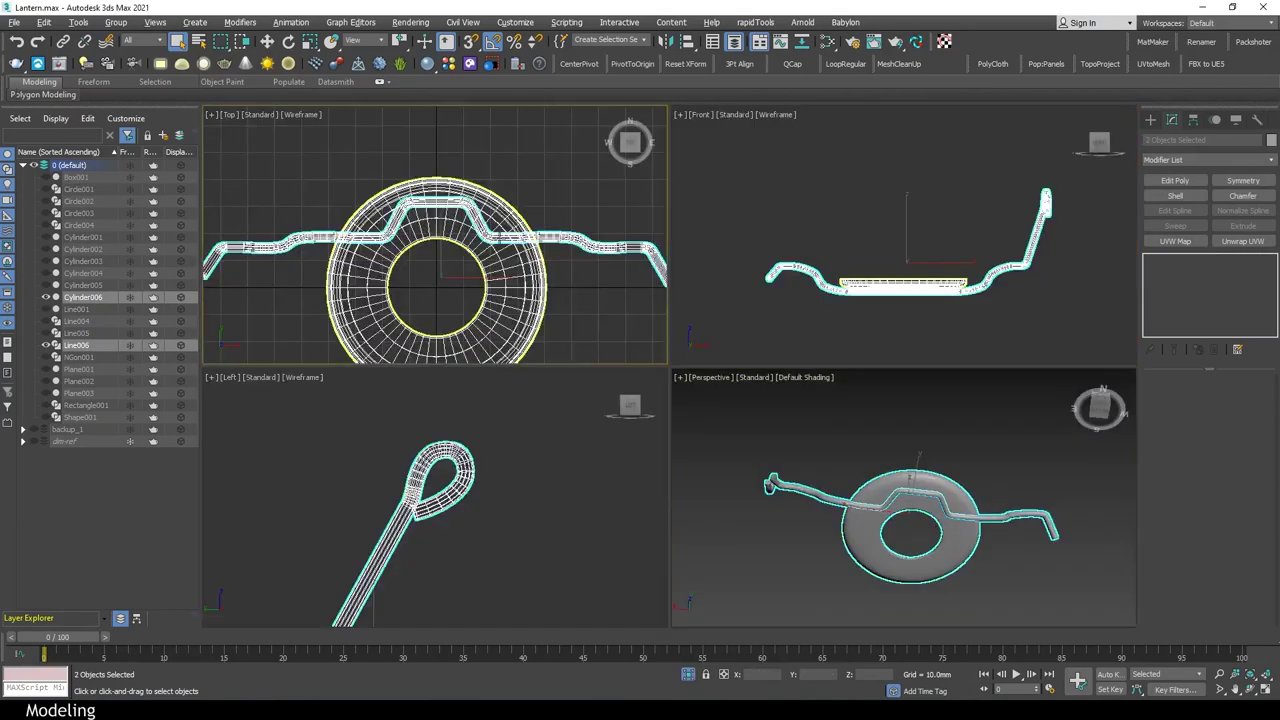
pyautogui.hotkey('alt', 'w')
pyautogui.click(1150, 119)
pyautogui.click(1232, 256)
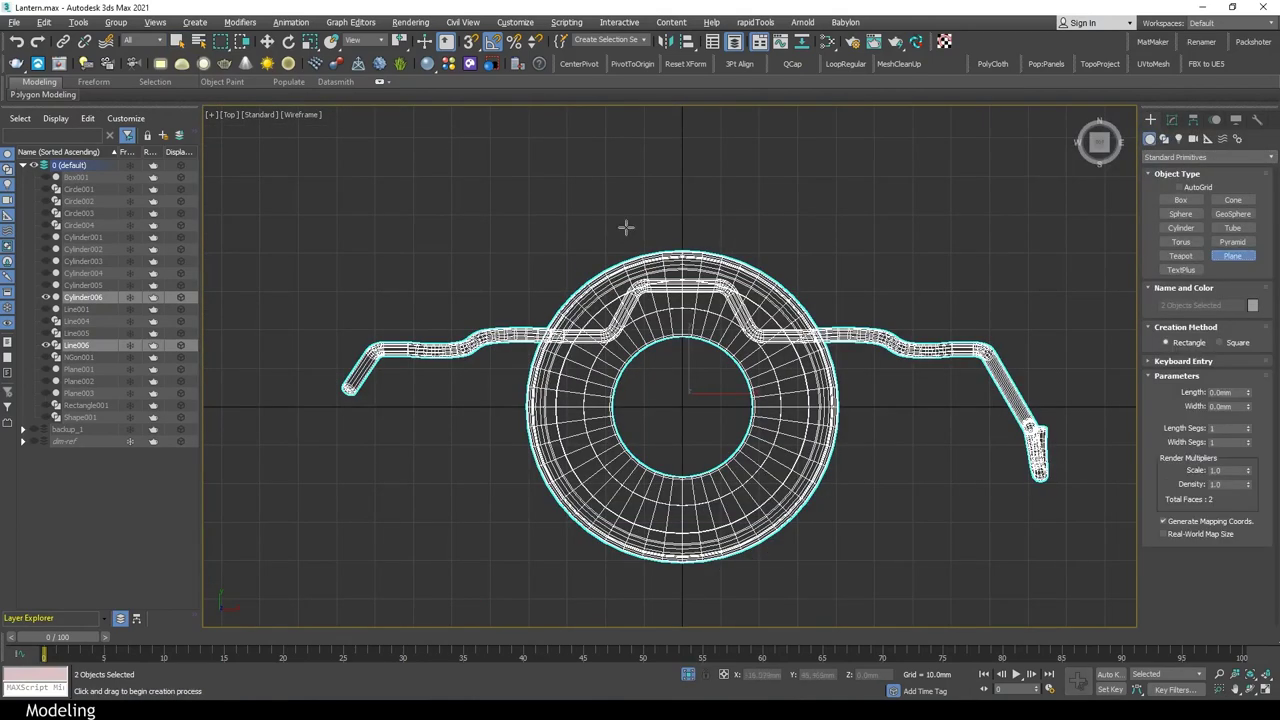
pyautogui.moveTo(651, 318); pyautogui.dragTo(677, 289)
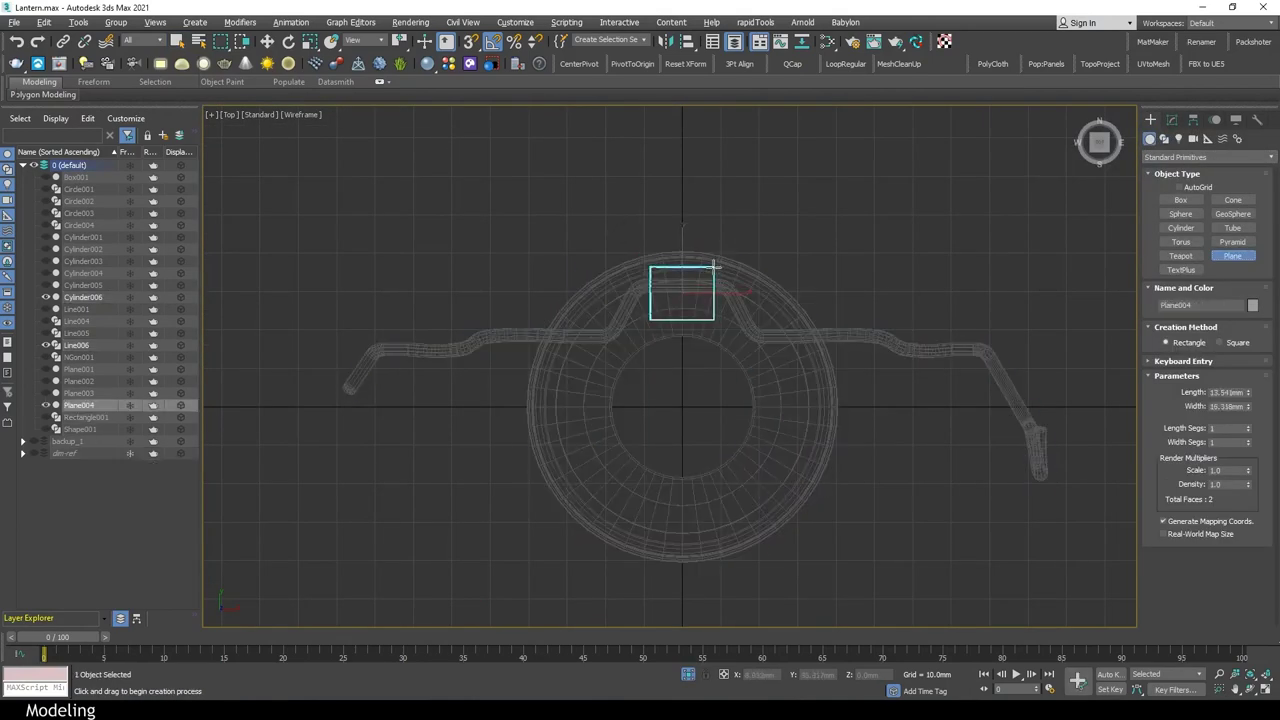
pyautogui.press('w')
pyautogui.press('z')
pyautogui.click(1172, 119)
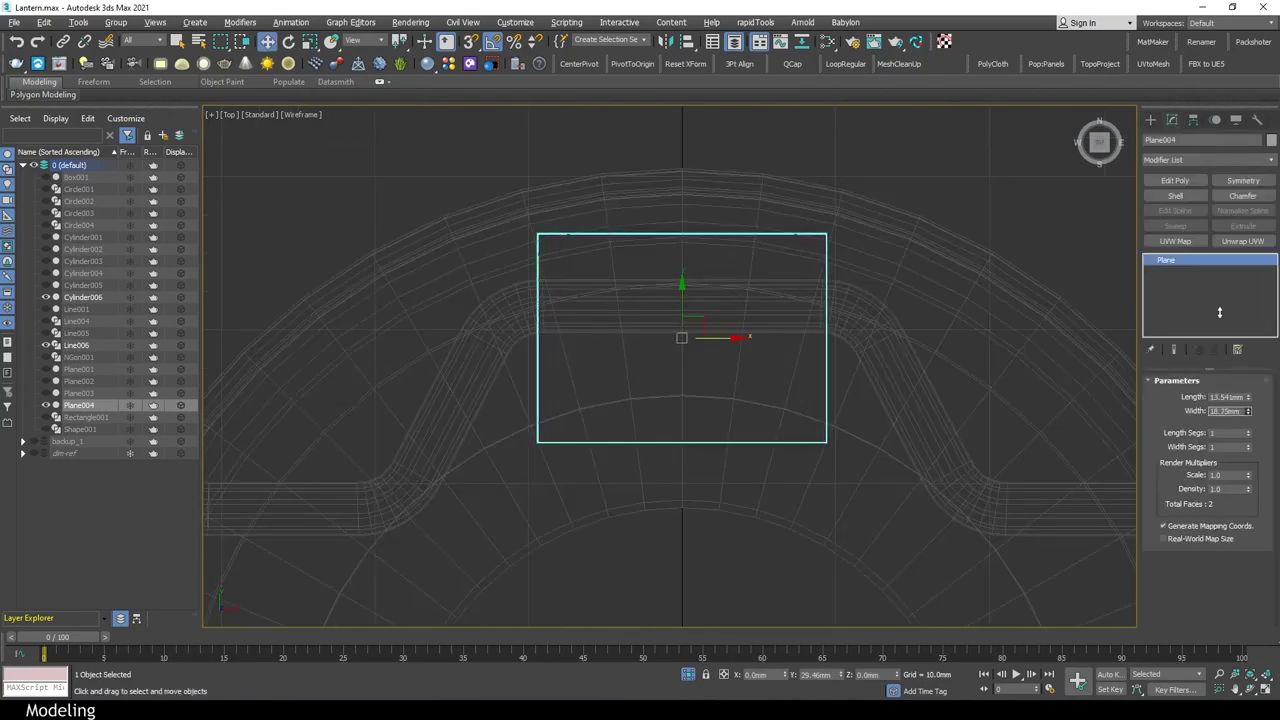
pyautogui.moveTo(1248, 433); pyautogui.dragTo(1248, 433)
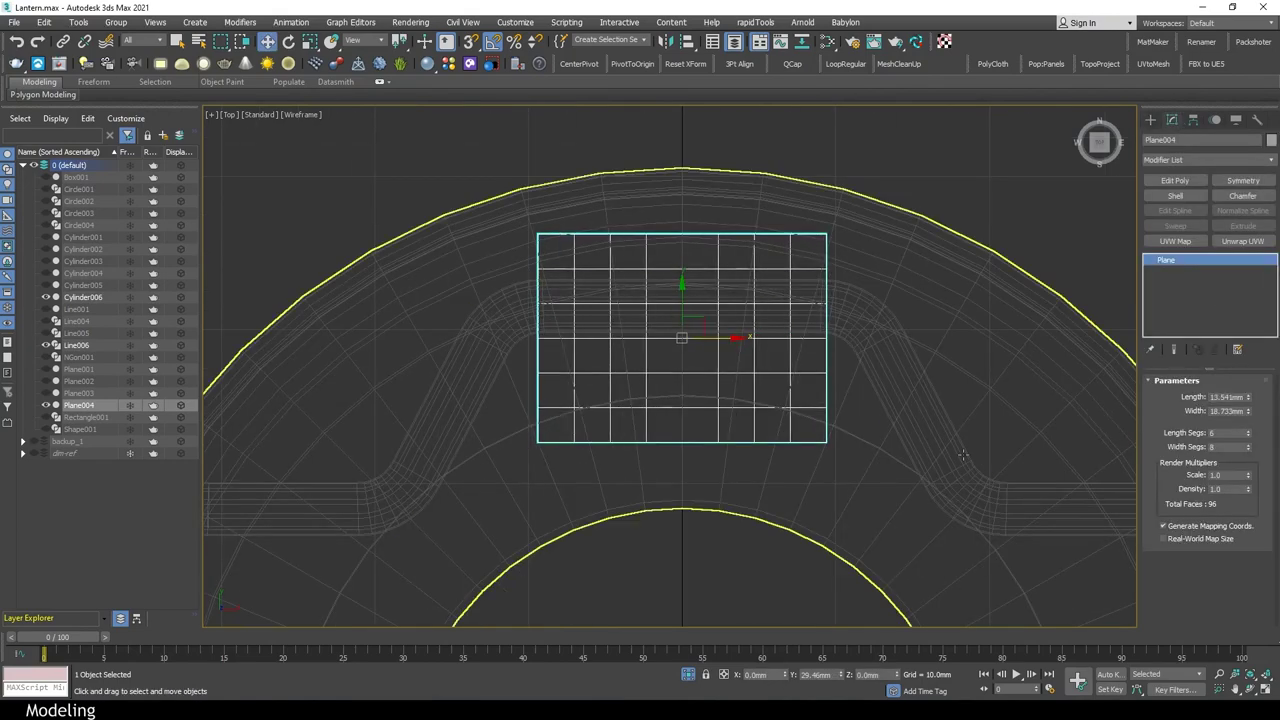
# Move the plane under the wire's middle bend, mirror it, and add an Edit Poly modifier
pyautogui.hotkey('alt', 'w')
pyautogui.scroll(3, 910, 480)
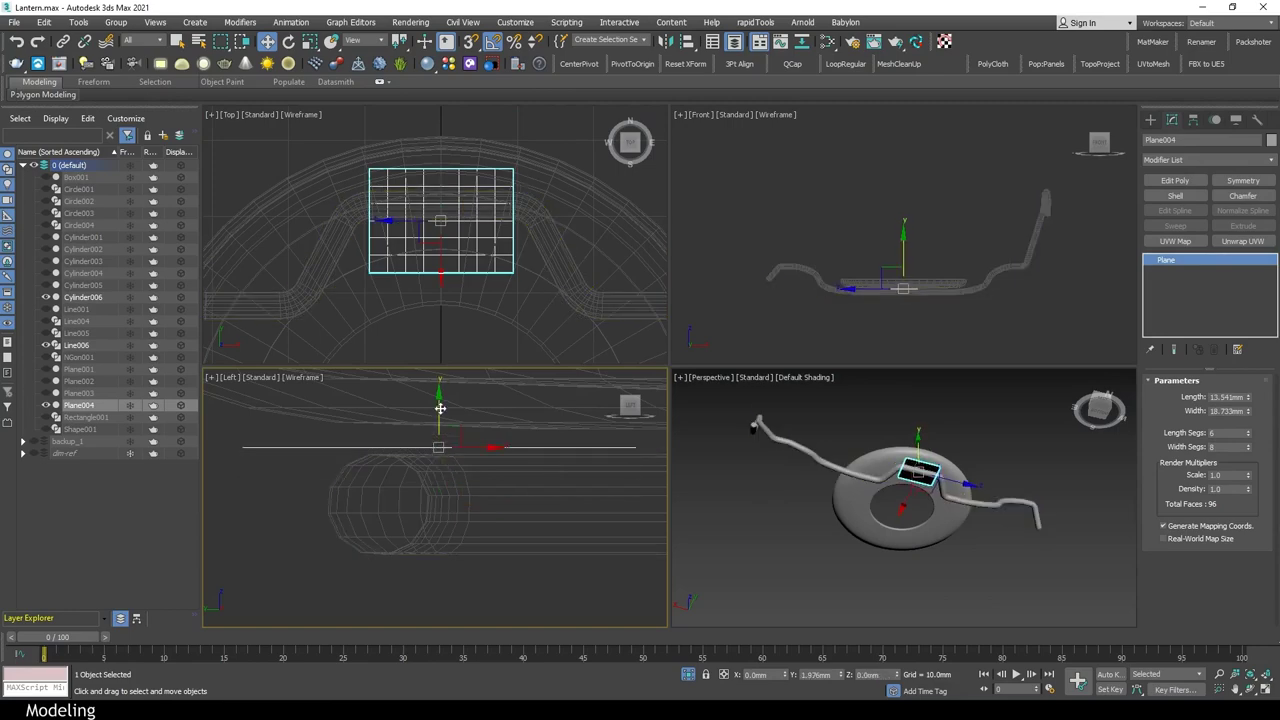
pyautogui.scroll(-3, 444, 442)
pyautogui.moveTo(440, 182); pyautogui.dragTo(437, 199)
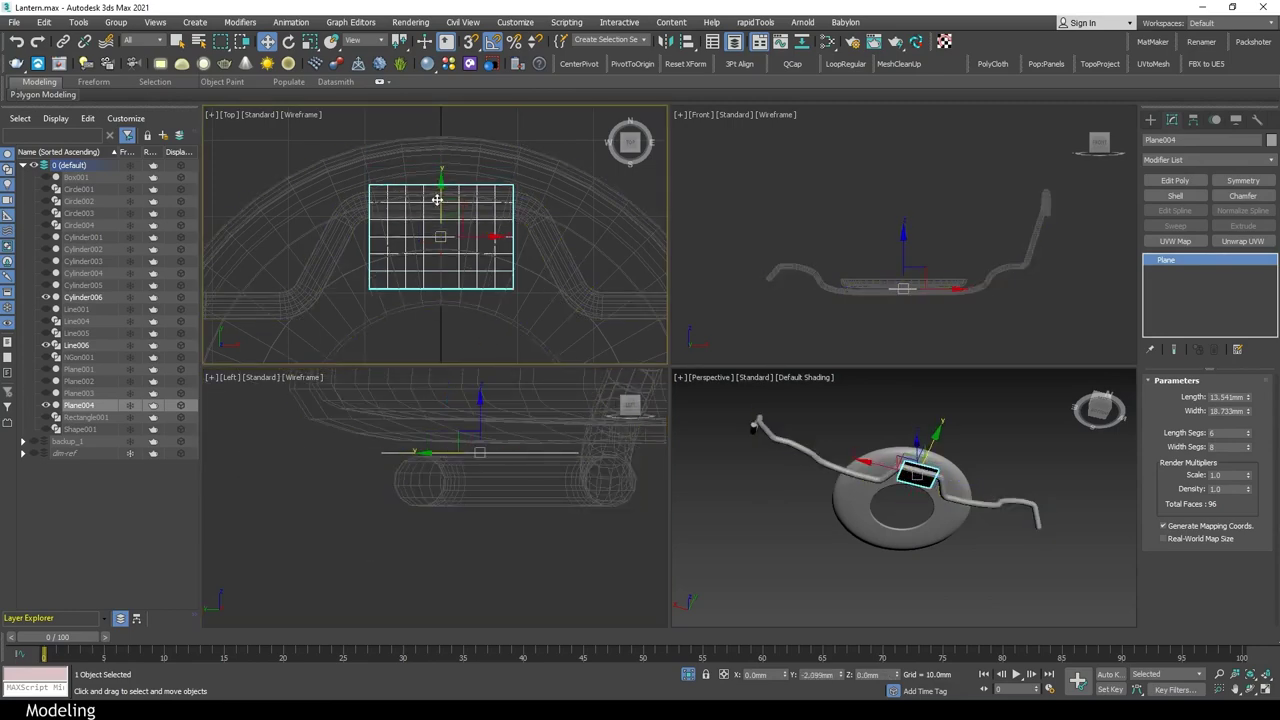
pyautogui.hotkey('alt', 'w')
pyautogui.scroll(3, 760, 360)
pyautogui.click(665, 41)
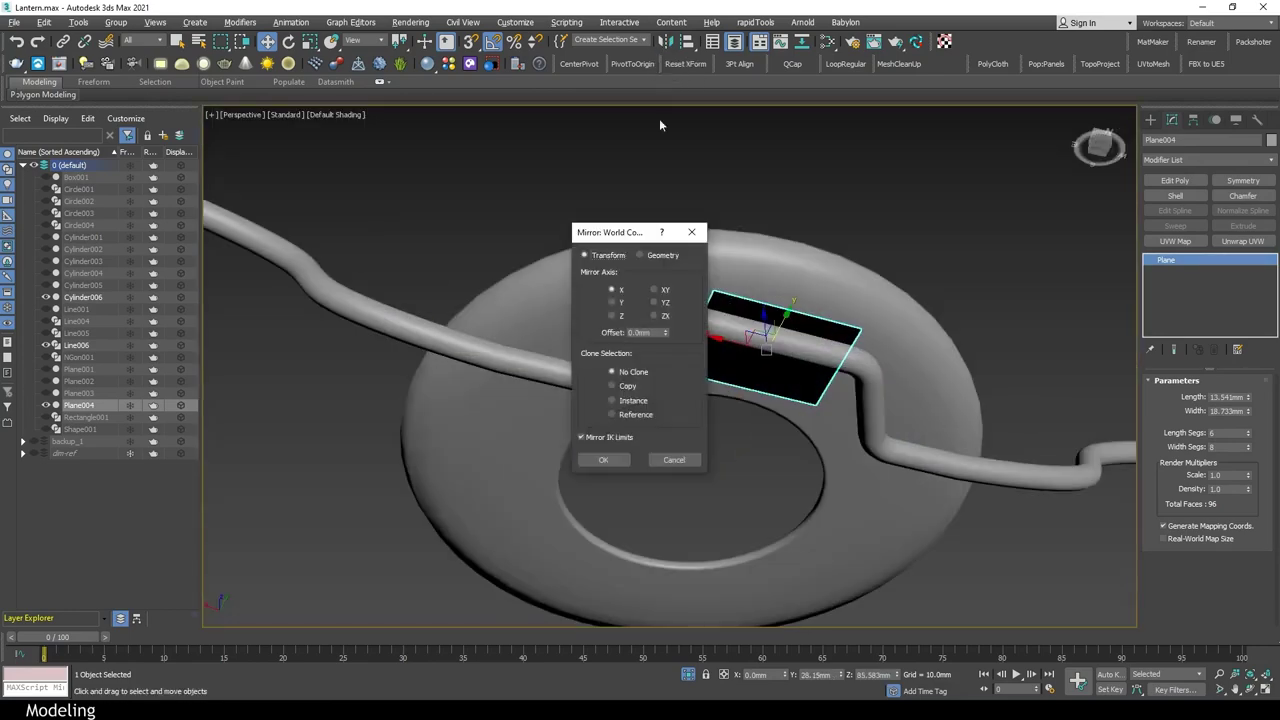
pyautogui.click(612, 316)
pyautogui.click(603, 463)
pyautogui.press('F4')
pyautogui.click(1175, 180)
# Thicken the flat clip plate with a Shell modifier, Outer amount 1.0mm
pyautogui.scroll(2, 970, 253)
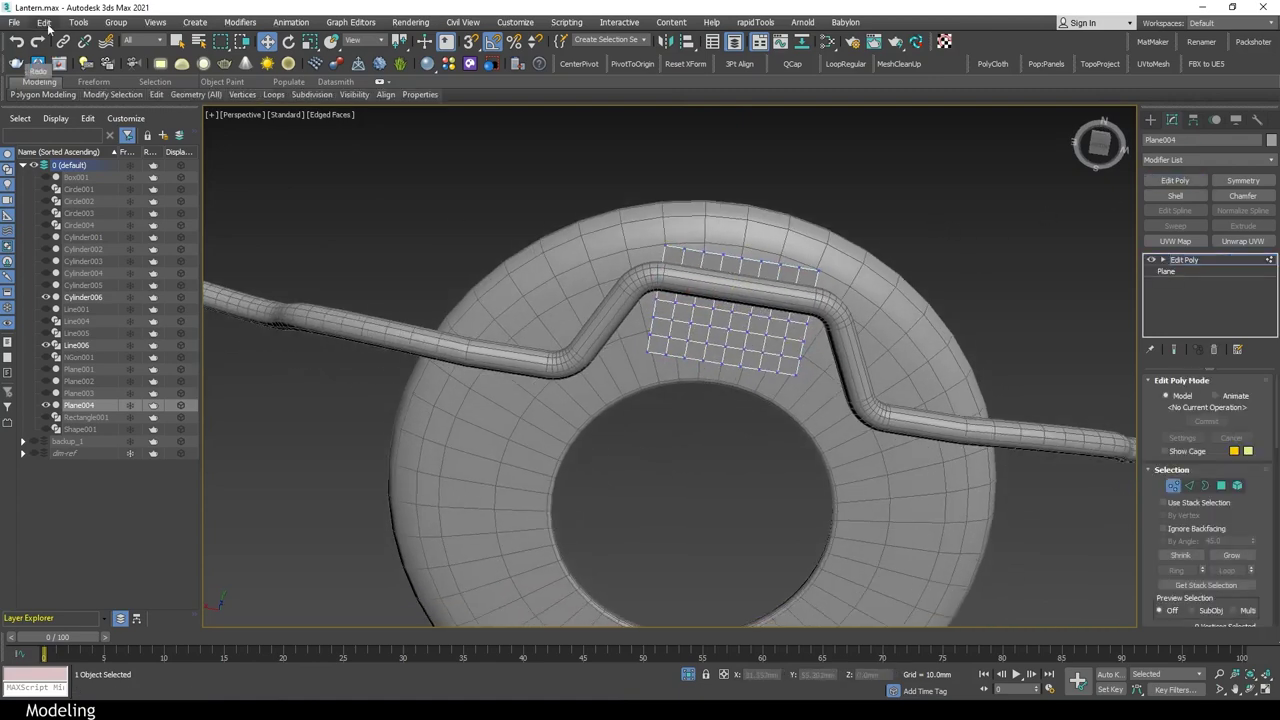
pyautogui.click(93, 81)
pyautogui.moveTo(27, 94)
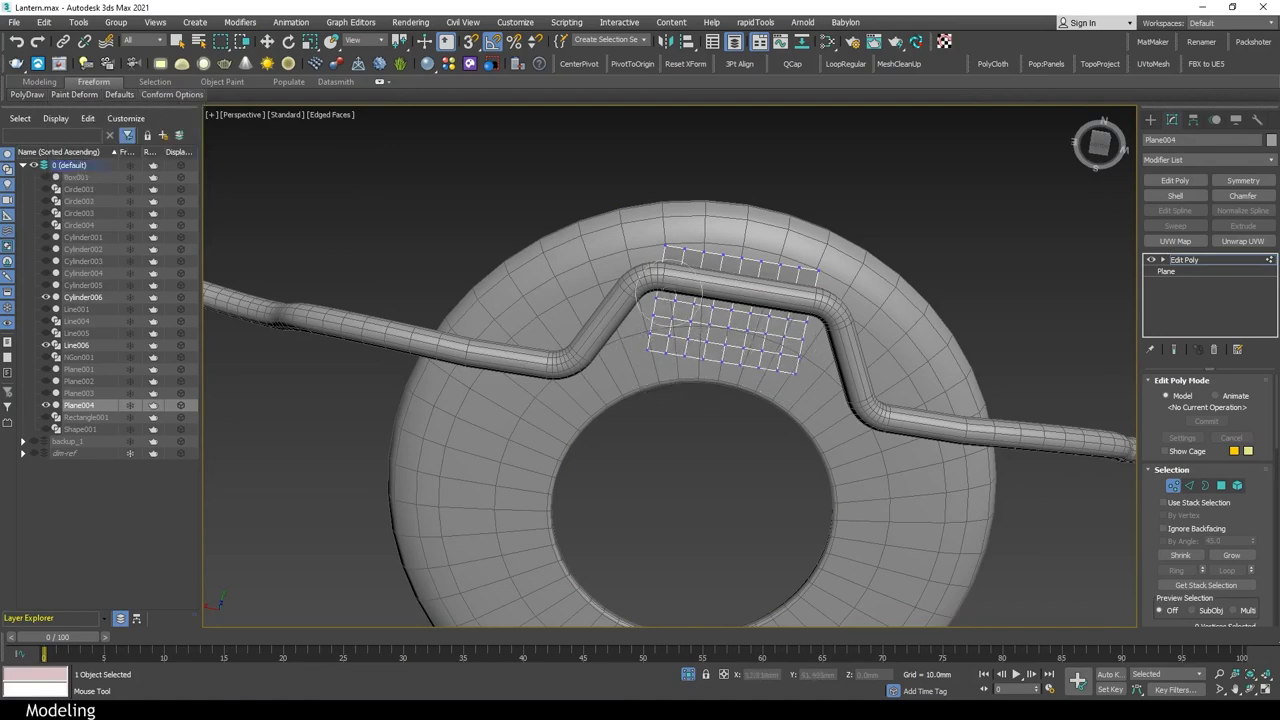
pyautogui.keyDown('alt'); pyautogui.moveTo(672, 383); pyautogui.dragTo(823, 286, button='middle'); pyautogui.keyUp('alt')
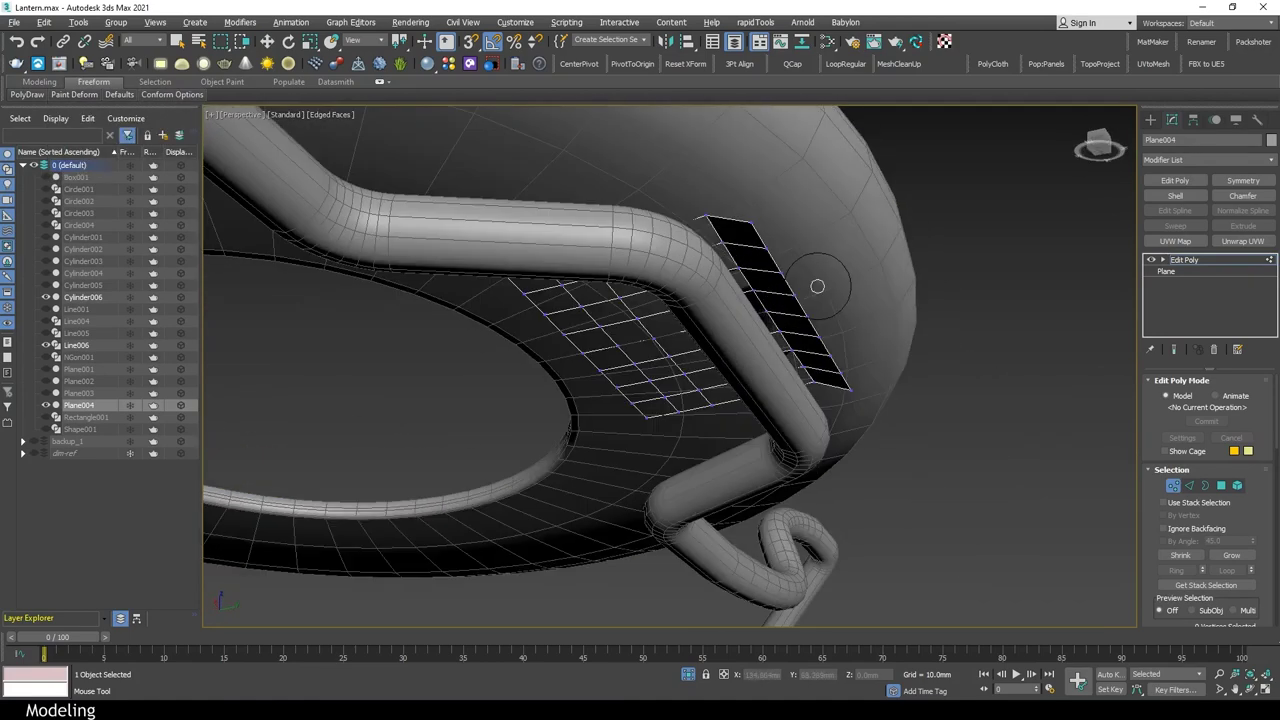
pyautogui.keyDown('alt'); pyautogui.moveTo(734, 259); pyautogui.dragTo(805, 347, button='middle'); pyautogui.keyUp('alt')
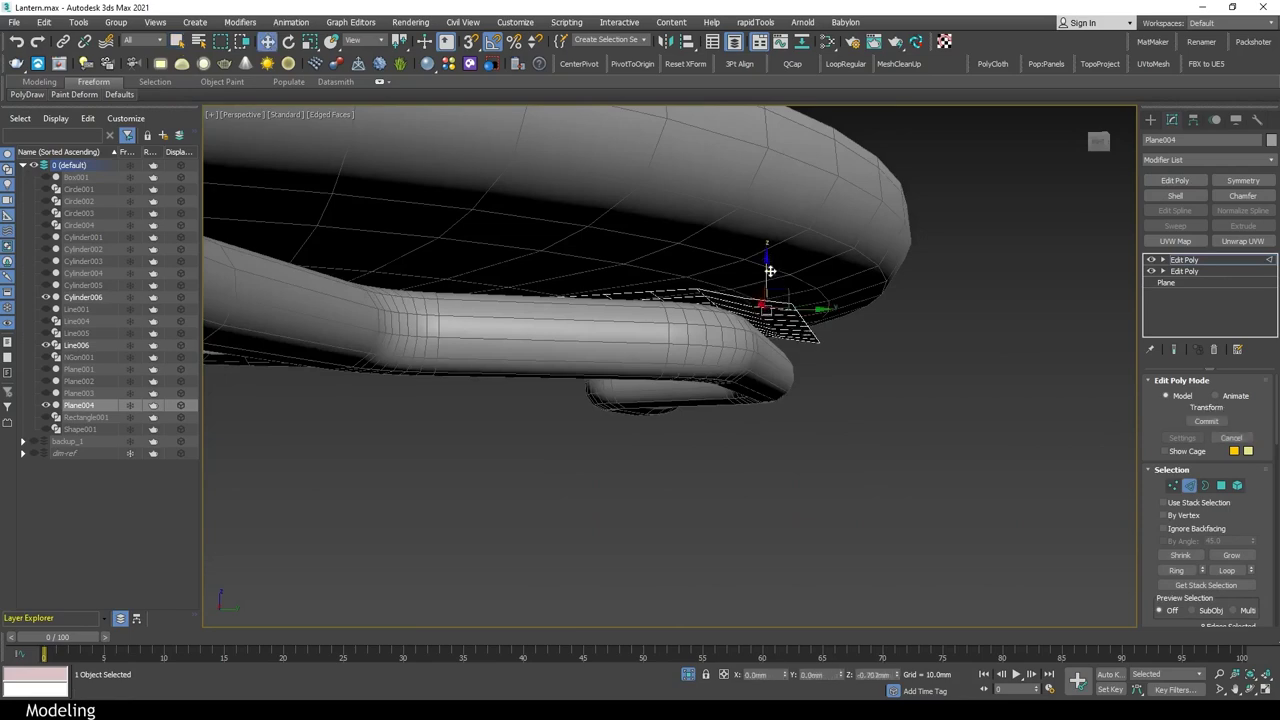
pyautogui.keyDown('alt'); pyautogui.moveTo(770, 270); pyautogui.dragTo(700, 320, button='middle'); pyautogui.keyUp('alt')
pyautogui.hotkey('alt', 'w')
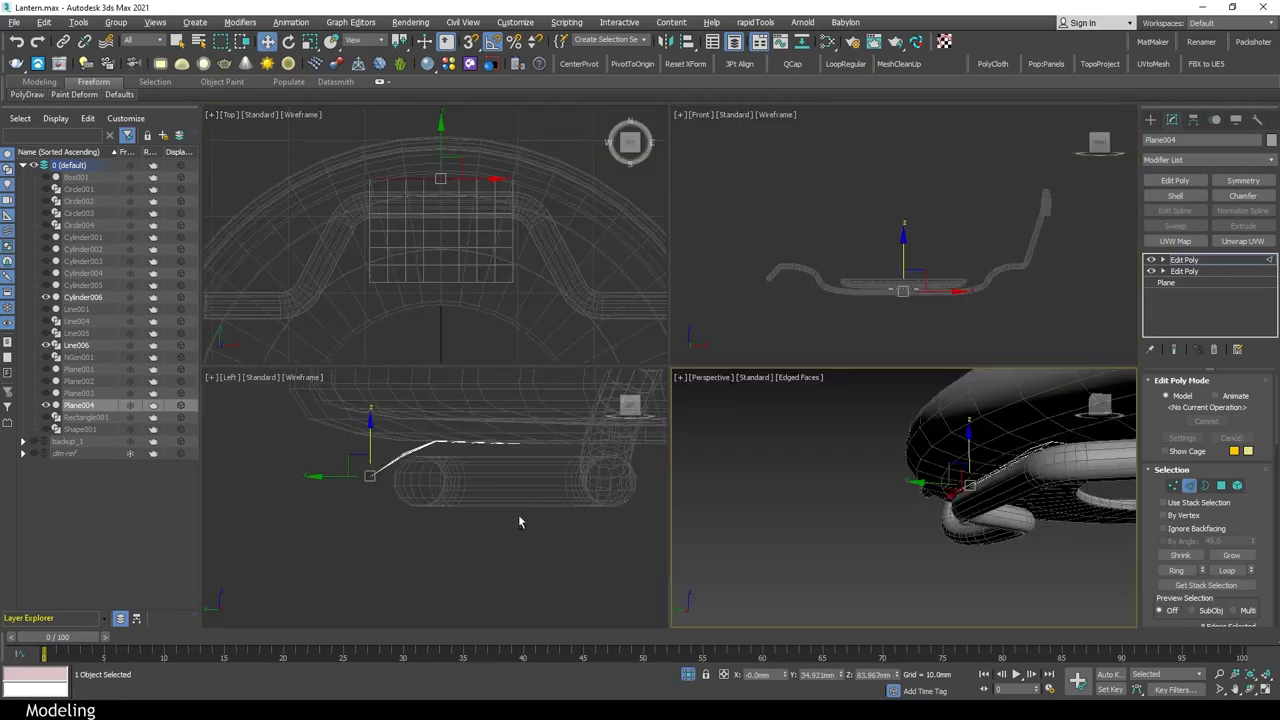
pyautogui.hotkey('alt', 'w')
pyautogui.scroll(3, 546, 325)
pyautogui.click(1175, 195)
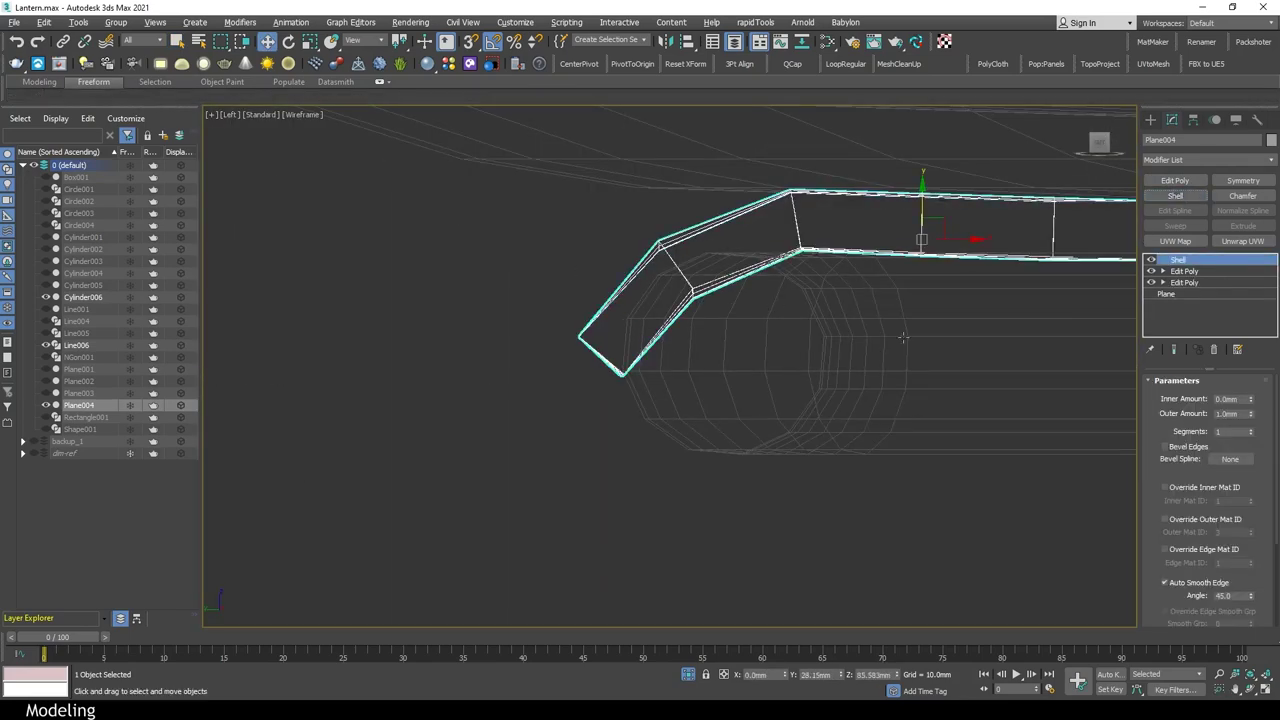
# Move the plate's end vertices in the lower Edit Poly to curl it around the tube, then add Edit Poly on top
pyautogui.click(1184, 271)
pyautogui.press('1')
pyautogui.click(678, 254)
pyautogui.moveTo(671, 243); pyautogui.dragTo(669, 184)
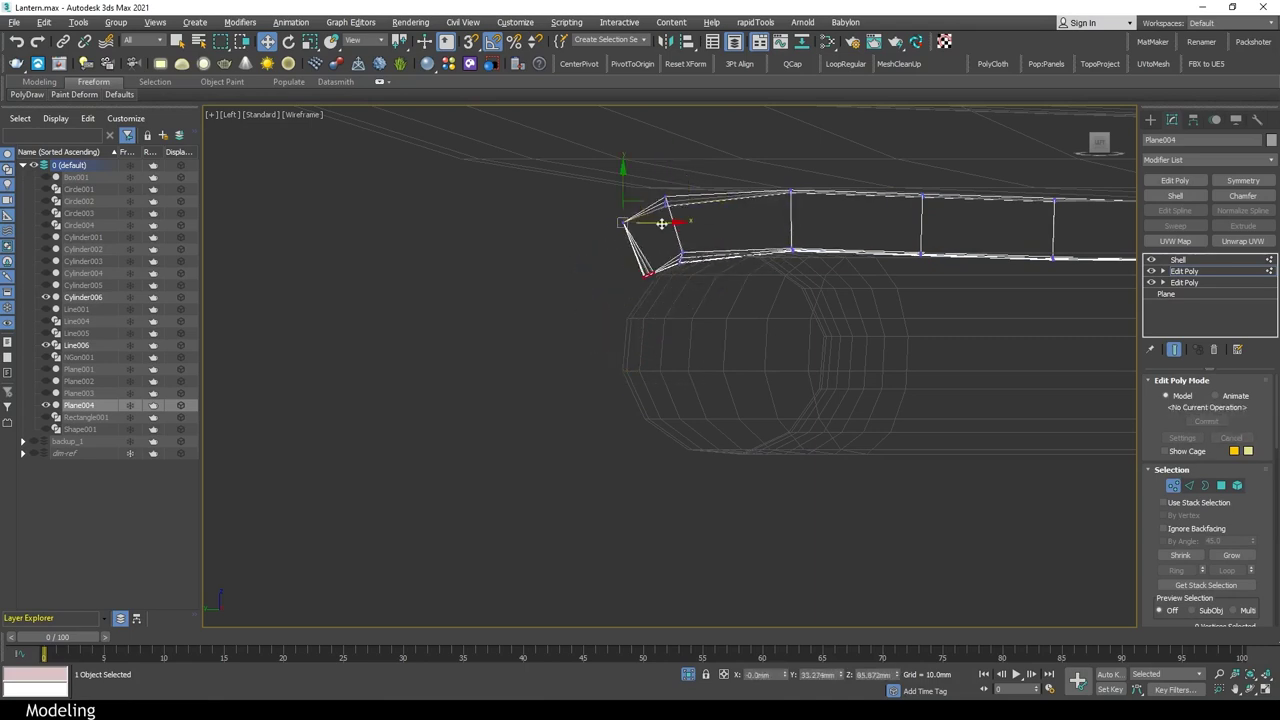
pyautogui.hotkey('alt', 'w')
pyautogui.hotkey('alt', 'w')
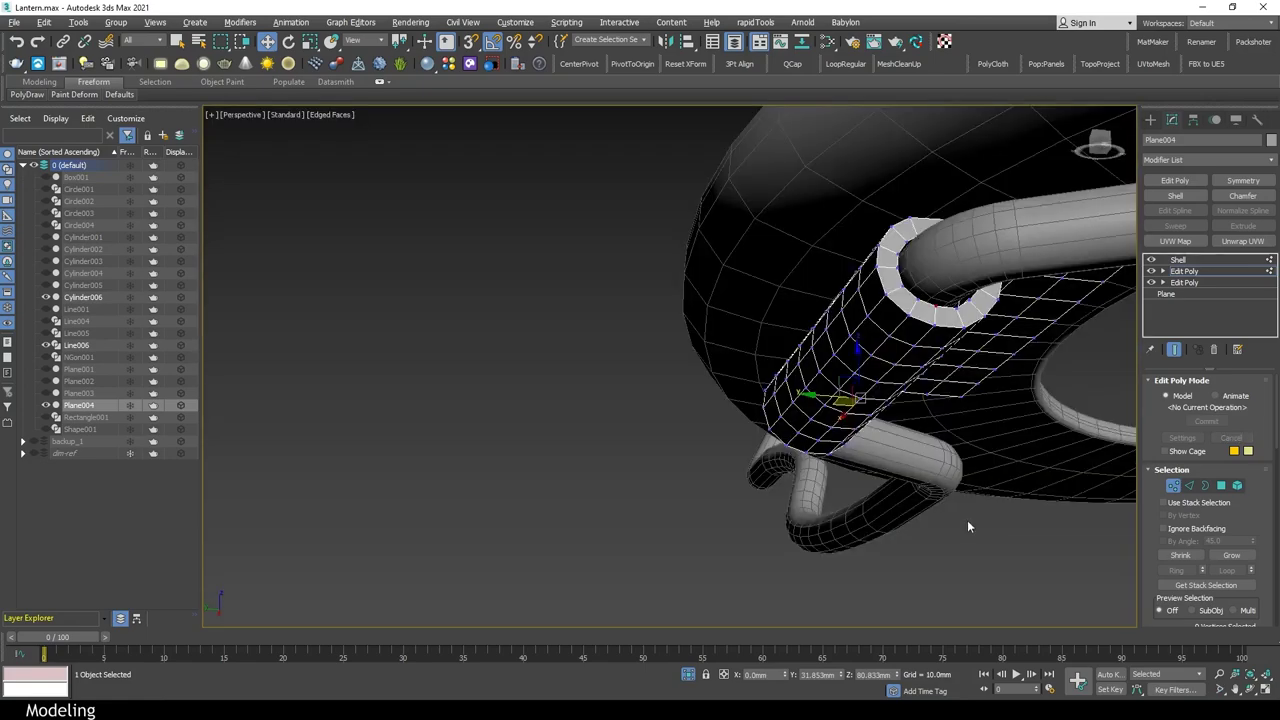
pyautogui.click(1175, 181)
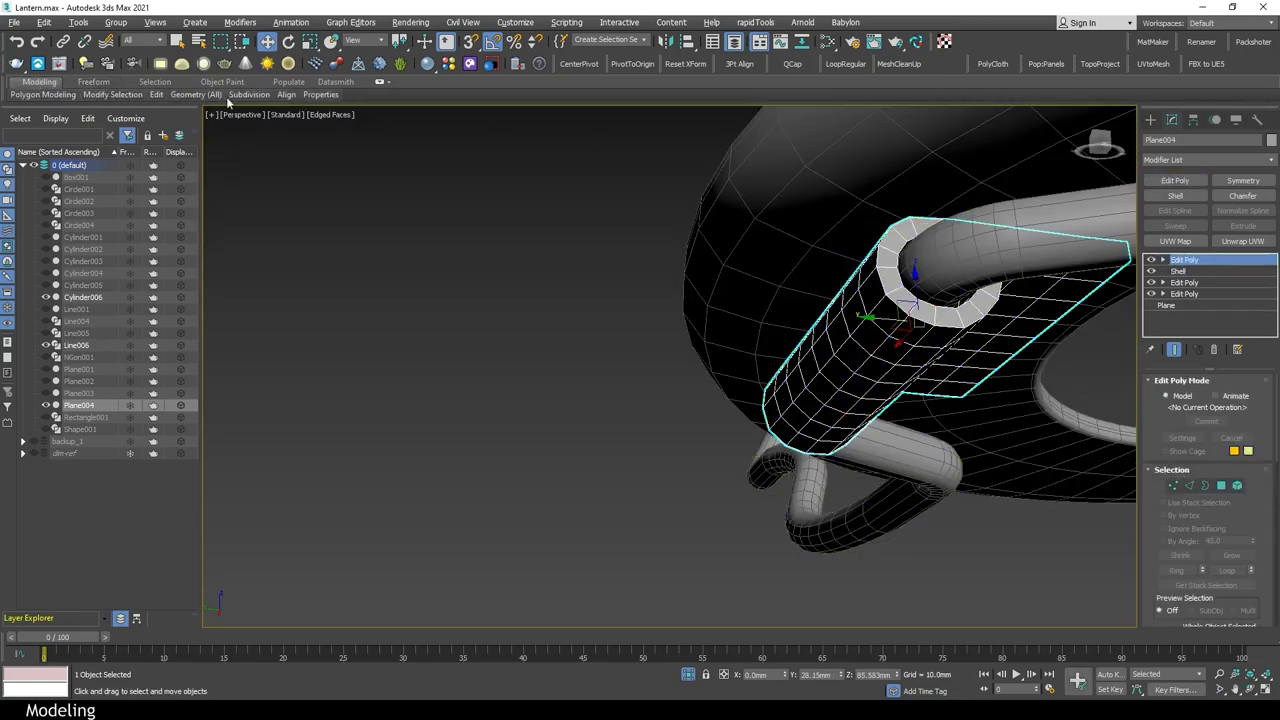
# Isolate Plane004 and chamfer its strap edges with 0.3mm amount and 1.0 depth
pyautogui.keyDown('alt'); pyautogui.moveTo(640, 350); pyautogui.dragTo(718, 255, button='middle'); pyautogui.keyUp('alt')
pyautogui.hotkey('alt', 'q')
pyautogui.press('2')
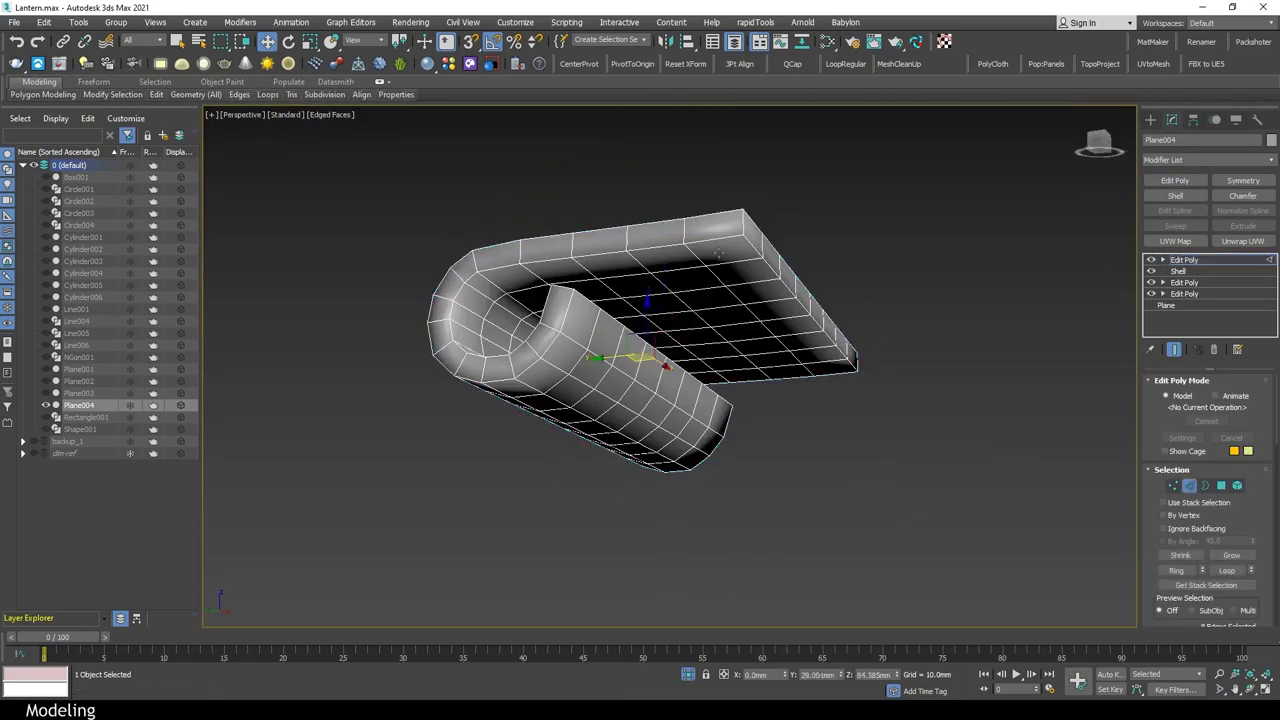
pyautogui.moveTo(729, 211)
pyautogui.keyDown('alt'); pyautogui.mouseDown(button='middle')
pyautogui.moveTo(666, 258)
pyautogui.moveTo(618, 330)
pyautogui.mouseUp(button='middle'); pyautogui.keyUp('alt')
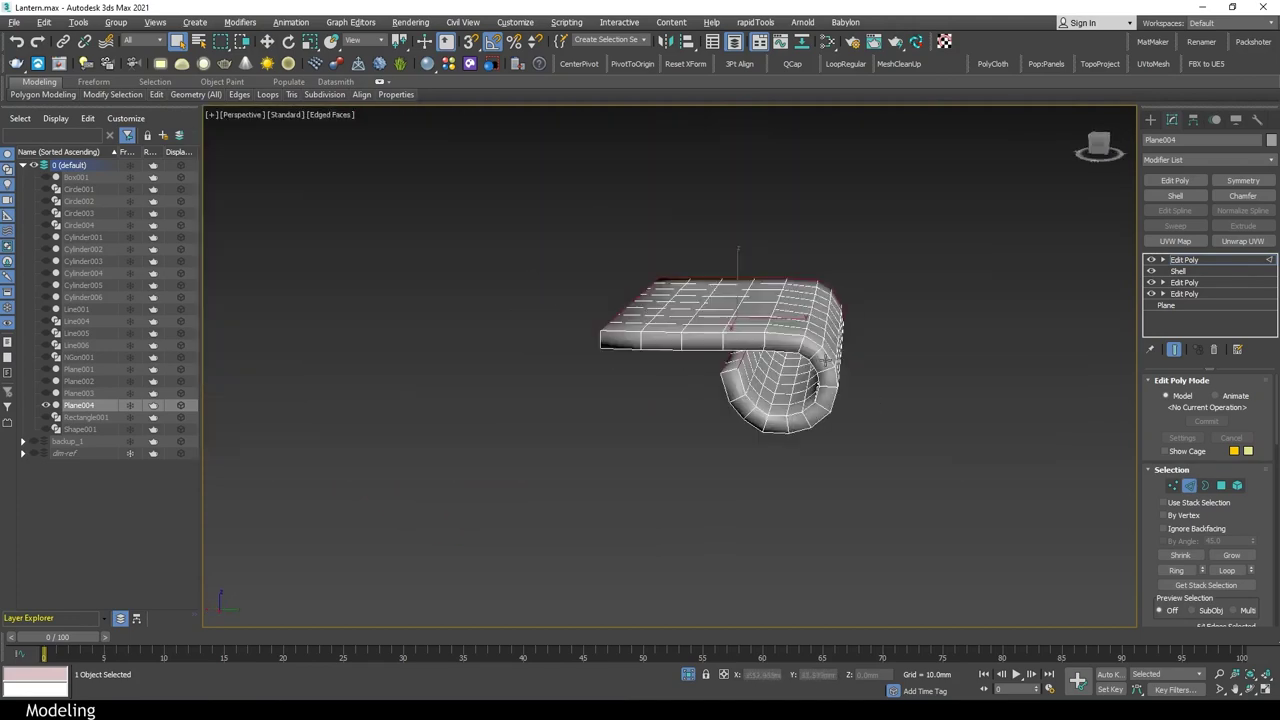
pyautogui.scroll(2, 618, 330)
pyautogui.keyDown('alt'); pyautogui.moveTo(740, 407); pyautogui.dragTo(770, 390, button='middle'); pyautogui.keyUp('alt')
pyautogui.scroll(-5, 1203, 500)
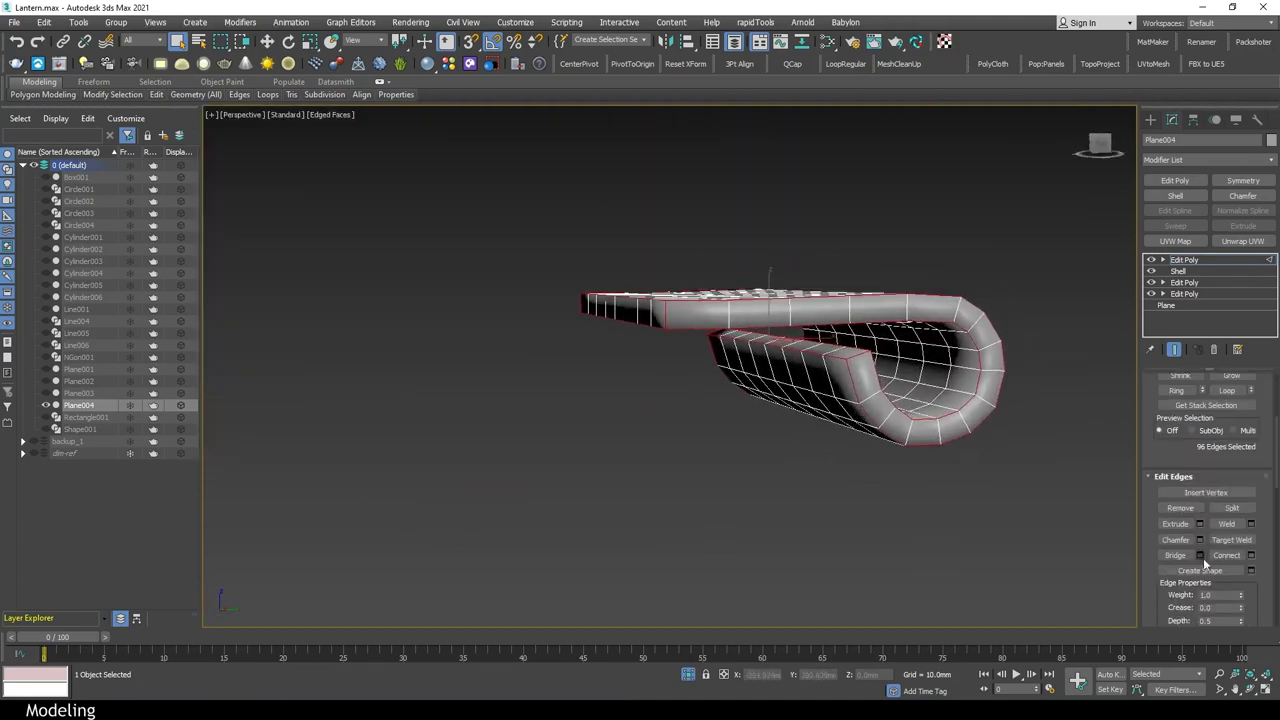
pyautogui.click(1199, 539)
pyautogui.press('Return')
pyautogui.moveTo(680, 431); pyautogui.dragTo(680, 425)
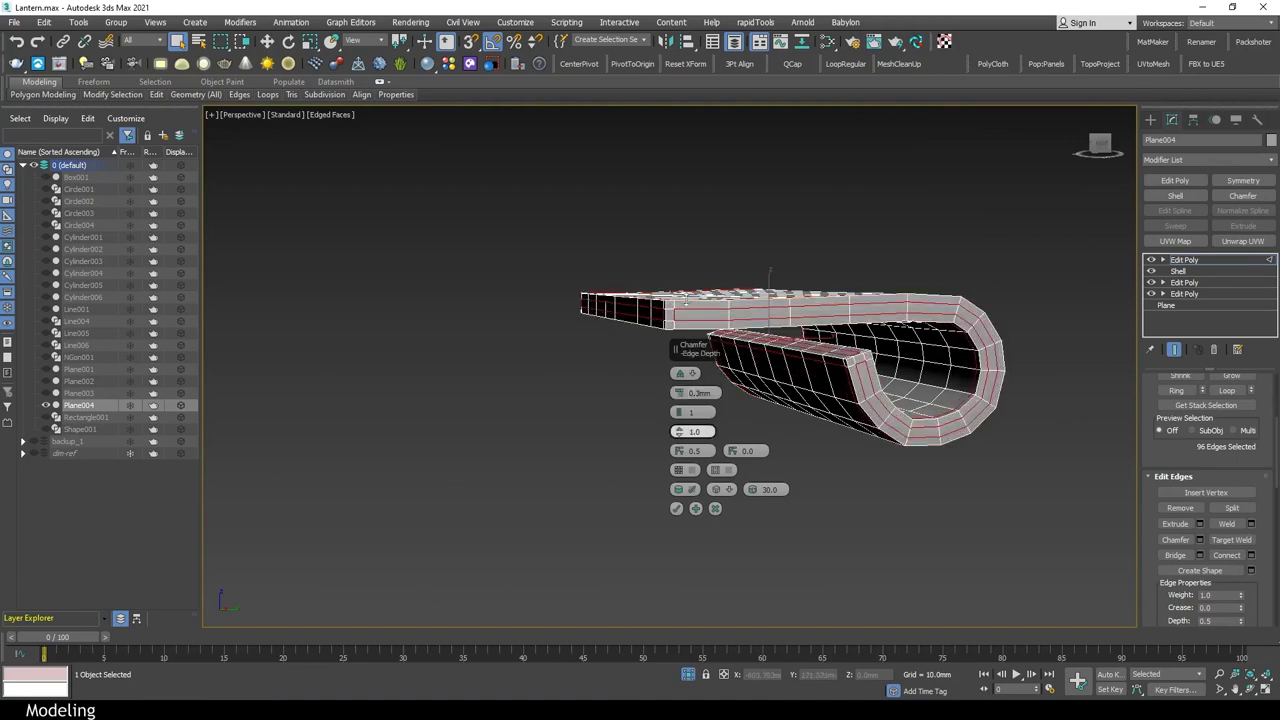
pyautogui.click(676, 508)
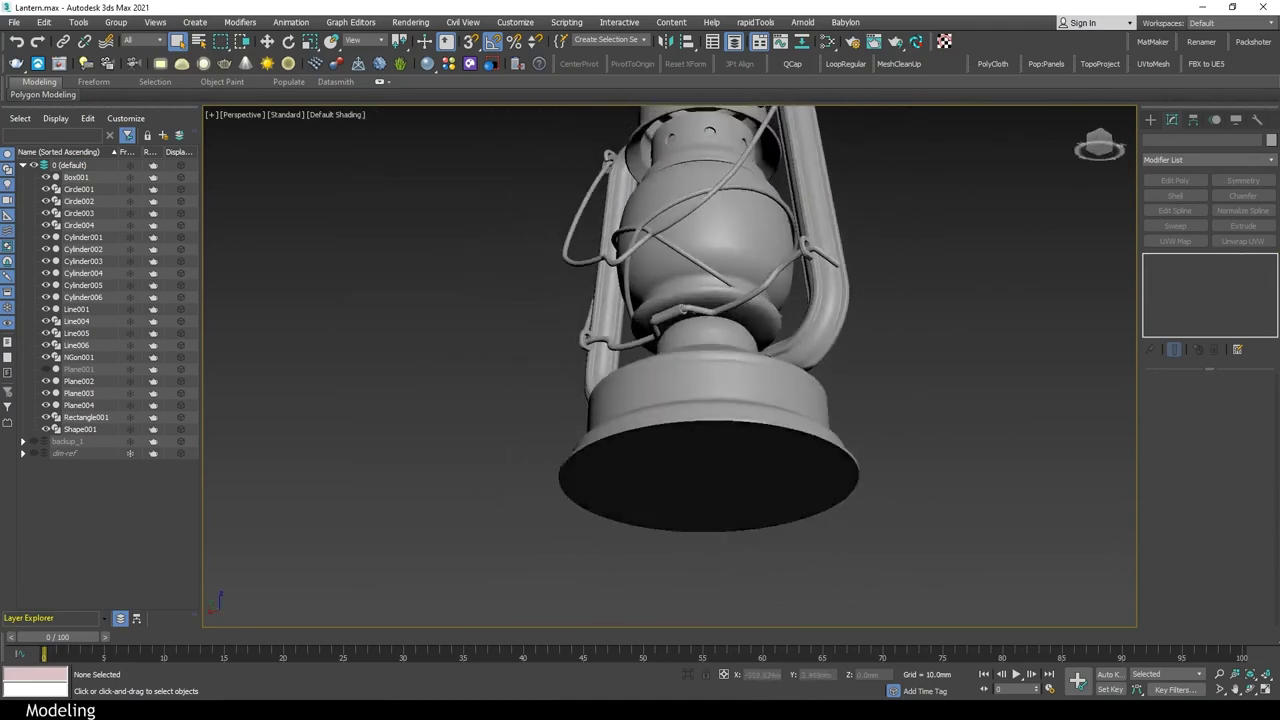
# Select Cylinder002's bottom face By Angle and bevel it with -2mm height and -3mm outline
pyautogui.press('F4')
pyautogui.click(852, 448)
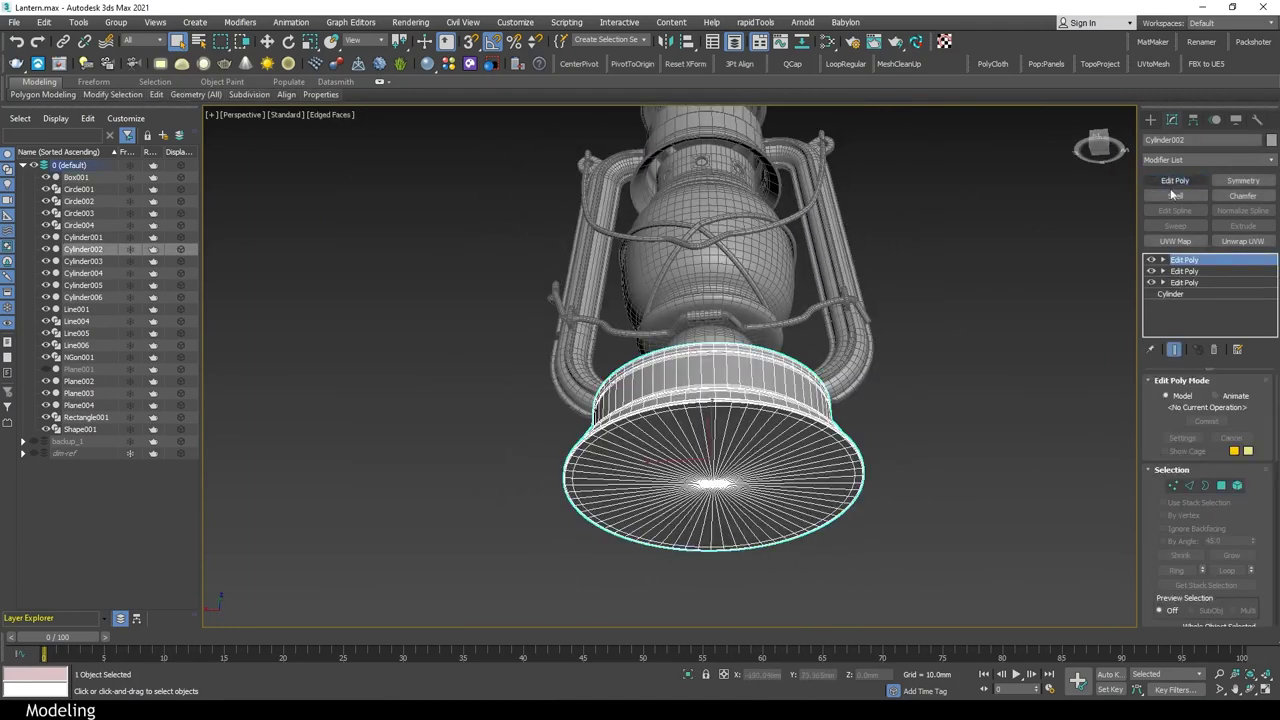
pyautogui.scroll(-3, 1231, 531)
pyautogui.click(1163, 415)
pyautogui.click(795, 474)
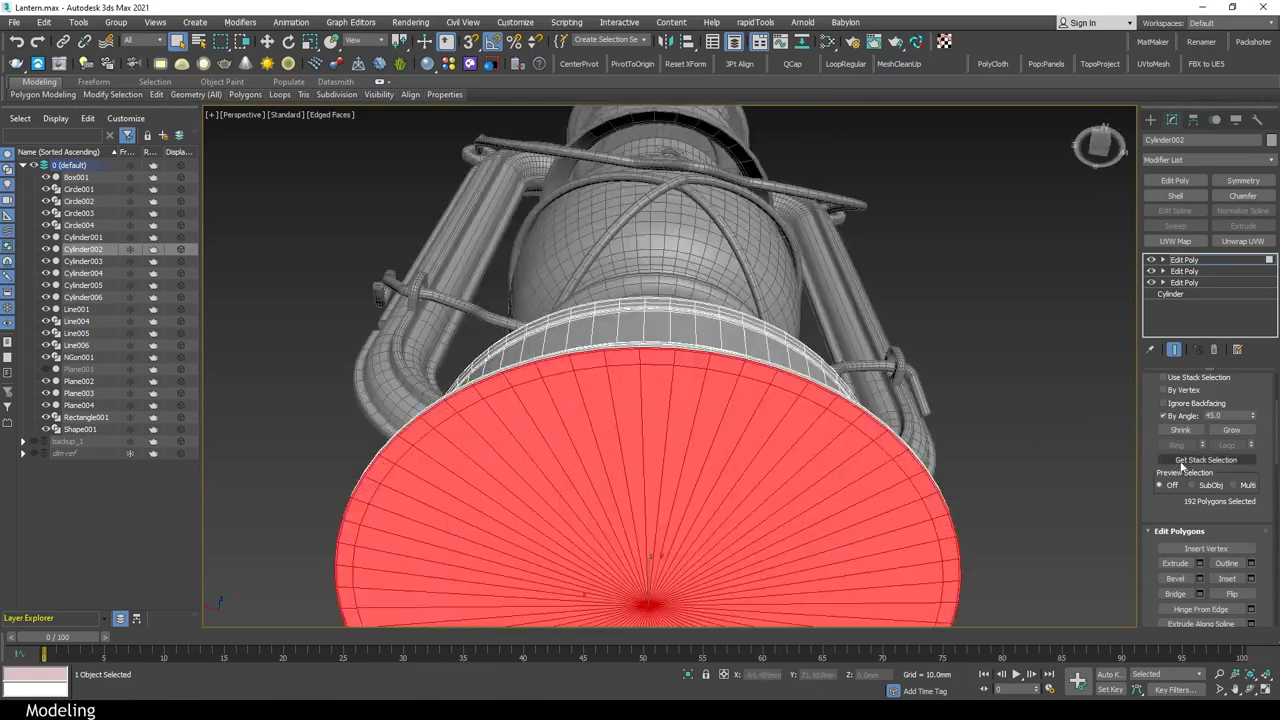
pyautogui.click(1181, 430)
pyautogui.scroll(-3, 982, 353)
pyautogui.scroll(-2, 1199, 537)
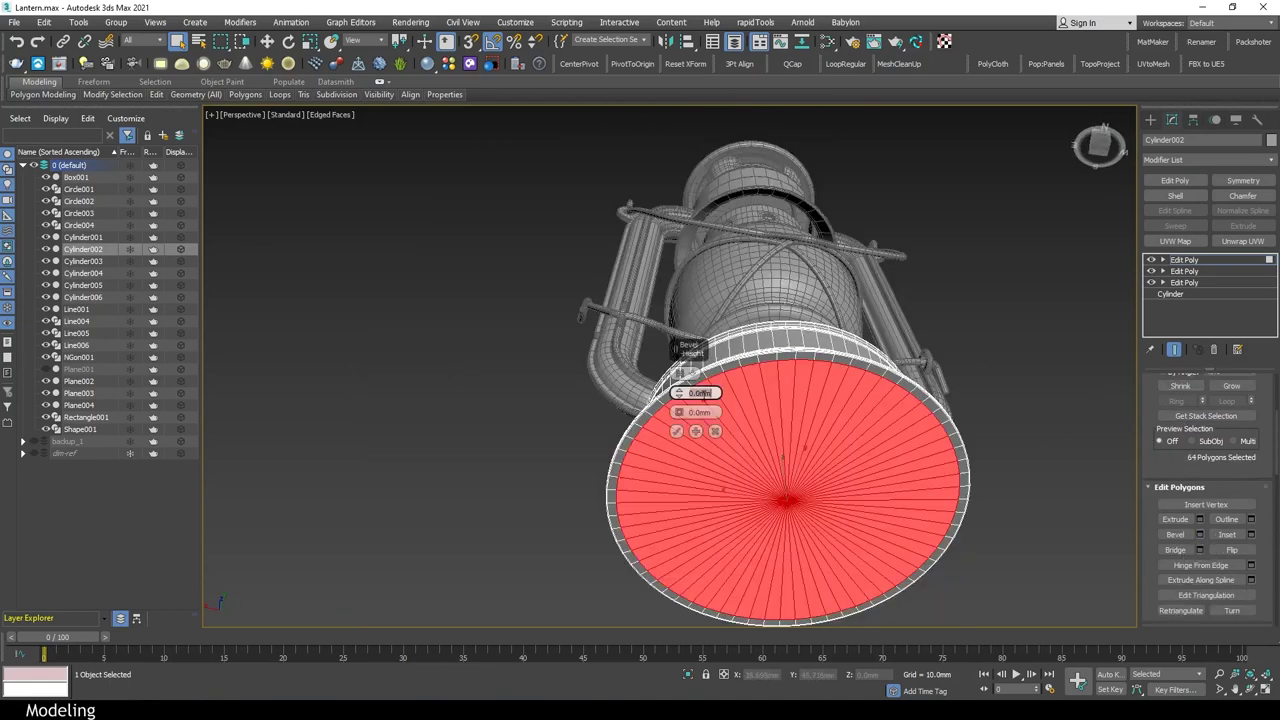
pyautogui.write('-2')
pyautogui.press('Return')
pyautogui.write('-3')
pyautogui.press('Return')
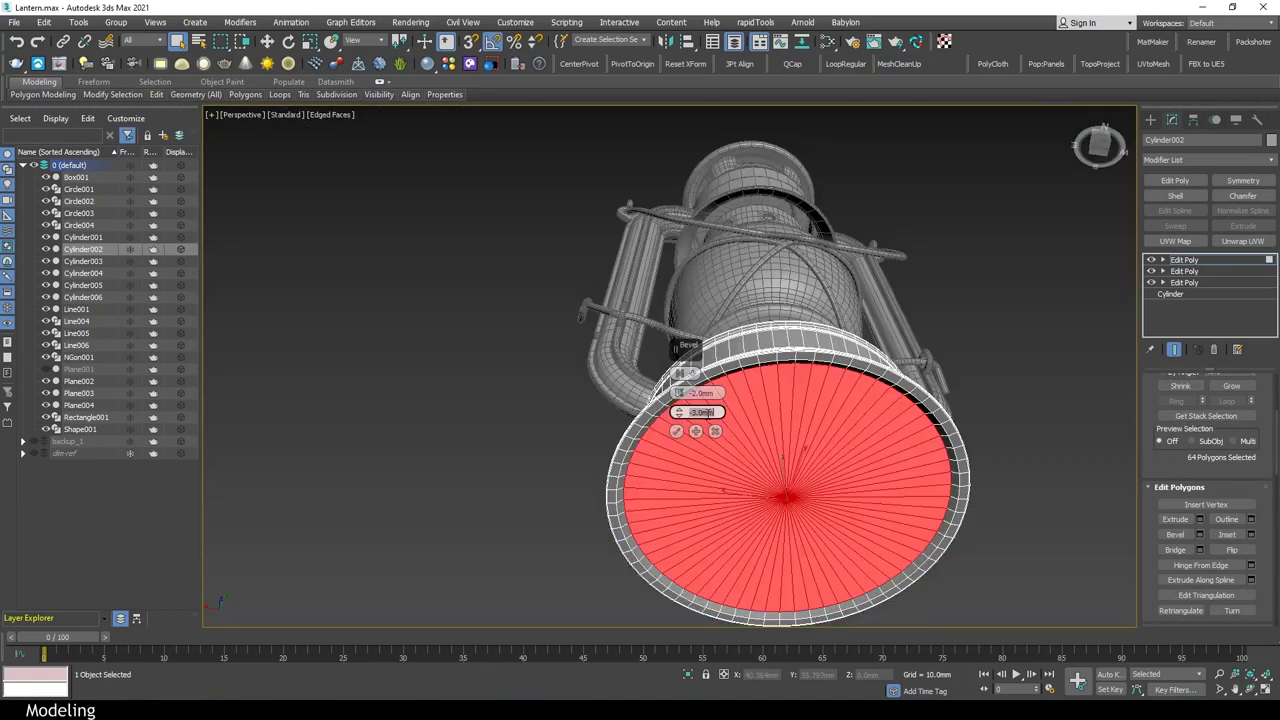
# Chamfer the ring edges around the recessed underside rim
pyautogui.moveTo(700, 412)
pyautogui.keyDown('alt'); pyautogui.mouseDown(button='middle')
pyautogui.moveTo(975, 430)
pyautogui.moveTo(925, 477)
pyautogui.mouseUp(button='middle'); pyautogui.keyUp('alt')
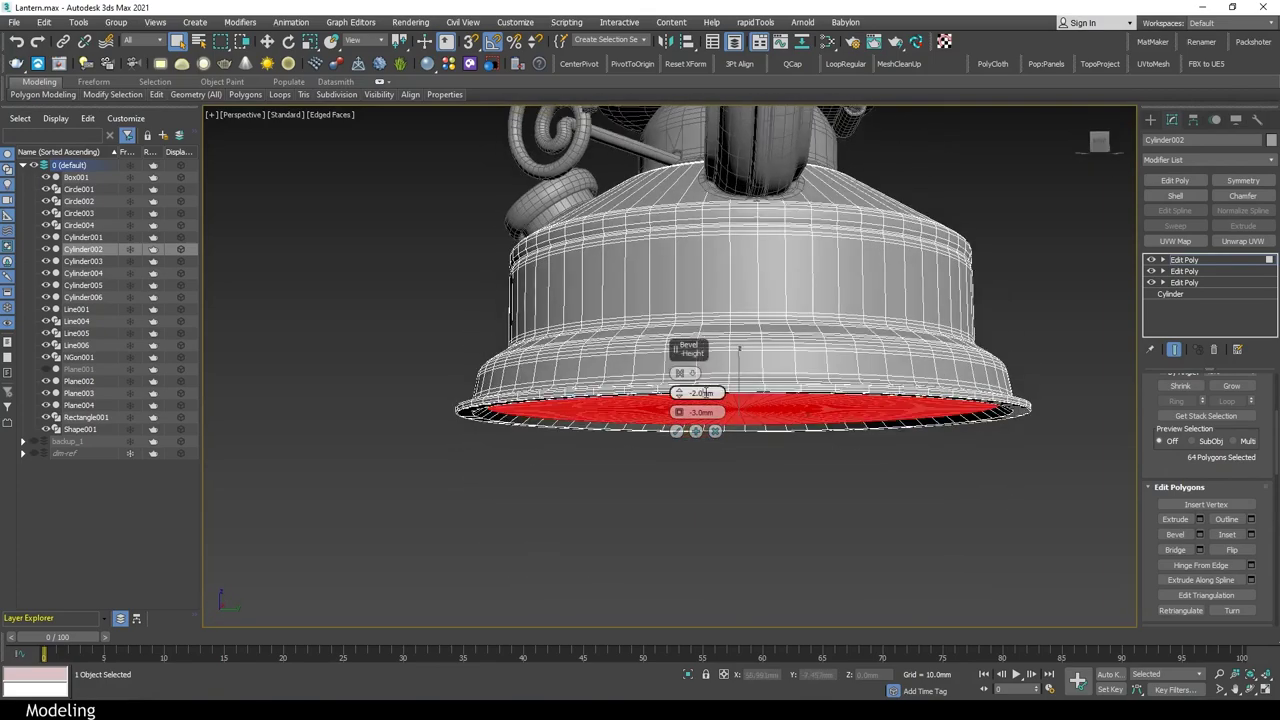
pyautogui.keyDown('alt'); pyautogui.moveTo(739, 349); pyautogui.dragTo(820, 374, button='middle'); pyautogui.keyUp('alt')
pyautogui.press('2')
pyautogui.scroll(5, 998, 365)
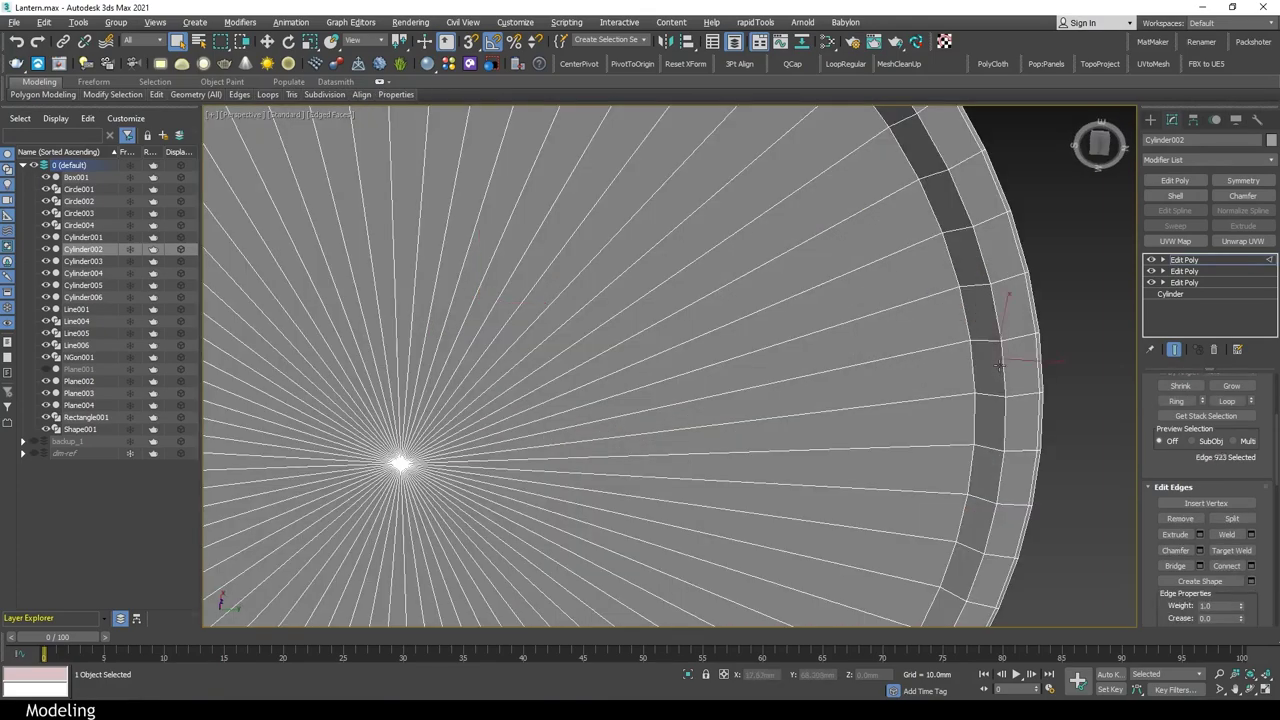
pyautogui.click(1200, 556)
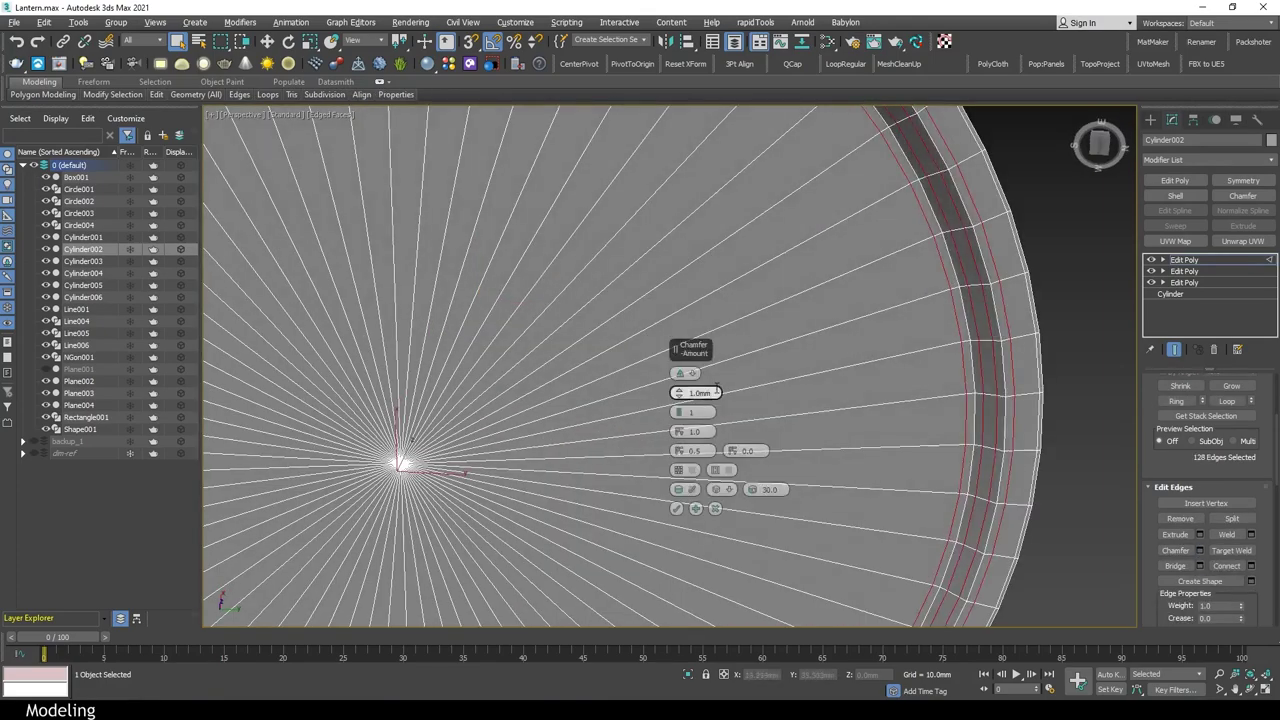
pyautogui.click(676, 509)
pyautogui.scroll(-5, 871, 405)
pyautogui.keyDown('alt'); pyautogui.moveTo(871, 405); pyautogui.dragTo(942, 457, button='middle'); pyautogui.keyUp('alt')
# Orbit to a front three-quarter view of the lantern and play the turntable animation
pyautogui.click(942, 457)
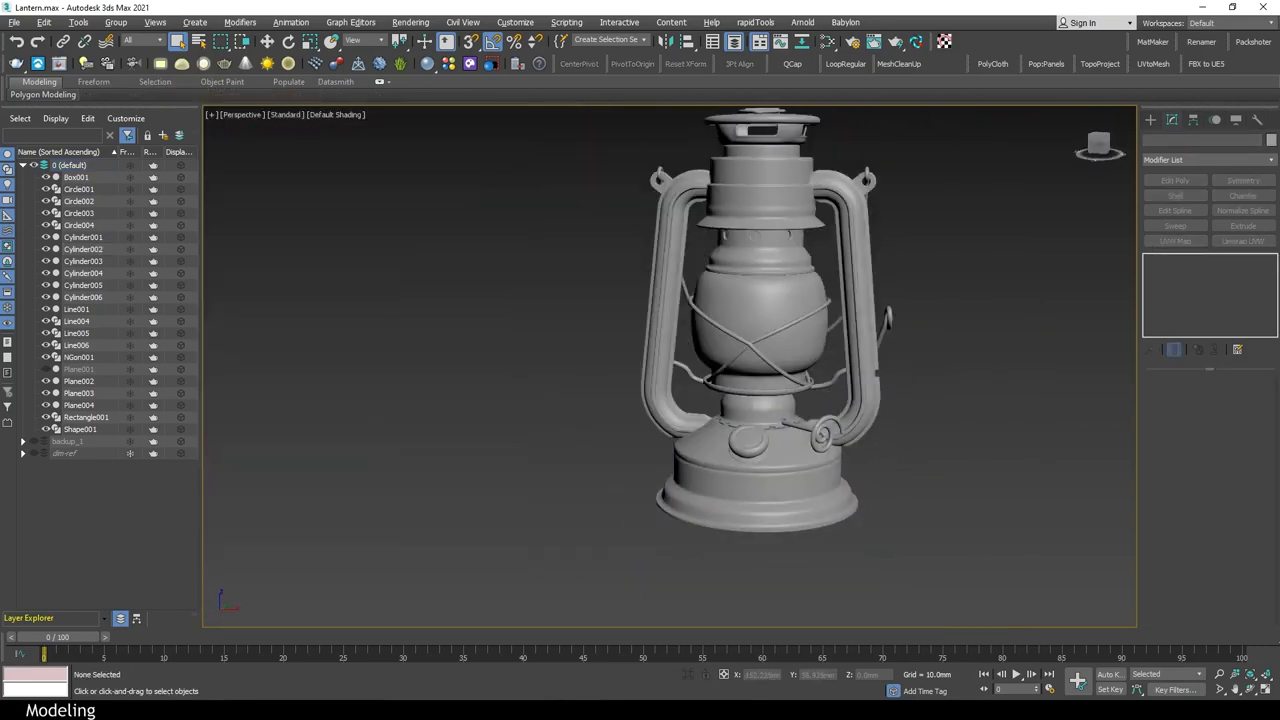
pyautogui.moveTo(889, 518)
pyautogui.keyDown('alt'); pyautogui.mouseDown(button='middle')
pyautogui.moveTo(795, 521)
pyautogui.moveTo(626, 474)
pyautogui.moveTo(793, 494)
pyautogui.moveTo(849, 552)
pyautogui.moveTo(1153, 492)
pyautogui.mouseUp(button='middle'); pyautogui.keyUp('alt')
pyautogui.click(849, 449)
pyautogui.click(847, 443)
pyautogui.keyDown('alt'); pyautogui.moveTo(847, 443); pyautogui.dragTo(899, 468, button='middle'); pyautogui.keyUp('alt')
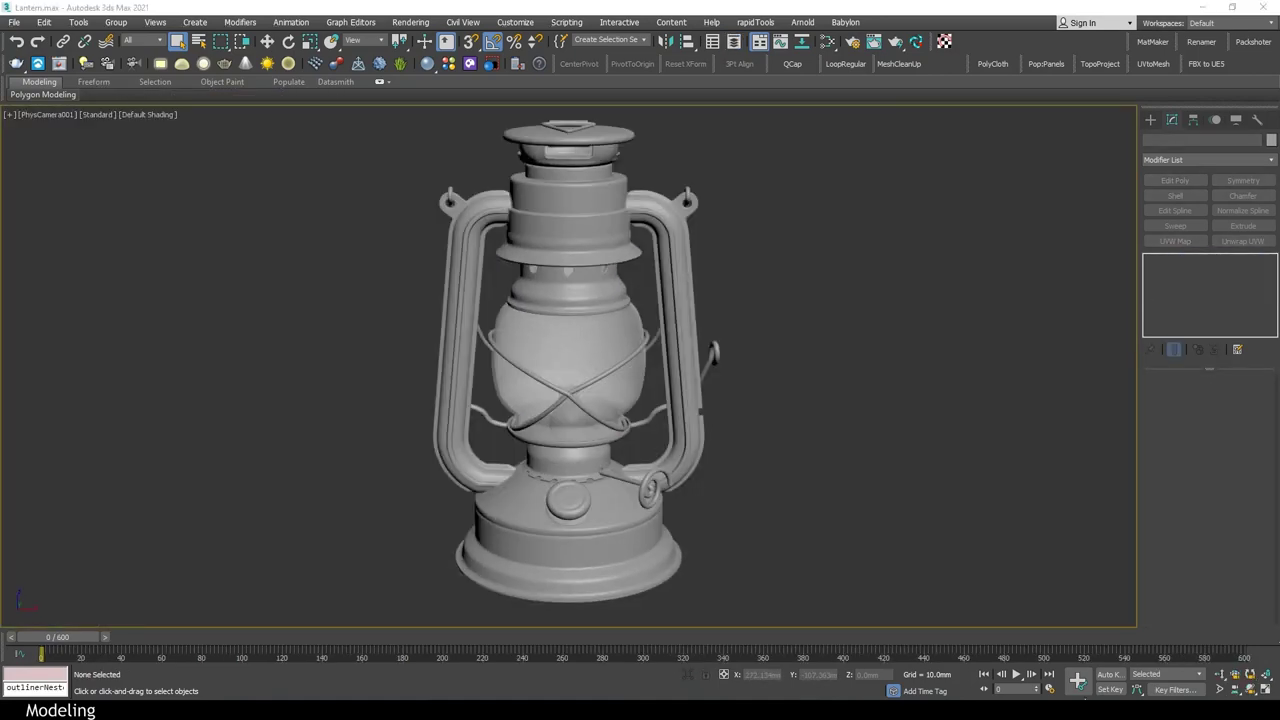
pyautogui.click(1017, 676)
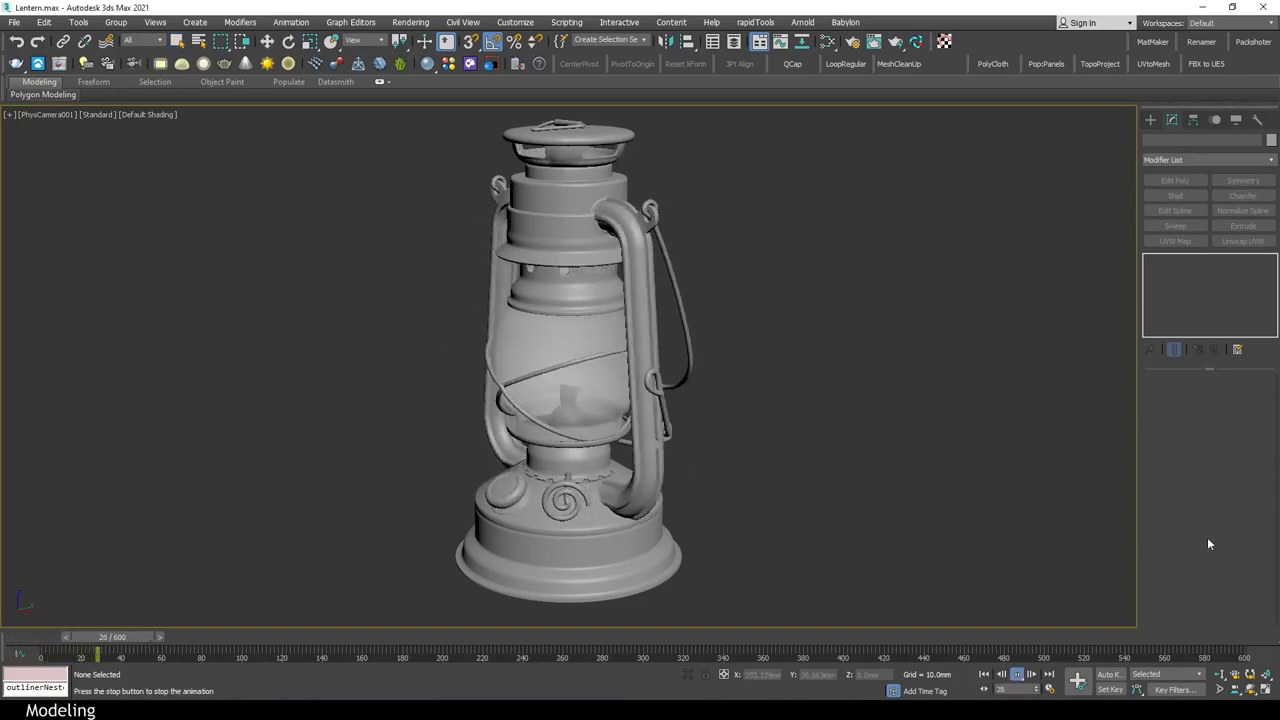